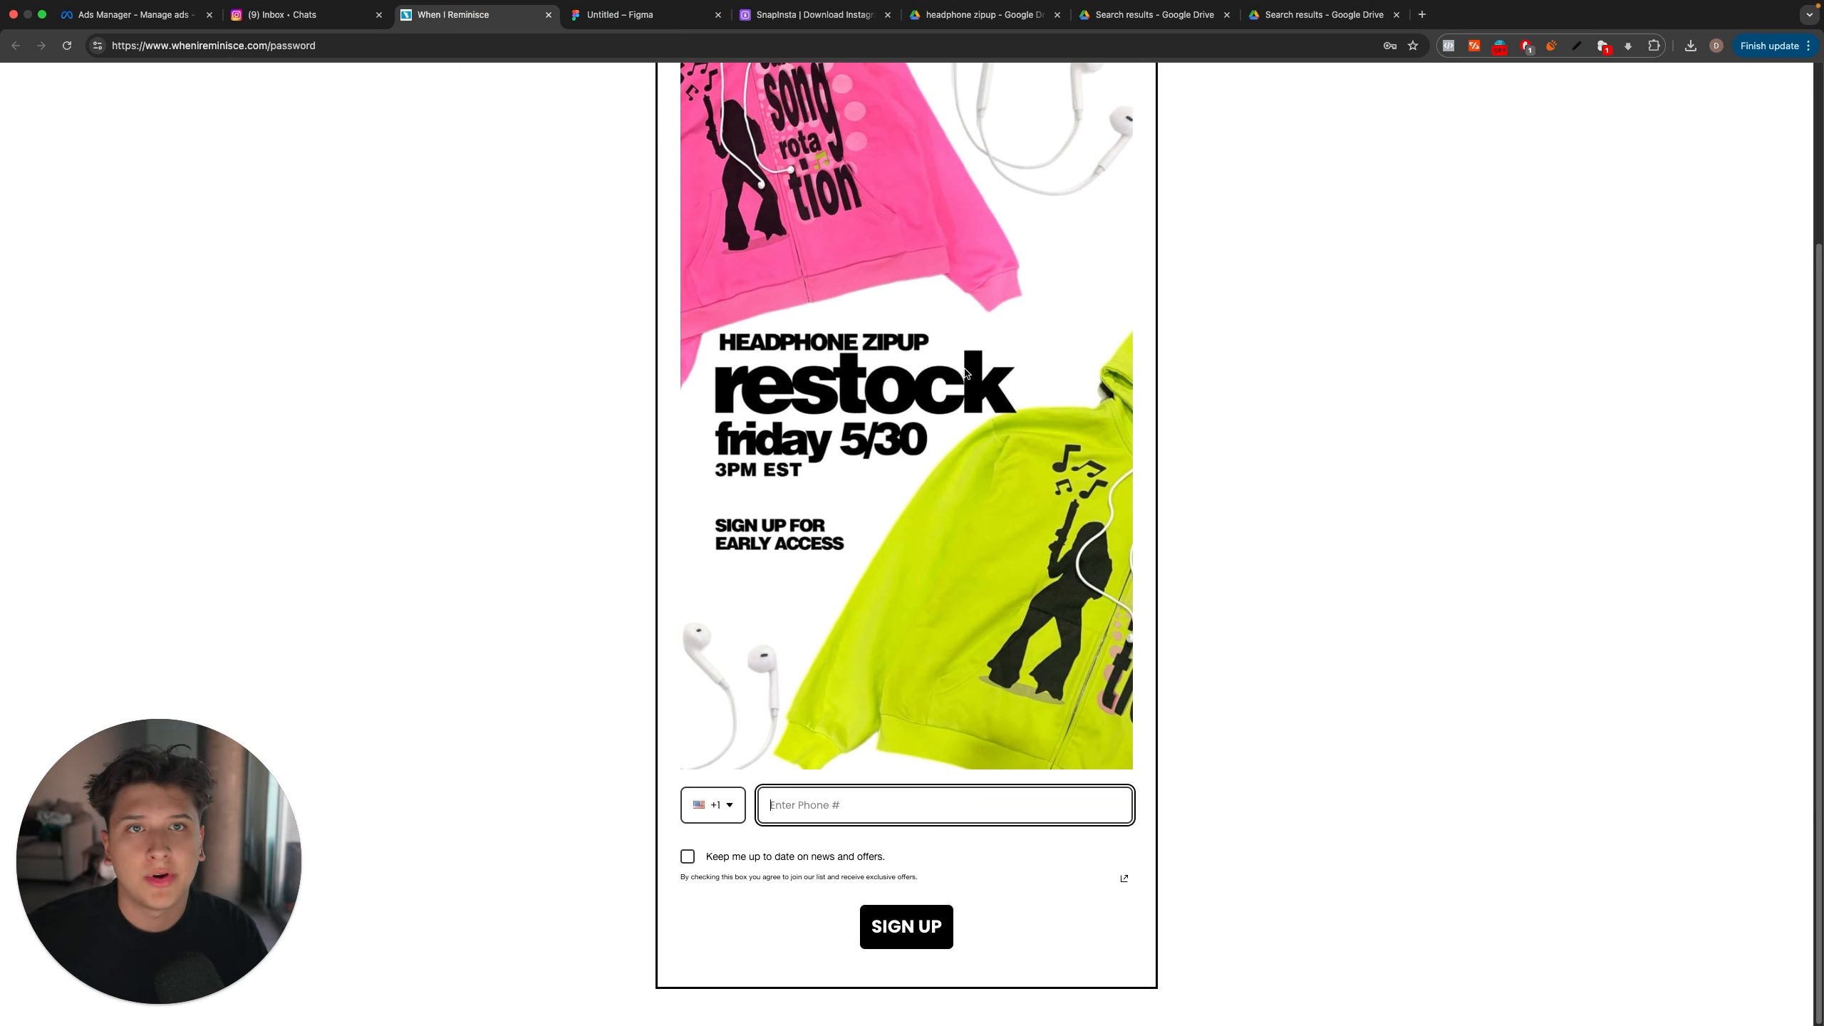
Step: Copy the headphone zipup restock image from the signup page and place it in the Untitled-2 document in Photoshop
scroll(995, 338, up, 3)
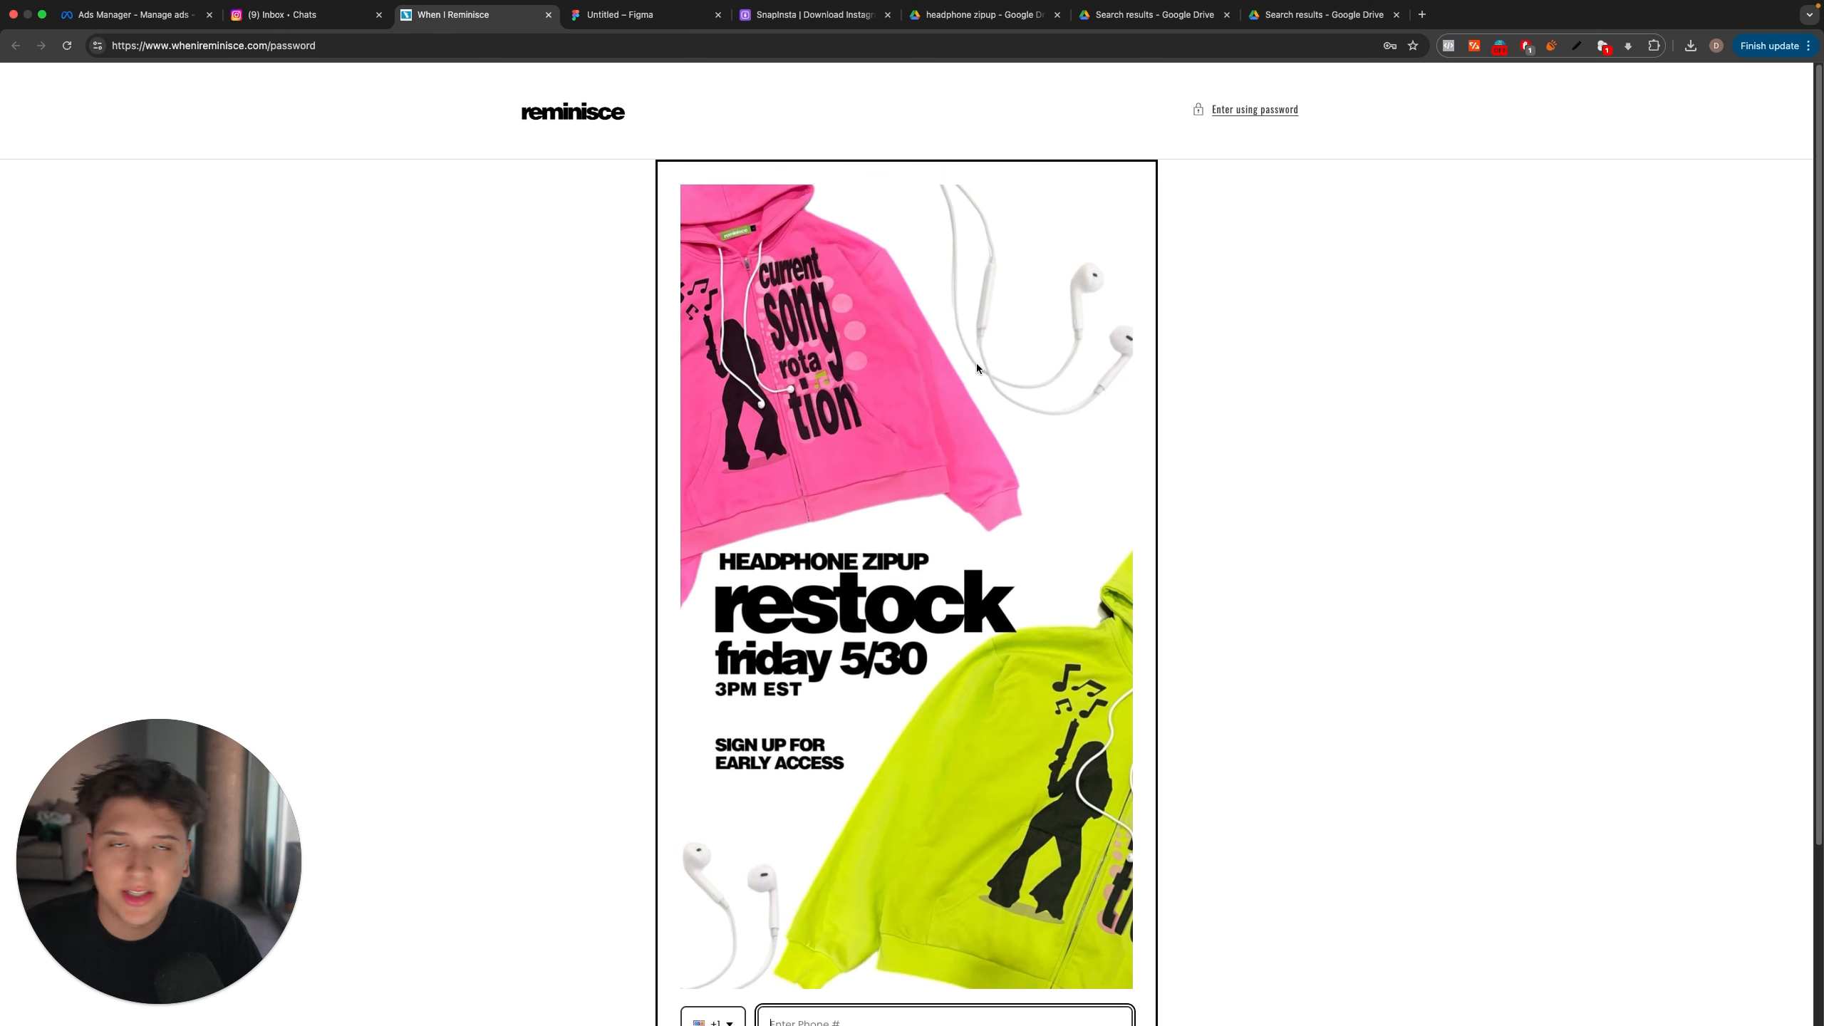
scroll(956, 335, down, 3)
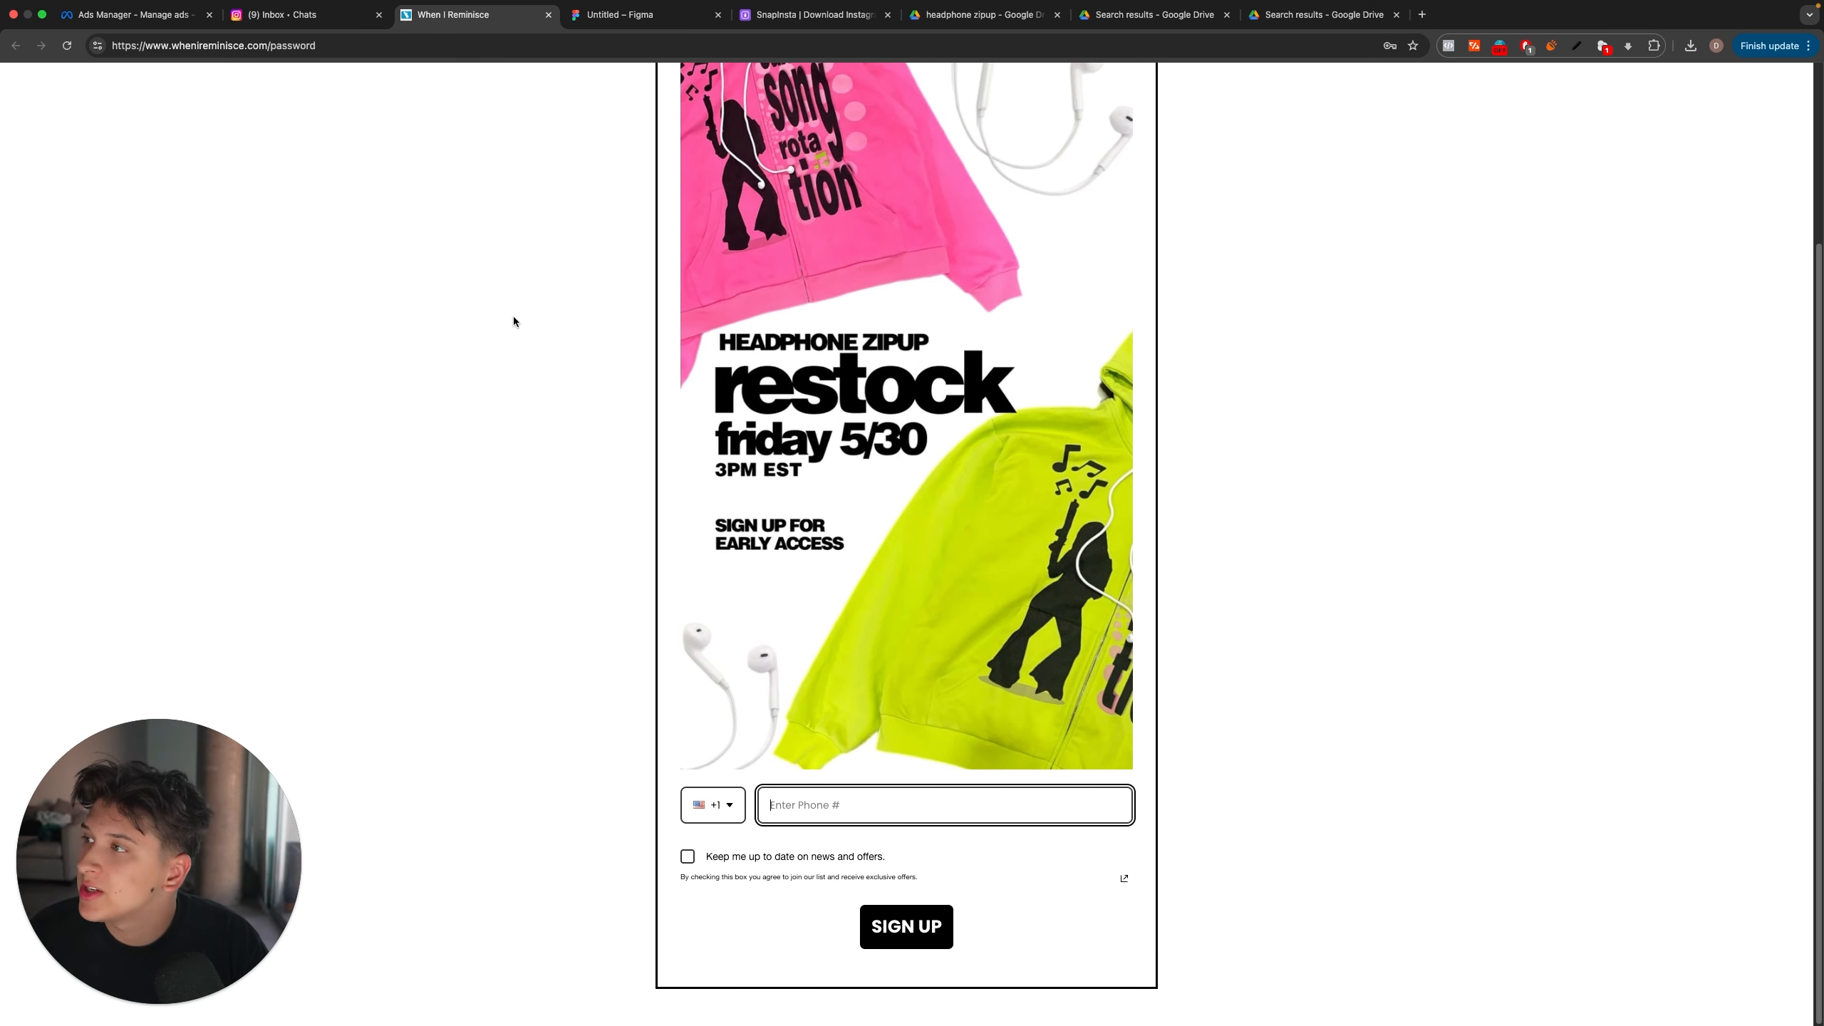
scroll(773, 310, up, 3)
scroll(940, 314, down, 3)
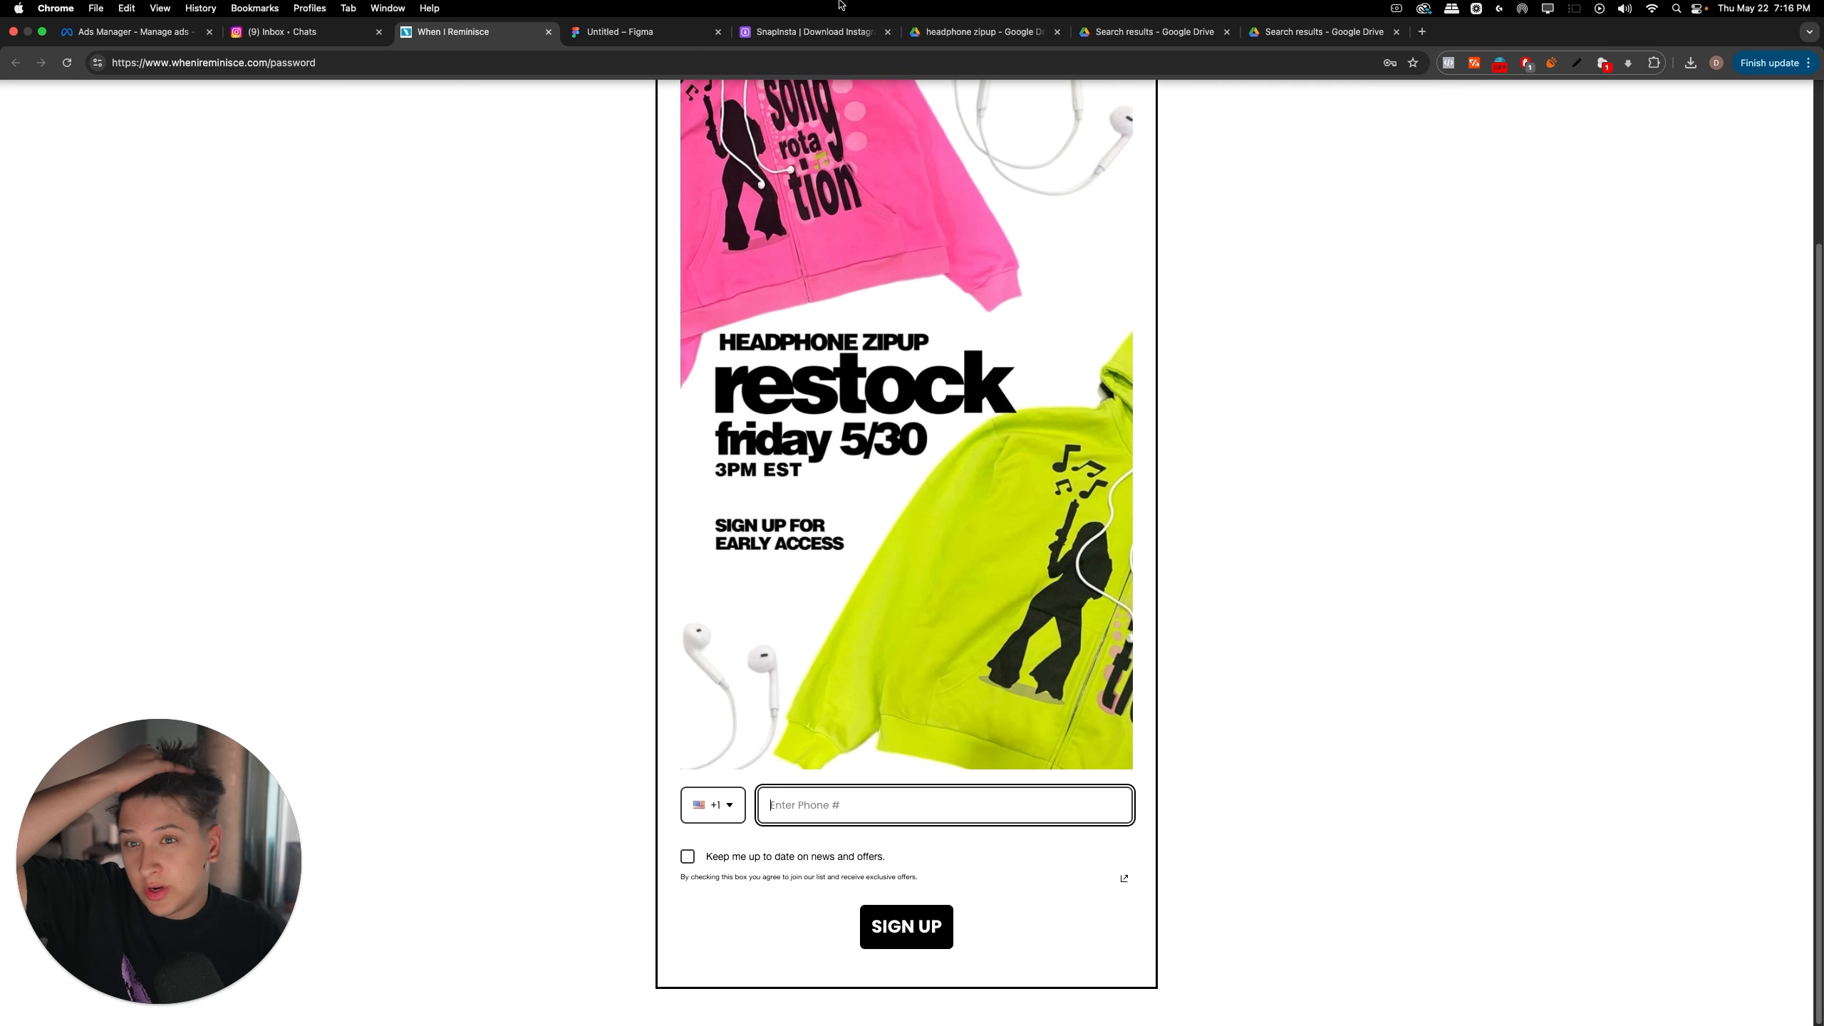
drag(796, 469, 837, 423)
right_click(852, 373)
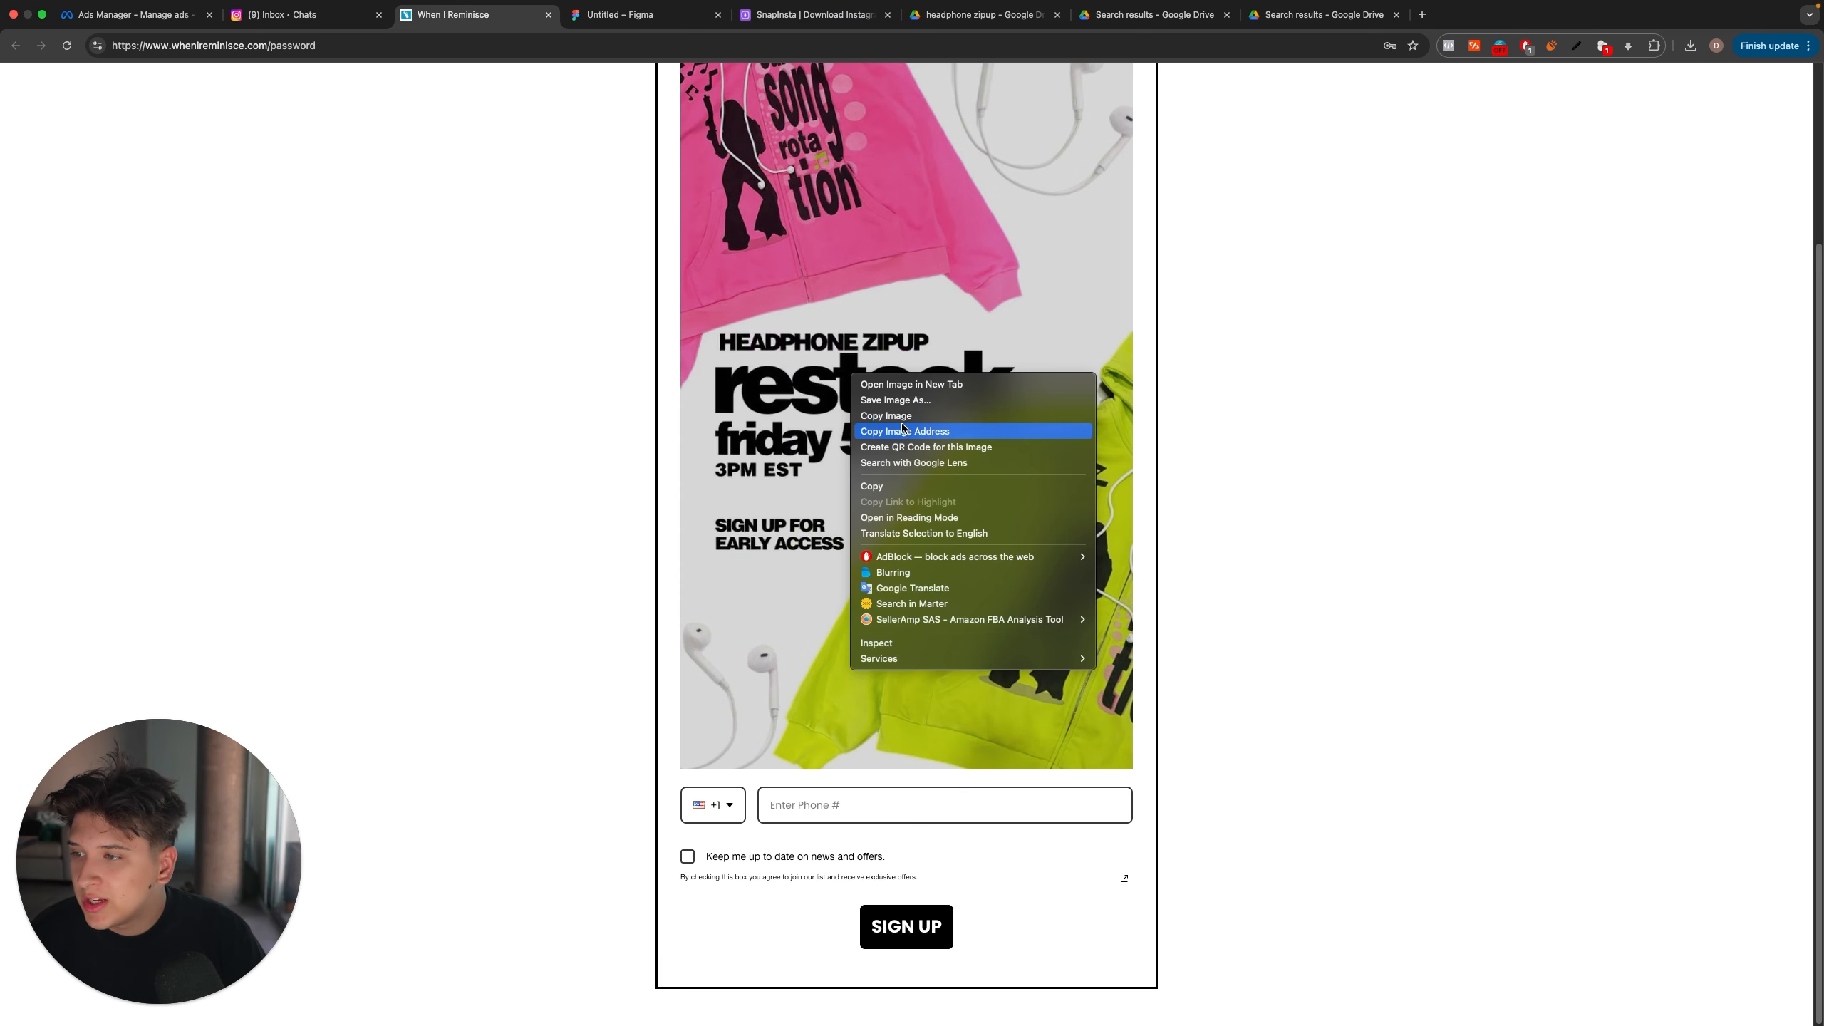
click(899, 416)
key(ctrl+Left)
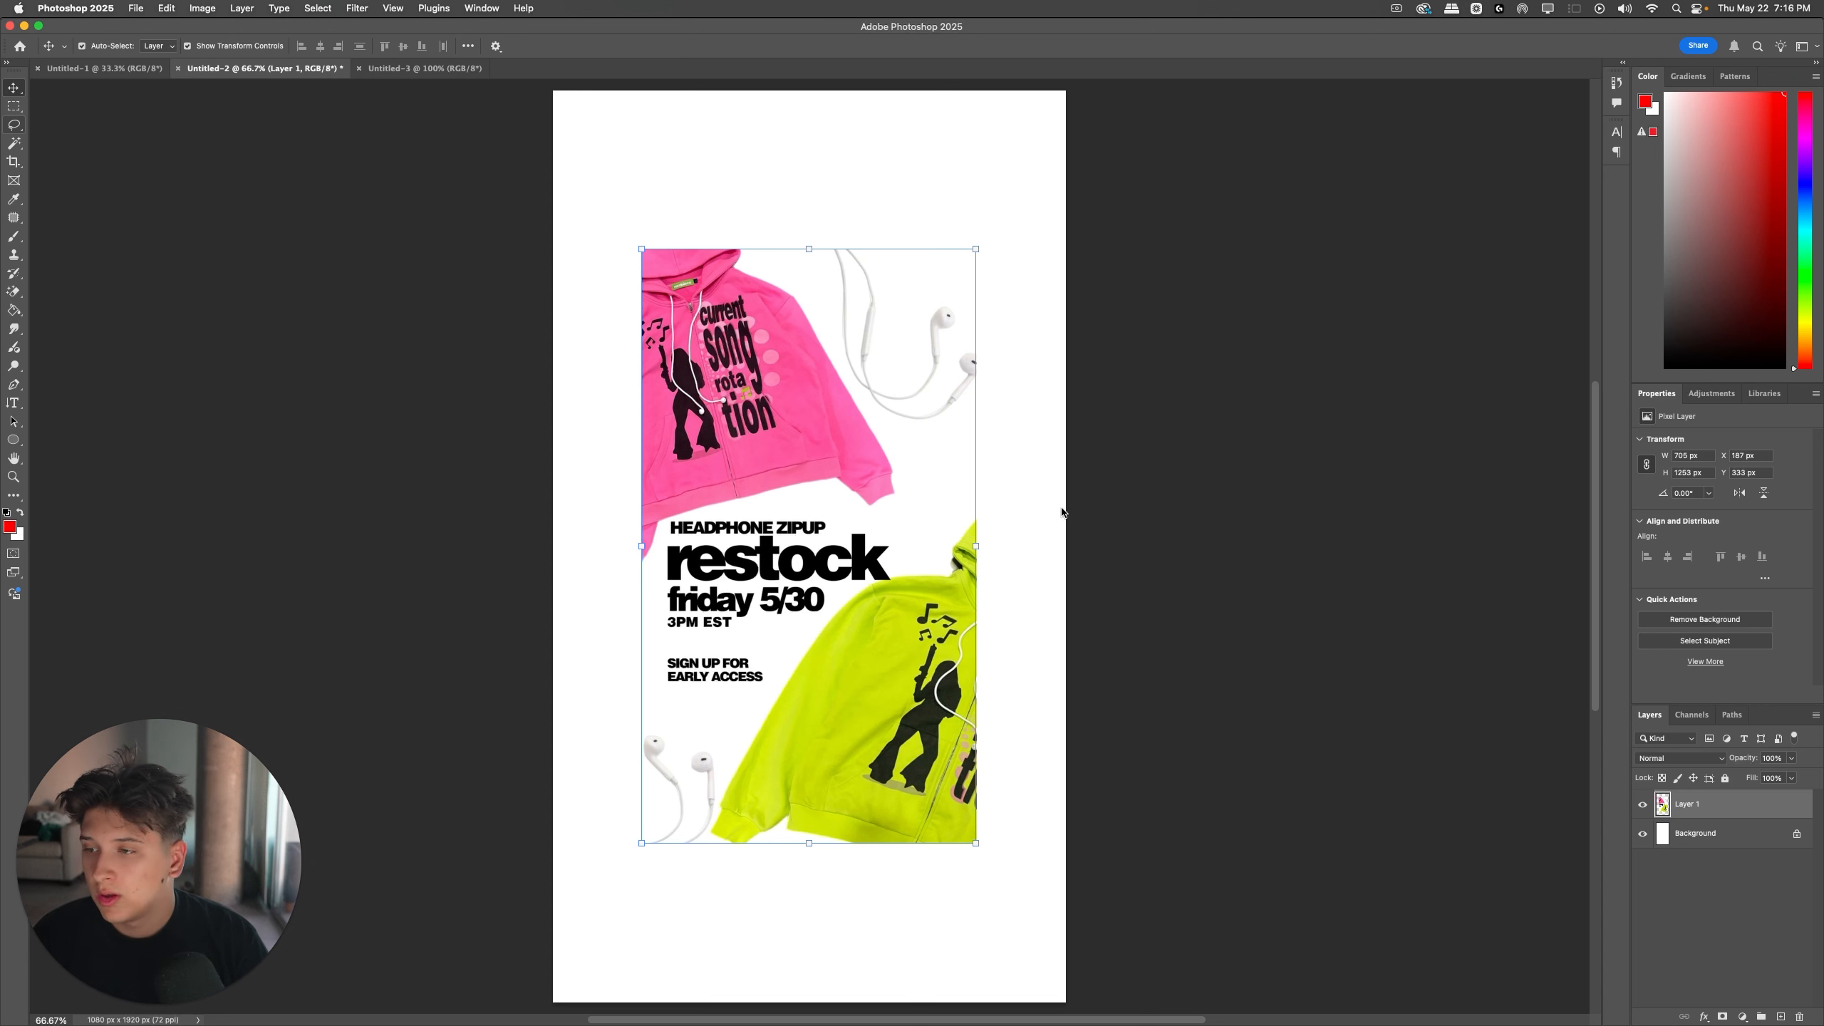
Step: Scale the pasted restock image to fill the full 1080 x 1920 px canvas
drag(976, 546, 1064, 550)
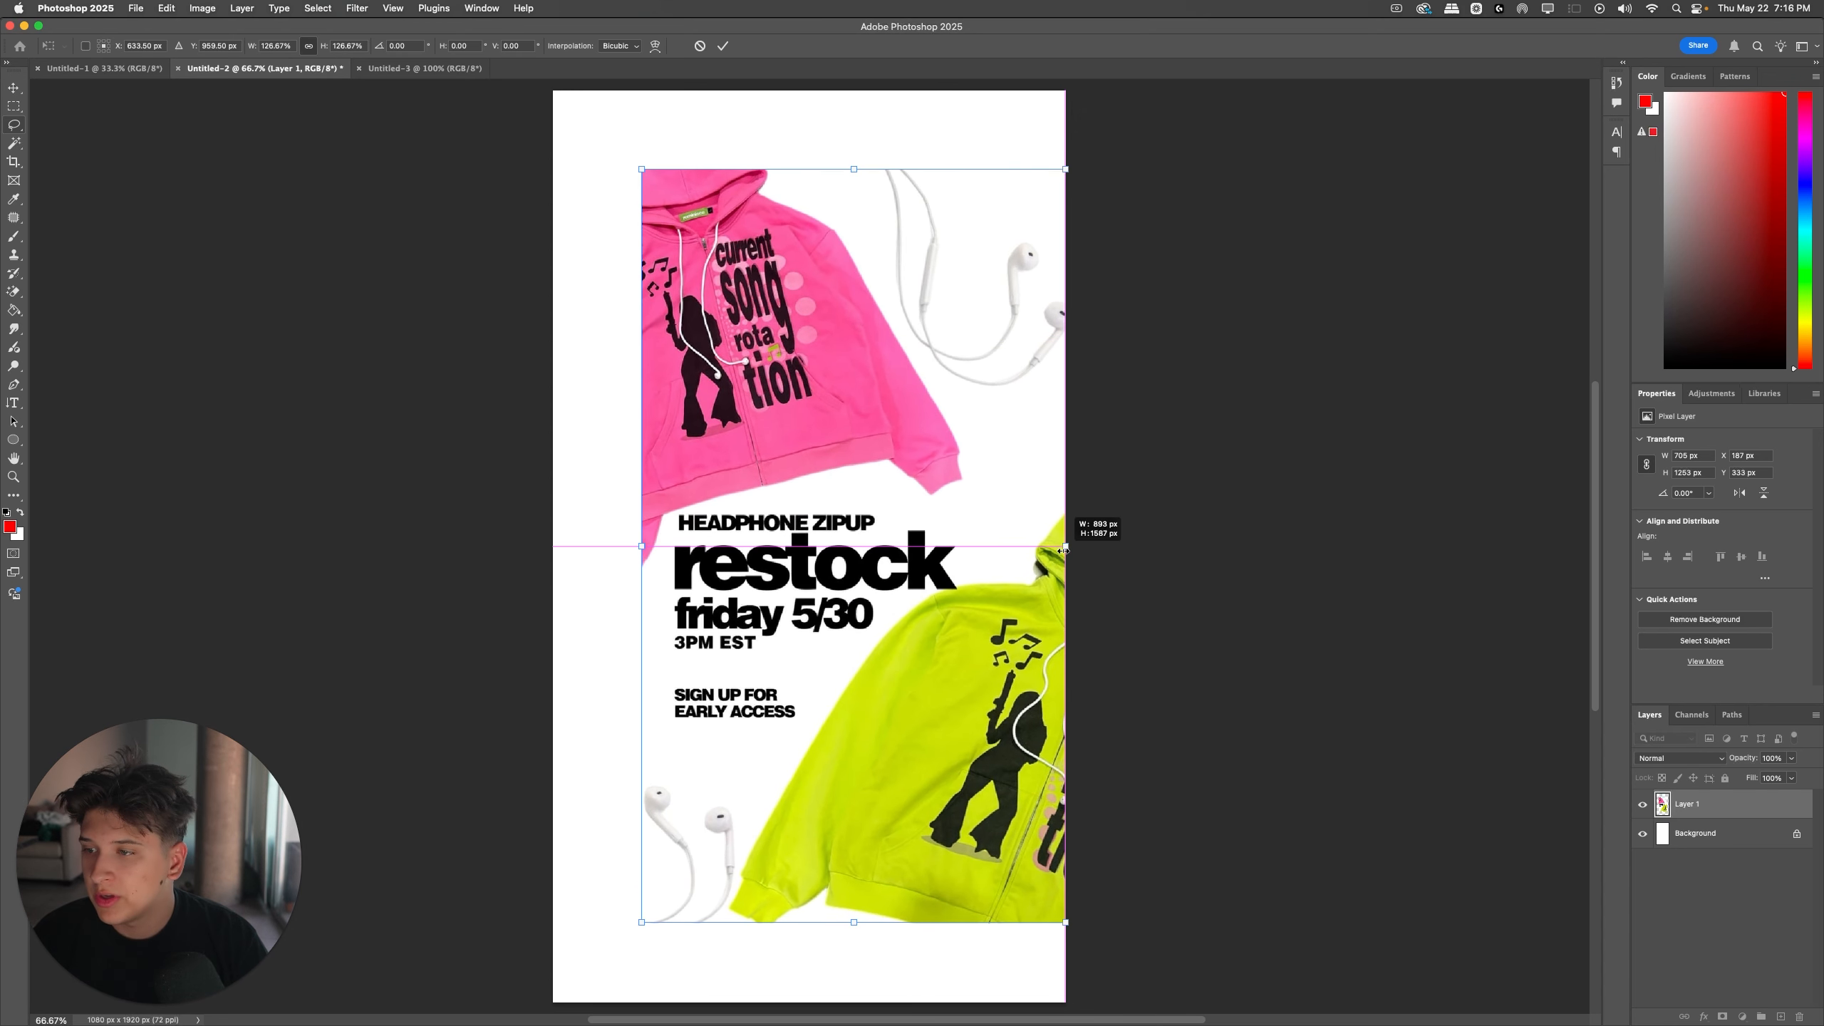
drag(641, 545, 553, 523)
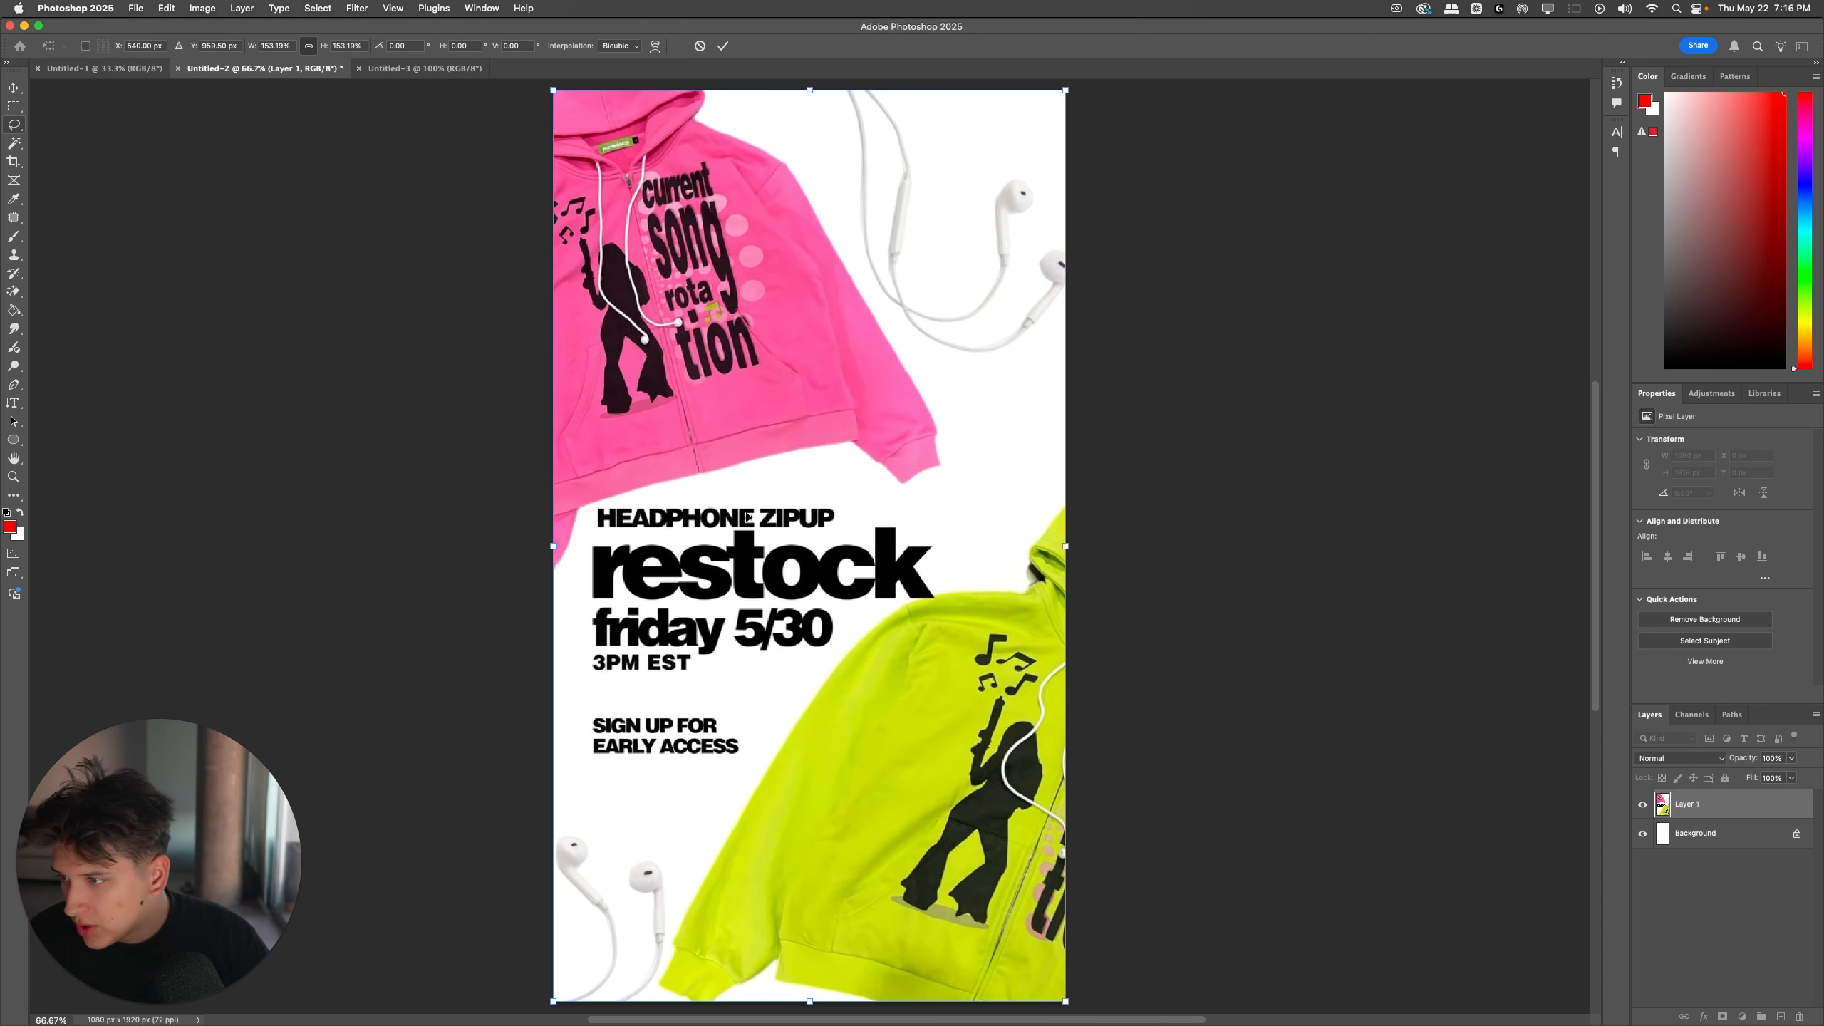
key(Return)
click(1275, 448)
key(super+minus)
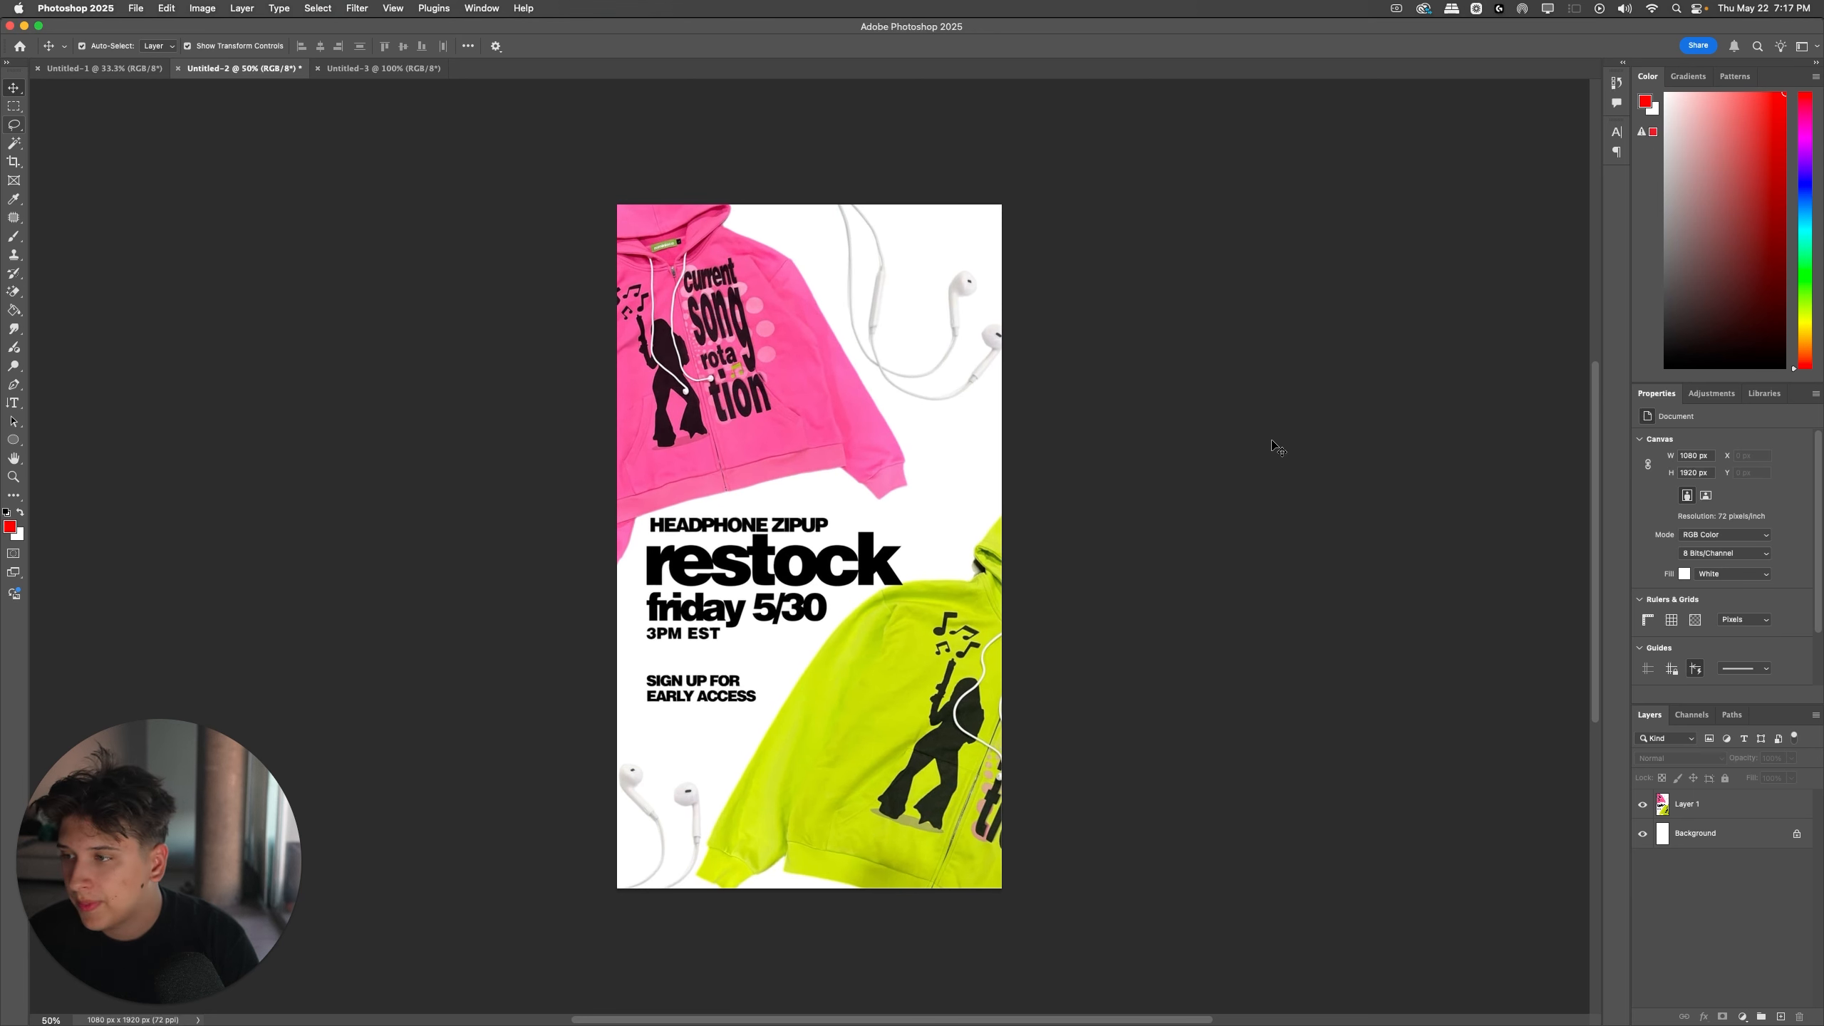
click(852, 406)
drag(314, 485, 1254, 884)
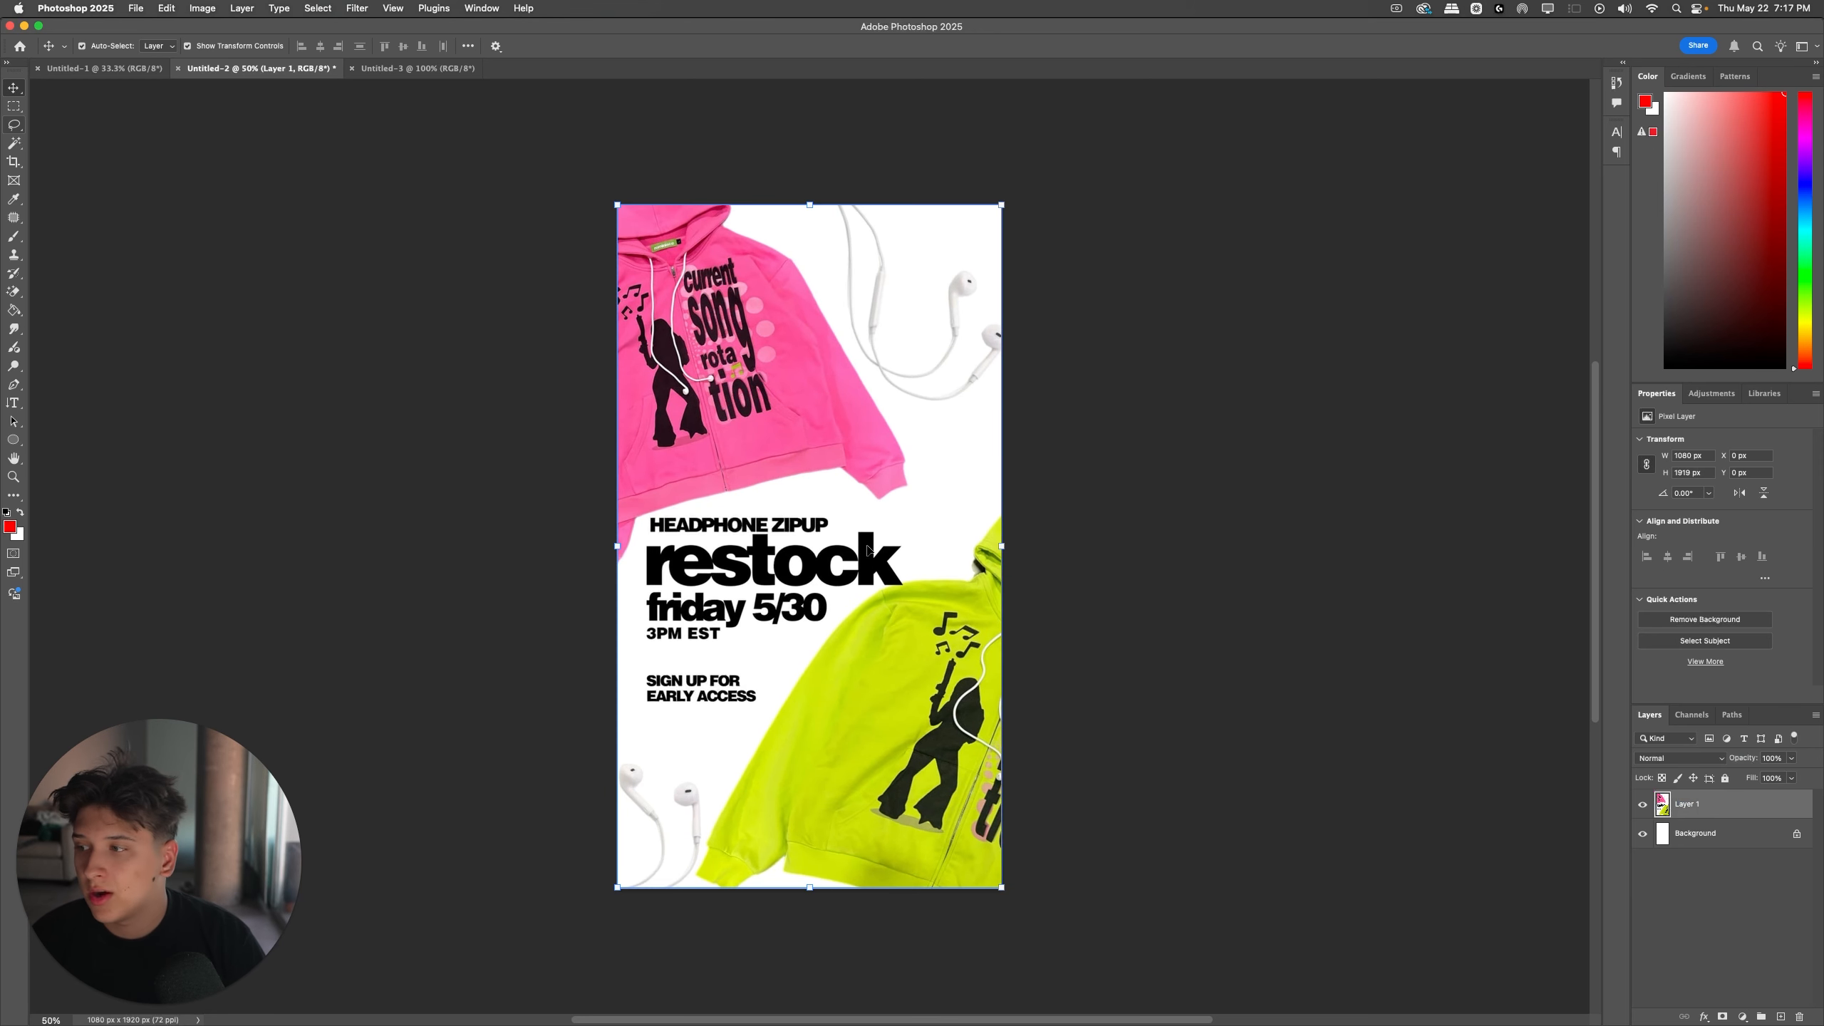
click(322, 679)
drag(205, 812, 1645, 161)
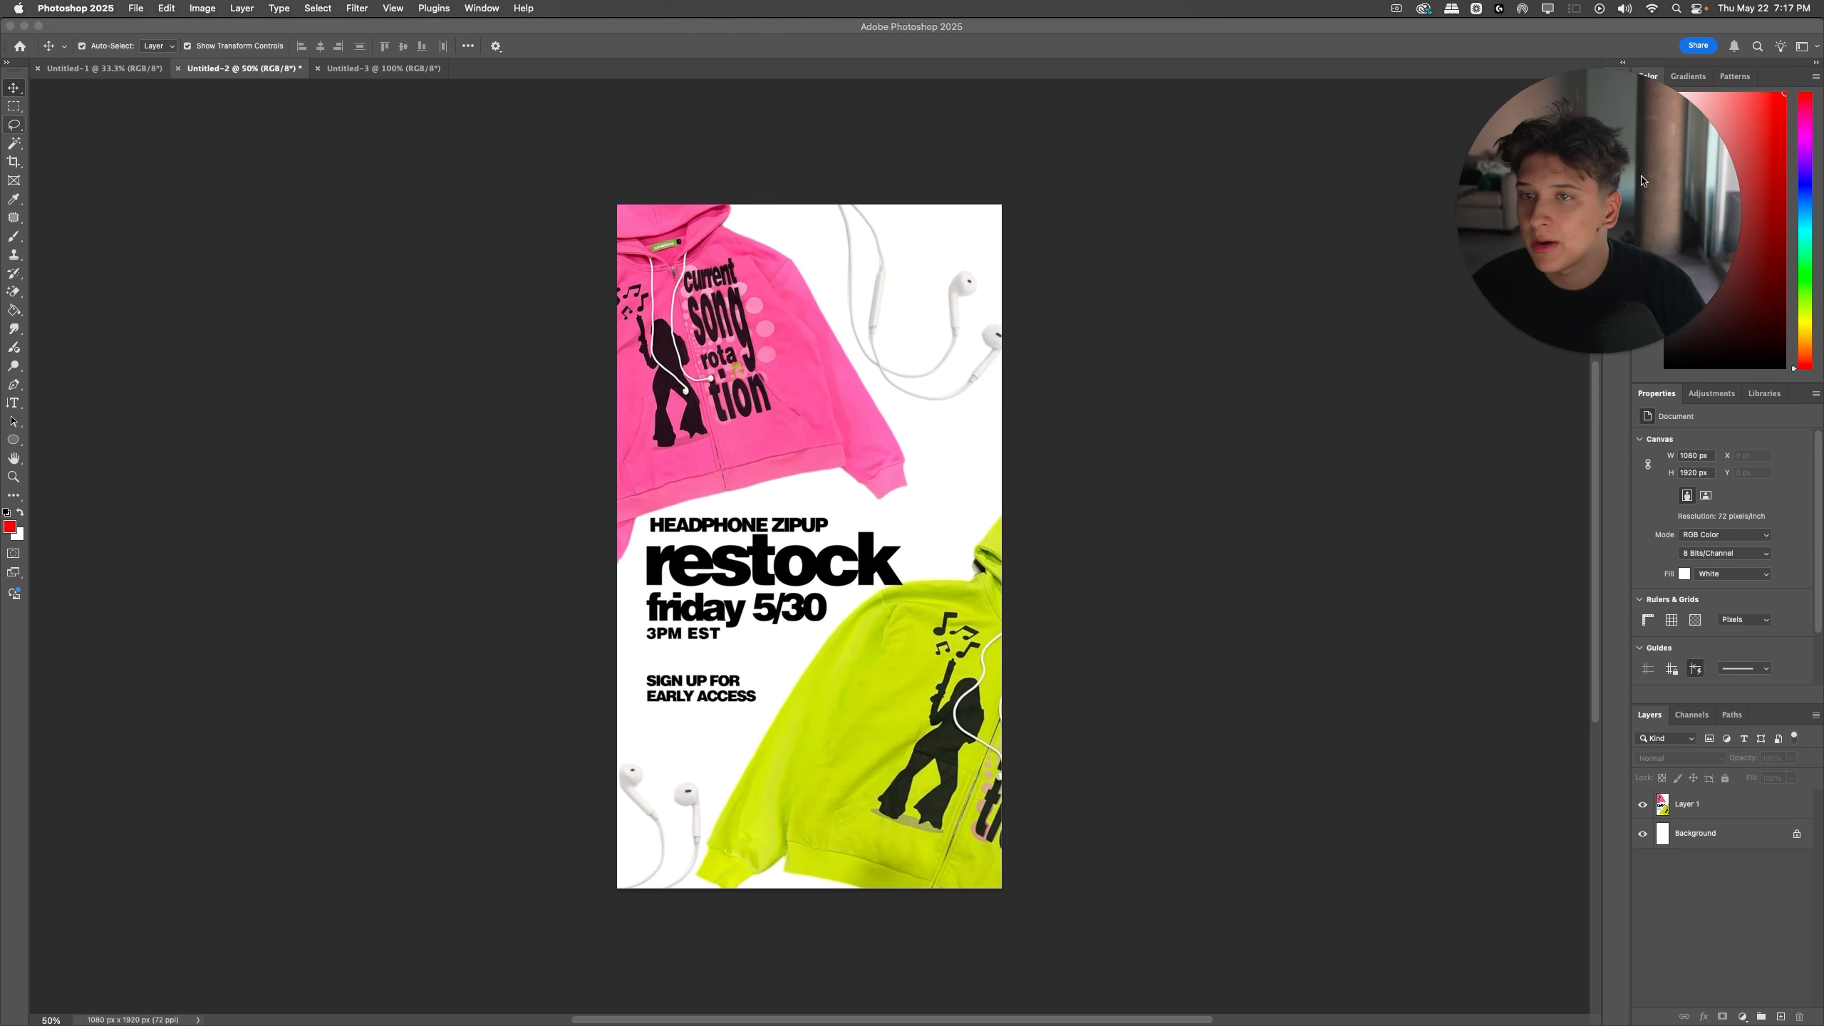
click(384, 68)
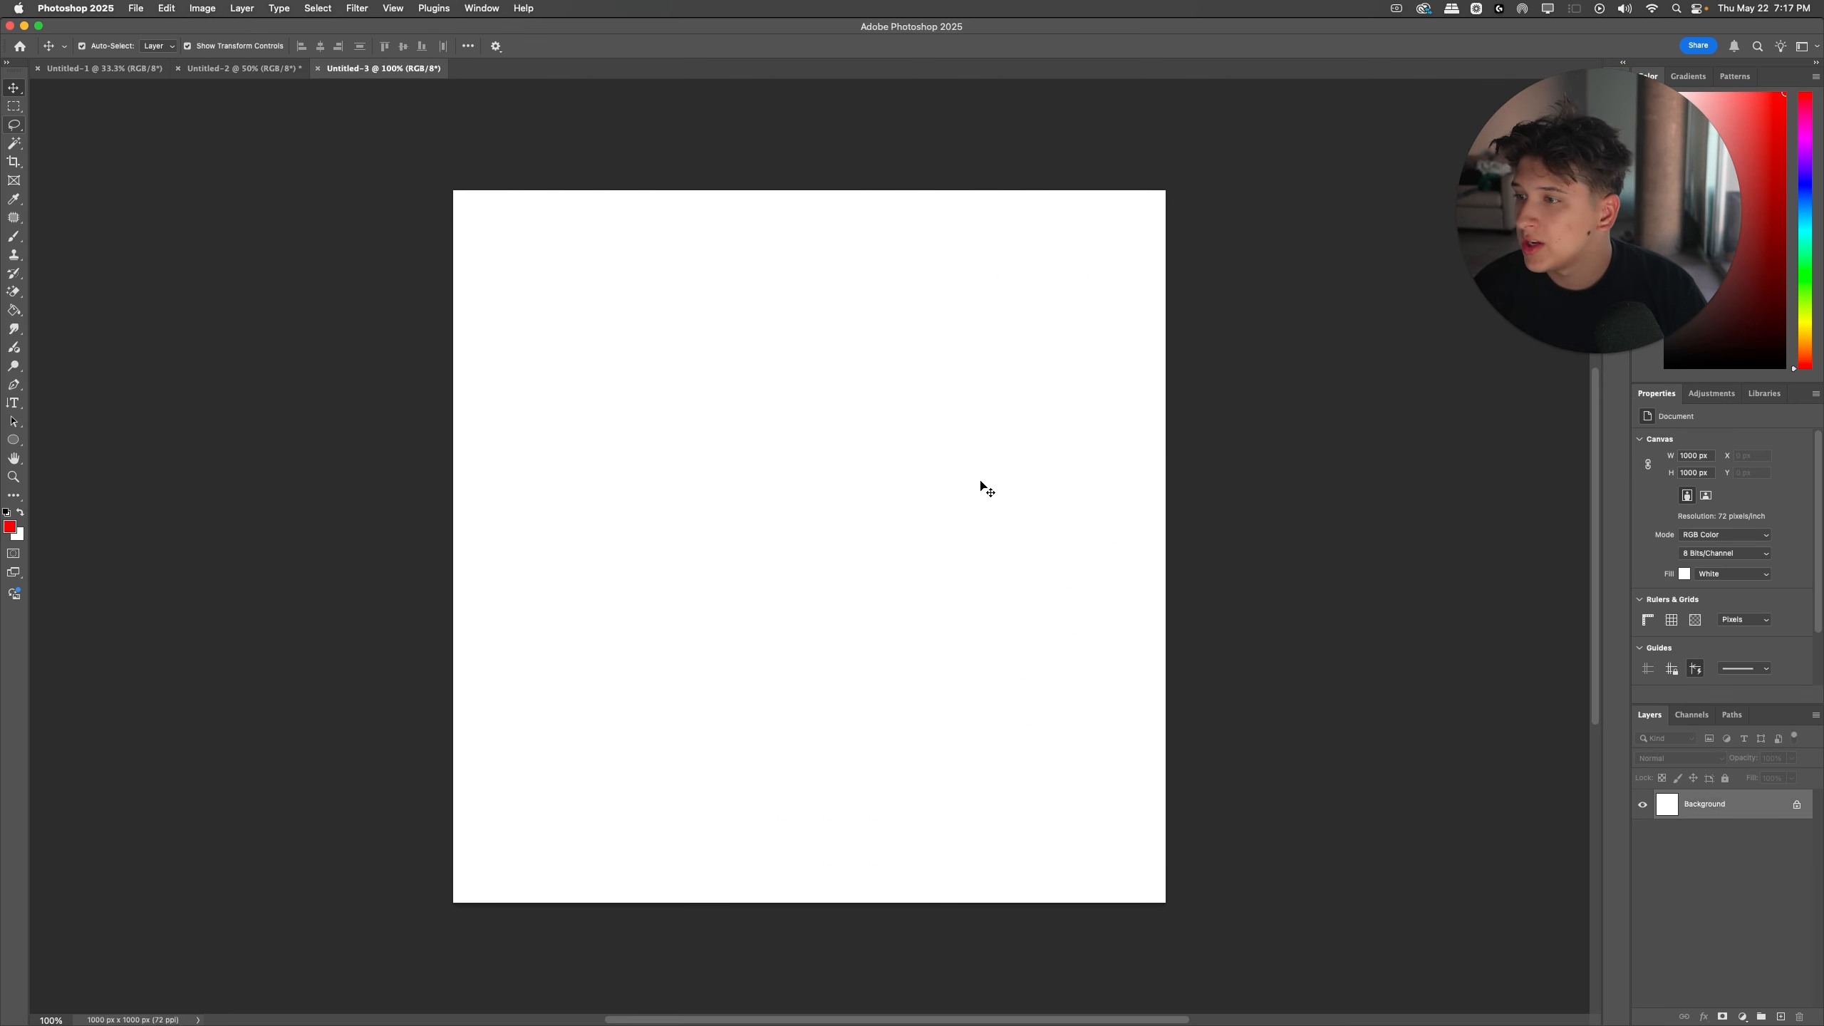
click(244, 68)
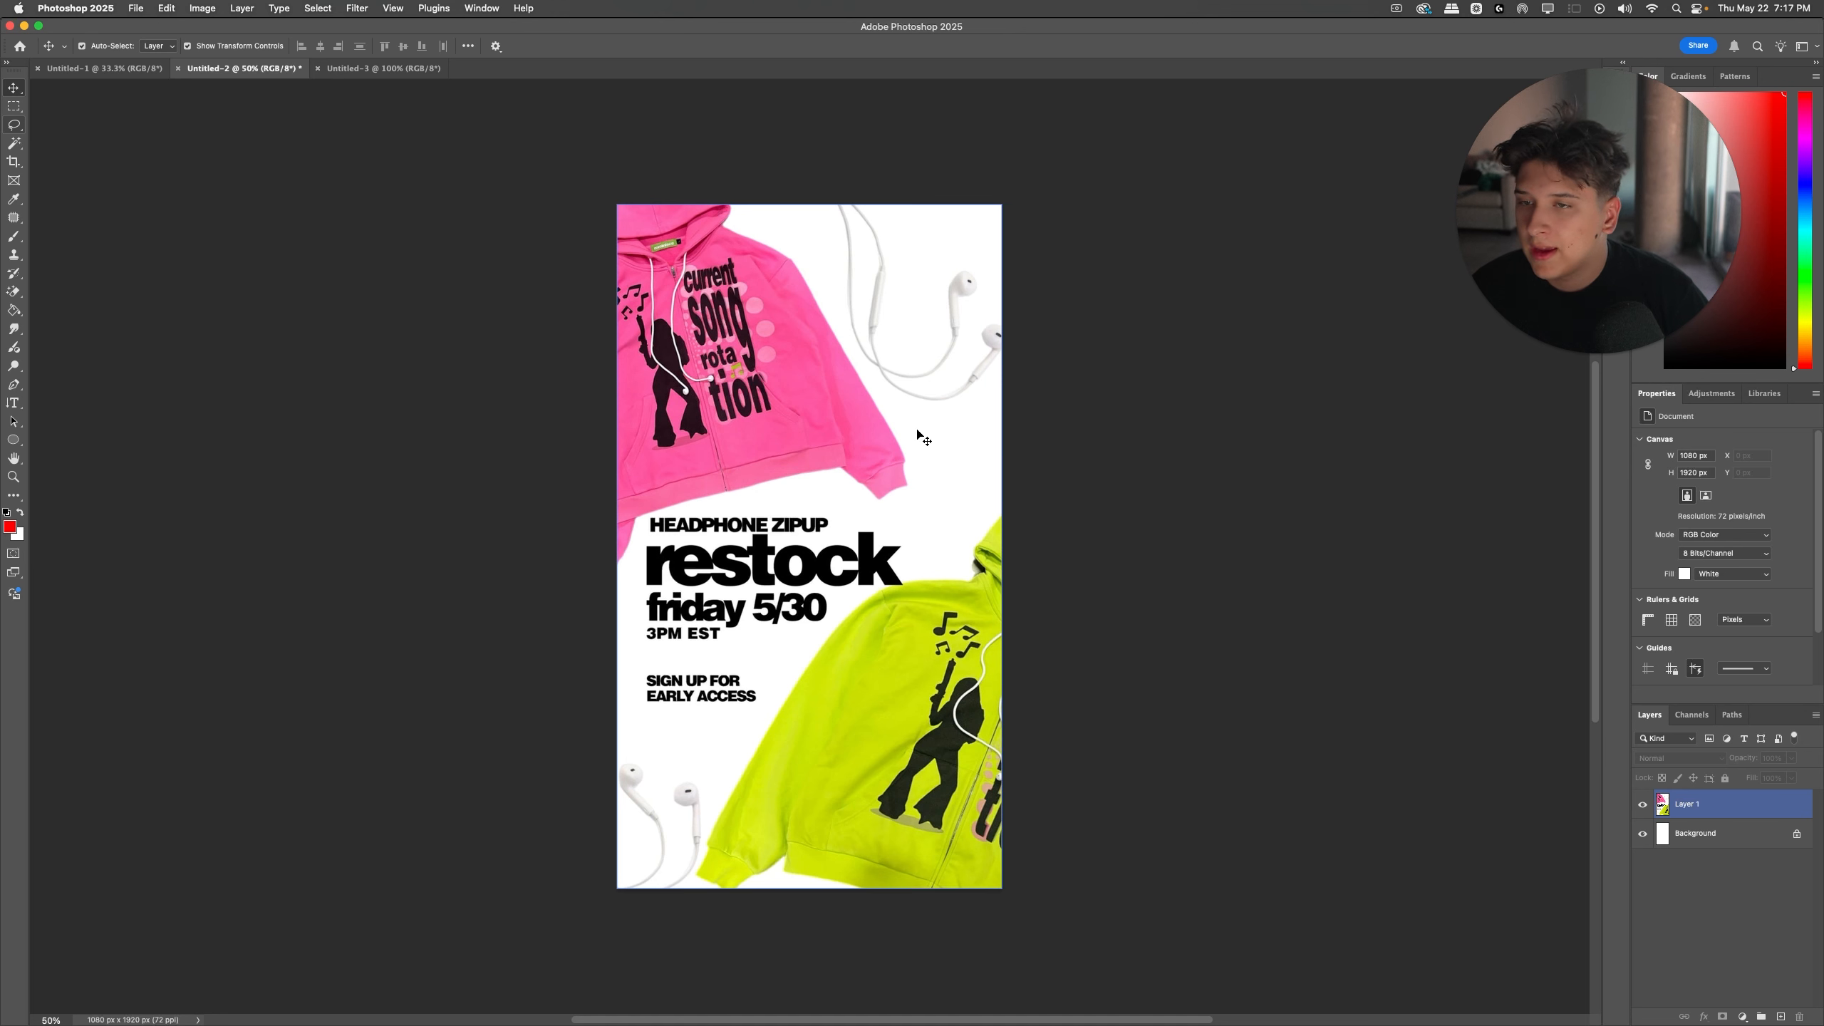
Step: Open Messages, copy the font name "helvetica nue medium extended" from the conversation, and return to Photoshop
key(super+space)
text(mess)
key(Return)
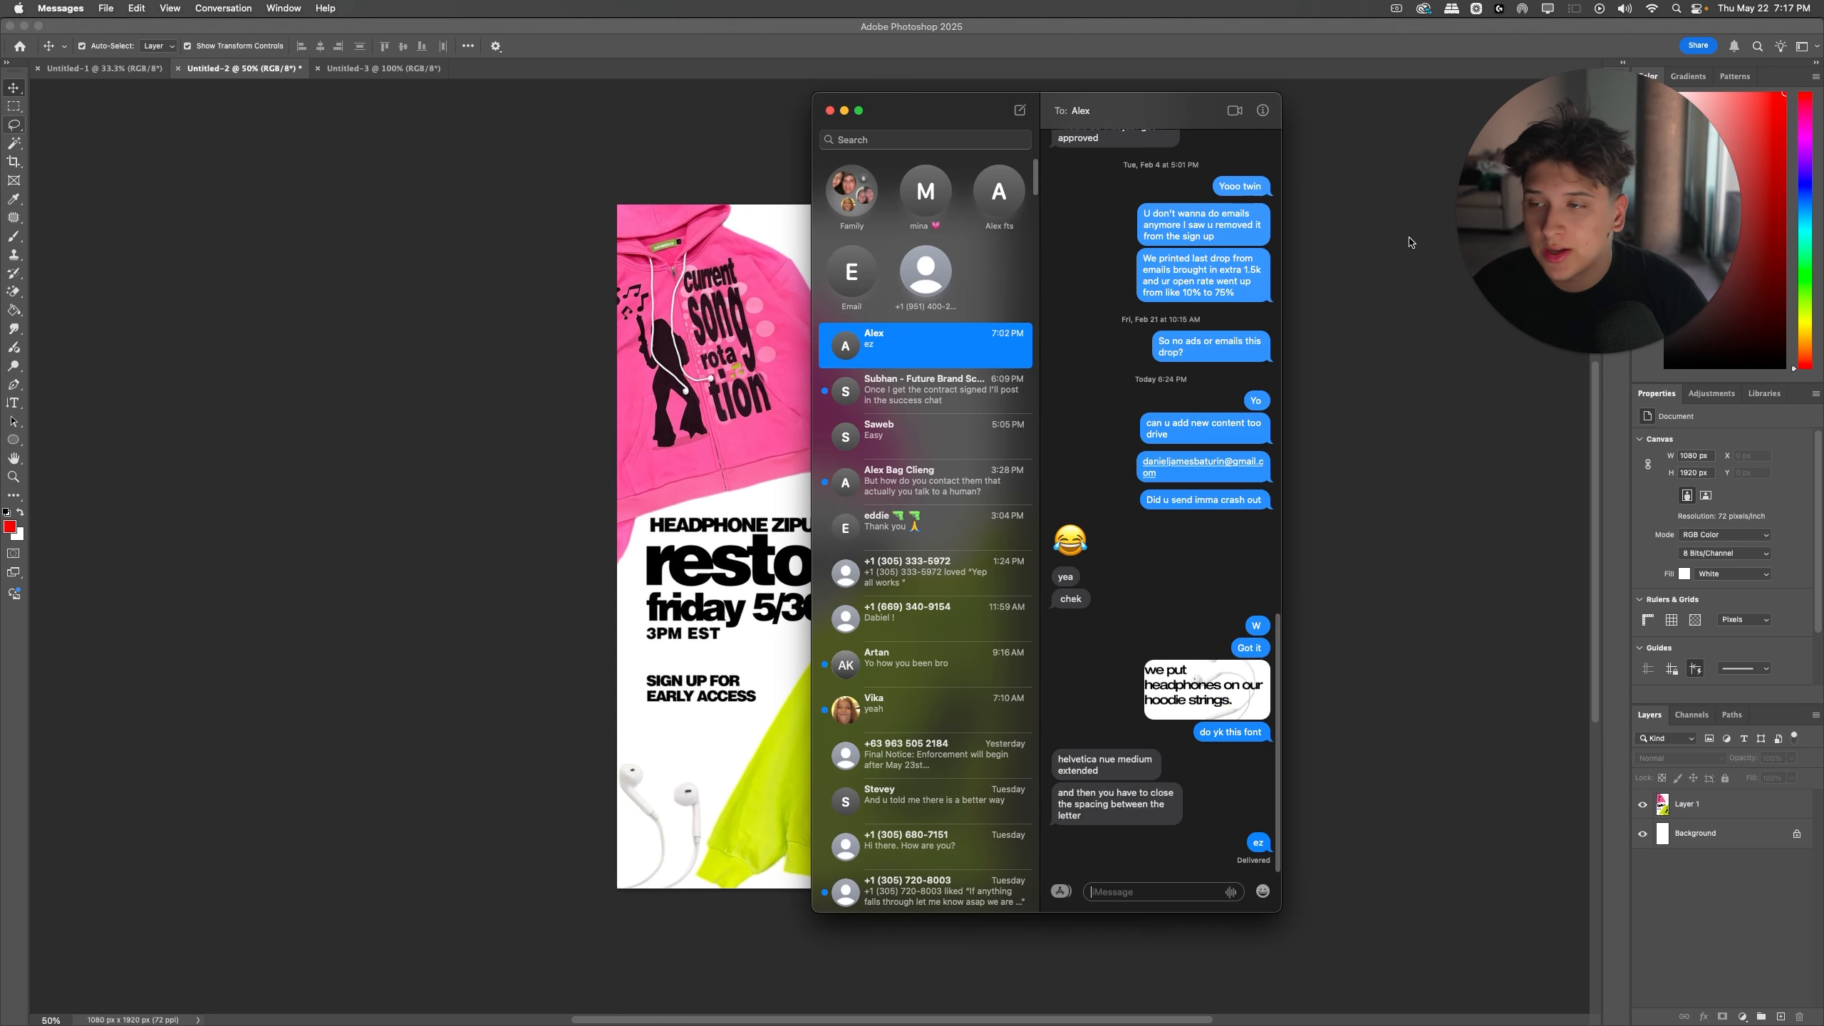
drag(1059, 760, 1101, 778)
key(super+c)
click(1372, 607)
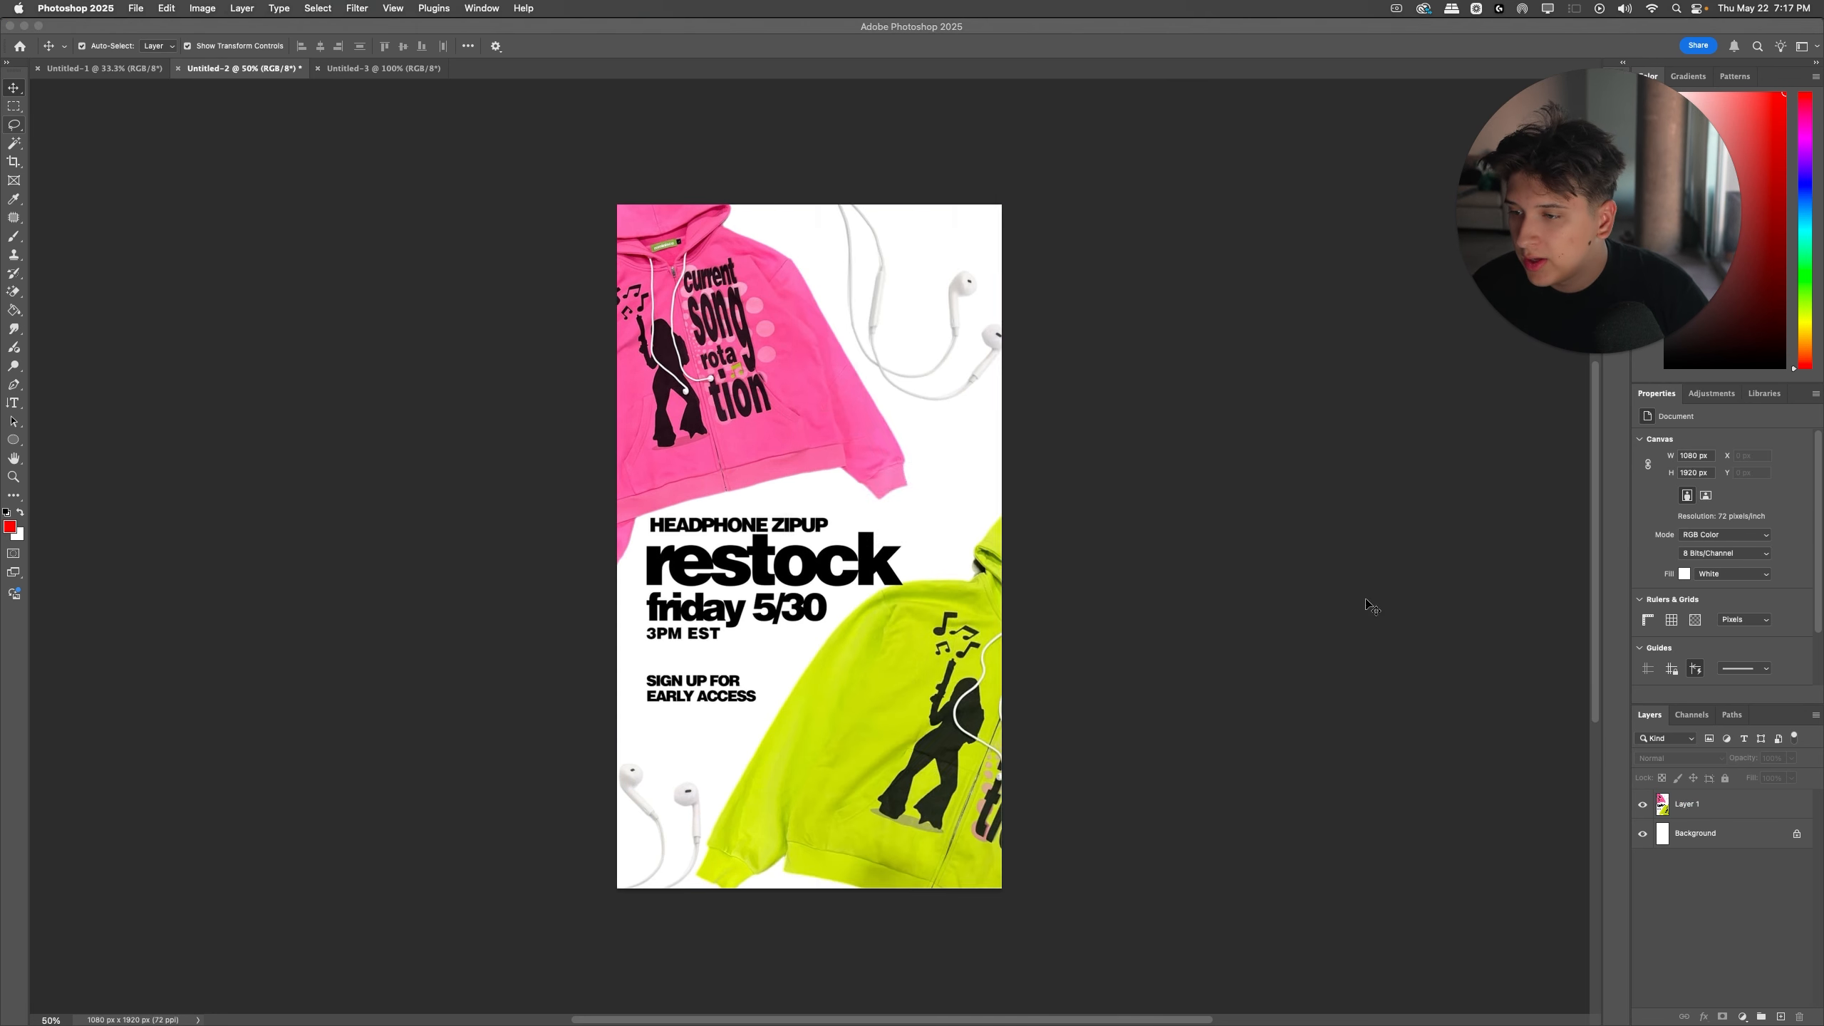
Step: Hide the restock image layer and add a placeholder text line on the upper part of the canvas
key(t)
click(1644, 804)
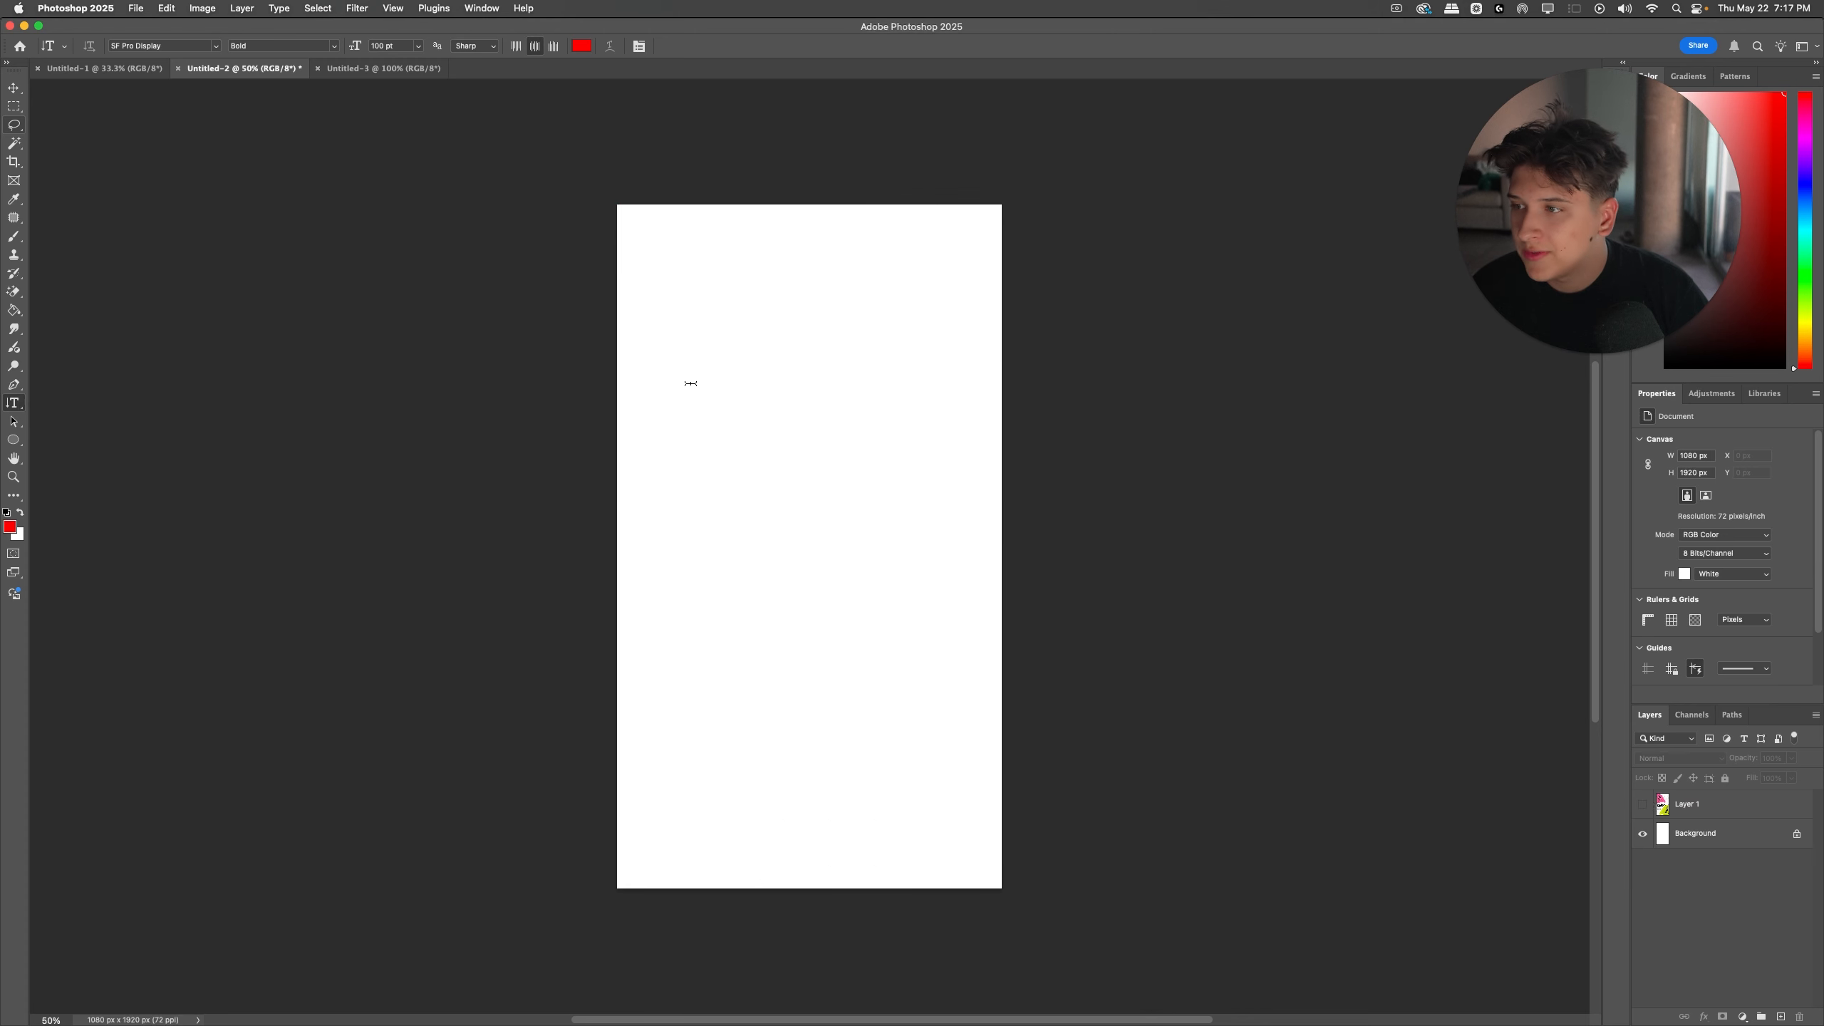
click(689, 383)
Step: Search the fonts for Helvetica Neue and set the placeholder text to Helvetica Neue Bold
click(86, 46)
click(156, 45)
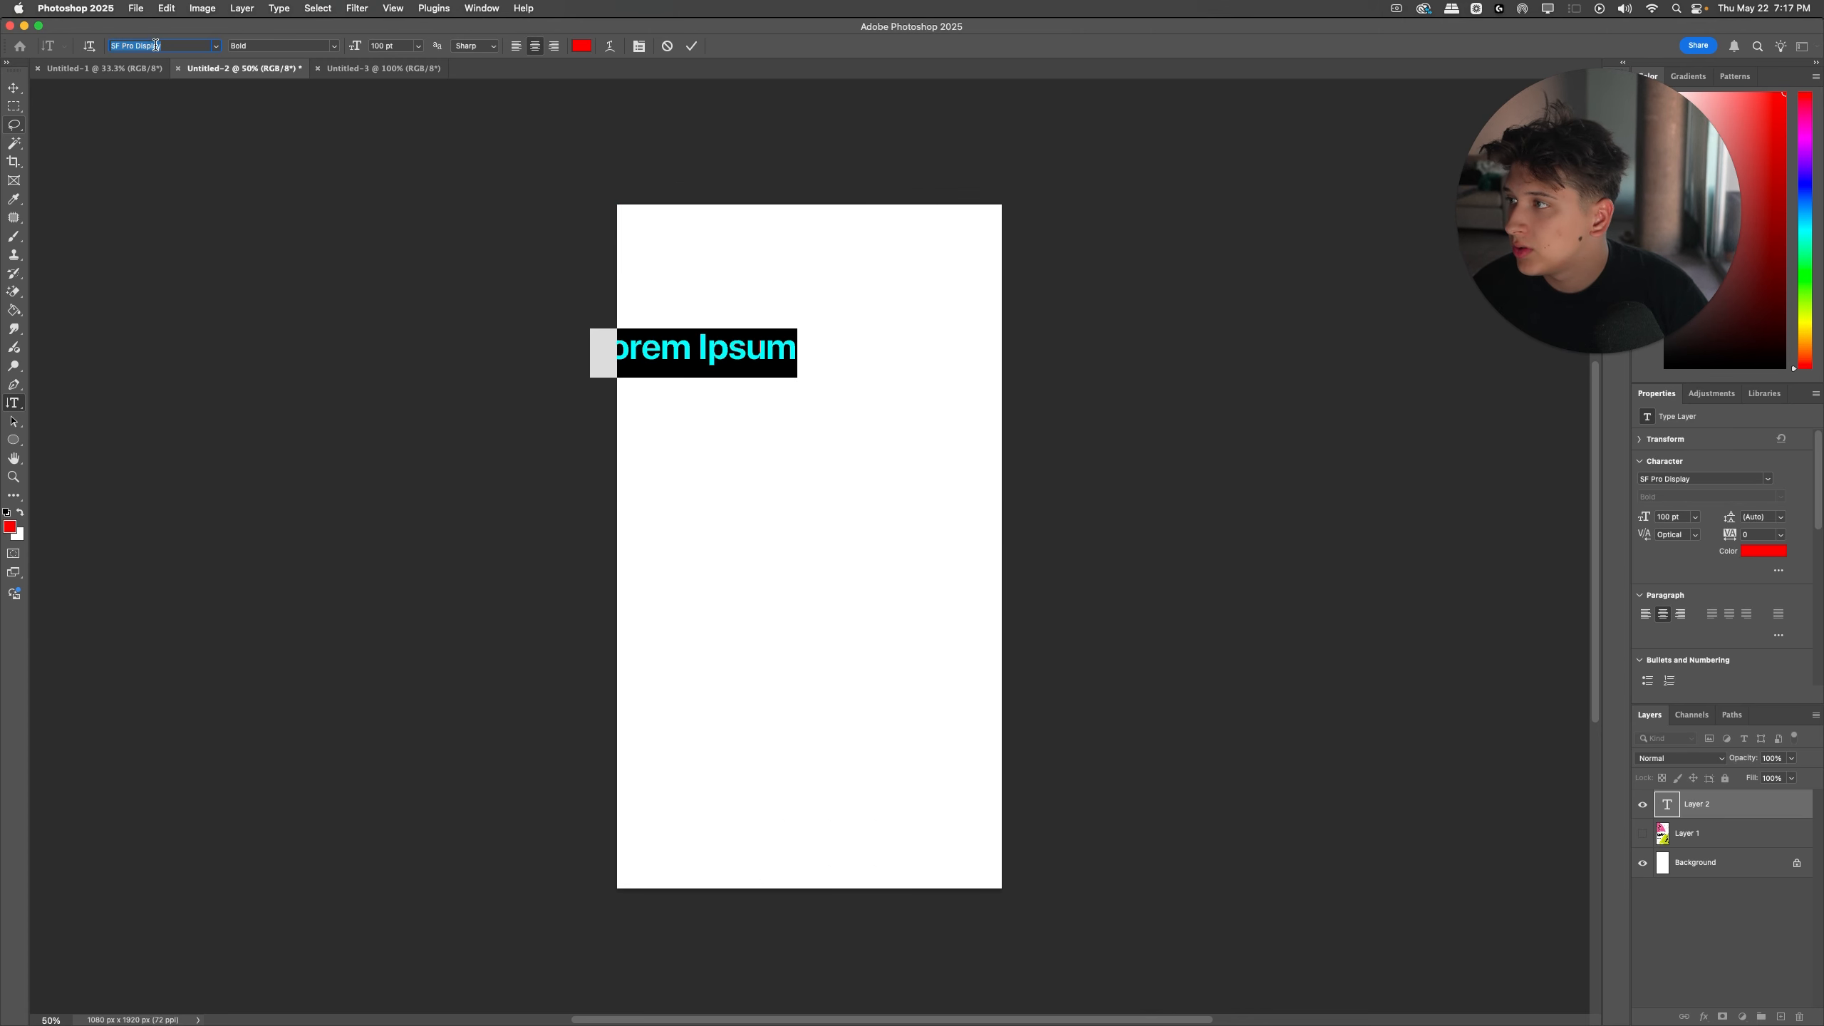
text(lve)
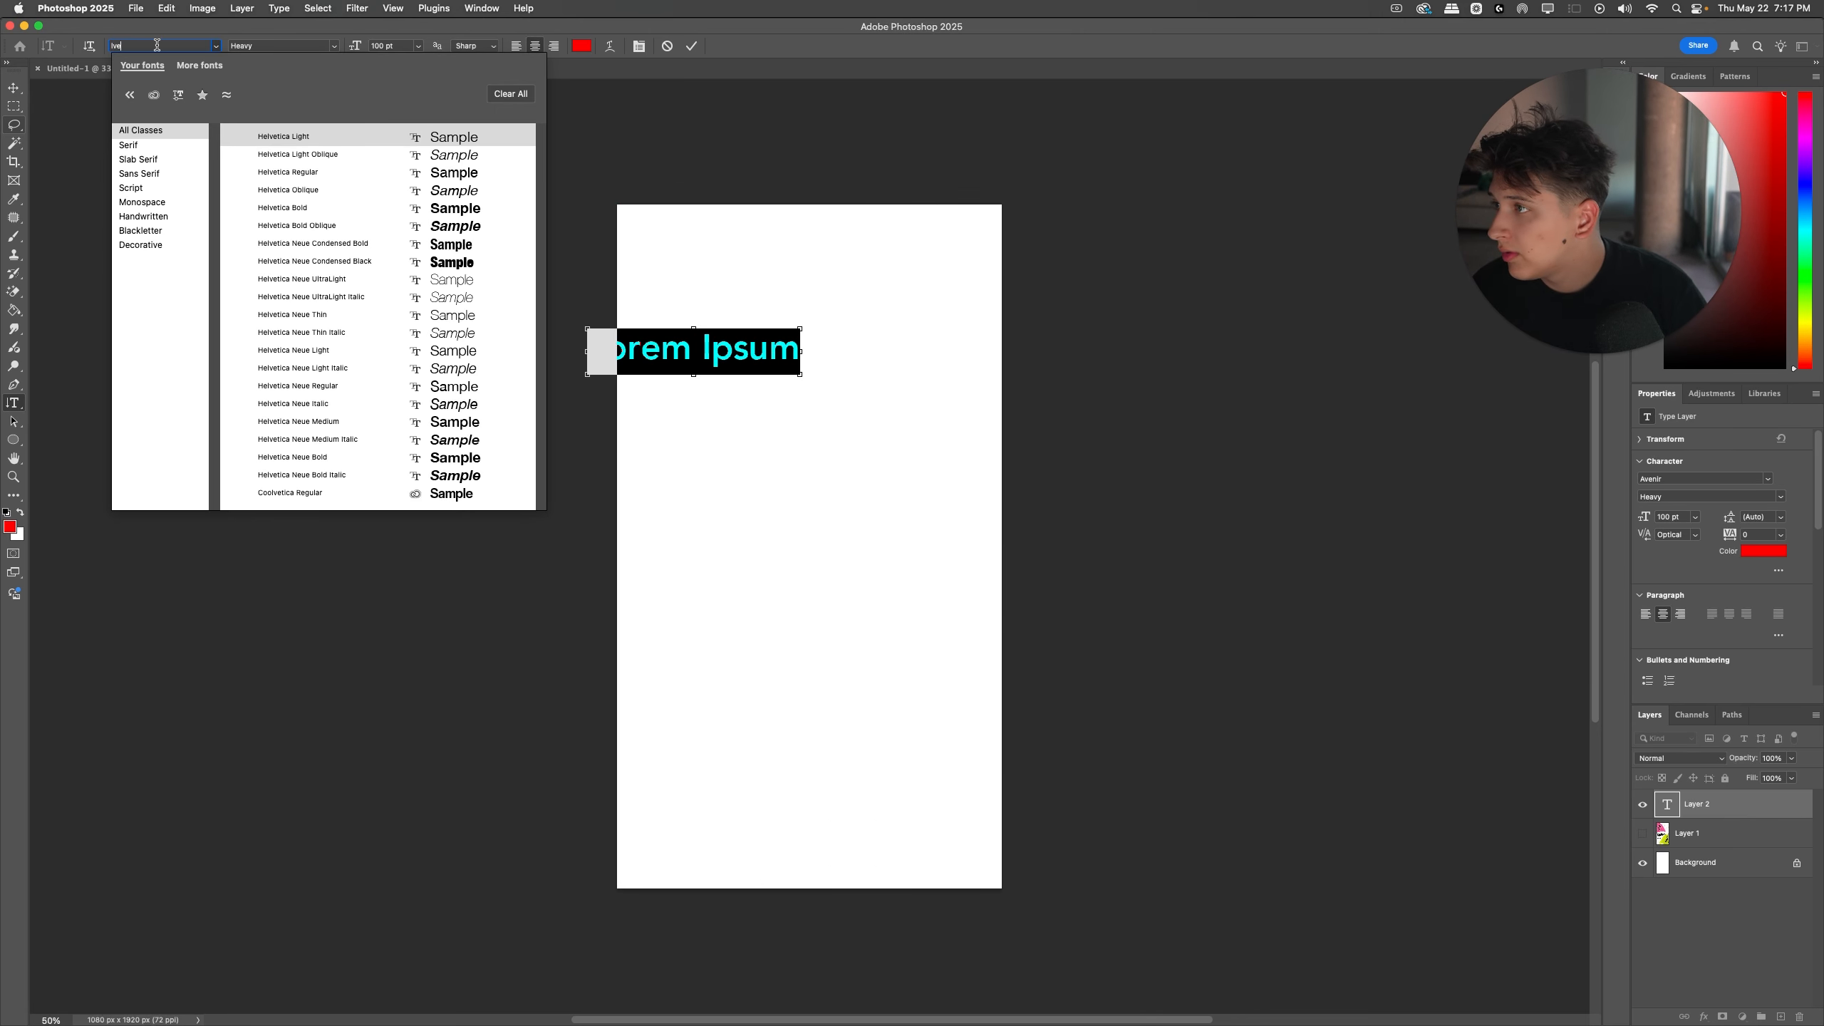
text(tica nue medium extended)
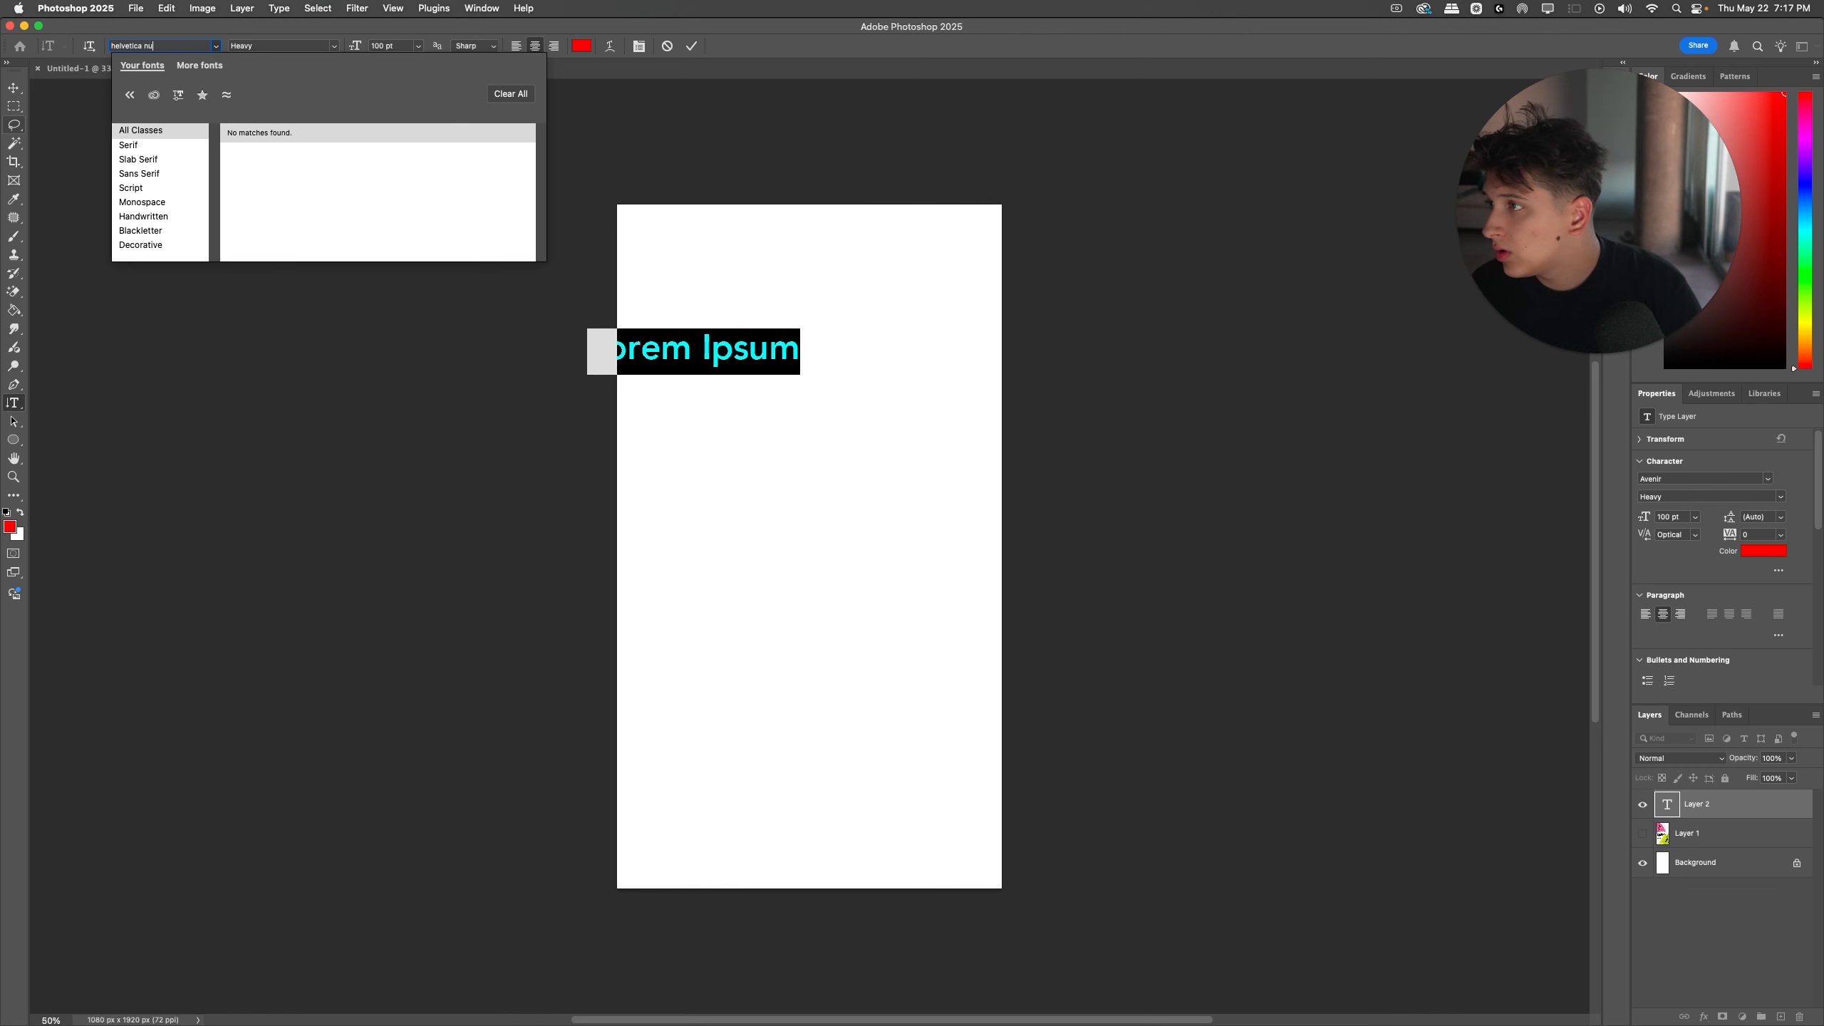
key(BackSpace)
key(BackSpace)
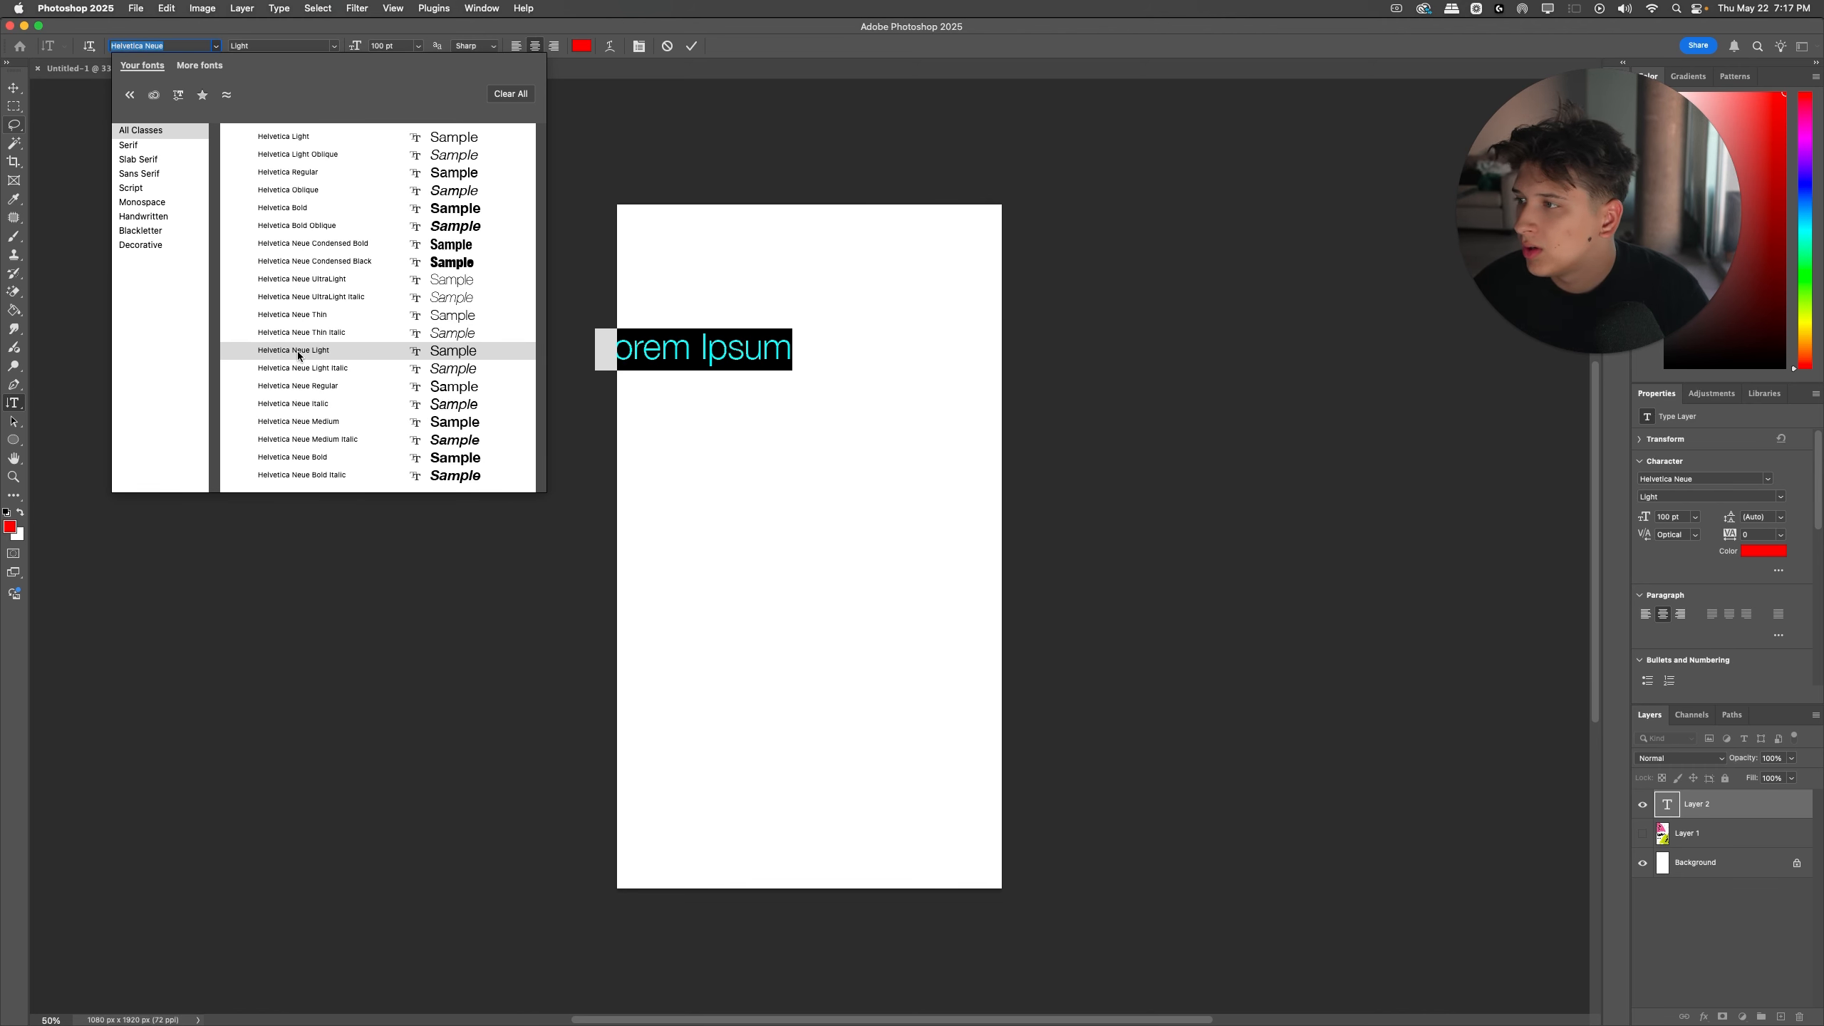
click(305, 456)
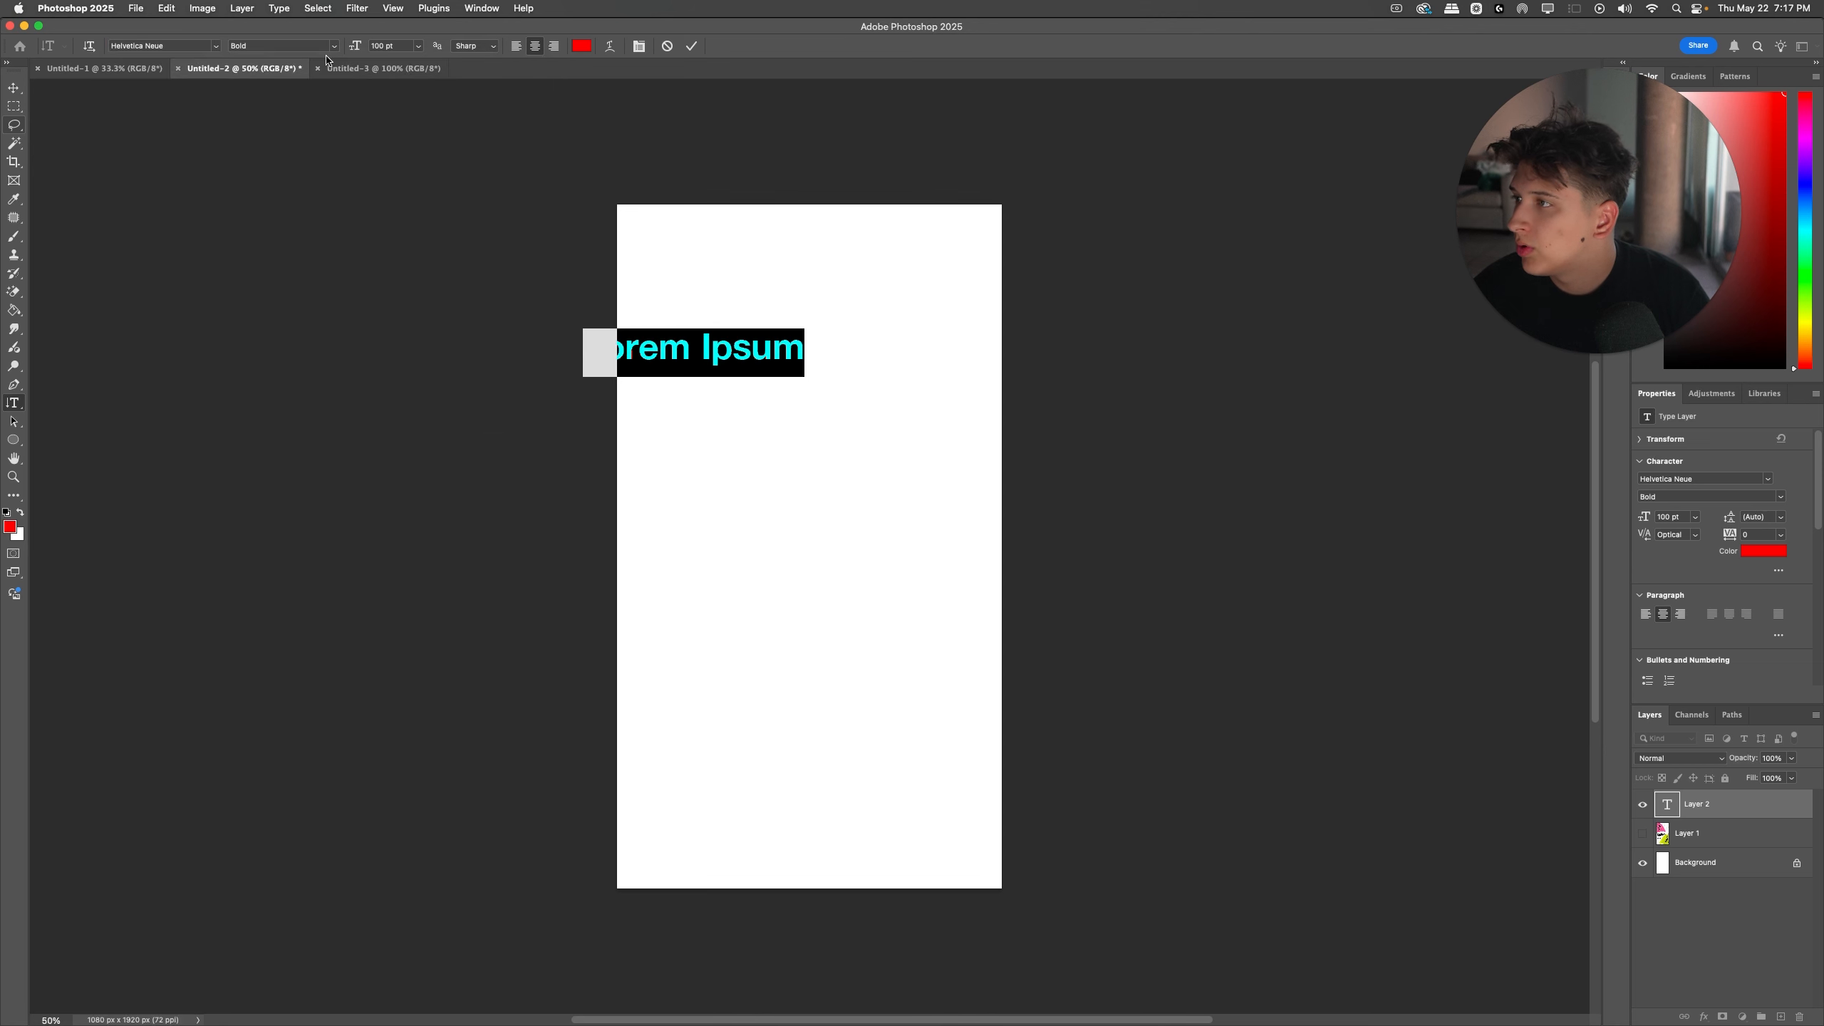
Step: Set the placeholder text's font to Helvetica Neue Medium
key(super+v)
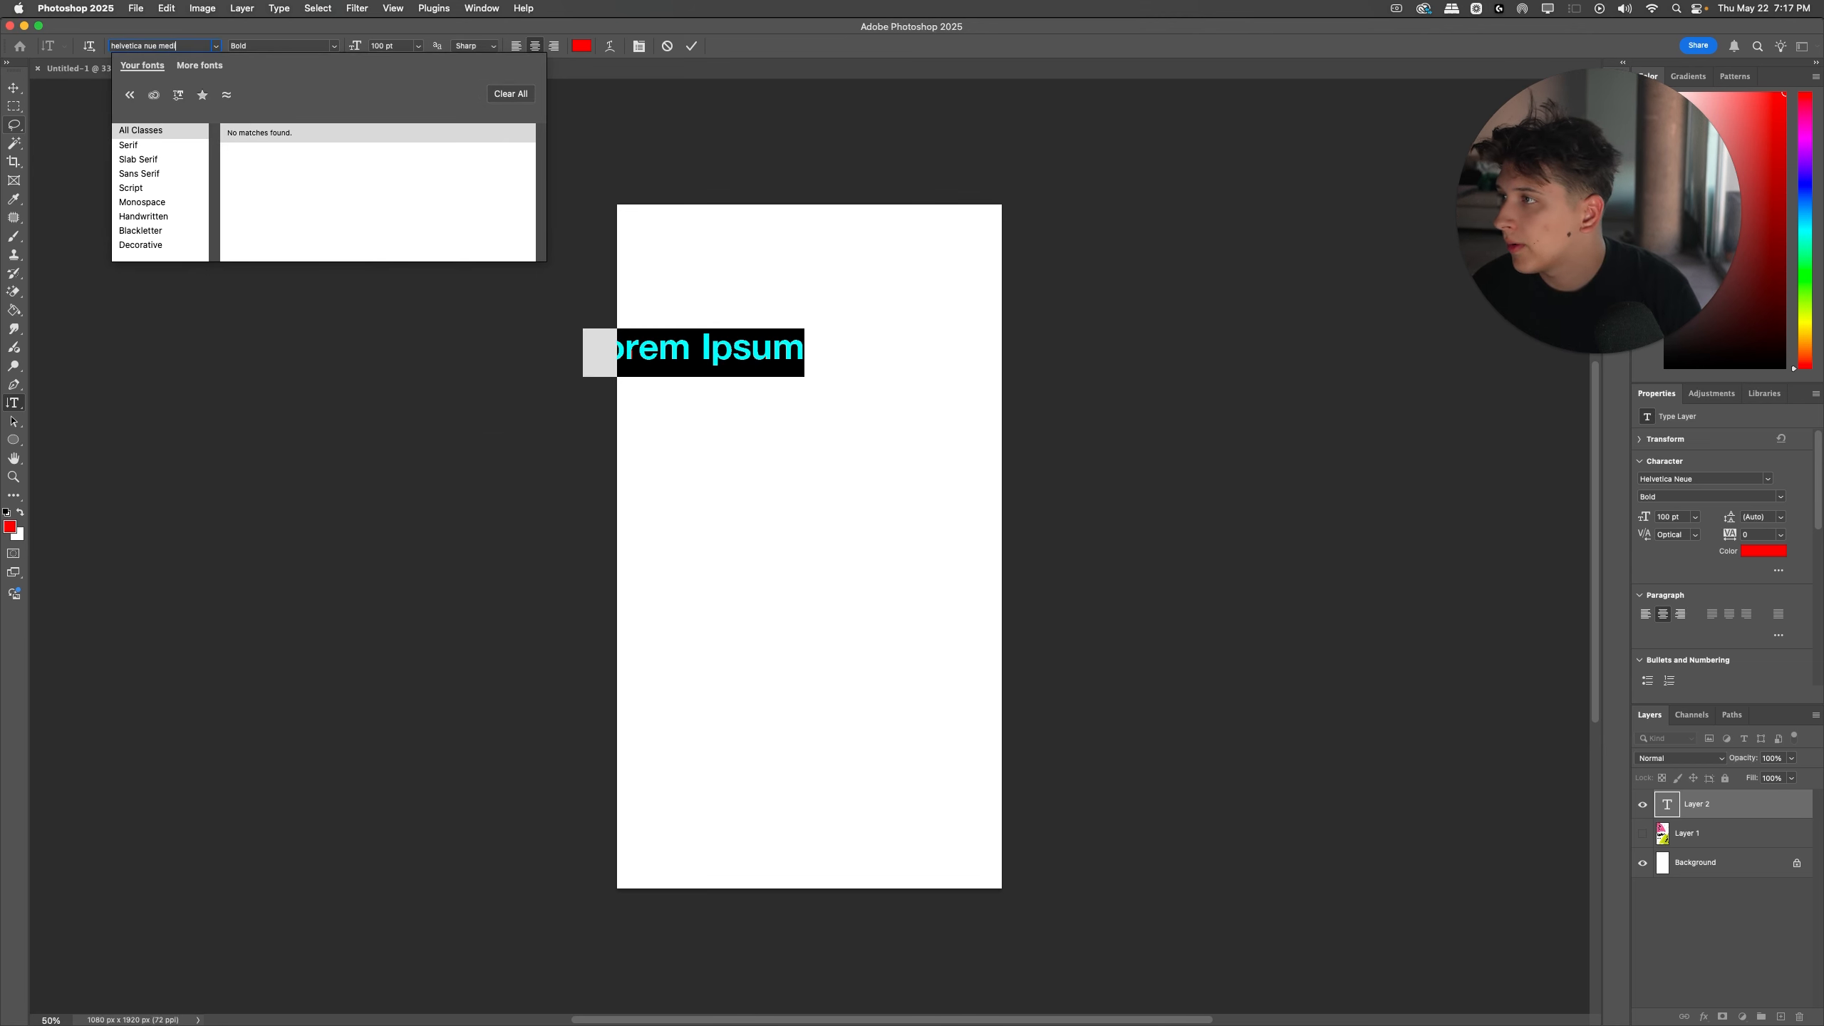
key(BackSpace)
key(BackSpace)
key(BackSpace)
key(BackSpace)
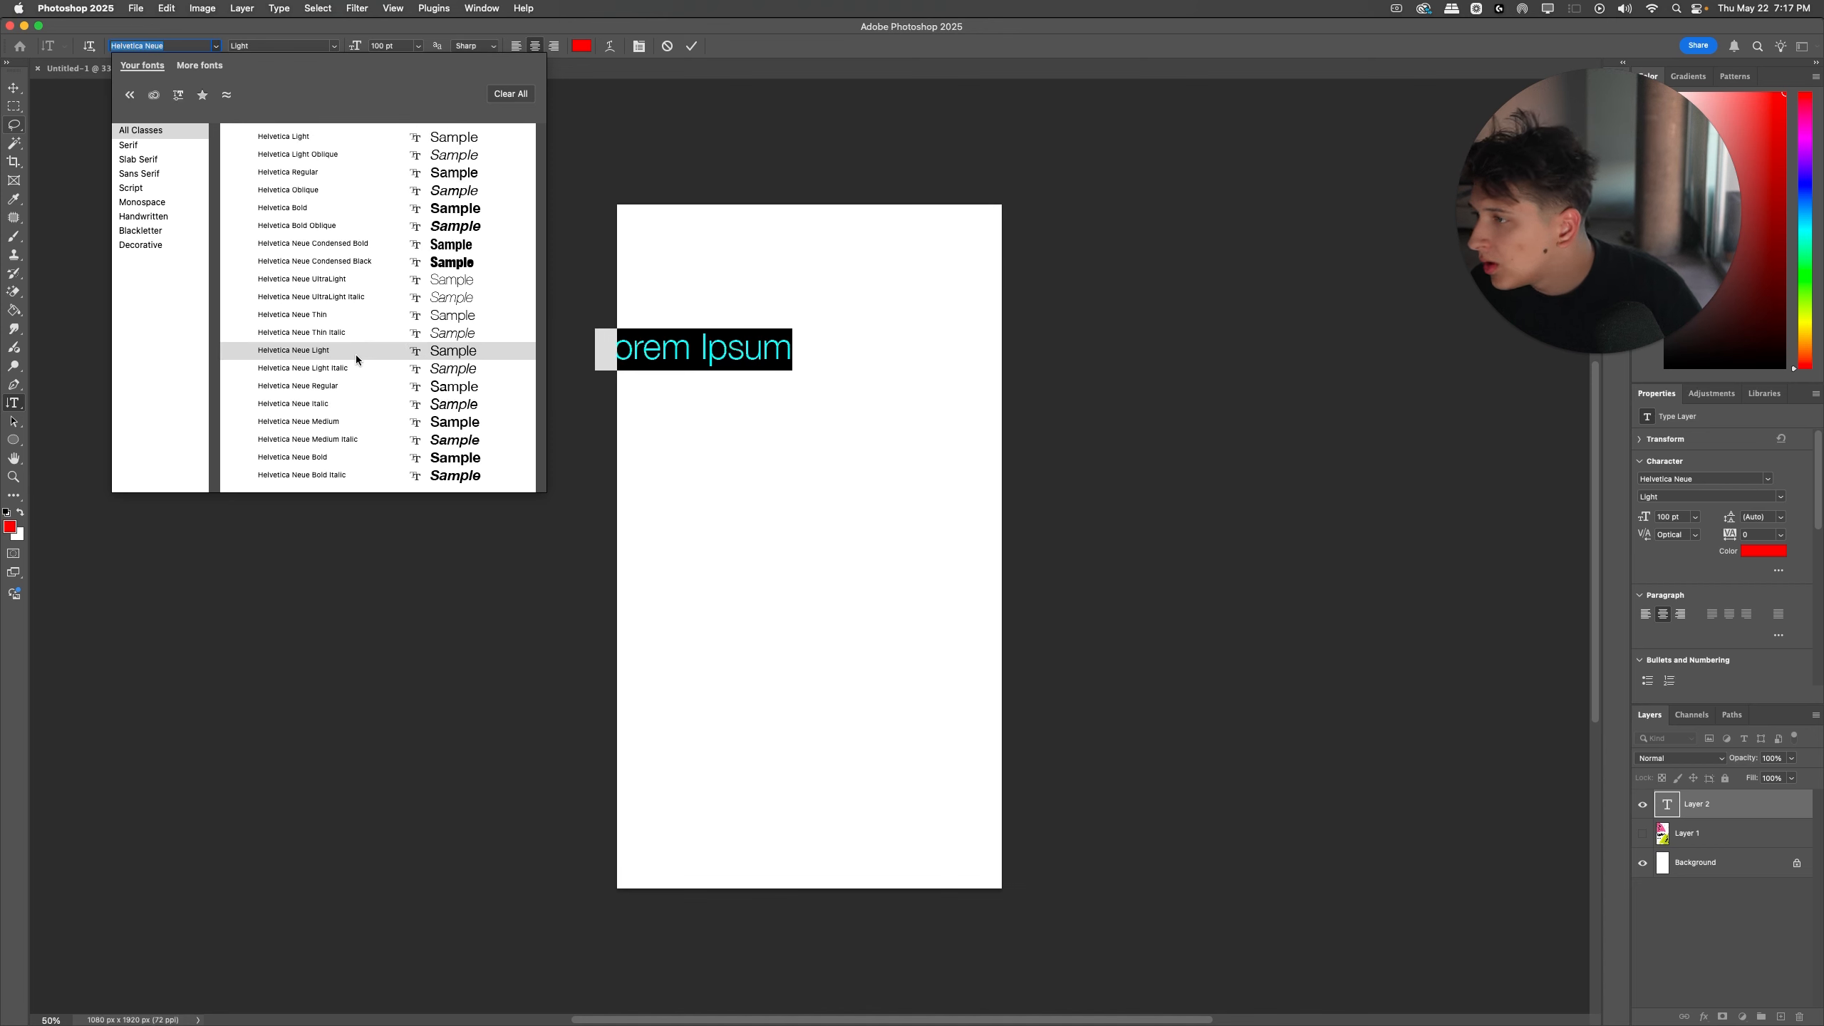
click(363, 422)
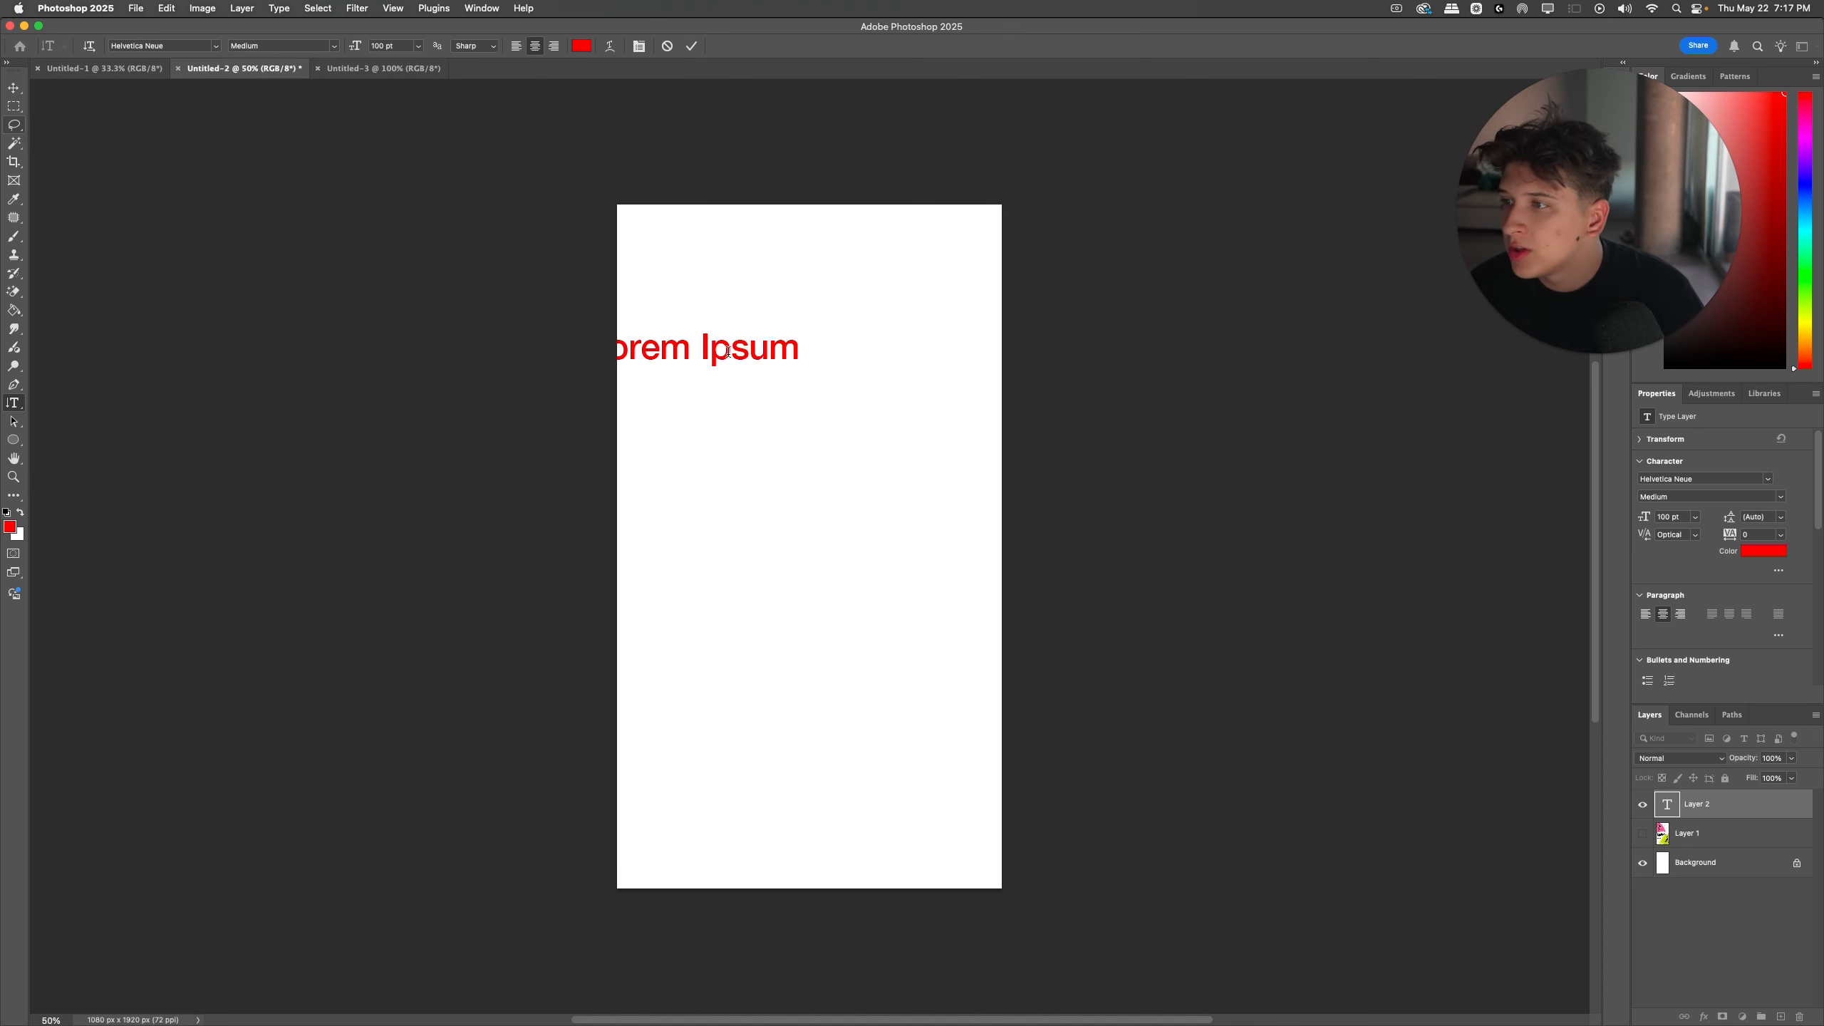
Step: Move the text toward the canvas centre, replace it with "helvetica nue medium extended", and show the restock image layer again
drag(728, 352, 768, 378)
click(768, 378)
key(super+a)
text(helvetica nue medium extended)
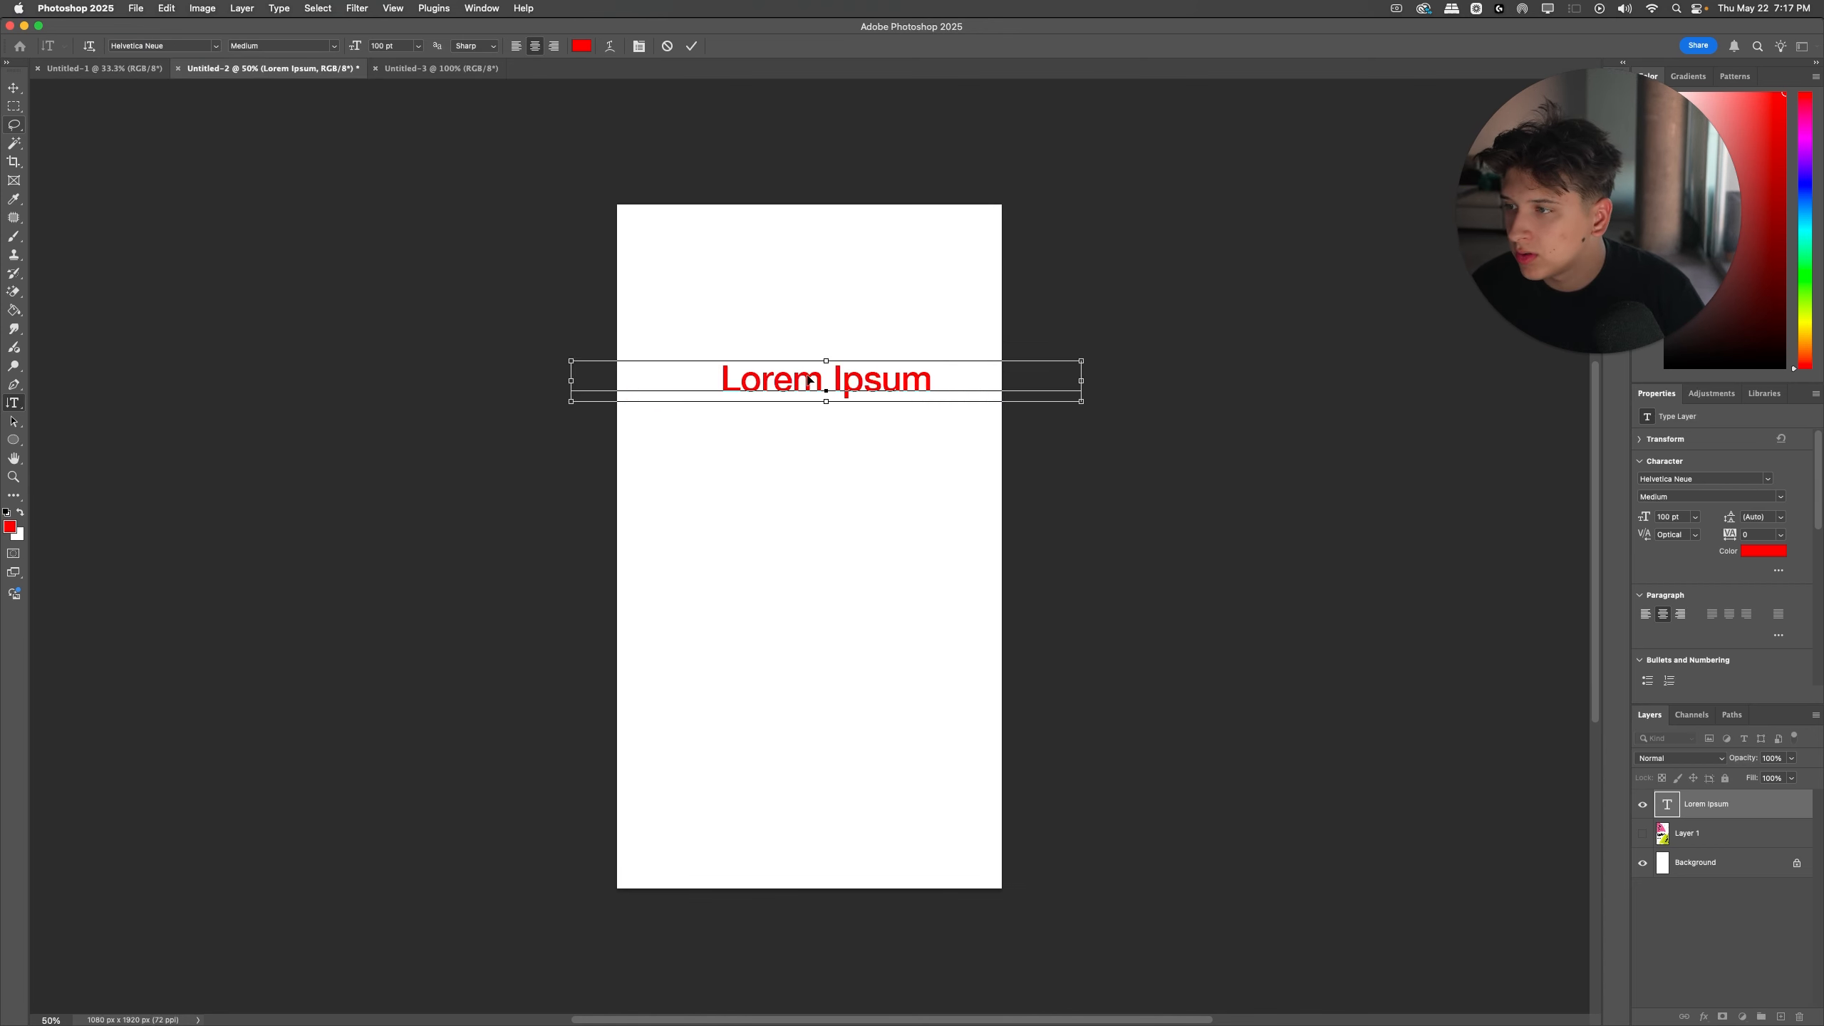
click(1642, 832)
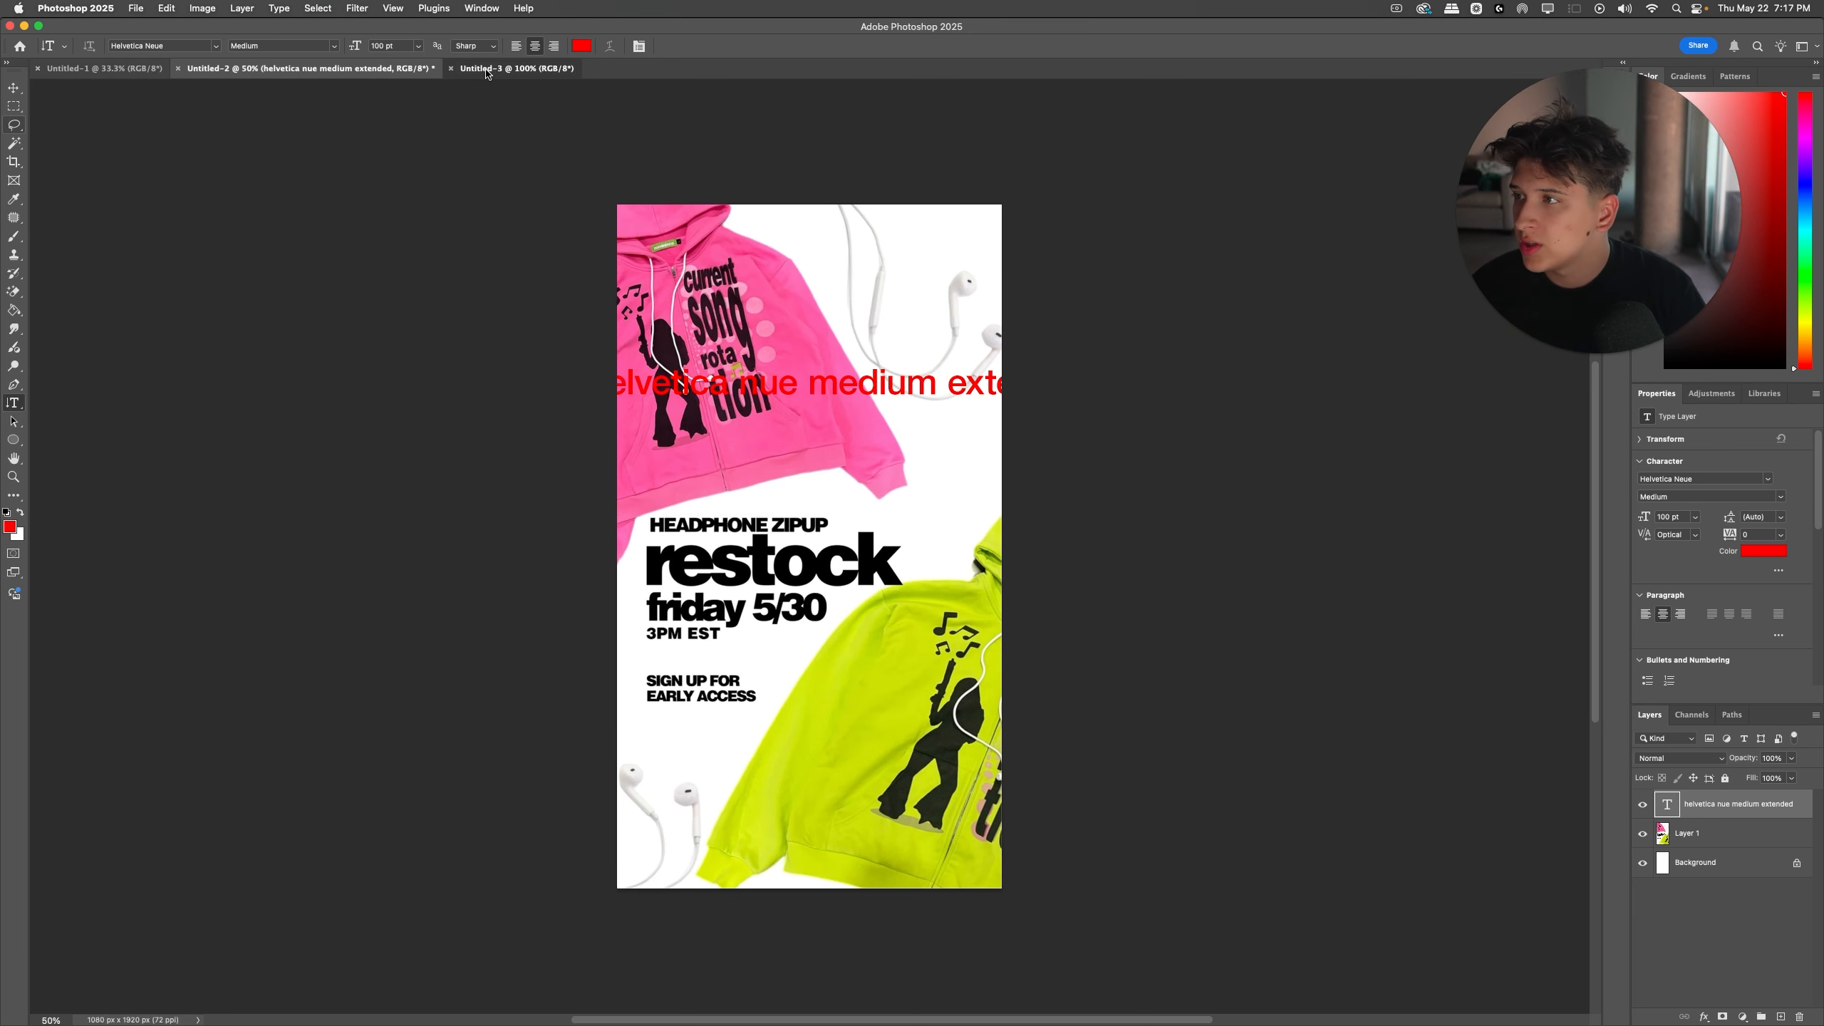
Step: Capture a screenshot of the IMG_9466.JPG poster in Google Drive and place it in the Untitled-2 Photoshop document
click(517, 68)
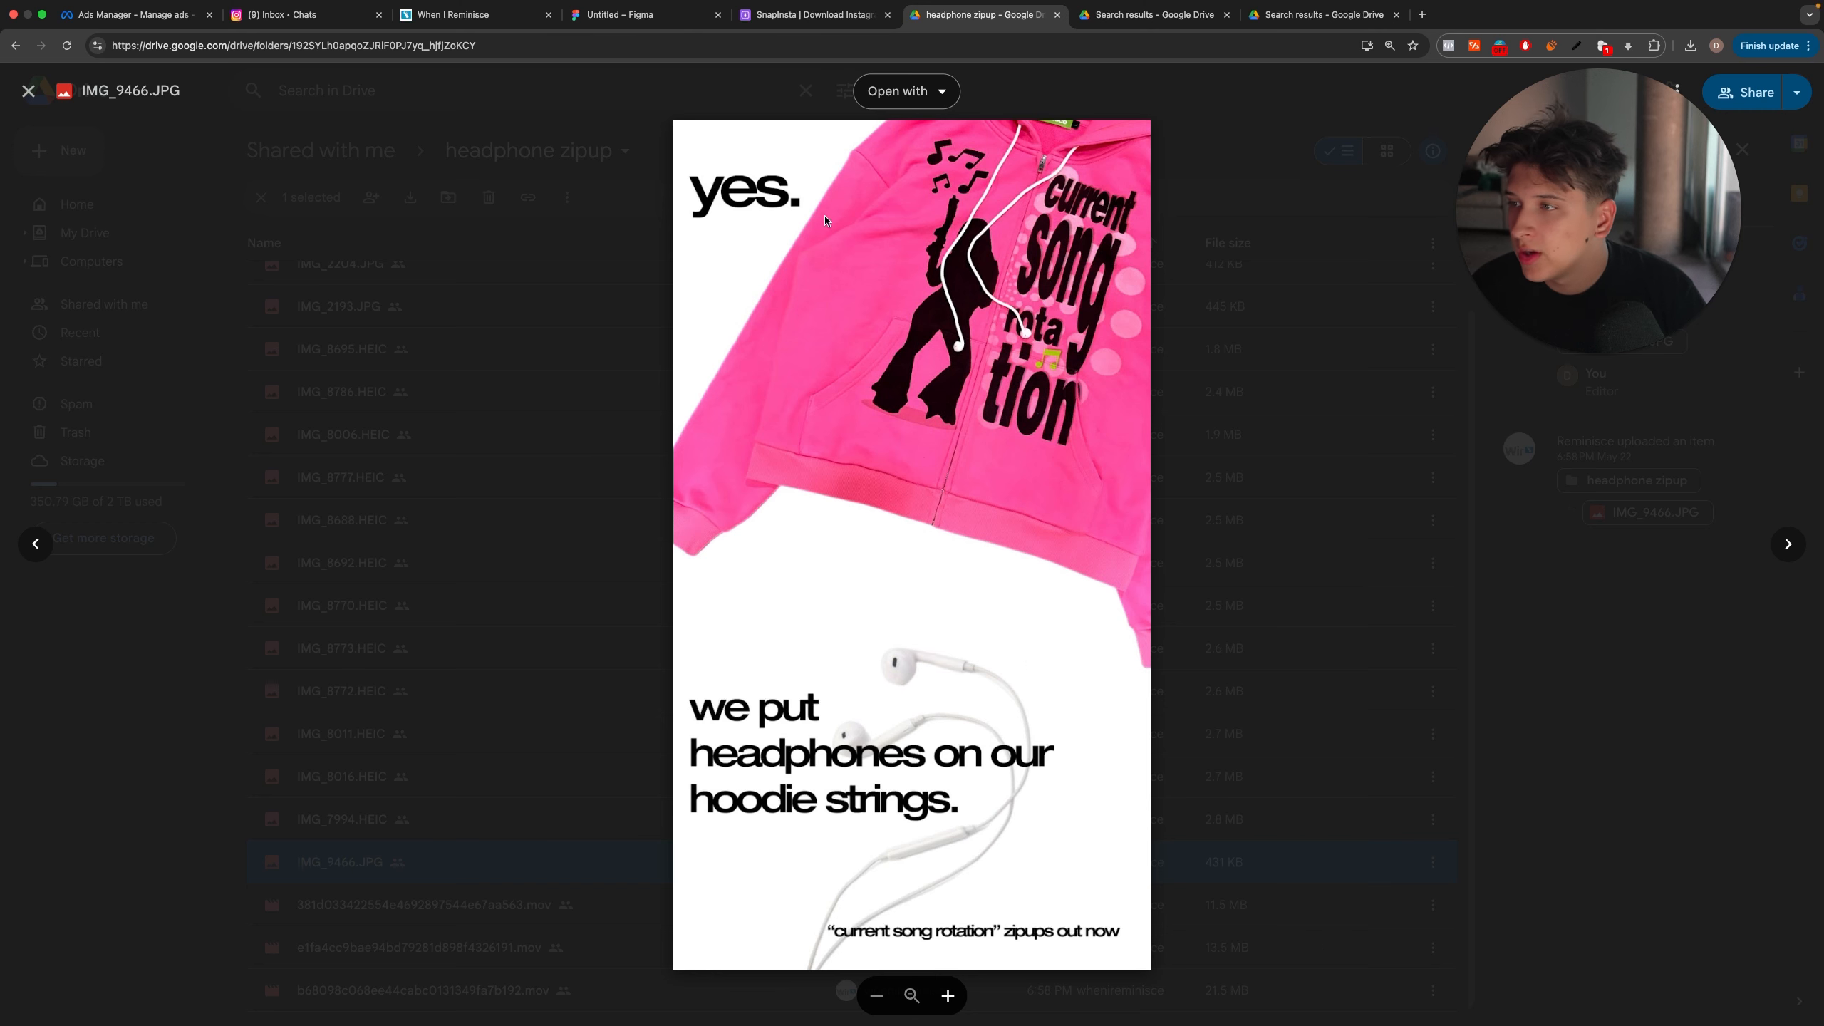
drag(679, 124, 1144, 947)
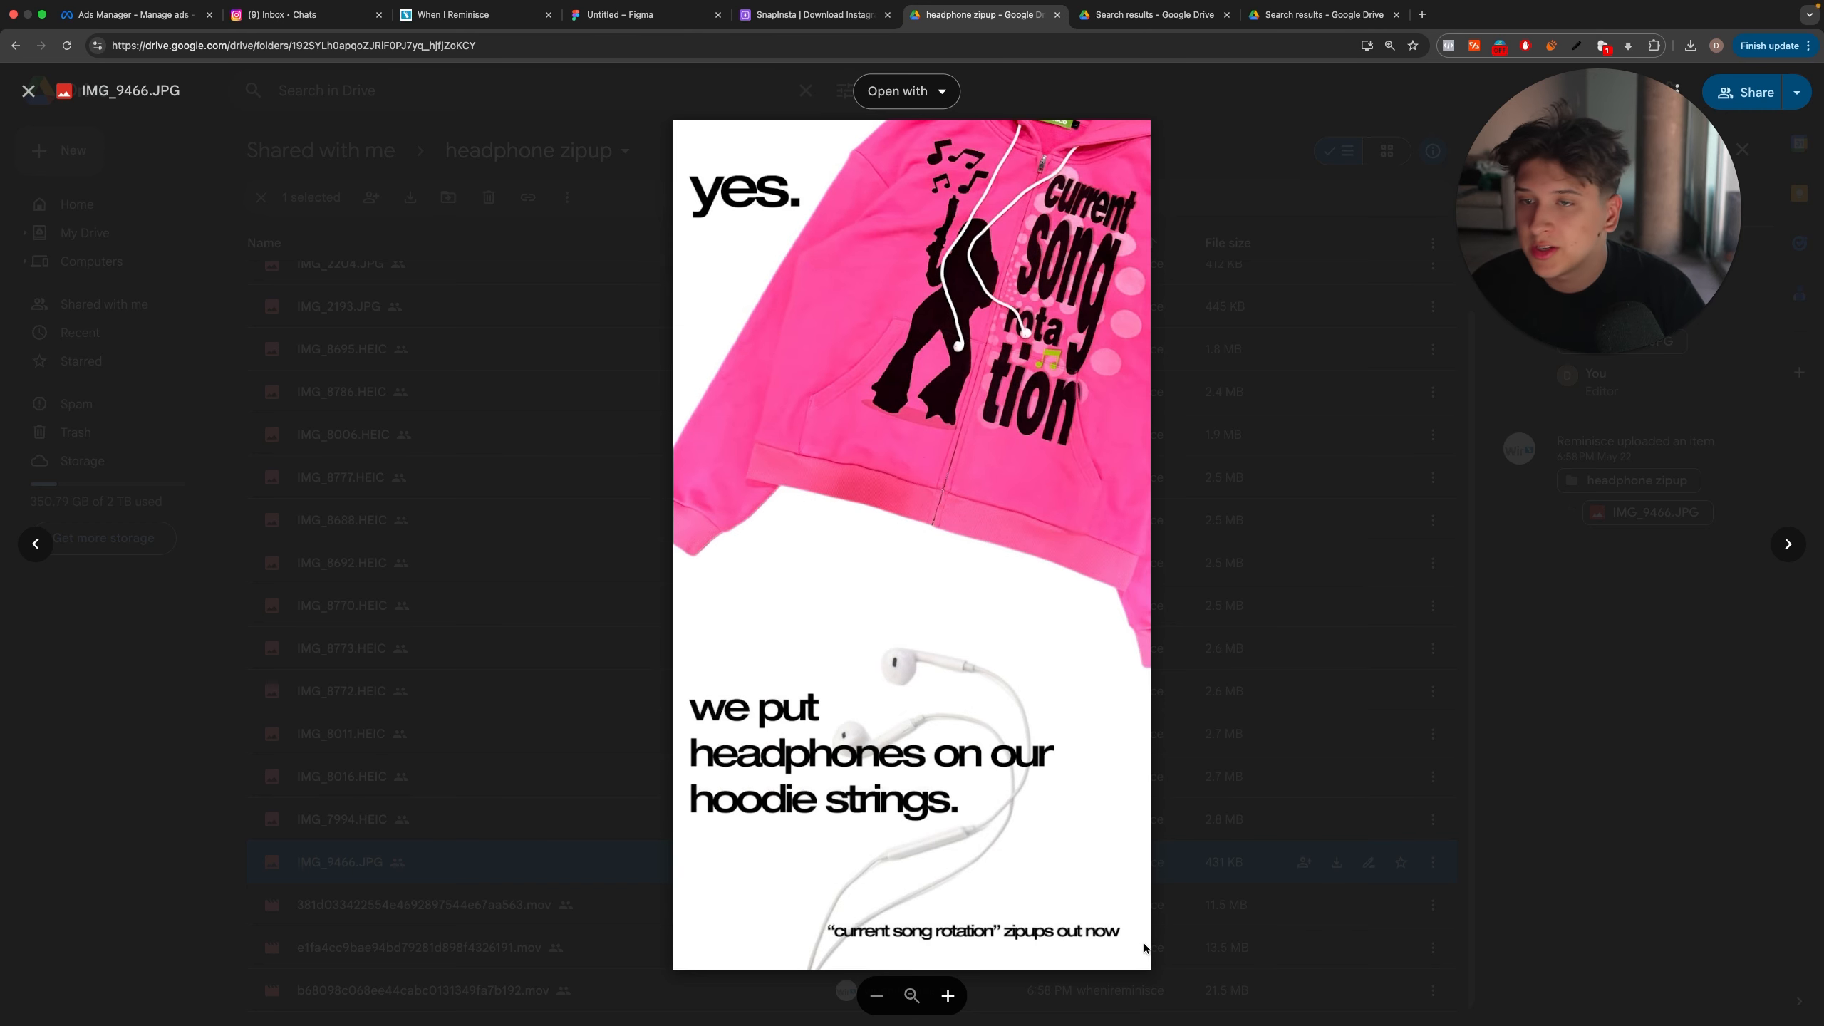
key(ctrl+Left)
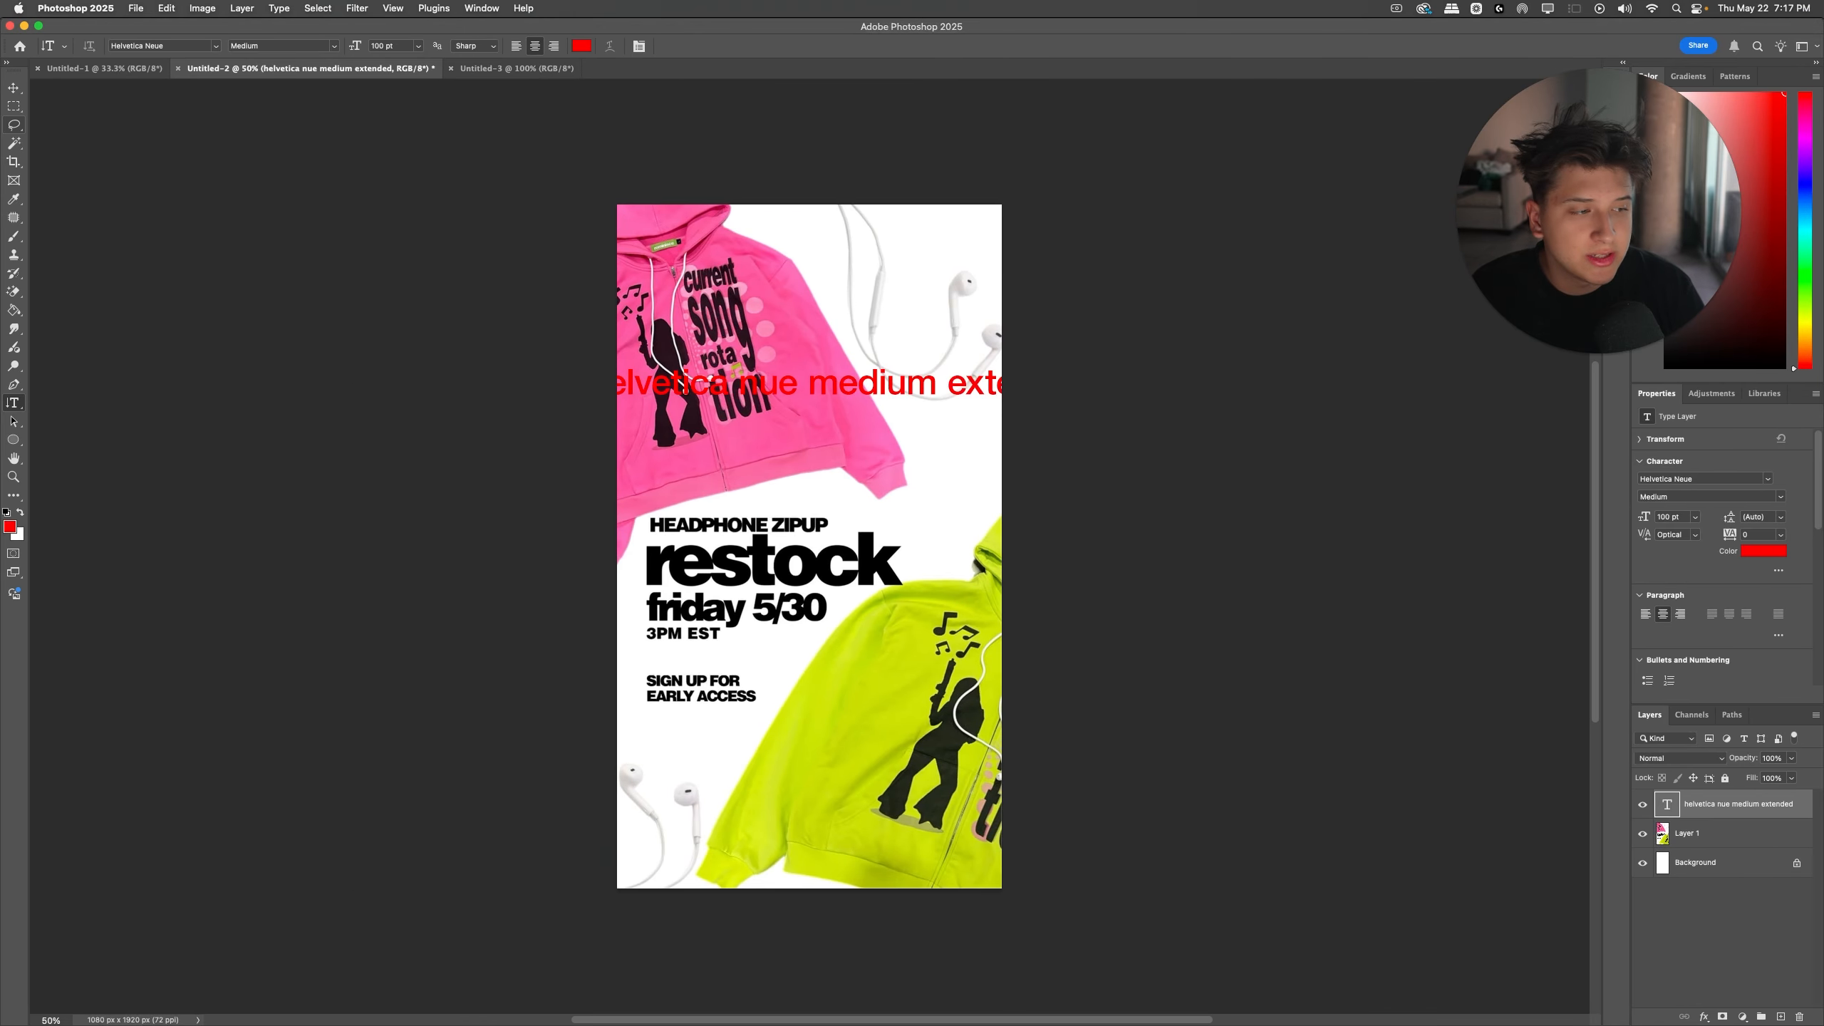
drag(1759, 959, 869, 617)
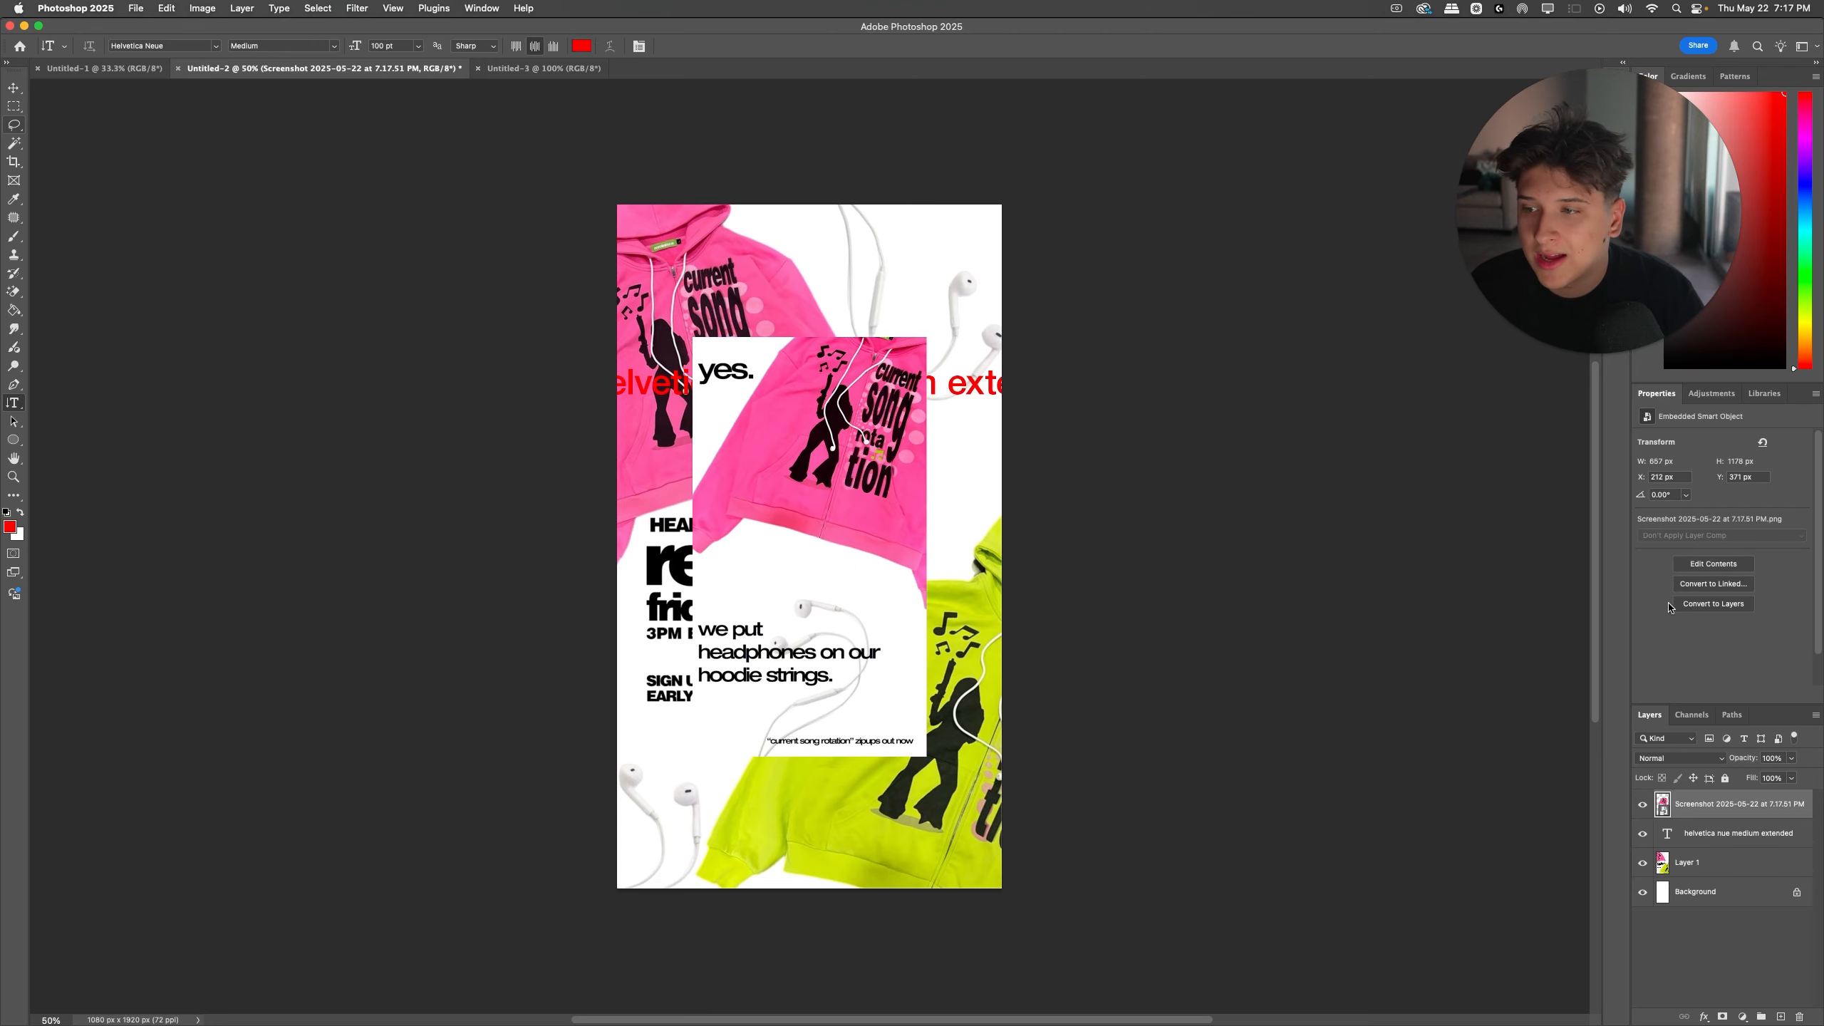
key(ctrl+Right)
key(super+1)
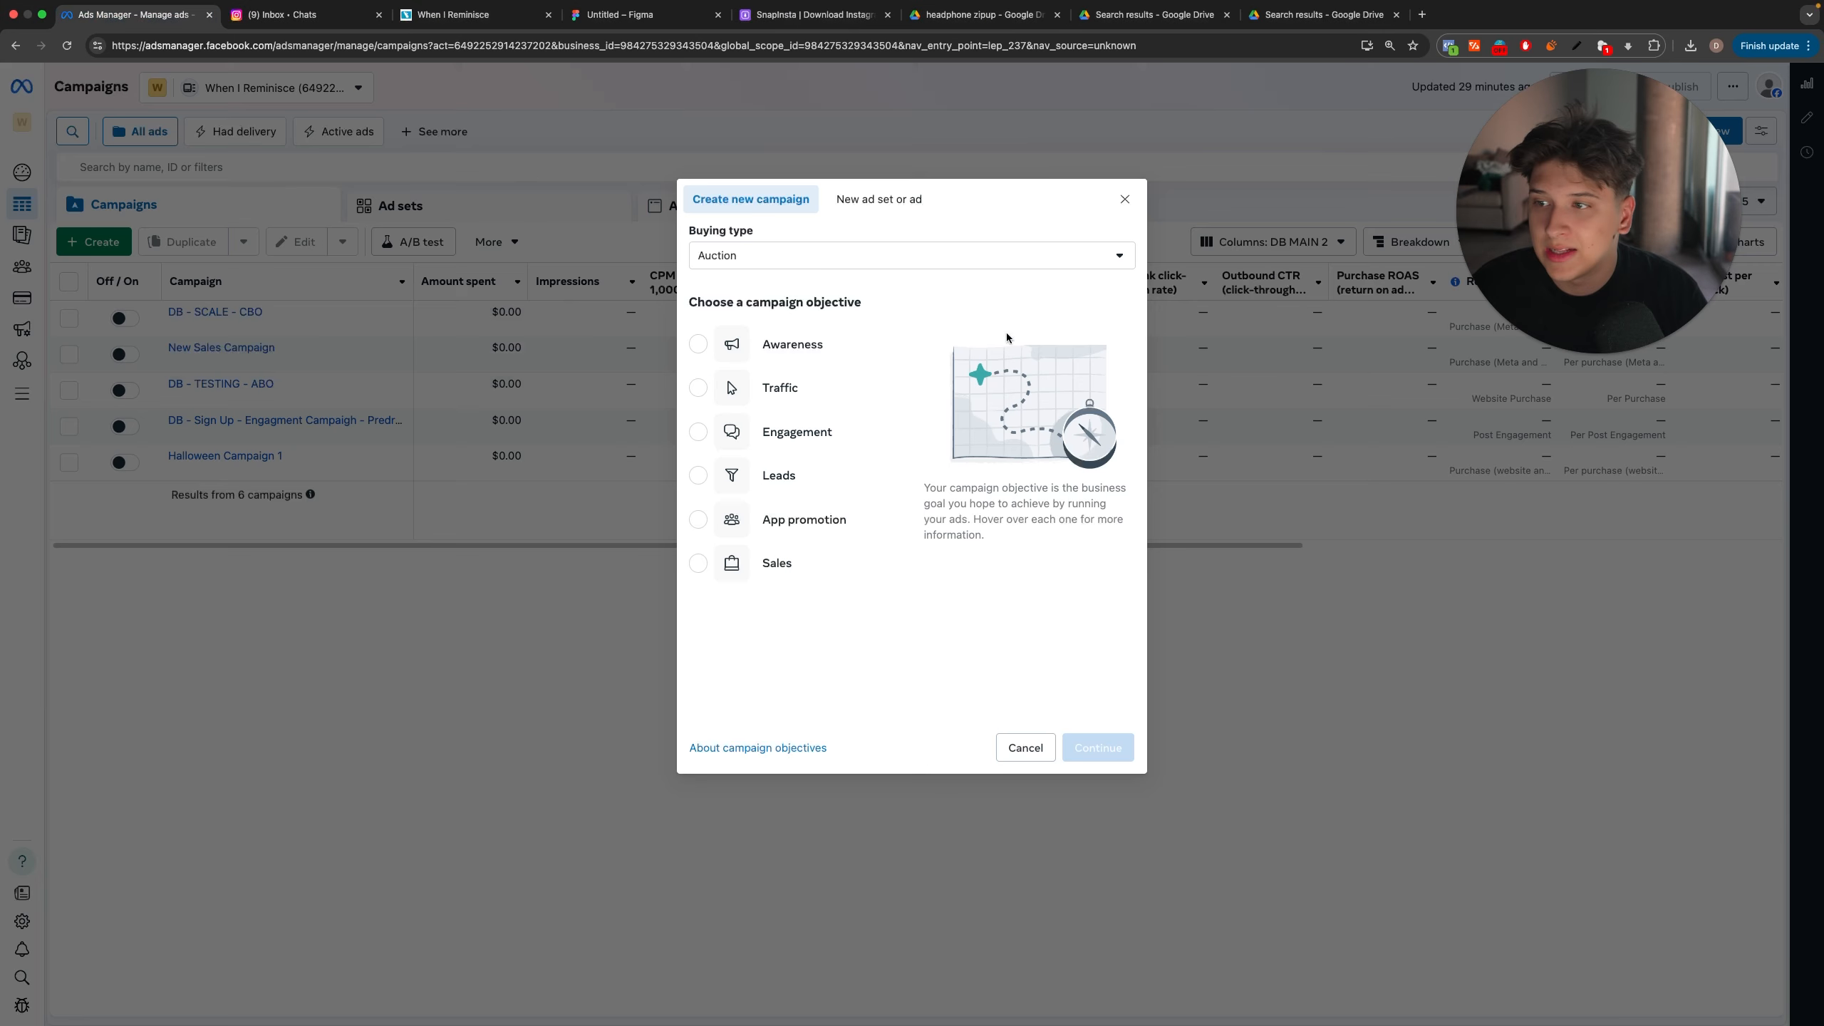
key(ctrl+Left)
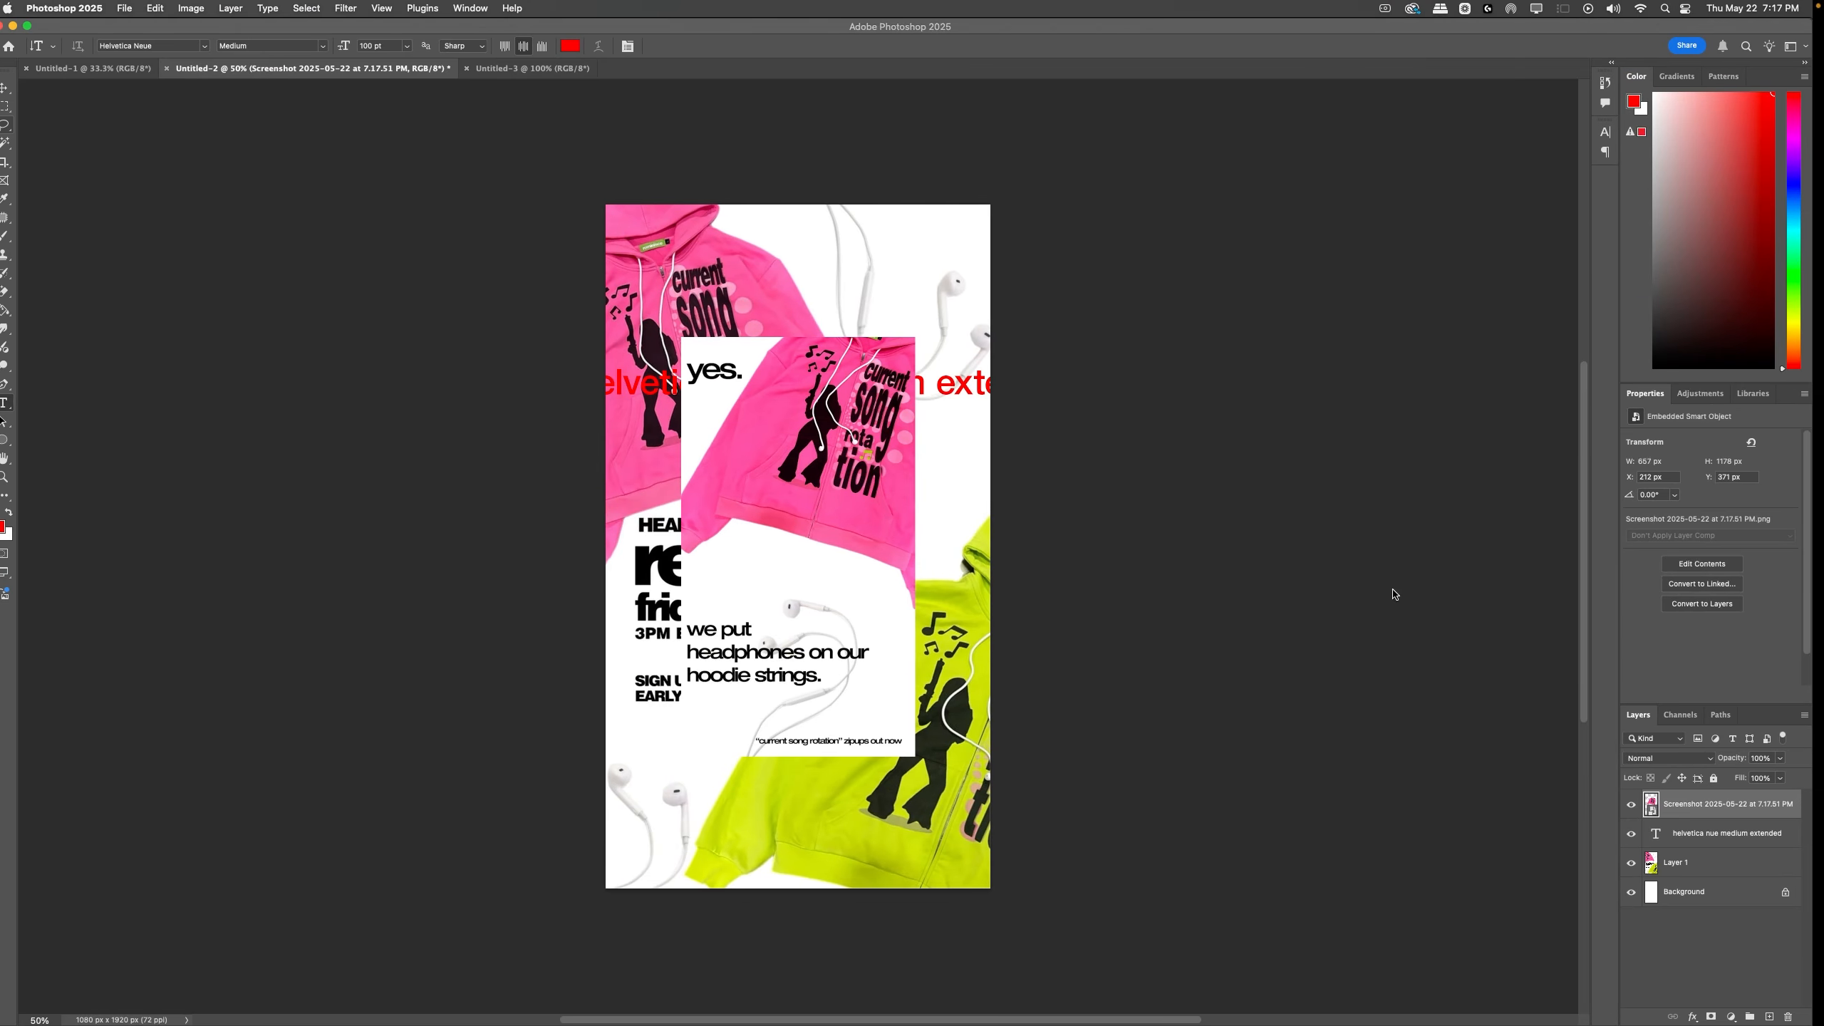
Step: Move the "helvetica nue medium extended" text layer above the screenshot layer
drag(1674, 850, 1670, 794)
key(ctrl+t)
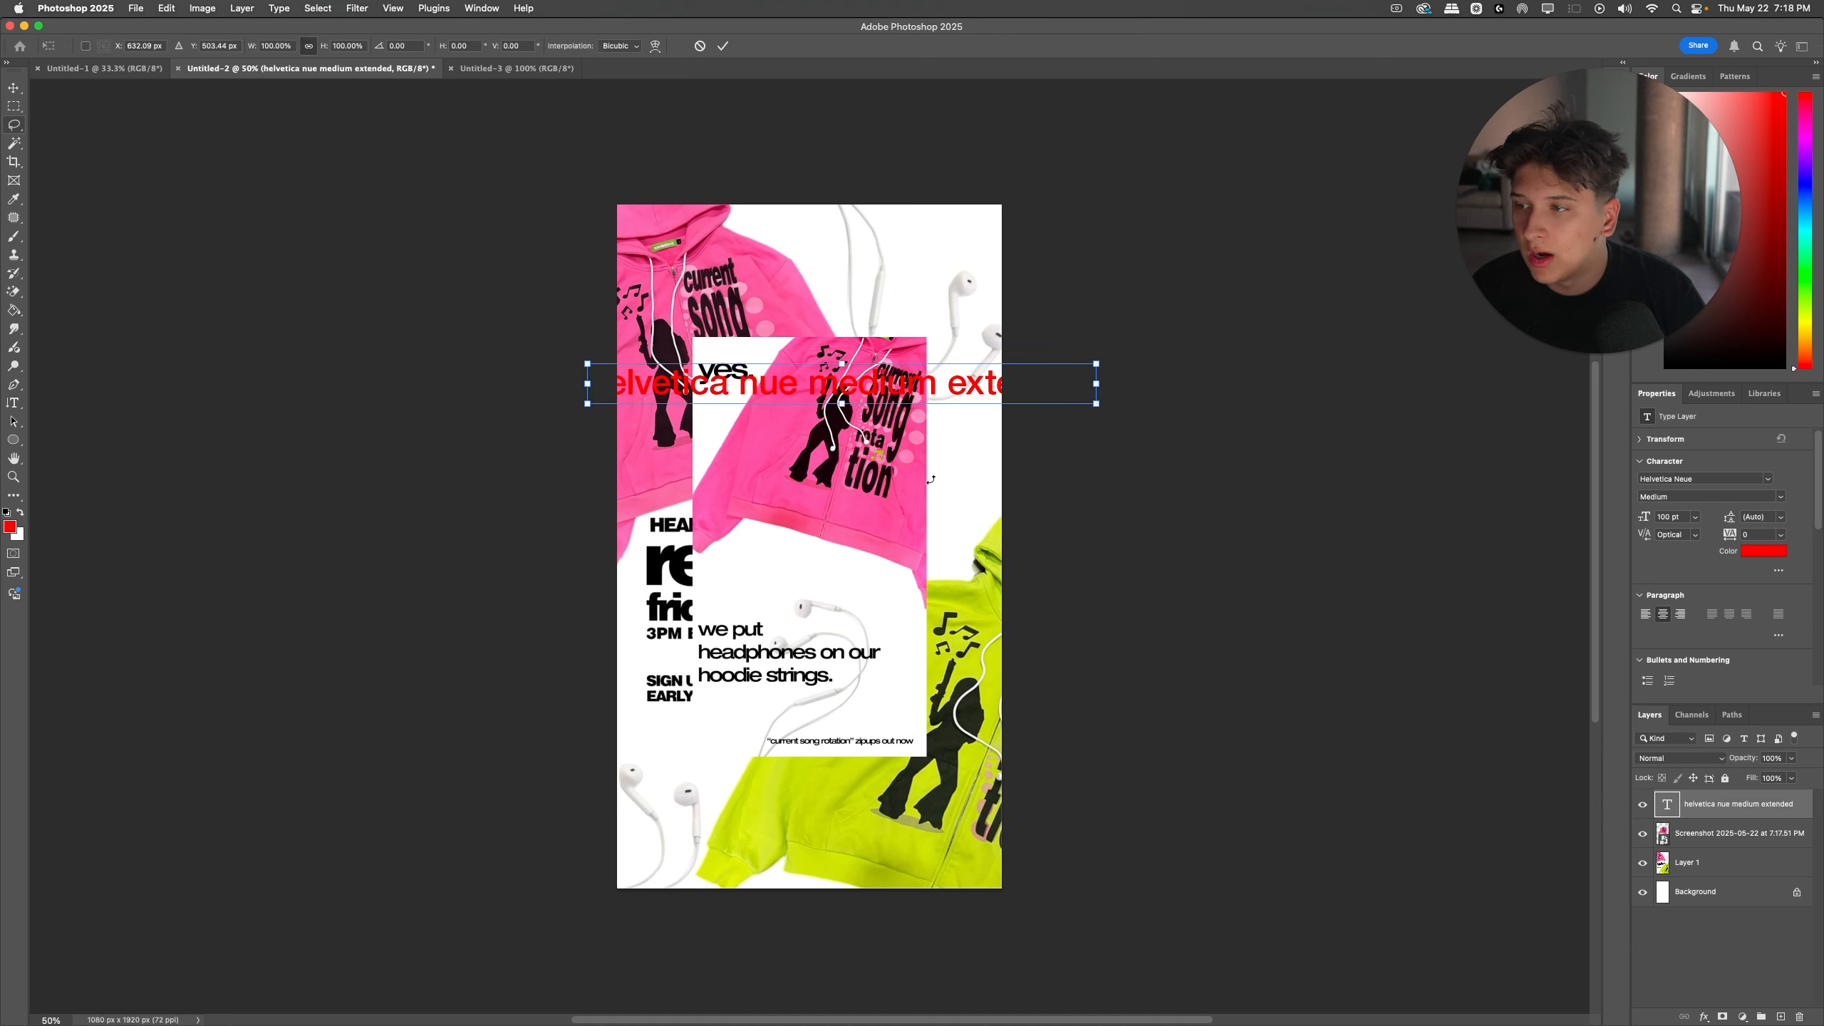
key(Return)
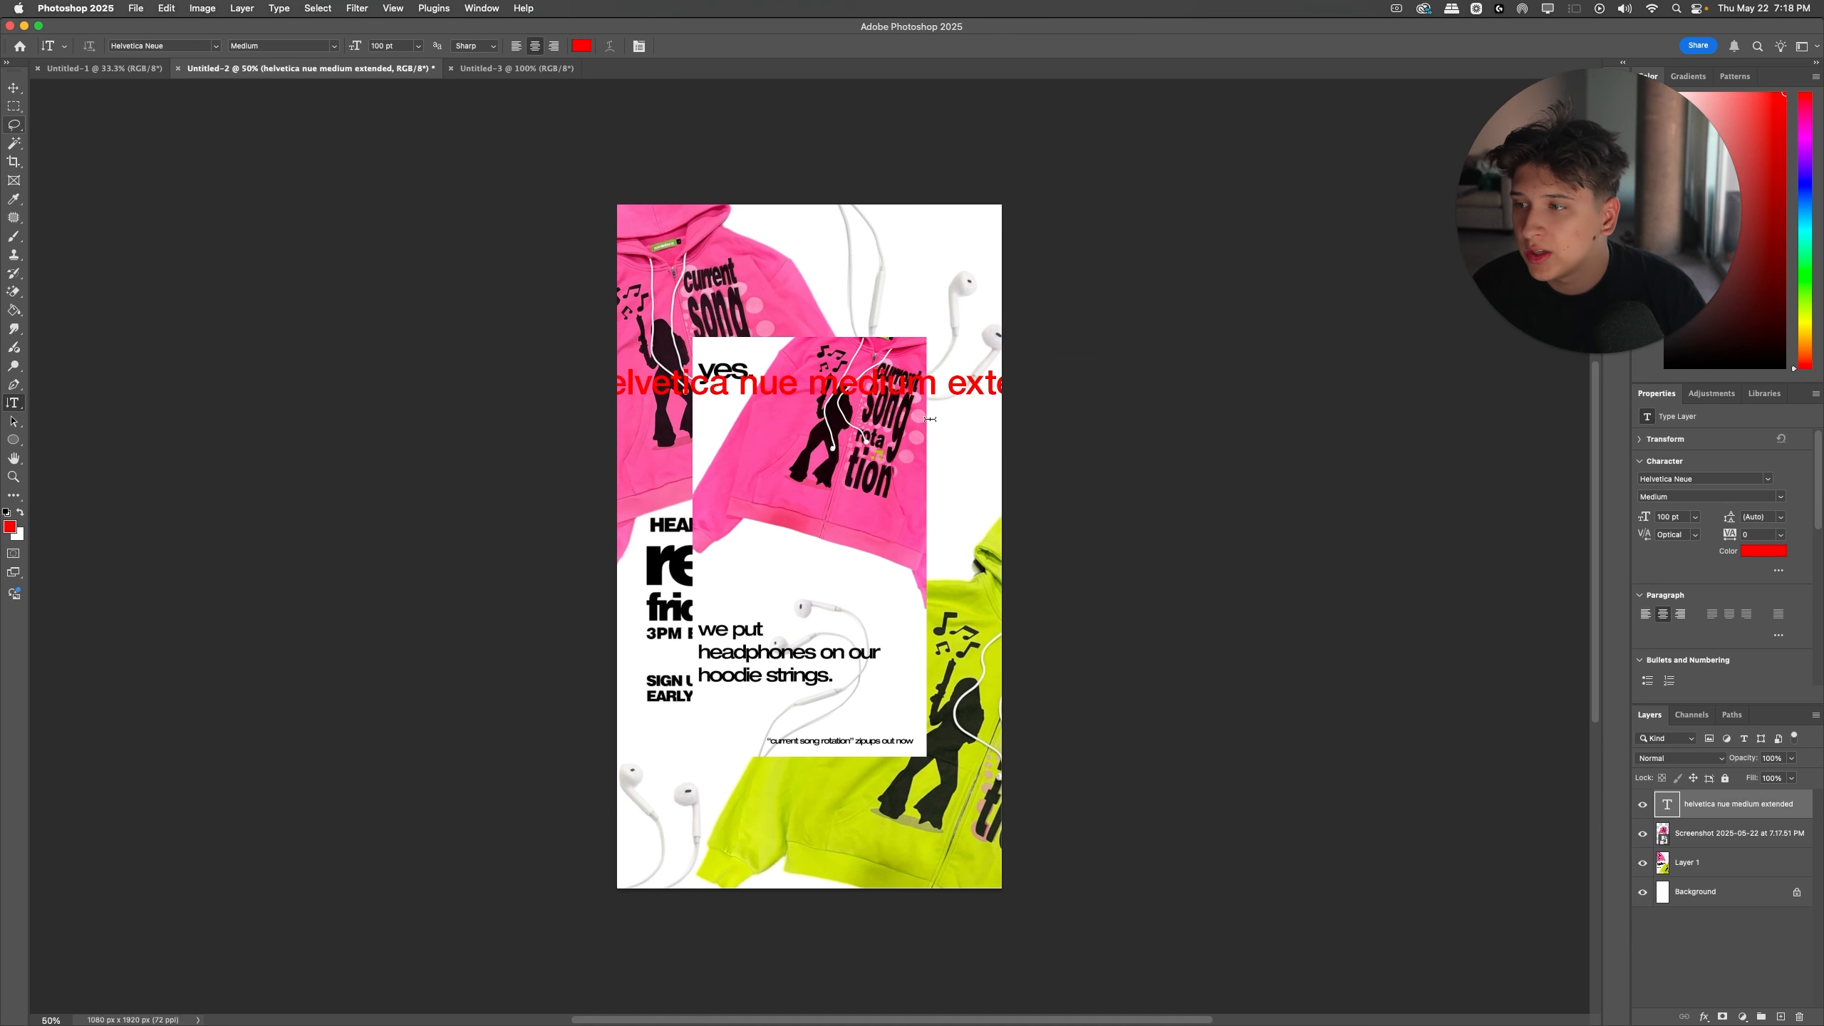
Step: Scale the placed poster screenshot to fill the whole canvas
super+click(894, 460)
key(super+t)
drag(927, 543, 1002, 536)
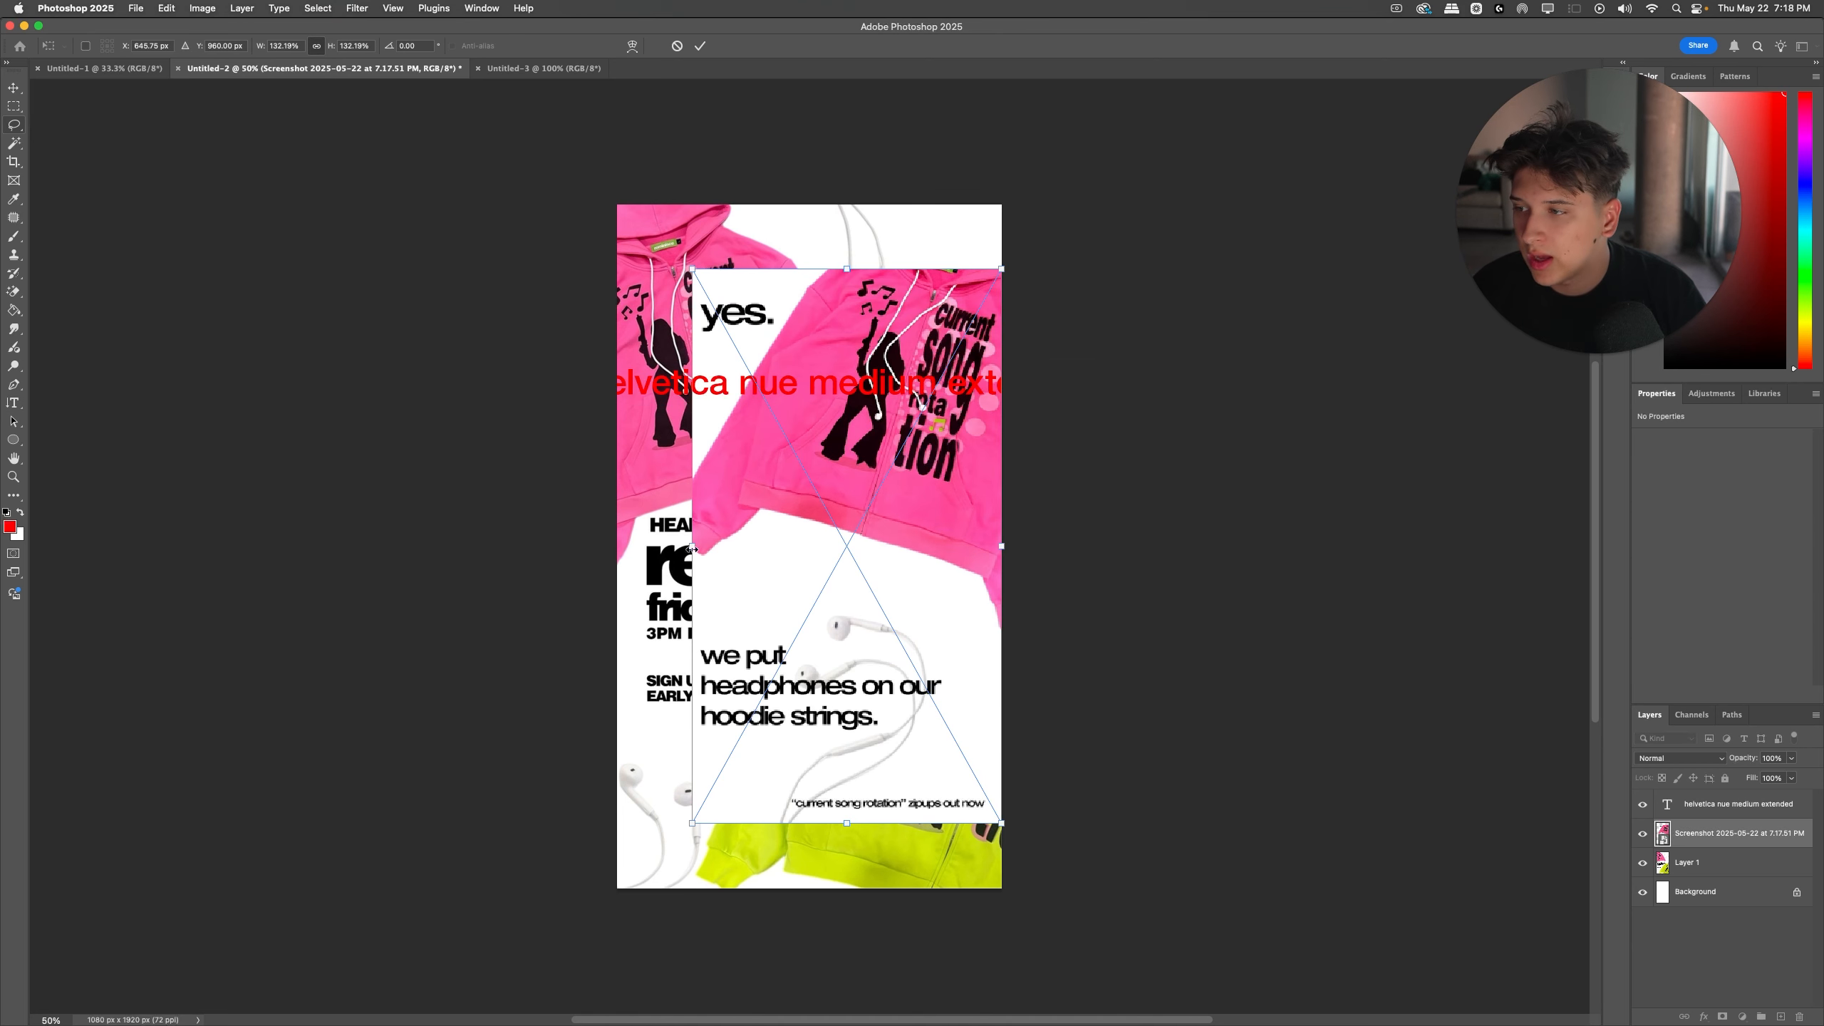
drag(692, 548, 621, 561)
key(Return)
key(t)
click(710, 360)
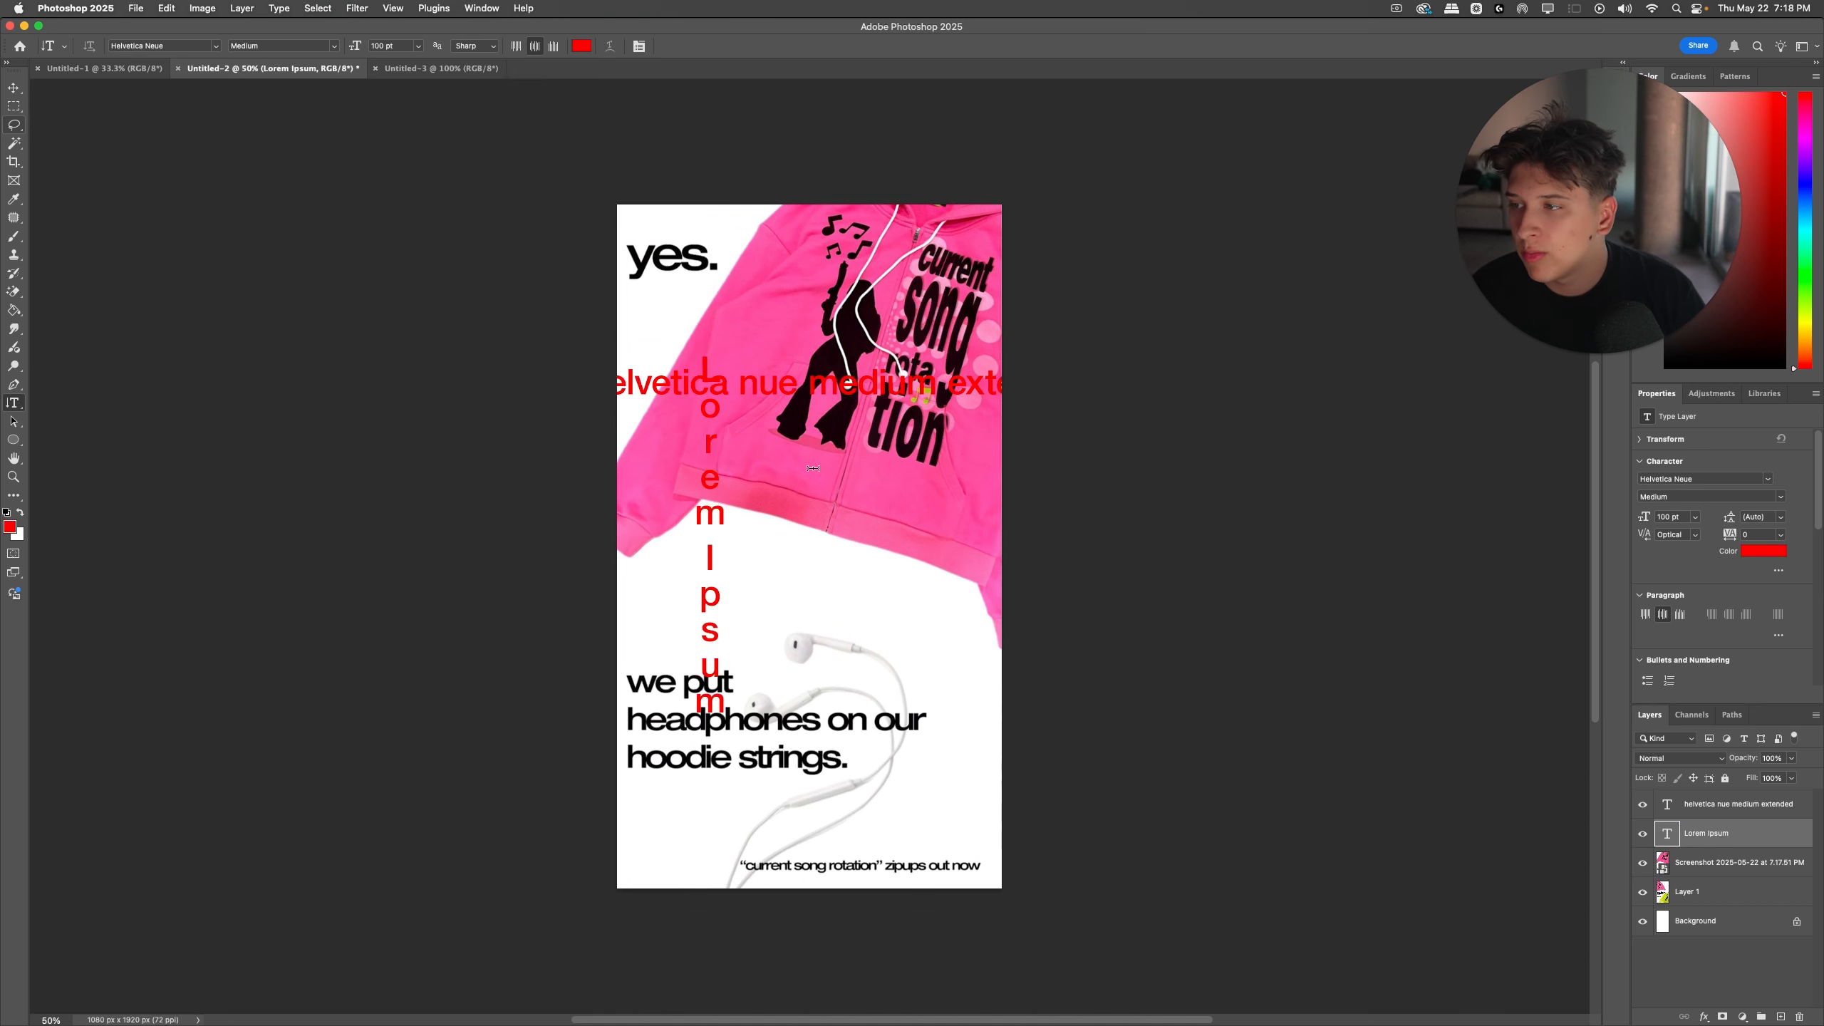
key(Delete)
Step: Move the "helvetica nue medium extended" text down into the white area just above the poster's slogan
drag(804, 389, 895, 602)
triple_click(894, 601)
drag(1666, 269, 1561, 215)
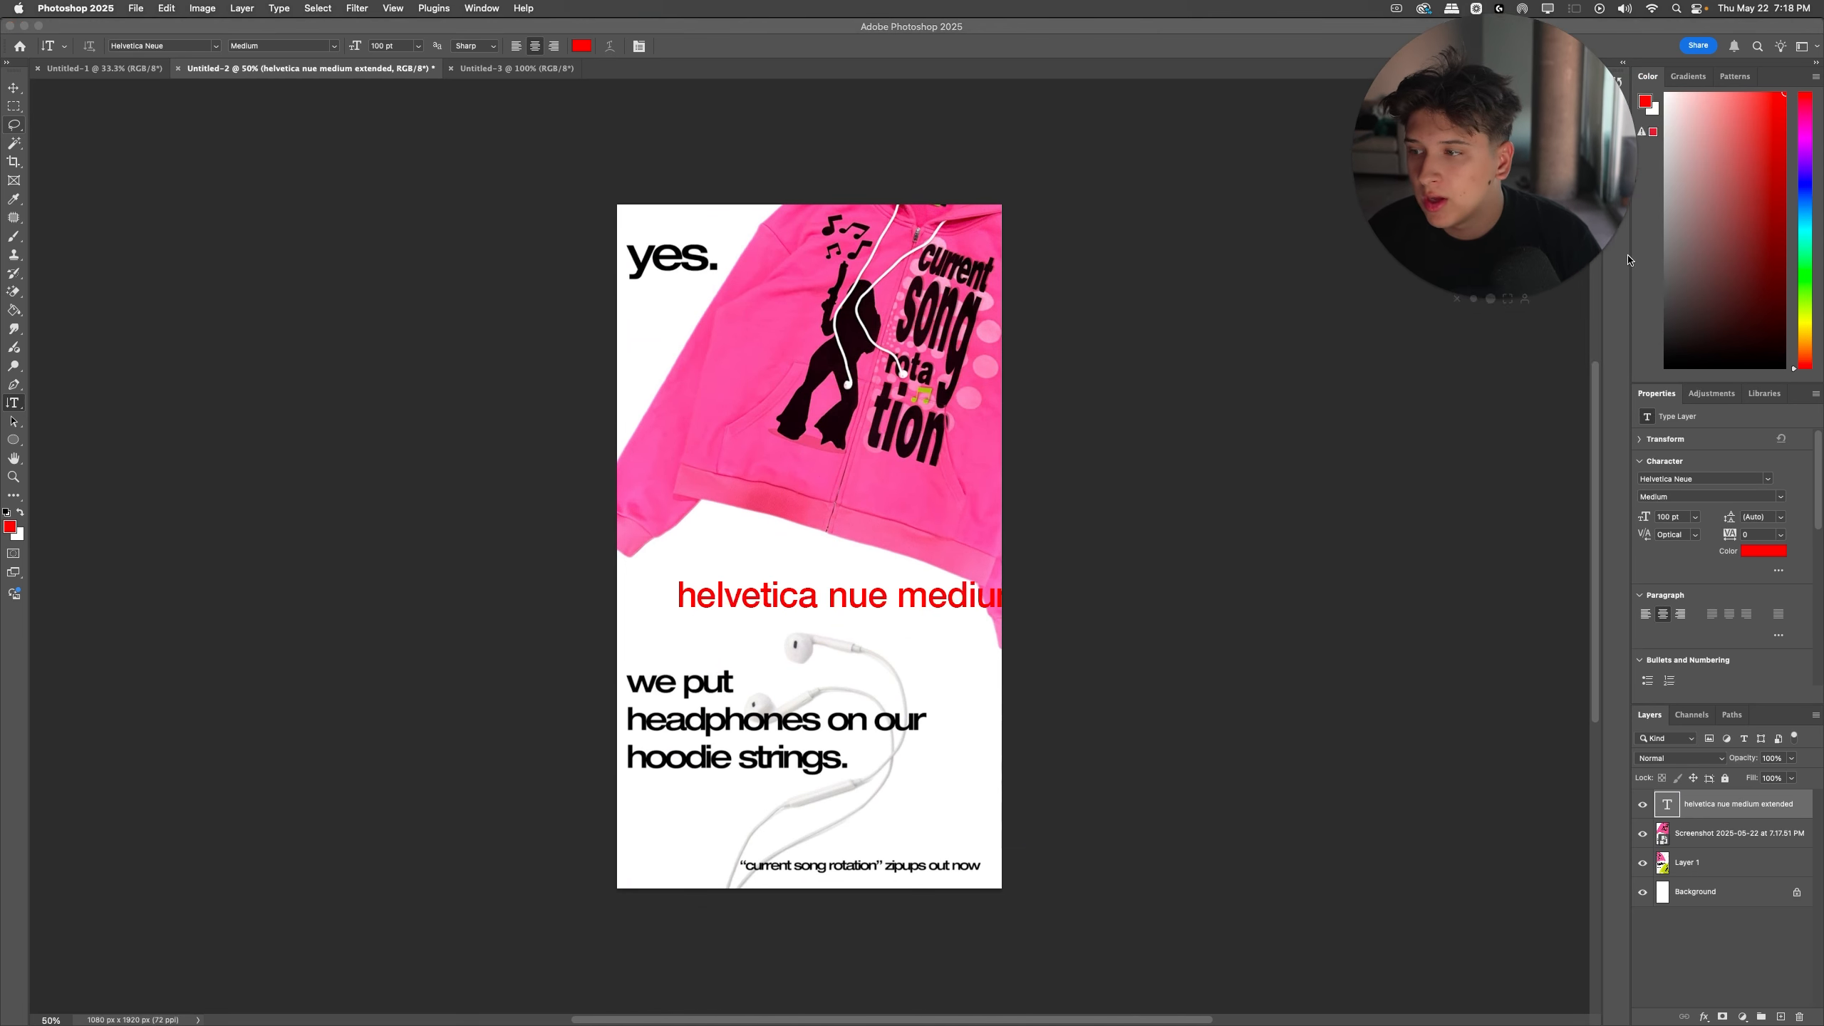
Step: Replace the "helvetica nue medium extended" text with "we put" and colour it black
click(815, 596)
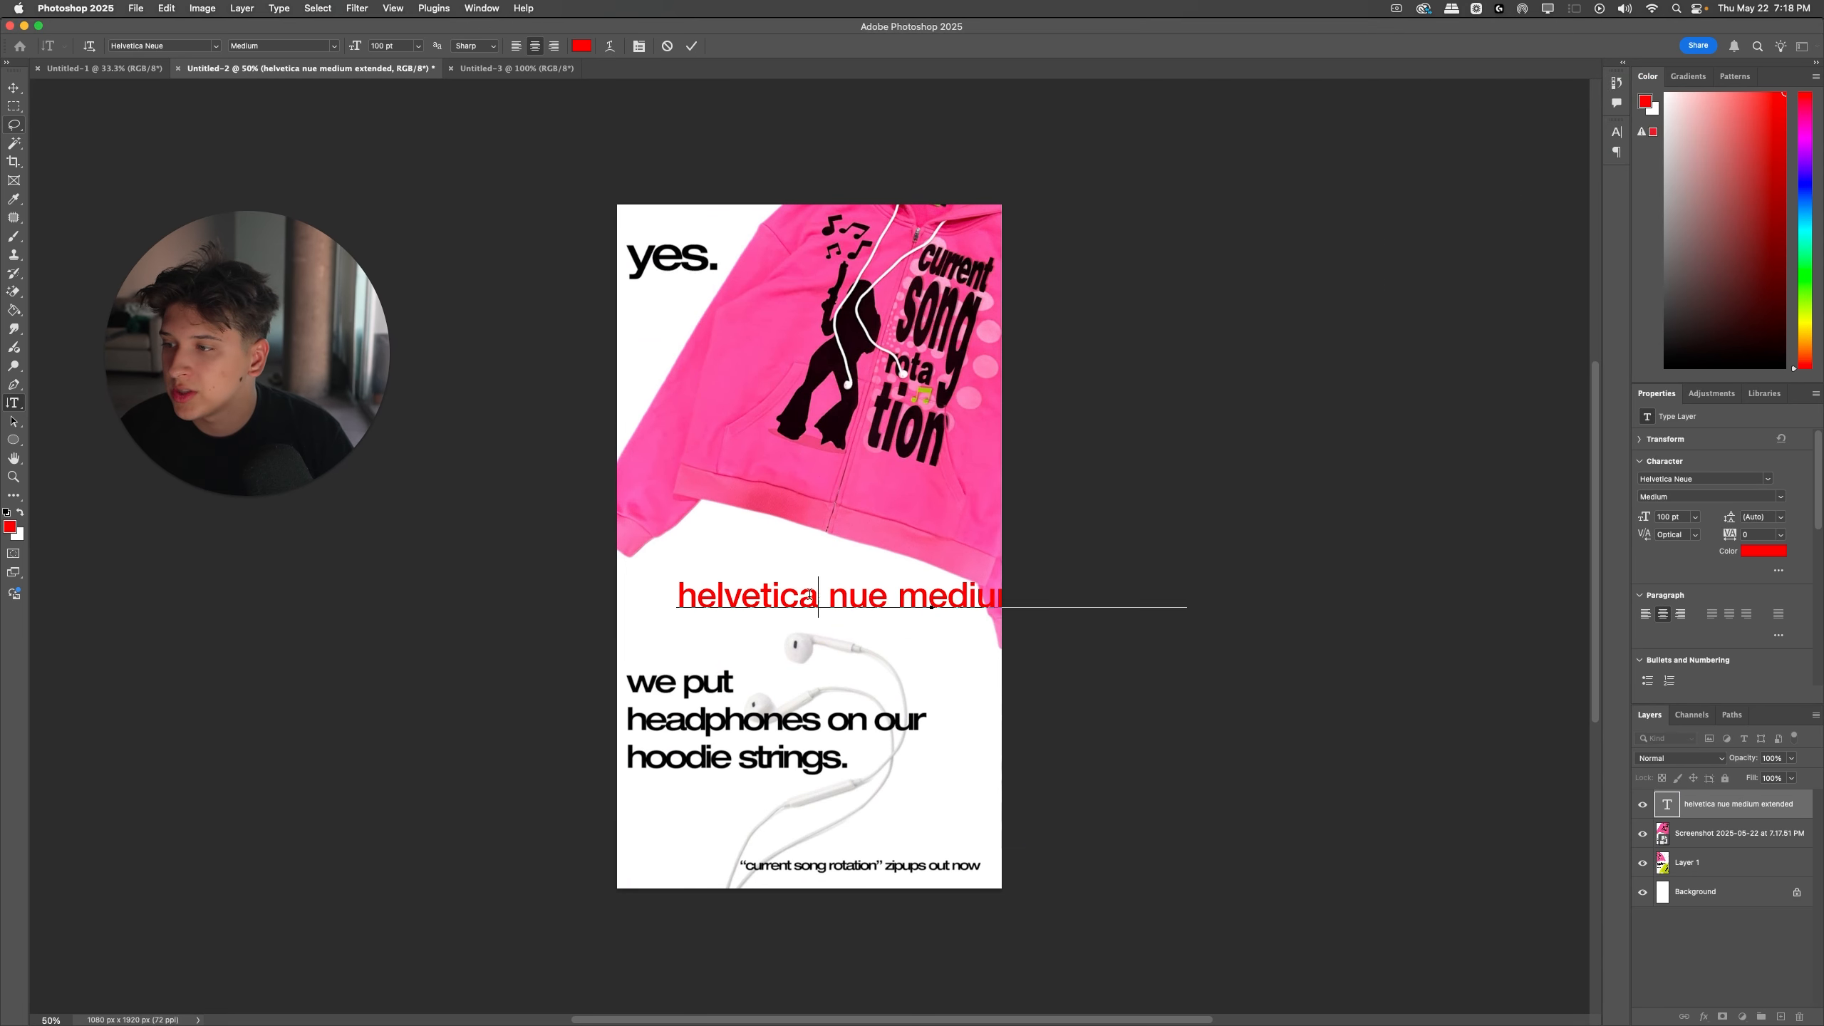
key(super+a)
click(1665, 367)
text(We)
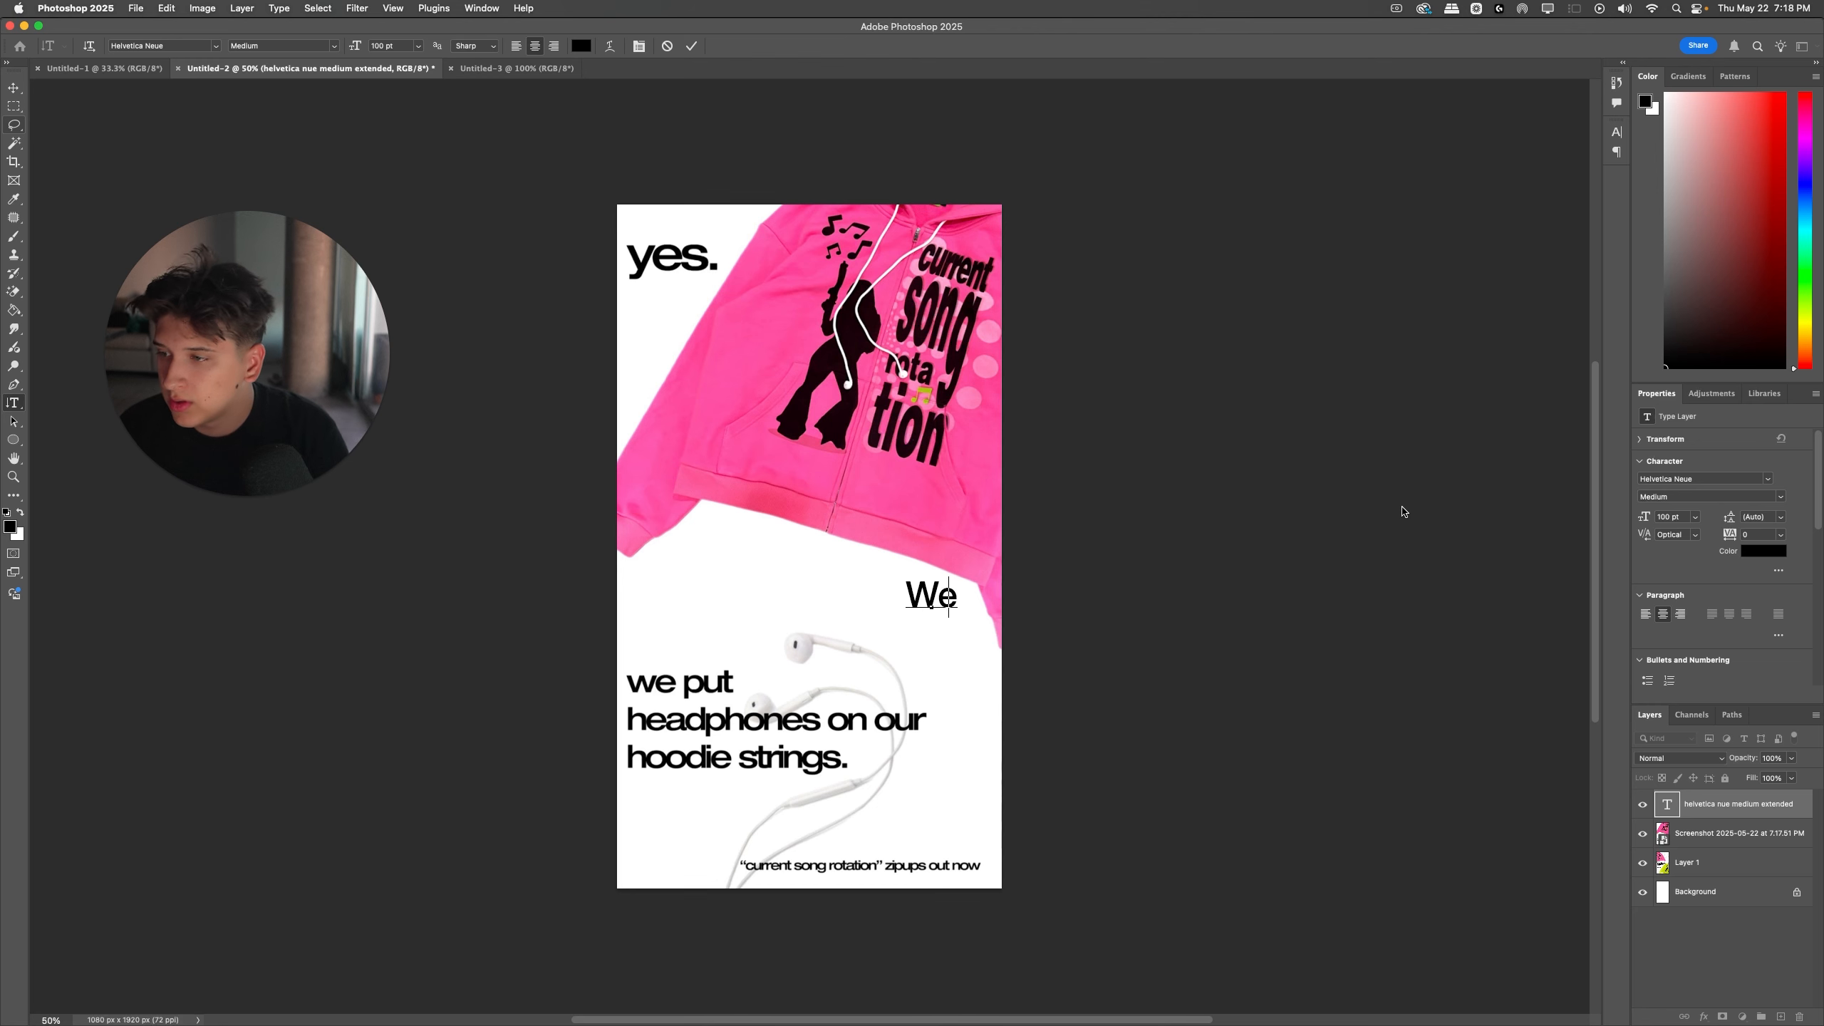
key(BackSpace)
key(BackSpace)
text(we put)
key(super+Return)
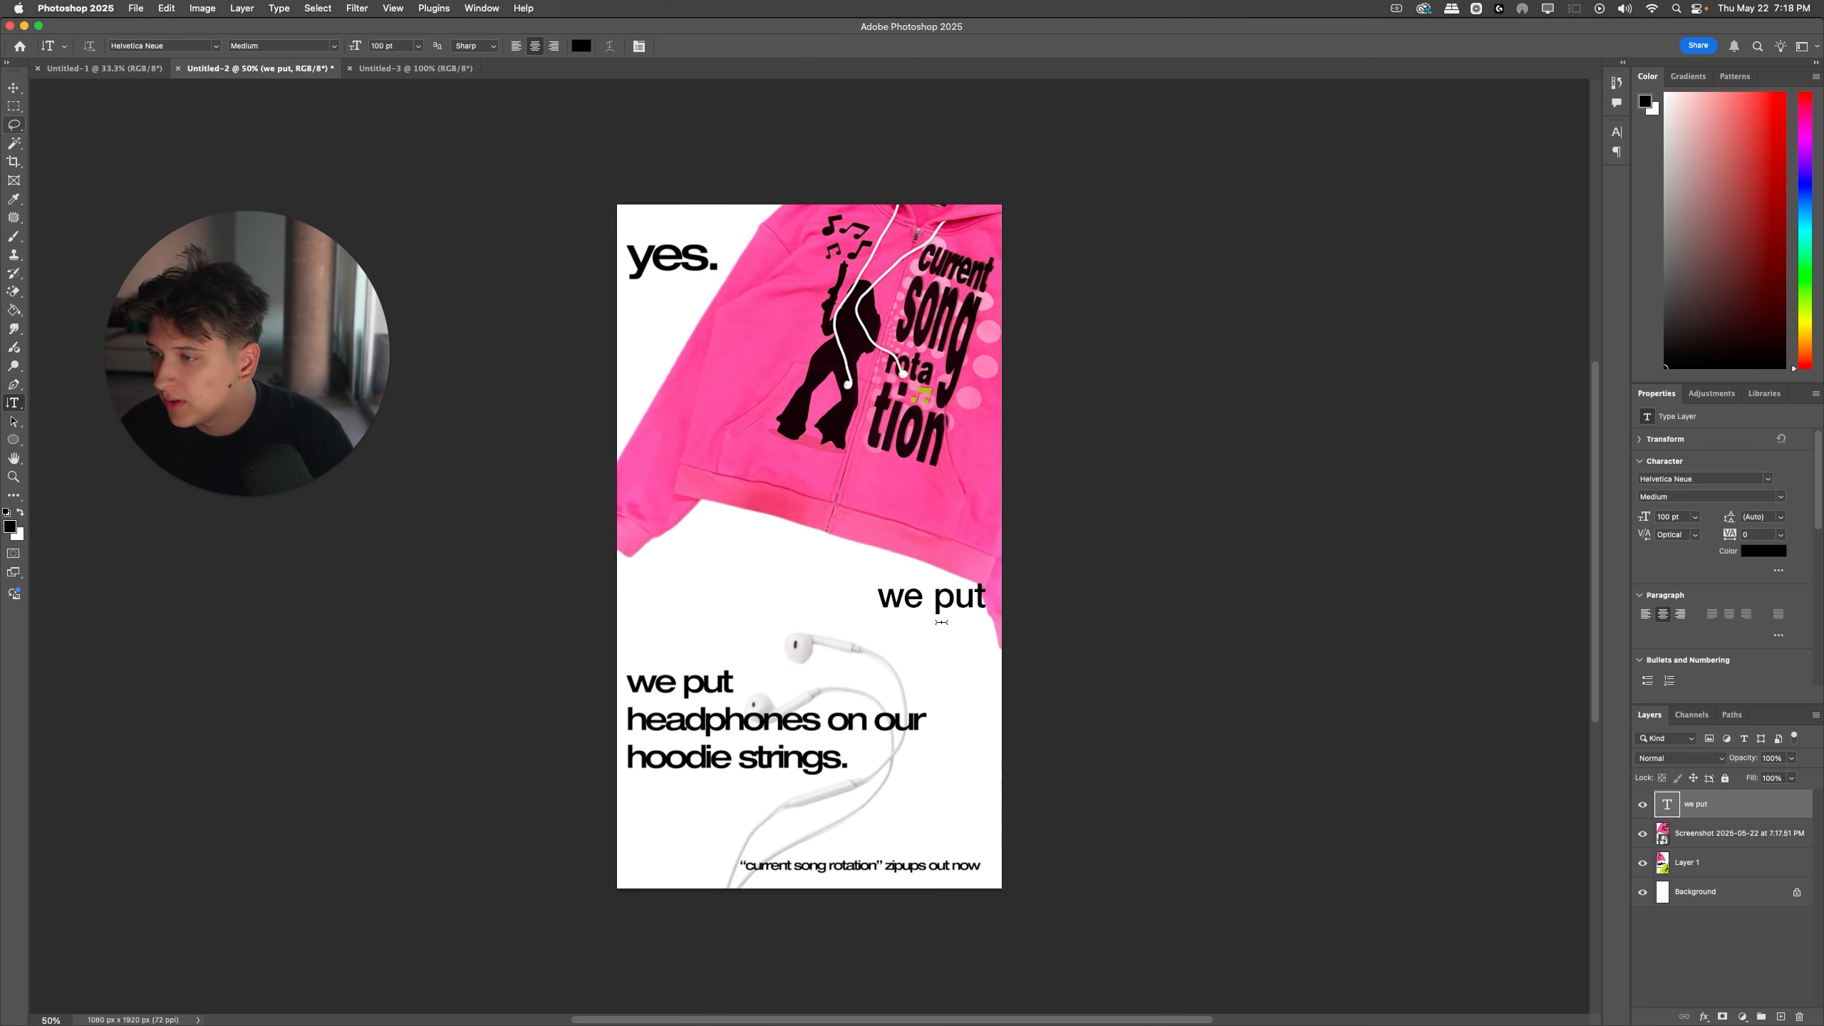
Step: Move the "we put" text directly over the matching "we put" line in the poster screenshot
drag(943, 607, 695, 654)
key(super+equal)
scroll(698, 652, up, 2)
scroll(704, 651, down, 4)
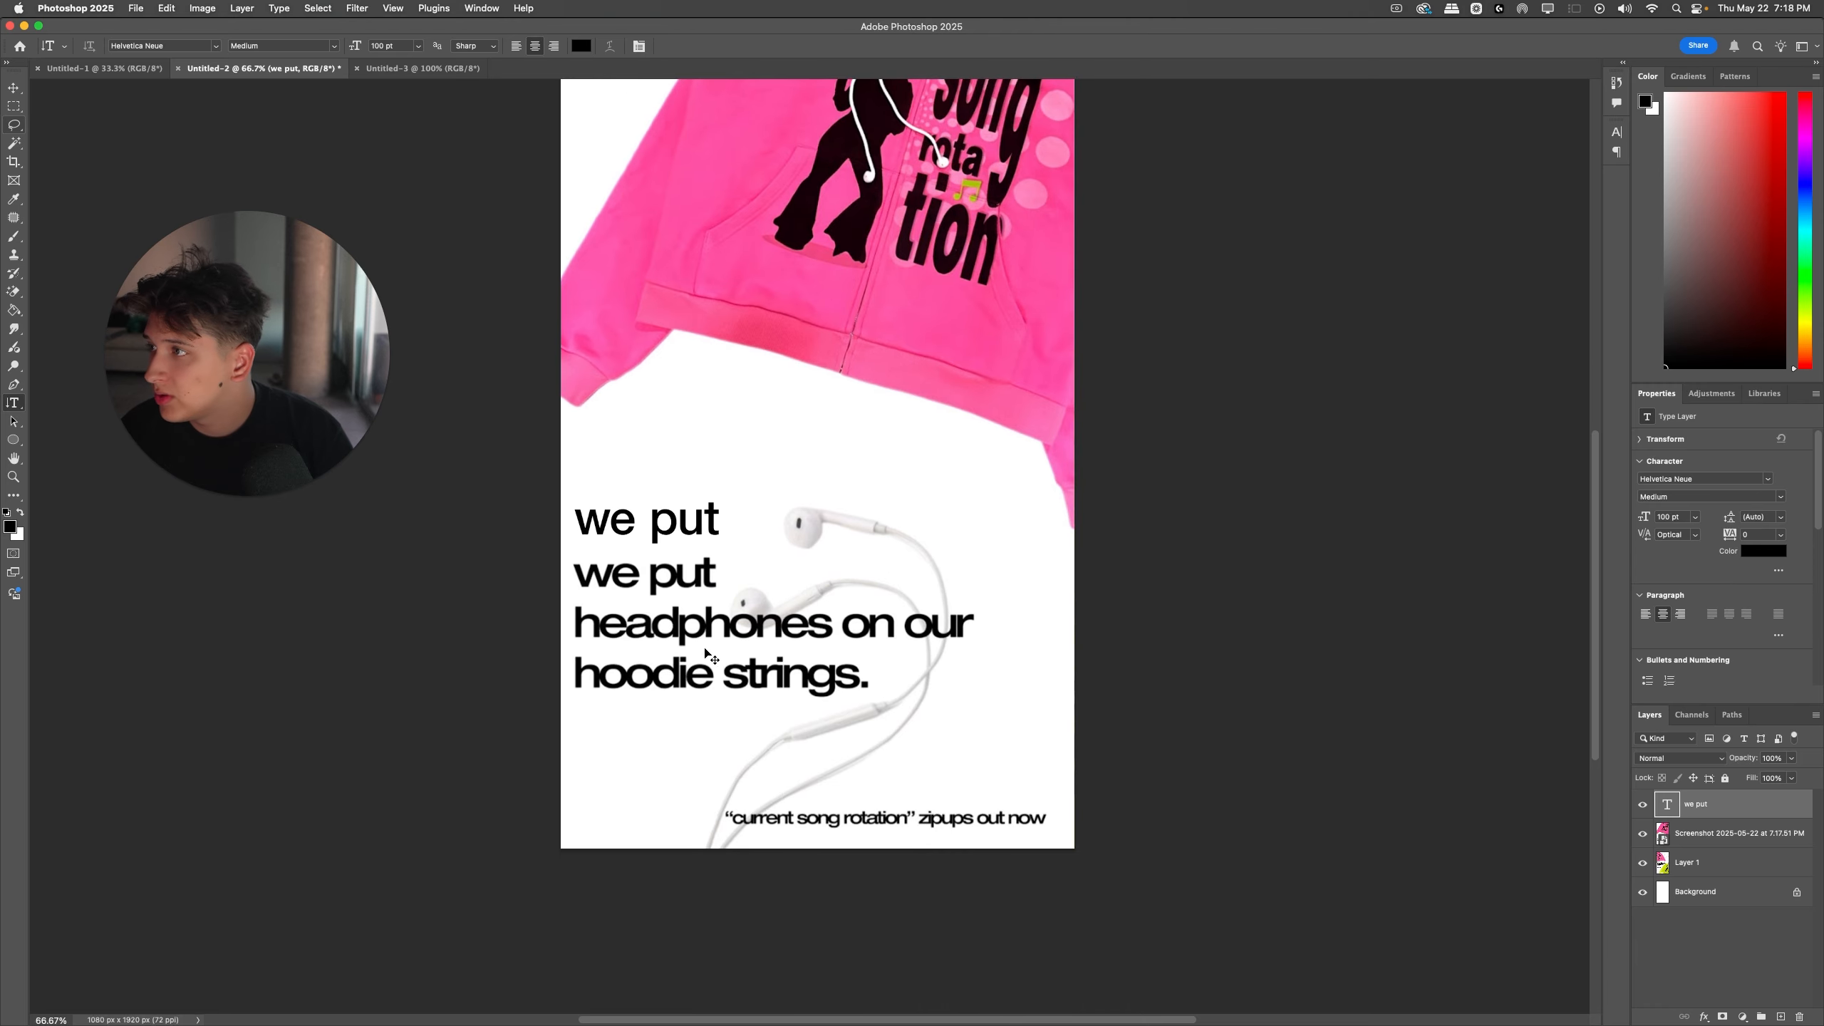
scroll(710, 650, left, 3)
drag(772, 535, 776, 590)
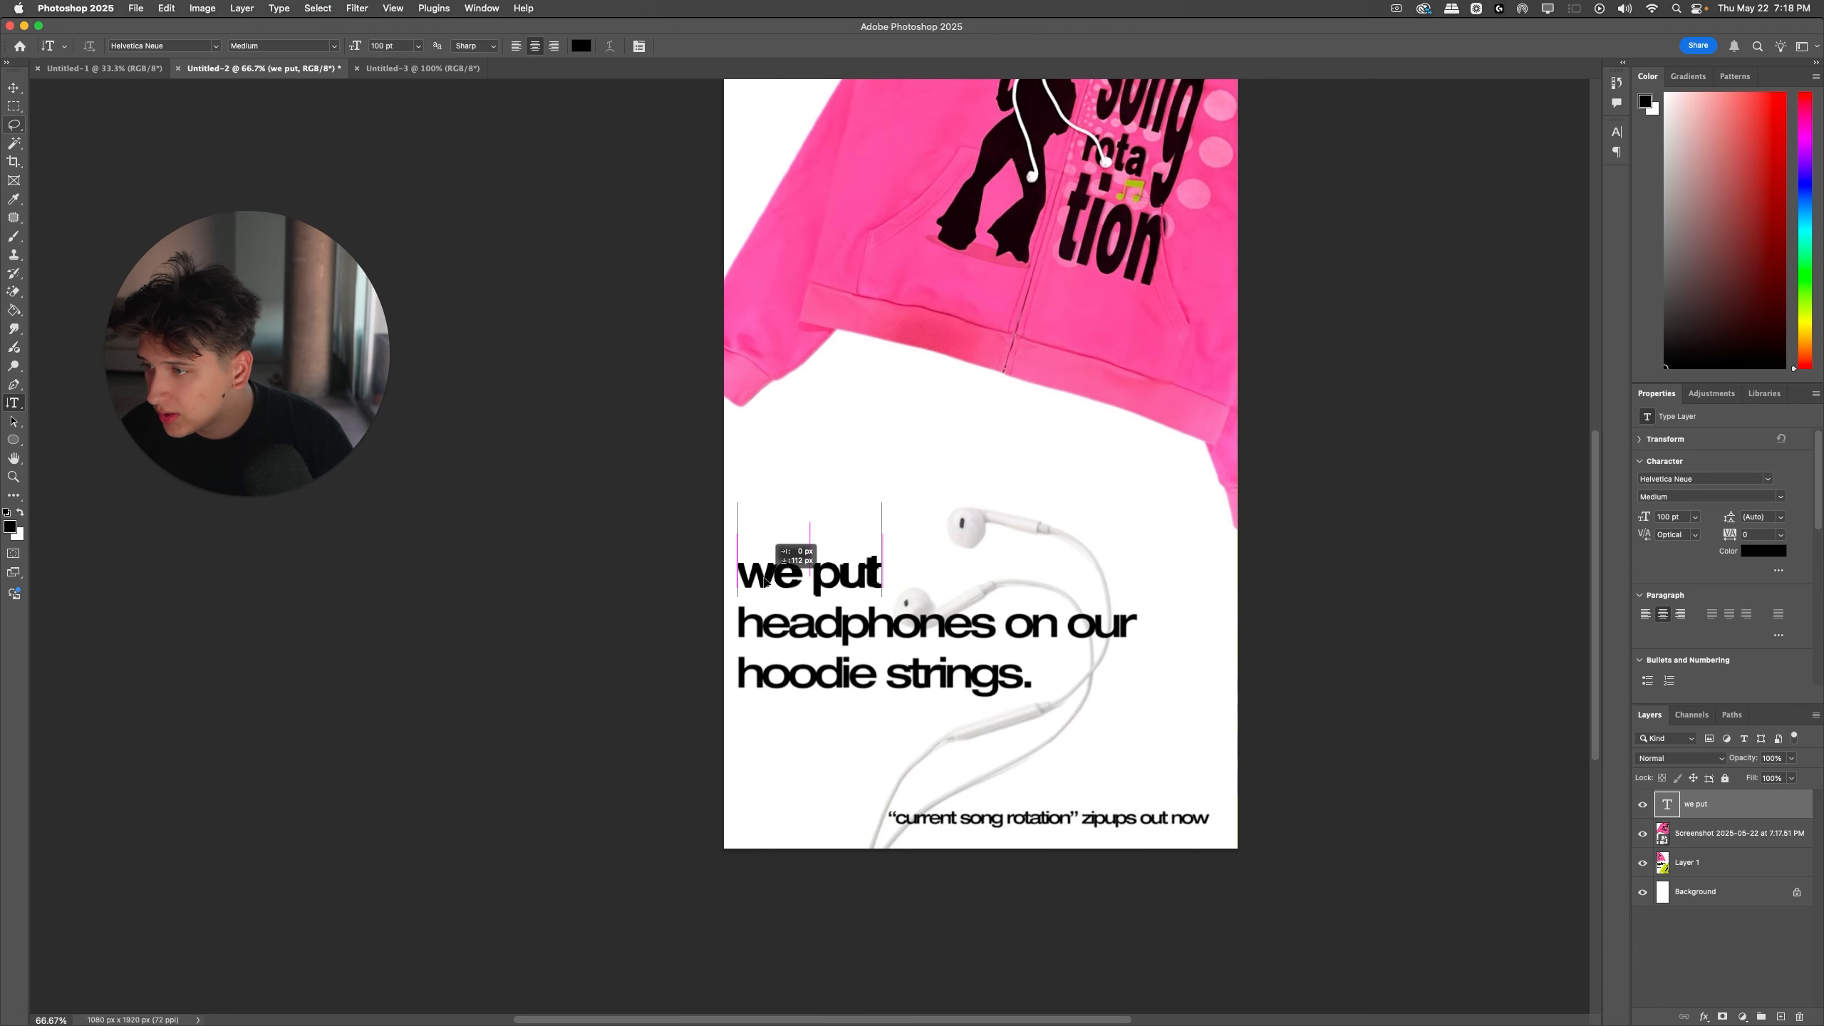
Step: Recolour the "we put" text red so it stands out from the poster's black lettering
key(super+a)
drag(1714, 352, 1785, 92)
click(1205, 554)
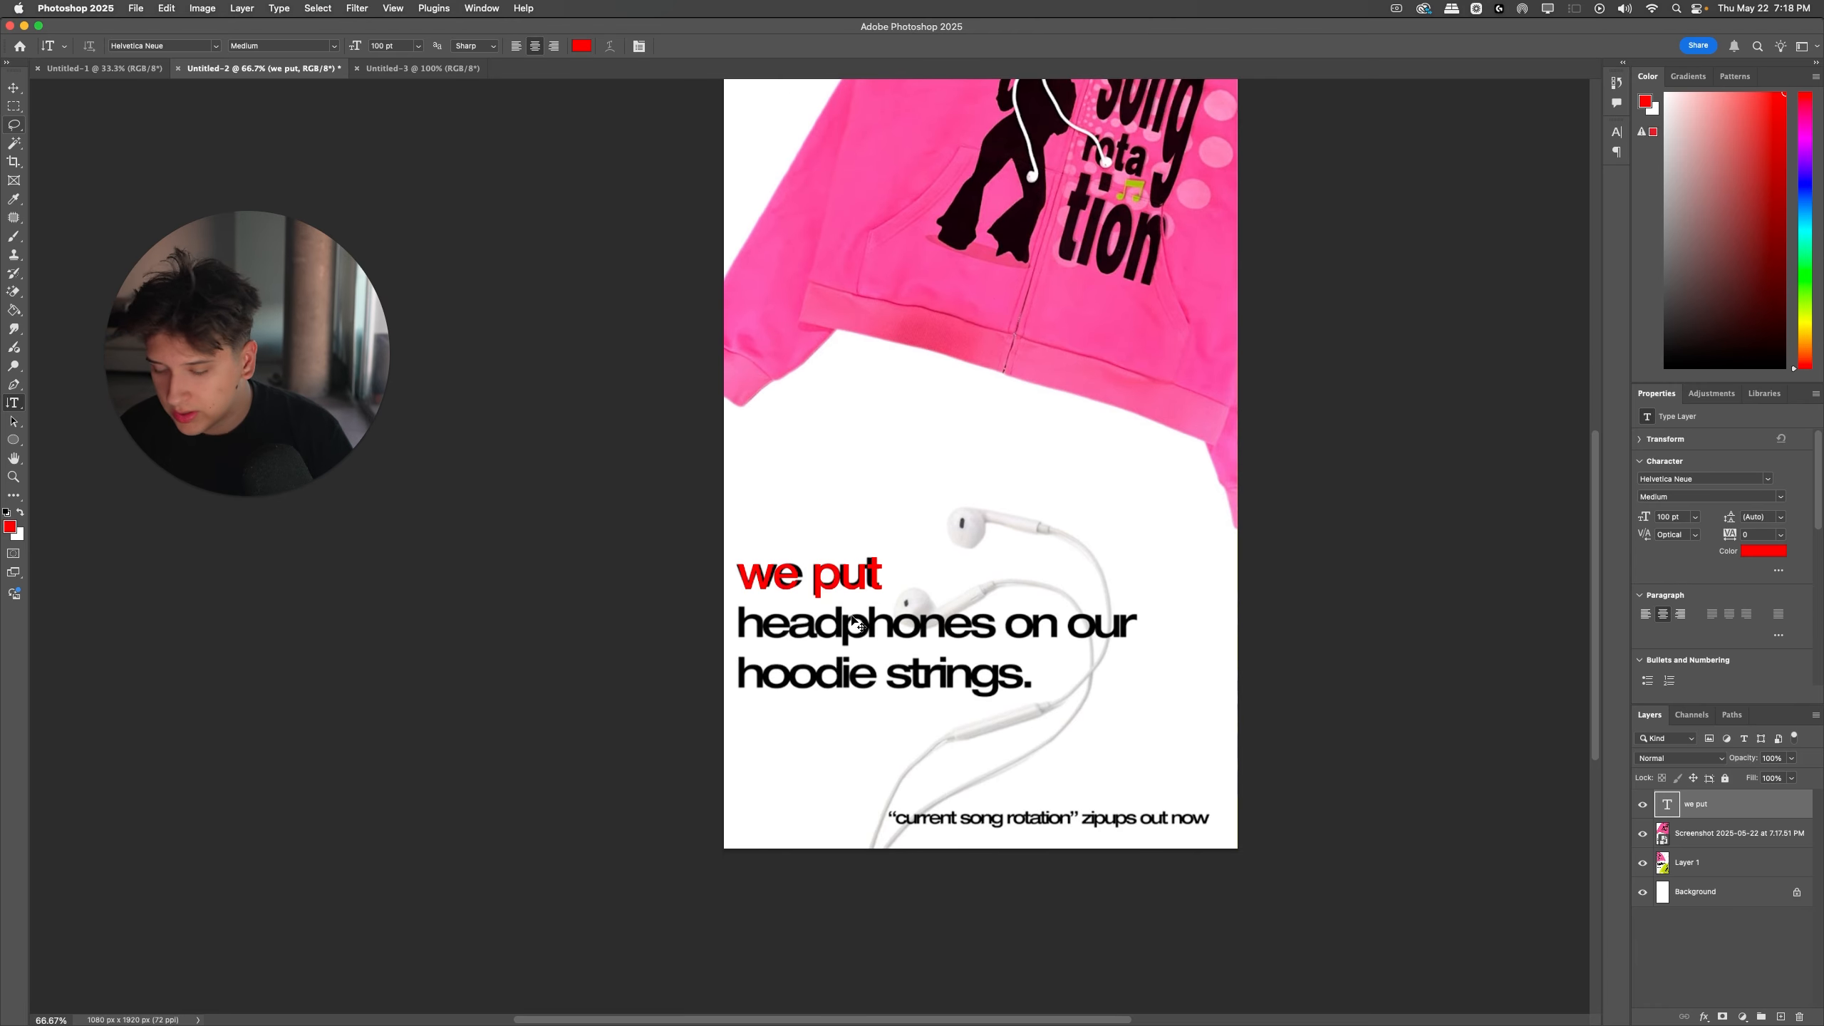
Step: Scale the red "we put" text down slightly to match the width of the poster's "we put" line
key(super+equal)
key(super+equal)
key(super+equal)
key(super+t)
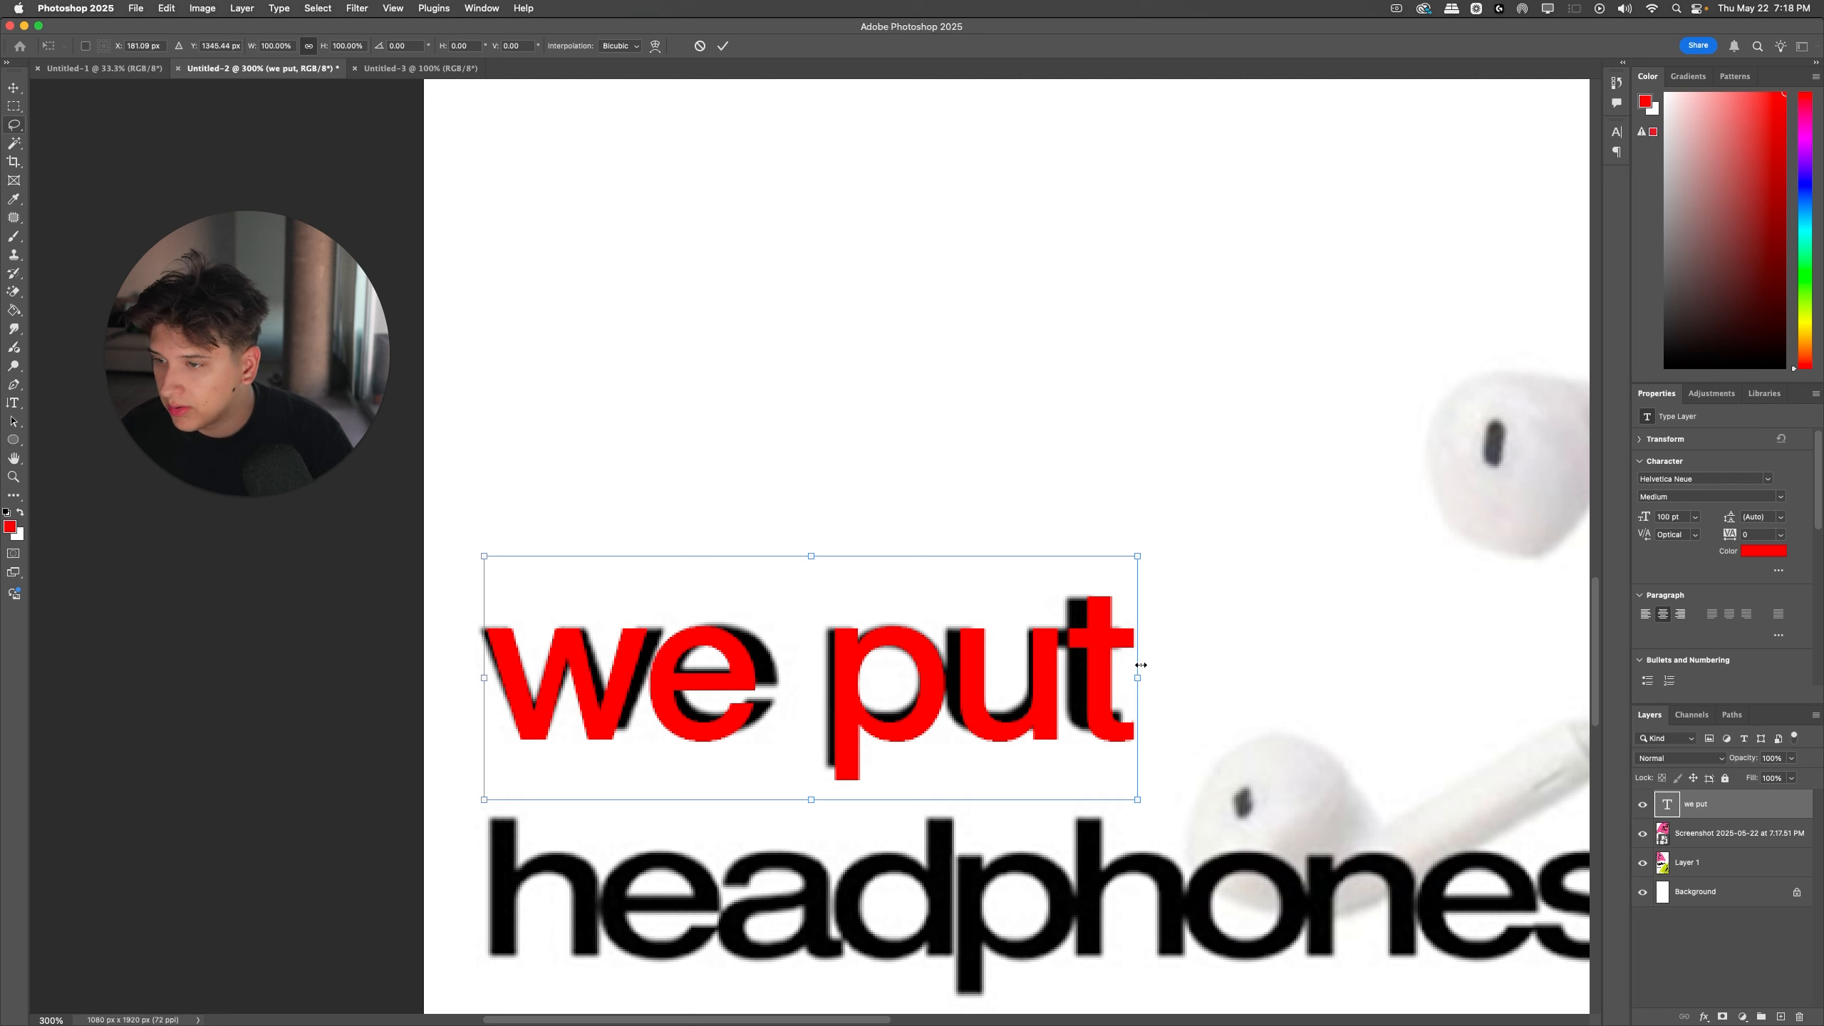
drag(1142, 665, 1126, 665)
key(Return)
Step: Try to tighten the kerning of the red "we put" text to -100
key(t)
click(1109, 665)
key(super+a)
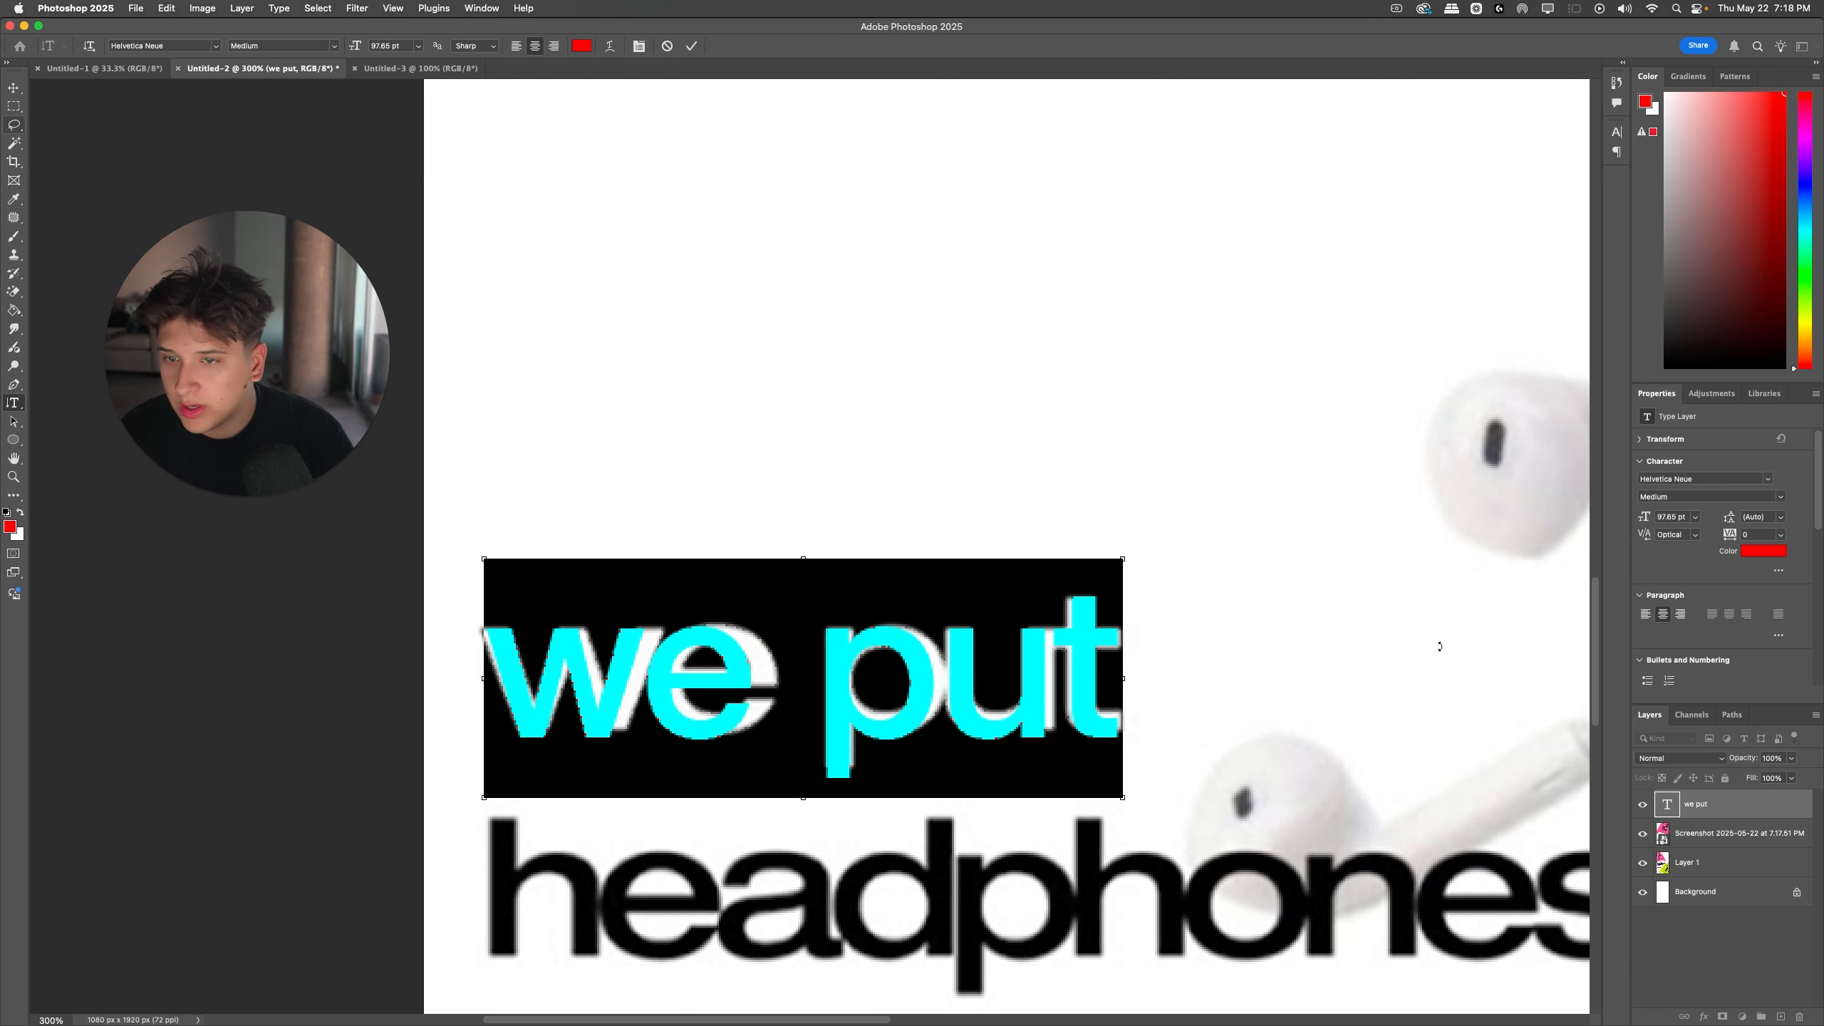
drag(1650, 539, 1648, 540)
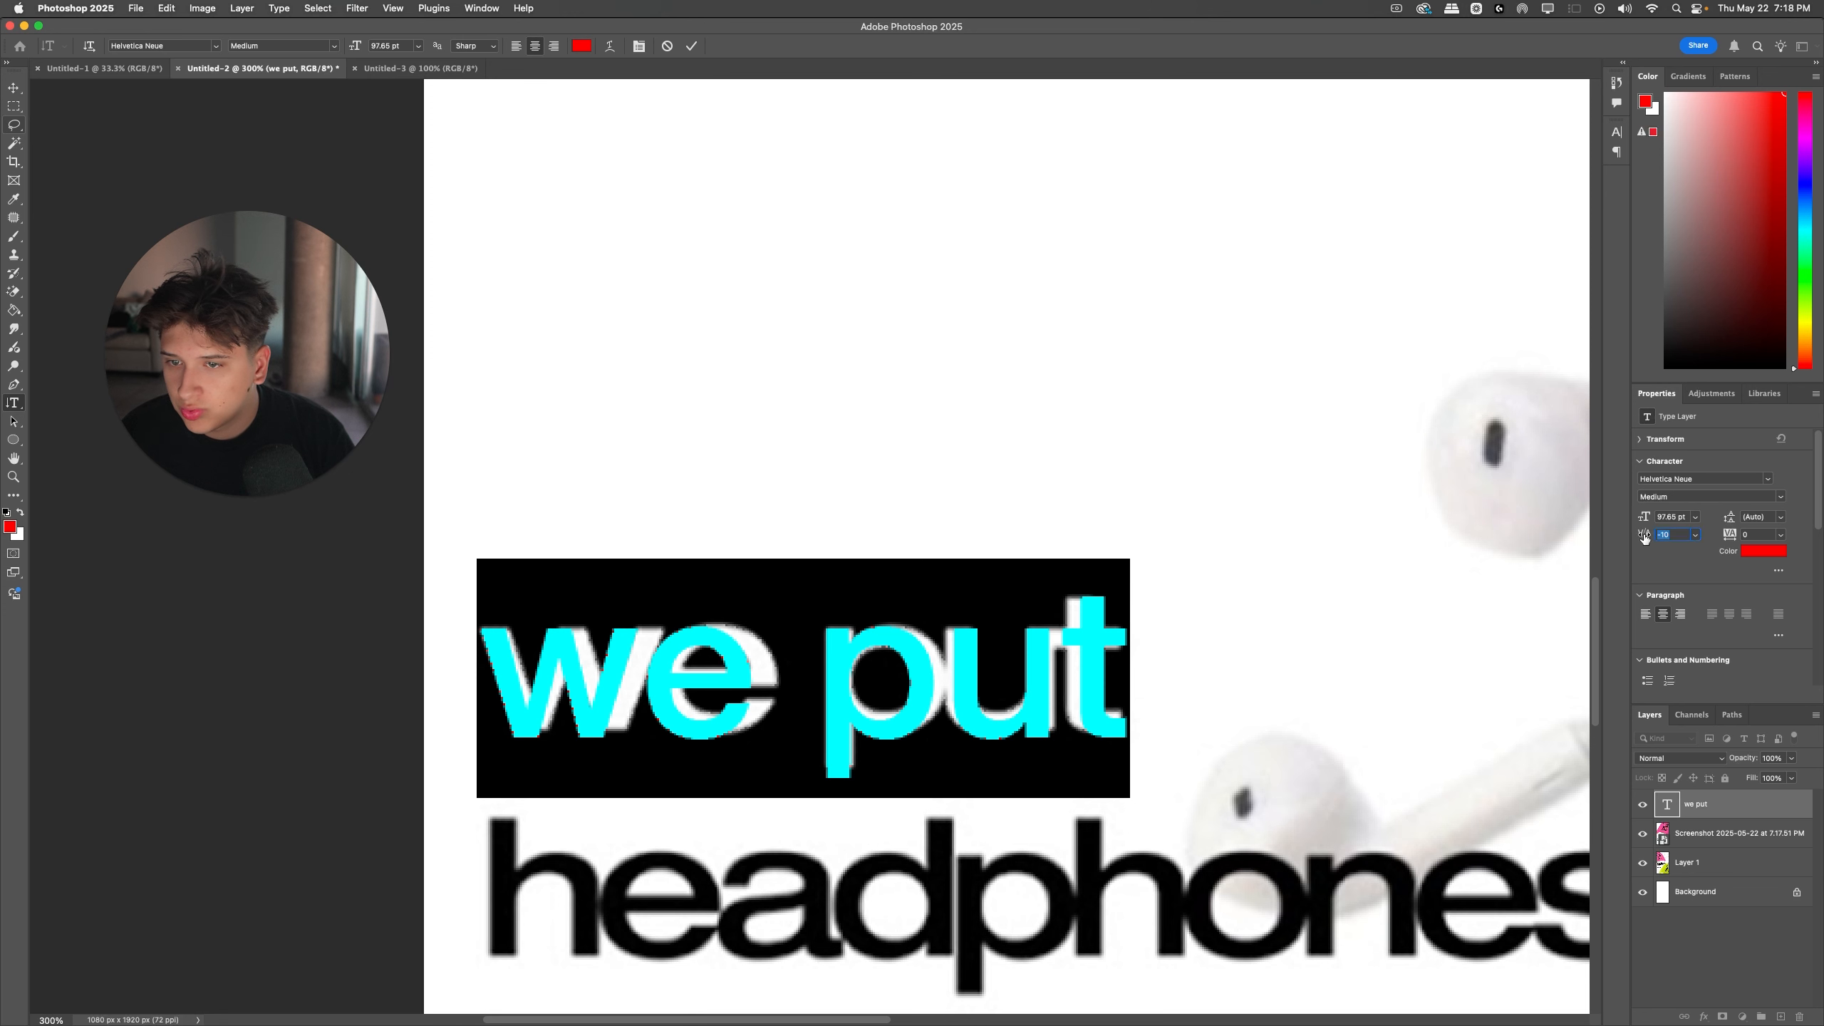
click(1695, 534)
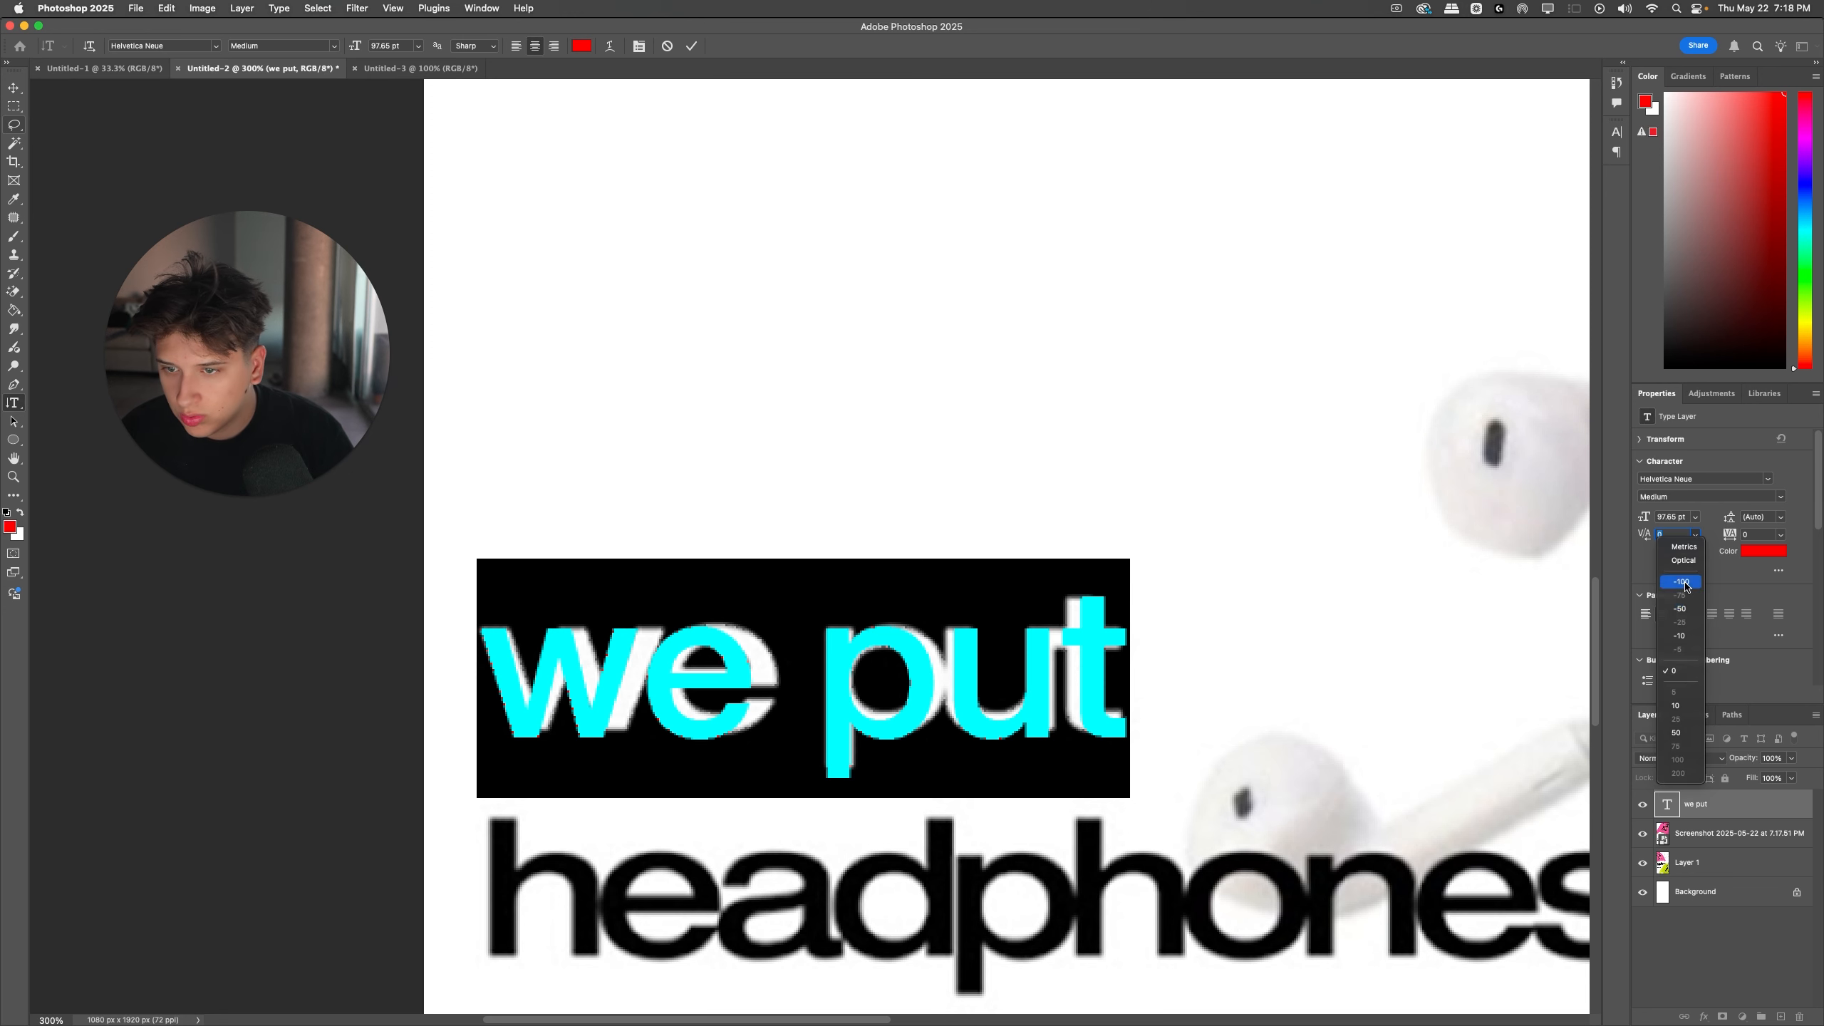
click(1684, 583)
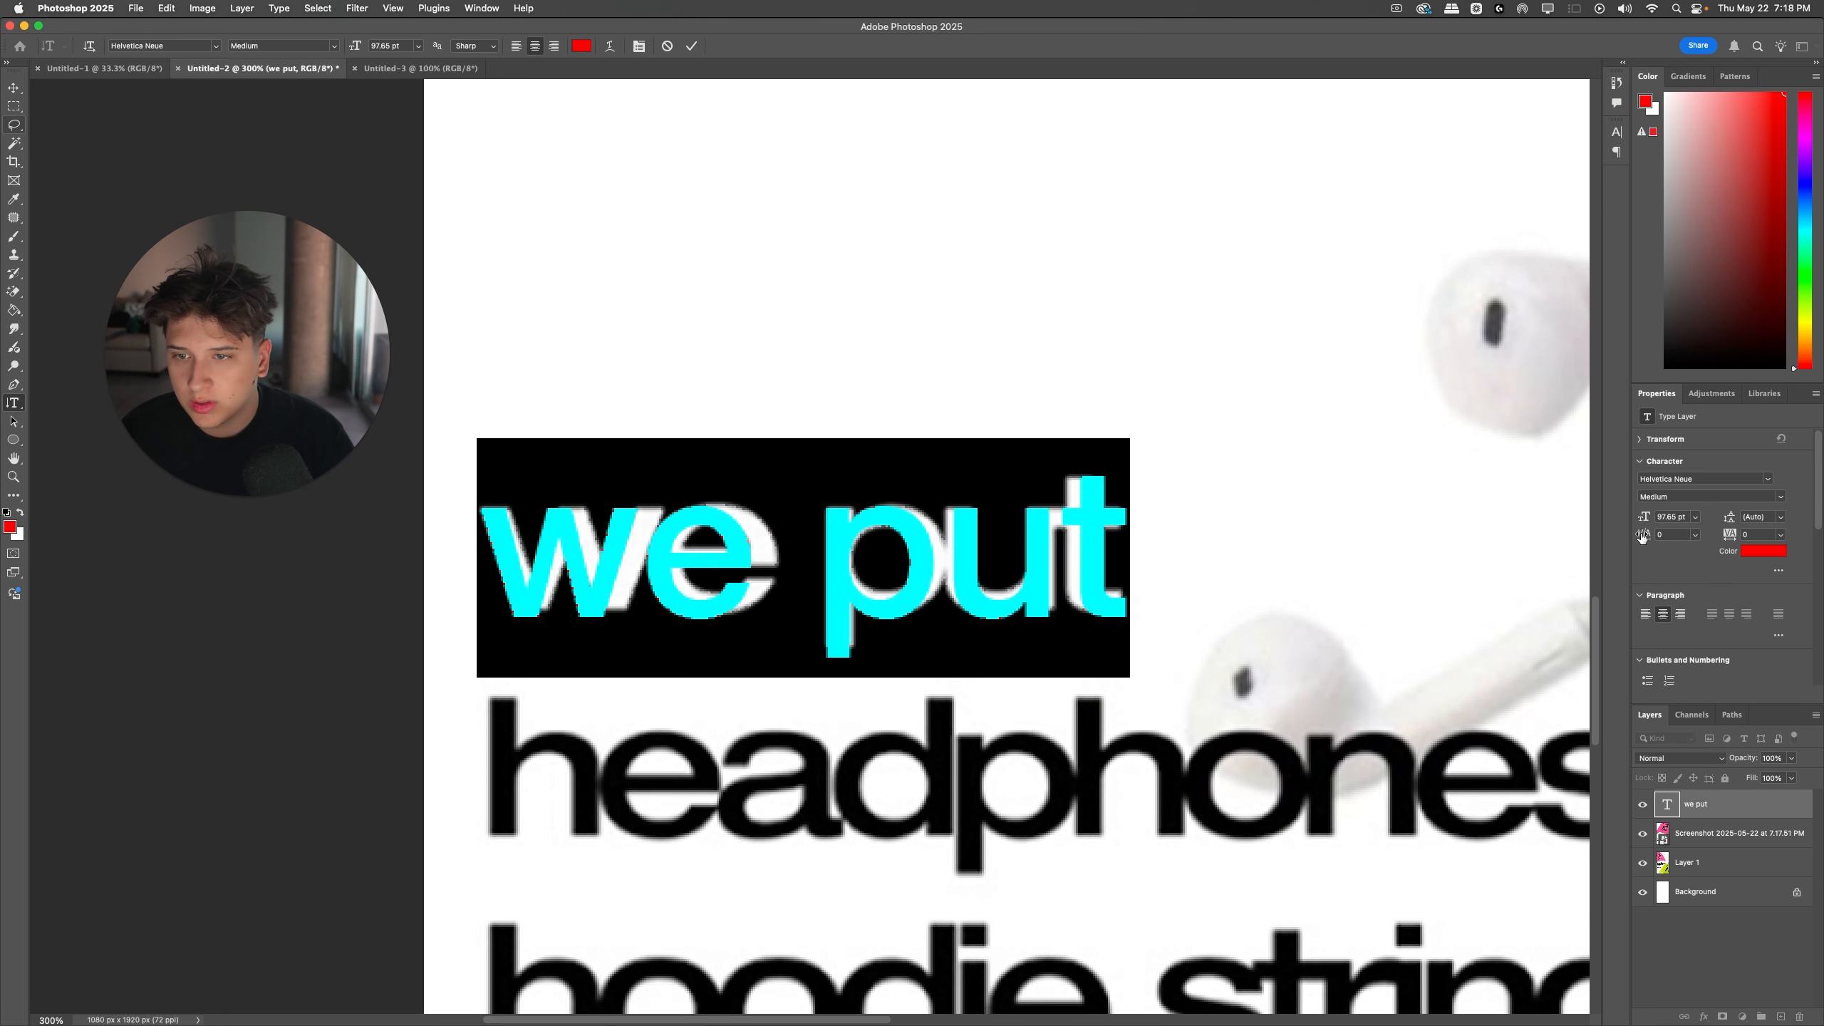
Step: Hide the "we put" text layer and add a new horizontal text layer reading "asd" over the poster's slogan
click(1690, 810)
click(1642, 805)
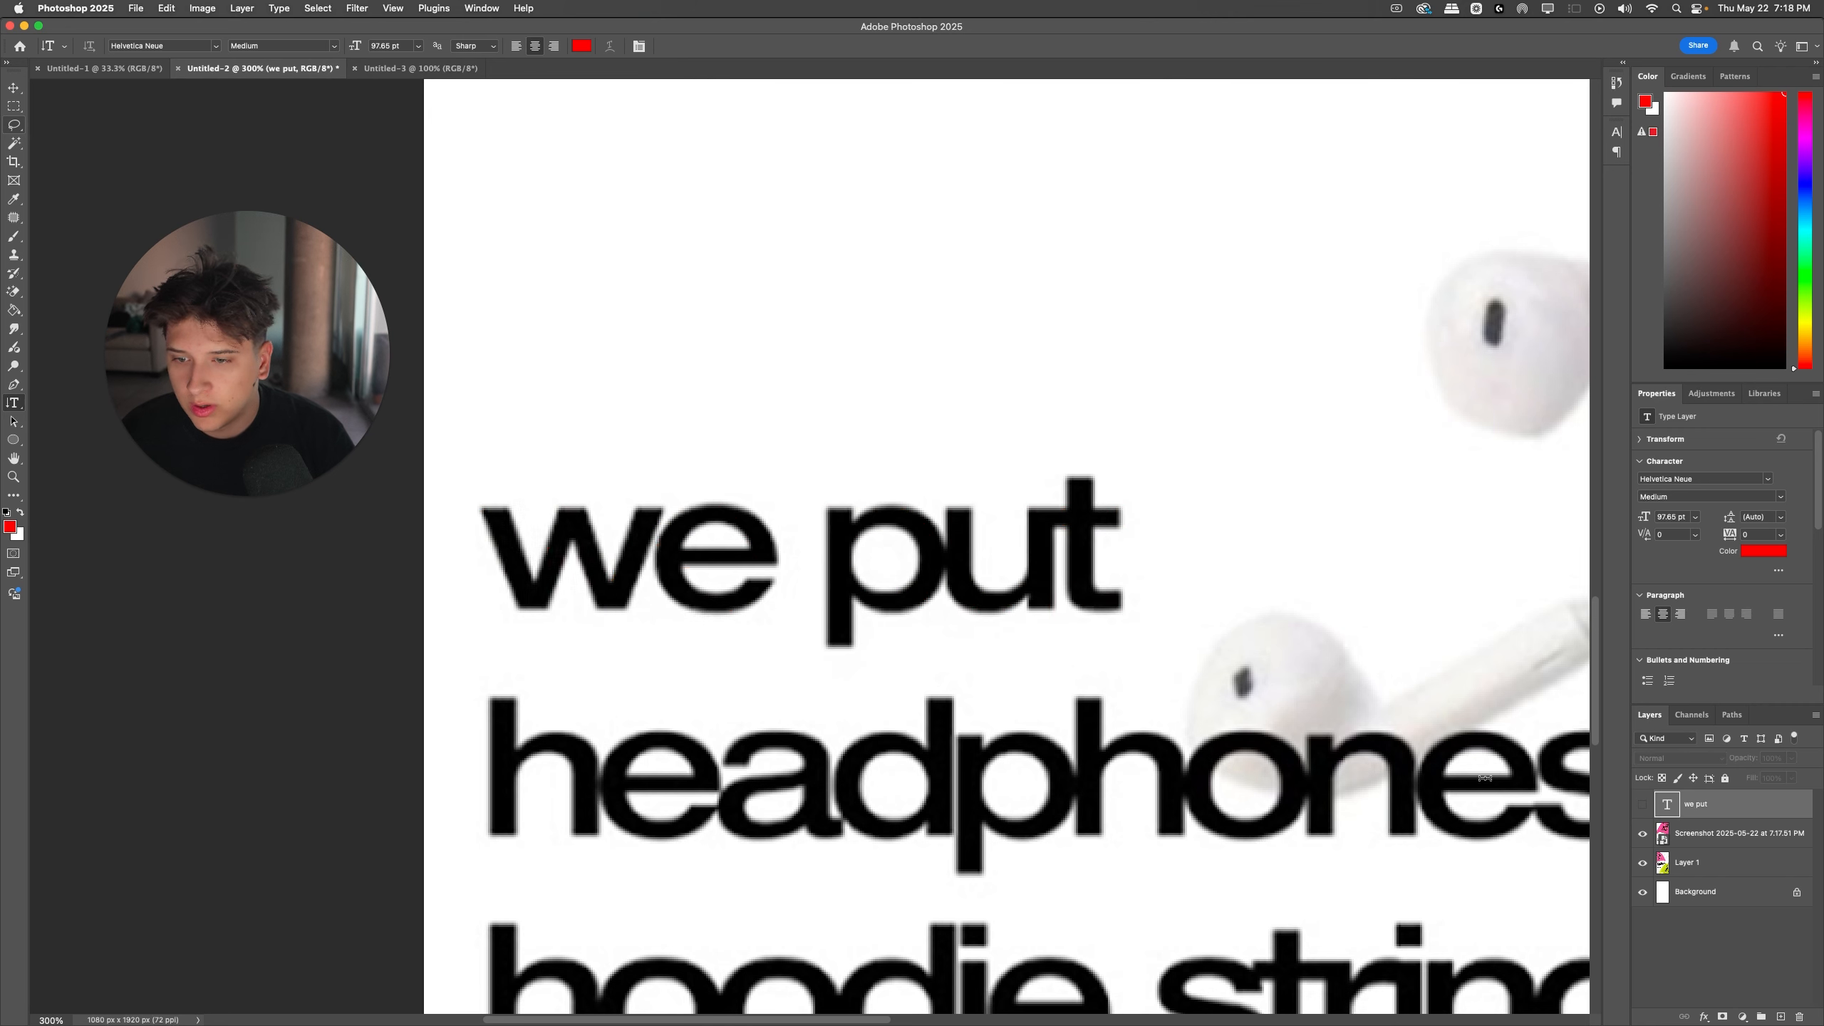
click(904, 626)
click(91, 46)
text(asd)
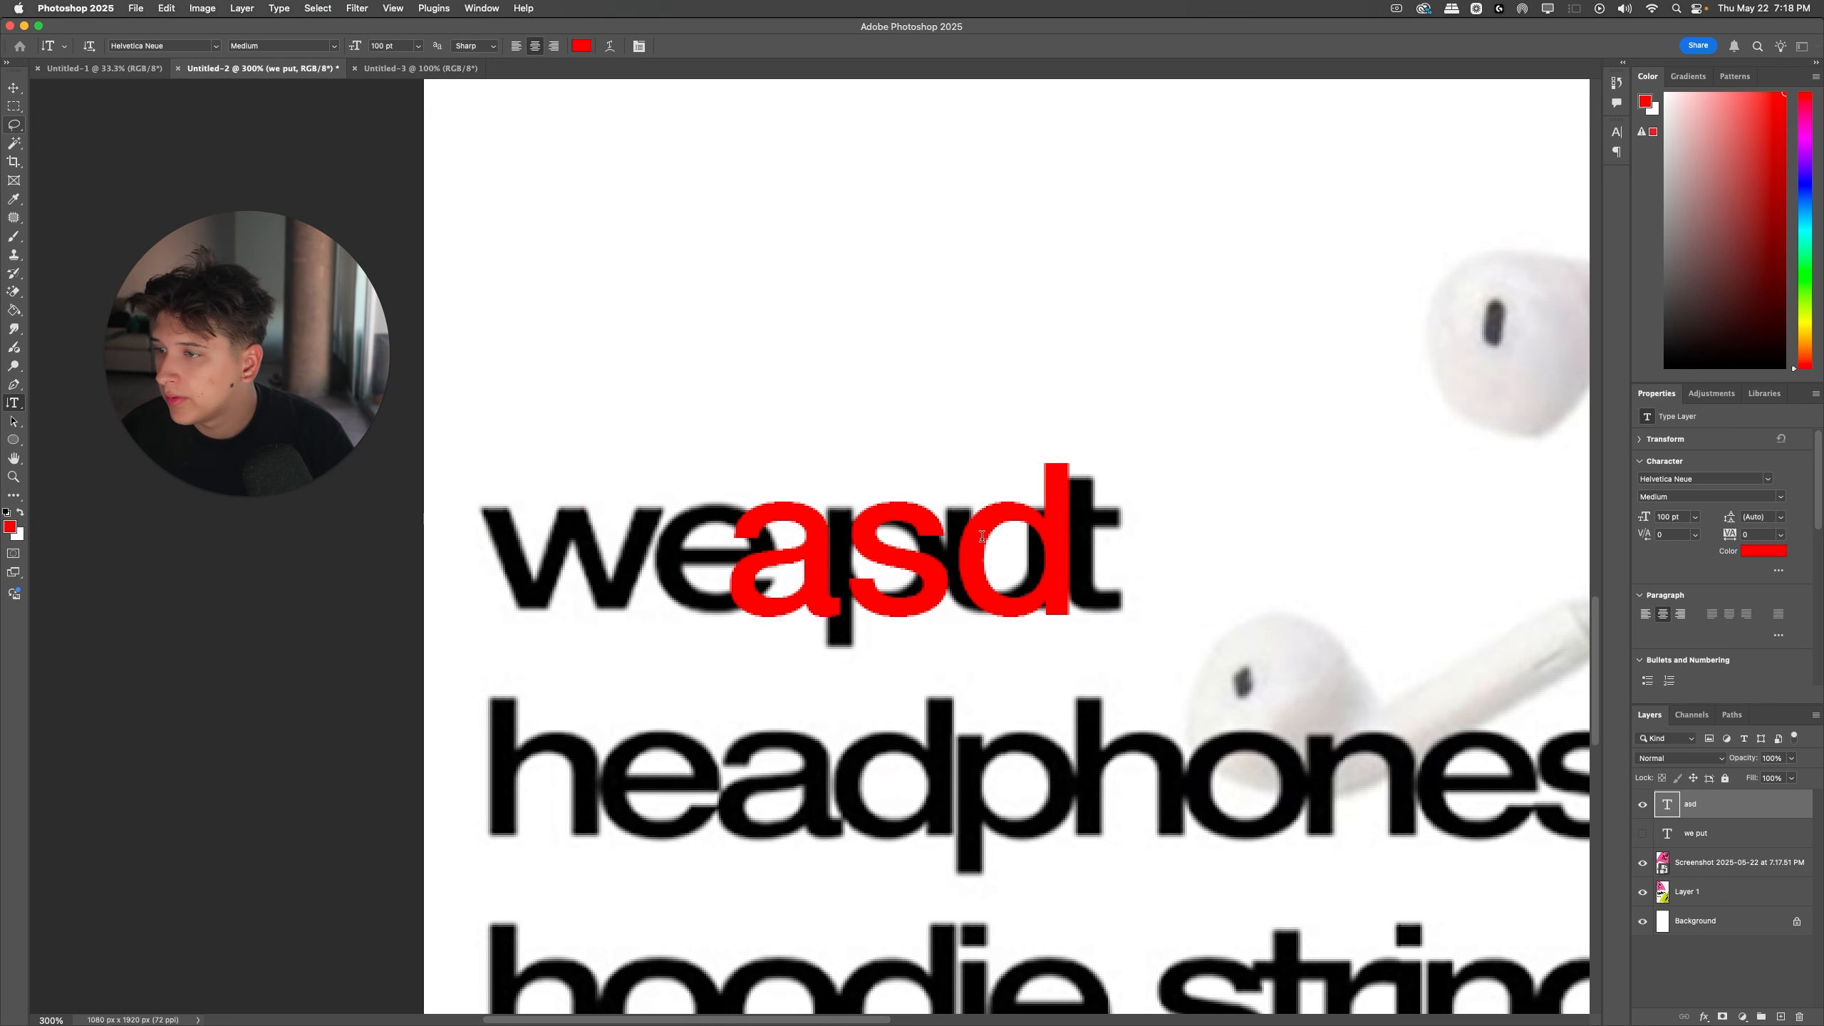
Step: Try the Metrics, Optical and 0 kerning settings on the "asd" text
key(super+a)
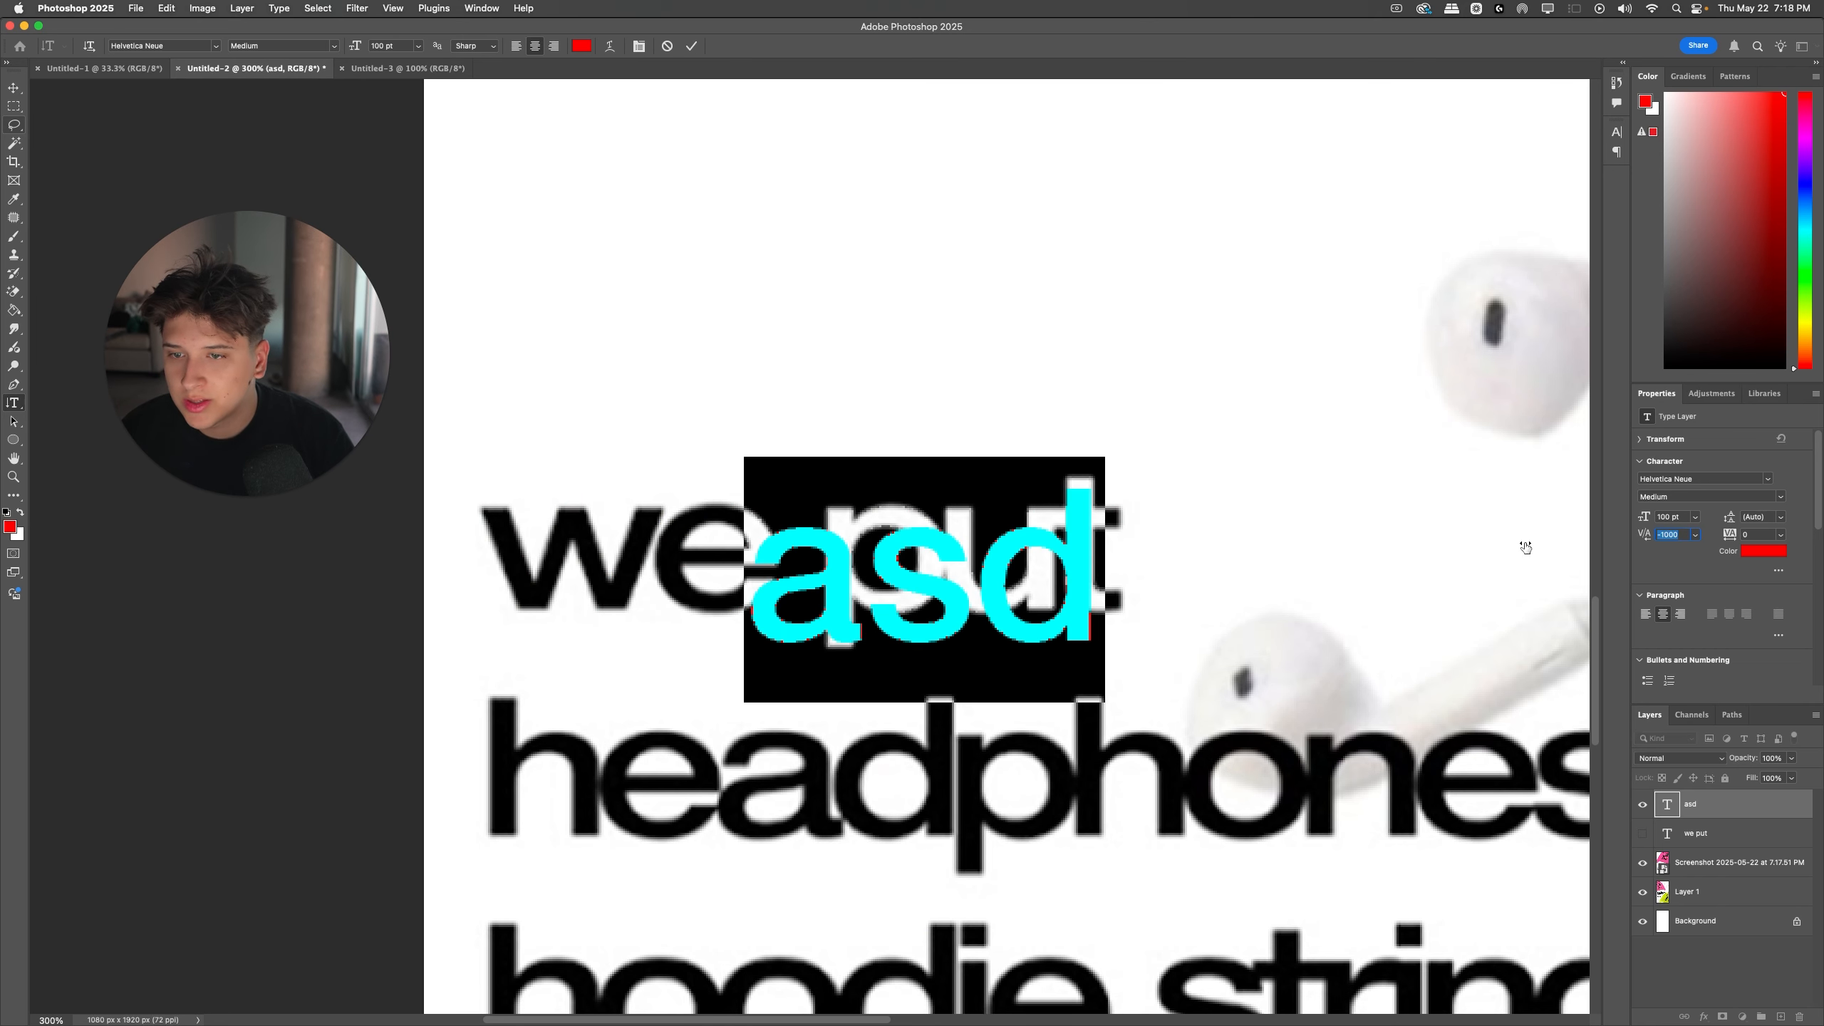
scroll(1692, 546, down, 6)
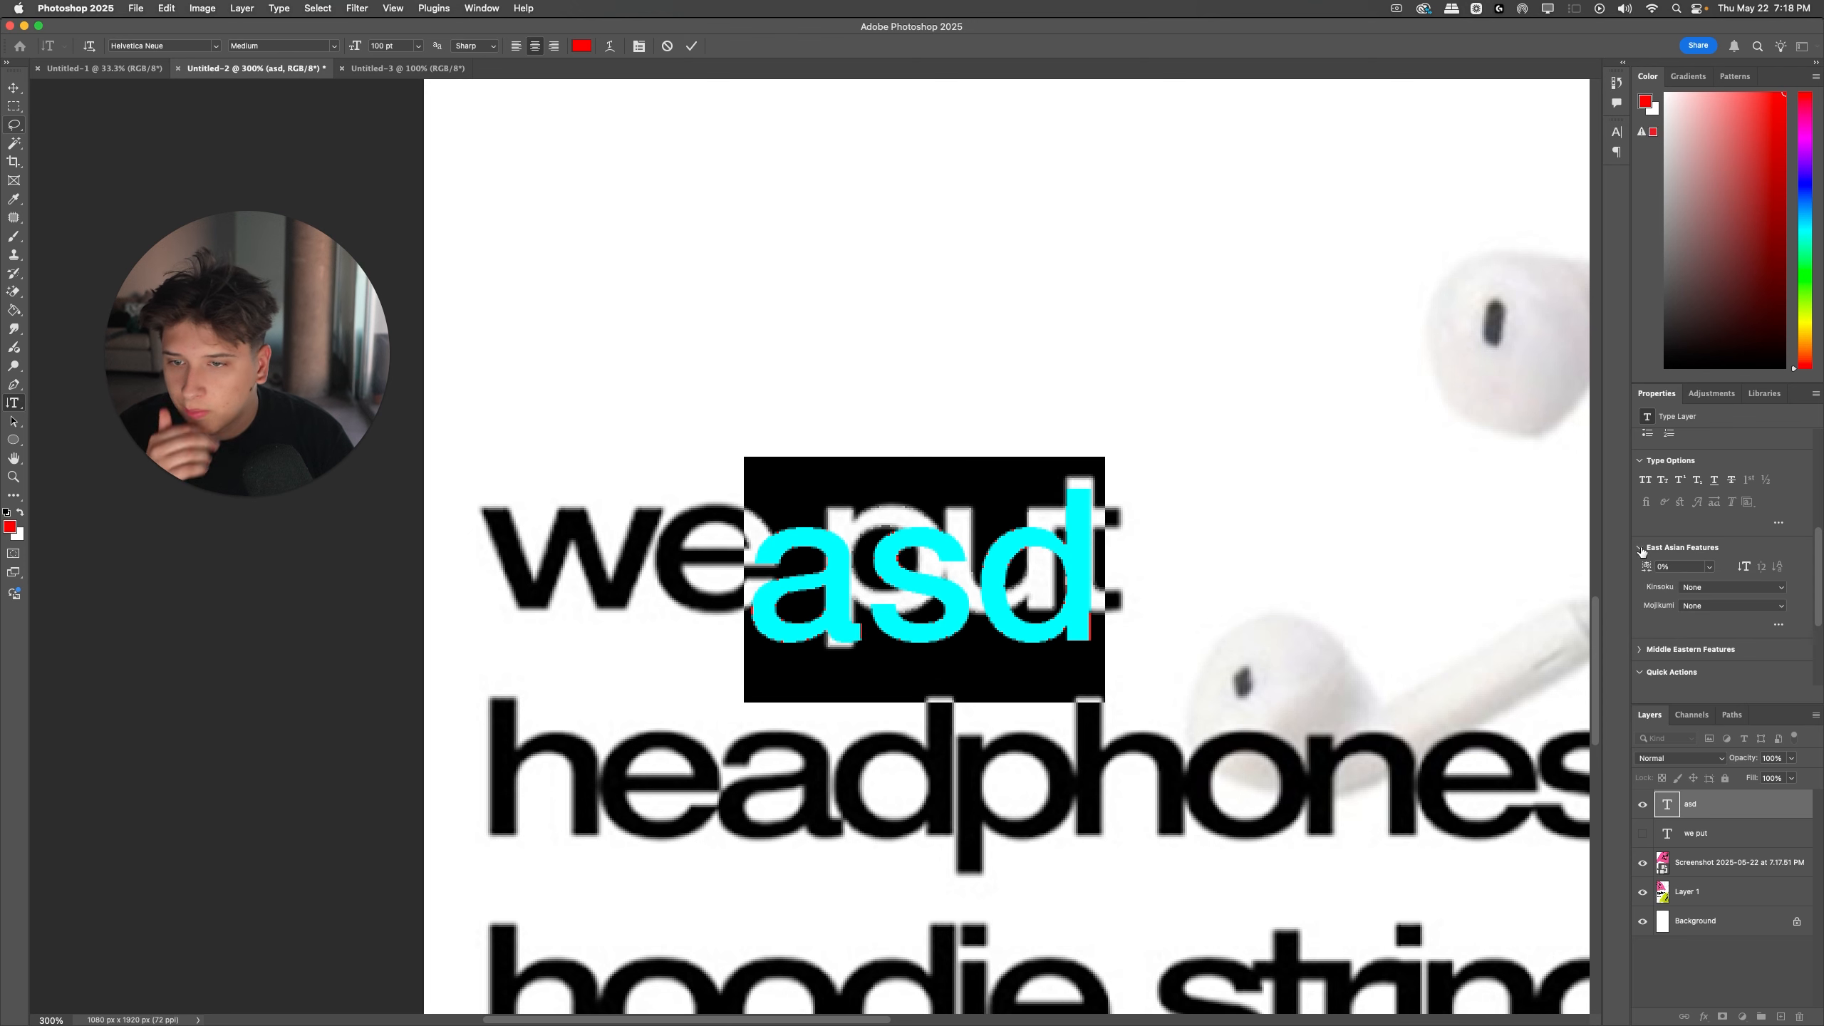
scroll(1652, 542, up, 6)
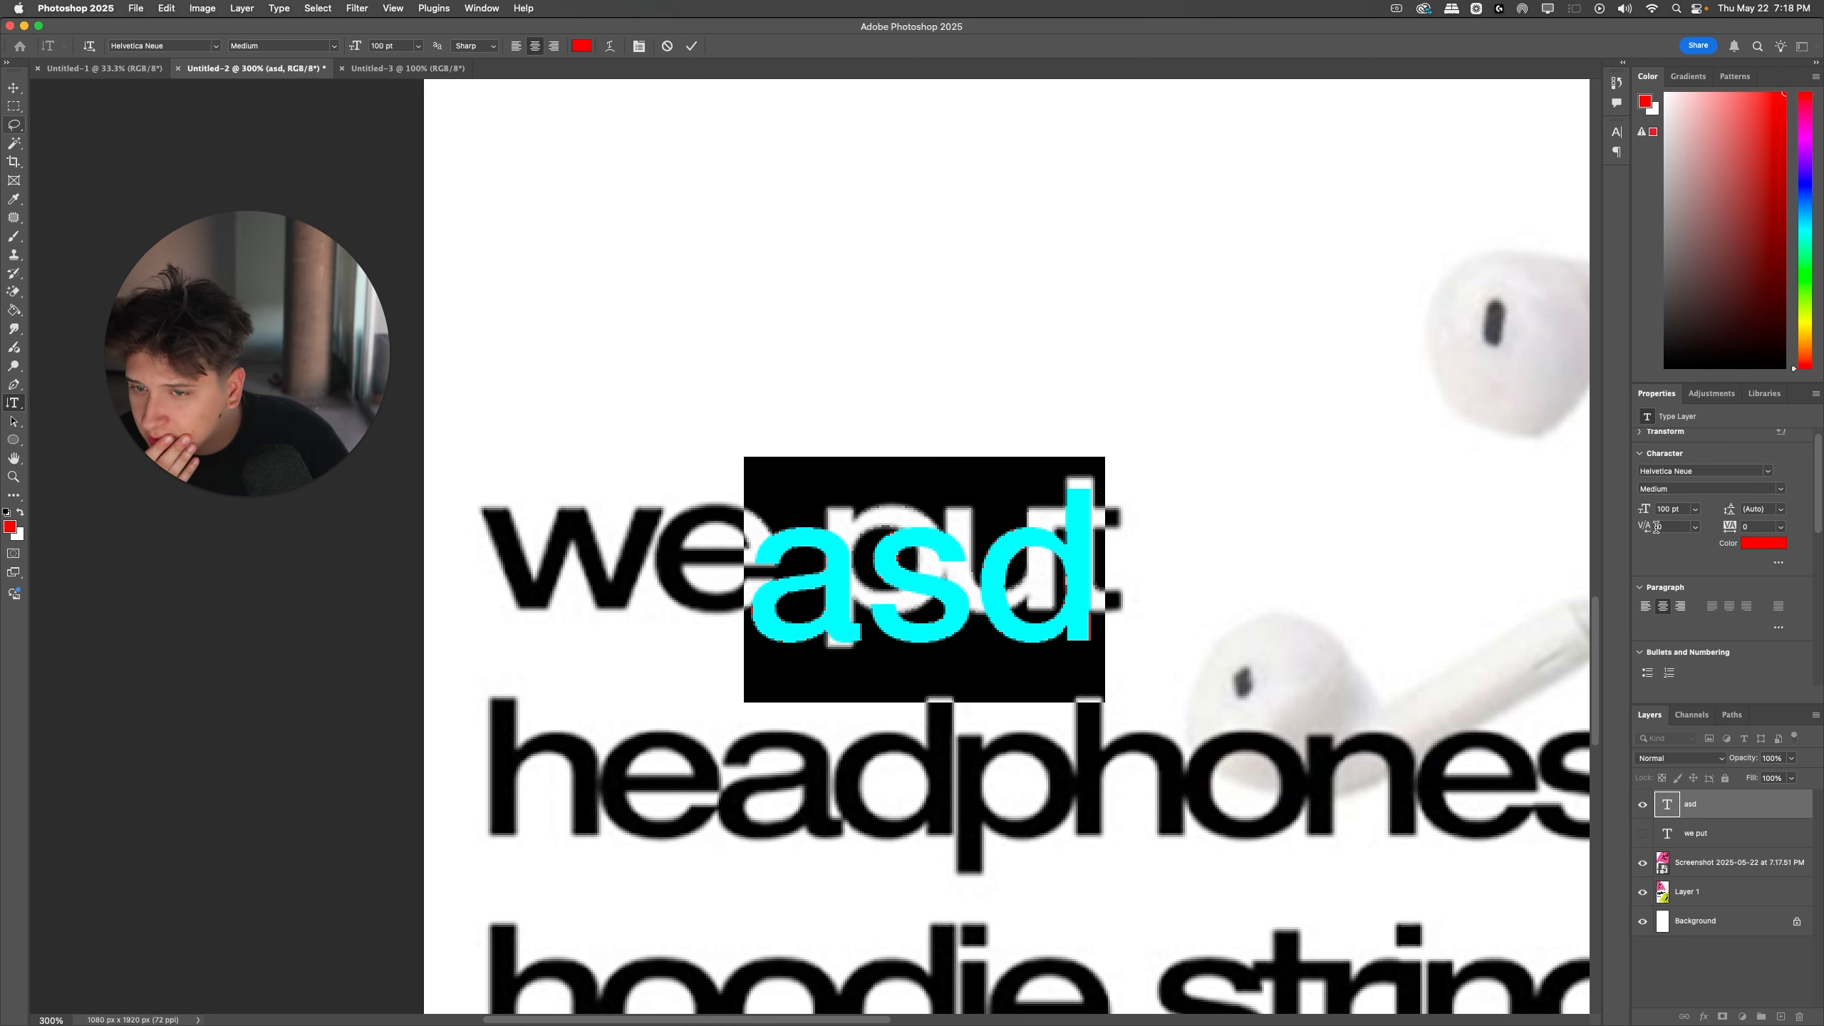
click(1696, 527)
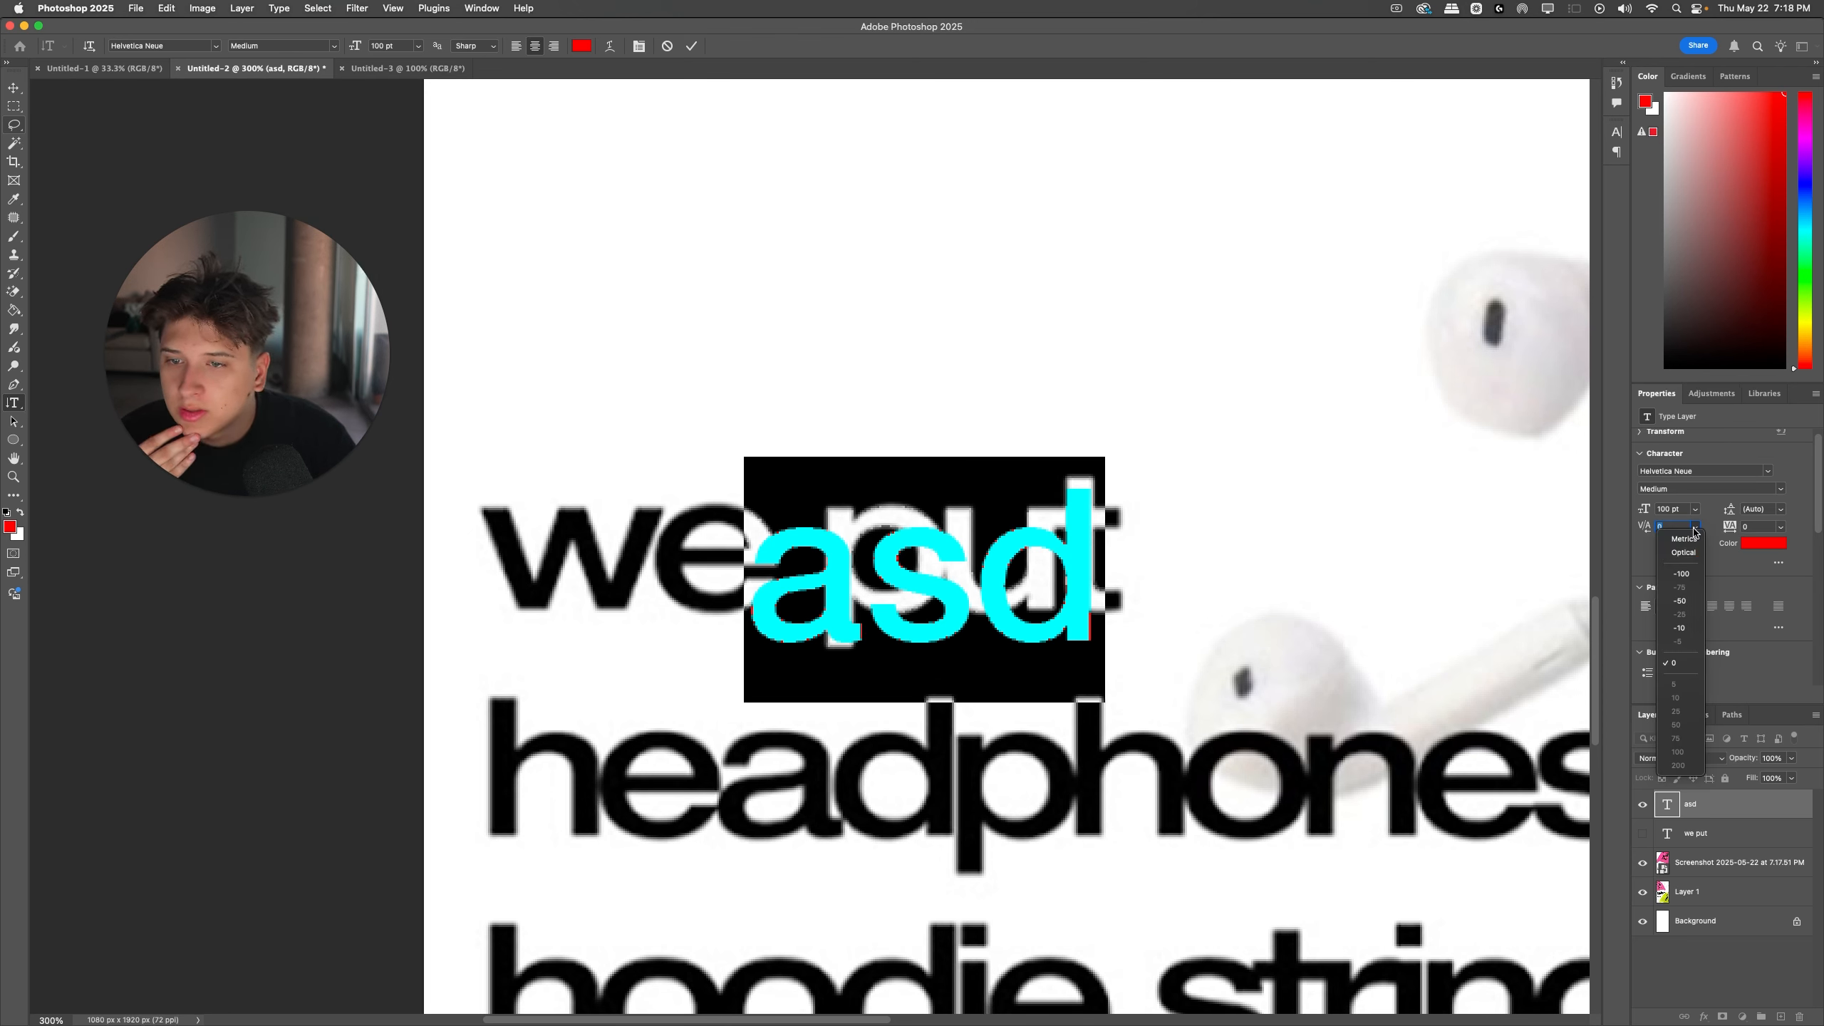
click(1692, 541)
click(1693, 527)
click(1690, 551)
click(1692, 528)
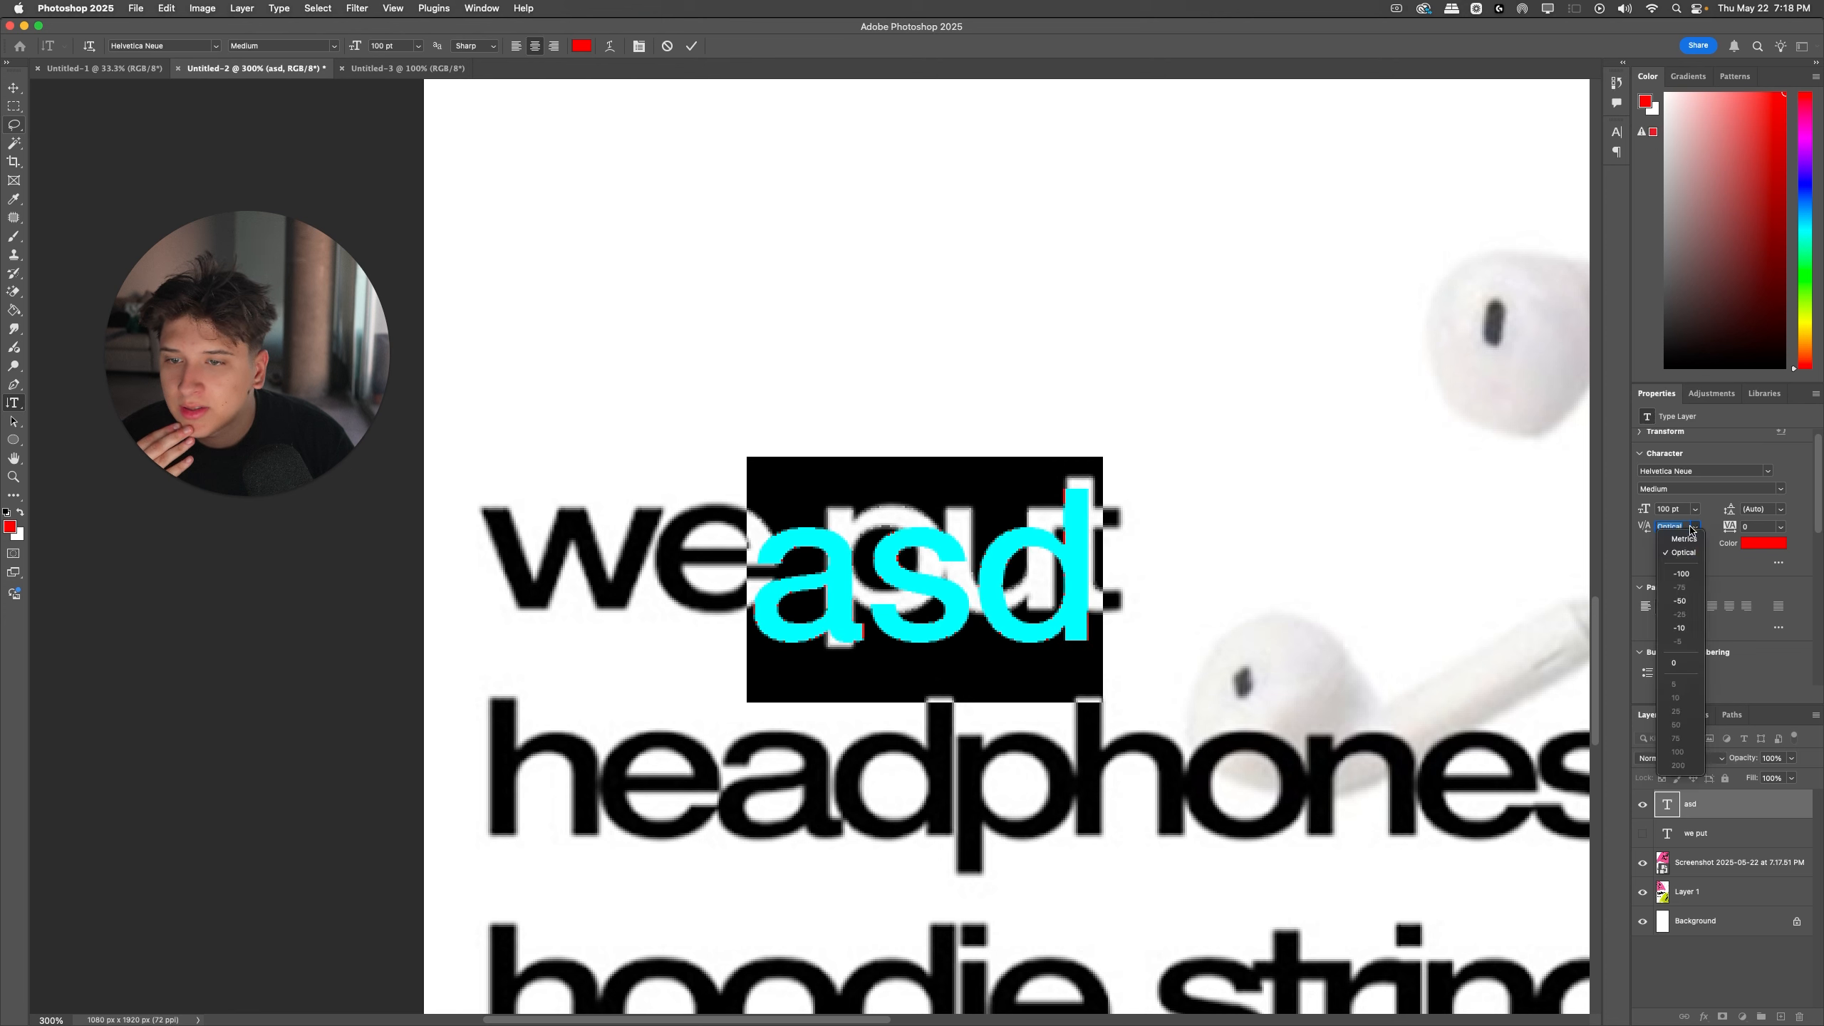
click(1701, 552)
text(0)
key(Return)
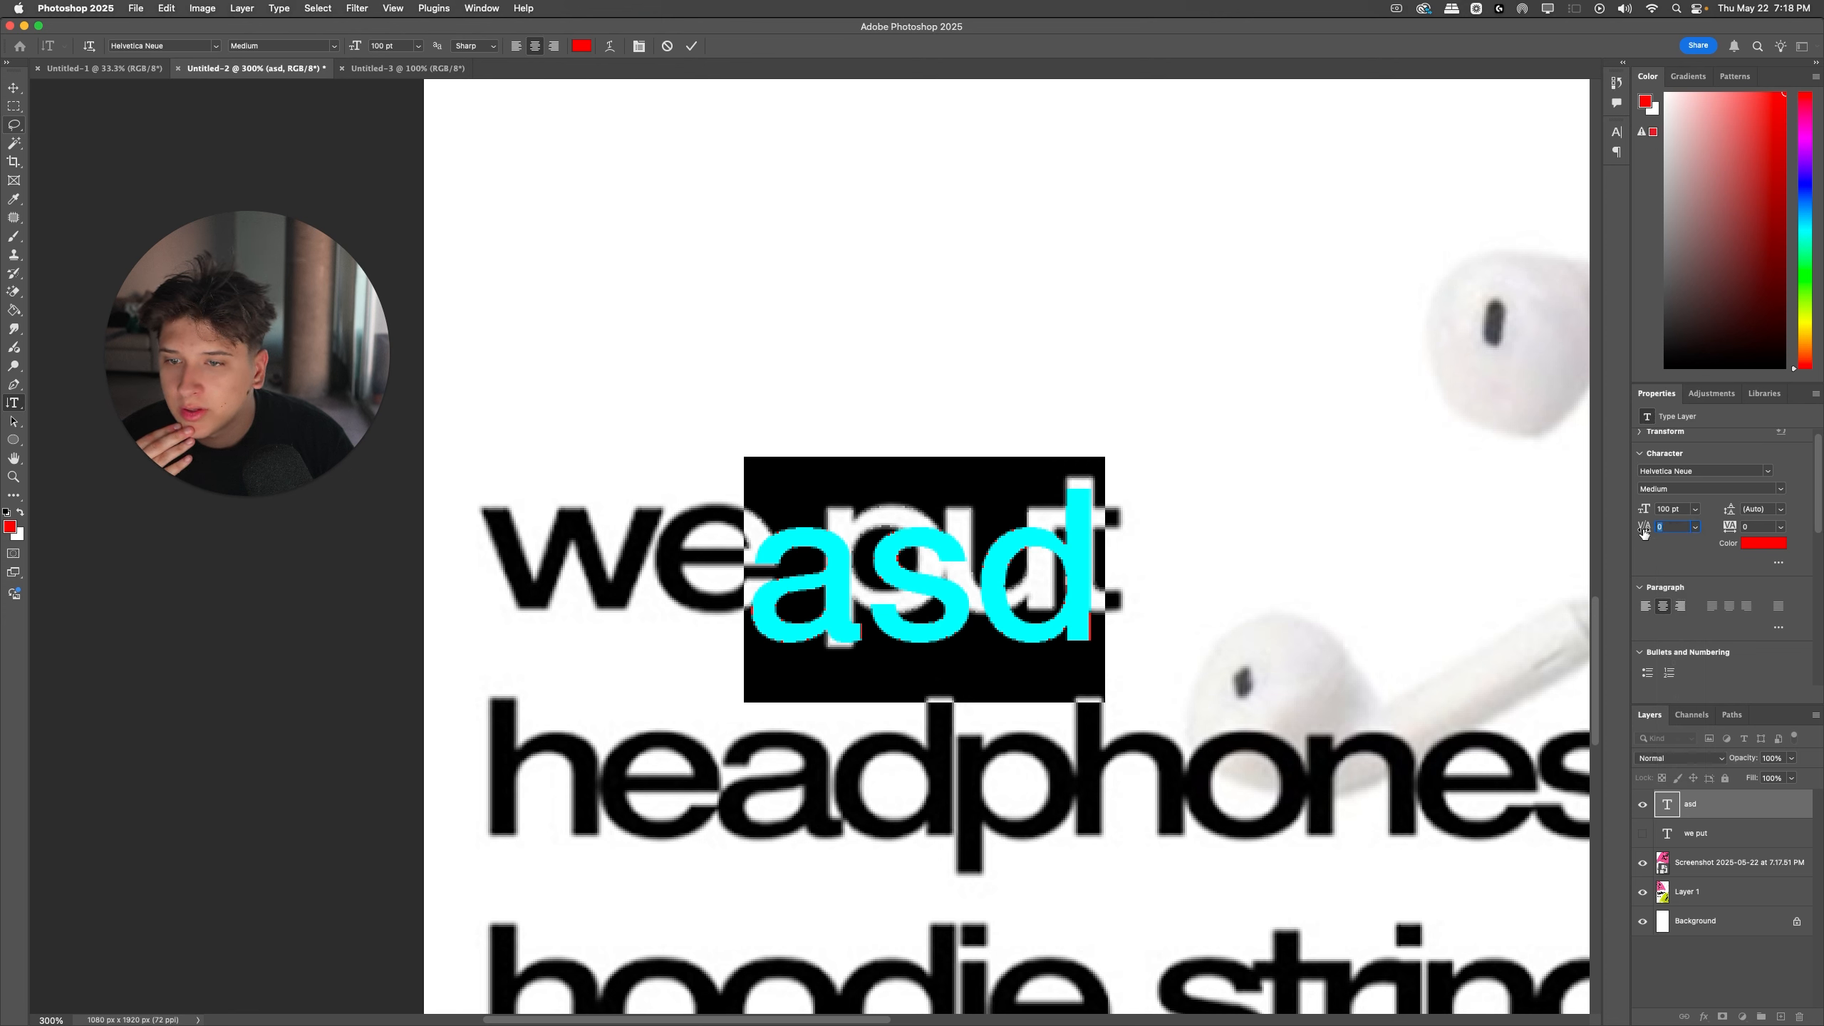
click(1695, 527)
click(1684, 539)
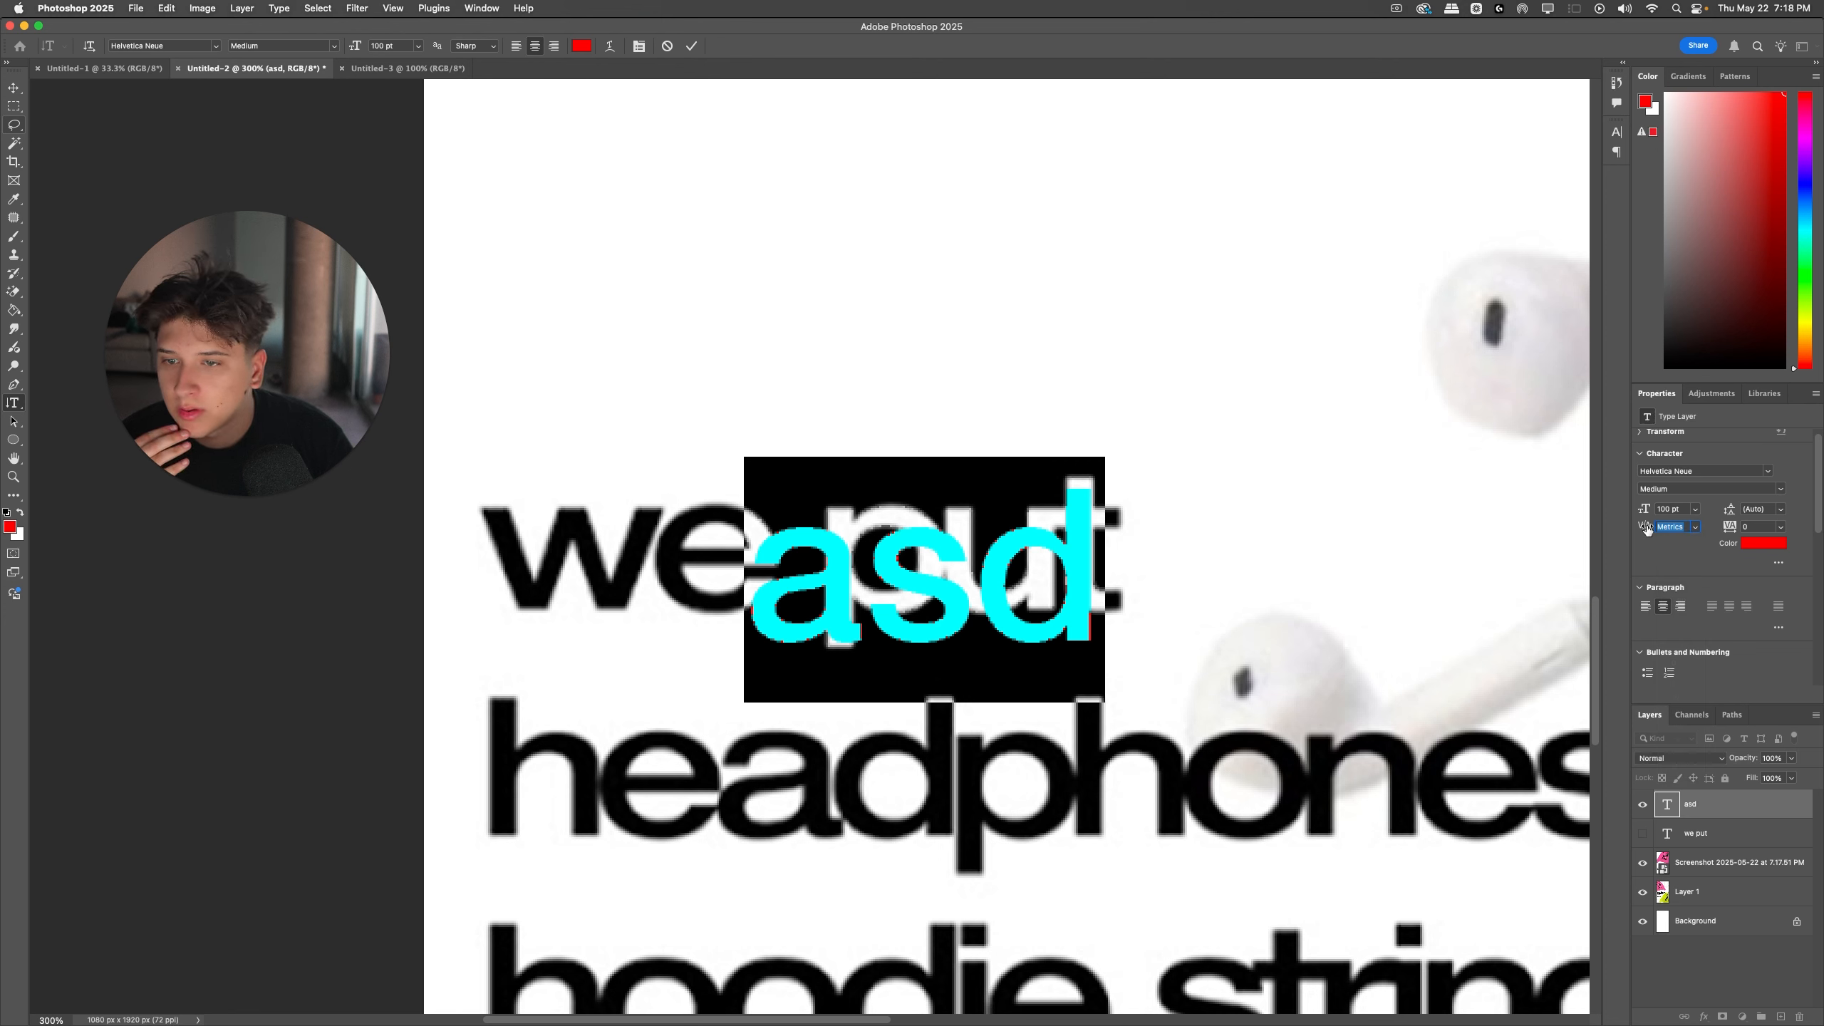
Step: Set the "asd" text's font size to 70 pt and look through the available Helvetica Neue styles
drag(1644, 513, 1623, 515)
click(1781, 488)
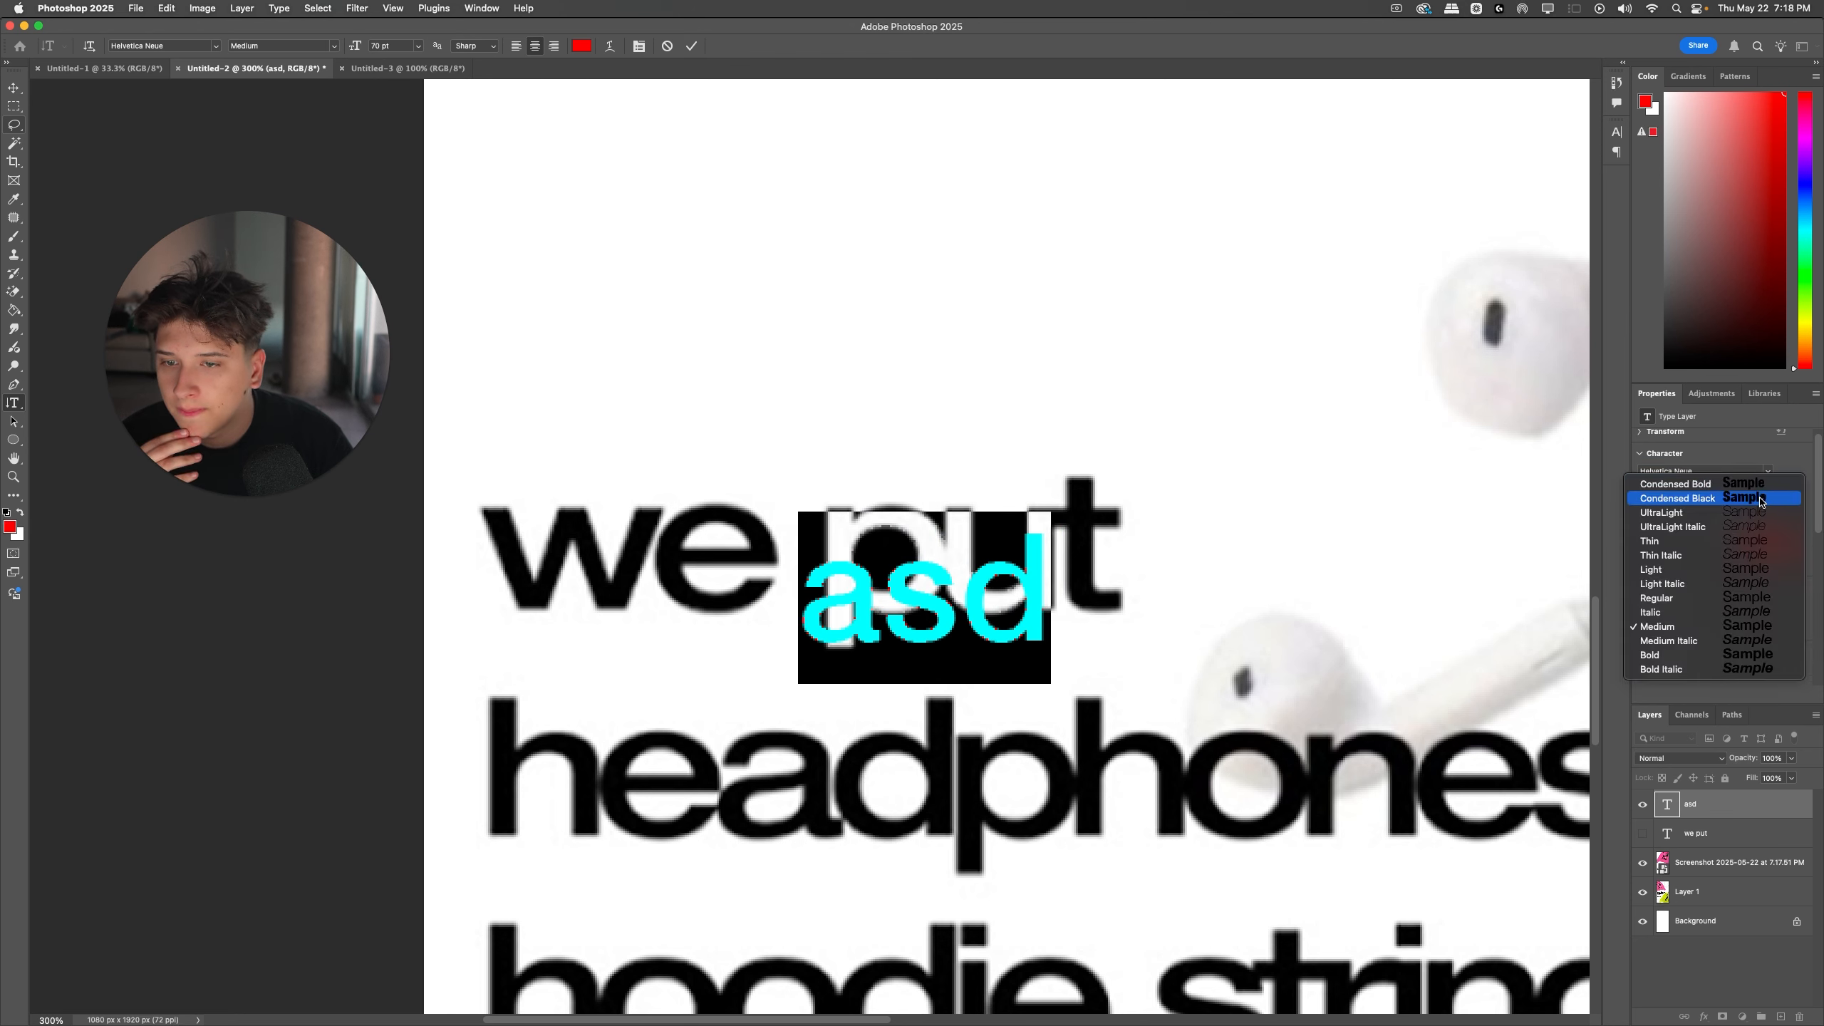
click(1766, 439)
Step: Replace the "asd" text with "we put"
click(997, 588)
key(super+a)
text(We)
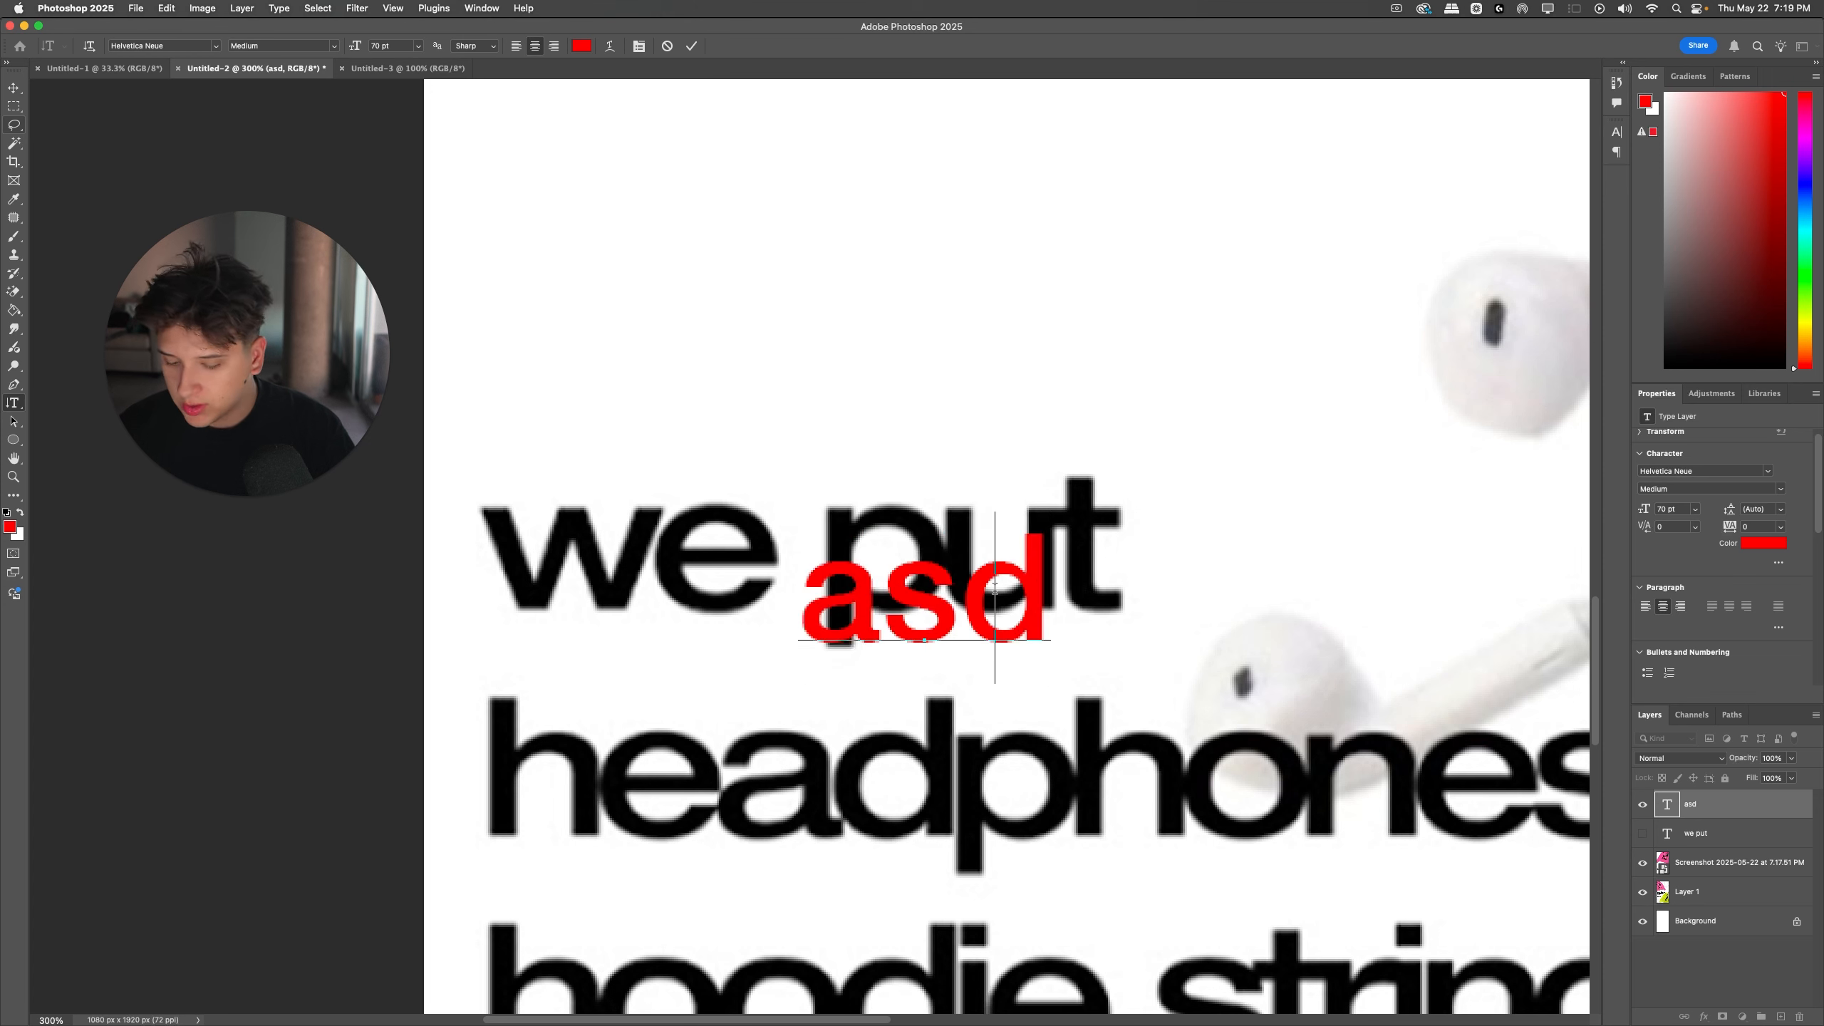
key(BackSpace)
key(BackSpace)
text(we put)
key(Escape)
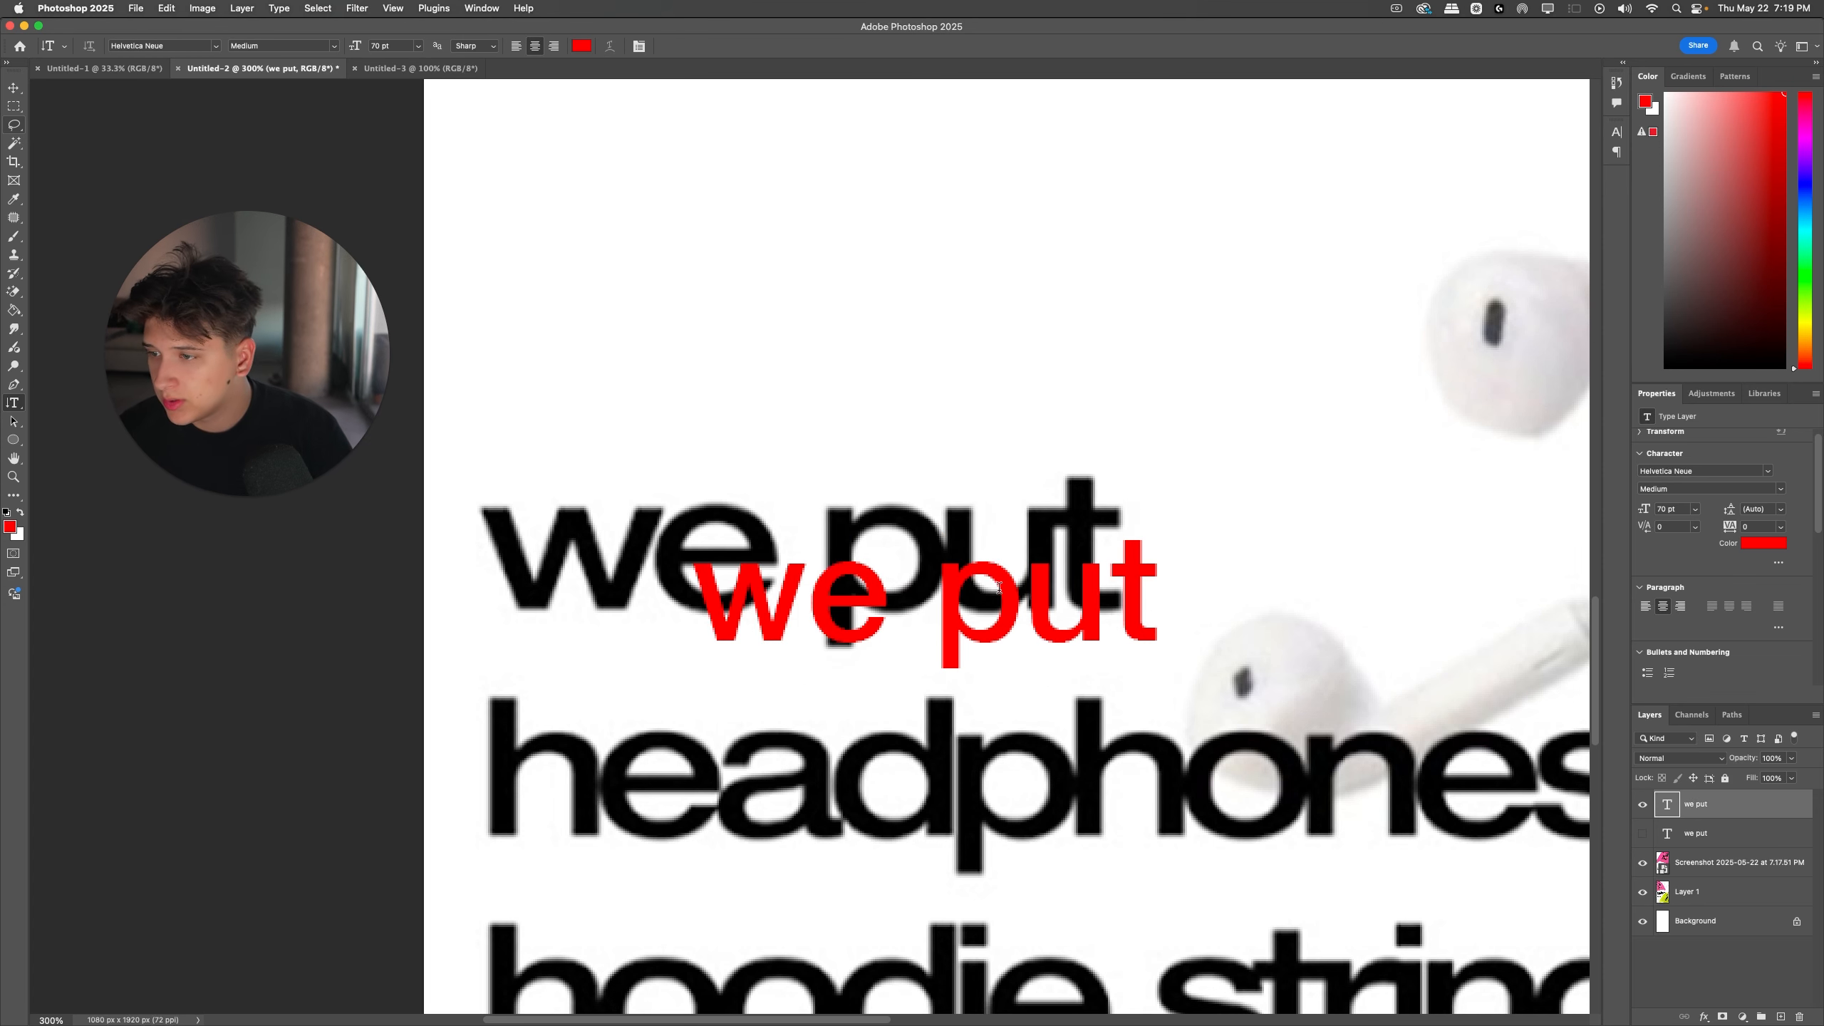
Step: Move the new "we put" text over the poster's matching line, stretch it to that line's height, and widen it past its end
drag(944, 606, 753, 516)
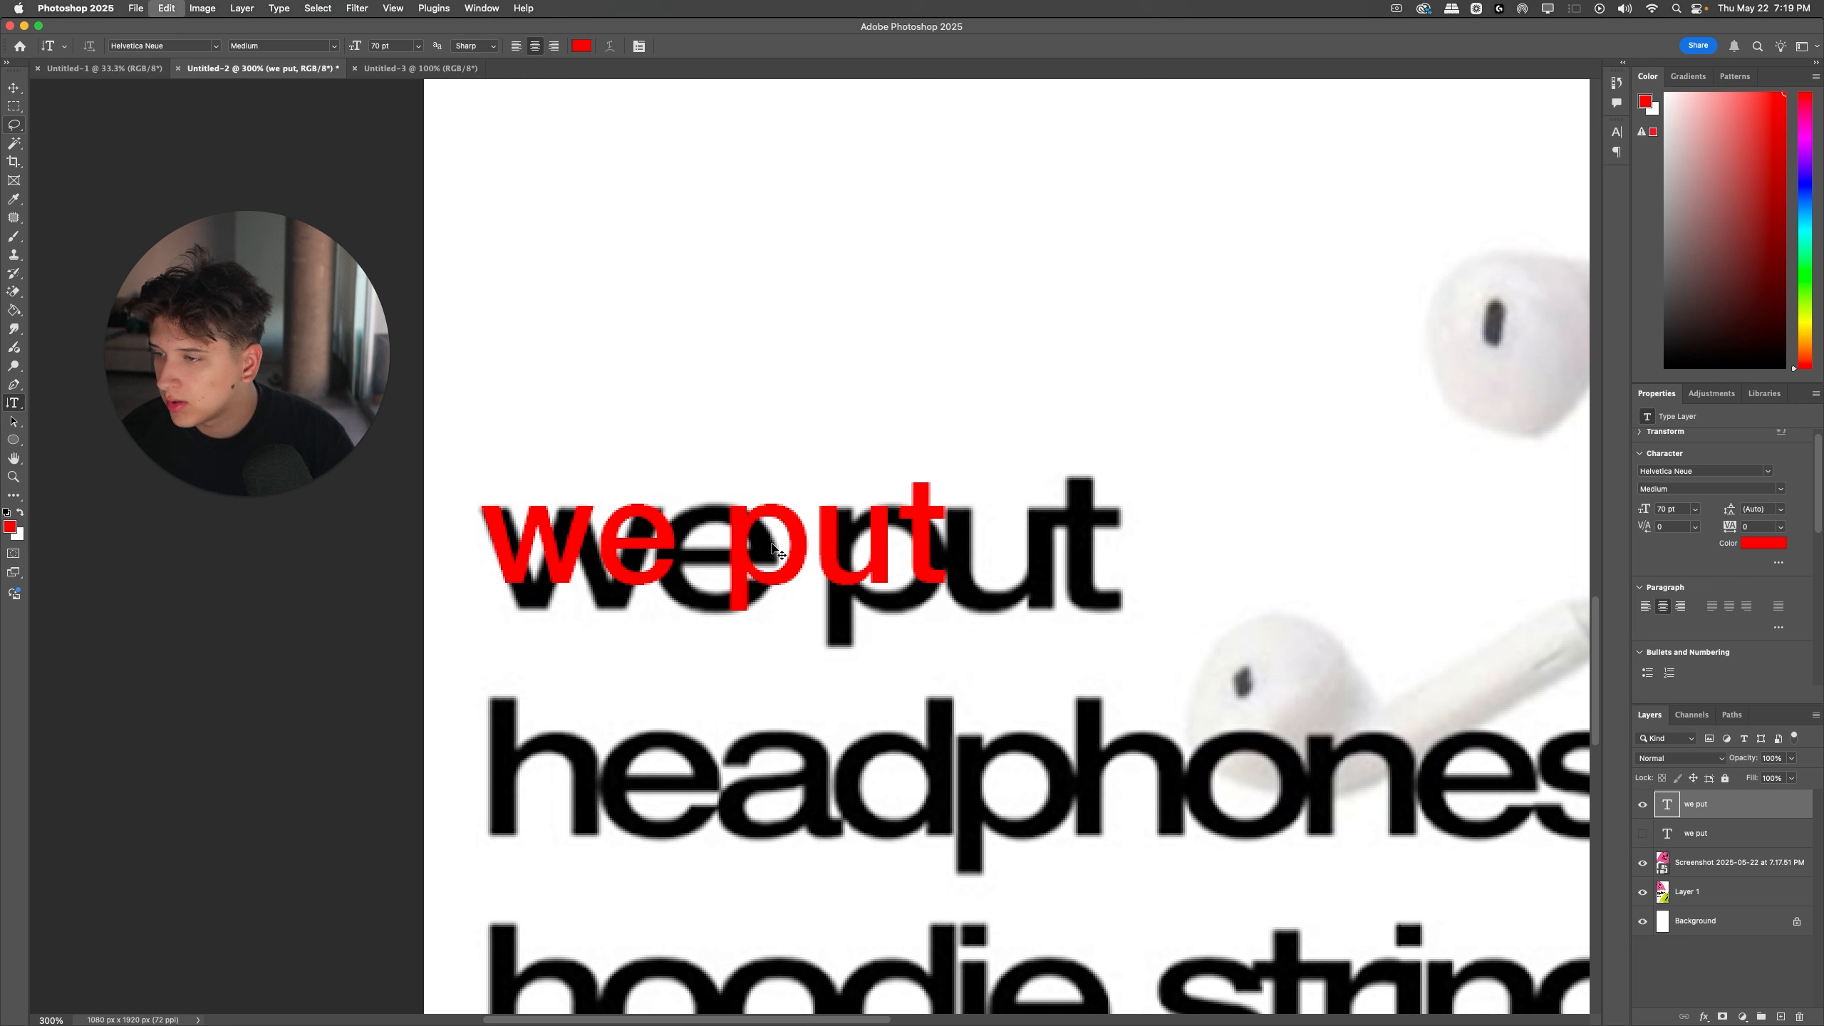
key(super+t)
drag(945, 535, 1123, 538)
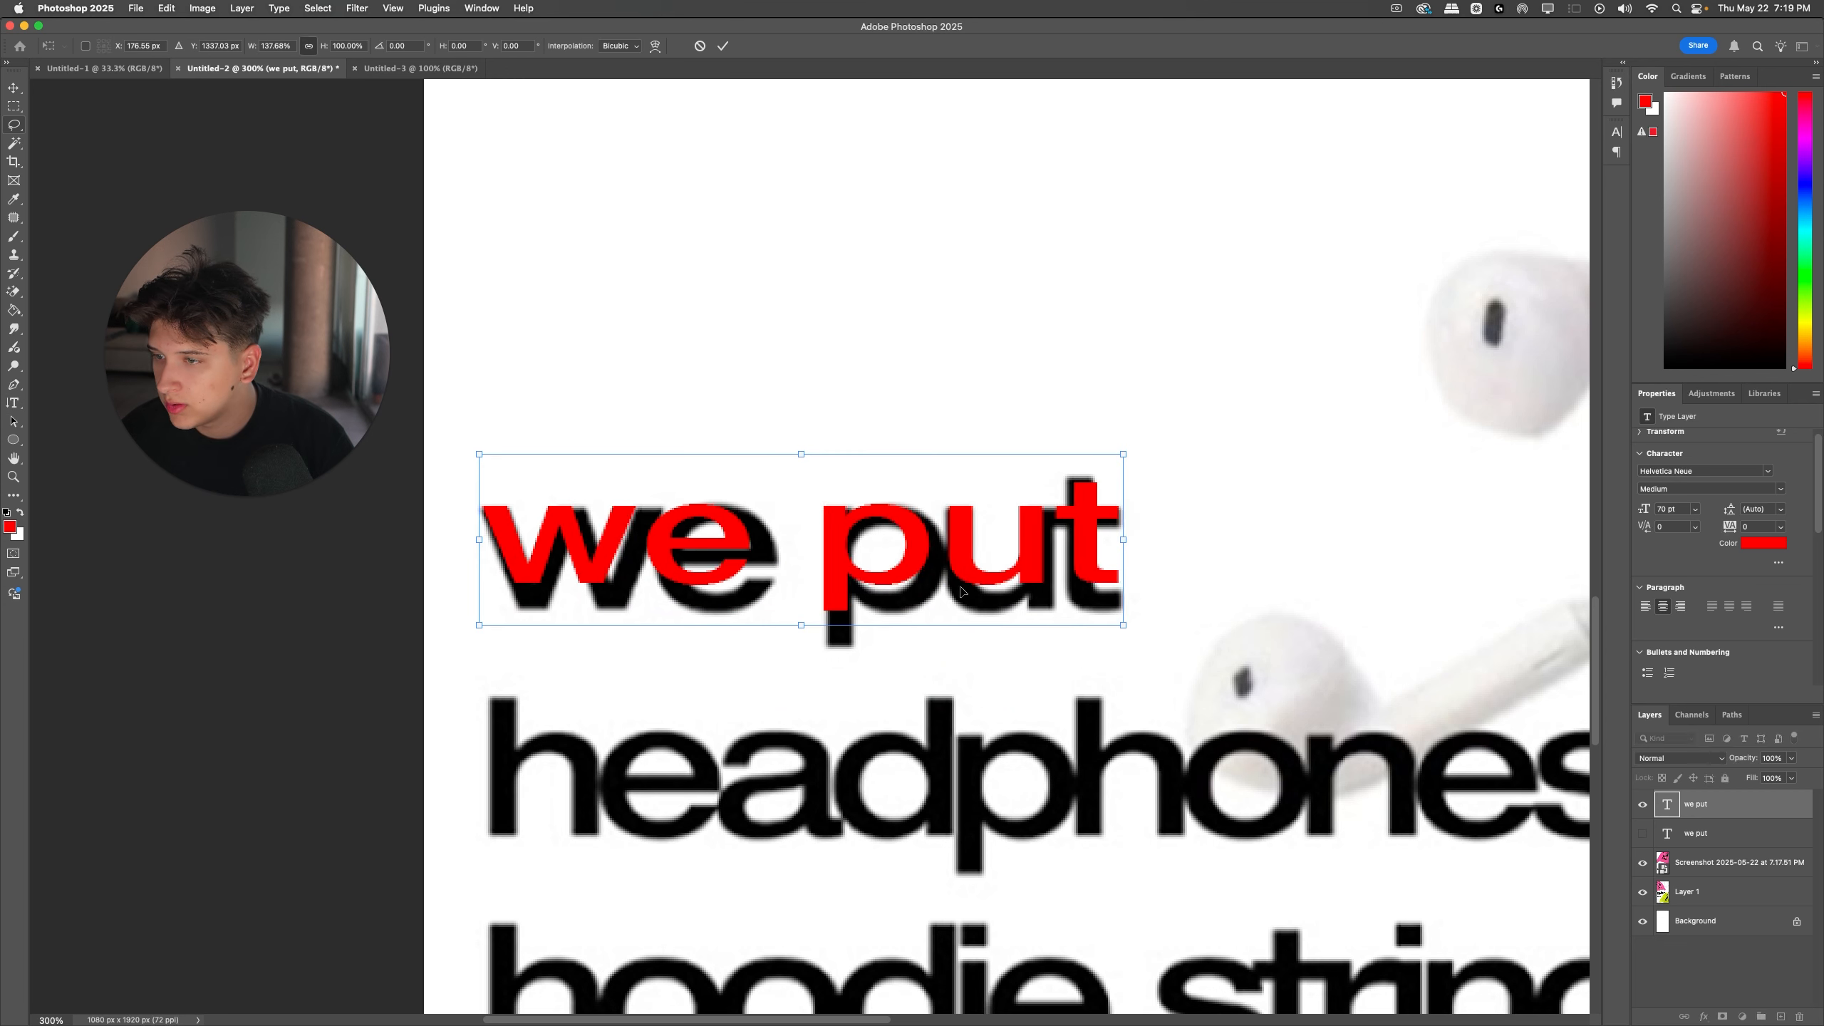
drag(810, 635, 810, 673)
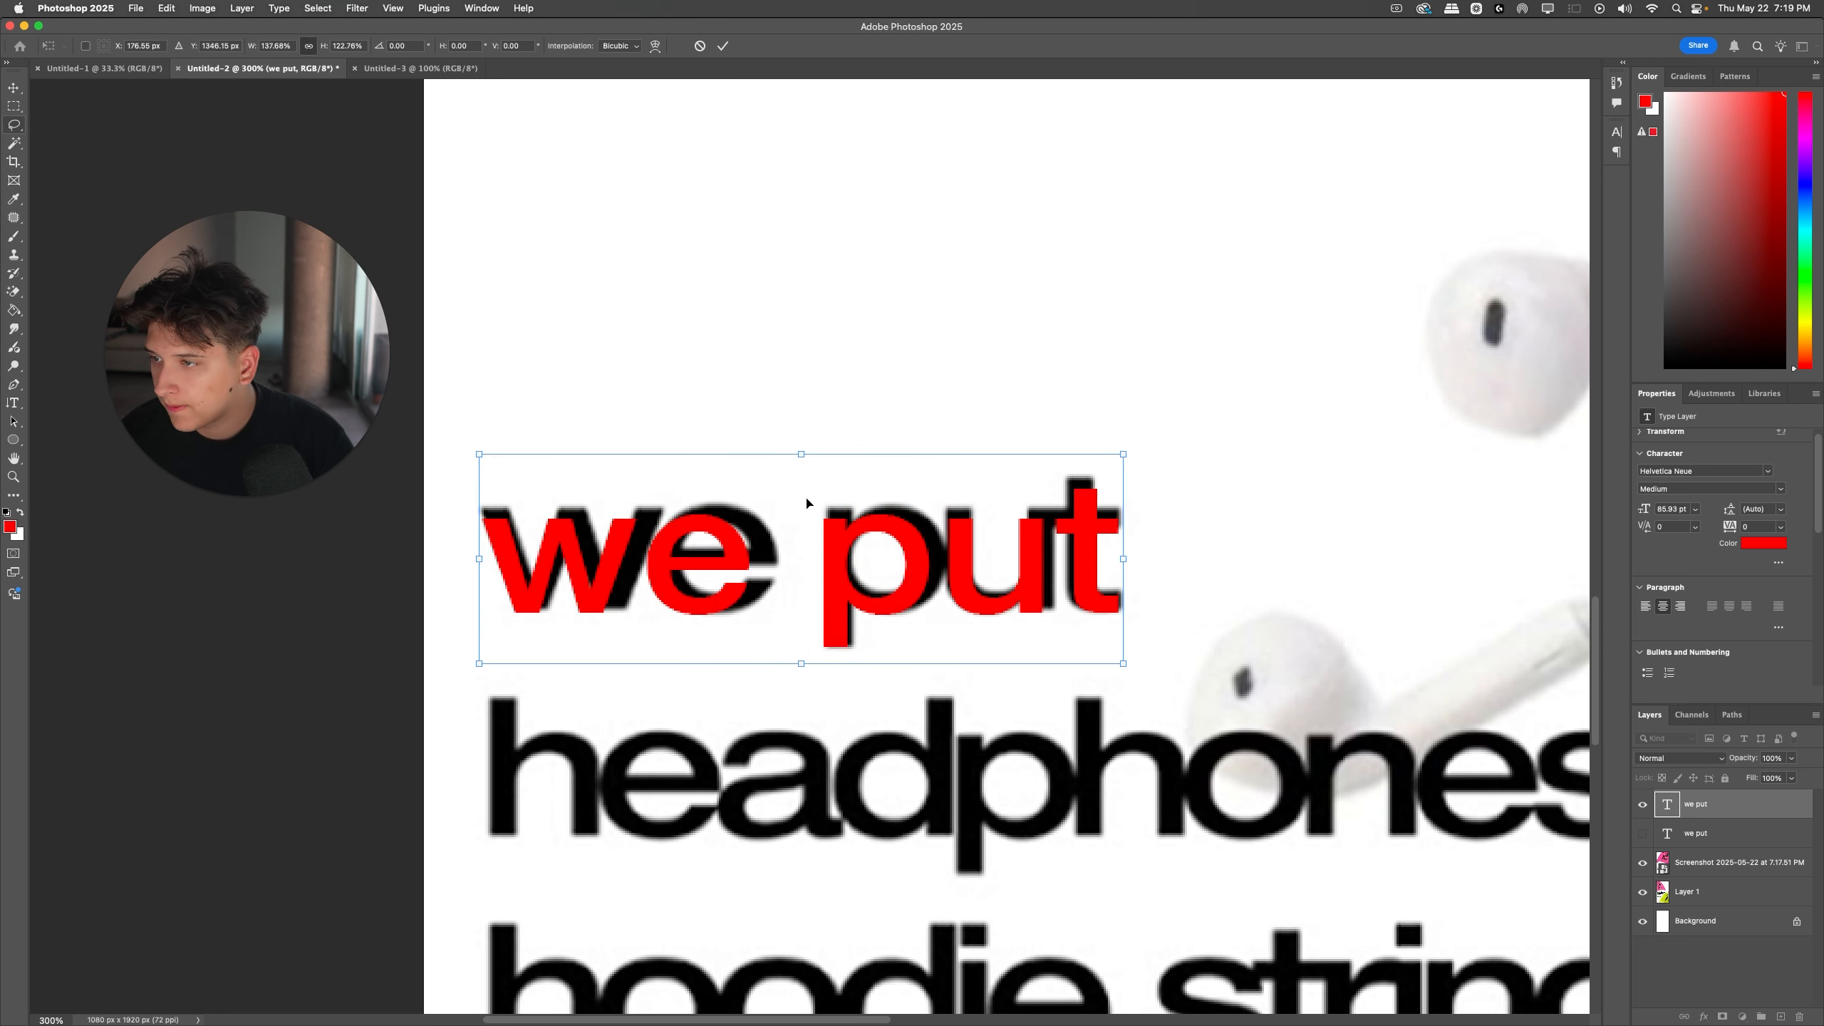
drag(802, 457, 802, 441)
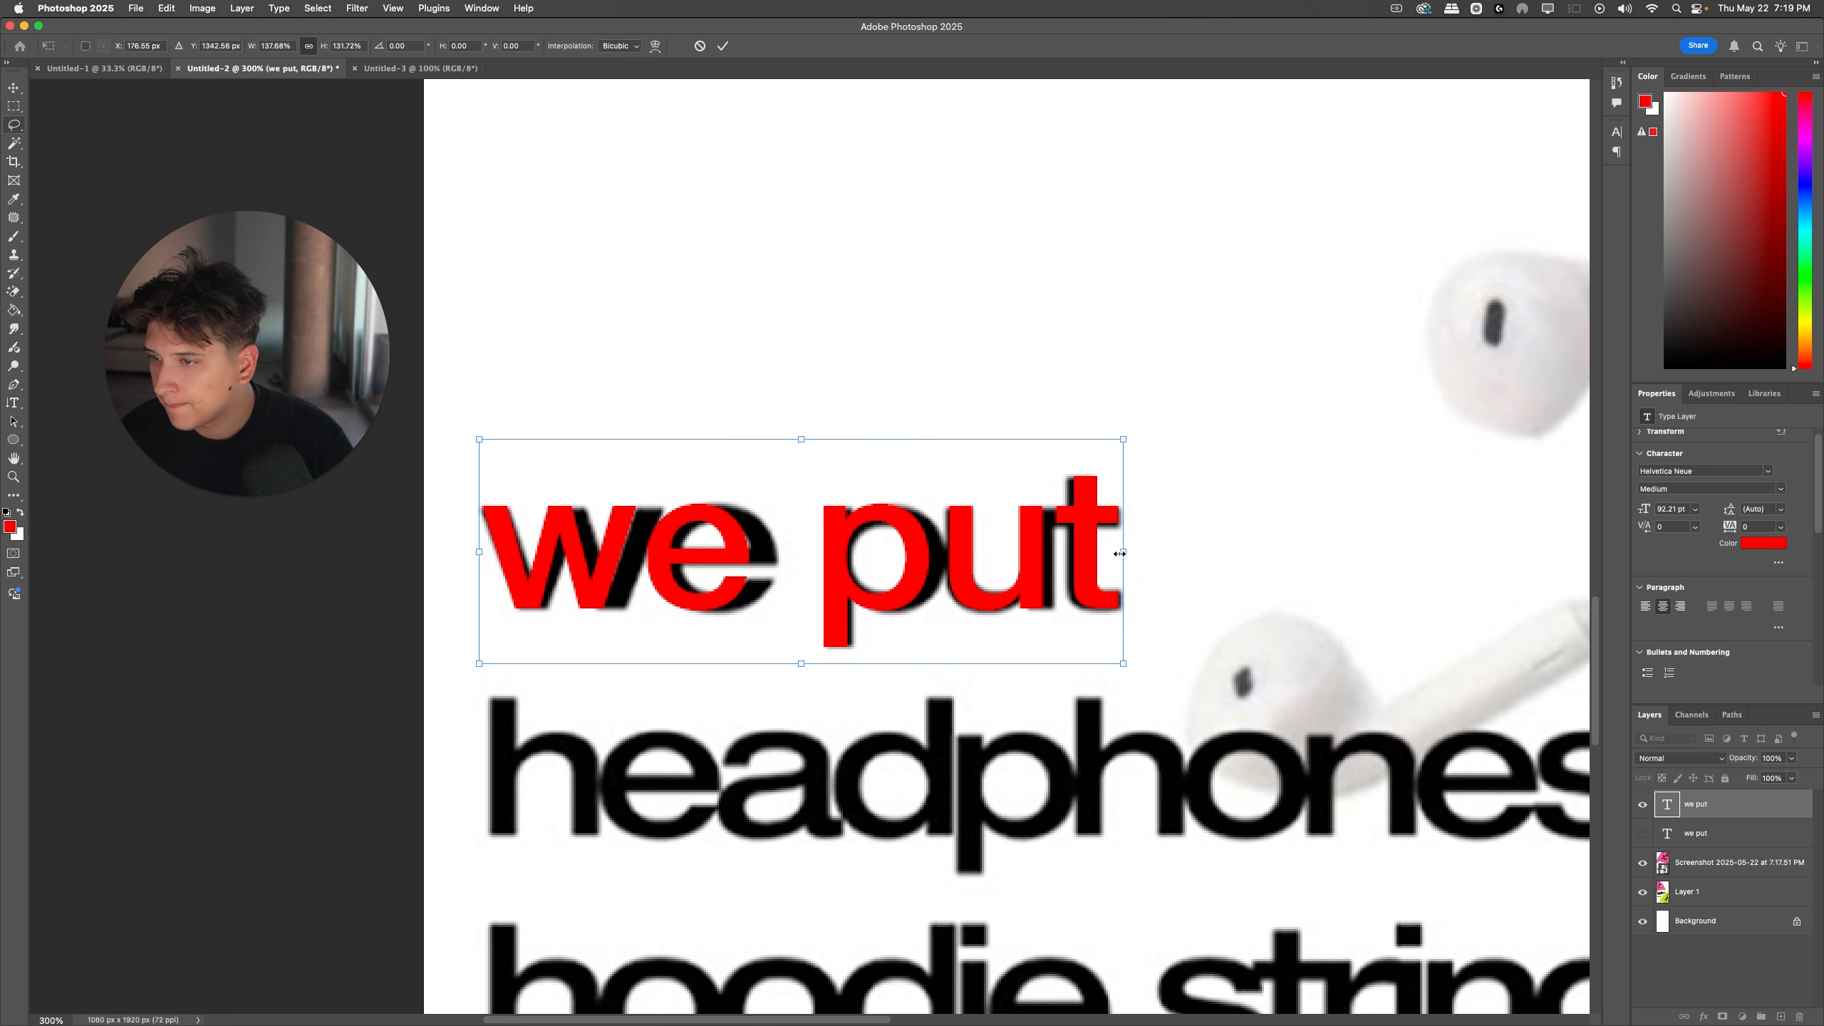
drag(1119, 553, 1225, 560)
double_click(1145, 562)
Step: Try different kerning options on the stretched "we put" text and set its kerning to Metrics
key(super+a)
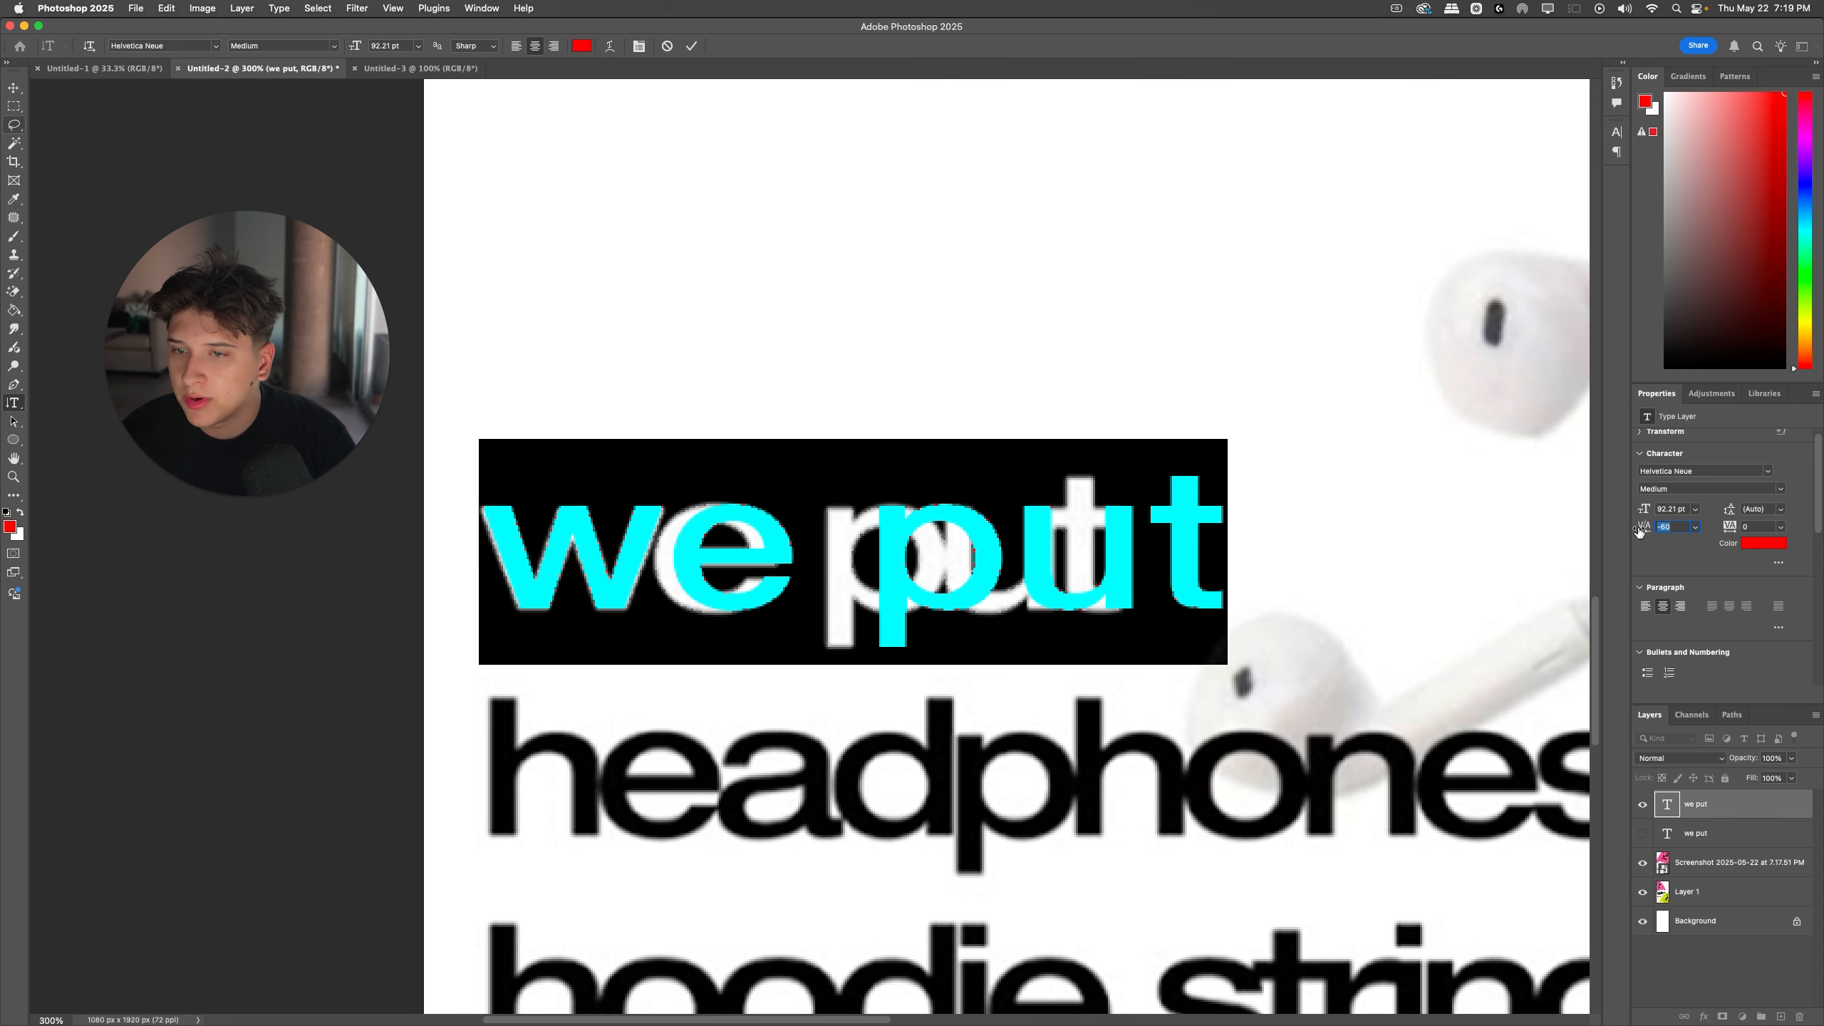
click(1695, 528)
click(1585, 550)
click(1695, 528)
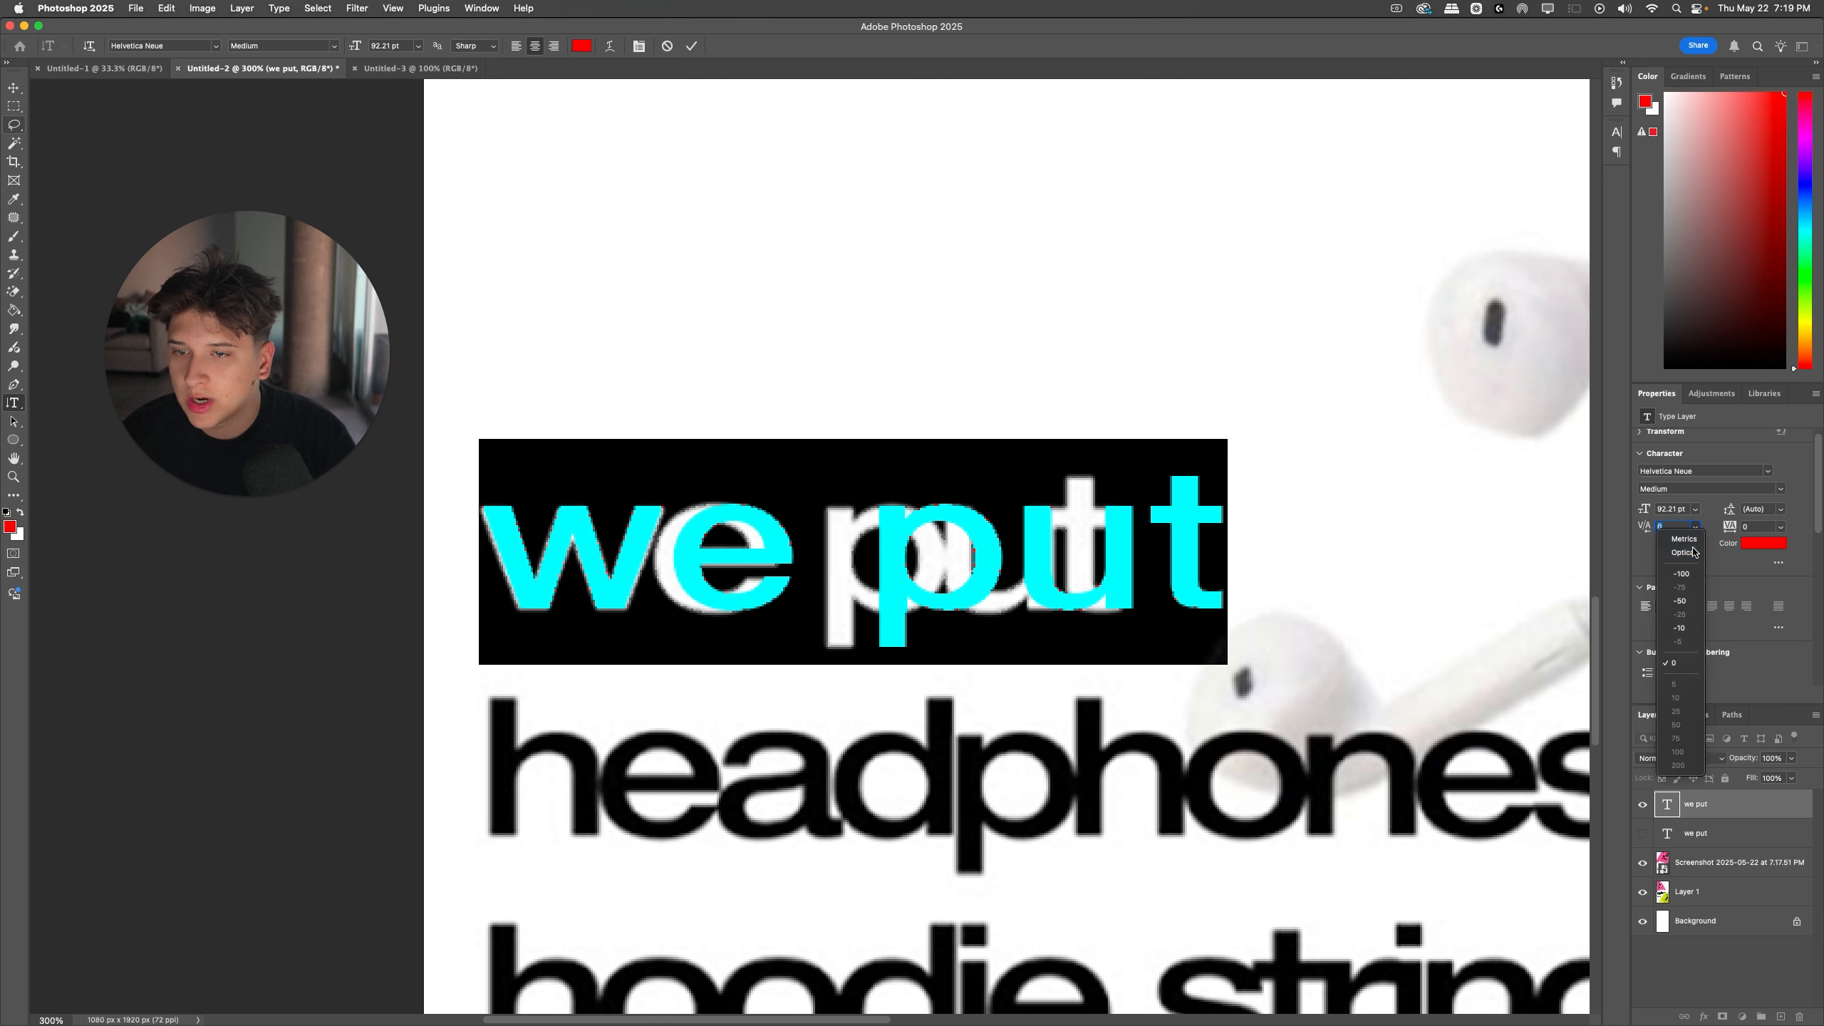
click(1692, 549)
drag(1648, 530, 1645, 529)
click(1695, 530)
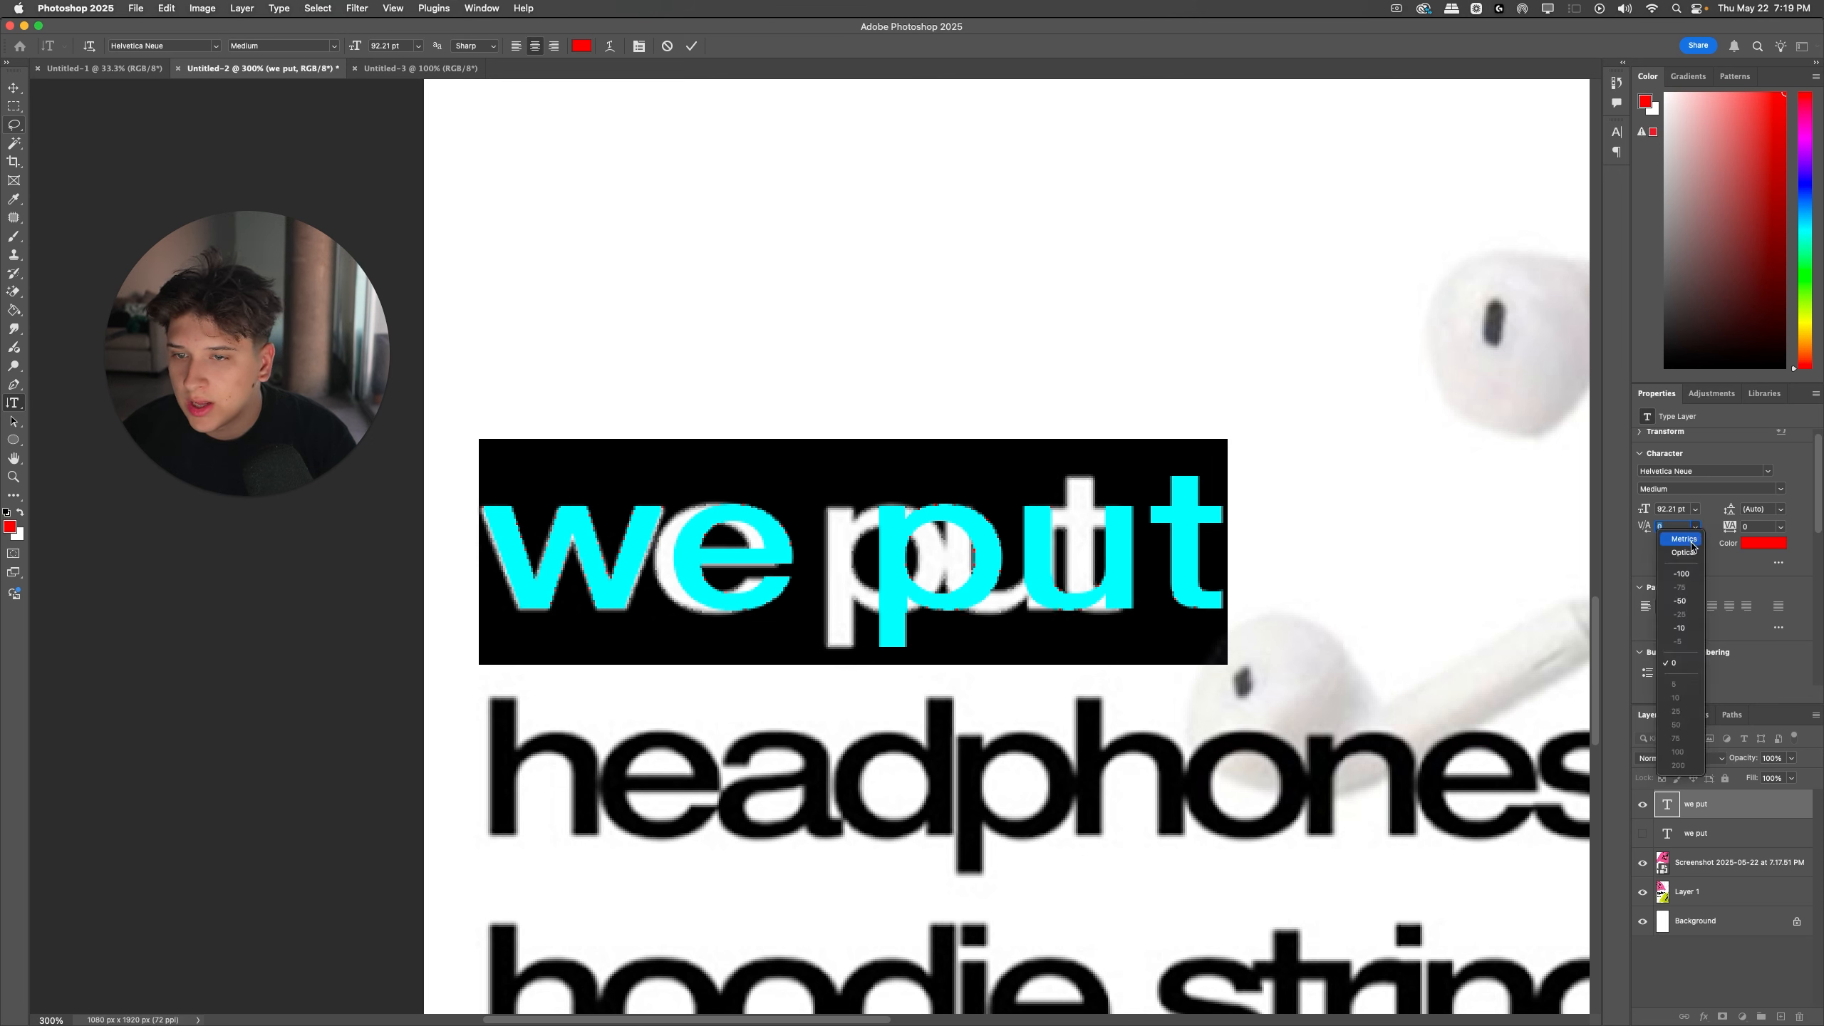
click(1673, 541)
click(1695, 527)
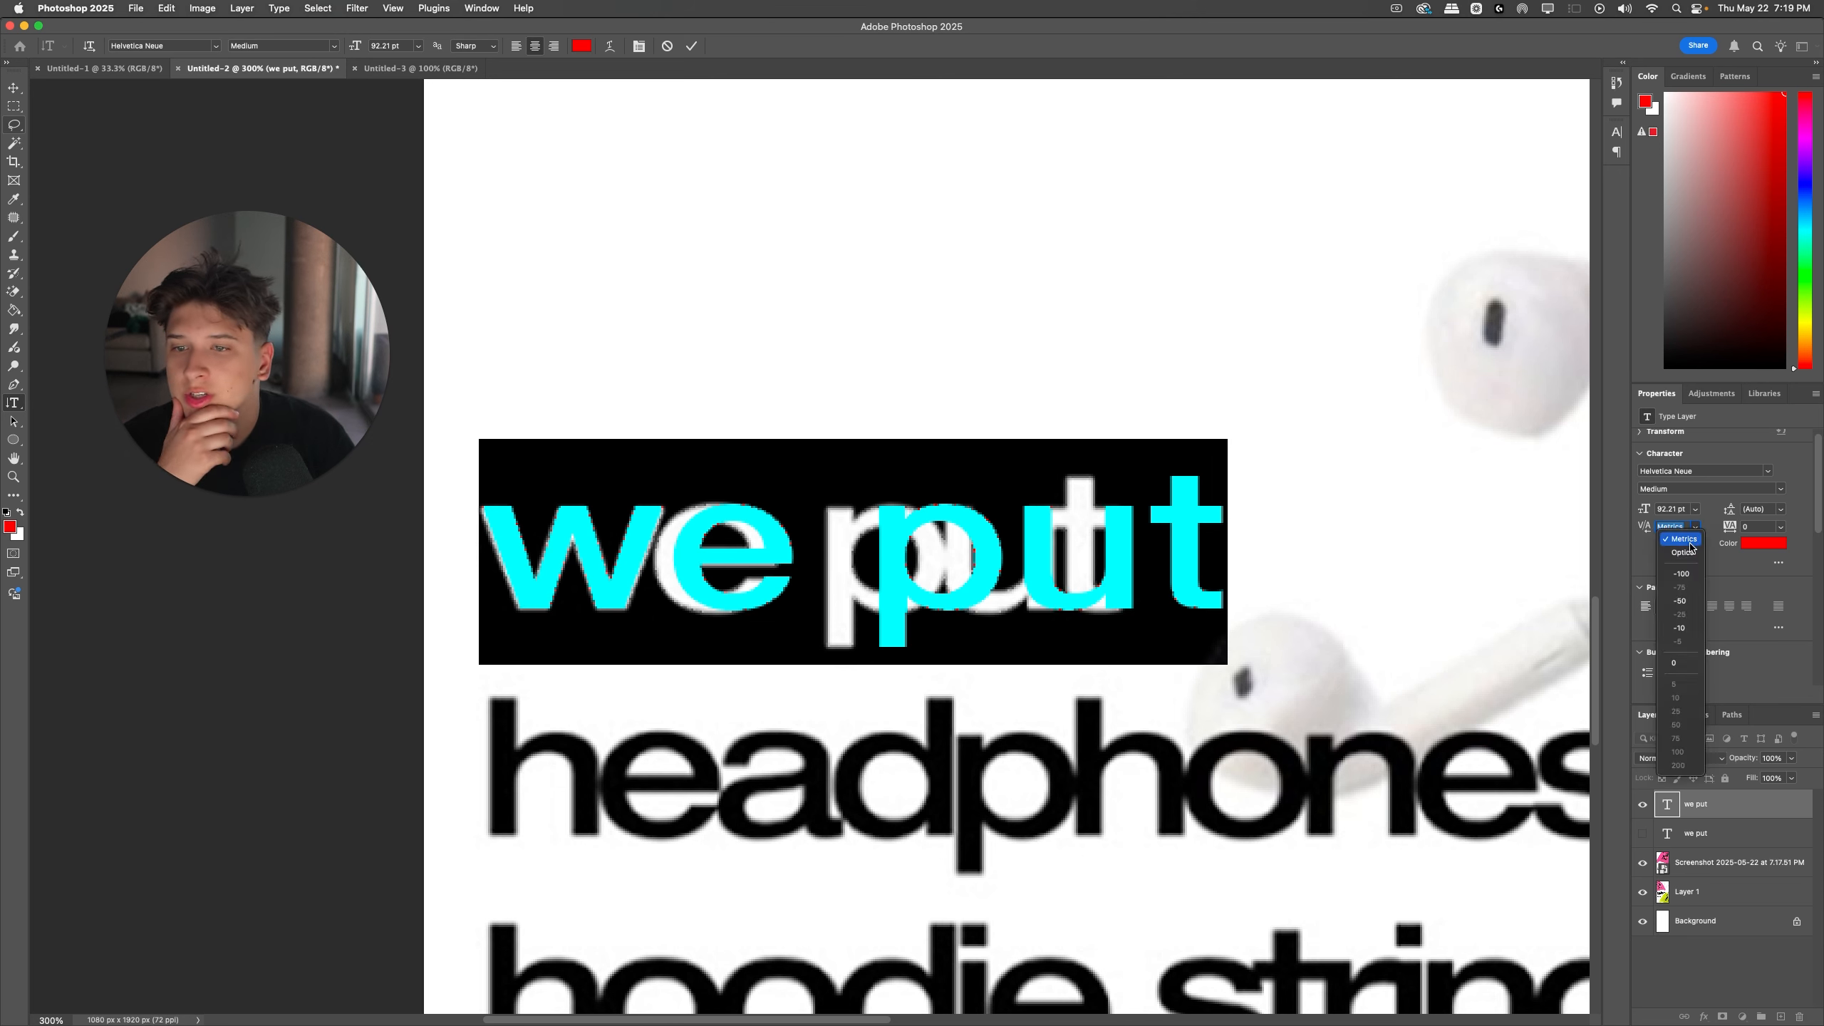
click(1686, 540)
Step: Tighten the "we put" text's tracking to -100 and realign it over the poster's matching line
drag(1738, 530, 1730, 532)
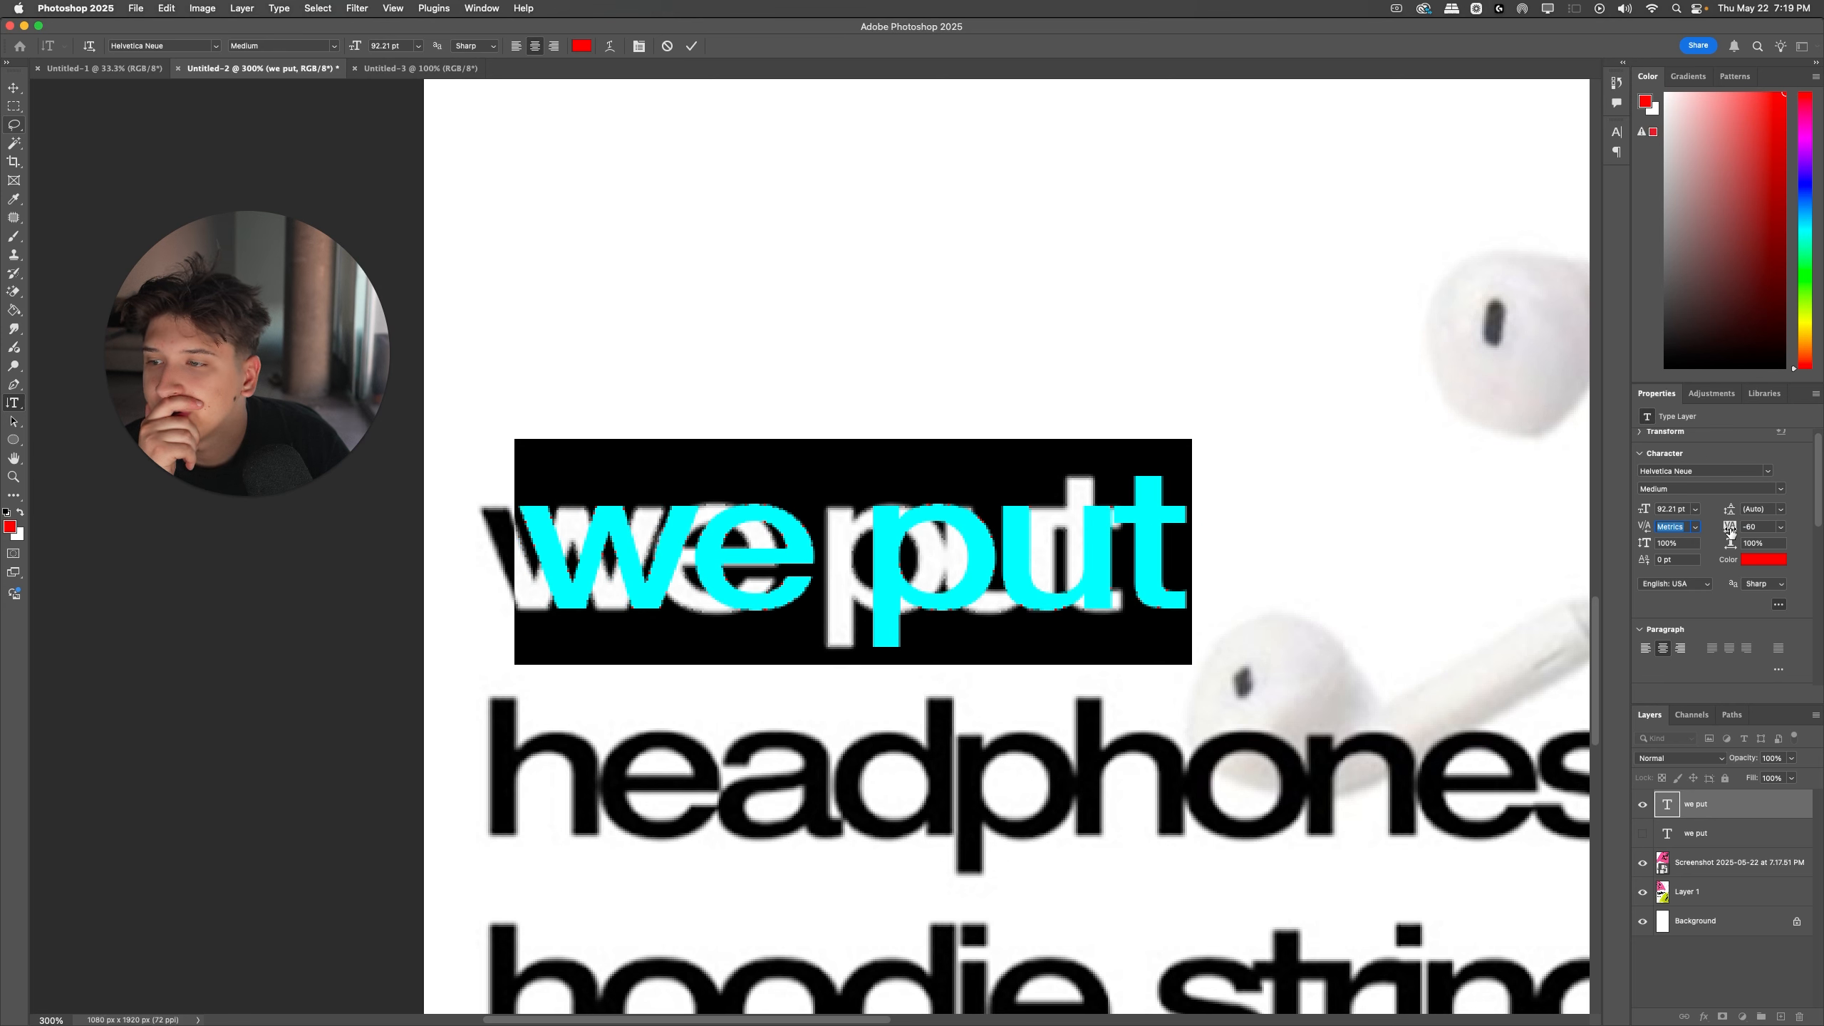
click(1084, 529)
mouse_move(898, 571)
mouse_down()
mouse_move(858, 574)
mouse_move(922, 553)
mouse_up()
key(super+Return)
click(999, 520)
key(super+a)
drag(1733, 530, 1729, 530)
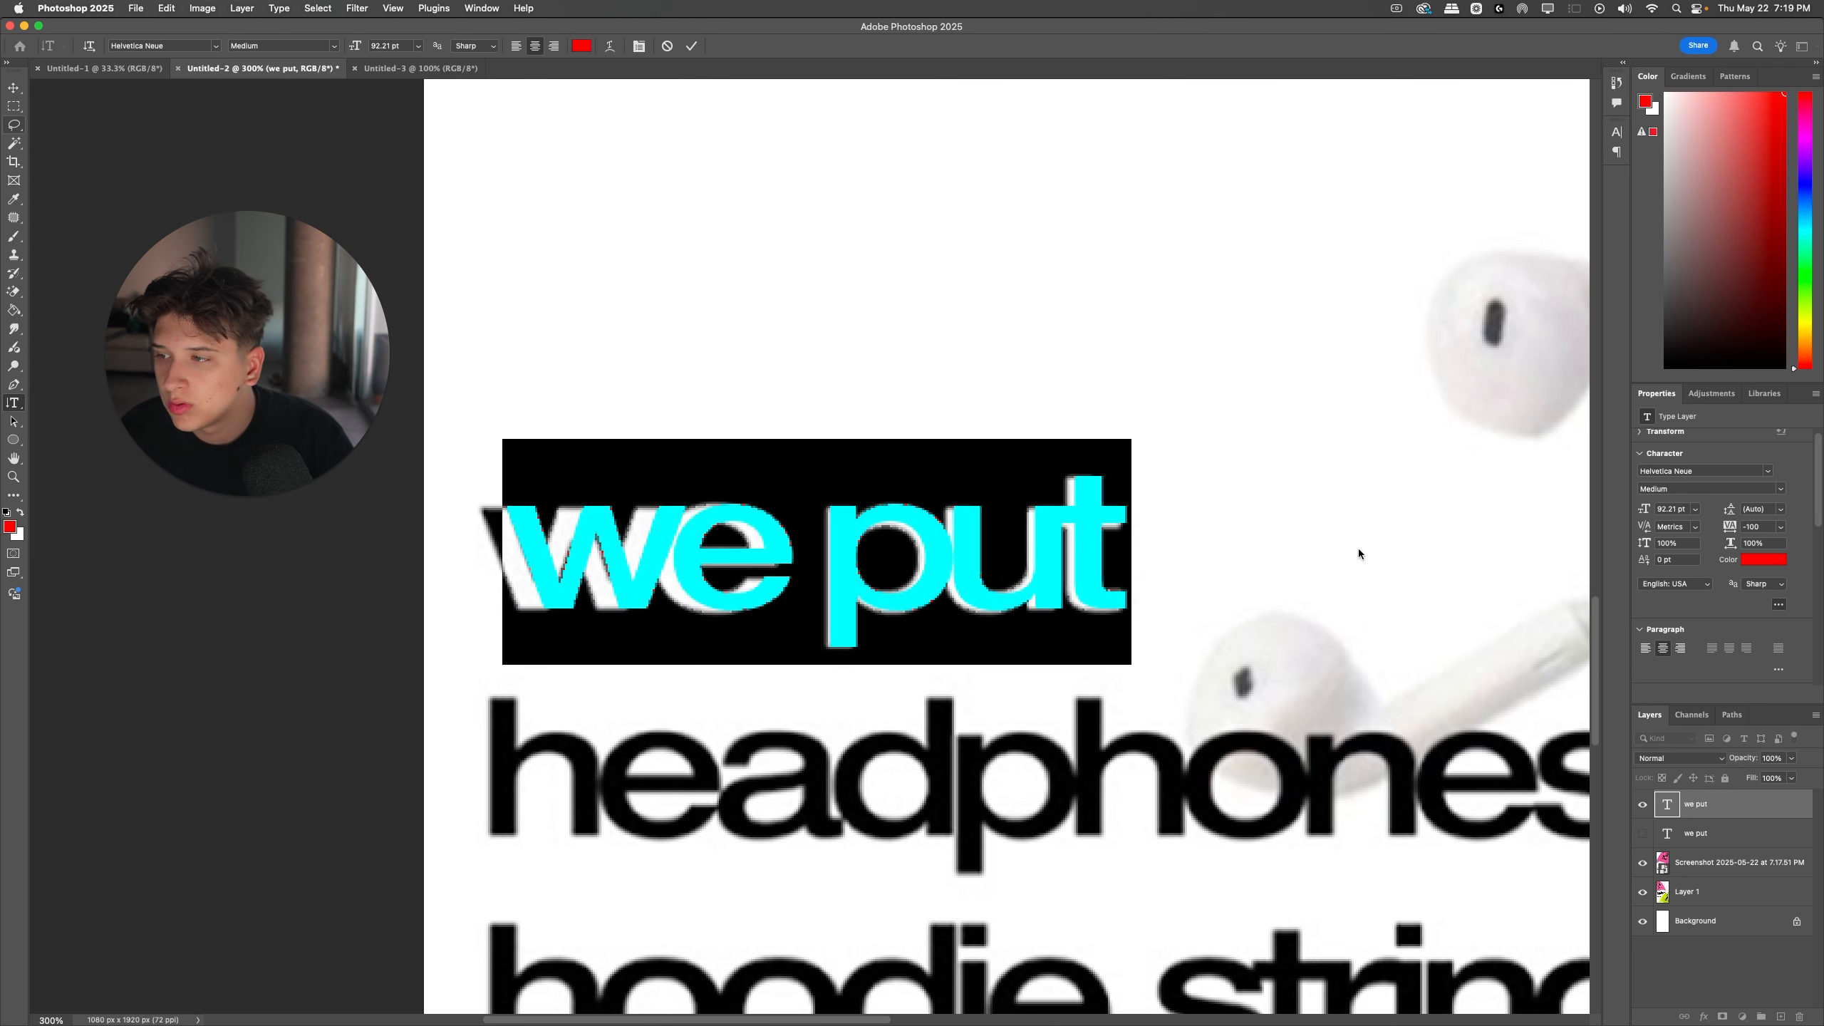
Step: Realign the "we put" text with the start of the poster's matching line and widen it slightly to the line's end
key(super+Return)
mouse_move(680, 555)
mouse_down()
mouse_move(637, 656)
mouse_move(658, 553)
mouse_up()
key(super+t)
drag(1110, 555, 1125, 554)
key(Return)
key(super+t)
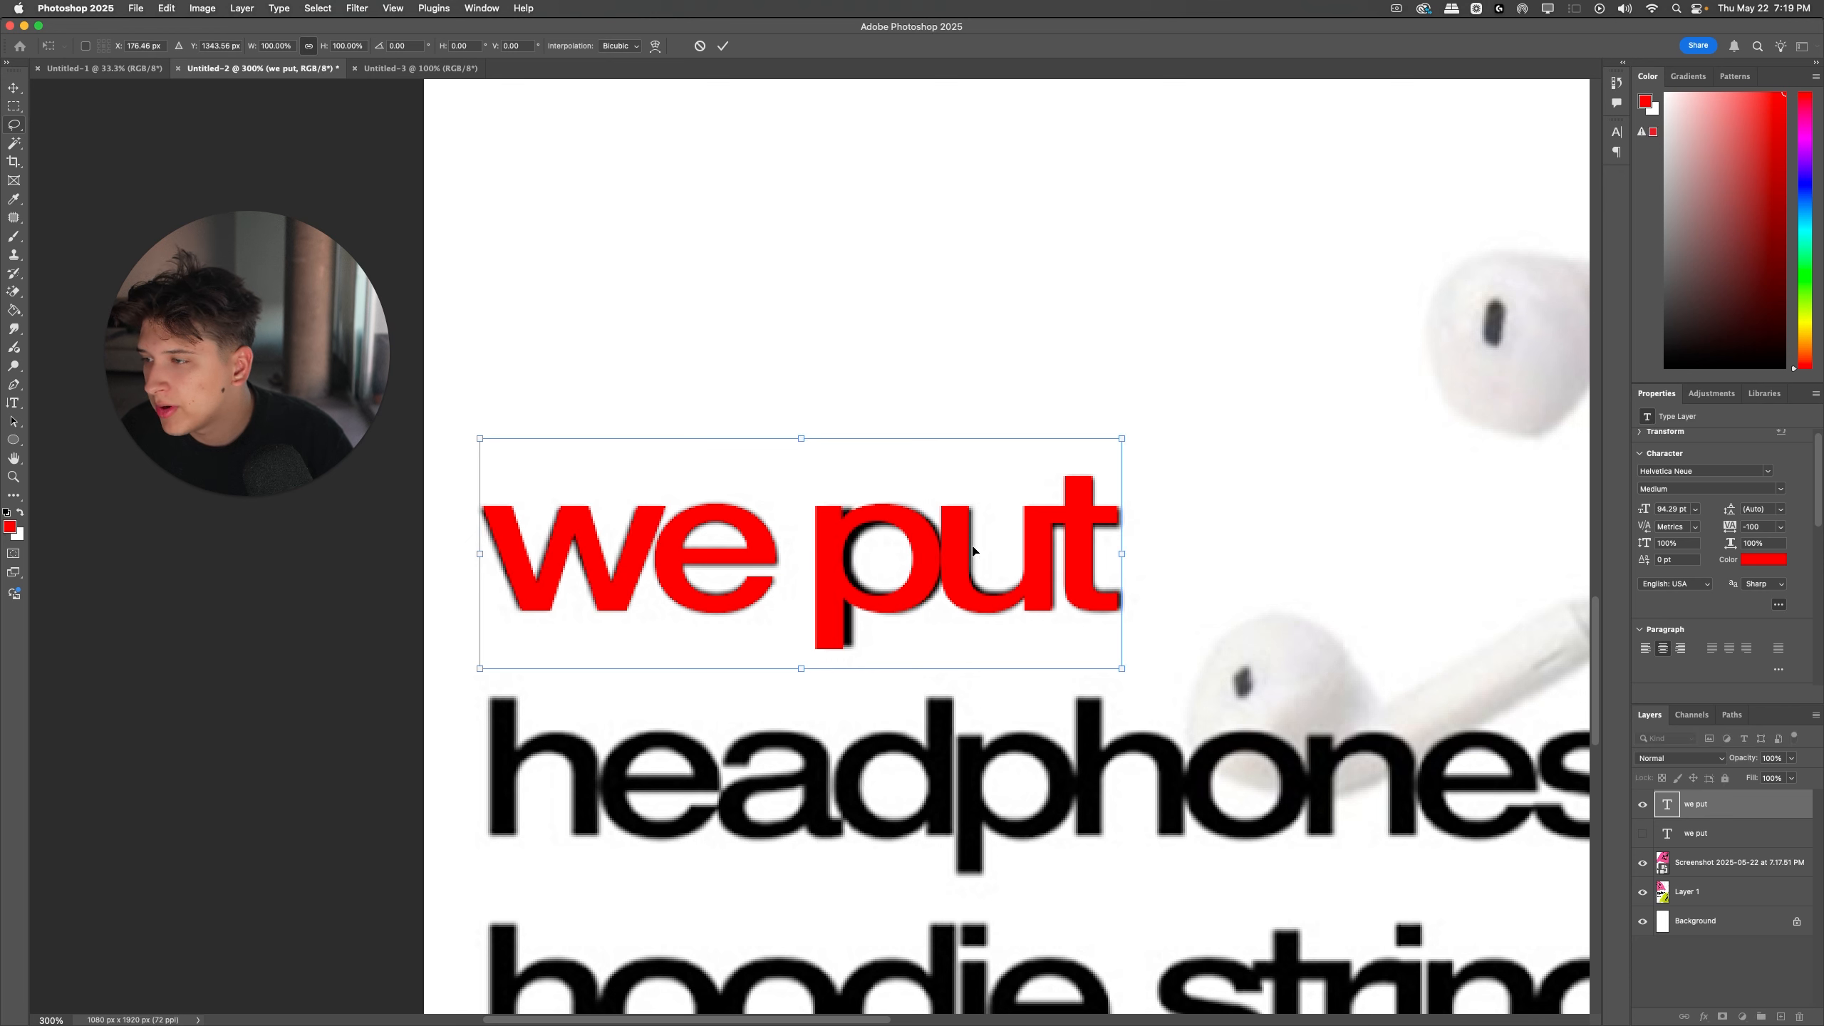
key(Return)
Step: Set the tracking of the "we put" text to -80
key(Return)
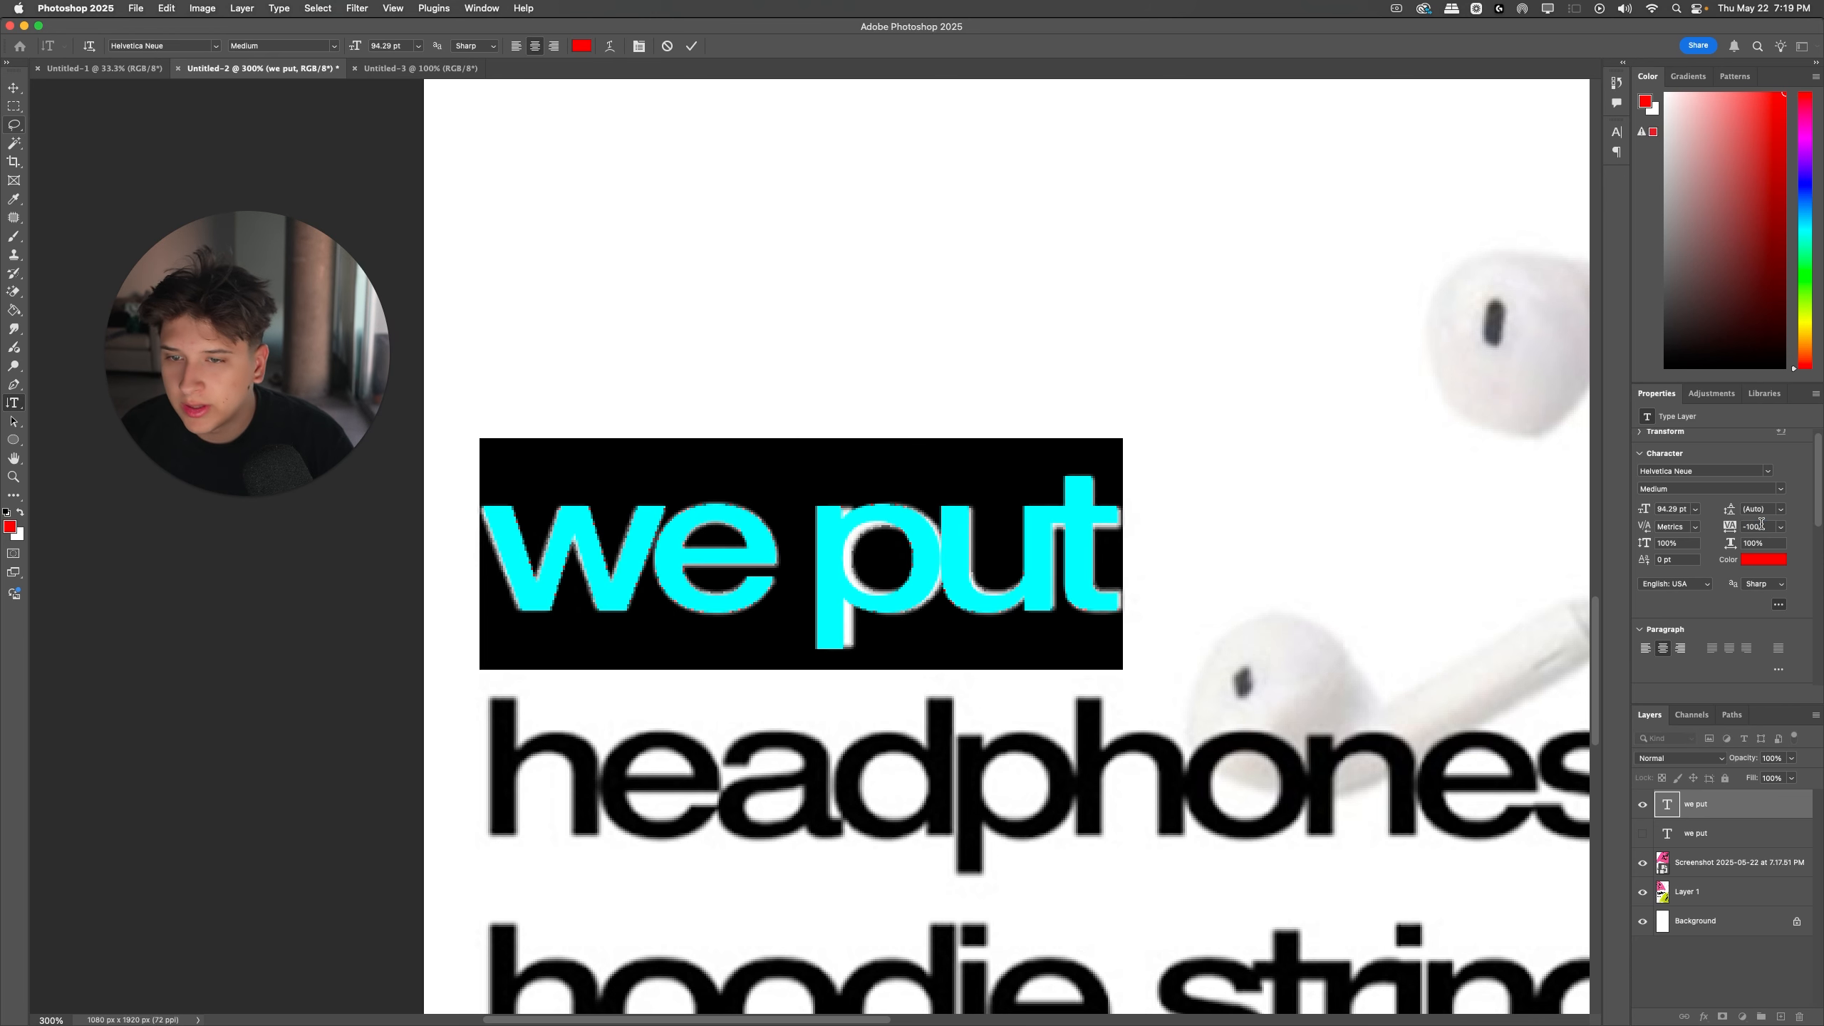
Step: Nudge the "we put" text and scale it down slightly to 93.5 pt so it fits the poster's matching line
key(Return)
key(Return)
key(super+t)
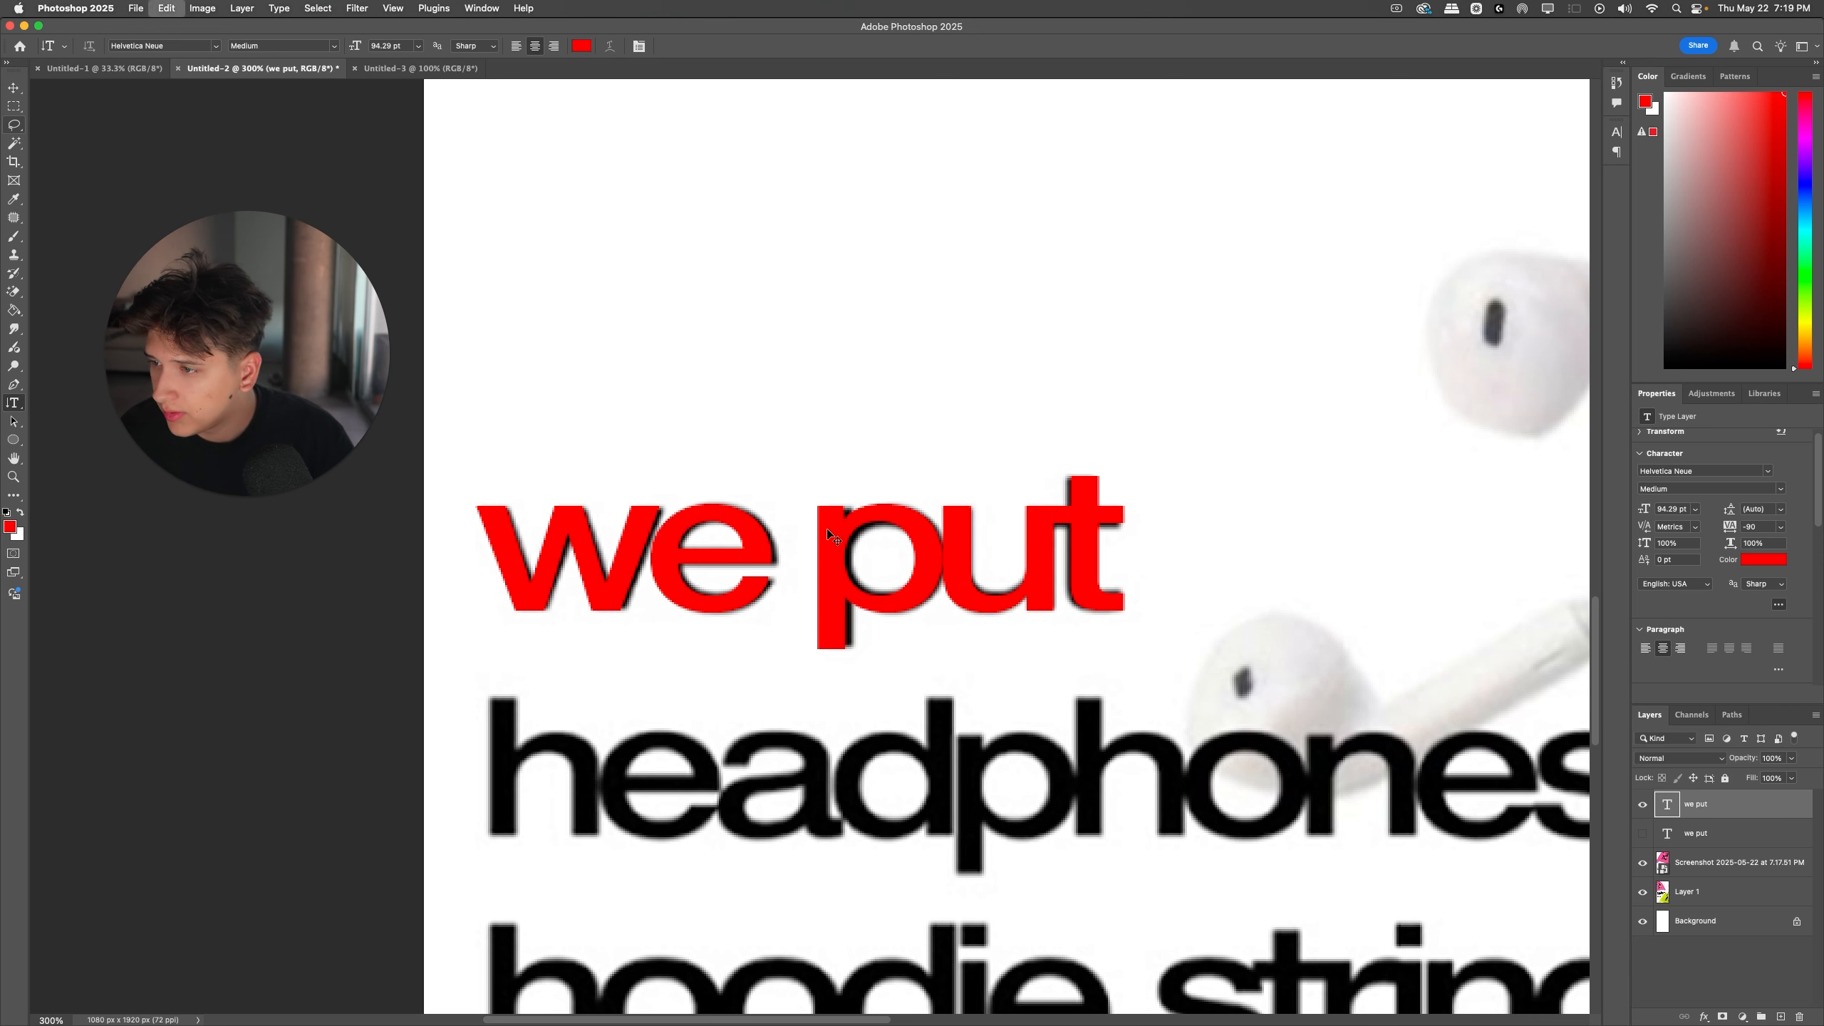
key(Right)
key(Return)
key(super+t)
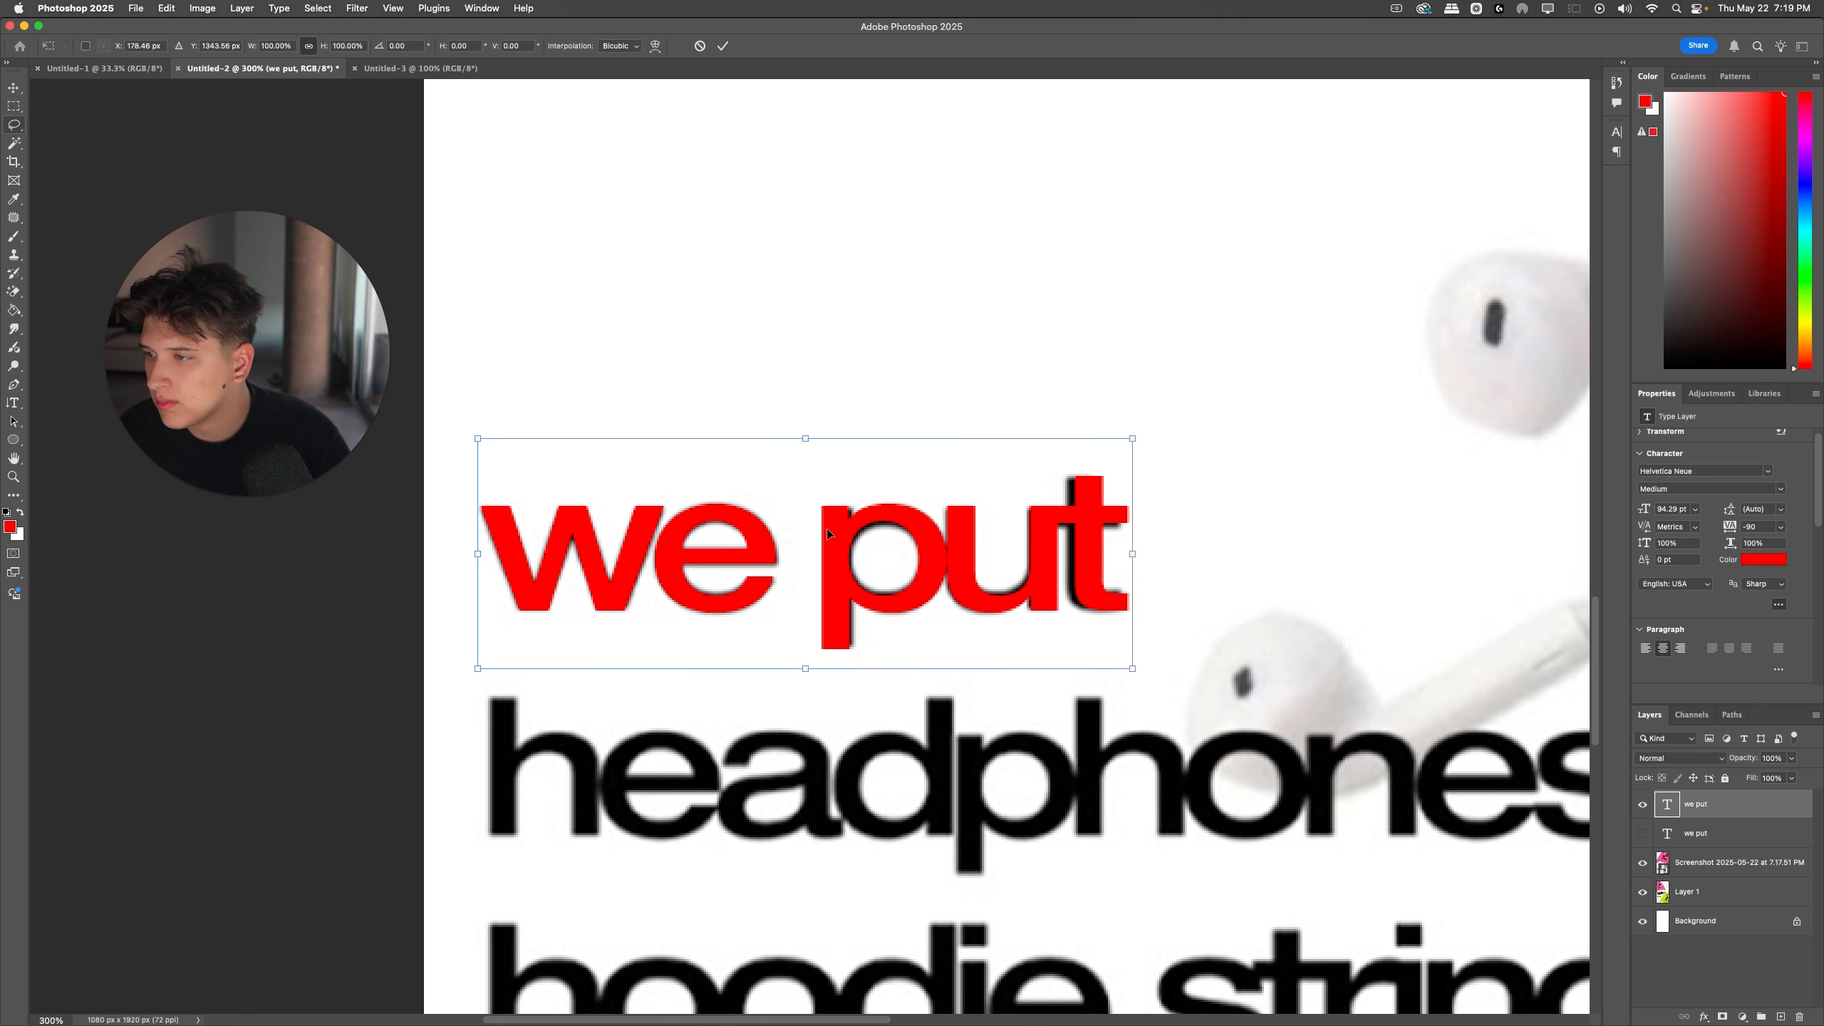
key(Return)
key(t)
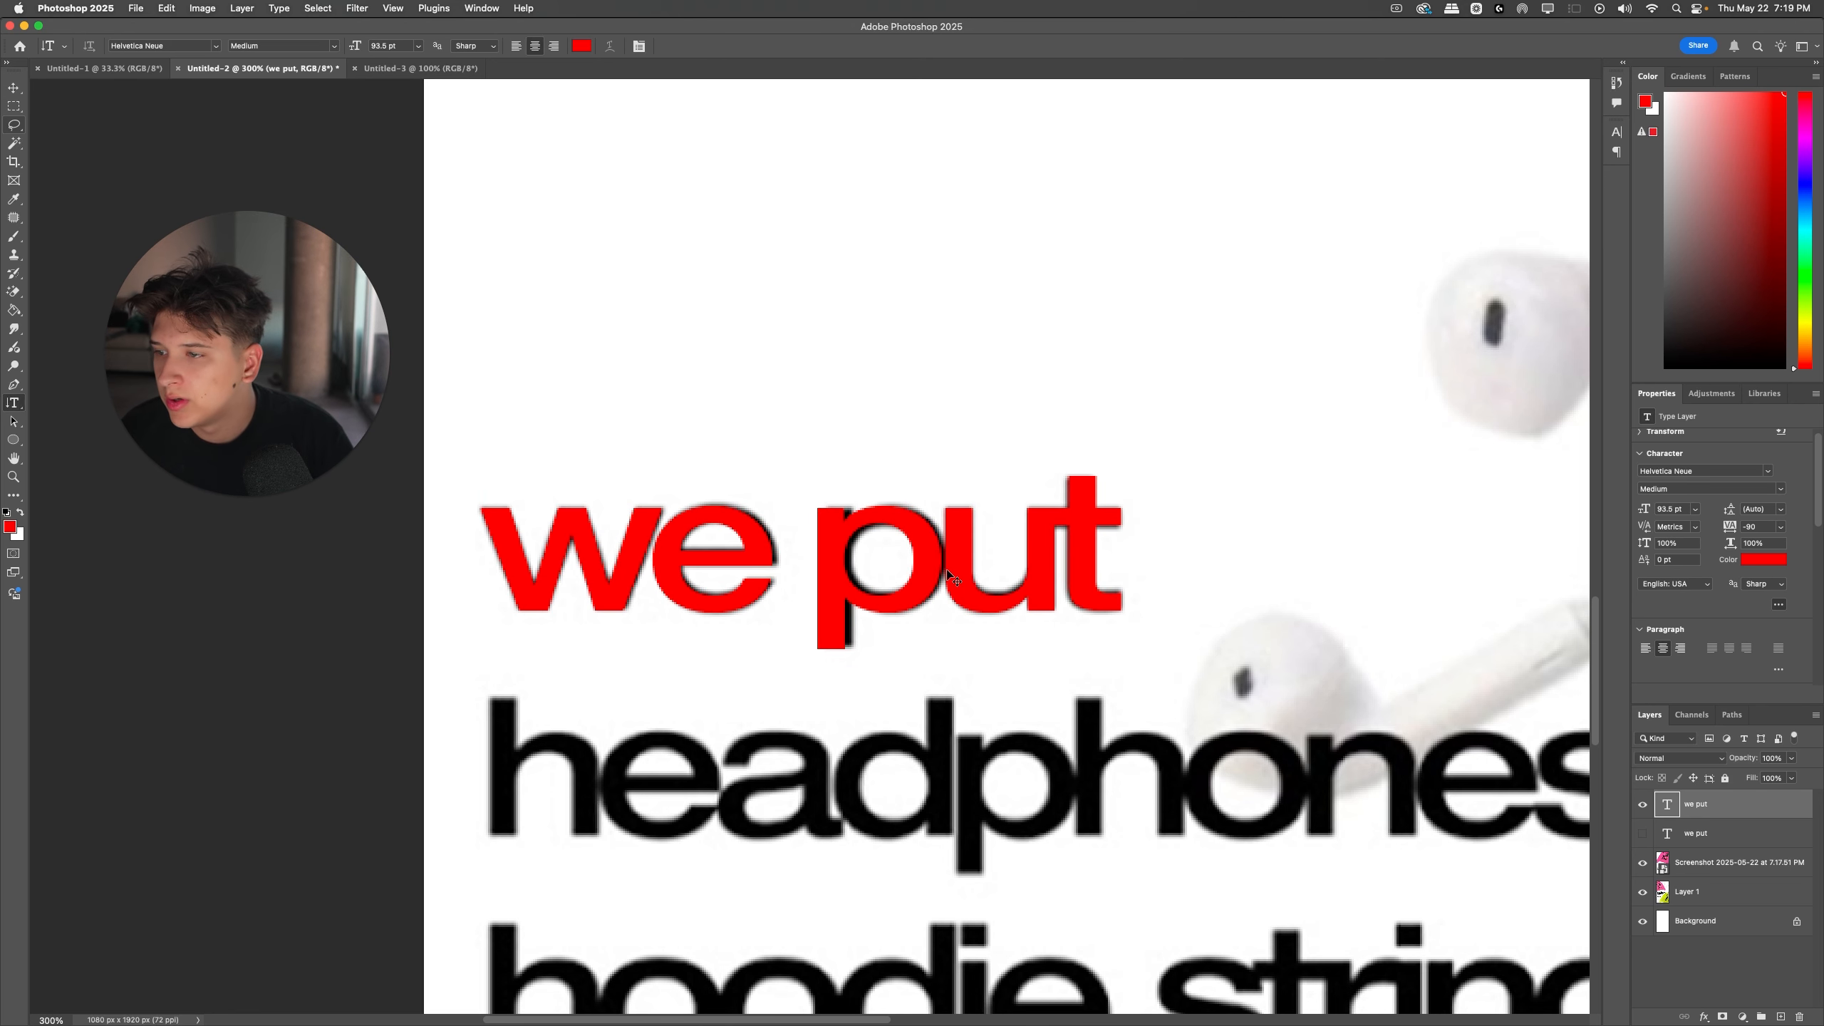
Step: Move the "we put" text just above the poster's matching line and set its tracking to -100
drag(935, 575, 946, 396)
click(942, 389)
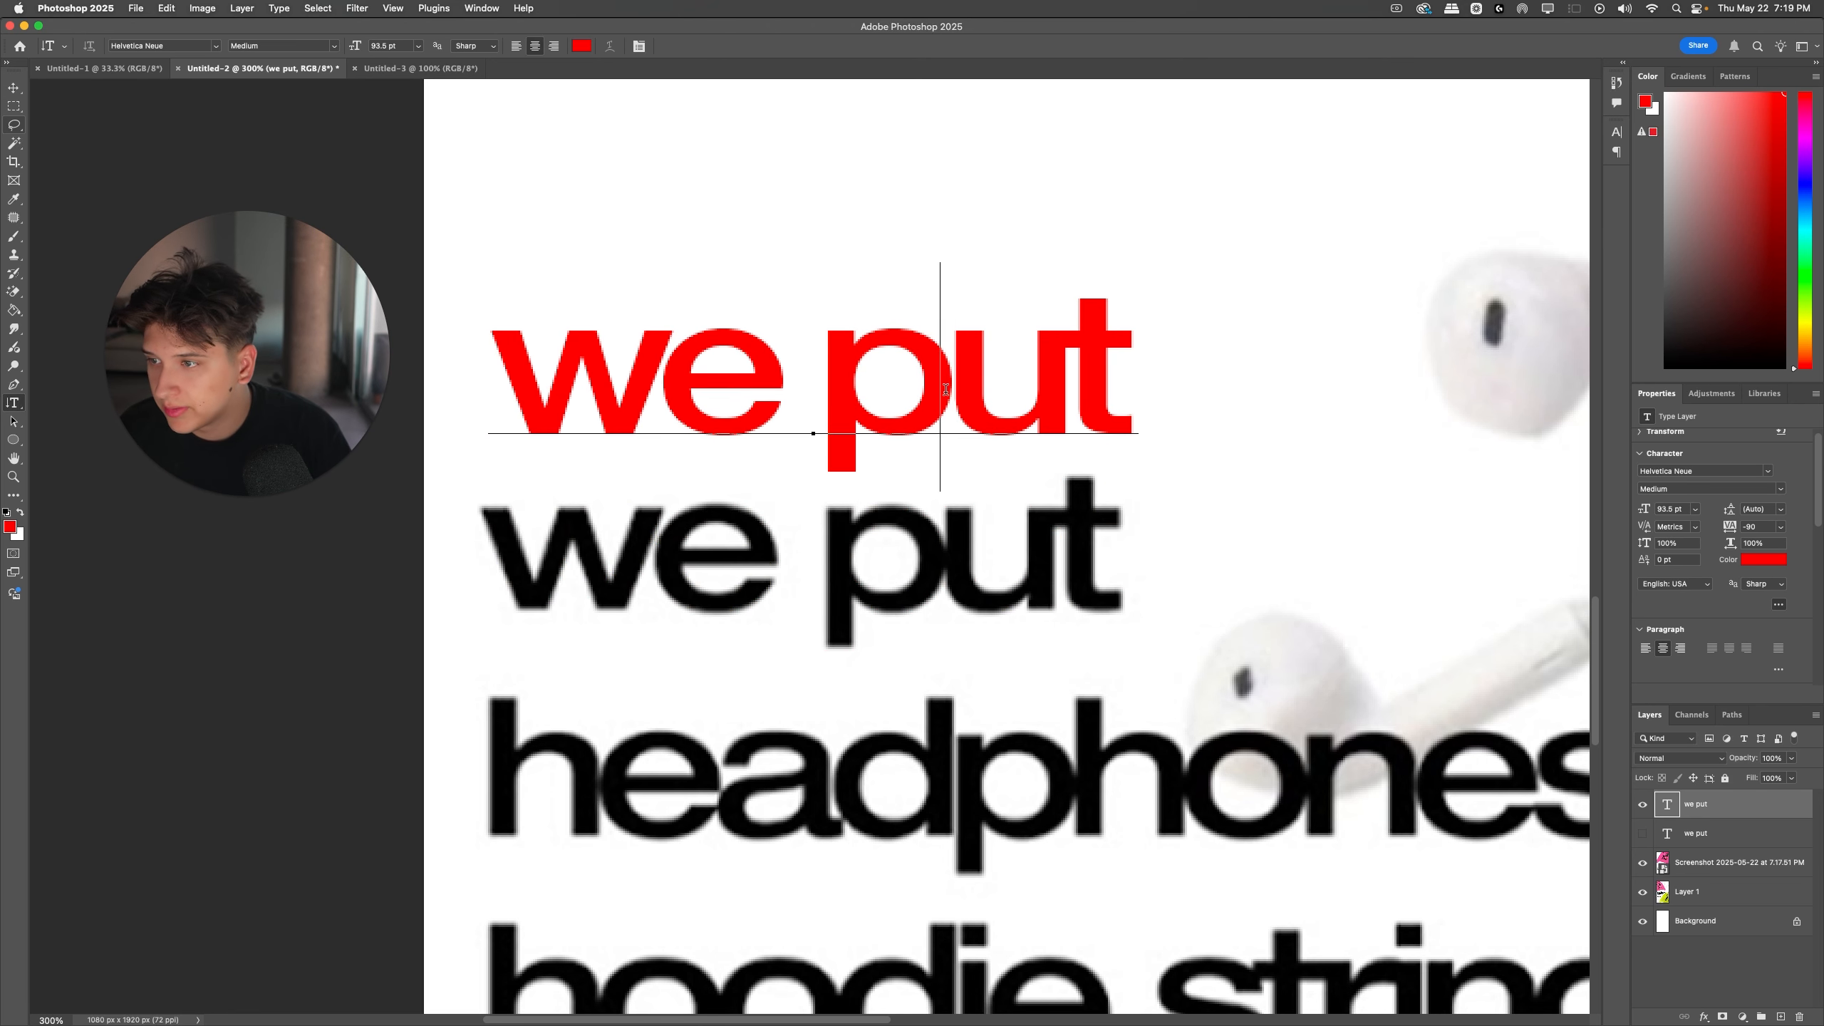
key(super+a)
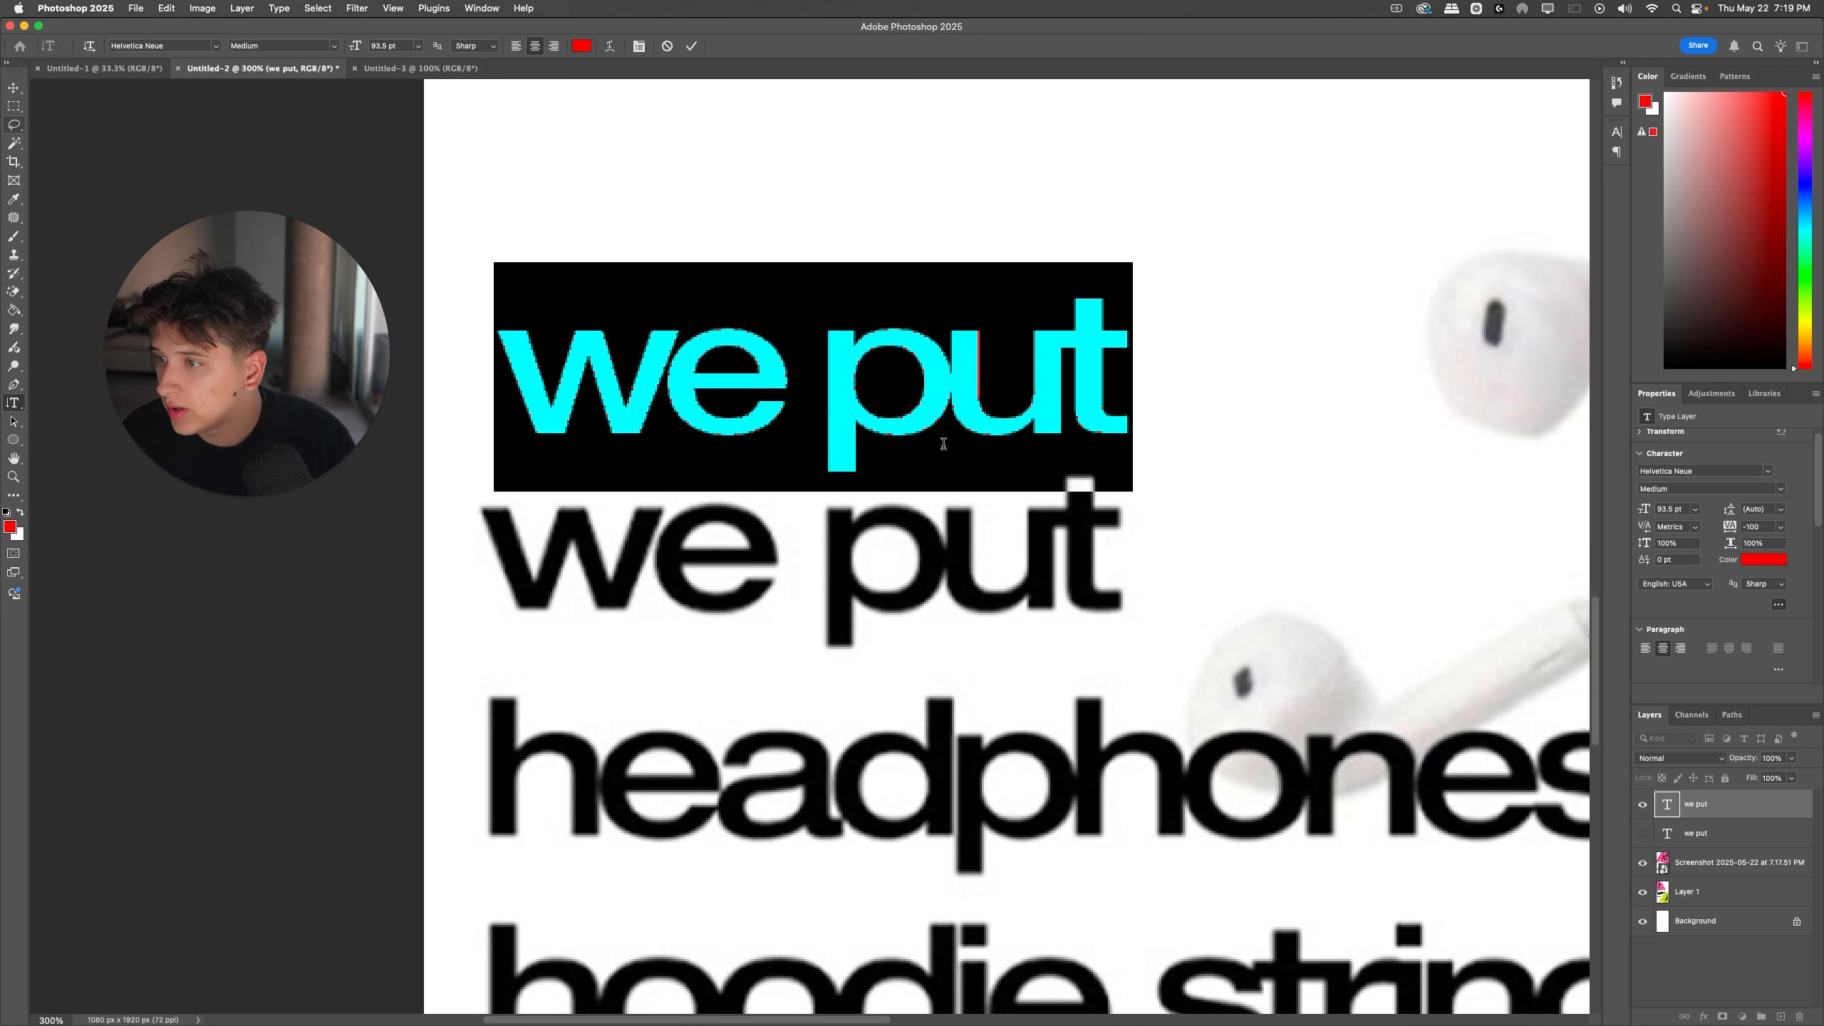
click(937, 417)
key(Escape)
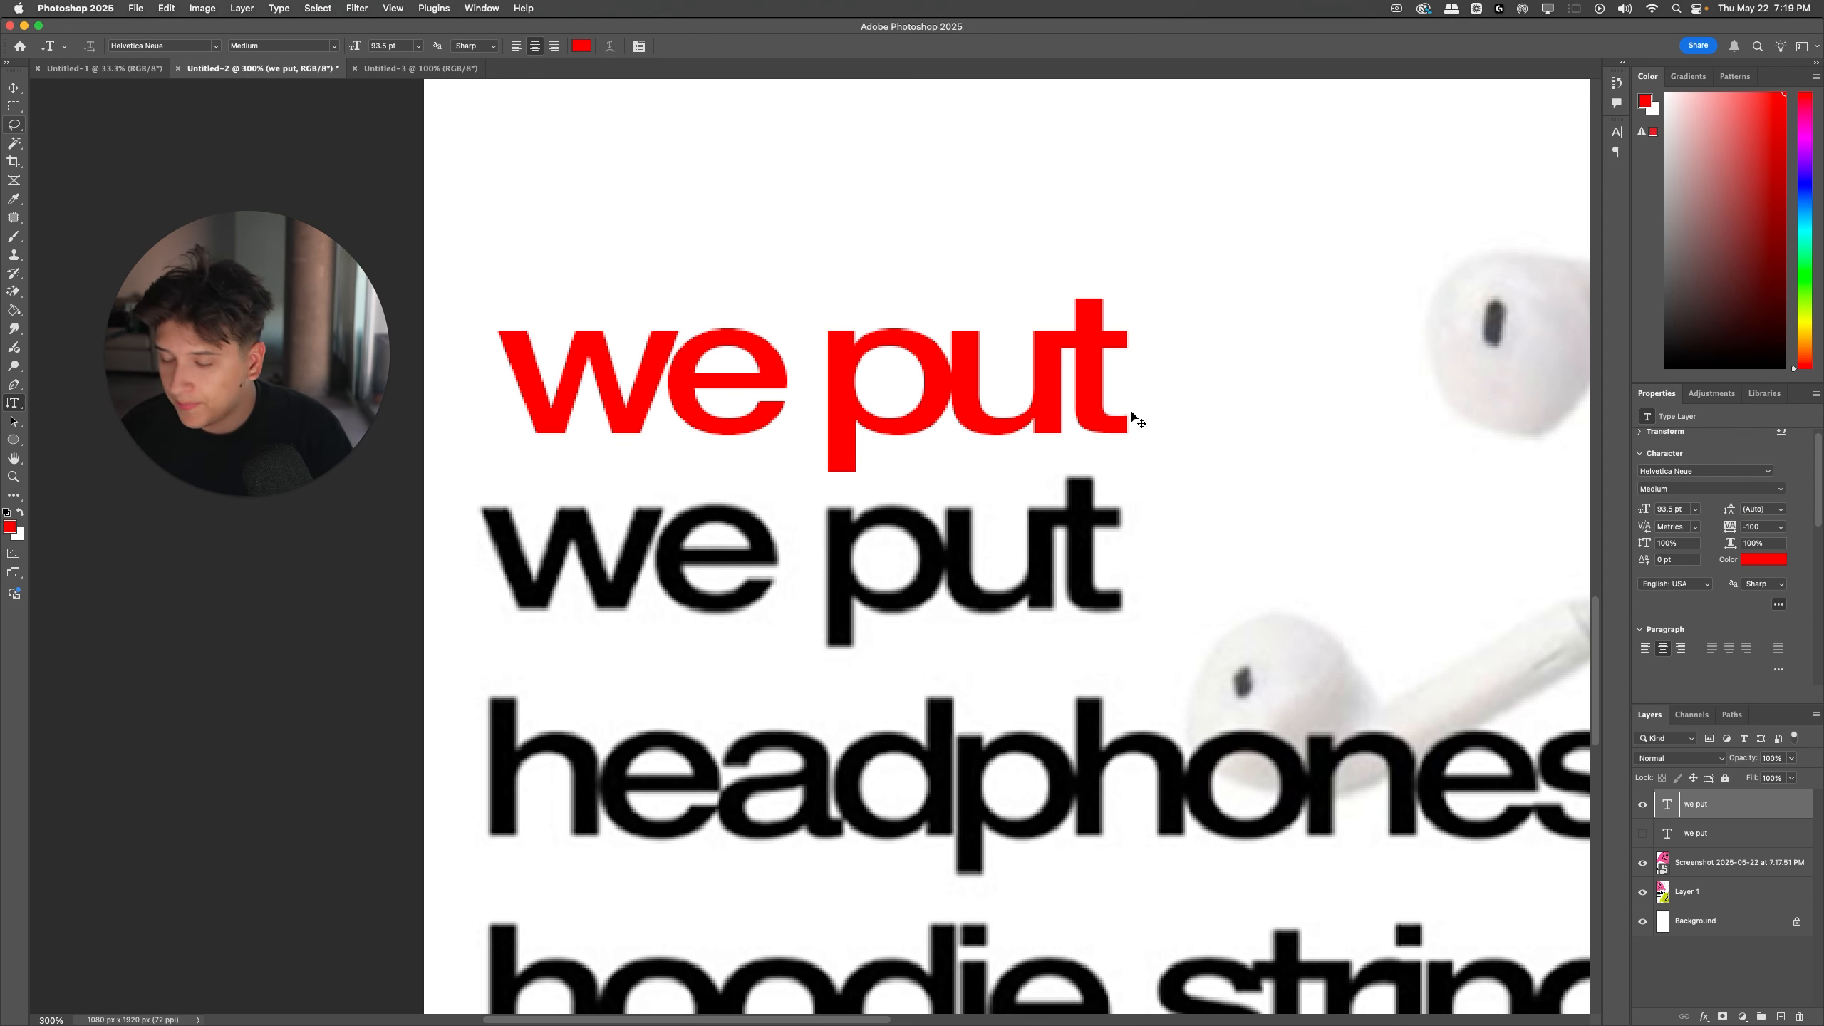
Step: Hide the poster screenshot layer and Layer 1, leaving the red text on the white background
key(super+minus)
key(super+minus)
key(super+minus)
key(super+minus)
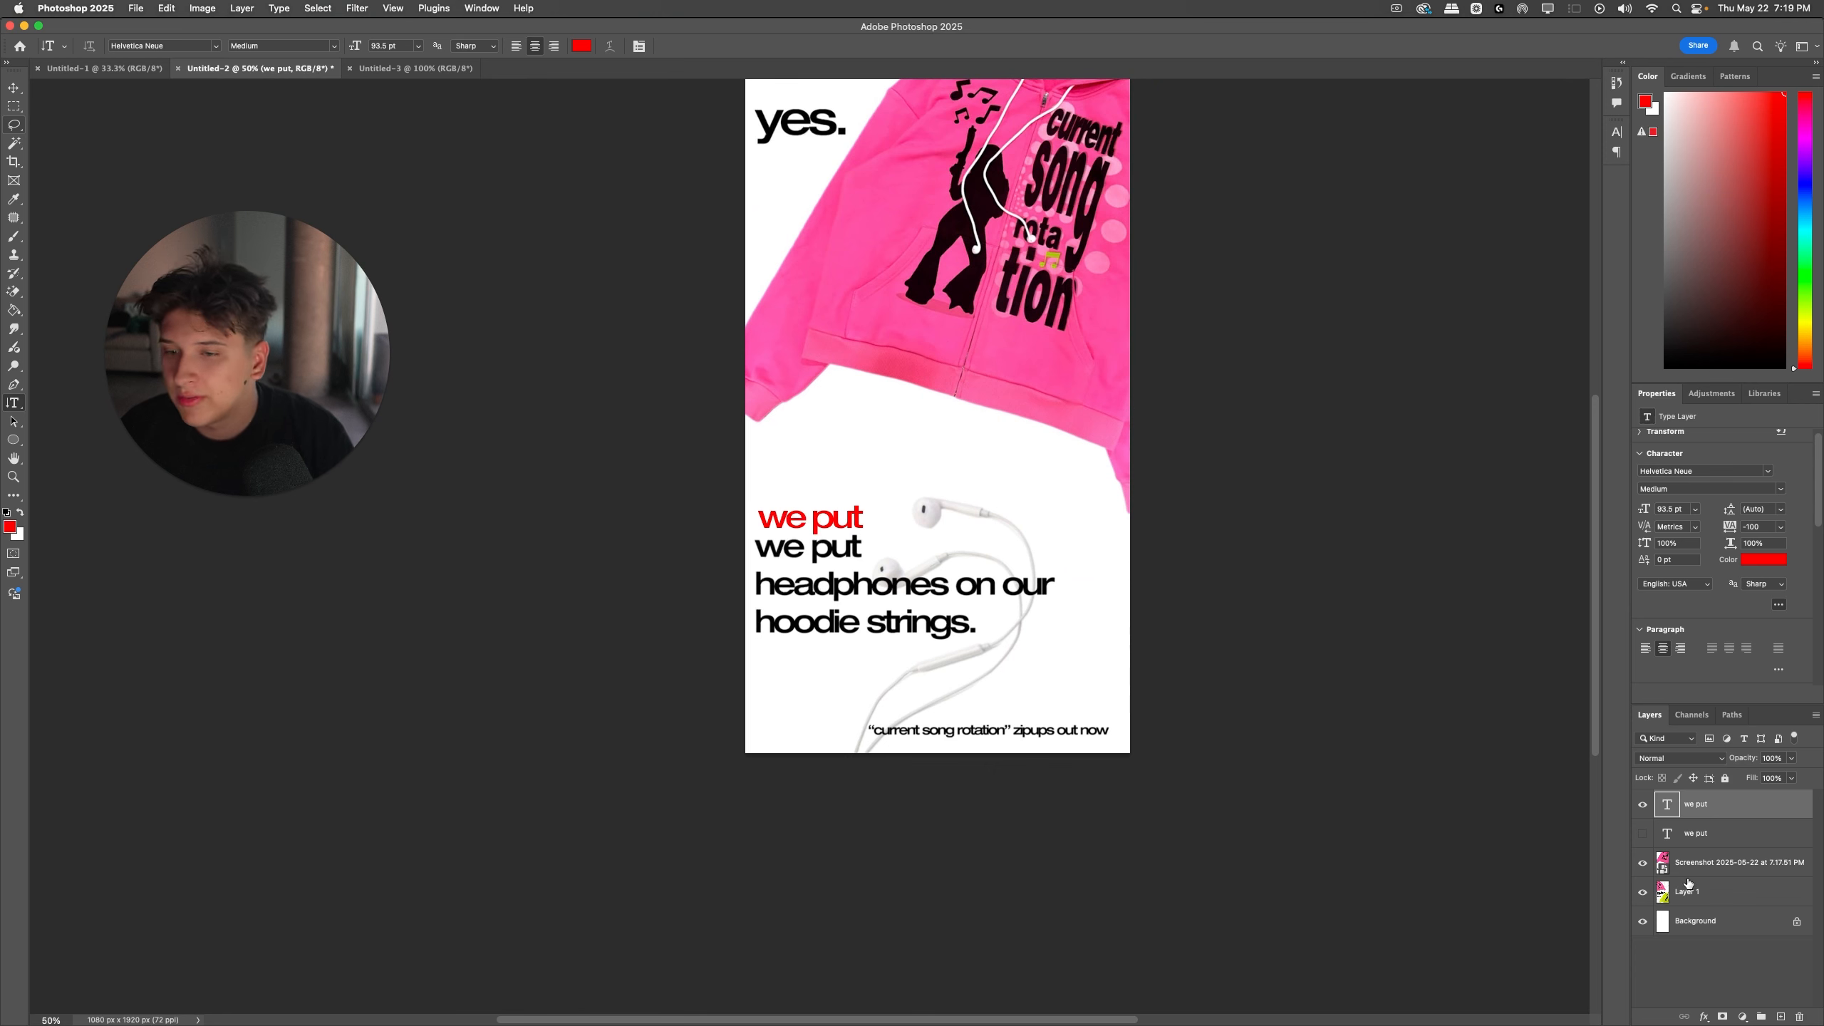
click(1641, 861)
click(1643, 892)
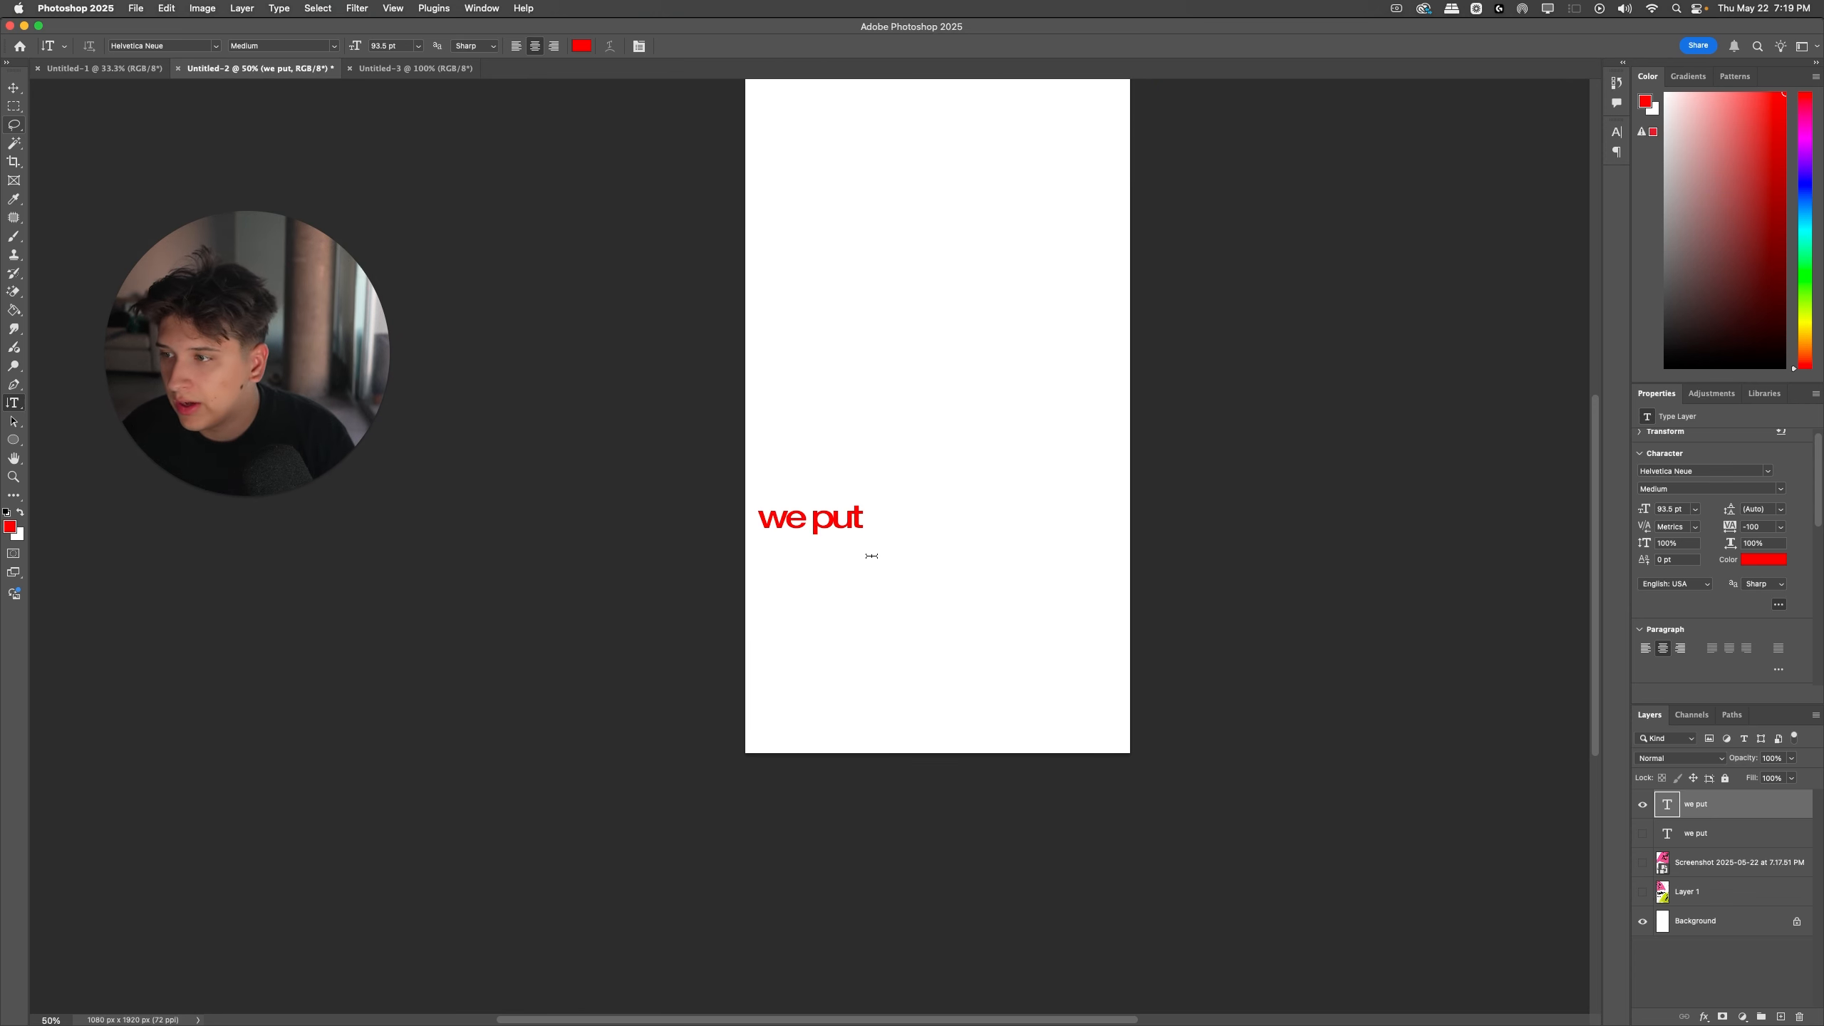
Step: Replace the "we put" wording with the brand name "whenireminisce" on one line
click(826, 517)
text(iremenice)
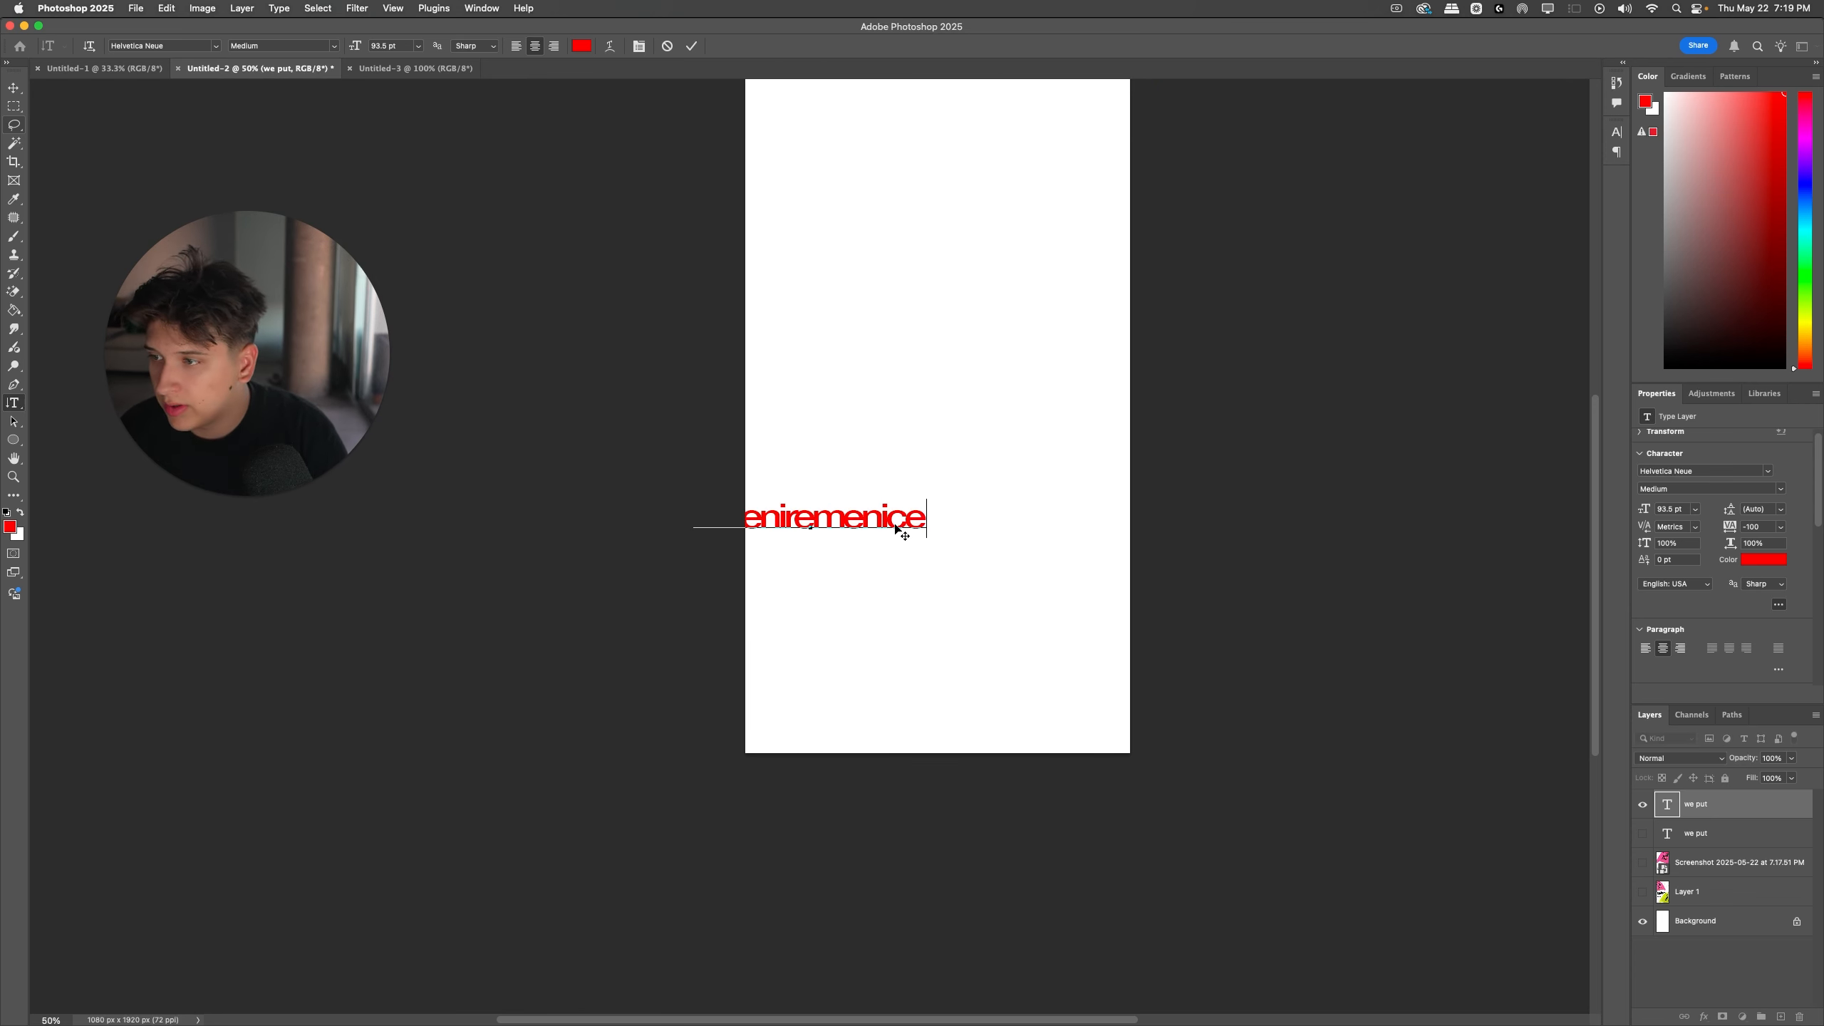
drag(898, 532, 984, 577)
key(super+a)
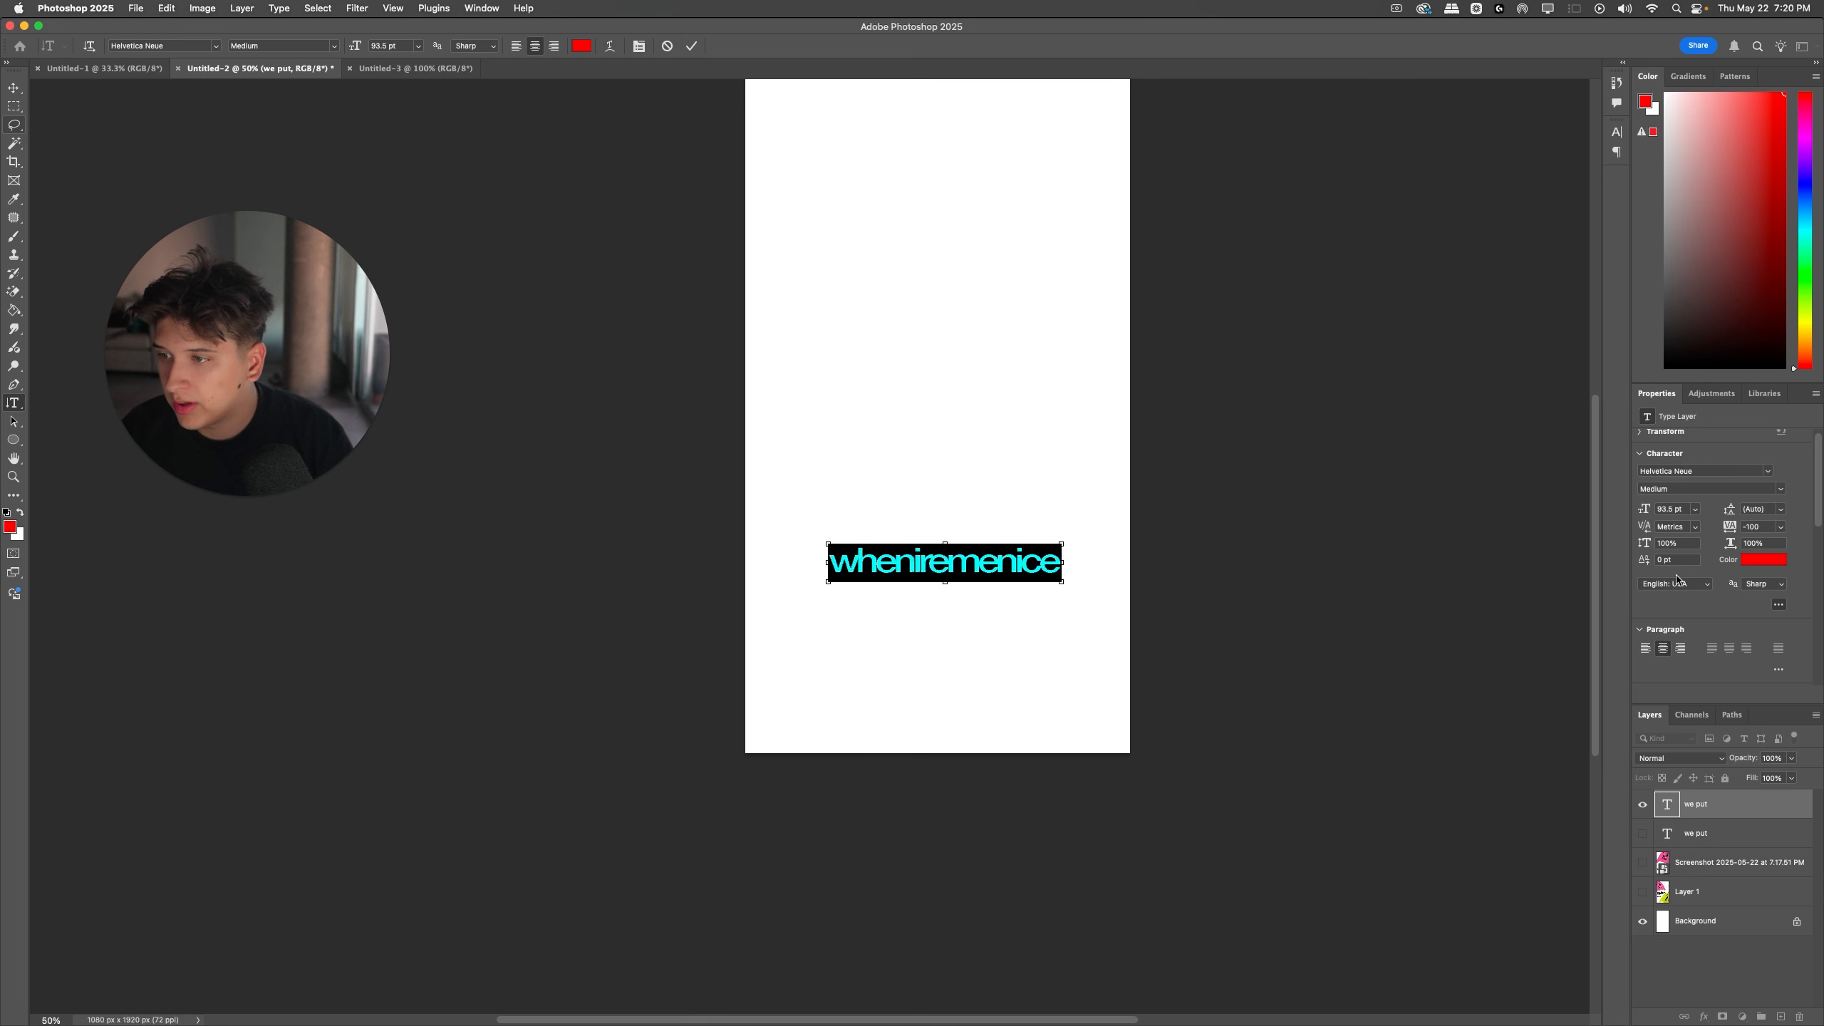
key(super+Tab)
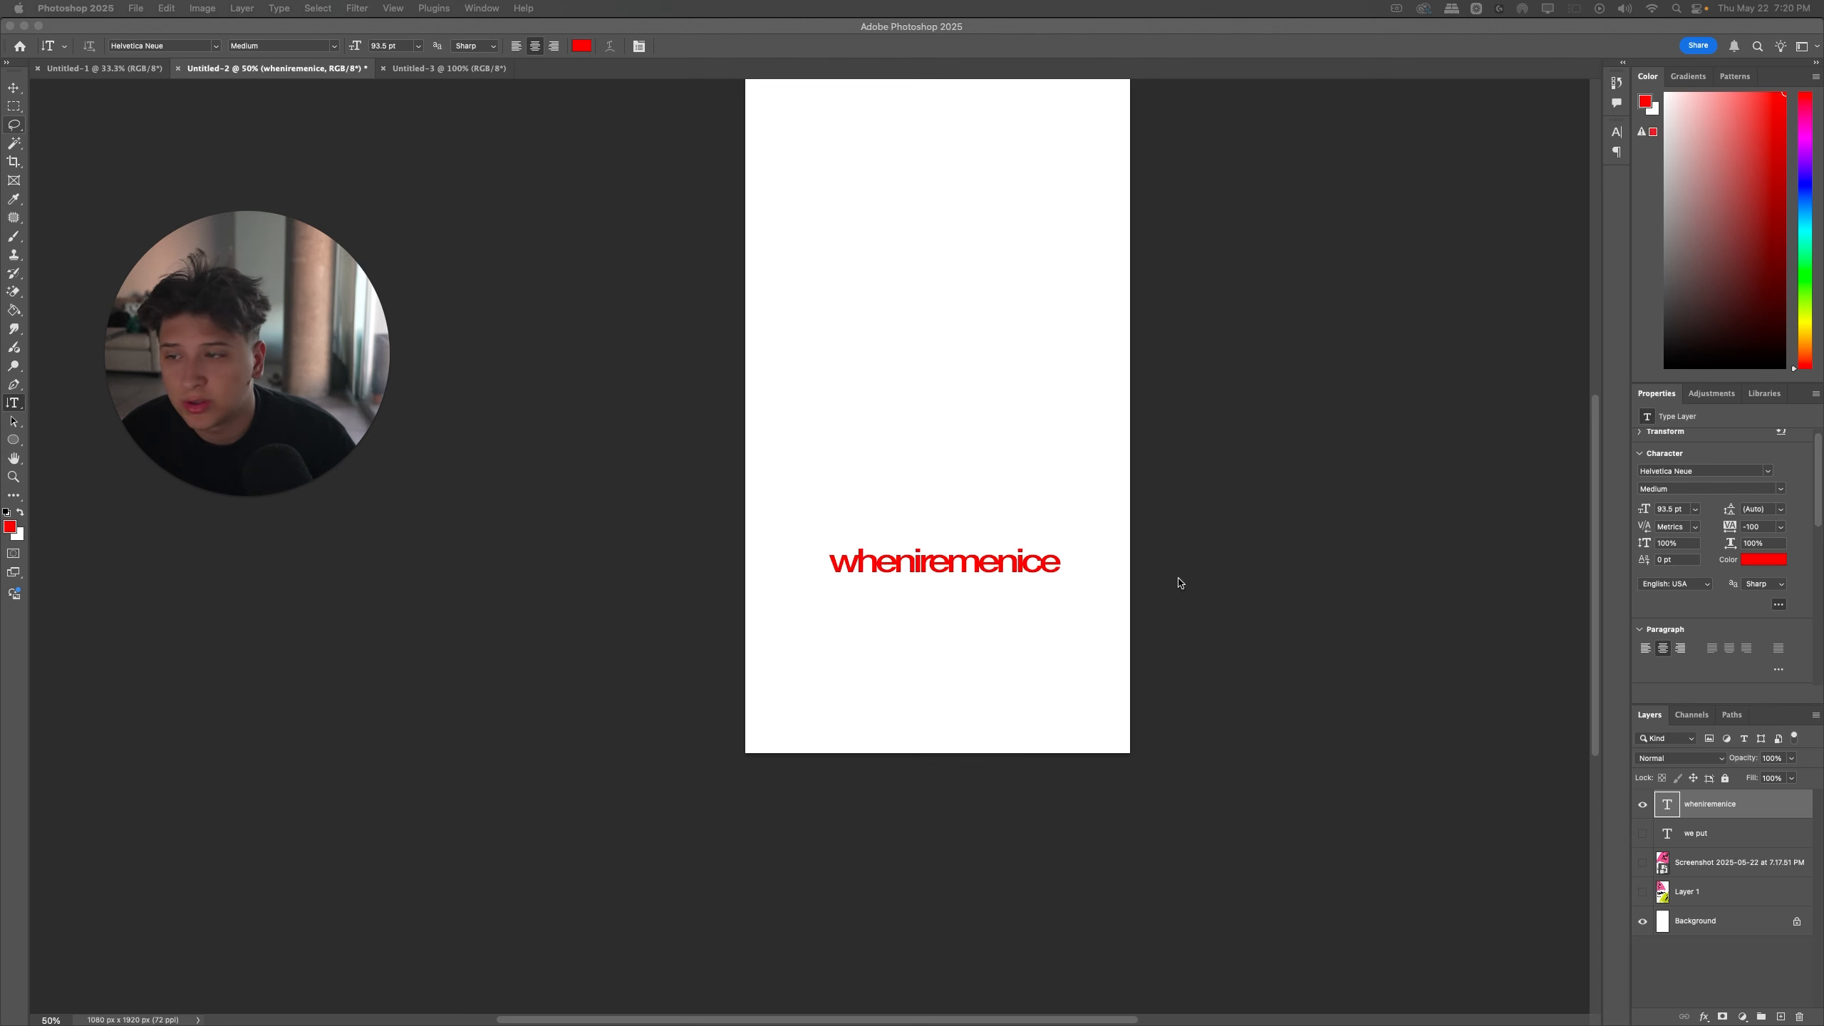
key(super+Tab)
drag(974, 565, 1120, 567)
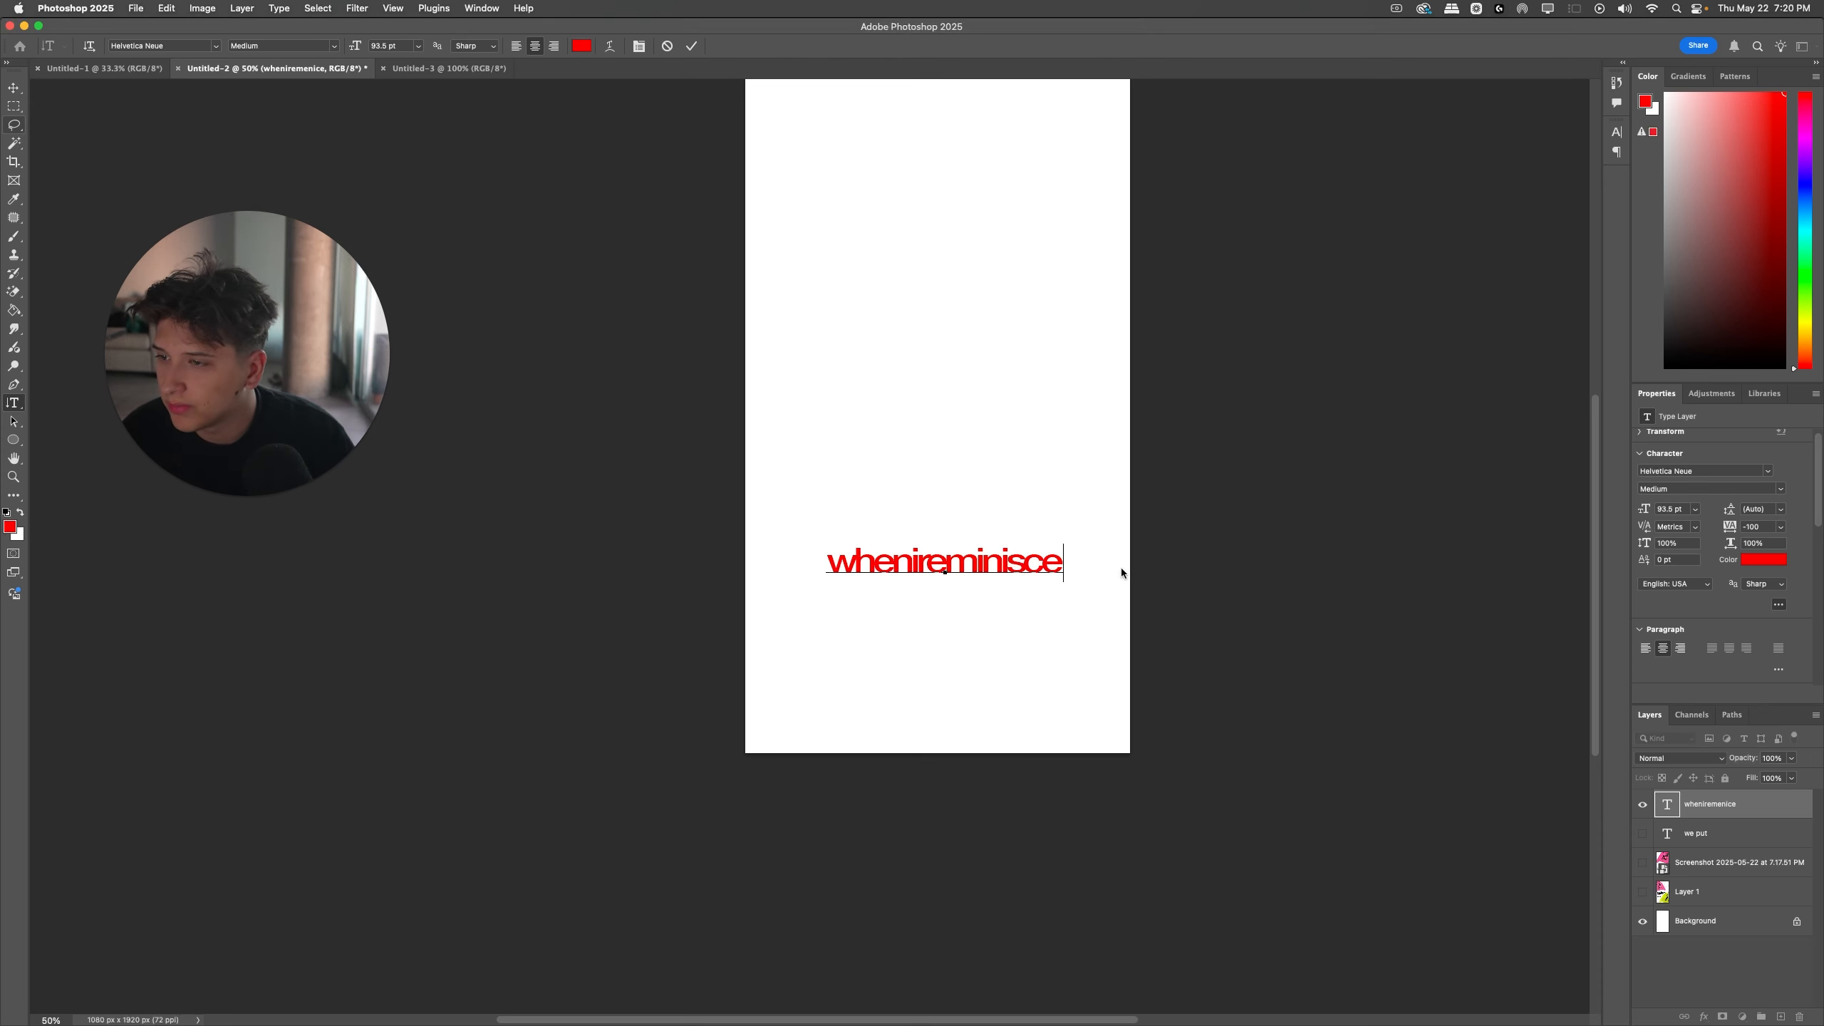
click(1120, 568)
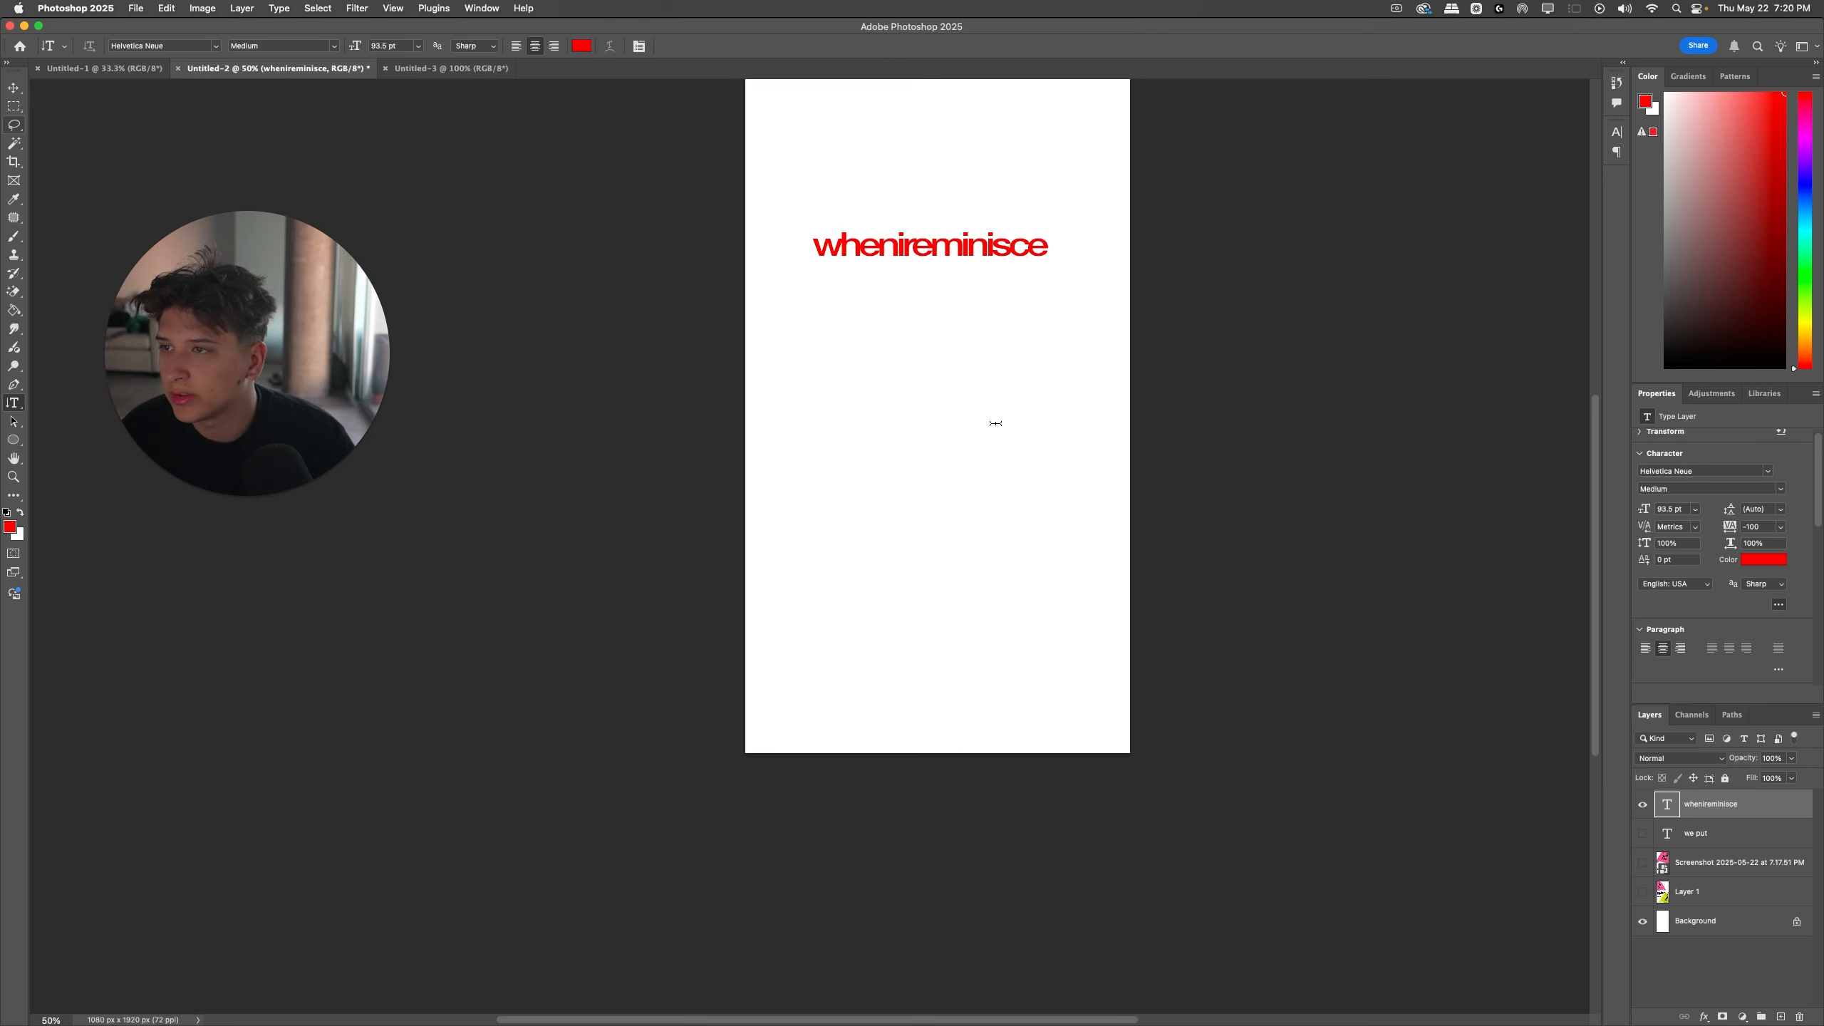
Step: Move the "whenireminisce" text to the upper centre of the page and color it black
scroll(995, 423, up, 5)
drag(960, 447, 962, 292)
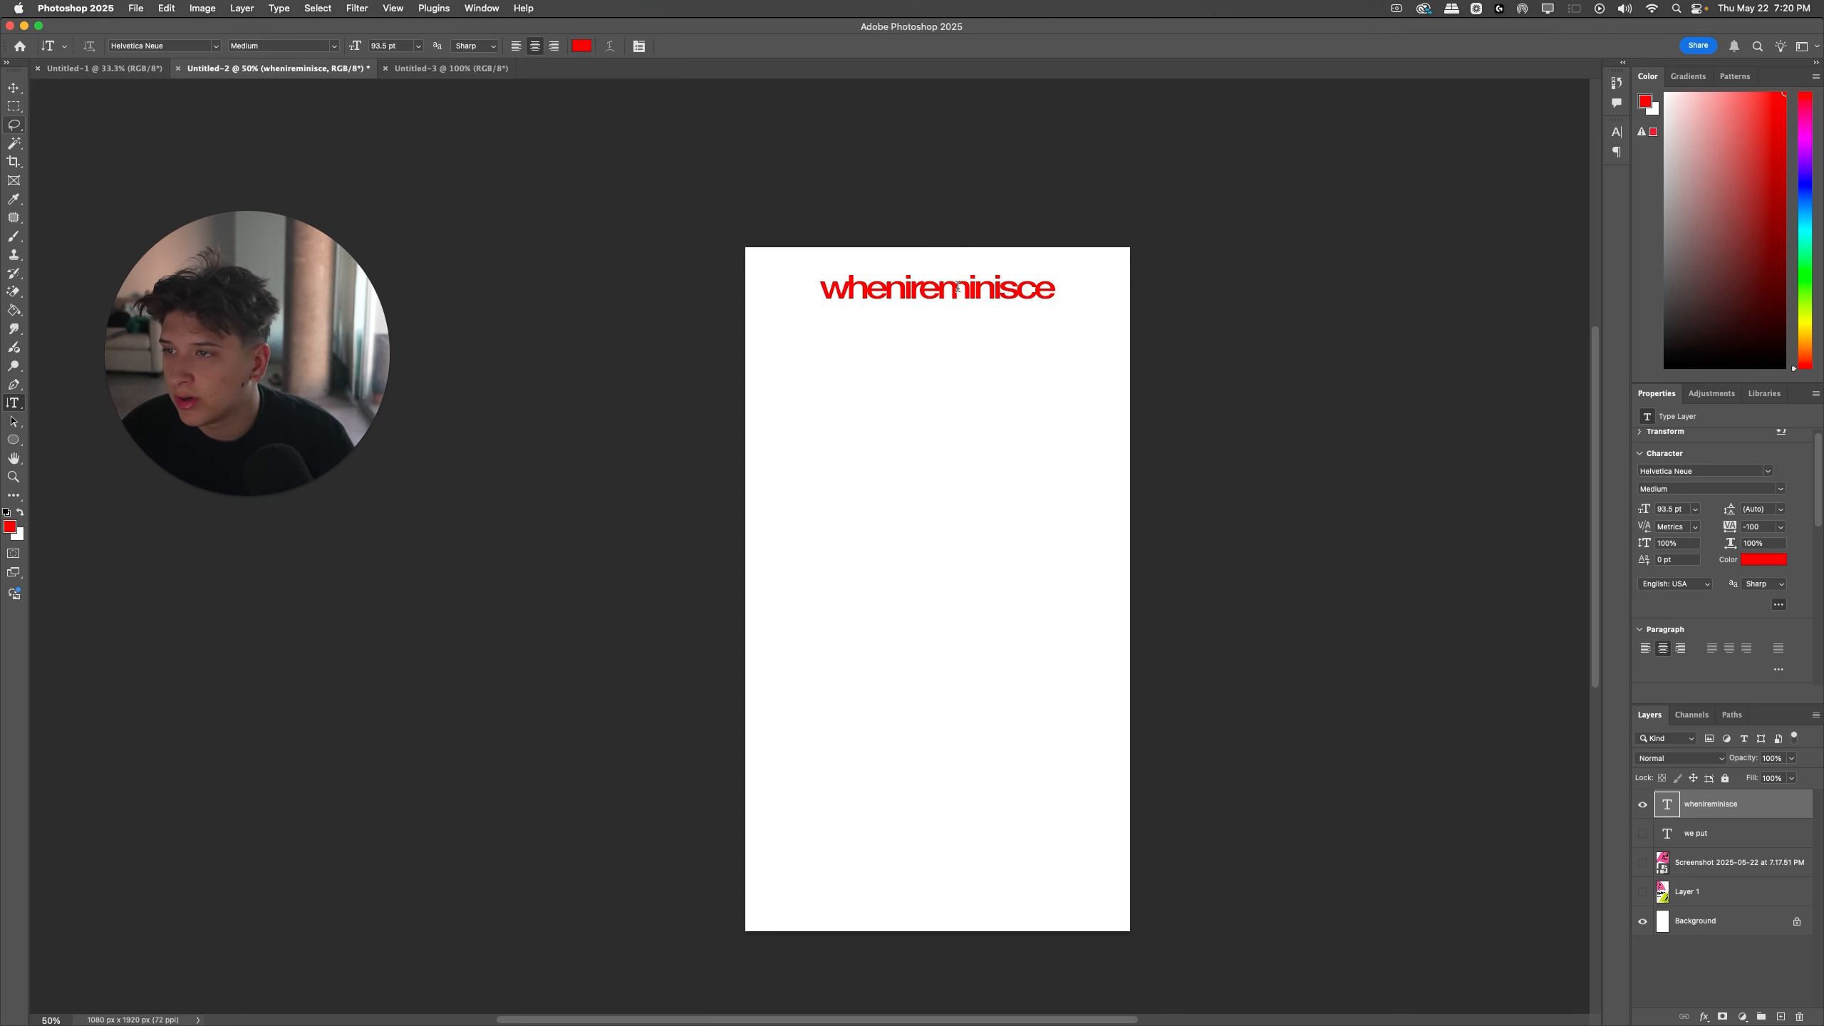
double_click(962, 292)
drag(1721, 284, 1500, 480)
click(1185, 444)
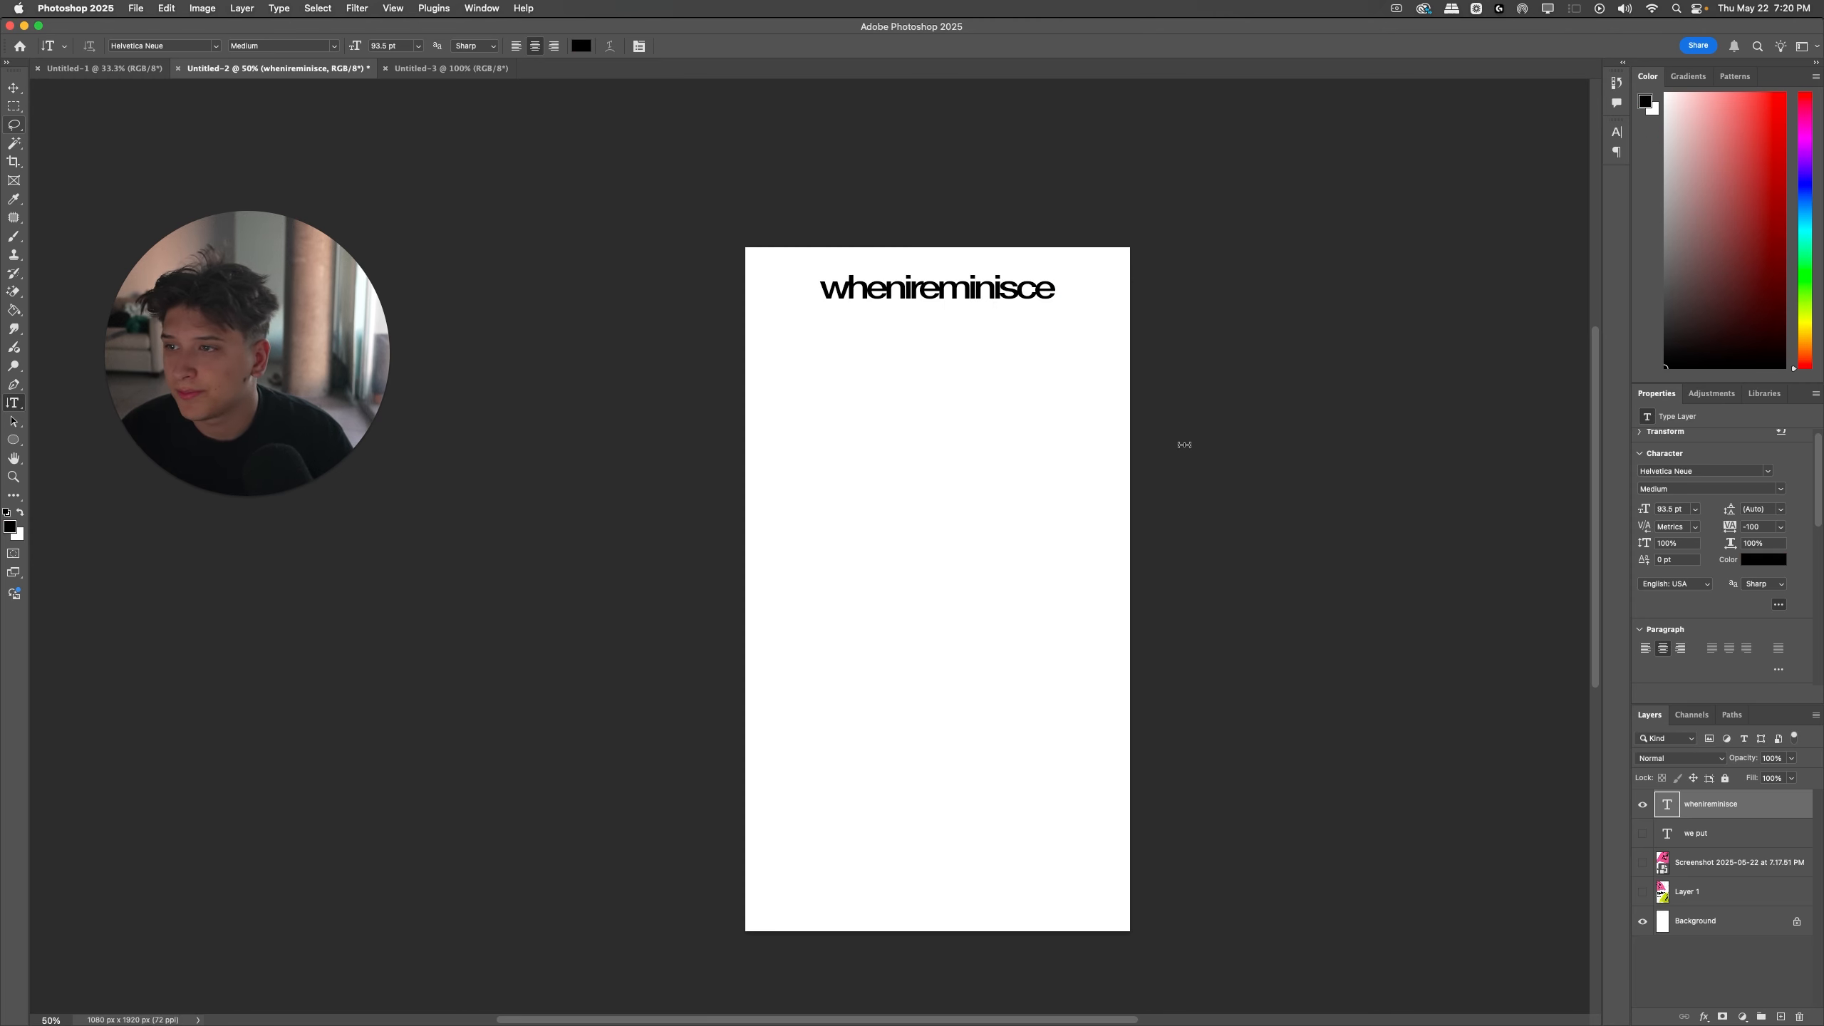
Step: Switch to the browser, close an extra Drive search tab, and return to the headphone zipup folder's file list
key(ctrl+Right)
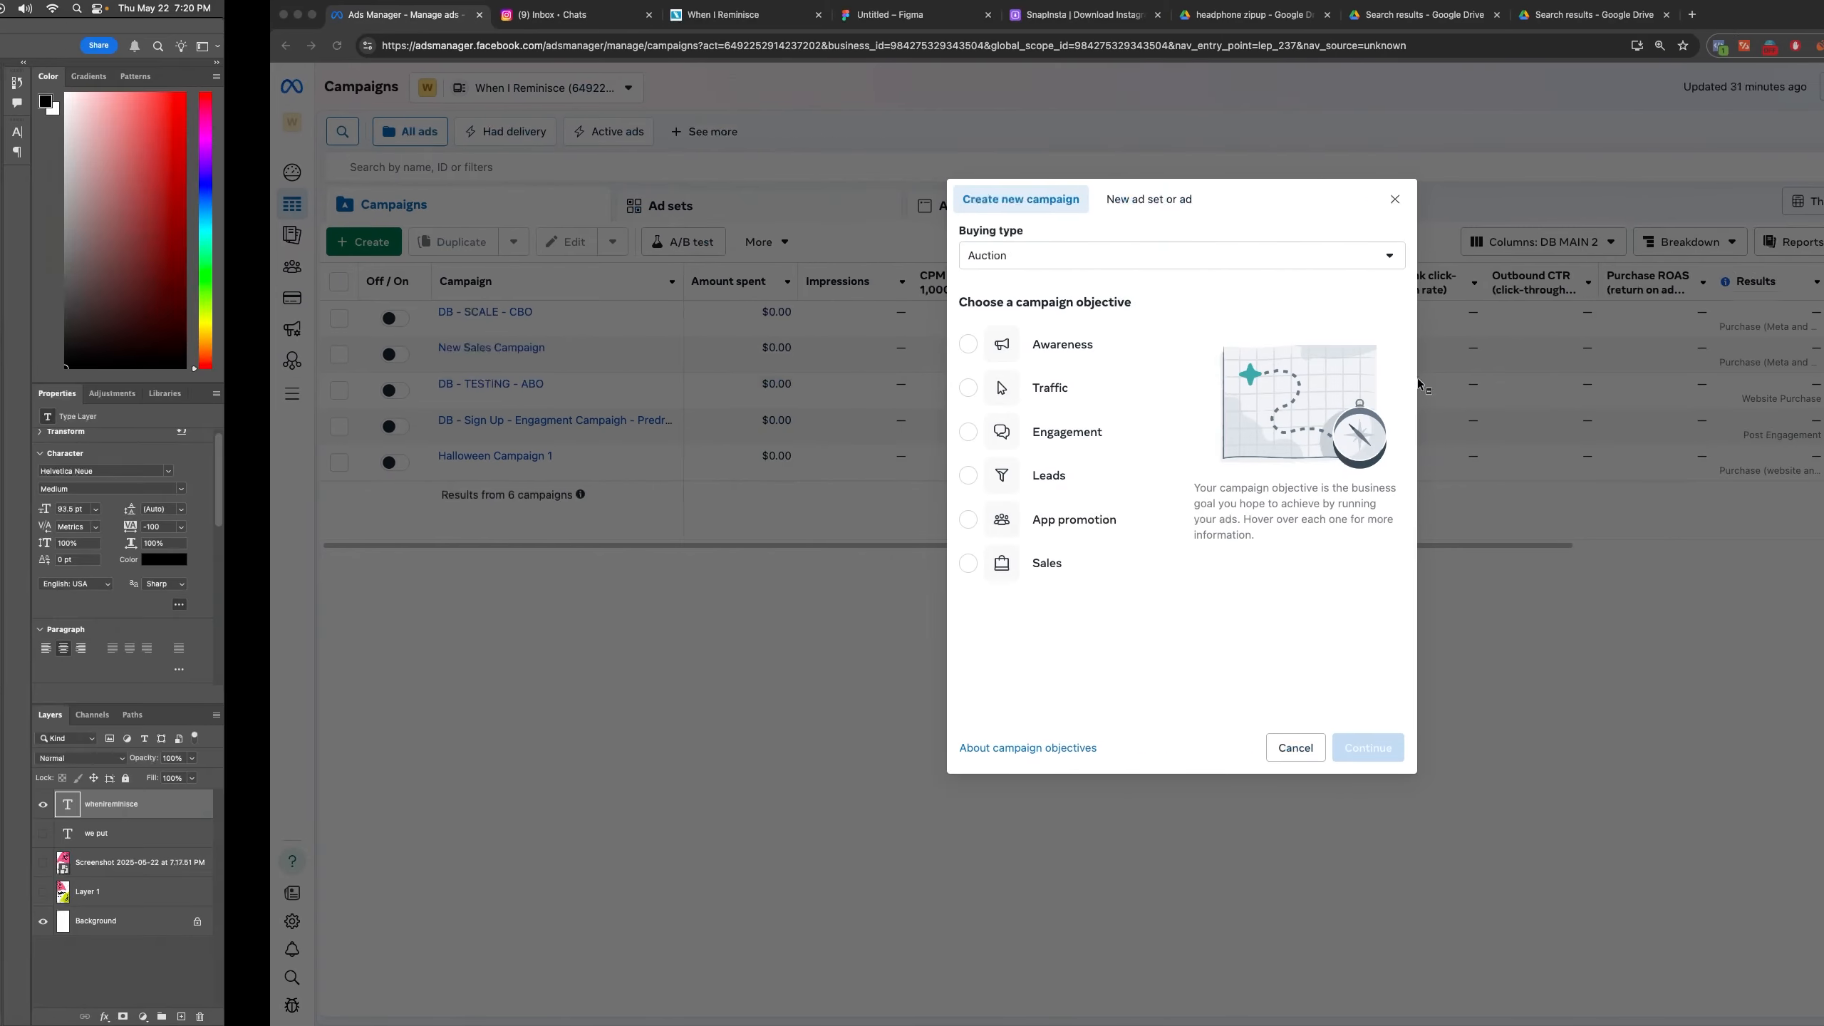
click(1321, 15)
click(1155, 15)
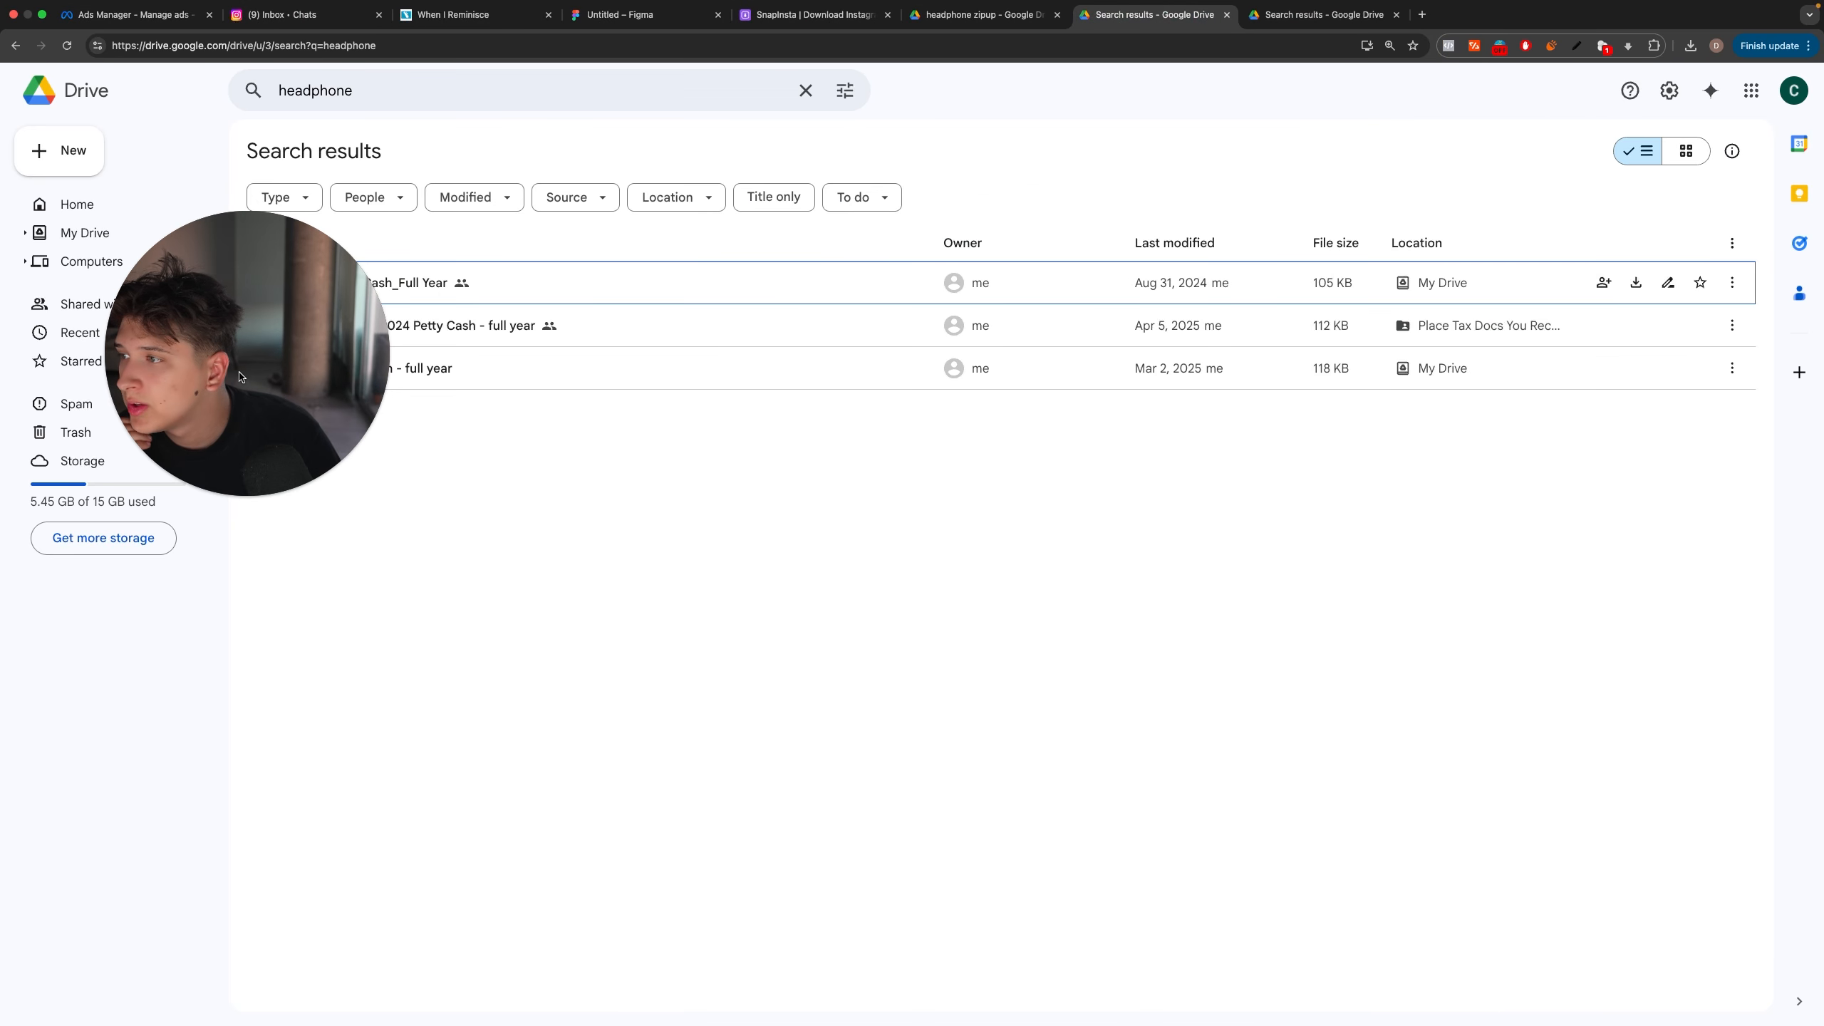
drag(249, 231, 693, 565)
click(1033, 15)
click(1227, 15)
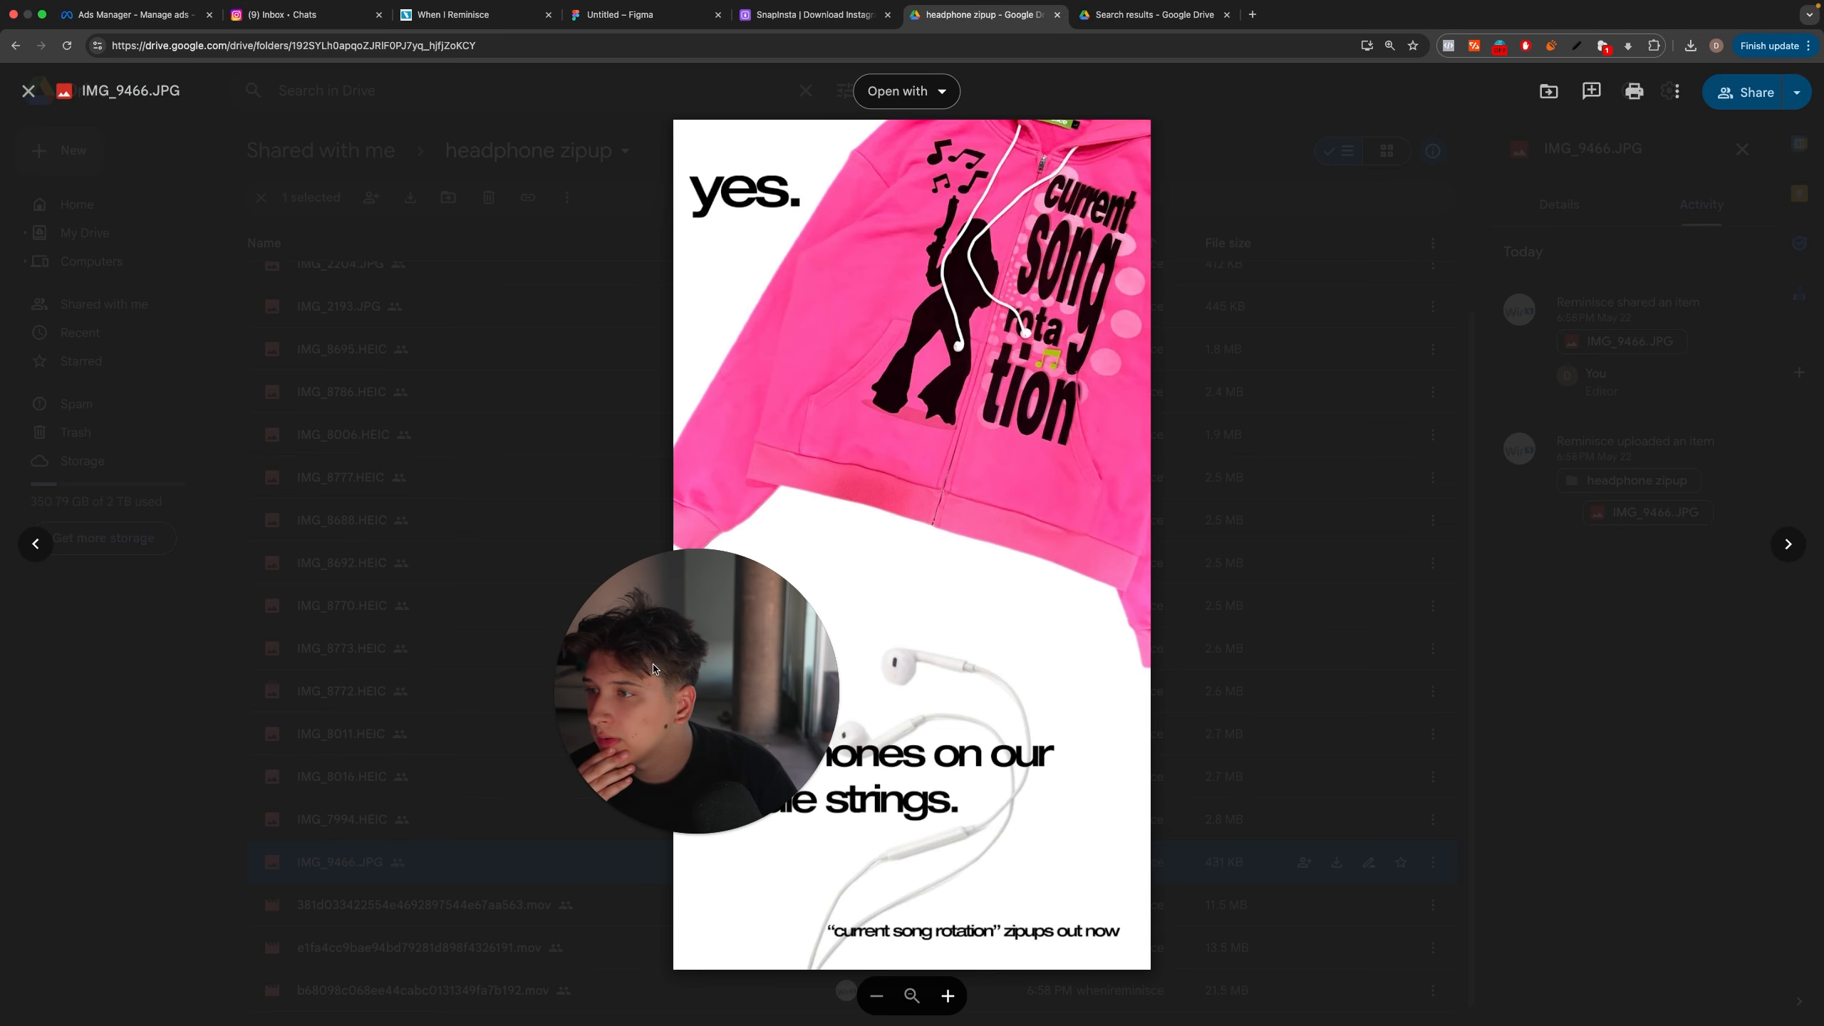
drag(679, 672, 1610, 751)
click(1248, 478)
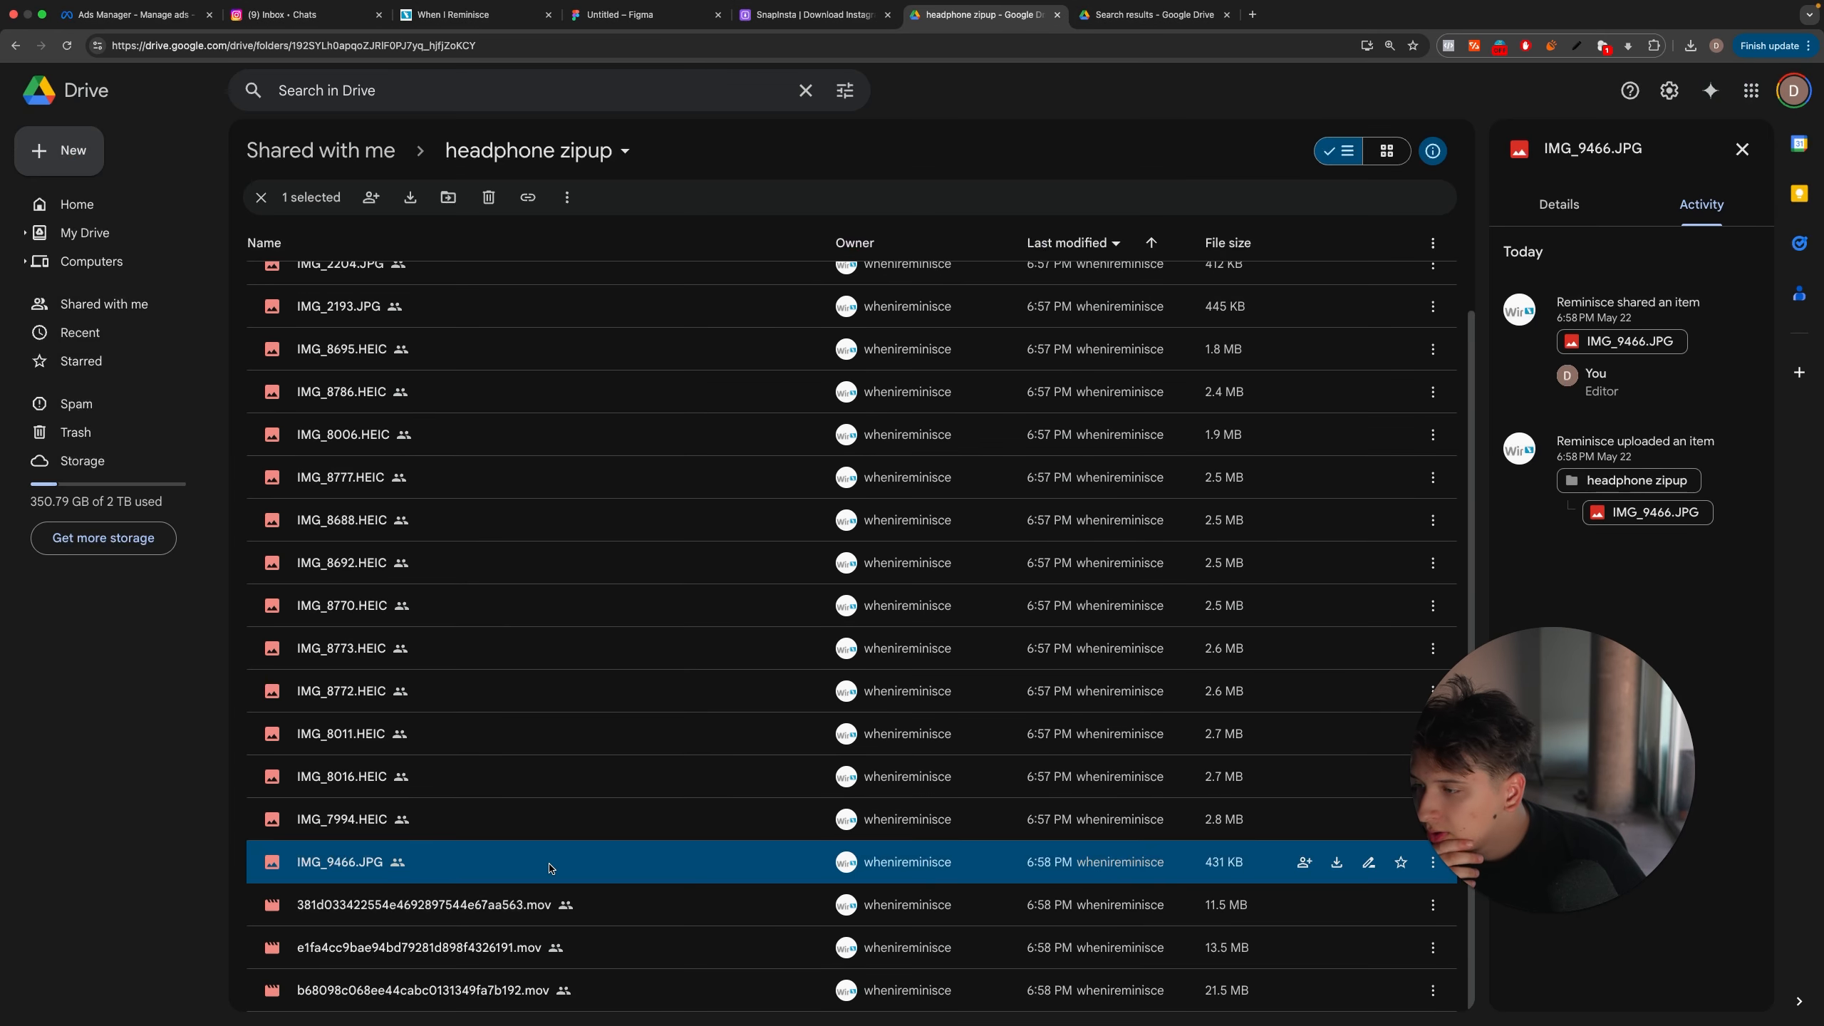
Step: Open the yellow-green hoodie photo IMG_7994.HEIC from the headphone zipup folder and download it
double_click(619, 871)
click(463, 817)
double_click(458, 816)
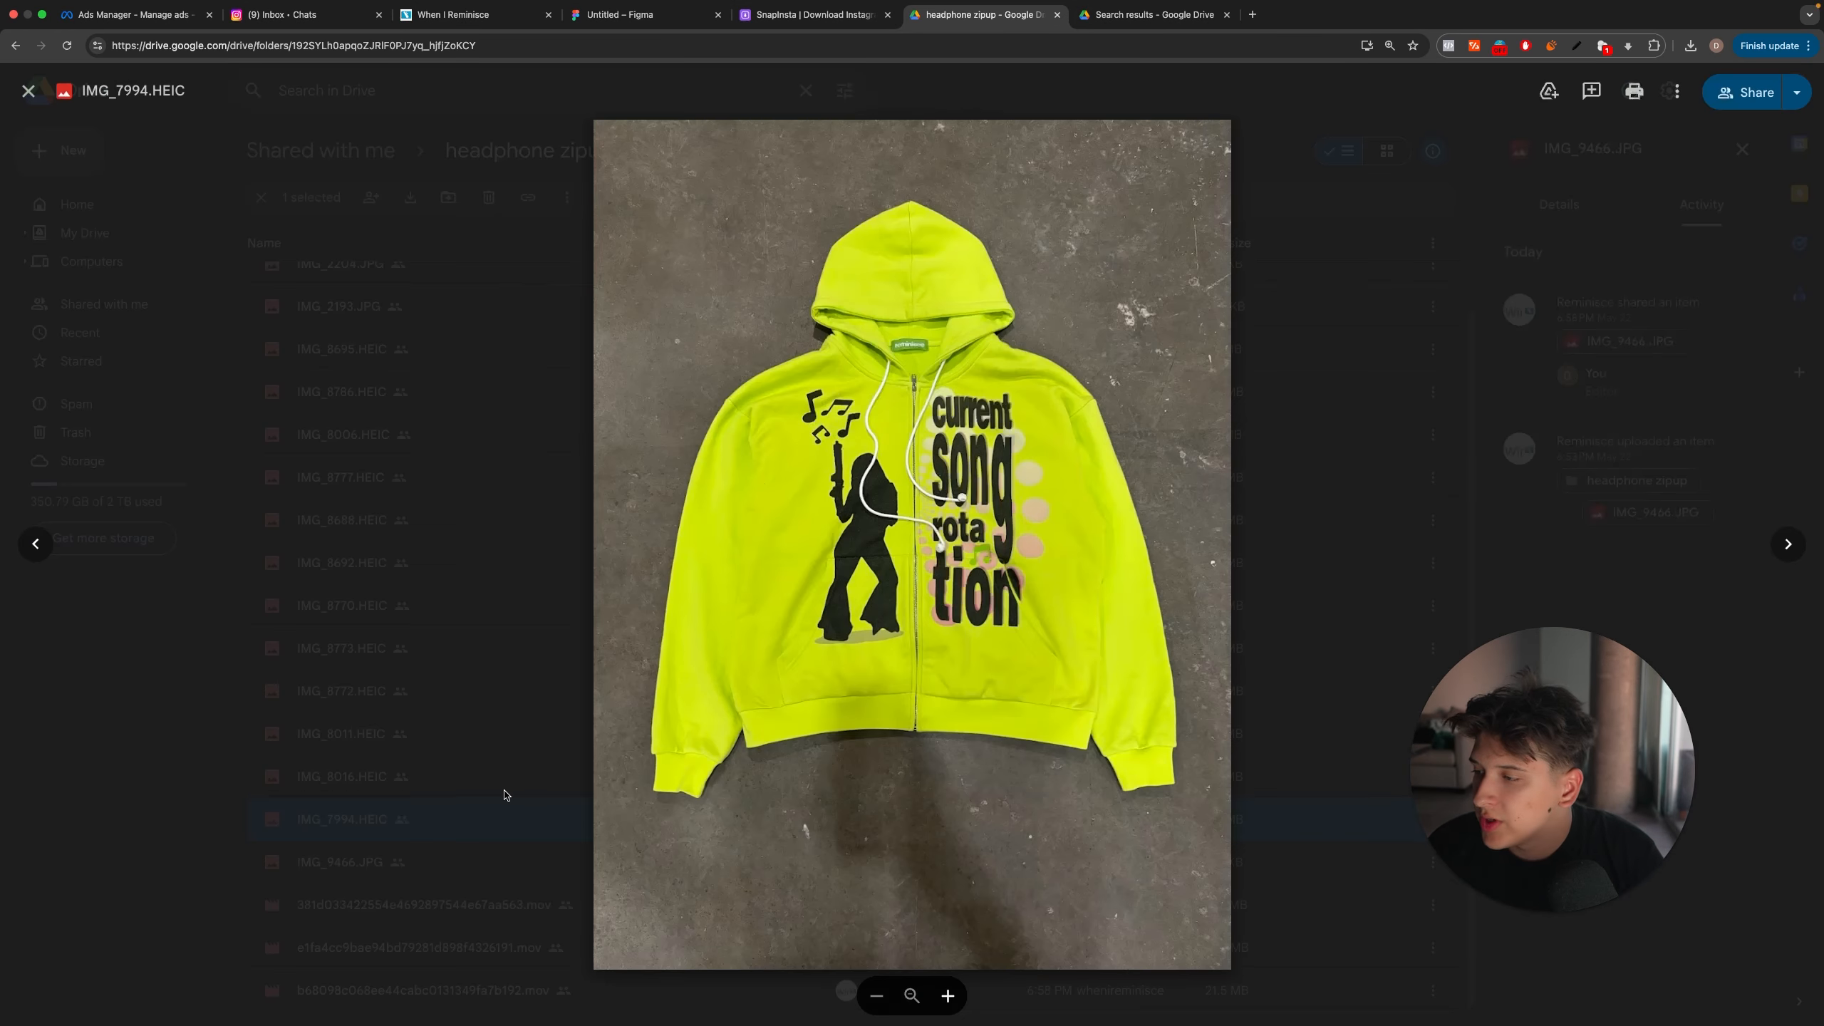
click(1676, 91)
click(1640, 126)
Step: Go to the pink hoodie photo IMG_8016.HEIC and download it
key(Left)
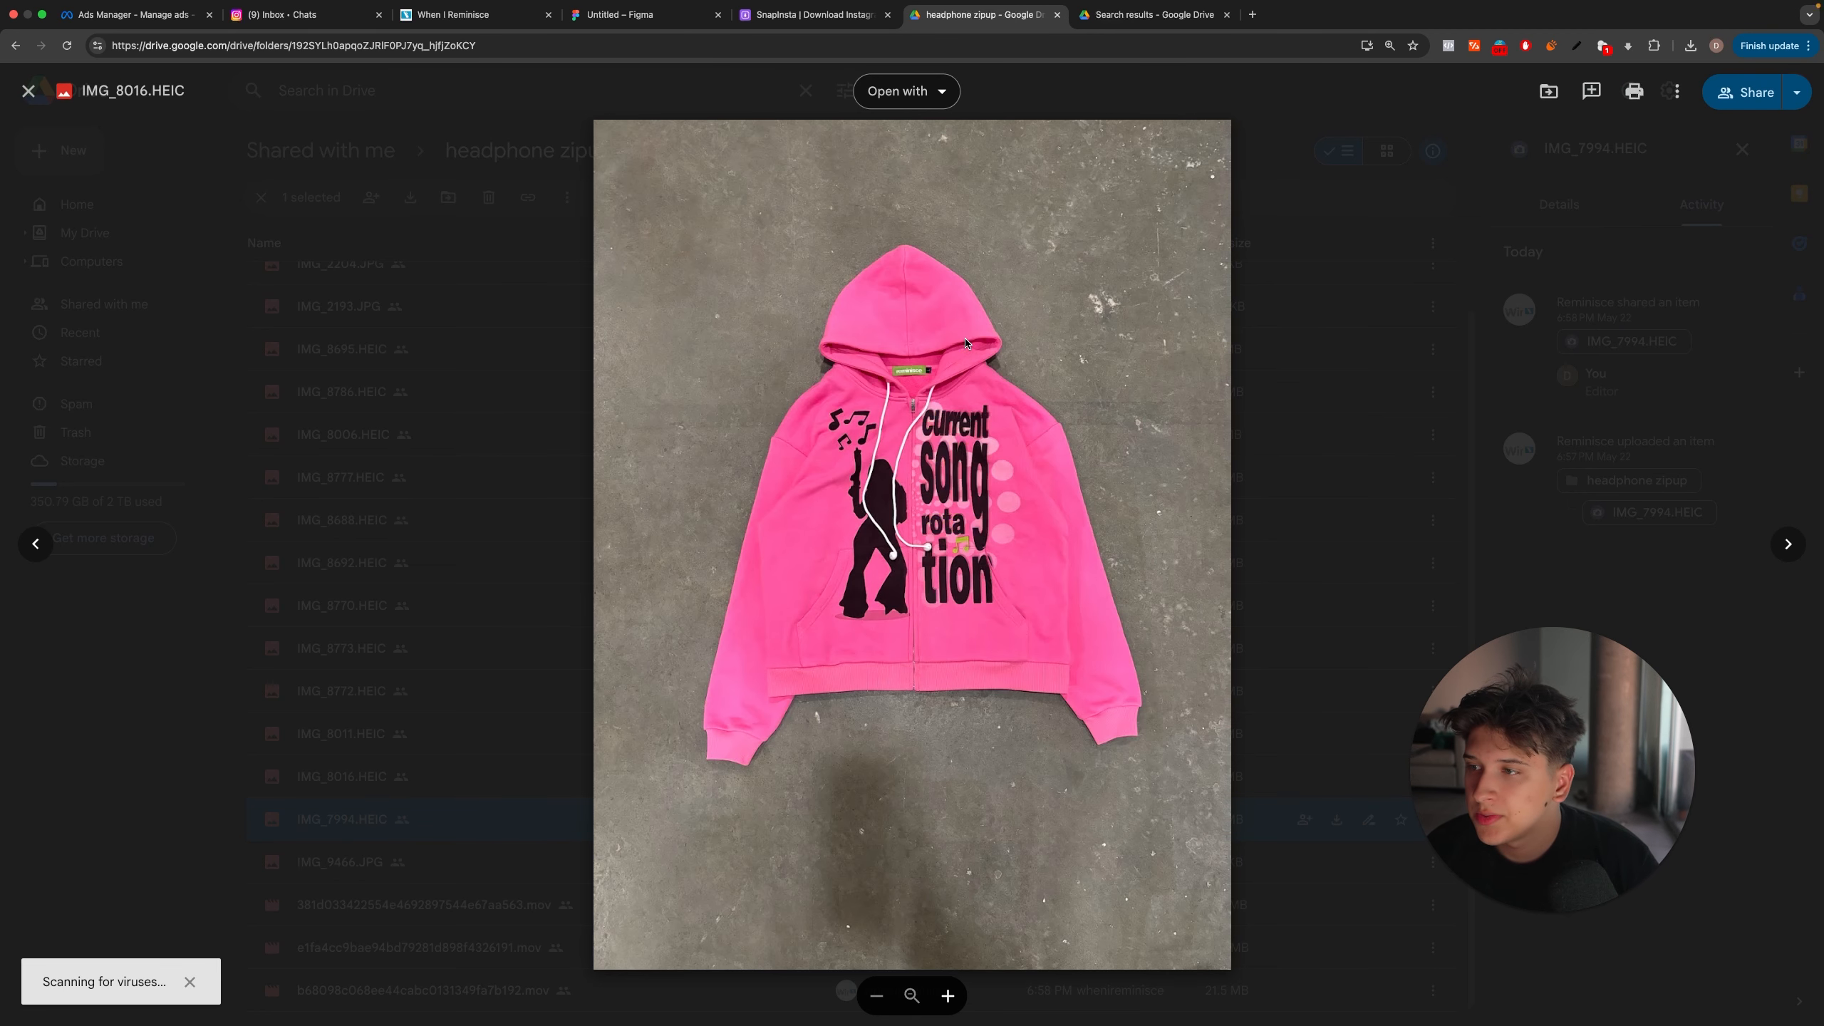
click(1673, 95)
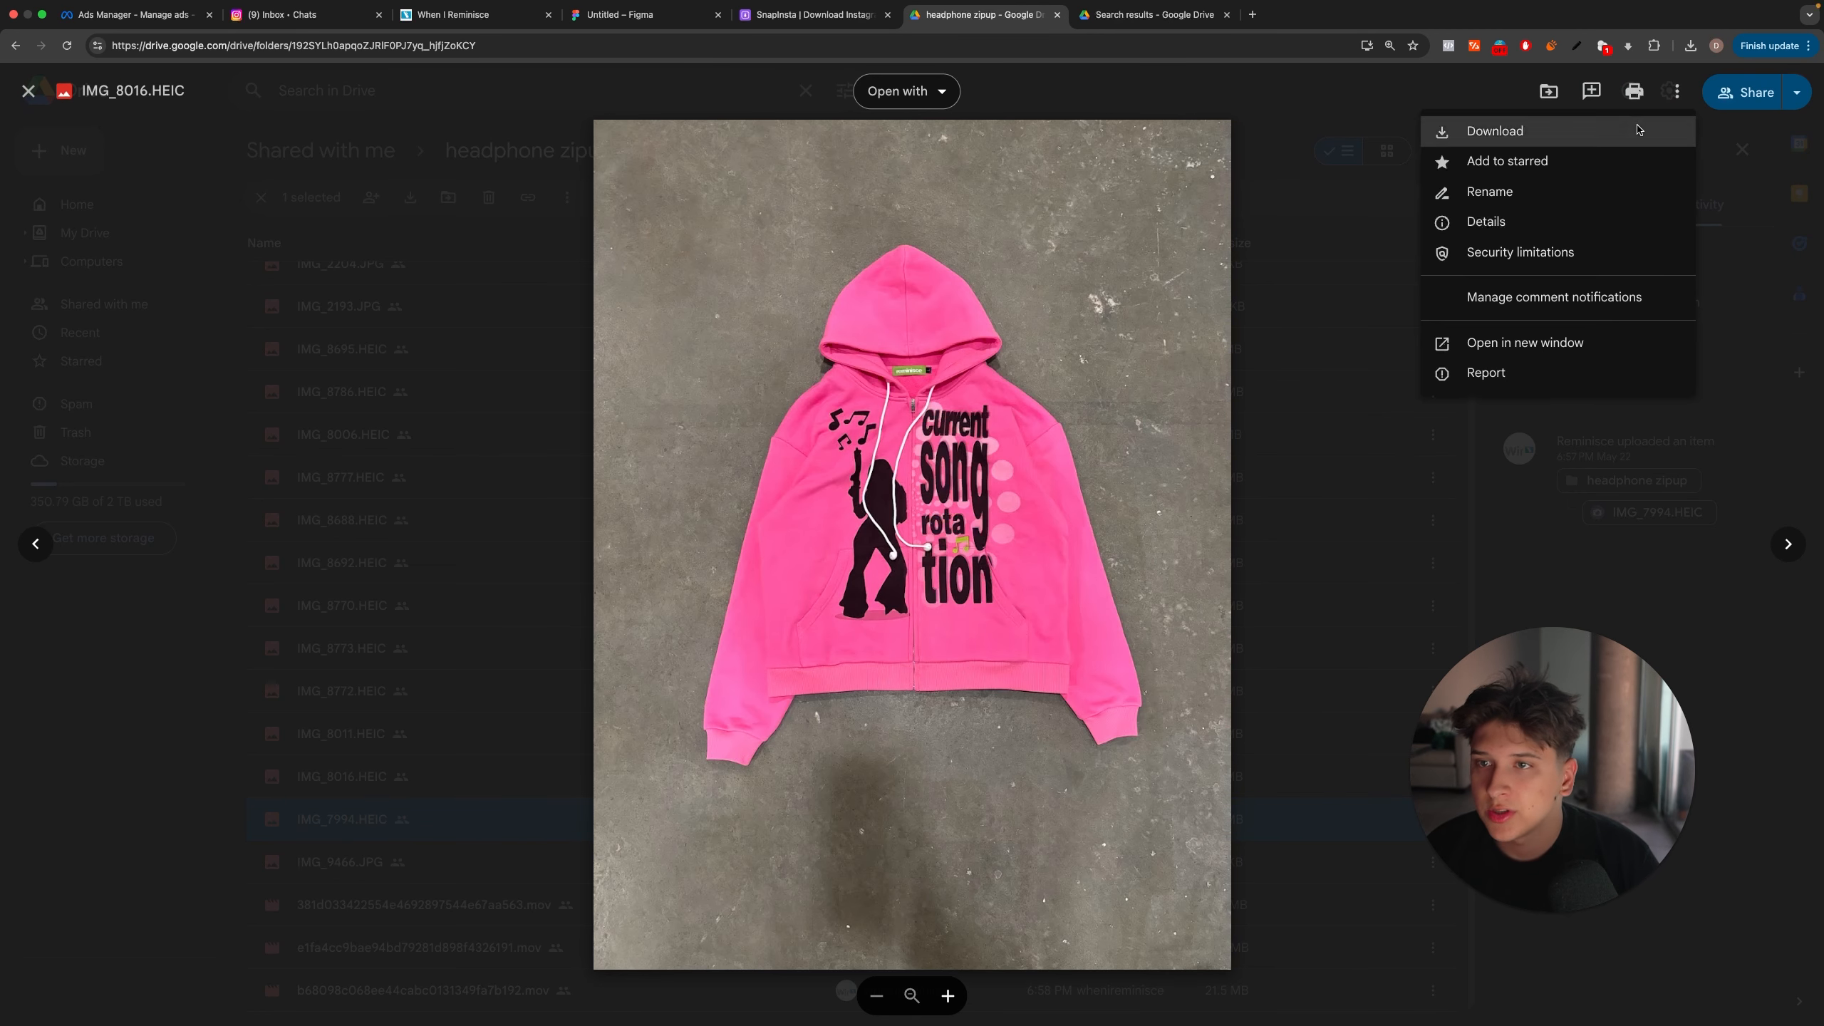
click(1644, 128)
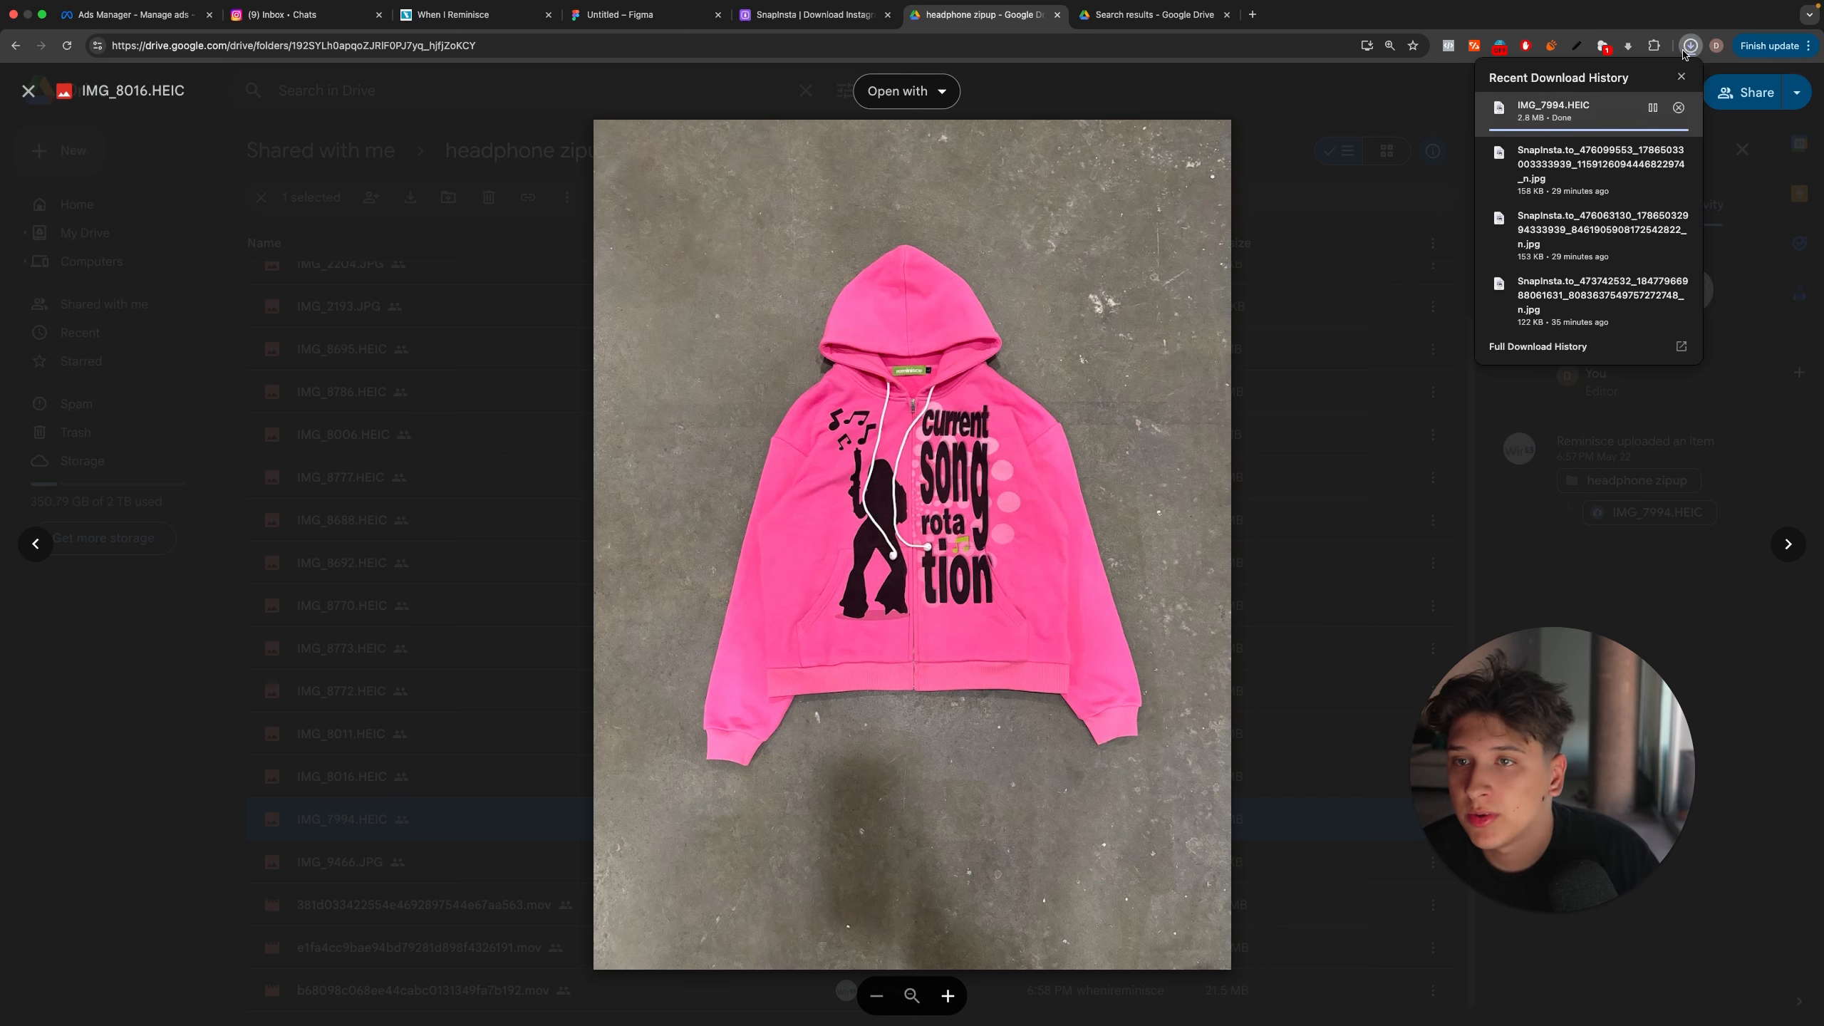
Step: Switch to Photoshop and place the downloaded IMG_7994.HEIC photo in the Untitled-2 document
key(ctrl+Left)
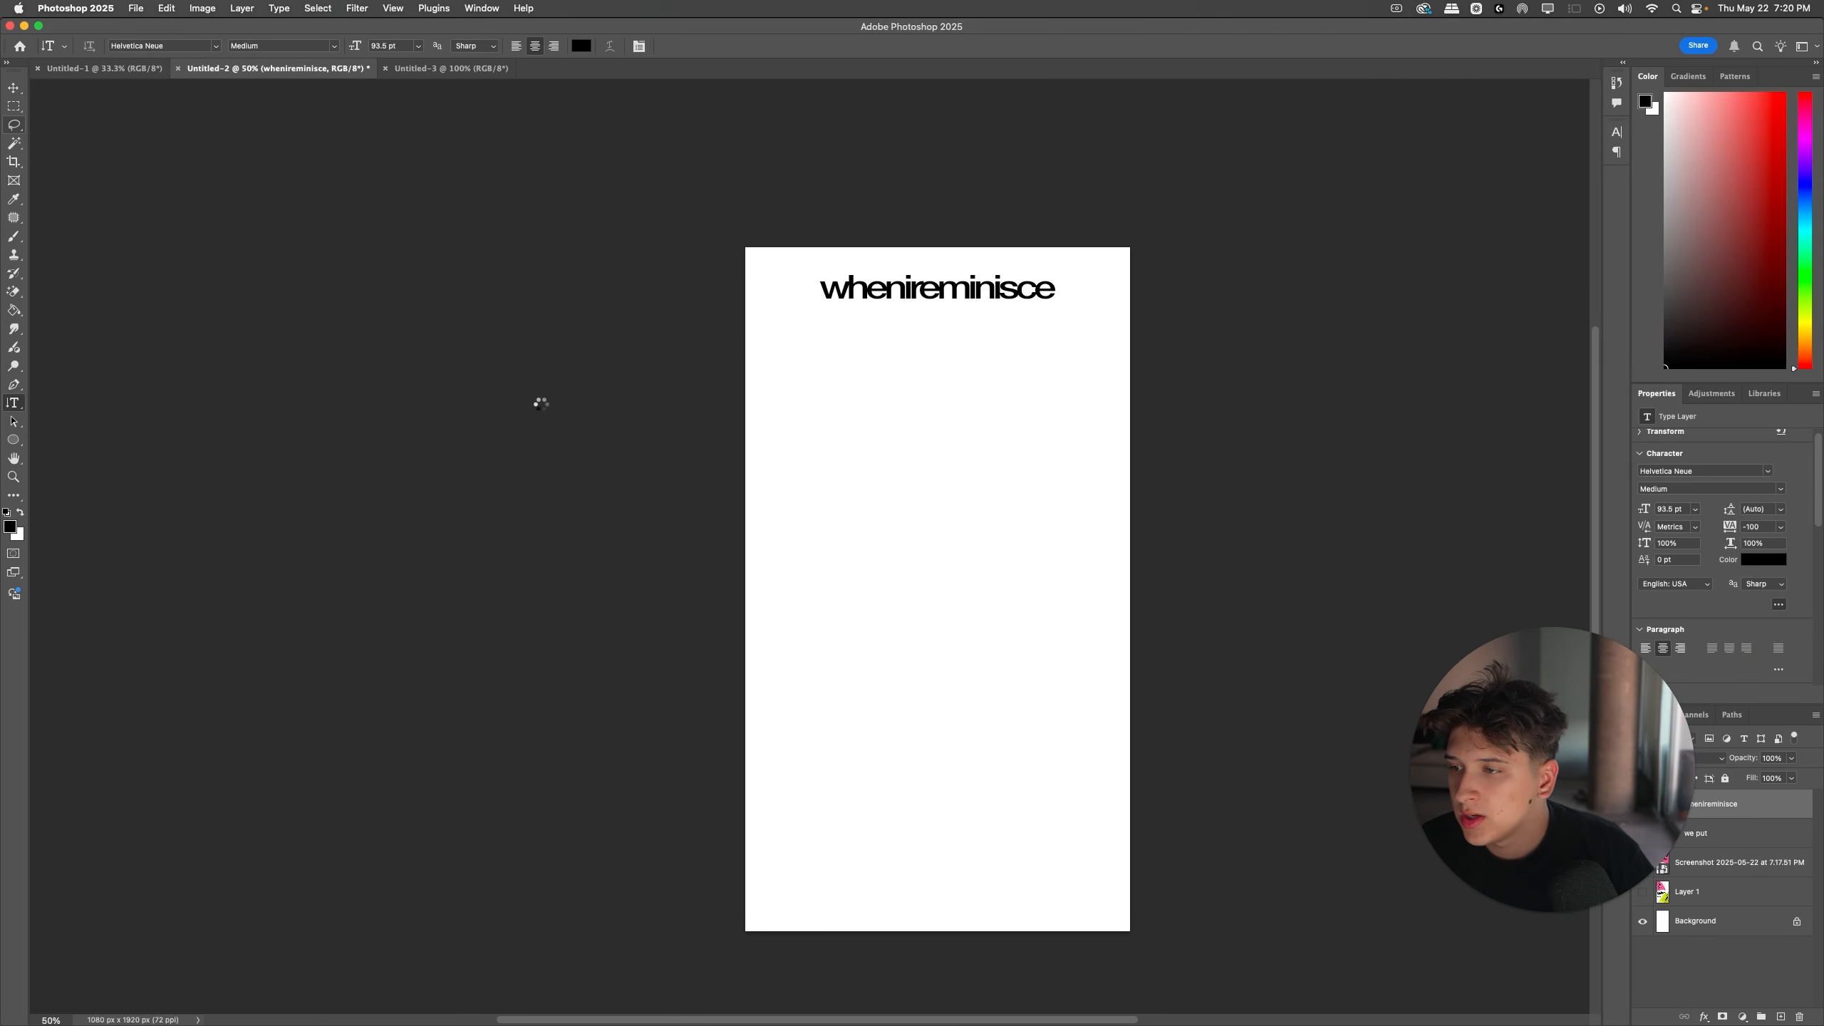
click(15, 88)
double_click(822, 529)
scroll(607, 493, right, 2)
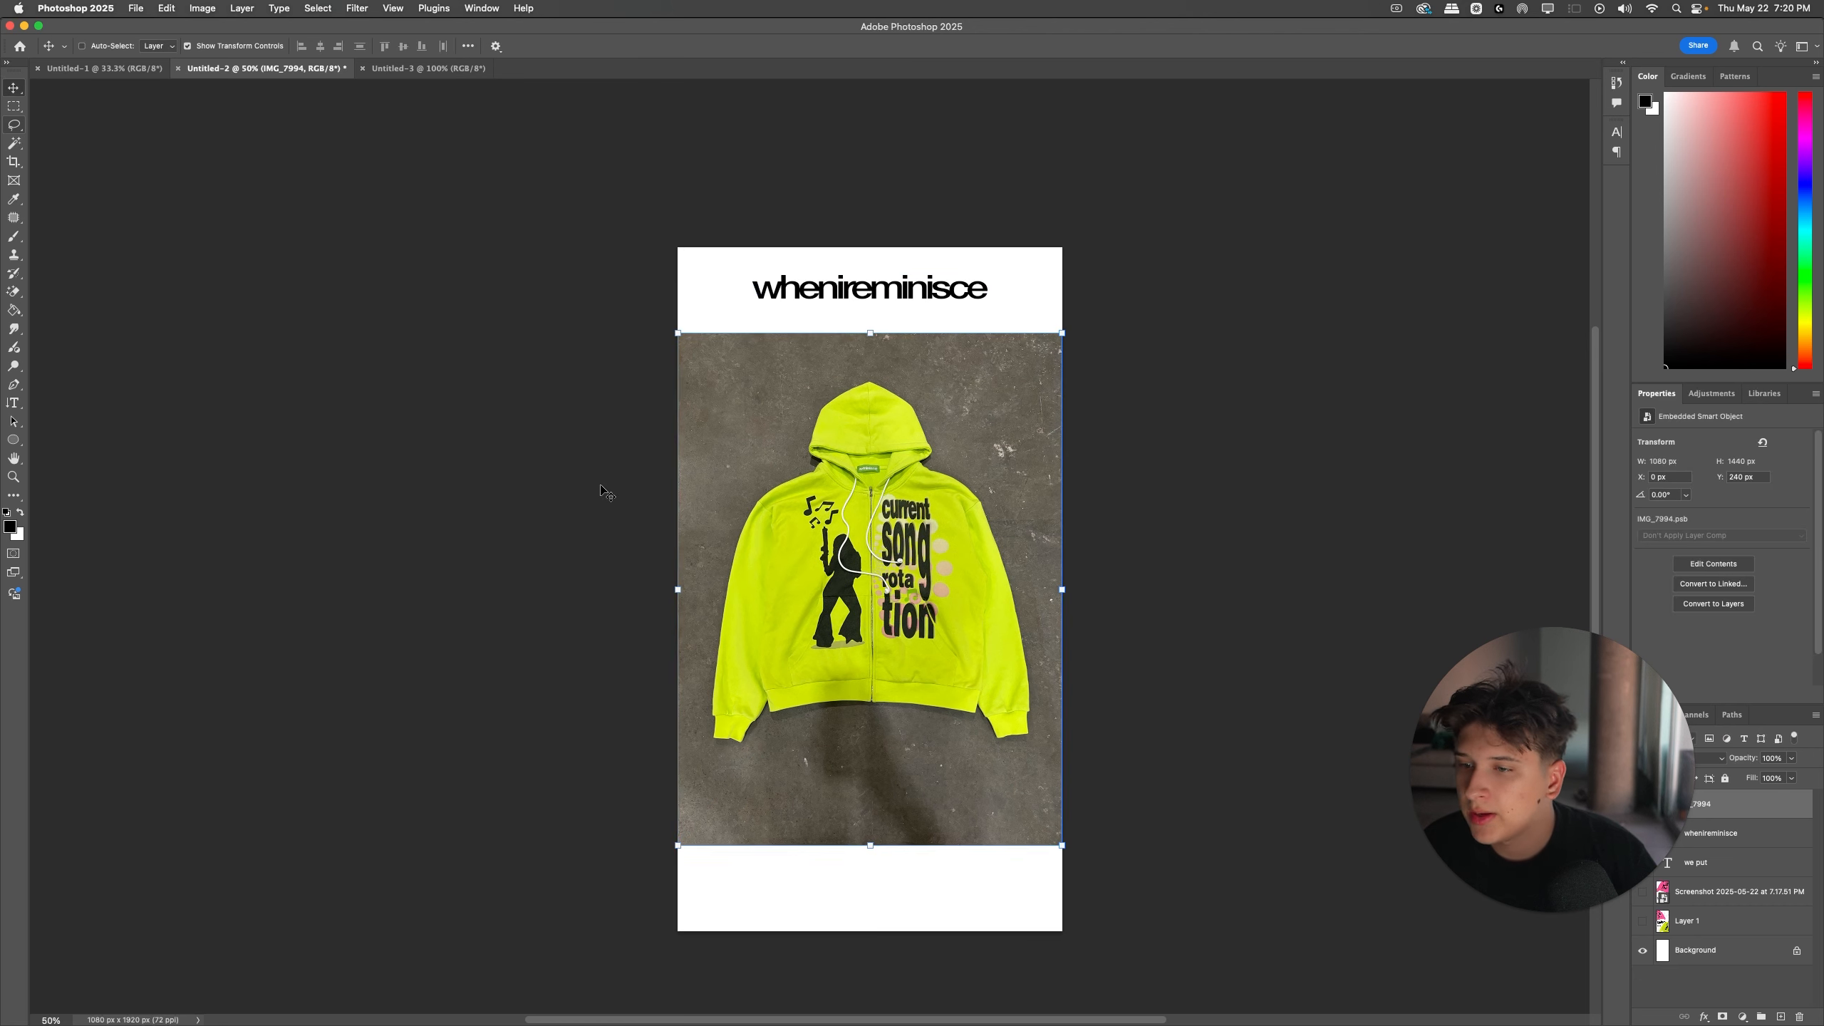
drag(1670, 732, 594, 693)
click(1185, 562)
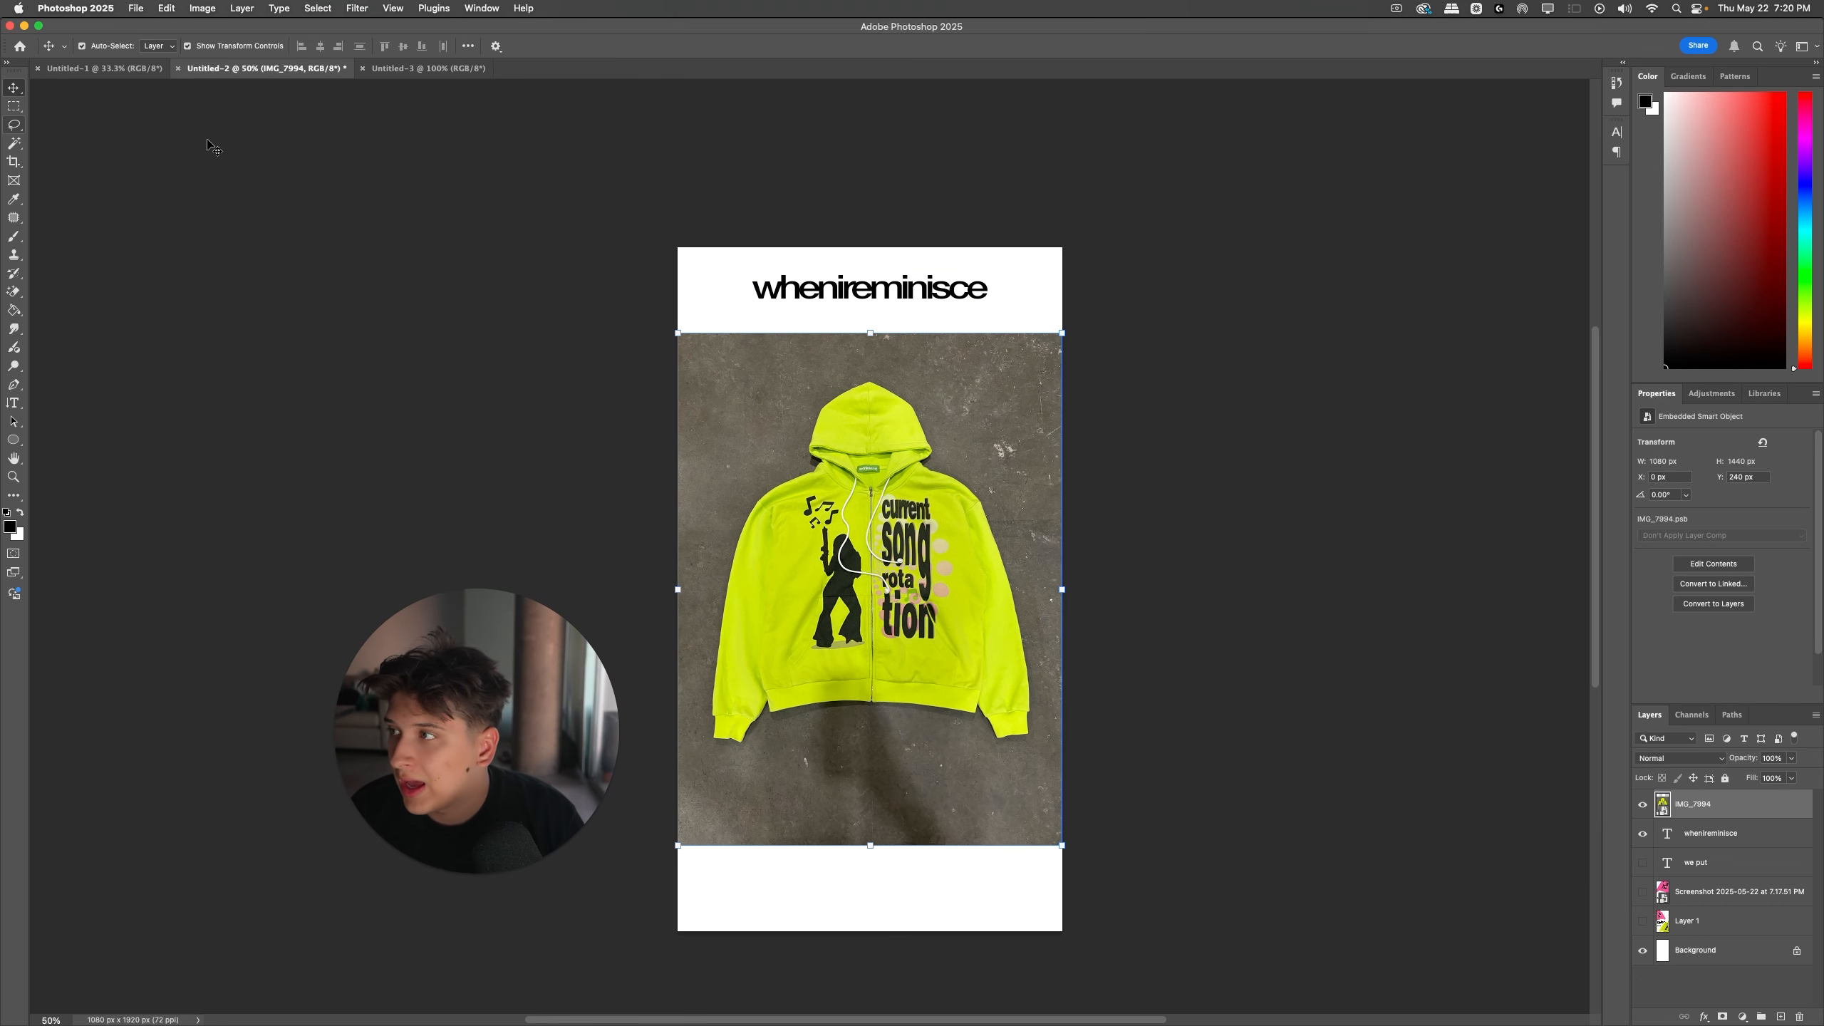
click(139, 70)
click(203, 75)
click(398, 74)
click(268, 70)
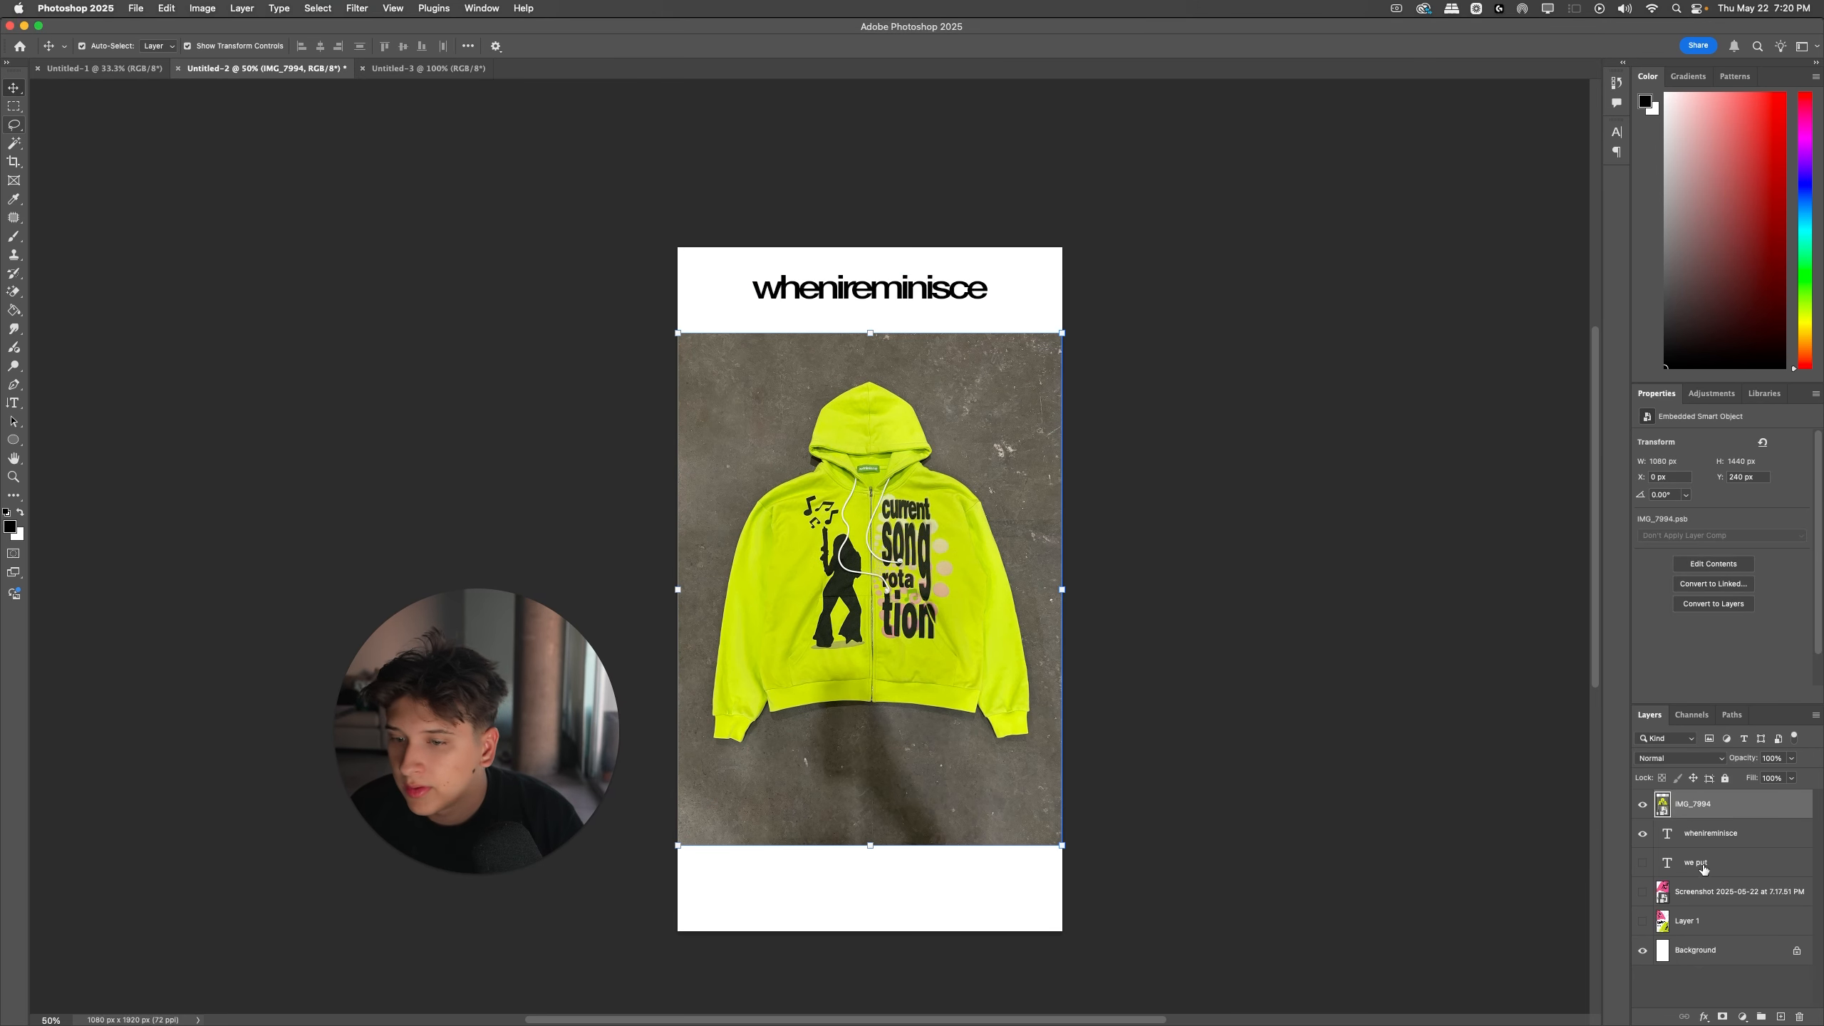
Step: Move Layer 1 to the top of the layer stack, above IMG_7994, and keep it hidden
drag(1661, 921, 1665, 795)
click(1642, 805)
scroll(893, 460, down, 4)
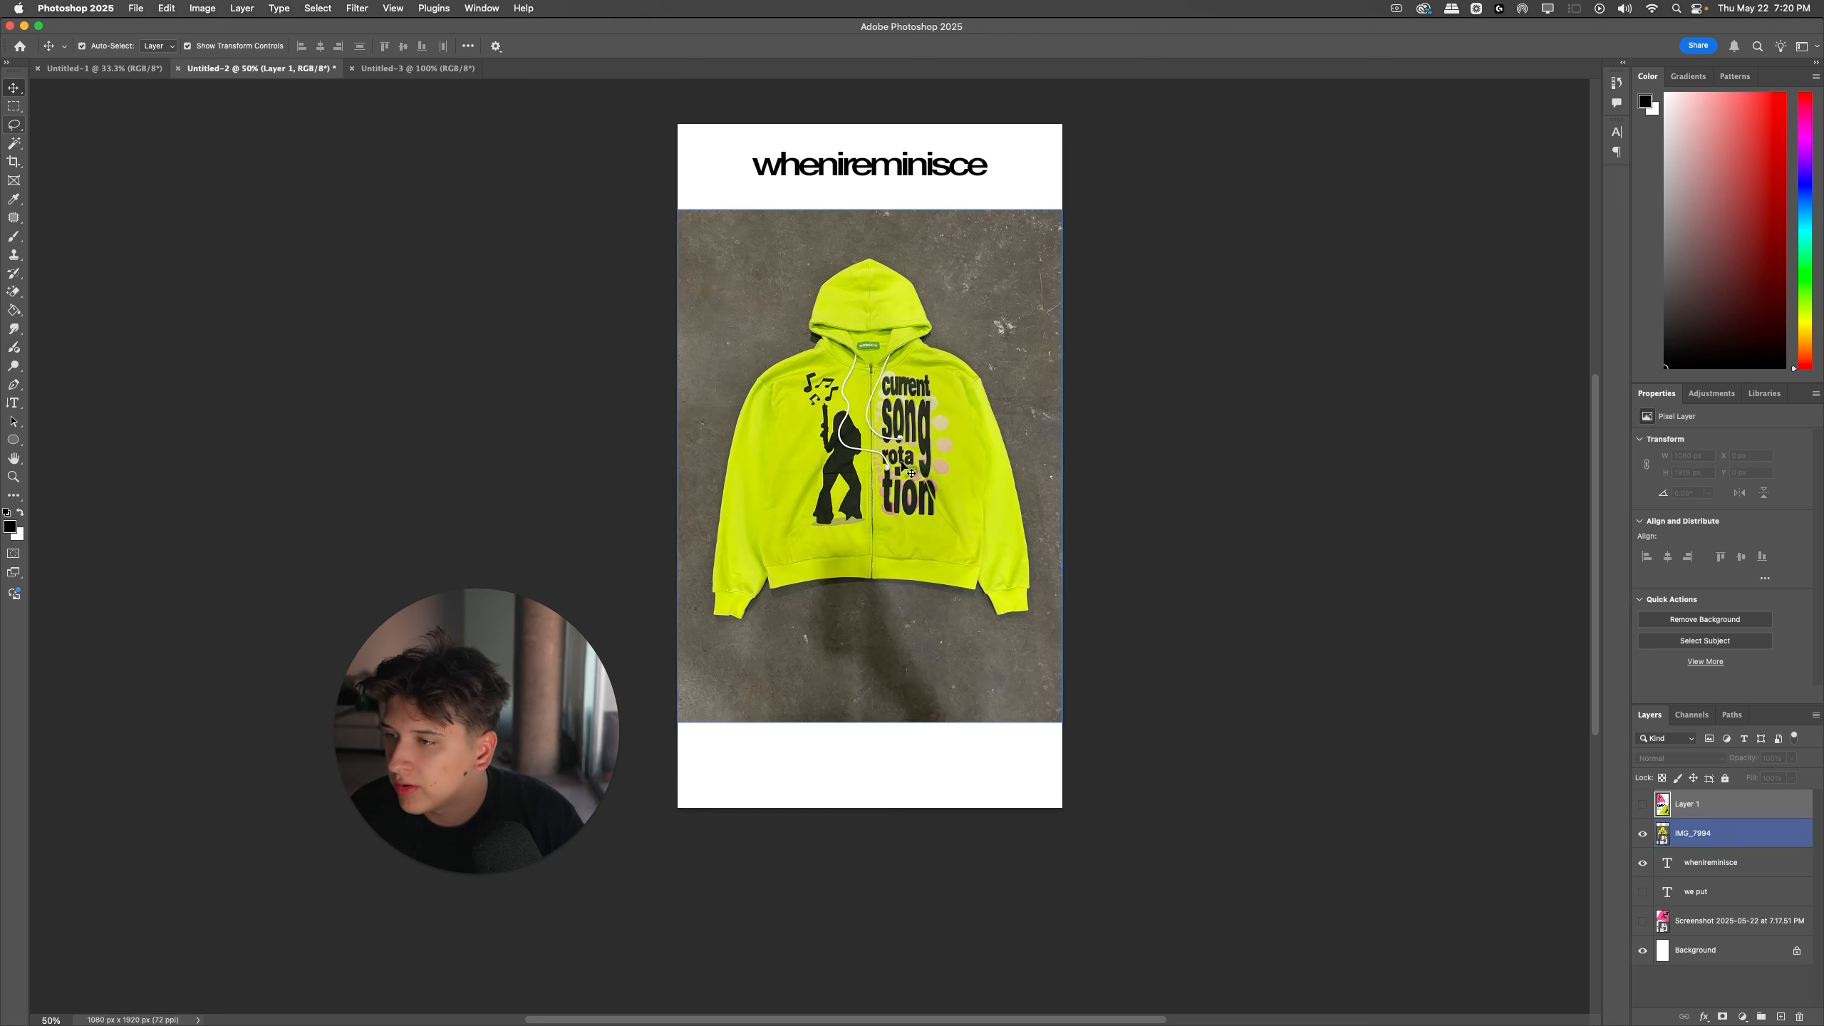
Step: Move the yellow-green hoodie photo lower, rotate it about 4.6° clockwise, and enlarge it to about 33.7%
drag(891, 458, 908, 578)
key(ctrl+t)
drag(994, 277, 1016, 286)
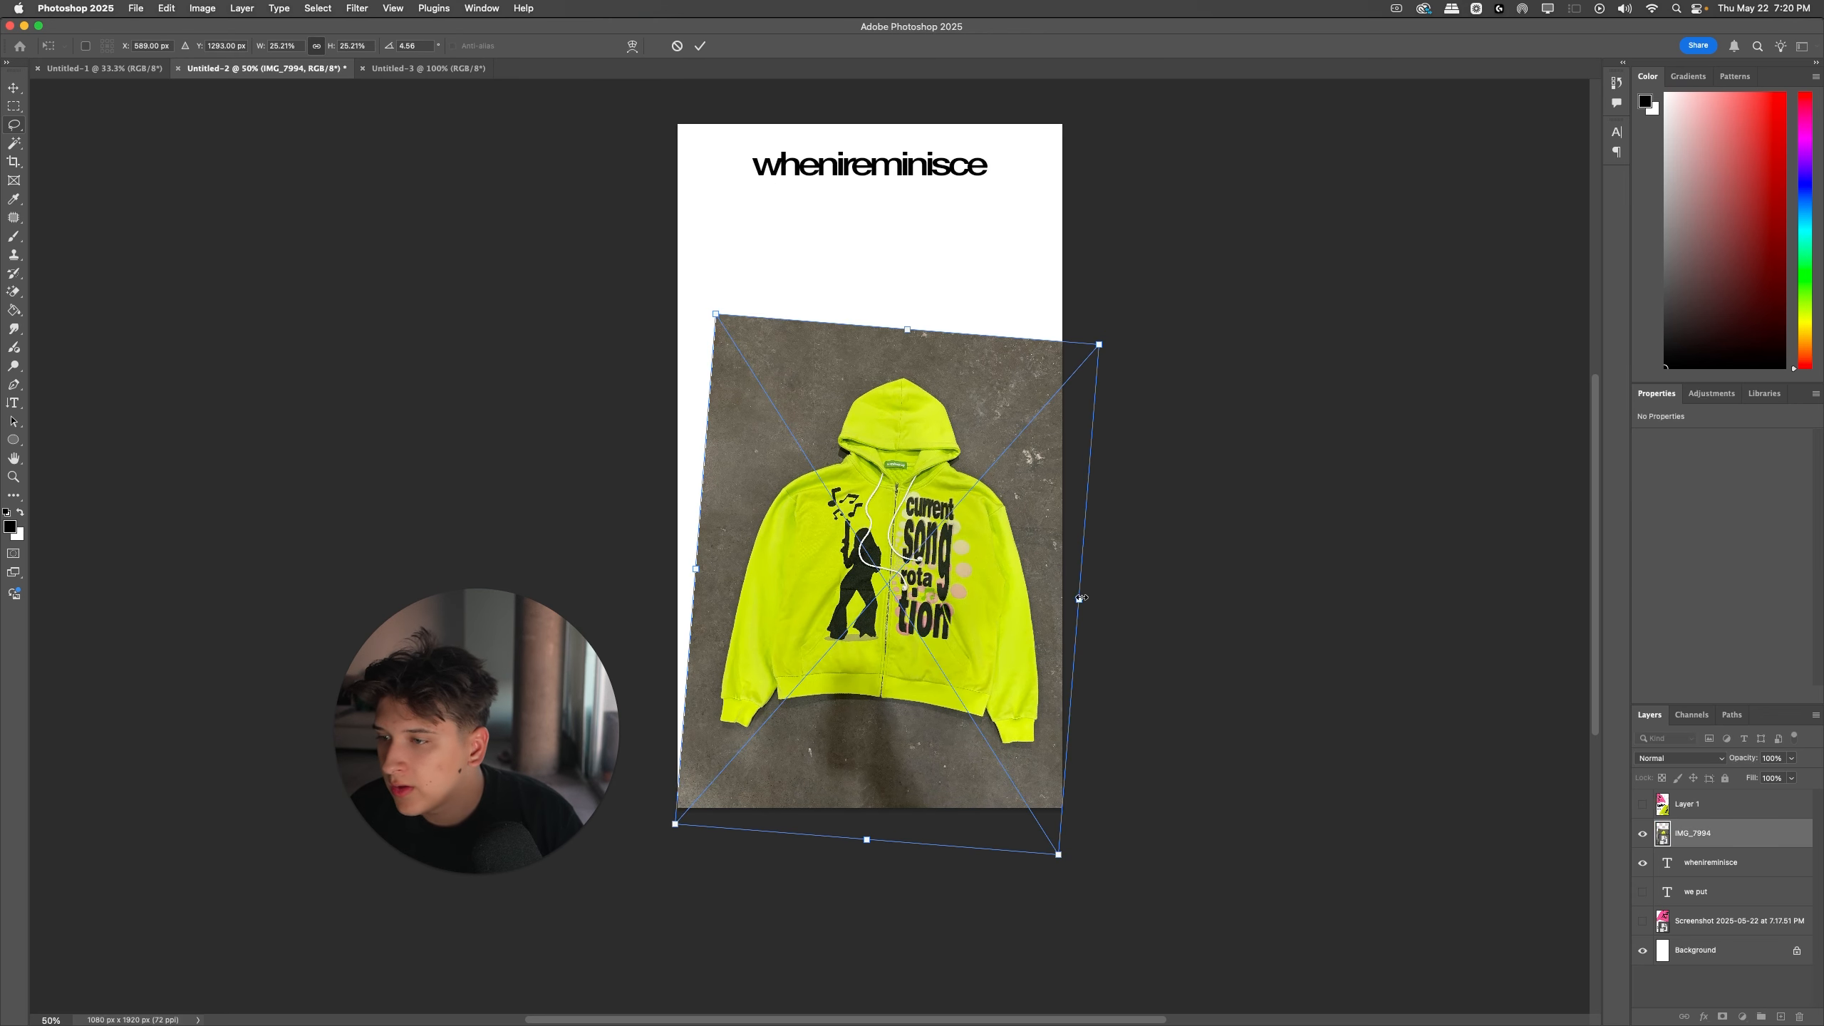
drag(1082, 597, 1133, 619)
key(Return)
Step: Rotate the yellow-green hoodie photo further clockwise to about 8.7°
key(super+t)
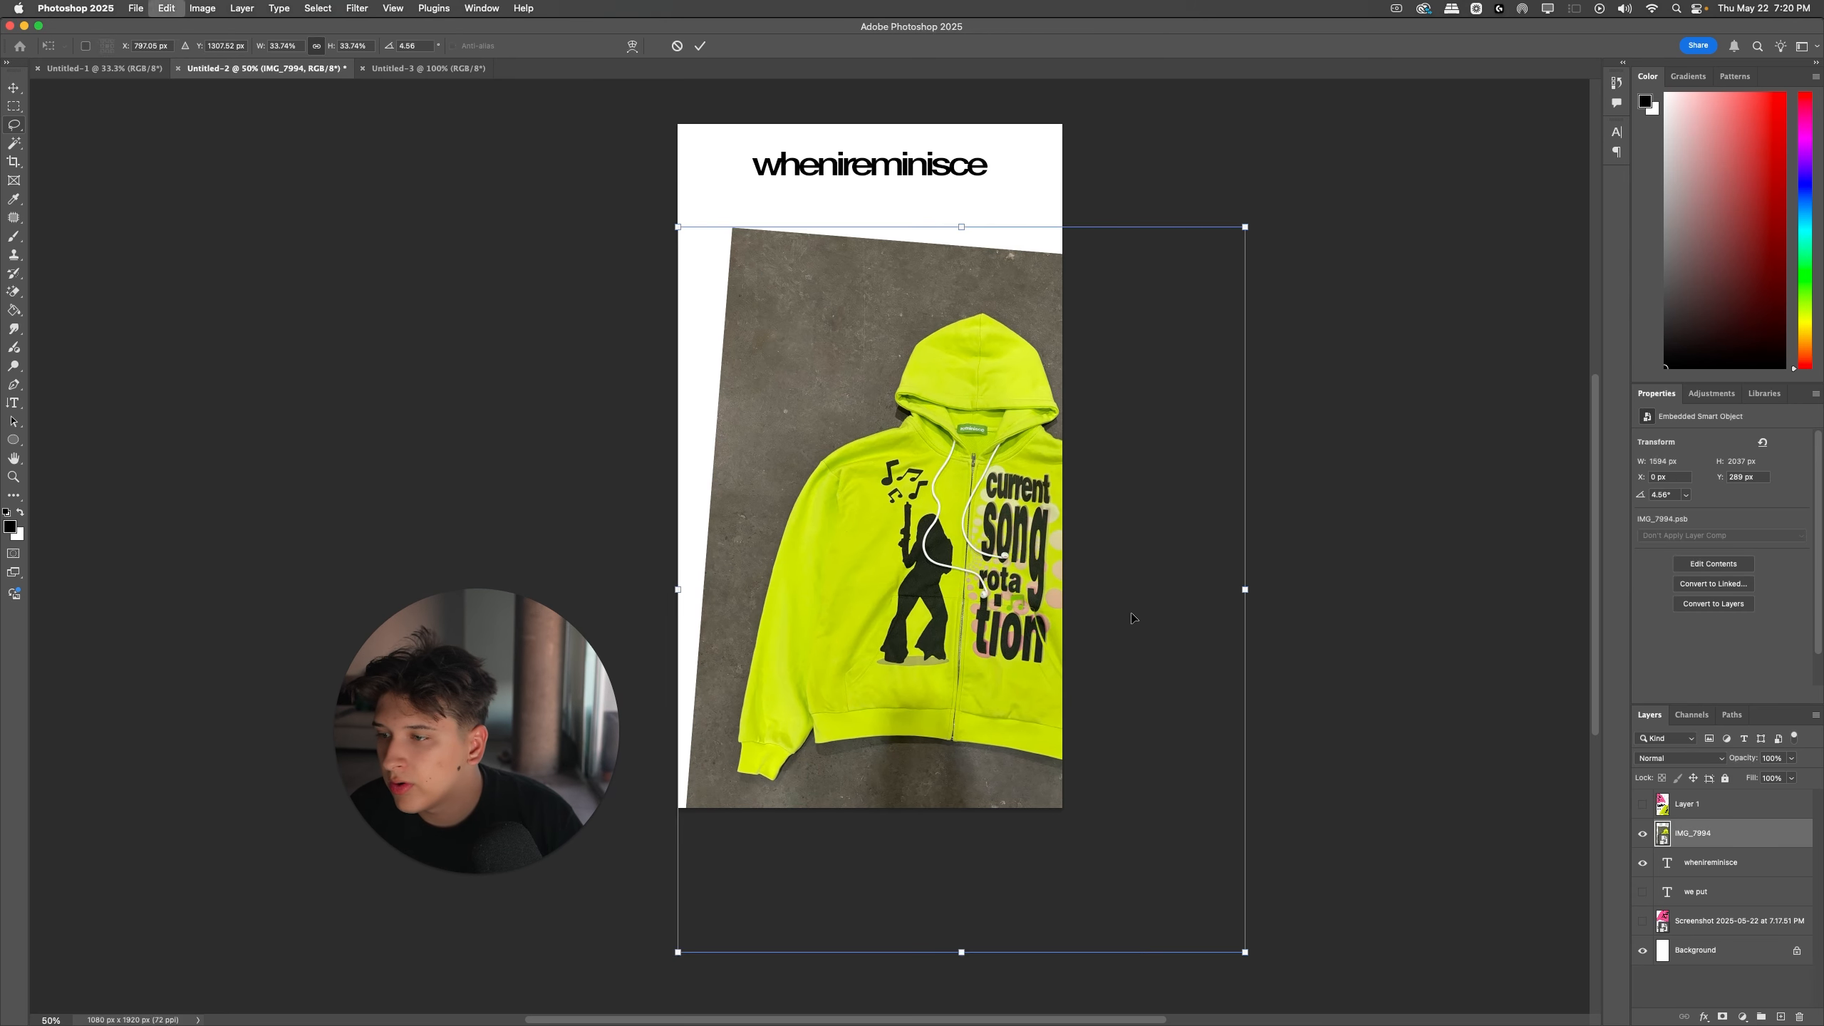
drag(1245, 541, 1249, 567)
key(Return)
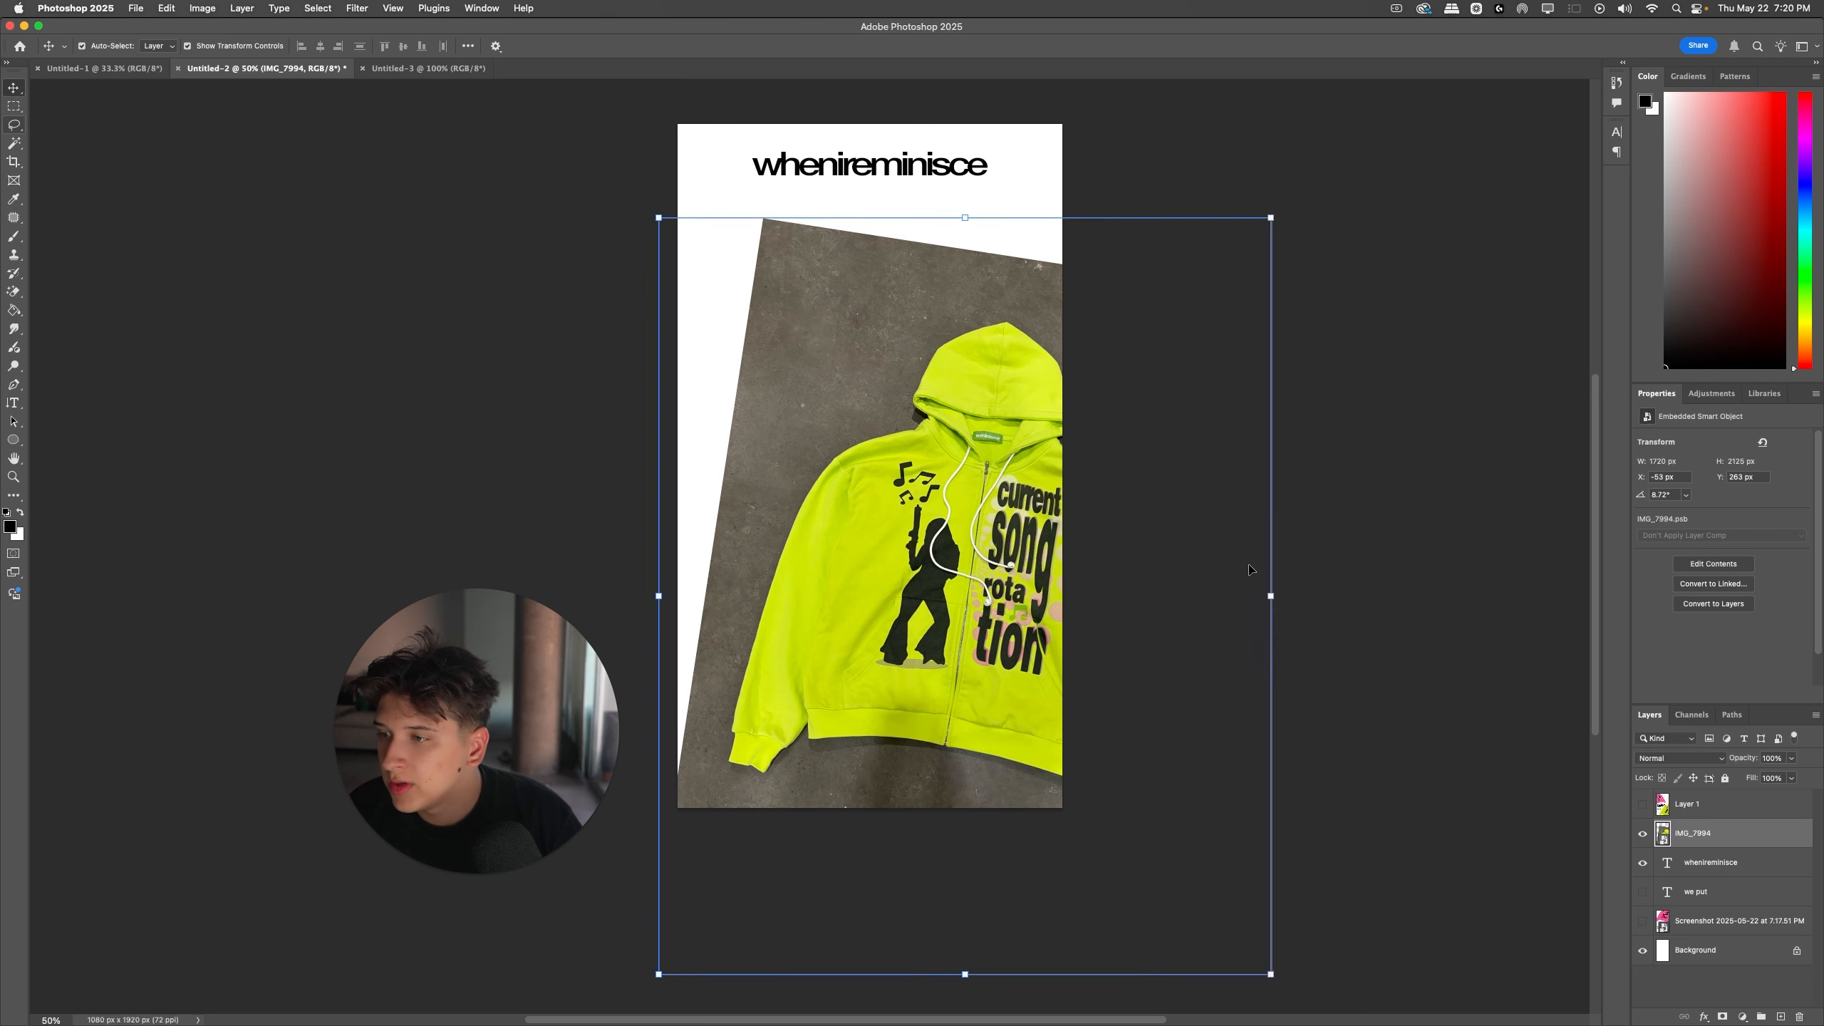
click(1321, 562)
Step: Fetch the downloaded IMG_8016.HEIC from the browser's downloads and place it in the Untitled-2 Photoshop document
key(ctrl+Right)
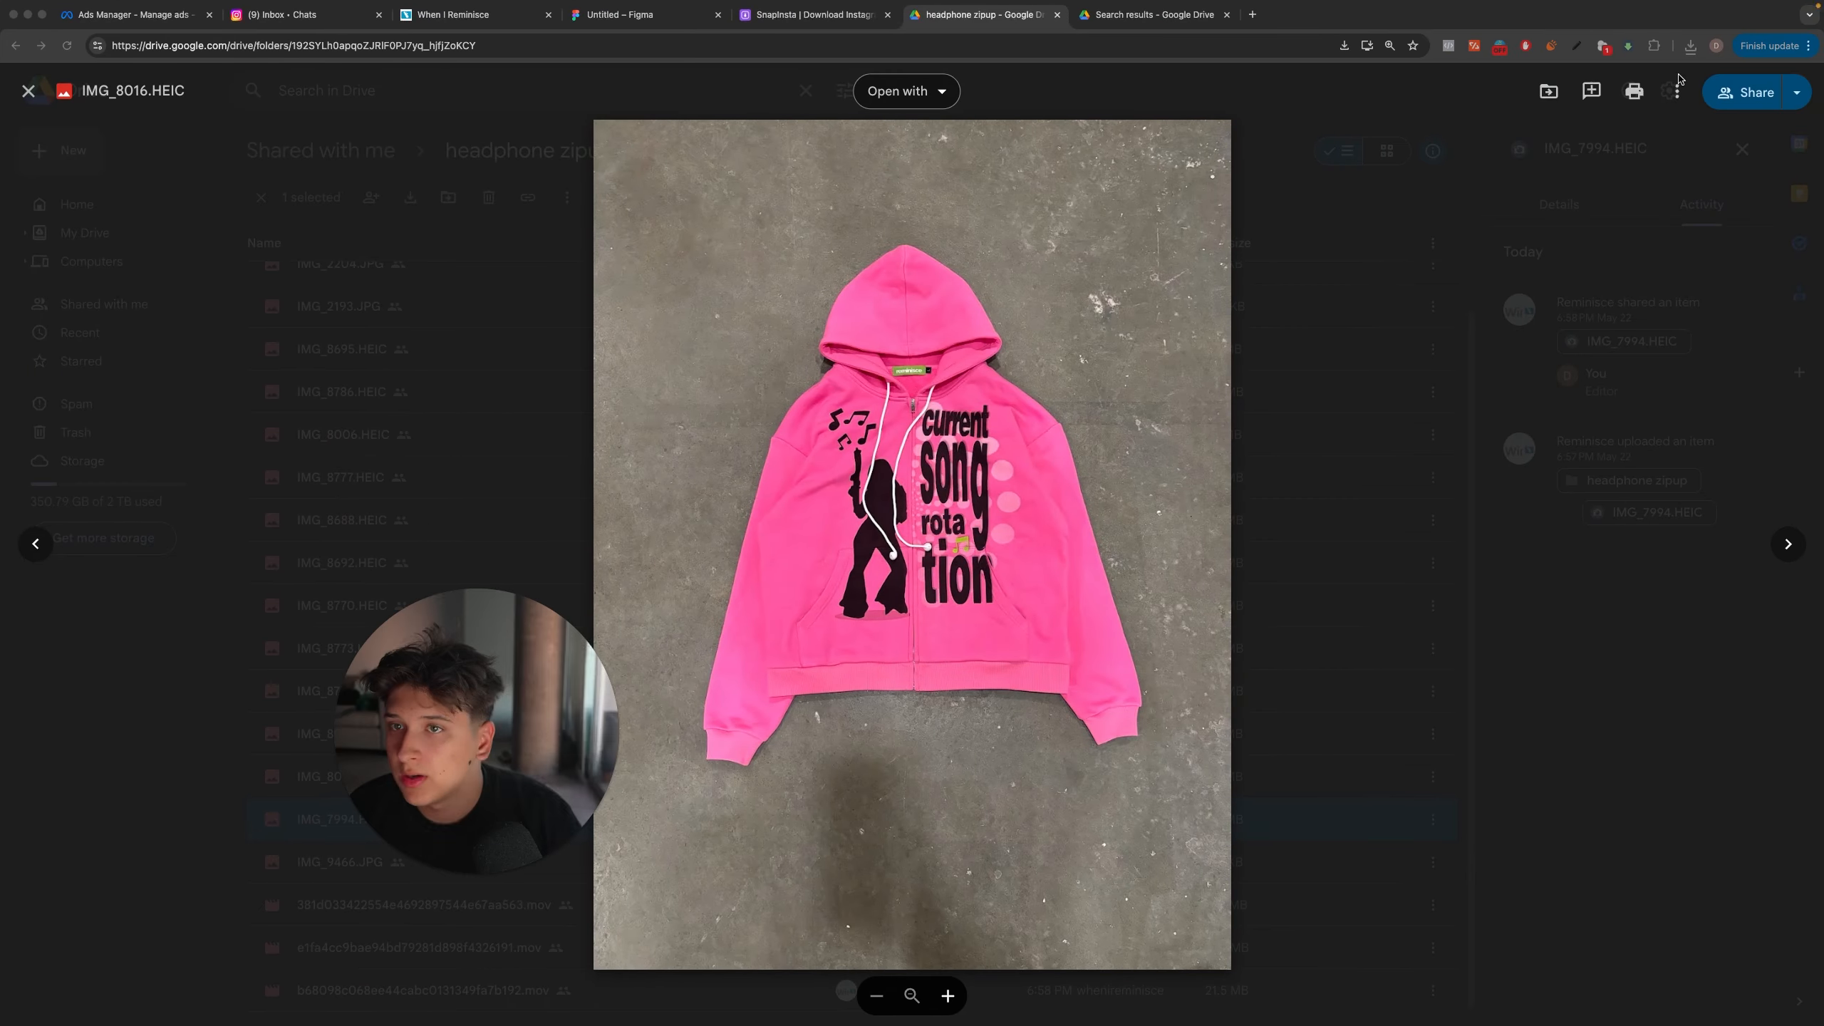
click(1691, 45)
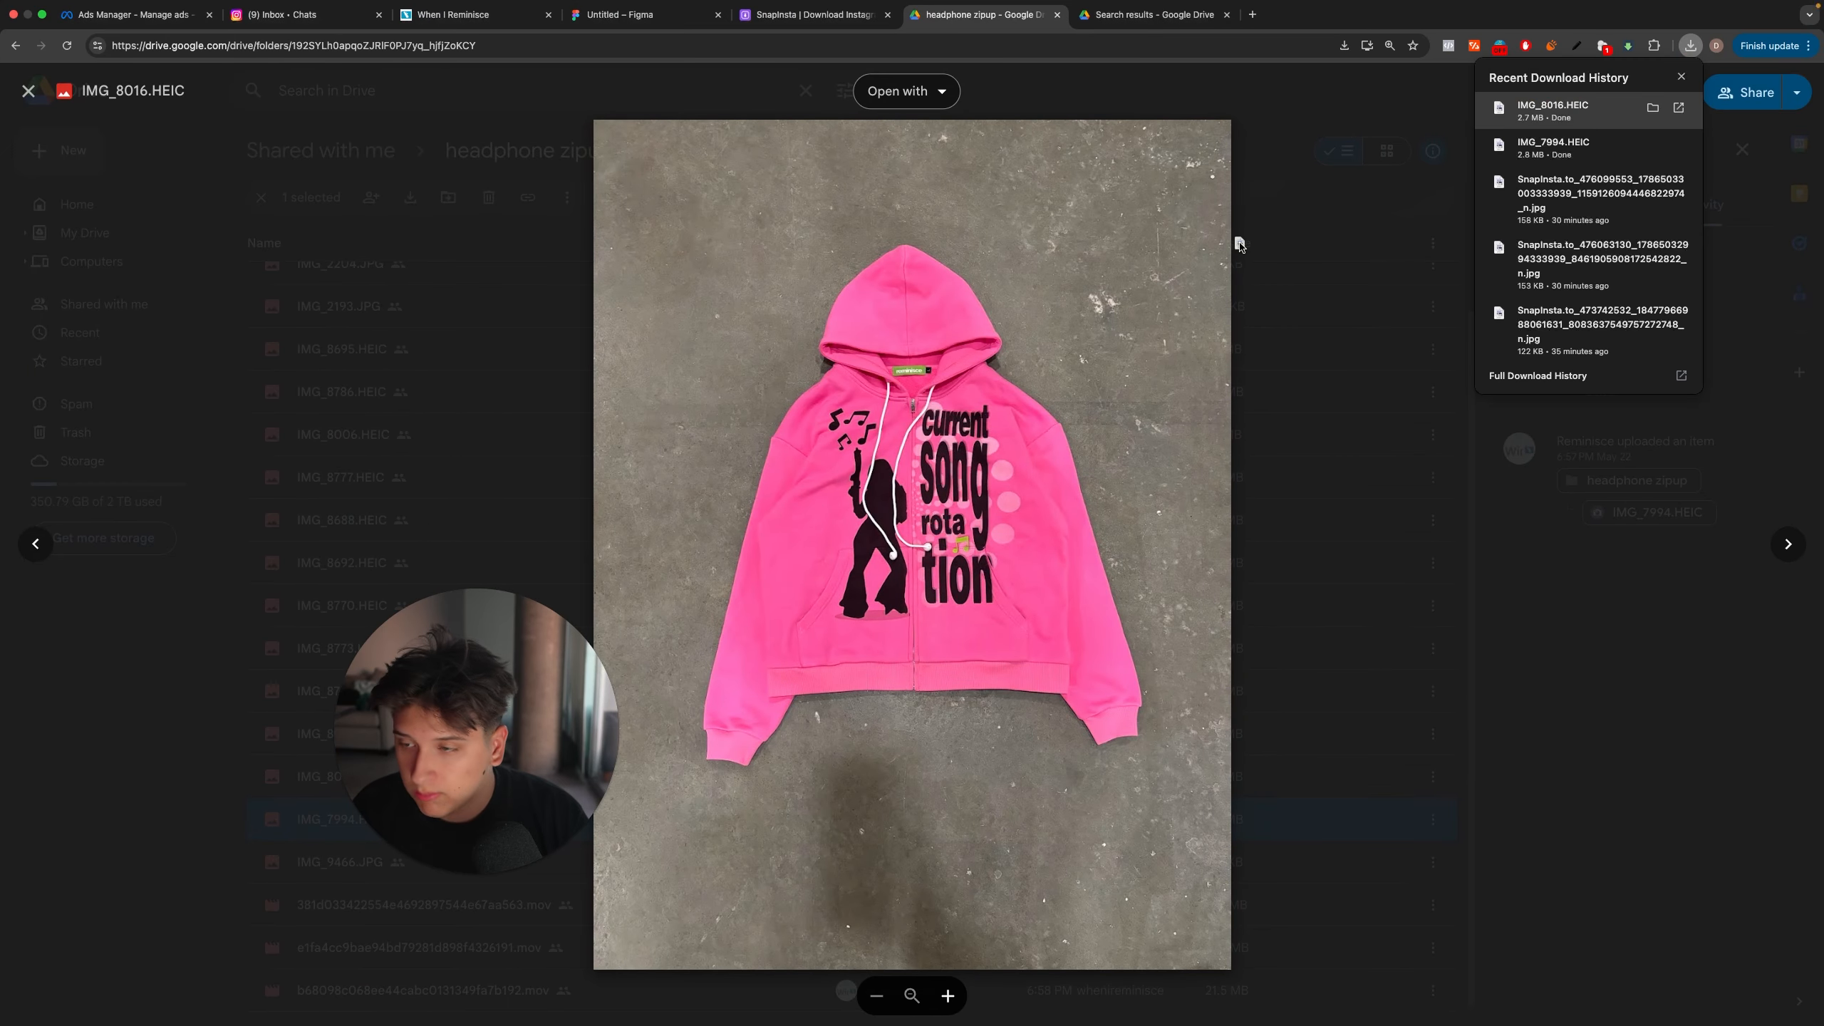
key(ctrl+Left)
drag(1241, 245, 869, 376)
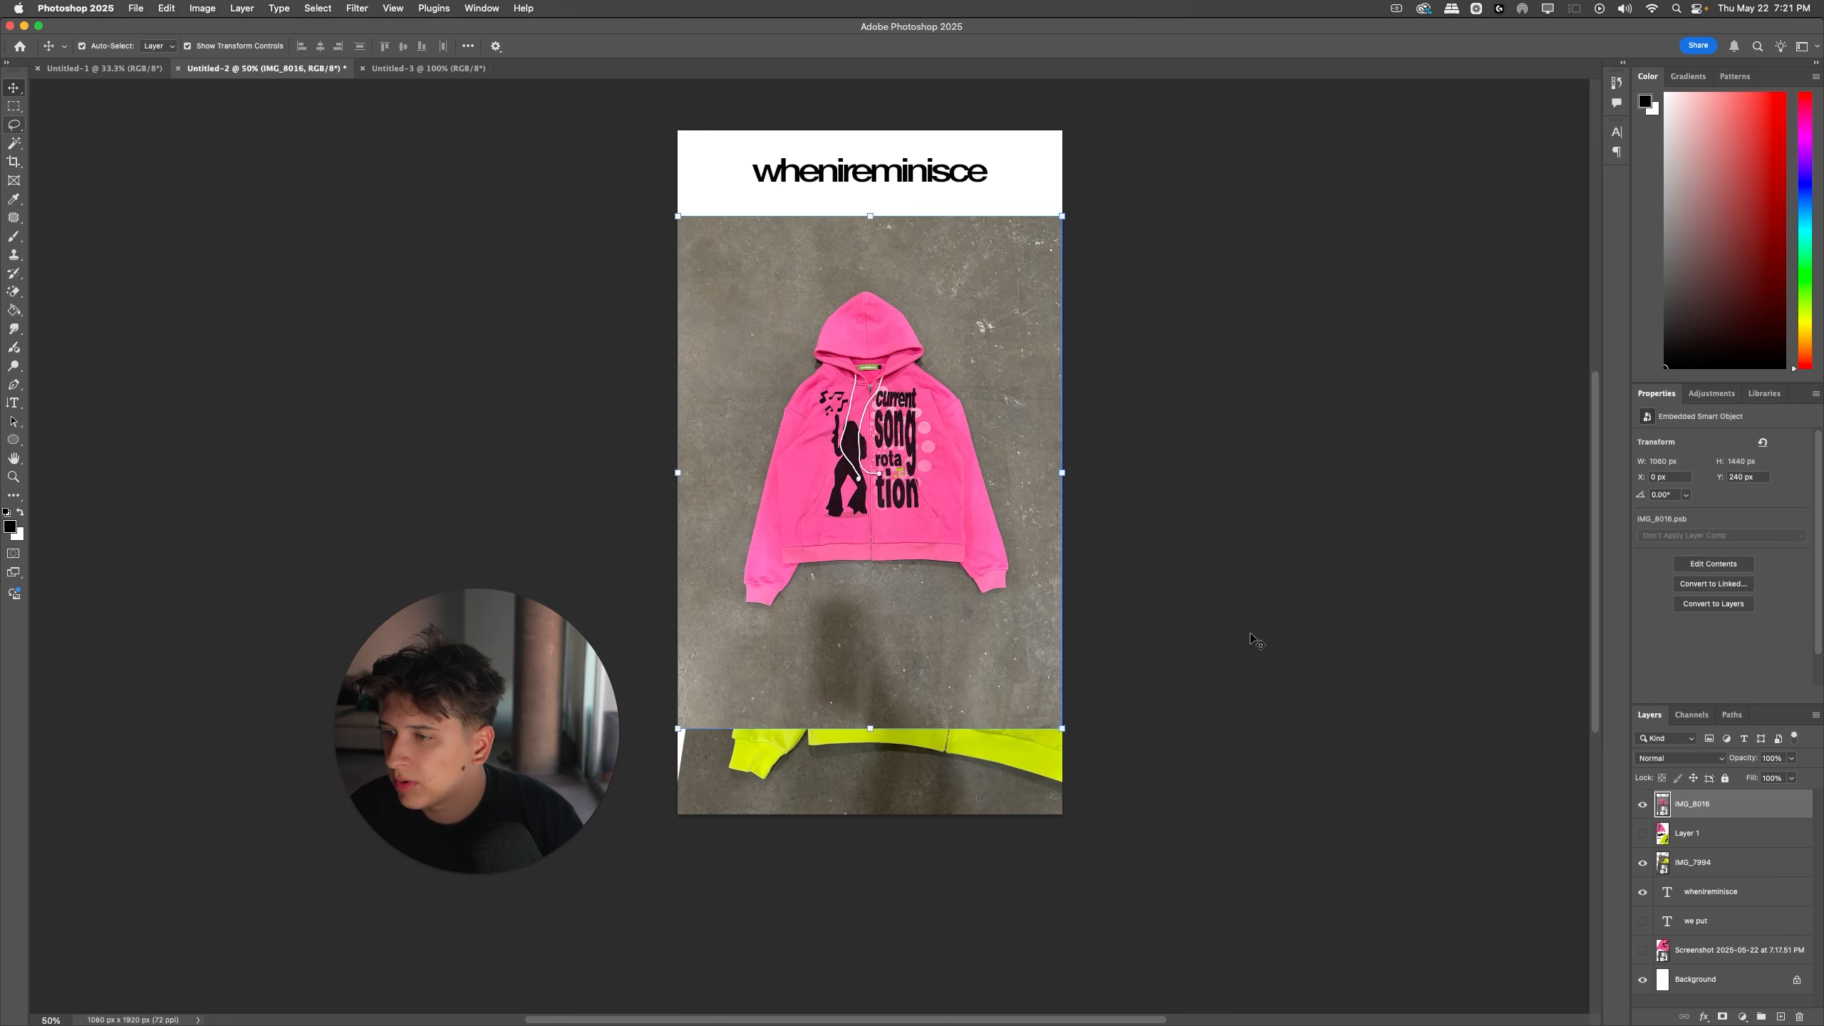
Step: Place the pink hoodie photo below IMG_7994 in the stack, enlarge it, rotate it about 10.75° clockwise, and shift it toward the upper left
drag(1683, 815, 1686, 874)
drag(1104, 435, 1106, 482)
drag(980, 459, 838, 319)
drag(917, 367, 1051, 378)
key(Return)
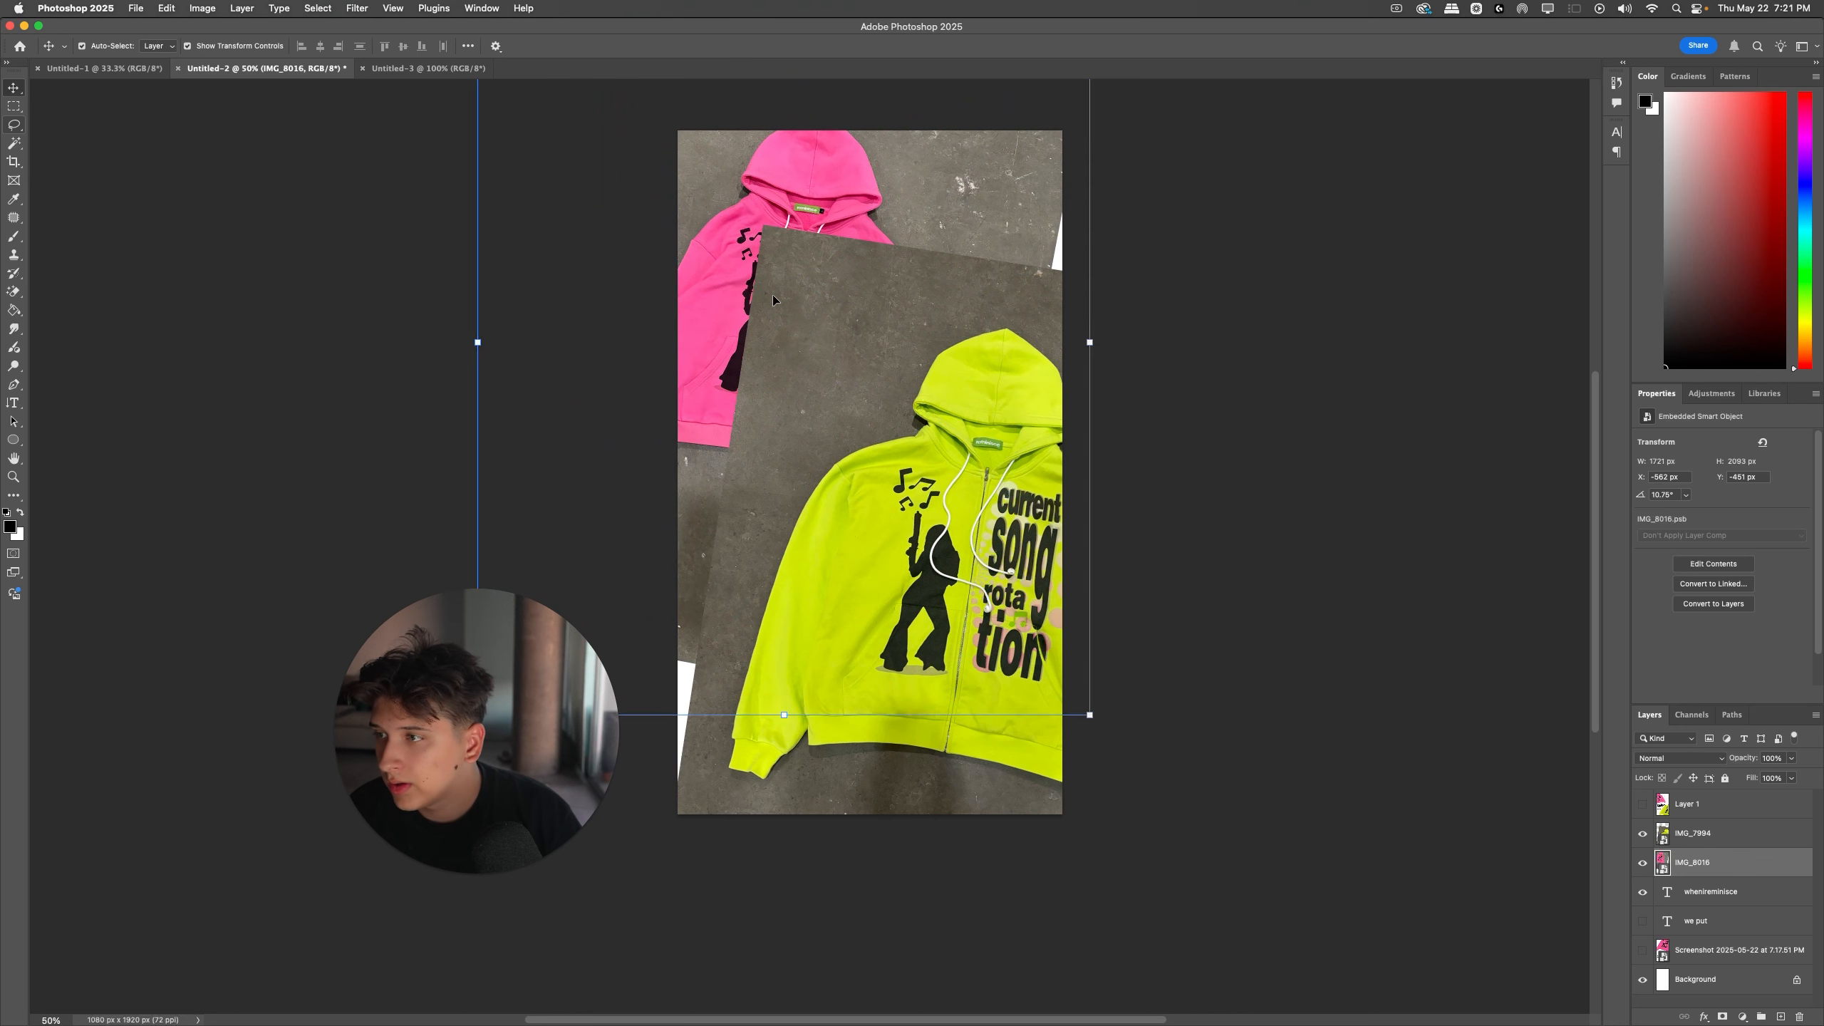
Step: Bring IMG_8016 to the top of the layer stack and rotate it to about -12° at 32.63% scale
drag(1693, 863, 1692, 793)
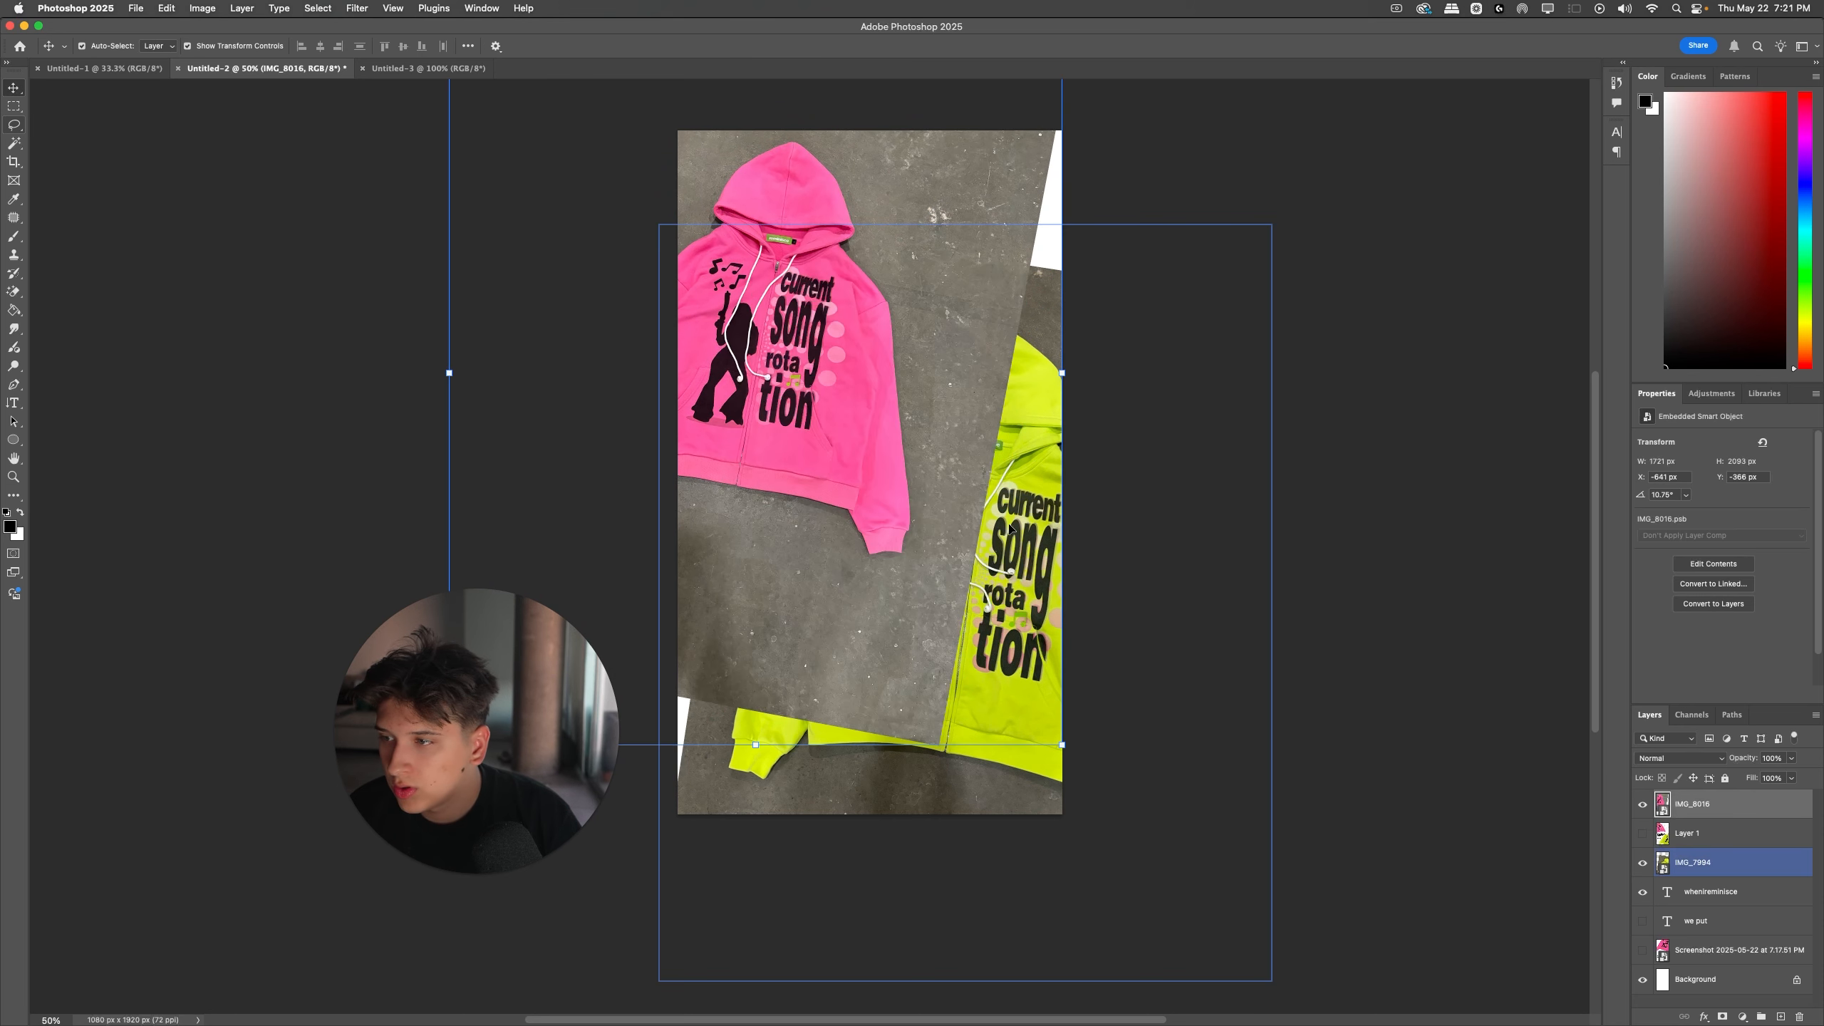
key(super+t)
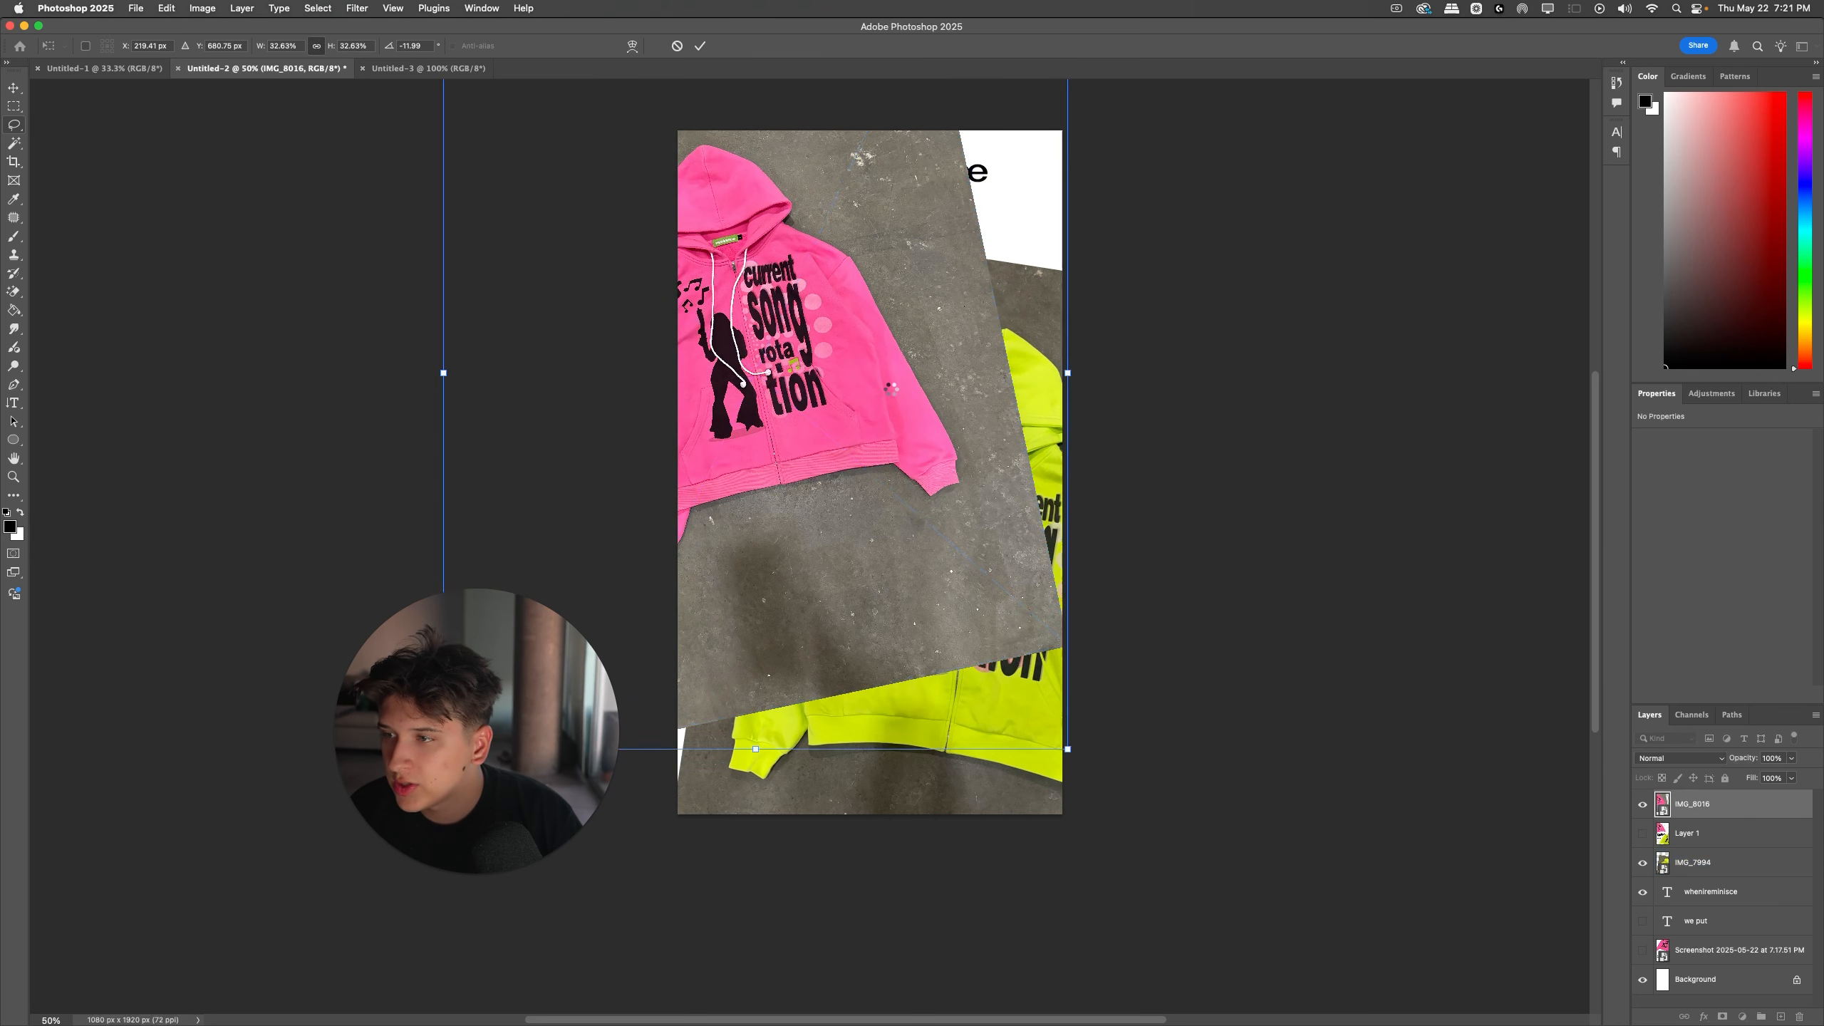
key(Return)
Step: Reposition both hoodie photos, with the pink one higher in the upper-left area and the yellow-green one lower
drag(892, 383, 1064, 904)
drag(1005, 751, 1016, 789)
drag(890, 532, 886, 526)
drag(551, 674, 325, 662)
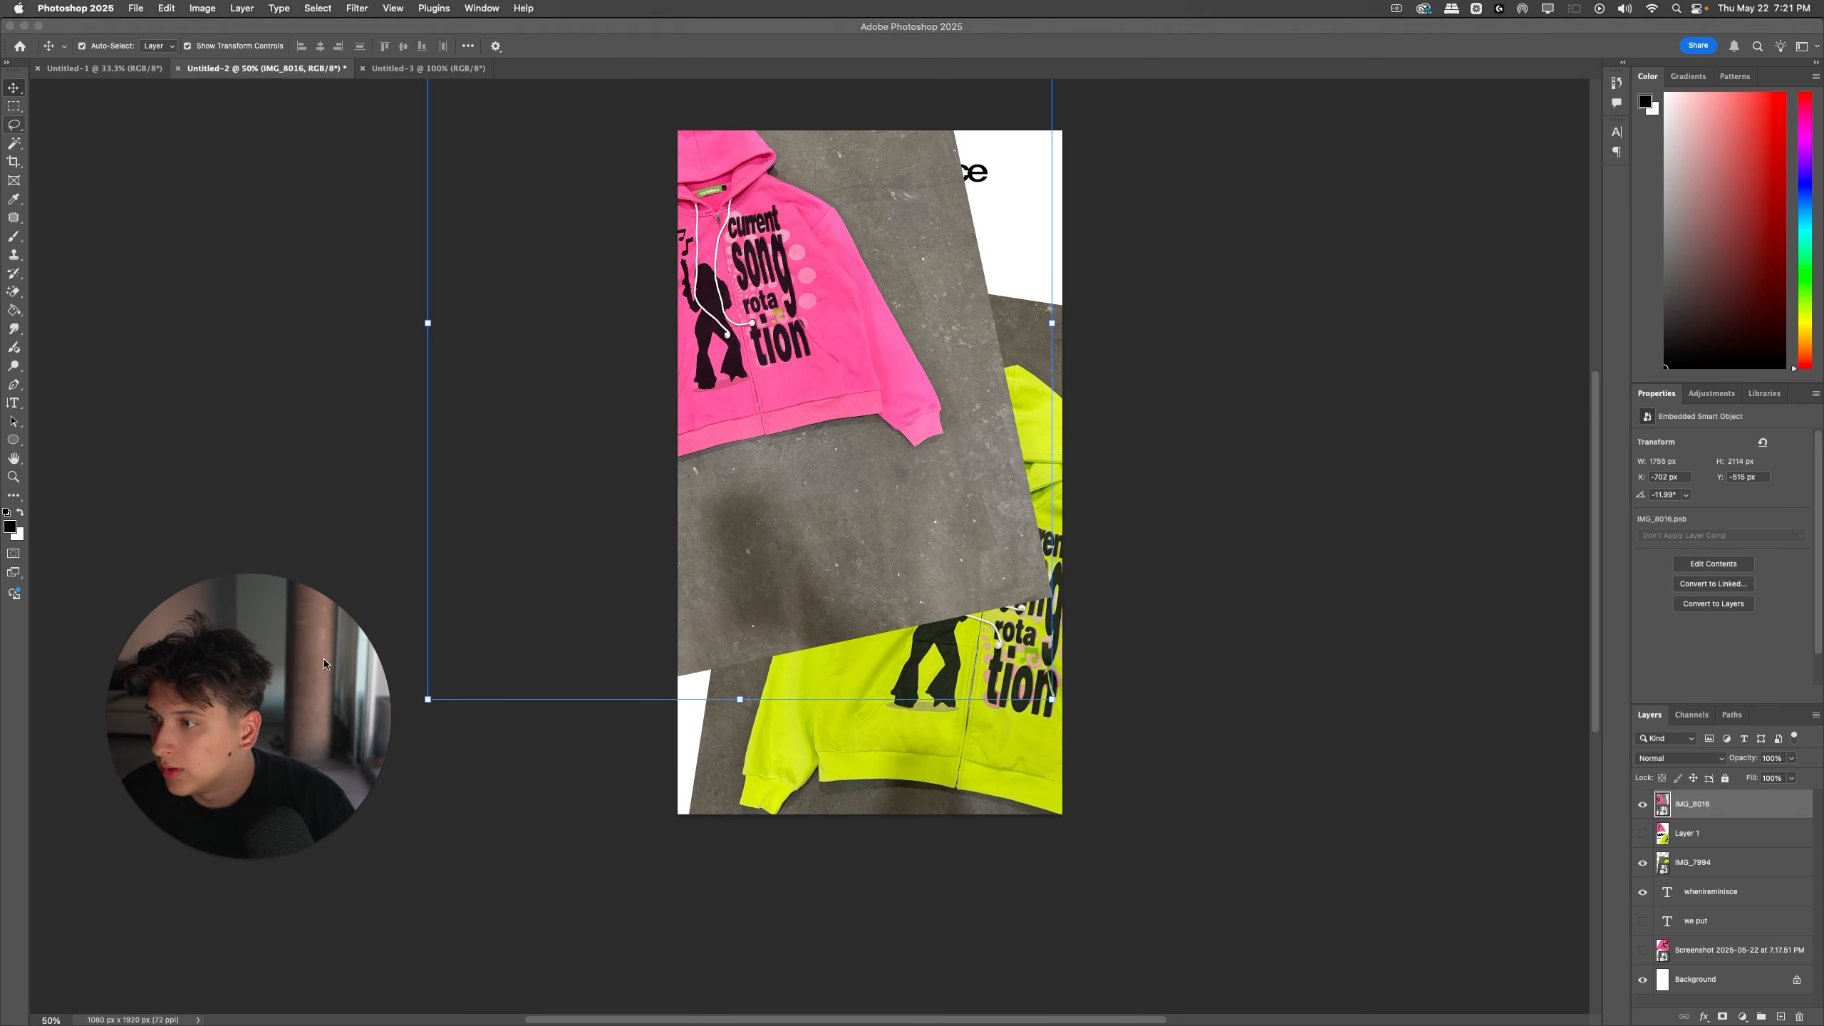
Step: Rasterize the pink hoodie smart object IMG_8016 so it can be erased
click(939, 553)
key(e)
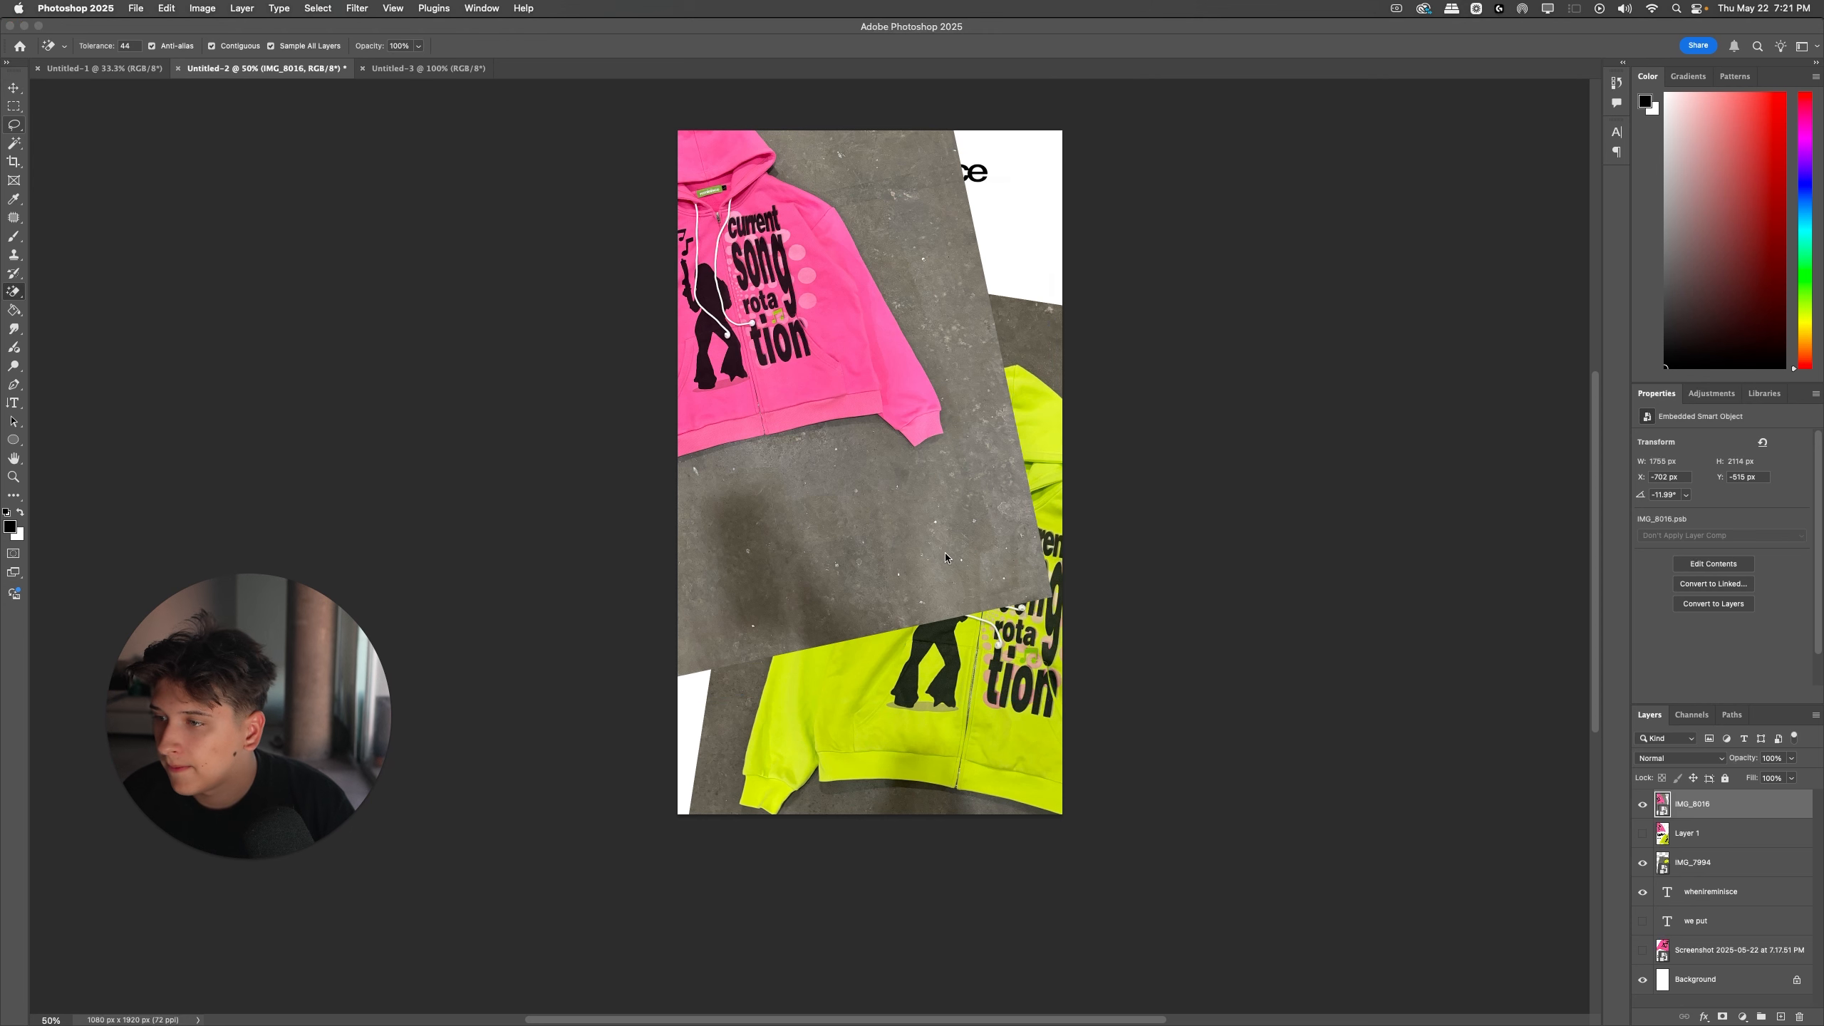
click(944, 553)
click(919, 364)
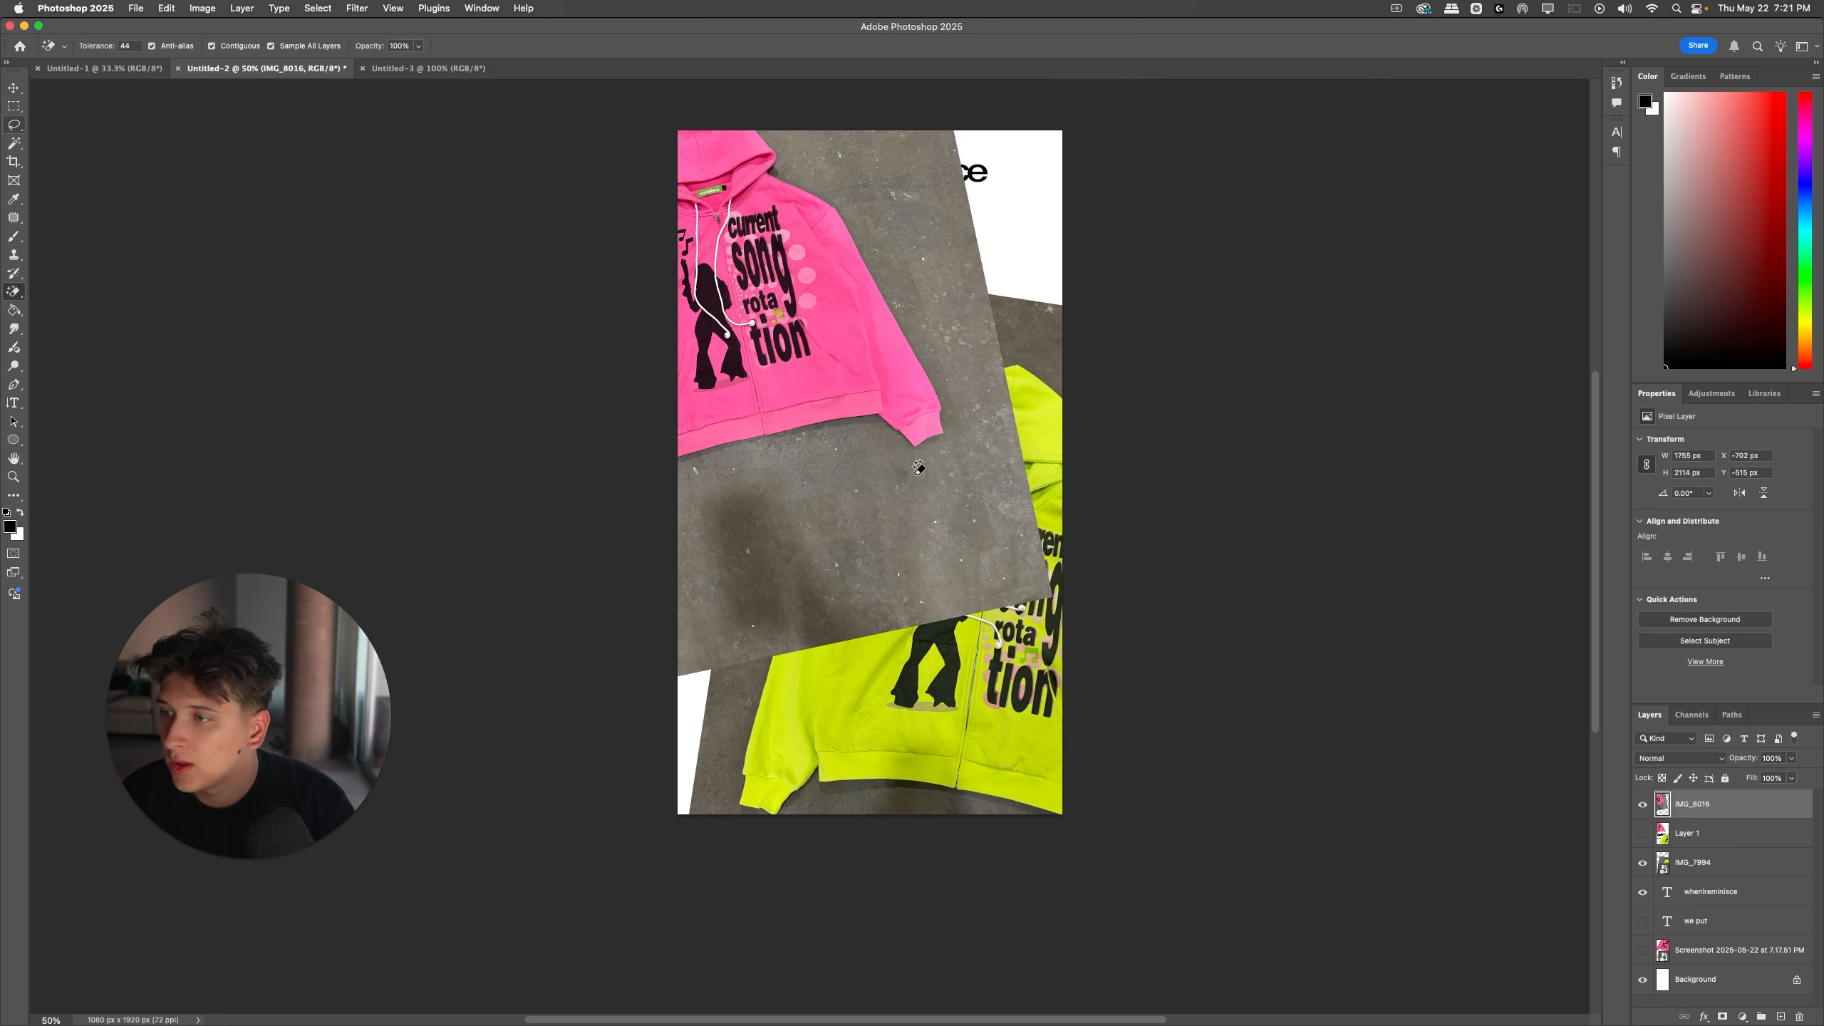
Step: Softly erase the lower and right concrete background of the pink hoodie photo using the standard Eraser, Soft Round, about 220 px, 0% hardness
right_click(20, 290)
click(69, 292)
right_click(782, 773)
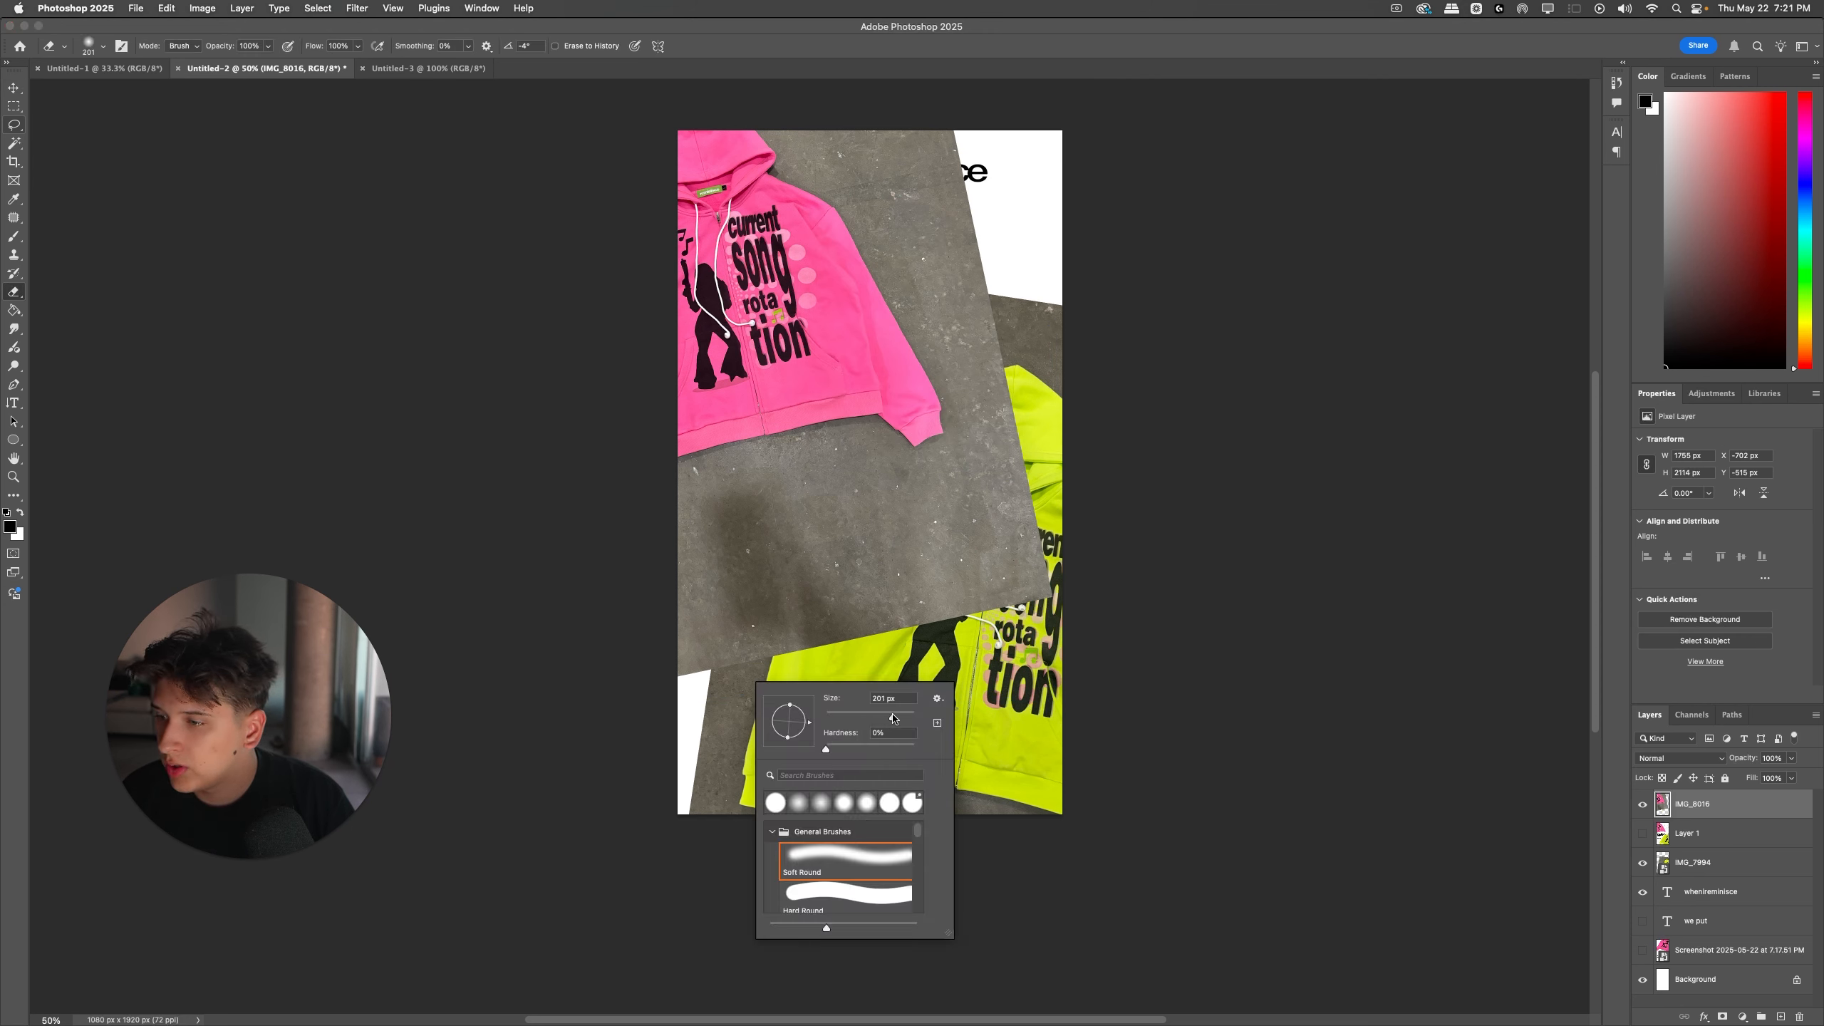
drag(893, 719, 896, 719)
mouse_move(701, 653)
mouse_down()
mouse_move(677, 619)
mouse_move(827, 483)
mouse_move(916, 580)
mouse_move(815, 512)
mouse_move(855, 644)
mouse_move(822, 627)
mouse_move(636, 651)
mouse_move(977, 644)
mouse_move(913, 545)
mouse_move(1018, 543)
mouse_move(1023, 417)
mouse_move(957, 151)
mouse_up()
Step: Nudge the pink hoodie photo slightly right and the yellow-green hoodie photo slightly lower and to the right
drag(859, 330, 870, 325)
key(super+t)
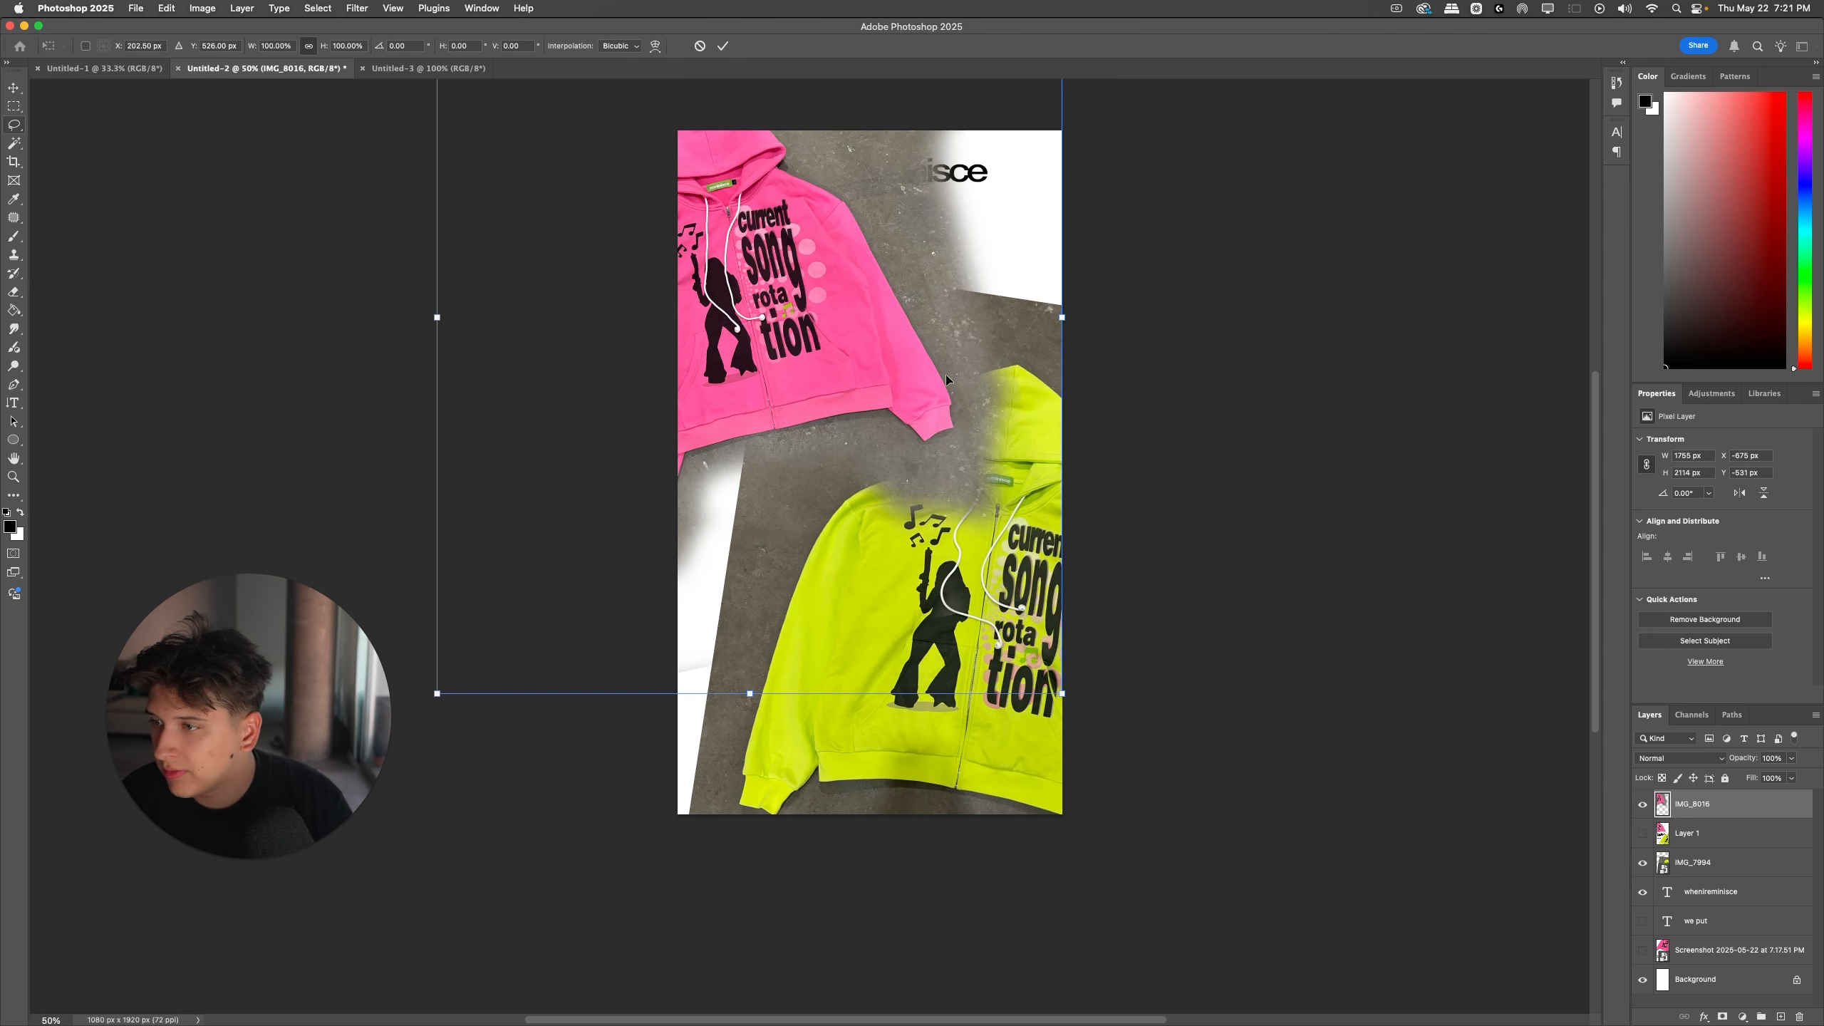
key(Return)
drag(984, 625, 992, 646)
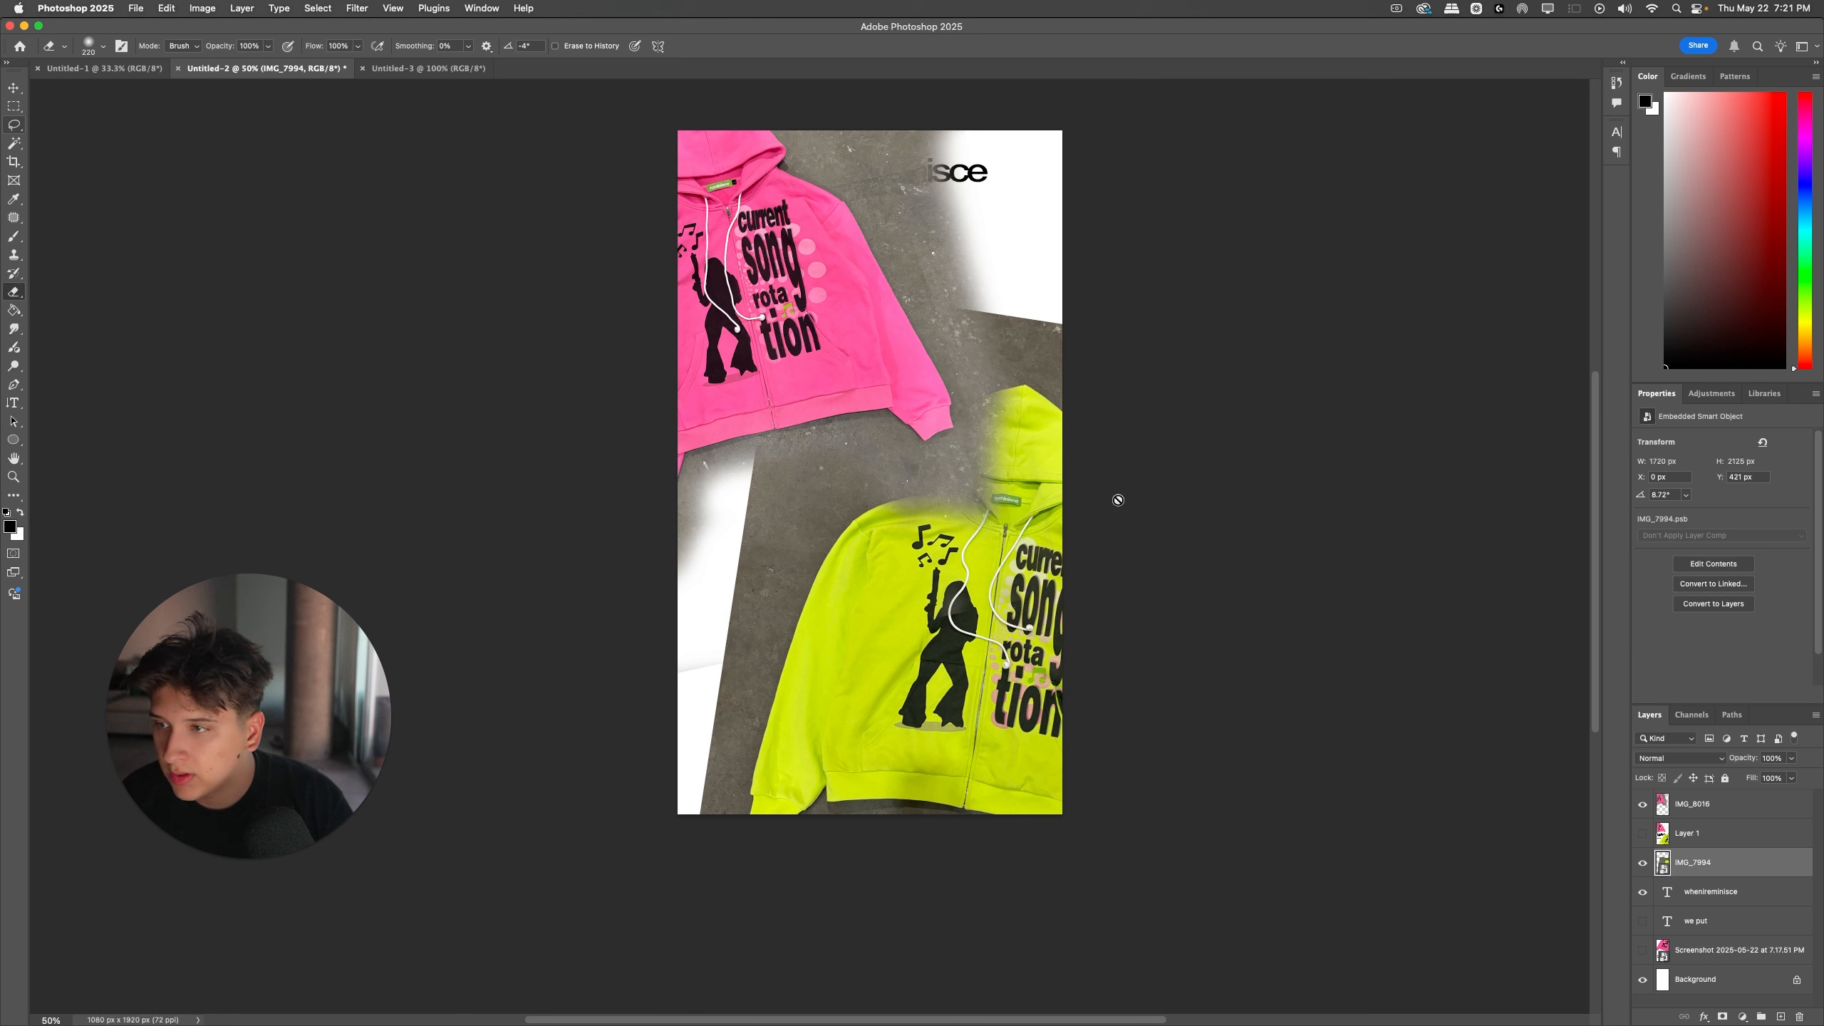
Step: Rasterize the yellow-green hoodie layer IMG_7994 and try erasing along its upper background edge
click(1031, 412)
click(904, 358)
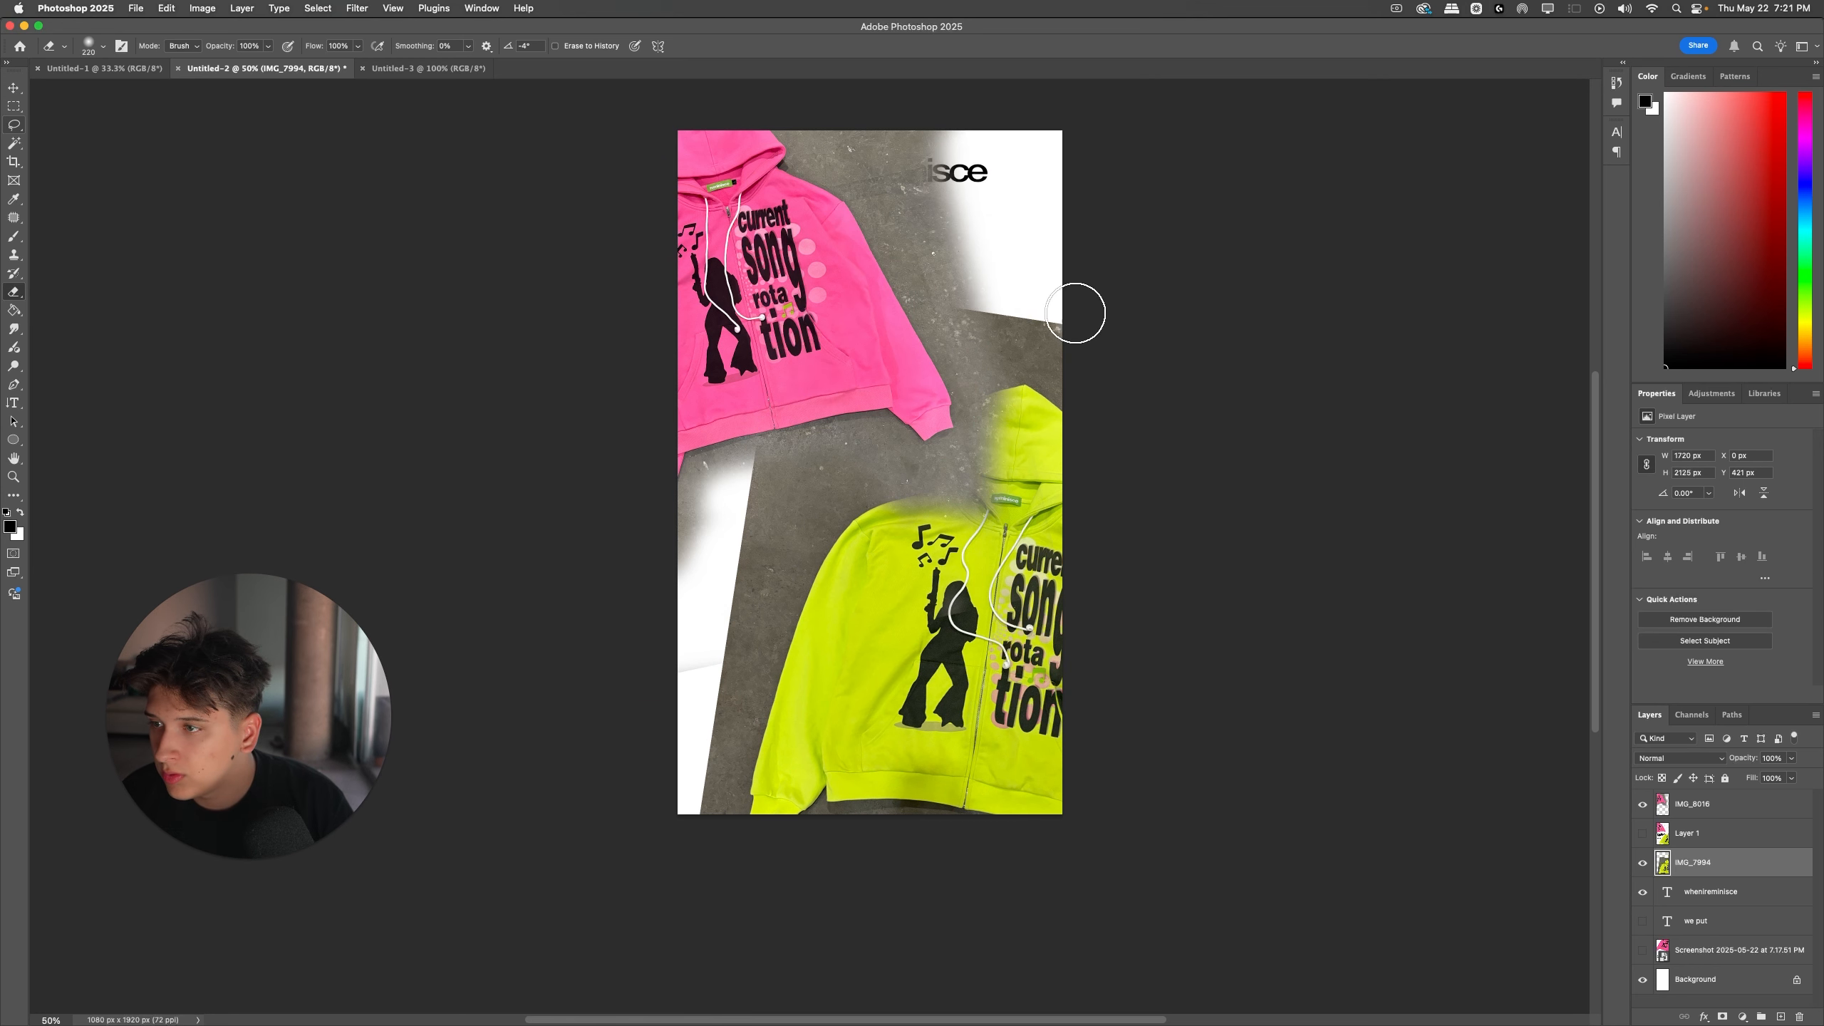
drag(1078, 310, 954, 337)
Step: Move IMG_7994 to the top of the layer stack and softly erase its upper-left background where it covers the pink hoodie
drag(1695, 863, 1695, 799)
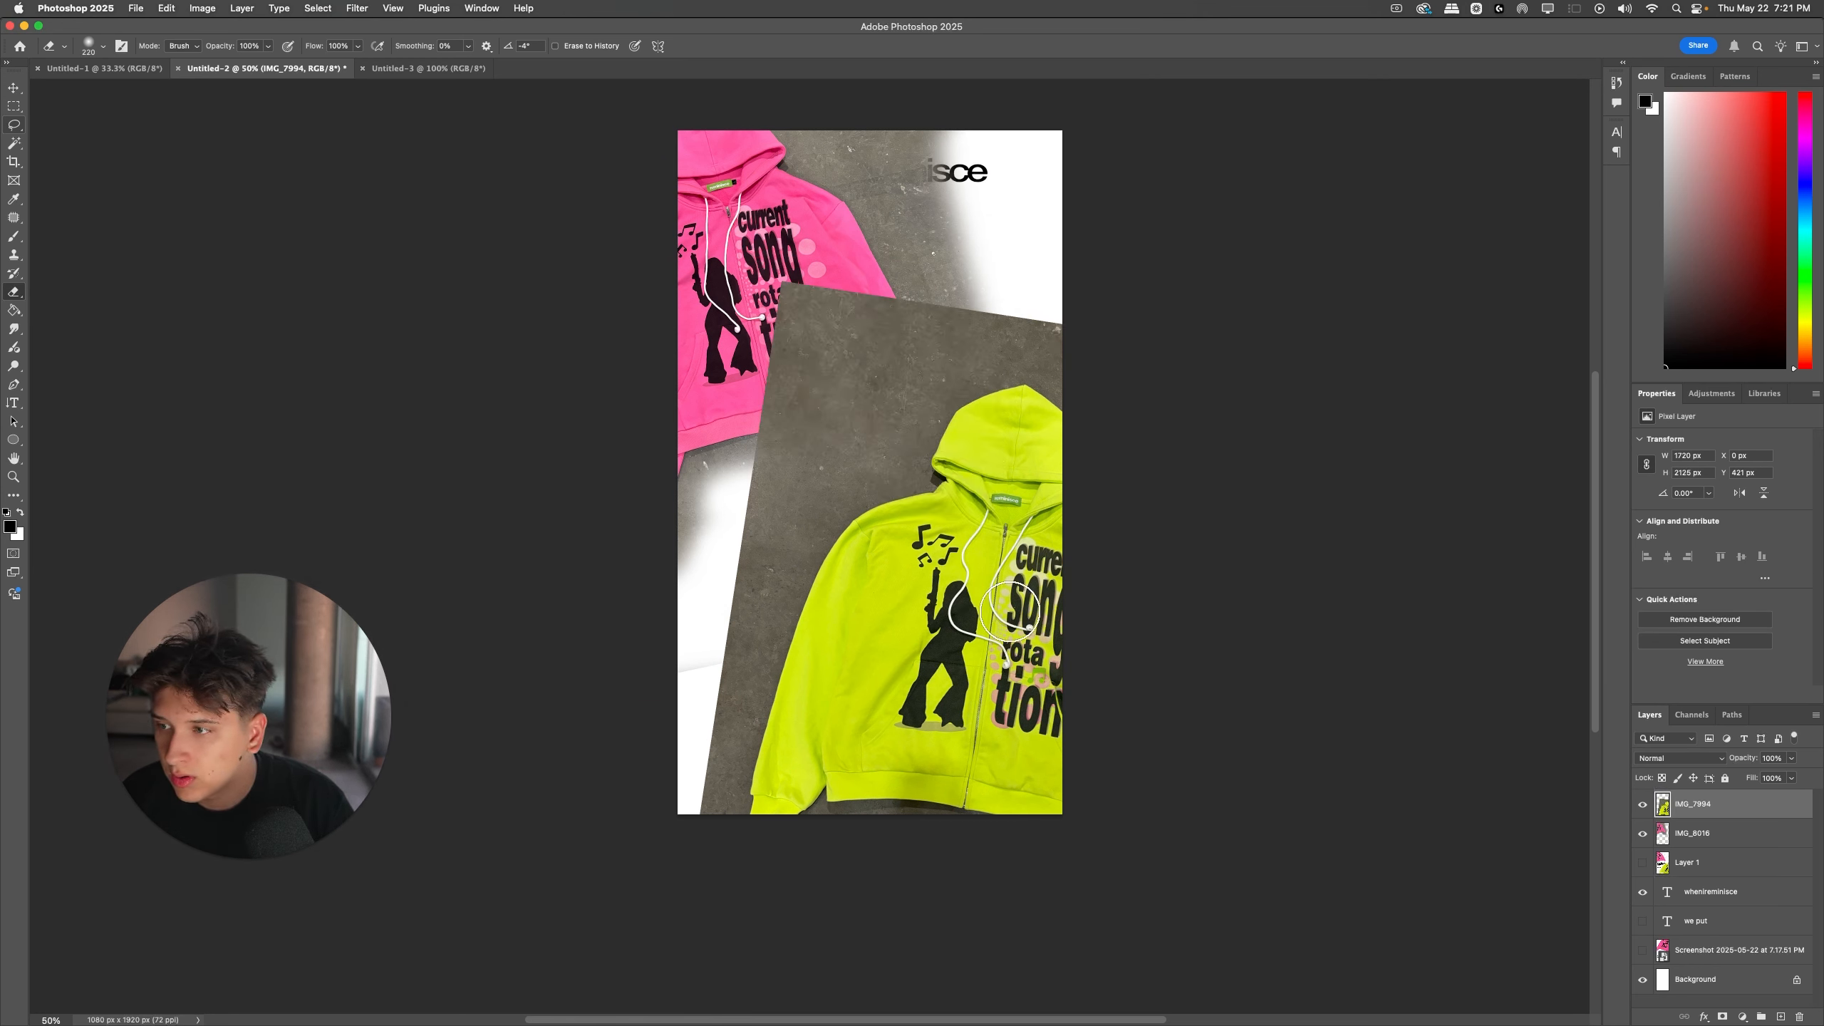
mouse_move(806, 289)
mouse_down()
mouse_move(871, 296)
mouse_move(801, 370)
mouse_move(749, 471)
mouse_move(905, 337)
mouse_move(889, 384)
mouse_move(964, 442)
mouse_up()
Step: Scale the yellow-green hoodie photo down to about 1582 px wide and reposition it in the lower-right area
drag(1017, 528, 972, 514)
key(ctrl+t)
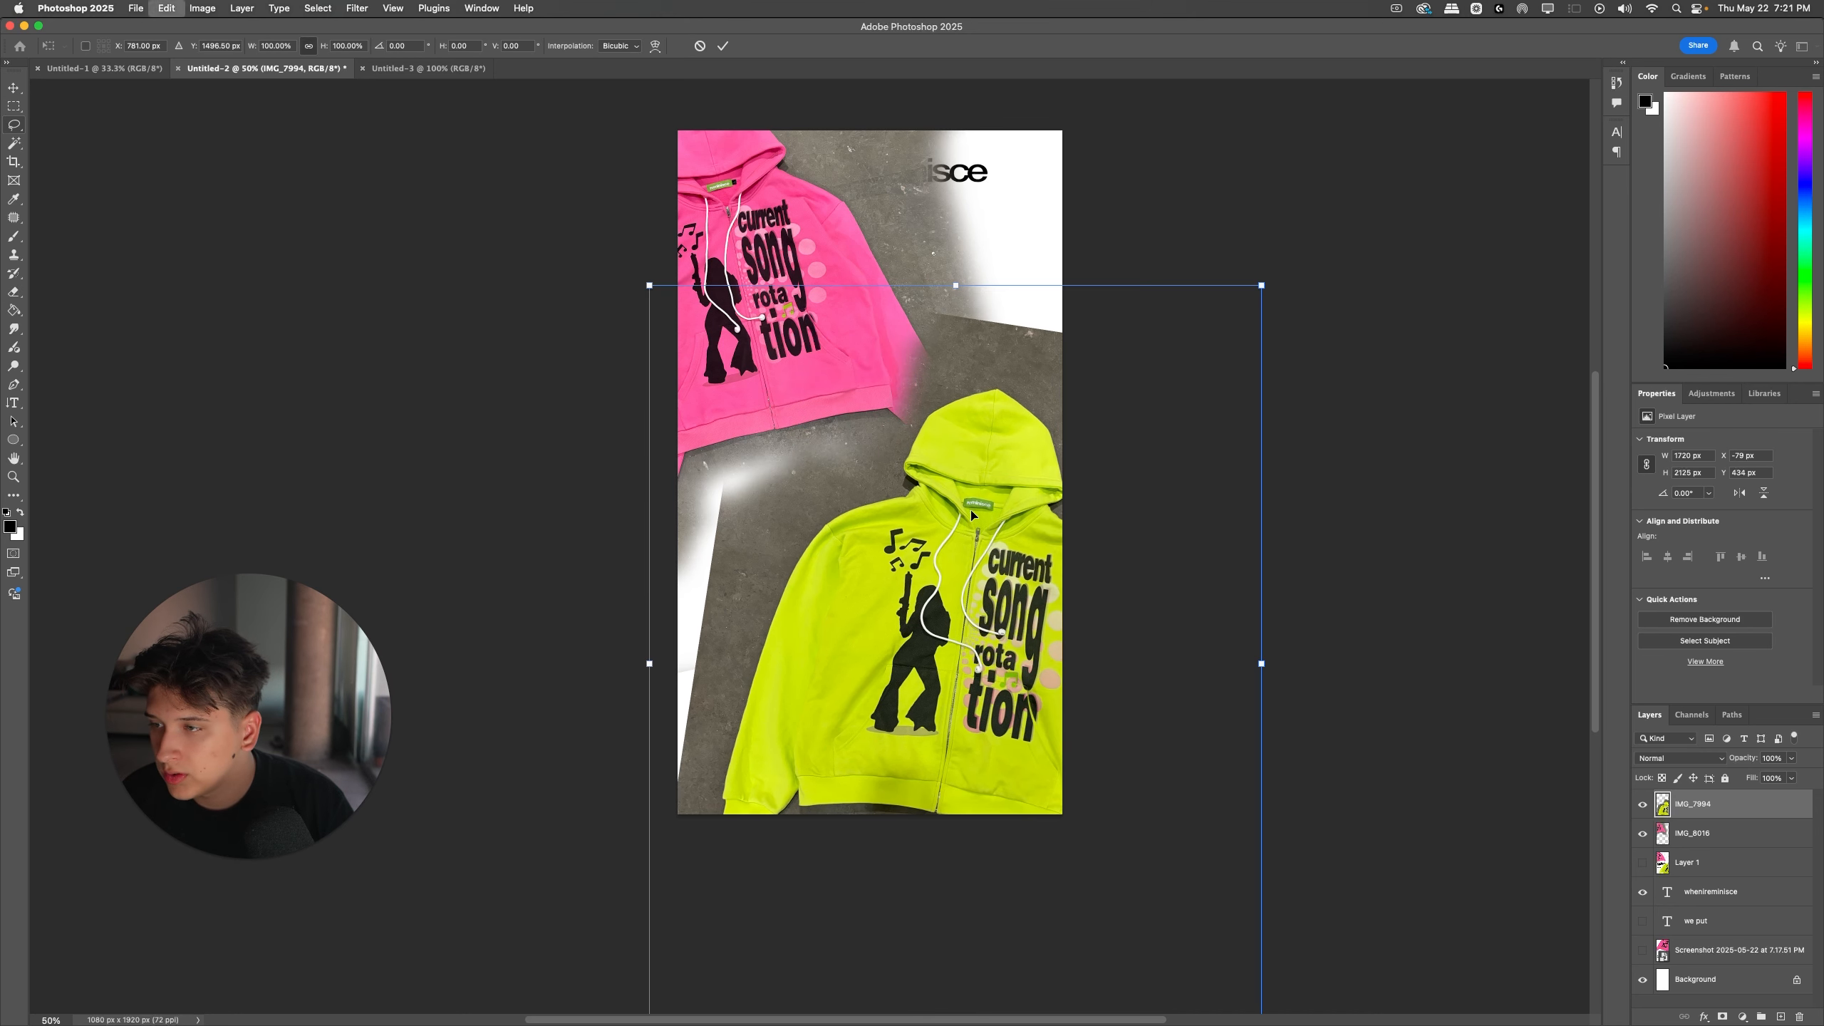
drag(644, 284, 664, 300)
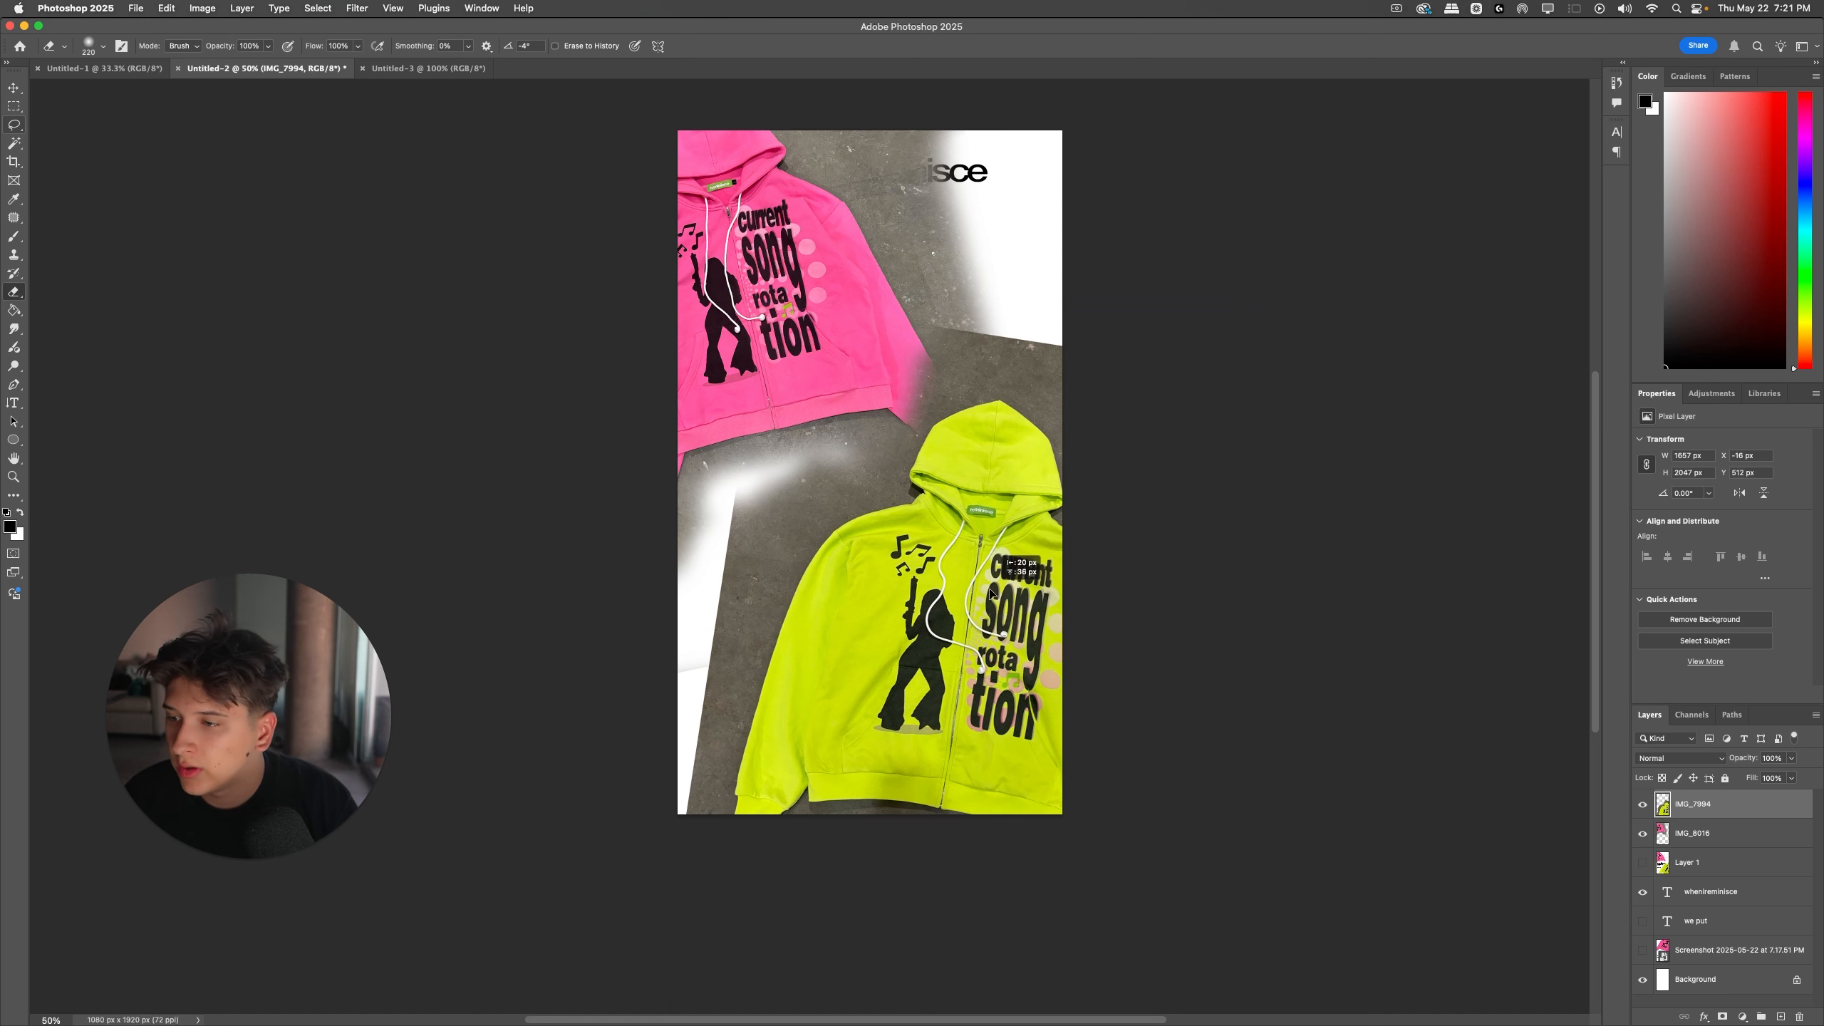
drag(992, 537, 1035, 527)
drag(1283, 652, 1252, 652)
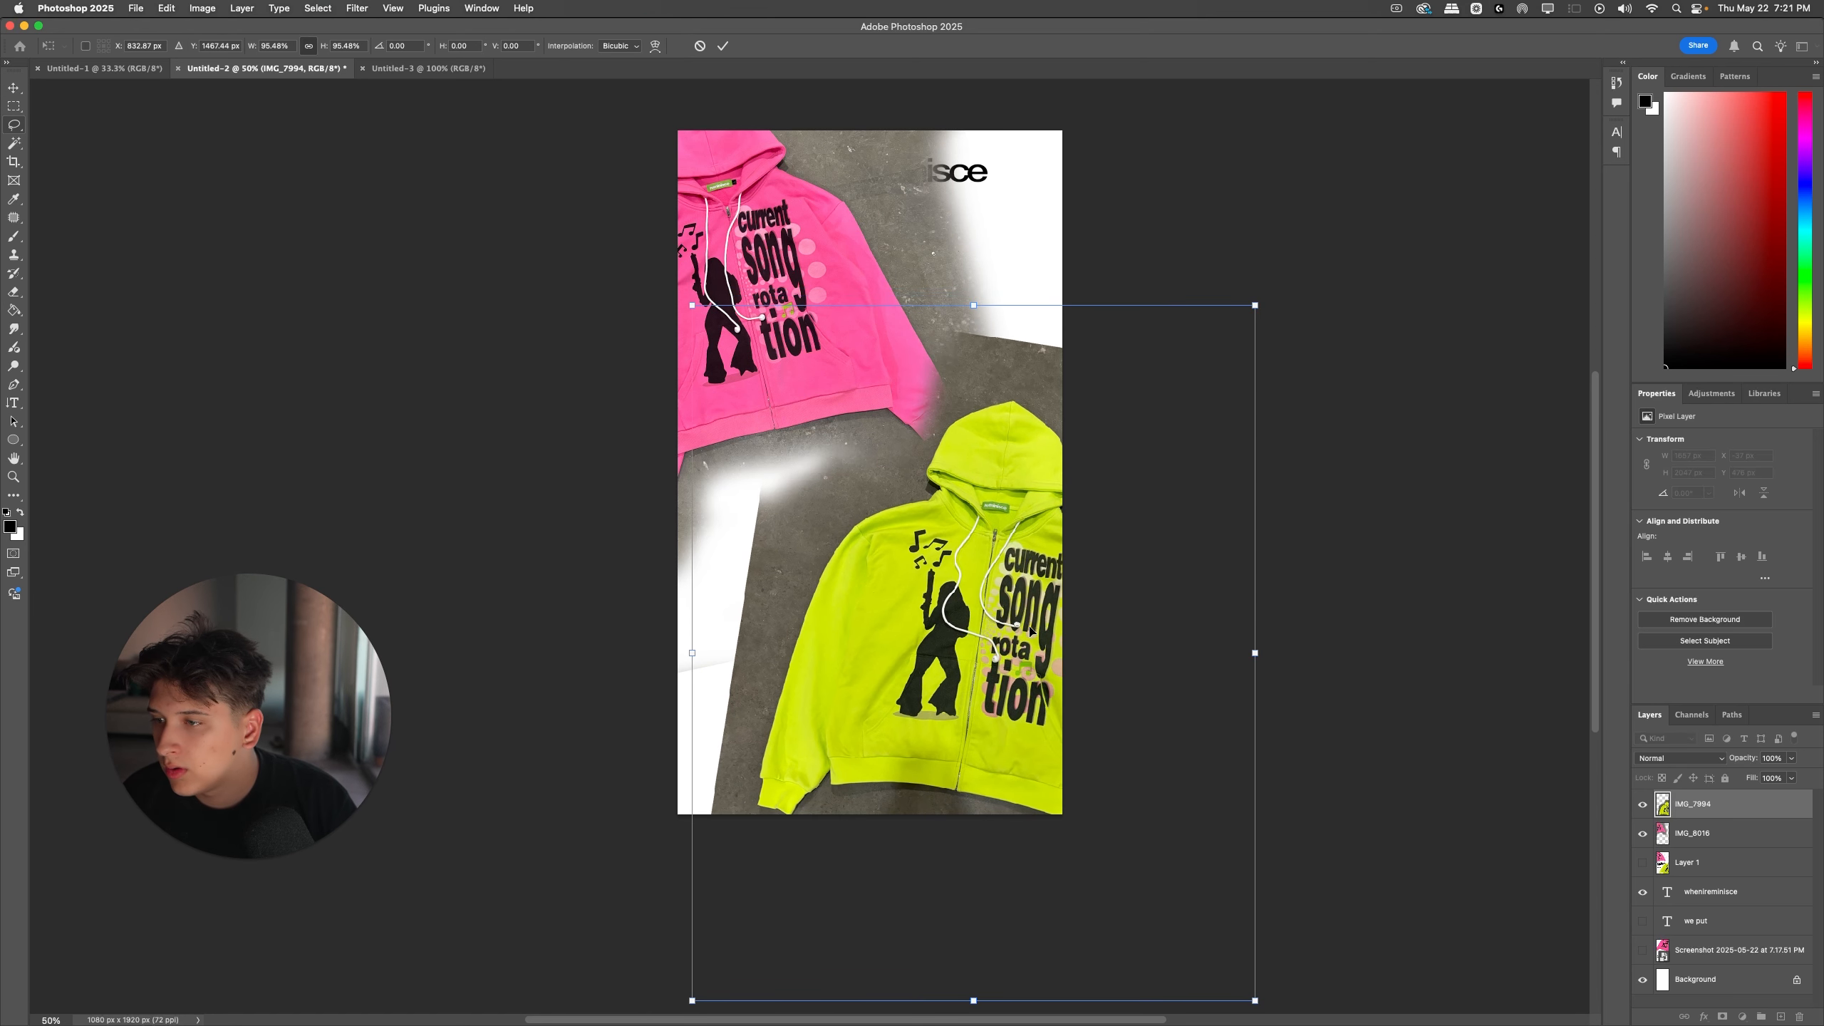
key(Return)
key(e)
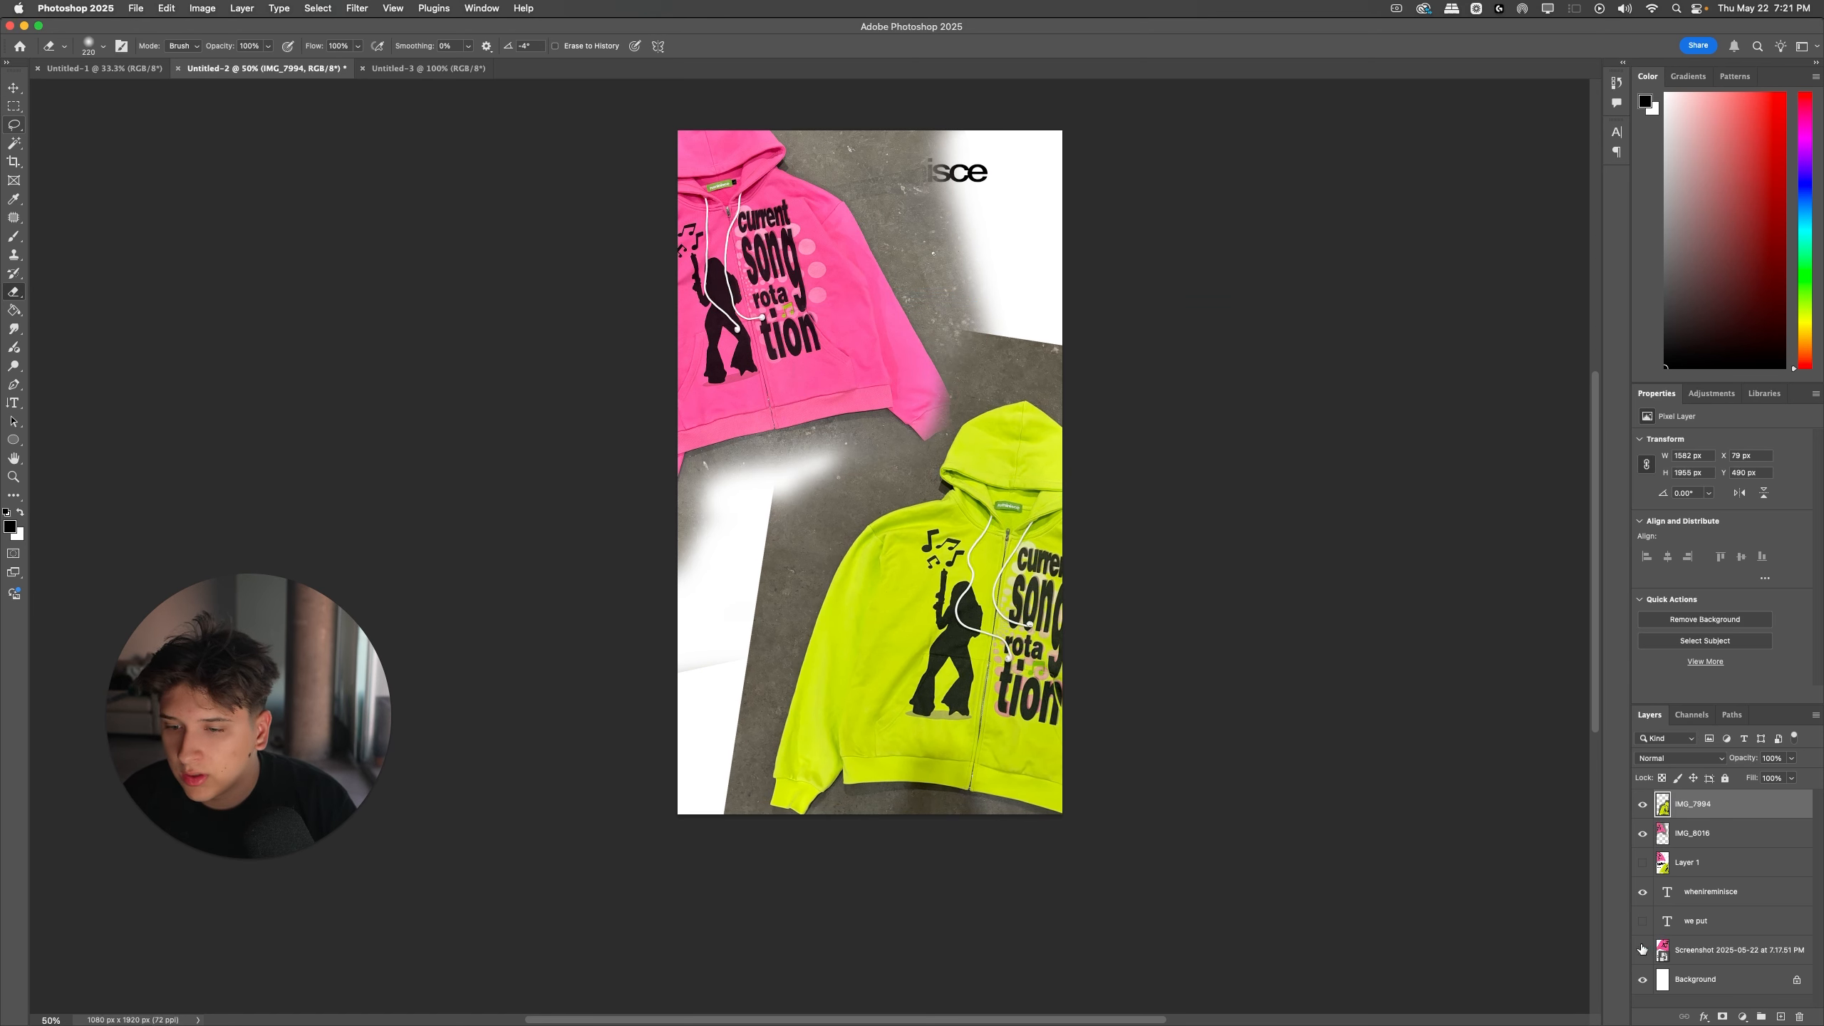
Step: Show the reference Layer 1 temporarily to compare its layout with the hoodie arrangement, and hide it again
click(1642, 862)
drag(1663, 862, 1656, 784)
key(super+z)
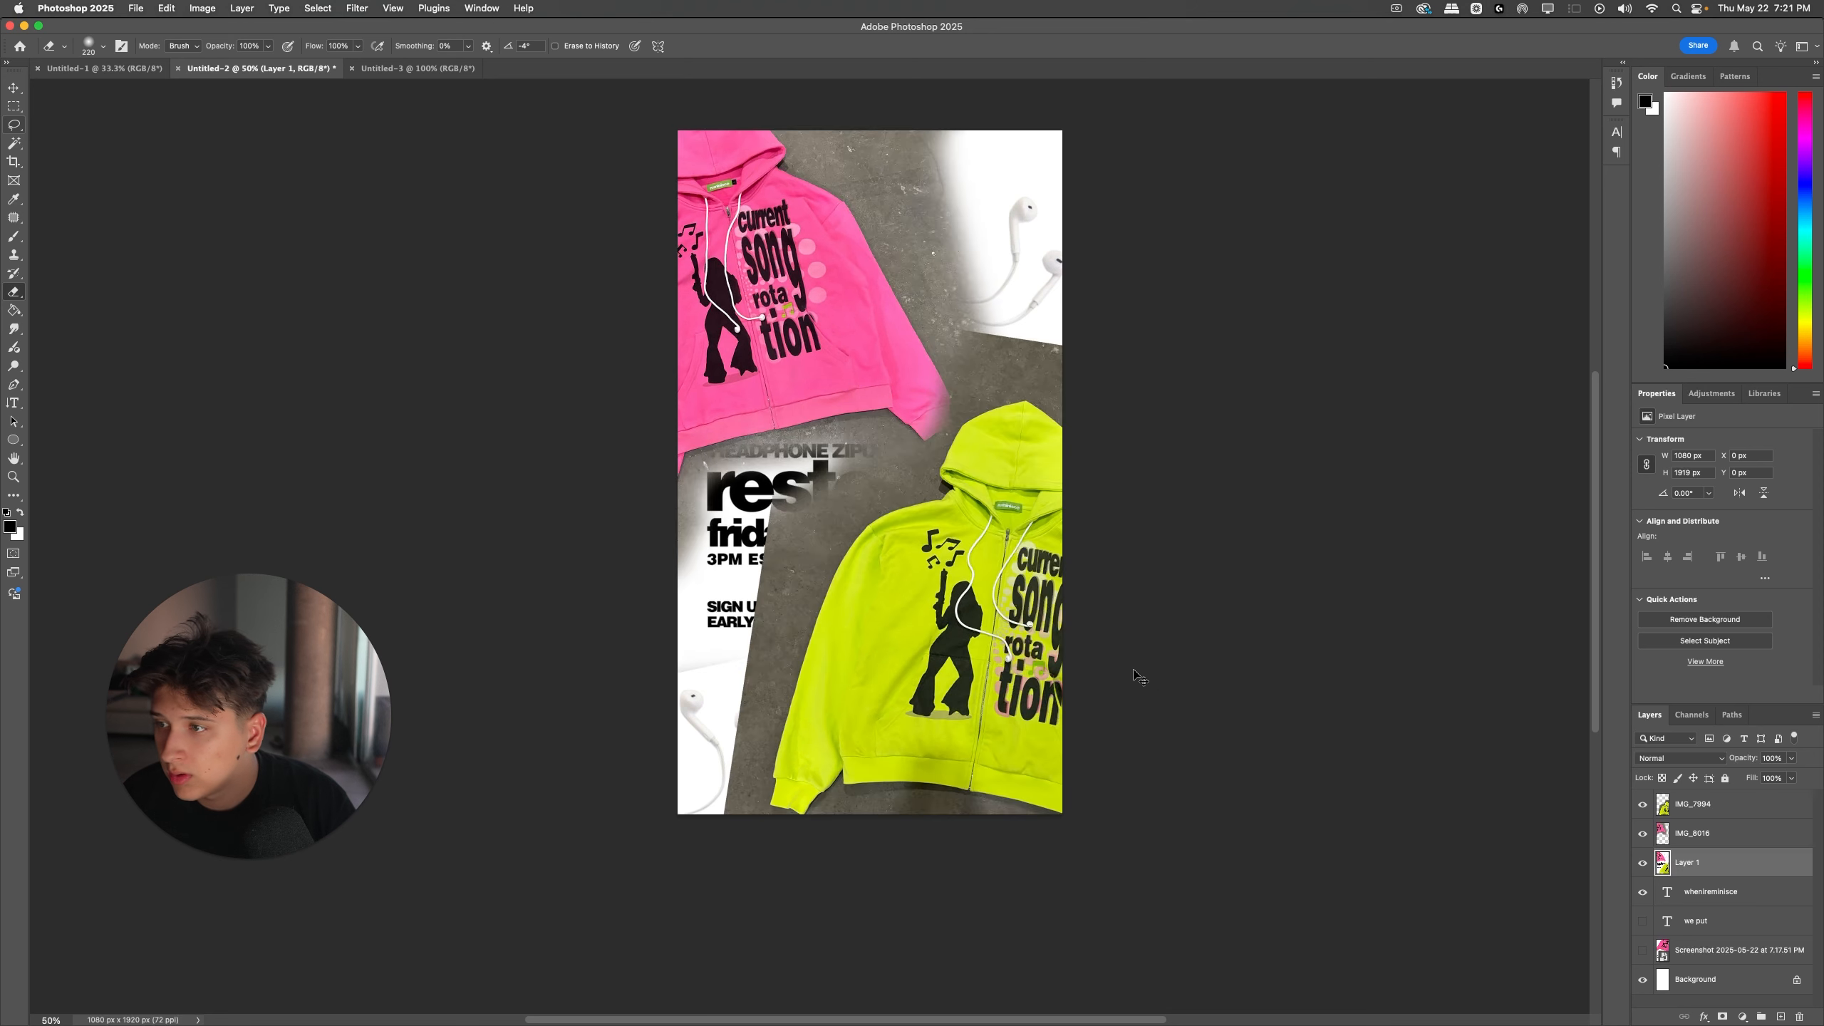
key(super+shift+z)
key(super+z)
key(super+shift+z)
key(super+z)
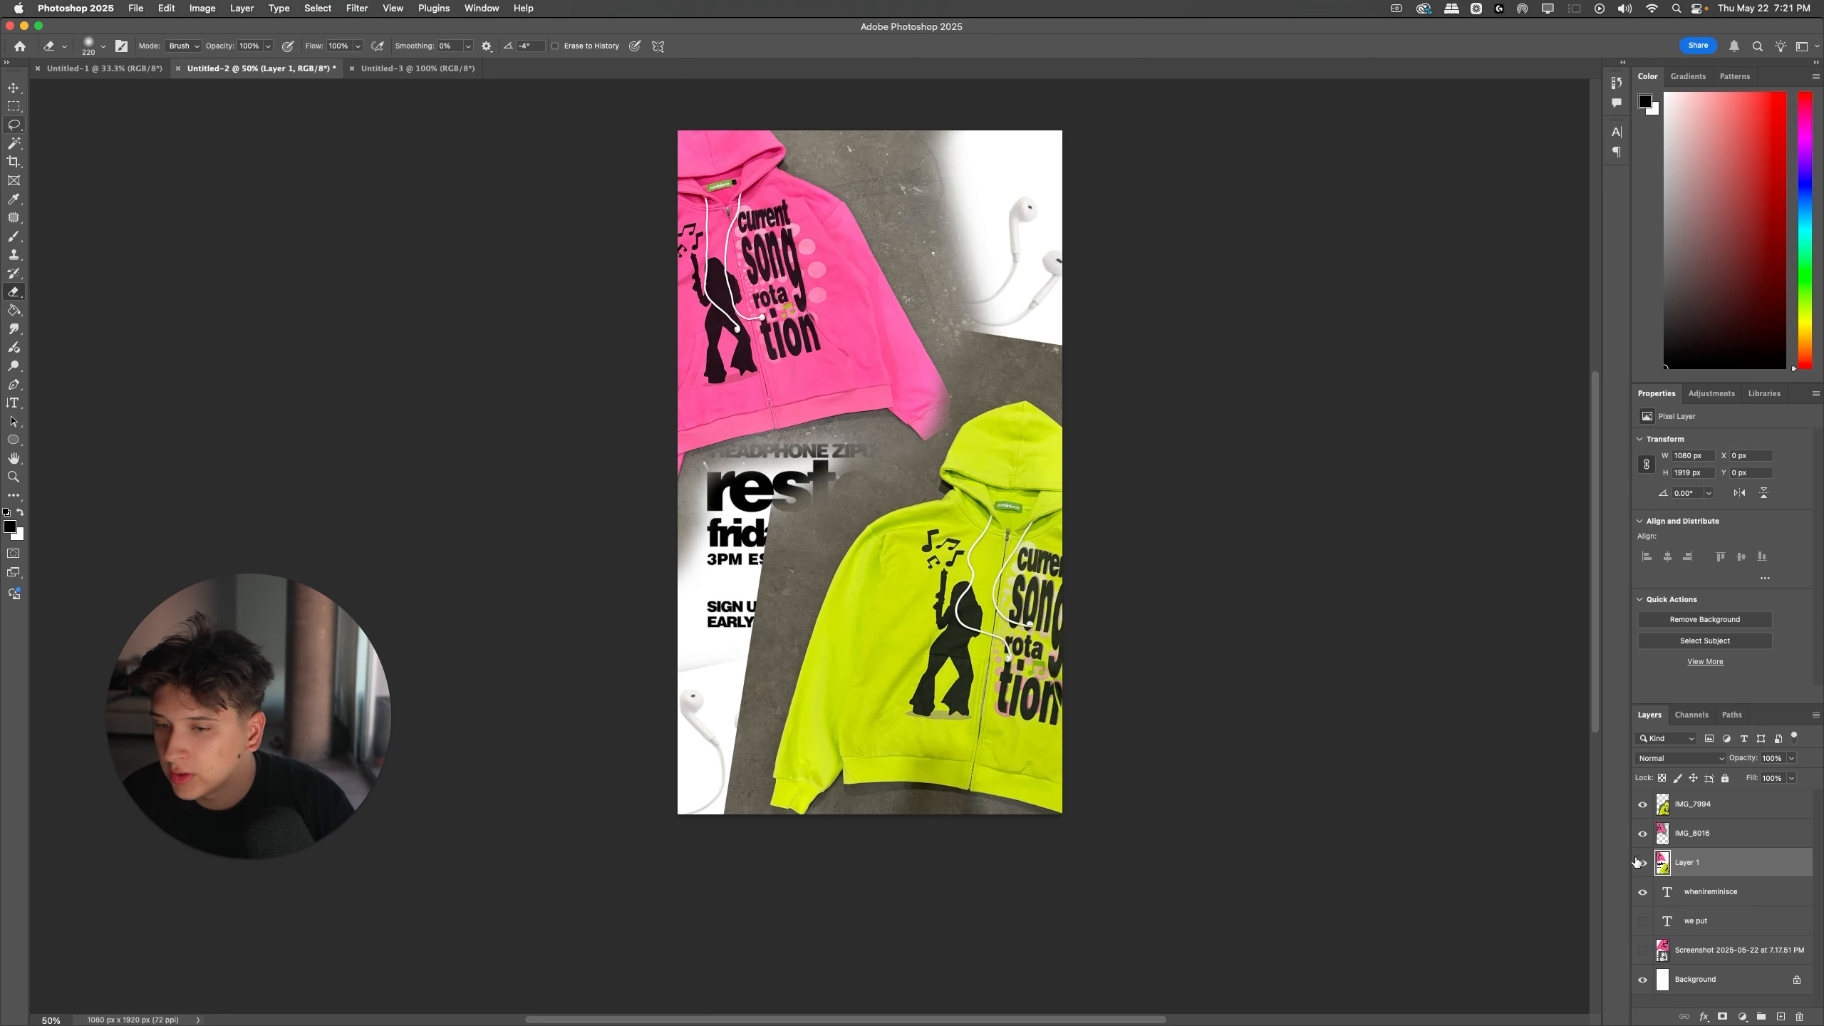
click(1641, 863)
Step: Rotate the yellow-green hoodie photo slightly clockwise and nudge it to the right
click(1702, 804)
key(super+t)
drag(1060, 296, 1072, 298)
drag(1023, 468, 1031, 472)
key(Return)
Step: Rotate the pink hoodie photo about 2.5° counterclockwise and move it slightly left and down
super+click(922, 428)
key(super+t)
drag(1092, 360, 1094, 346)
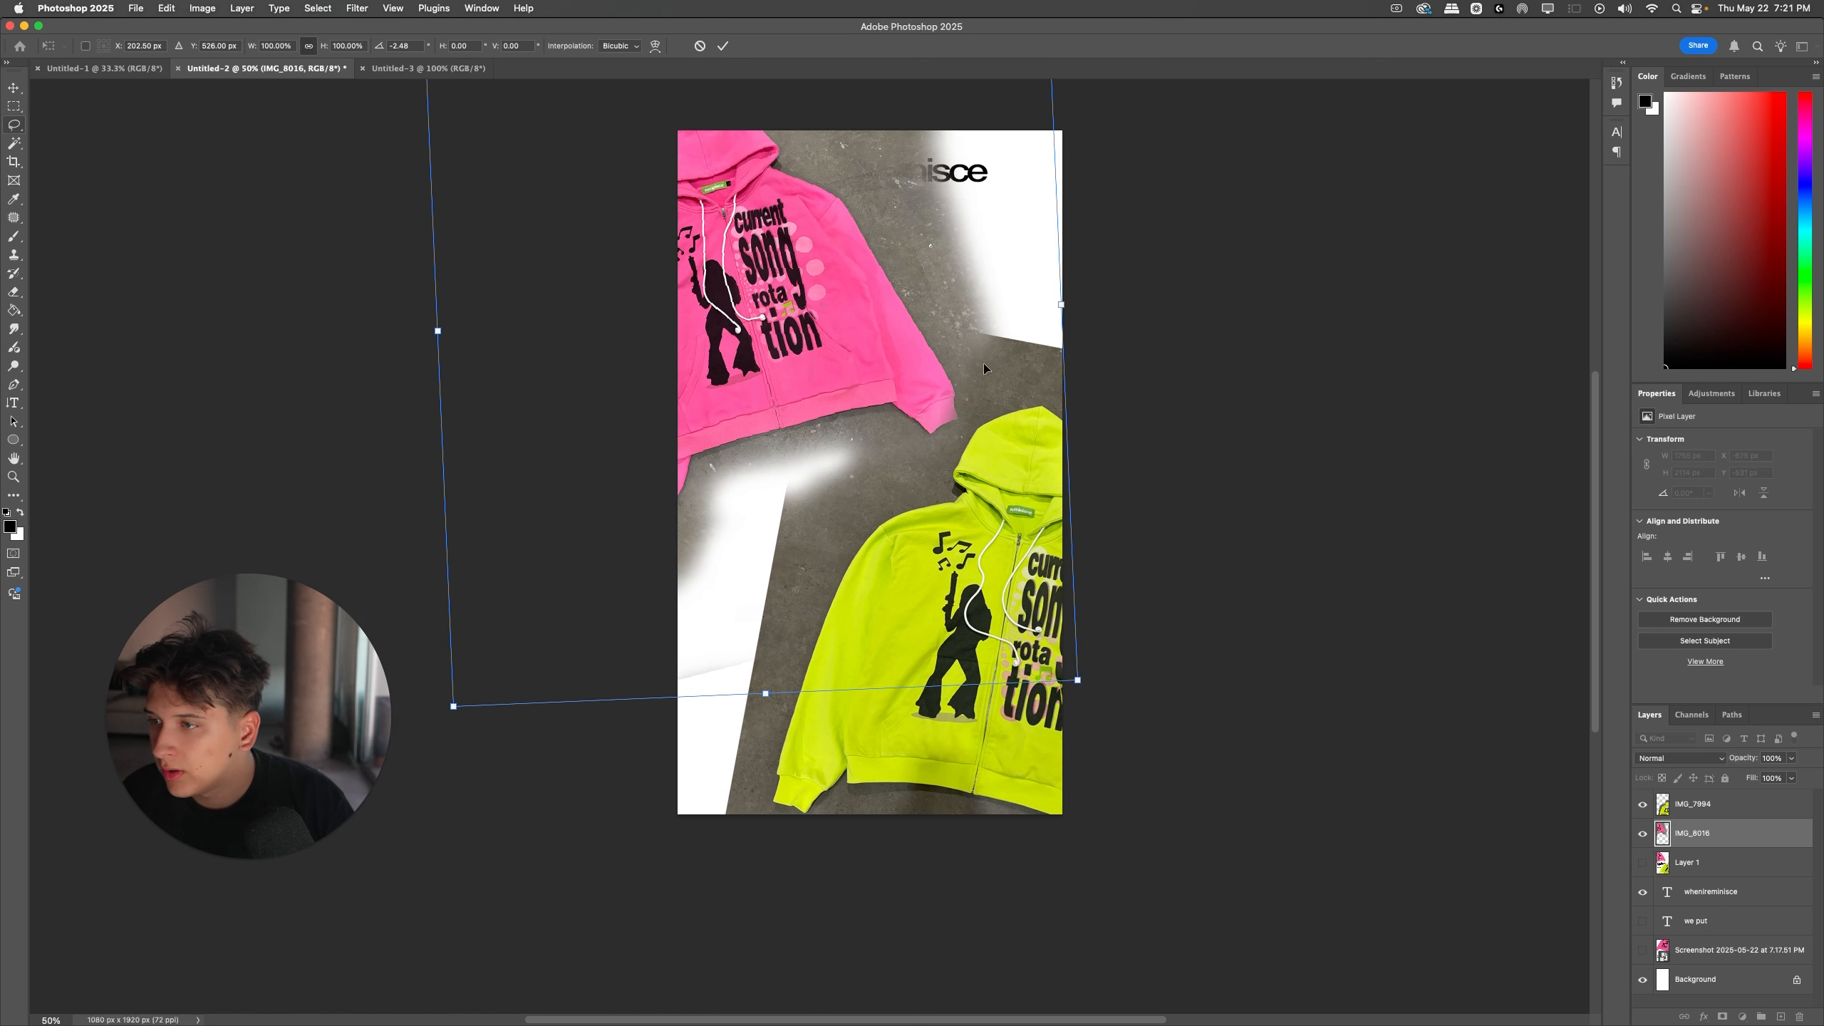
drag(875, 356, 872, 364)
key(Return)
key(e)
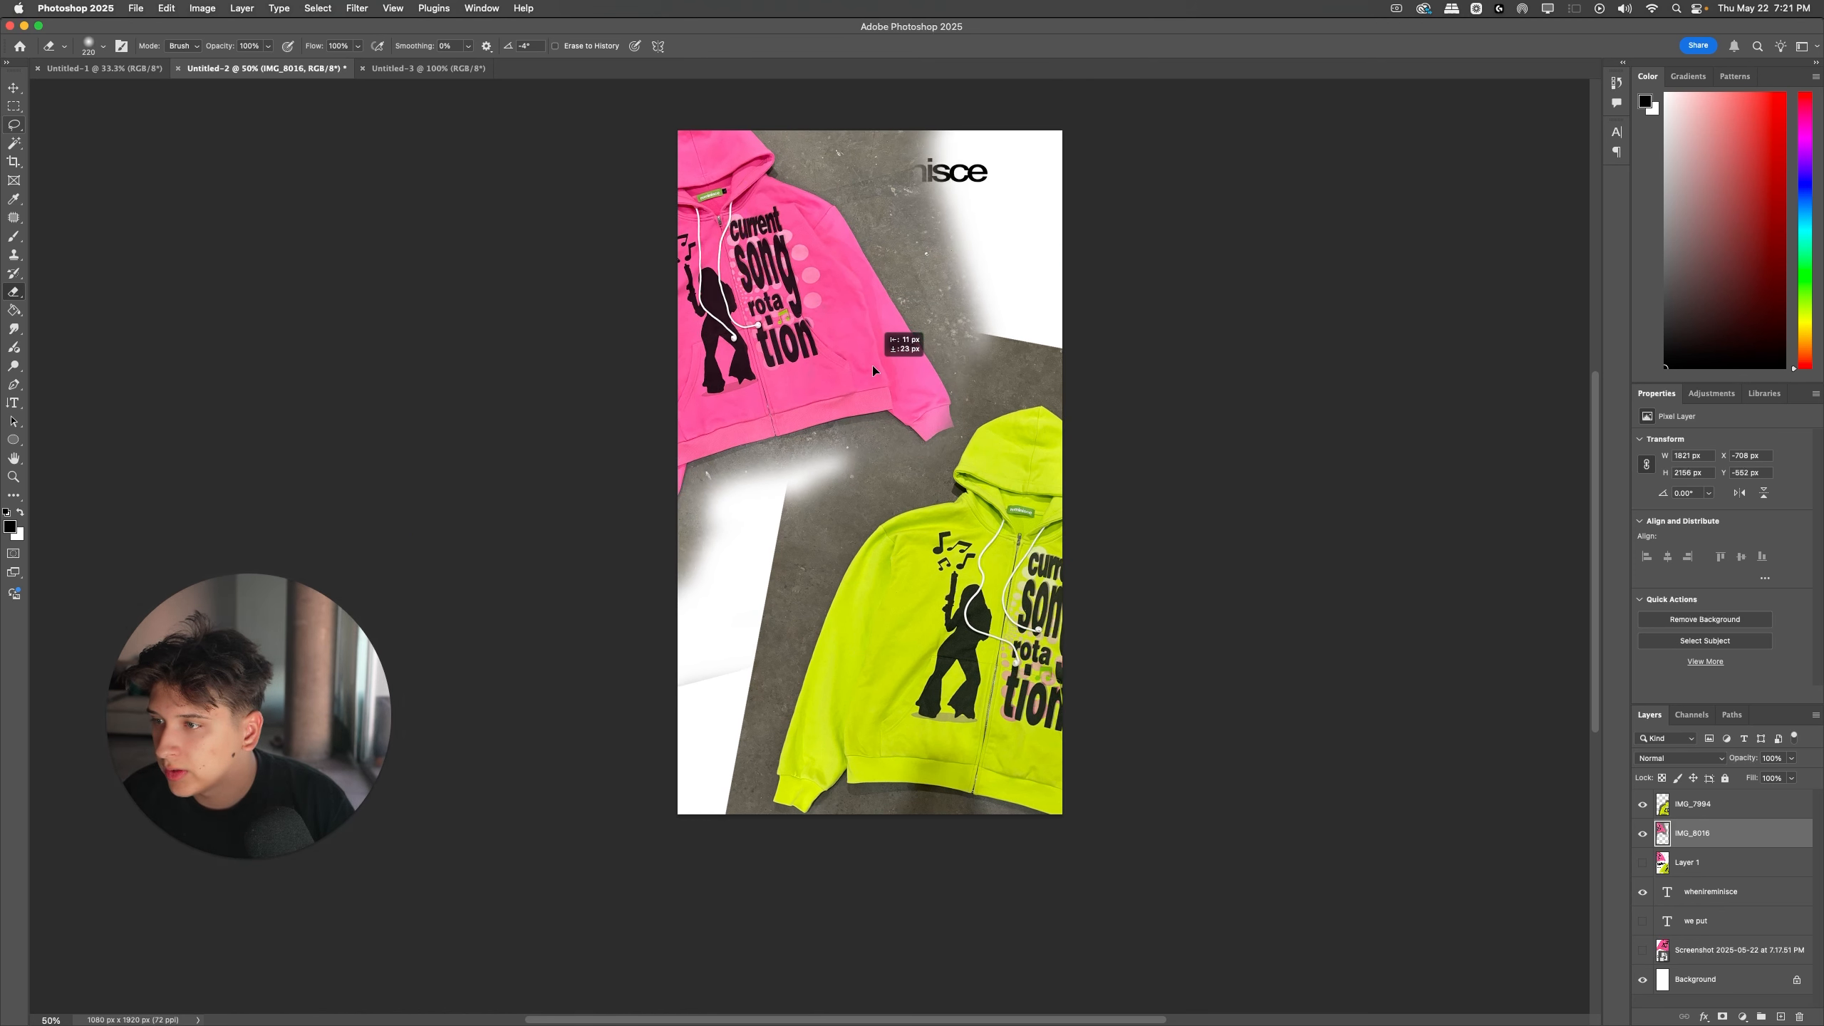
Step: Duplicate the pink hoodie layer twice and merge the three copies into one layer
key(super+j)
key(super+j)
shift+click(1693, 891)
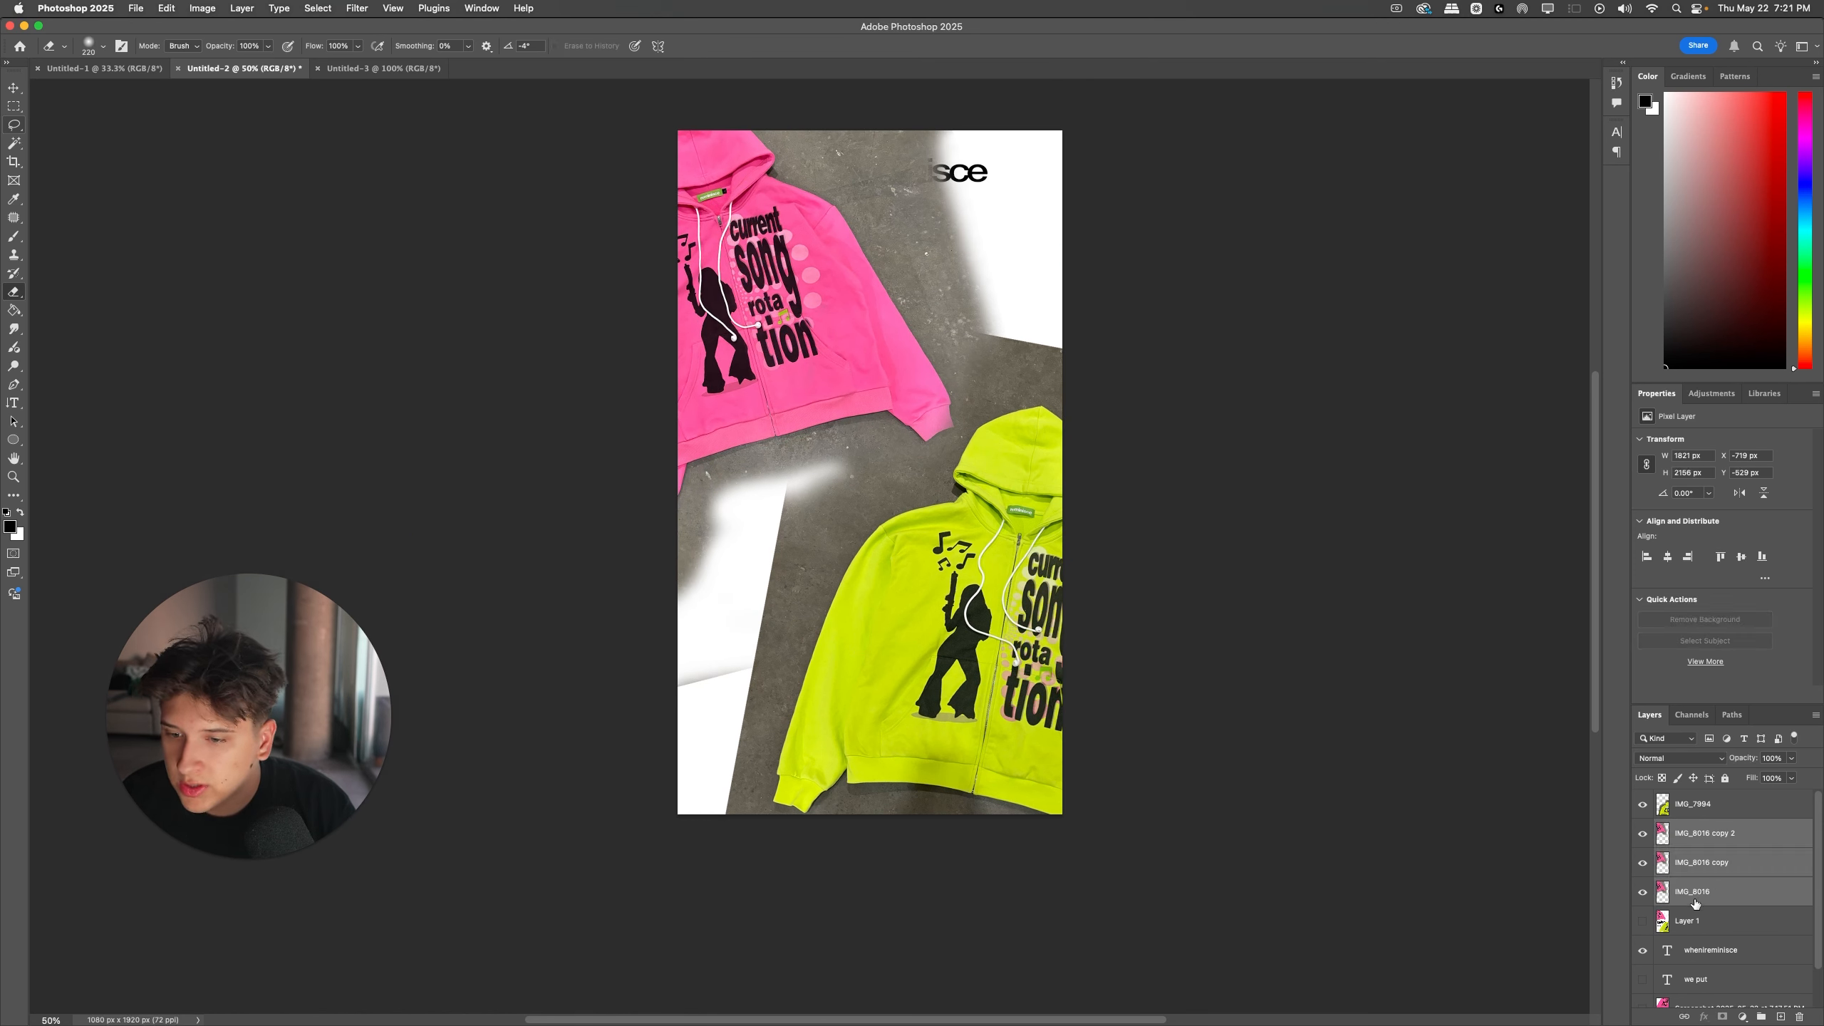
key(super+e)
Step: Lasso the white gaps in the lower-left and upper-right corners together, including the blurred edges of the hoodie photos
click(14, 124)
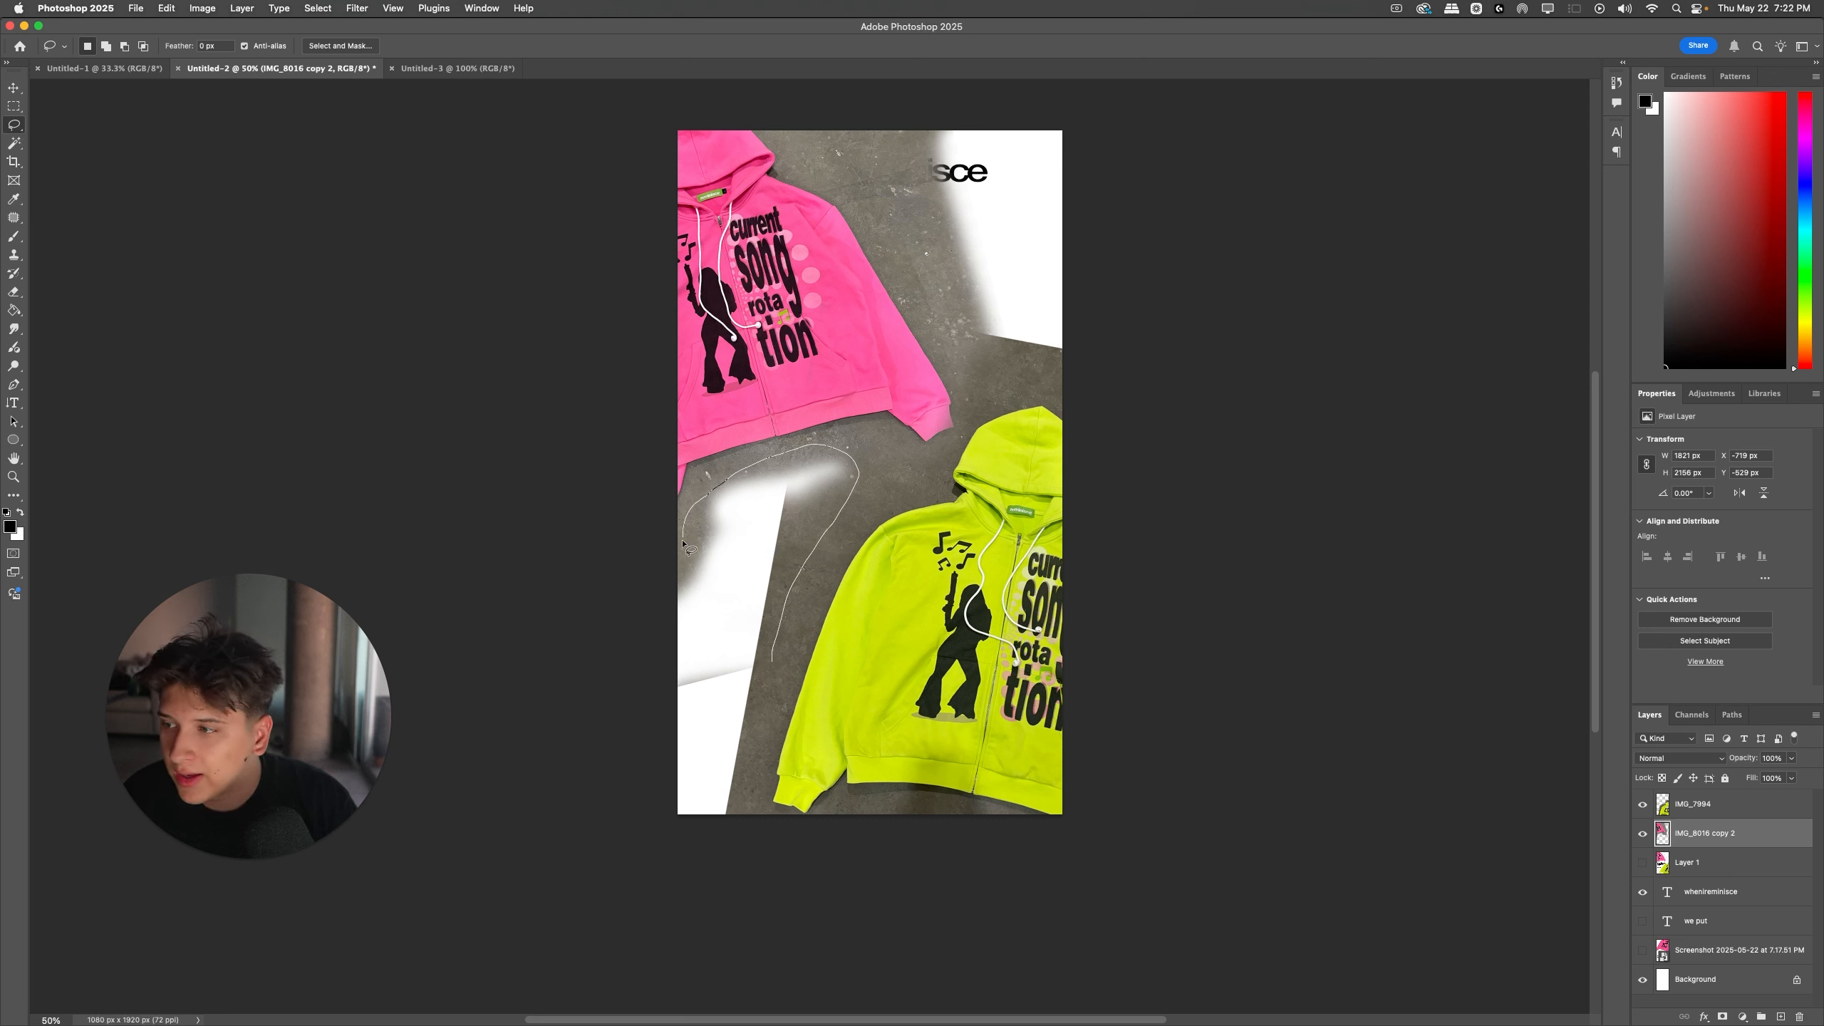
drag(740, 825, 738, 819)
drag(758, 472, 713, 490)
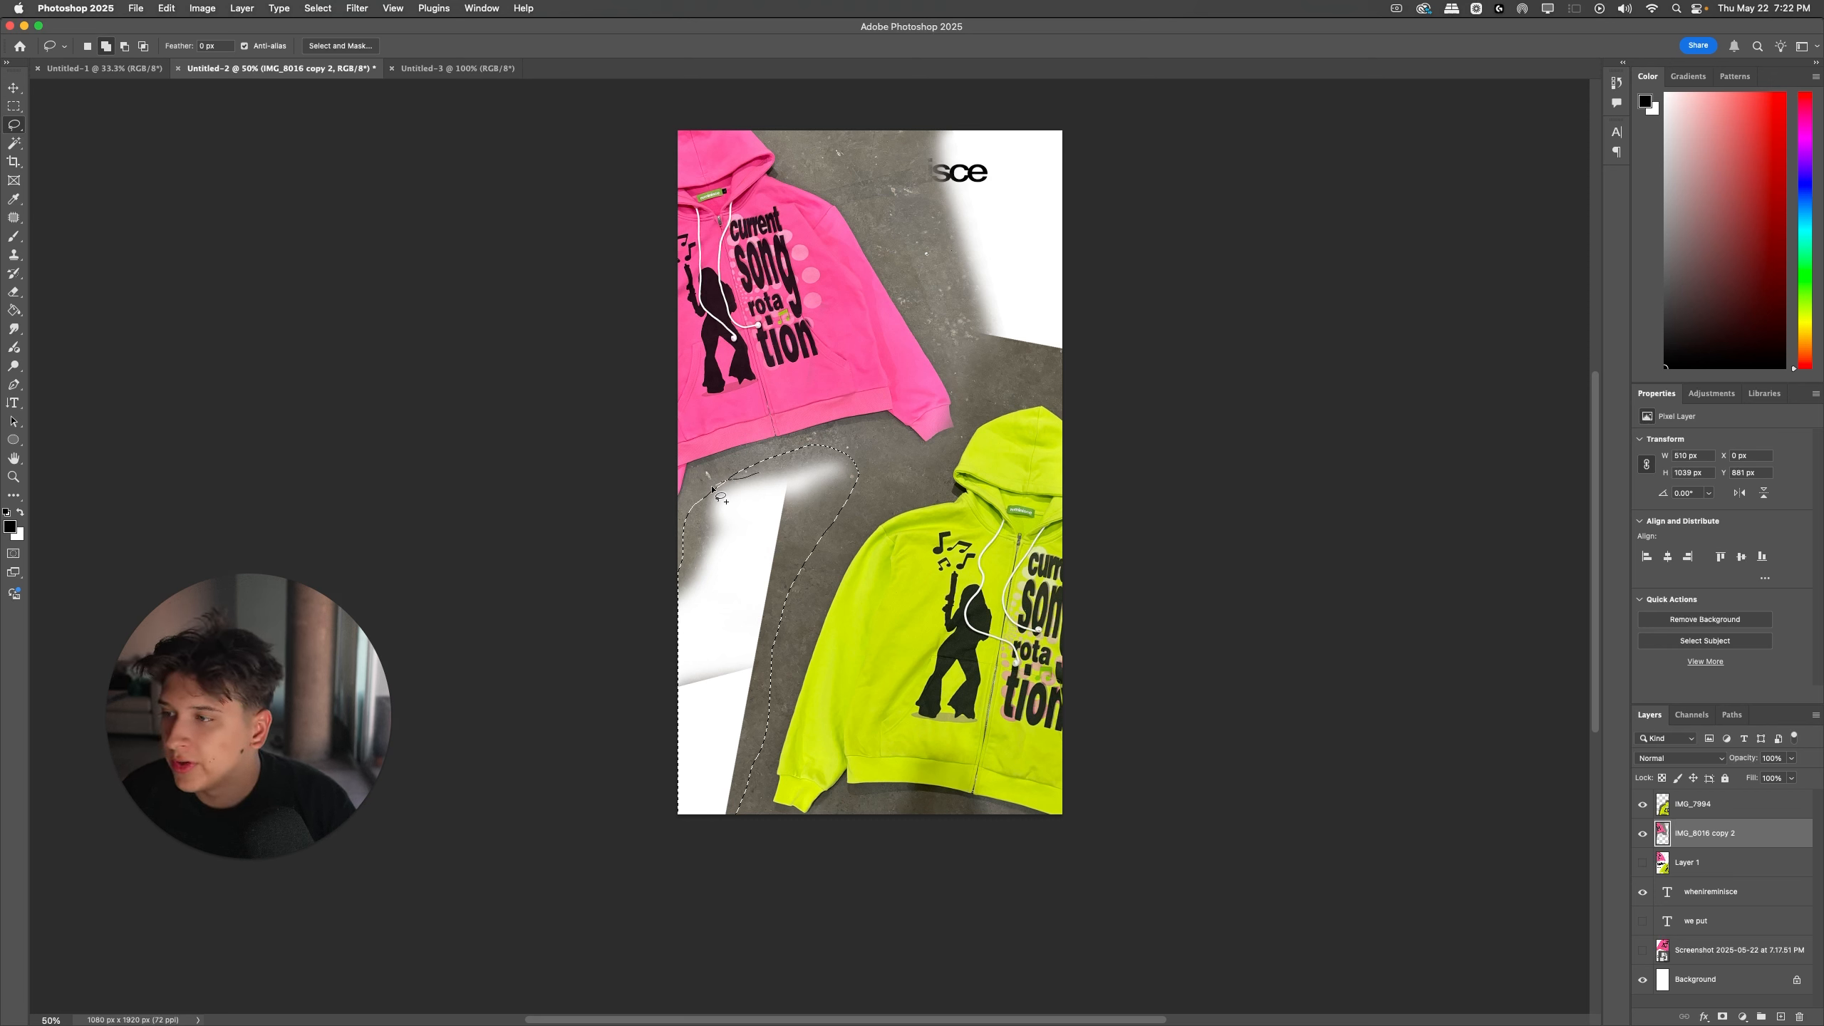
drag(1080, 368, 1013, 352)
mouse_move(871, 126)
mouse_down()
mouse_move(1099, 314)
mouse_move(1081, 371)
mouse_up()
key(shift)
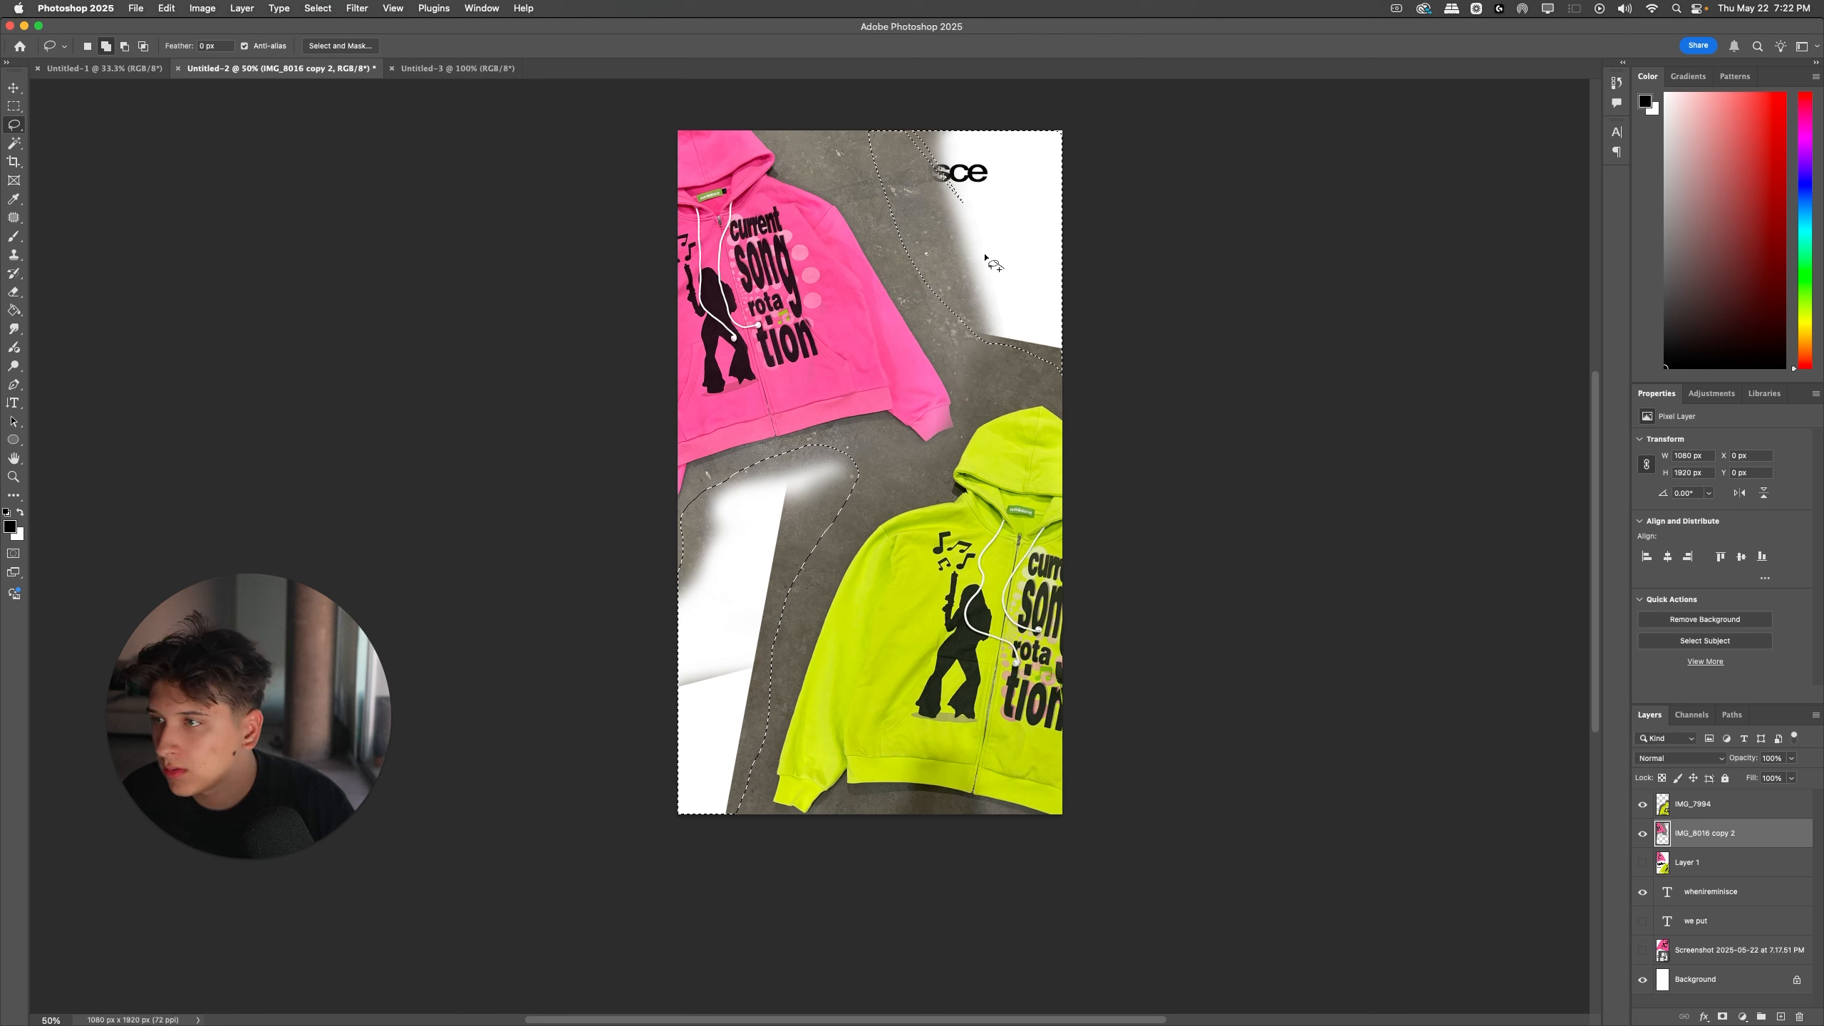
drag(751, 475, 736, 482)
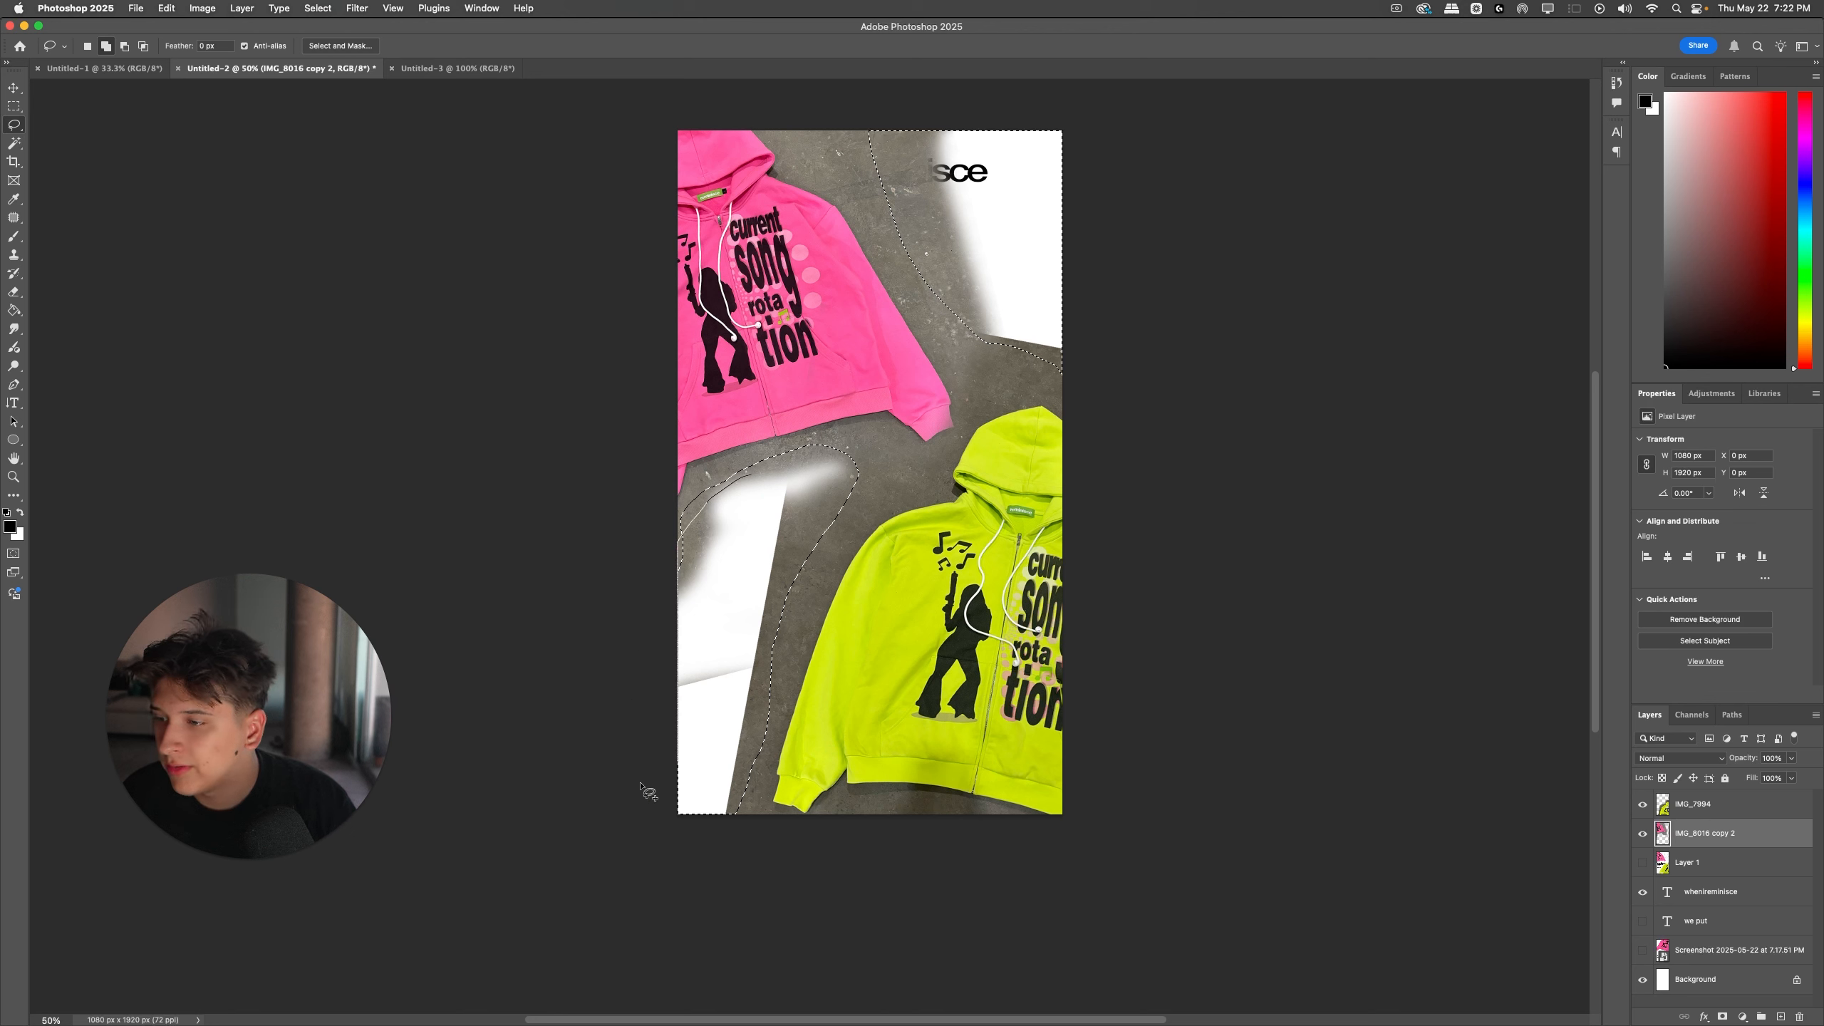
drag(741, 853, 668, 488)
Step: Find the Generative Fill command by searching for "gener" and run it on the selected gaps with an empty prompt
click(523, 8)
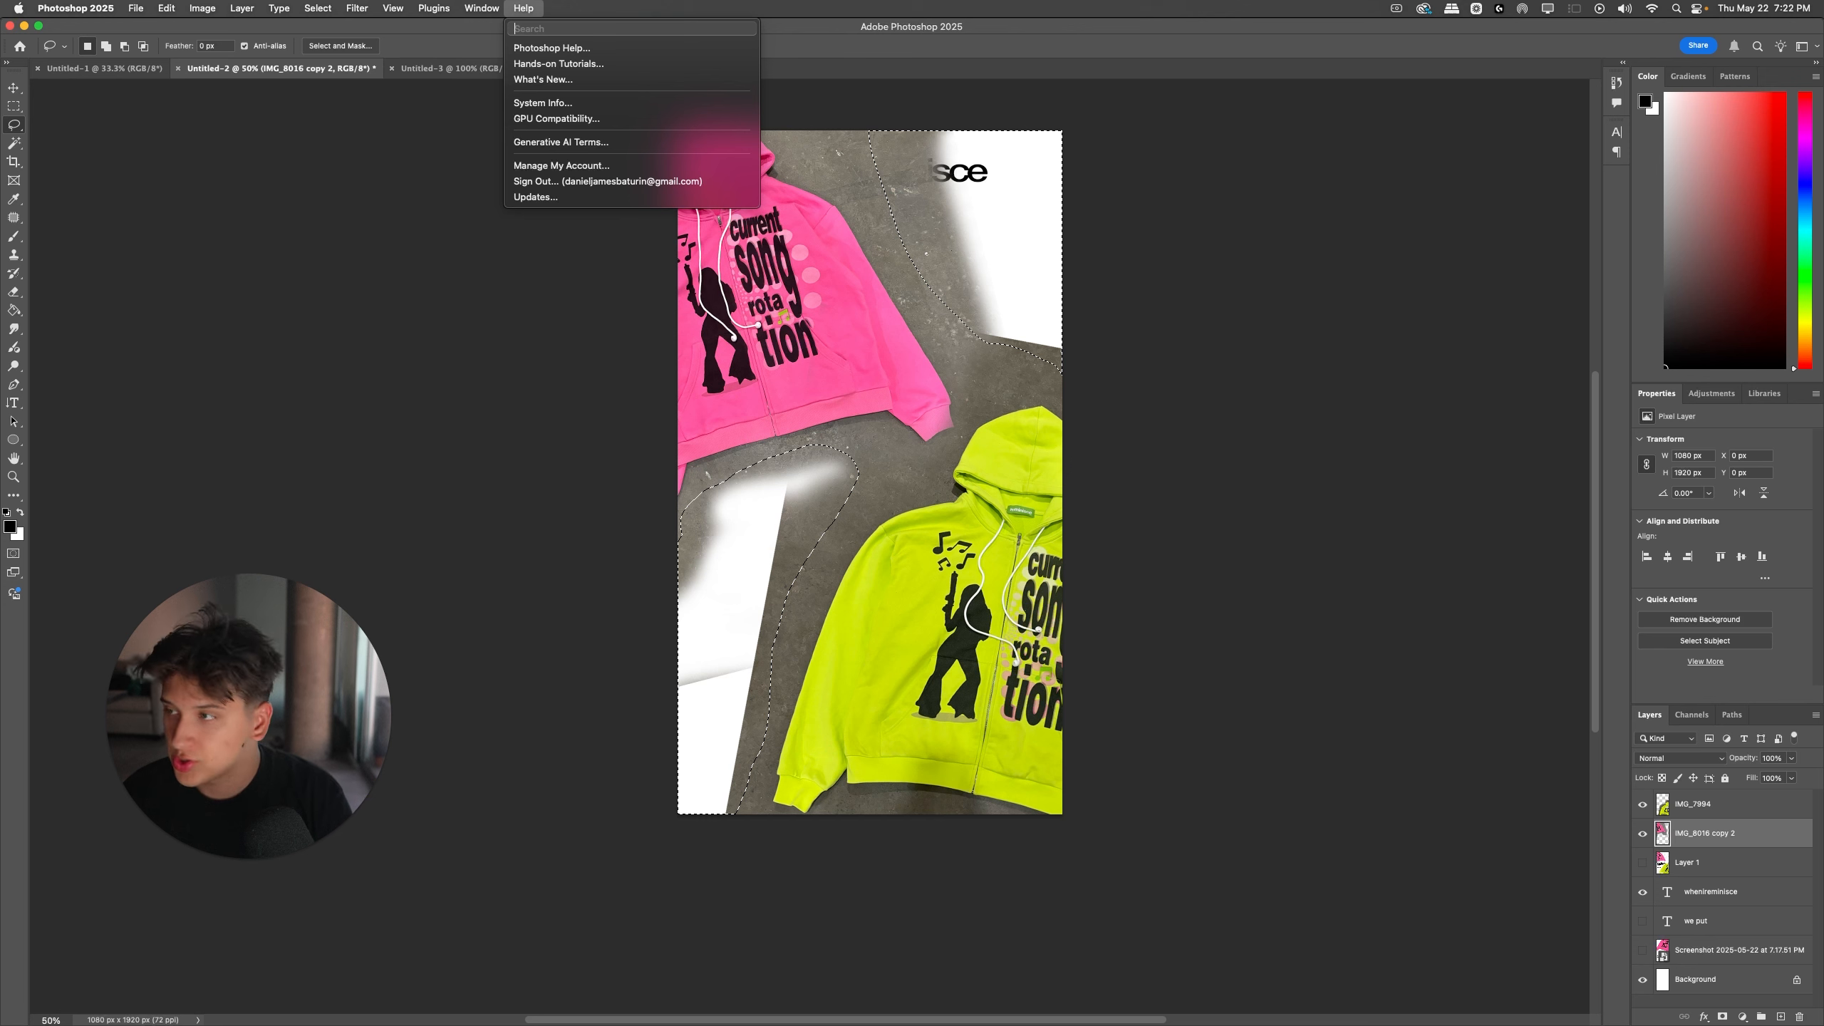
text(gener)
key(Down)
key(Down)
key(Up)
key(Down)
key(Down)
key(Return)
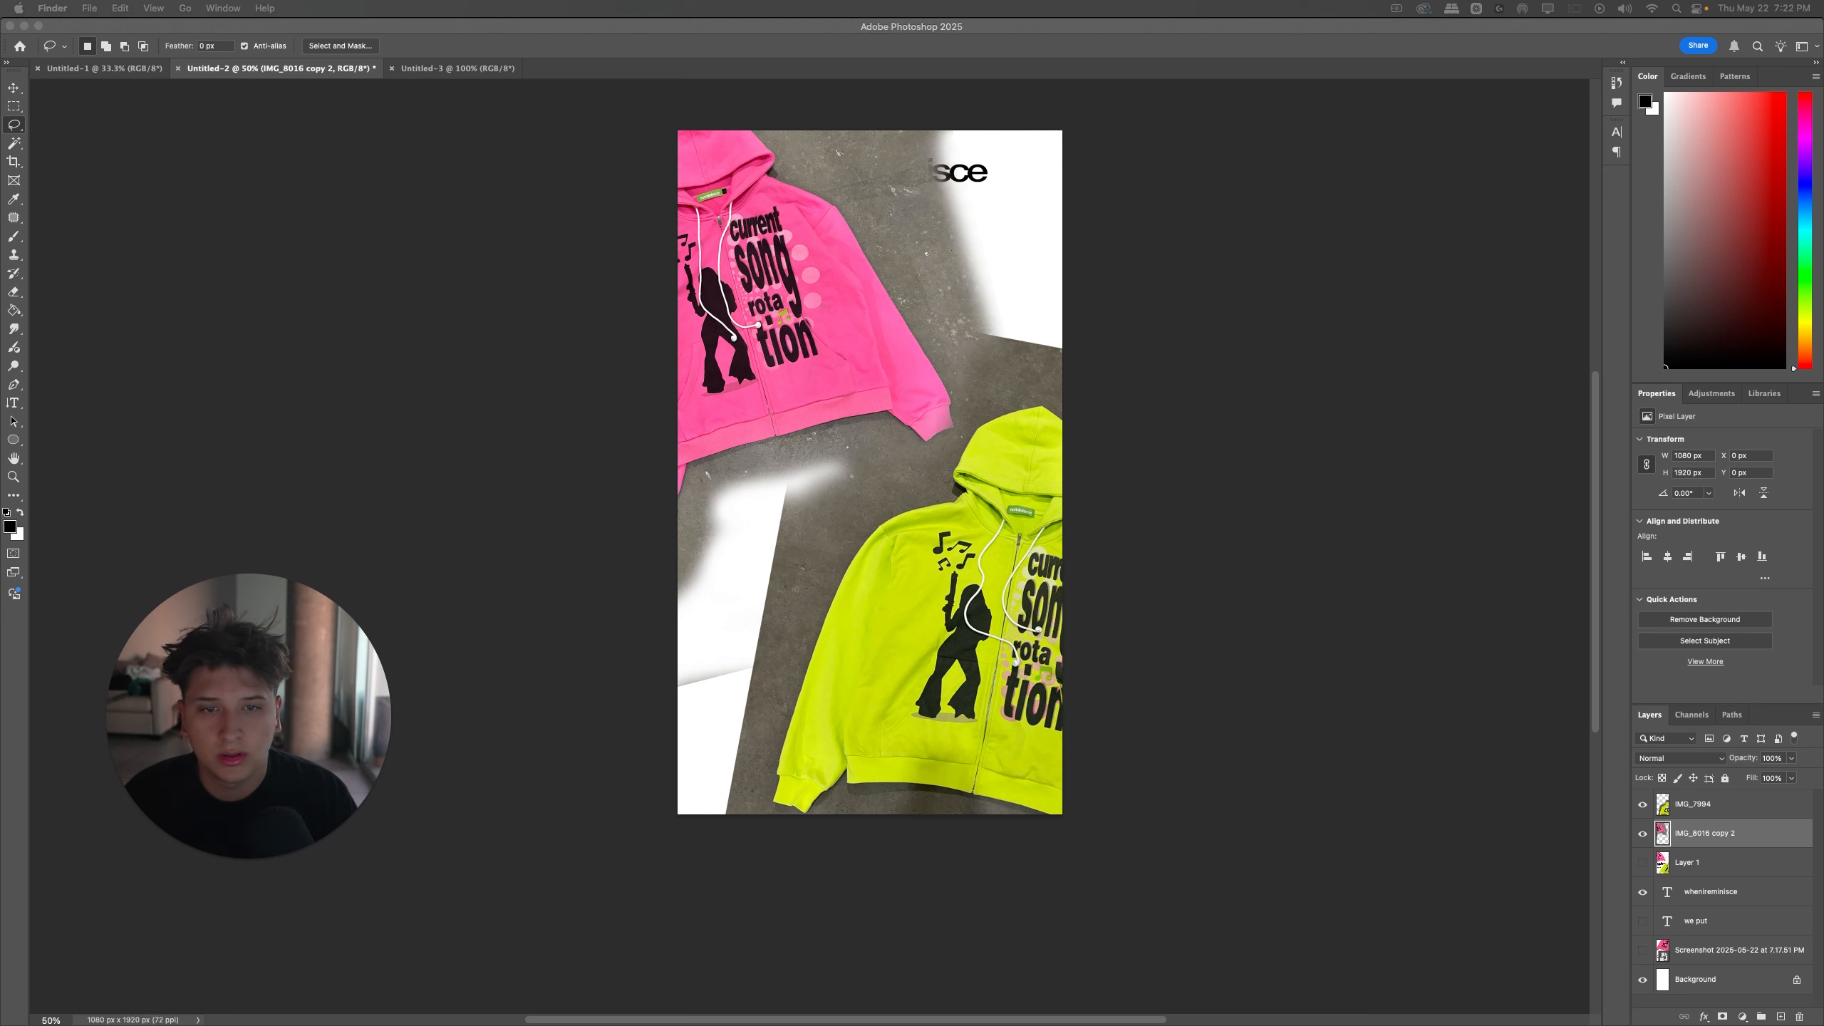
click(1185, 474)
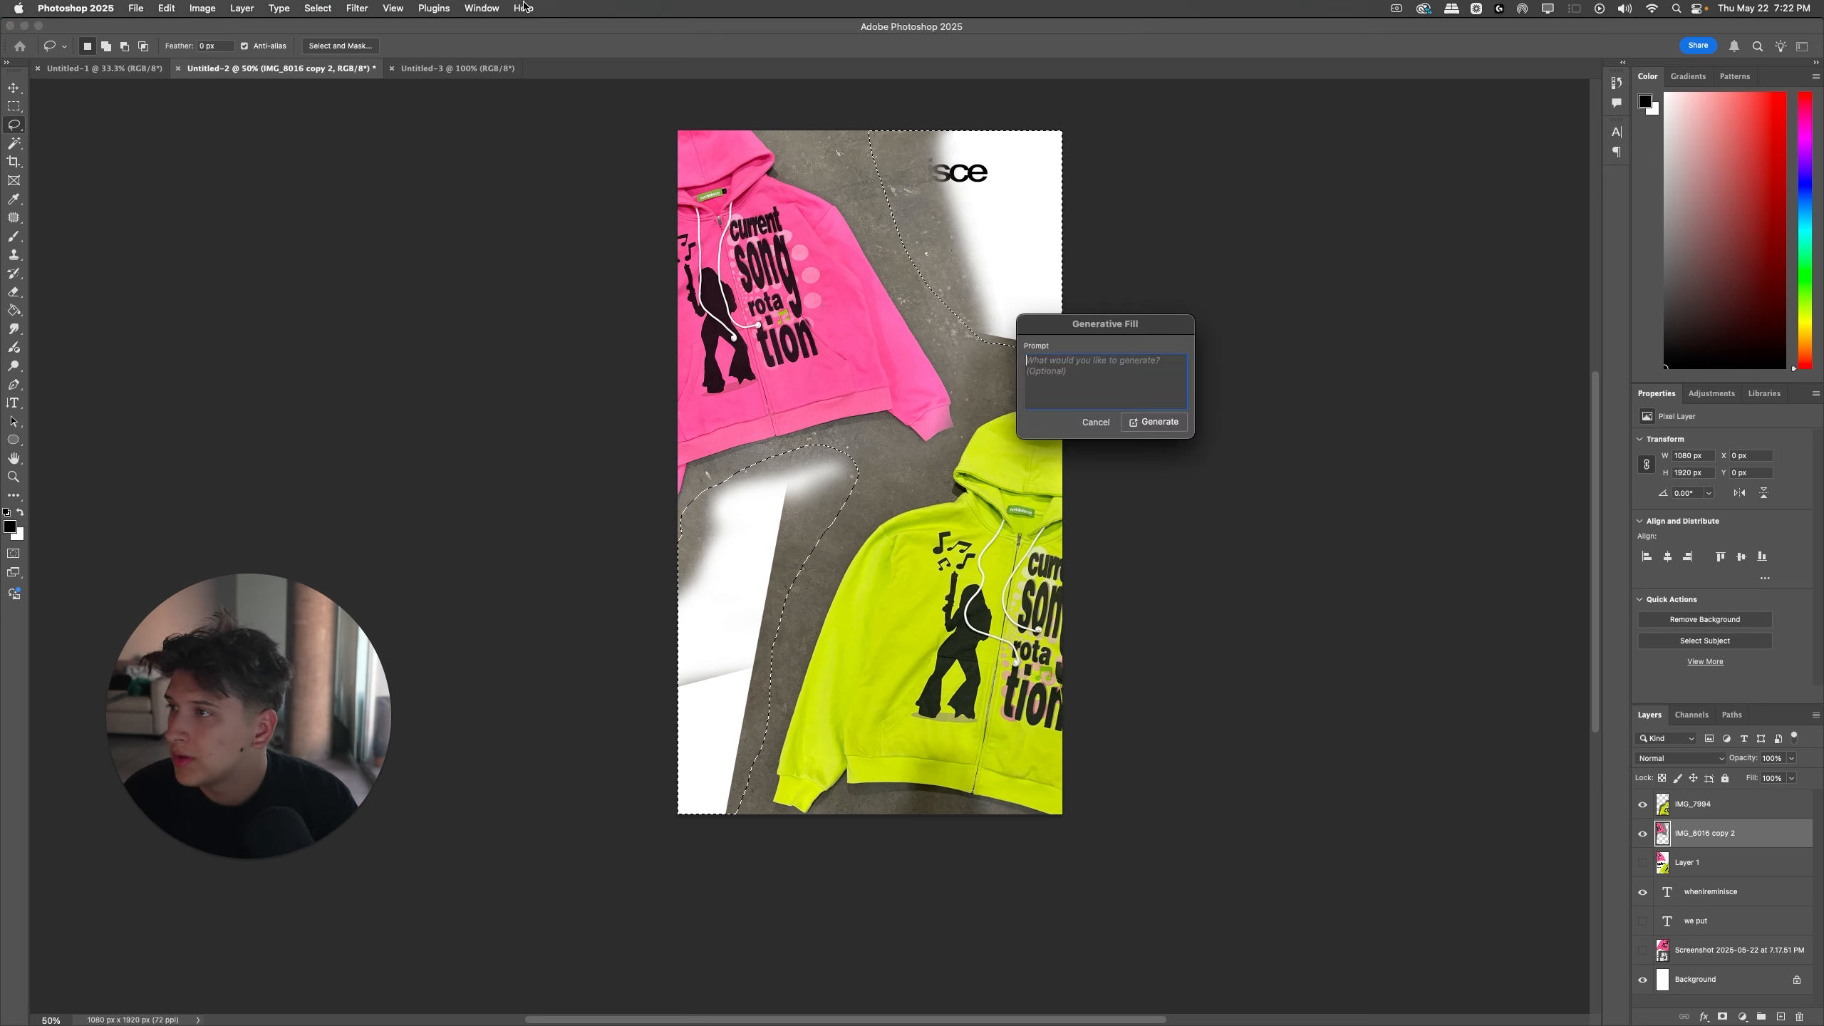
key(Return)
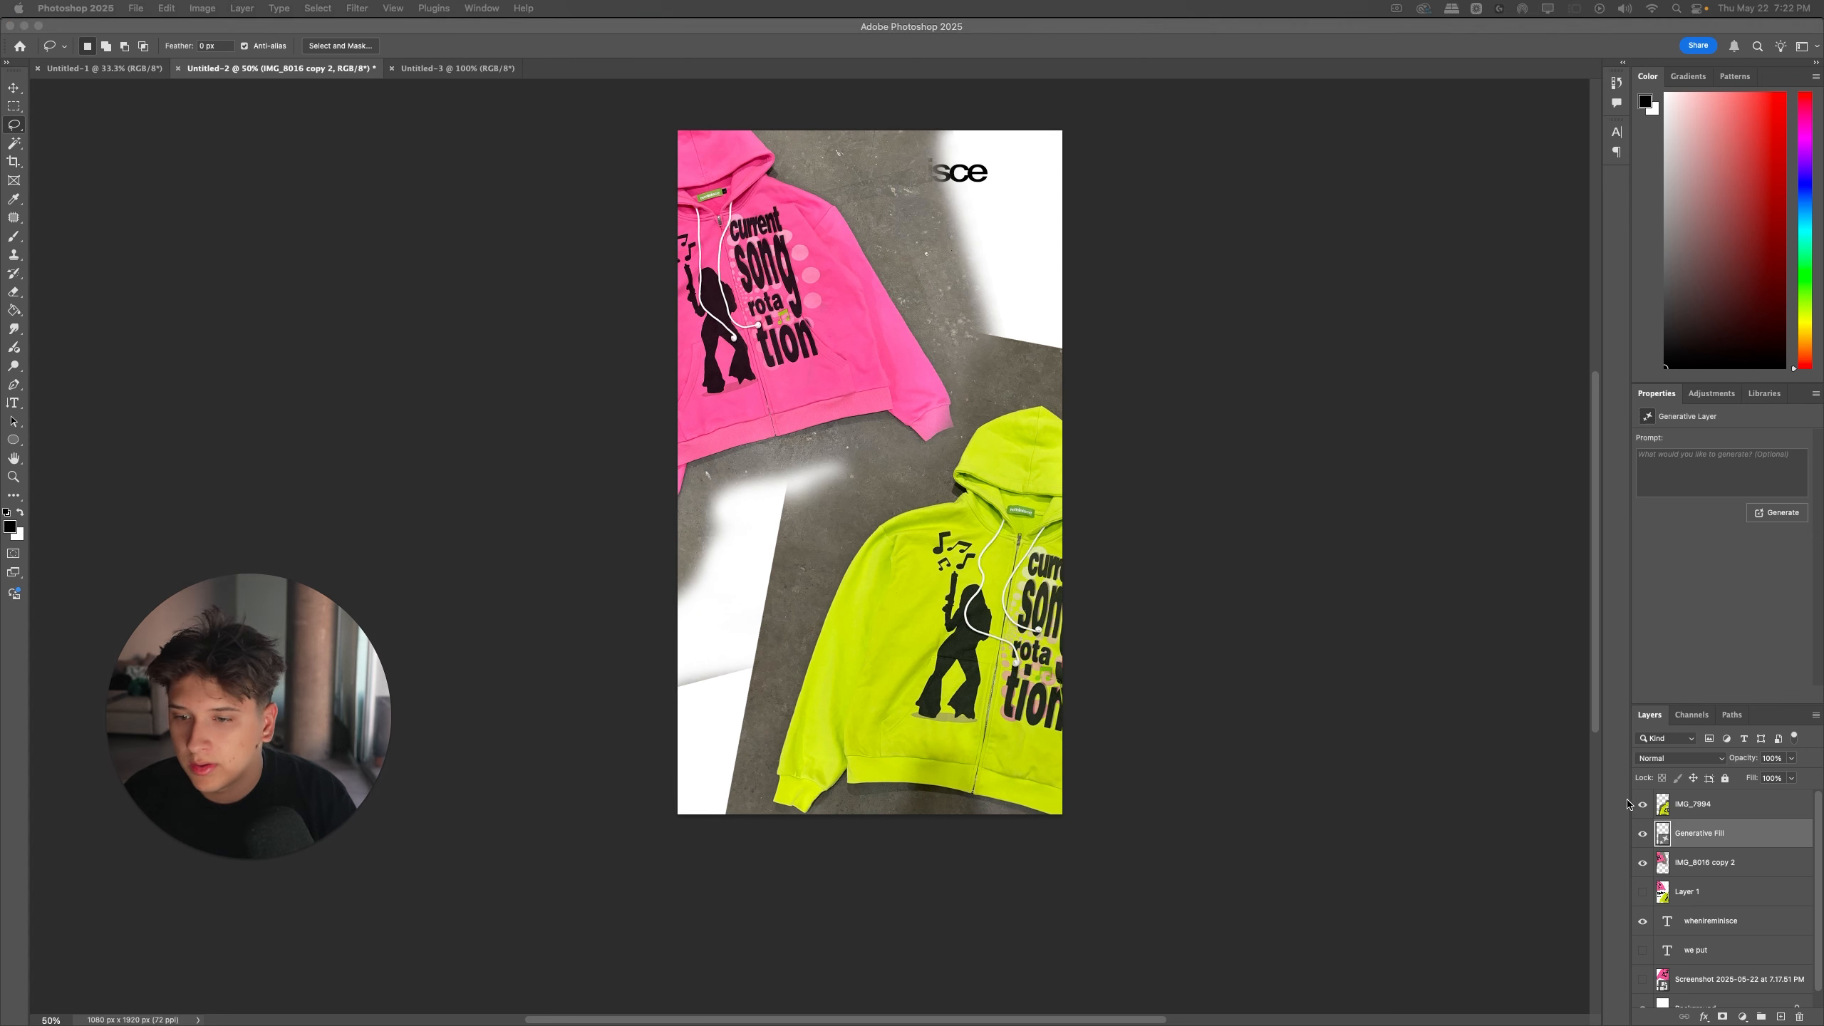
Step: Move the Generative Fill layer to the top of the stack and generate the concrete fill again without a prompt
drag(1690, 834, 1714, 771)
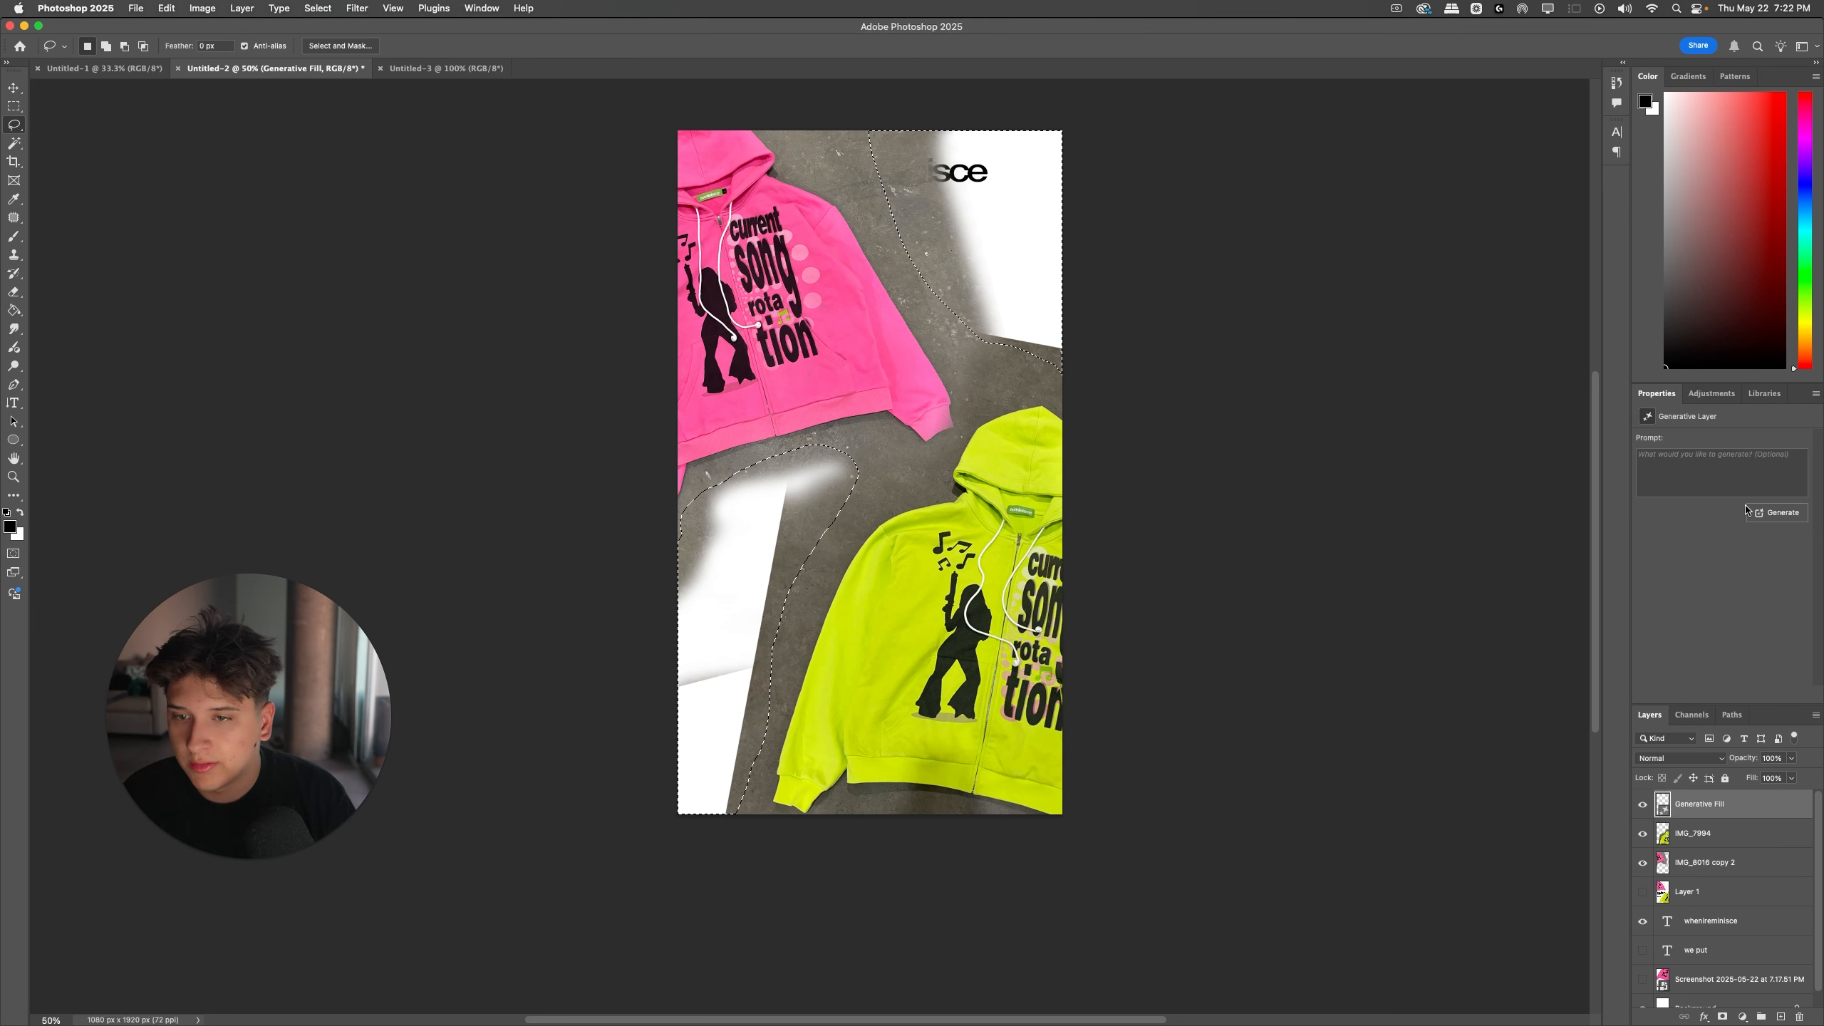
click(1752, 512)
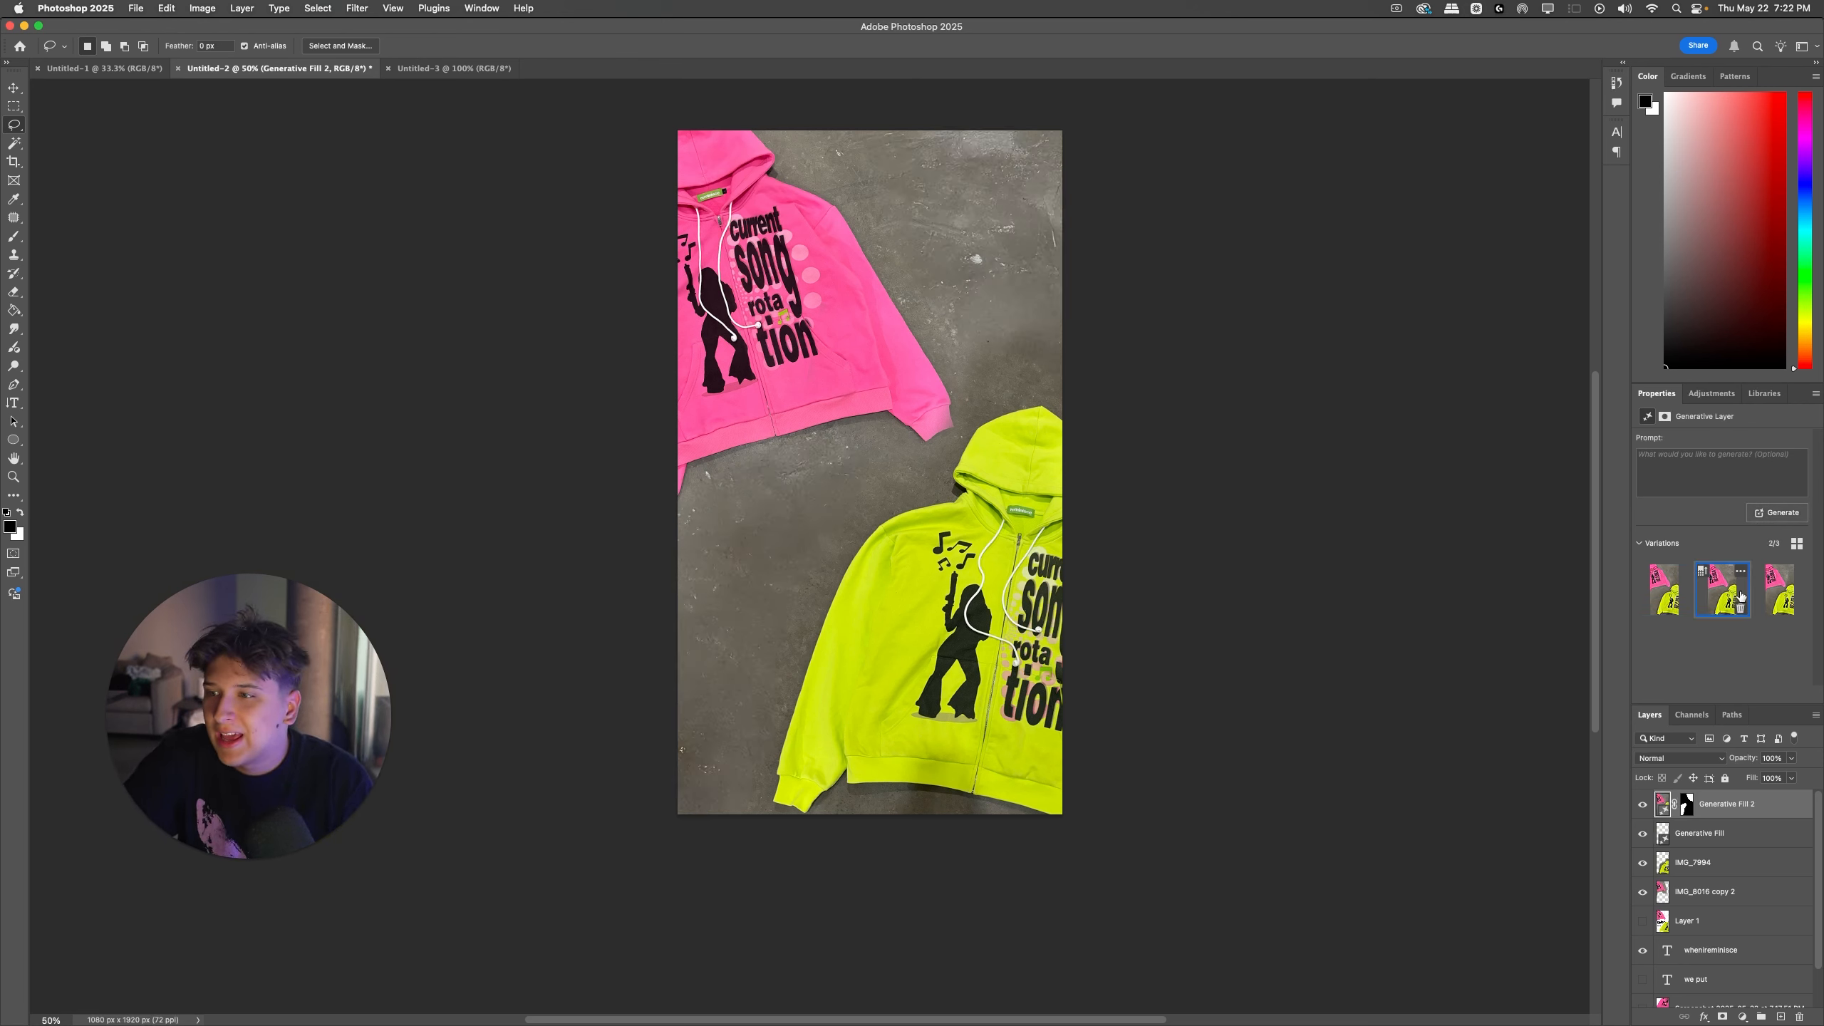
Step: Check the merged pink hoodie layer IMG_8016 copy 2 by toggling its visibility, and move it above IMG_7994
super+click(906, 386)
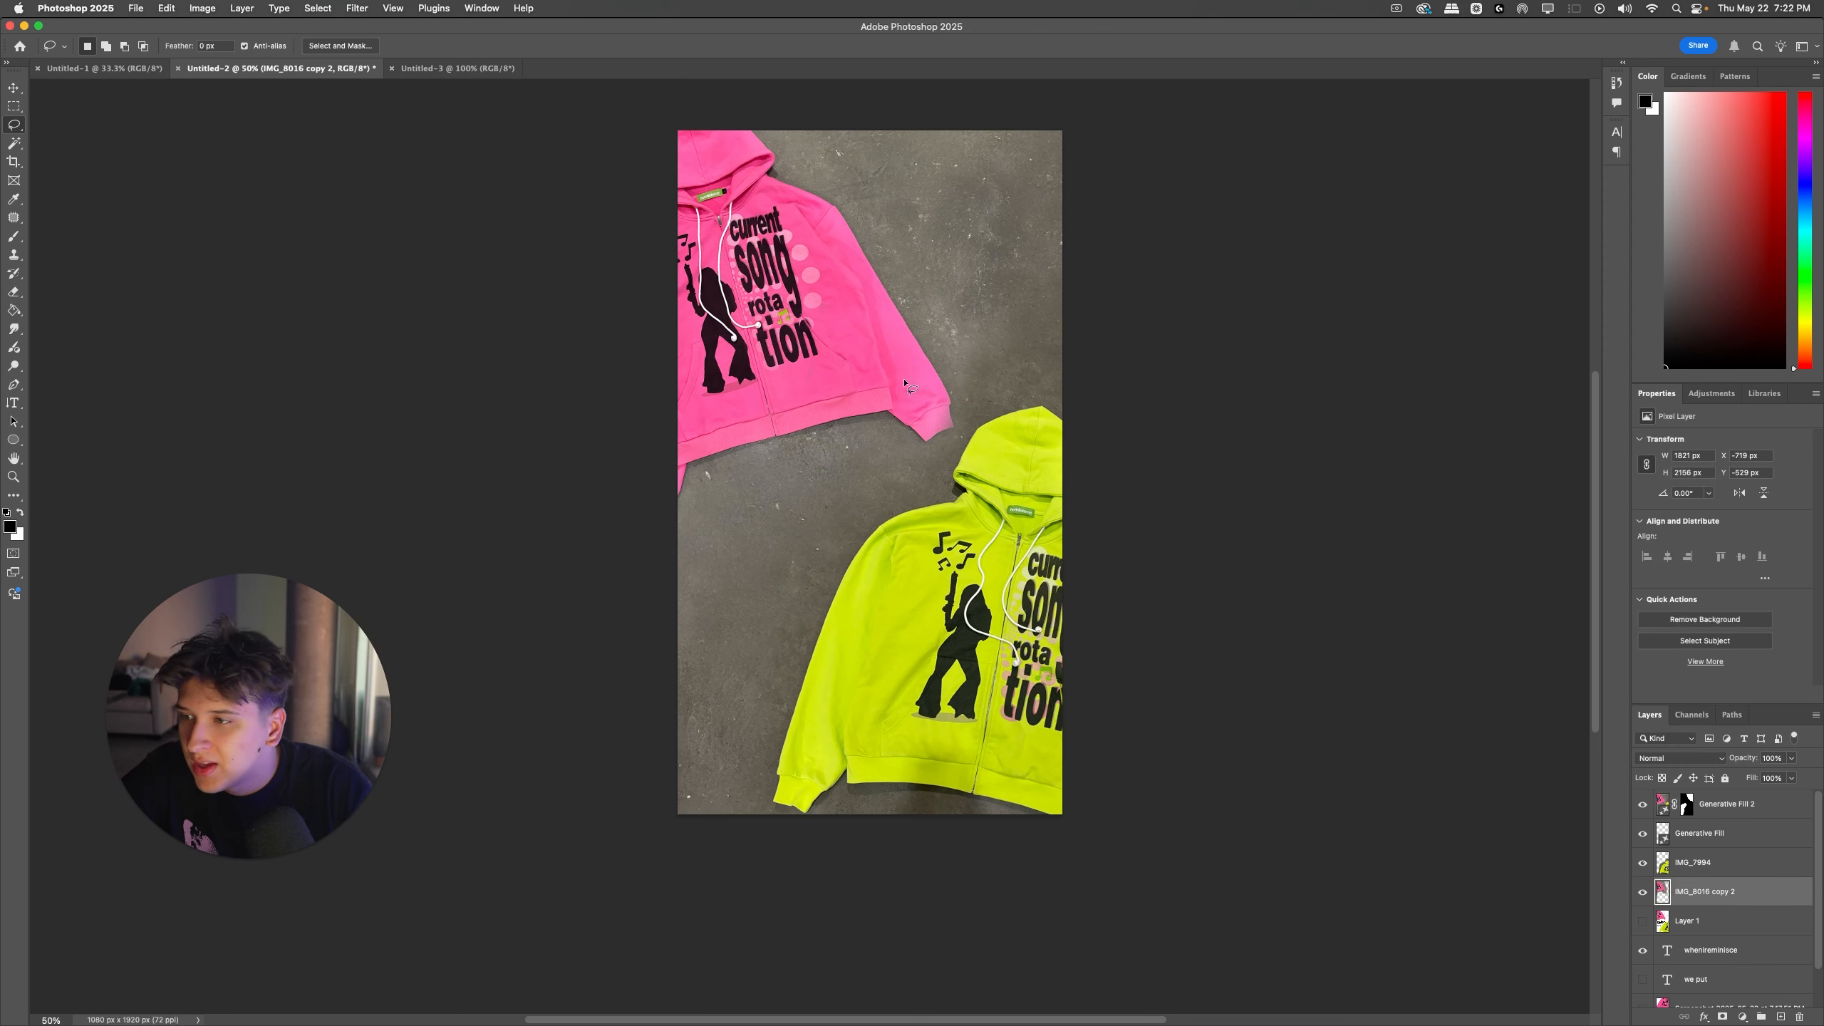
key(super+plus)
key(super+plus)
scroll(927, 376, up, 2)
click(1642, 891)
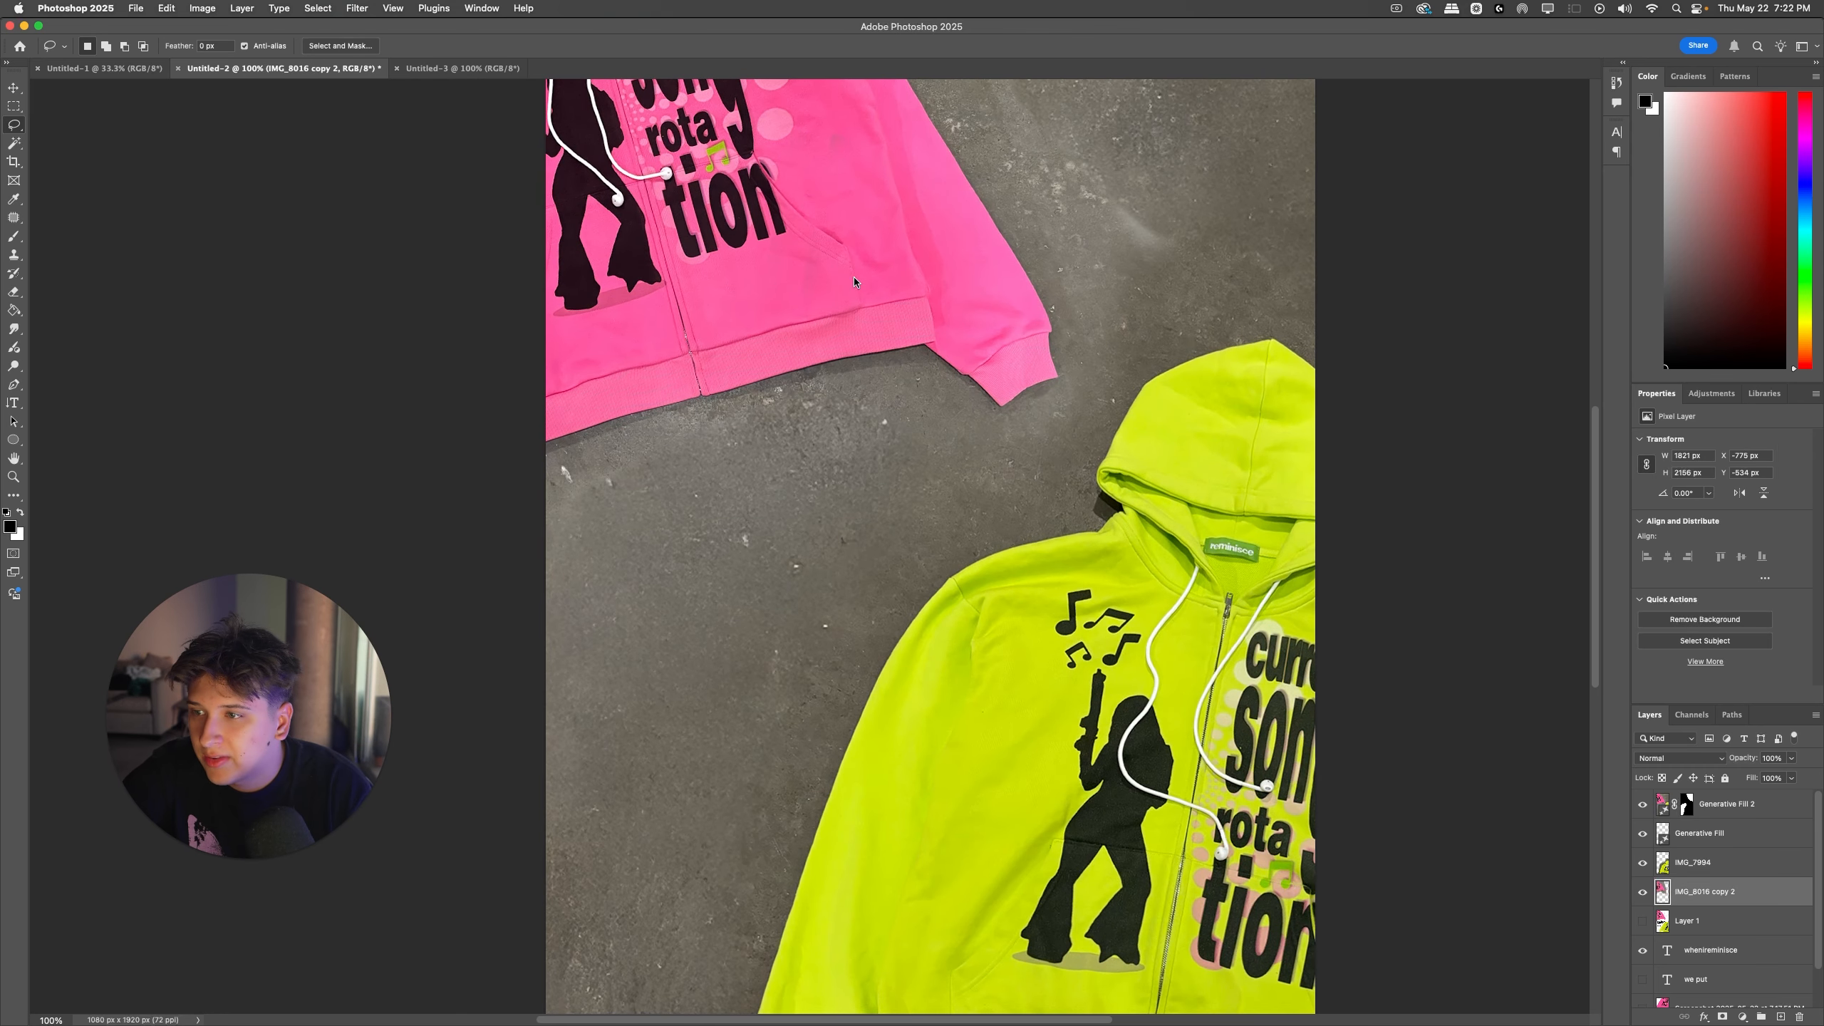
click(1642, 891)
drag(1677, 889, 1679, 852)
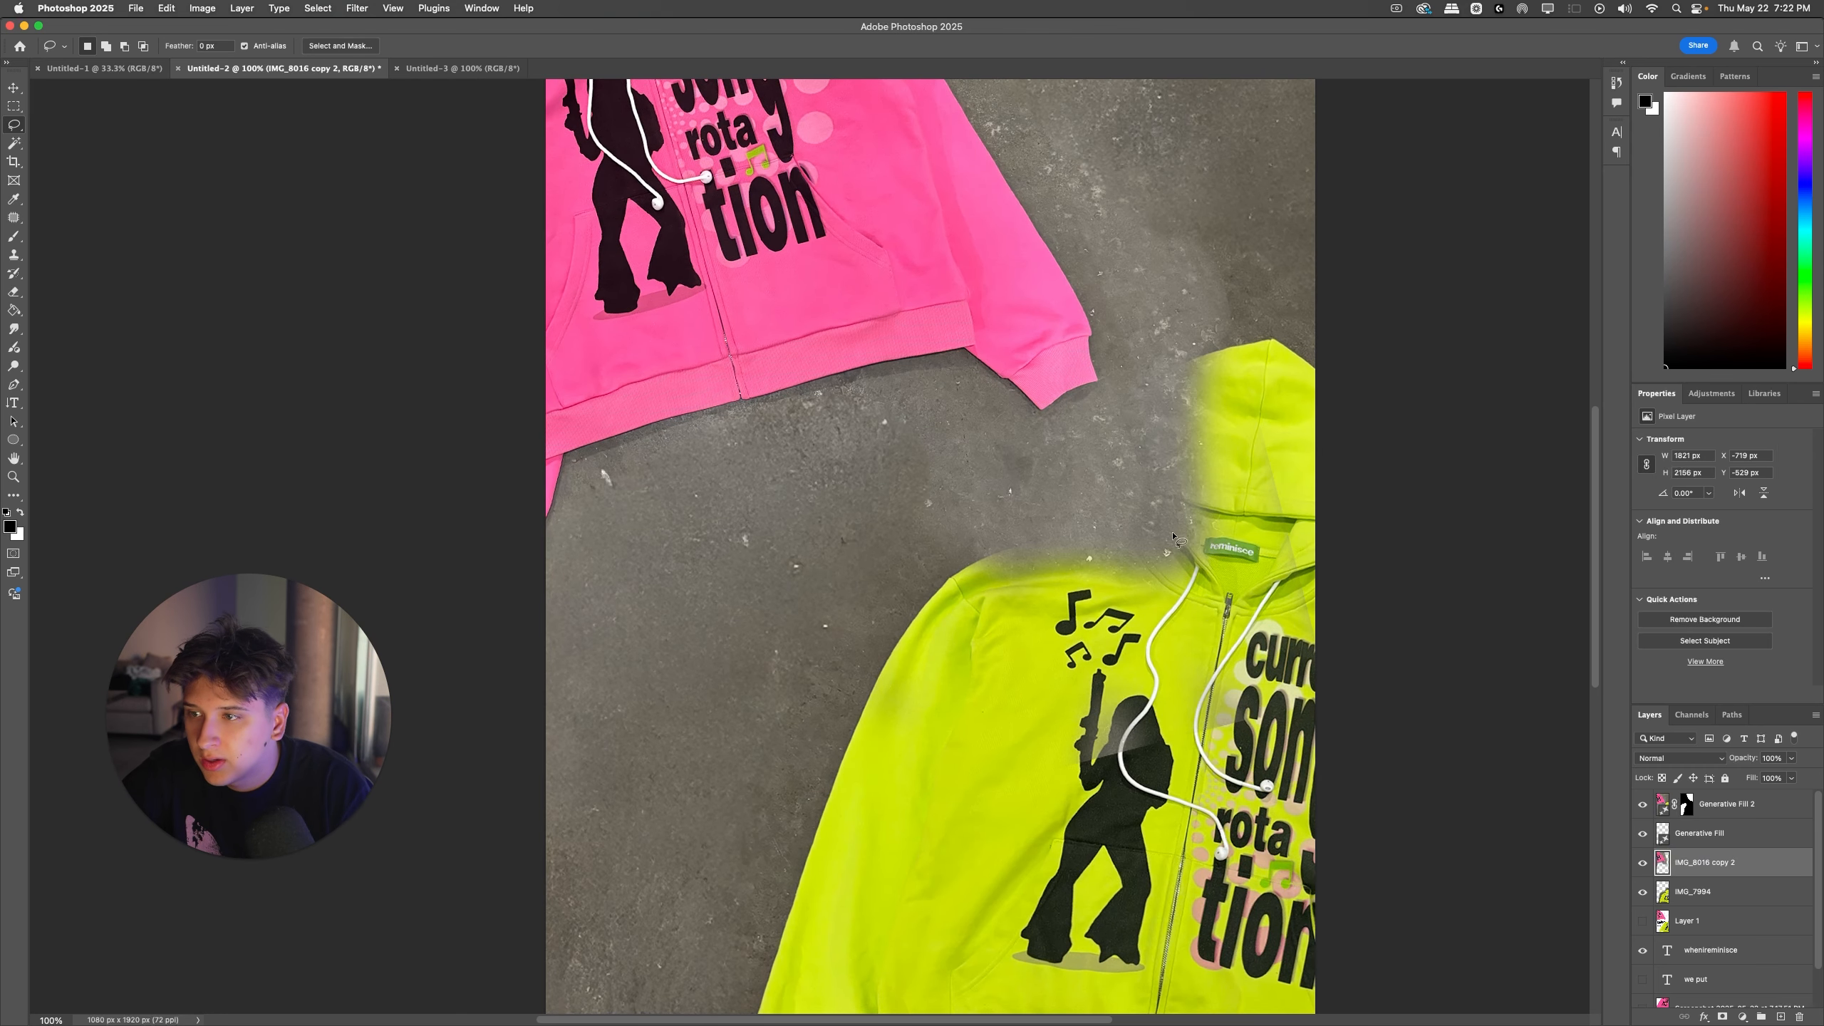
Step: Erase the pink hoodie layer's leftover background over the yellow-green hood and shoulder with the standard Eraser
key(e)
right_click(20, 297)
click(70, 295)
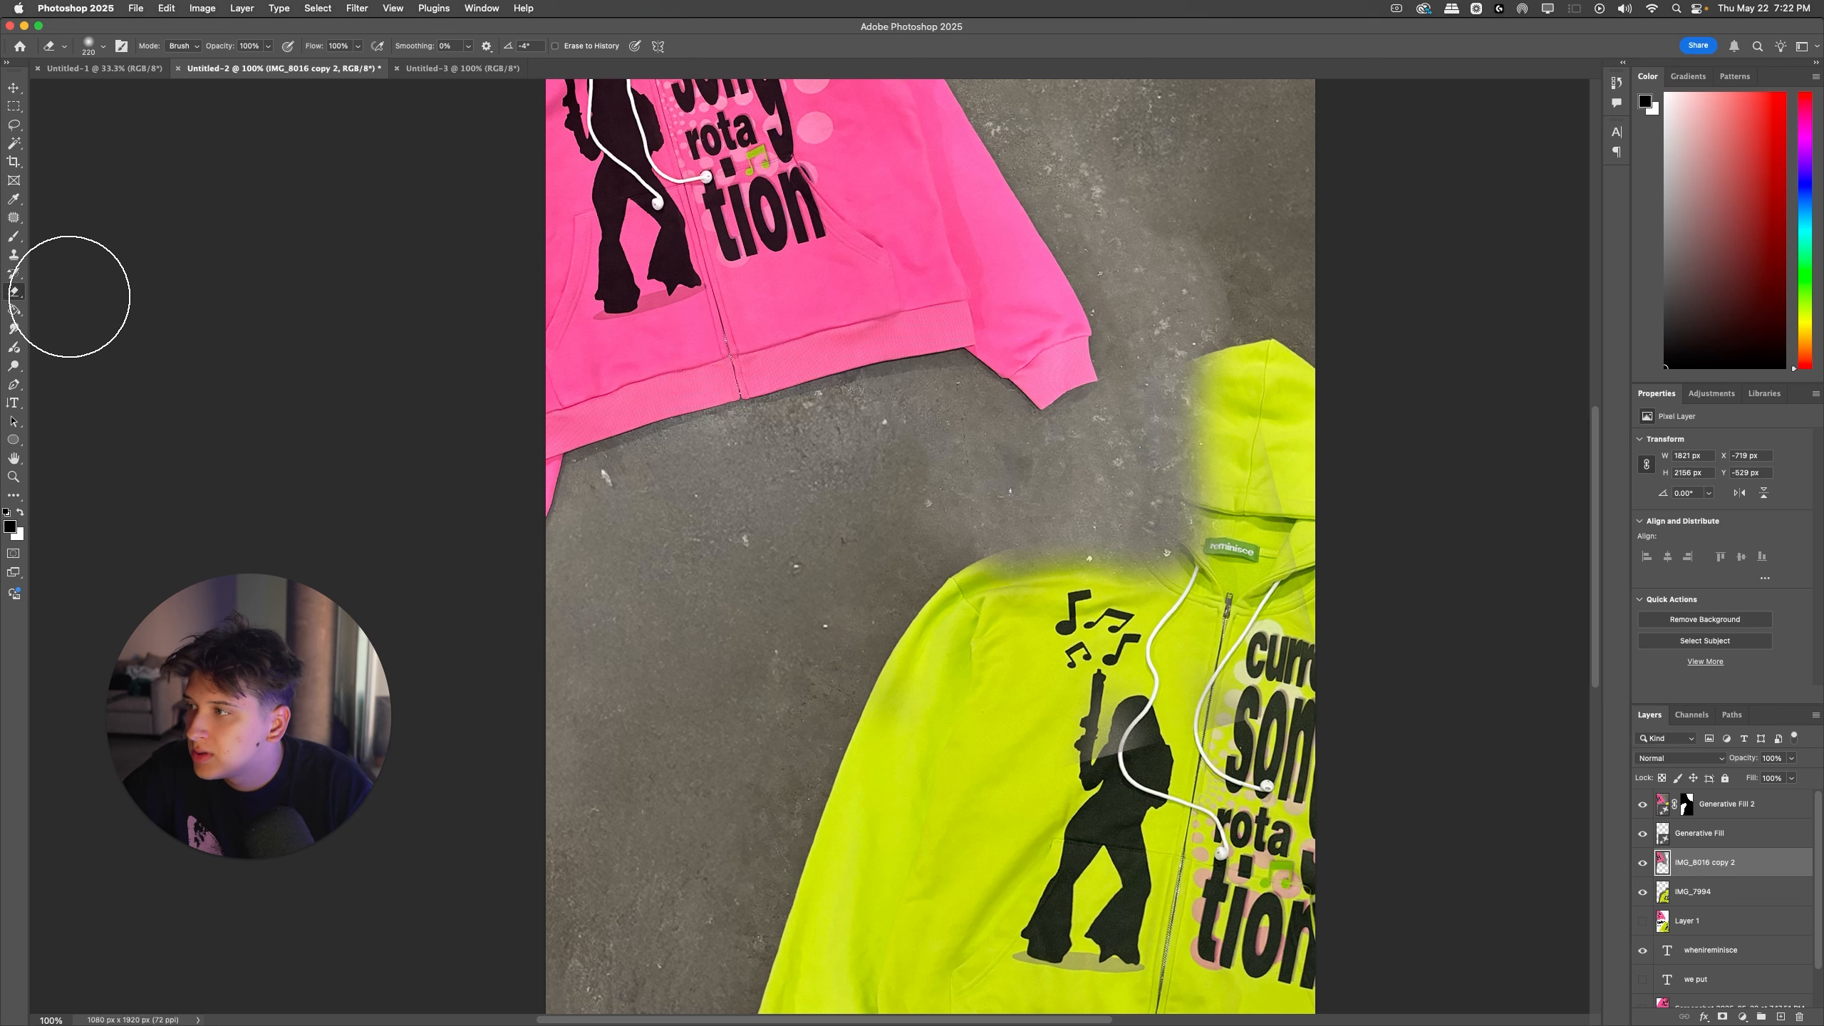
mouse_move(1181, 528)
mouse_down()
mouse_move(1236, 560)
mouse_move(1099, 615)
mouse_move(941, 551)
mouse_move(1167, 507)
mouse_move(1182, 442)
mouse_move(1142, 510)
mouse_move(1235, 283)
mouse_up()
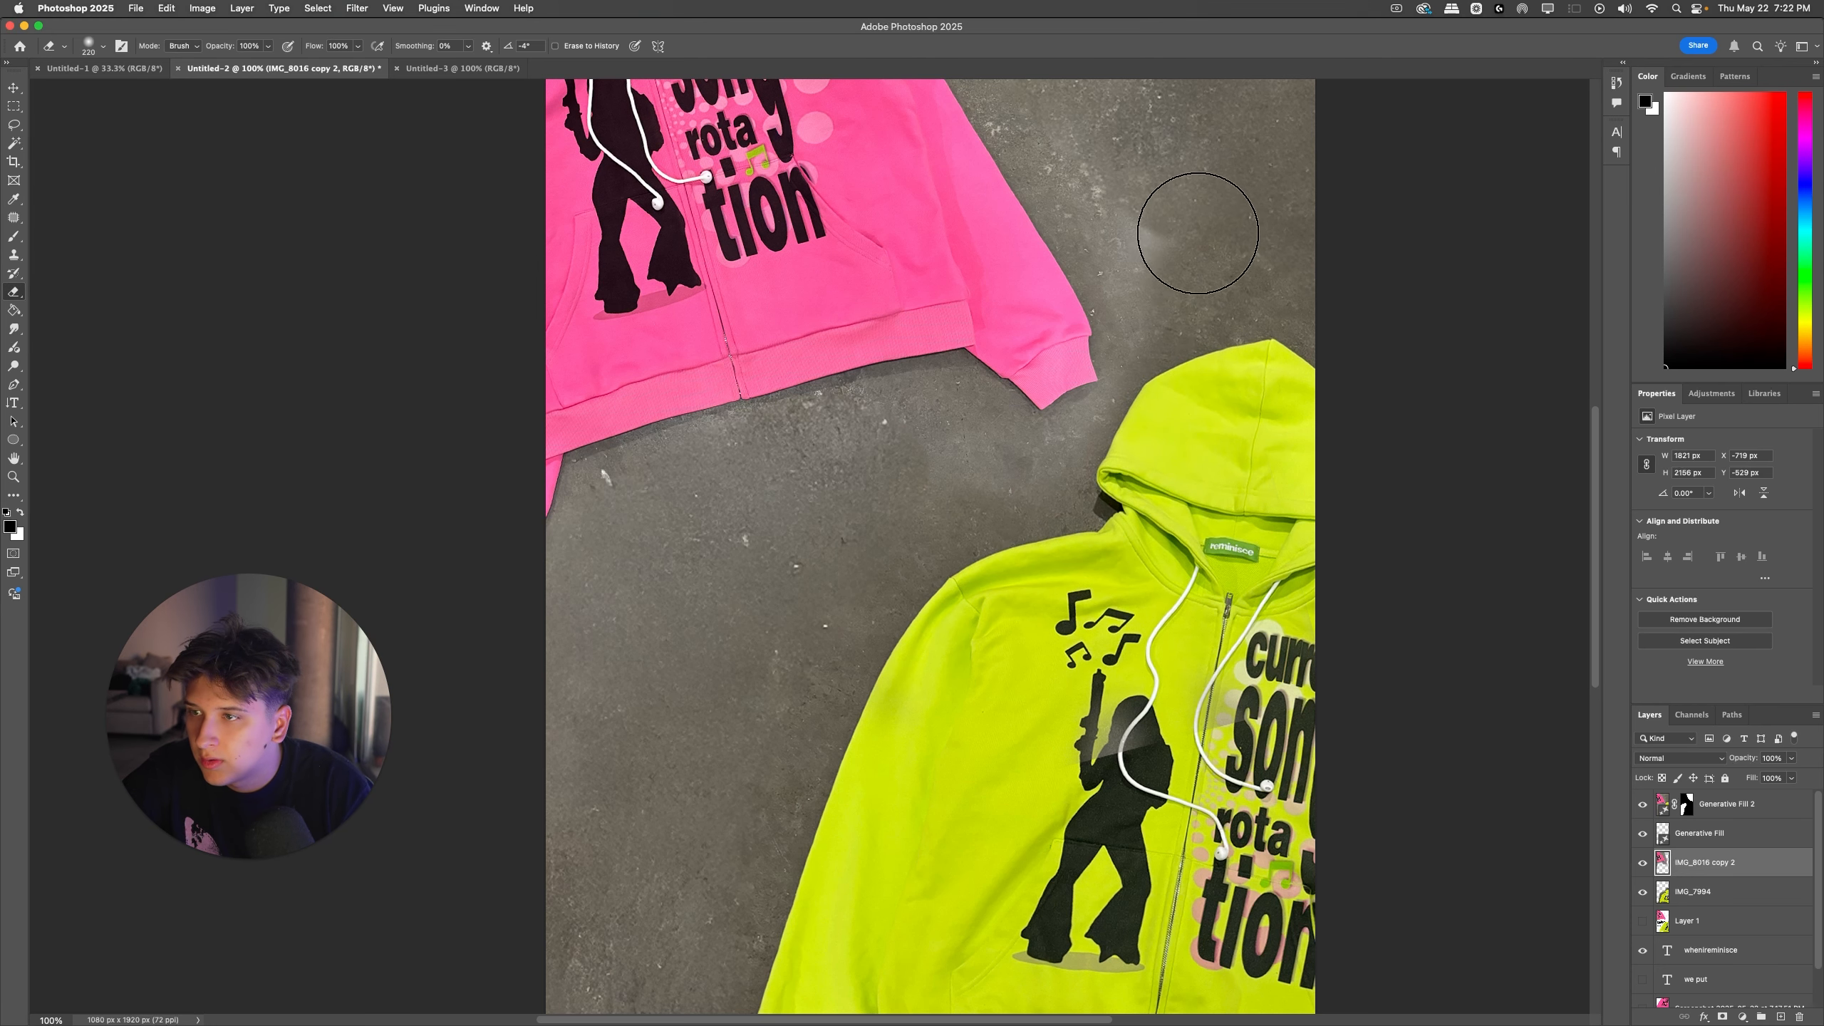
Step: Undo the last eraser strokes and erase the pink layer's background over the yellow-green hood again
scroll(1217, 394, up, 5)
drag(1217, 395, 1239, 436)
key(super+z)
scroll(1261, 451, up, 2)
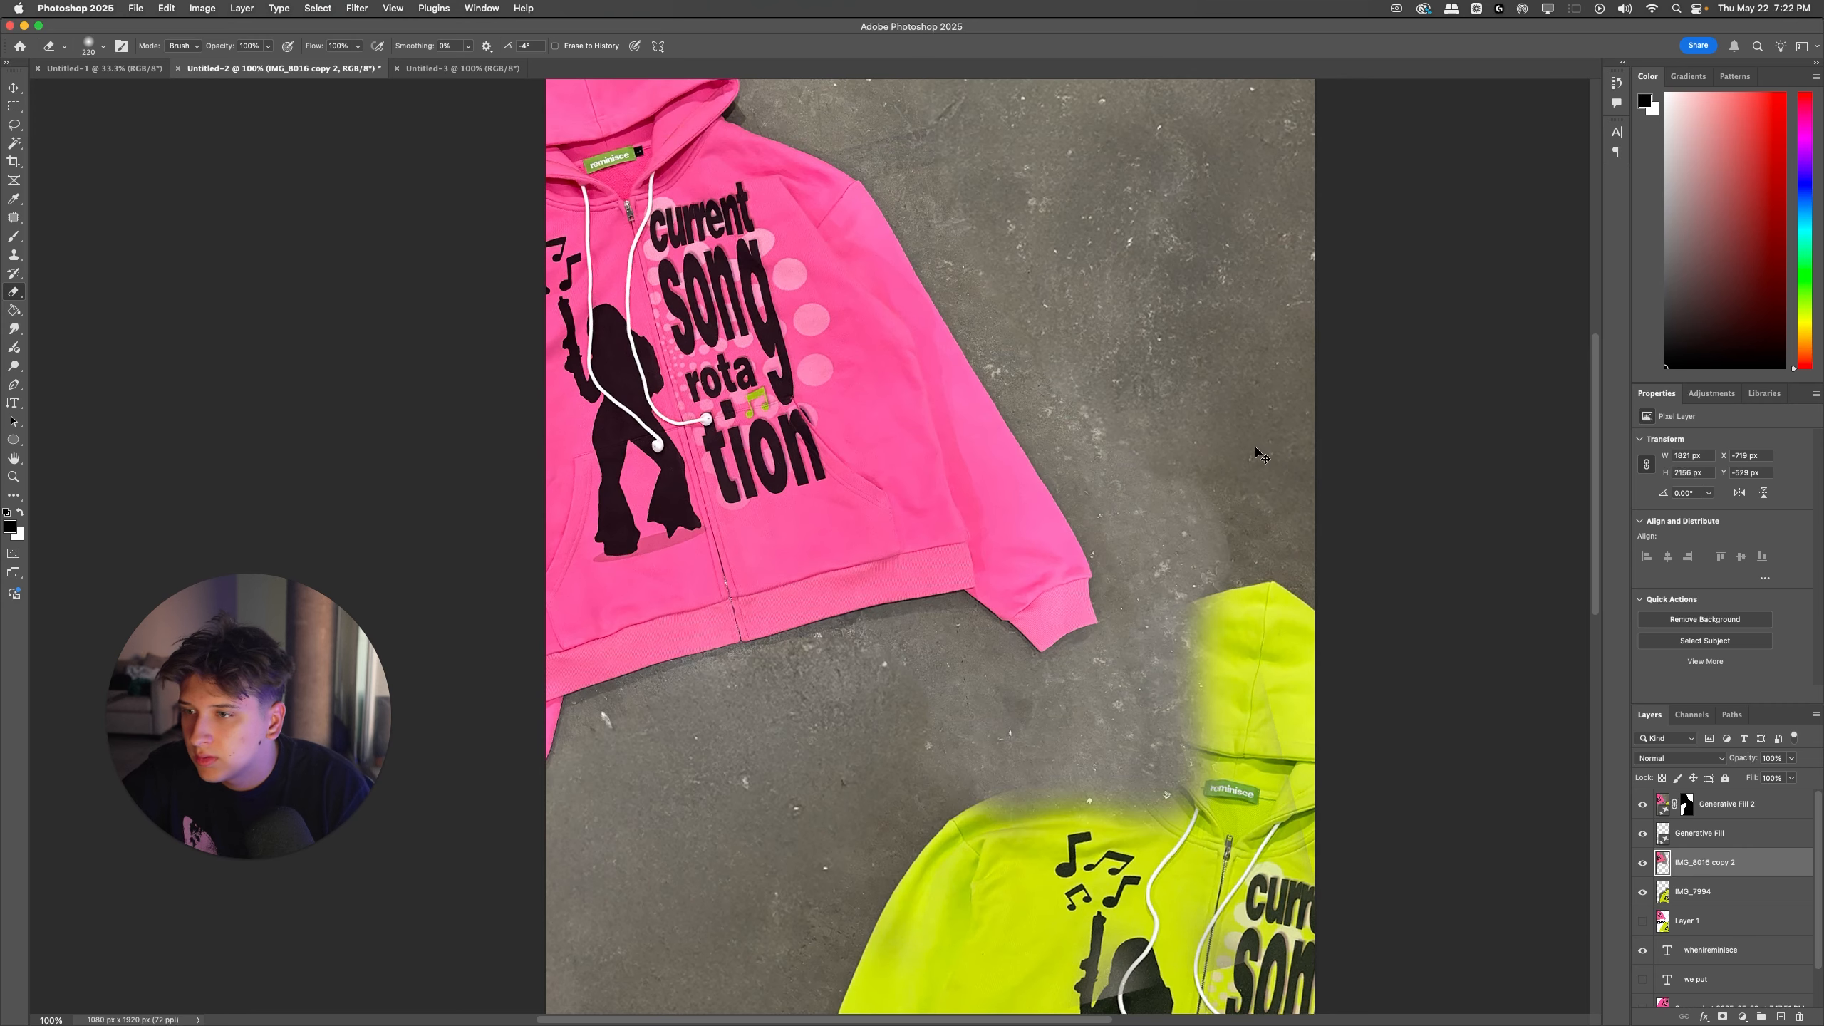
mouse_move(1250, 546)
mouse_down()
mouse_move(1149, 848)
mouse_move(1222, 645)
mouse_up()
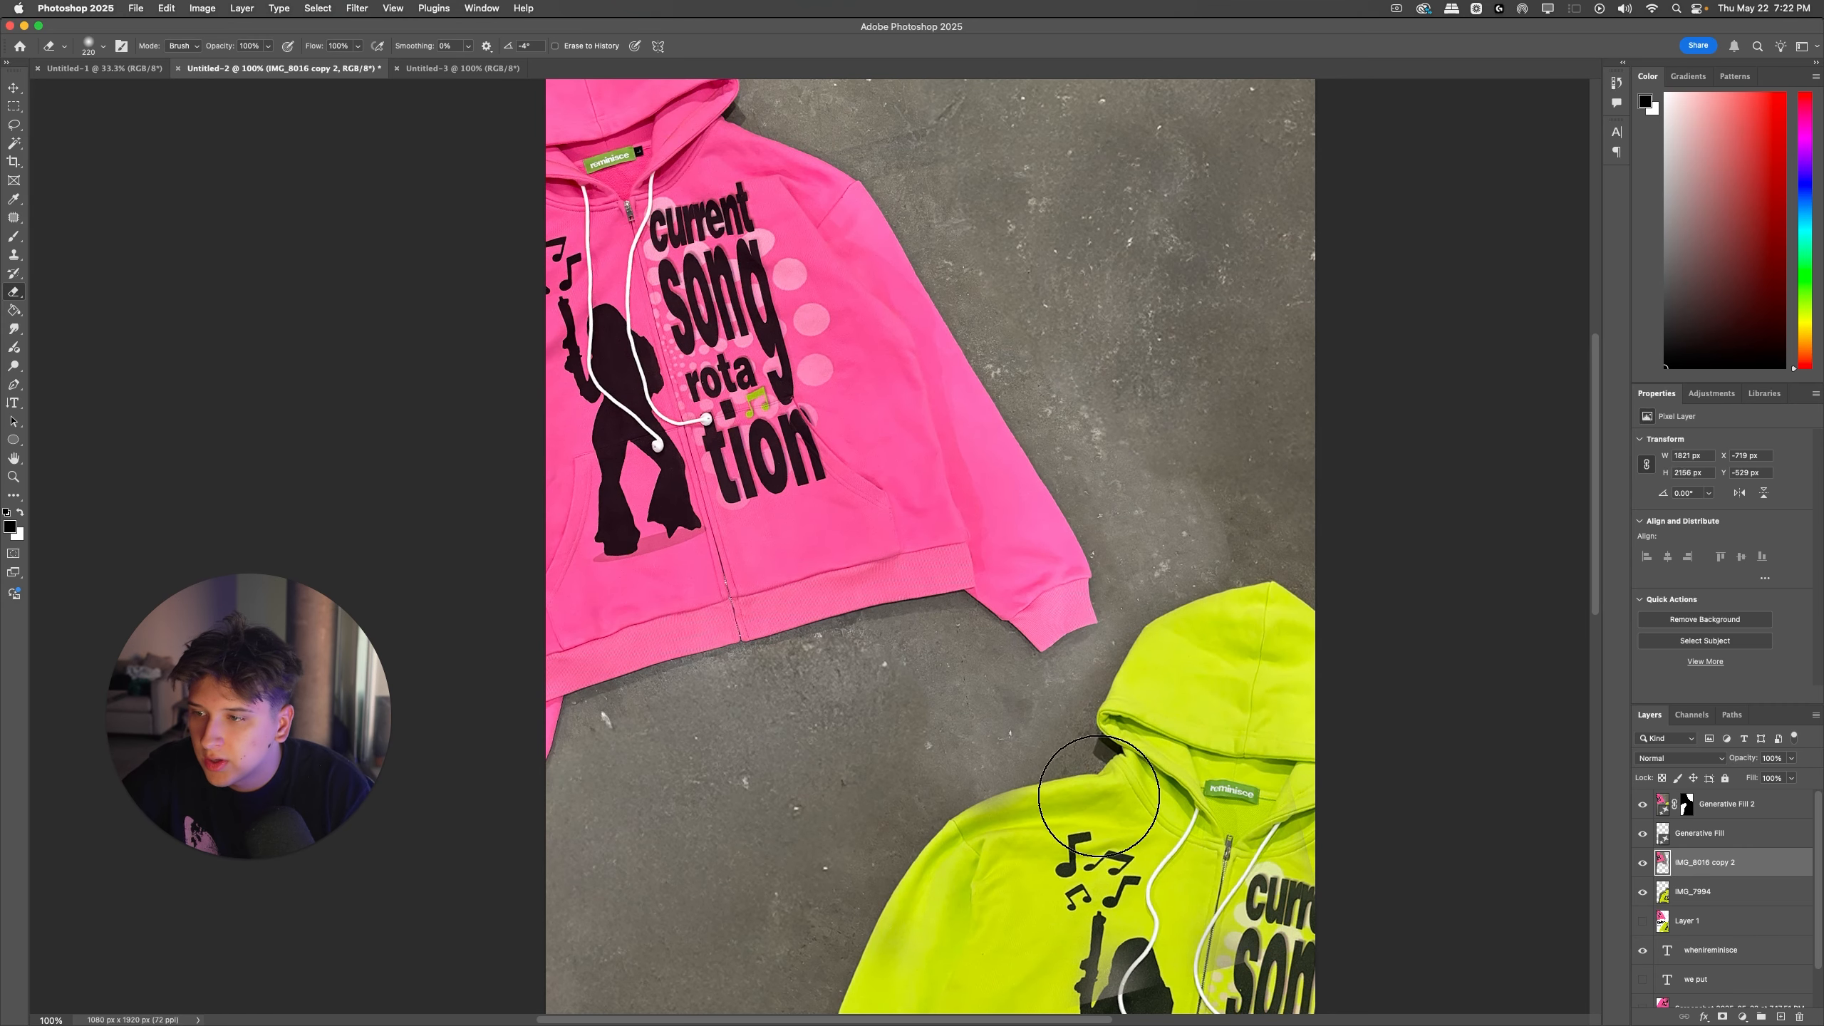
key(super+minus)
key(super+minus)
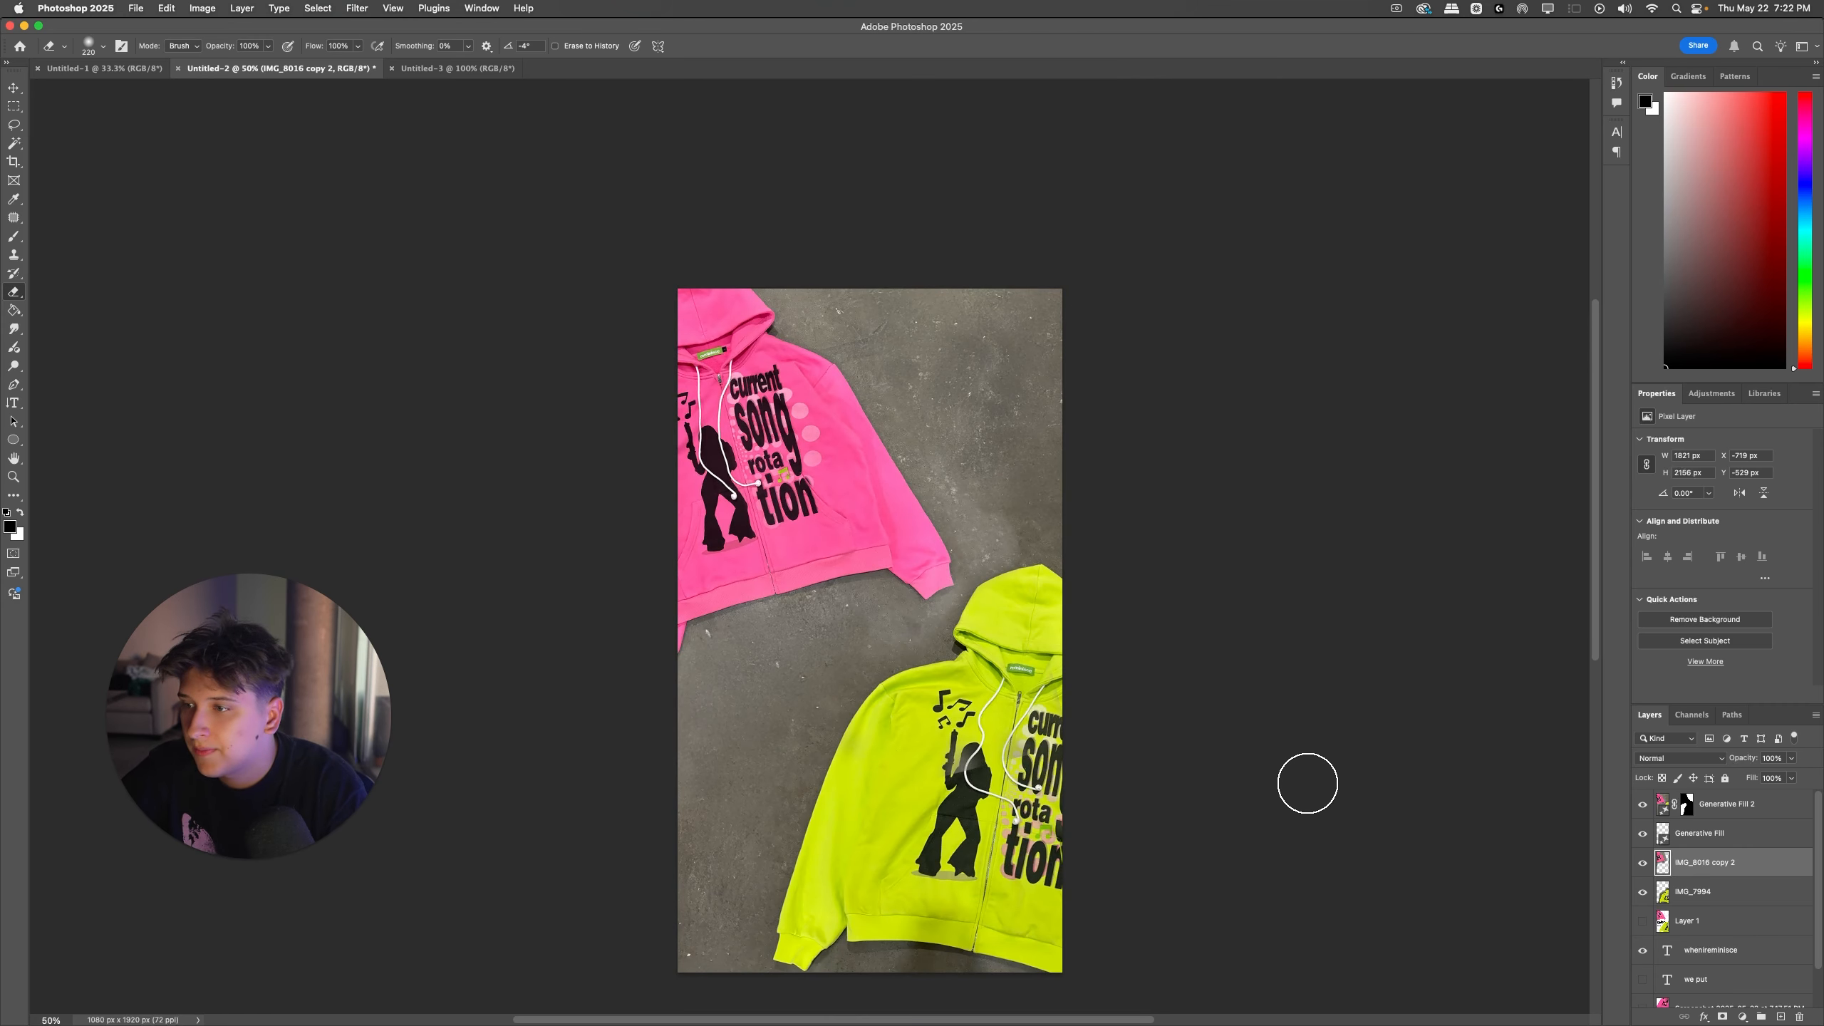
Step: Group the layers from Generative Fill 2 down to IMG_7994, merge a duplicate of the group into one layer, and hide the original group
click(1697, 800)
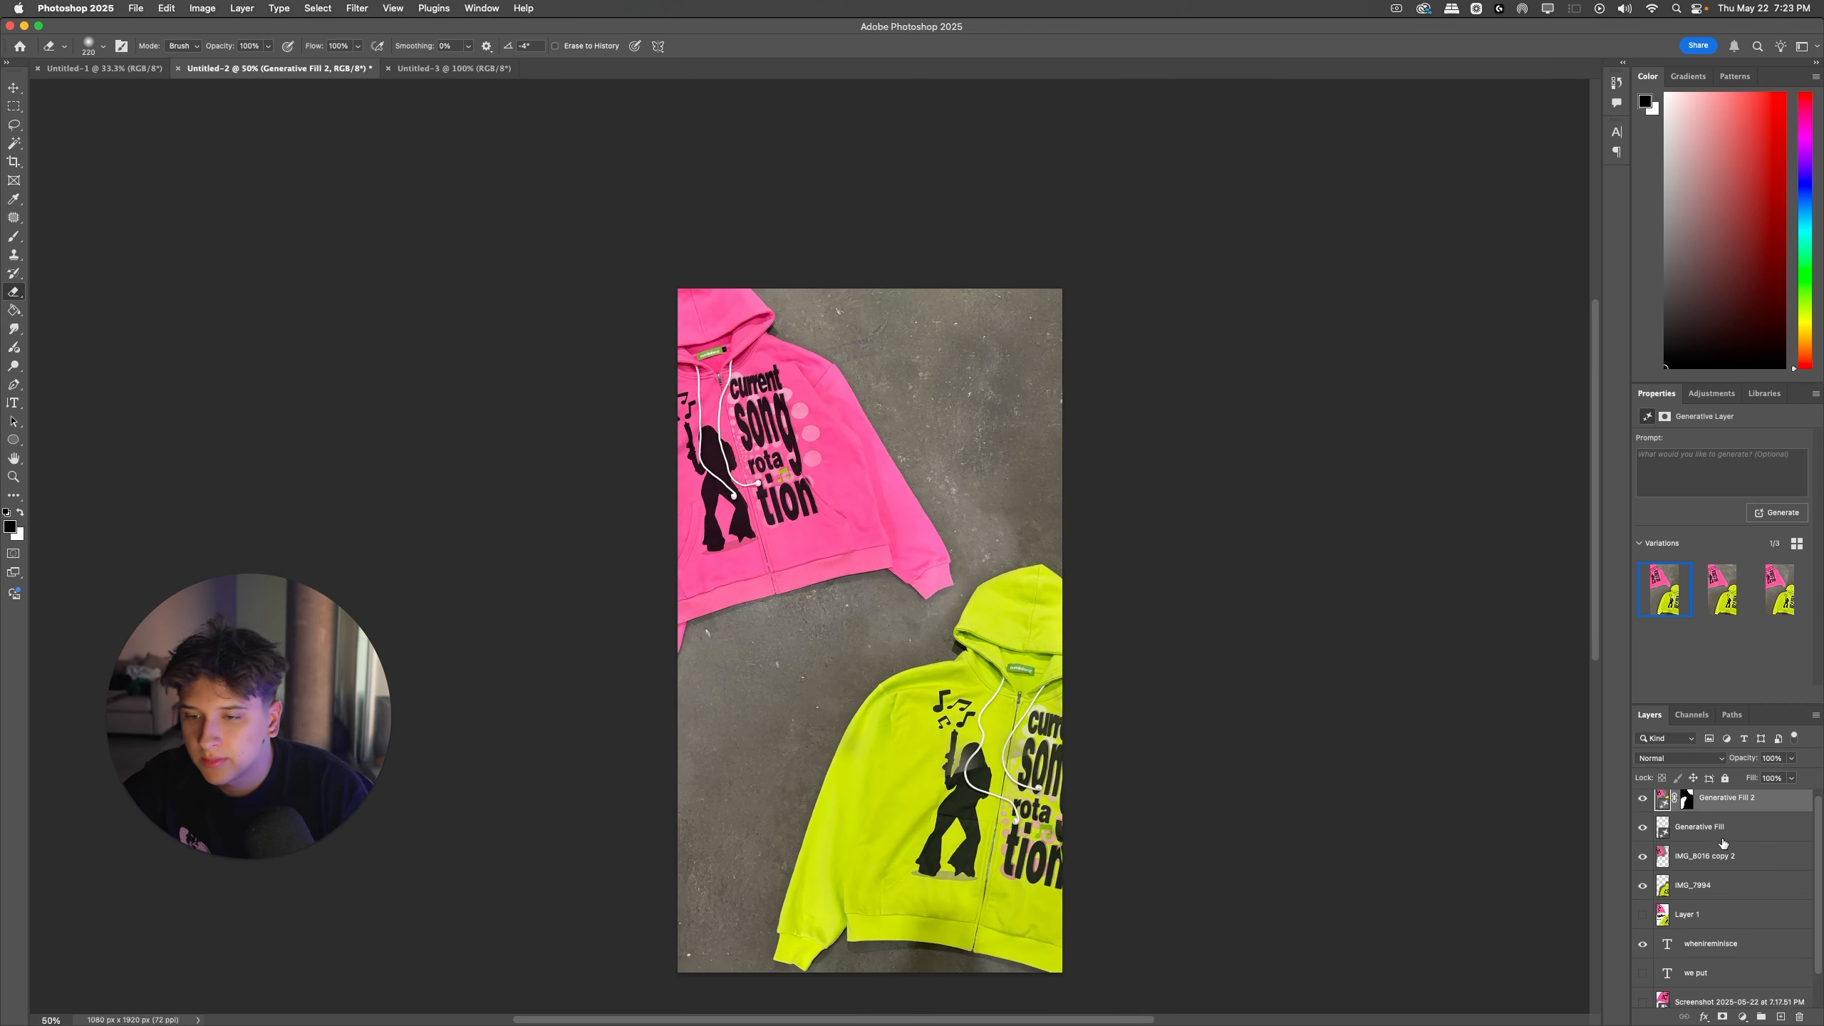
shift+click(1688, 888)
click(1762, 1016)
key(super+j)
key(super+e)
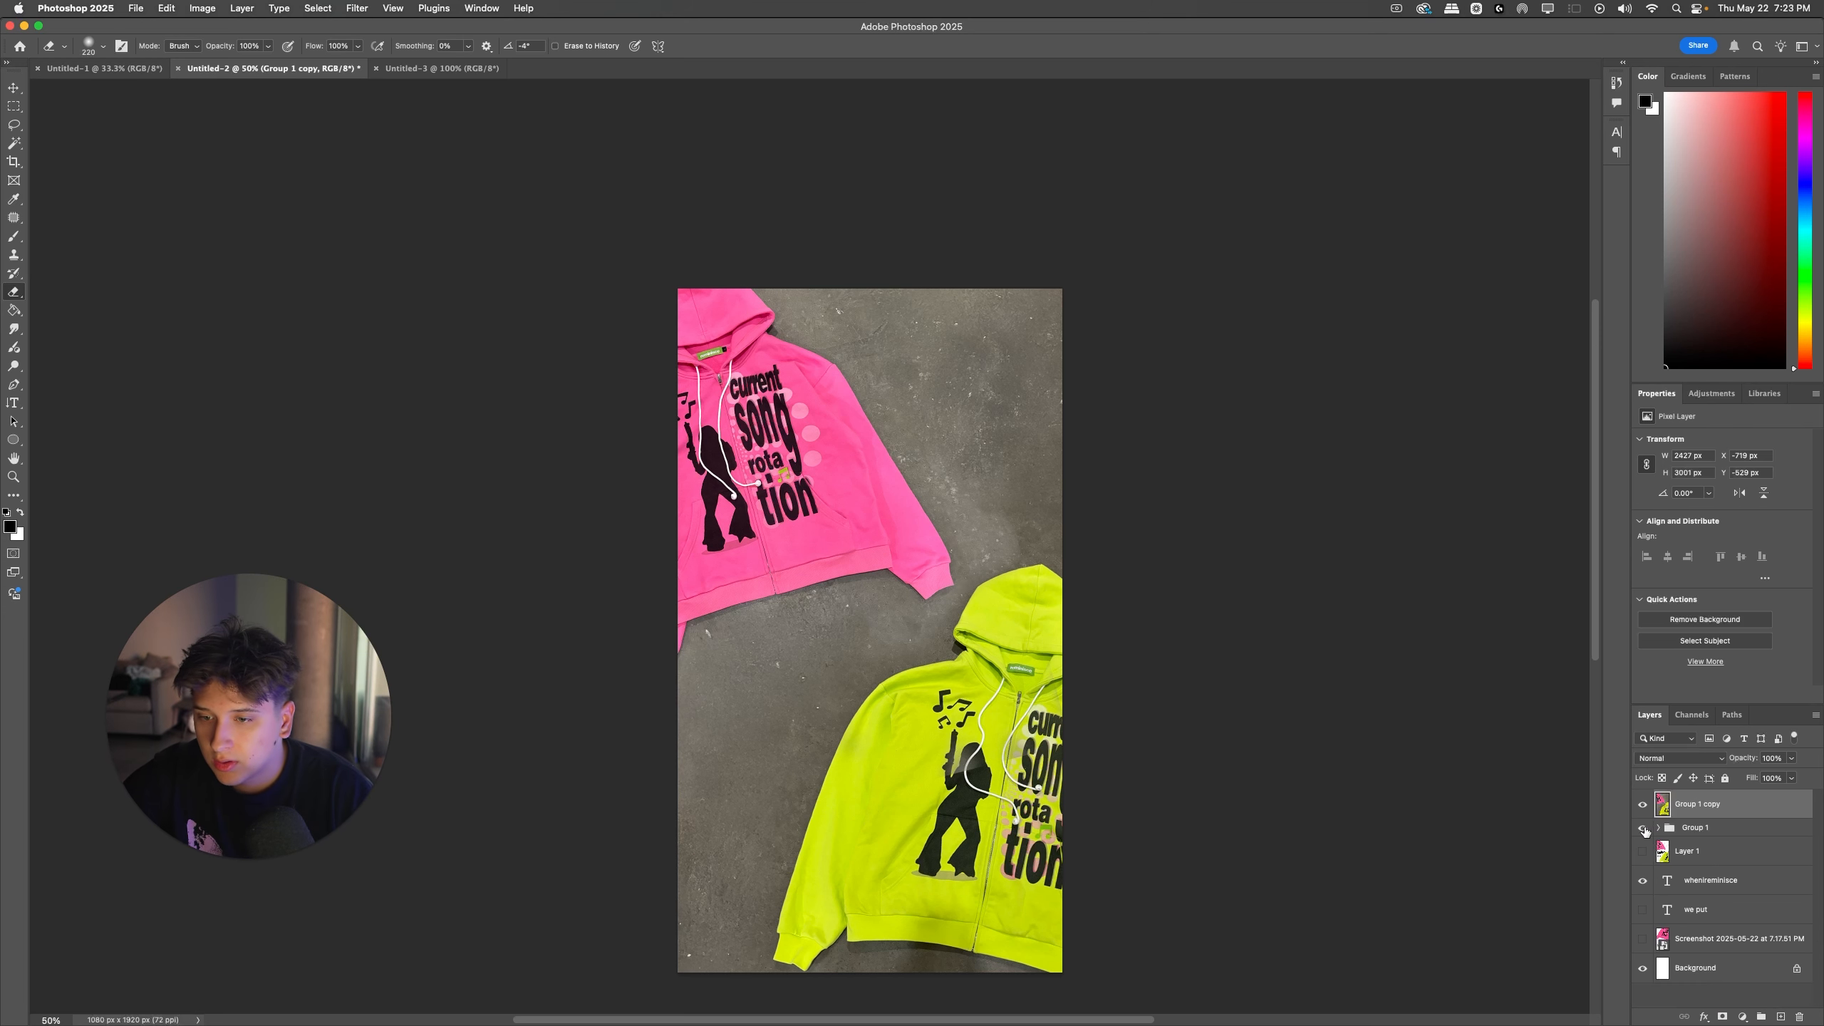
scroll(1120, 718, down, 3)
Step: Stamp all visible layers into a new layer and check its bounds with Free Transform
key(super+t)
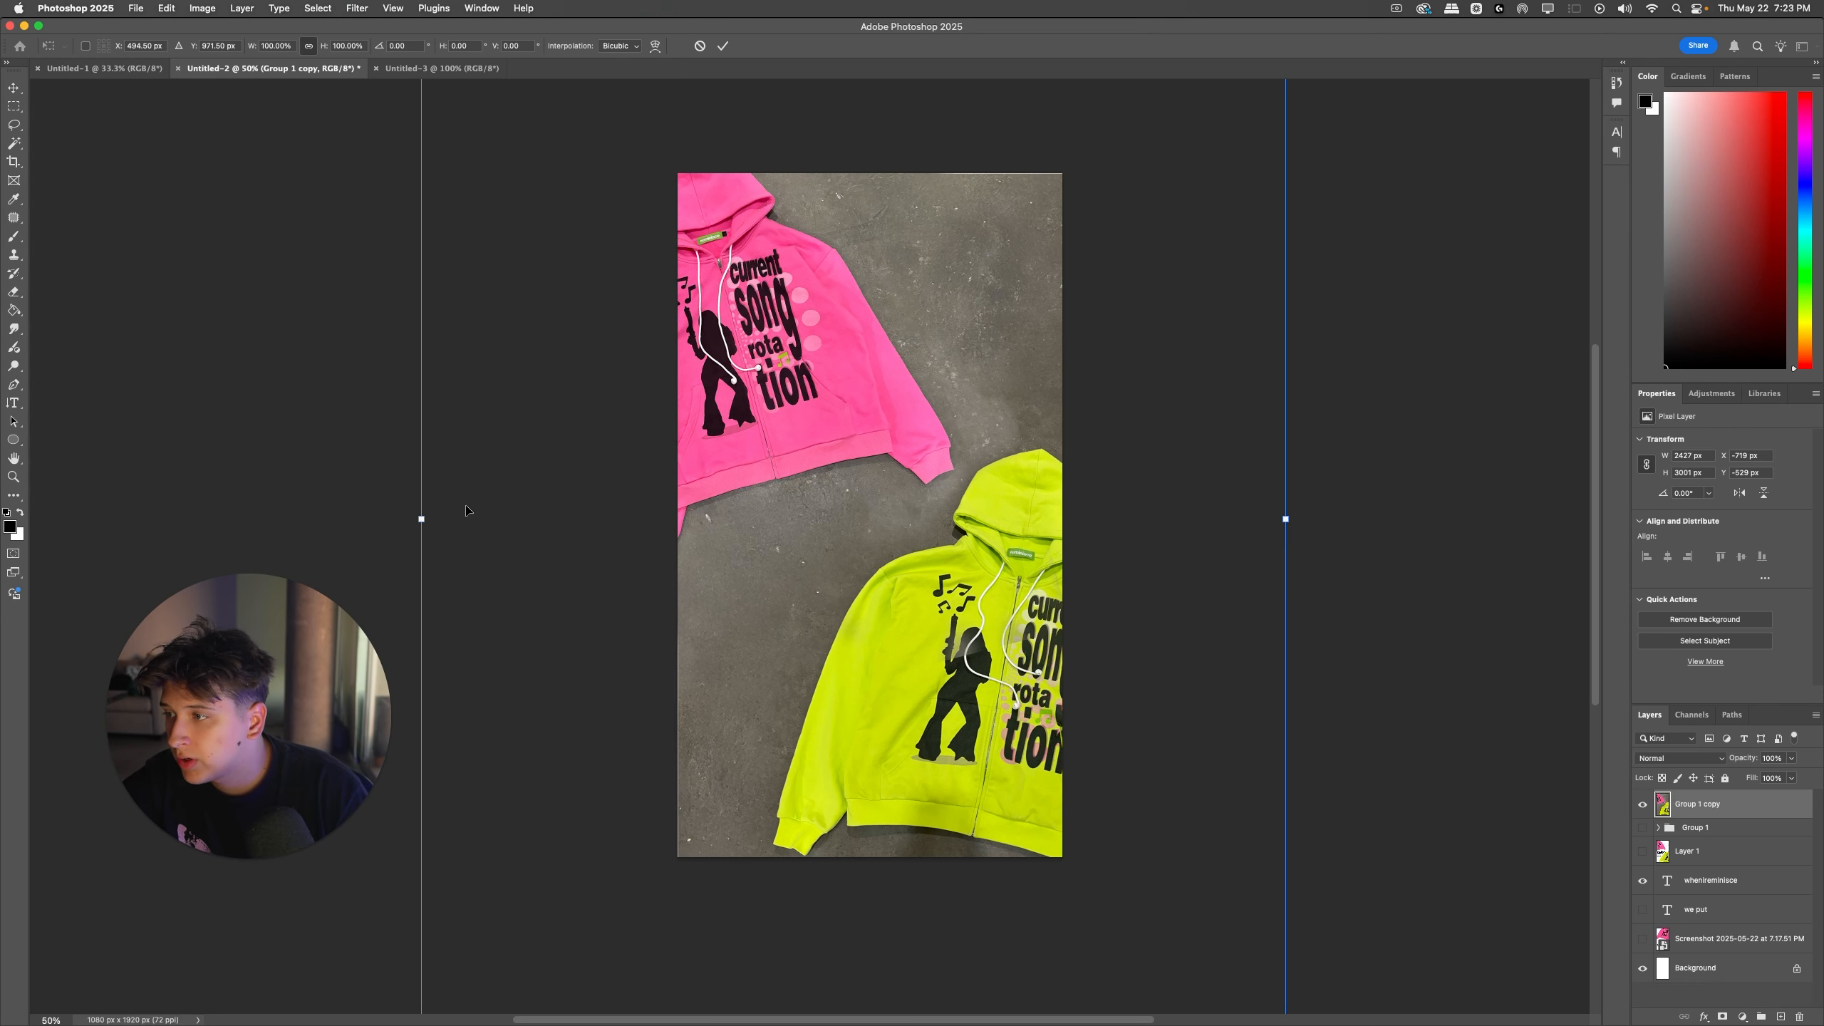
key(Return)
key(super+alt+shift+e)
key(e)
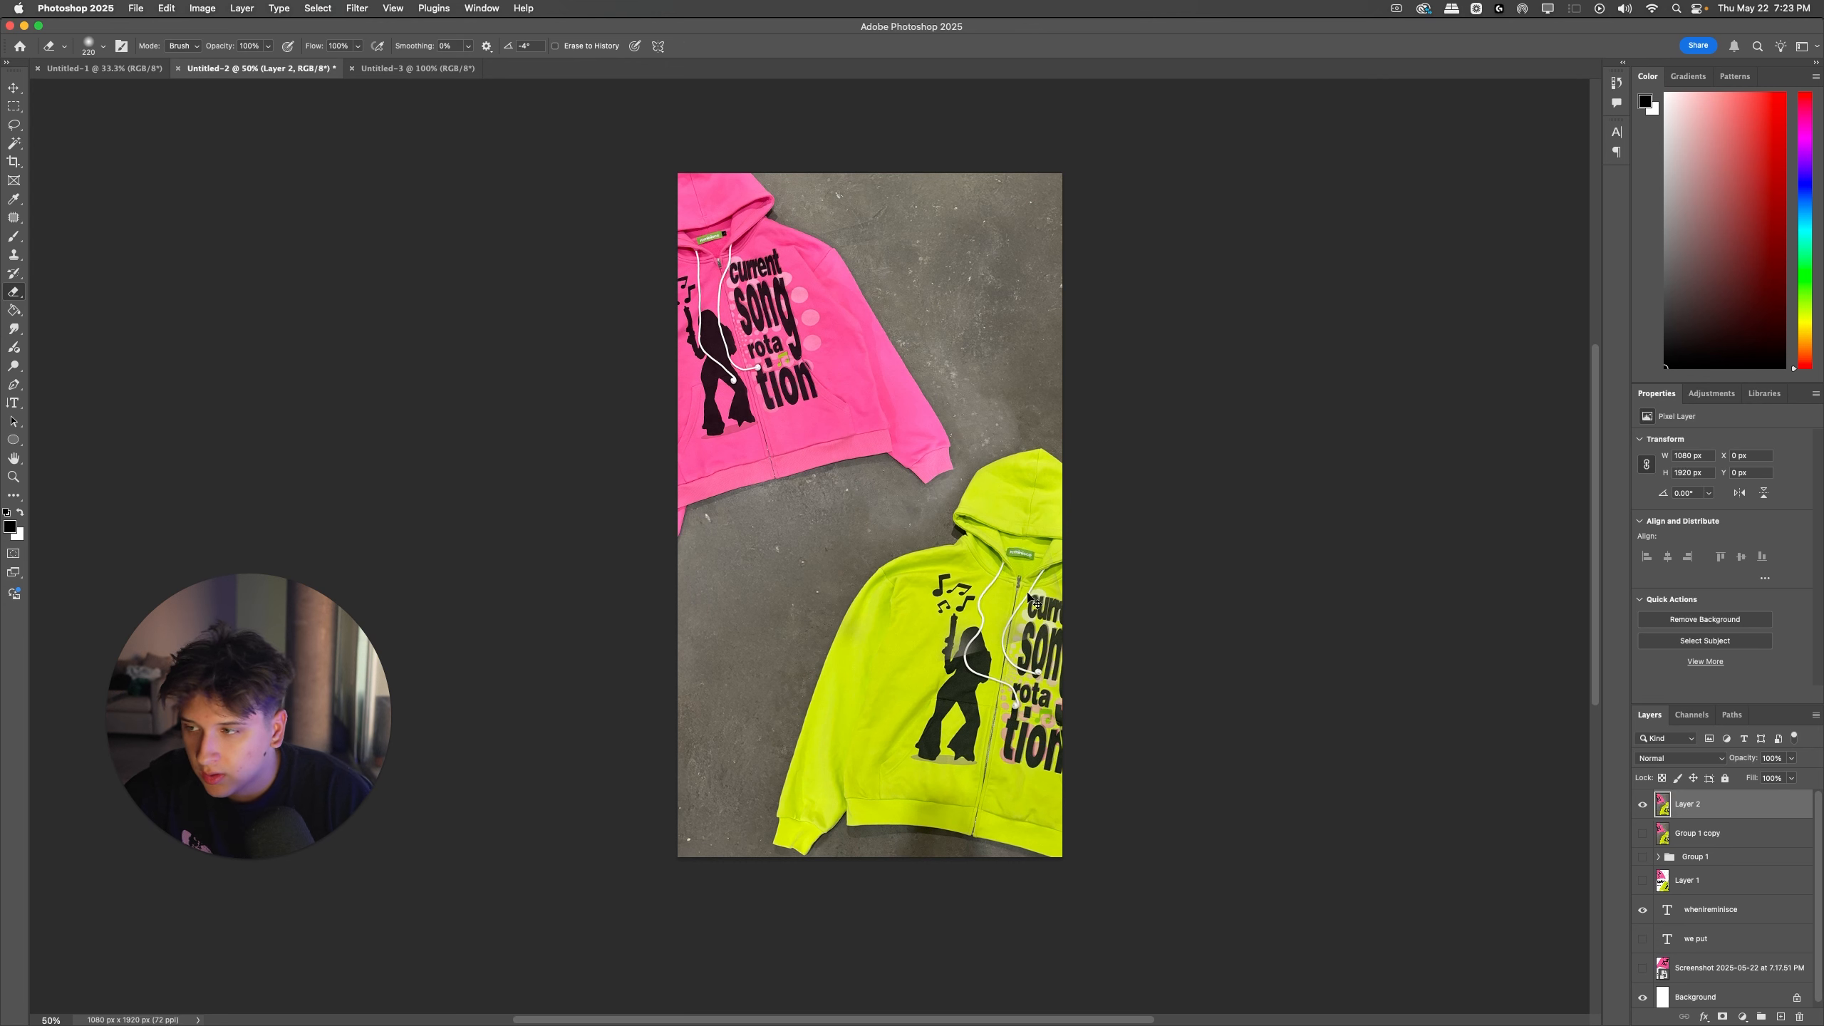
key(super+t)
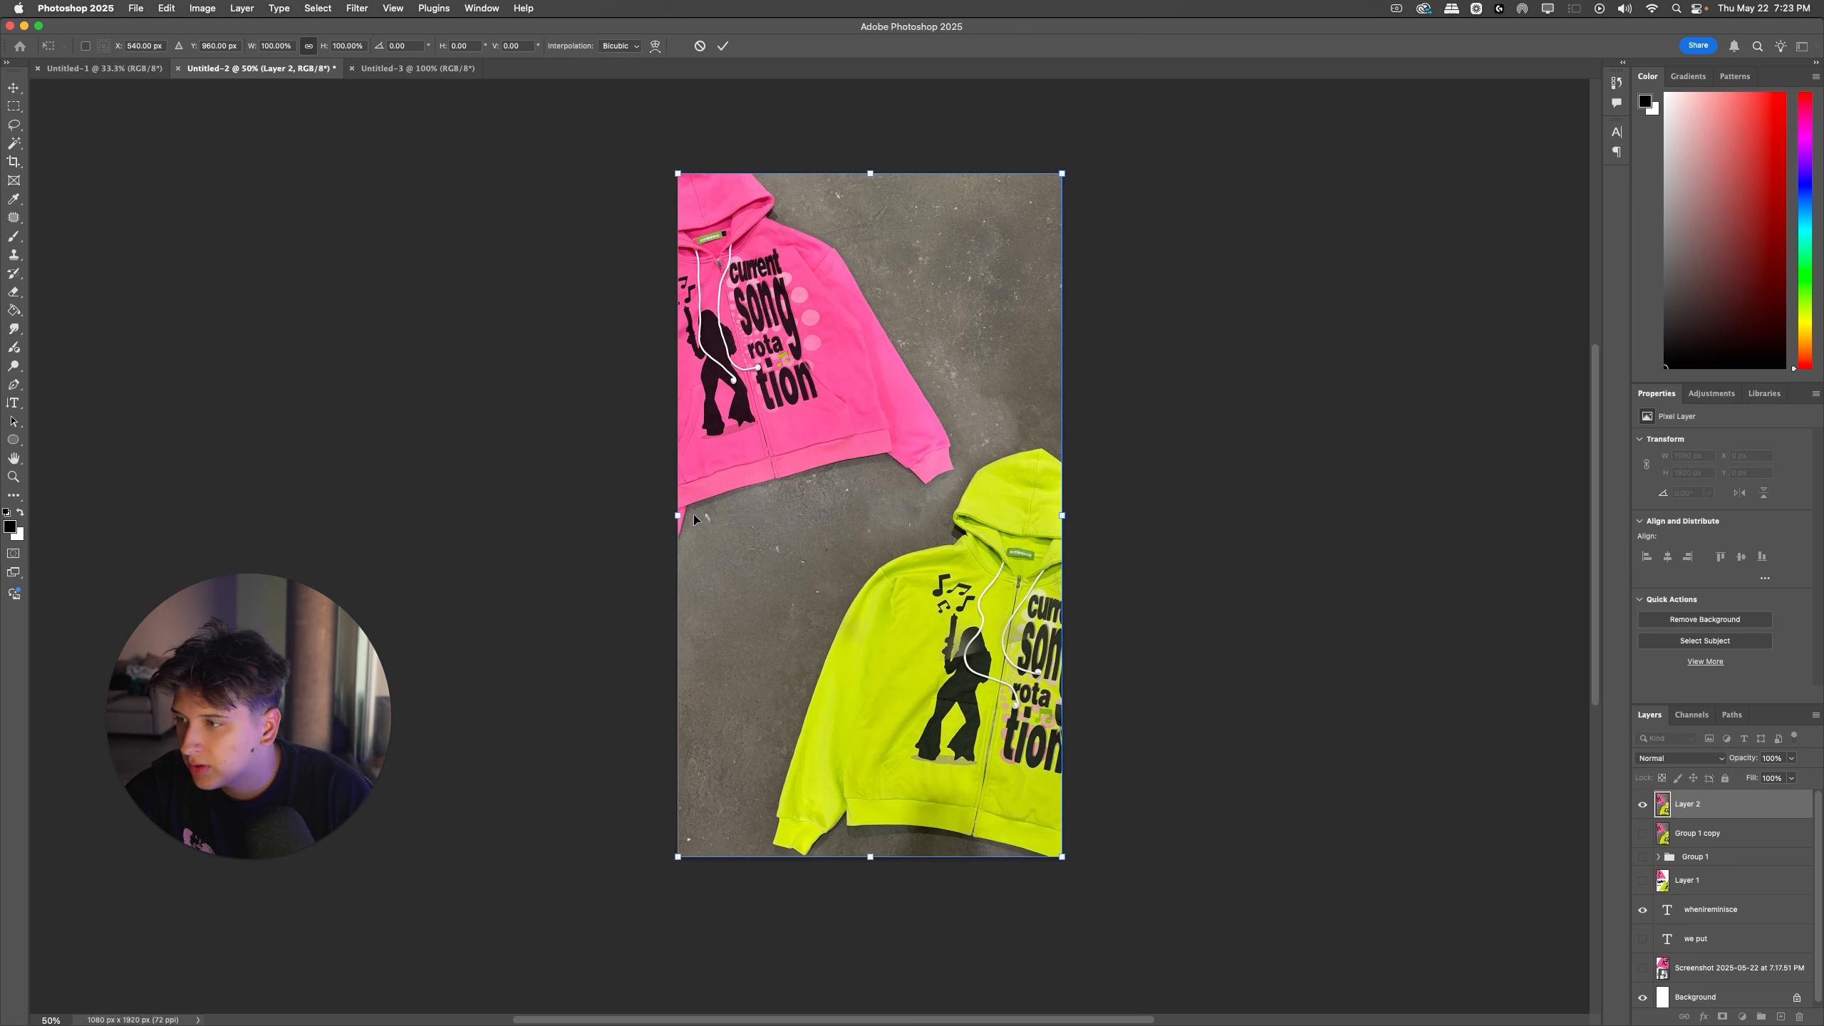
key(Return)
Step: Search the commands for "subj" to try selecting the subject on the stamped layer, and delete that layer
click(530, 6)
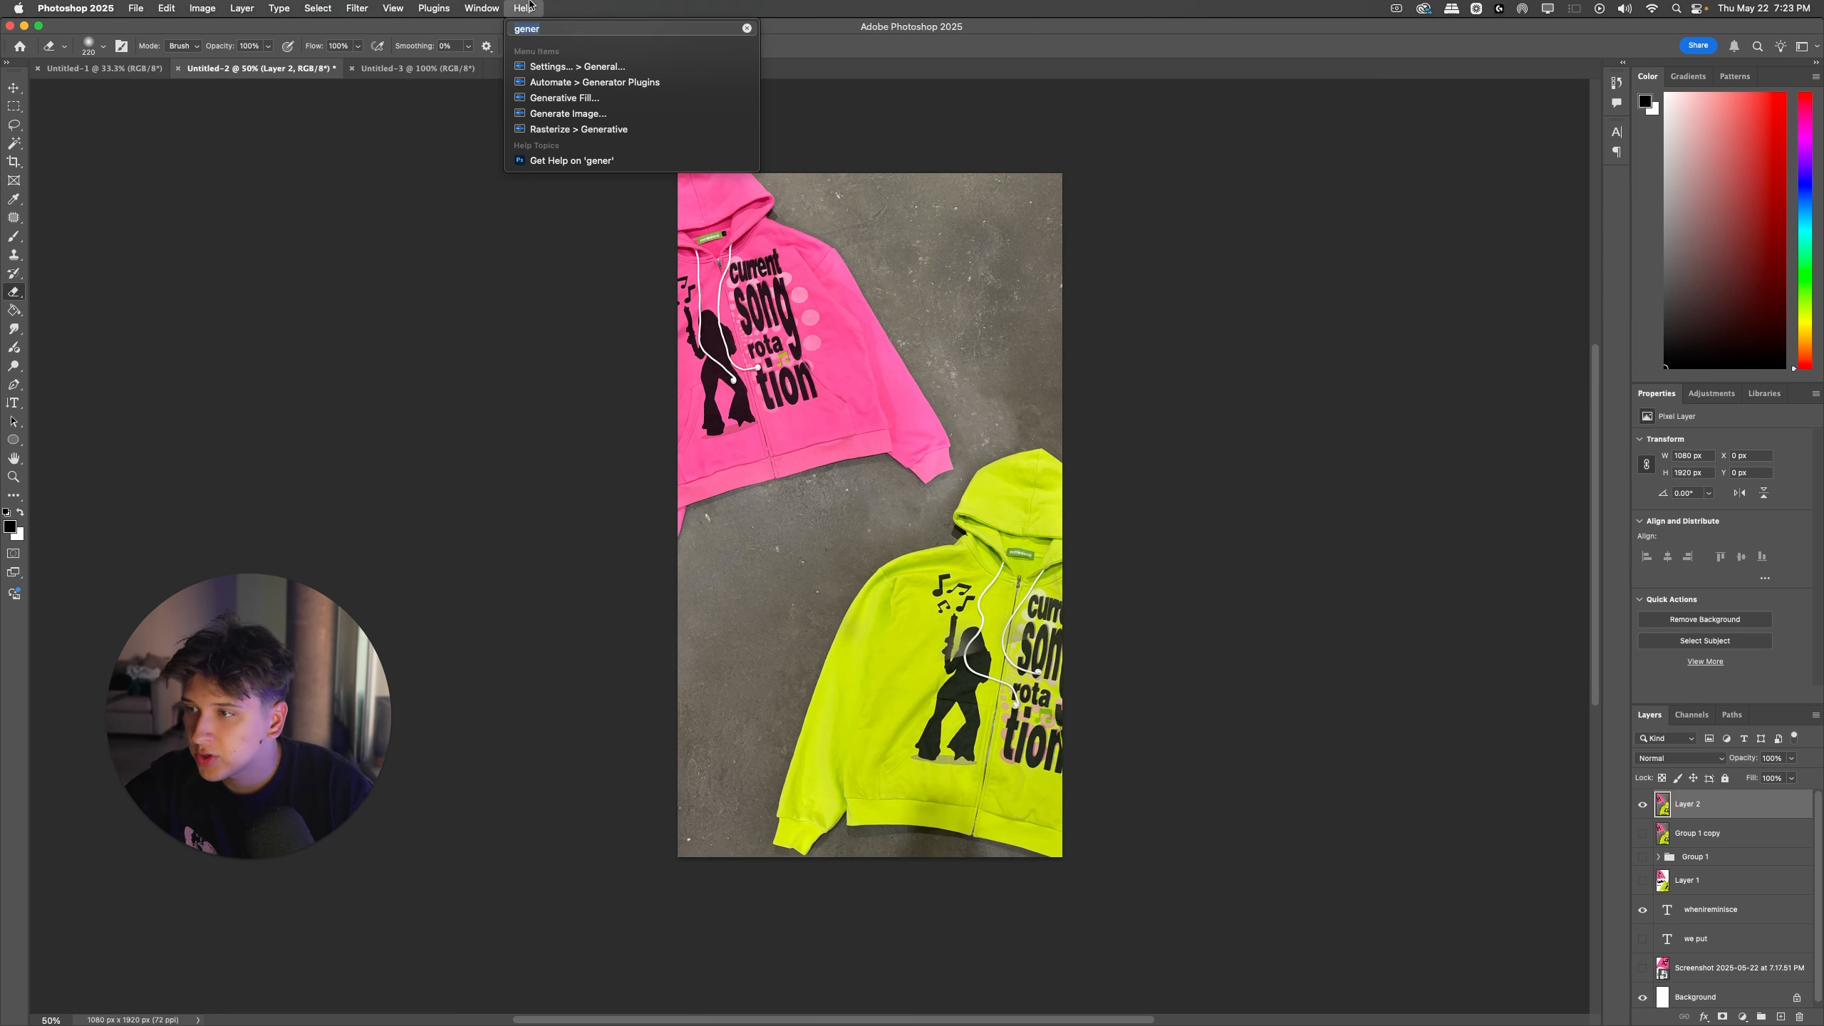
text(subj)
key(Down)
key(Return)
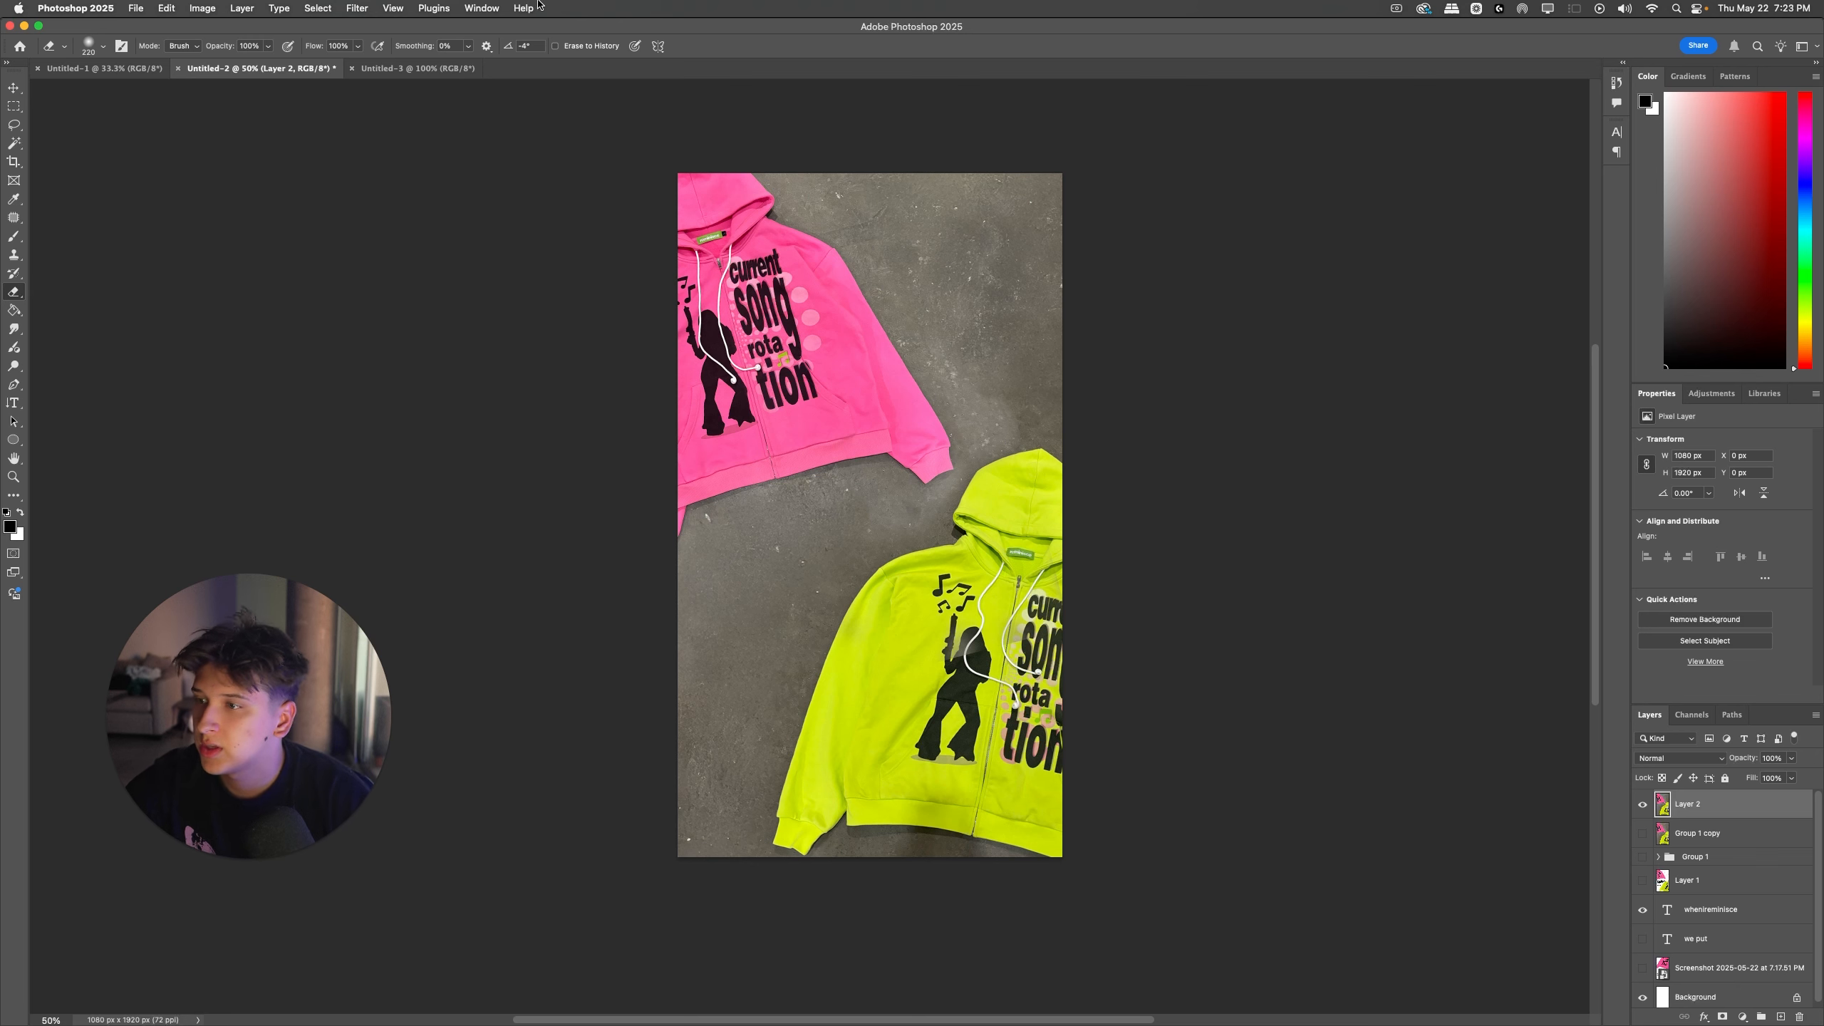
scroll(1056, 621, down, 2)
key(super+equal)
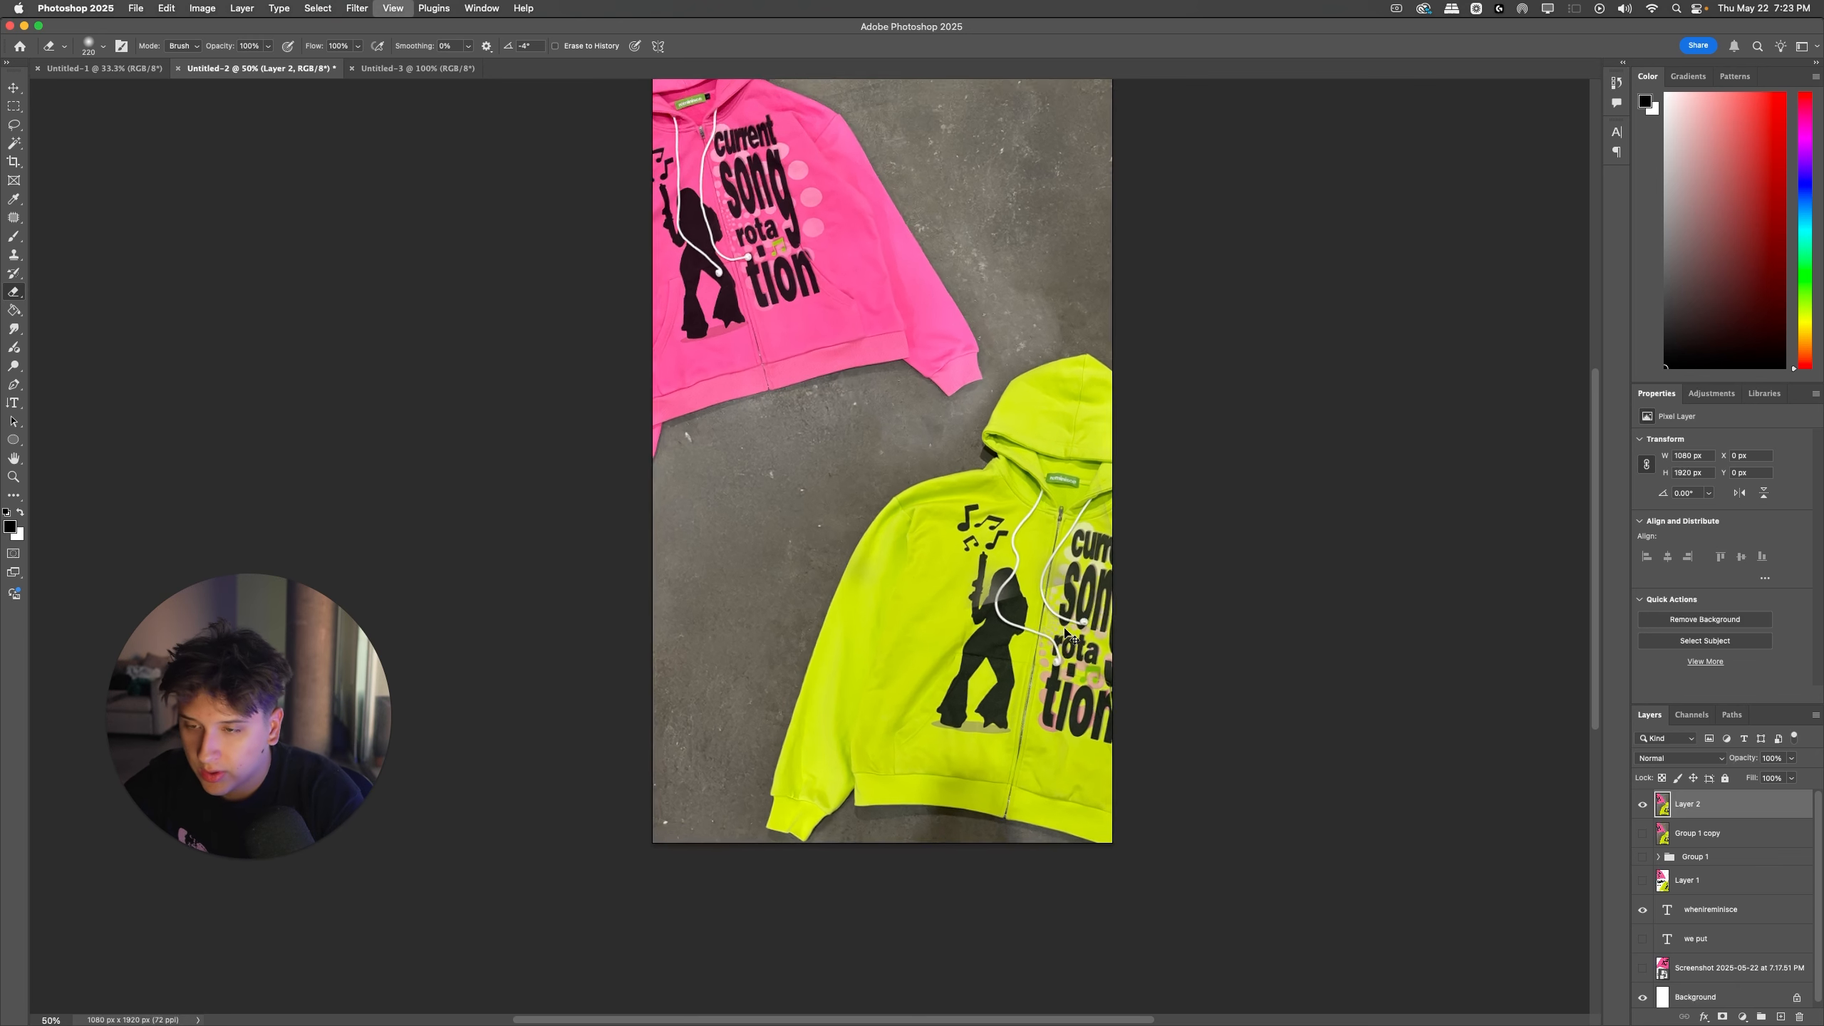
key(super+equal)
key(super+equal)
key(BackSpace)
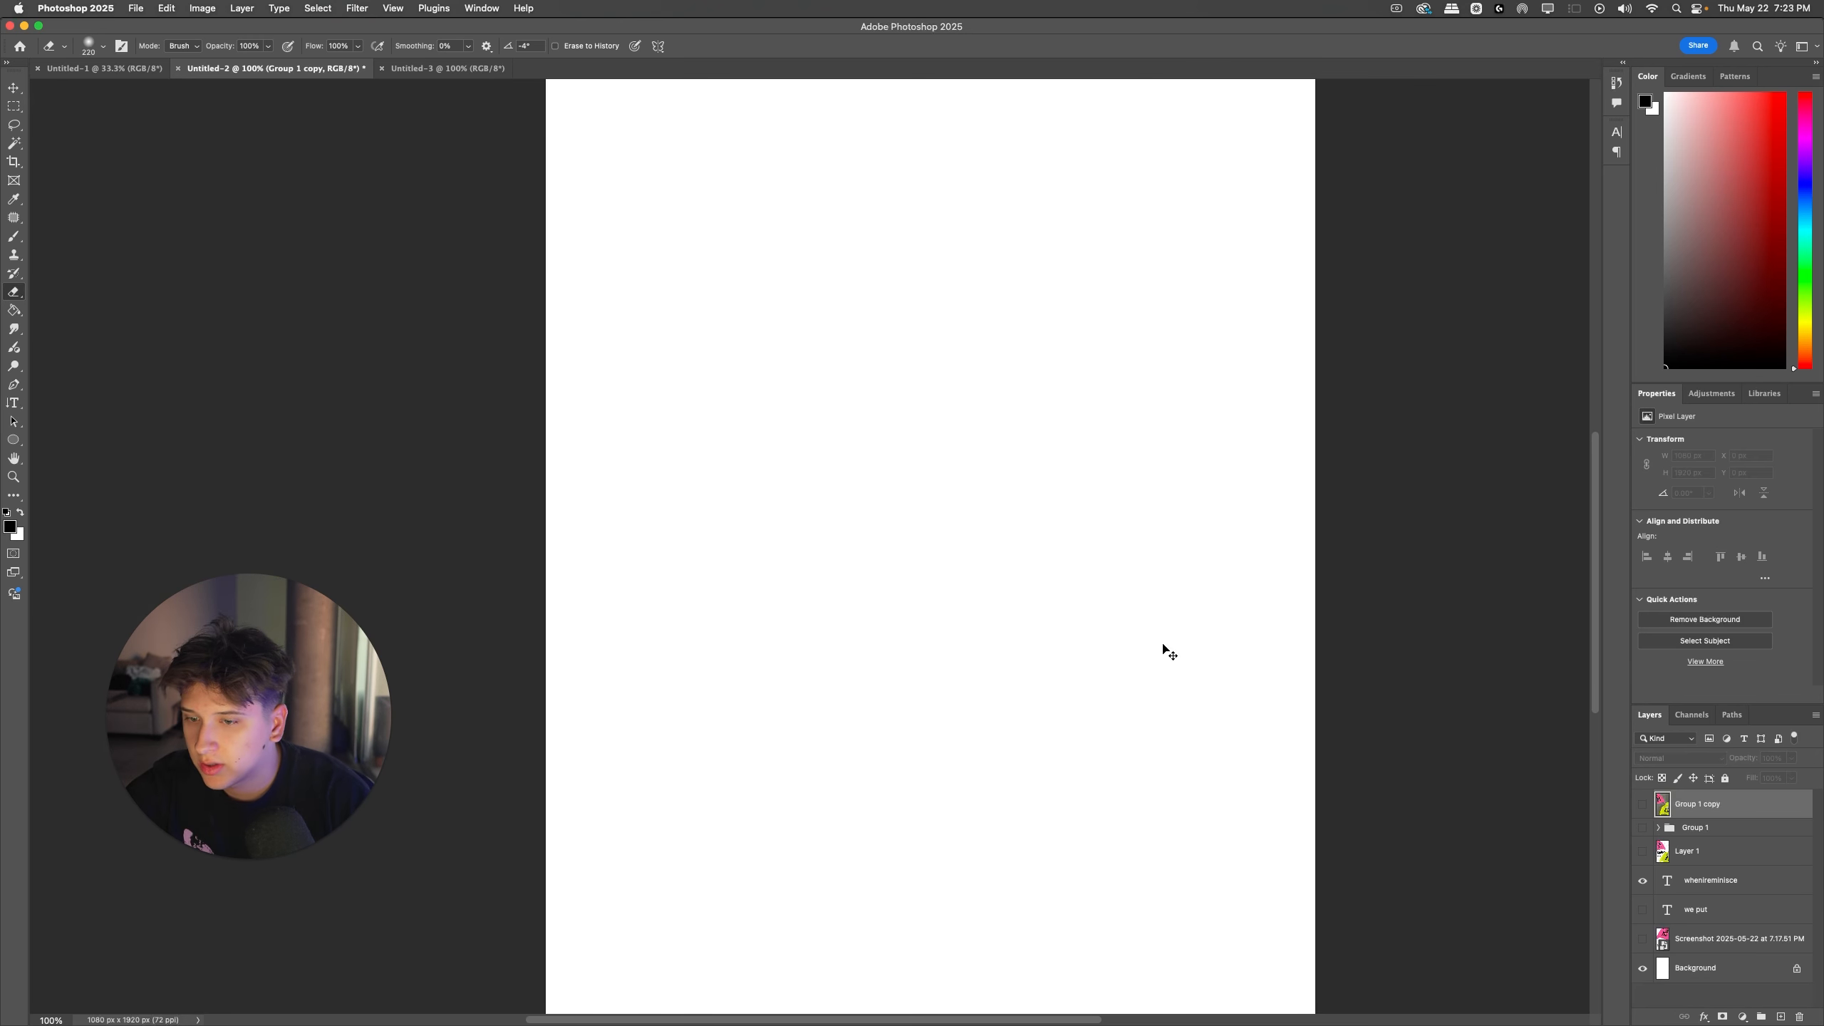
Step: Hide the merged group copy, show Group 1 again, and select the pink hoodie layer IMG_8016 copy 2 inside it
click(1642, 802)
click(1643, 827)
click(1643, 806)
super+click(1218, 606)
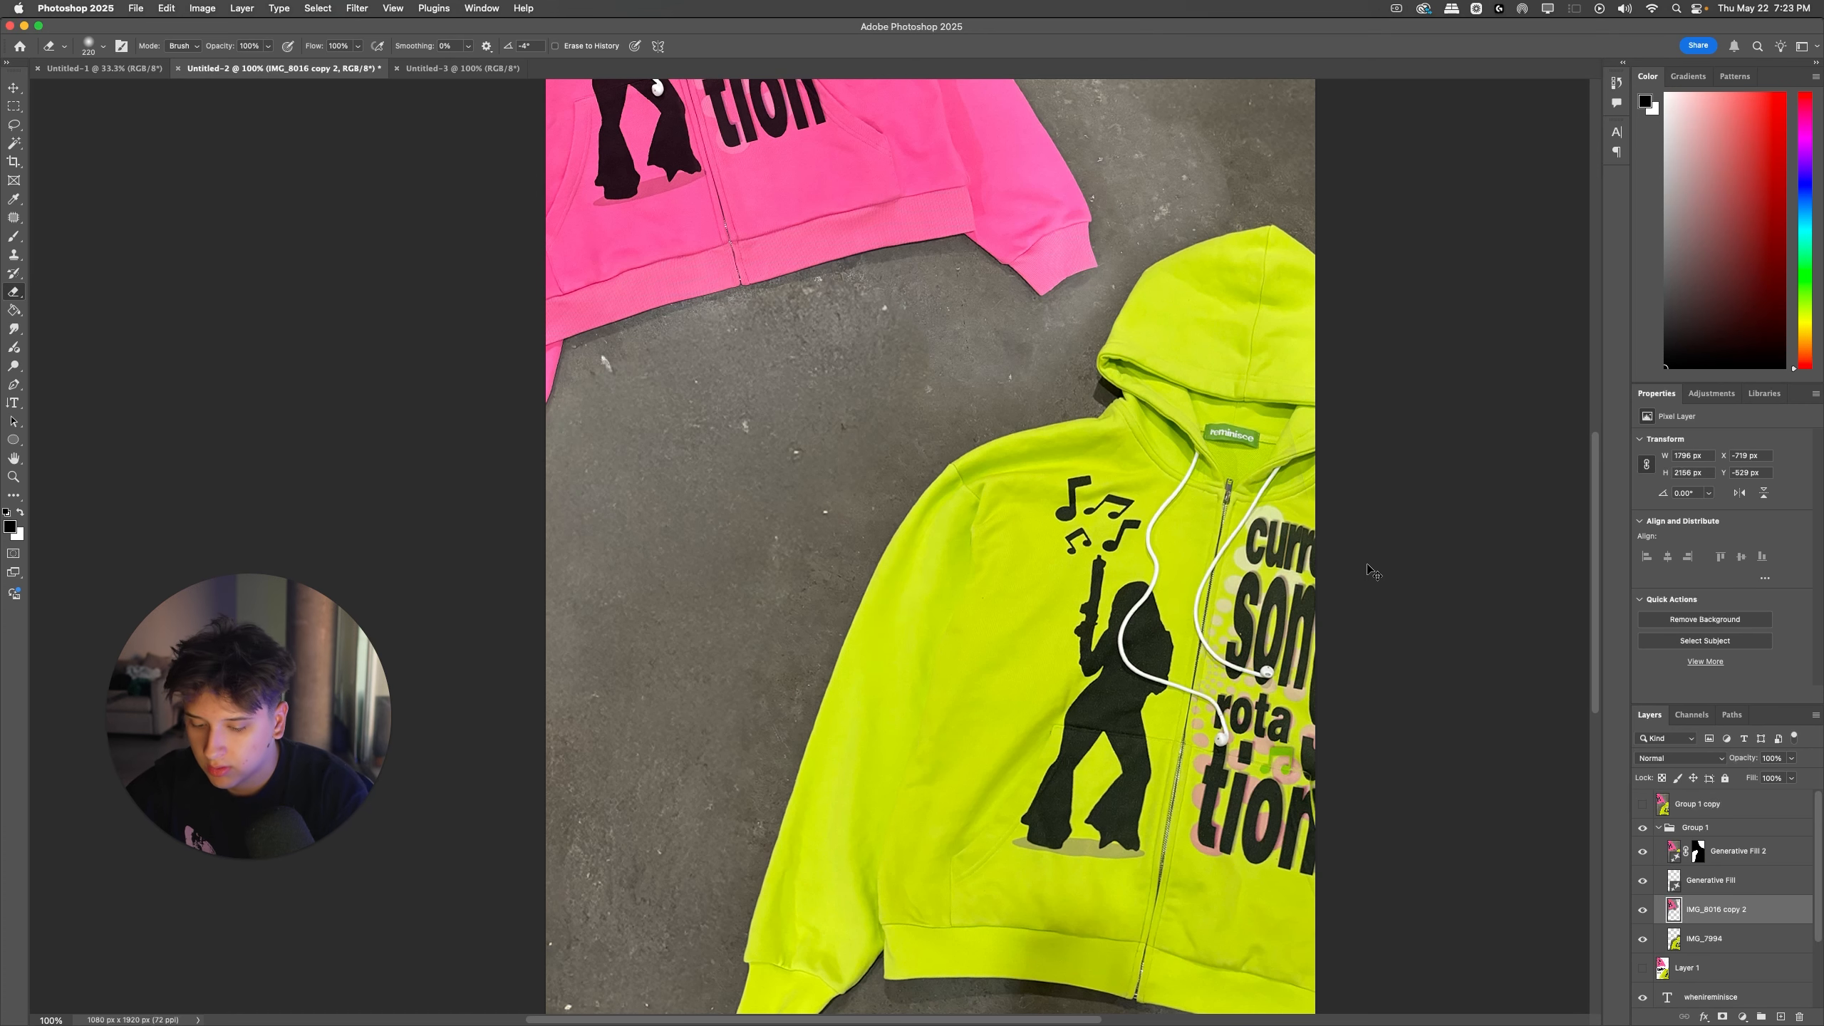
Step: Invert the pink hoodie layer's colours to reveal its extent, and undo the inversion
key(super+i)
scroll(1292, 607, up, 4)
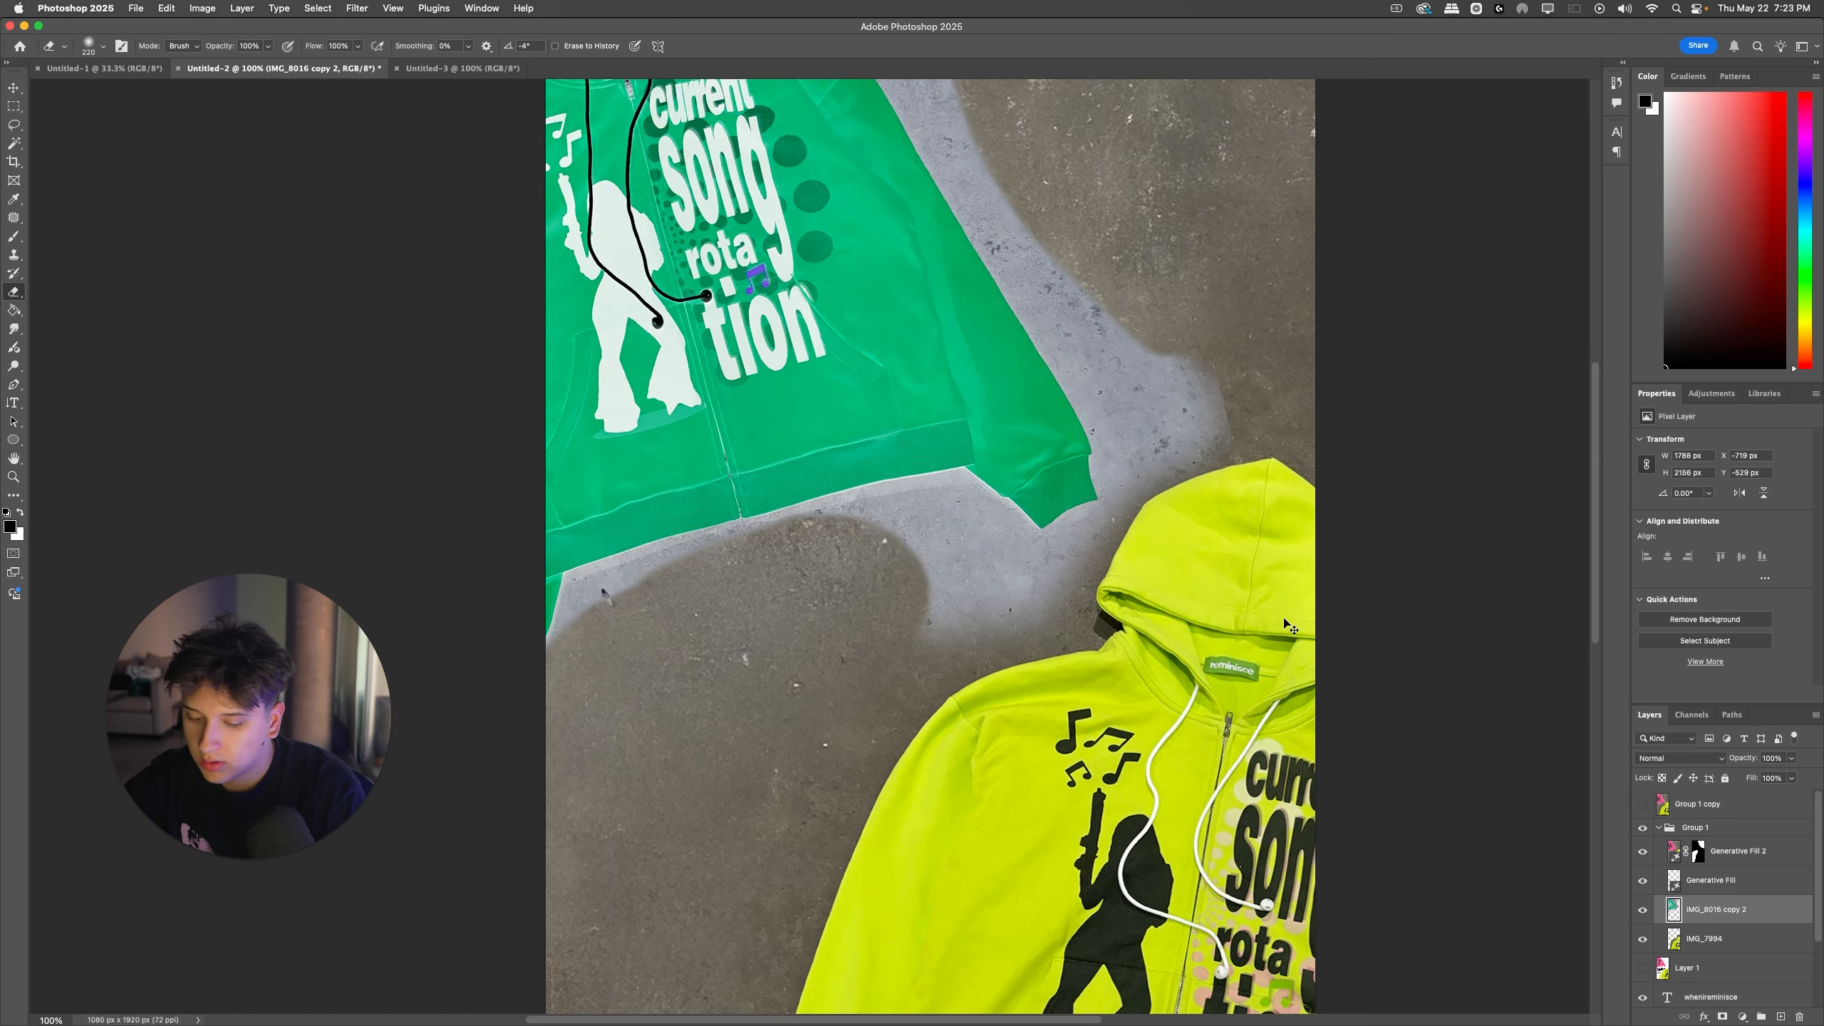
key(super+z)
key(super+minus)
key(super+minus)
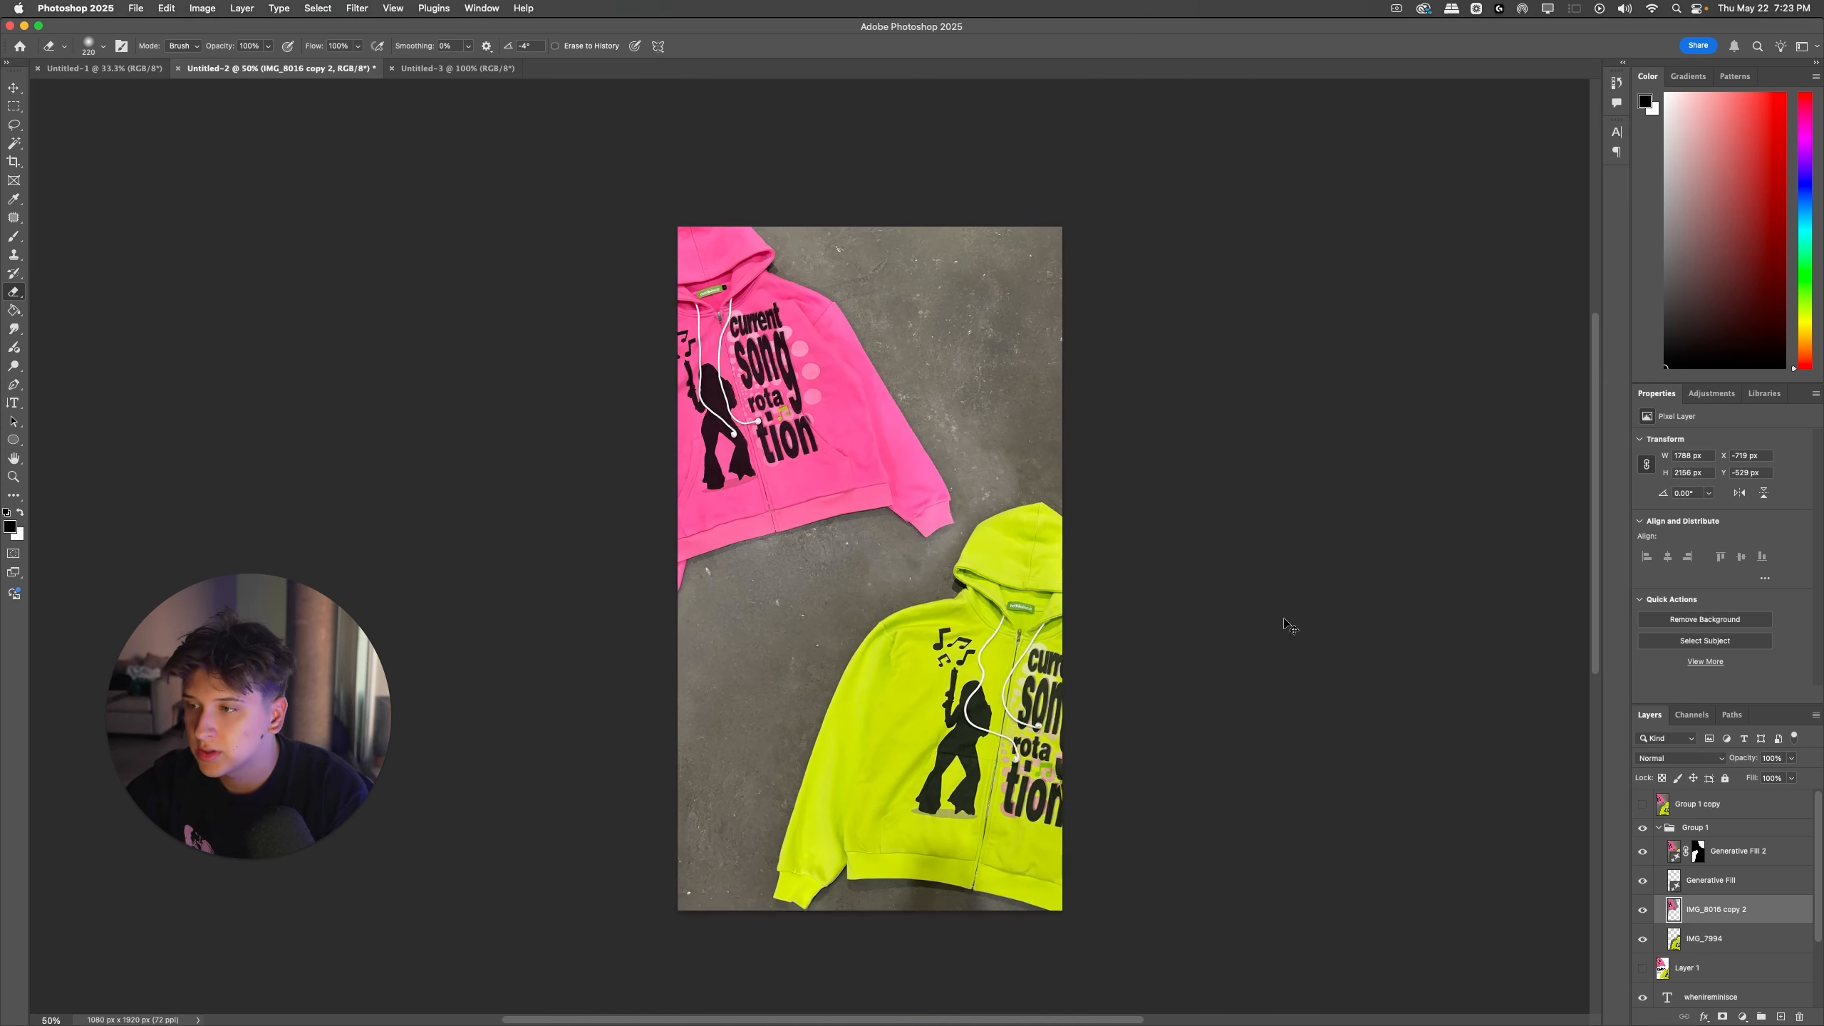
Step: Adjust the Yellows of the pink hoodie layer's concrete with Hue/Saturation, setting Saturation to +67 and Lightness to -57
key(super+u)
click(1229, 560)
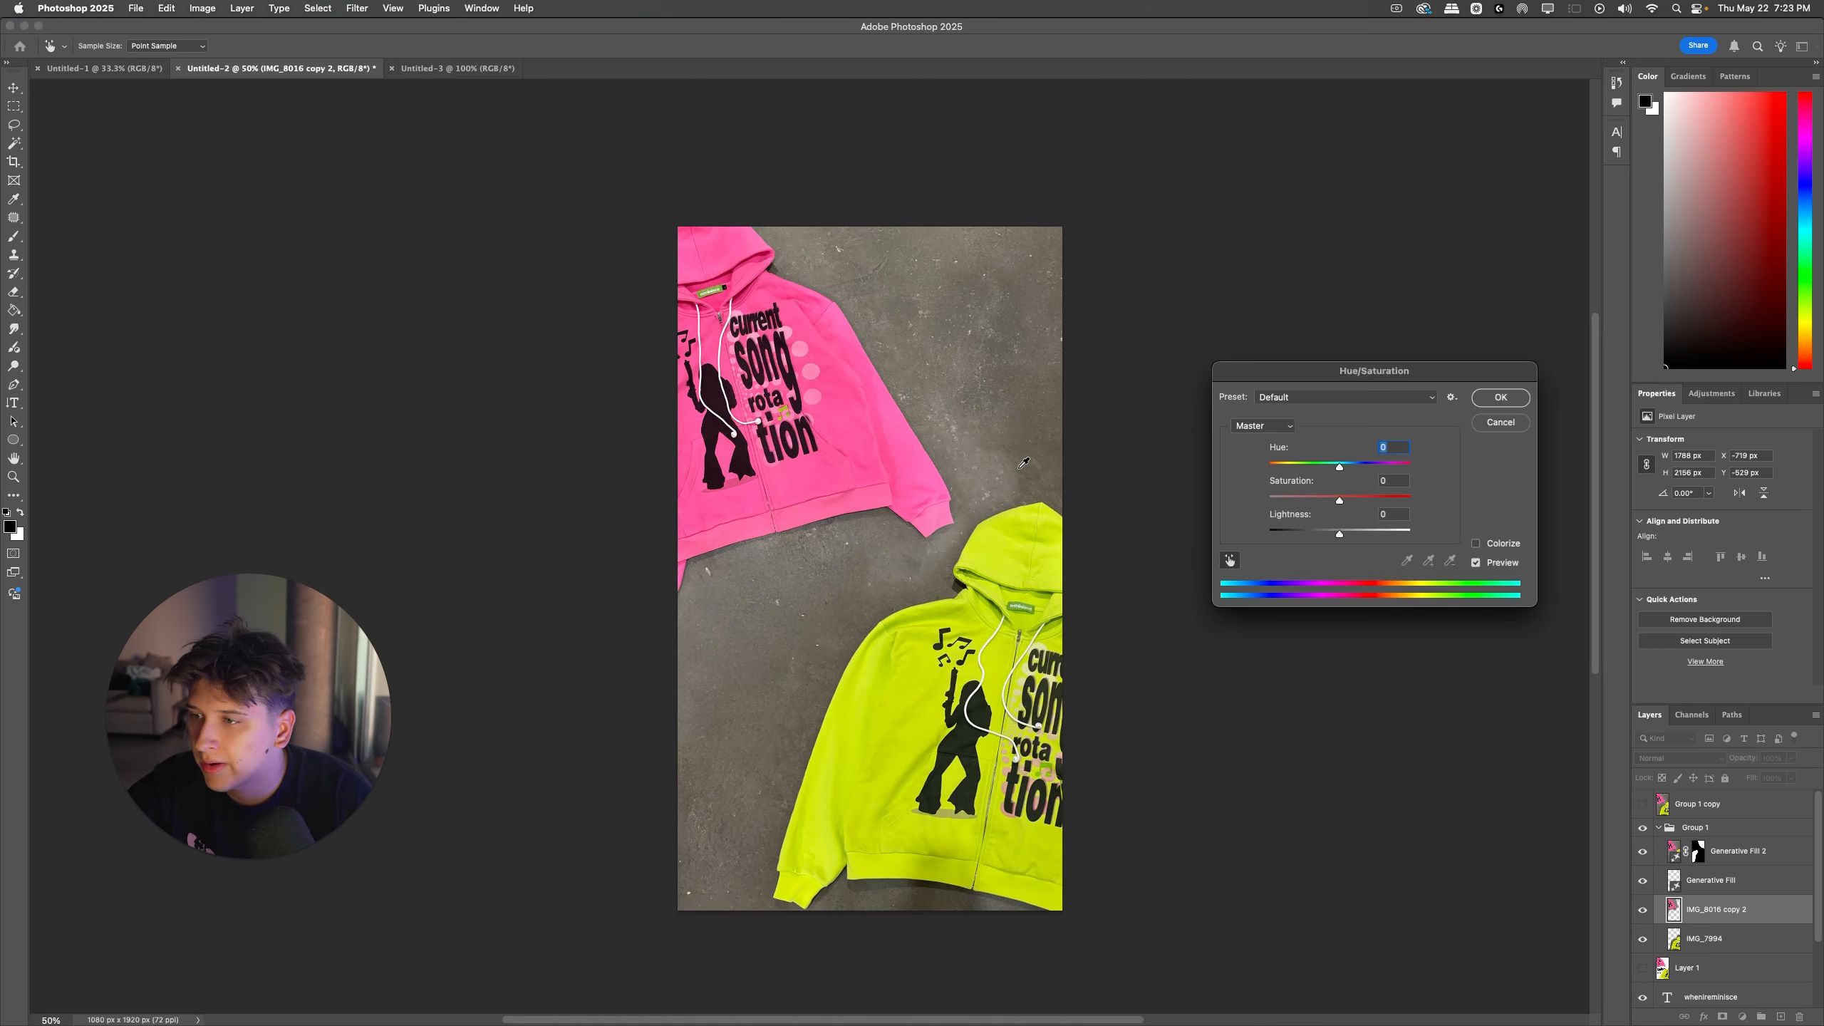
click(996, 463)
drag(1339, 499, 1303, 535)
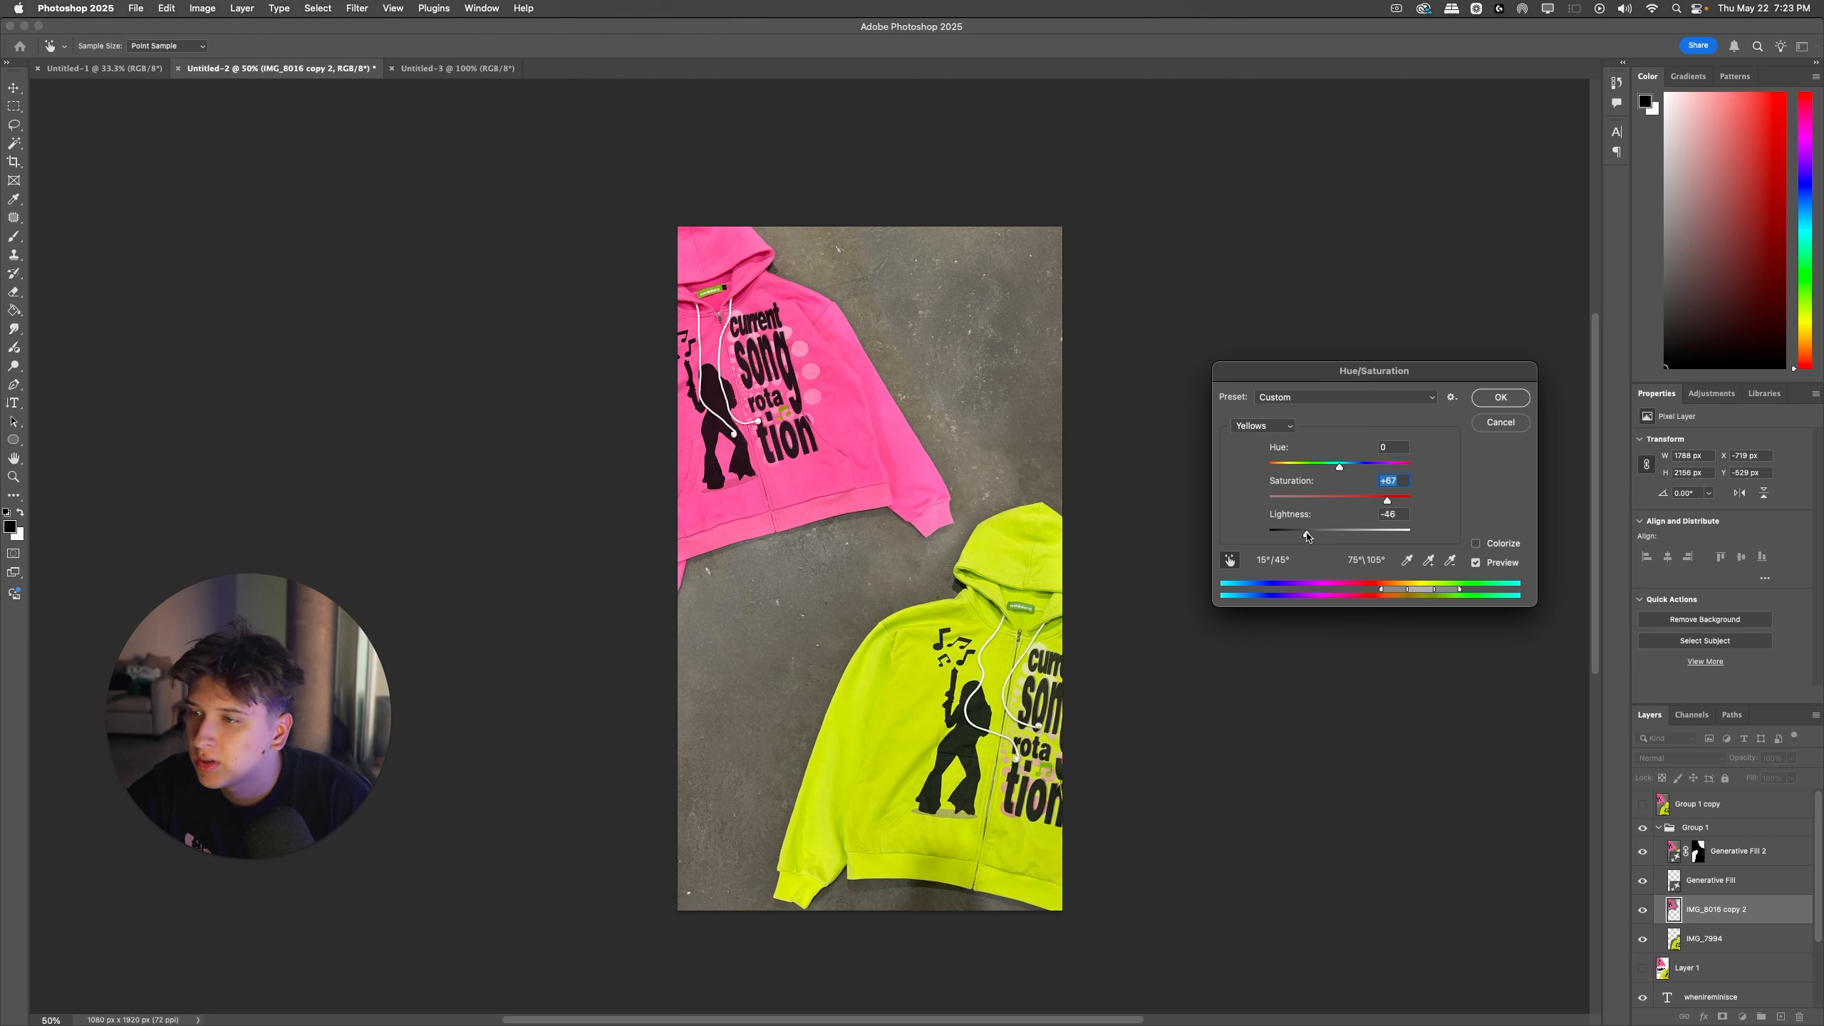
drag(1296, 536, 1299, 535)
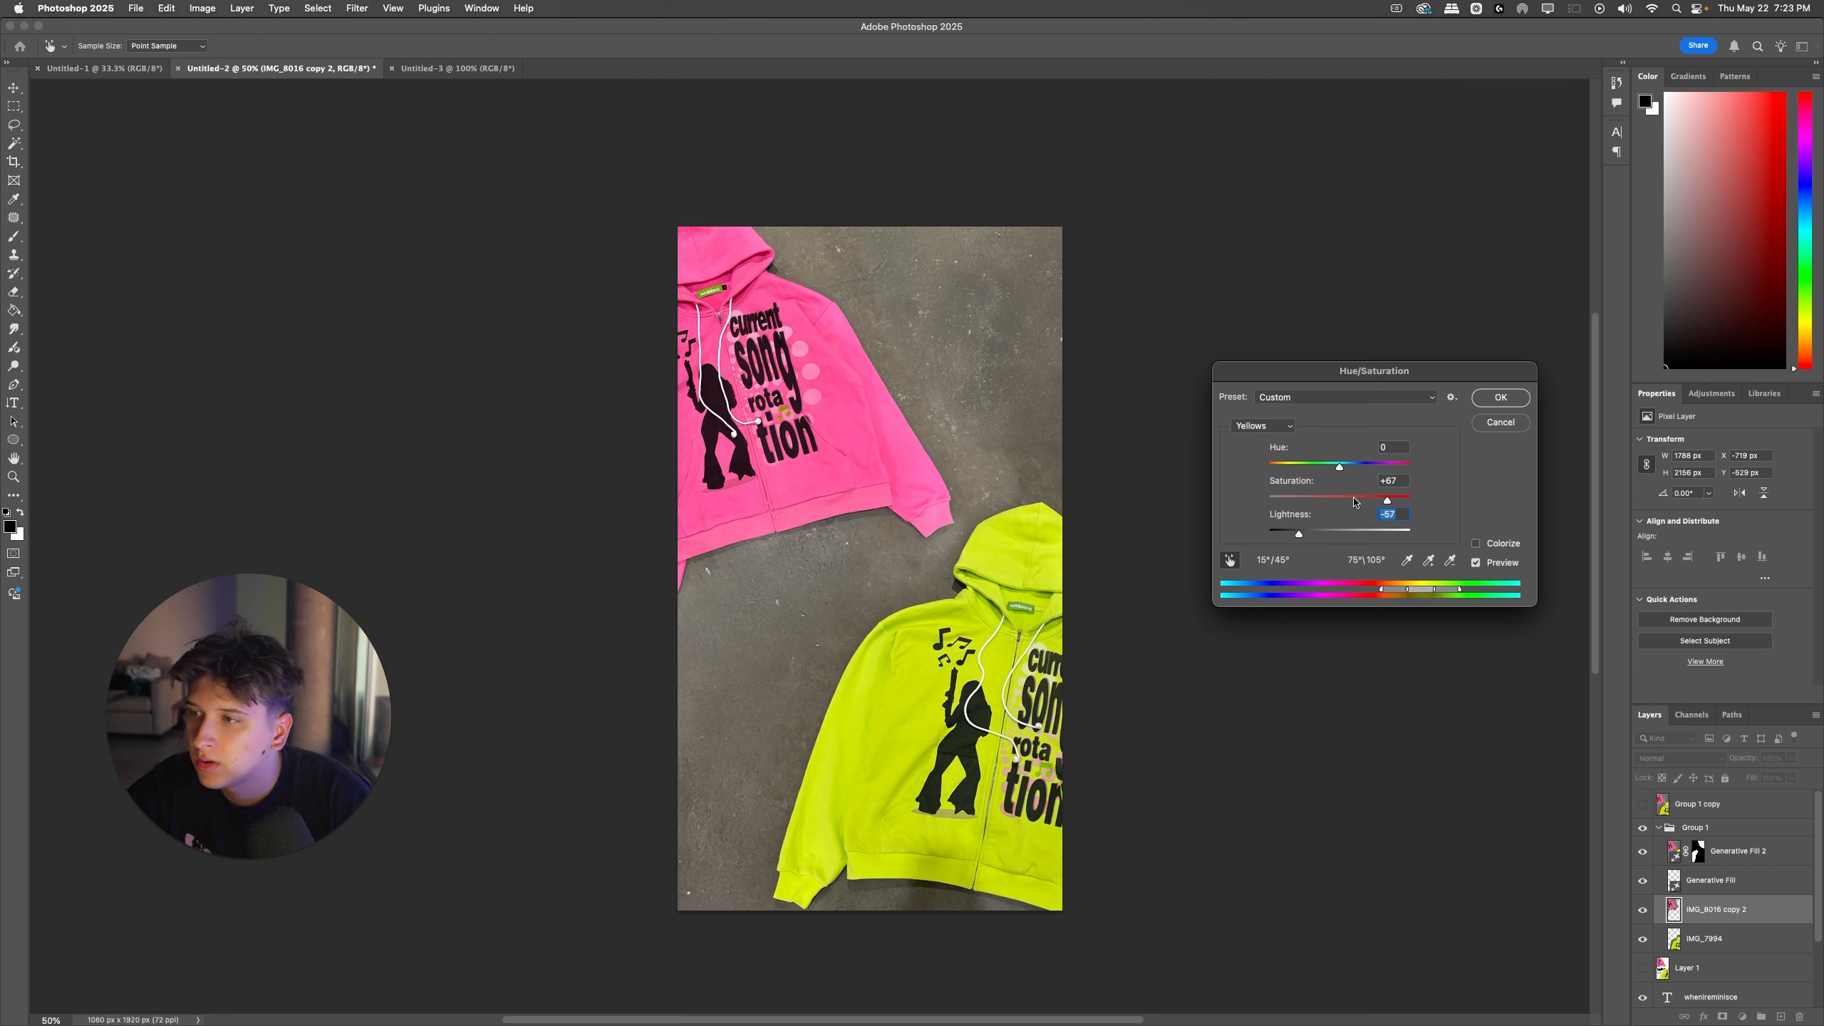
click(1500, 397)
Step: Compare the pink hoodie layer by toggling its visibility, and try erasing its concrete background above the pink shoulder
click(1642, 911)
click(1642, 910)
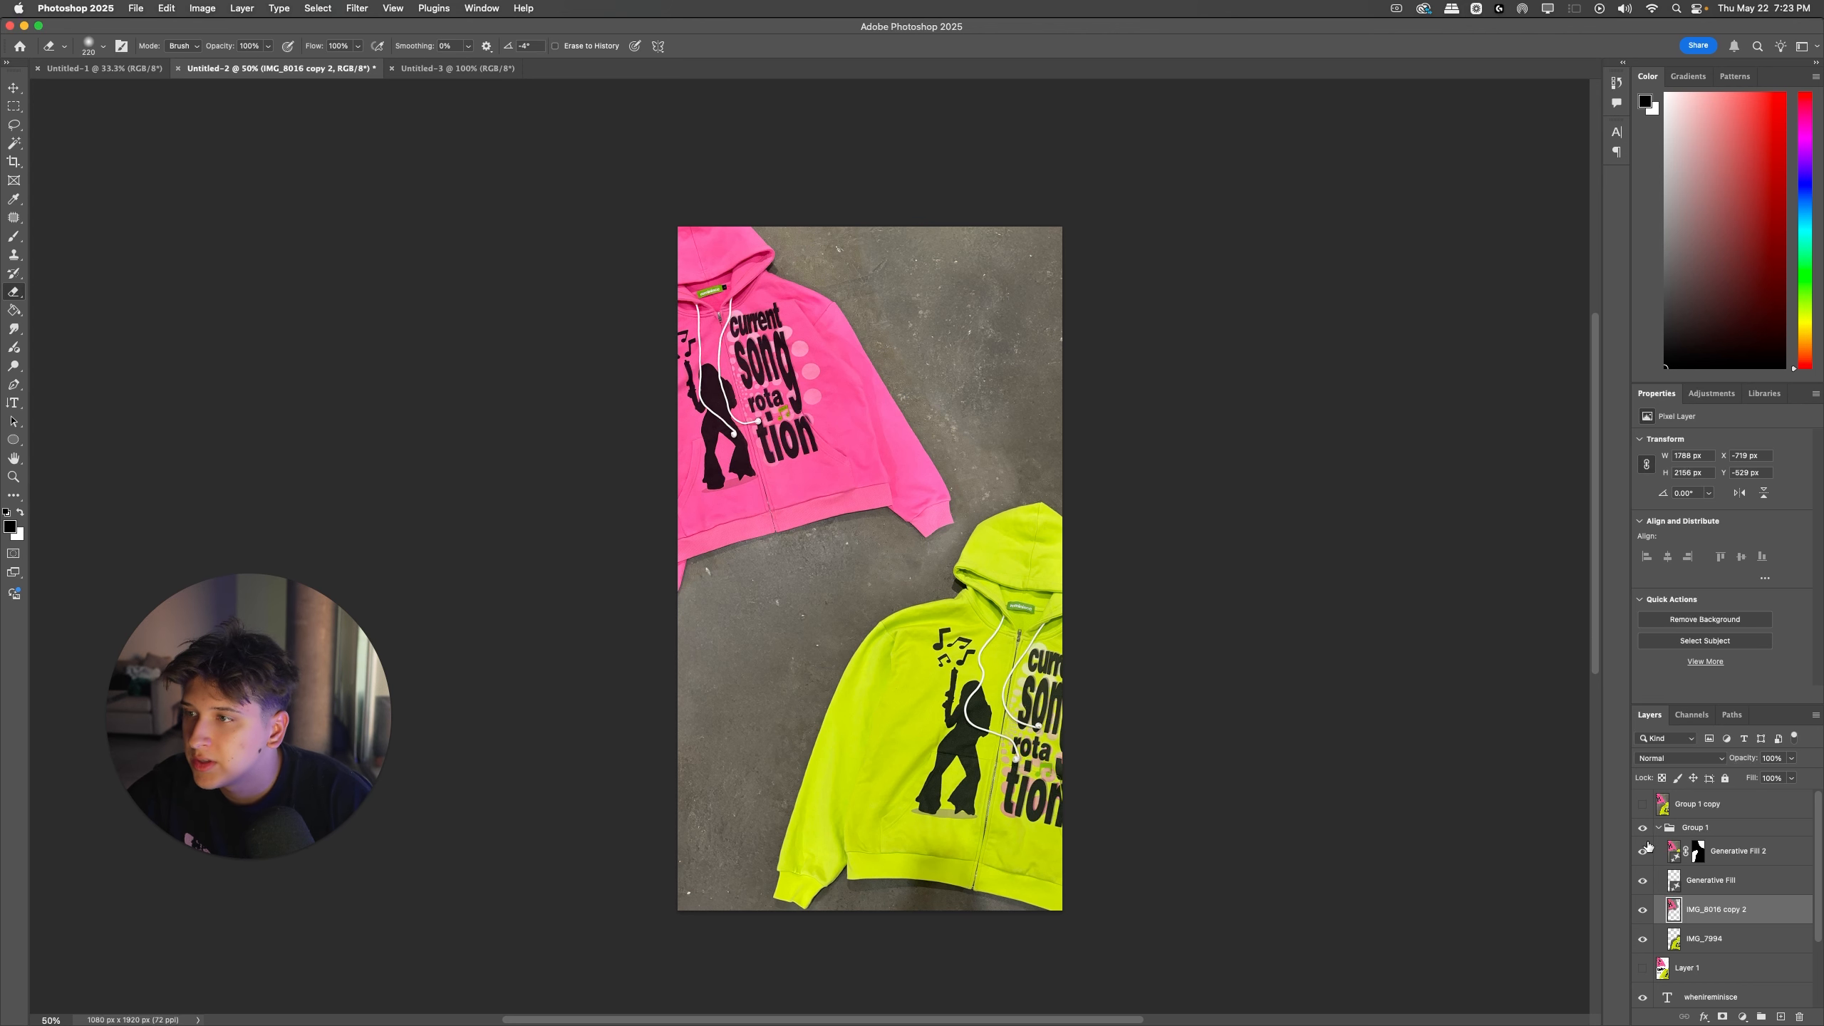
drag(857, 248, 938, 348)
key(super+z)
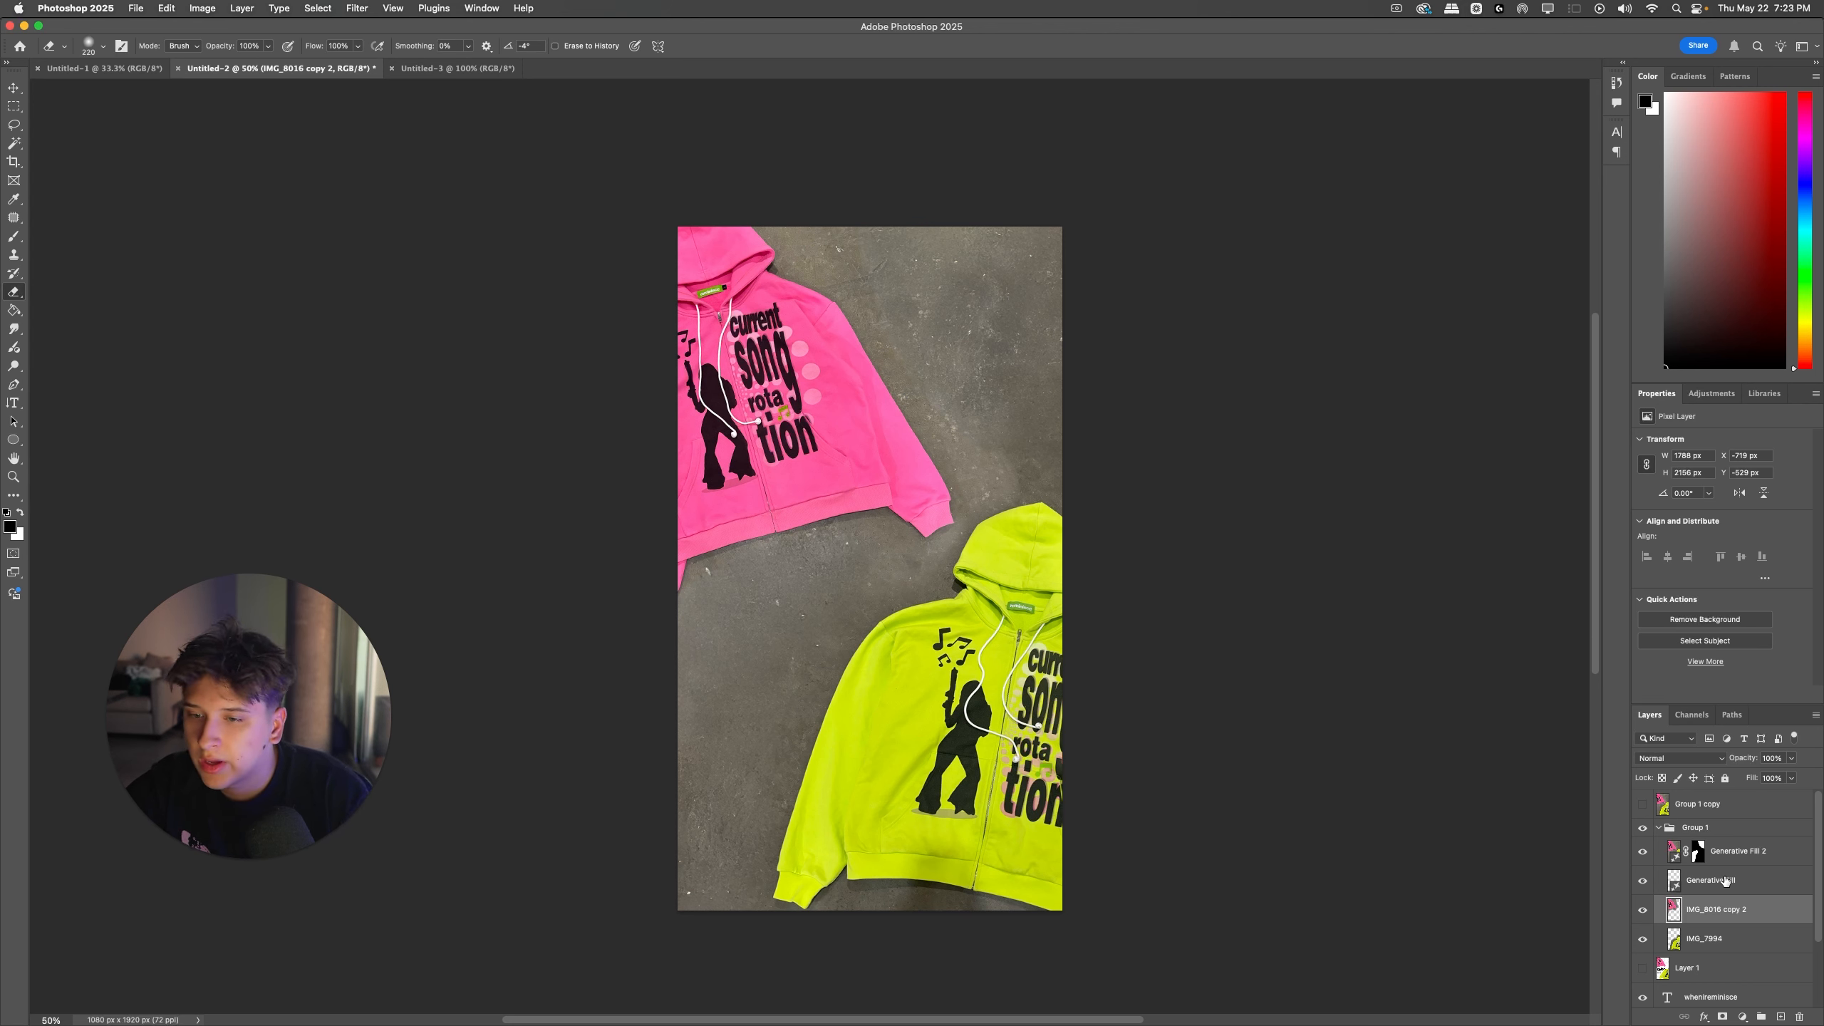
Step: Merge a new duplicate of Group 1 into one layer, hide the original group, and move the merged layer to the top of the stack
click(1659, 829)
key(super+j)
key(super+e)
click(1643, 856)
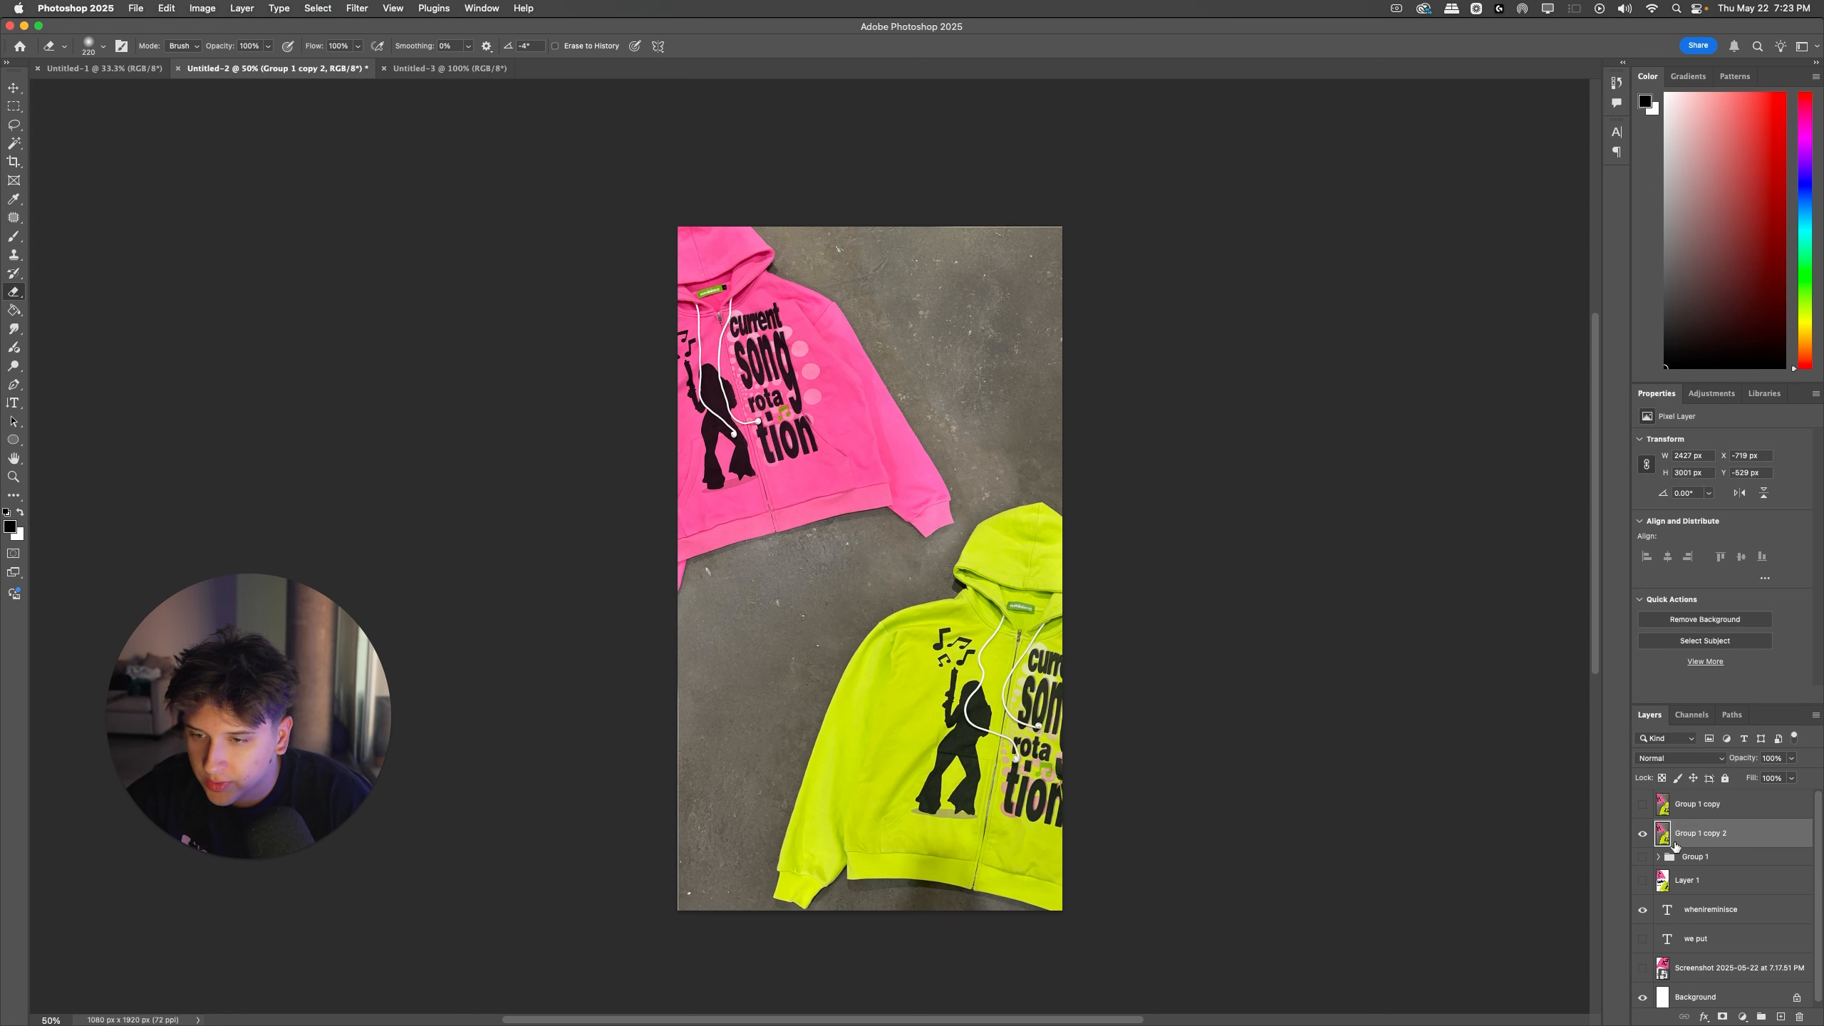
drag(1669, 839, 1648, 774)
Step: Select the concrete along the pink hoodie's edges, between the hoodies, and down the canvas's left edge with the Lasso tool
click(14, 126)
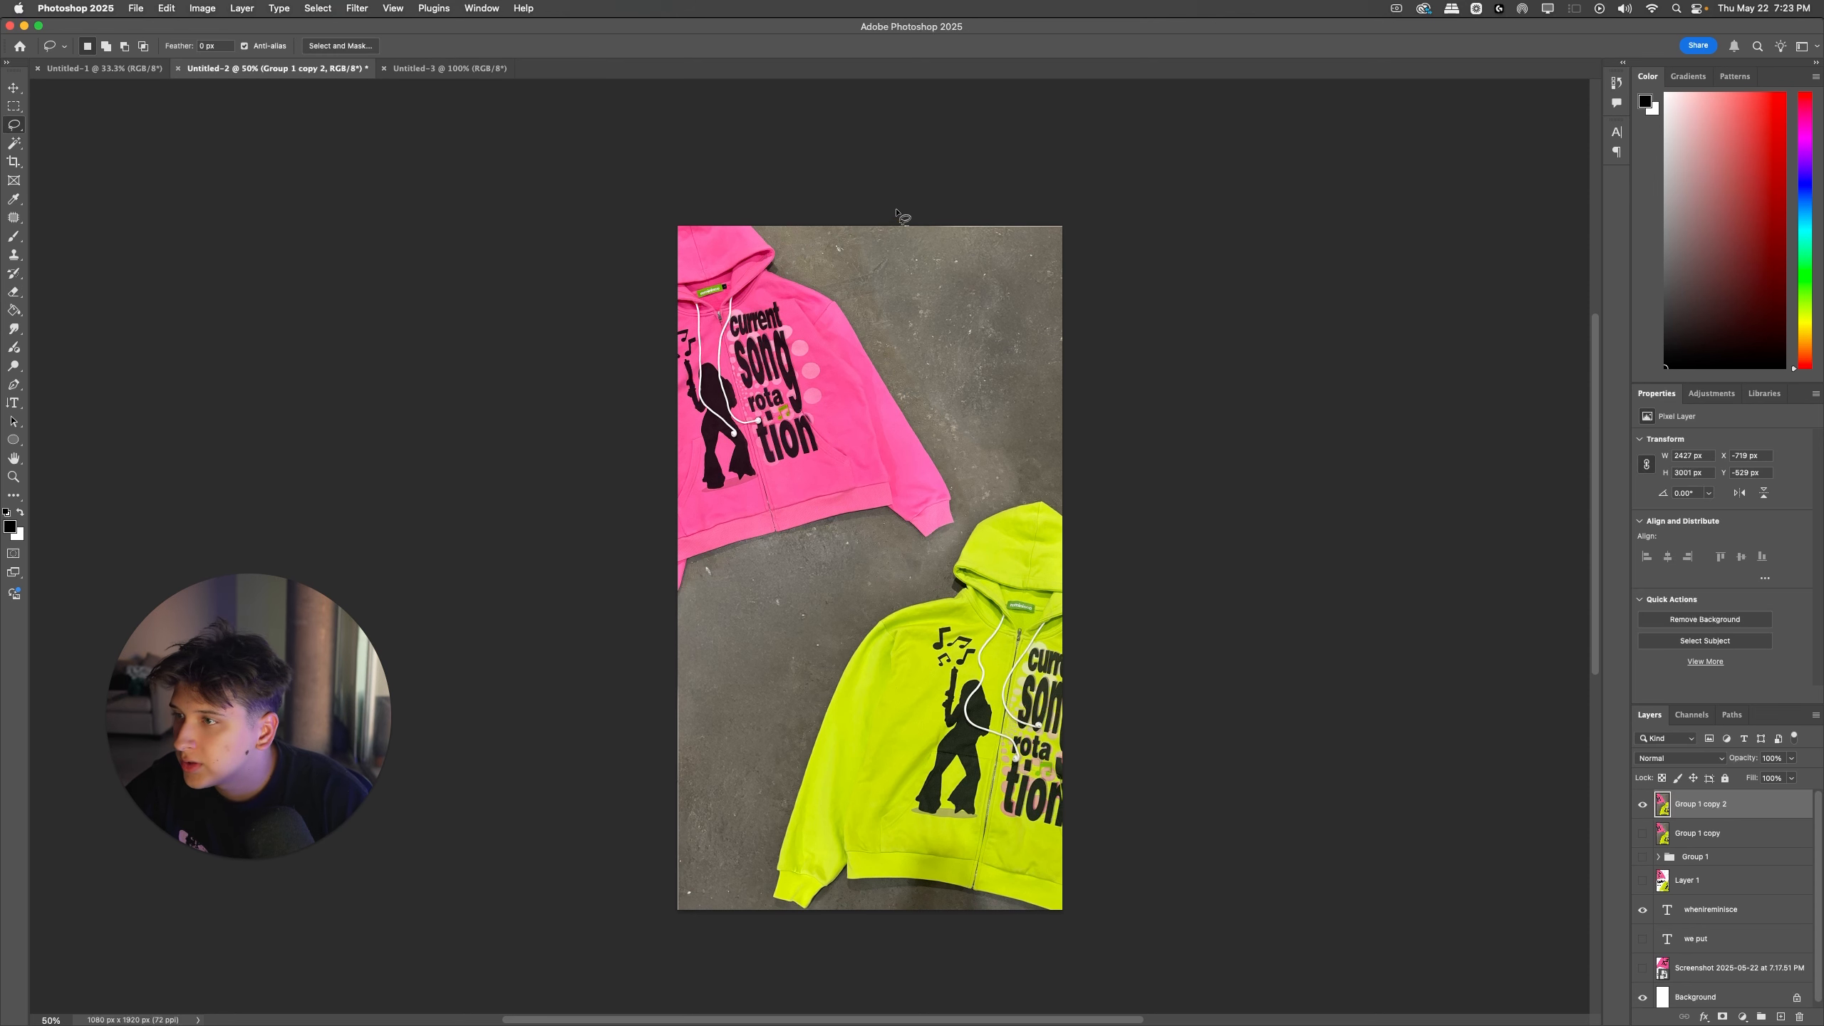
drag(944, 476, 957, 496)
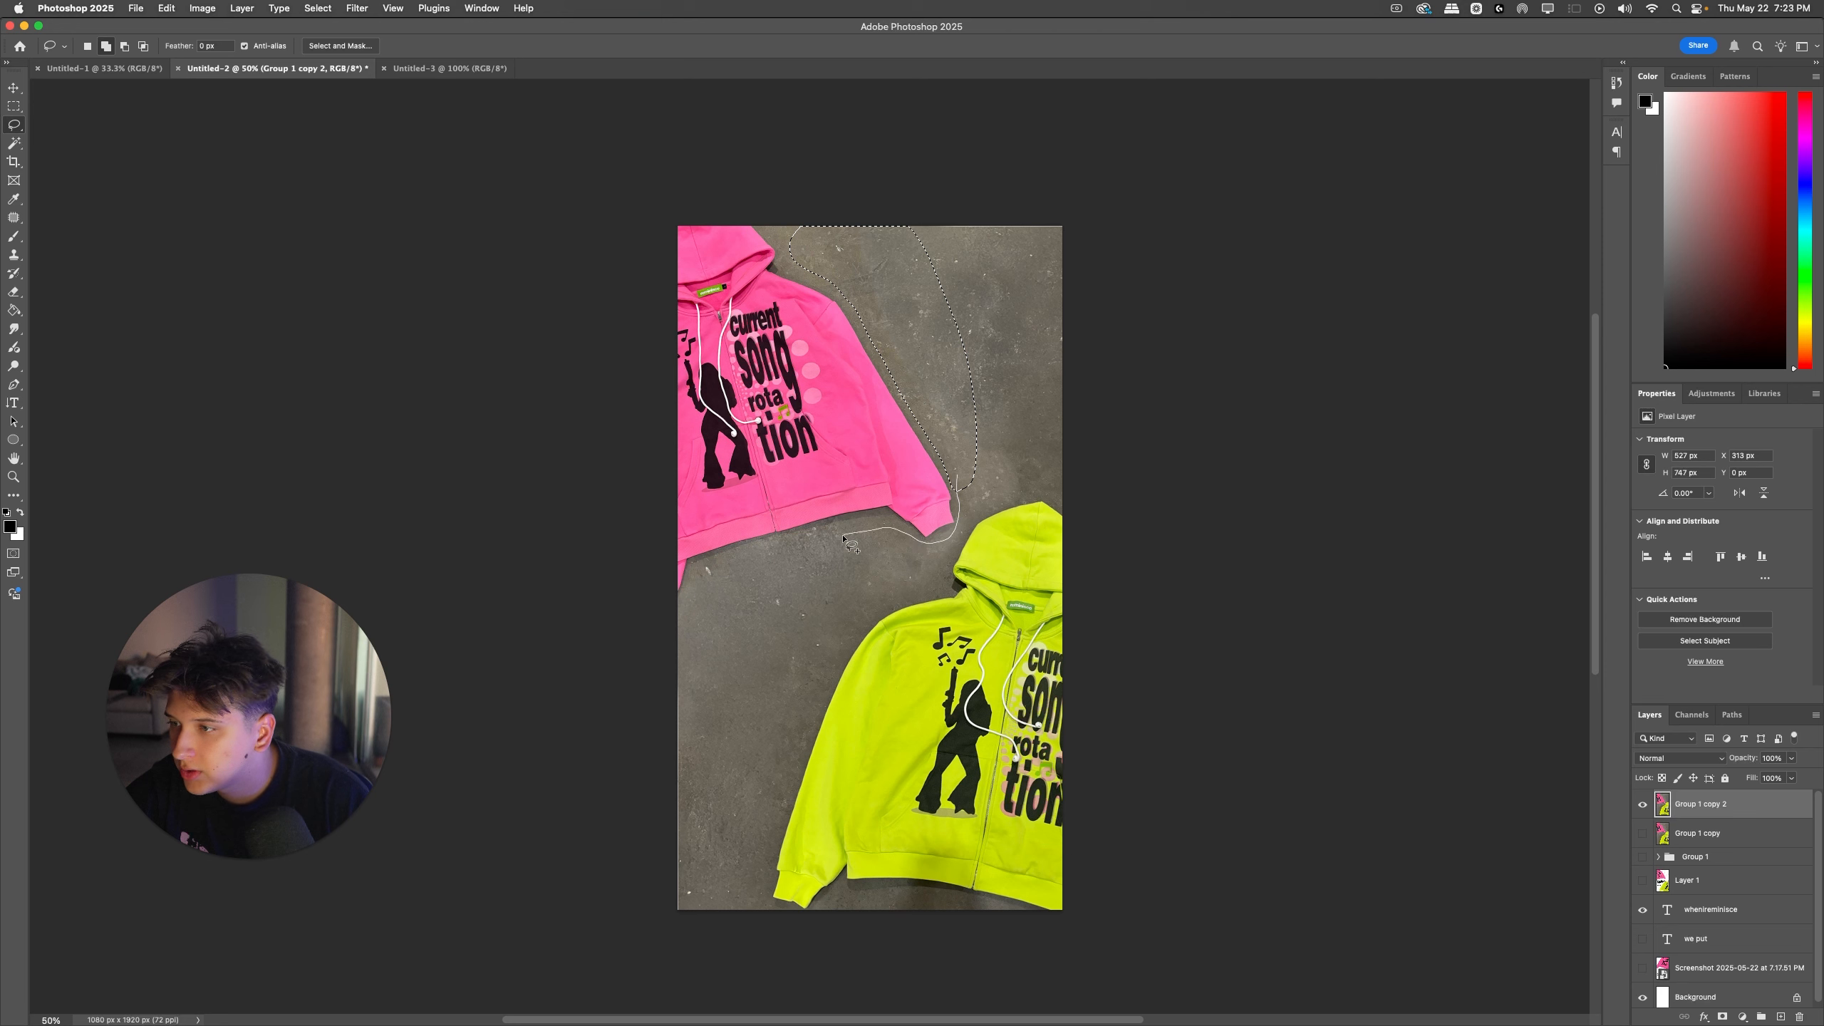
mouse_move(843, 536)
mouse_down()
mouse_move(704, 603)
mouse_move(667, 661)
mouse_move(943, 556)
mouse_up()
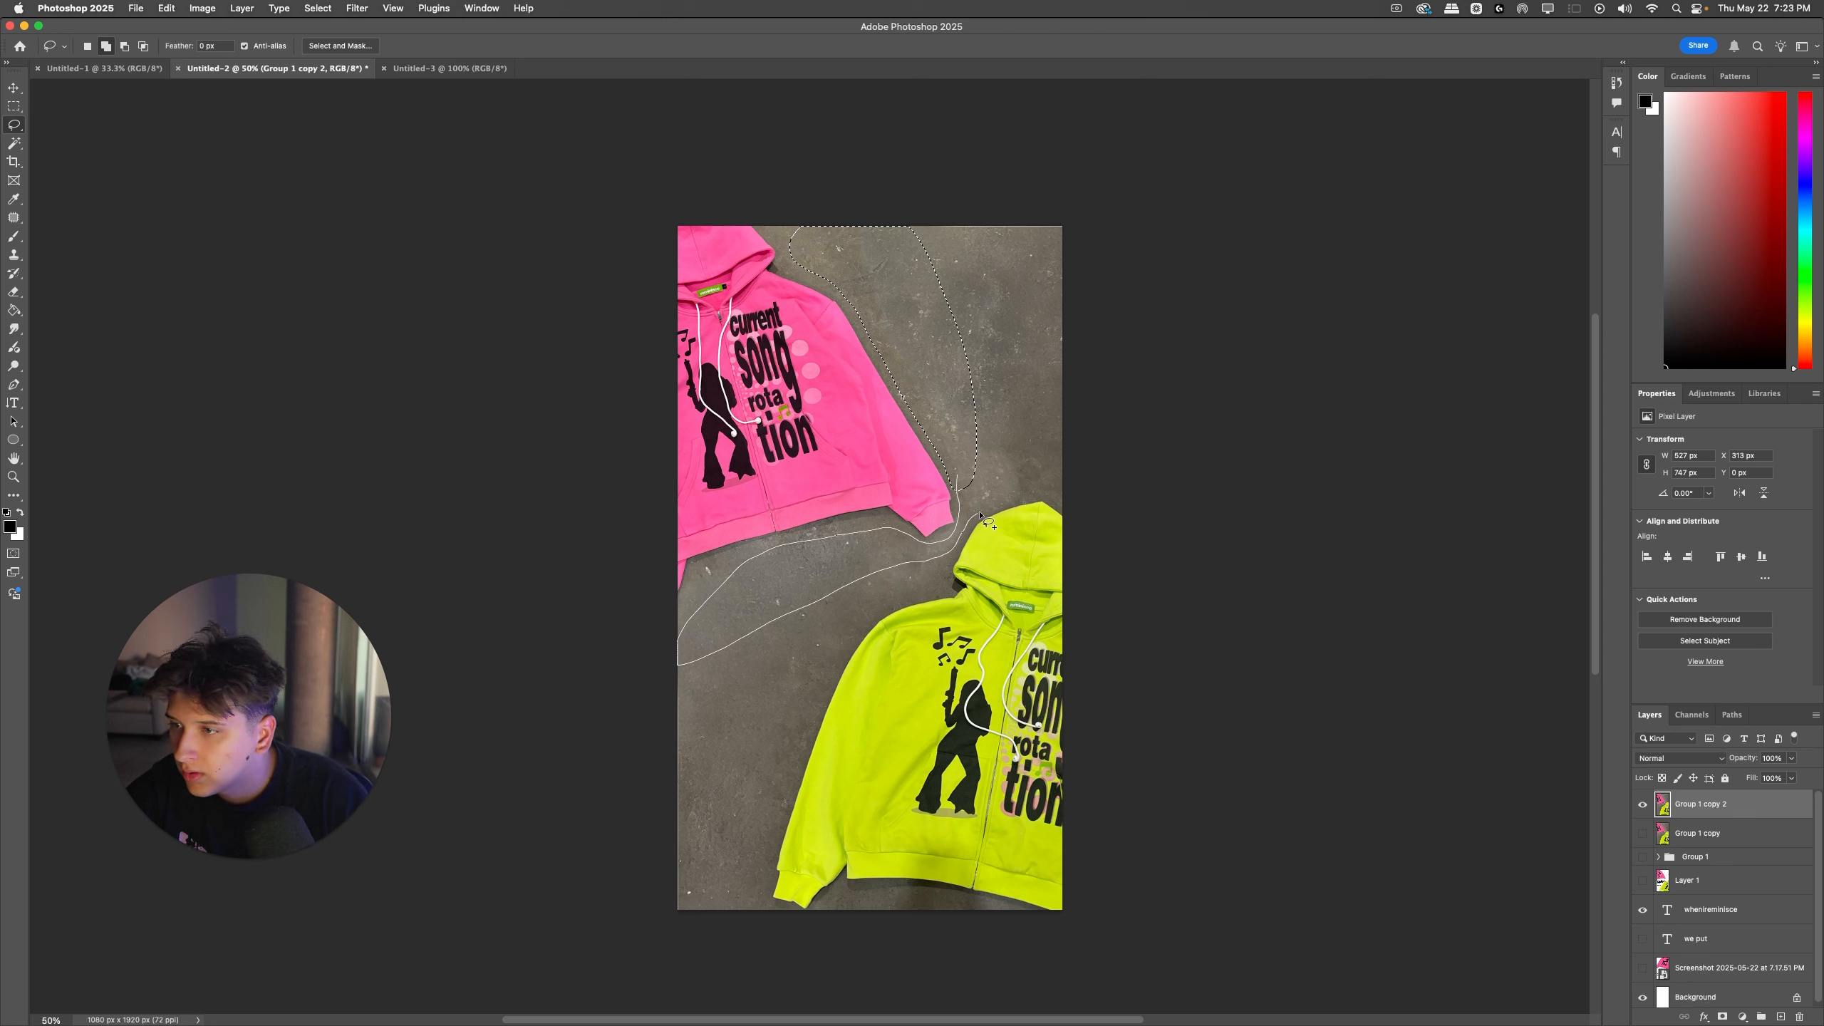
drag(1034, 459, 851, 216)
mouse_move(698, 651)
mouse_down()
mouse_move(719, 895)
mouse_move(597, 922)
mouse_move(628, 706)
mouse_move(697, 652)
mouse_up()
click(517, 306)
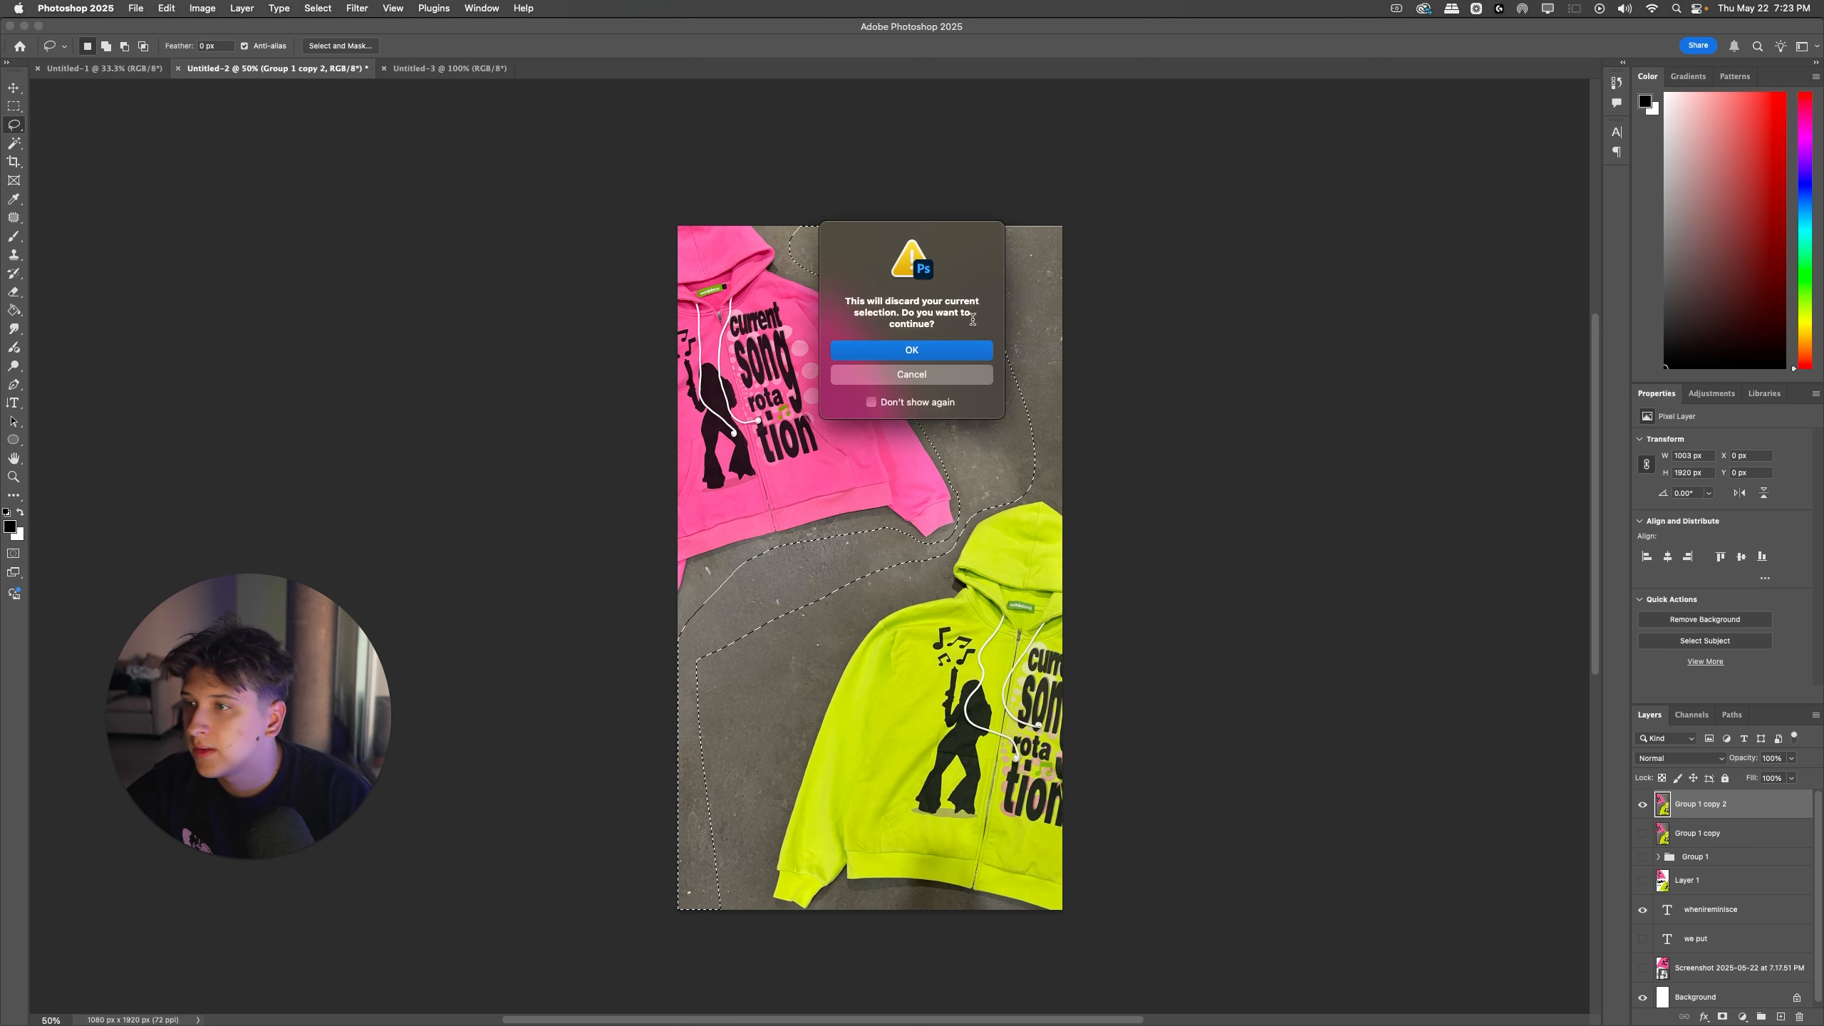
click(964, 374)
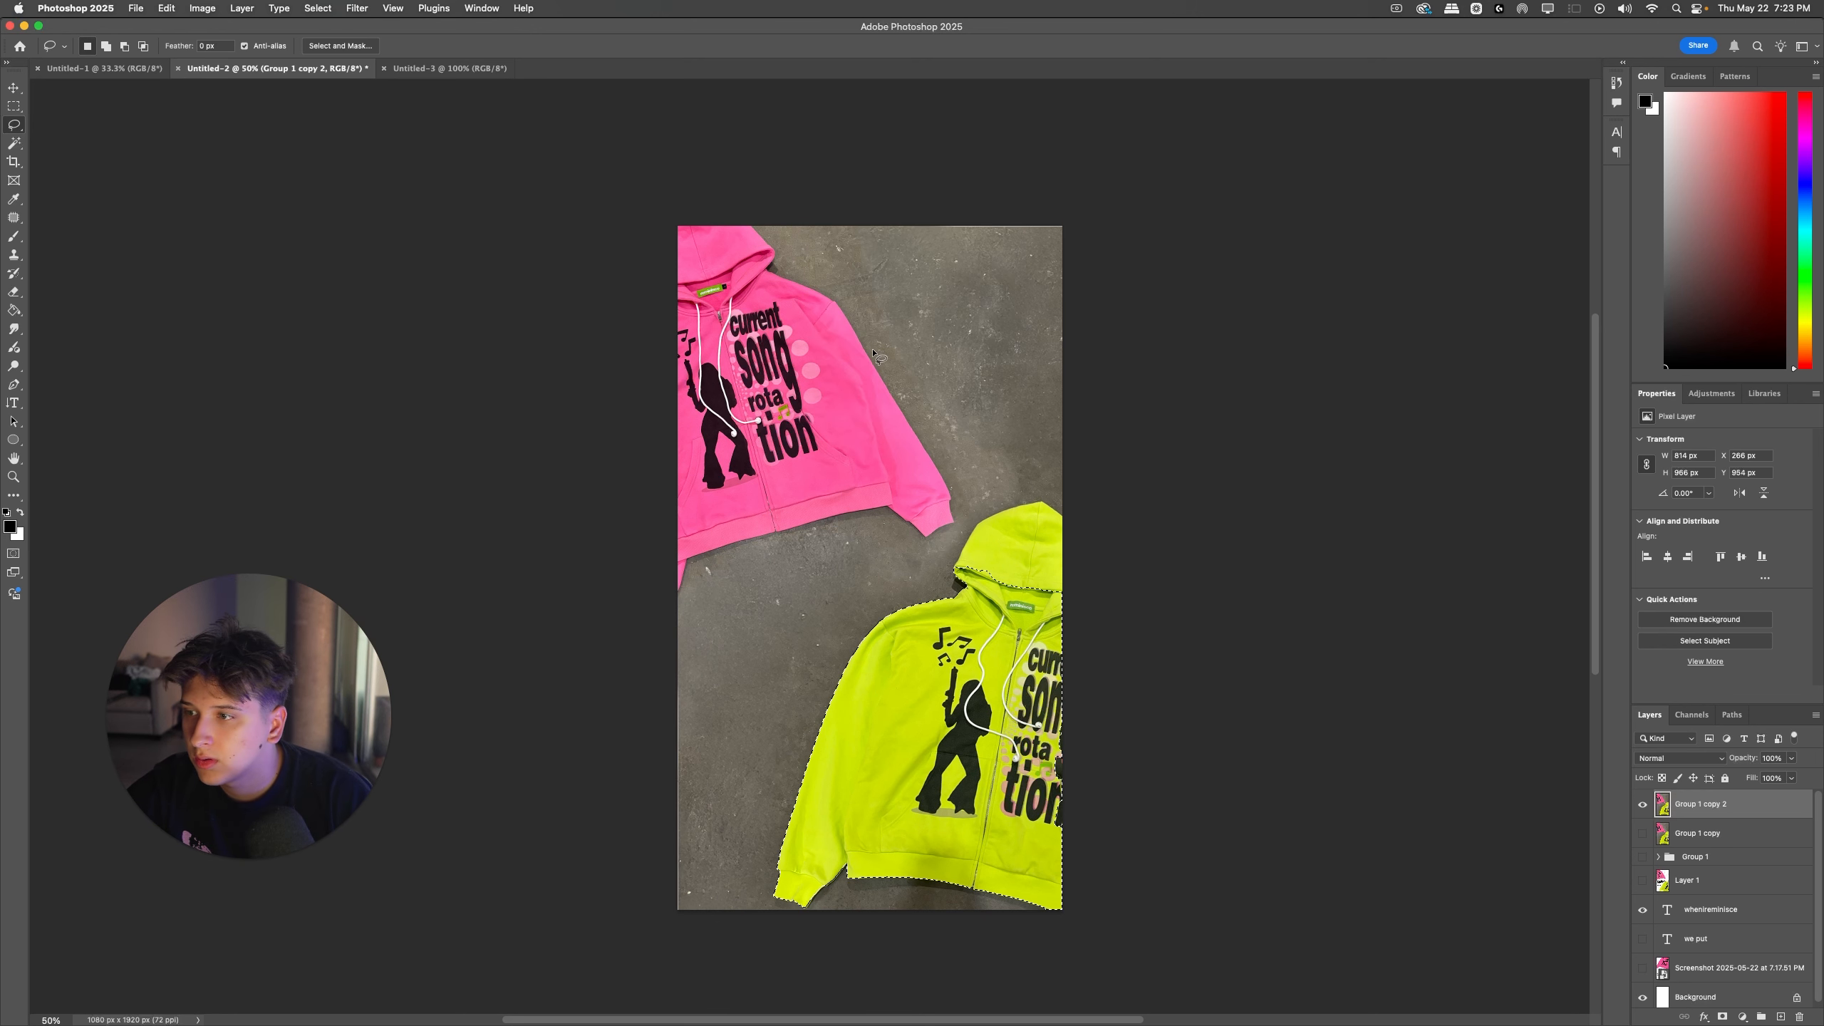
Step: Find Generative Fill by searching for "gene" and run it on the selected concrete with an empty prompt
click(537, 5)
text(gene)
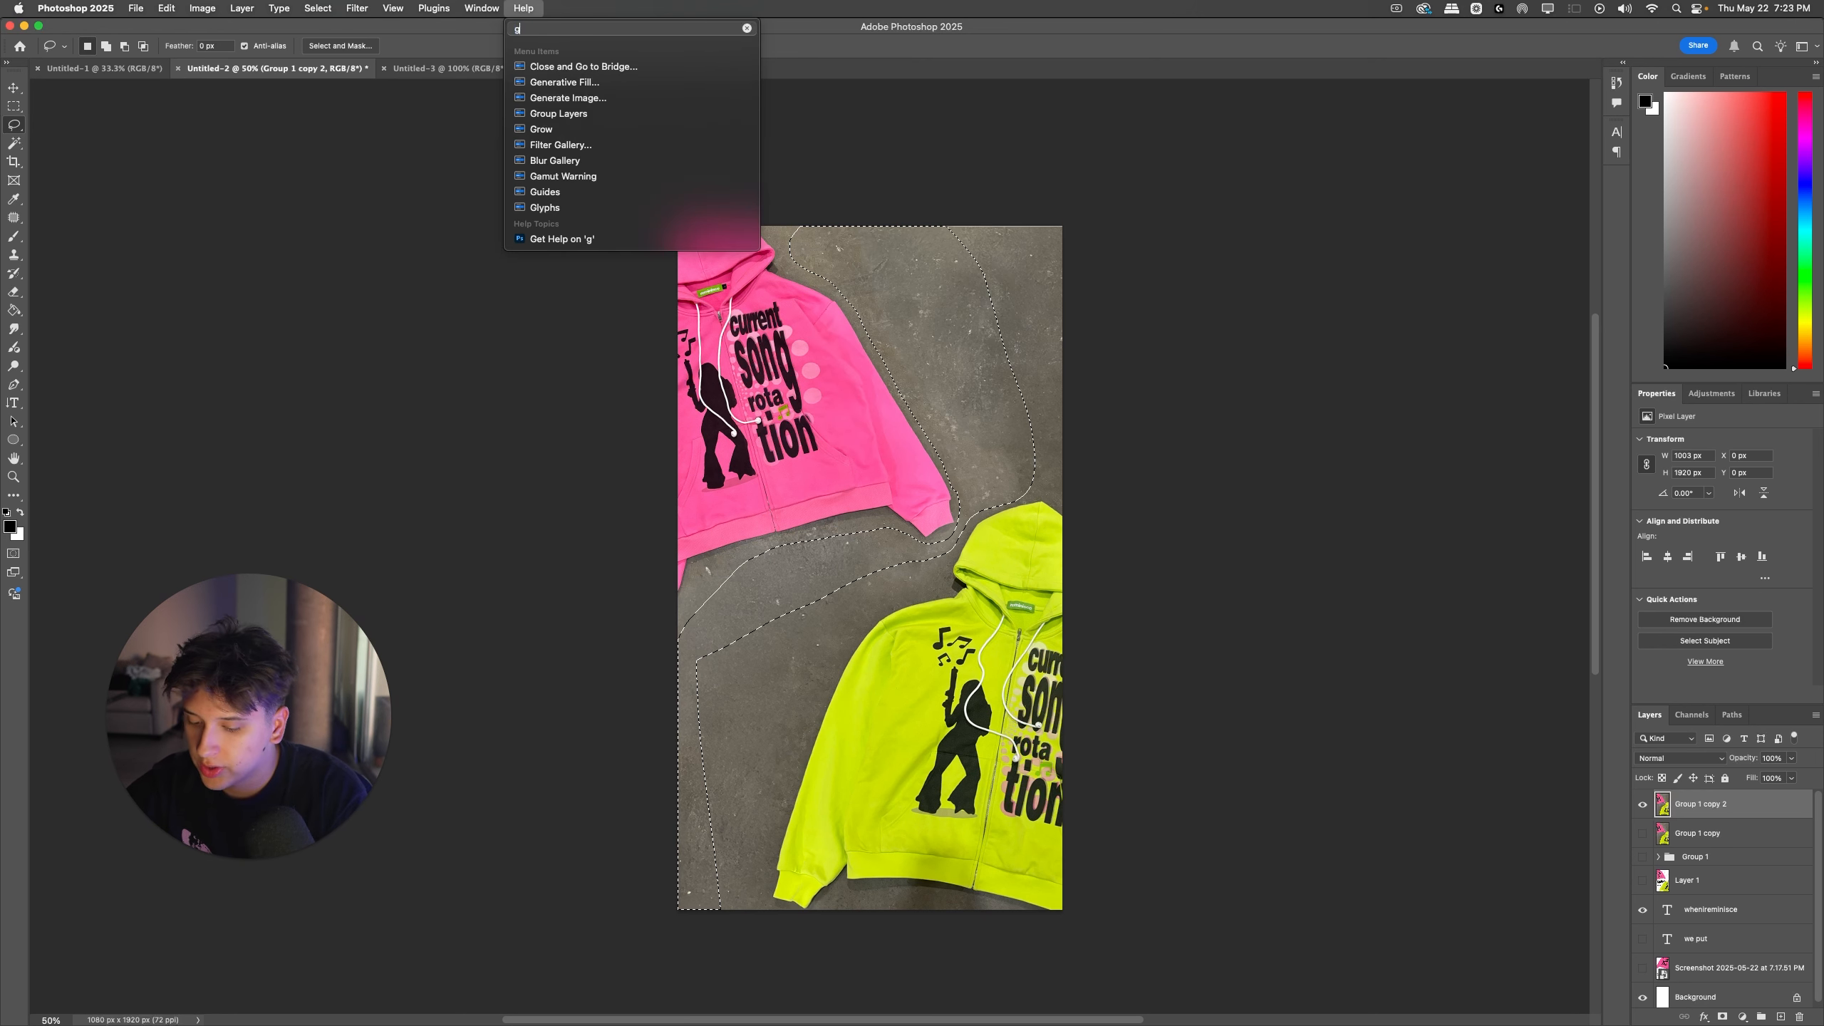
key(Down)
key(Down)
key(Down)
key(Return)
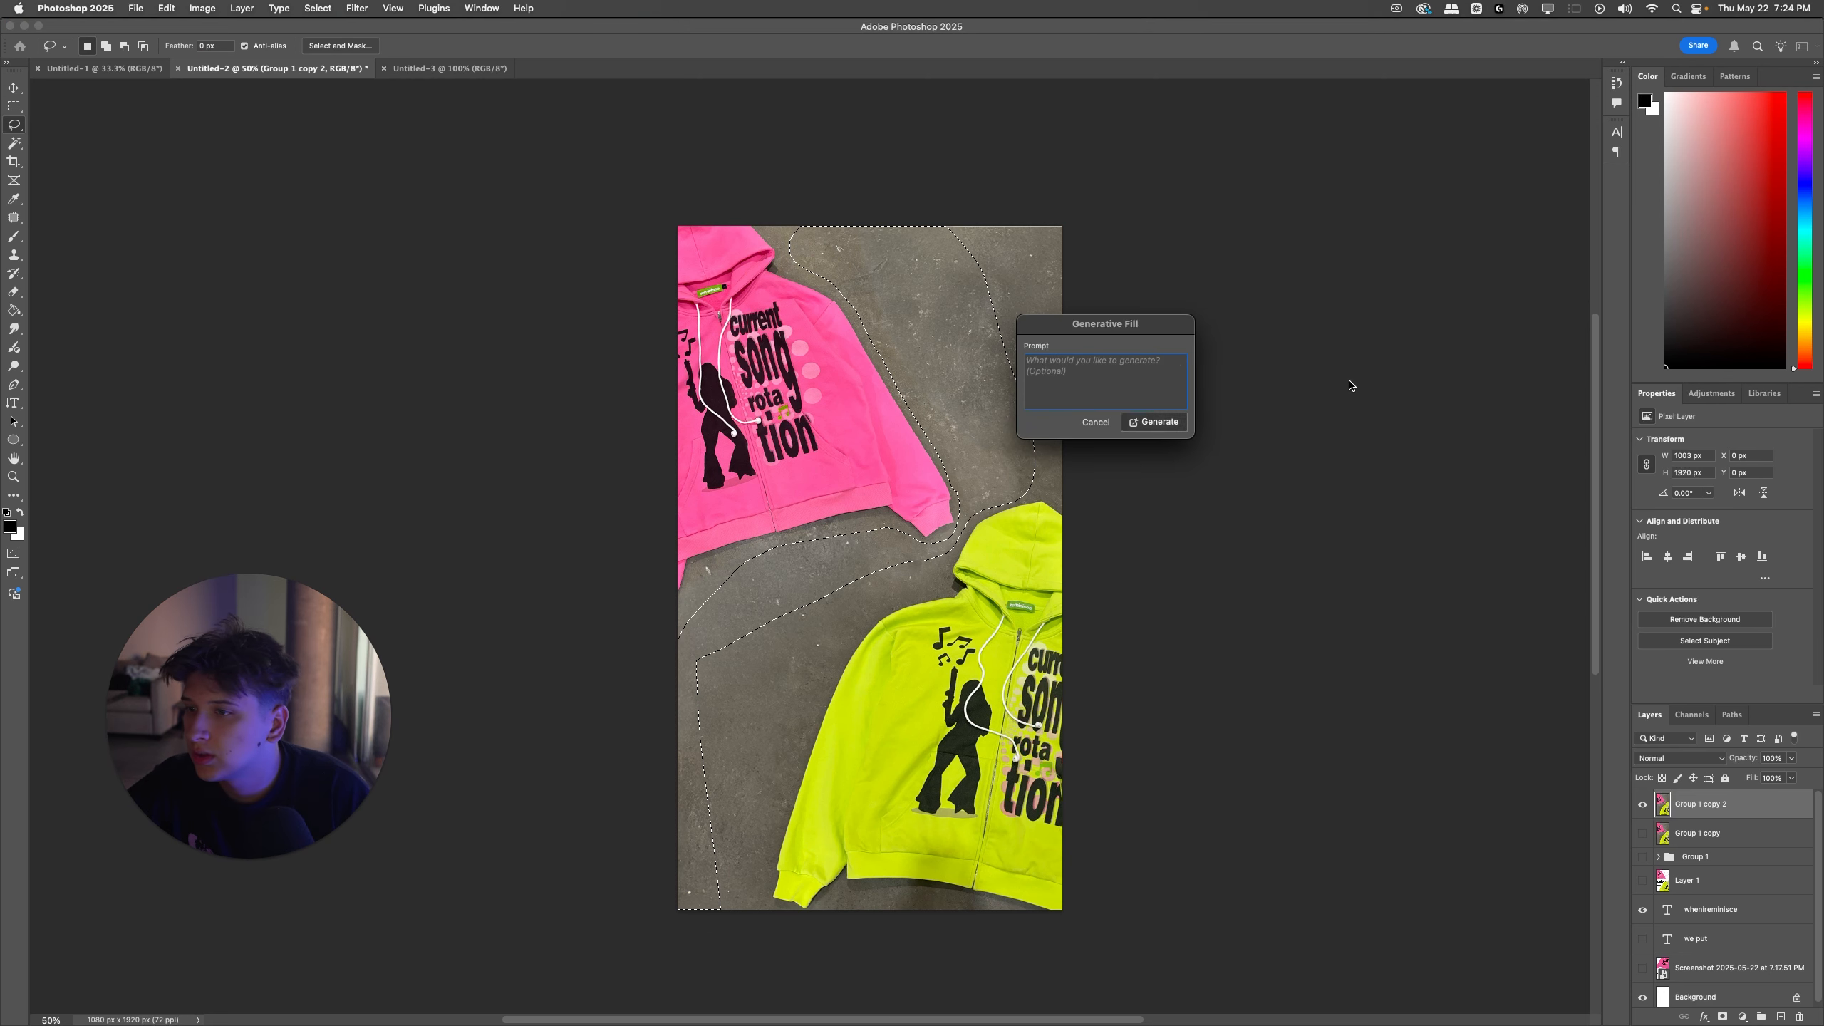
key(Return)
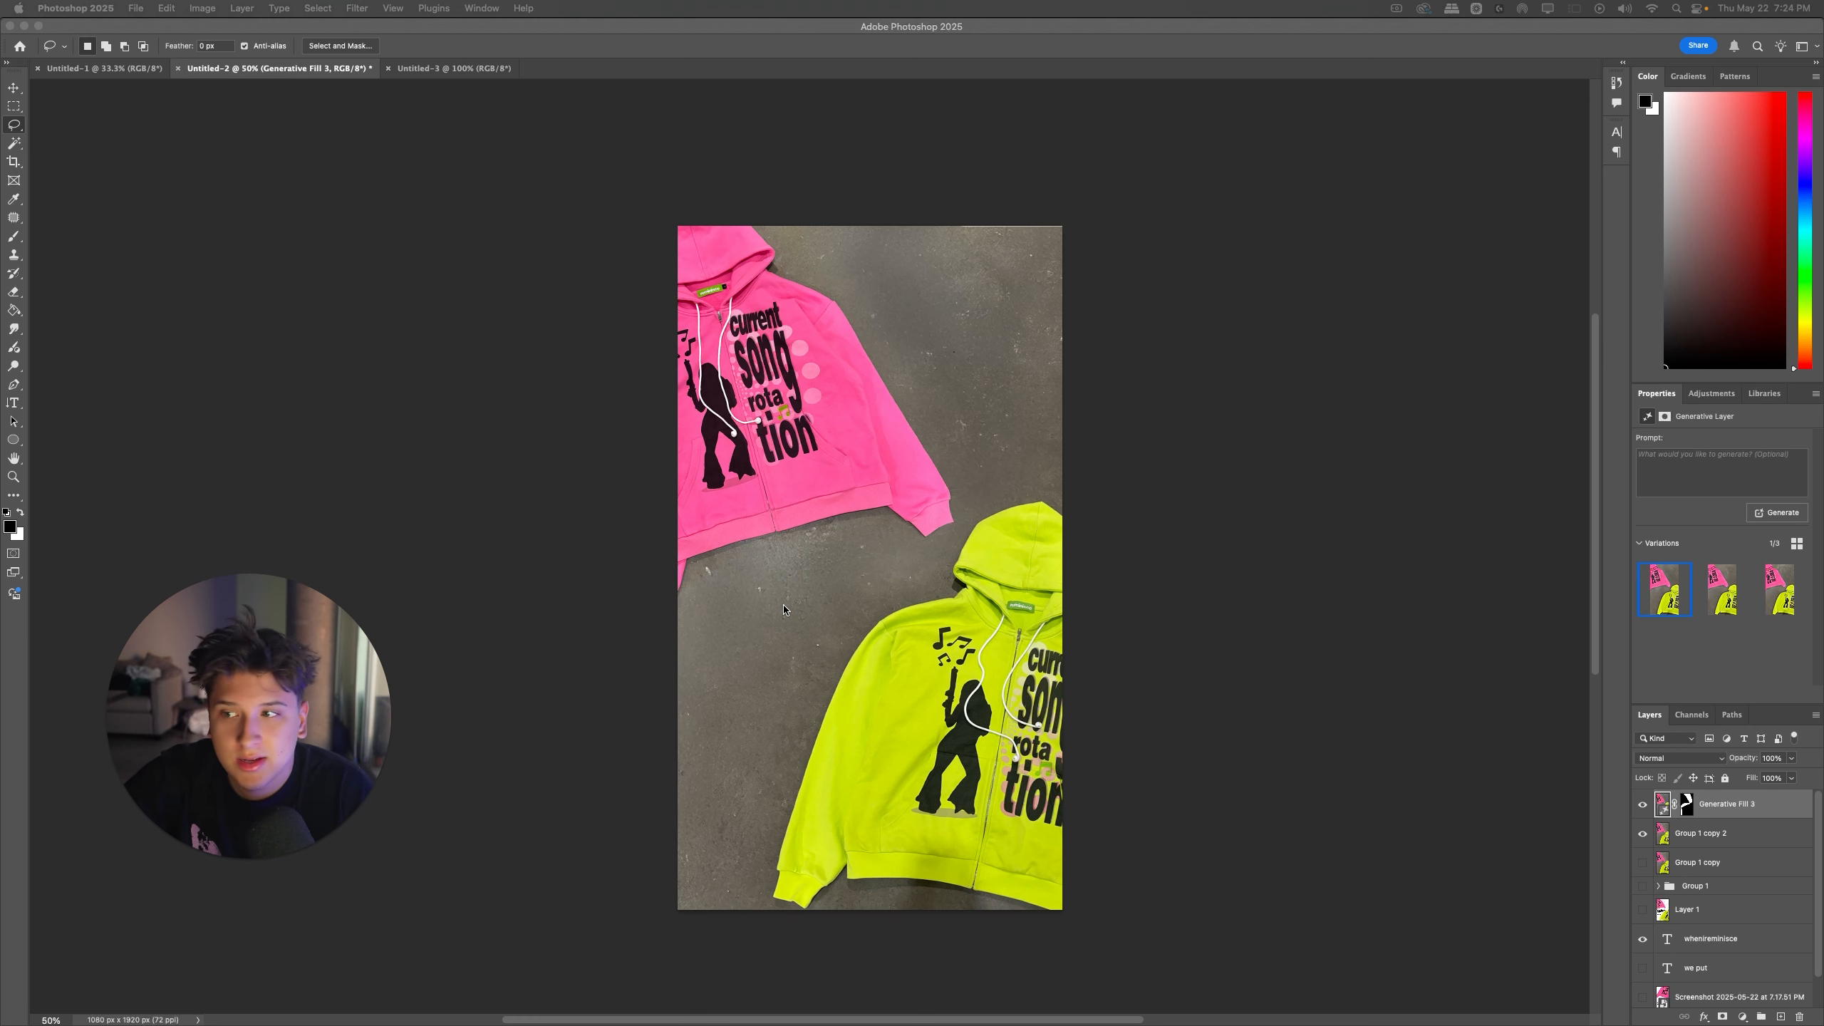
Step: Compare the three generated concrete variations, choose the first one, and delete the second
click(1727, 602)
click(1775, 601)
click(1718, 602)
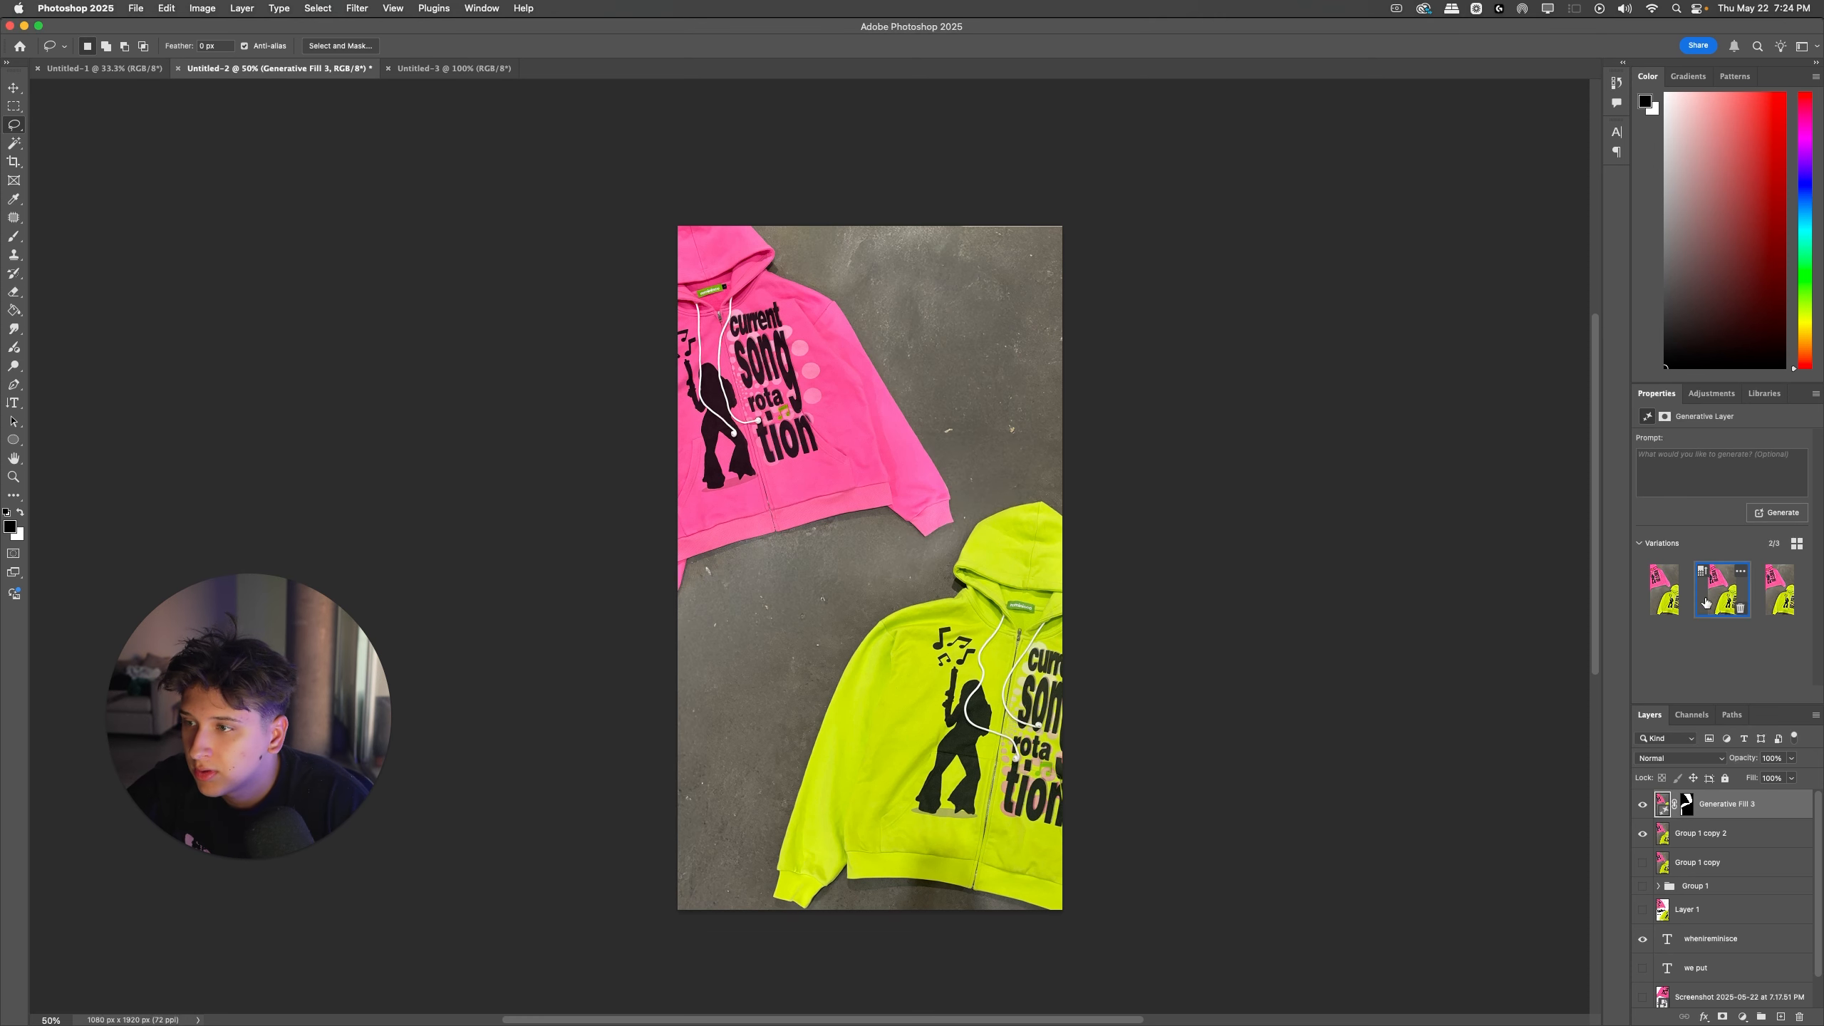
click(1653, 606)
click(1742, 608)
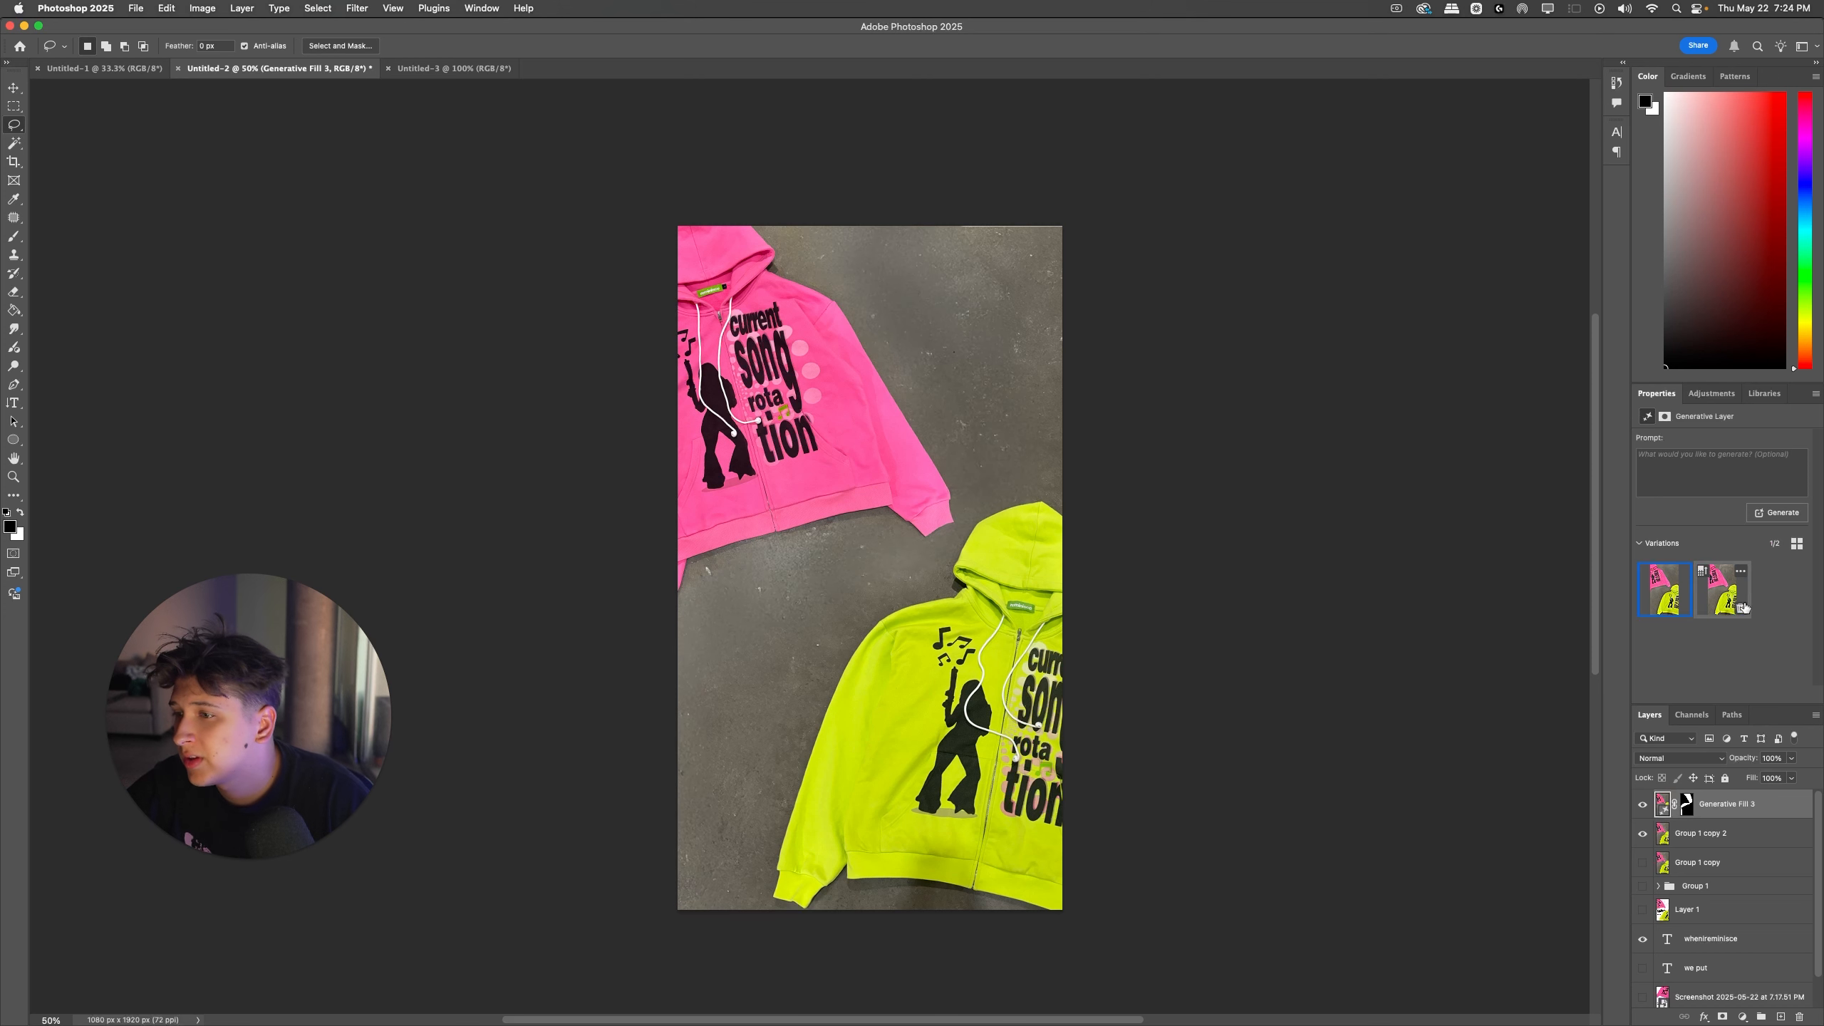
Step: Merge the Generative Fill 3 and Group 1 copy 2 layers, and enlarge the merged image slightly past the canvas's left edge
key(super+e)
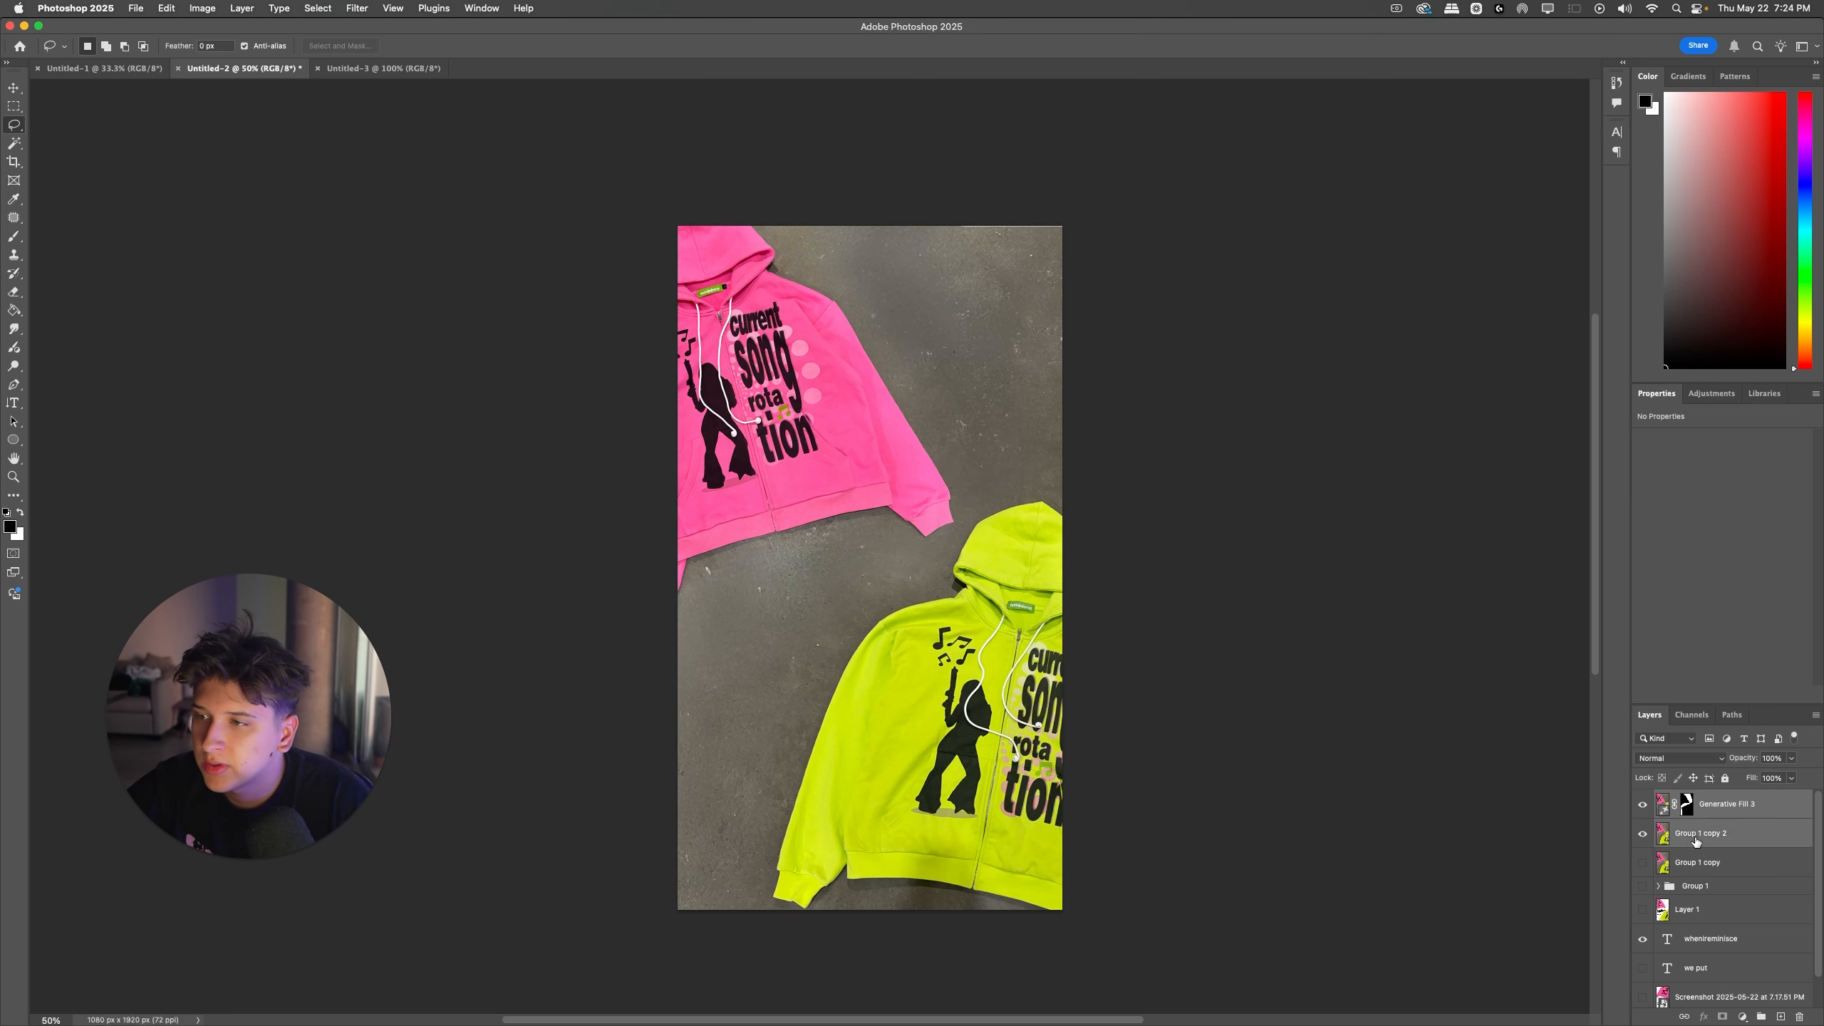
key(super+t)
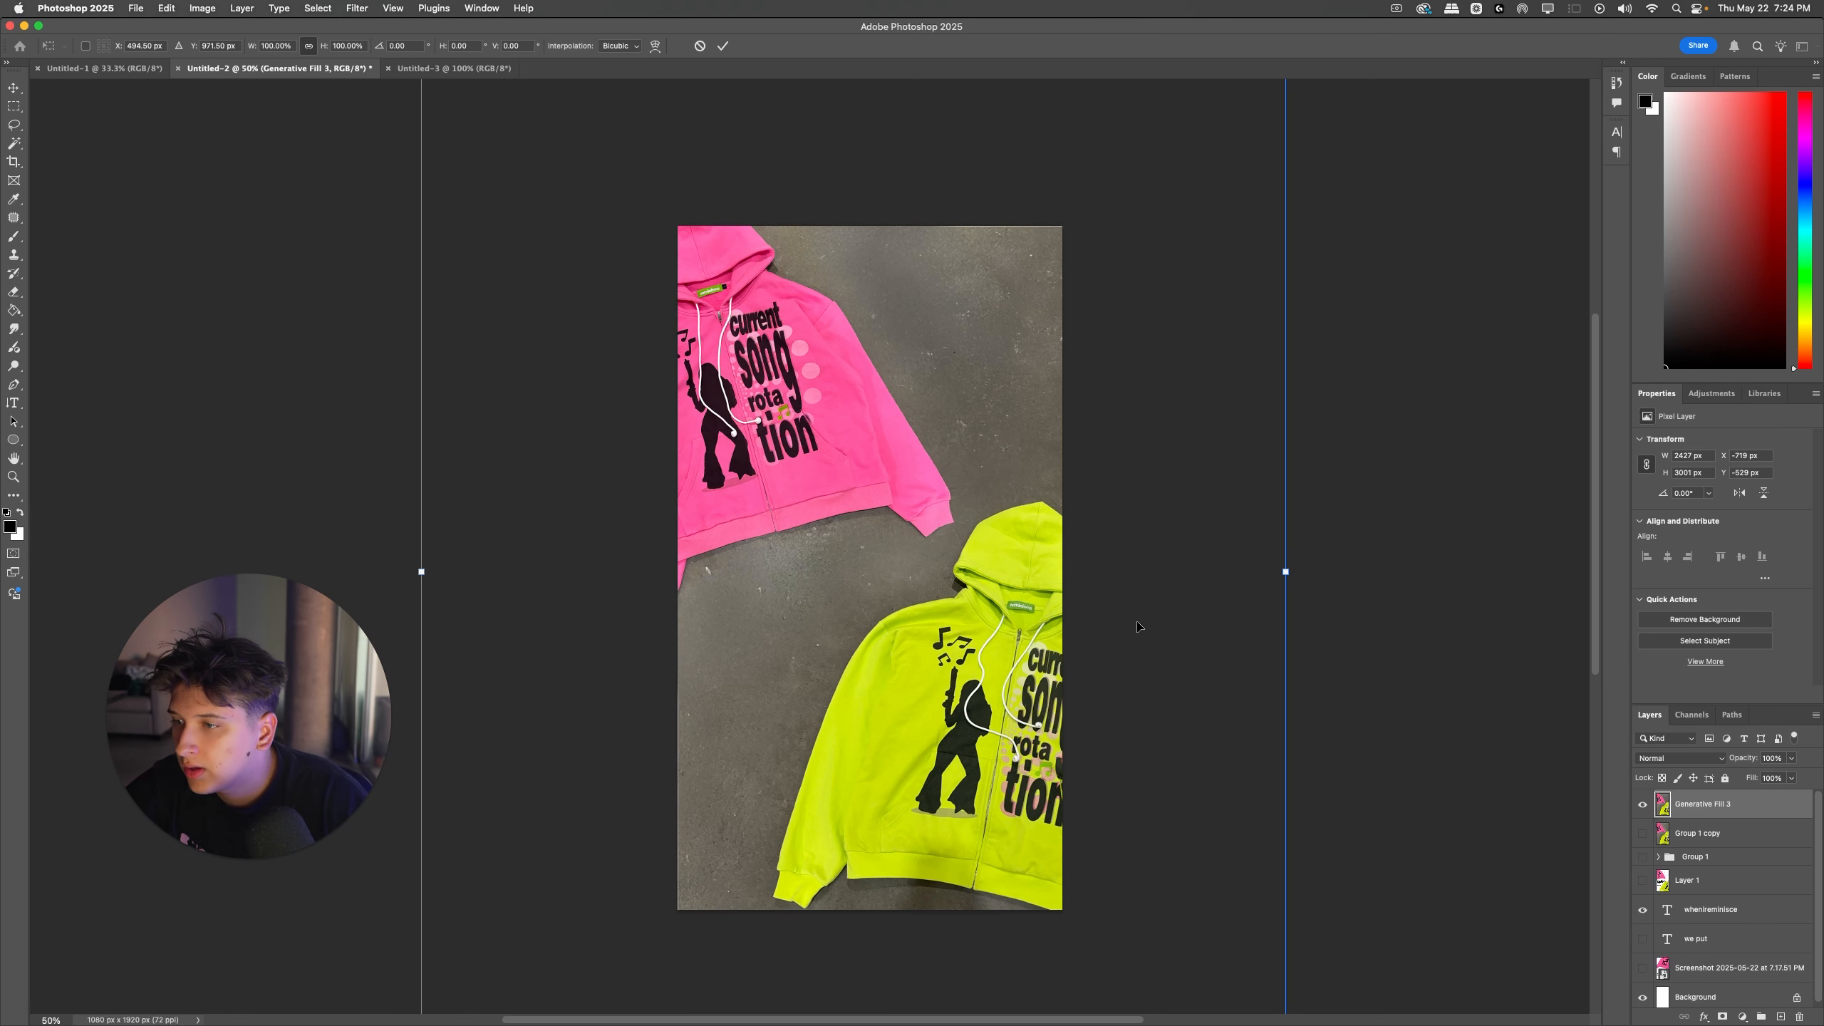
drag(1339, 583, 1356, 570)
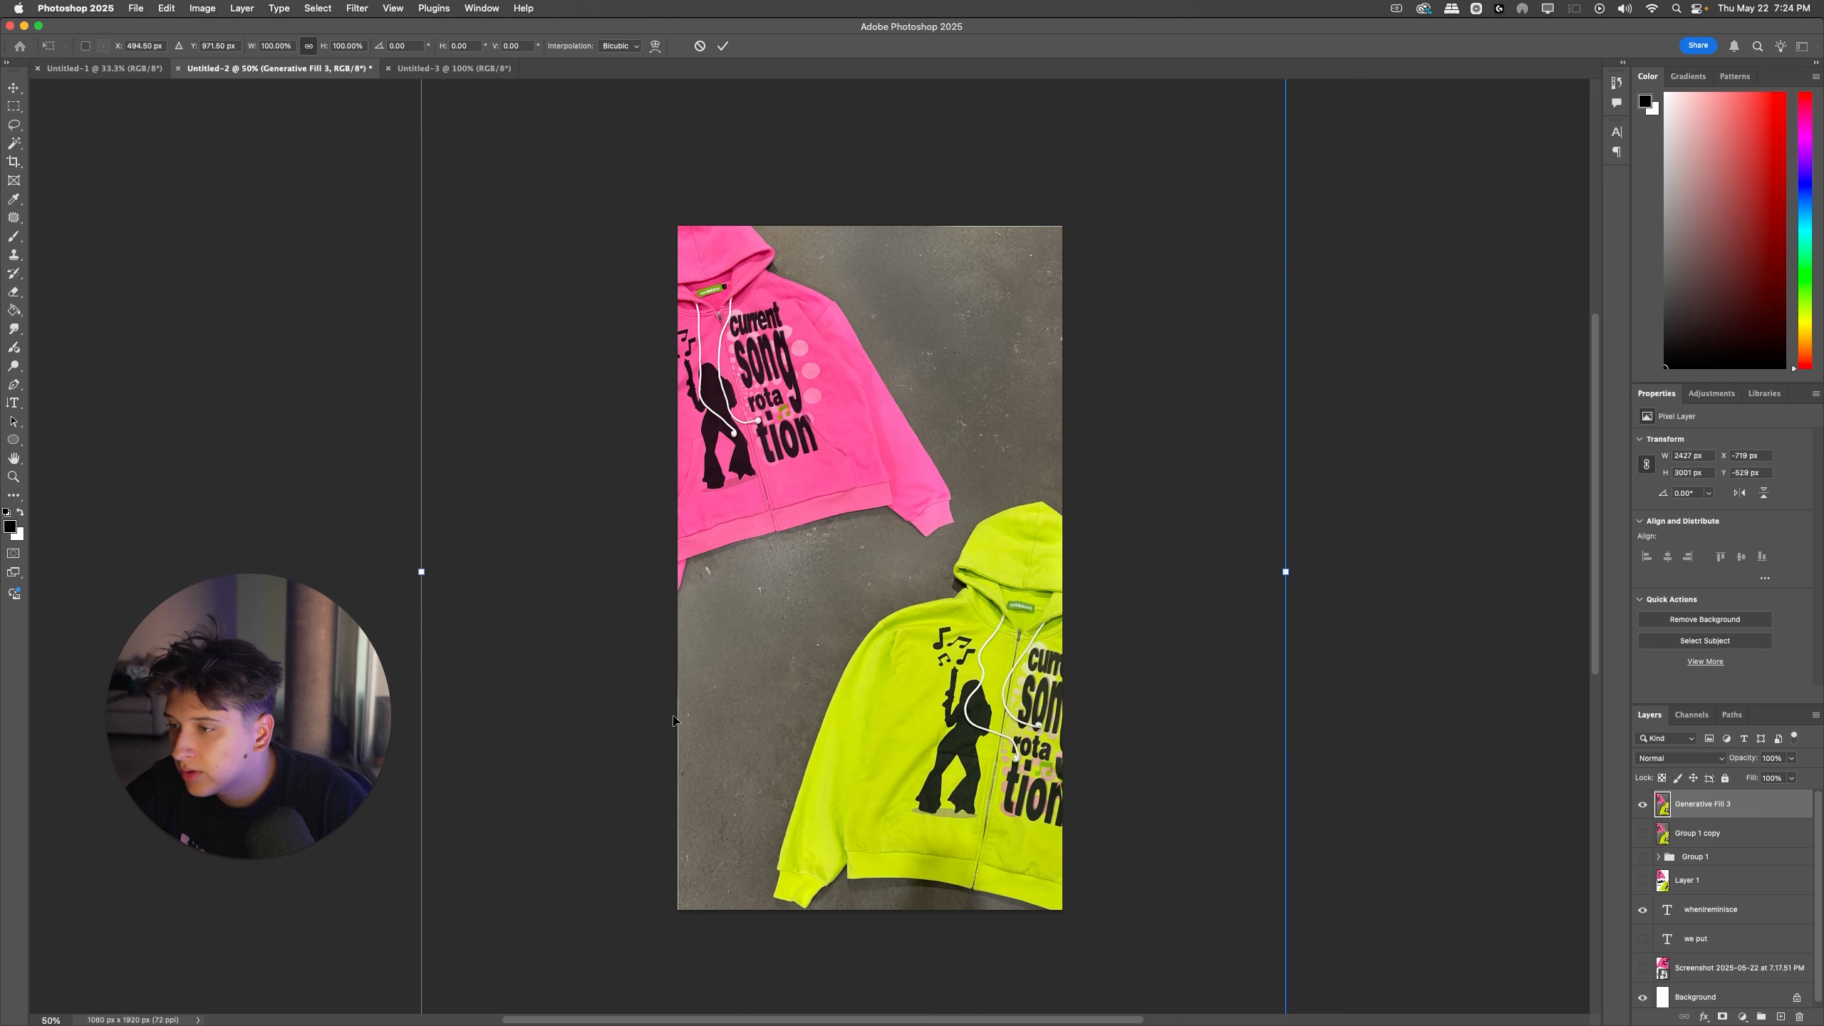
drag(419, 569, 415, 568)
key(Return)
key(super+t)
key(Right)
key(Right)
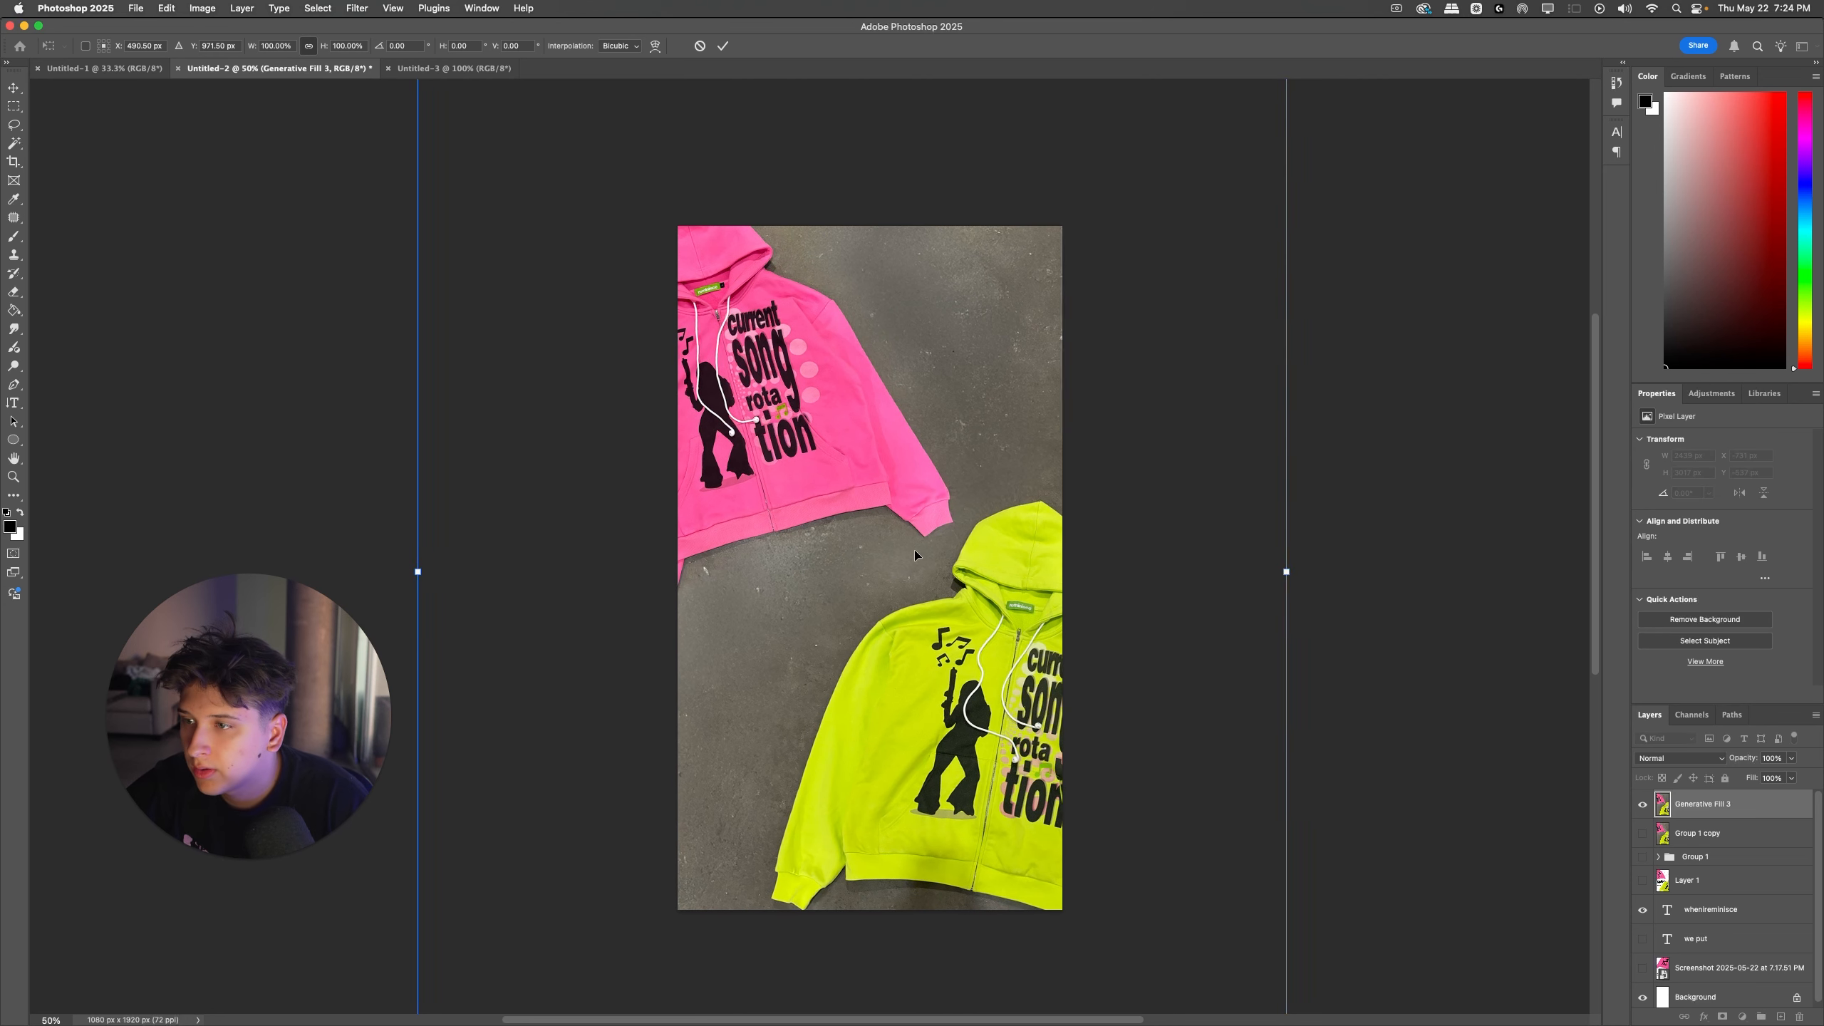
key(Return)
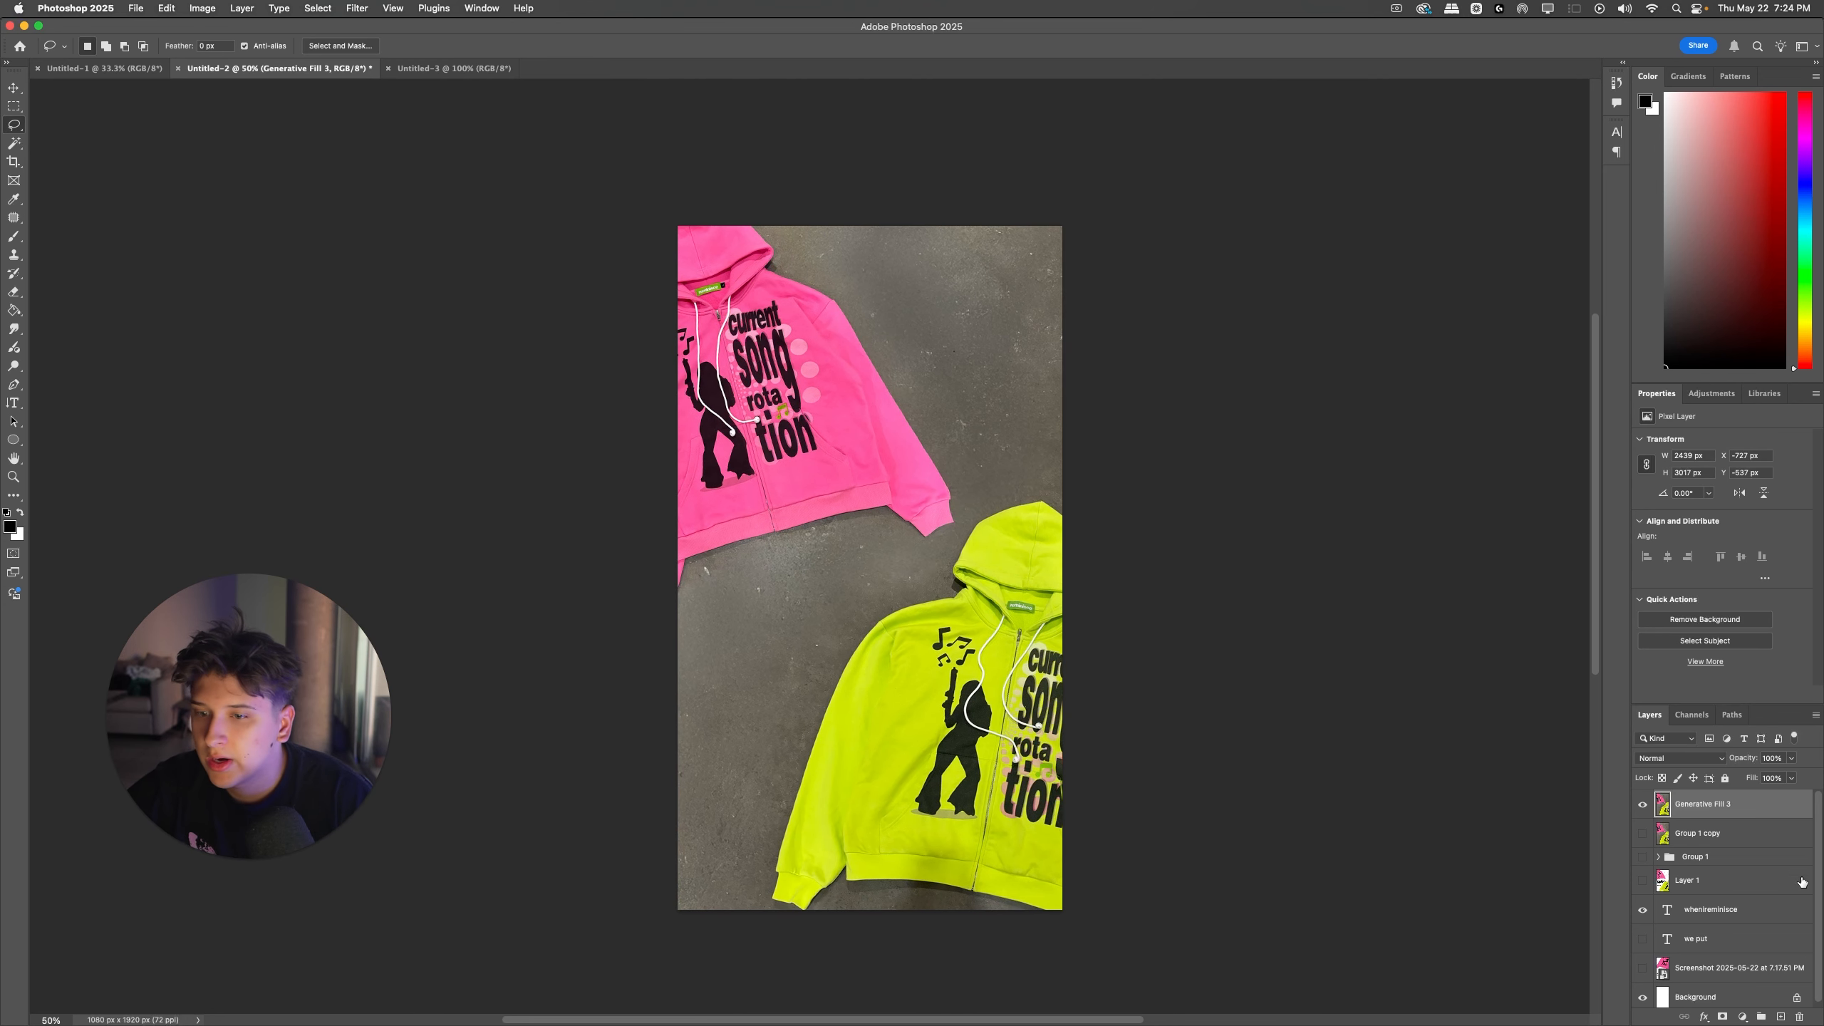
Step: Delete the Group 1 copy layer and move the whenireminisce text layer to the top of the stack
click(1688, 835)
key(BackSpace)
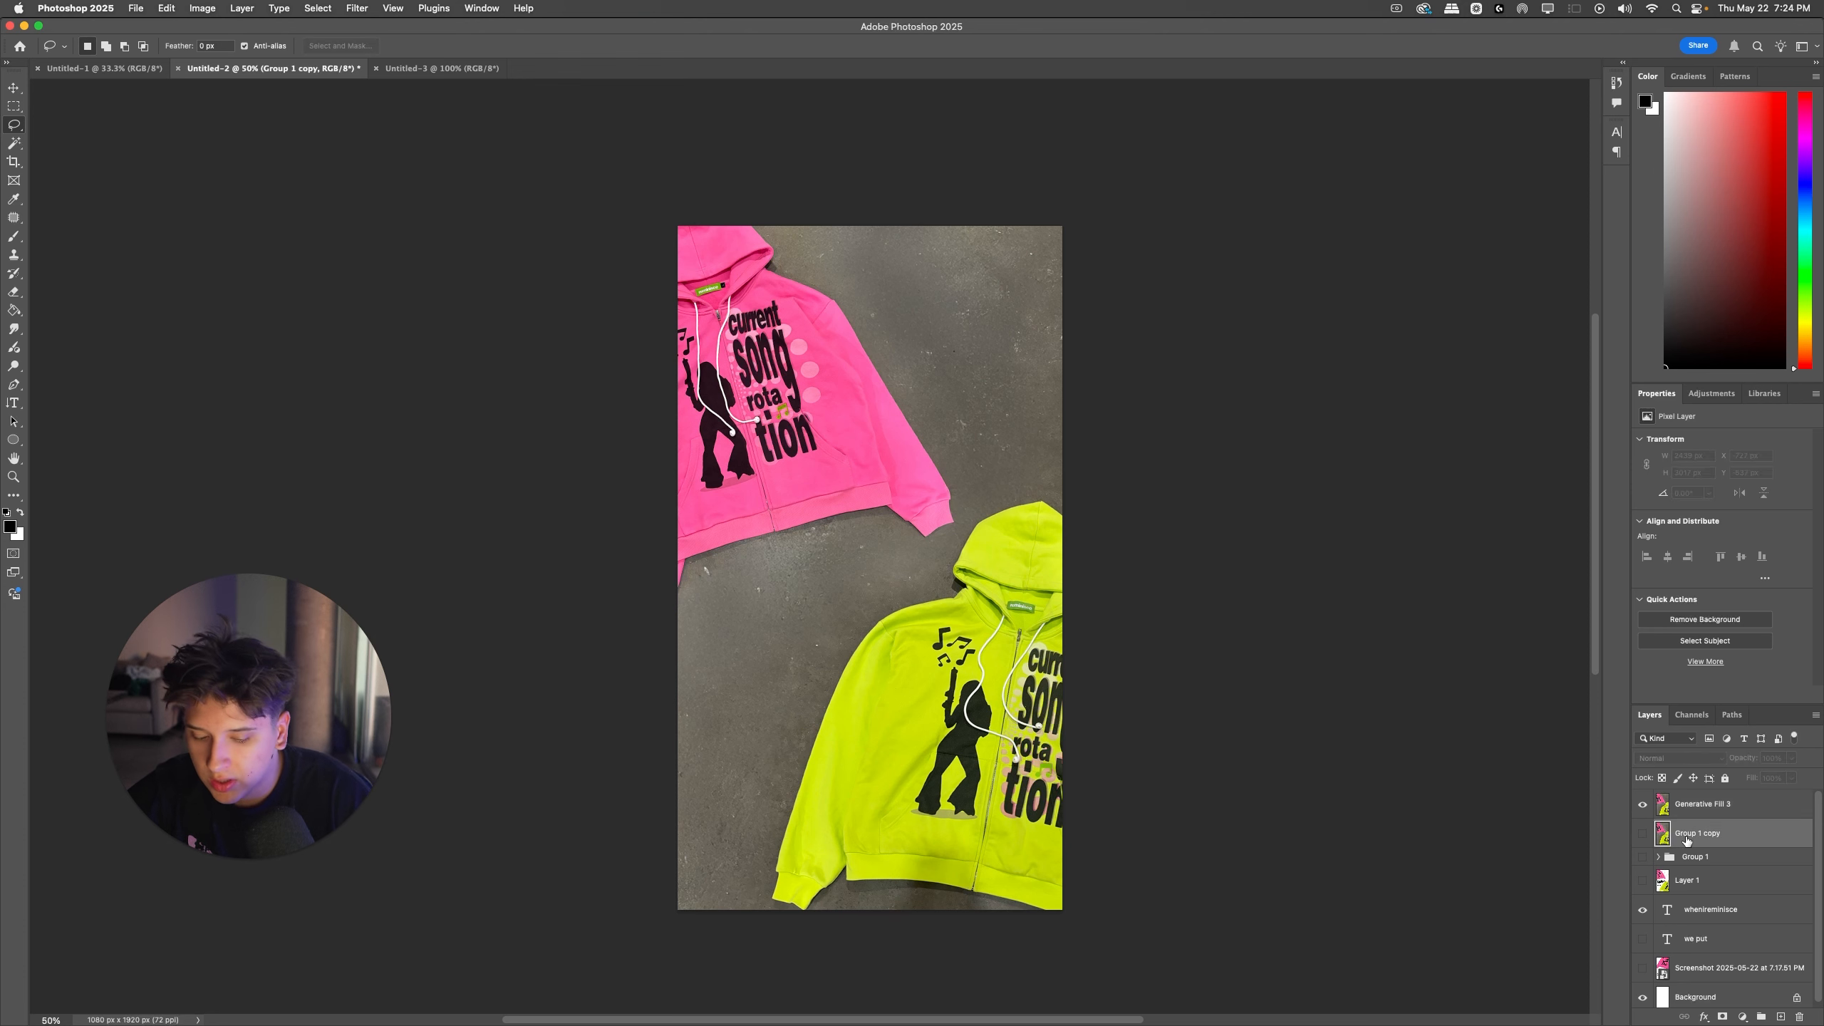
click(1693, 880)
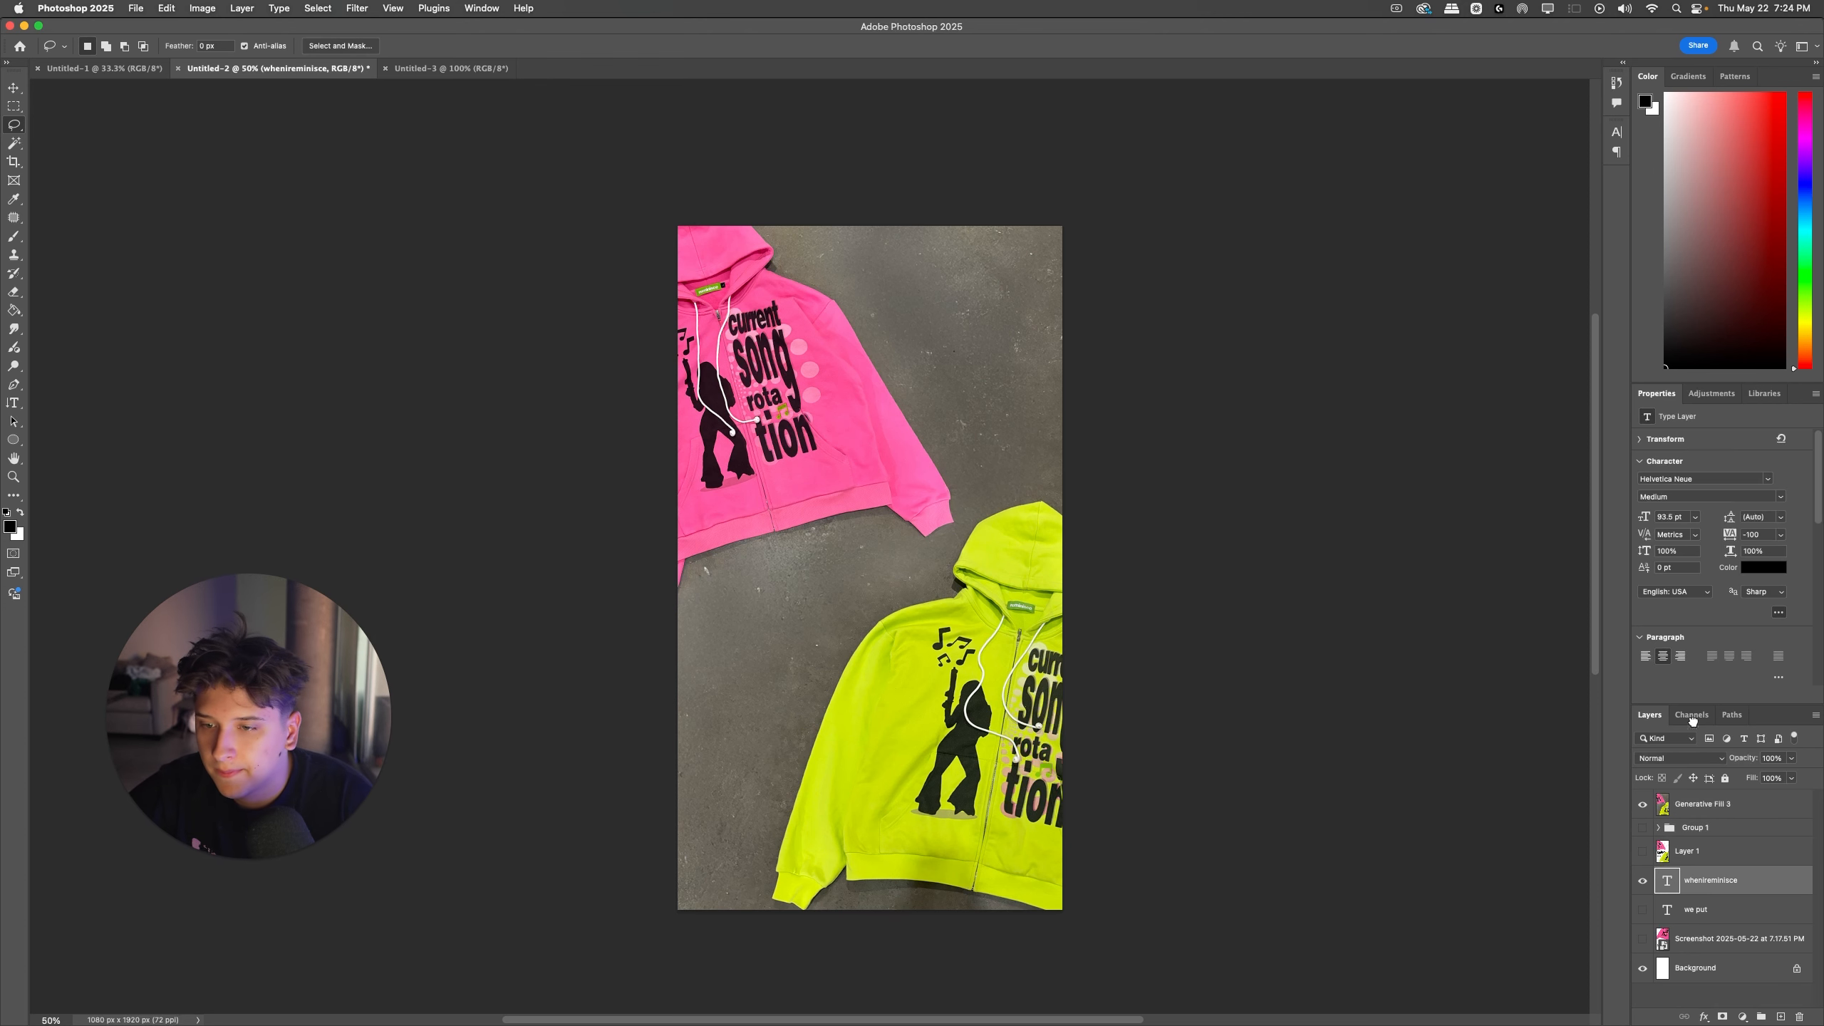
drag(1709, 886, 1684, 795)
Step: Recolor the whenireminisce text white, shrink it to about 80 pt, and place it in the canvas's upper-right corner
key(t)
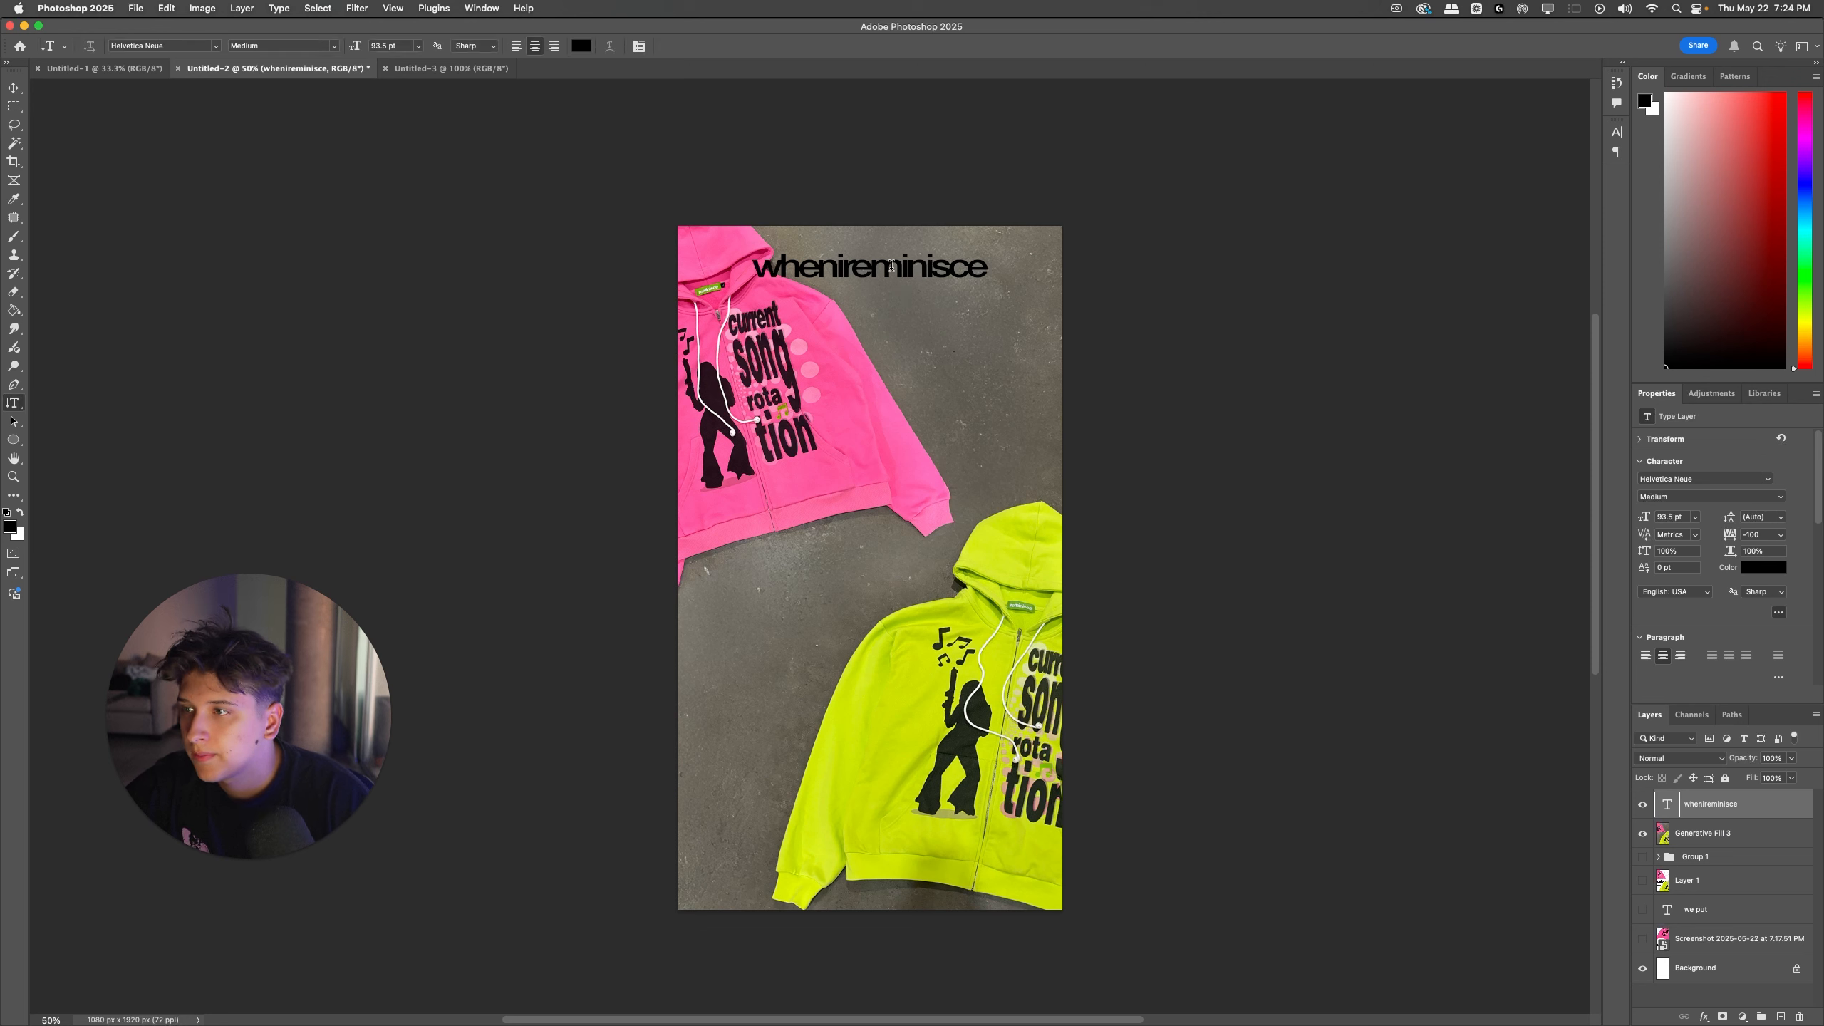
double_click(869, 266)
key(super+BackSpace)
key(super+Return)
key(super+t)
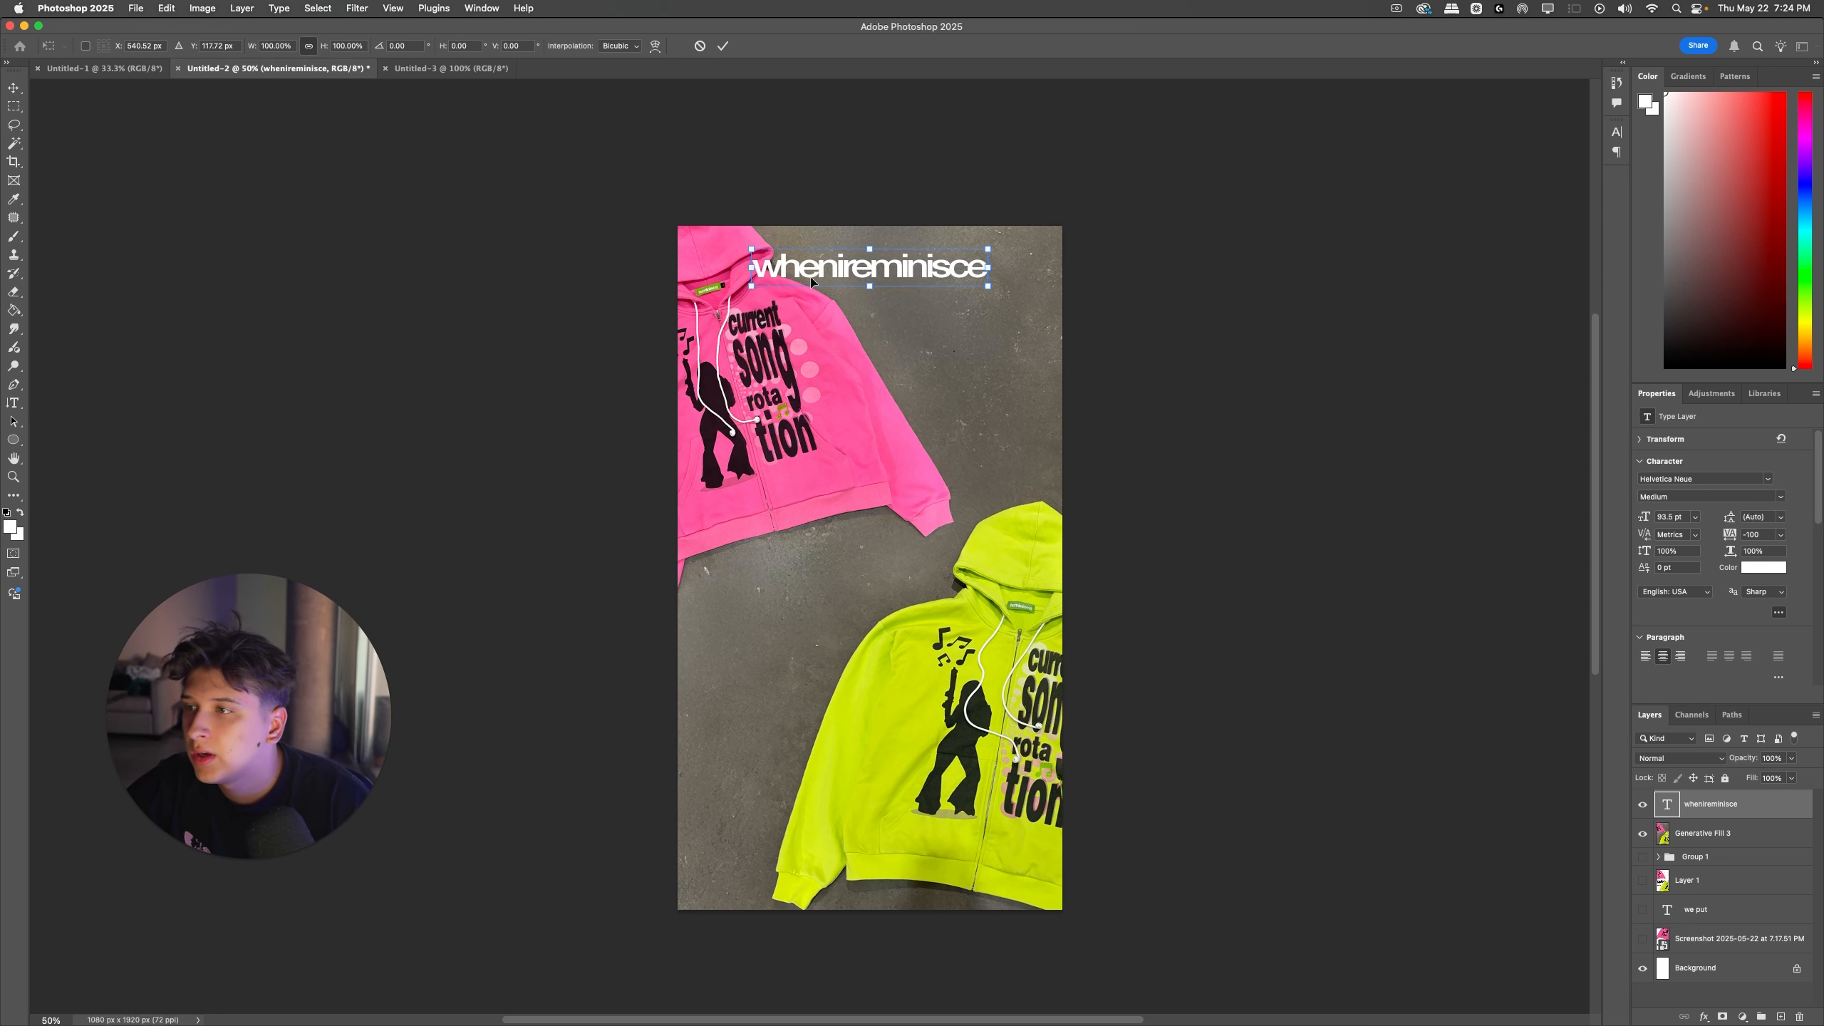
drag(815, 271, 904, 265)
key(Return)
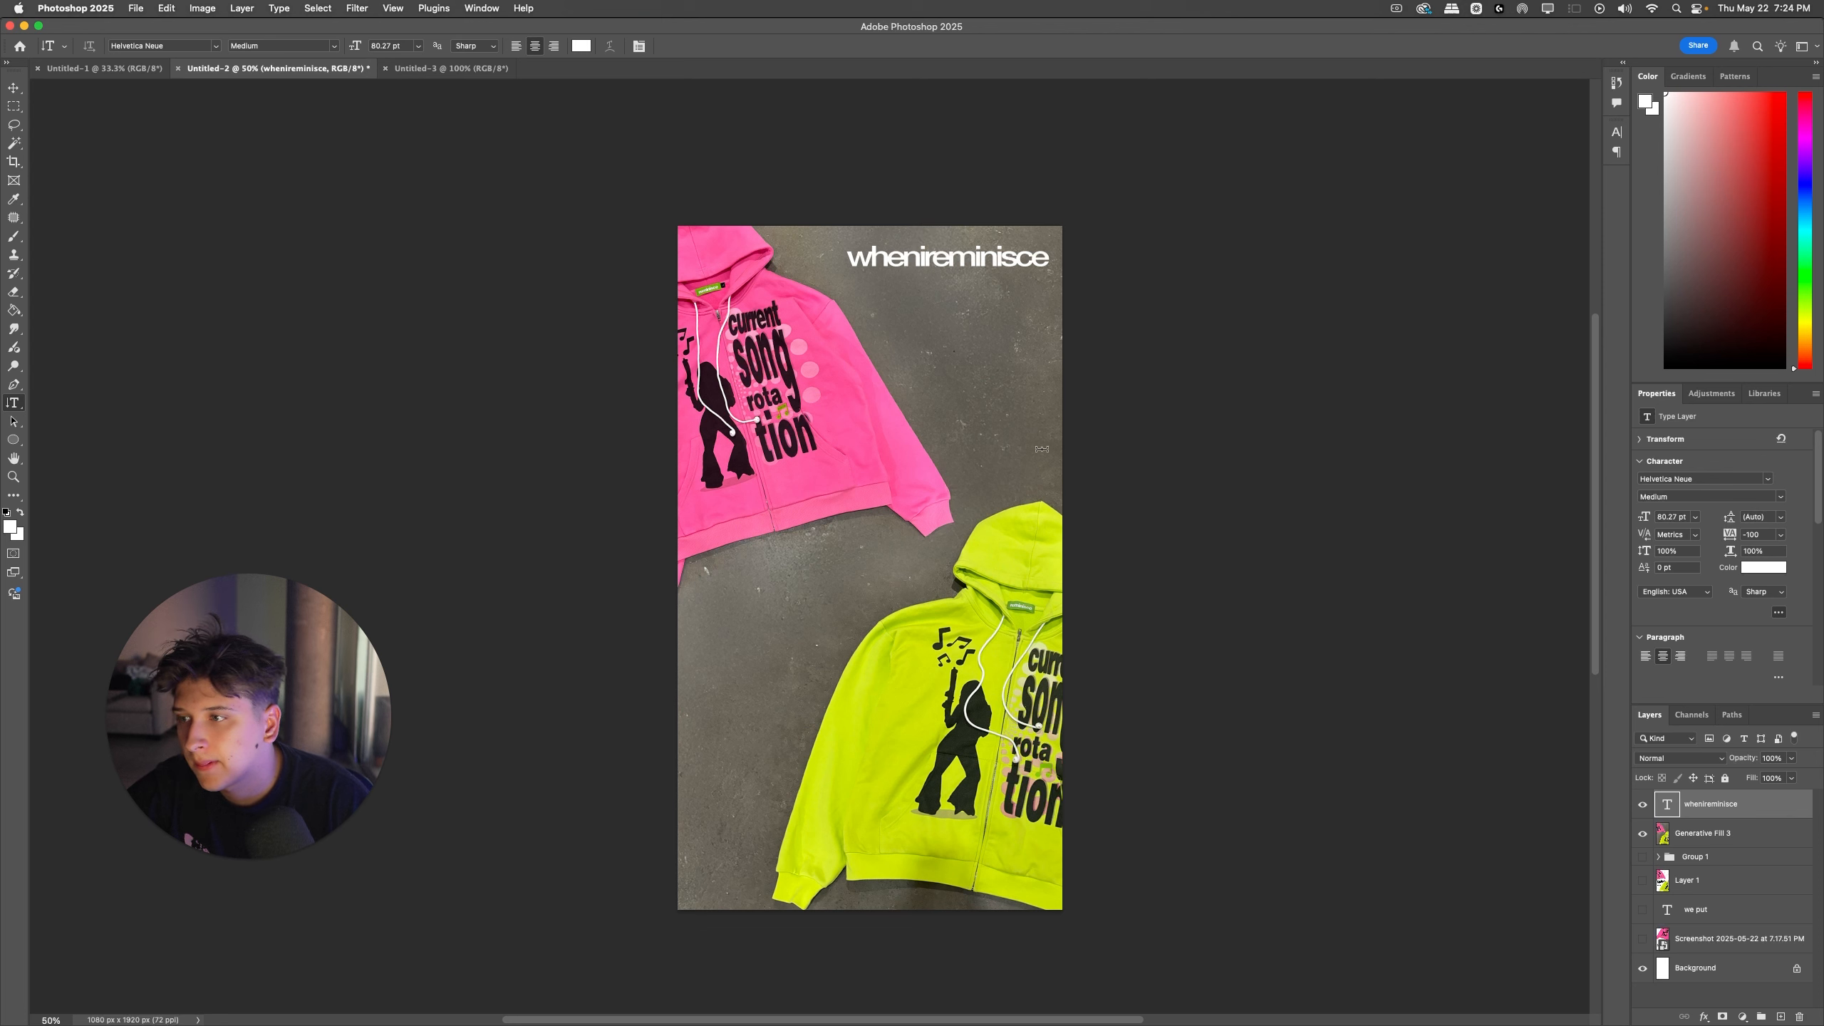
Step: Try to find the Select Subject command for the Generative Fill 3 layer by searching for "subj"
super+click(842, 458)
click(527, 12)
text(subj)
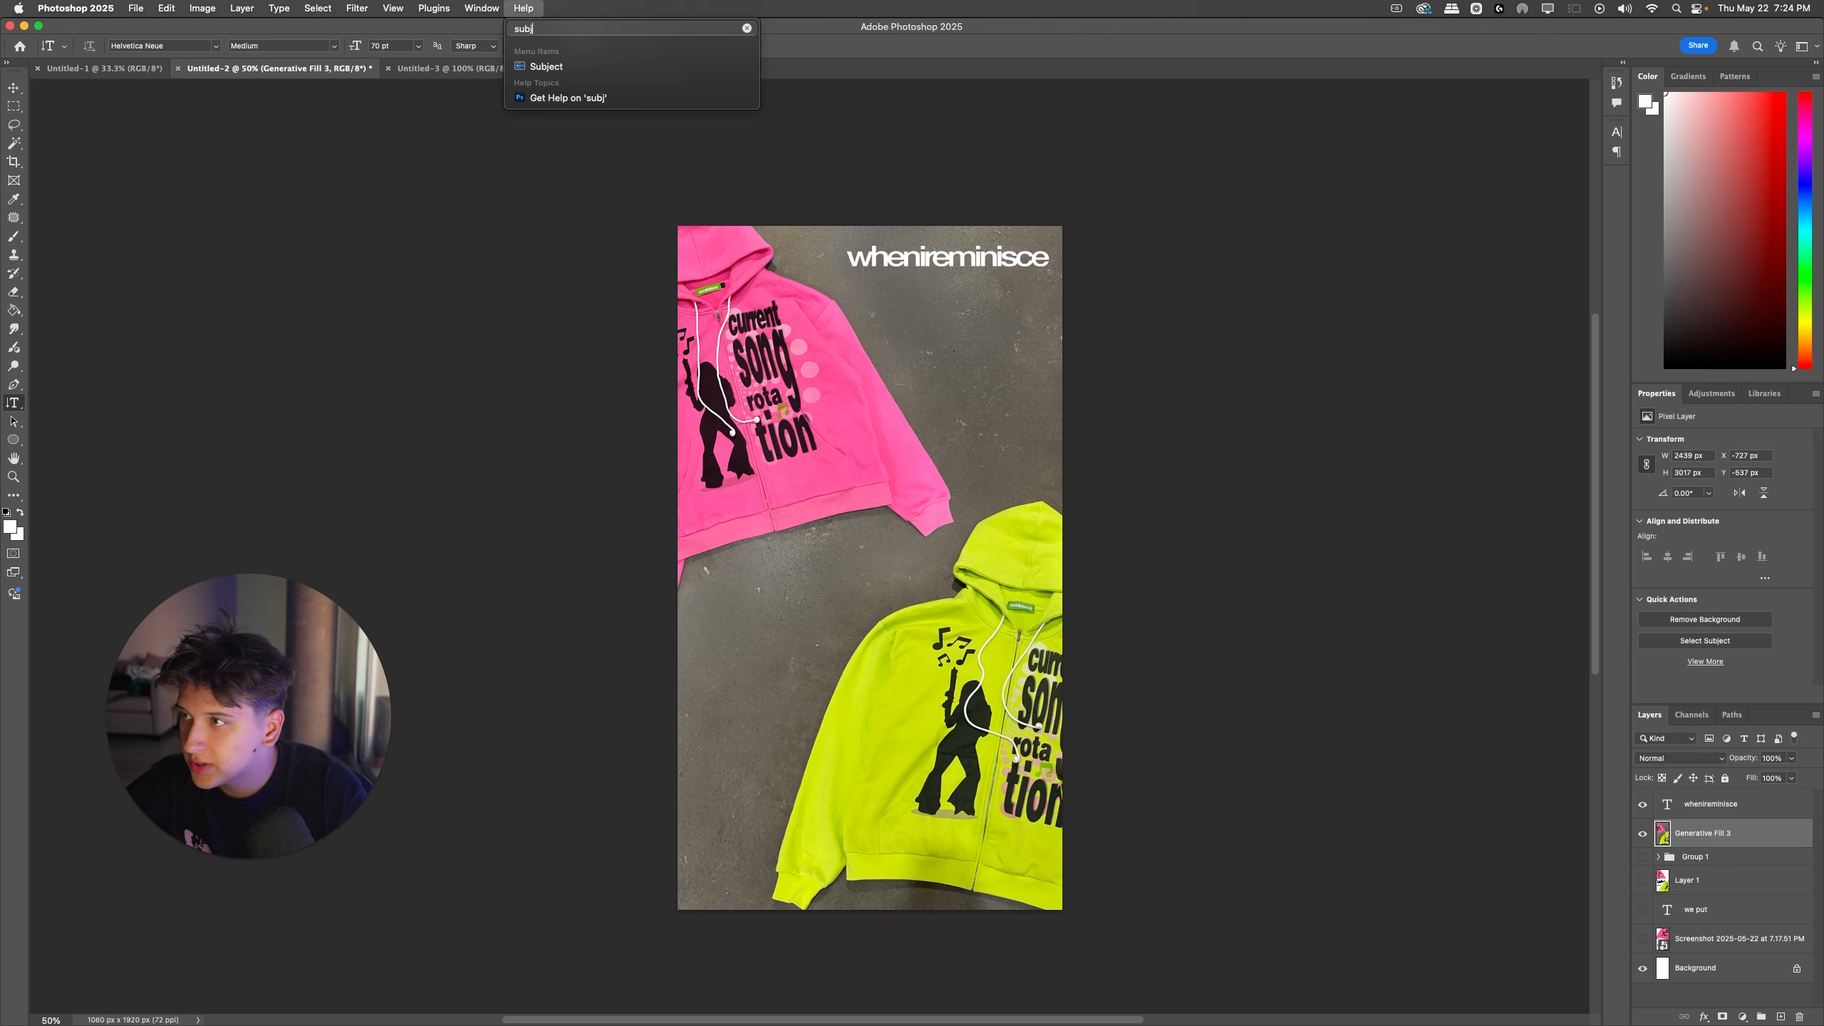
key(Down)
key(Return)
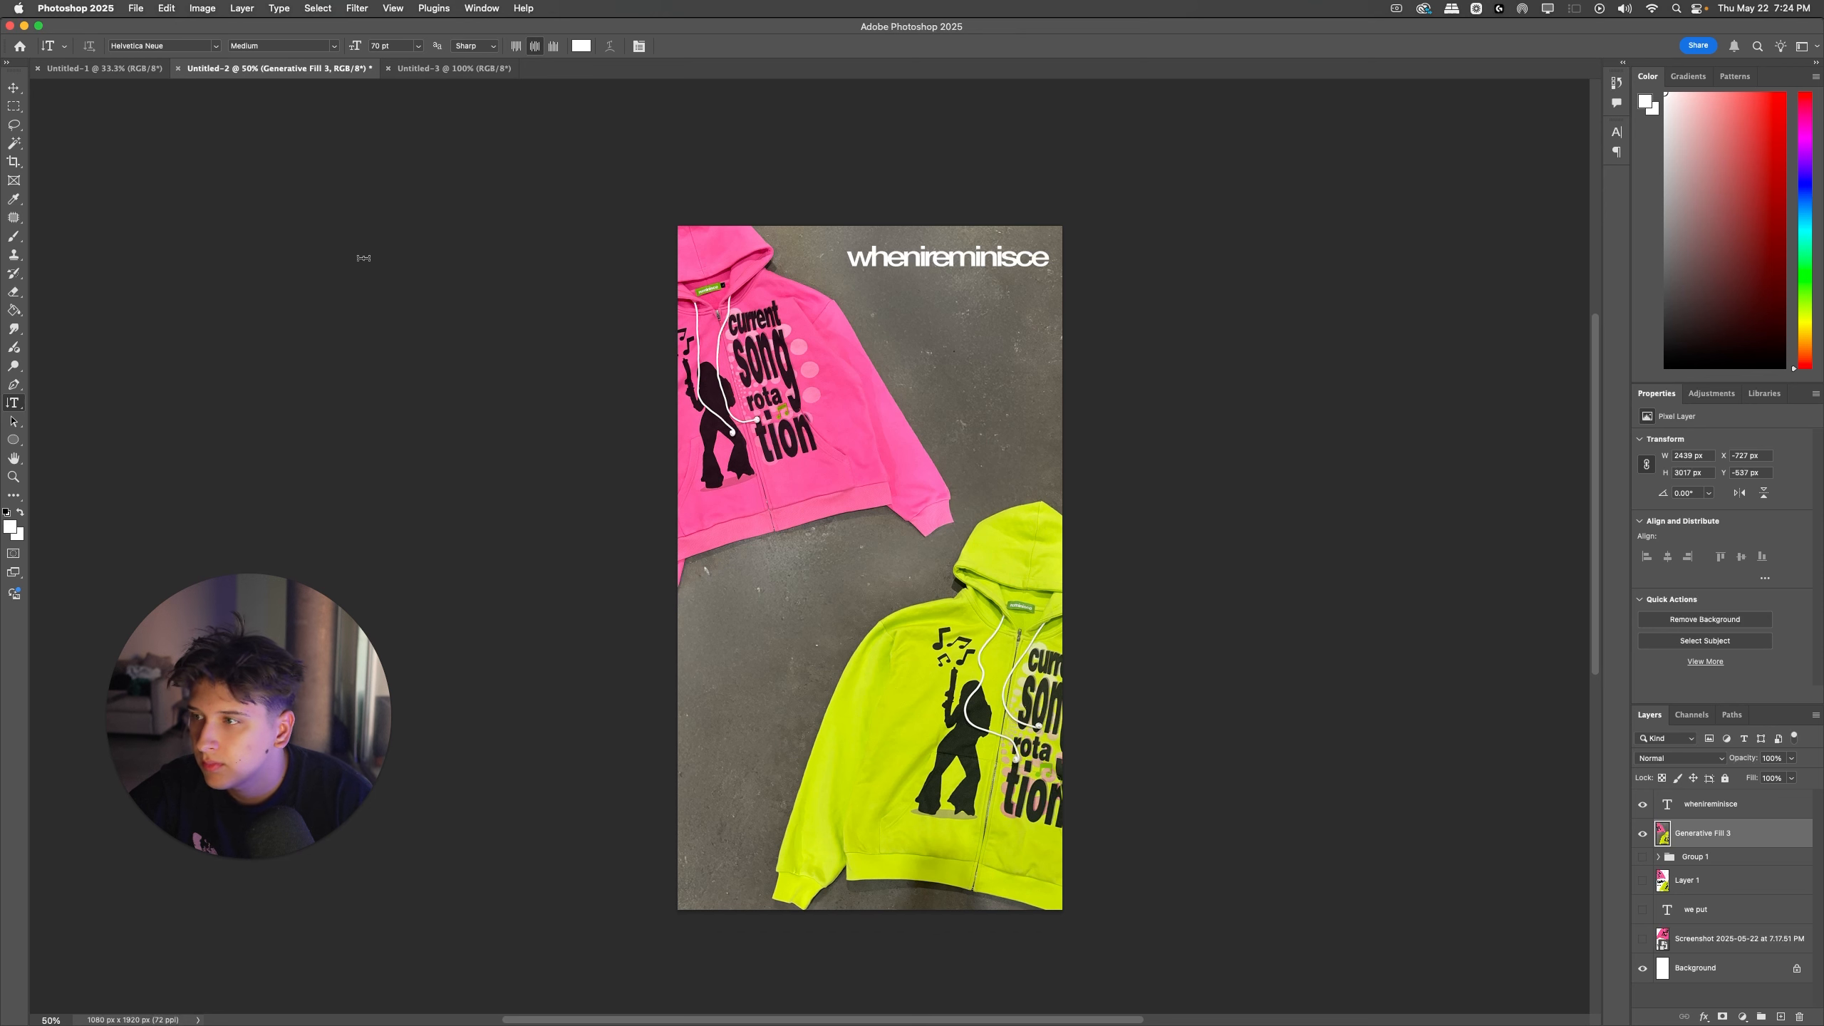
click(12, 86)
click(272, 188)
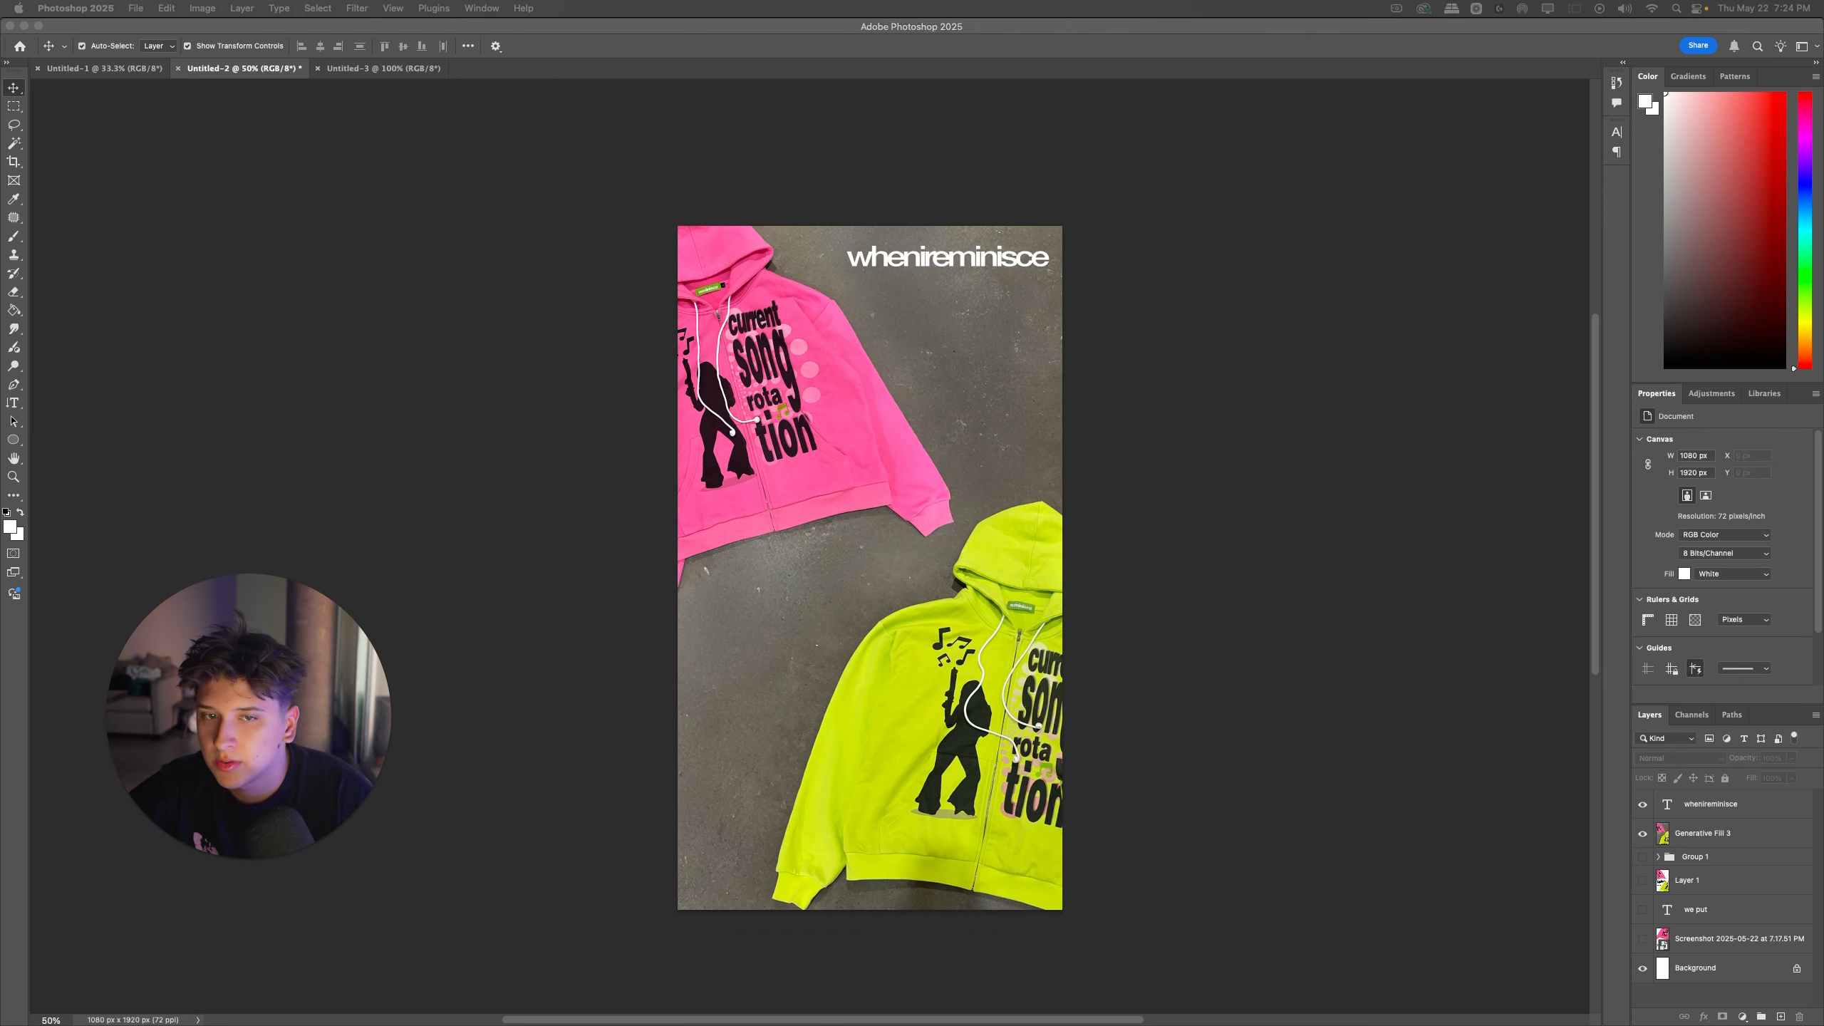
click(623, 7)
click(528, 48)
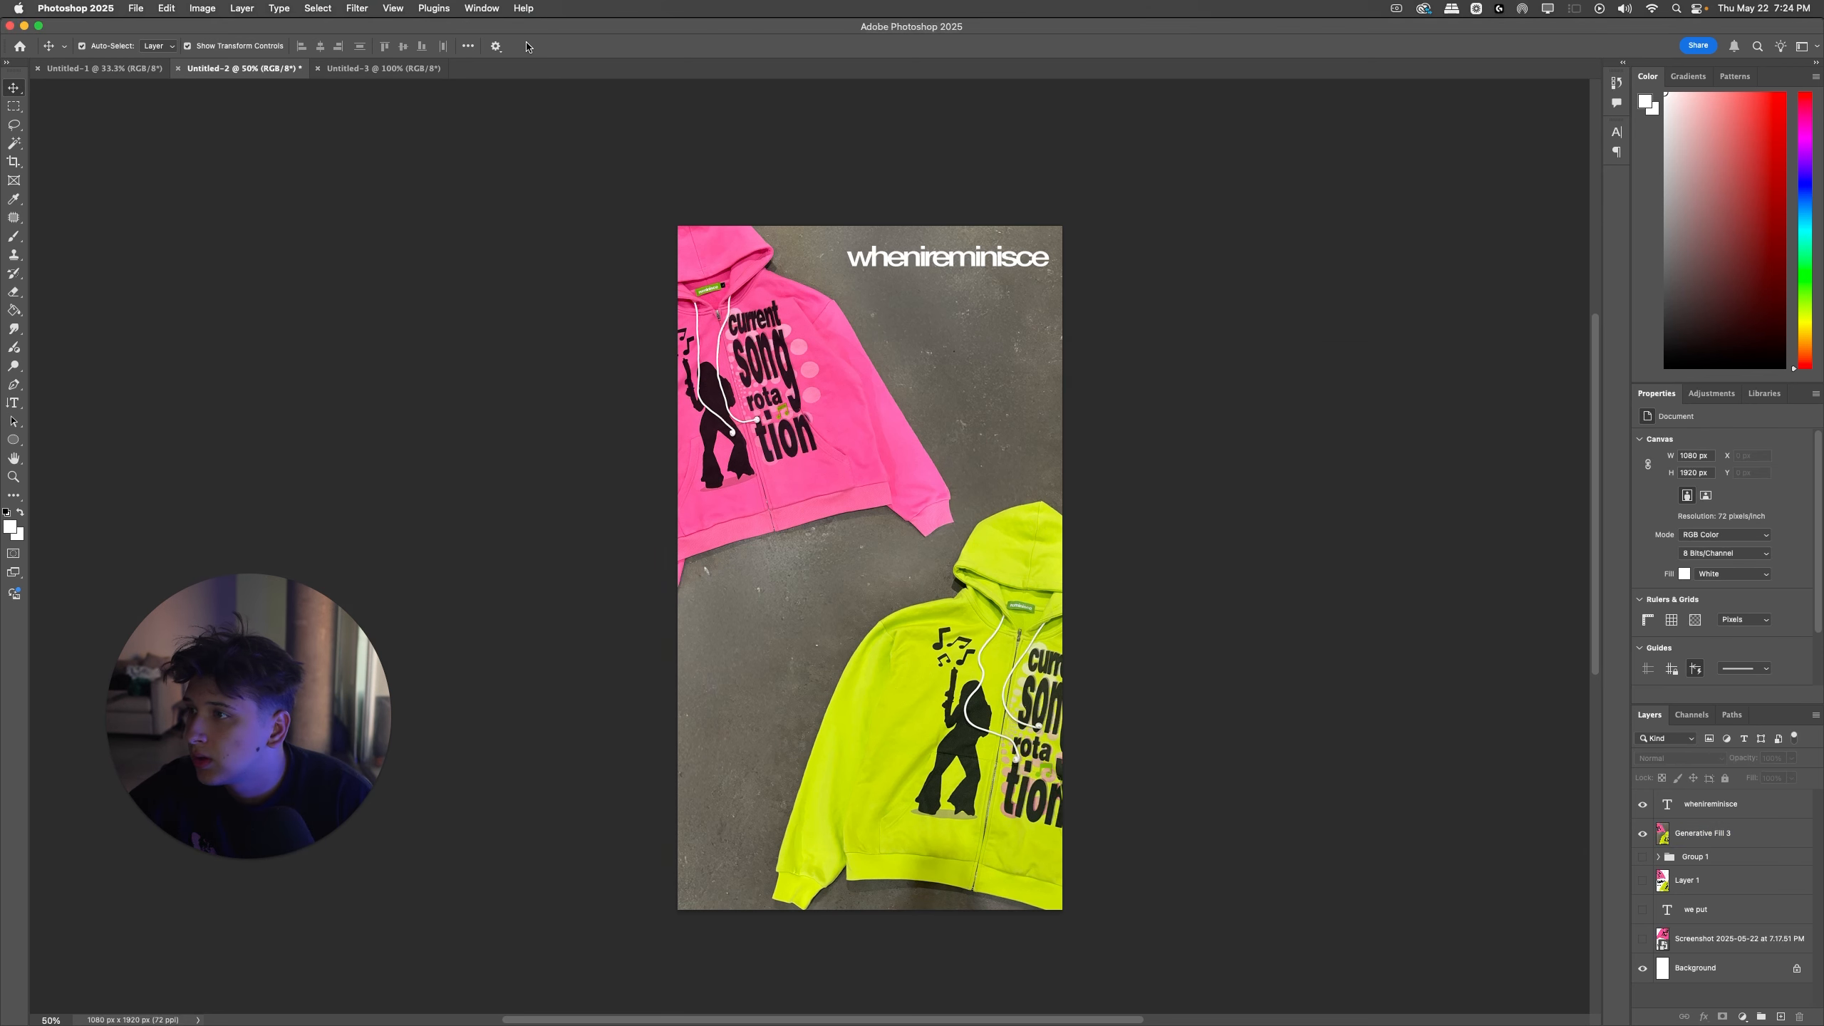
click(524, 8)
click(540, 69)
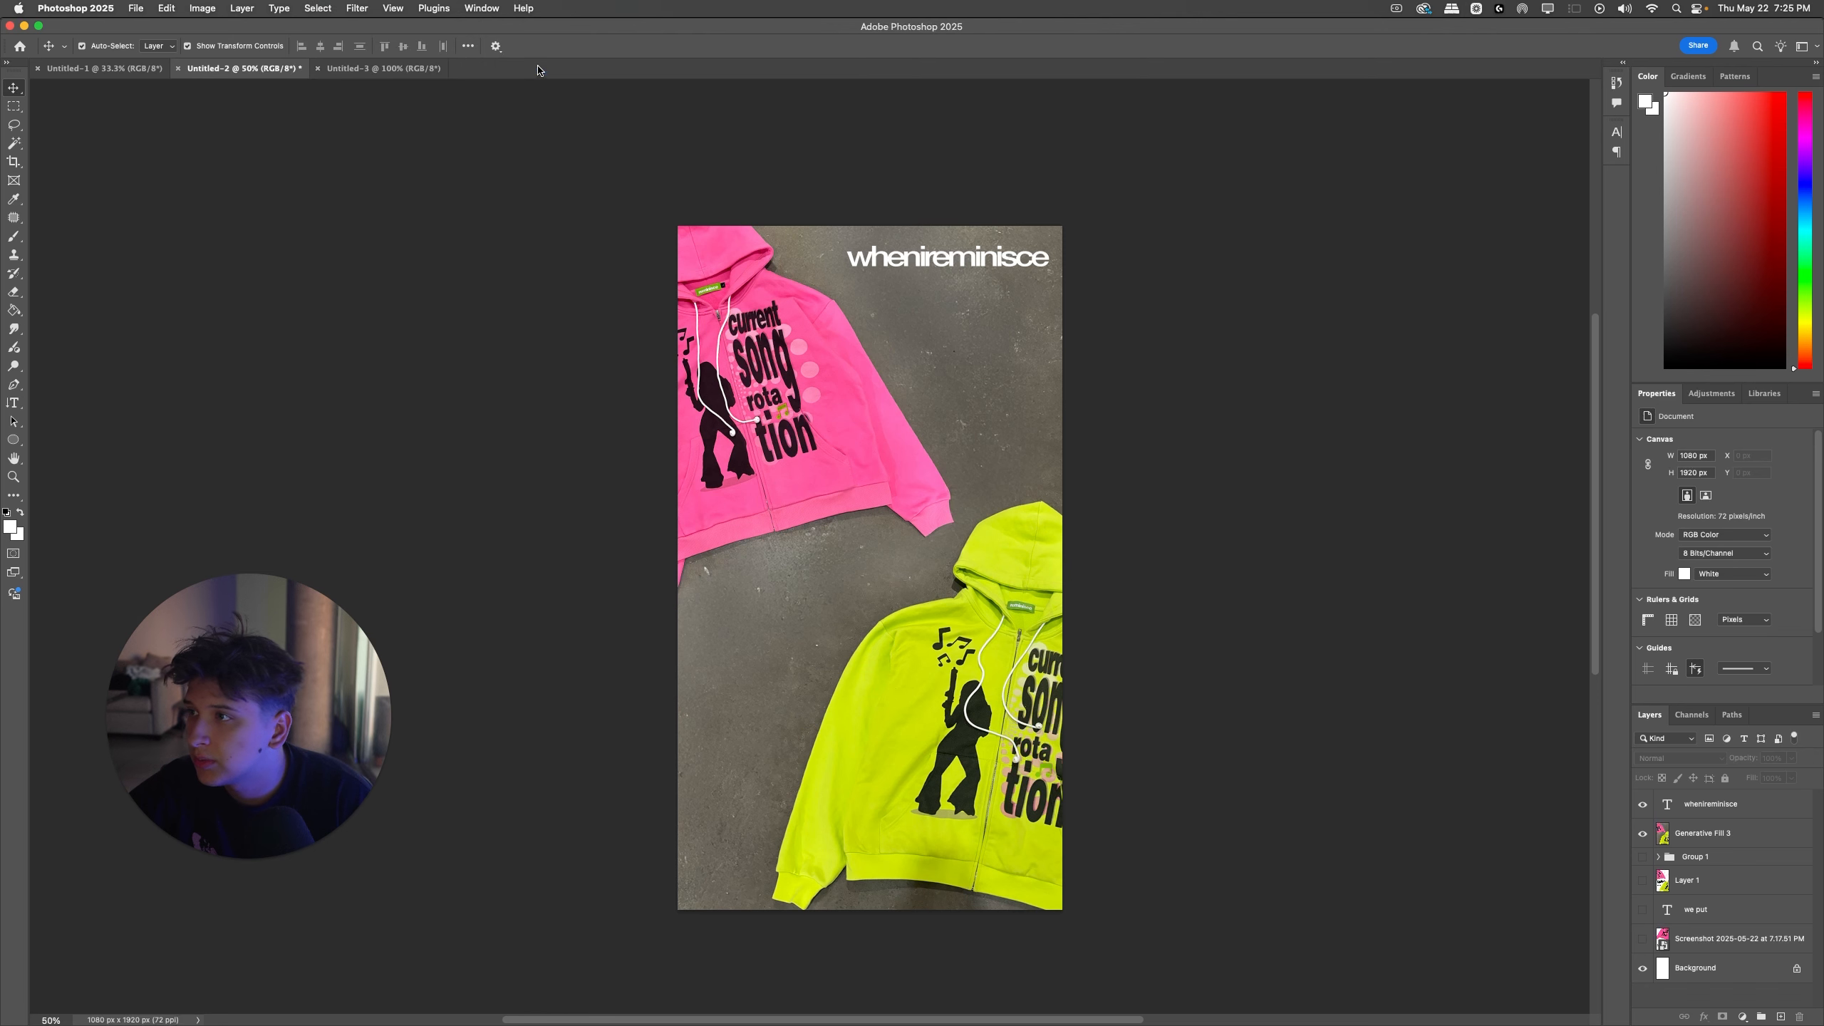
Step: Try to isolate both hoodies on the Generative Fill 3 layer with Select Subject
click(1701, 826)
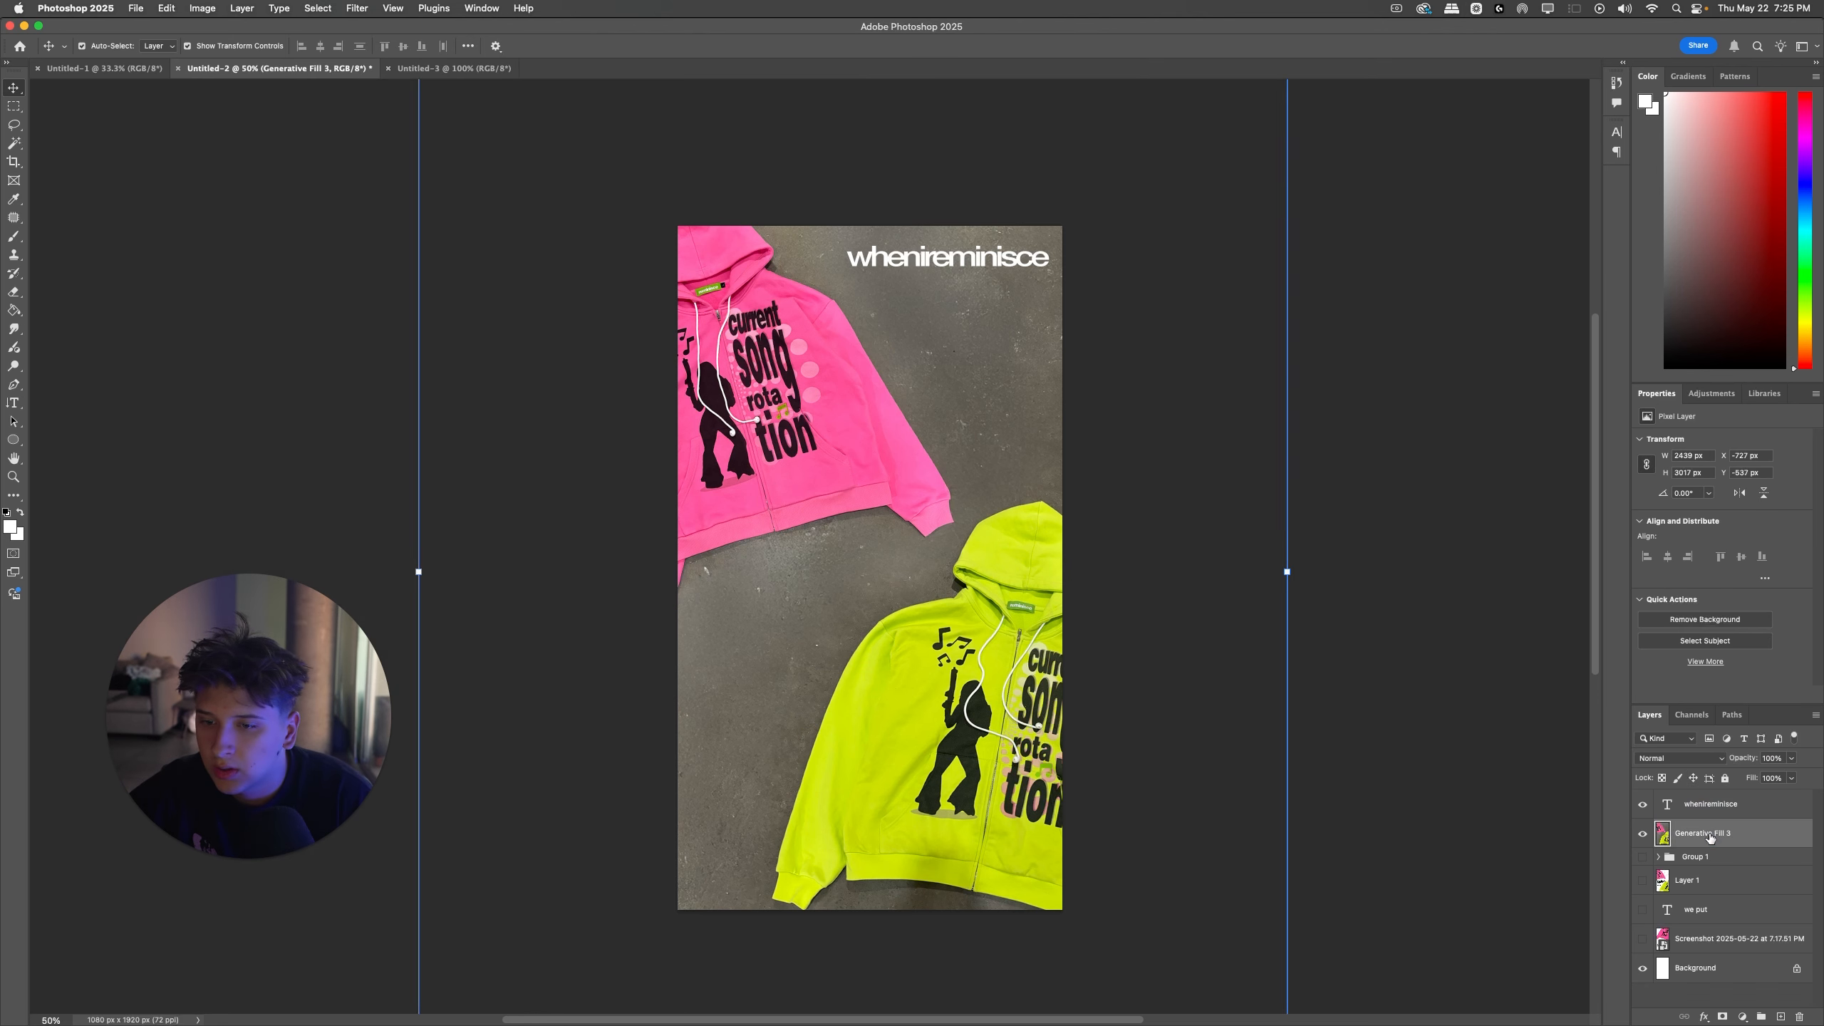
click(1708, 637)
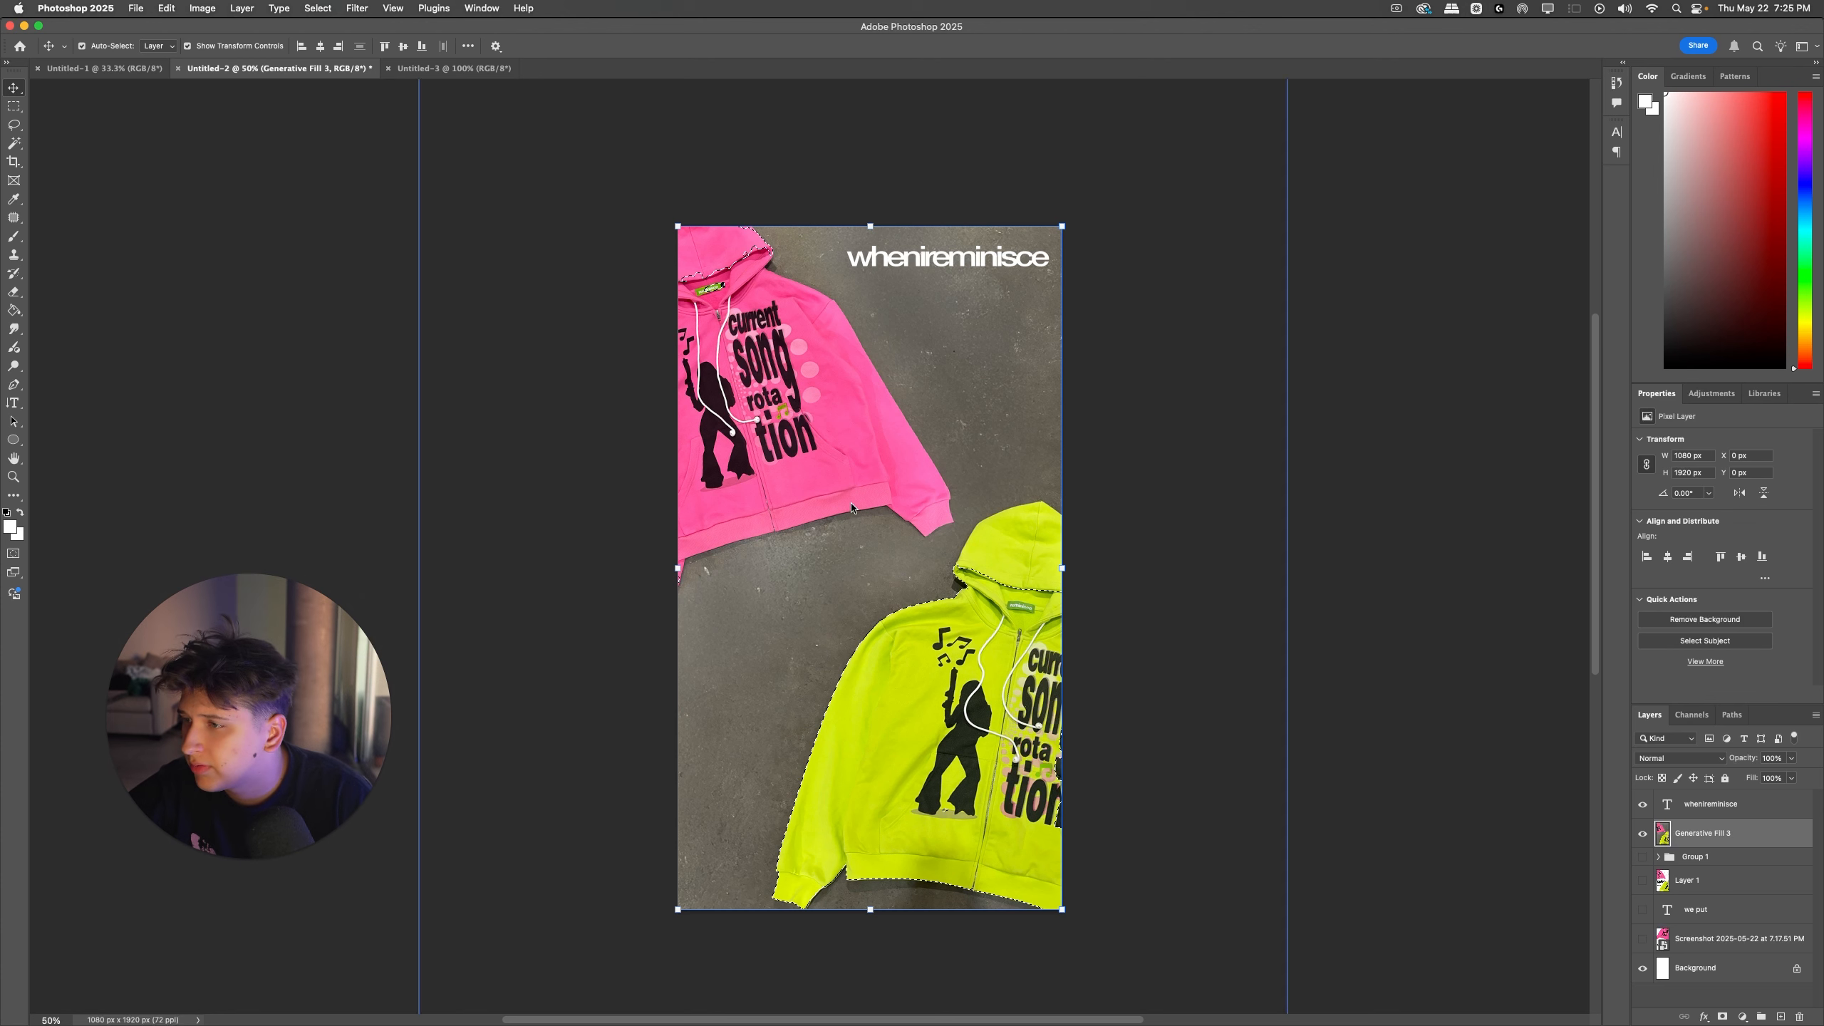
click(12, 126)
drag(618, 616, 631, 611)
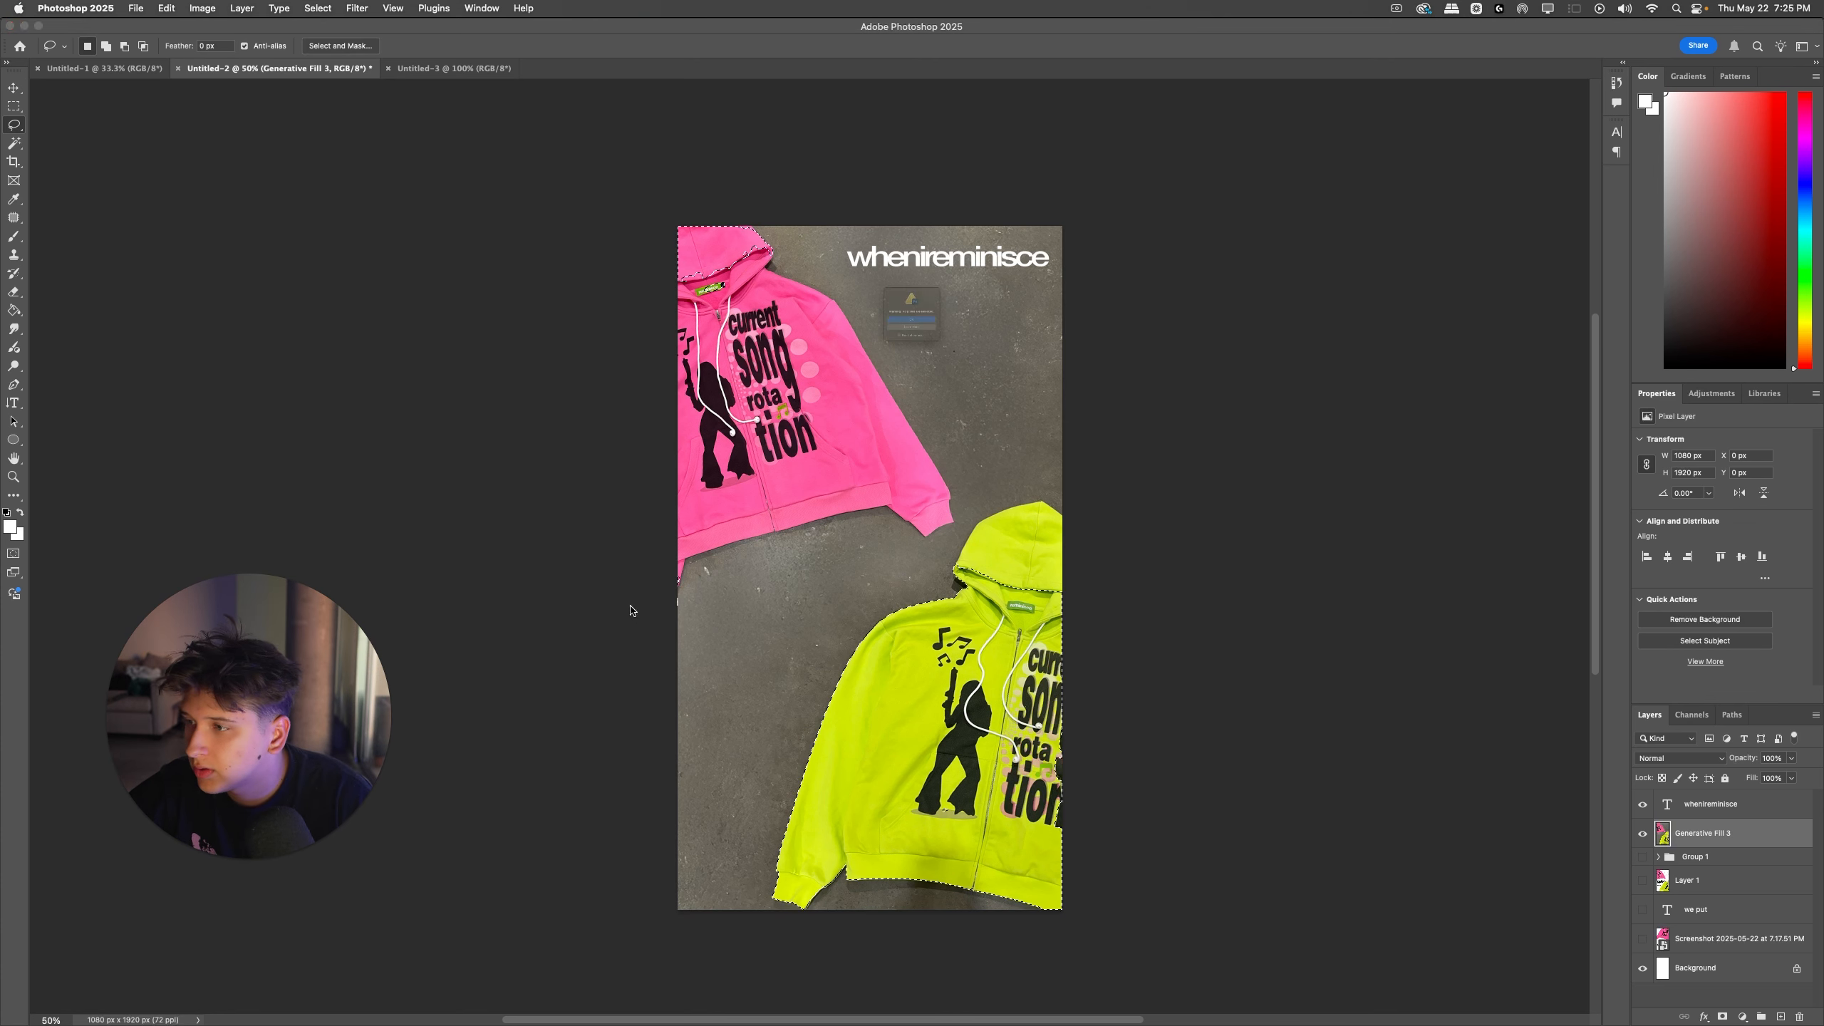
click(949, 338)
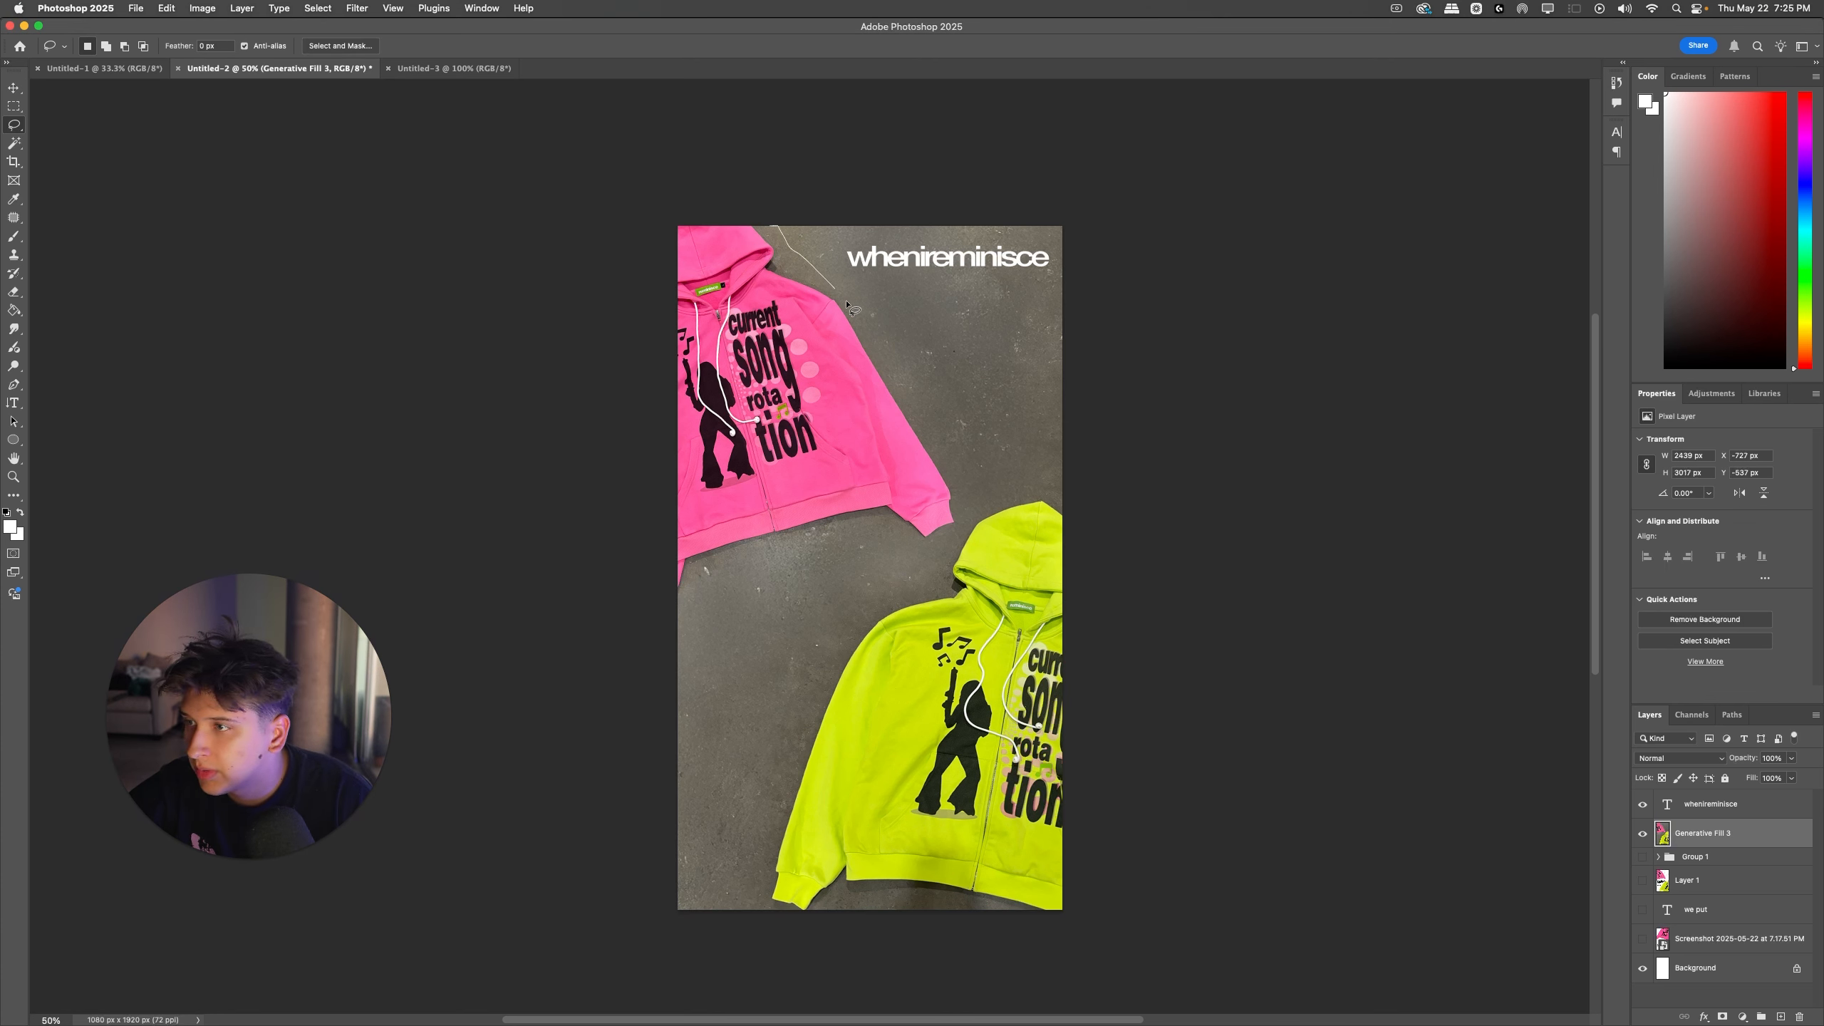
Step: Select loosely around the pink and yellow-green hoodies with the Lasso tool and copy both to a new layer
mouse_move(956, 543)
mouse_down()
mouse_move(712, 585)
mouse_move(581, 581)
mouse_up()
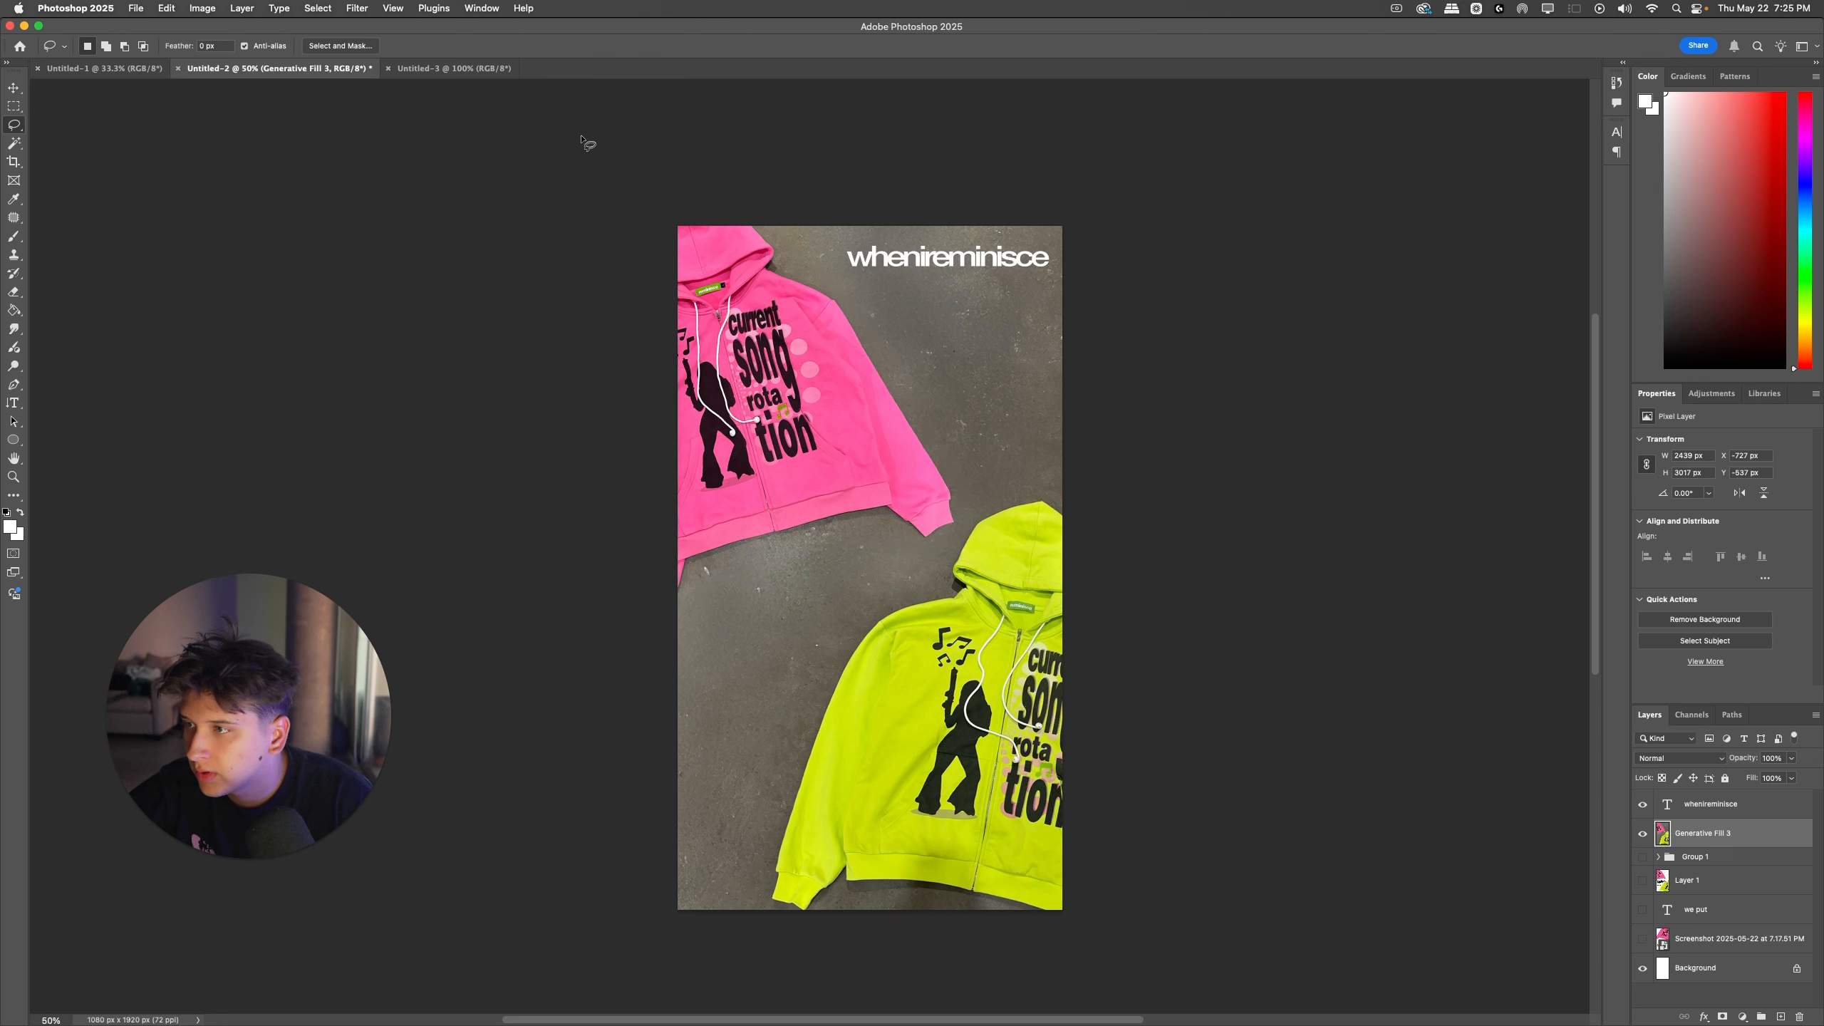
mouse_move(1036, 482)
mouse_down()
mouse_move(966, 515)
mouse_move(913, 603)
mouse_move(814, 672)
mouse_move(767, 776)
mouse_move(767, 871)
mouse_up()
drag(817, 943, 818, 941)
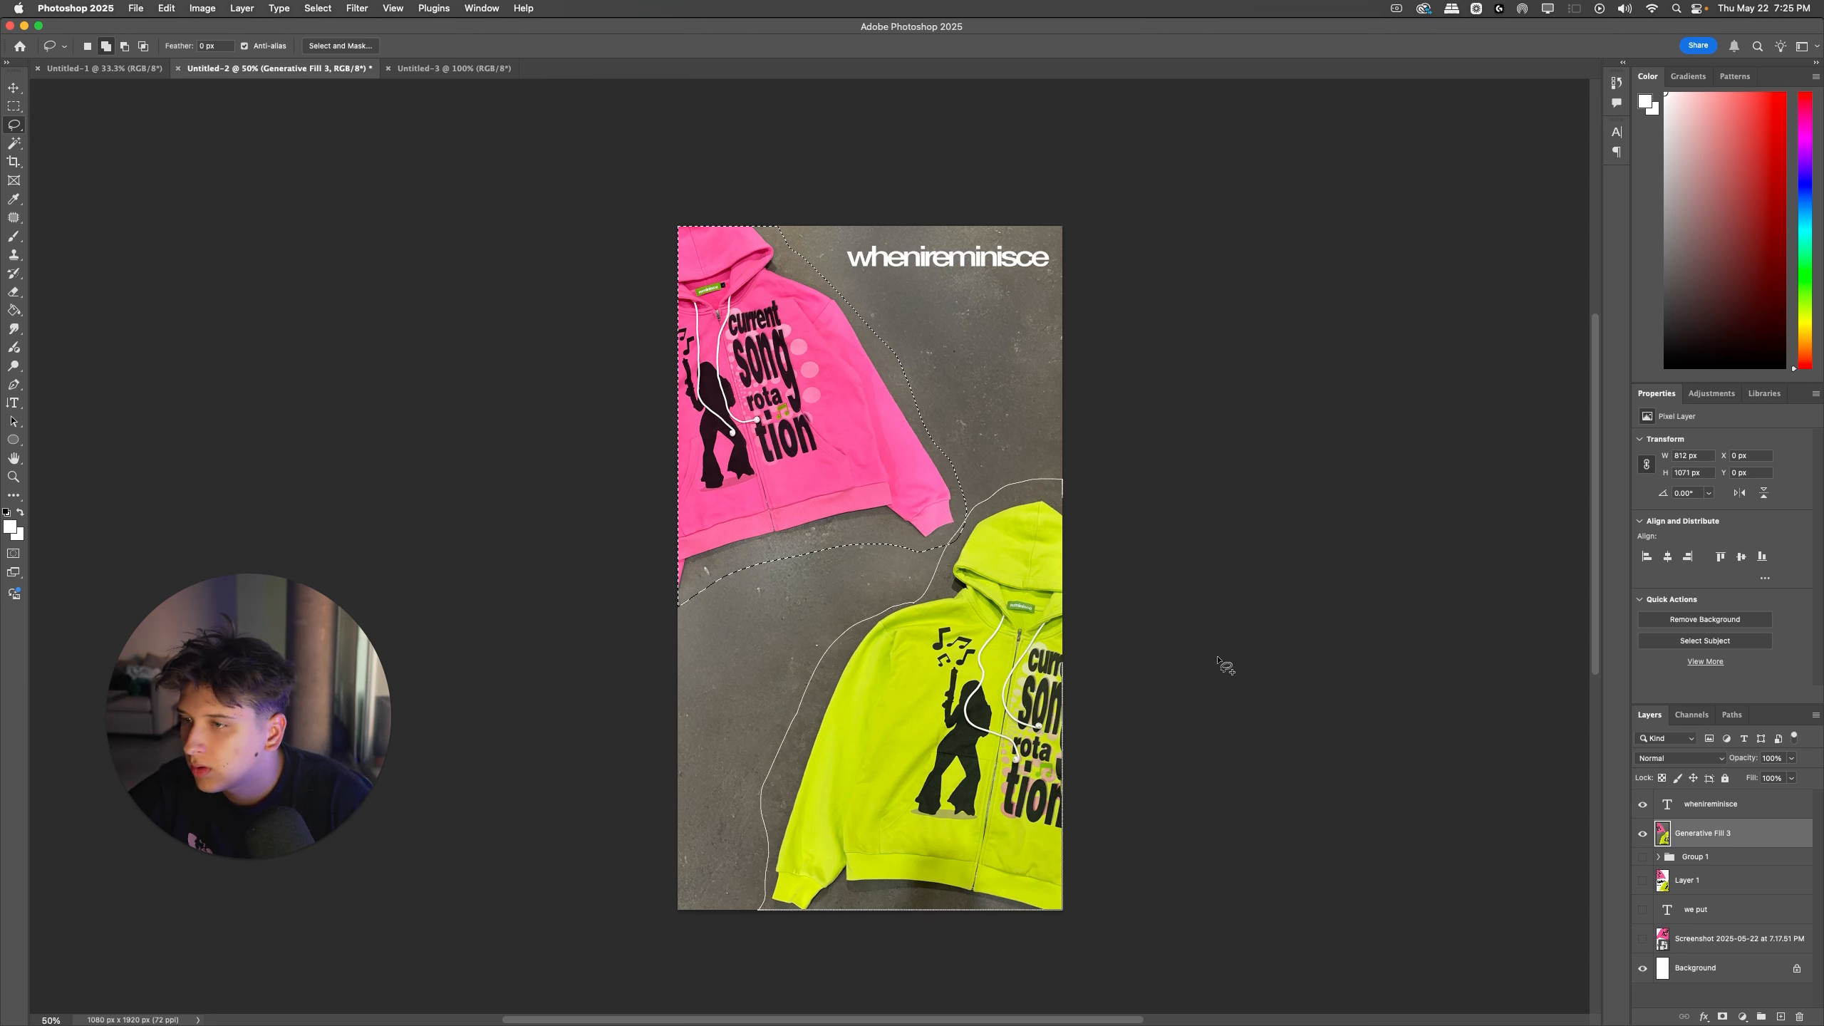
key(ctrl+j)
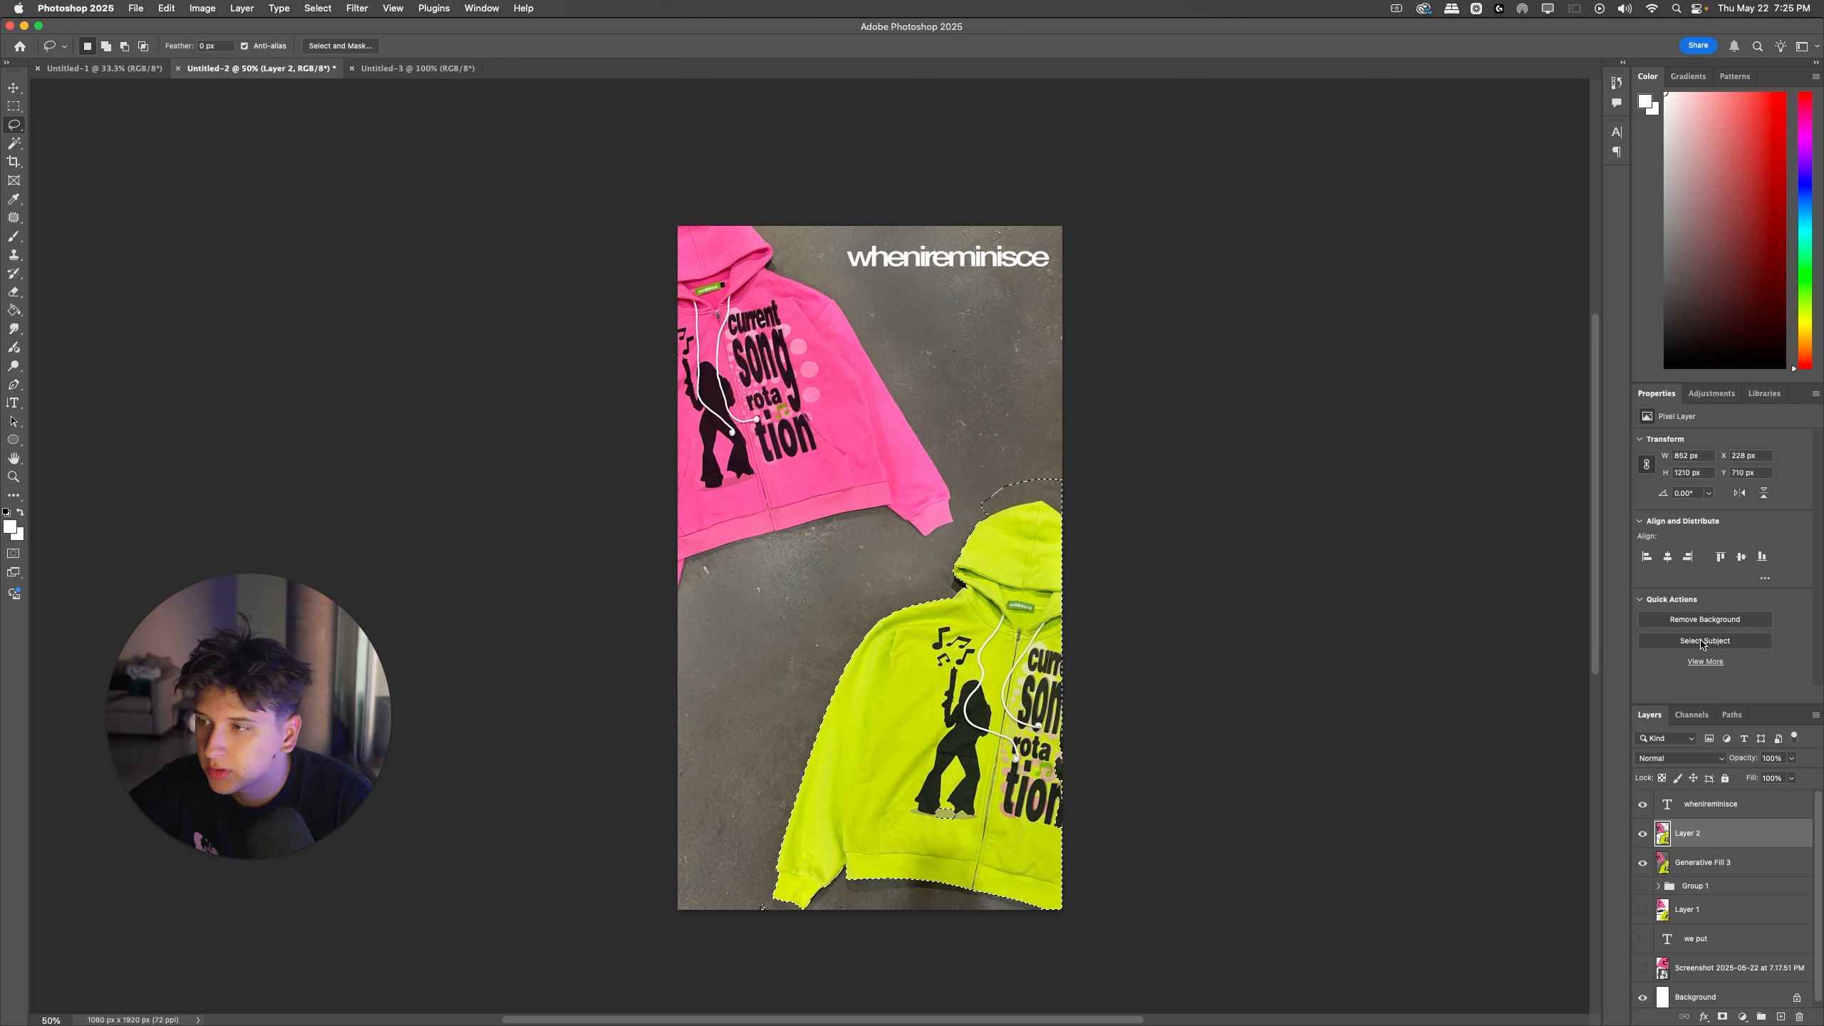
Step: Undo a trial background removal on Layer 2 and invert the layer's colors
click(1706, 622)
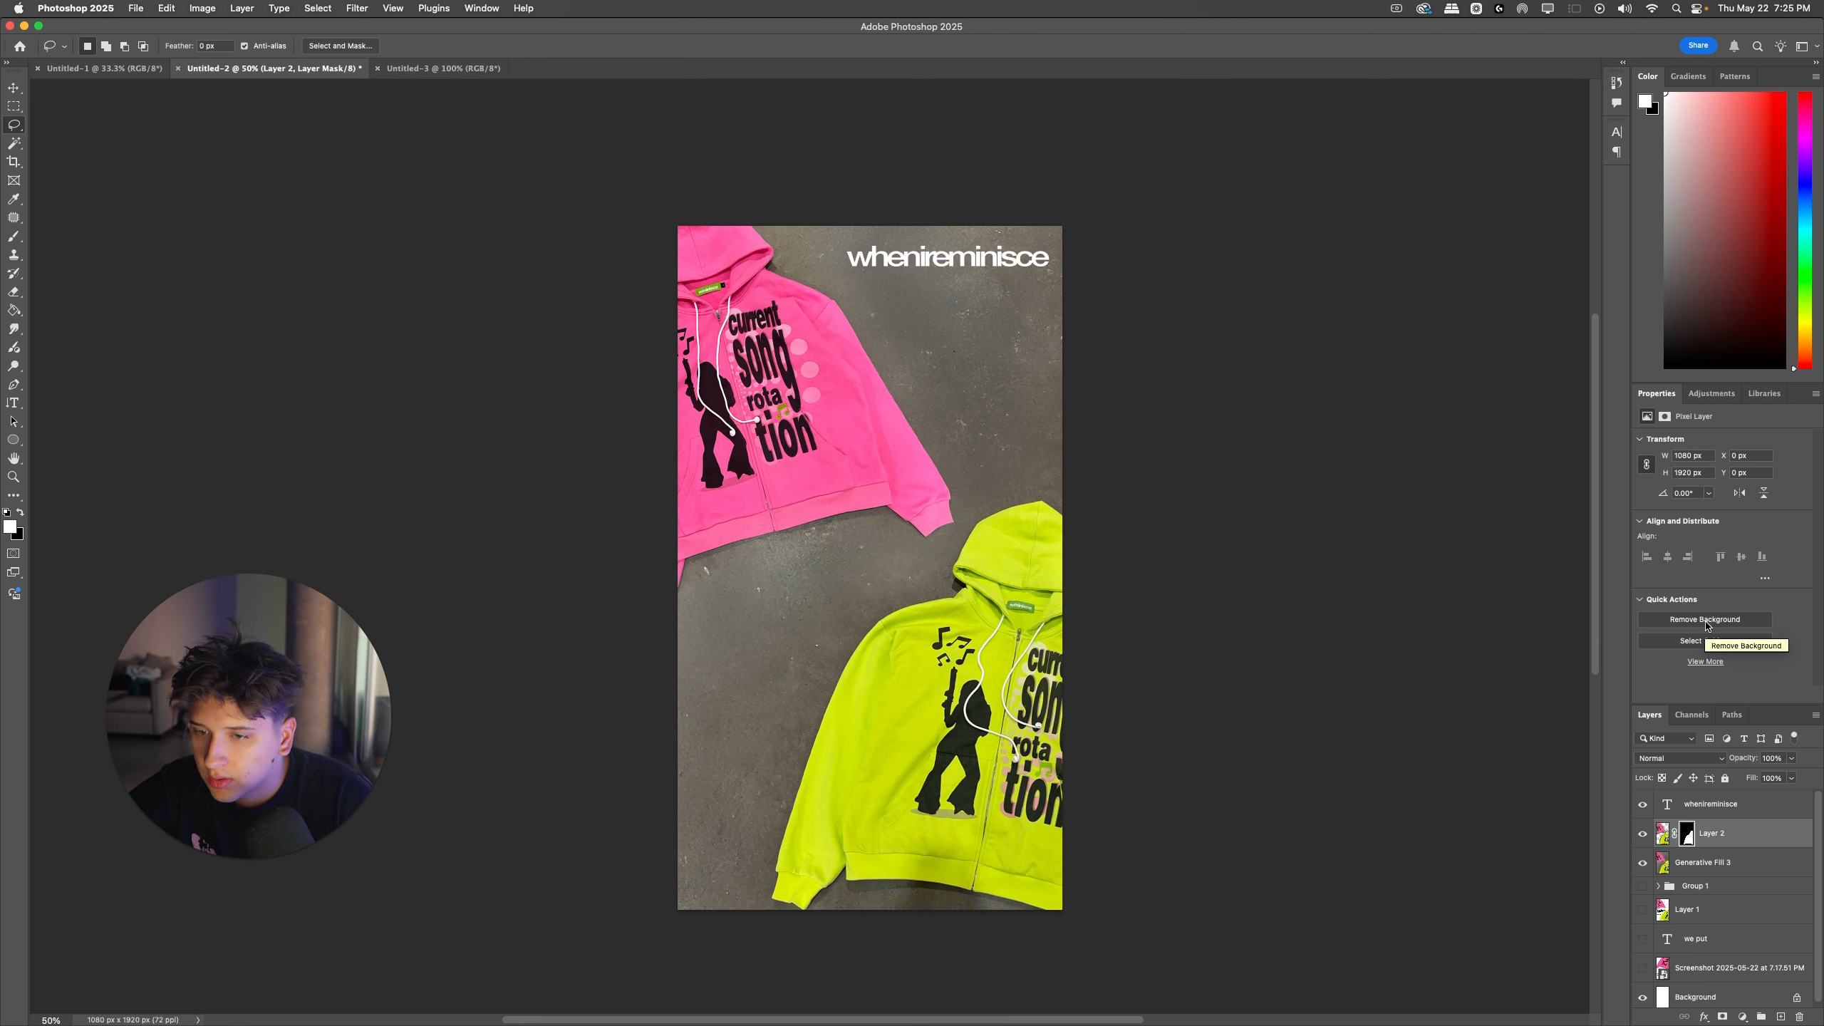
key(ctrl+z)
key(ctrl+i)
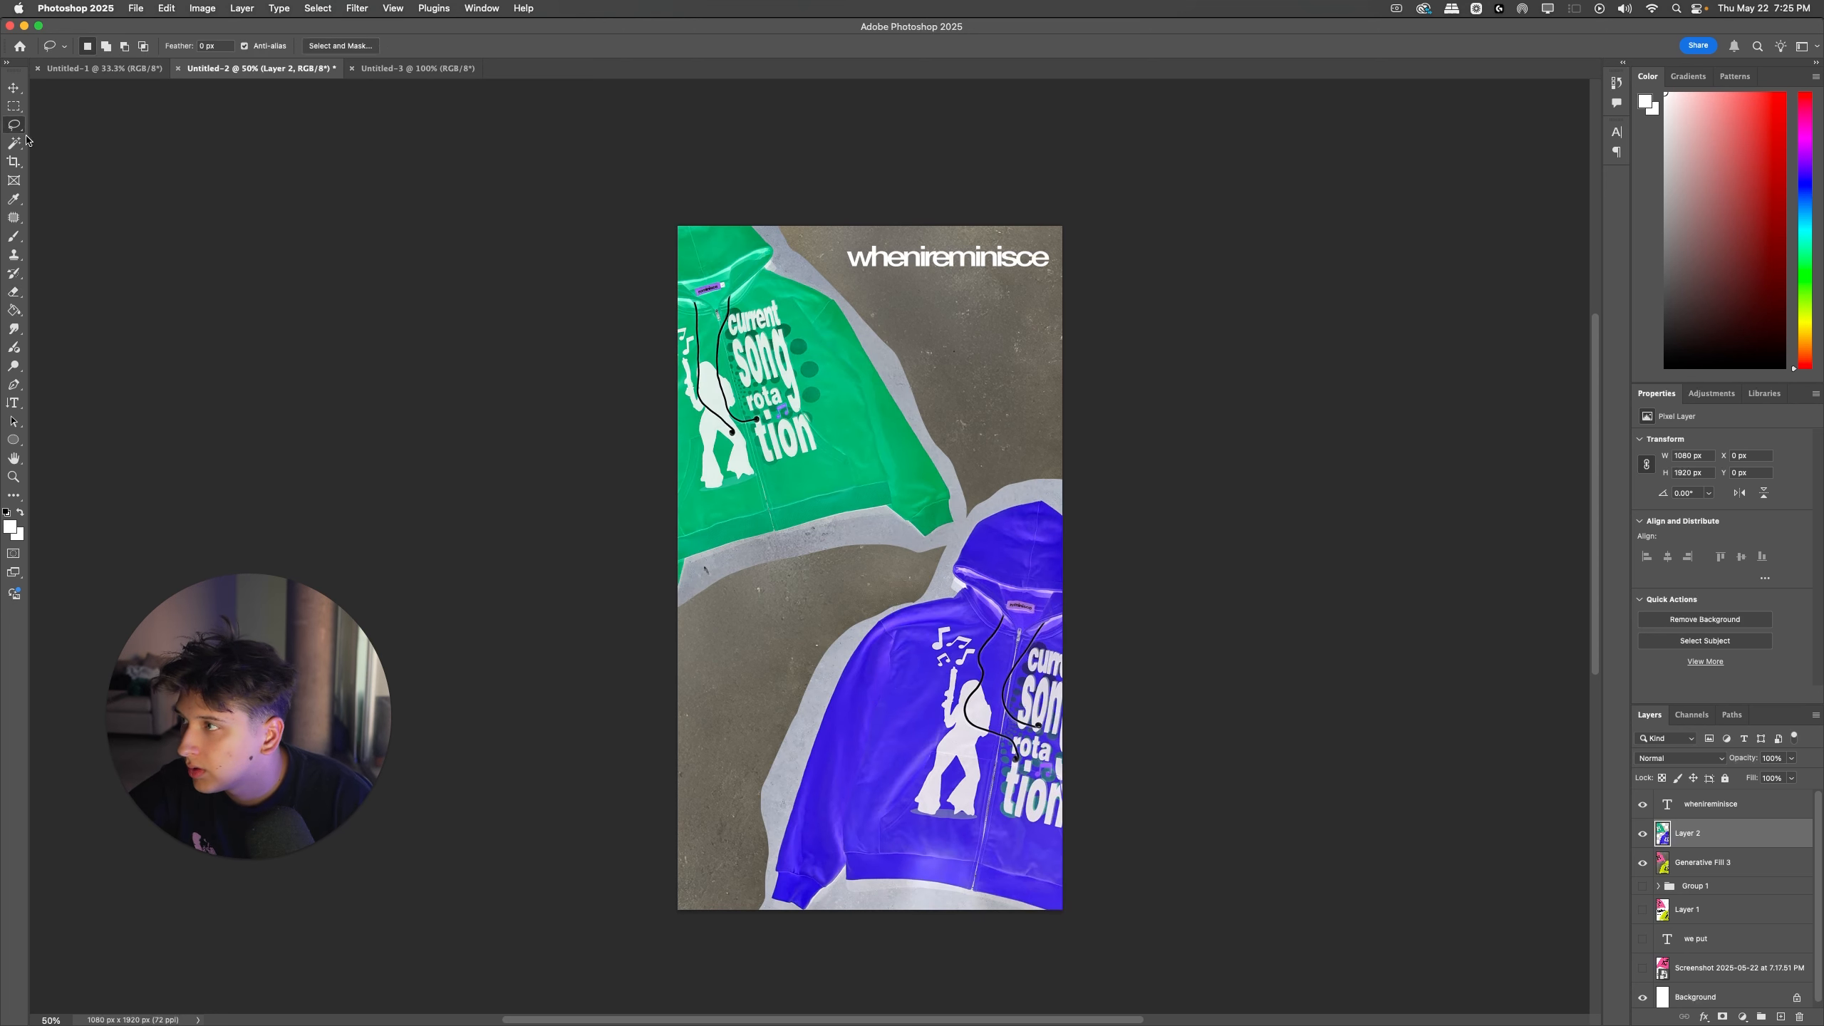
Step: Lasso the lower hoodie on Layer 2, copy it to its own layer with its colors inverted back, and hide Layer 2
mouse_move(970, 521)
mouse_down()
mouse_move(653, 934)
mouse_move(1303, 623)
mouse_up()
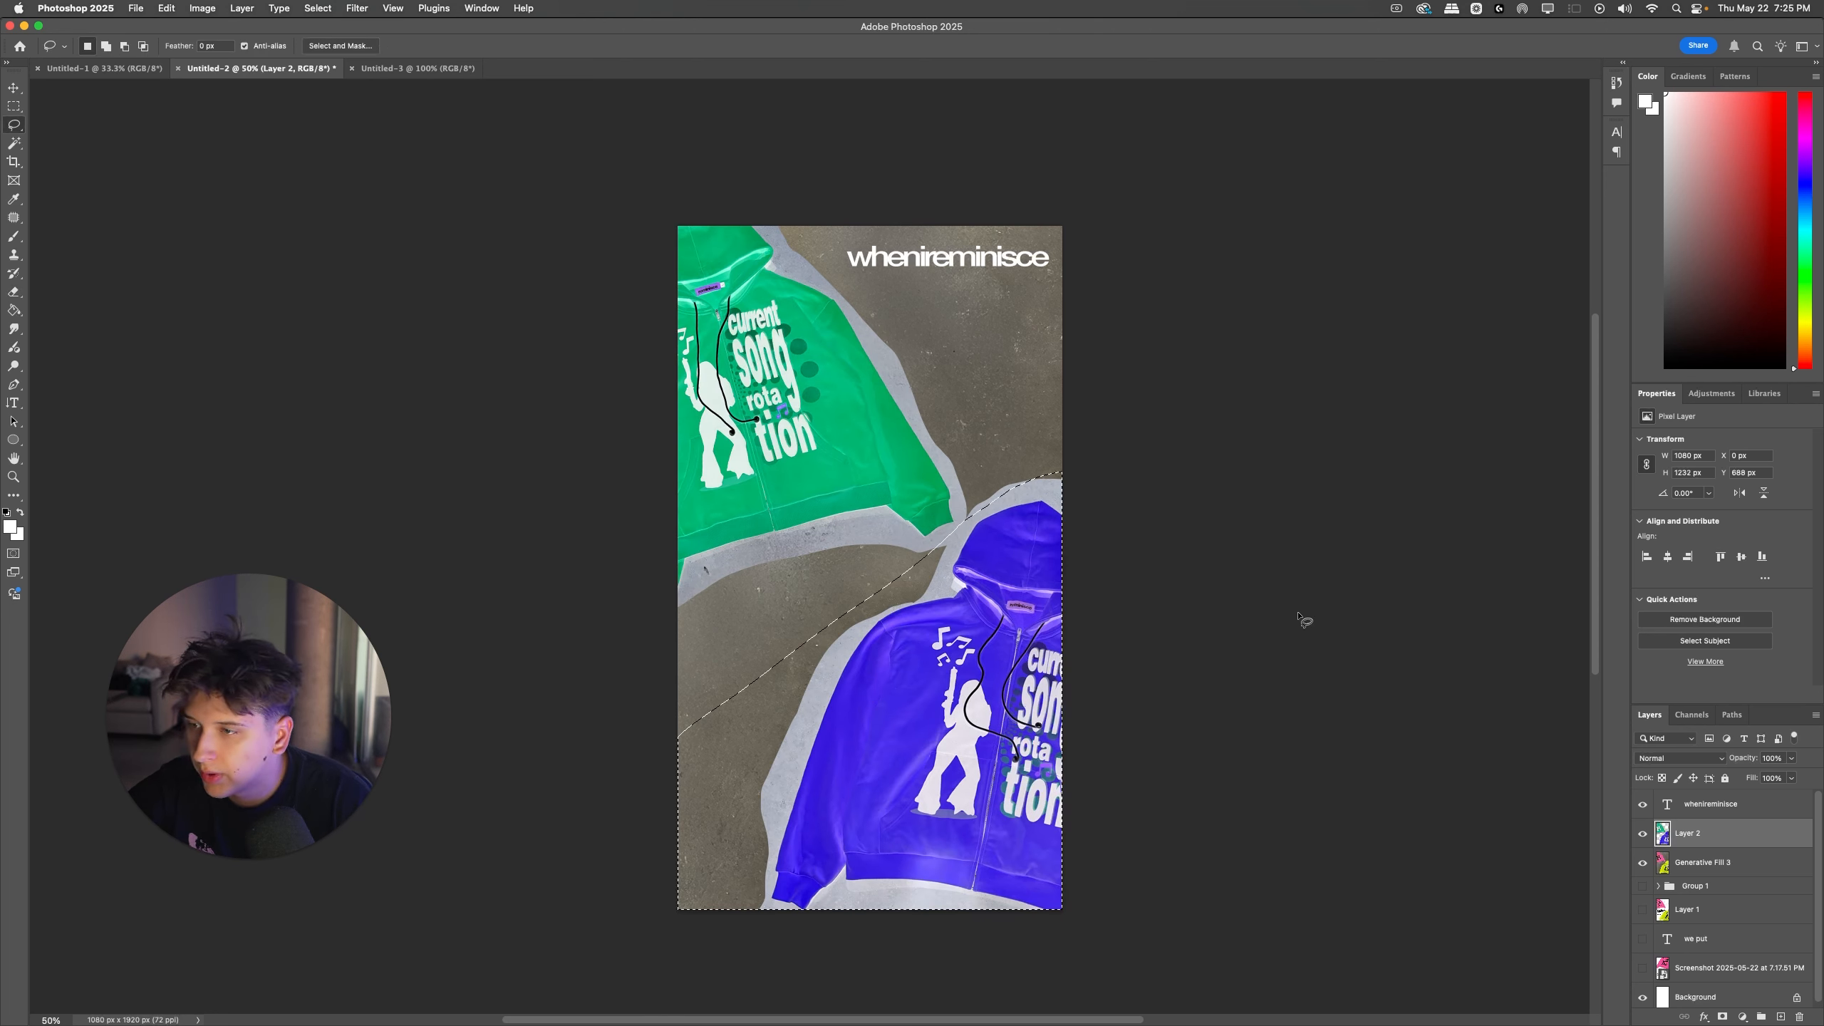
key(ctrl+j)
key(ctrl+i)
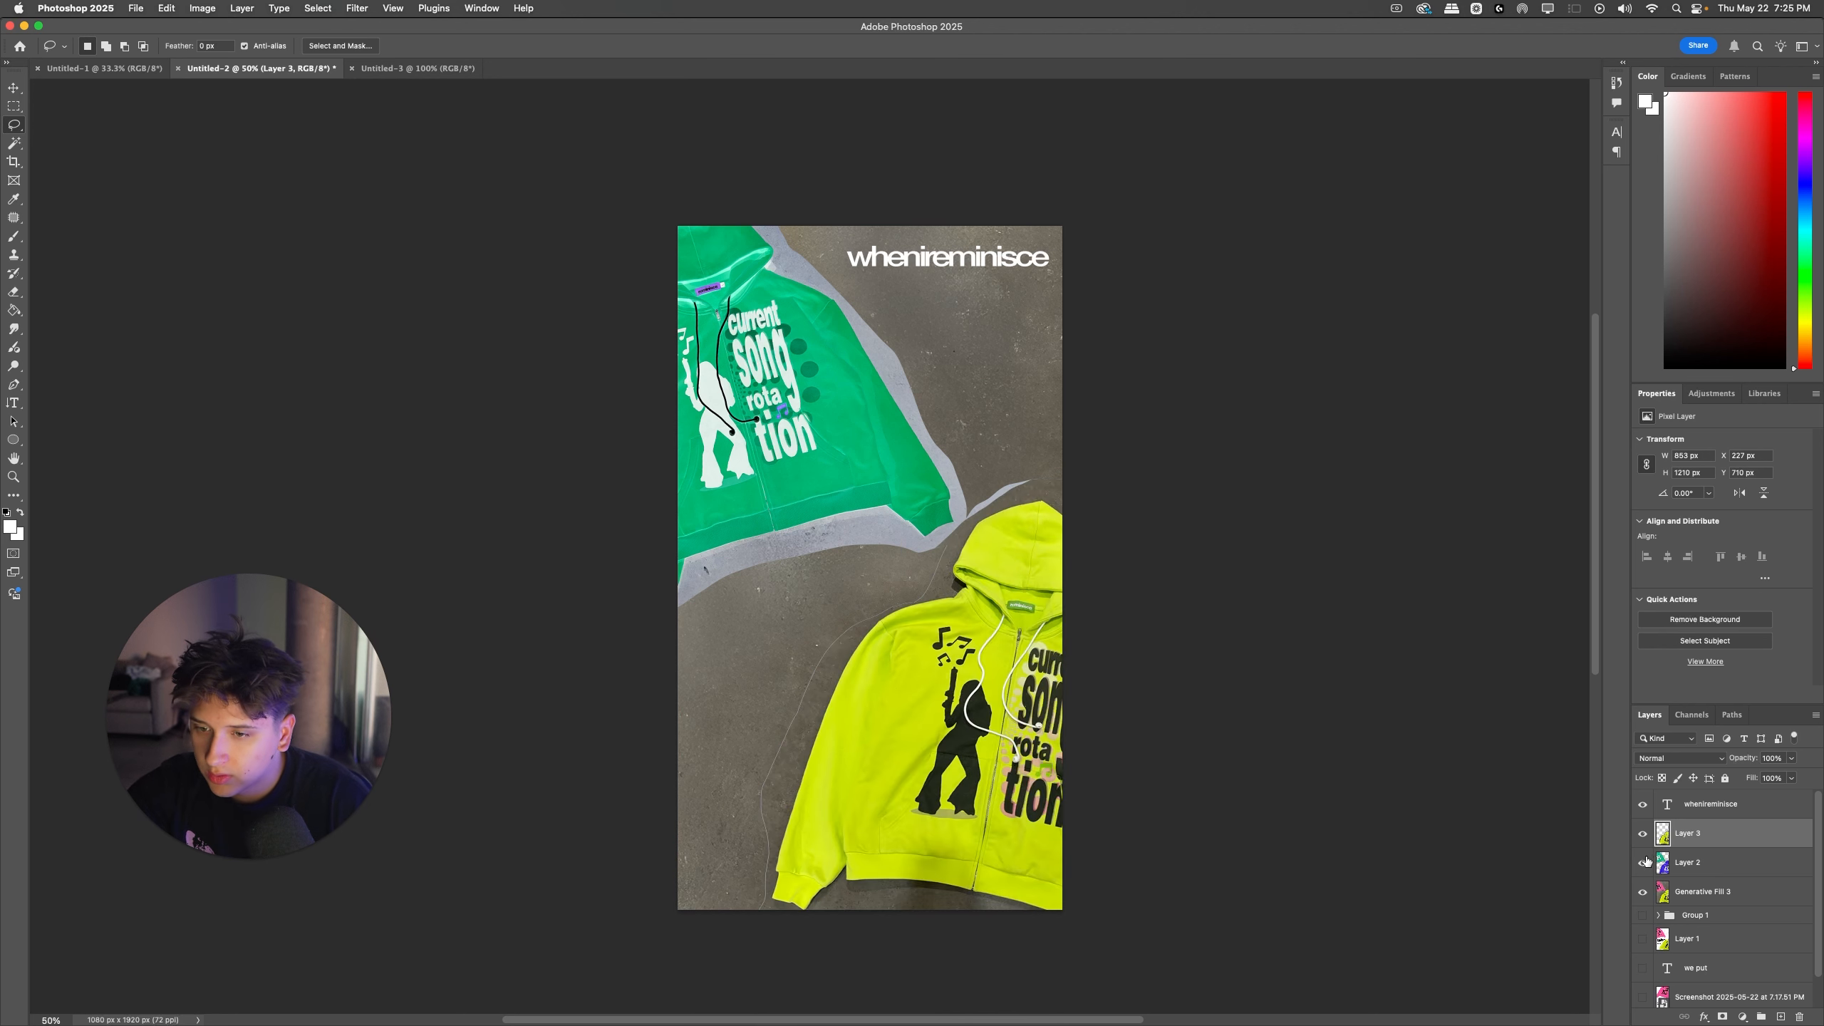
click(1643, 863)
Step: Remove the background from Layer 3, replacing its existing mask, and make the layer's image active with nothing selected
double_click(1705, 620)
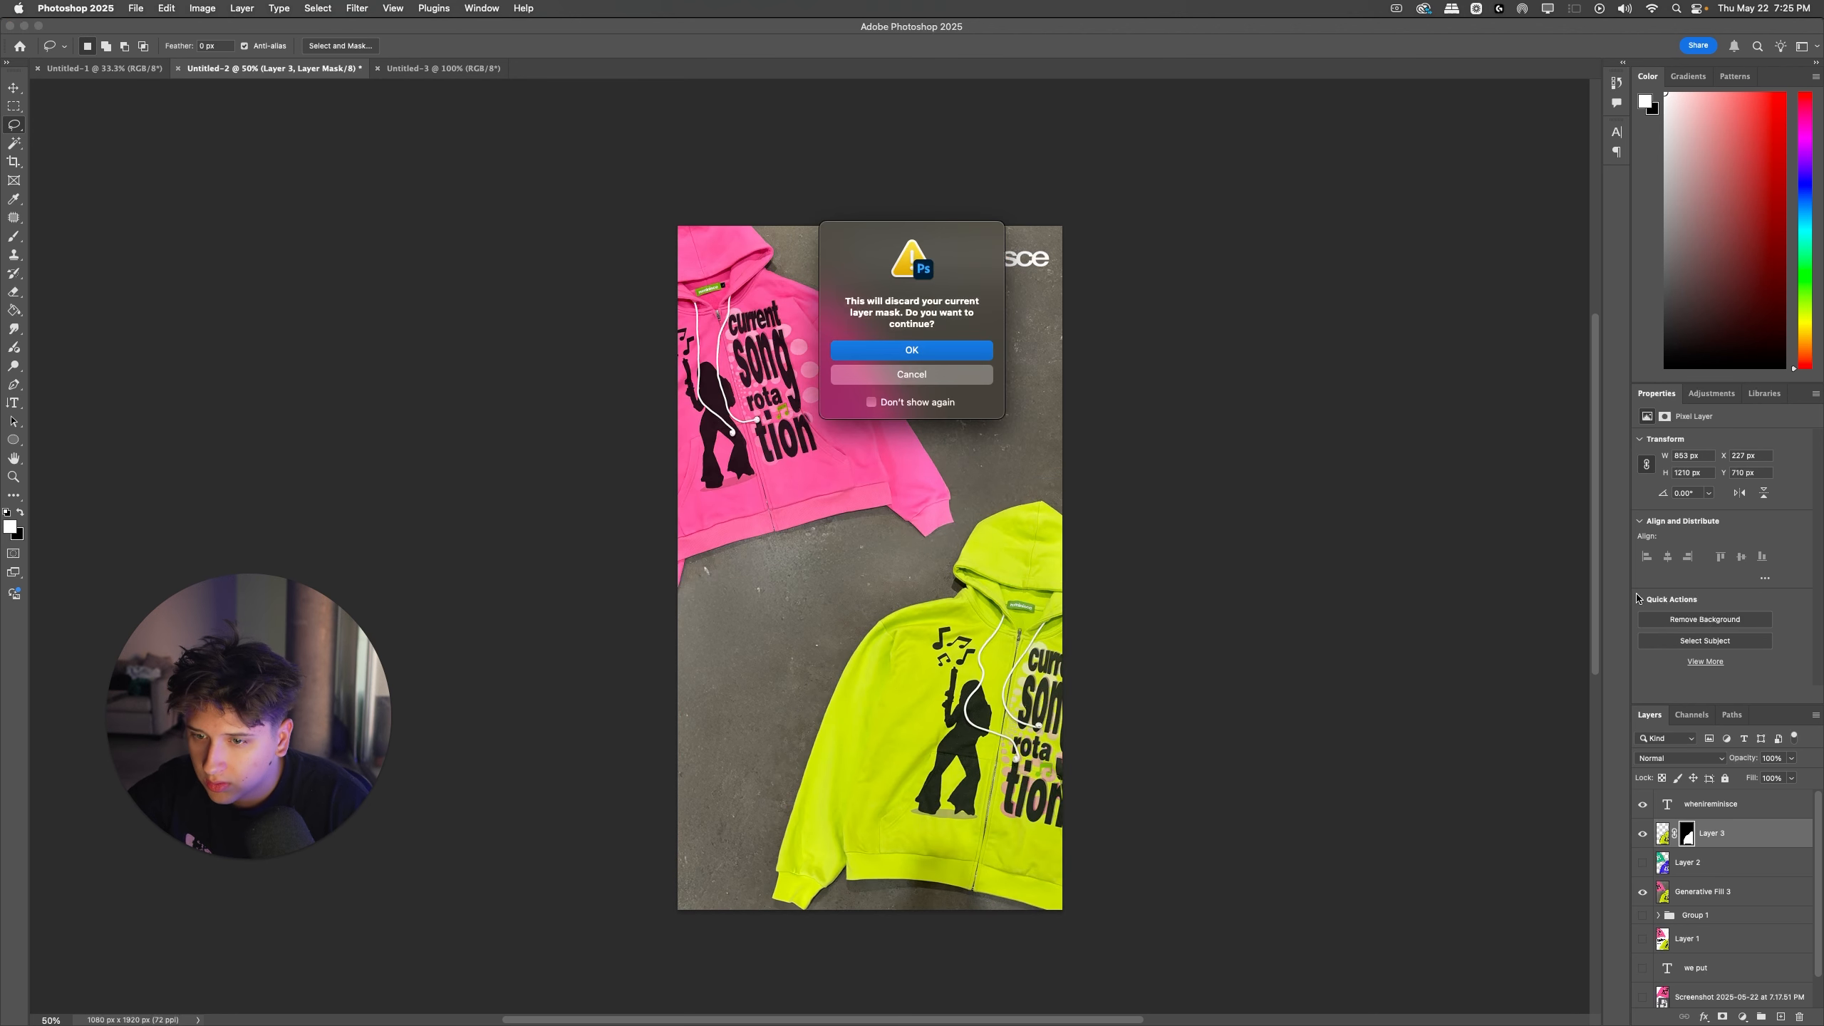
click(969, 352)
click(1699, 641)
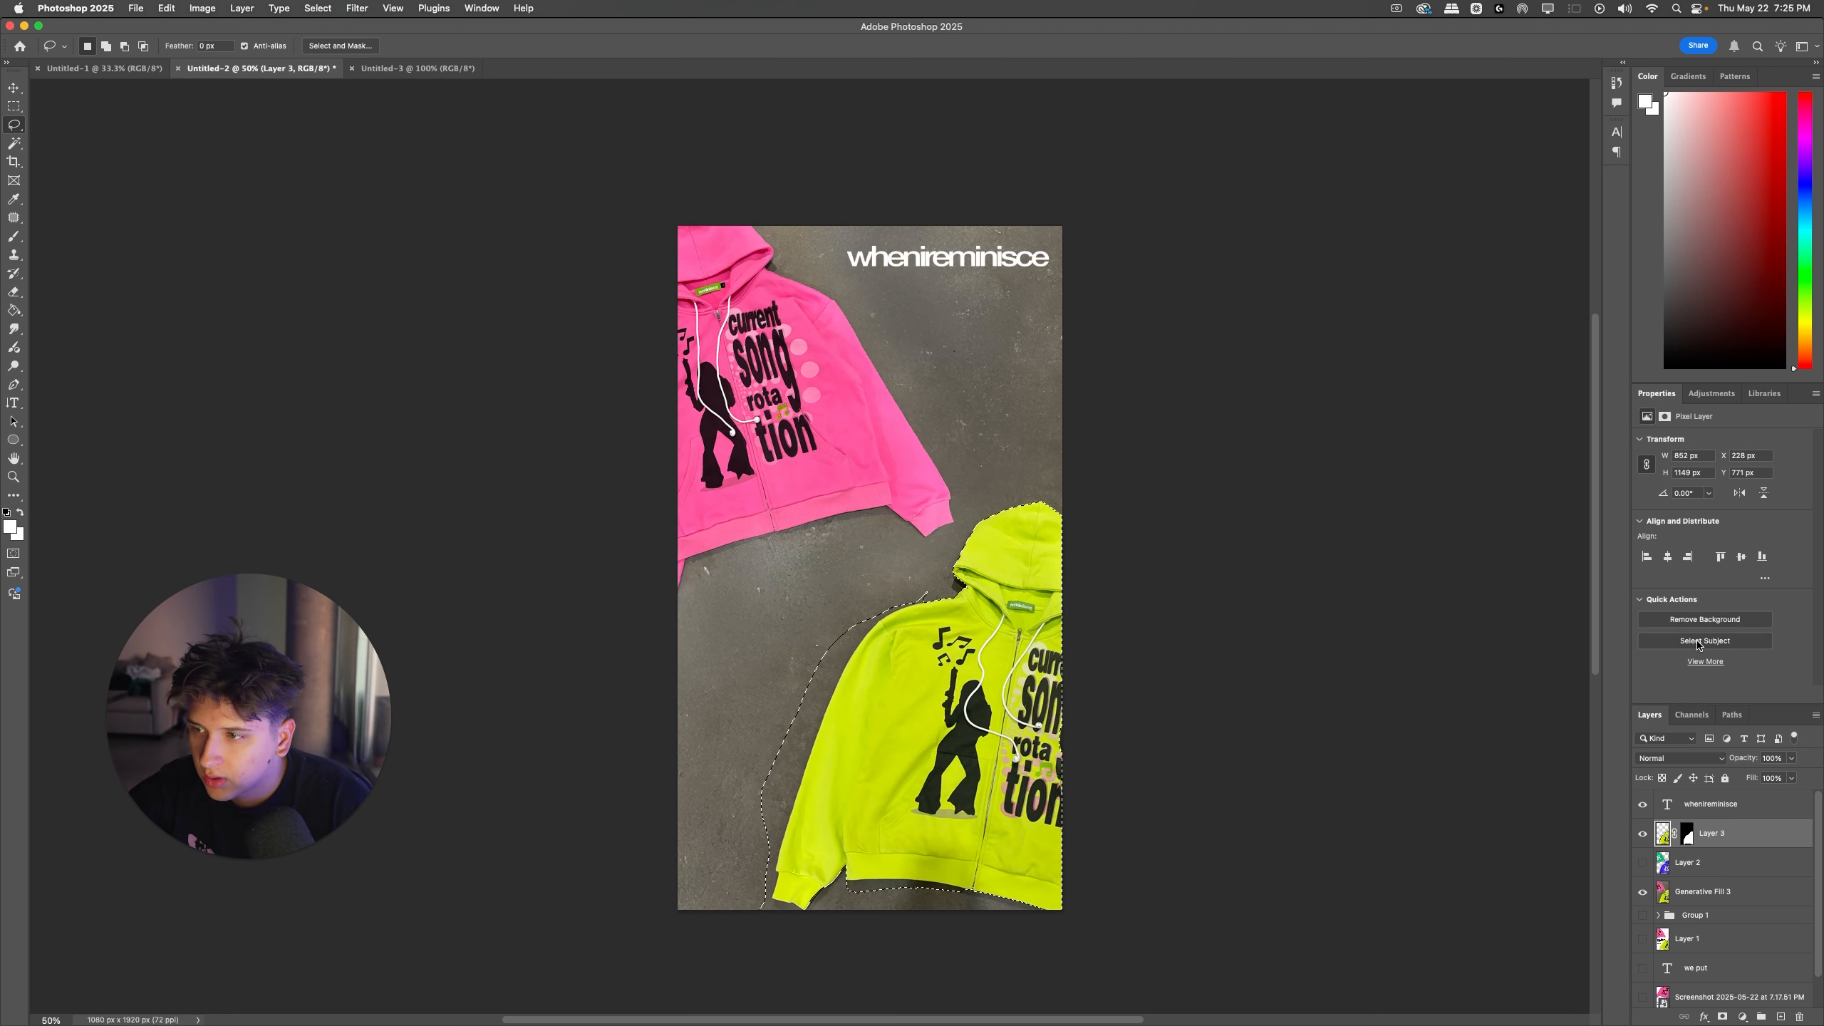
click(1675, 836)
key(super+d)
scroll(1494, 792, down, 1)
click(1662, 837)
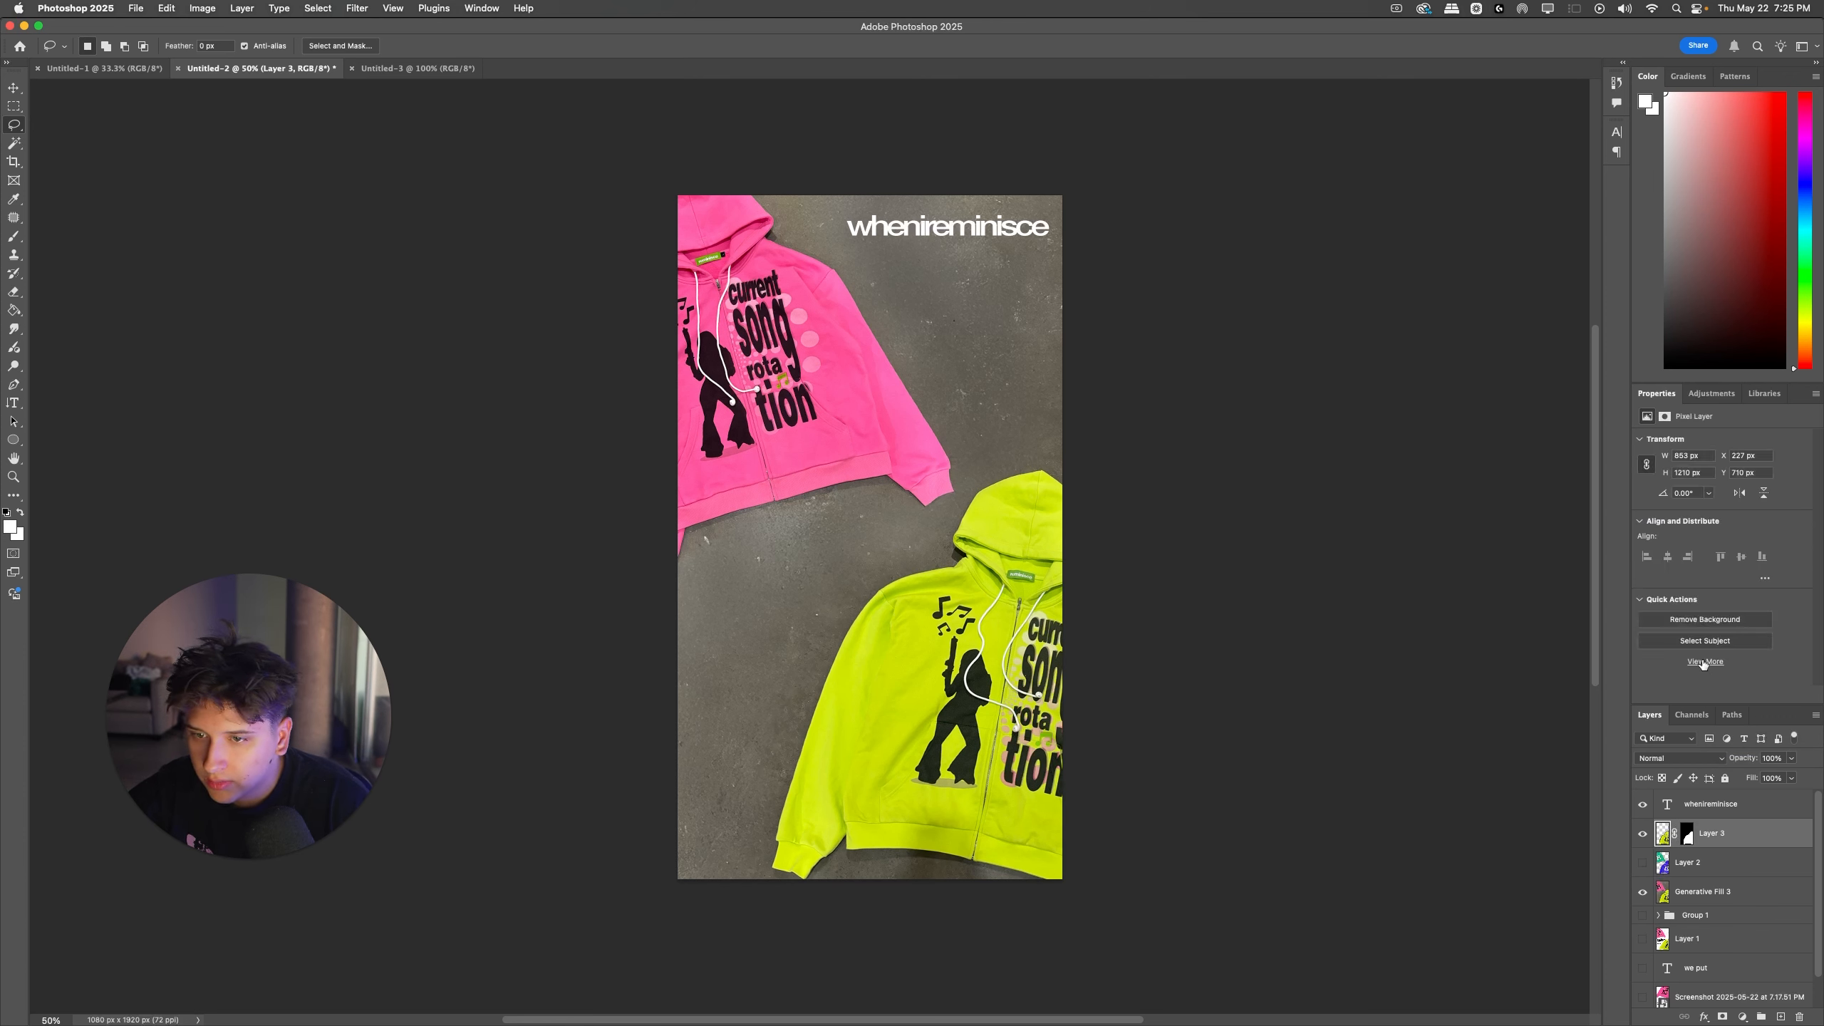
Step: Copy the subject of Layer 3 to a new layer with Select Subject, and delete Layer 3
click(1703, 639)
key(super+j)
click(1726, 865)
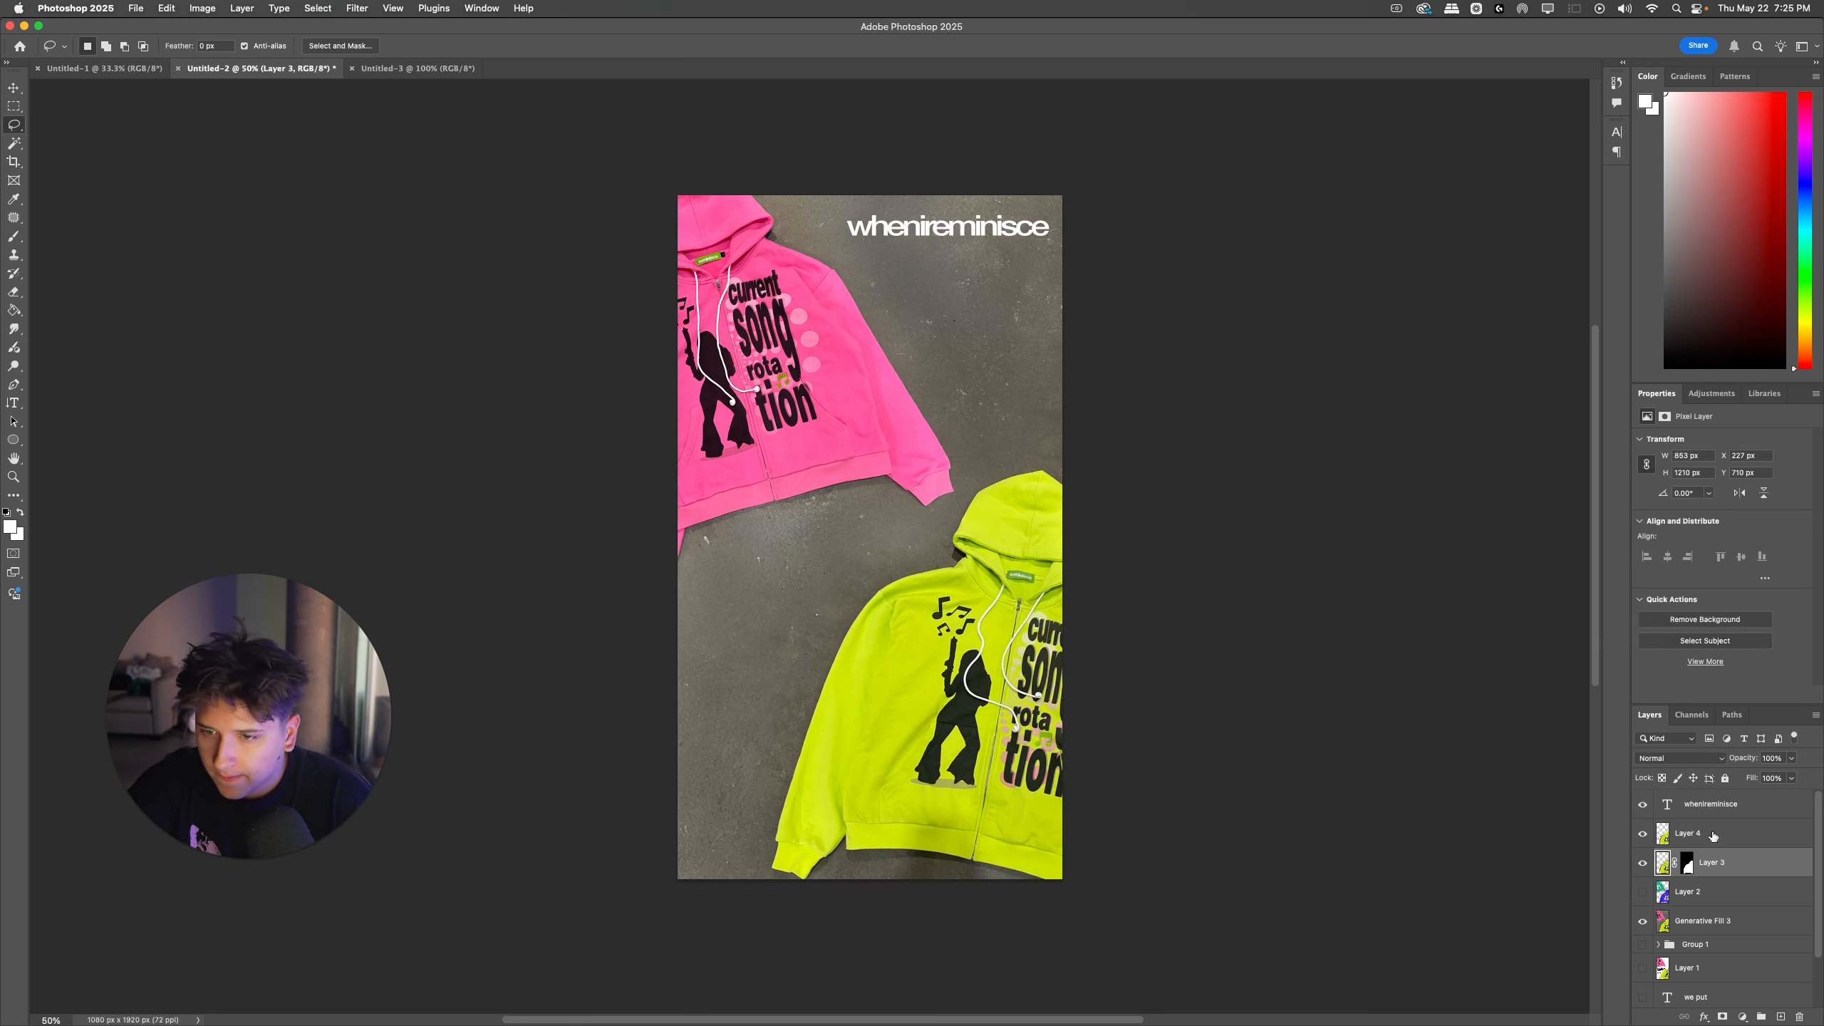
key(BackSpace)
Step: Invert Layer 4's colors and erase the leftover concrete around the lower hoodie with the Magic Eraser tool
click(1701, 835)
key(super+i)
scroll(869, 538, left, 1)
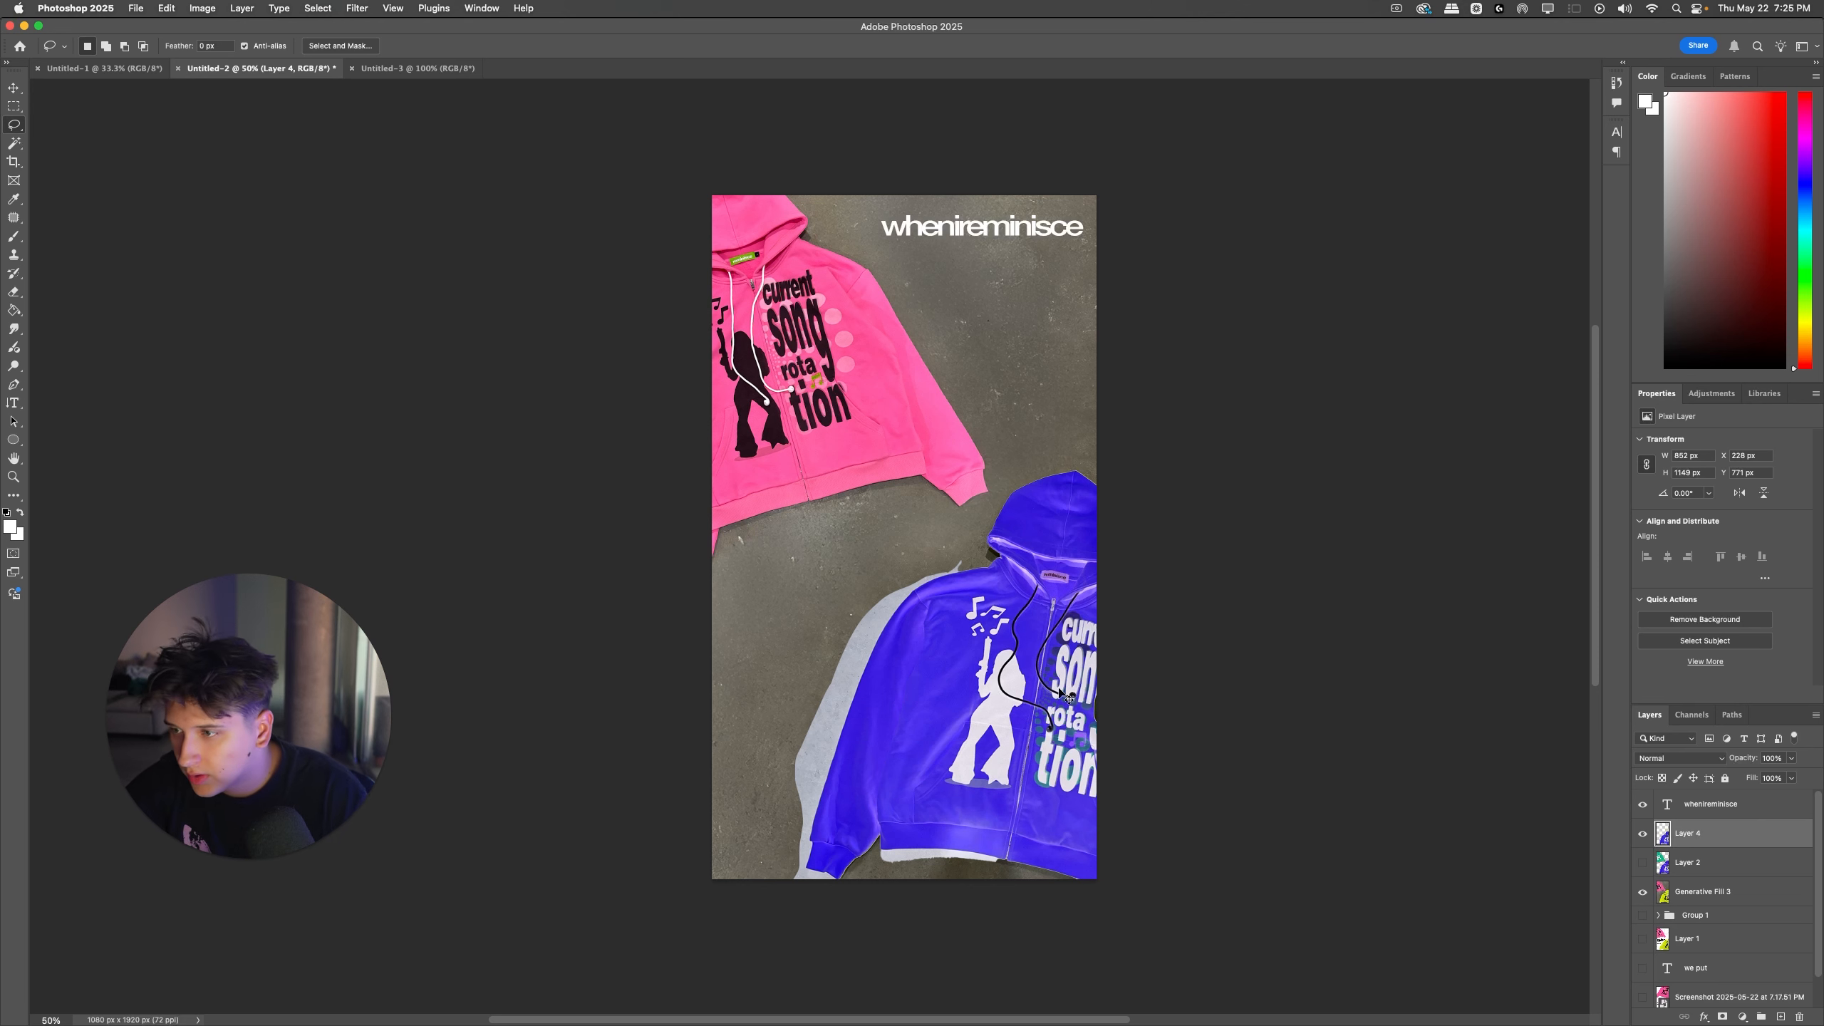
key(e)
right_click(14, 290)
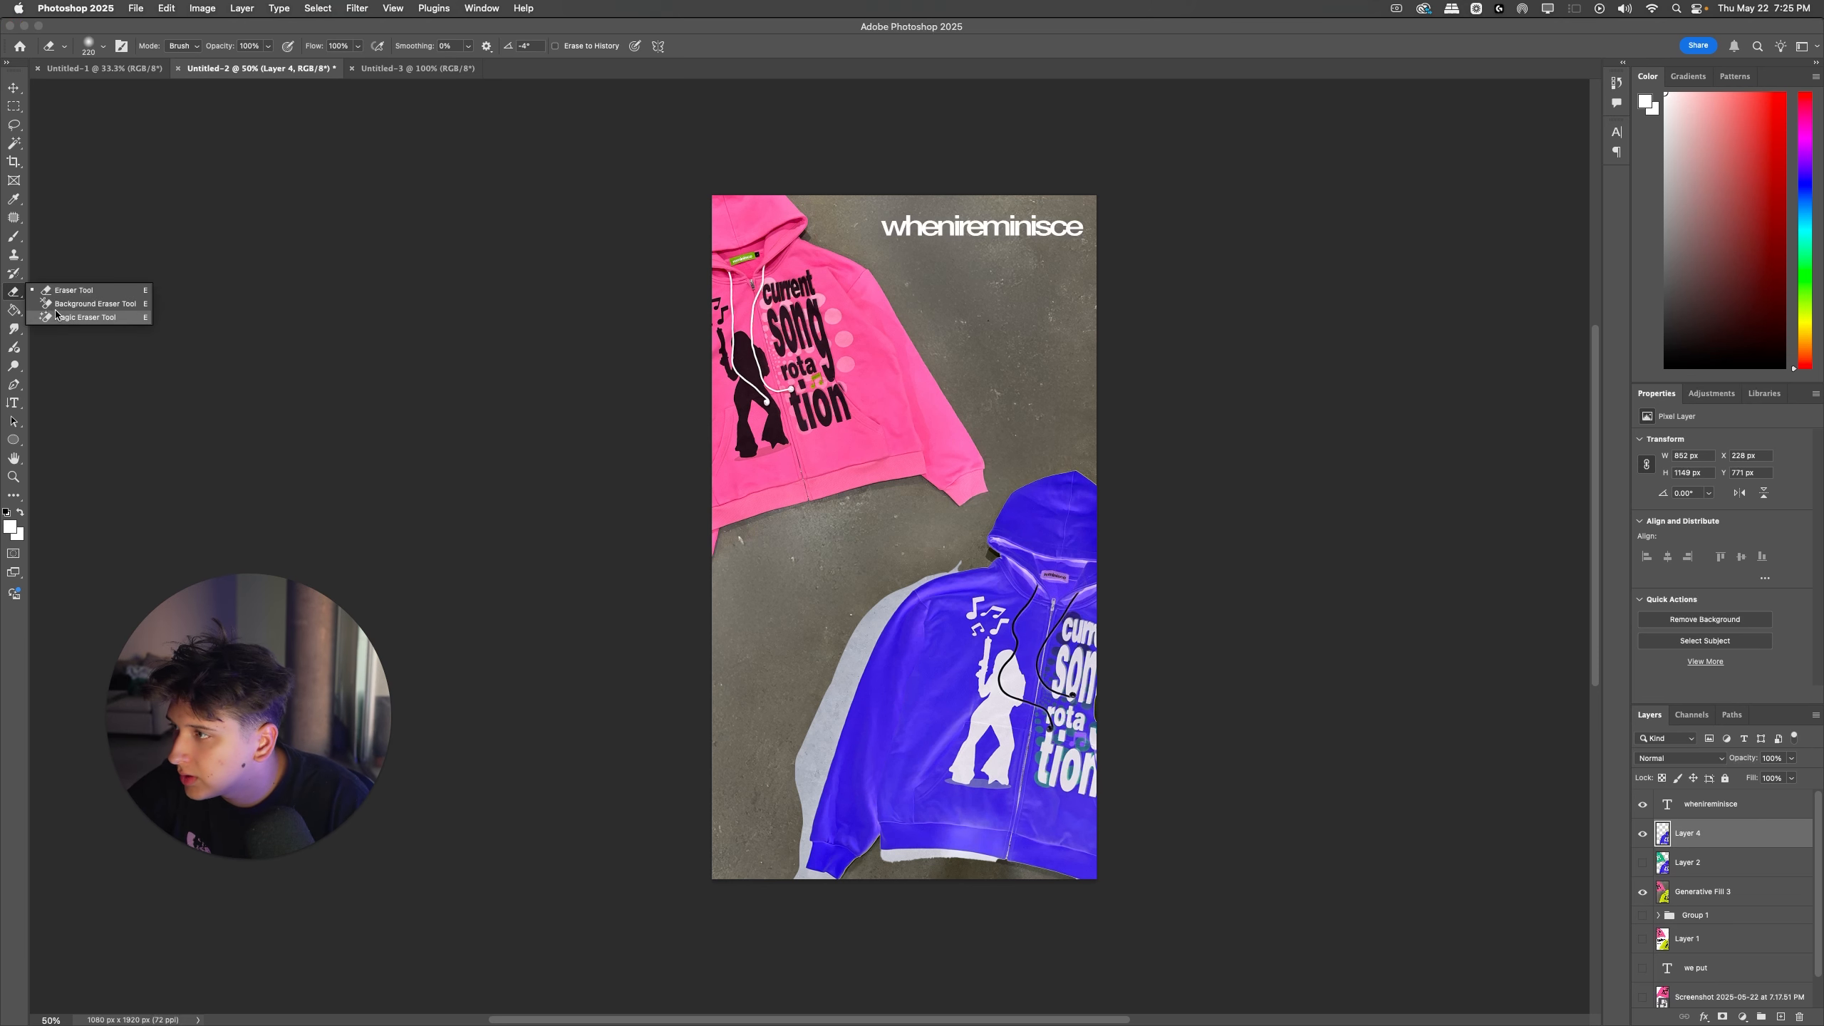
click(87, 319)
click(843, 675)
click(918, 849)
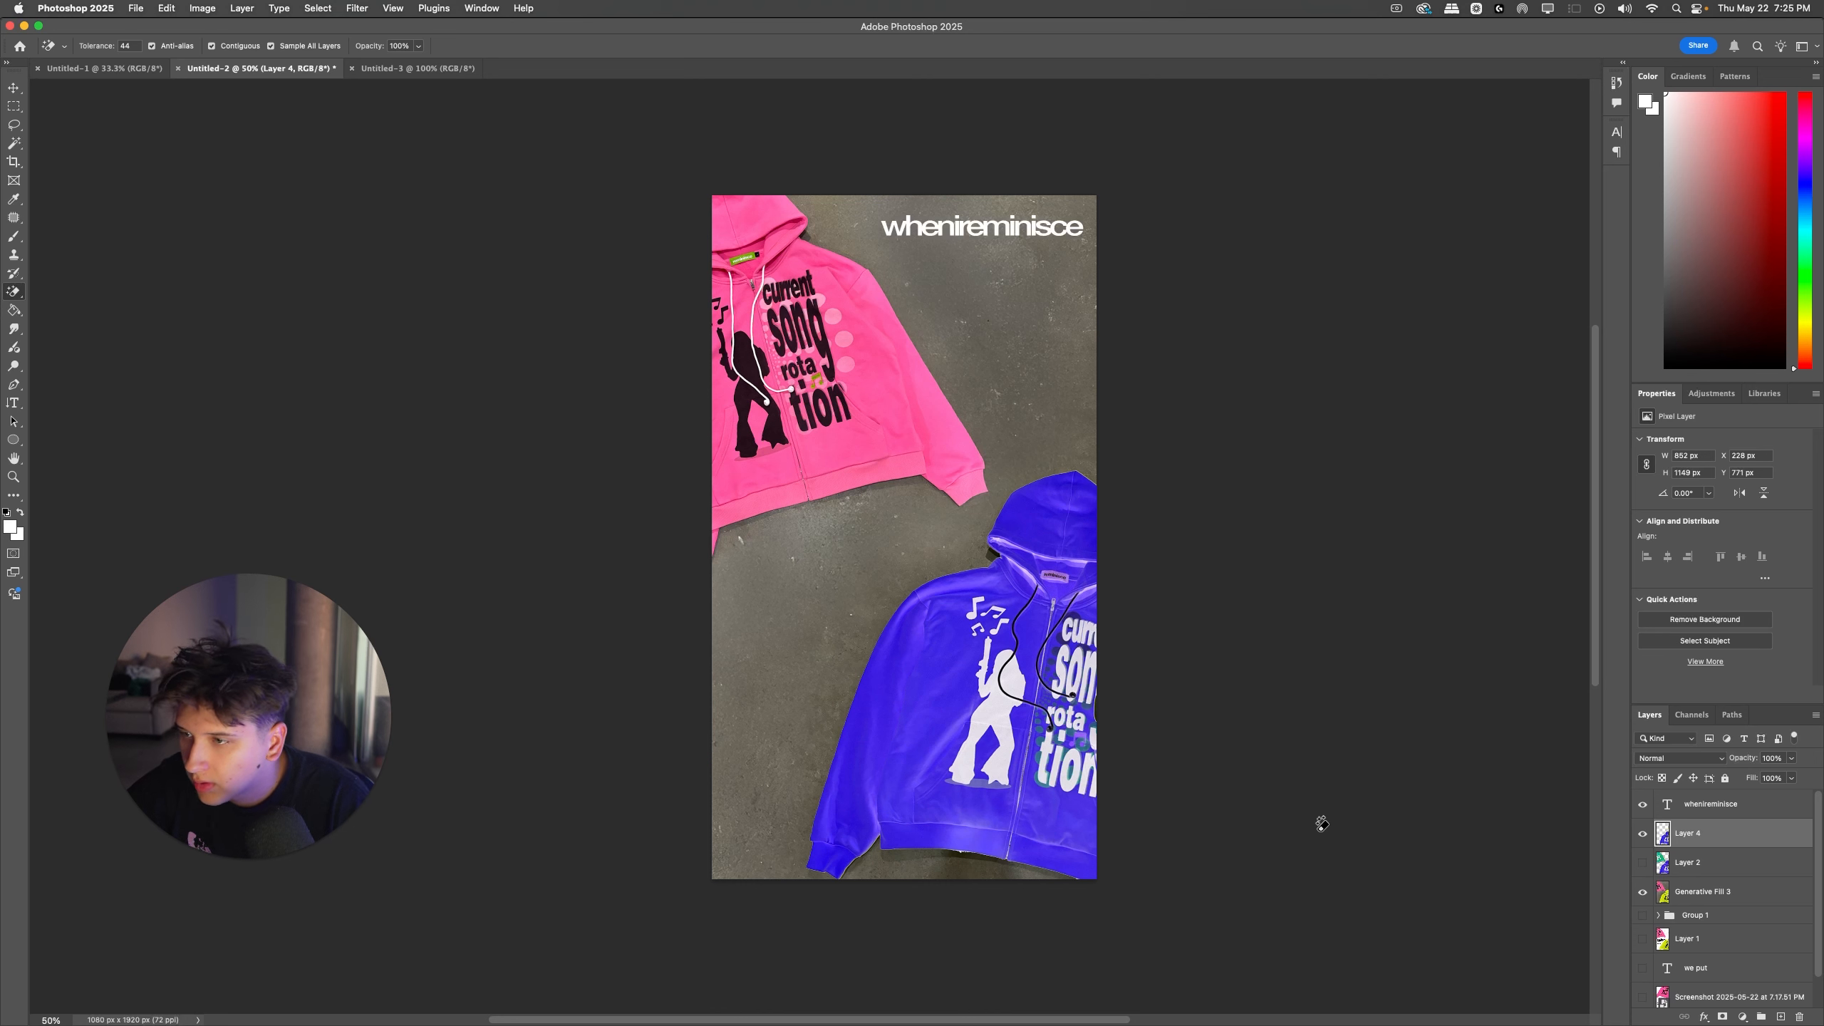
Step: Invert Layer 4 back to its original colors, and select Layer 2 and make it visible
key(super+i)
click(1729, 864)
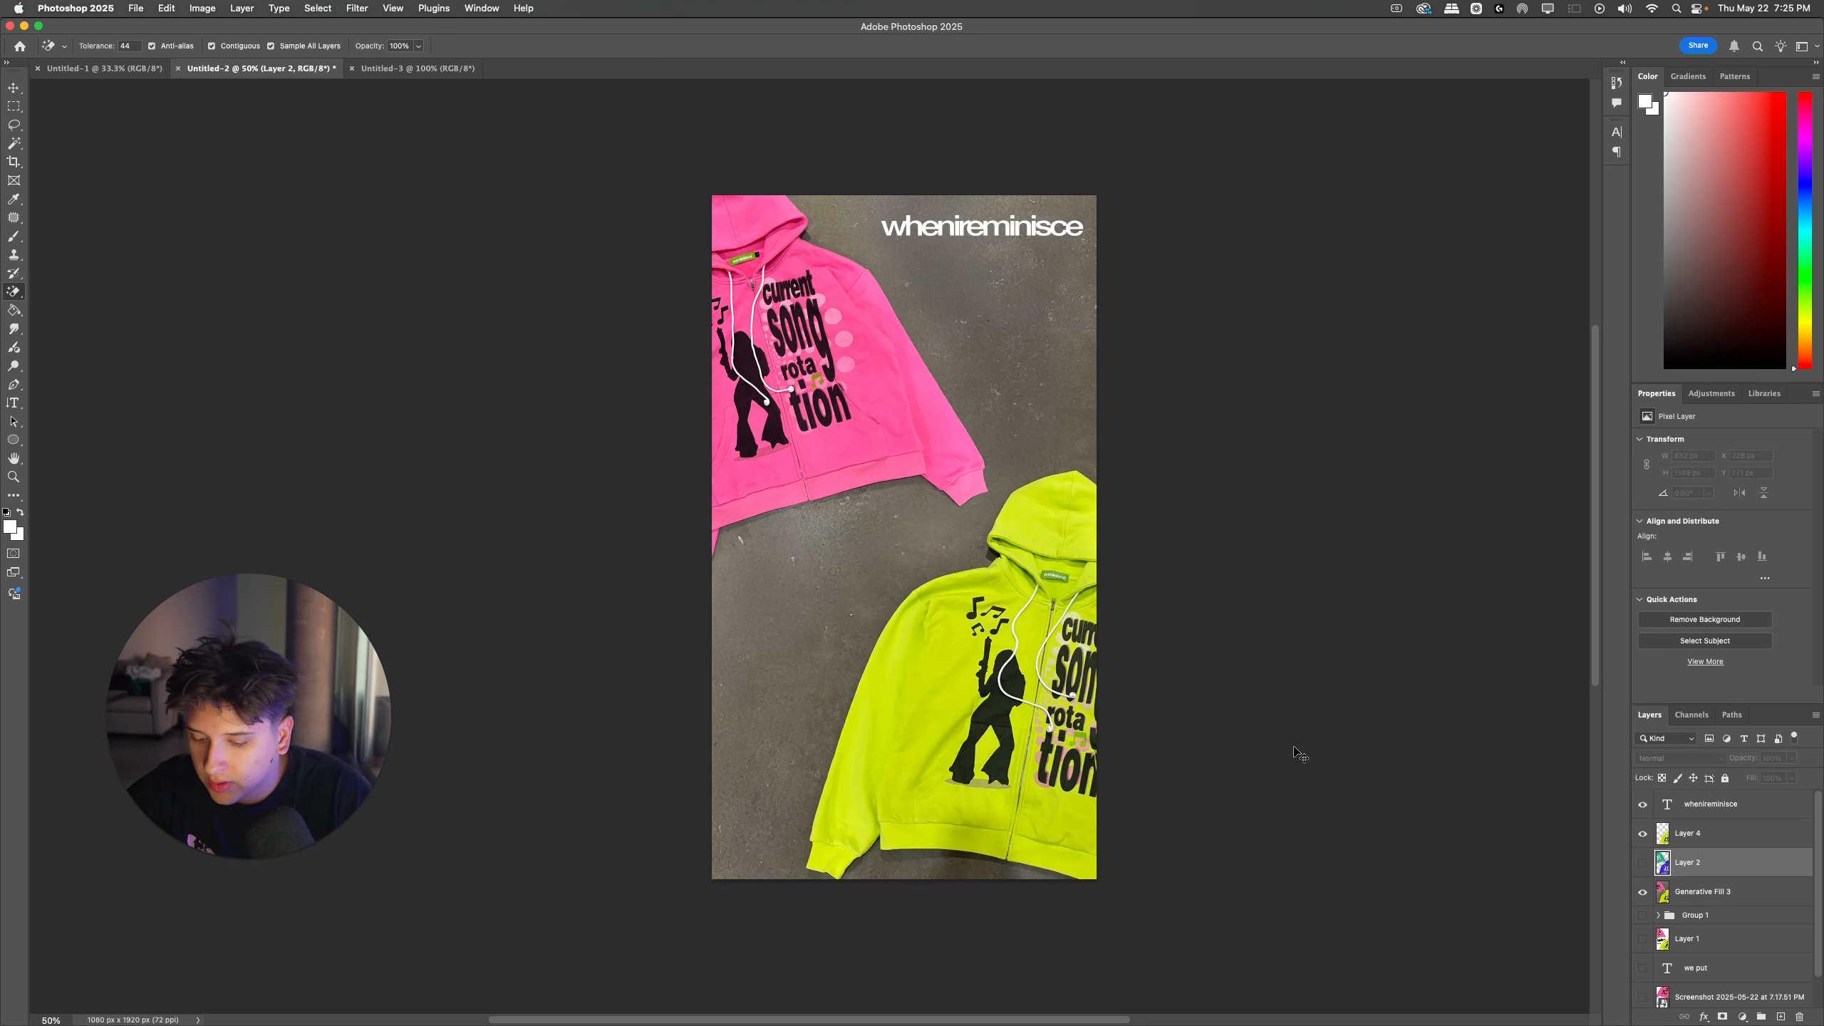
drag(1629, 865, 1630, 865)
click(1642, 862)
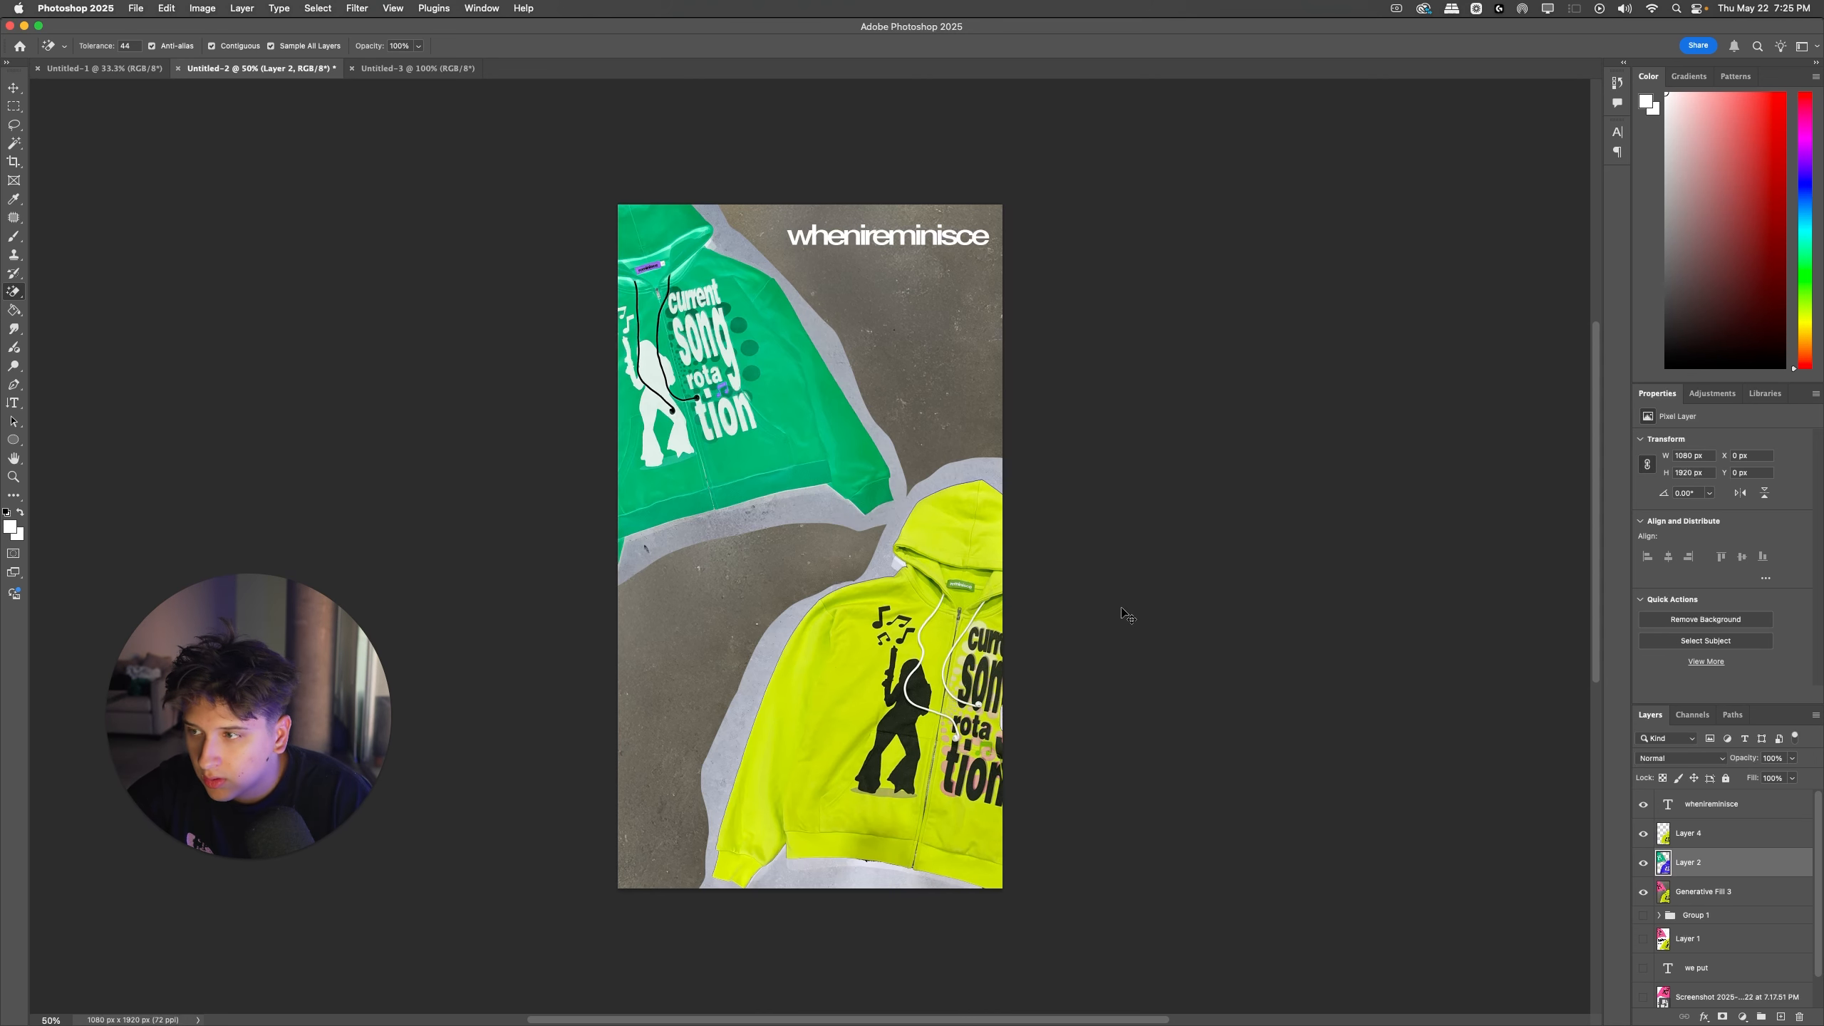
Step: Invert Layer 2's colors, lasso around the upper hoodie and copy it to a new layer
key(super+i)
key(super+i)
click(13, 126)
mouse_move(519, 554)
mouse_down()
mouse_move(674, 609)
mouse_move(841, 552)
mouse_up()
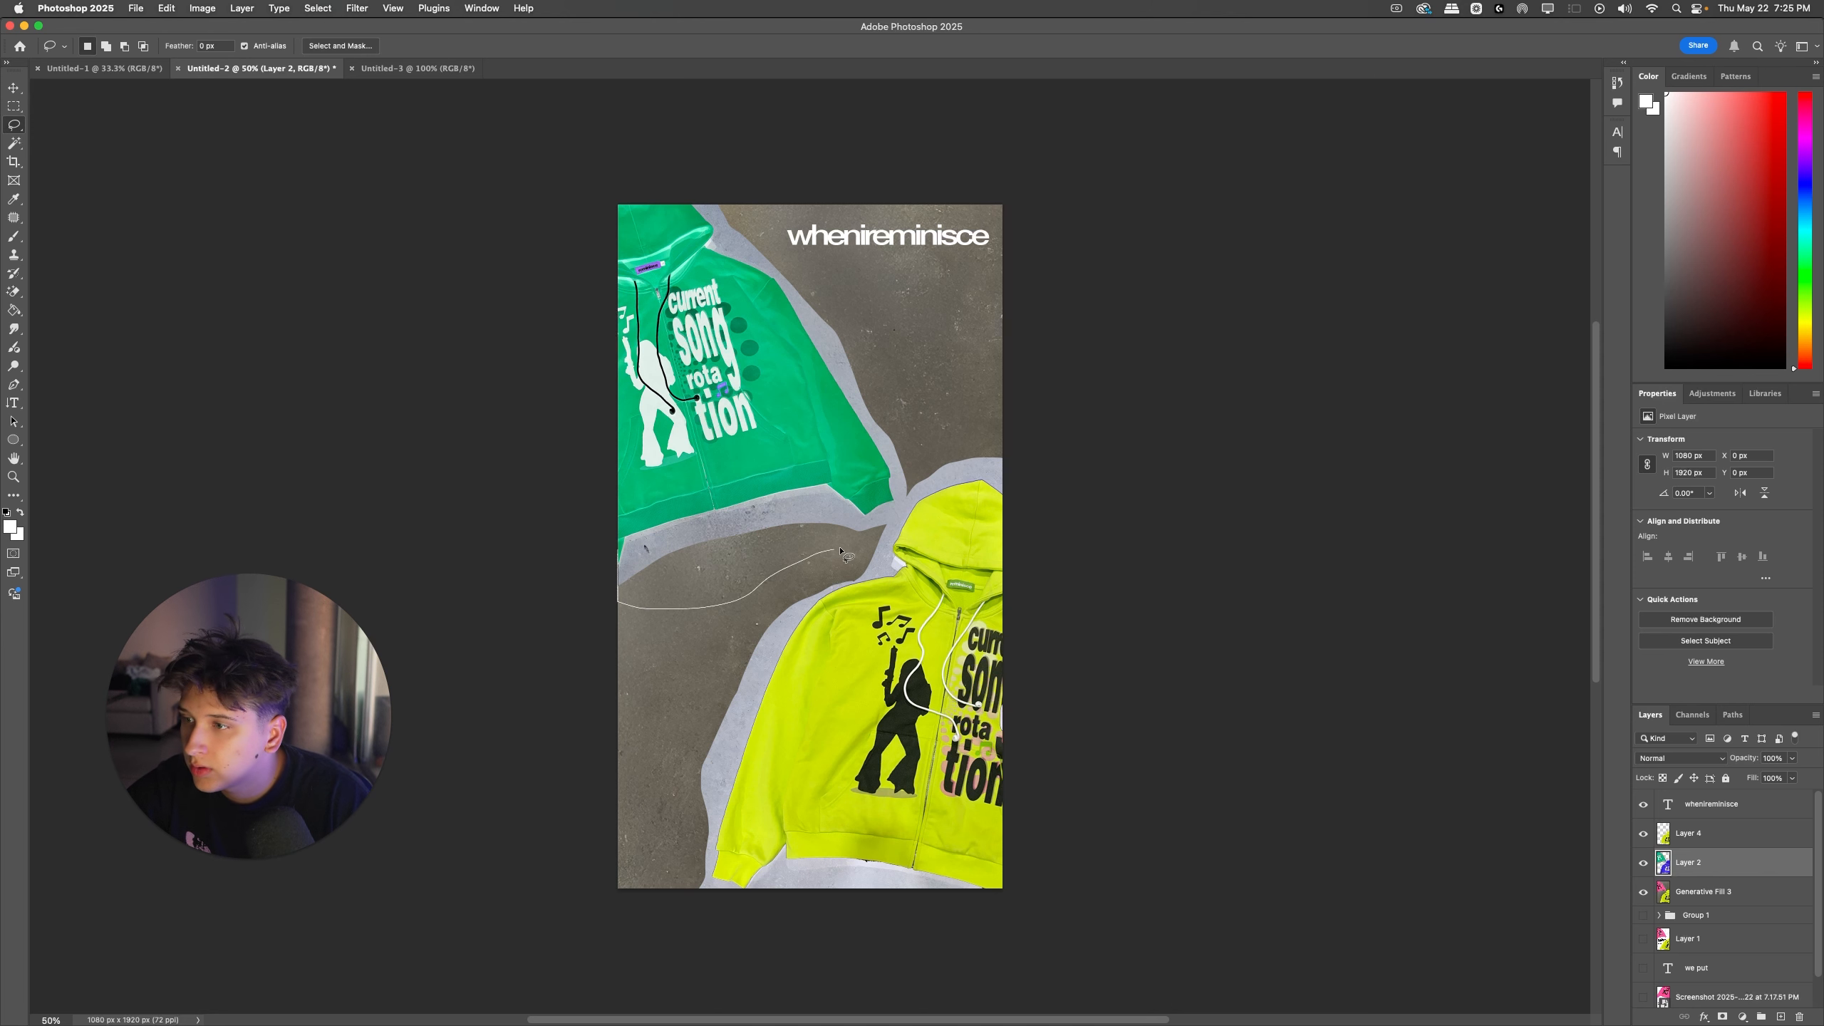
mouse_move(893, 388)
mouse_down()
mouse_move(672, 154)
mouse_move(366, 338)
mouse_up()
key(super+j)
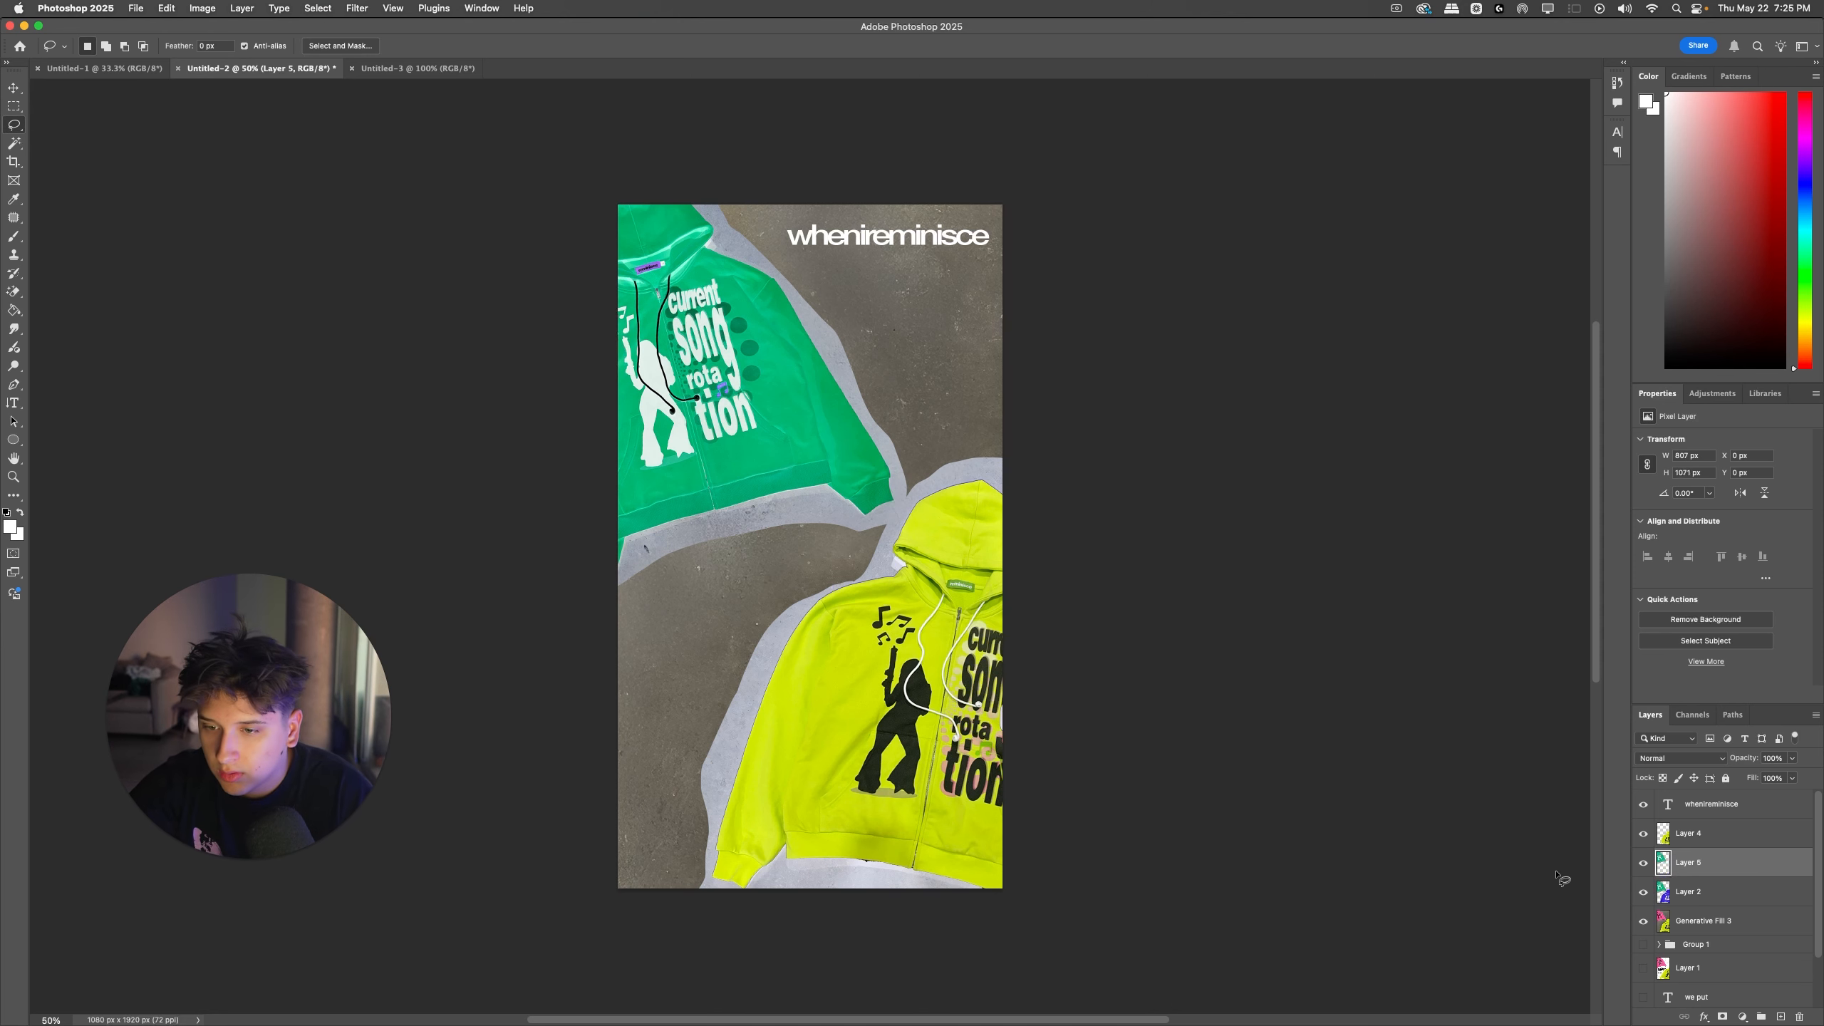
Step: Delete Layer 2 and erase the leftover concrete around the upper hoodie on Layer 5 with the Magic Eraser
click(1683, 895)
key(BackSpace)
click(1663, 857)
scroll(1102, 644, left, 3)
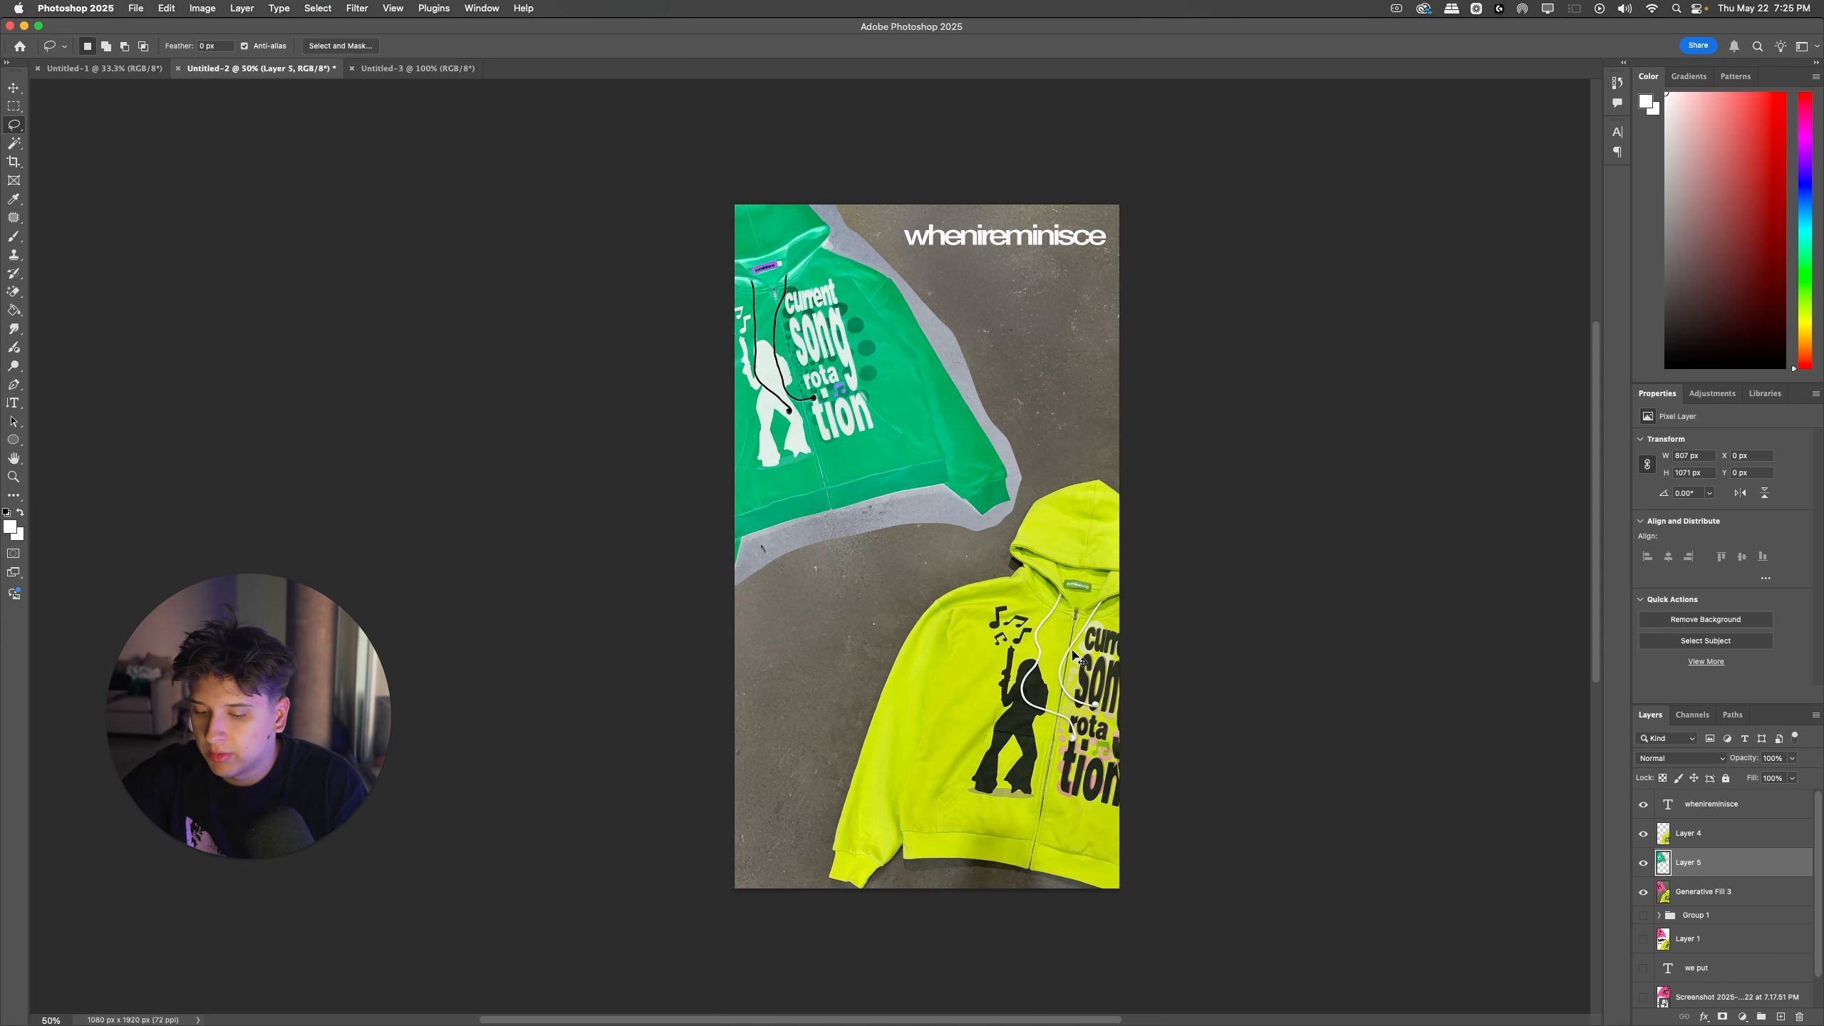
key(e)
click(930, 494)
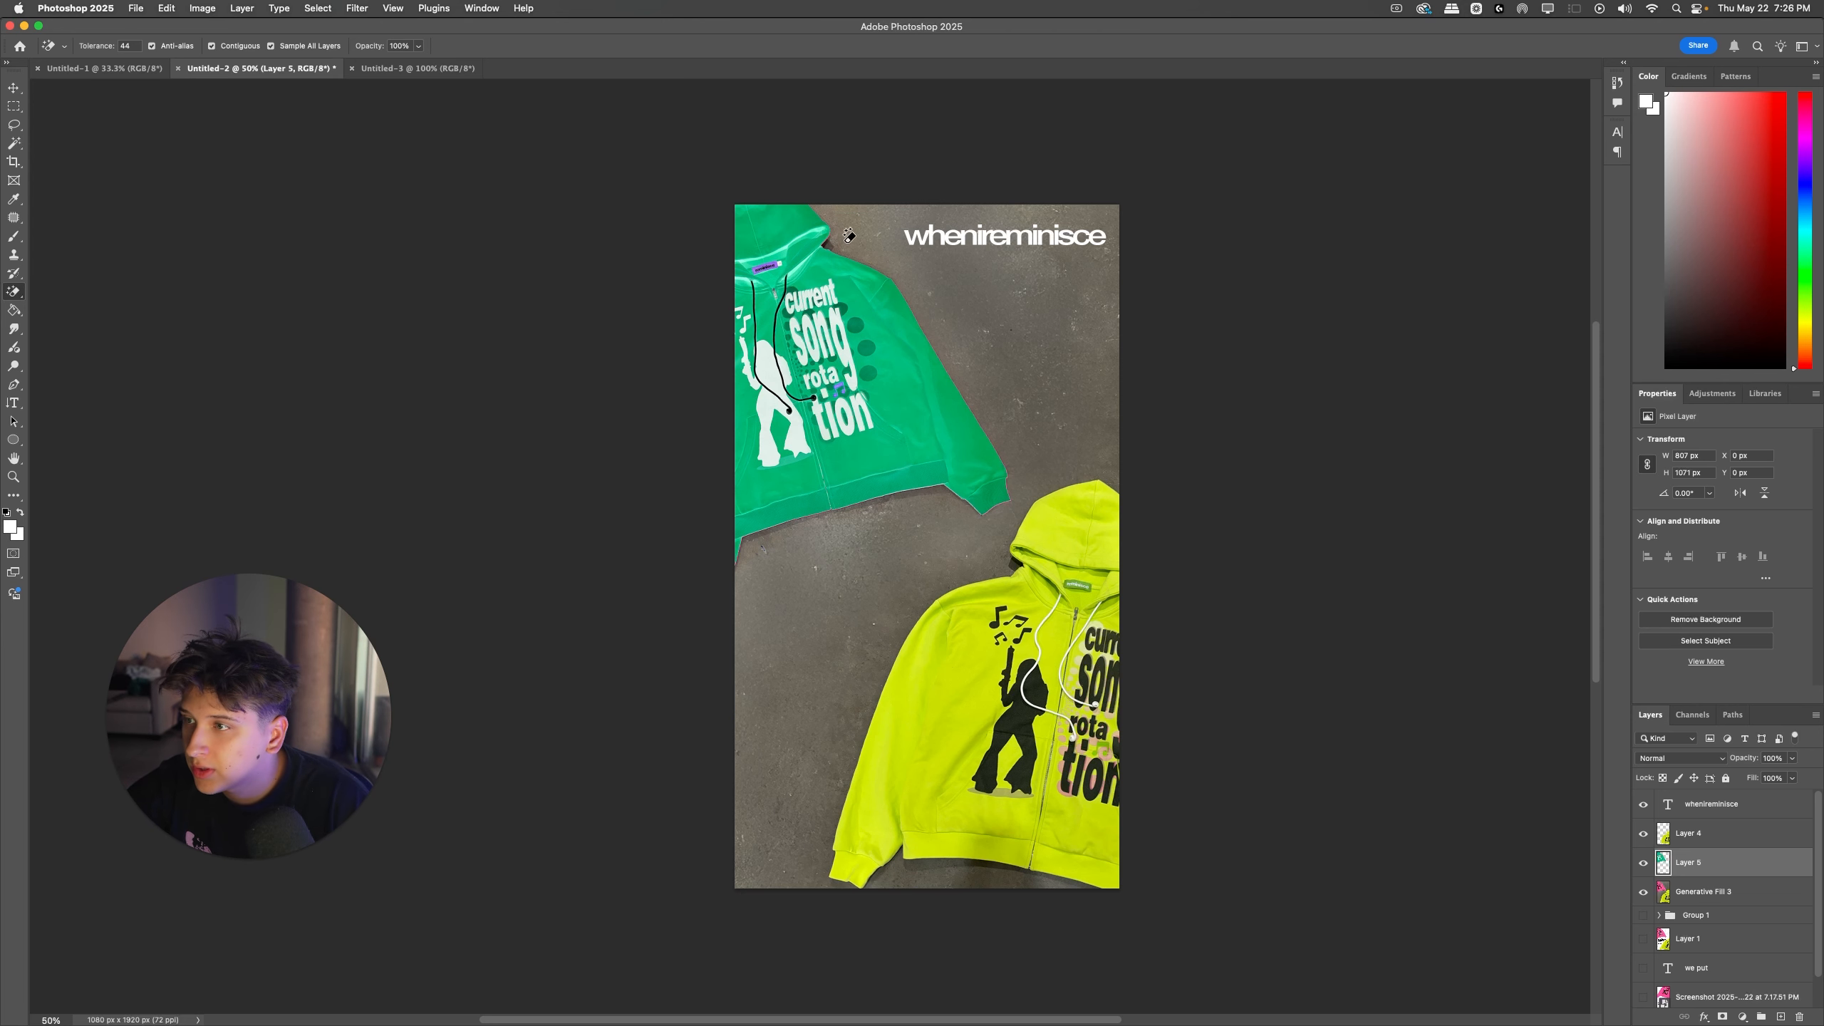
Step: Invert Layer 5 back to its original colors, undo its merge with Layer 4, and select Layer 4
key(BackSpace)
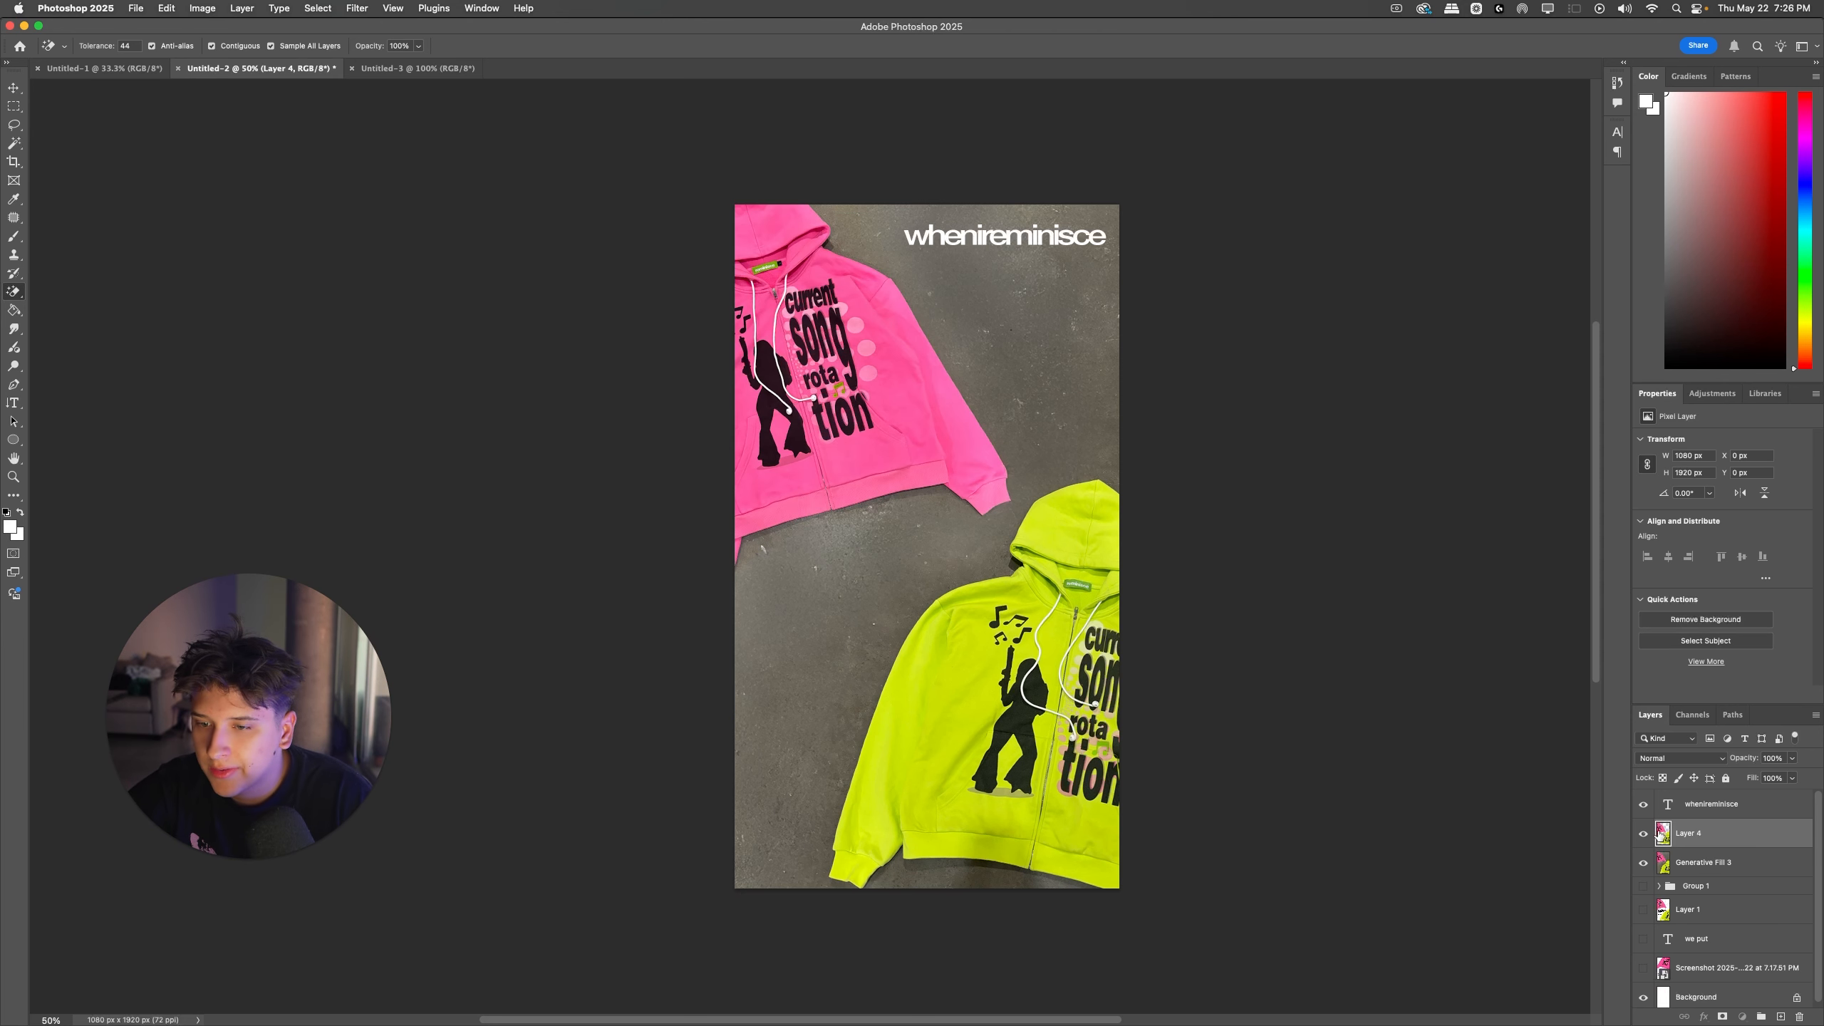
double_click(1663, 834)
key(Escape)
key(super+z)
click(1734, 837)
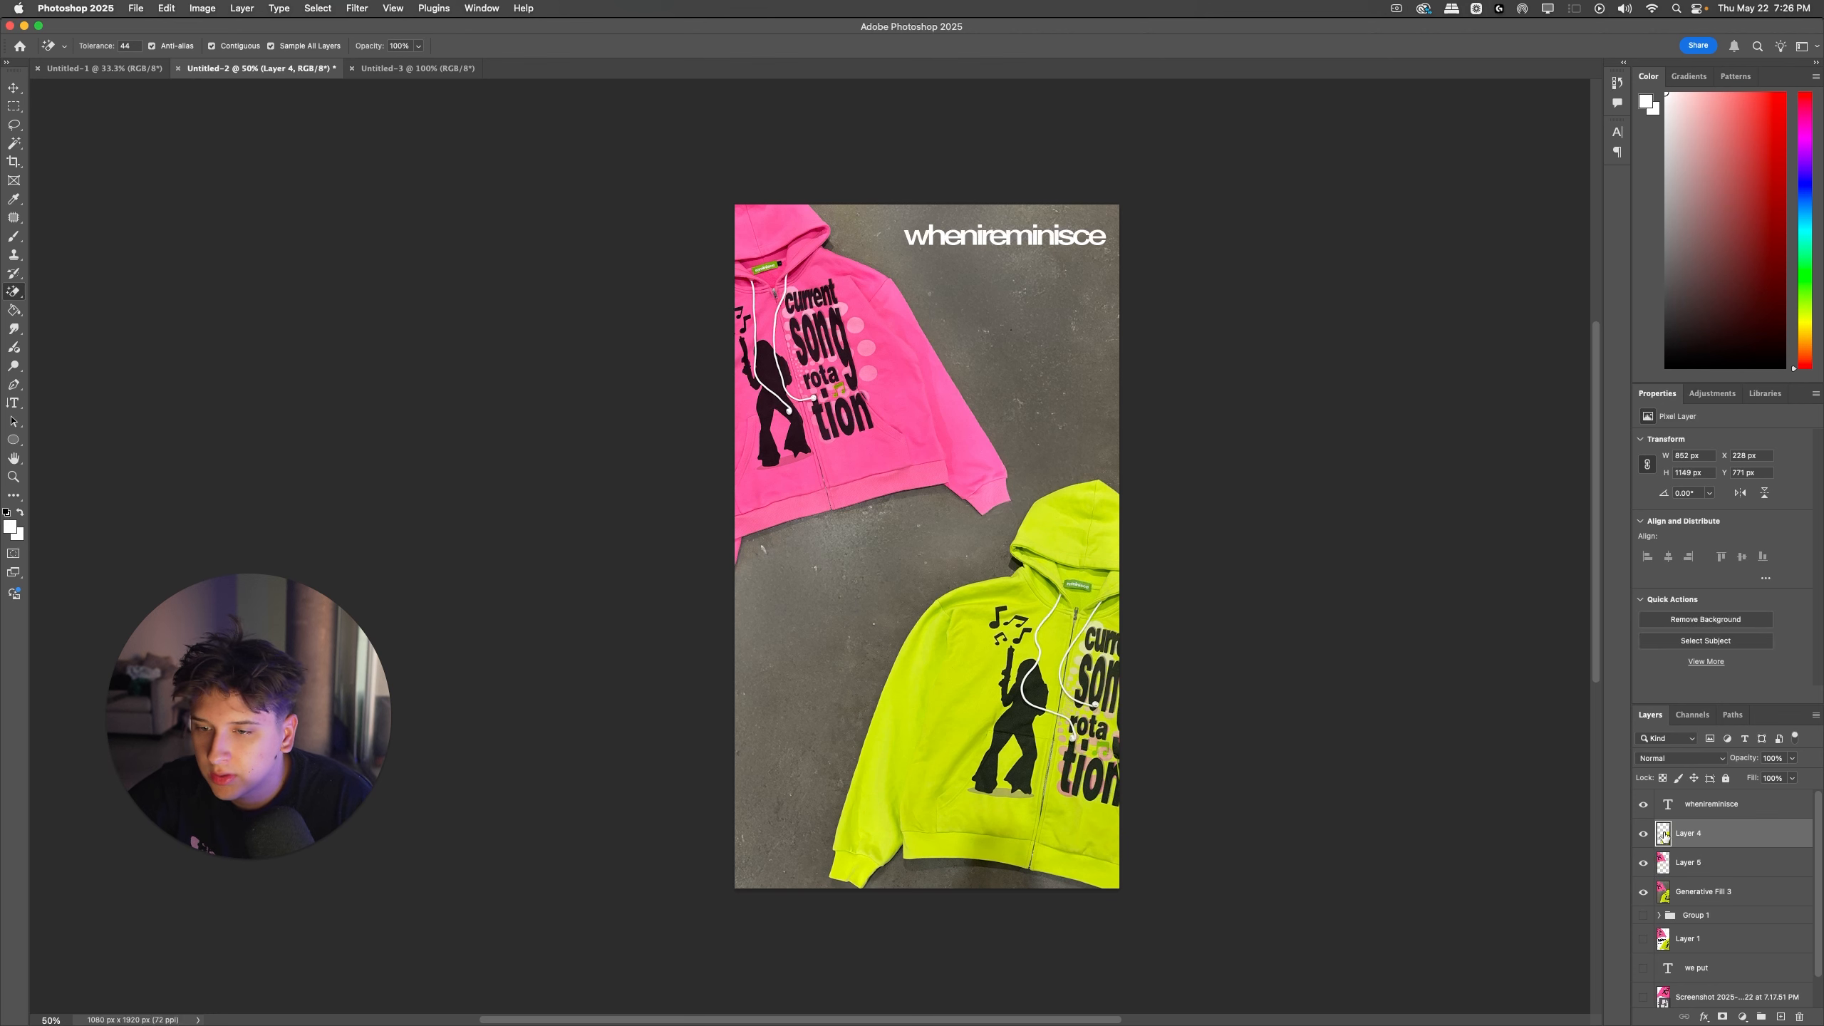
Step: Add a drop shadow with Normal blend mode to Layer 4 and erase the stray outline beside the lower hoodie
double_click(1663, 834)
click(1316, 691)
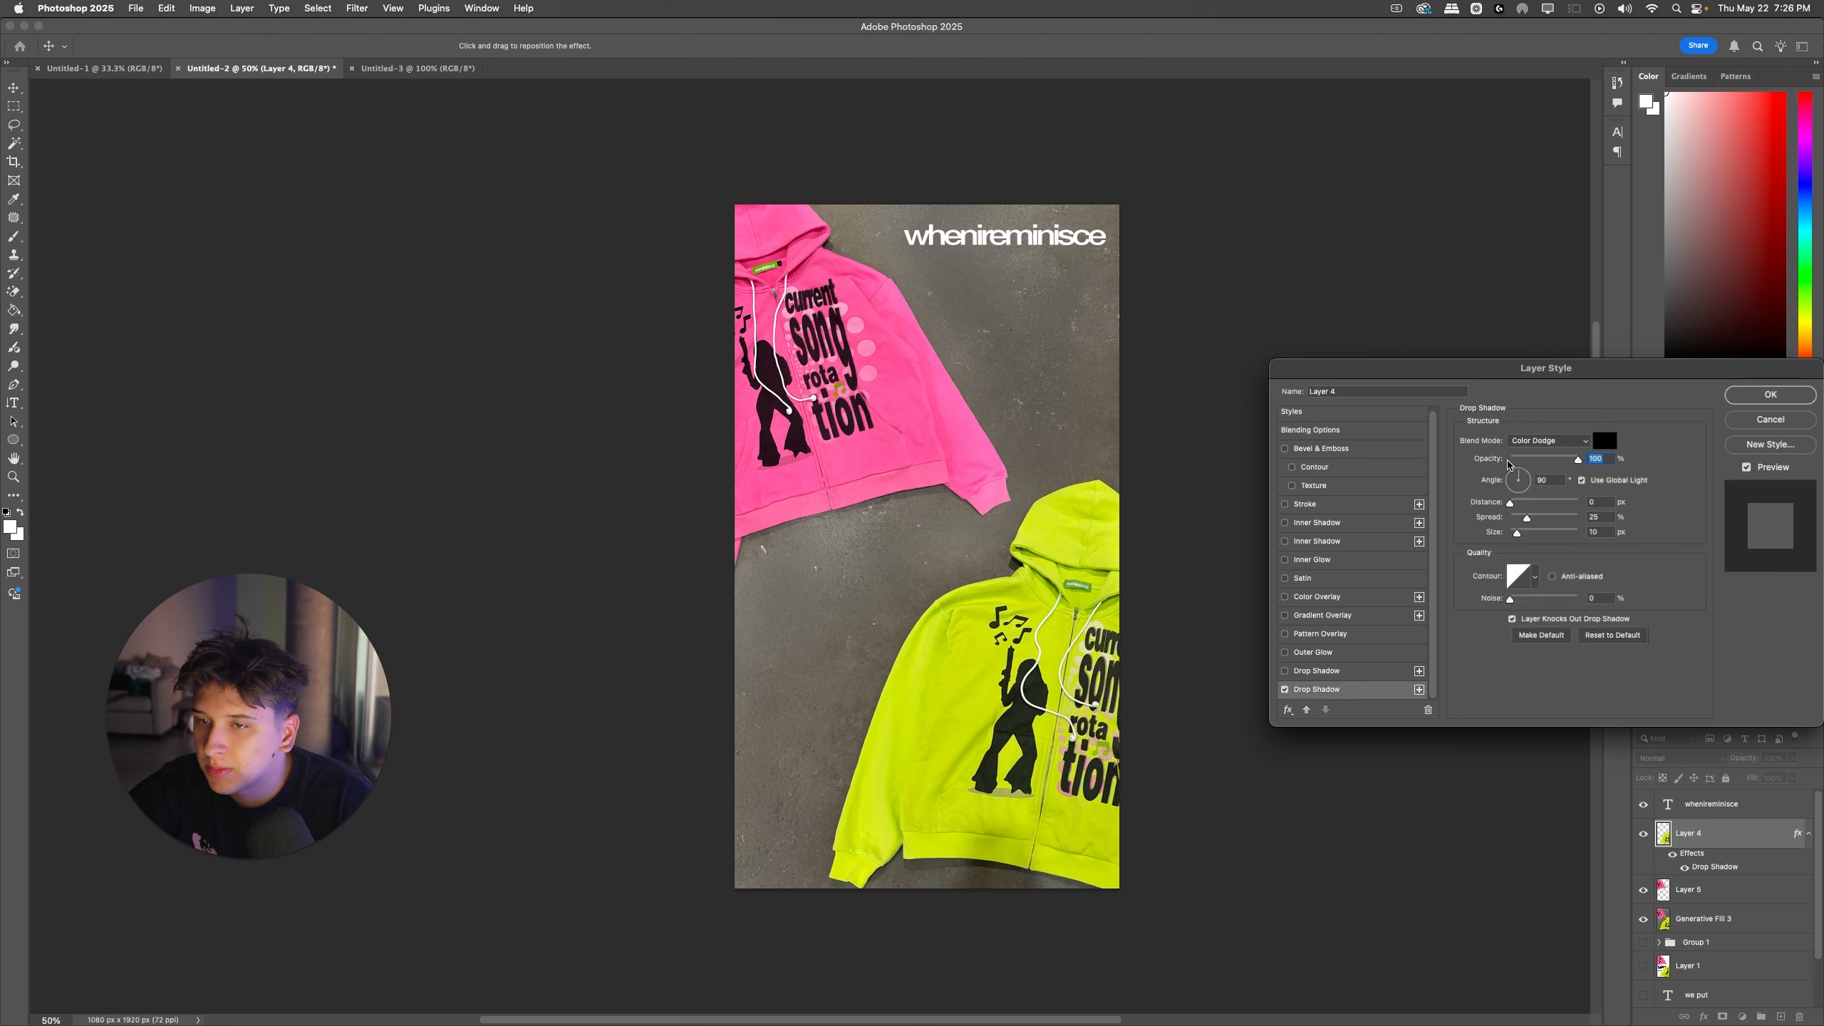
click(1548, 440)
click(1529, 298)
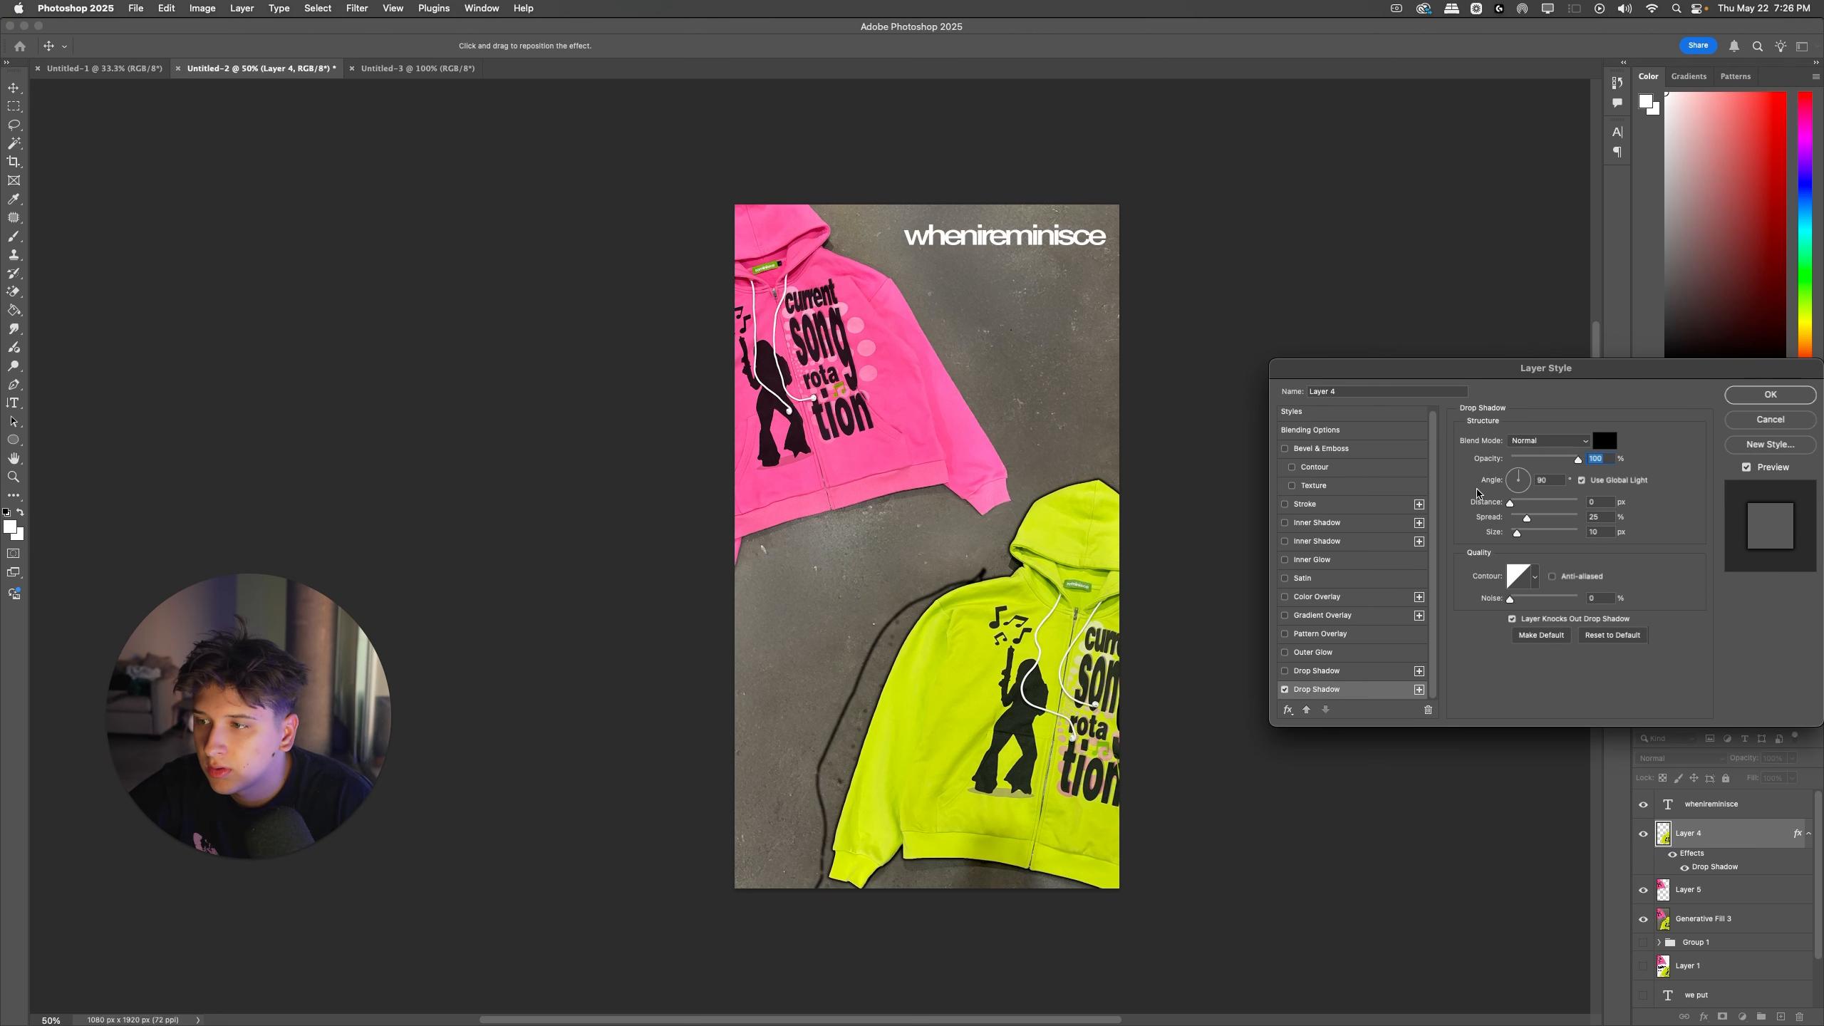
key(Return)
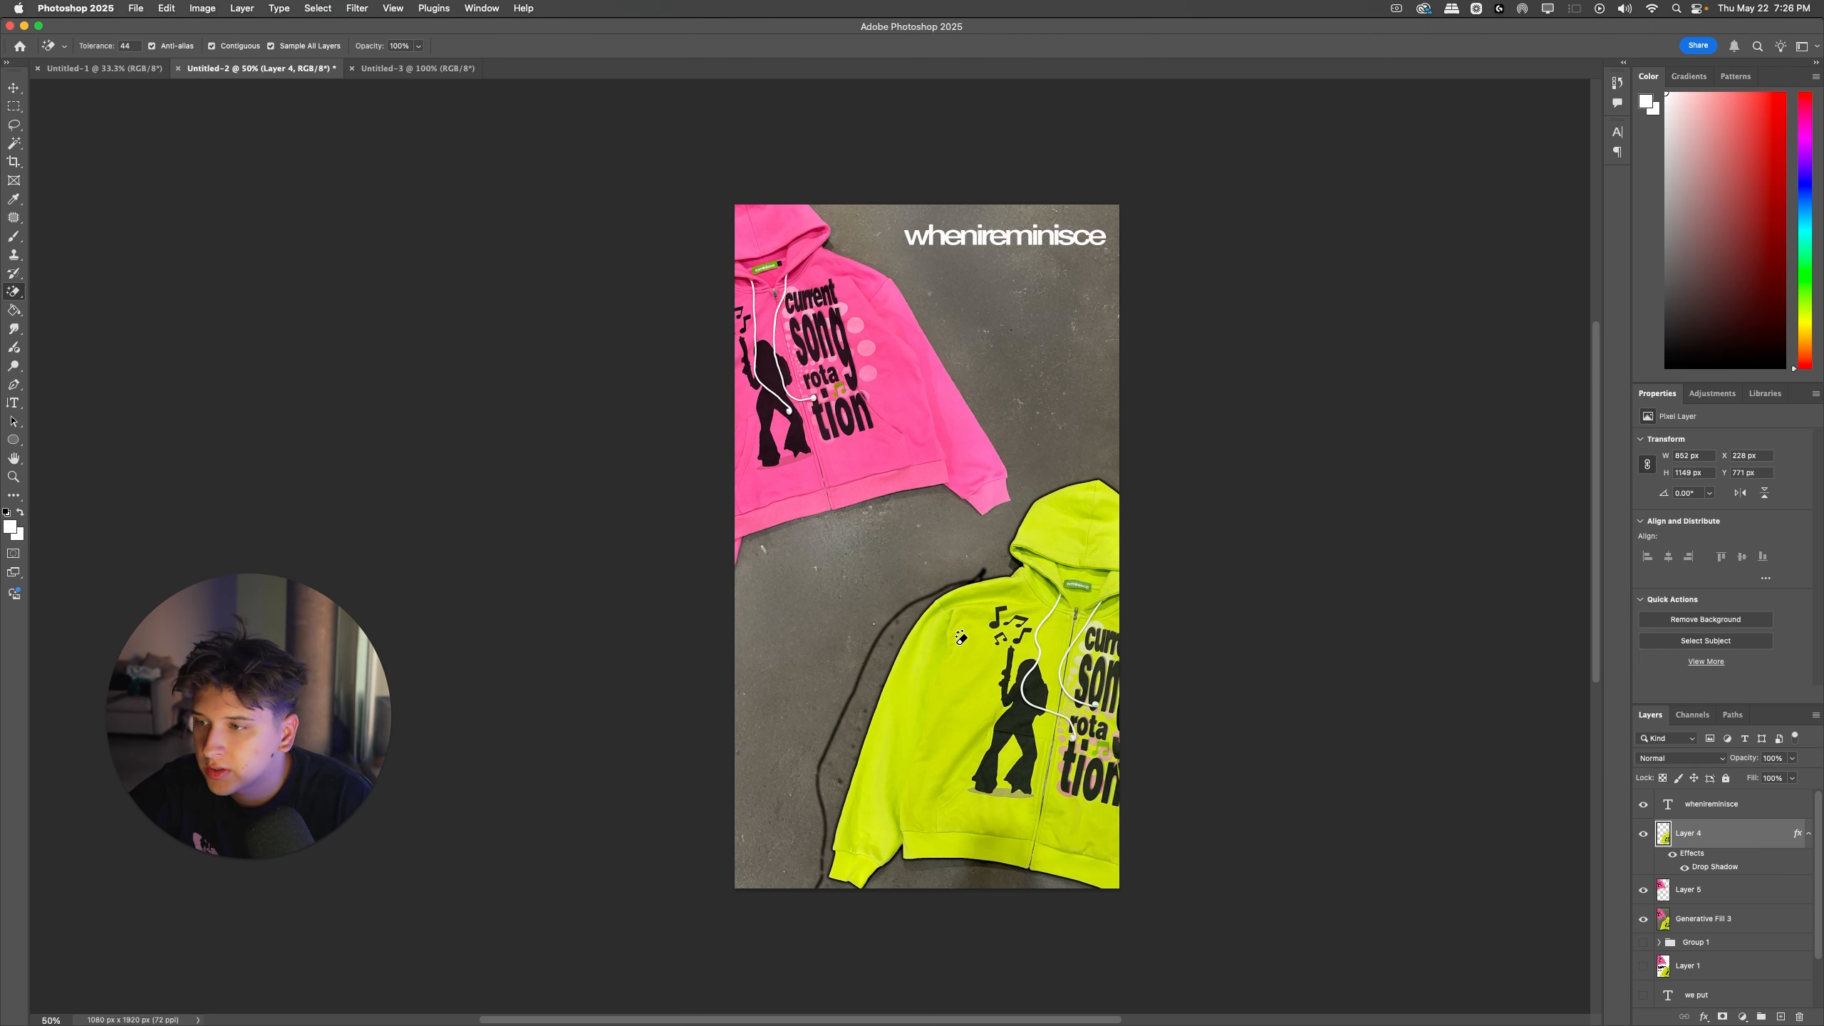
click(873, 642)
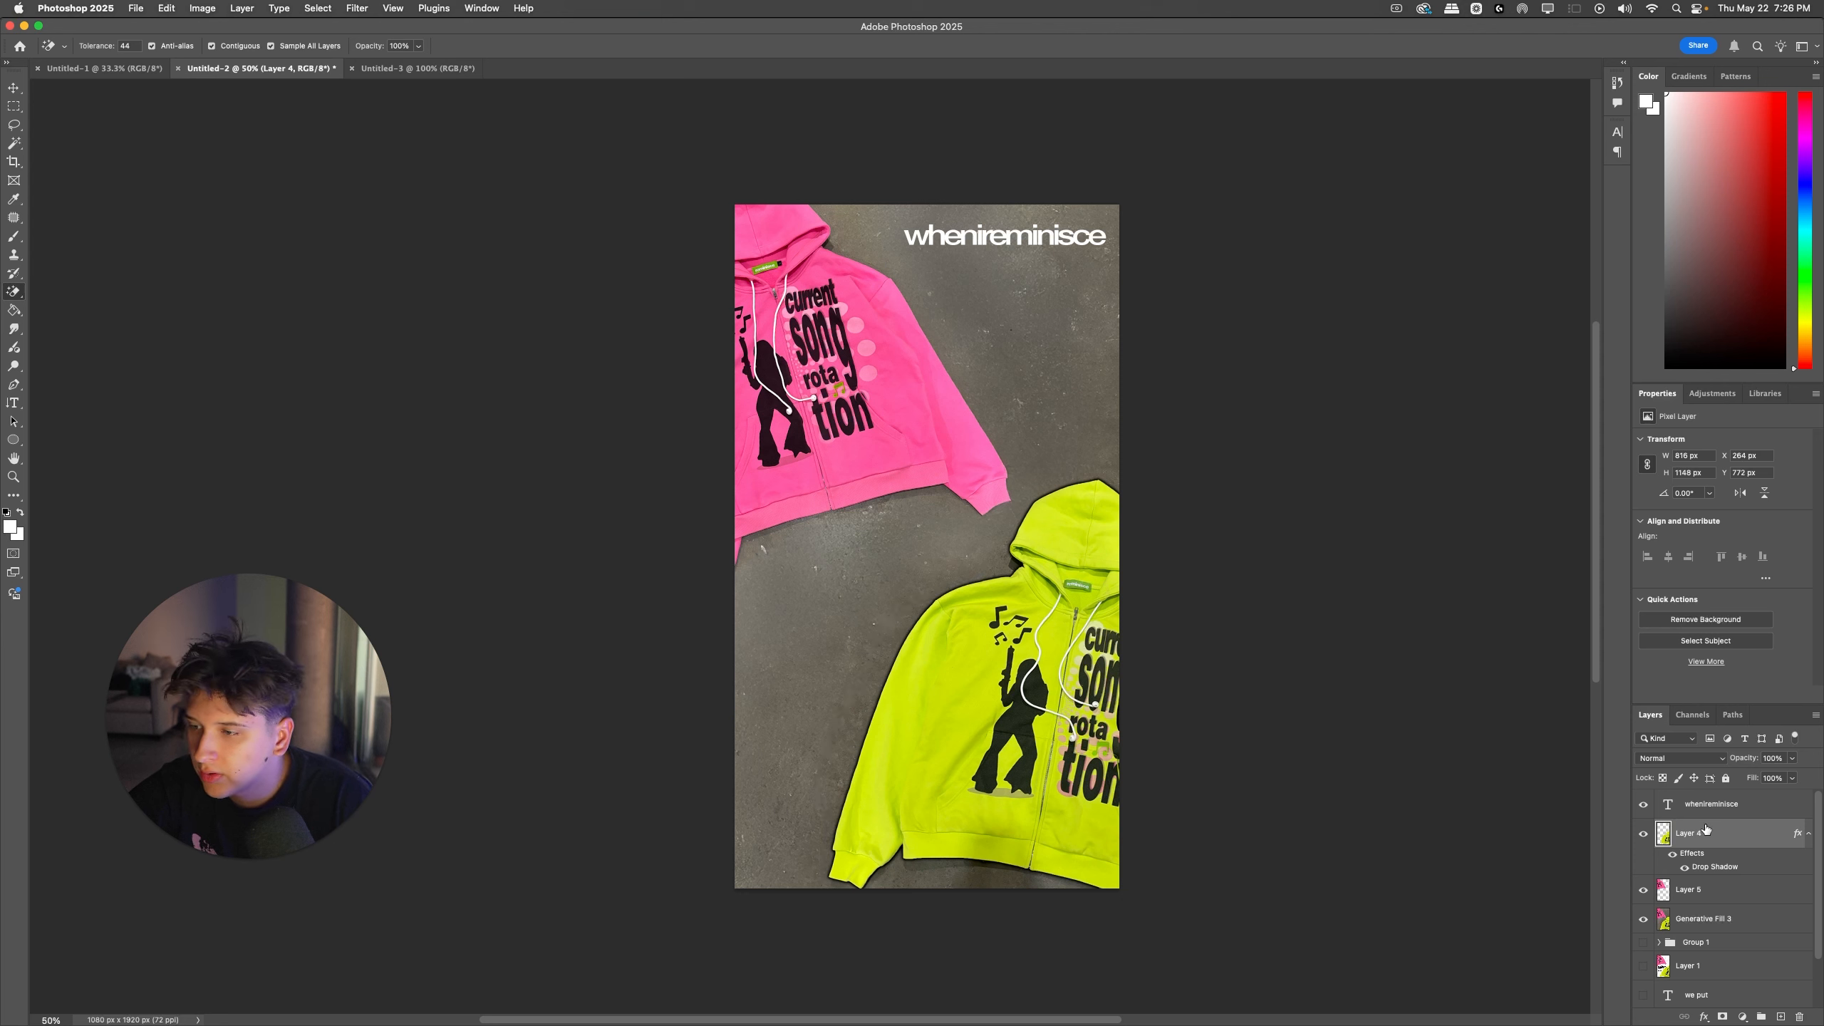
Step: Set Layer 4's drop shadow to 0 px distance, 0% spread and about 68 px size
double_click(1686, 858)
click(1316, 692)
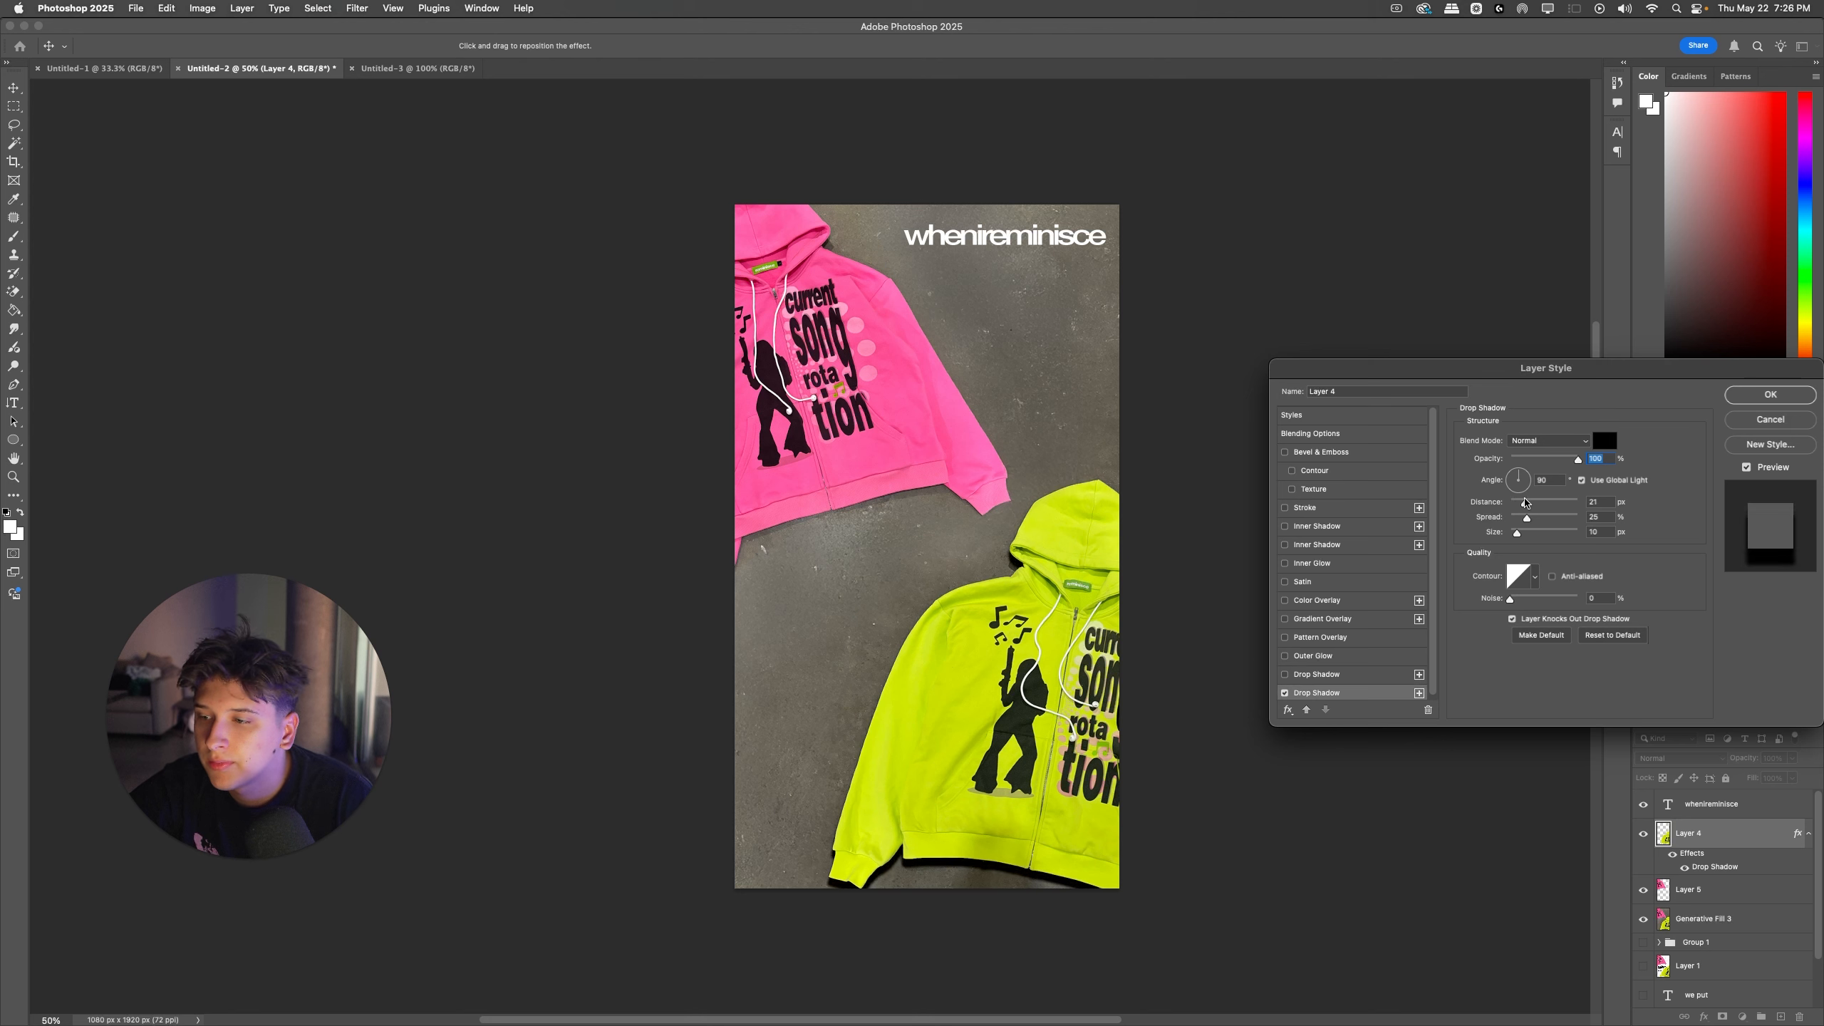
mouse_move(1527, 518)
mouse_down()
mouse_move(1566, 518)
mouse_move(1531, 533)
mouse_up()
drag(1567, 518, 1532, 536)
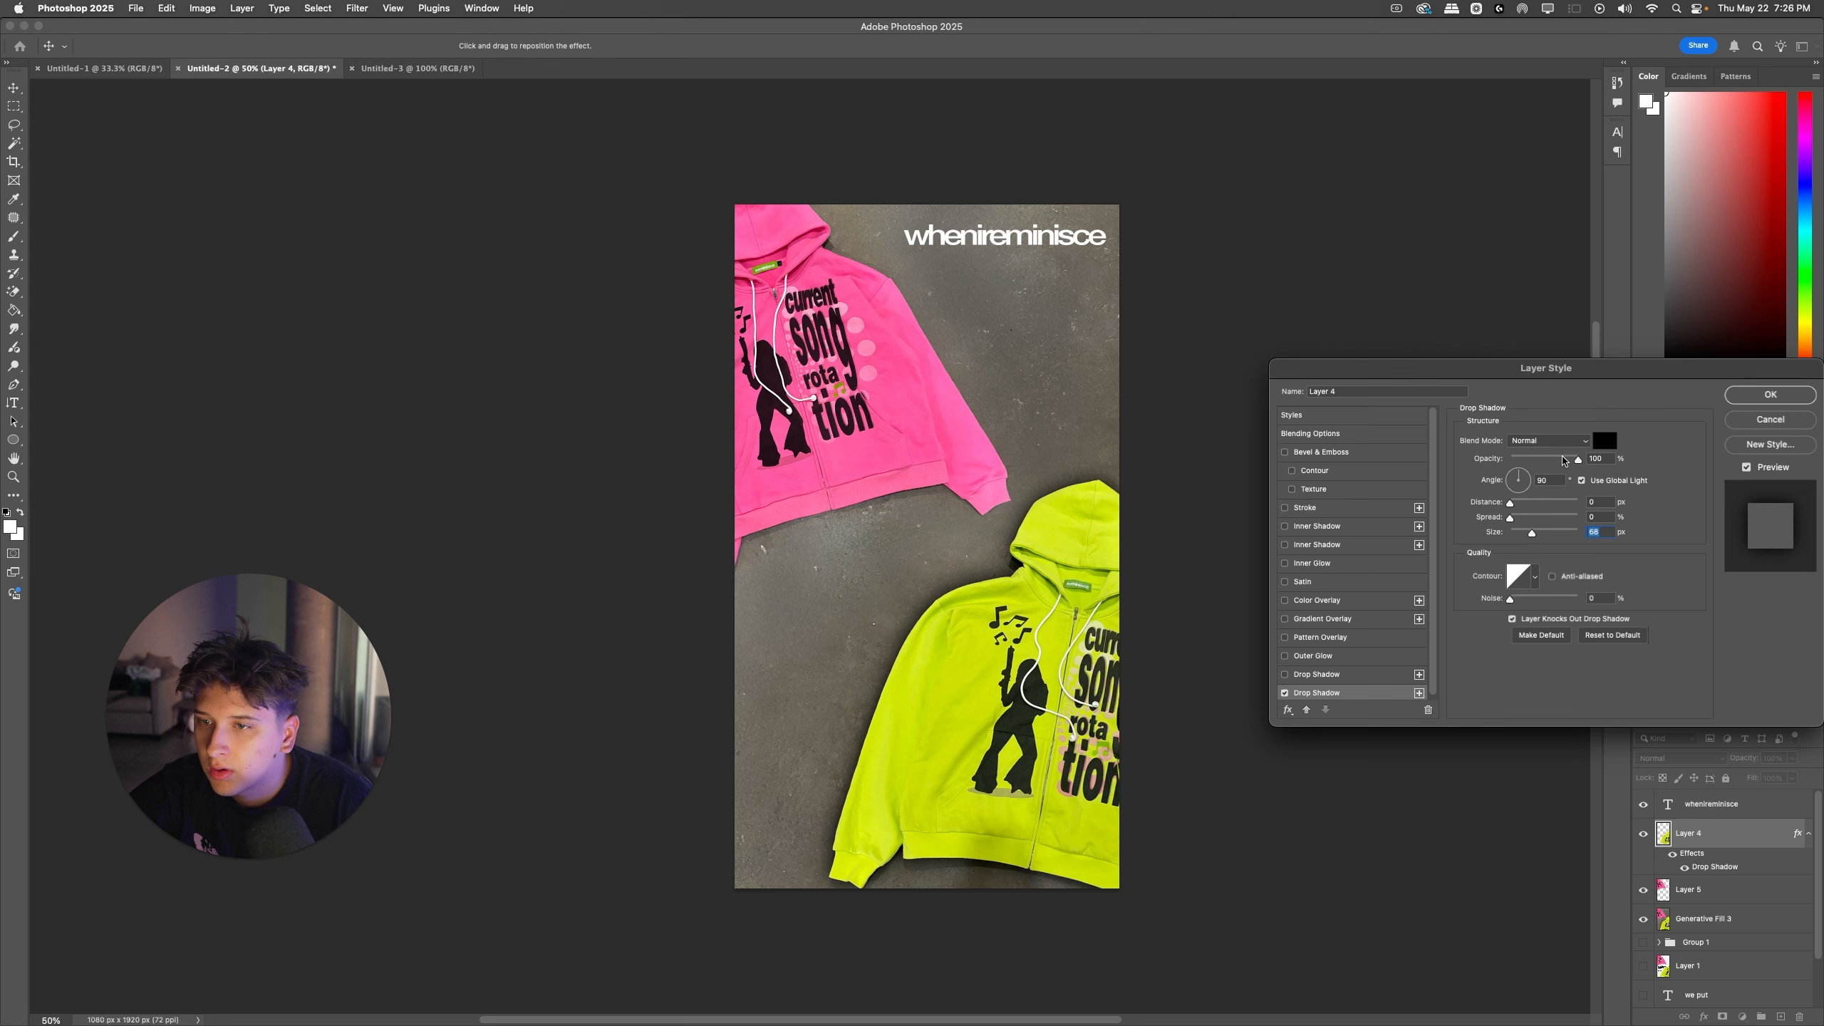
Step: Try several blend modes on Layer 4's drop shadow, including Dissolve and Color Burn, and settle on Linear Burn
click(1544, 440)
click(1543, 454)
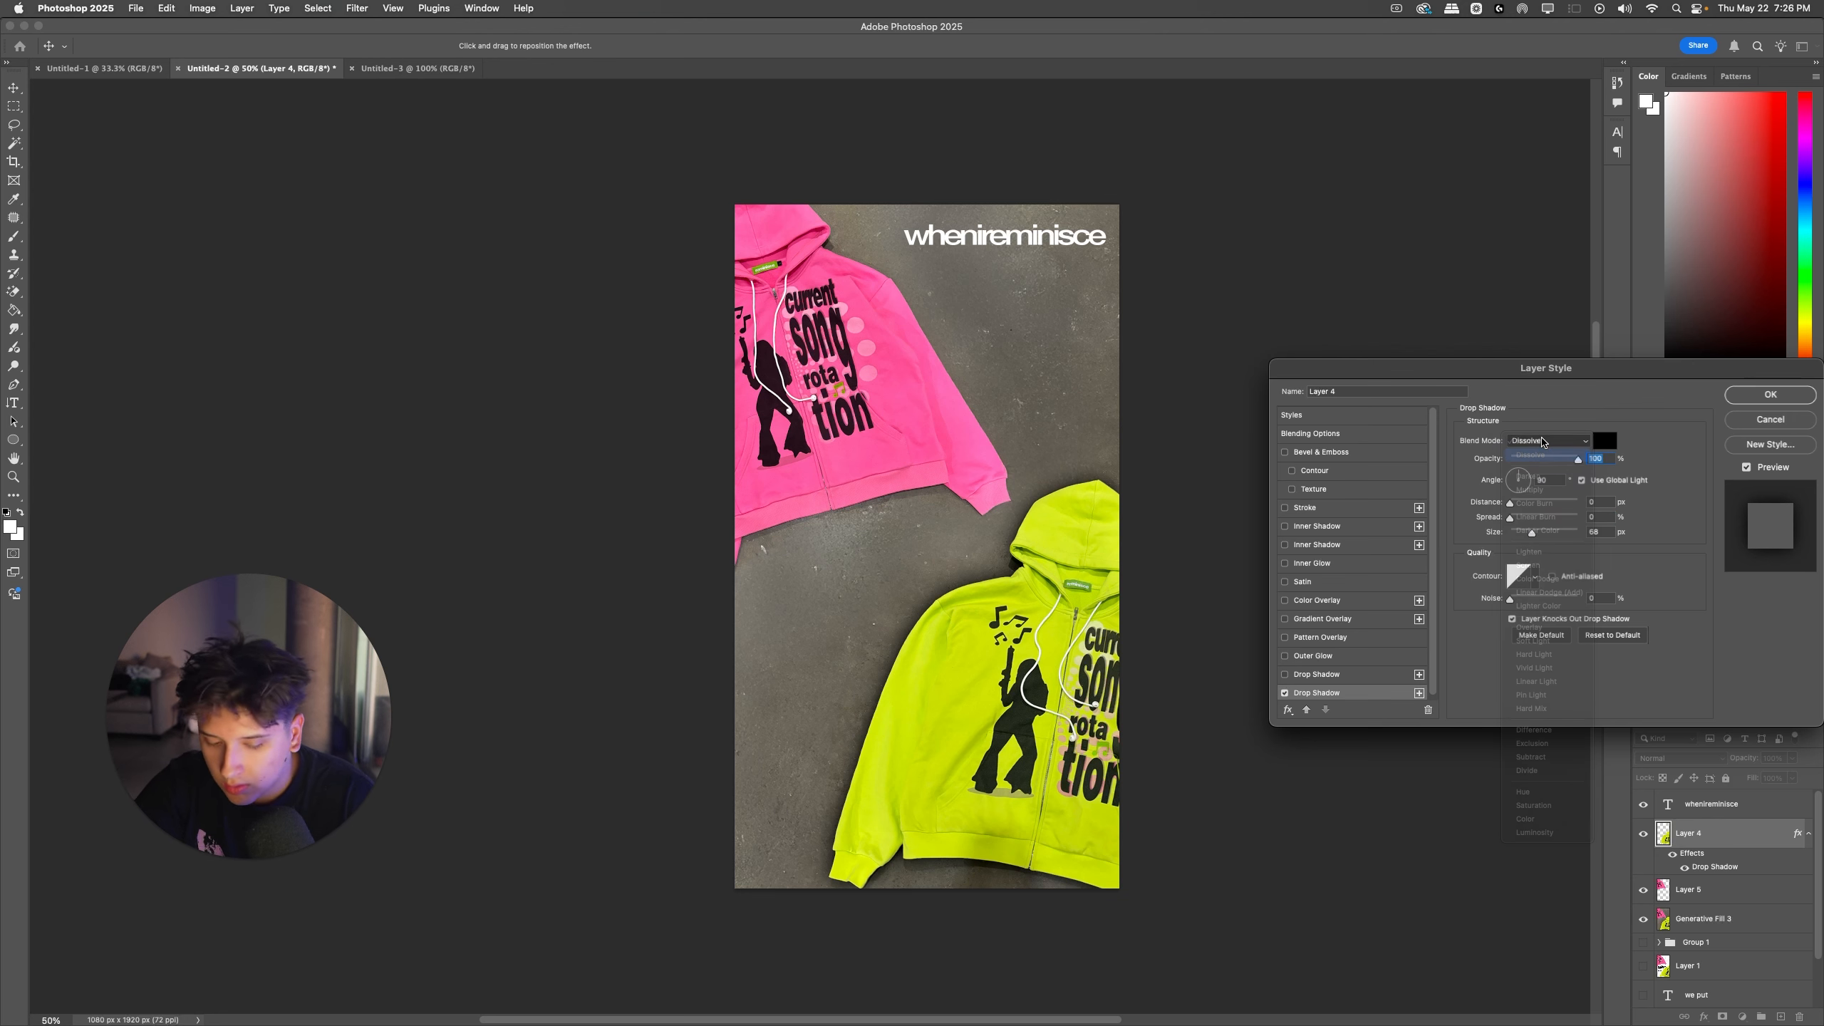
click(1543, 440)
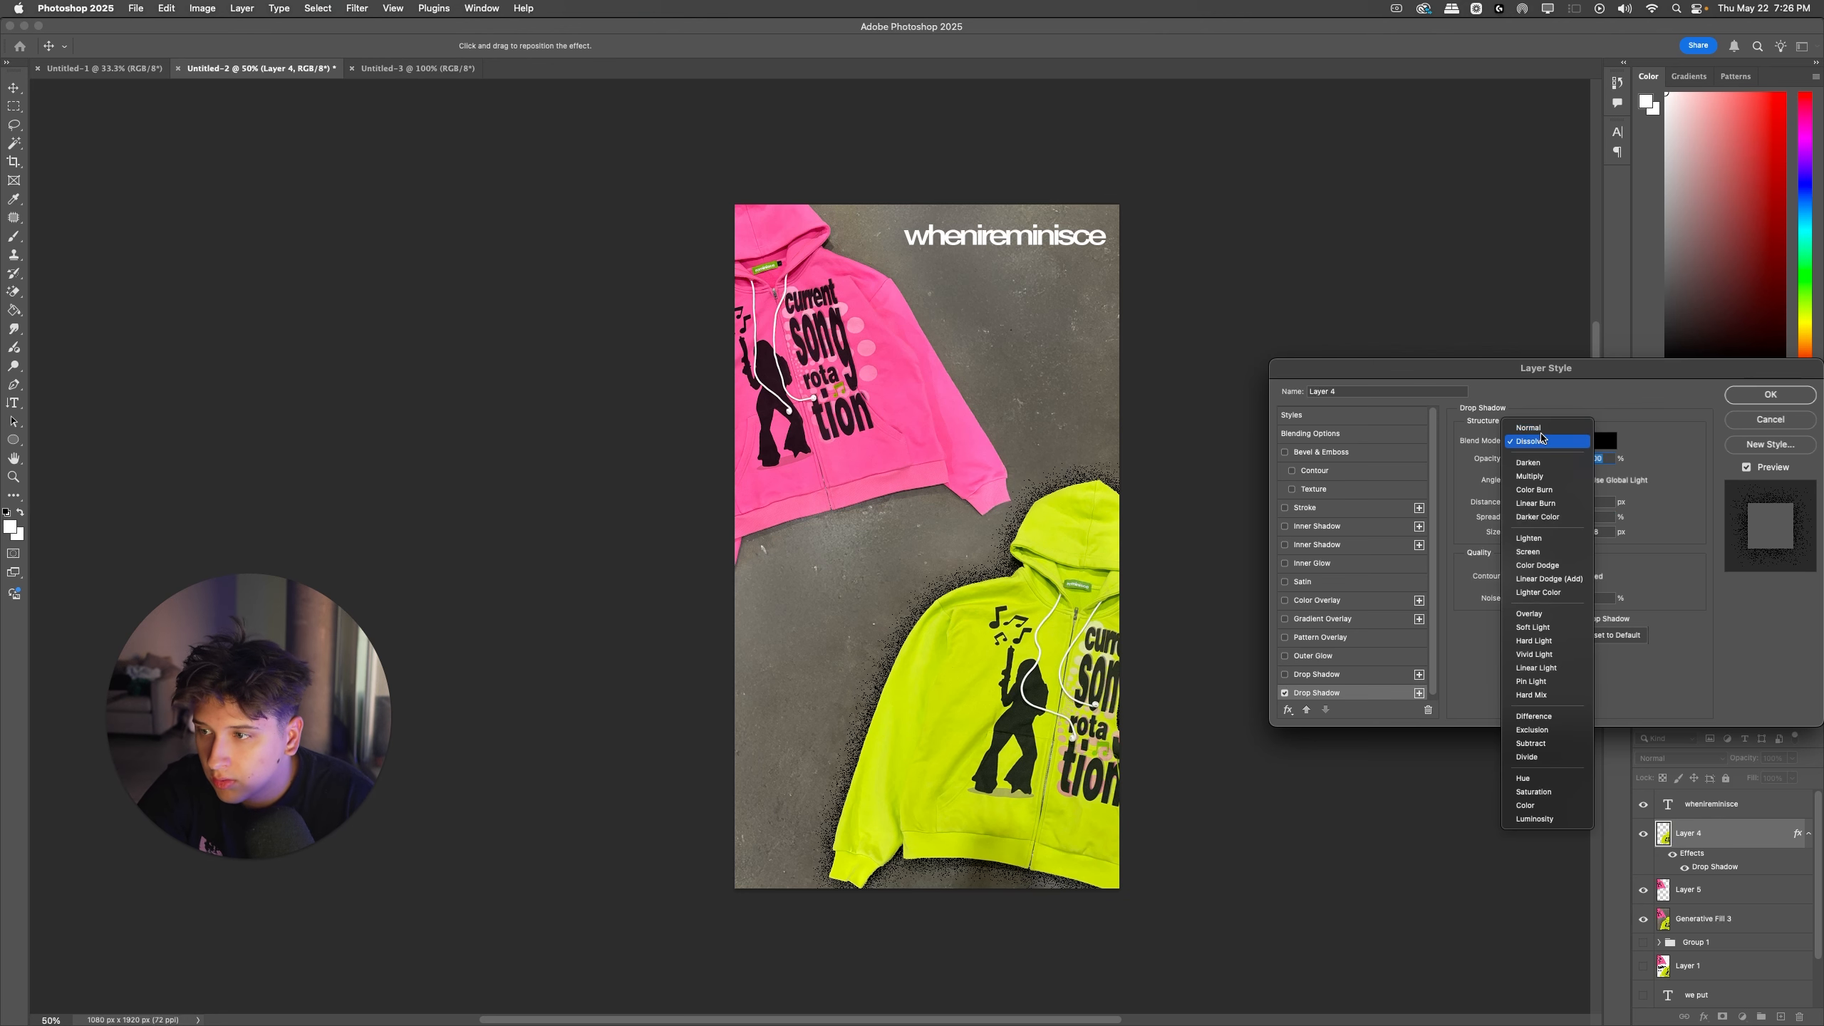
click(1543, 441)
click(1543, 441)
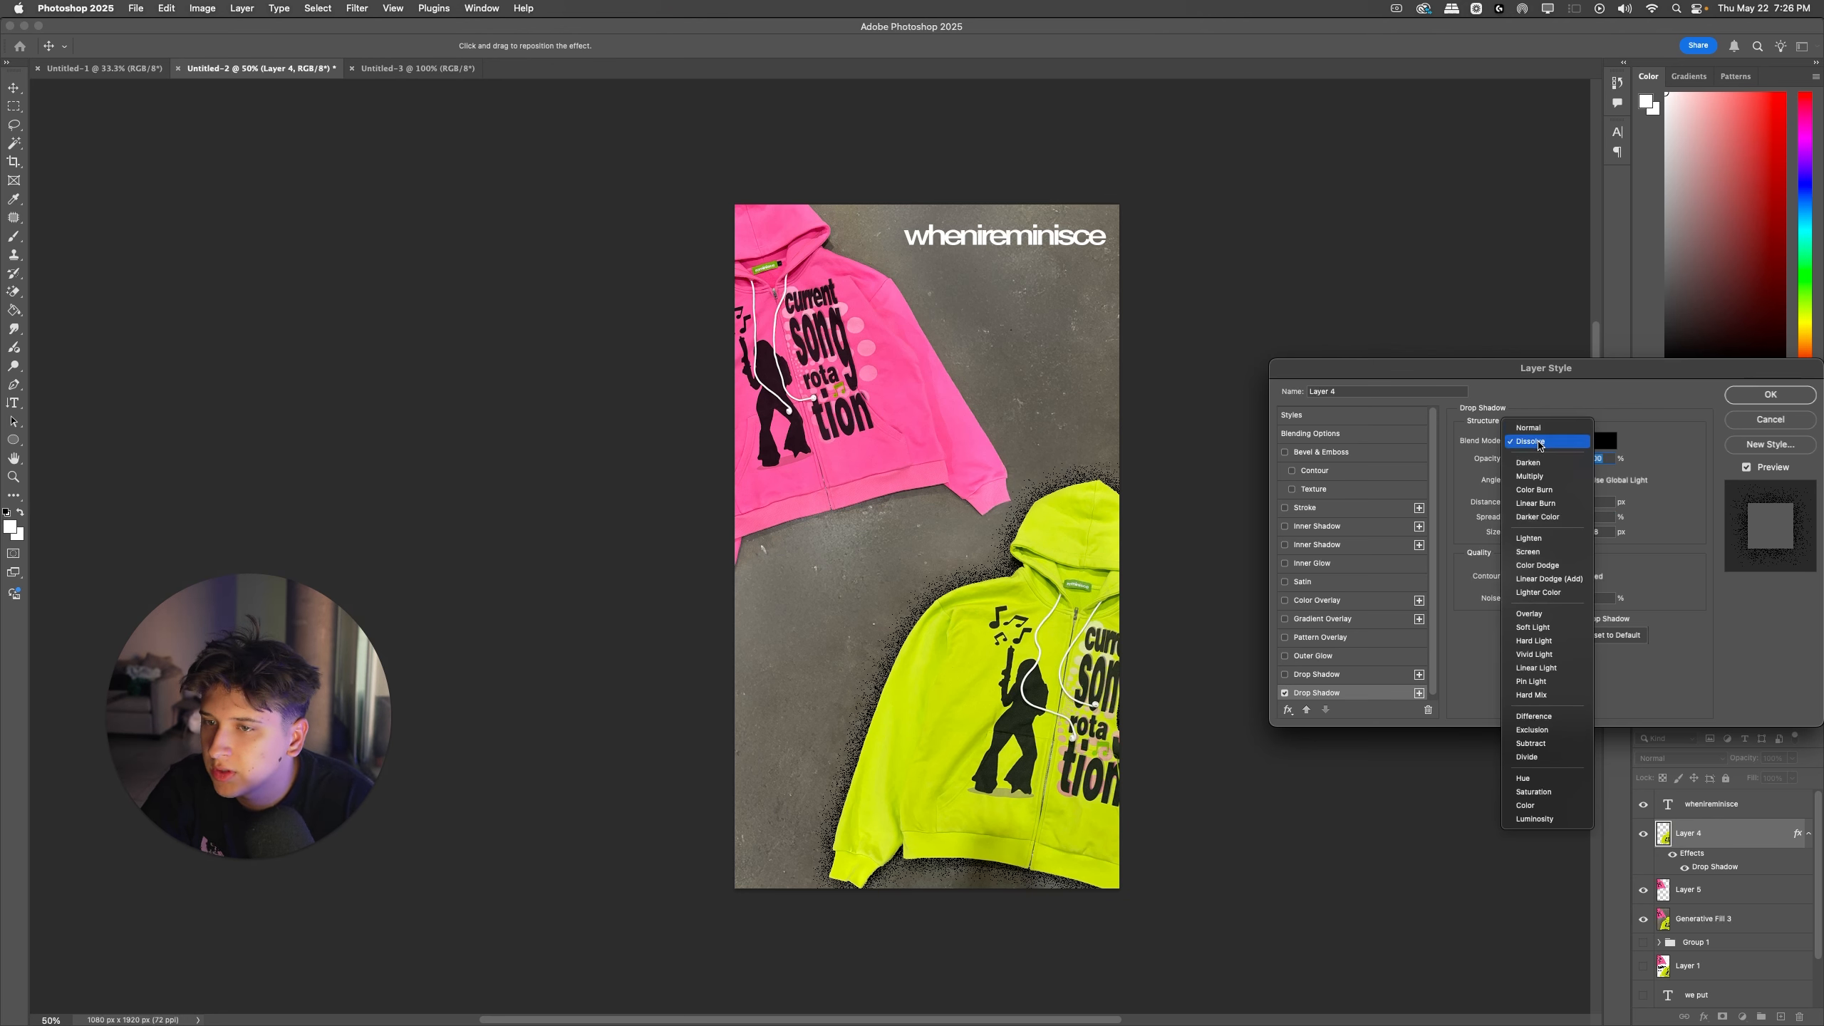
click(1528, 462)
click(1581, 442)
click(1579, 441)
click(1577, 454)
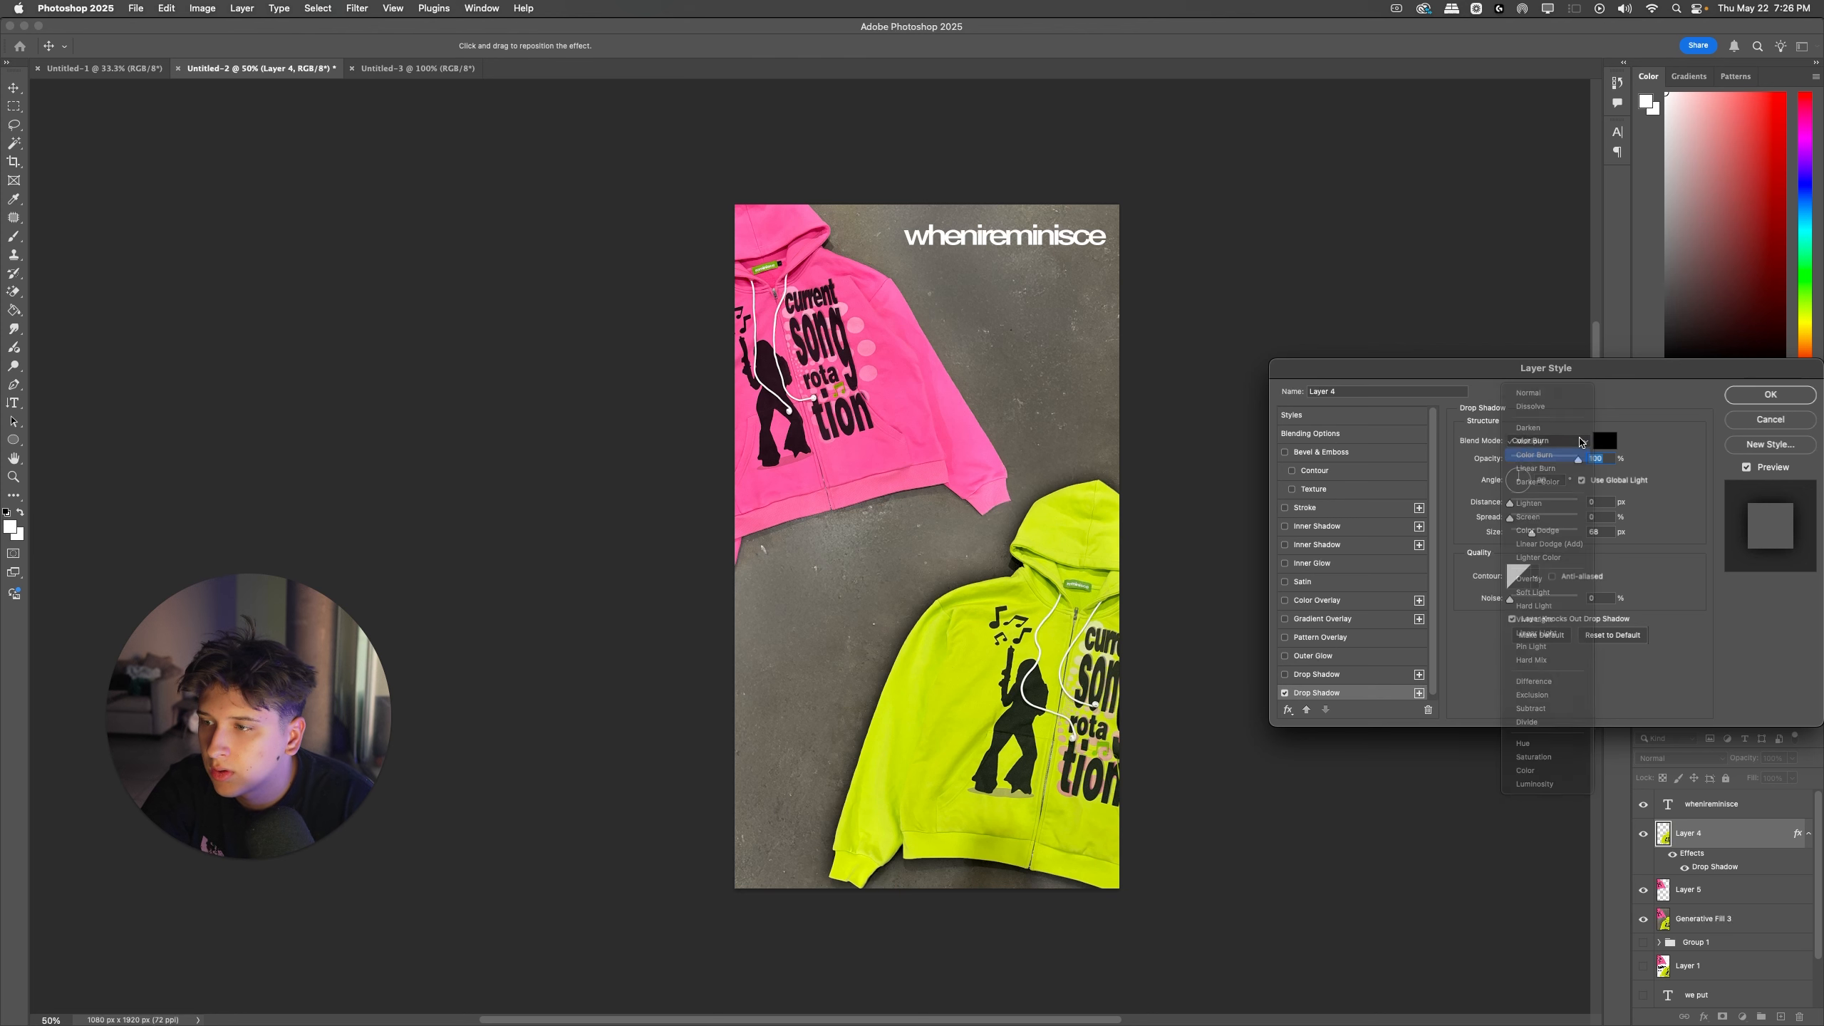
click(1578, 442)
click(1577, 454)
click(1580, 442)
click(1635, 449)
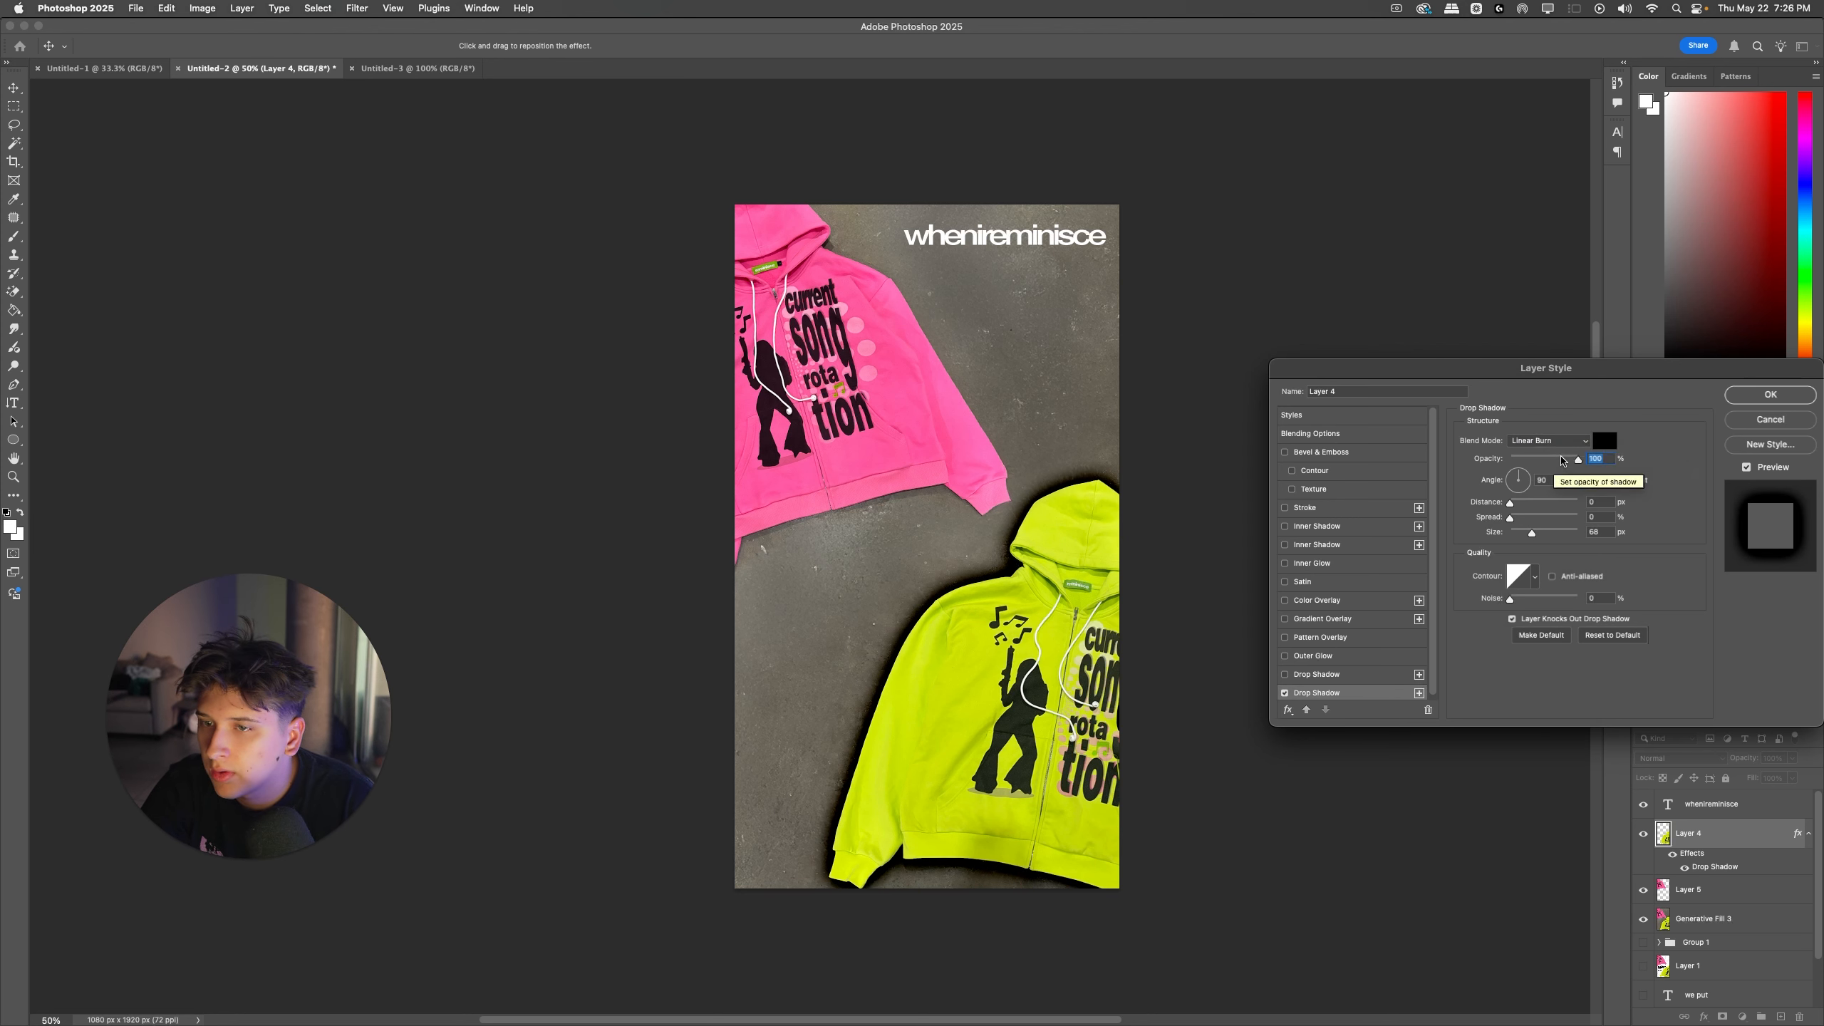
Step: Lower the opacity of Layer 4's drop shadow, apply it, and compare the artwork with the effect hidden and shown
drag(1577, 460, 1519, 462)
key(Return)
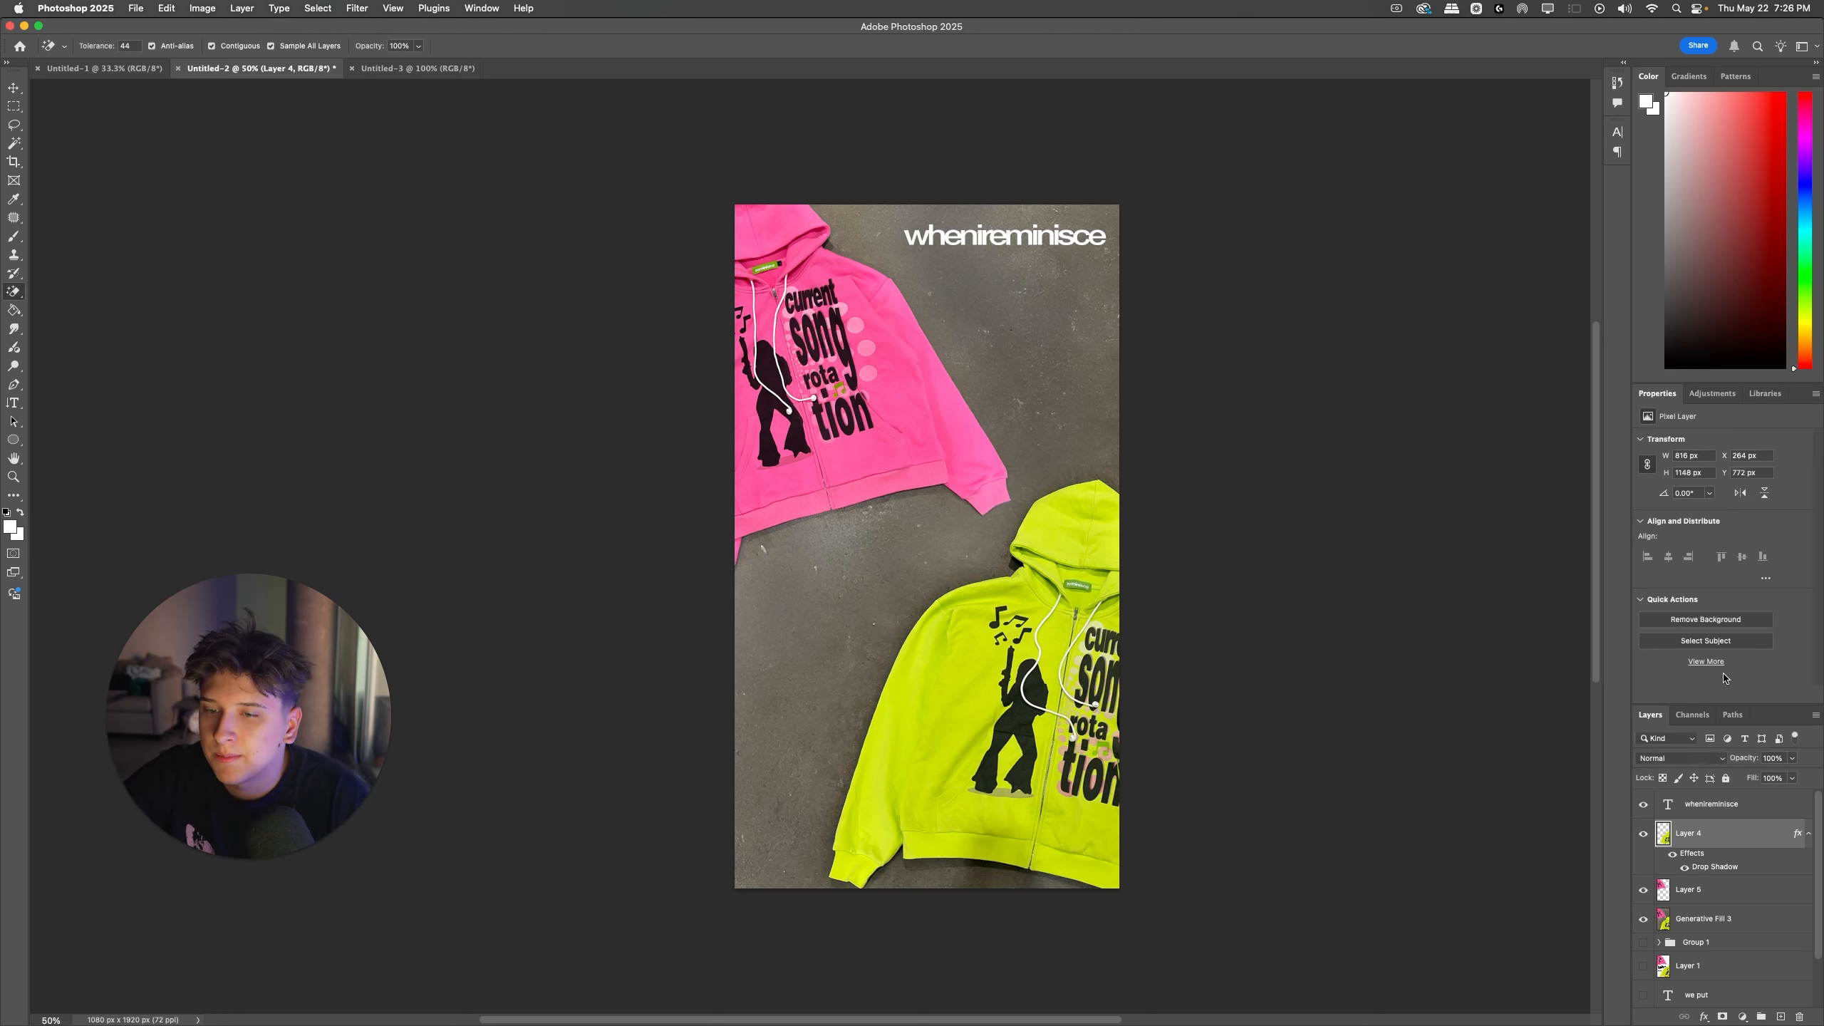
click(1672, 853)
click(1672, 854)
click(1671, 853)
click(1671, 853)
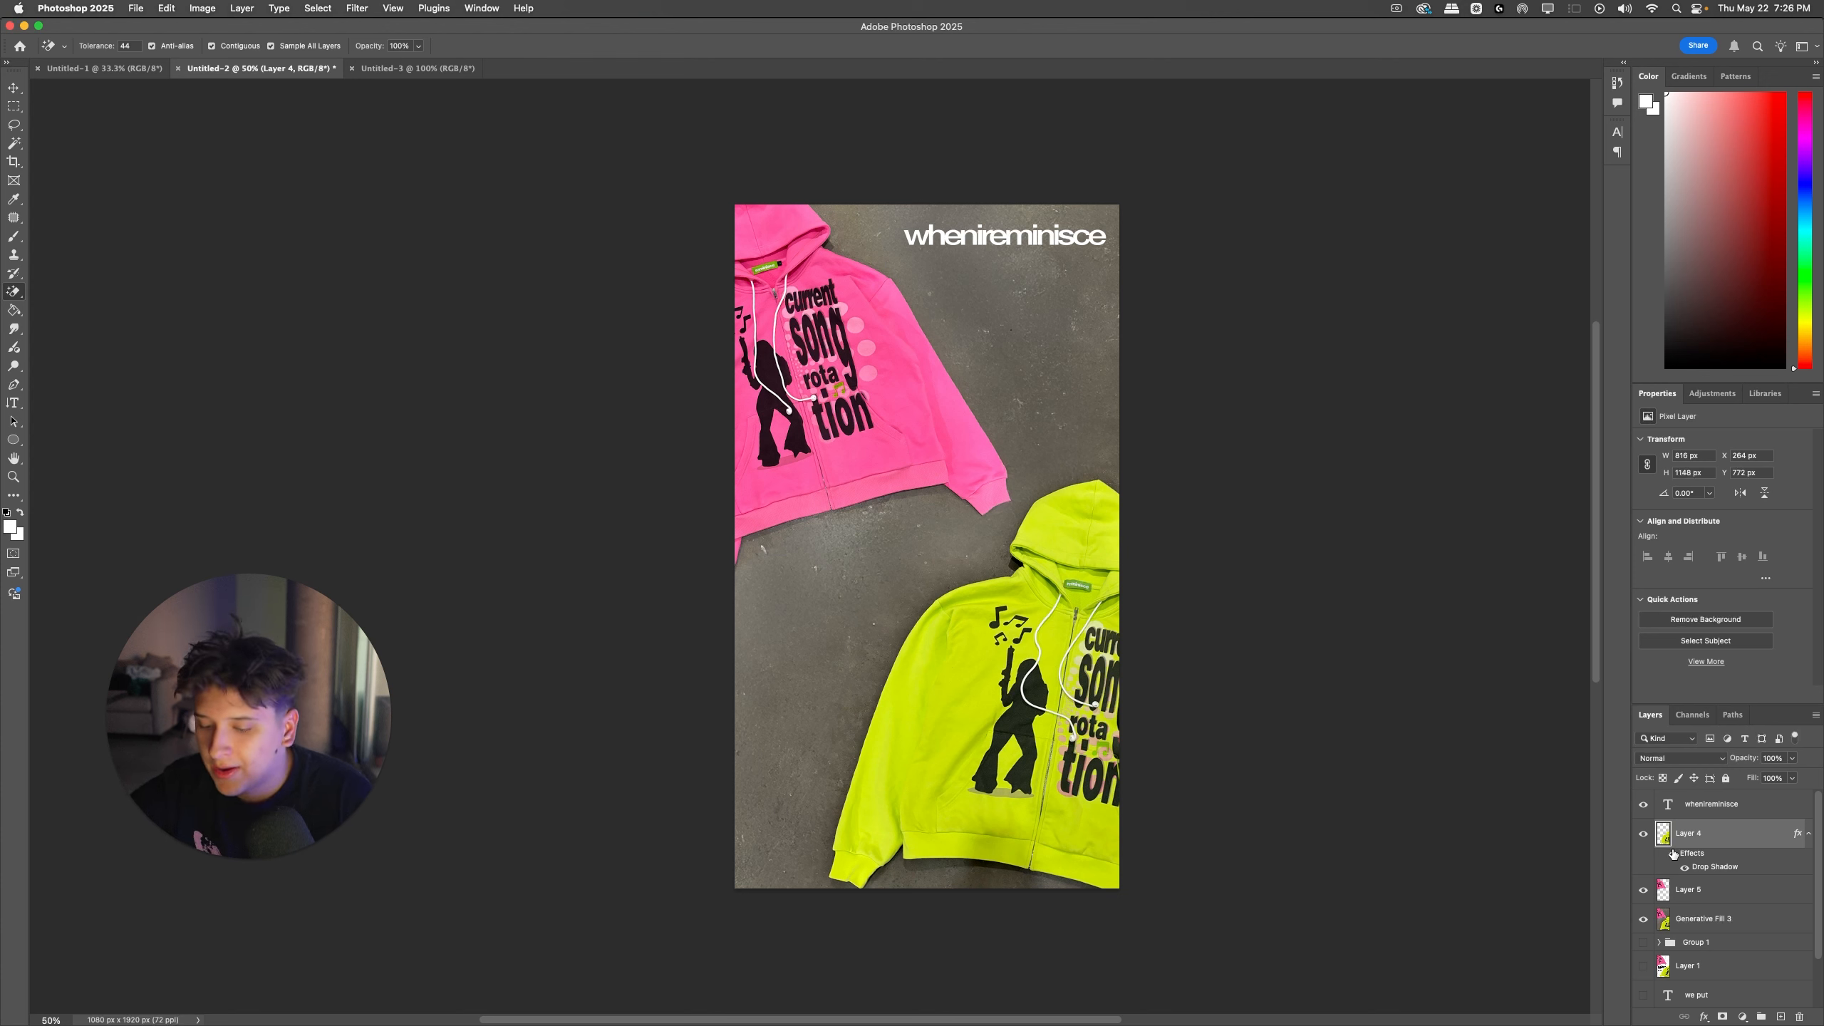
Step: Give Layer 5 the same drop shadow by transferring it from a duplicate of Layer 4, and delete the duplicate
key(super+j)
drag(1686, 956, 1686, 954)
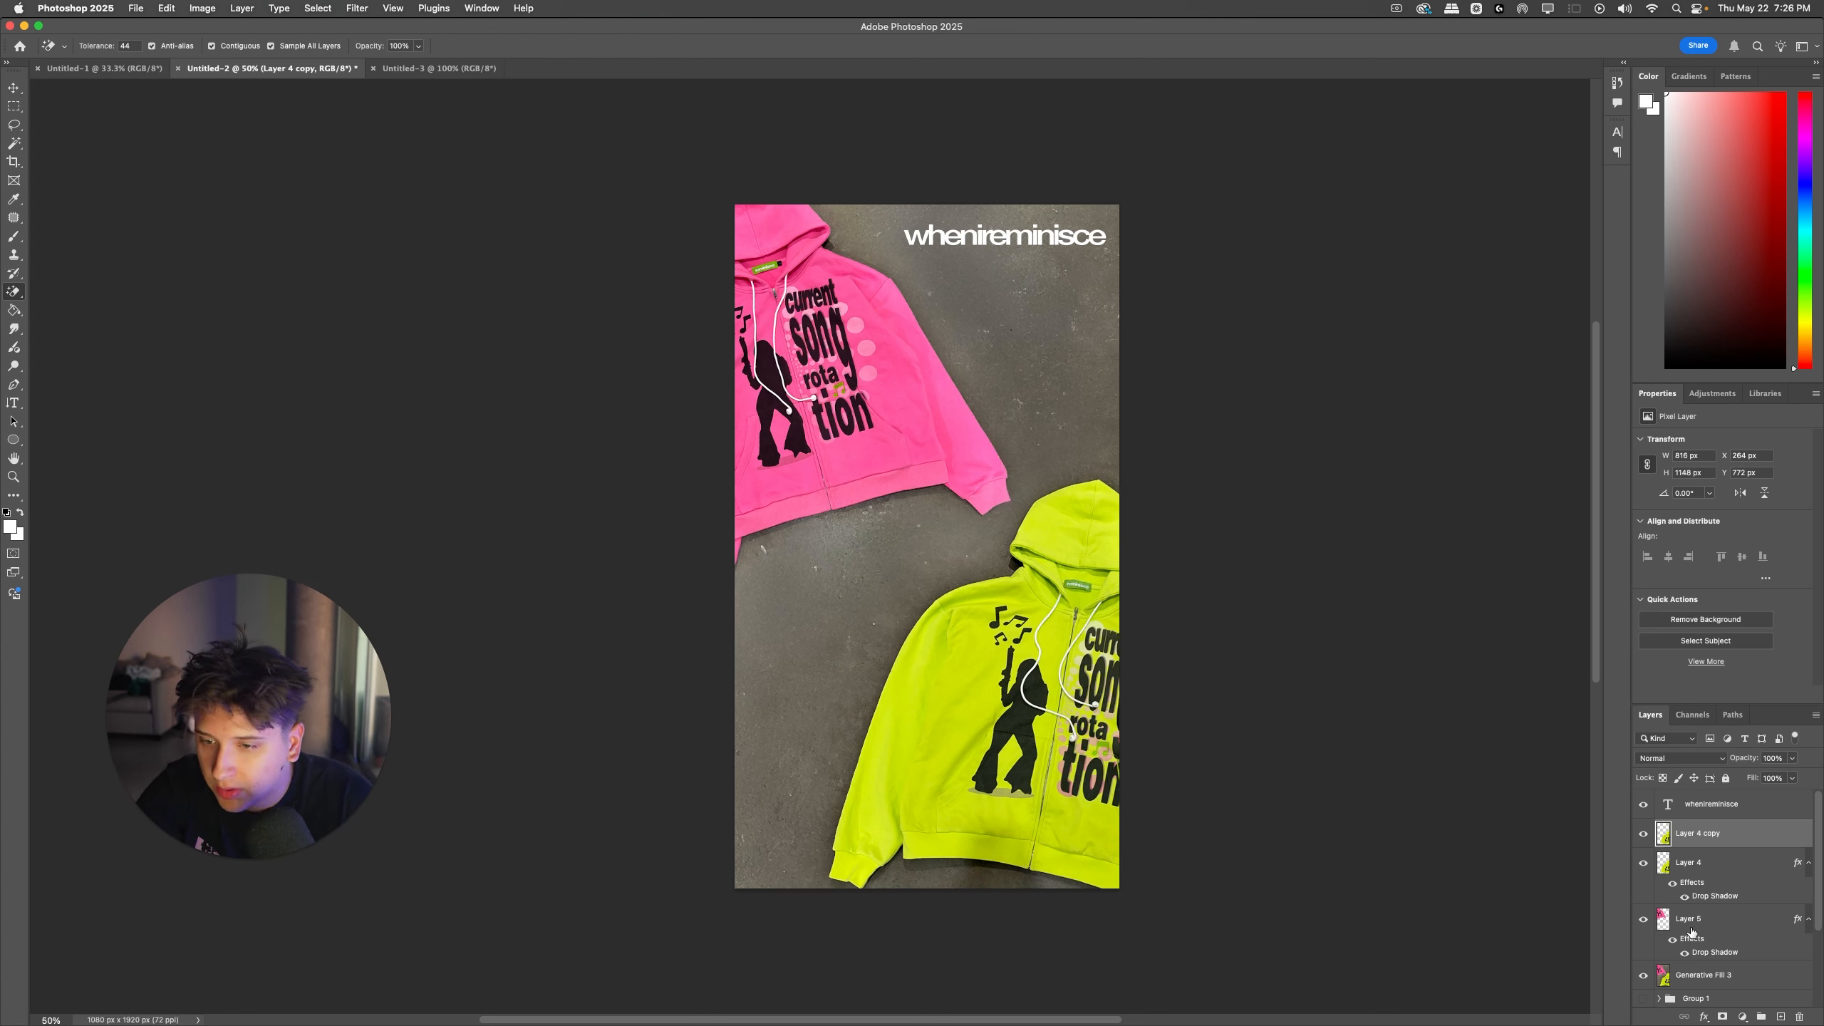
key(BackSpace)
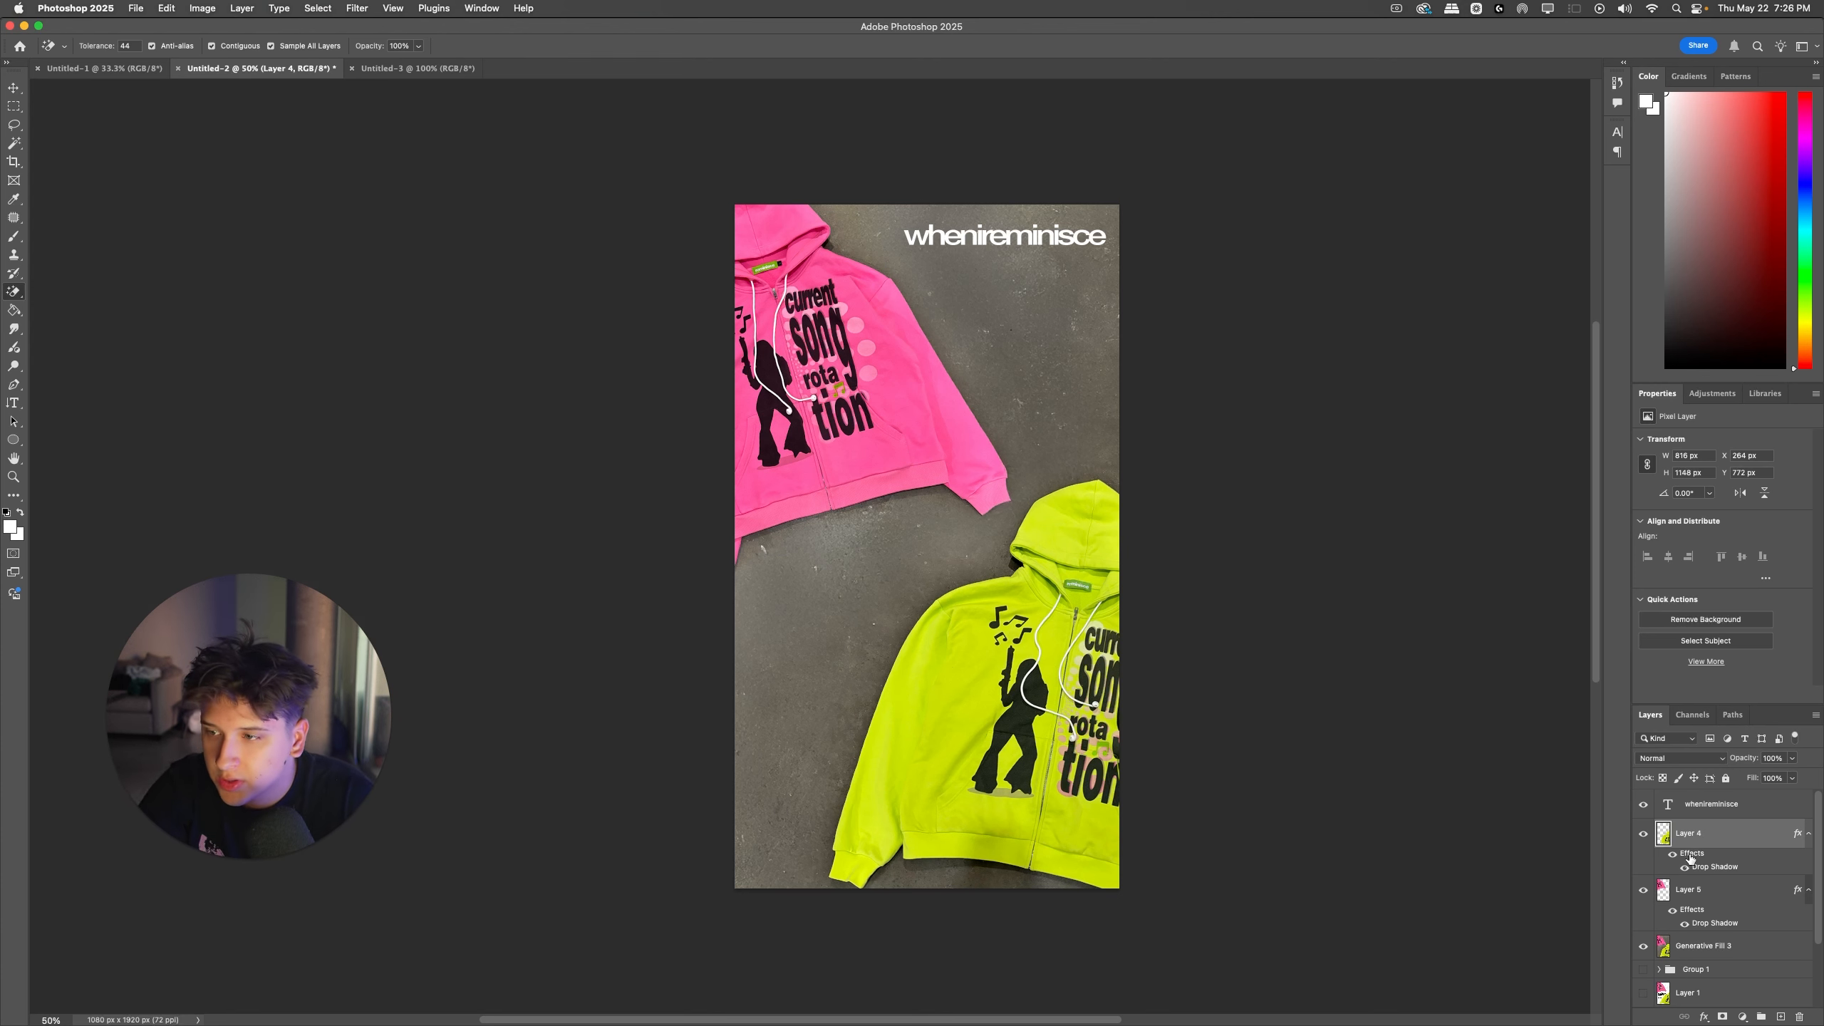
Step: Set Layer 5's drop shadow to 24% opacity and 84 px size, and compare the layer with its effects hidden and shown
click(1672, 911)
click(1672, 912)
double_click(1693, 923)
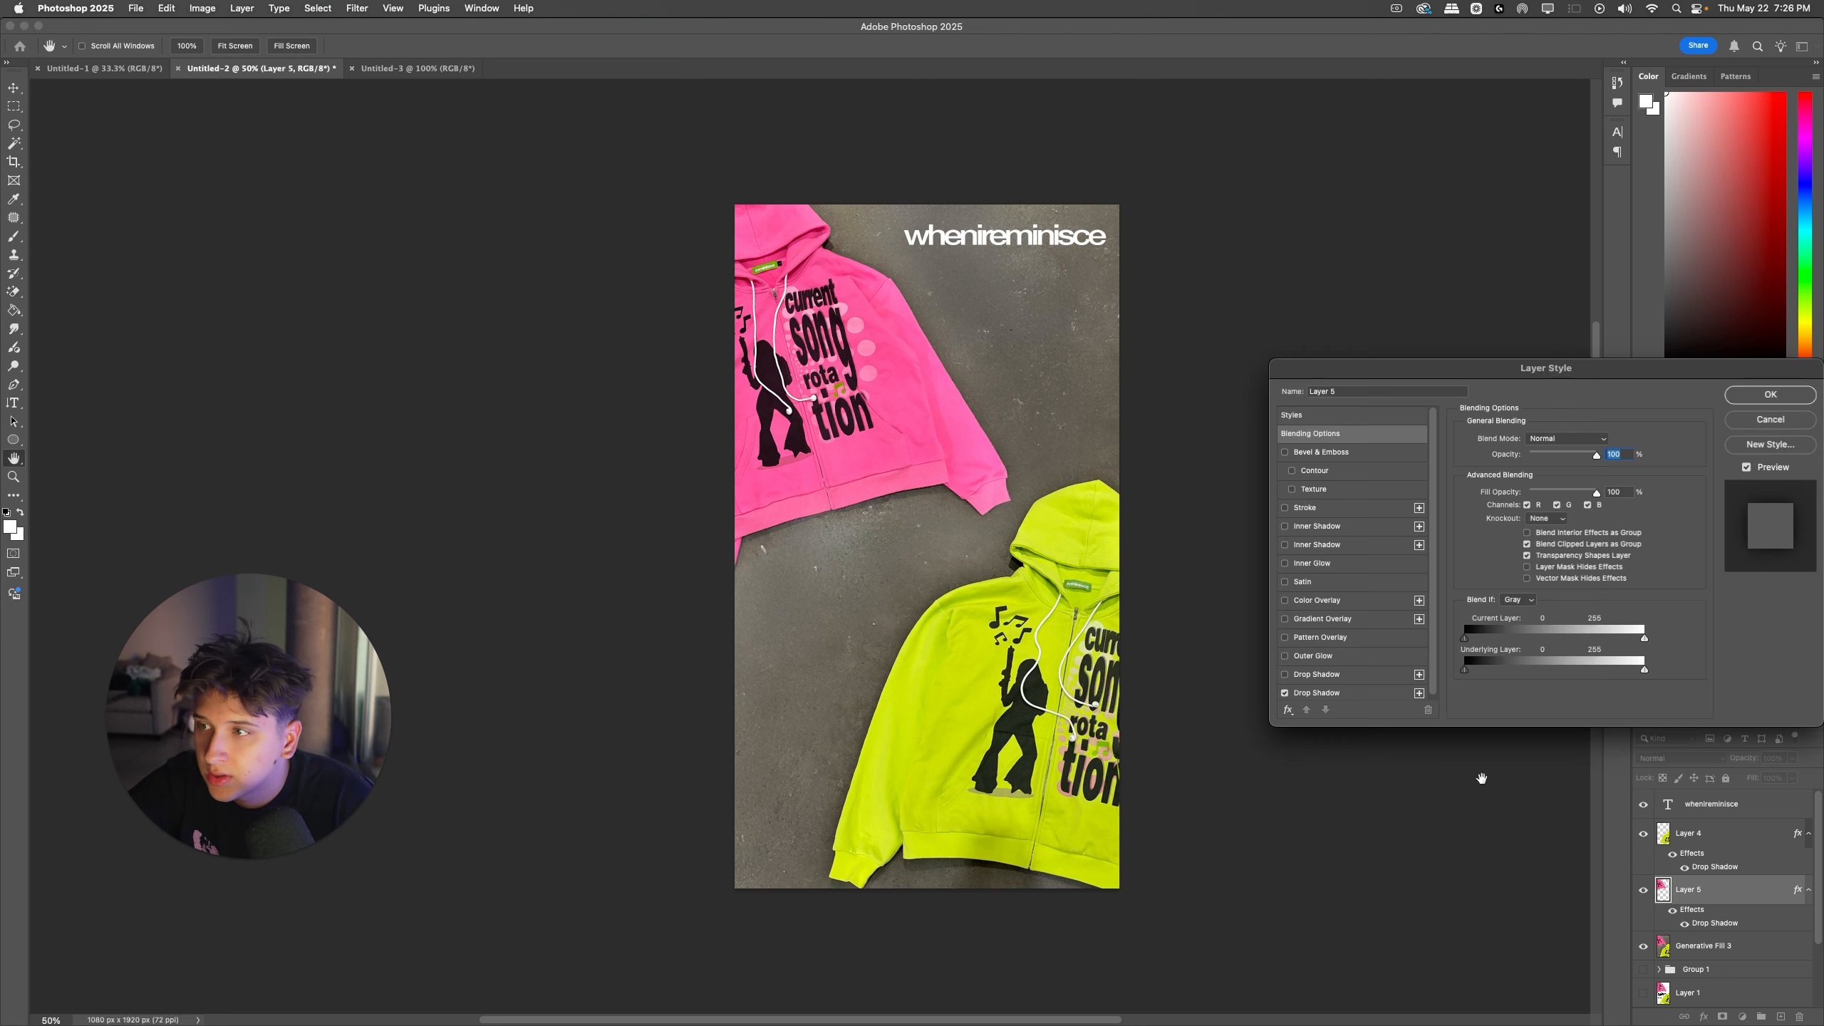
click(1350, 692)
mouse_move(1520, 461)
mouse_down()
mouse_move(1546, 462)
mouse_move(1530, 462)
mouse_up()
drag(1532, 533, 1536, 533)
drag(1531, 460, 1529, 463)
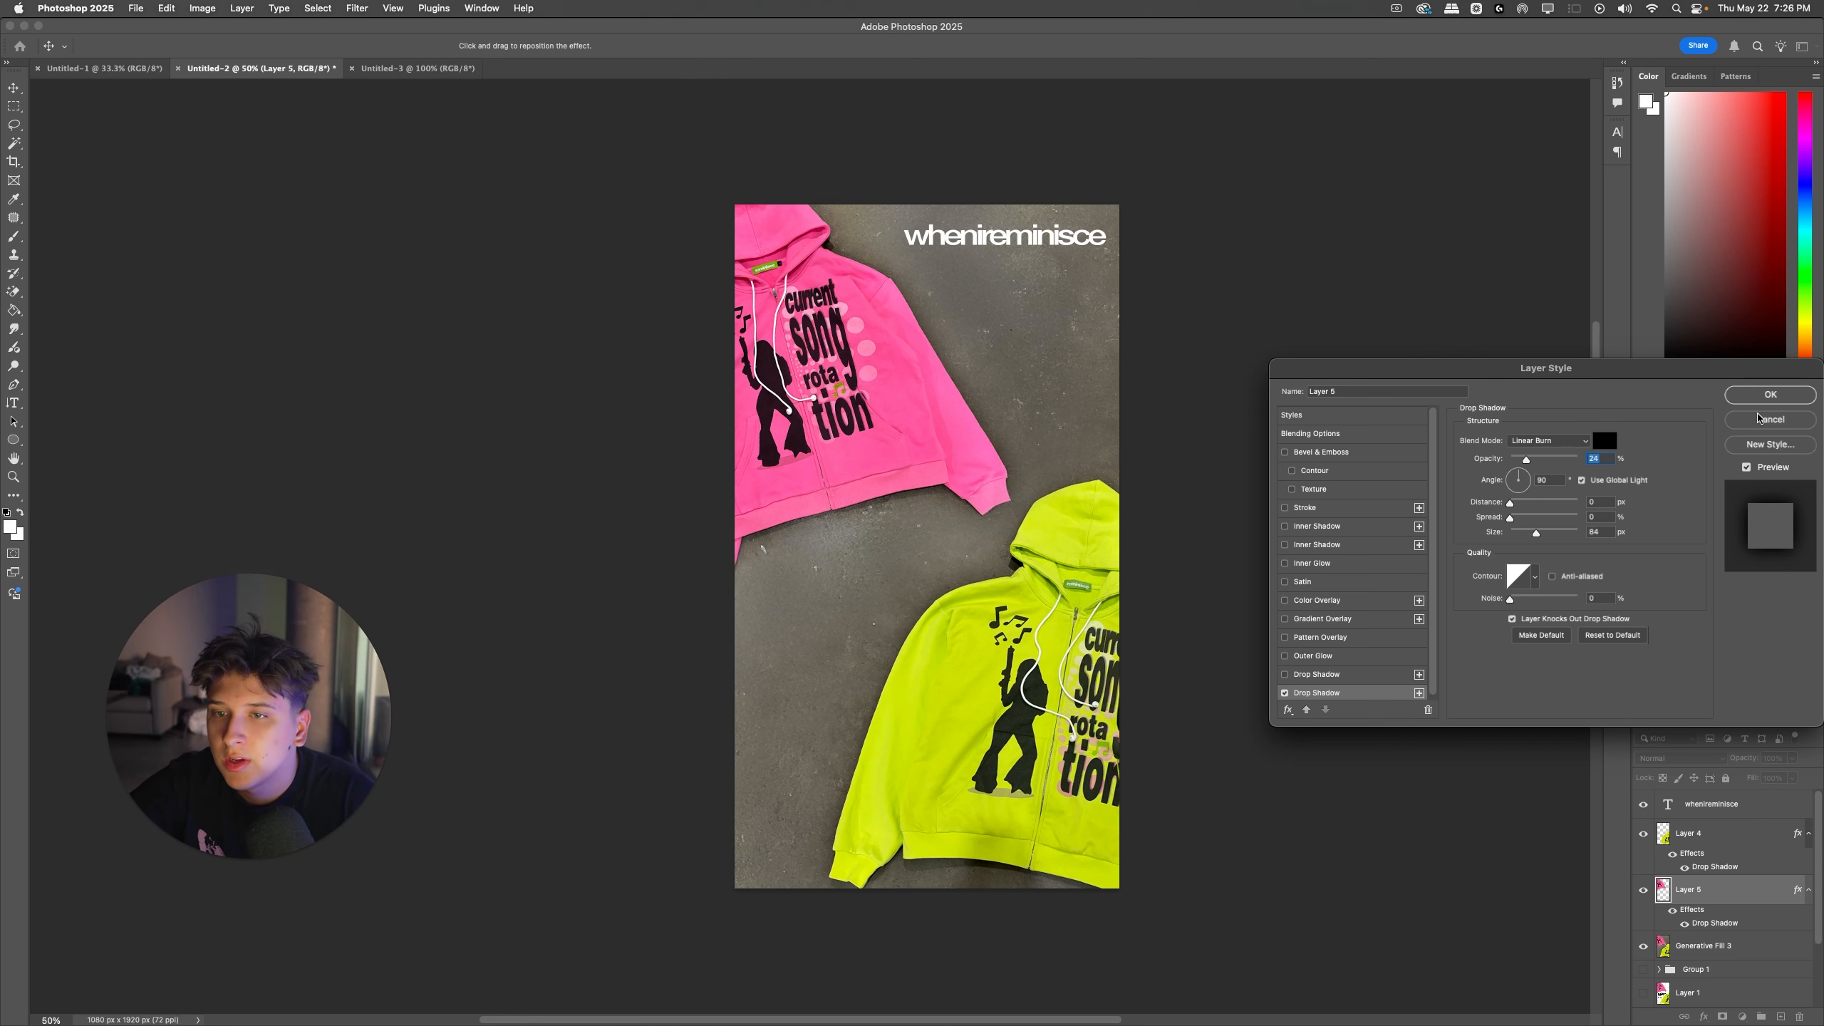
key(Return)
click(1672, 911)
click(1673, 911)
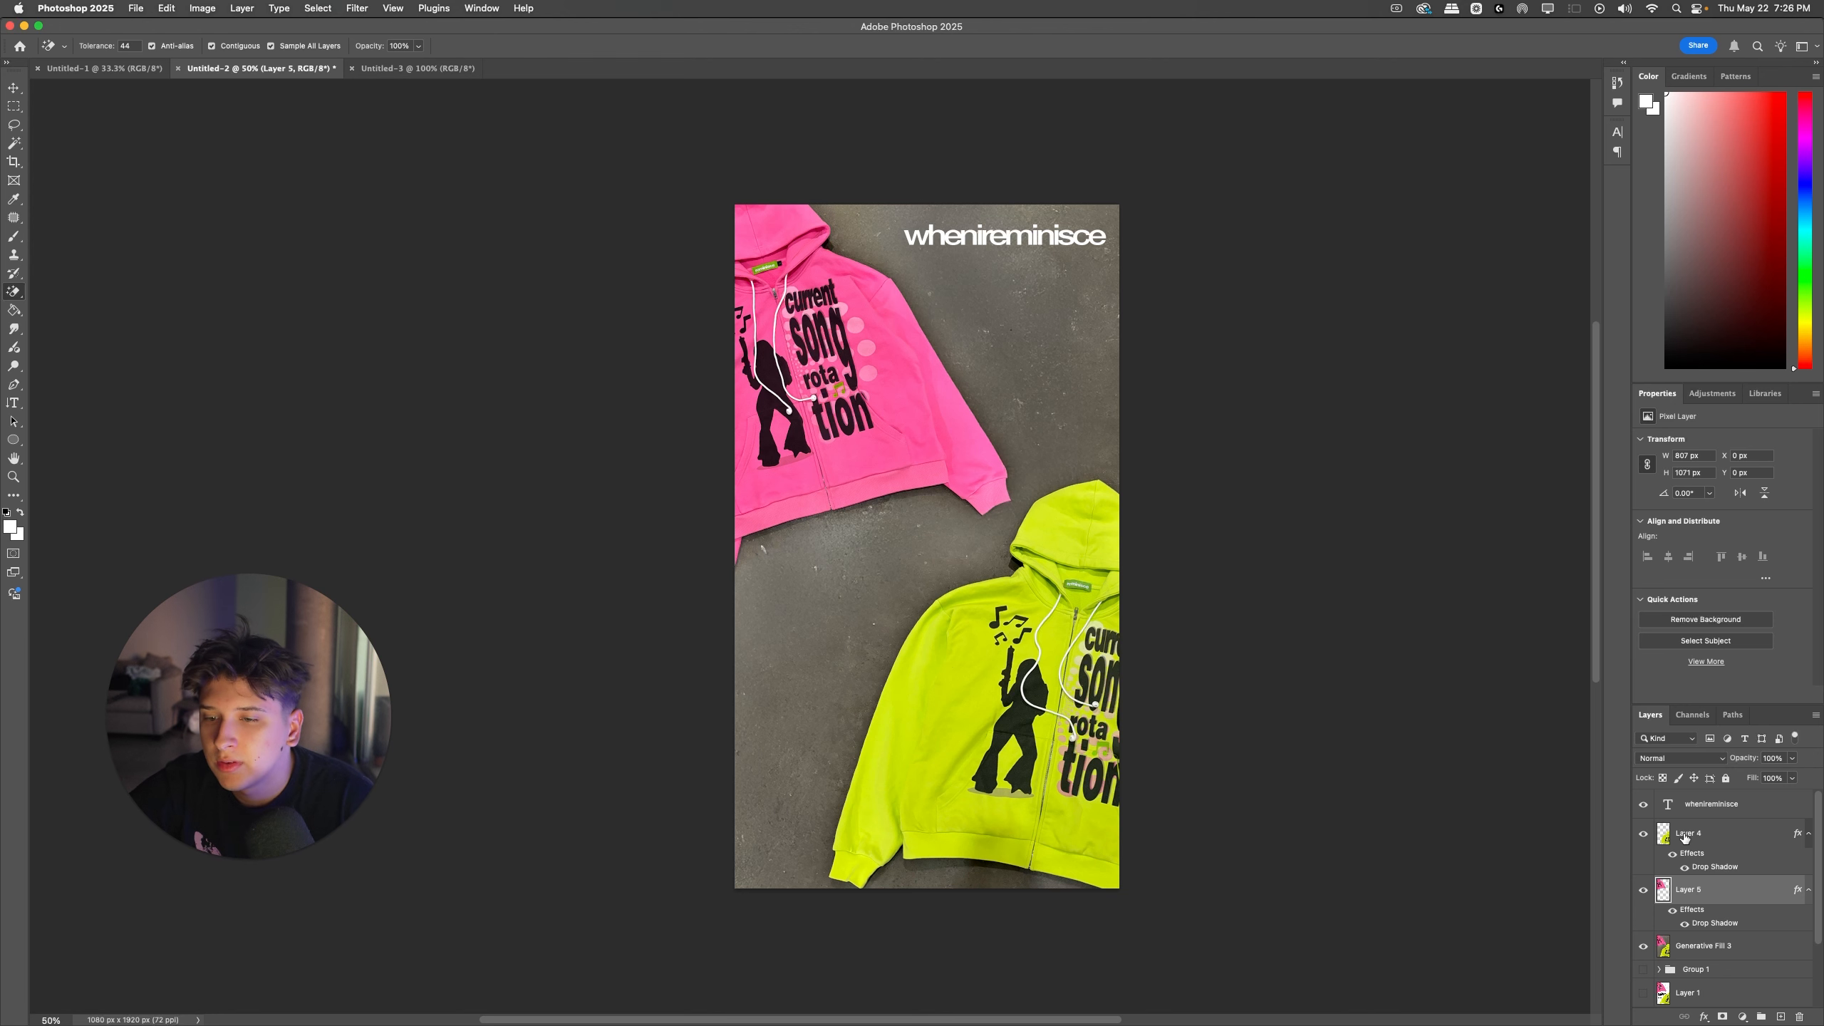
Step: Group Layer 4 and Layer 5 together and check the group by hiding and showing it
shift+click(1681, 835)
key(super+g)
click(1643, 828)
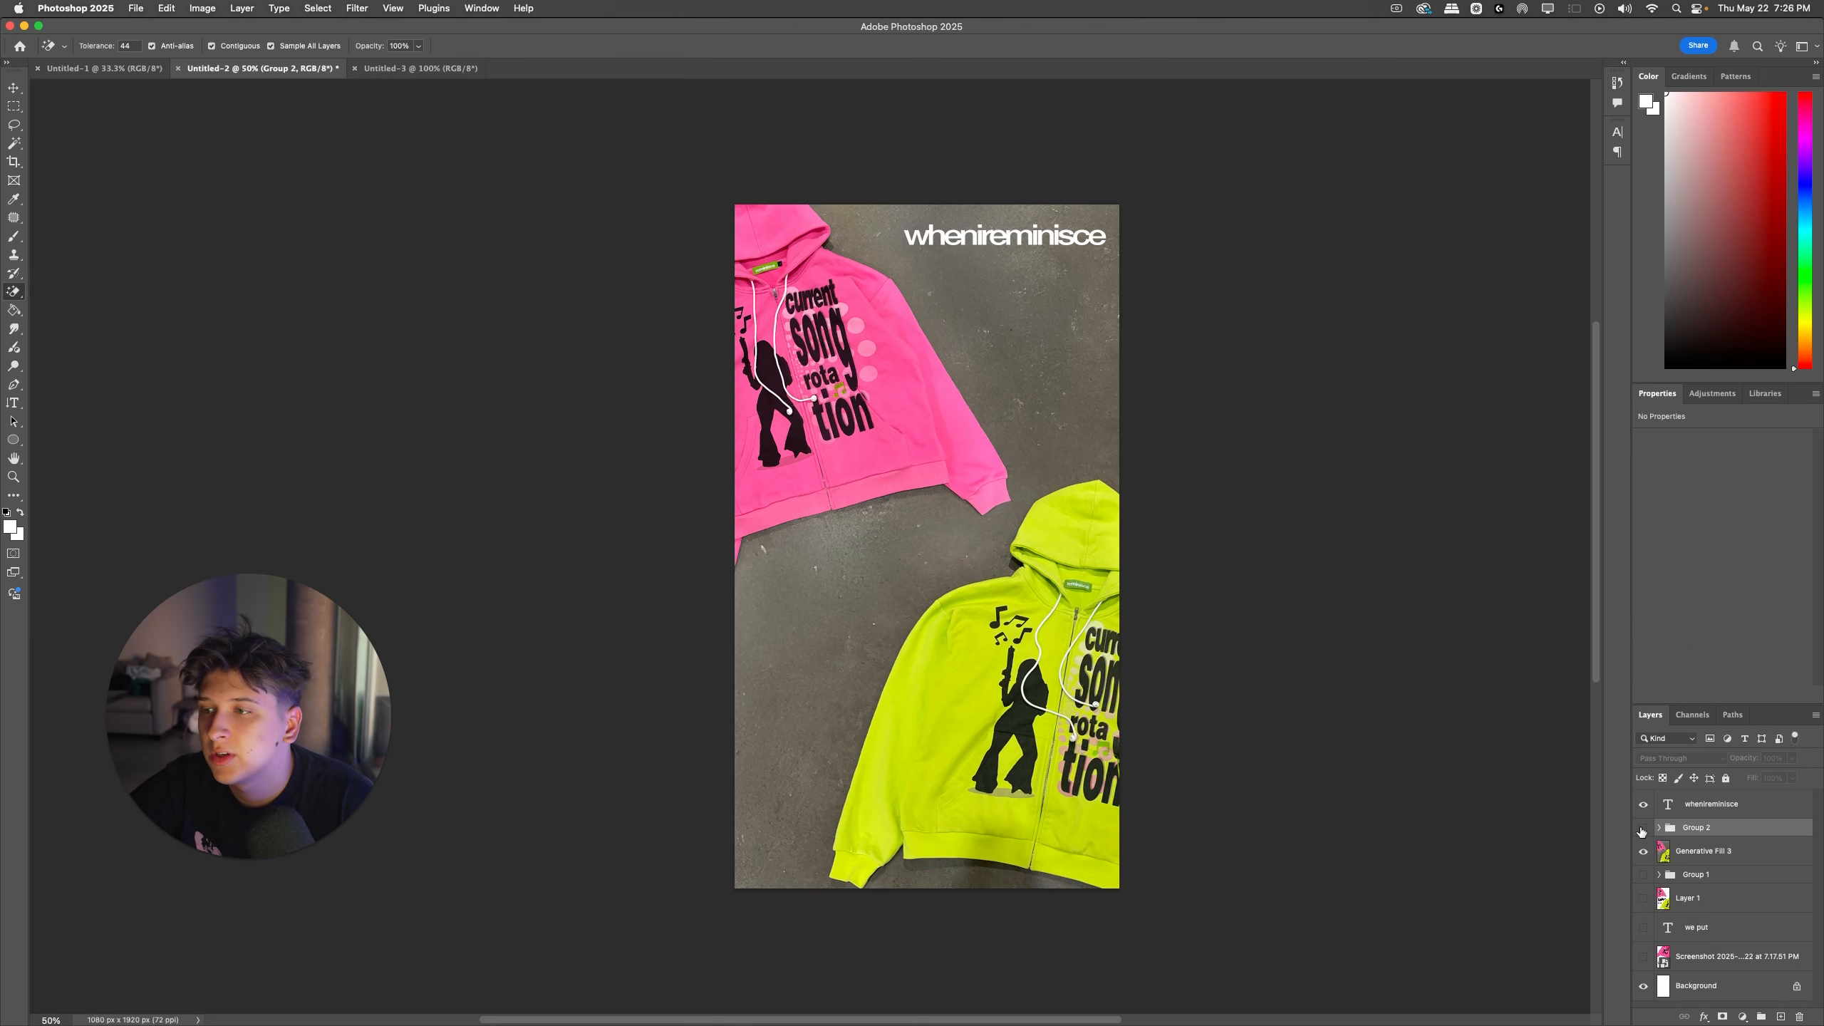
click(1642, 828)
Step: Move the whenireminisce wordmark slightly closer to the artwork's right edge
scroll(1278, 707, left, 3)
scroll(1278, 708, down, 1)
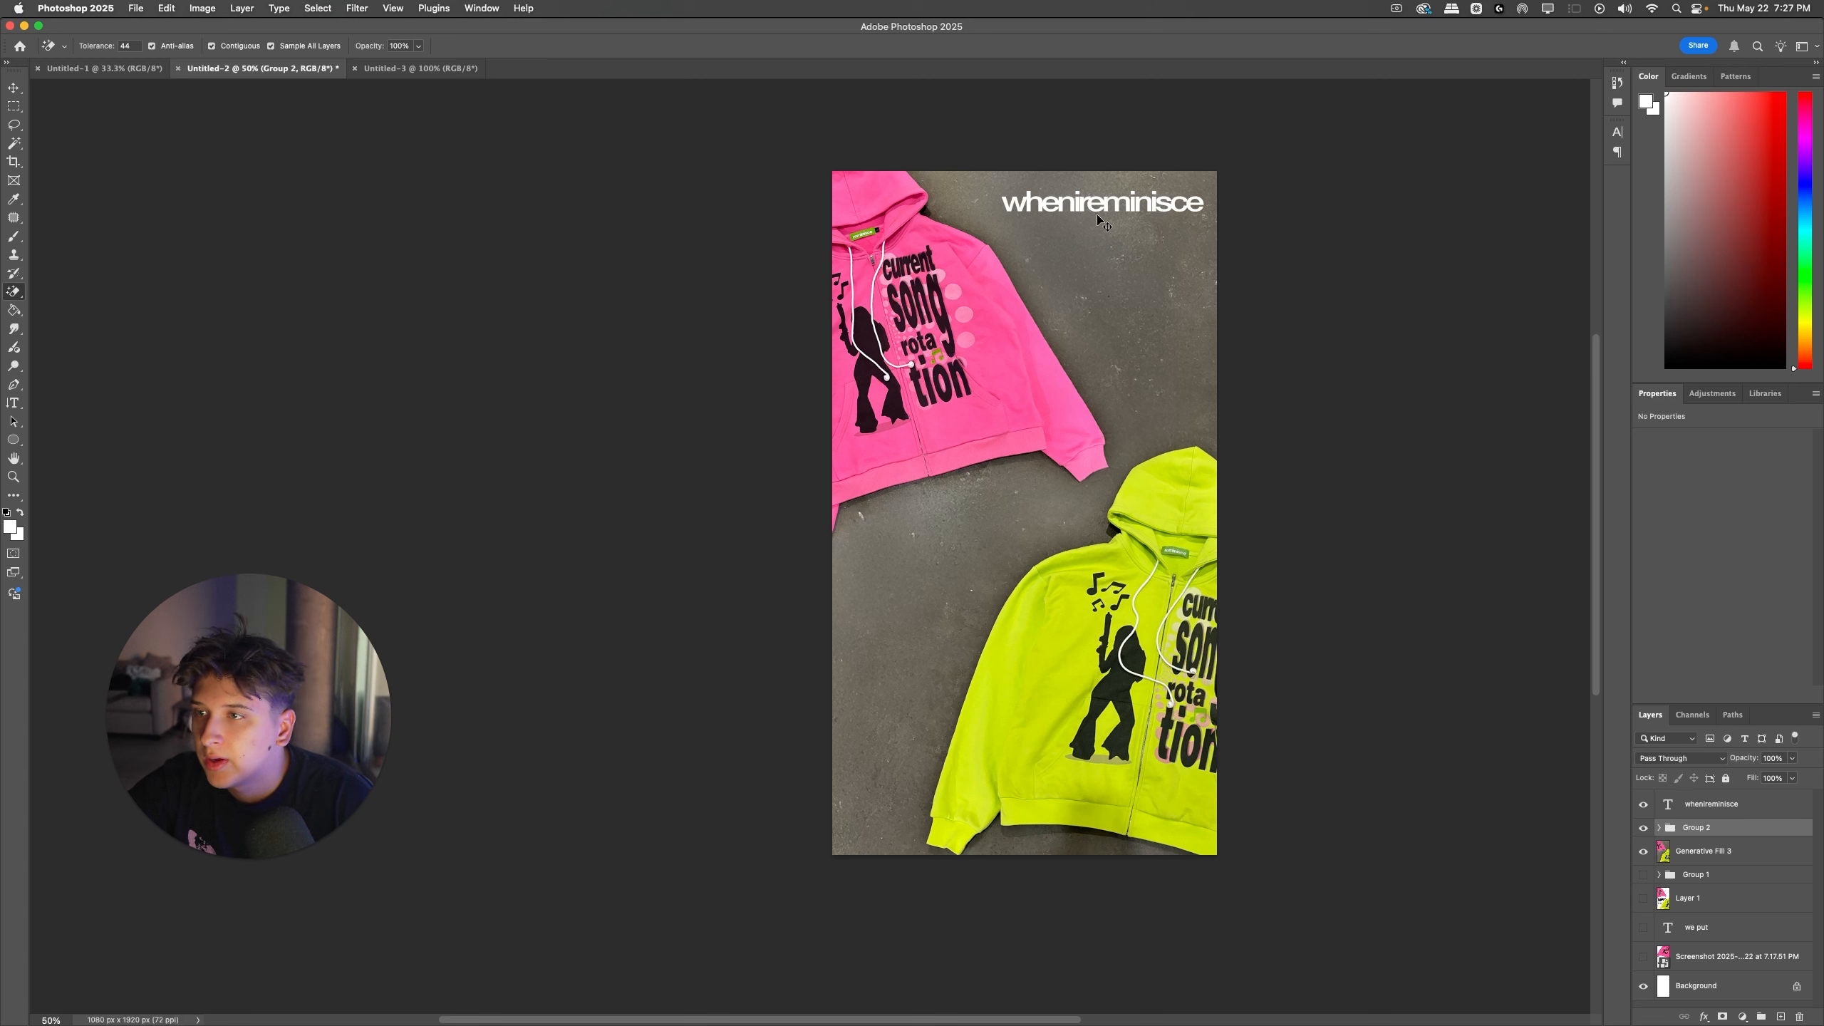
drag(1082, 206, 1085, 213)
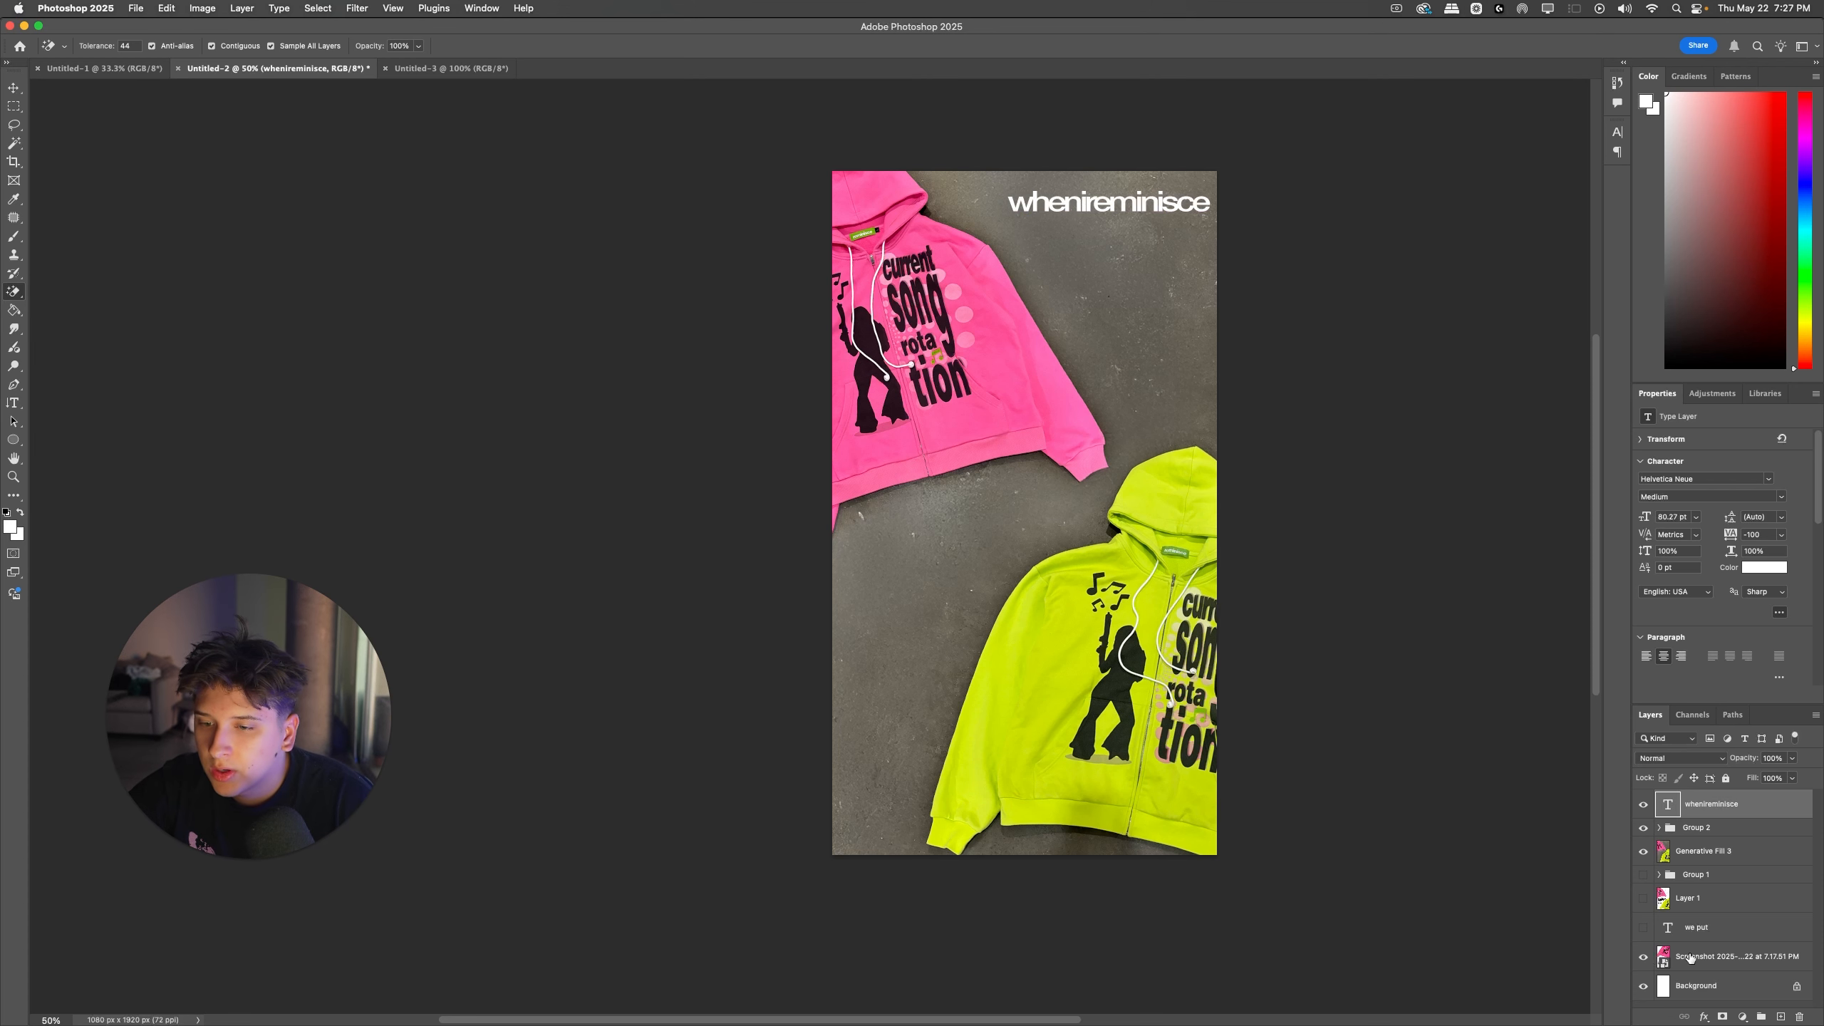
Step: Undo moving the screenshot layer, make Layer 1 visible and move it to the top of the layer stack
drag(1691, 958, 1688, 793)
key(super+z)
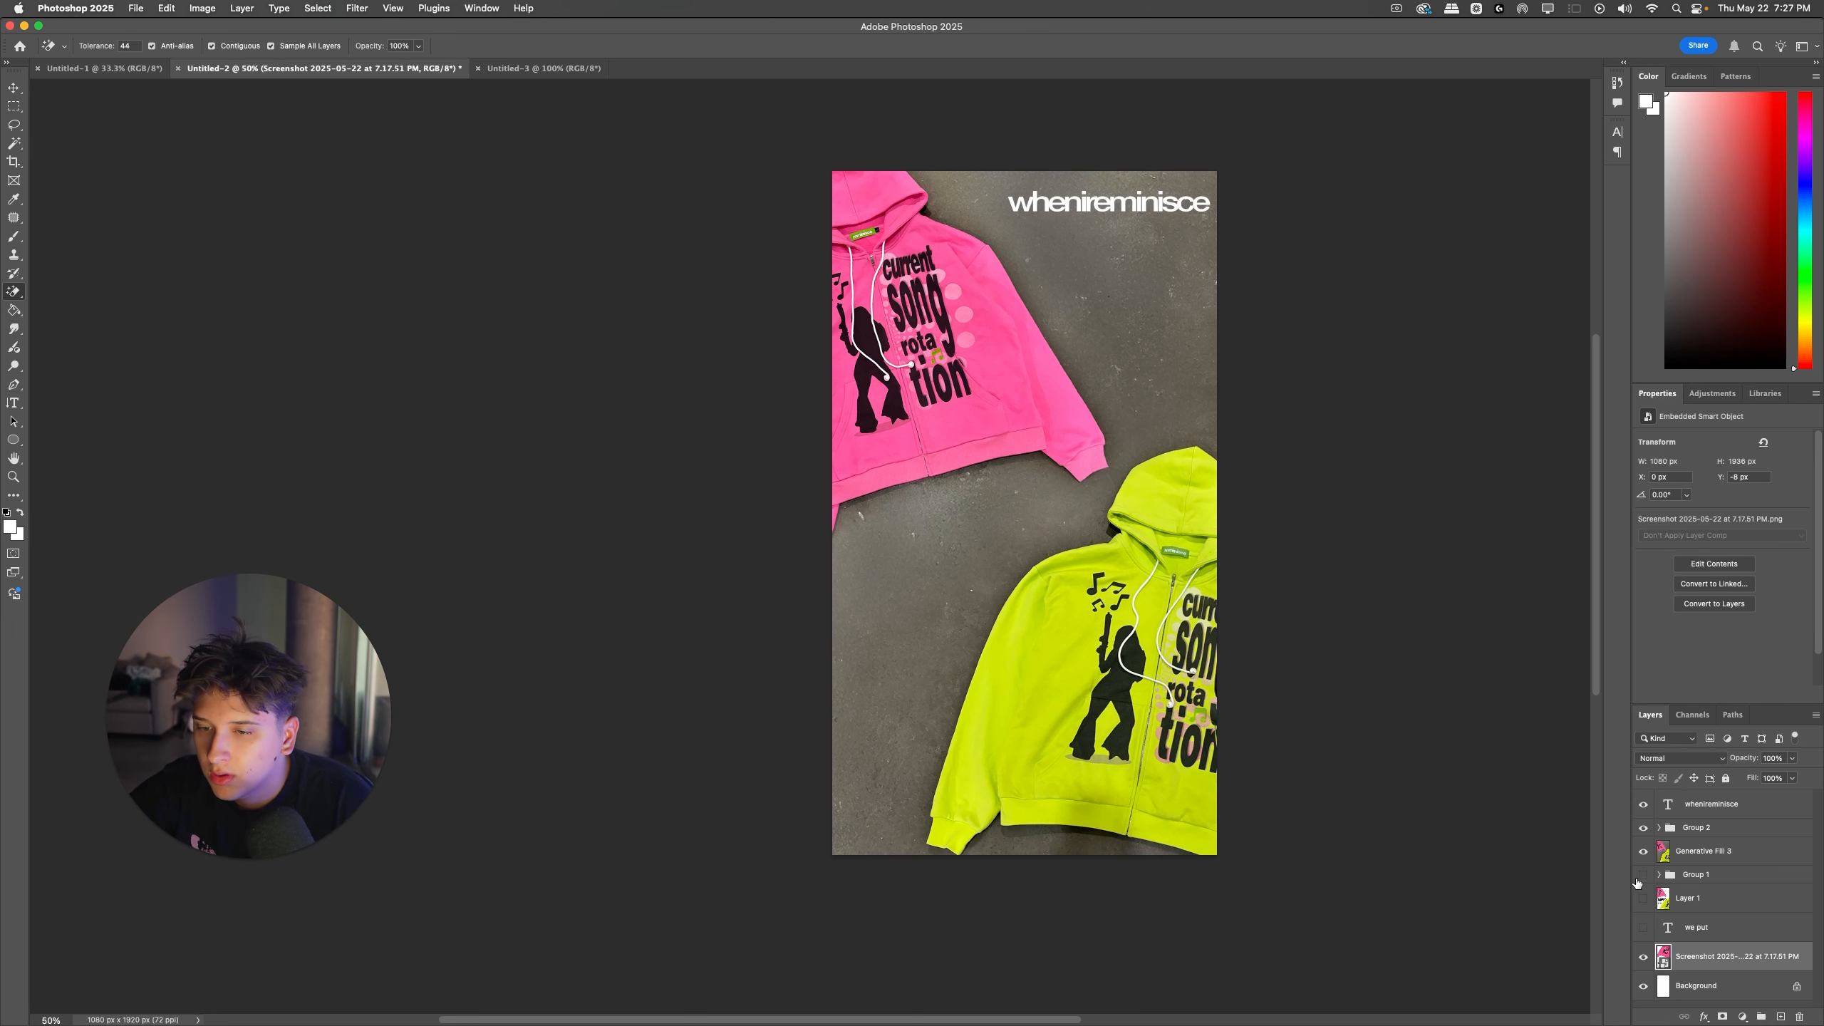
click(1680, 898)
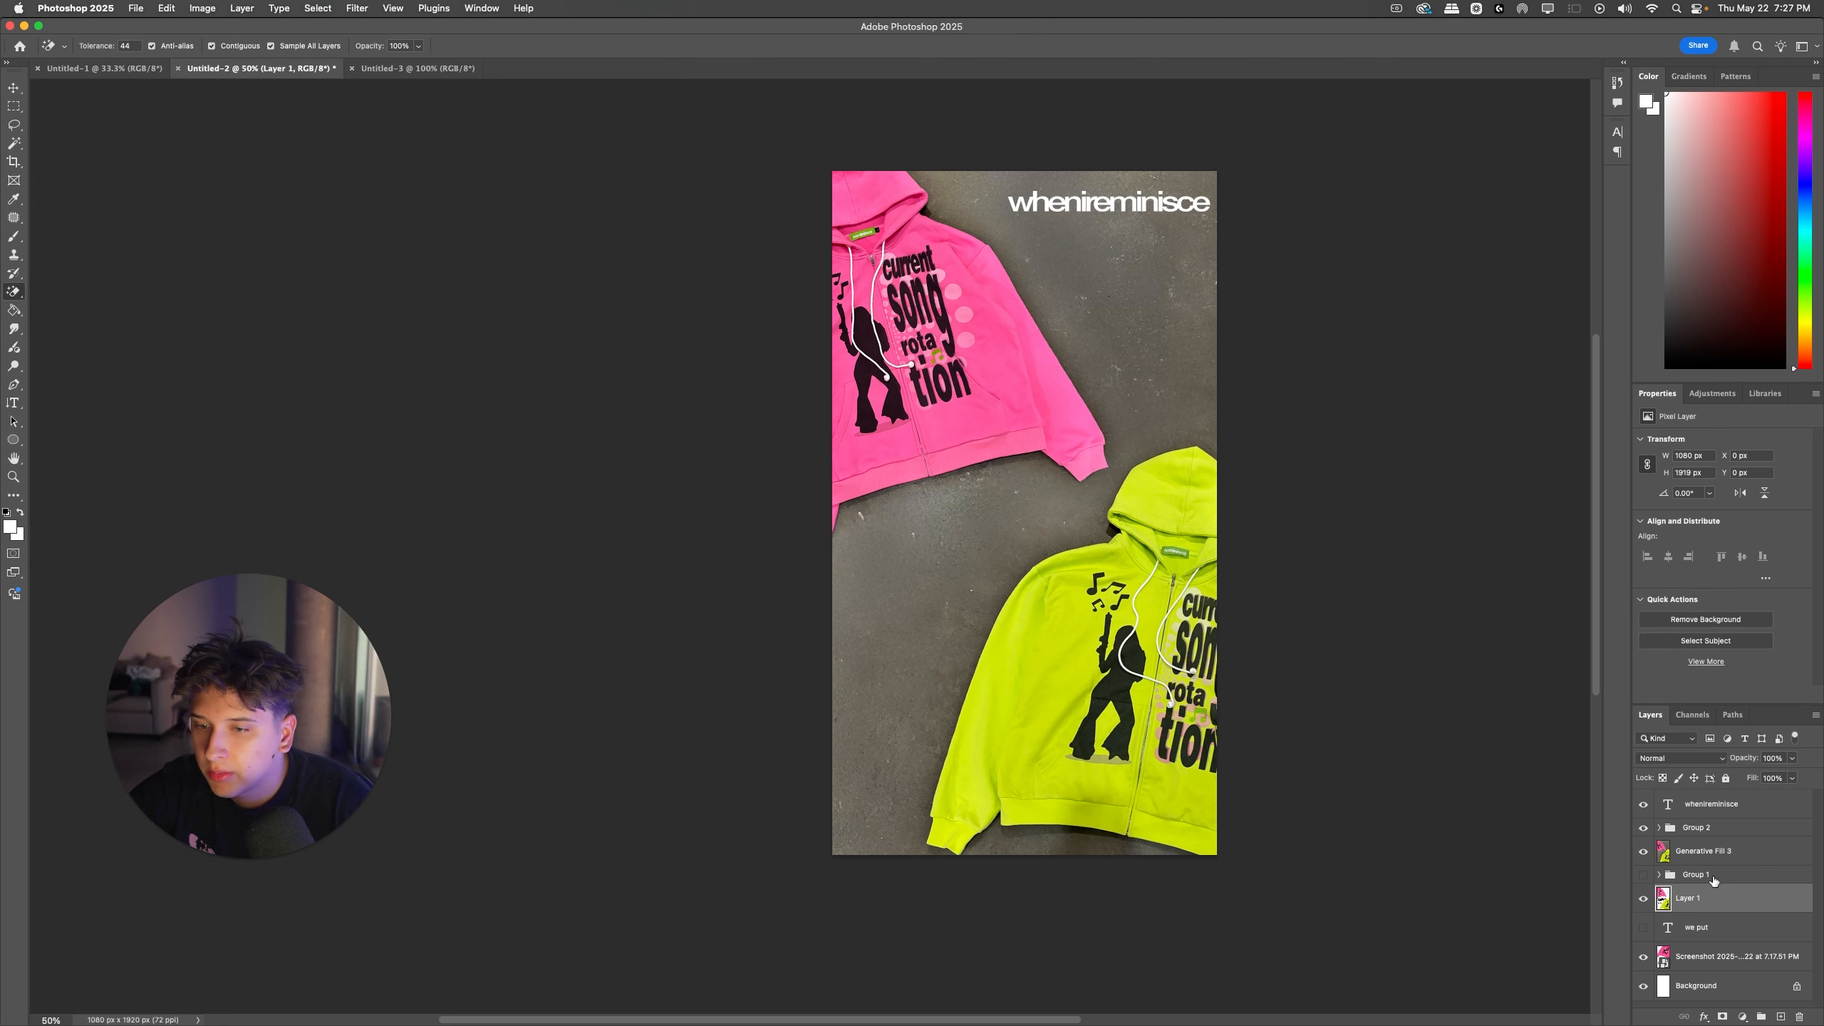
key(super+s)
key(Escape)
drag(1694, 891, 1694, 791)
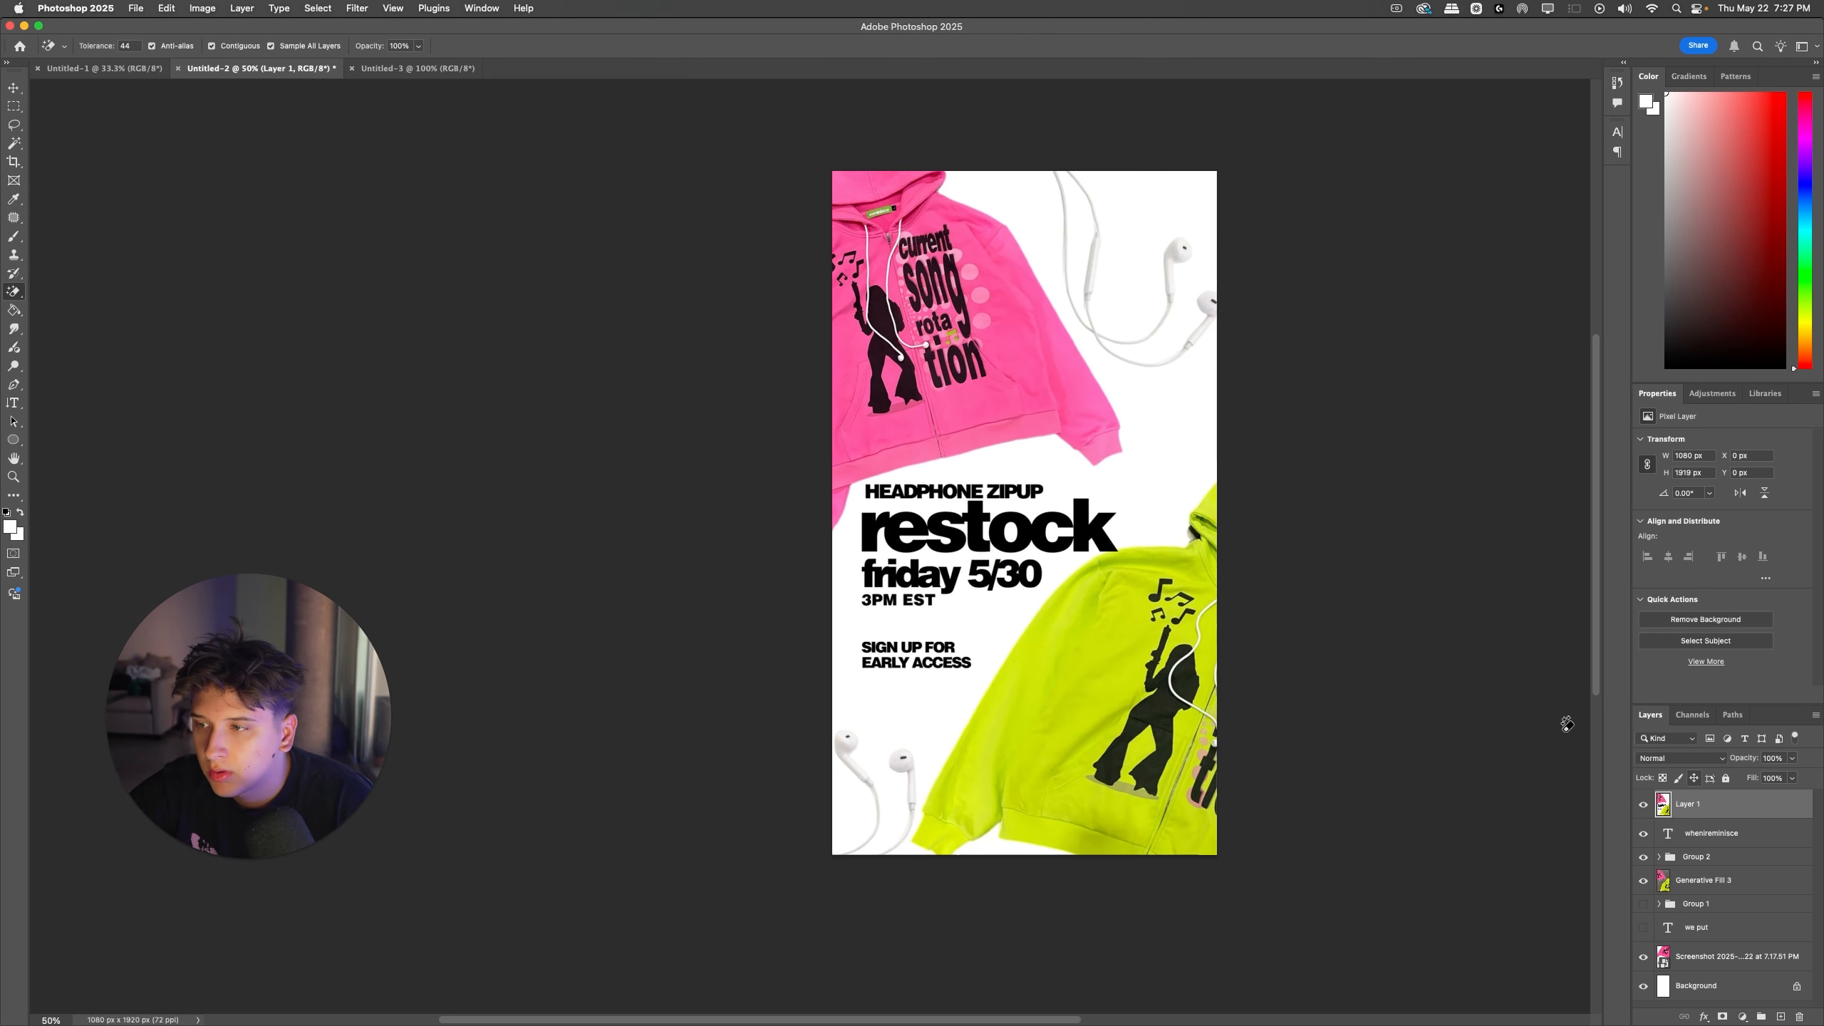
key(super+equal)
key(t)
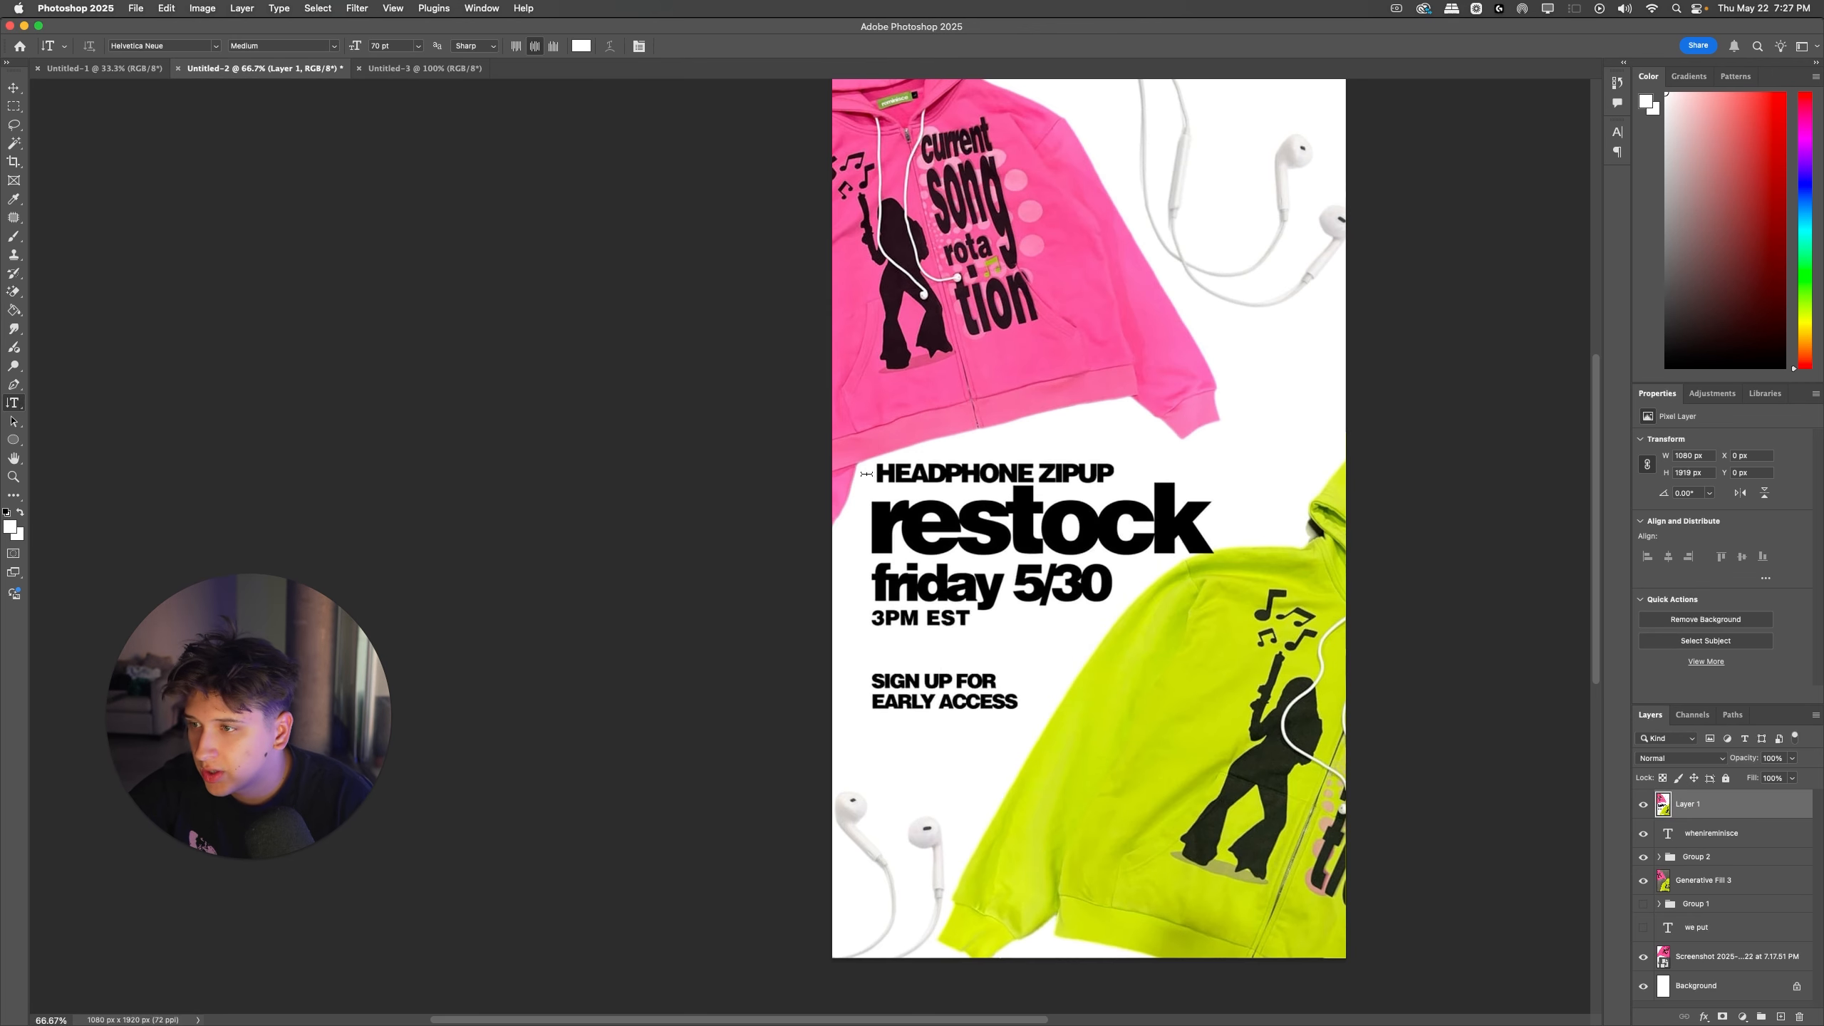
click(878, 476)
key(super+Return)
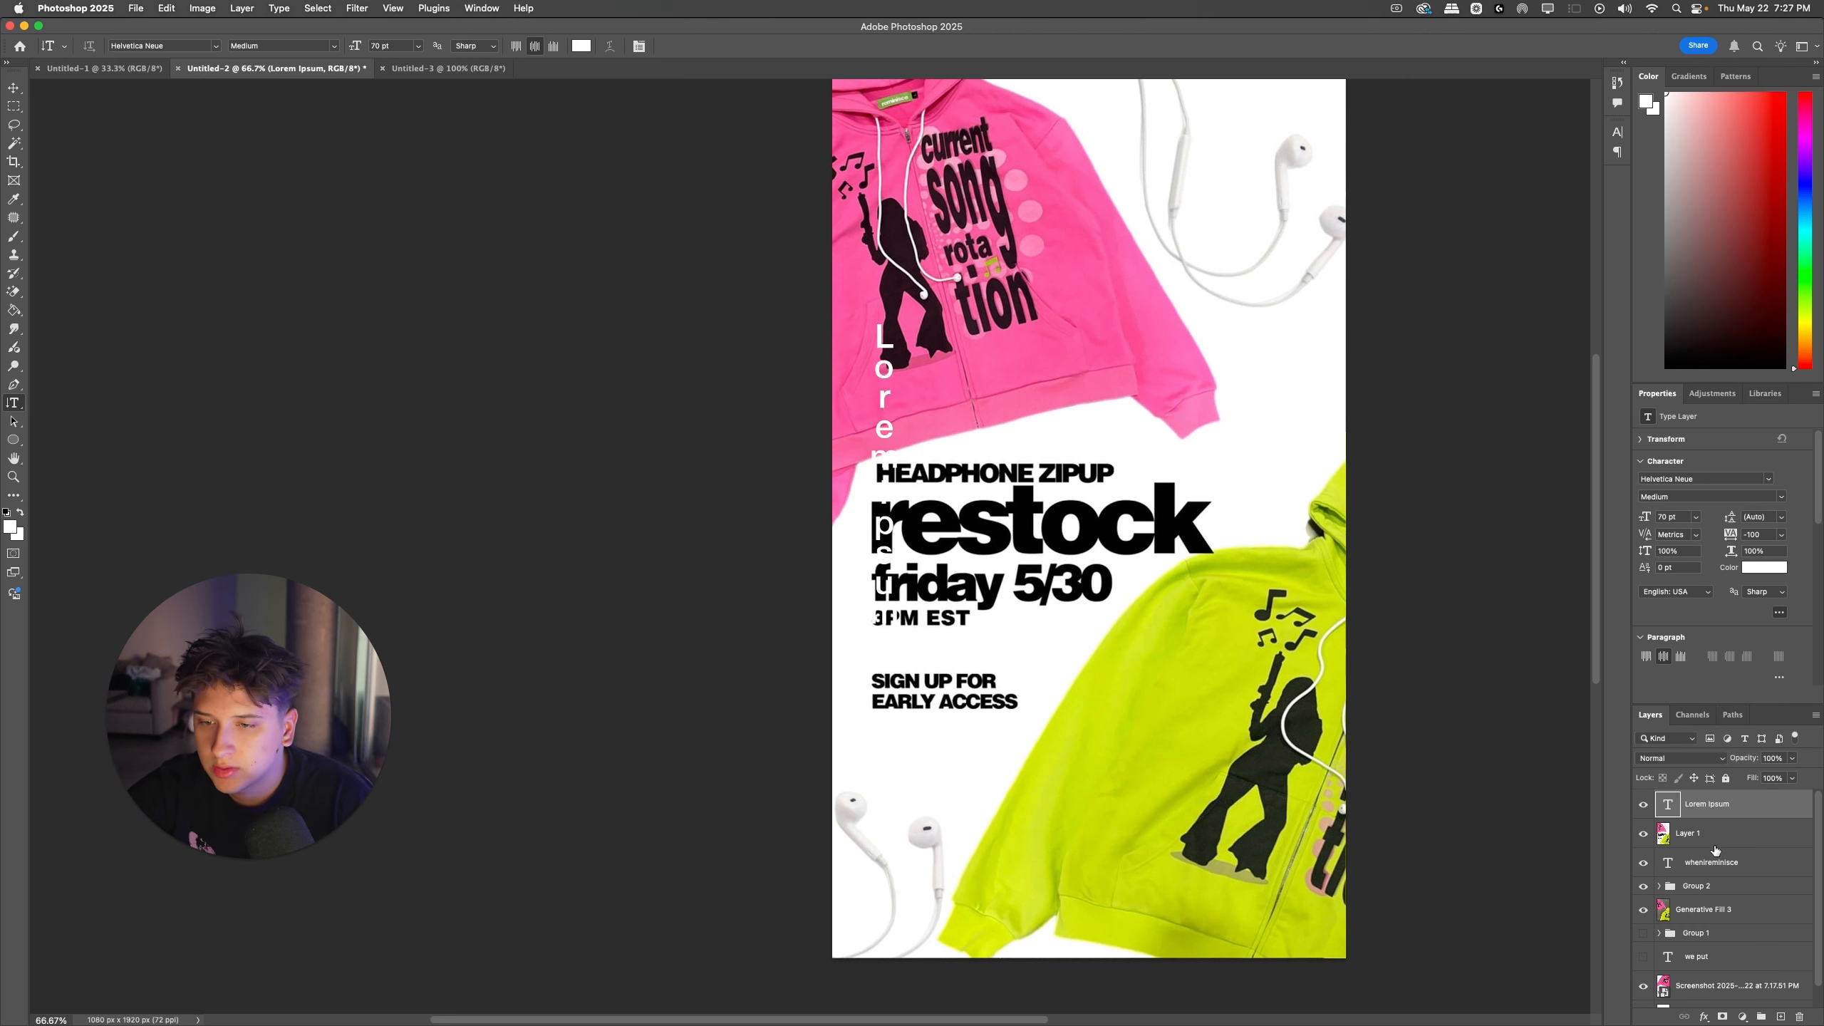
key(Delete)
Step: Duplicate the whenireminisce text layer and place the copy above Layer 1
click(1714, 841)
key(super+j)
drag(1729, 828, 1721, 792)
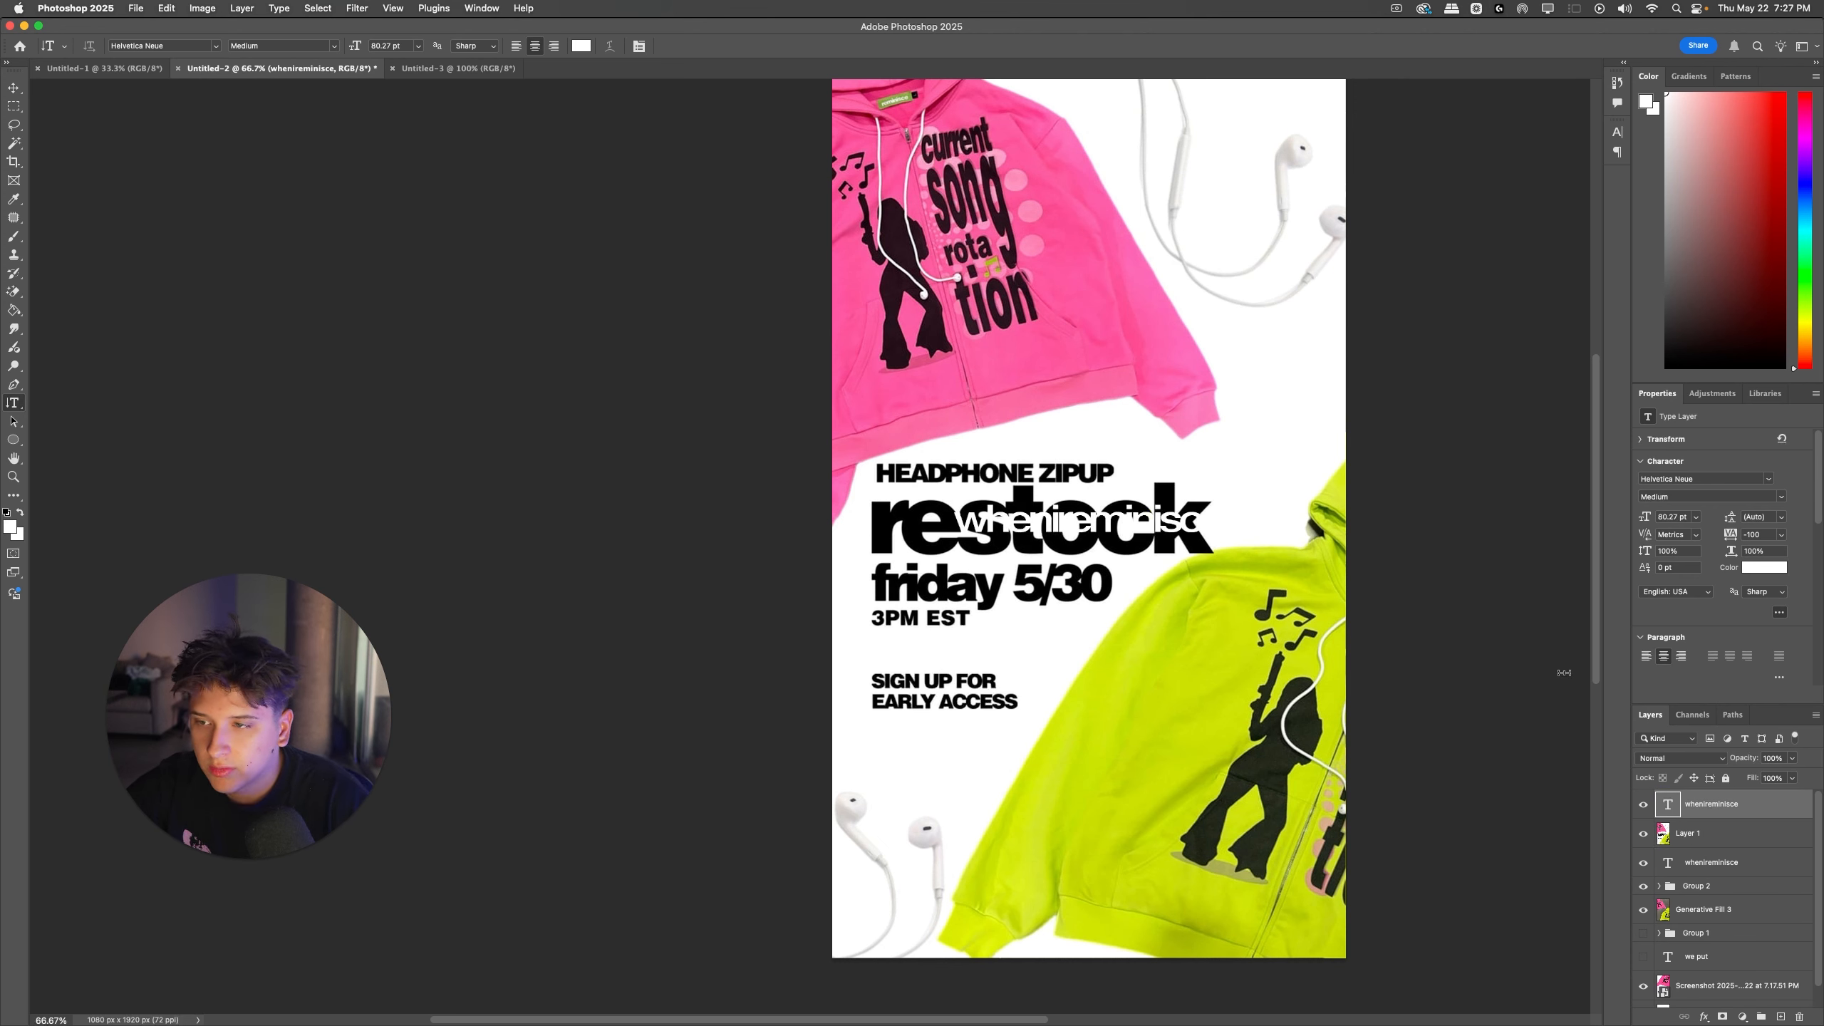
Step: Color the duplicated wordmark text red and move it just above the reference's HEADPHONE ZIPUP line
double_click(1151, 526)
drag(1688, 249, 1786, 92)
key(super+Return)
drag(1090, 529, 1017, 437)
Step: Replace the red text's wording with "headphone zipup"
double_click(1016, 436)
text(H)
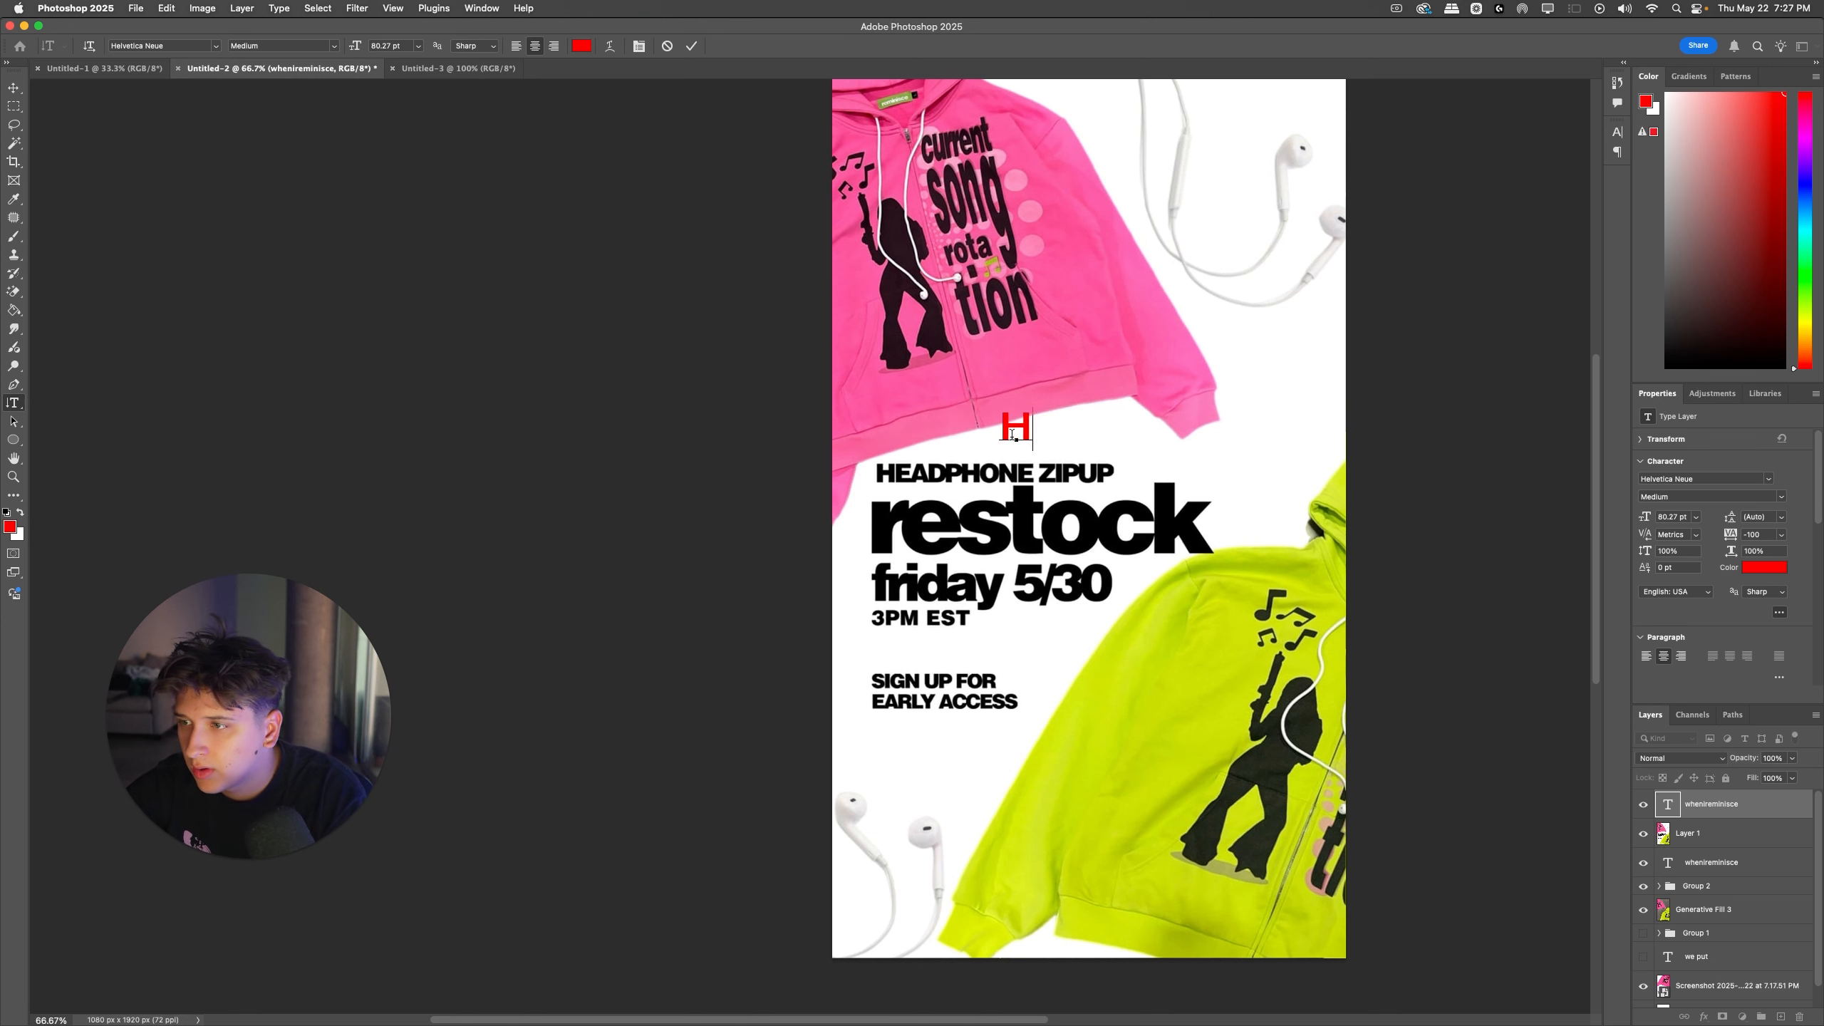
text(E)
key(BackSpace)
key(BackSpace)
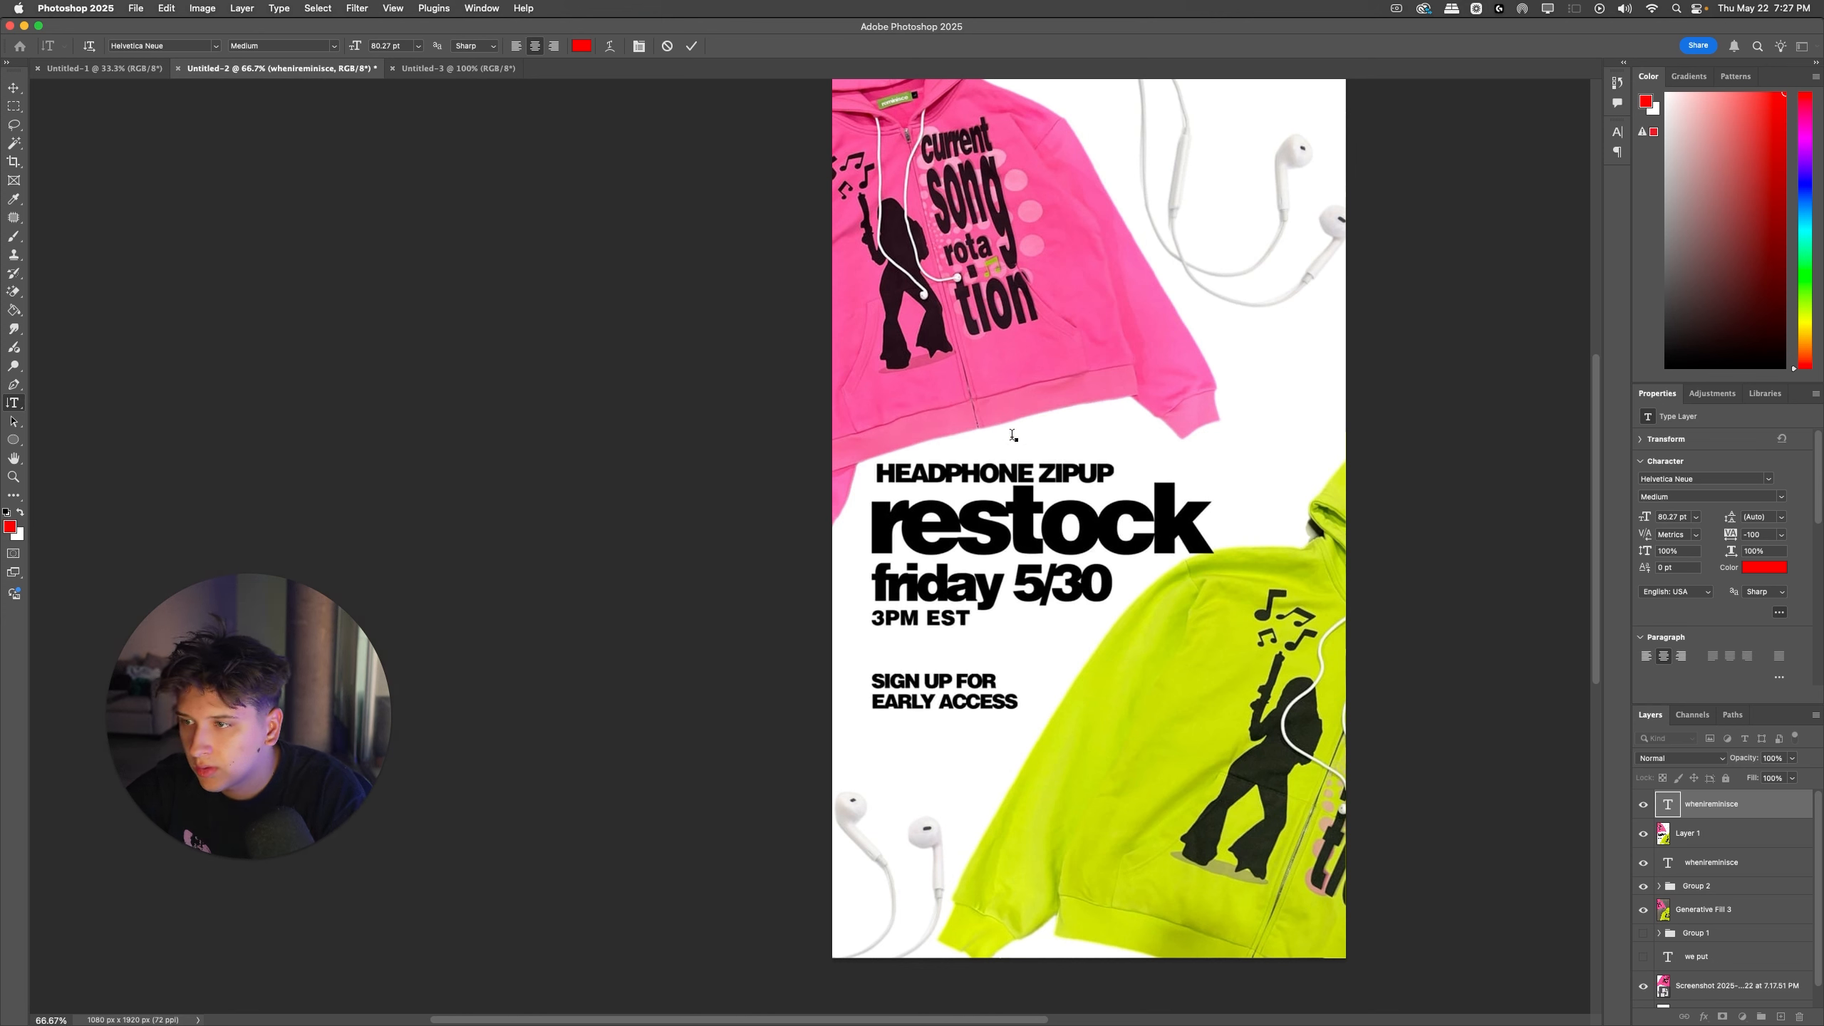
text(headphone zipup)
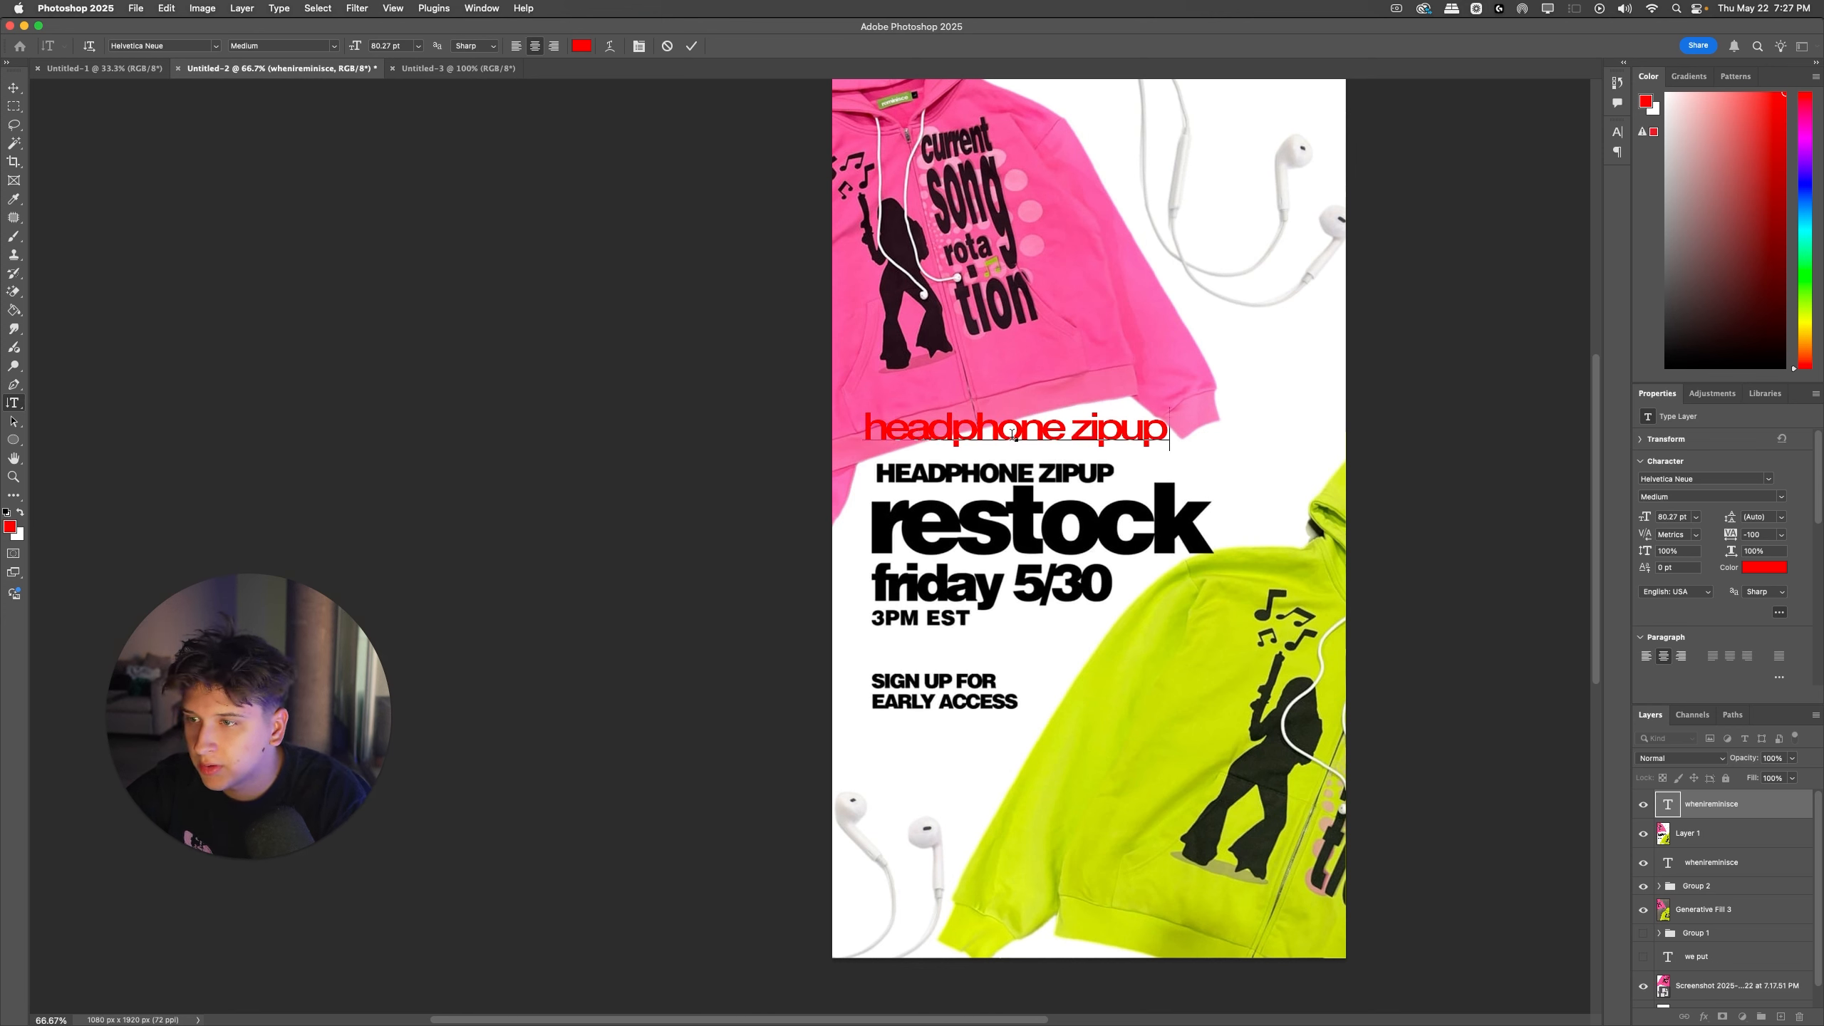
Step: Duplicate the red "headphone zipup" text, change the copy to "restock", and enlarge it over the reference's restock headline
key(Escape)
drag(1020, 440, 1014, 529)
triple_click(1015, 529)
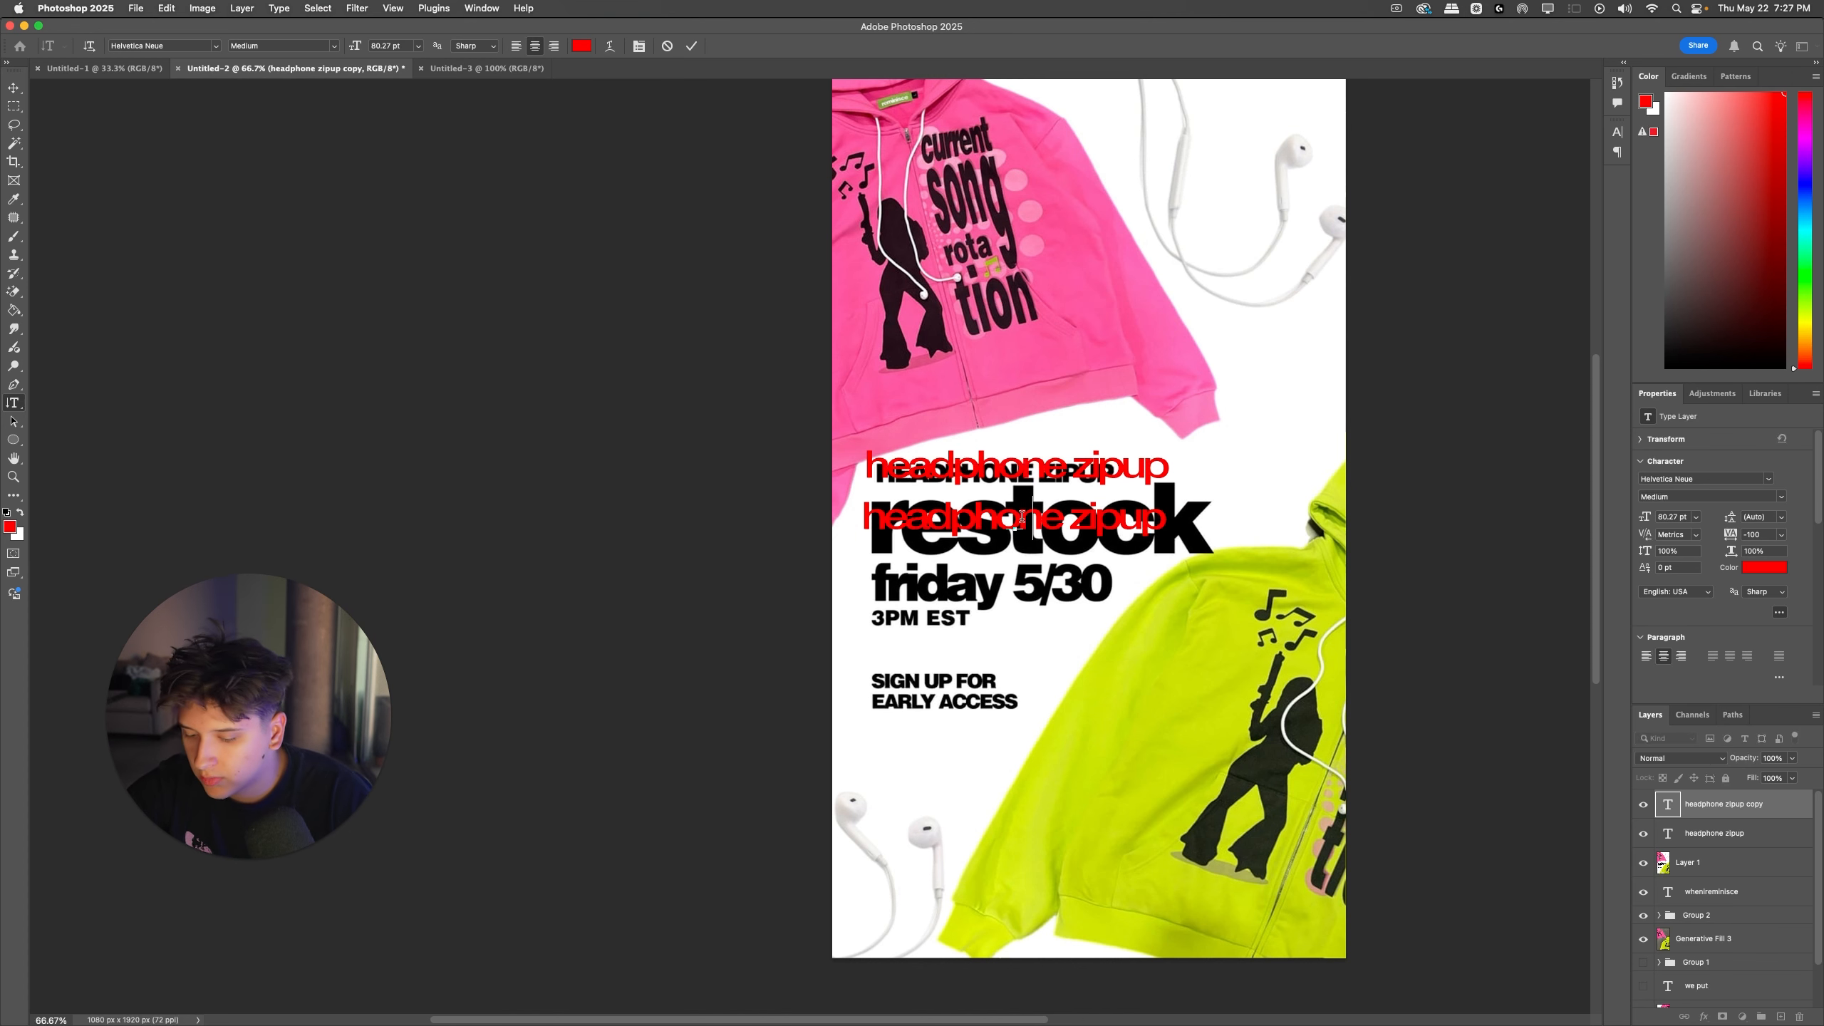
text(restock)
key(super+Return)
key(super+t)
drag(1082, 518, 1218, 527)
key(Return)
key(super+t)
key(Return)
Step: Add an exclamation mark to the end of the red headline so it reads "restock!"
key(t)
click(1213, 515)
text(t)
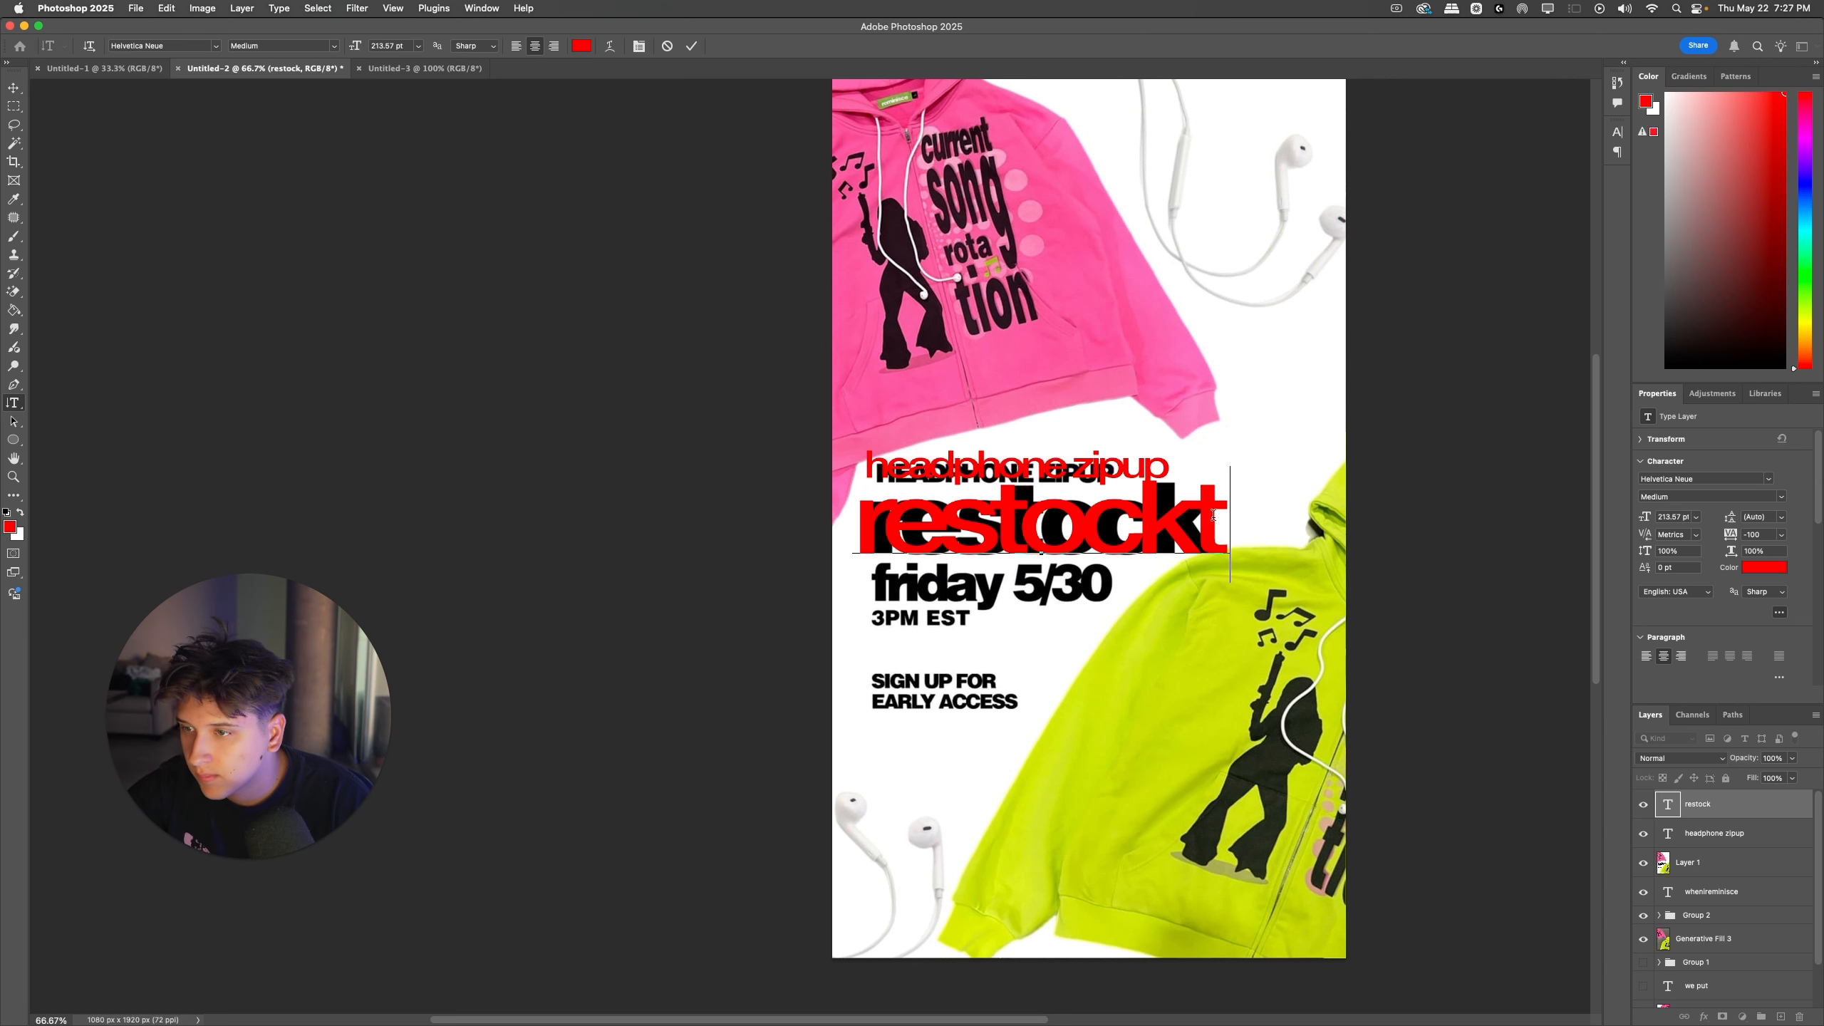
key(BackSpace)
text(@)
key(BackSpace)
text(!)
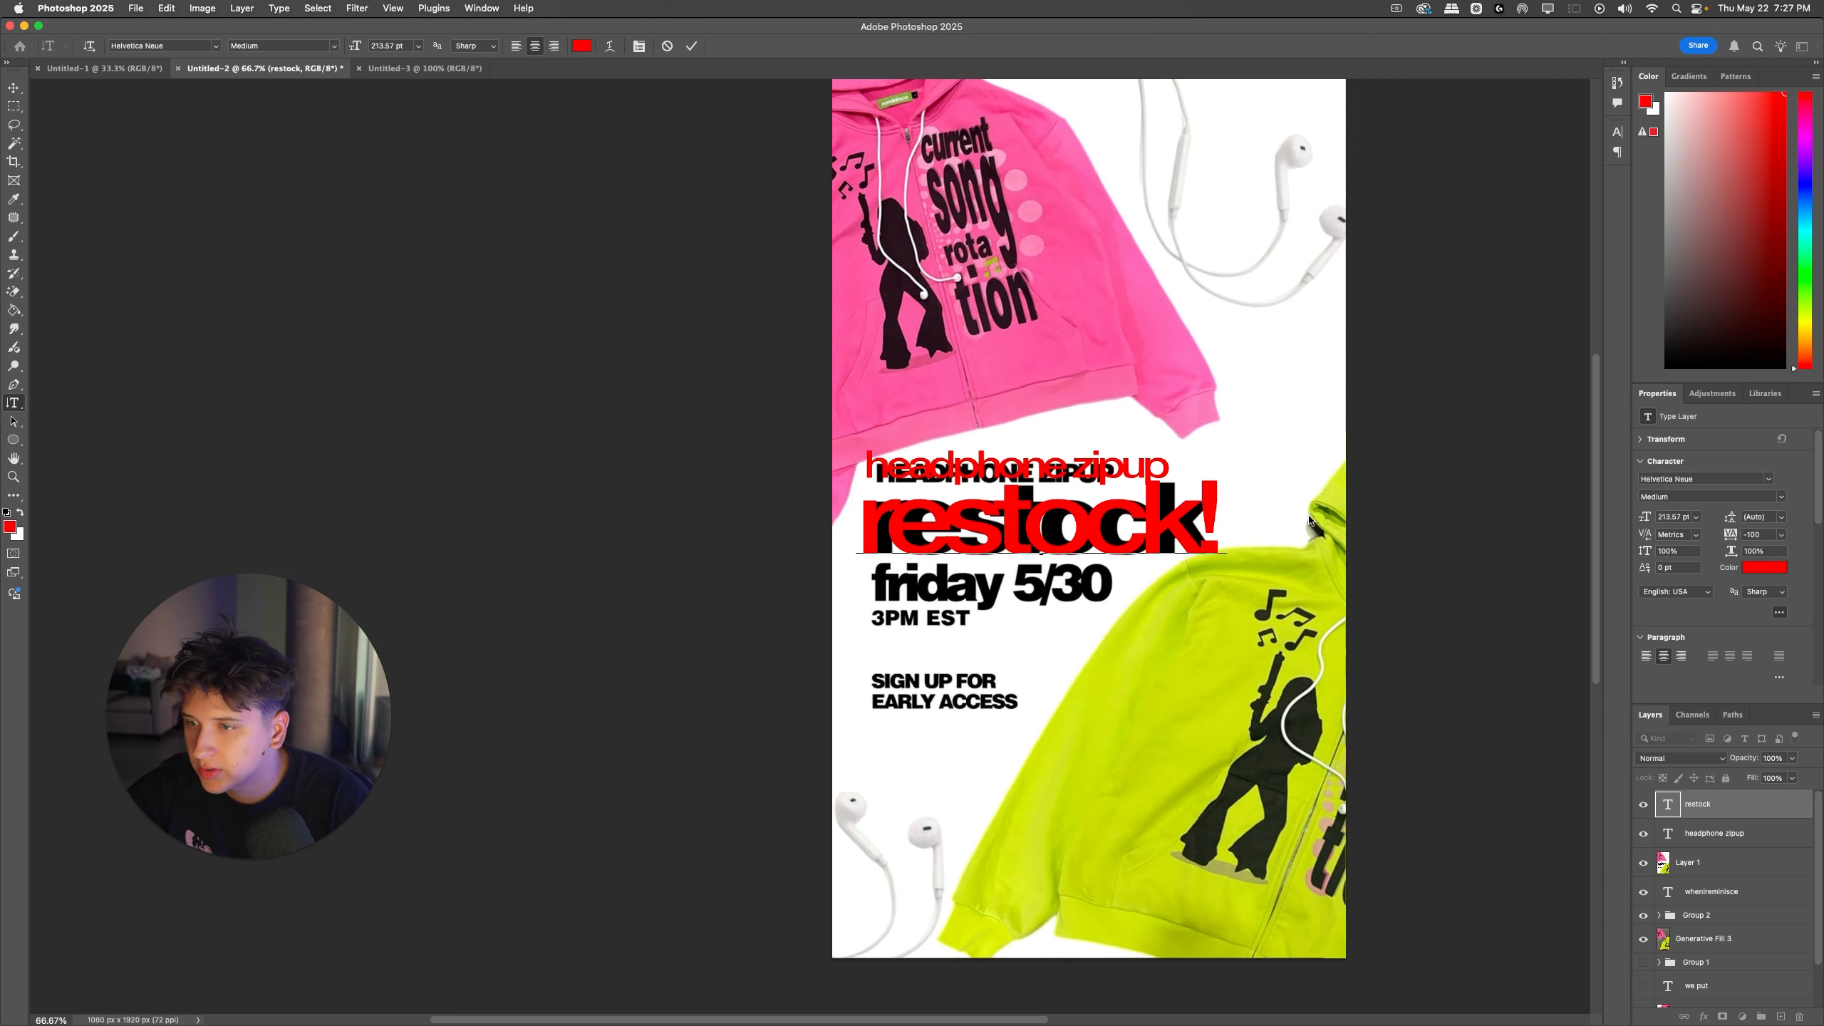
key(super+Return)
Step: Duplicate the headline below itself, change the copy to "friday 5/30", and scale it to match the reference's date line
drag(1209, 517, 1152, 623)
key(super+j)
double_click(1153, 624)
text(fri)
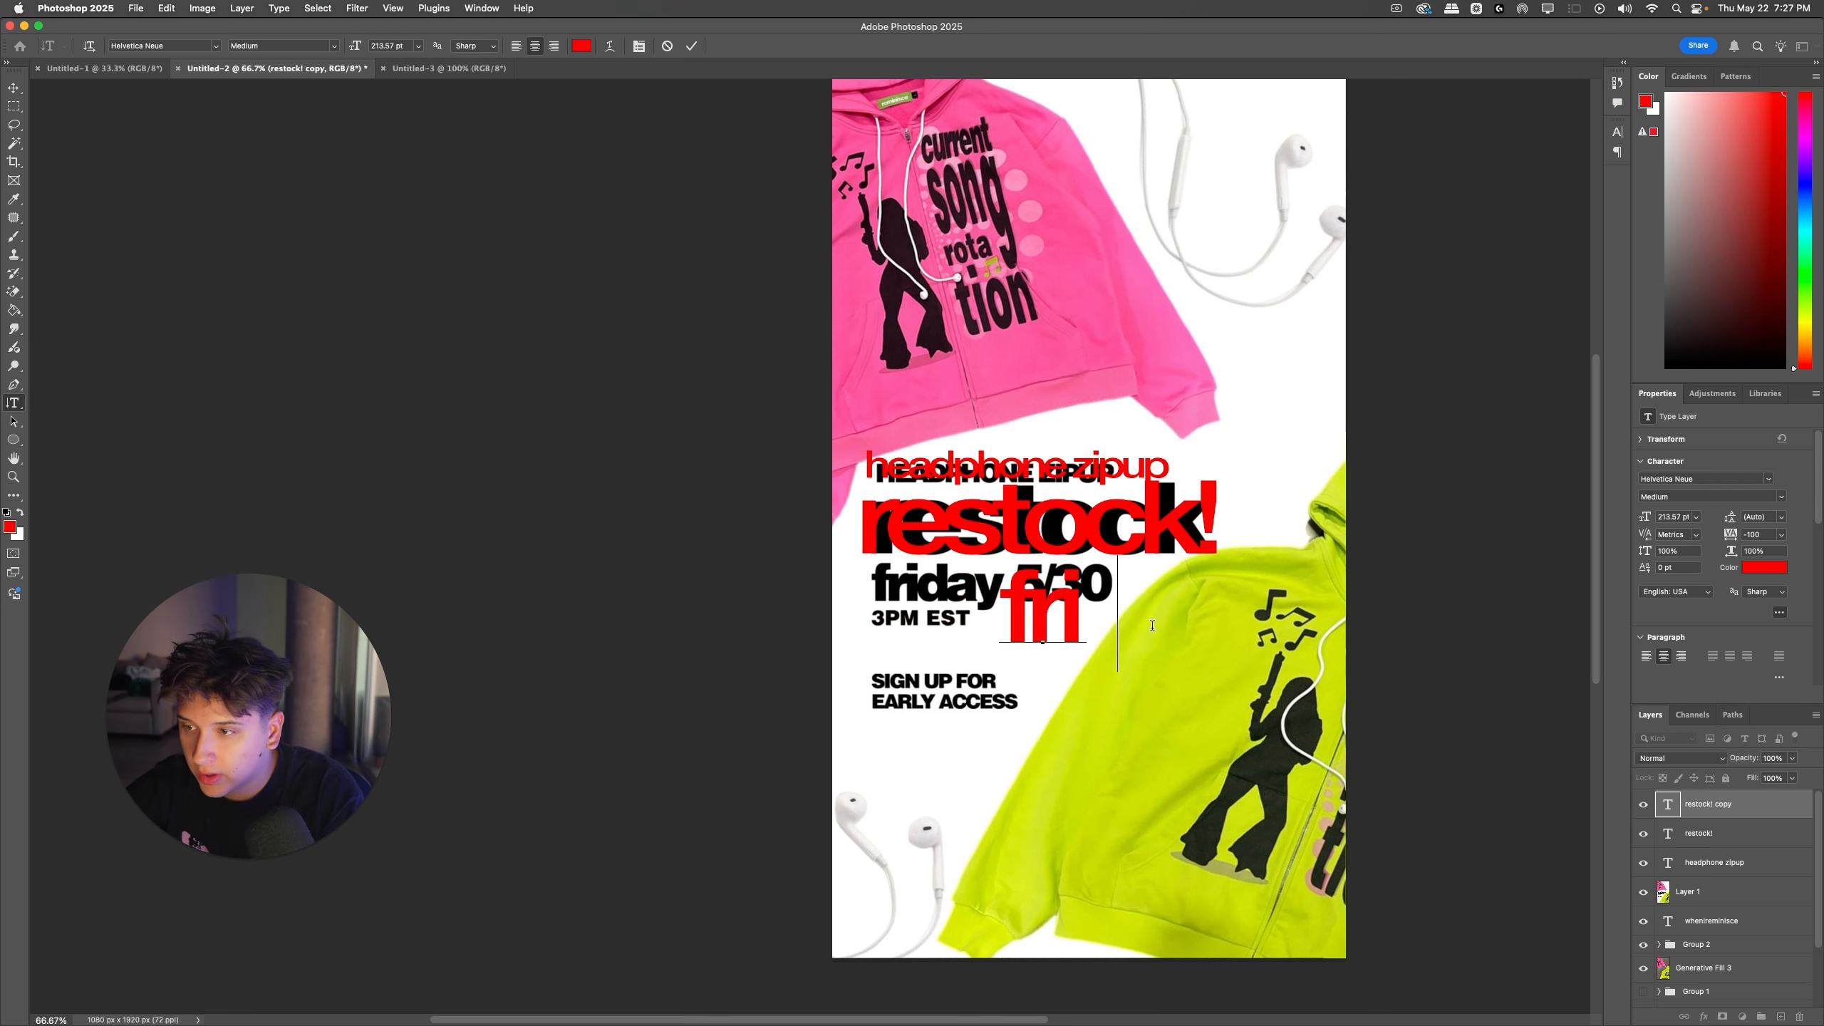
text(day 5/40)
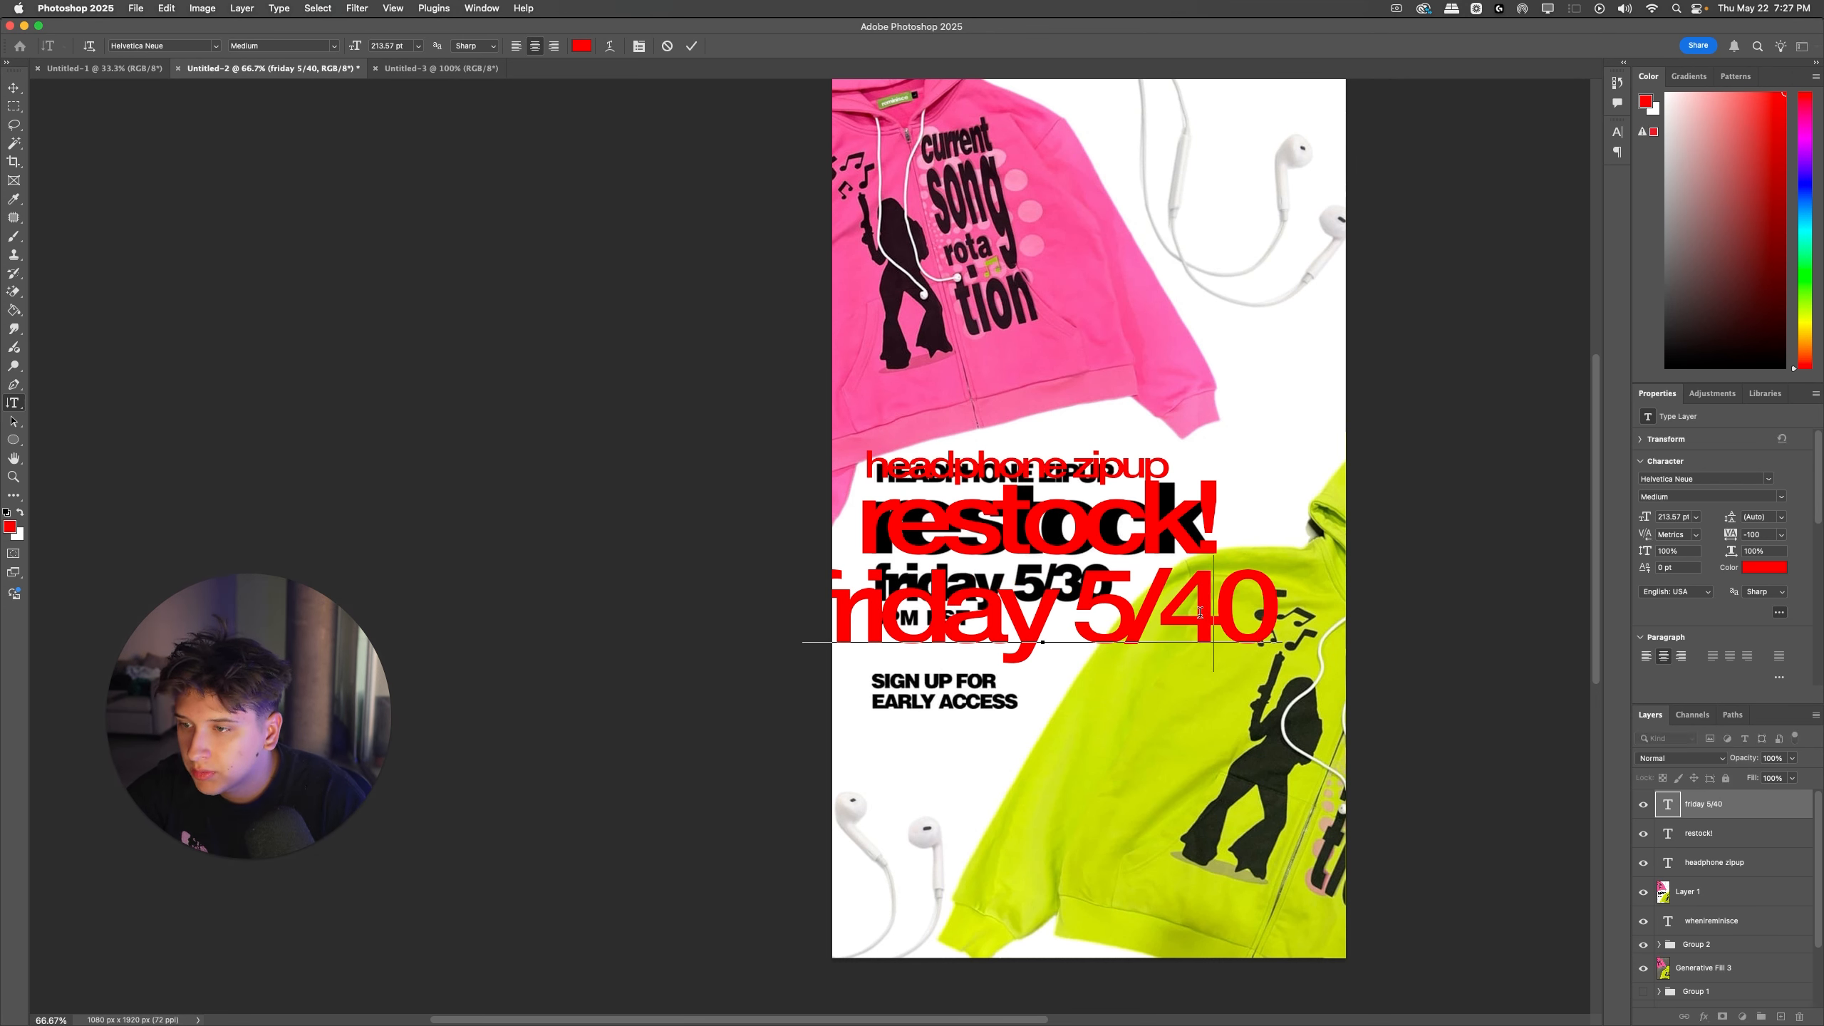
key(BackSpace)
text(3)
key(super+Return)
key(super+t)
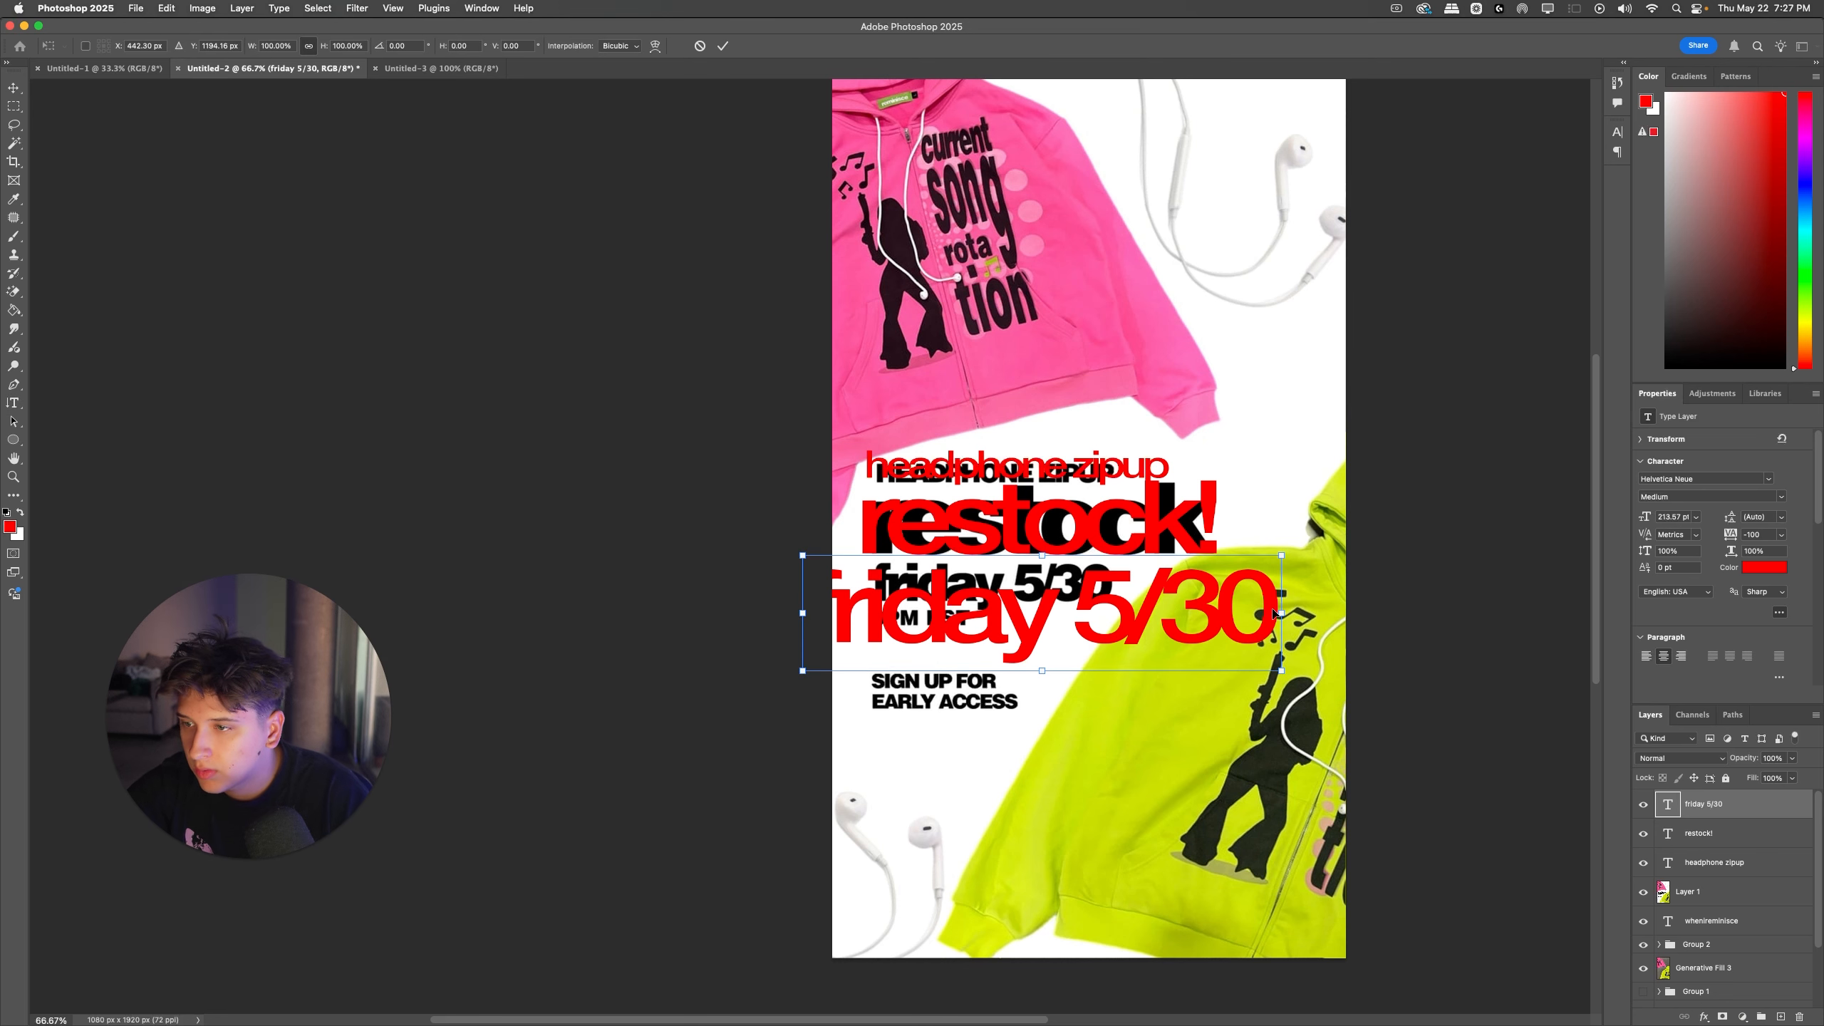
drag(1282, 613, 1041, 669)
key(Return)
Step: Duplicate the date text, change the copy to "3pm est", and scale it down over the reference's time line
click(1031, 653)
key(super+a)
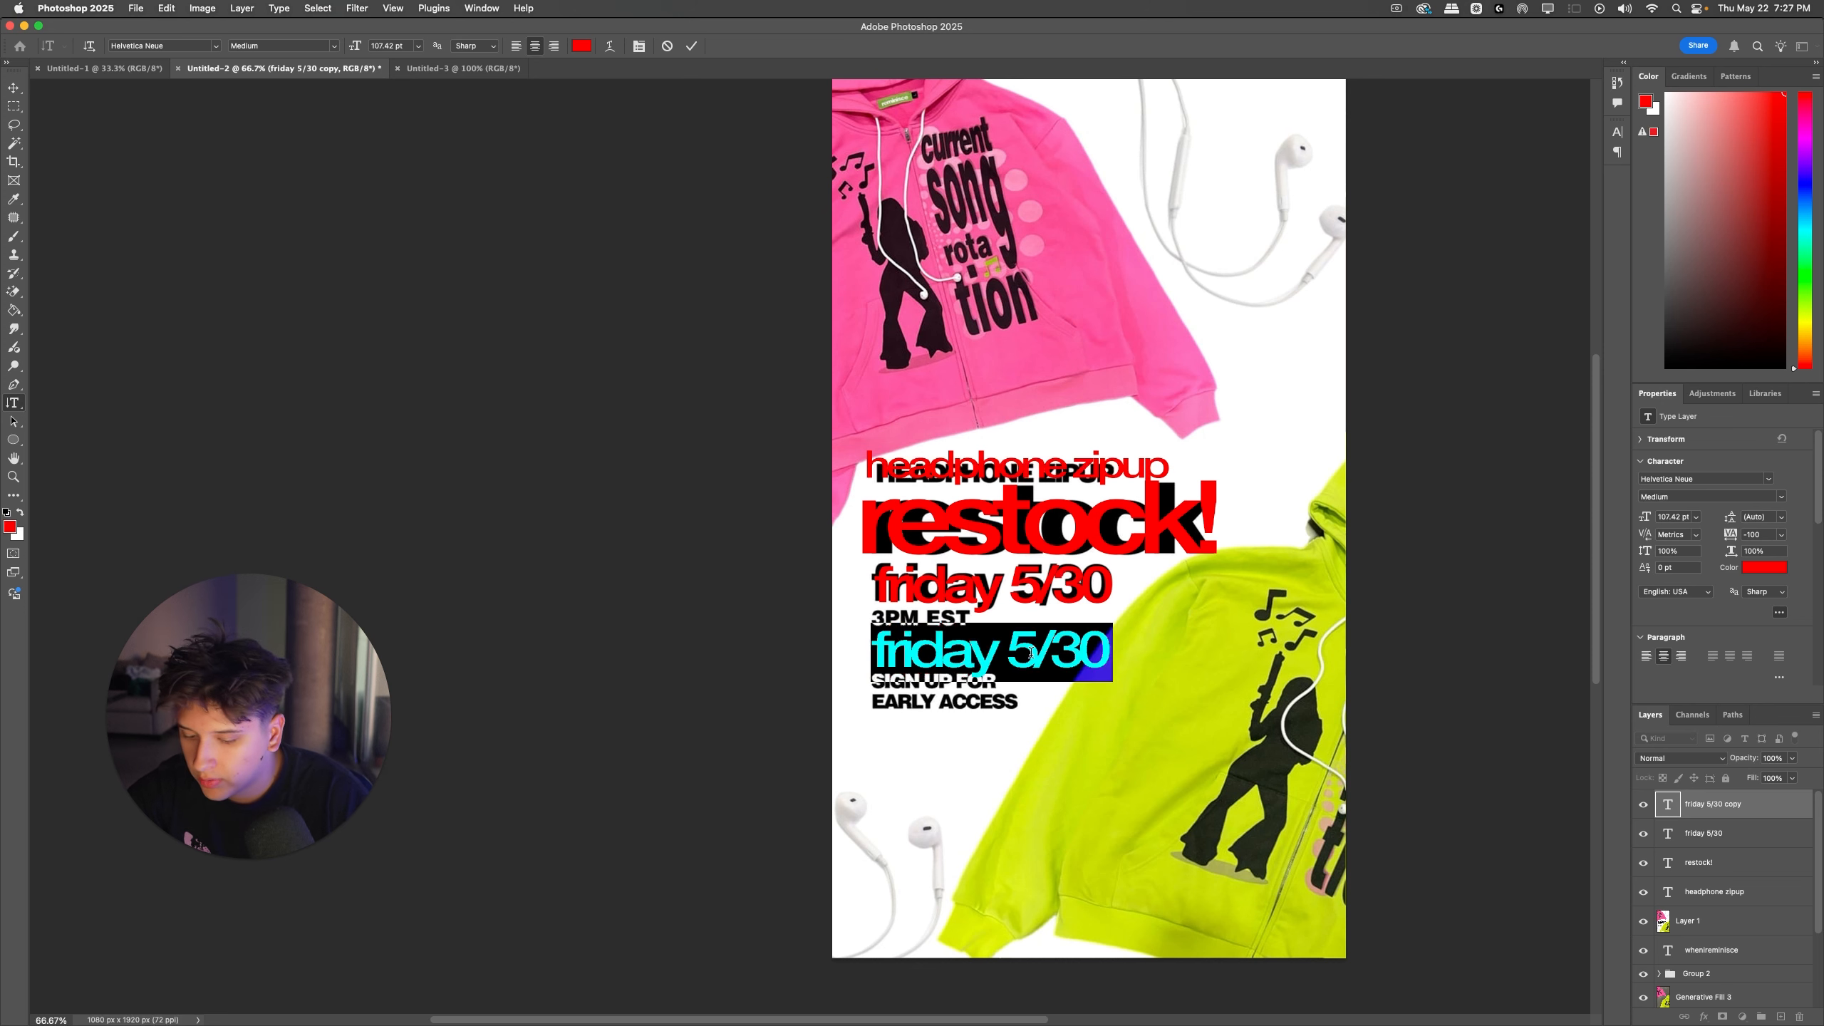
text(3pm est)
key(Escape)
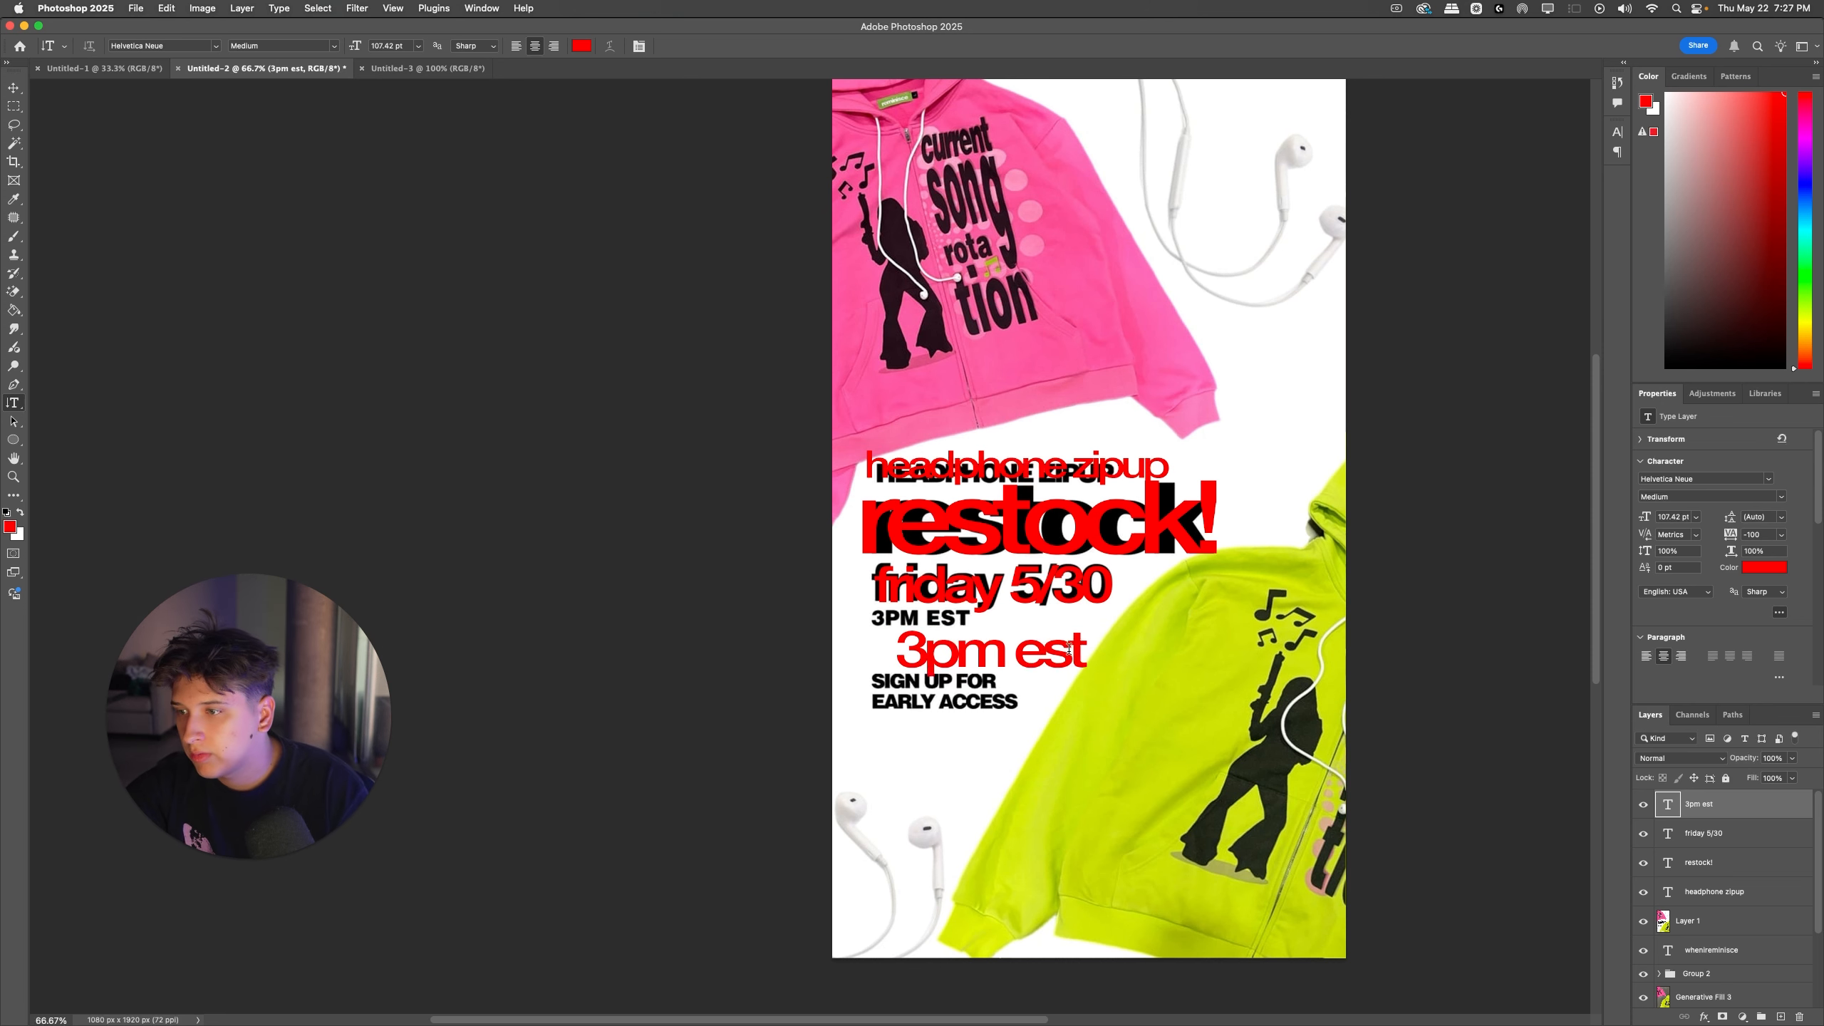
key(super+t)
drag(1093, 662, 946, 686)
key(super+z)
key(Return)
key(Return)
key(super+t)
Step: Duplicate the "3pm est" text and change the copy to "sign up for early access" on two lines
key(super+j)
click(930, 685)
key(super+a)
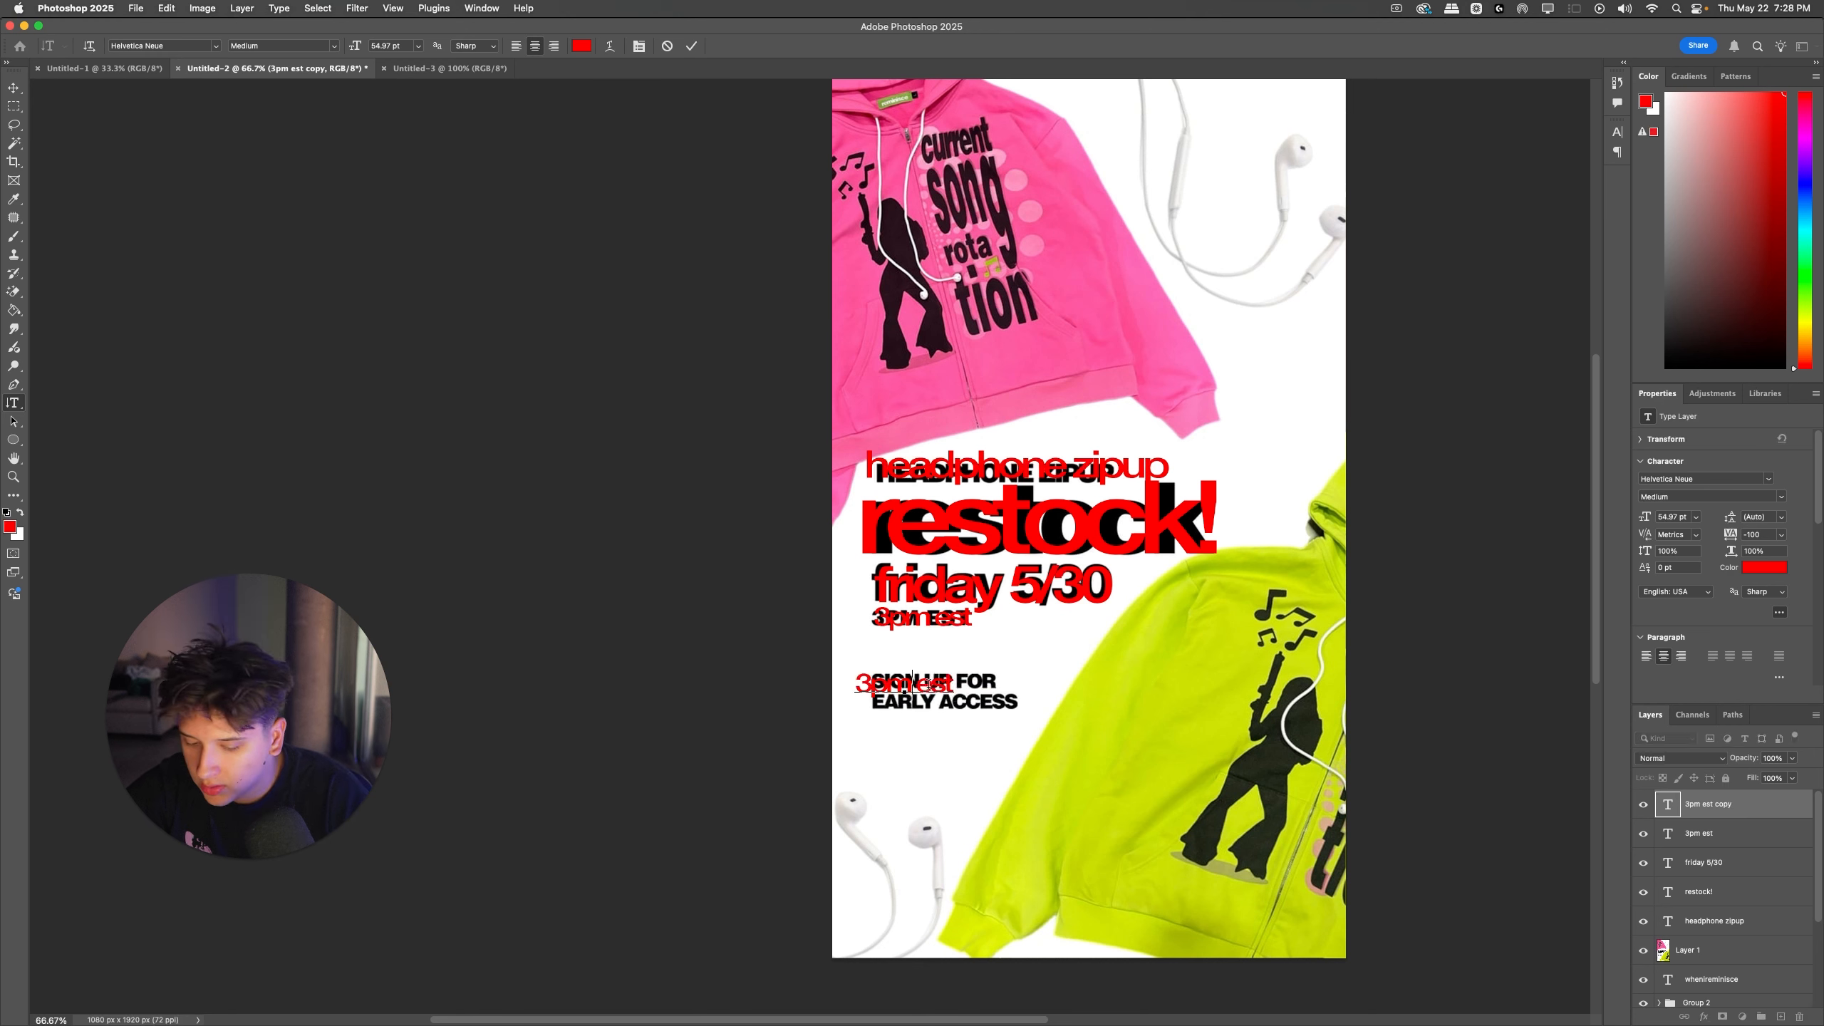
text(sign up for )
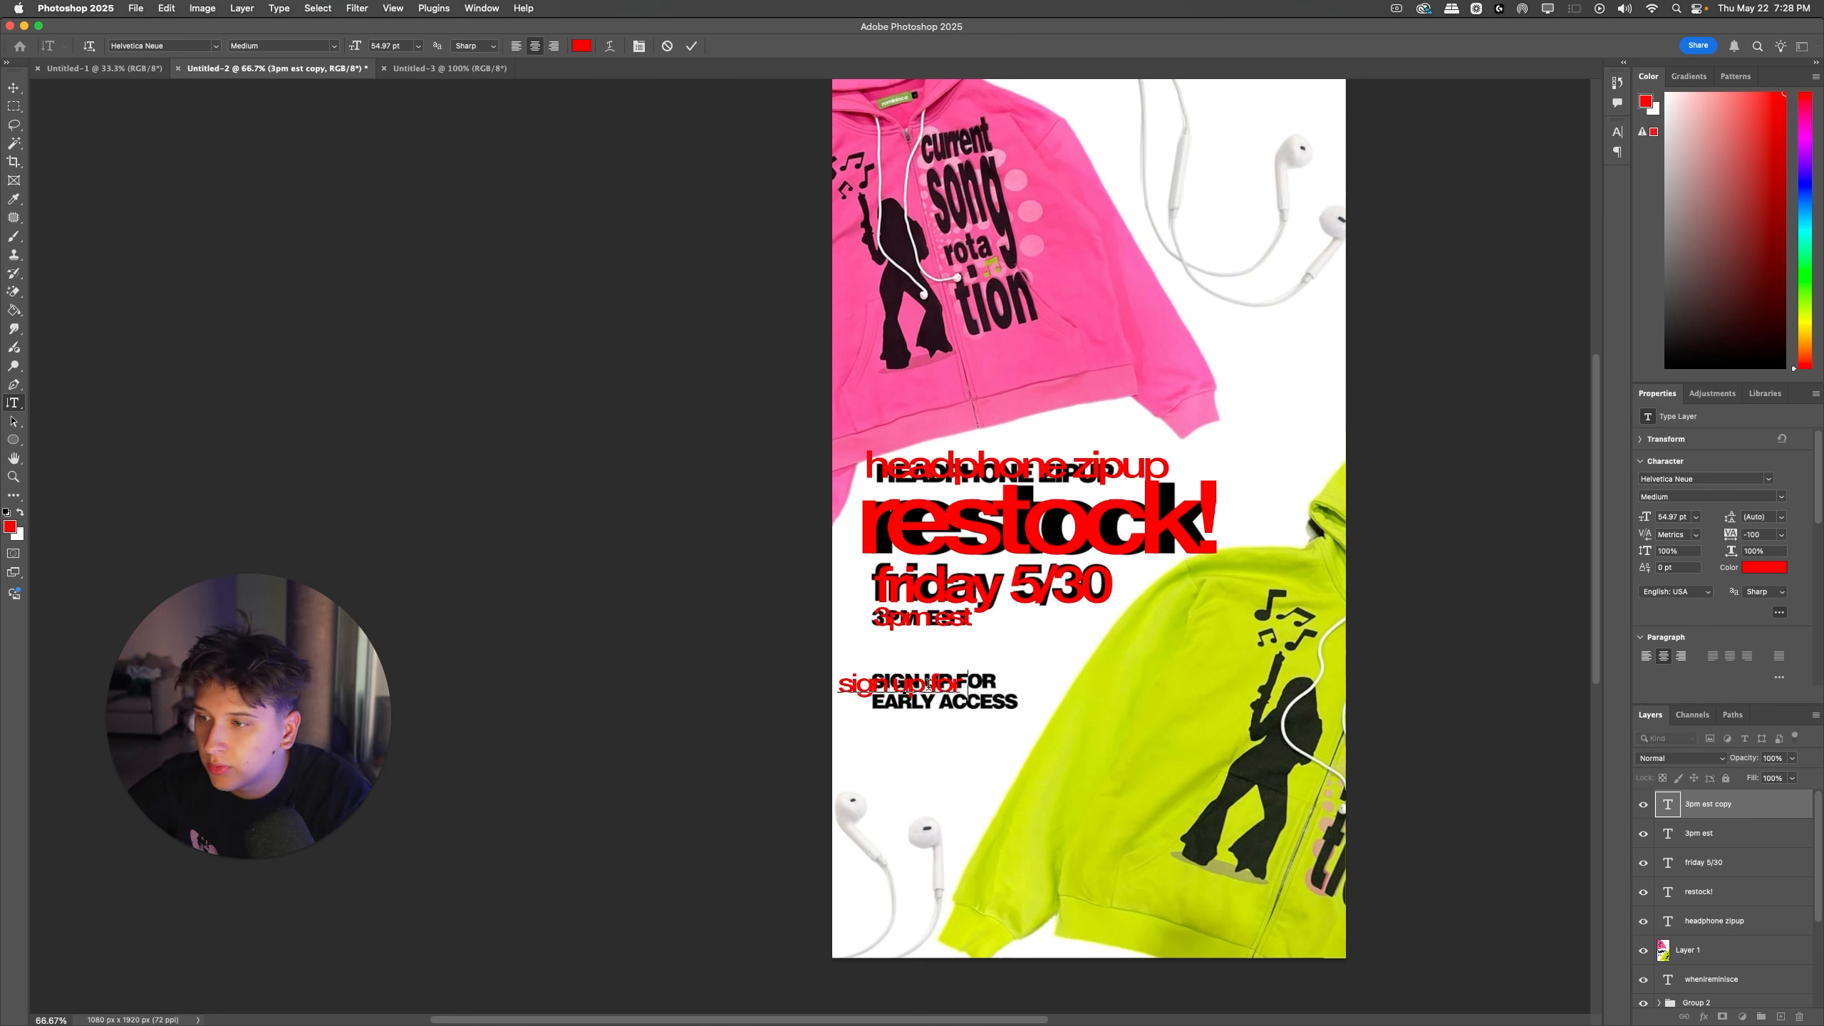
text(early access)
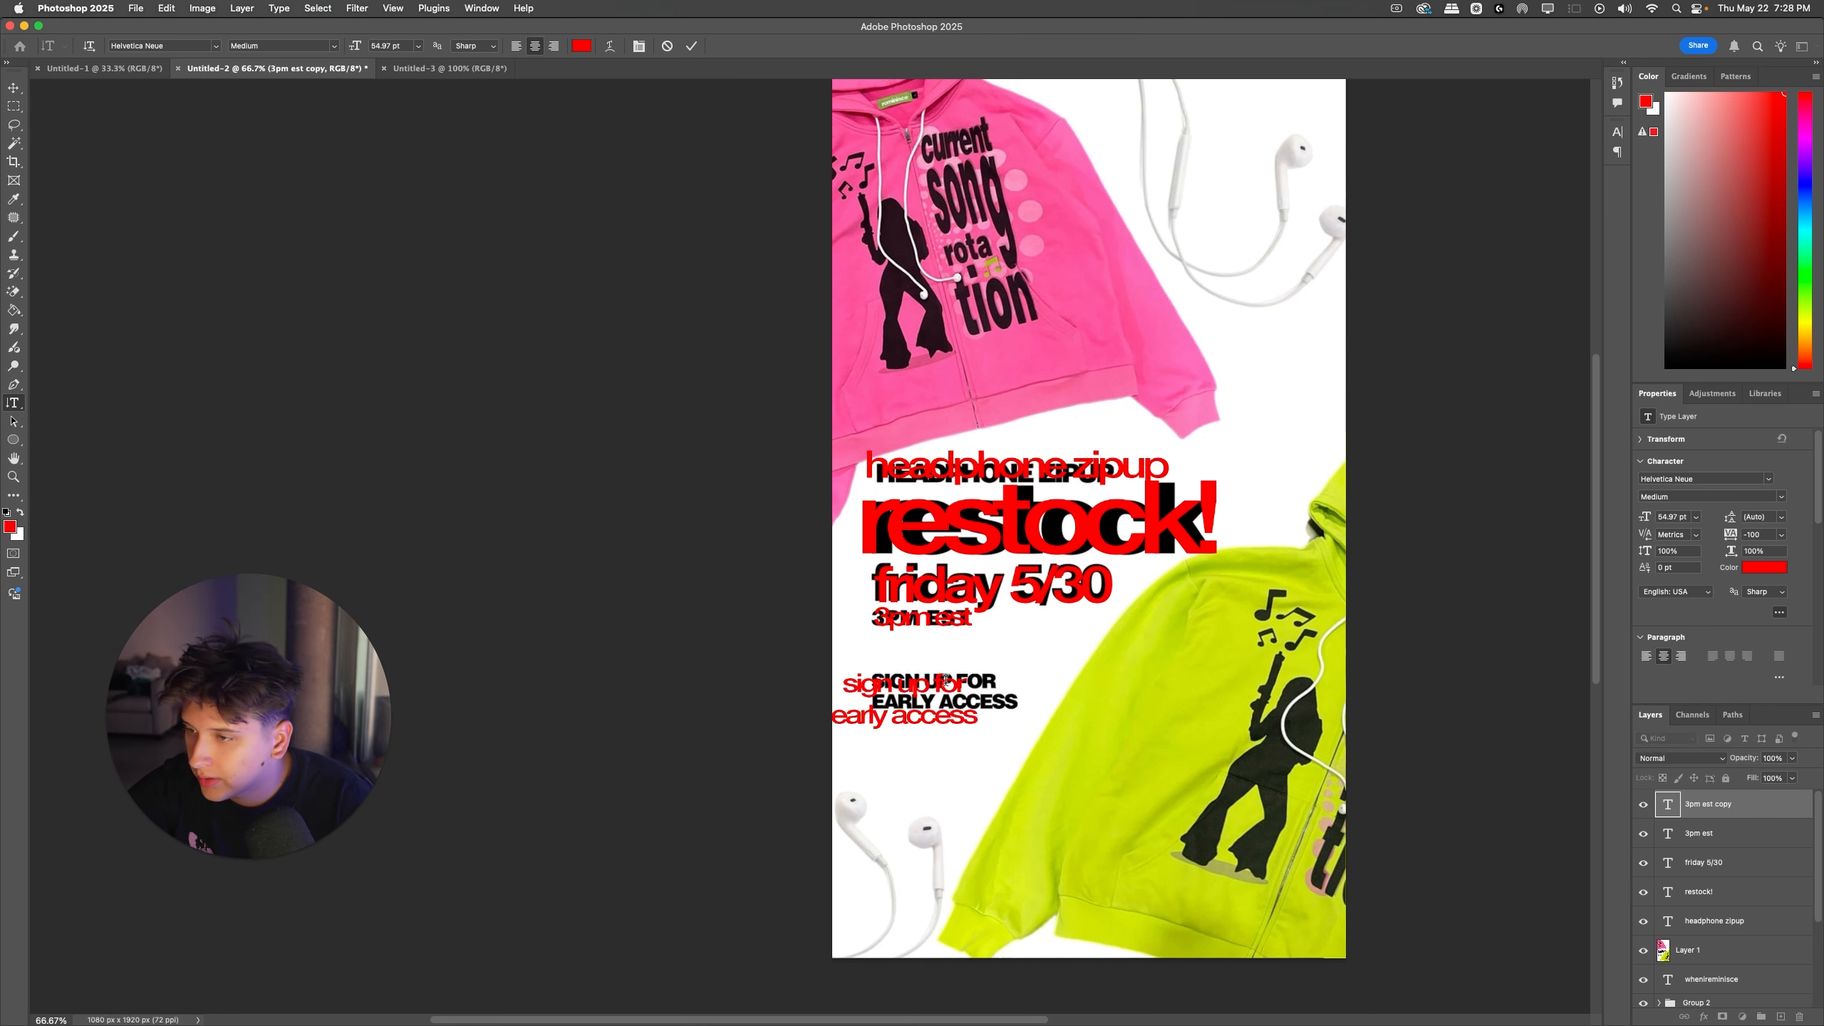
key(super+Return)
Step: Left-align the "sign up for early access" text and set its leading to 42 pt
click(944, 686)
key(super+a)
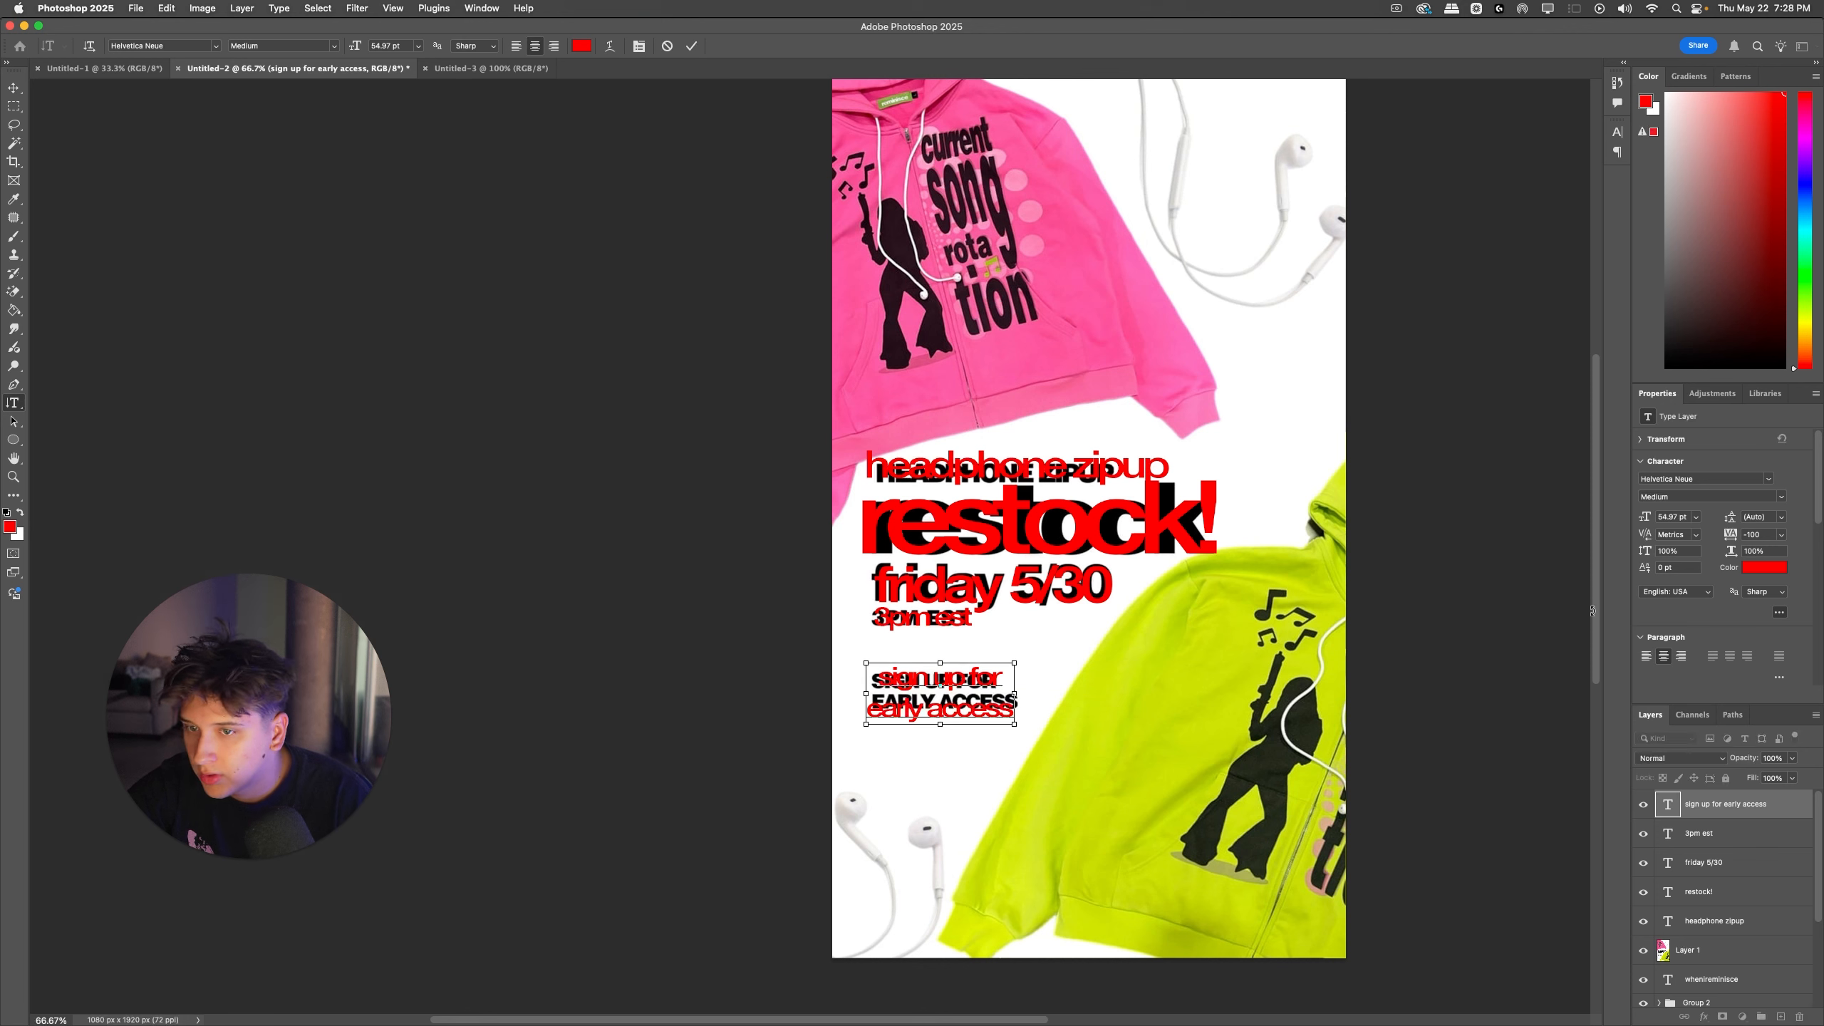
key(super+shift+l)
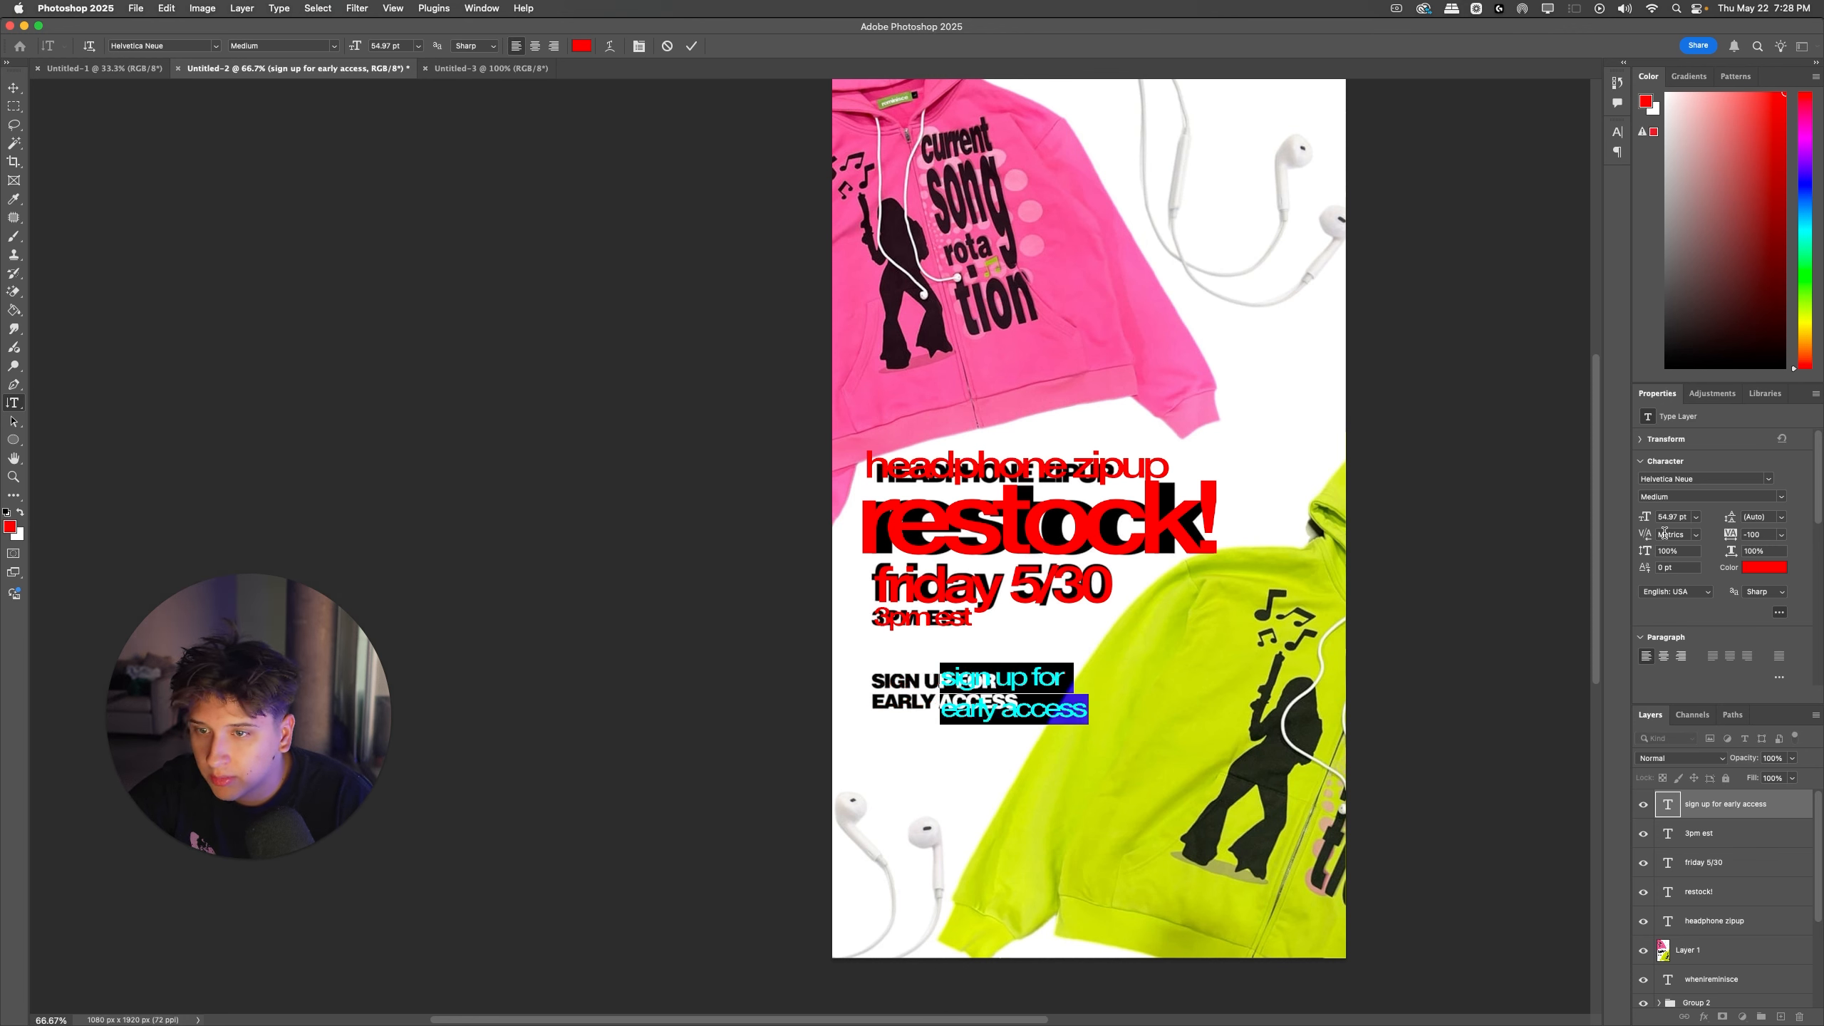
drag(1727, 518, 1706, 523)
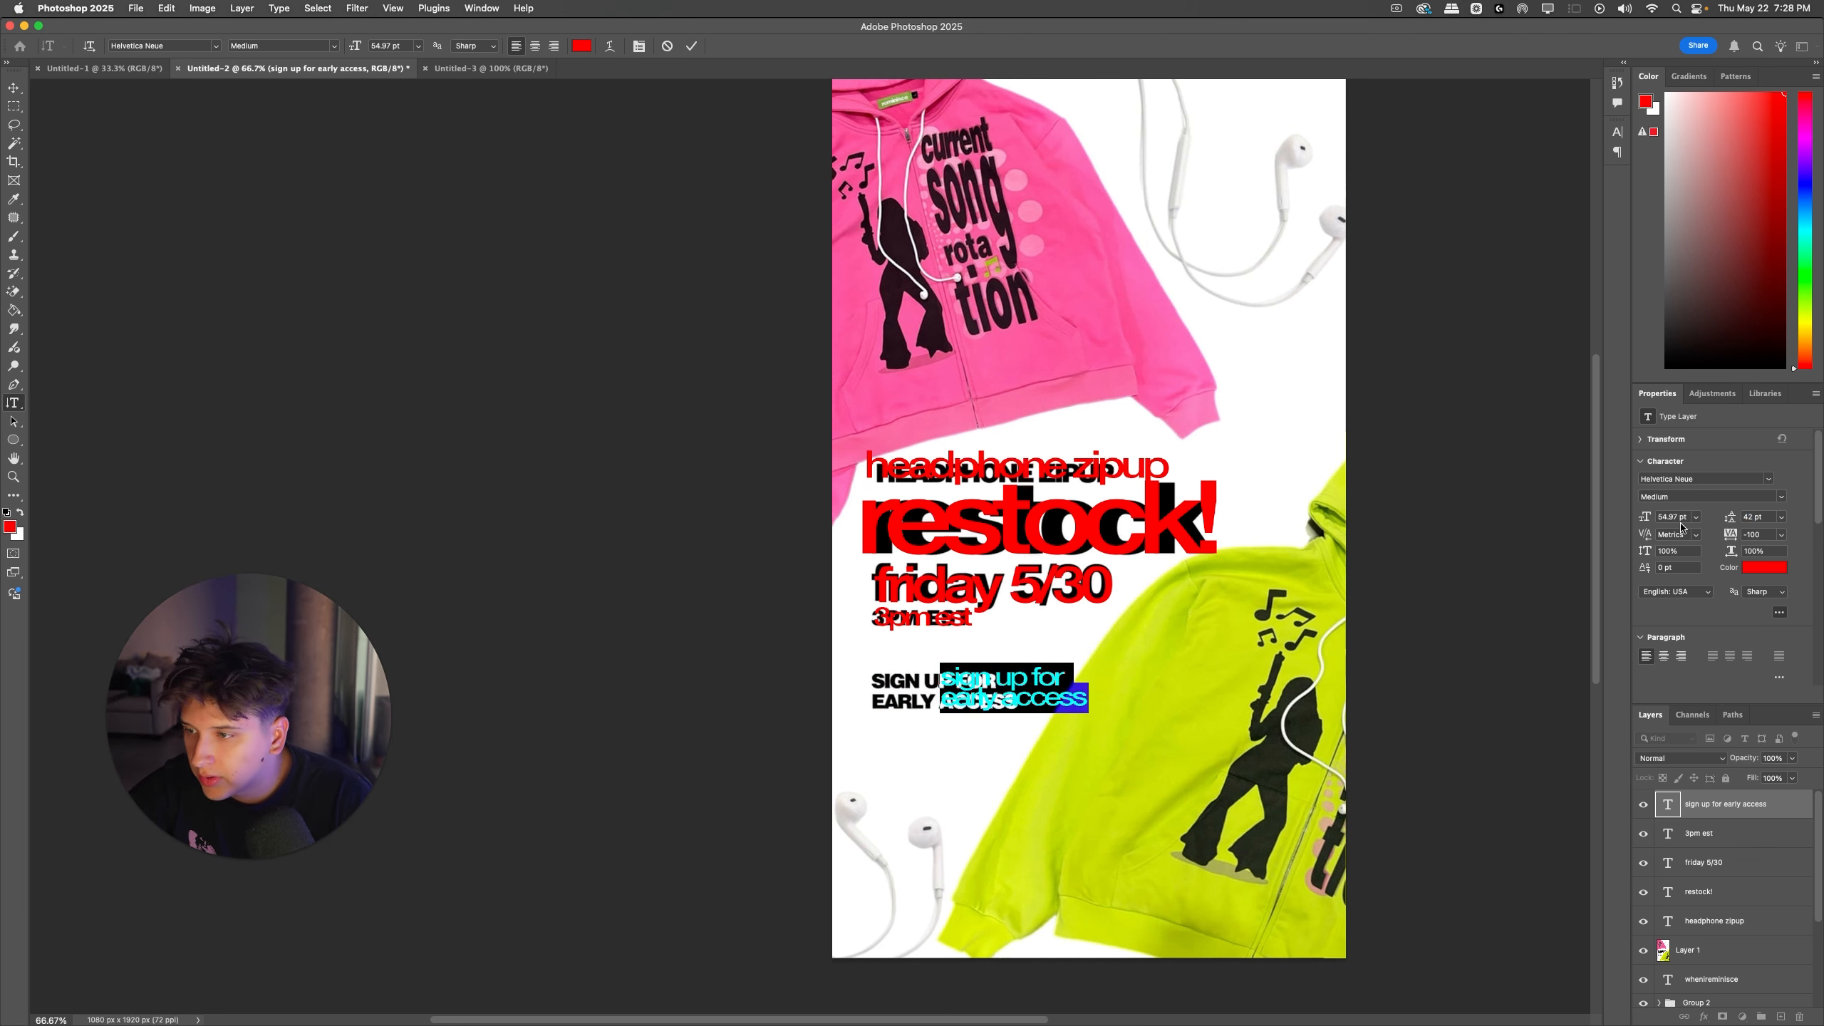
Step: Move the "sign up for early access" text exactly over the reference's sign-up lines
key(super+Return)
drag(1008, 684, 939, 684)
key(super+t)
key(Down)
key(Down)
key(Down)
key(Right)
key(Right)
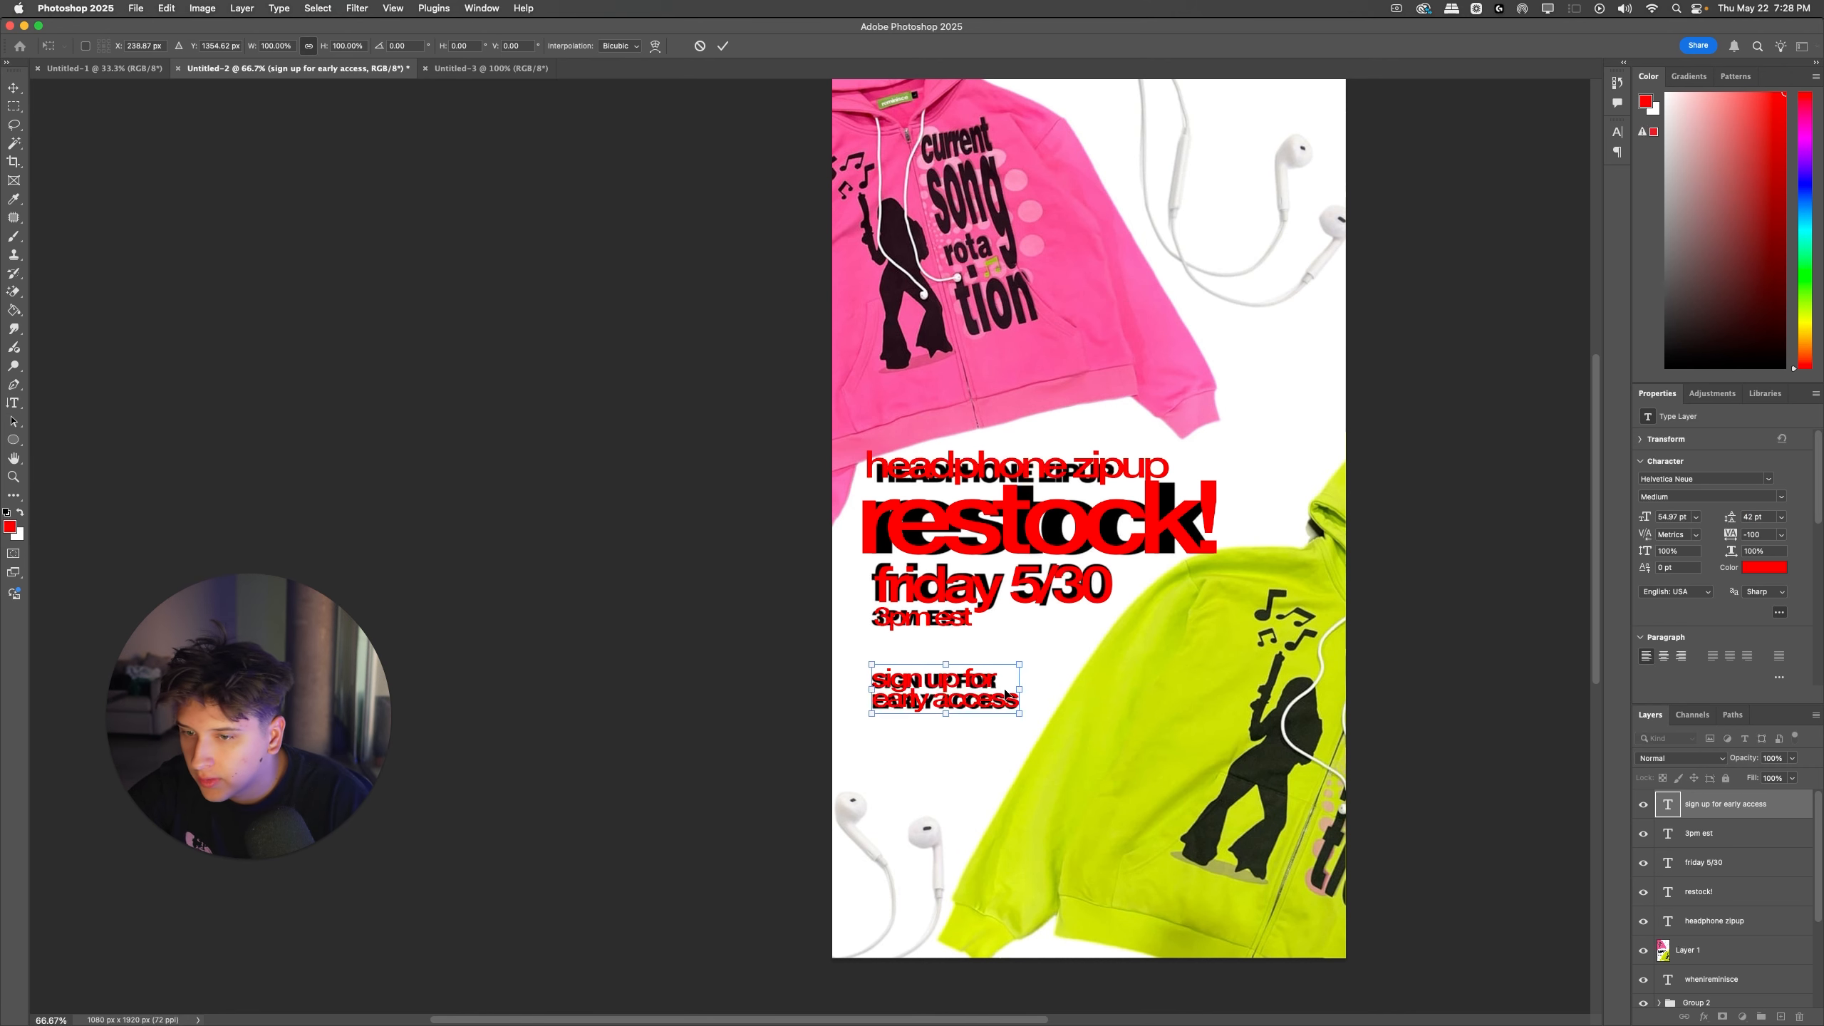
key(Return)
Step: Group the five red text layers and hide the Layer 1 reference beneath them
shift+click(1720, 922)
key(super+g)
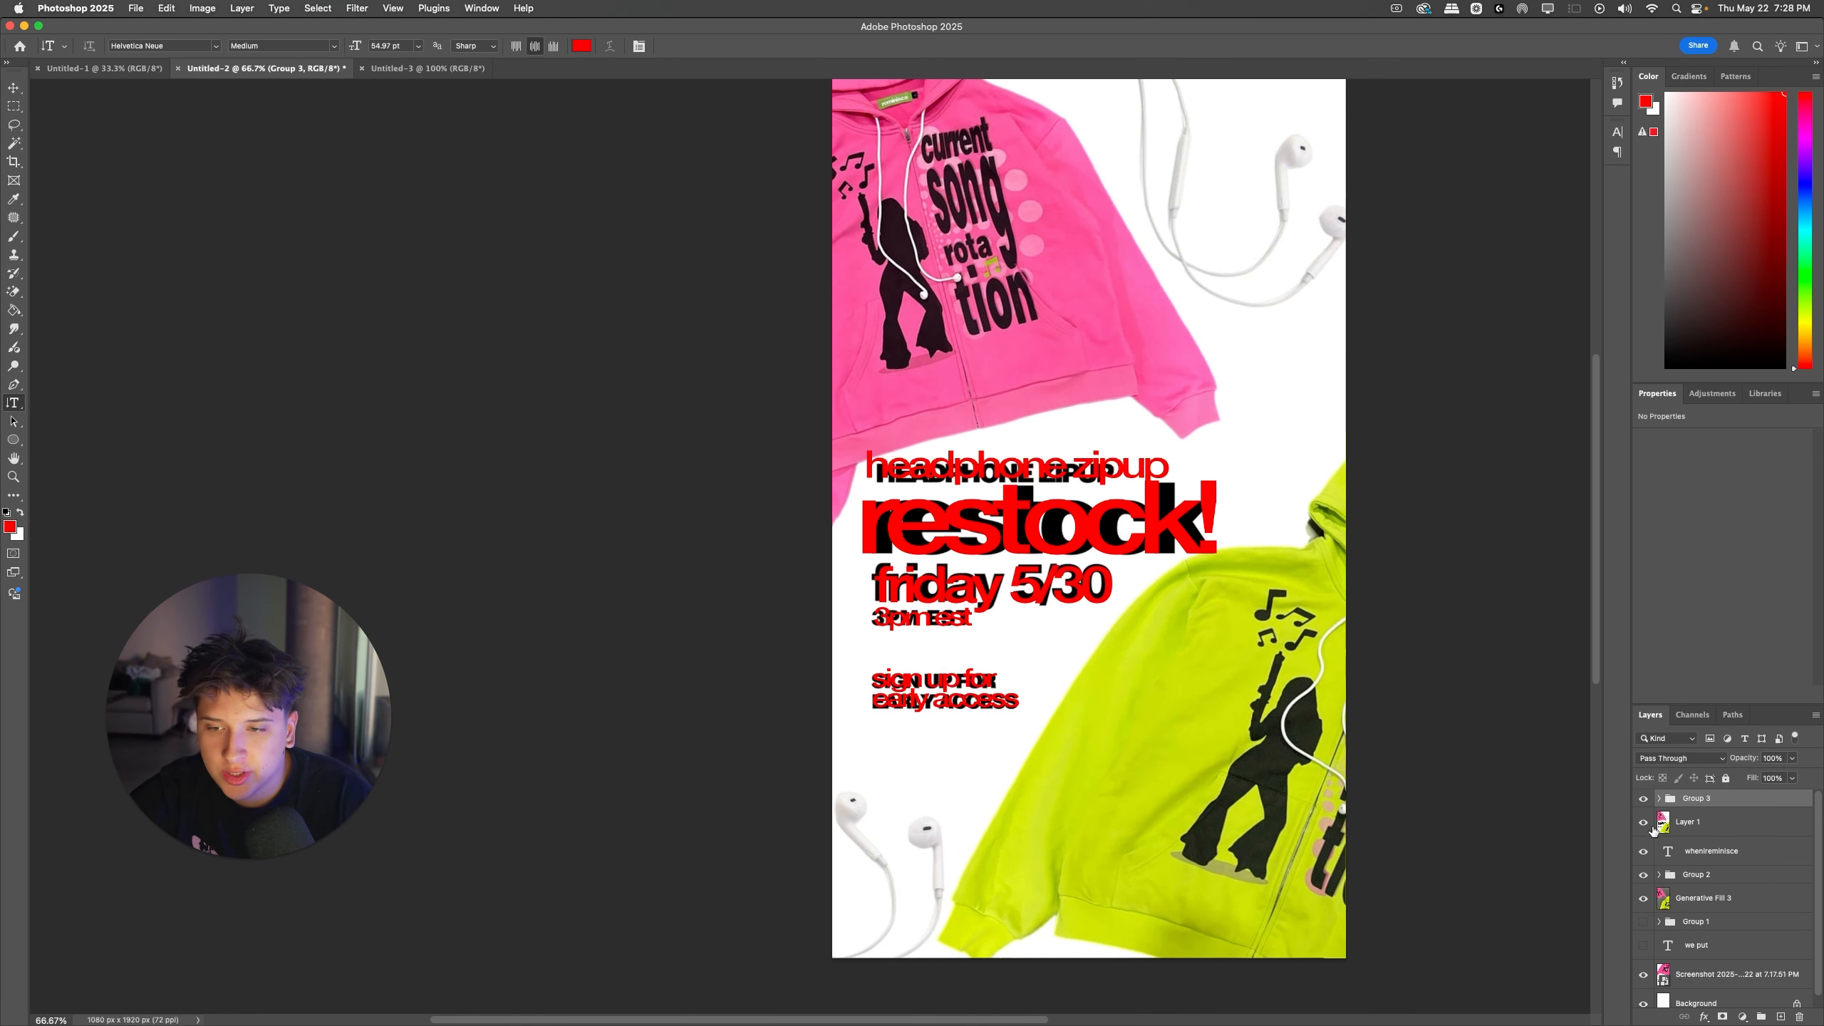
click(1644, 798)
click(1644, 798)
click(1644, 822)
click(1678, 824)
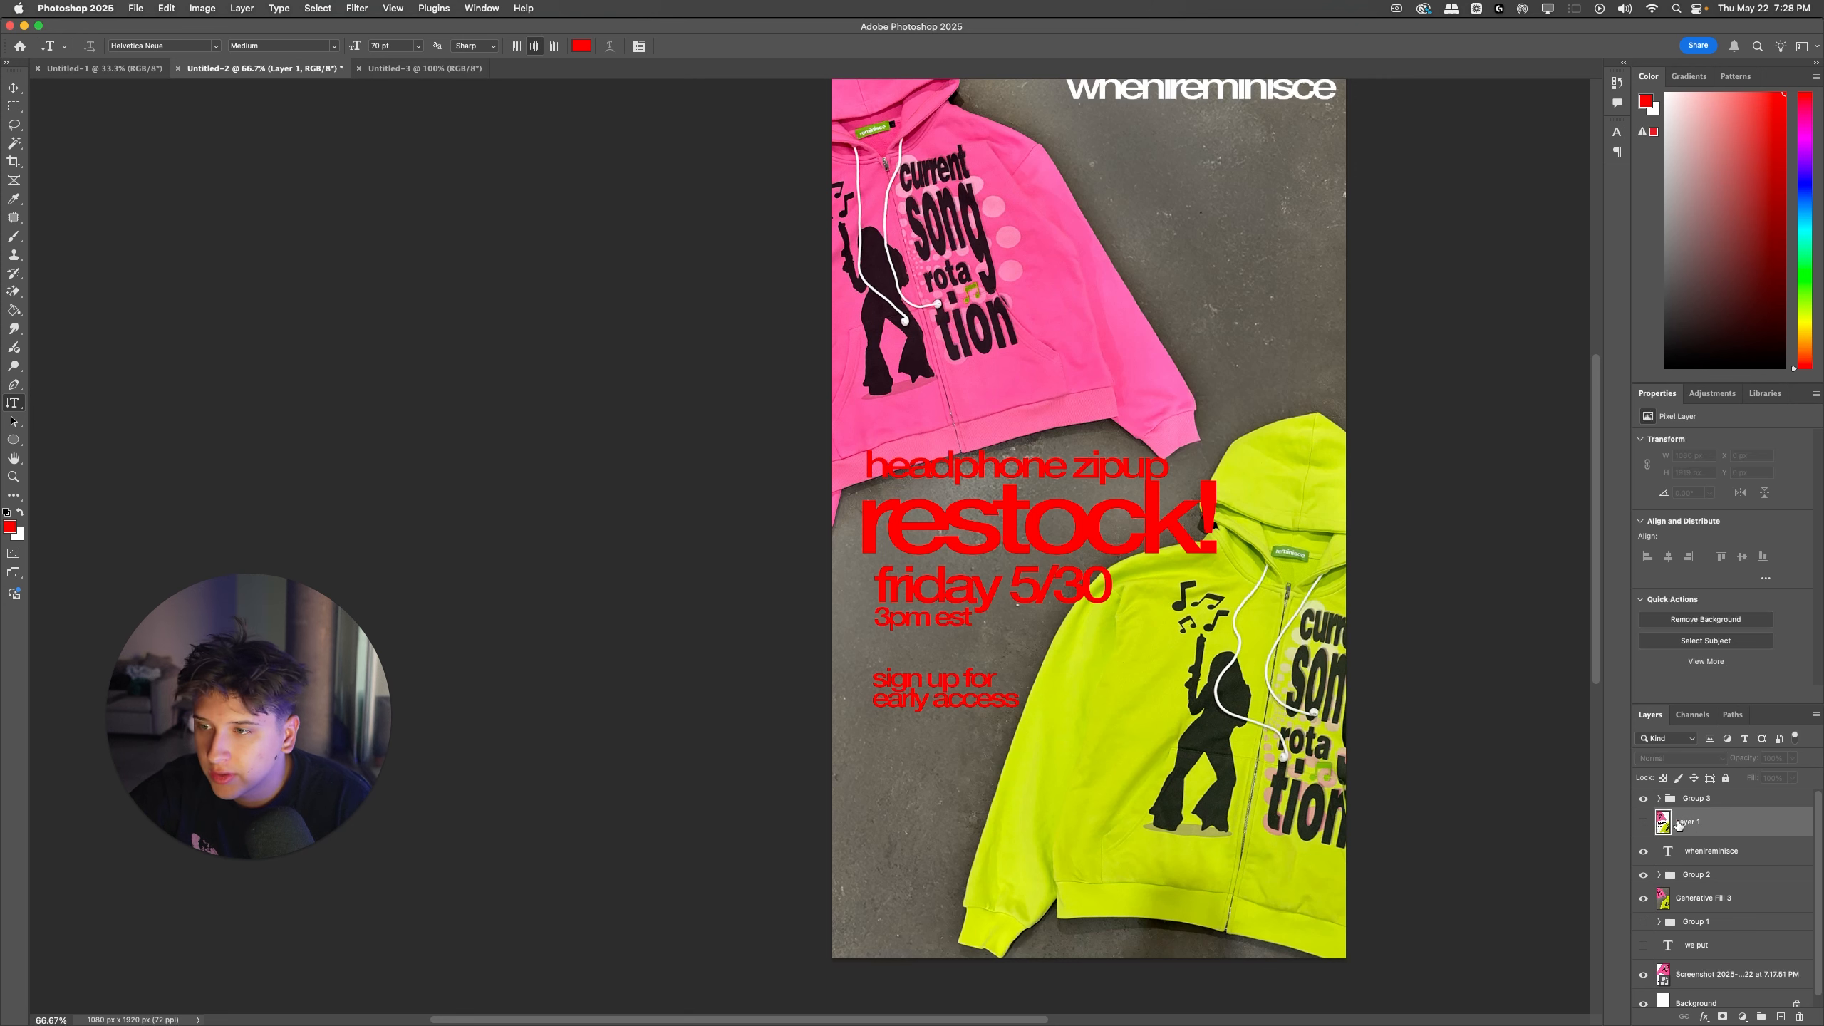
click(1676, 796)
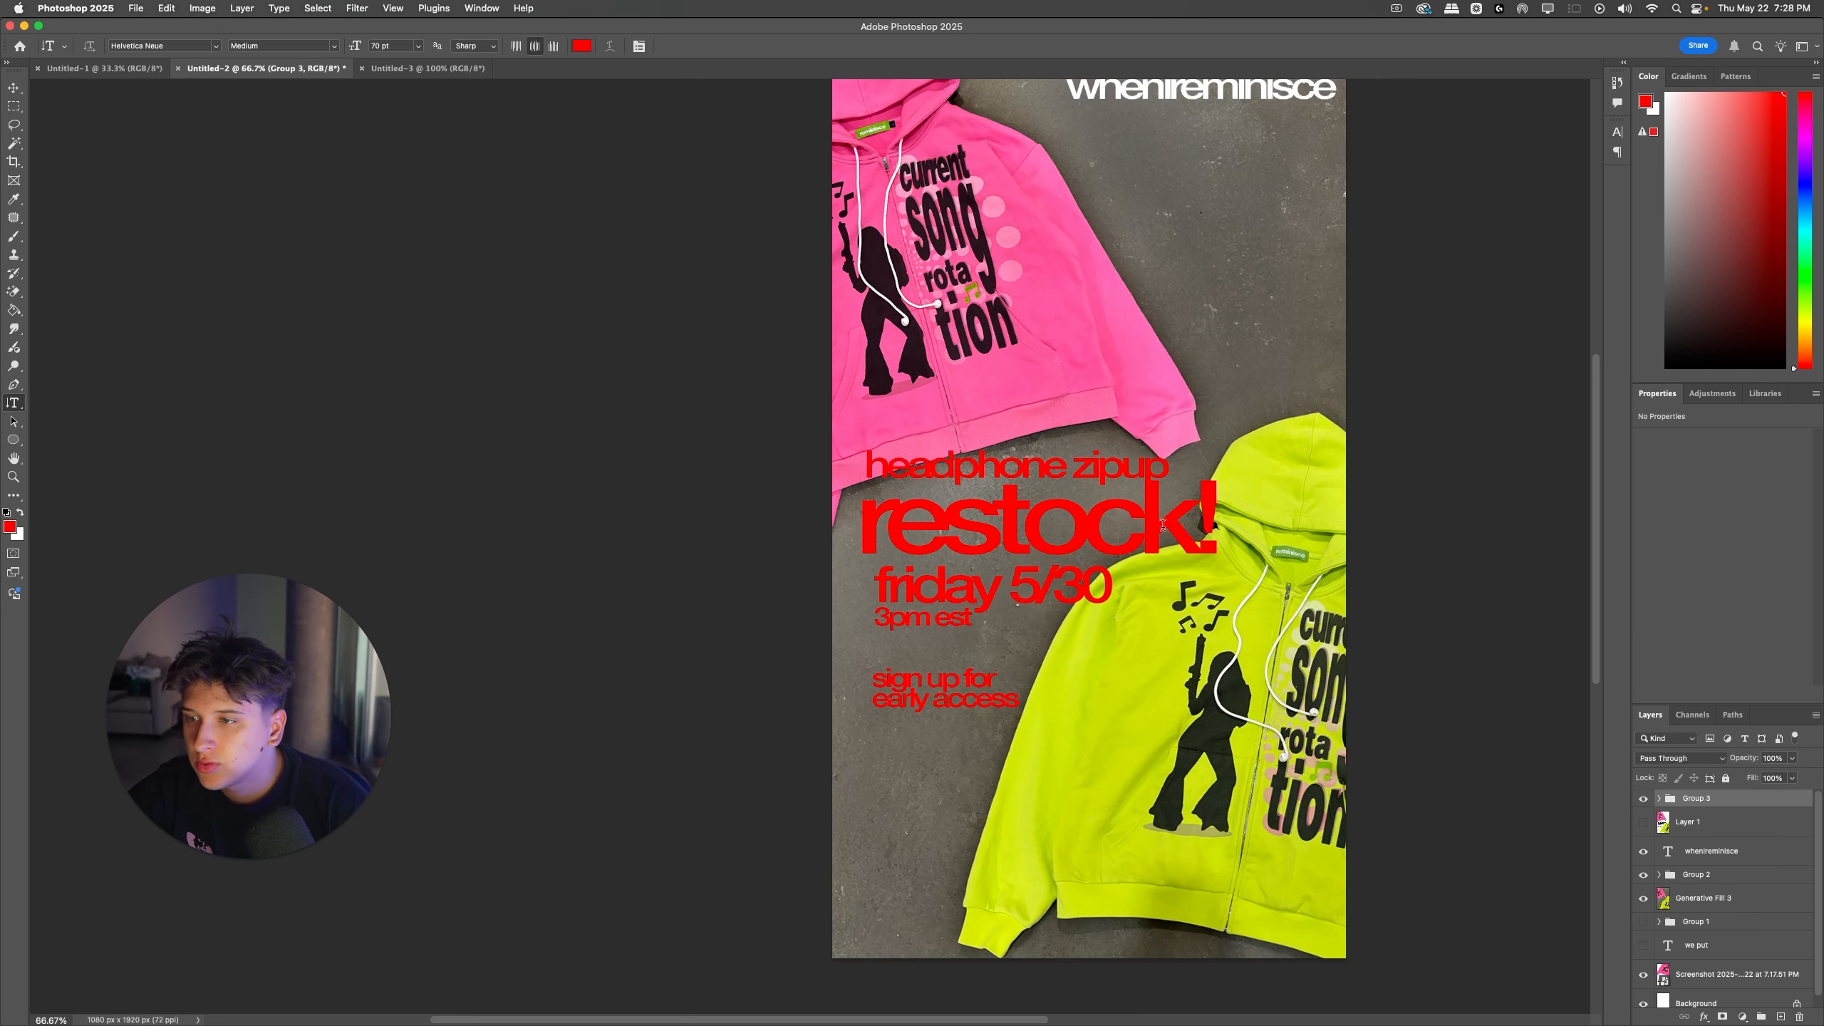
Step: Recolor the "headphone zipup" and "restock!" text white
click(1099, 468)
key(super+a)
drag(1711, 304, 1663, 92)
click(1156, 523)
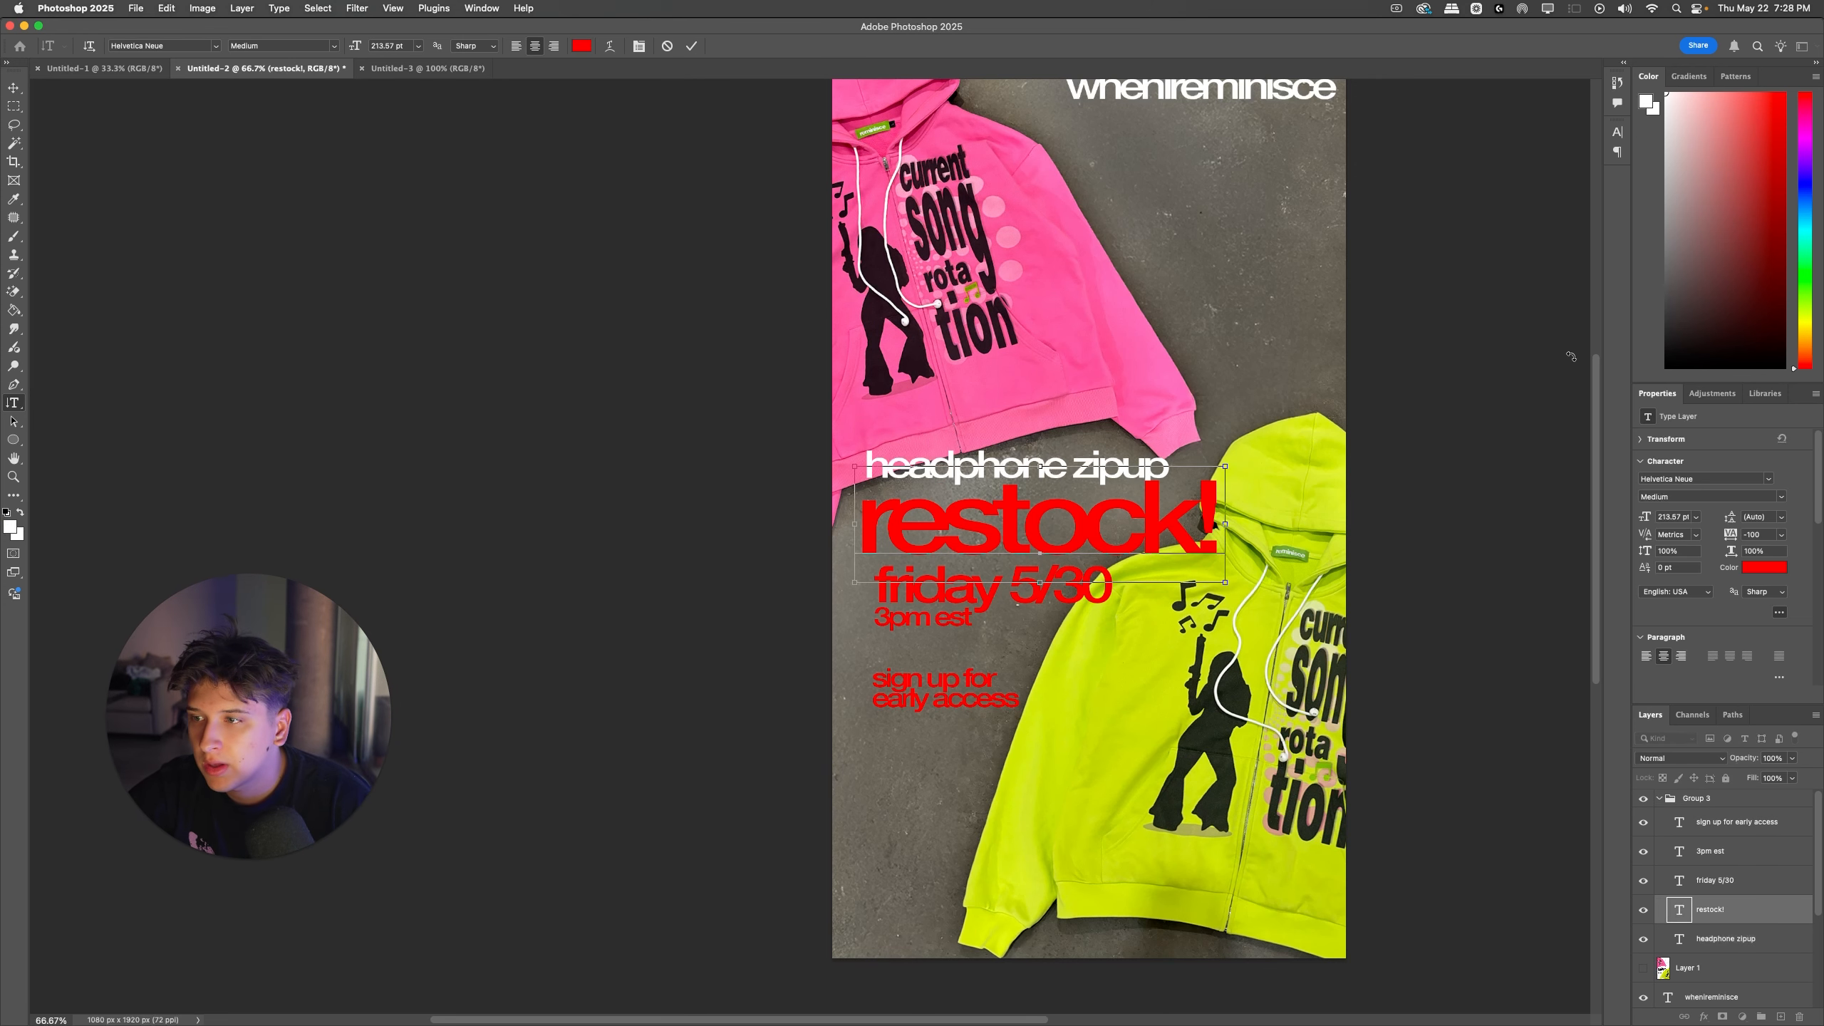
key(super+a)
drag(1737, 352, 1510, 16)
Step: Recolor the "friday 5/30" and "3pm est" text white
click(1070, 589)
click(1070, 589)
key(super+a)
drag(1724, 334, 1606, 45)
click(928, 622)
click(920, 620)
key(super+a)
drag(1697, 326, 1616, 57)
Step: Recolor the "sign up for early access" text white
click(1019, 673)
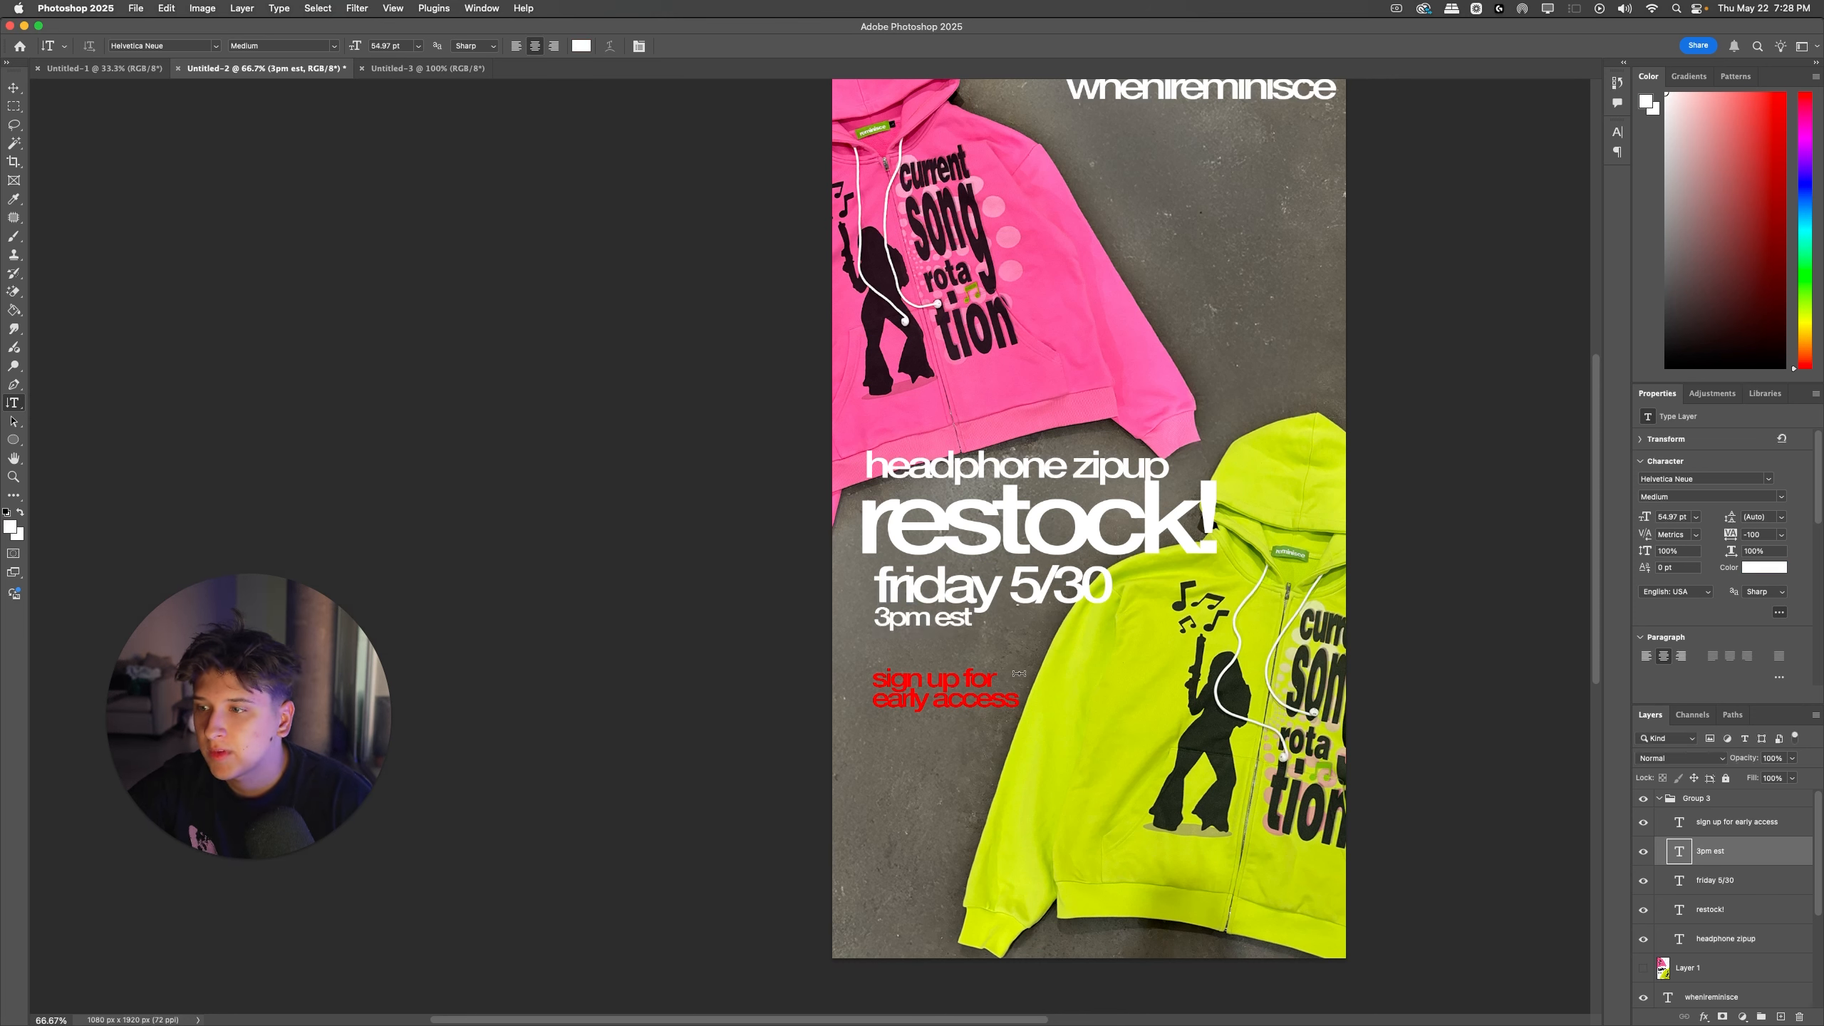
click(1011, 676)
key(super+a)
drag(1696, 221, 1645, 81)
click(1480, 638)
Step: Slightly increase the leading of the "sign up for early access" text, keeping its tracking at -100
click(933, 694)
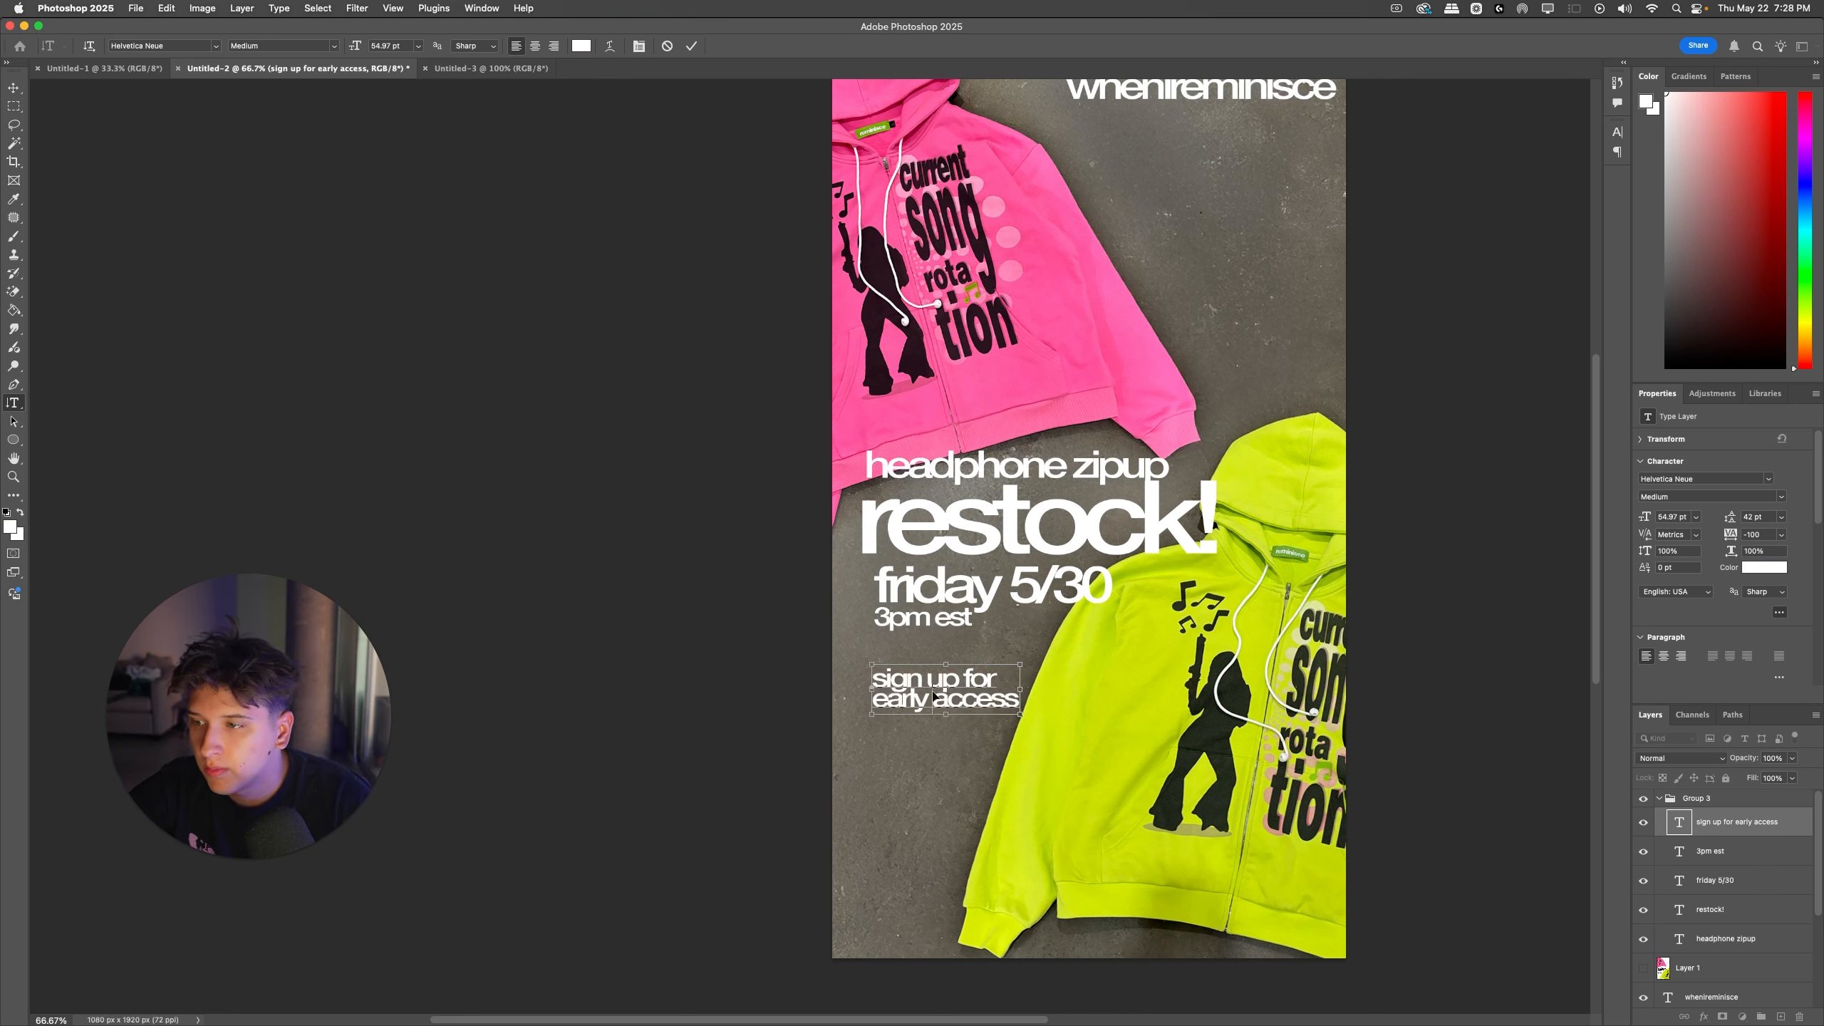
key(super+a)
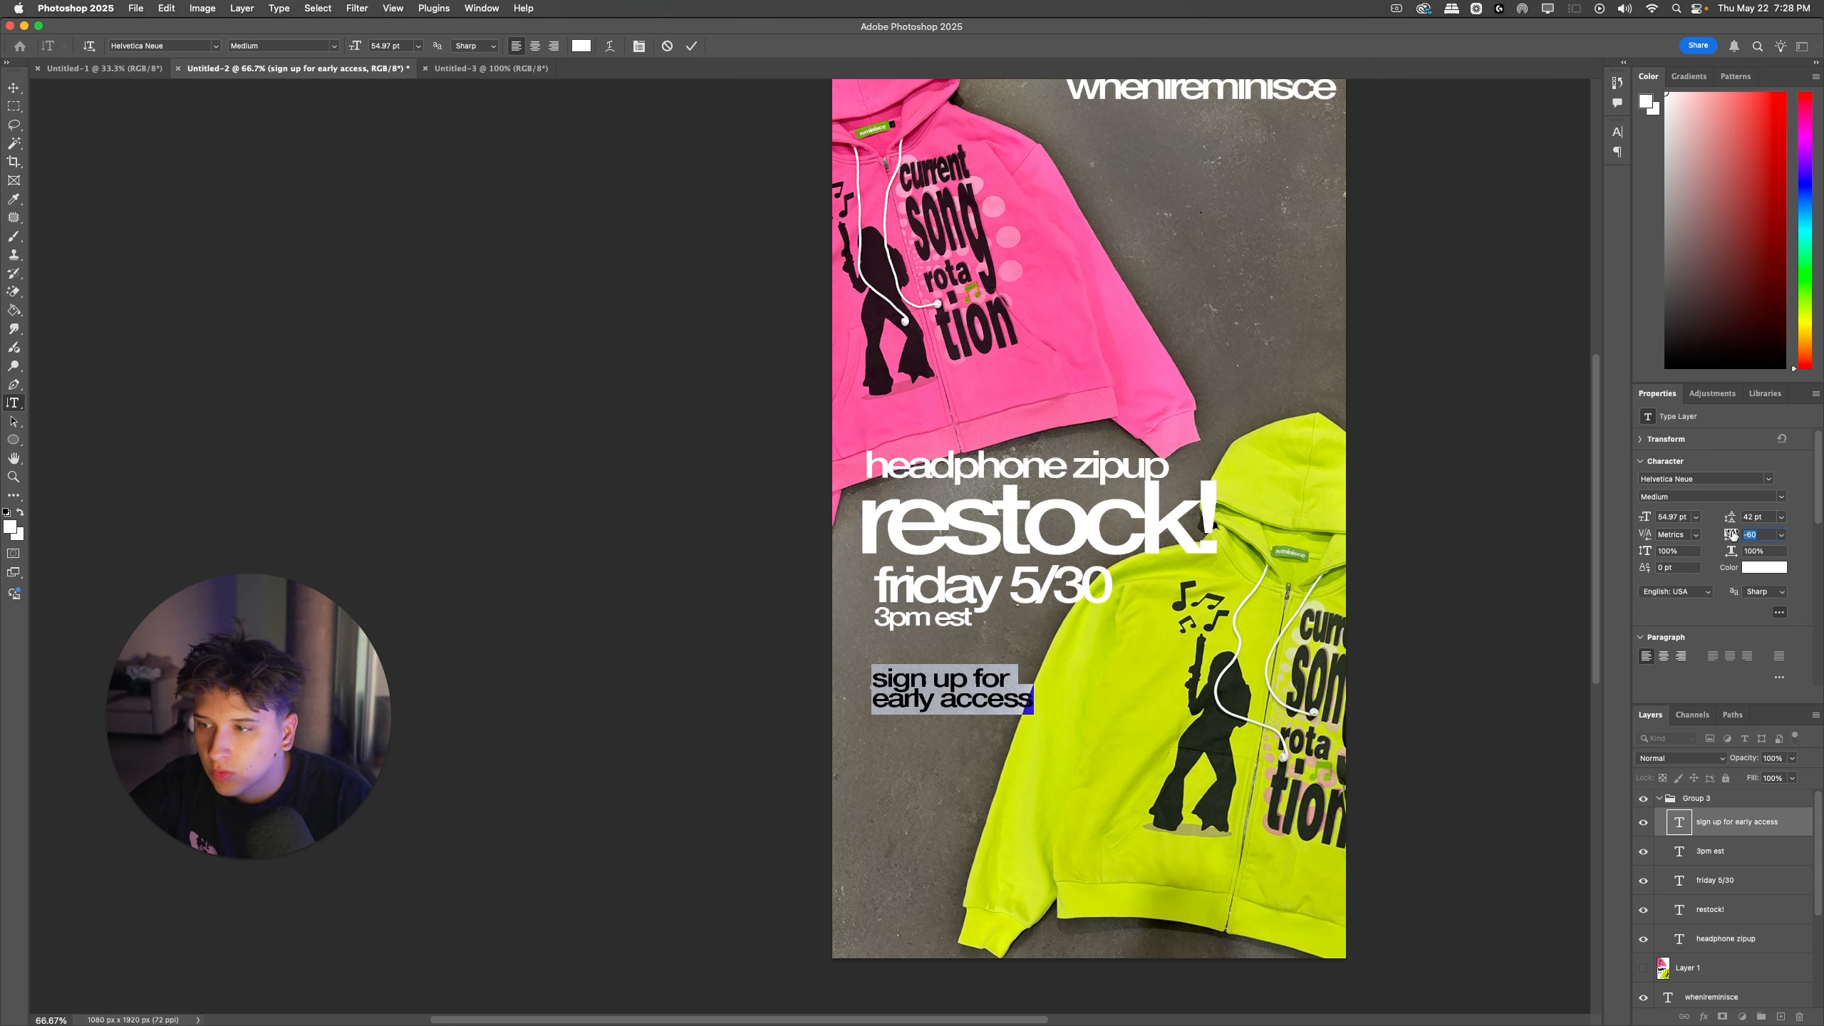
drag(1731, 523, 1734, 523)
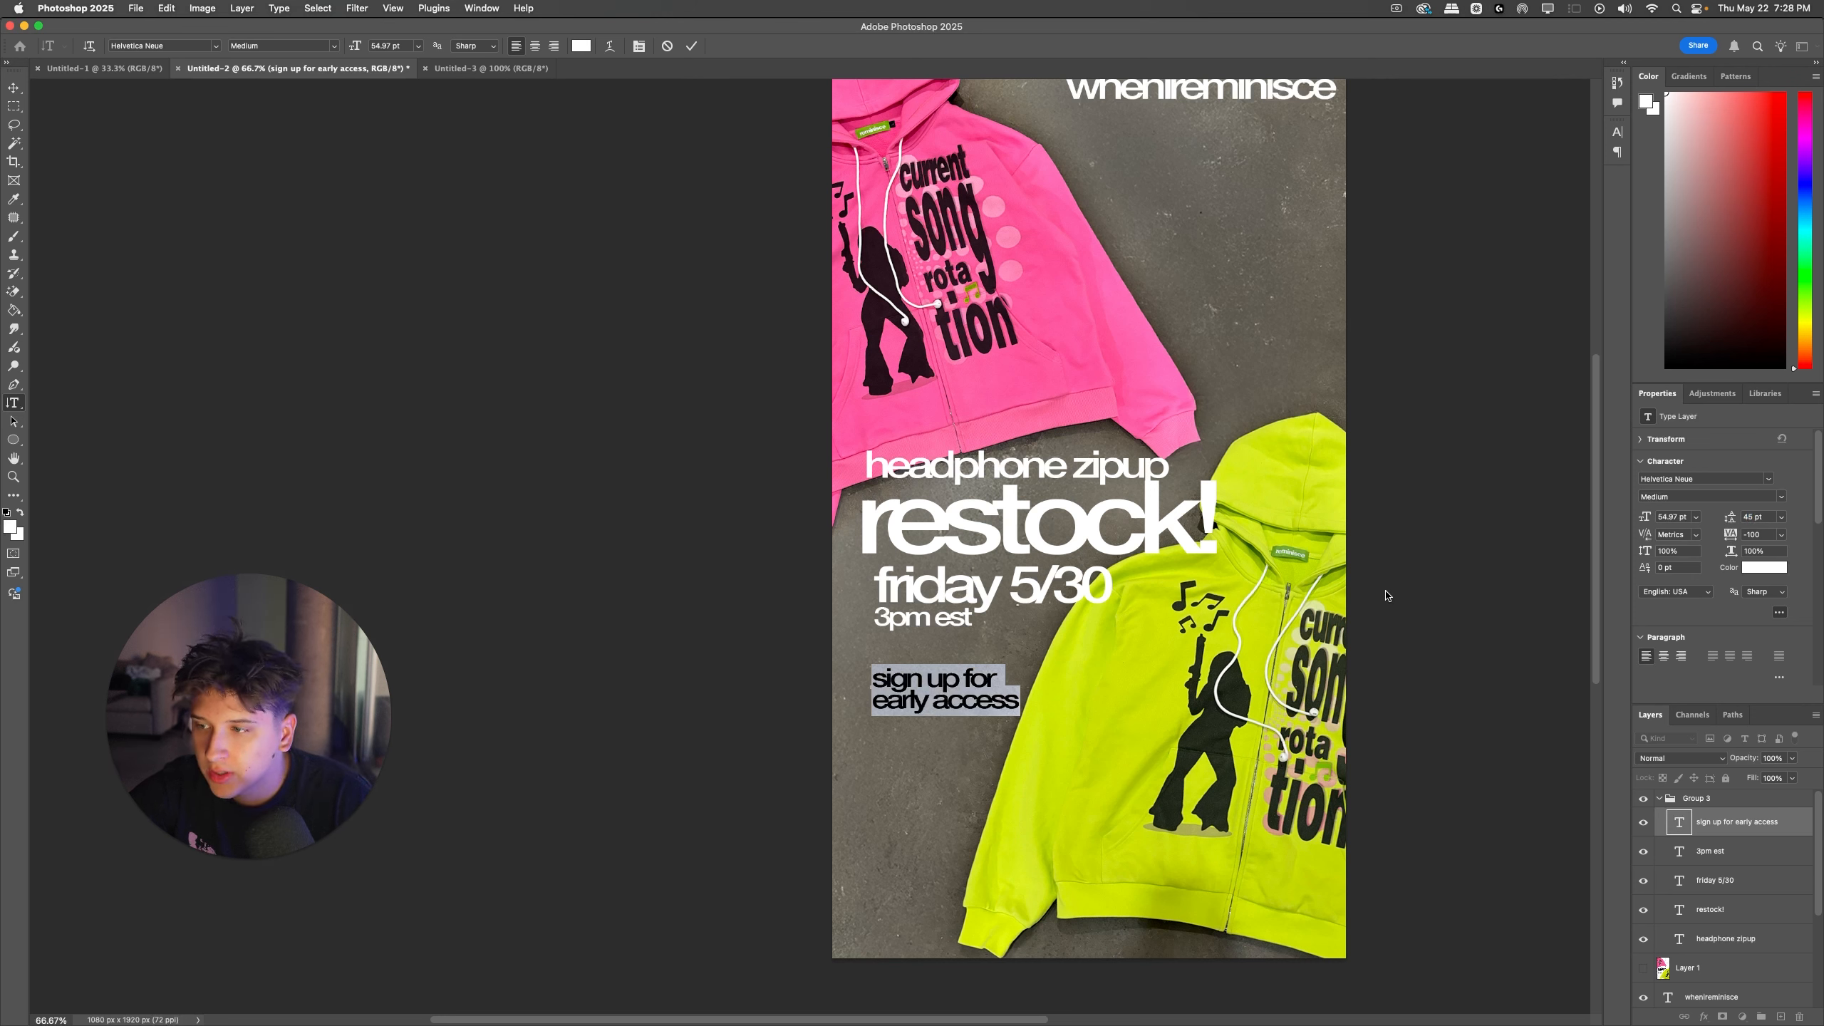
key(Escape)
Step: Try moving and resizing the "headphone zipup" and "restock!" lines in the upper part of the ad, then undo it
super+click(1007, 510)
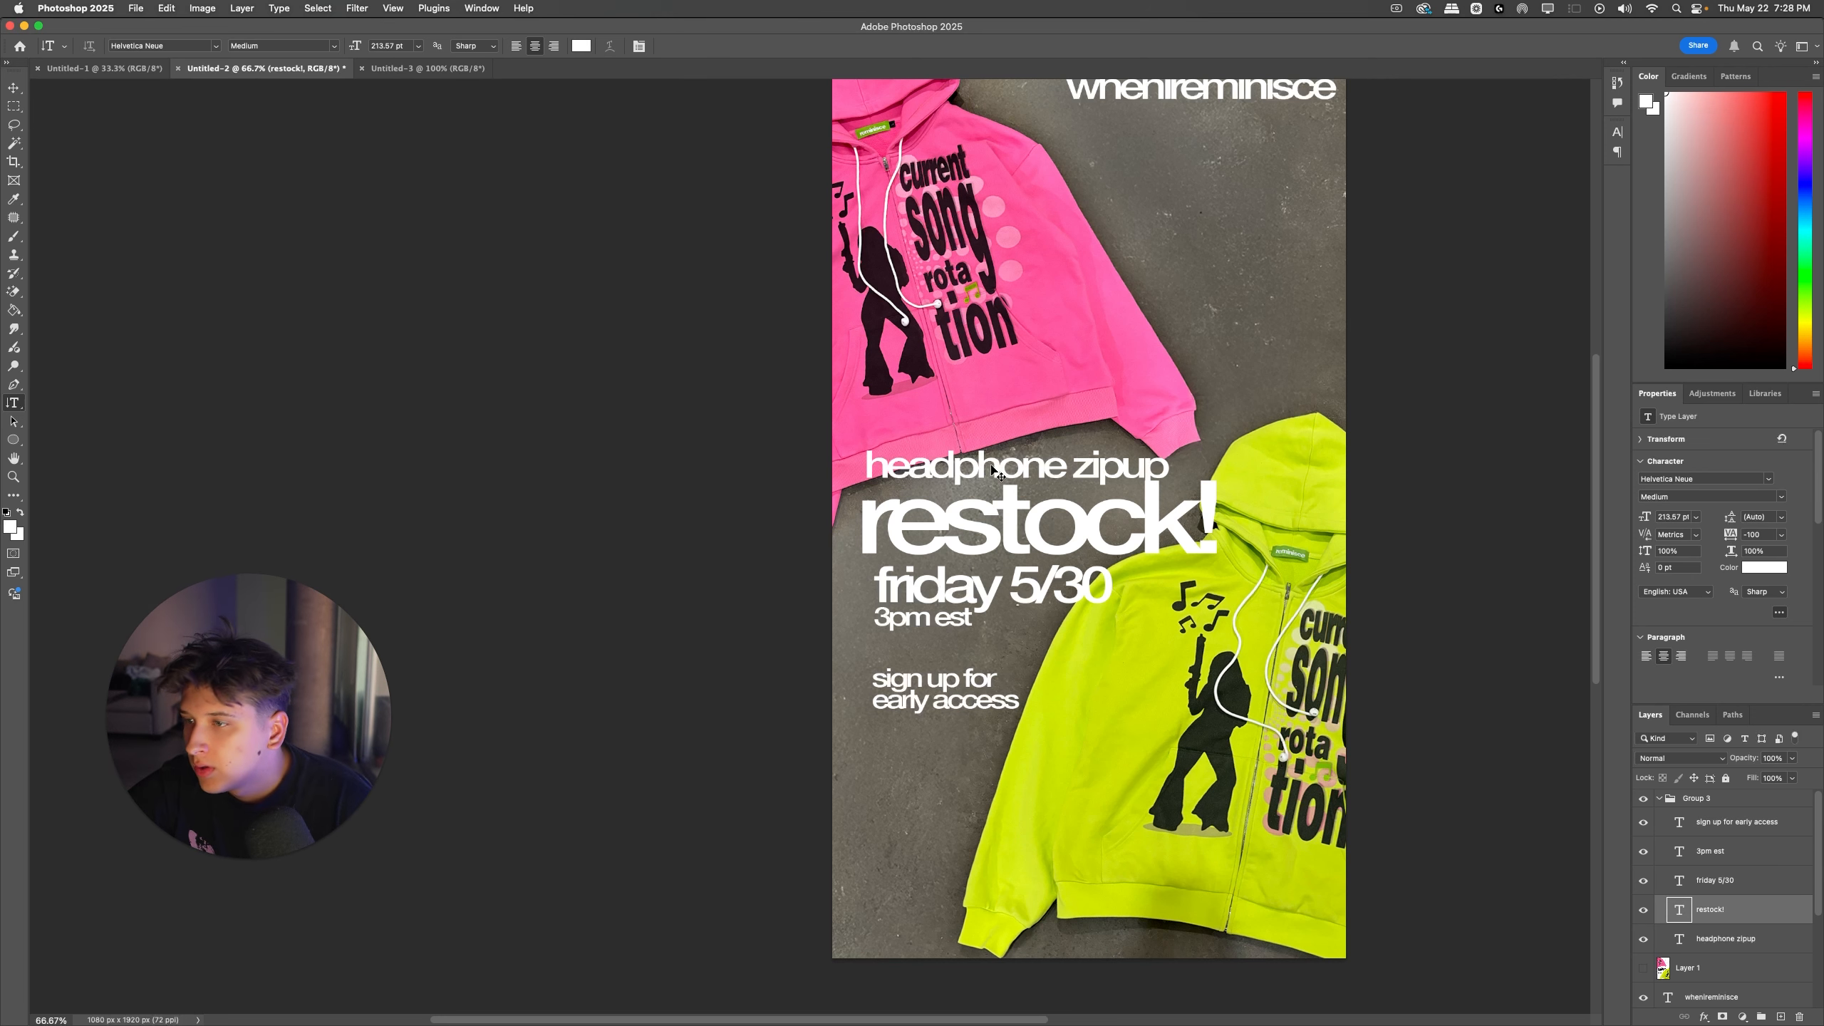
shift+super+click(994, 471)
key(super+t)
drag(885, 511, 1018, 240)
drag(1123, 245, 1146, 261)
key(Return)
key(super+minus)
key(super+minus)
key(super+z)
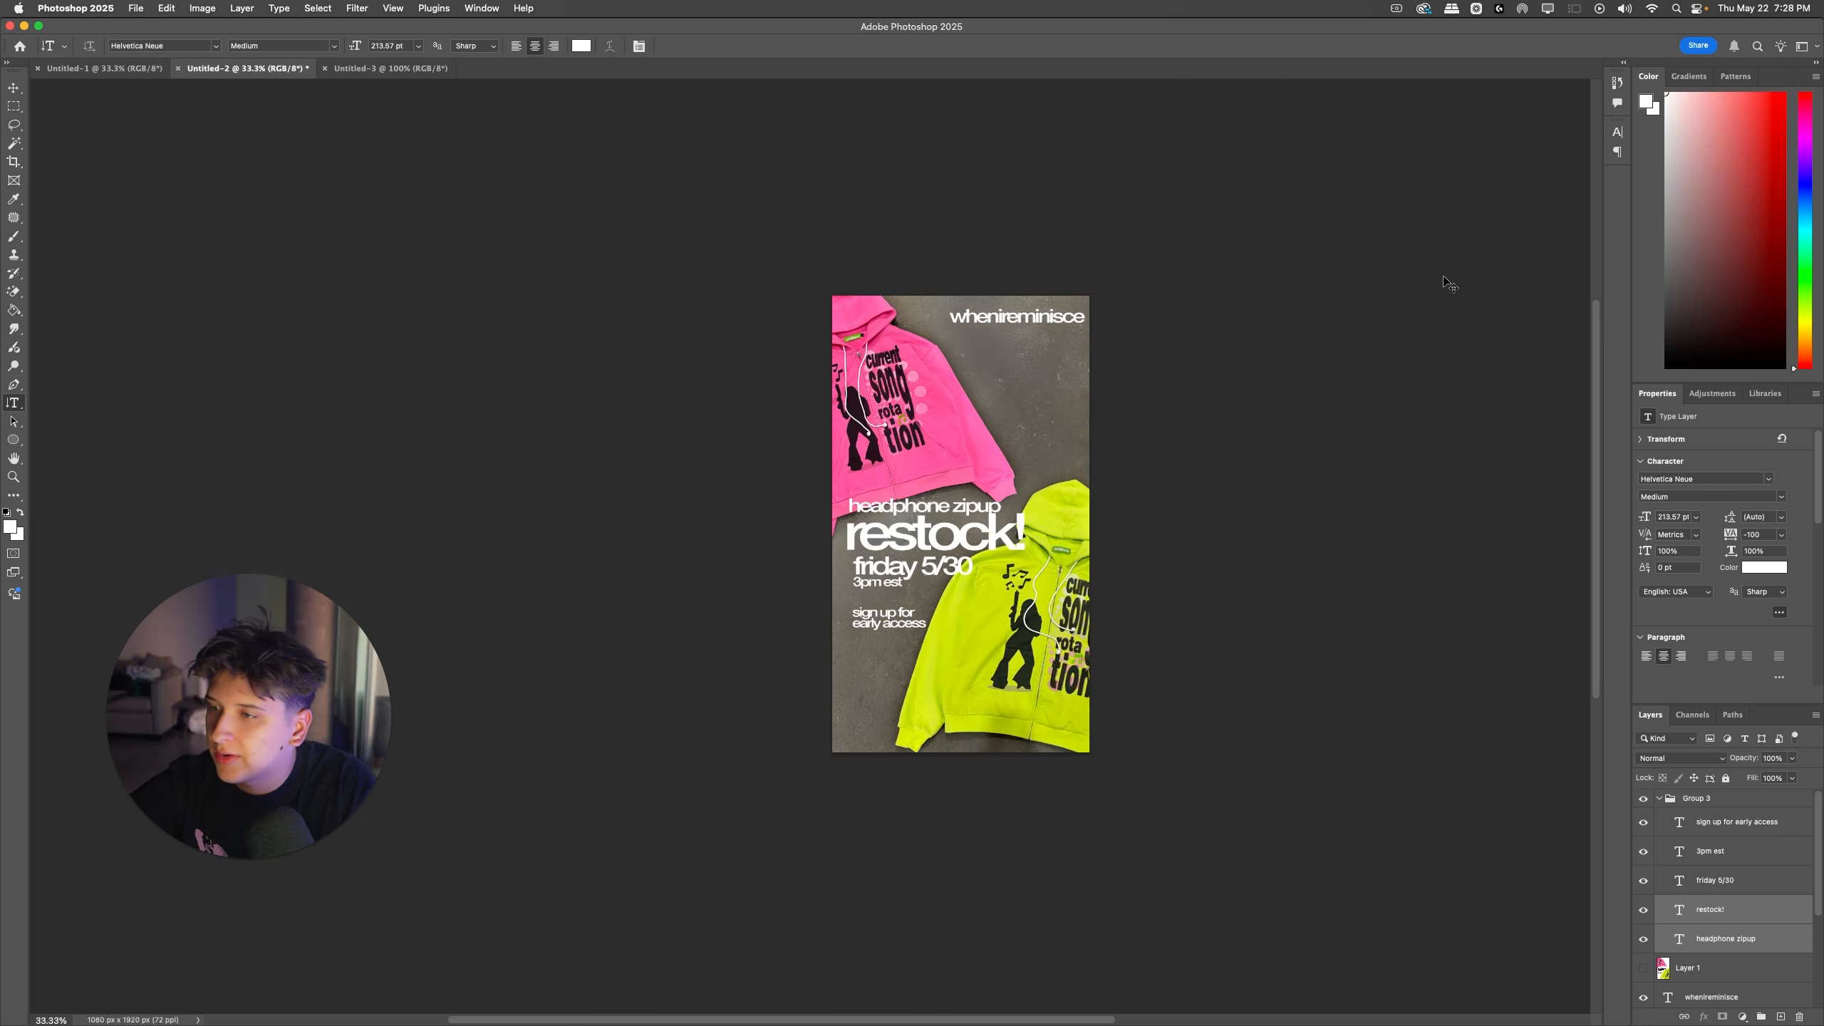
Step: Try repositioning the hoodies and the concrete background, undo each move, and toggle the Generative Fill 3 layer's visibility
key(super+equal)
drag(1207, 614, 1151, 603)
key(super+z)
key(super+z)
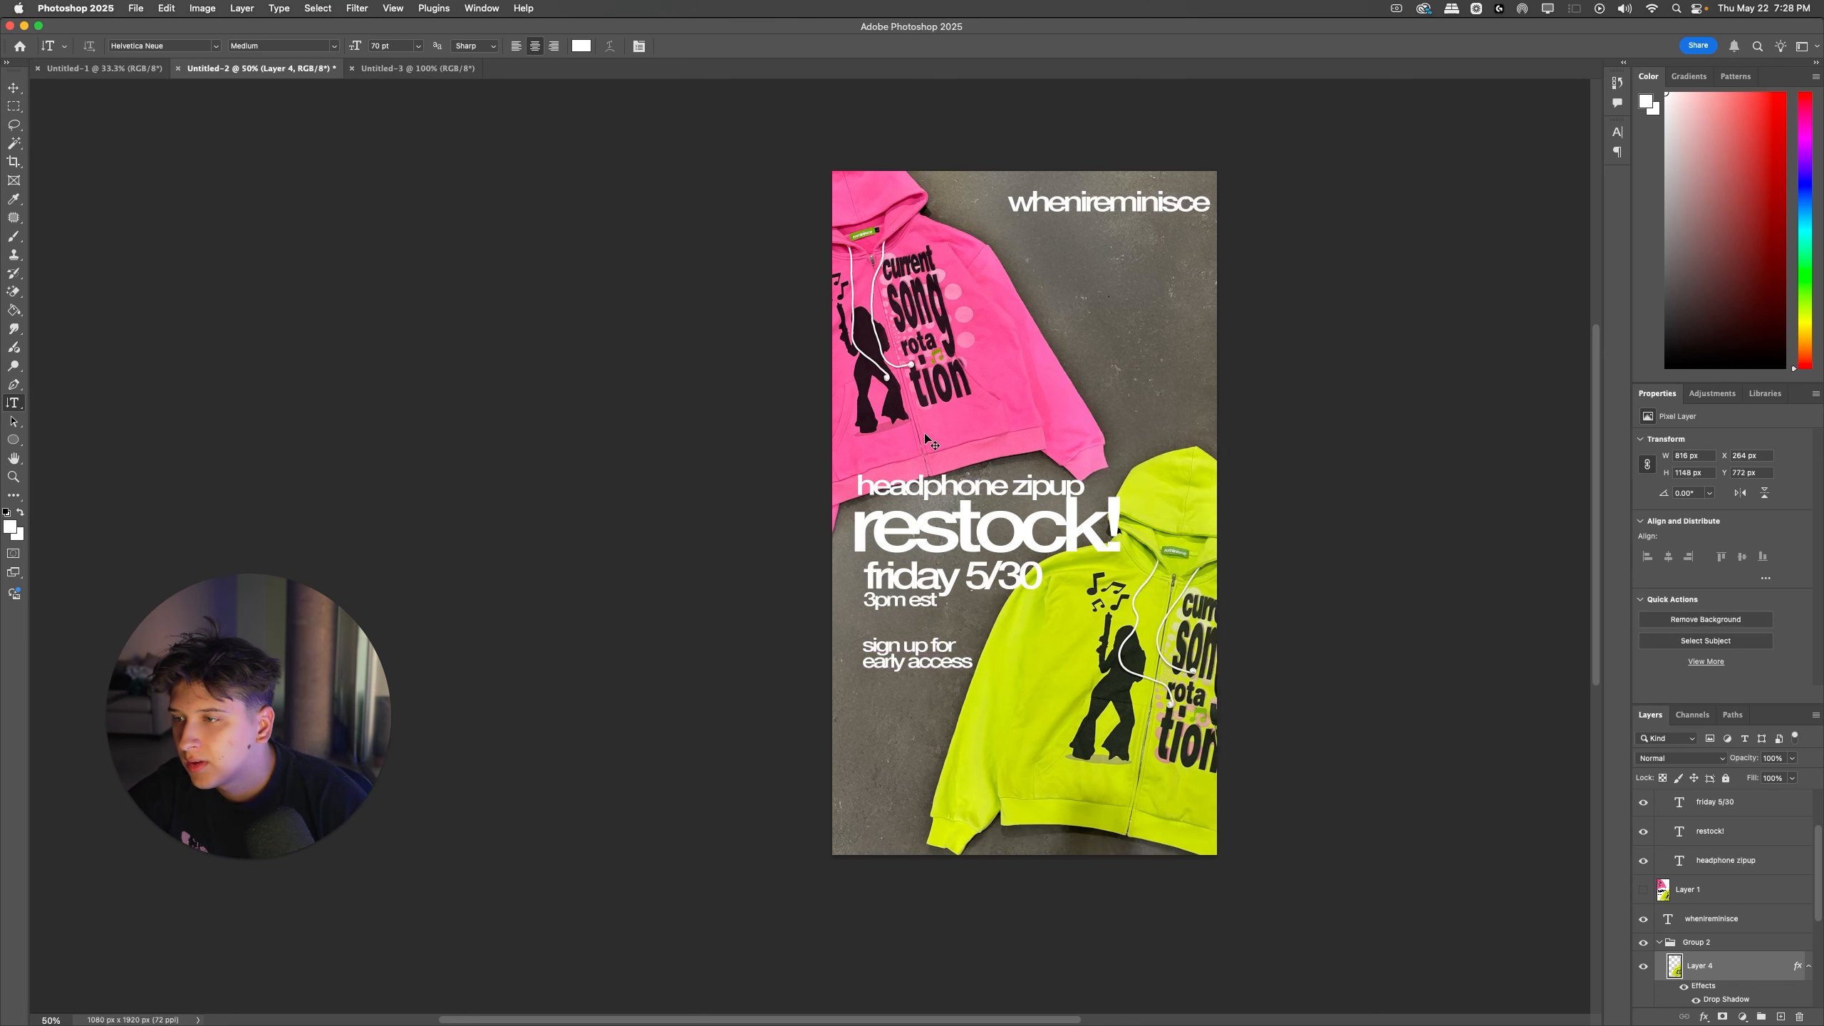
drag(930, 438, 920, 429)
key(super+z)
drag(1138, 392, 1168, 404)
key(super+z)
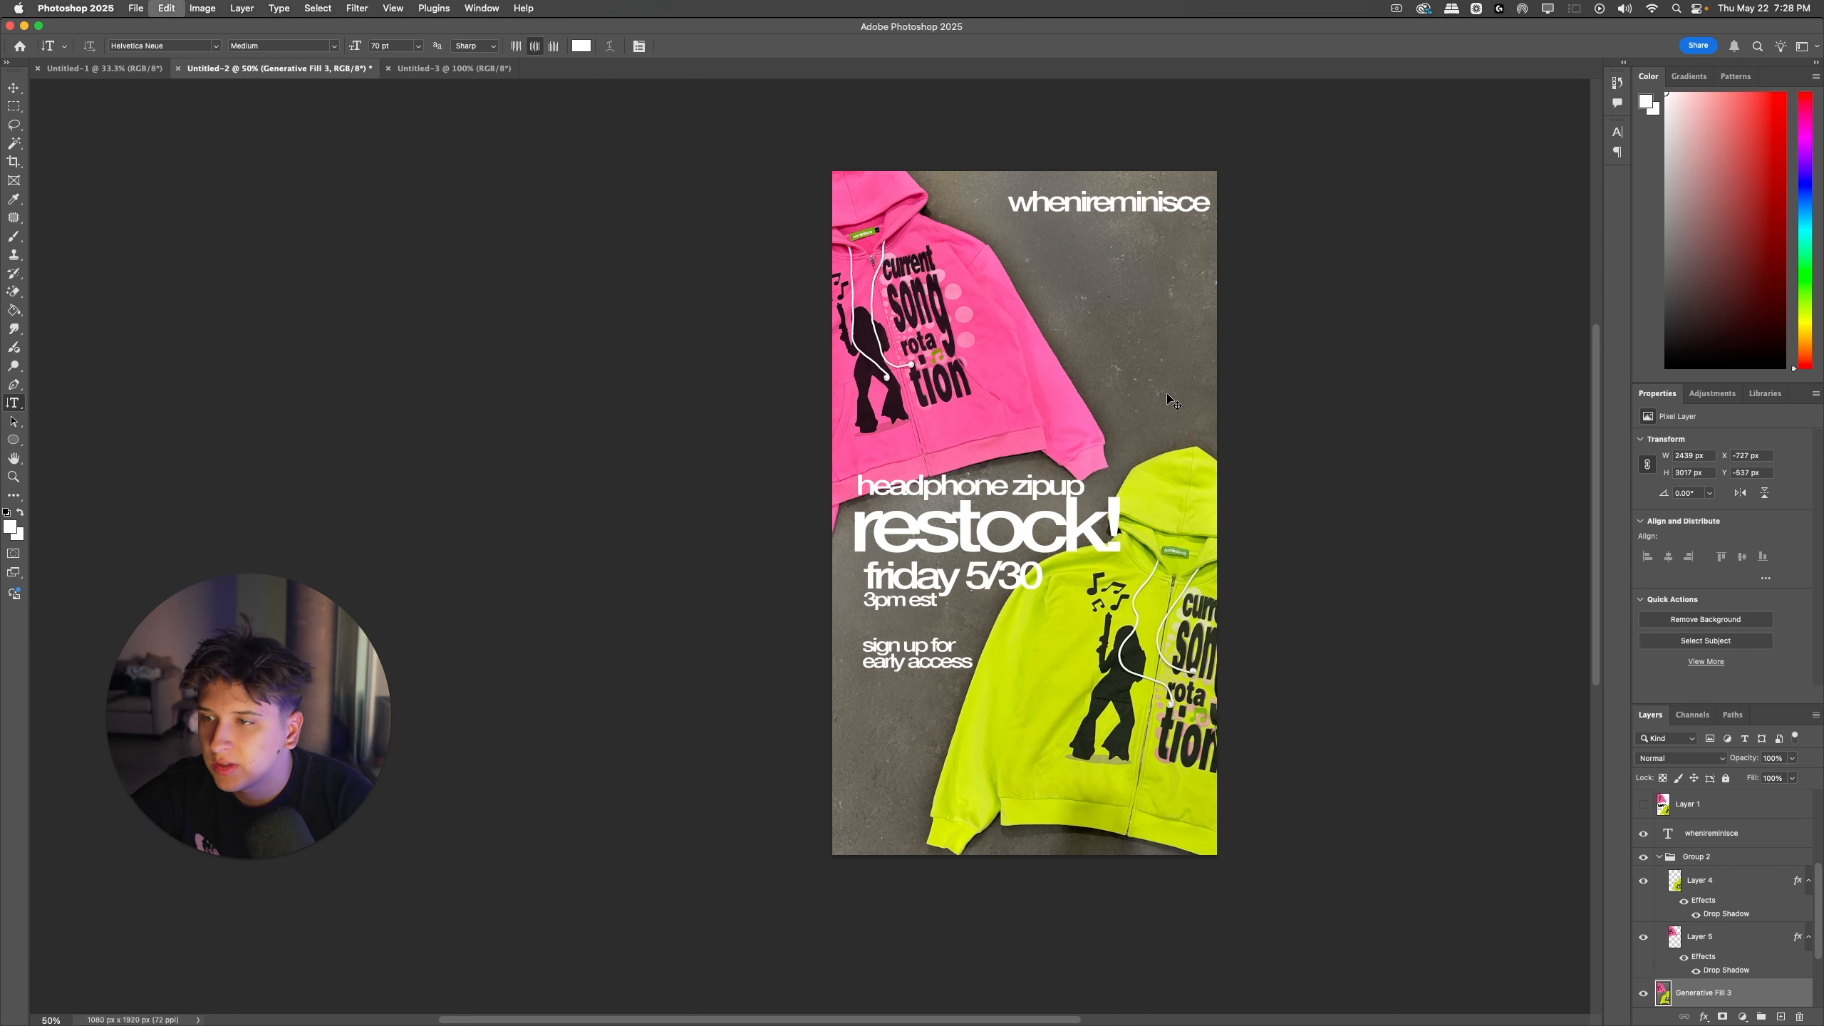
click(1643, 992)
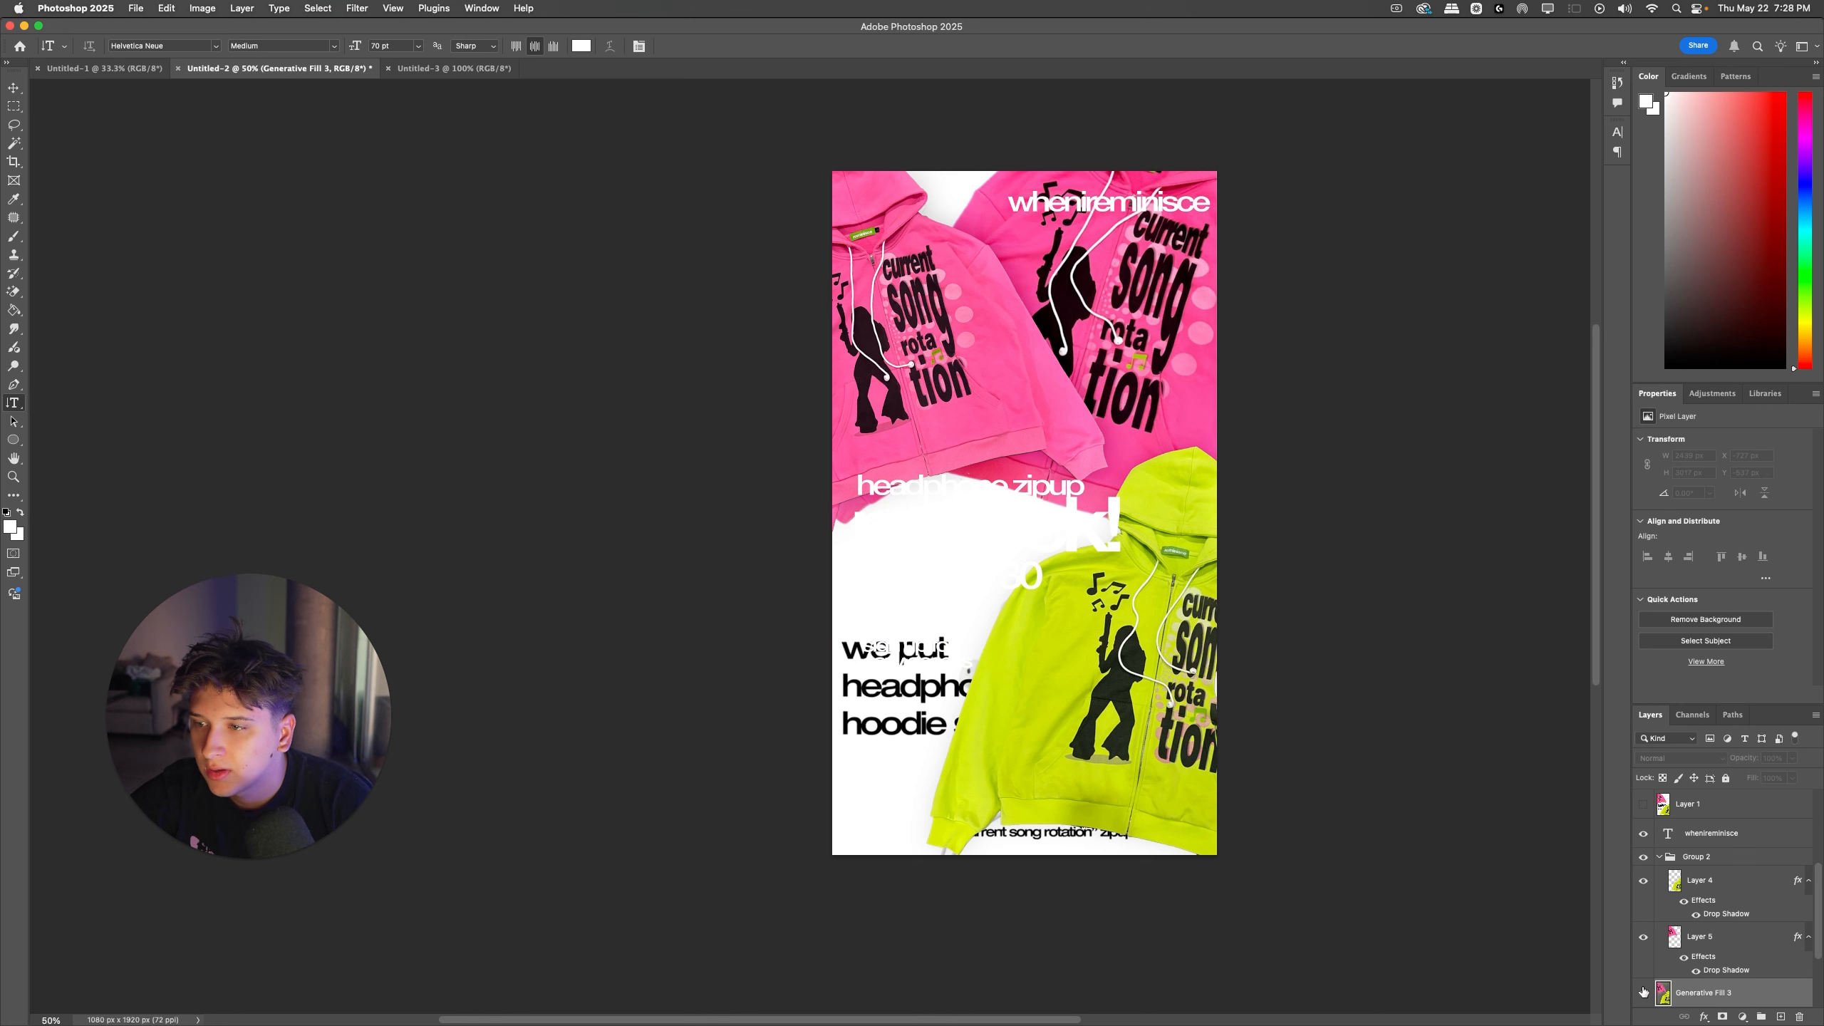
click(1643, 993)
Step: Move the sign-up text and the "friday 5/30" and "3pm est" lines down and toward the ad's left edge
drag(940, 649, 932, 660)
click(888, 592)
shift+super+click(889, 582)
key(super+t)
drag(940, 580, 925, 604)
key(Return)
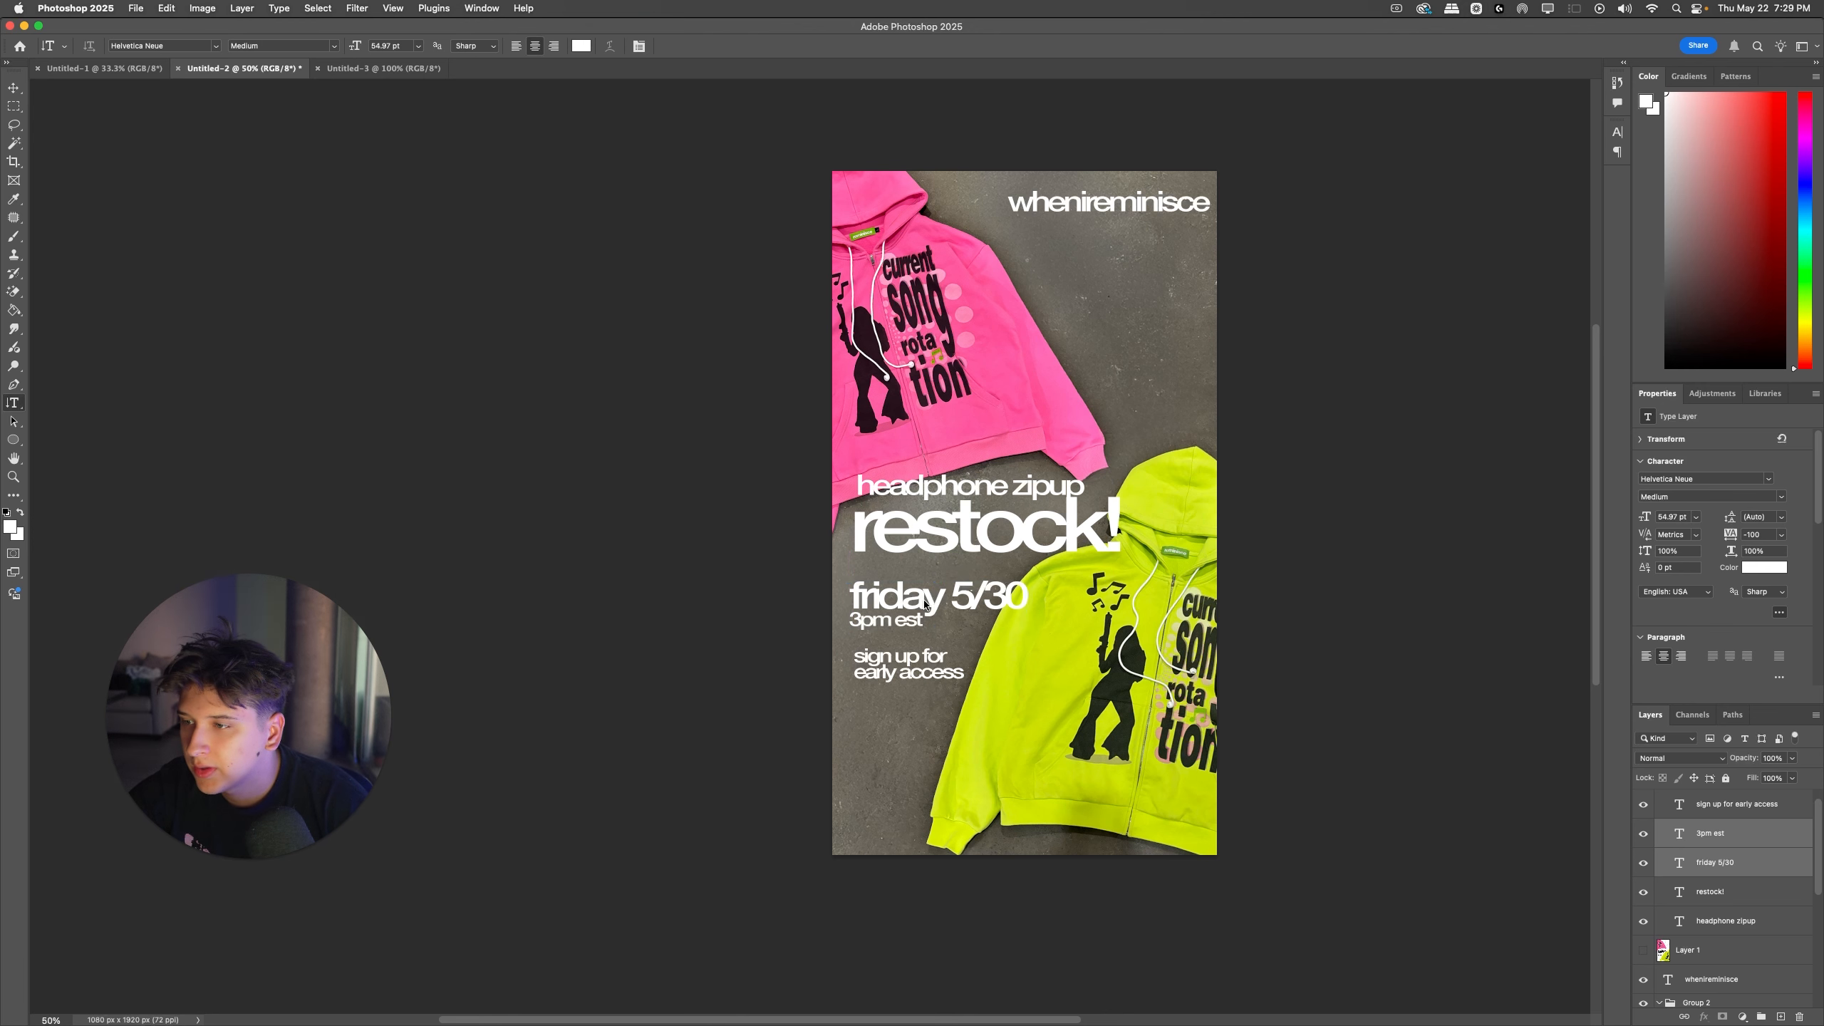
Step: Try moving the "restock!" and "headphone zipup" lines down-left and shrinking "headphone zipup" slightly
drag(951, 539, 908, 510)
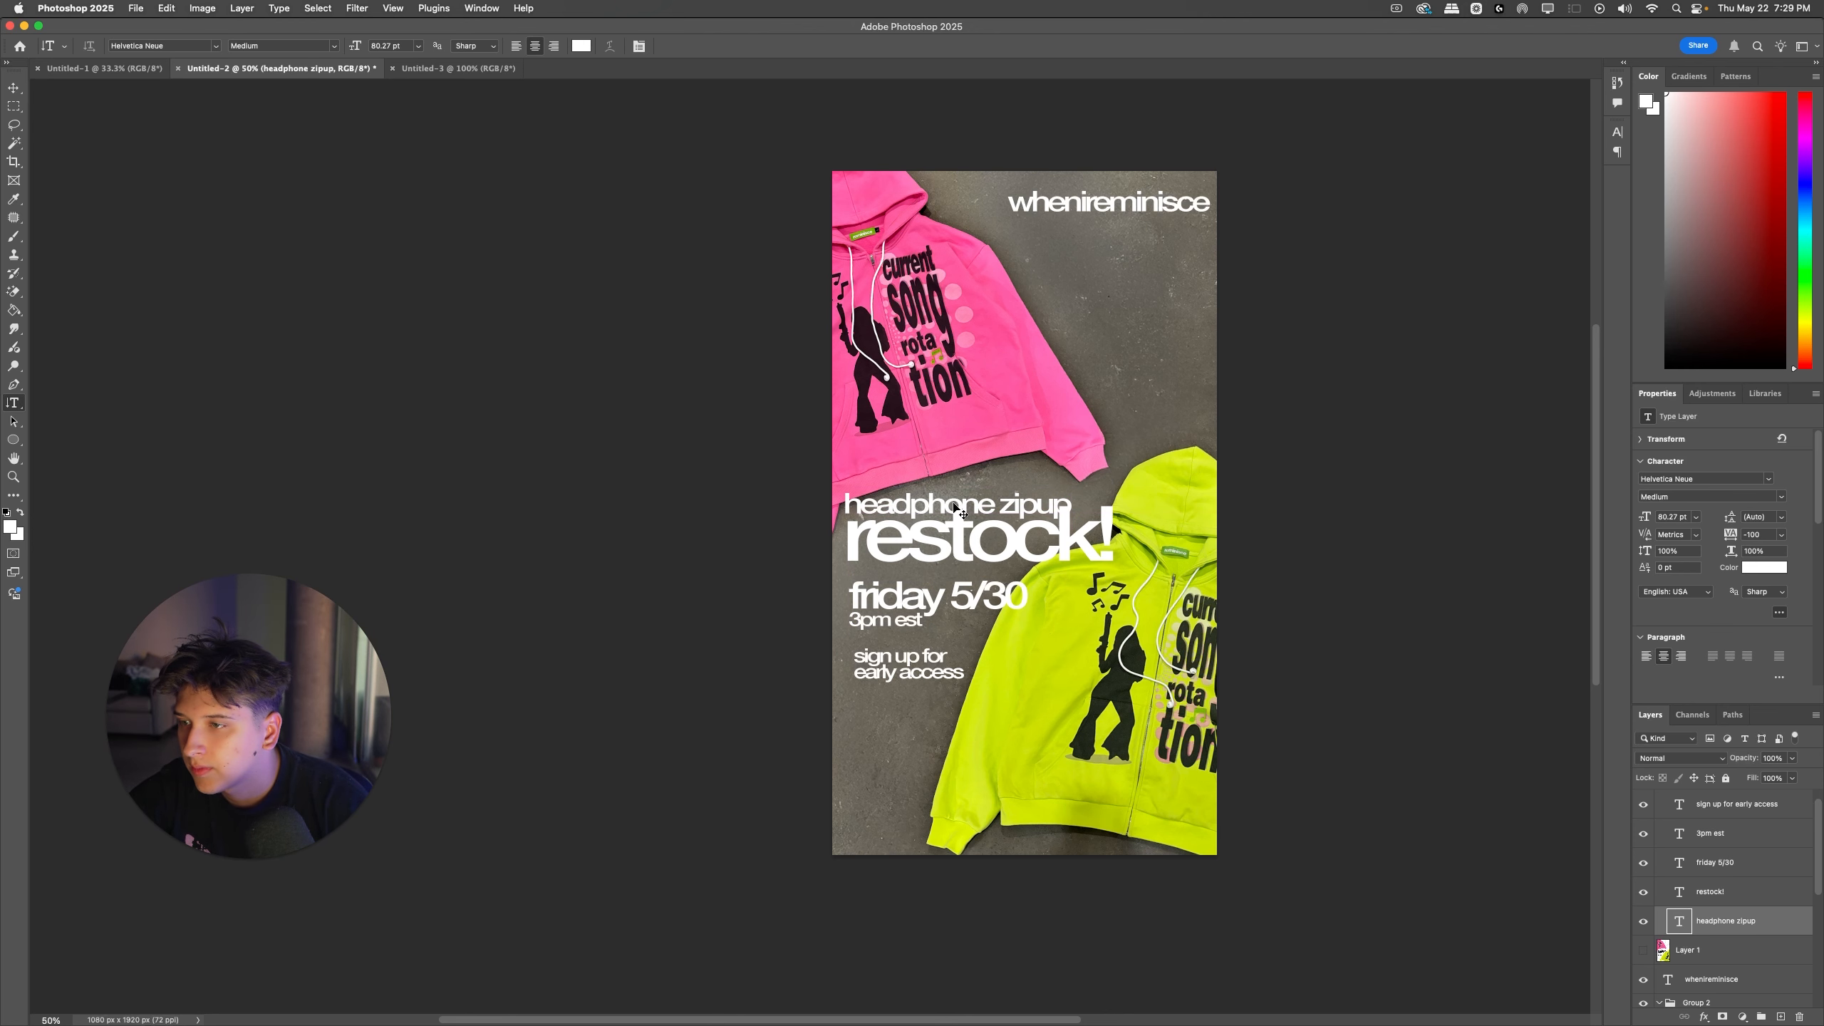
click(1007, 514)
drag(1022, 507, 1056, 519)
key(super+z)
key(super+t)
key(Return)
Step: Try nudging the "headphone zipup" line into alignment just above "restock!"
key(super+t)
key(Right)
key(Right)
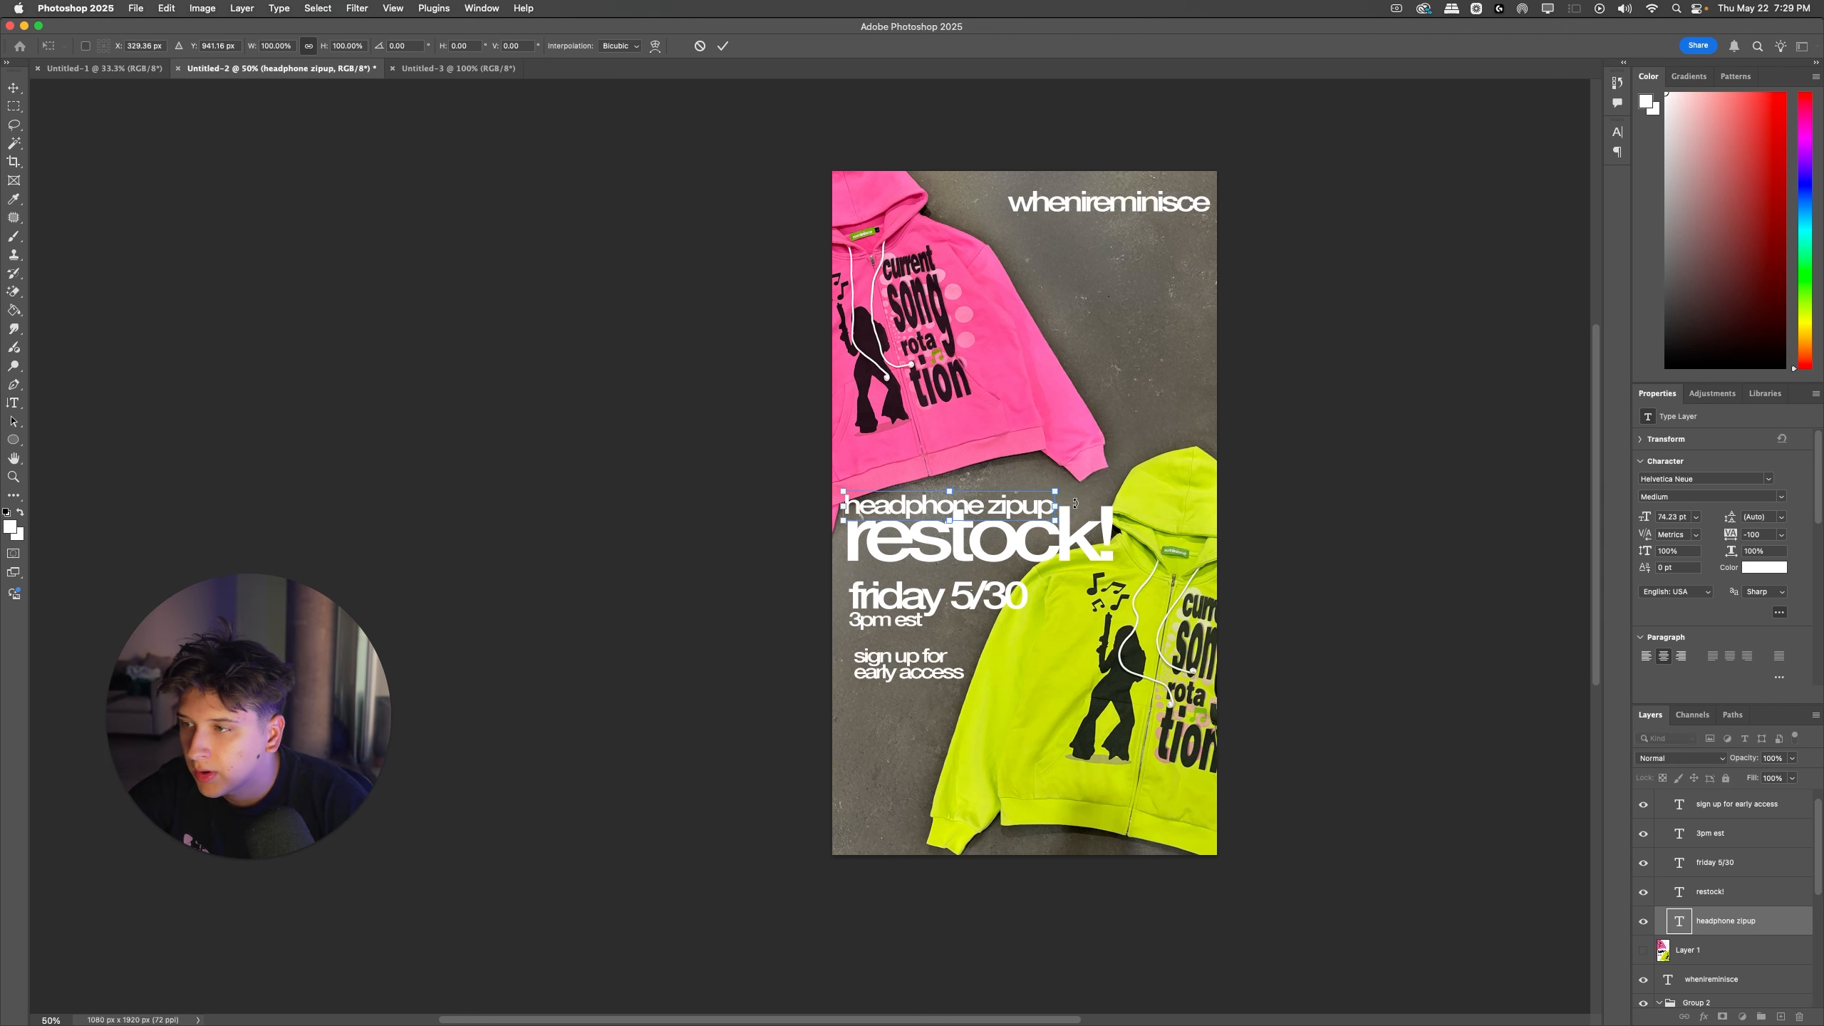
key(Down)
key(Down)
key(Down)
key(Return)
key(super+t)
key(Up)
key(Up)
key(Up)
key(Up)
key(Up)
key(Up)
key(Up)
key(Up)
key(Up)
key(Up)
key(Up)
key(Up)
key(Up)
key(Up)
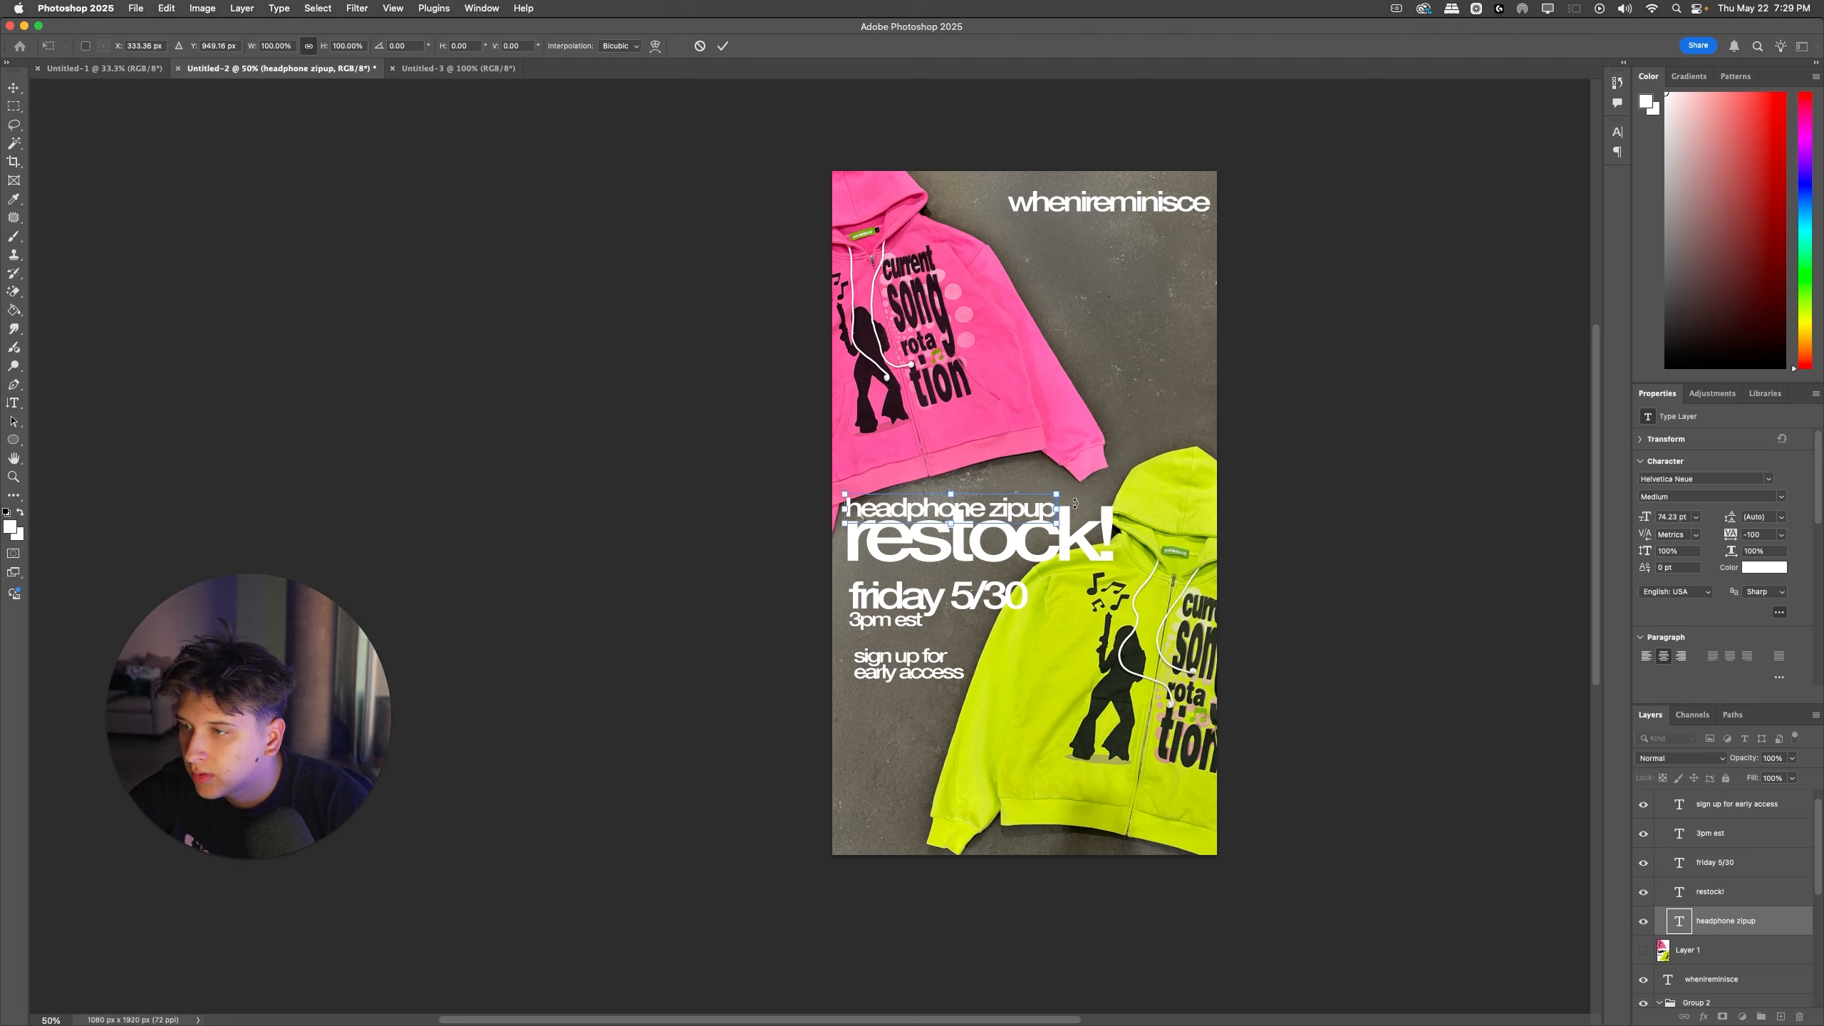
Step: Undo the latest size and position changes to the "headphone zipup" and "restock!" lines
key(super+z)
key(super+z)
key(super+z)
key(super+z)
key(super+z)
key(super+z)
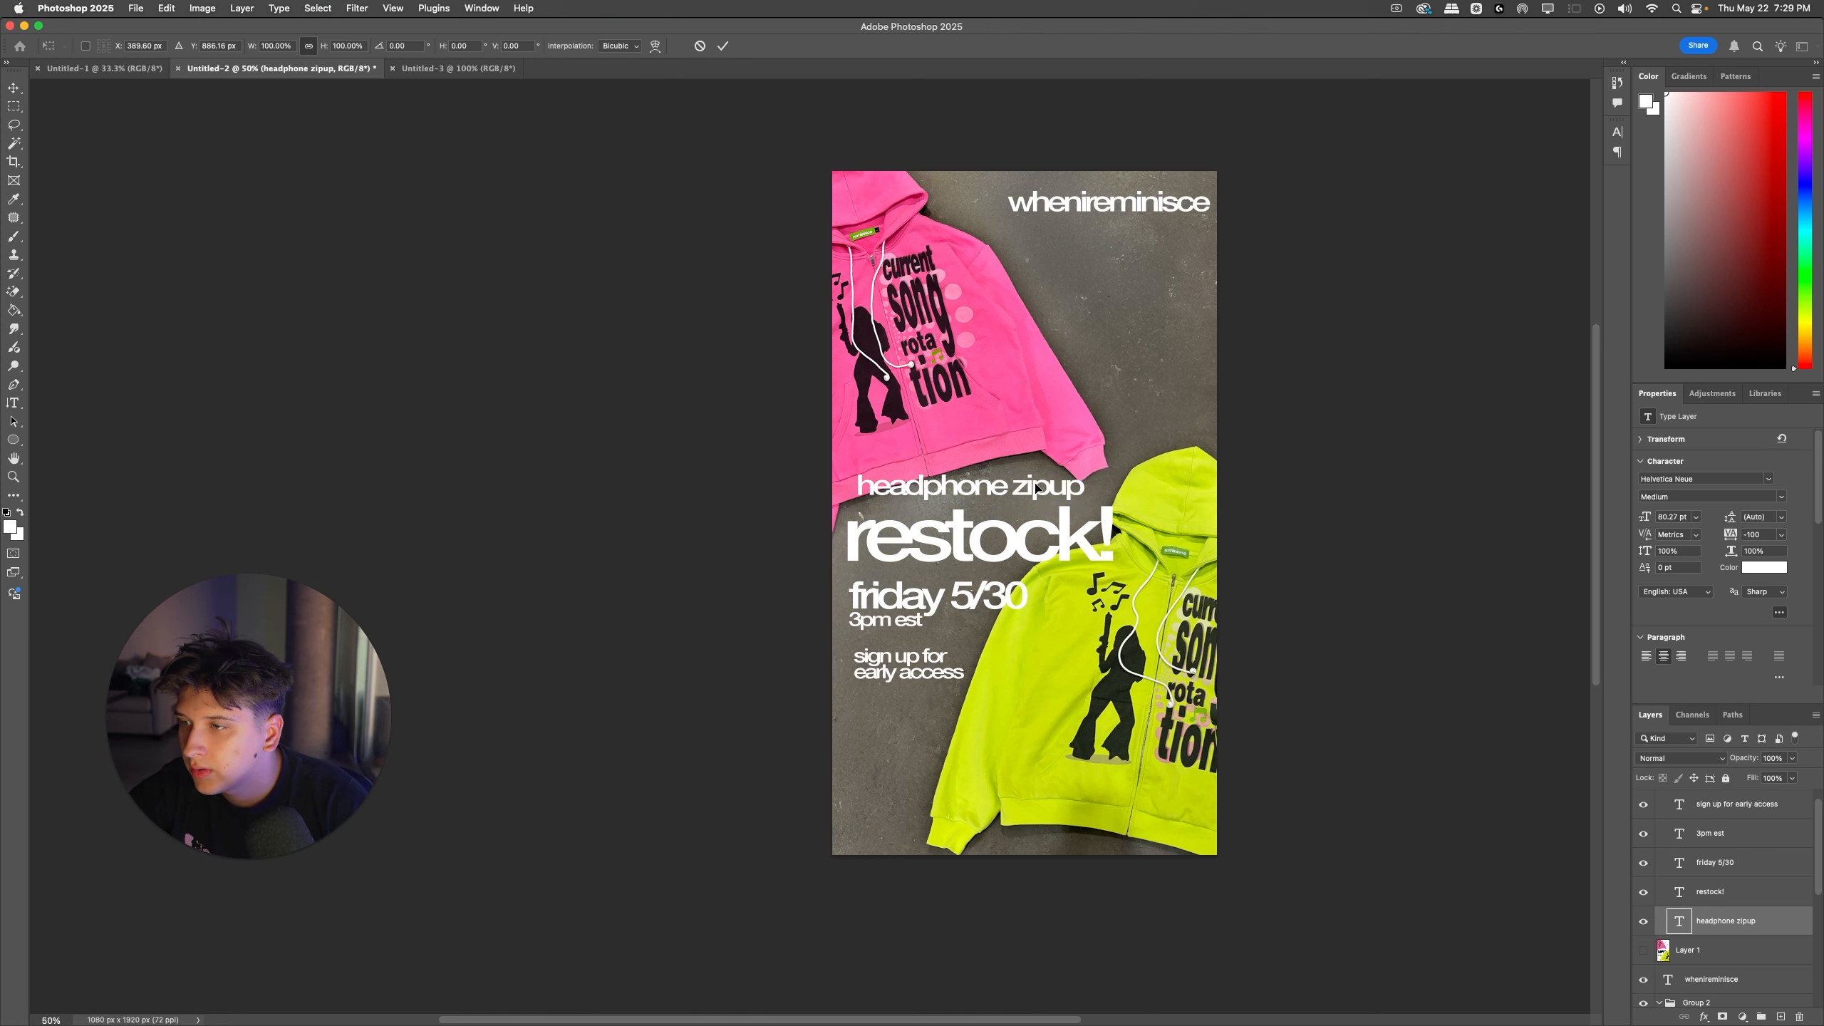
key(super+z)
drag(1075, 511, 1072, 511)
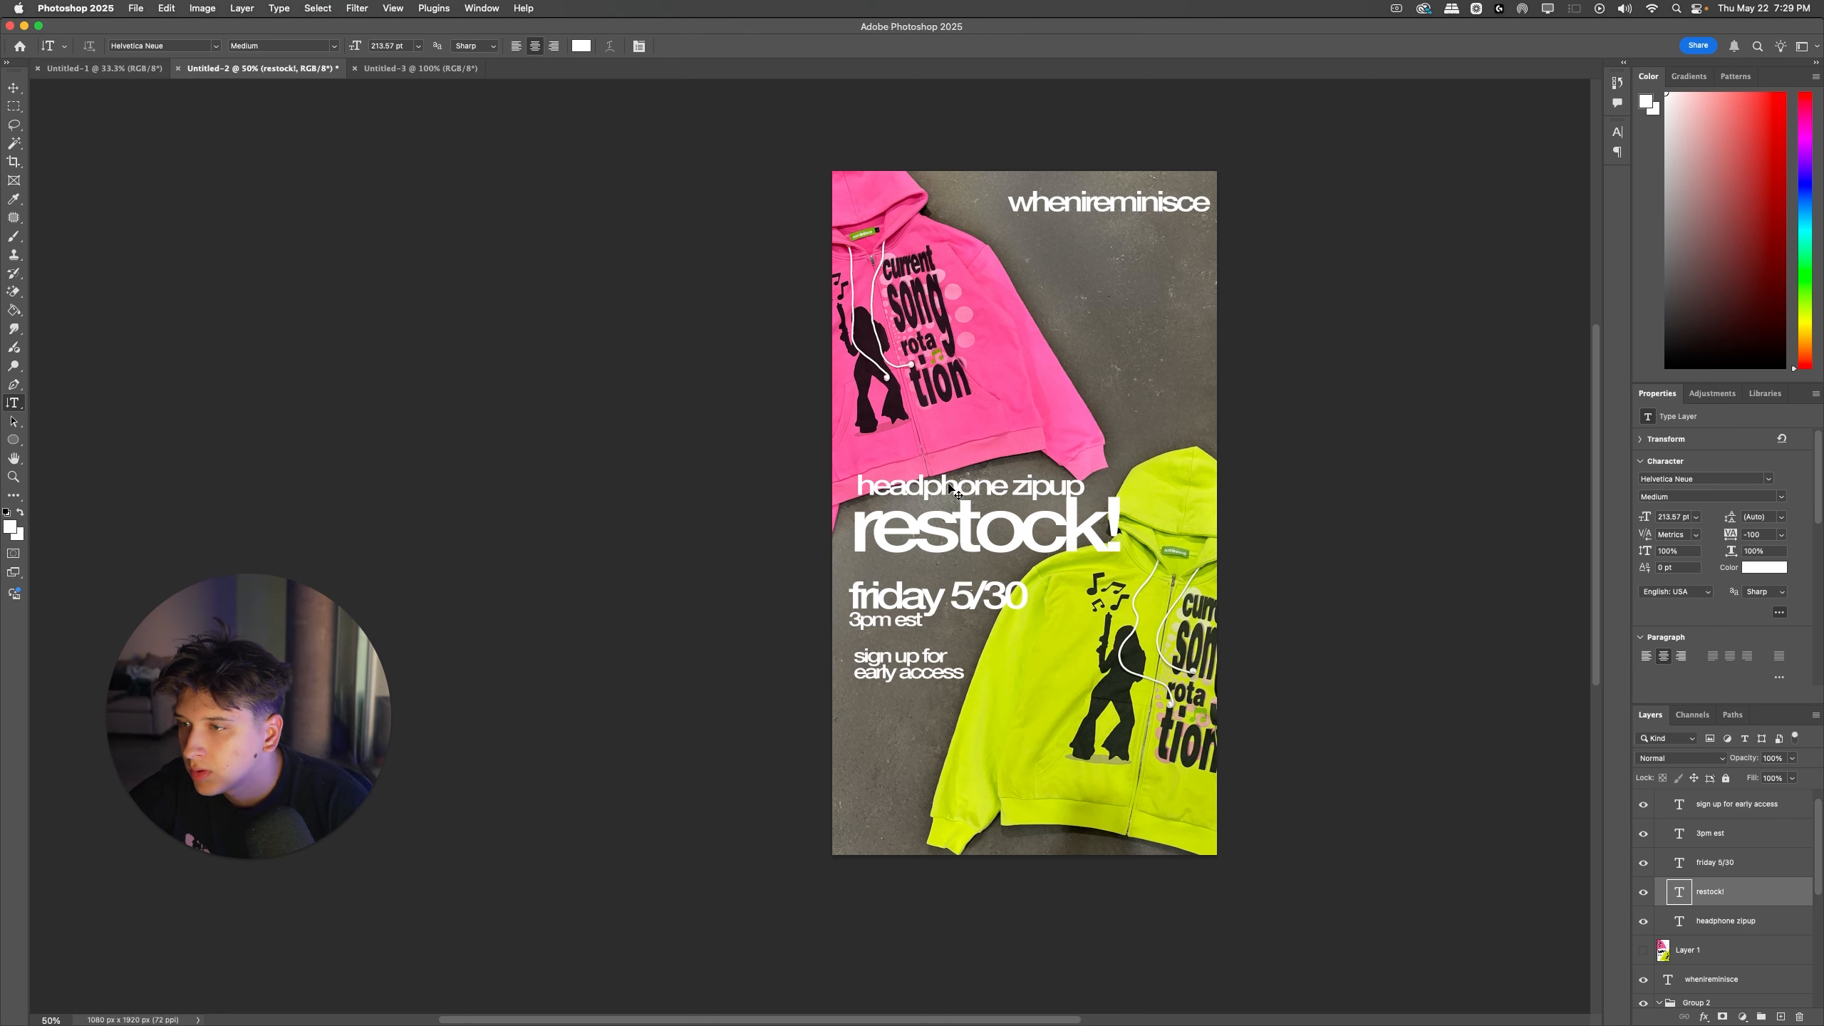
Step: Try placing the "headphone zipup" and "restock!" lines over the pink hoodie, then undo the move
drag(948, 486, 996, 289)
key(super+t)
drag(1078, 289, 1106, 286)
key(Return)
key(super+z)
key(super+z)
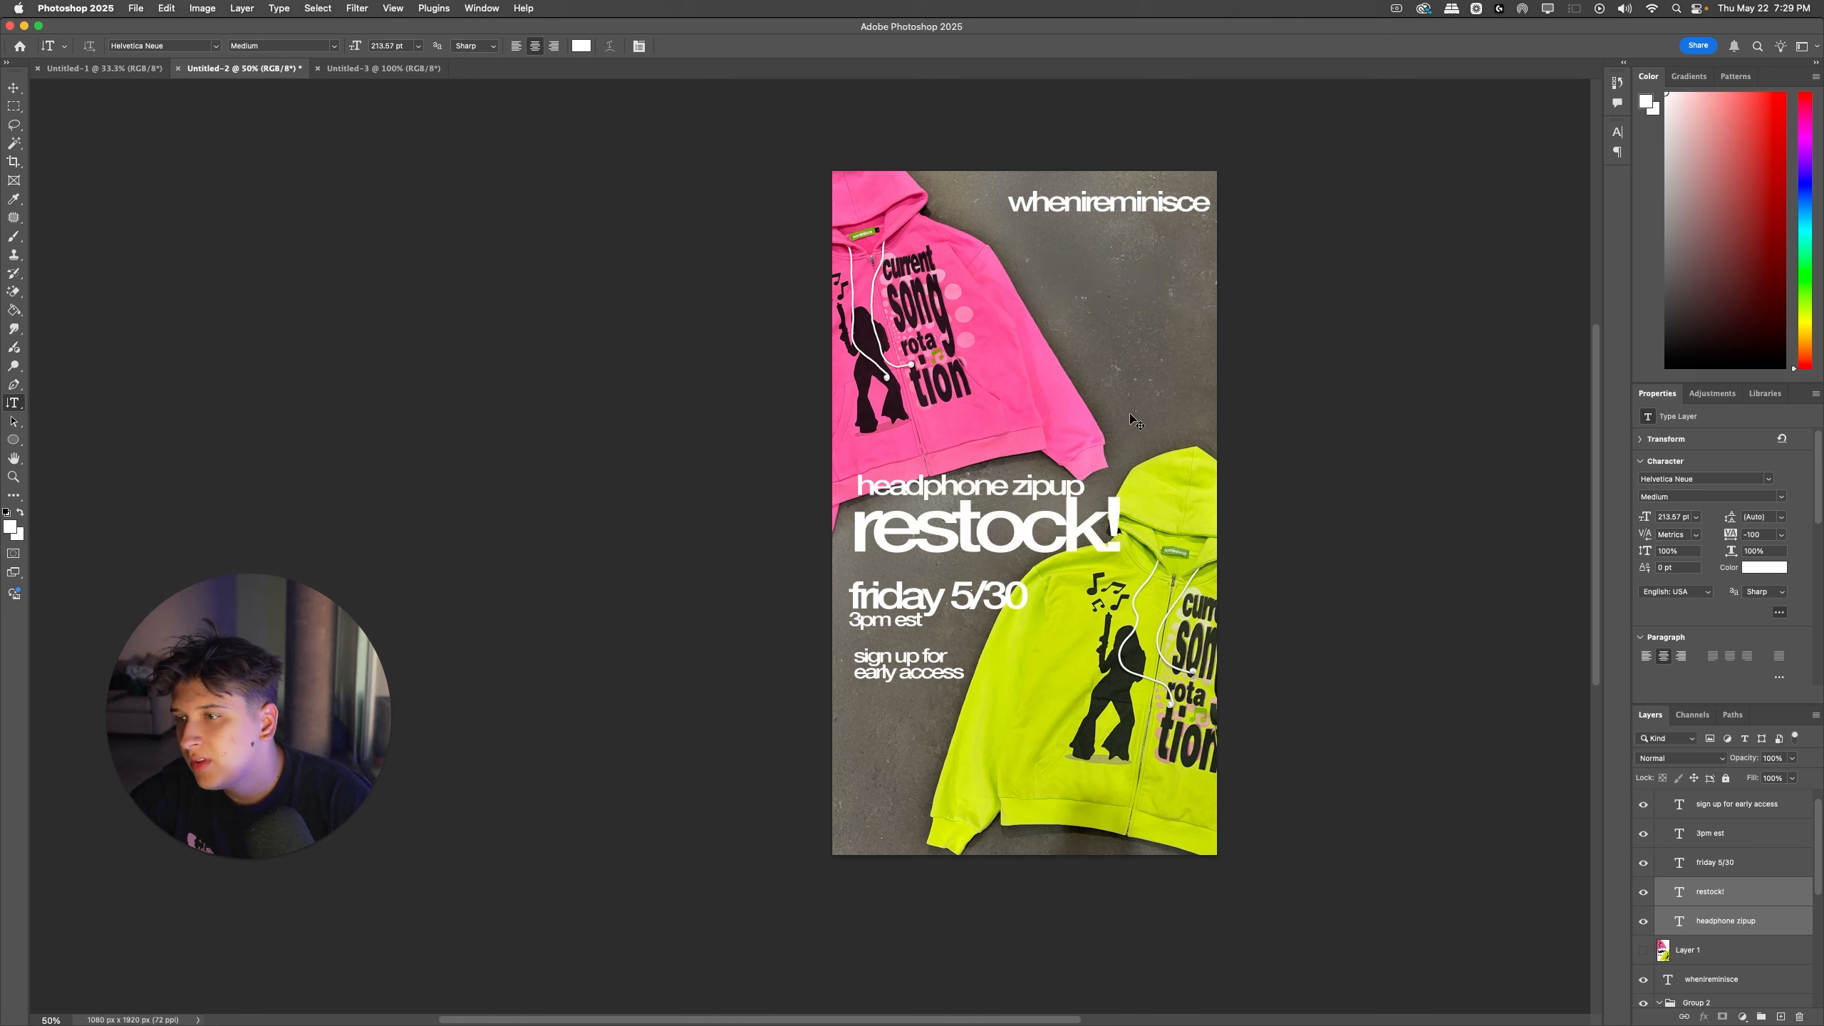
Step: Move the "headphone zipup" and "restock!" lines slightly down-left and align the sign-up text with the date line's left edge
drag(1028, 535, 1026, 542)
drag(890, 665, 886, 667)
Step: Move the green hoodie layer slightly upward, keeping its horizontal position
super+click(1175, 531)
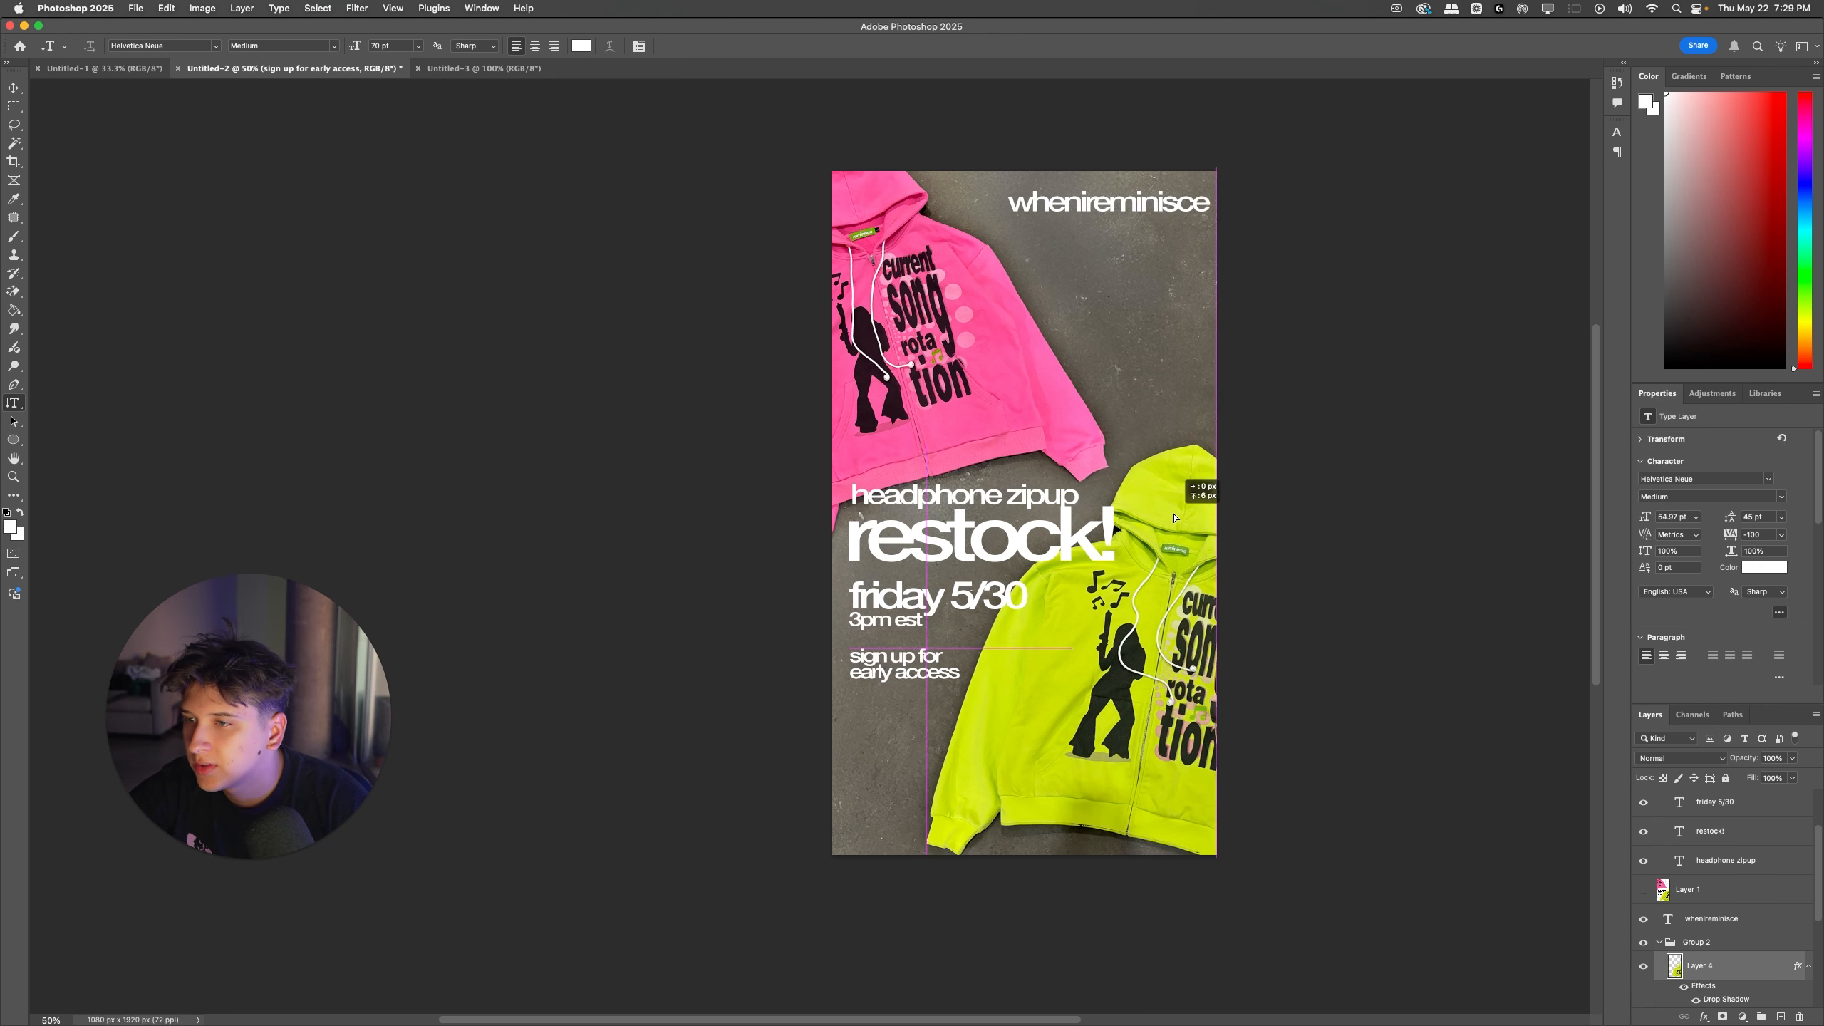
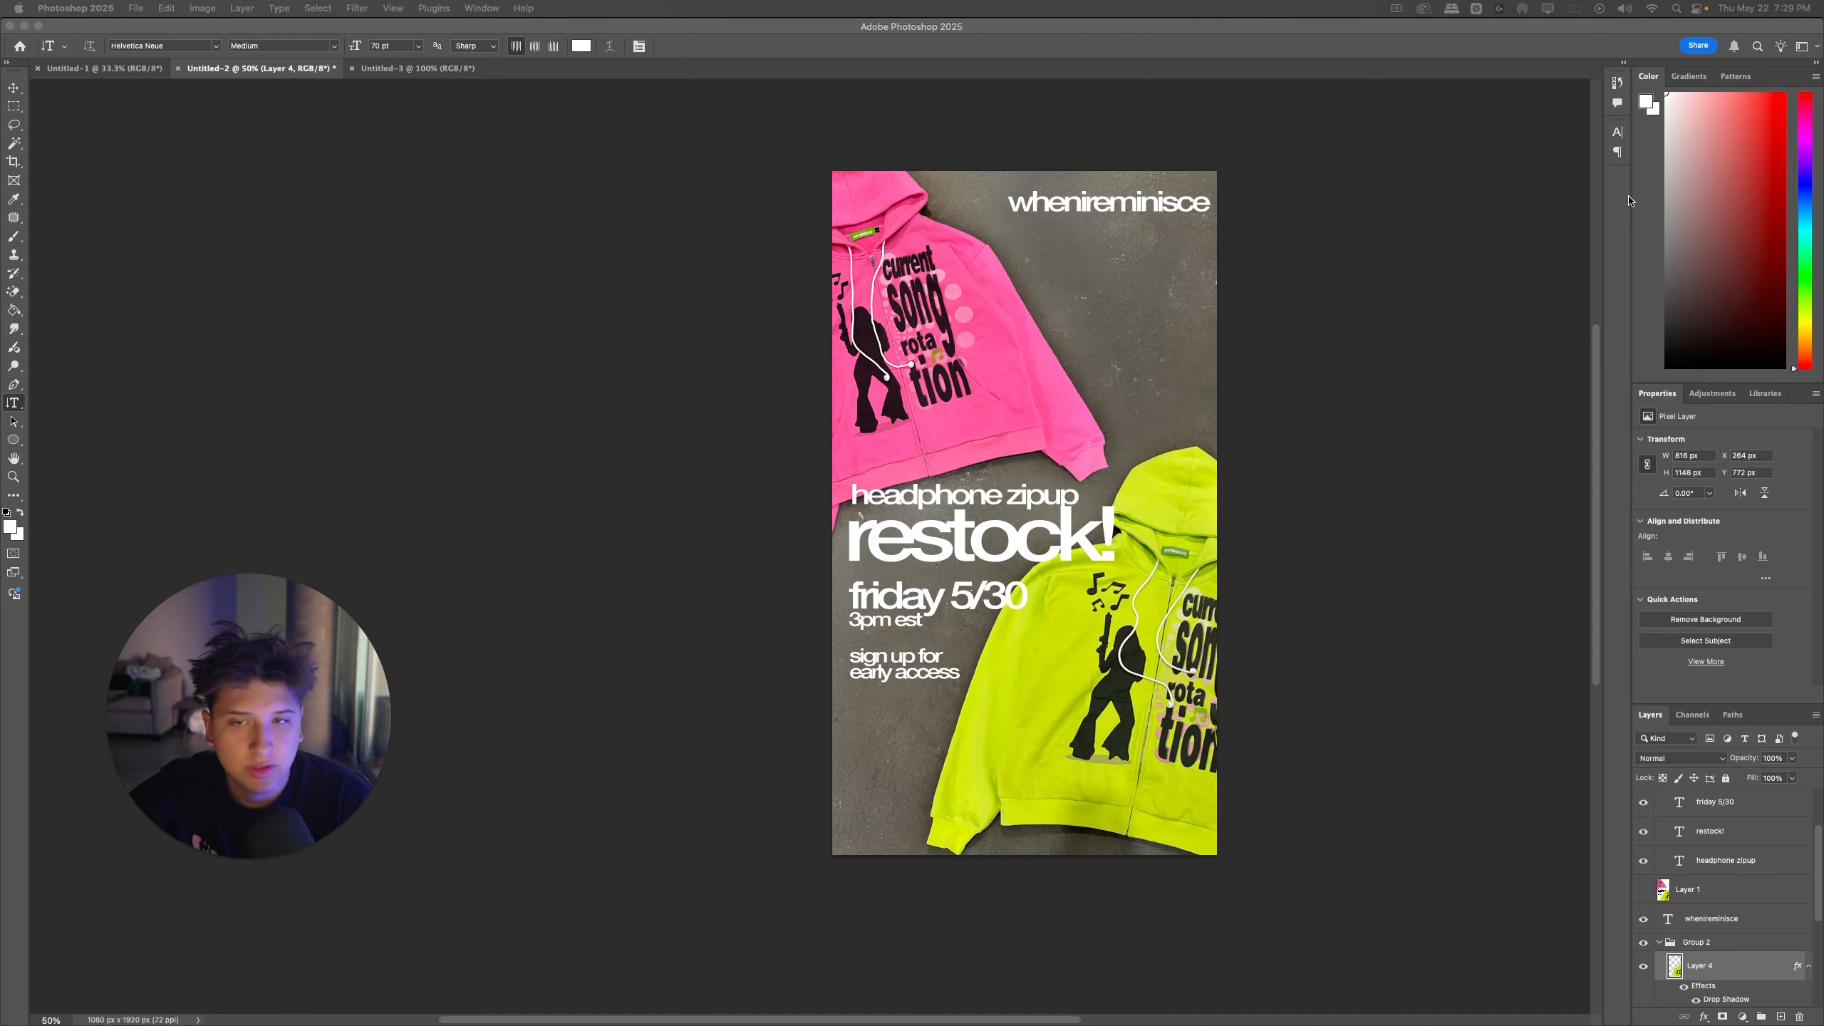
Step: Switch to the browser's headphone zipup Drive folder, browse the earlier ad and product photos for layout reference, and return to Photoshop
key(ctrl+Right)
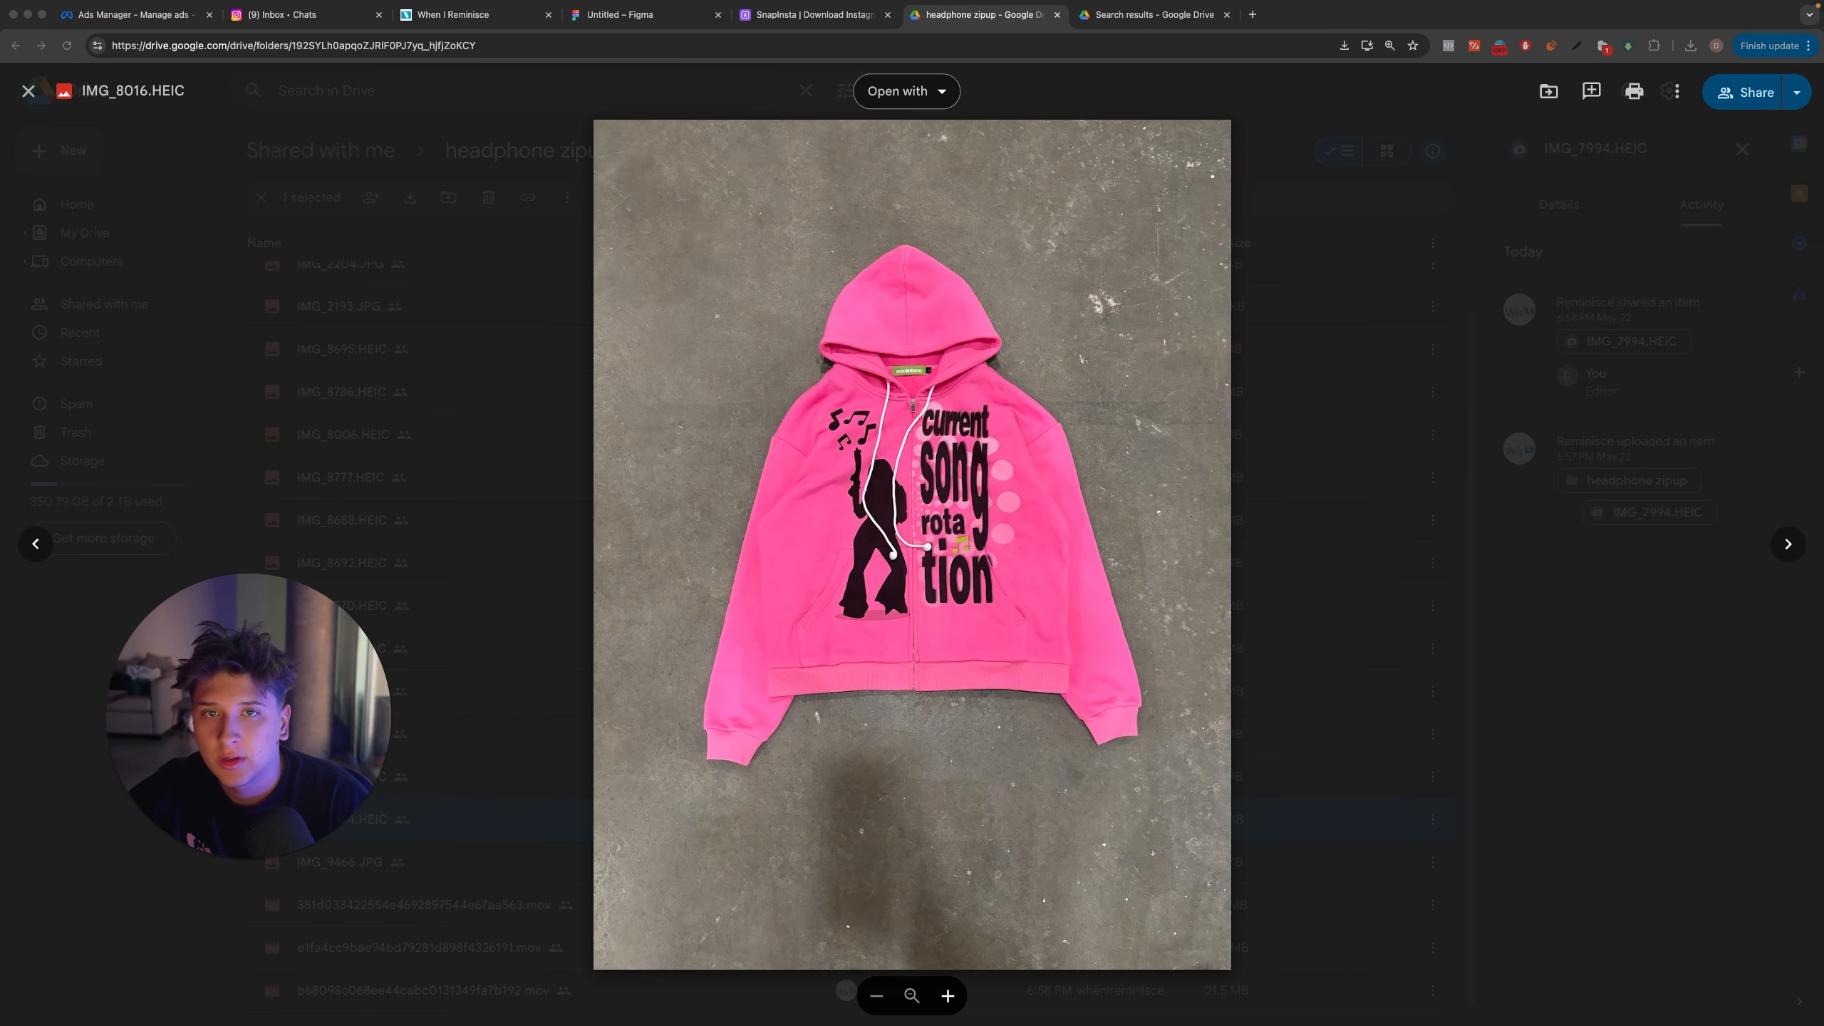
click(486, 722)
double_click(488, 862)
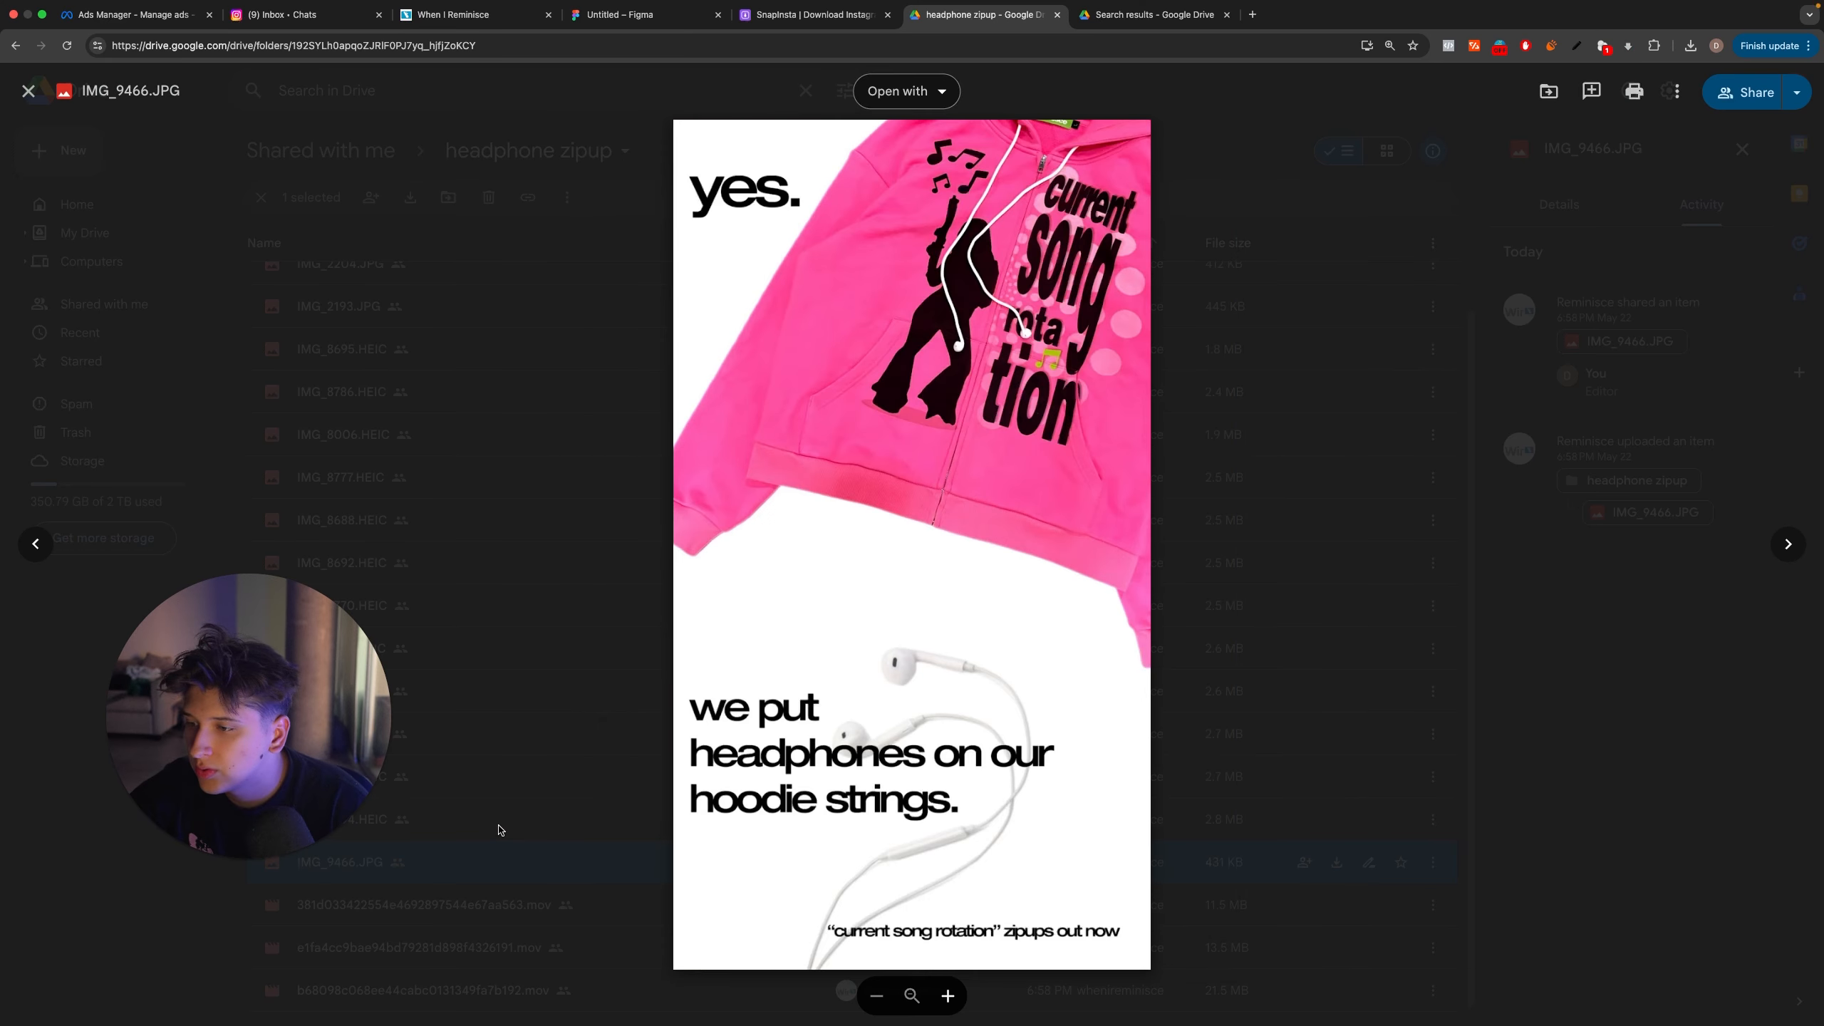
key(Left)
key(Left)
key(Left)
key(Left)
key(Left)
key(Left)
key(Left)
key(Left)
key(Left)
key(Left)
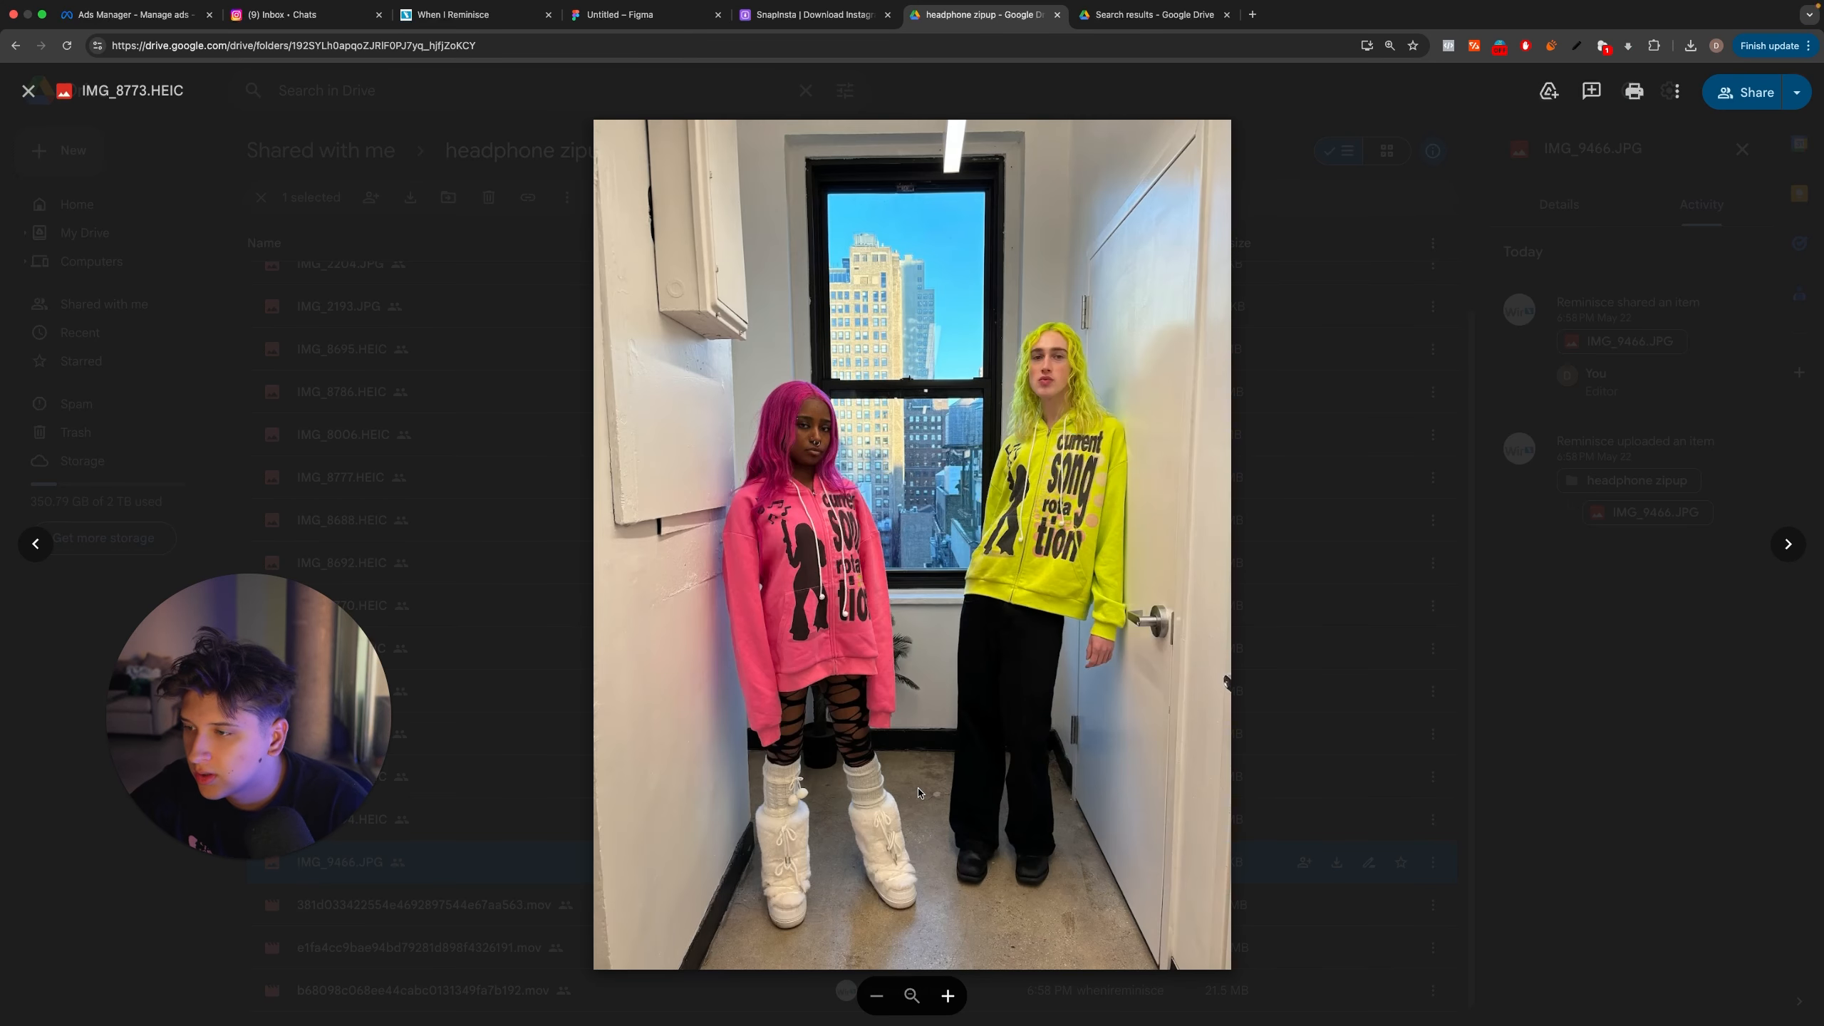
key(Left)
key(Left)
key(Left)
key(Left)
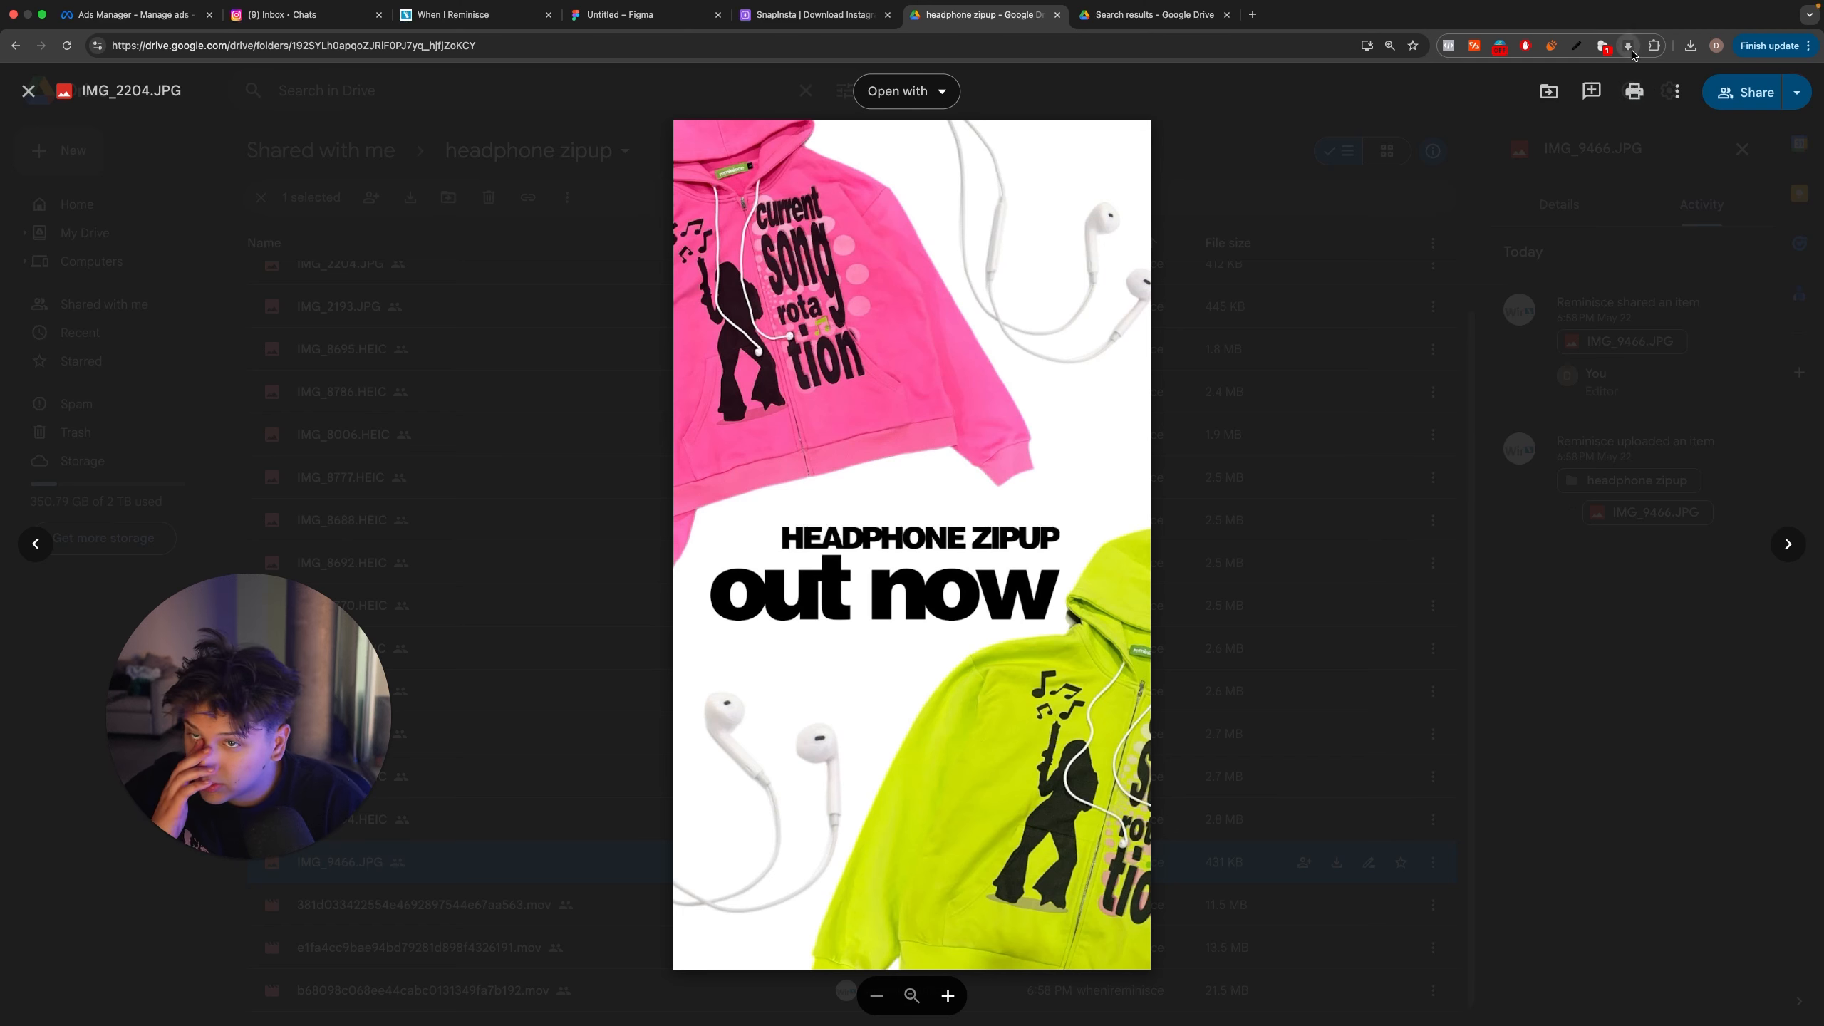
click(1678, 92)
click(1490, 132)
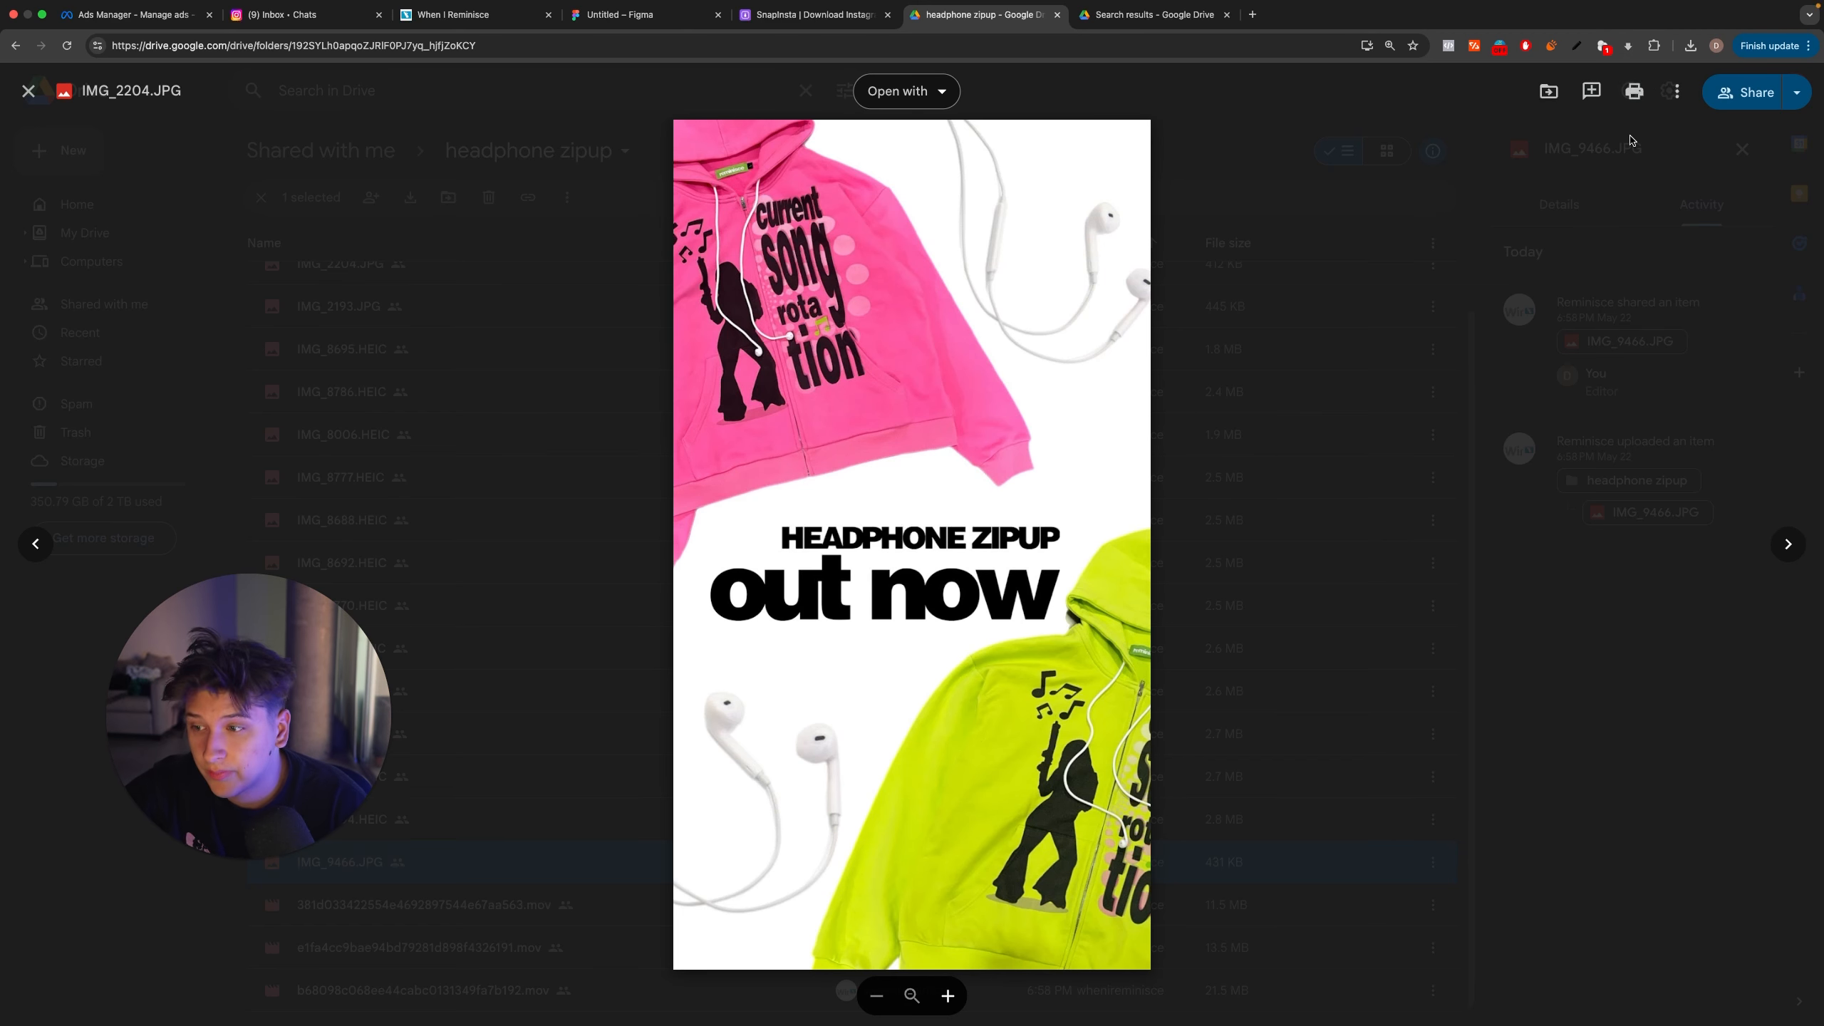
key(ctrl+Left)
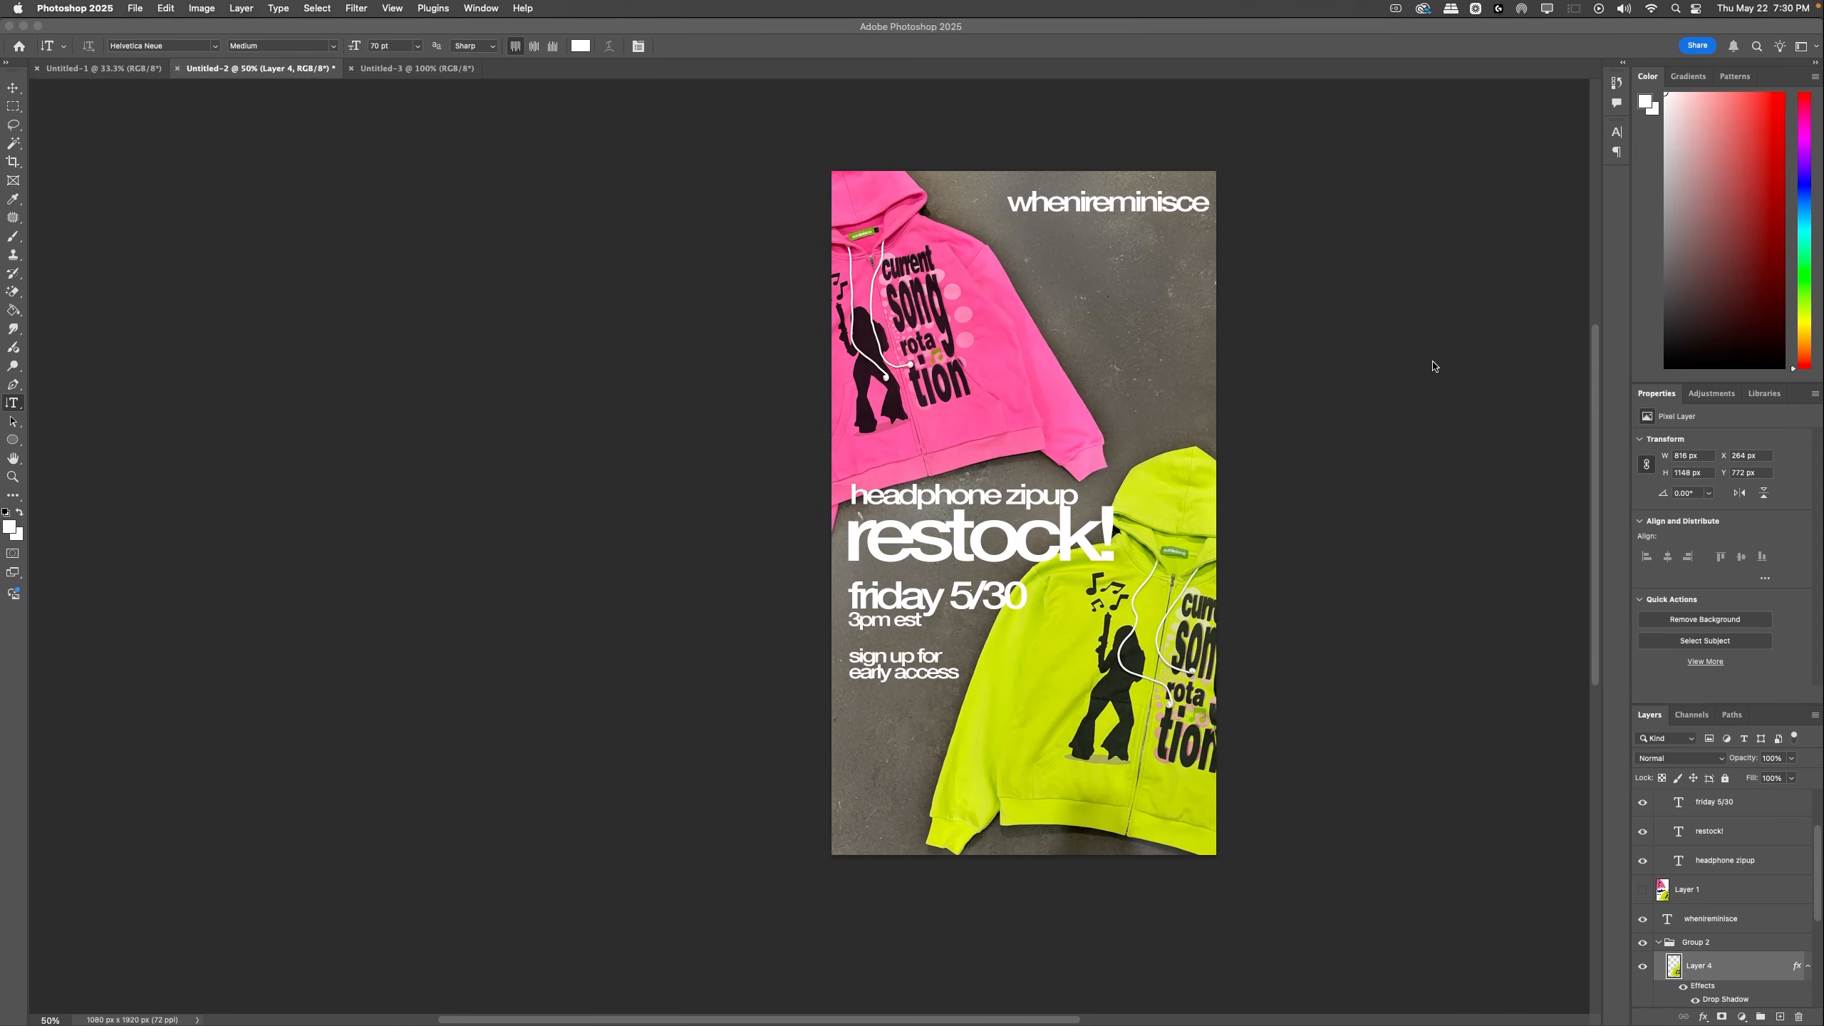
Step: Add a black drop shadow to the restock text group (Group 3) with 53% opacity, 5 px distance and 7 px size
super+click(1085, 549)
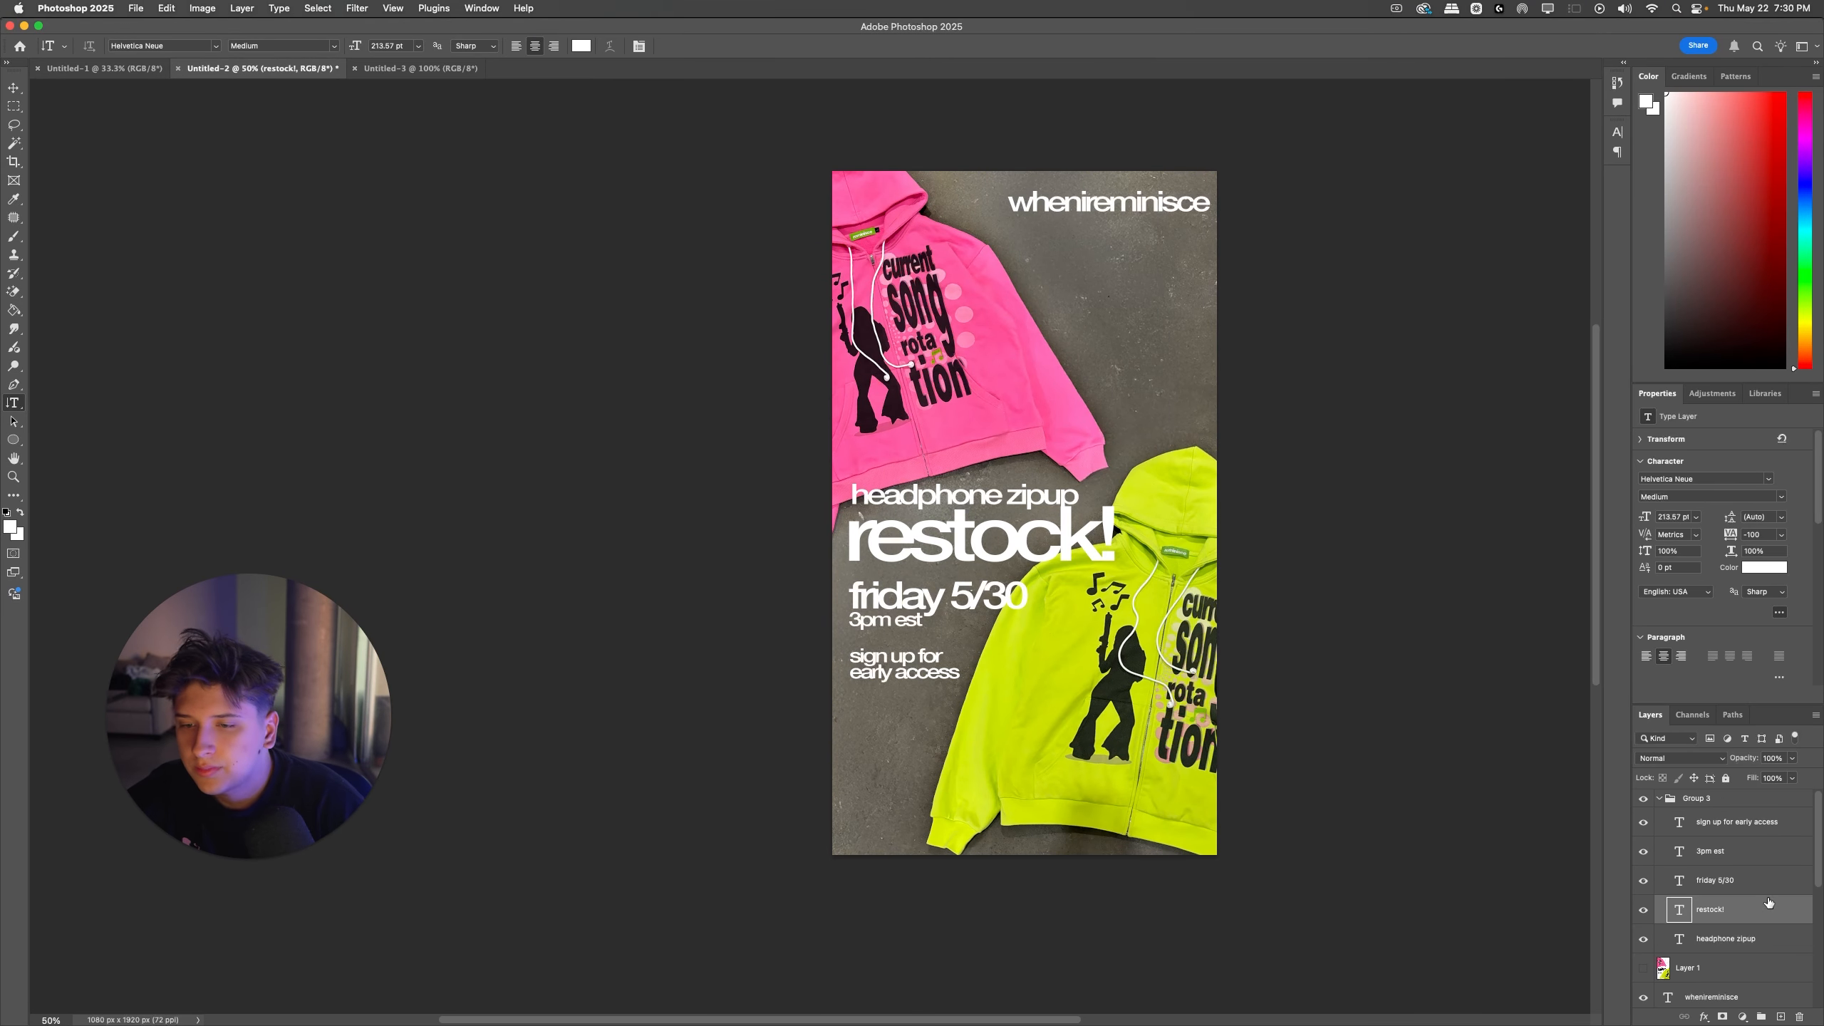
double_click(1692, 800)
double_click(1669, 798)
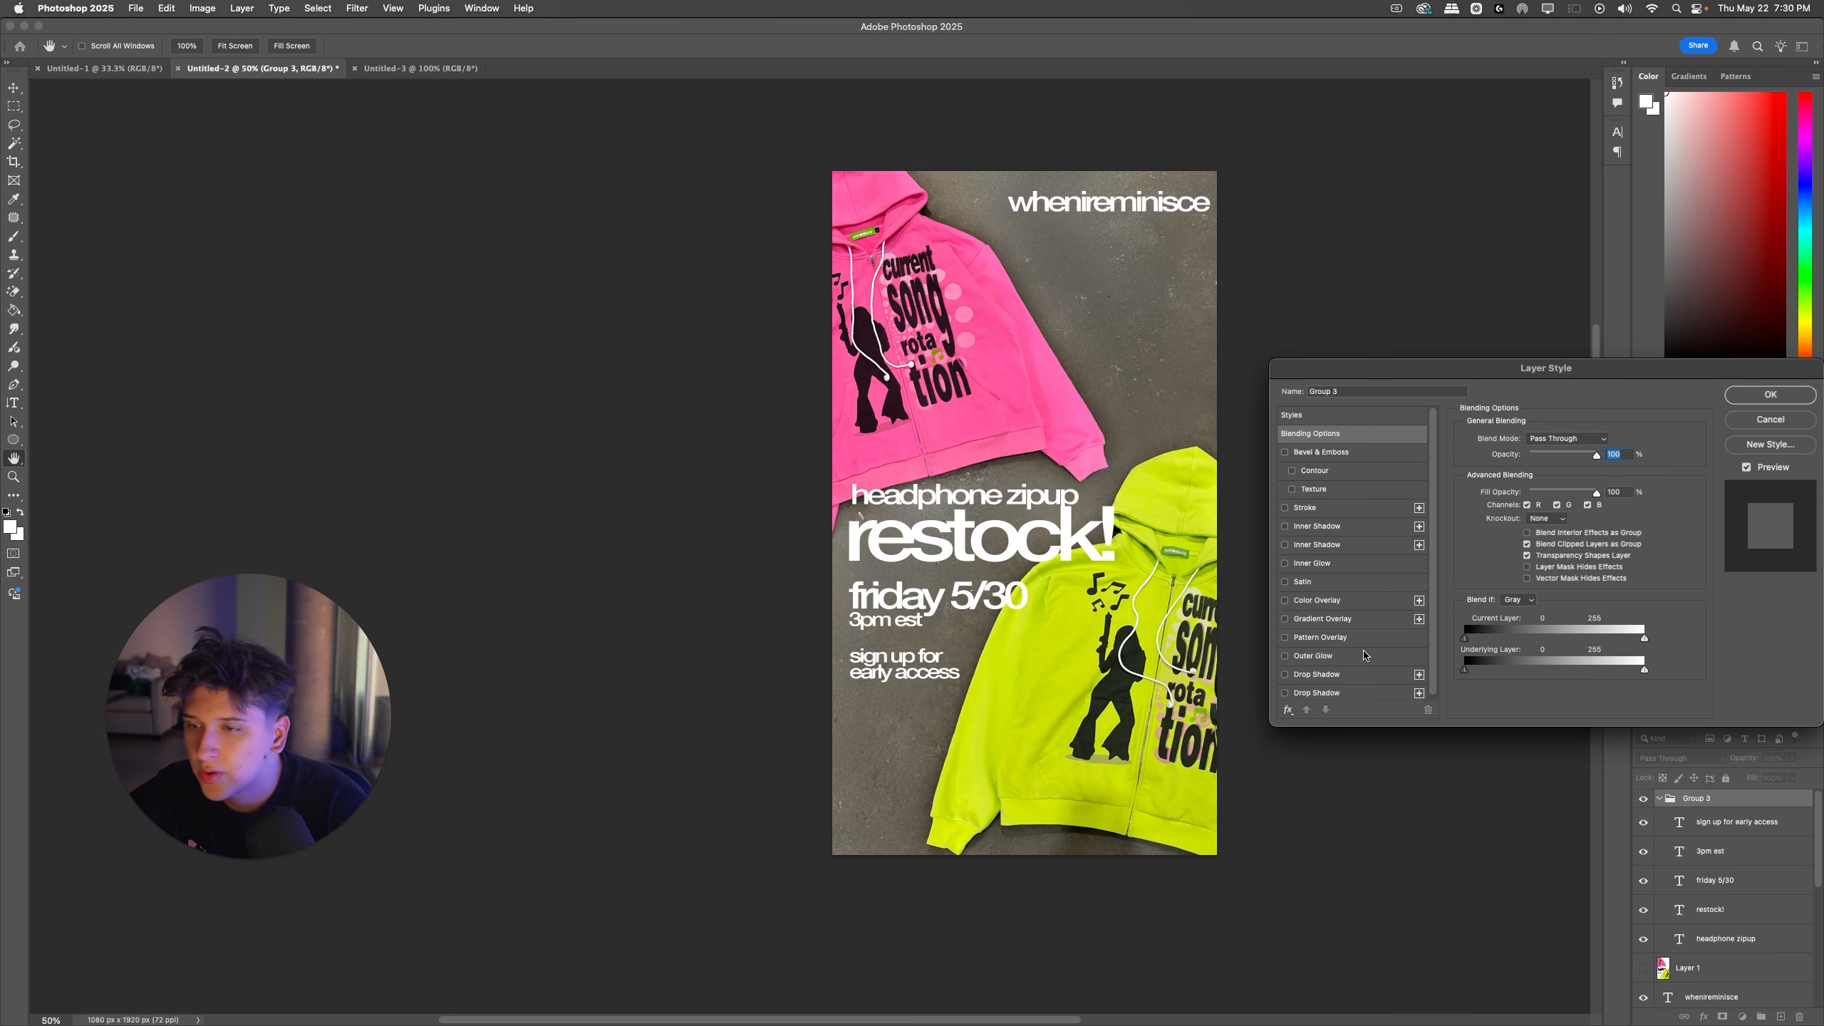
click(1285, 675)
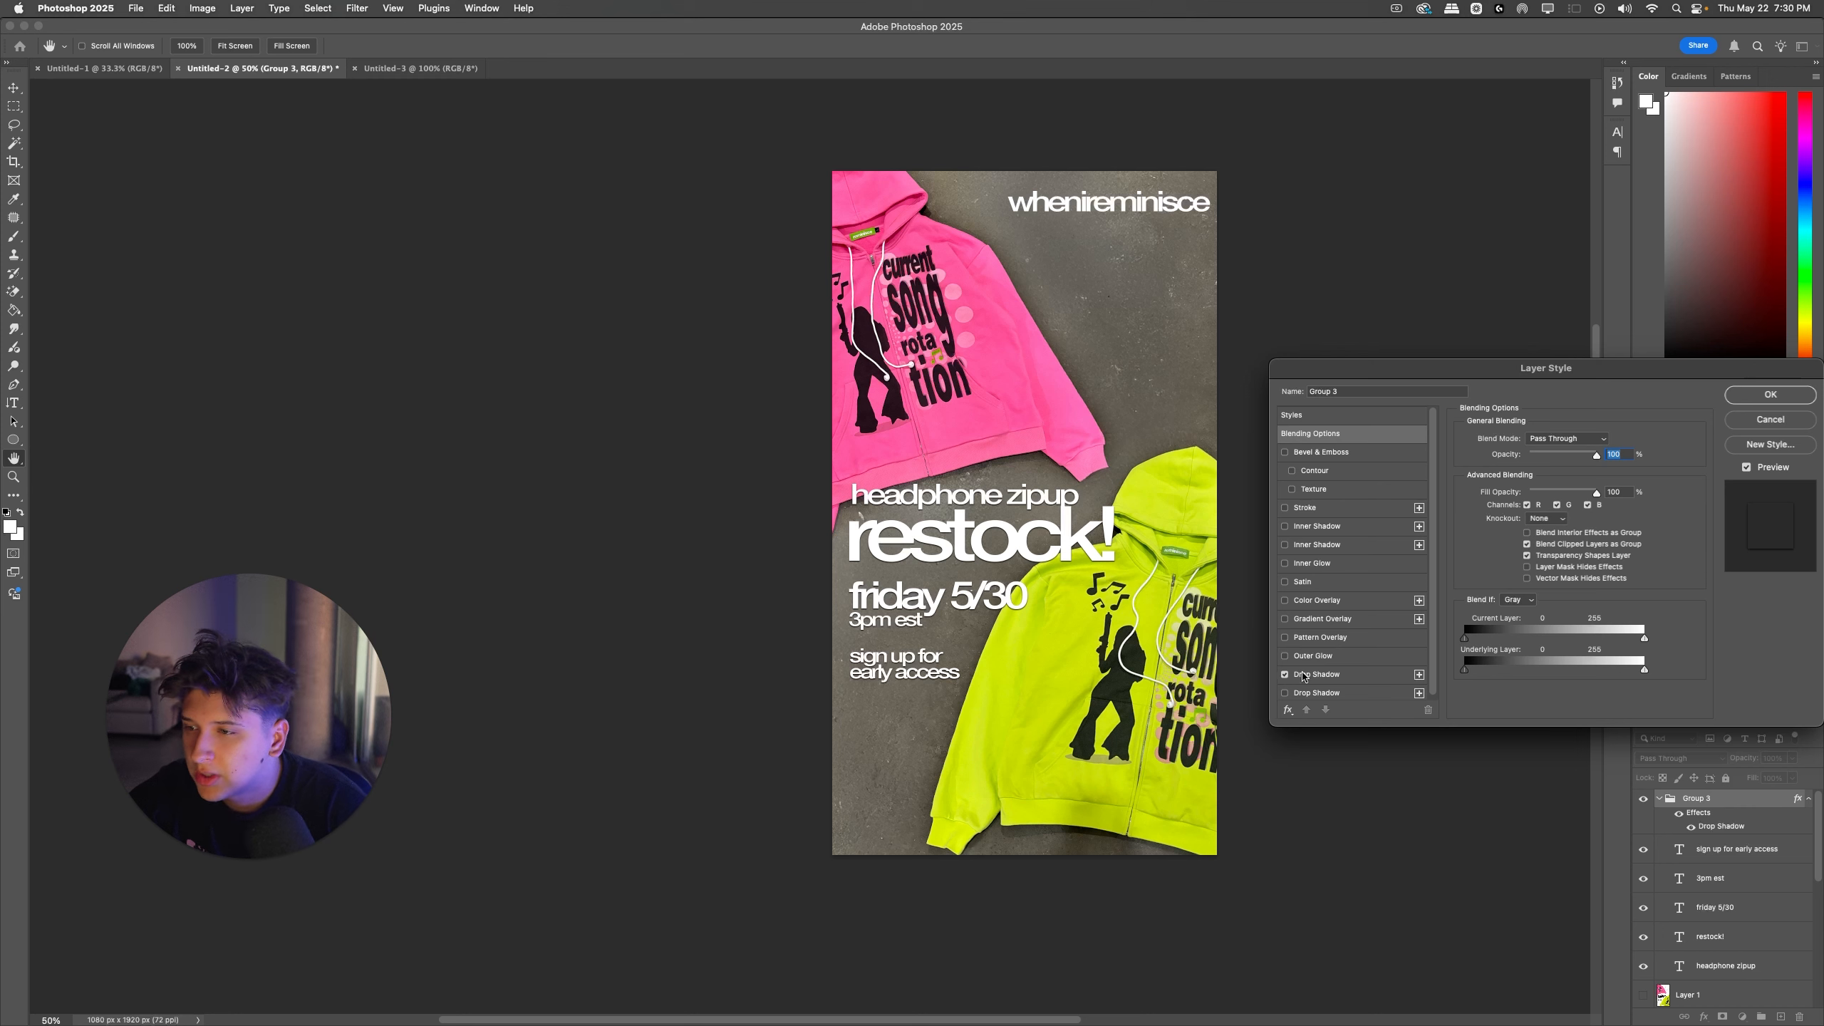
click(1316, 674)
drag(1516, 518, 1515, 535)
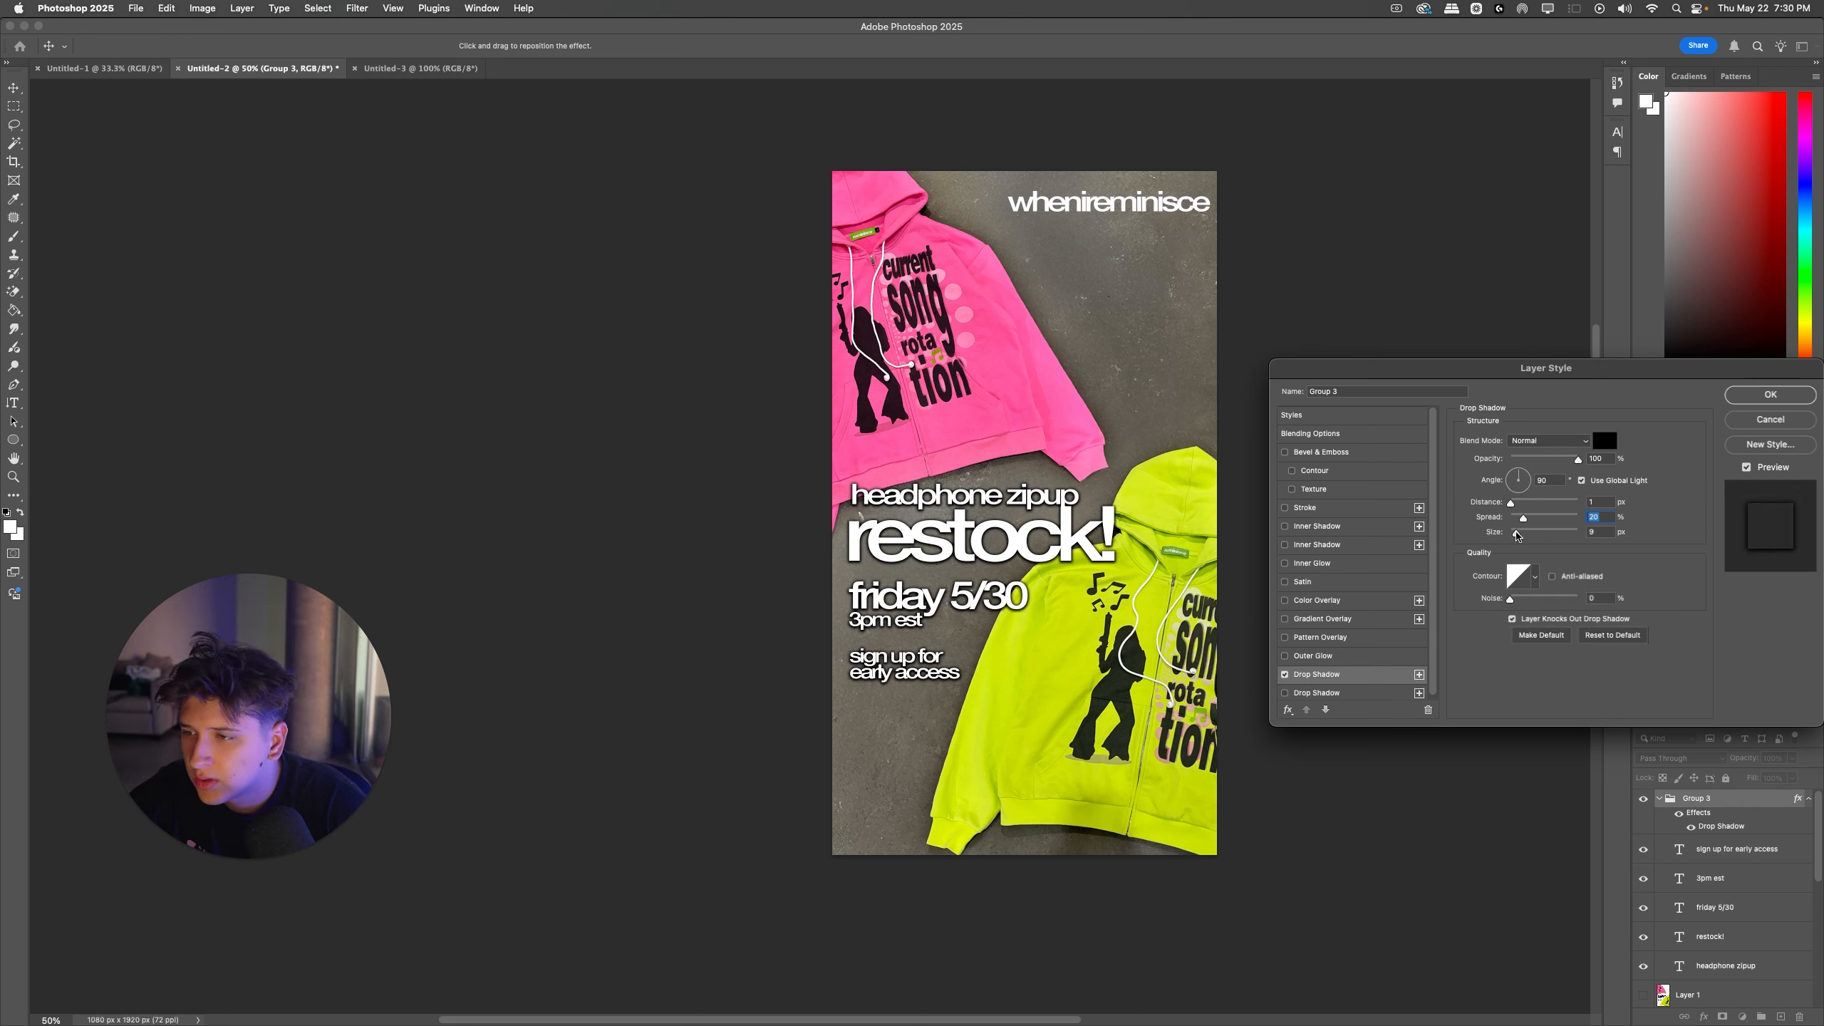
drag(1514, 536, 1547, 462)
drag(1513, 533, 1515, 535)
drag(1523, 518, 1514, 507)
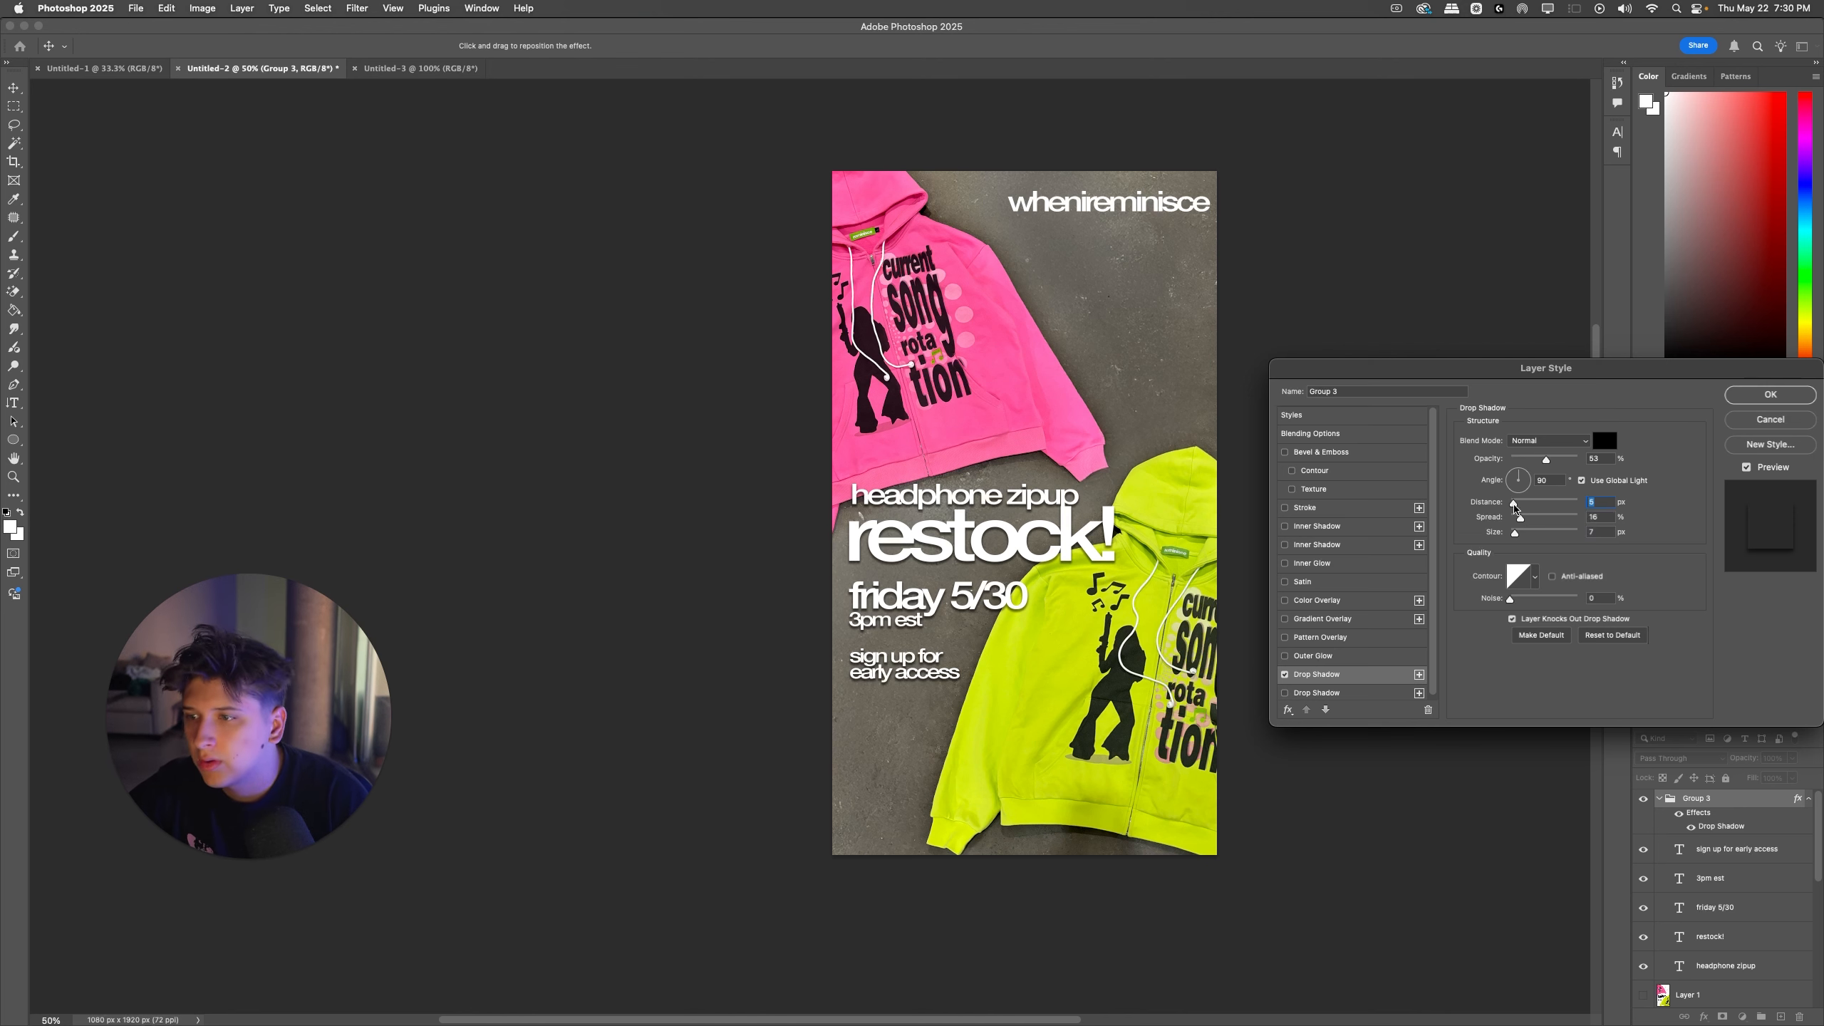
key(Return)
Step: Try nudging the "headphone zipup" line, undo that move, and shift "3pm est" slightly down from the date line
key(t)
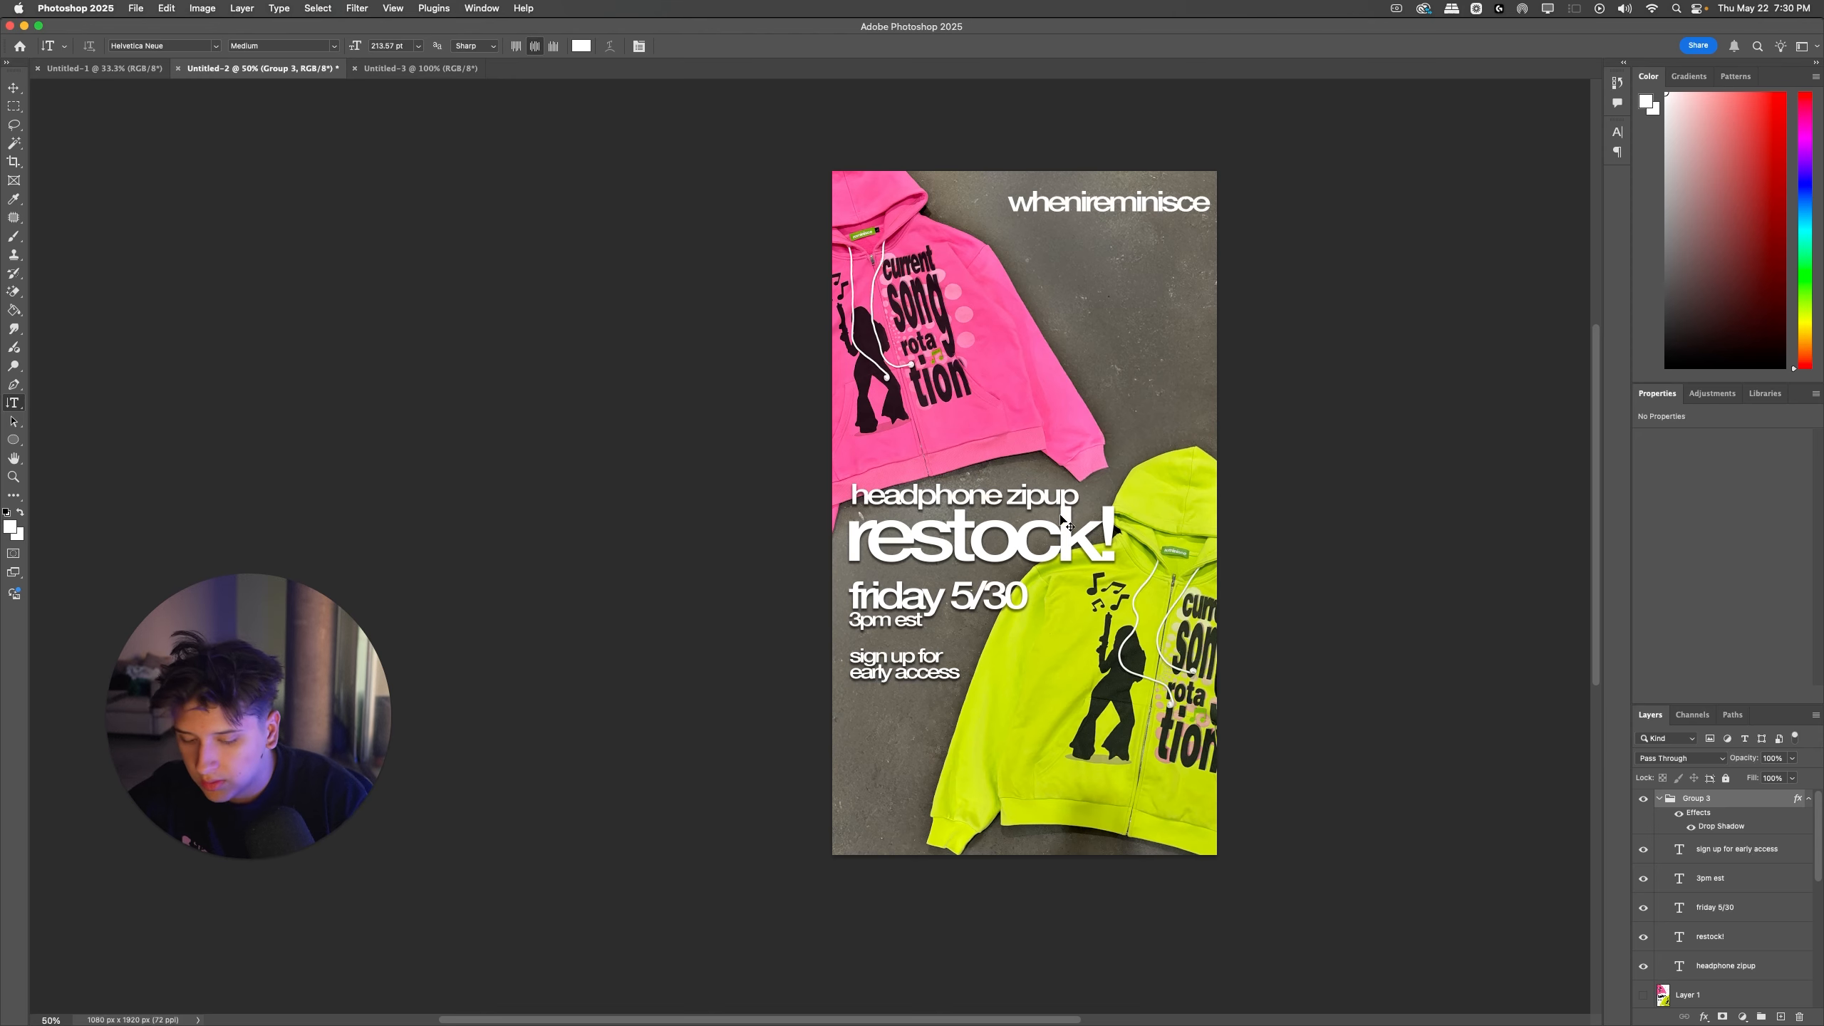
key(super+equal)
key(super+equal)
super+click(1067, 440)
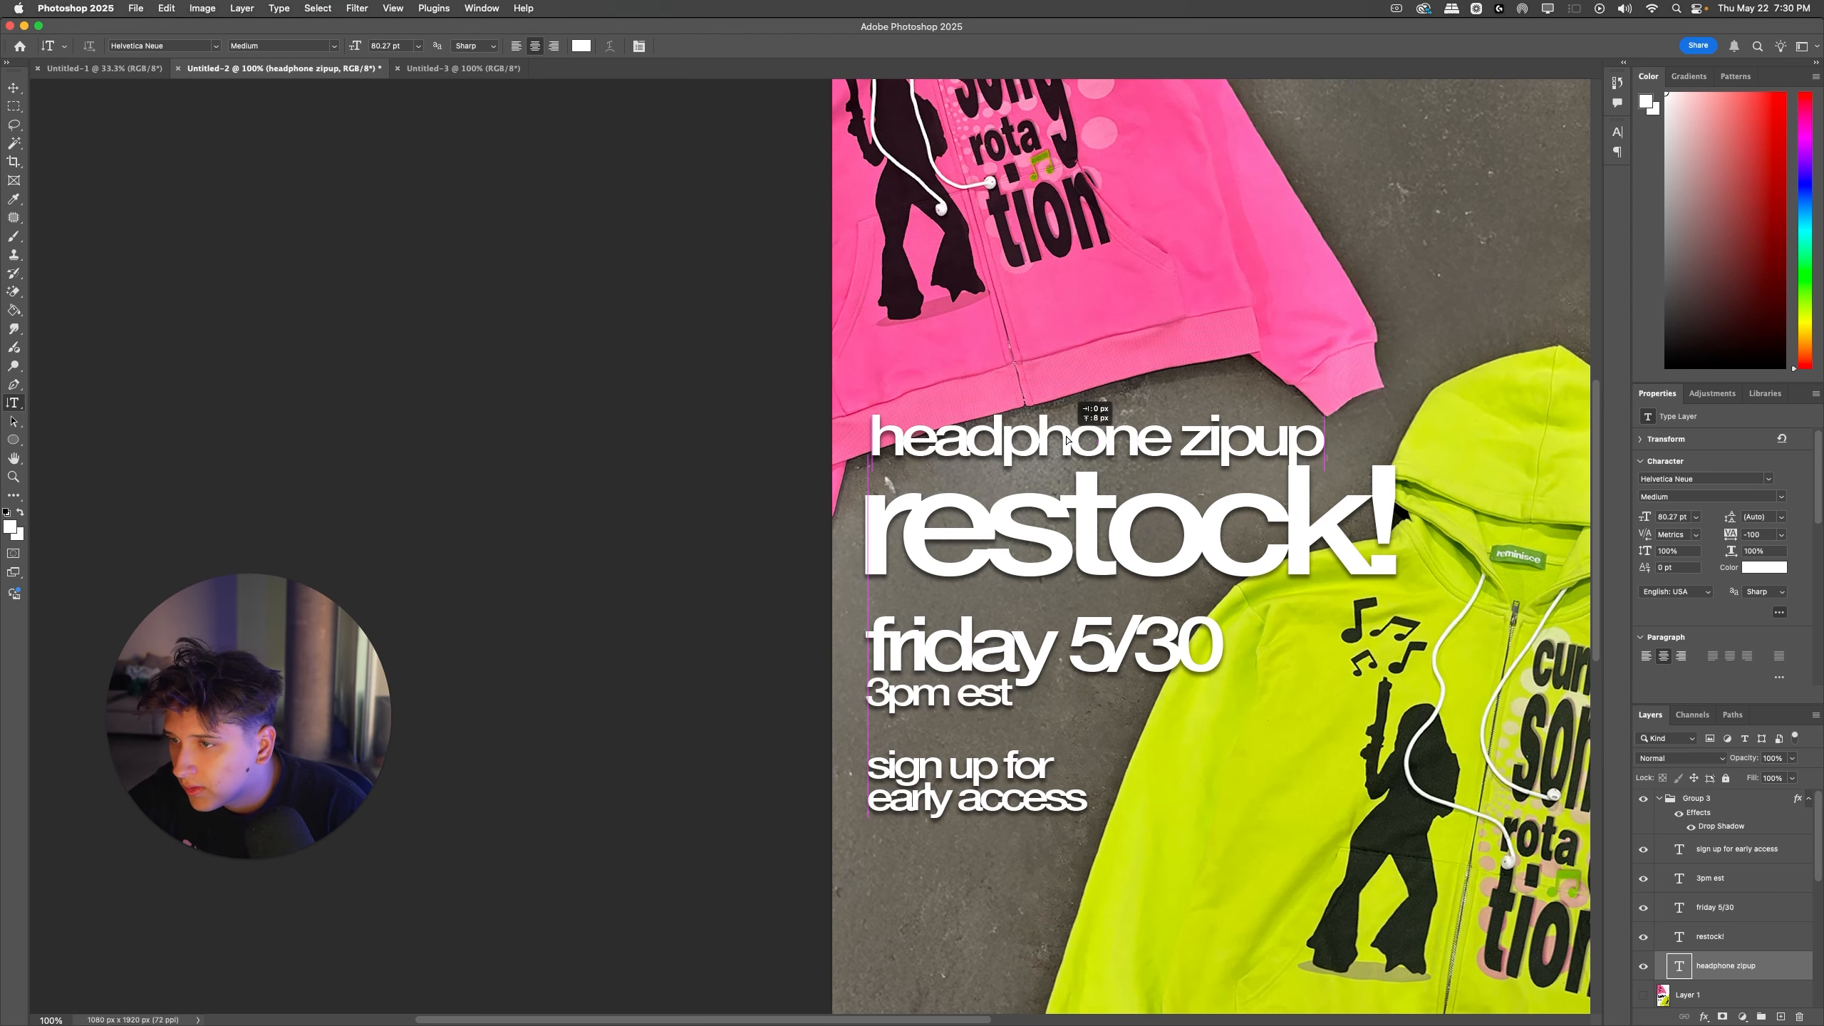
drag(1066, 436, 1066, 430)
key(super+z)
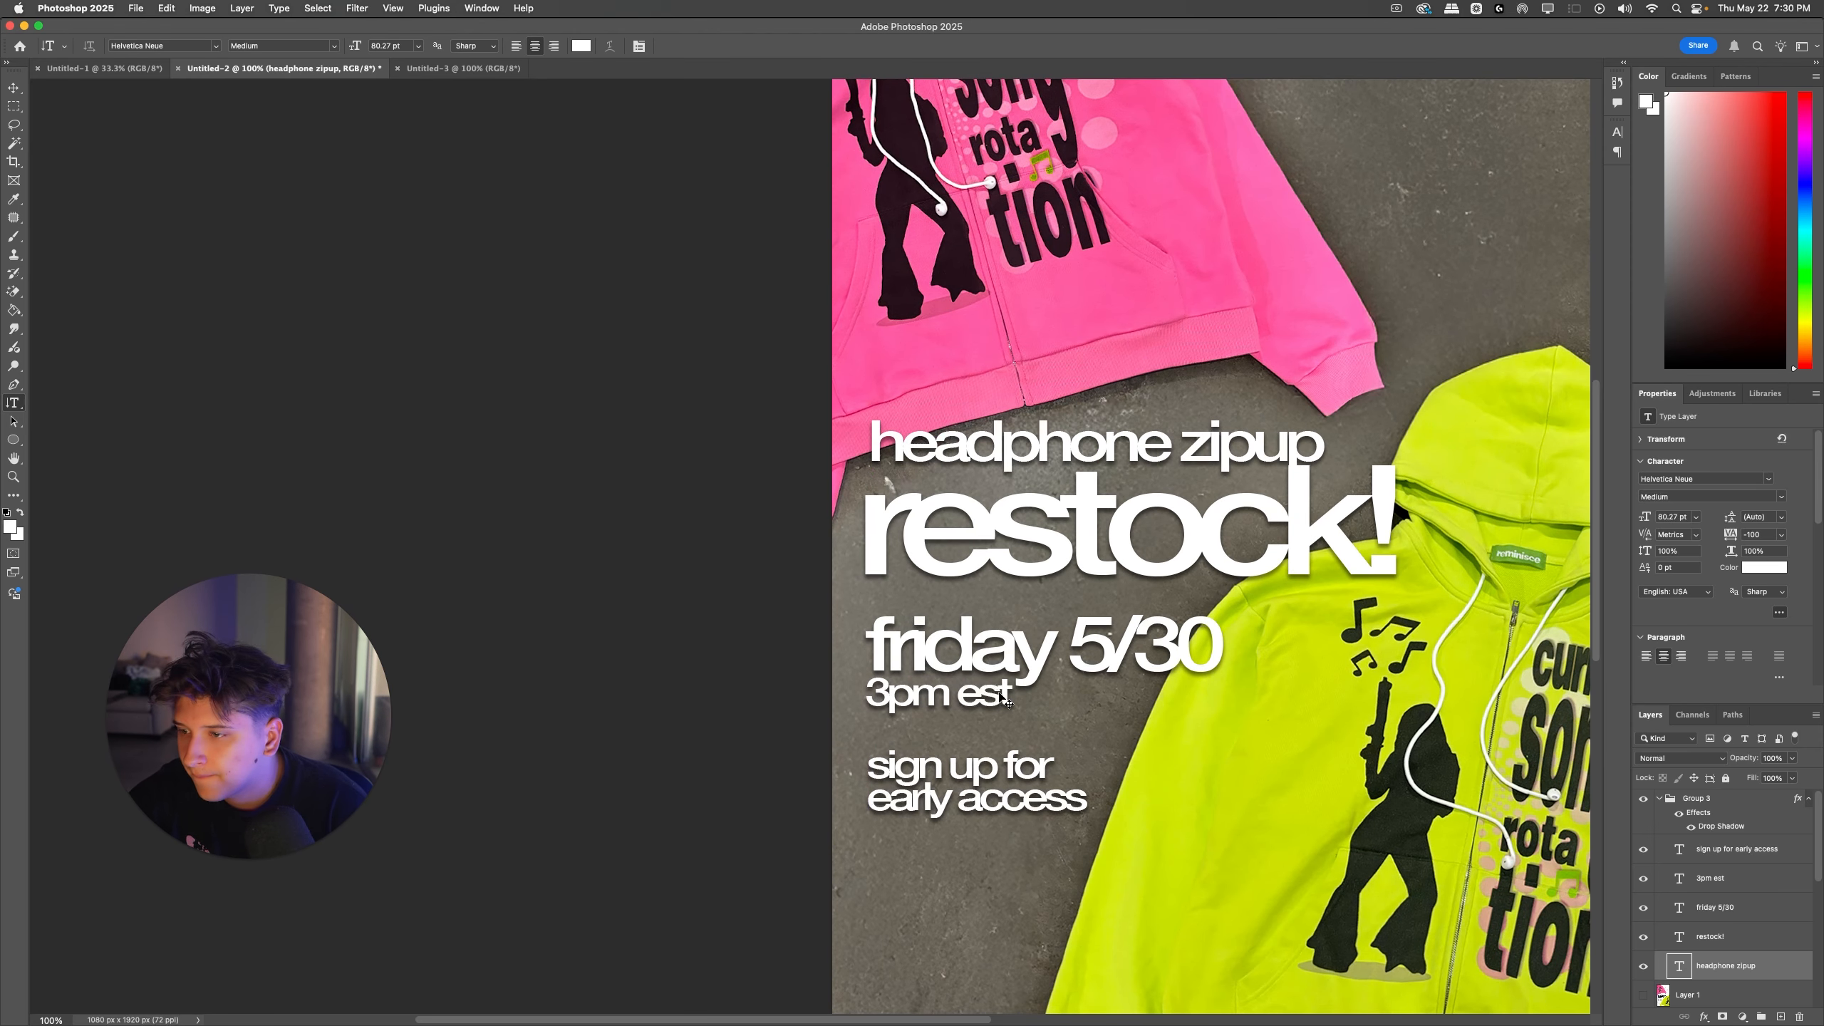
drag(1003, 701, 1004, 708)
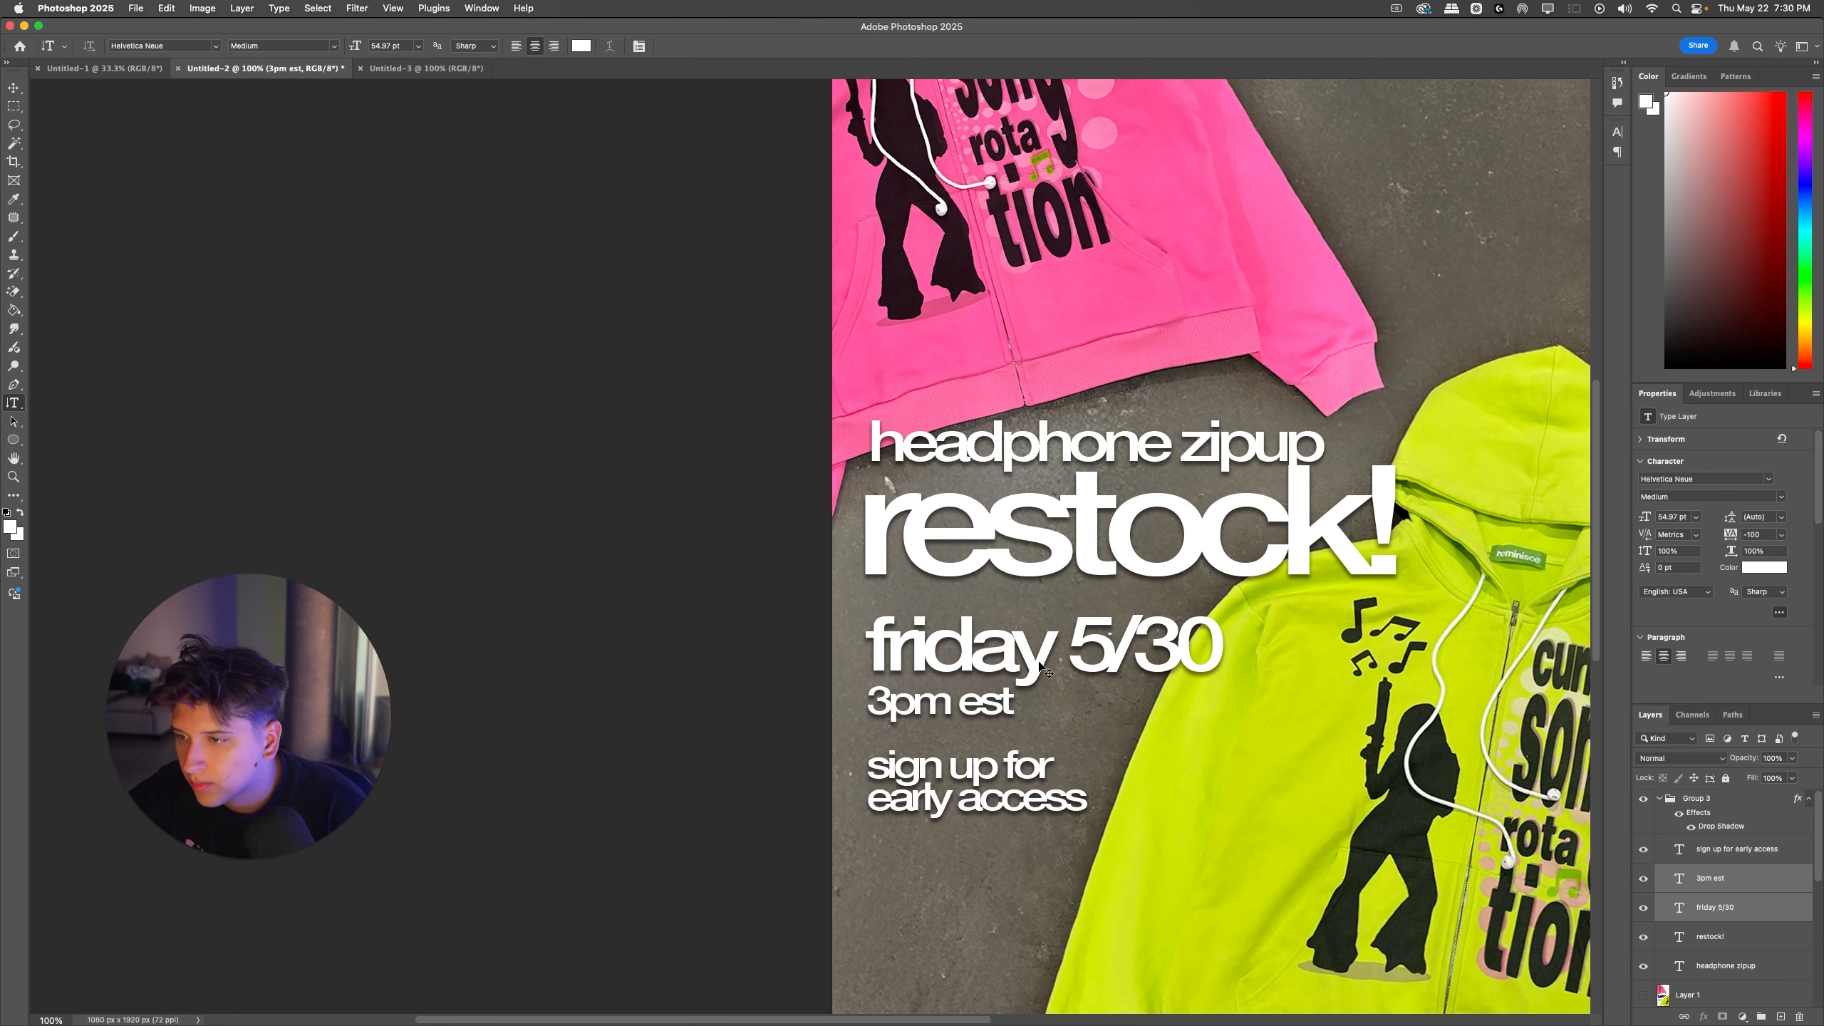
Step: Move the "headphone zipup" and "restock!" lines together up beneath the brand name, overlapping the pink hoodie's right side
super+click(1194, 450)
scroll(1181, 579, up, 3)
scroll(1182, 579, right, 5)
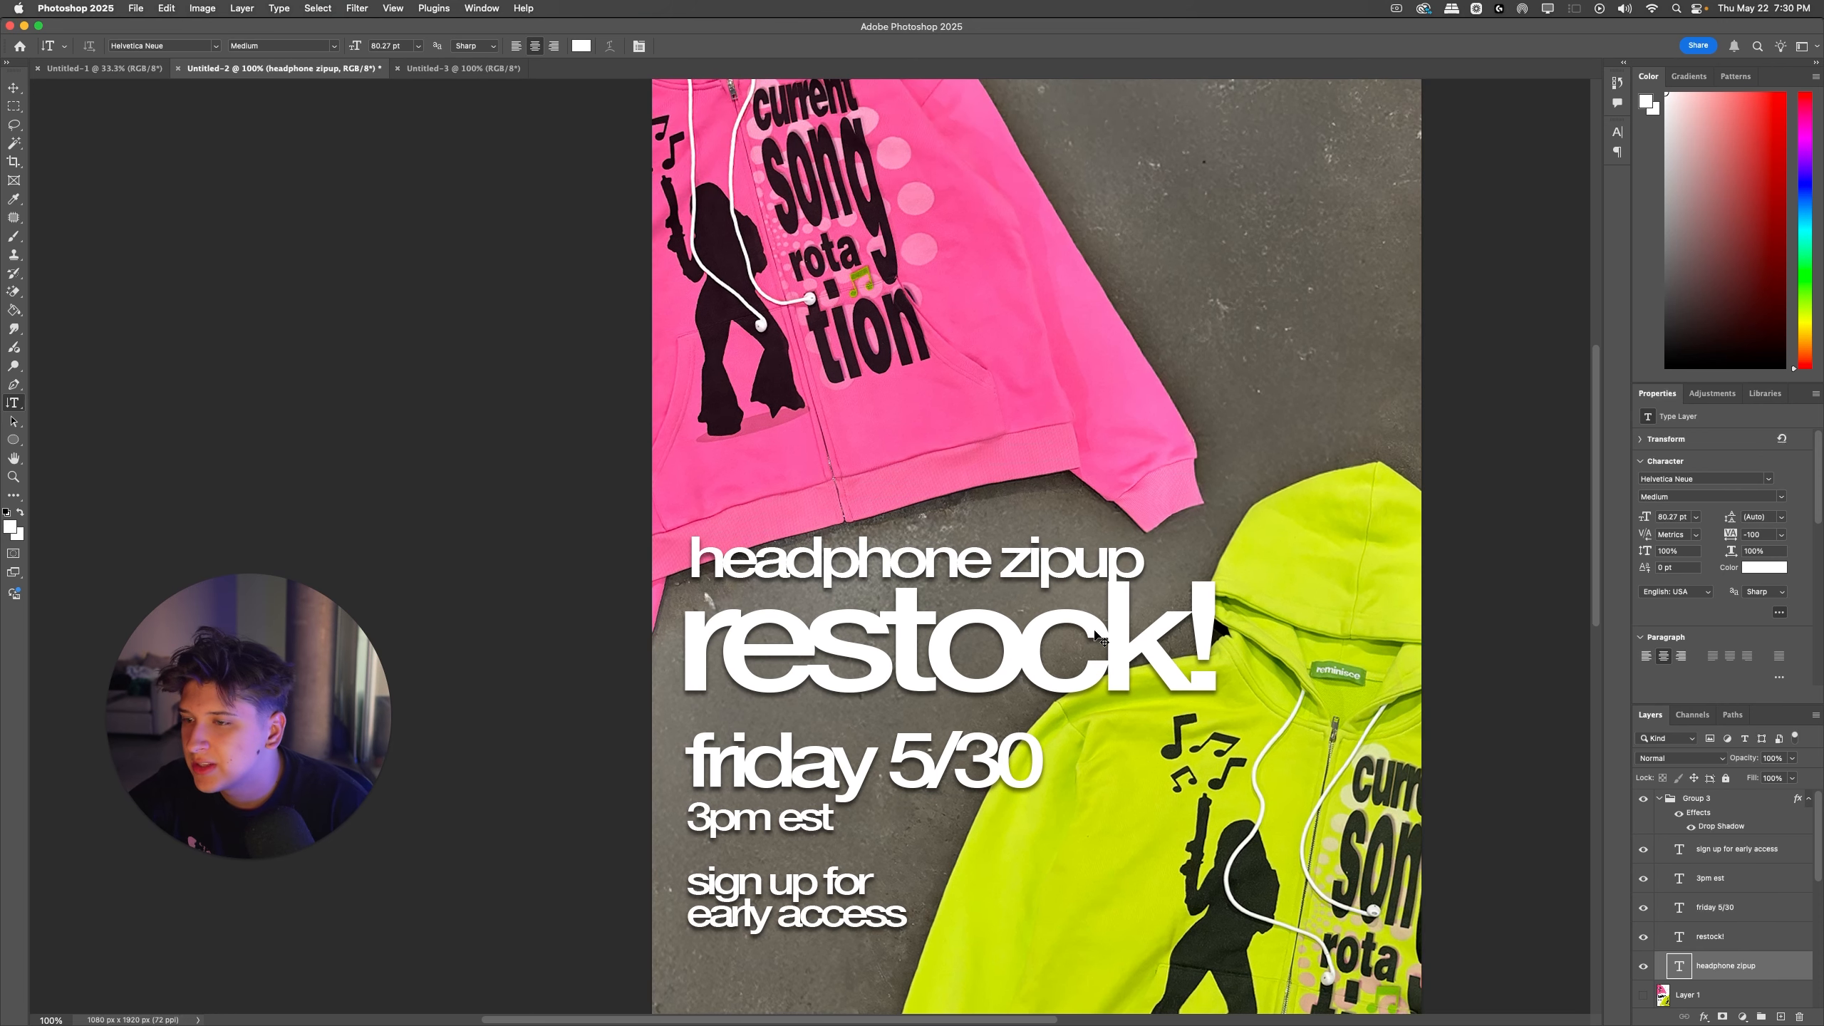
super+click(1094, 632)
shift+super+click(1072, 562)
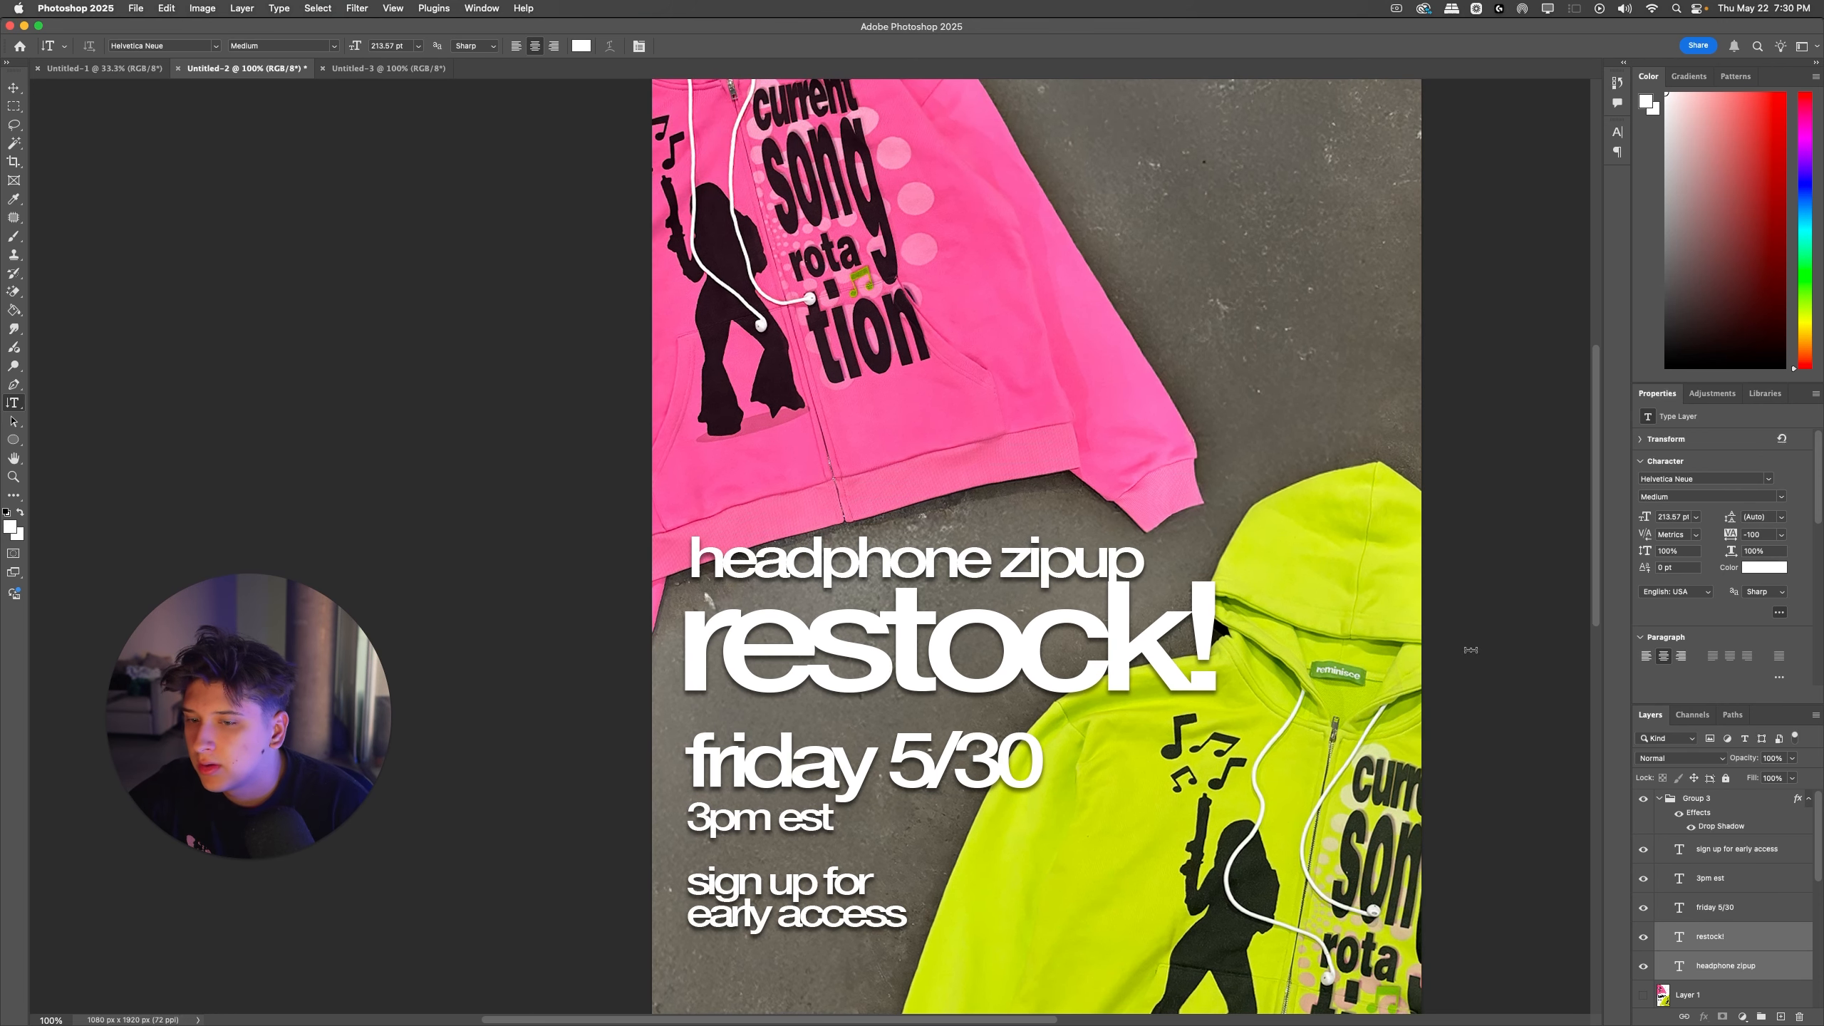
click(1727, 939)
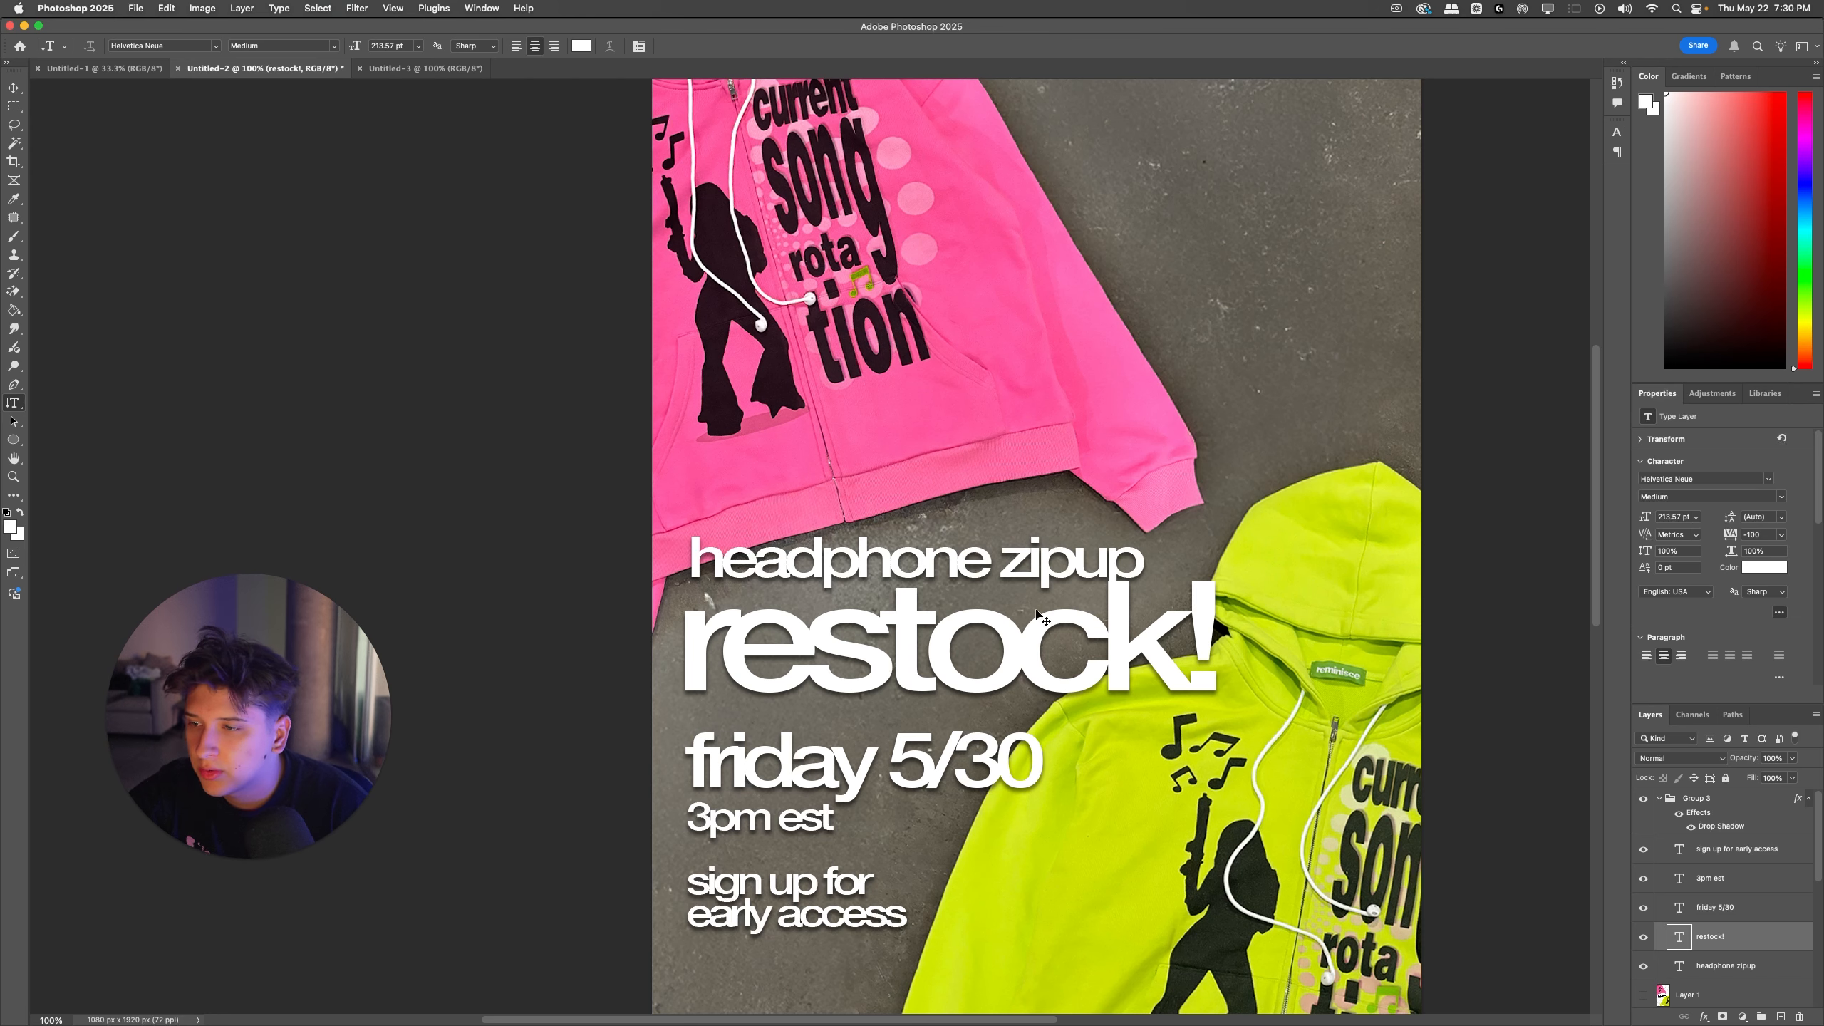
shift+super+click(1051, 571)
key(super+t)
scroll(1048, 573, up, 4)
drag(1032, 780, 1201, 324)
key(Return)
Step: Enlarge the "friday 5/30" and "3pm est" lines together and move them up into the gap between the hoodies
key(t)
scroll(1106, 756, down, 3)
super+click(848, 727)
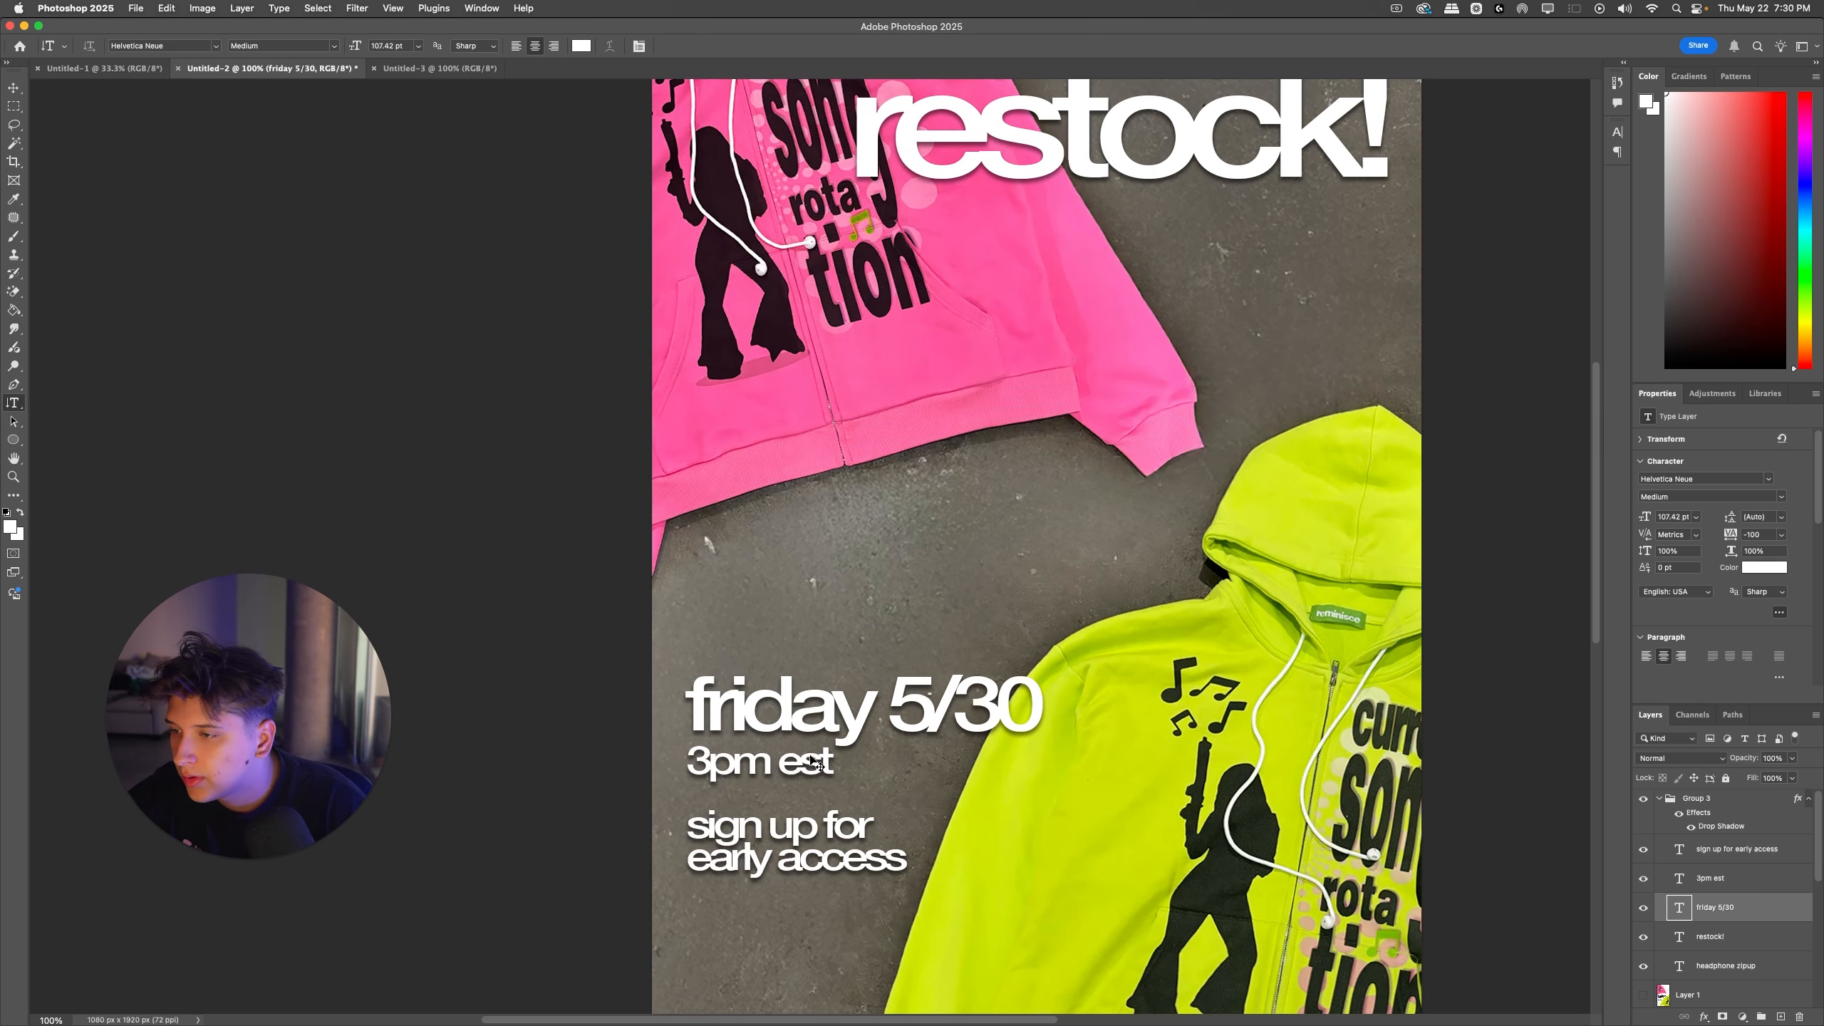
shift+super+click(818, 765)
key(super+t)
drag(1010, 734, 1029, 584)
key(Return)
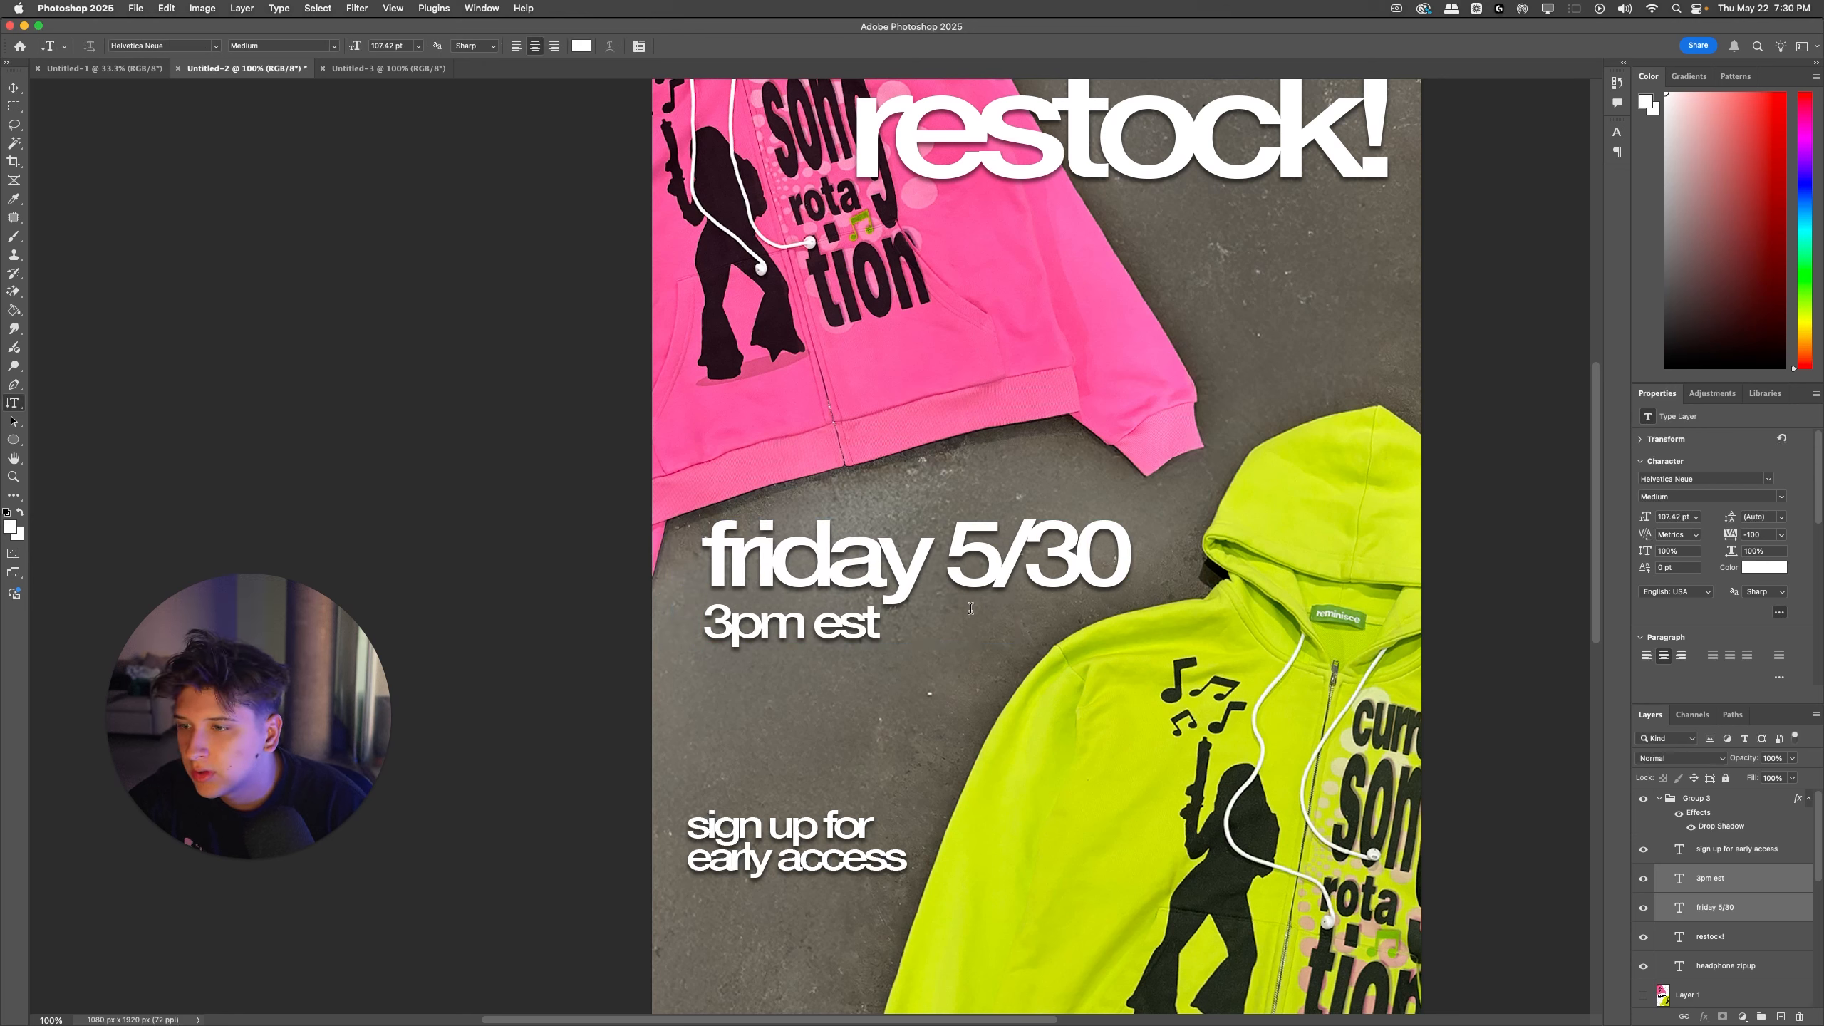
Step: Scale the "3pm est" line up to about 104 pt and place it just below "friday 5/30"
super+click(867, 624)
super+click(871, 627)
key(super+t)
drag(882, 624, 983, 624)
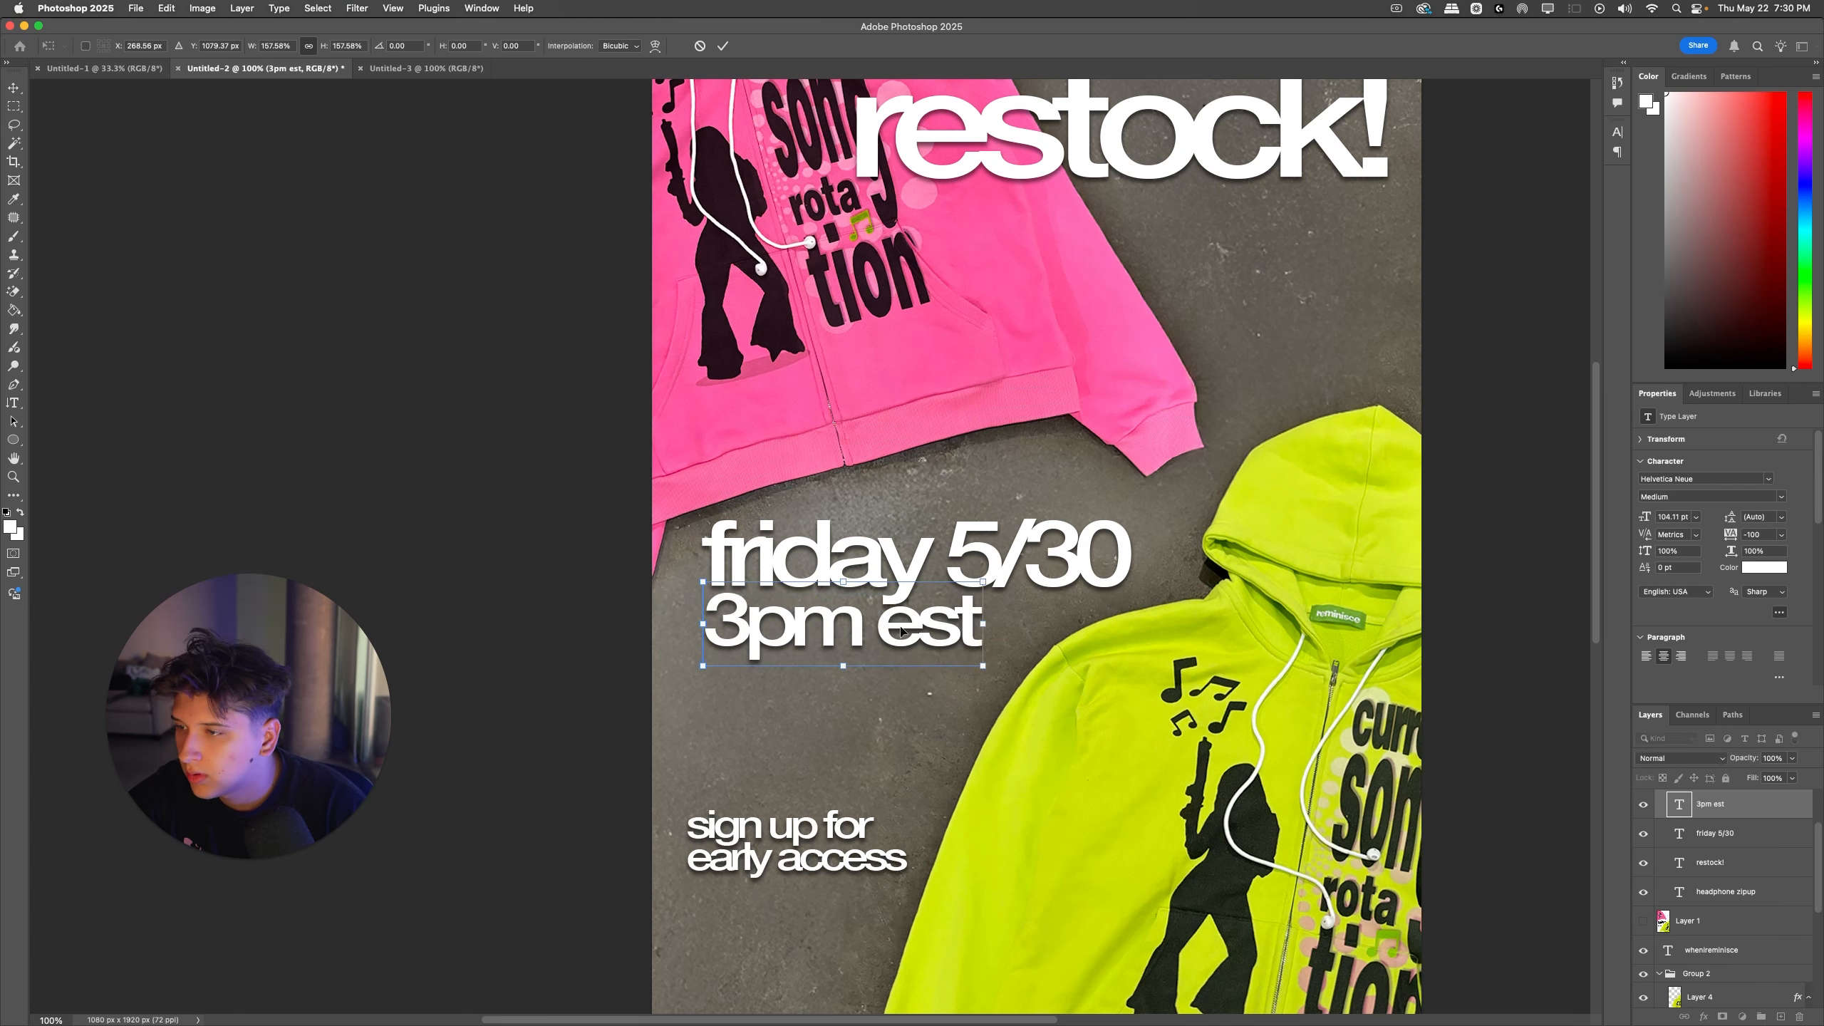
key(Return)
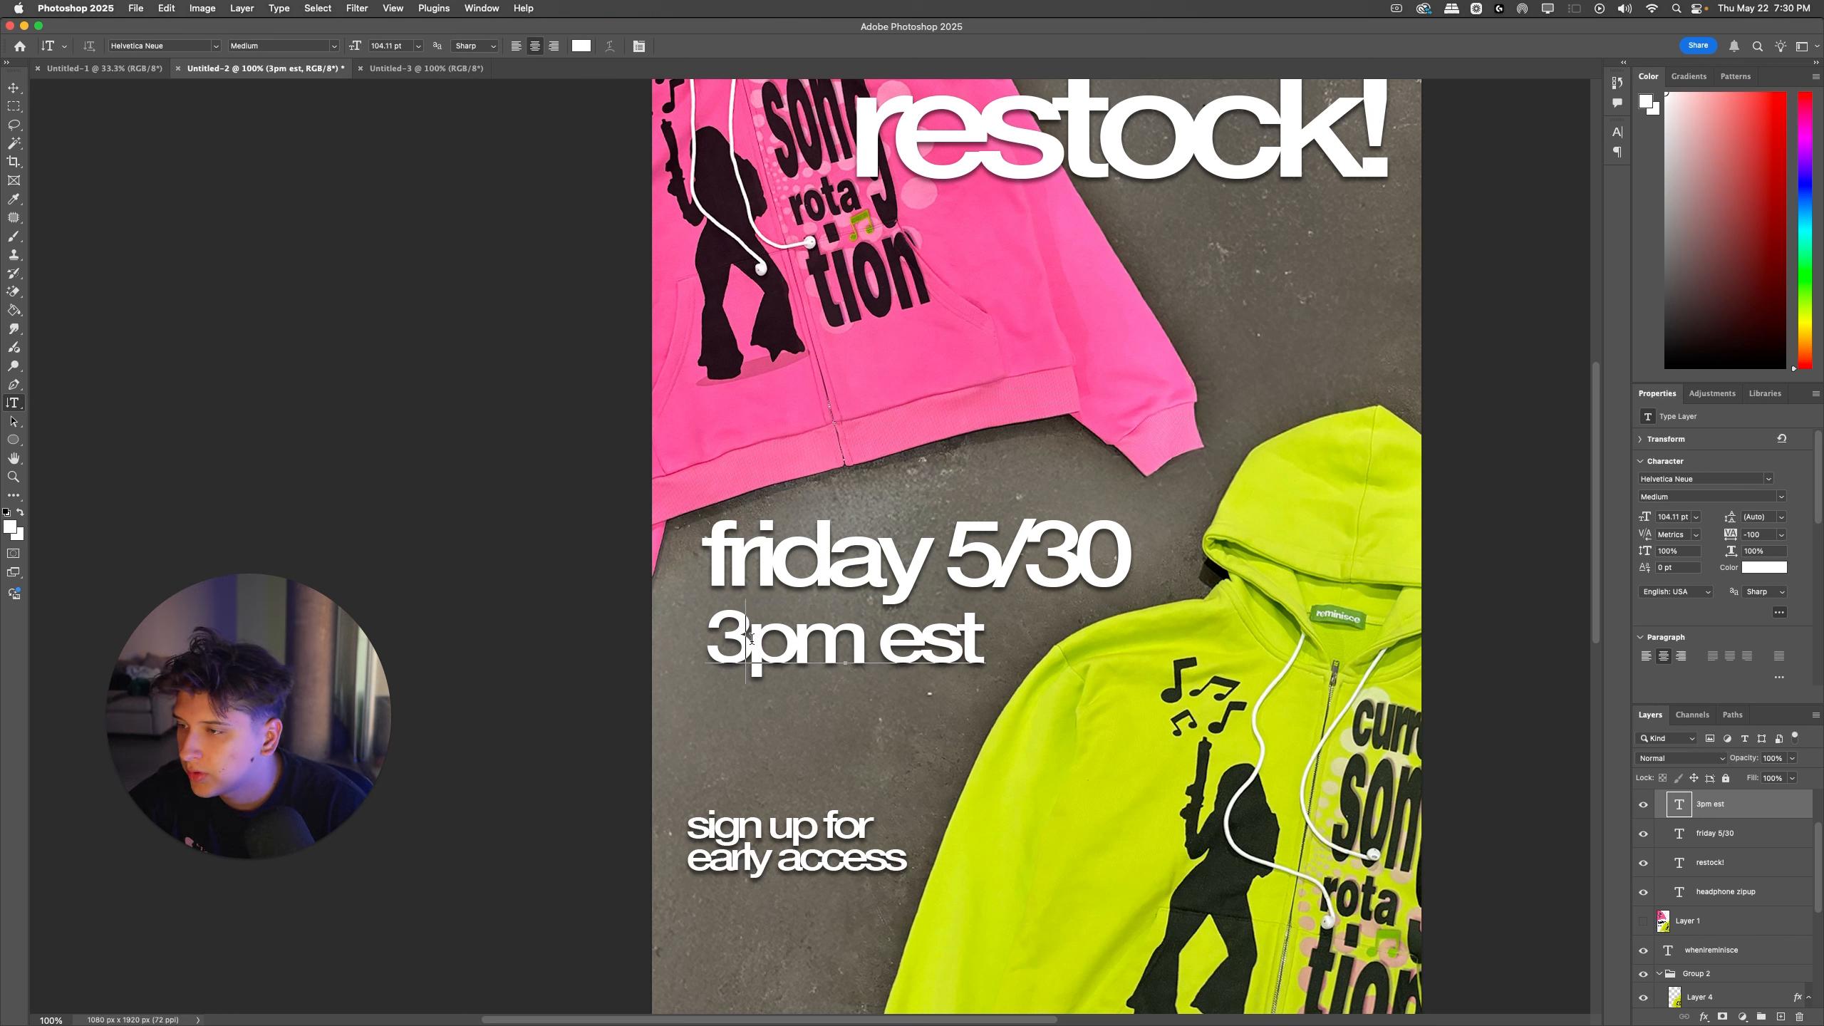
Step: Color the "3" in "3pm est" pink, sampled from the pink hoodie
drag(749, 637, 289, 537)
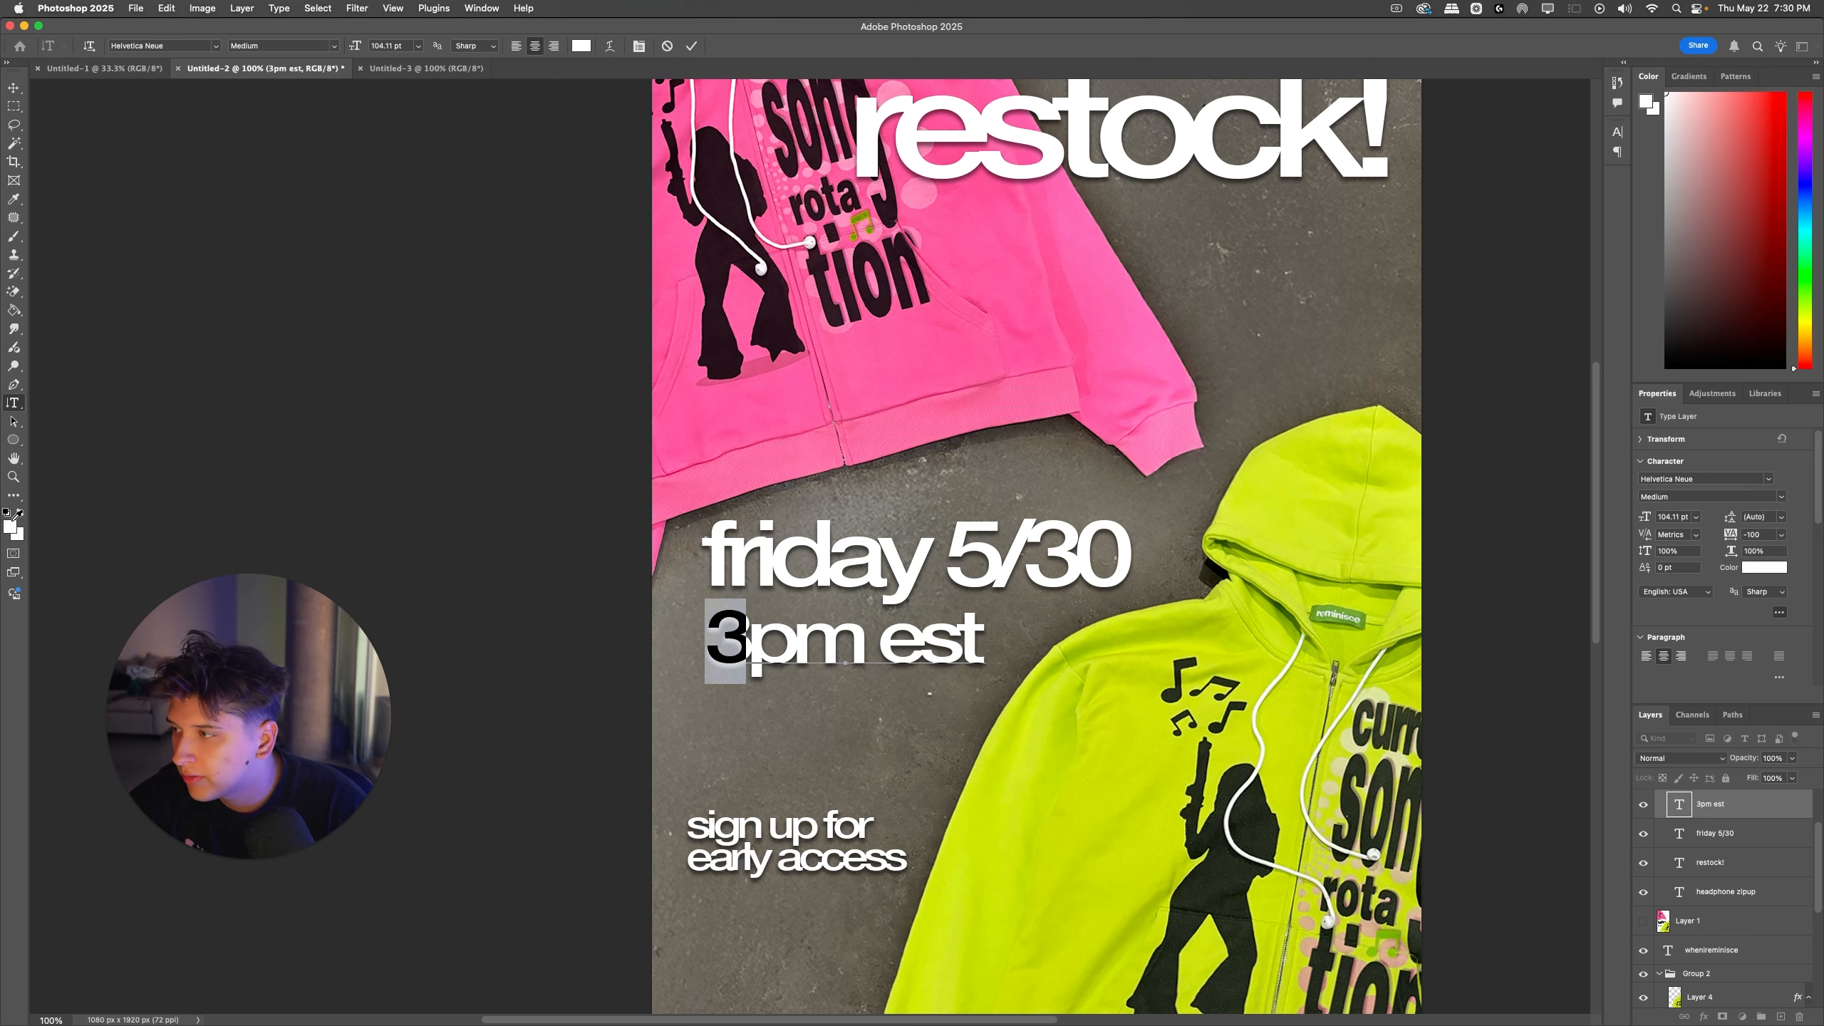
click(12, 524)
click(1056, 410)
click(1475, 608)
key(Right)
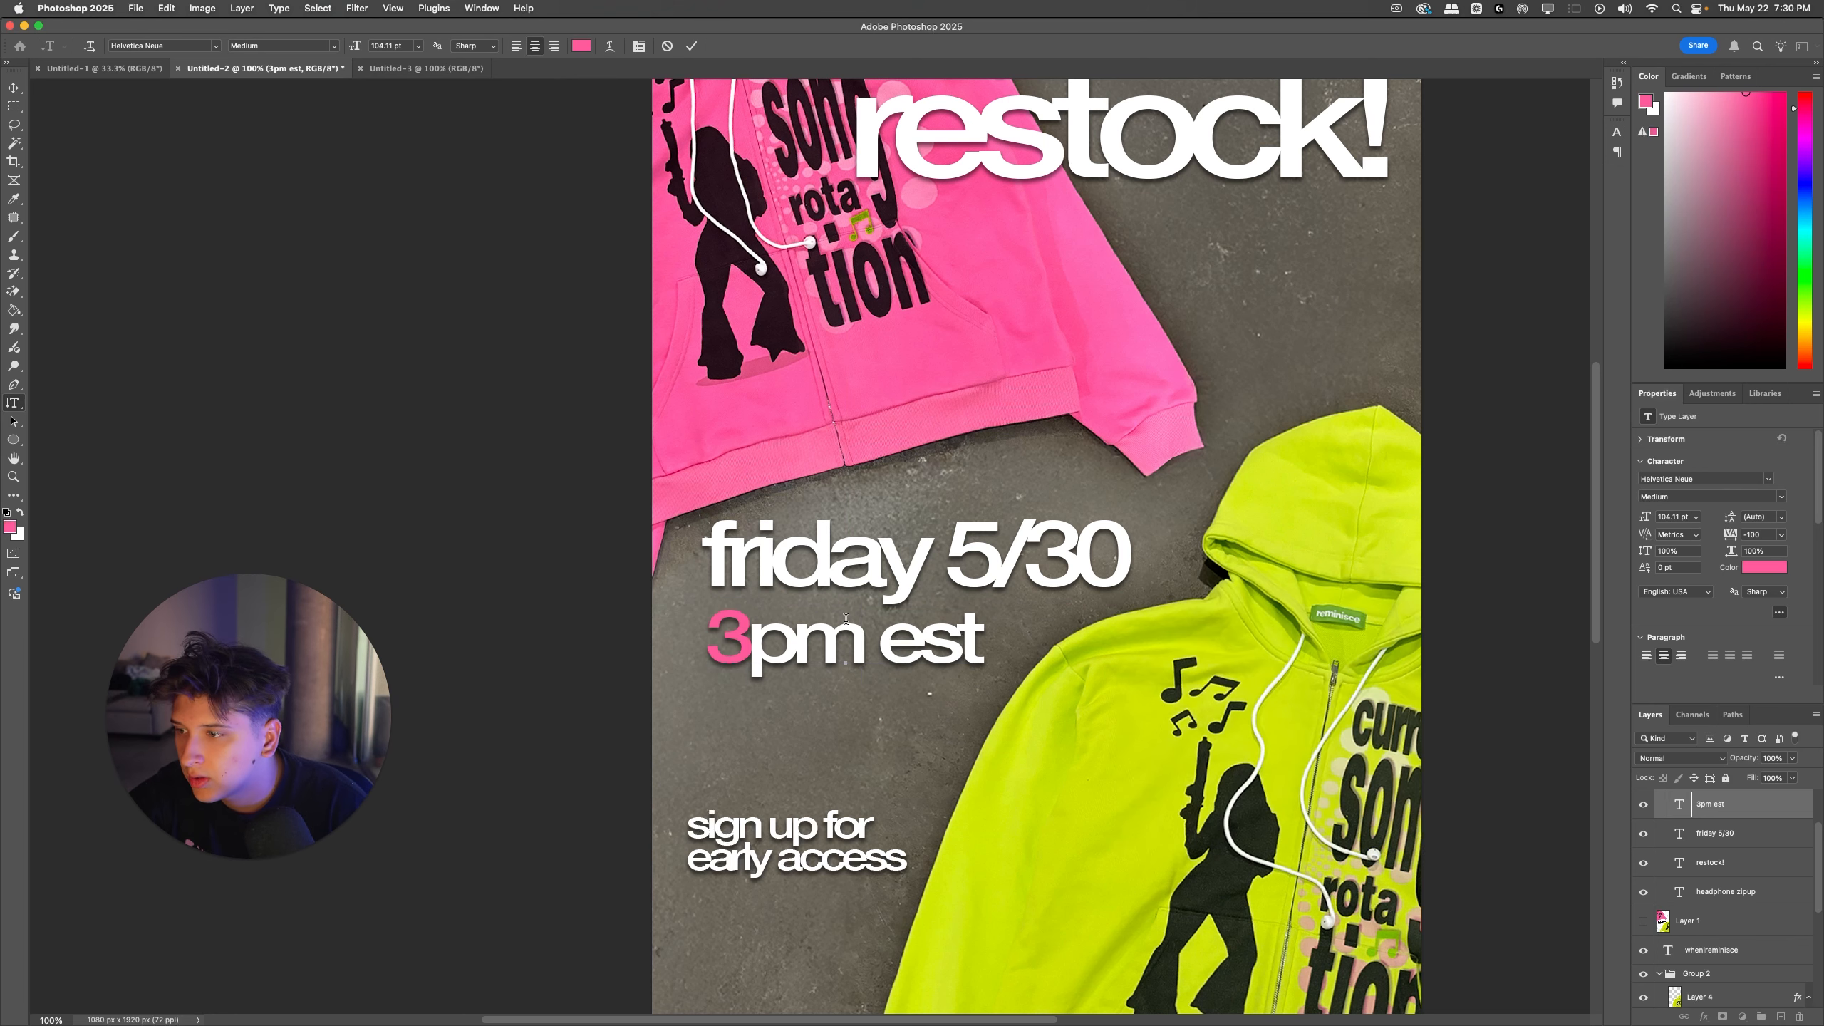
Step: Color the letters "p" and "m" in "3pm est" yellow-green, sampled from the green hoodie's sleeve
key(shift+Right)
click(10, 527)
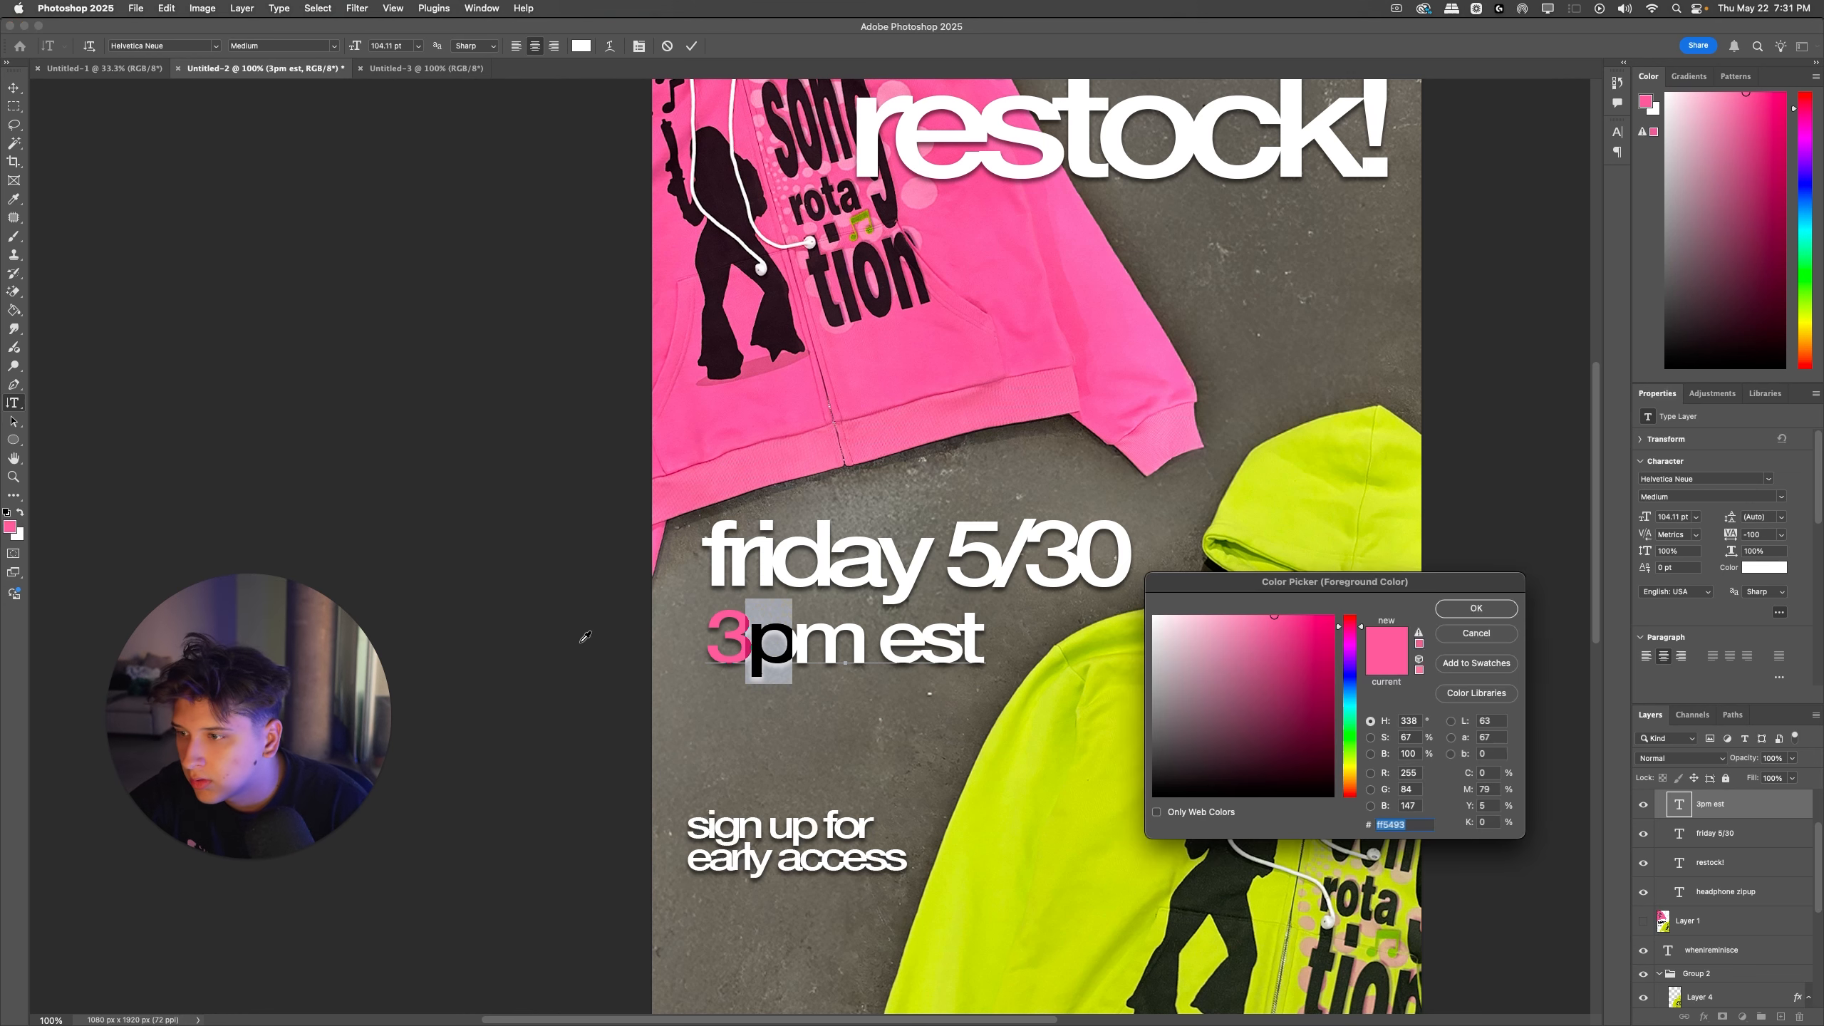
click(1085, 782)
click(1475, 608)
key(Right)
key(shift+Right)
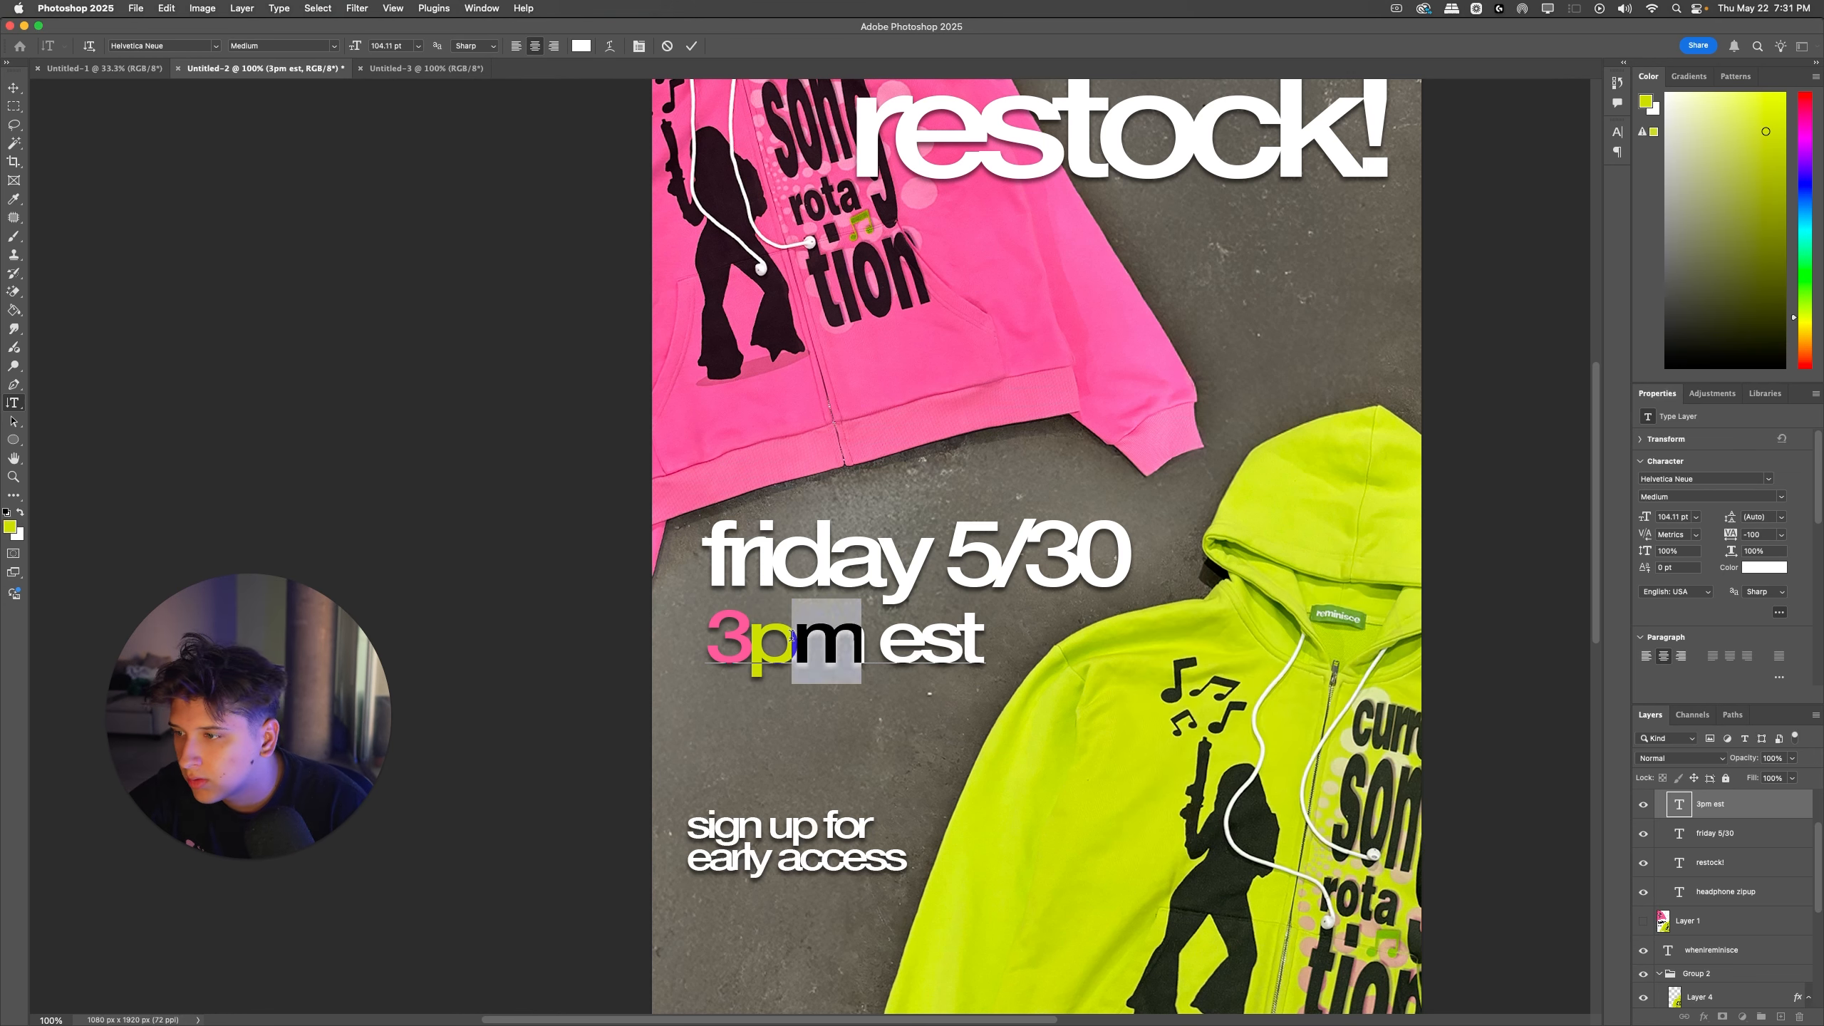
click(10, 527)
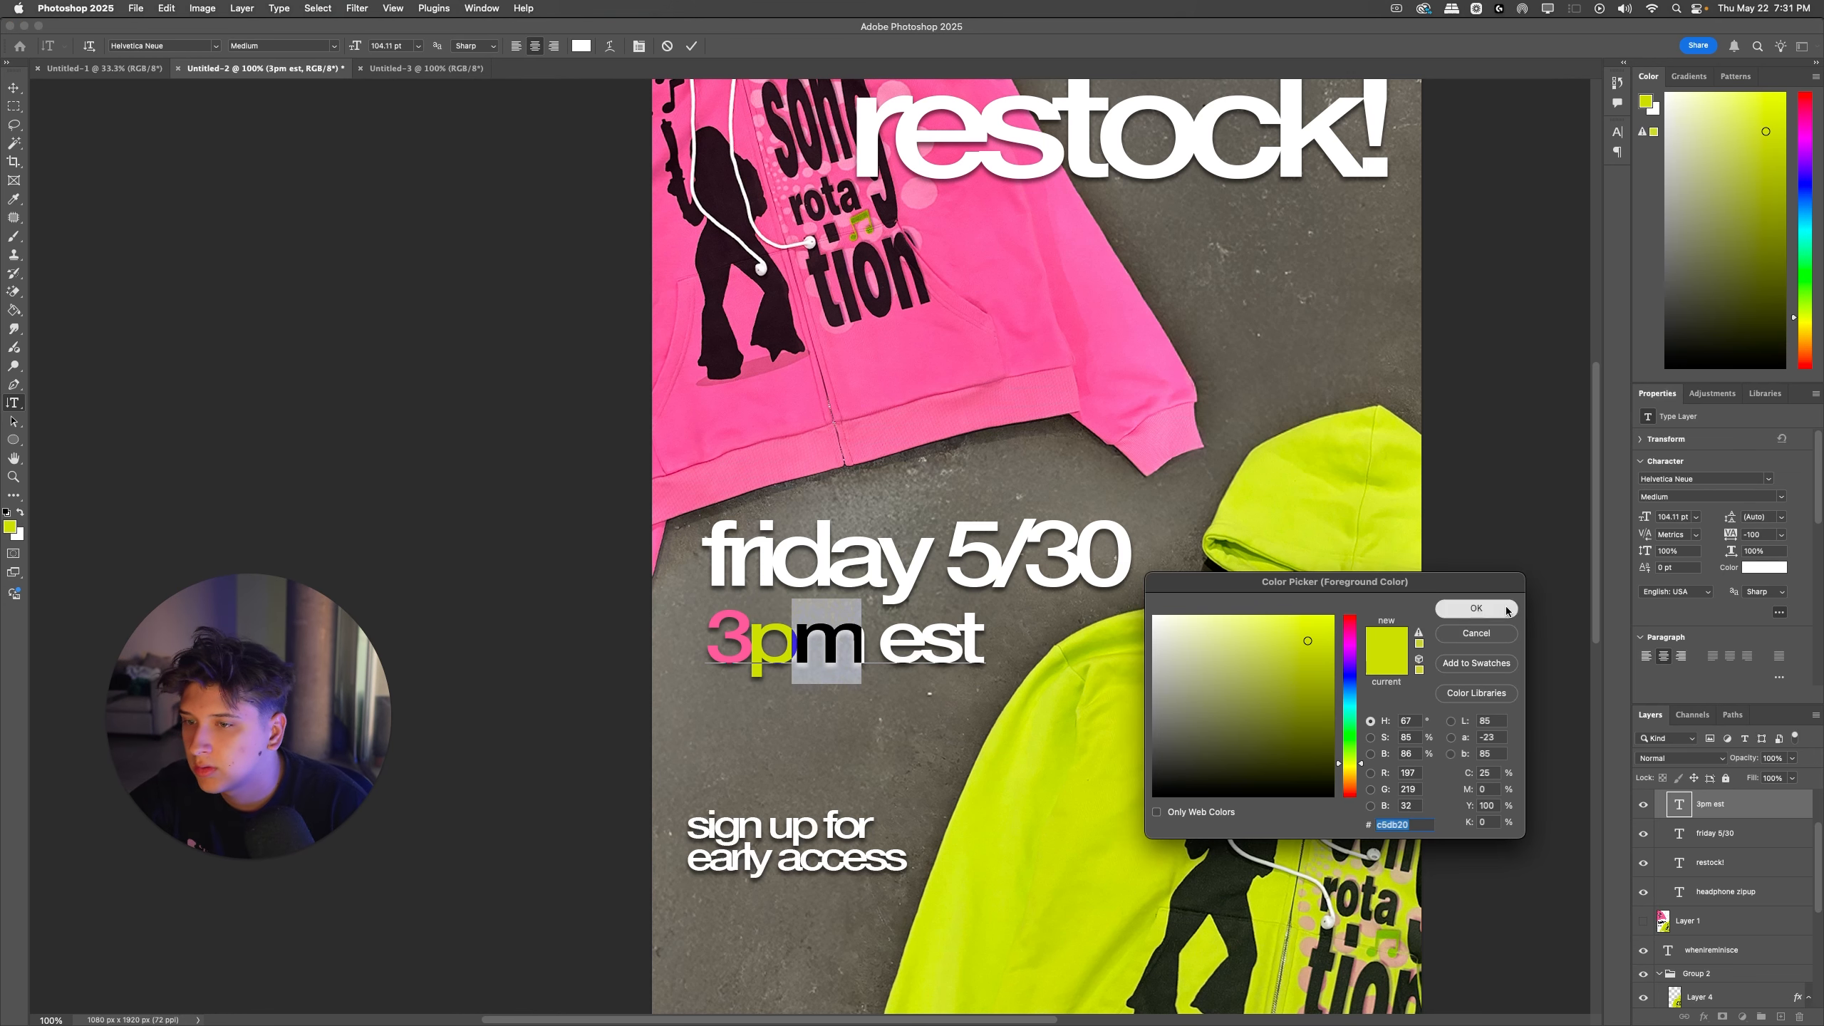
click(1475, 609)
click(805, 663)
Step: Color the word "est" pink, sampled from the body of the pink hoodie
drag(875, 642, 1027, 654)
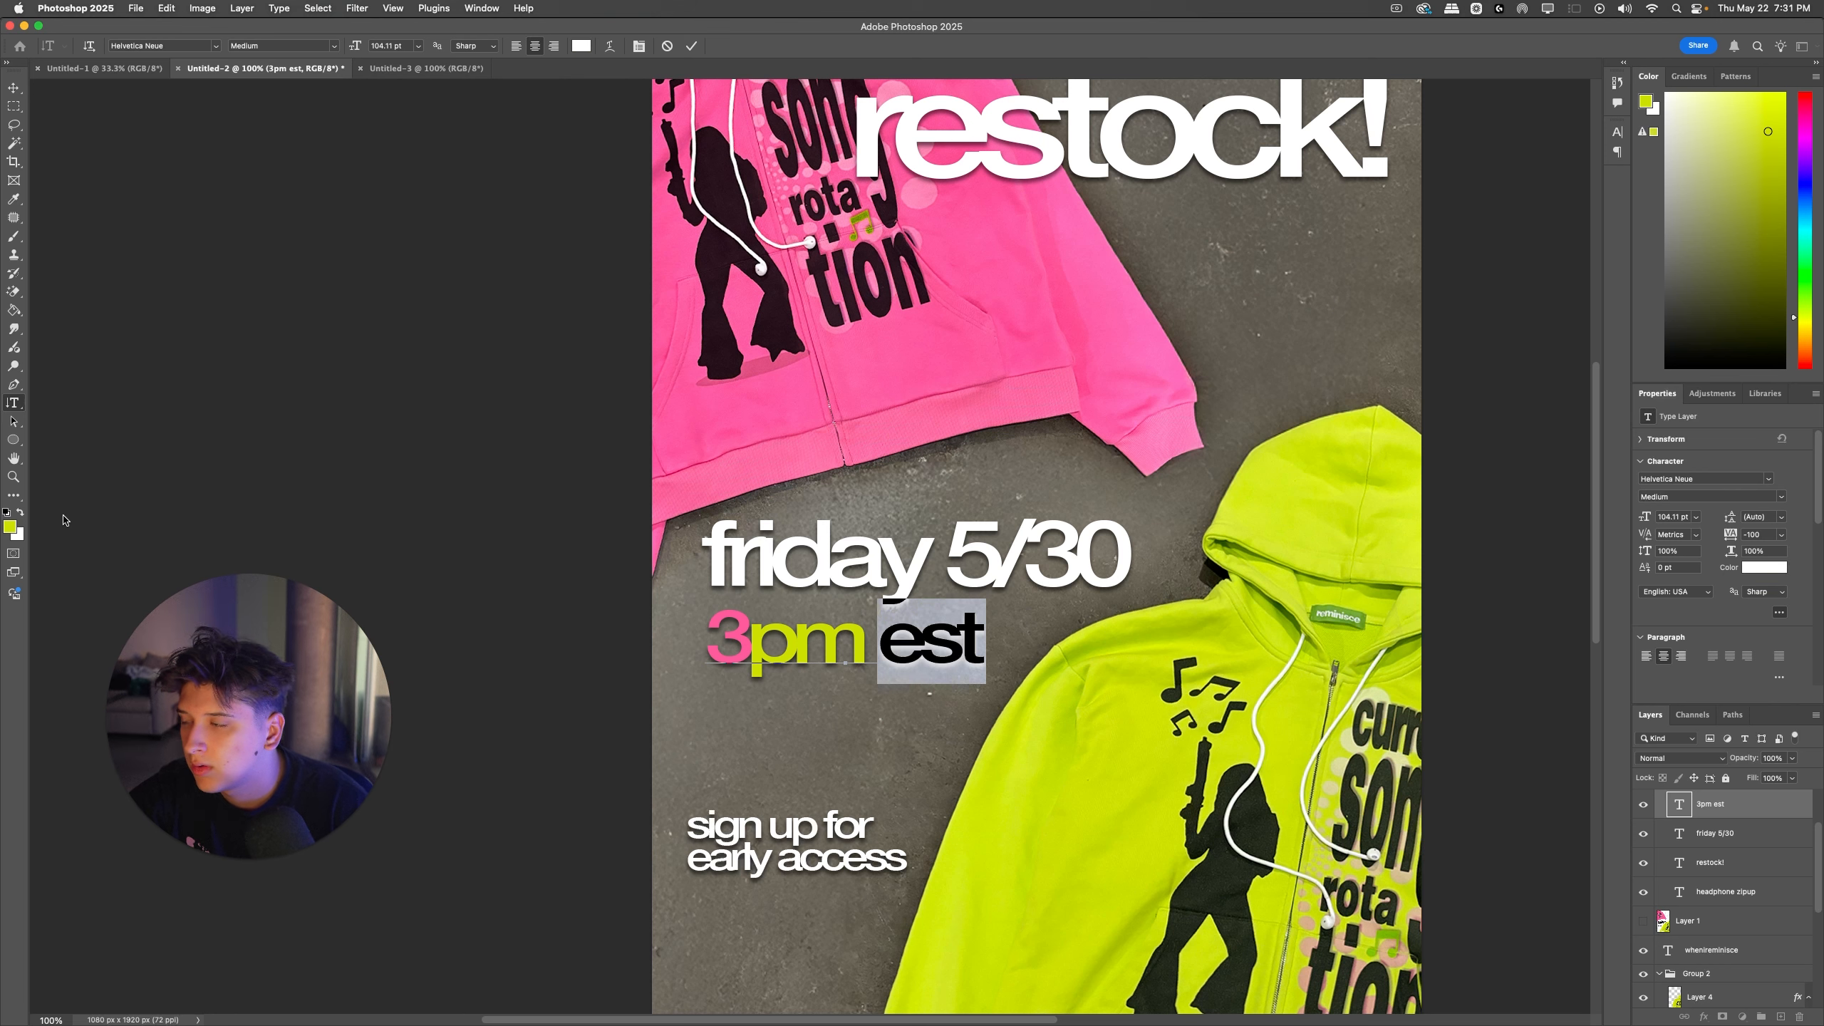
click(10, 526)
click(914, 375)
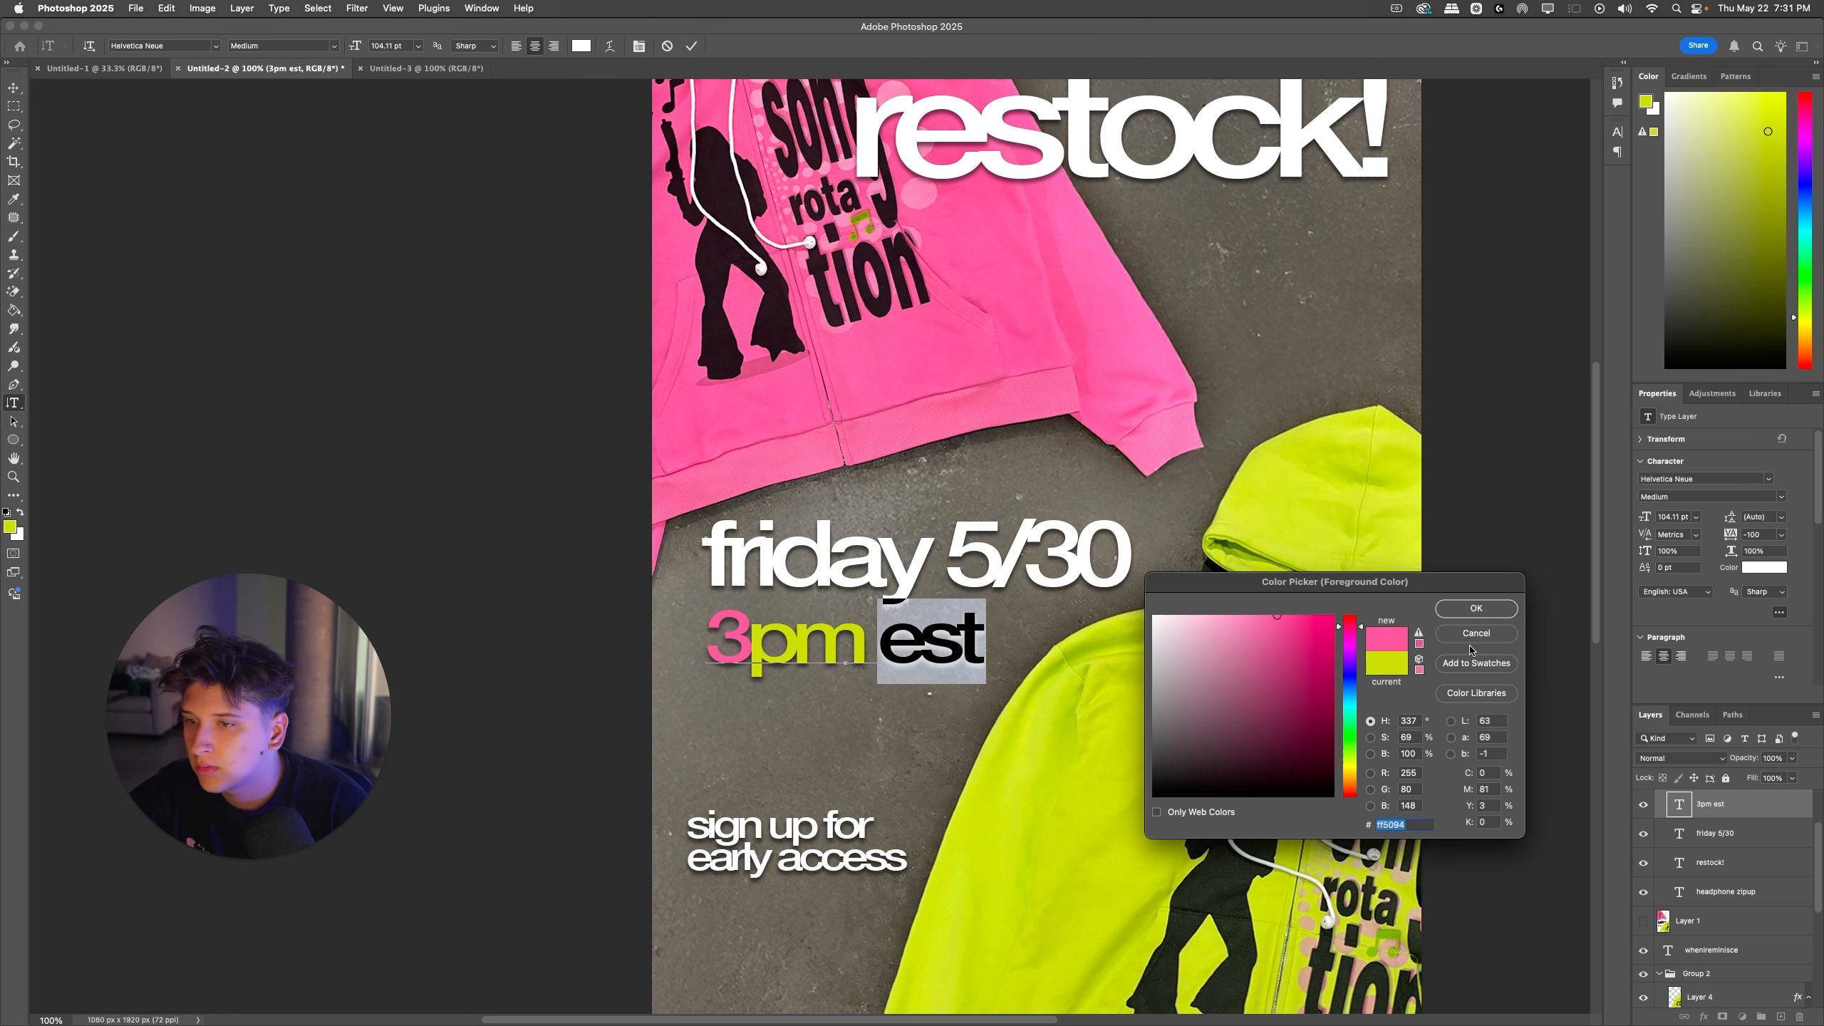
click(1475, 609)
Step: Recolor all of "3pm" in one yellow-green sampled from the green hoodie
click(860, 636)
drag(869, 638, 595, 639)
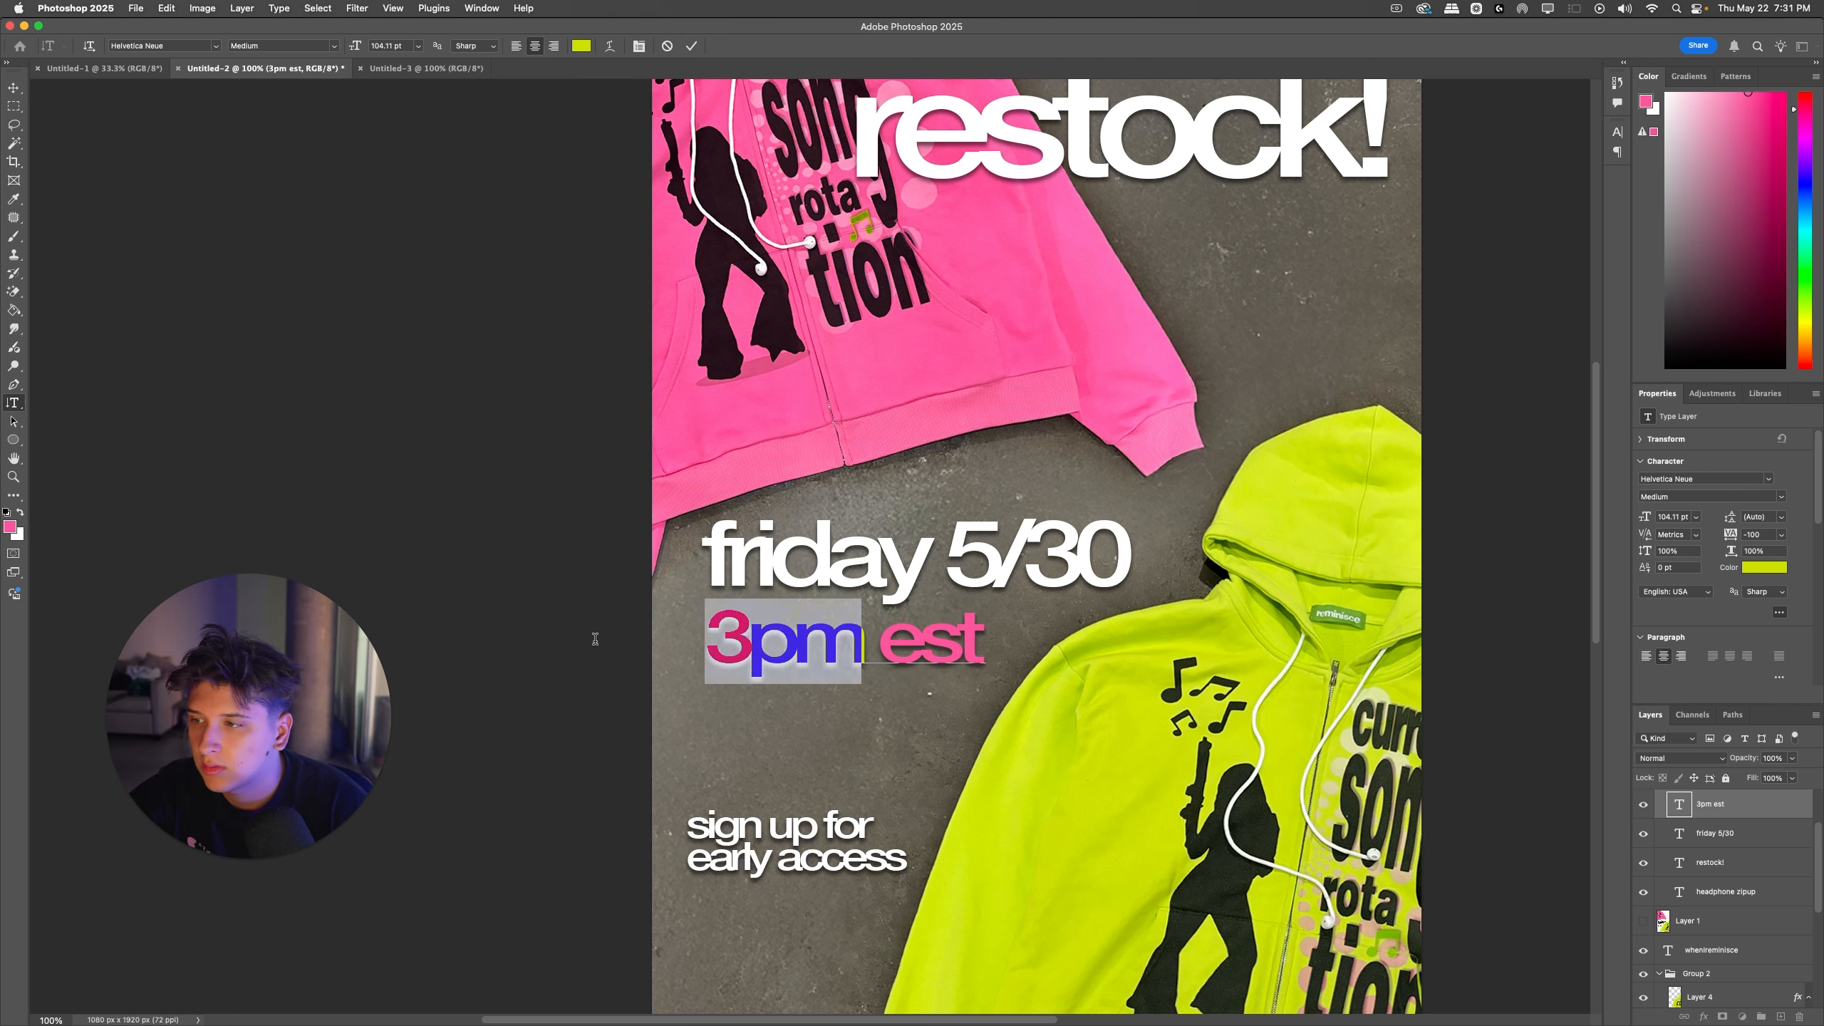
click(10, 527)
click(1113, 758)
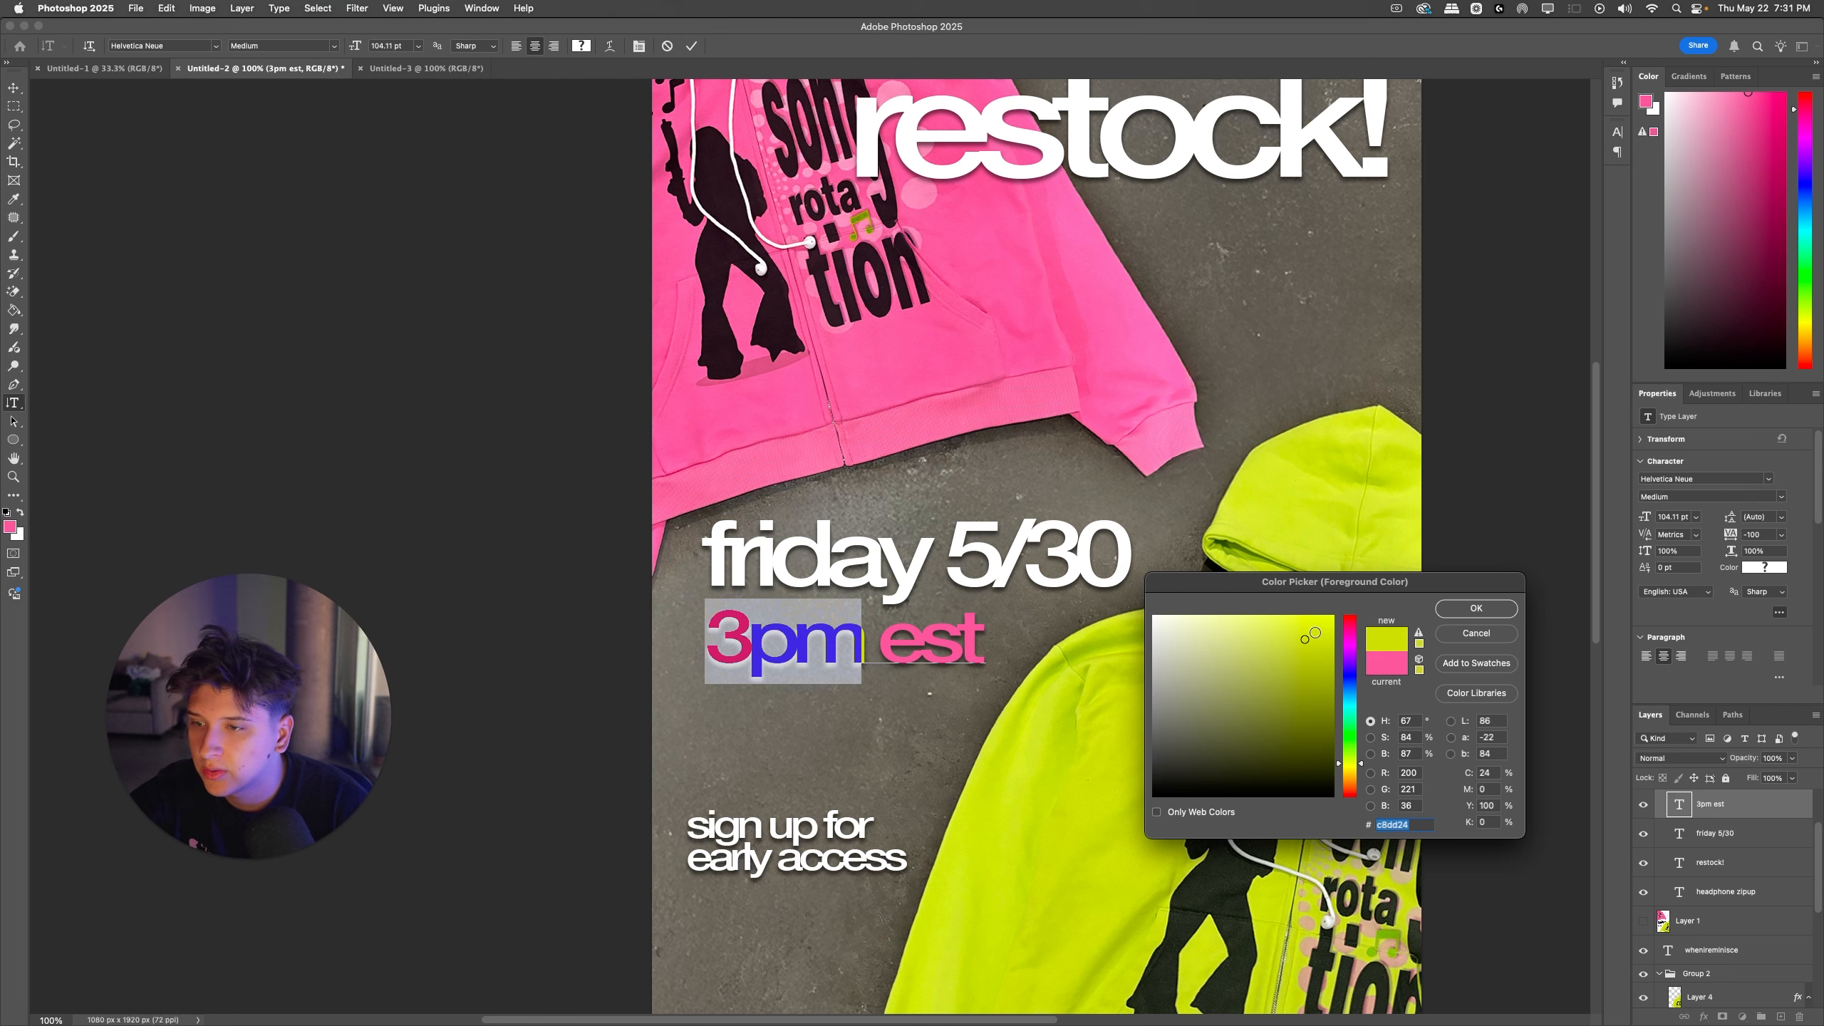
click(1476, 609)
Step: Recolor "est" with a pink sampled from the pink hoodie's sleeve and commit the text edit
drag(875, 638, 1009, 642)
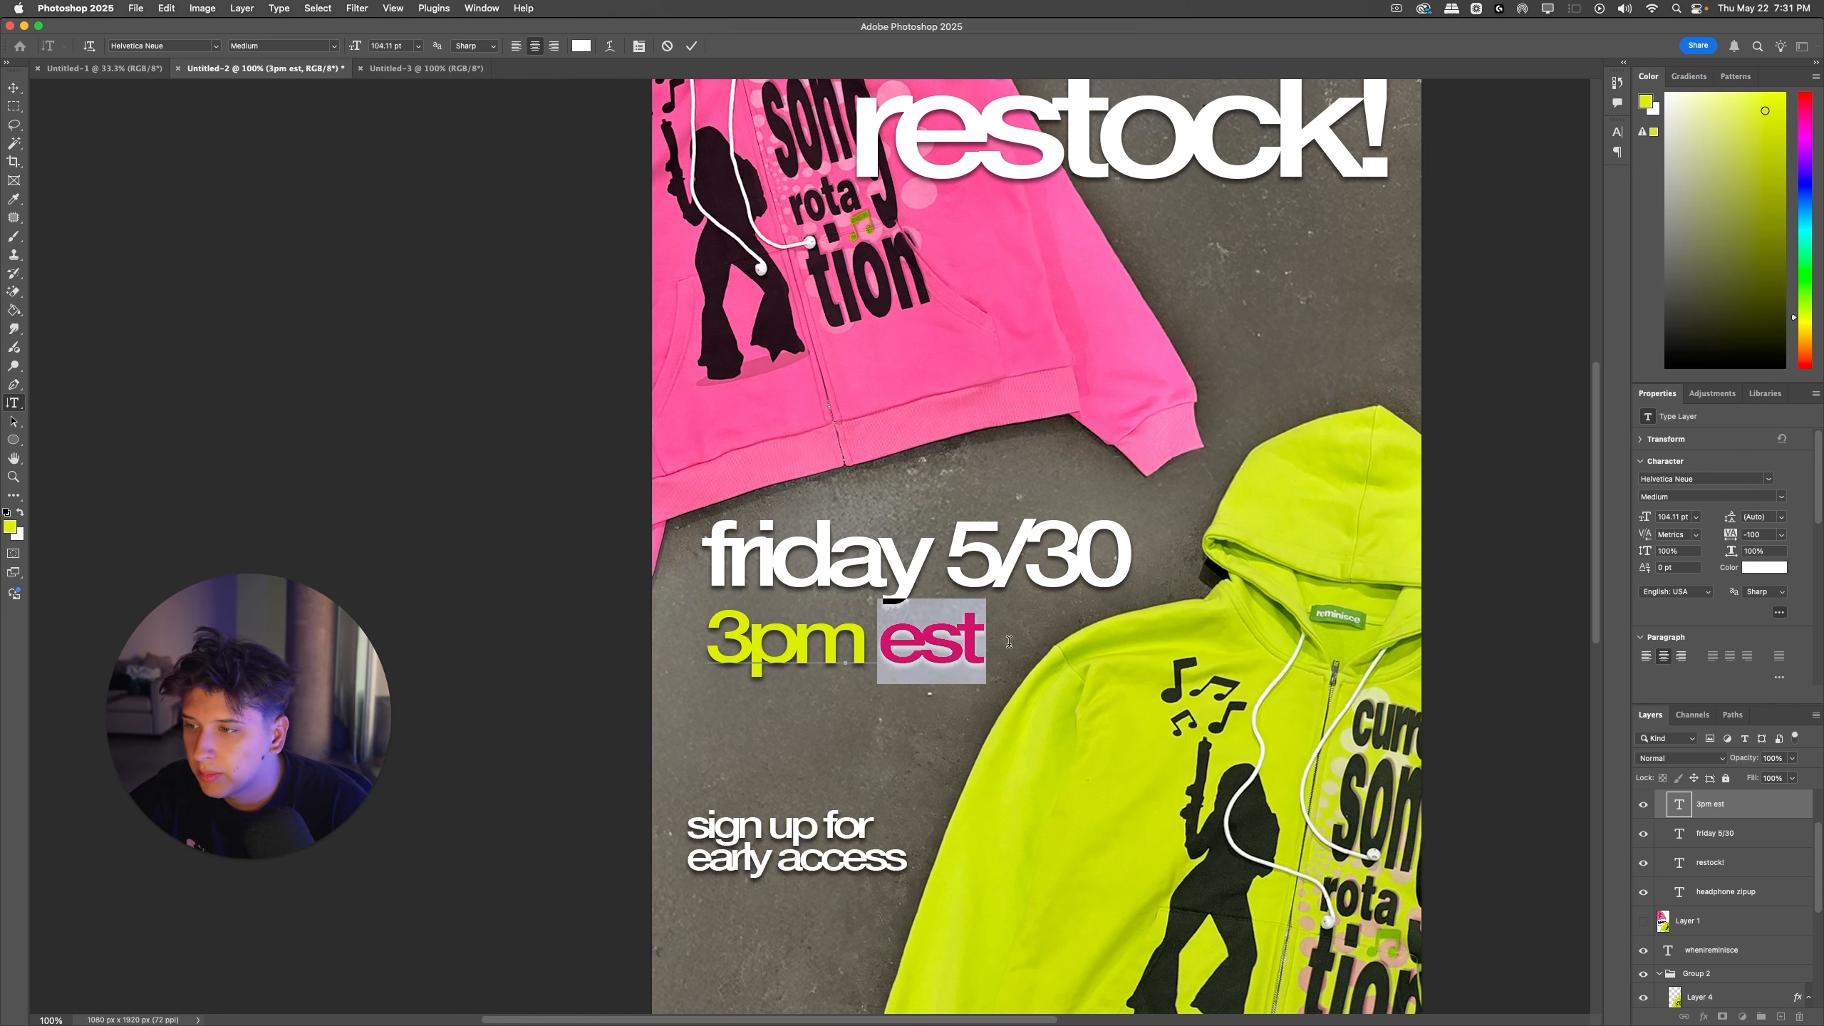
click(10, 526)
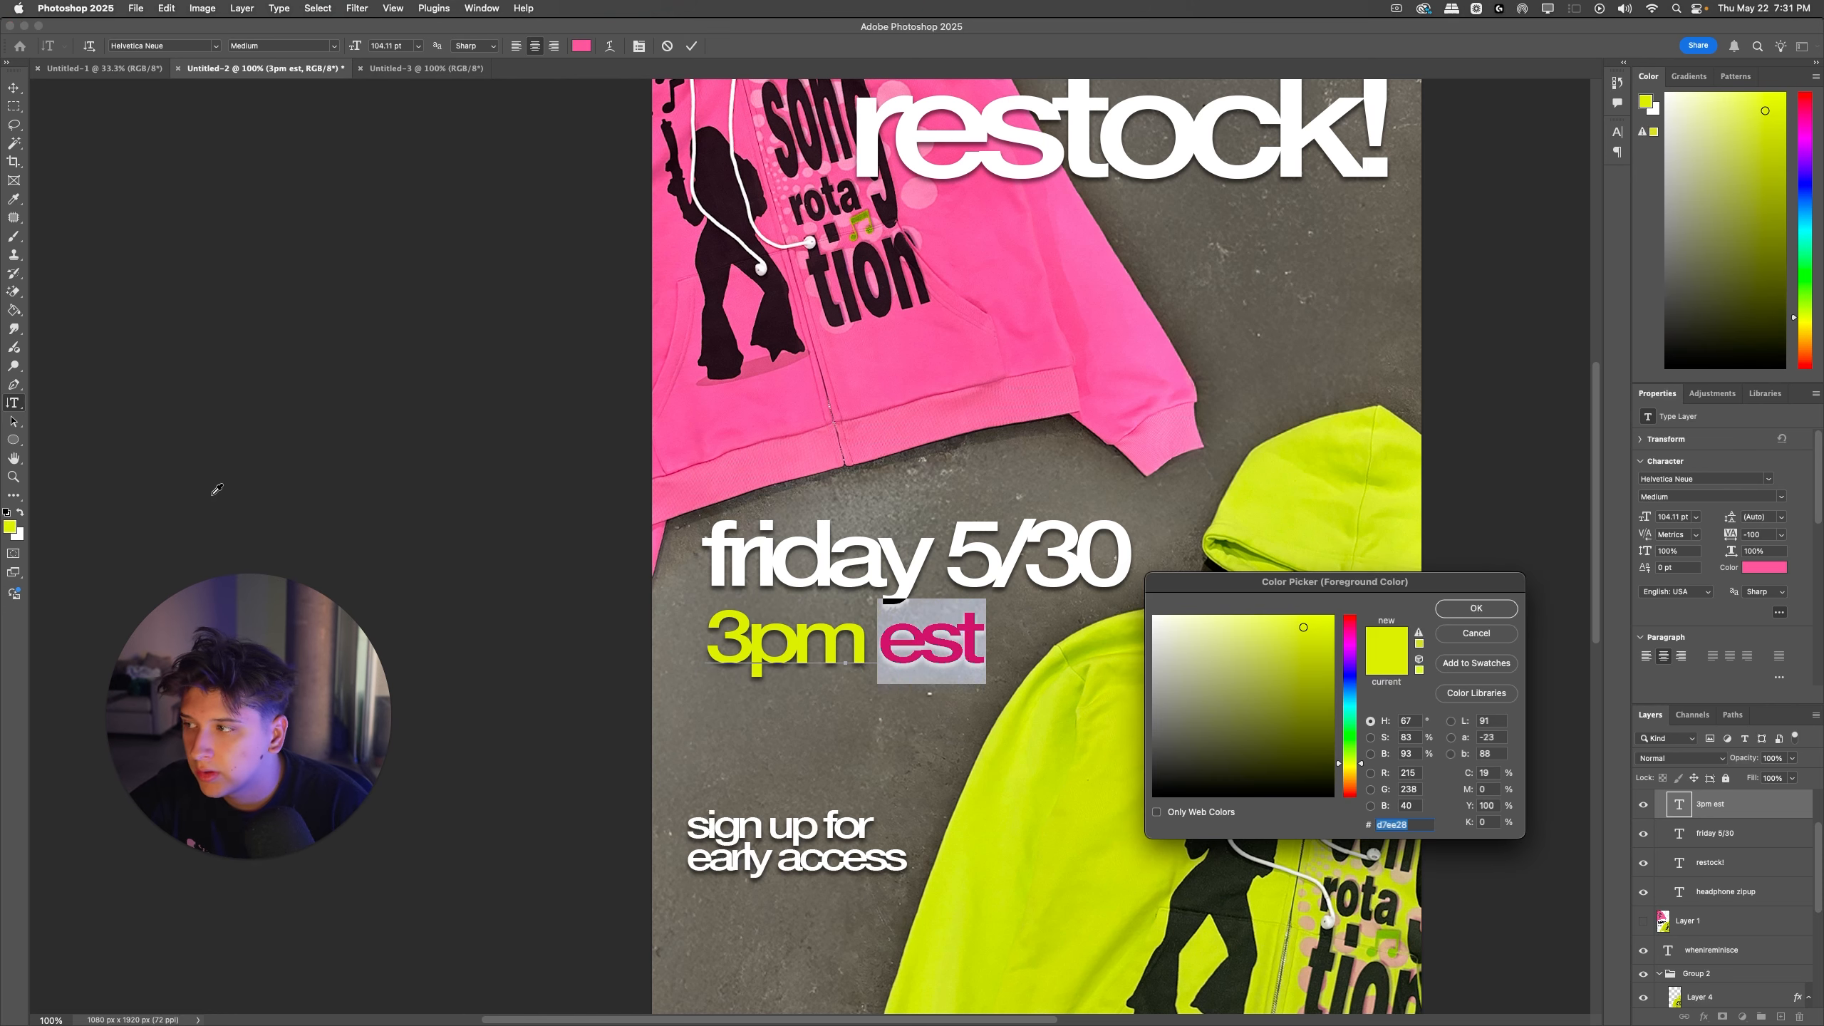
click(1106, 280)
click(1499, 615)
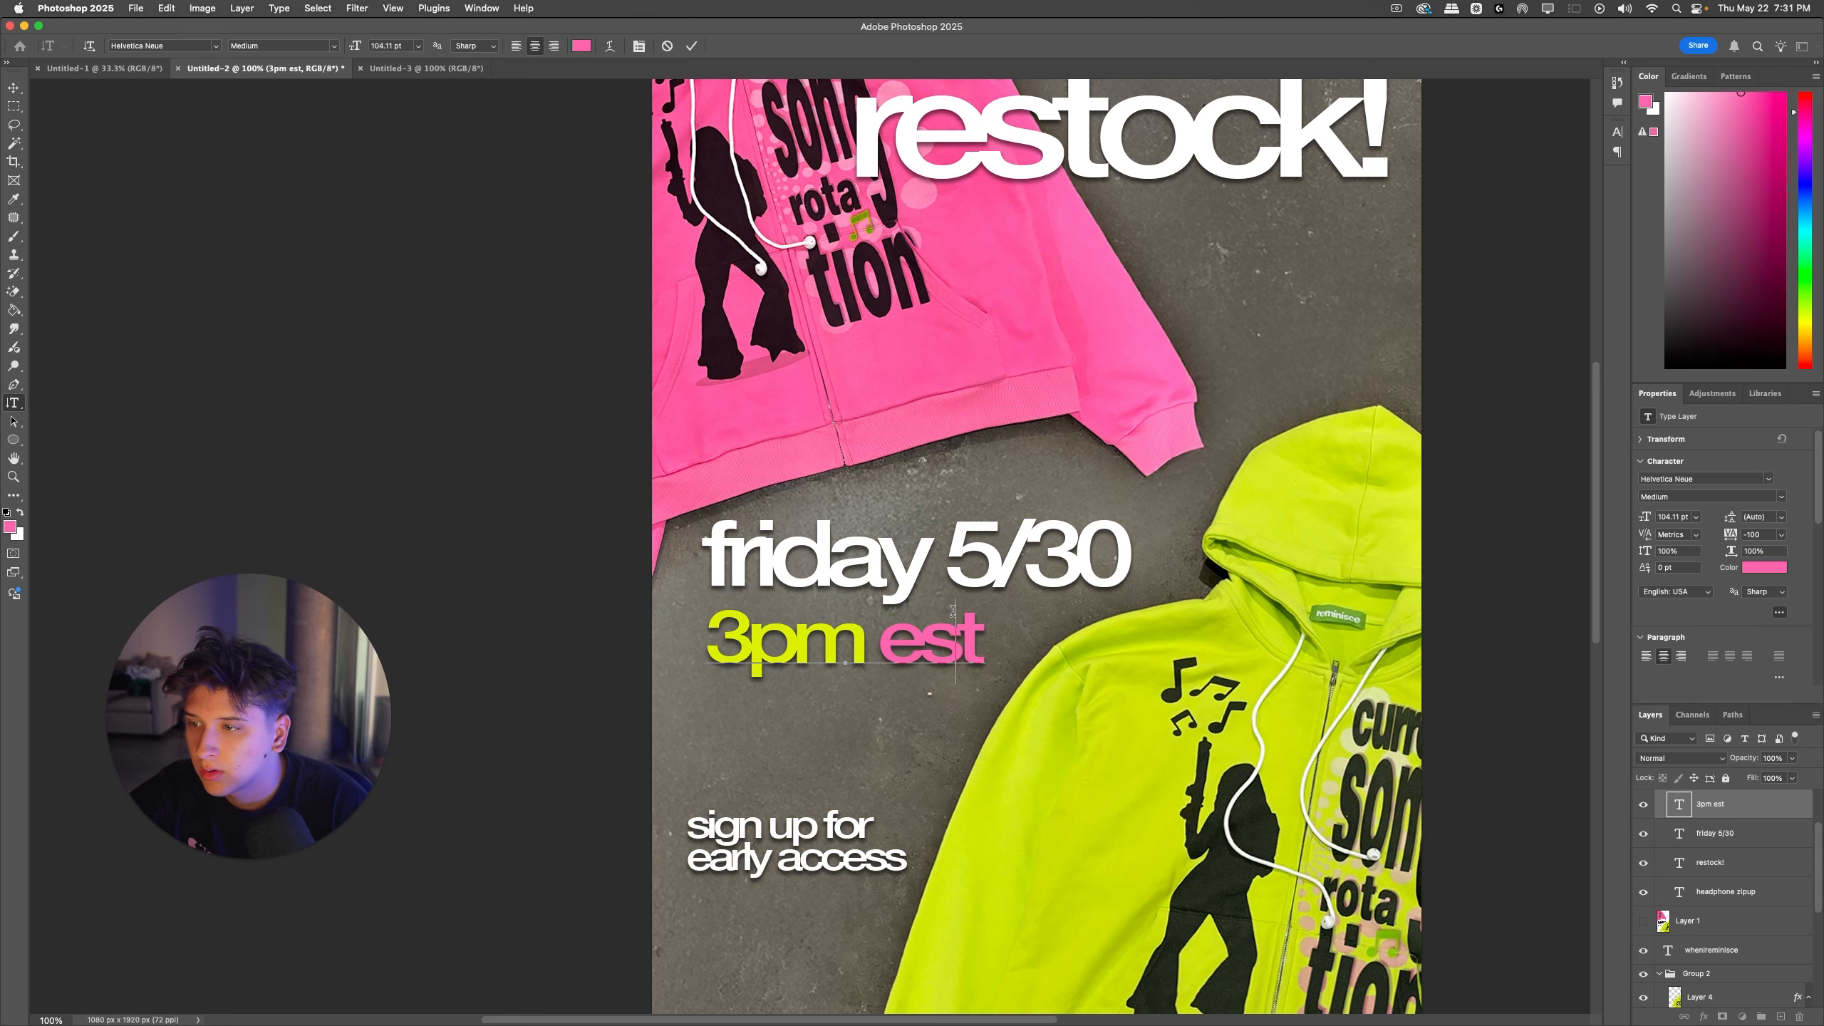
key(super+Return)
key(super+minus)
key(super+minus)
key(super+minus)
key(super+plus)
key(super+plus)
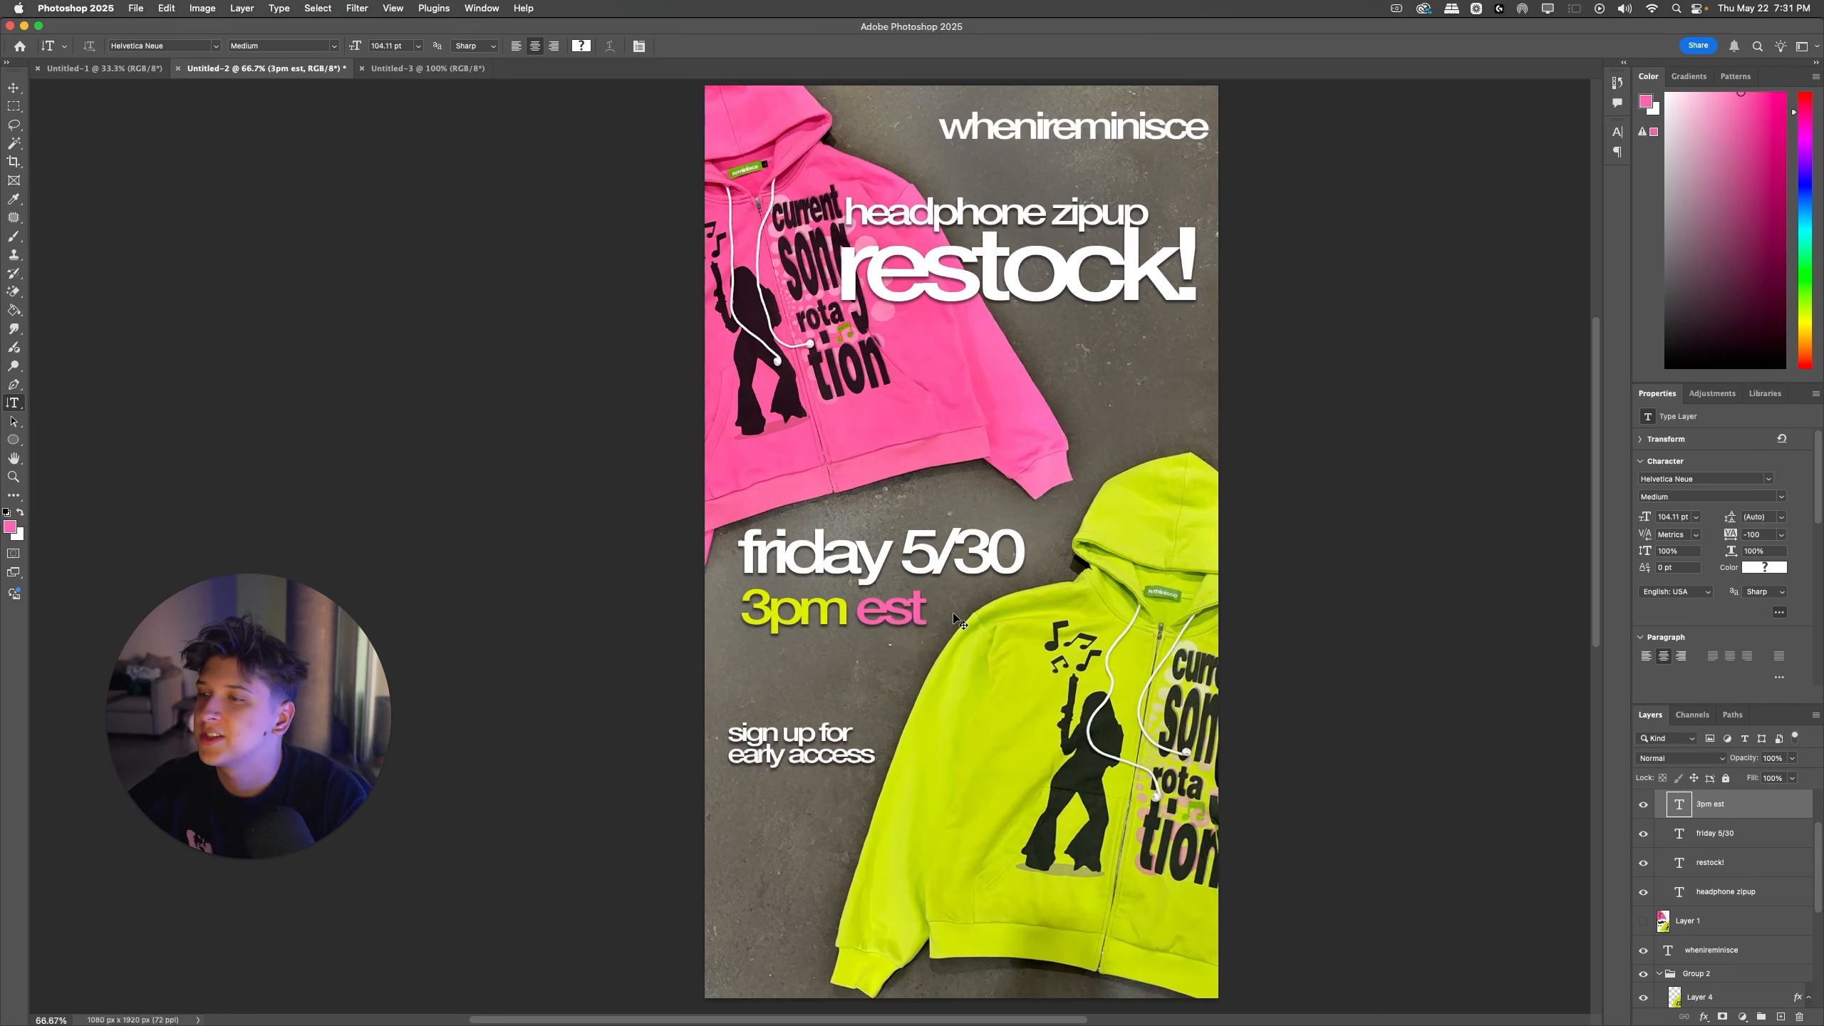
Step: Color the word "friday" in the date line yellow-green, sampled from the "3pm" text
drag(889, 544, 575, 541)
click(10, 527)
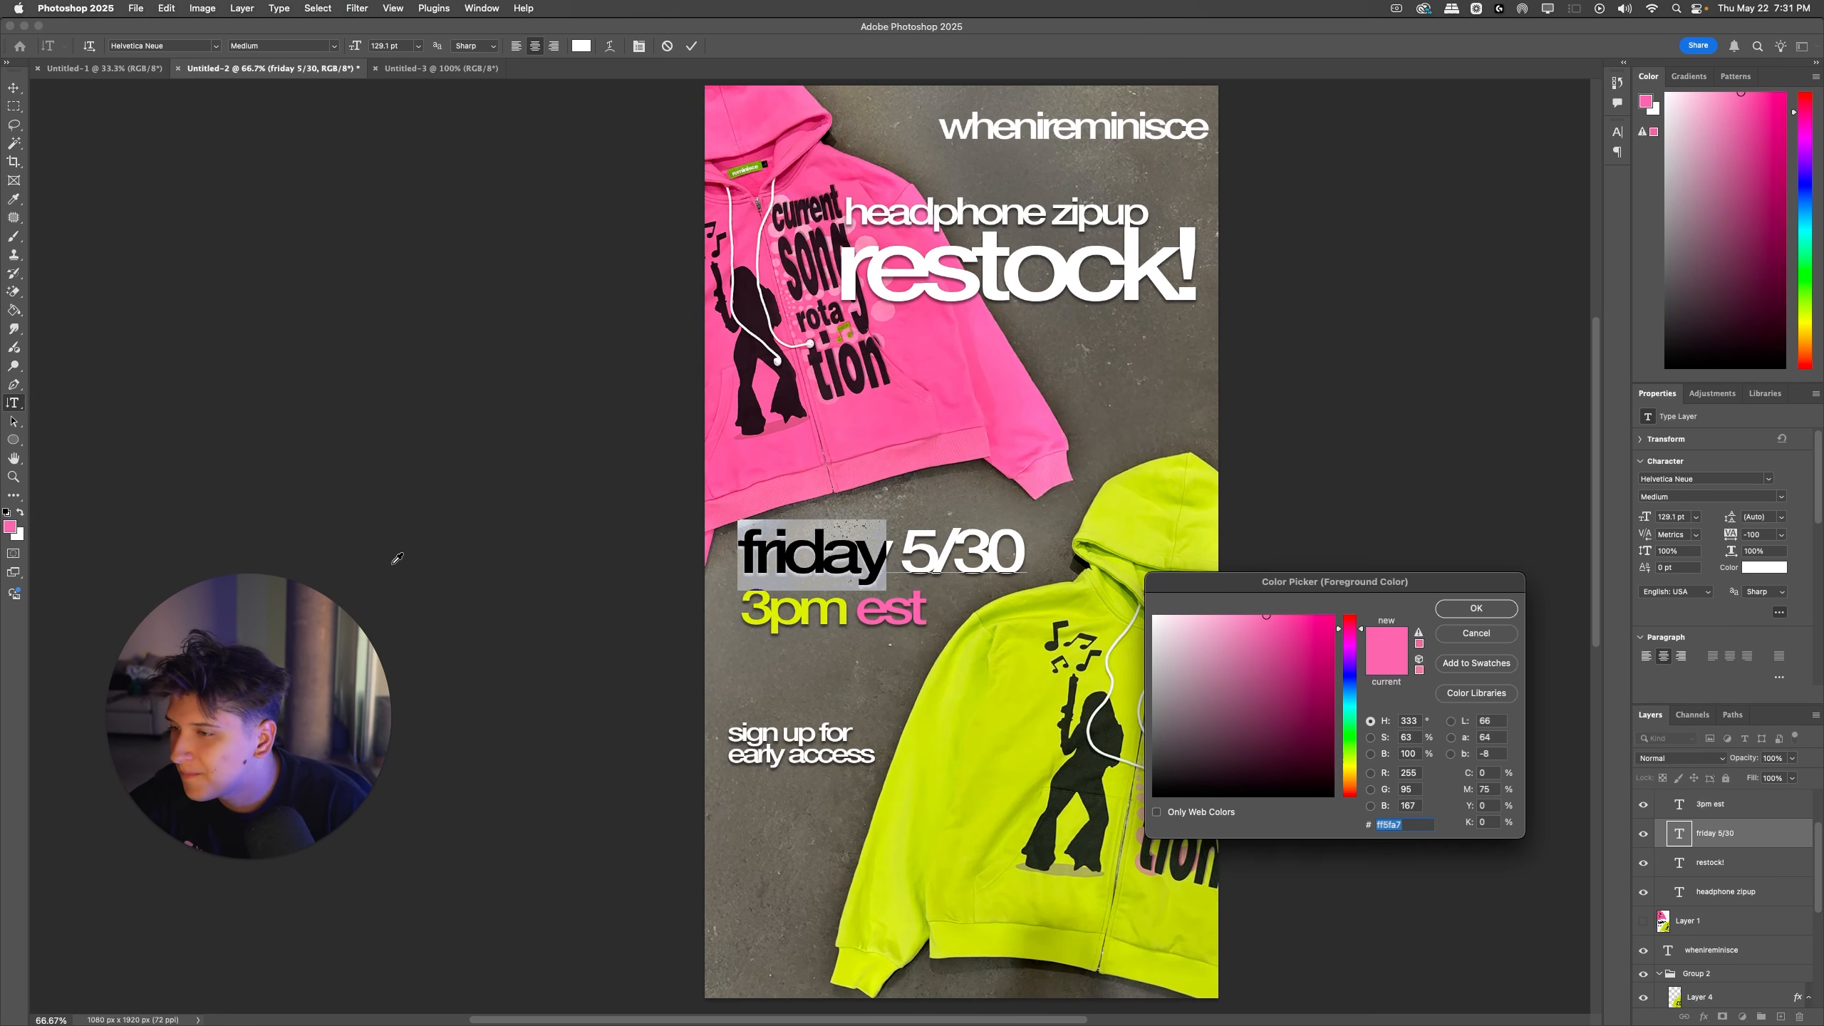
click(780, 603)
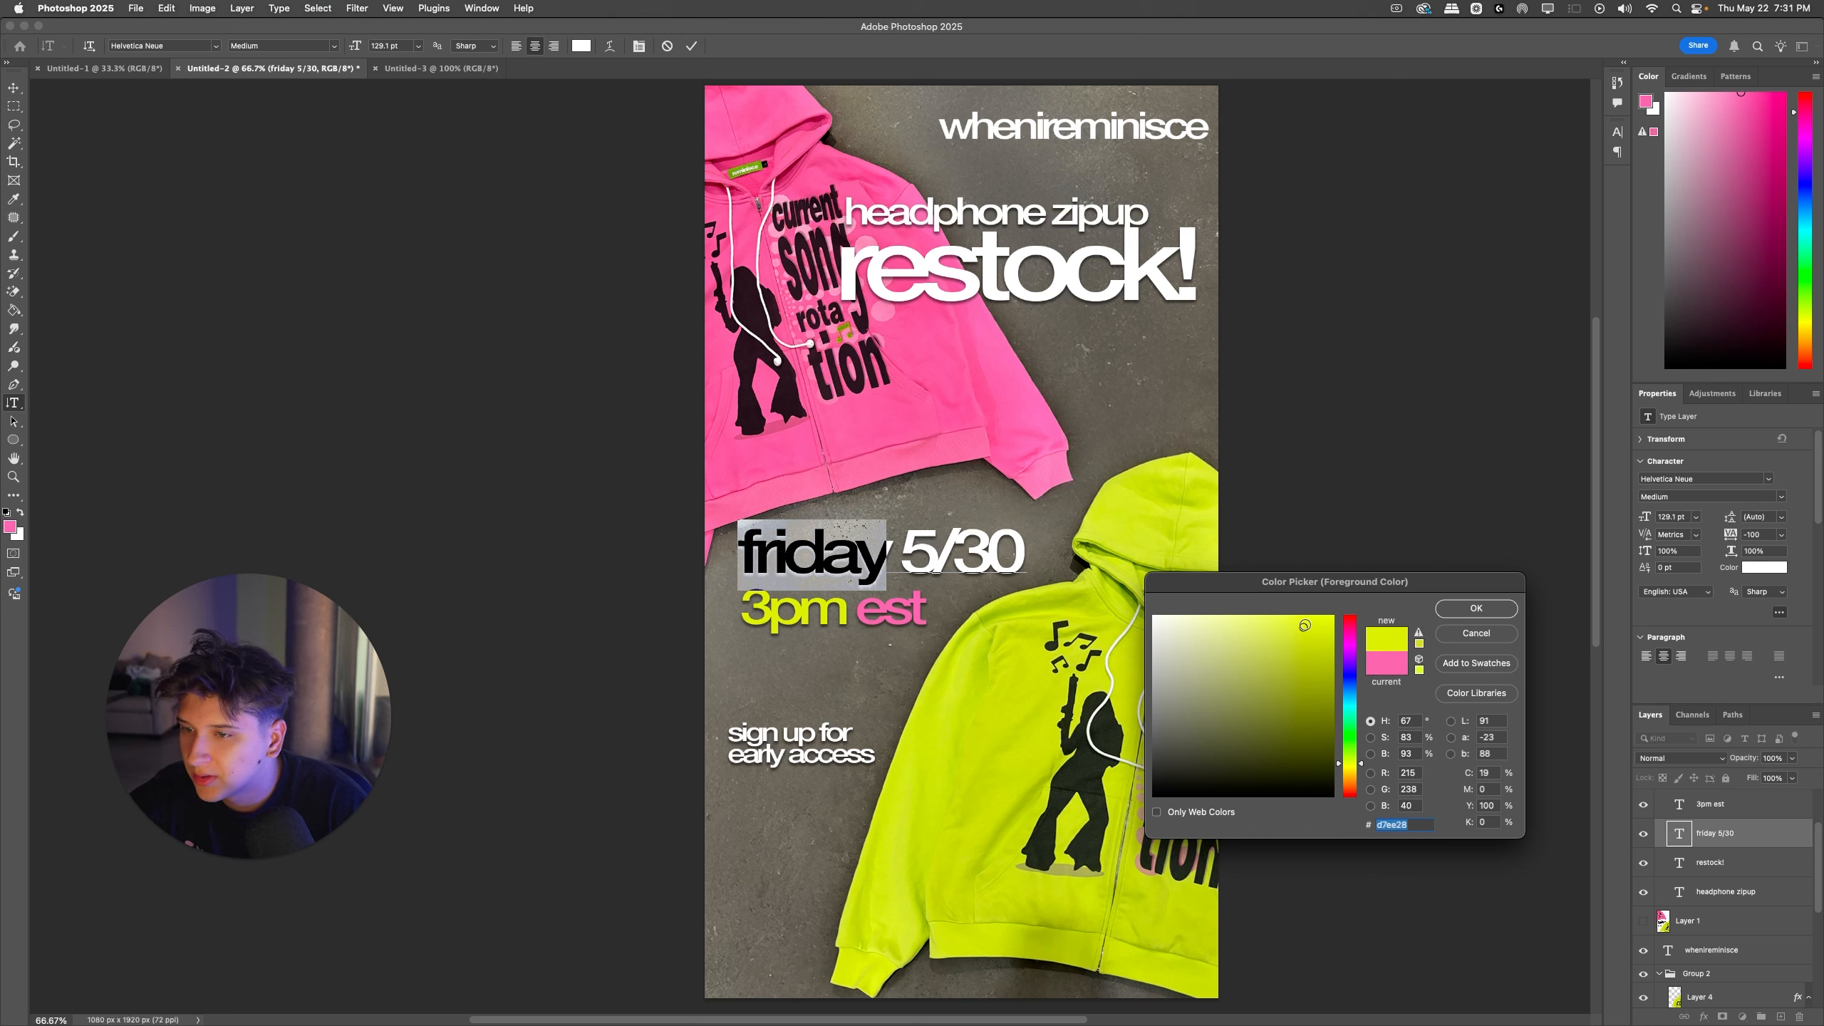
click(1452, 610)
Step: Color "5/30" pink, sampled from the word "est", and move "3pm est" up closer to the date line
double_click(955, 554)
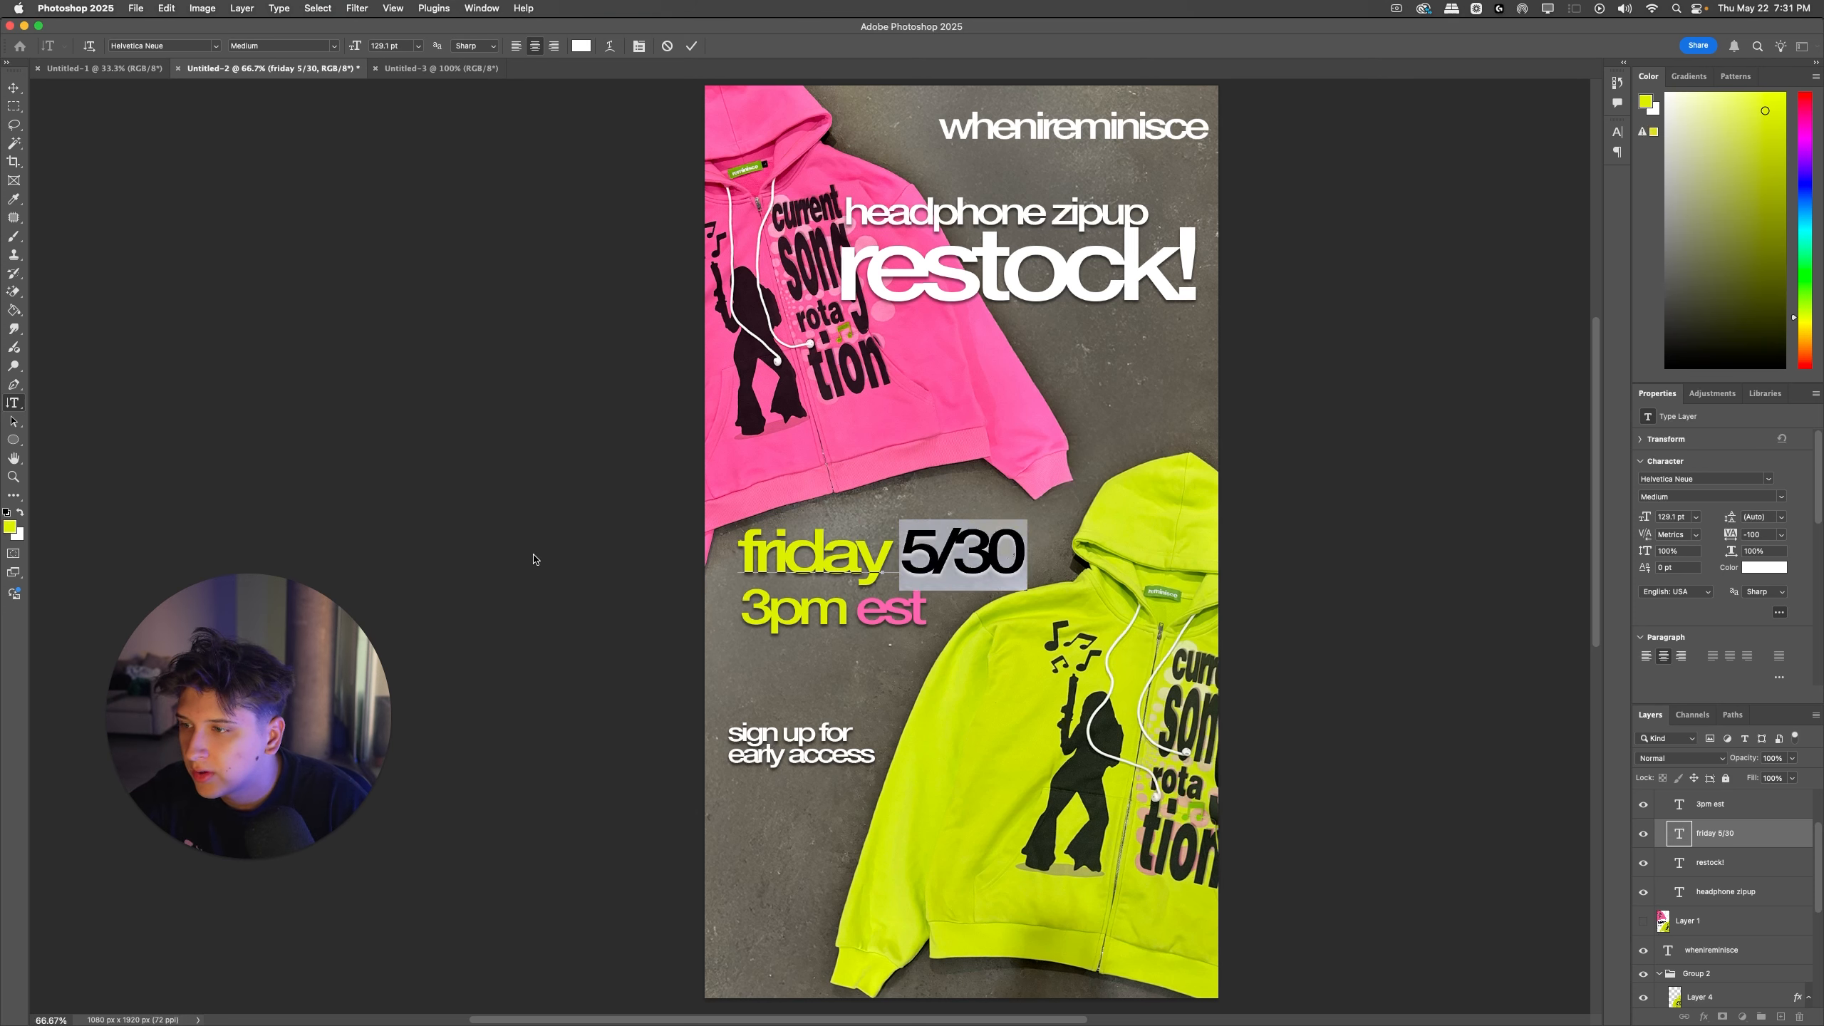
click(10, 526)
click(883, 609)
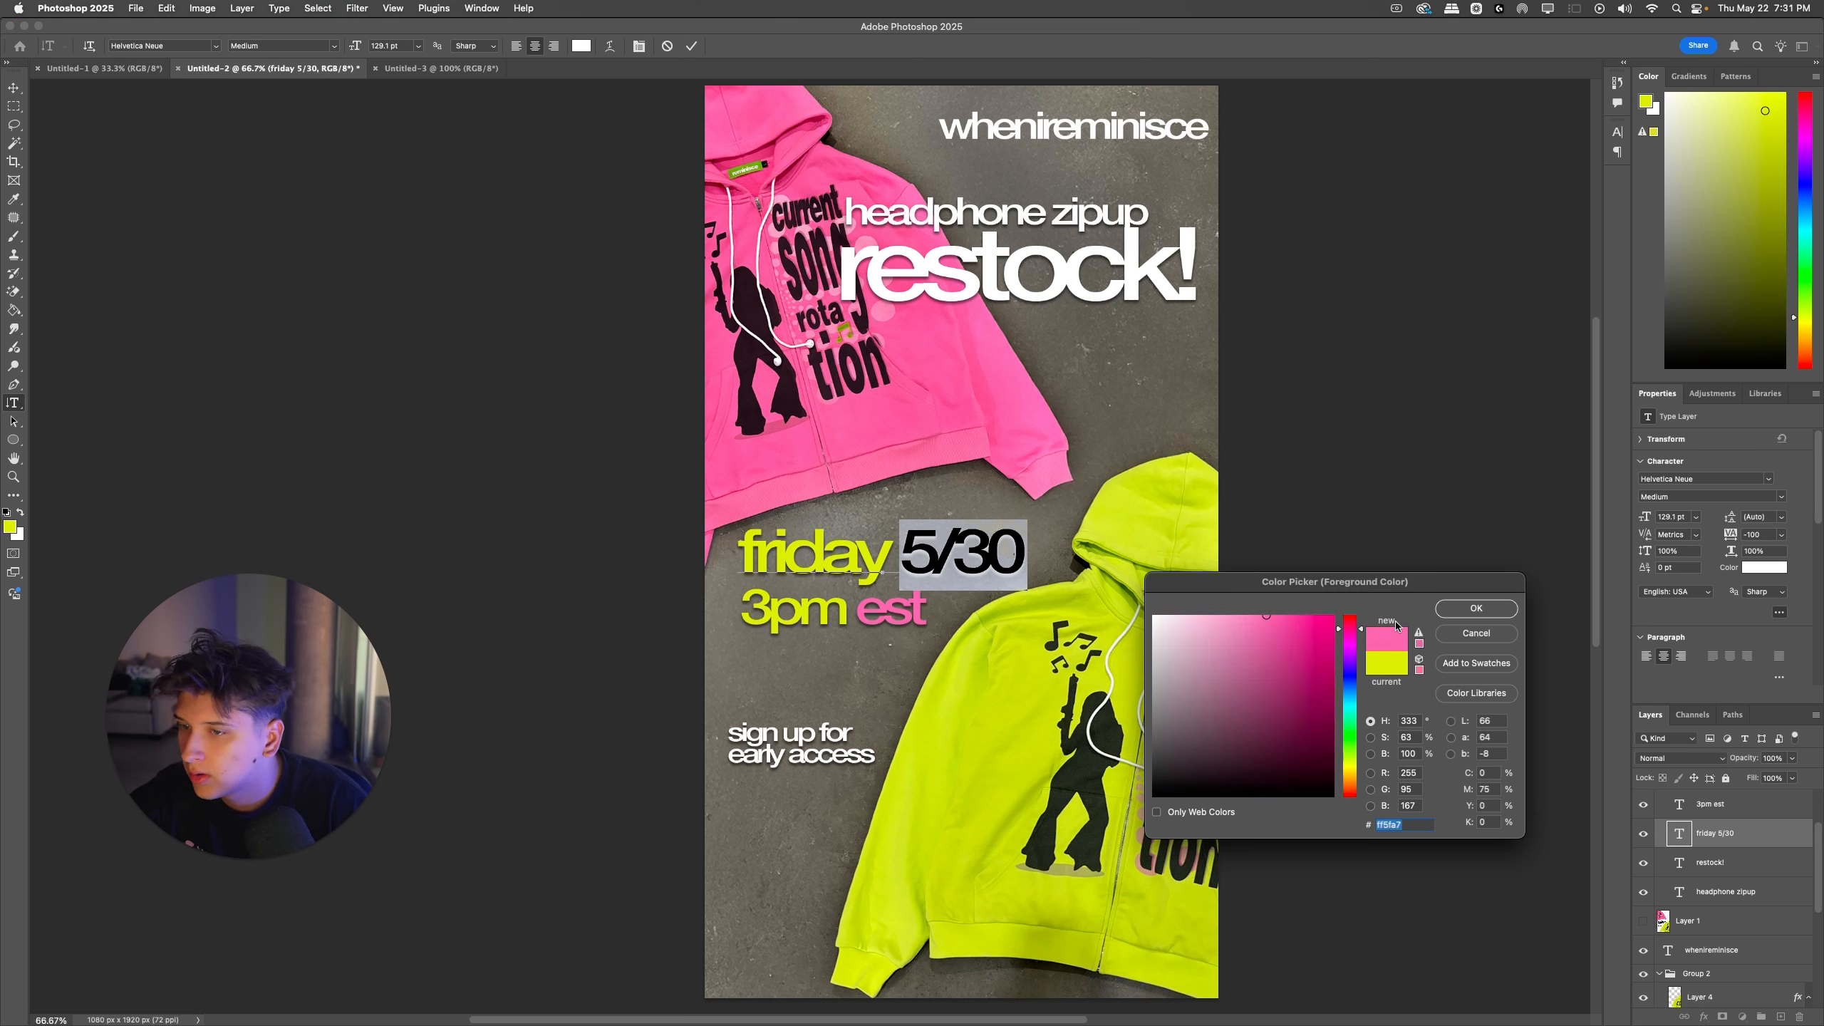
click(1476, 608)
click(943, 608)
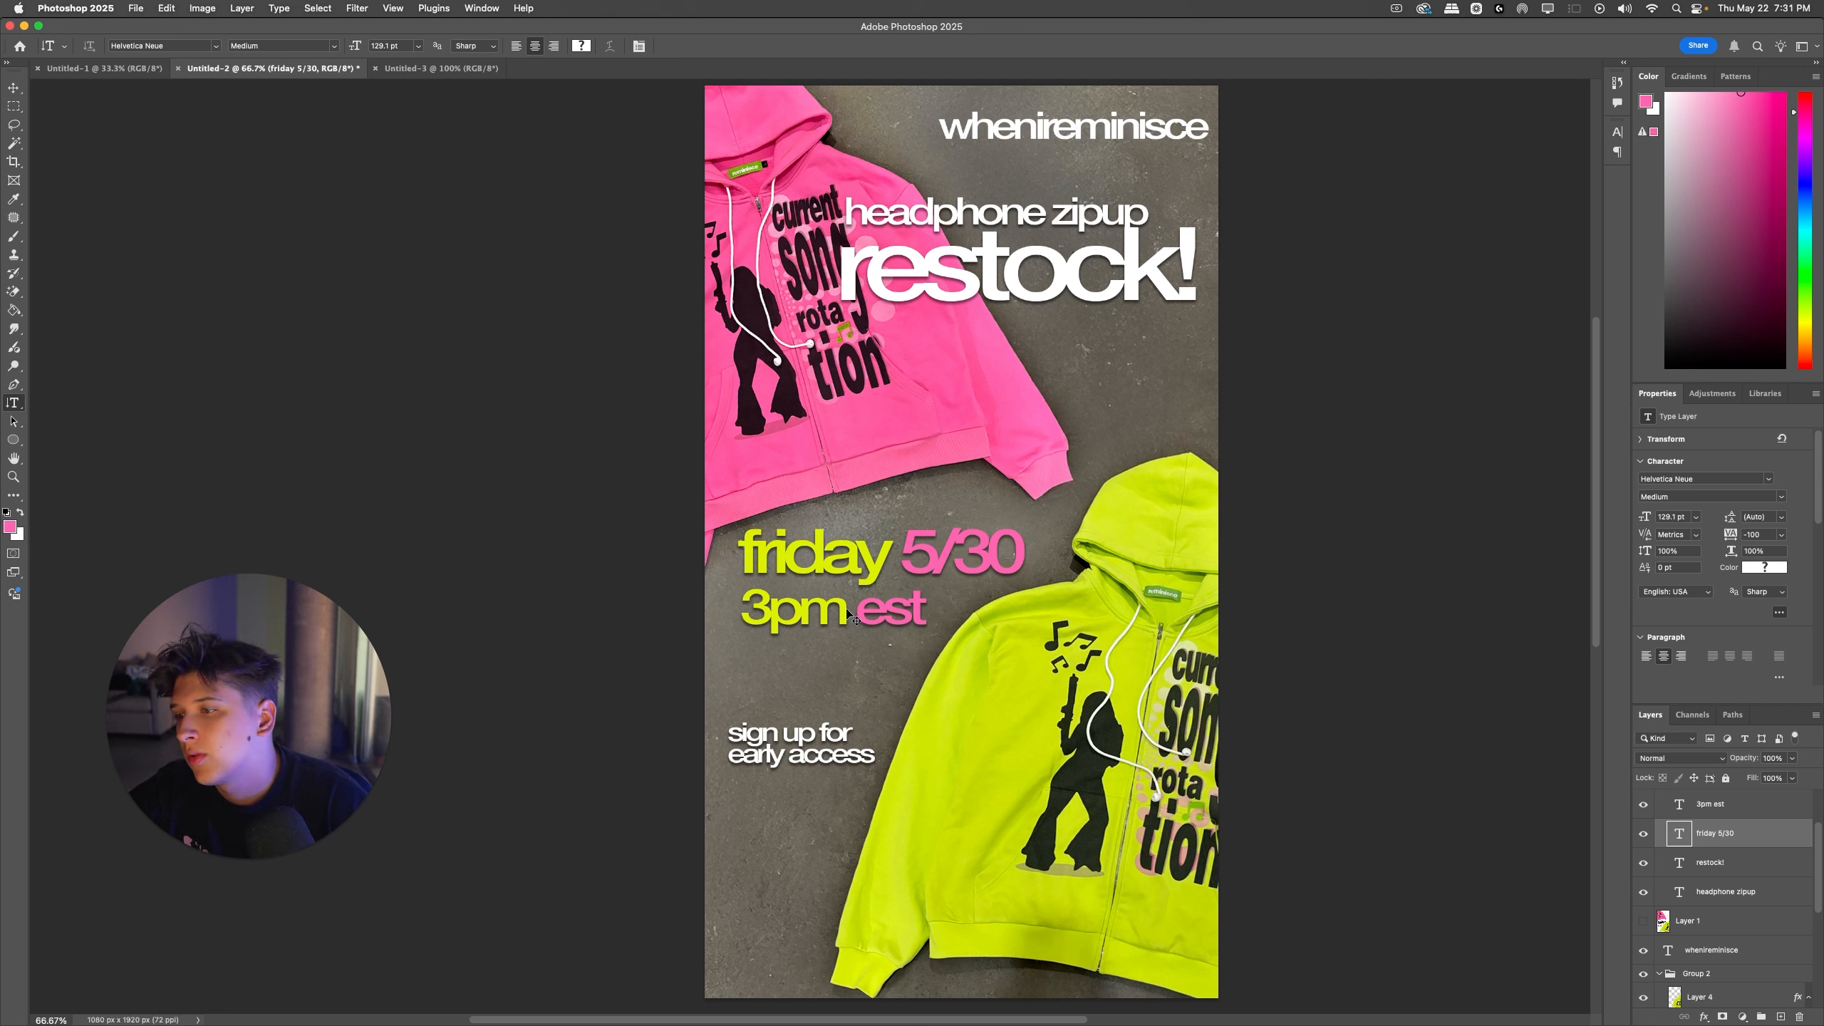
drag(847, 611, 623, 599)
click(869, 577)
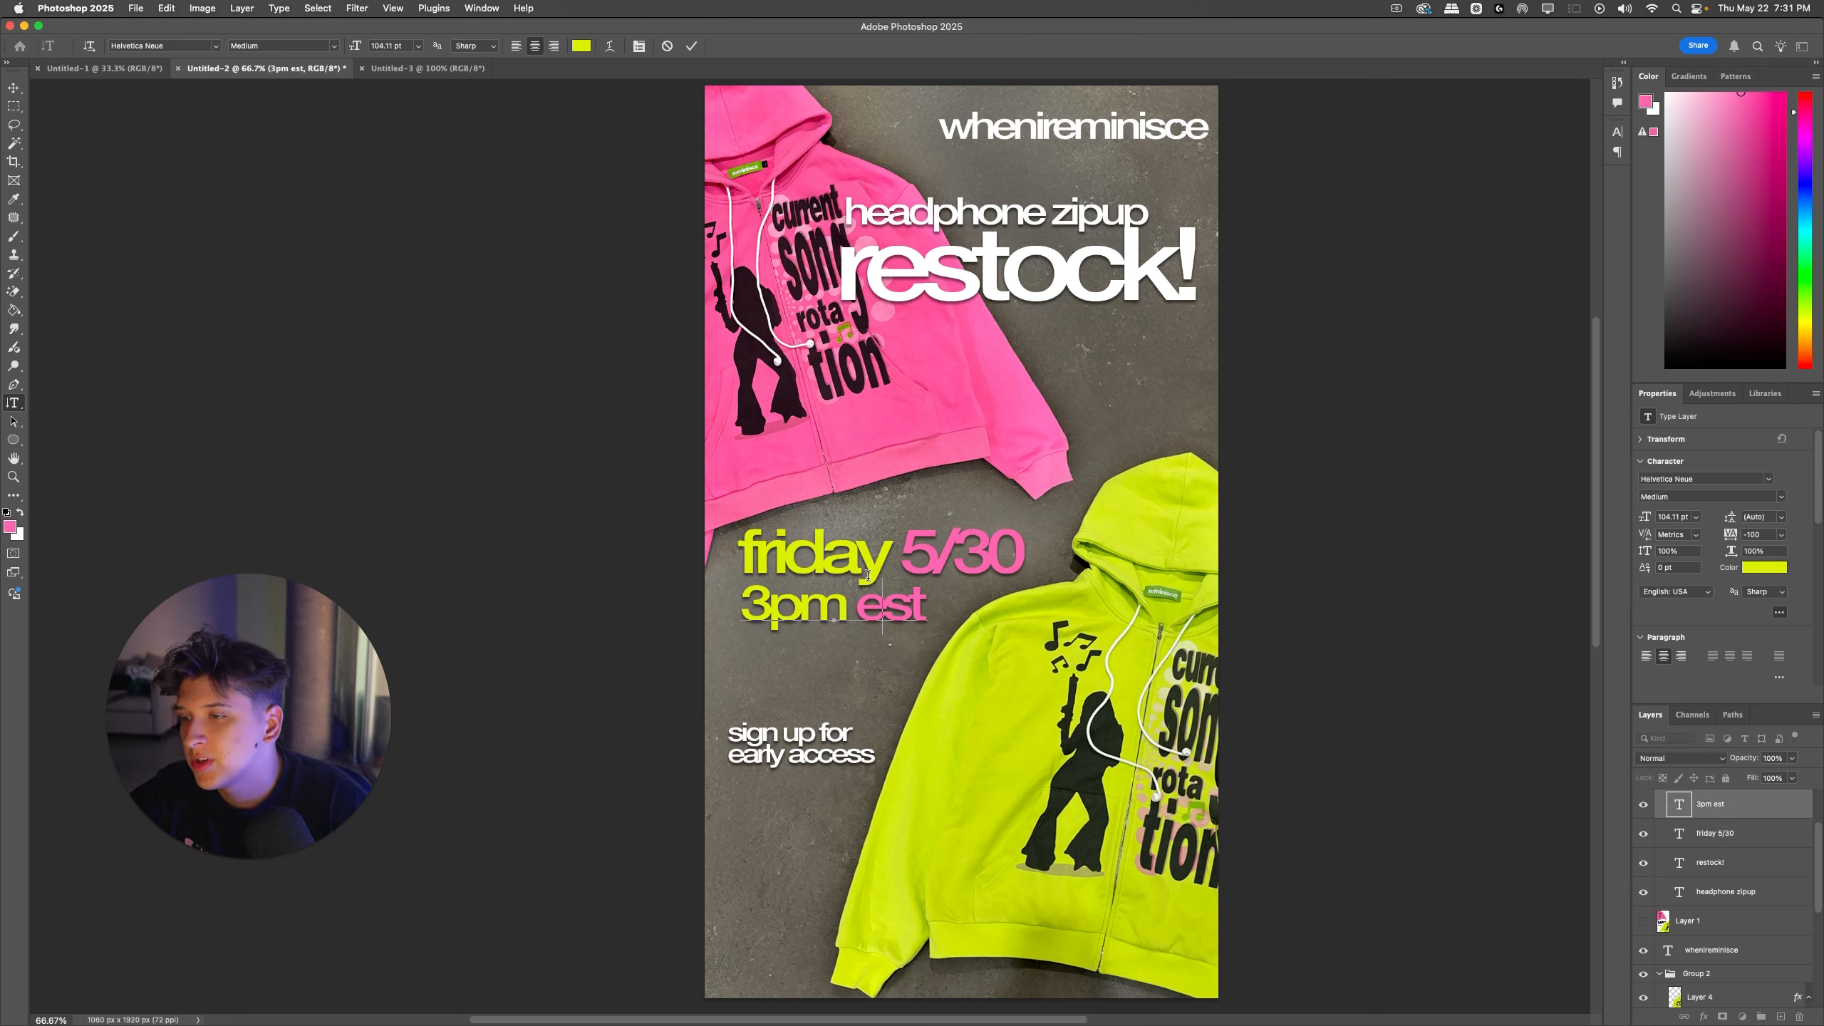
Step: Recolor the word "friday" with the current pink foreground color
drag(891, 567, 740, 551)
key(super+Return)
key(super+z)
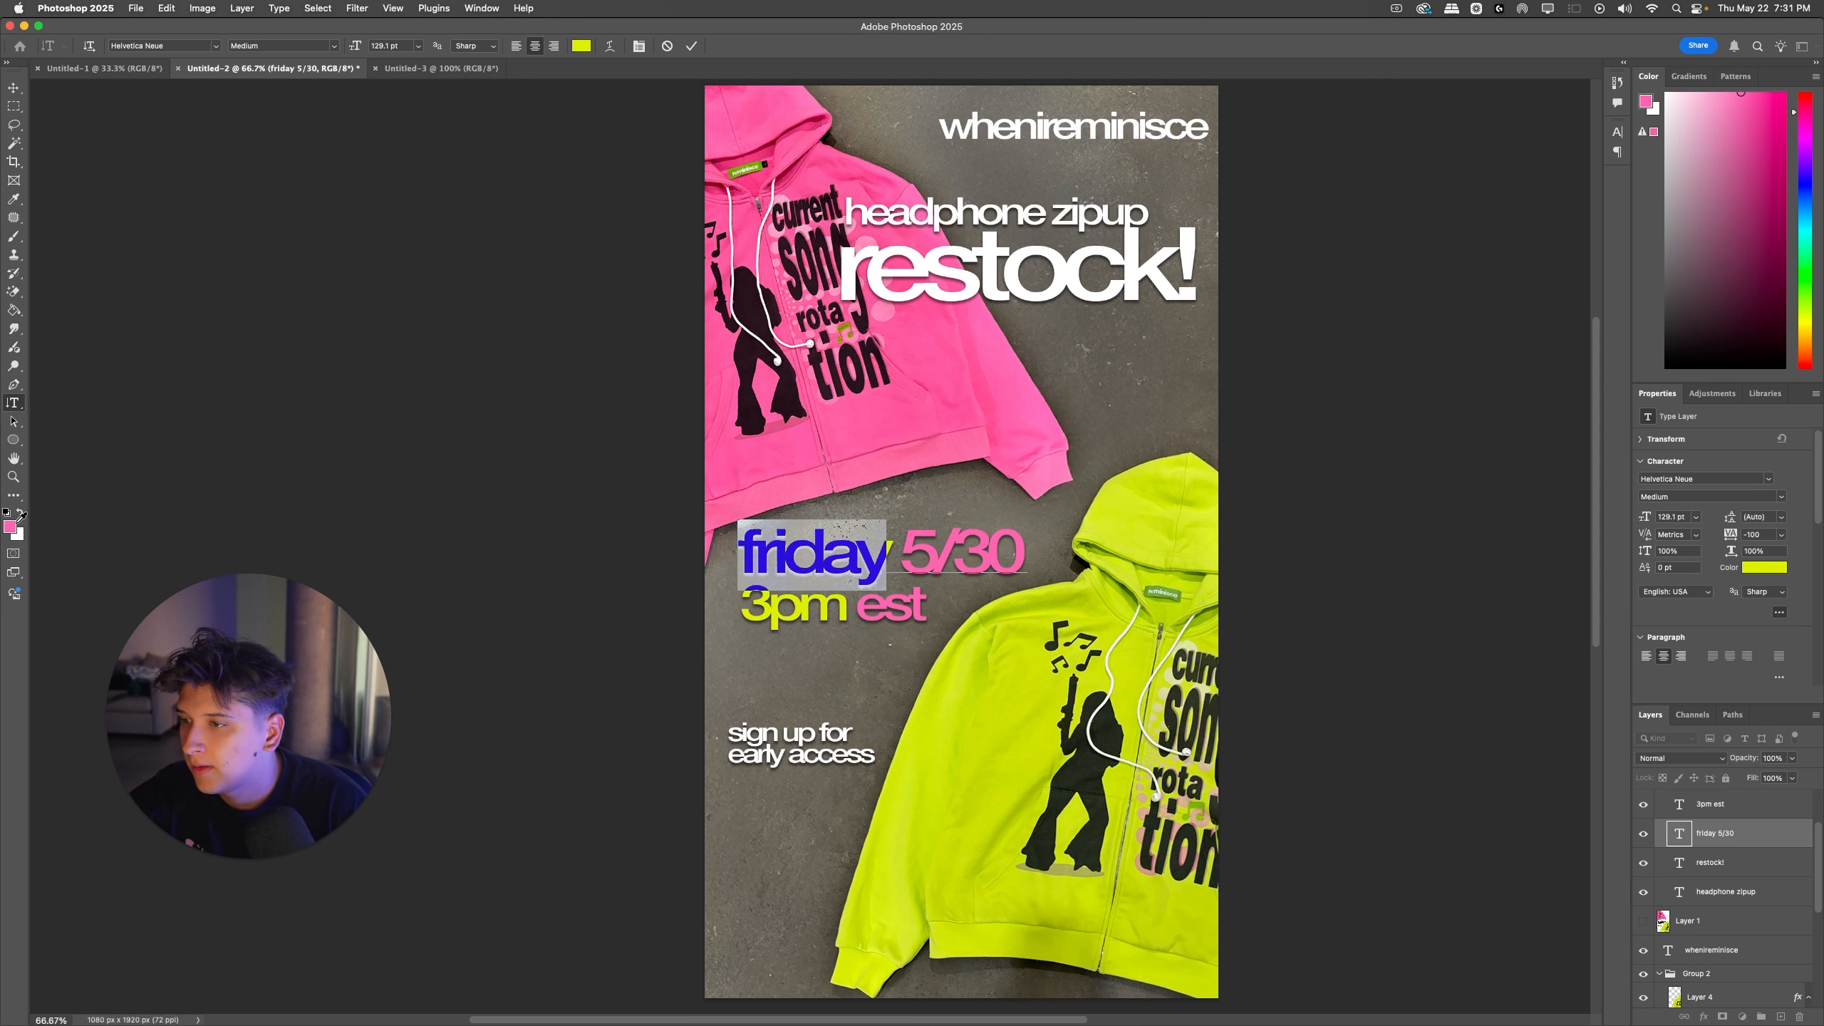
click(14, 524)
click(1475, 610)
Step: Recolor "5/30" yellow-green, sampled from the "3pm" text, and check the swapped accent colors on the whole ad
double_click(936, 549)
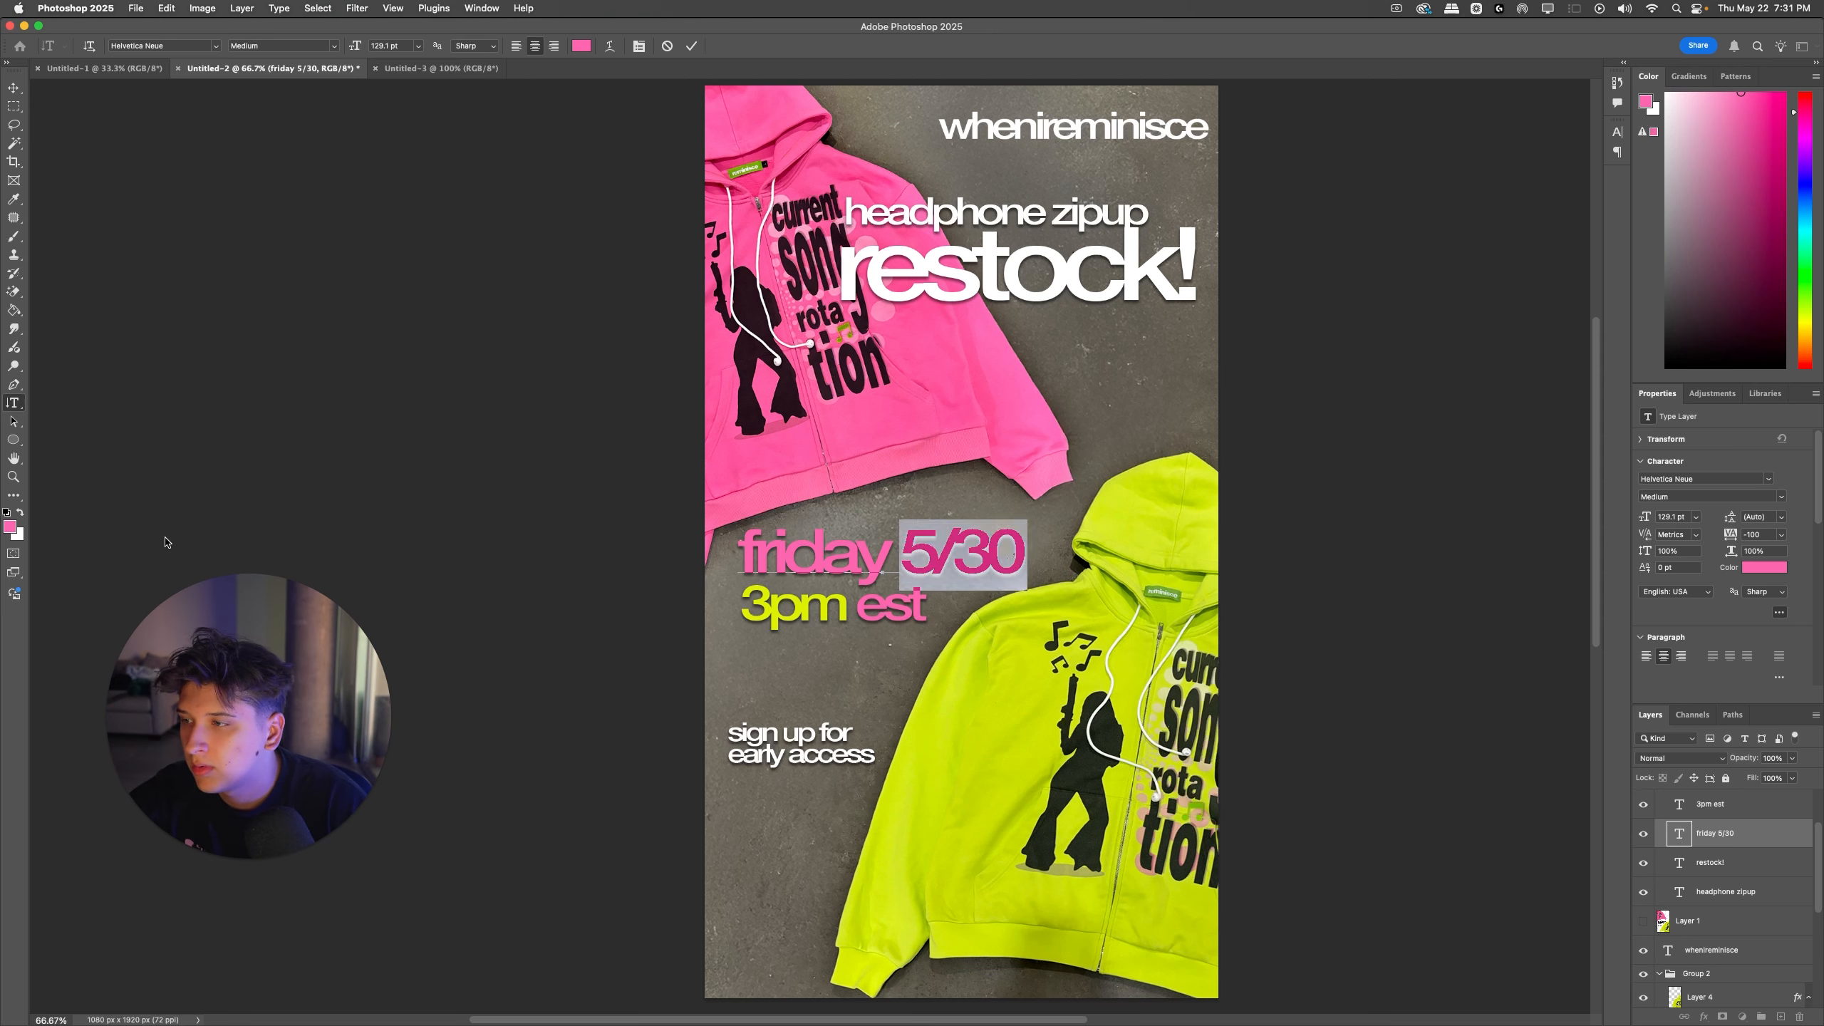
click(12, 527)
click(832, 595)
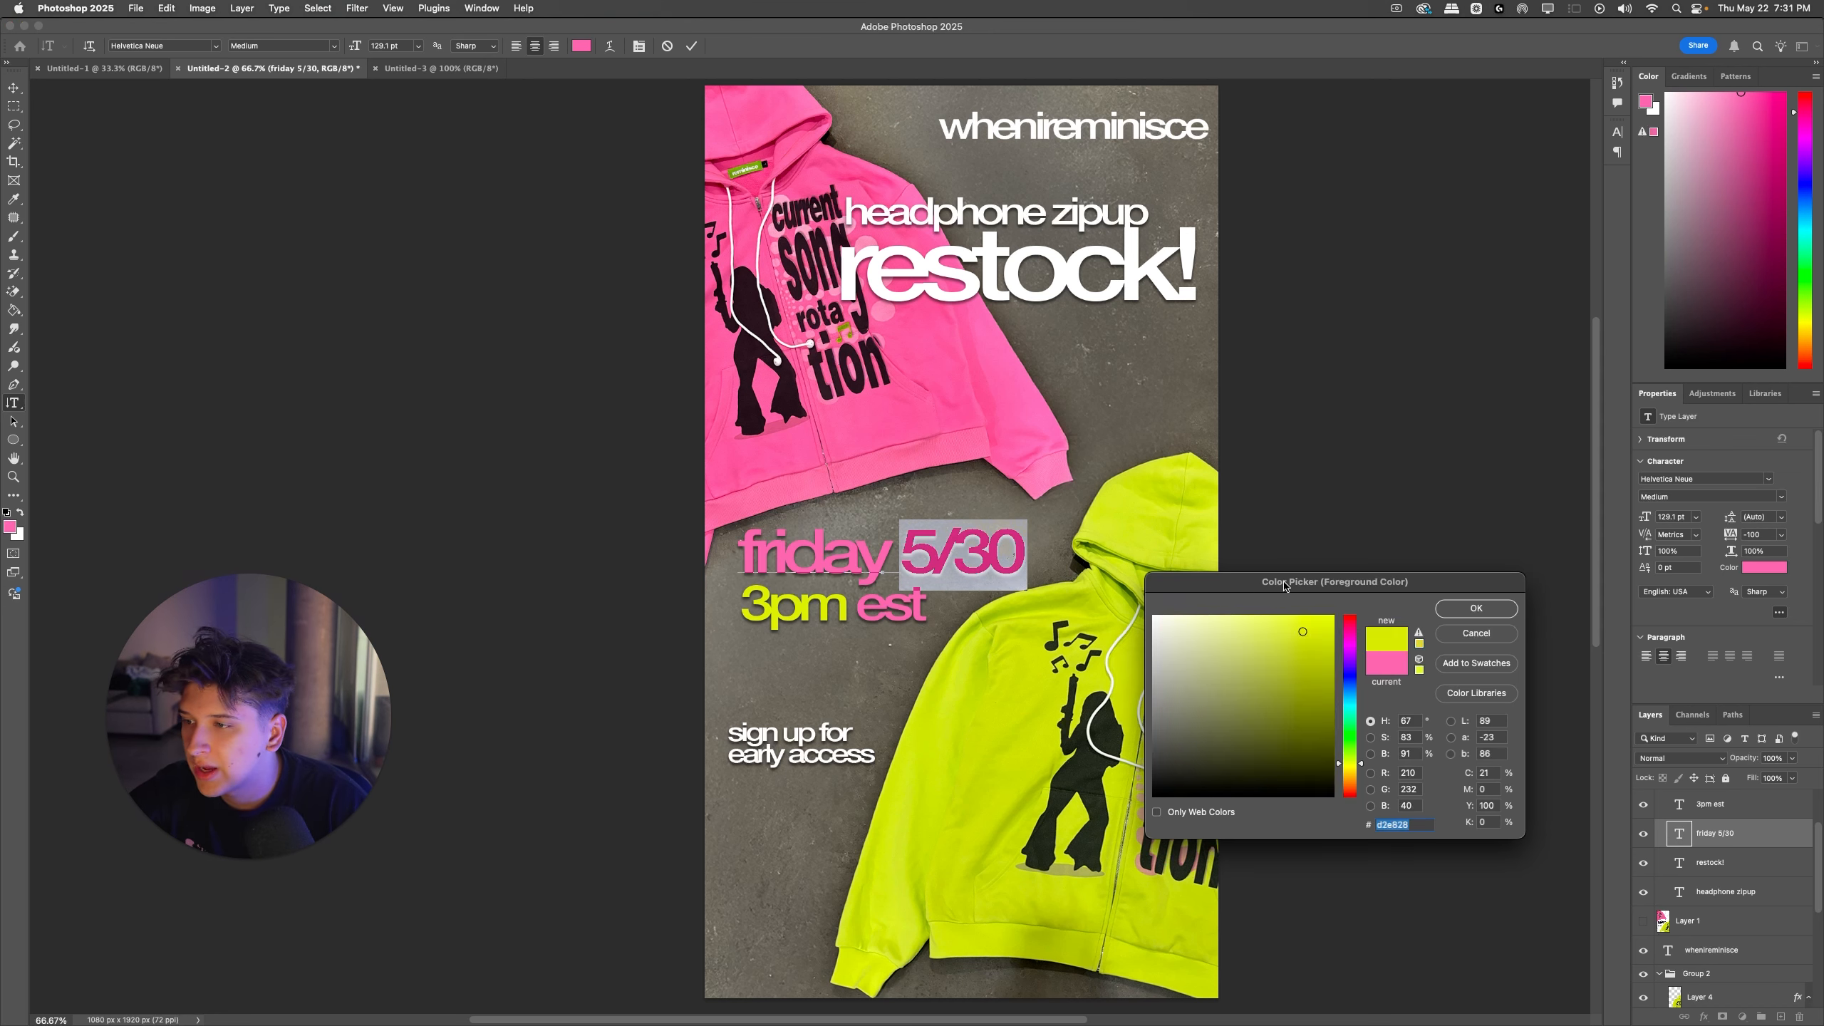
click(1475, 608)
key(Escape)
key(super+minus)
key(super+minus)
key(super+minus)
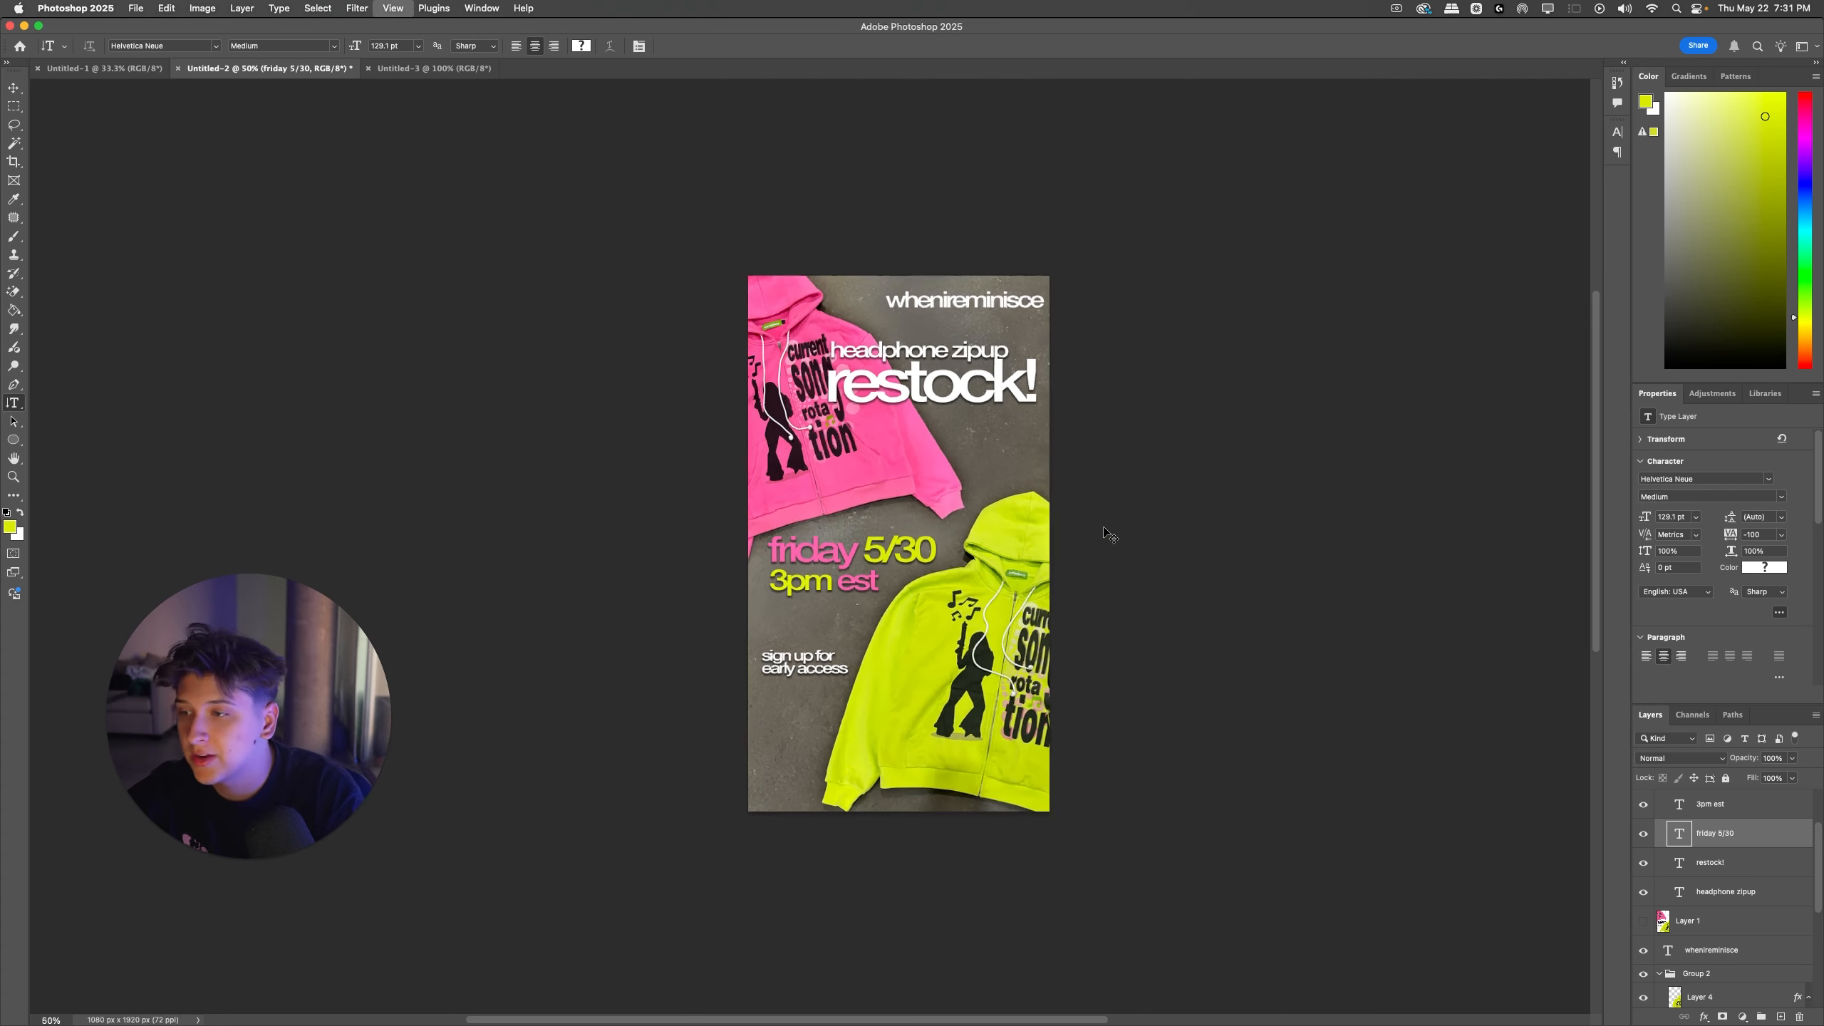
key(super+plus)
key(super+plus)
key(super+plus)
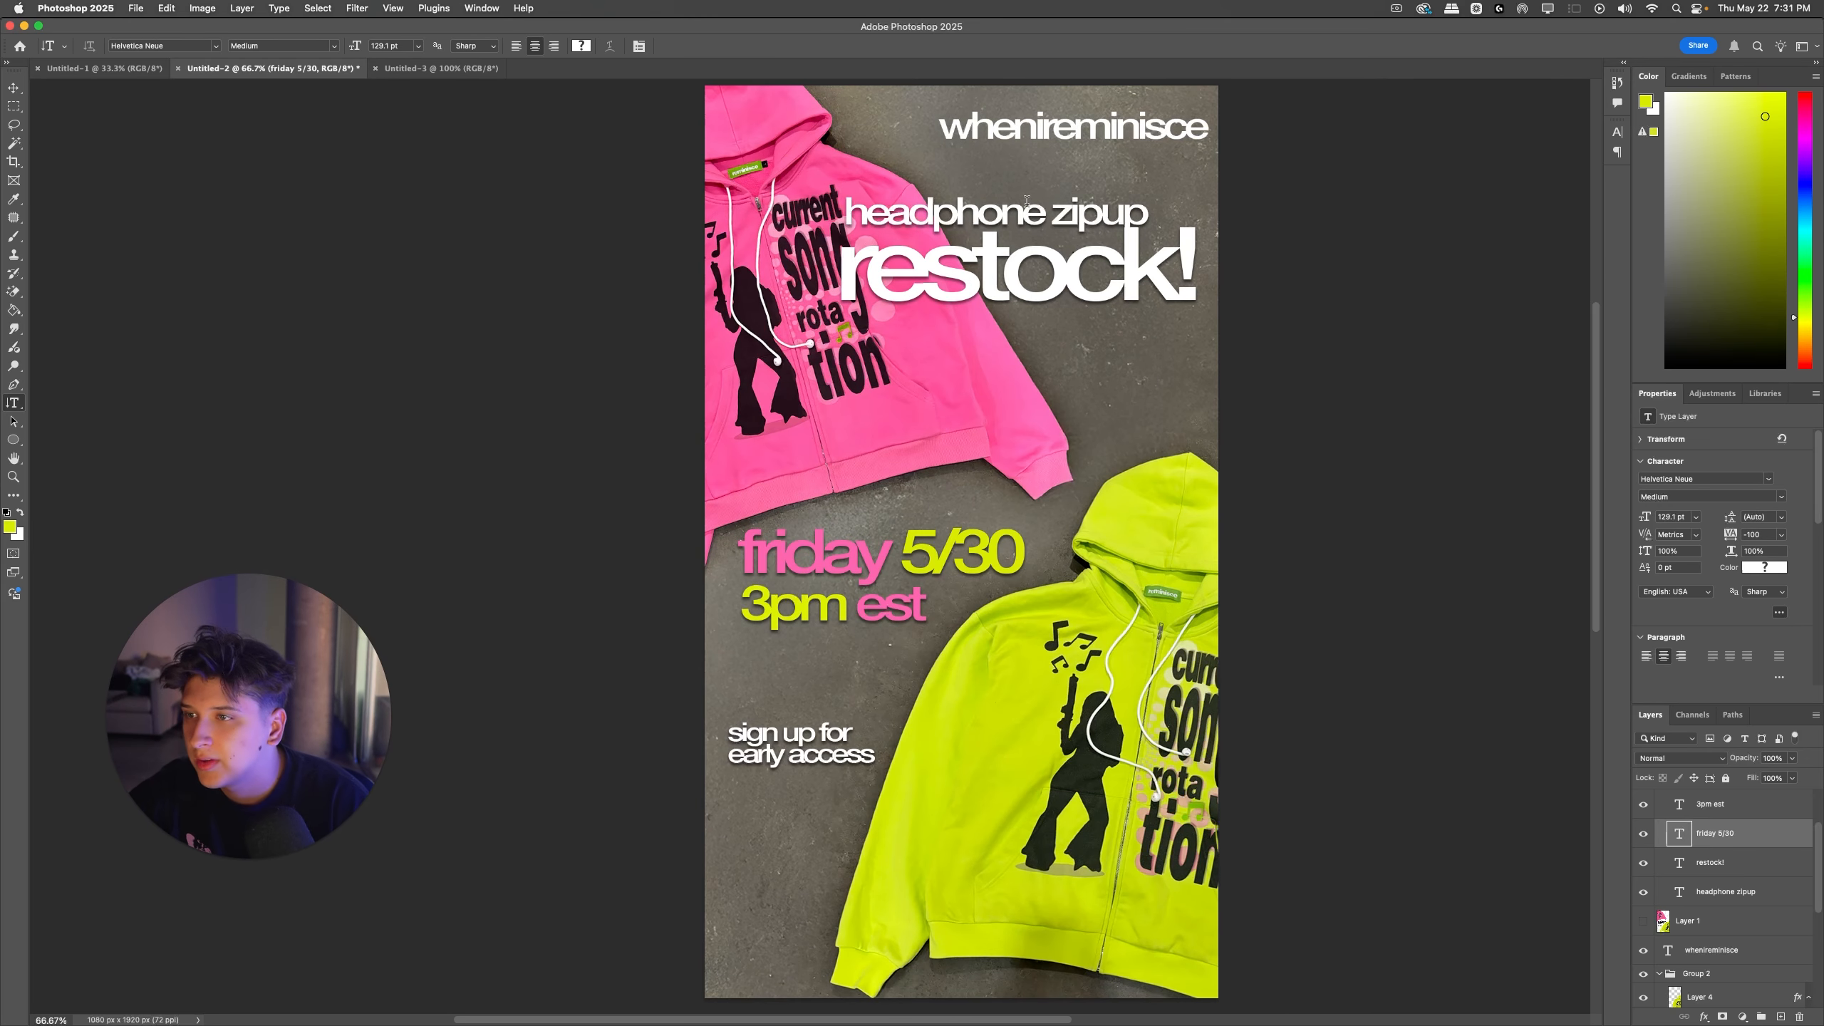
Step: Move the "sign up for early access" text up directly beneath "3pm est", aligned with its left edge
double_click(1027, 203)
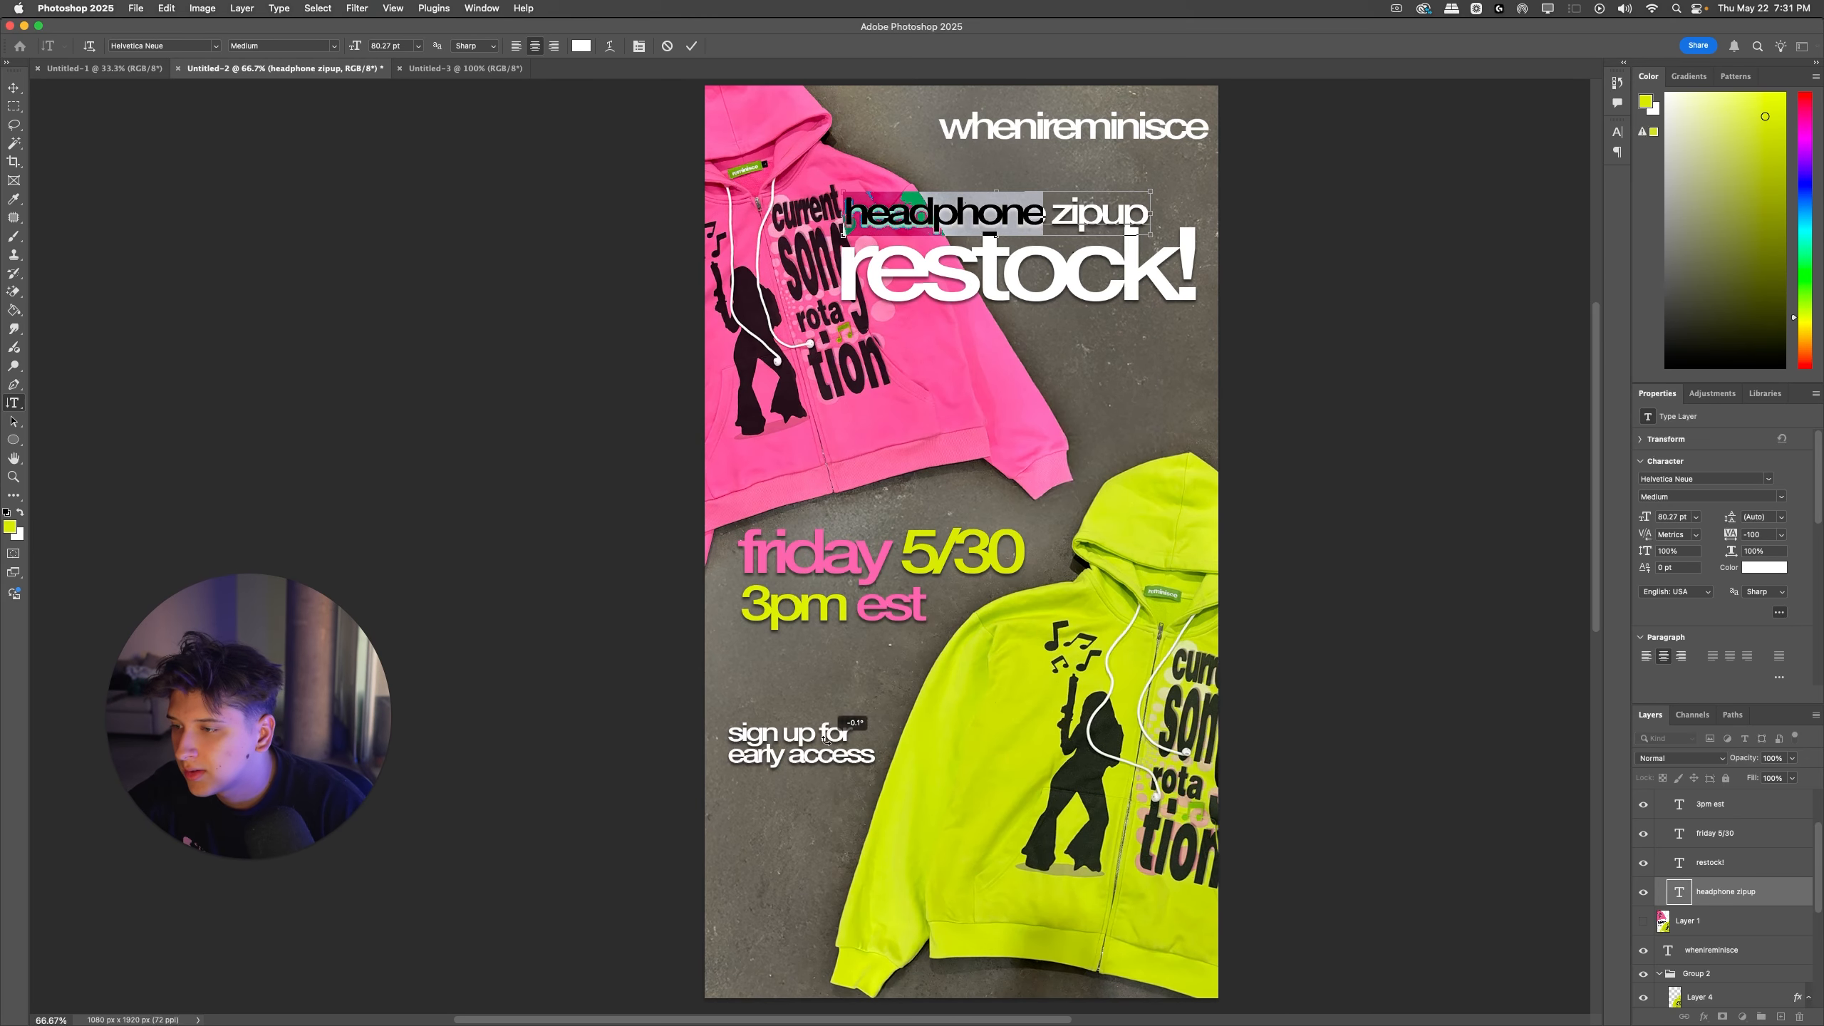
key(Escape)
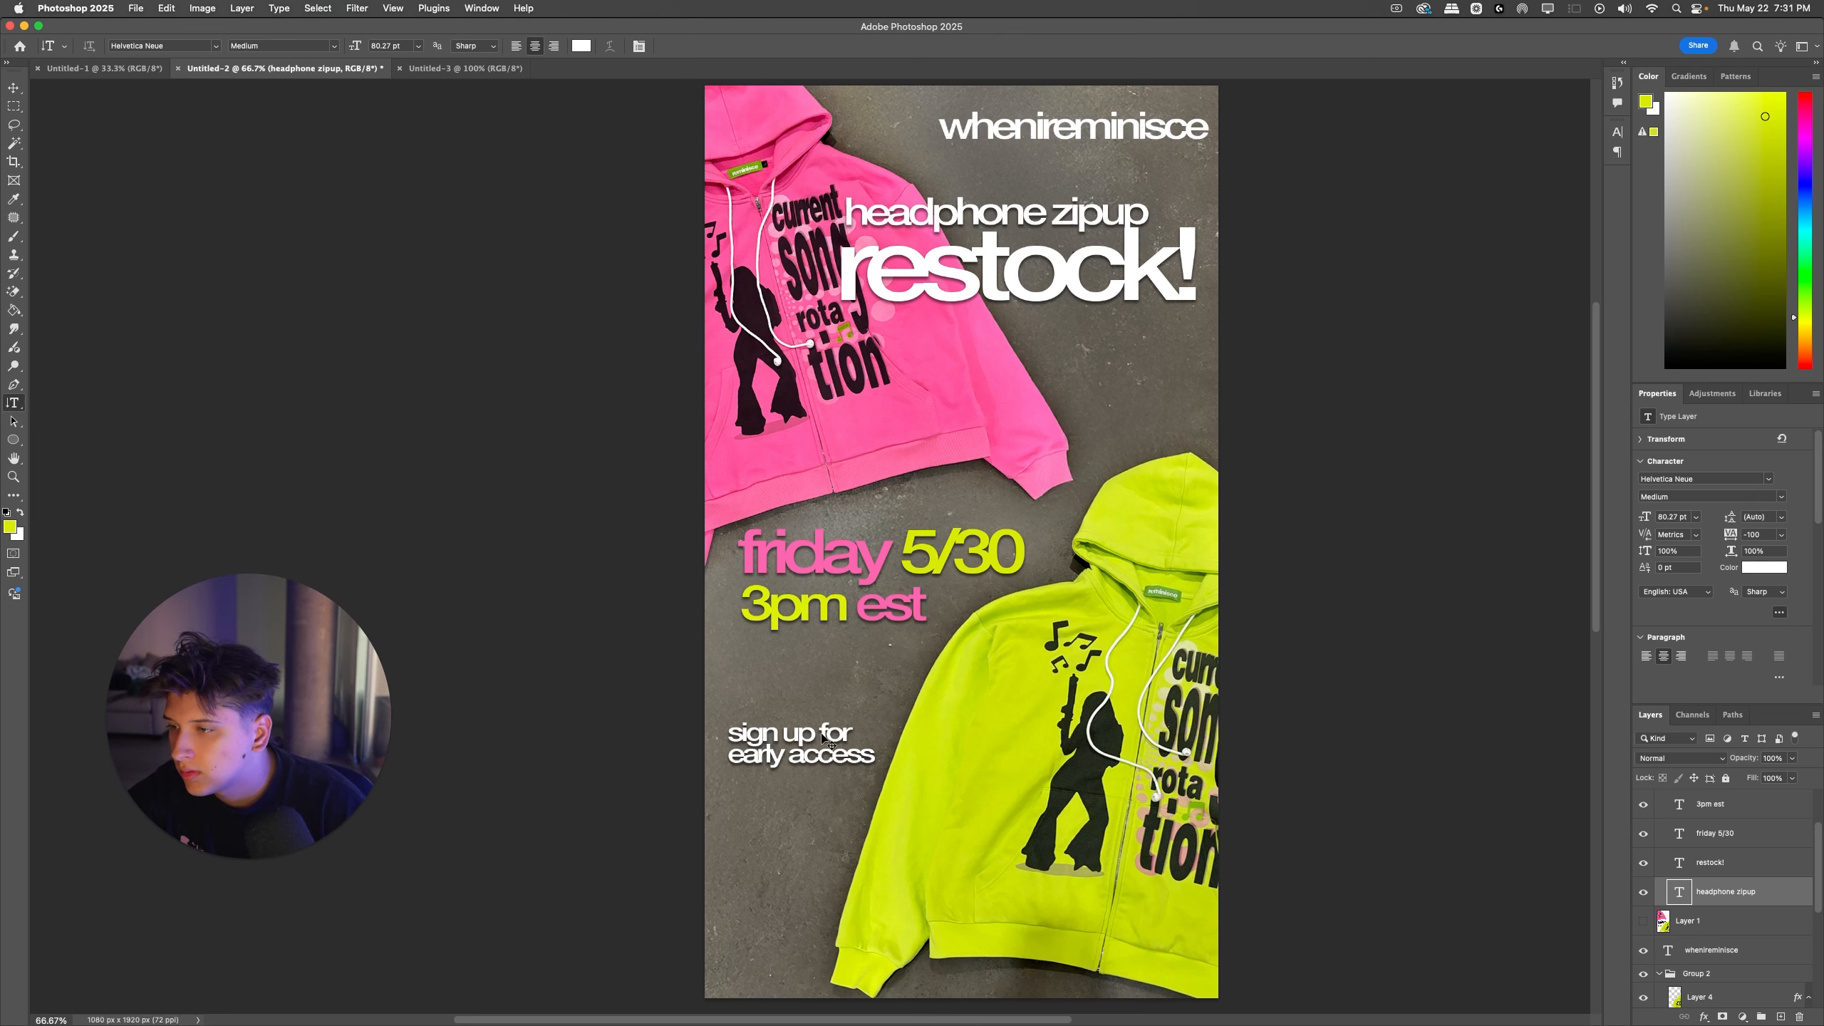
drag(824, 739, 835, 654)
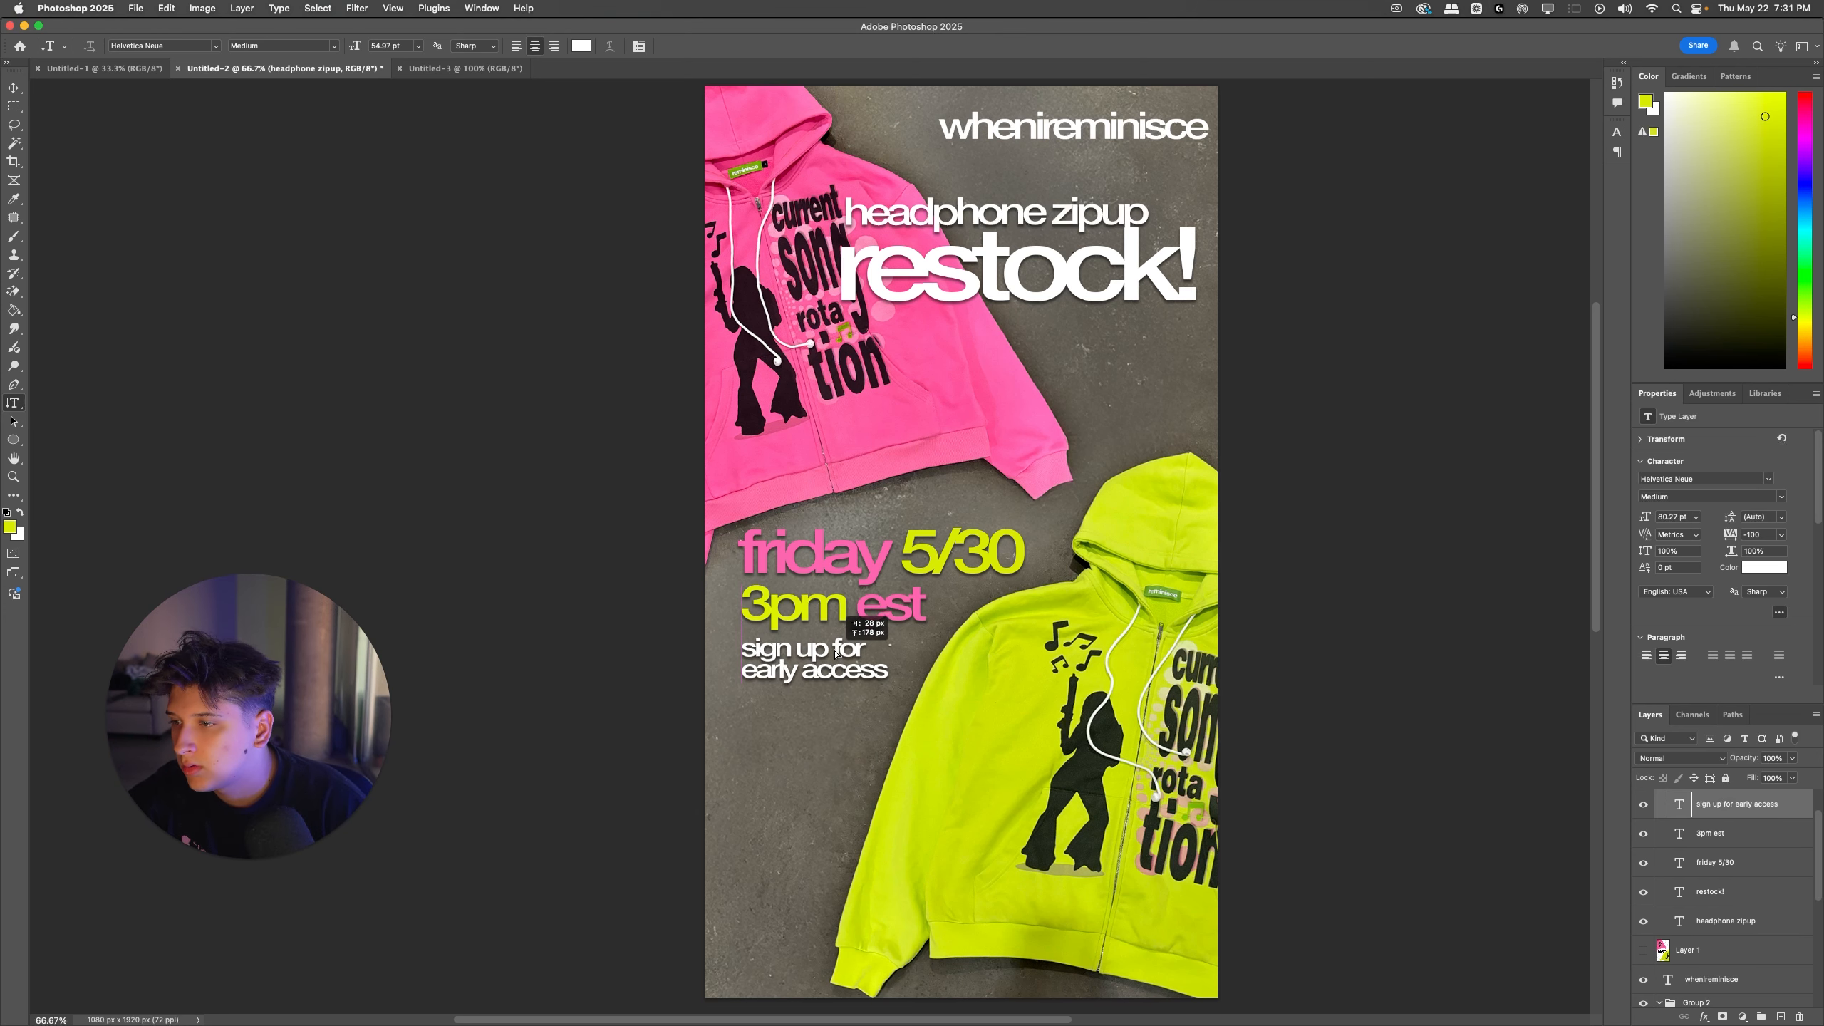
key(super+minus)
key(super+minus)
key(super+minus)
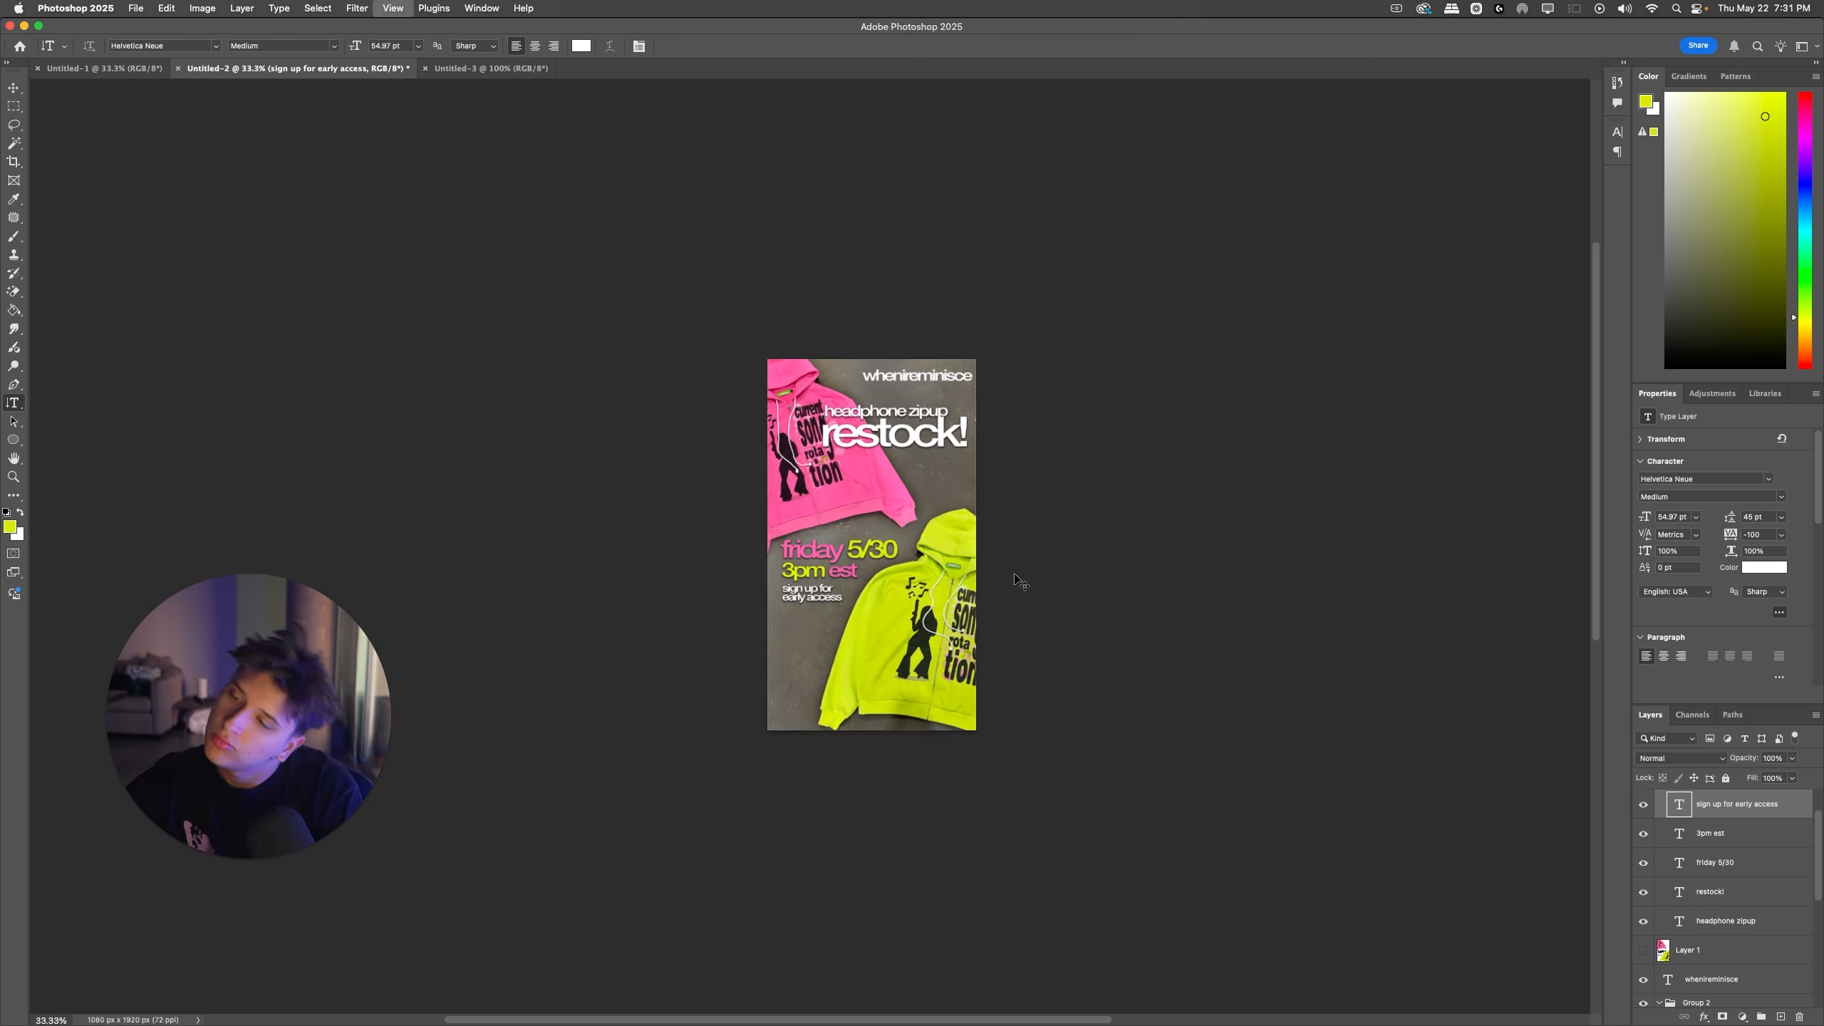
Step: Undo the sign-up text move and the pink and yellow-green coloring of the date and time lines
key(super+plus)
key(super+plus)
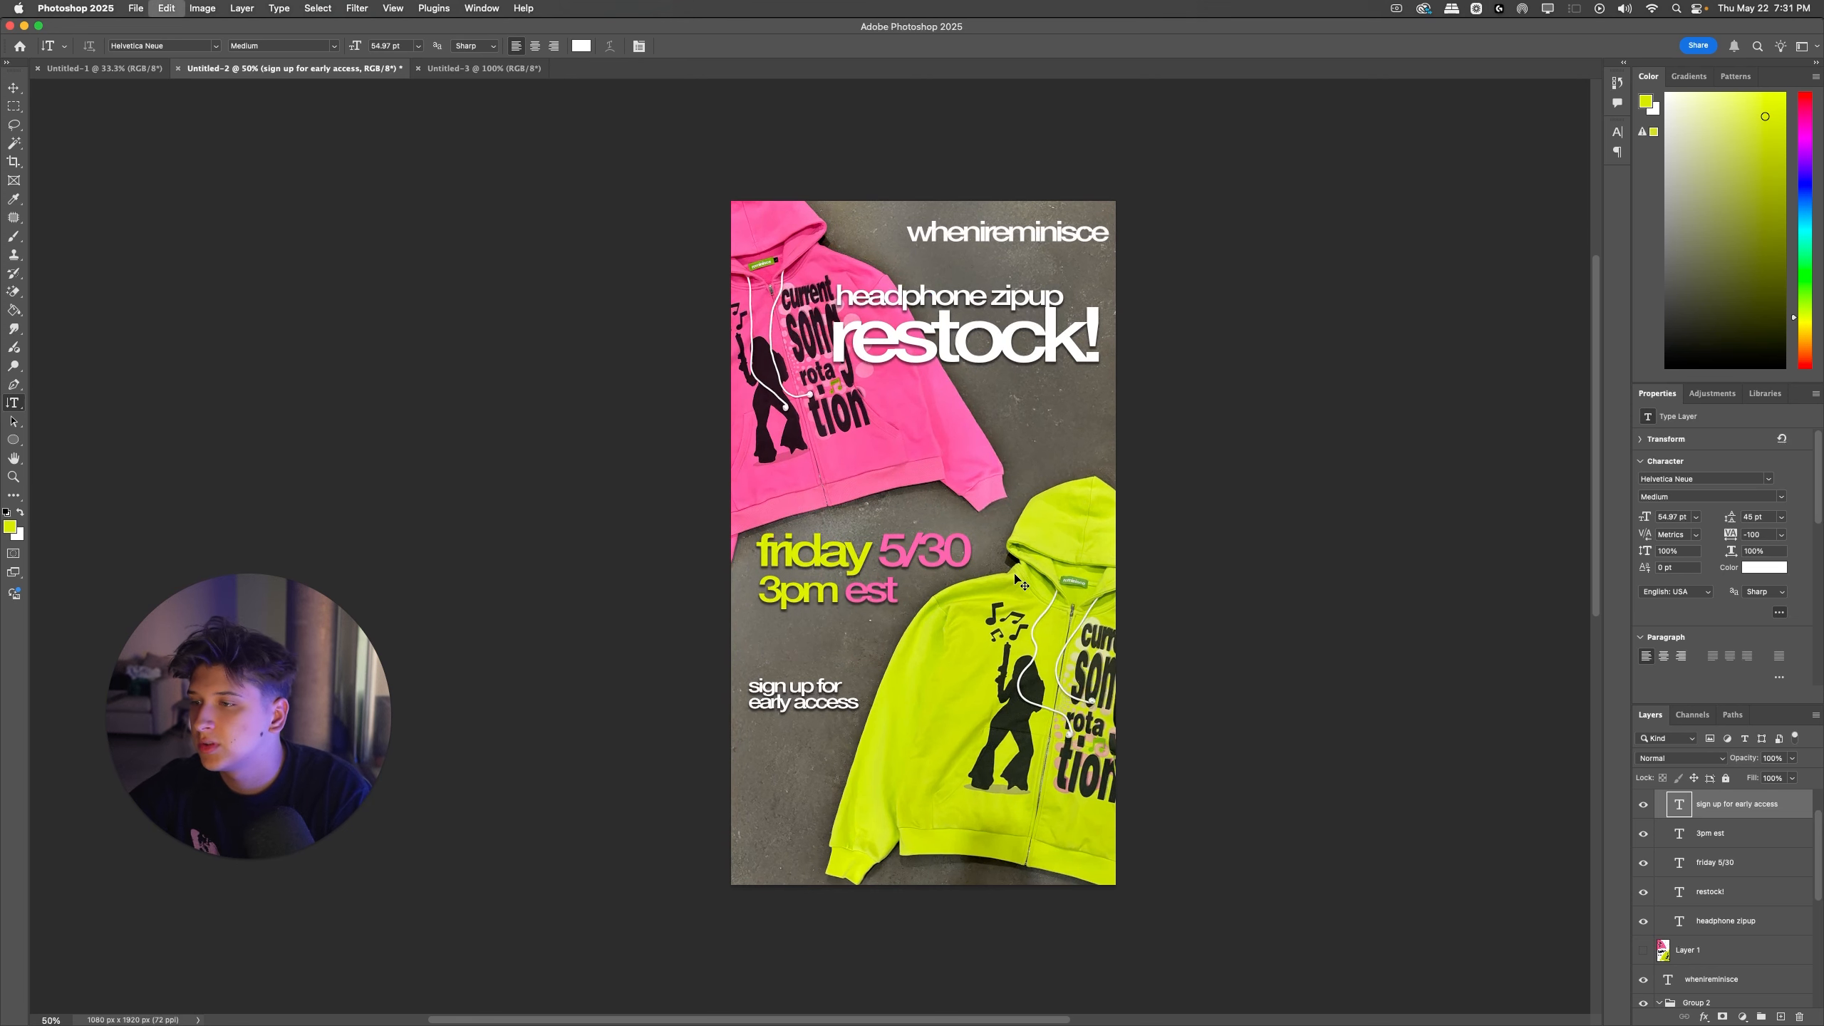
key(super+z)
key(super+z)
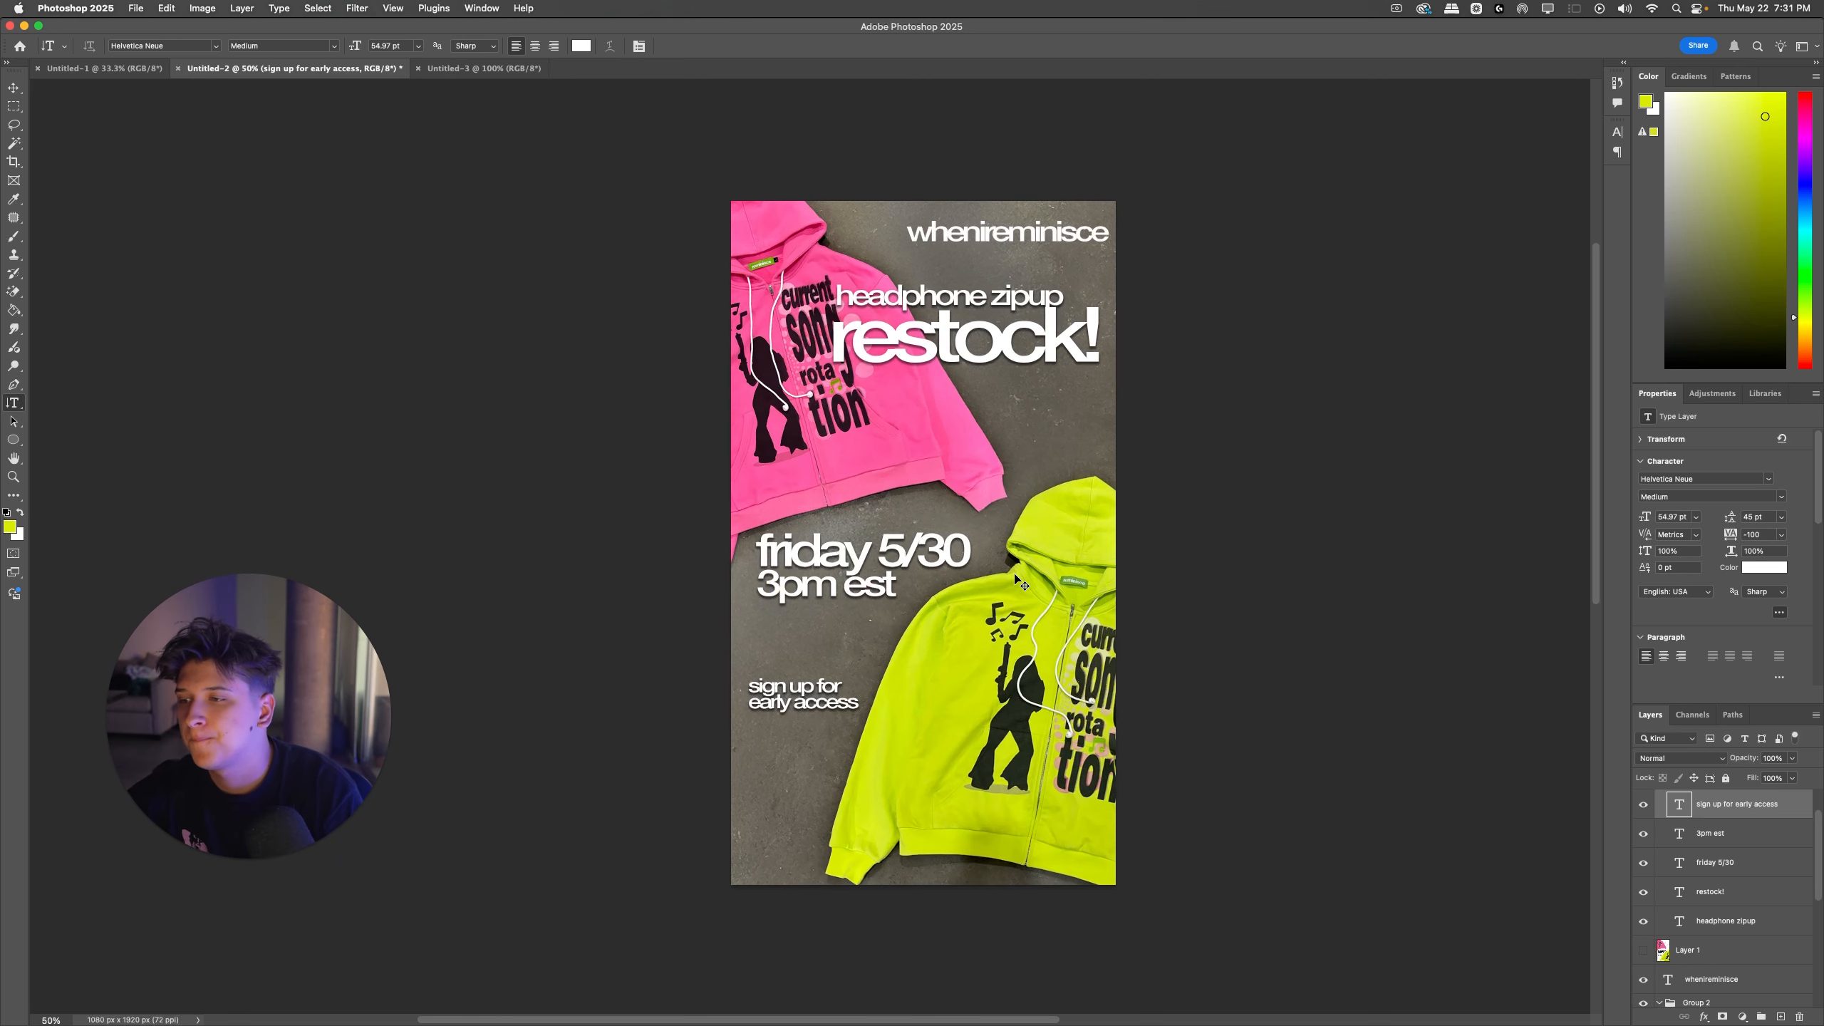
key(super+z)
Step: Move the "sign up for early access" text up beneath "3pm est" and shift the "headphone zipup restock!" headline slightly right
drag(808, 683, 818, 617)
click(962, 346)
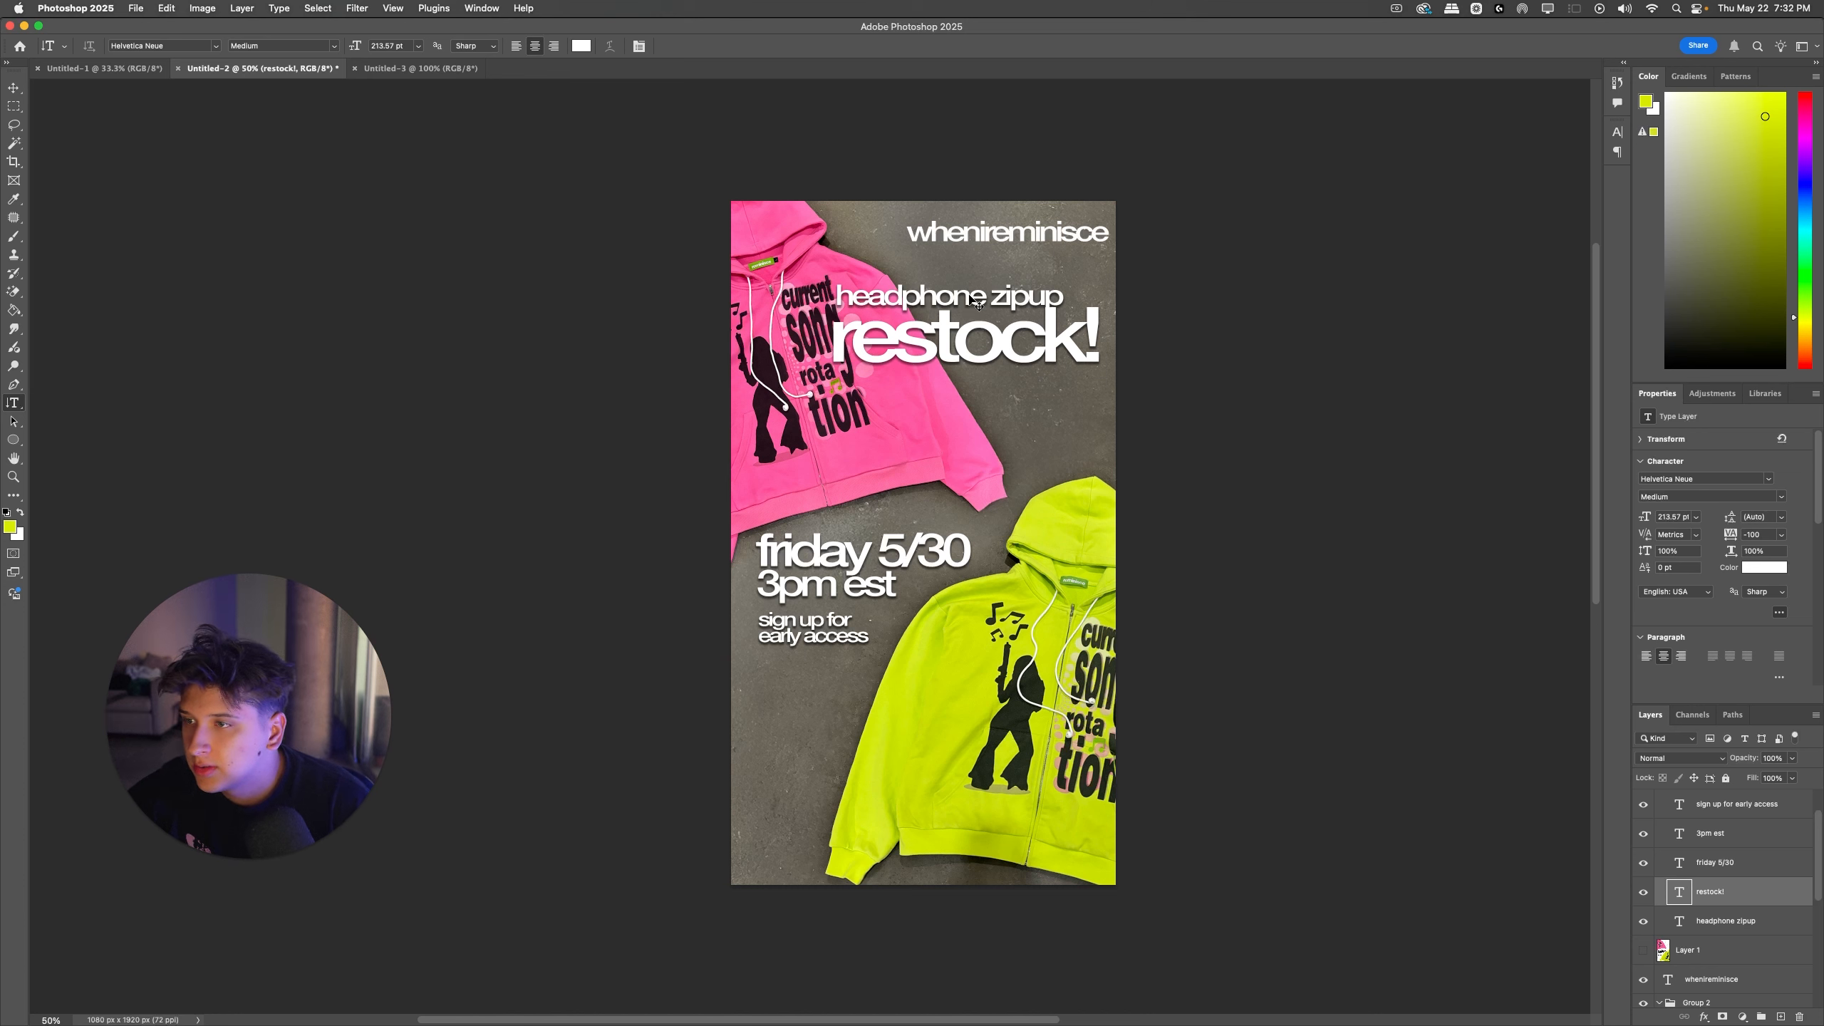
drag(970, 296, 975, 296)
Step: Hide the "whenireminisce" text layer, then scale down "headphone zipup" and "restock!" together and place them slightly lower on the right side
double_click(1036, 240)
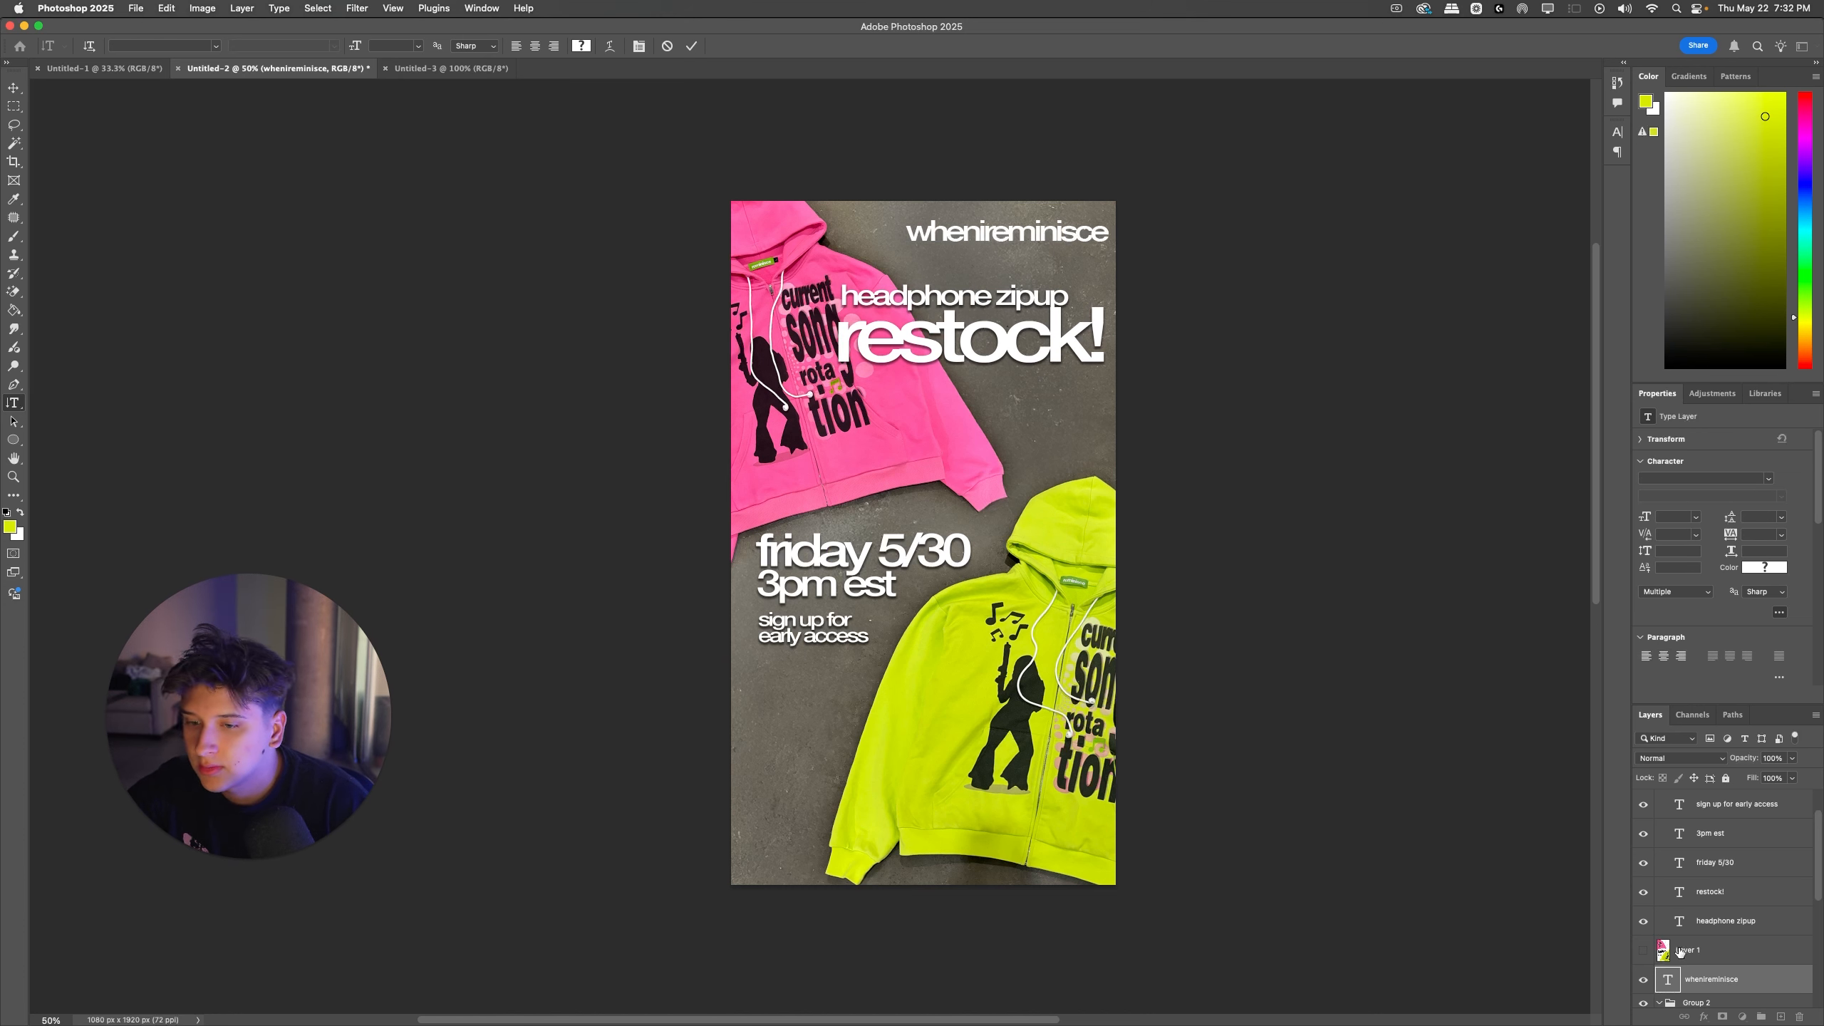
click(1643, 978)
click(959, 340)
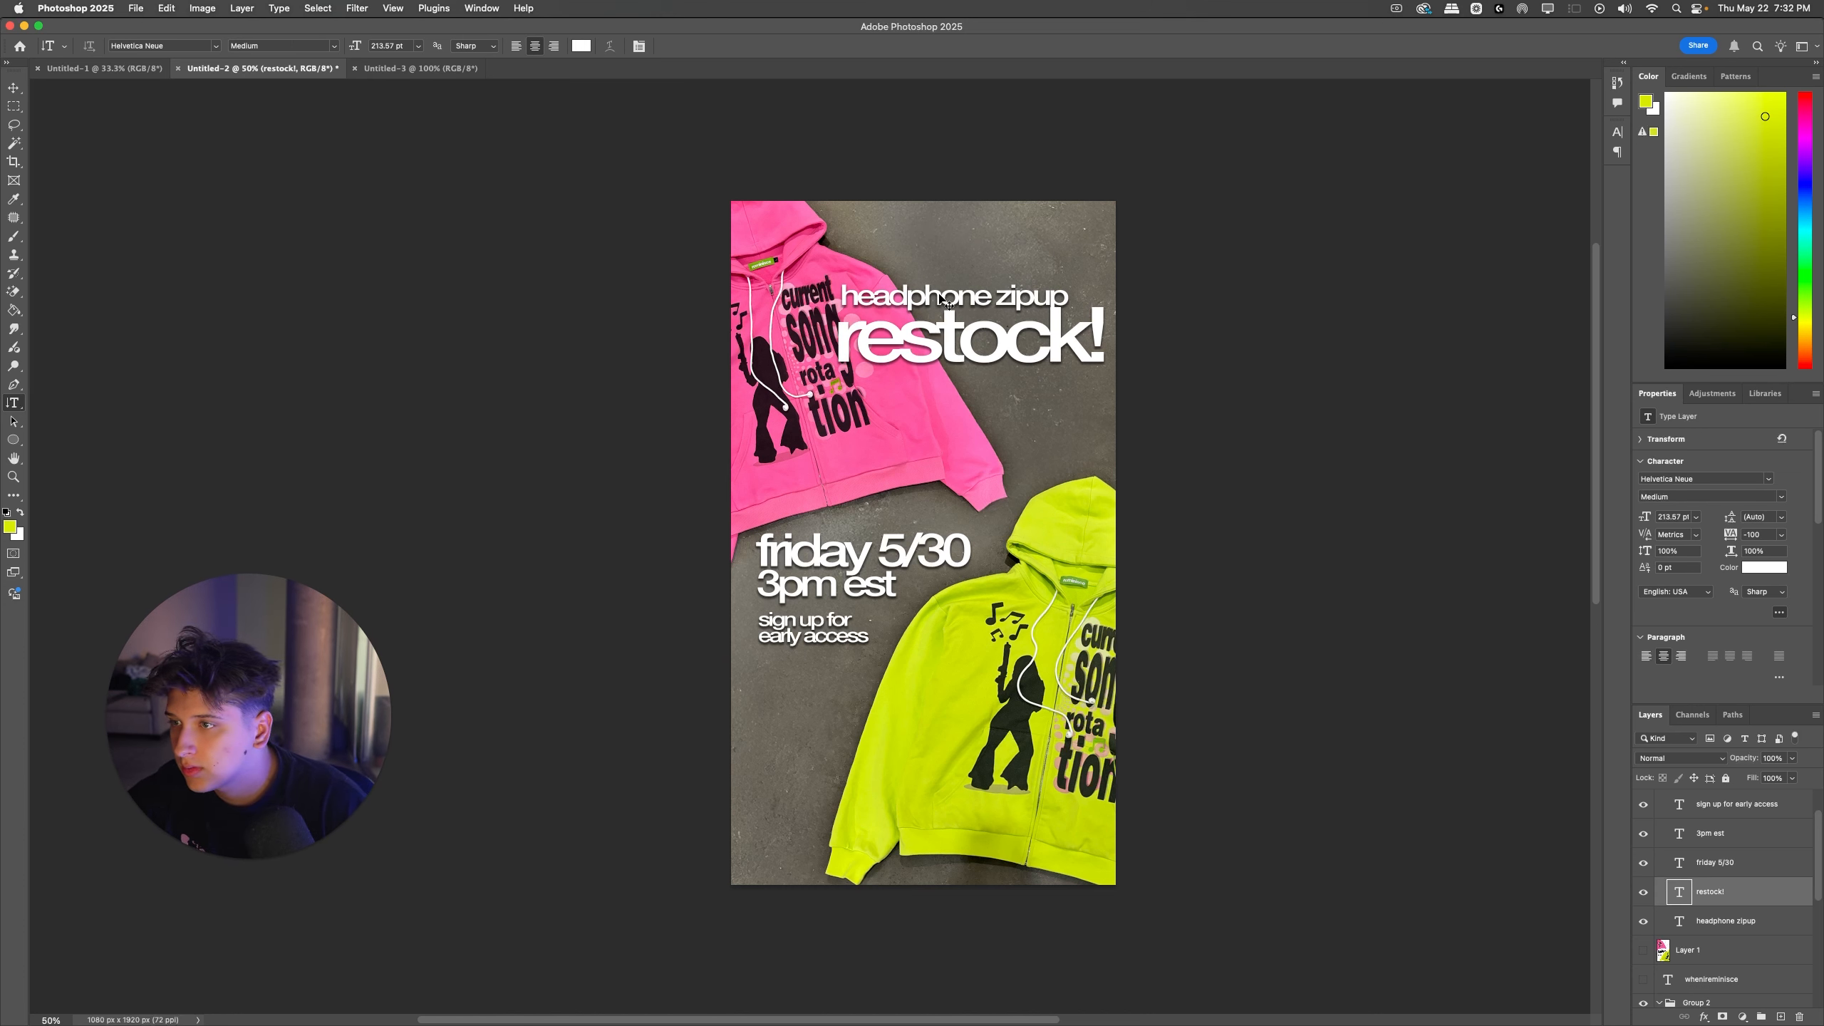
shift+super+click(943, 302)
key(super+t)
drag(839, 322, 975, 362)
key(Return)
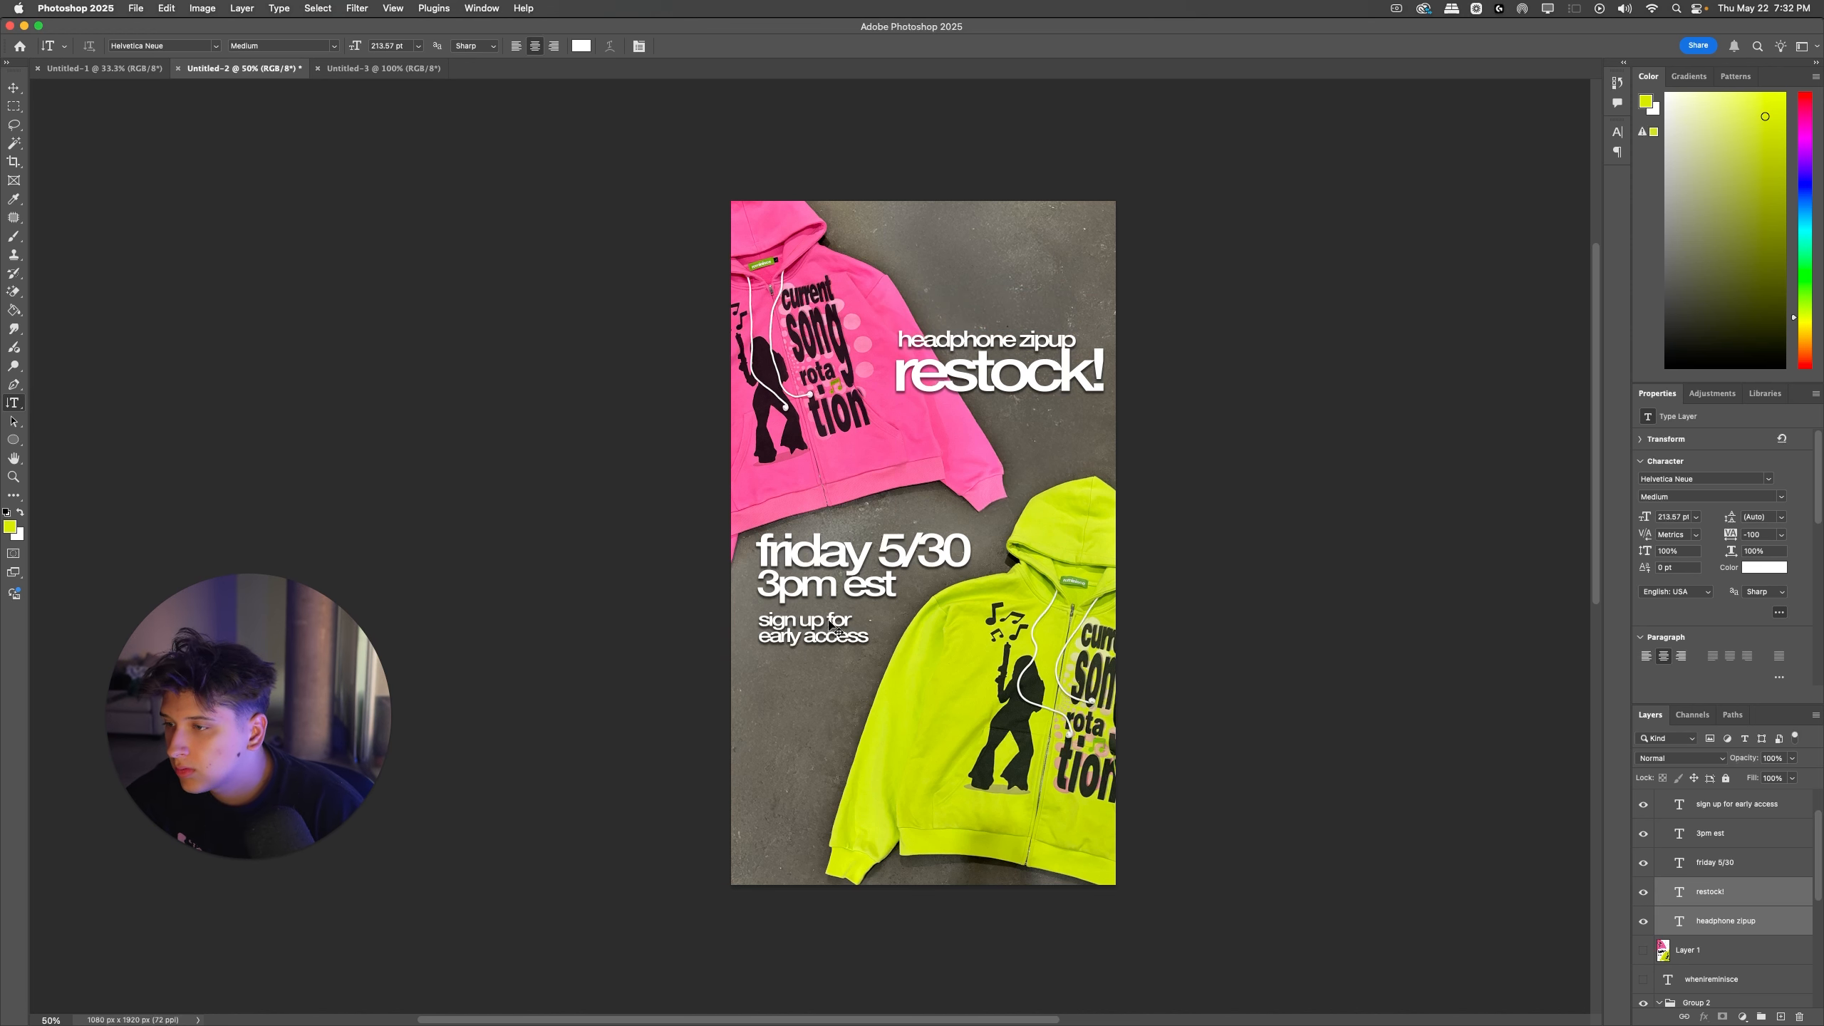
Step: Move the "sign up for early access" text lower and enlarge it to 60.64 pt
drag(831, 624, 831, 697)
key(super+t)
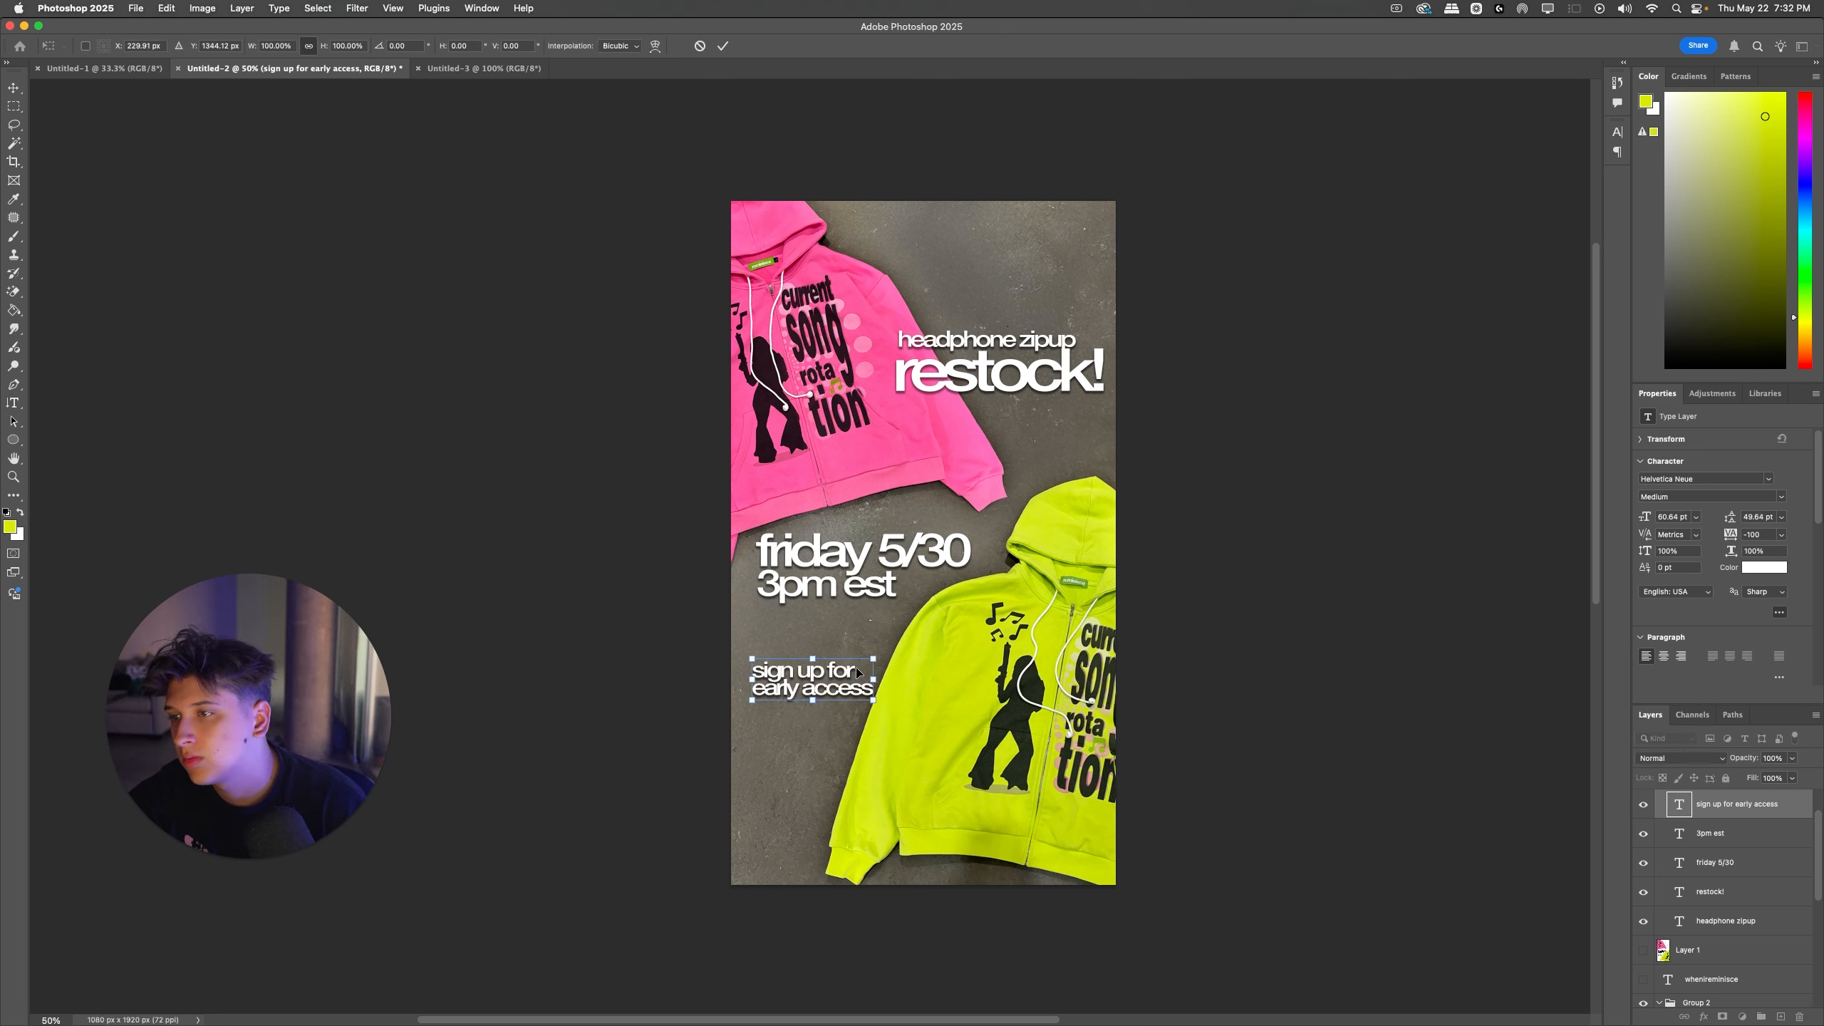
key(Return)
key(t)
Step: Move "friday 5/30" and "3pm est" down together to sit just above the sign-up text, with their left edges aligned
click(851, 586)
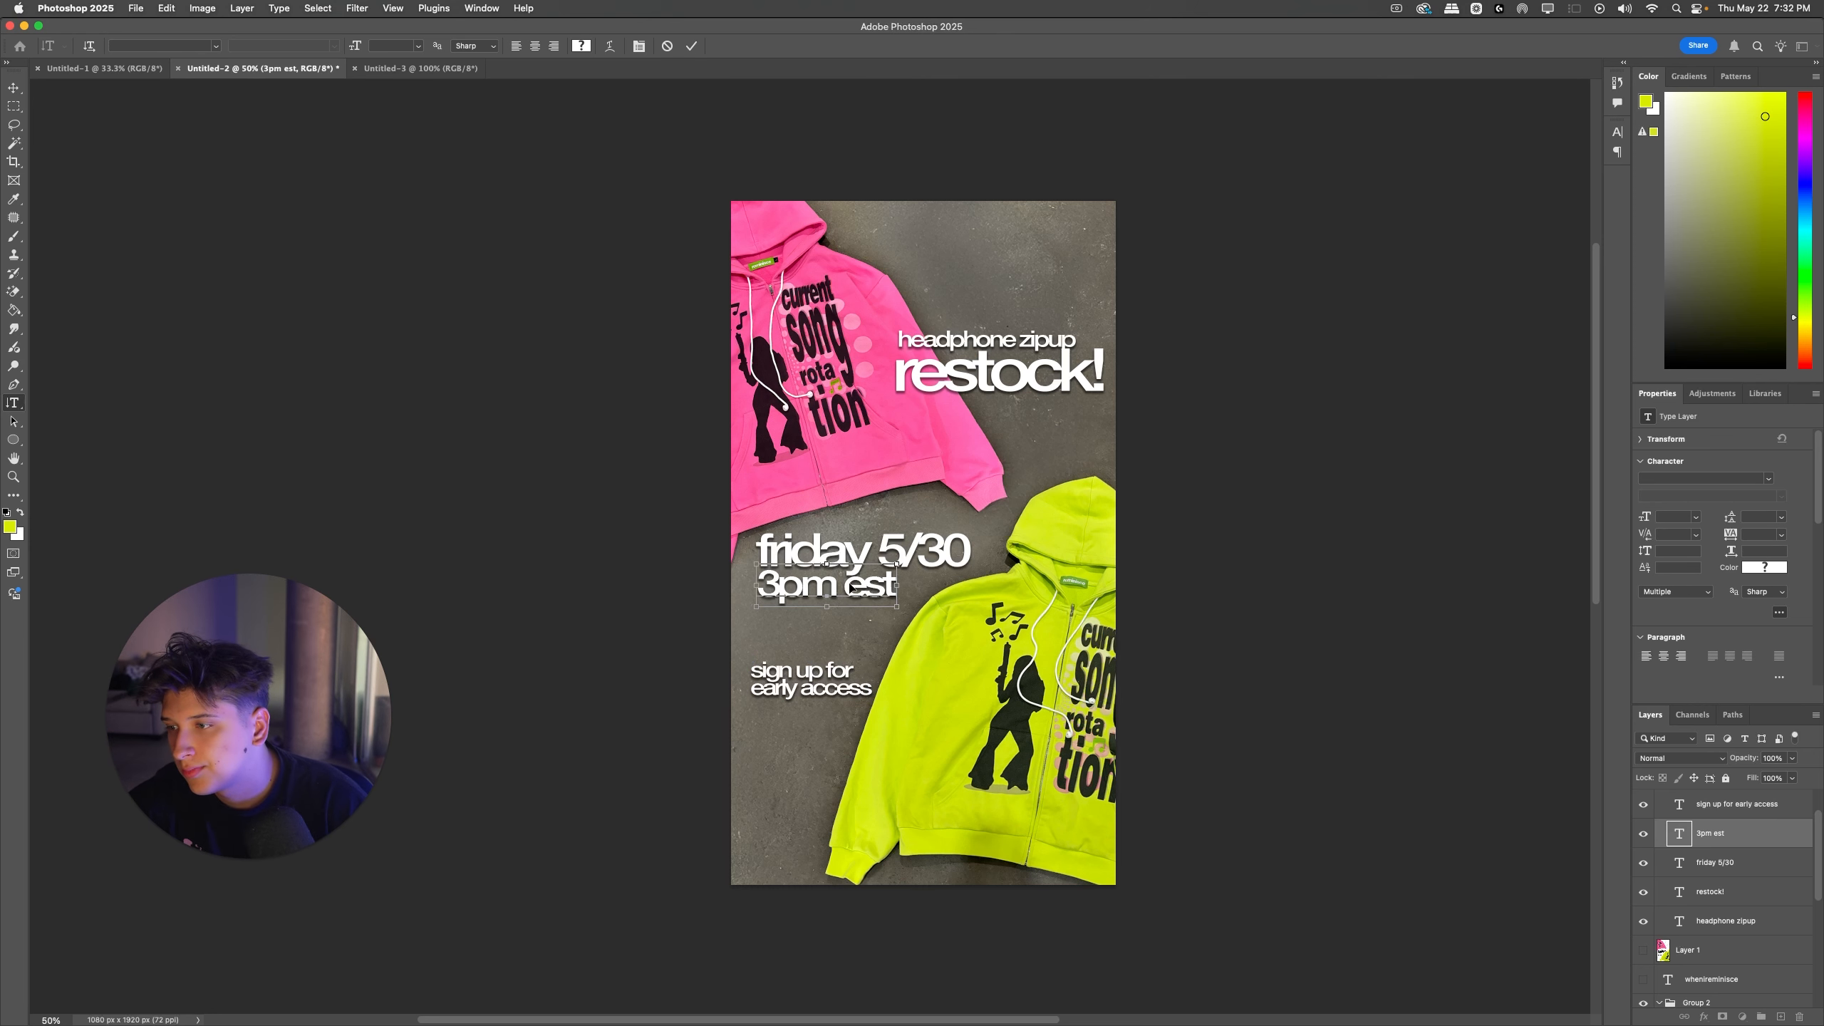
key(super+Return)
shift+super+click(883, 544)
key(super+t)
drag(874, 557, 868, 606)
key(Return)
key(t)
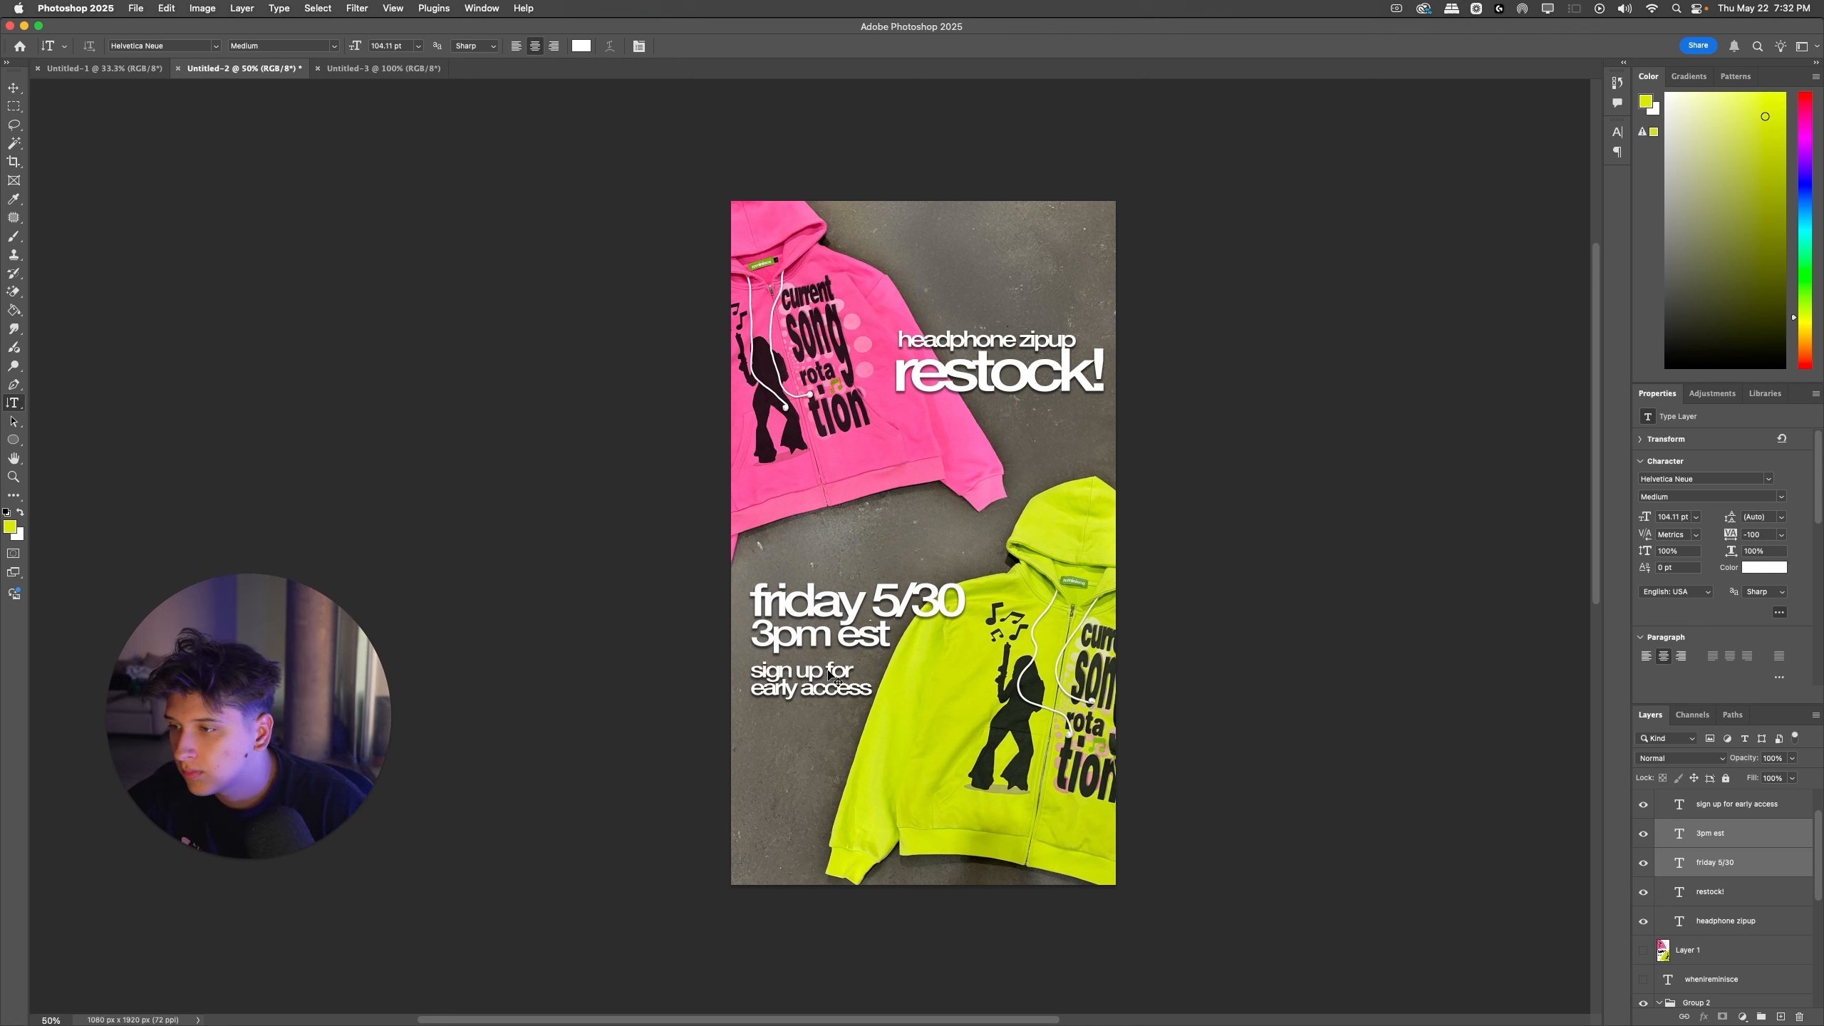
Step: Move the date, time and sign-up lines up together into the gap between the two hoodies
drag(833, 675, 826, 634)
key(super+t)
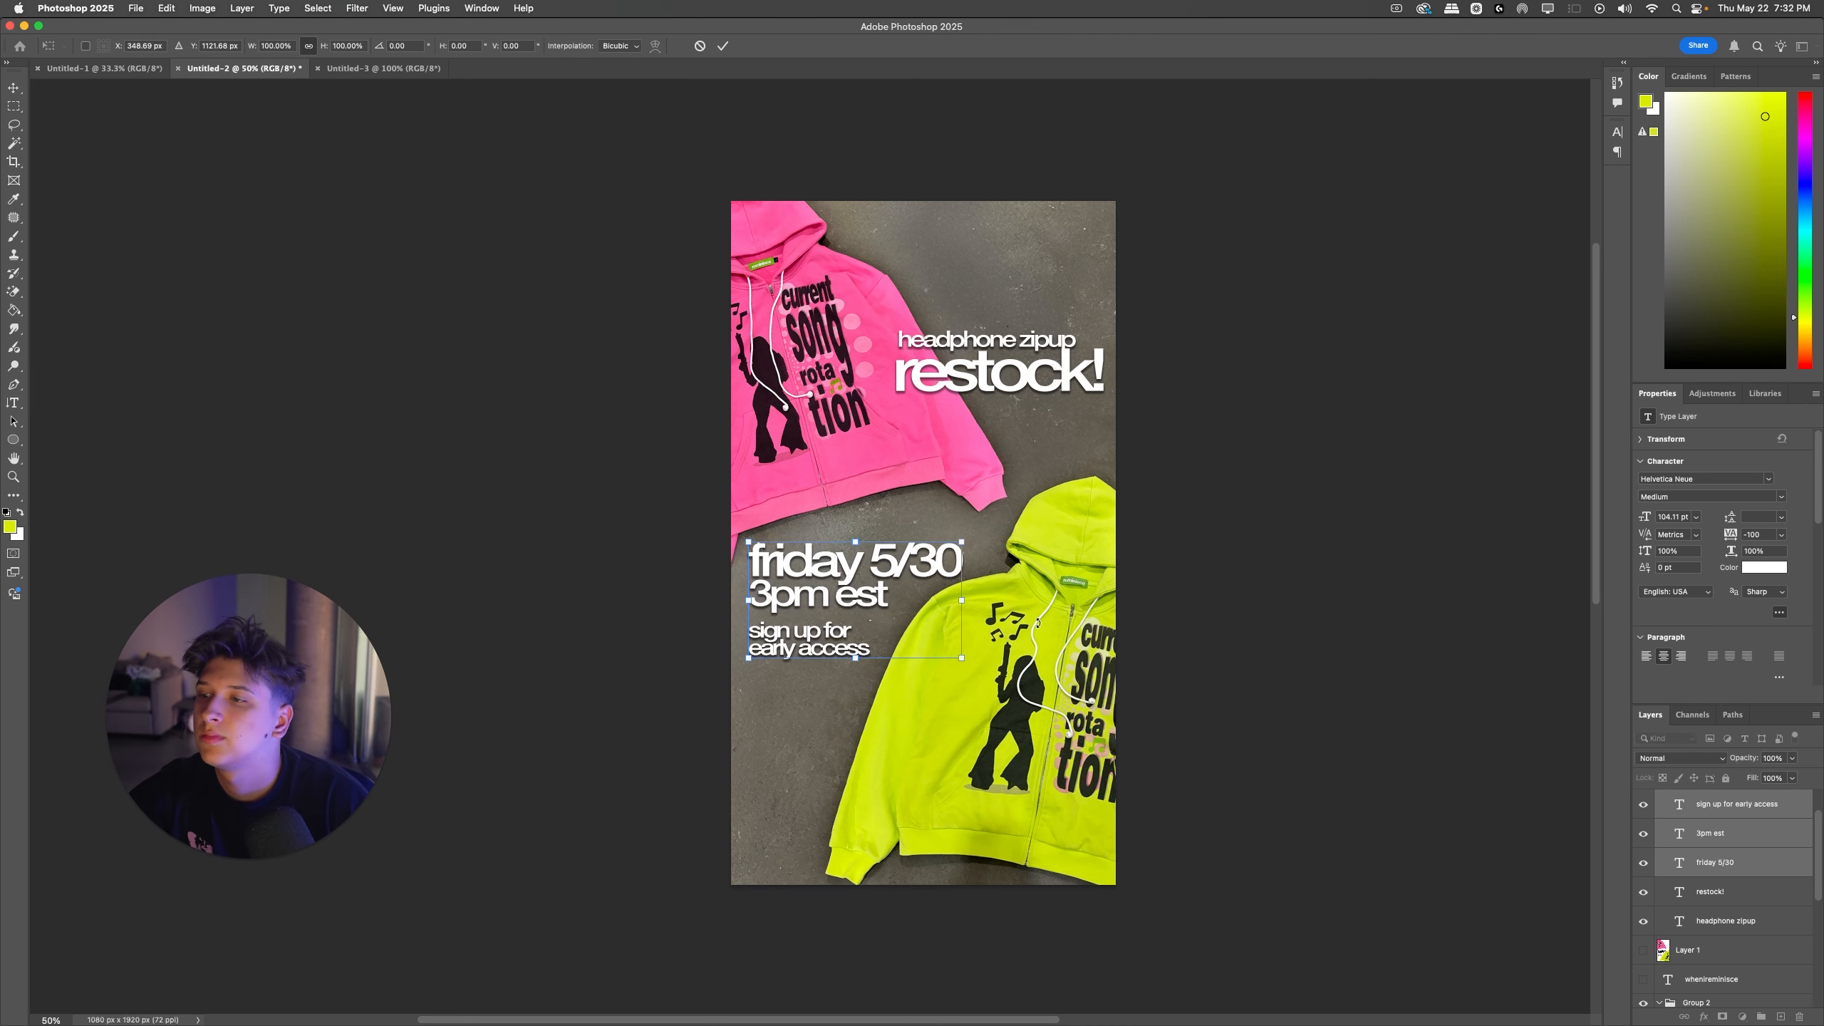
key(Return)
key(t)
super+click(1190, 311)
Step: Scale down "headphone zipup" and "restock!" together and move them up into the empty concrete beside the pink hoodie
super+click(969, 363)
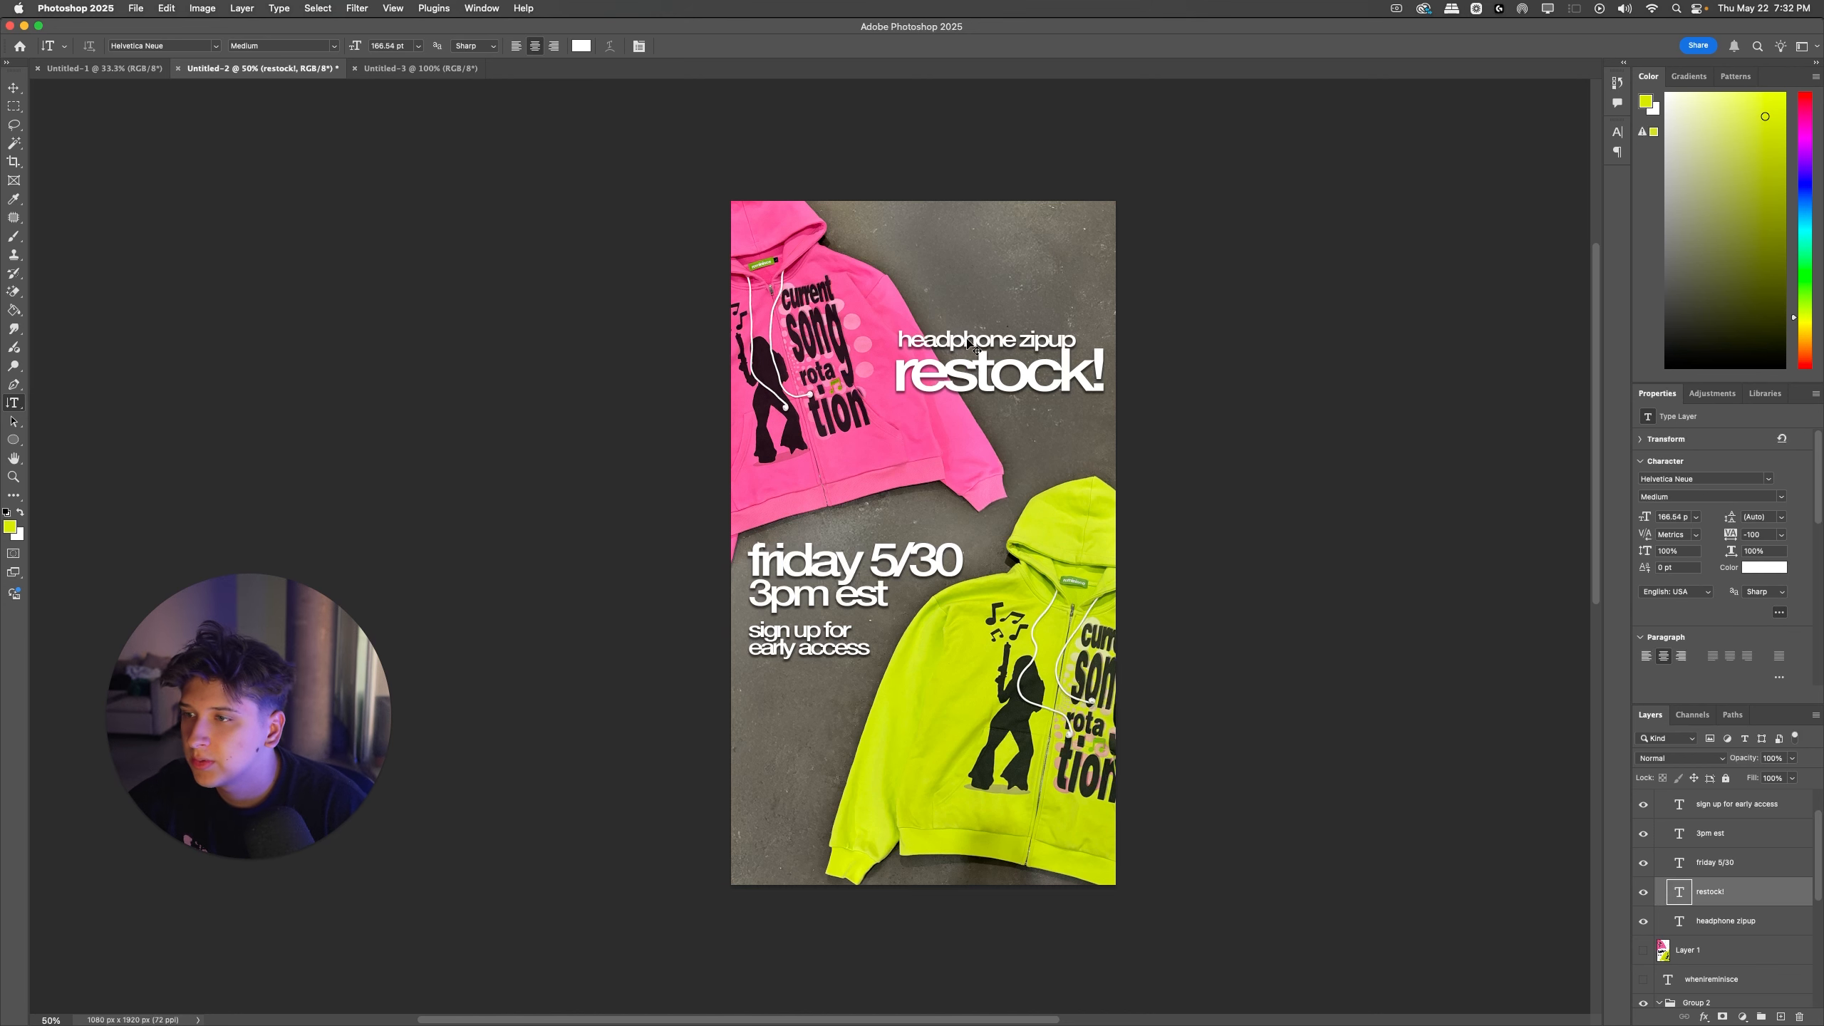
shift+super+click(961, 337)
key(super+t)
drag(896, 362, 1013, 283)
key(Return)
Step: Nudge the two headline lines slightly down and to the right as one block
key(super+t)
key(Down)
key(Down)
key(Down)
key(Down)
key(Down)
key(Down)
key(Down)
key(Down)
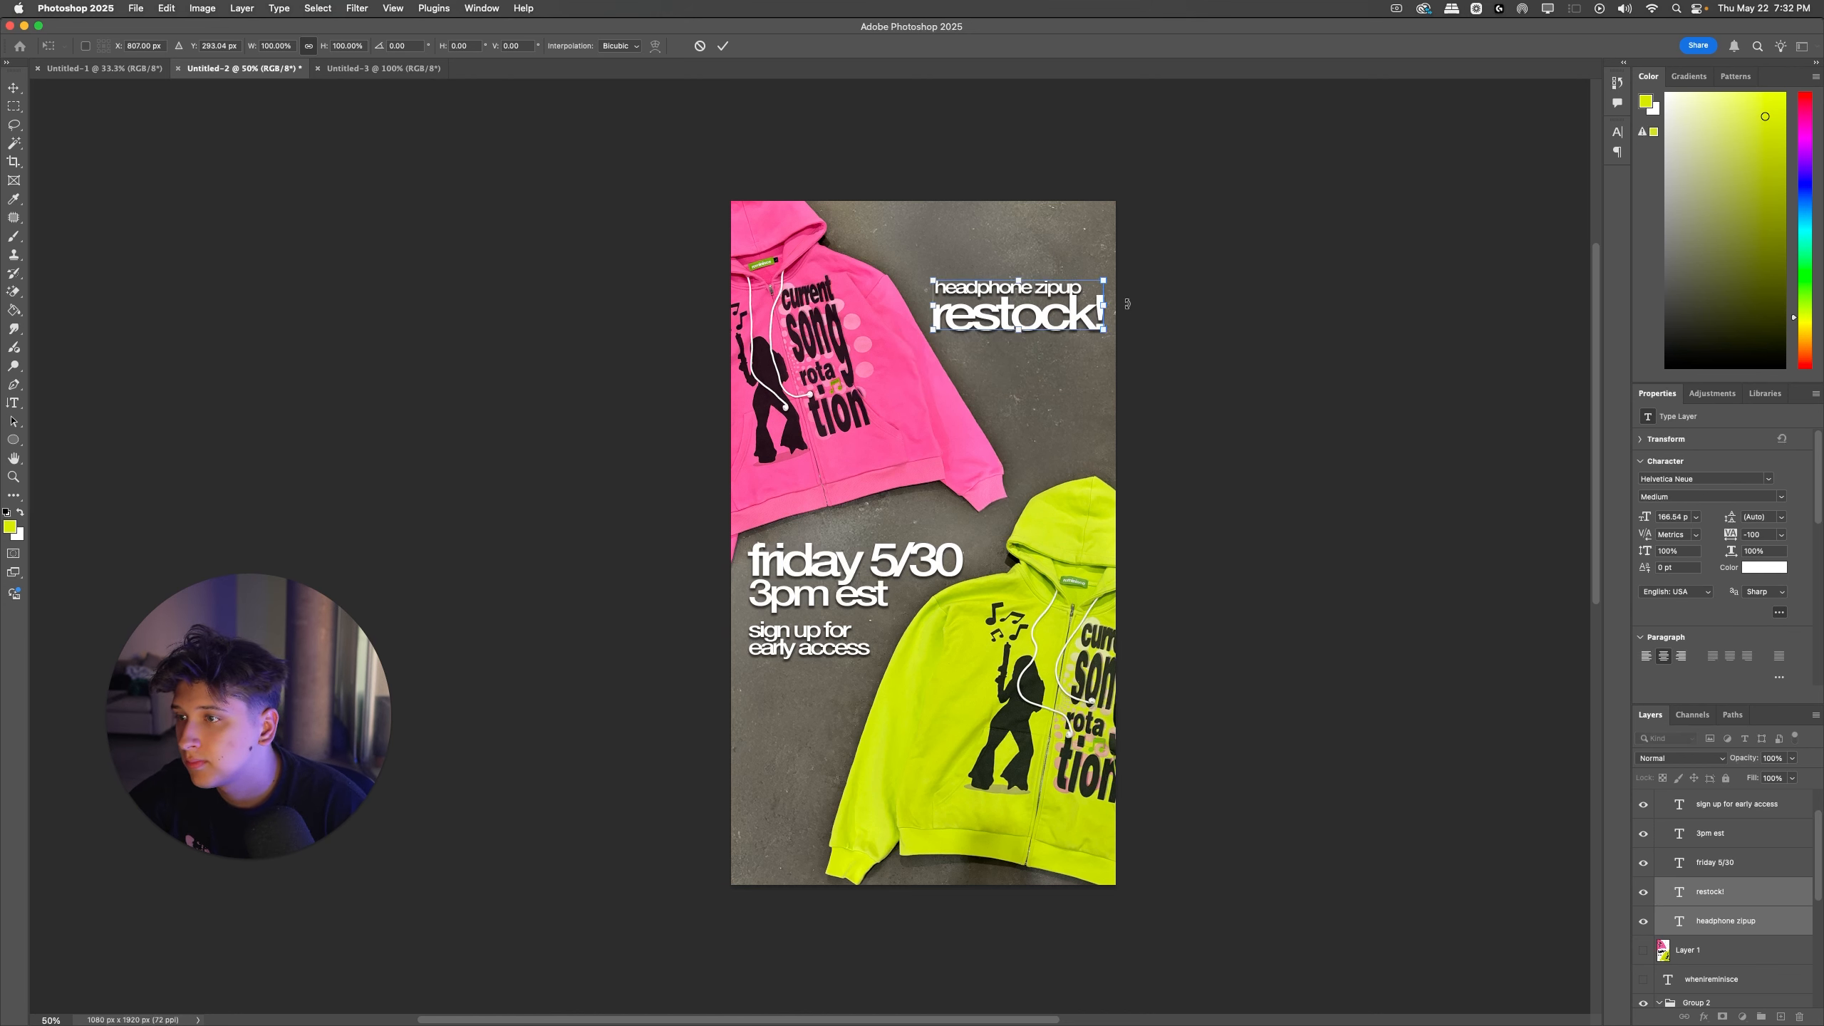
key(Right)
key(Right)
key(Return)
super+click(967, 397)
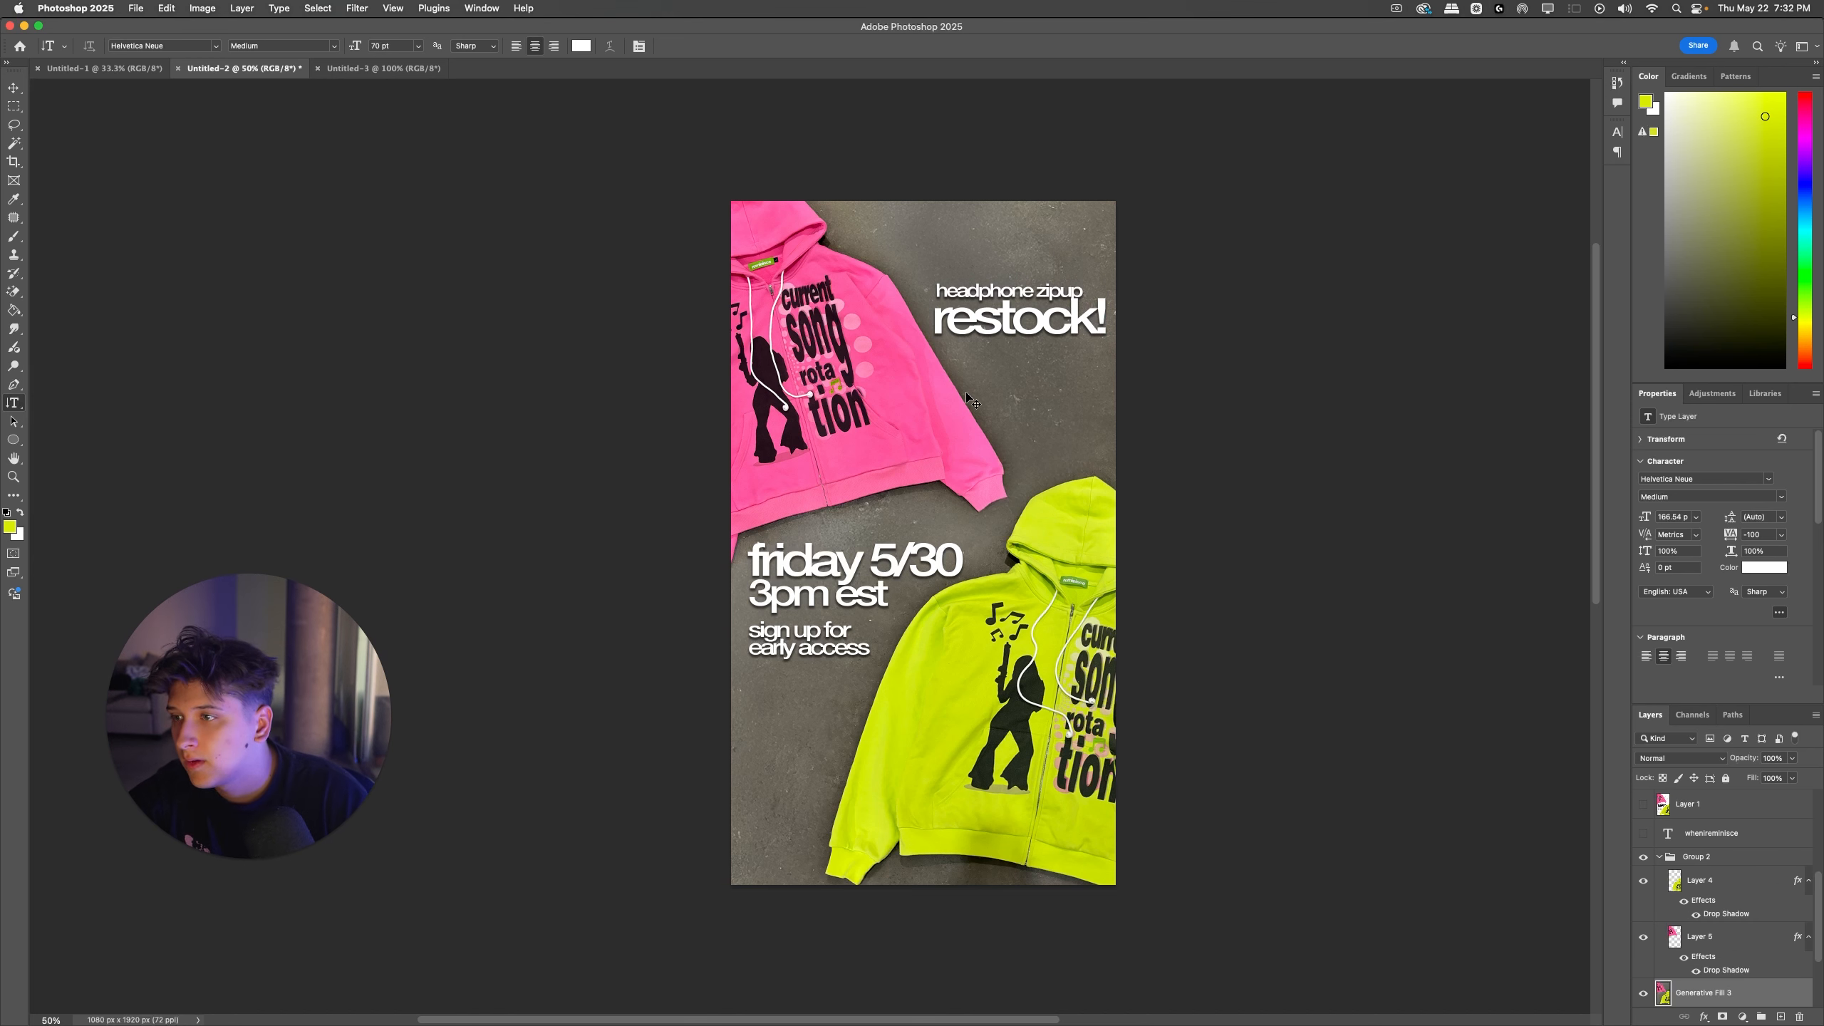
key(super+t)
key(Return)
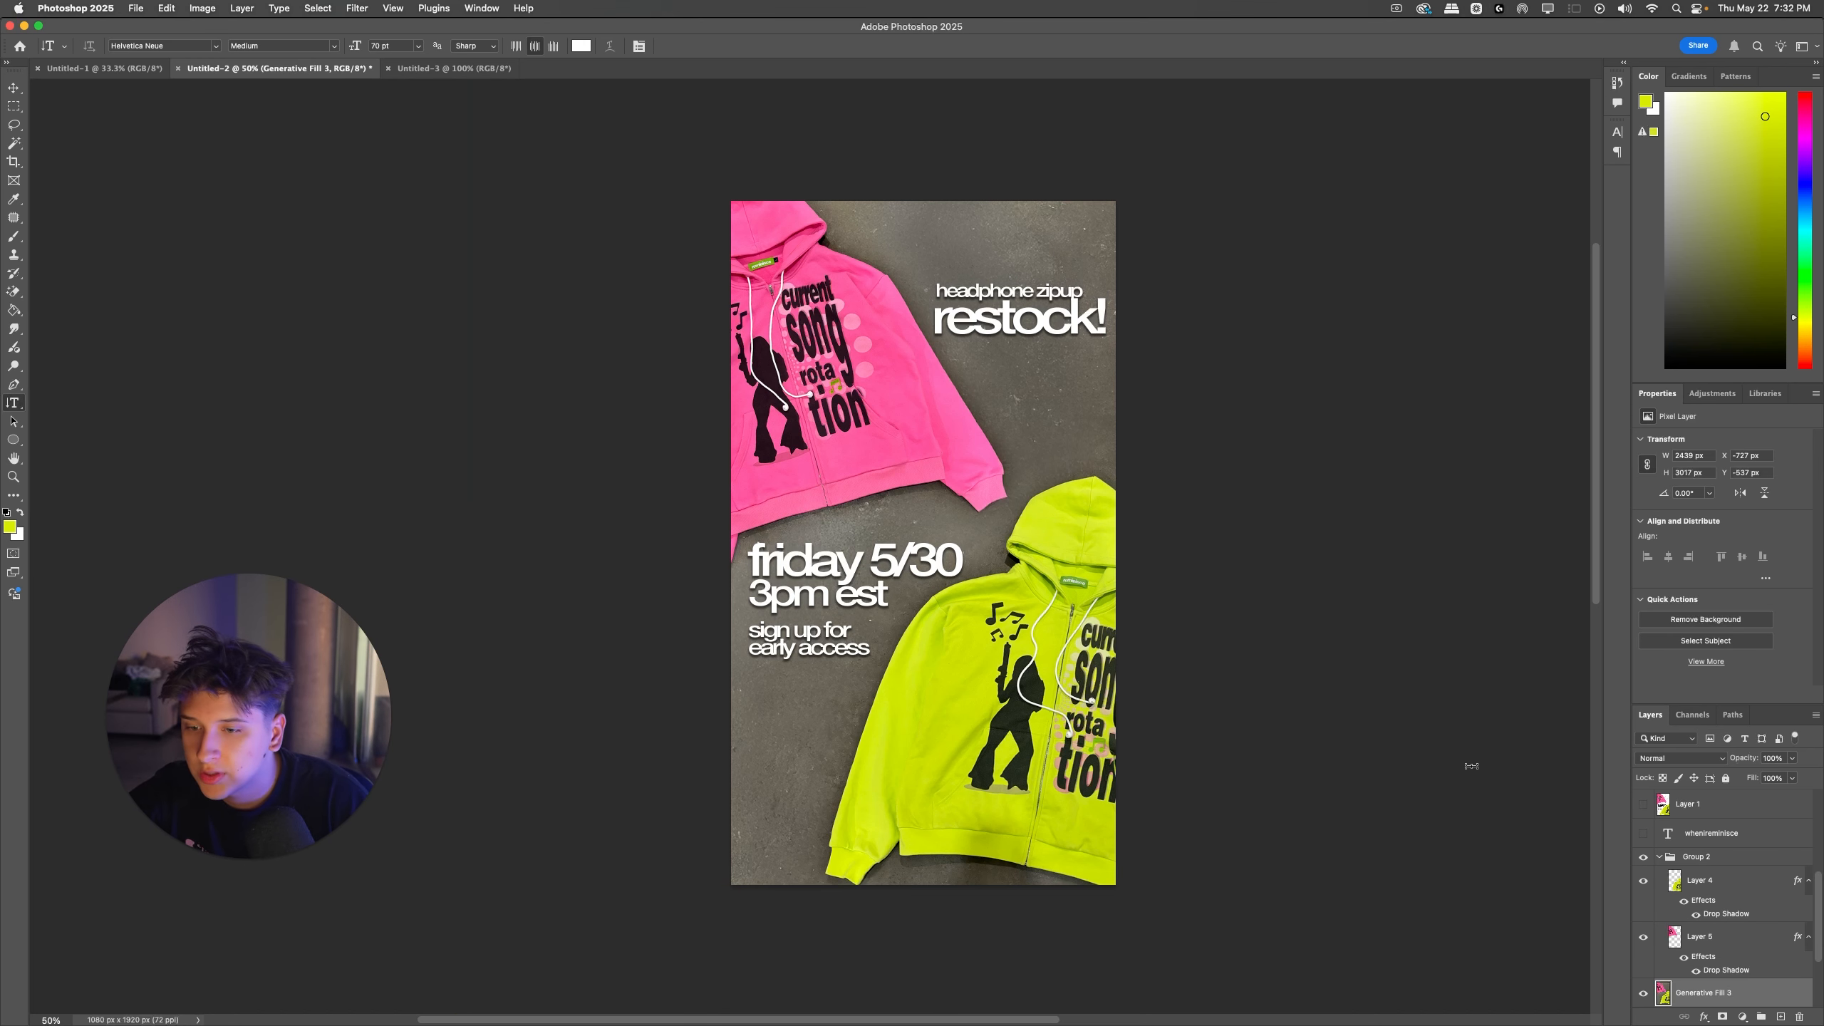
click(1728, 865)
key(super+t)
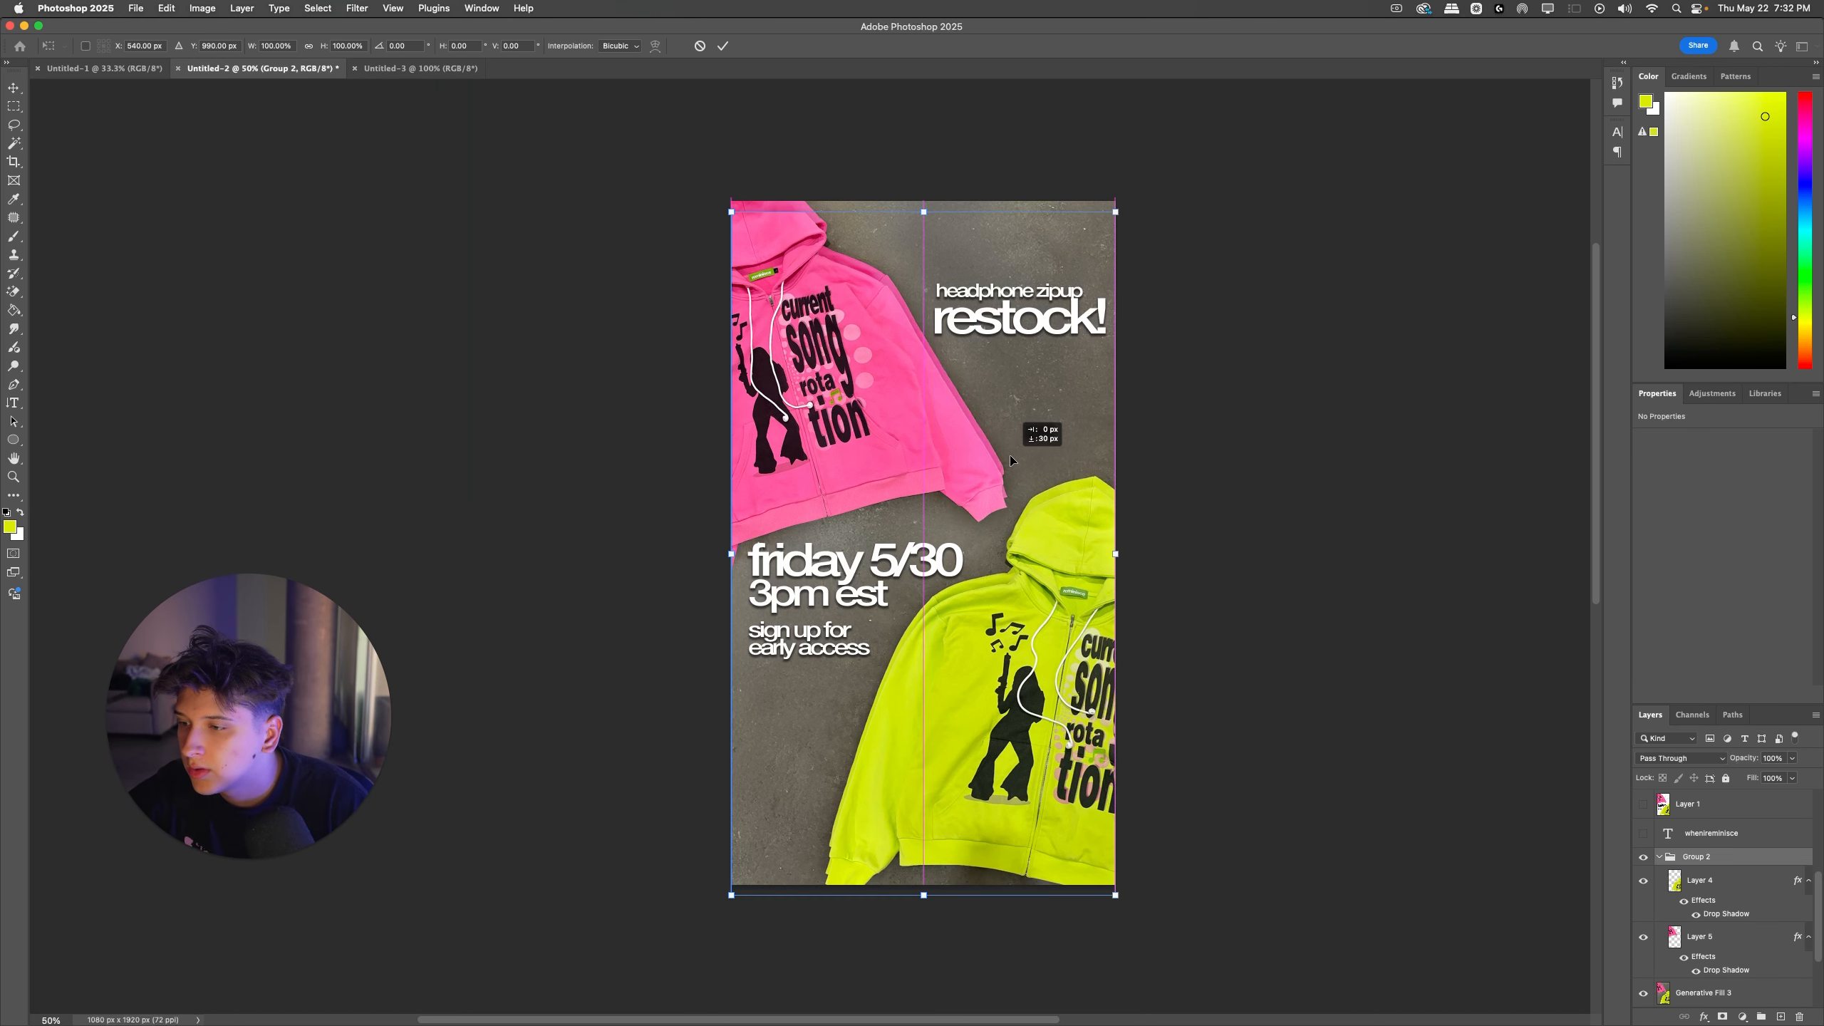
key(Return)
Step: Collapse Group 2, select it together with the Generative Fill 3 layer, and move the hoodies and background down
click(1660, 857)
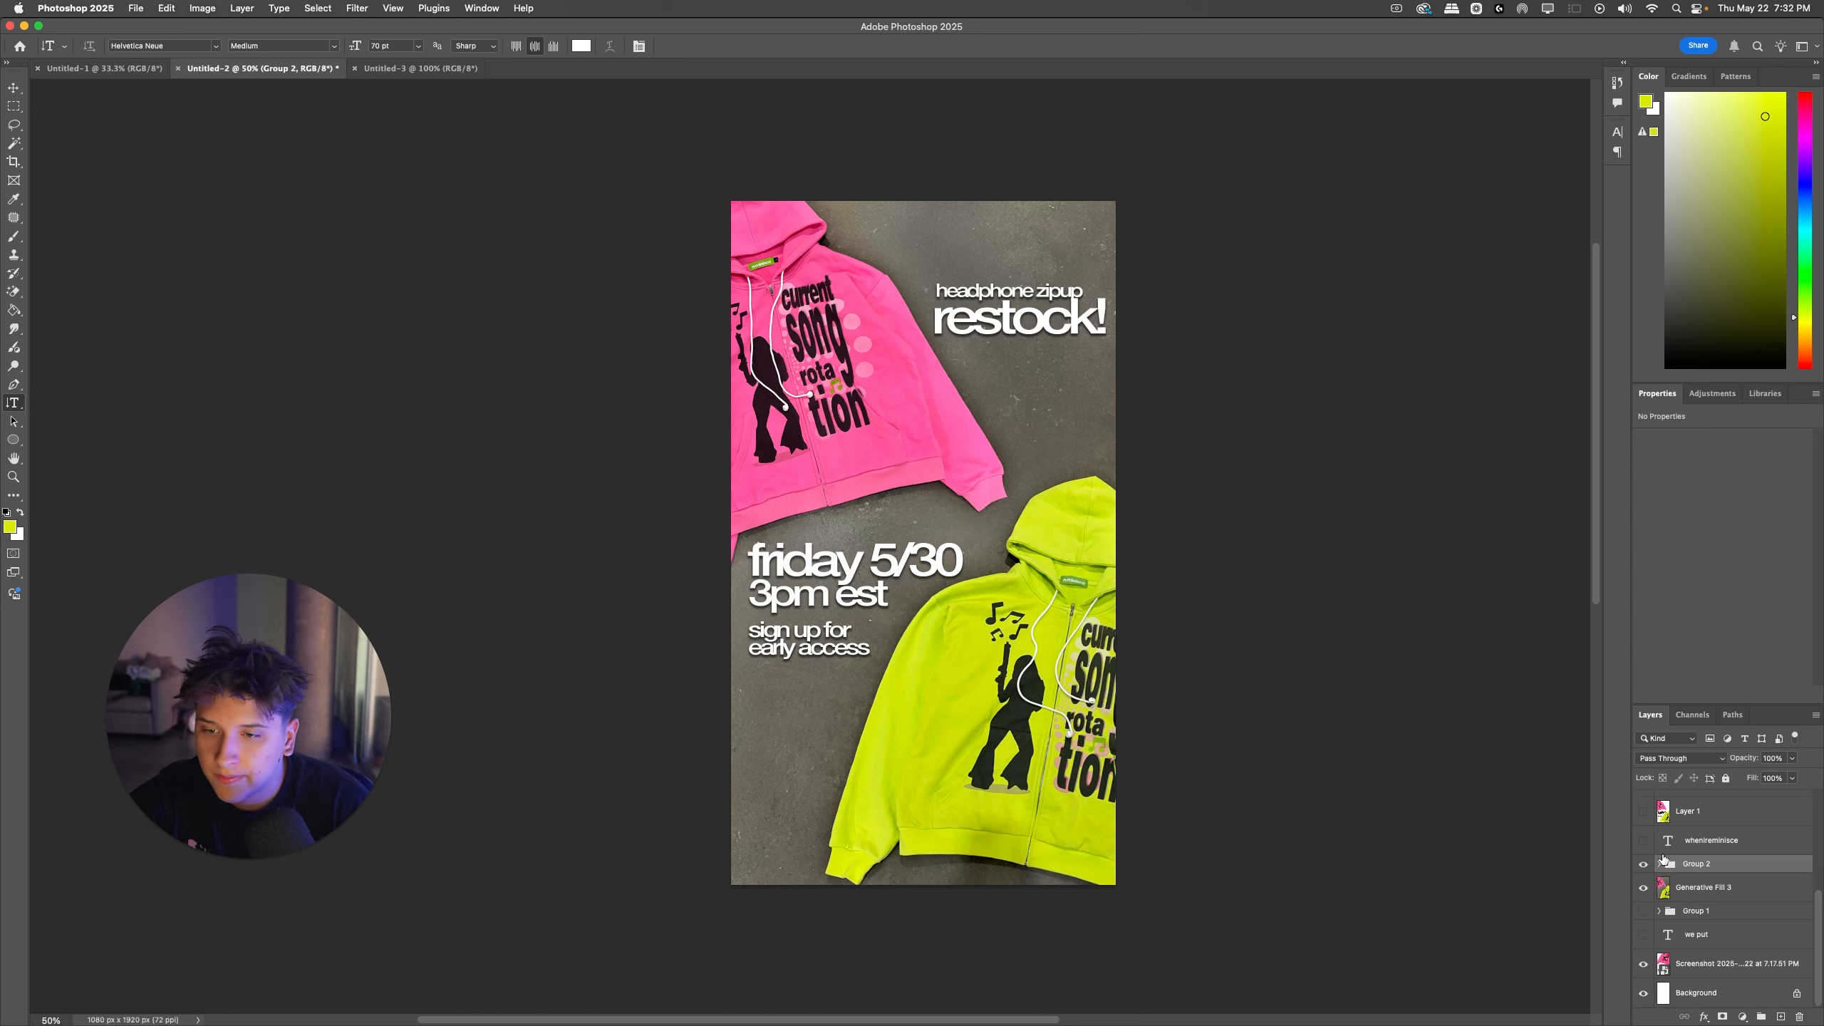
shift+click(1668, 896)
key(super+t)
drag(999, 485, 996, 484)
key(Return)
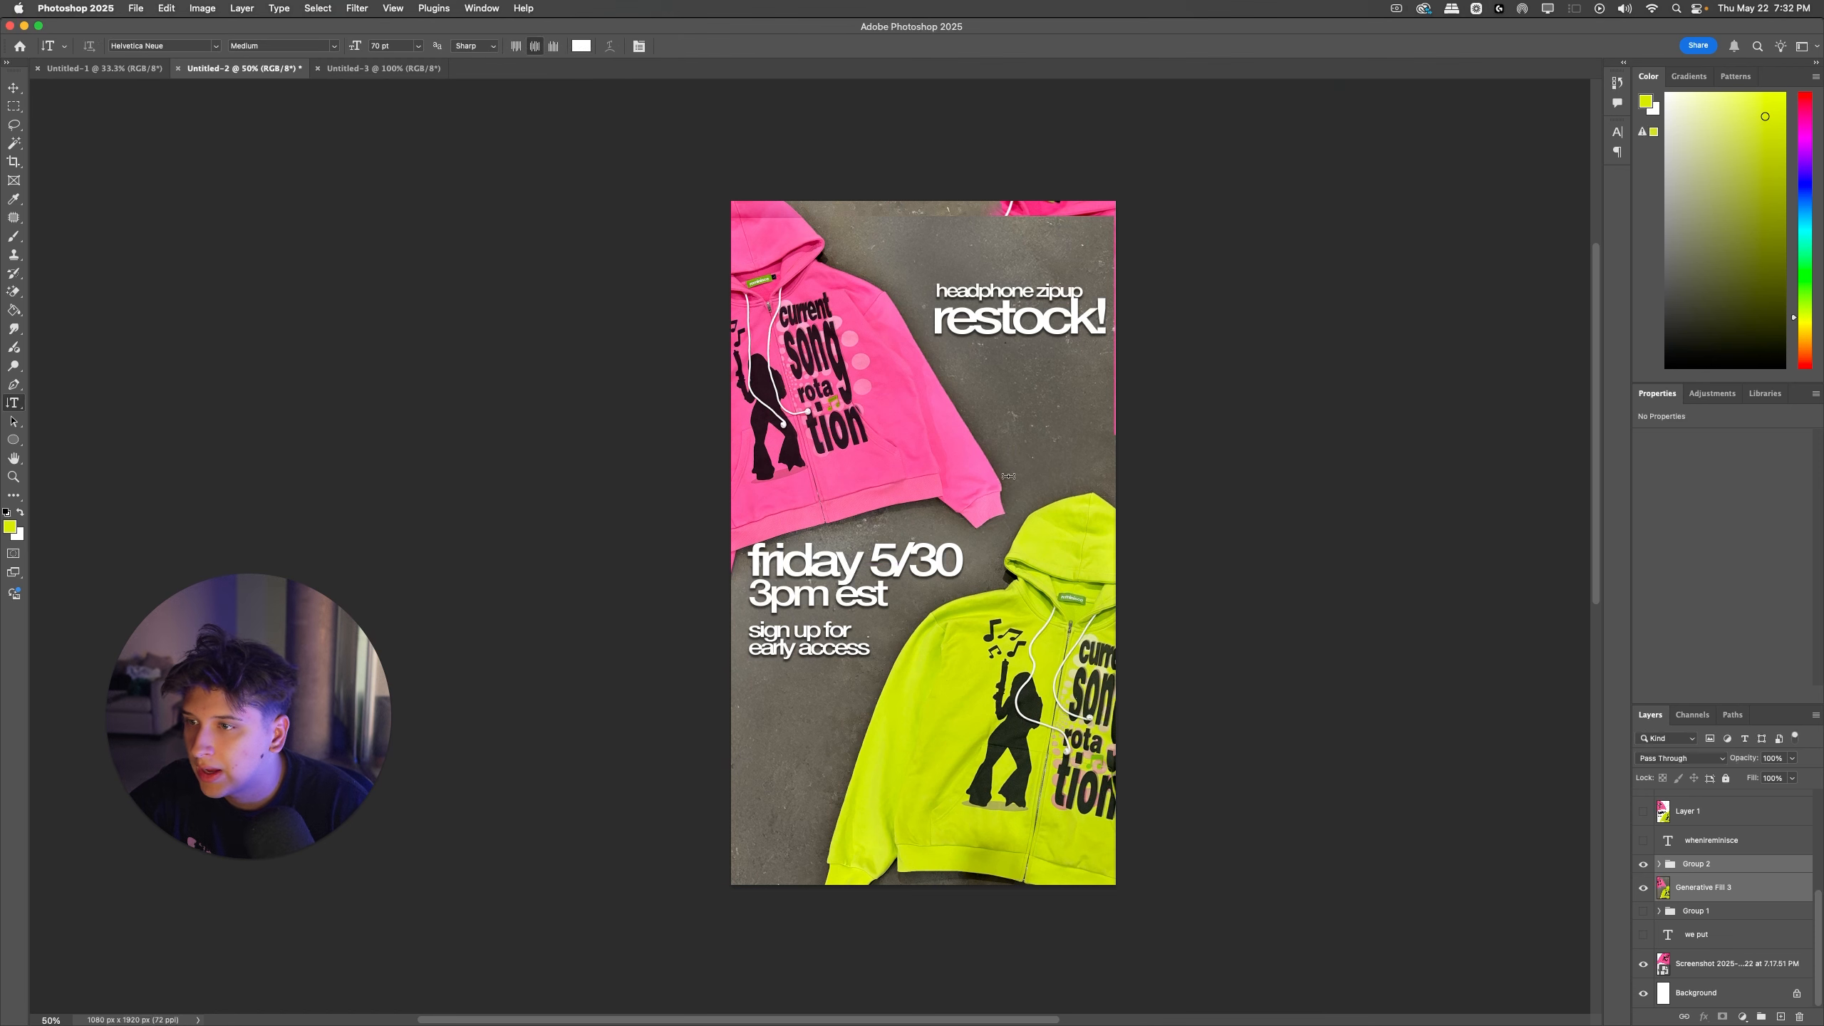
Step: Readjust the hoodies and background slightly to the right to close the gap along the canvas's right edge
click(997, 476)
click(1213, 468)
key(super+z)
key(super+t)
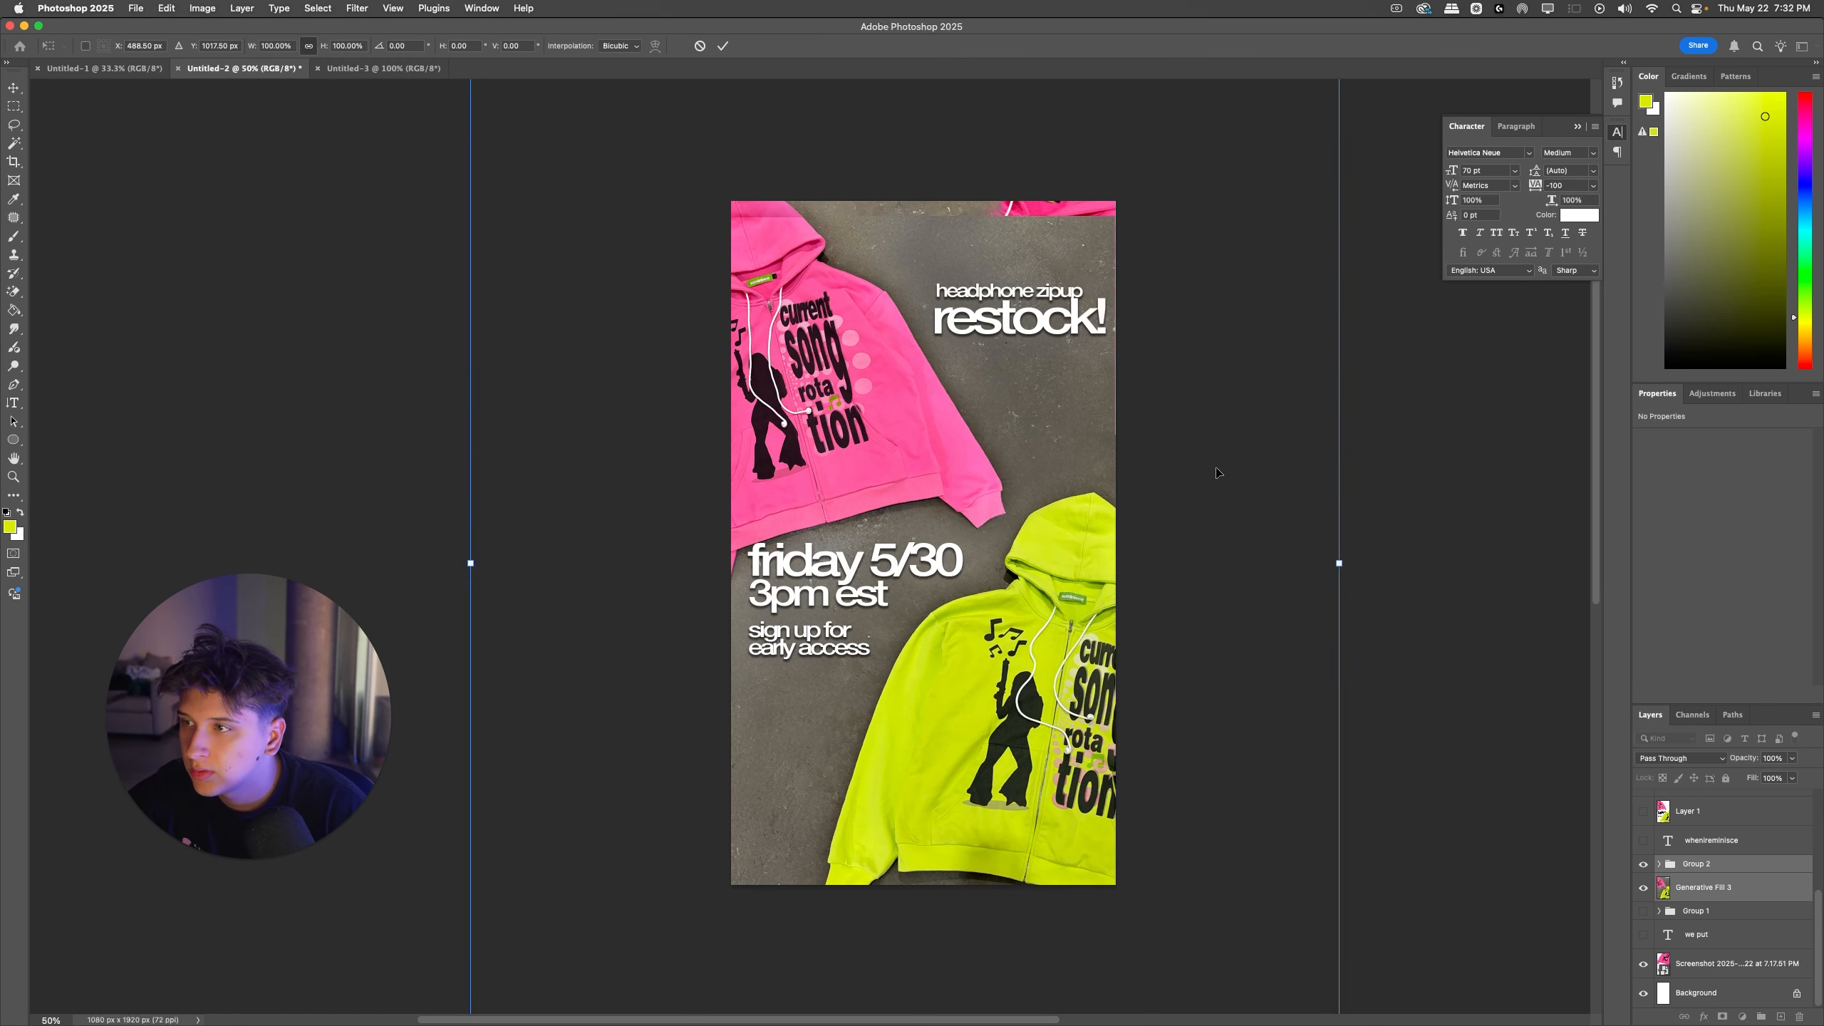
key(Return)
Step: Marquee-select the full-width strip along the canvas's top edge, covering the misaligned background seam
scroll(840, 314, left, 1)
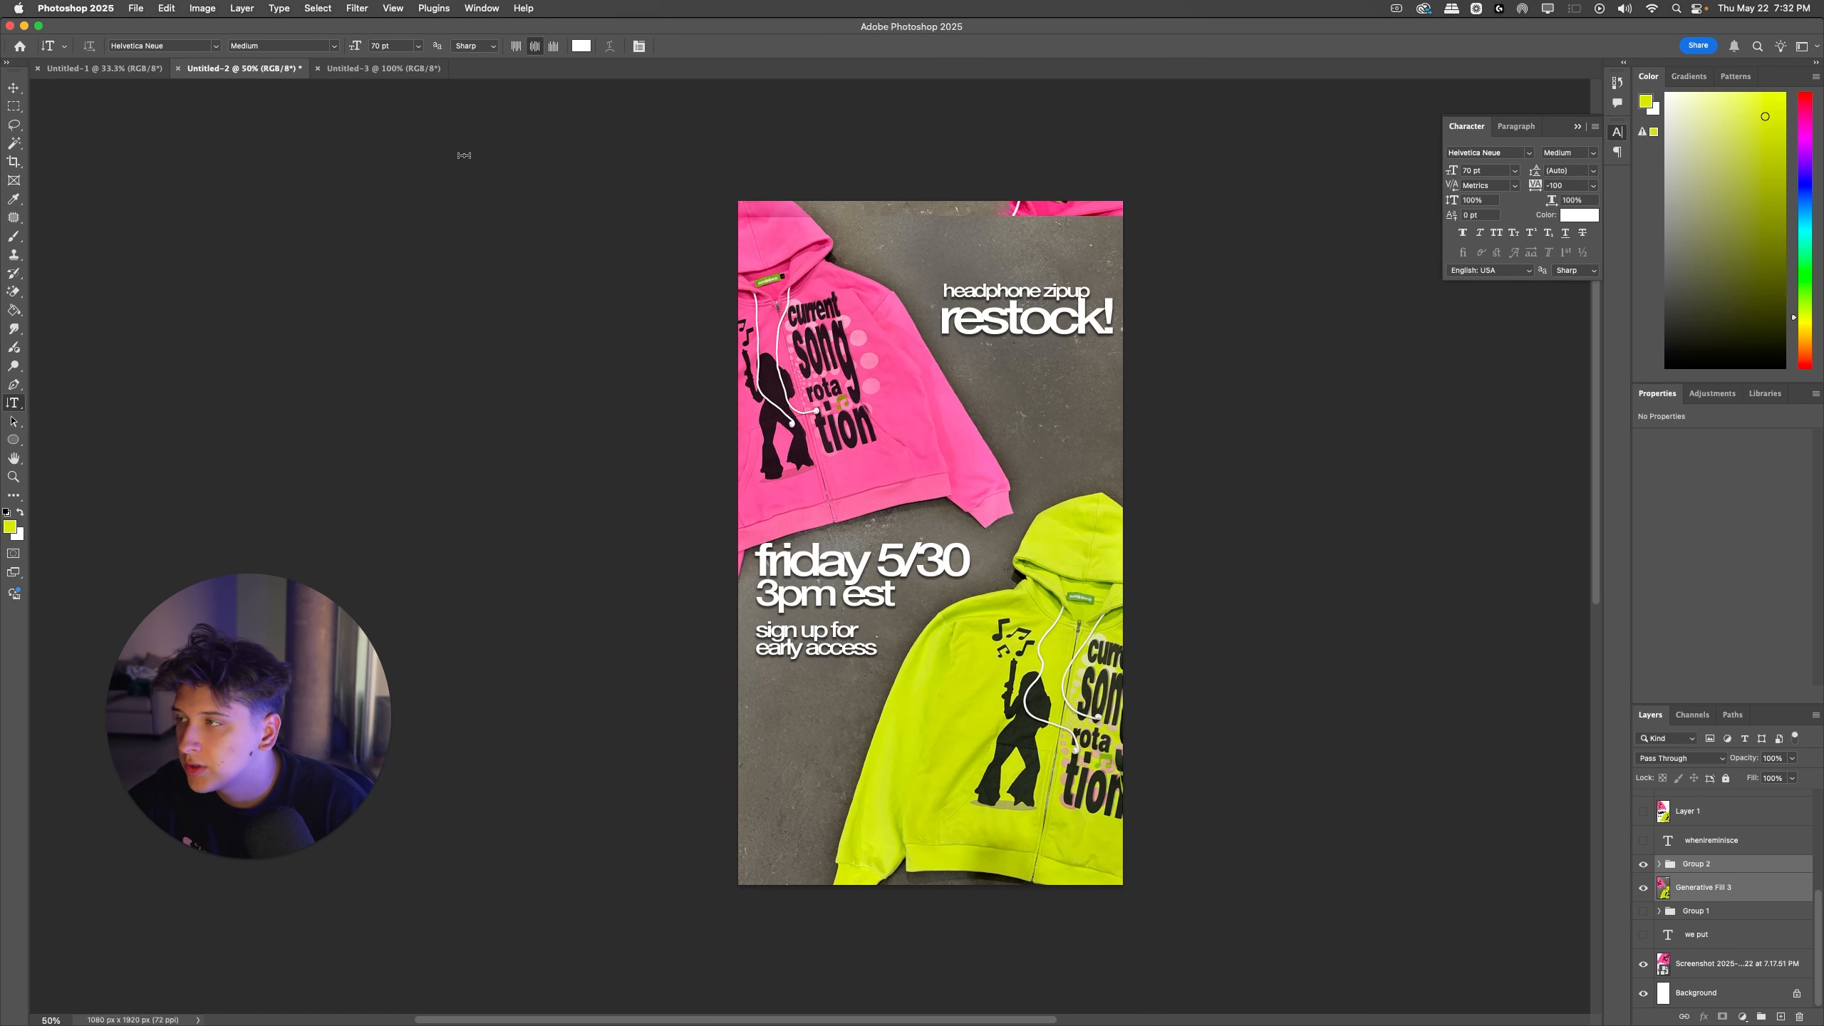
click(13, 107)
drag(657, 174, 1196, 219)
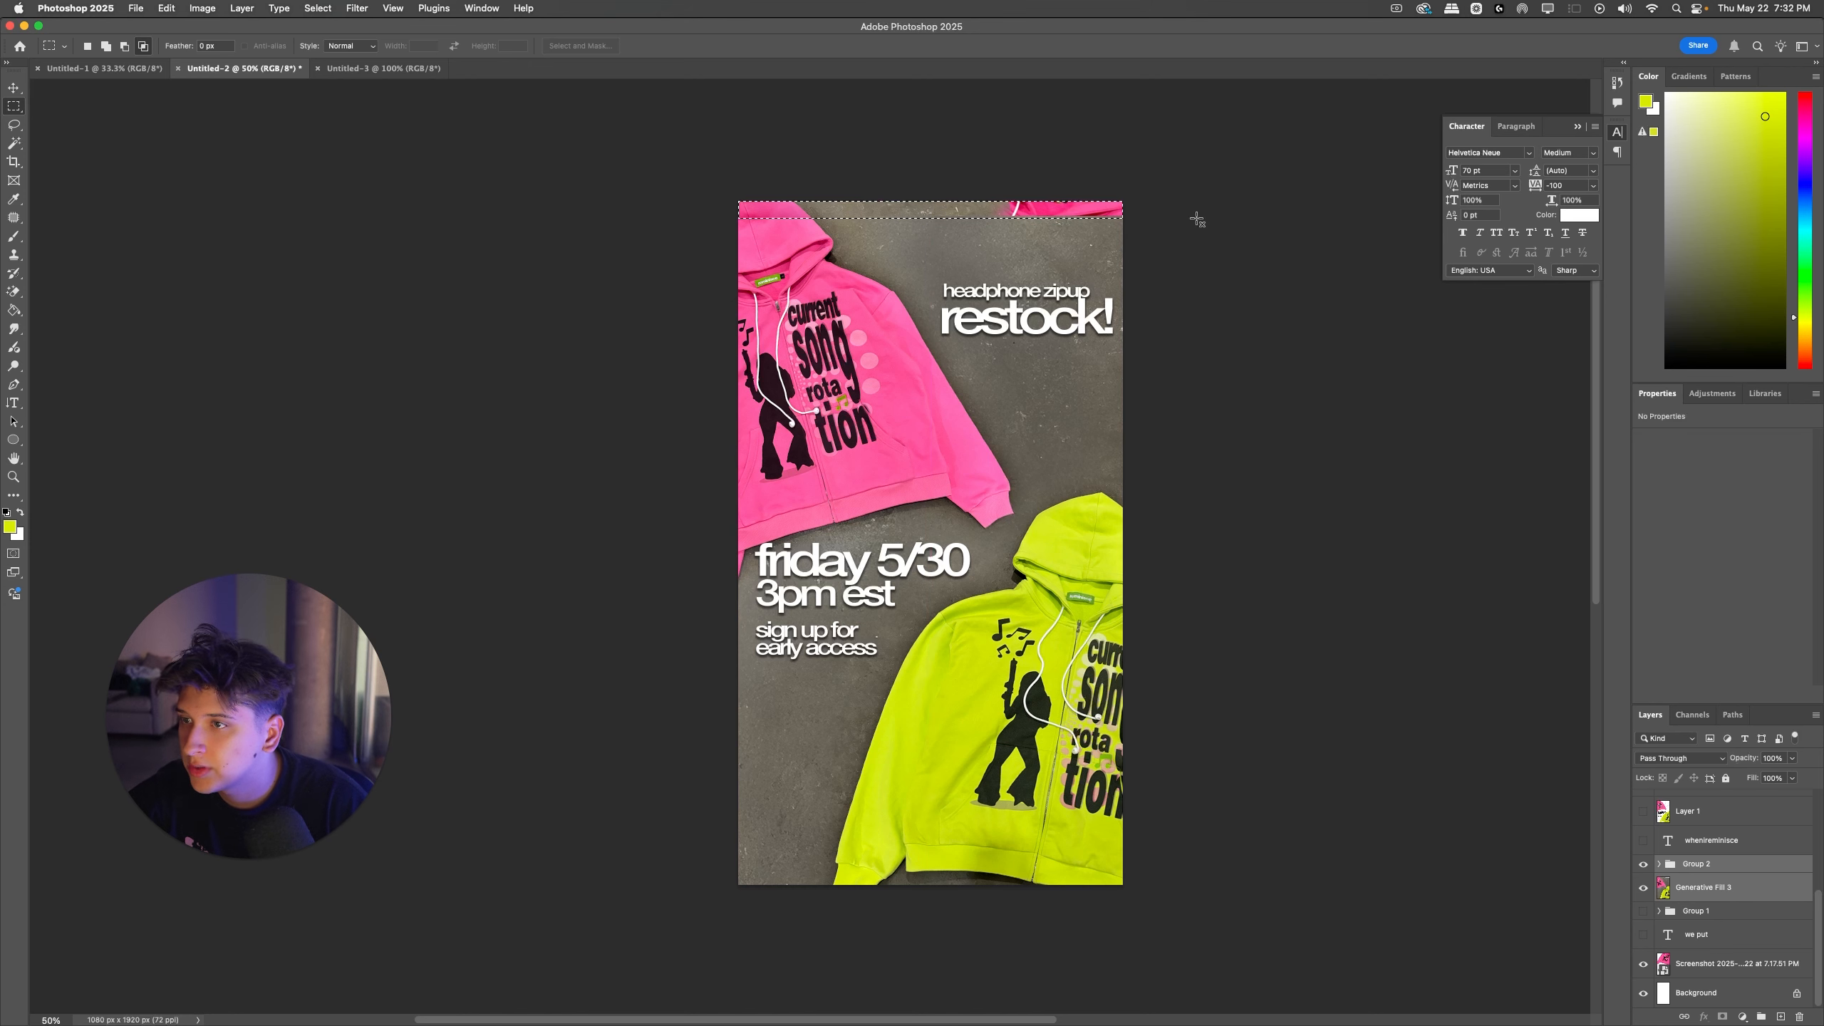
Step: Run Generative Fill with an empty prompt on the selected strip, generating its layer above Group 3
click(525, 7)
text(gen)
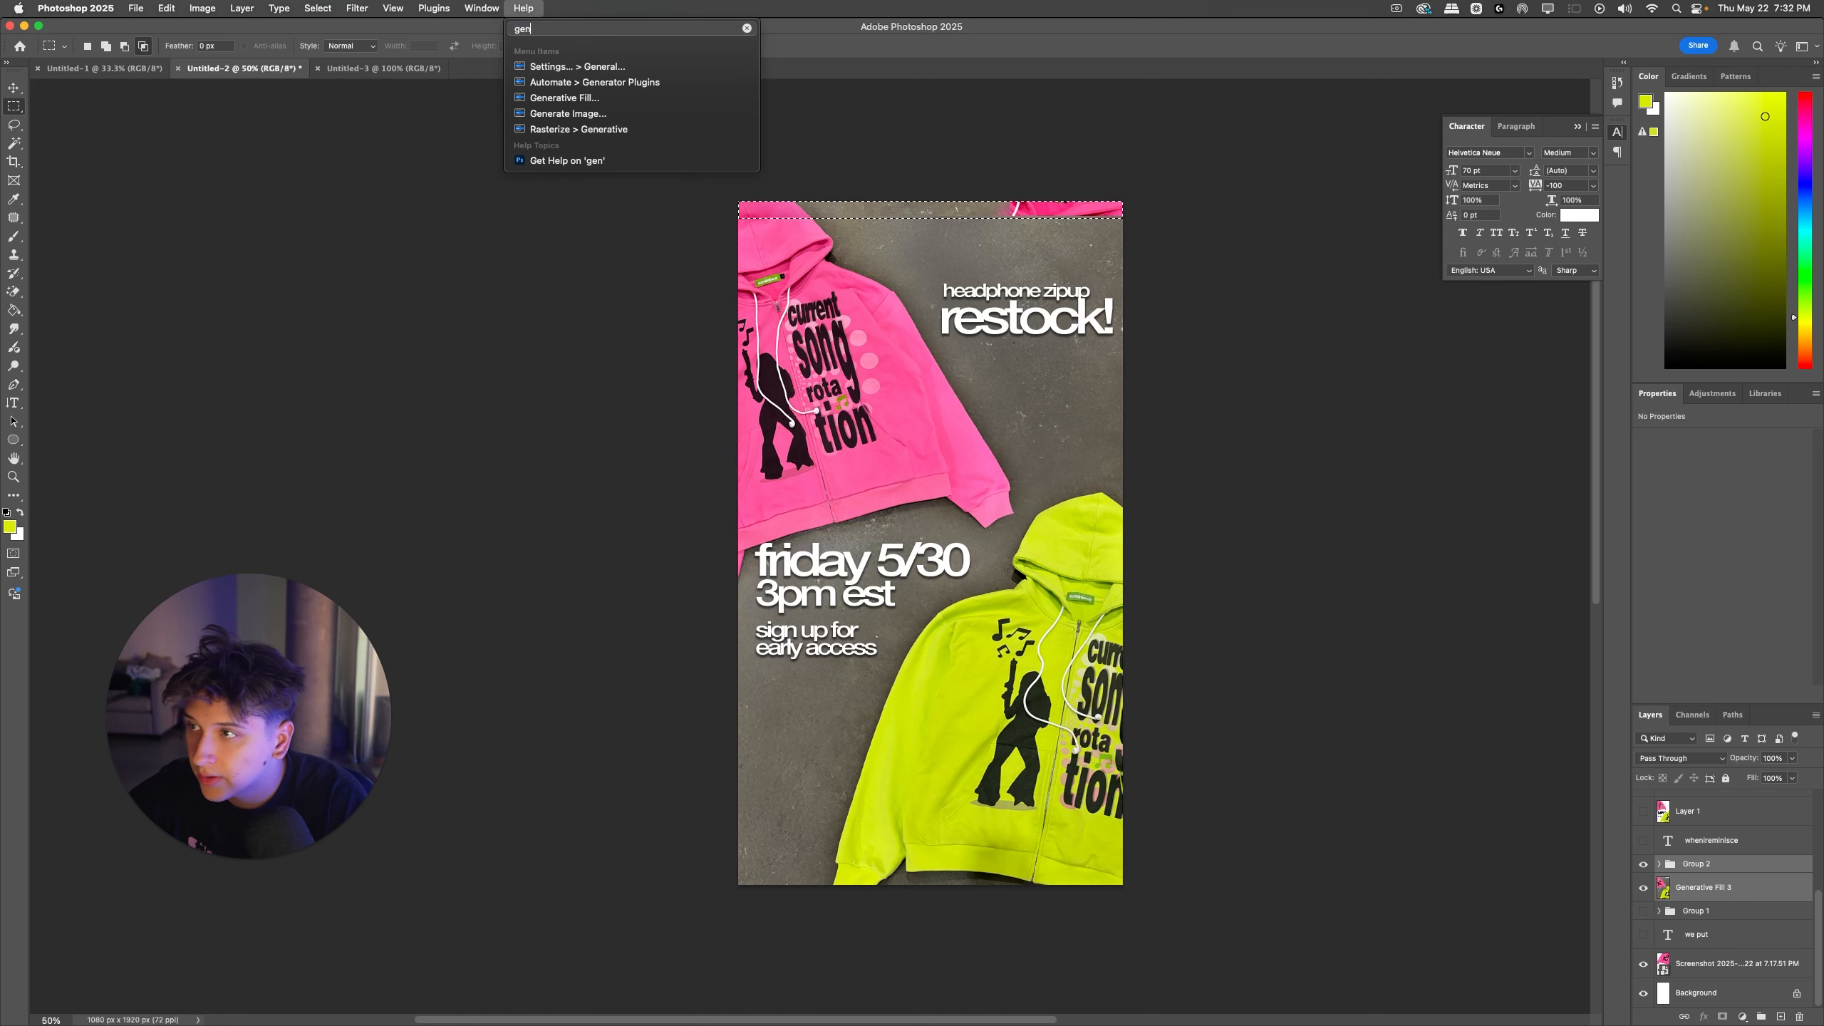
key(Down)
key(Down)
key(Down)
key(Return)
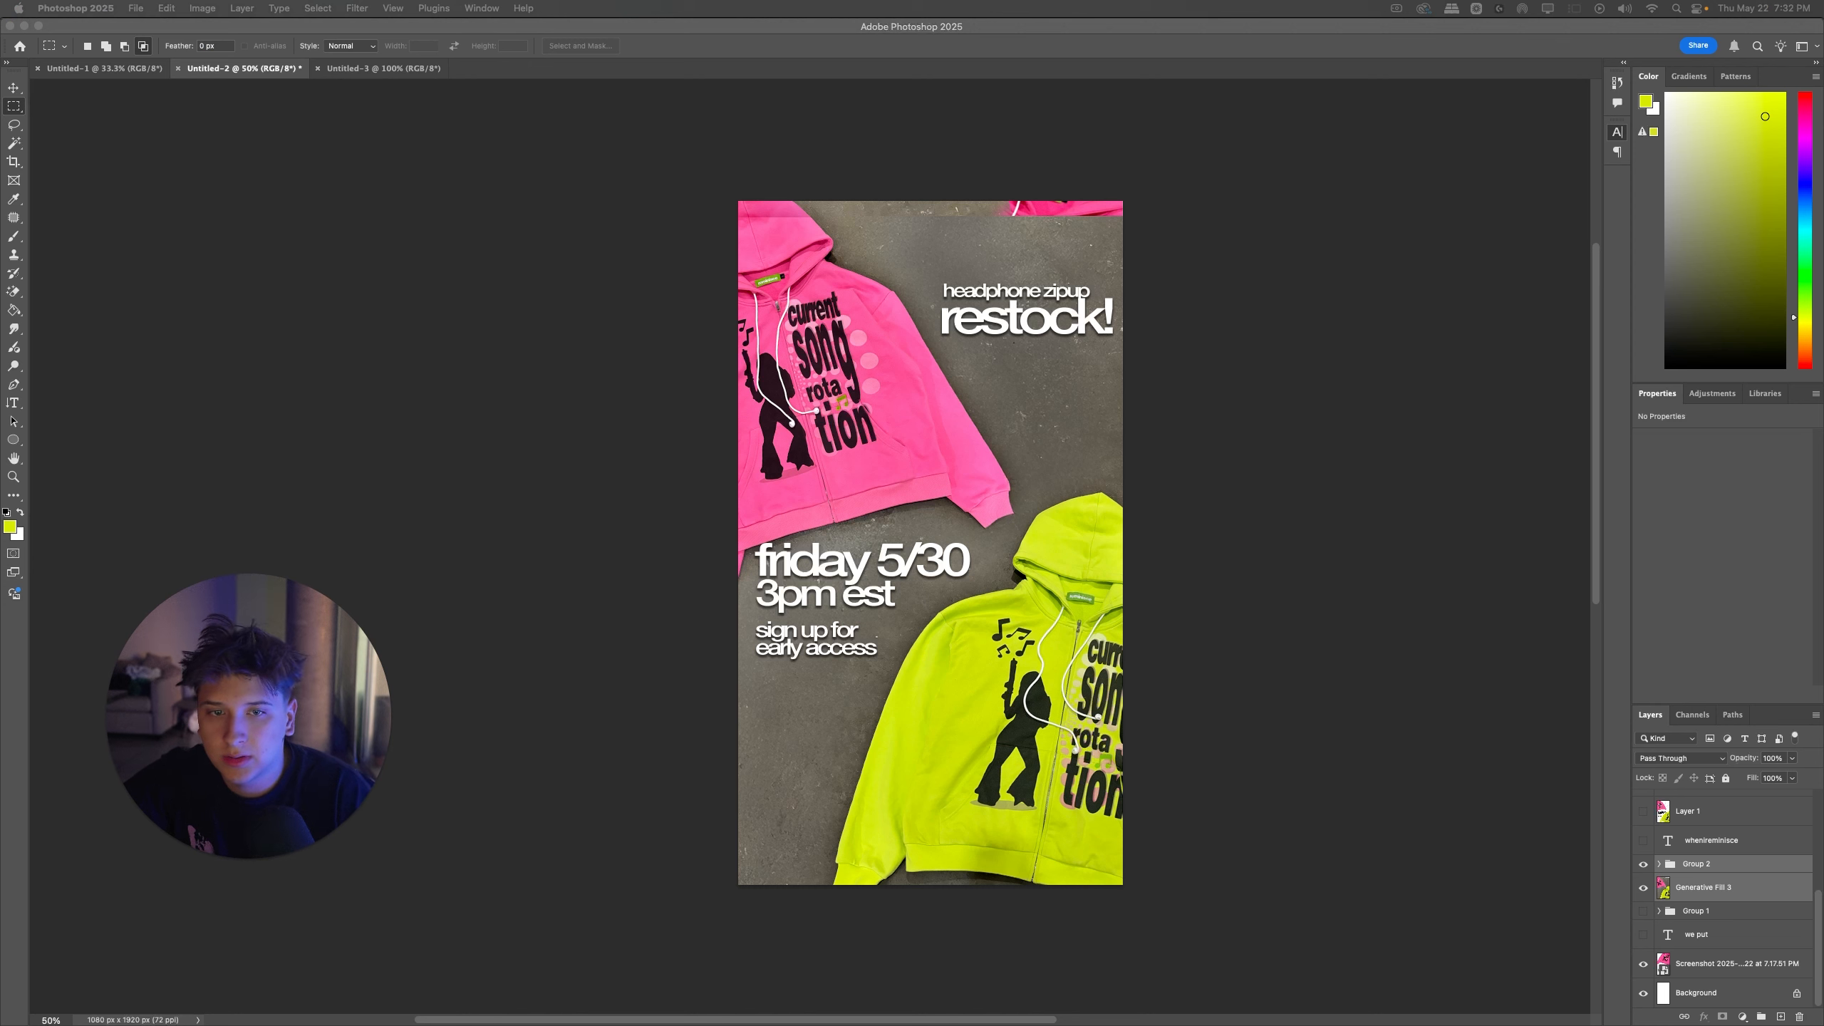
click(1706, 864)
scroll(1705, 820, up, 5)
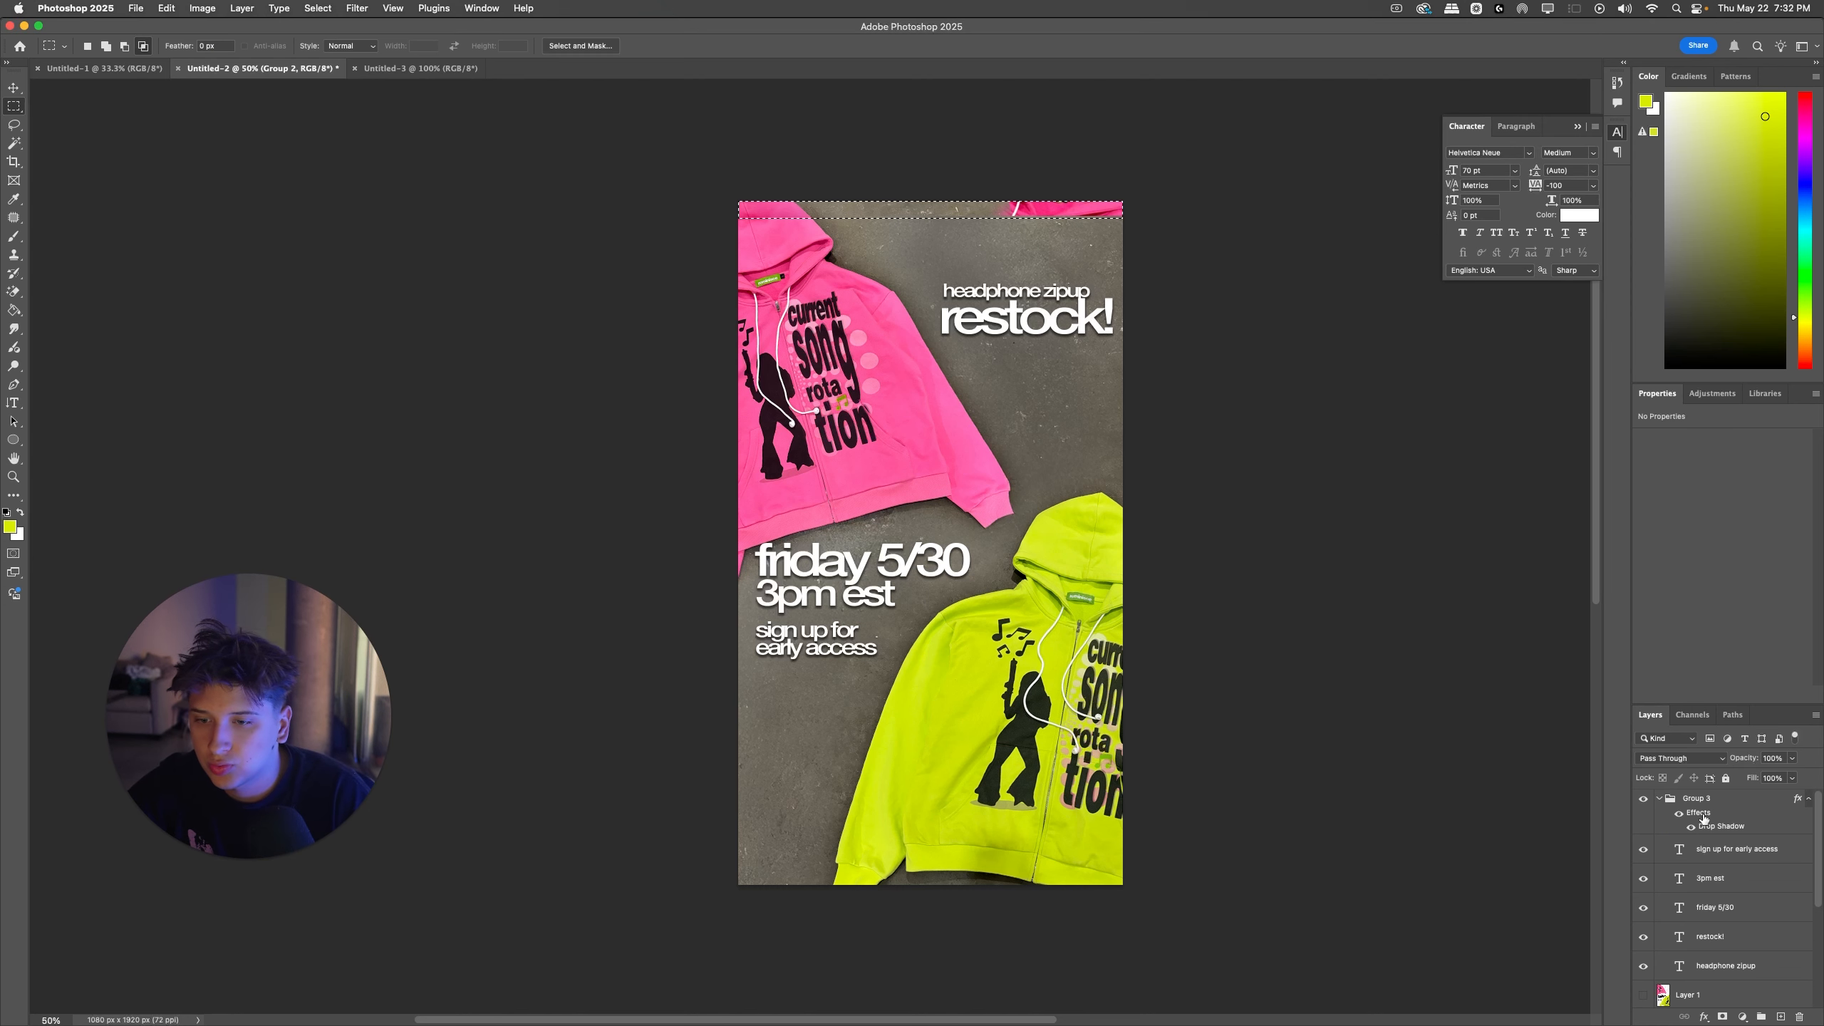
click(1703, 819)
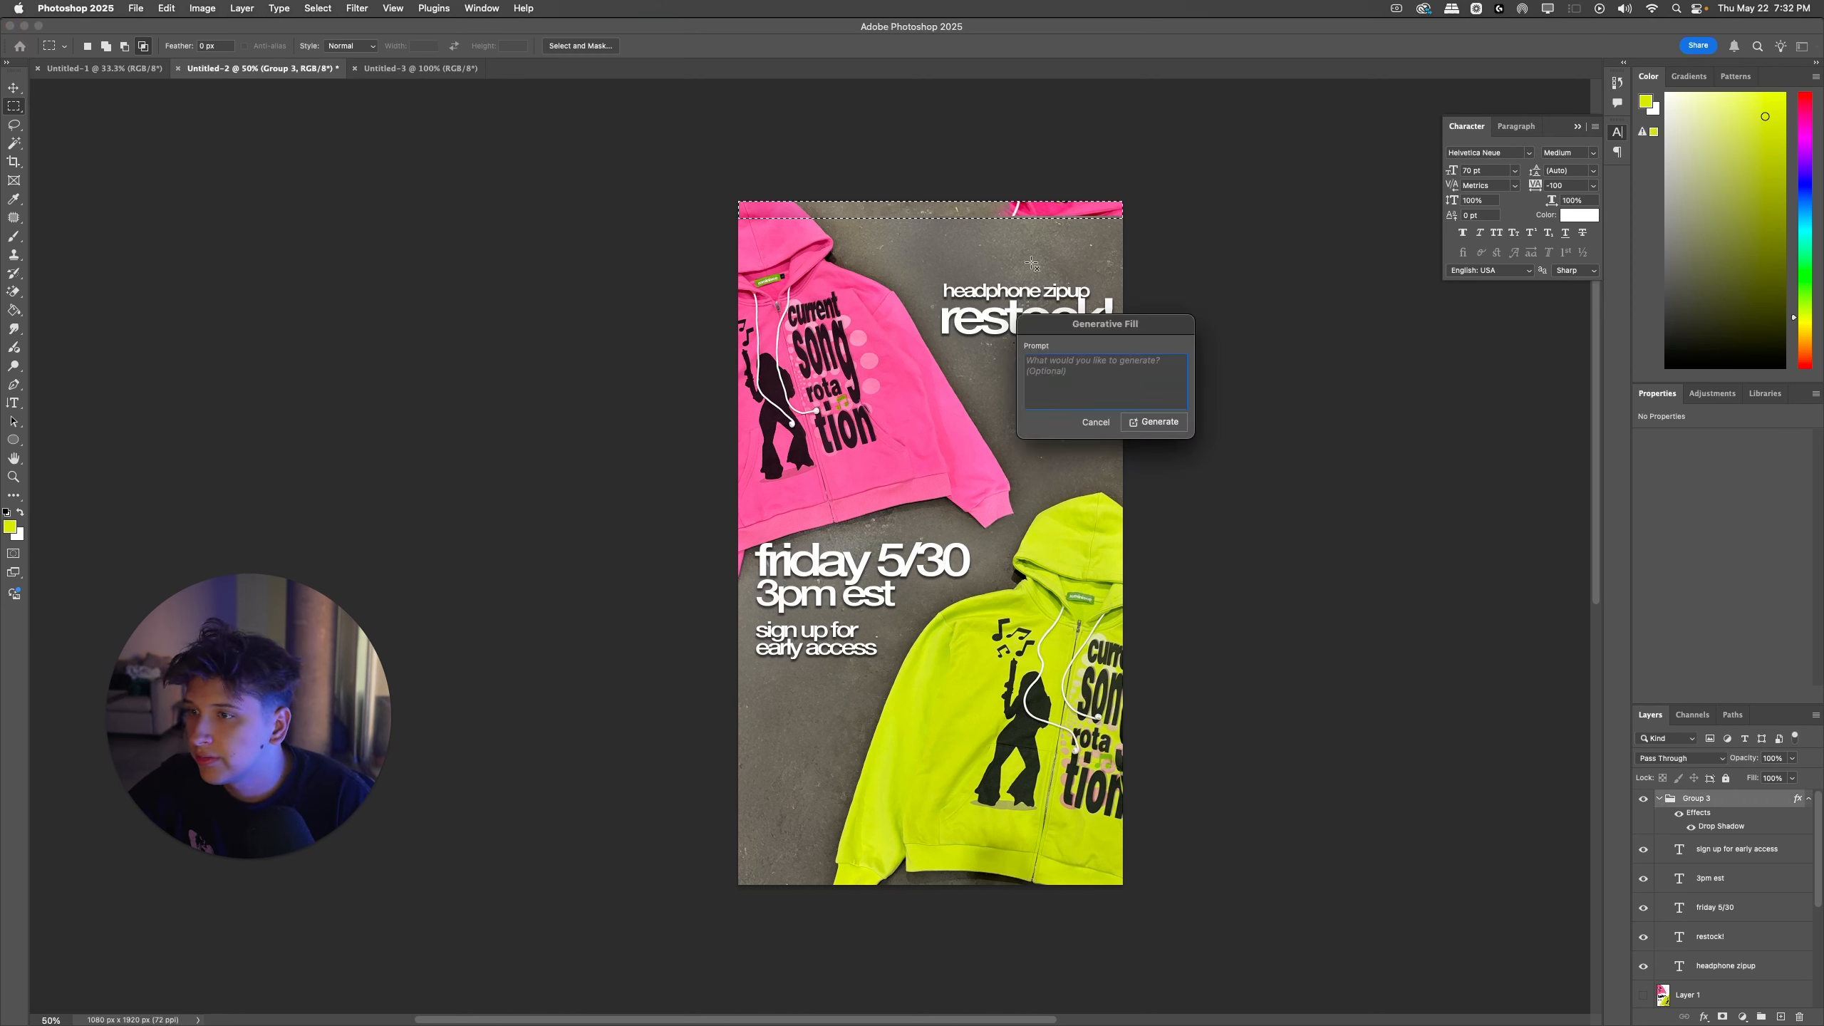
click(1164, 422)
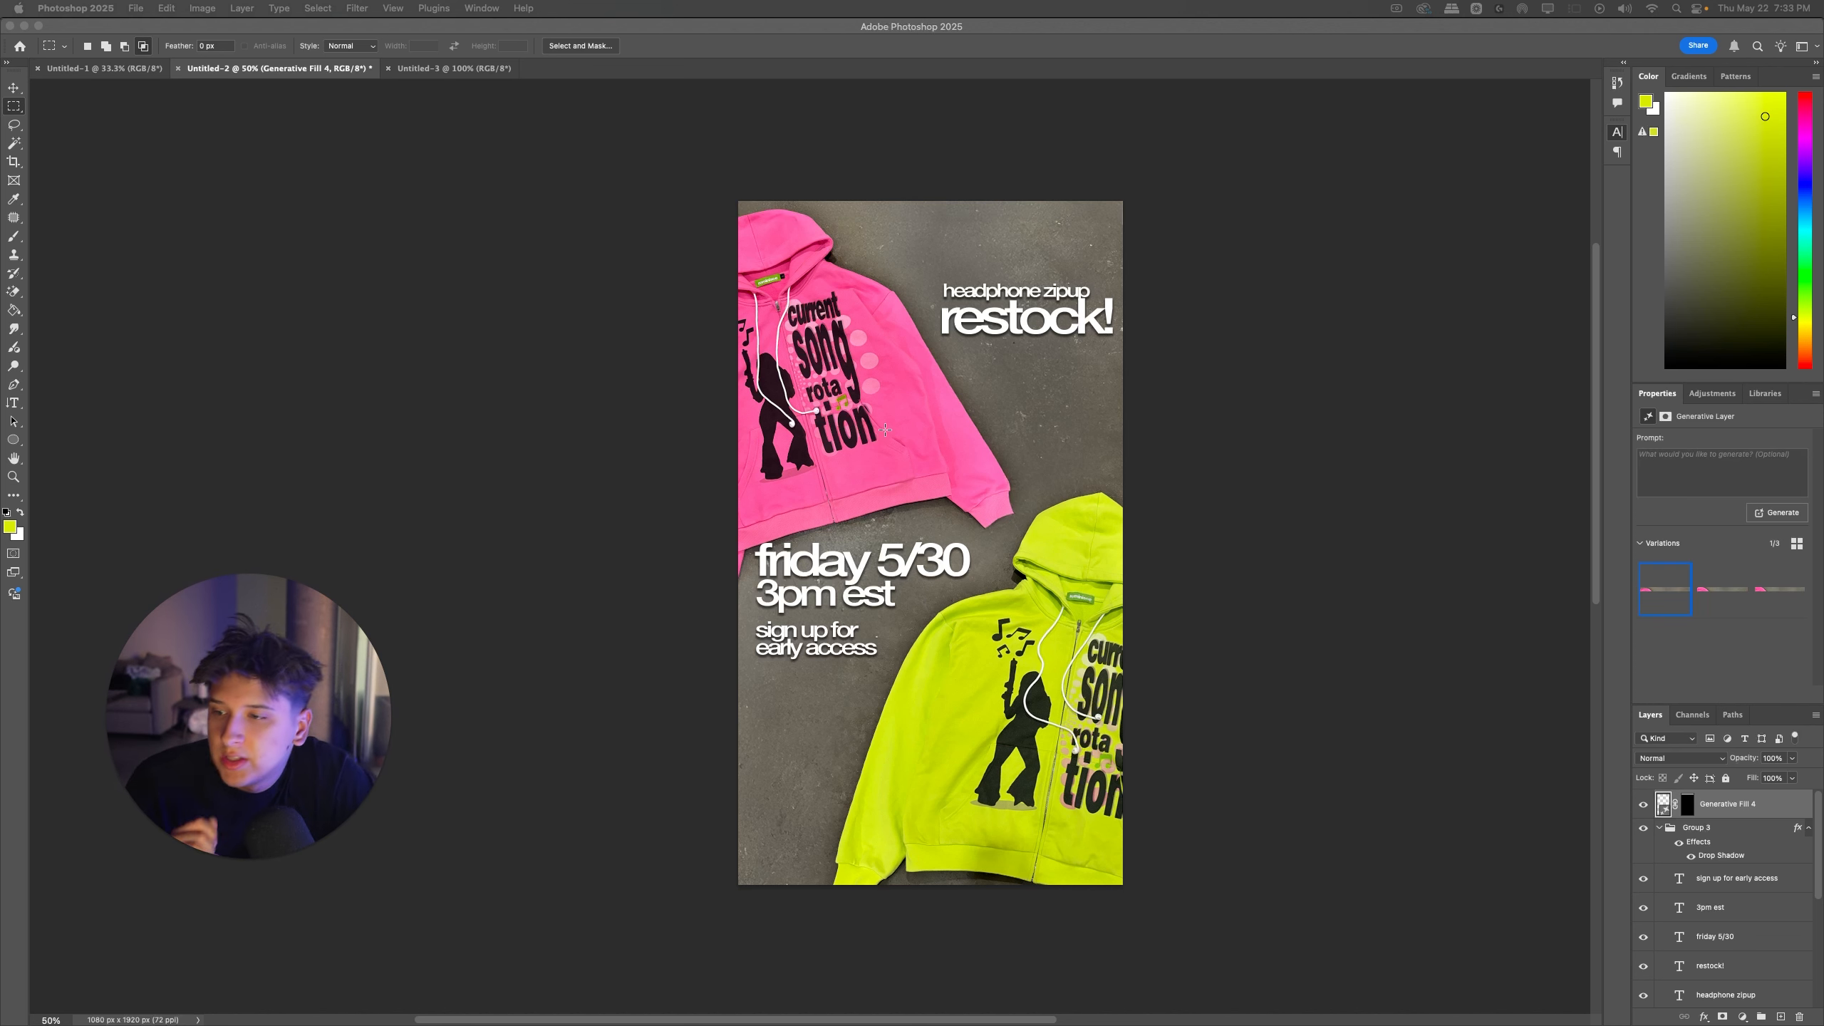
Step: Pick a Generative Fill variation whose pink hood runs off the canvas's top edge, and collapse Group 3
click(1780, 589)
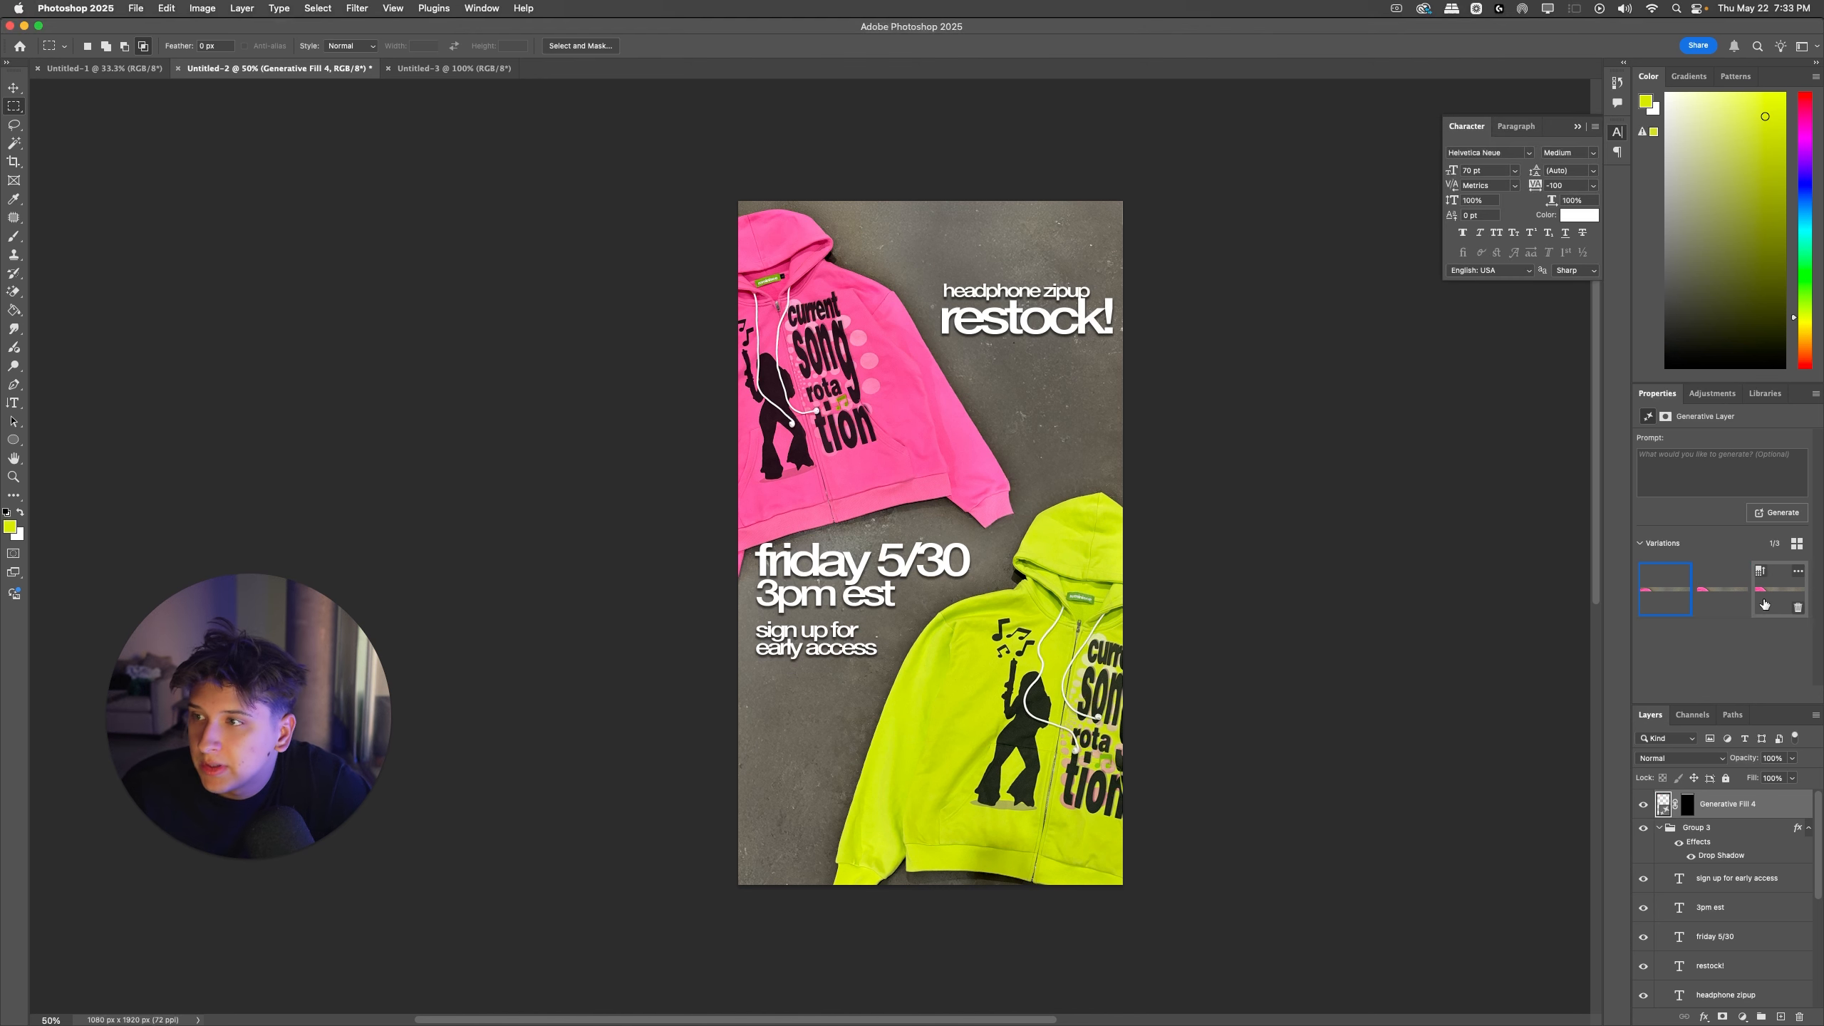
click(1700, 591)
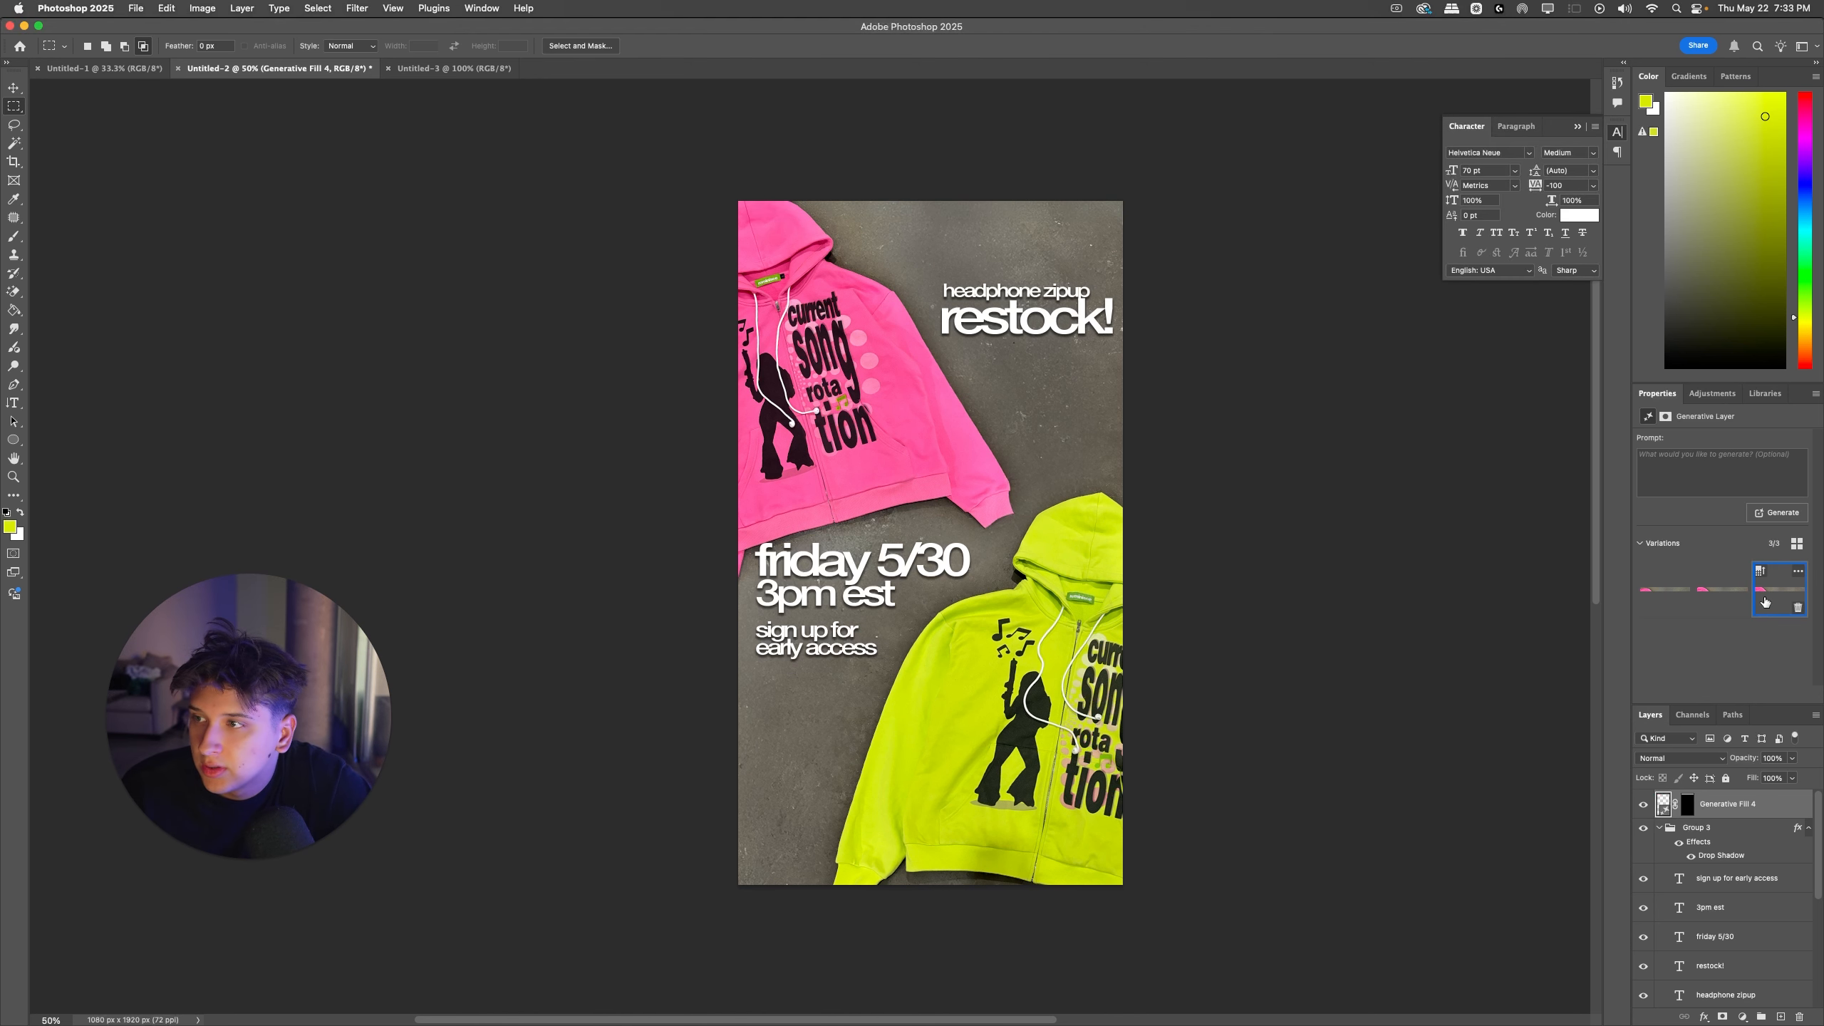
click(1659, 829)
super+click(1179, 415)
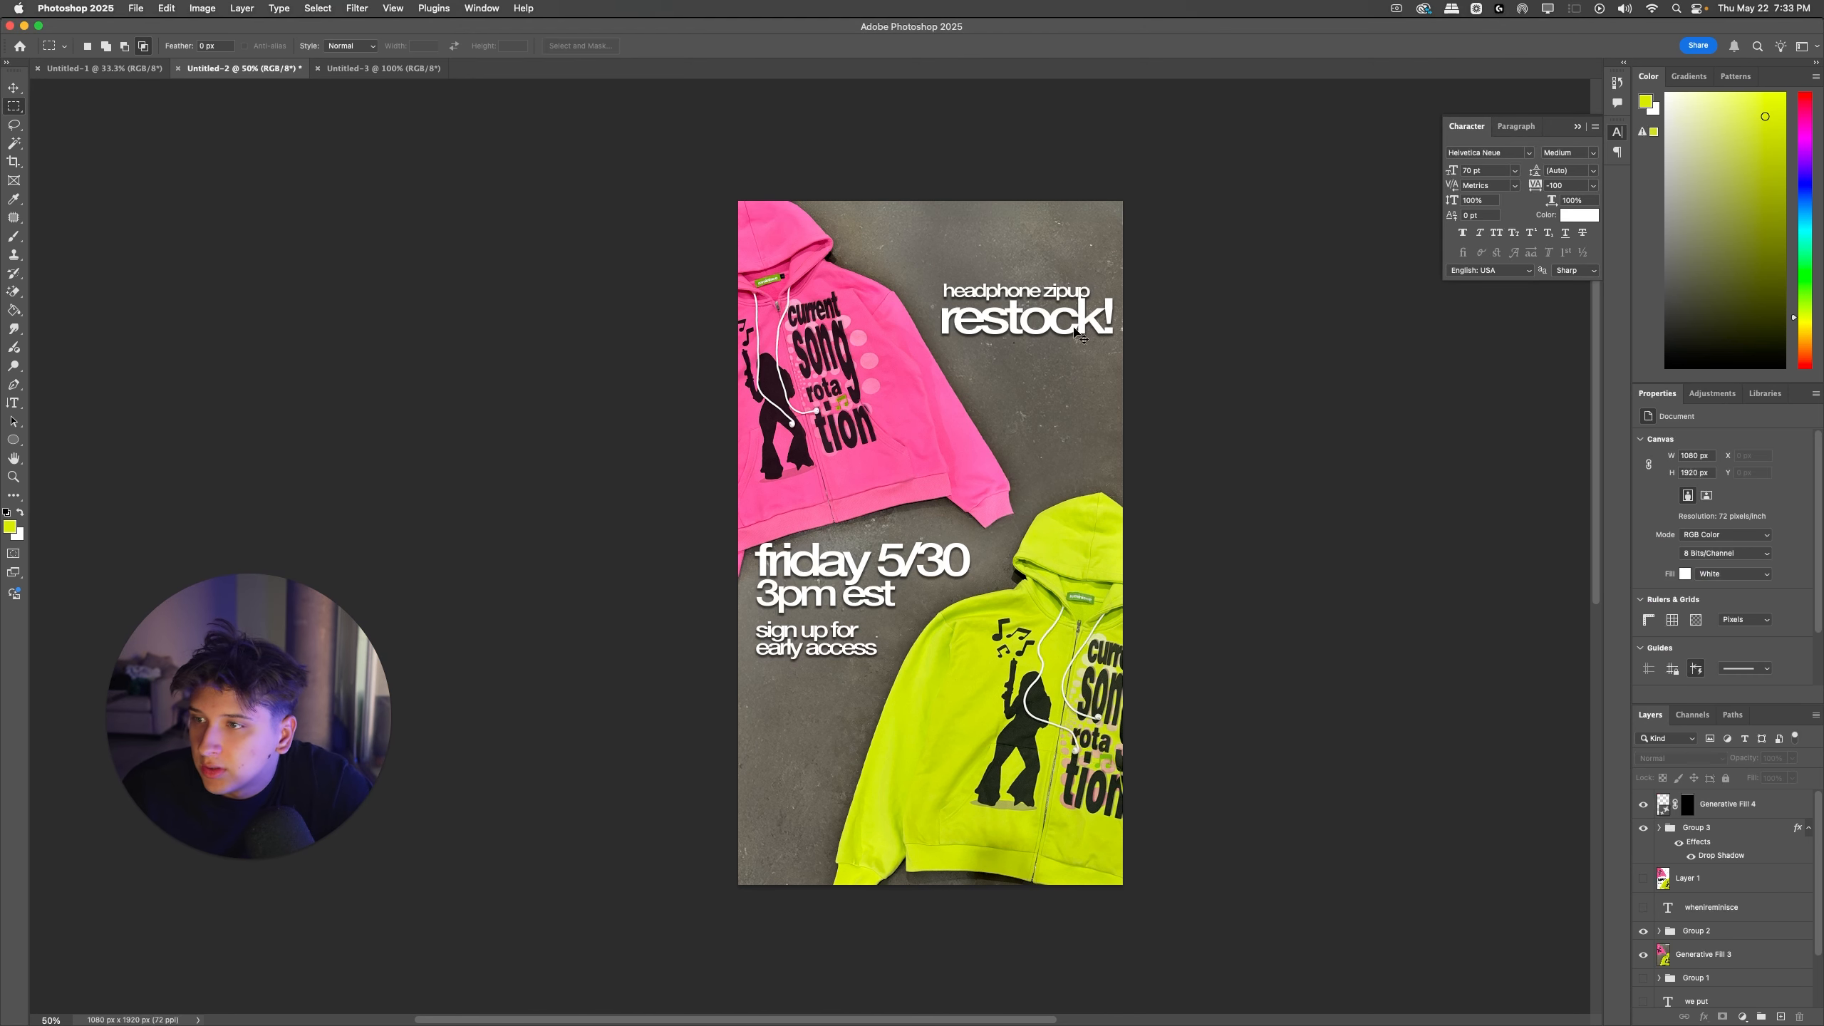
Step: Scale up "headphone zipup" and "restock!" together toward the pink hoodie, bringing "restock!" to about 153 pt
super+click(1044, 320)
shift+super+click(954, 294)
key(super+t)
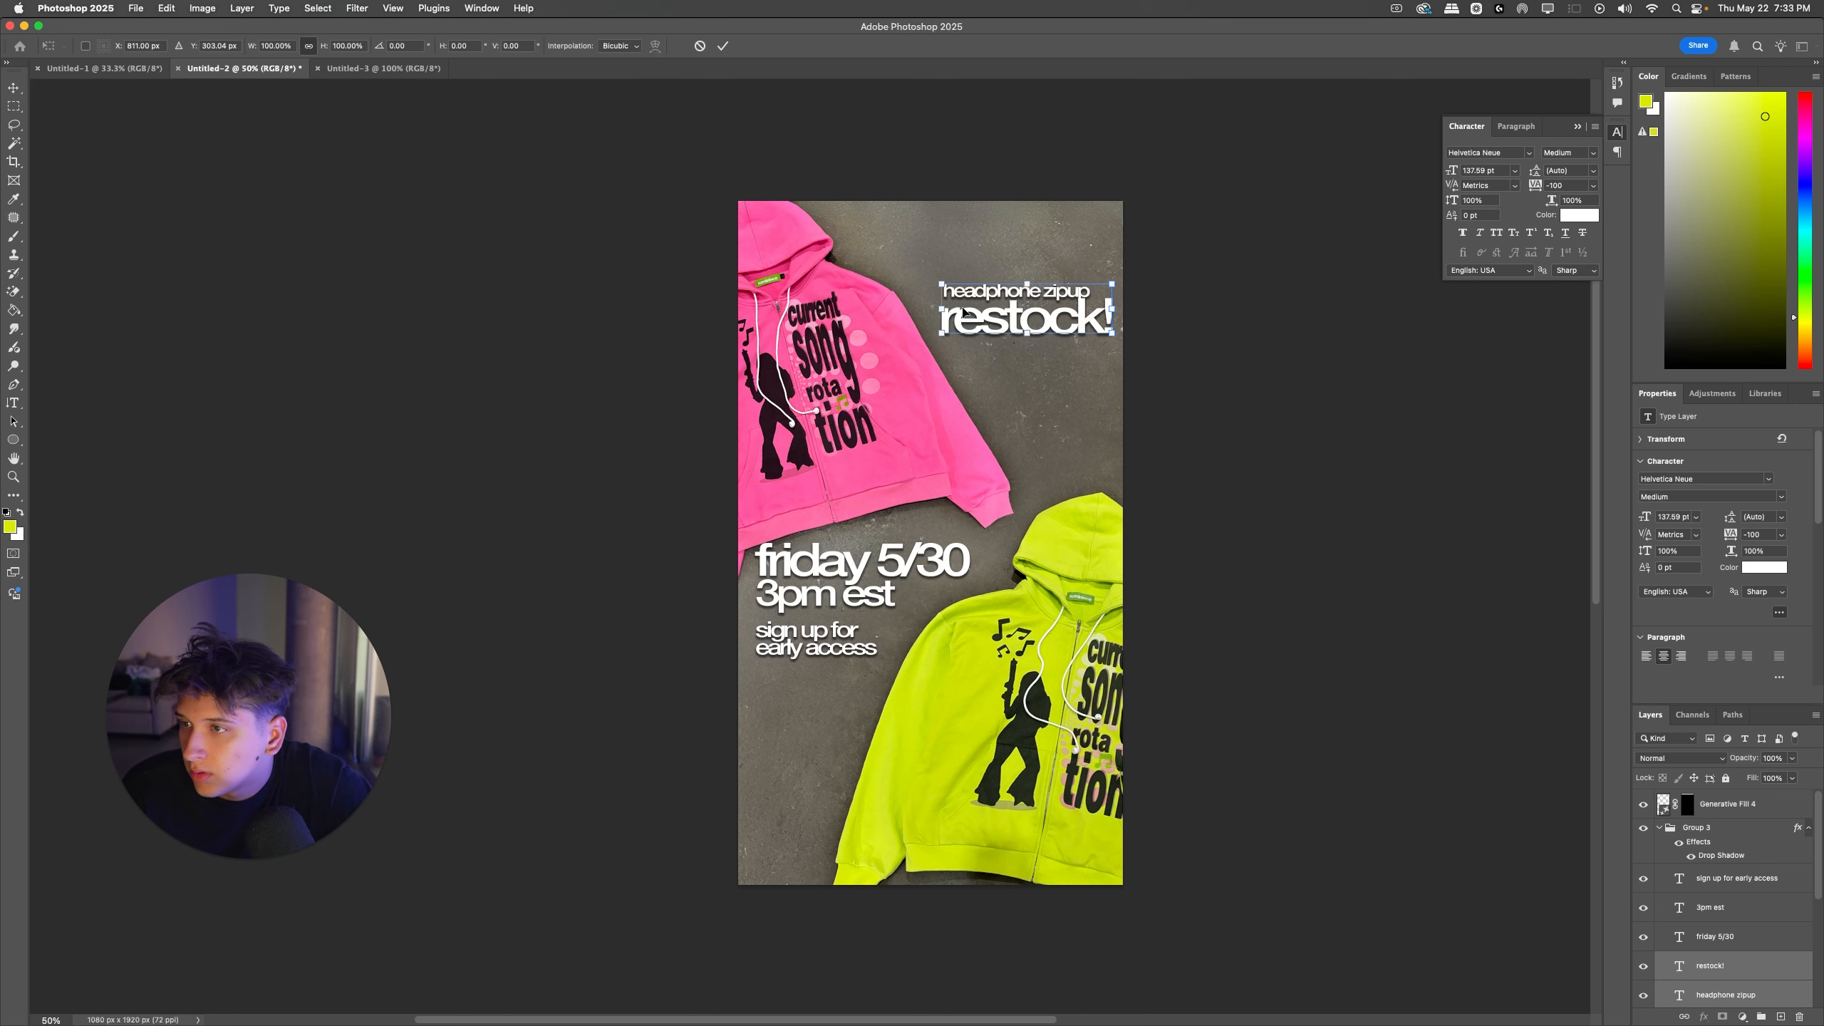
drag(939, 311, 925, 308)
key(Return)
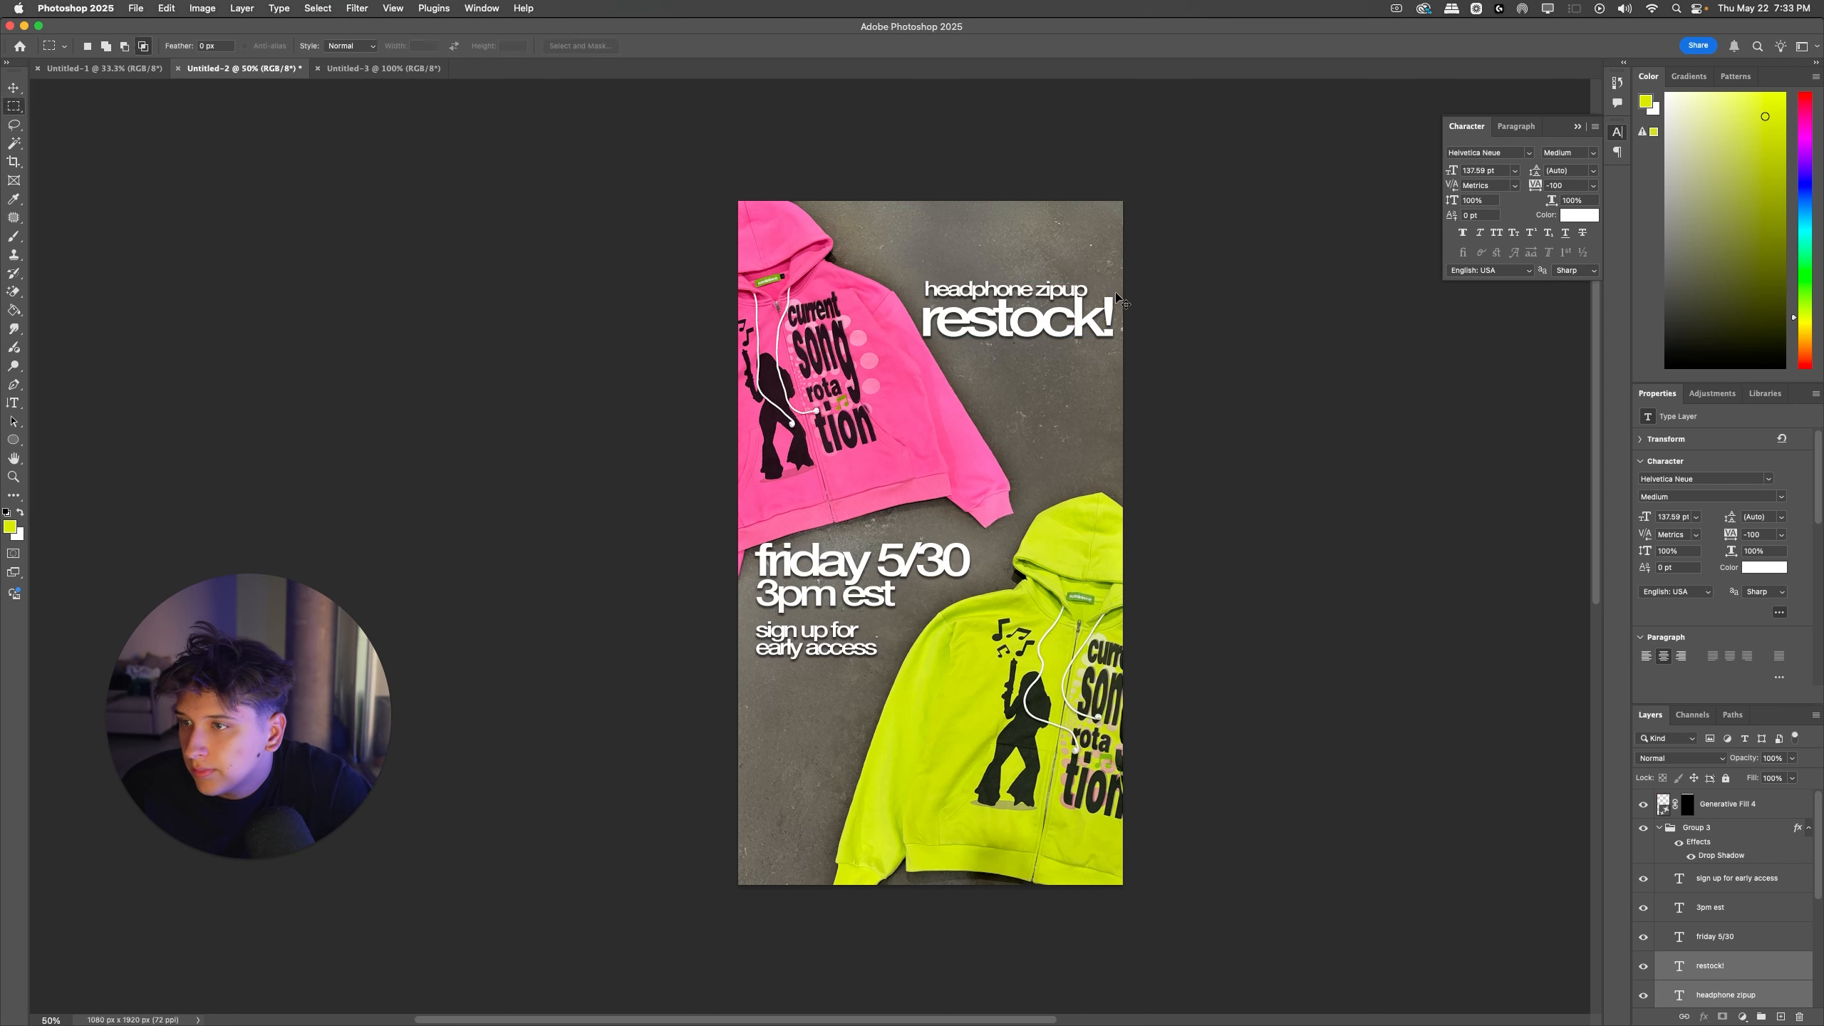
Step: Shift the date, time and sign-up lines slightly down together, and nudge "friday 5/30" back up a little
key(m)
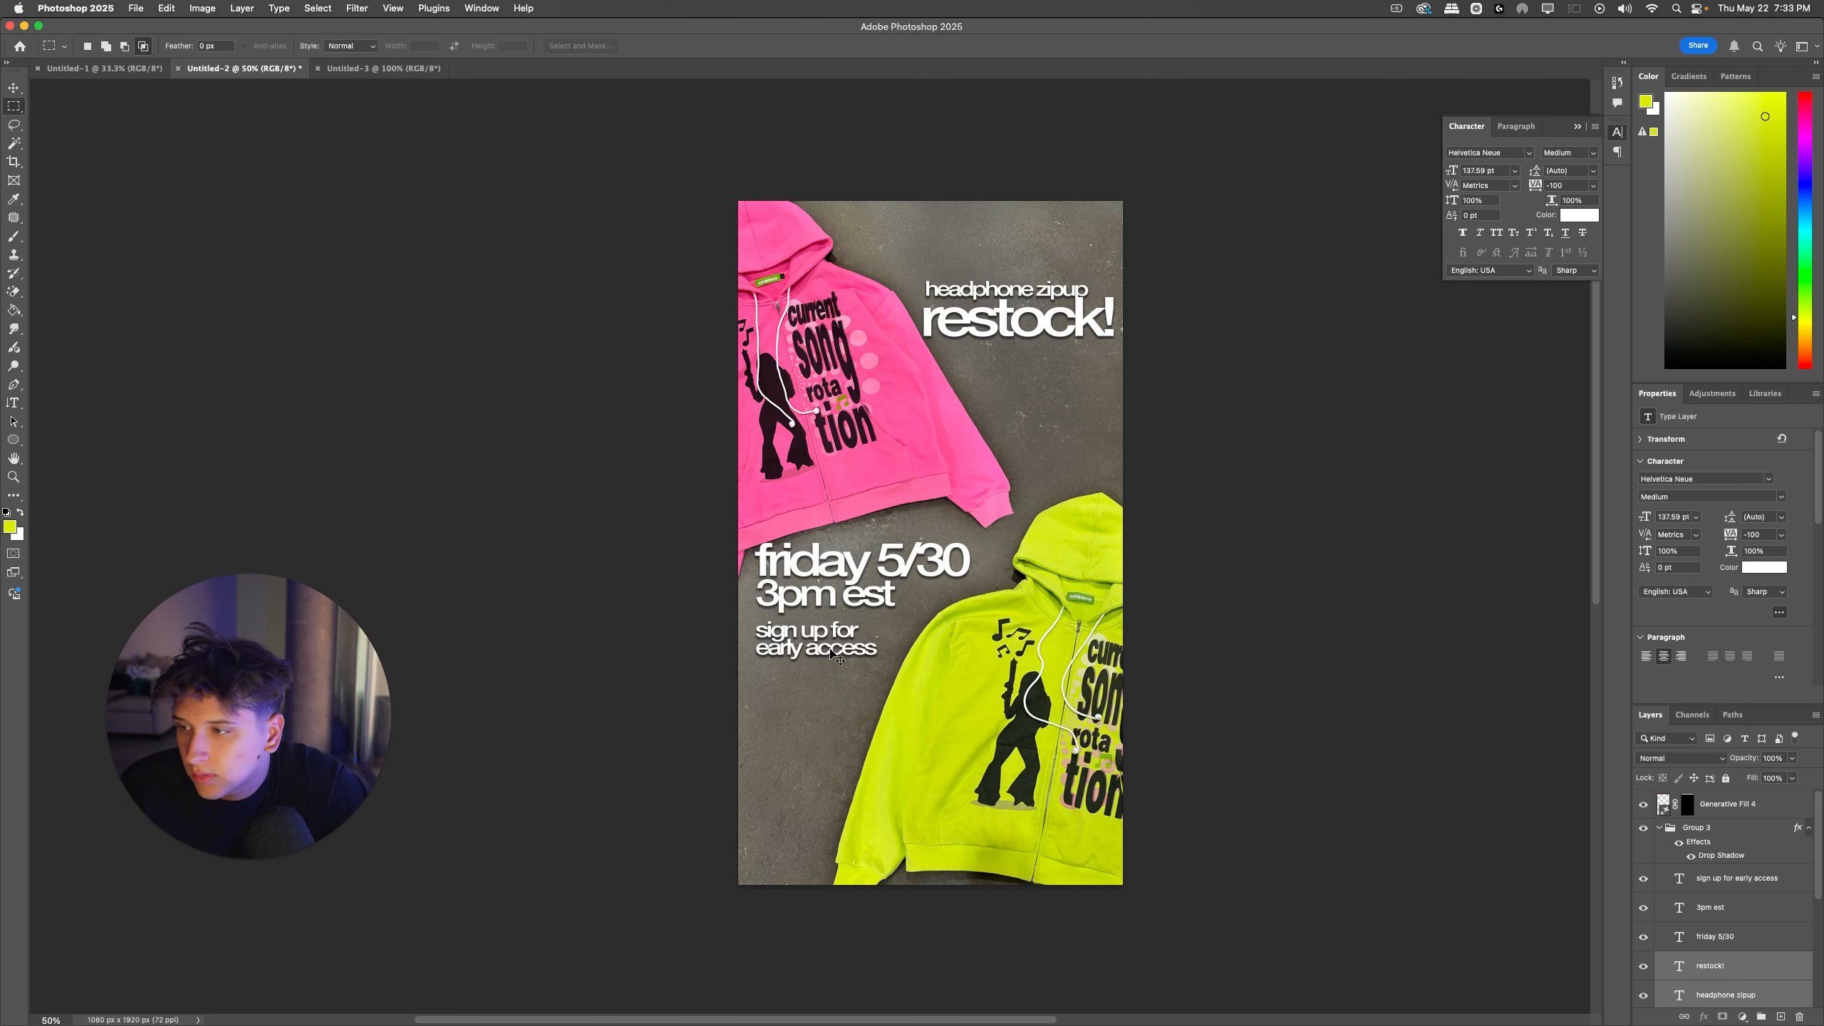
drag(830, 649, 813, 576)
key(super+t)
key(Left)
key(Left)
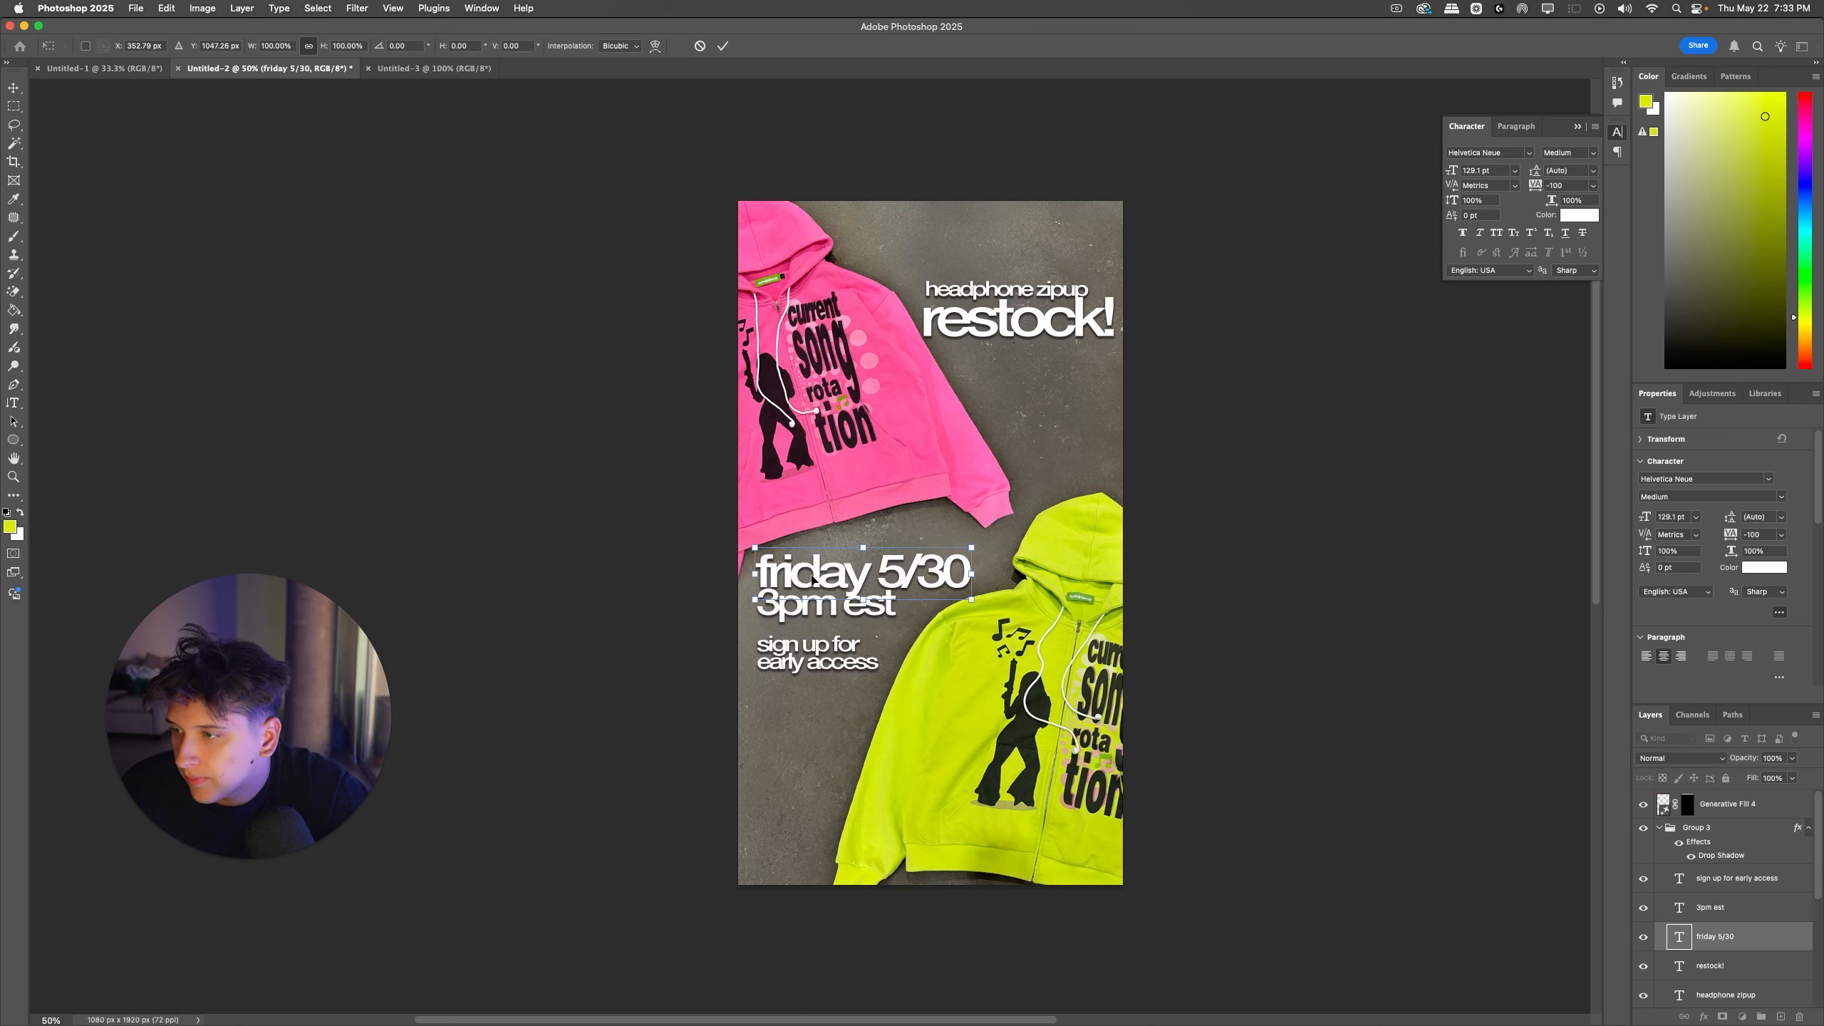
key(Up)
key(Up)
key(Up)
key(Up)
key(Return)
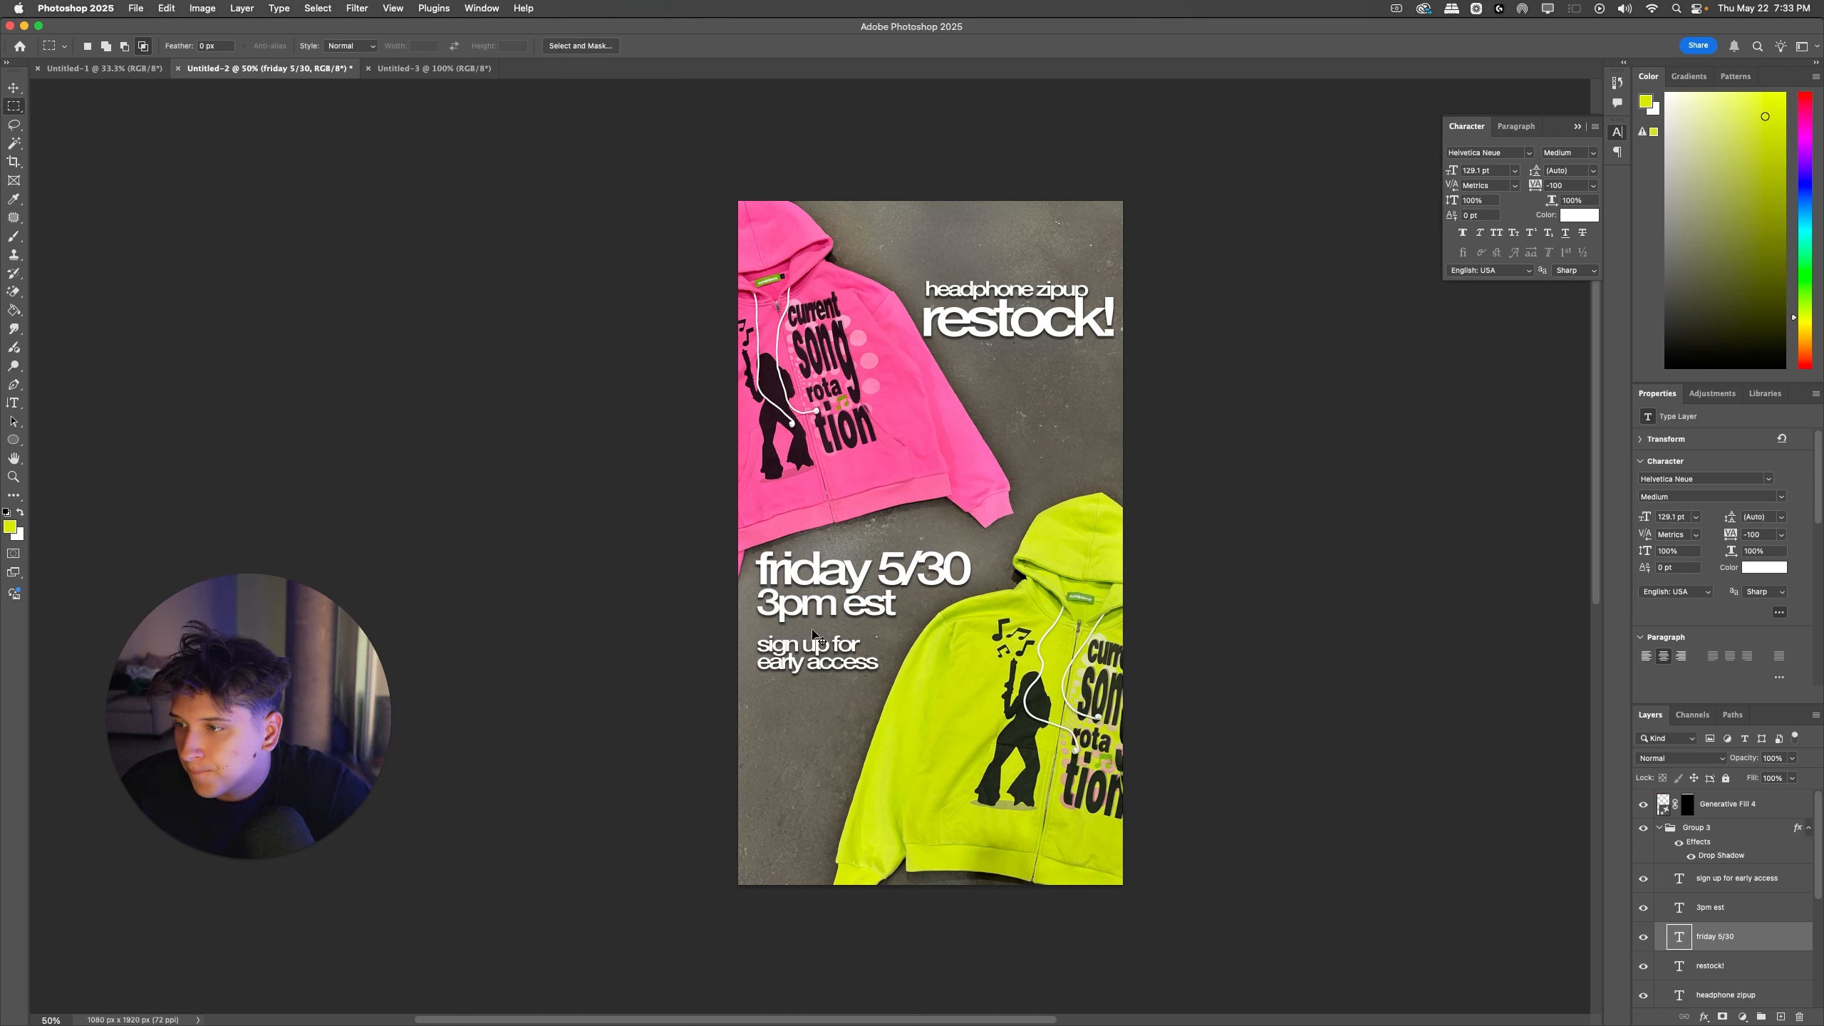
Step: Move "sign up for early access" further down and nudge "3pm est" slightly down from the date line
drag(814, 635, 812, 672)
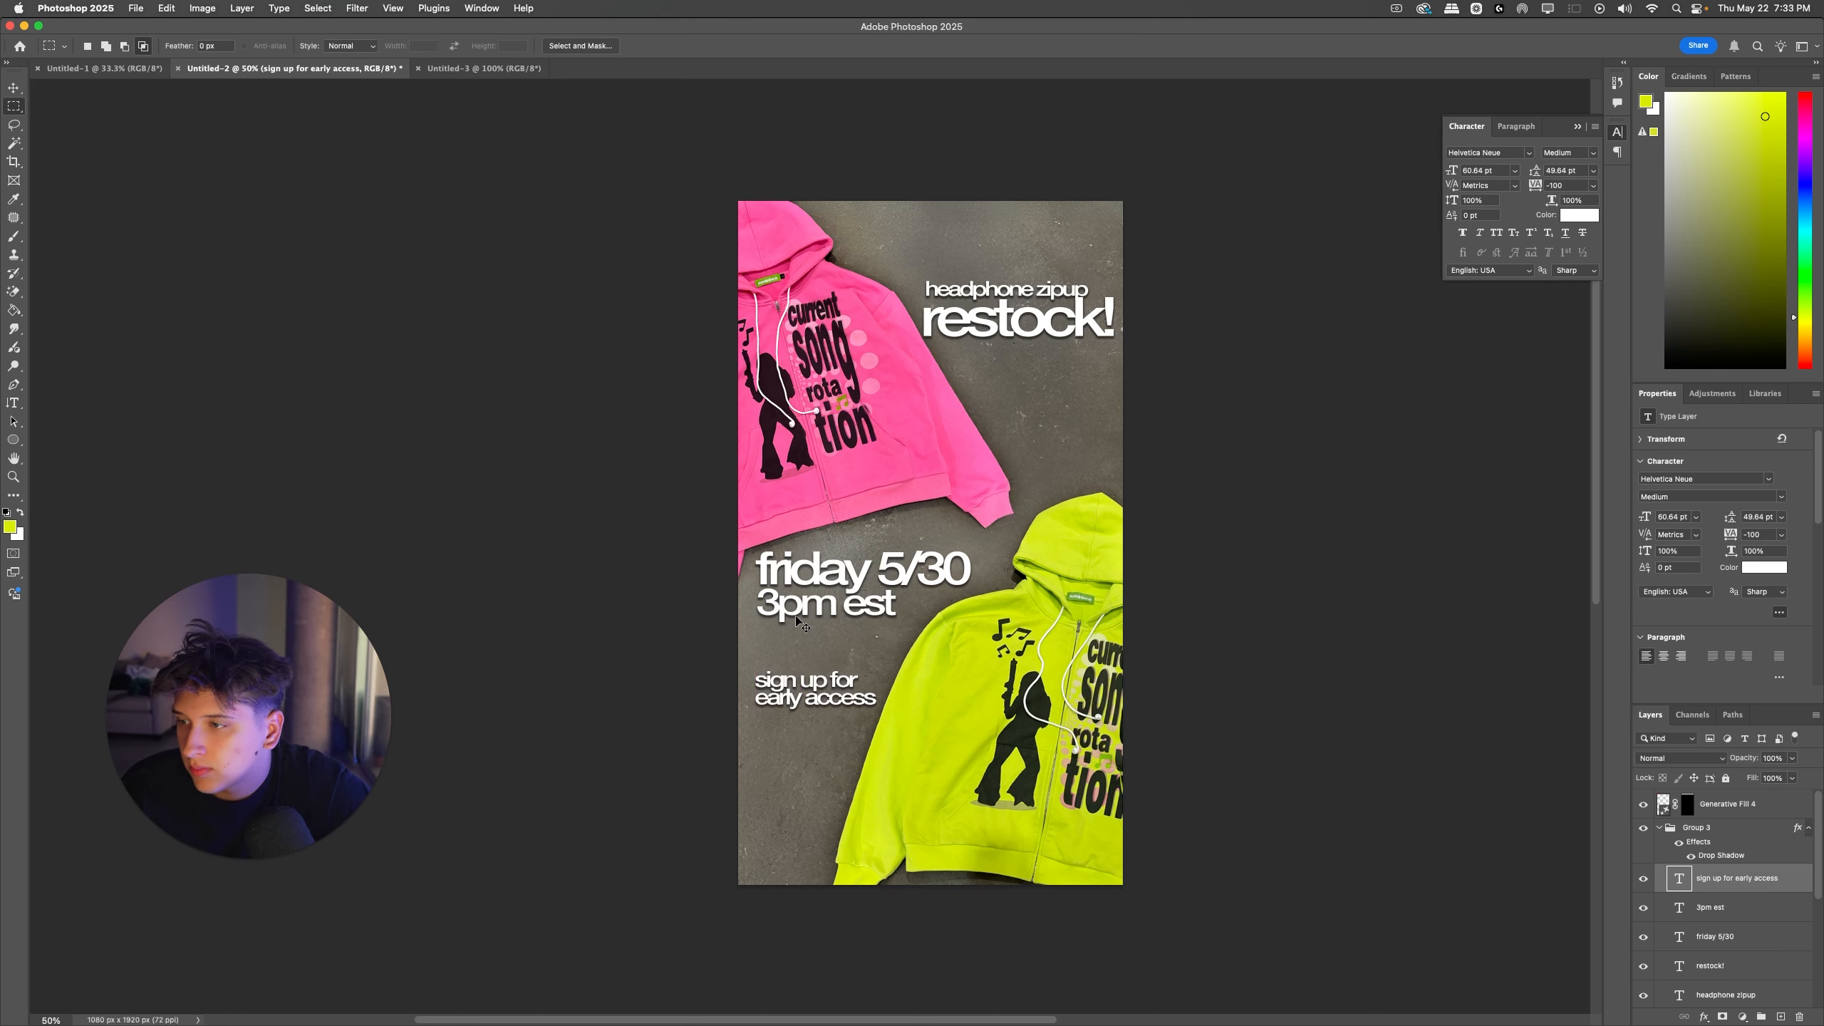
super+click(797, 617)
key(super+t)
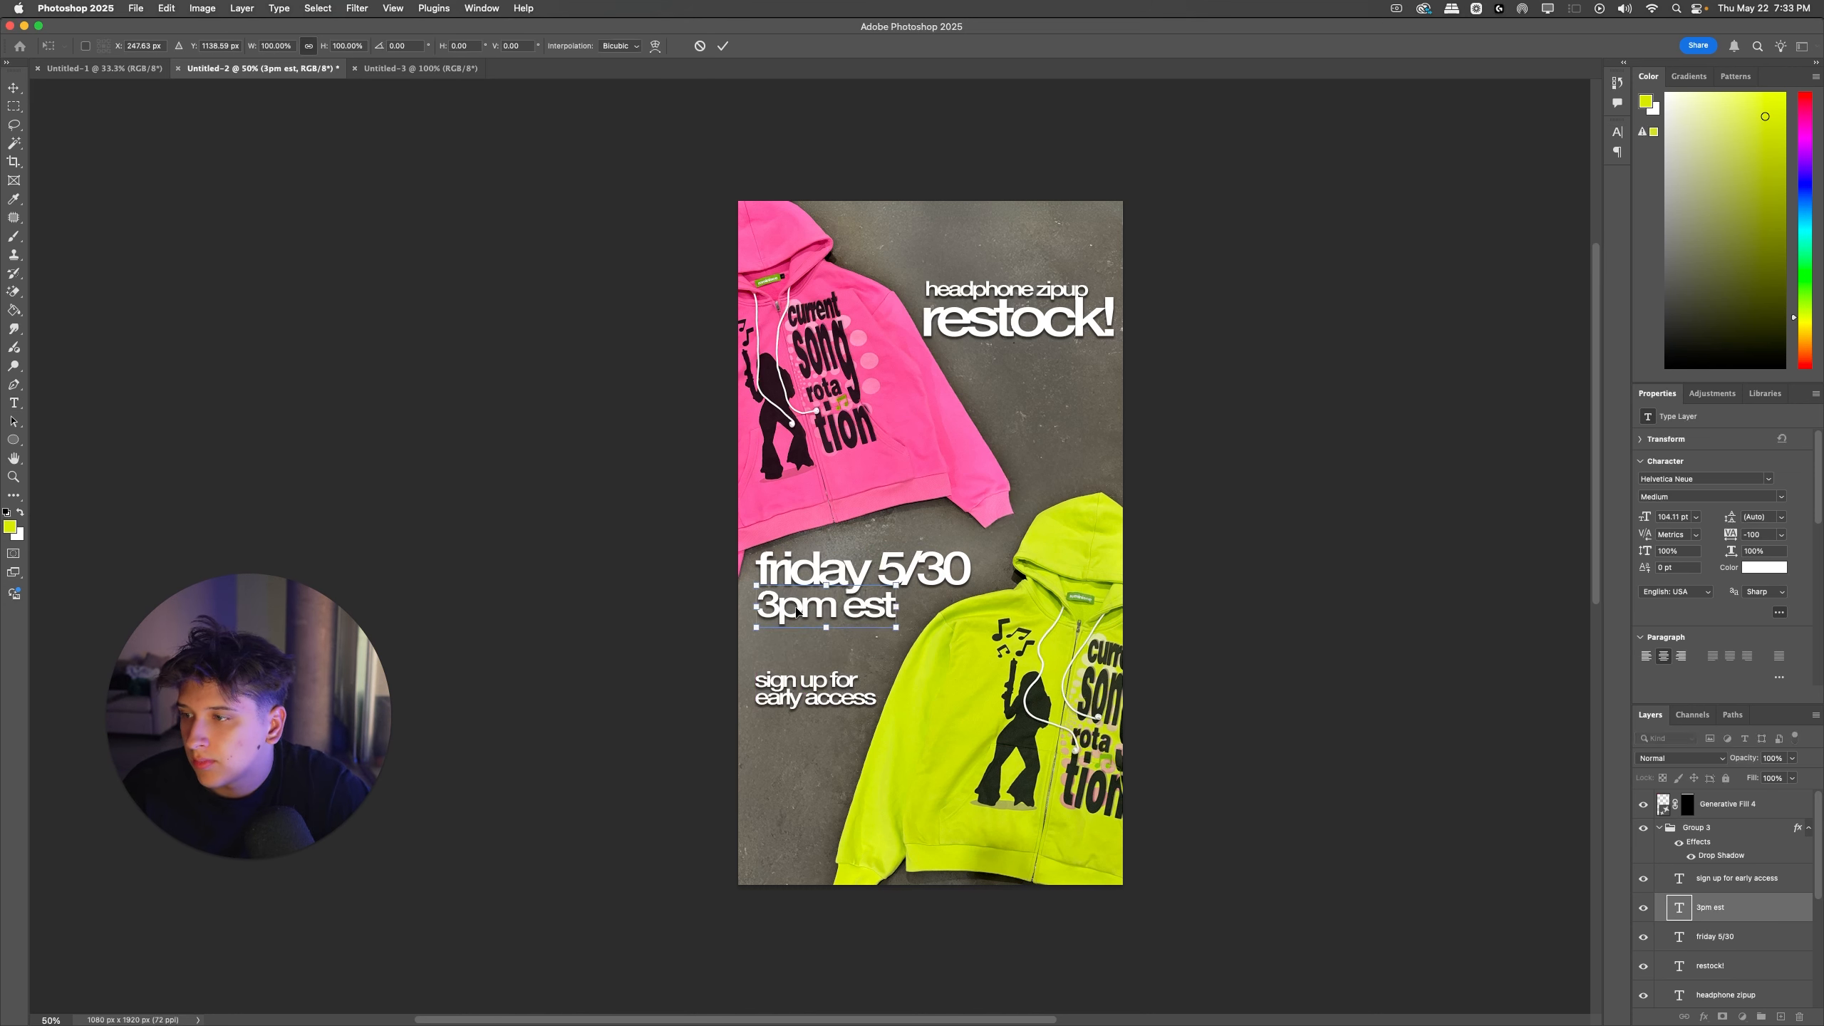
key(Down)
key(Down)
key(Down)
key(Return)
Step: Fine-tune the horizontal position of "headphone zipup" and "restock!" as one block
scroll(1704, 885, down, 1)
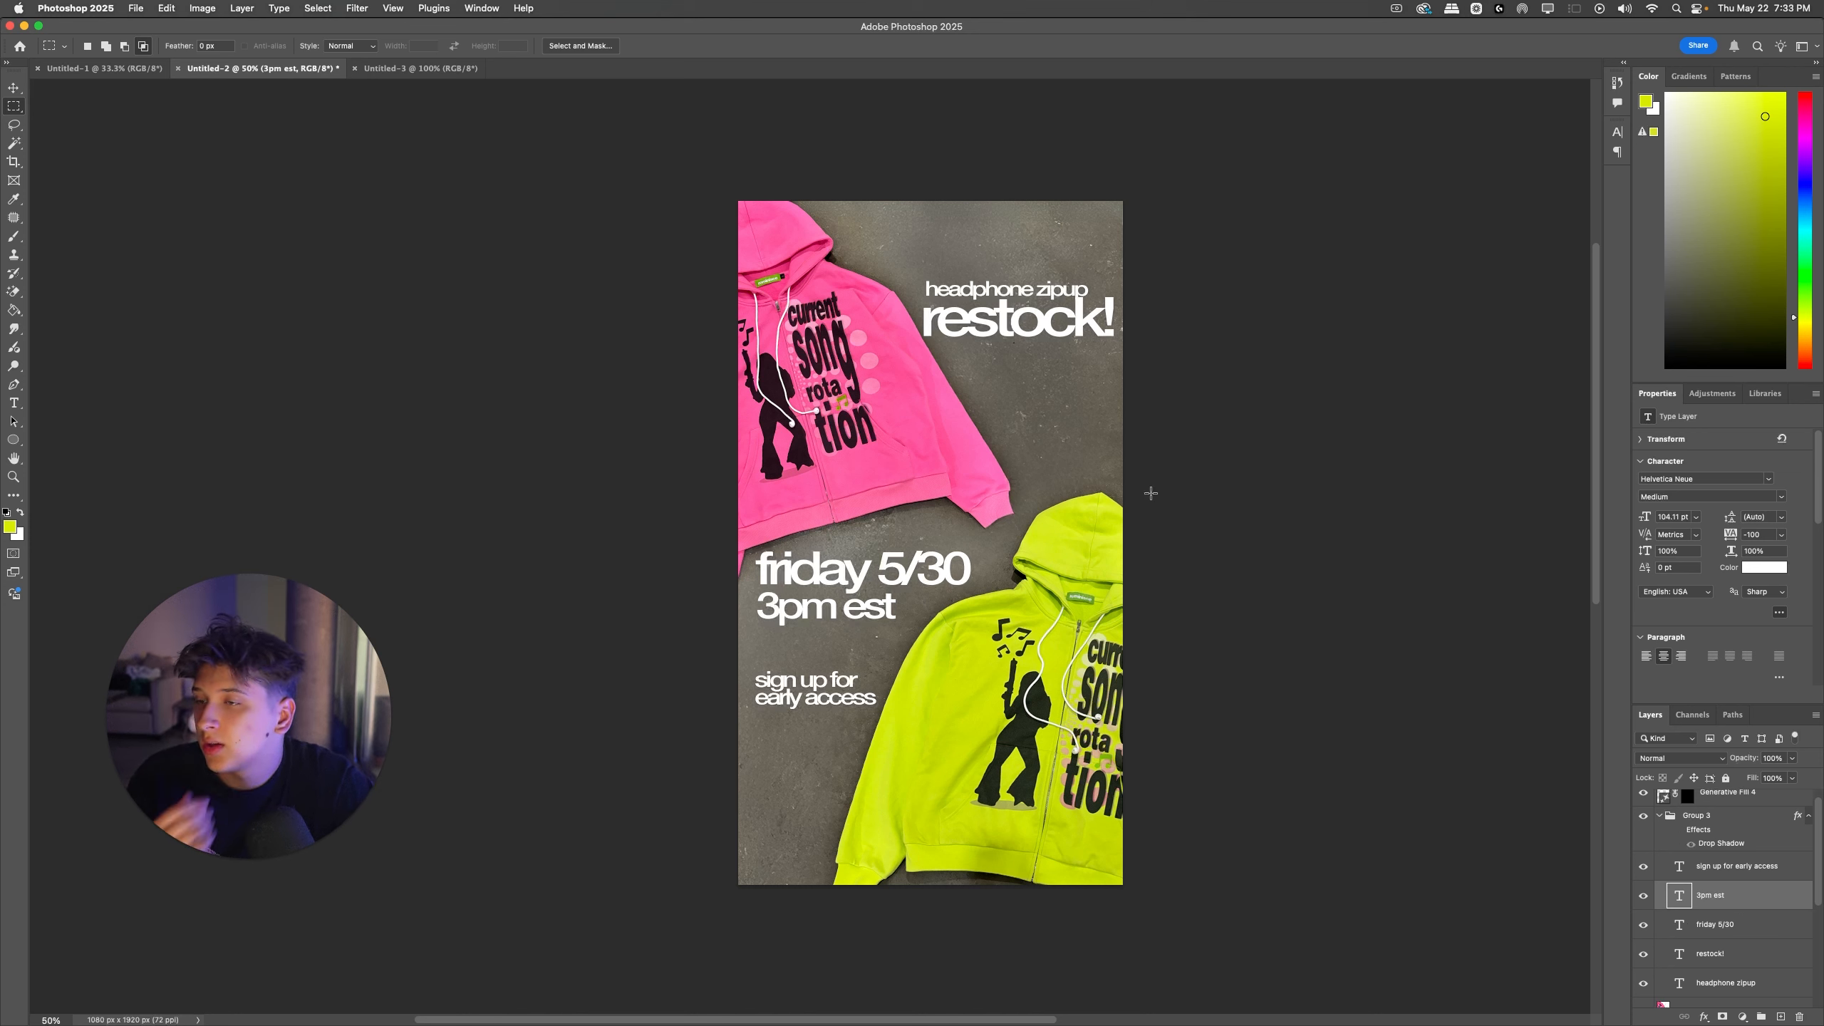
super+click(1073, 312)
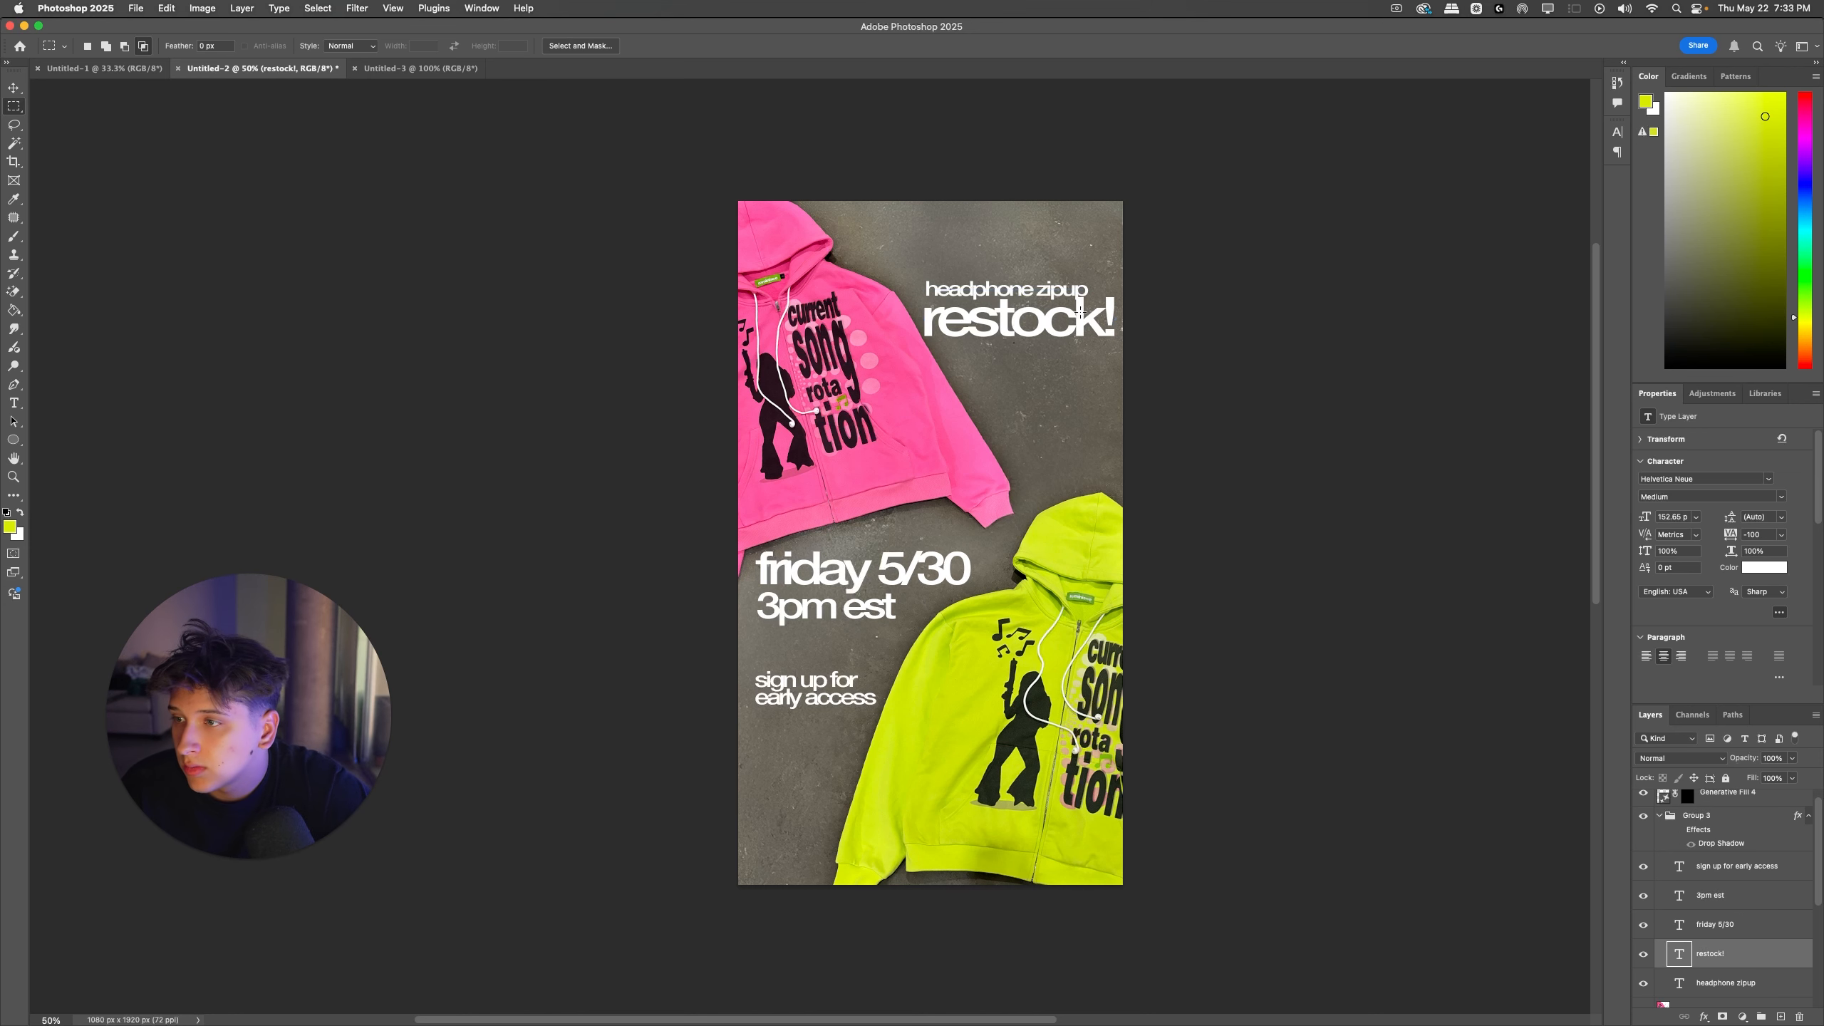
shift+super+click(995, 297)
key(super+t)
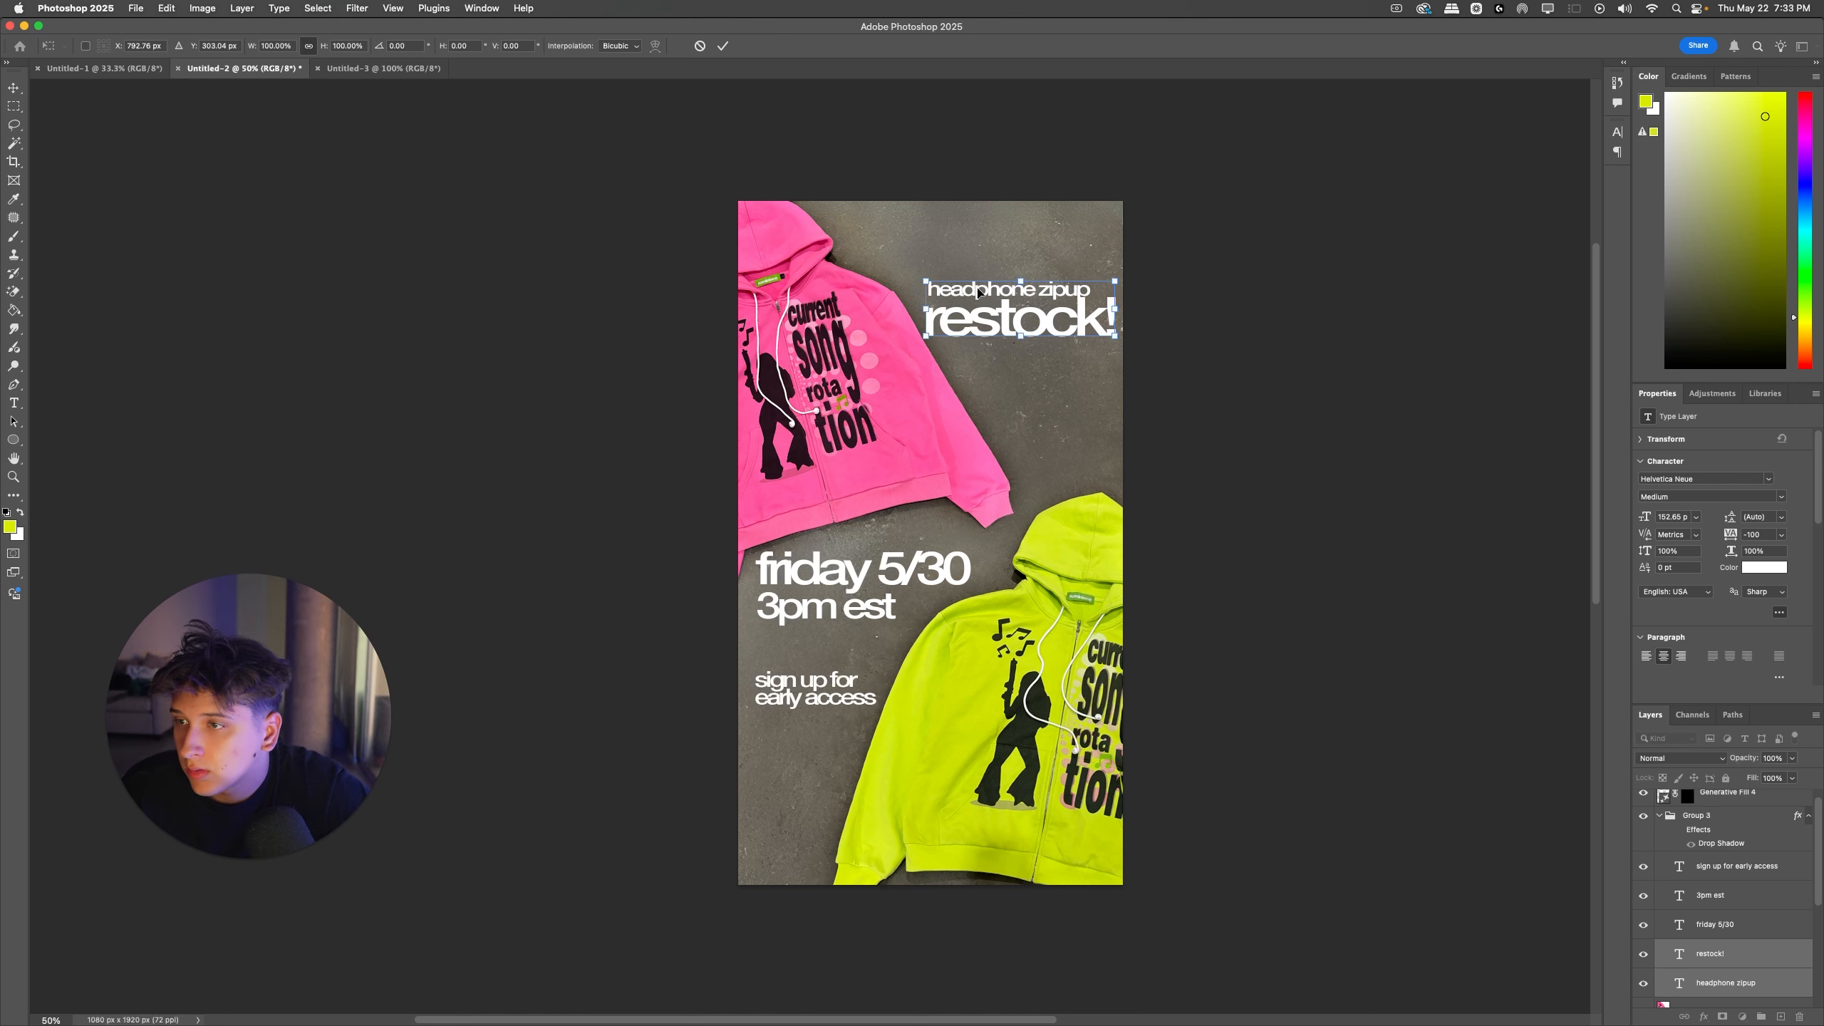
key(Return)
Step: Scale up "headphone zipup" alone to 62.69 pt so it nearly spans the width of "restock!"
super+click(1019, 284)
super+click(1026, 289)
key(super+t)
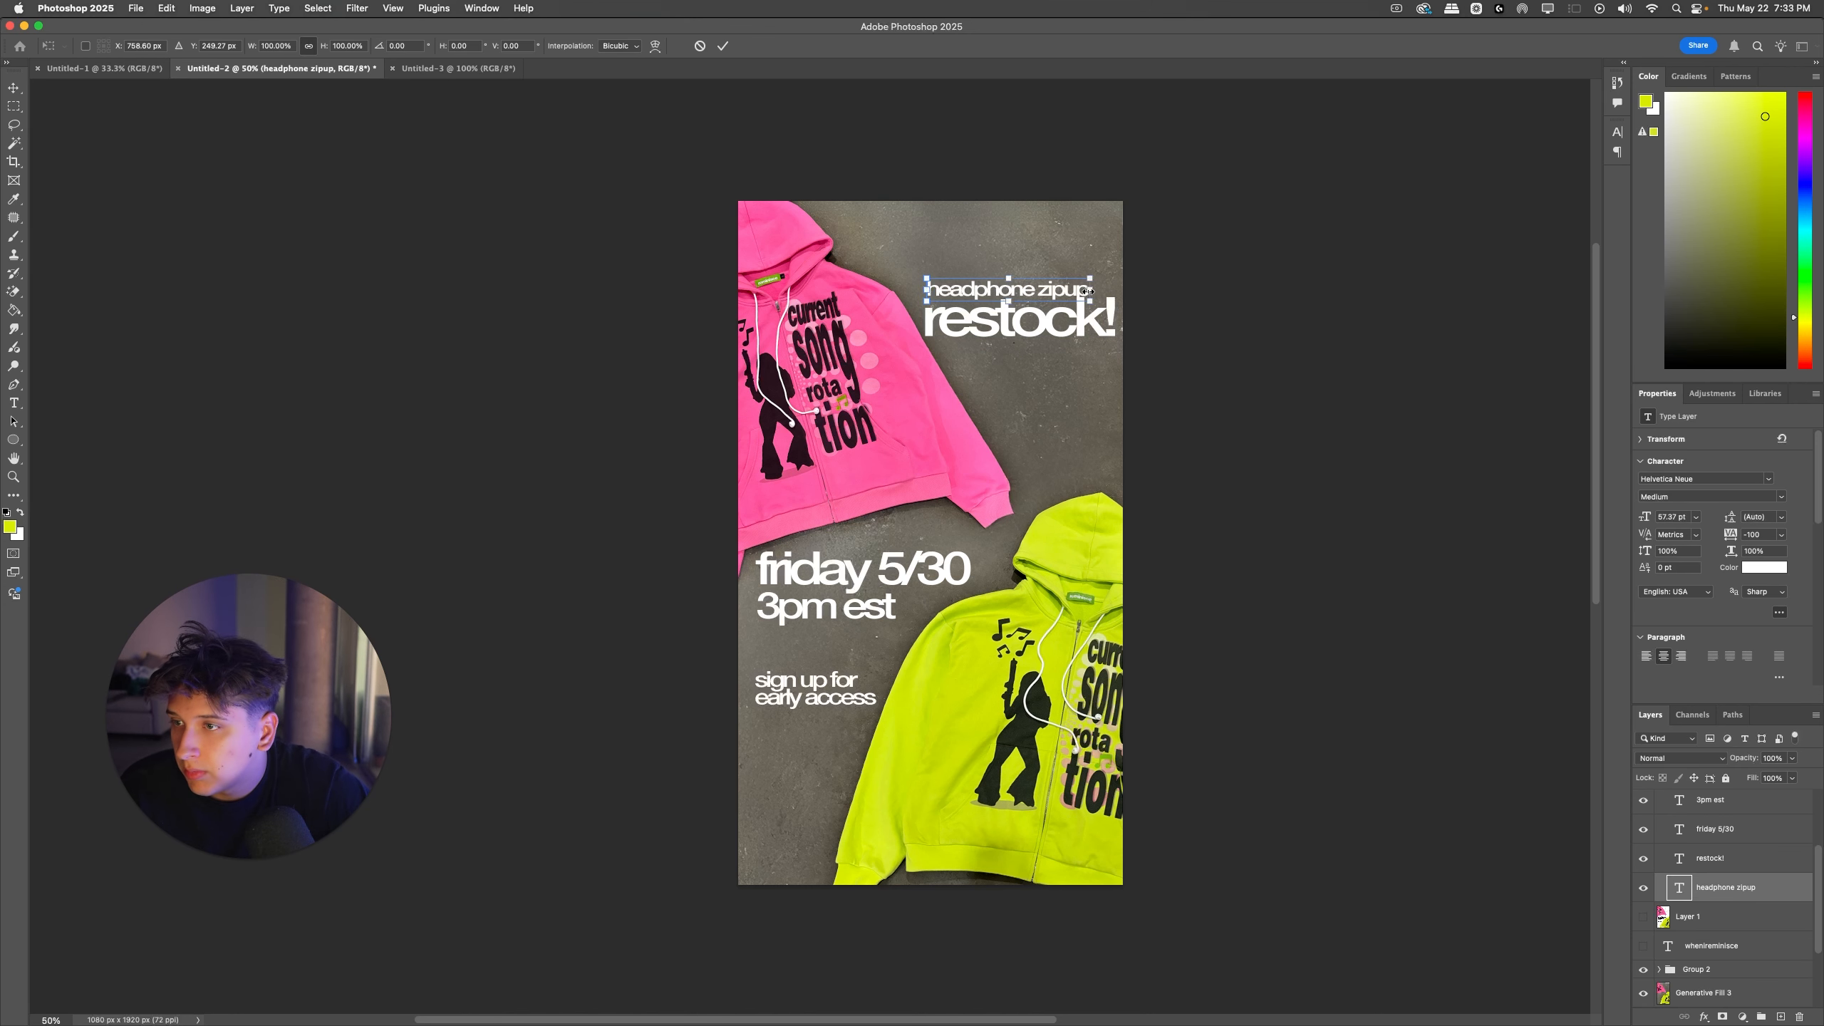
drag(1092, 289, 1107, 287)
key(Return)
key(m)
Step: Nudge "headphone zipup" slightly up and to the left to line up with "restock!"
key(super+t)
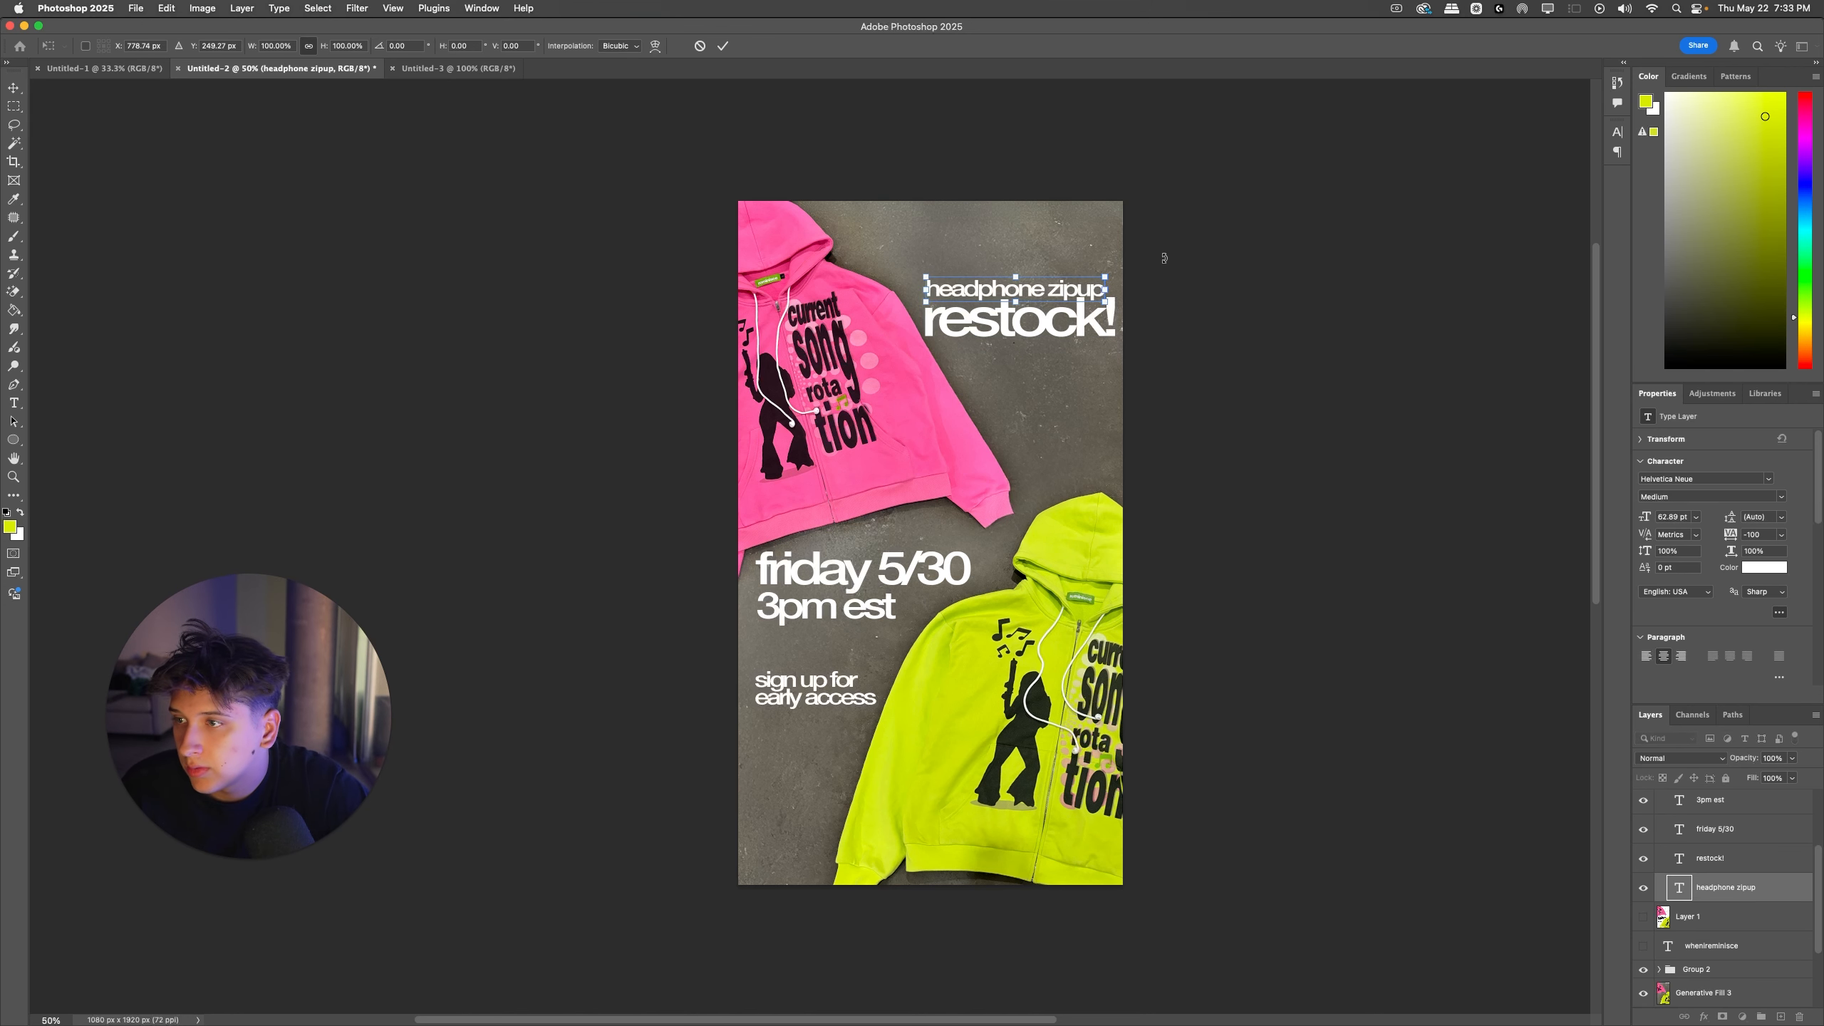
key(Up)
key(Up)
key(Up)
key(Left)
key(Left)
key(Left)
key(Return)
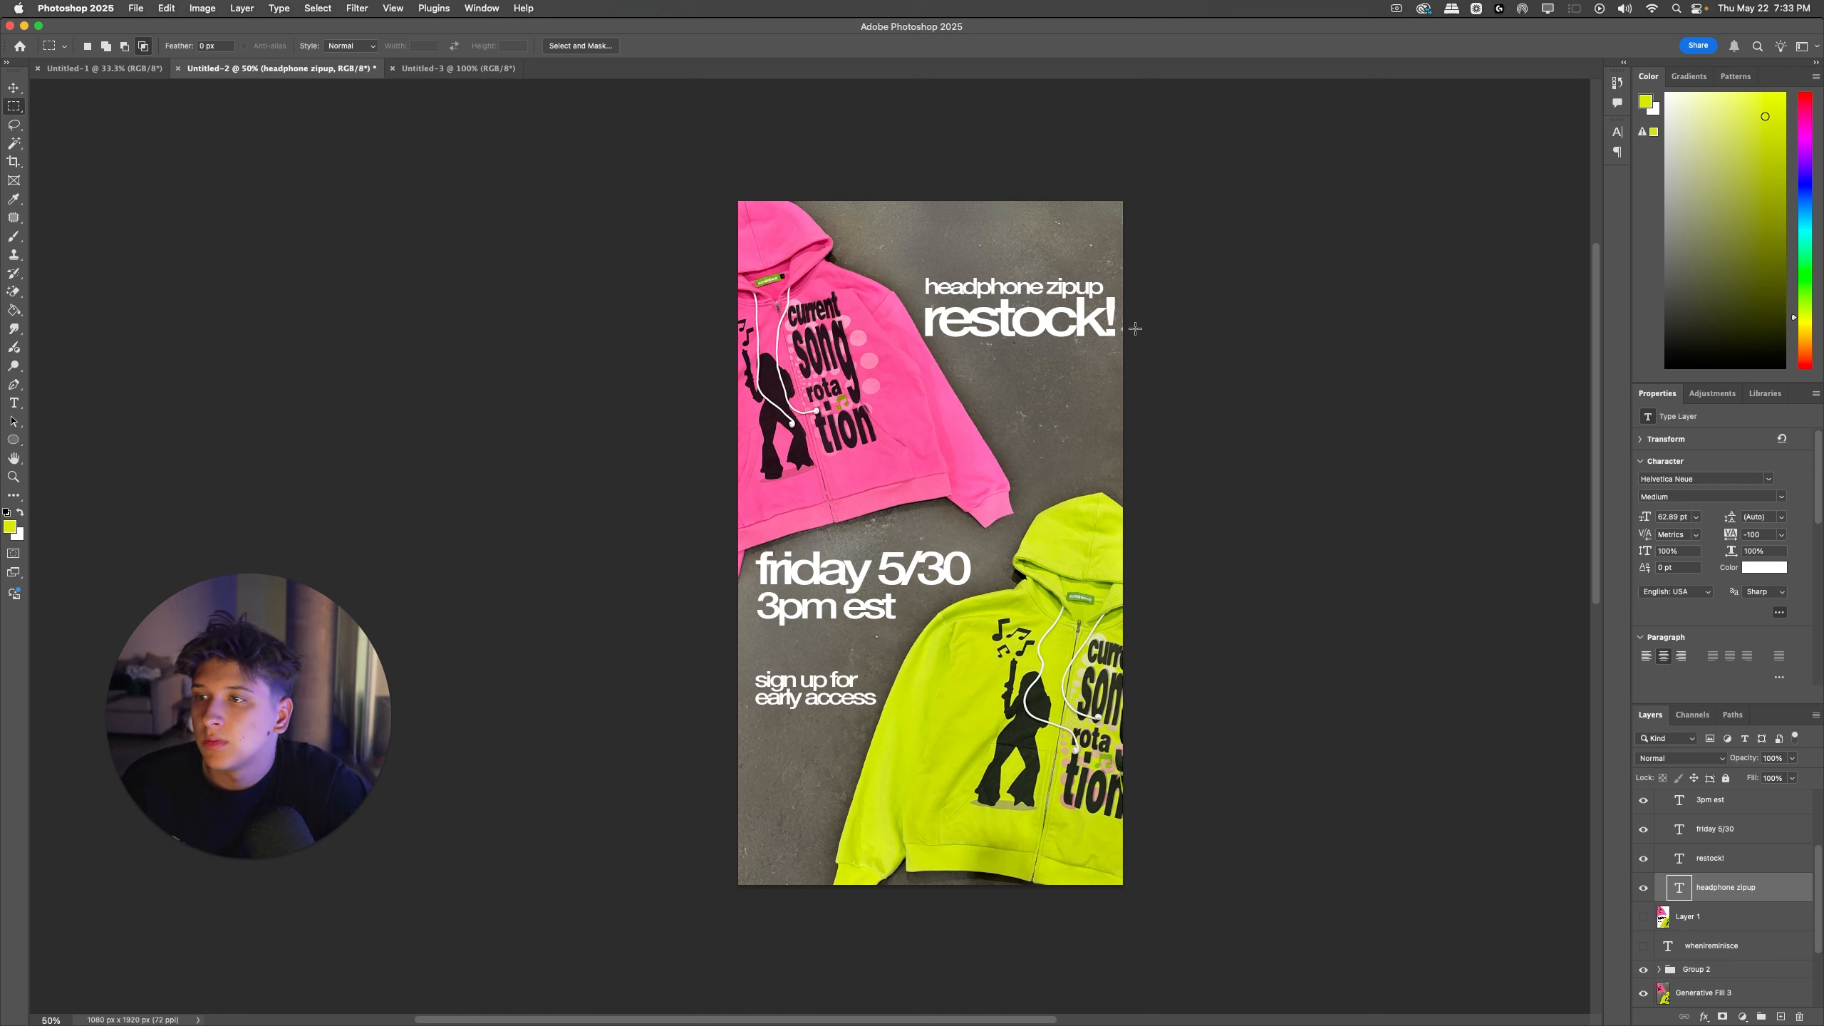
Step: Turn Group 3's drop shadow back on with 52% opacity and a 1 px distance
scroll(1706, 890, up, 3)
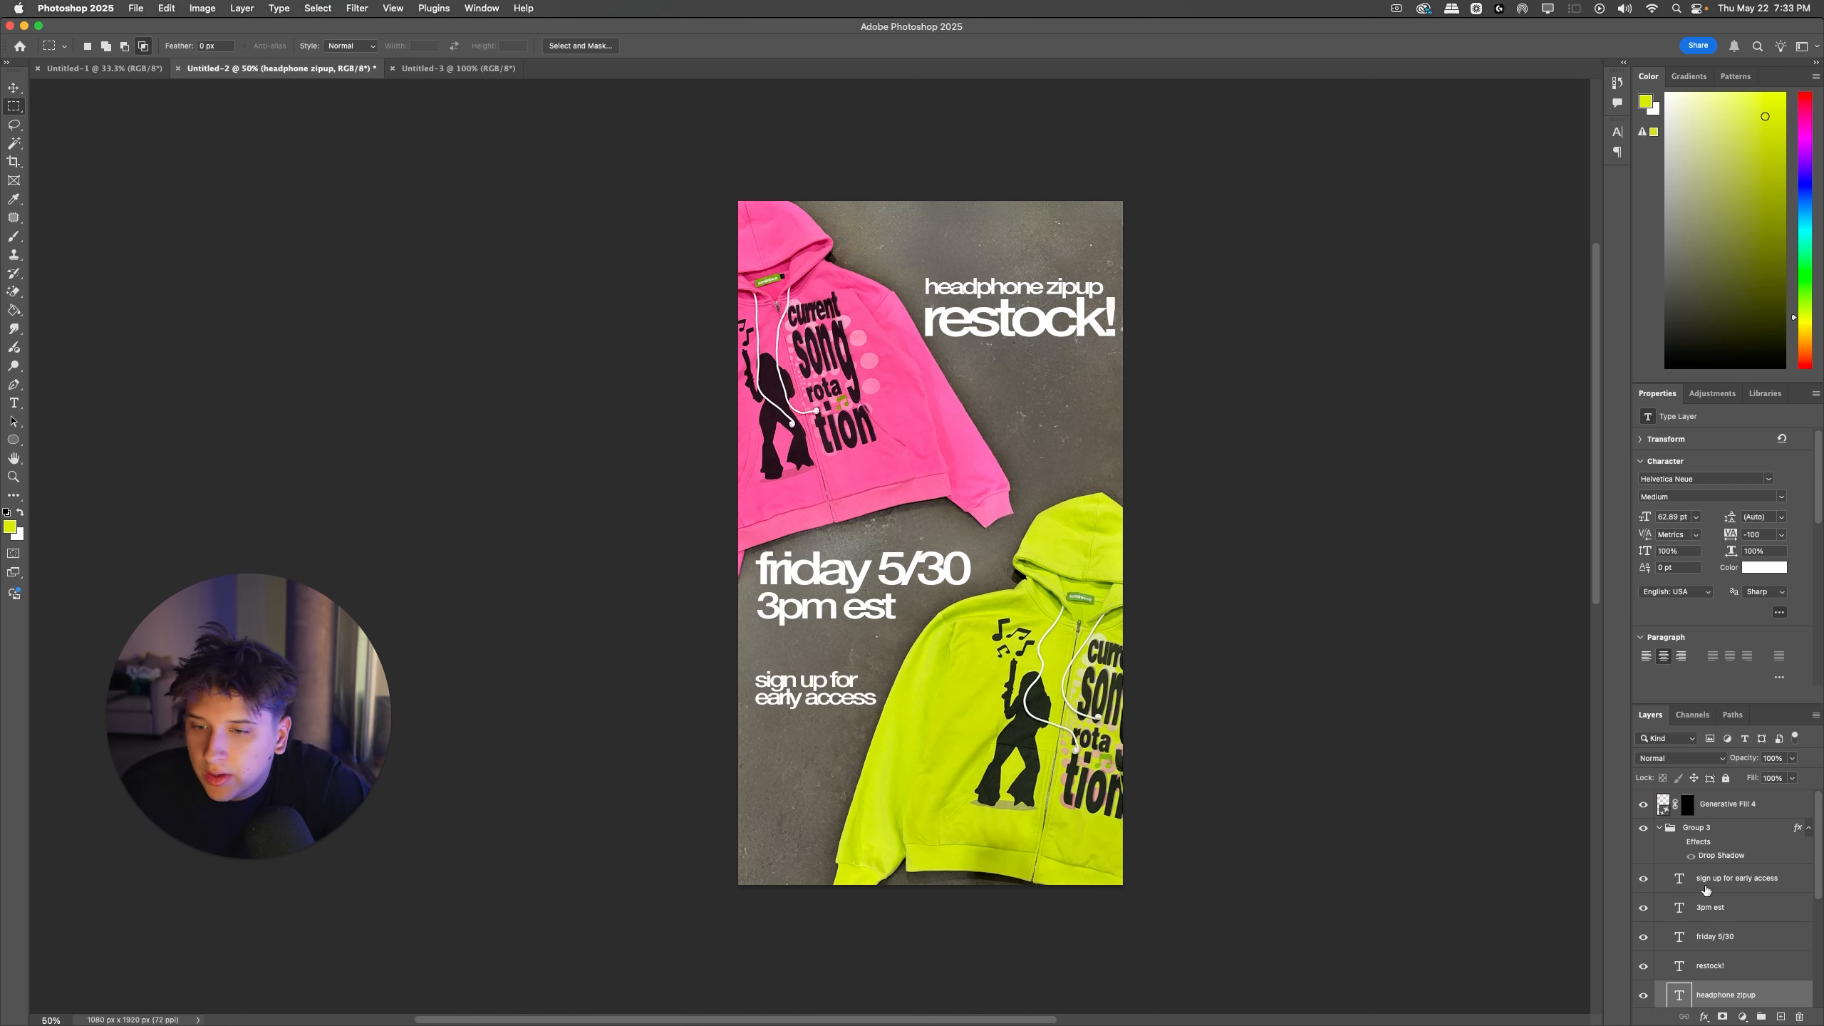
double_click(1684, 843)
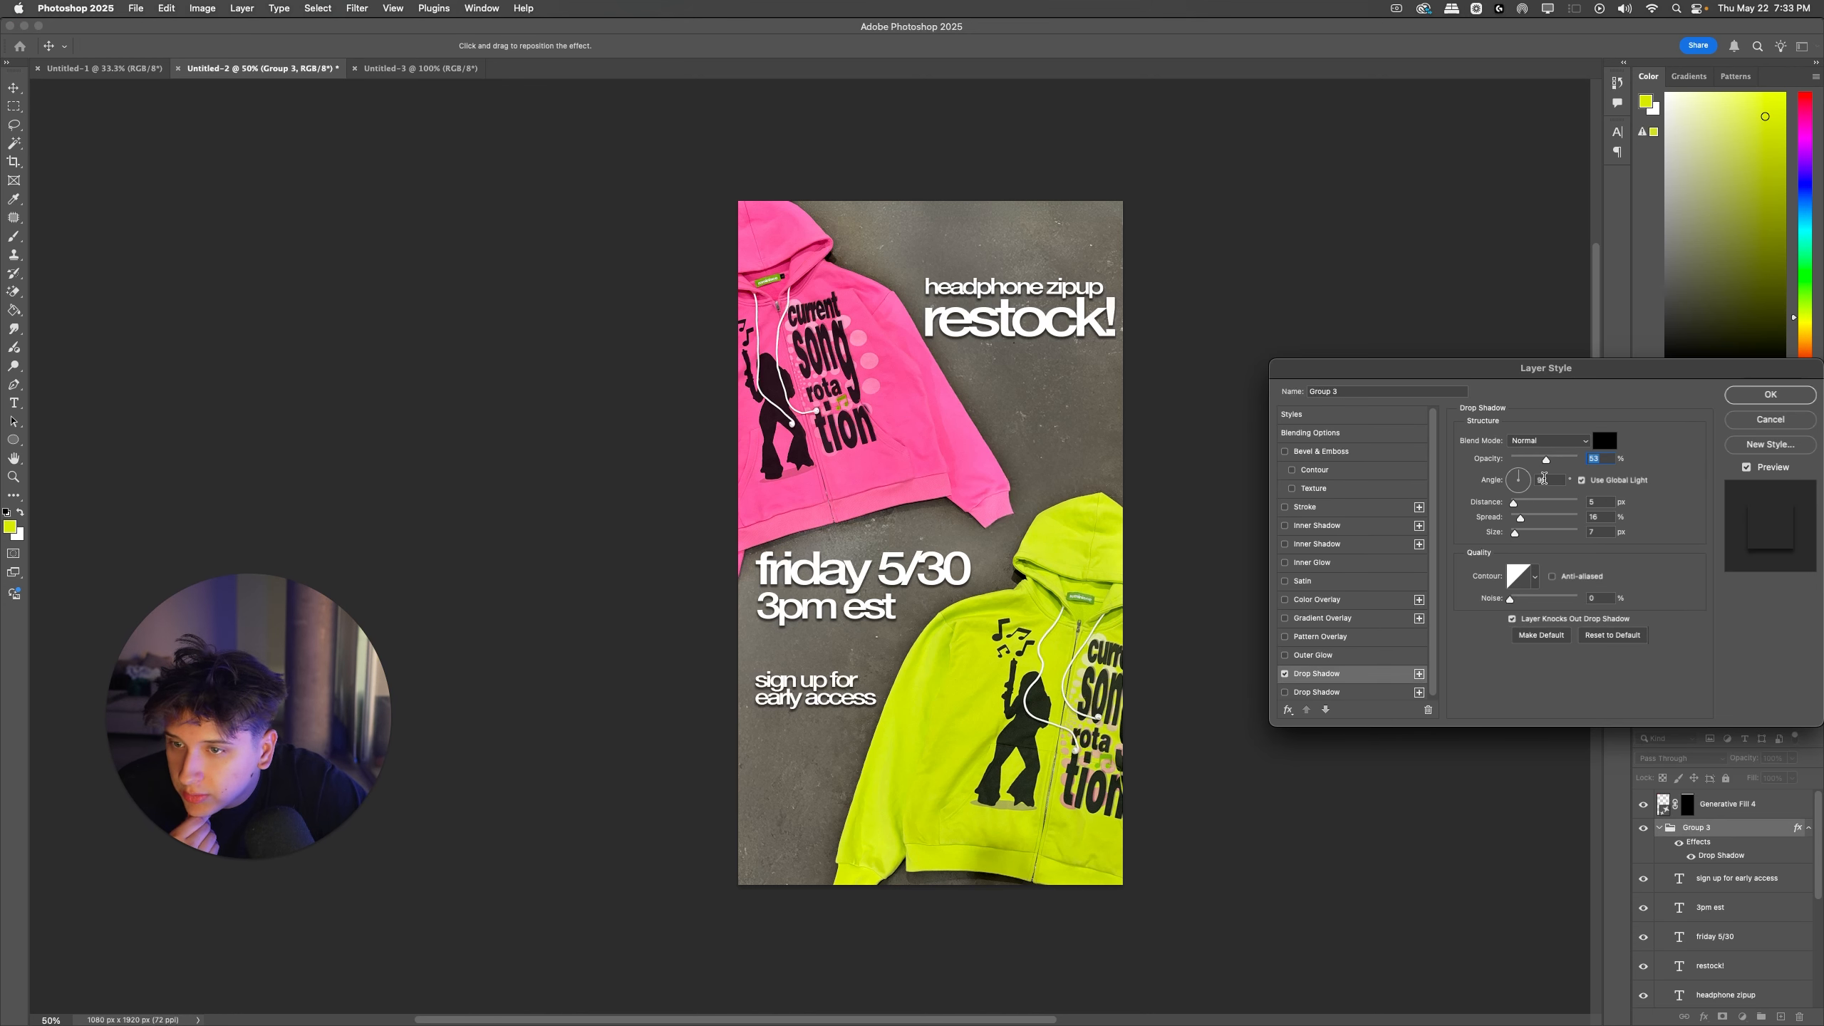
mouse_move(1546, 459)
mouse_down()
mouse_move(1522, 458)
mouse_move(1493, 506)
mouse_move(1529, 465)
mouse_move(1569, 494)
mouse_move(1510, 502)
mouse_move(1546, 472)
mouse_up()
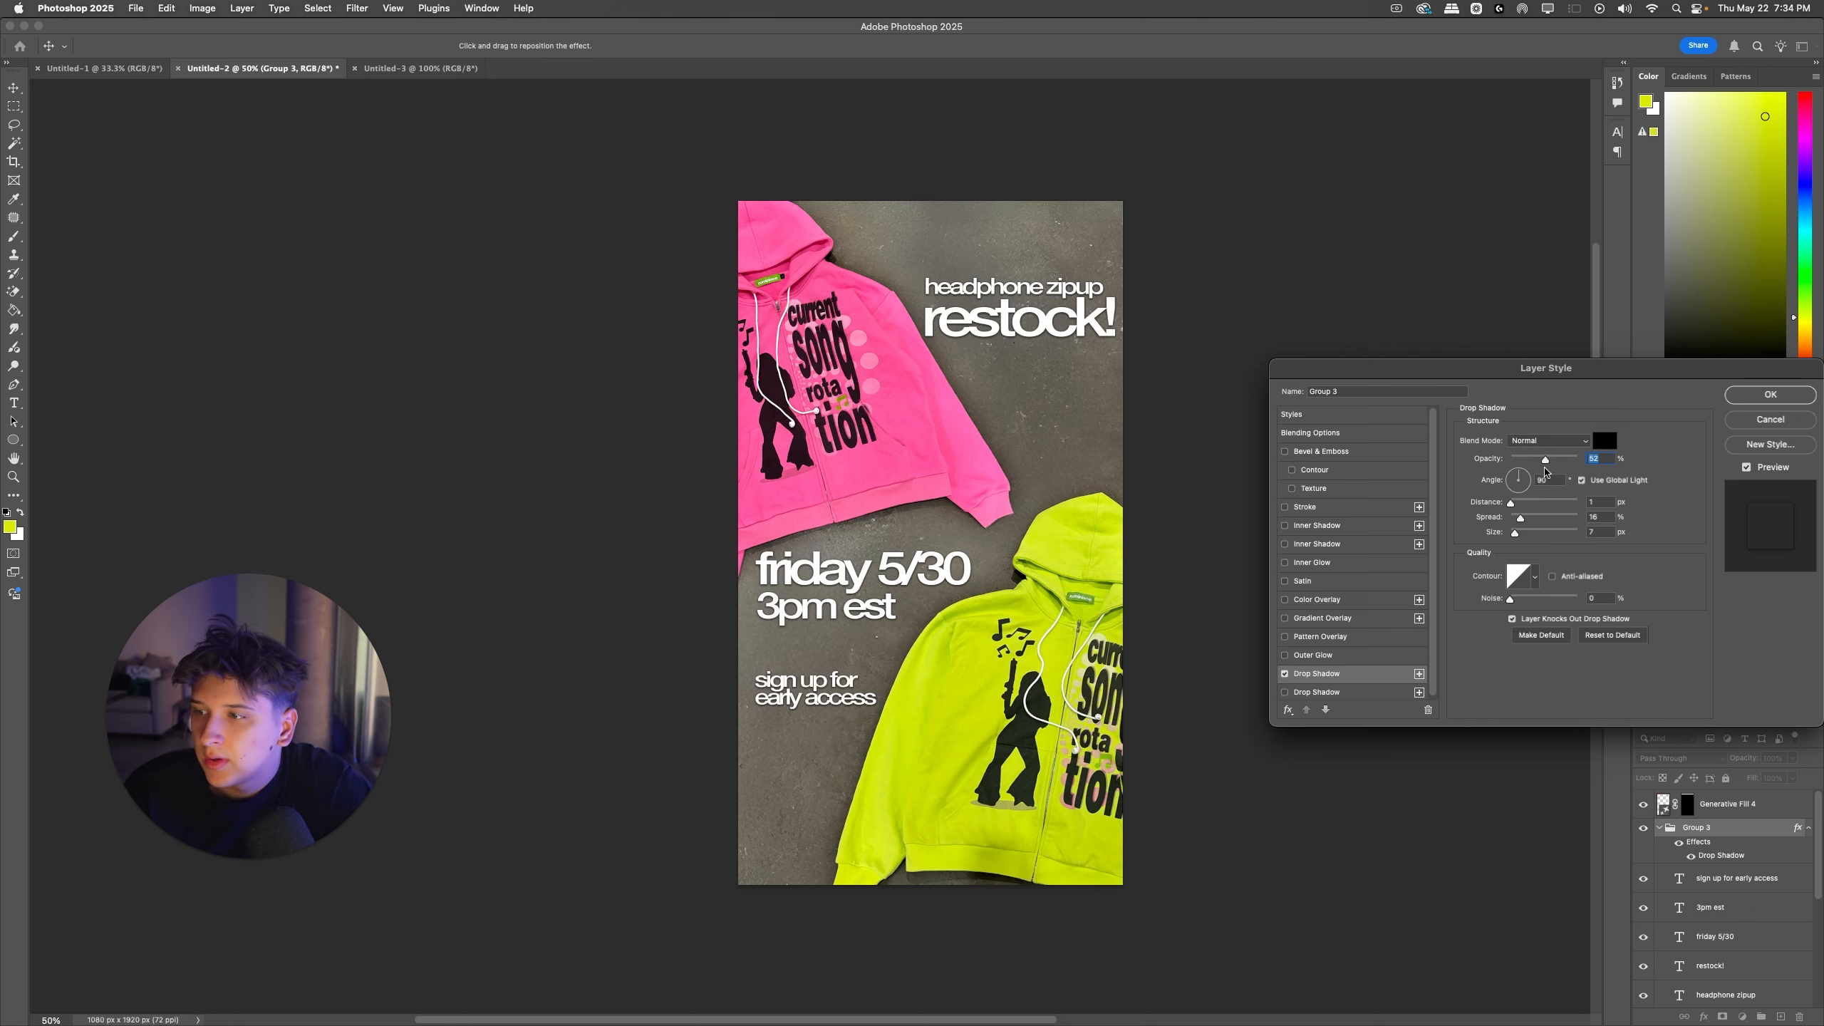
key(Return)
Step: Recolor the word "headphone" with the lime-yellow foreground color
key(t)
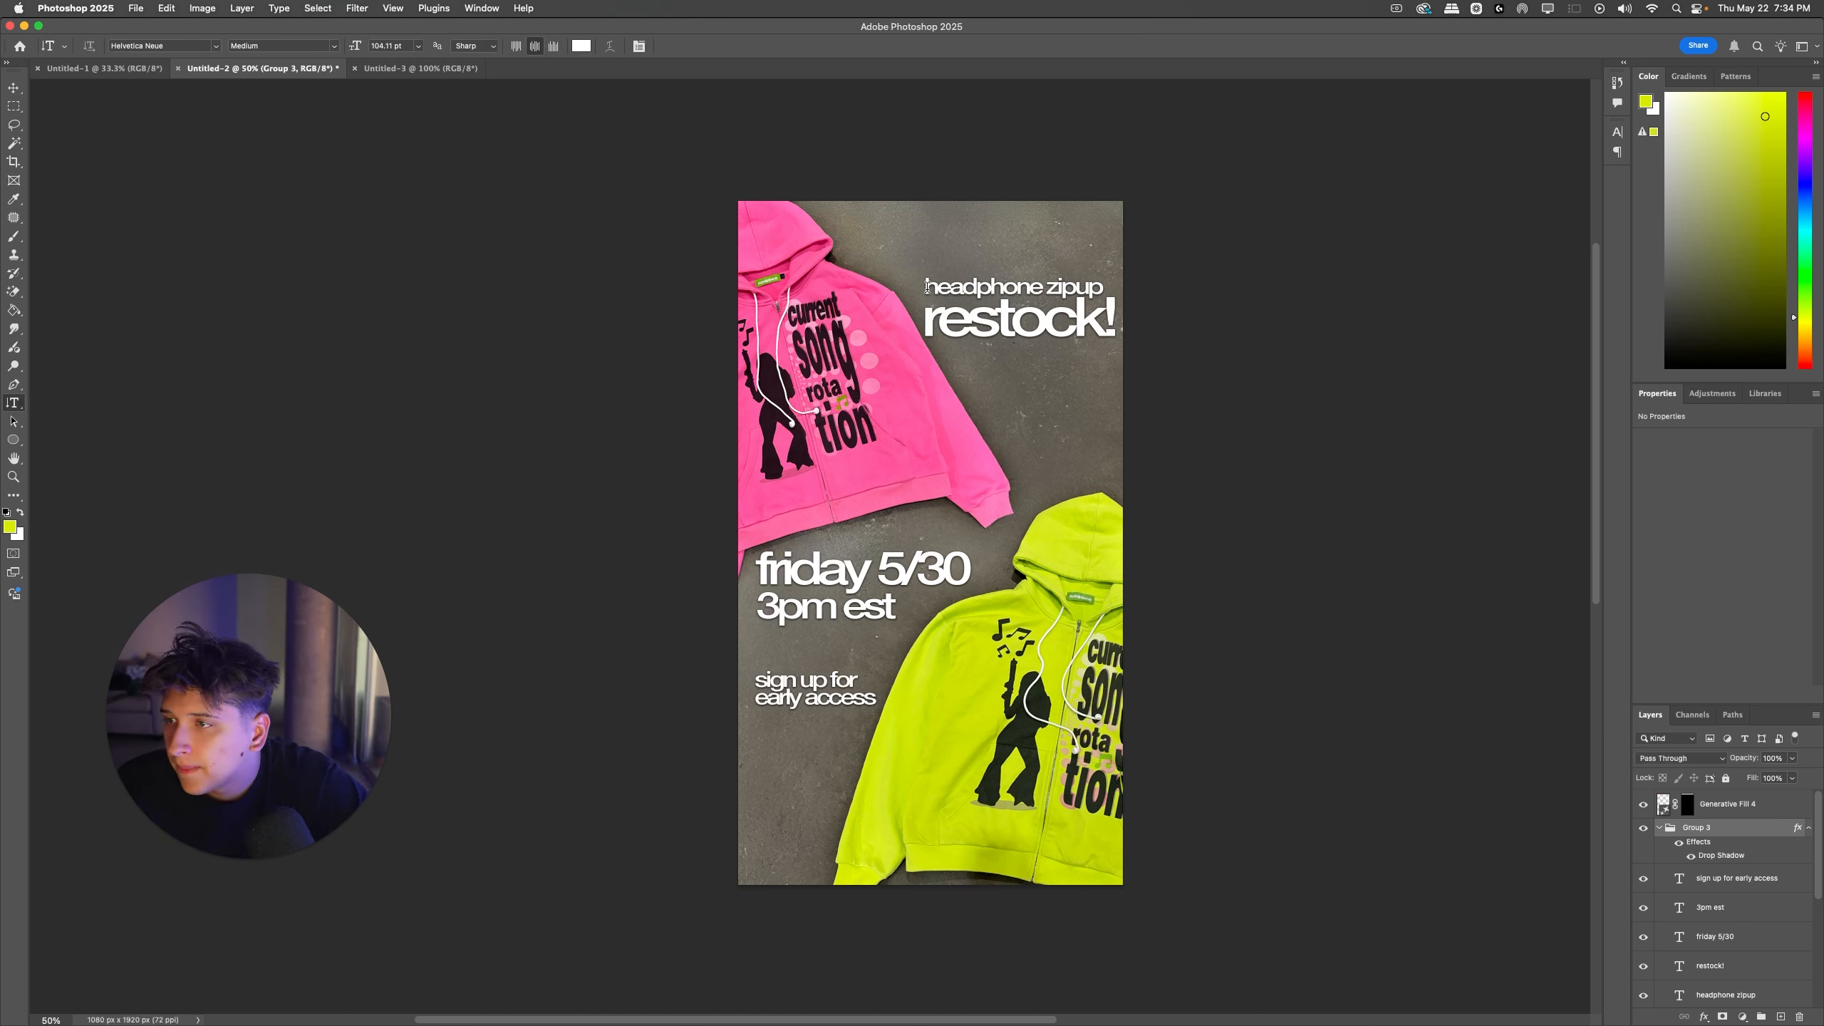
drag(926, 287, 1026, 287)
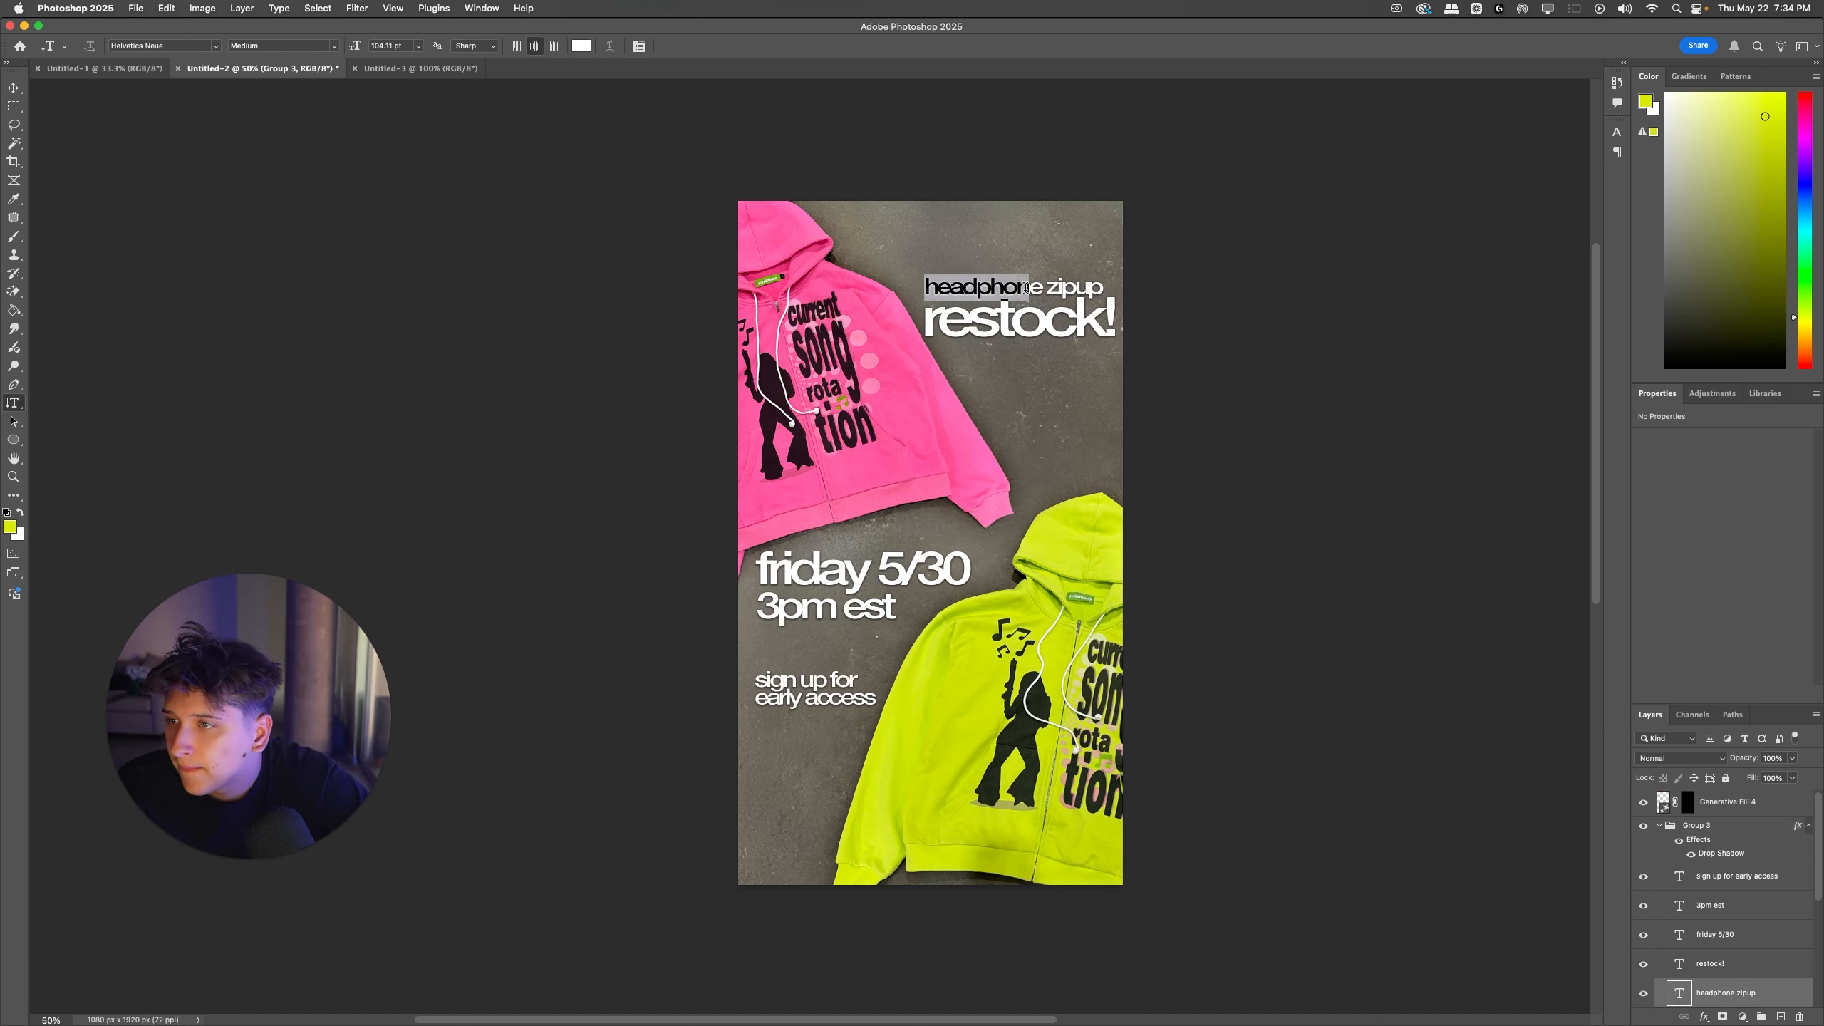
click(17, 522)
key(Return)
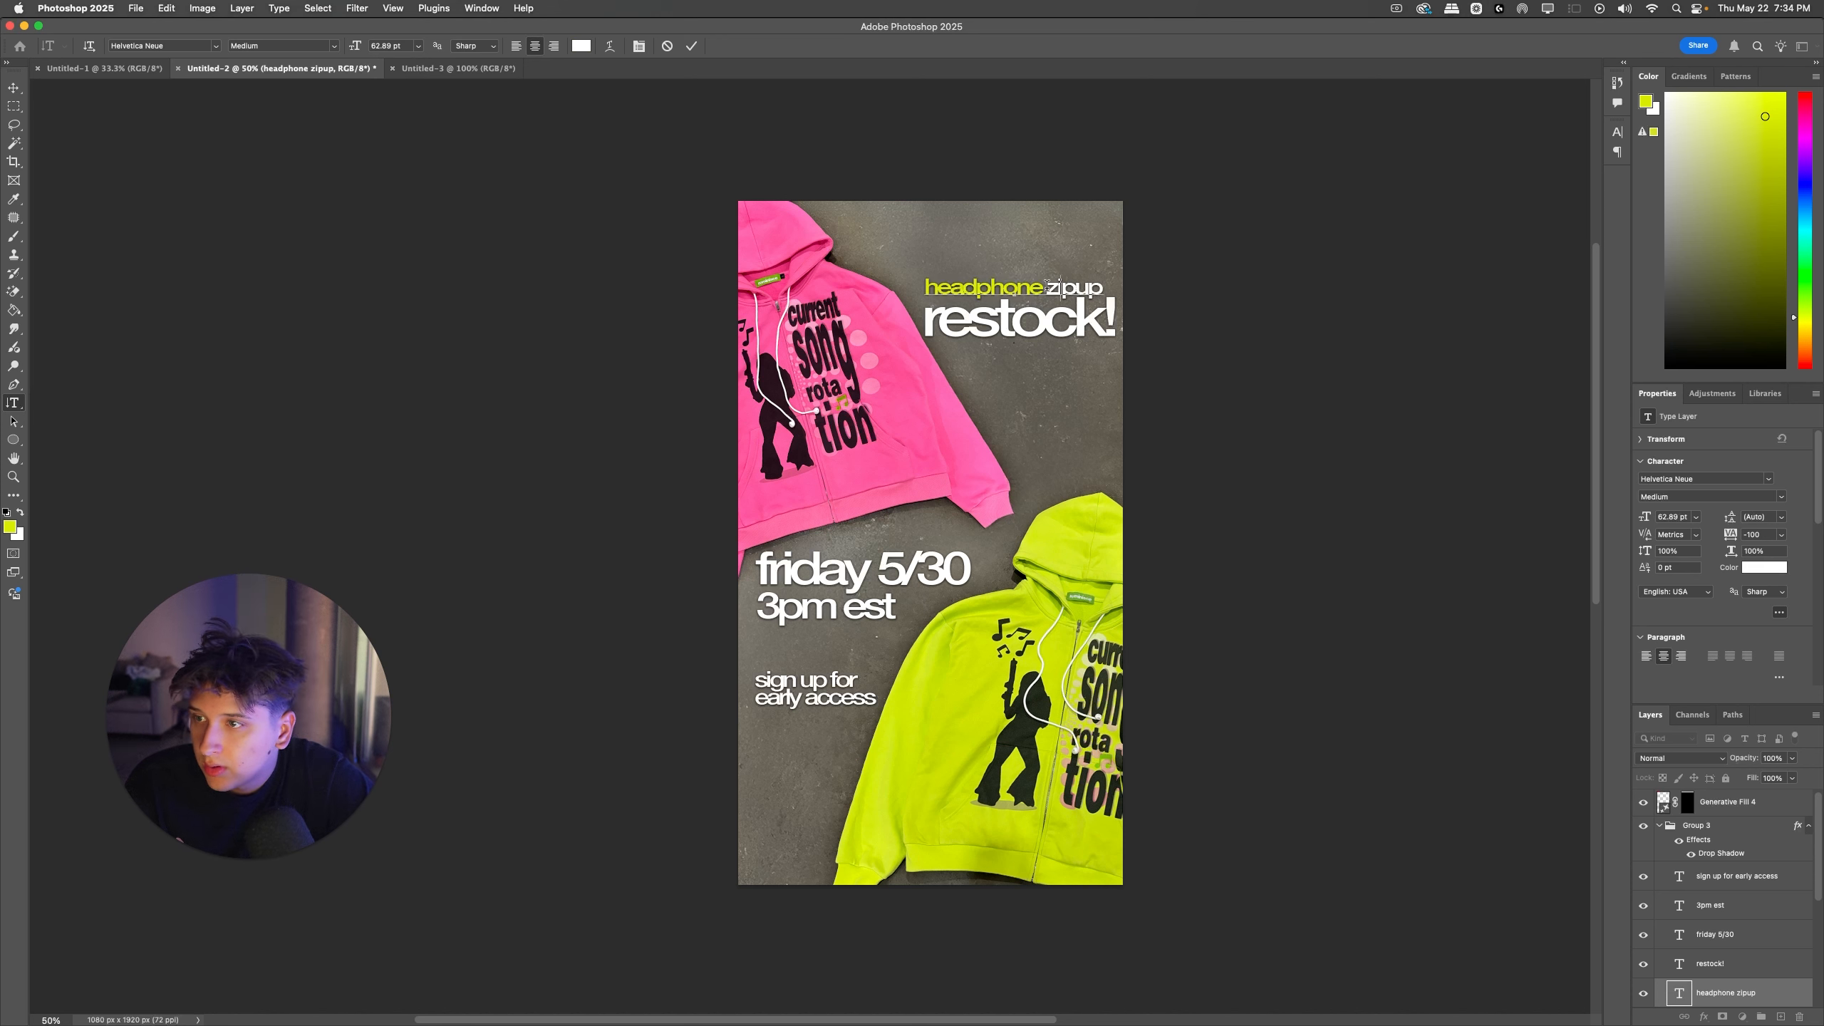
Step: Recolor the word "zipup" with a pink sampled from the pink hoodie
double_click(1074, 287)
click(9, 530)
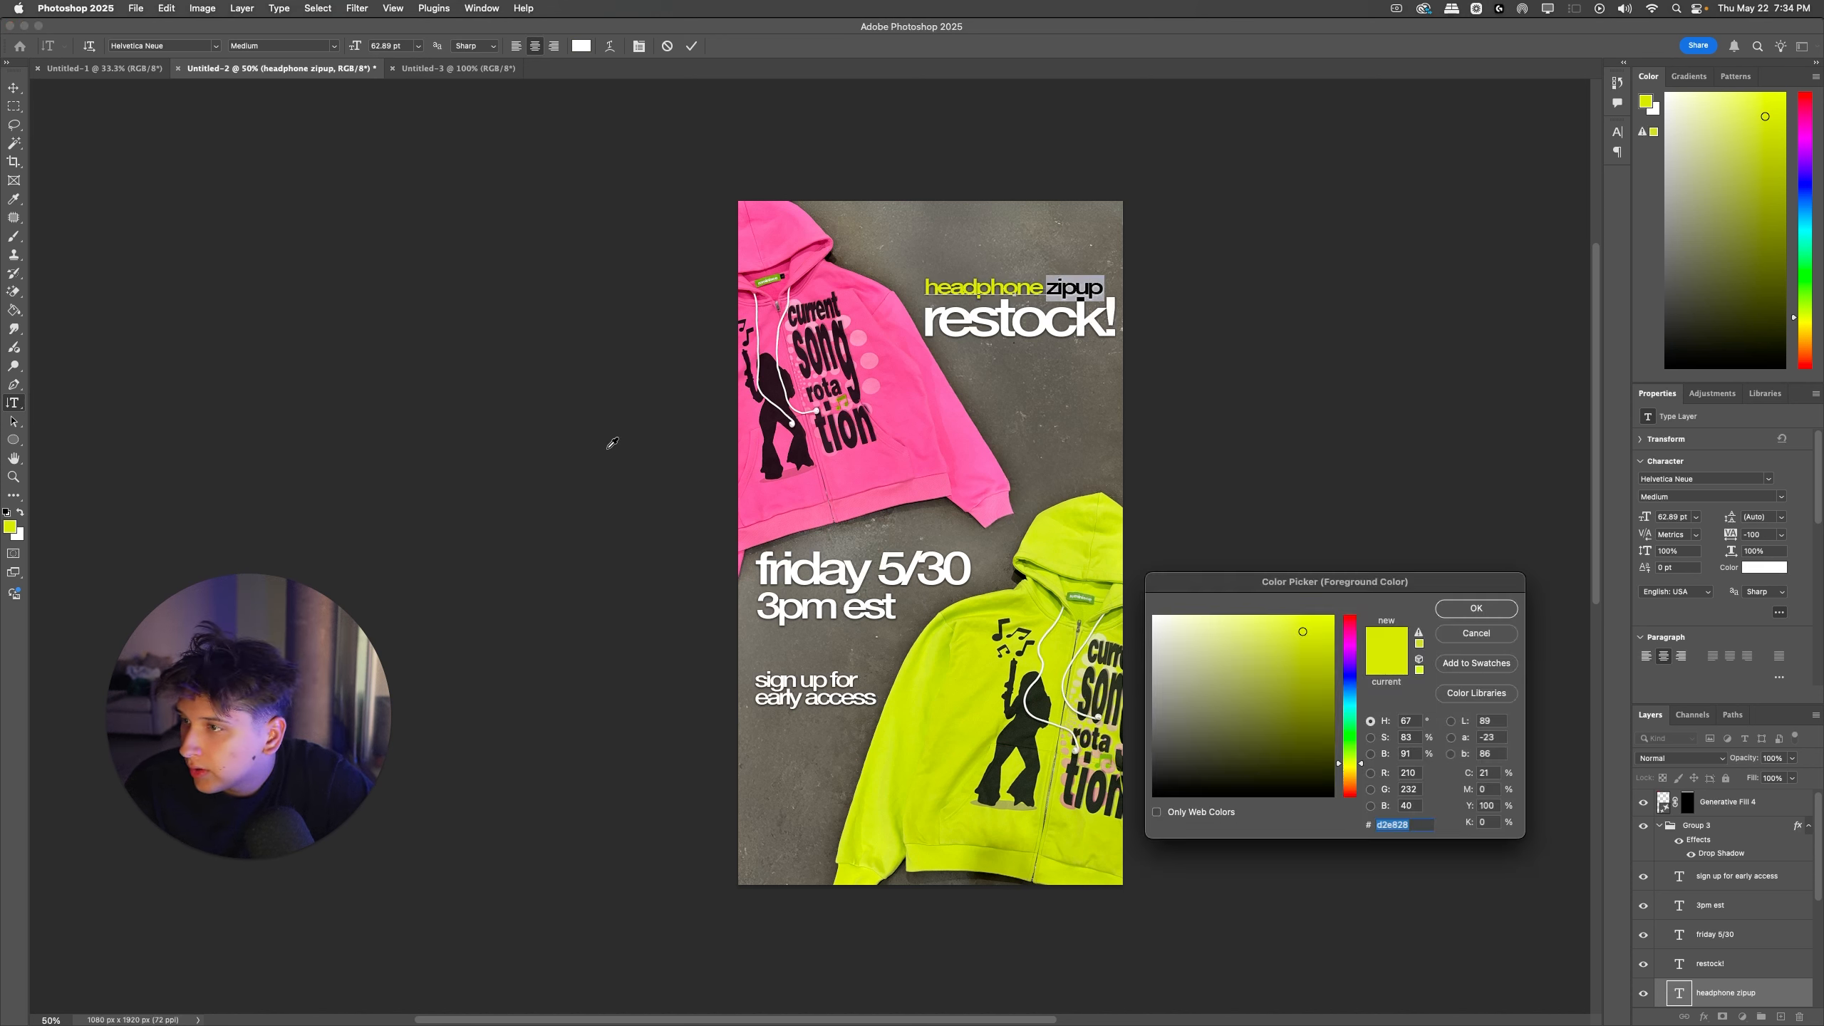
click(974, 408)
key(Return)
click(1077, 338)
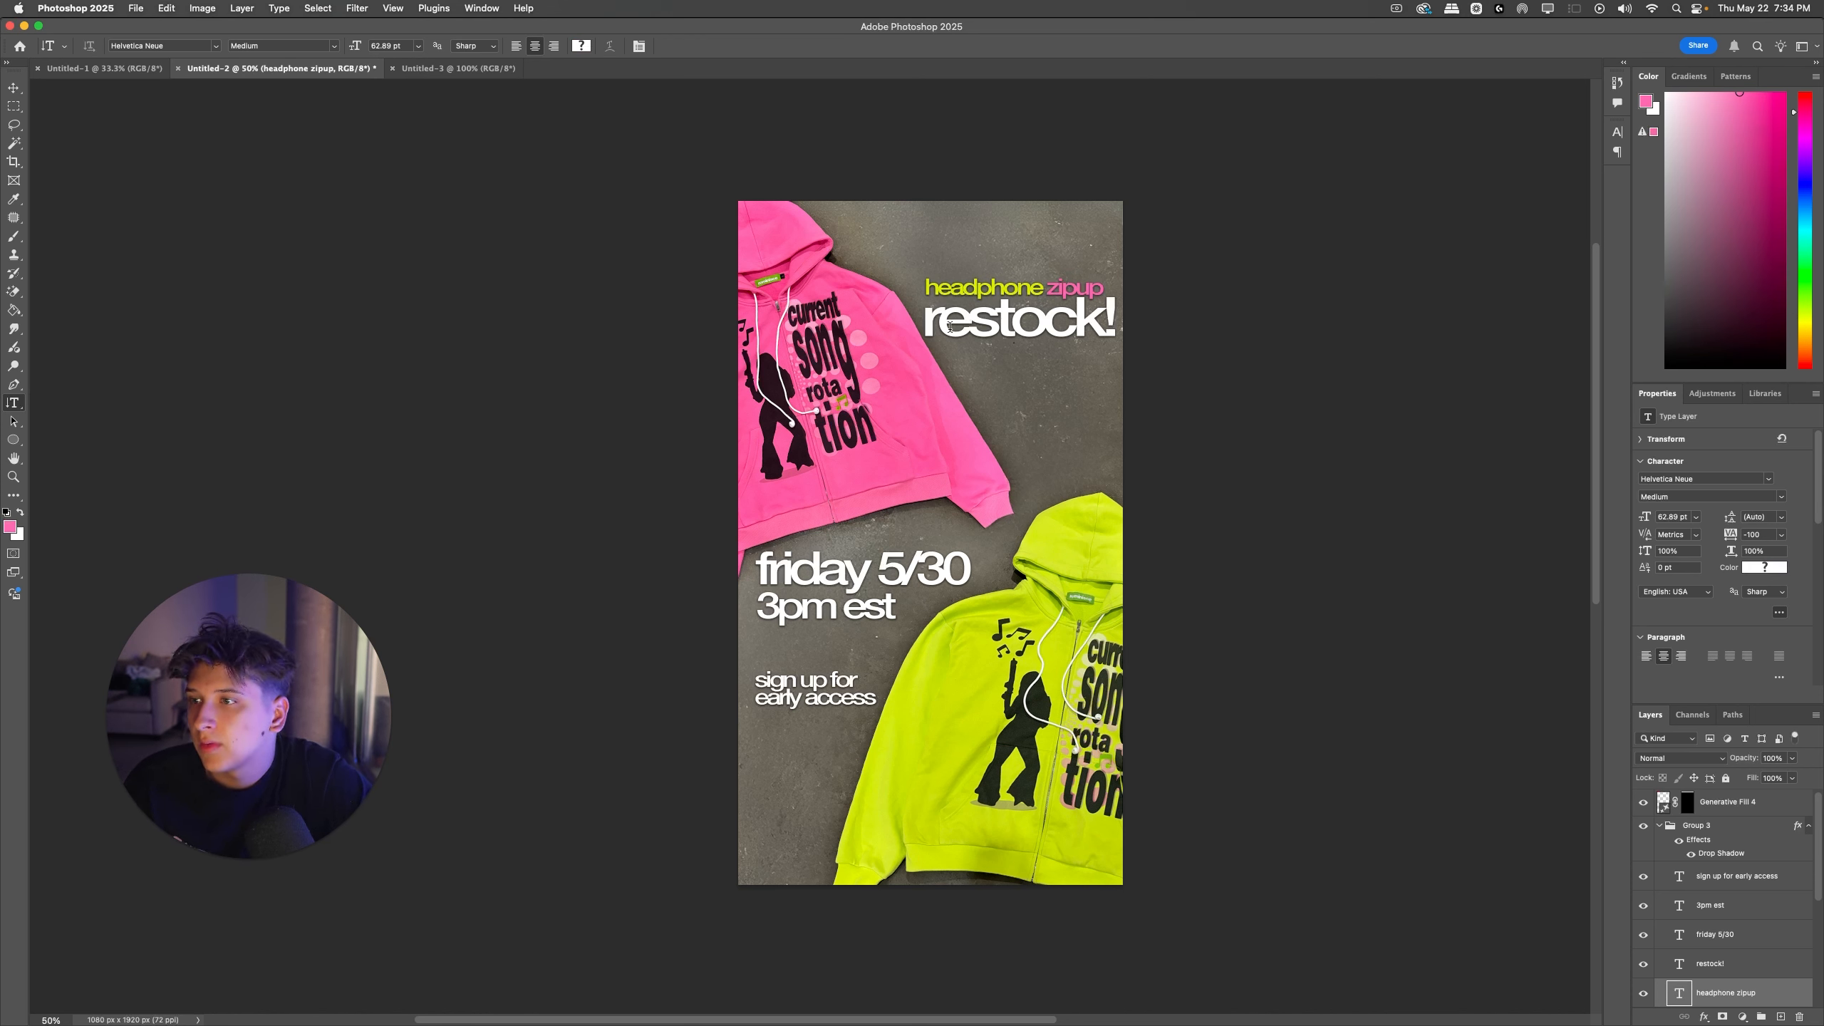
Step: Nudge the two-colored "headphone zipup" line up very slightly
key(super+t)
key(Return)
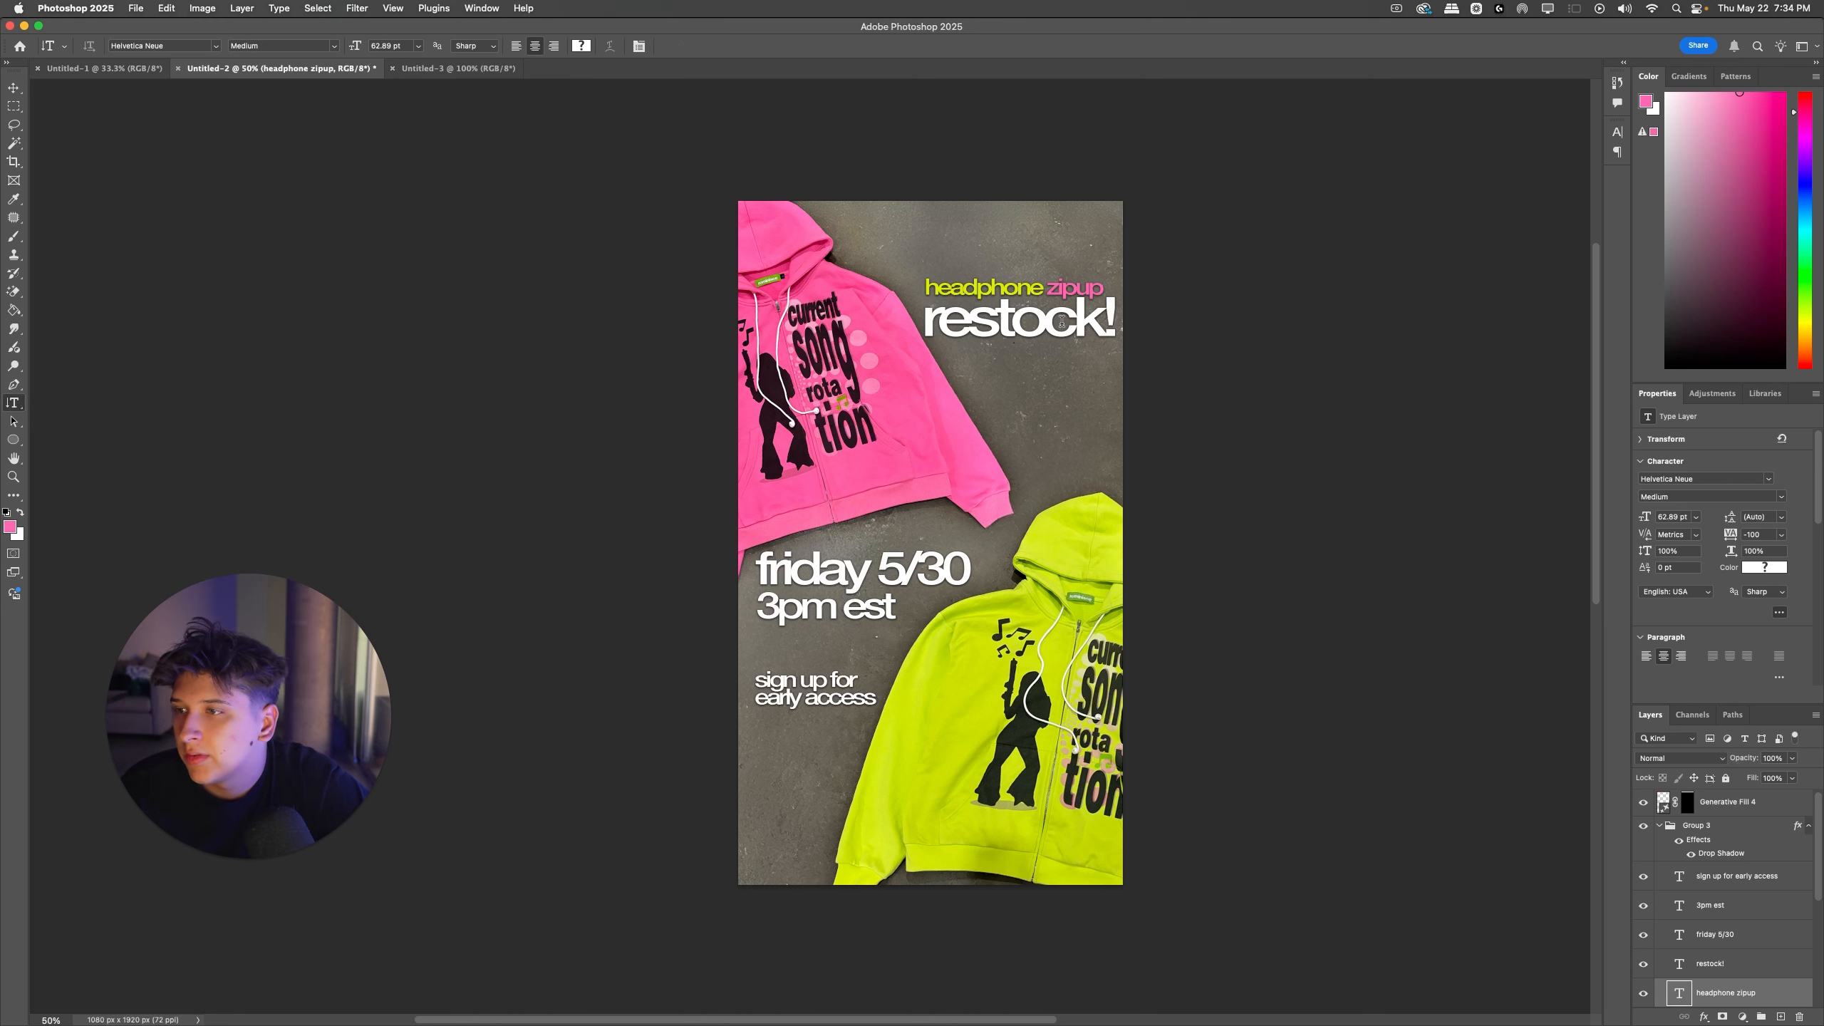
key(super+t)
key(Up)
key(Up)
key(Return)
Step: Nudge "restock!" up closer to the "headphone zipup" line
super+click(1053, 325)
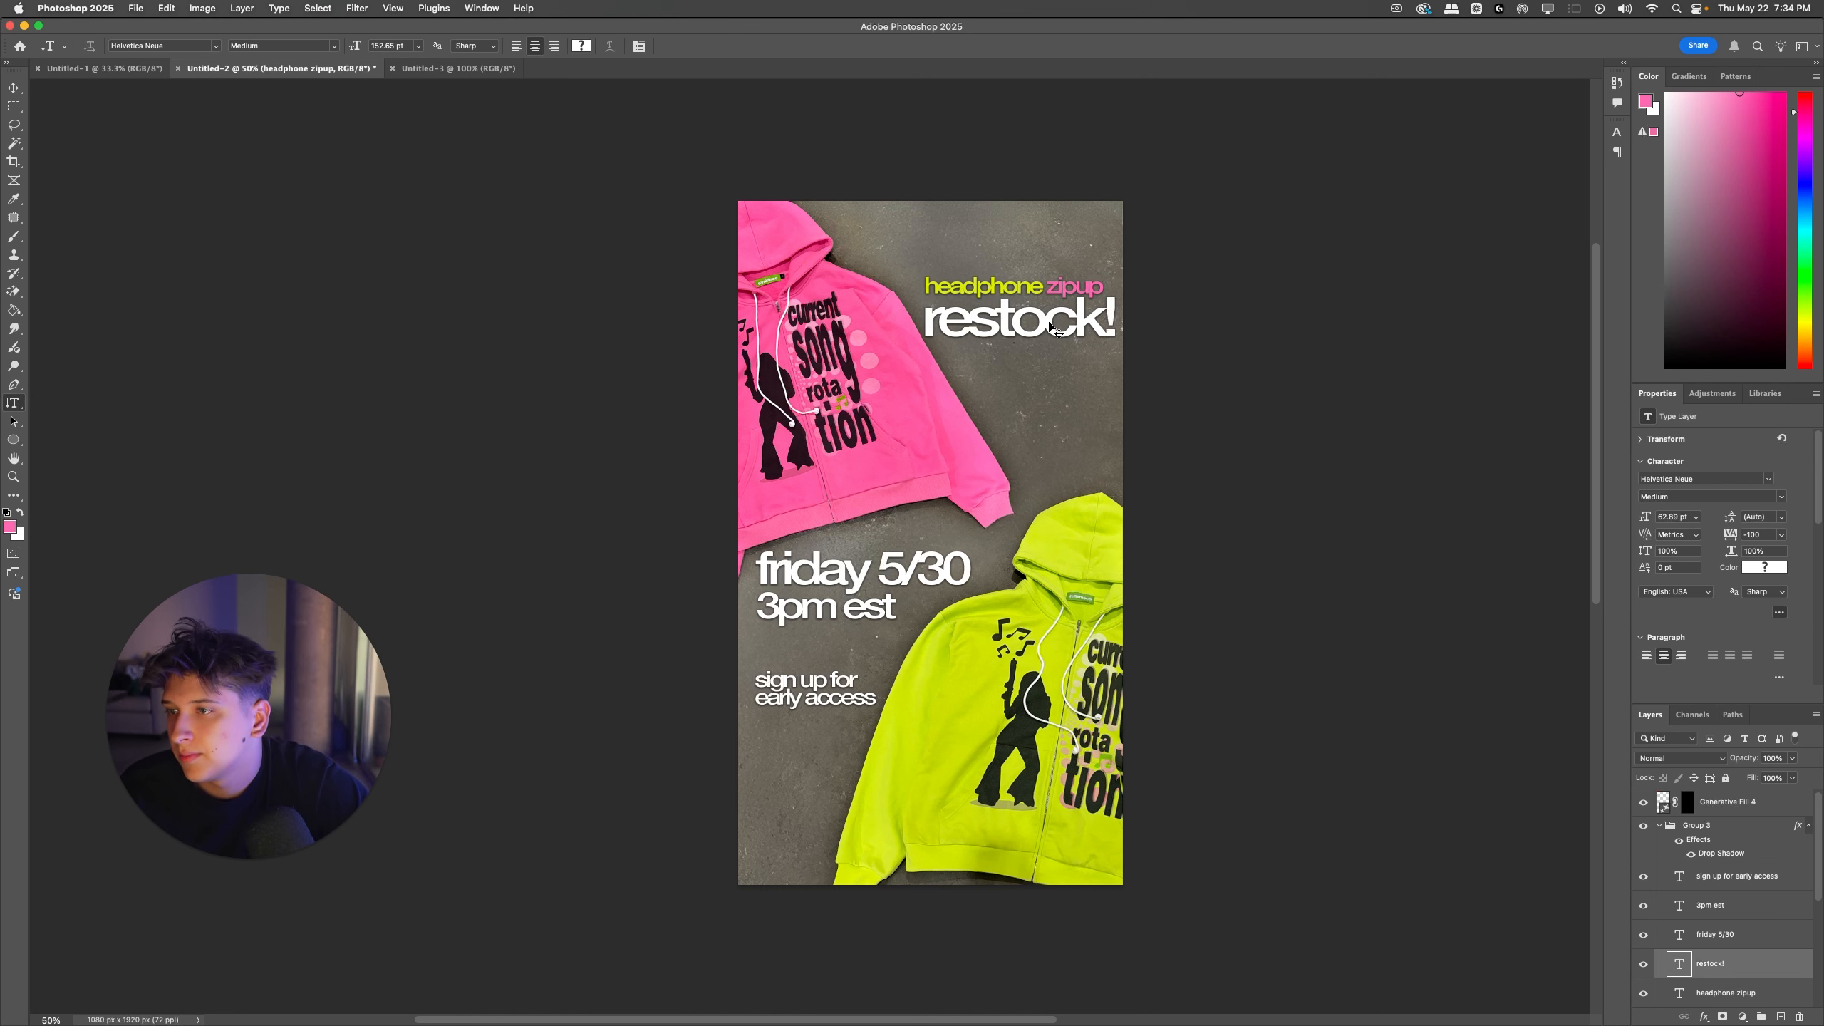
key(super+t)
key(Up)
key(Up)
key(Up)
key(Up)
key(Return)
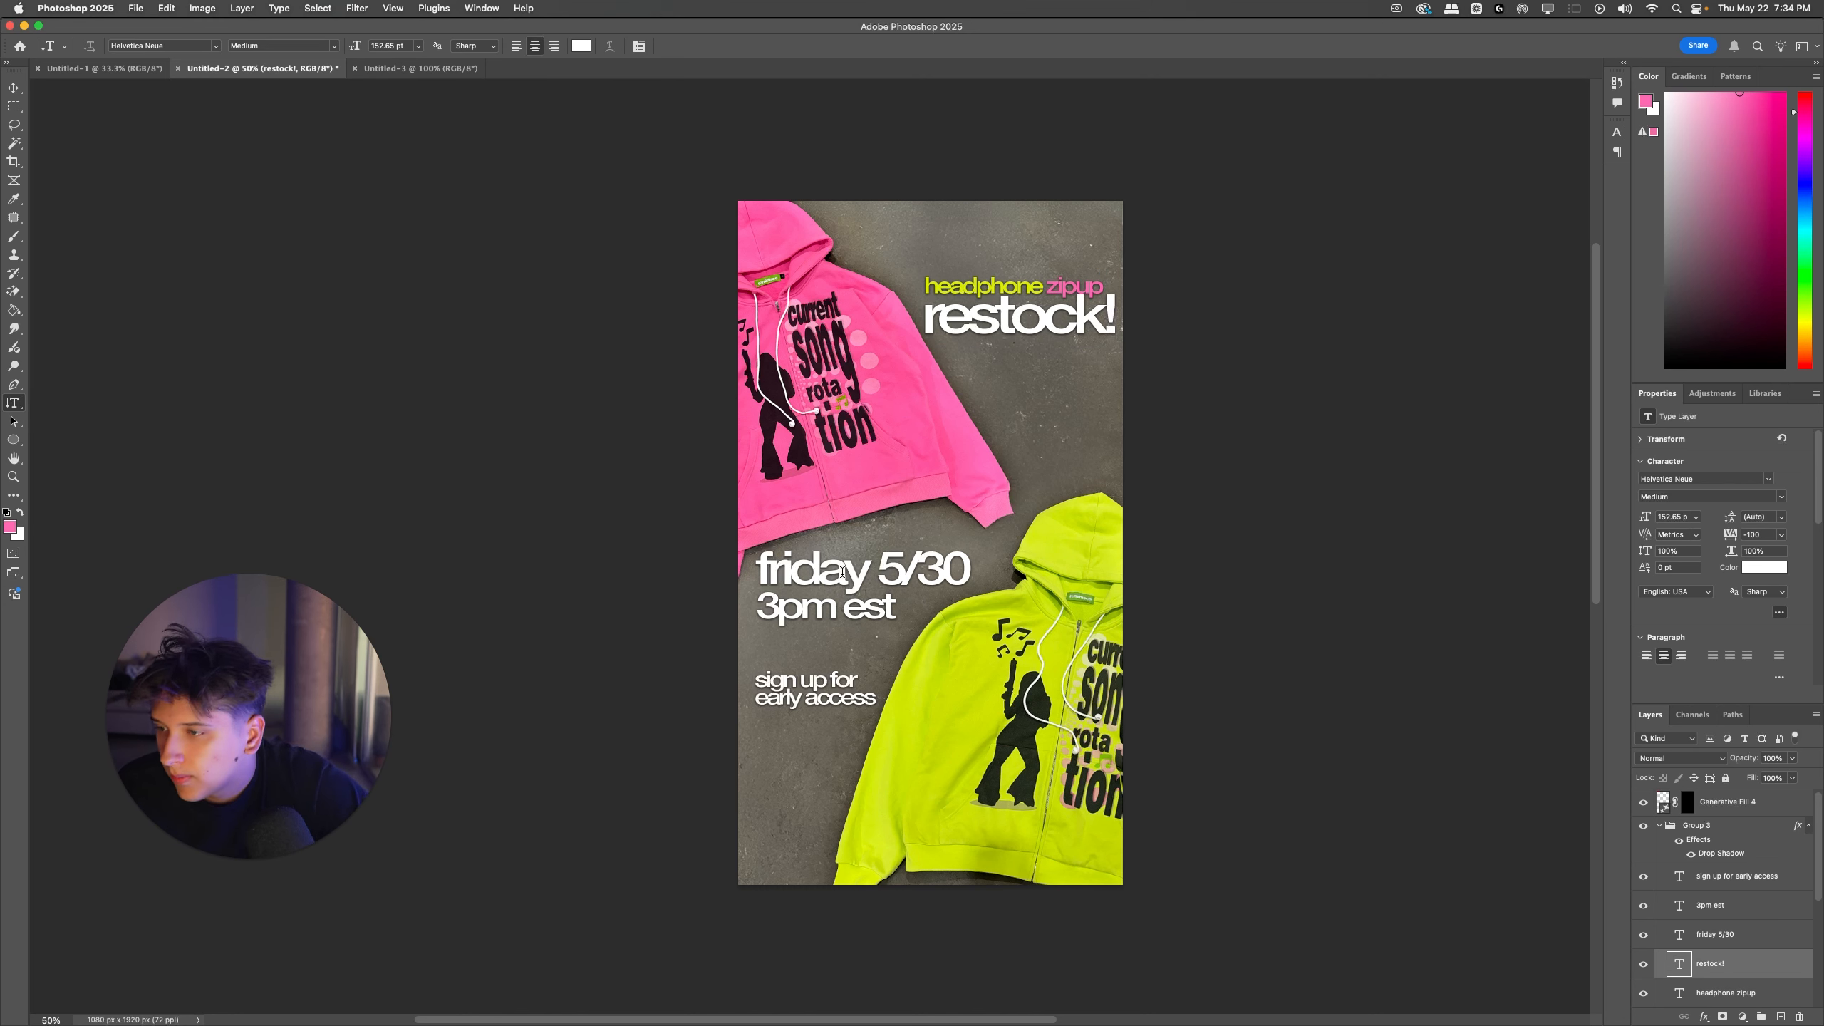
Step: Recolor the word "friday" with the current pink foreground color
drag(867, 571, 755, 571)
click(11, 527)
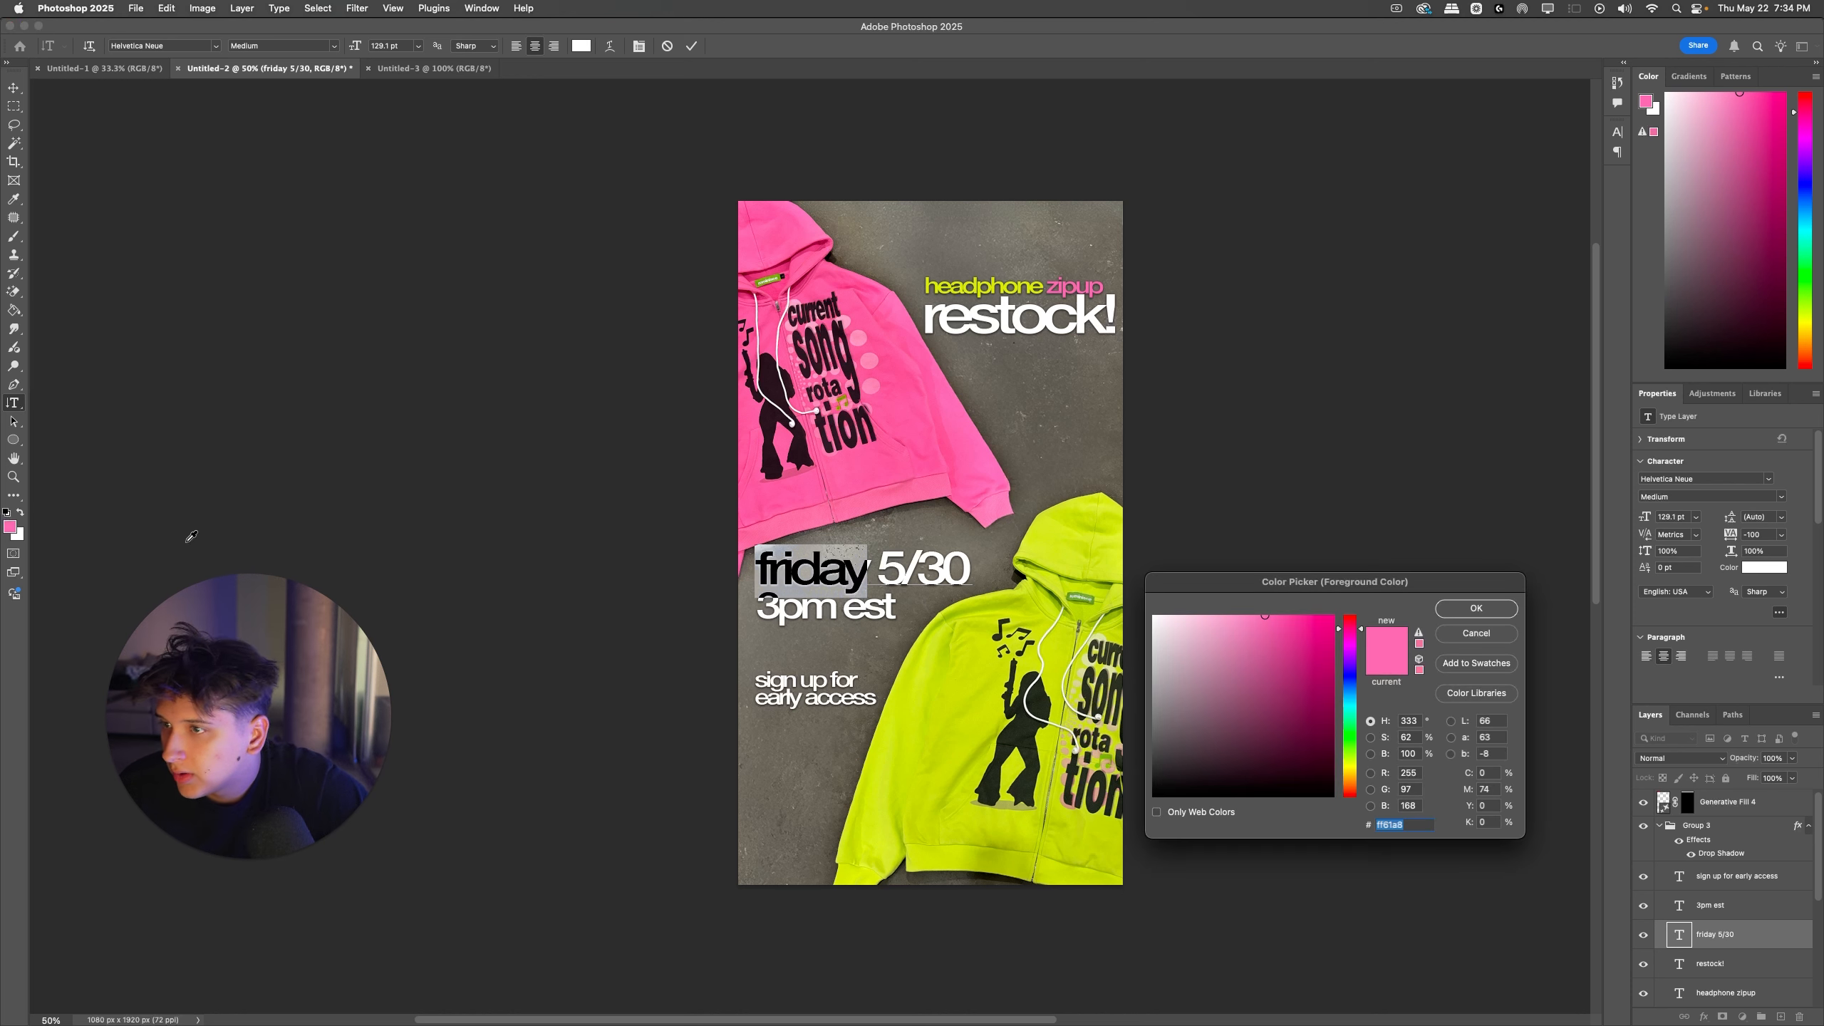
key(Return)
Step: Recolor "5/30" with a lime-yellow sampled from the word "headphone"
double_click(958, 565)
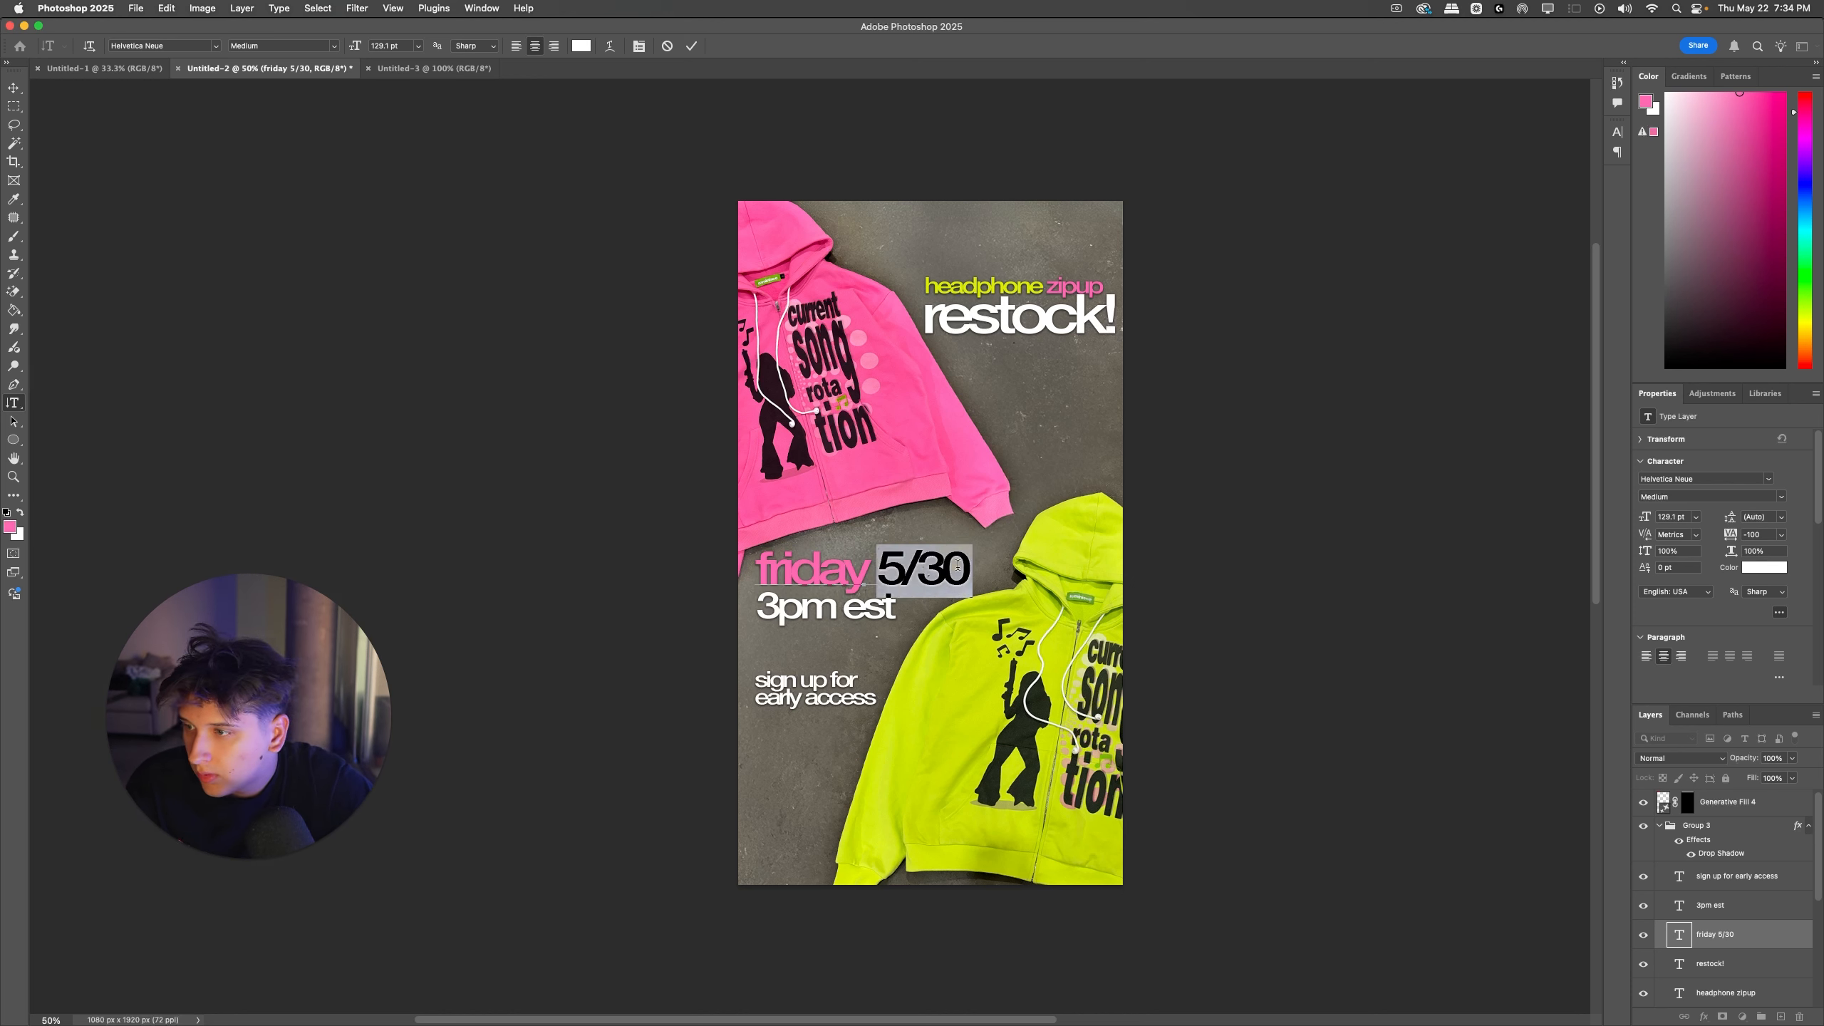
click(10, 527)
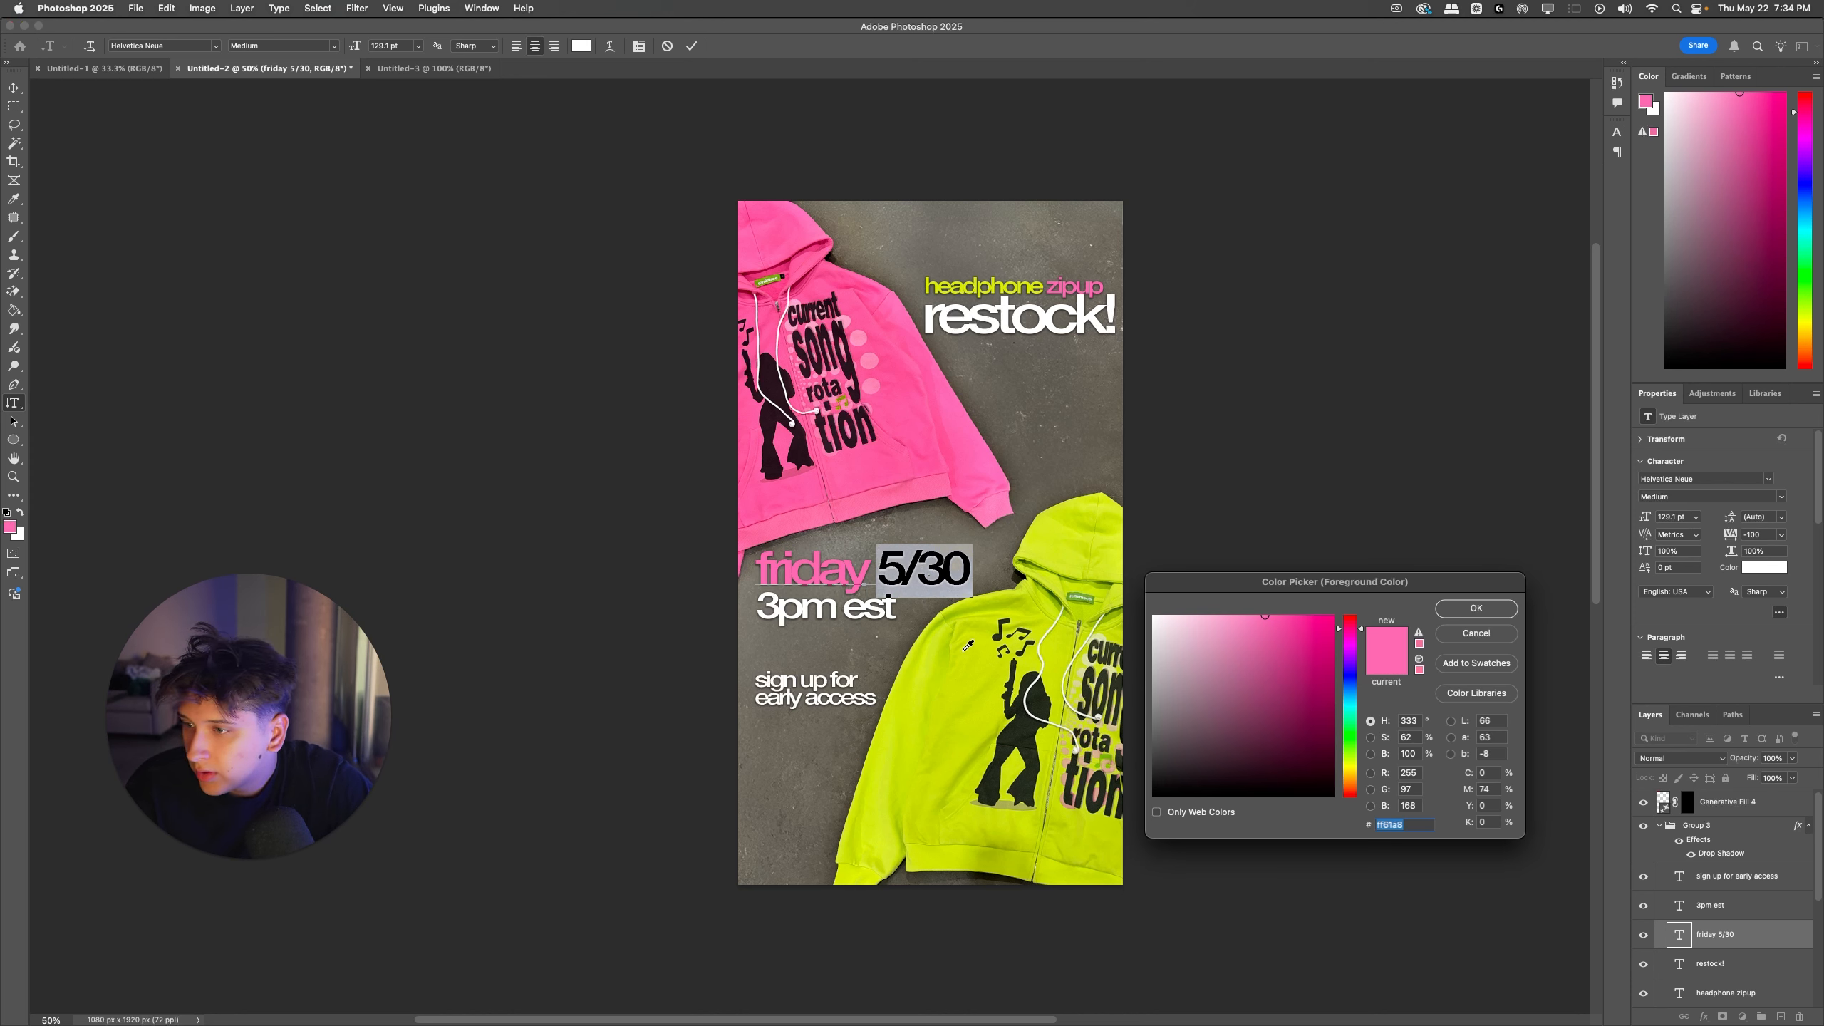
click(1042, 285)
click(1034, 282)
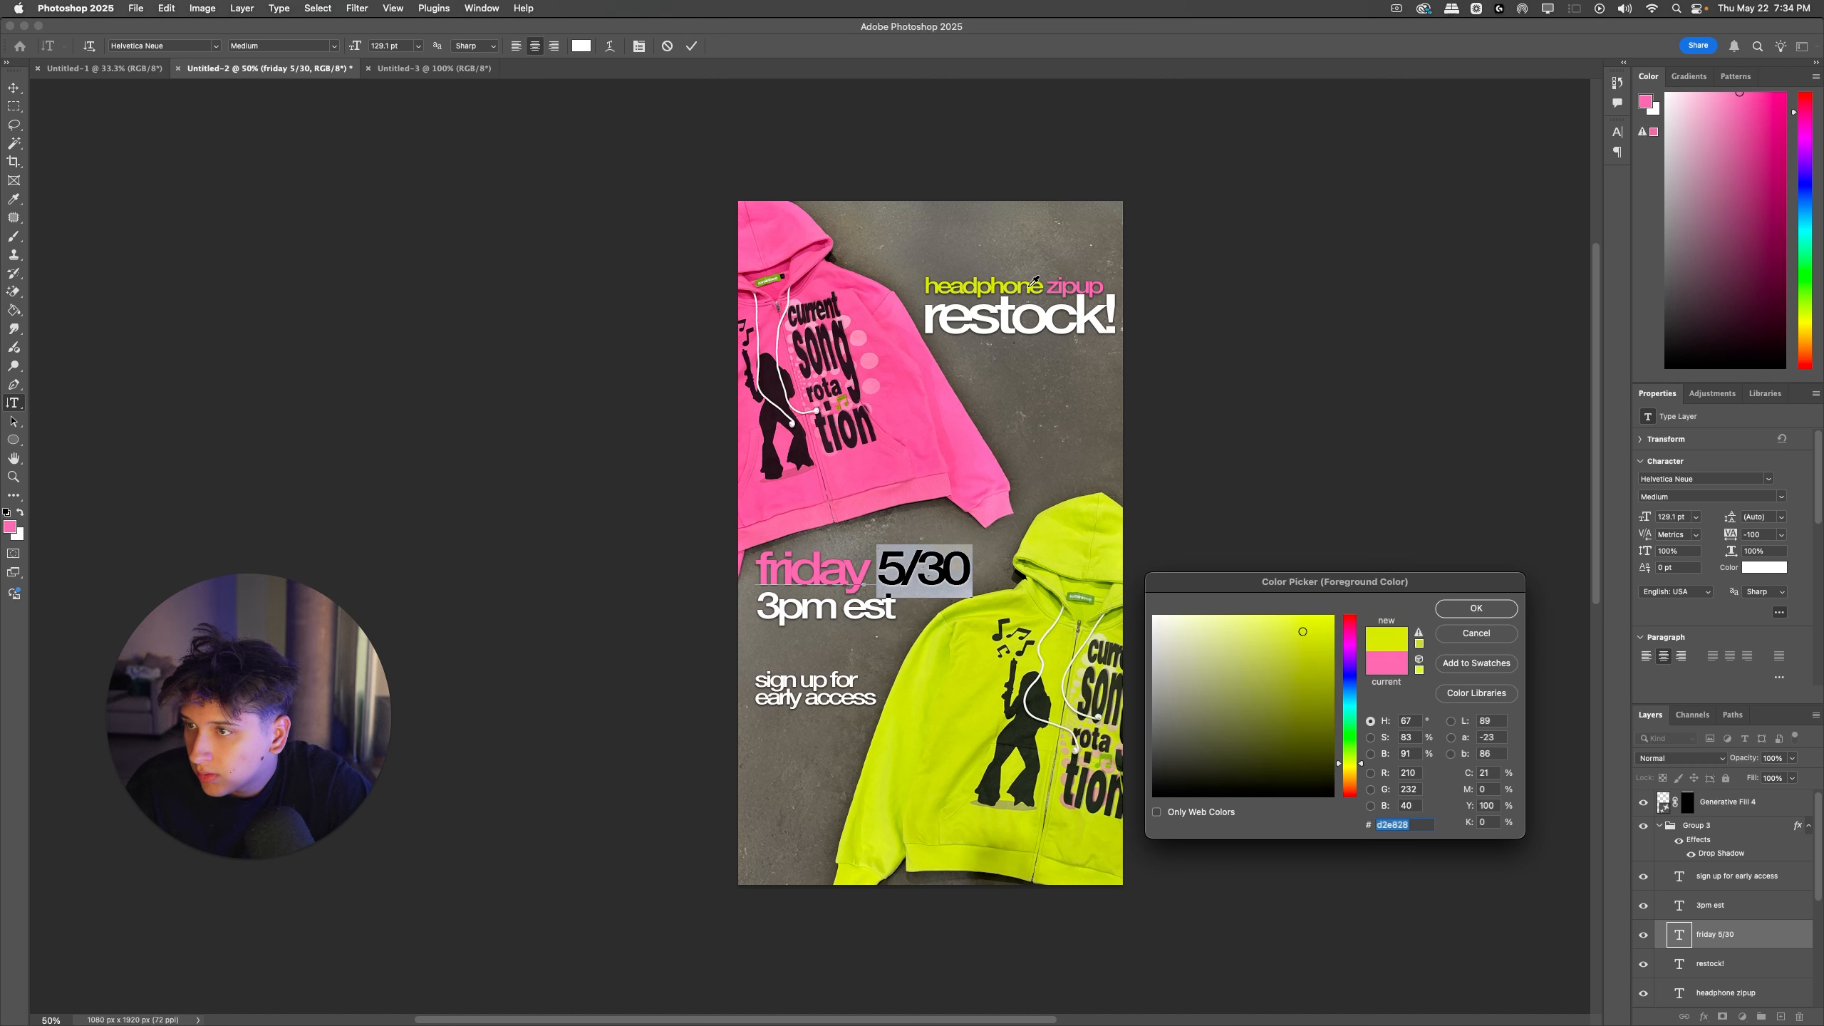
key(Return)
key(ctrl+Return)
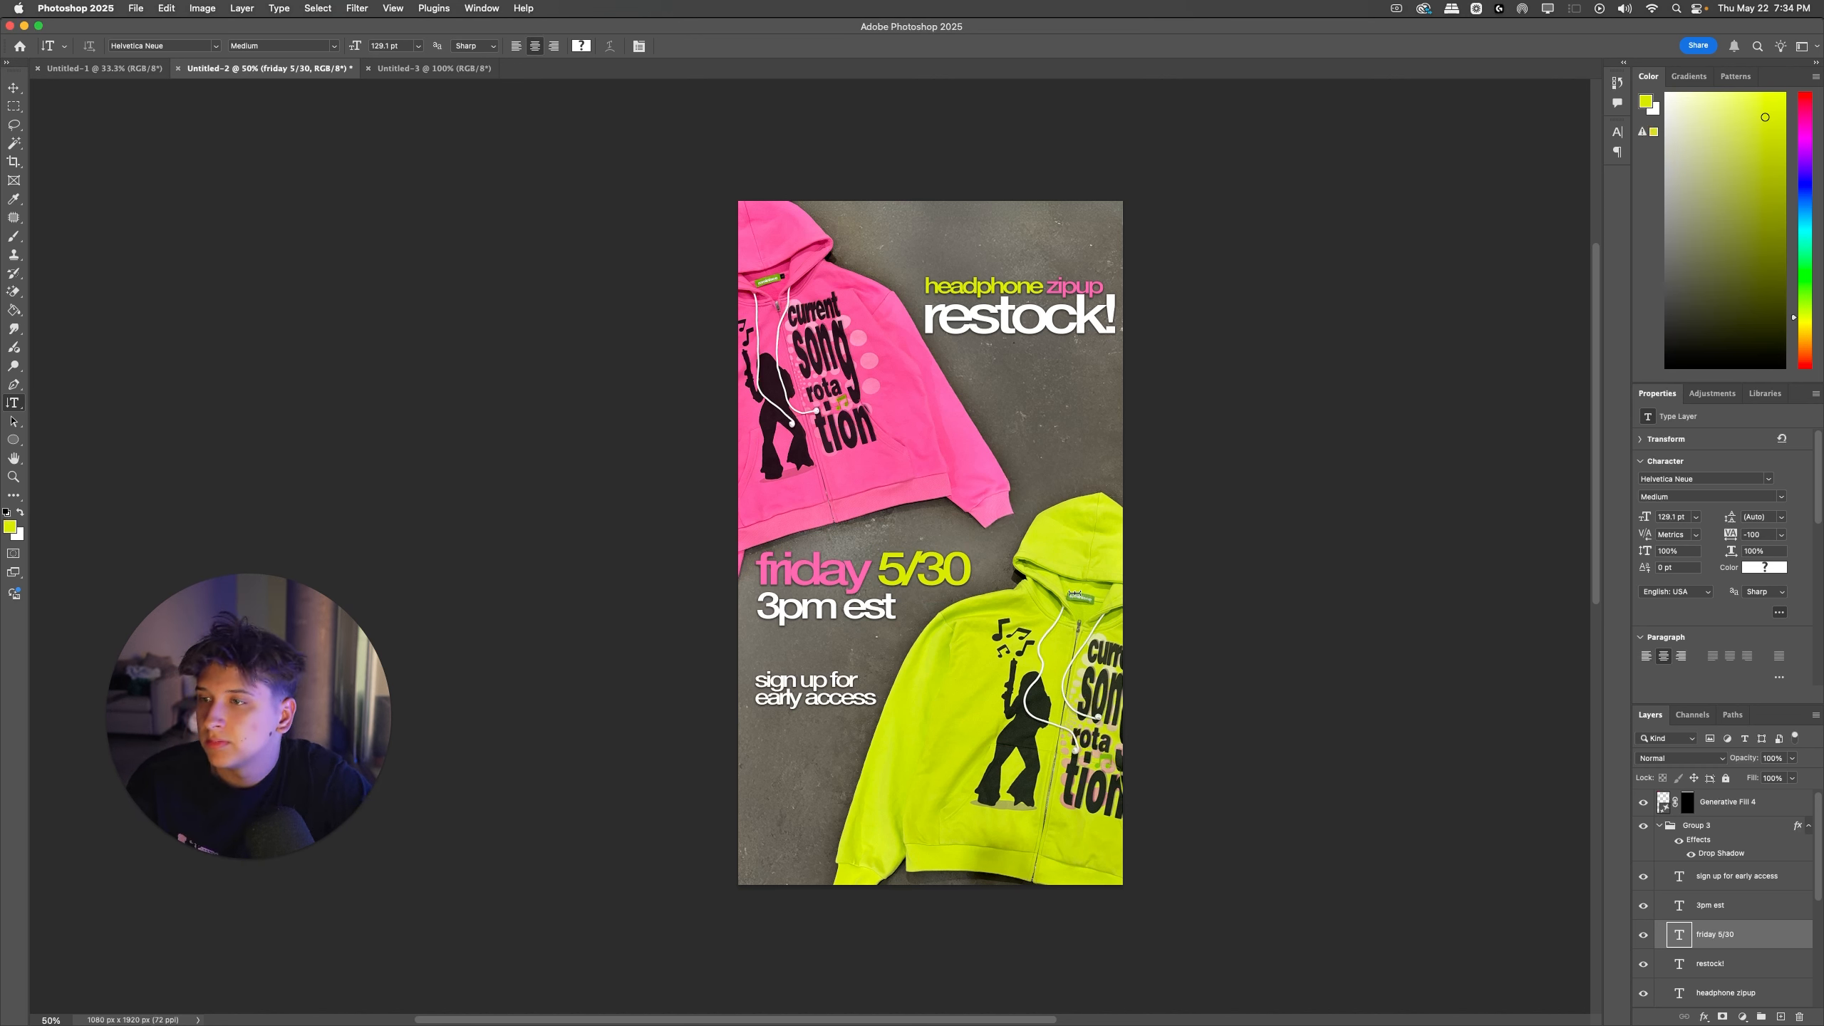
Step: Group all ad layers above the Background, then duplicate the group and merge the duplicate into one layer
click(1716, 803)
scroll(1700, 905, down, 5)
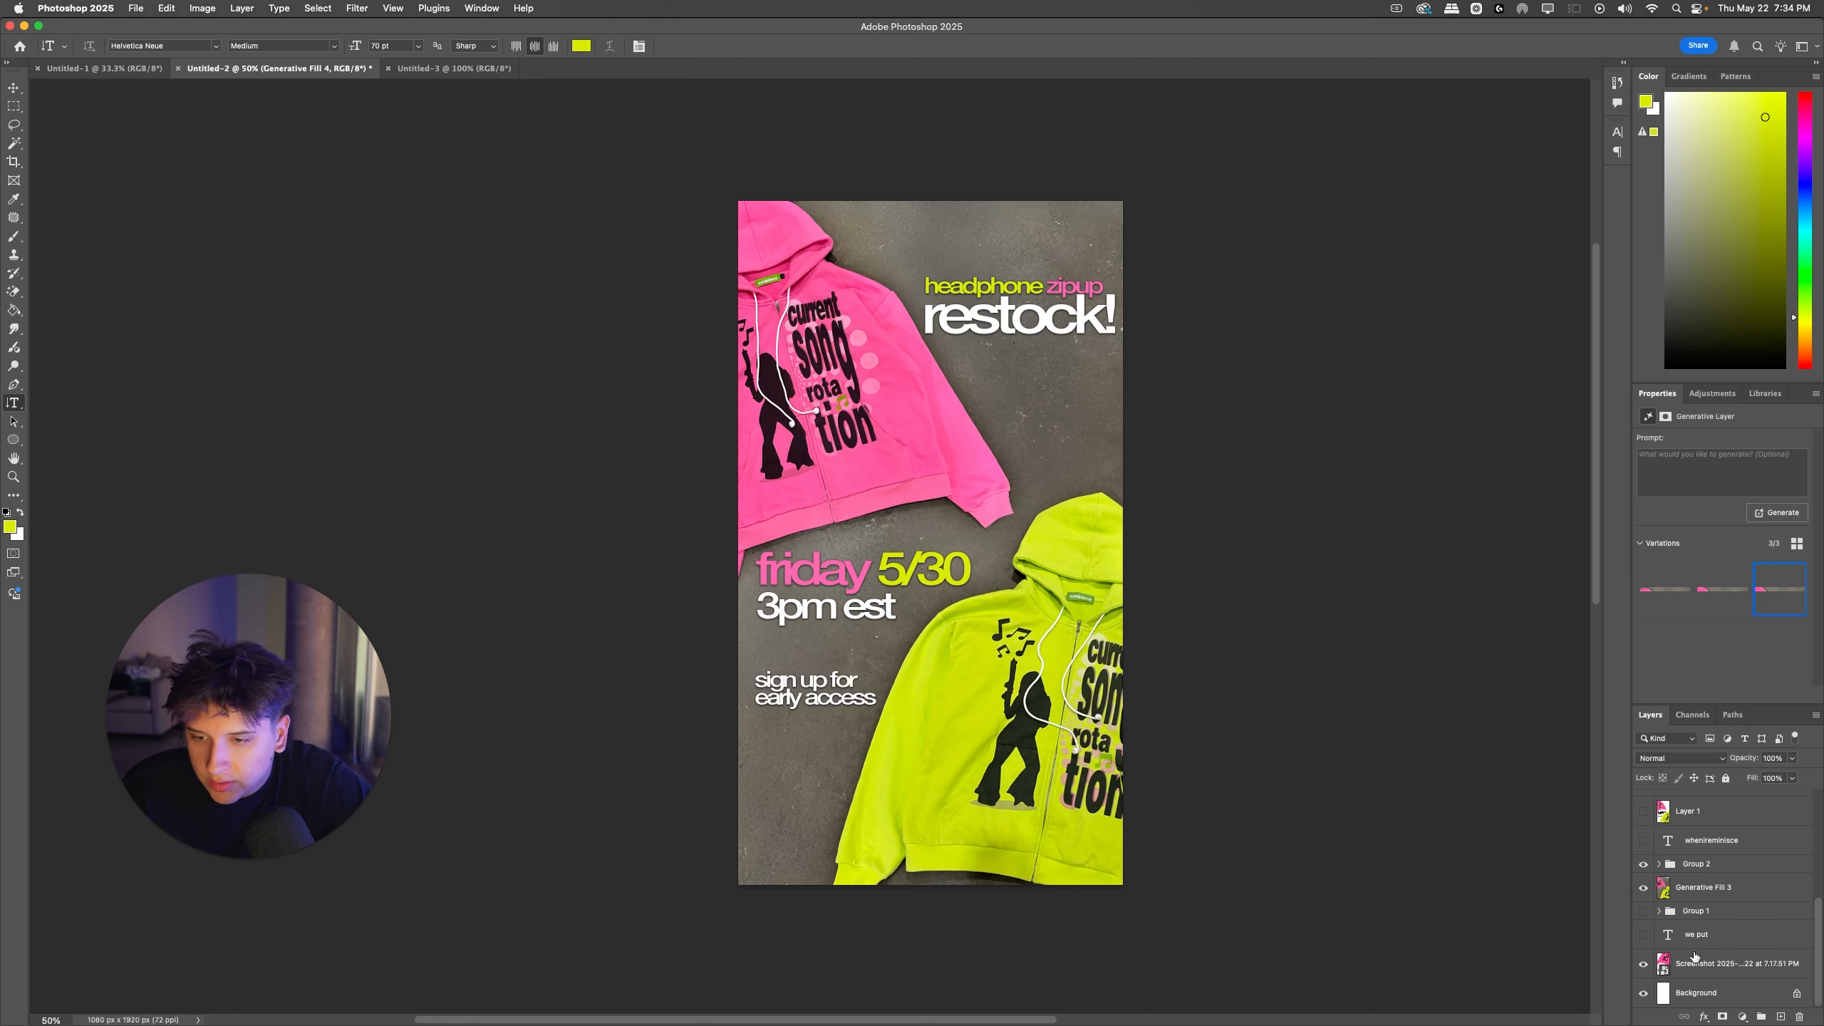
shift+click(1734, 993)
key(super+g)
key(super+j)
key(super+e)
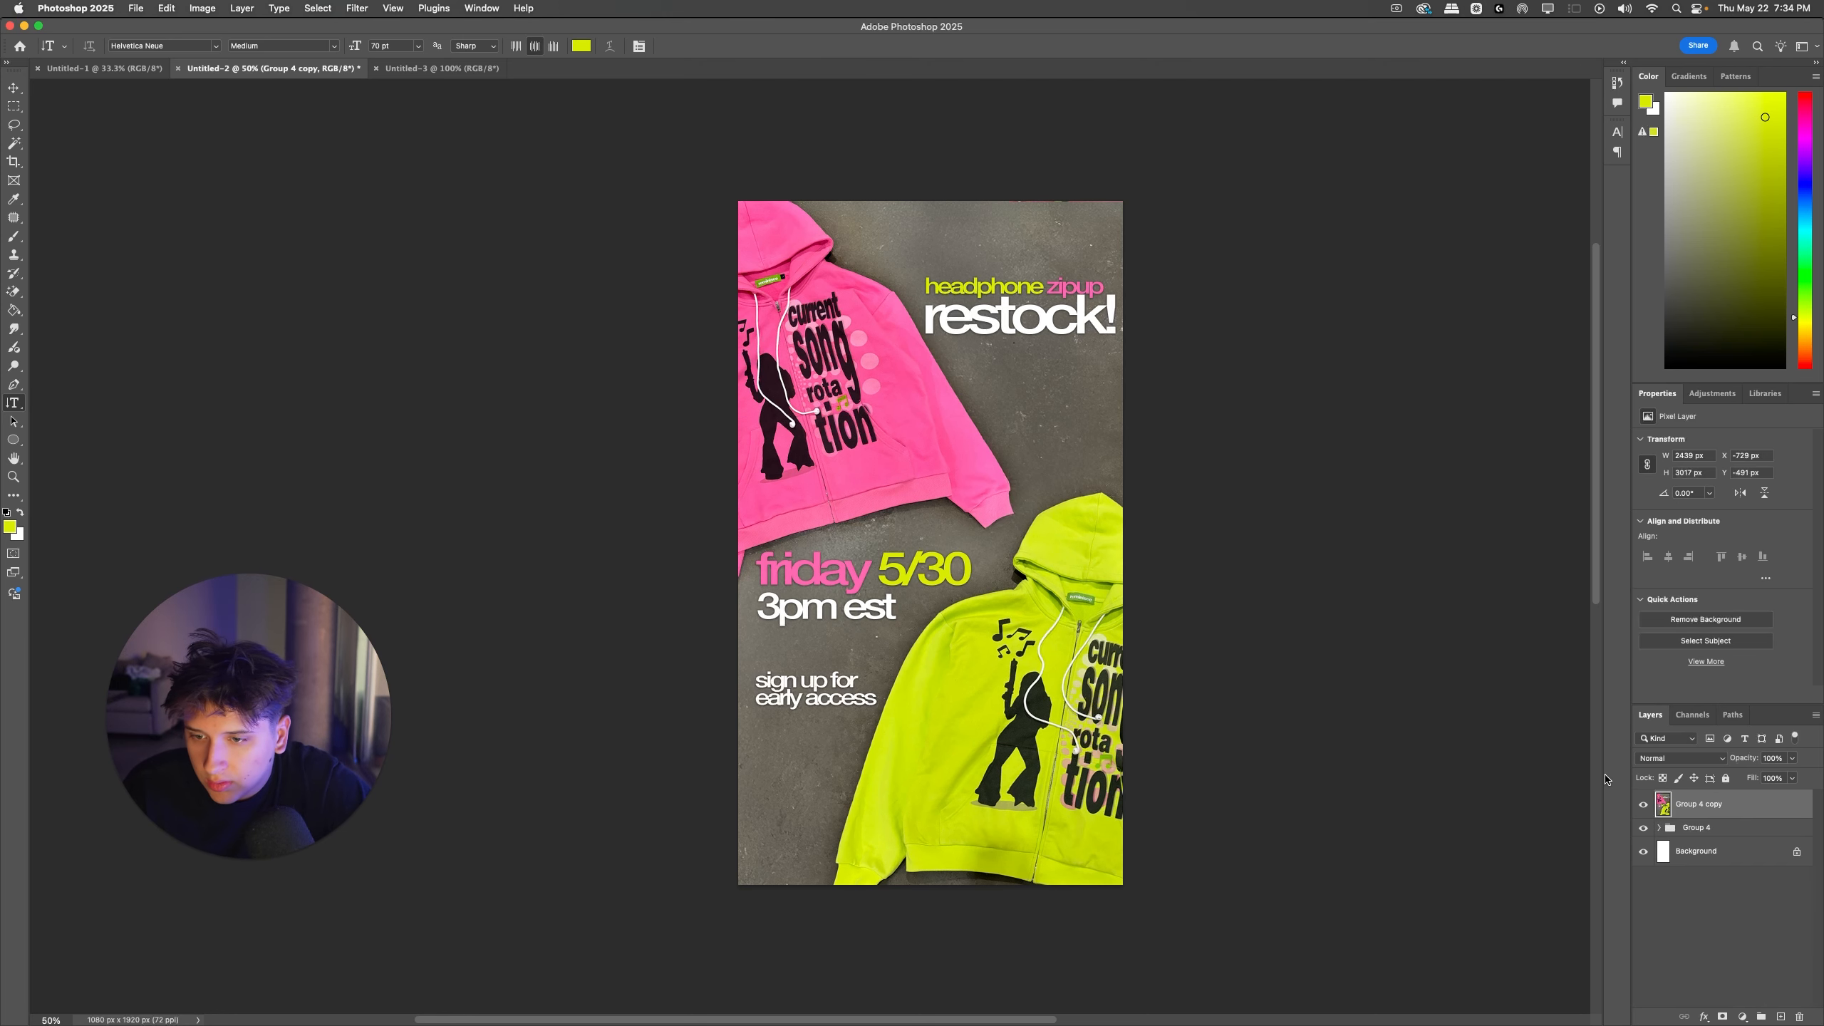
Step: Copy the merged ad and paste it into the square Untitled-3 document
key(super+a)
key(super+c)
key(super+d)
key(ctrl+Tab)
key(super+v)
Step: Scale the pasted ad to 92.59% to fit the canvas width and shift it up to frame the lower half
key(super+t)
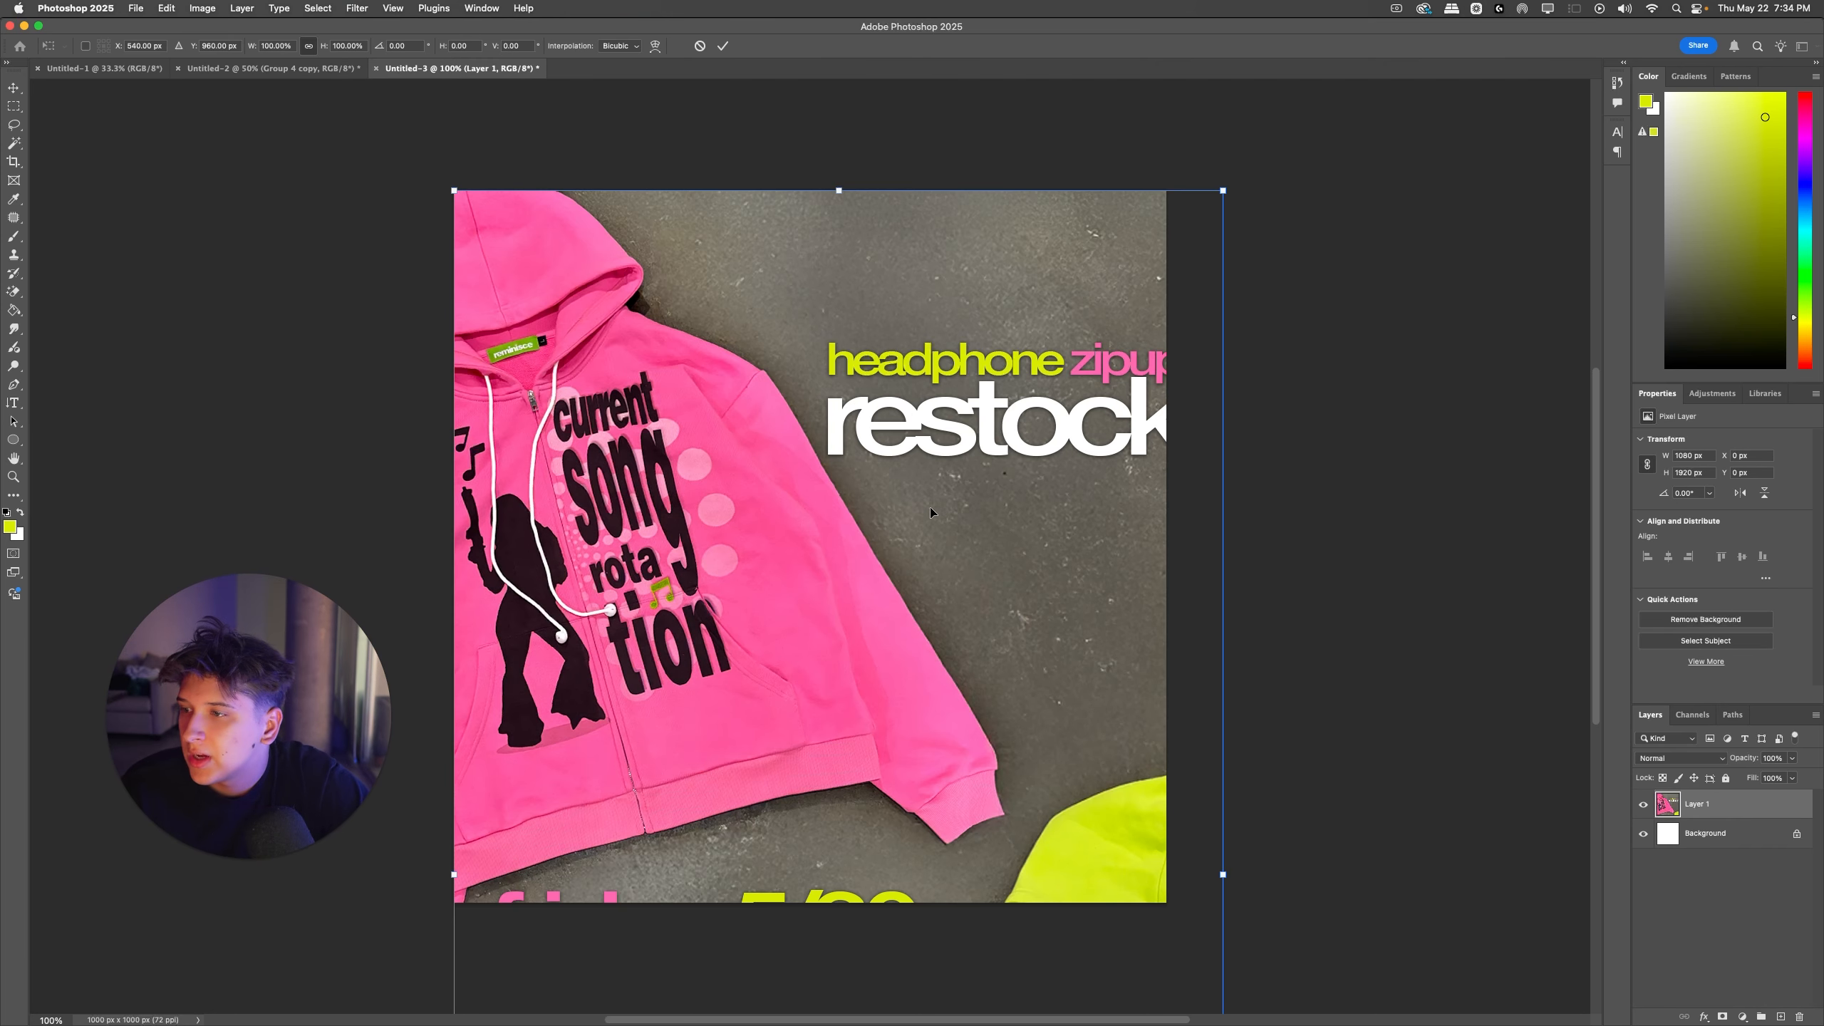
drag(1229, 668, 1172, 668)
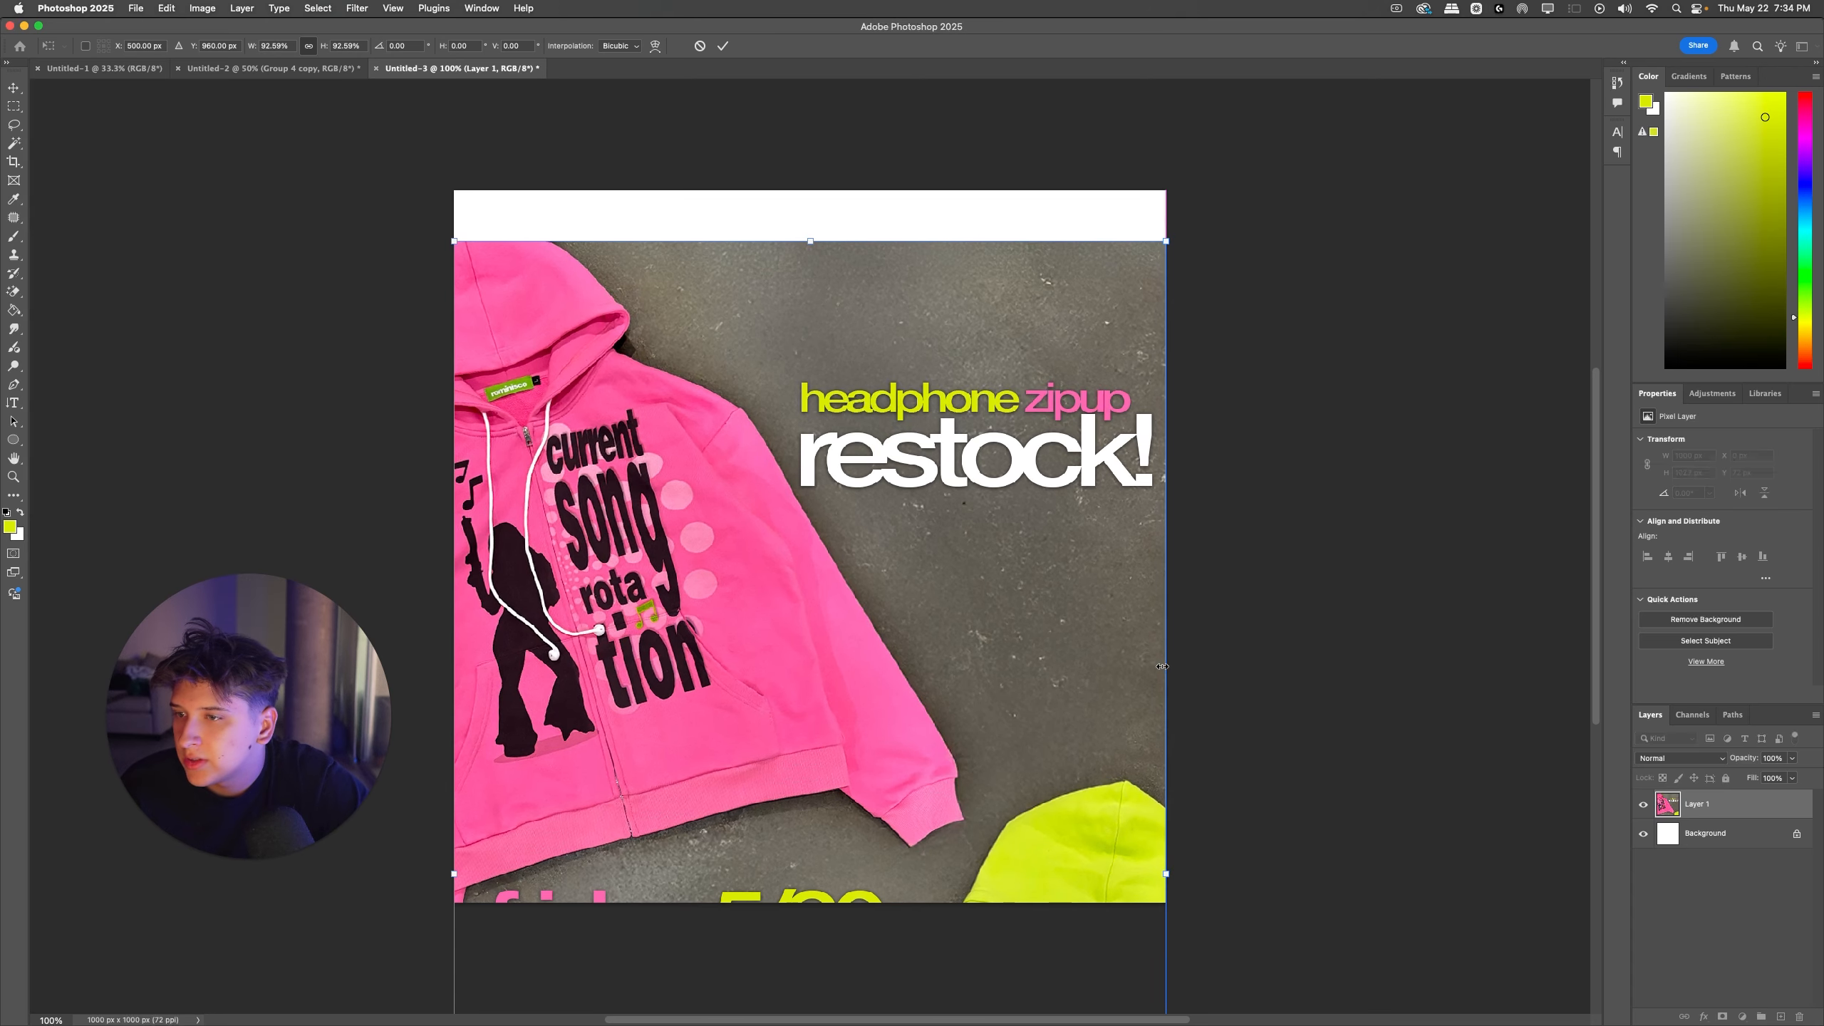
drag(1061, 675, 1063, 116)
drag(1028, 531, 1028, 486)
key(Return)
key(super+minus)
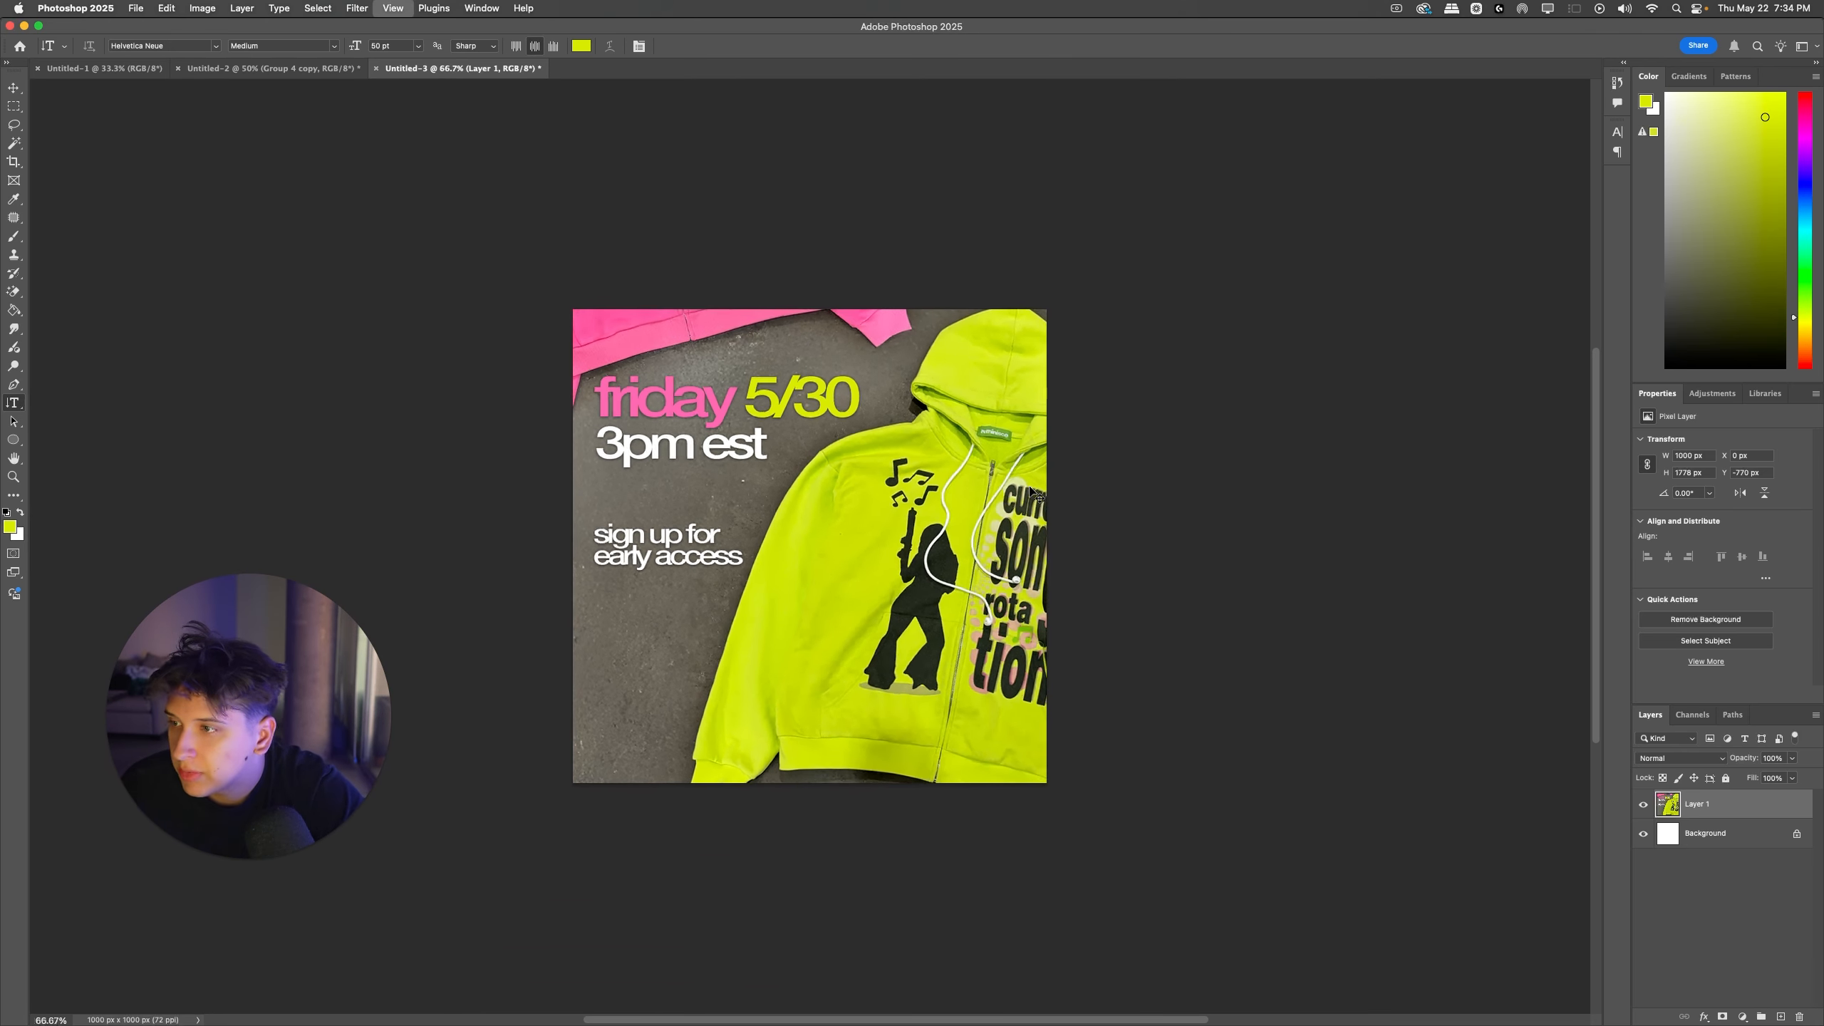
Step: Move the ad down until its top edge meets the square canvas's top, framing the pink hoodie and headline
key(super+t)
key(Return)
drag(922, 665, 927, 745)
key(super+t)
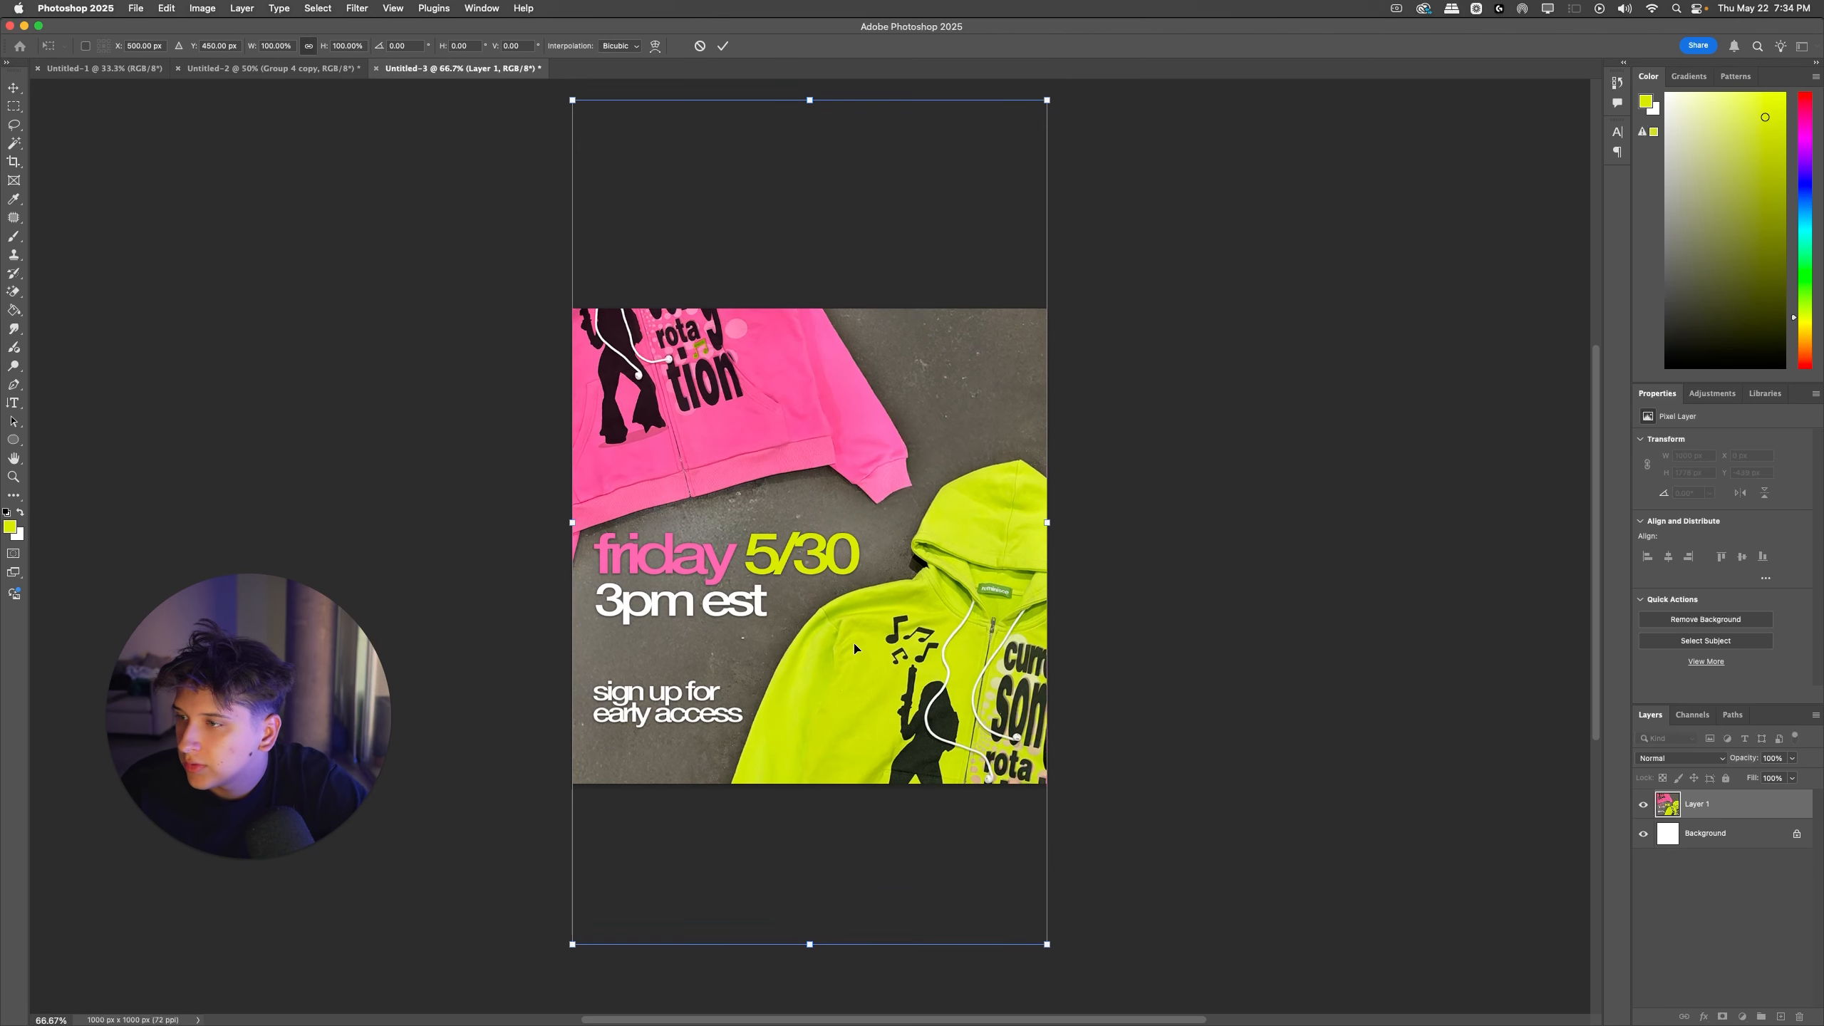
key(Escape)
key(super+t)
drag(850, 342, 890, 667)
key(Return)
key(super+t)
key(Return)
key(super+t)
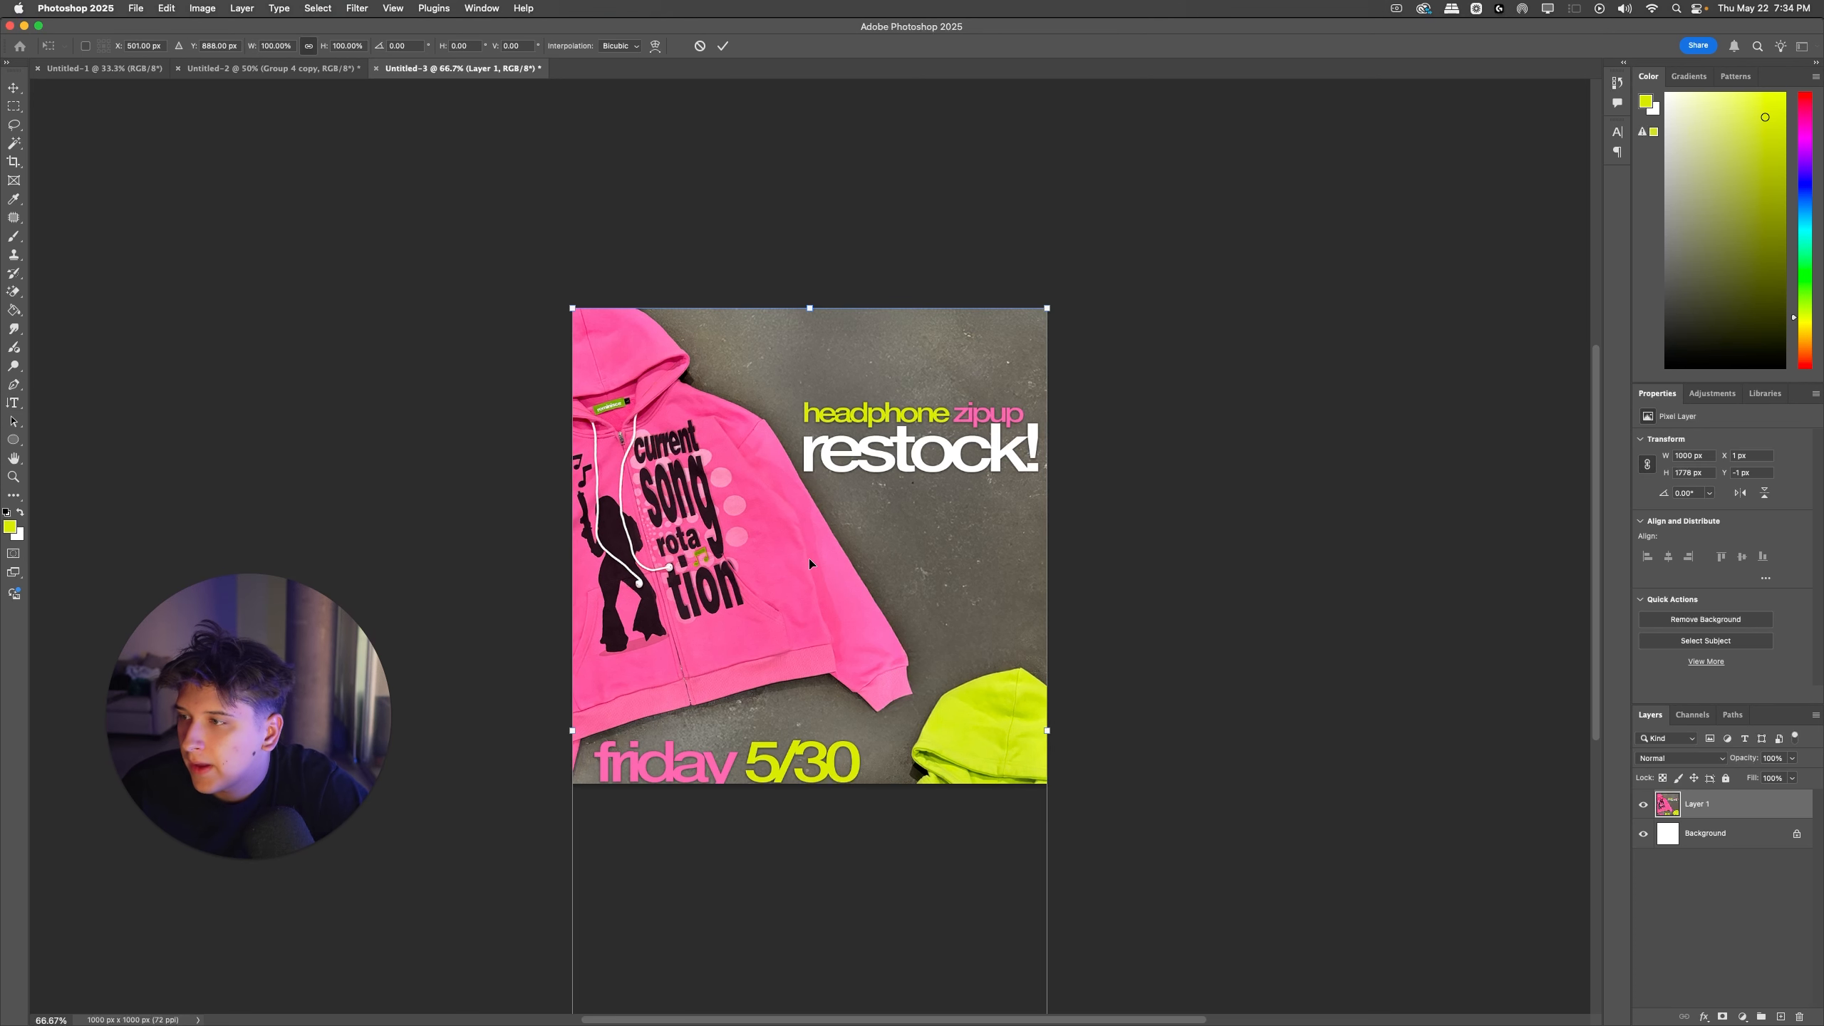
Step: Try shifting the ad up about 136 px and nudging it sideways to fit both headline and date in the square
key(Left)
key(Return)
key(super+t)
drag(794, 592, 776, 510)
key(super+z)
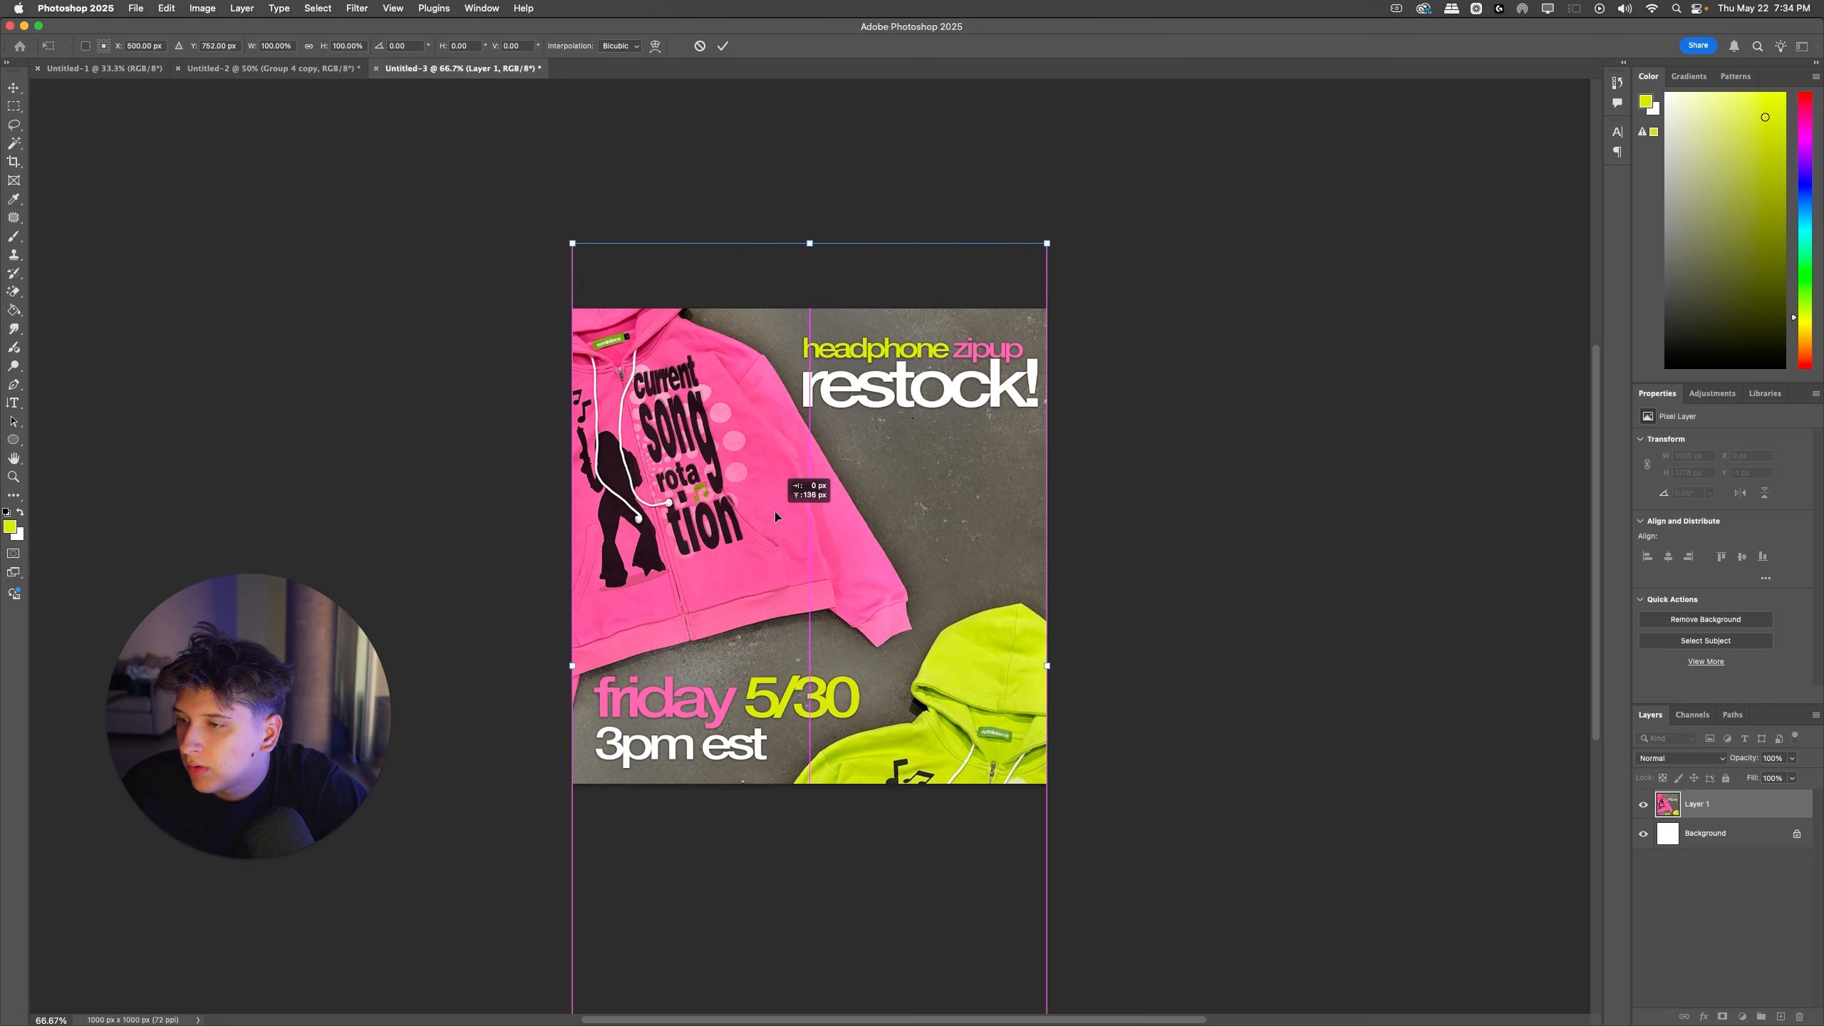
key(Return)
key(t)
key(super+t)
key(Right)
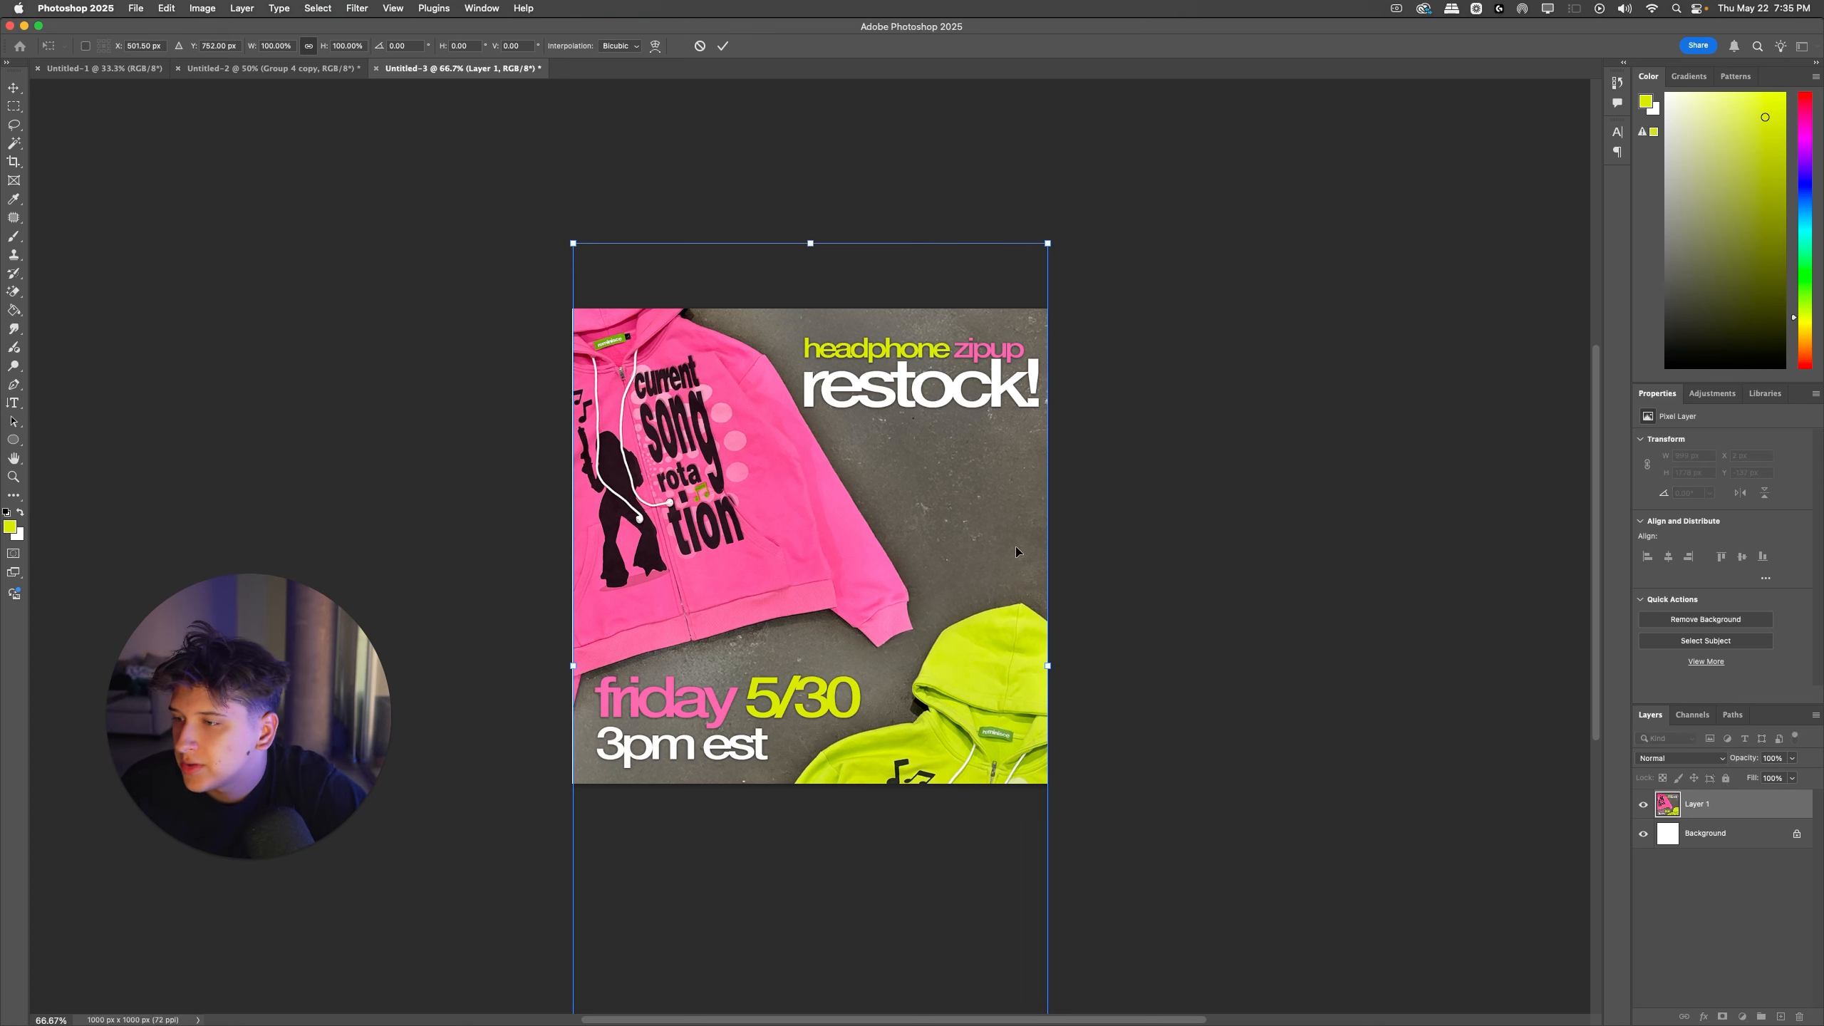
key(Return)
Step: Undo the last position changes of the ad in the square document
scroll(1016, 544, down, 1)
key(super+z)
key(super+z)
key(super+z)
key(super+z)
key(super+z)
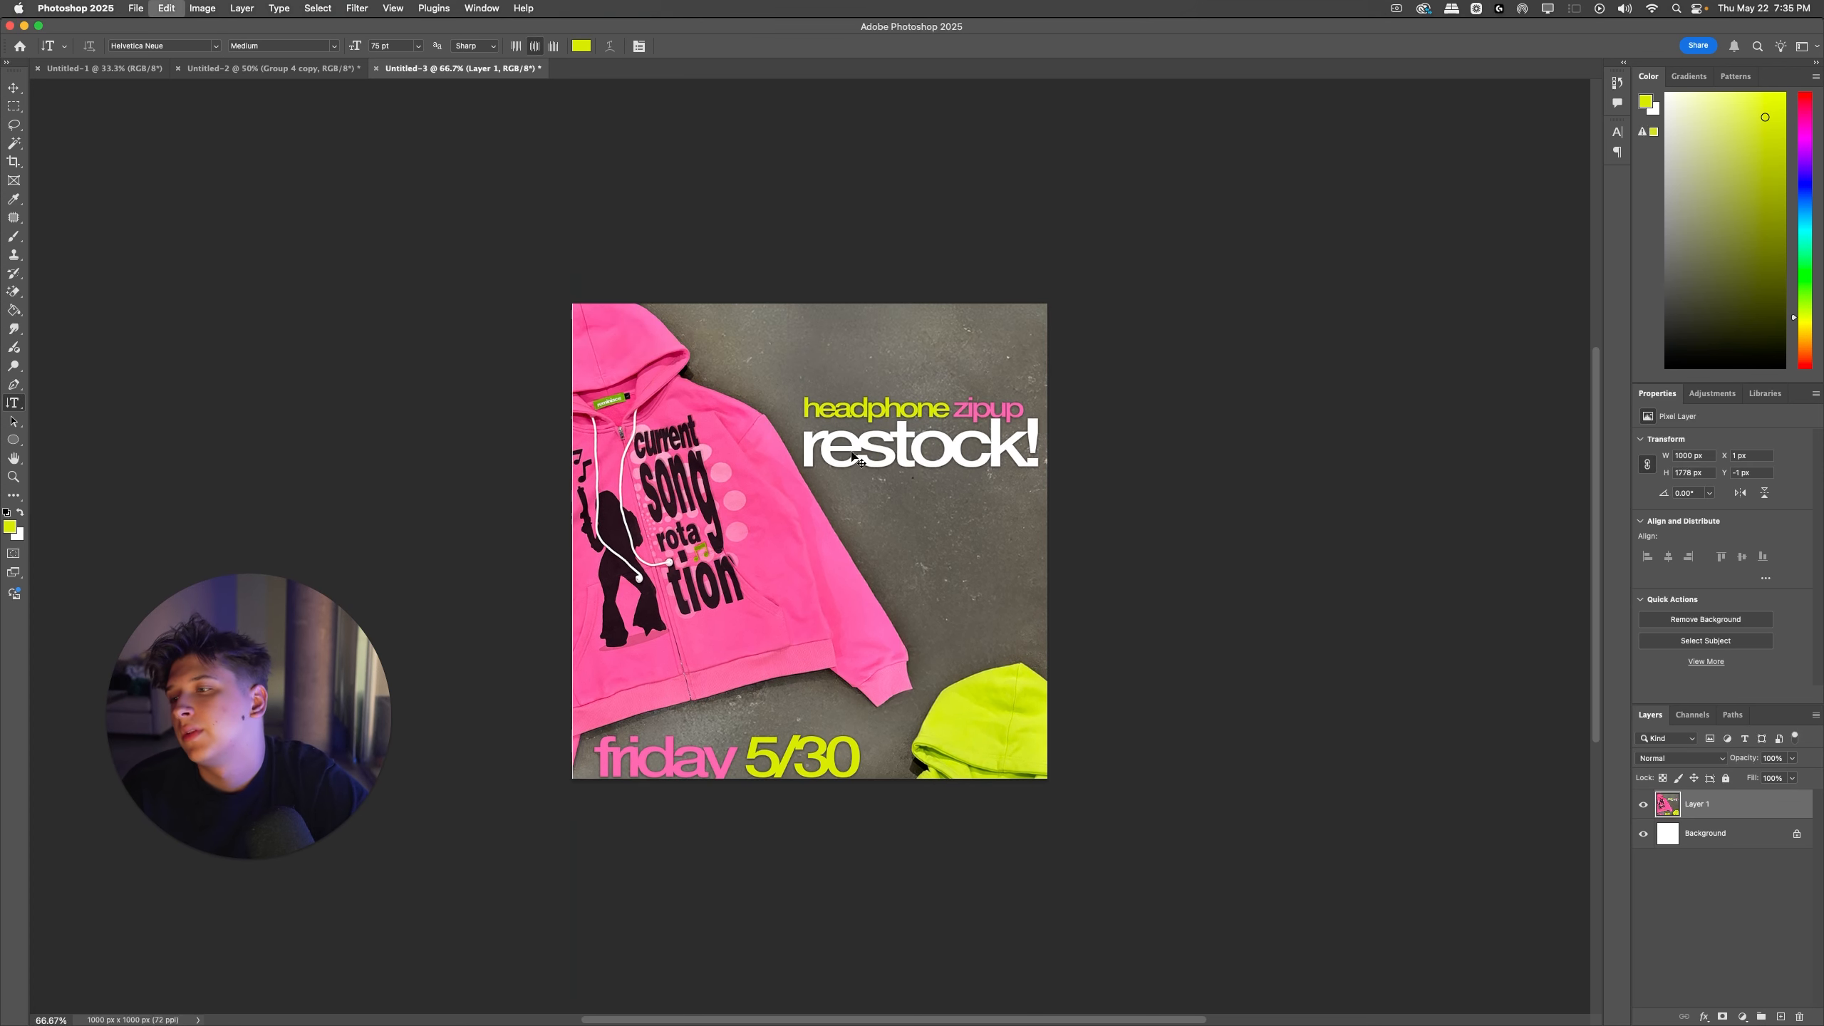
Step: Go back to the vertical Untitled-2 ad, switch to Messages and send the copied ad image in the open conversation
click(269, 69)
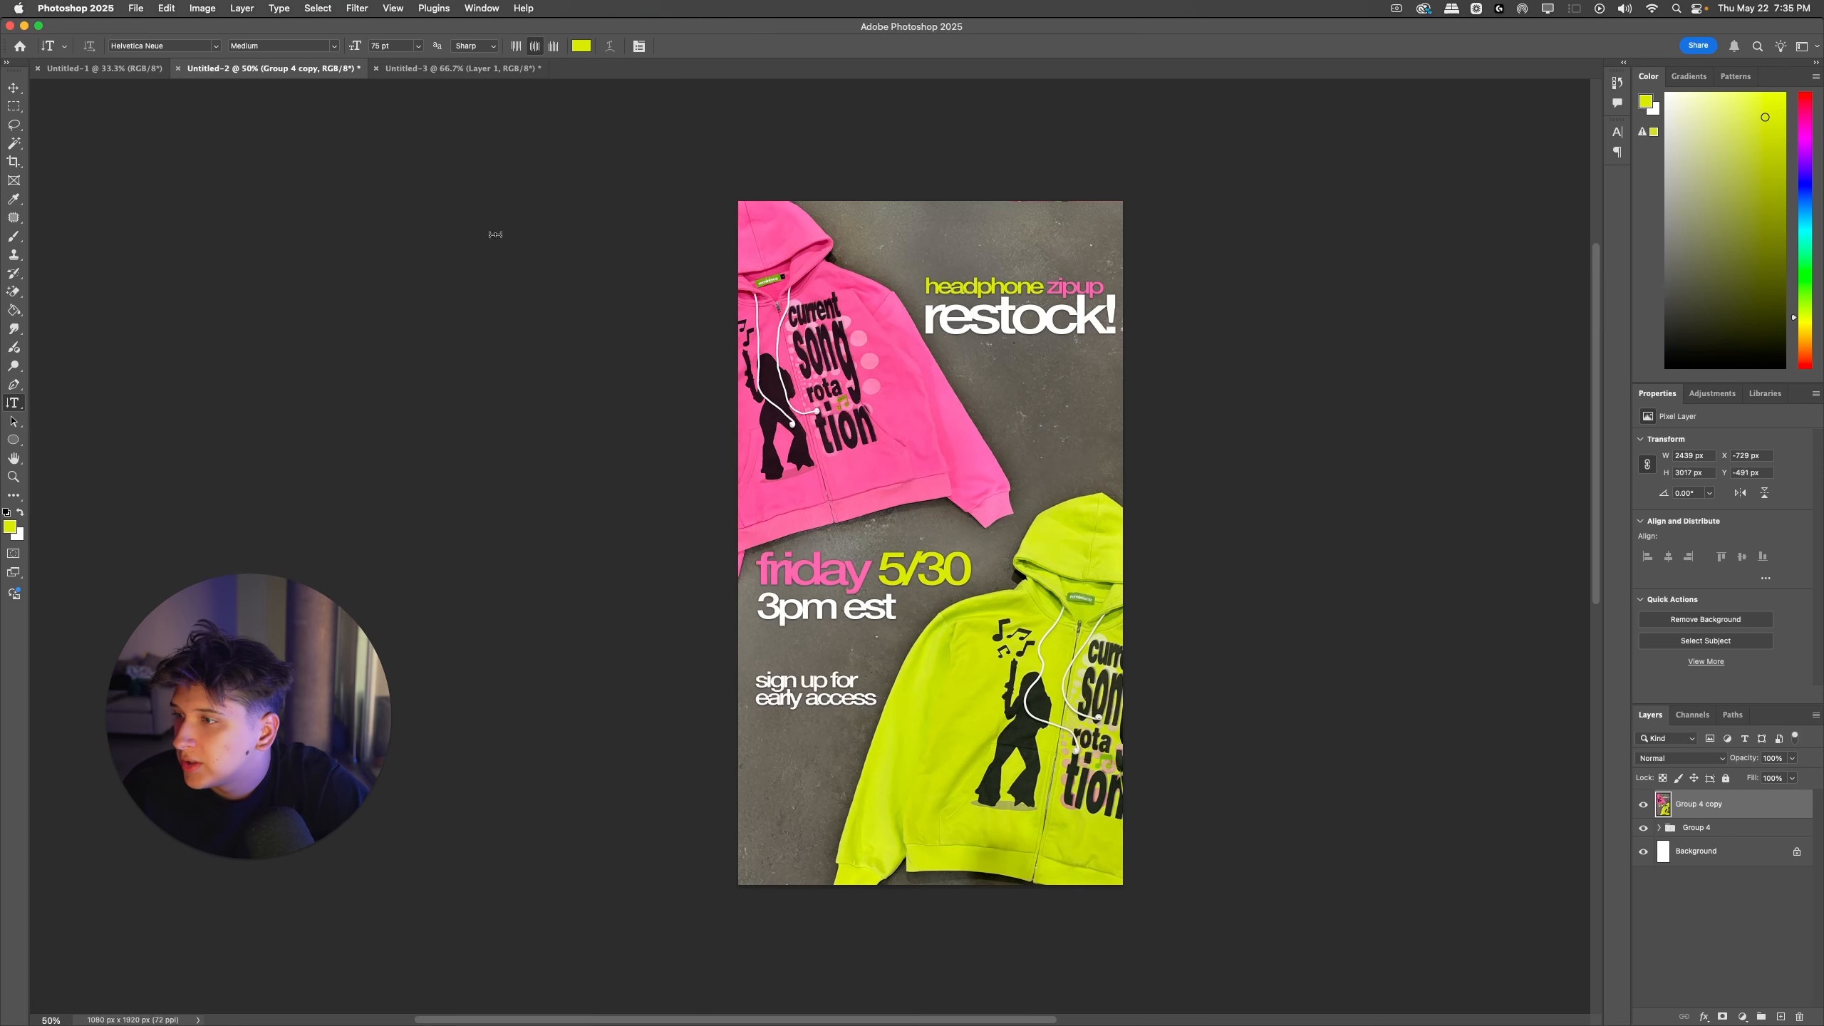
key(super+space)
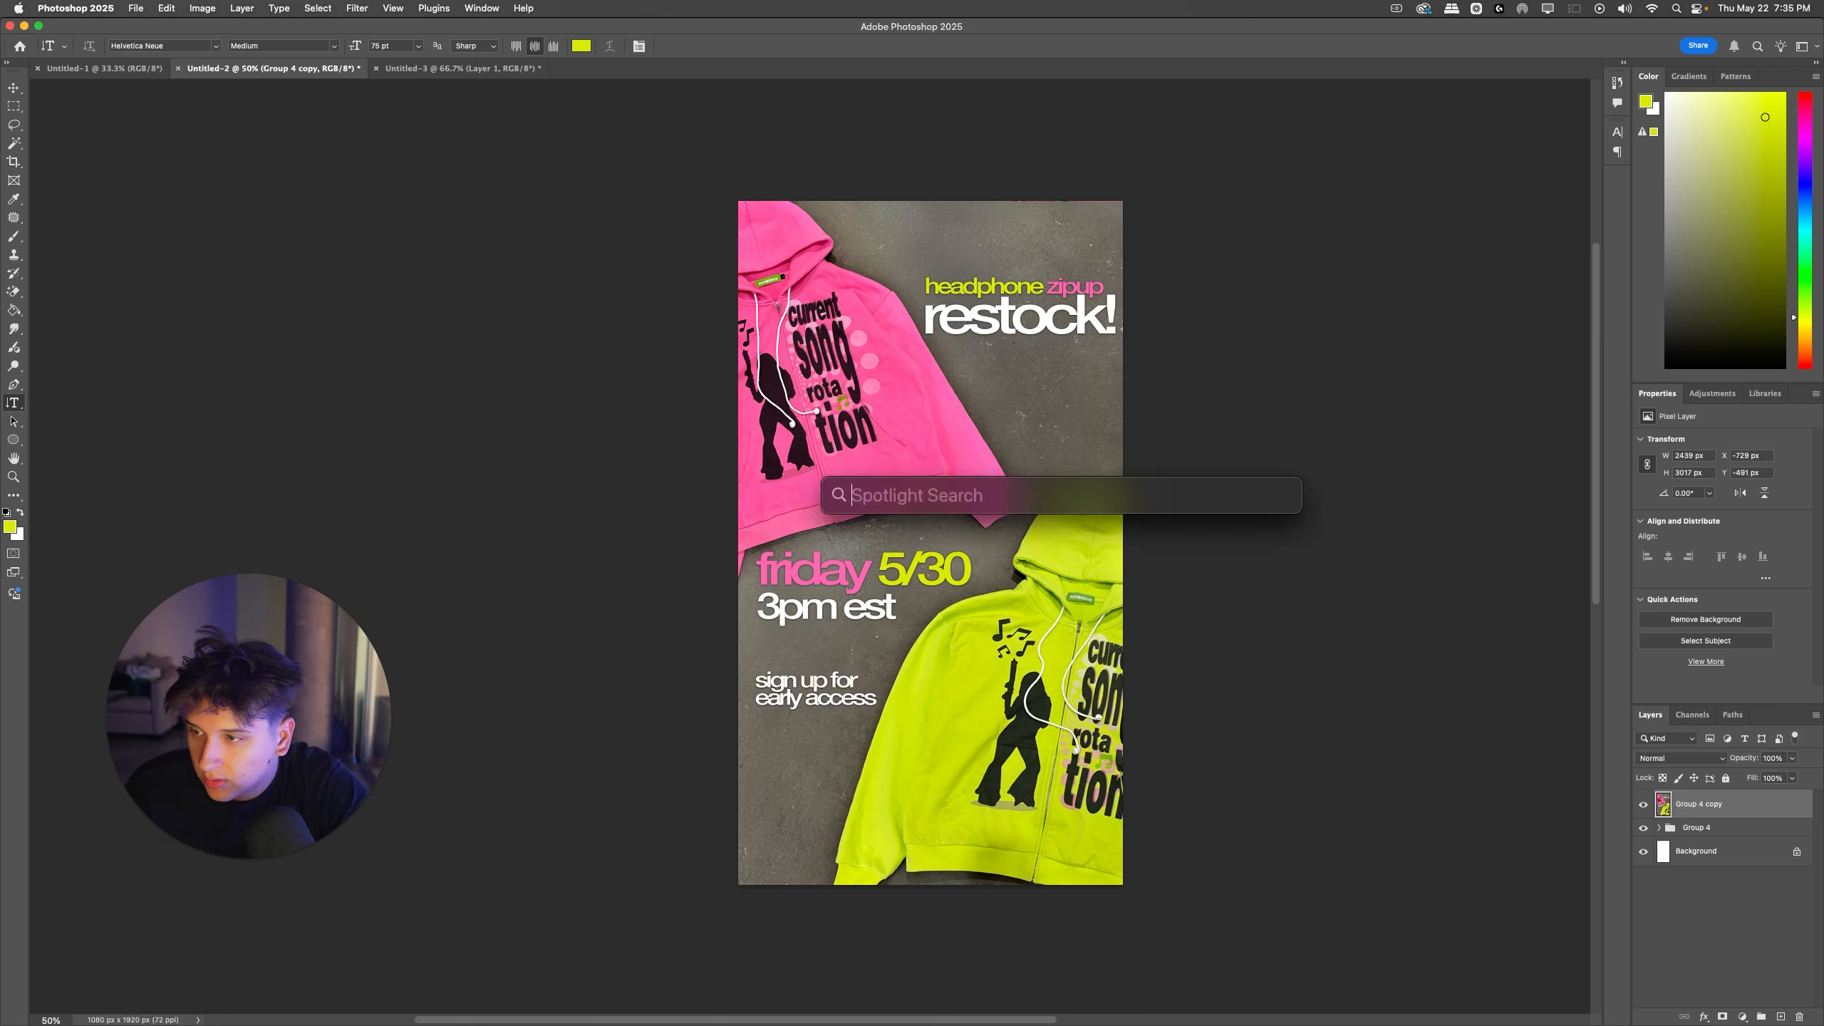
text(mess)
key(Return)
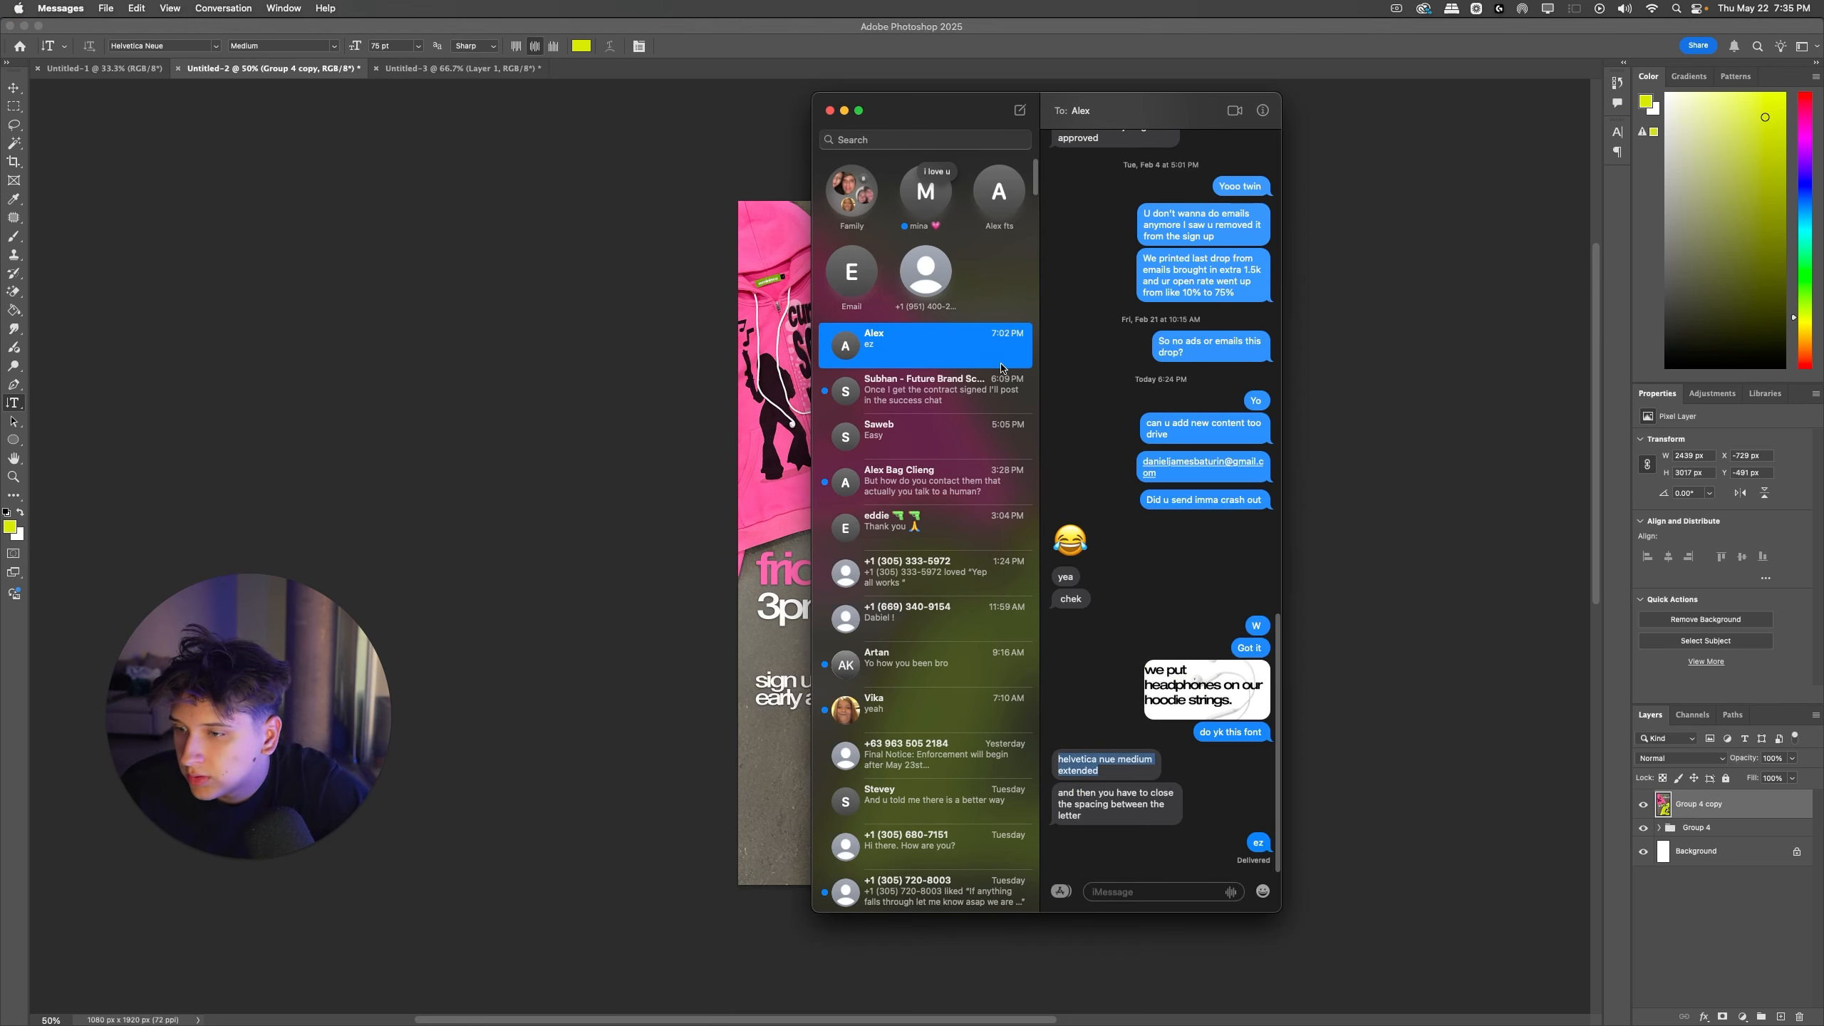
click(1145, 891)
key(super+v)
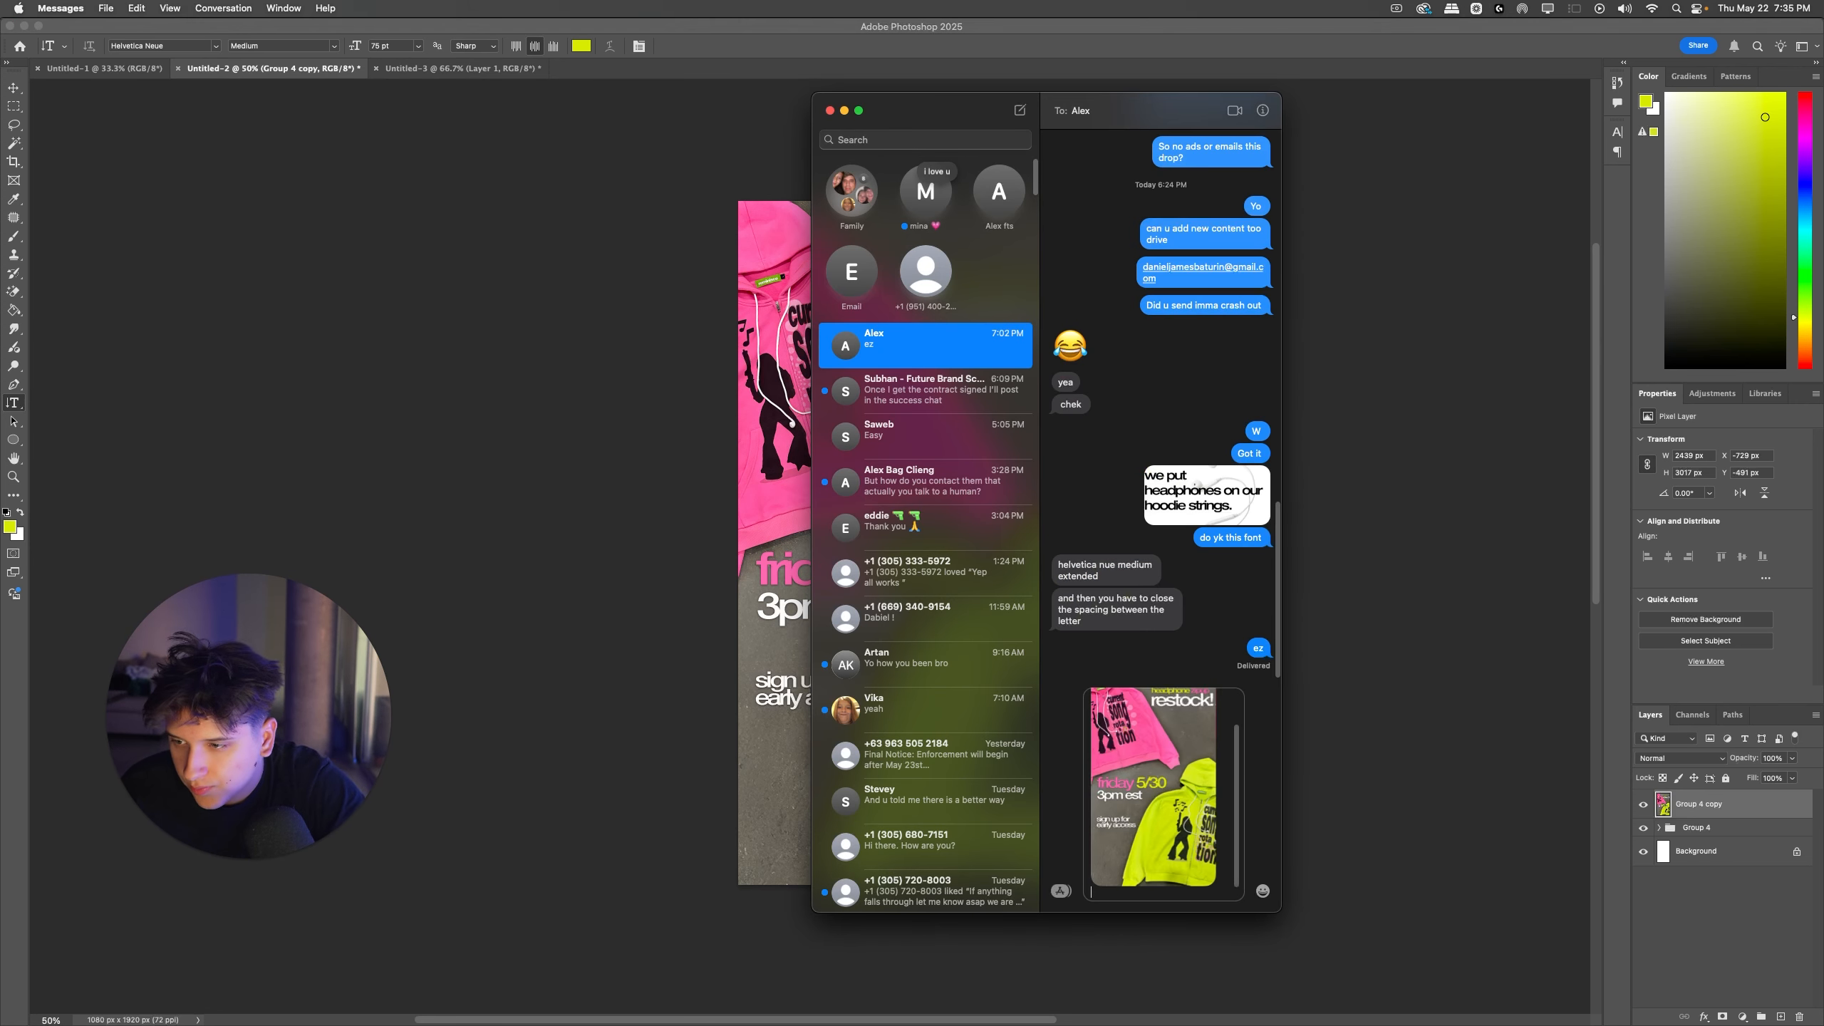
key(Return)
Step: Send the follow-up message "Watchu think" and return to Photoshop
text(Watch )
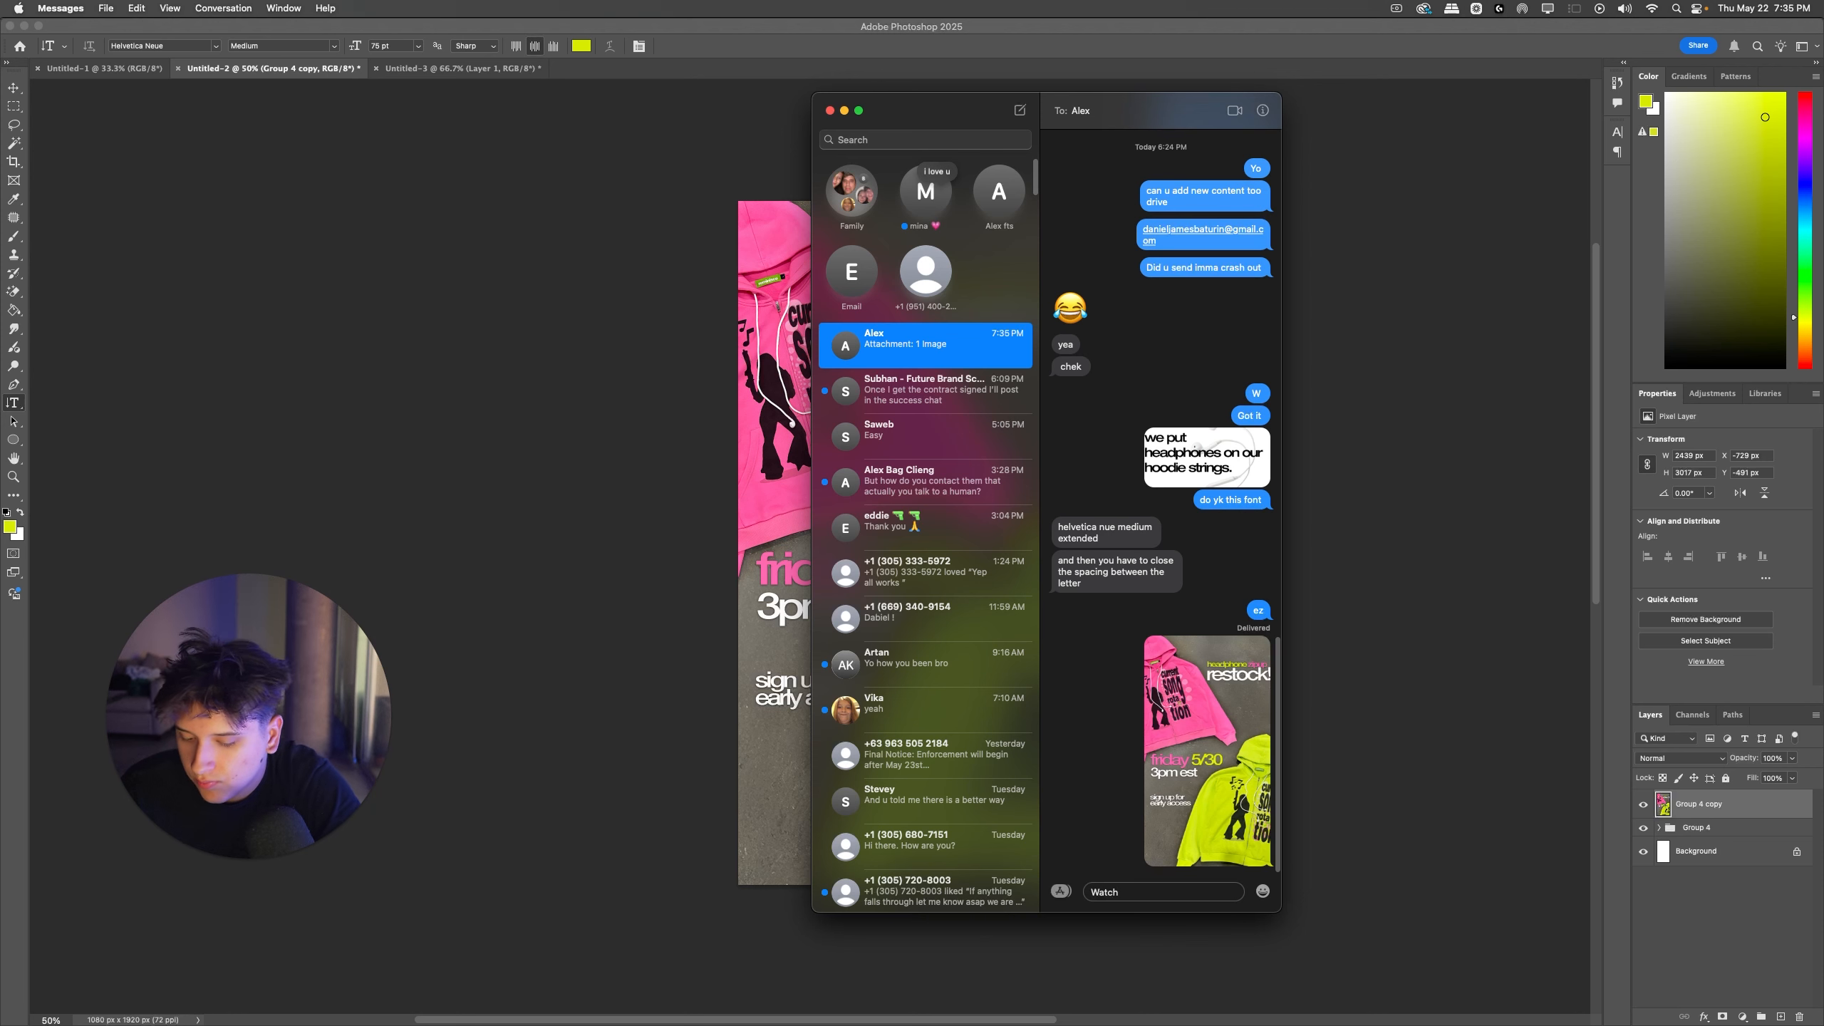
text( think)
key(Return)
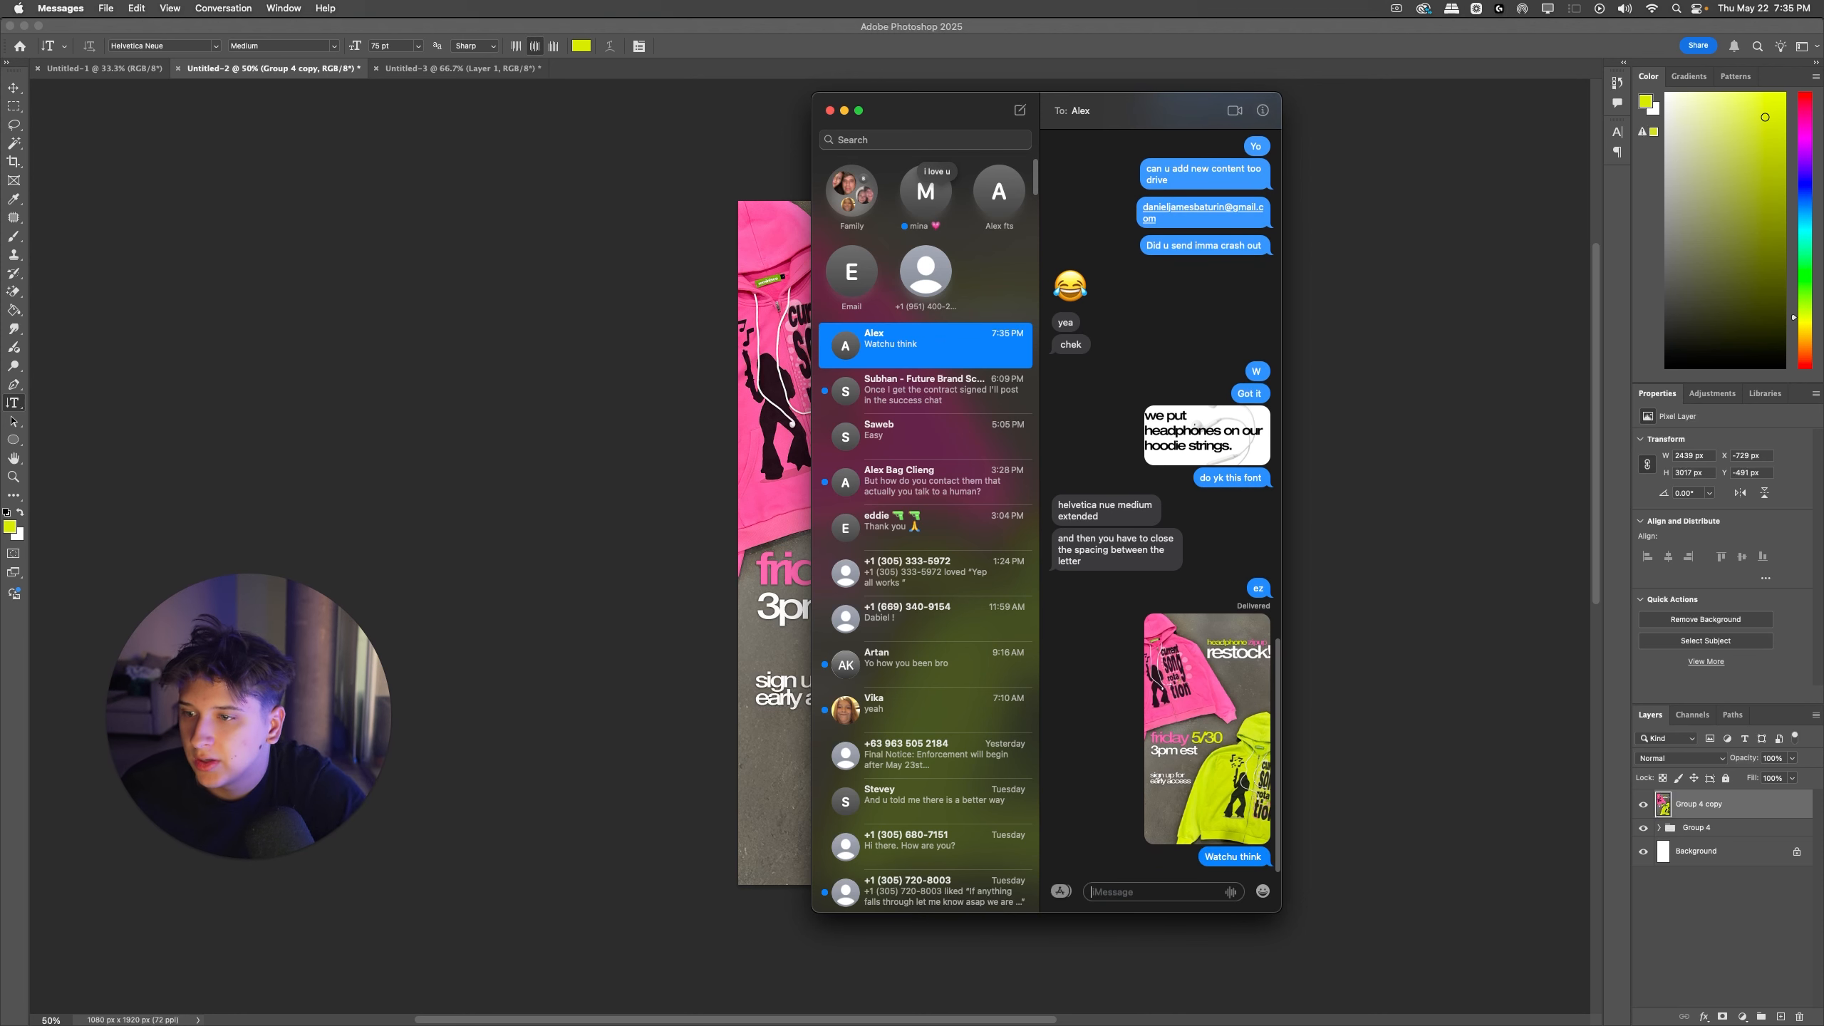
click(1455, 838)
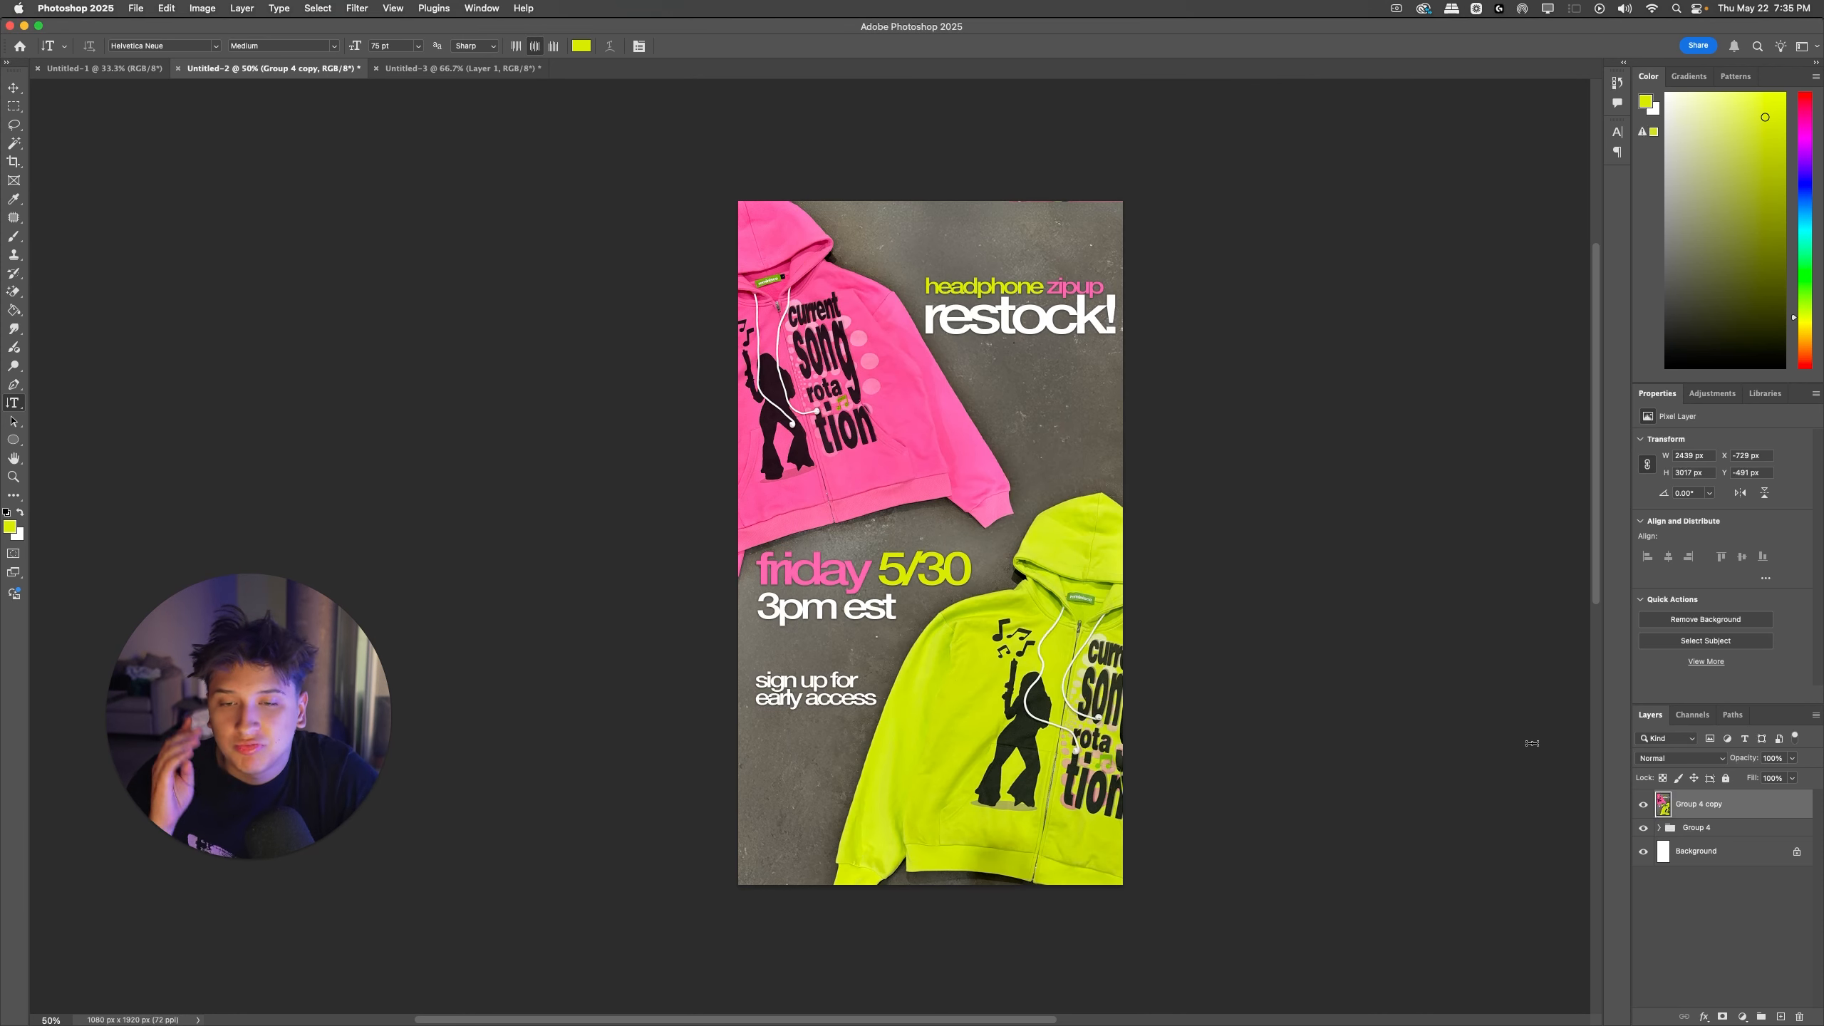
Step: Hide Group 4 while keeping the merged copy visible, and rename the merged copy "ad1"
click(1643, 803)
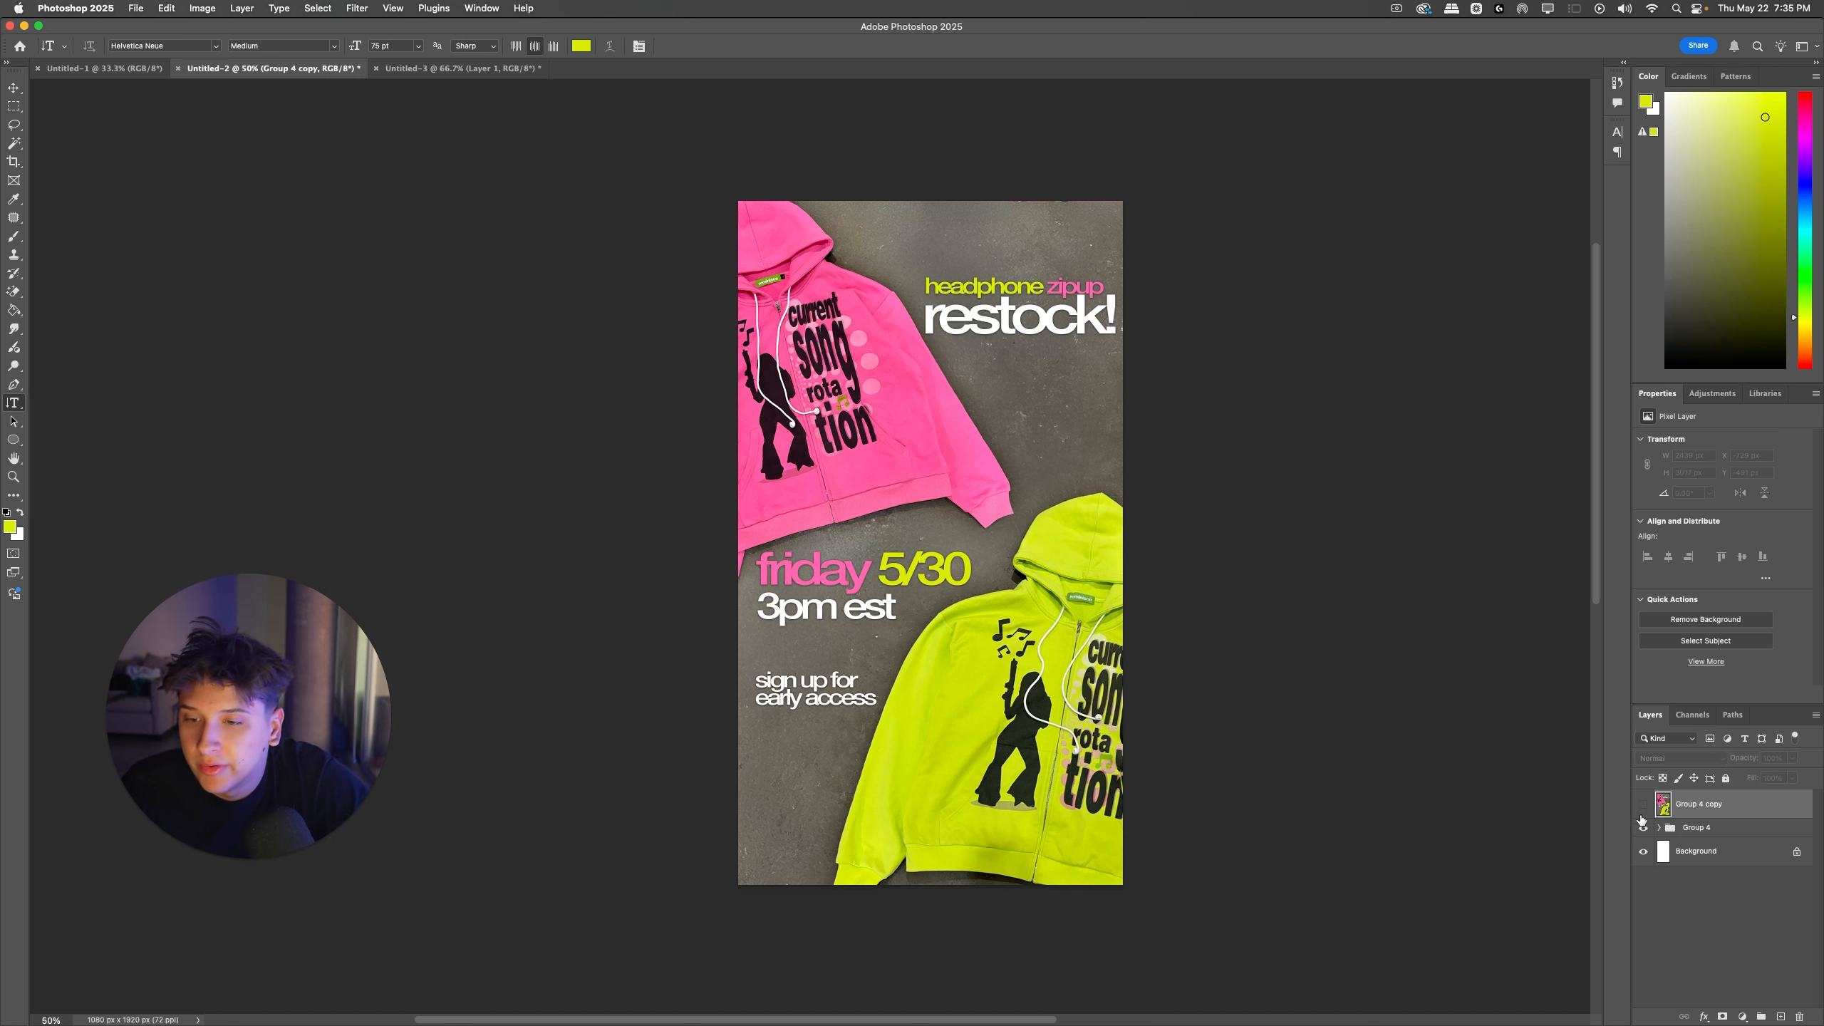
click(1643, 827)
click(1643, 827)
click(1658, 827)
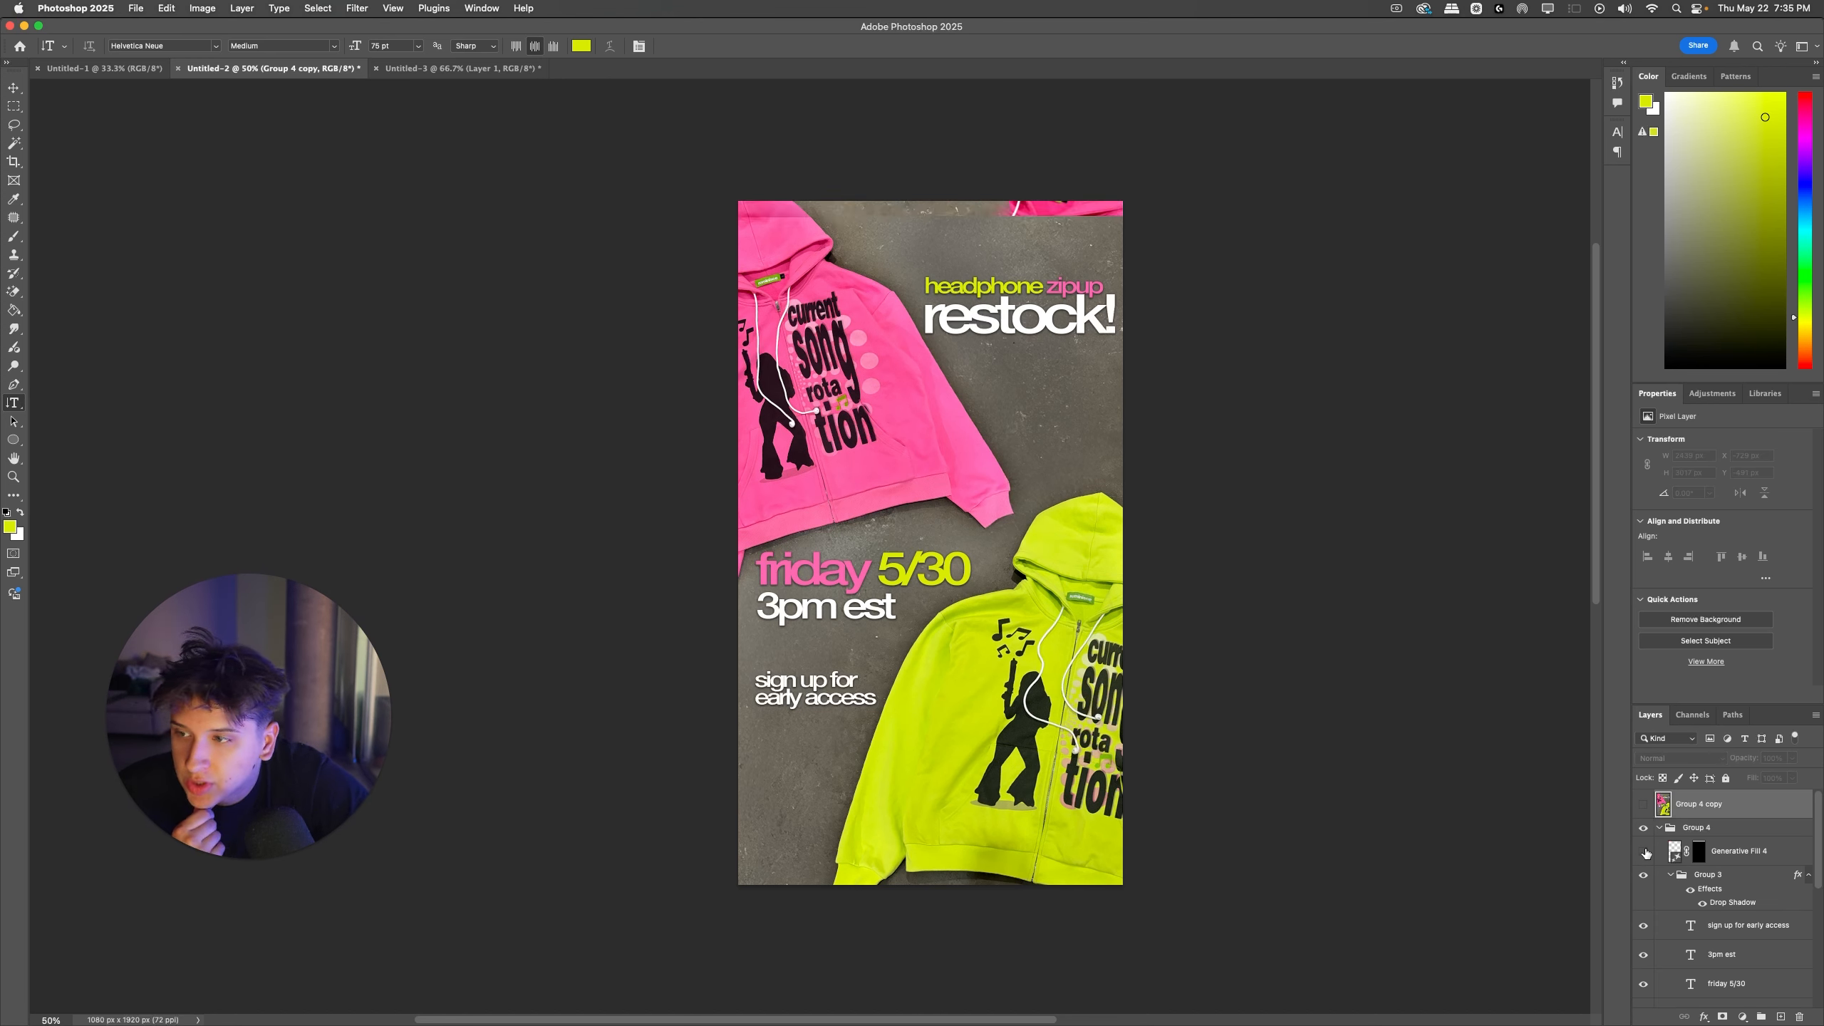
click(1659, 828)
click(1643, 828)
click(1643, 803)
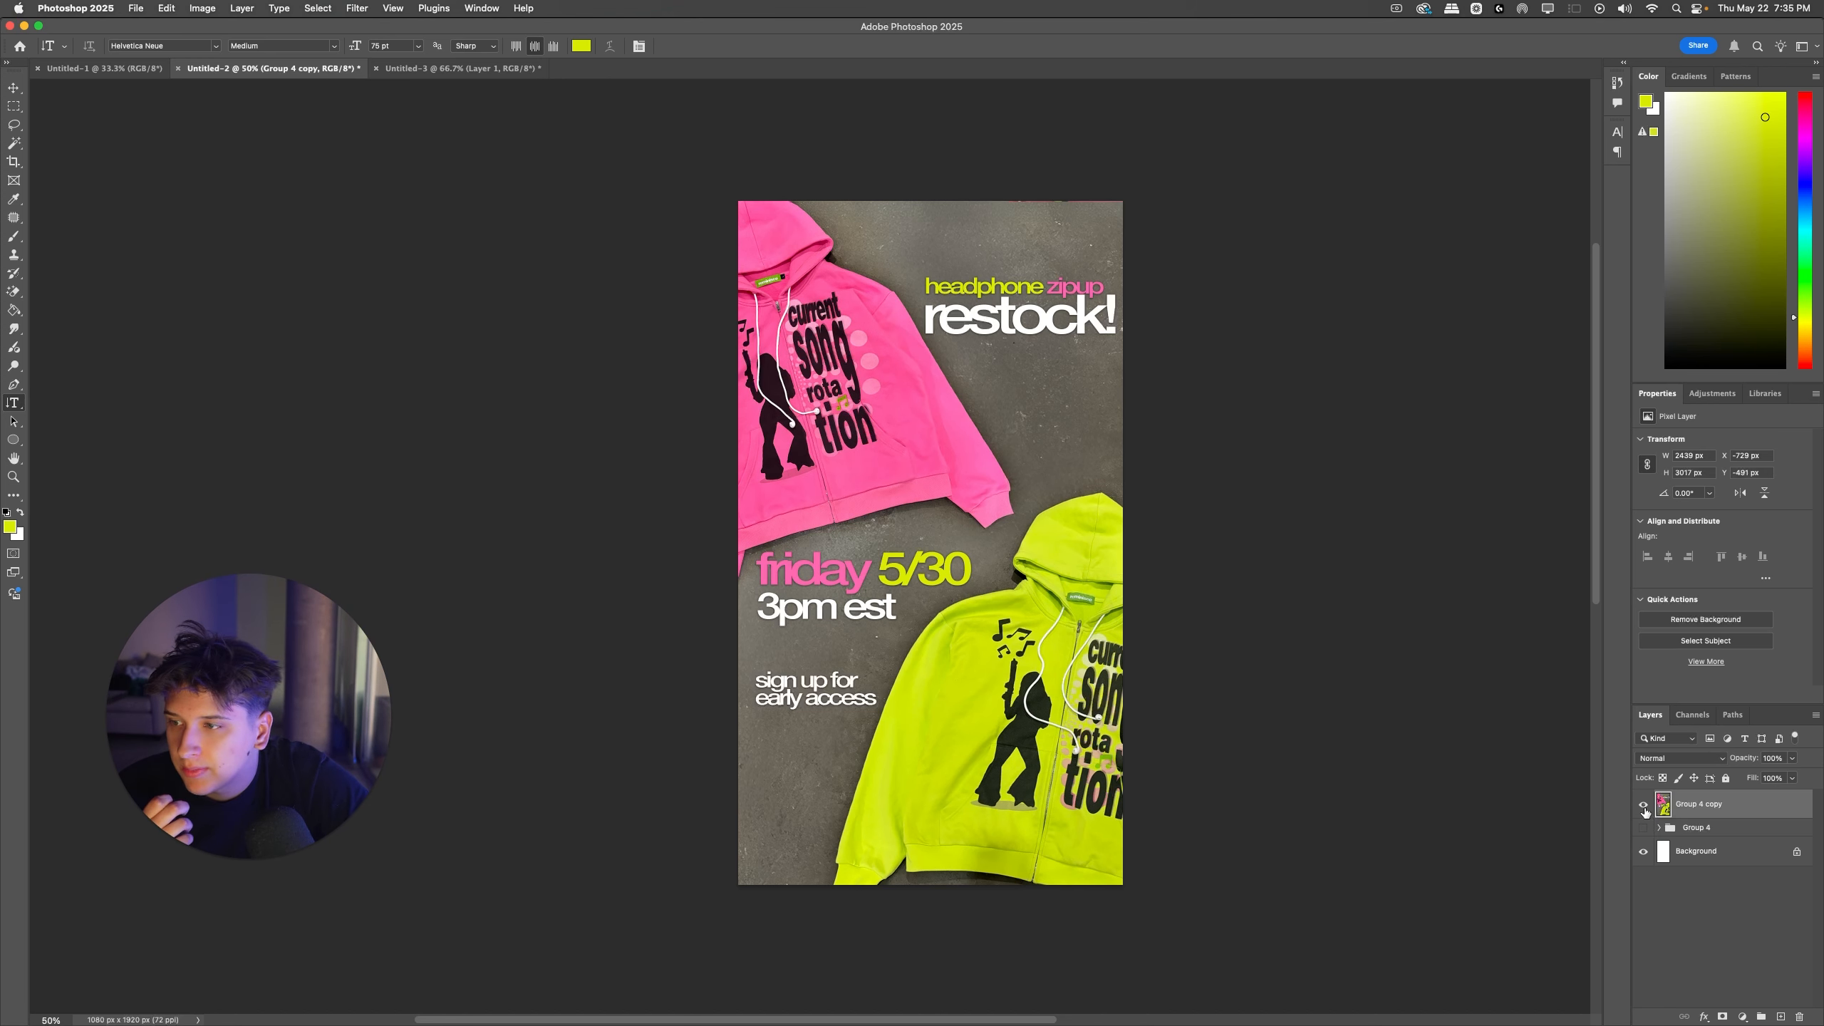
text(1)
key(Return)
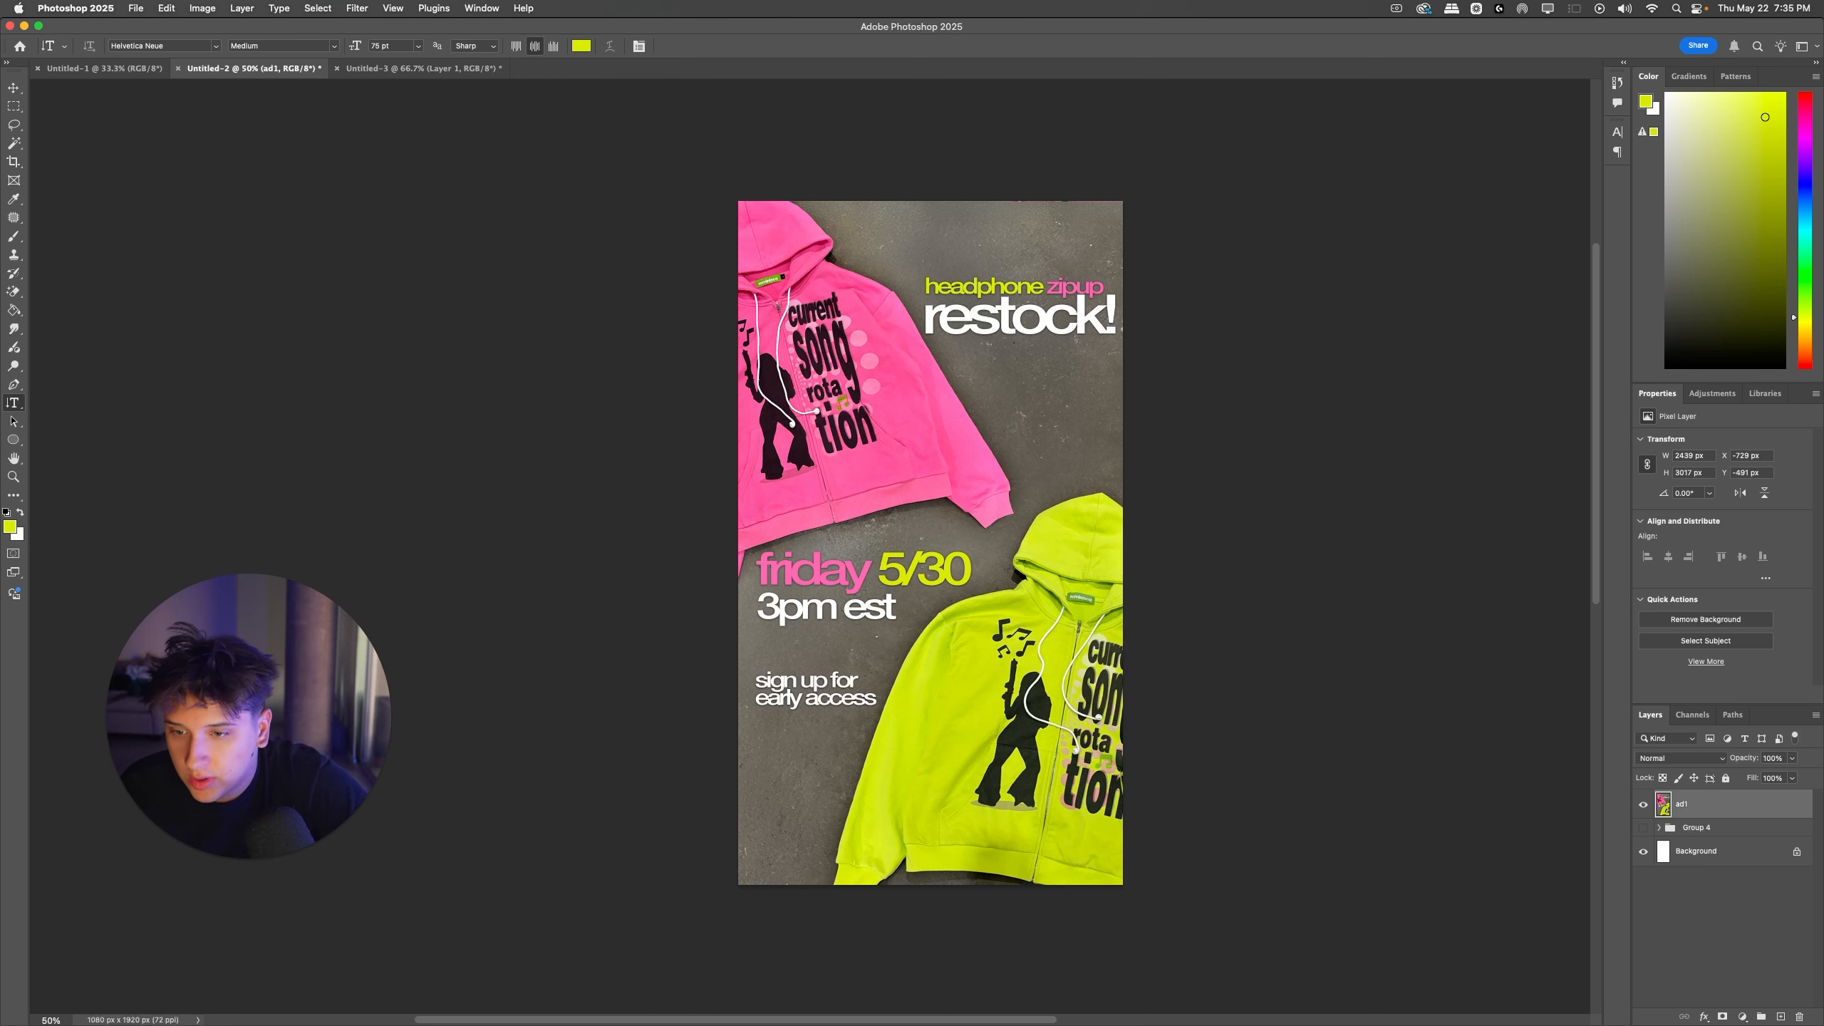
Step: Create a group named "finished ads", move the ad1 layer into it, and collapse and hide the group
click(1757, 1016)
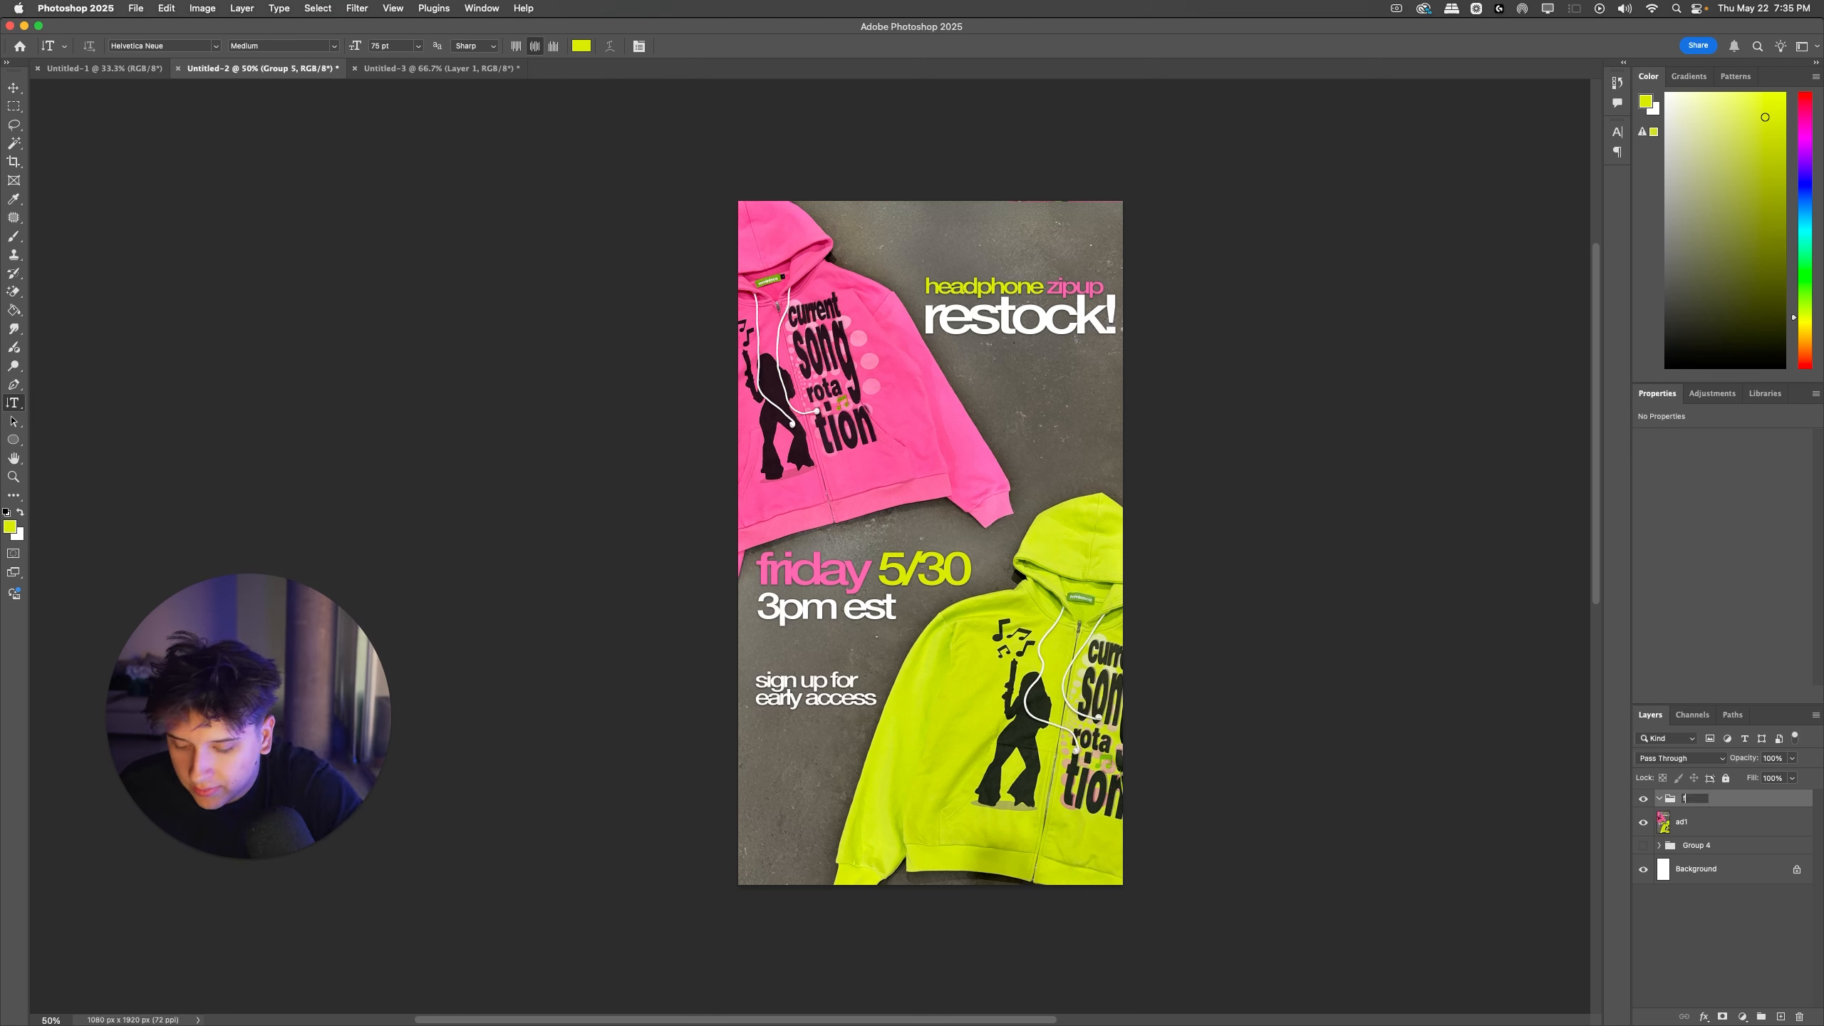
key(Return)
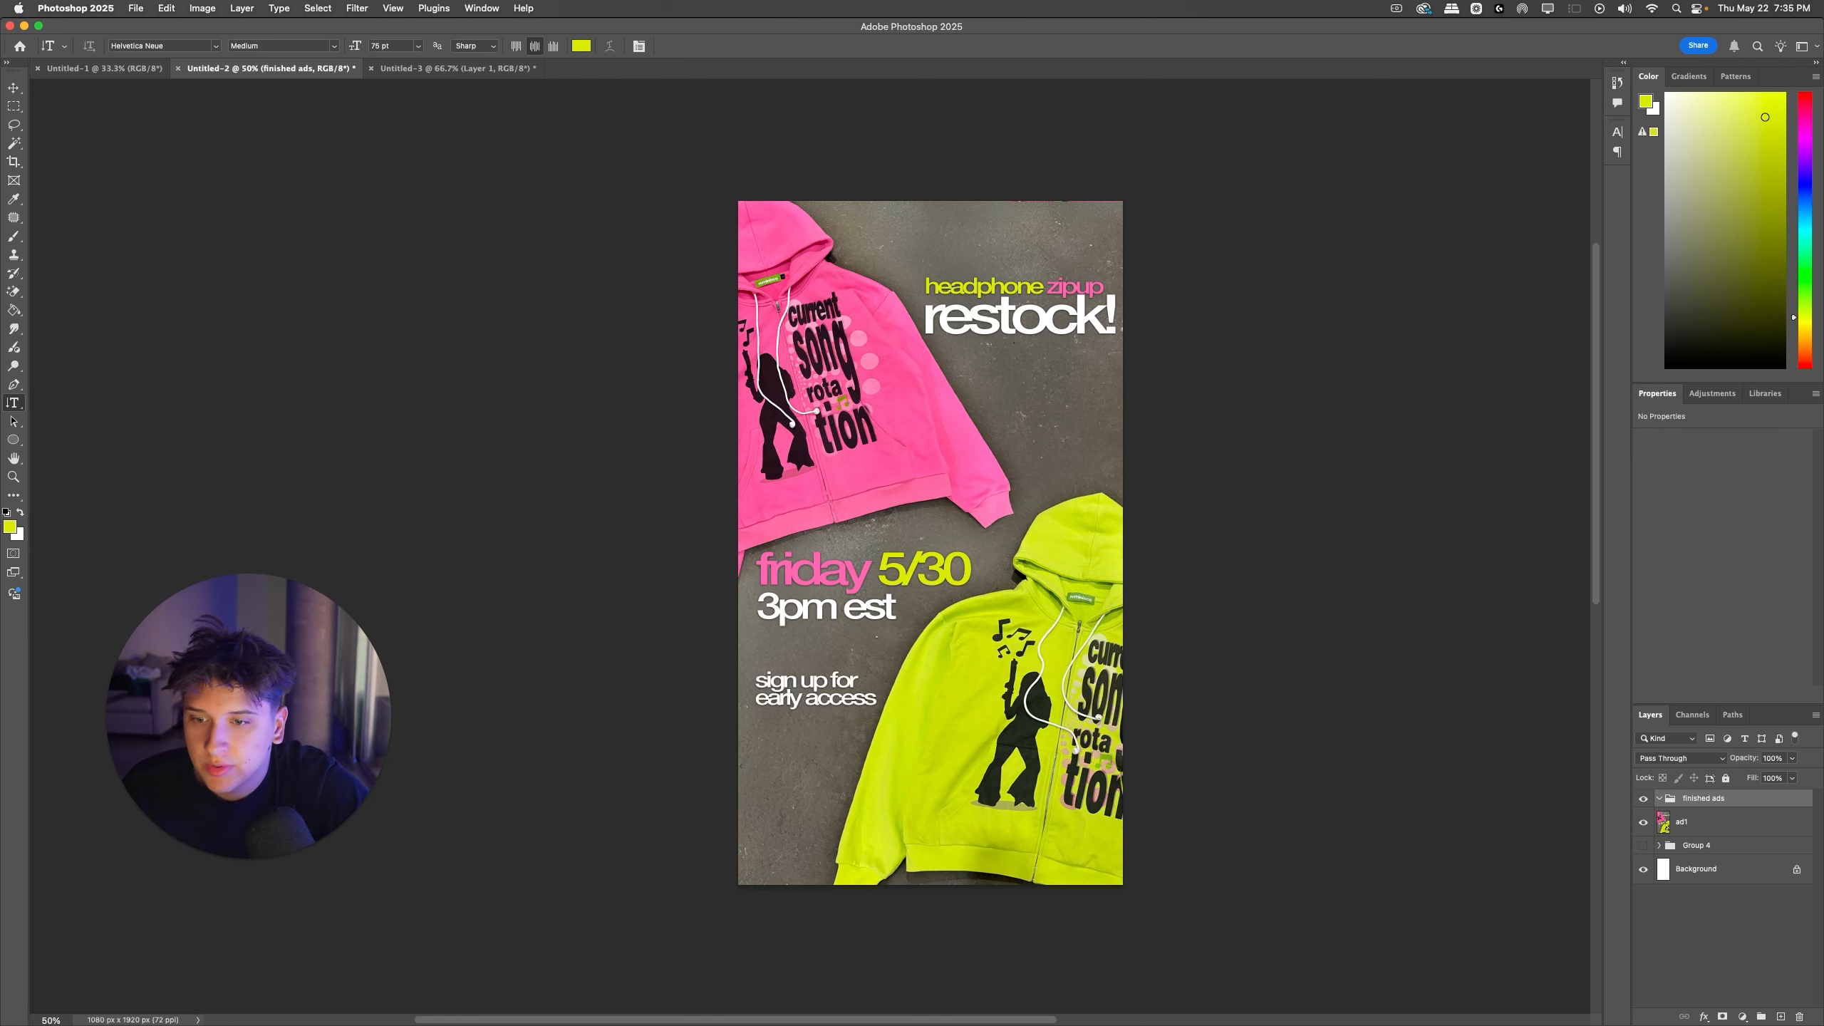
click(1680, 822)
click(1659, 798)
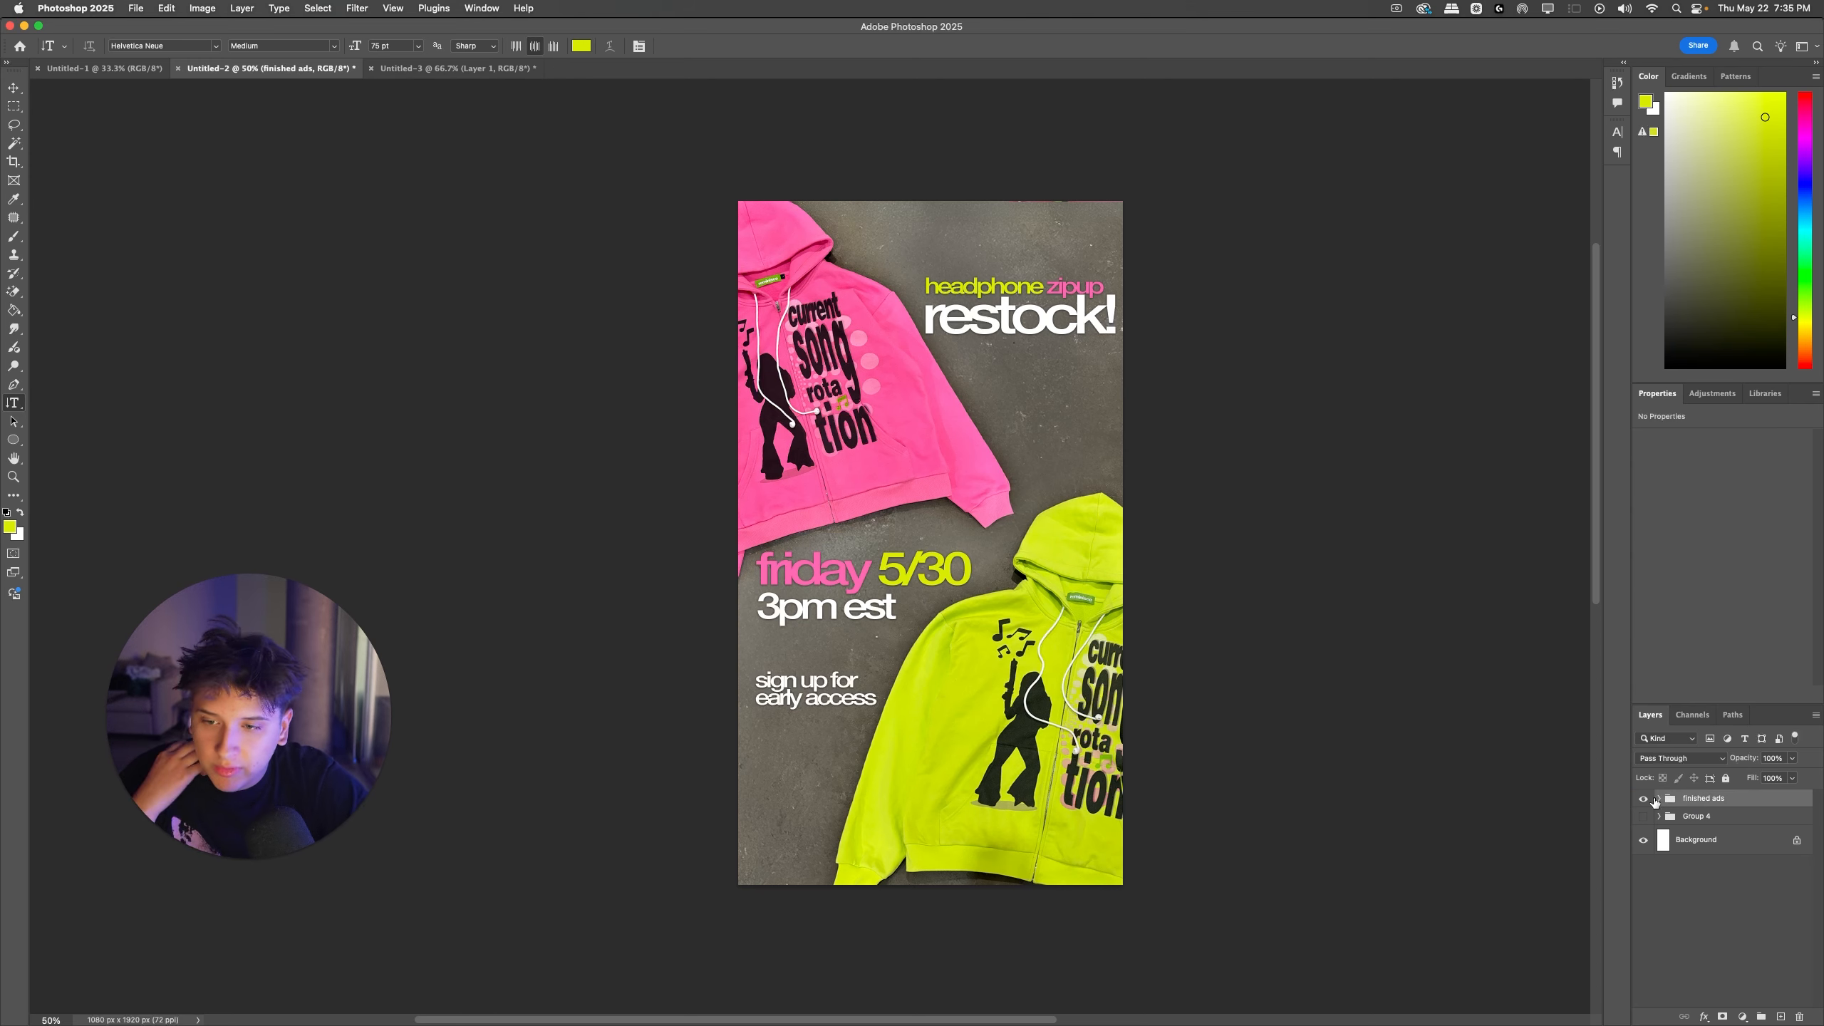
click(1643, 798)
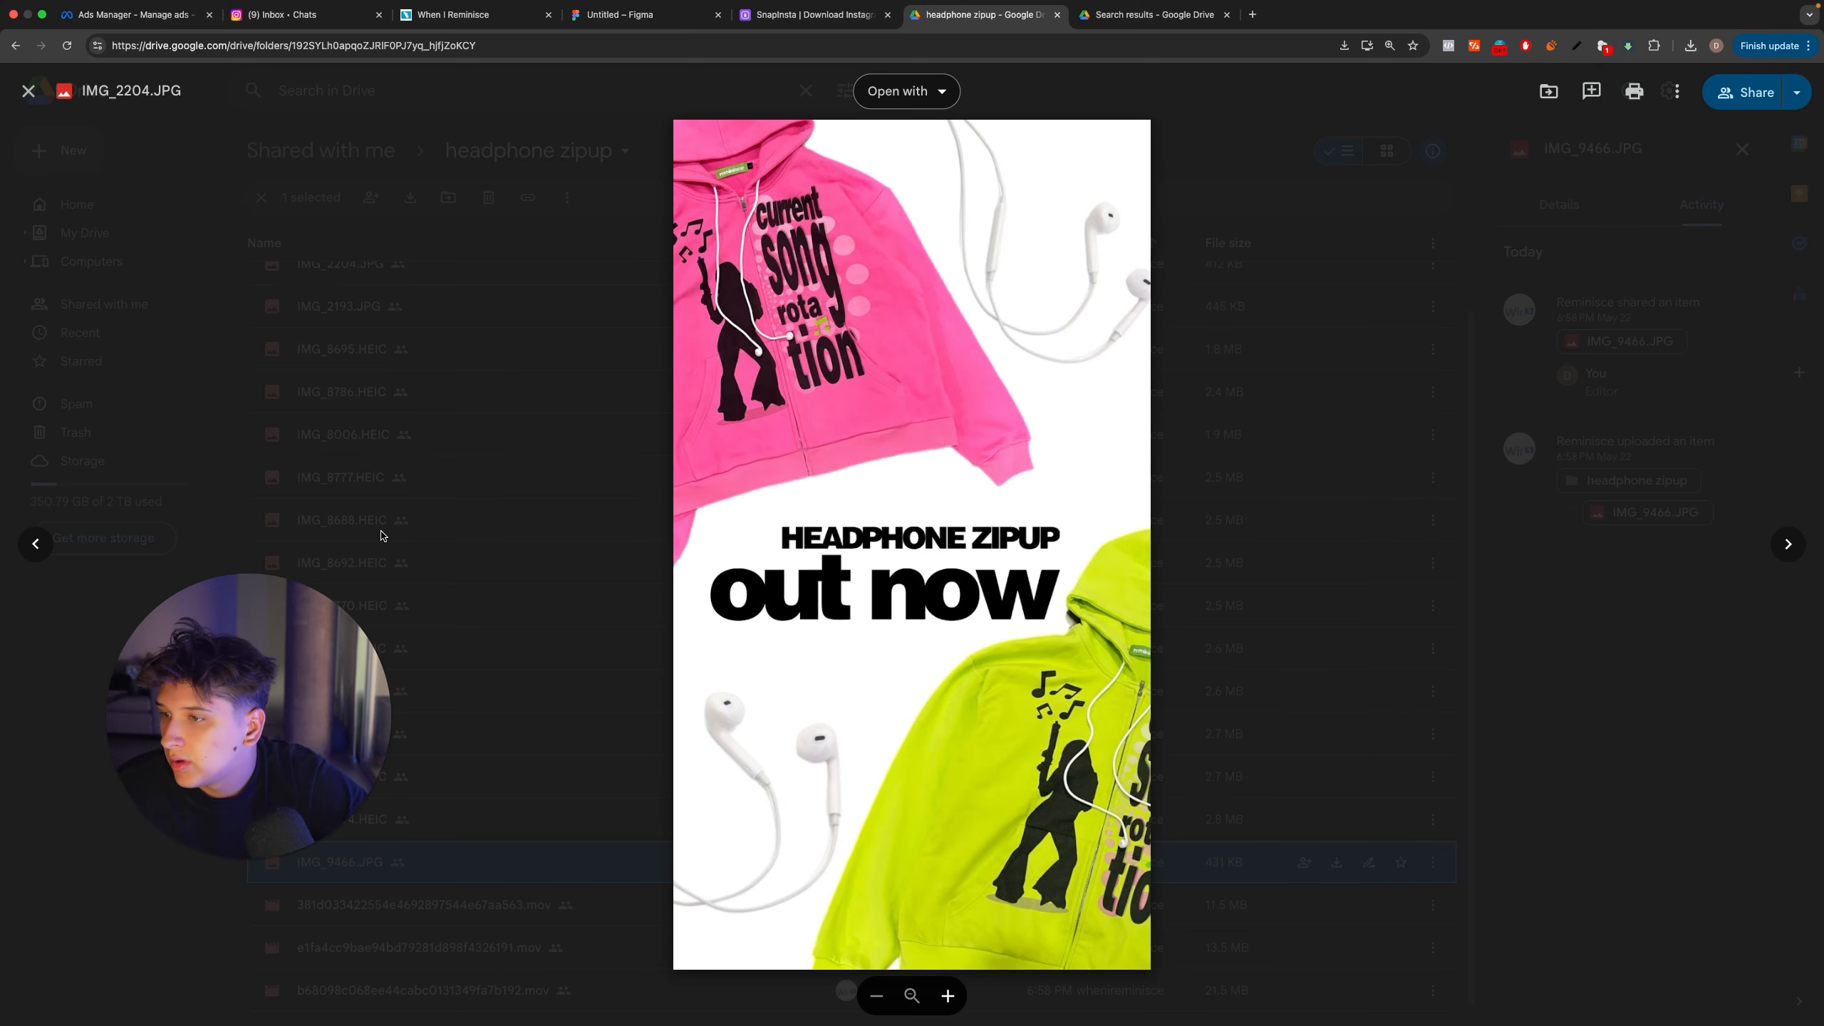
Step: Switch to Google Drive and examine the headphone zipup folder's flat-lay and model photos for another ad, then return to Photoshop
drag(144, 642, 1526, 689)
click(338, 785)
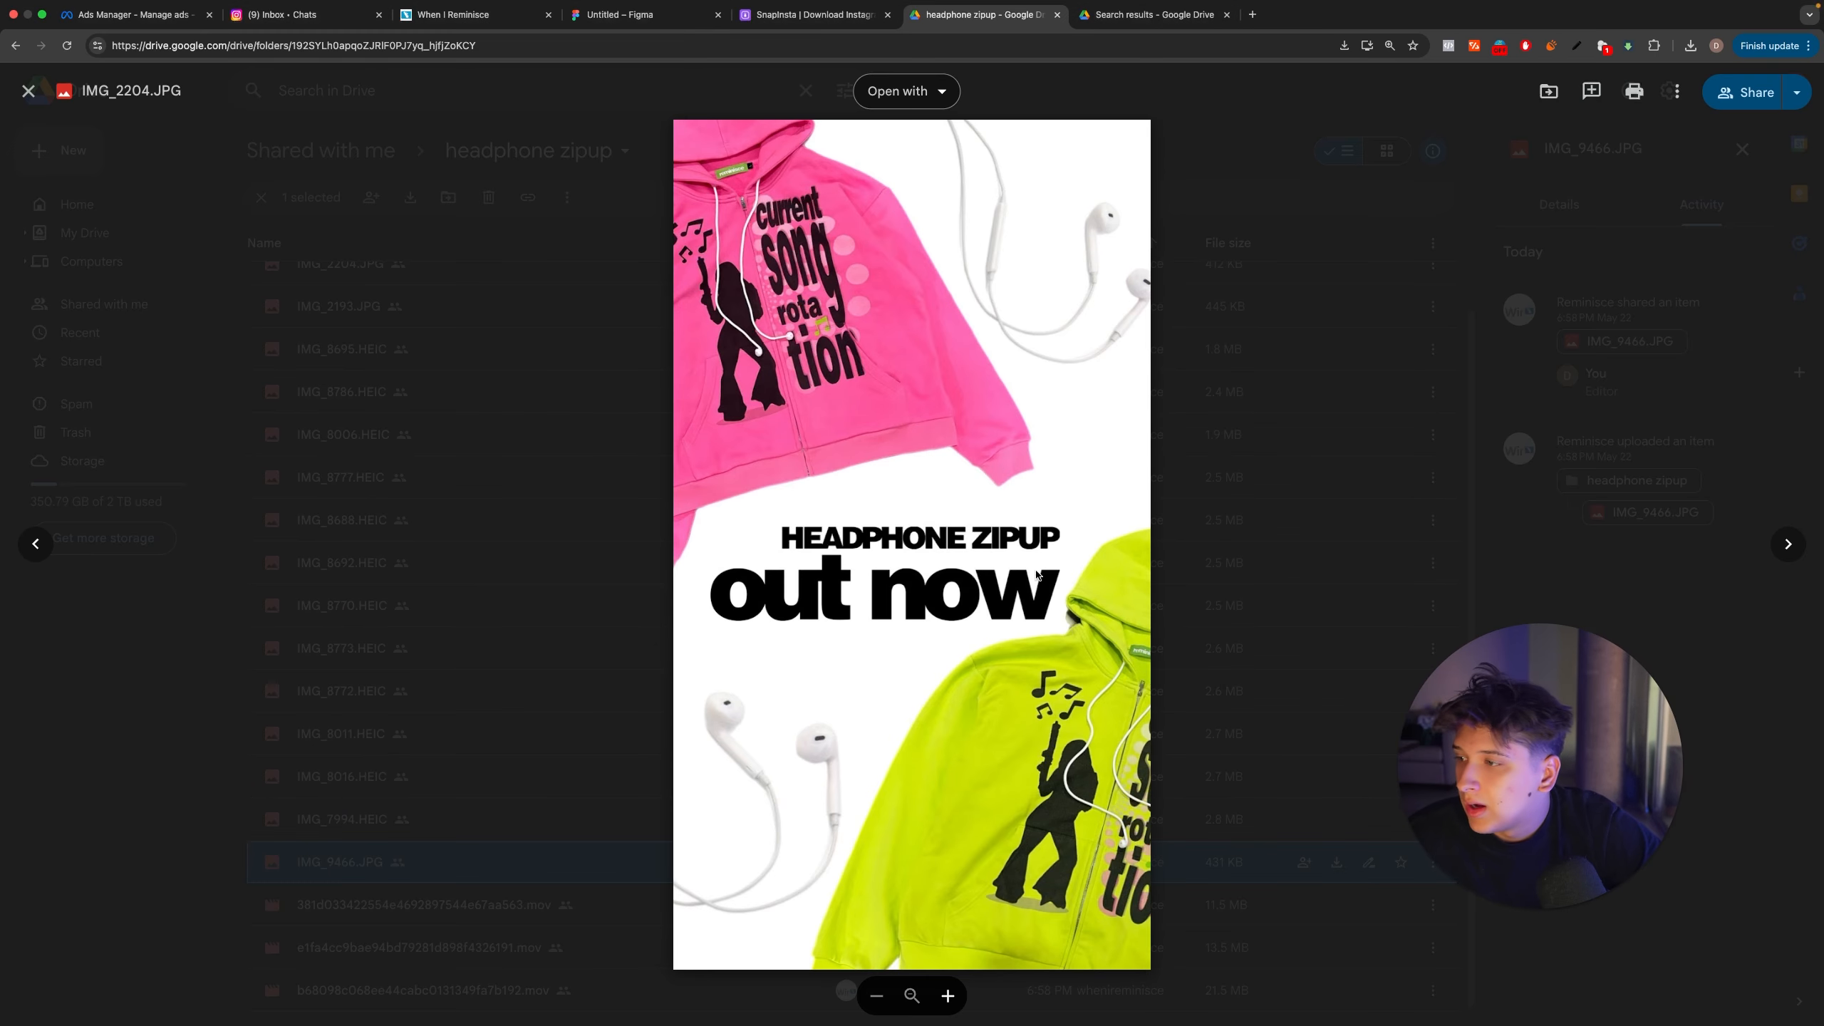
click(338, 785)
double_click(340, 819)
key(Left)
key(Left)
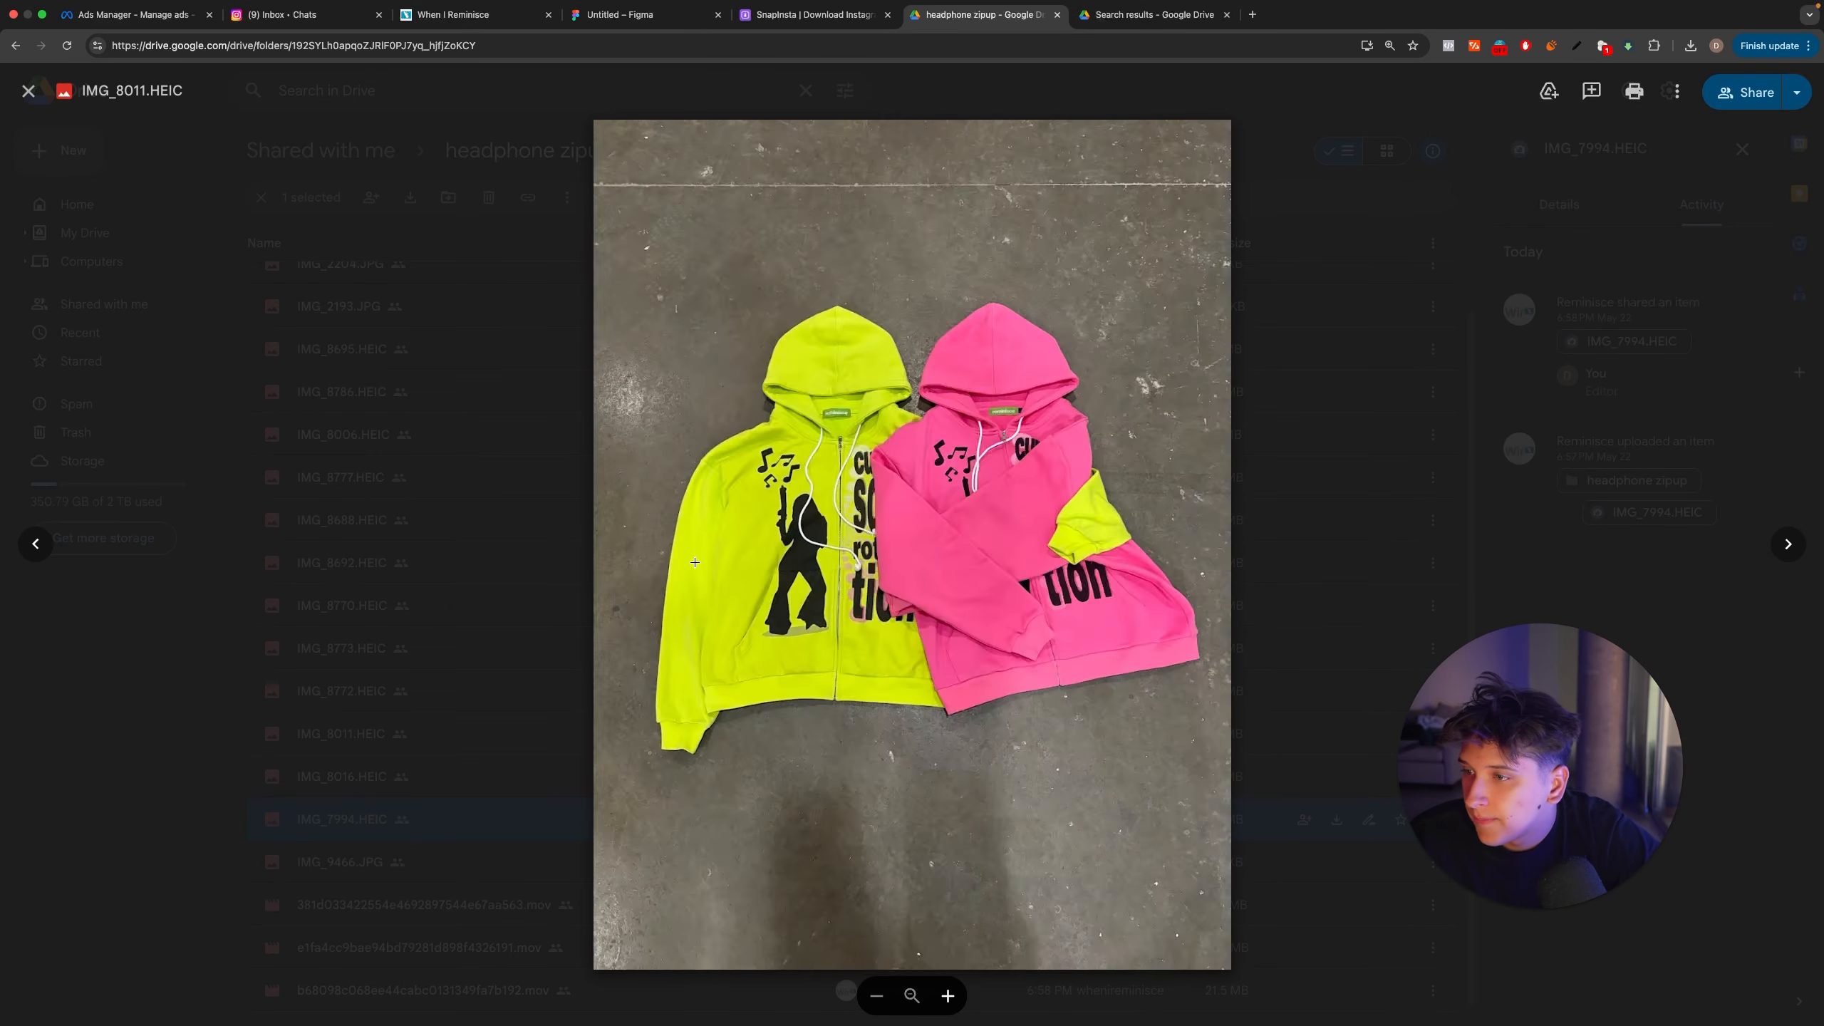
key(Left)
key(Right)
key(Right)
key(Left)
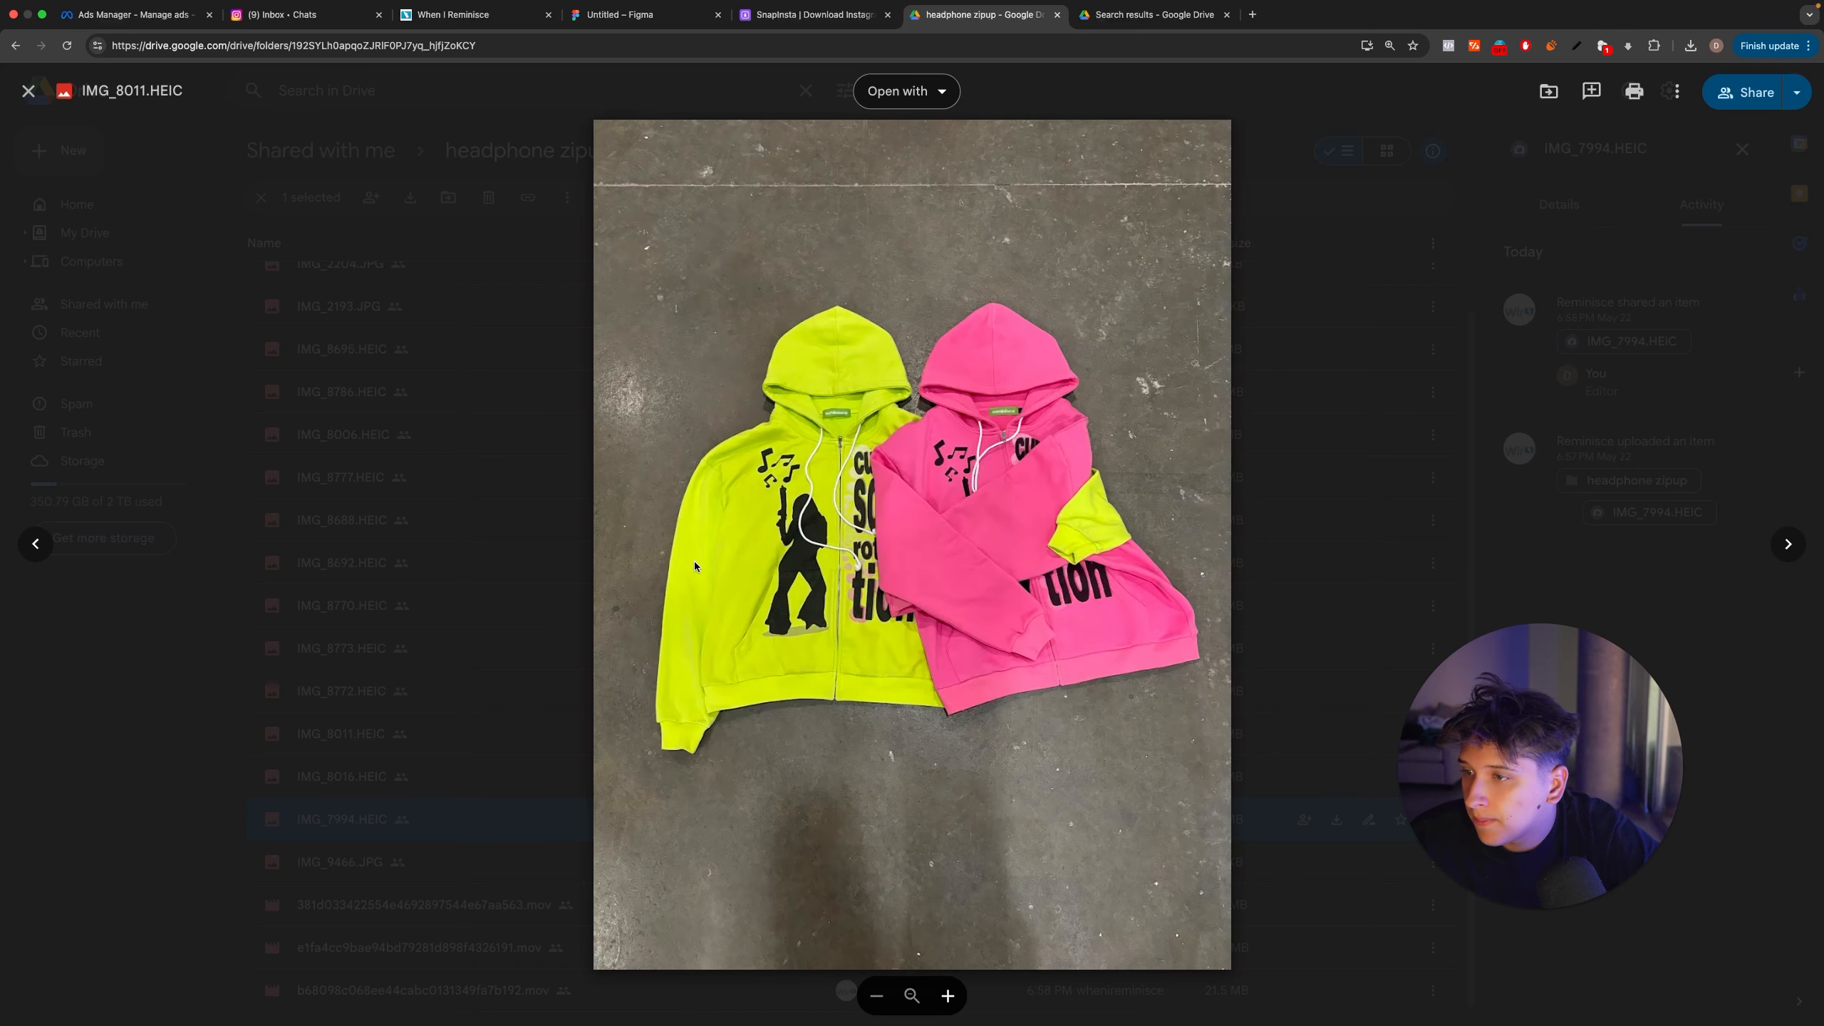
key(Left)
key(Right)
key(Left)
key(Left)
key(Left)
key(Left)
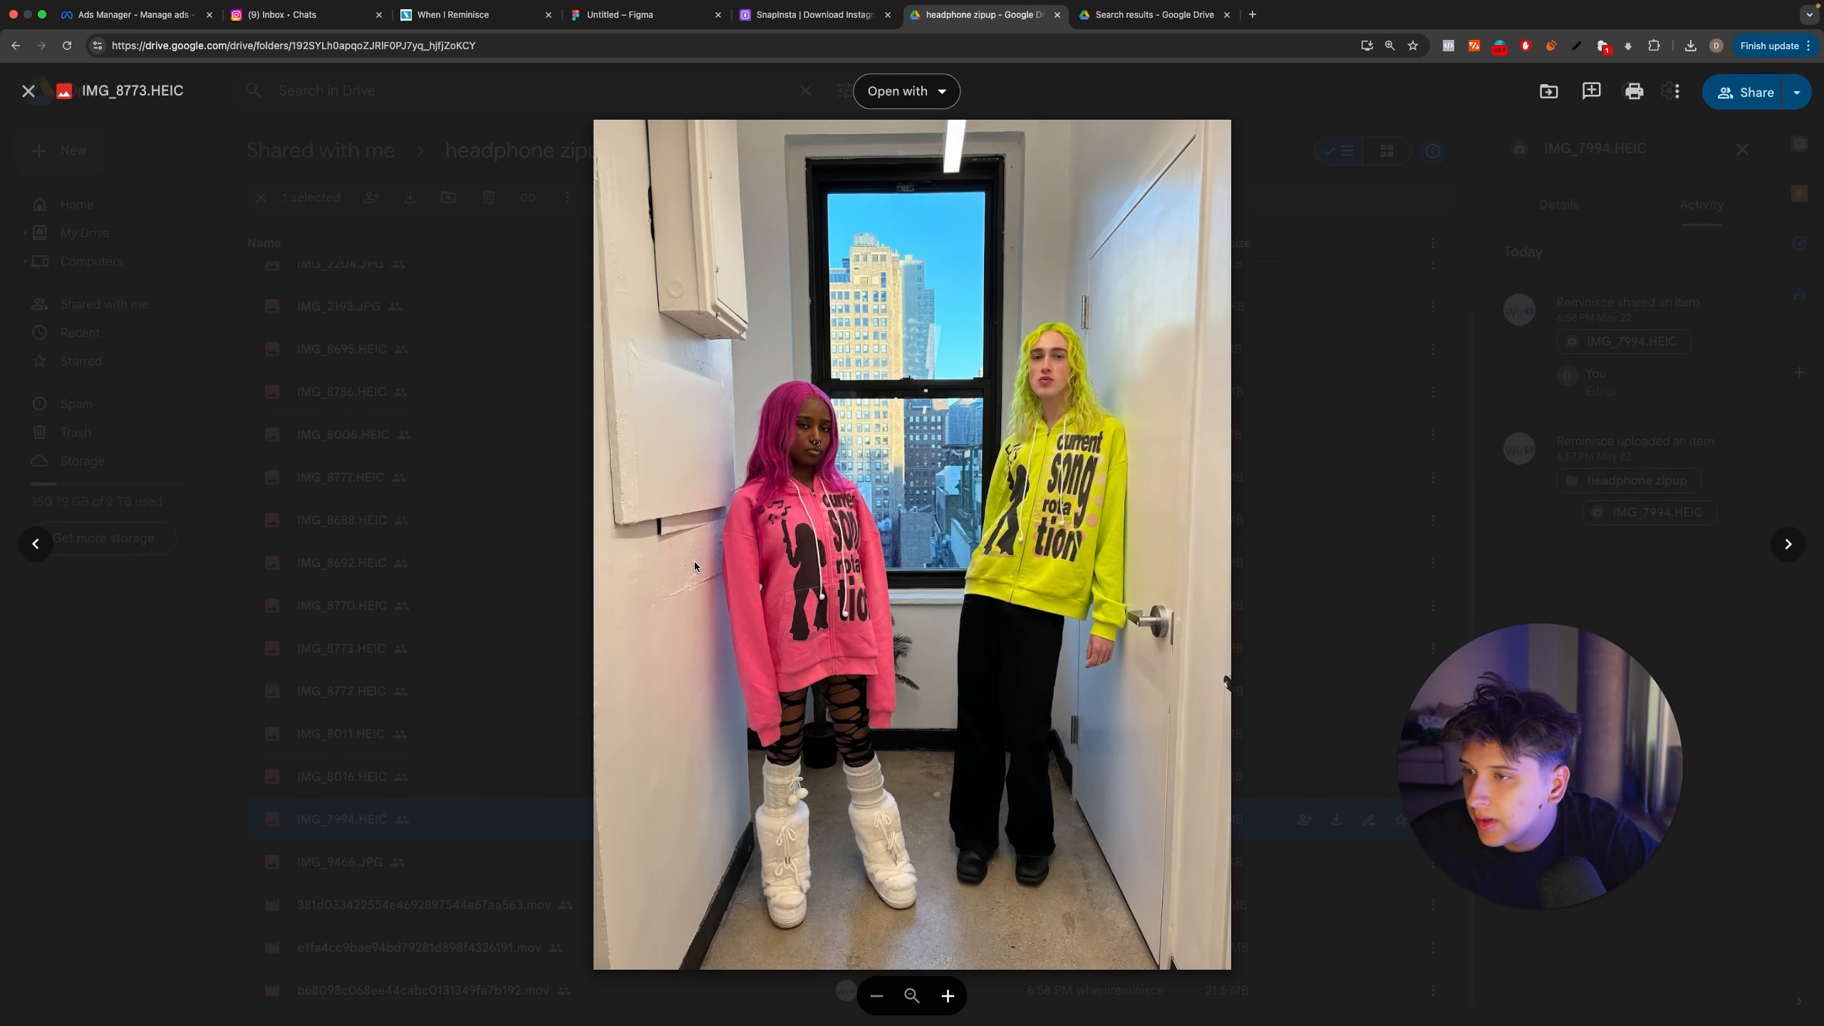
key(Right)
key(Left)
key(ctrl+Left)
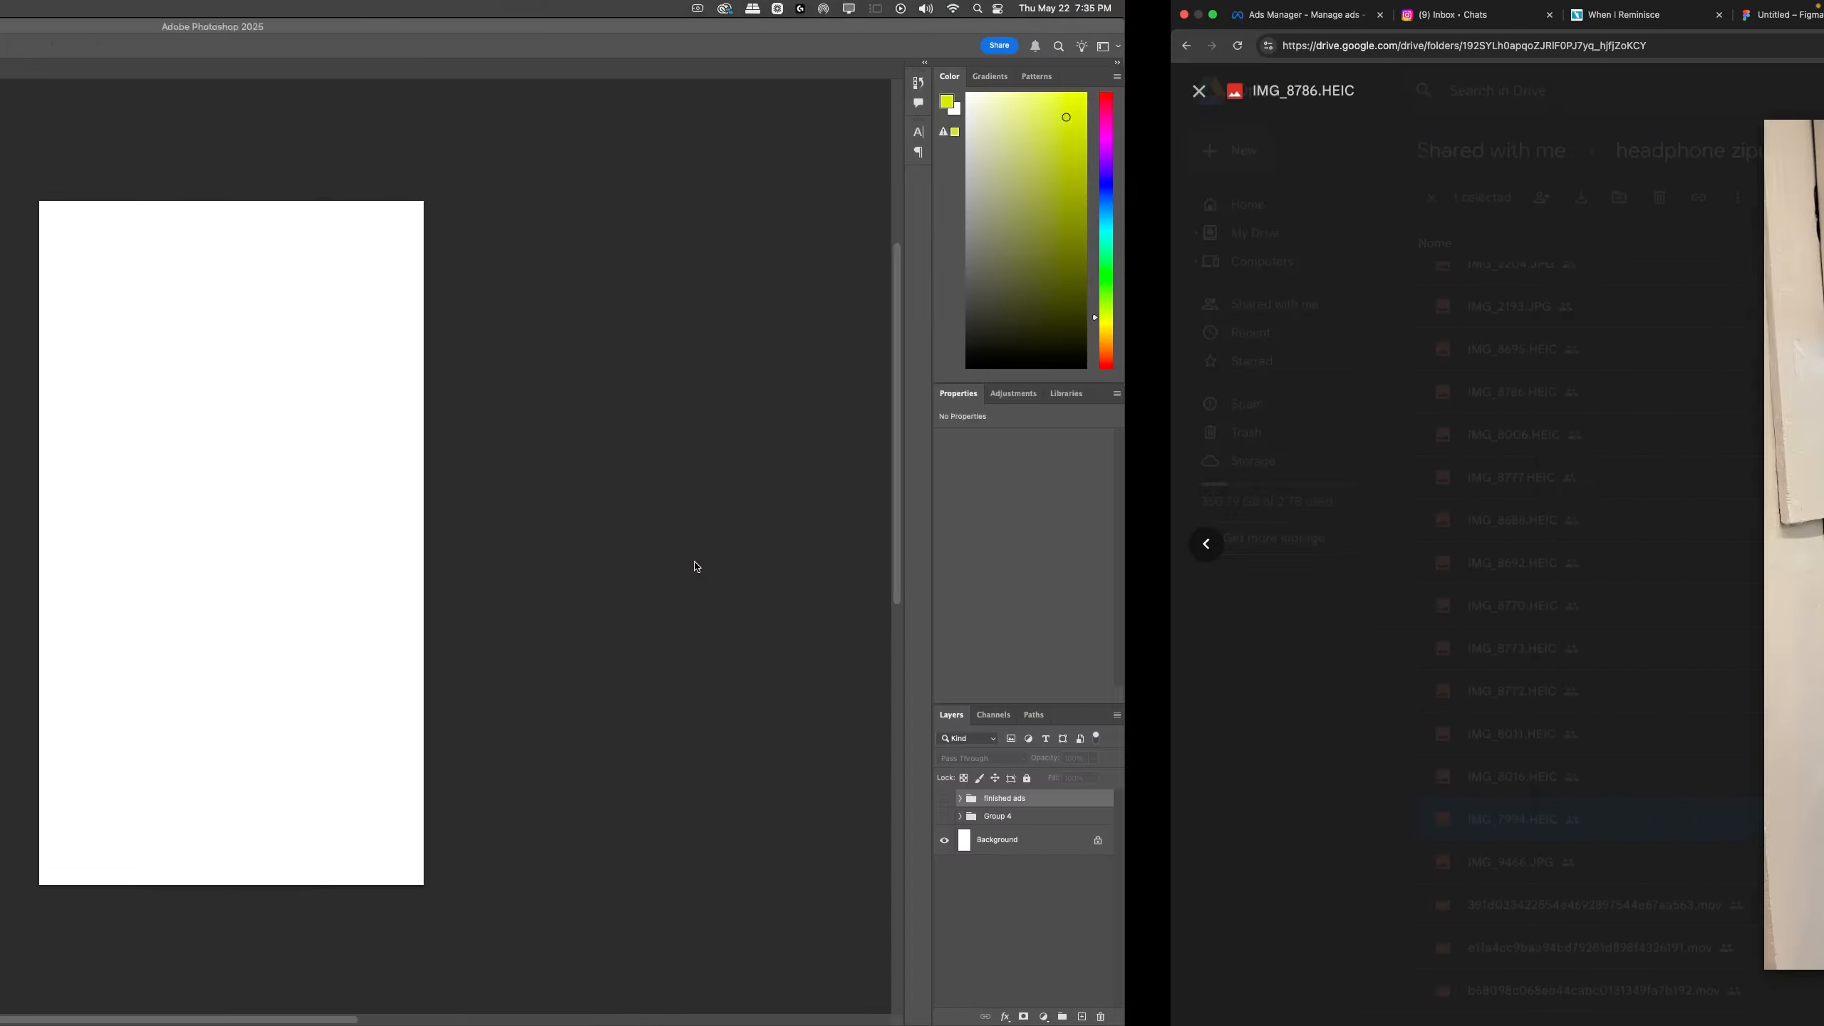
Step: Open the square Untitled-3 document and hide the pink hoodie ad layer
click(452, 68)
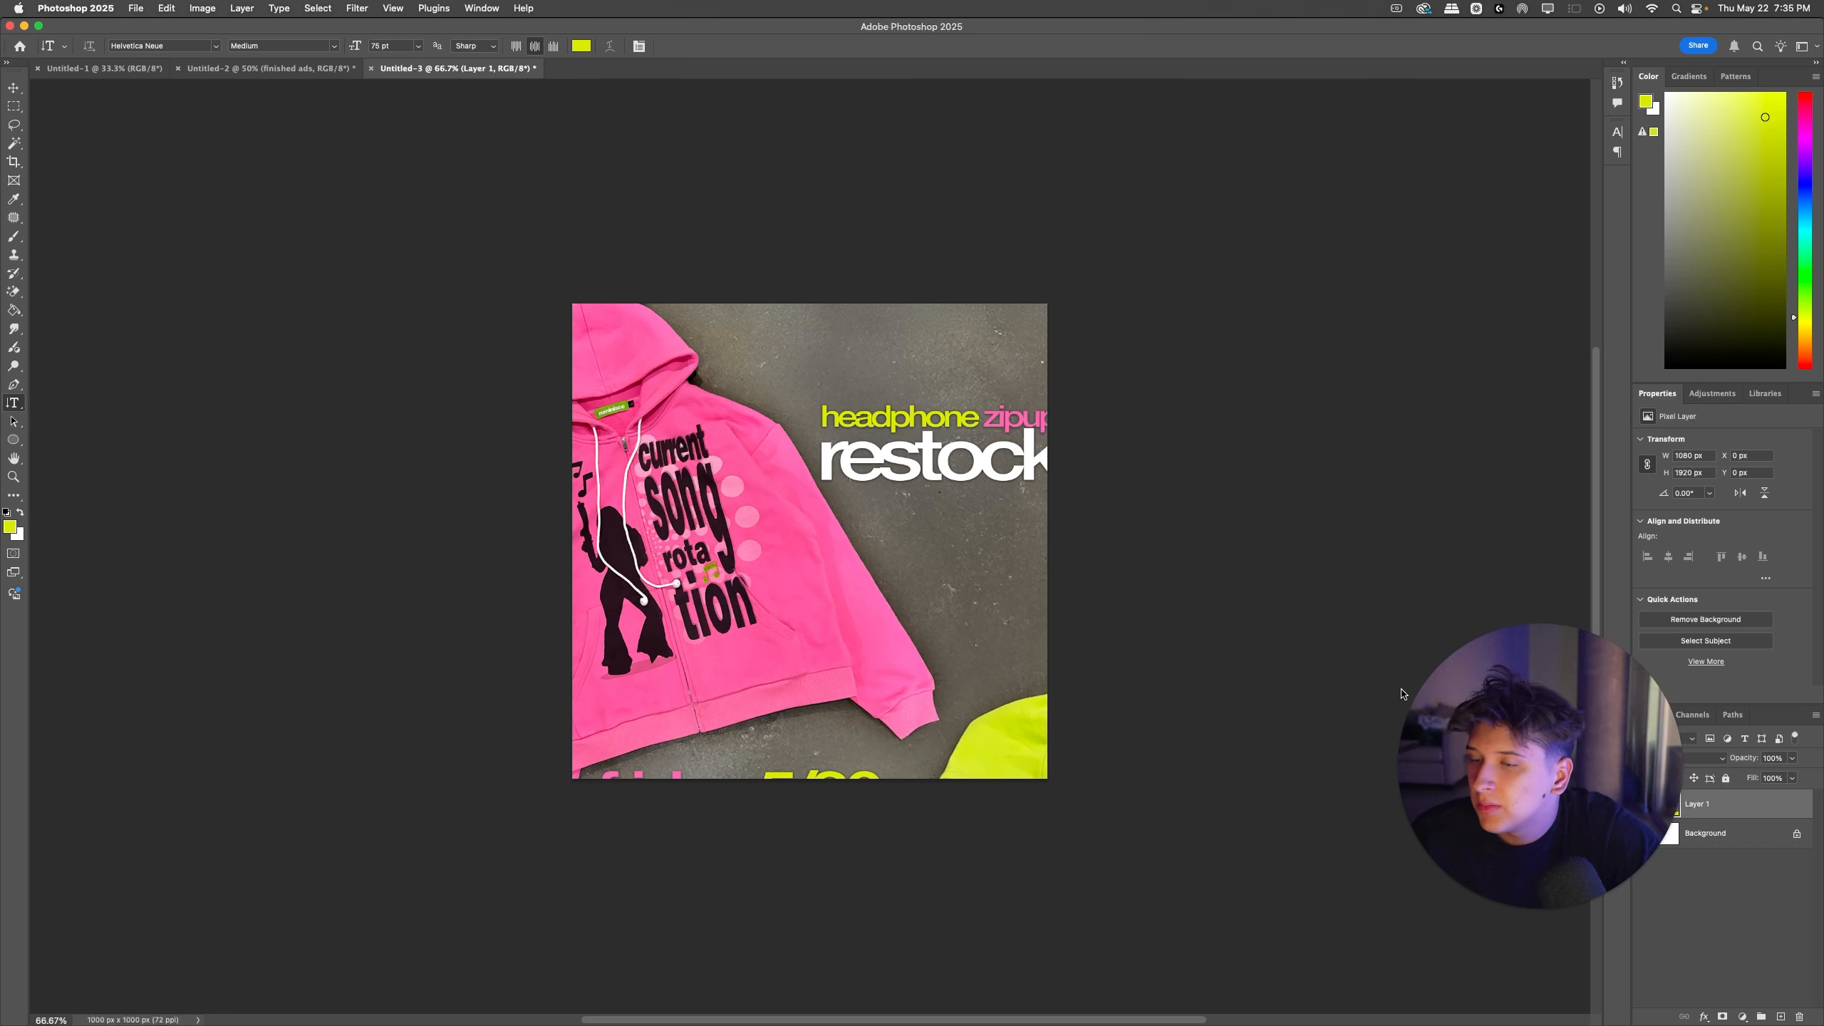
click(1644, 803)
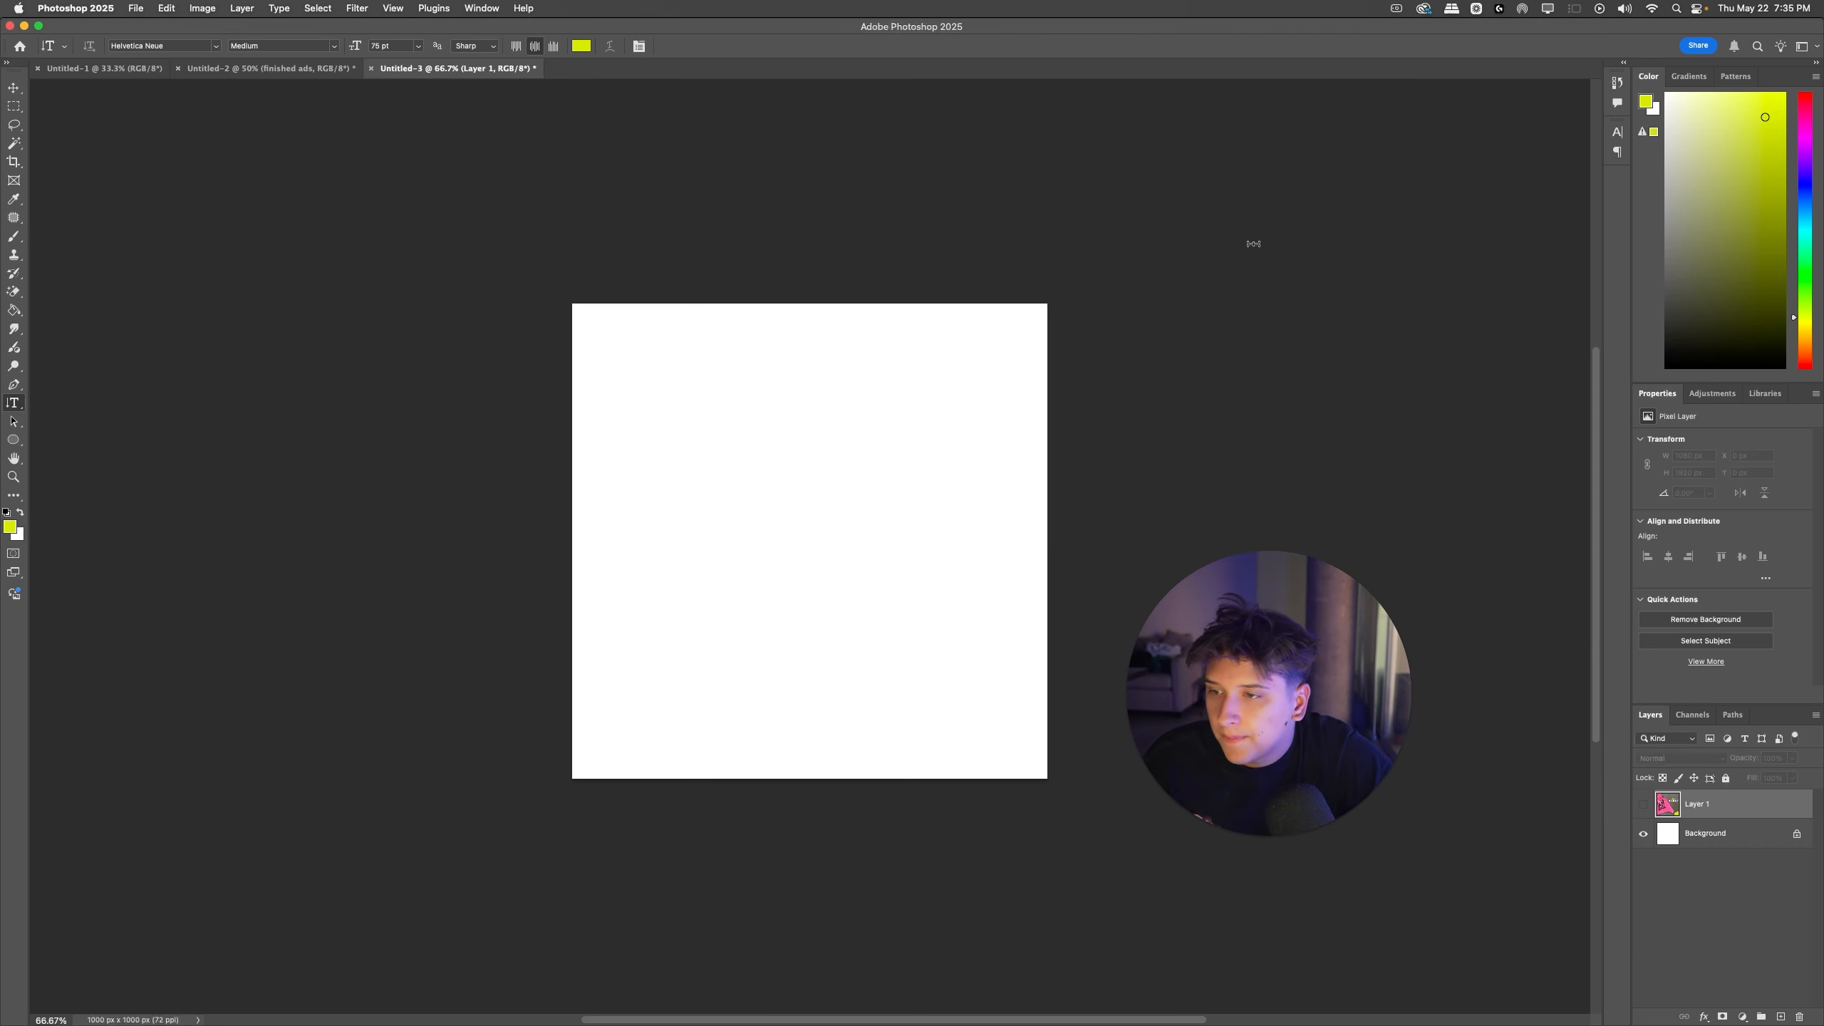
key(ctrl+Right)
click(1705, 46)
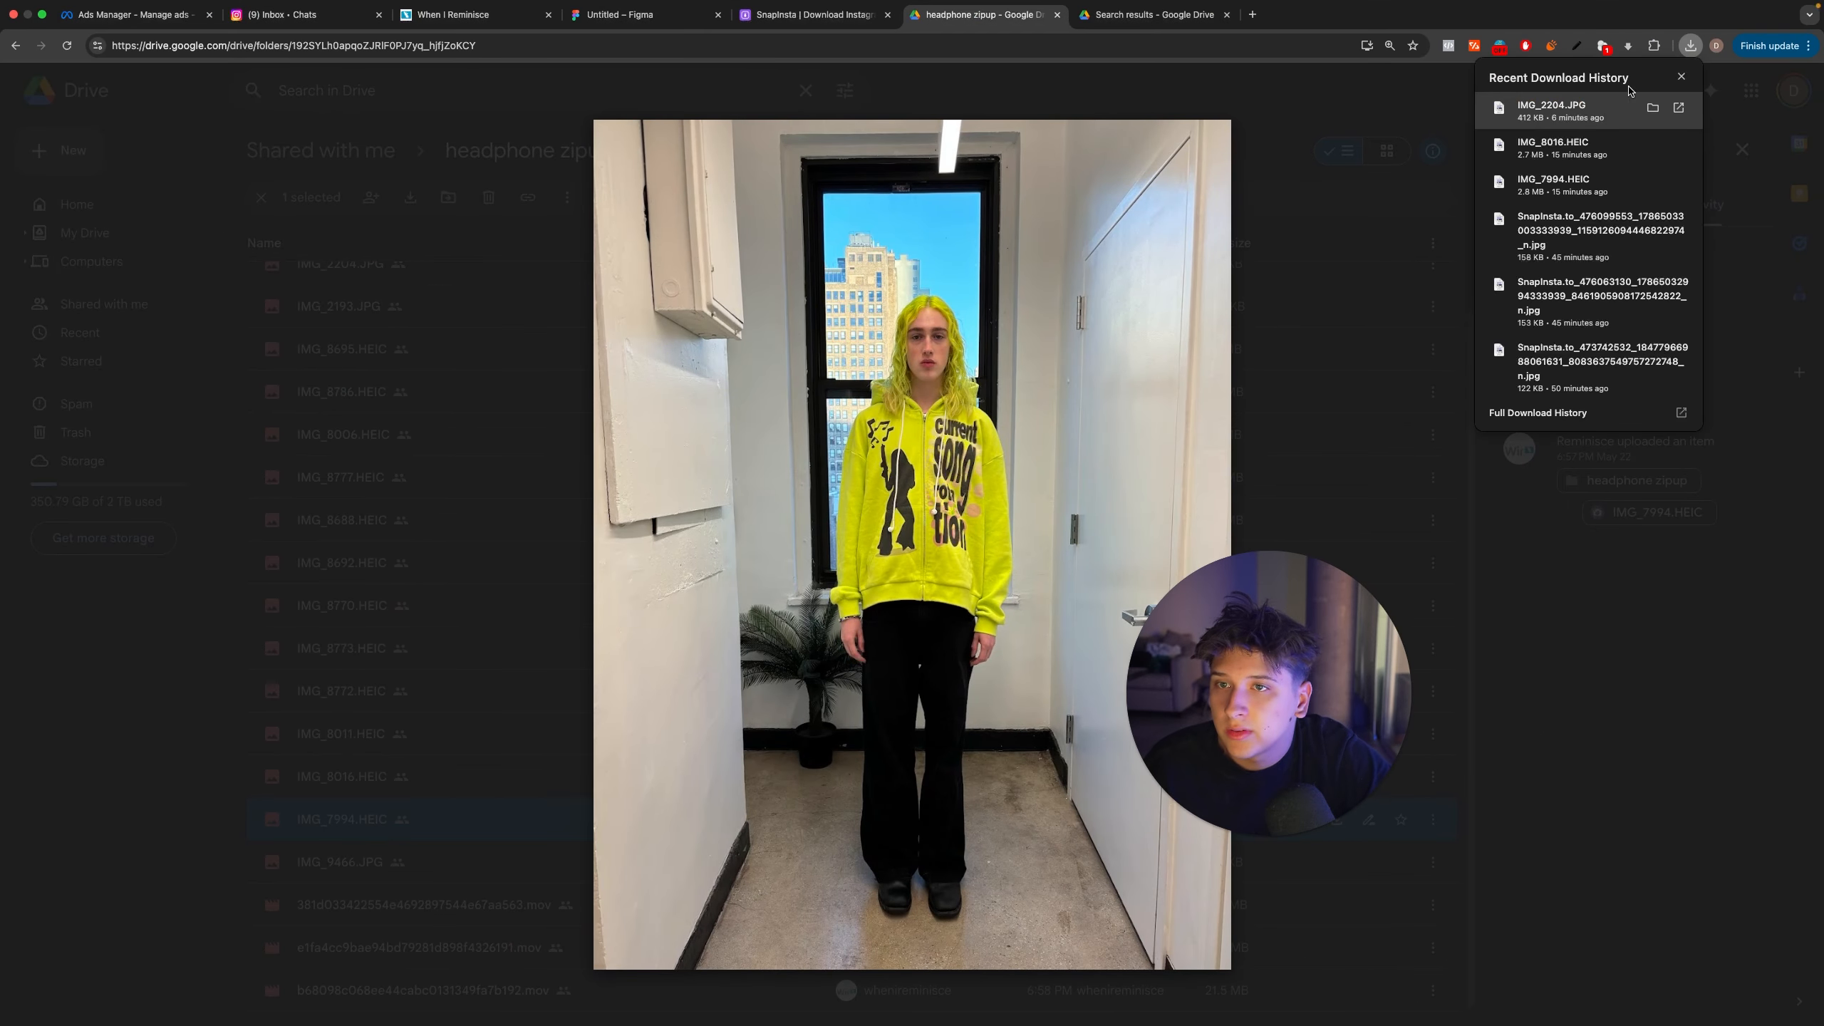
key(ctrl+Left)
drag(1426, 168, 842, 478)
key(Escape)
Step: Place the downloaded IMG_7994.HEIC from Chrome into the square Untitled-3 document, enlarge it to about 852 px wide, and move it slightly down
key(ctrl+Right)
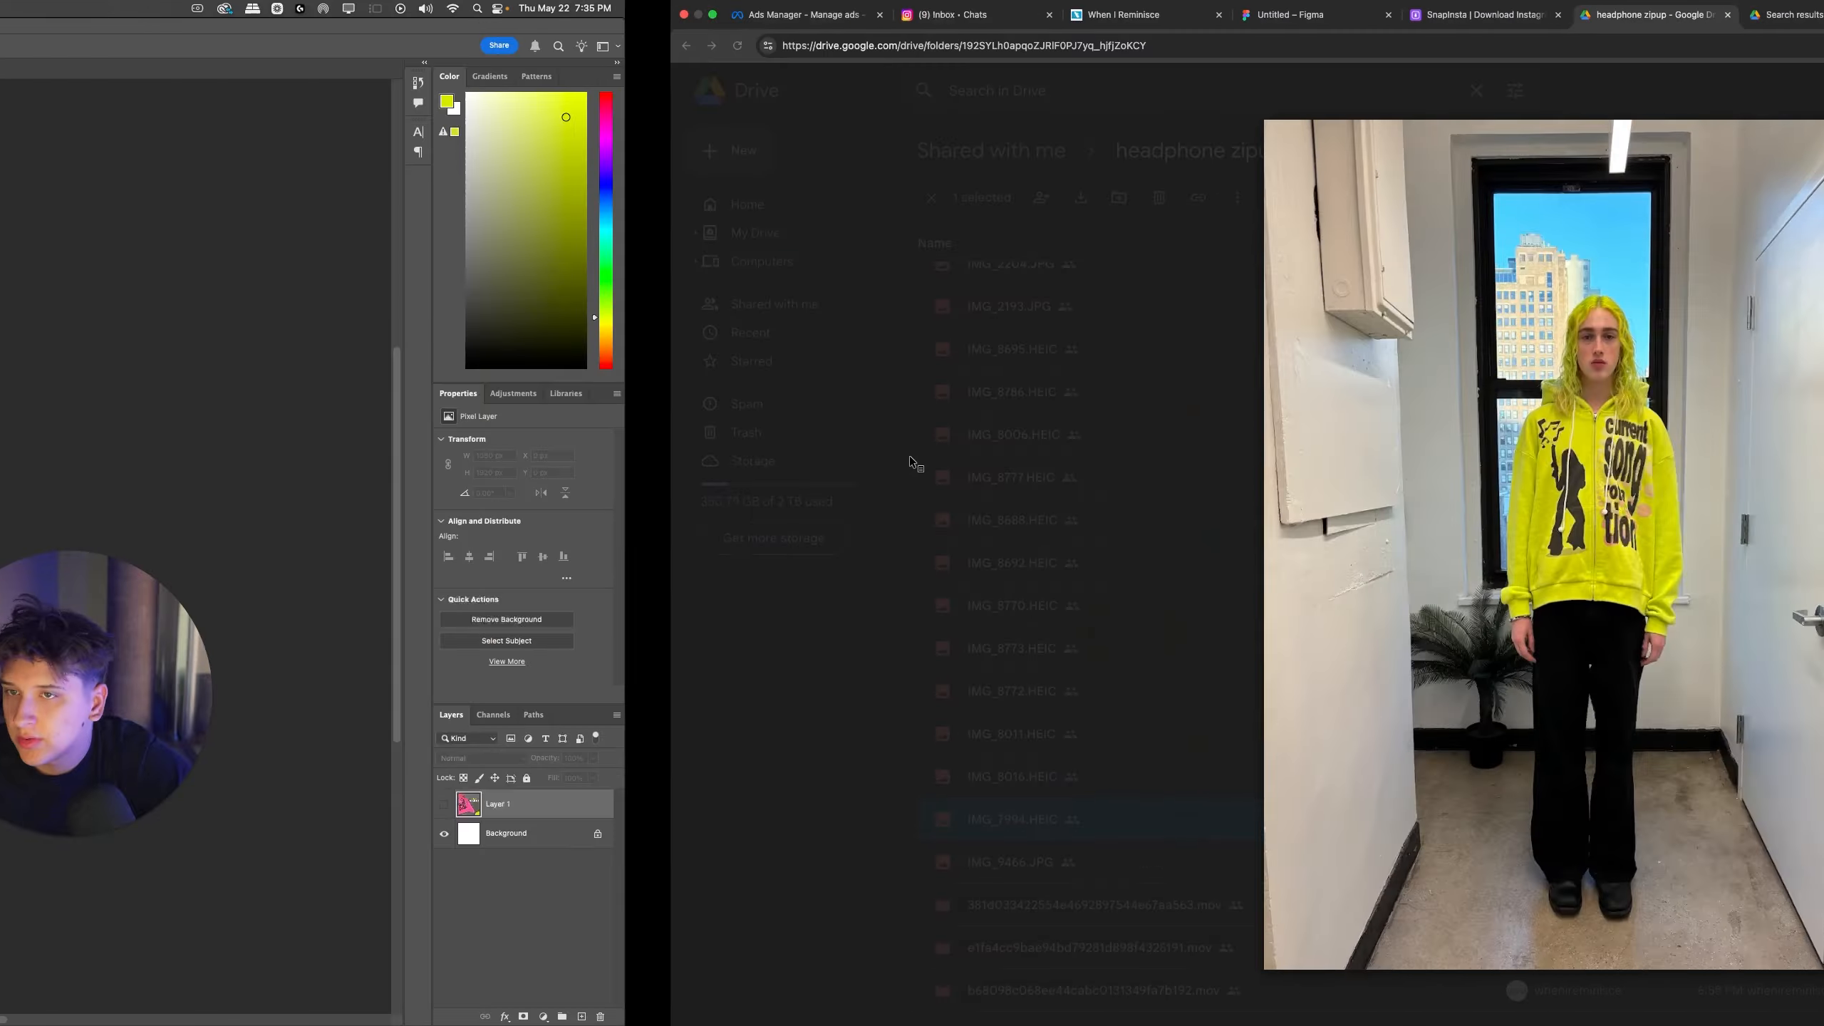
click(1690, 46)
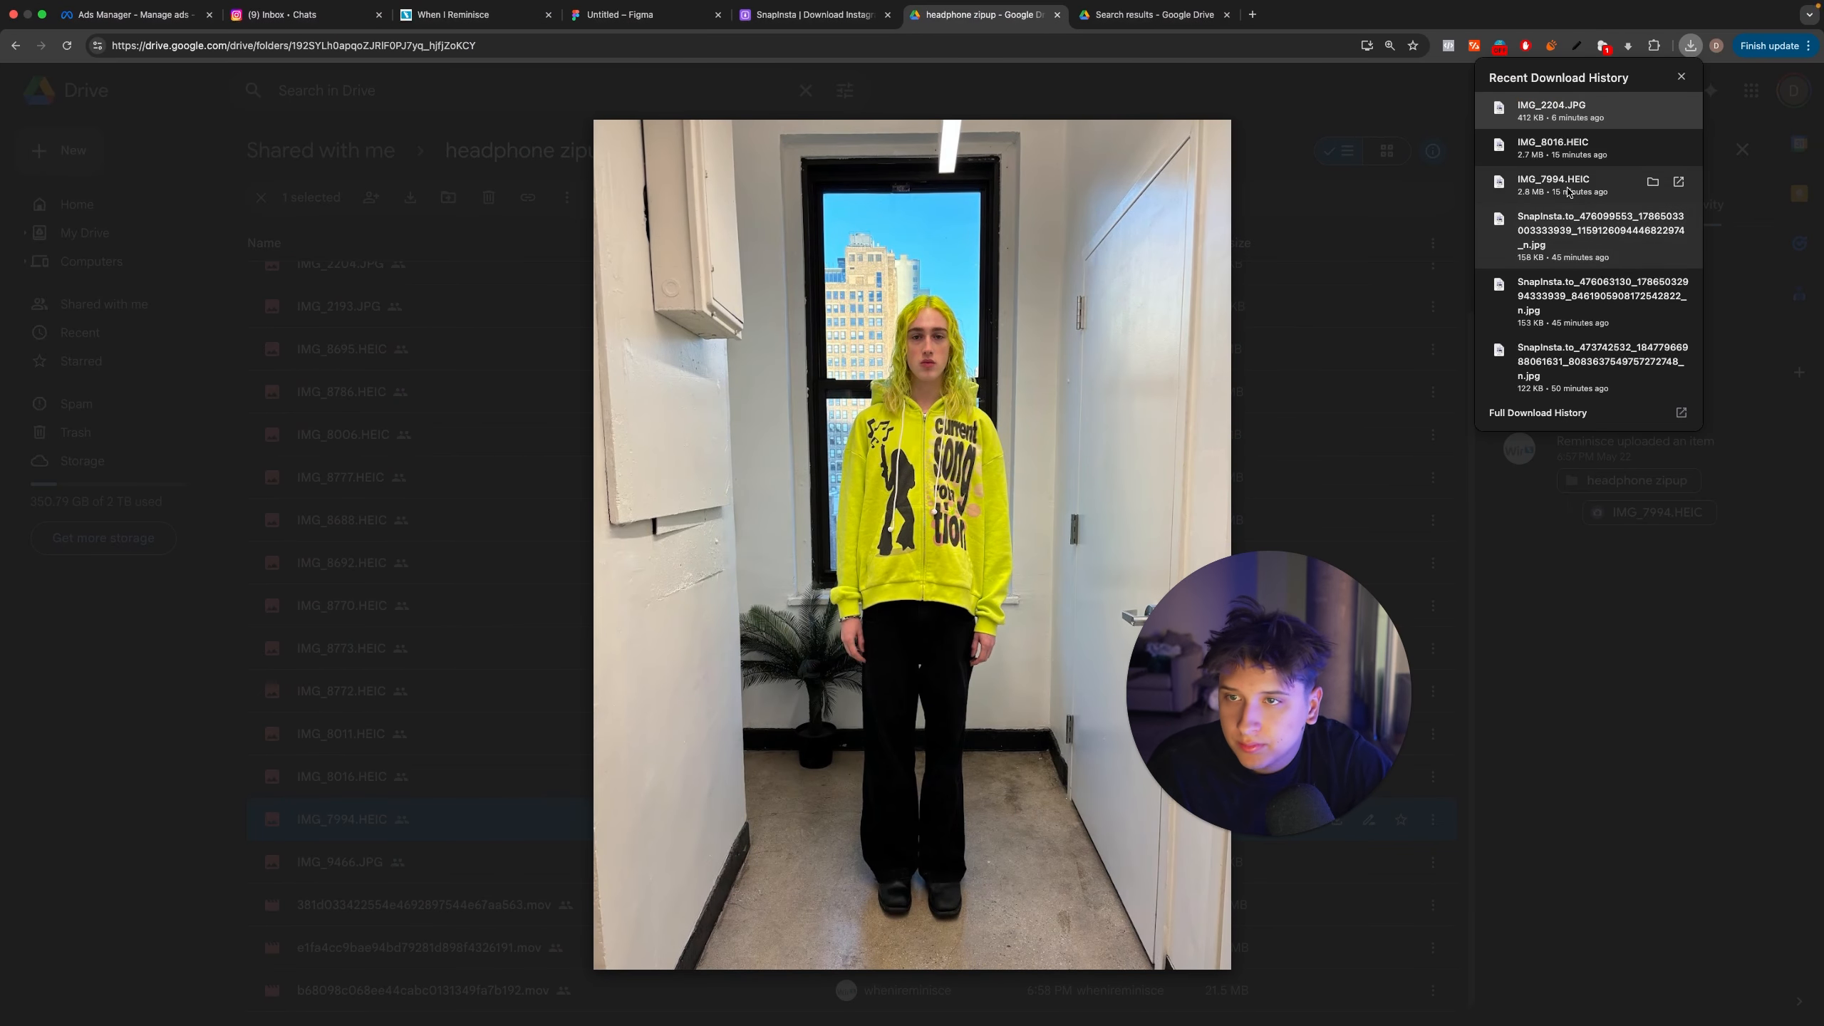
key(ctrl+Left)
drag(1426, 250, 736, 557)
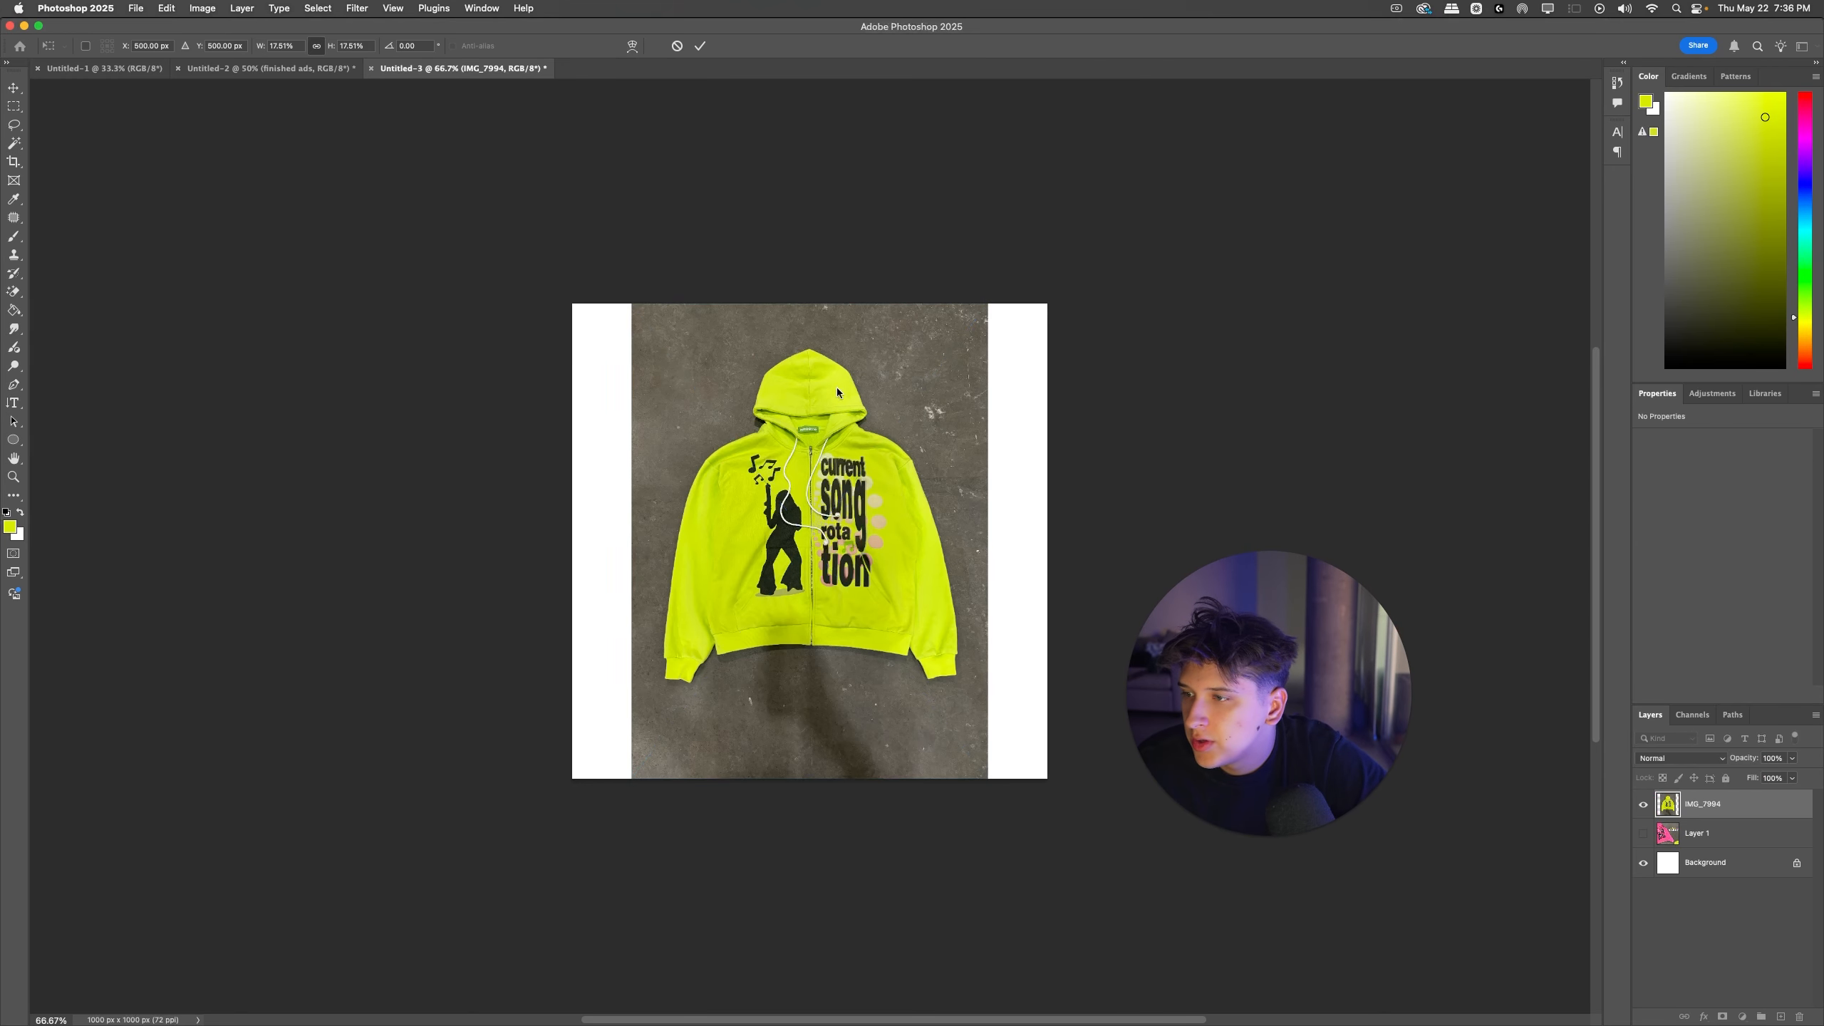
drag(810, 306, 810, 239)
drag(789, 433, 788, 453)
key(Return)
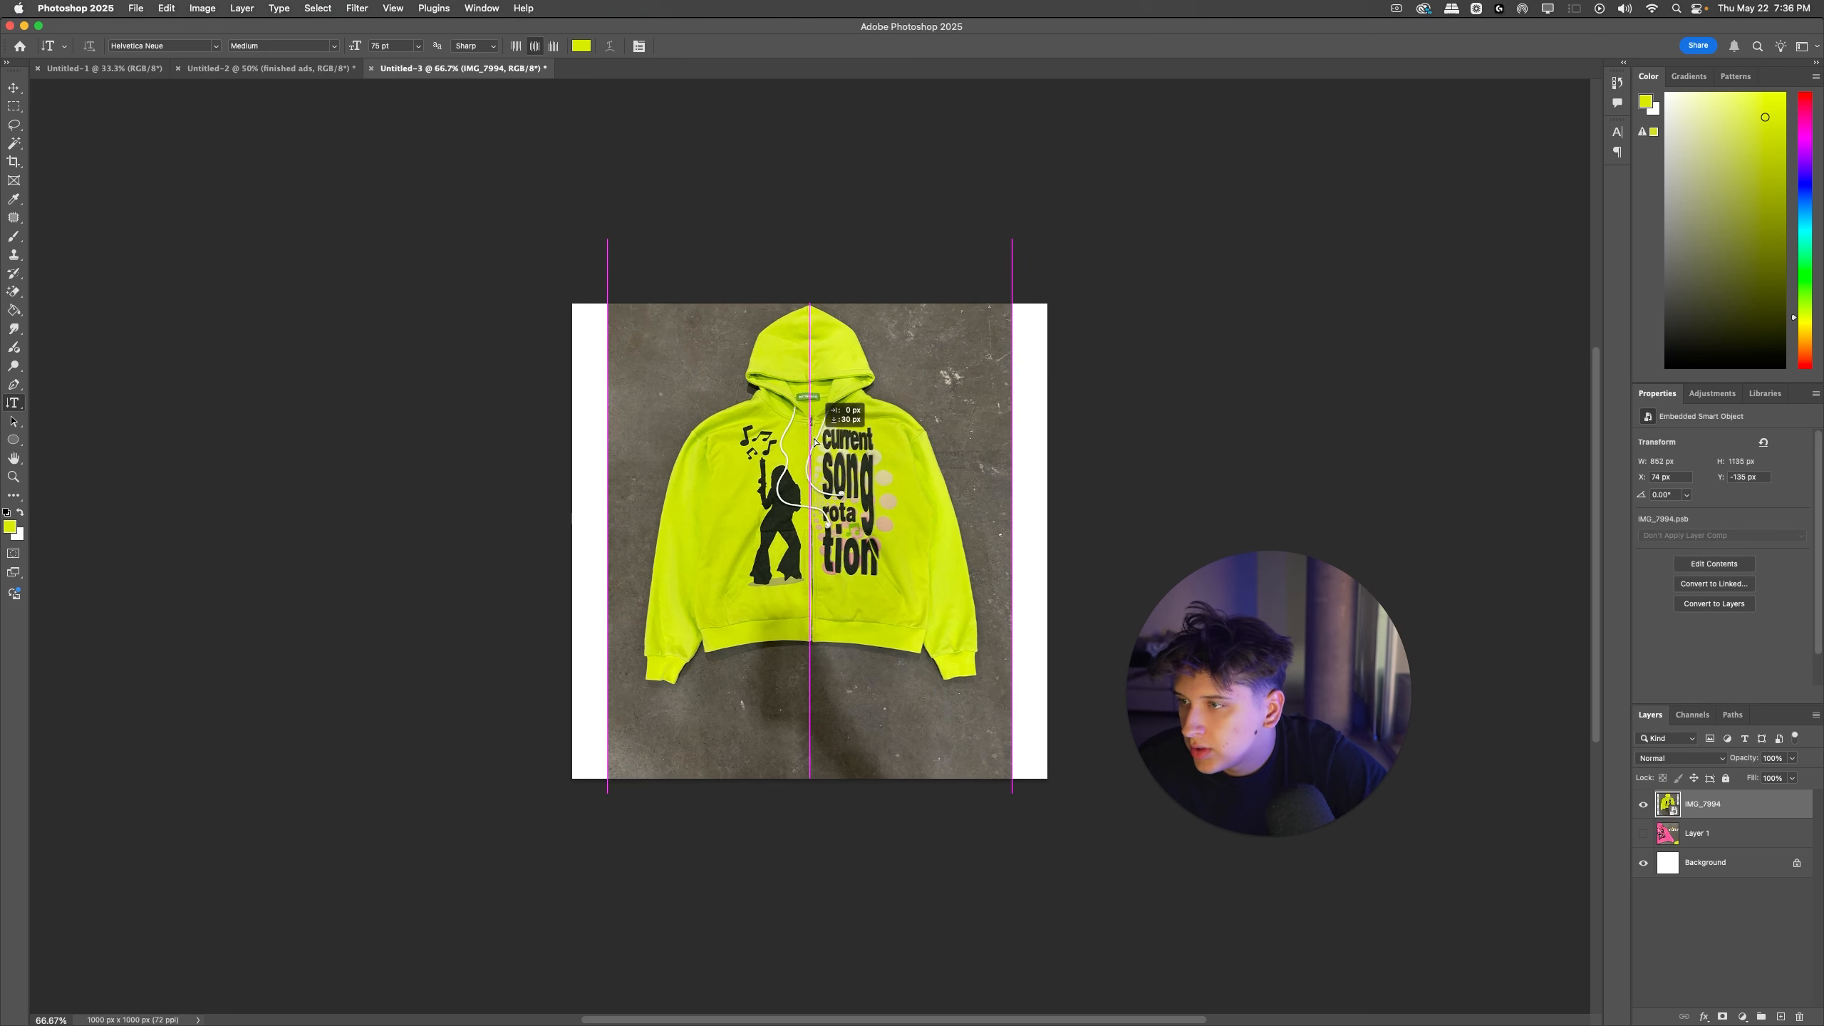
Step: Select the white strips on both sides of the hoodie photo and extend the concrete into them with Generative Fill
click(13, 107)
drag(442, 310, 610, 845)
drag(1078, 835, 1009, 265)
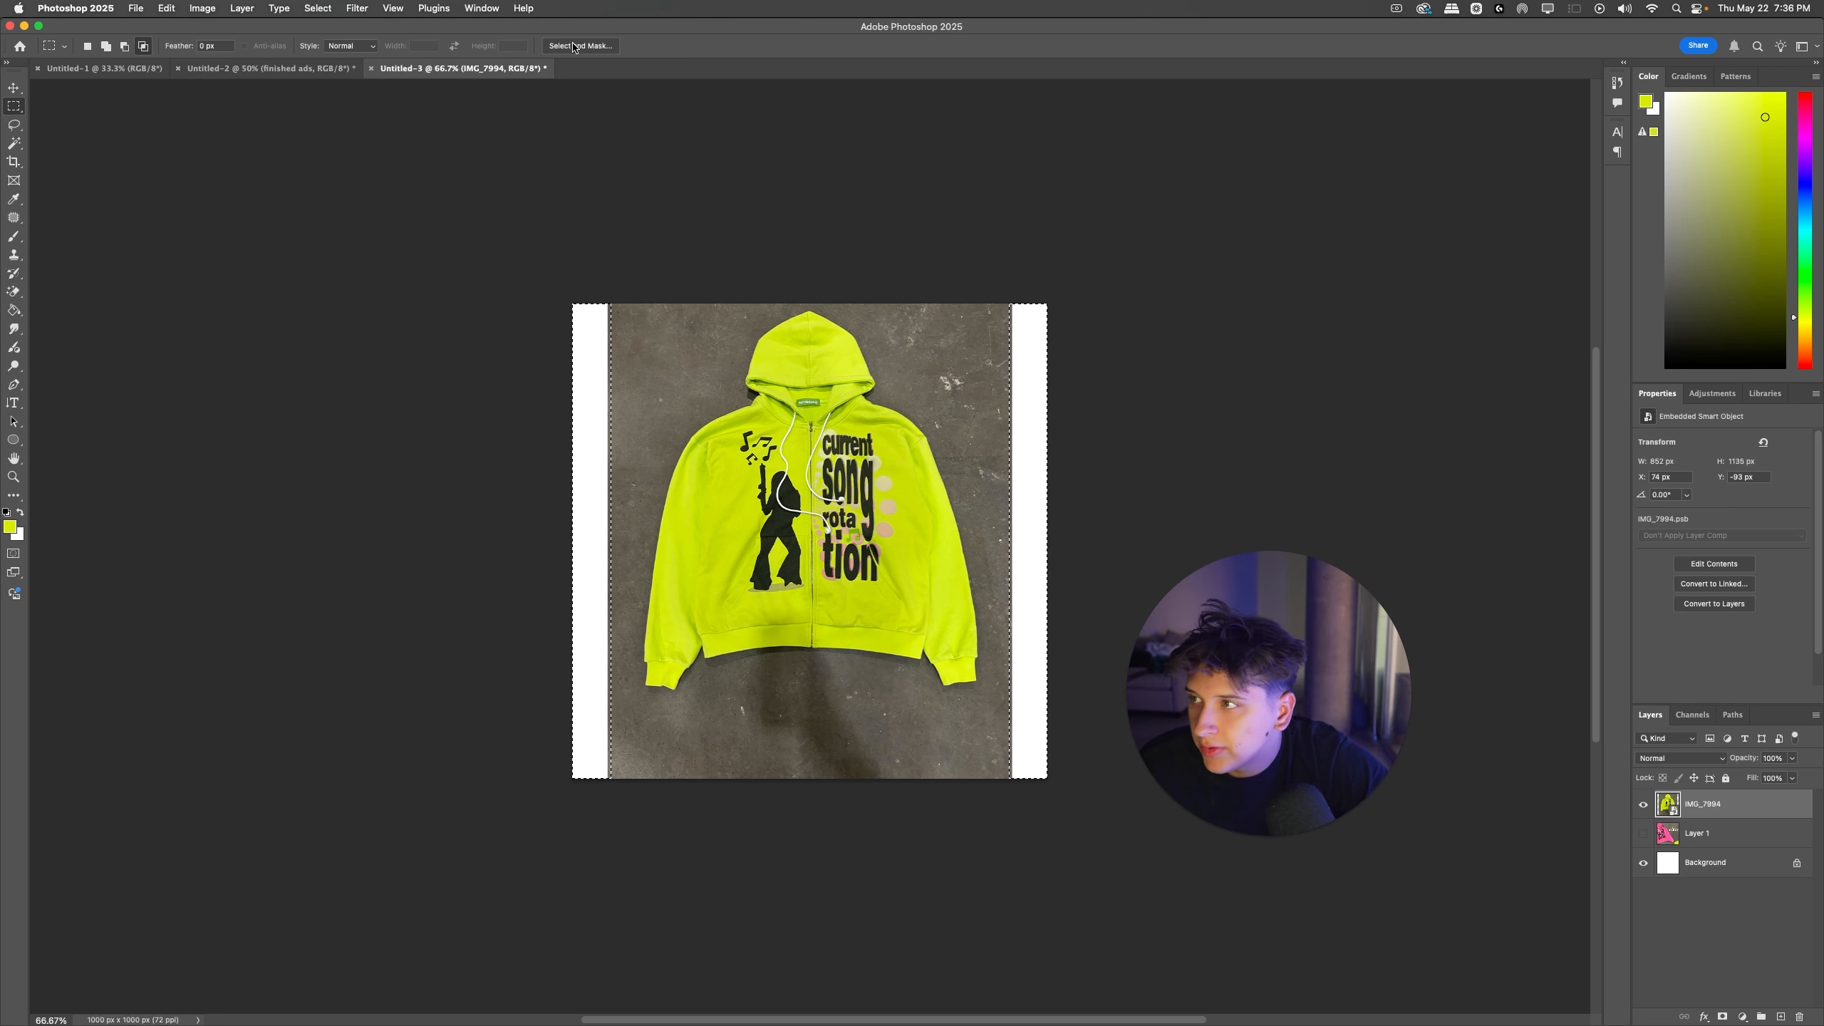
click(525, 8)
key(Down)
key(Down)
key(Down)
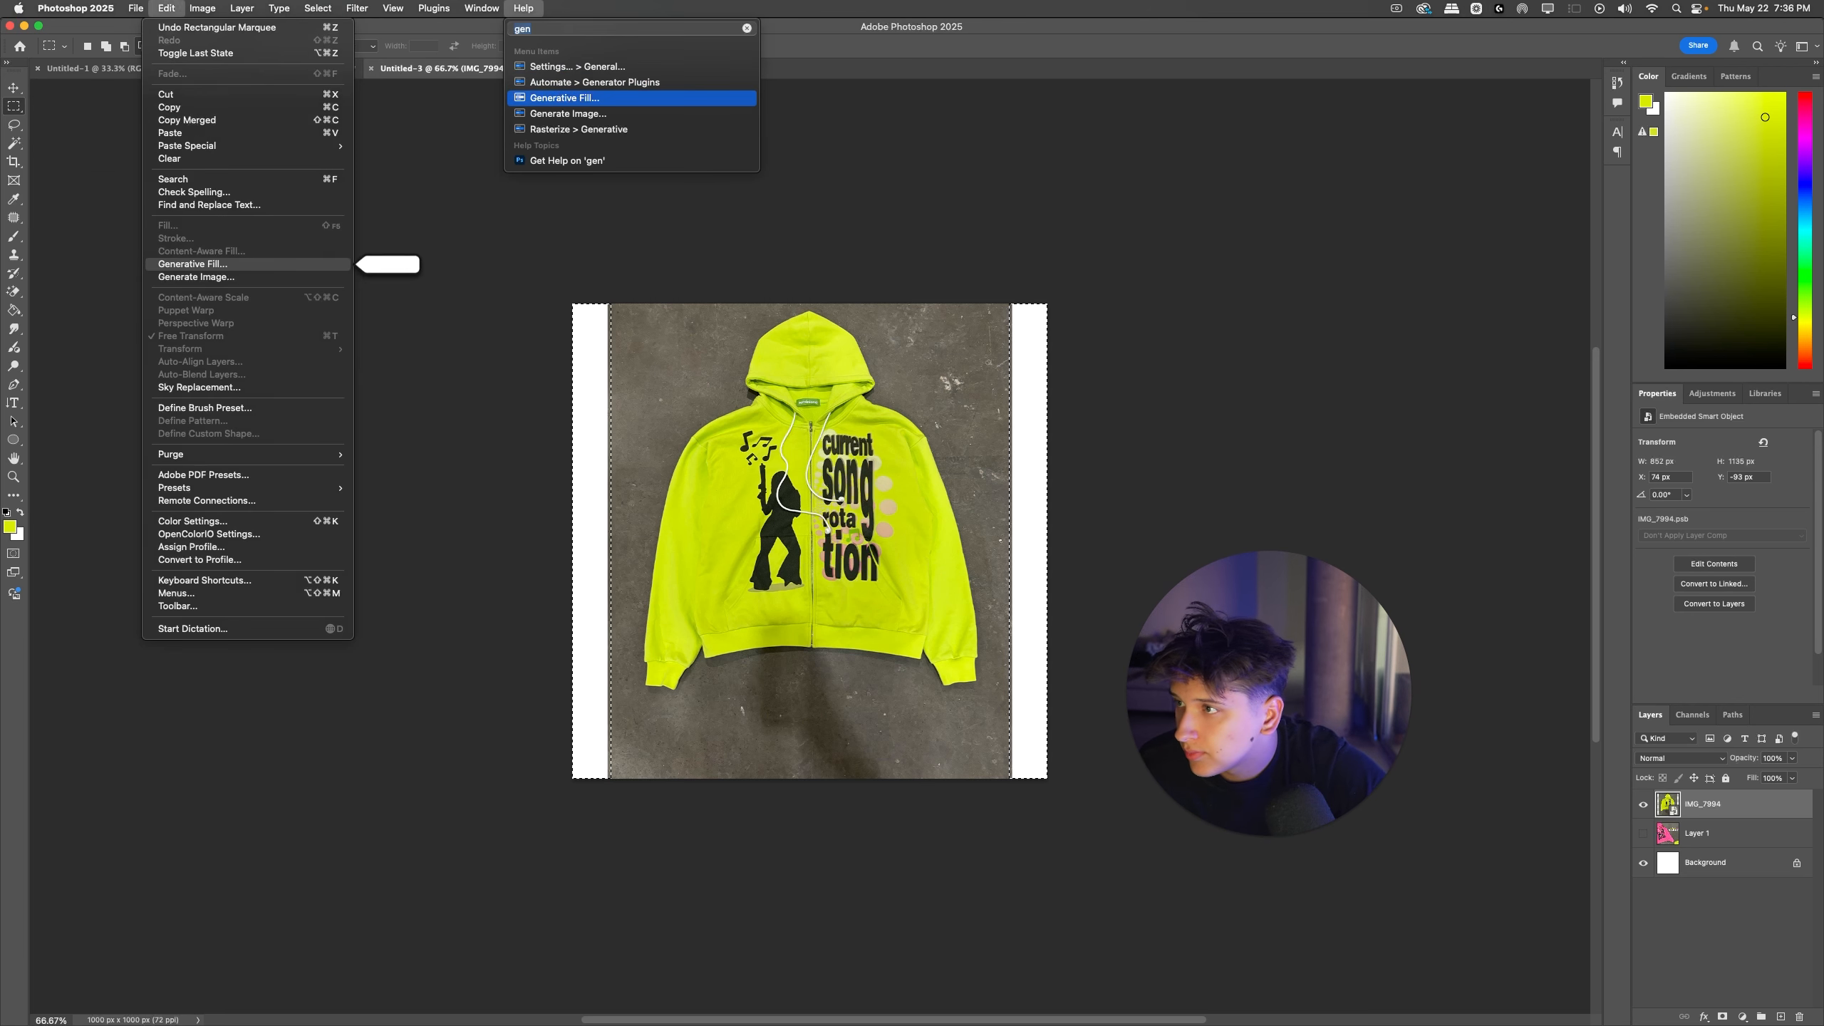
key(Escape)
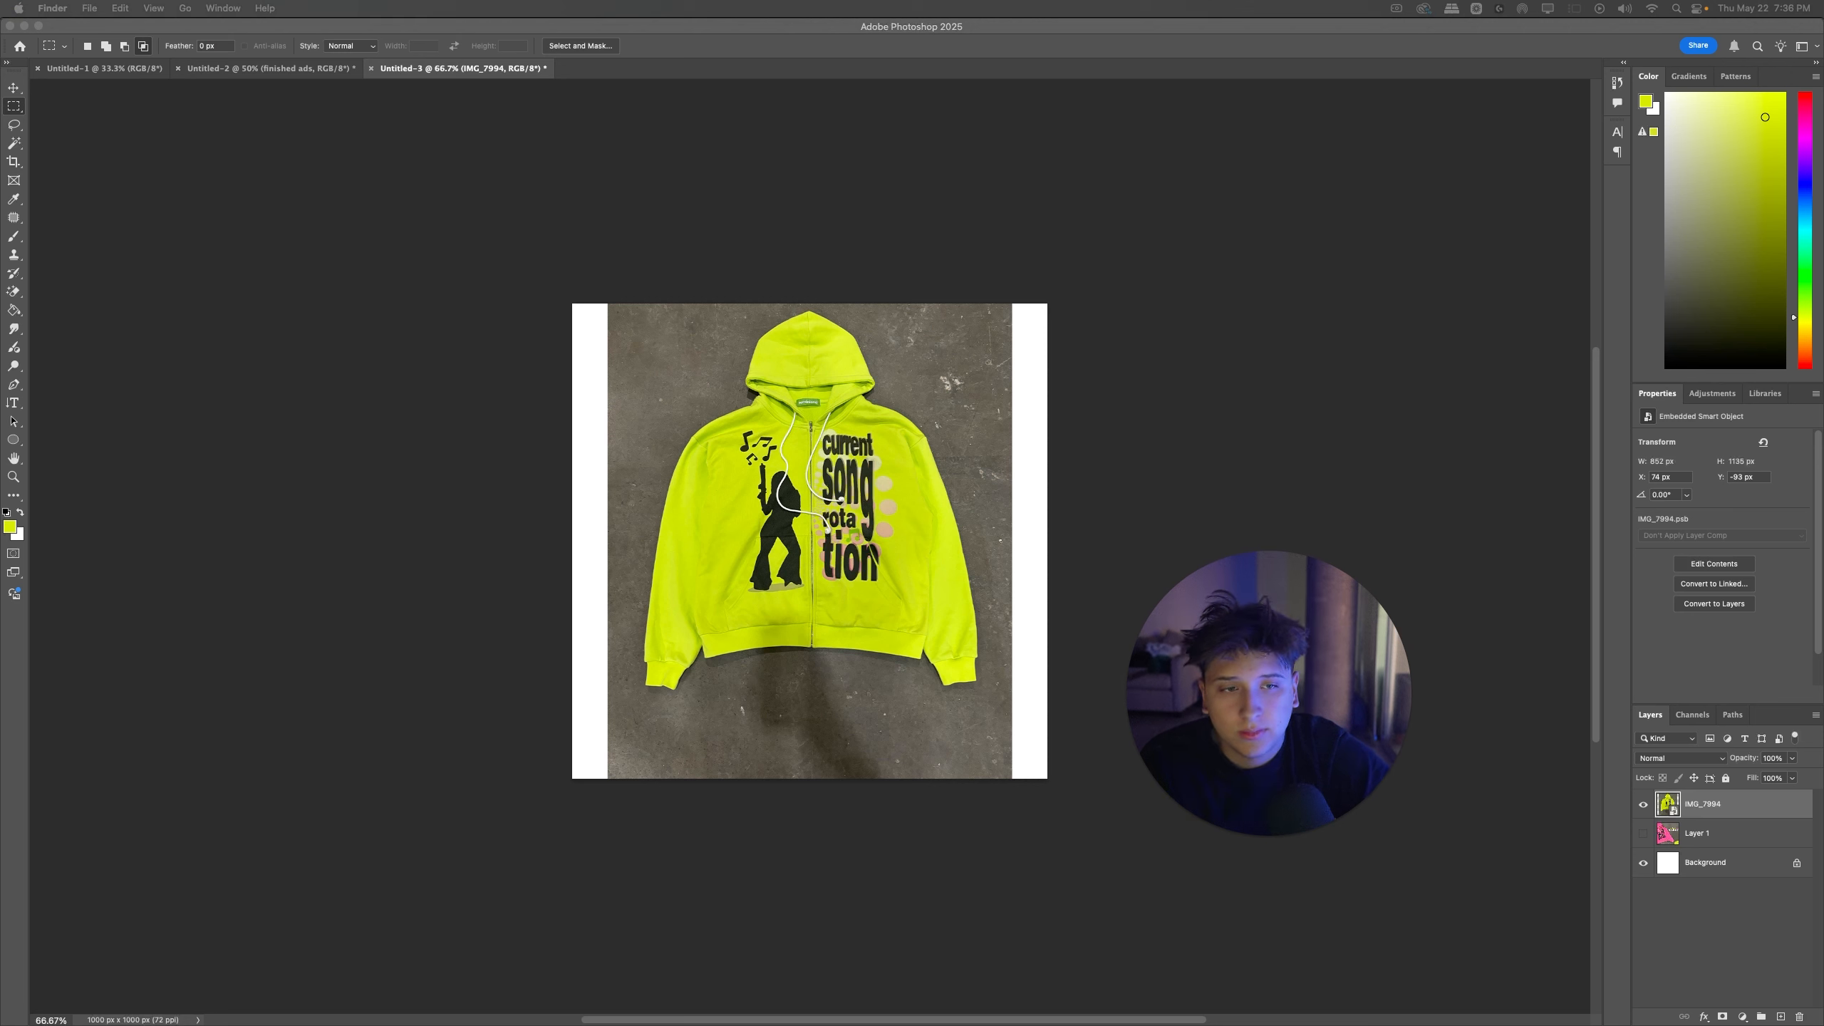
click(1013, 460)
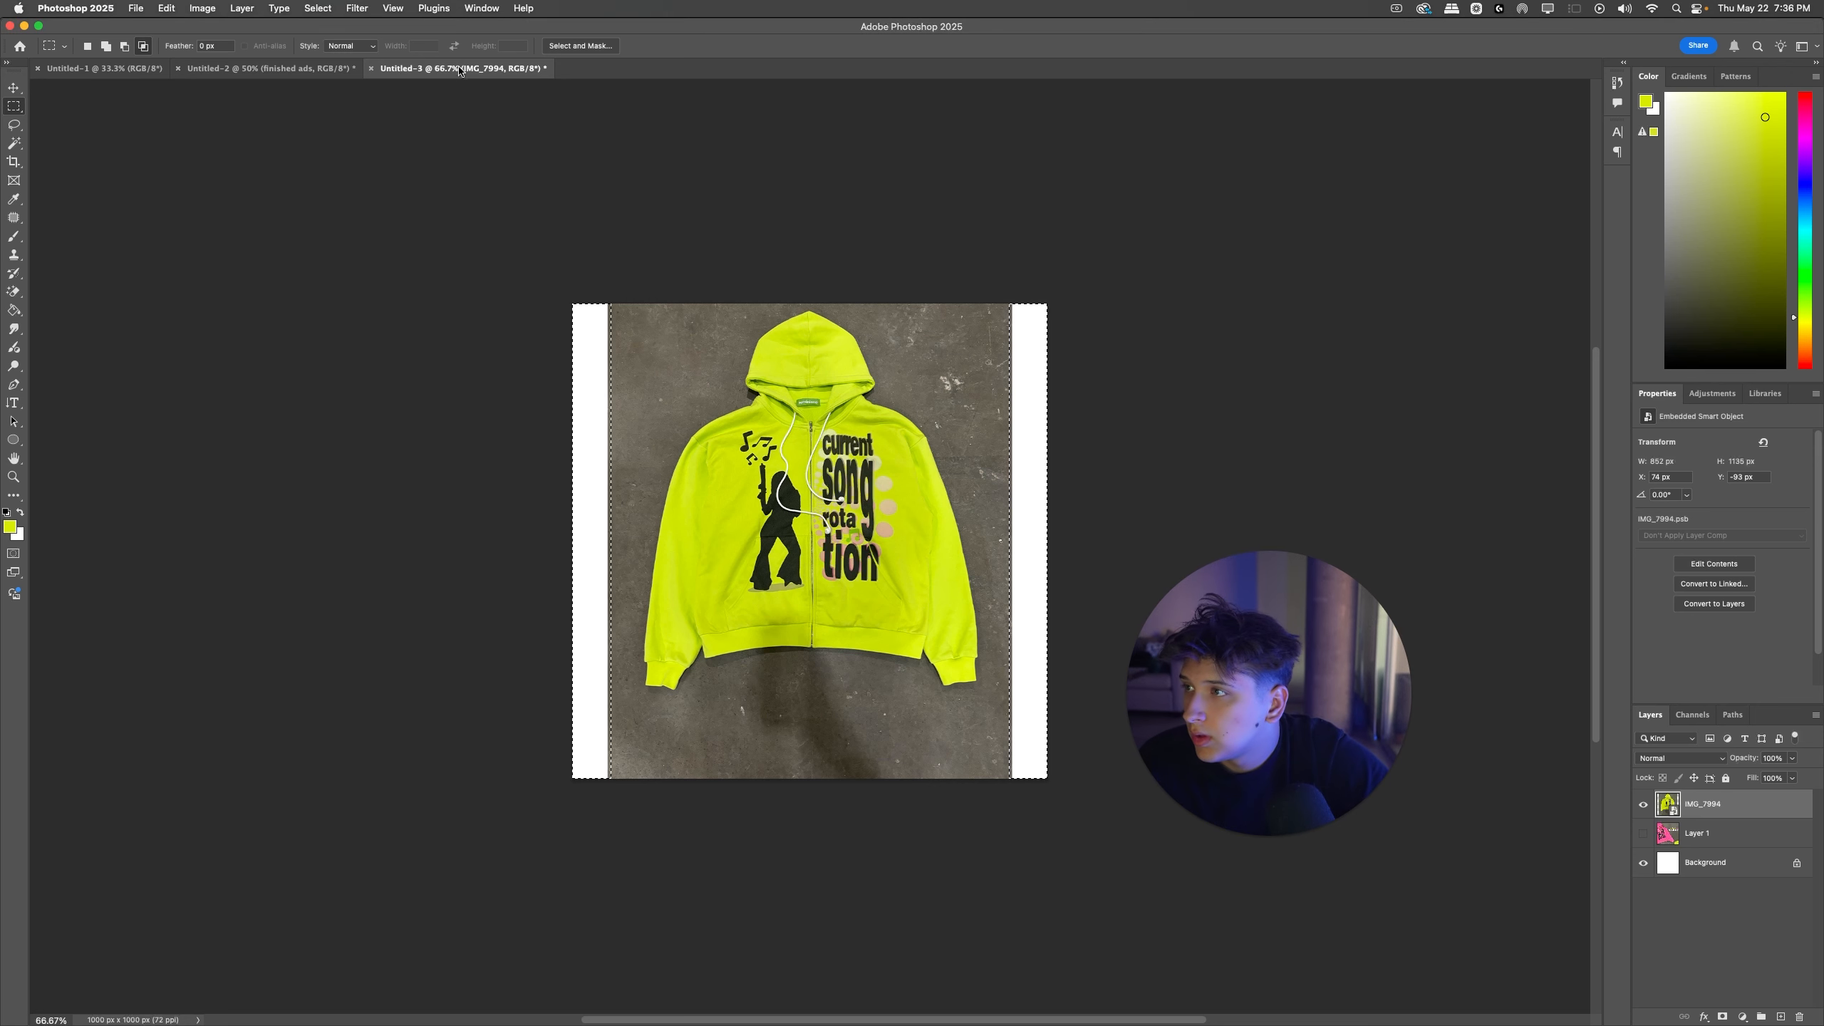
click(1153, 422)
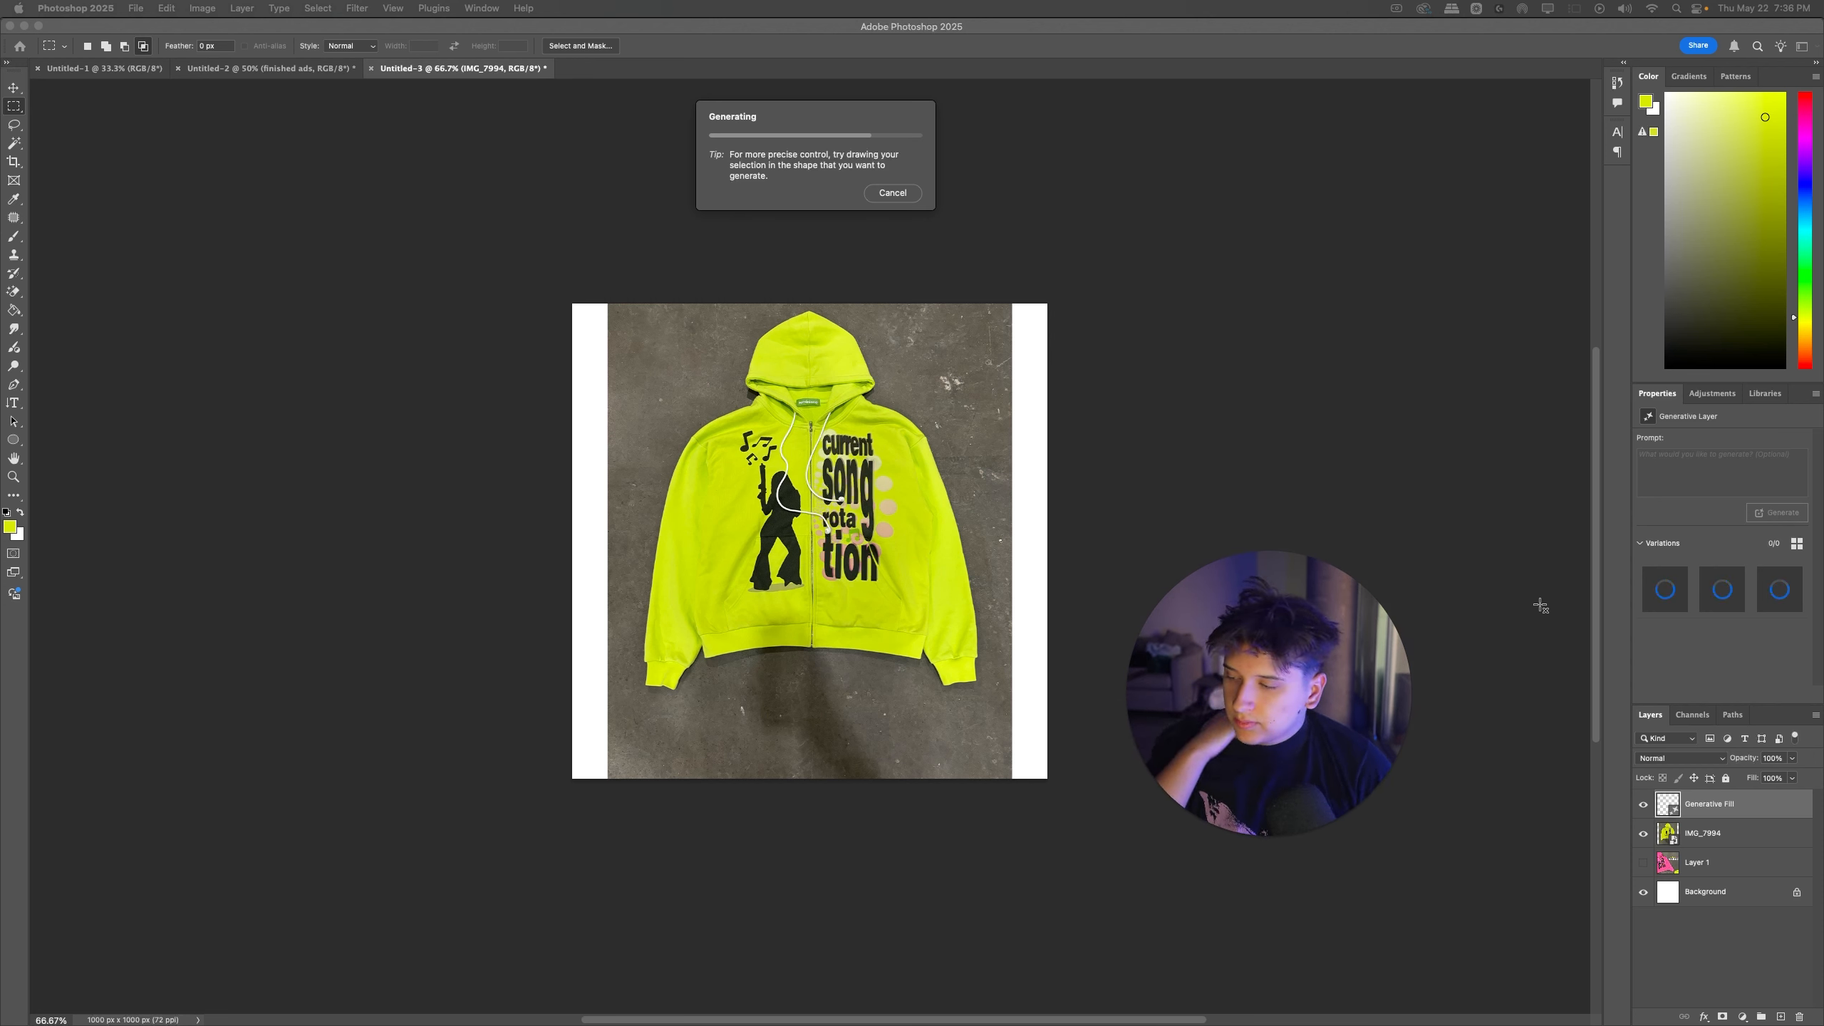
click(1743, 591)
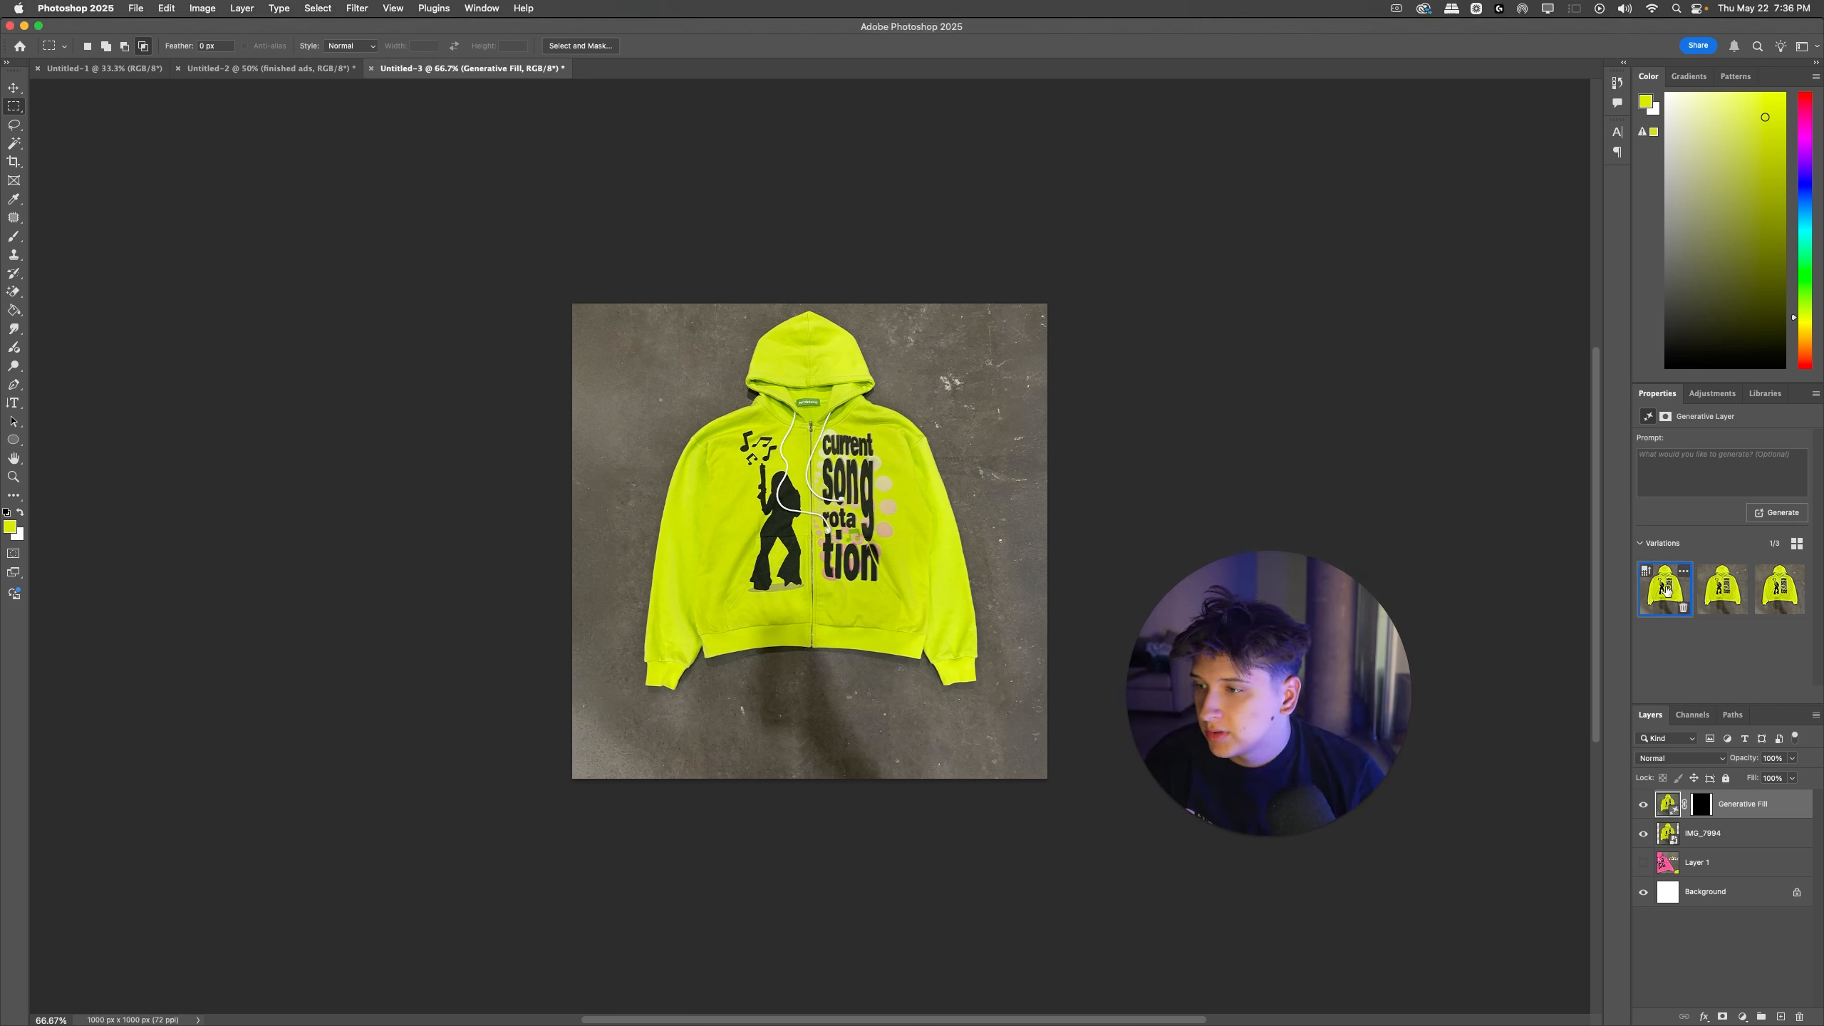
Step: Merge the Generative Fill and IMG_7994 layers and move the merged photo slightly down
key(super+e)
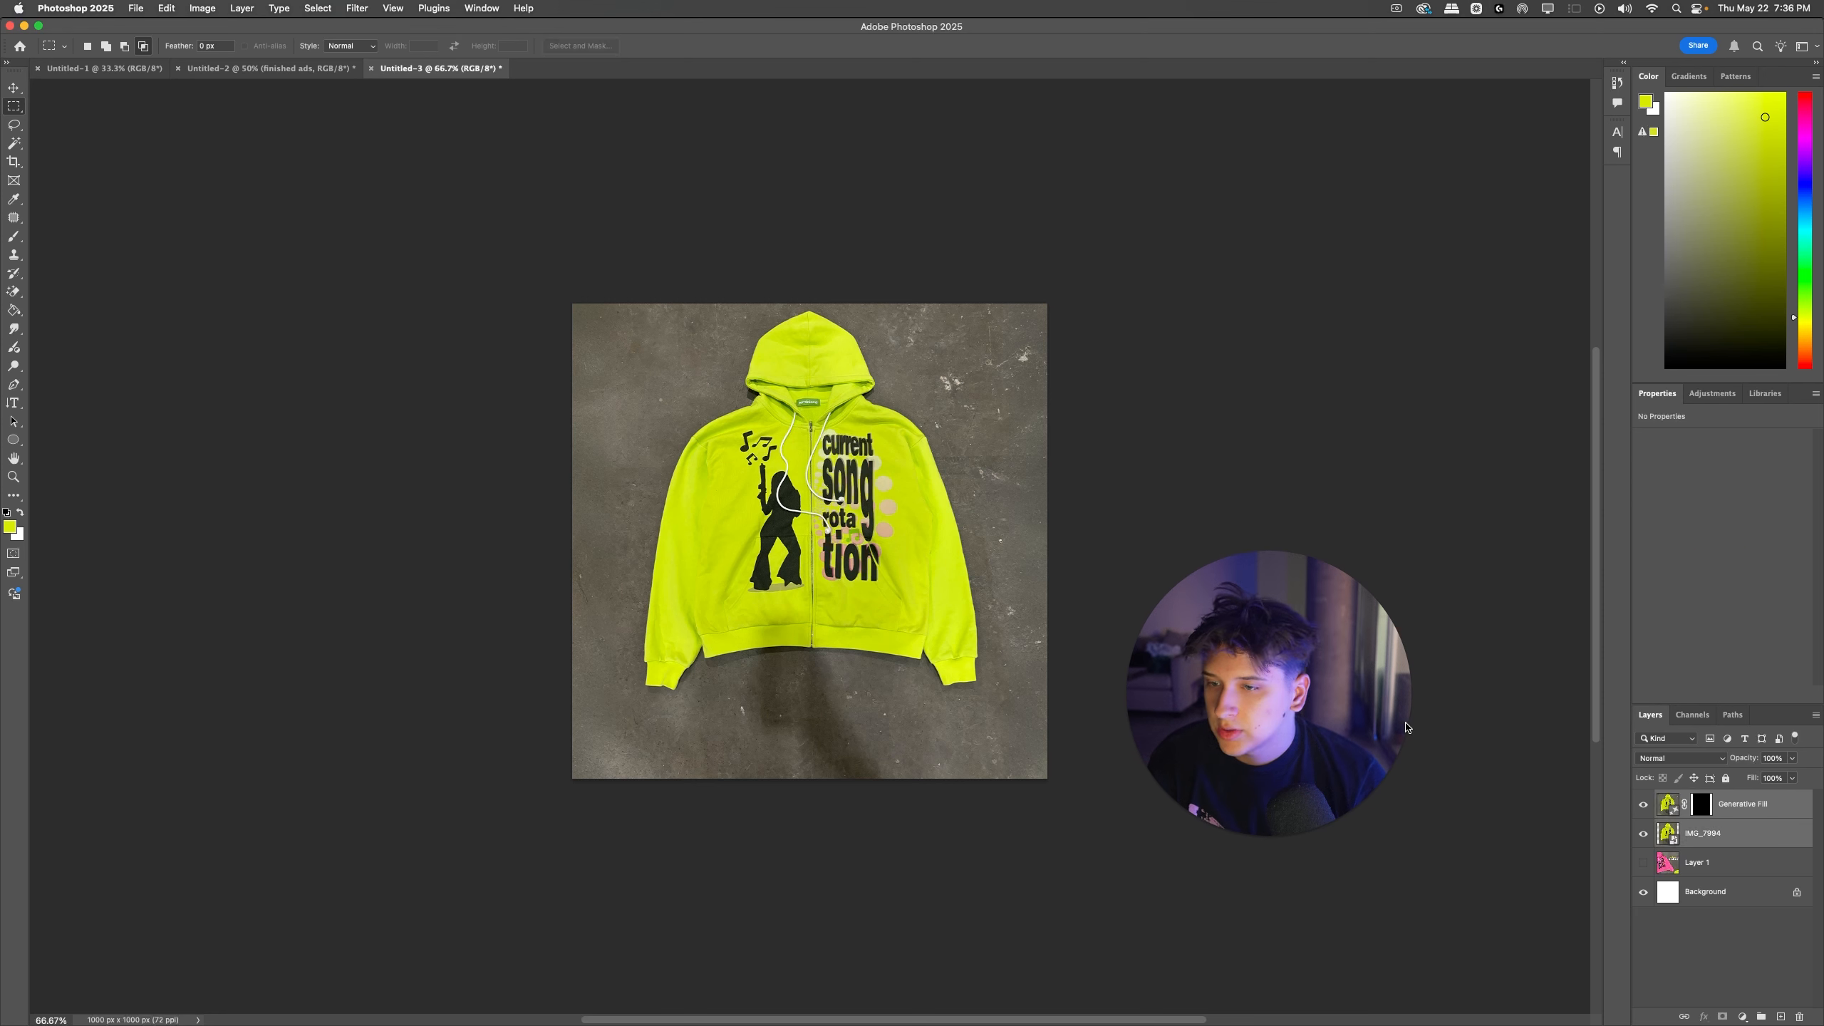
key(super+t)
drag(899, 467, 908, 473)
key(Return)
Step: Try to select the white gaps in both upper corners of the photo with rectangular selections
drag(572, 304, 610, 327)
drag(1047, 327, 1009, 293)
key(super+w)
click(978, 334)
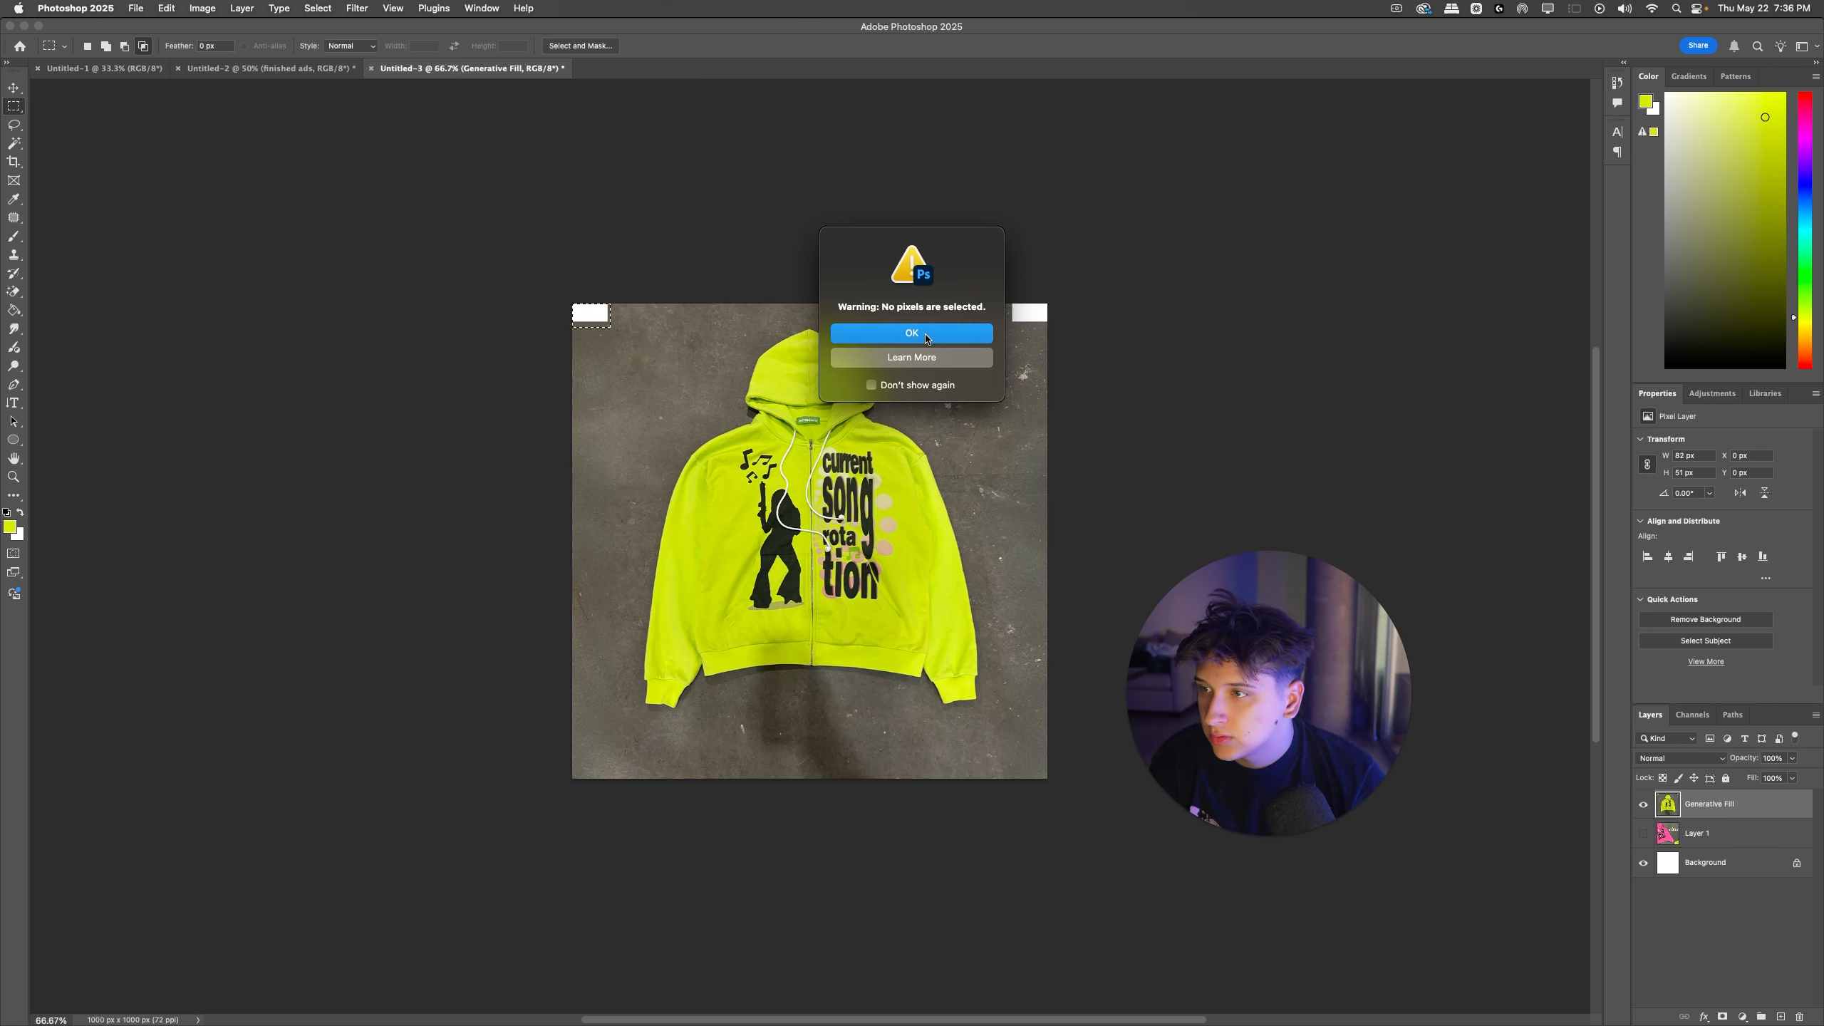
Step: Copy a piece of concrete to a new layer over the upper-right white gap and place it below the Generative Fill layer
drag(976, 336, 1058, 419)
key(super+d)
mouse_move(1056, 412)
mouse_down()
mouse_move(1002, 361)
mouse_move(1042, 318)
mouse_up()
key(super+j)
drag(1713, 810, 1713, 842)
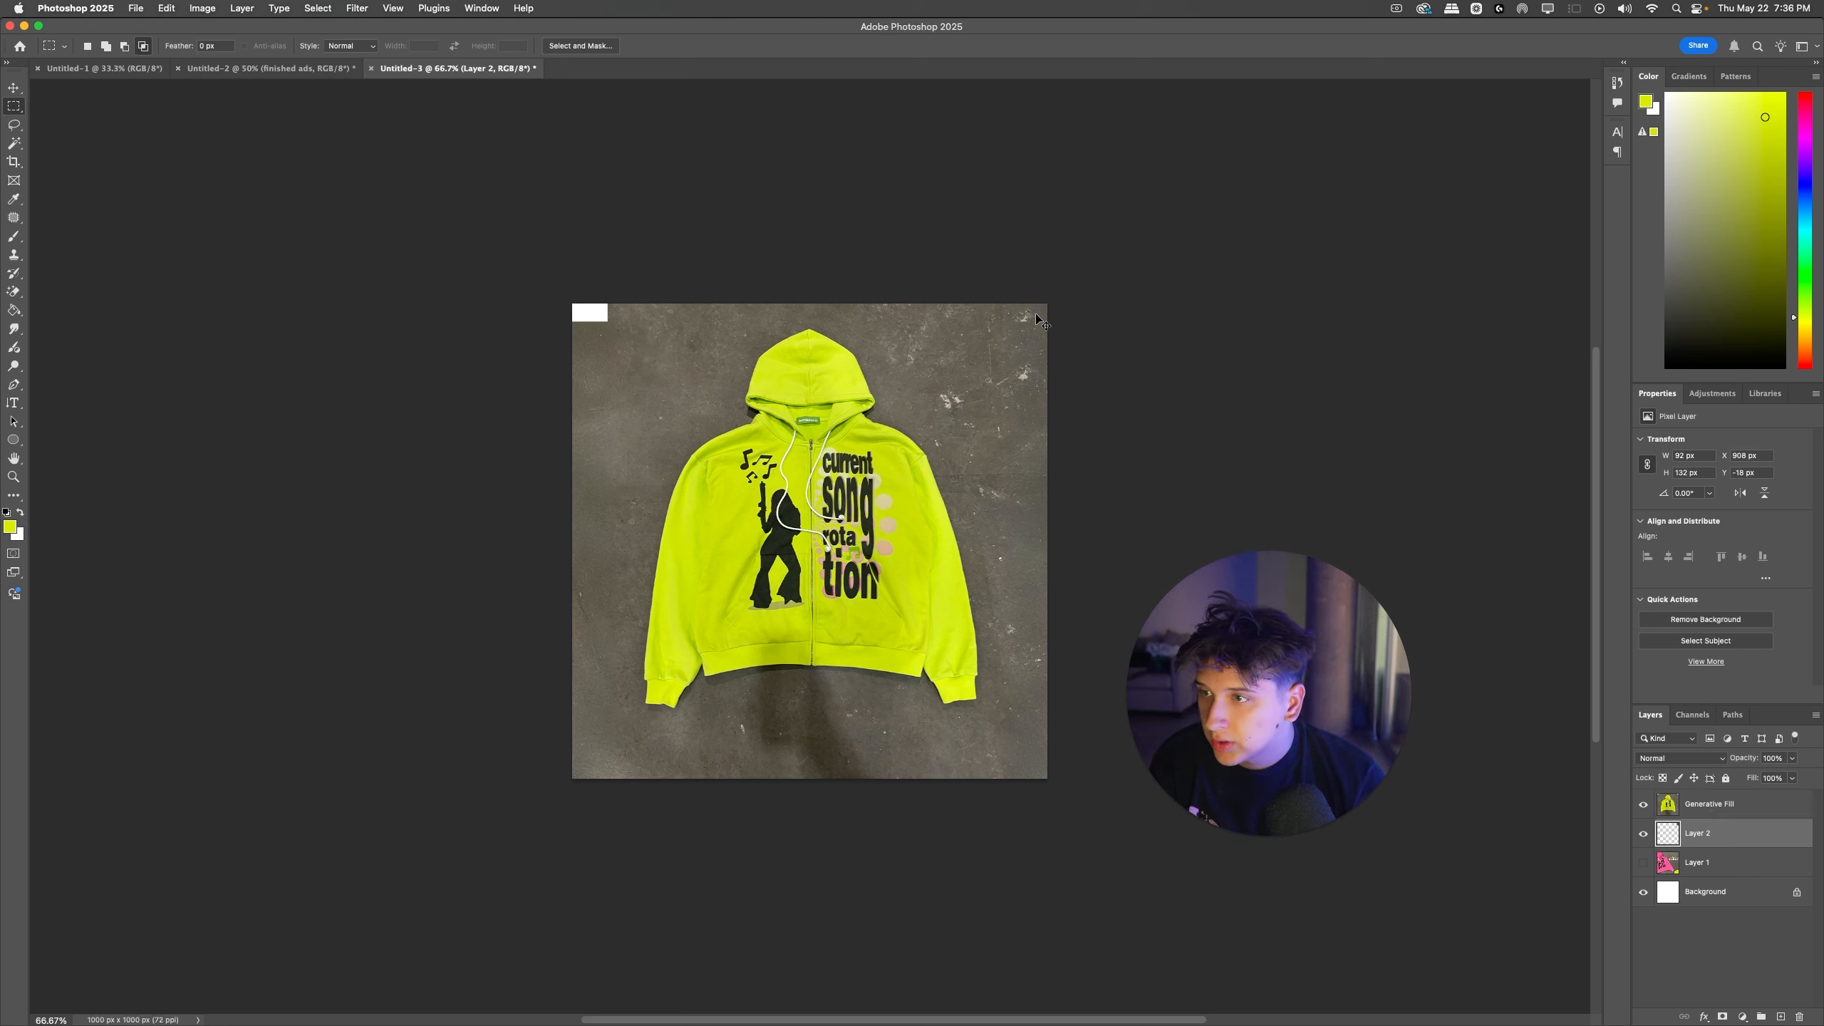
Step: Cover the photo's upper-left white gap with a copy of the concrete piece and reselect the Generative Fill layer
mouse_move(1035, 314)
mouse_down()
mouse_move(639, 309)
mouse_move(612, 327)
mouse_up()
key(super+t)
key(Return)
shift+click(1717, 803)
key(super+e)
Step: Blend the filled upper corners of the concrete background with the Patch tool
click(13, 217)
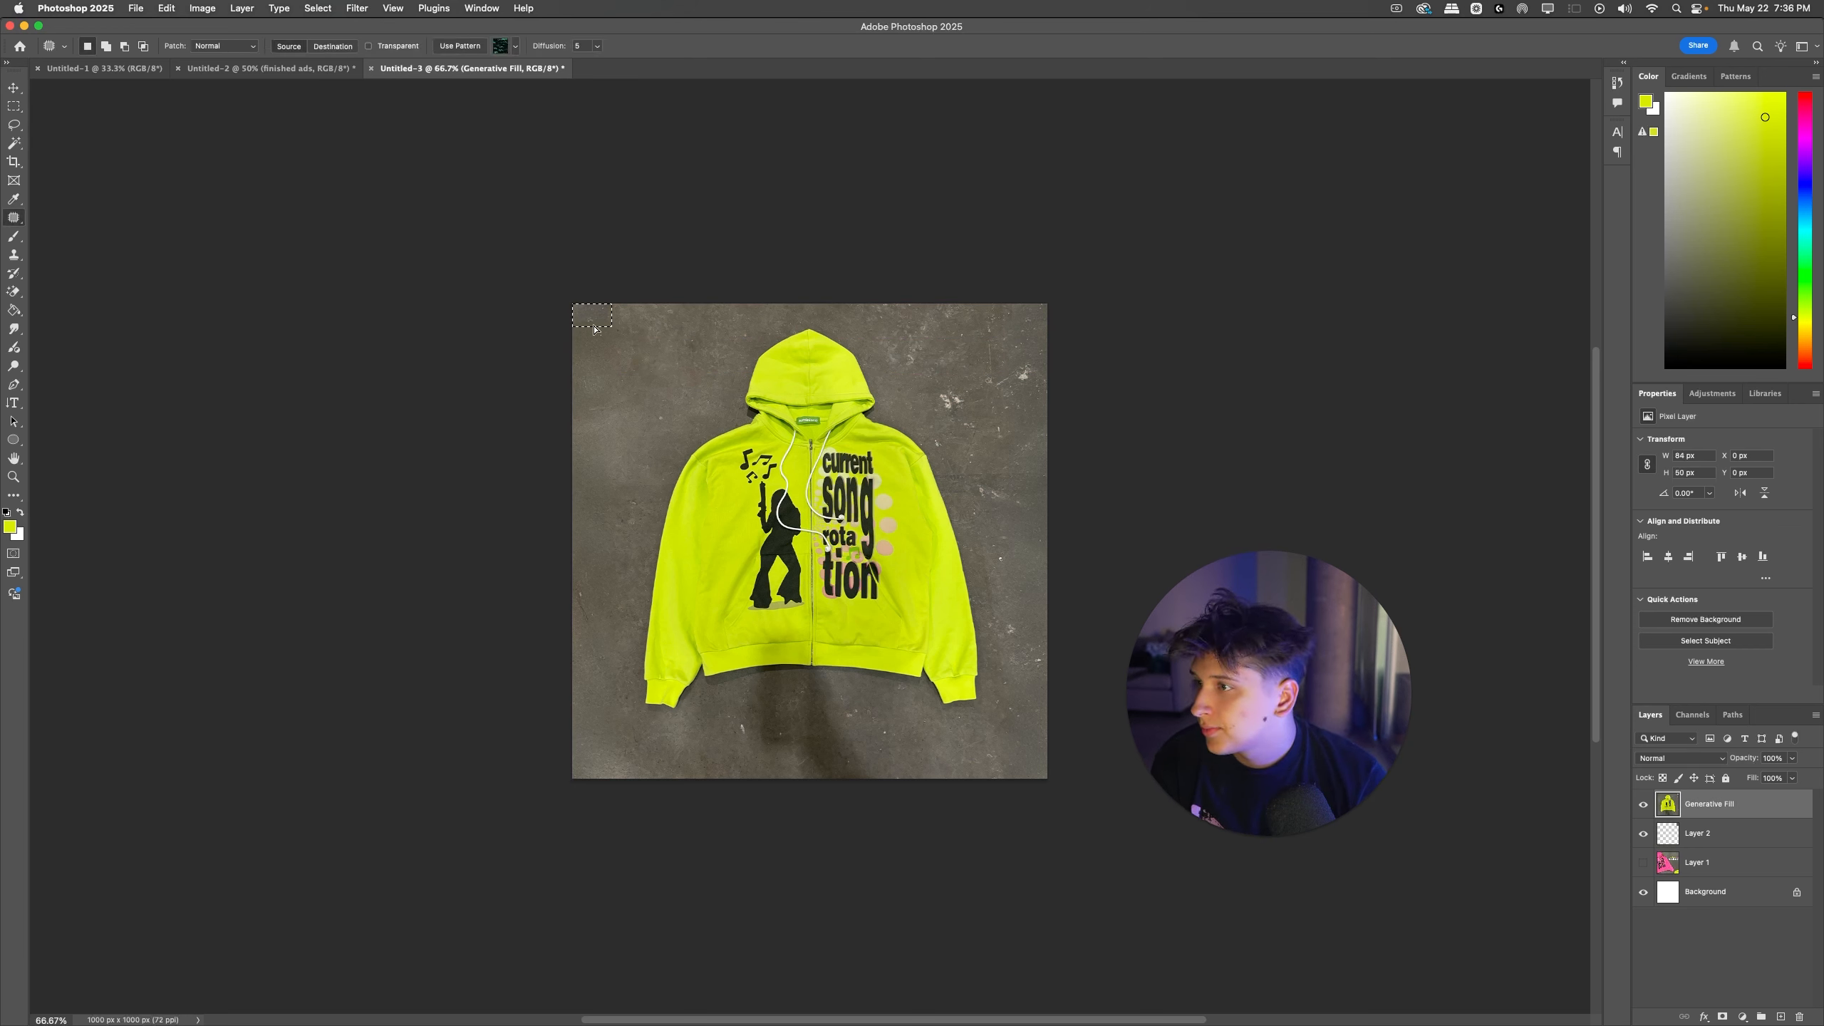
key(super+d)
drag(1054, 325, 1047, 328)
mouse_move(1023, 318)
mouse_down()
mouse_move(977, 336)
mouse_move(1036, 335)
mouse_move(1032, 300)
mouse_up()
key(super+d)
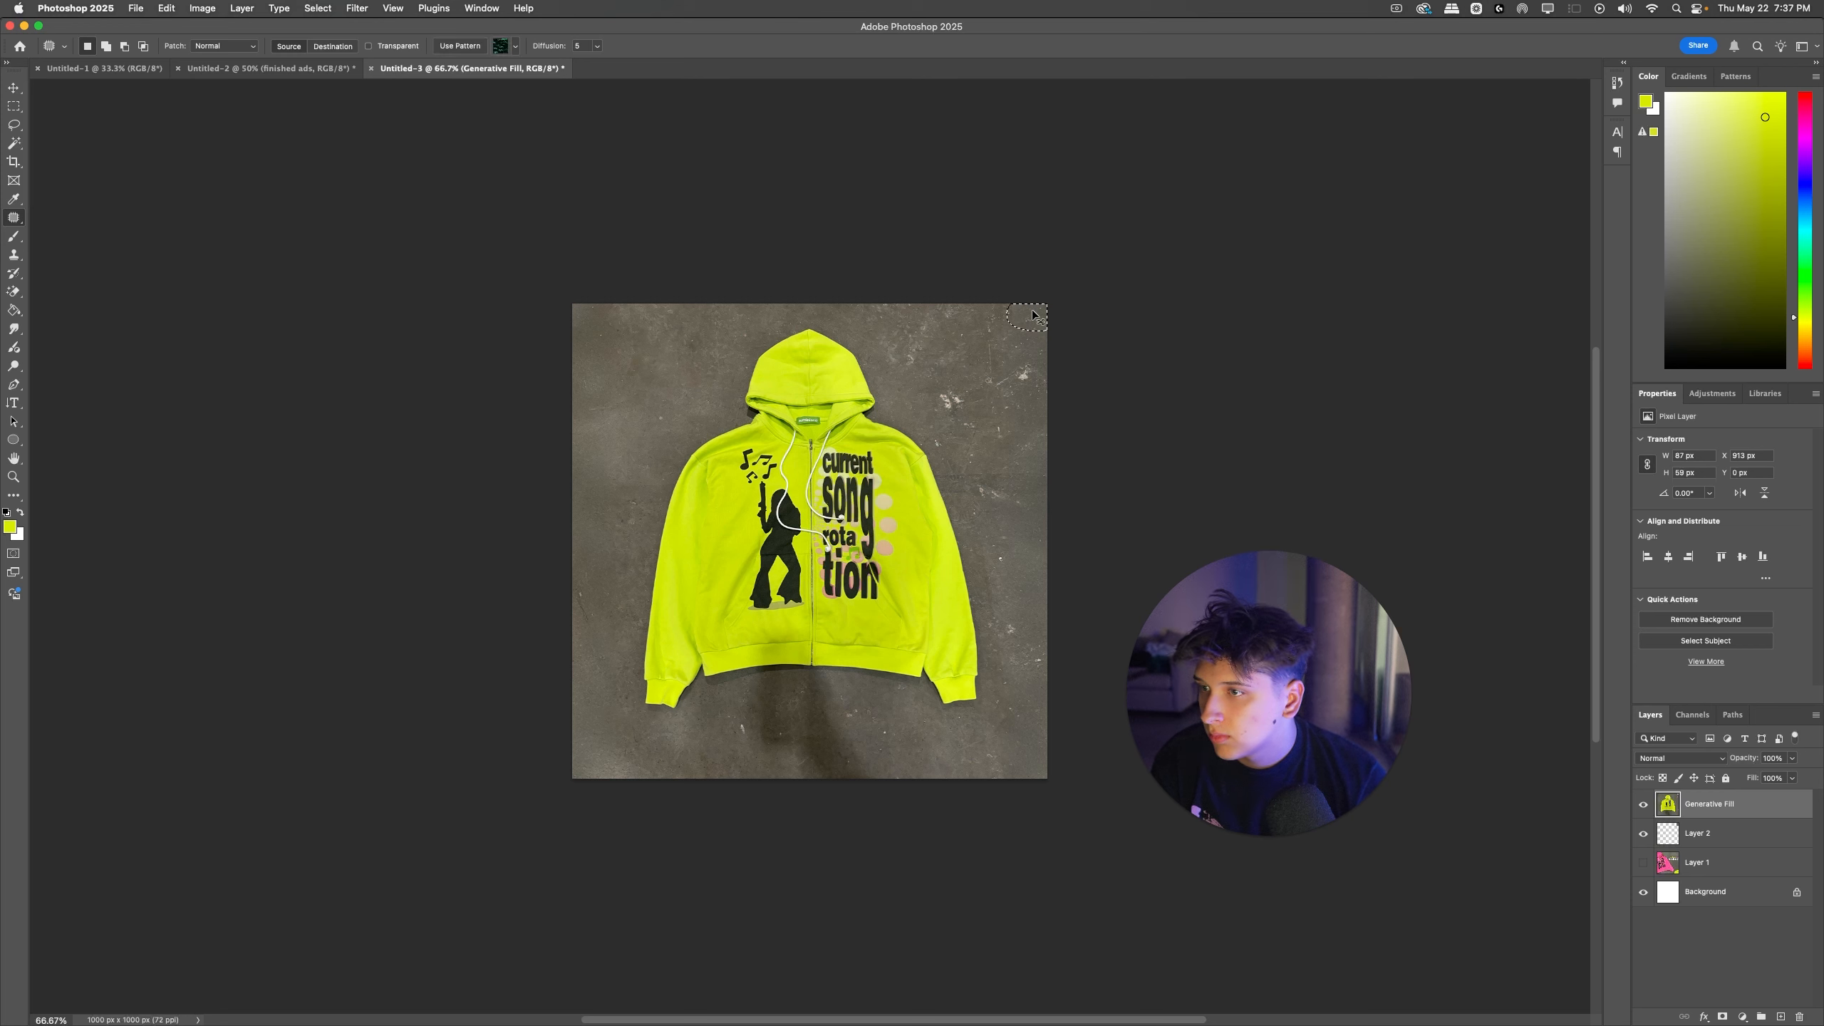
drag(1022, 491, 1024, 491)
key(super+d)
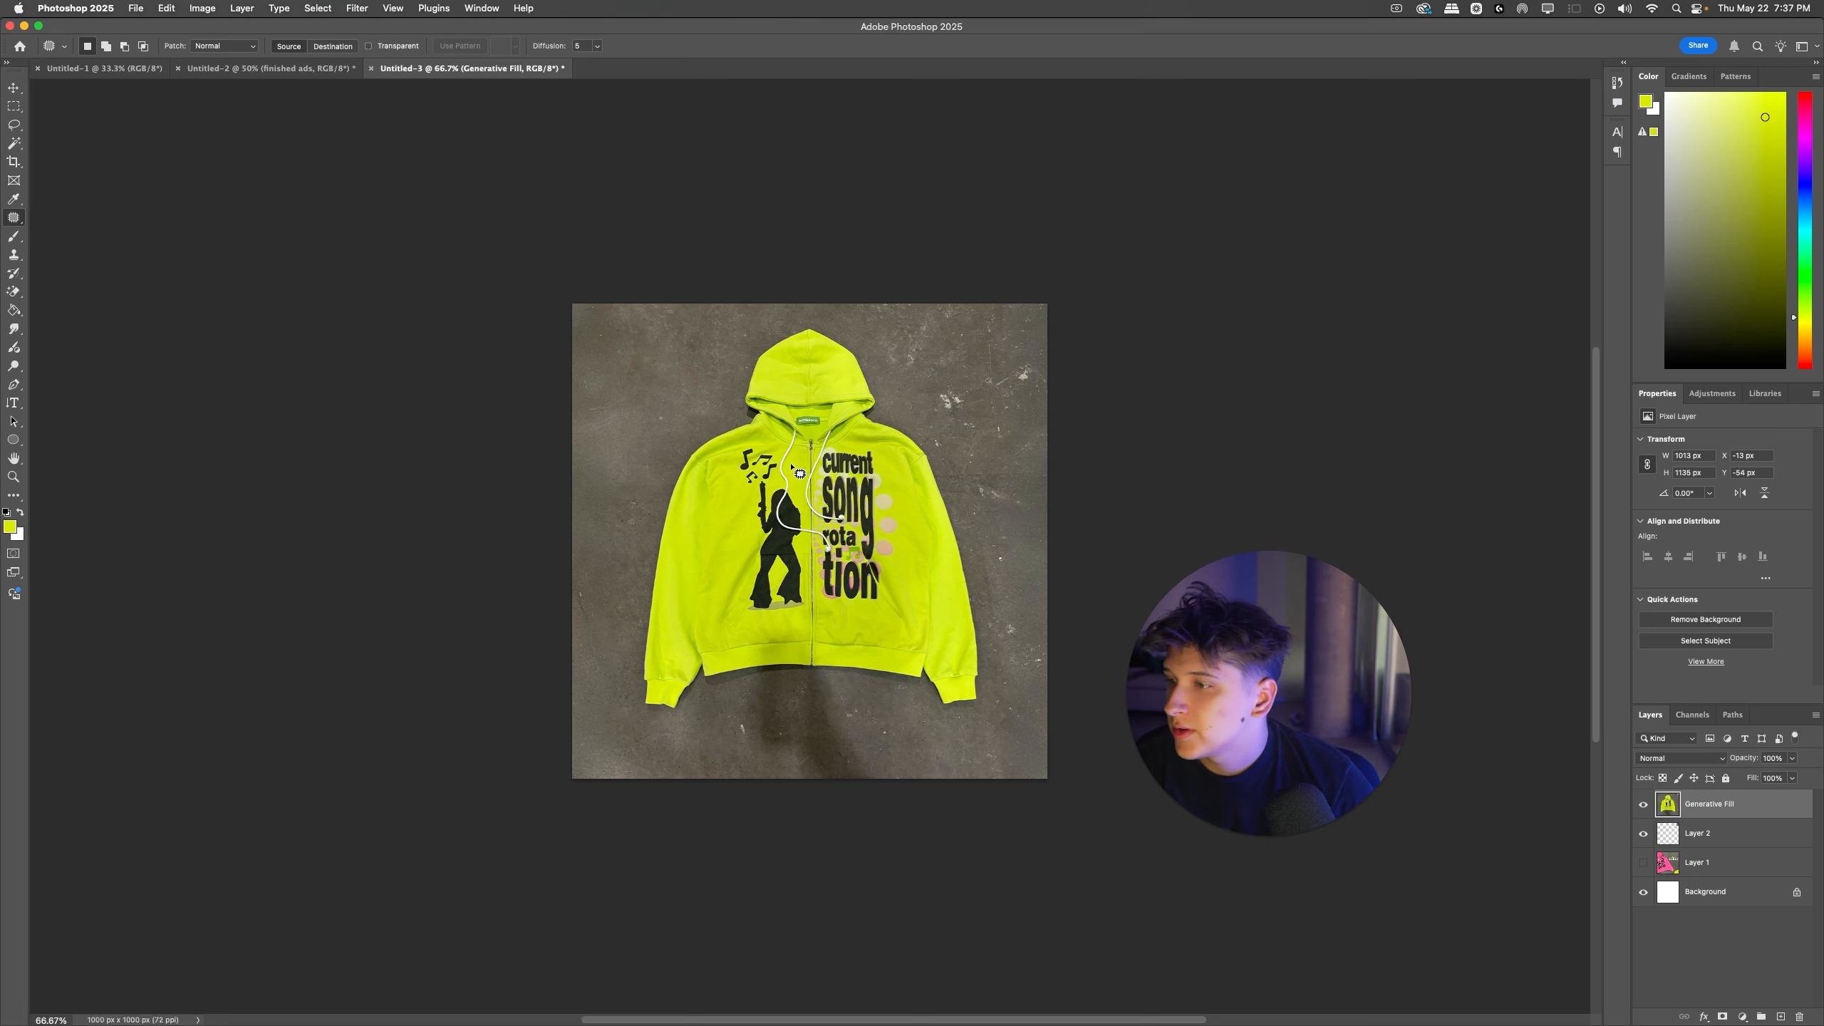
drag(794, 486, 792, 478)
key(super+z)
key(super+u)
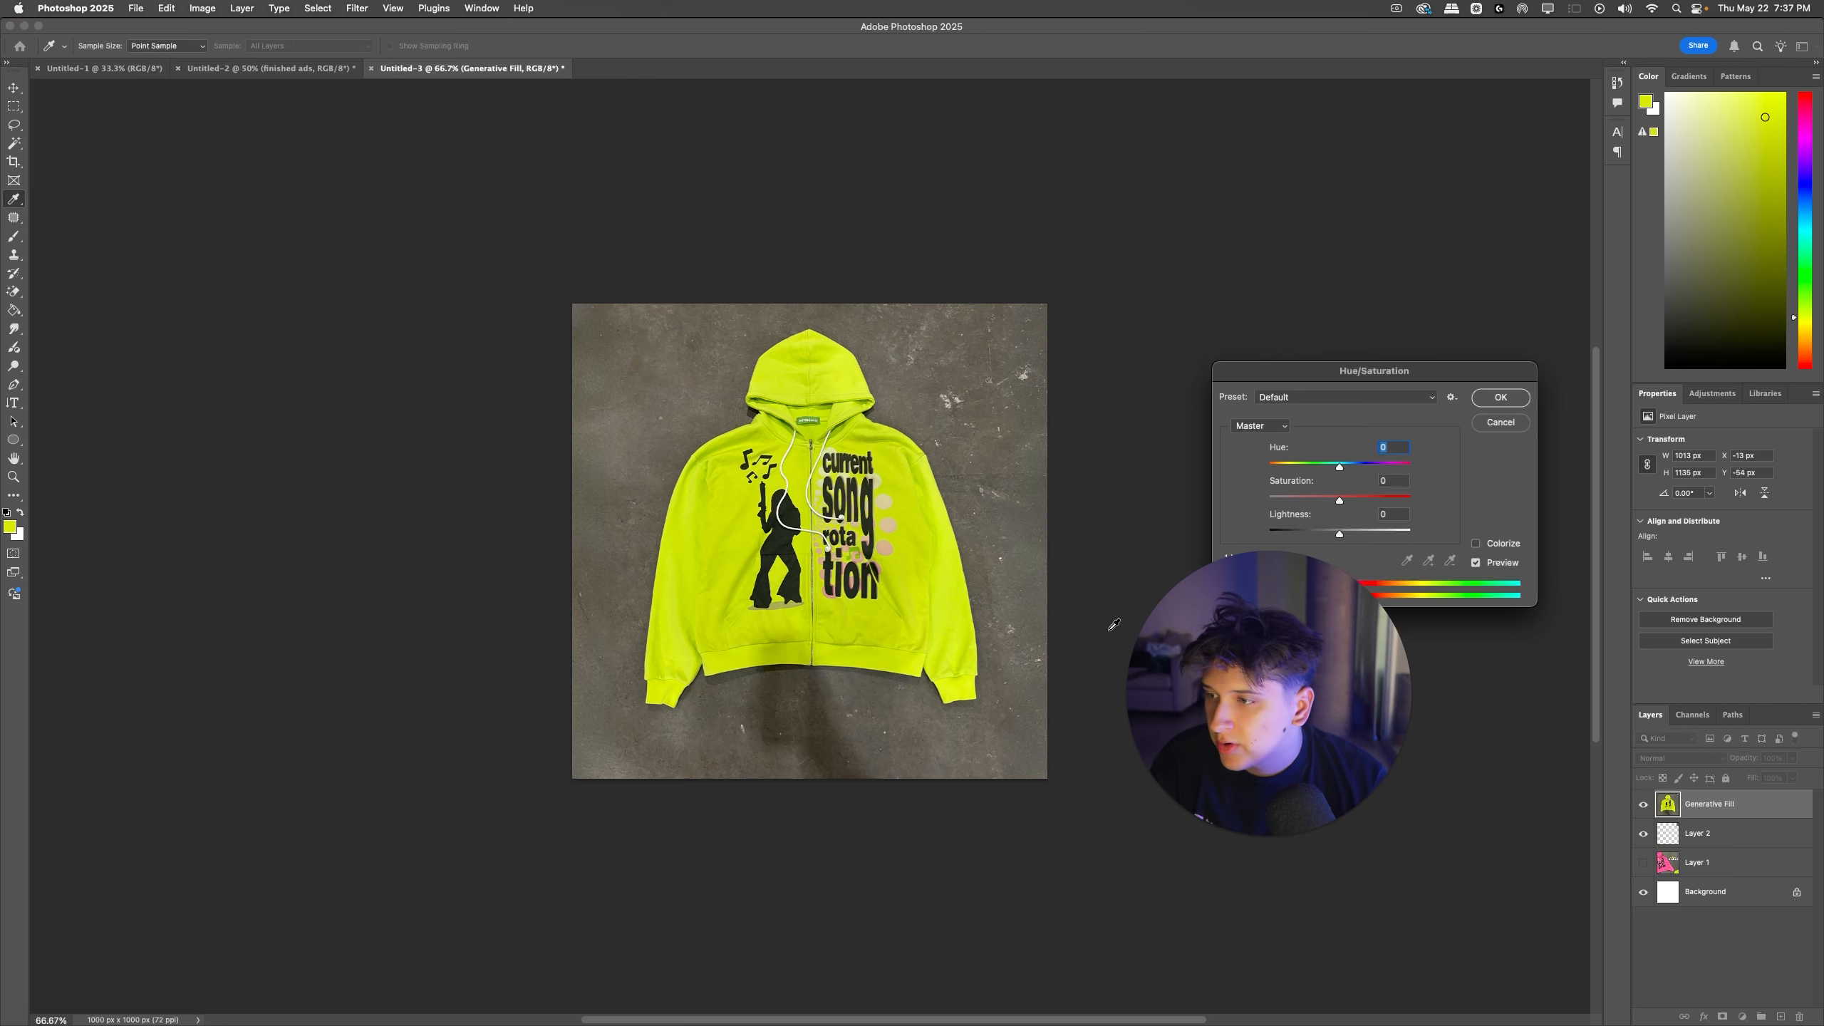
click(1230, 561)
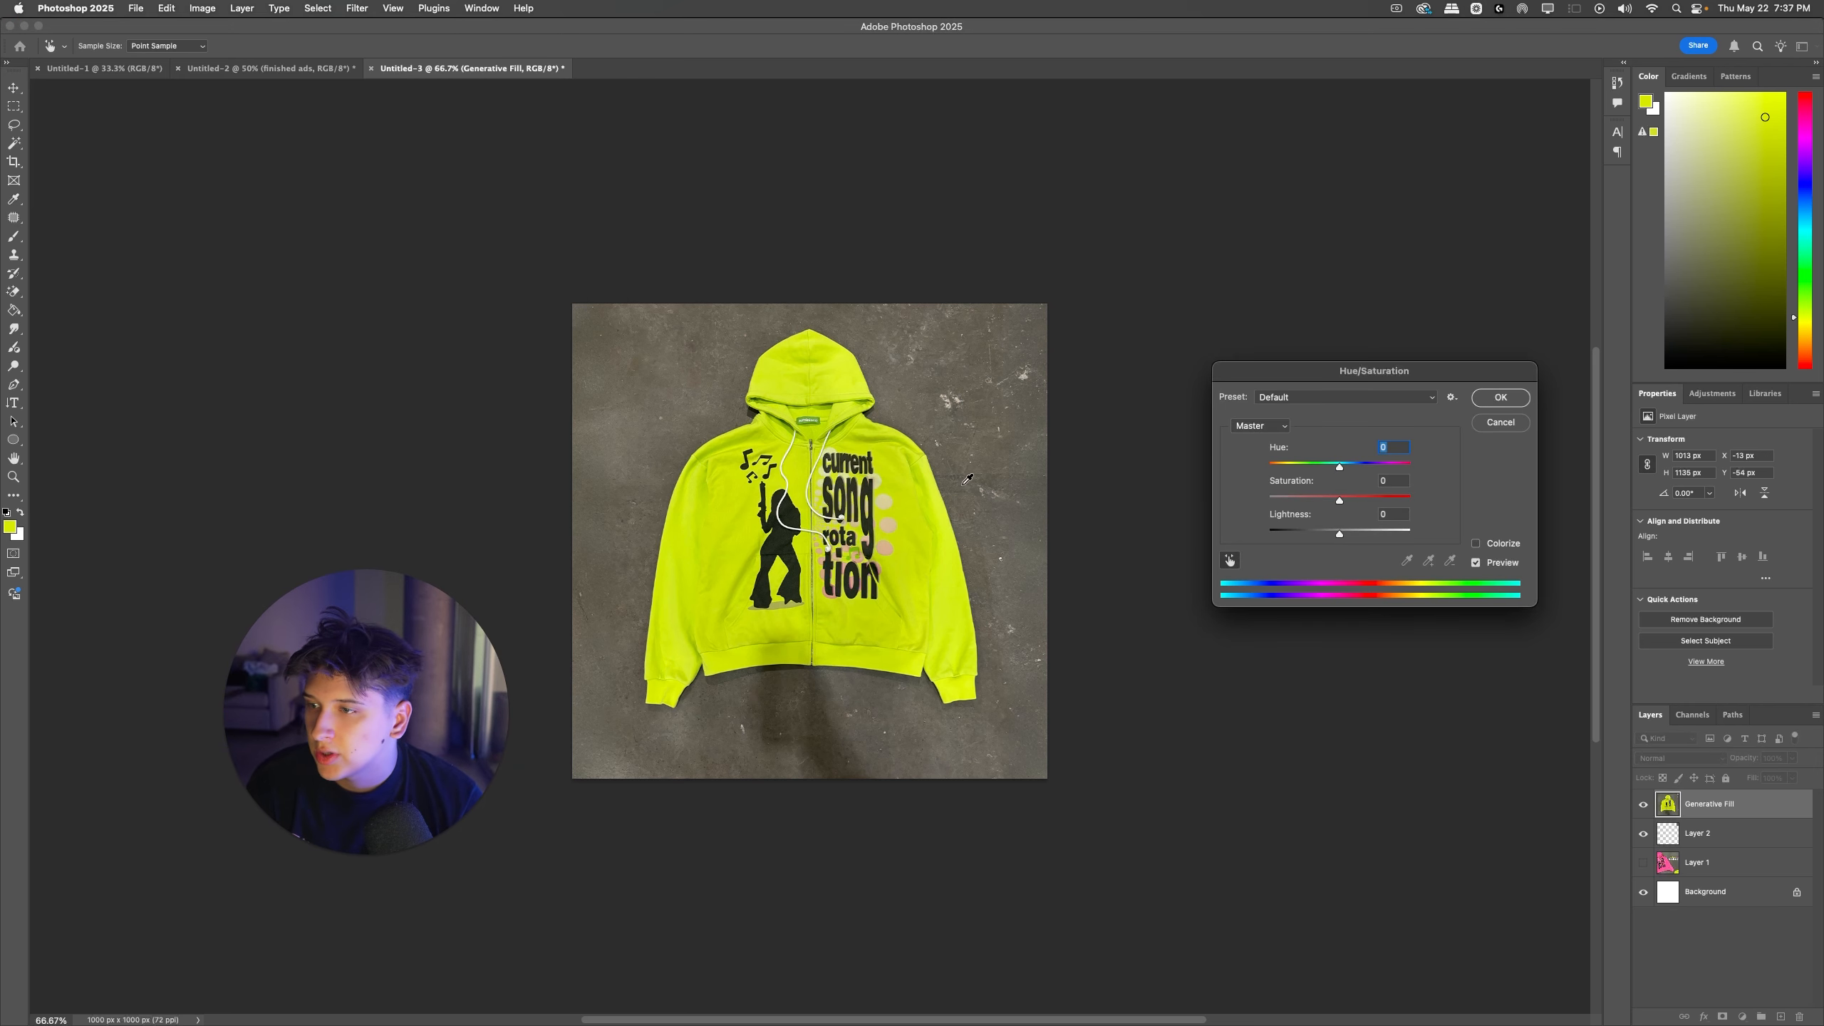
click(898, 475)
drag(1340, 501, 1198, 508)
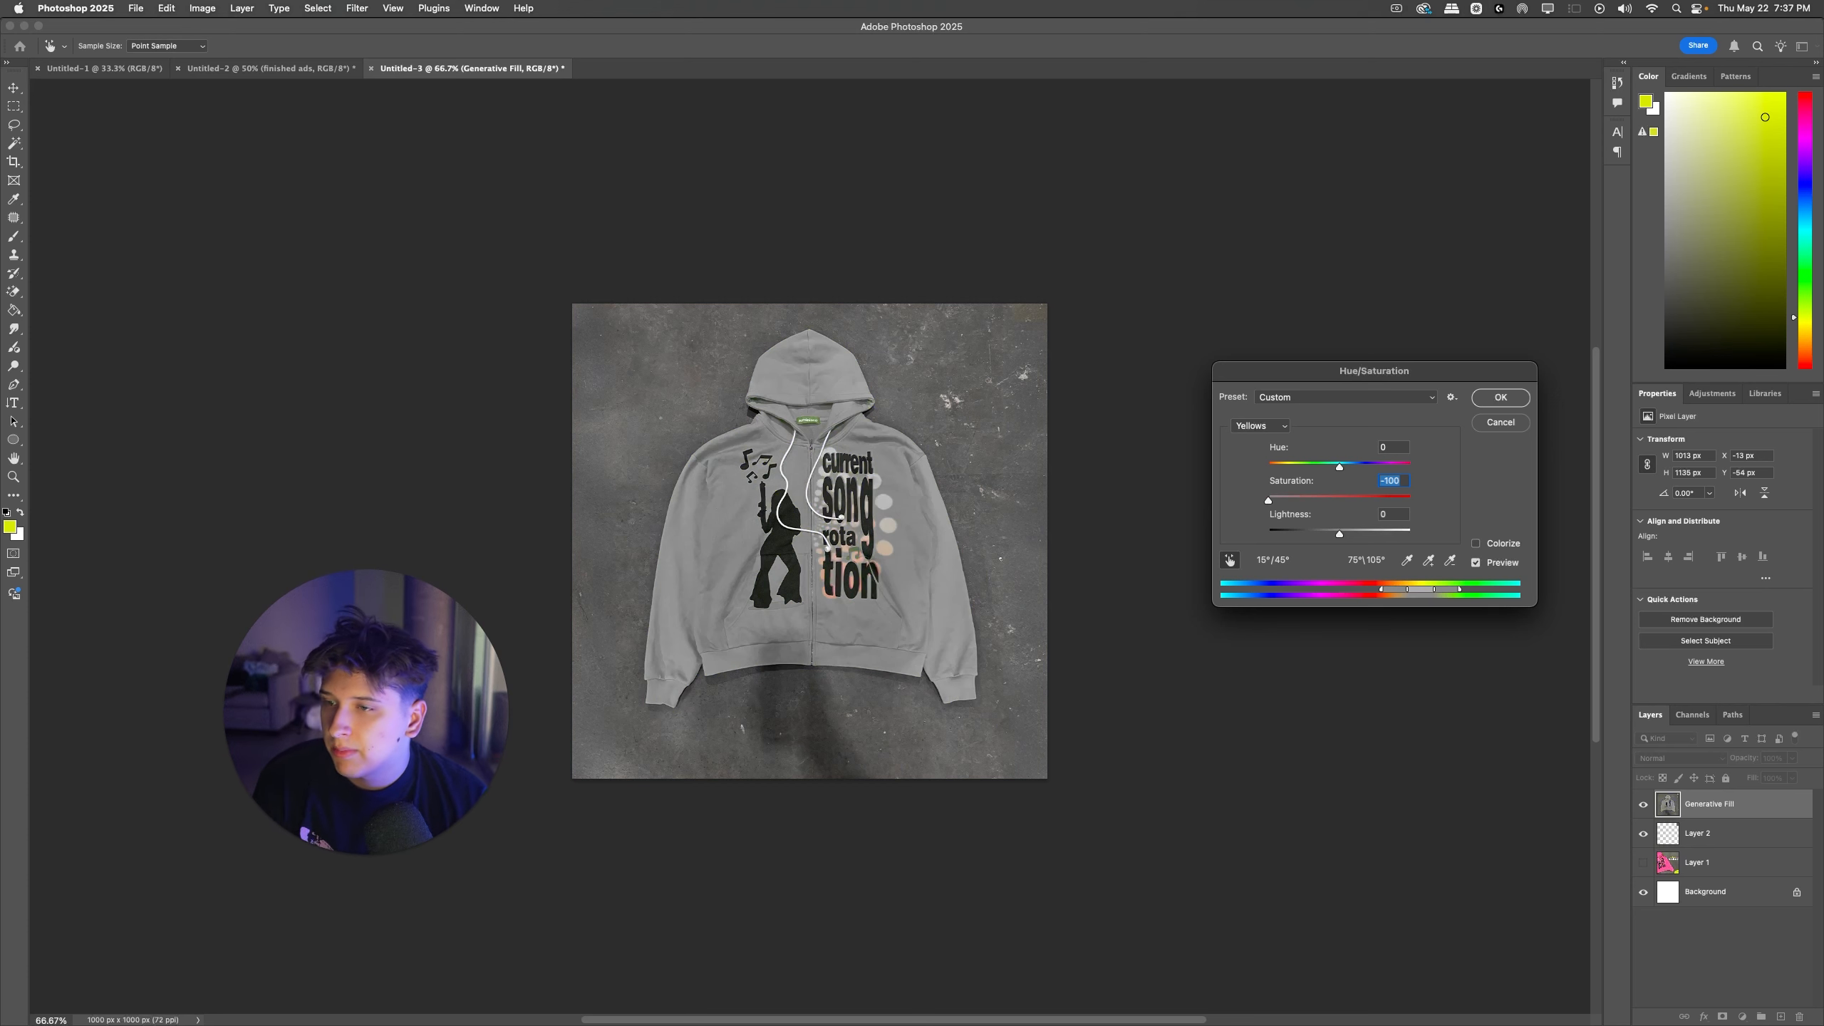
key(Escape)
Step: Select the yellow hoodie as the subject and copy it to its own layer
click(1706, 640)
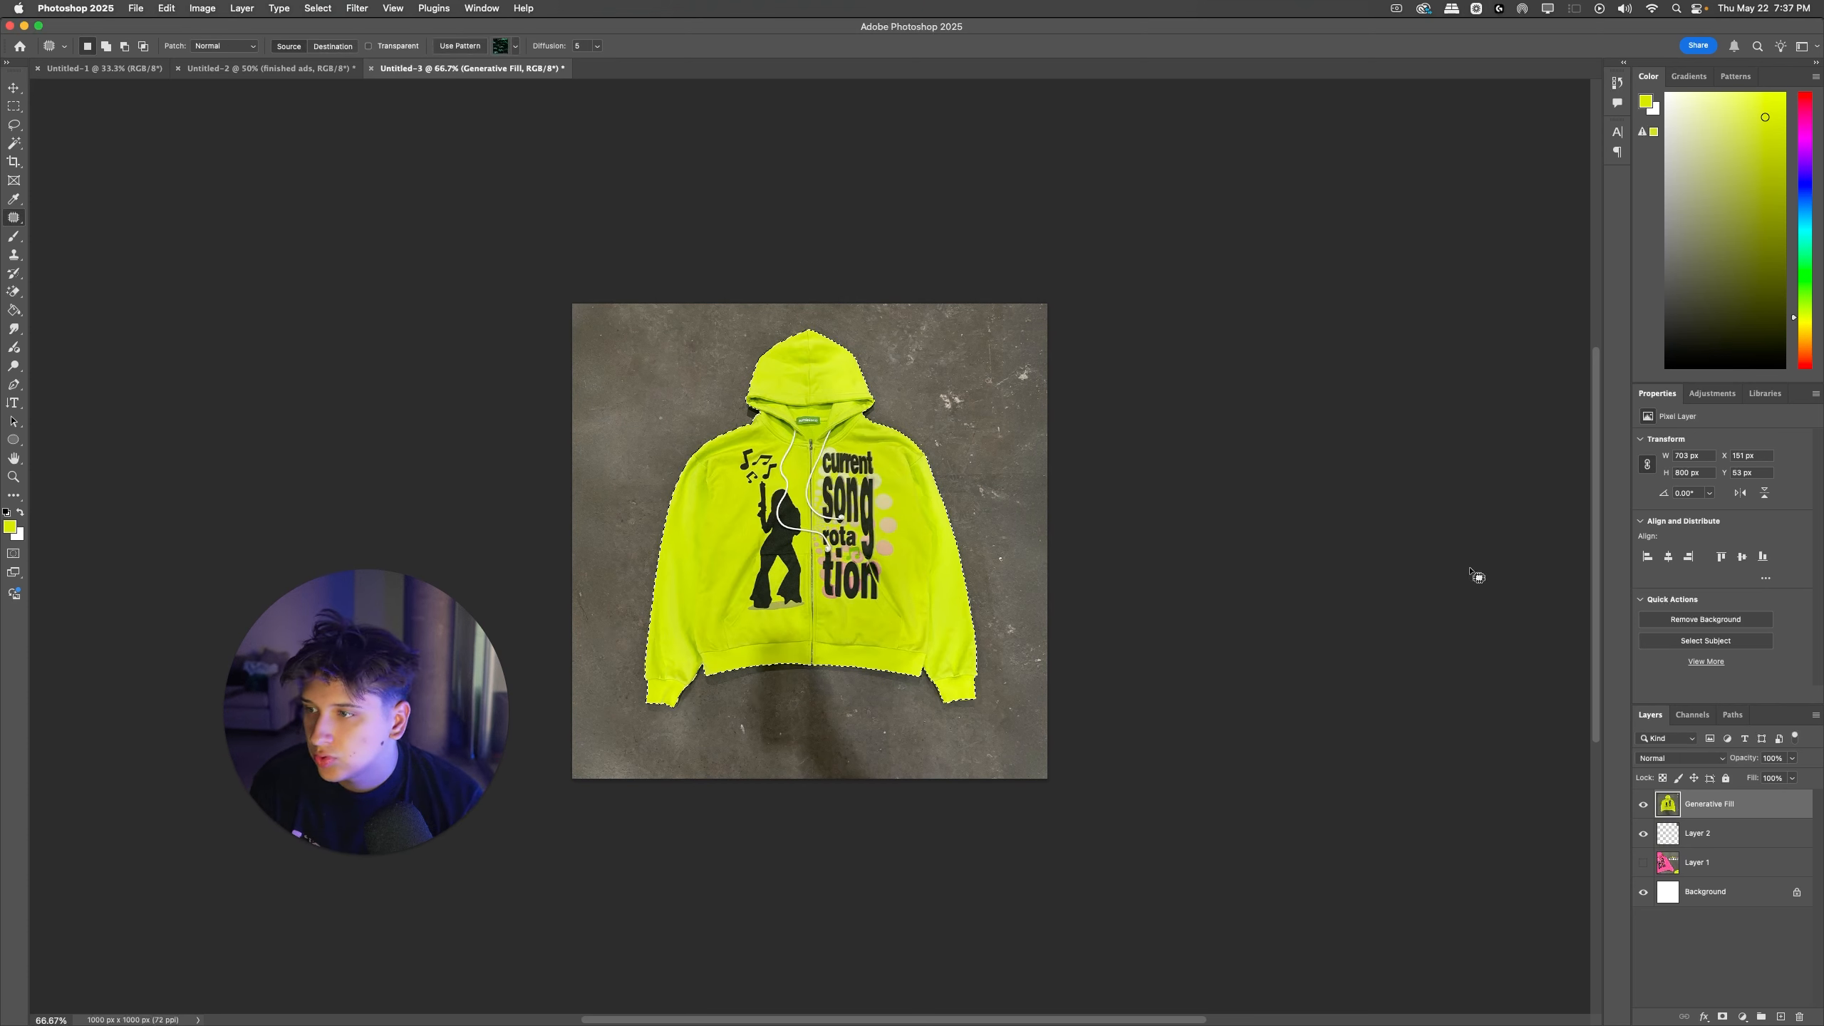
key(super+j)
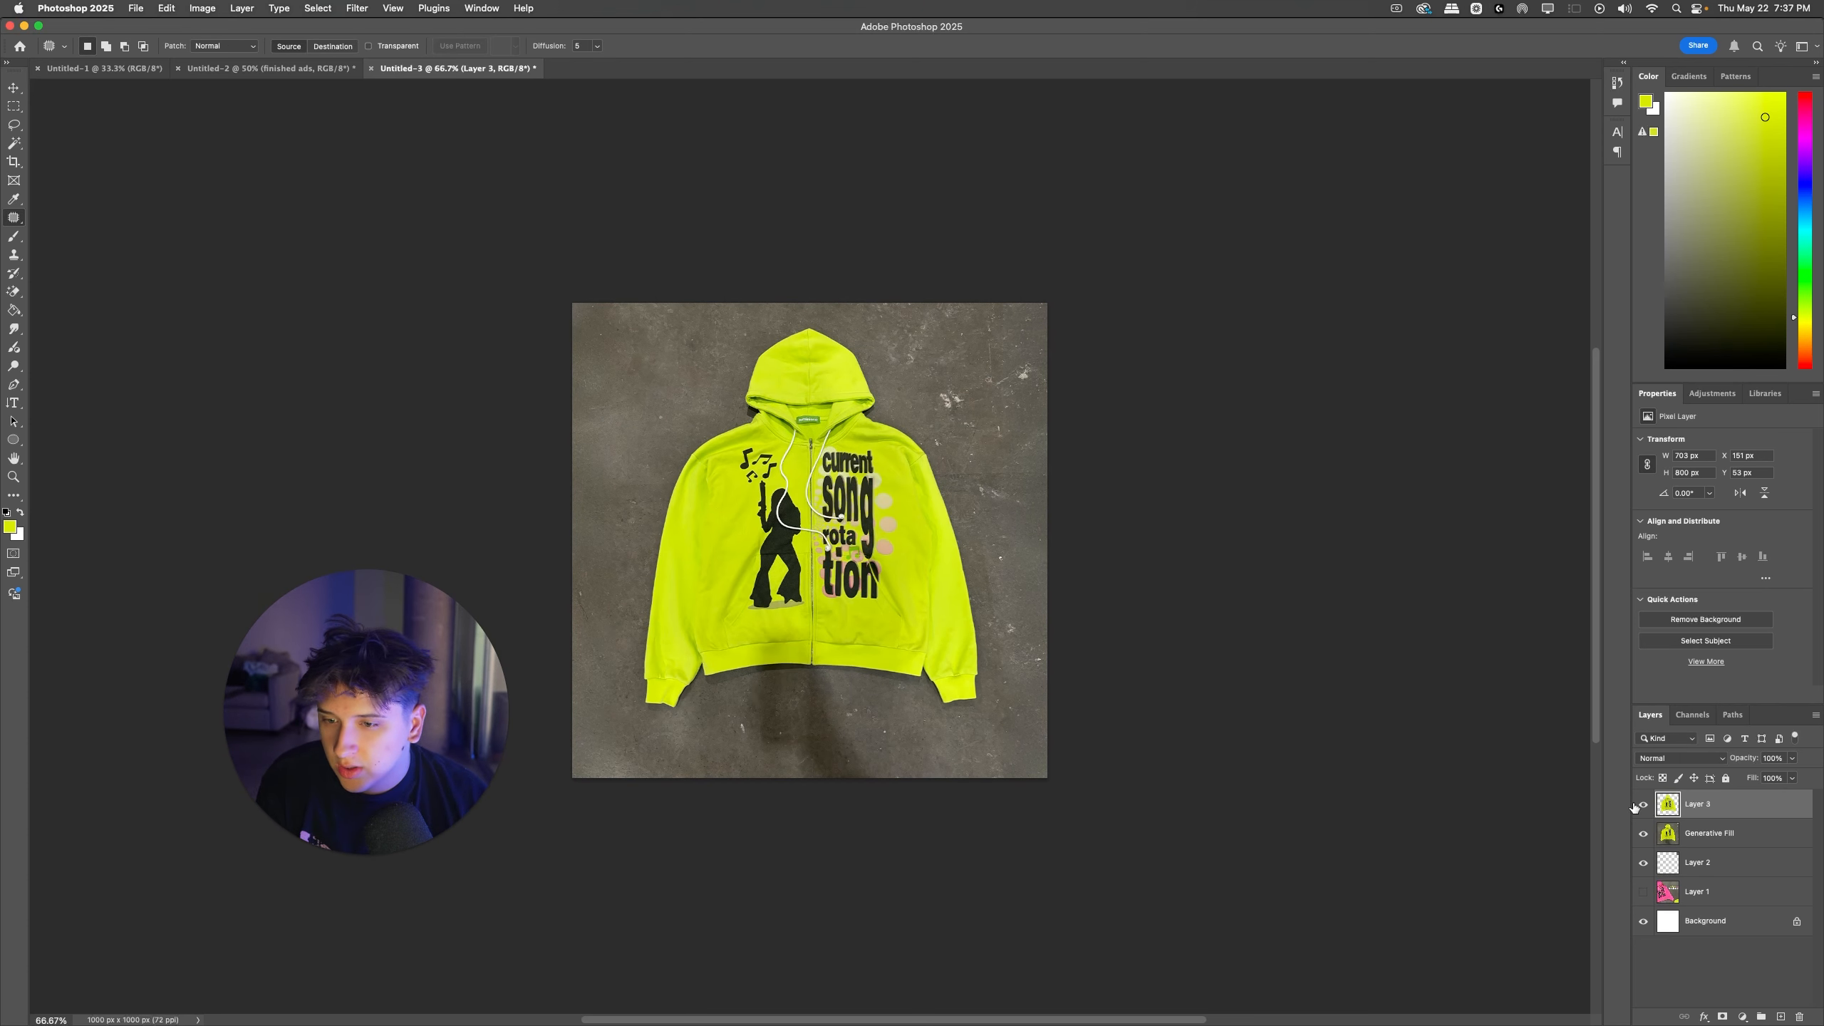
key(super+i)
key(super+i)
key(super+i)
key(super+i)
click(1673, 833)
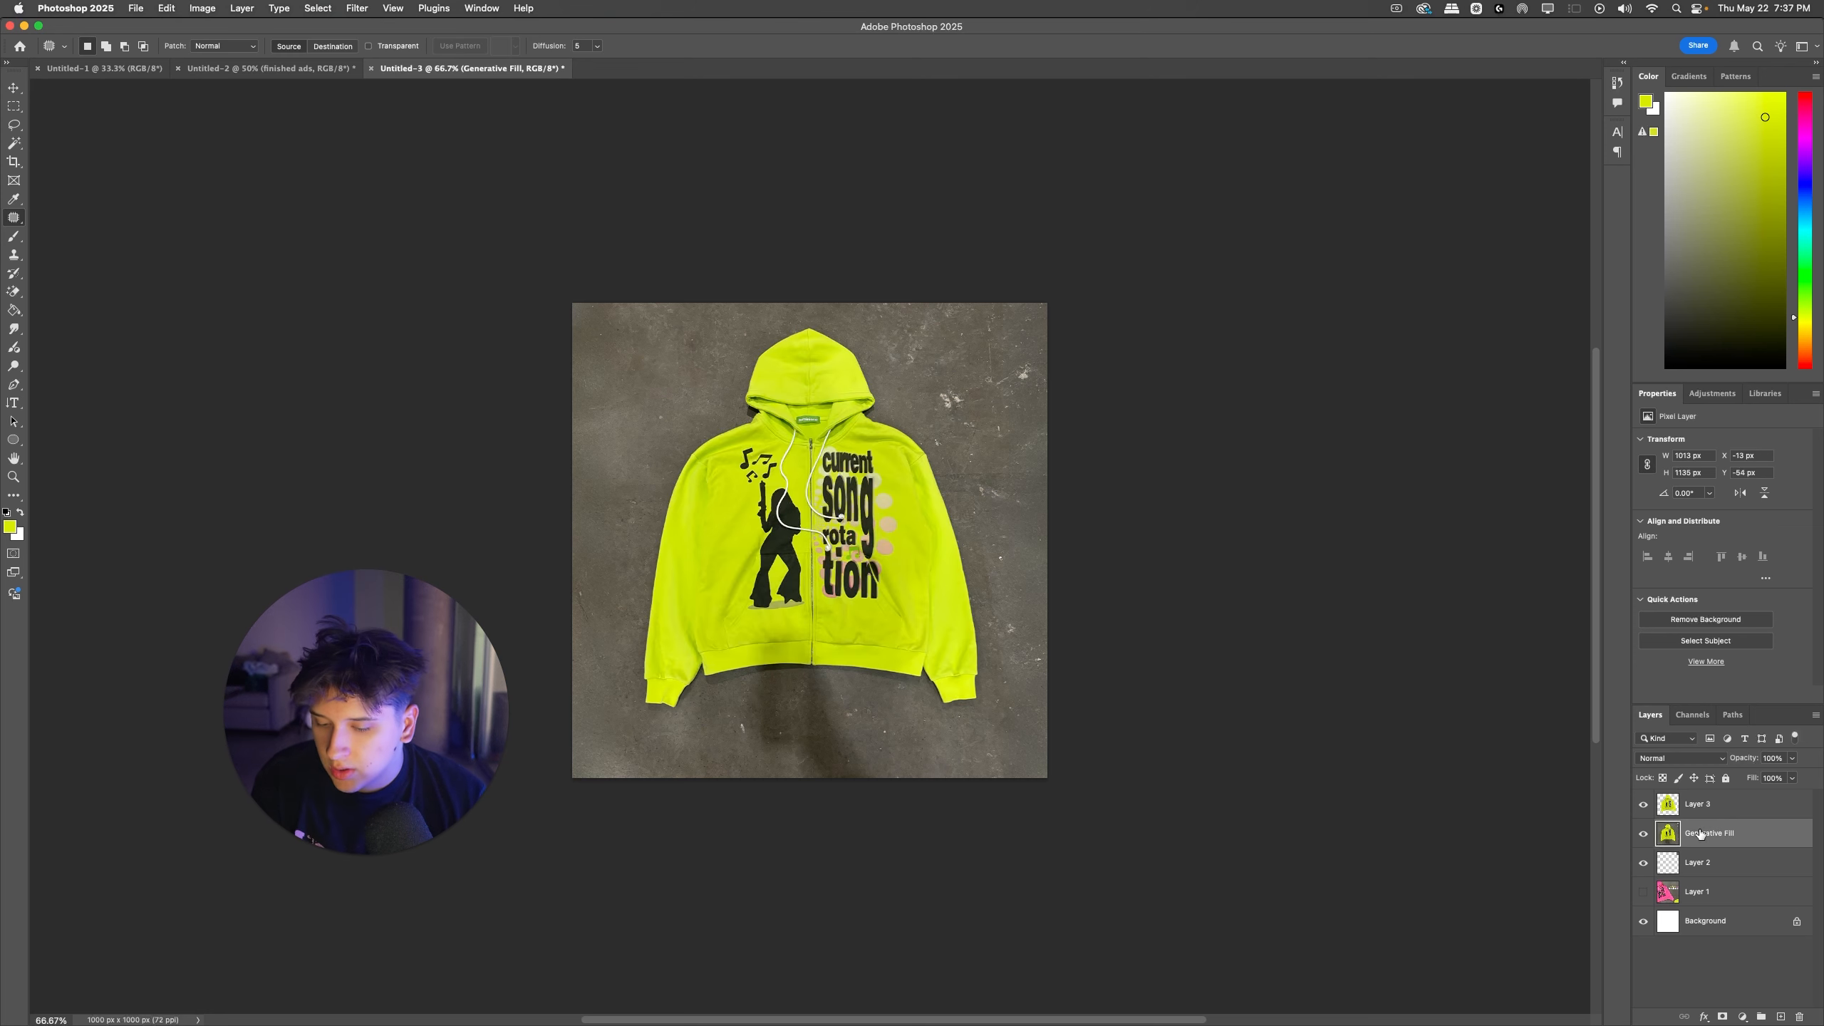
key(super+u)
drag(1340, 500, 1206, 500)
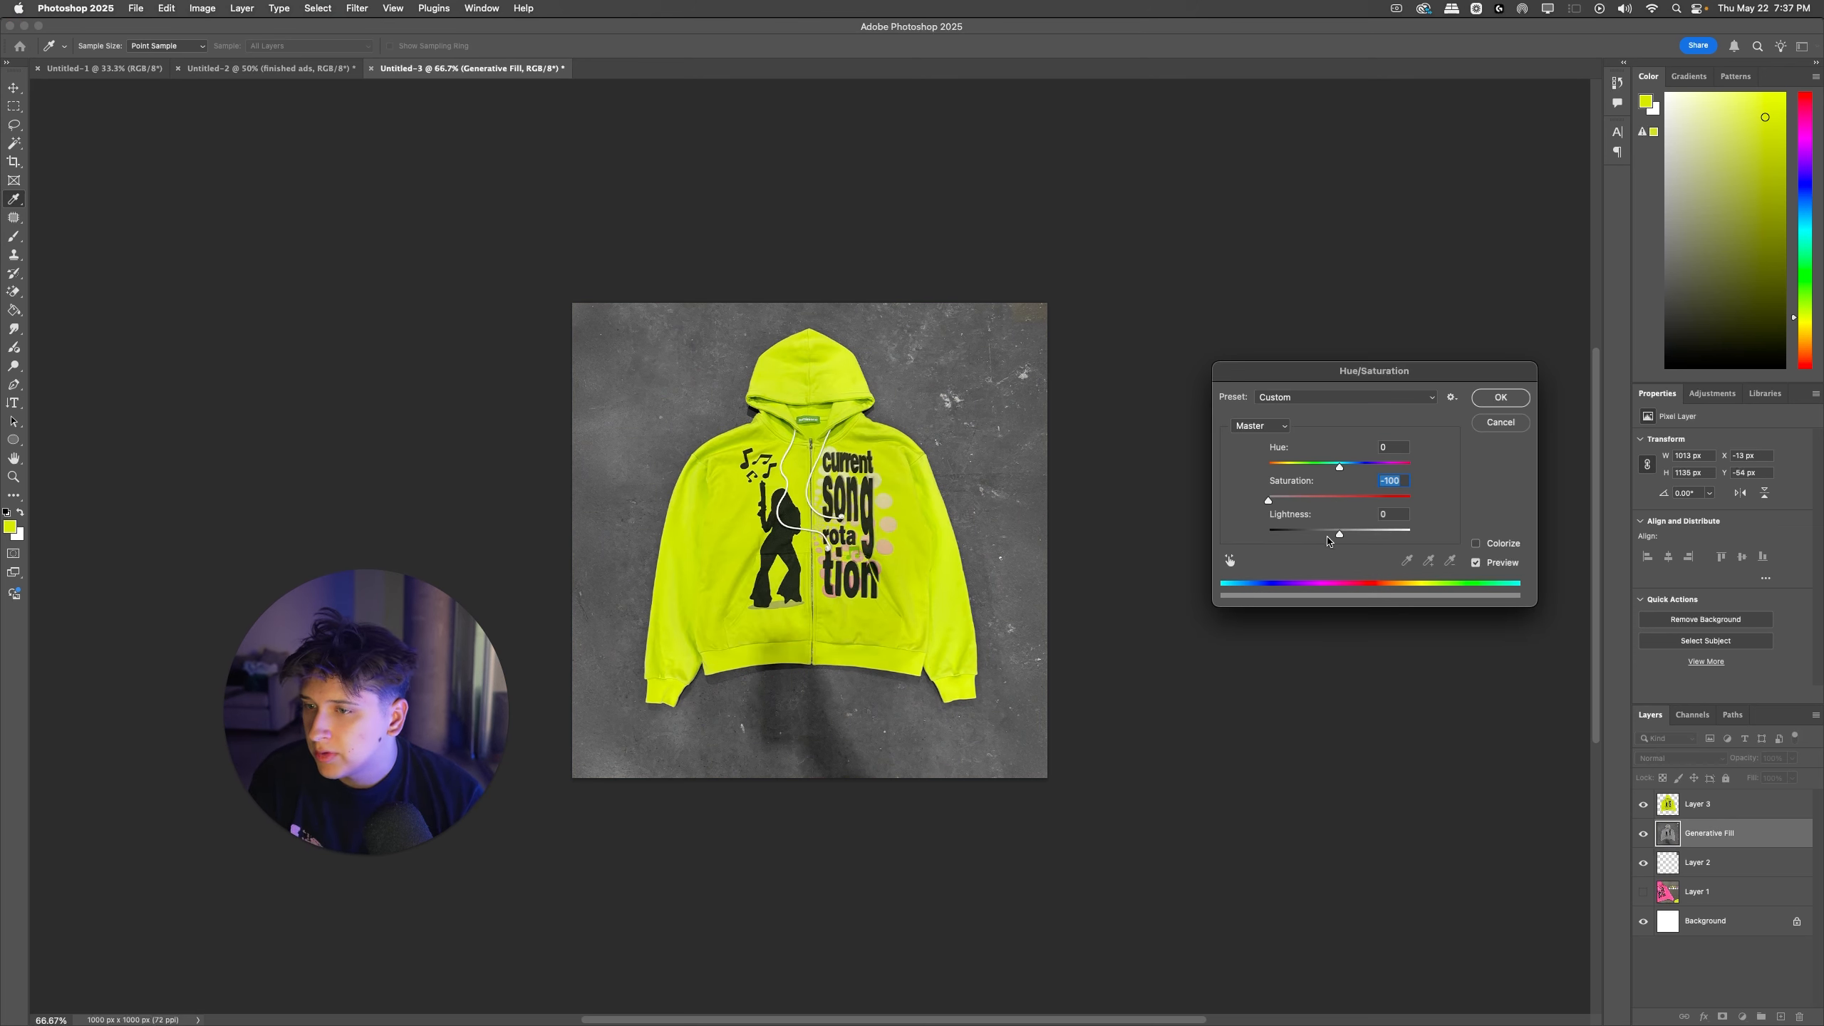
drag(1328, 540, 1260, 502)
key(Escape)
key(super+u)
key(Escape)
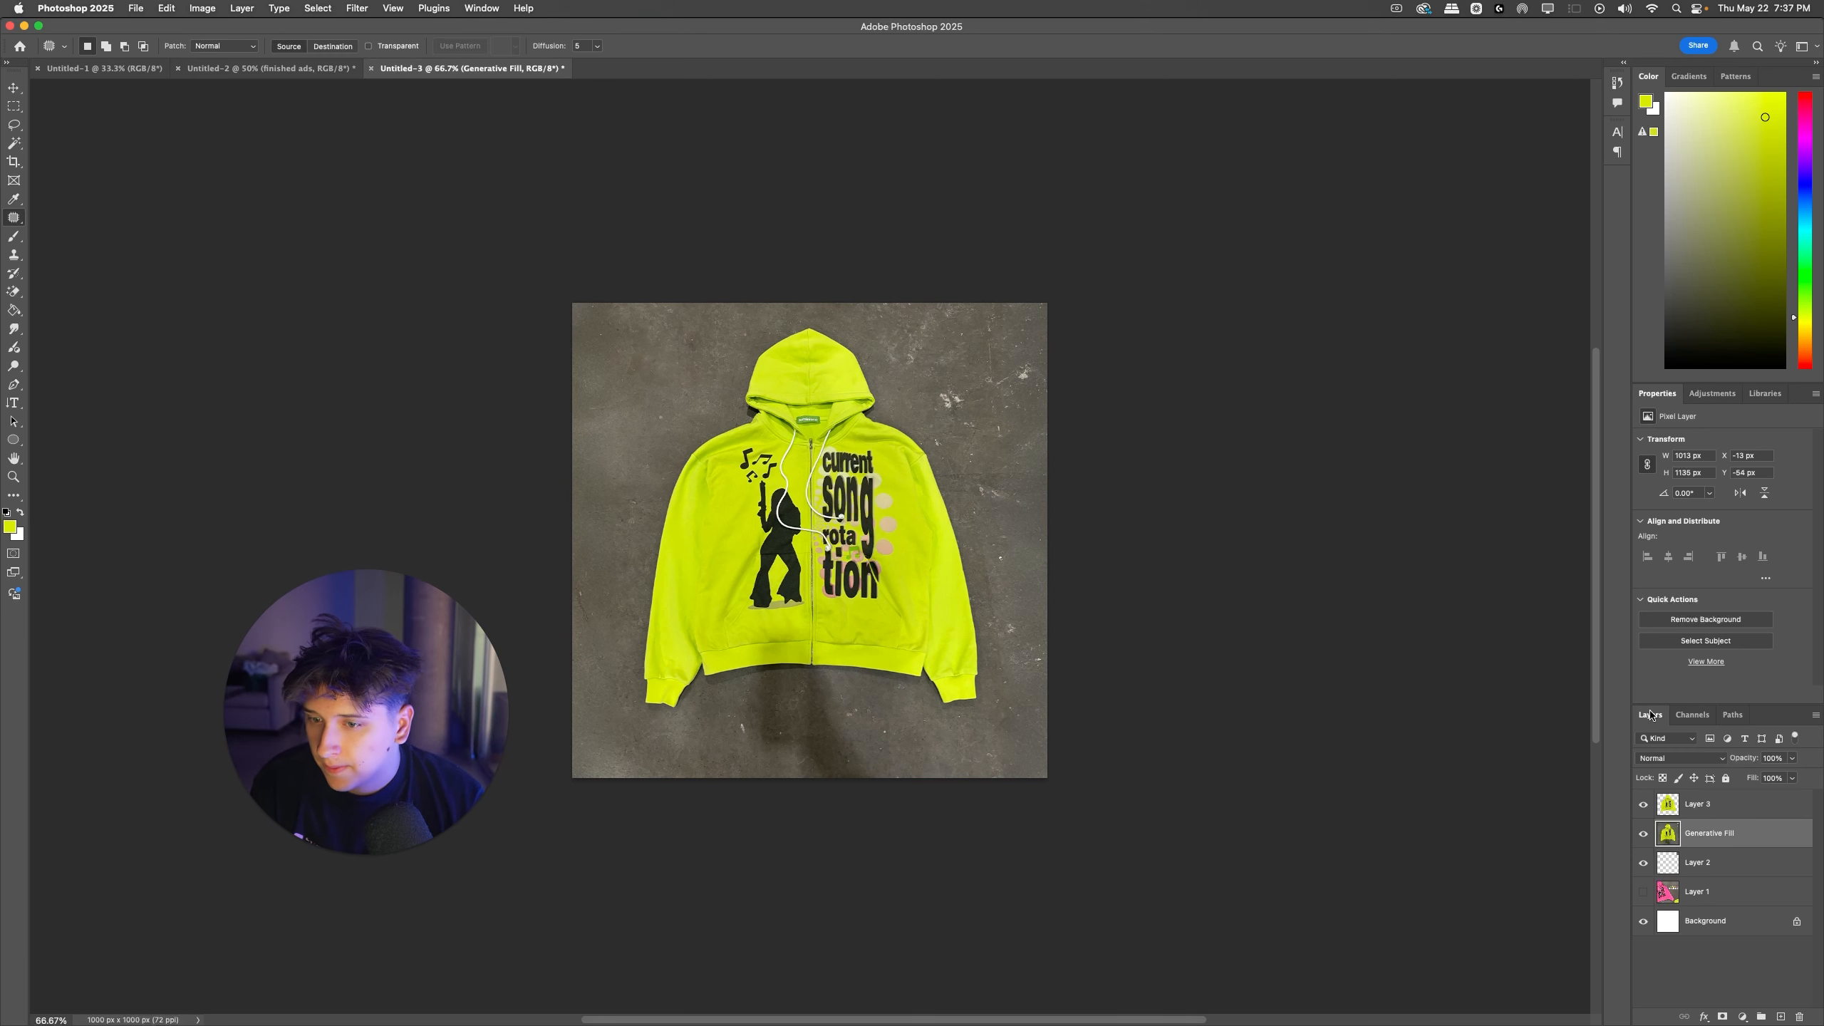
Step: Merge Layer 2 with the Generative Fill layer and reduce the concrete background's saturation with Hue/Saturation
click(1641, 865)
click(1641, 864)
click(1641, 864)
click(1642, 864)
shift+click(1677, 863)
key(super+e)
key(super+u)
drag(1329, 501, 1401, 515)
click(1480, 399)
Step: Try darkening the concrete background with Levels, compare it with the previous look, and undo the adjustment
key(super+l)
click(1524, 382)
key(j)
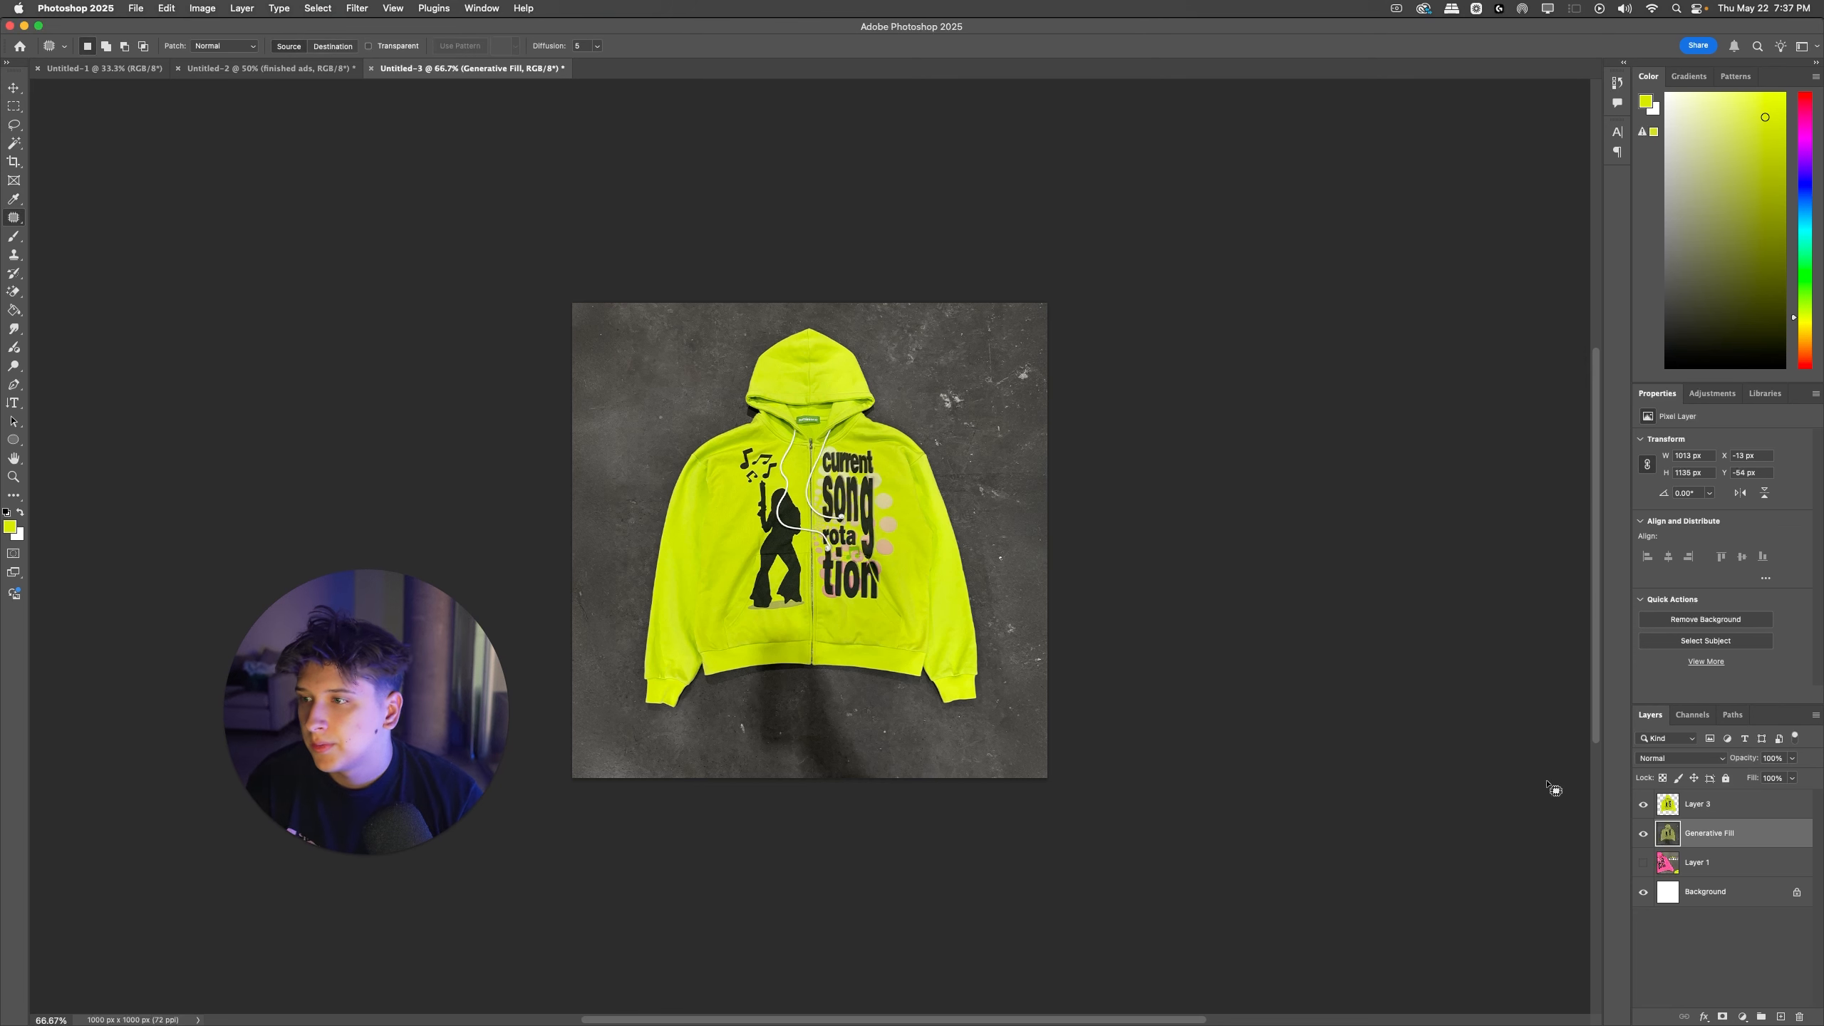
click(1643, 835)
click(1643, 835)
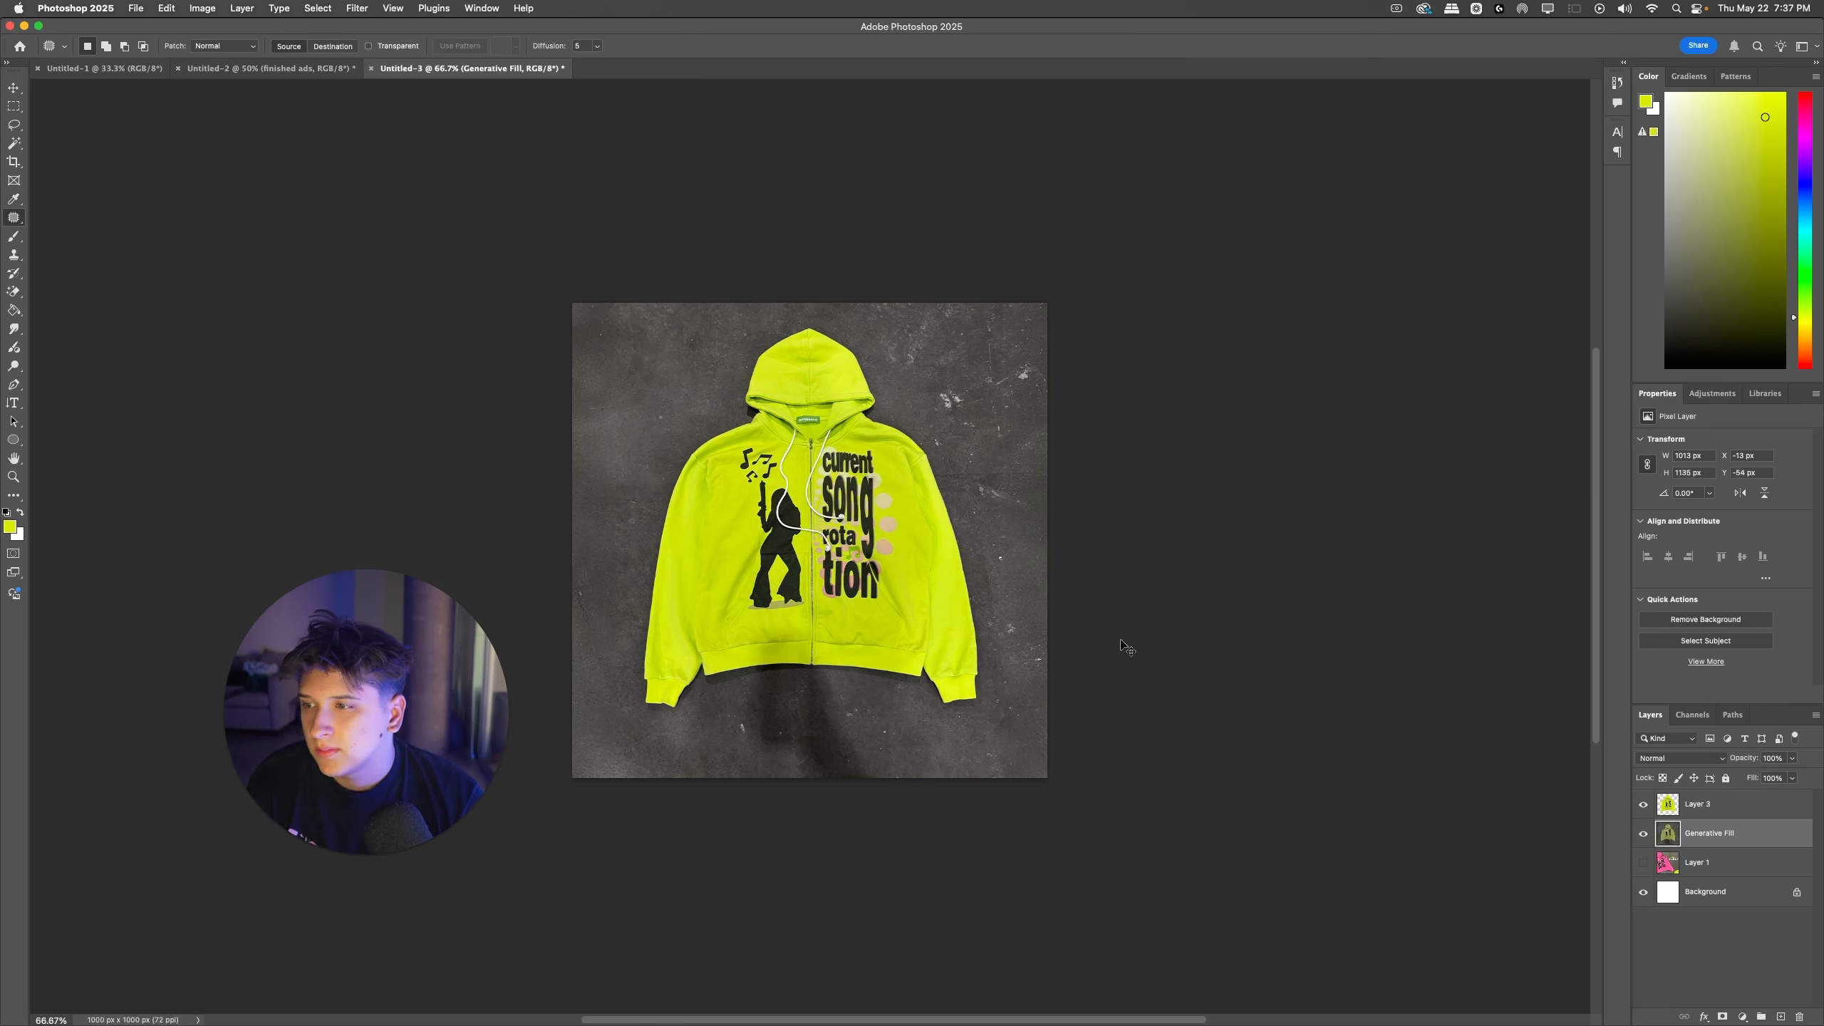
key(super+z)
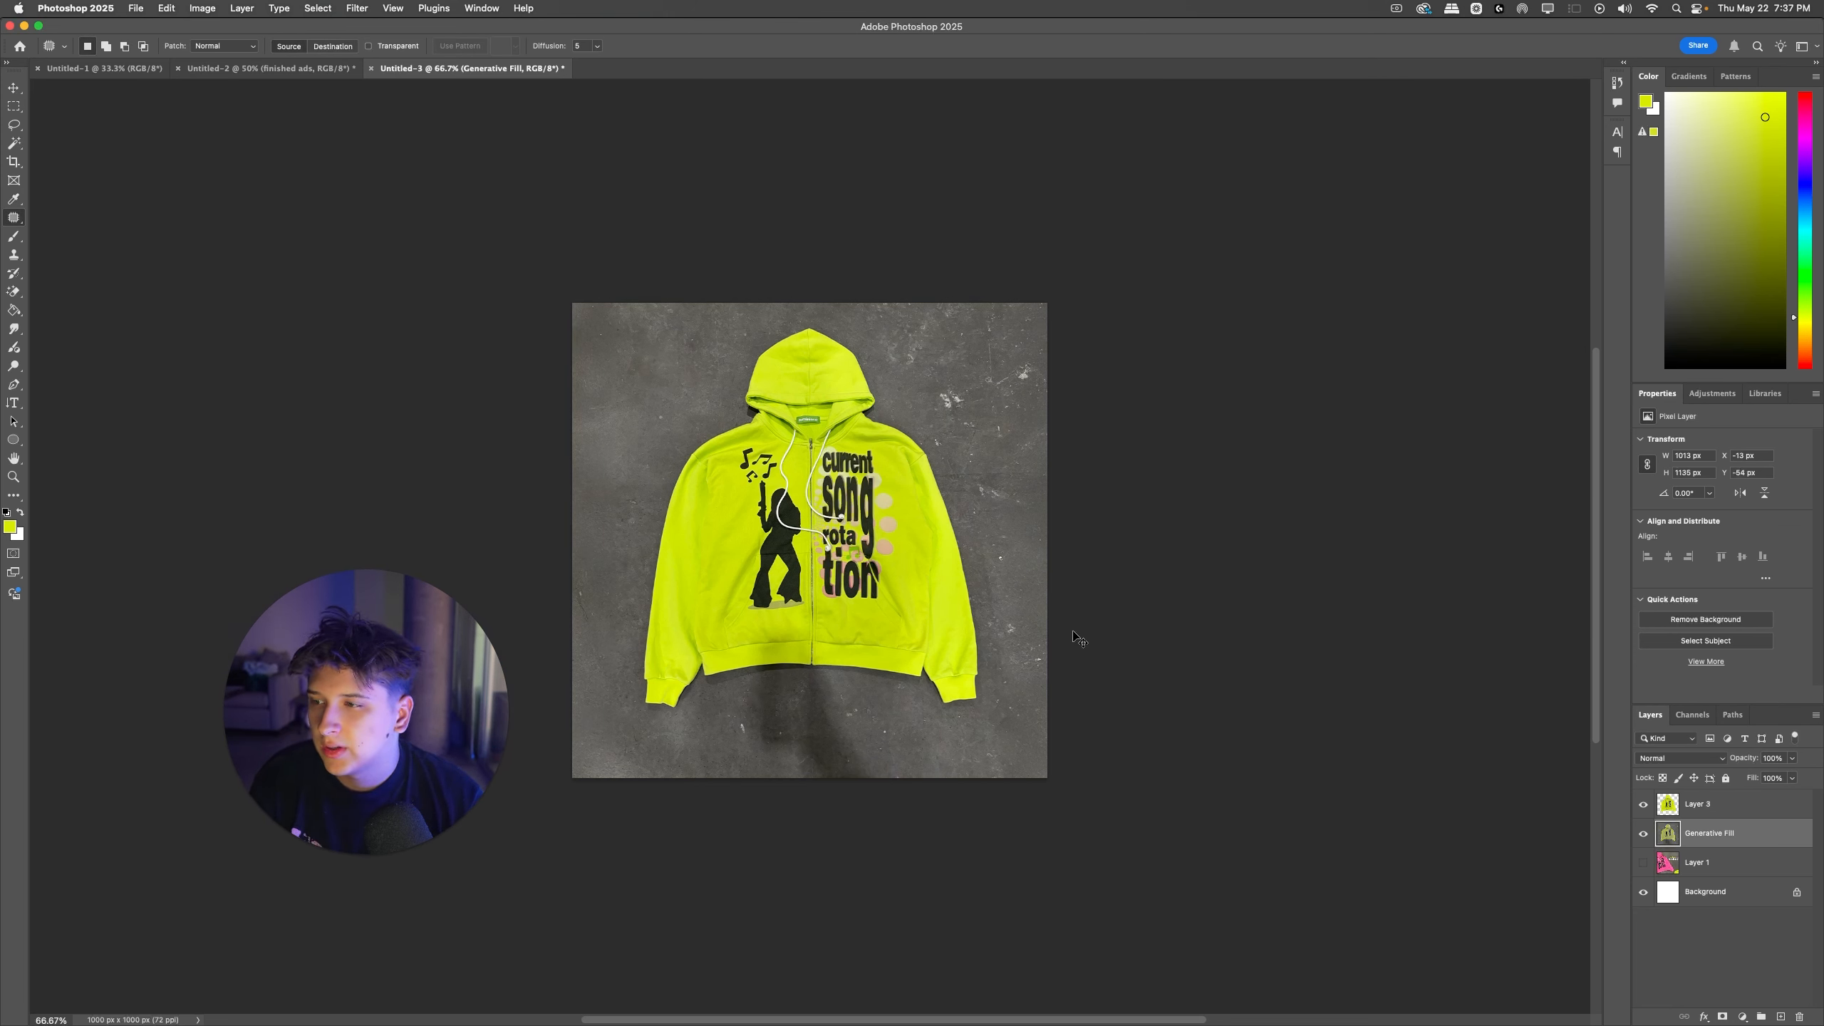
key(super+shift+z)
key(super+z)
Step: Stamp the visible layers into a merged copy and set its Camera Raw exposure to -0.50, contrast +28, highlights -58, shadows +81, whites +44, blacks +39
super+click(816, 438)
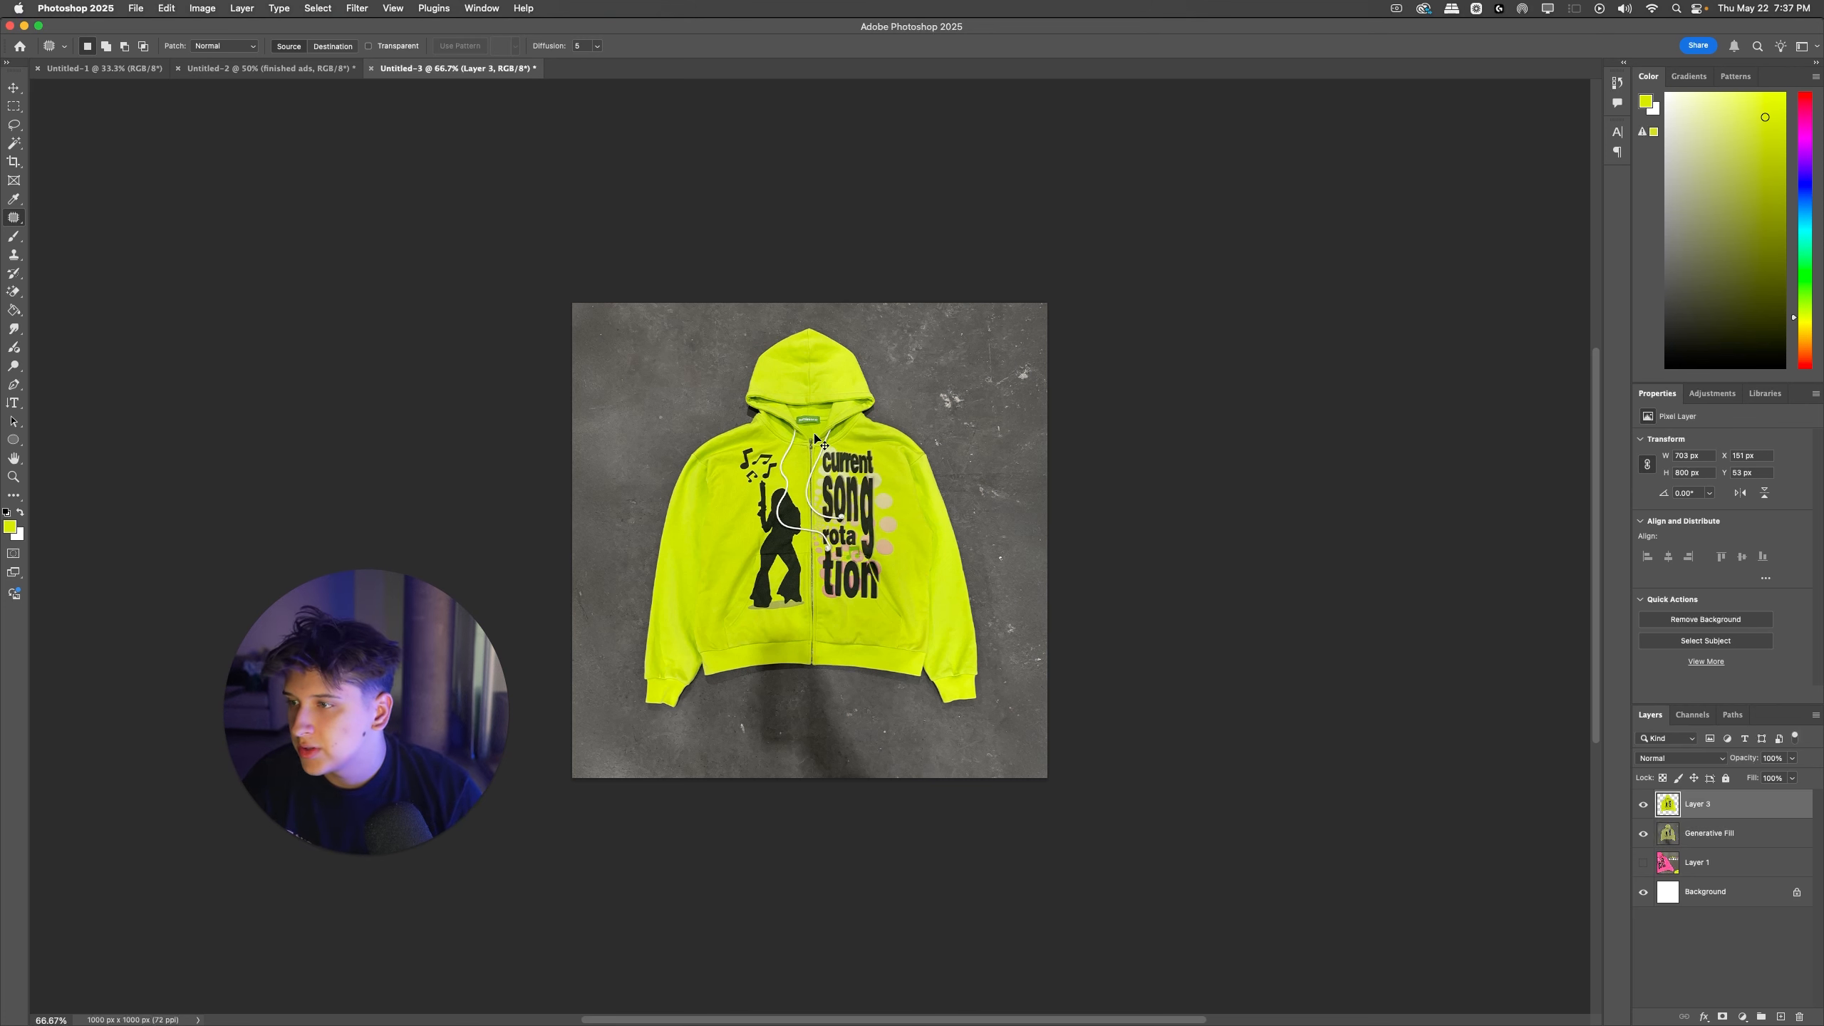
key(super+j)
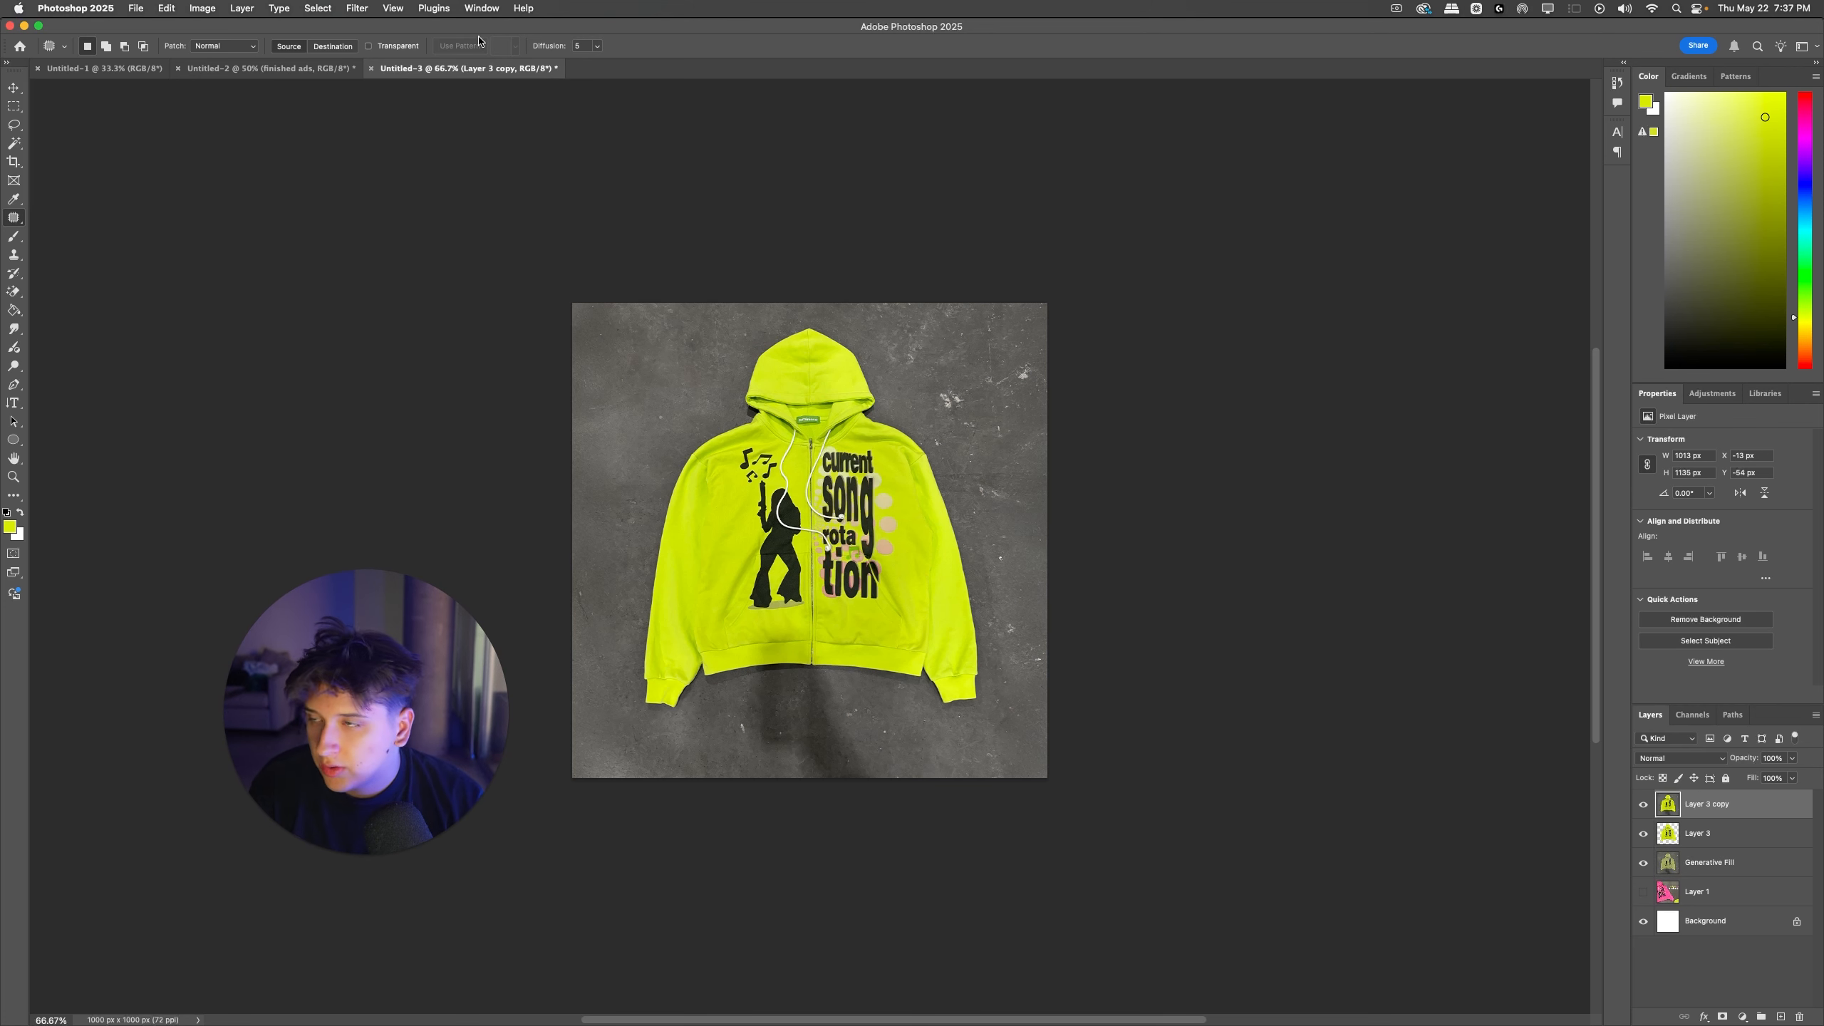
click(357, 8)
click(400, 115)
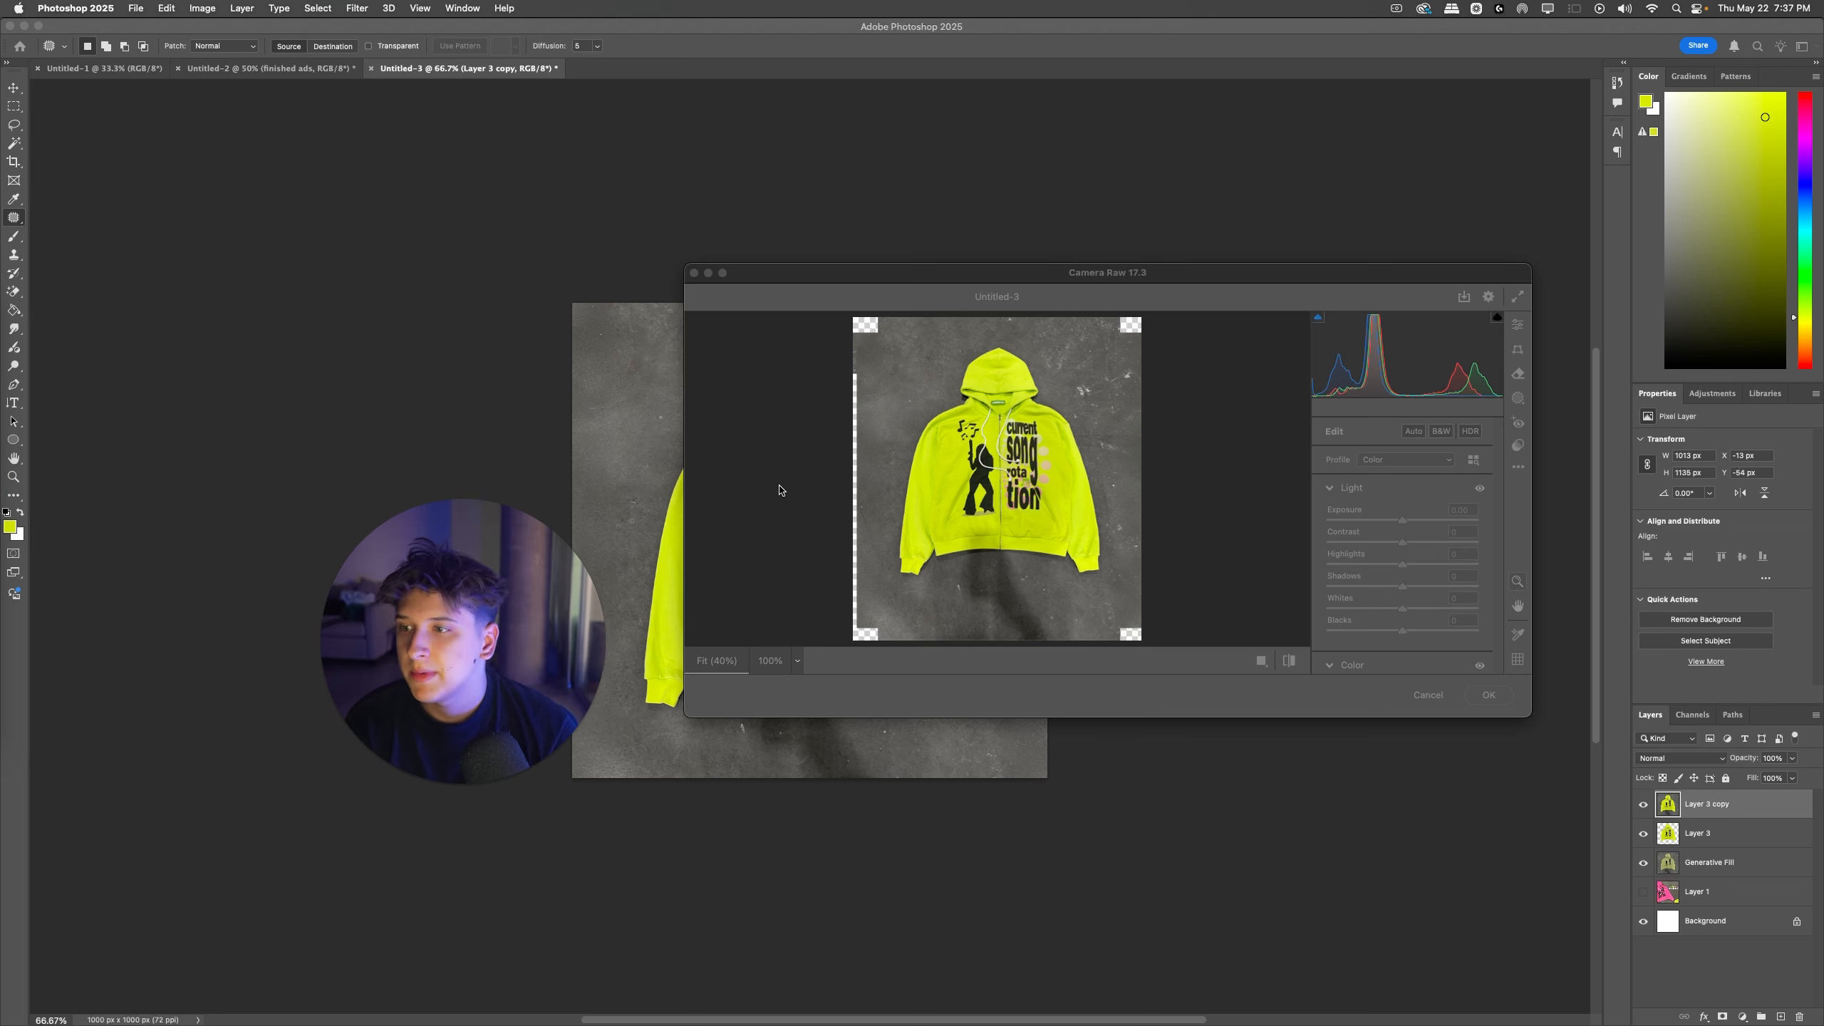
scroll(1045, 486, up, 1)
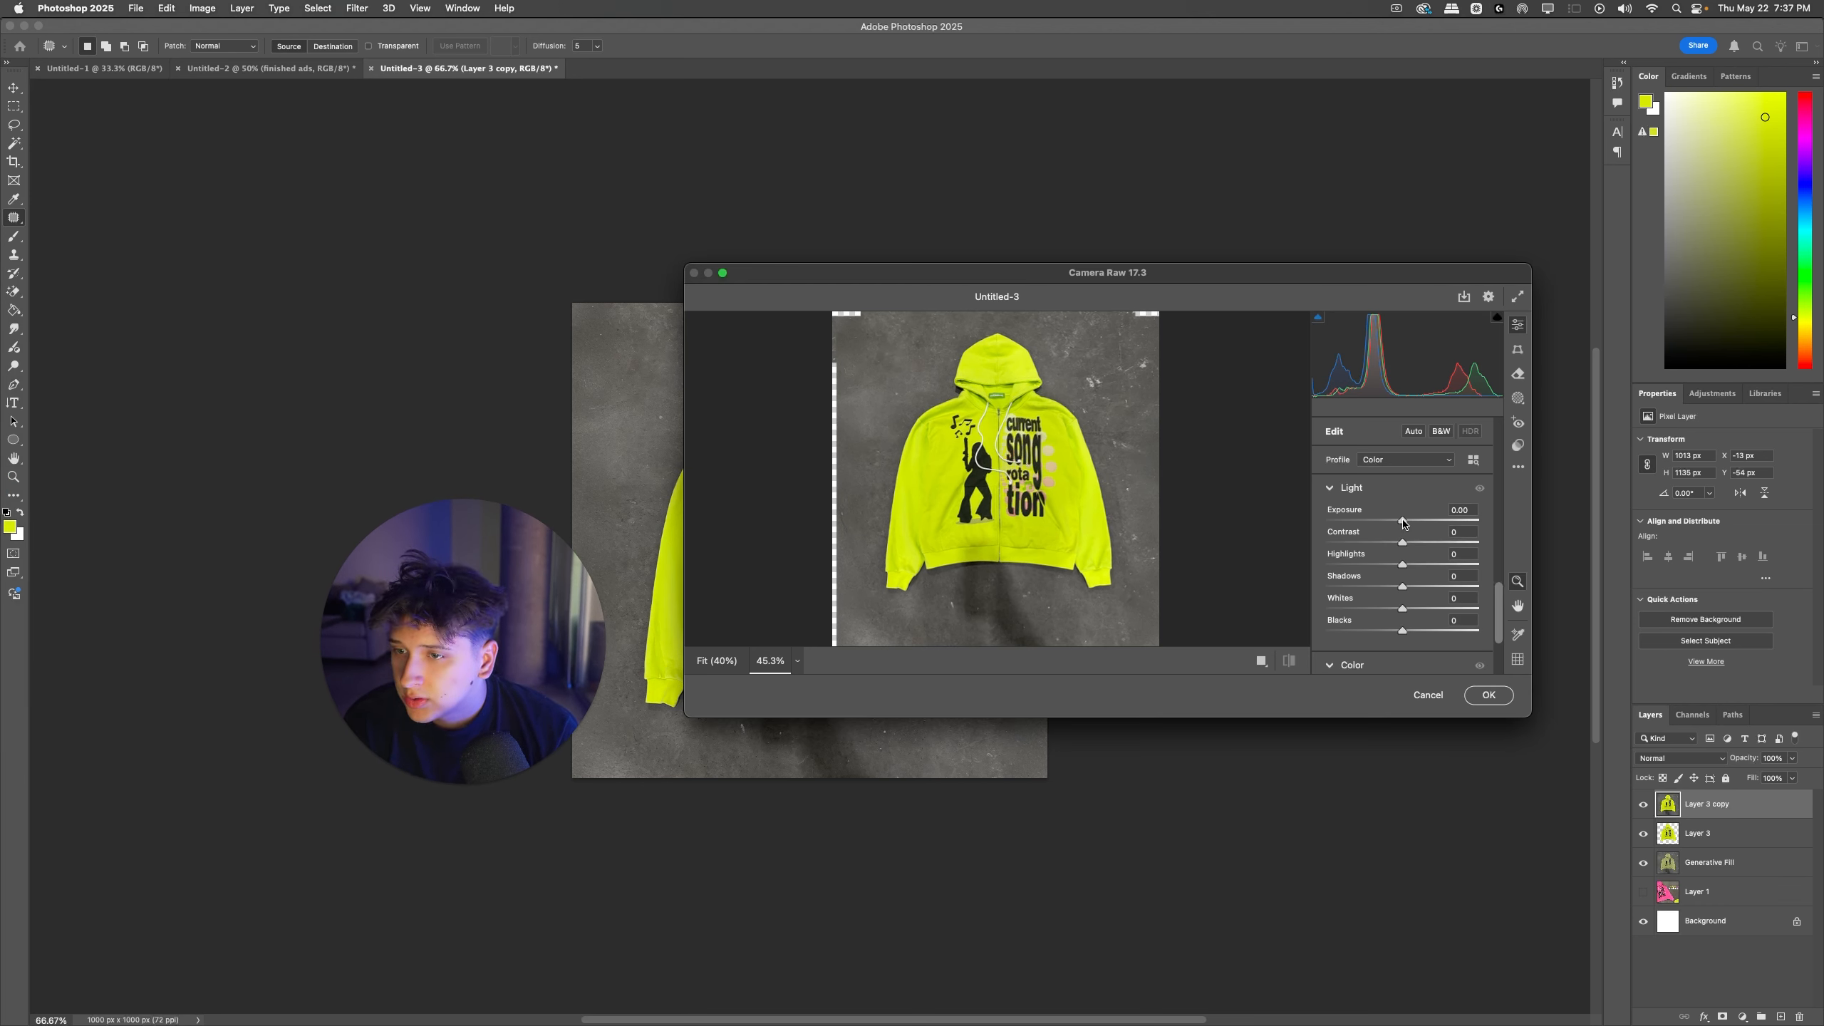
drag(1404, 523, 1432, 632)
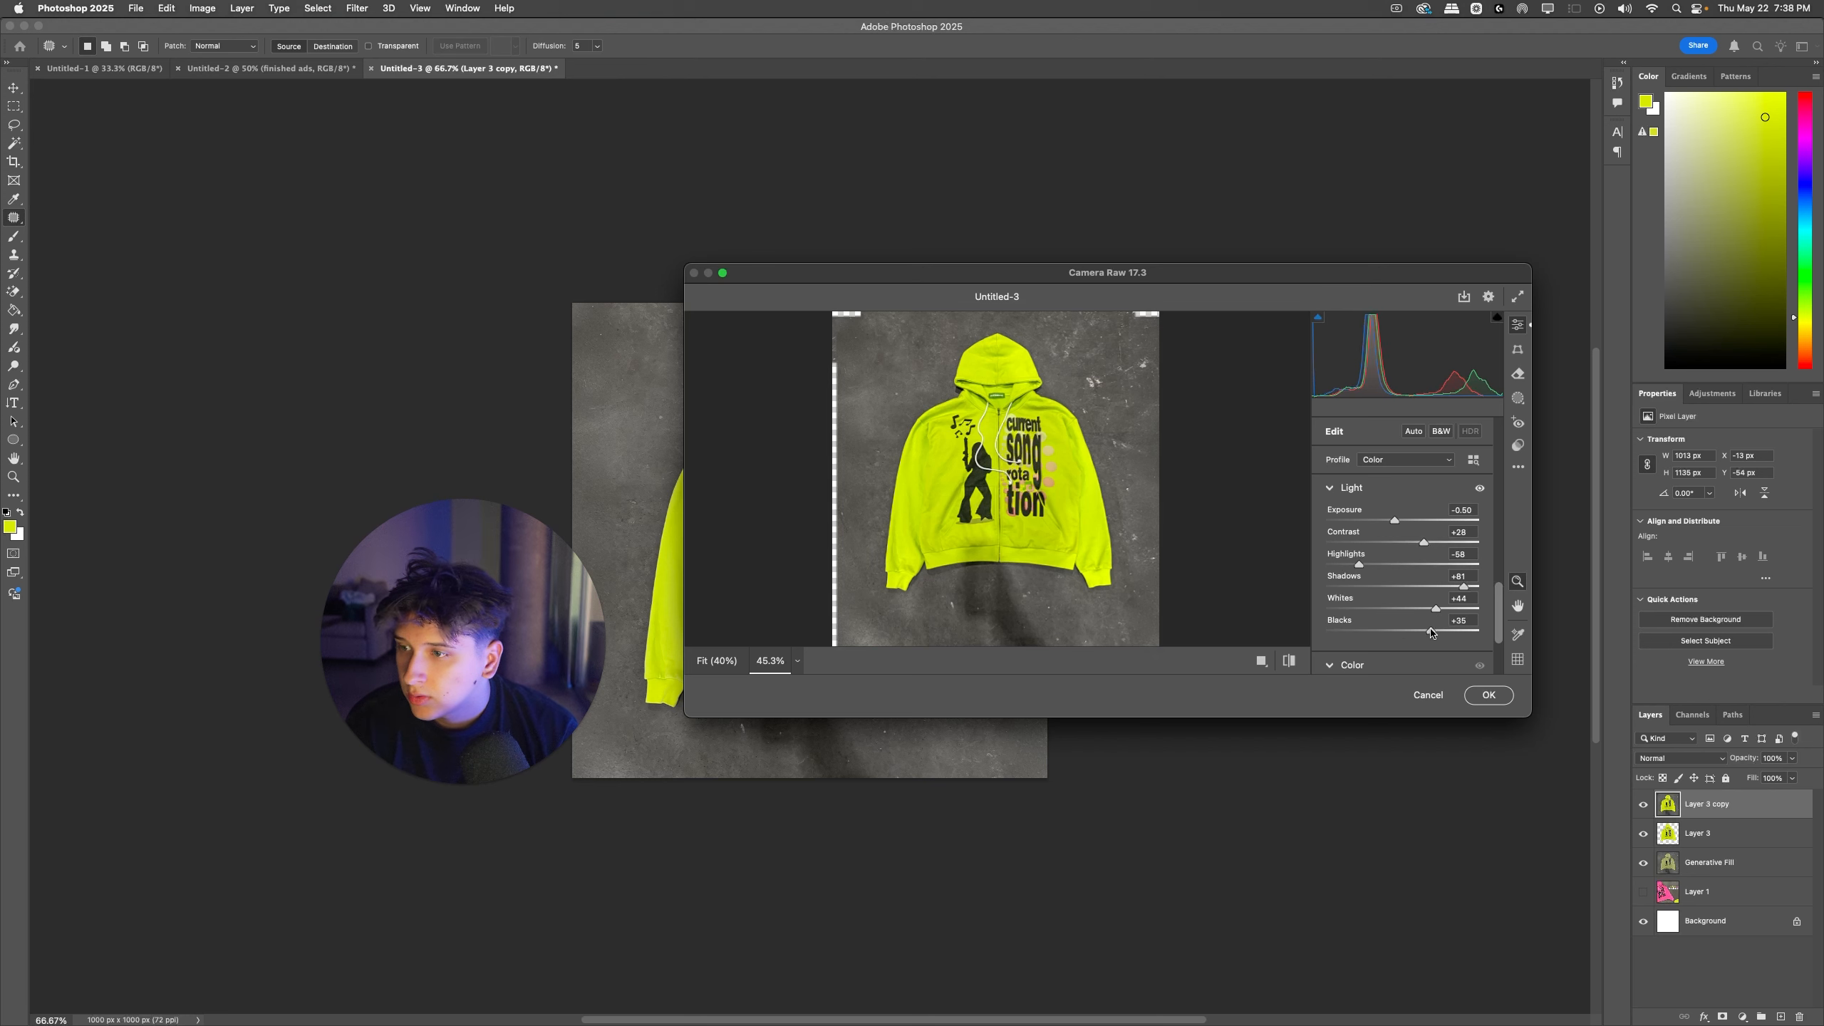
Step: Set the Camera Raw temperature to -3, tint +6, vibrance +9 and texture +20, and apply the filter to the merged layer
scroll(1393, 529, down, 6)
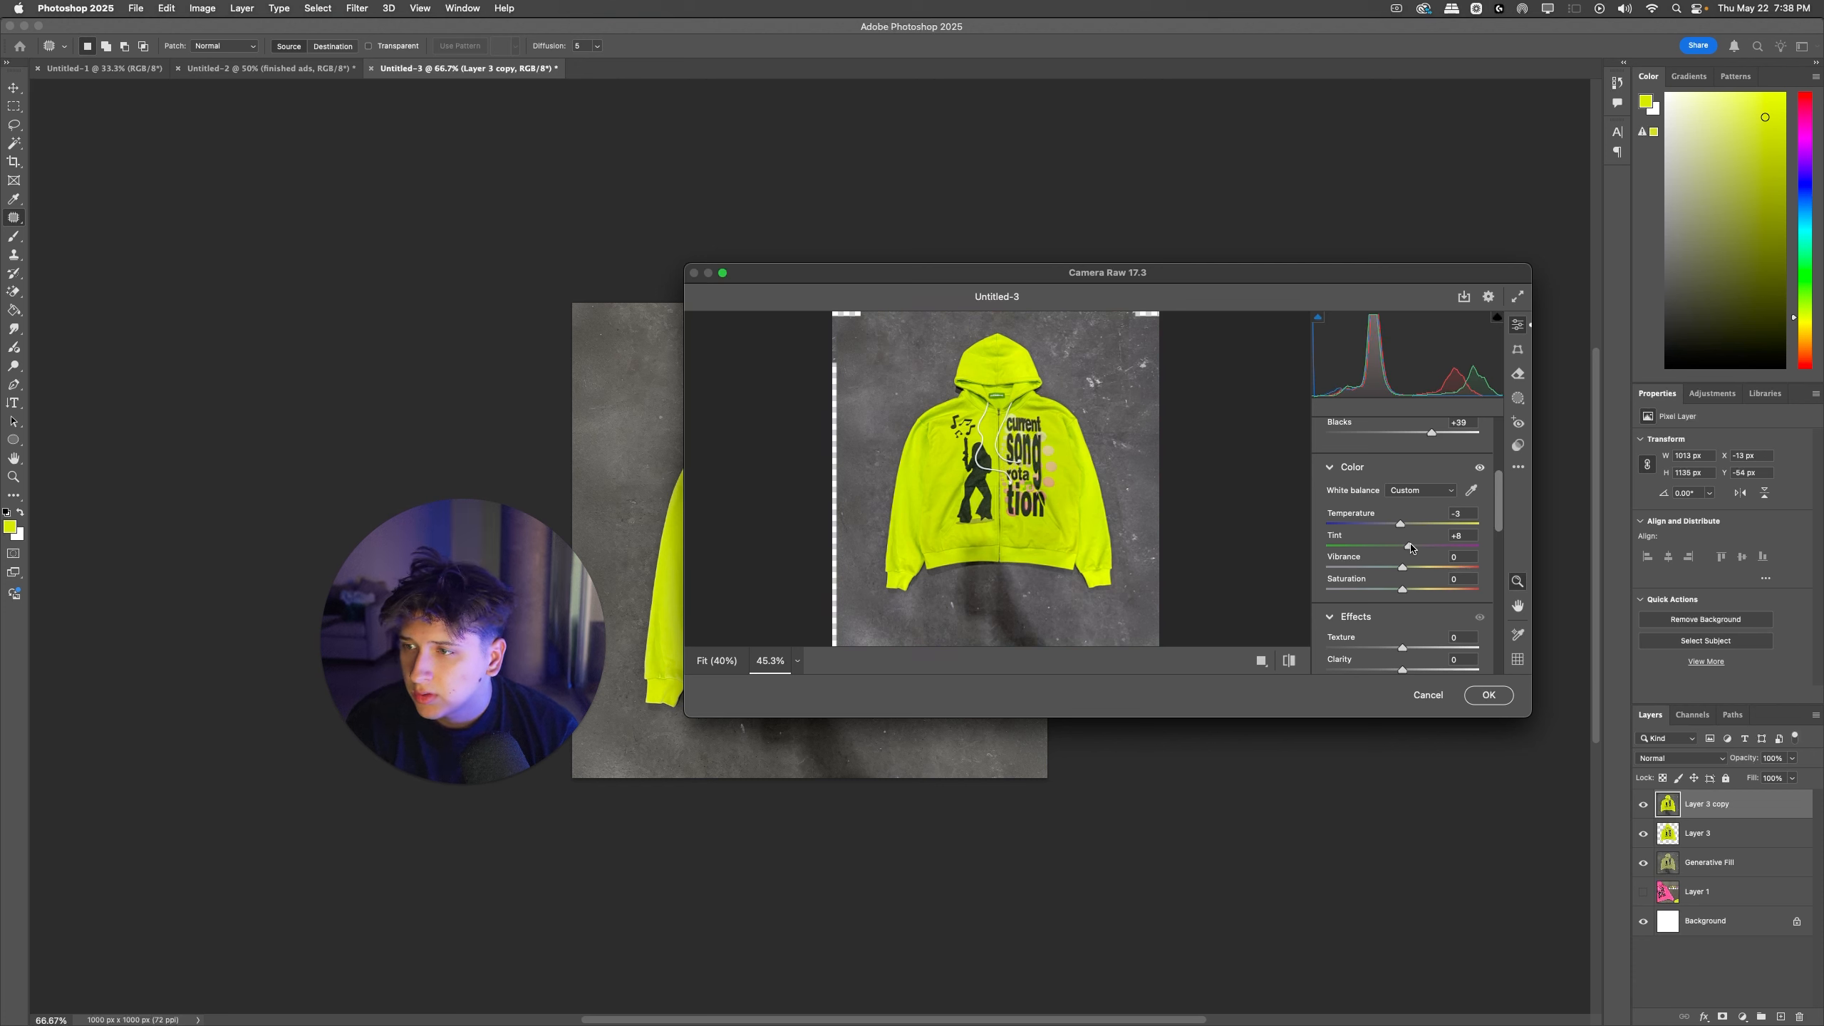
scroll(1406, 548, down, 2)
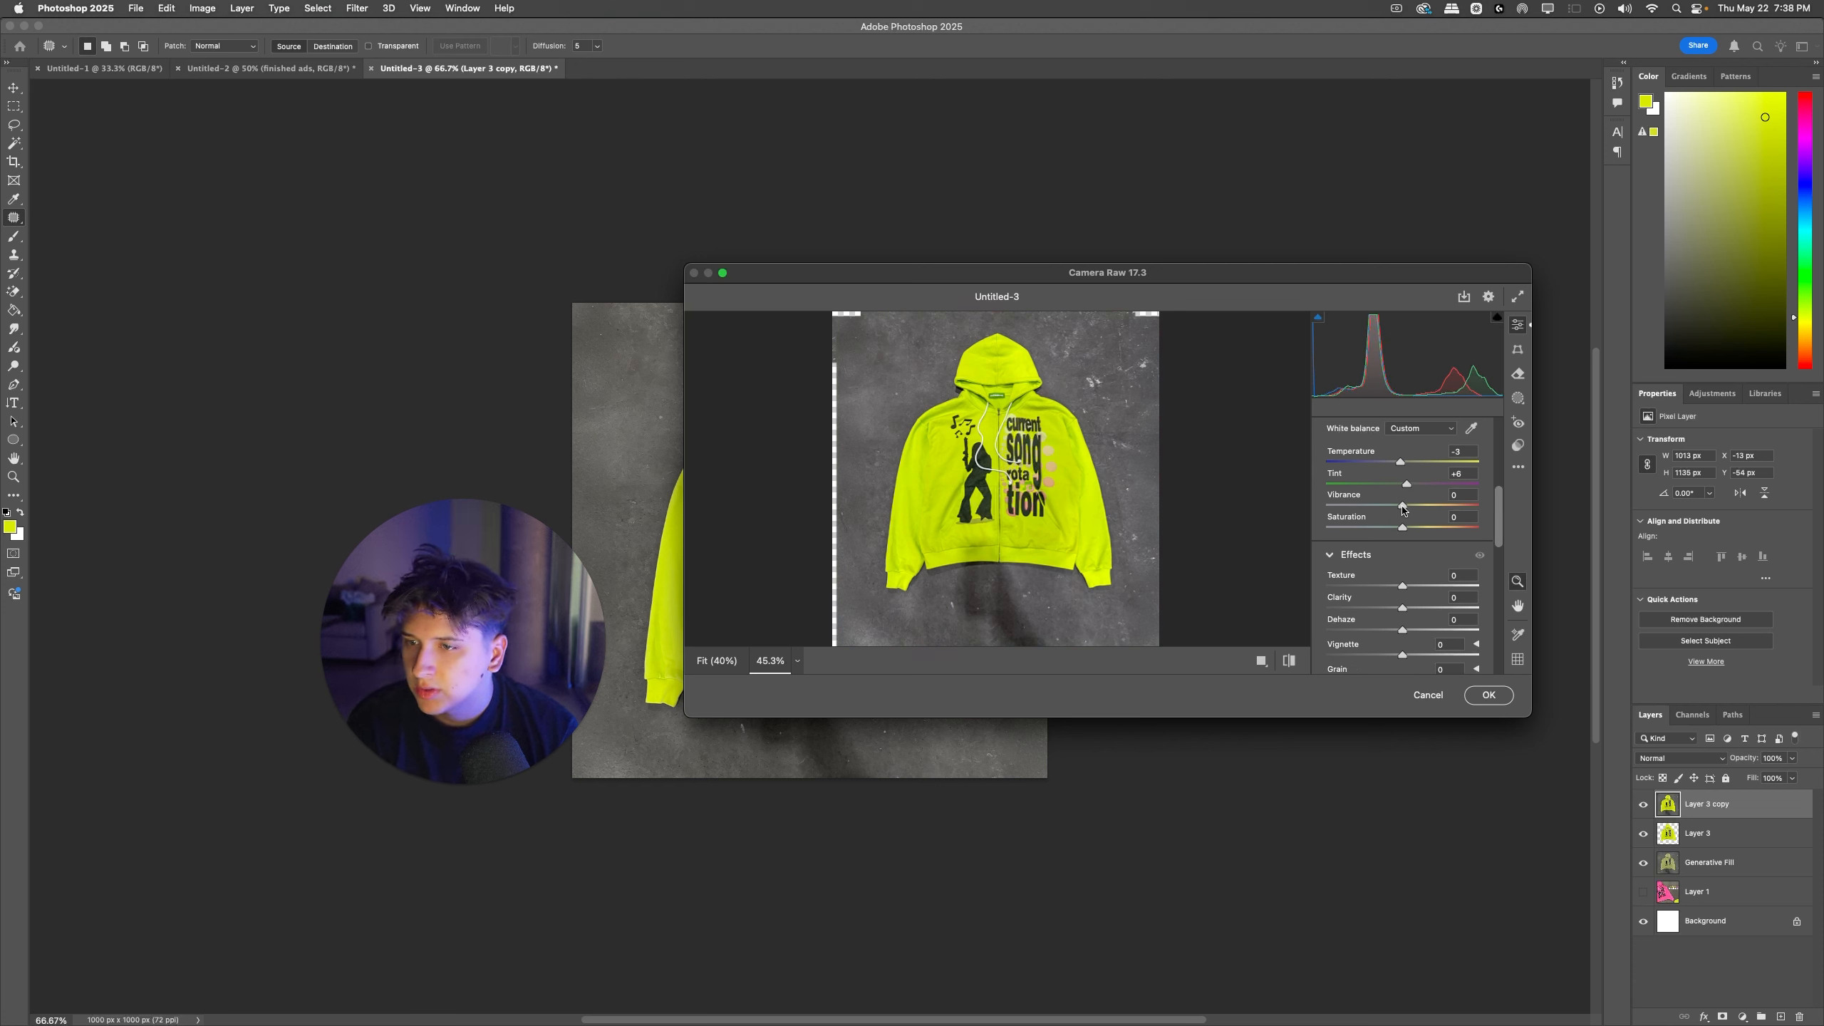
drag(1401, 505, 1408, 512)
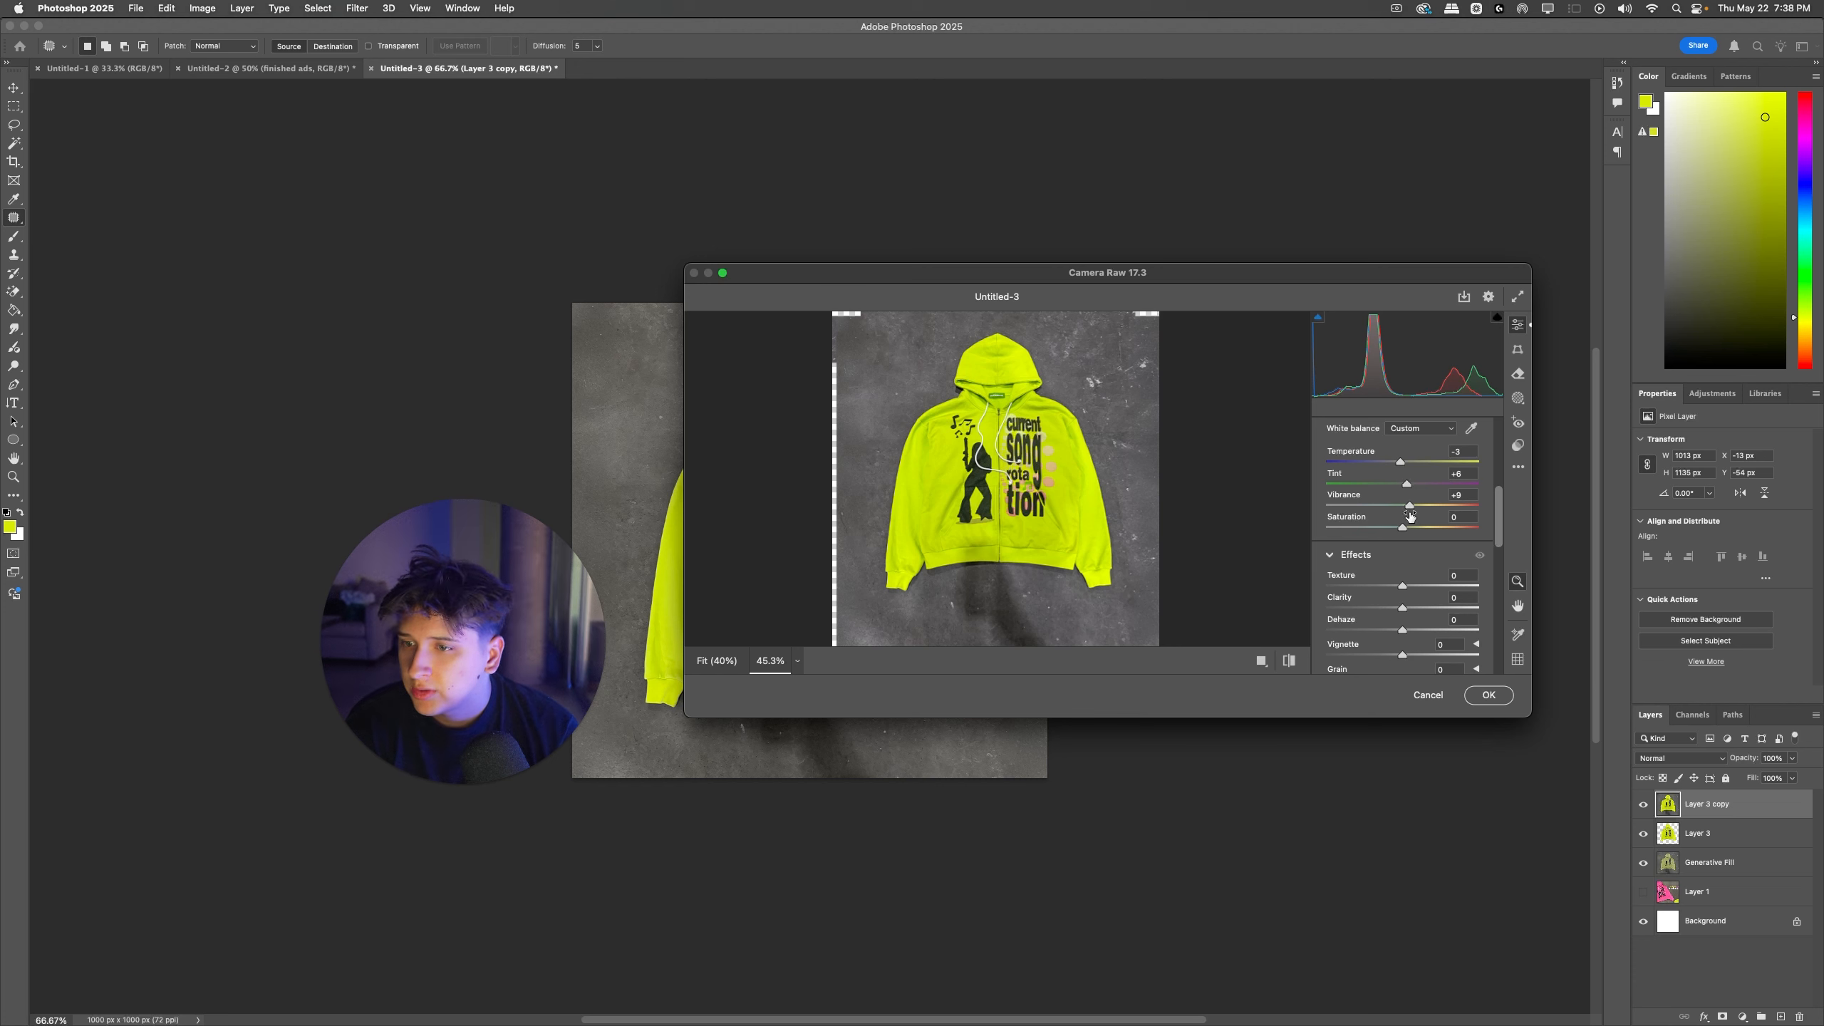
mouse_move(1403, 586)
mouse_down()
mouse_move(1445, 589)
mouse_move(1376, 587)
mouse_move(1467, 586)
mouse_move(1405, 588)
mouse_up()
scroll(1051, 497, up, 6)
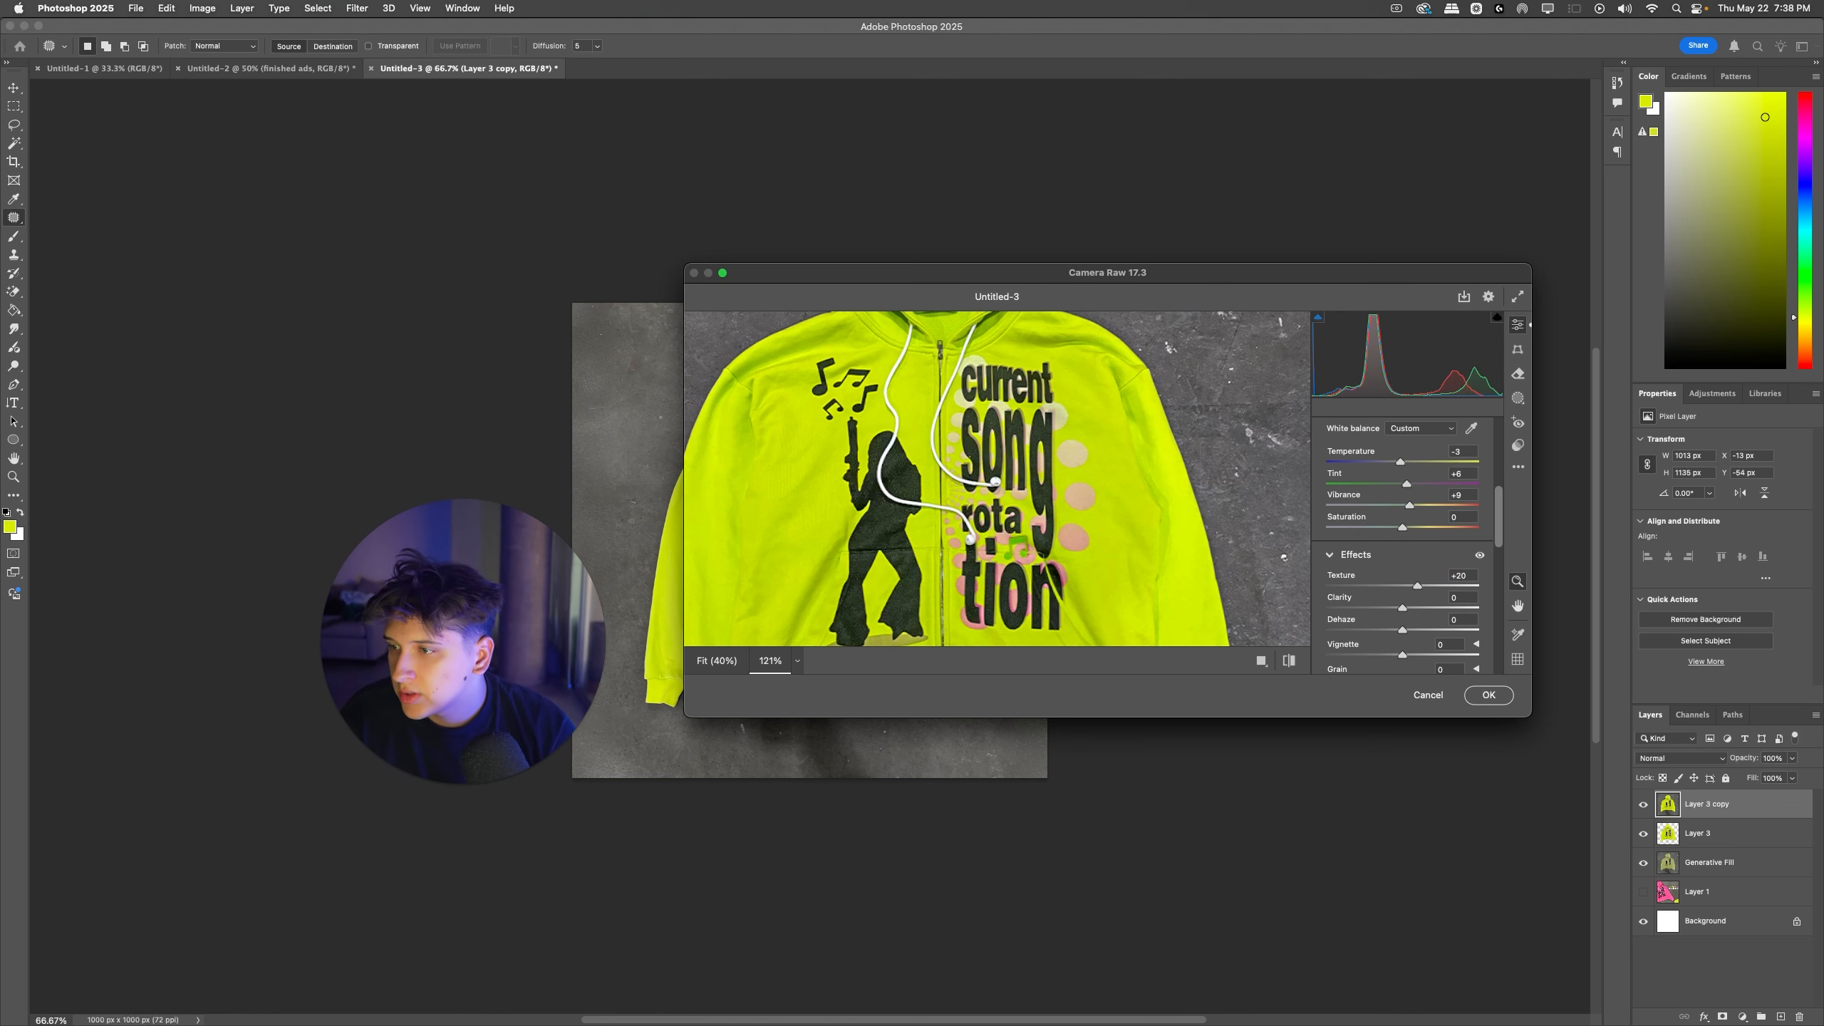
click(1486, 695)
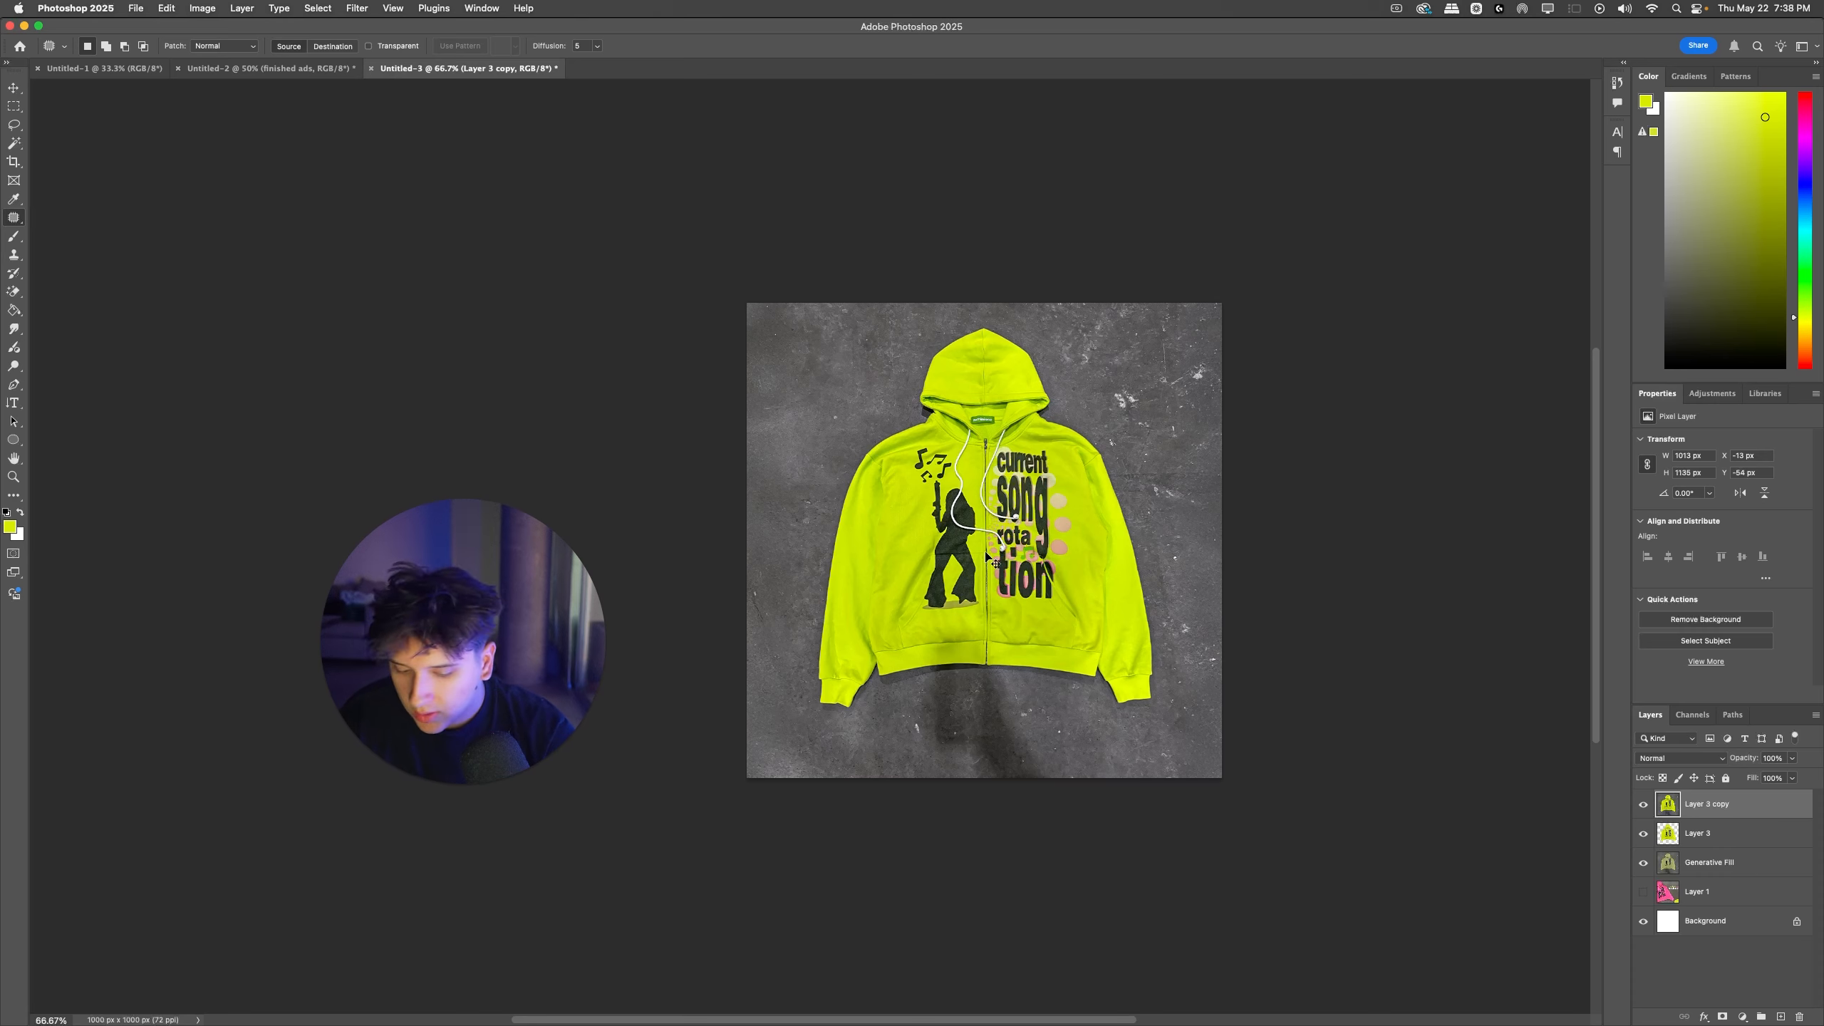
Step: Inspect the graded hoodie up close and undo the Camera Raw grade to compare it with the ungraded look
key(super+equal)
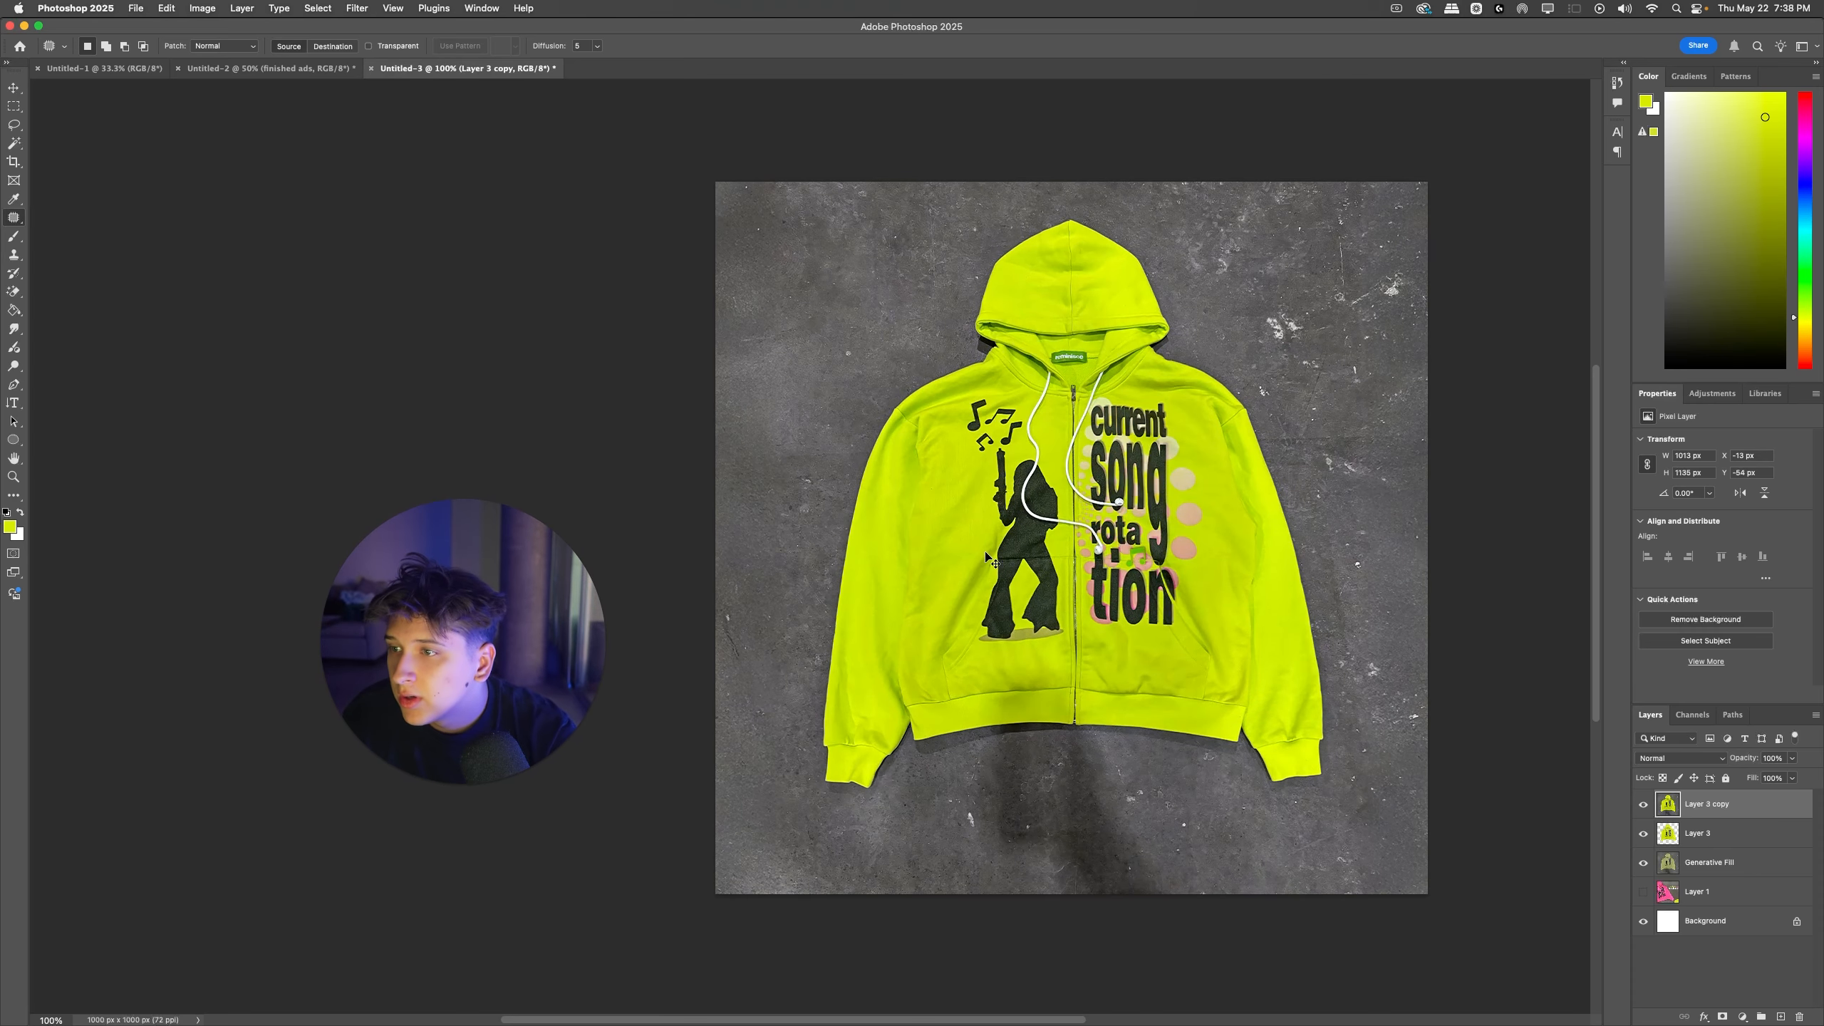
key(super+equal)
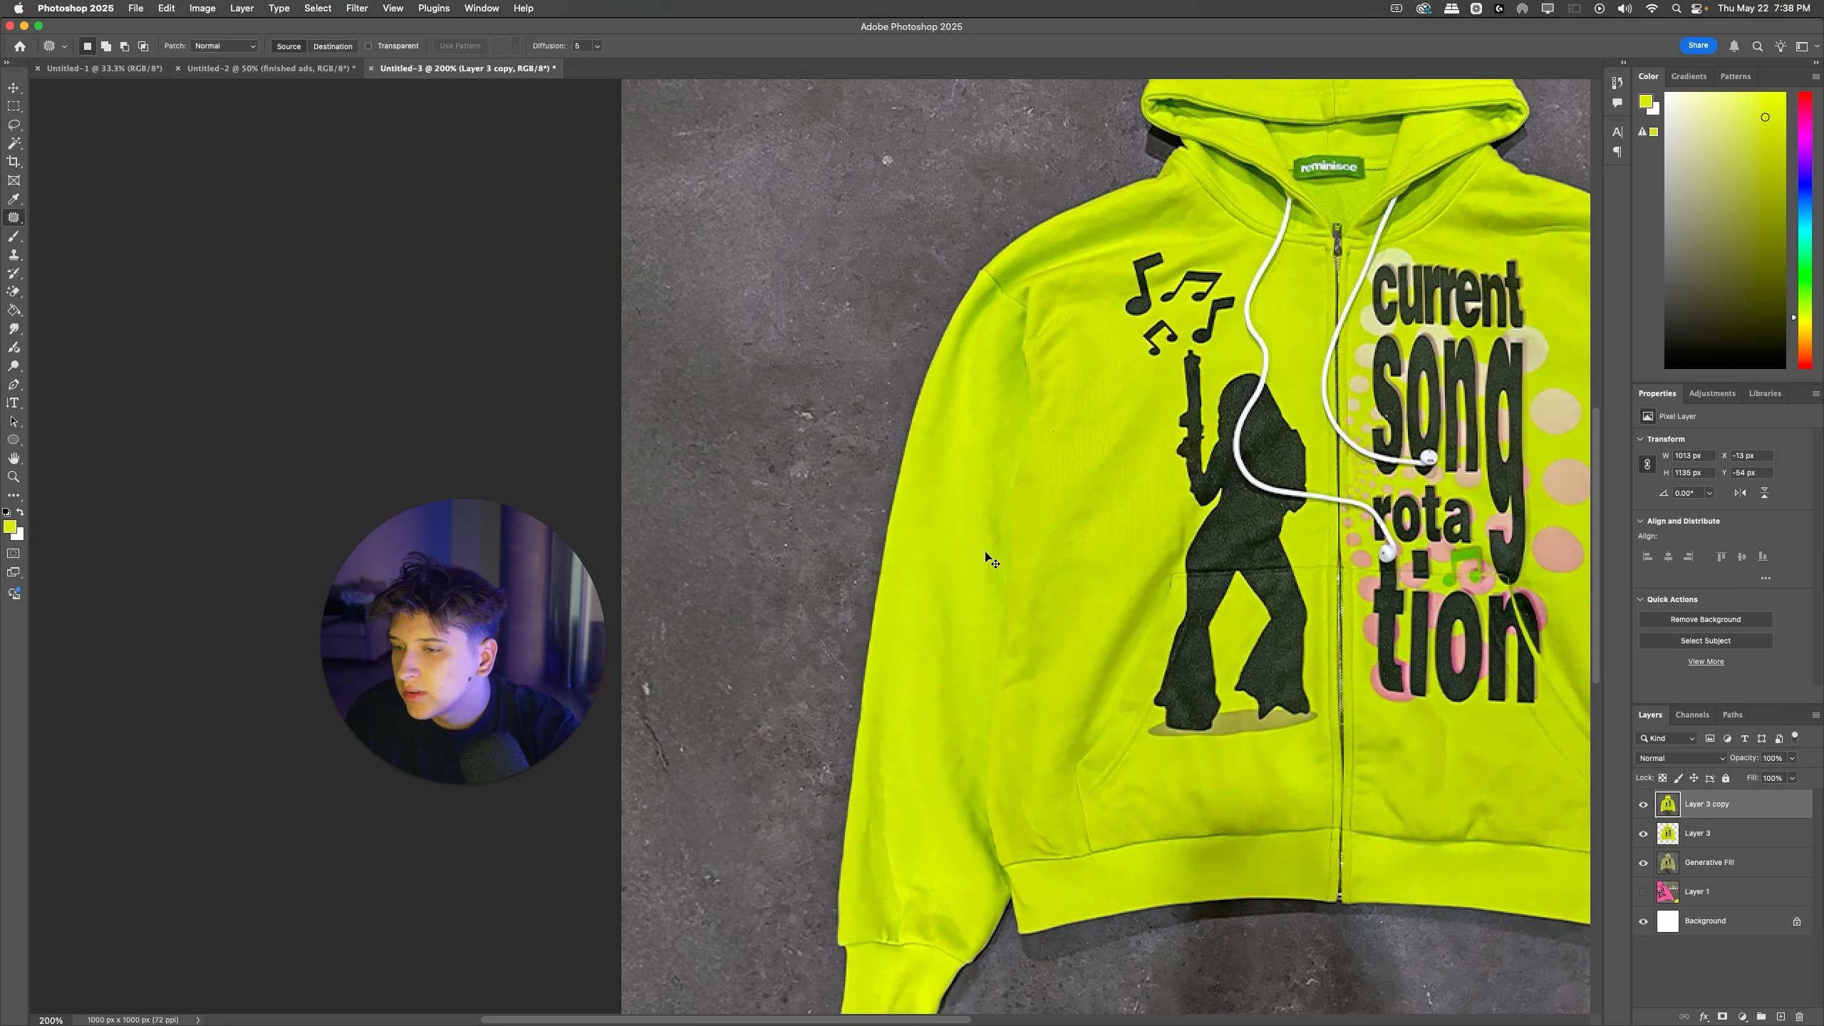
key(super+minus)
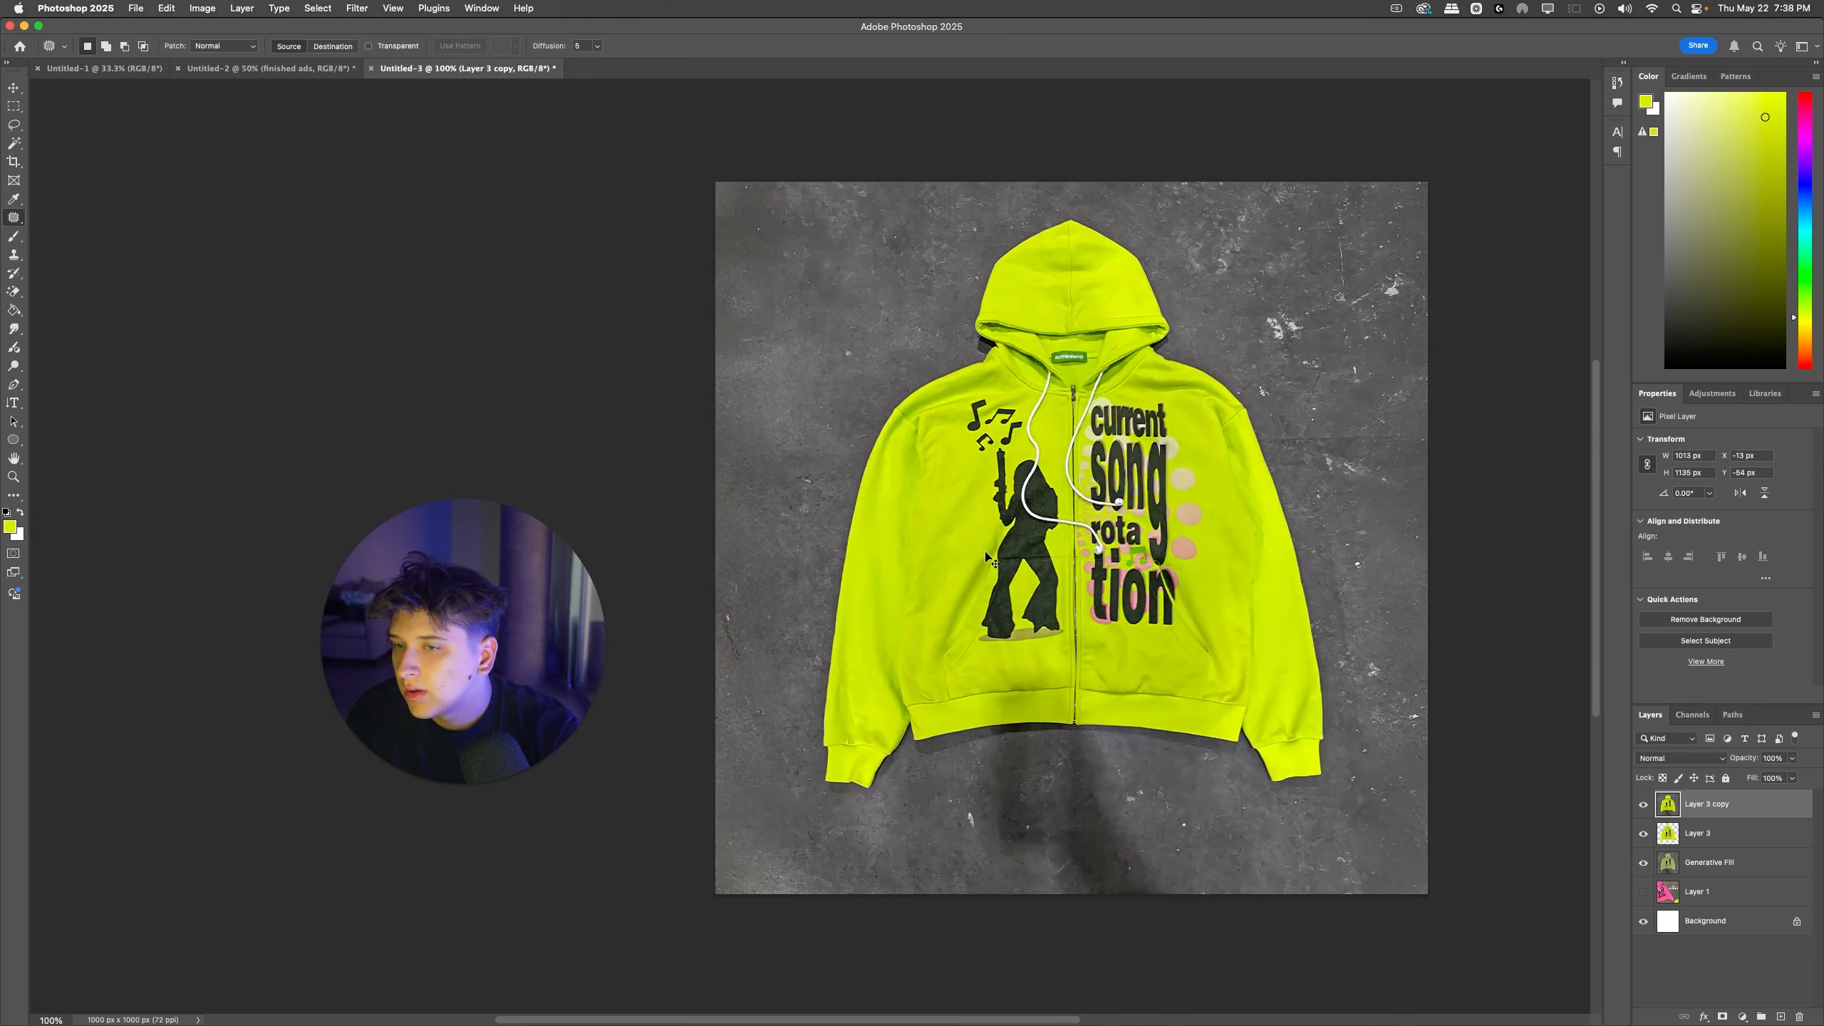
key(super+j)
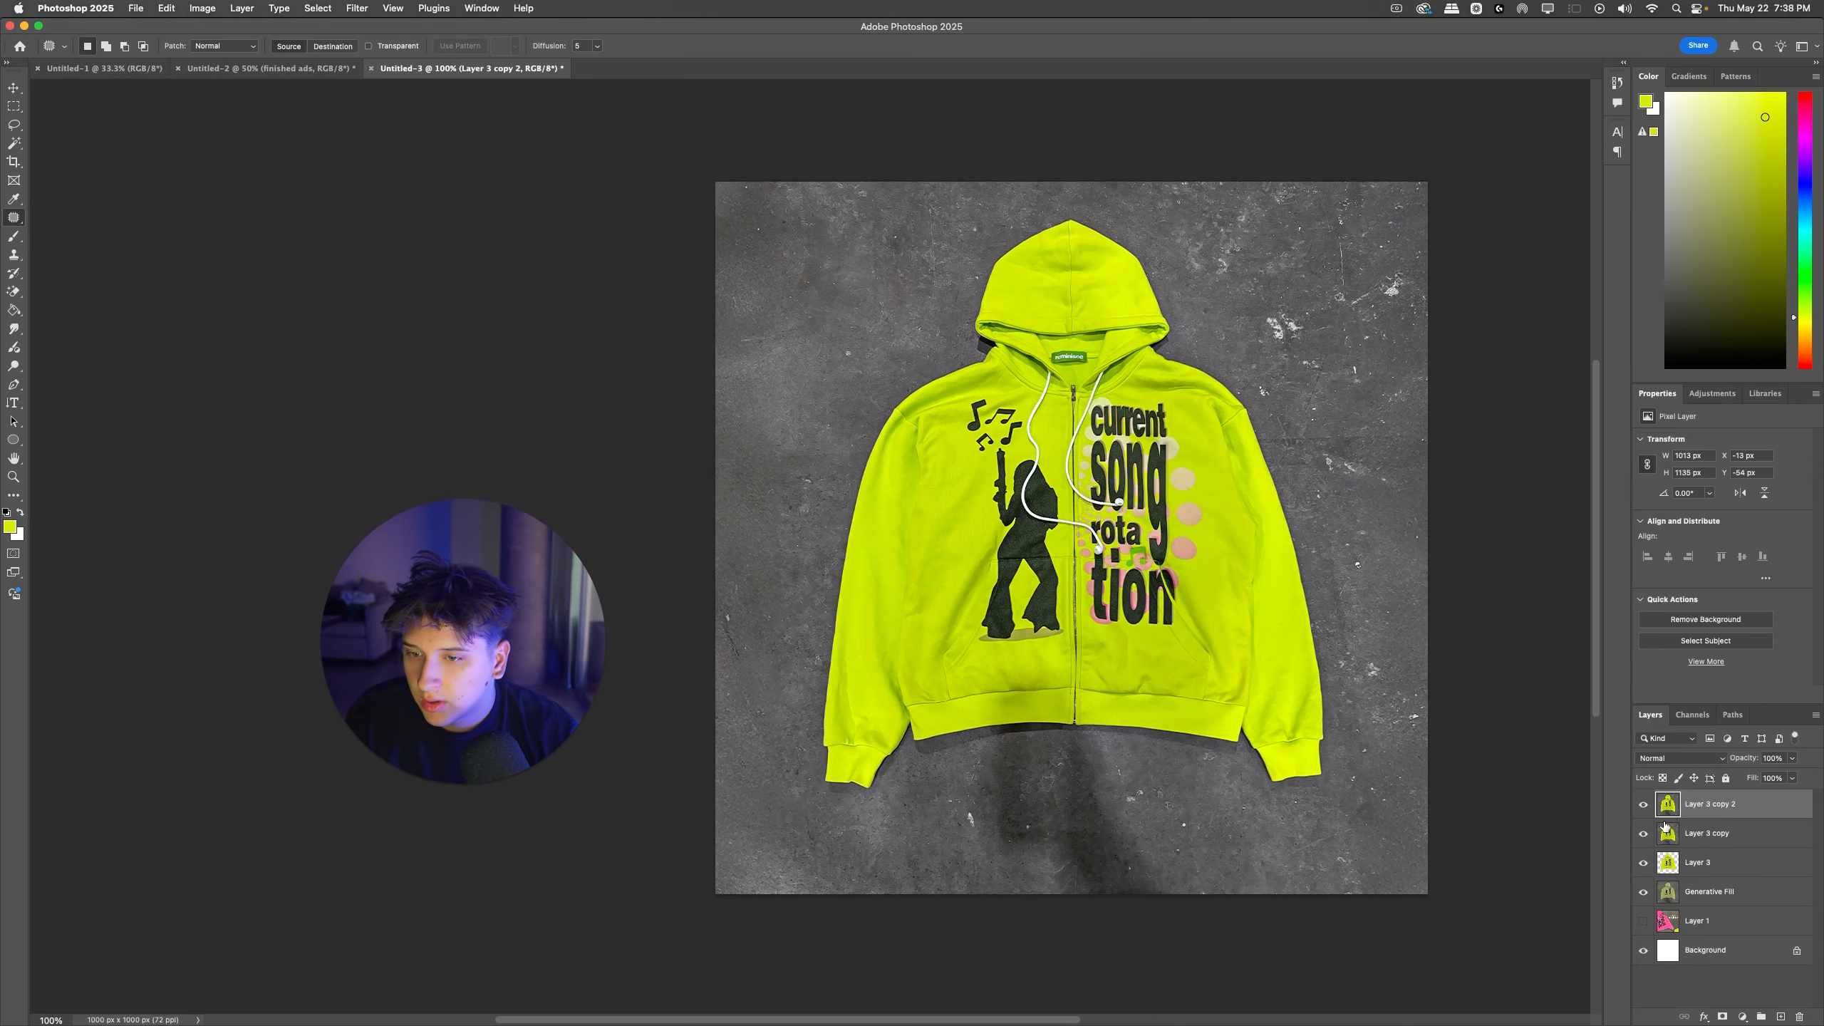
key(super+z)
key(super+z)
key(super+z)
key(super+z)
key(super+z)
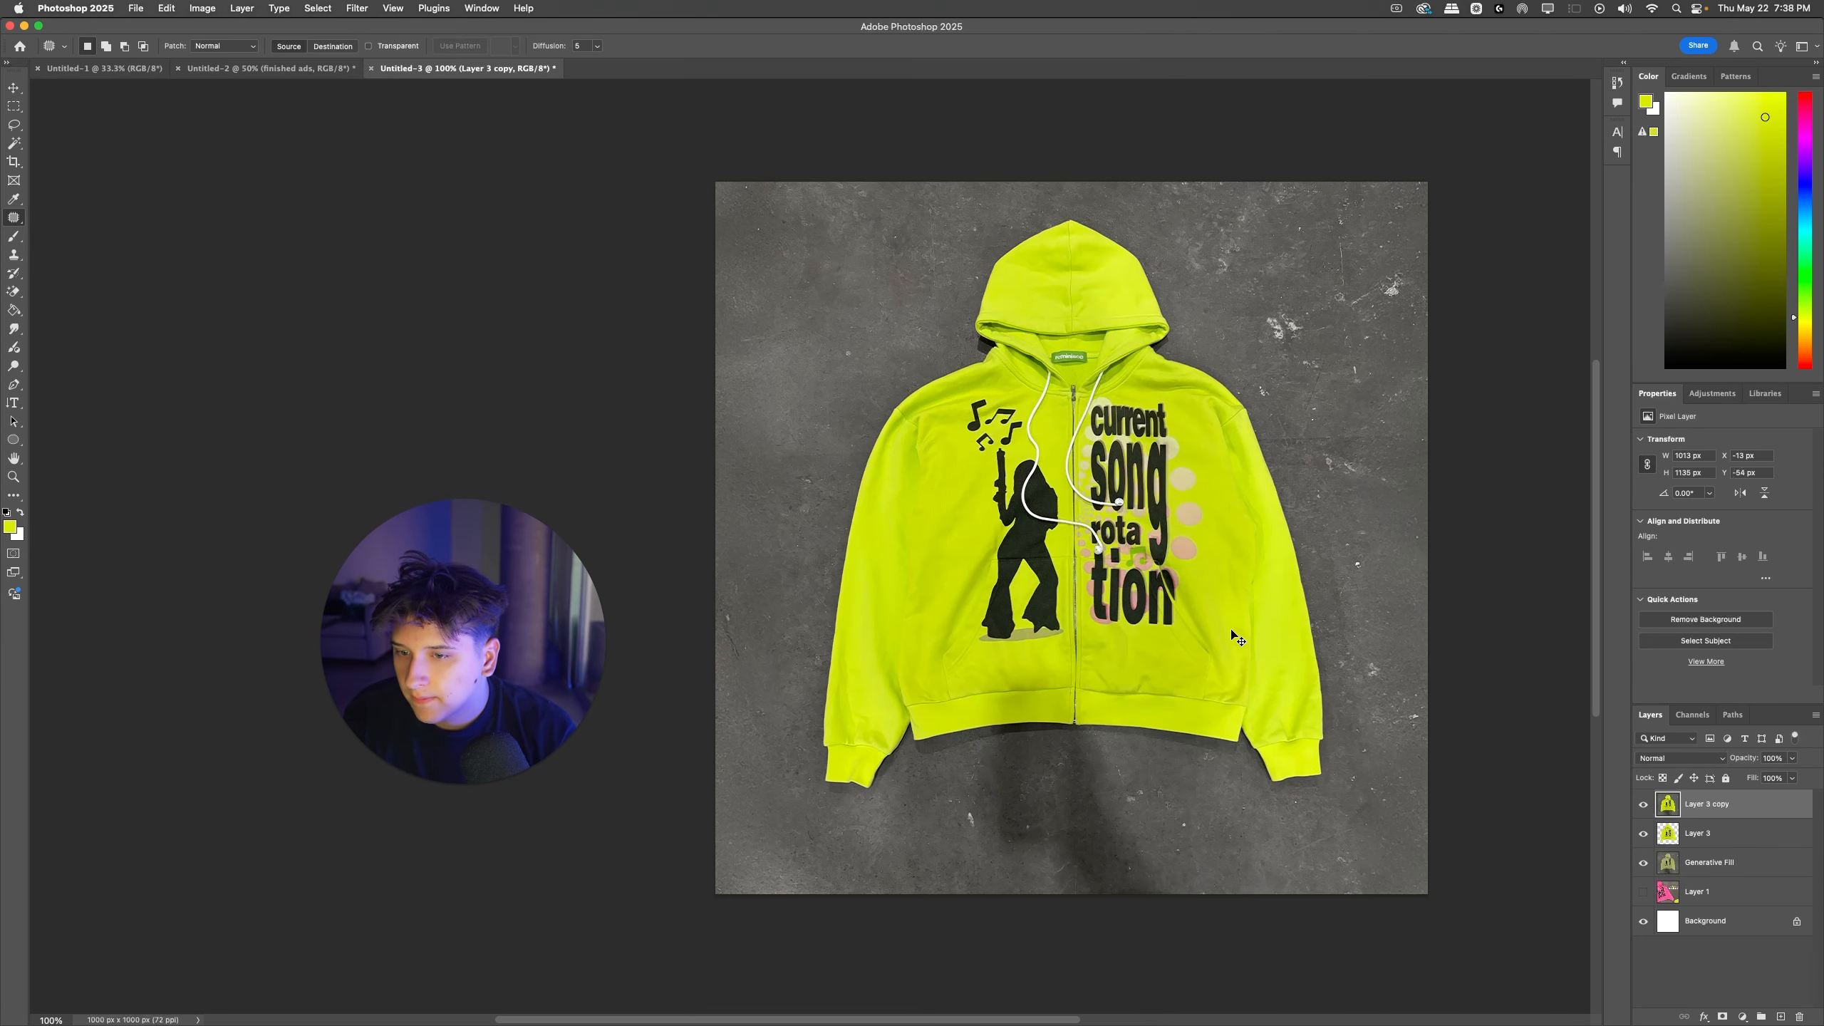
key(super+z)
key(super+z)
key(super+z)
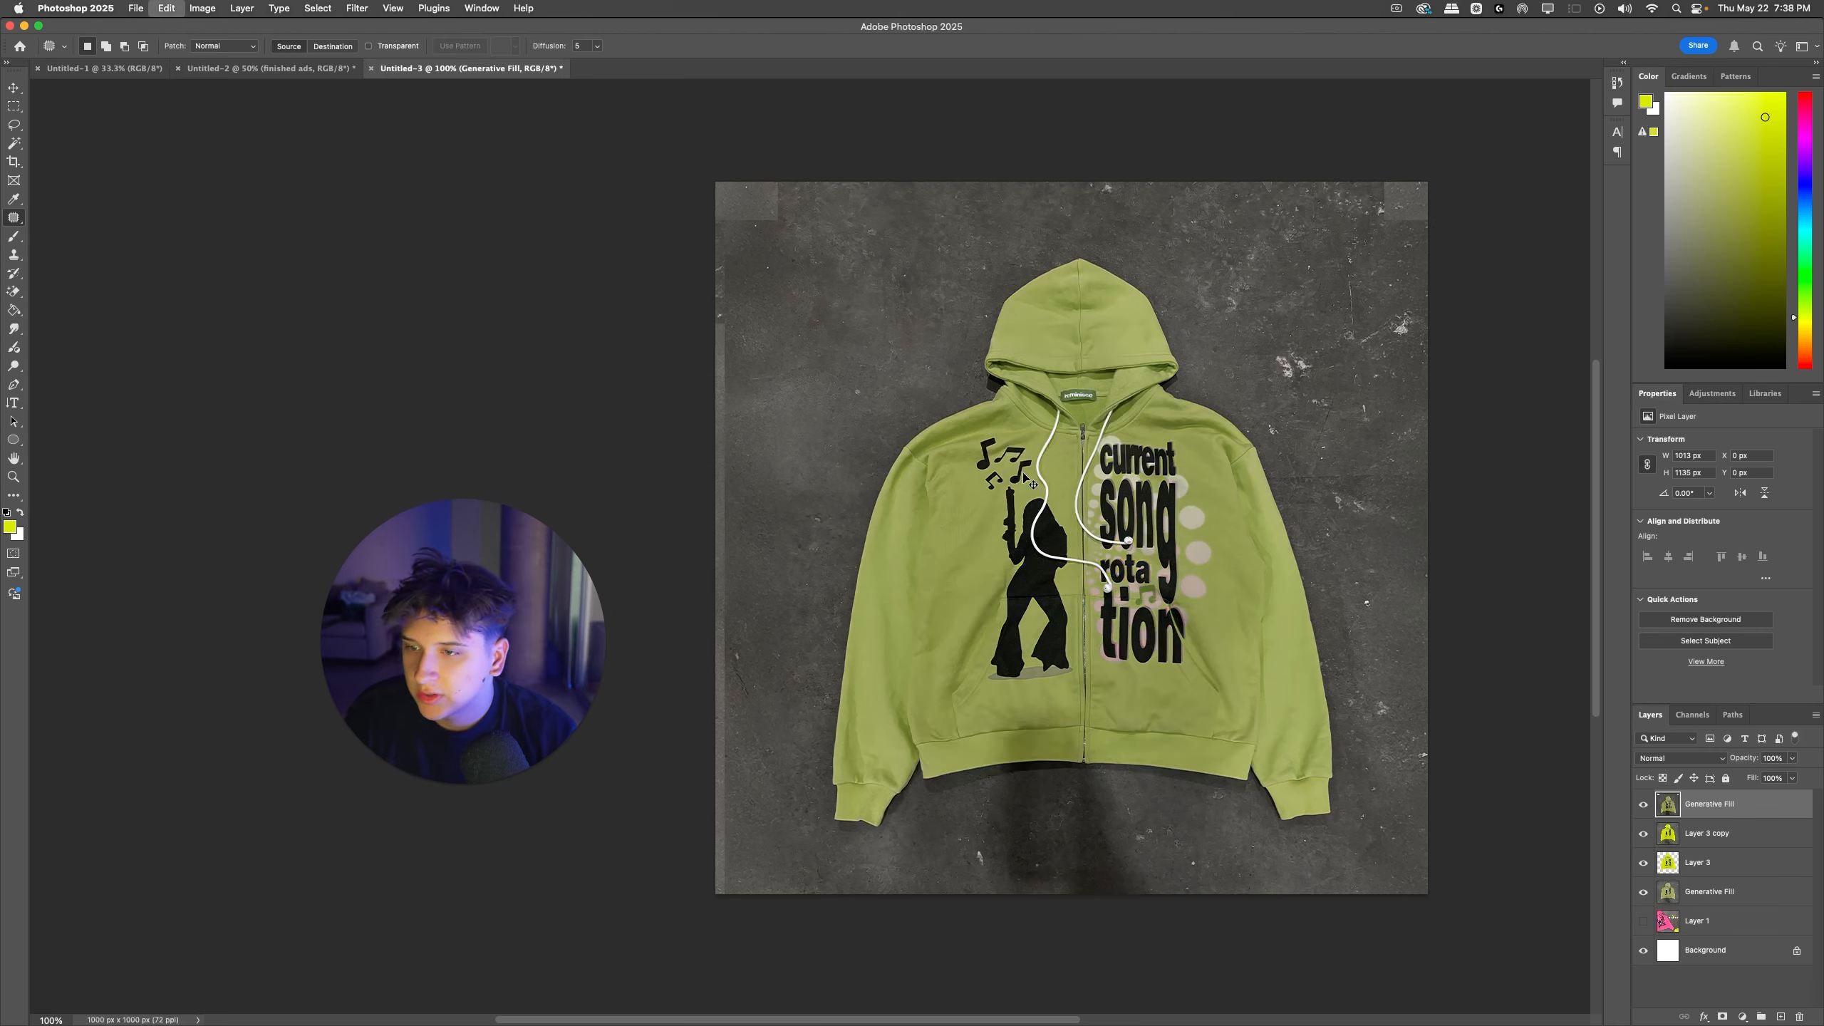
key(super+z)
Step: Reapply the last Camera Raw filter and place a graded copy above the ungraded merged layer
click(281, 7)
click(281, 8)
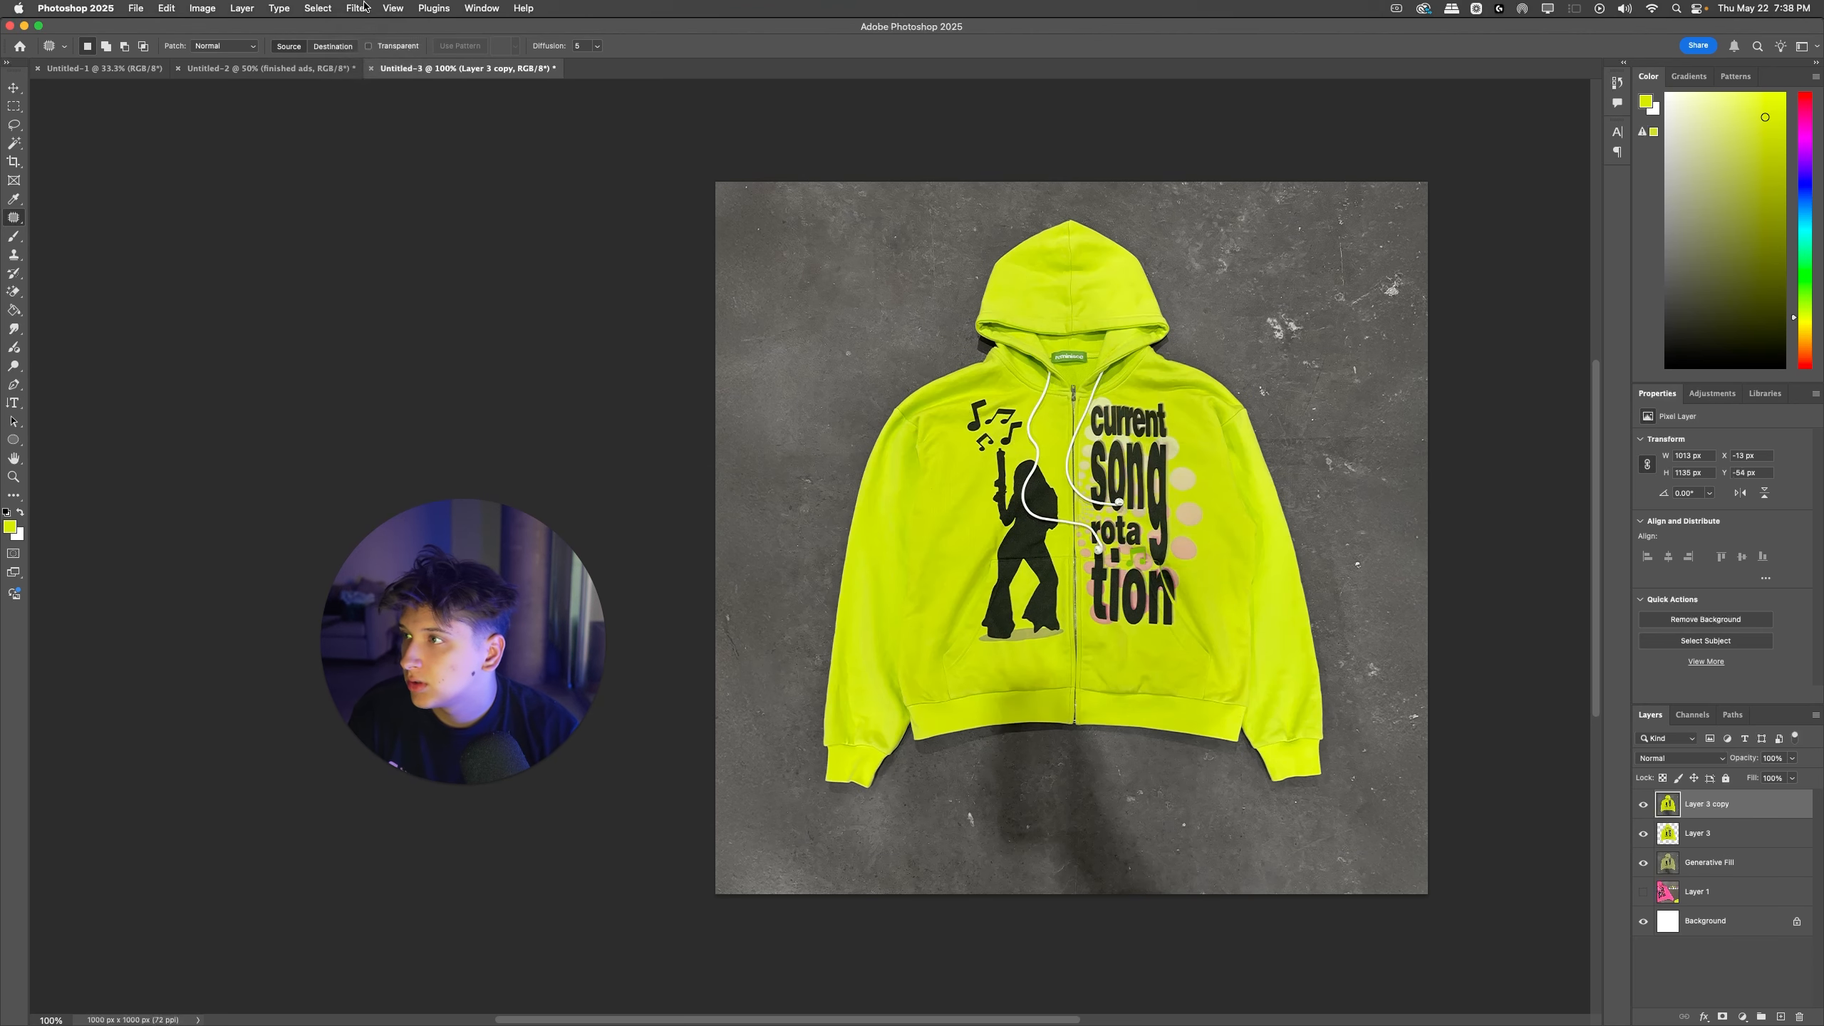
click(357, 9)
click(372, 32)
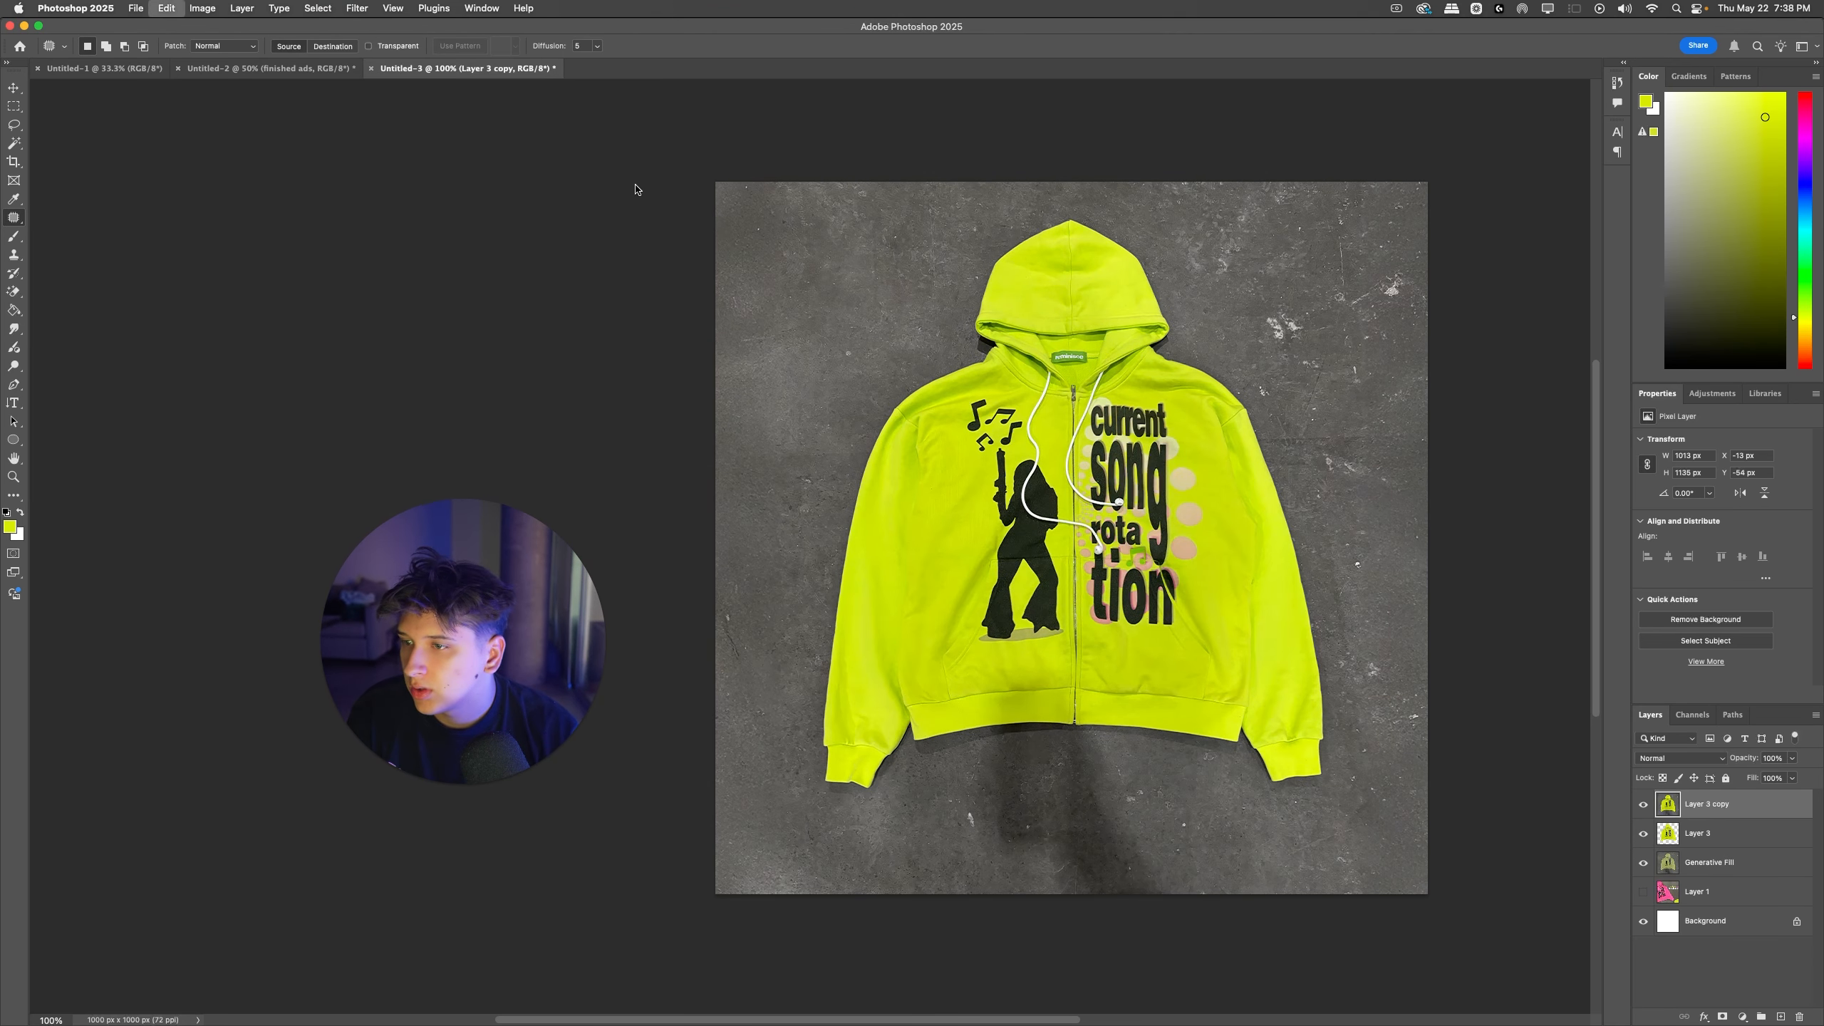
key(super+j)
key(super+t)
key(Return)
key(j)
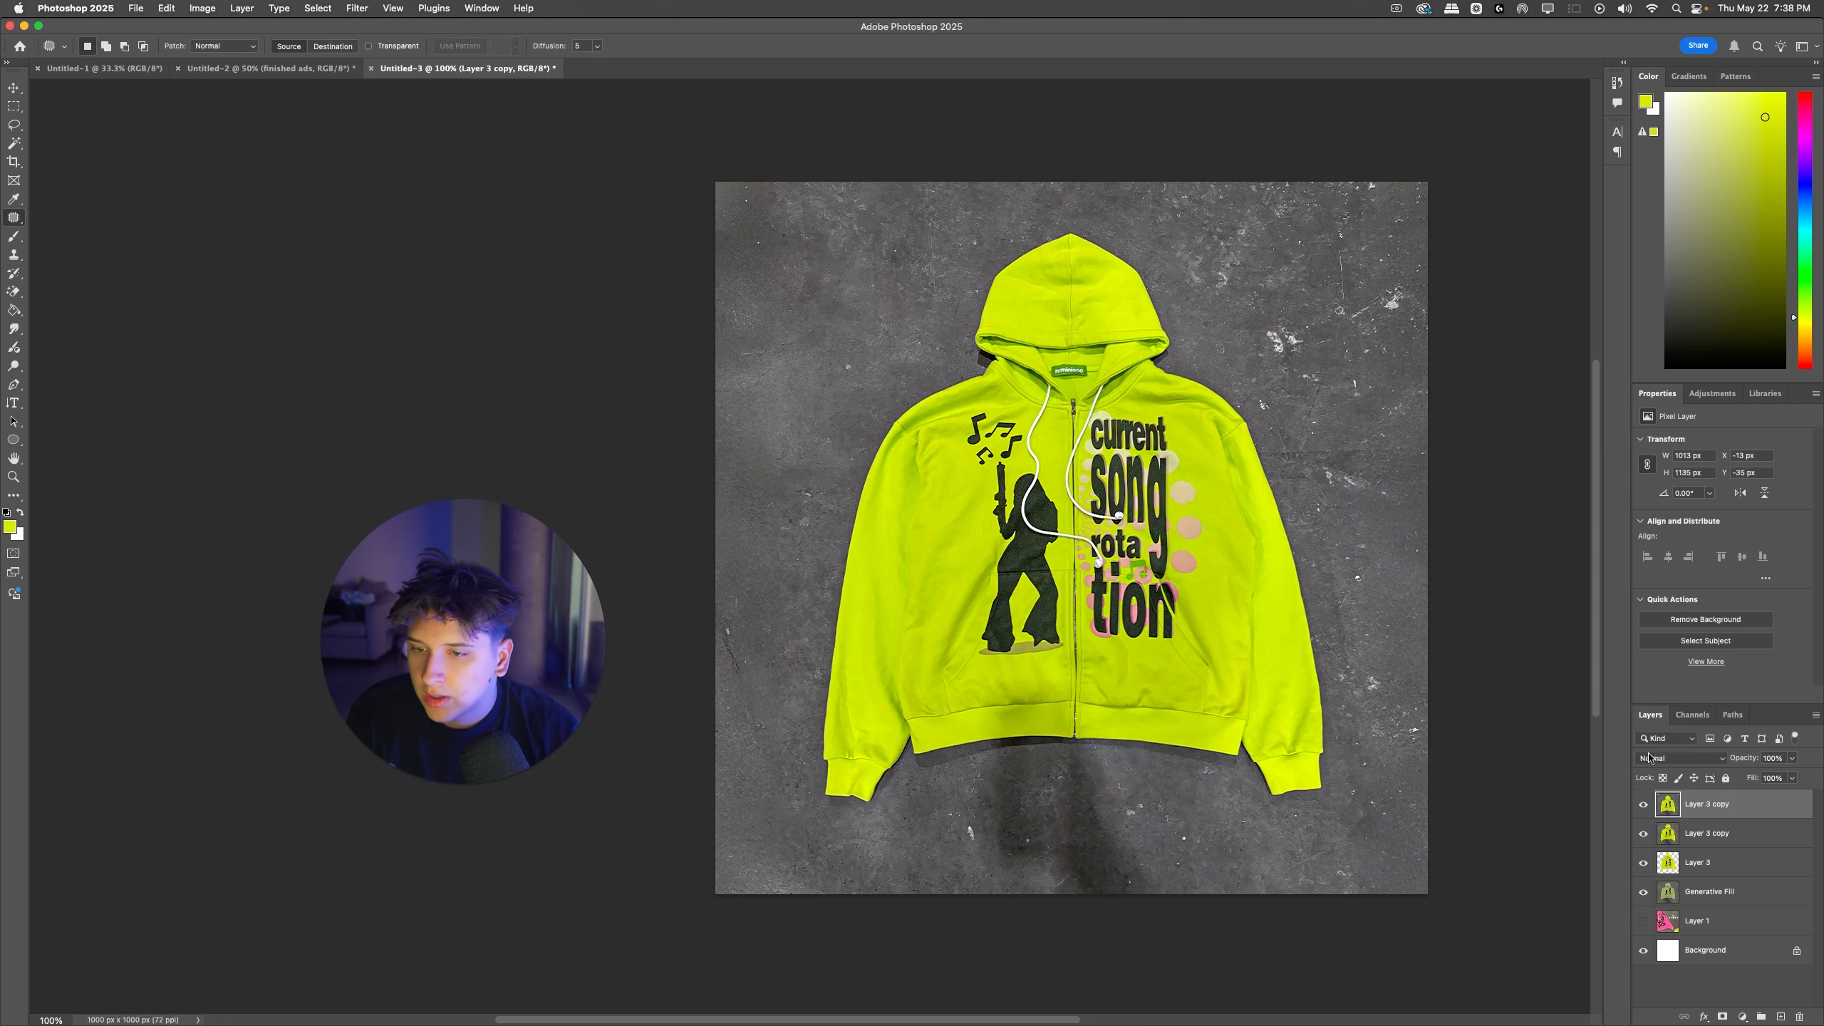
Step: Align the graded copy with the hoodie on the layer beneath, compare the two, and merge them into one layer
drag(1759, 779, 1727, 778)
key(super+t)
drag(1238, 428, 1235, 413)
key(Return)
key(j)
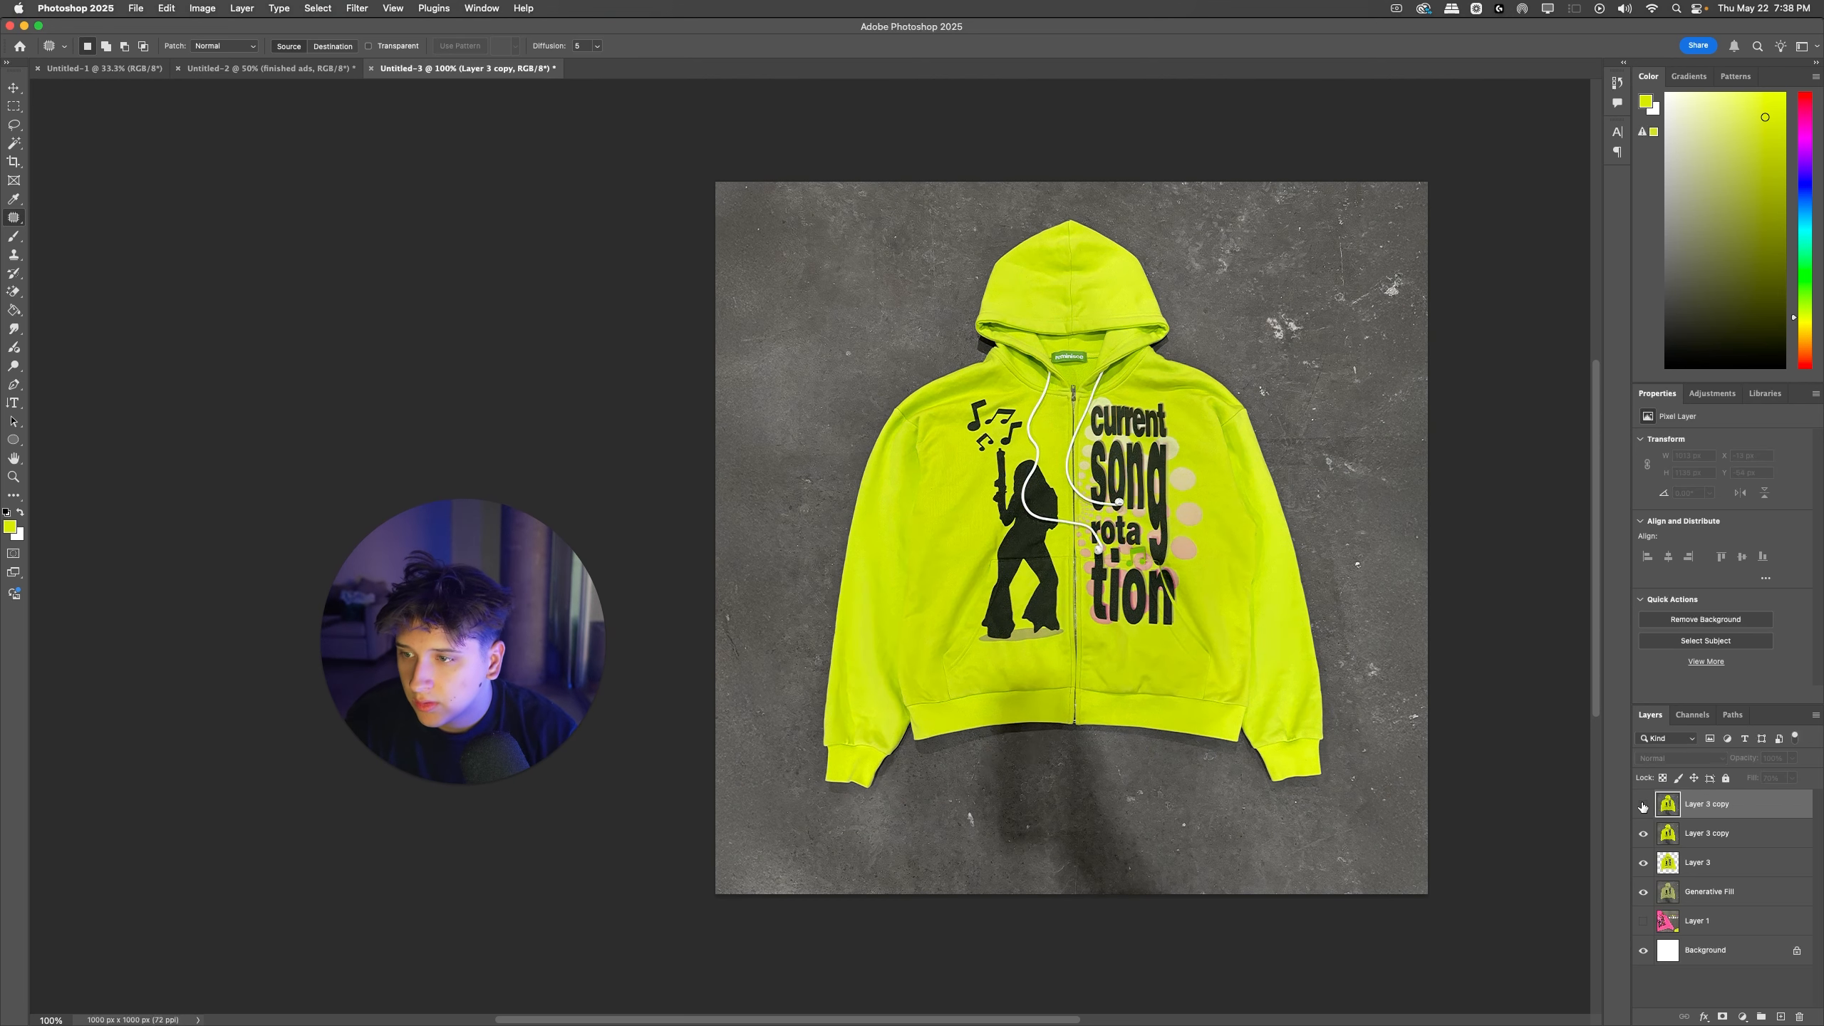
shift+click(1684, 835)
key(super+e)
key(super+t)
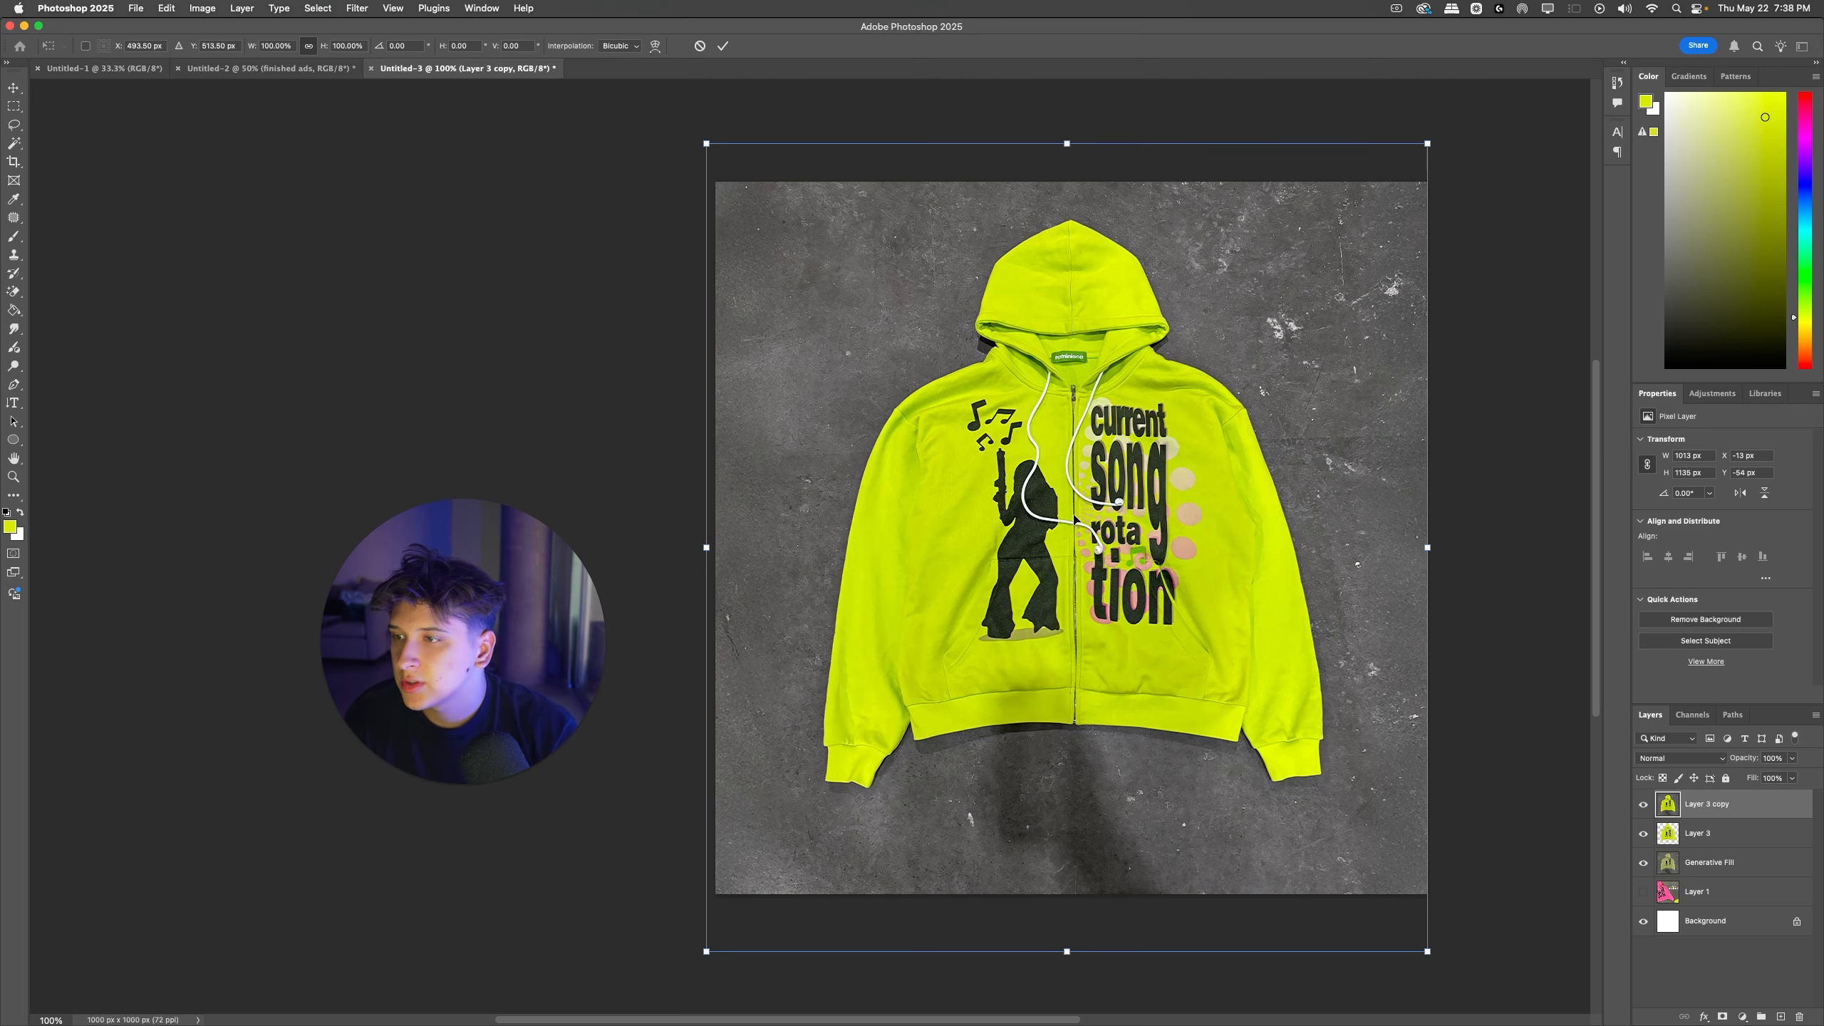
key(Return)
Step: Copy the "headphone zipup" and "restock!" text layers from Group 4 of the Untitled-2 ad into the square Untitled-3 document
key(ctrl+shift+Tab)
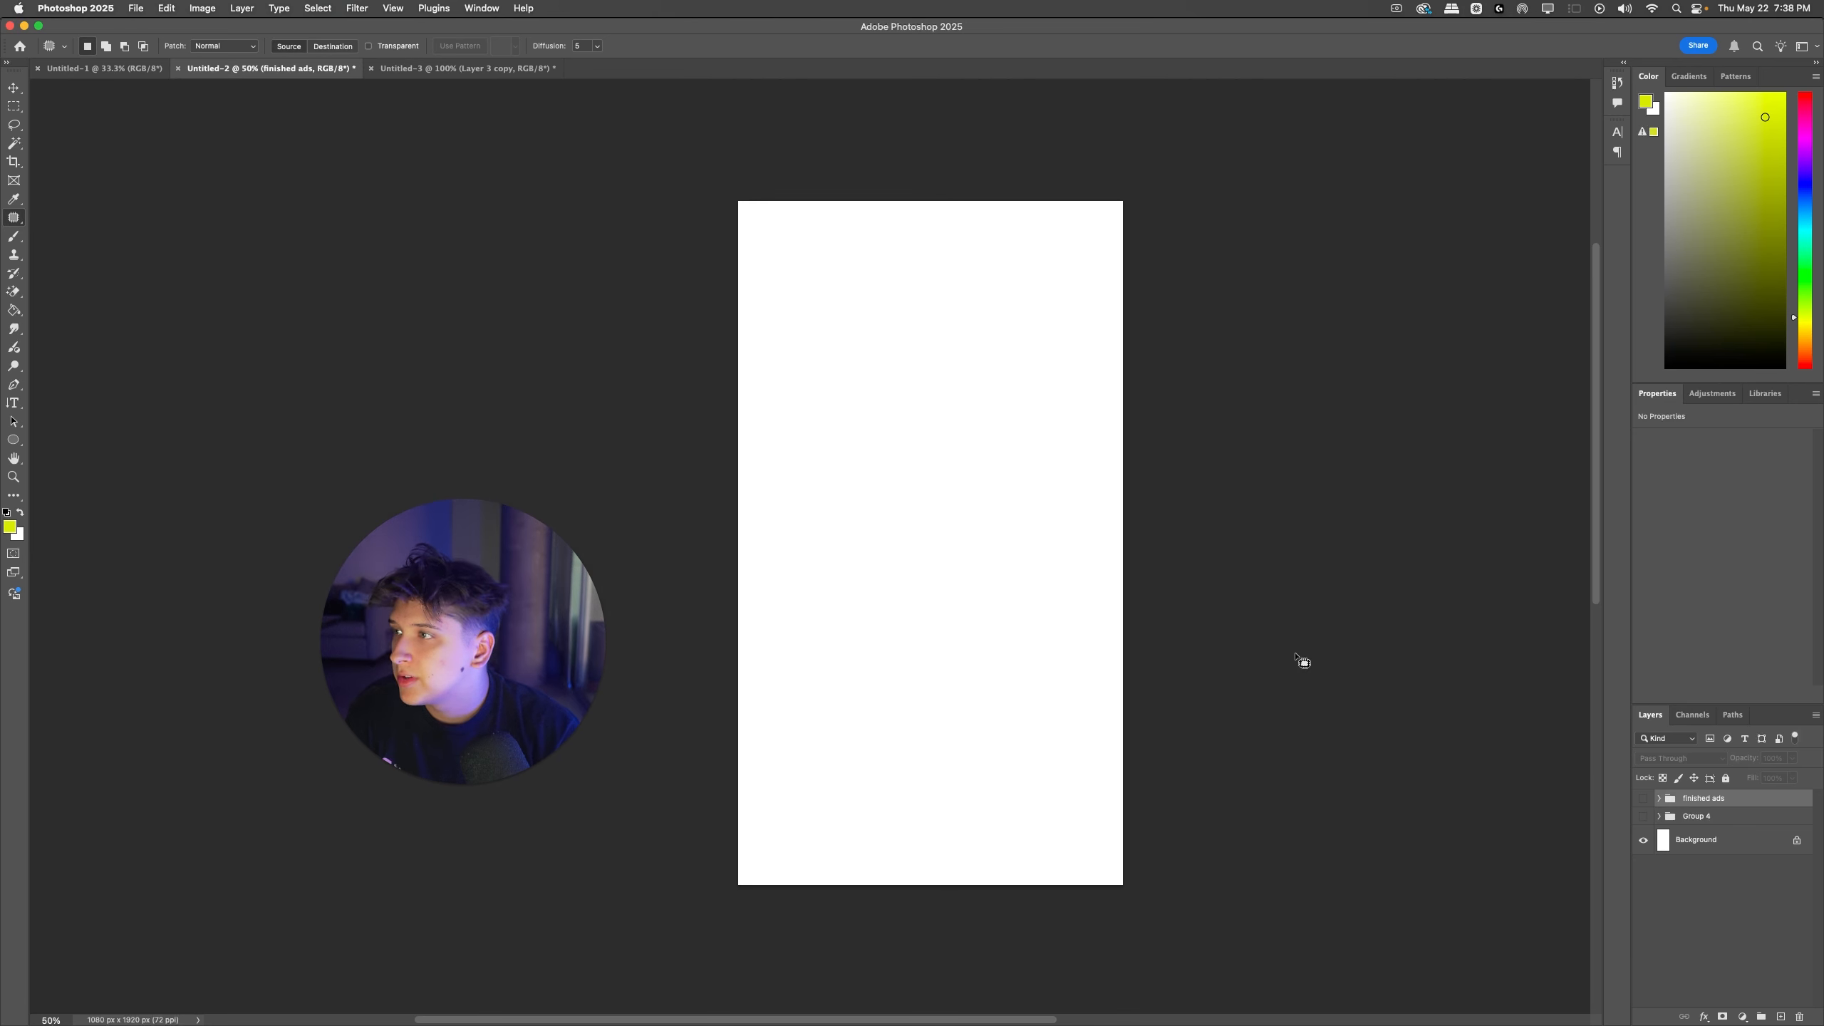
click(1642, 798)
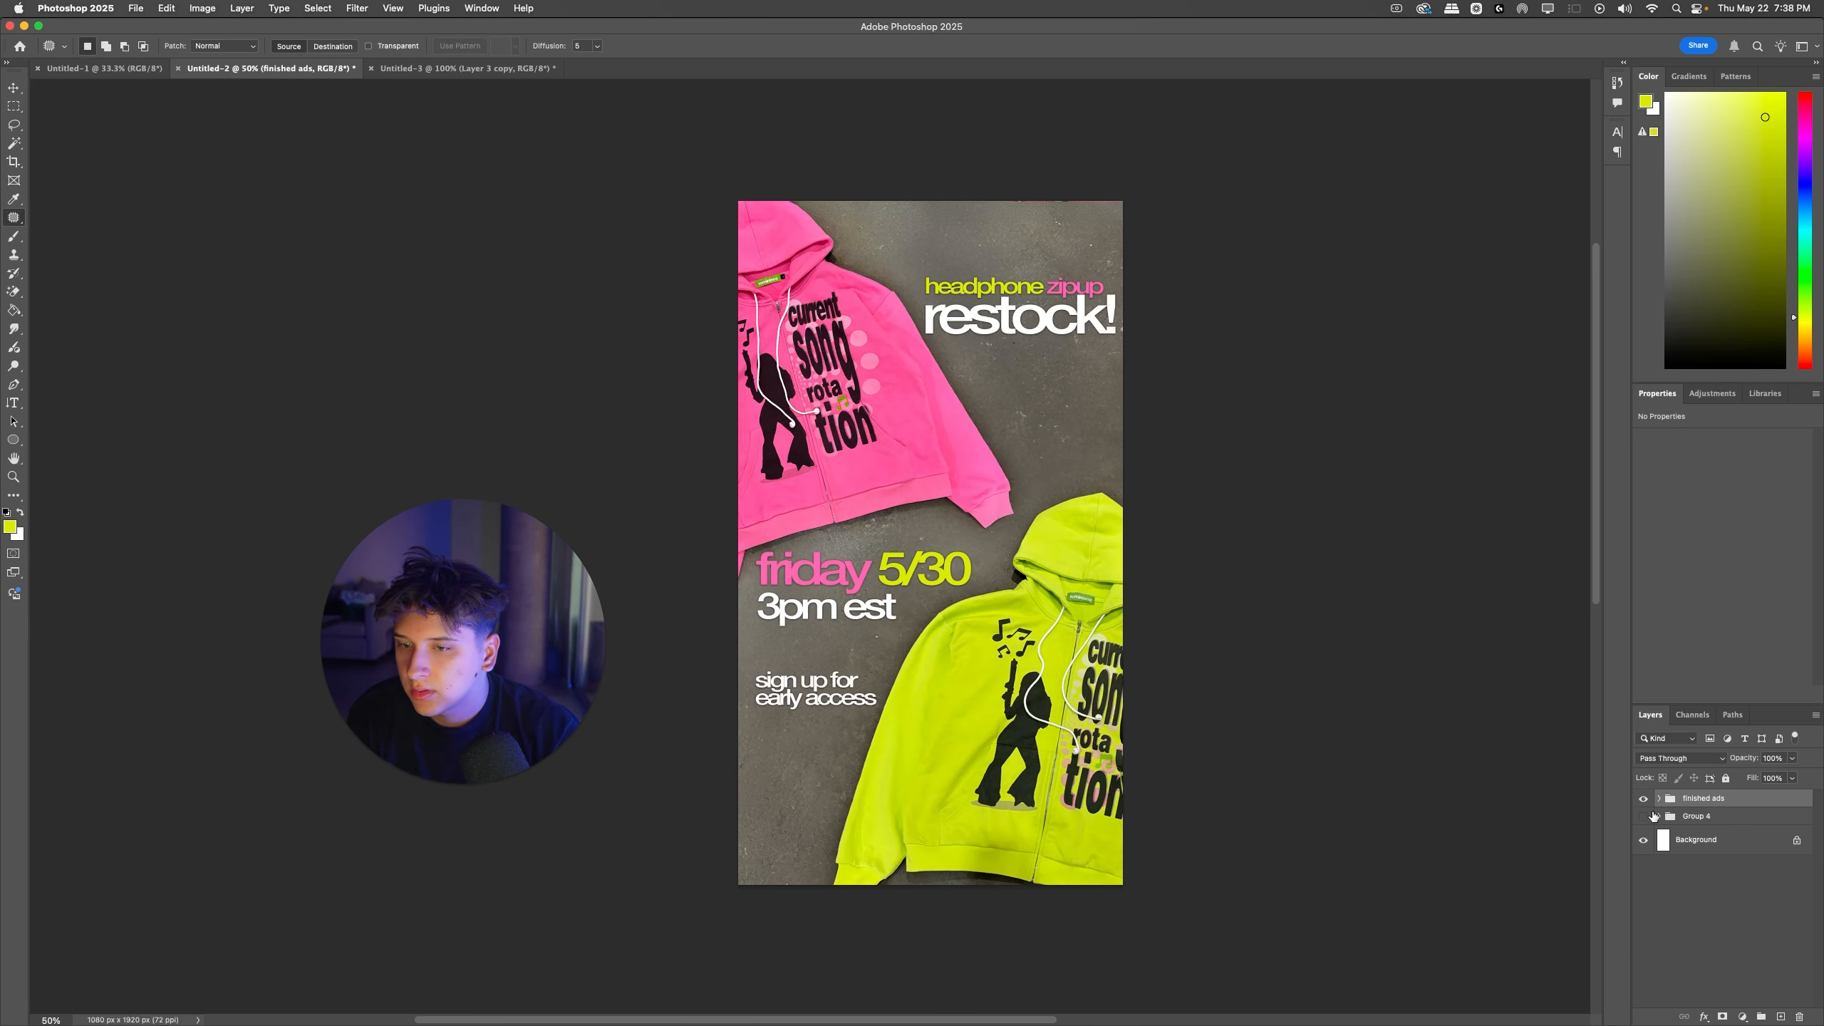
click(1658, 799)
click(1644, 799)
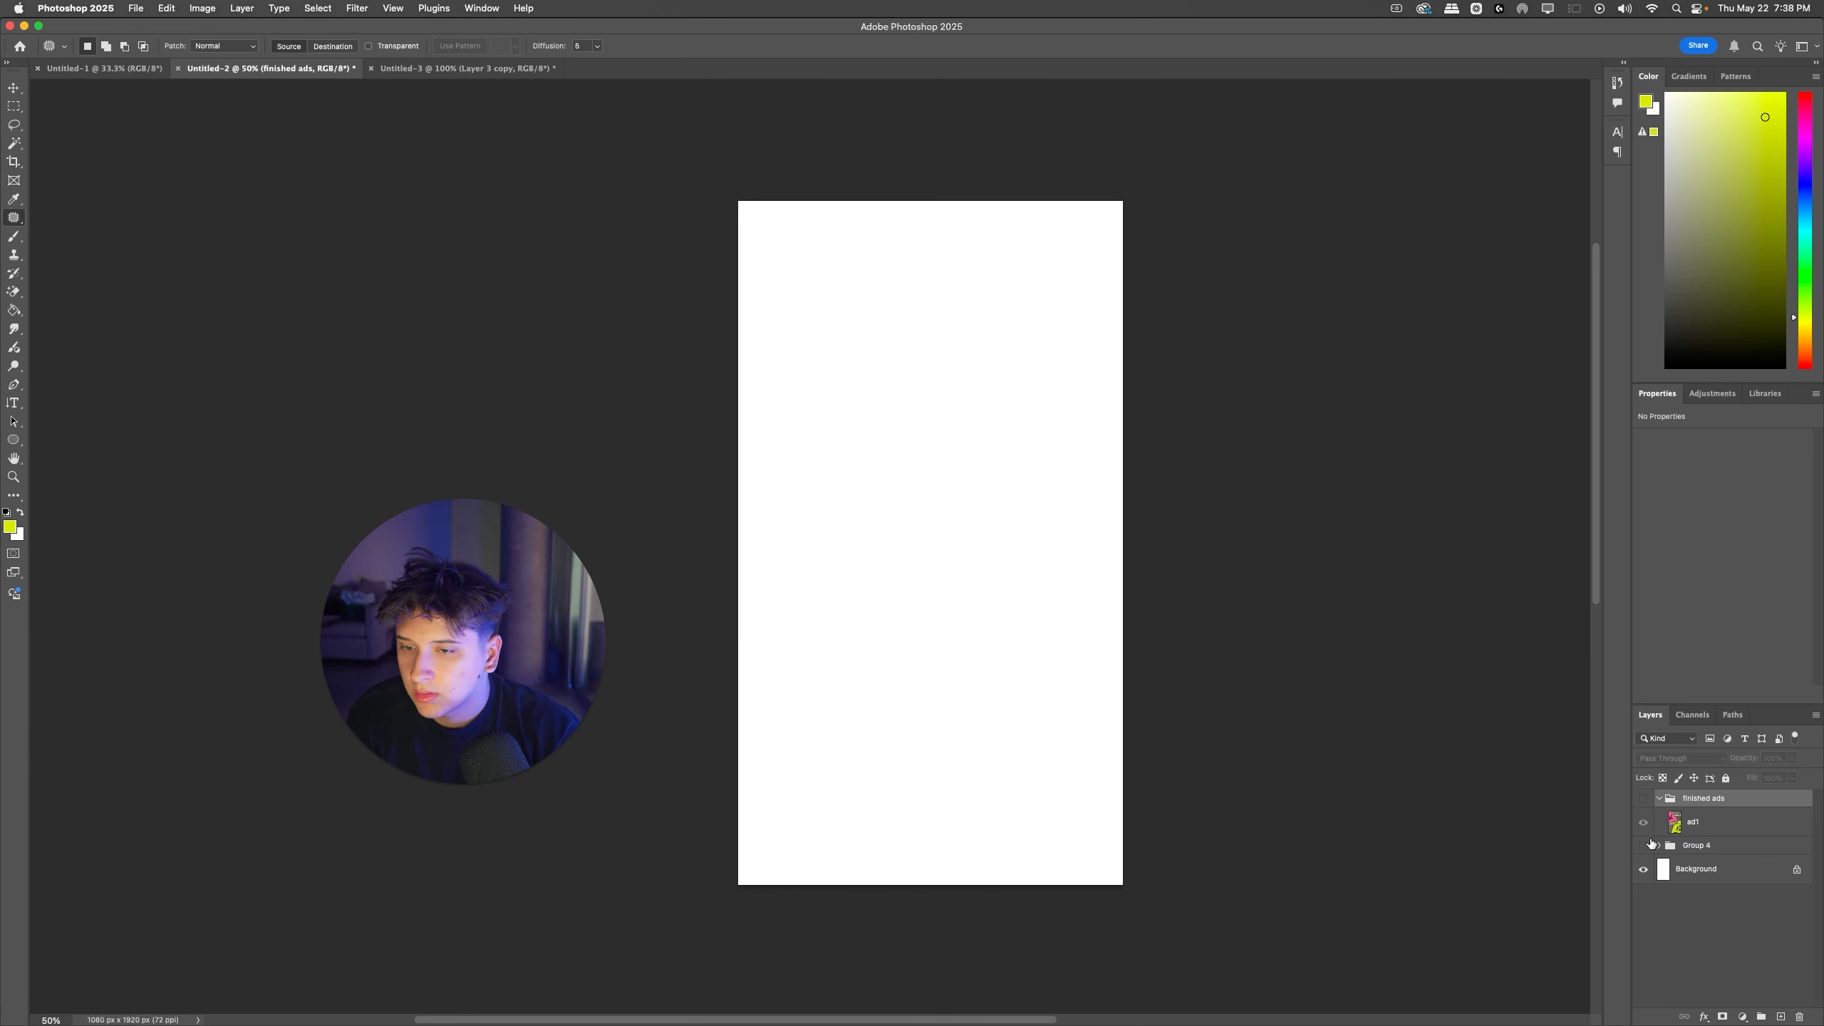
click(1643, 845)
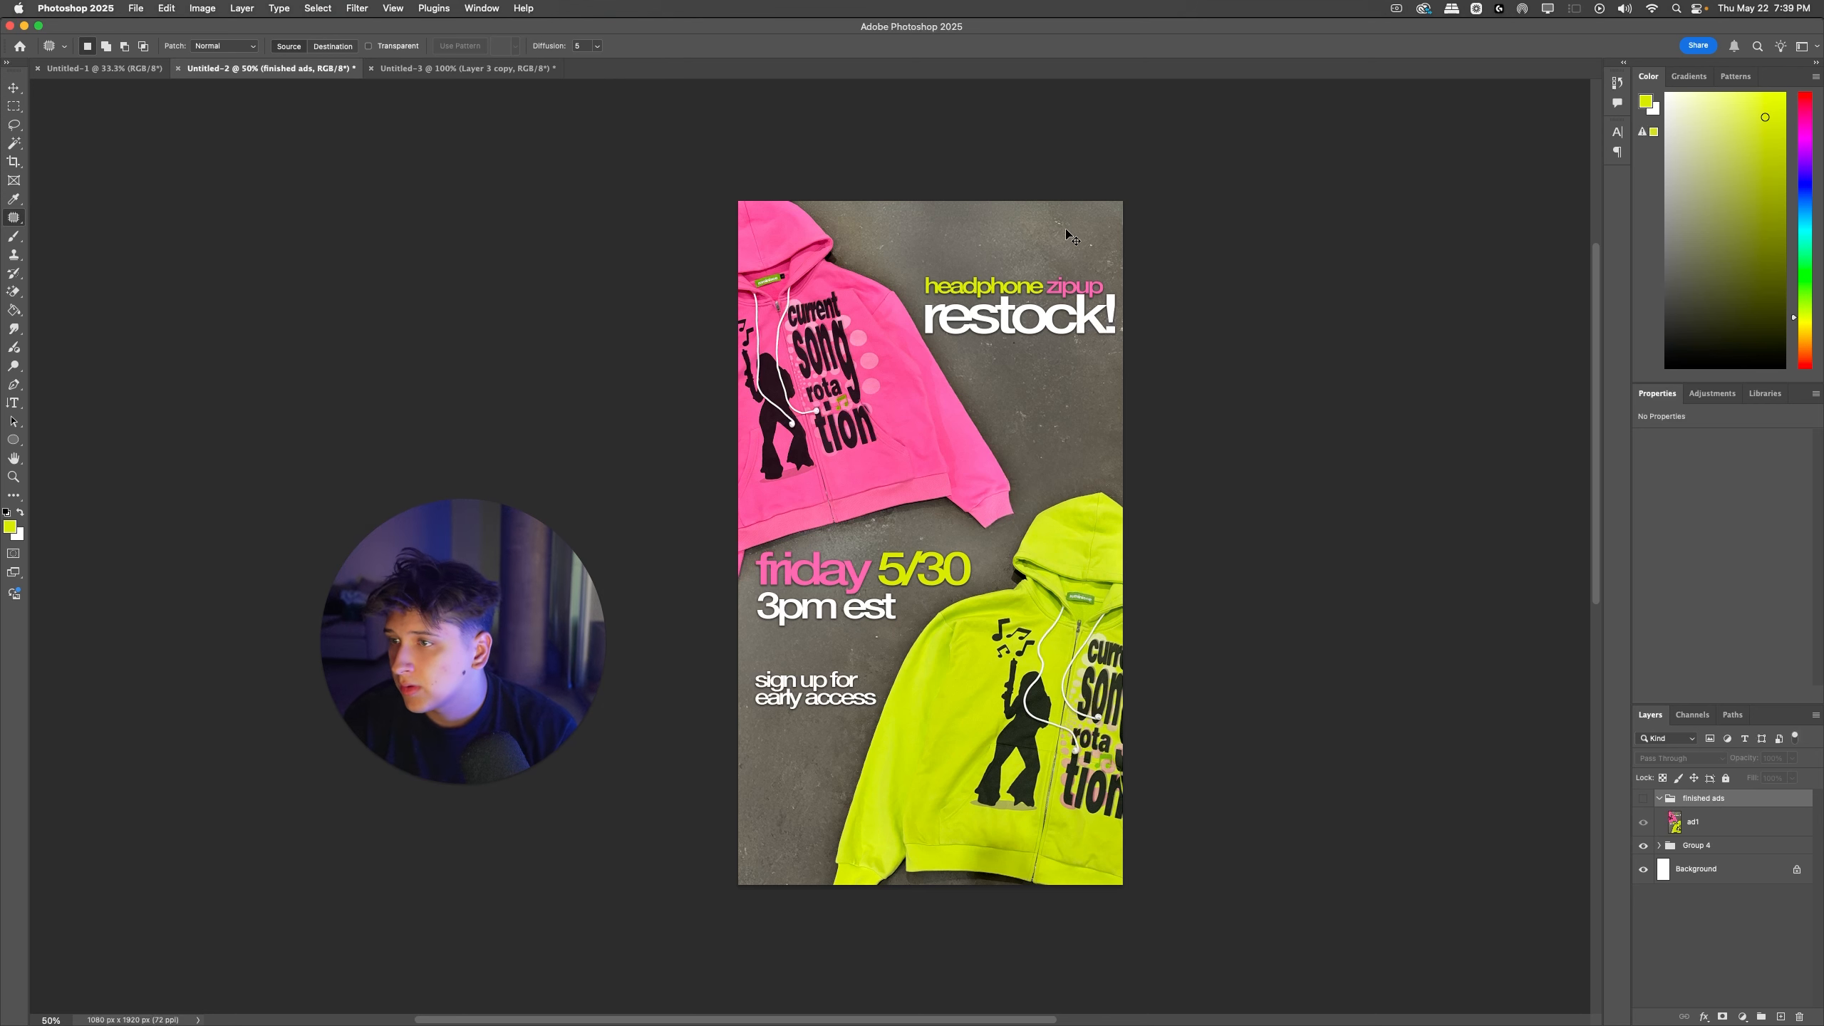
click(459, 68)
key(super+v)
Step: Scale down the "headphone zipup restock!" headline and center it on the concrete just below the hoodie's hem
key(super+t)
drag(1105, 523, 1100, 800)
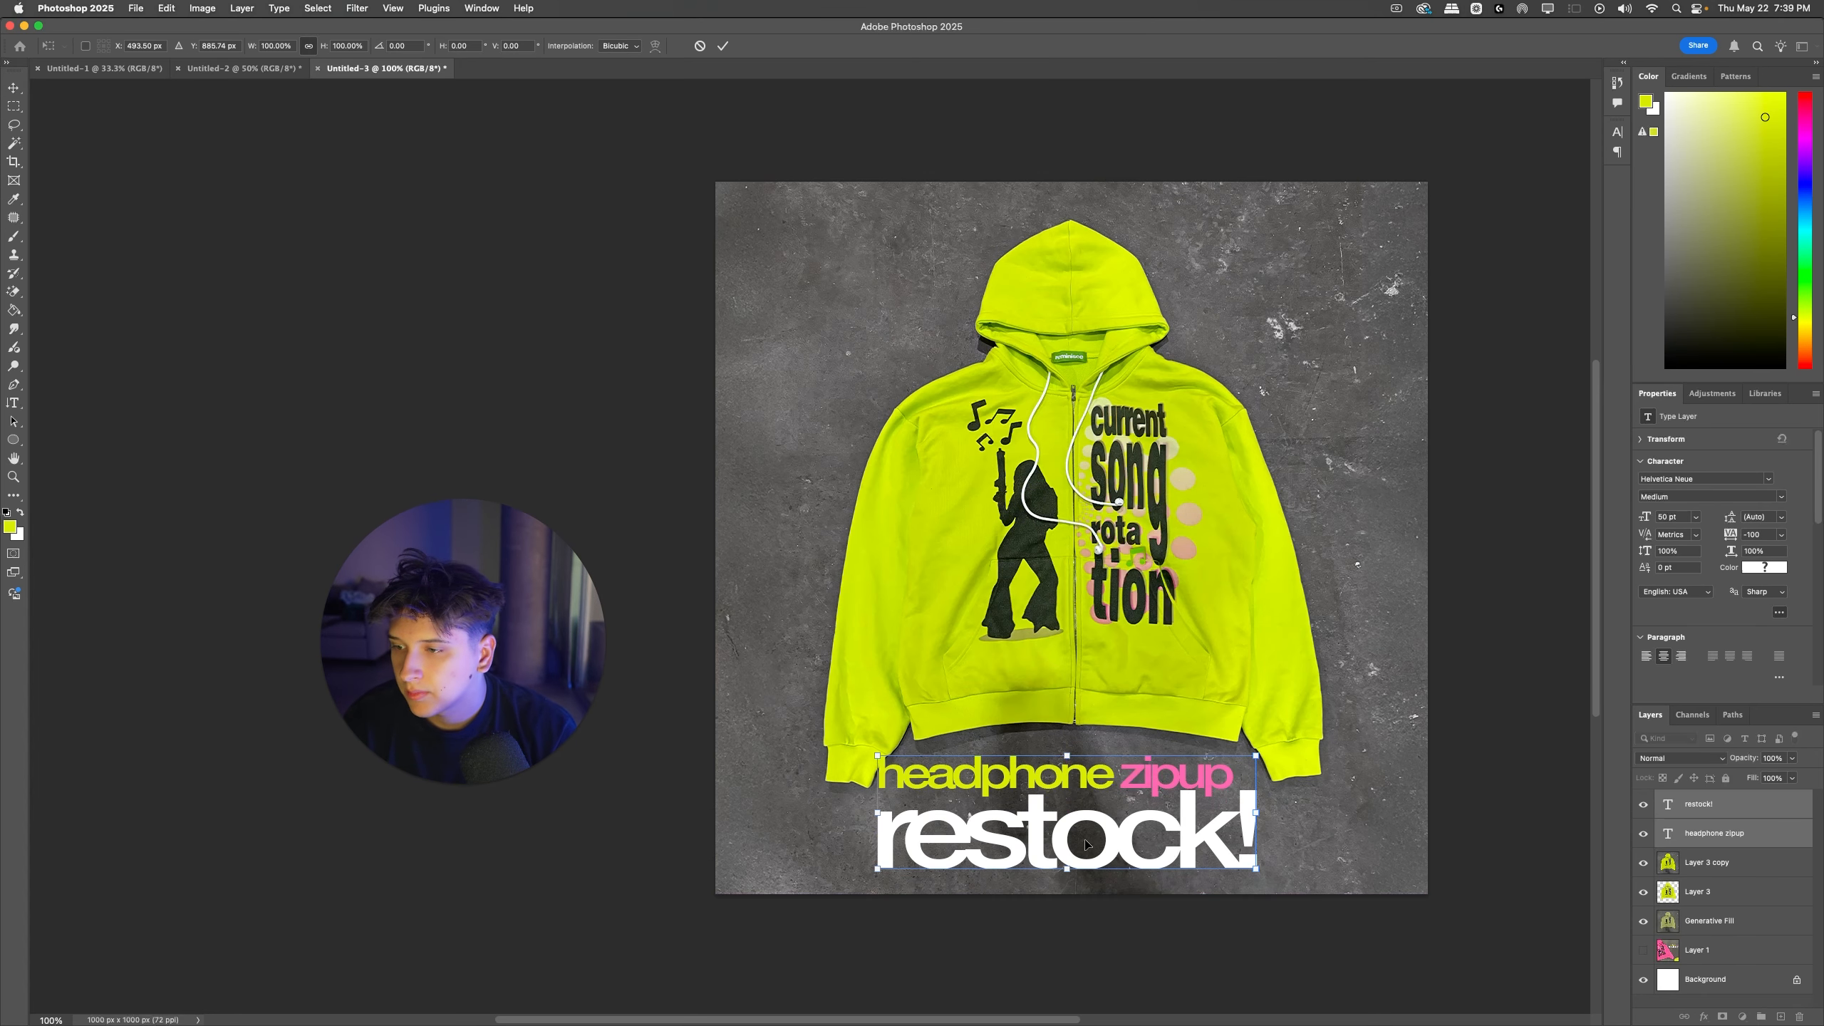
drag(1063, 870, 1098, 796)
key(Return)
key(super+t)
key(Return)
scroll(1095, 804, down, 3)
key(super+t)
drag(1094, 714, 1091, 722)
key(Return)
Step: Copy the "sign up for early access" text from the Untitled-2 ad and place it beside the hood in the square ad's upper-left area
click(218, 70)
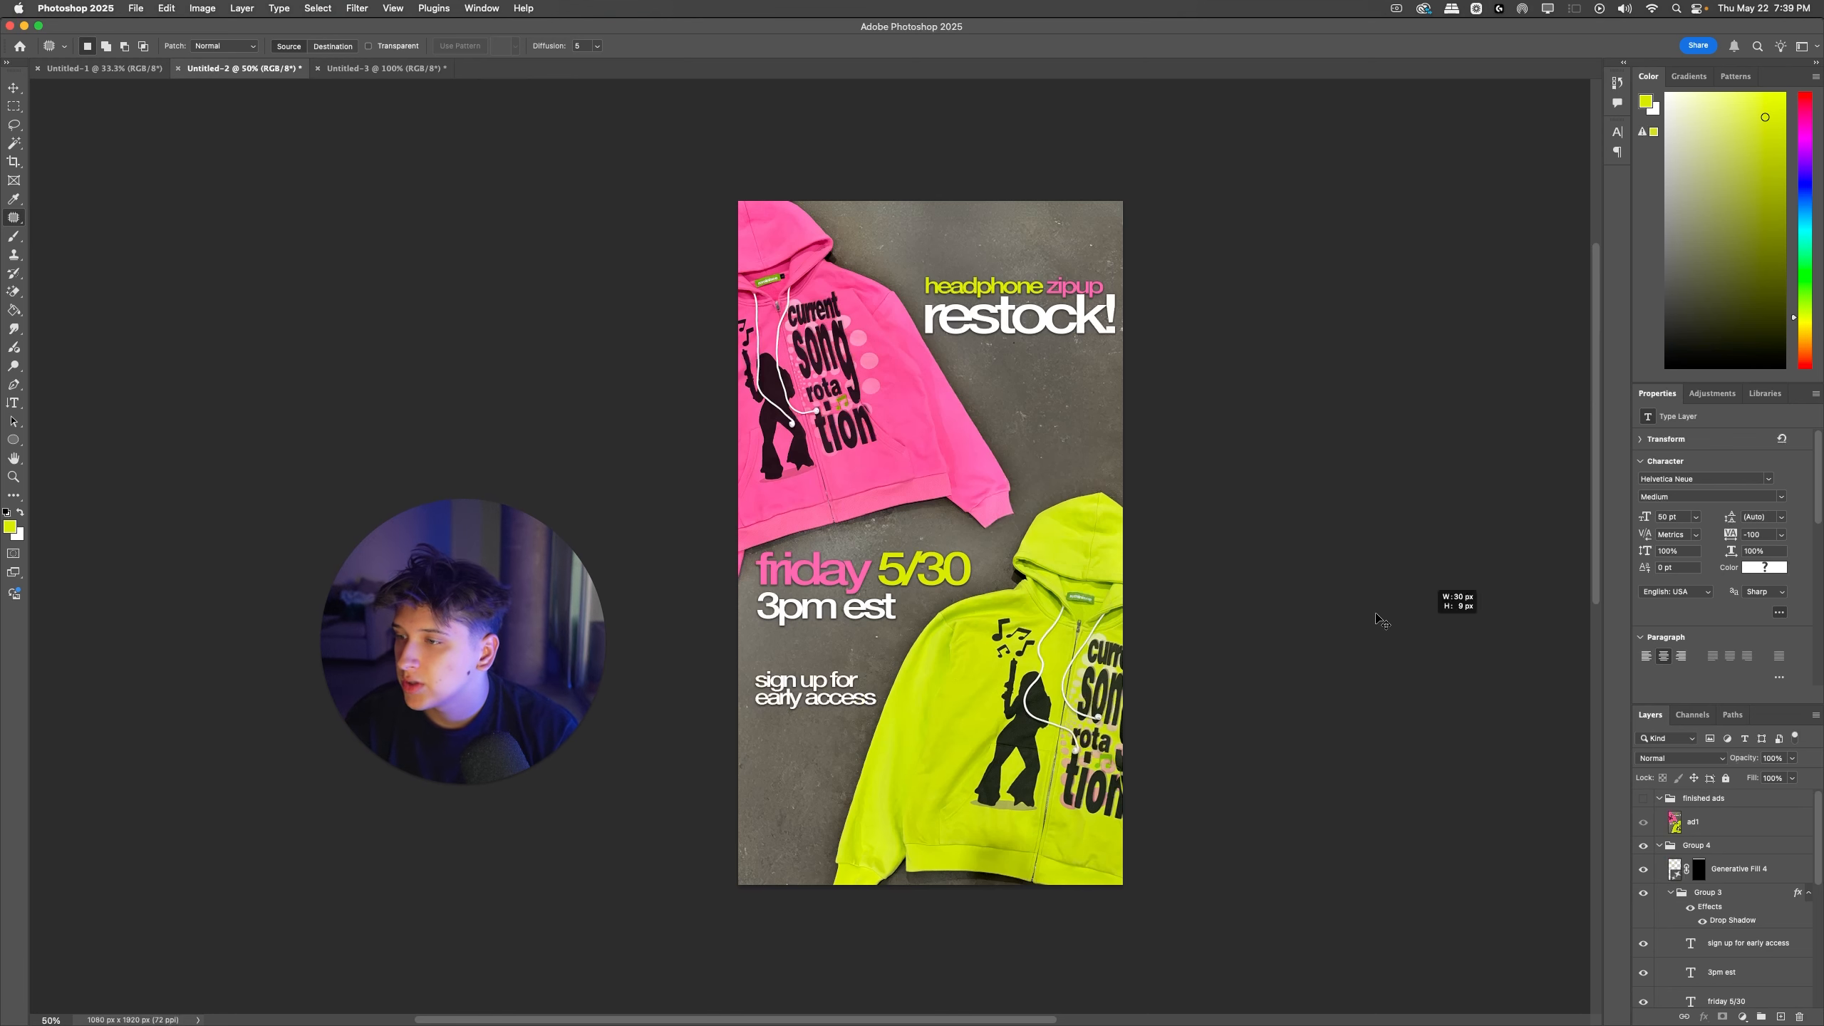
drag(831, 607, 863, 608)
key(super+z)
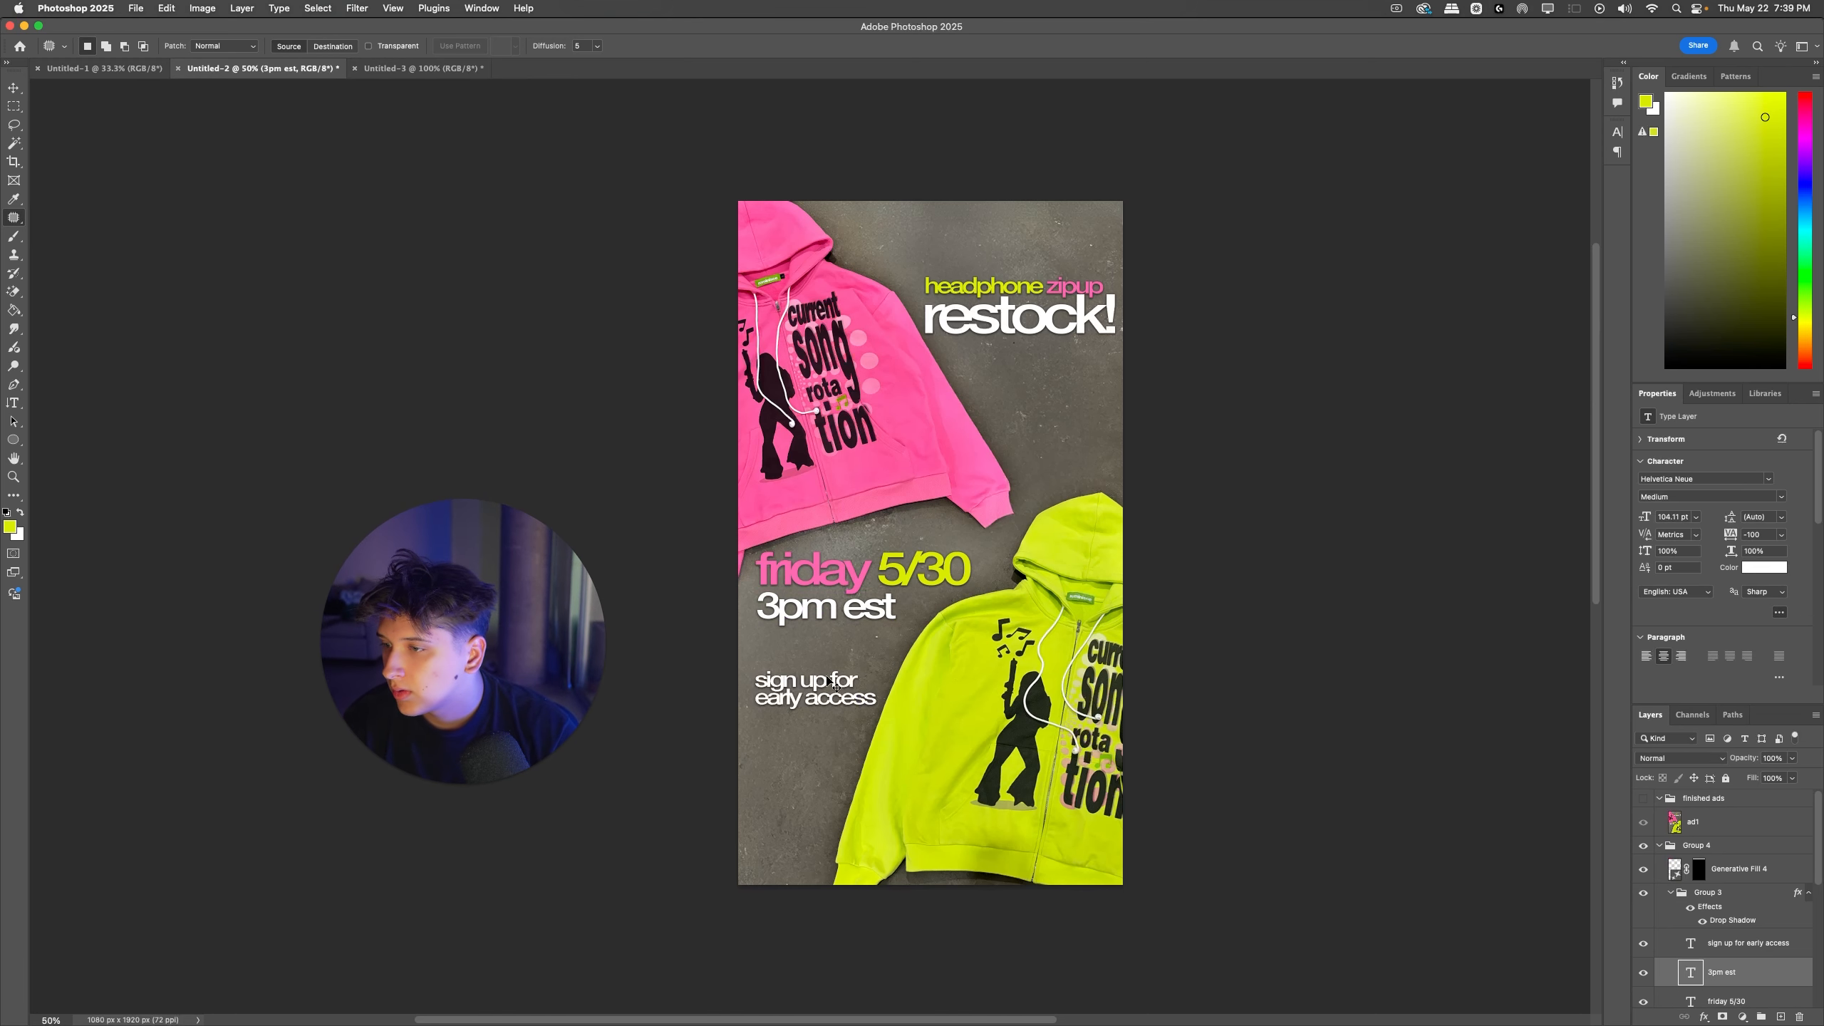
key(super+z)
drag(824, 679, 850, 193)
drag(981, 195, 848, 238)
key(Return)
Step: Copy the "friday 5/30" and "3pm est" text from the Untitled-2 ad and place it beside the hood in the square ad's upper-right area
click(324, 69)
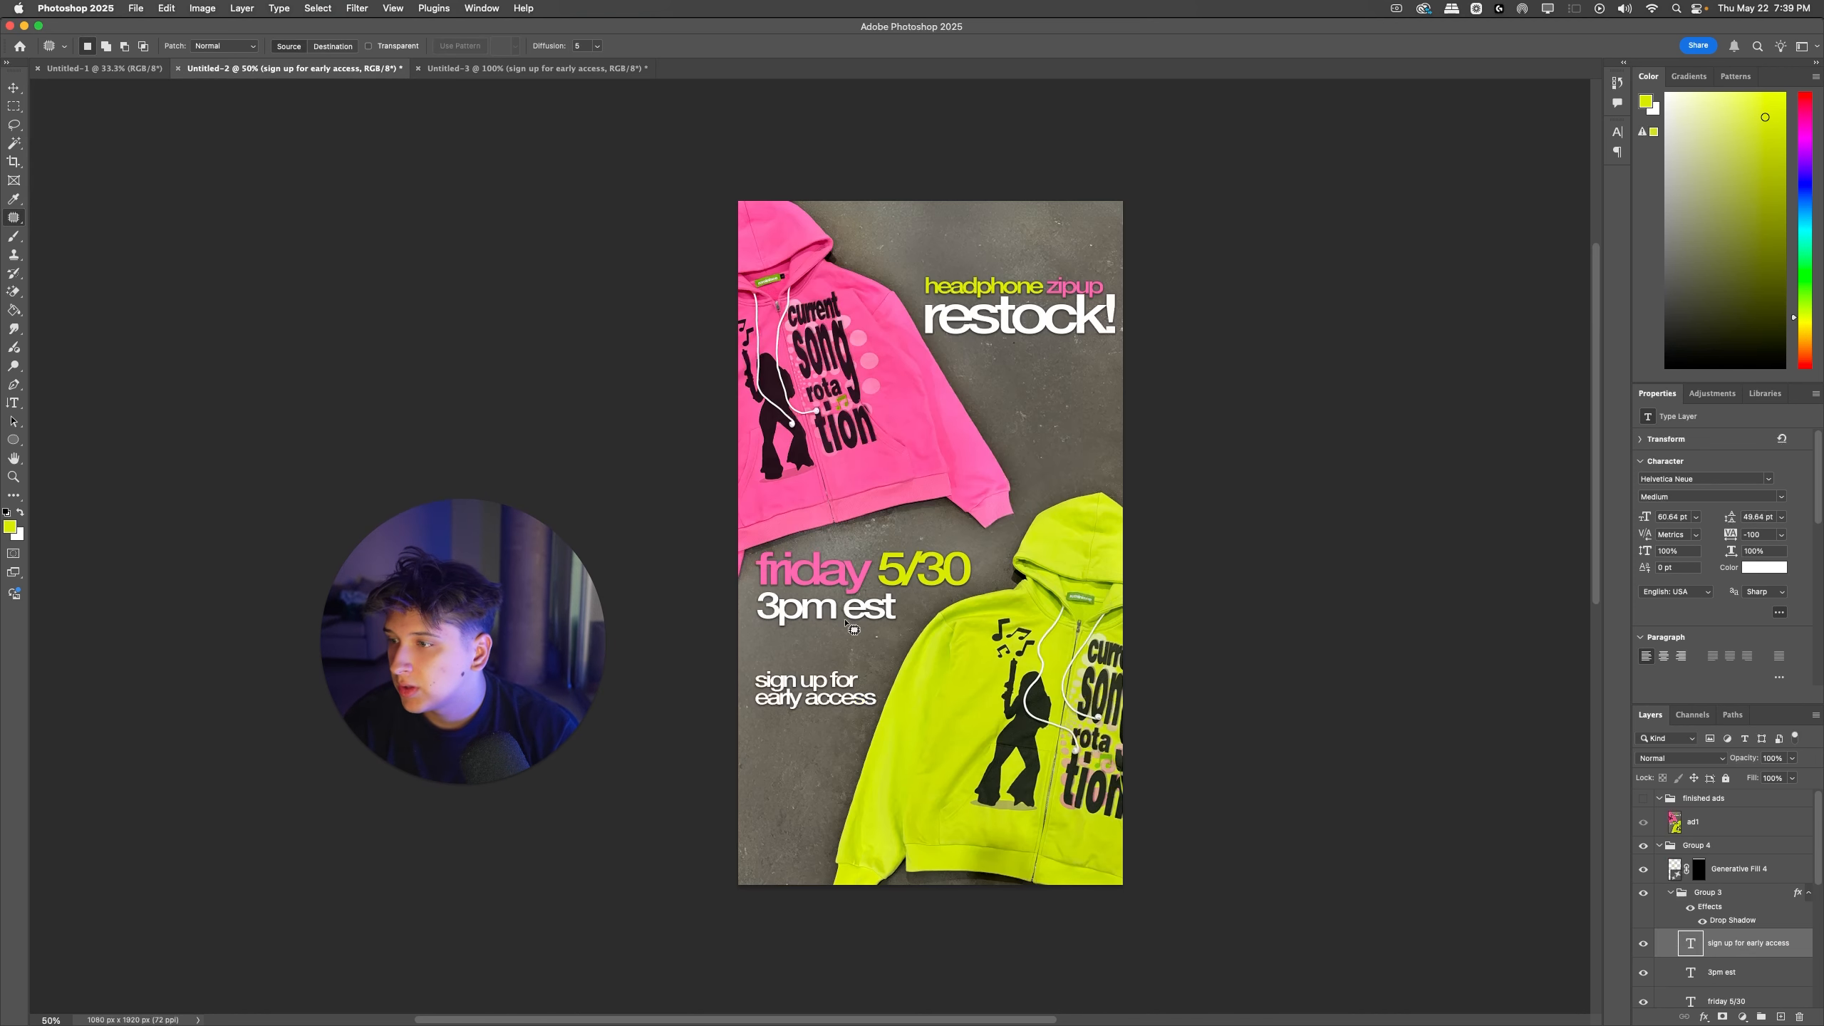
drag(838, 609, 1196, 407)
key(super+z)
shift+super+click(834, 575)
key(super+t)
drag(860, 466, 1275, 238)
key(Return)
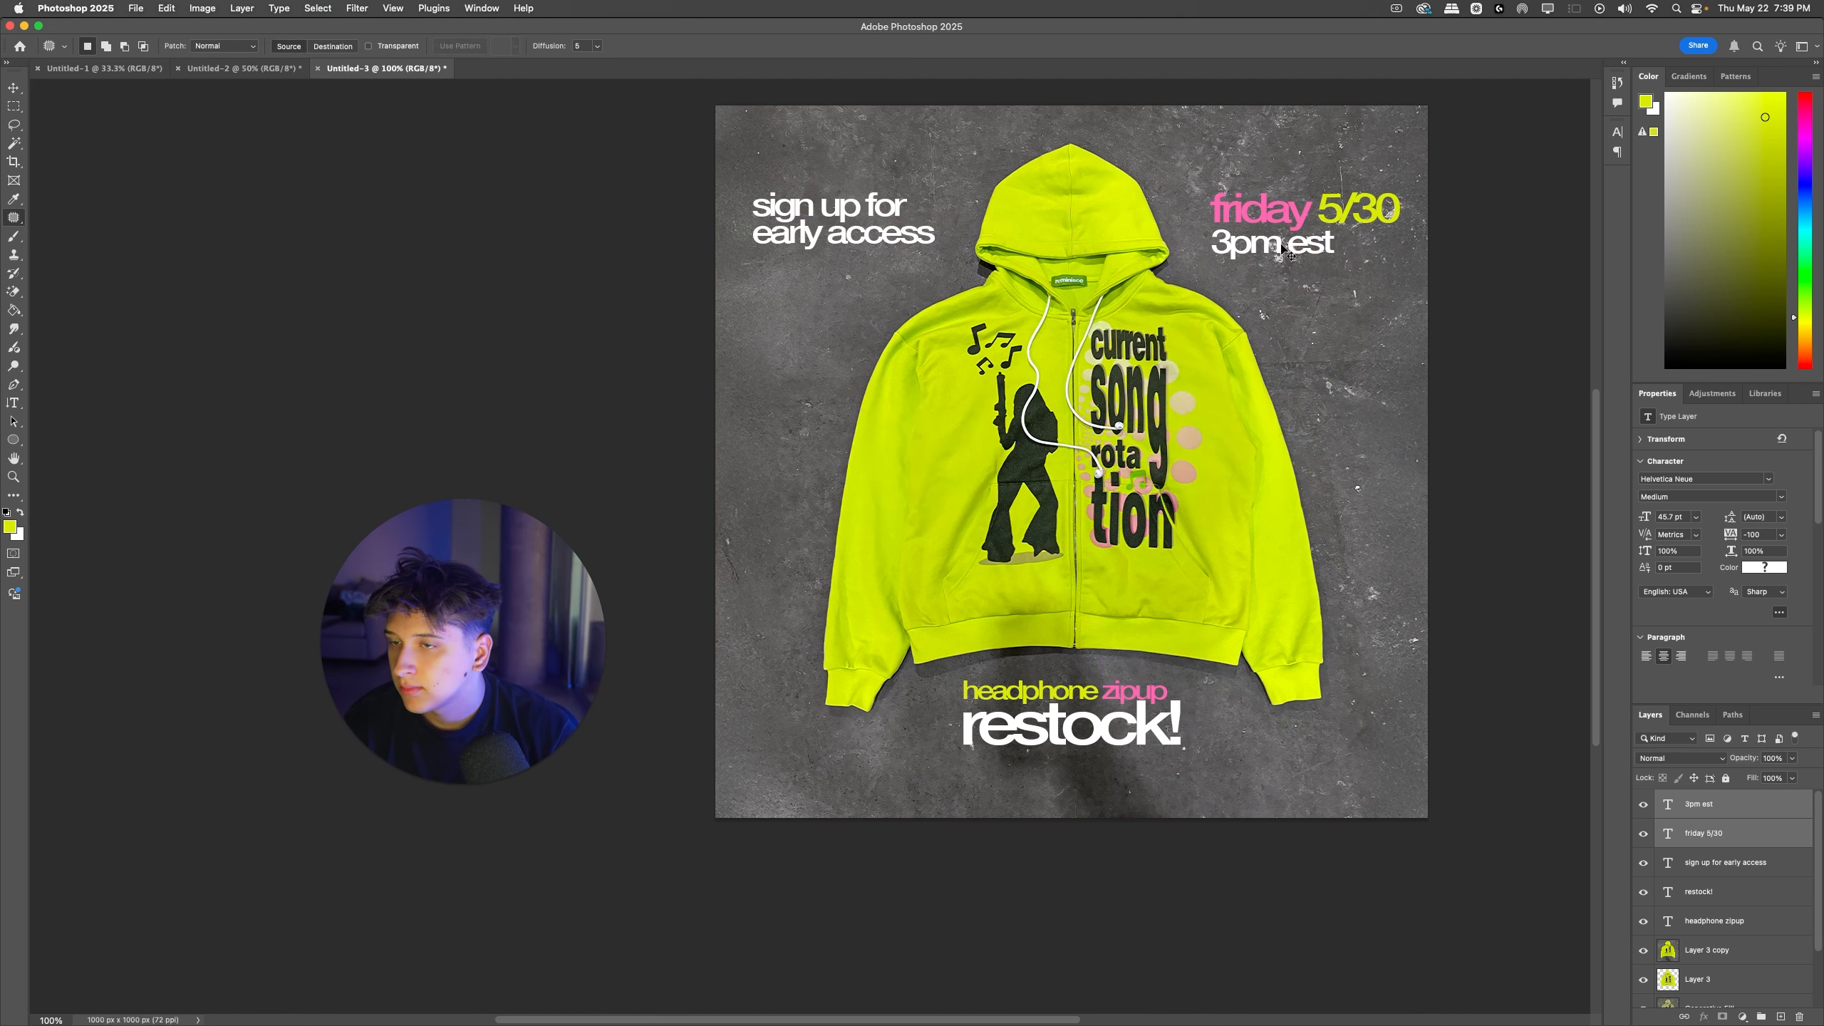
Step: Nudge the "friday 5/30" and "3pm est" text slightly left toward the hood
key(super+minus)
key(super+minus)
key(super+equal)
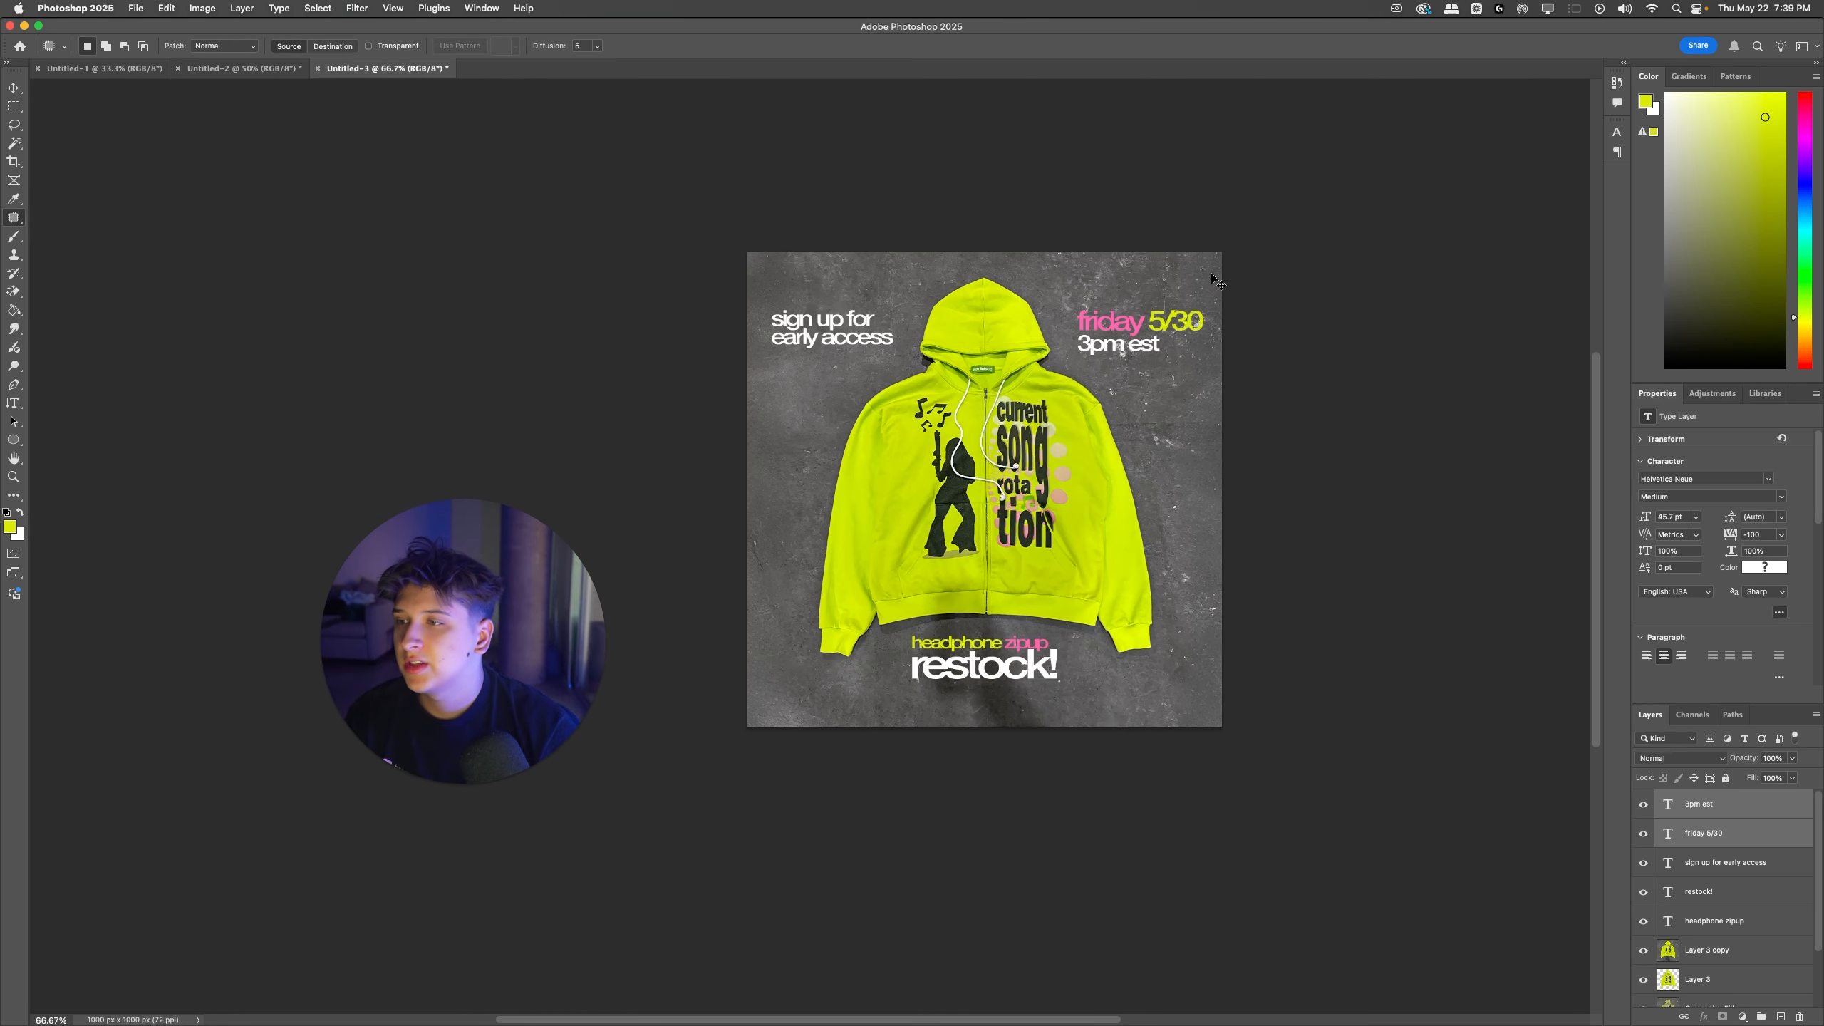
key(super+t)
key(Left)
key(Left)
key(Return)
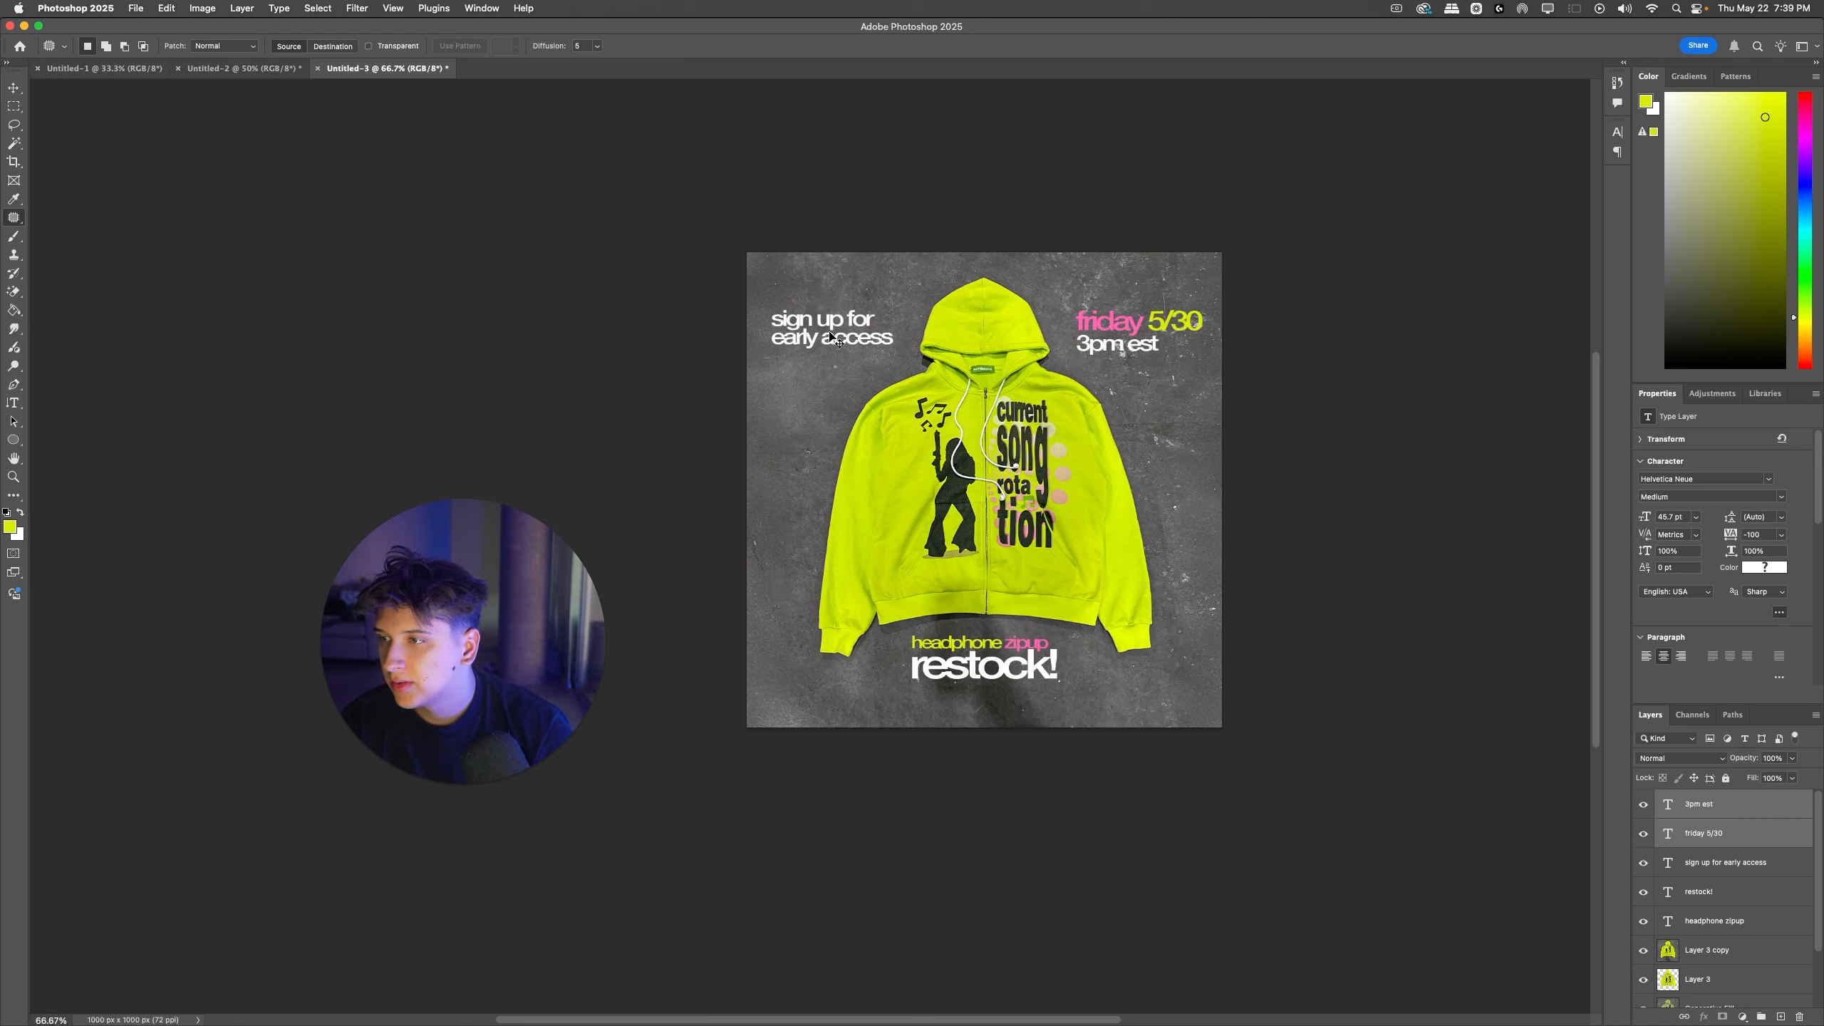
Step: Swap the two text blocks so the date and time sit left of the hood and "sign up for early access" sits right
drag(835, 336, 776, 328)
super+click(1085, 341)
drag(1147, 357, 1147, 340)
Step: Show the rulers and check the "restock!" headline's centering beneath the hoodie using its transform bounds
key(super+r)
drag(911, 87, 924, 50)
scroll(1030, 542, down, 1)
scroll(1032, 543, left, 5)
scroll(1032, 543, down, 2)
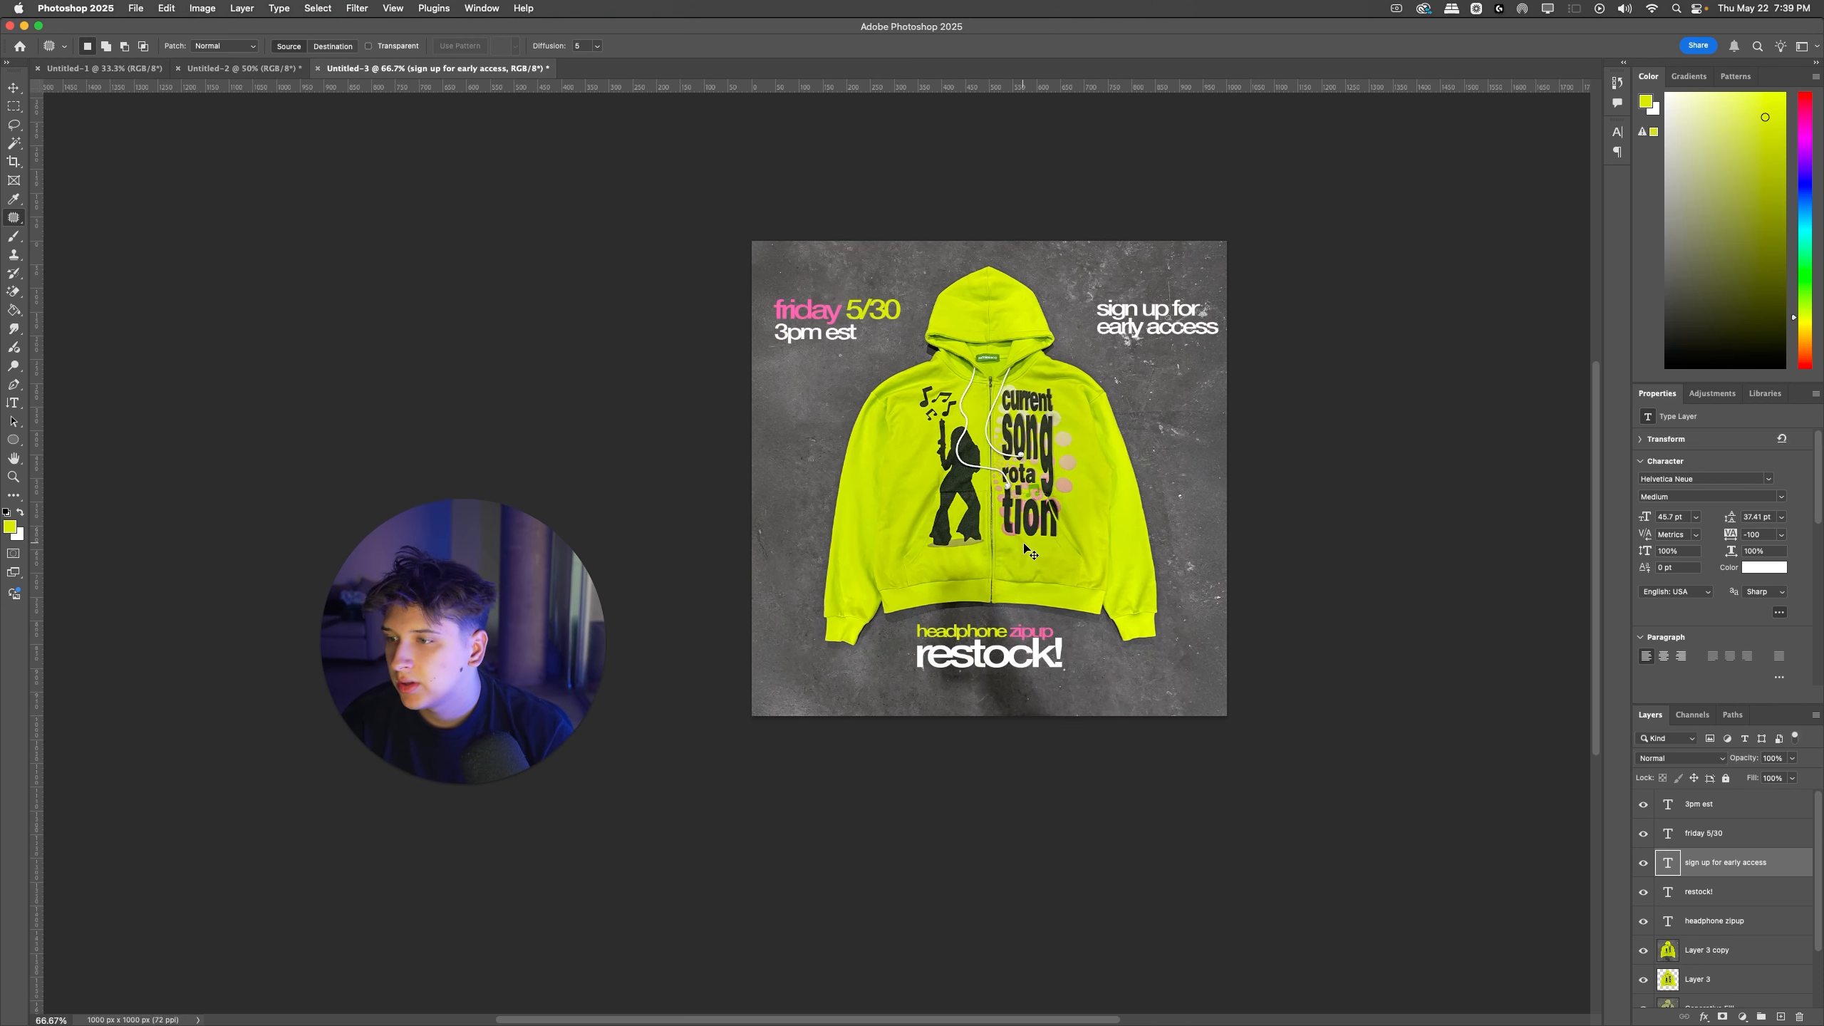
super+click(1036, 651)
key(super+t)
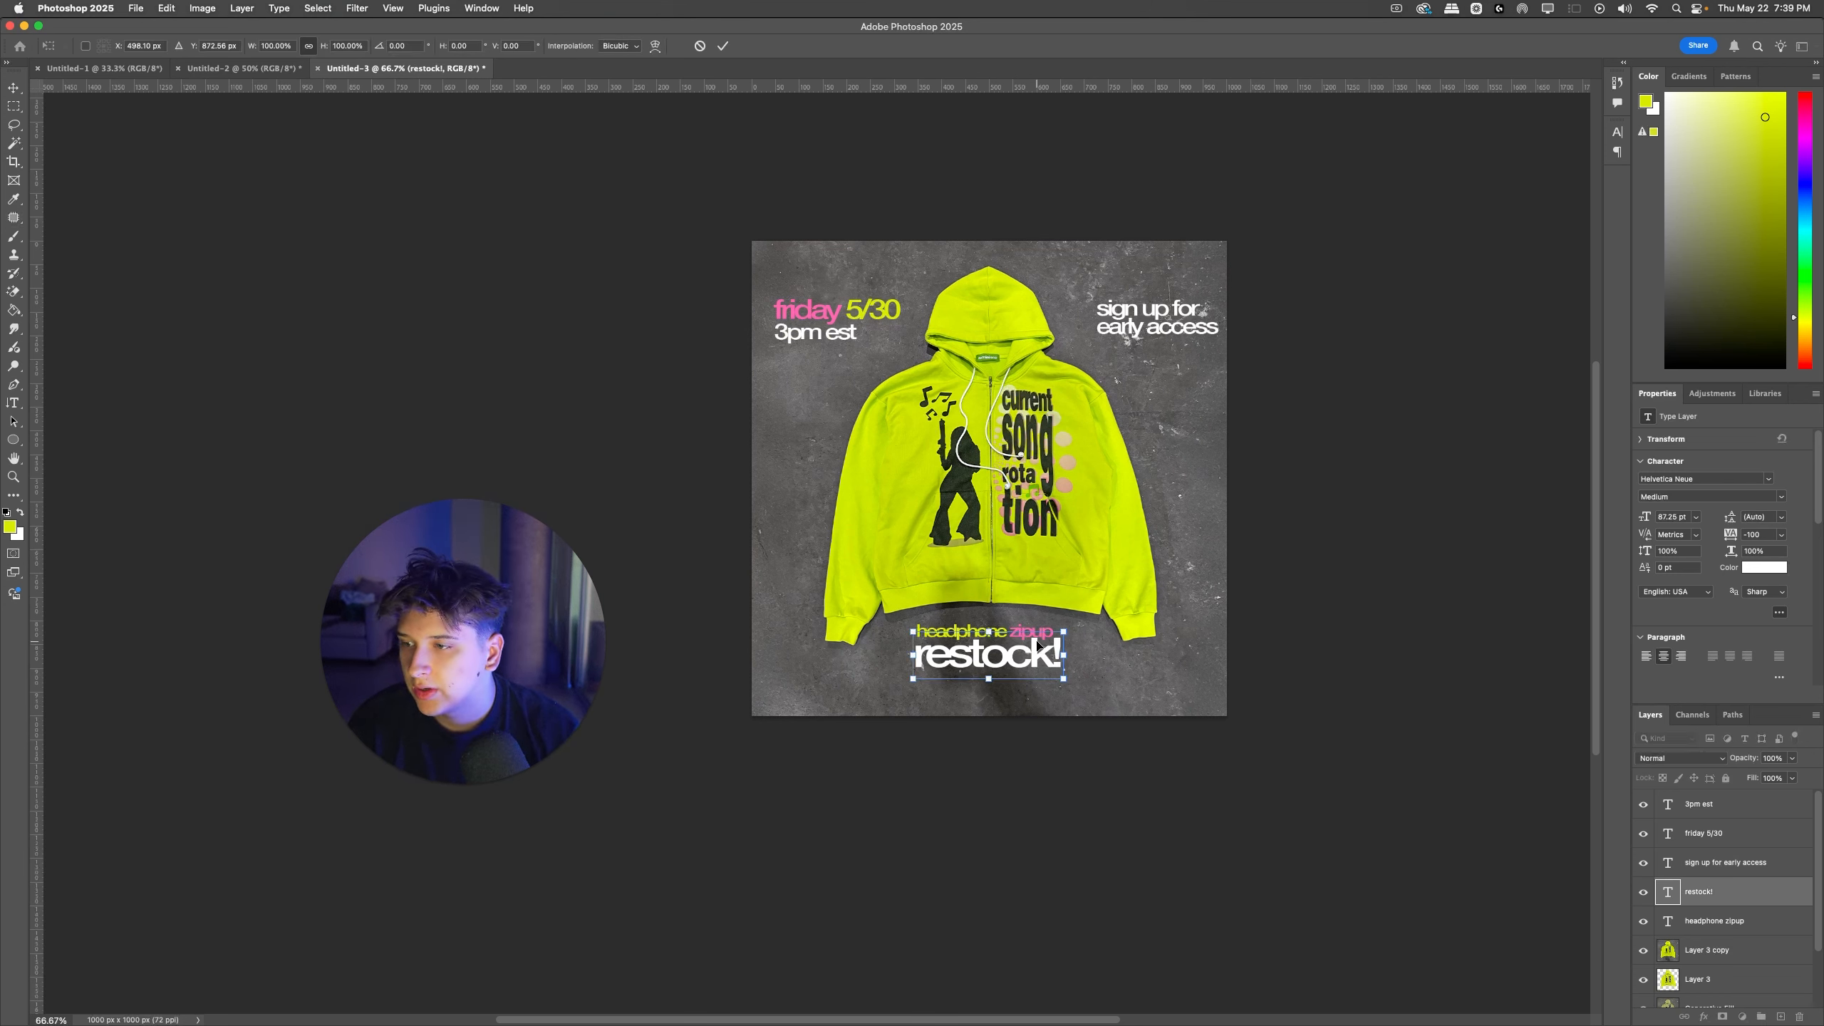
key(Return)
key(j)
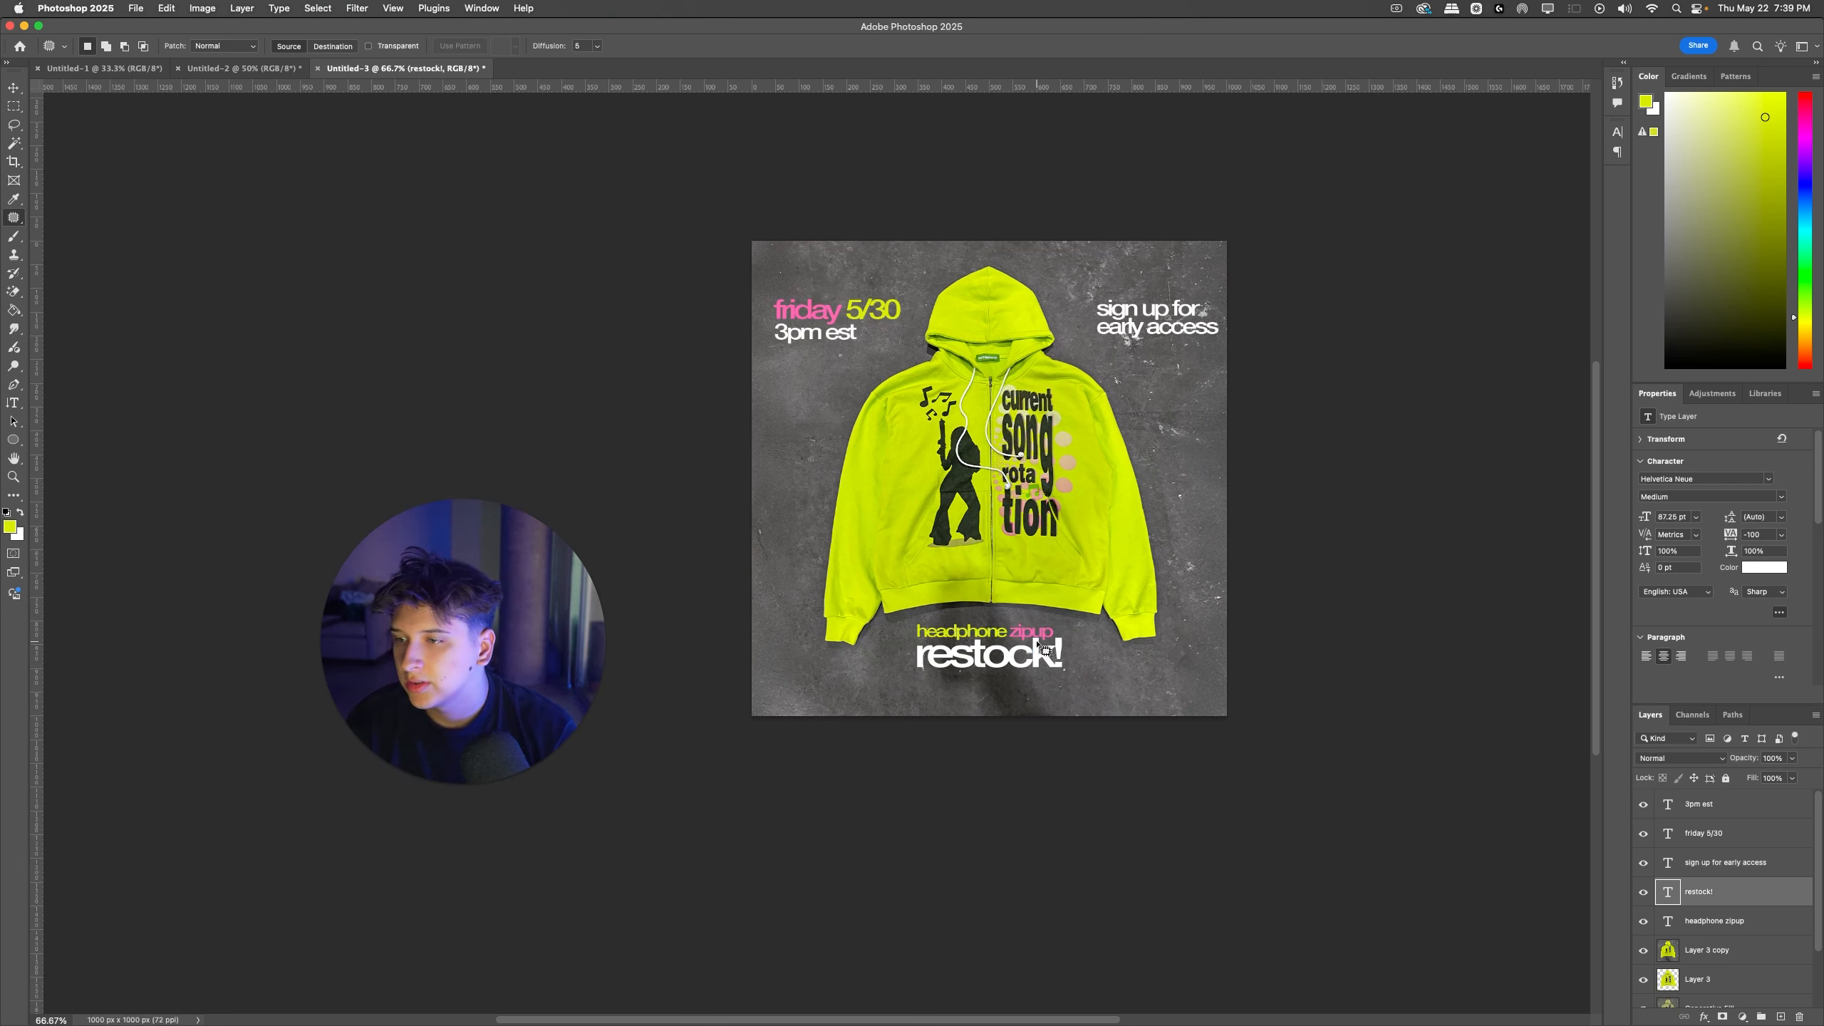
Step: Group the ad's five text layers, from "3pm est" through "headphone zipup"
click(1709, 805)
shift+click(1713, 921)
key(super+g)
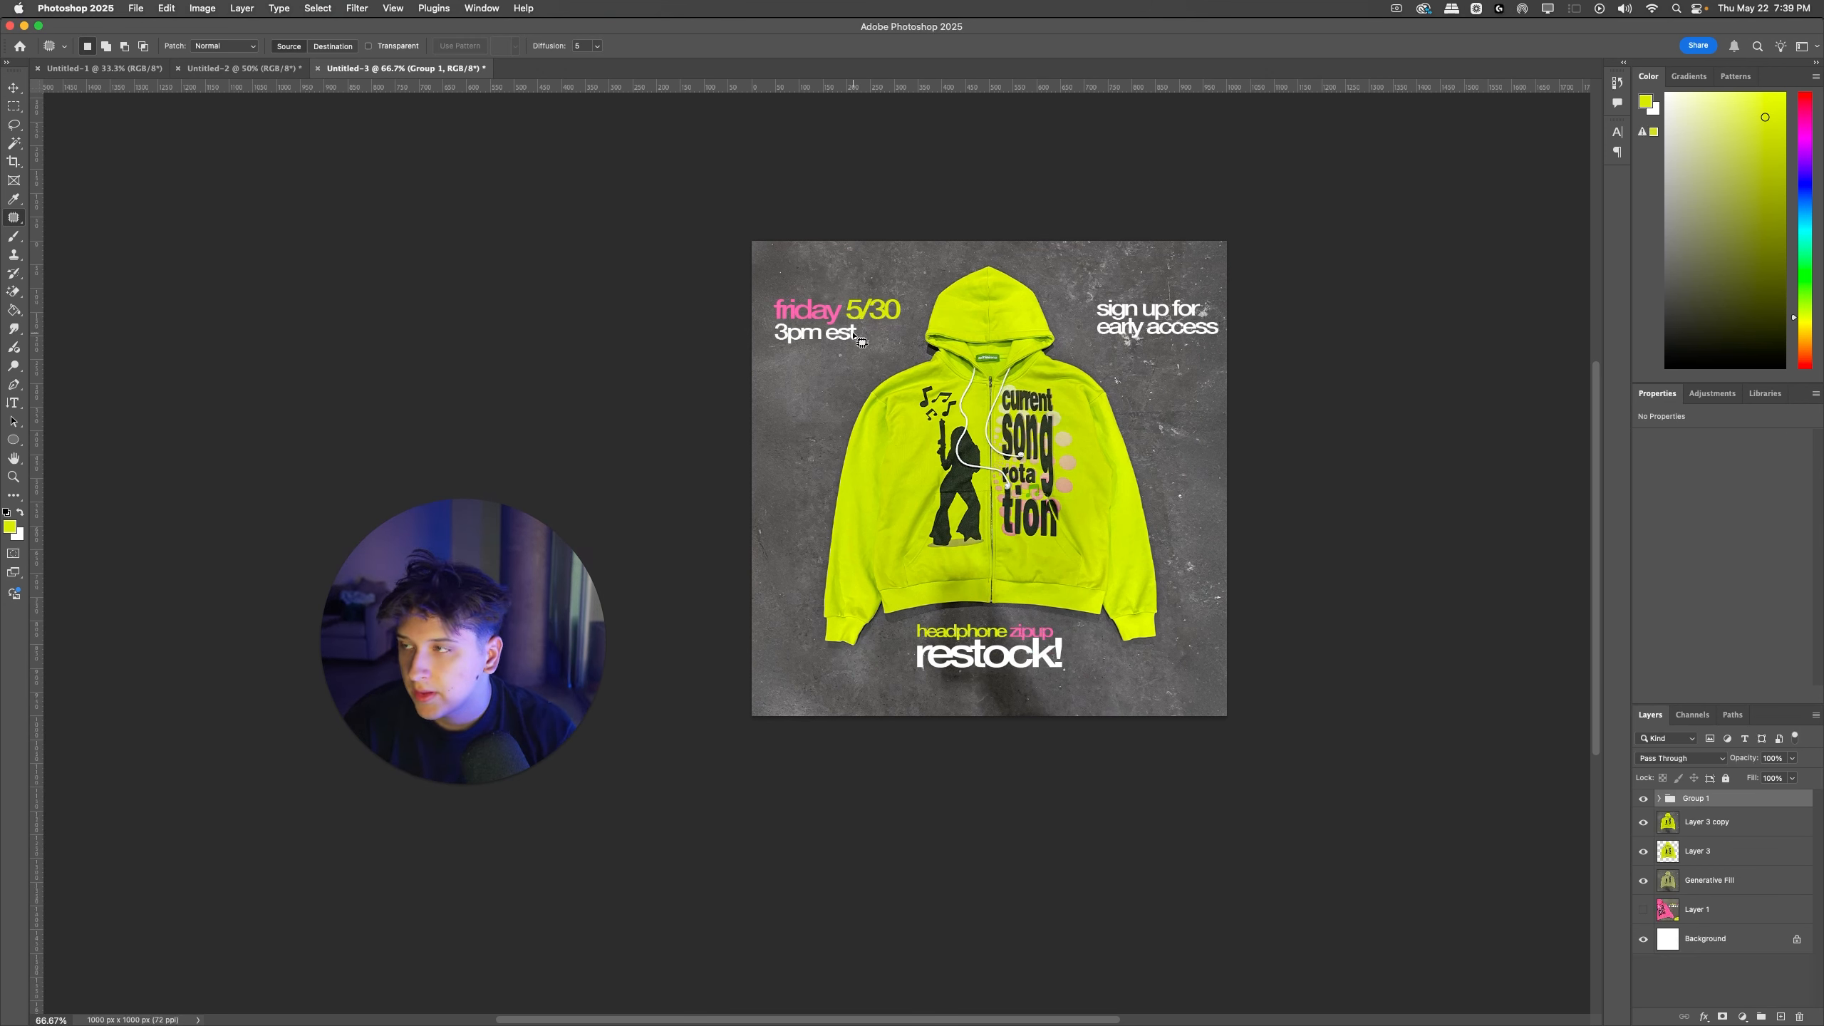
Step: Copy the layer style from the text group in Untitled-2 and paste it onto the text group in Untitled-3
click(266, 67)
right_click(1717, 896)
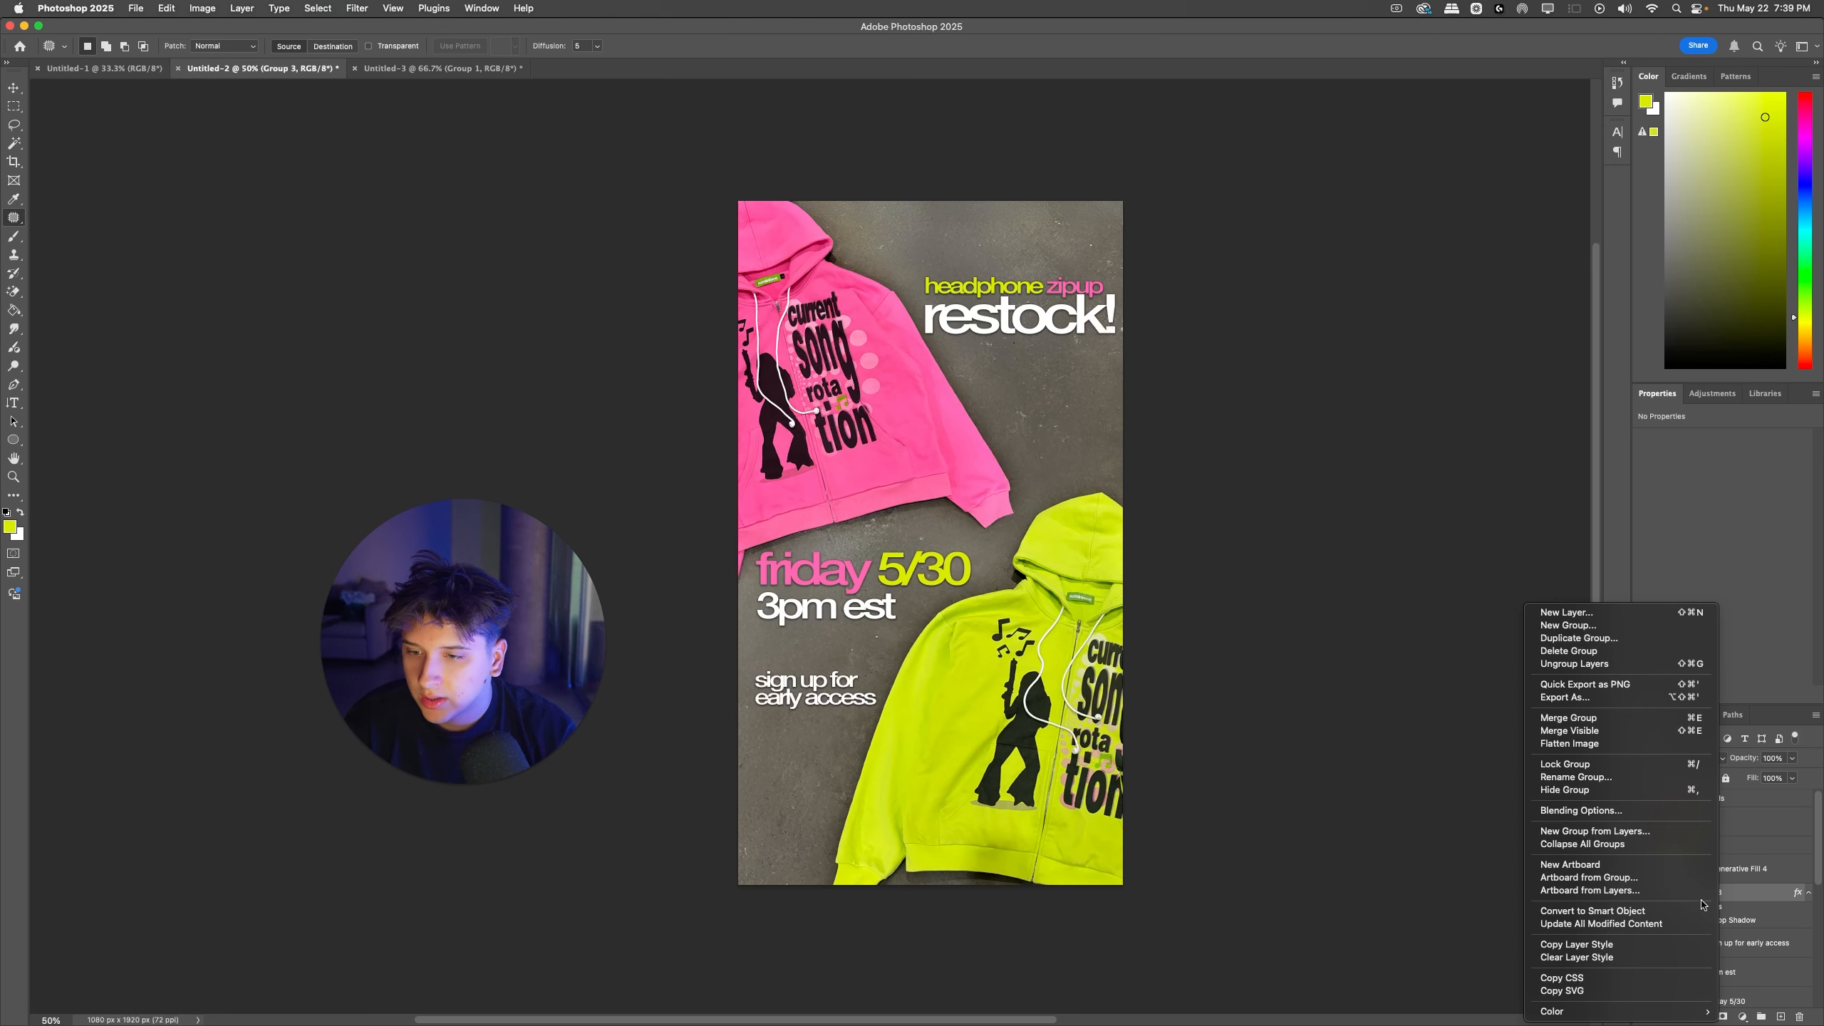
click(1699, 944)
click(442, 69)
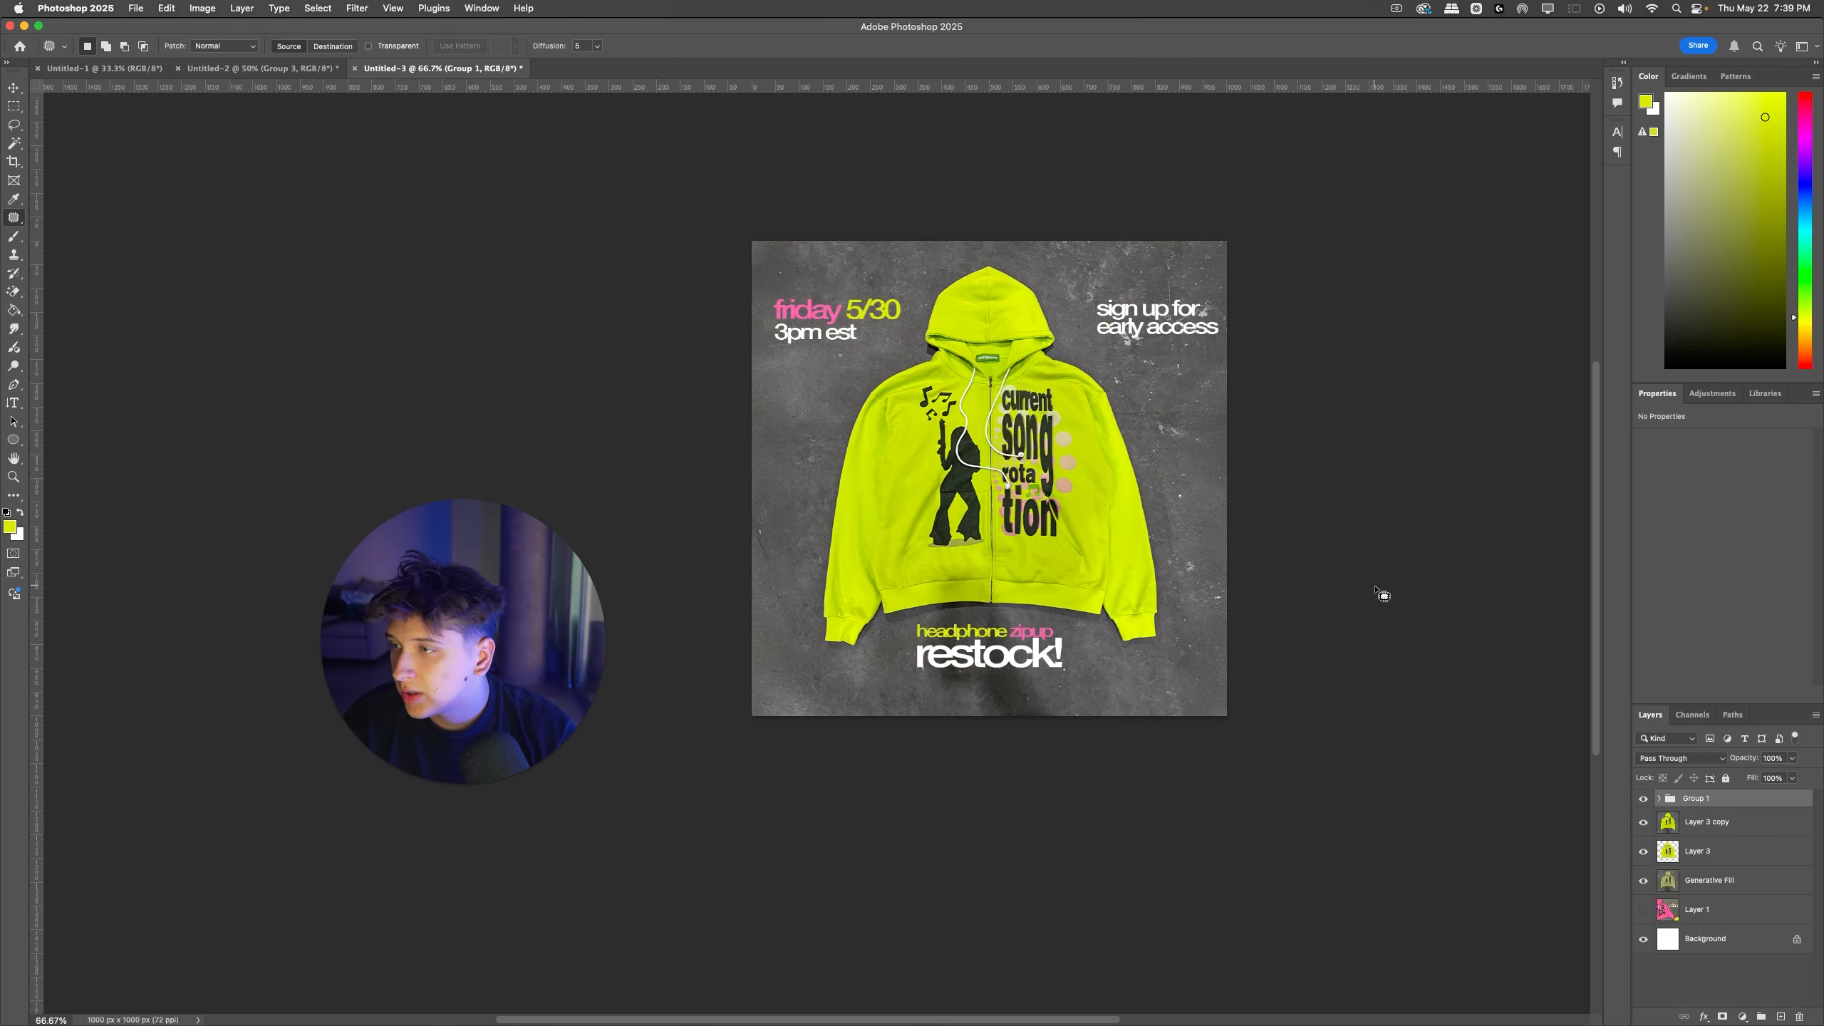
right_click(1706, 803)
click(1566, 960)
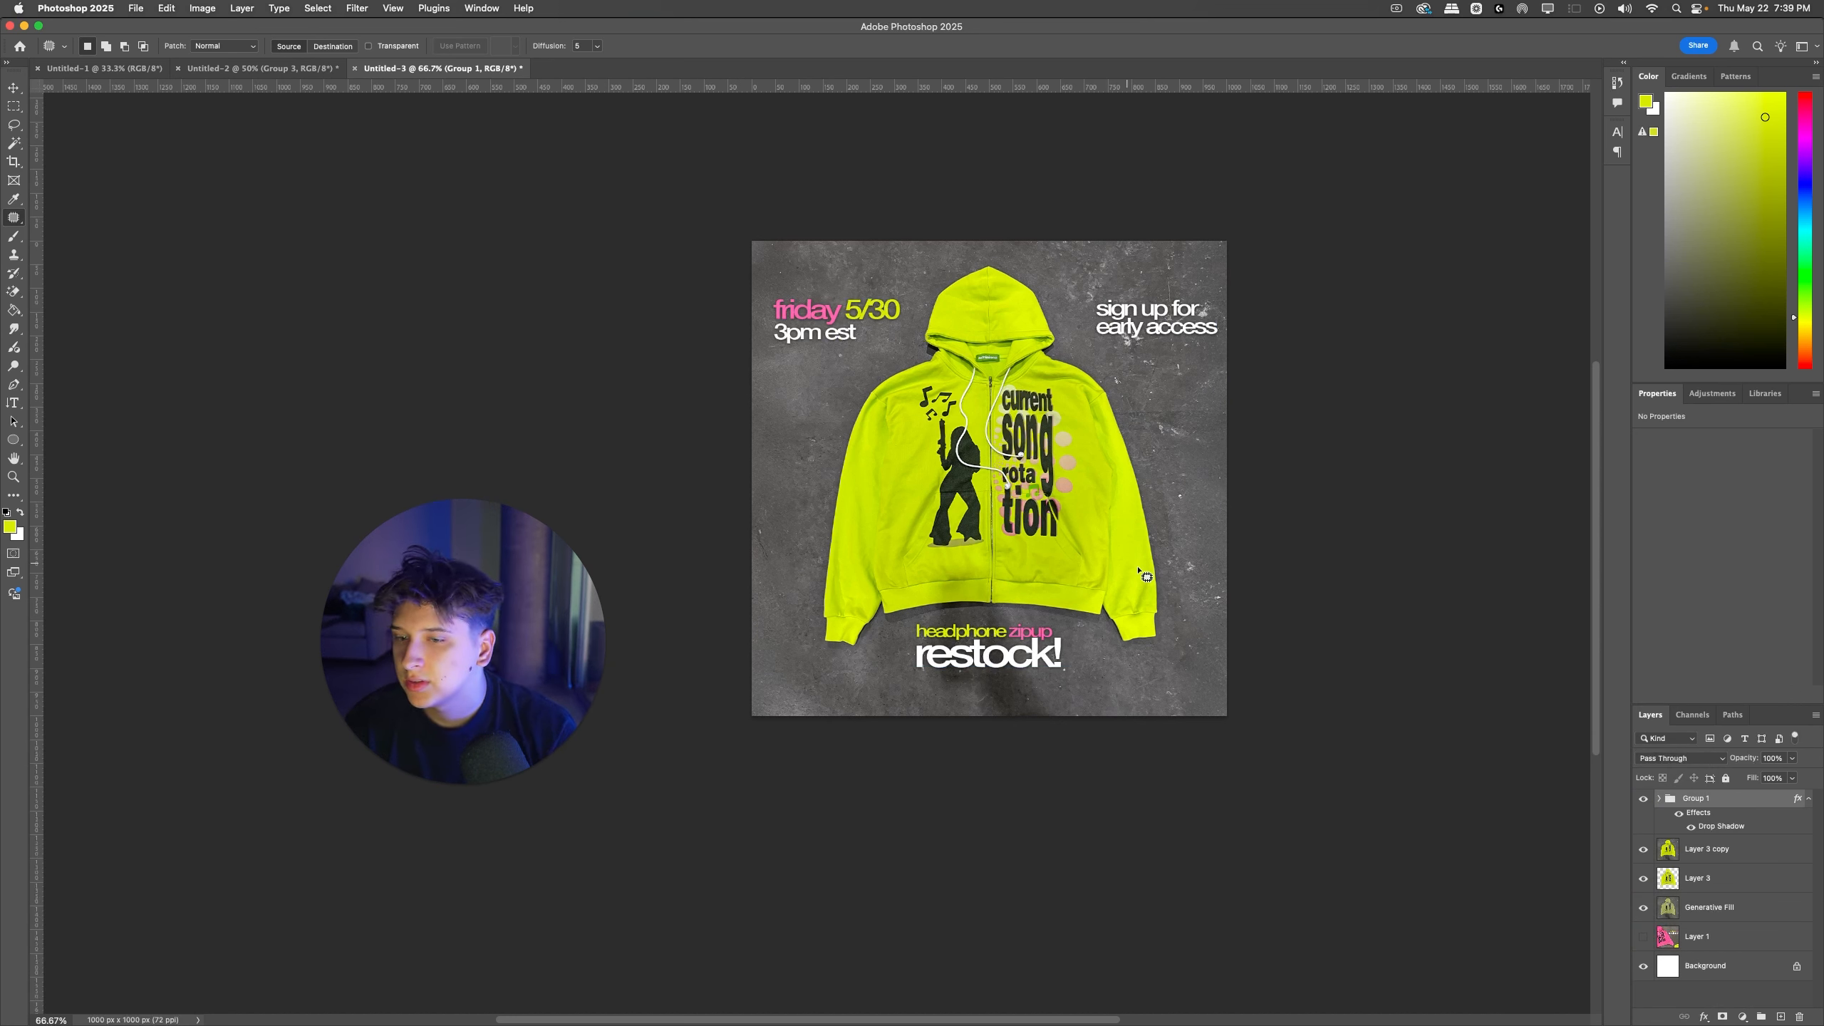
Step: Make a merged copy of the text group and shift it slightly up and left to centre the text on the canvas
key(super+j)
key(super+t)
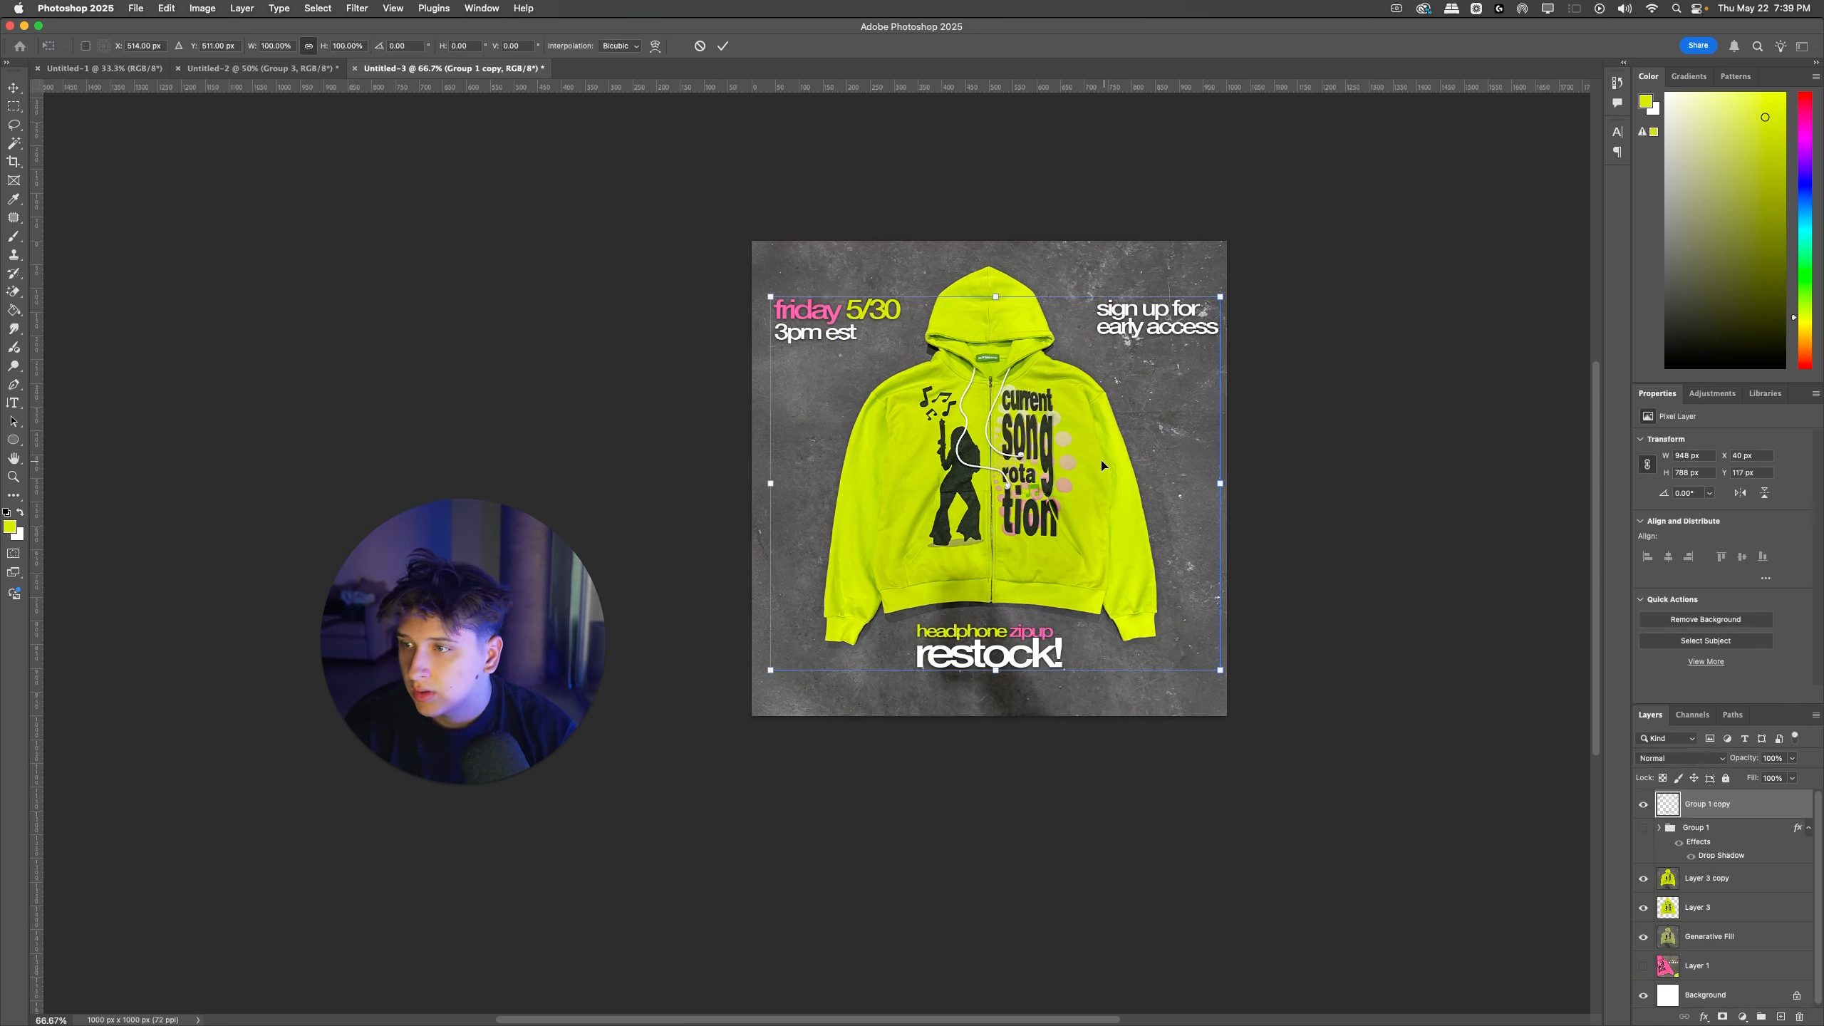
drag(1100, 469, 1096, 463)
key(Return)
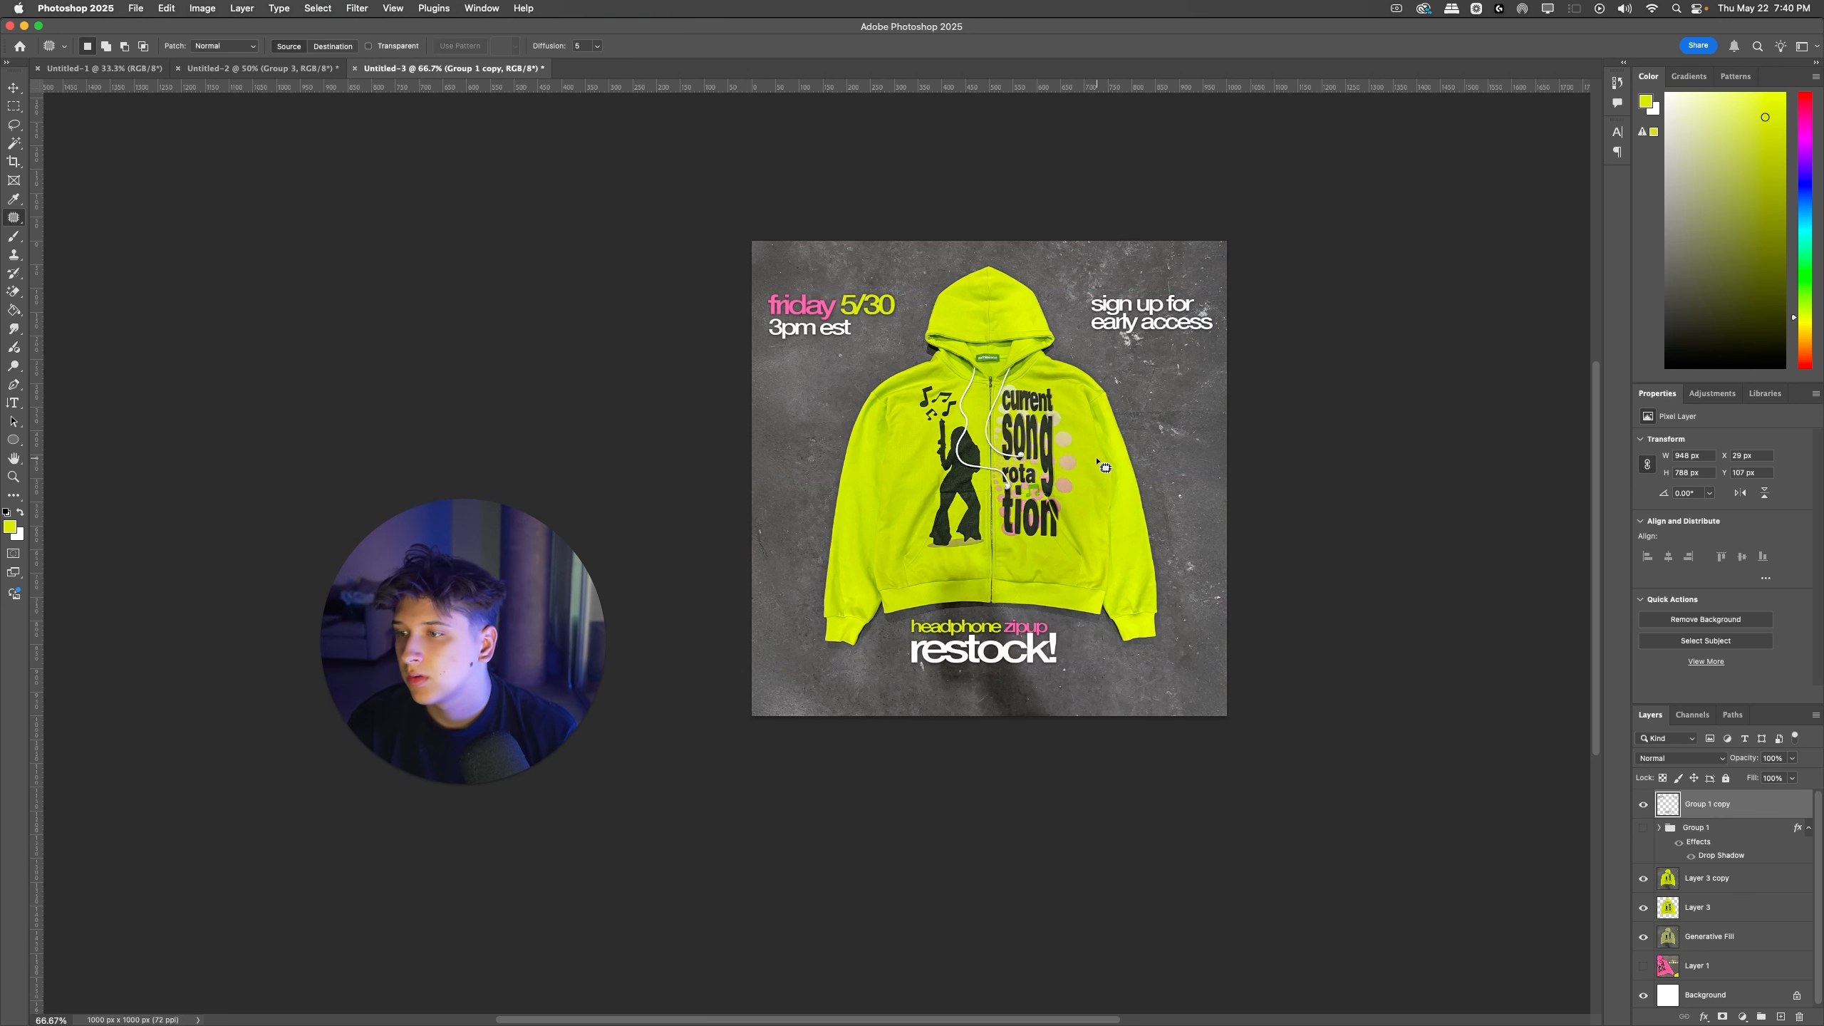
key(super+t)
key(Return)
key(super+t)
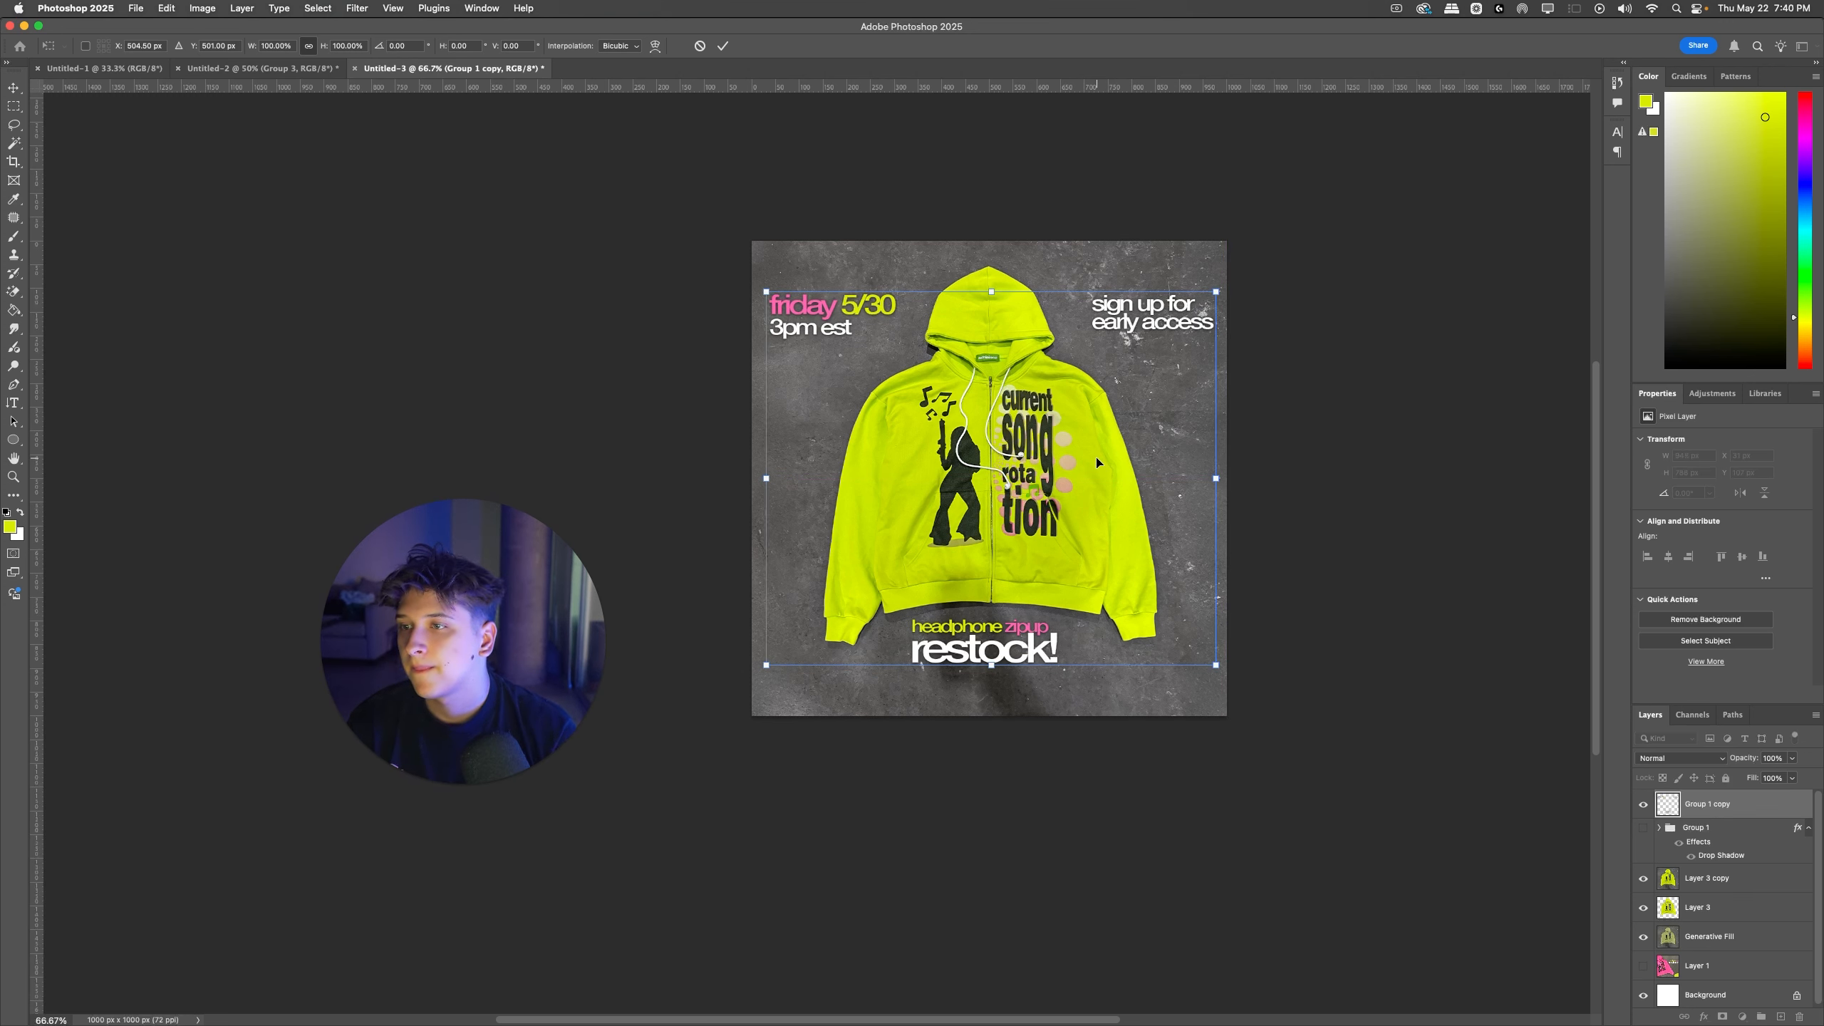
key(Return)
key(super+t)
key(Return)
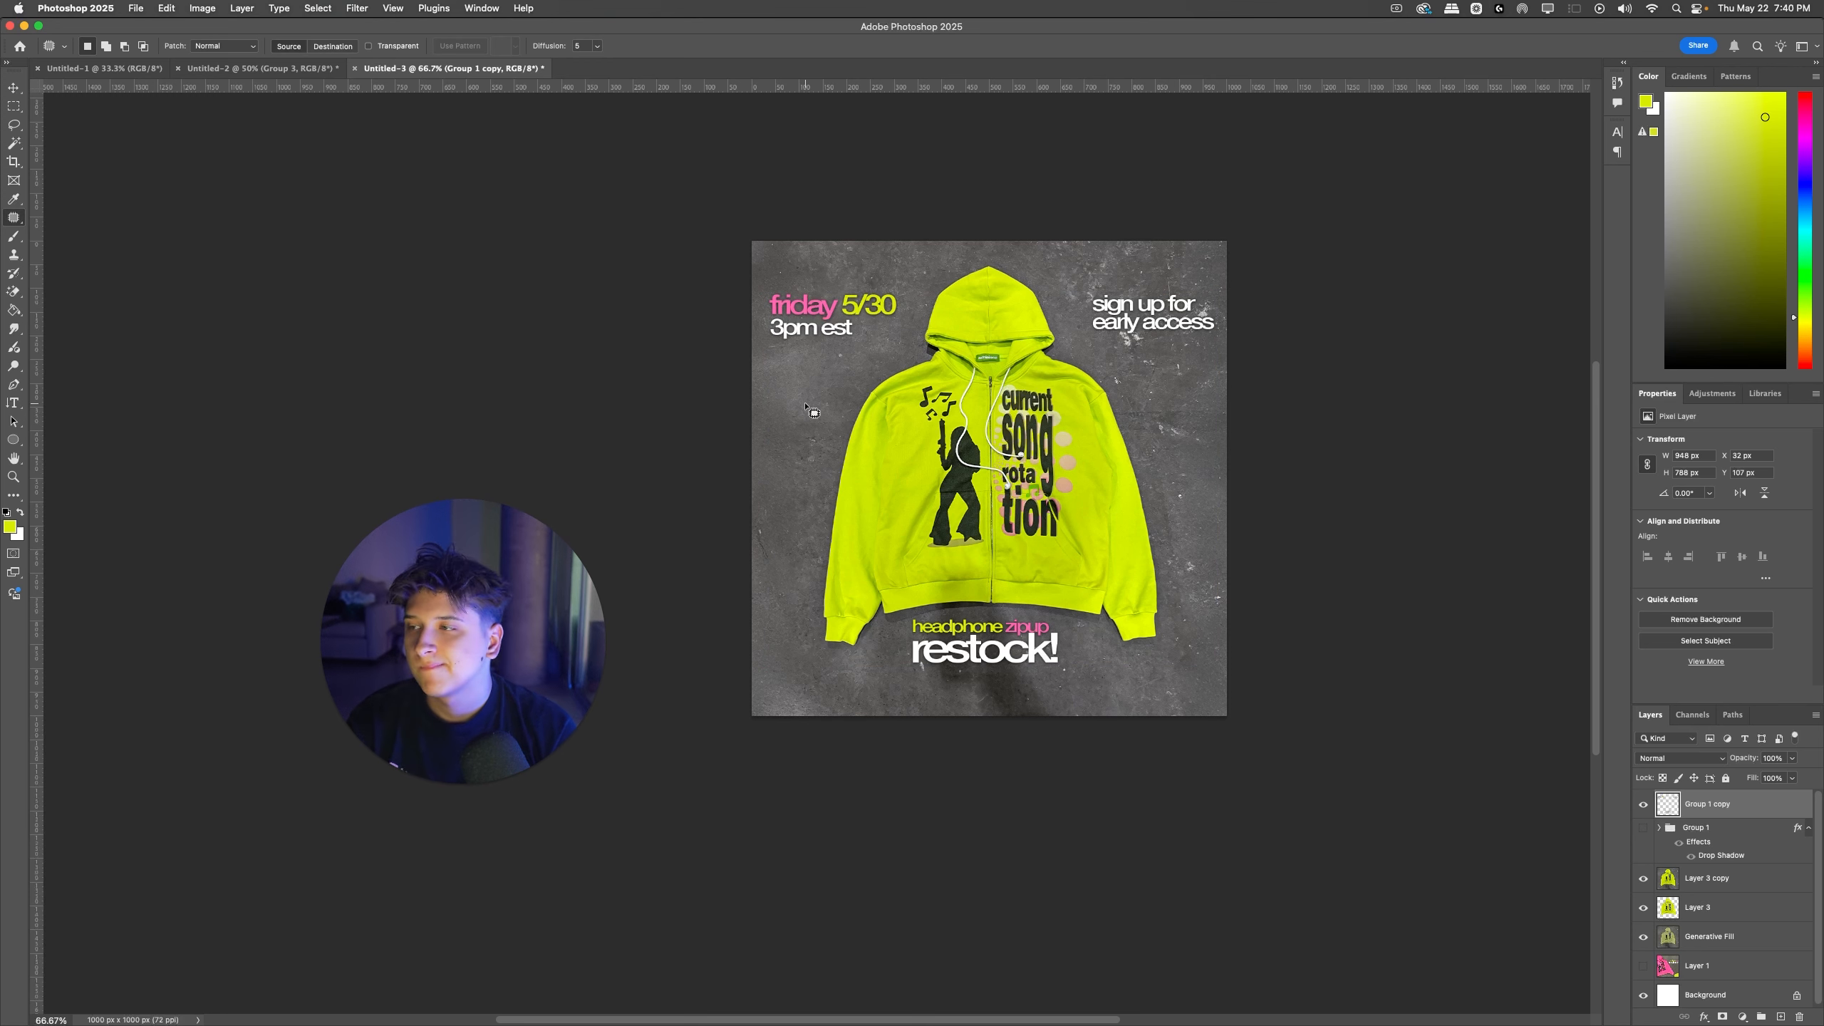
Step: Try placing the yellow hoodie photo IMG_7994 from the browser's downloads into the square ad
click(298, 67)
click(459, 67)
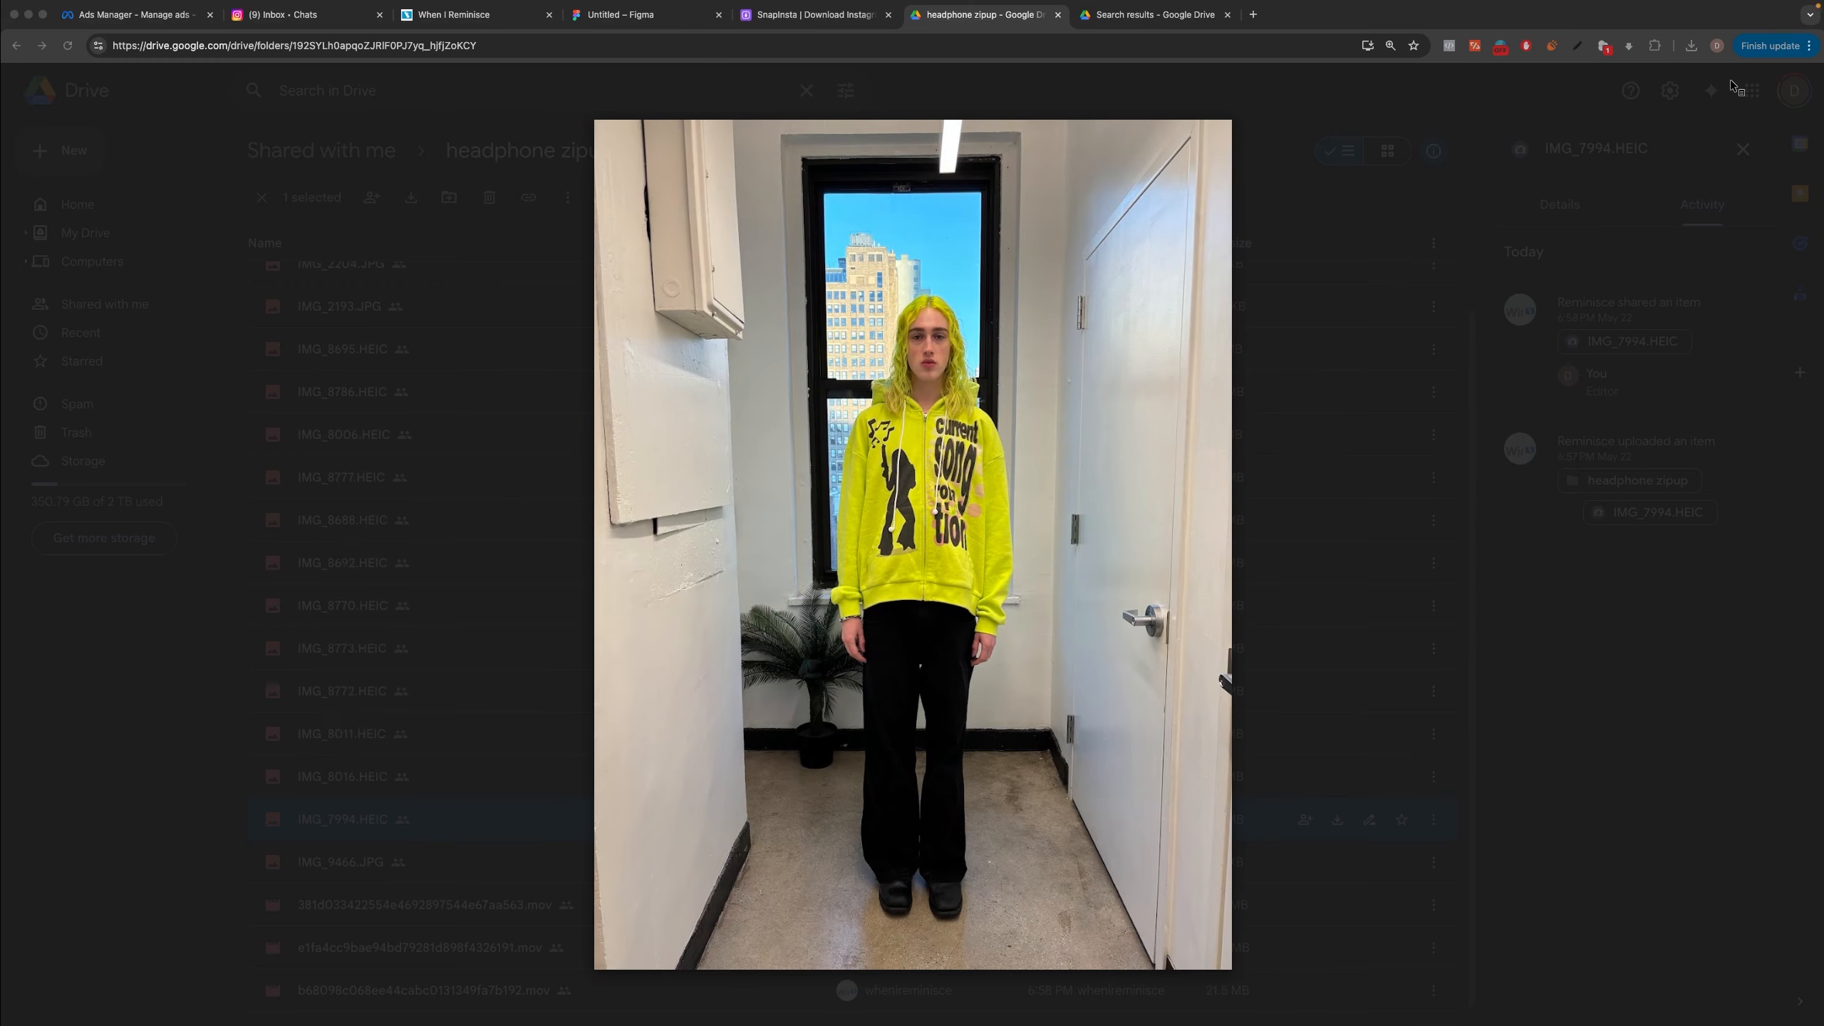
click(1690, 47)
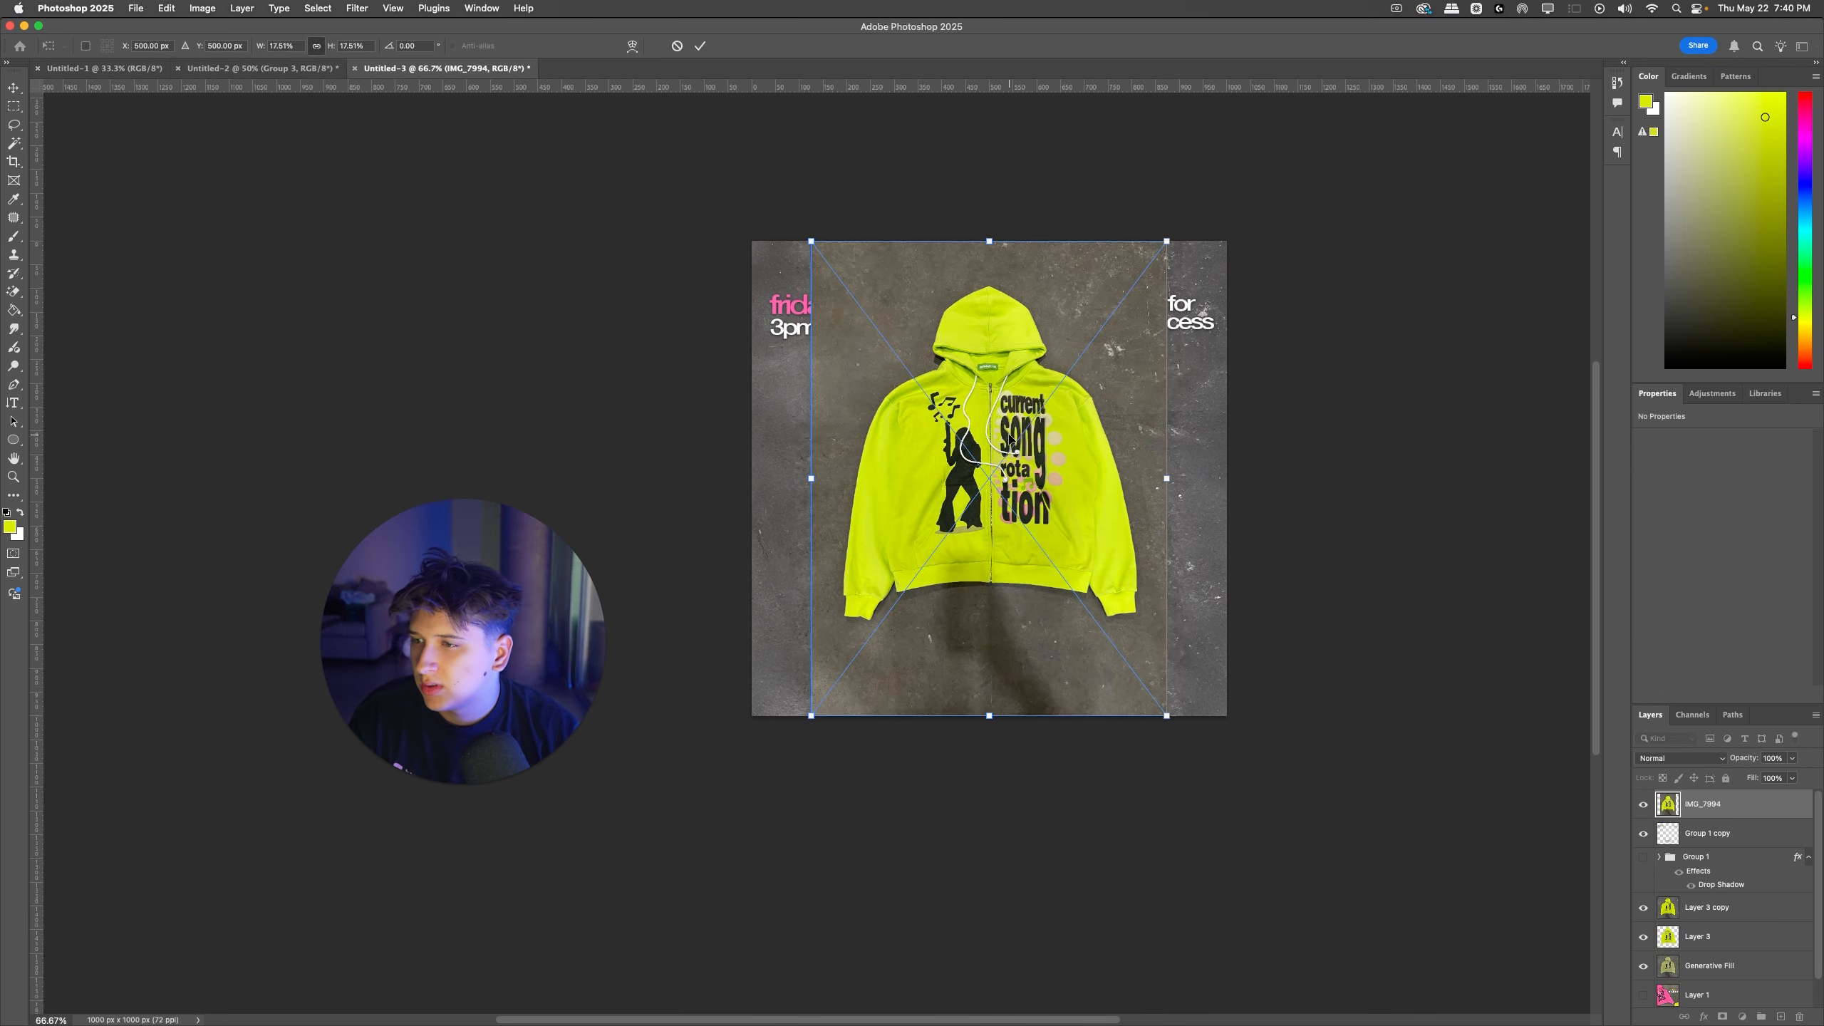
key(Return)
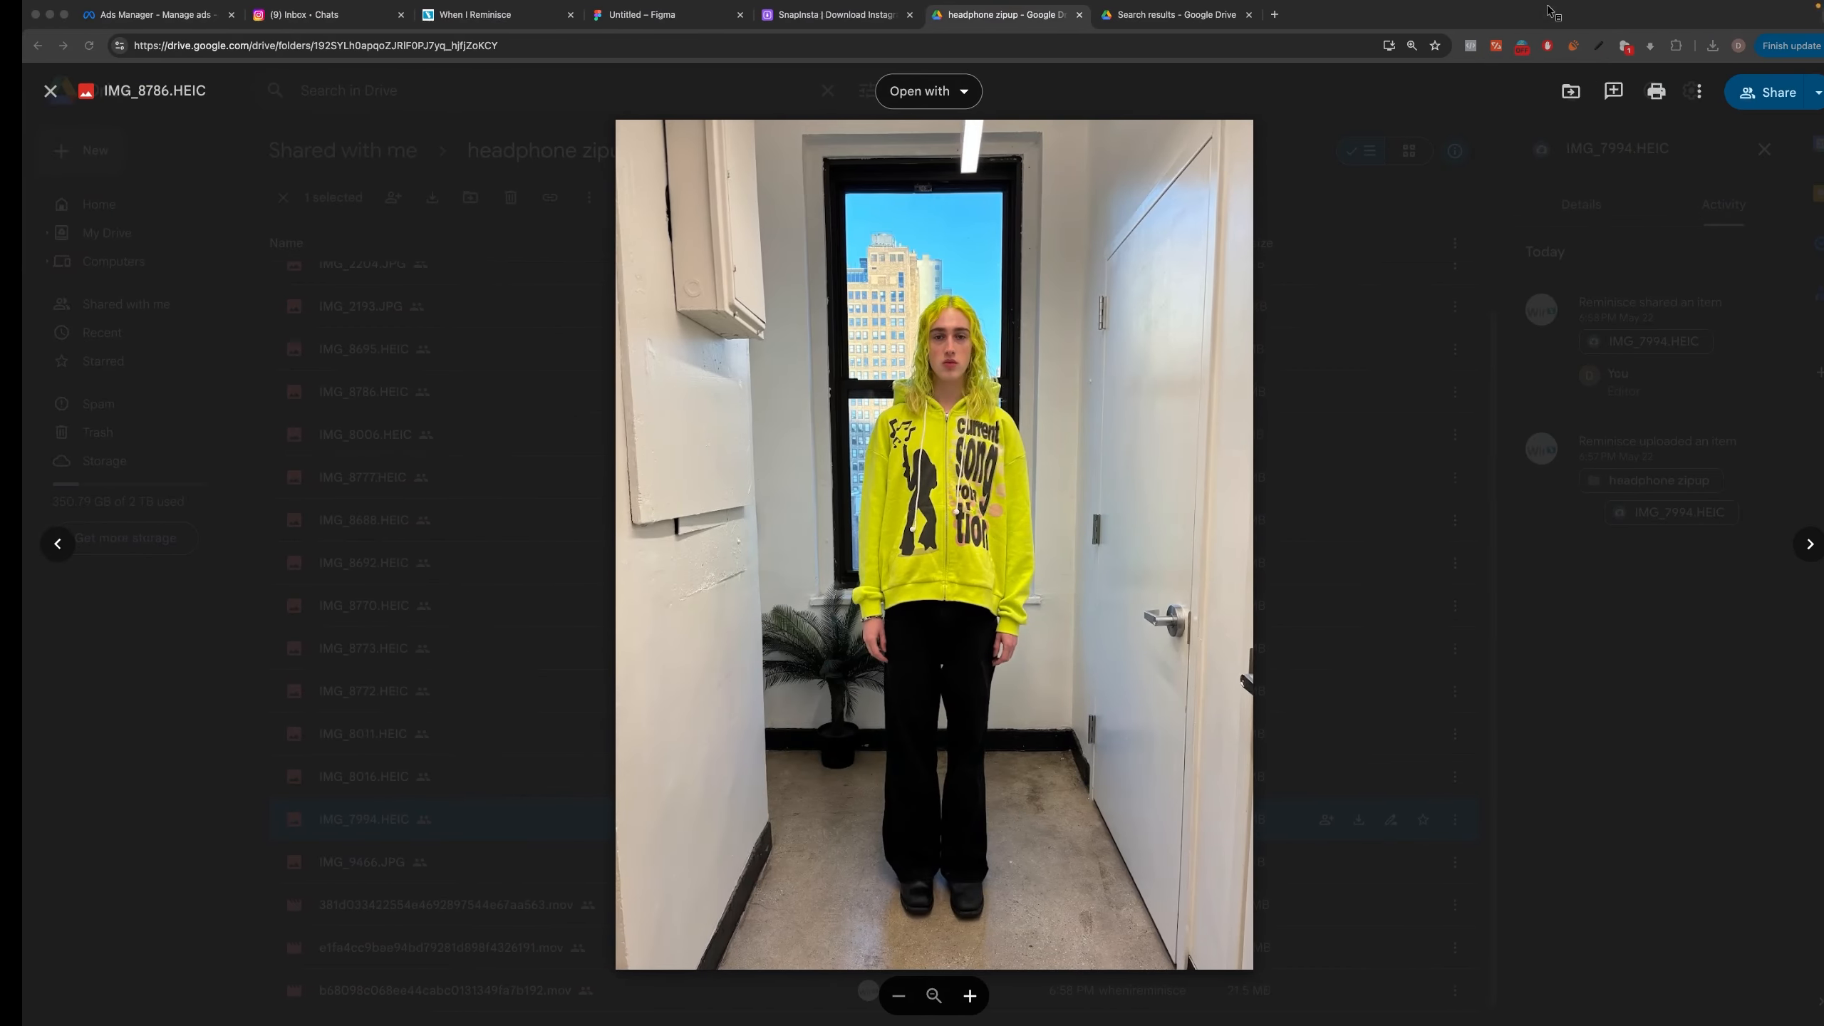
Step: Place the pink hoodie photo IMG_8016 from the browser's downloads and enlarge it to about 1013 px wide, covering the square canvas
click(1690, 46)
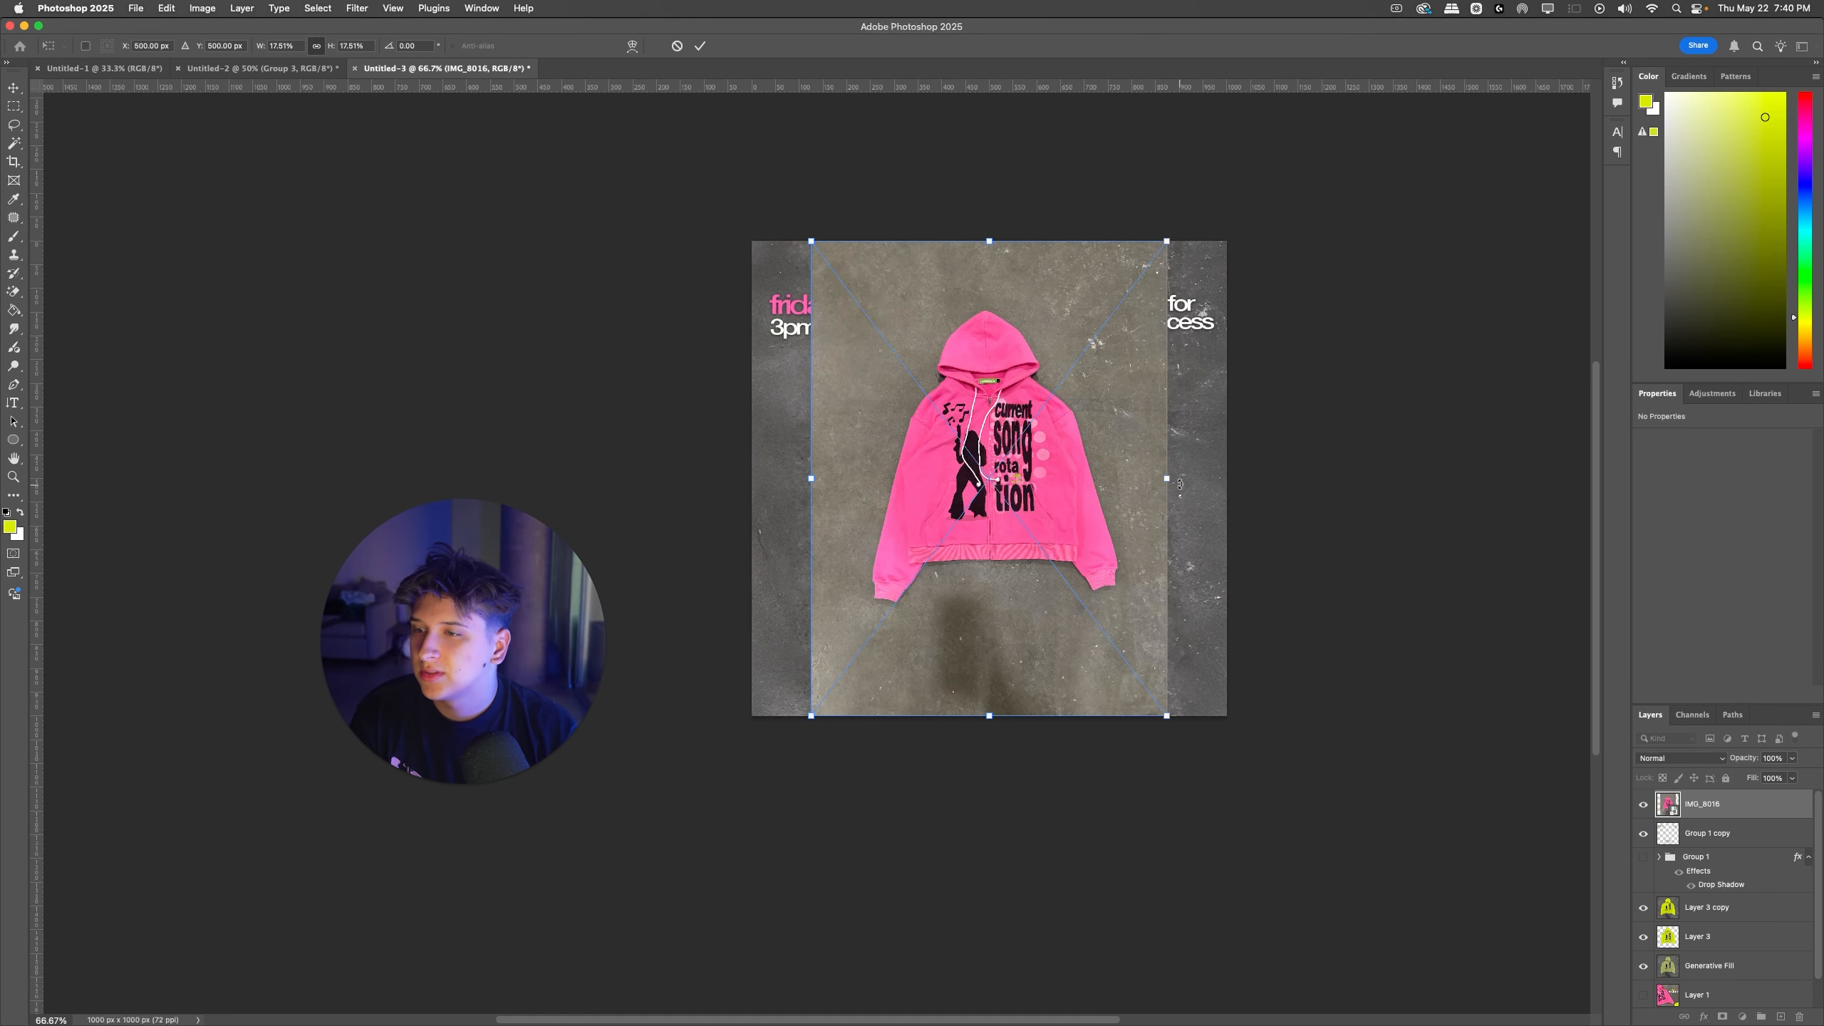
drag(1179, 483, 1232, 481)
drag(805, 483, 741, 487)
key(Return)
drag(1019, 428, 1005, 461)
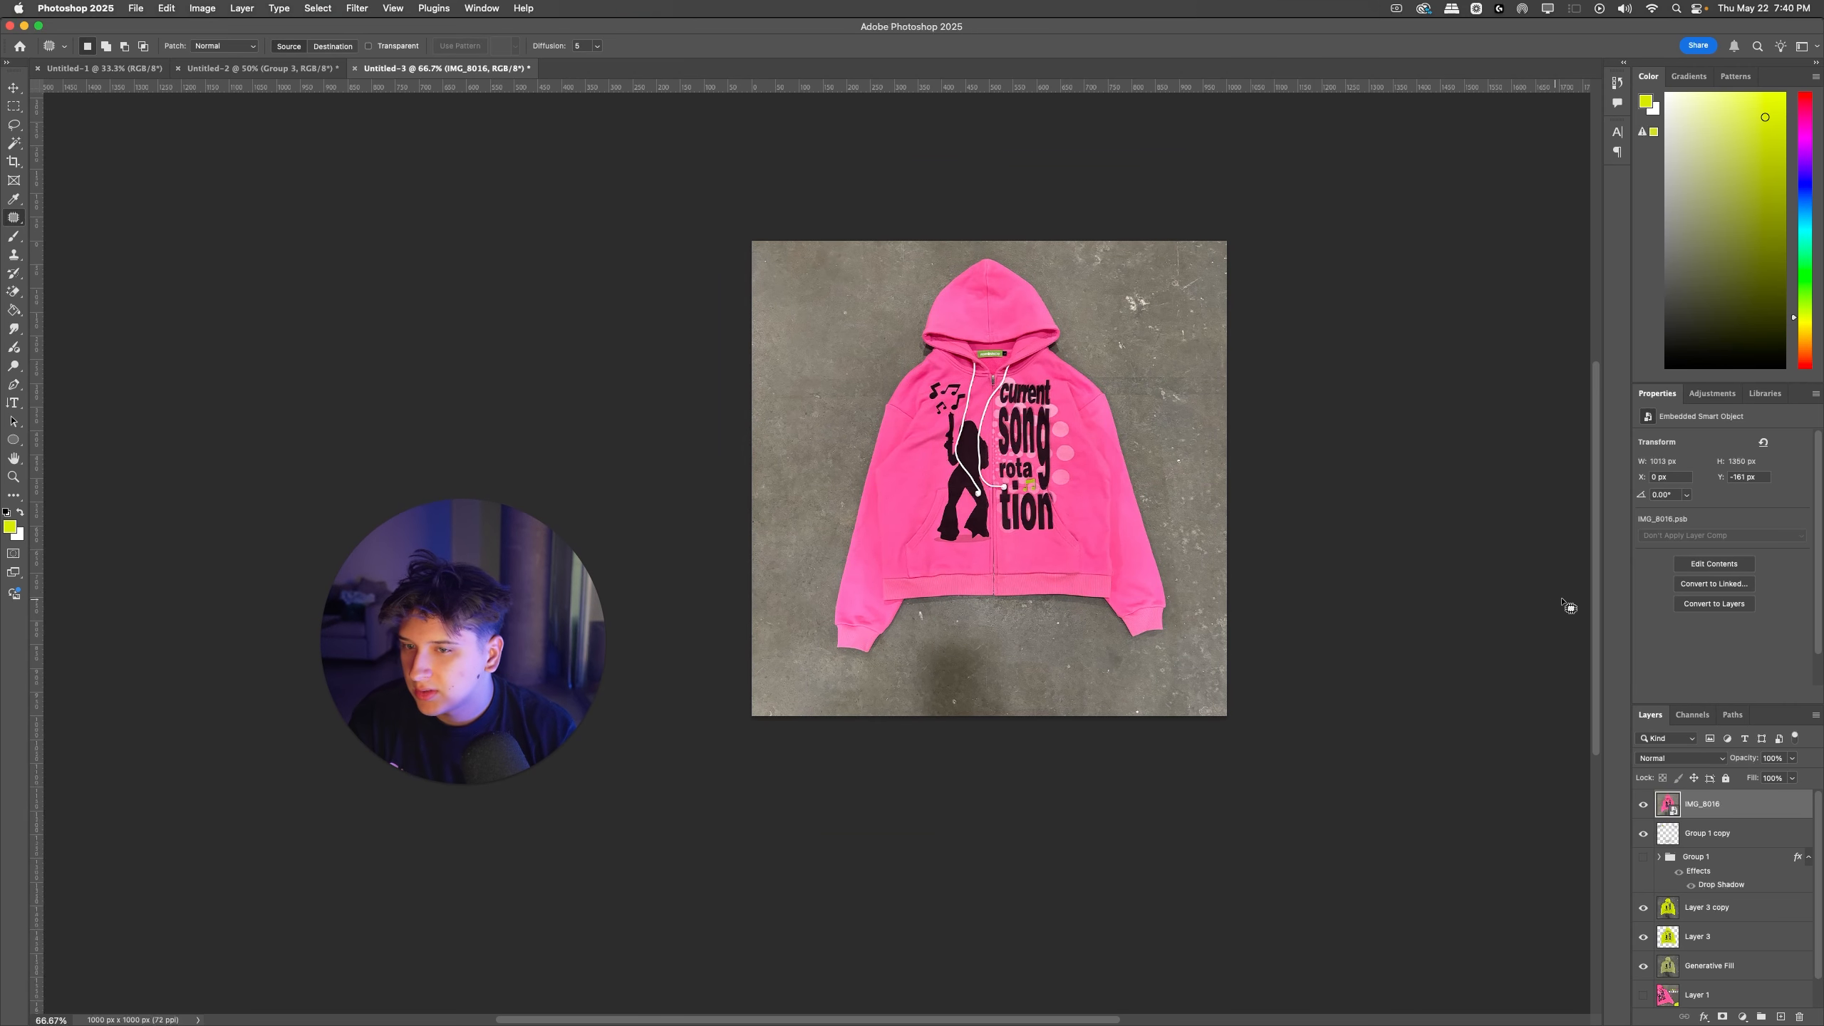
Step: Lasso loosely around the pink hoodie, copy the selection to its own layer, and delete the placed photo layer
click(524, 8)
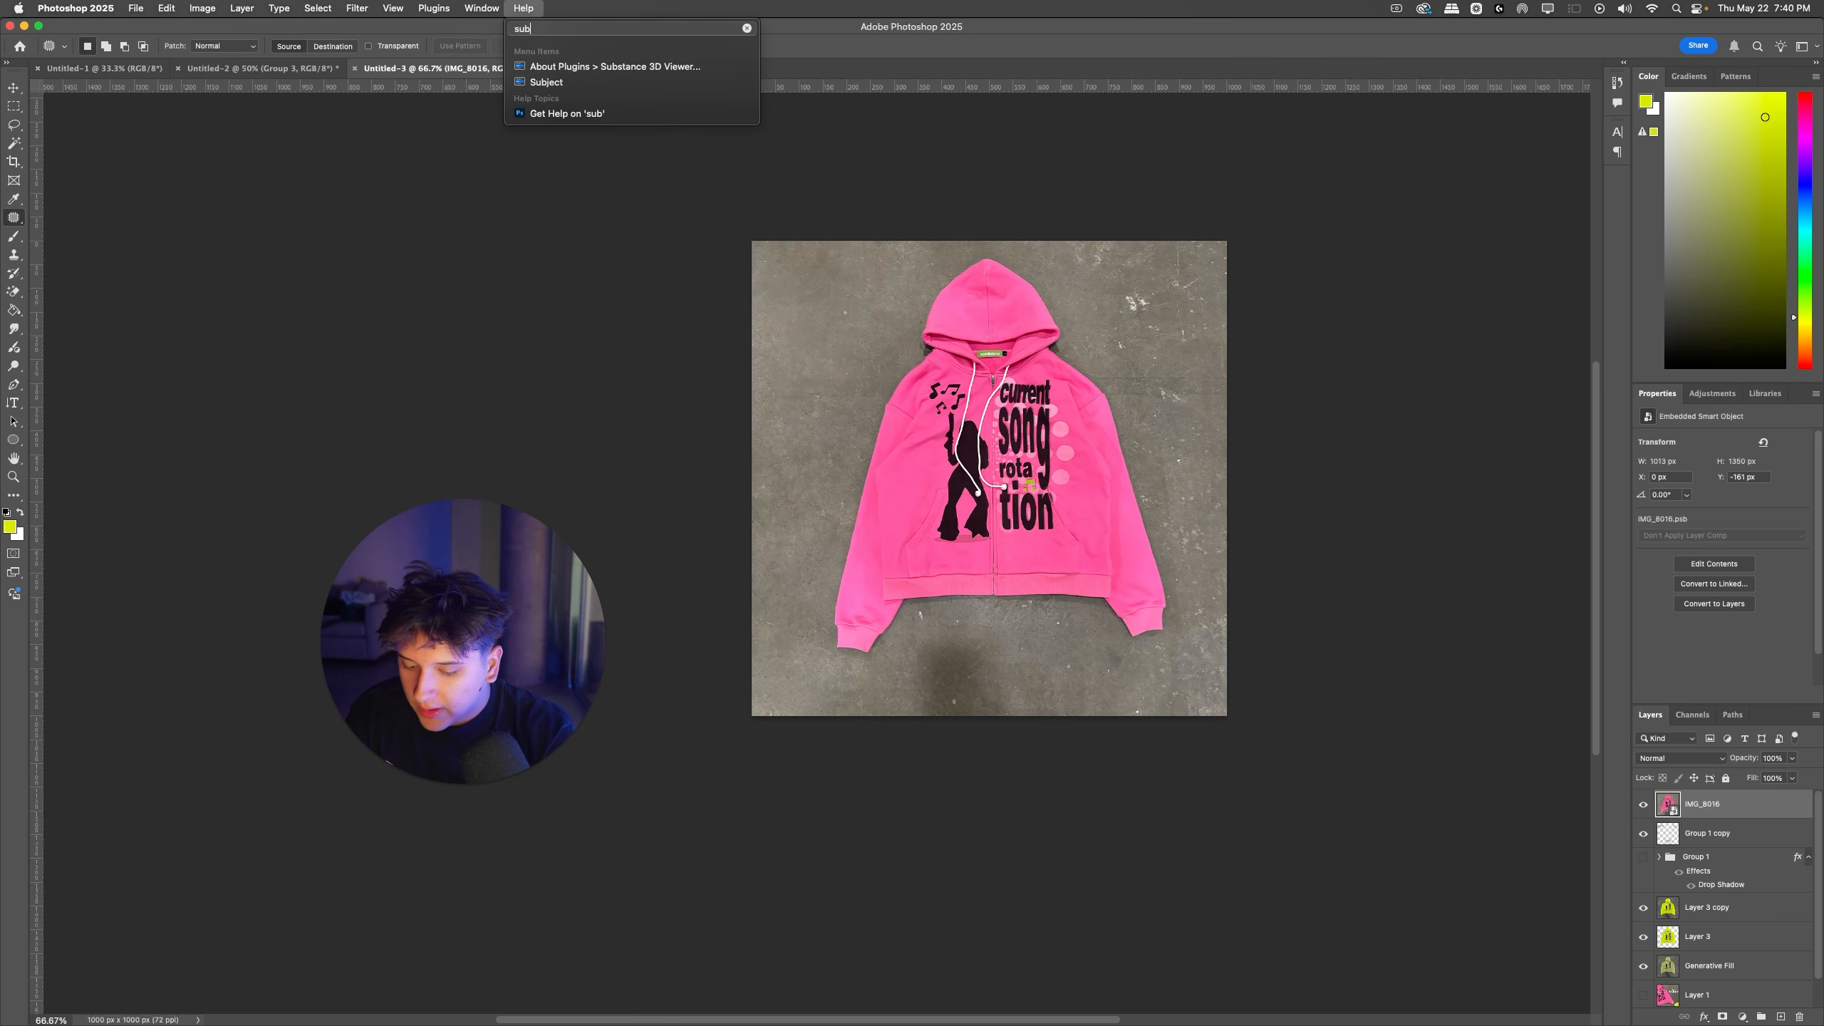
key(Escape)
click(14, 126)
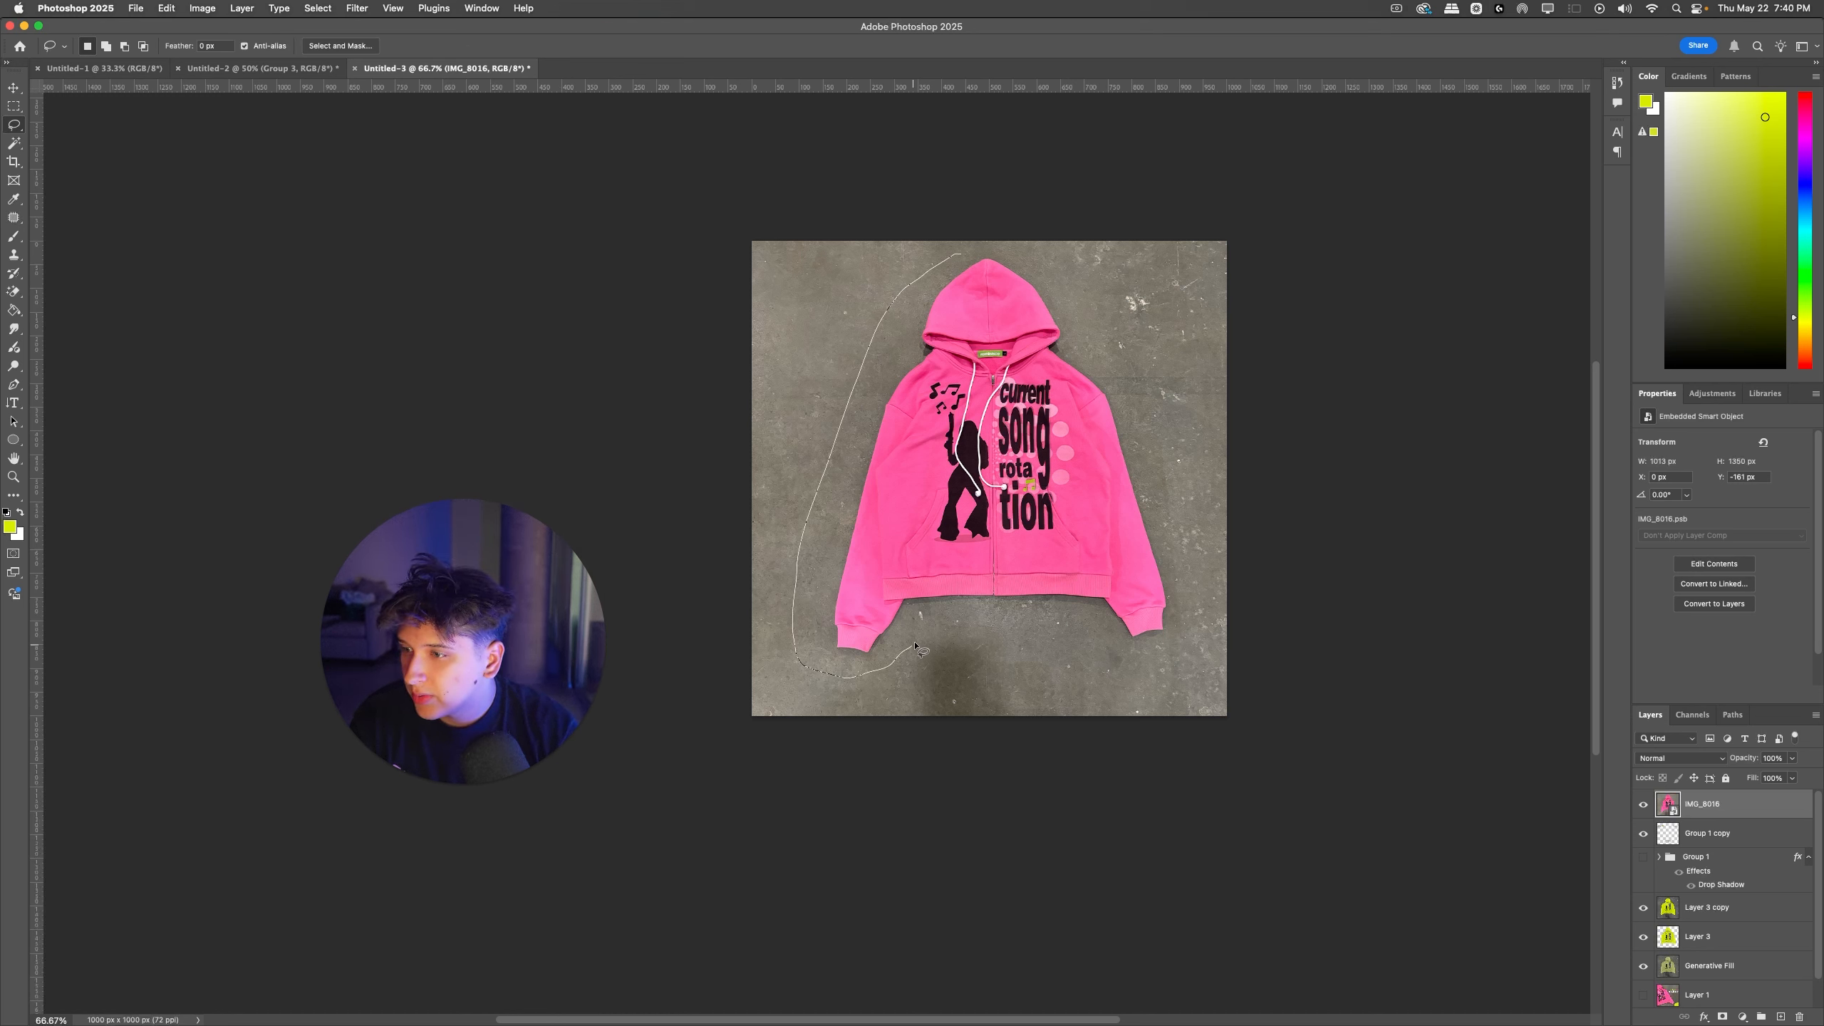
drag(1041, 264, 959, 255)
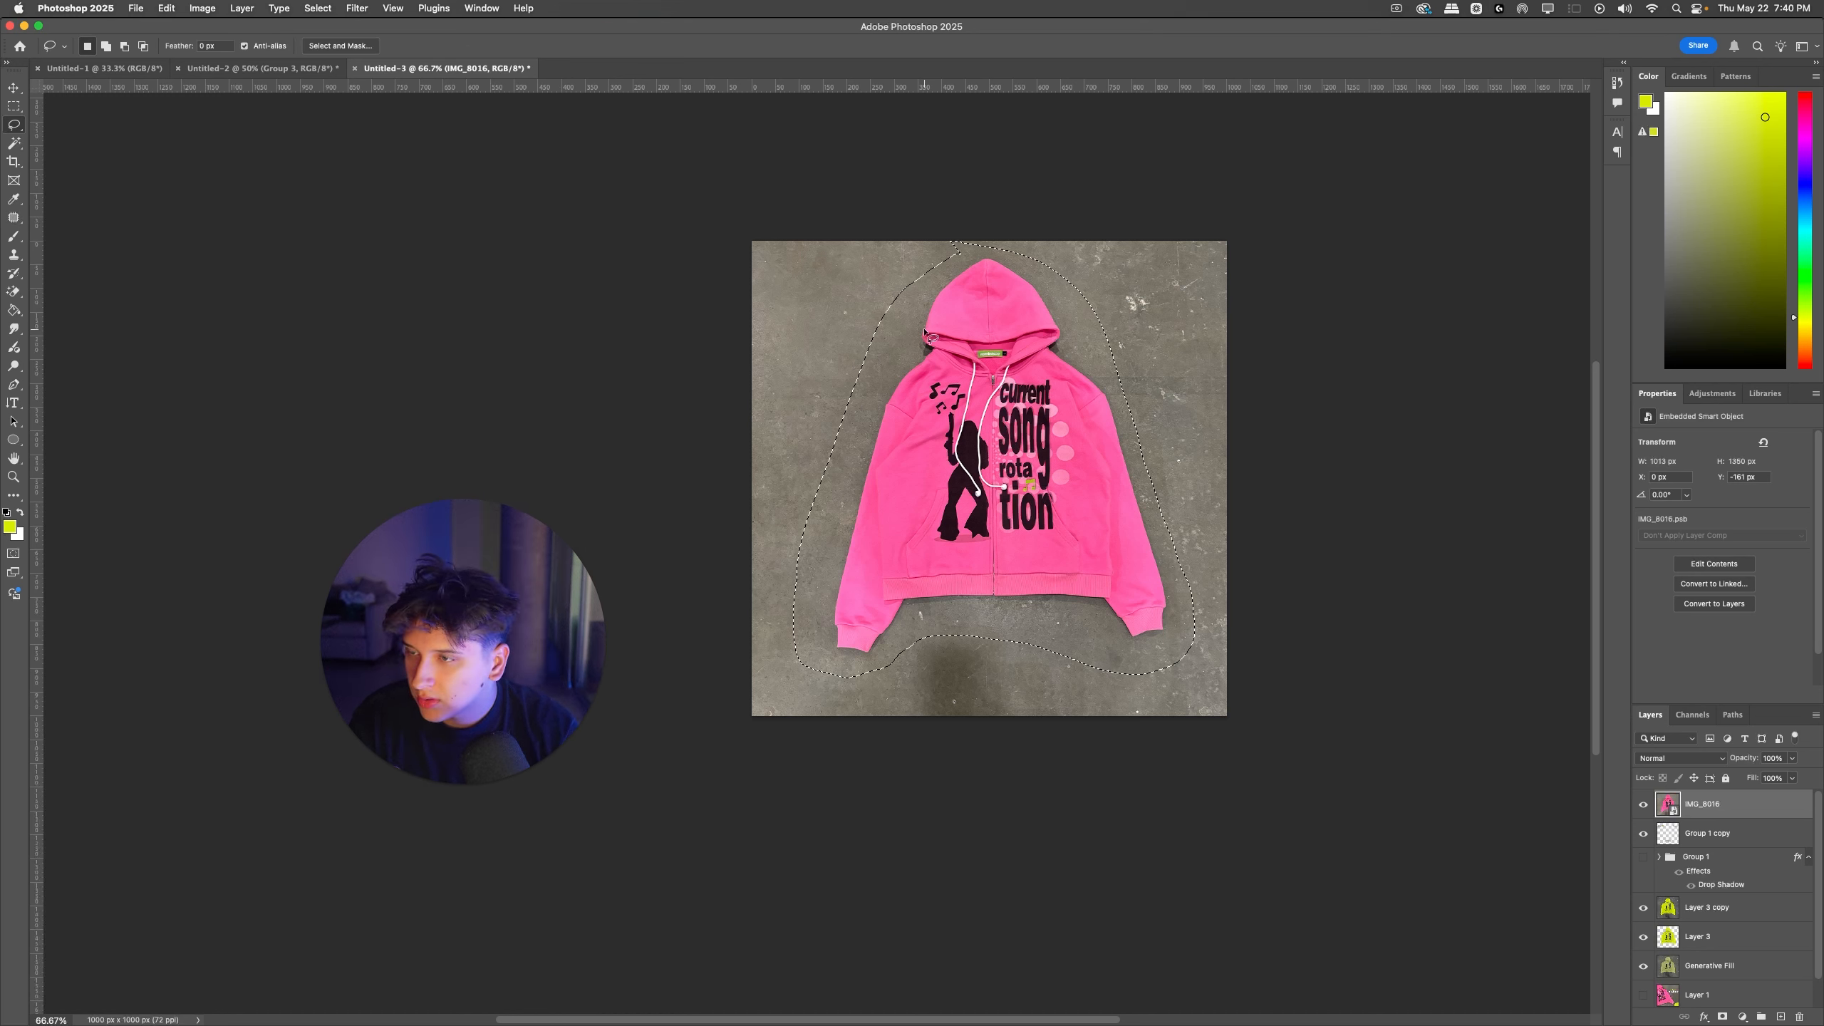
key(super+j)
click(1704, 832)
key(BackSpace)
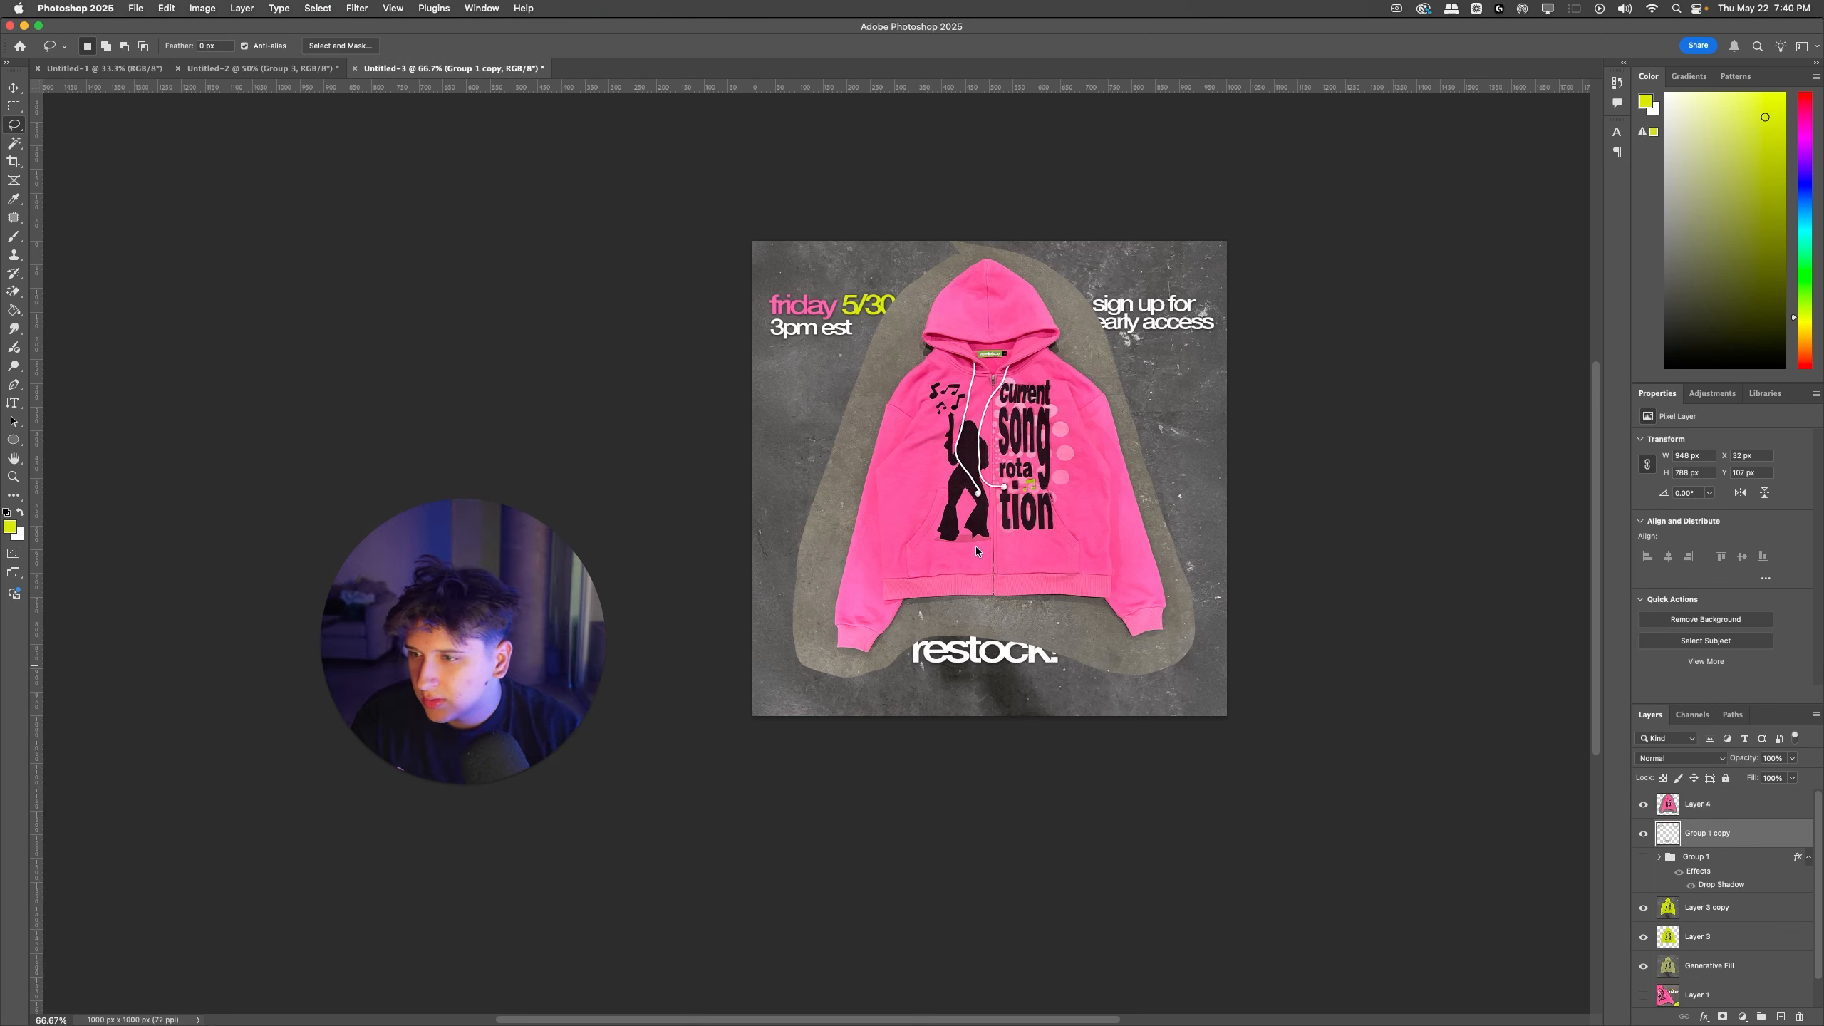
Step: Move the pink hoodie cut-out layer below the text group and shift the hoodie slightly down over the yellow one
mouse_move(942, 504)
mouse_down()
mouse_move(956, 477)
mouse_move(954, 493)
mouse_up()
drag(1716, 803, 1715, 878)
drag(1045, 476, 1043, 508)
Step: Nudge the pink hoodie cut-out slightly left and up to centre it between the text blocks
key(super+t)
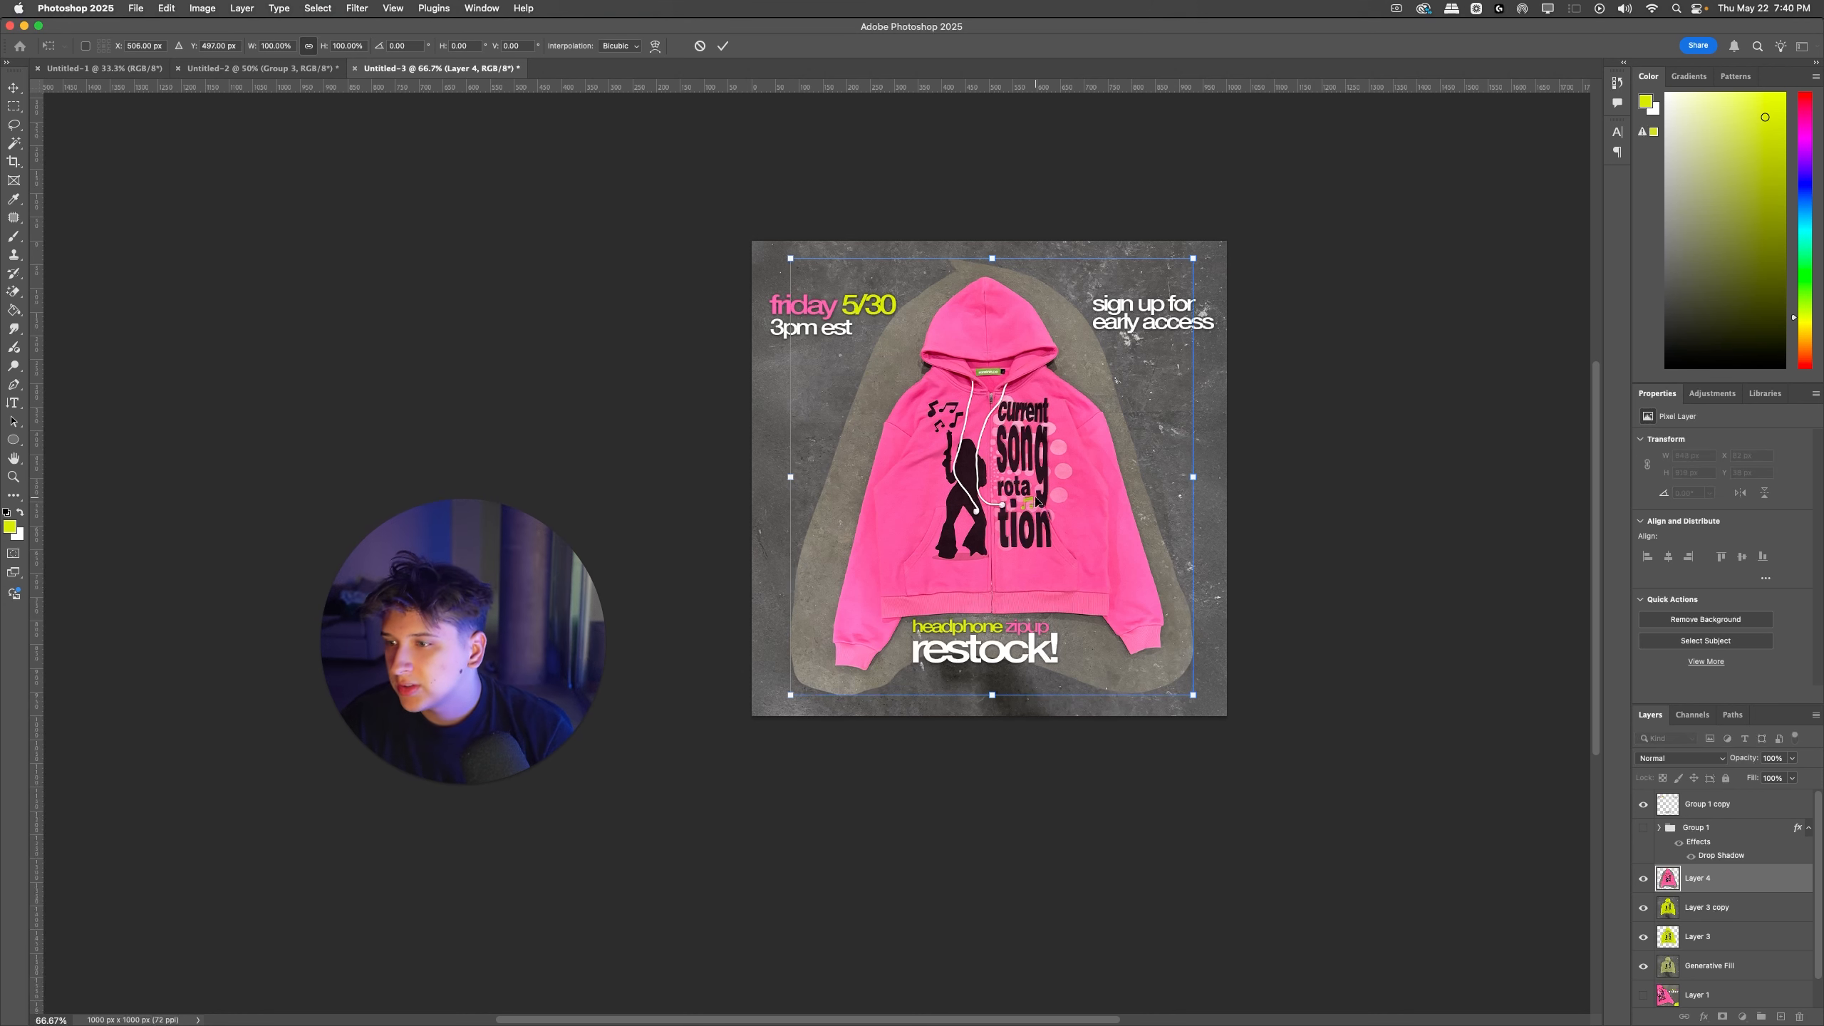
key(Left)
key(Left)
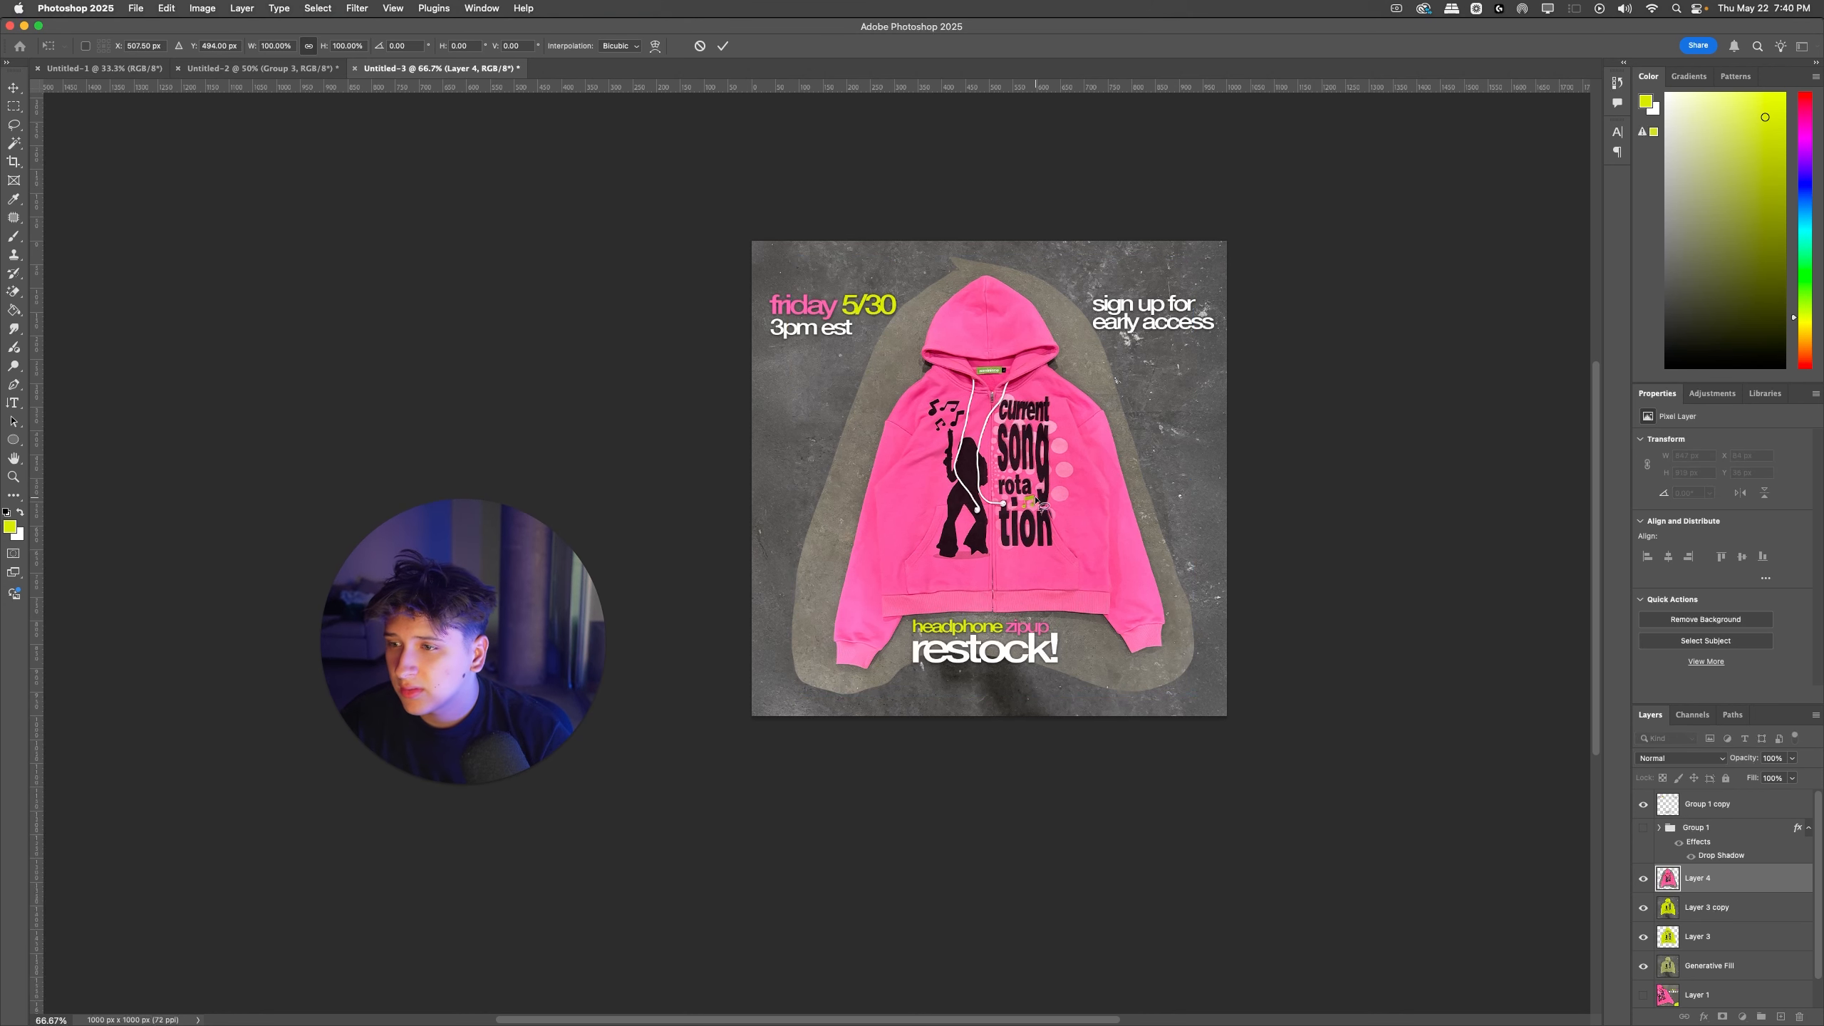
key(Up)
key(Up)
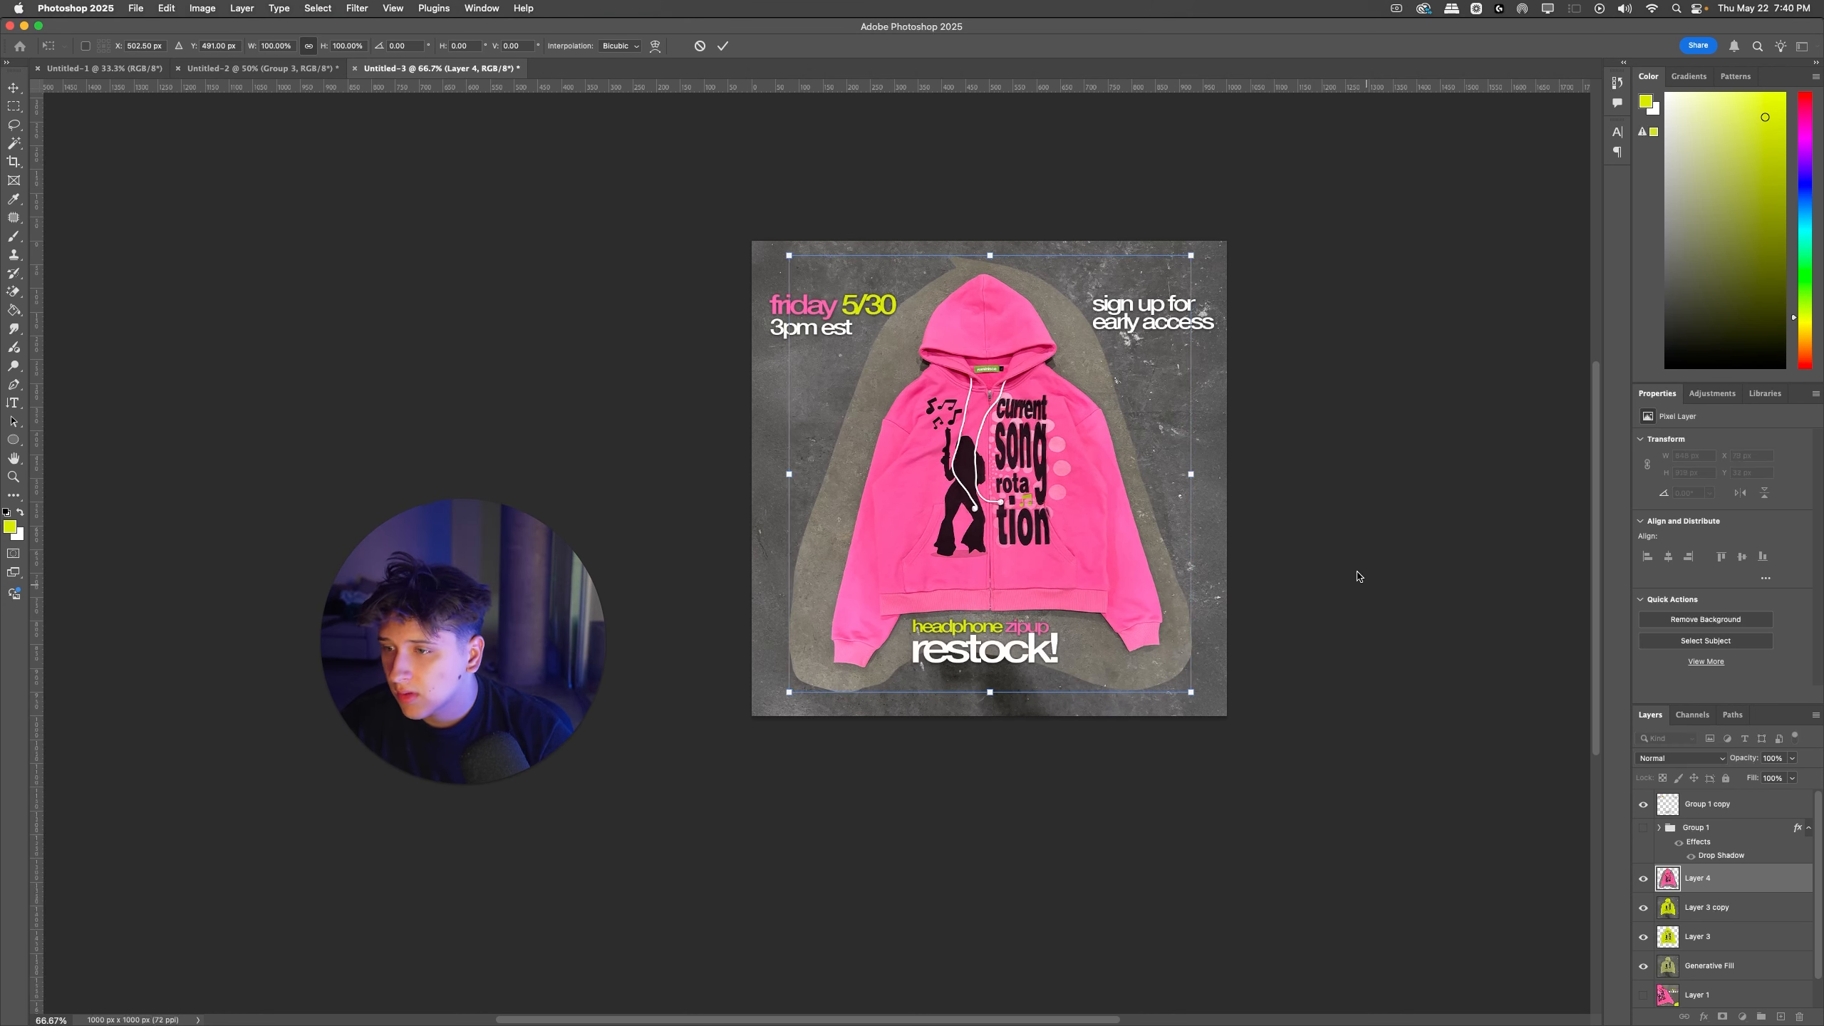
key(Return)
key(super+t)
drag(1254, 469, 1252, 475)
key(Return)
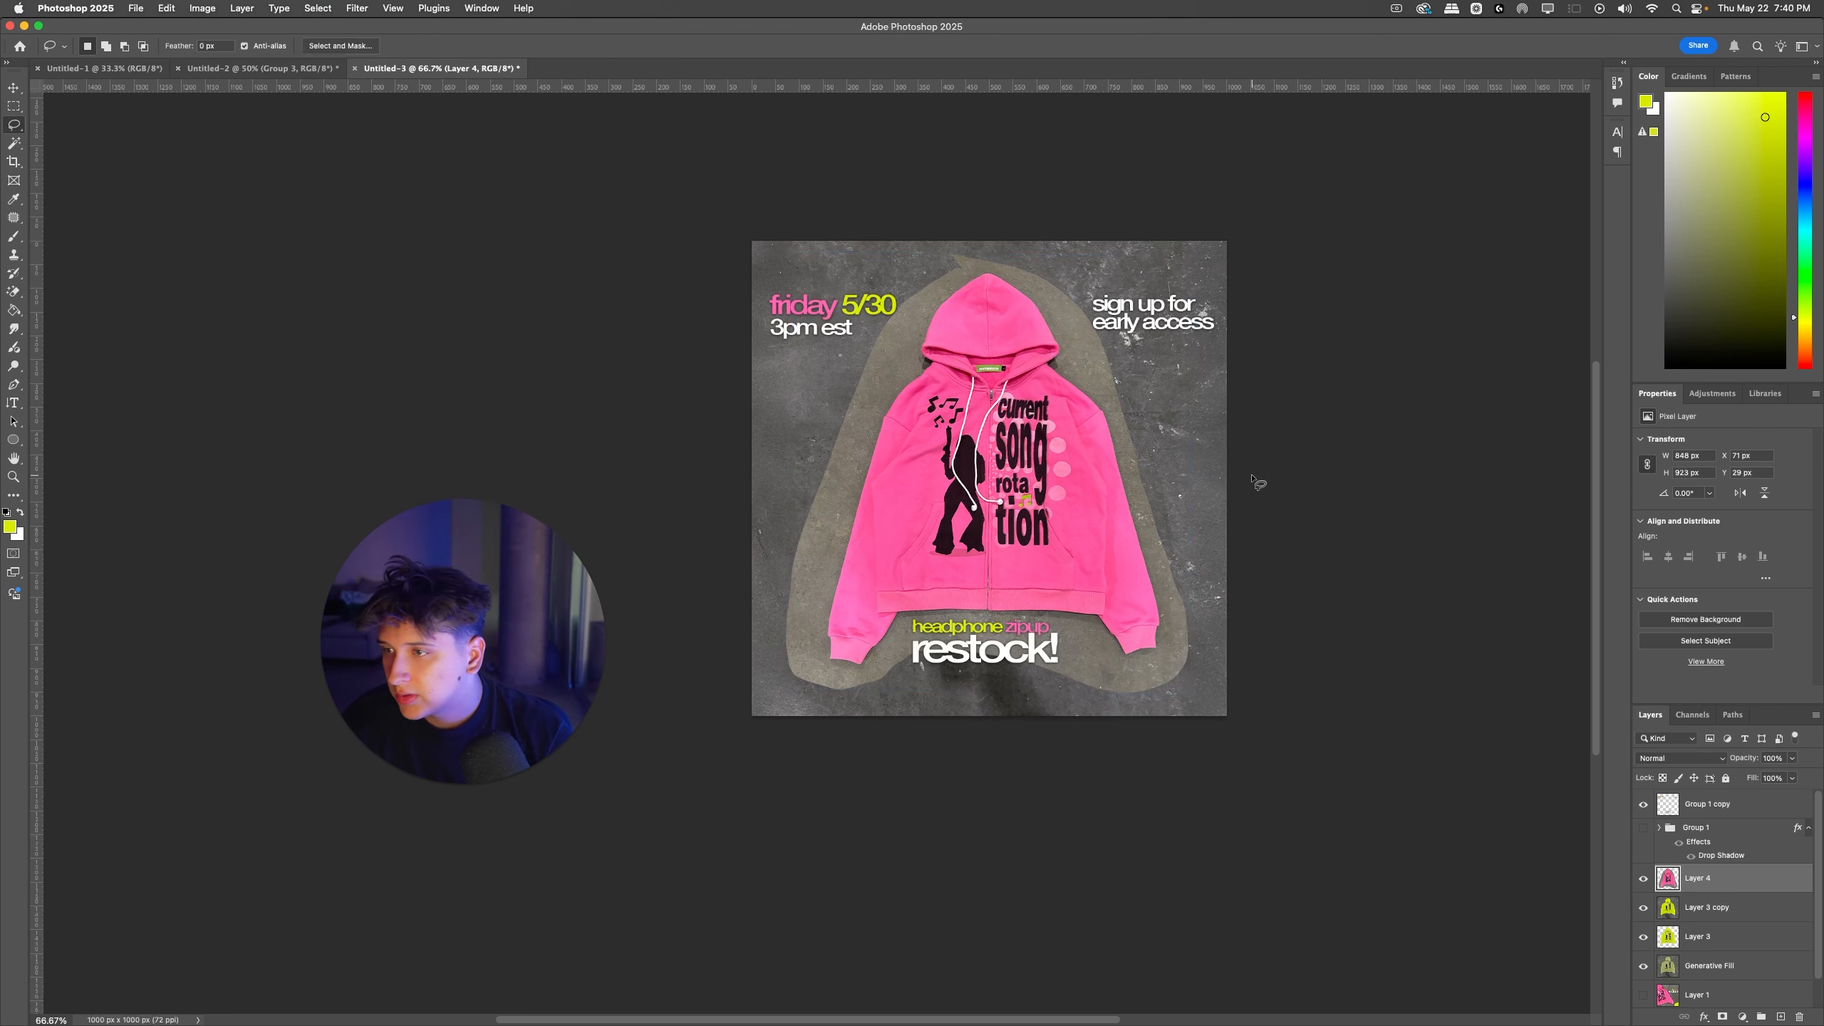
key(super+t)
key(Up)
key(Up)
key(Up)
key(Return)
Step: Try desaturating the concrete around the pink hoodie with Hue/Saturation, shifting the yellow range toward red and setting saturation to -100
key(super+u)
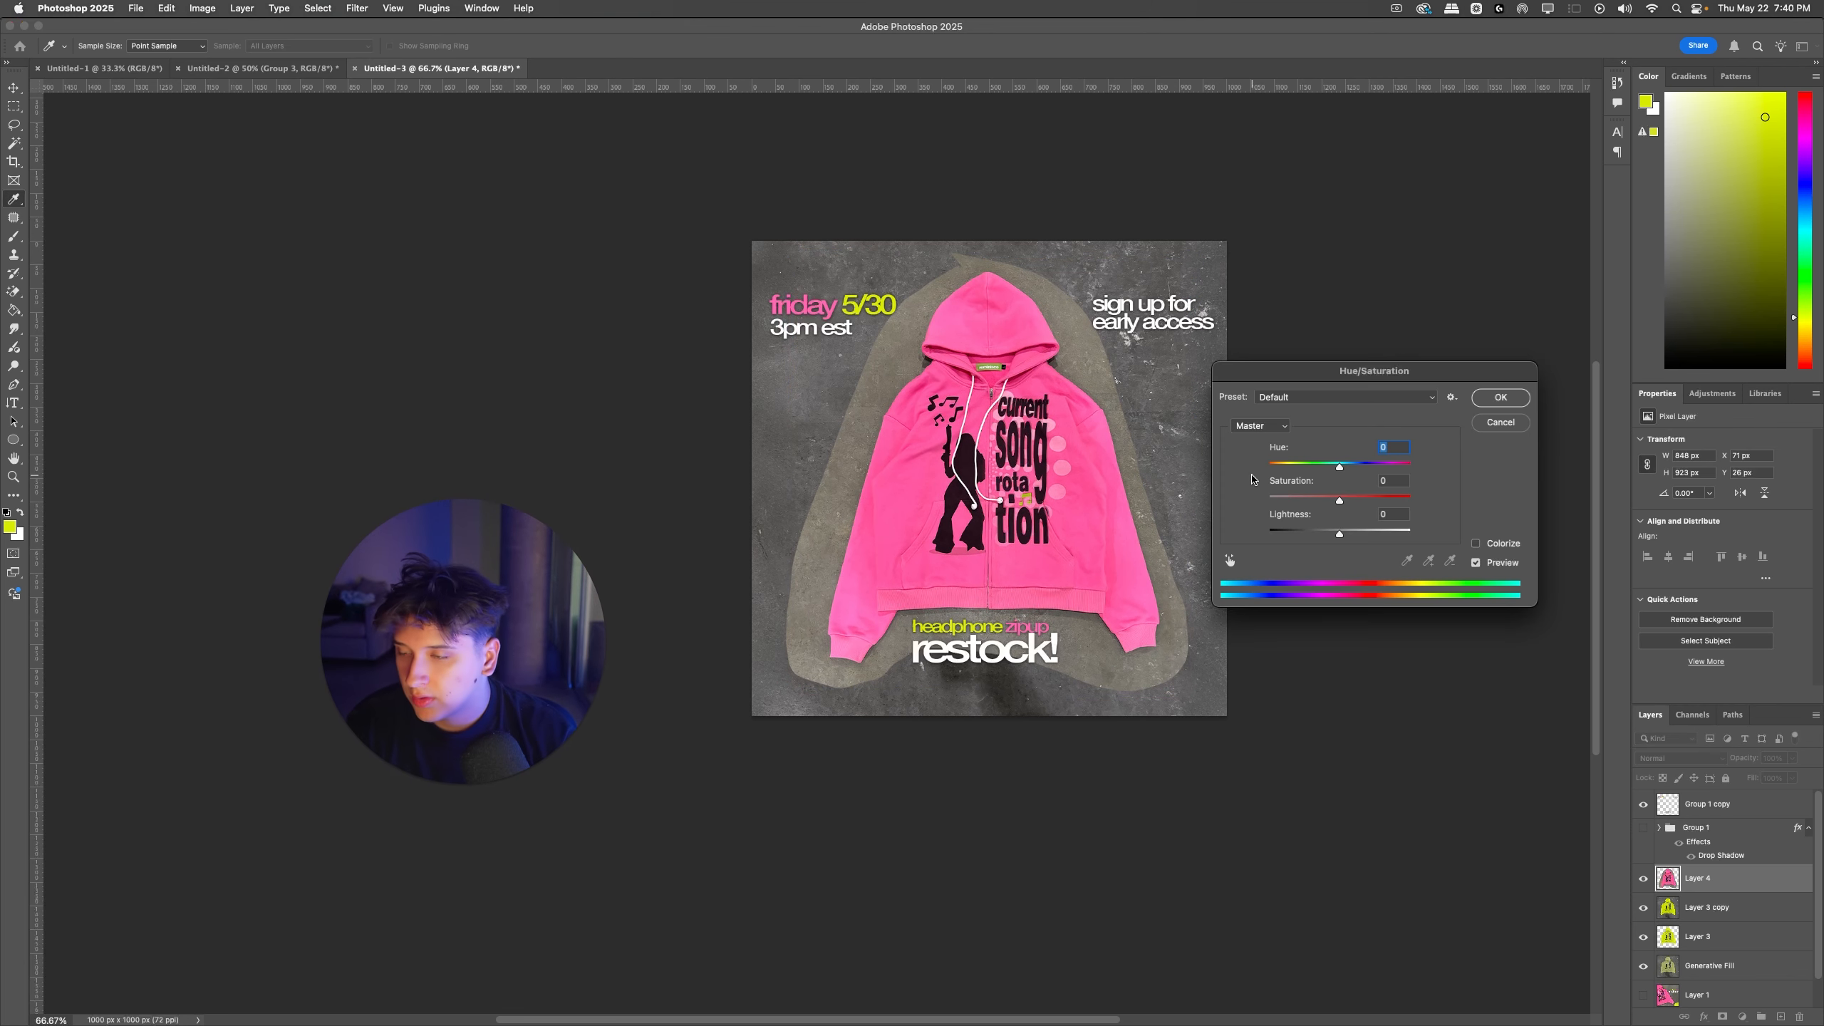
click(1230, 561)
click(1177, 543)
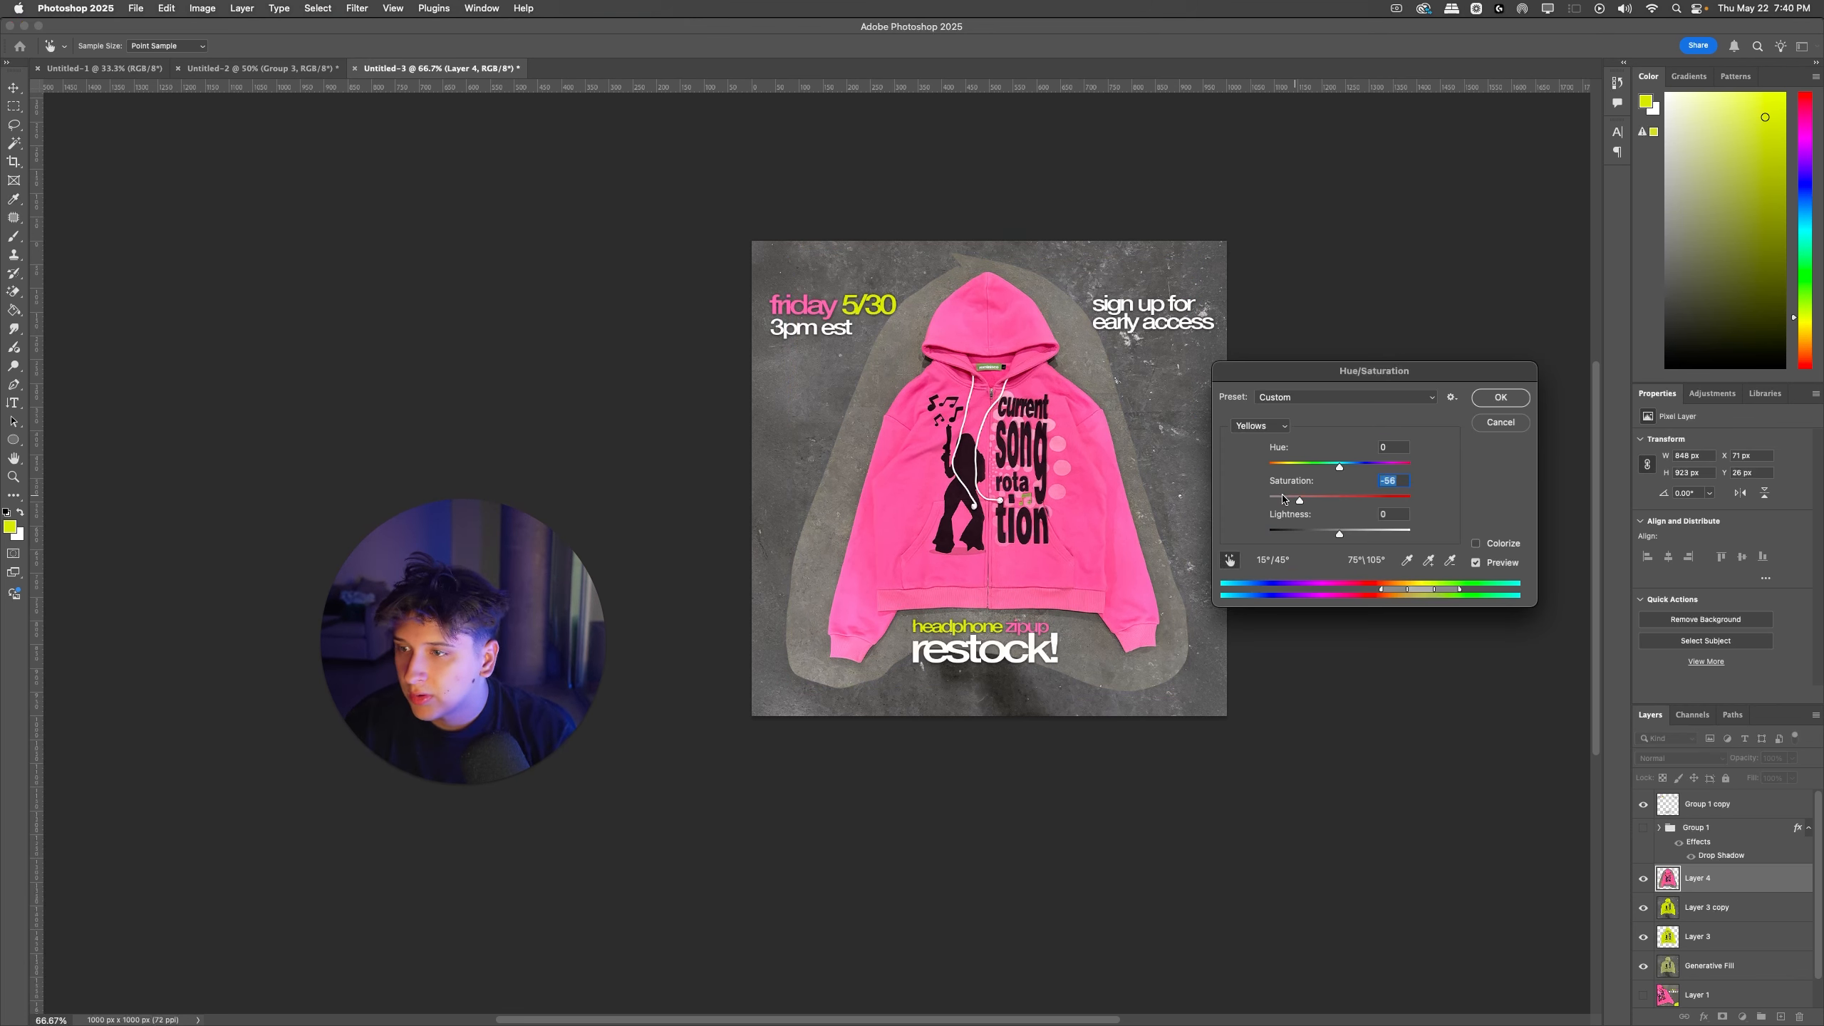
text(0)
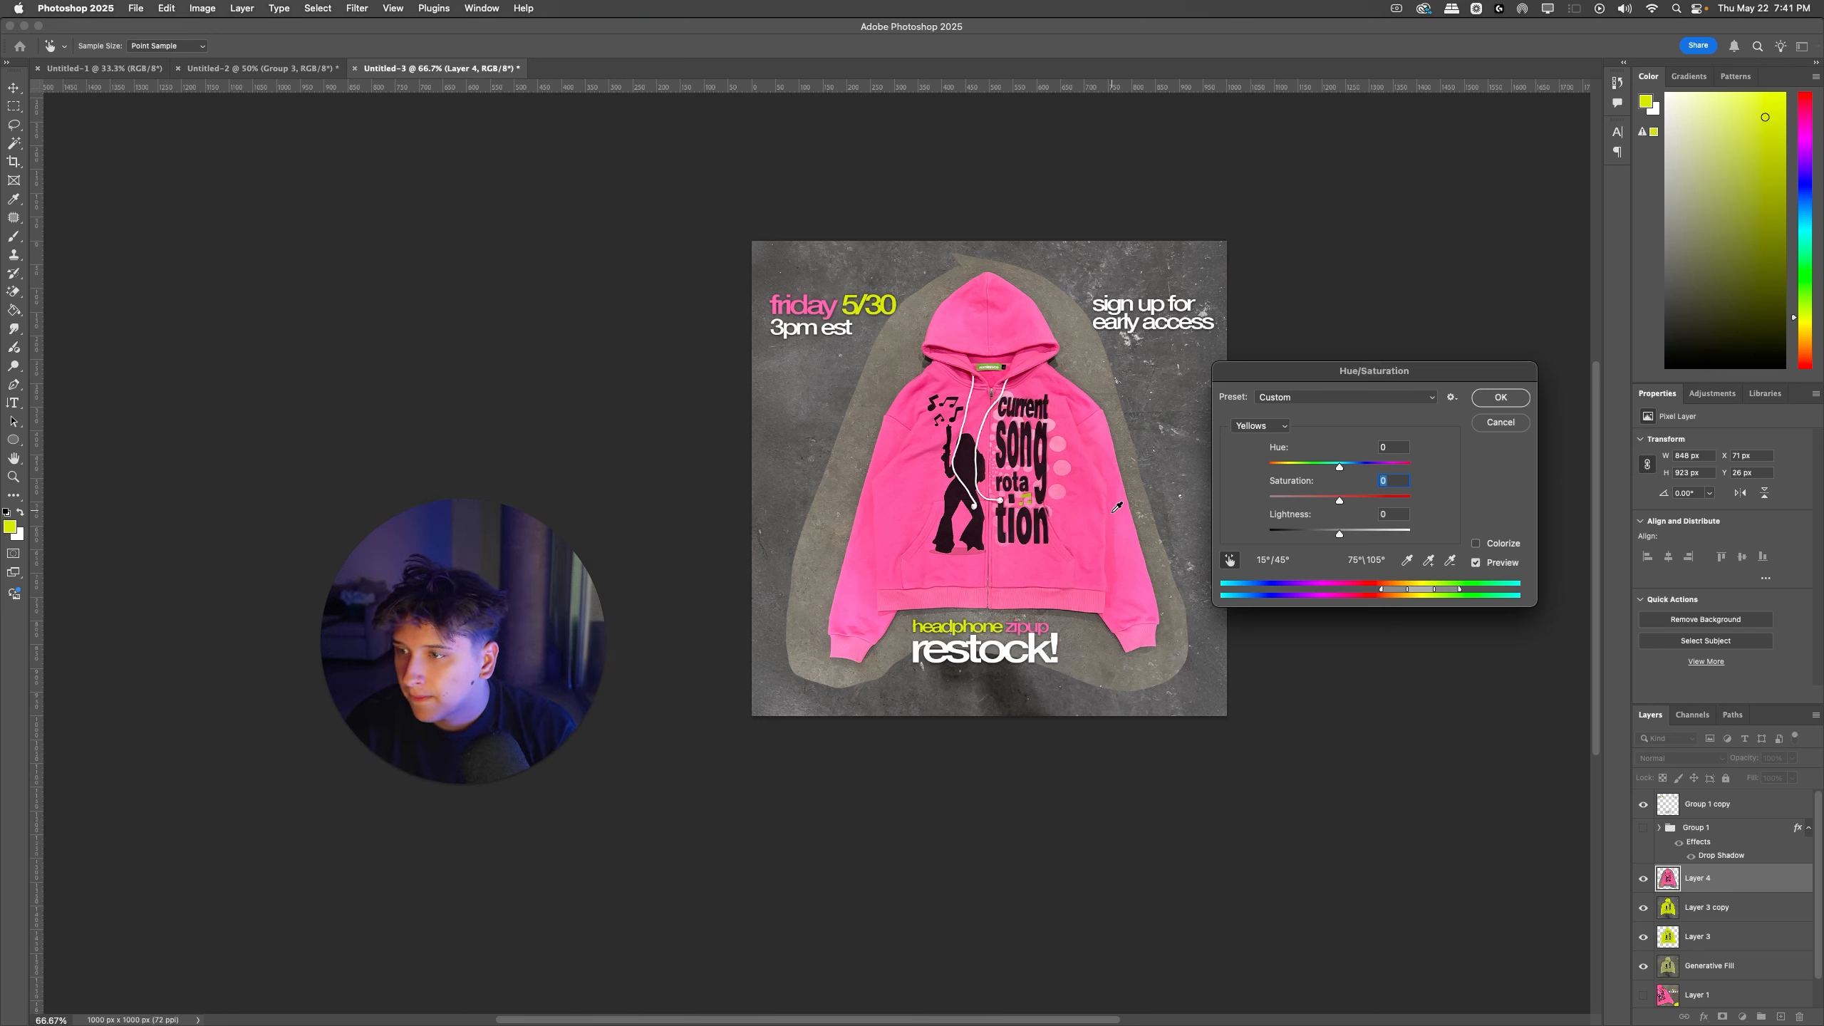
drag(1416, 591, 1384, 591)
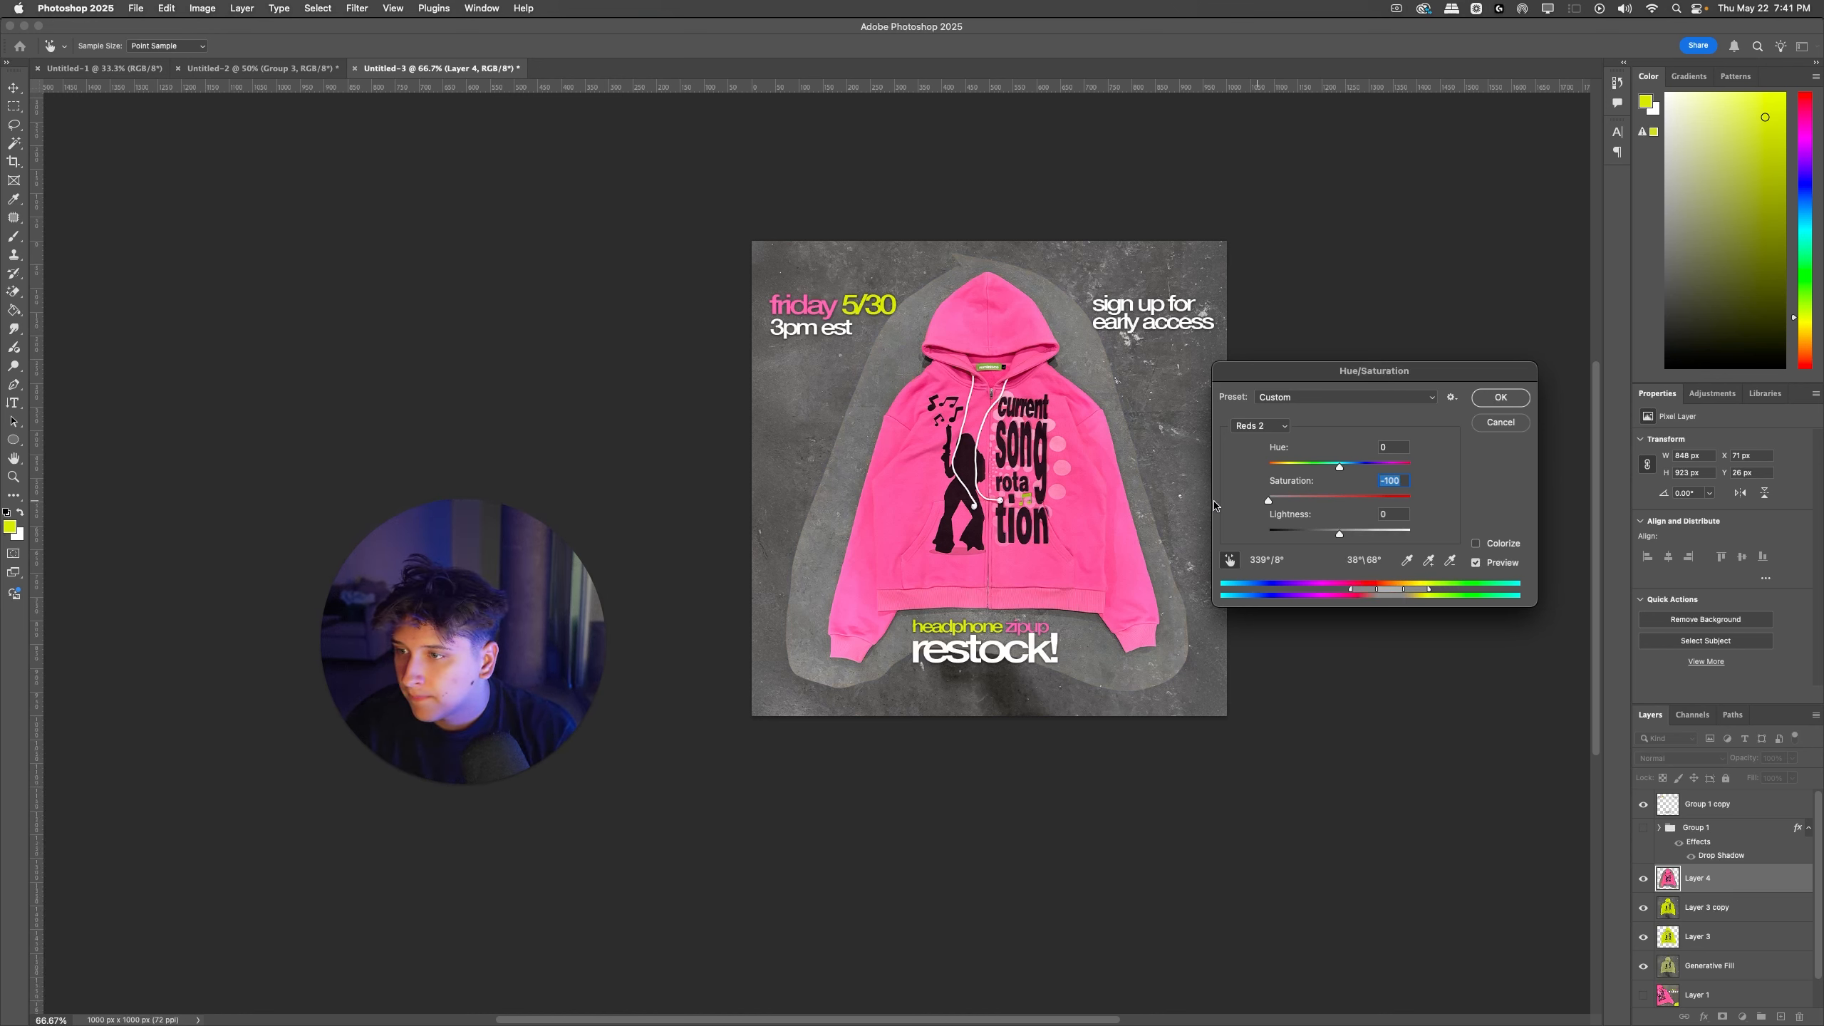
key(Return)
Step: Lasso the small yellow detail in the hoodie's "rotation" lettering and copy it to a new layer
key(l)
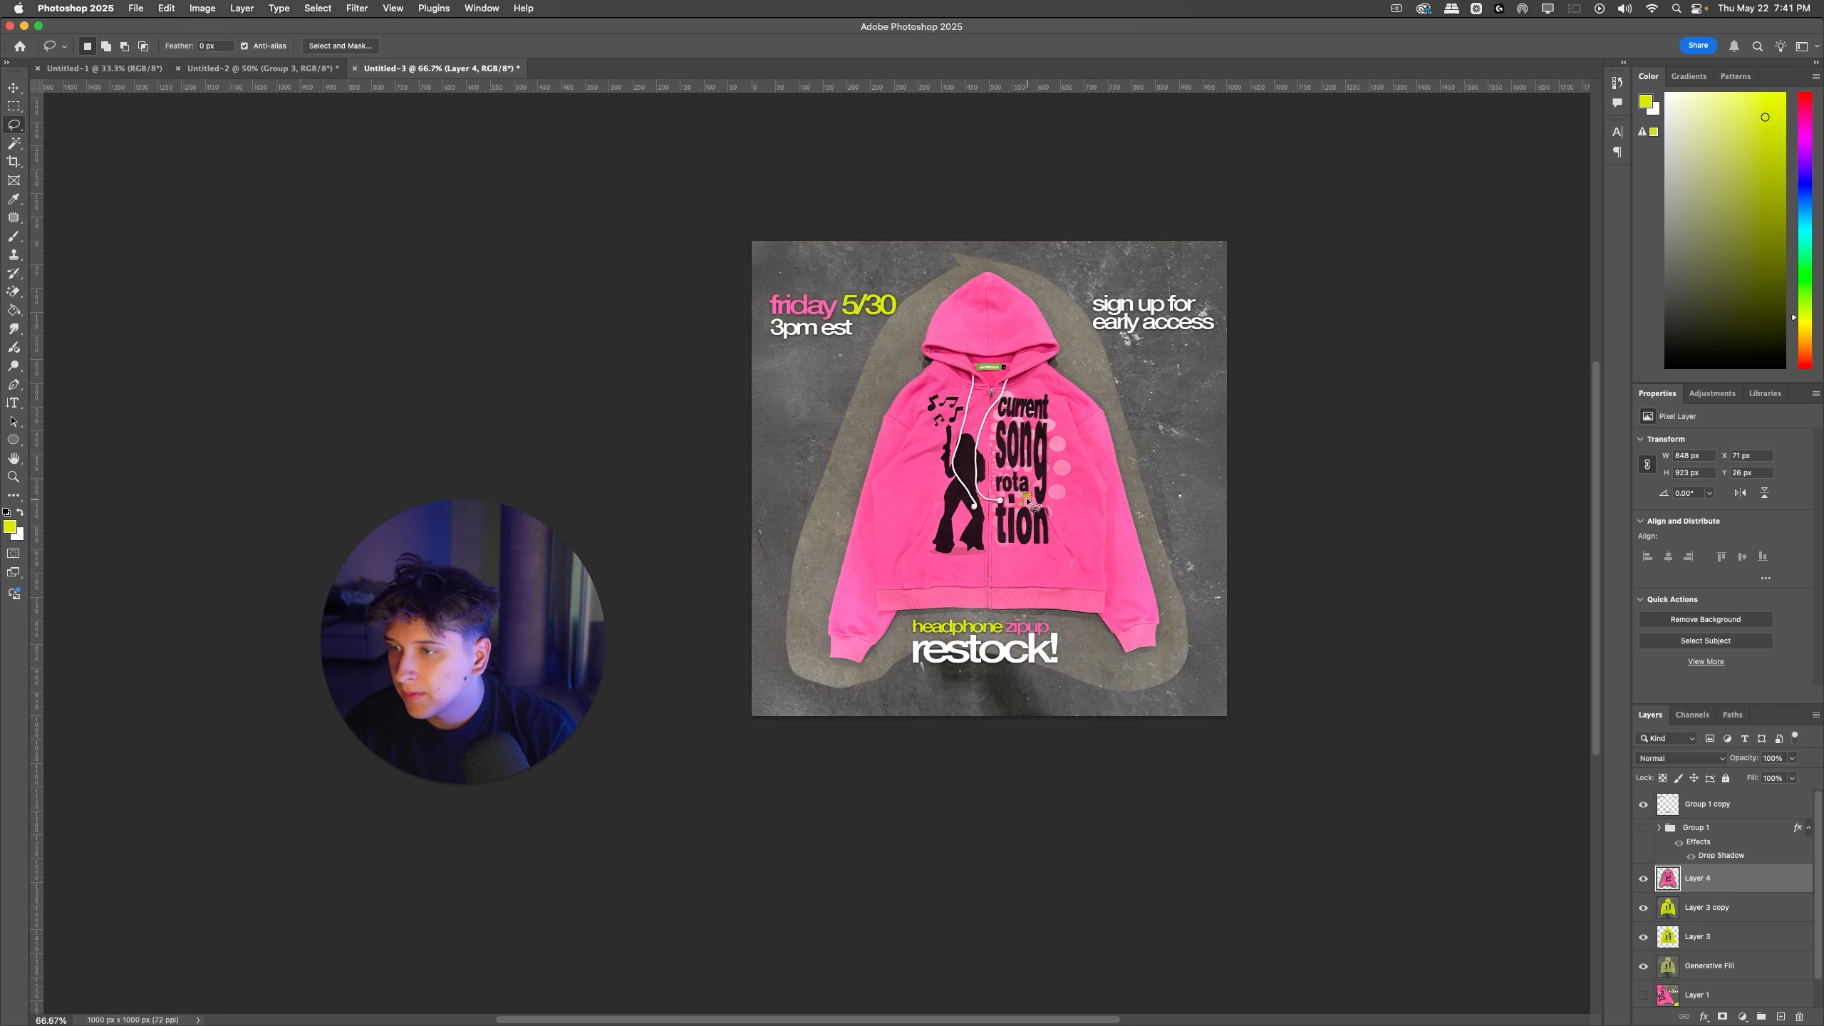
drag(1032, 512, 1031, 484)
key(super+j)
Step: Fully desaturate the yellows on the pink hoodie layer with Hue/Saturation and merge it with the copied yellow detail layer
click(1688, 904)
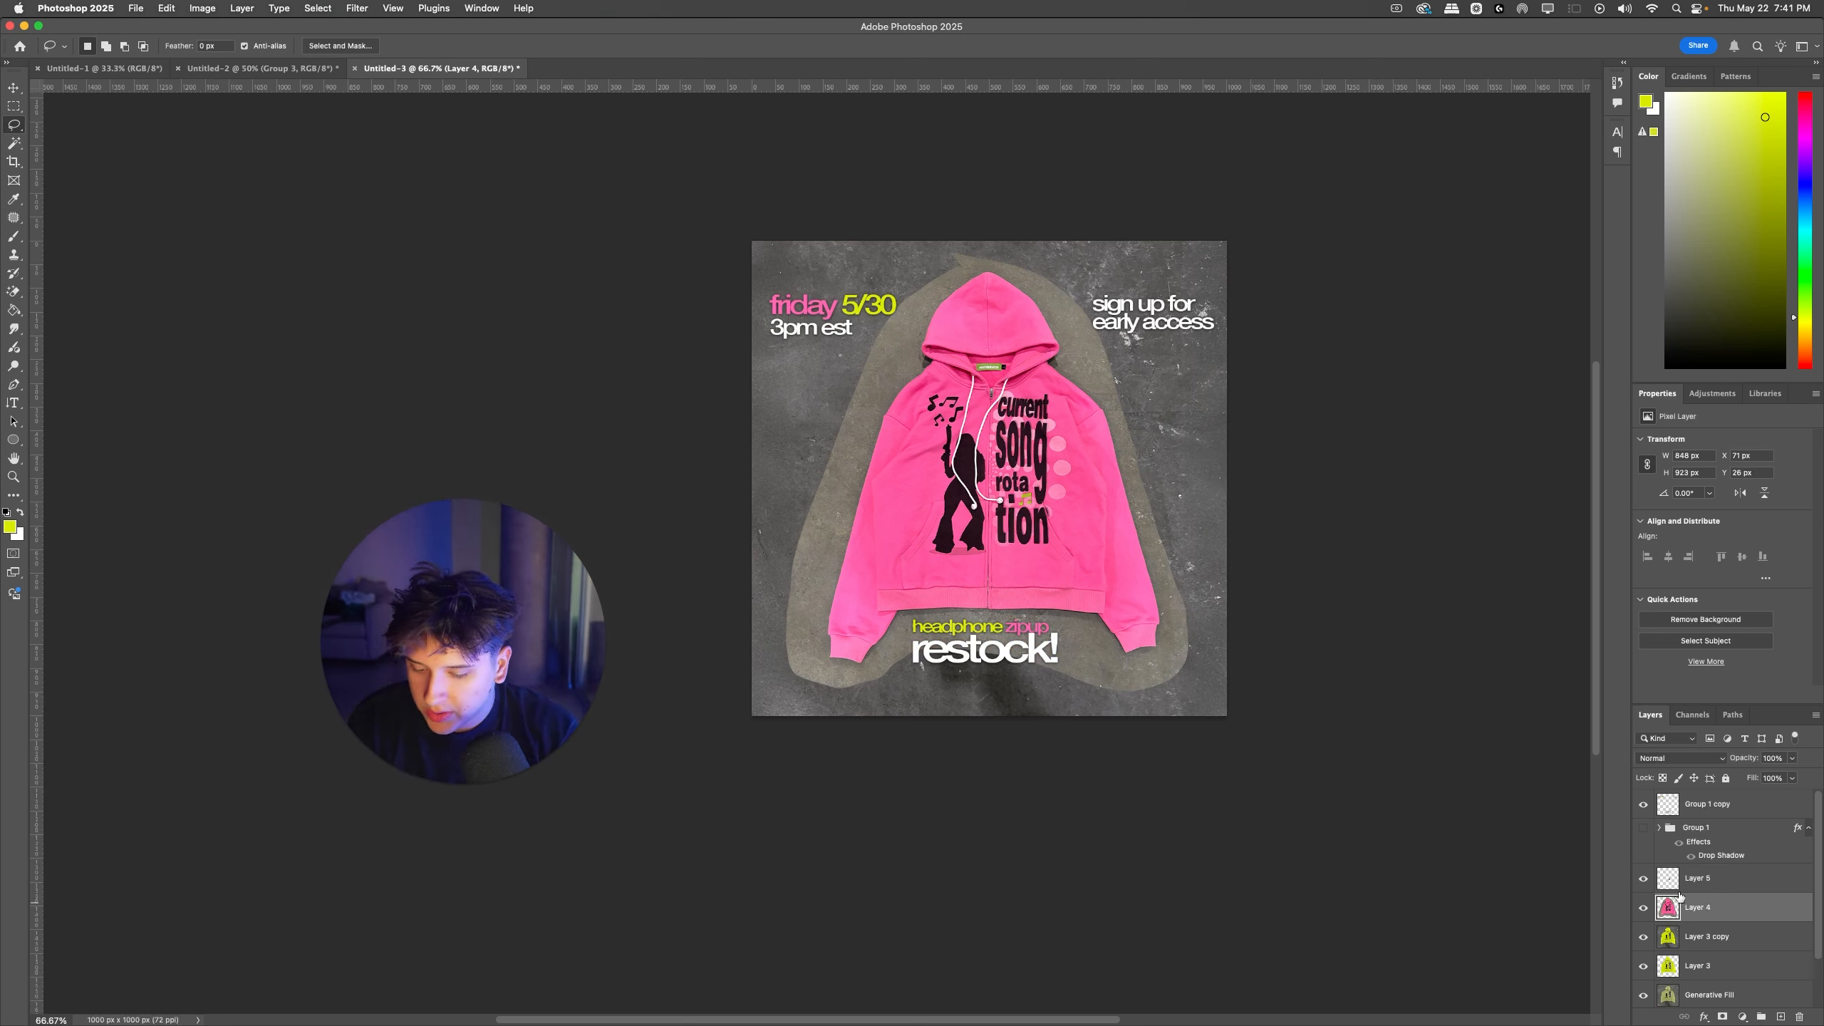
key(super+u)
click(1226, 561)
click(1158, 548)
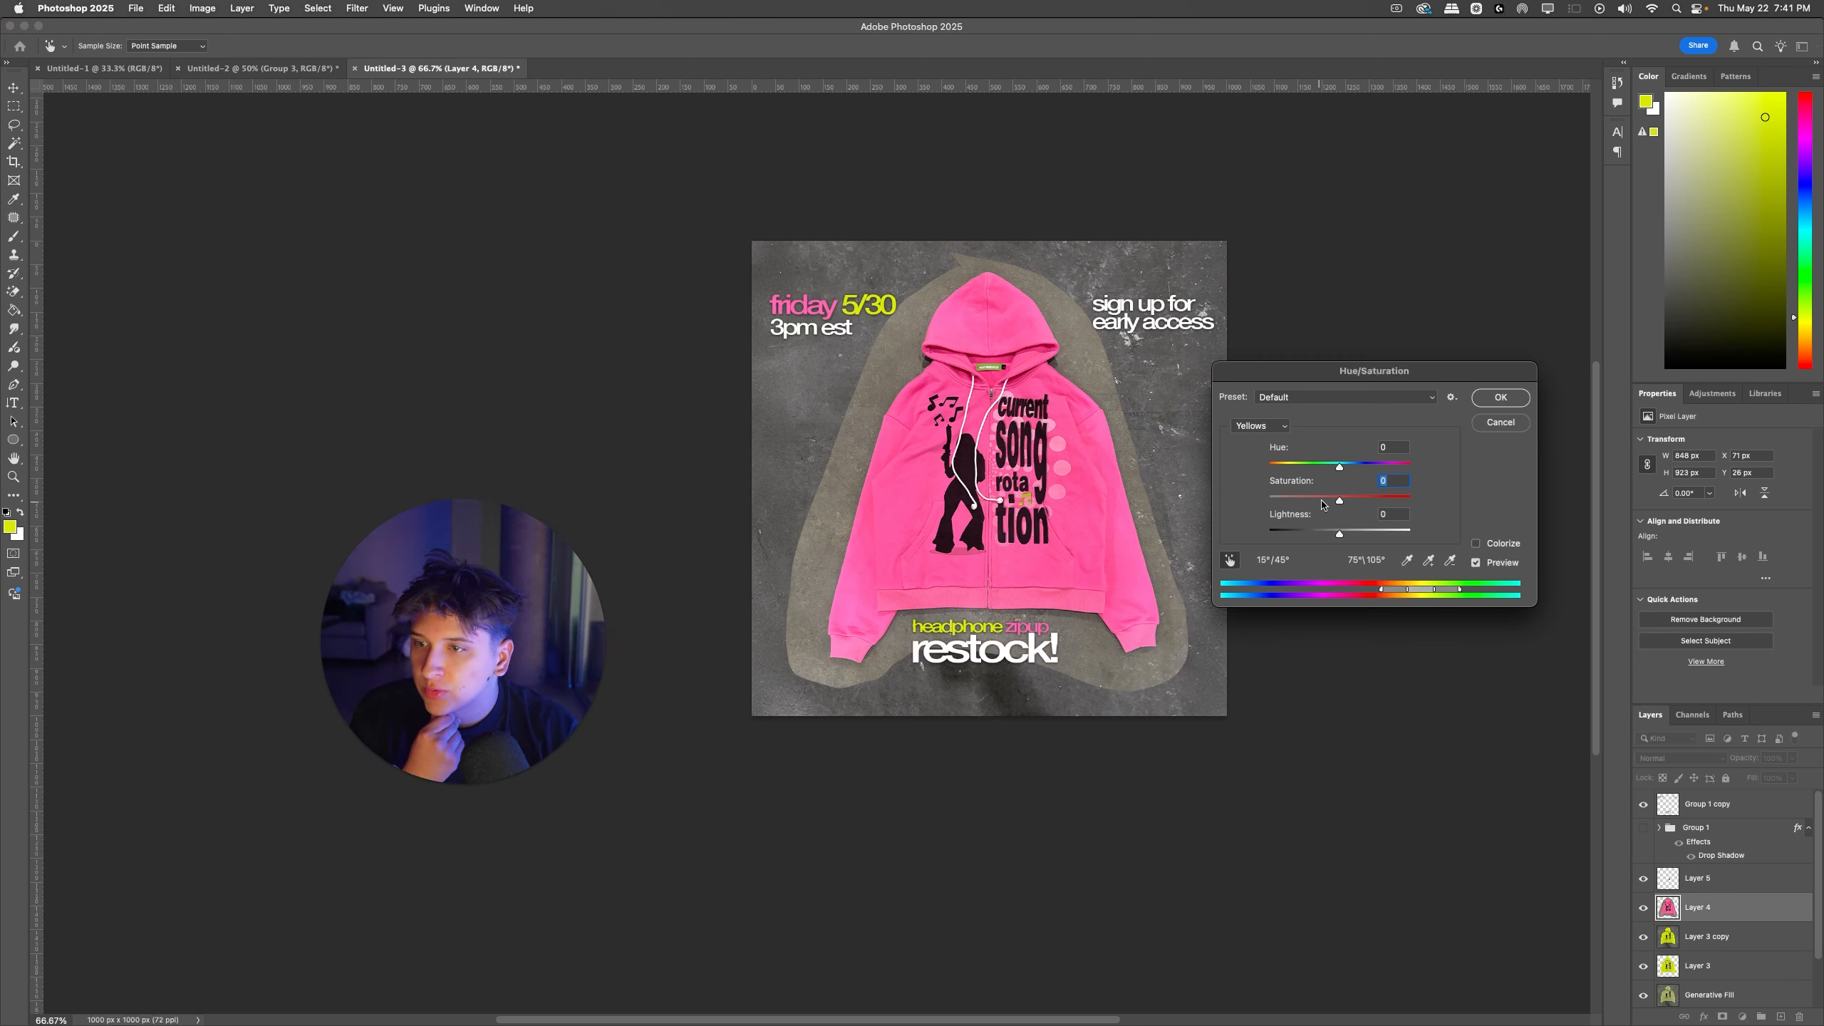
drag(1324, 505, 1189, 494)
click(1500, 398)
shift+click(1709, 878)
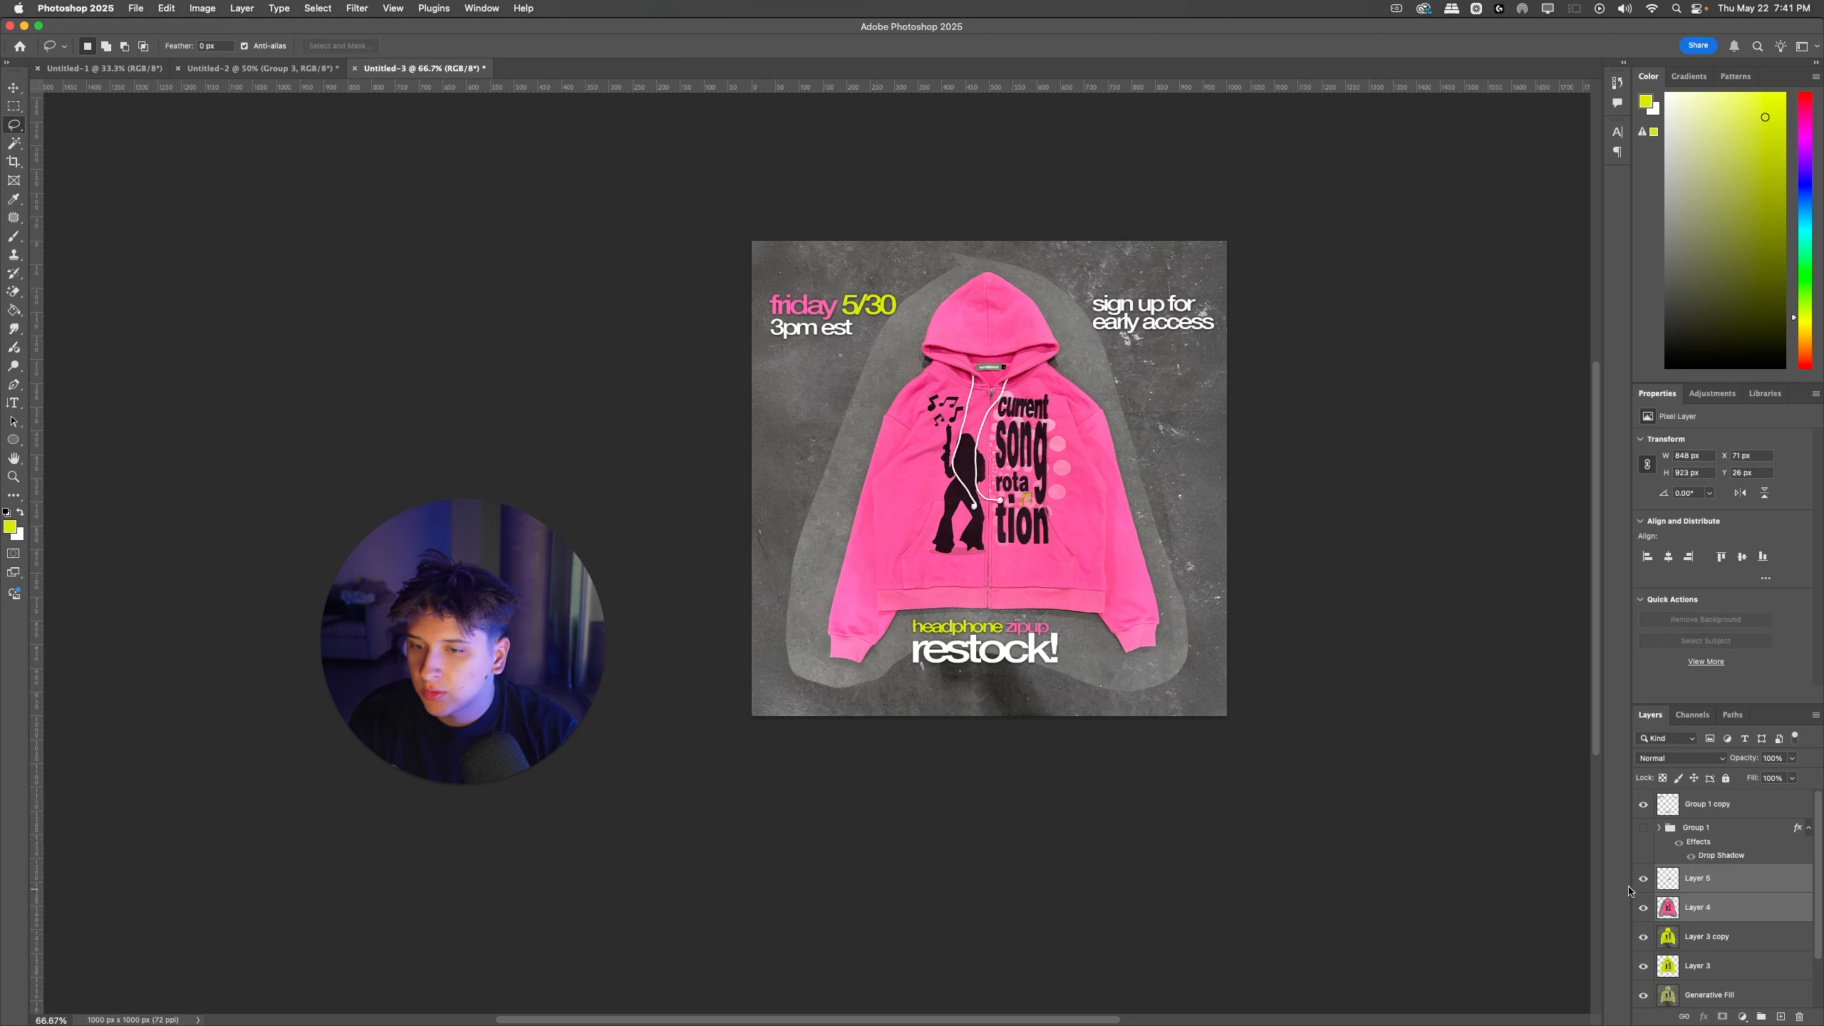
key(super+e)
Step: Reapply the last Camera Raw Filter to the merged pink hoodie layer and compare the image before and after
click(317, 8)
click(381, 27)
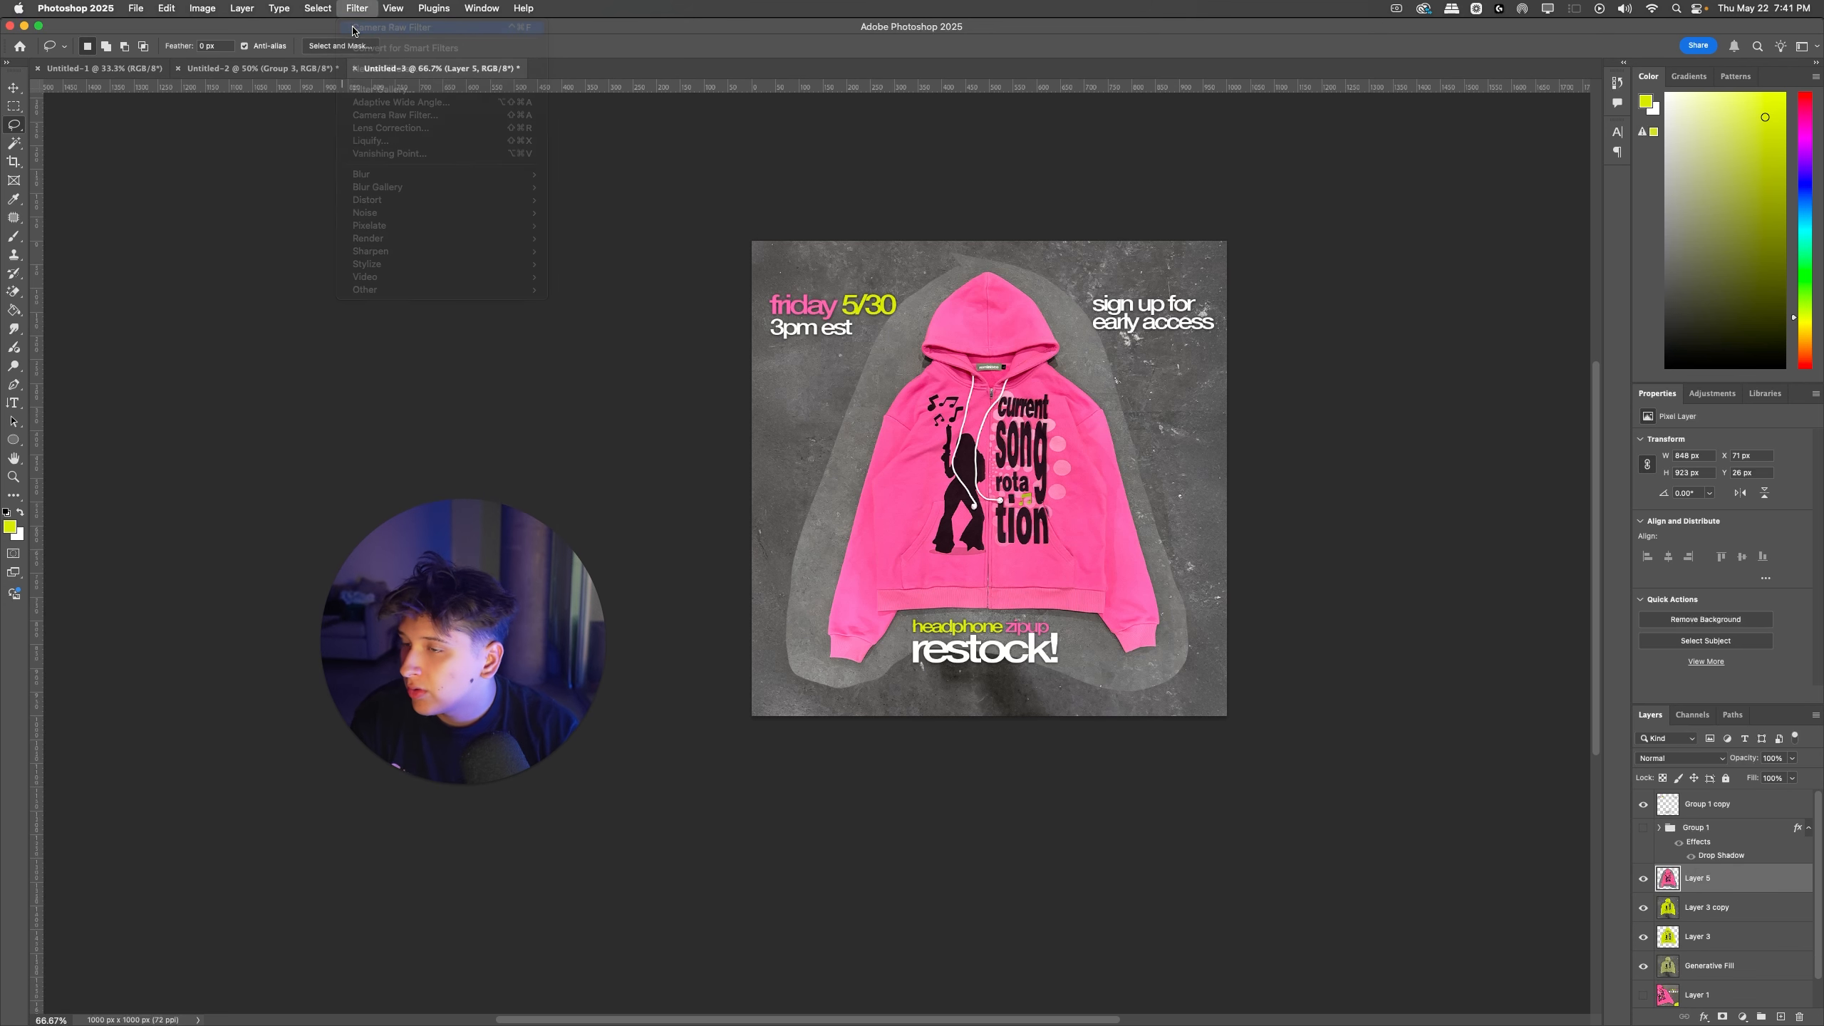
key(super+z)
key(super+shift+z)
key(super+z)
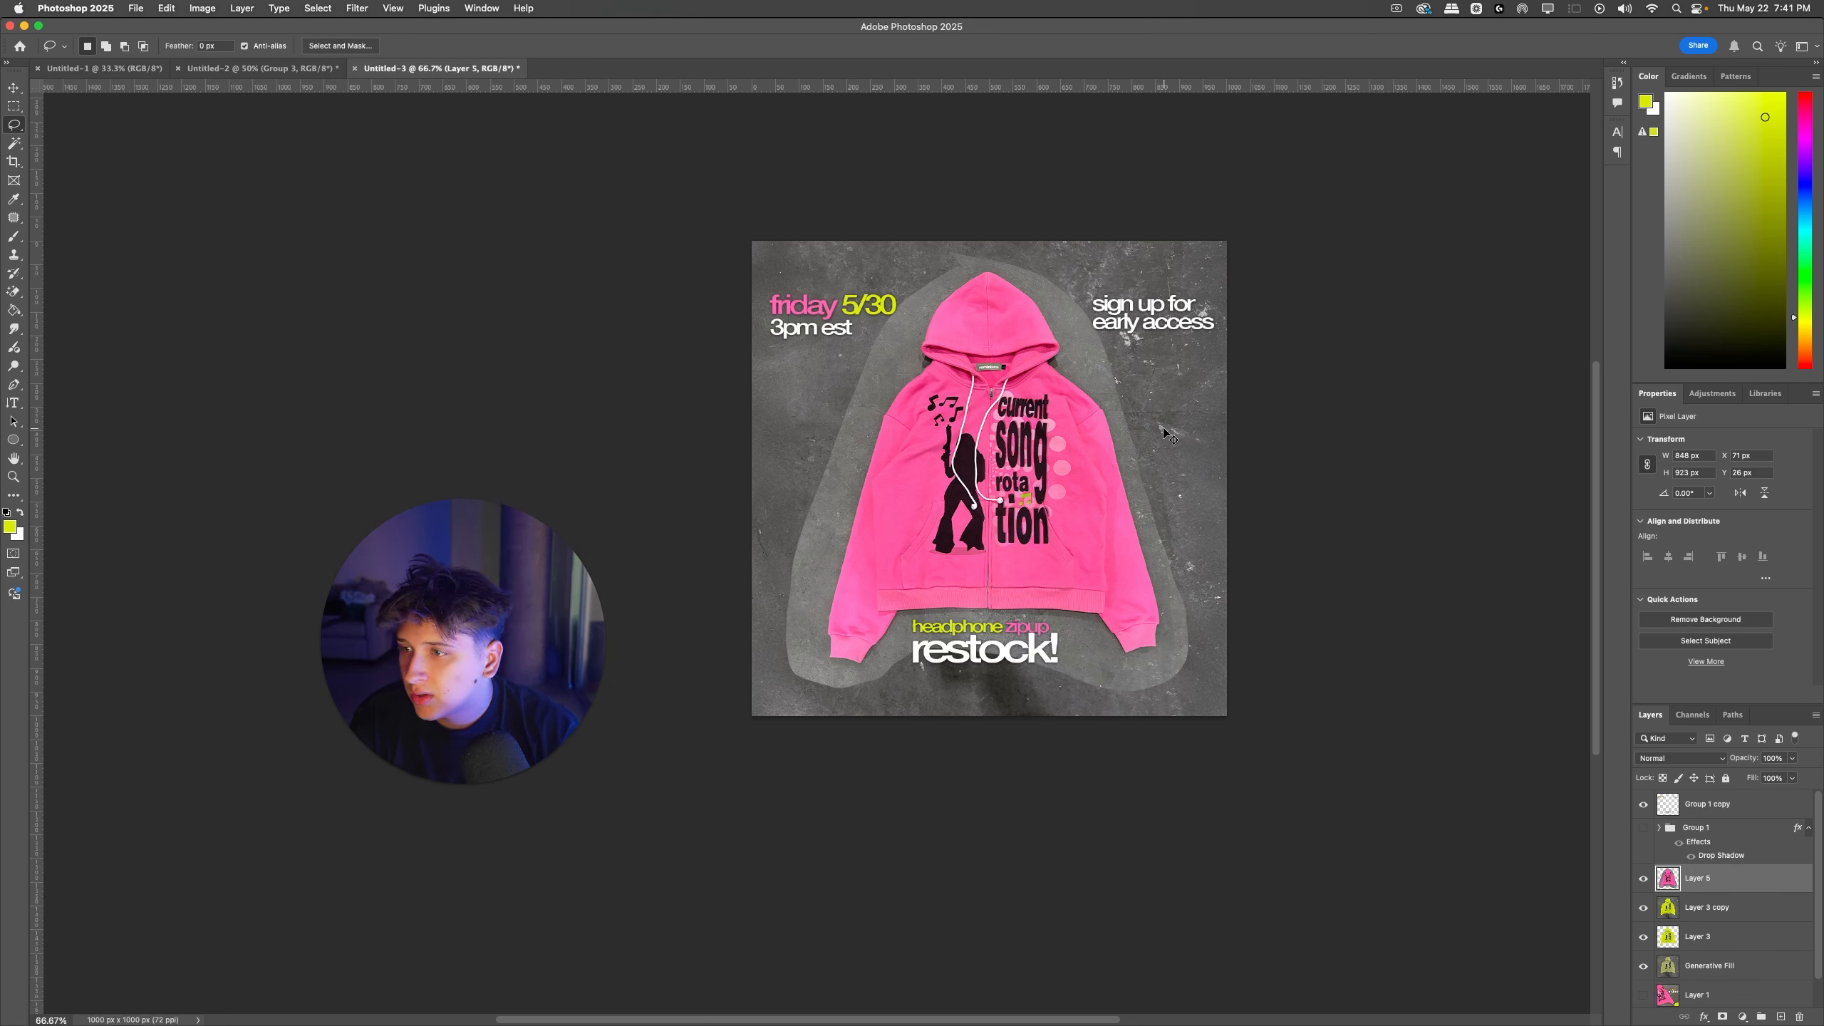
key(super+shift+z)
key(super+z)
key(super+shift+z)
Step: Erase the lighter concrete halo around the pink hoodie on Layer 5 with the Eraser tool
key(e)
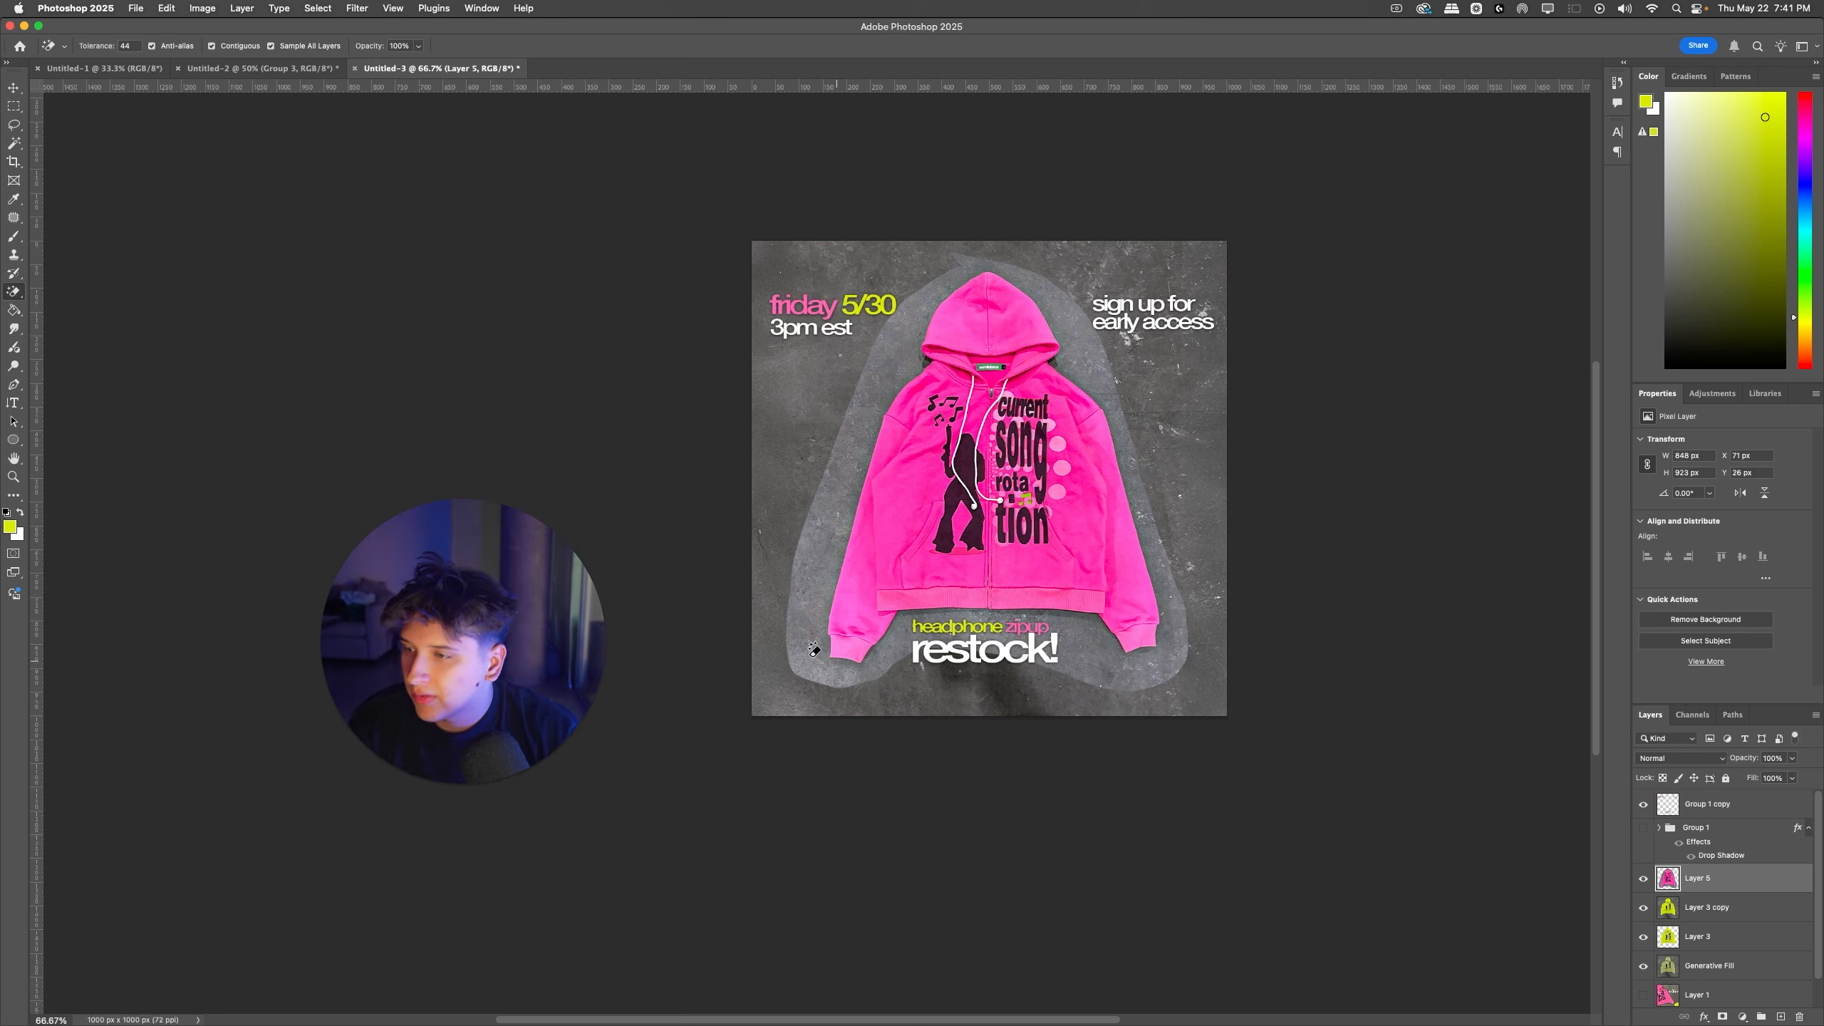
right_click(23, 294)
click(79, 290)
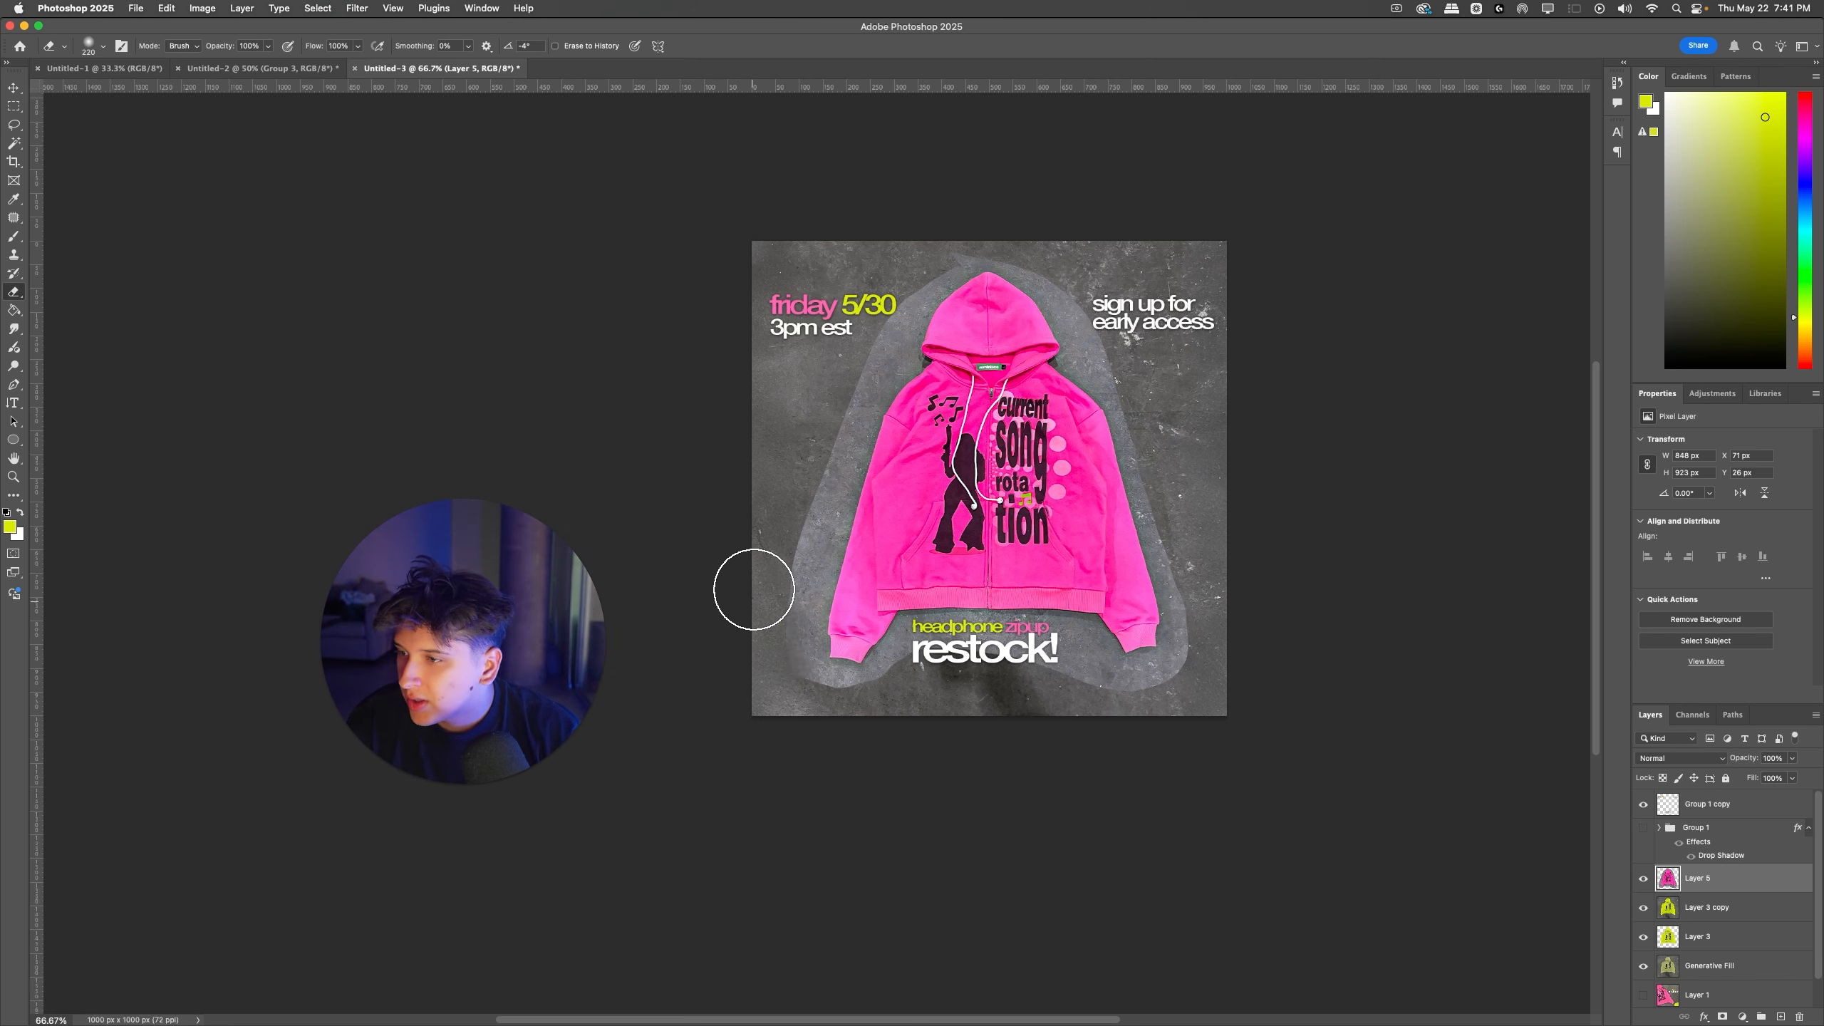
key(super+z)
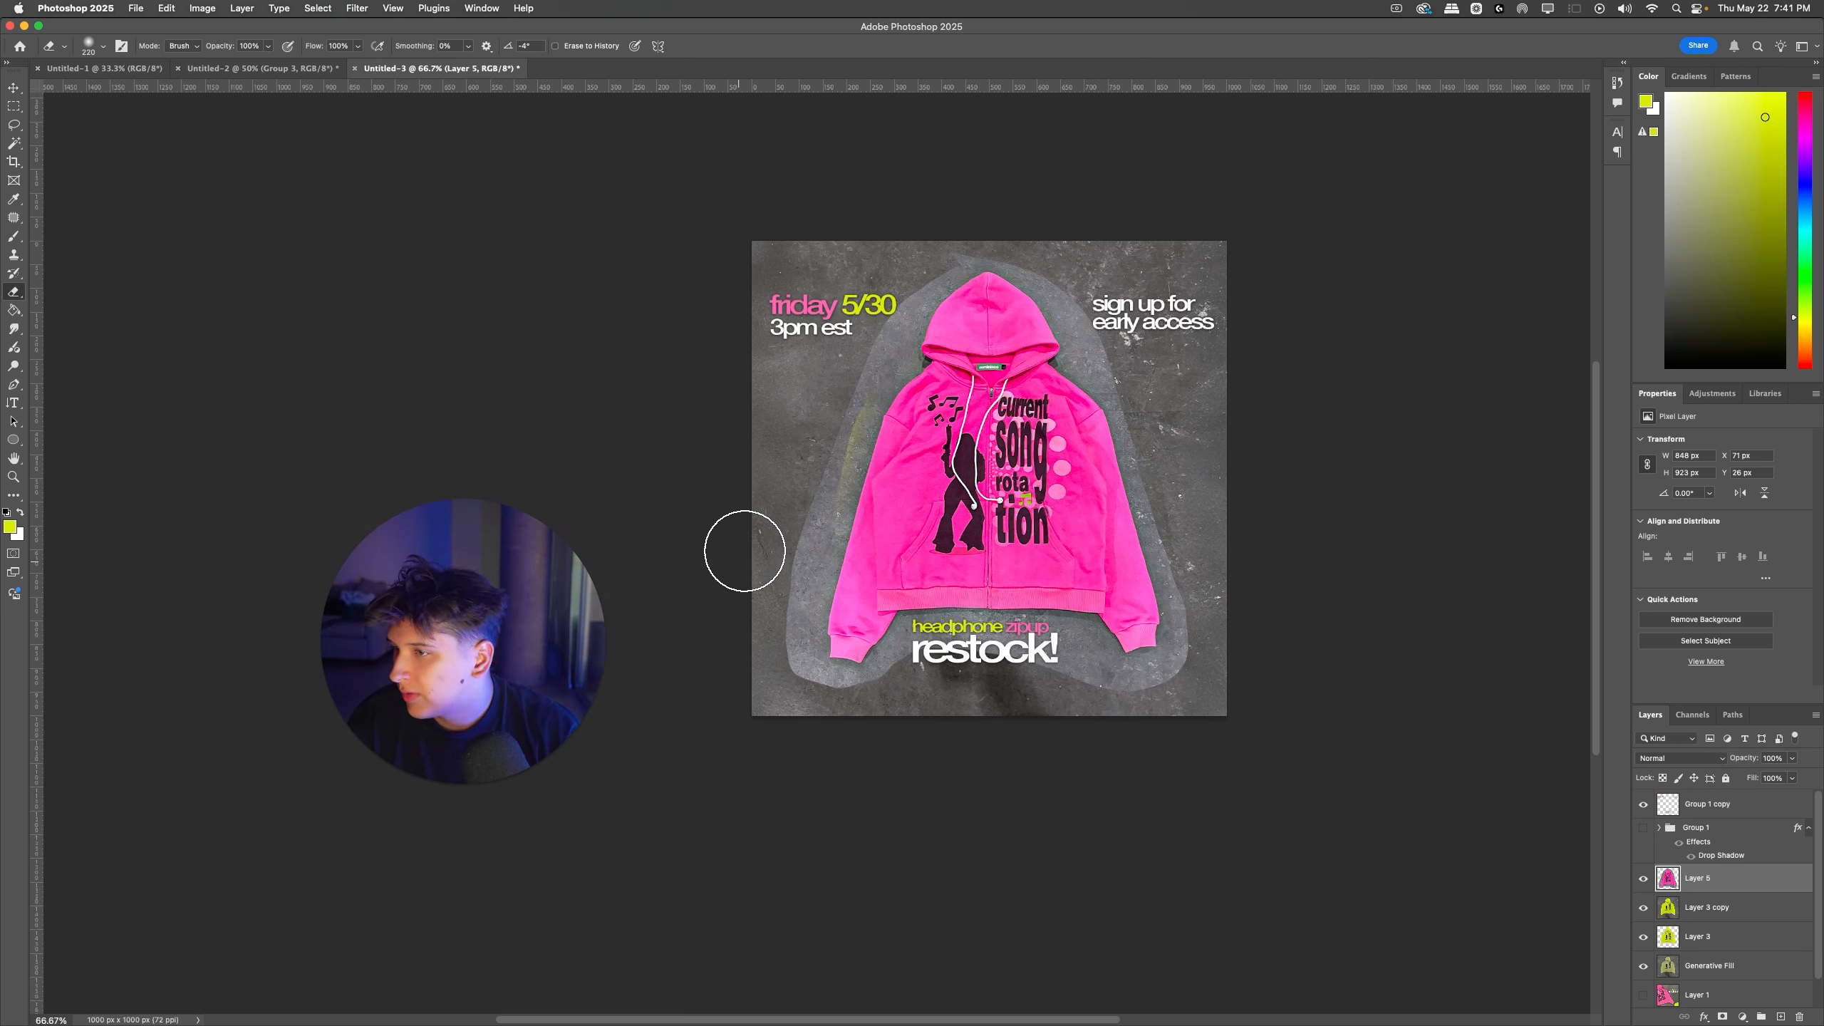
mouse_move(744, 552)
mouse_down()
mouse_move(786, 429)
mouse_move(755, 657)
mouse_move(781, 705)
mouse_move(843, 726)
mouse_move(985, 690)
mouse_move(958, 679)
mouse_move(1106, 714)
mouse_move(1004, 679)
mouse_move(941, 680)
mouse_move(892, 721)
mouse_move(784, 713)
mouse_move(735, 666)
mouse_move(982, 729)
mouse_move(1060, 698)
mouse_move(1148, 716)
mouse_move(1205, 703)
mouse_up()
scroll(1320, 654, up, 2)
key(super+z)
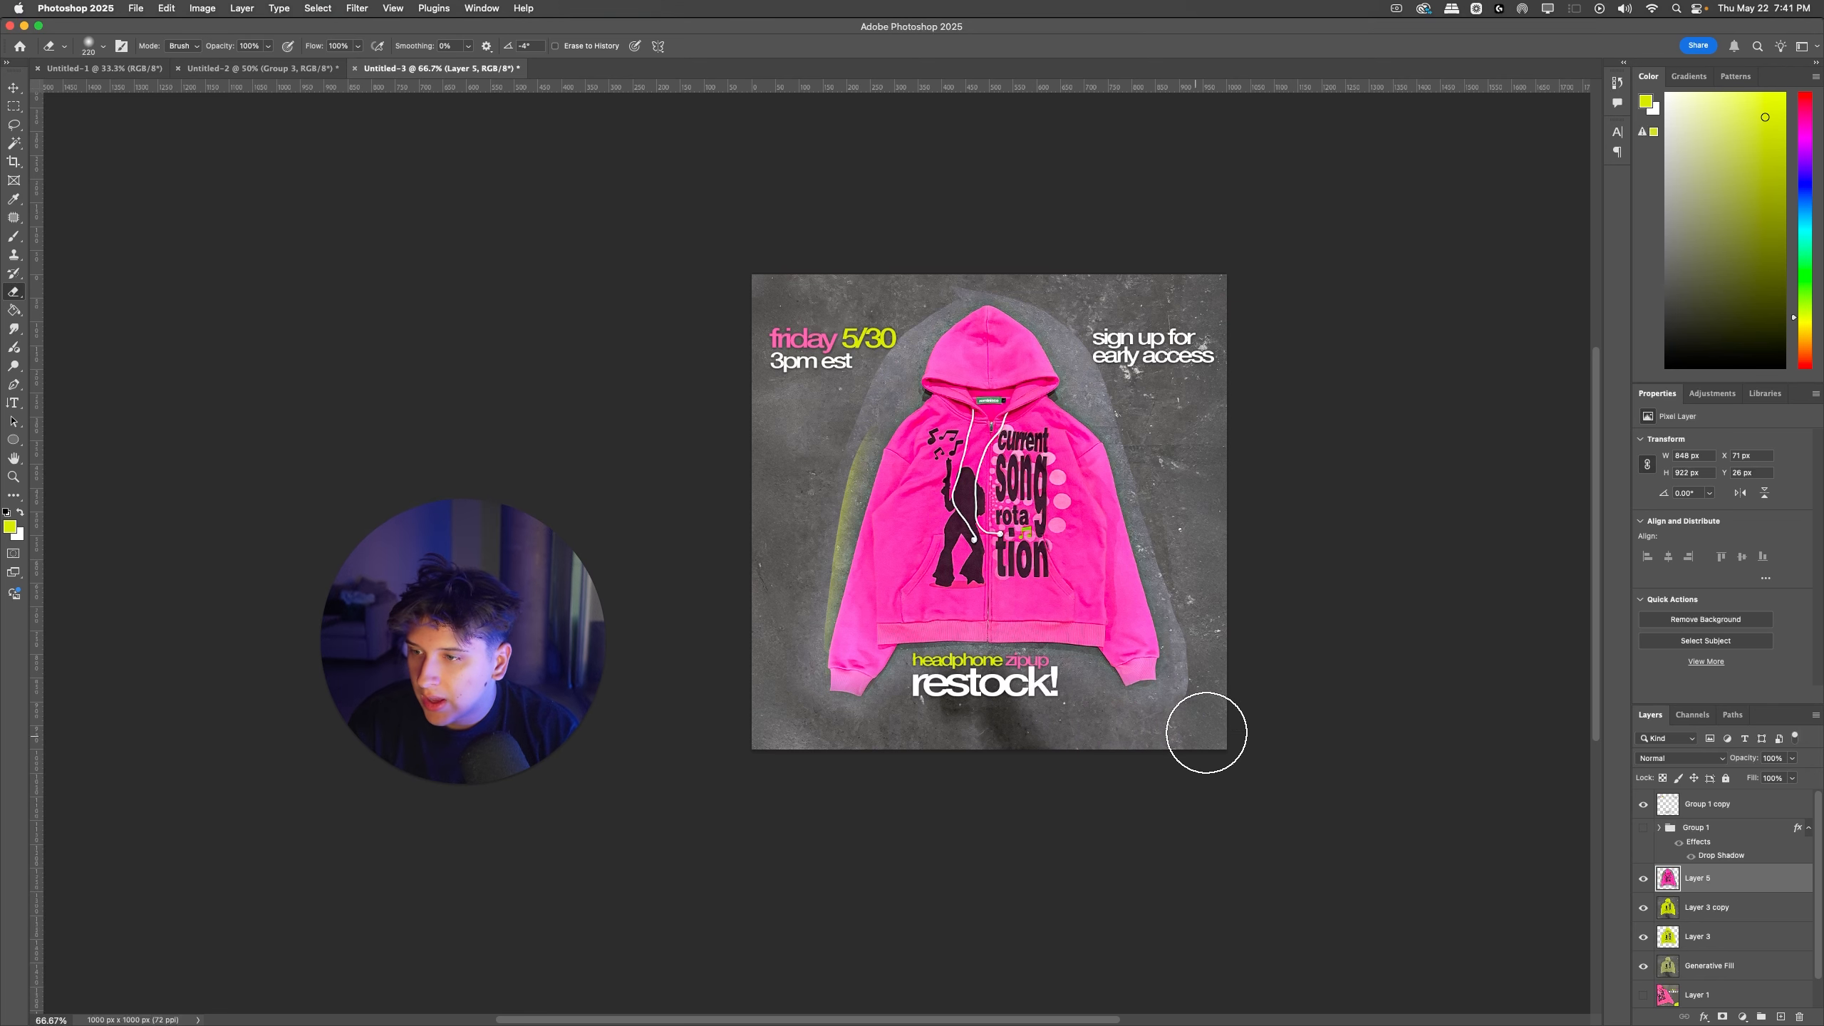
scroll(1311, 704, up, 1)
scroll(1311, 704, up, 3)
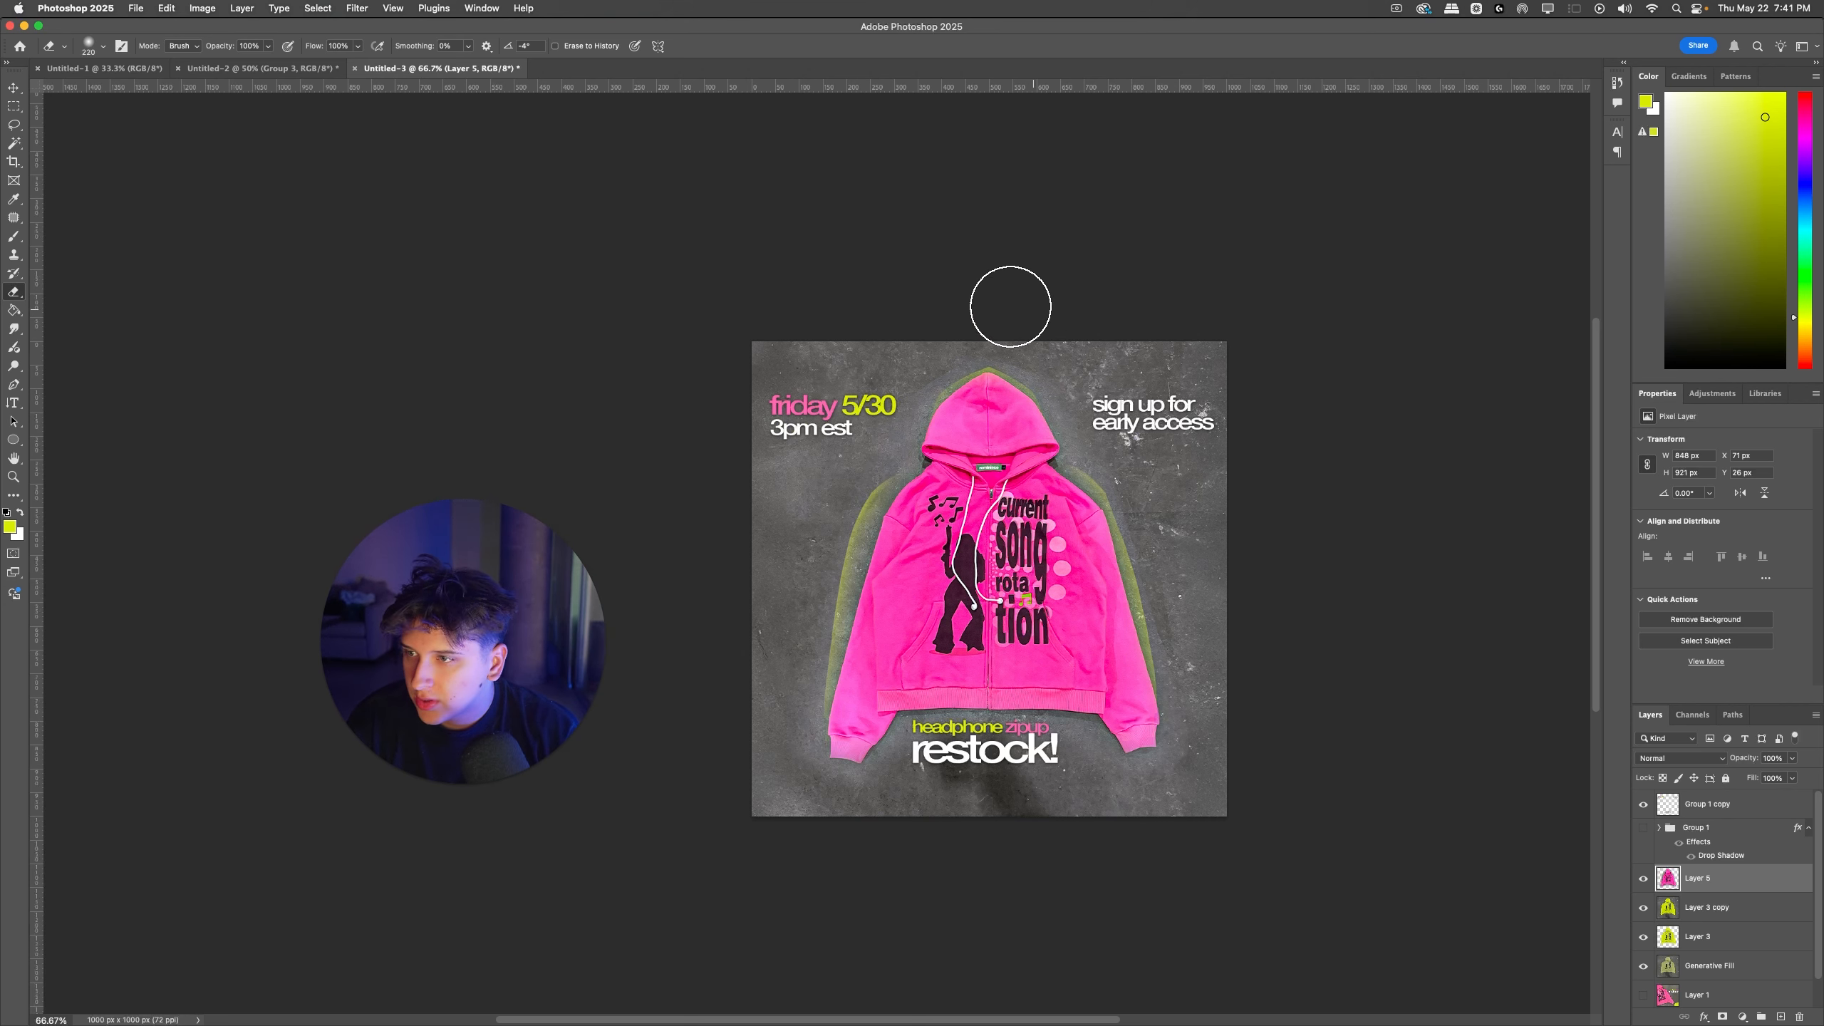
Step: Hide the pink hoodie layer and try a freehand lasso around the yellow hoodie
click(1643, 878)
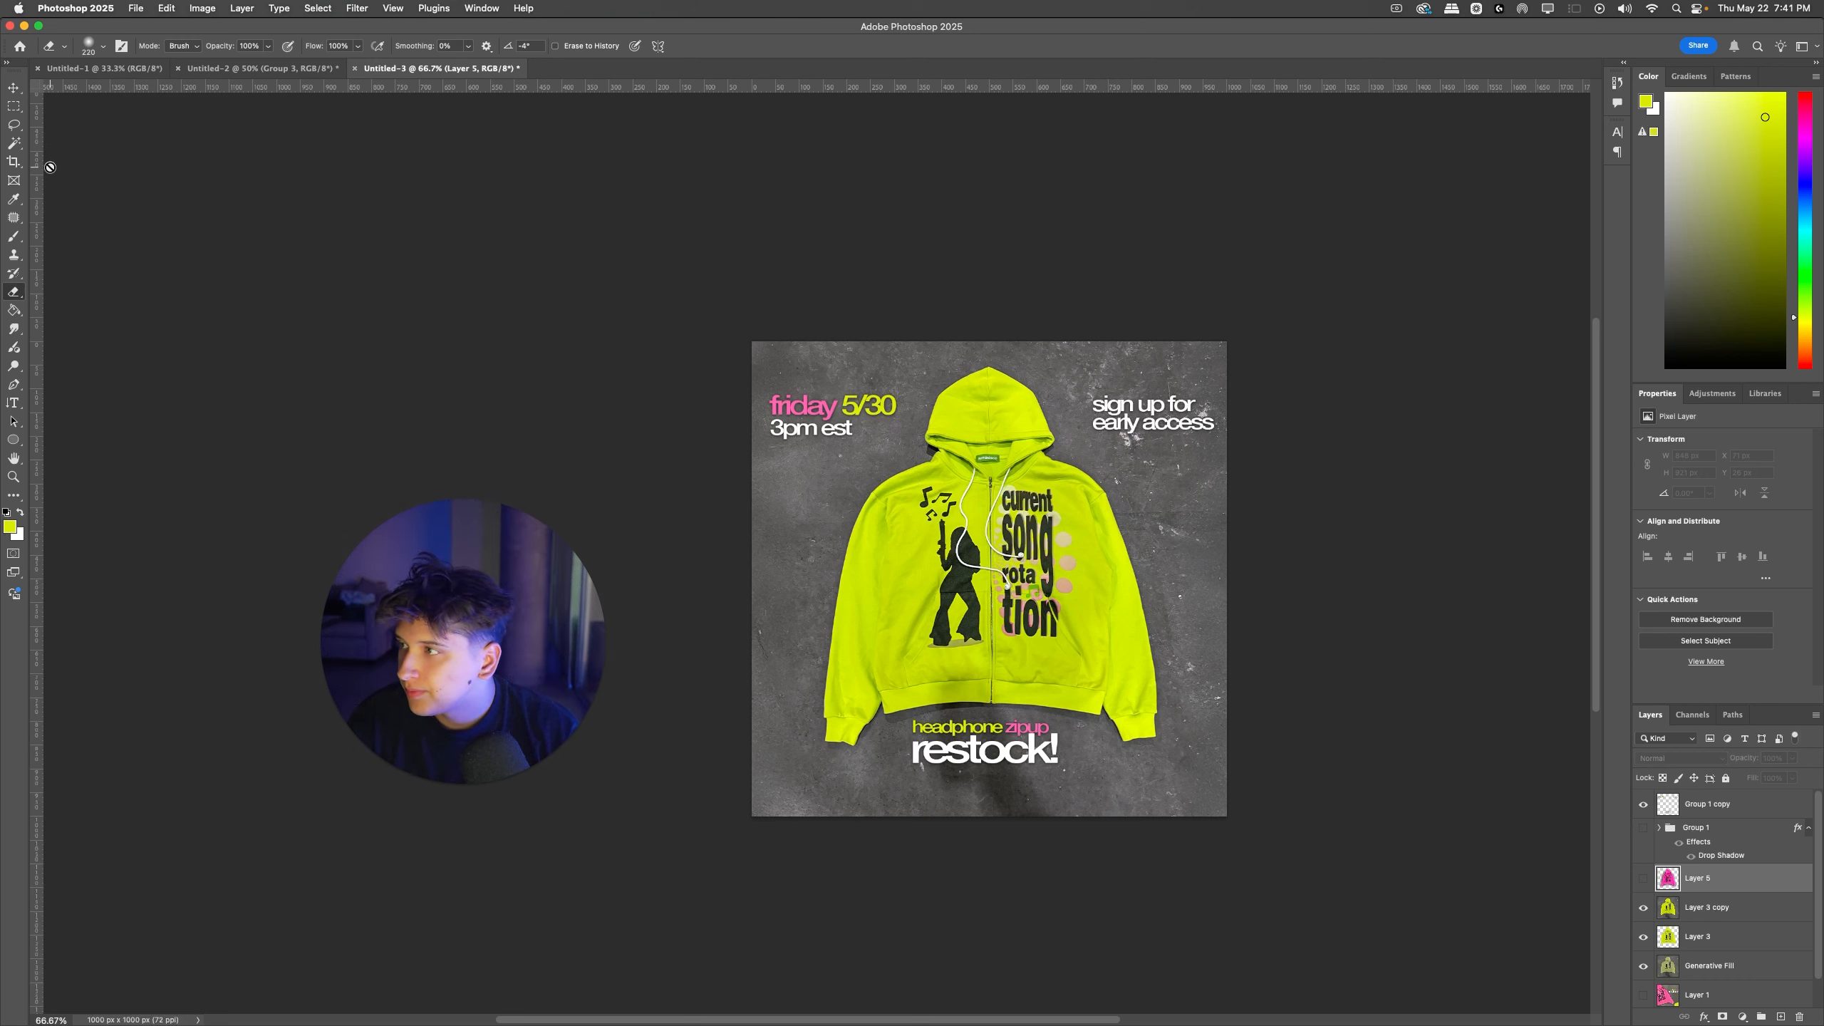
click(15, 129)
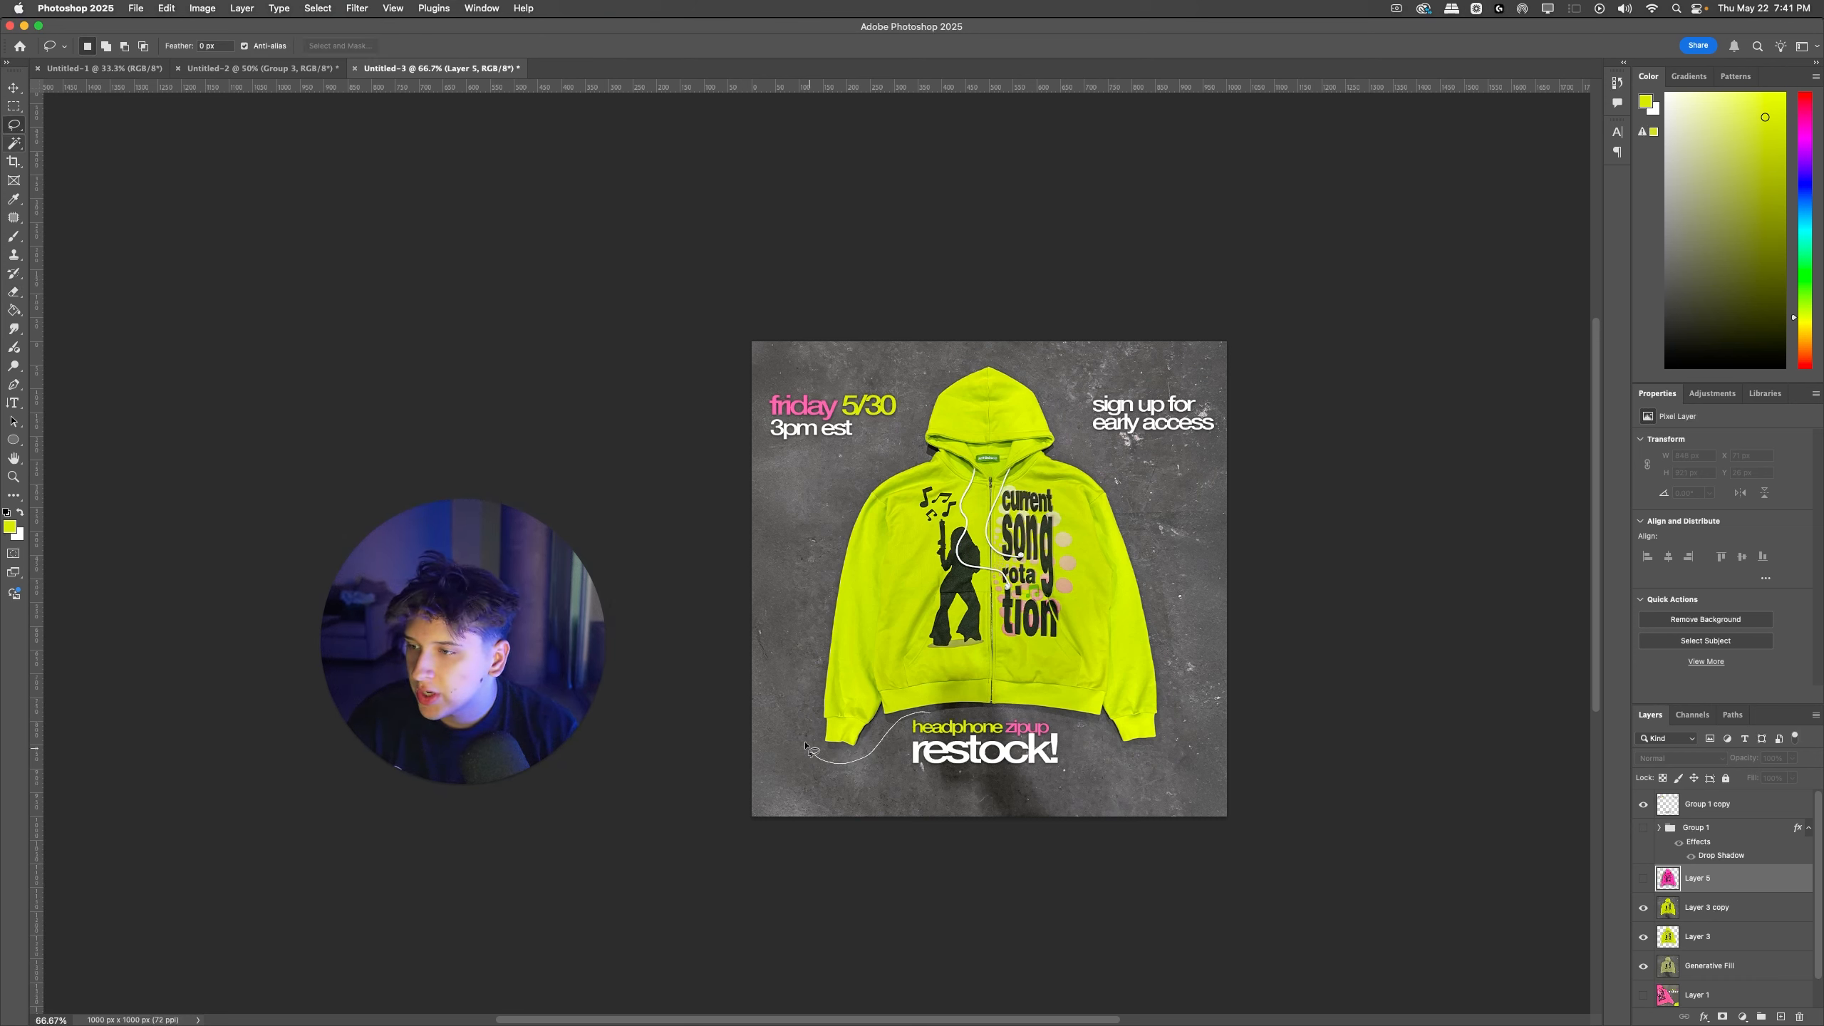
mouse_move(808, 748)
mouse_down()
mouse_move(845, 429)
mouse_move(906, 399)
mouse_up()
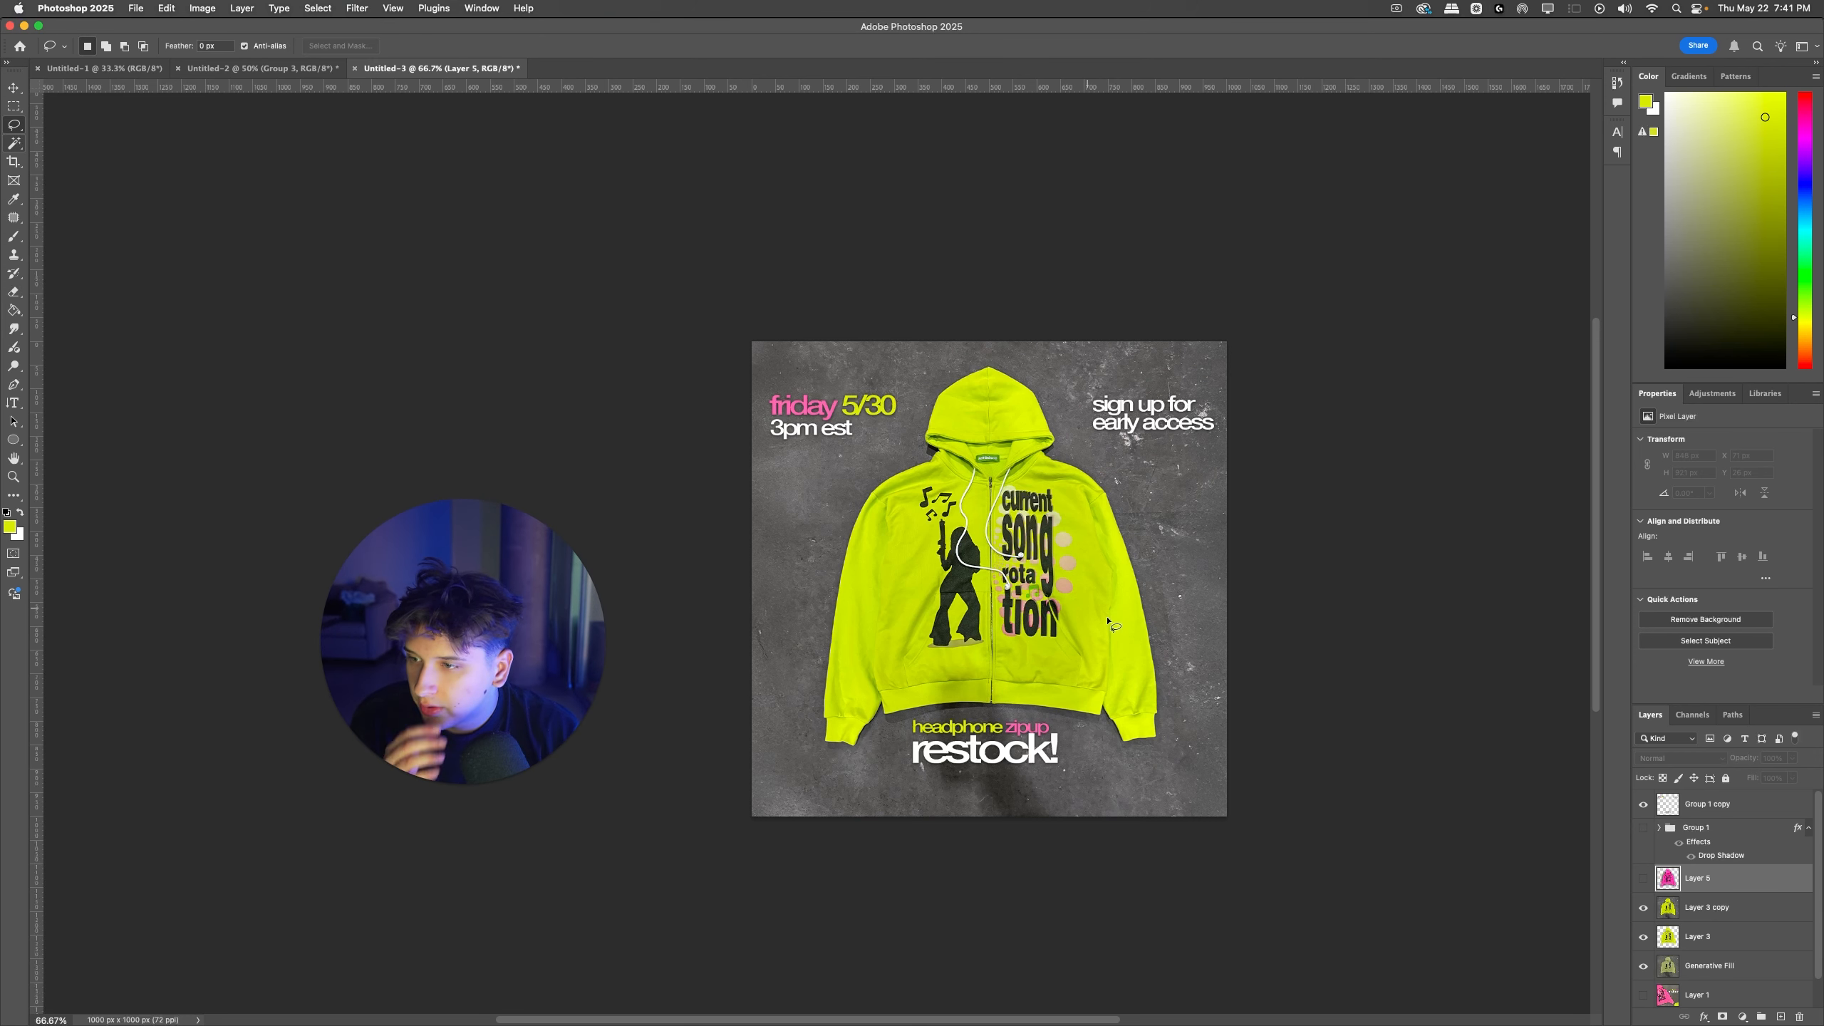
Step: Try recoloring the yellow hoodie copy pink with Hue/Saturation, using yellows hue -138, a range shifted toward red, reduced saturation and lightness +33
super+click(1130, 635)
key(super+u)
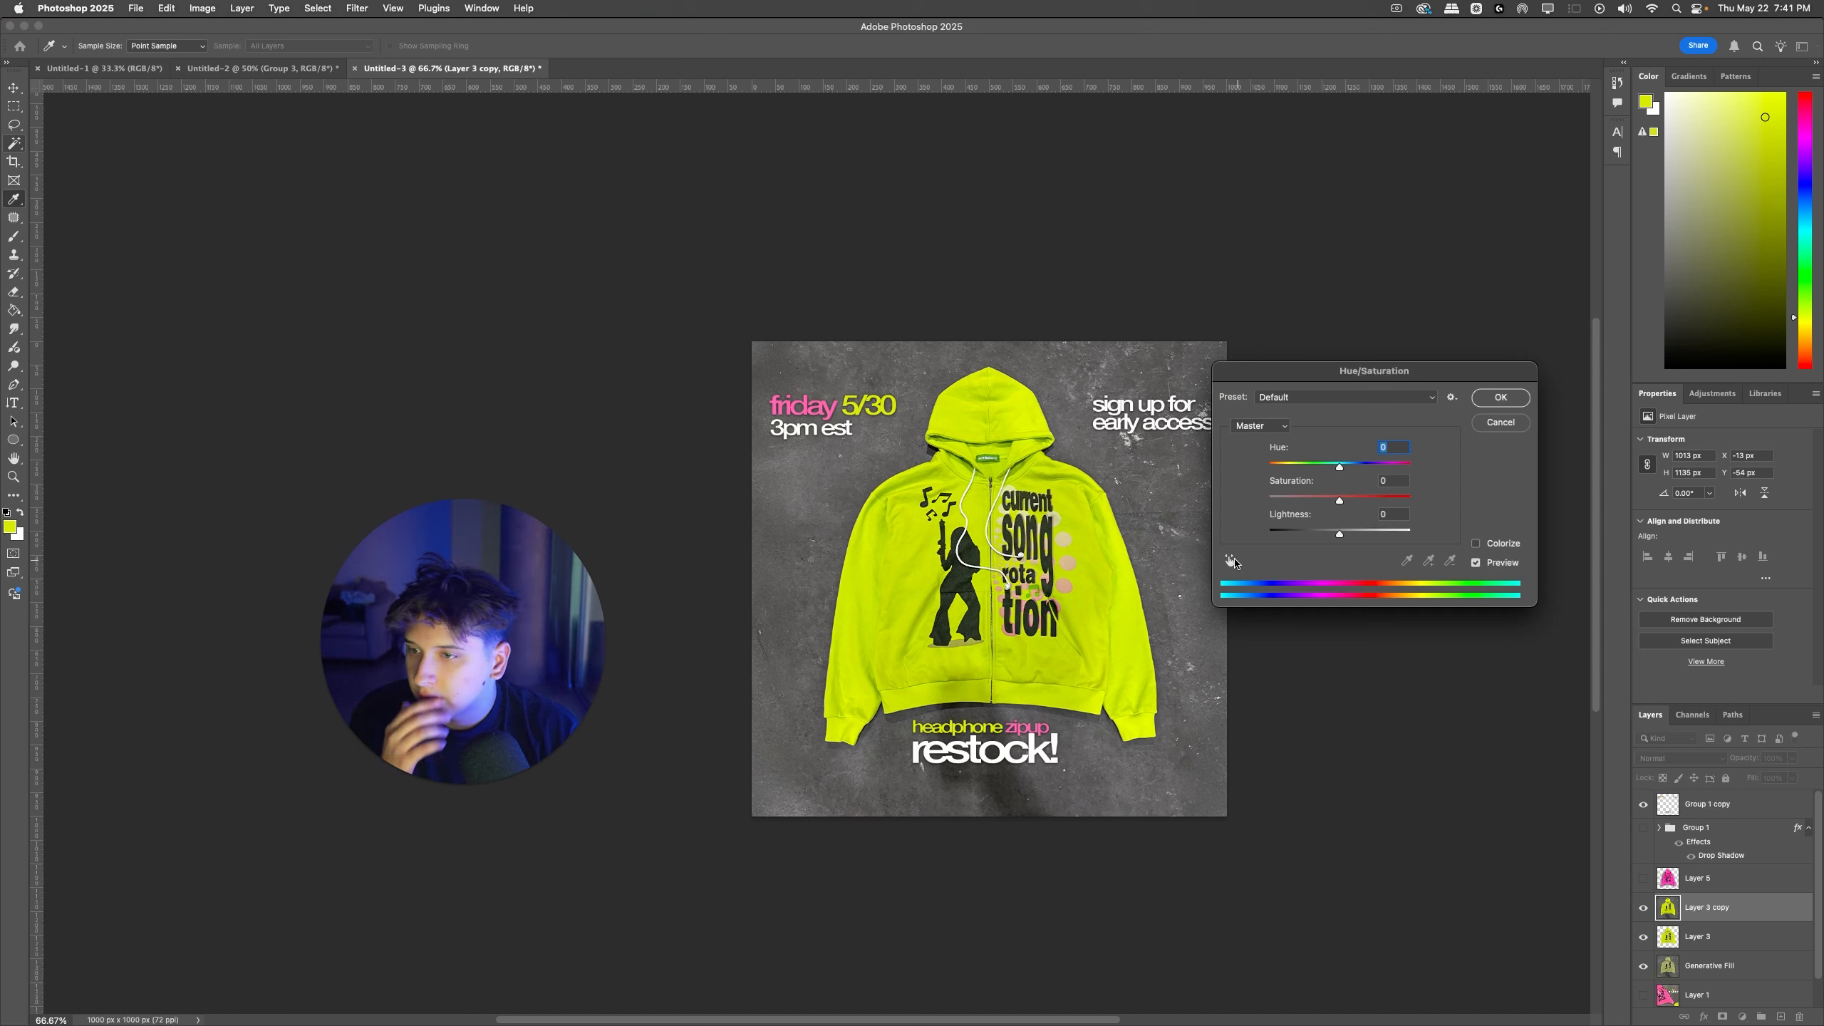
click(1122, 580)
drag(1339, 468, 1280, 467)
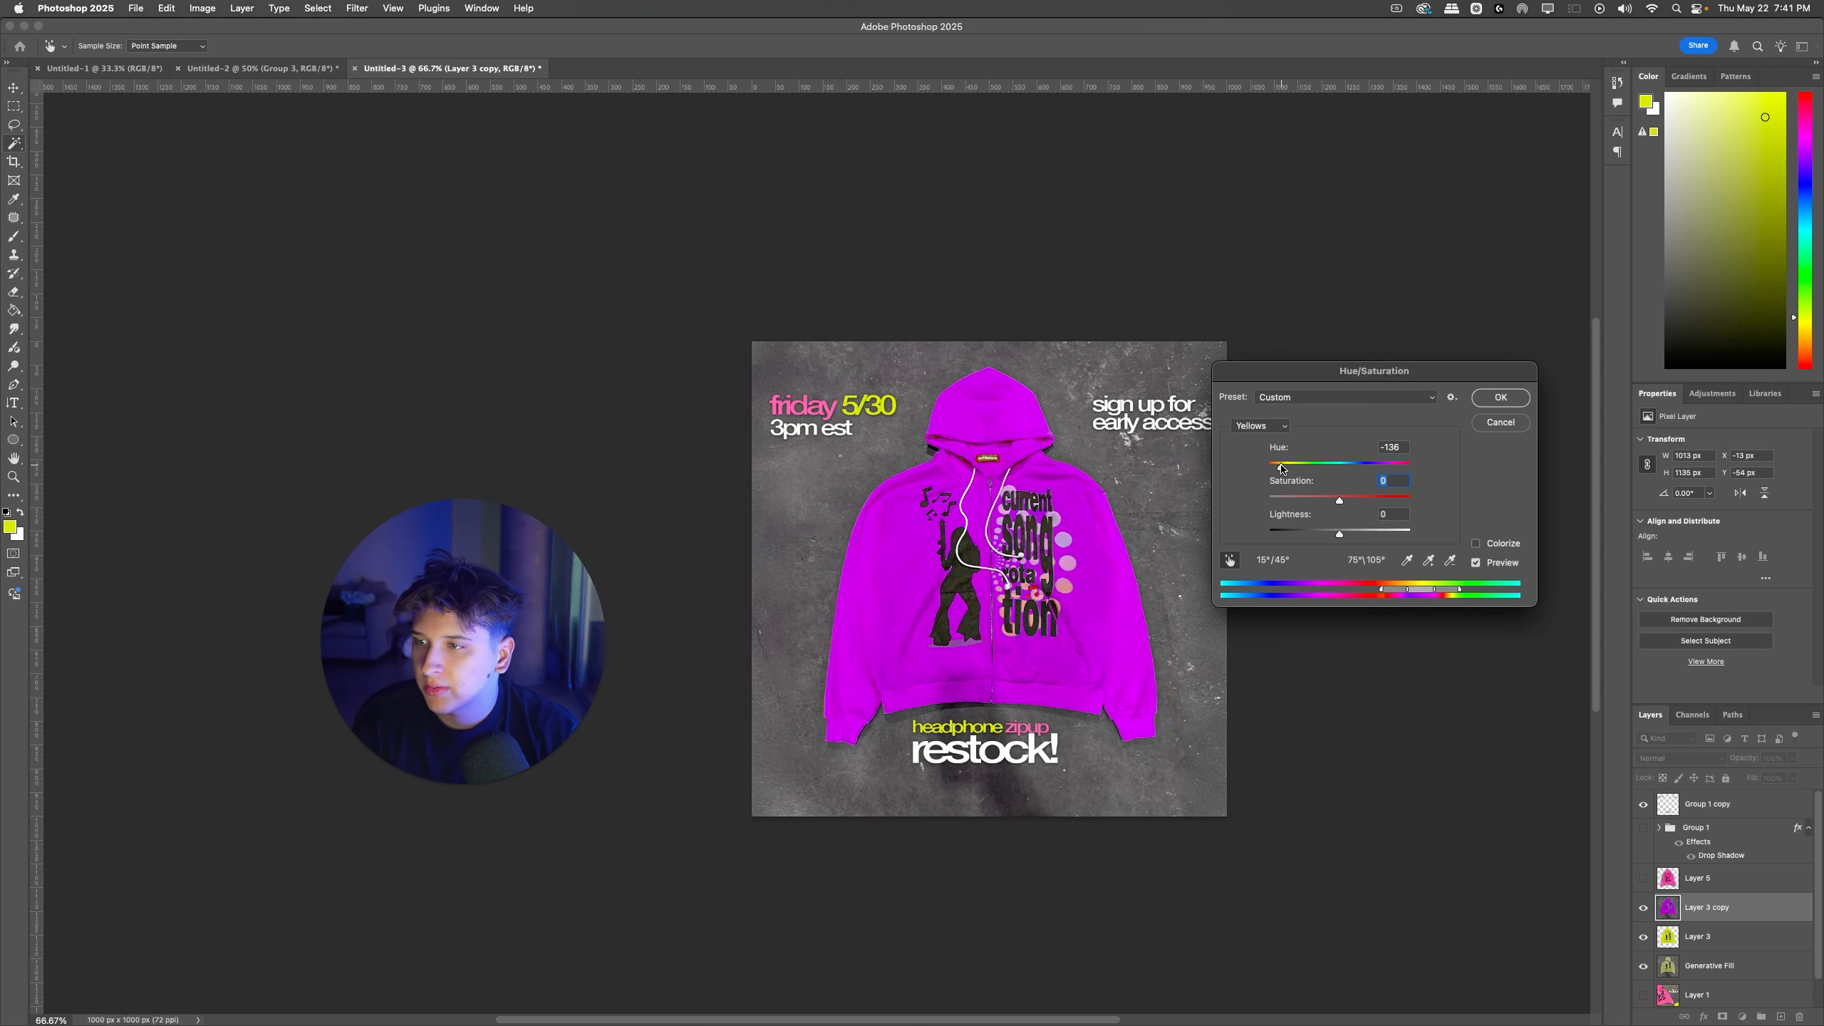
drag(1423, 589, 1411, 590)
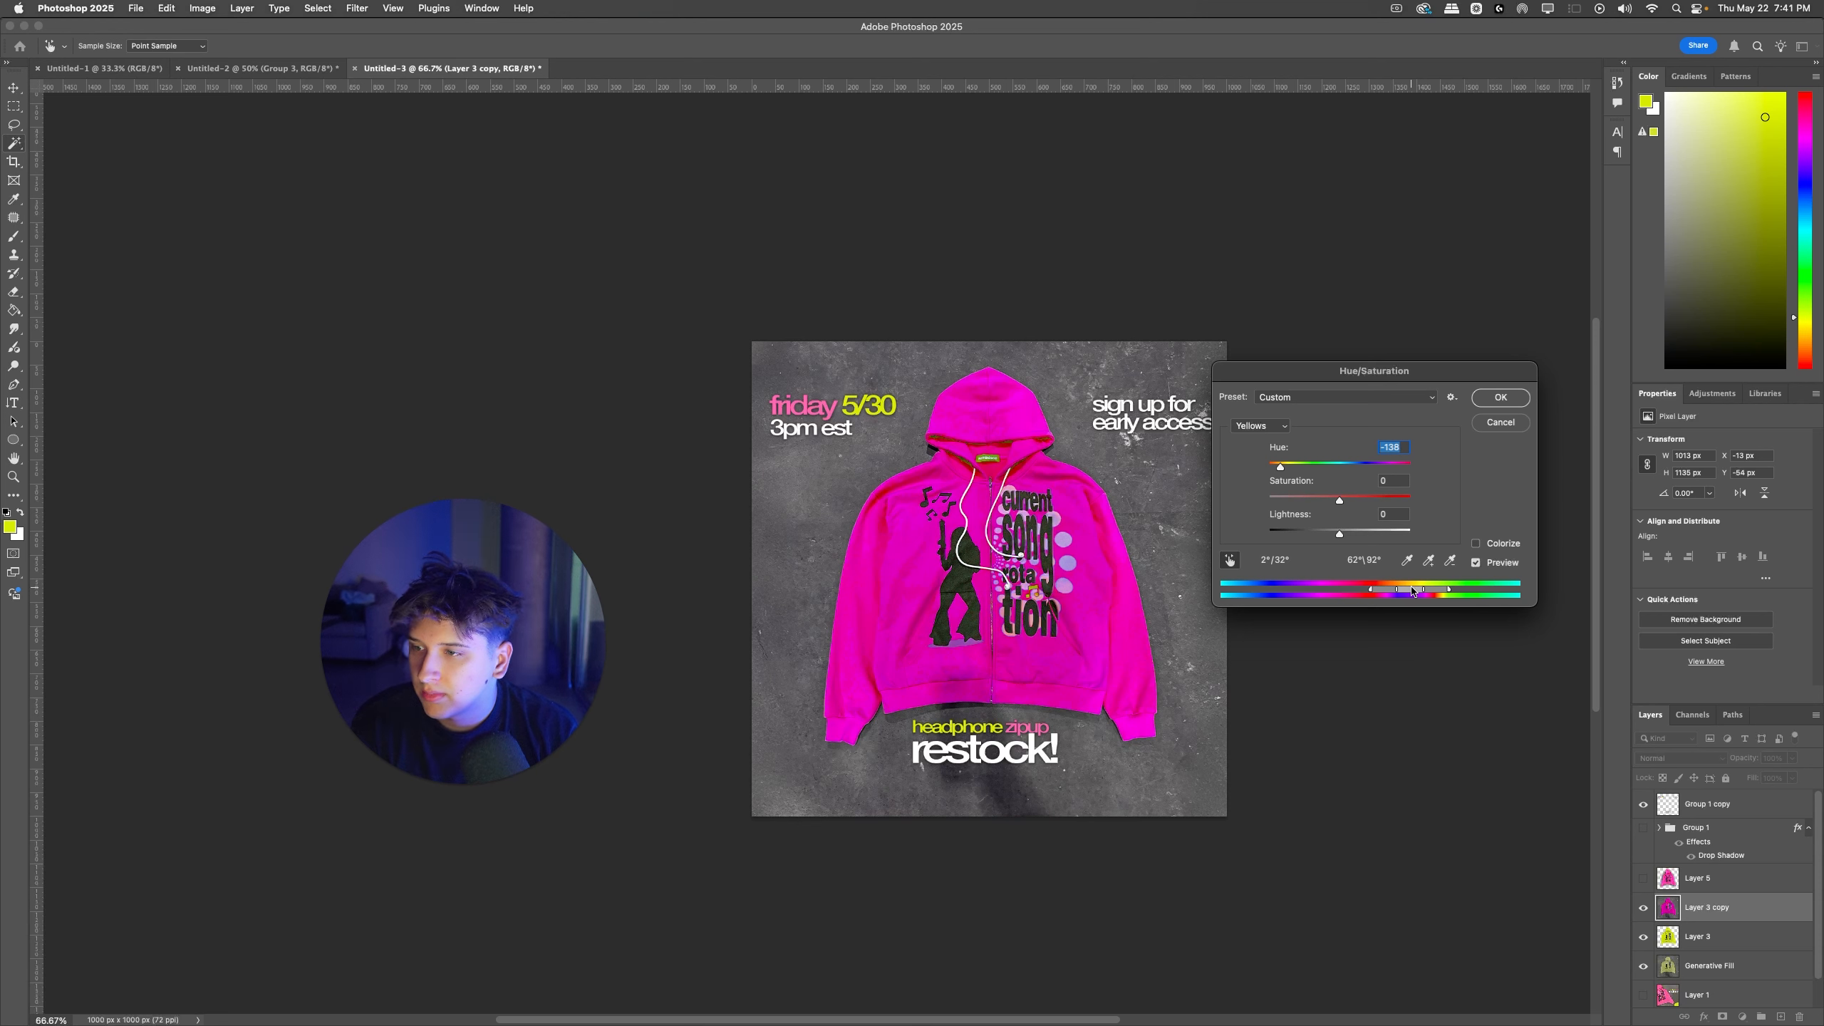
click(1312, 499)
click(1339, 500)
click(1362, 533)
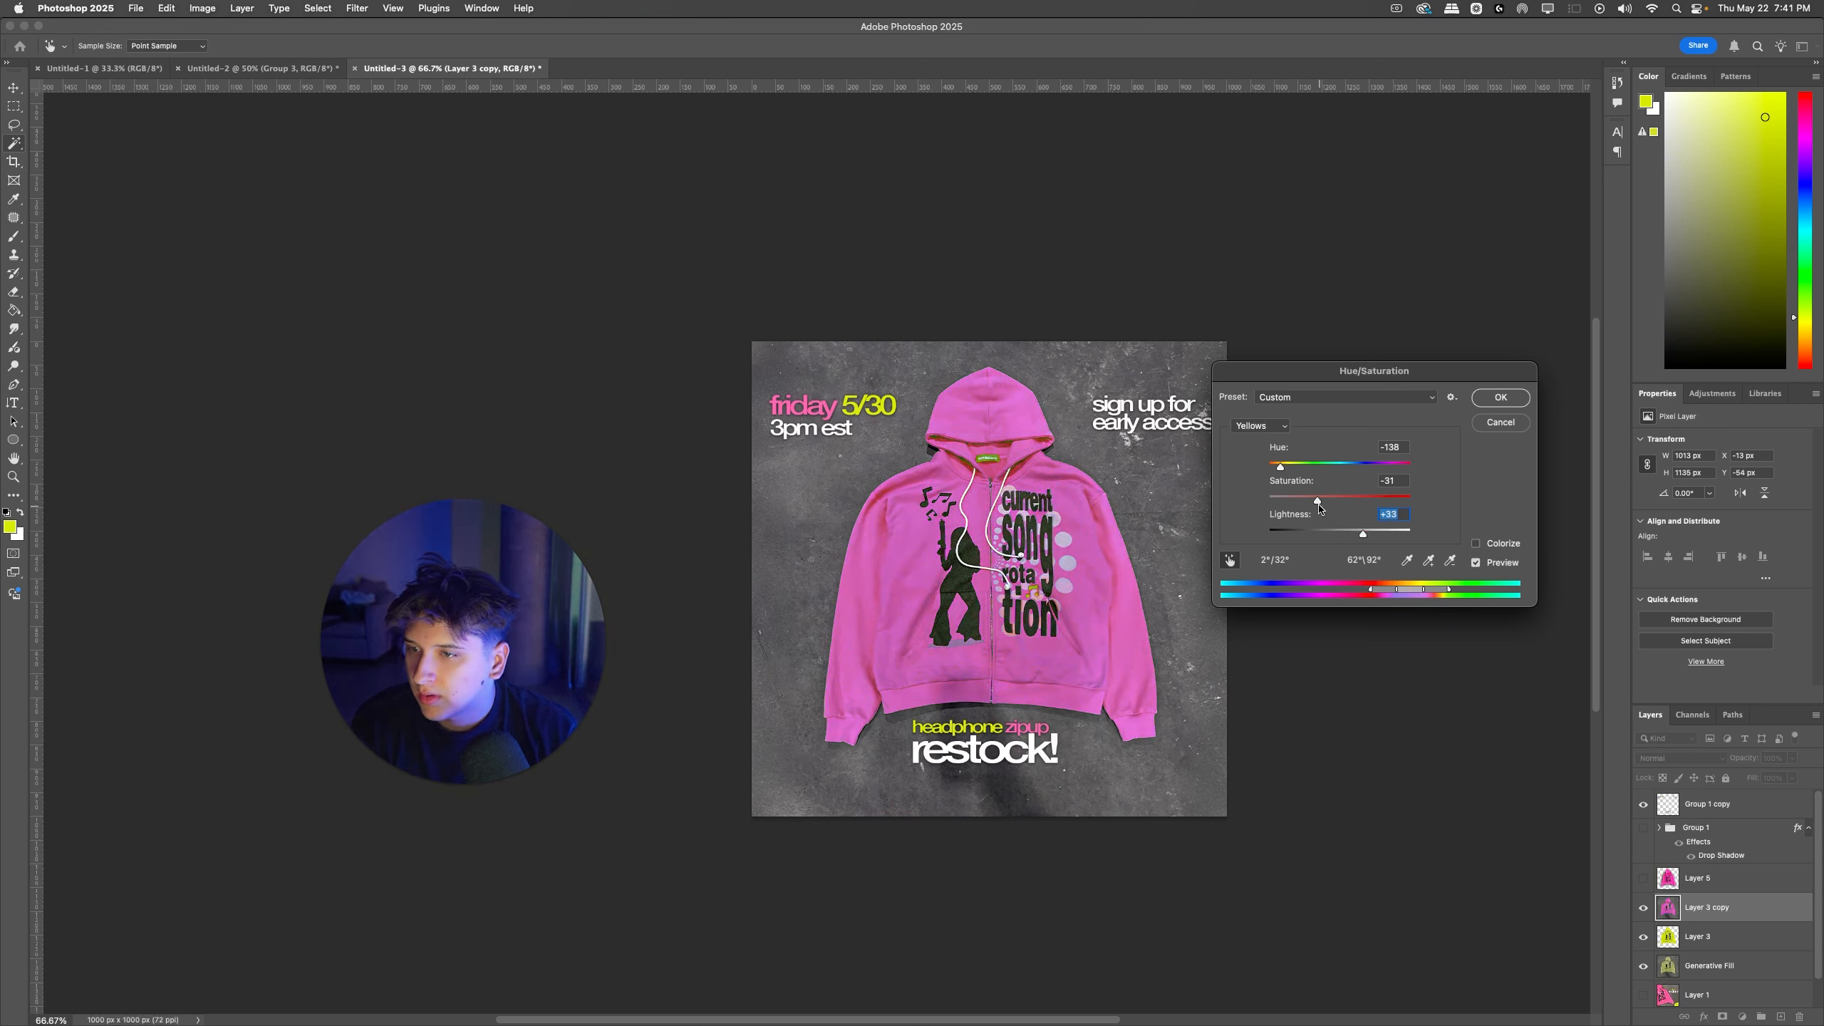
click(1500, 403)
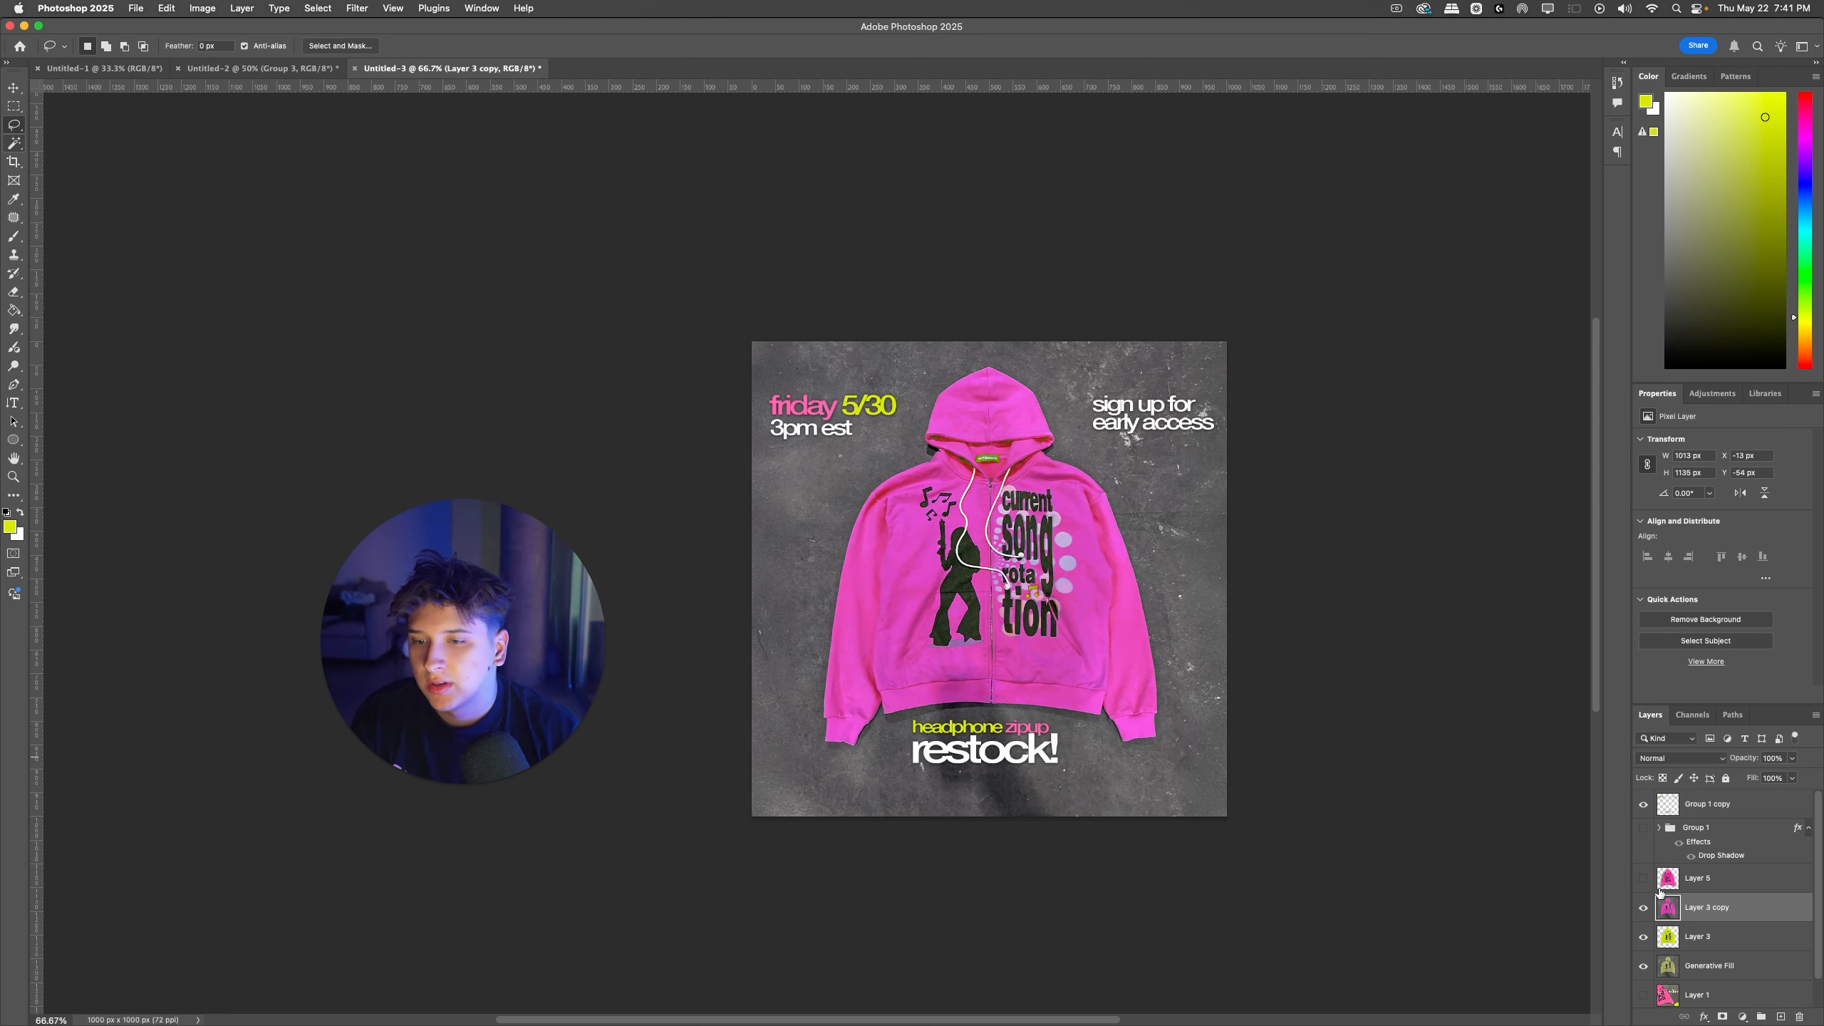
key(super+z)
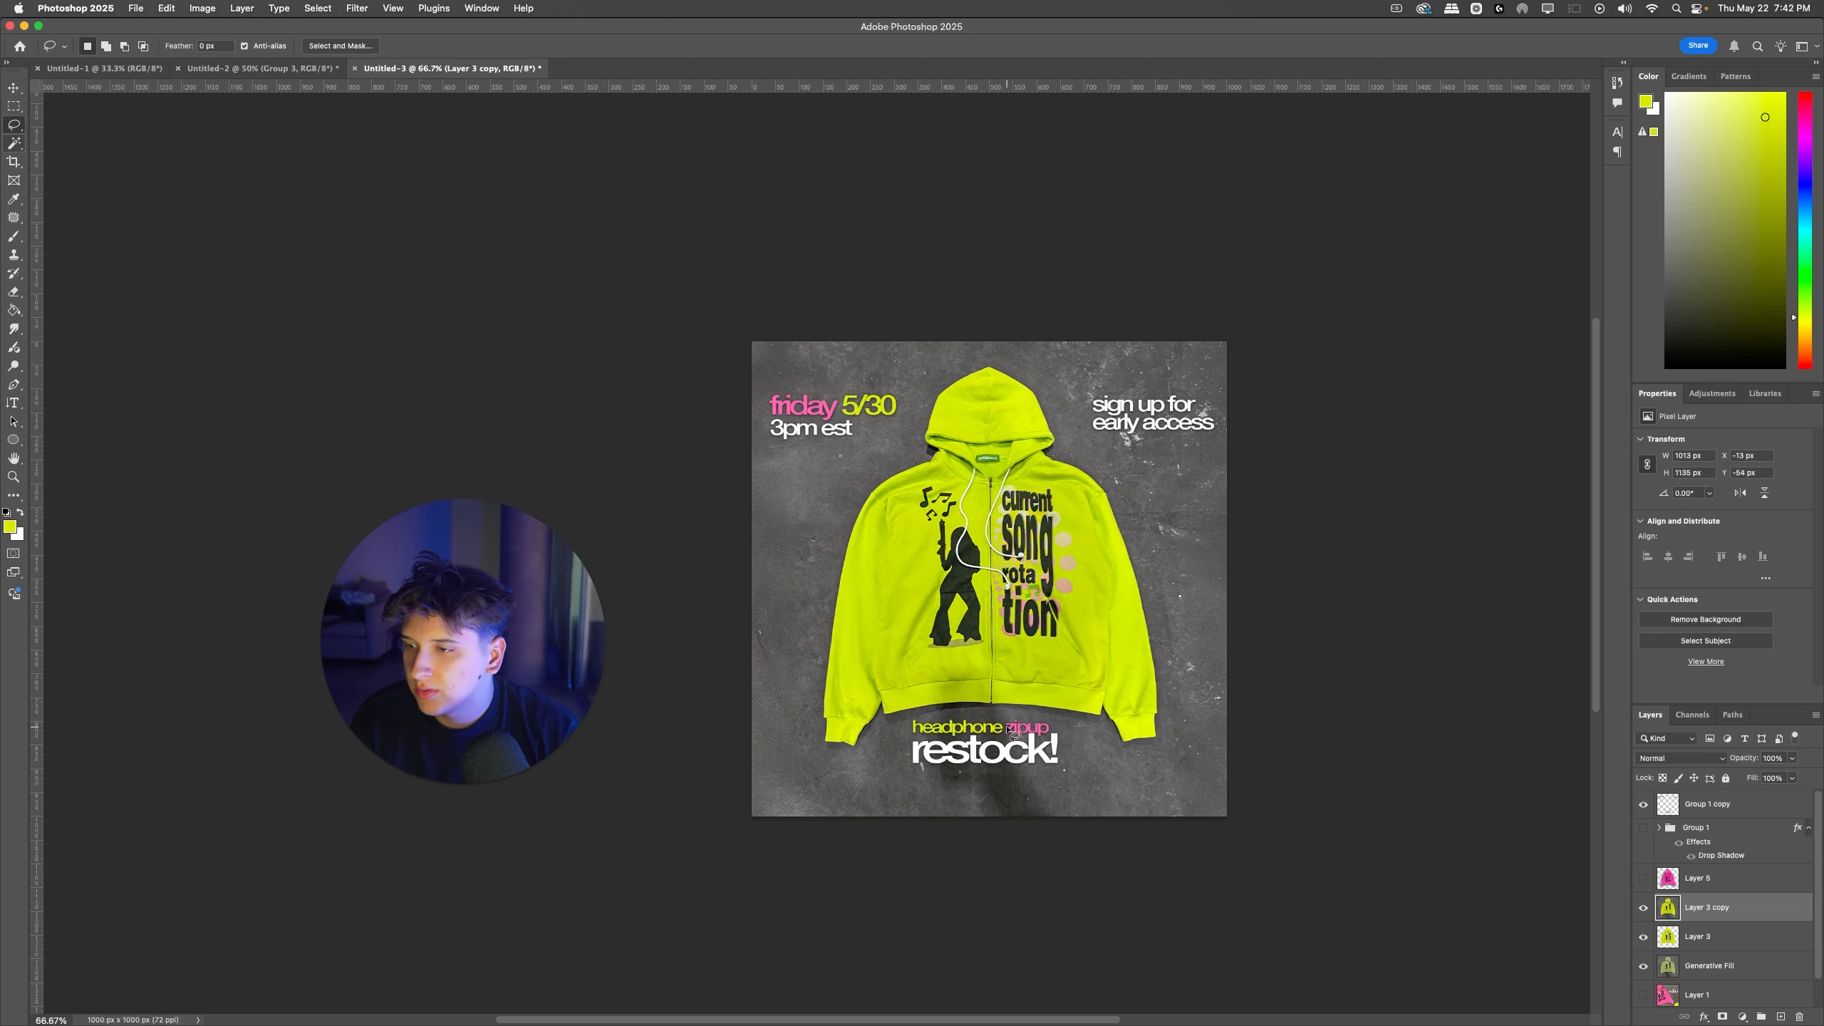
Step: Outline the whole yellow hoodie, including hood and sleeves, with a loose Polygonal Lasso selection on Layer 3 copy
click(10, 128)
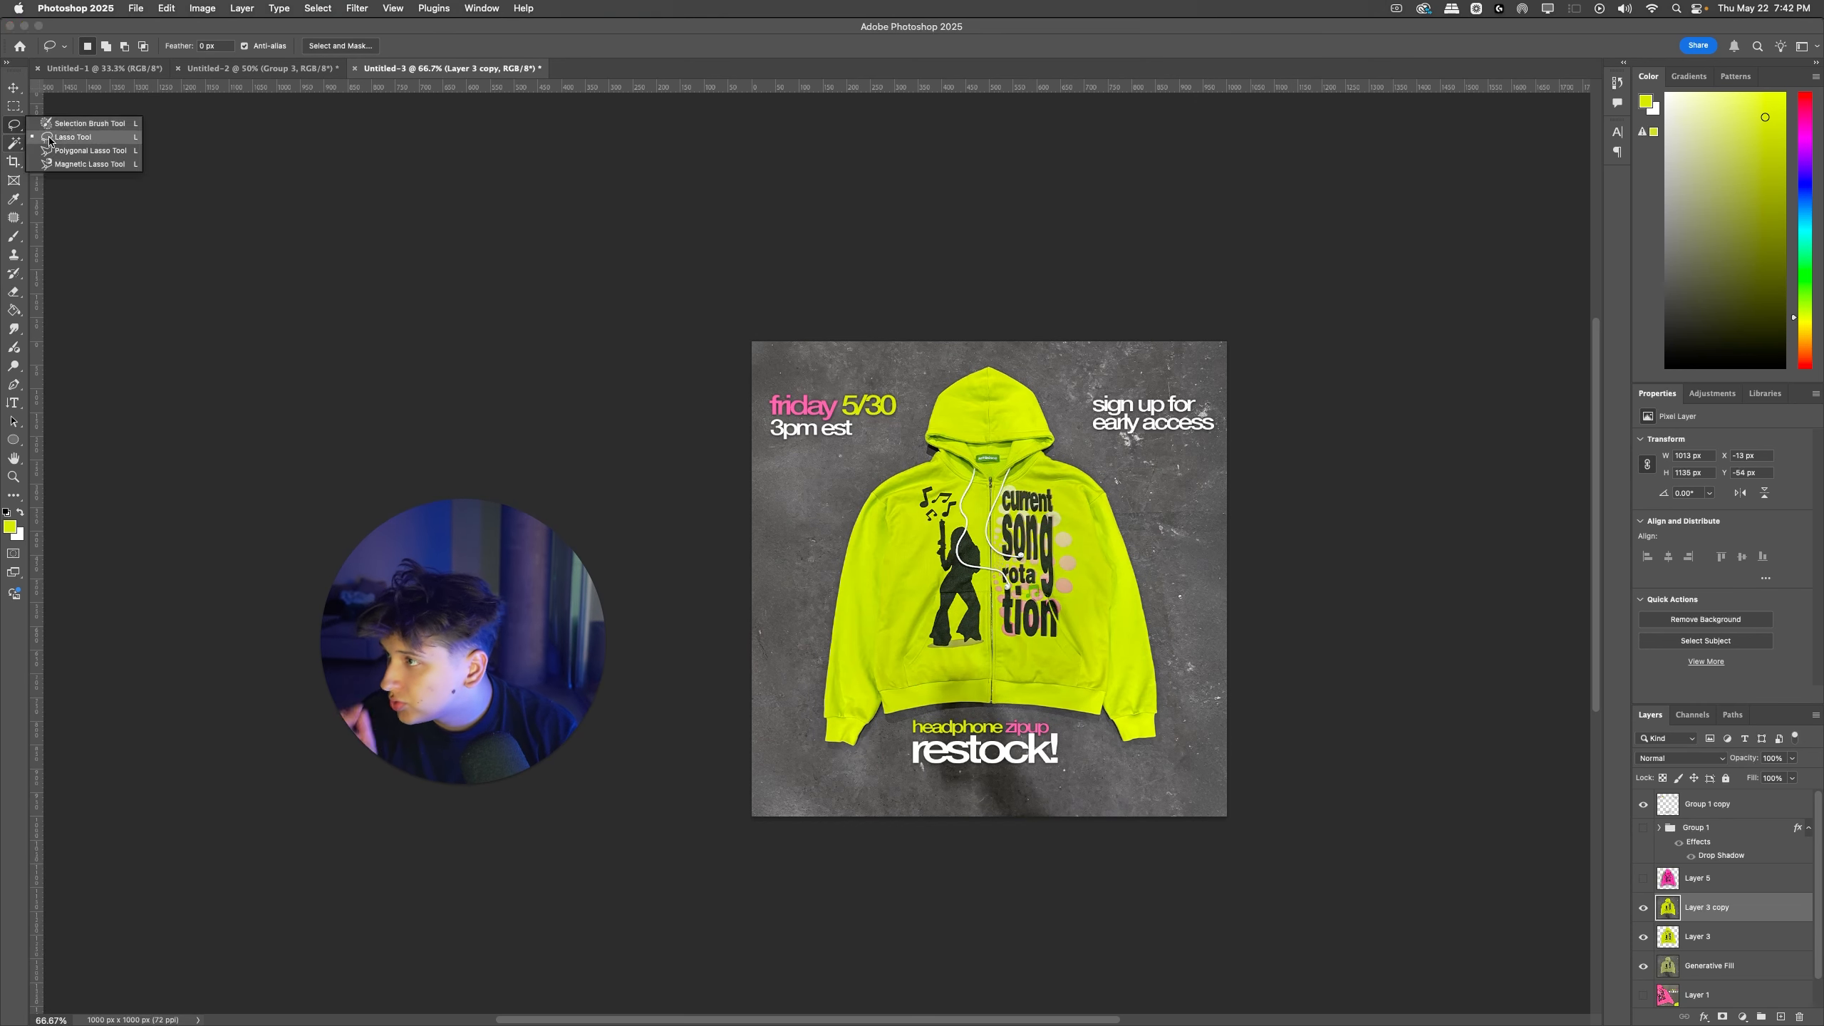
click(64, 143)
click(898, 450)
click(850, 491)
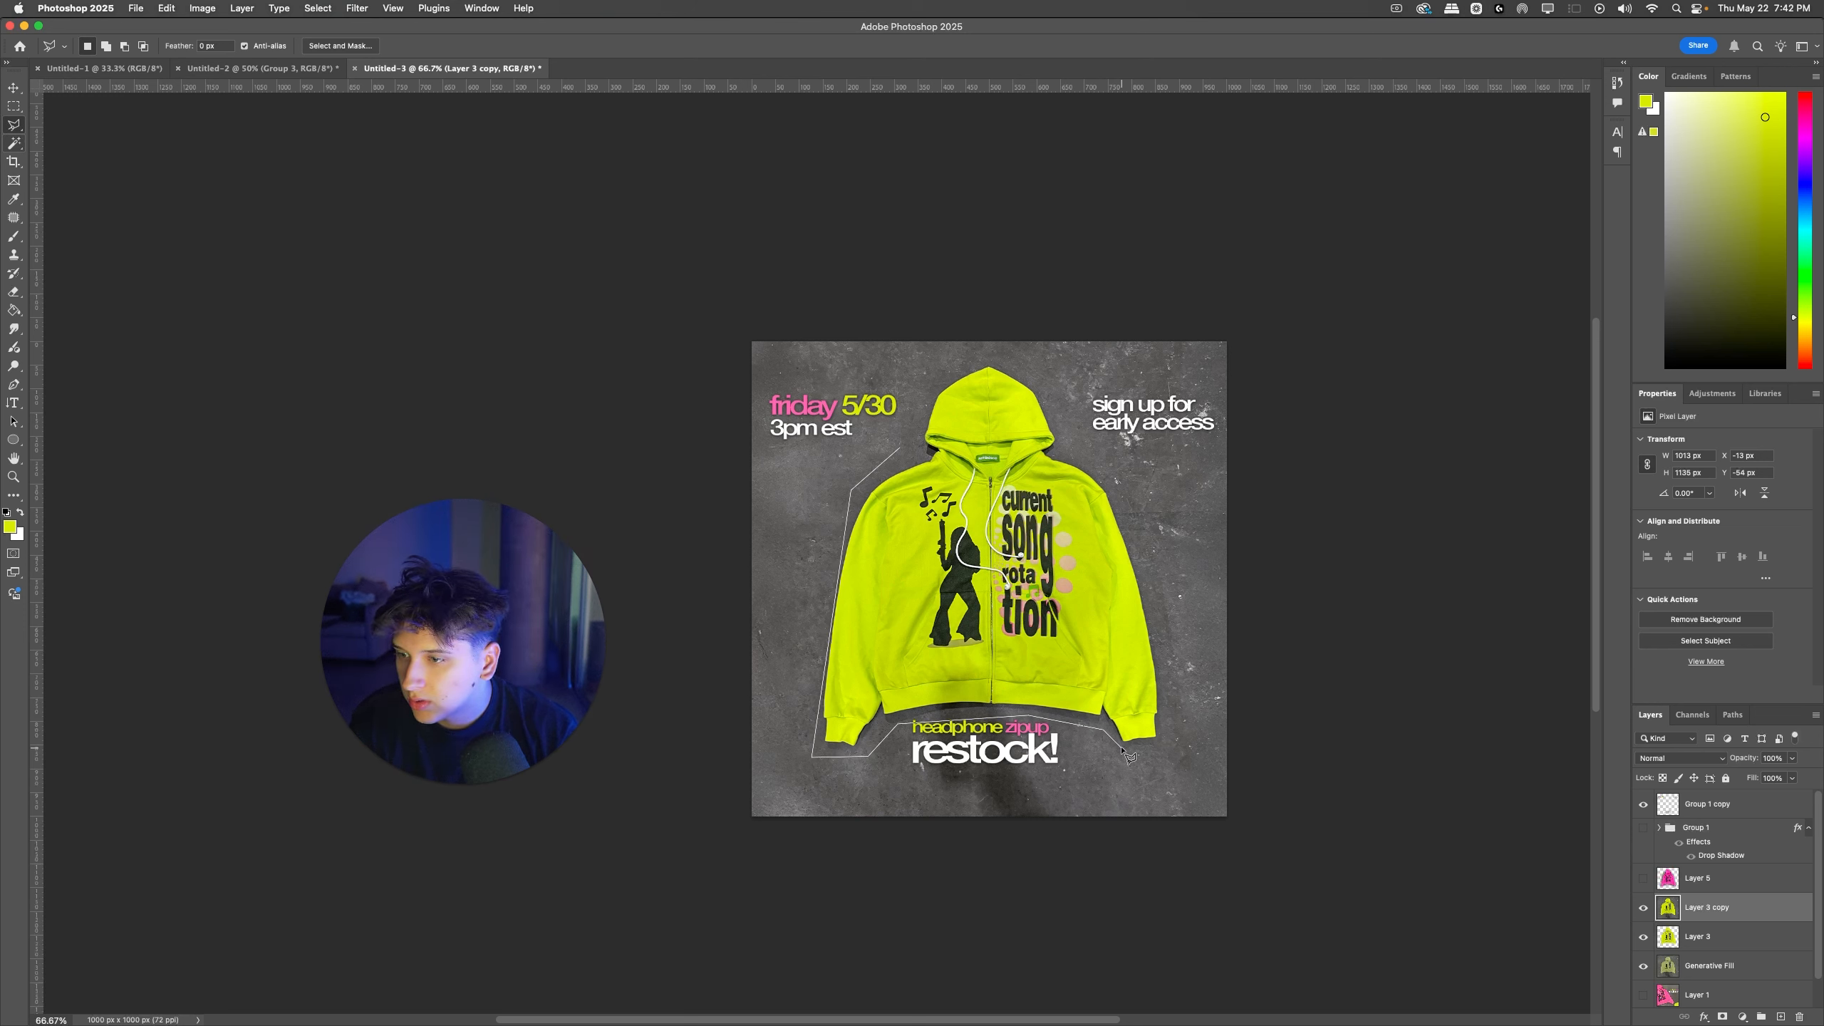
click(1164, 748)
click(1158, 607)
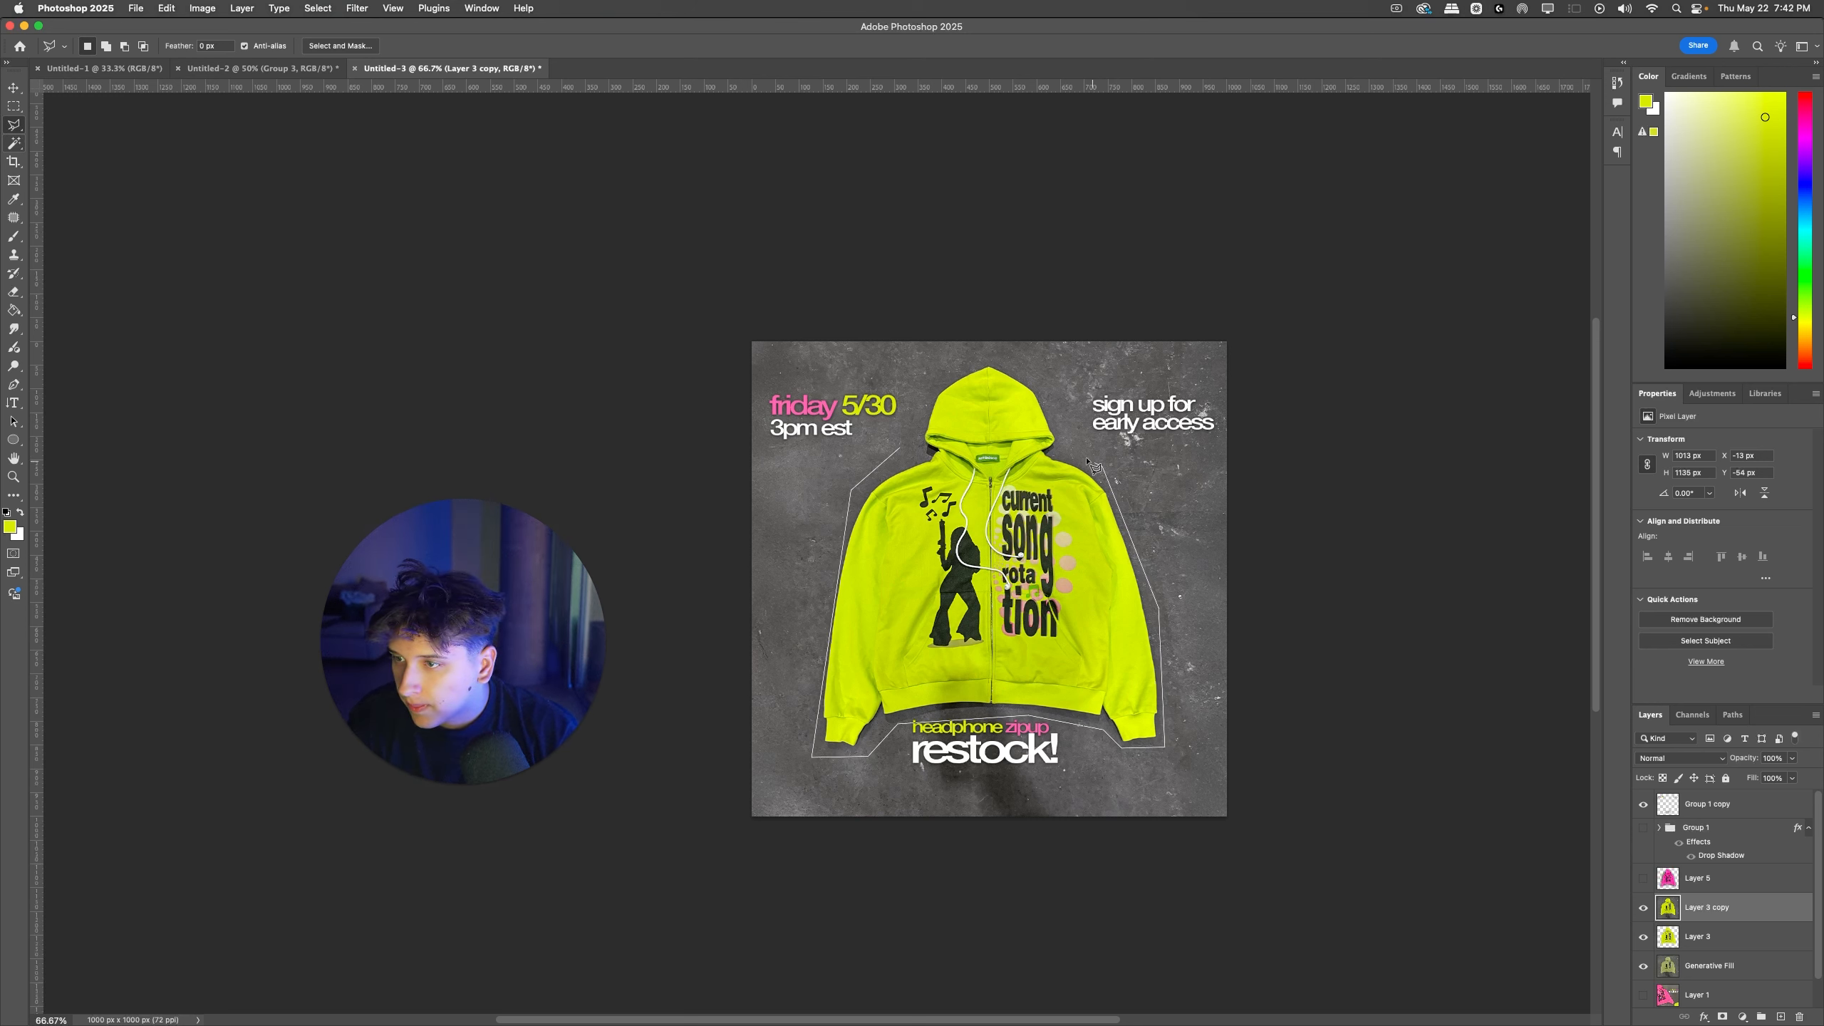
click(902, 451)
double_click(1061, 416)
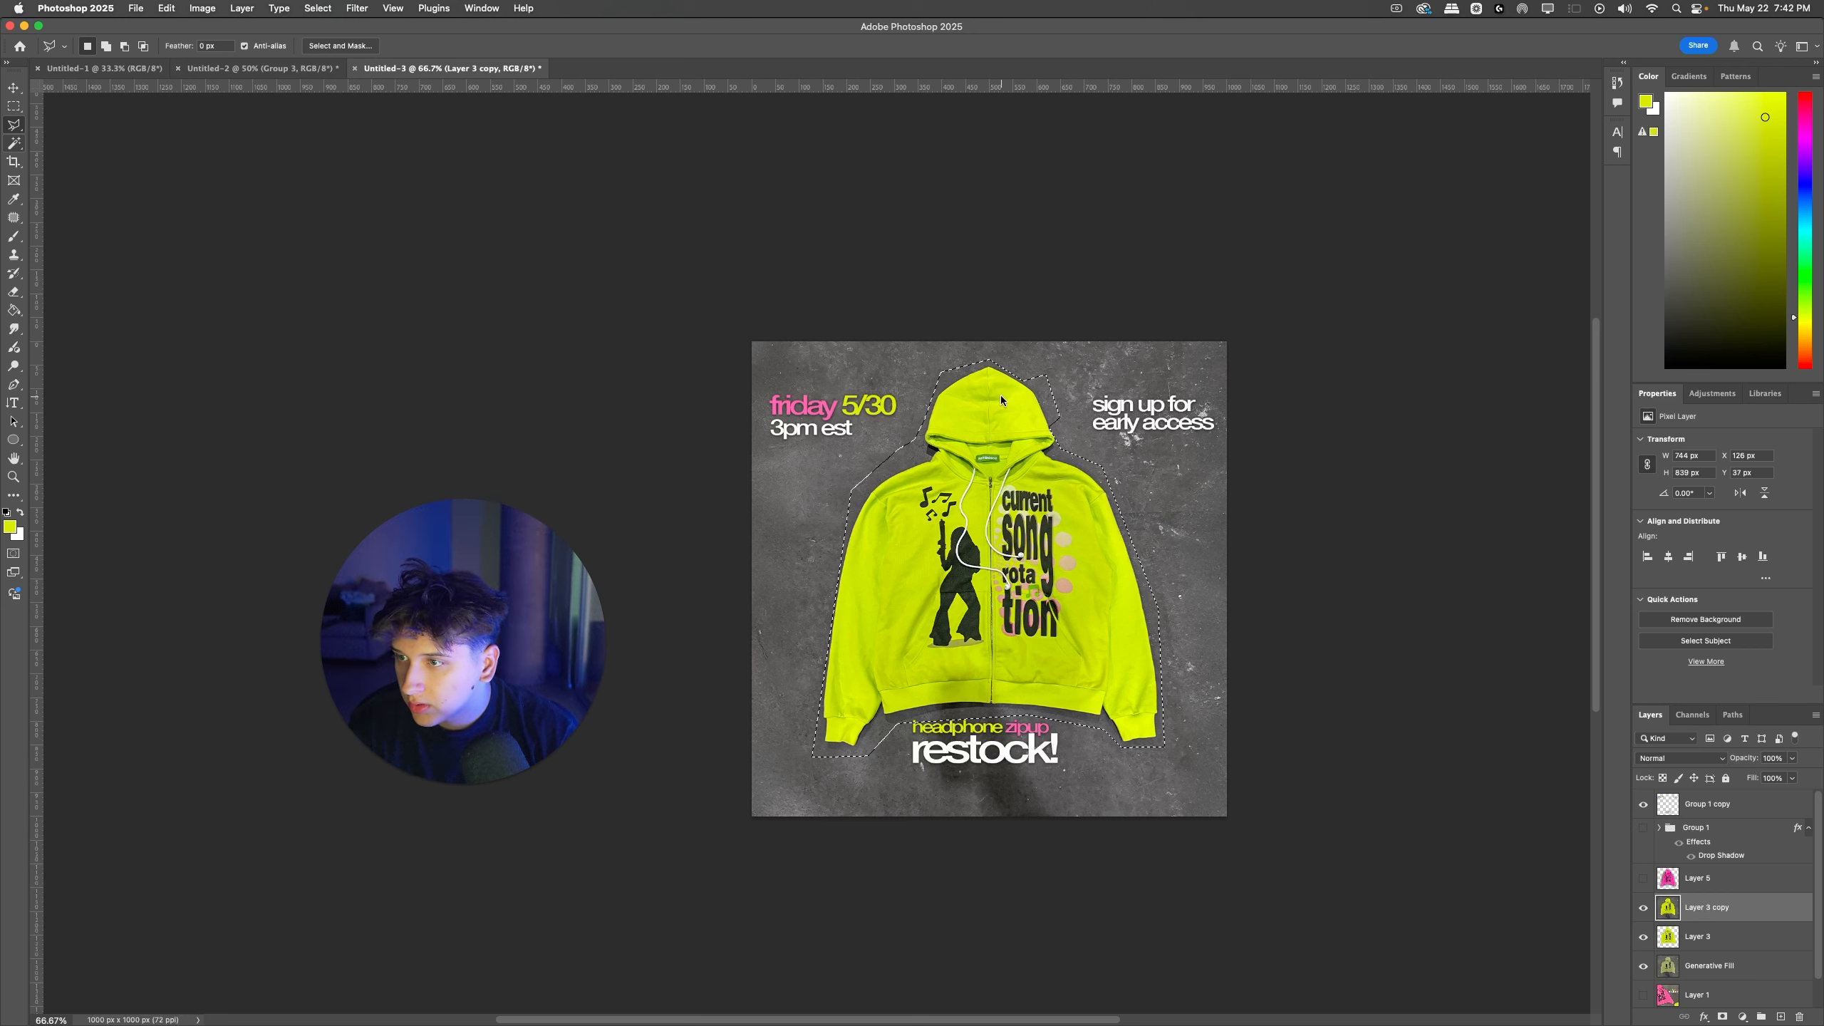
Step: Add the dark shadow area below the hem, down past the canvas's lower edge, to the hoodie selection
click(908, 700)
click(919, 816)
click(980, 847)
click(1085, 818)
double_click(1018, 676)
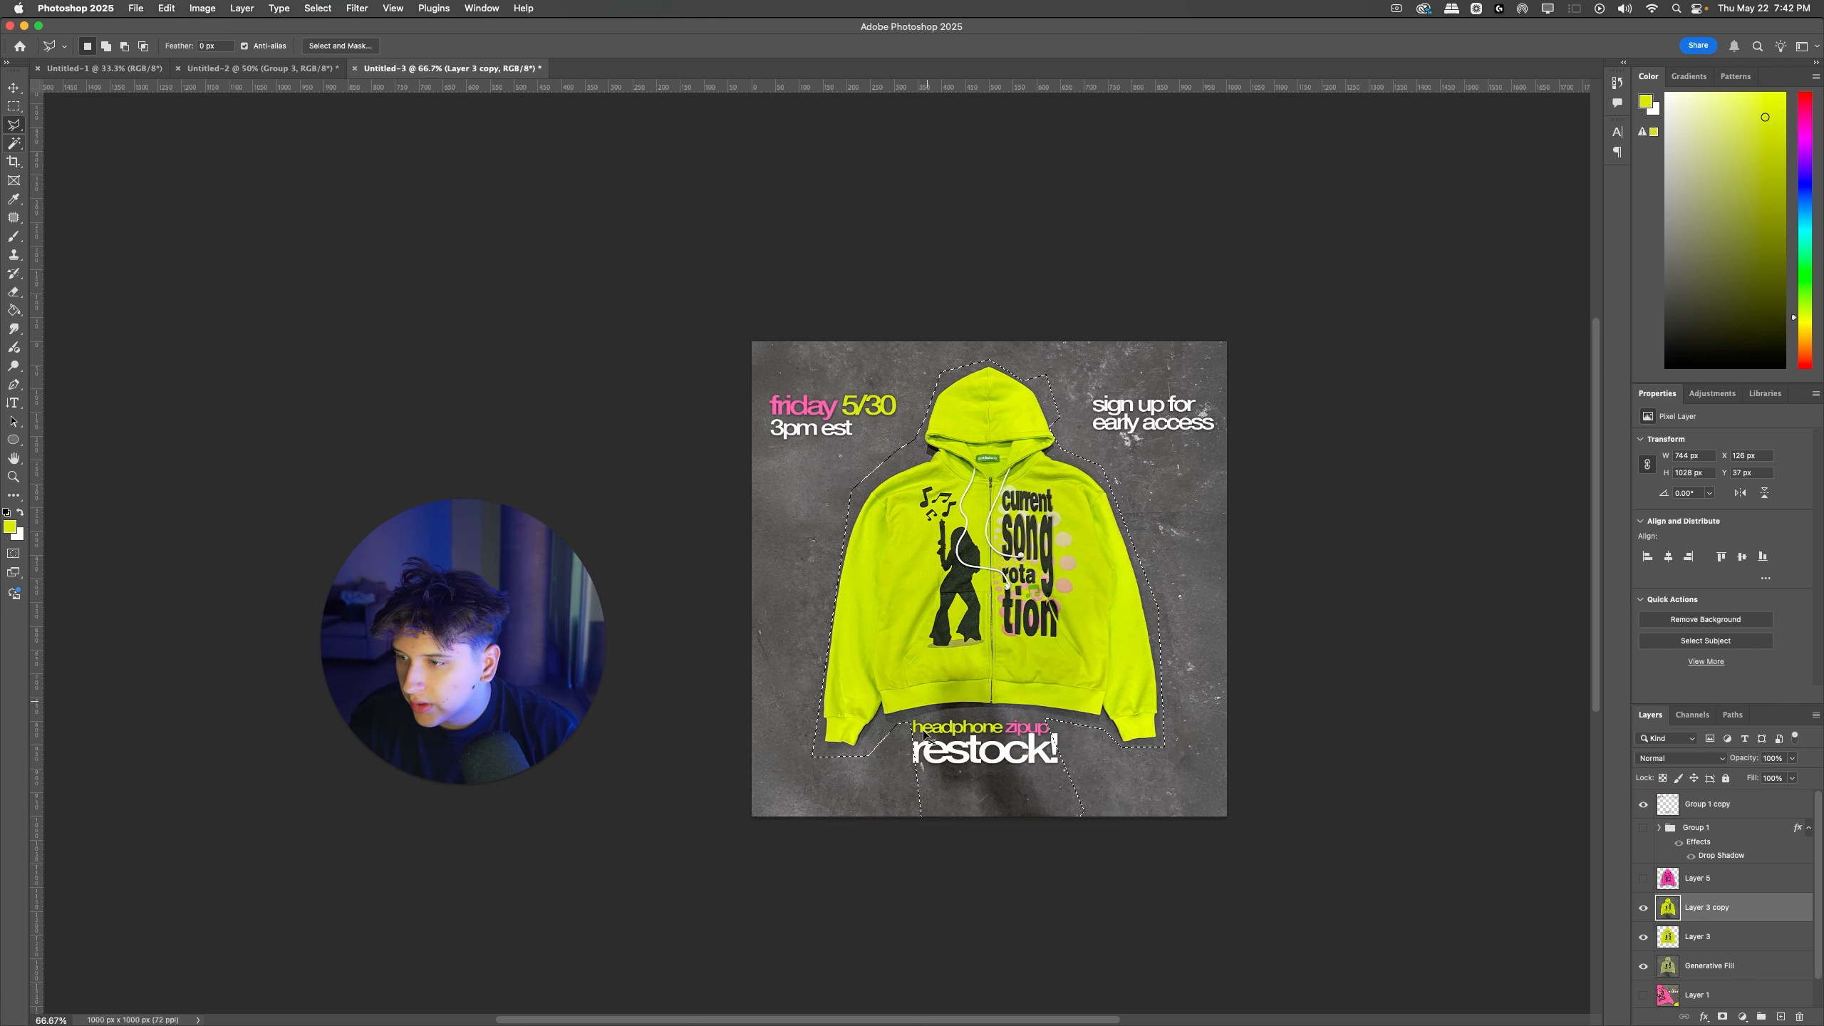
Step: Subtract the lighter concrete strip beneath the start of "restock!" from the selection
alt+click(953, 832)
click(960, 785)
click(925, 779)
click(913, 693)
click(885, 749)
click(898, 821)
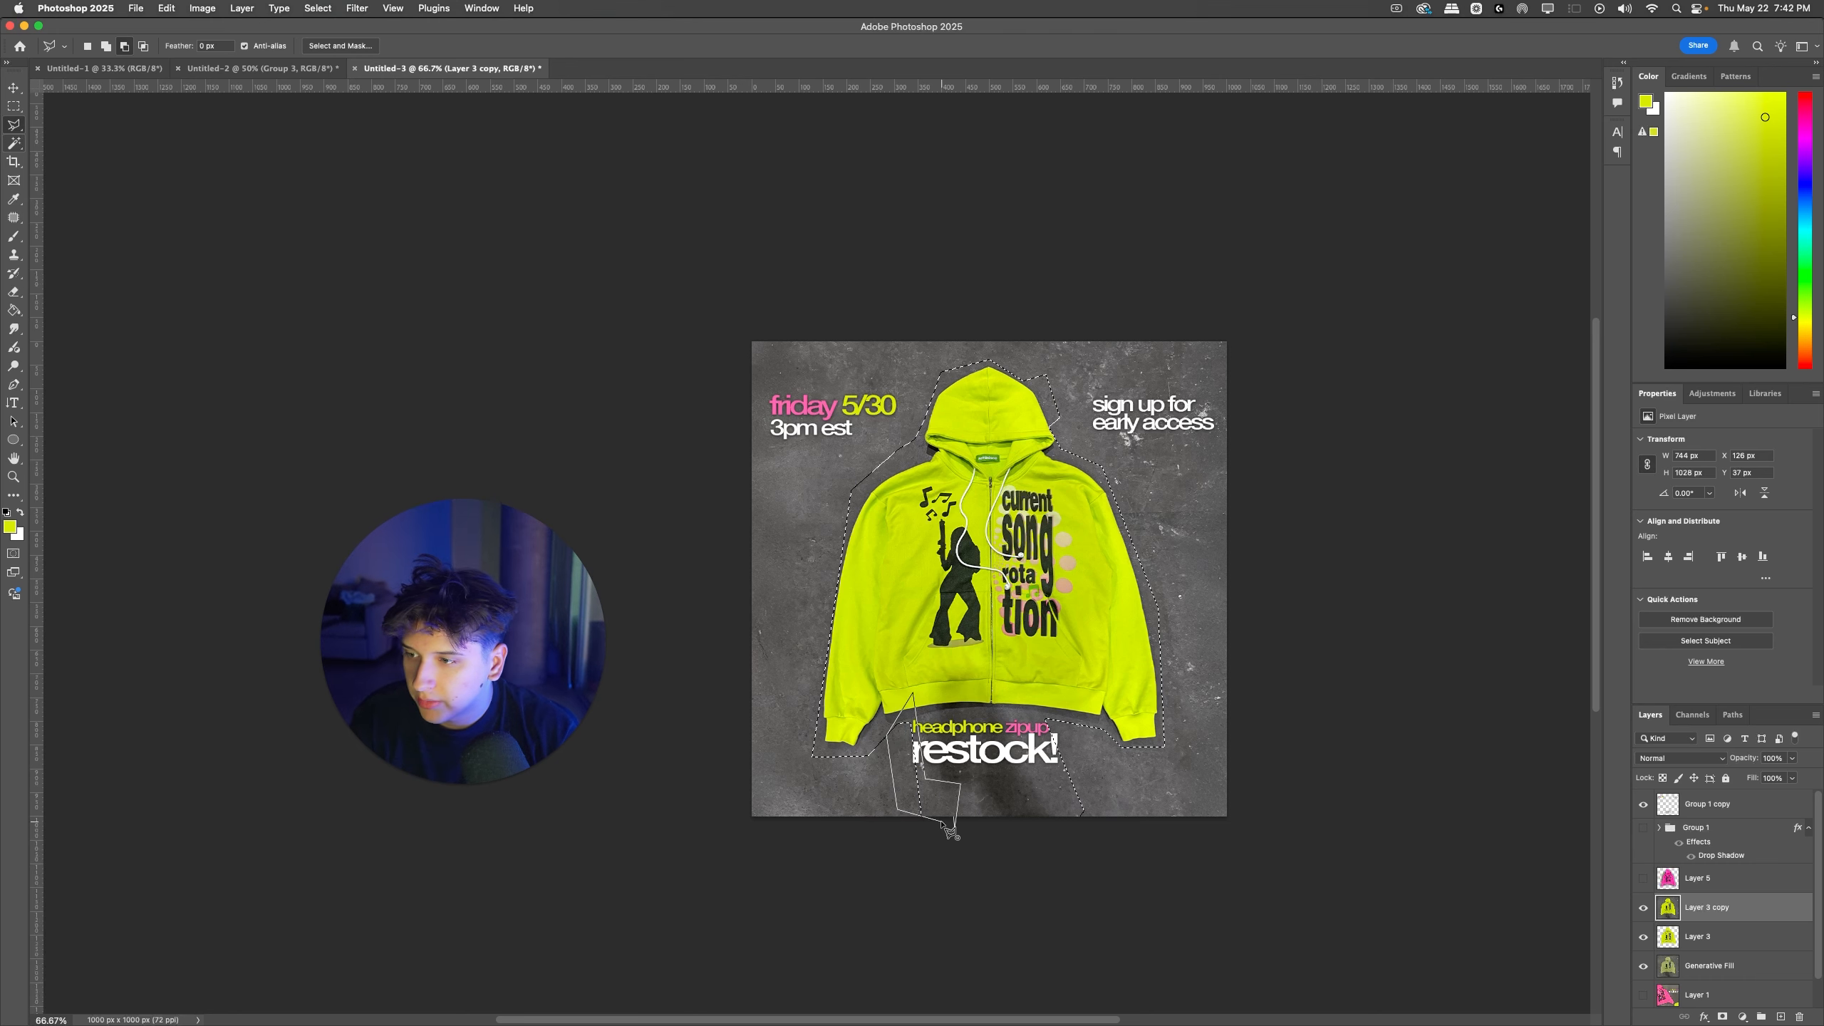
click(954, 834)
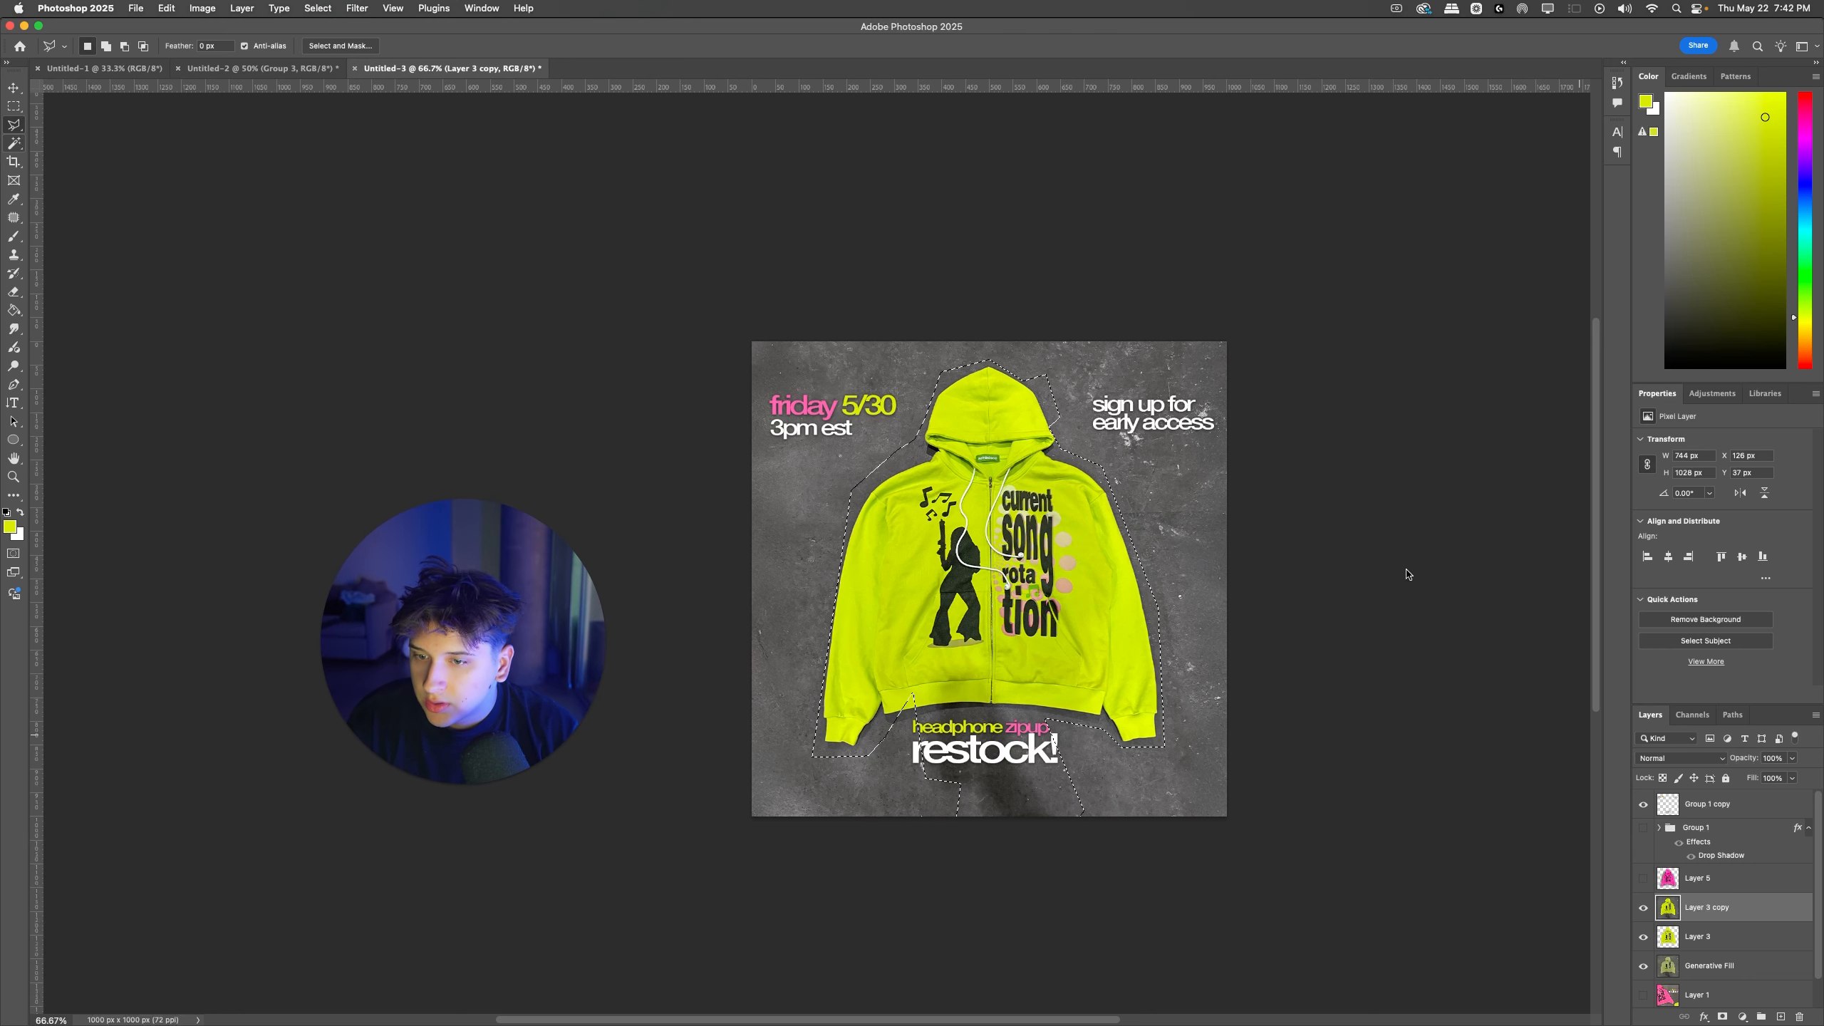
Step: Run Generative Fill on the hoodie and shadow selection with an empty prompt
click(527, 9)
text(gener)
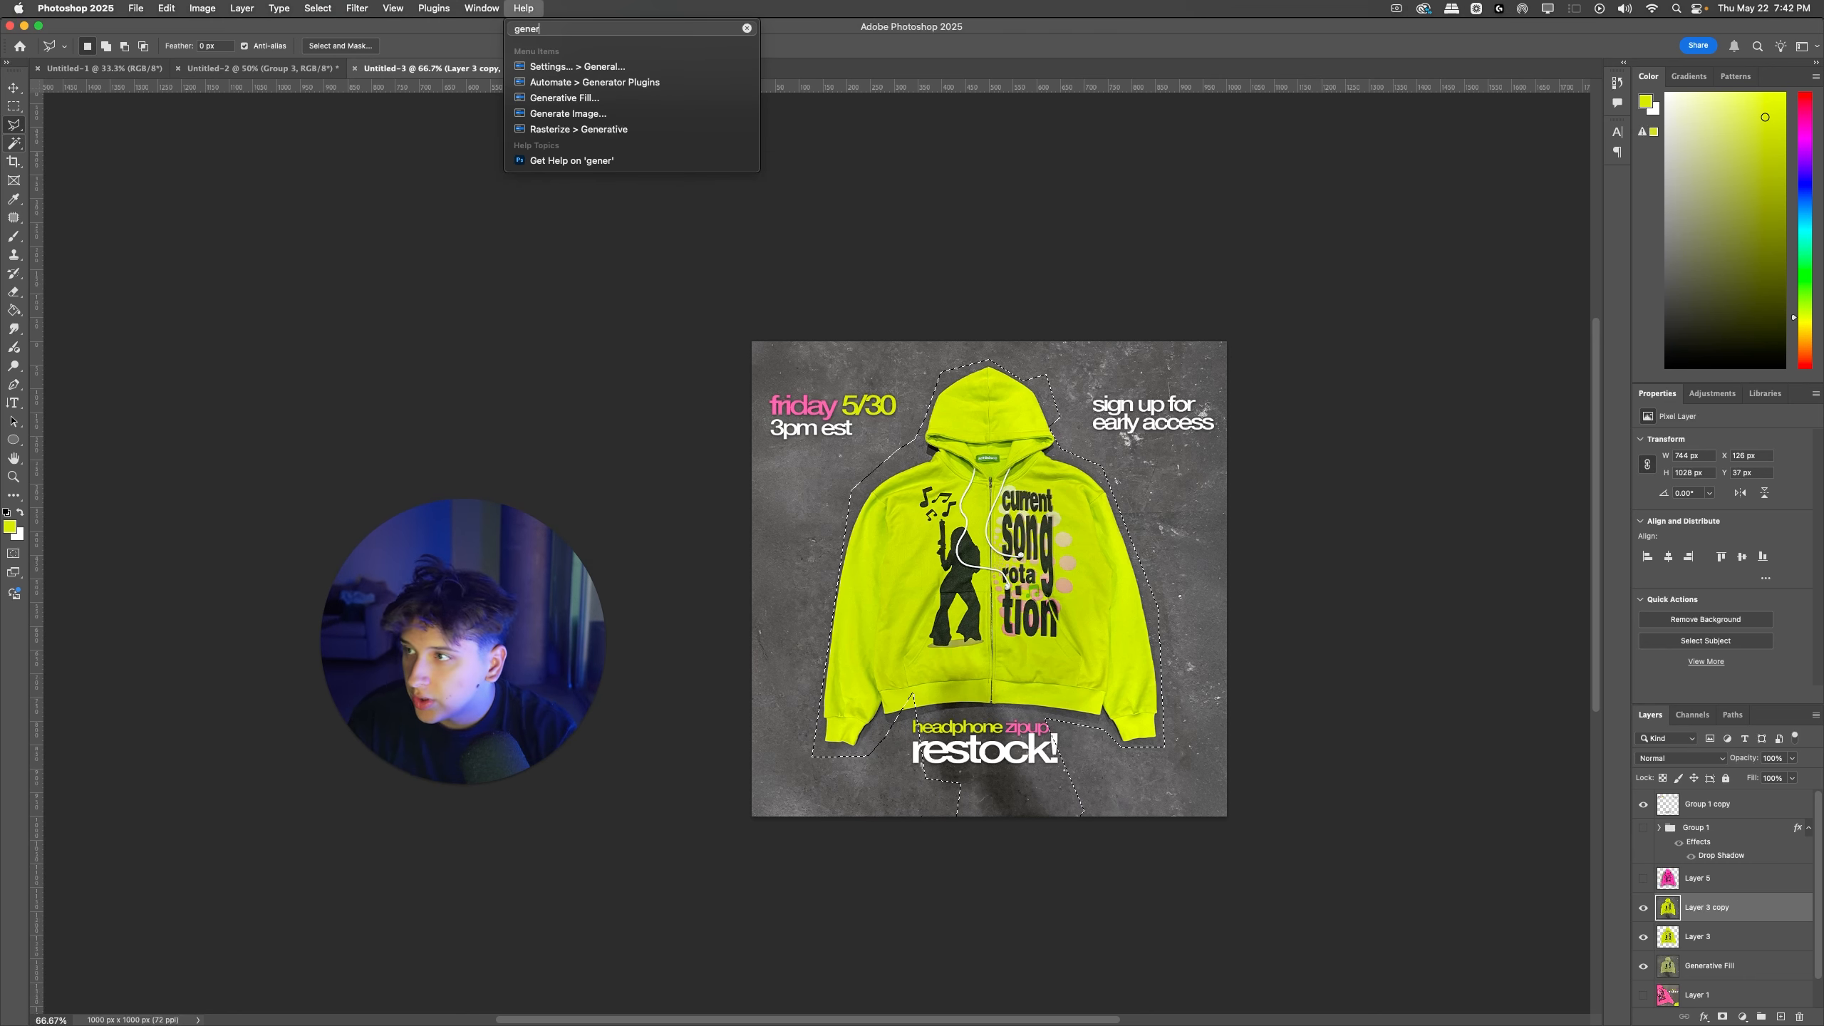
key(Down)
key(Down)
key(Down)
key(Return)
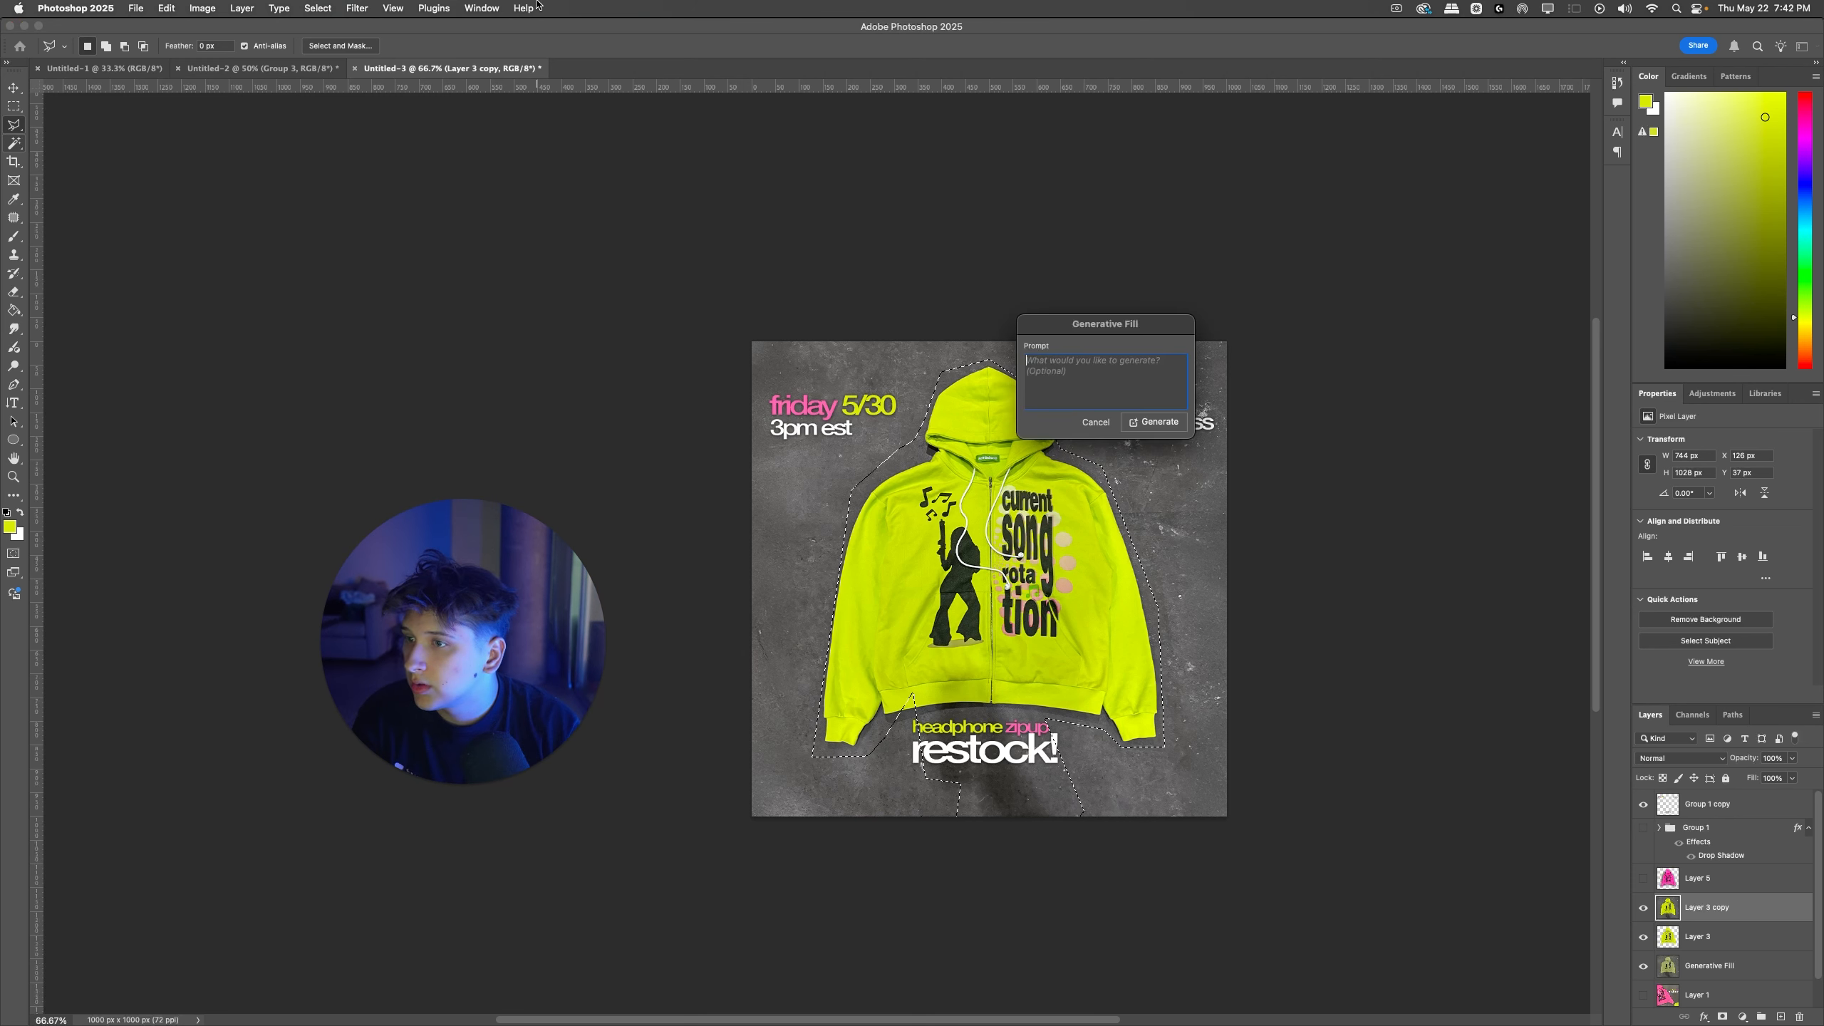
key(Return)
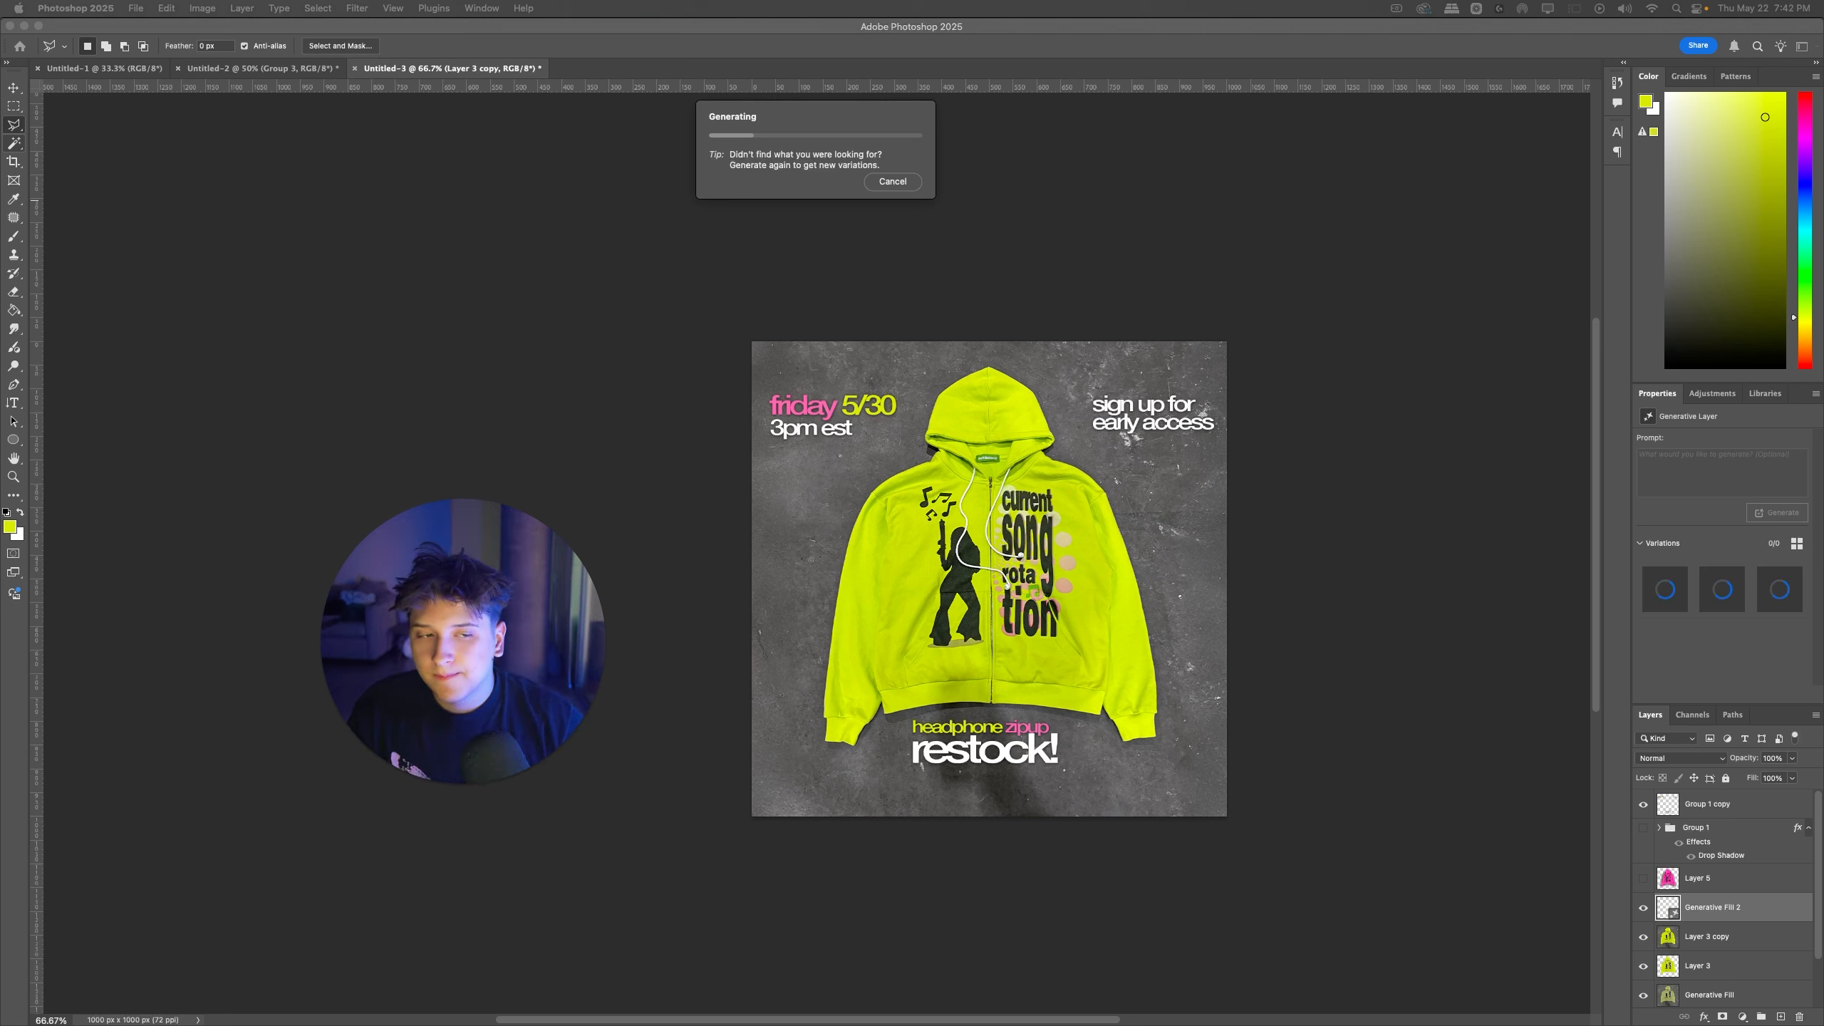
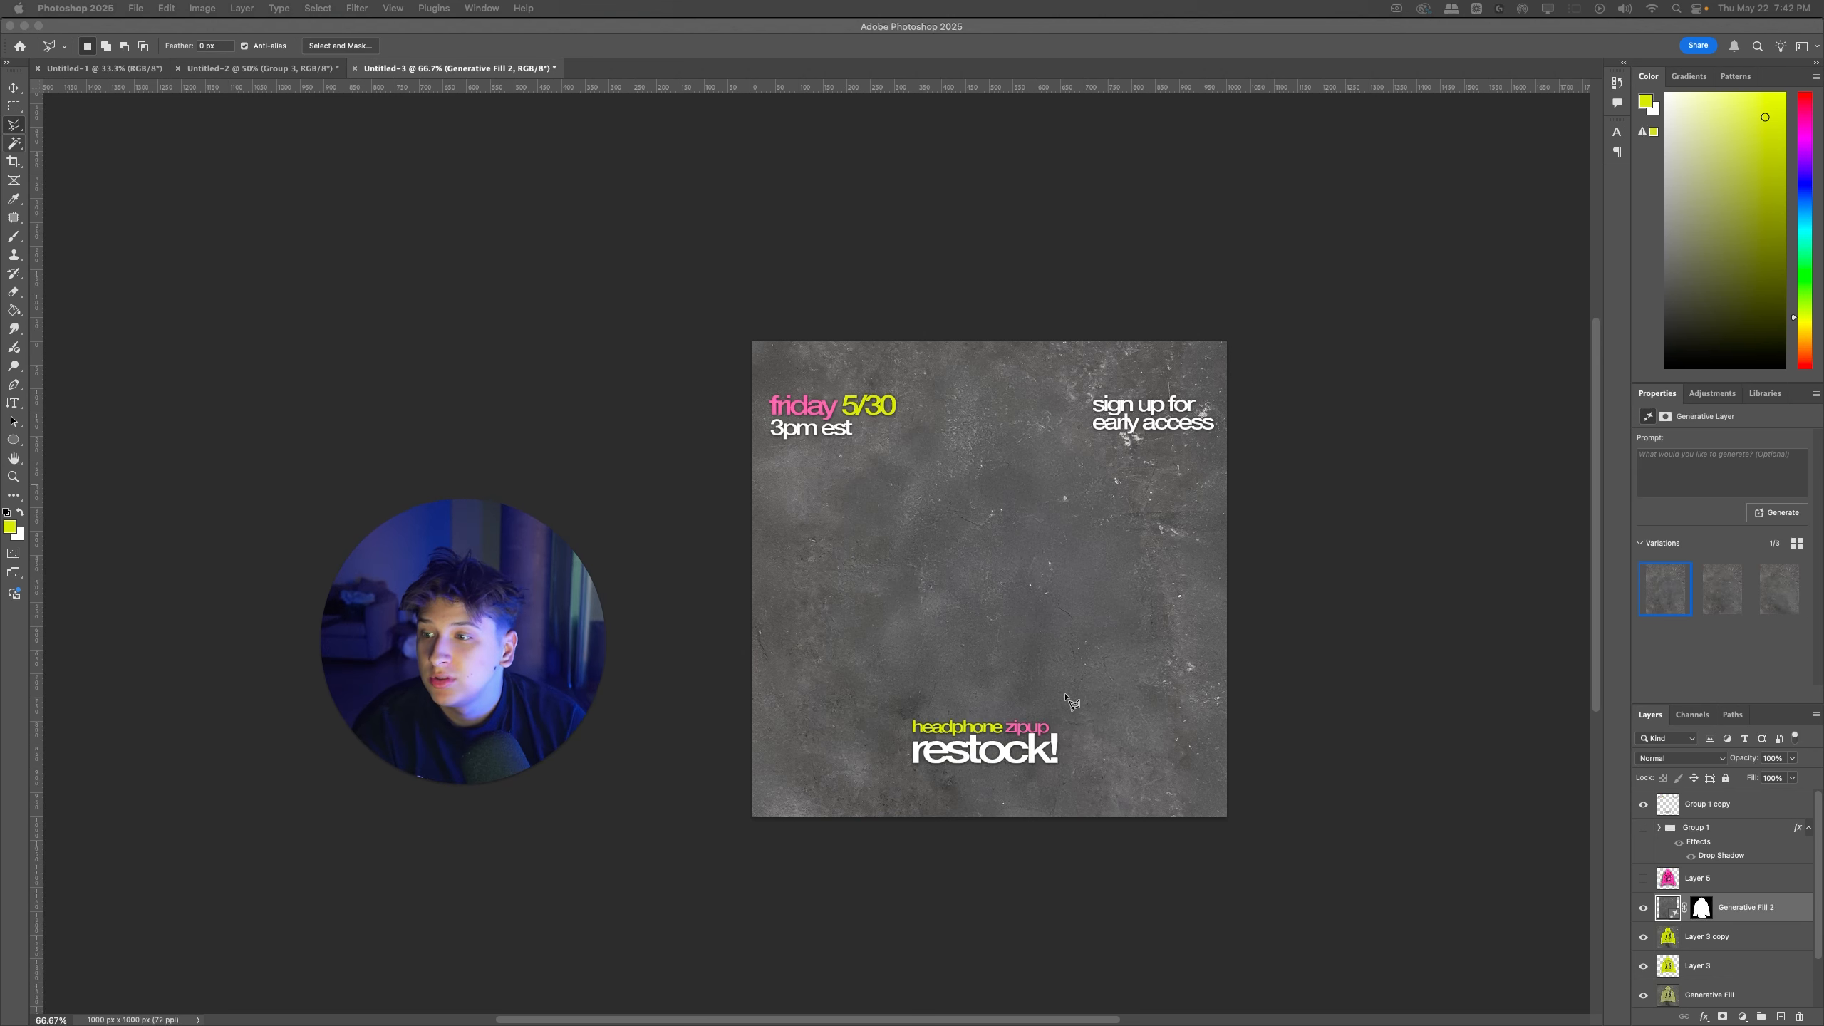
Step: Choose the second generated background variation and show the pink hoodie on Layer 5
click(1722, 593)
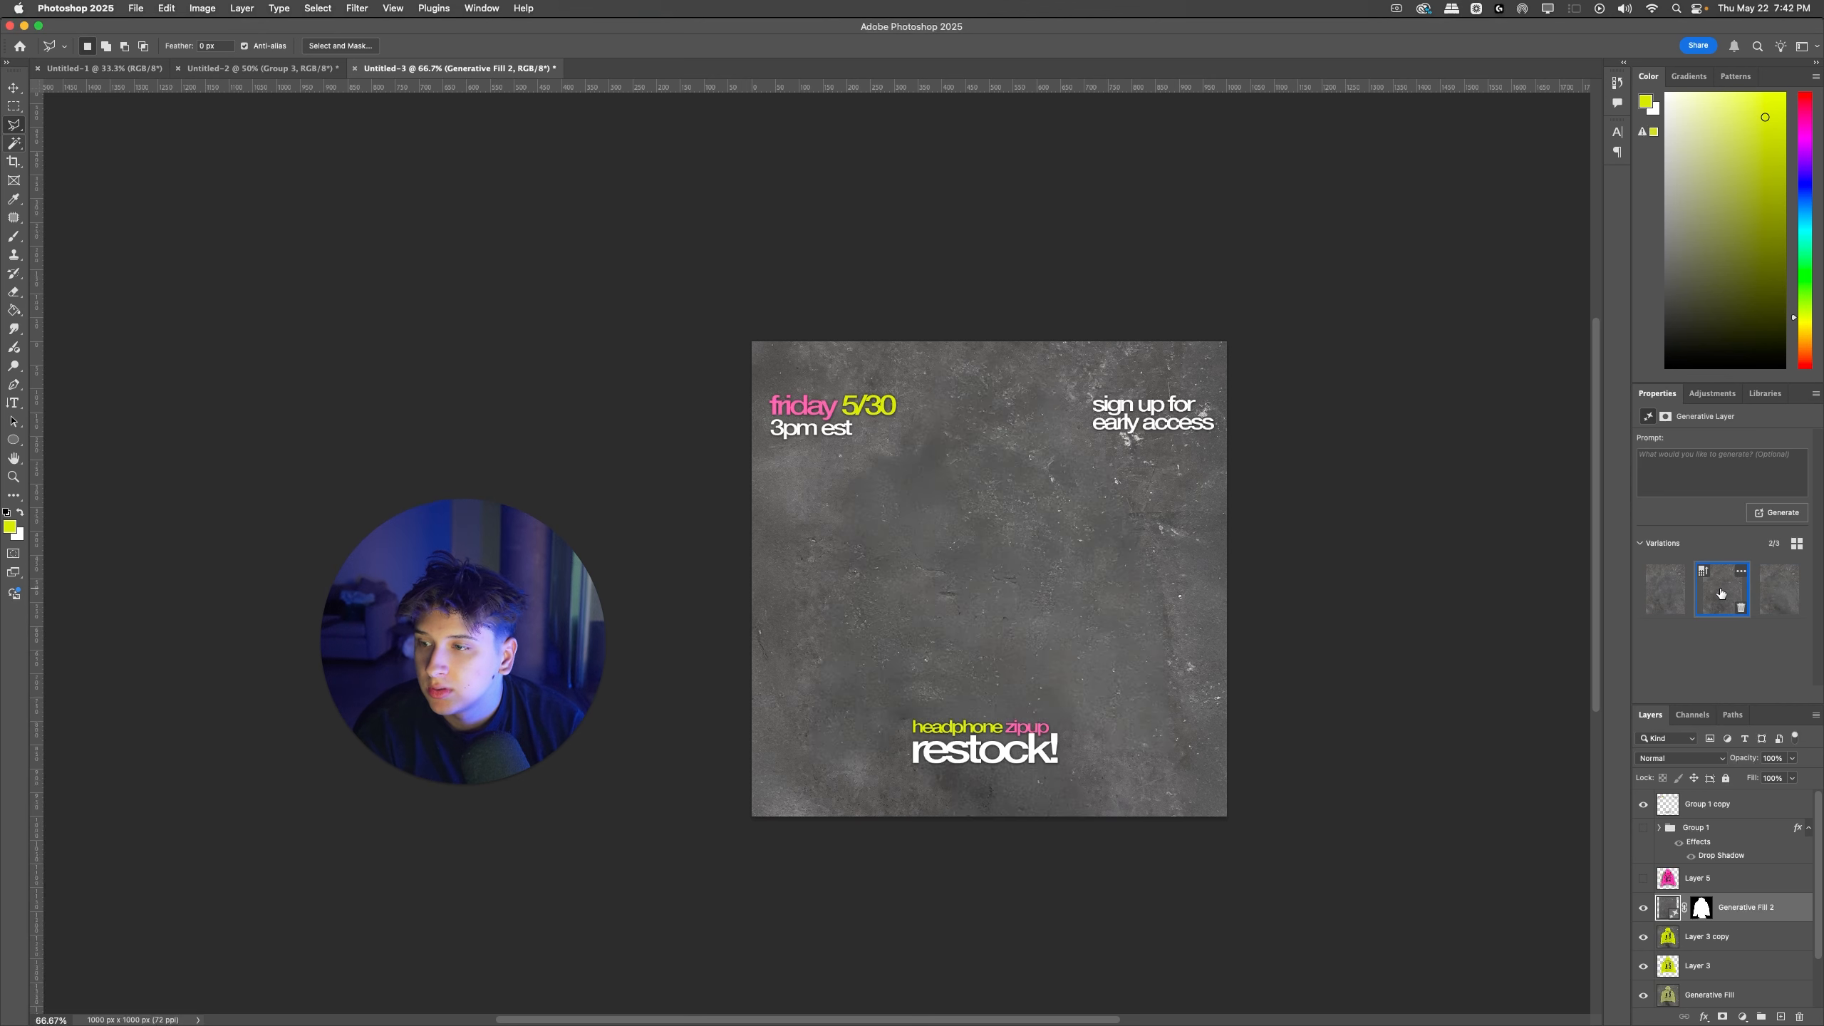
drag(1631, 882, 1632, 881)
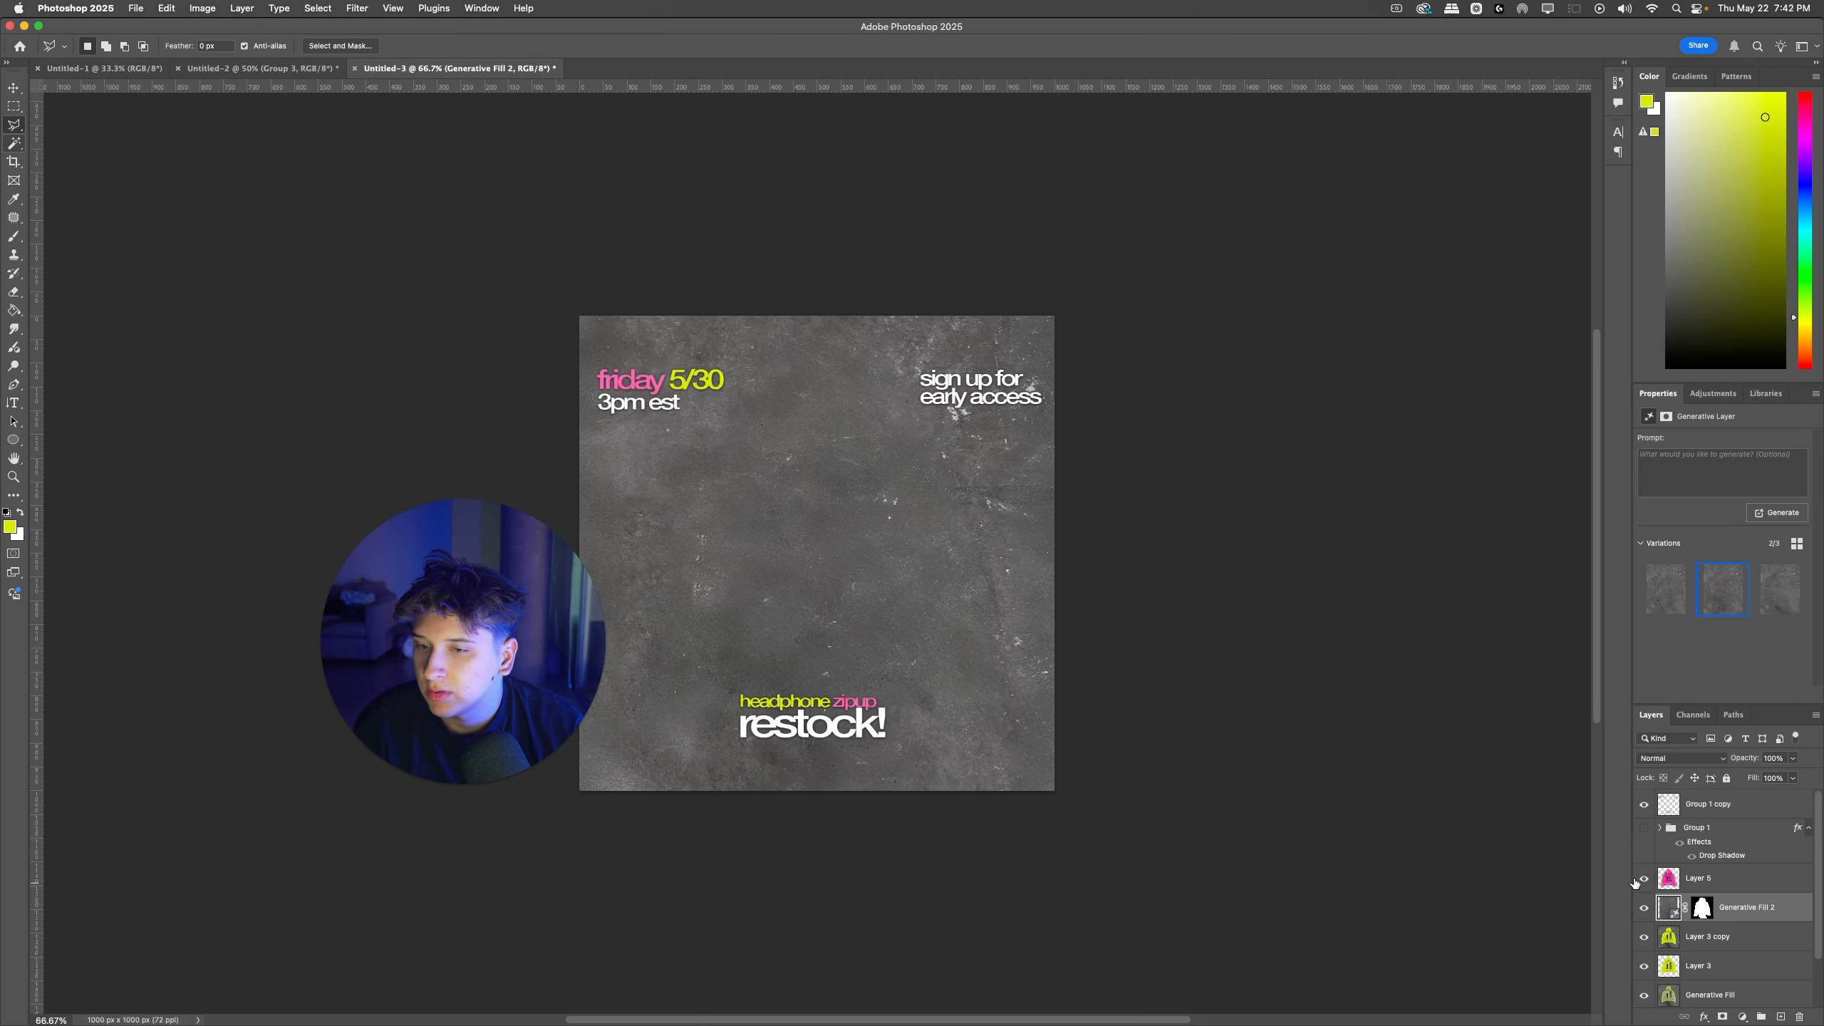
click(1636, 880)
scroll(1012, 615, left, 3)
drag(1053, 605, 1039, 595)
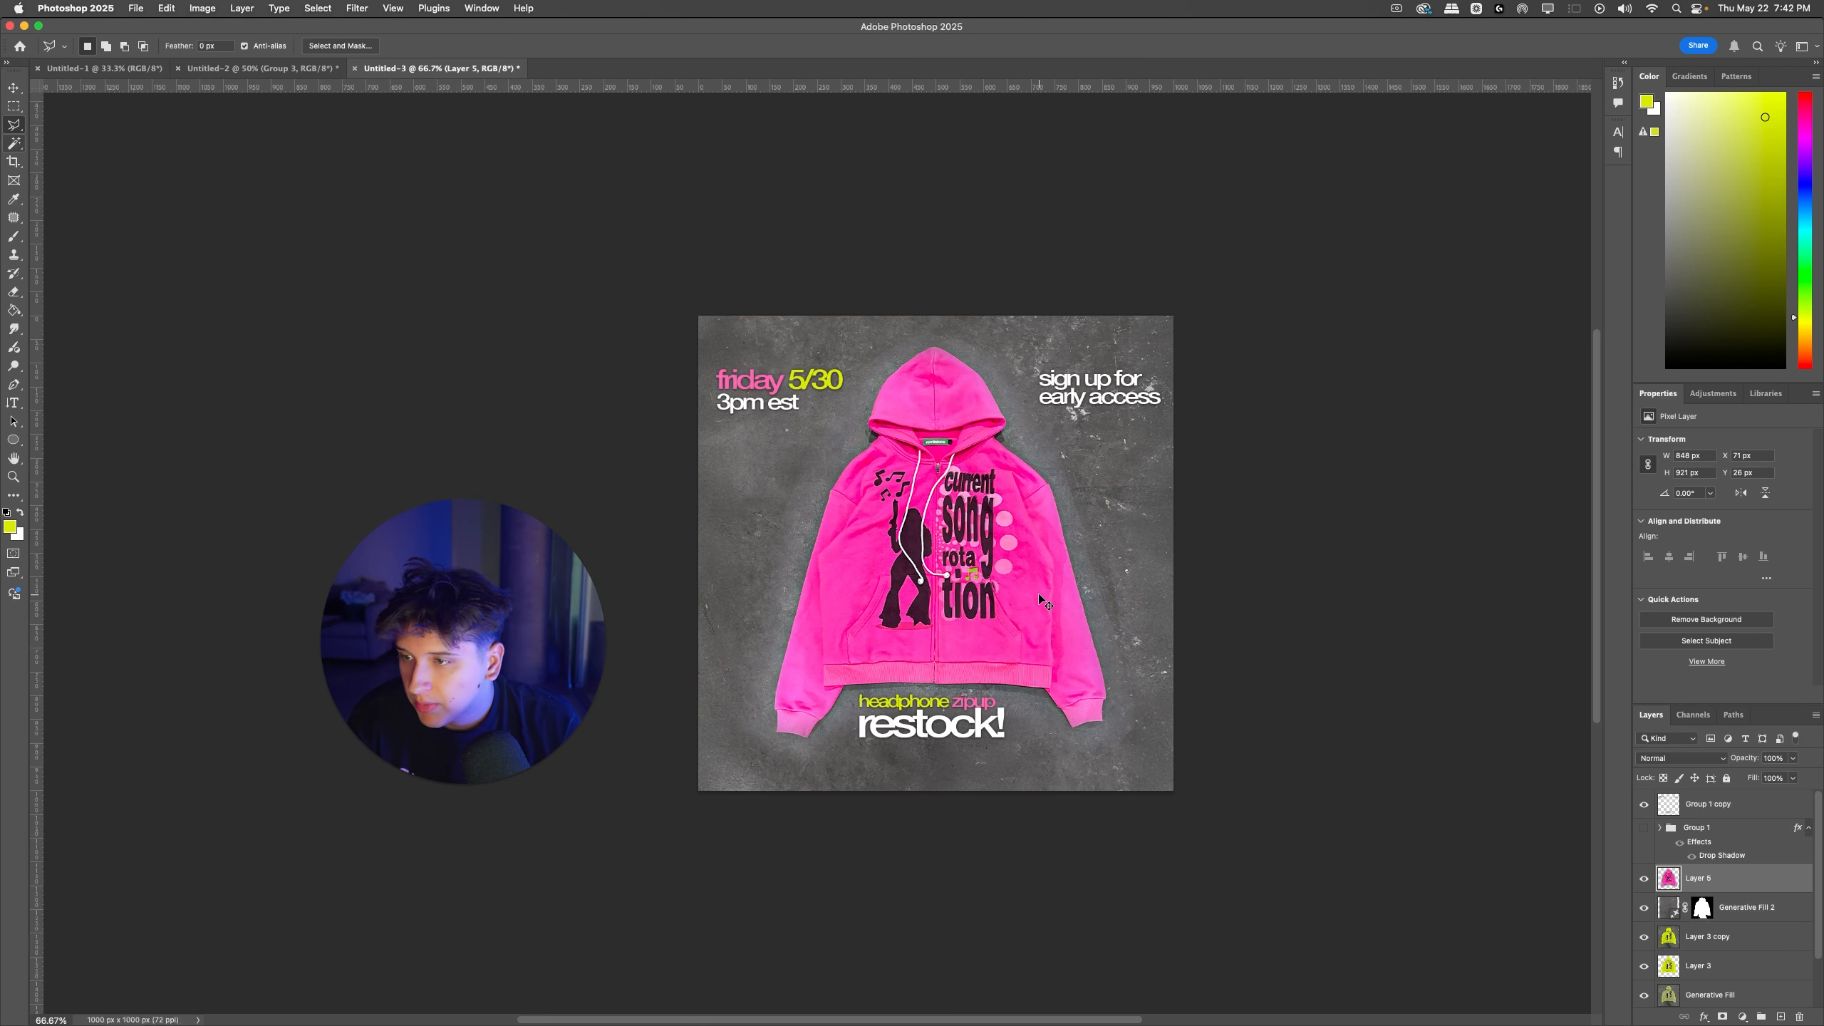
Step: Set saturation and lightness to -100 for the blue-cyan fringe around the pink hoodie with Hue/Saturation, using the range 144°/174° to 233°/237°
key(super+u)
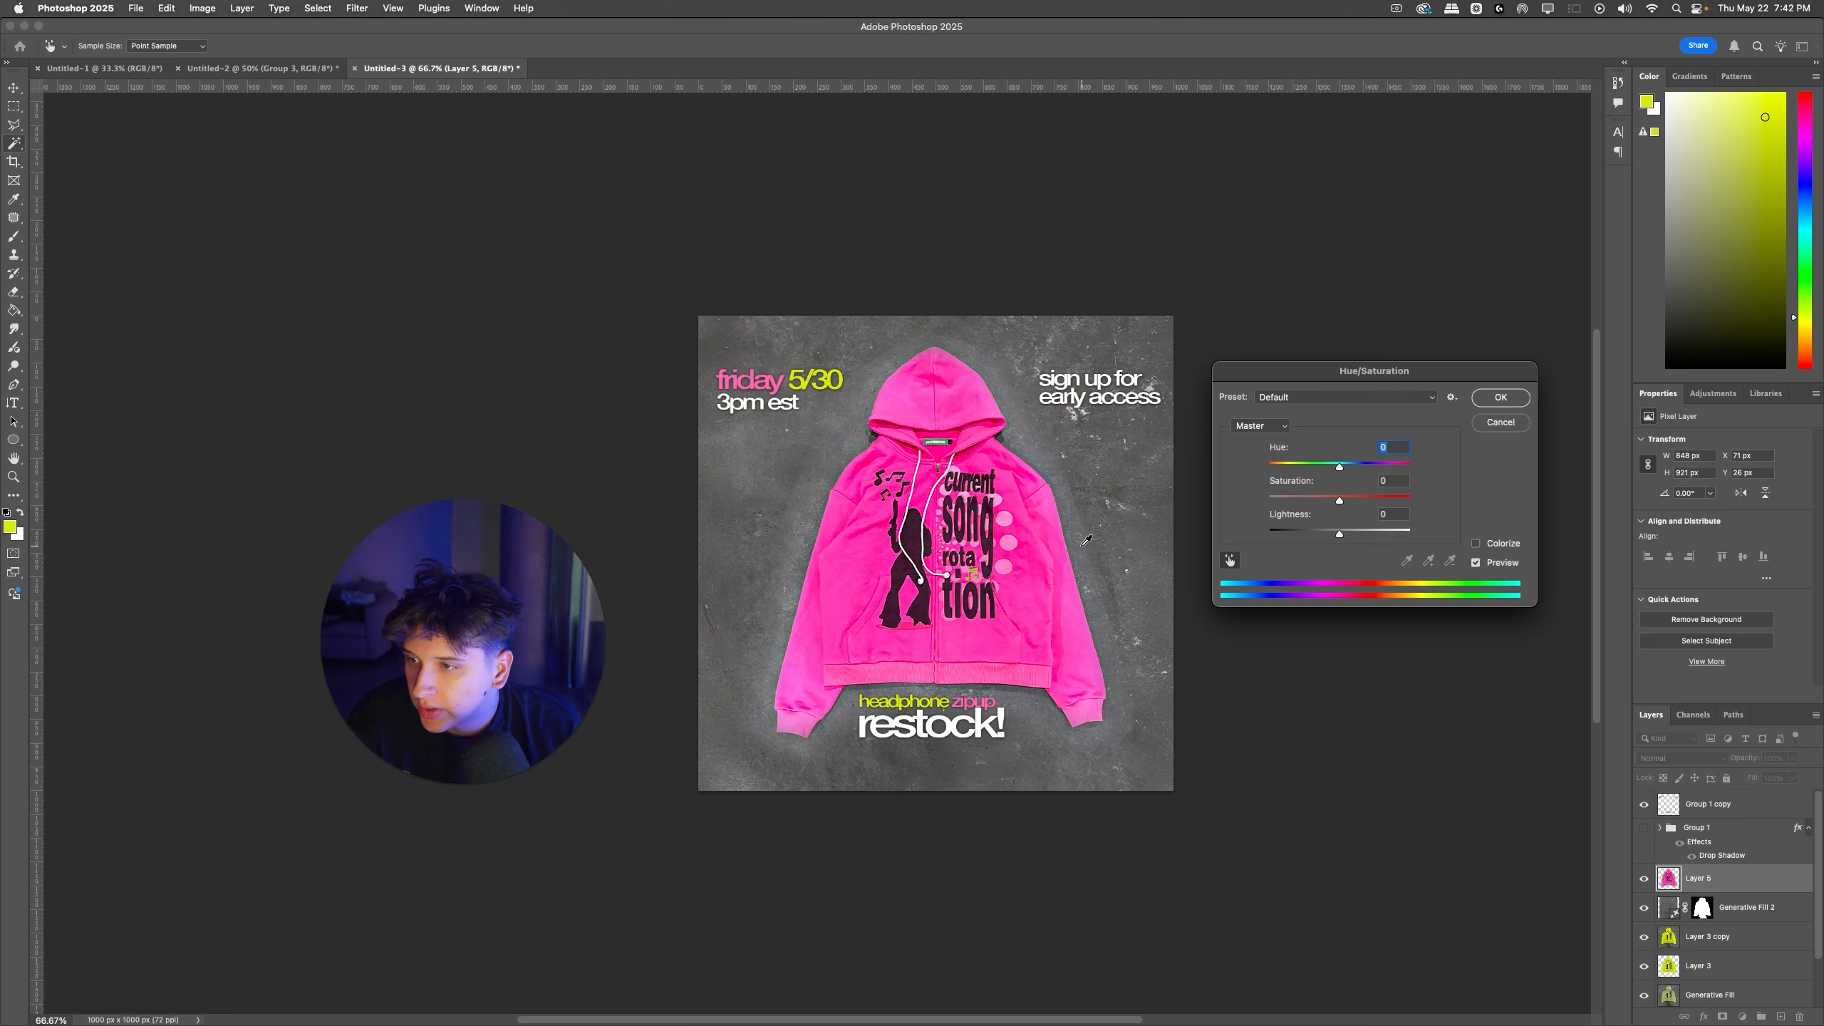
click(1134, 531)
drag(1279, 502, 1411, 501)
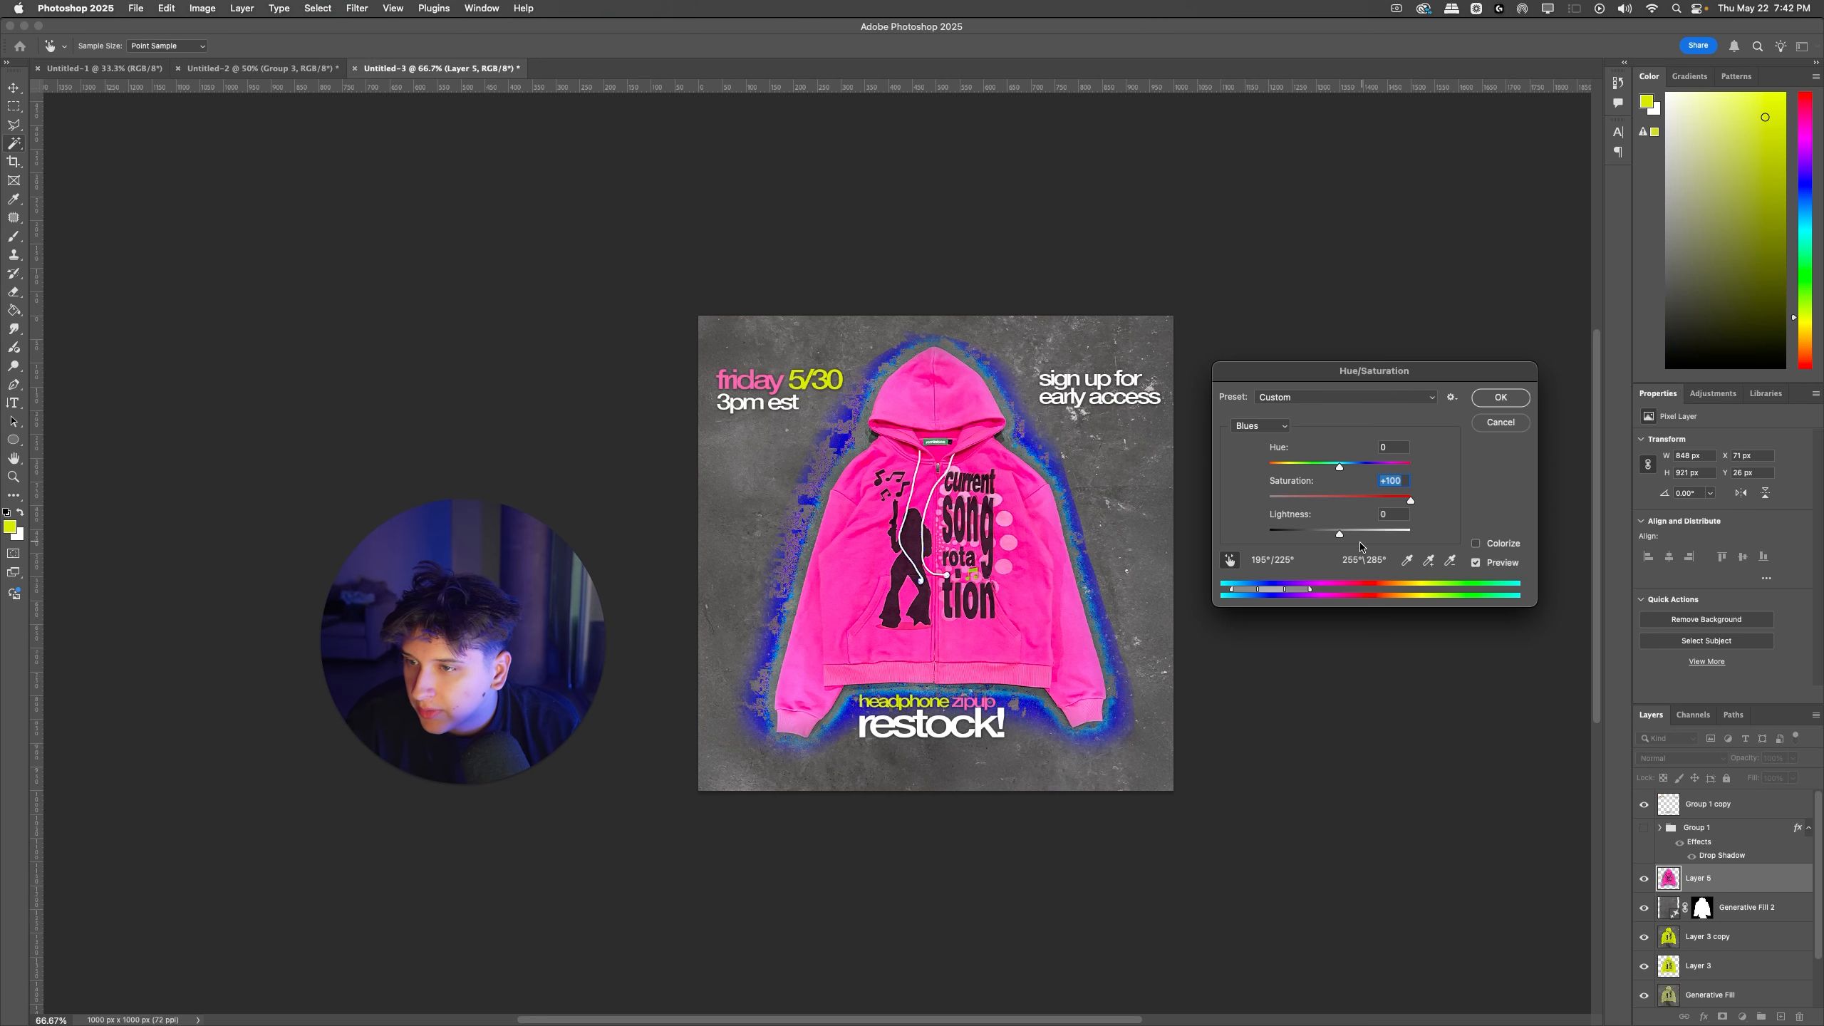
drag(1301, 593, 1248, 590)
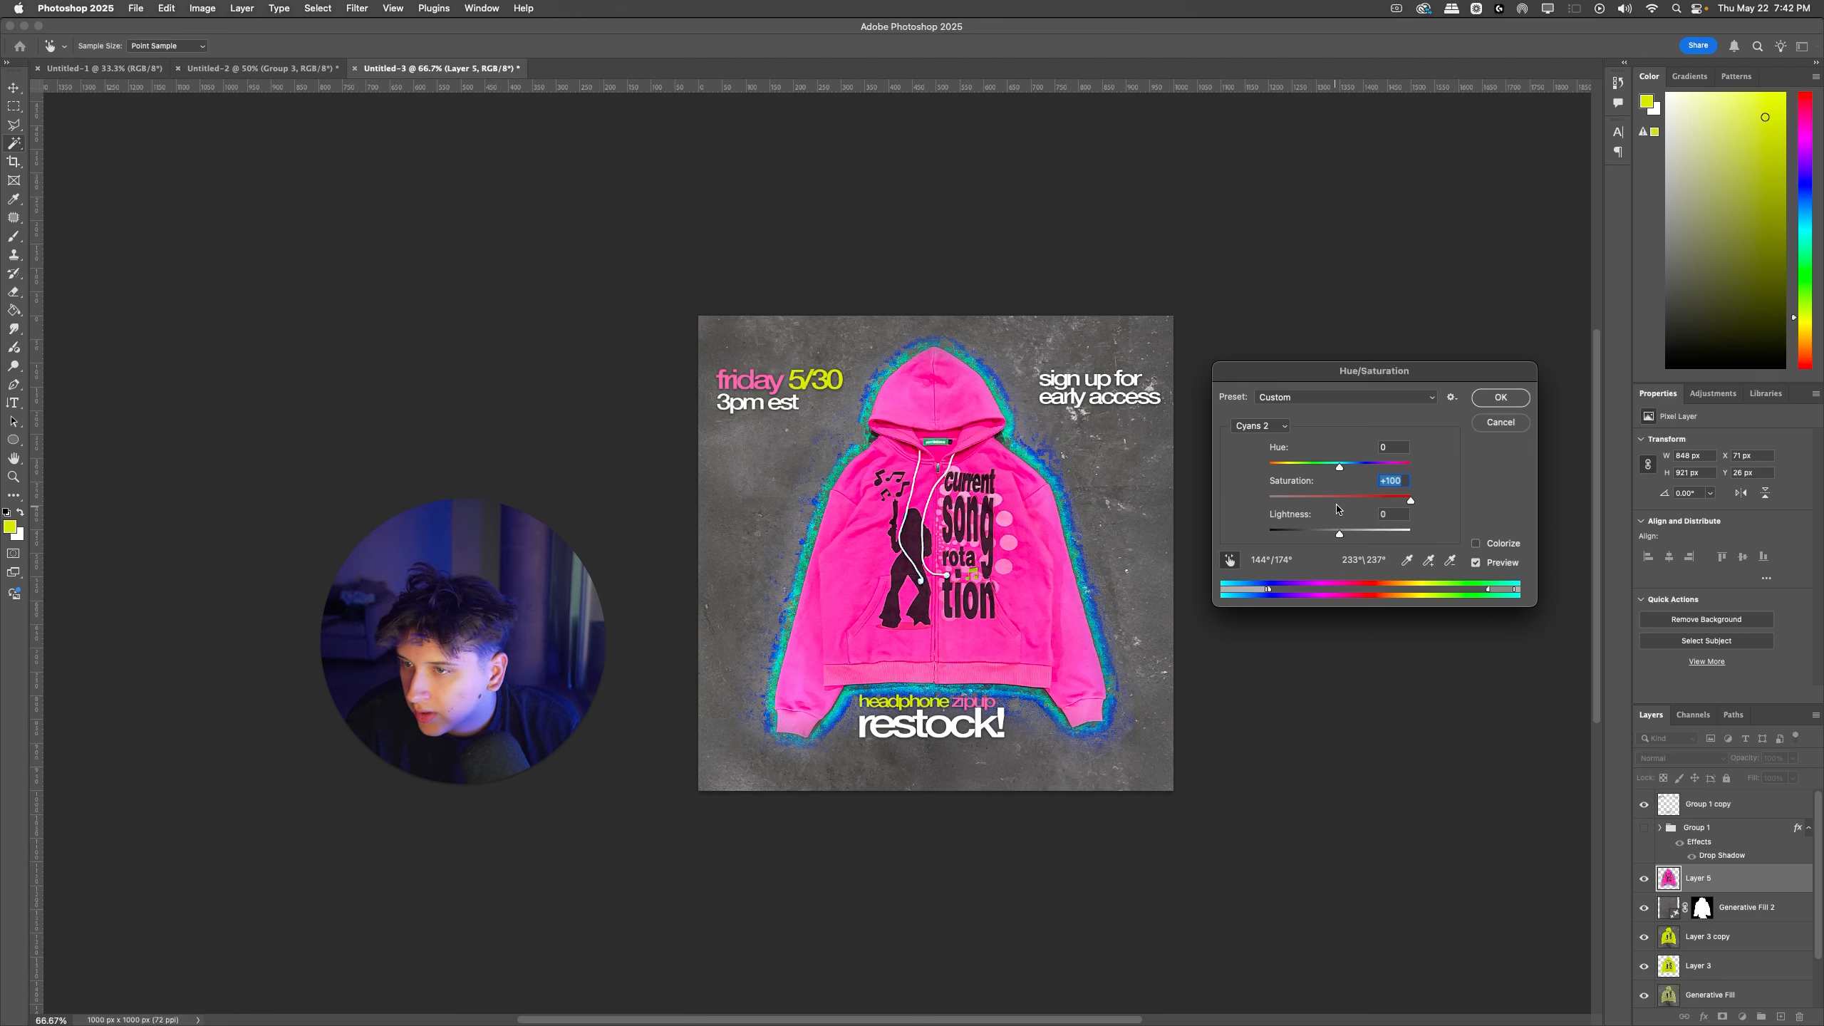
drag(1411, 500, 1152, 548)
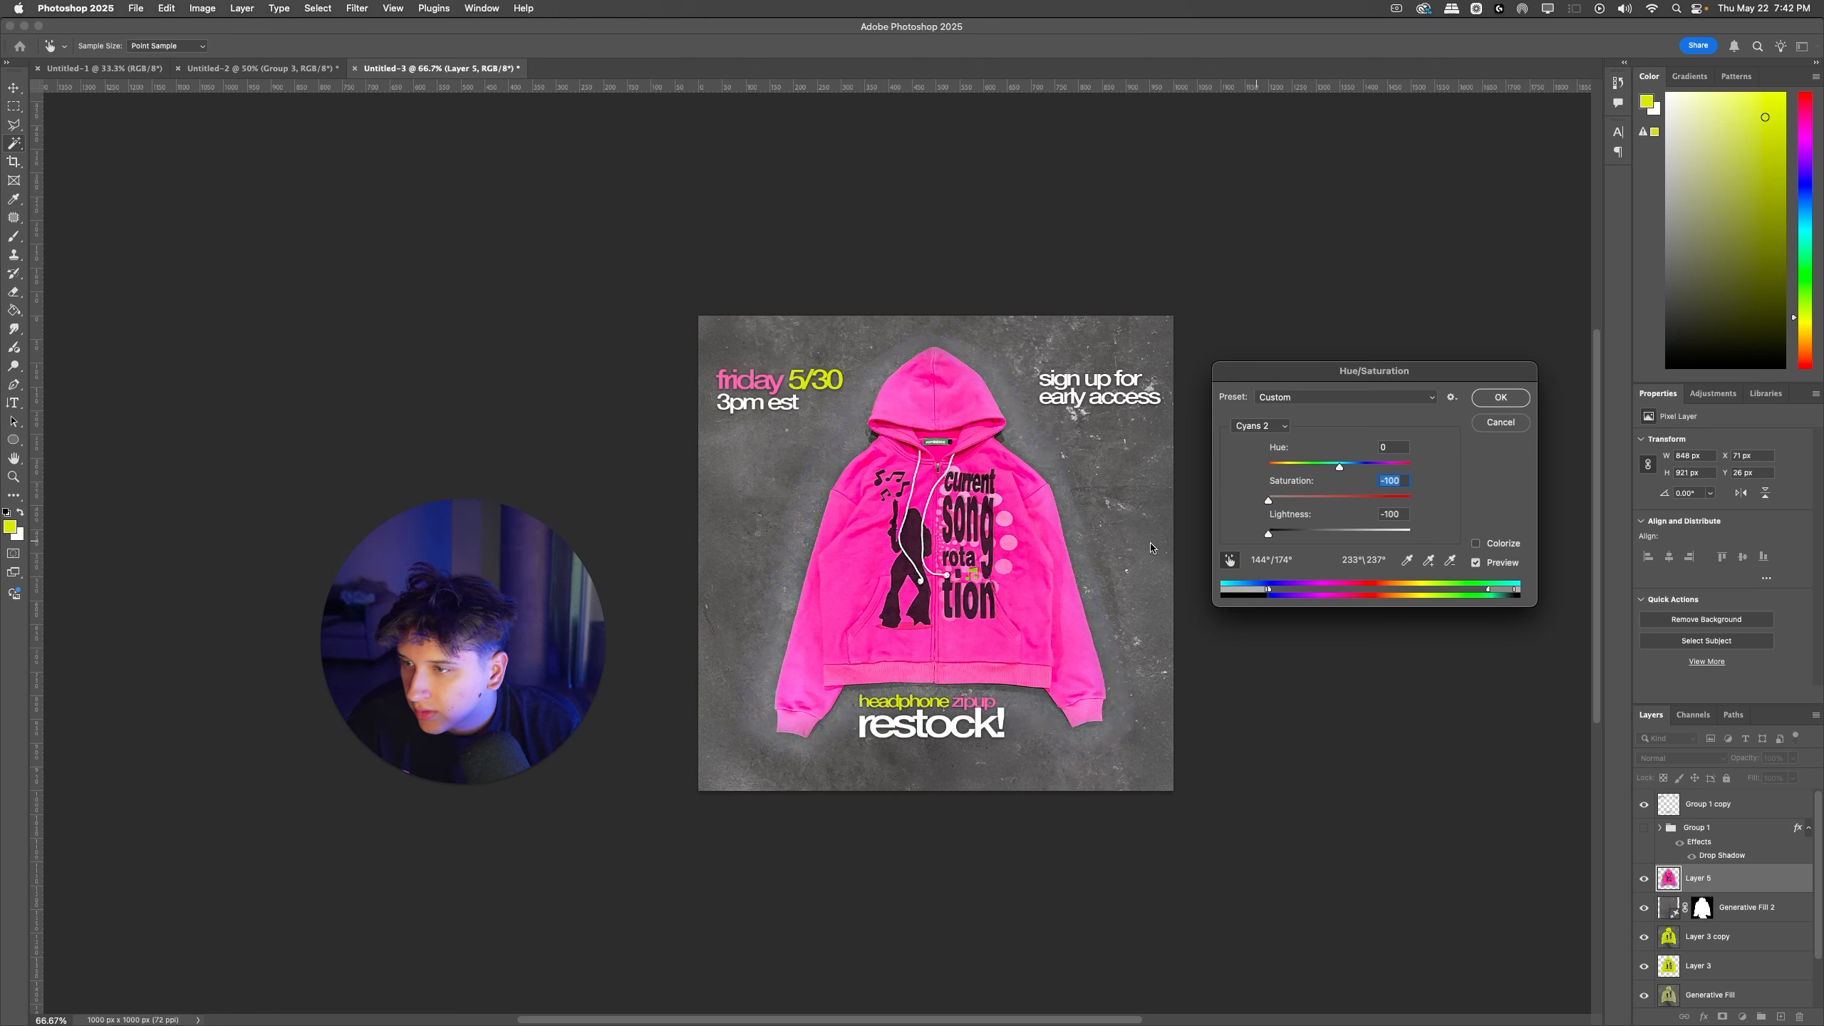
click(1501, 399)
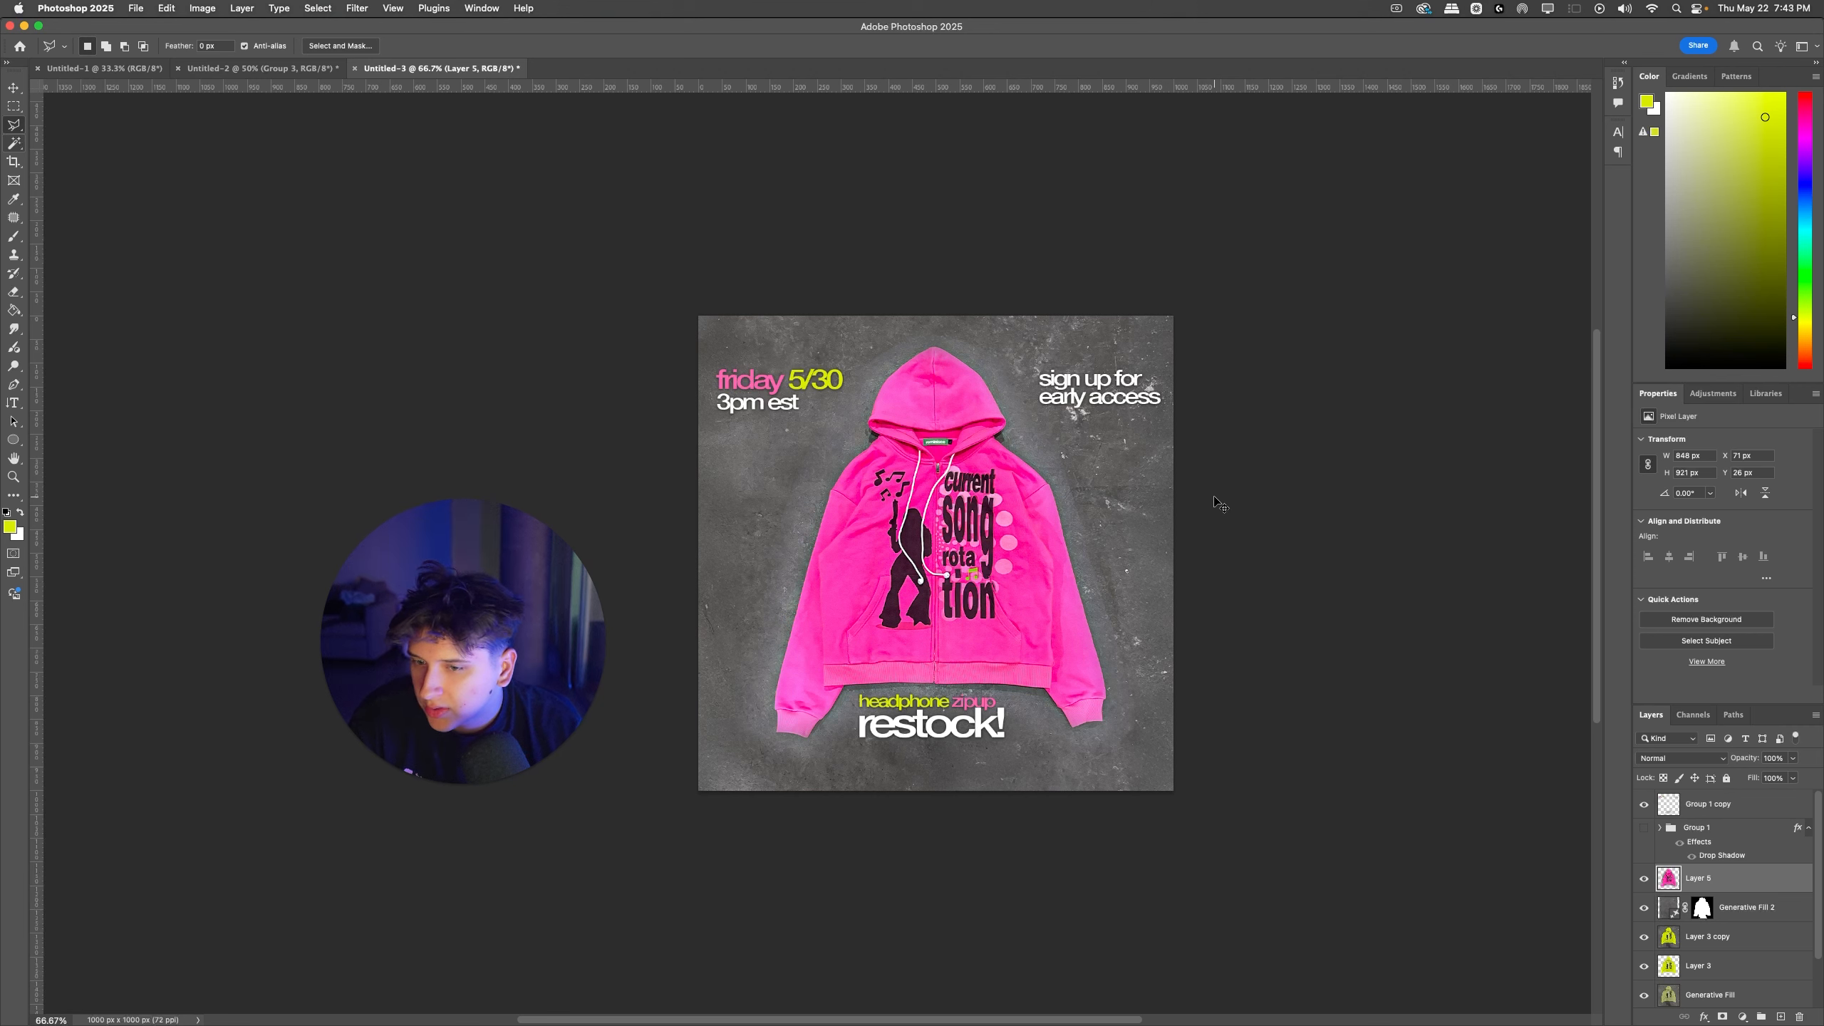
Step: Try a Levels adjustment with a black input of 29 on the pink hoodie and undo it
key(super+l)
drag(1296, 512, 1318, 514)
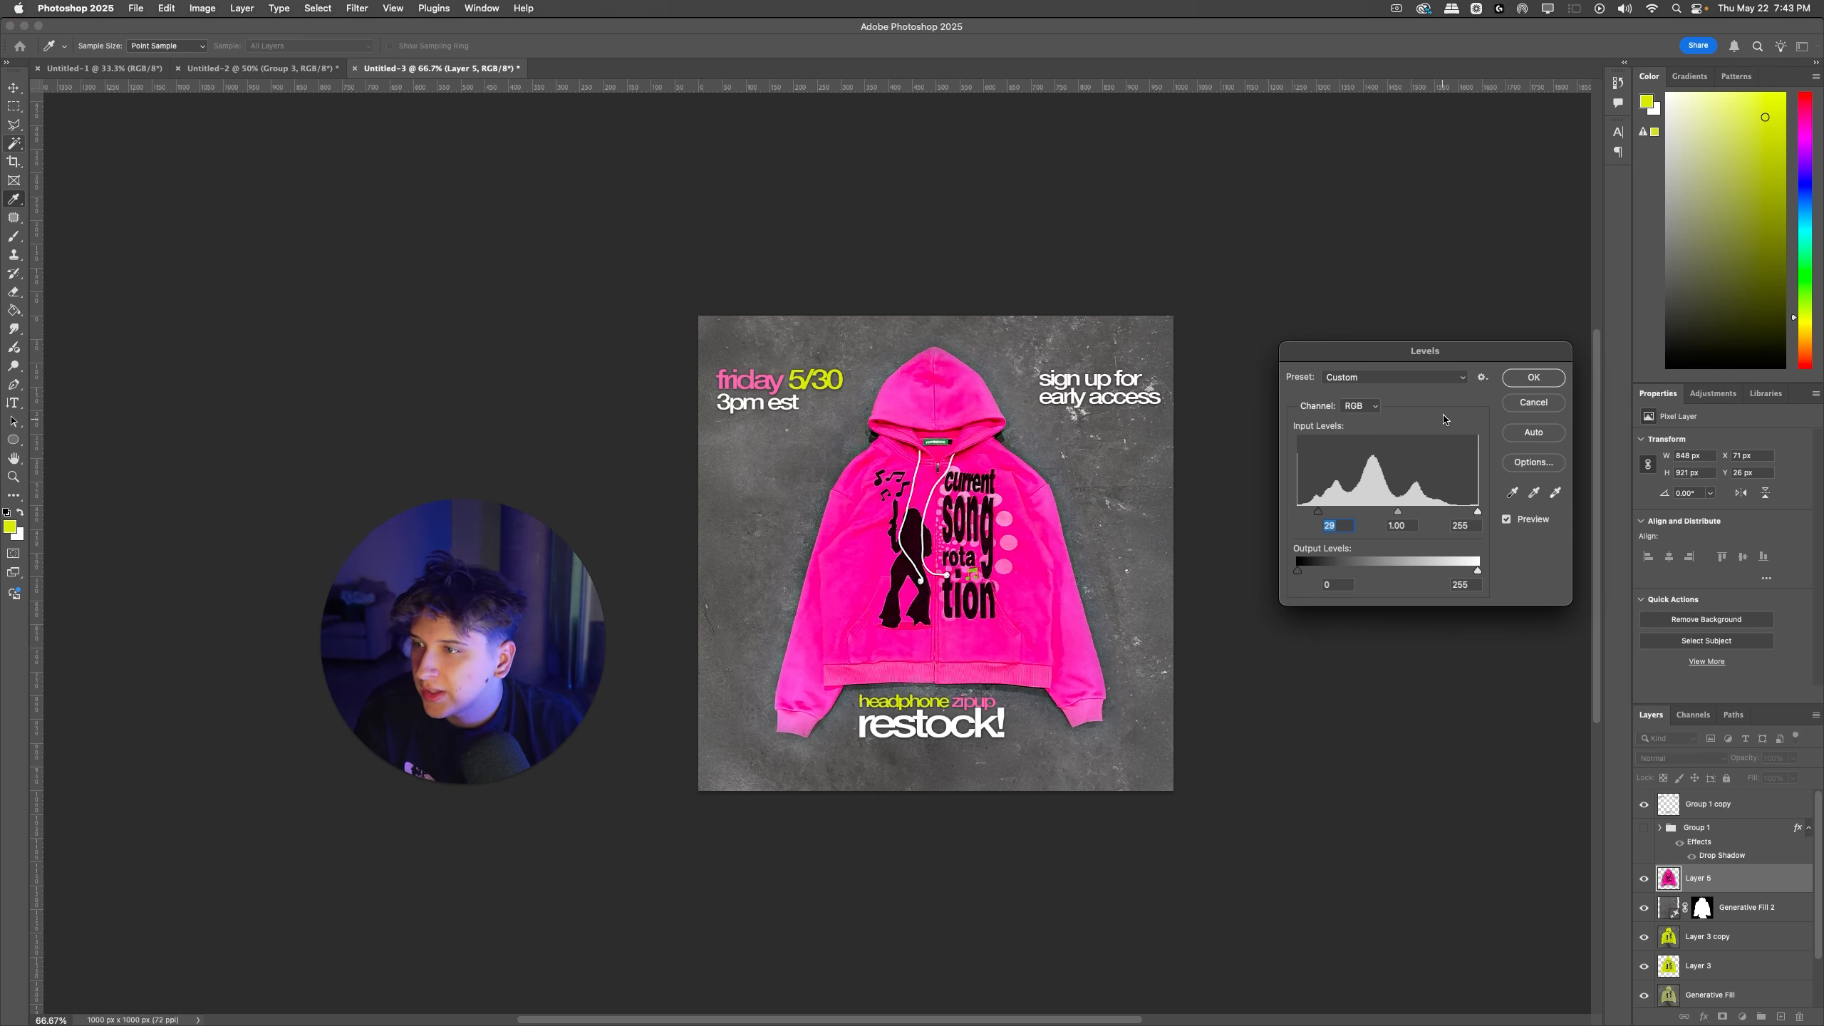
click(1532, 377)
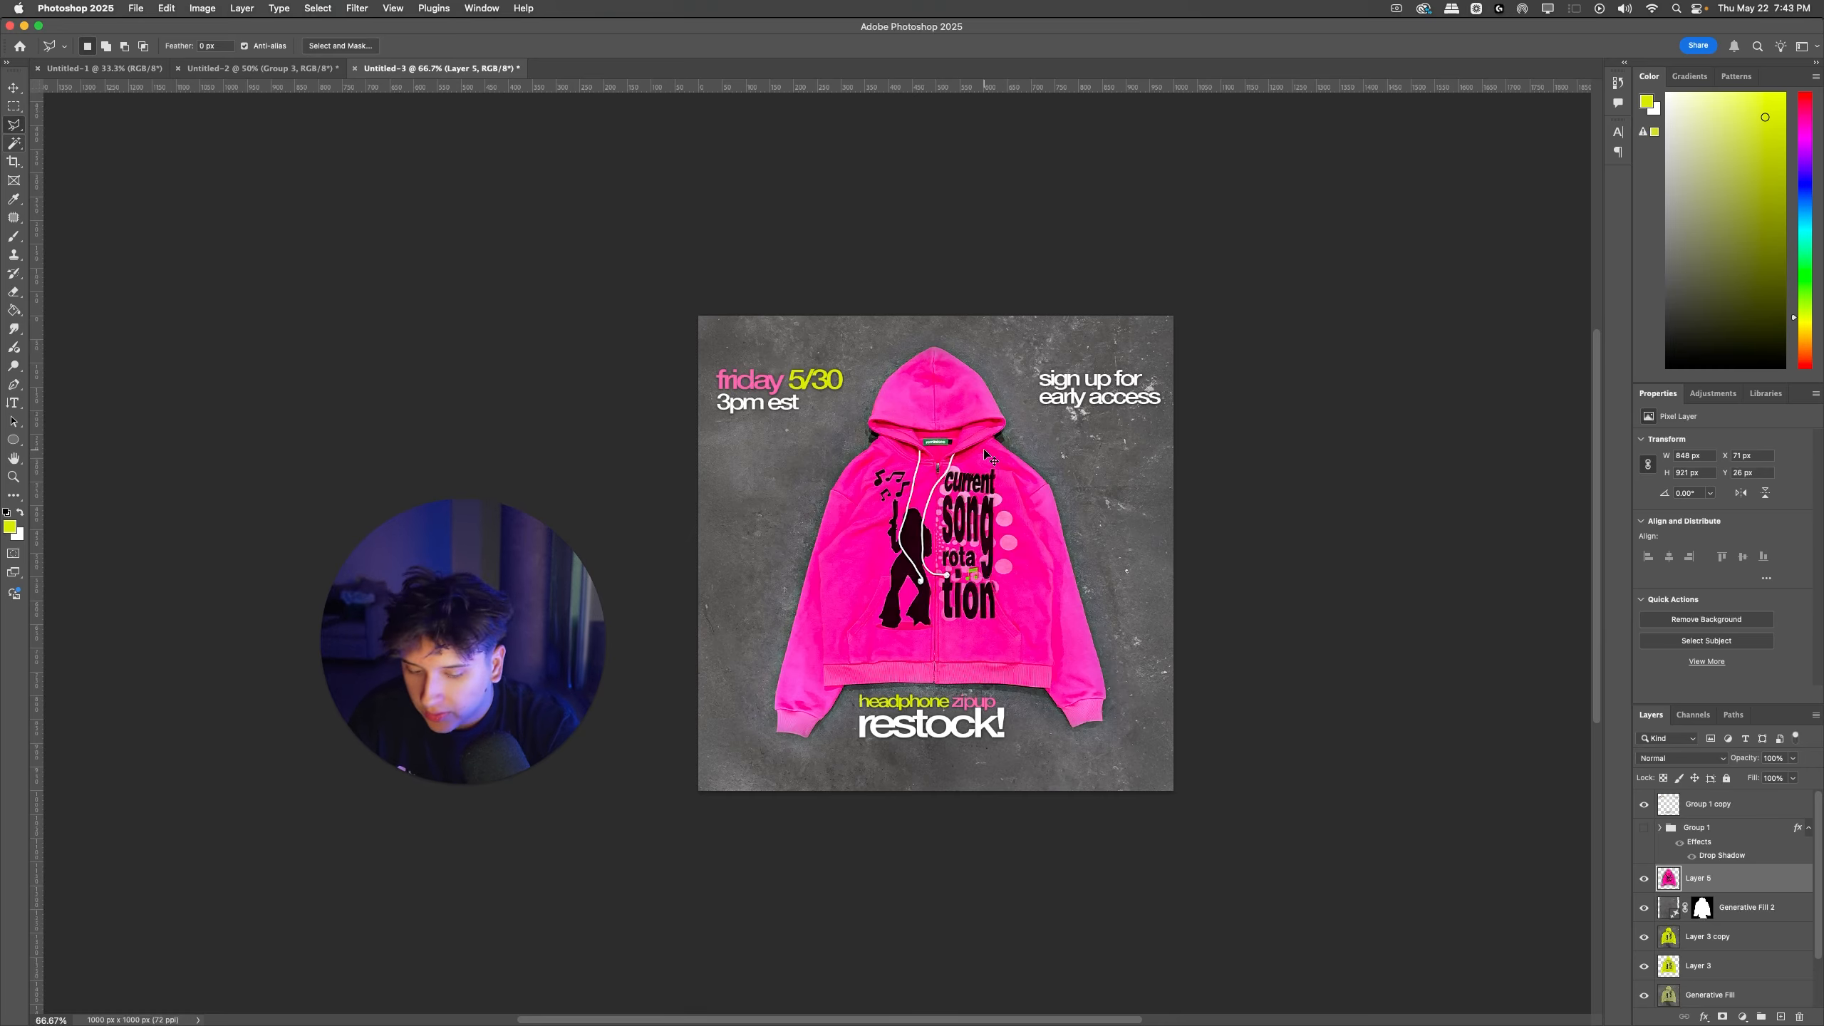
key(super+1)
key(super+equal)
key(super+equal)
scroll(1043, 550, up, 4)
scroll(1037, 532, right, 2)
key(super+z)
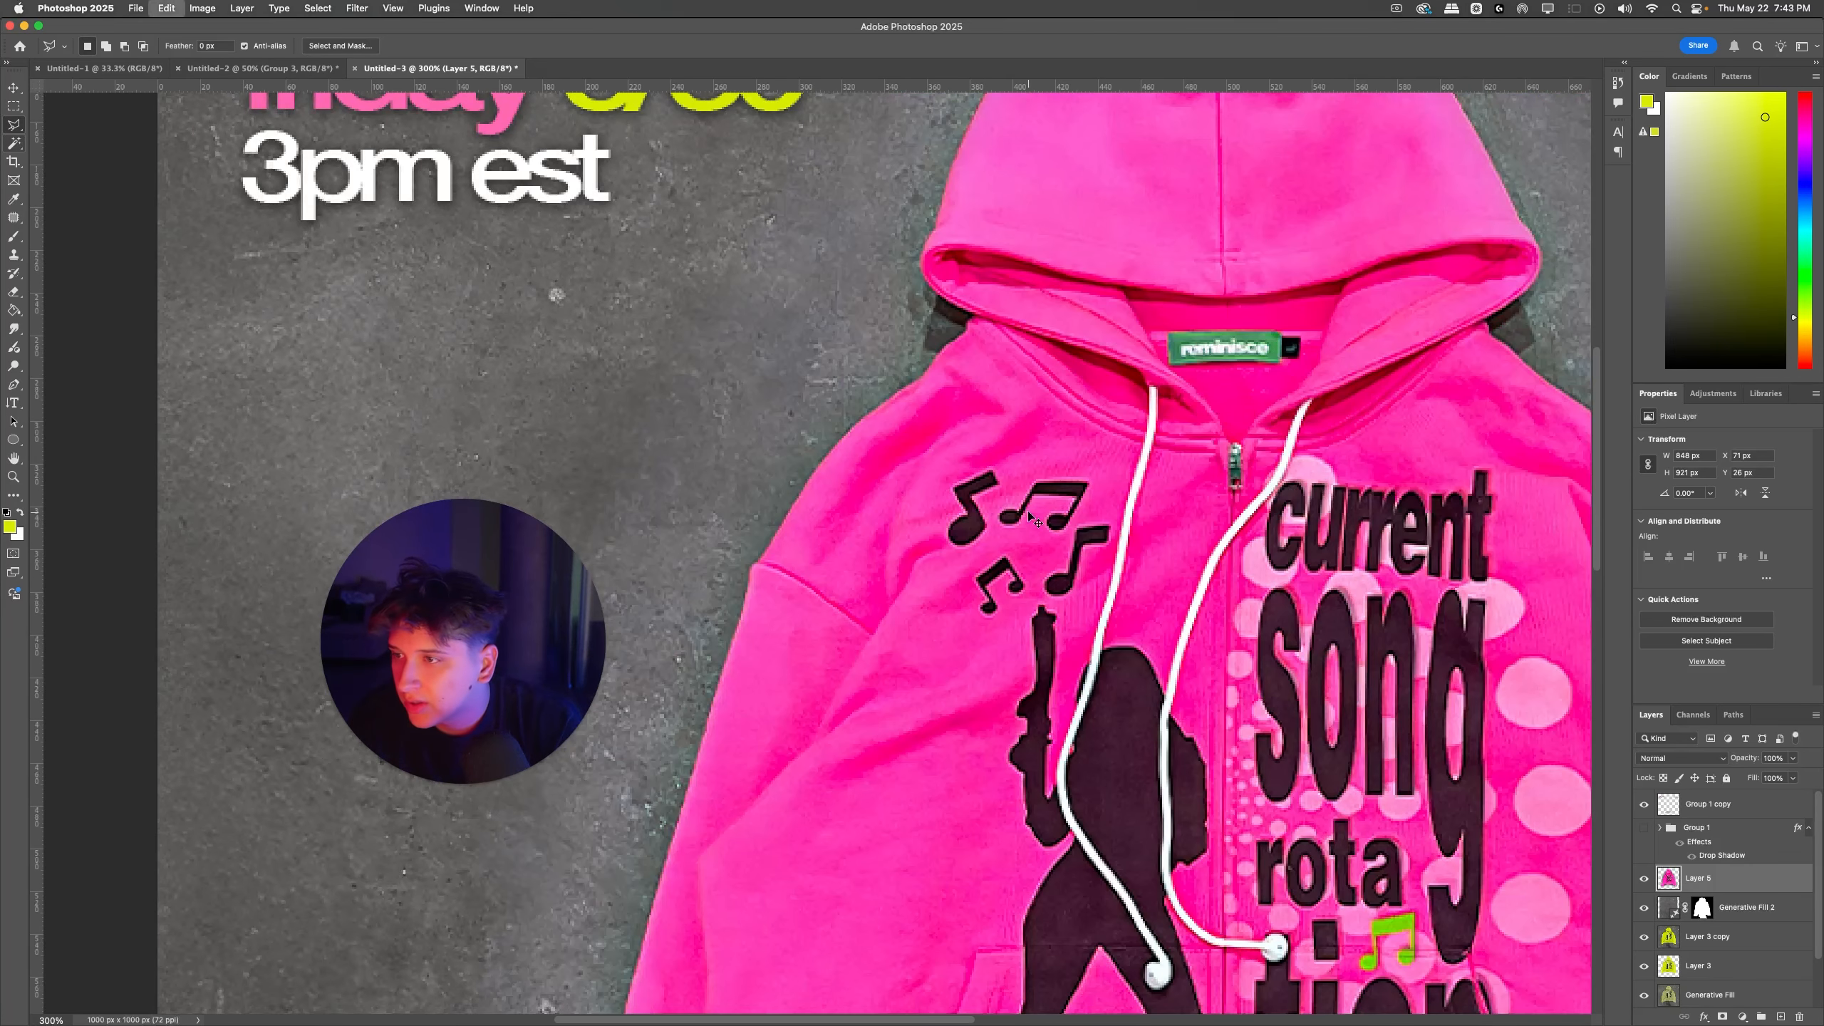
key(super+shift+z)
Step: Deepen the pink hoodie's dark tones with a Levels black input of 20
key(ctrl+l)
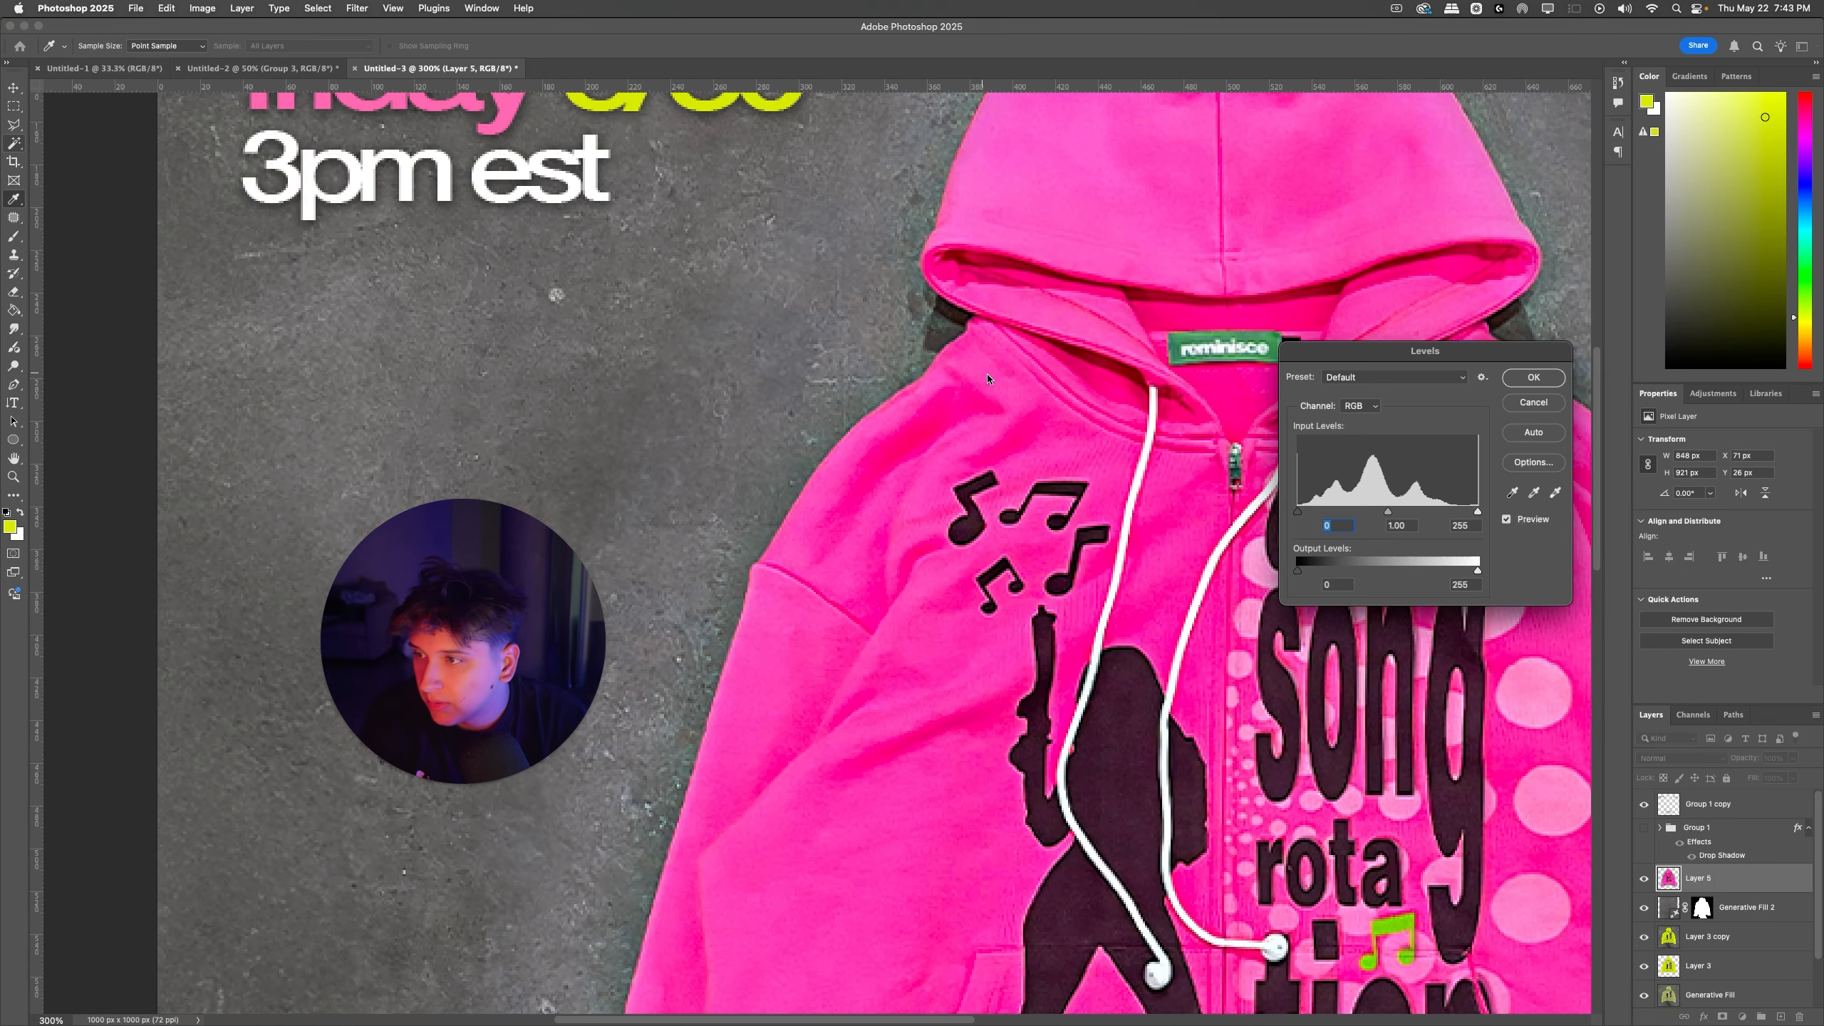
drag(1299, 513, 1311, 514)
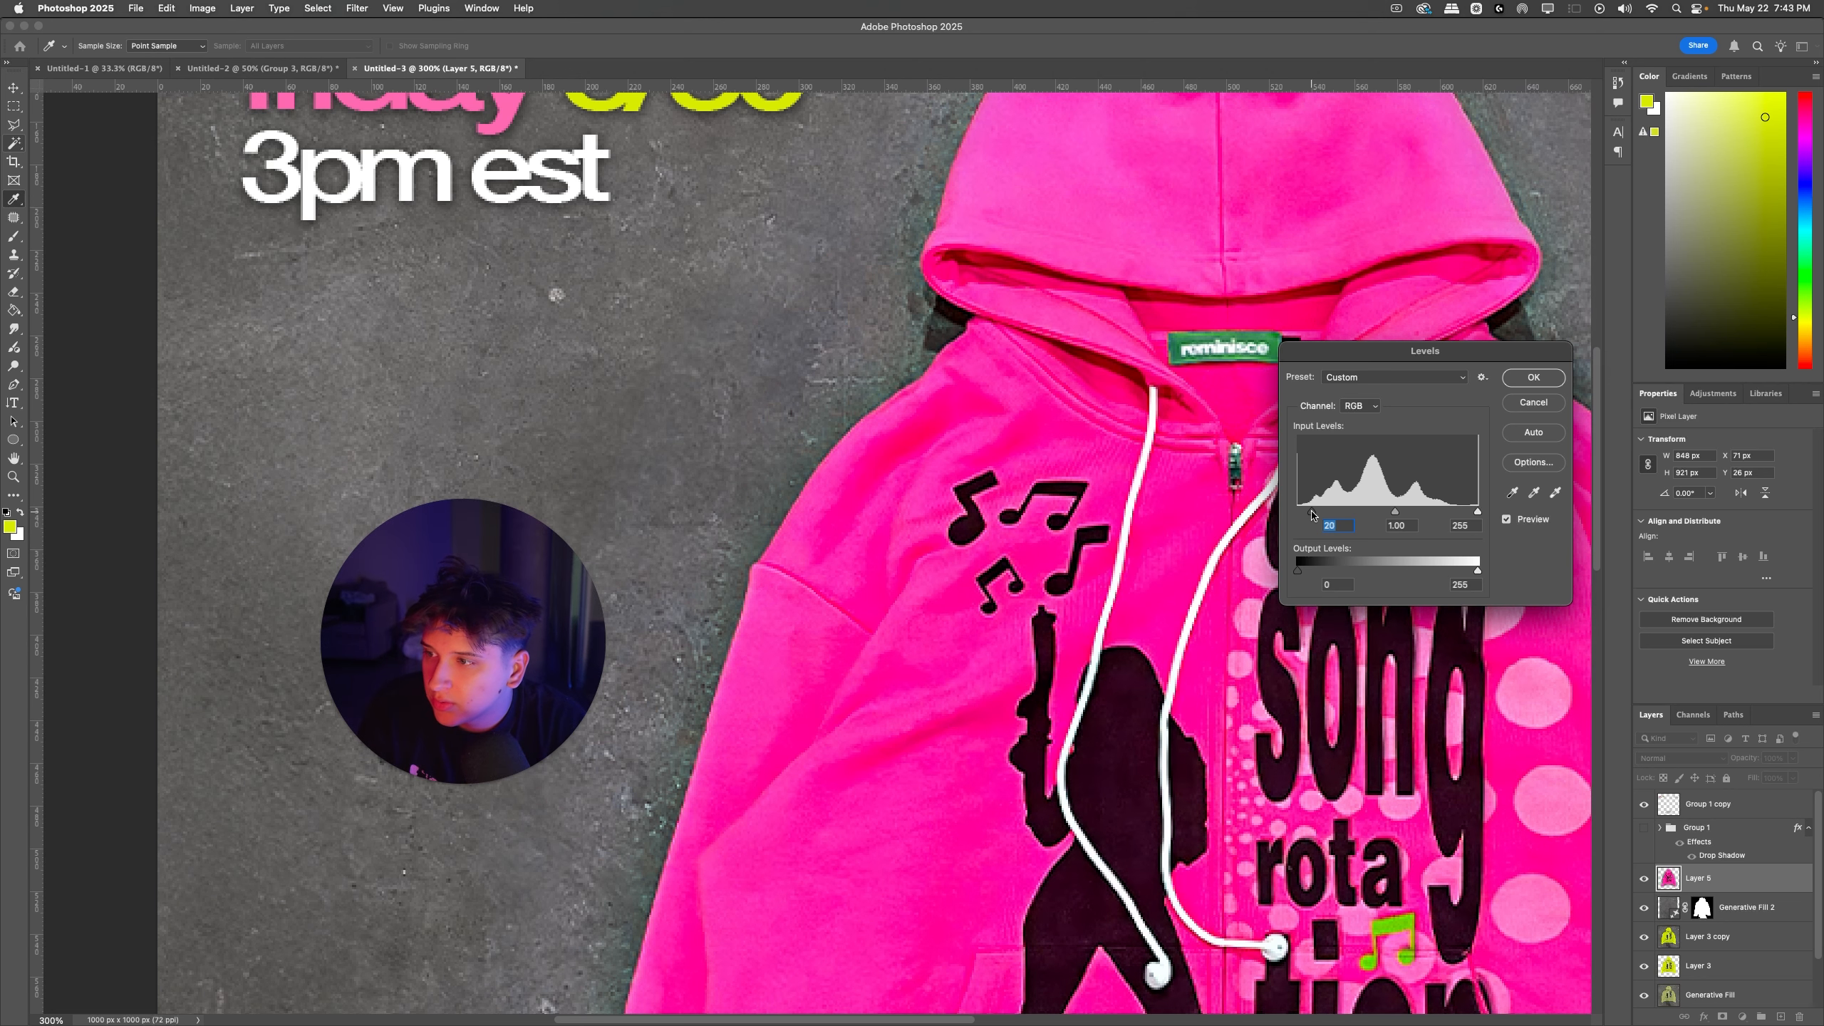
key(Return)
scroll(1375, 688, up, 2)
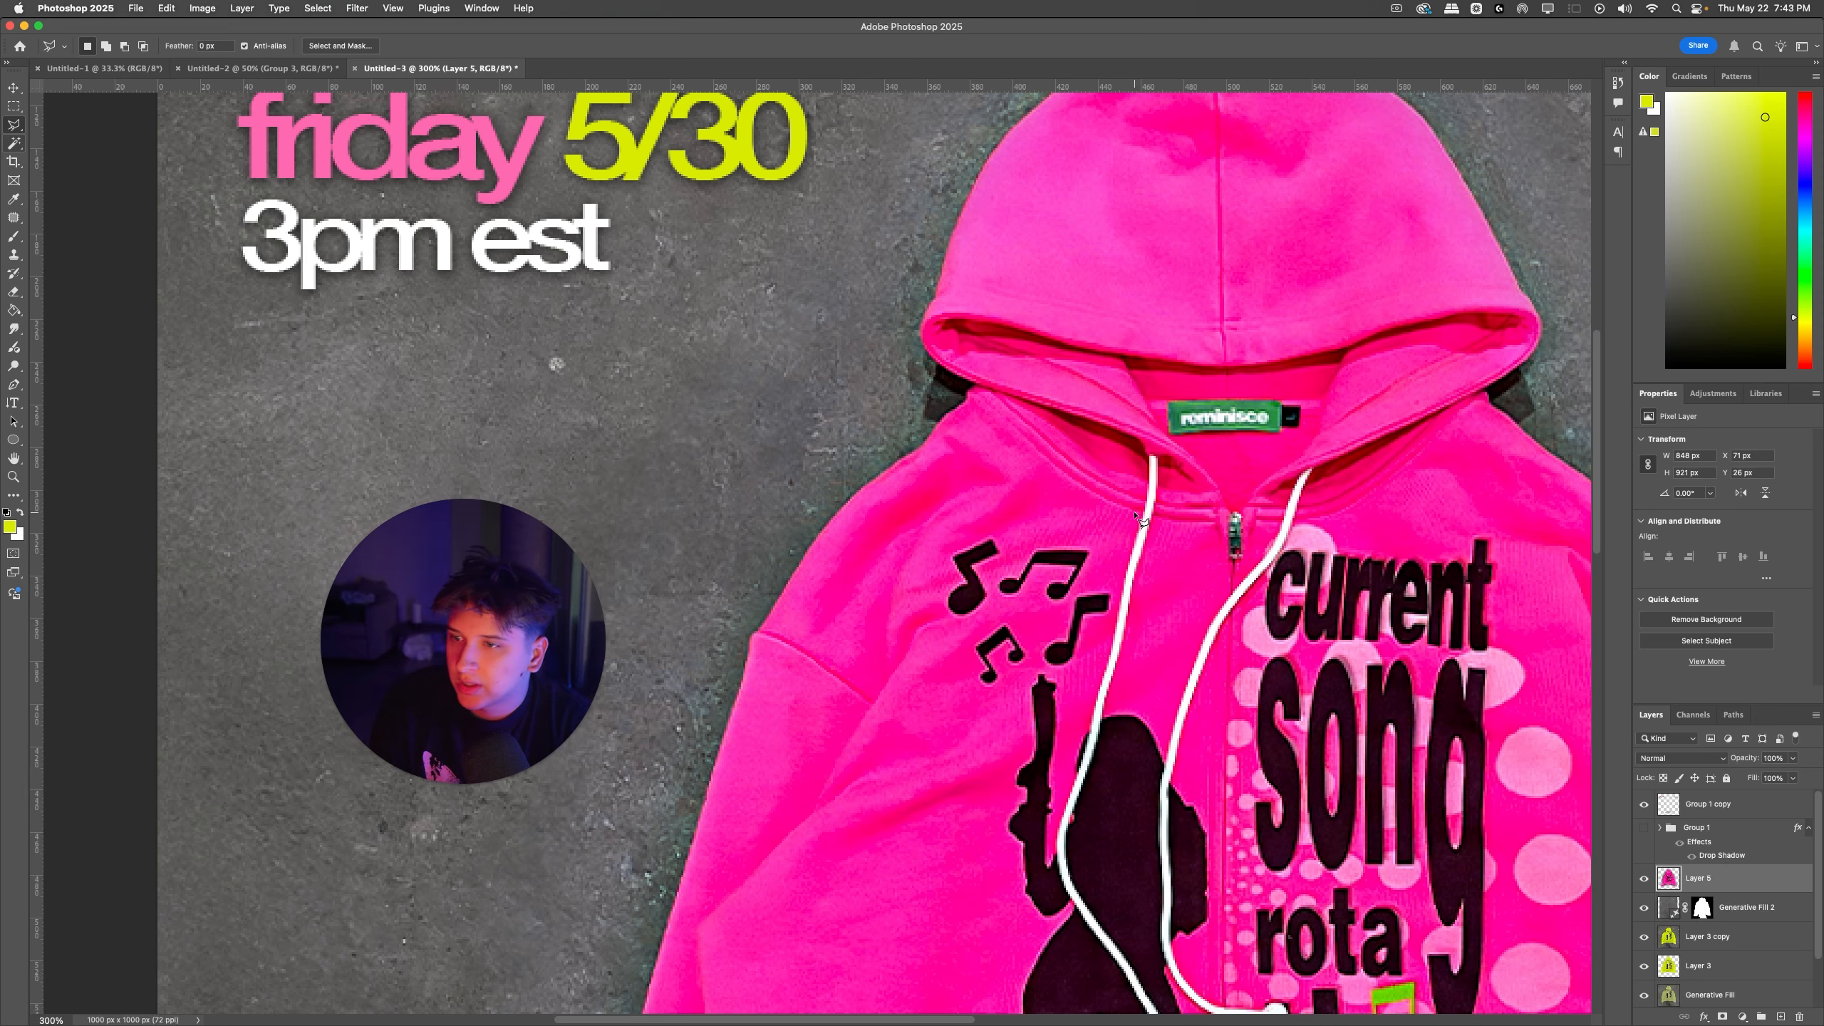
scroll(1137, 515, down, 5)
scroll(1137, 515, right, 5)
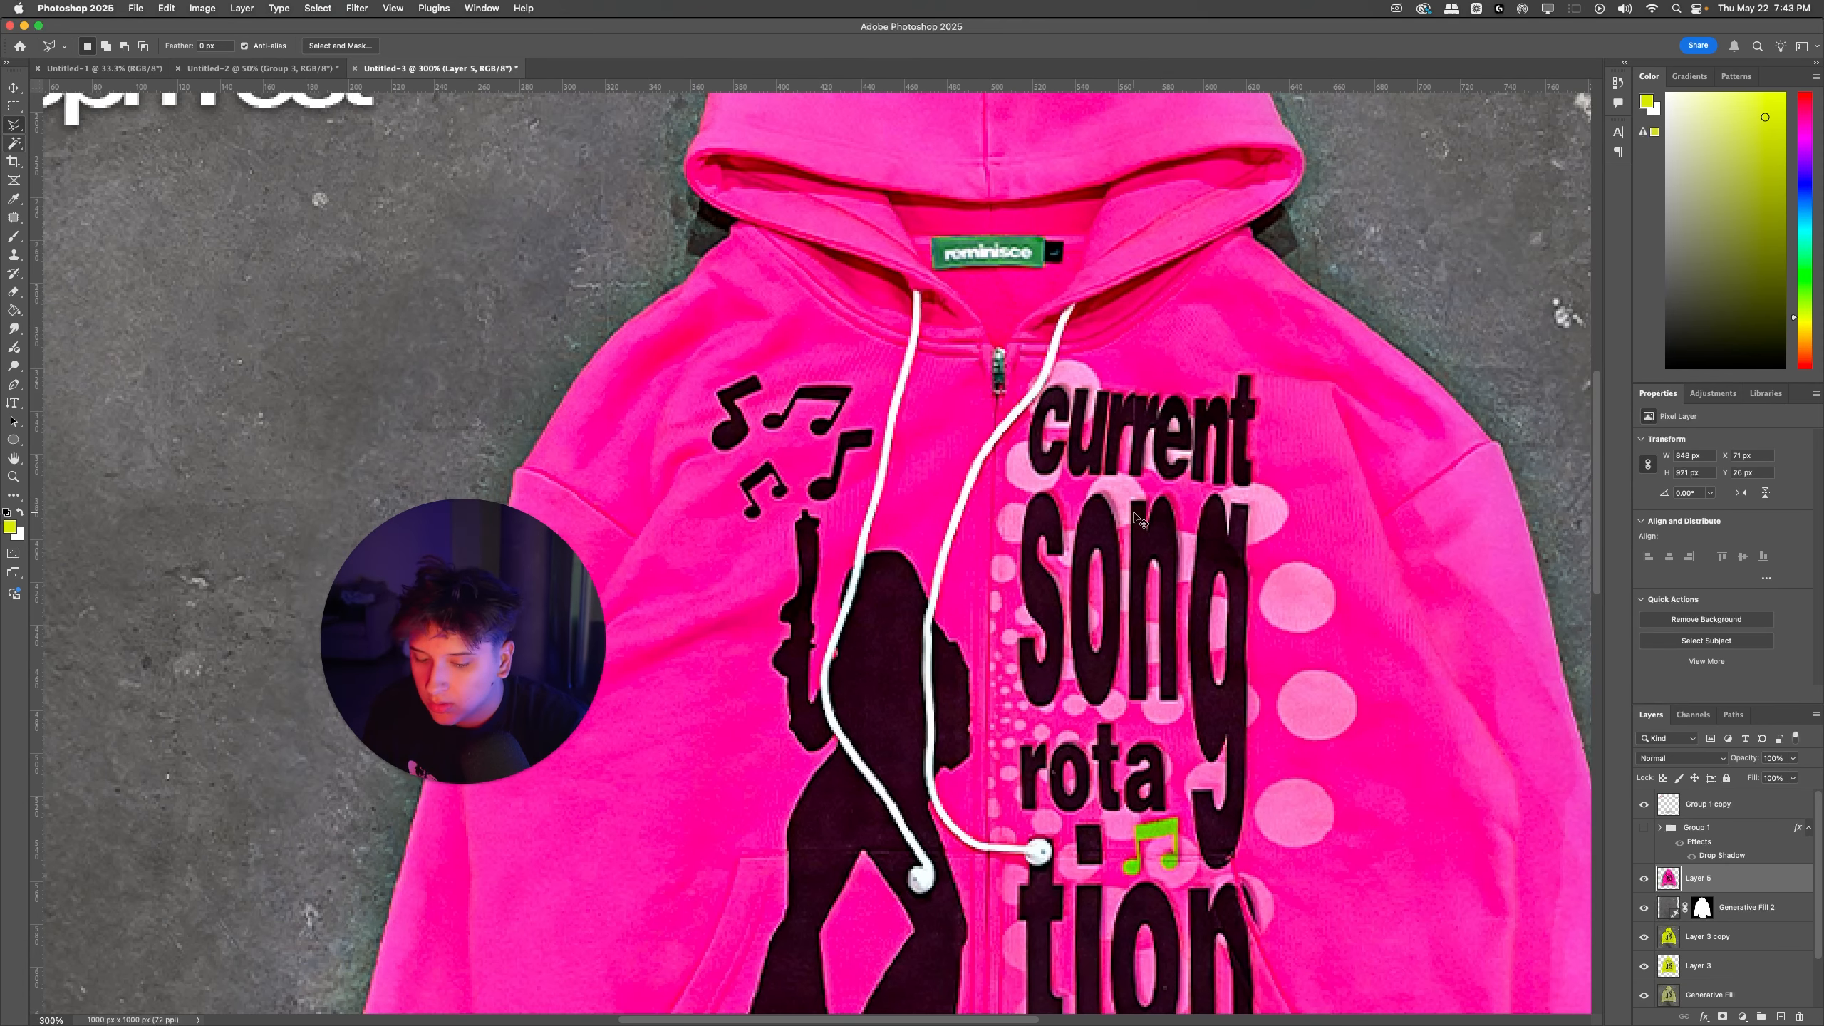
Step: Select the pink hoodie on Layer 5 with Select Subject
key(super+minus)
key(super+minus)
key(super+minus)
click(1699, 644)
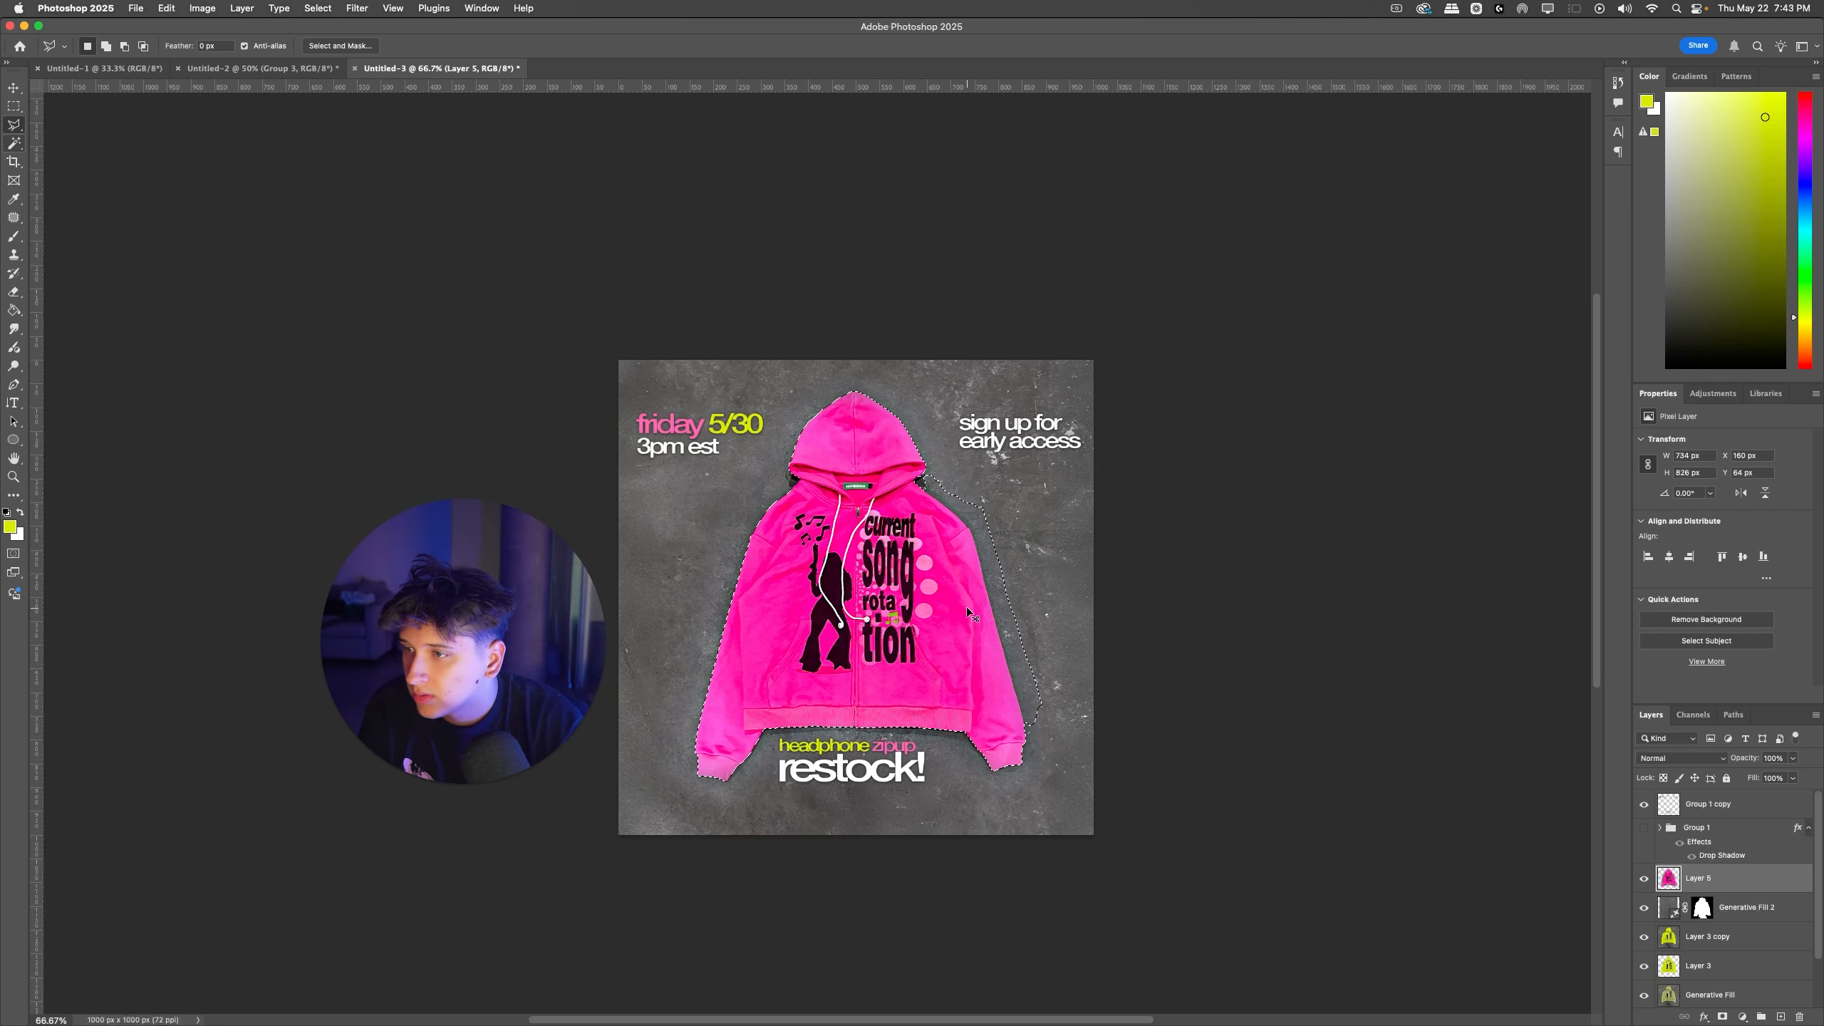
Step: Subtract the stray concrete area beyond the hoodie's right shoulder and sleeve from the selection with the Polygonal Lasso
key(super+plus)
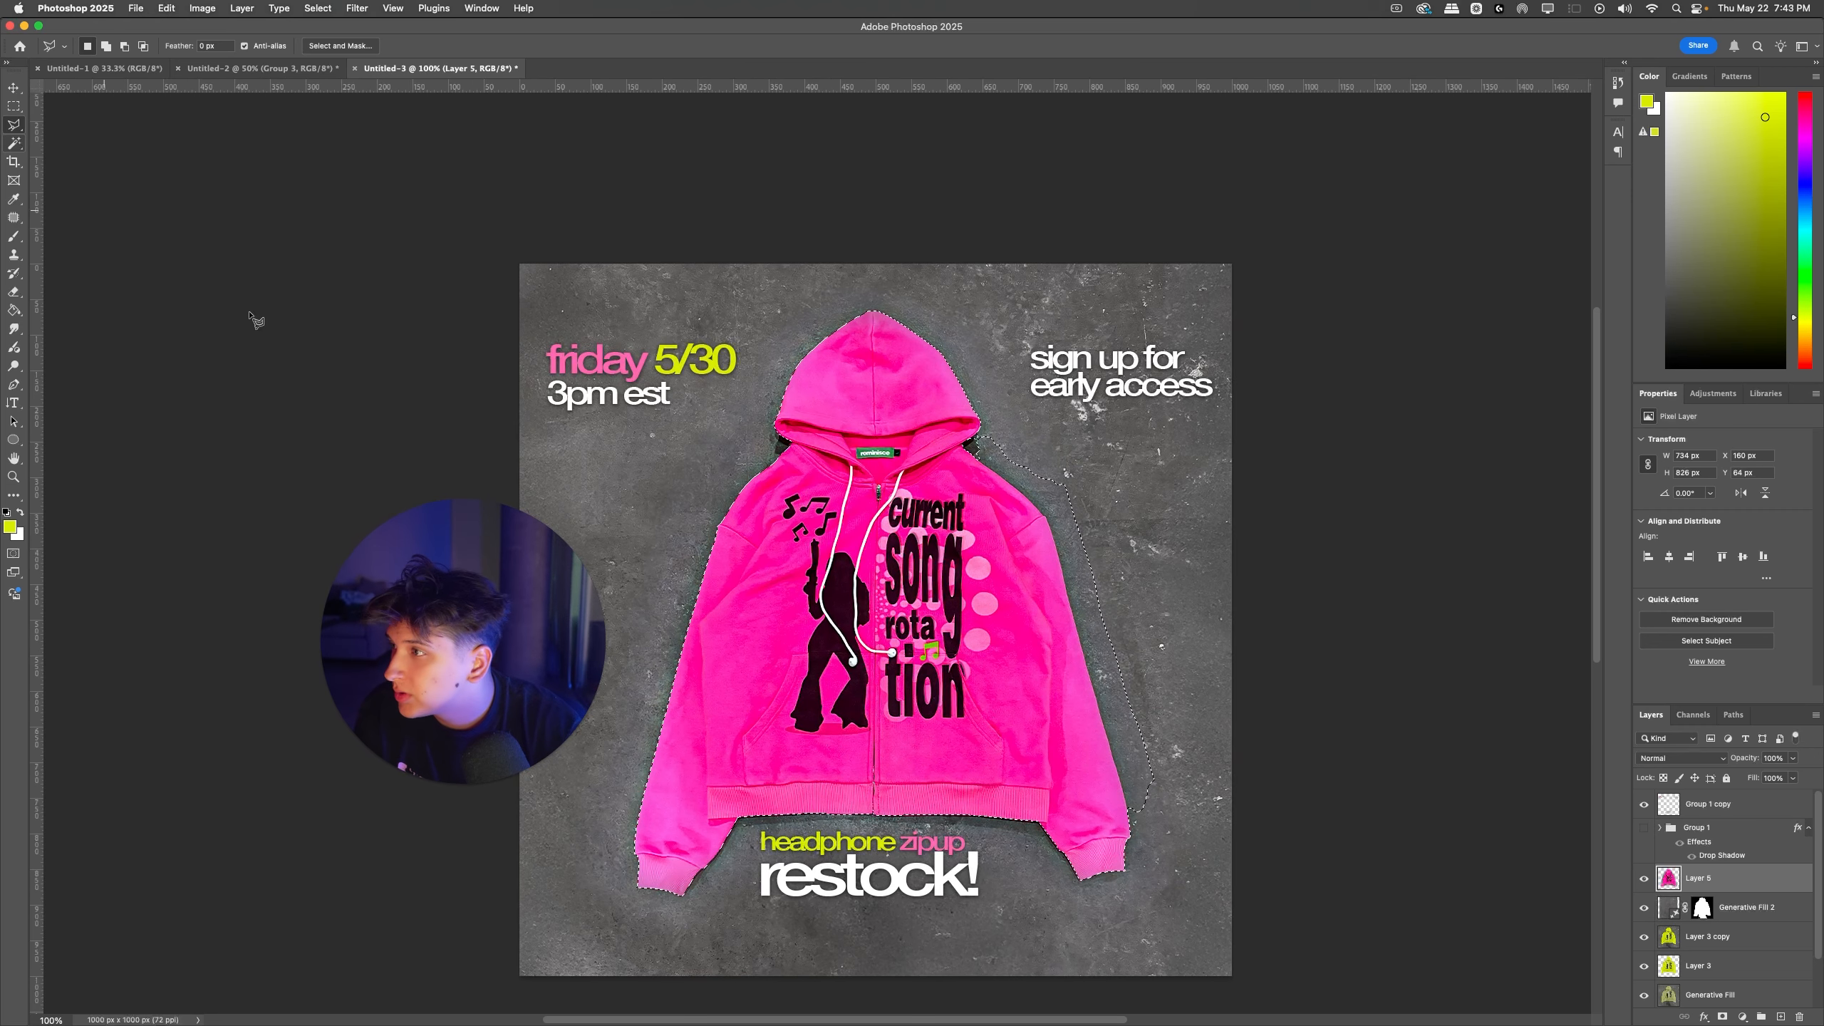
alt+click(1127, 815)
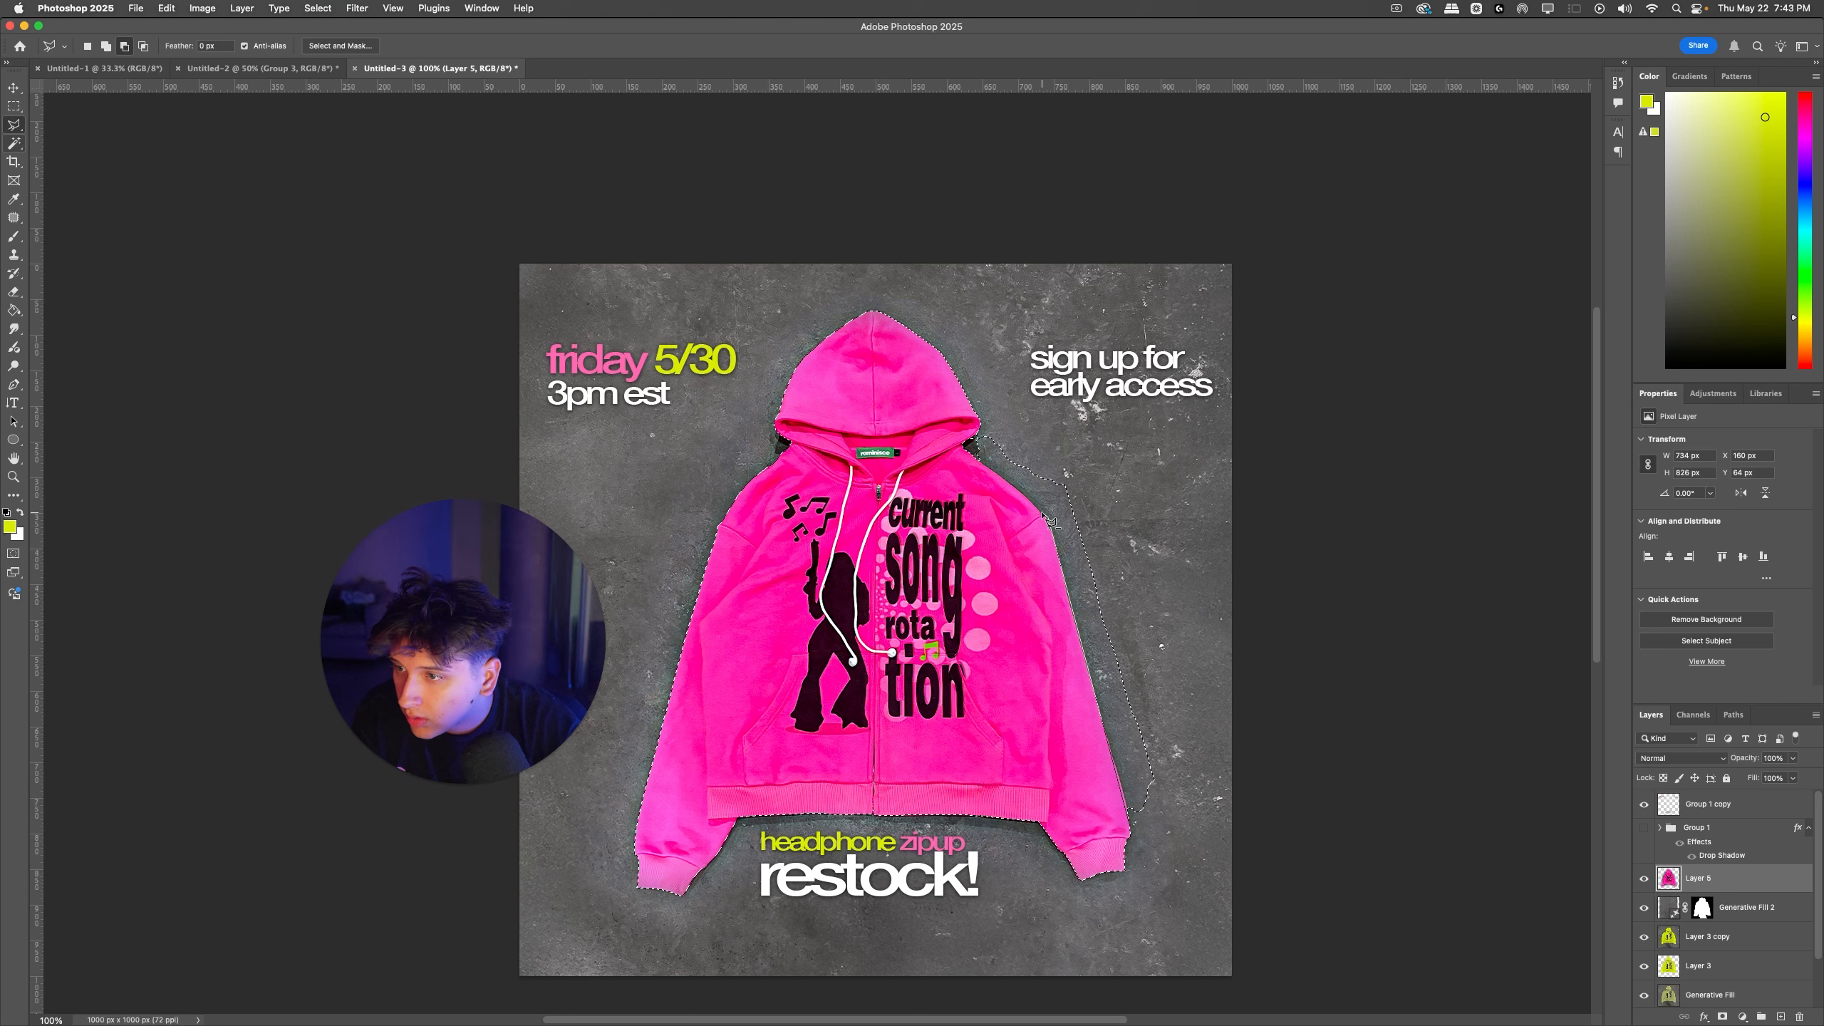
click(978, 459)
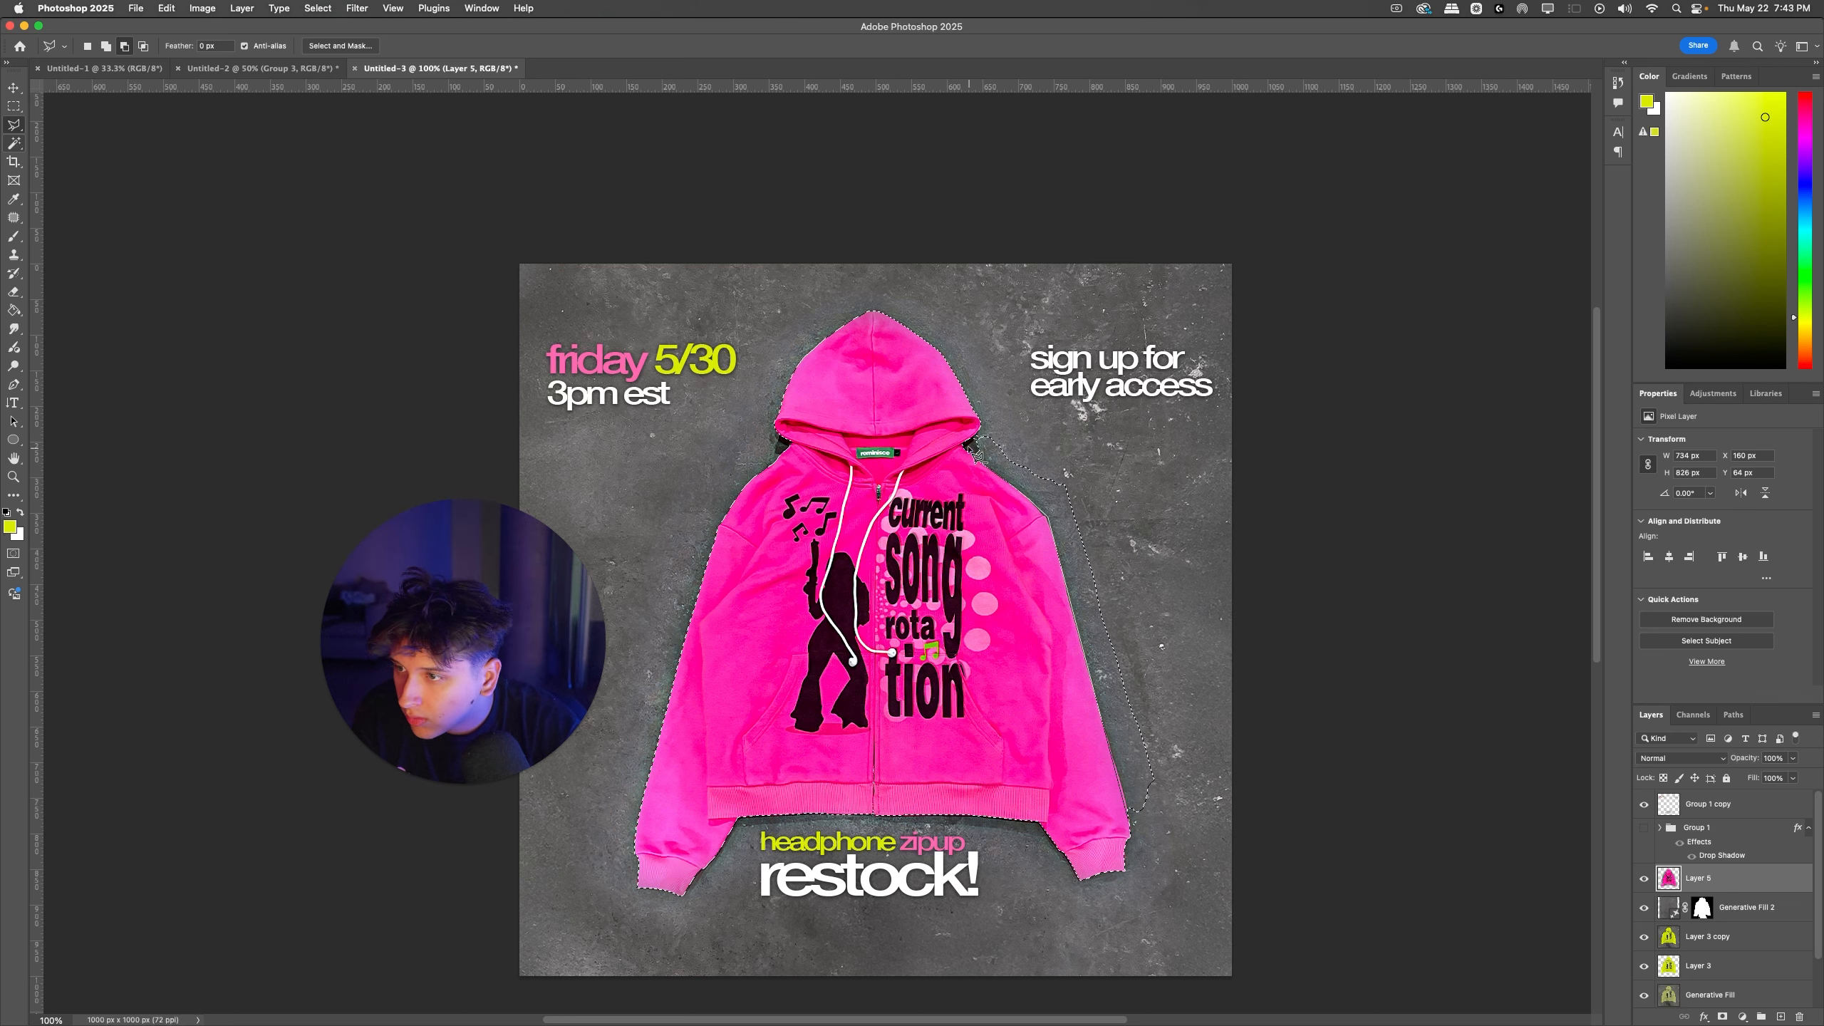
click(972, 442)
click(989, 429)
click(1072, 465)
click(1162, 571)
click(1210, 774)
double_click(1207, 862)
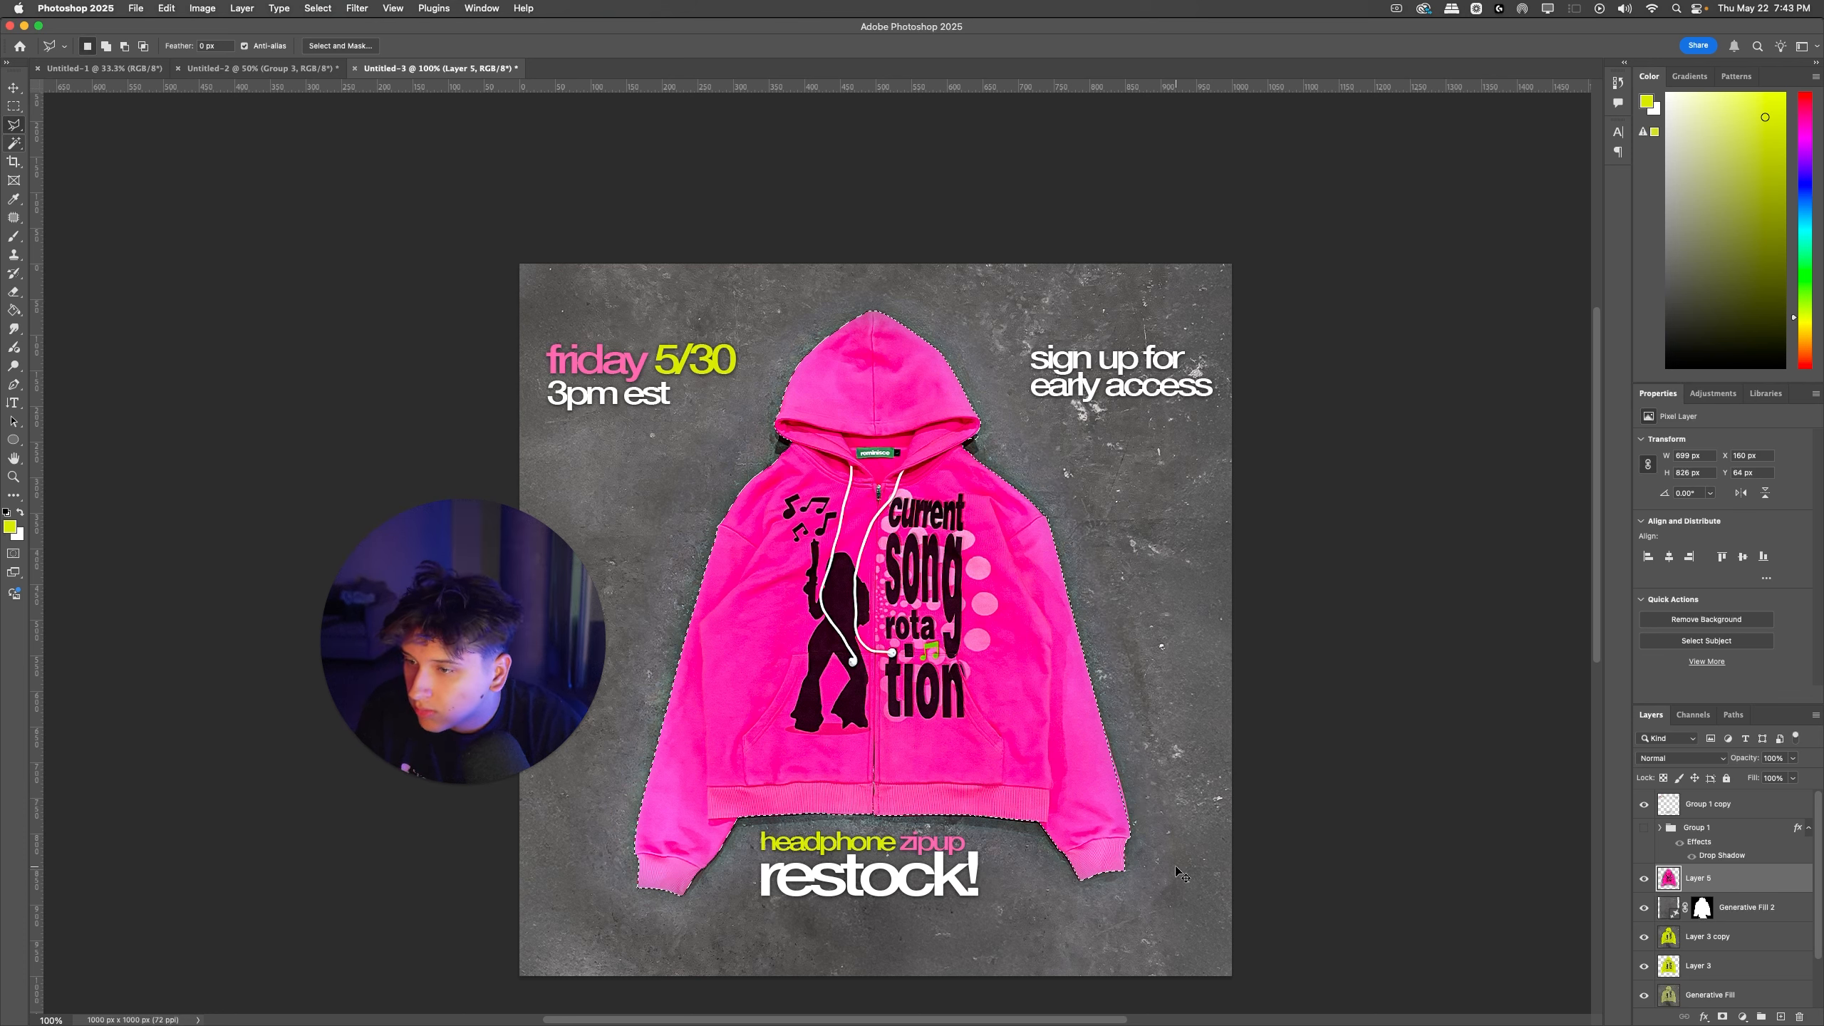
Step: Add the sliver along the right sleeve's outer edge above the cuff to the hoodie selection
shift+click(1130, 832)
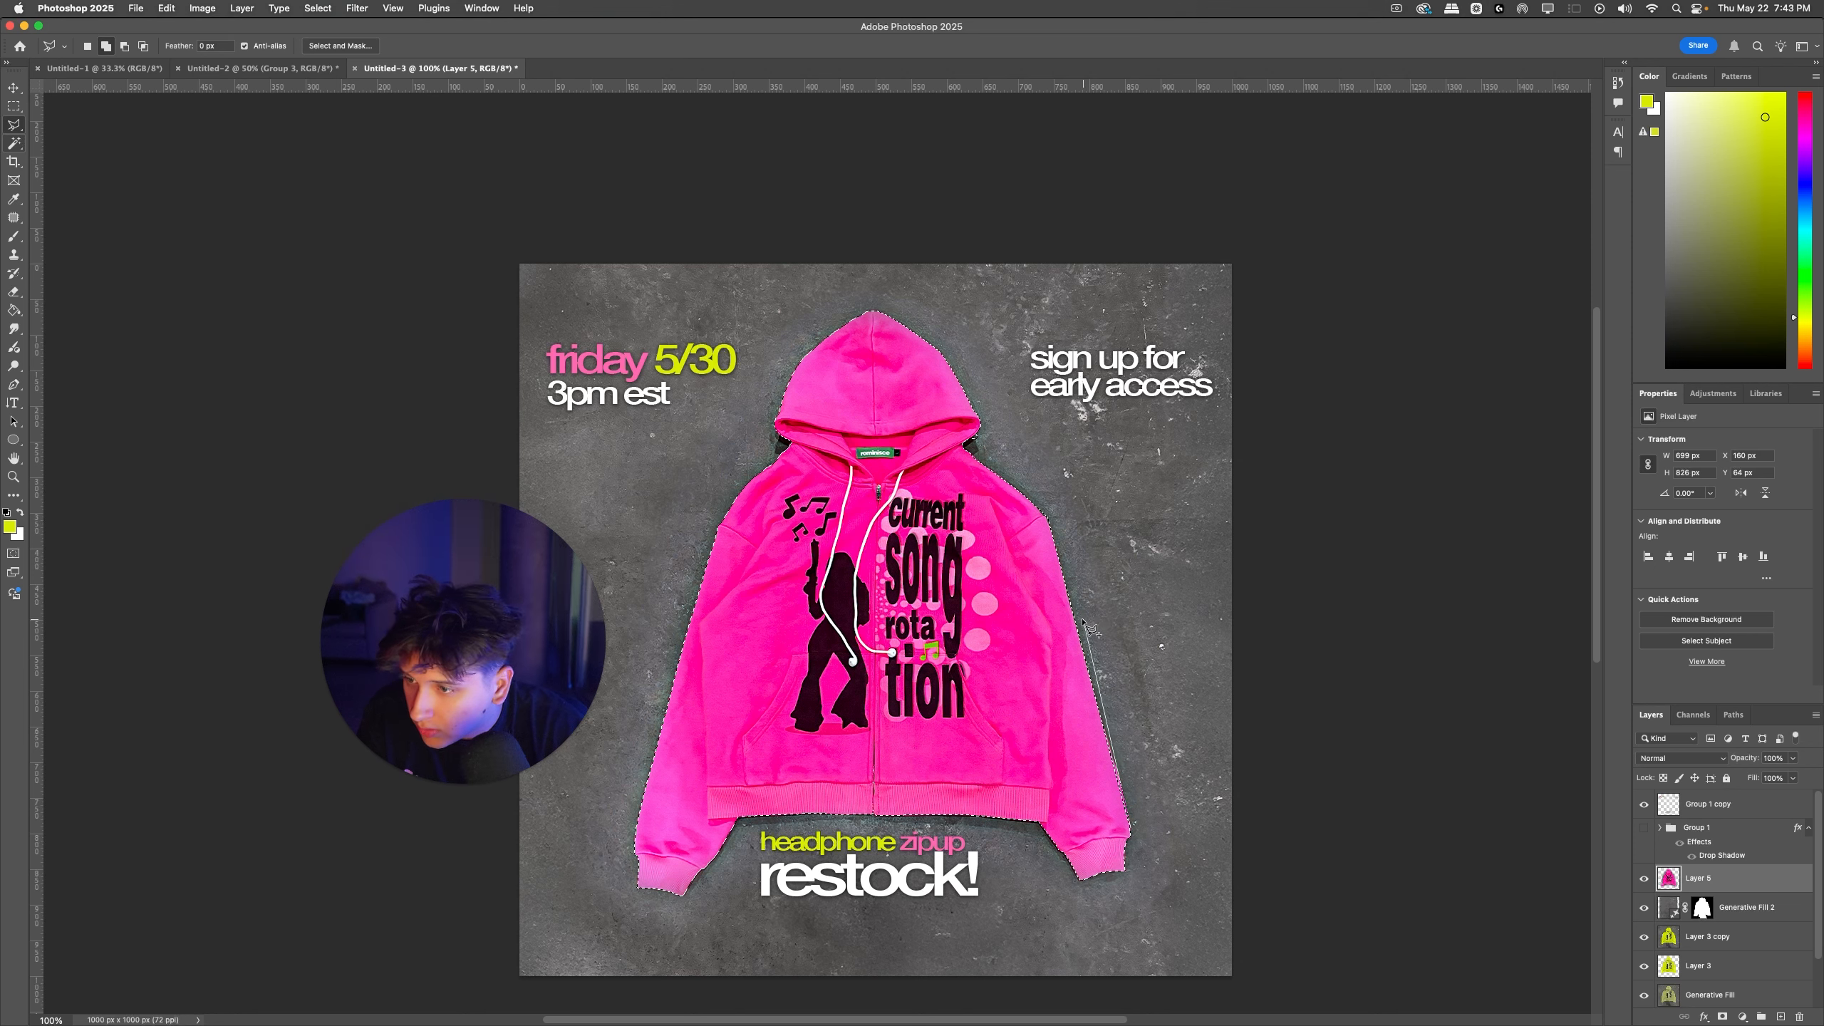
click(1111, 751)
click(1089, 743)
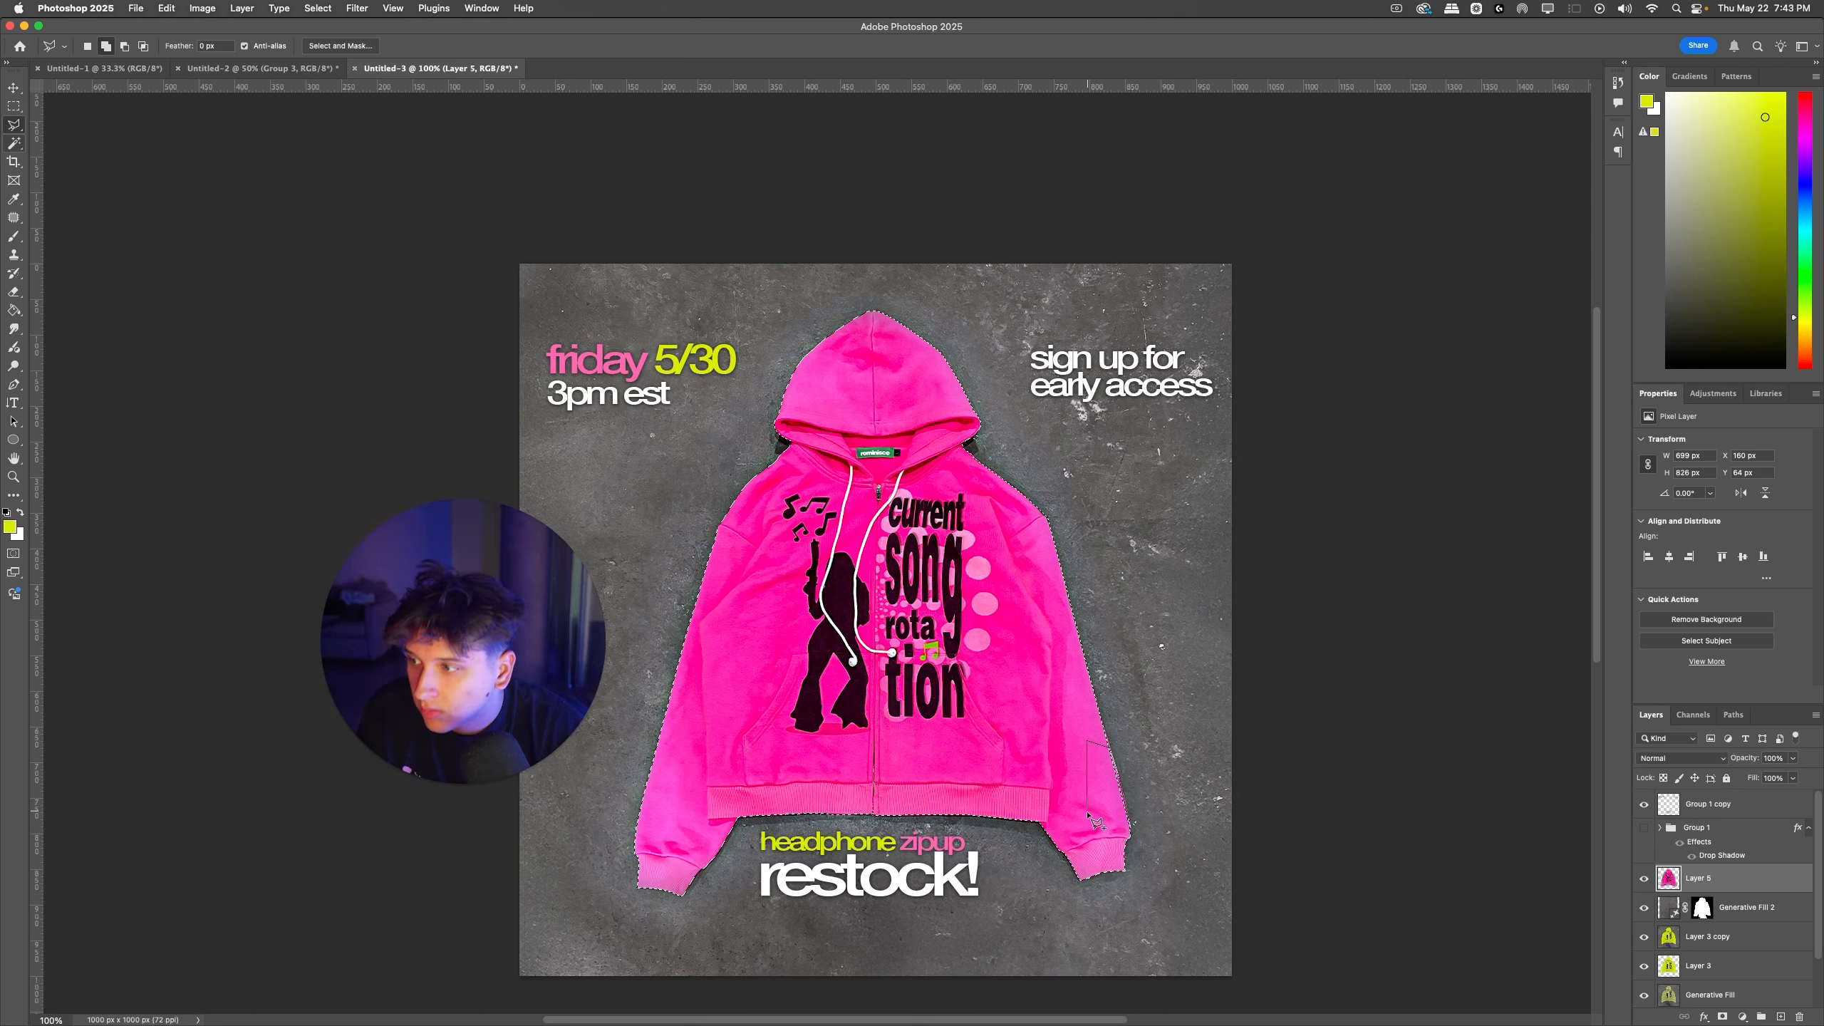
double_click(1097, 816)
Step: Copy the selected pink hoodie to a new layer and hide Layer 5 beneath it
key(super+j)
click(1644, 906)
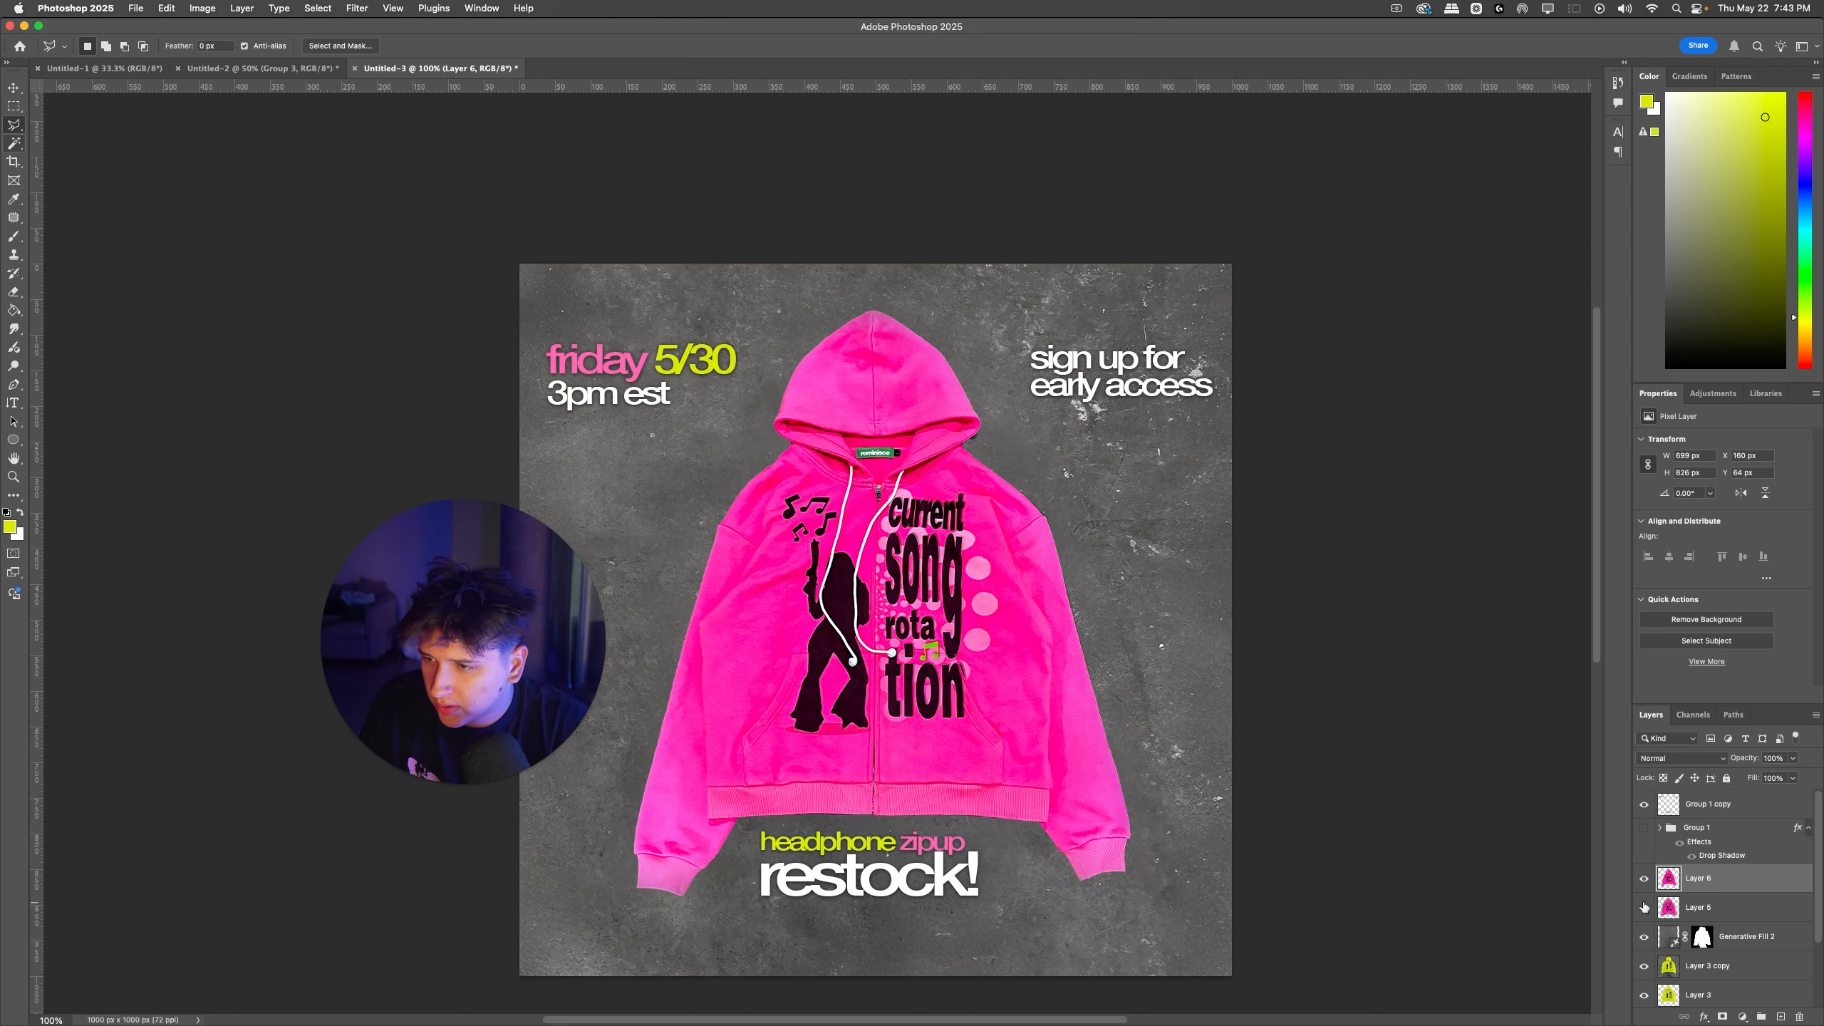
click(1644, 906)
click(1643, 906)
scroll(1404, 763, left, 3)
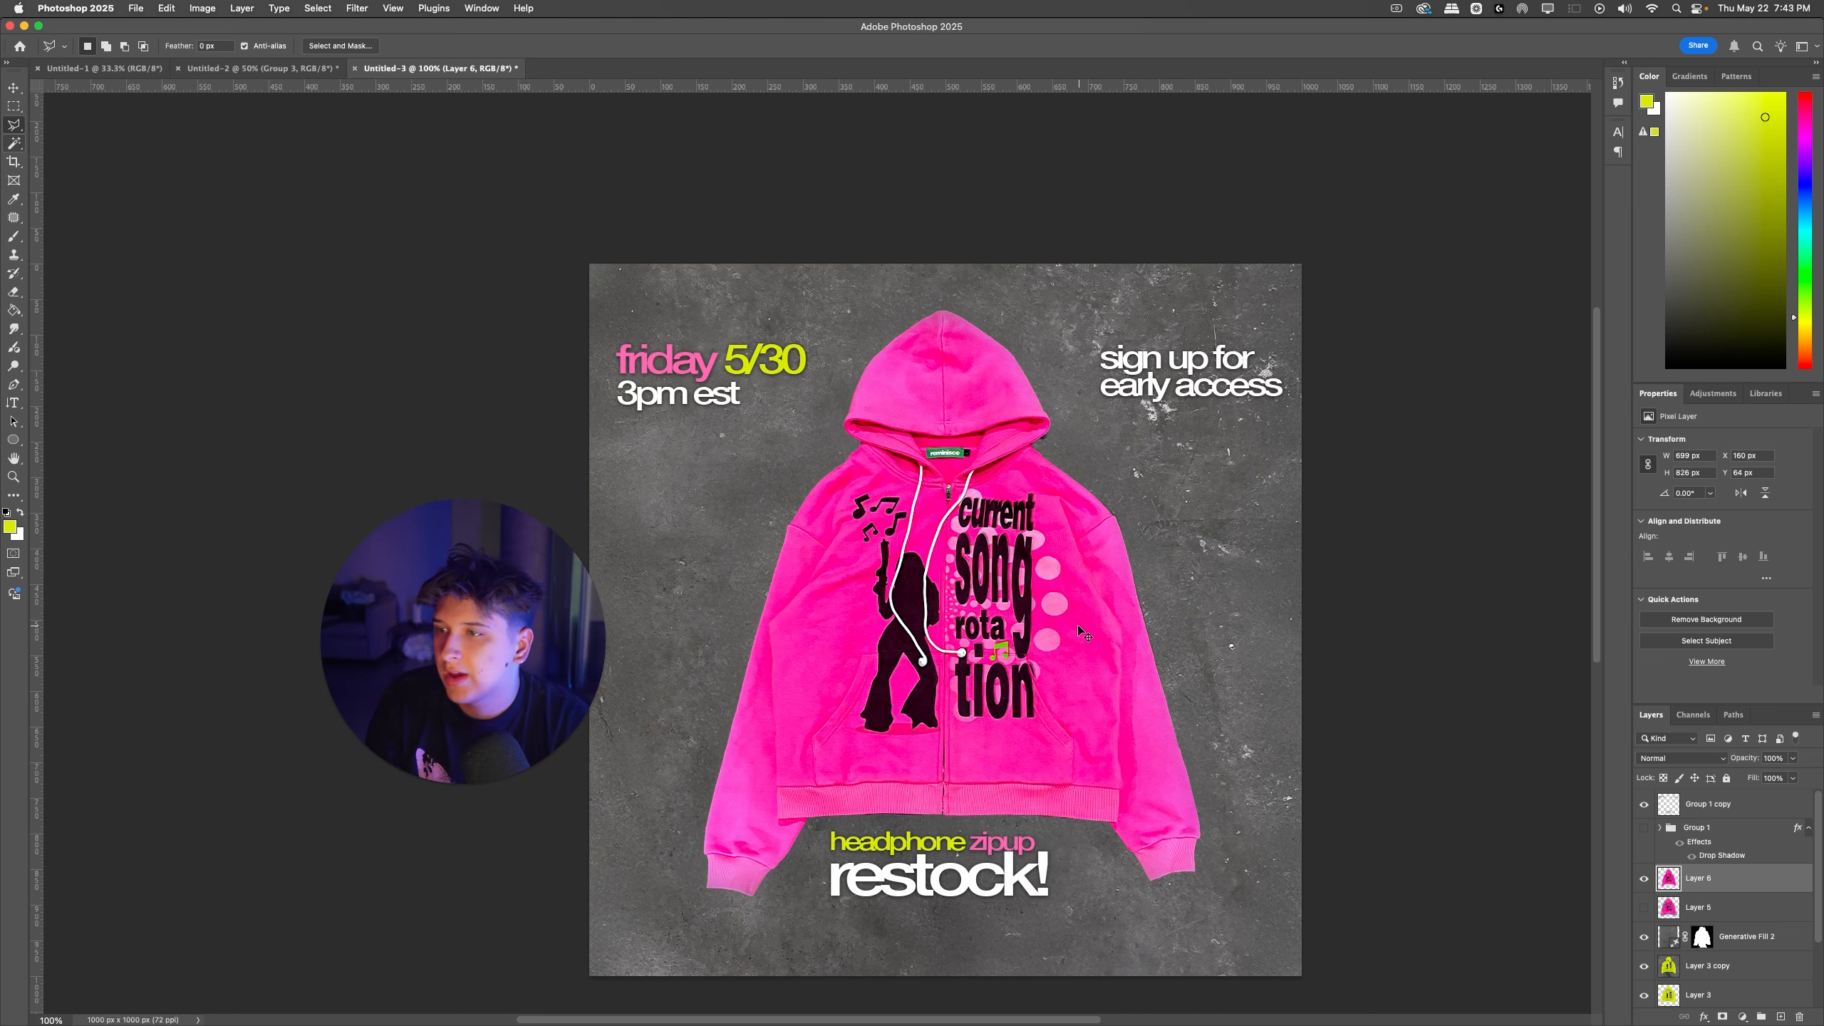
Step: Nudge the pink hoodie cutout on Layer 6 slightly upward, to about Y 58 px
key(super+t)
key(Up)
key(Up)
key(Up)
key(Up)
key(Up)
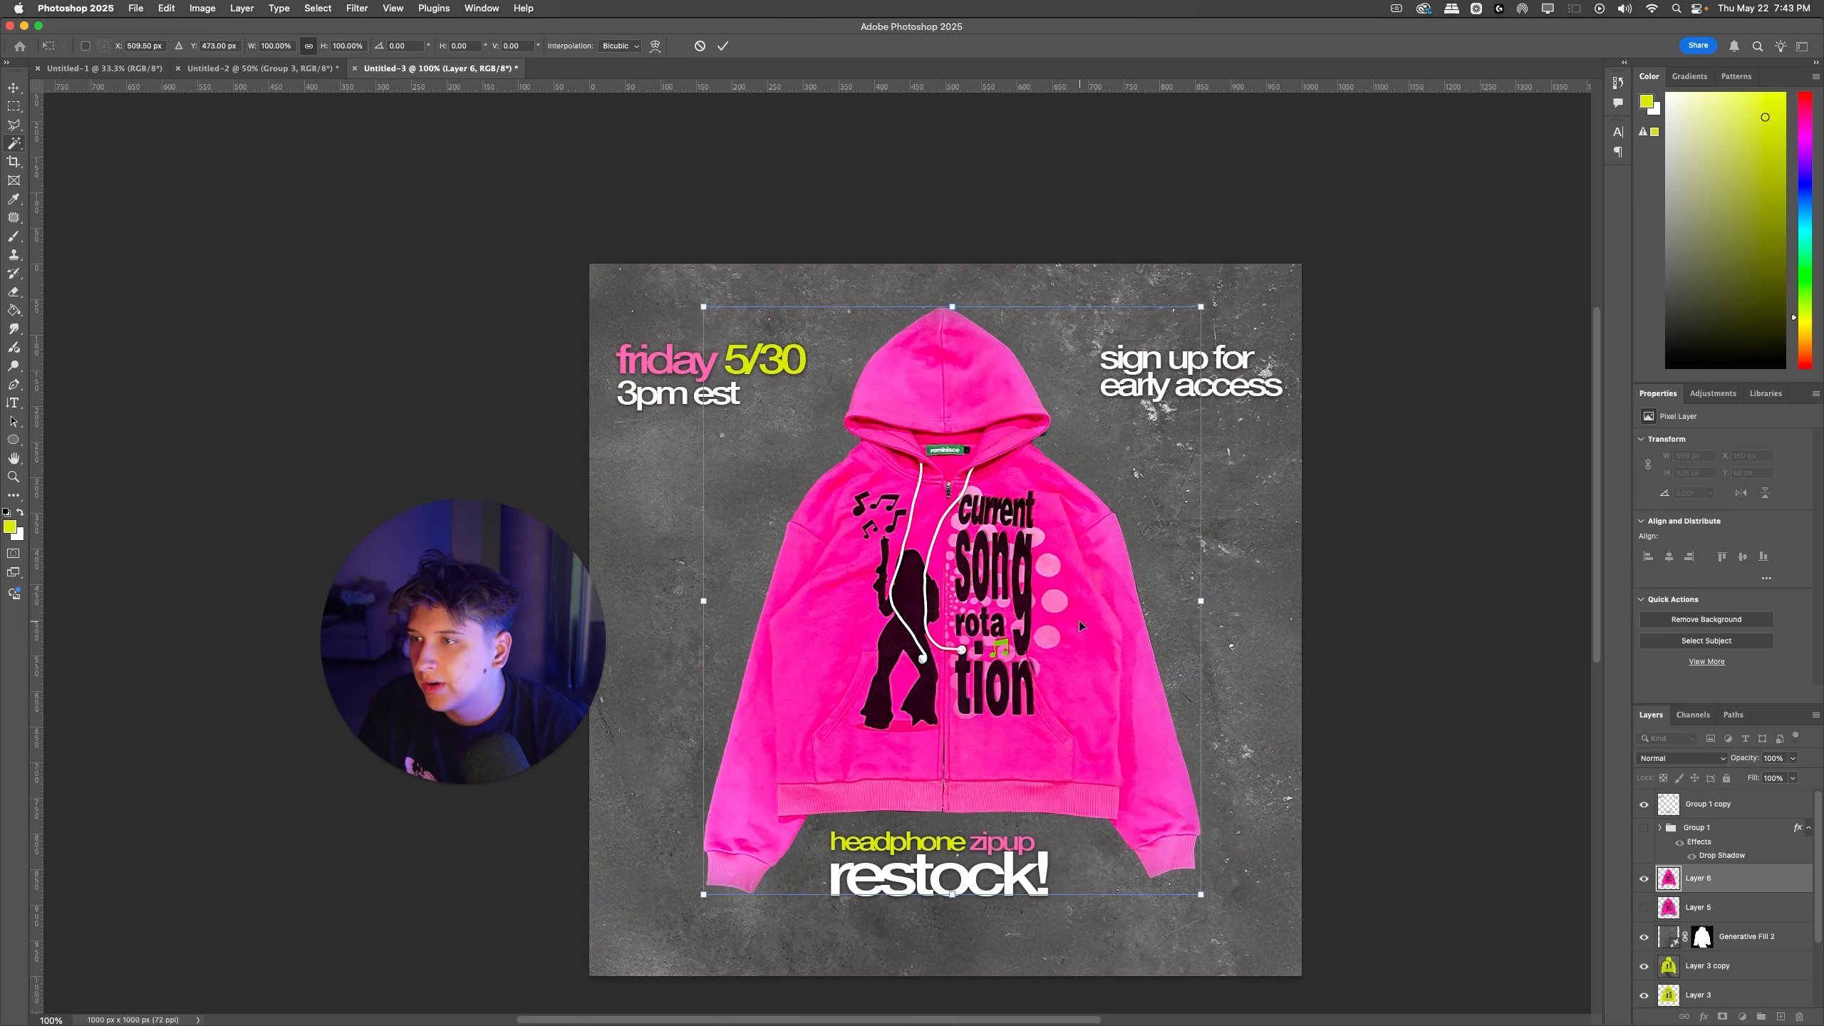
key(Return)
Step: Delete the hidden original pink hoodie layer, Layer 5
key(l)
click(1672, 910)
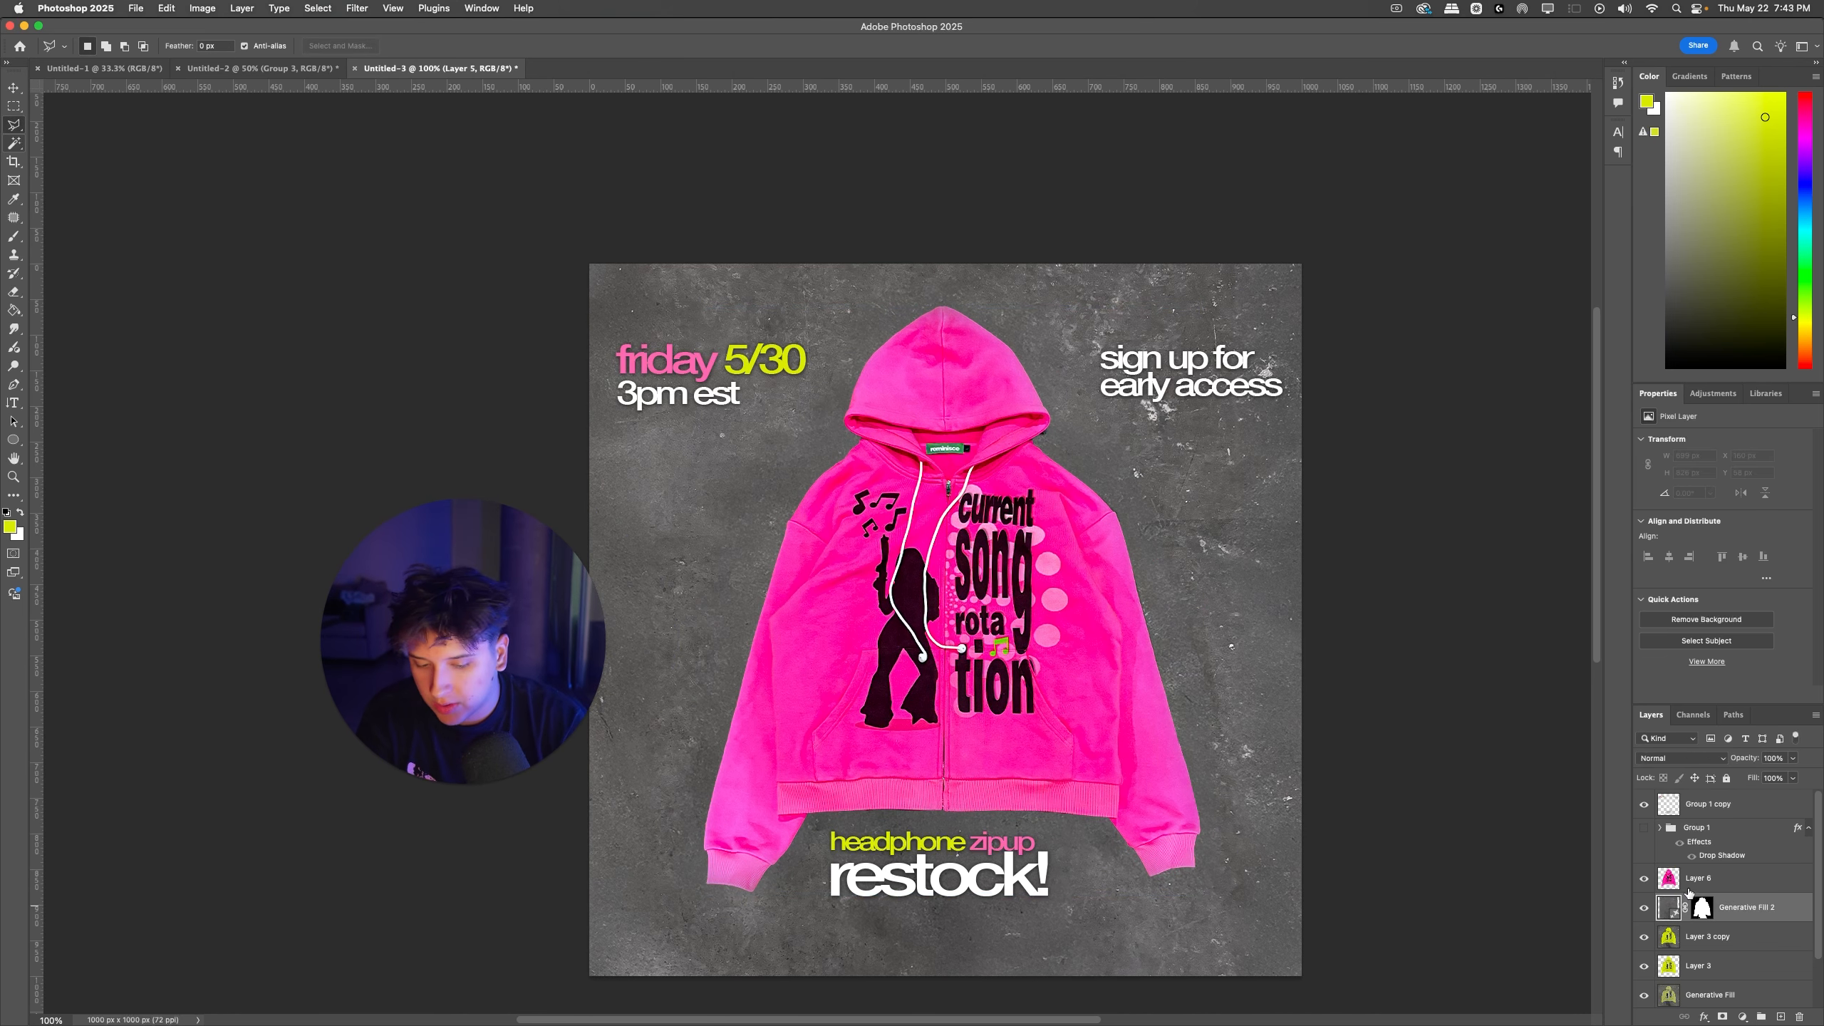
key(BackSpace)
Step: Bring Layer 3 copy above the pink cutout to compare the two hoodies, and undo the reorder
drag(1650, 938, 1652, 870)
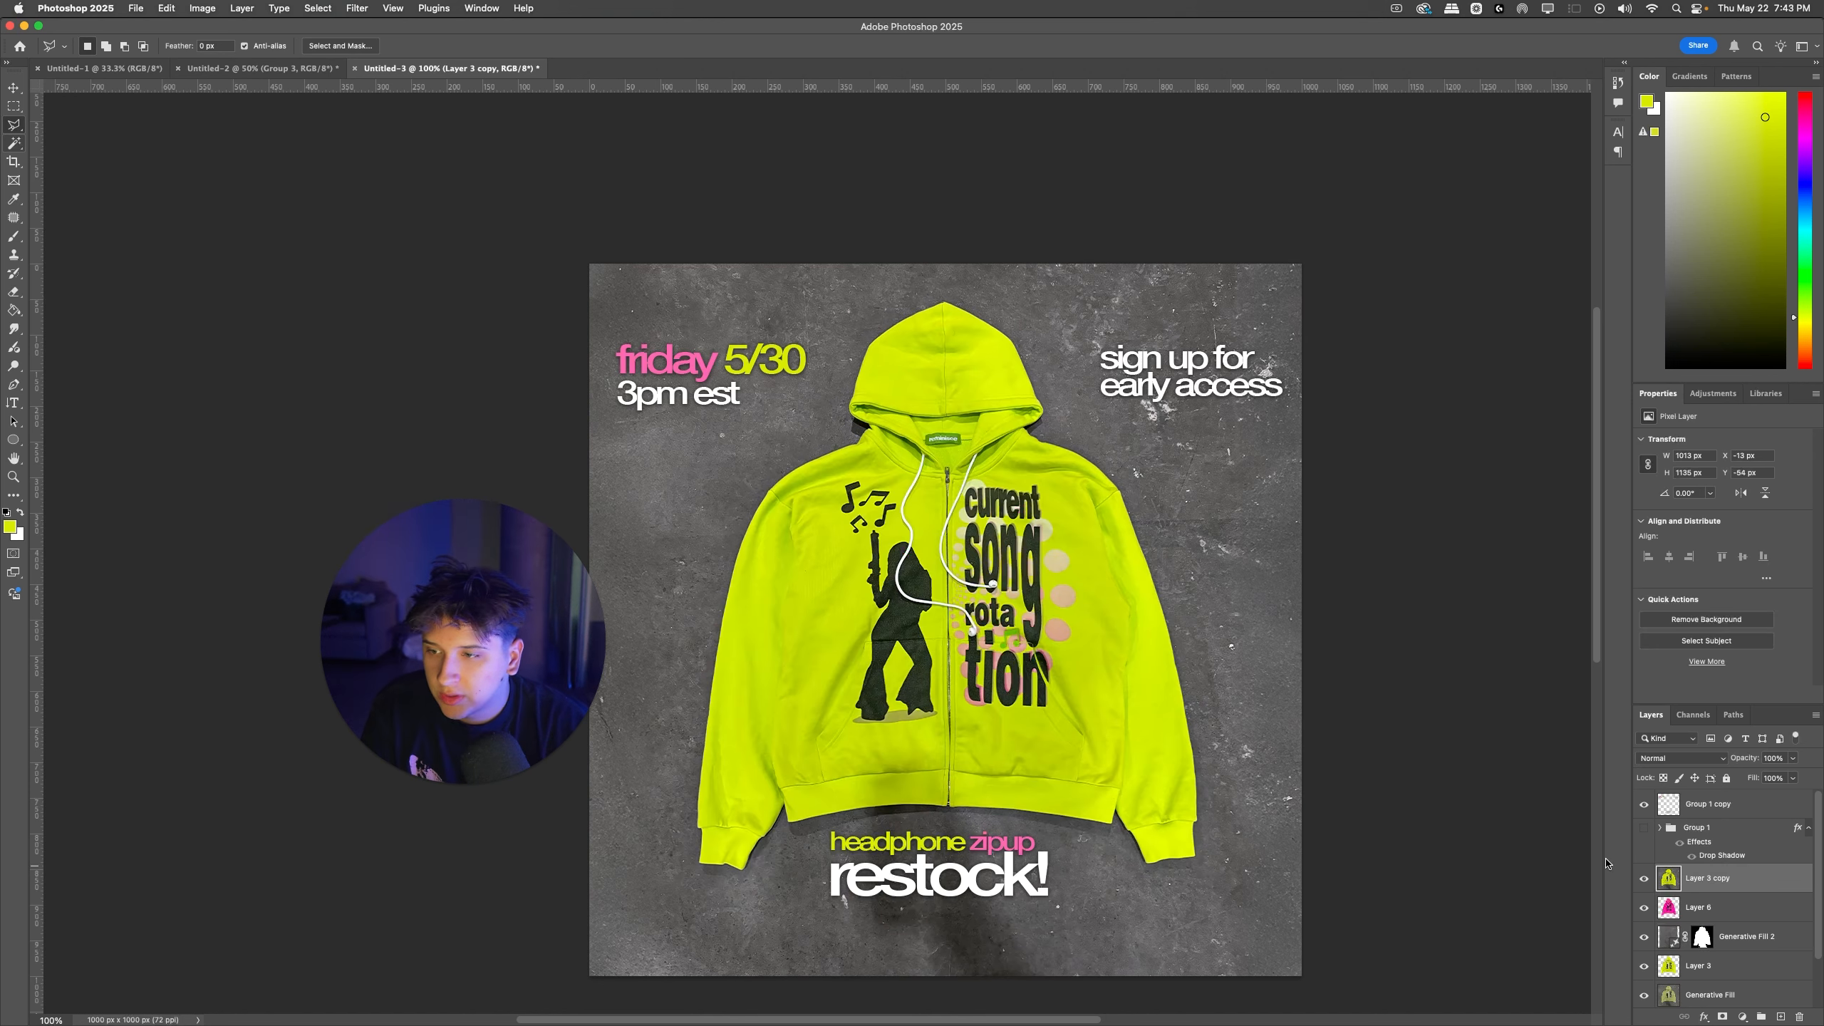
drag(1163, 775, 1181, 724)
key(super+z)
key(super+z)
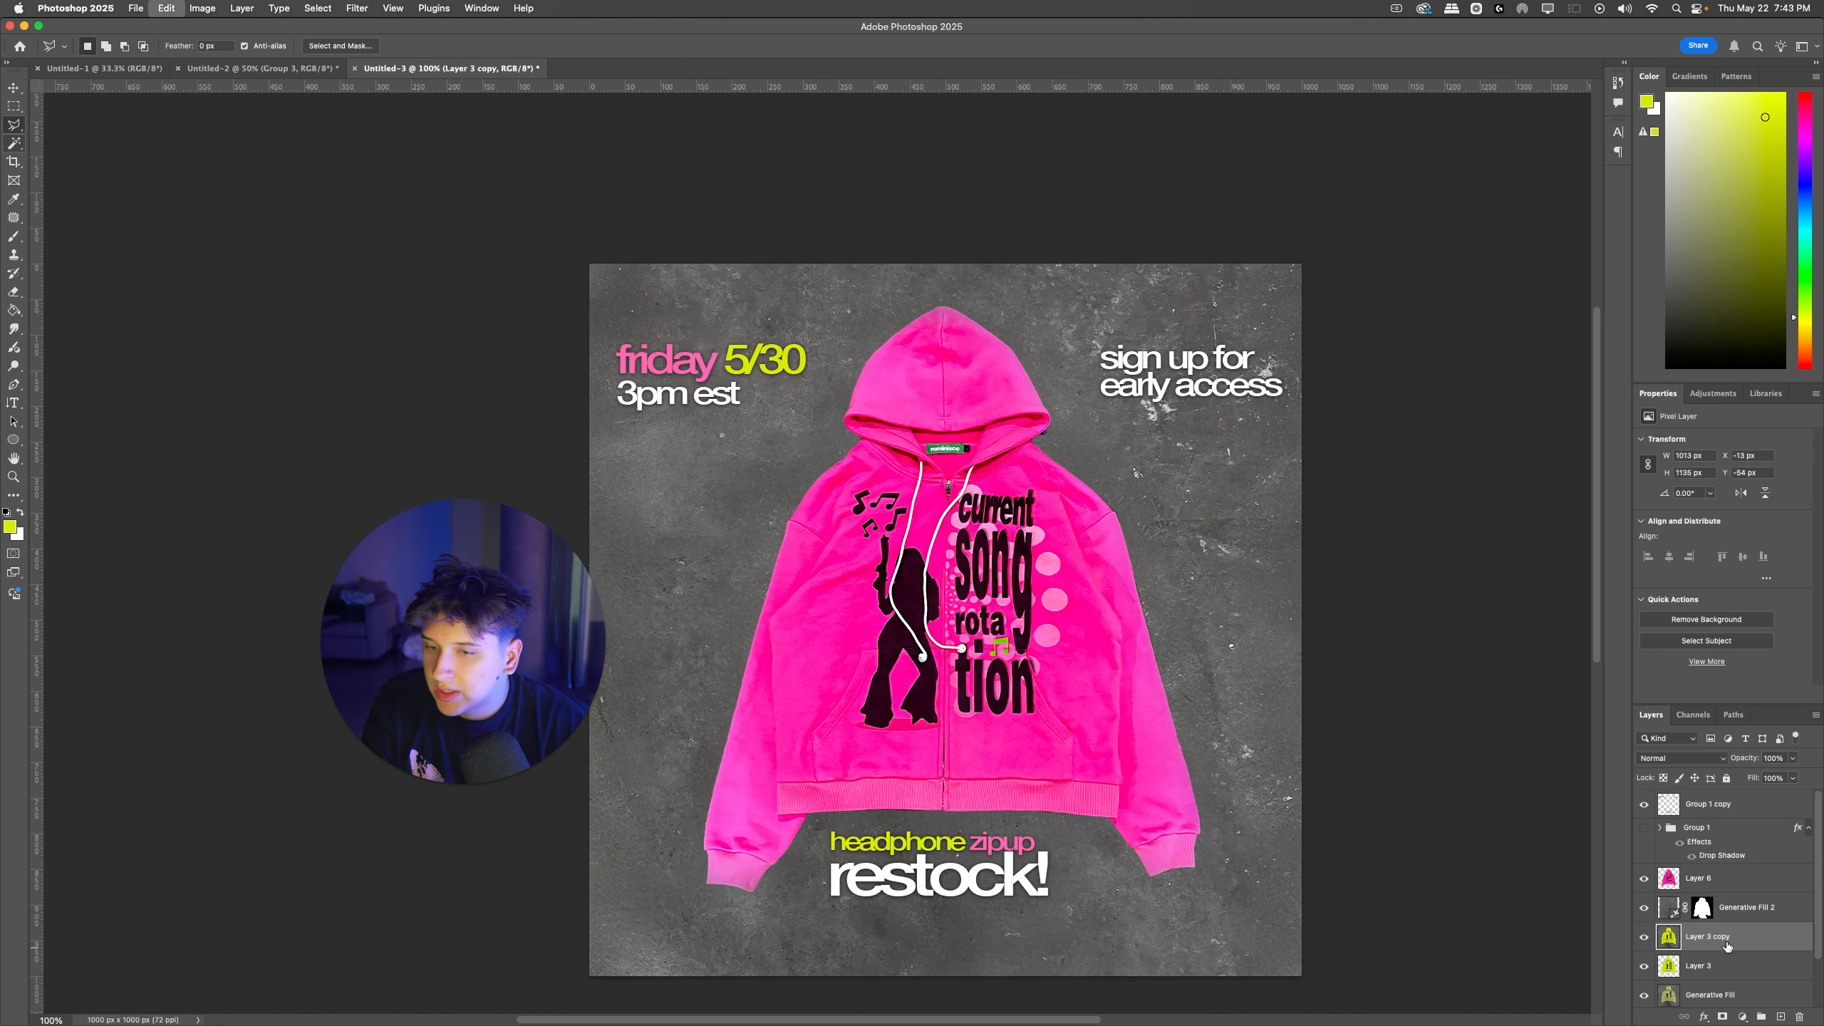
Step: Give the pink hoodie on Layer 6 a soft Linear Burn drop shadow with 7% opacity and 32 px size
double_click(1667, 885)
click(1318, 689)
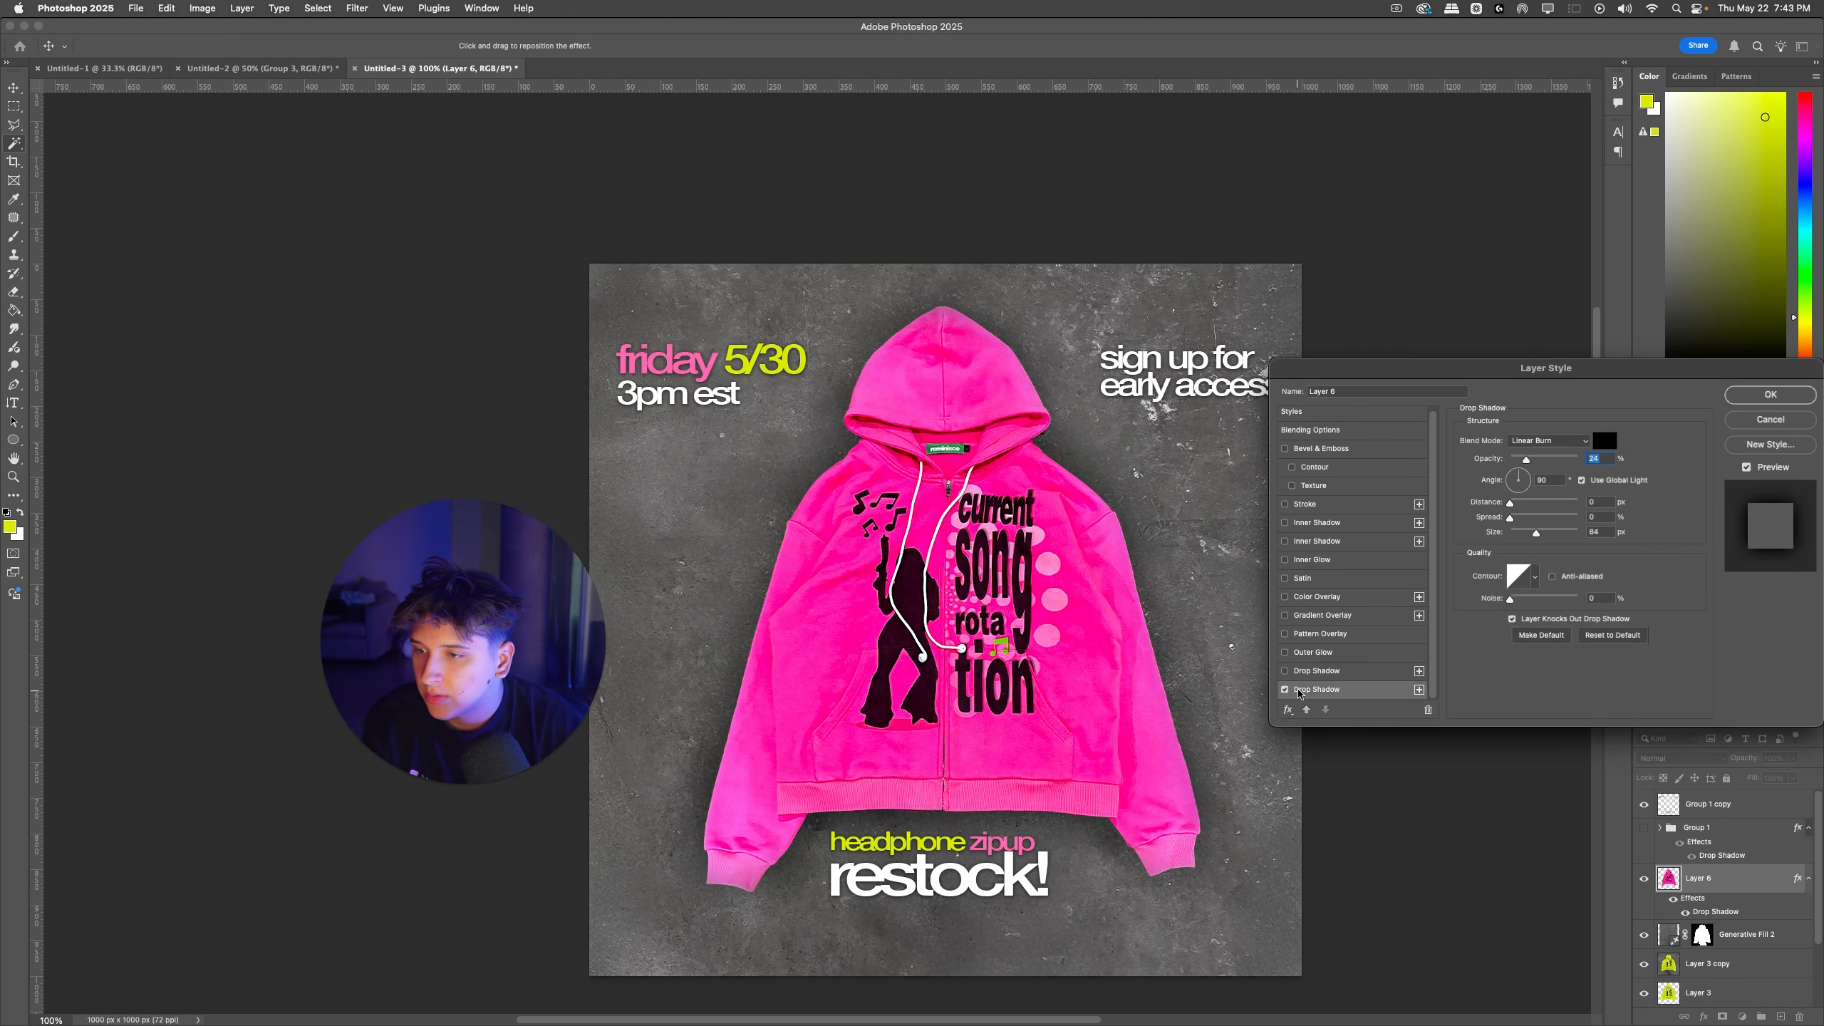
drag(1536, 532, 1526, 536)
drag(1526, 460, 1515, 460)
drag(1526, 533, 1523, 532)
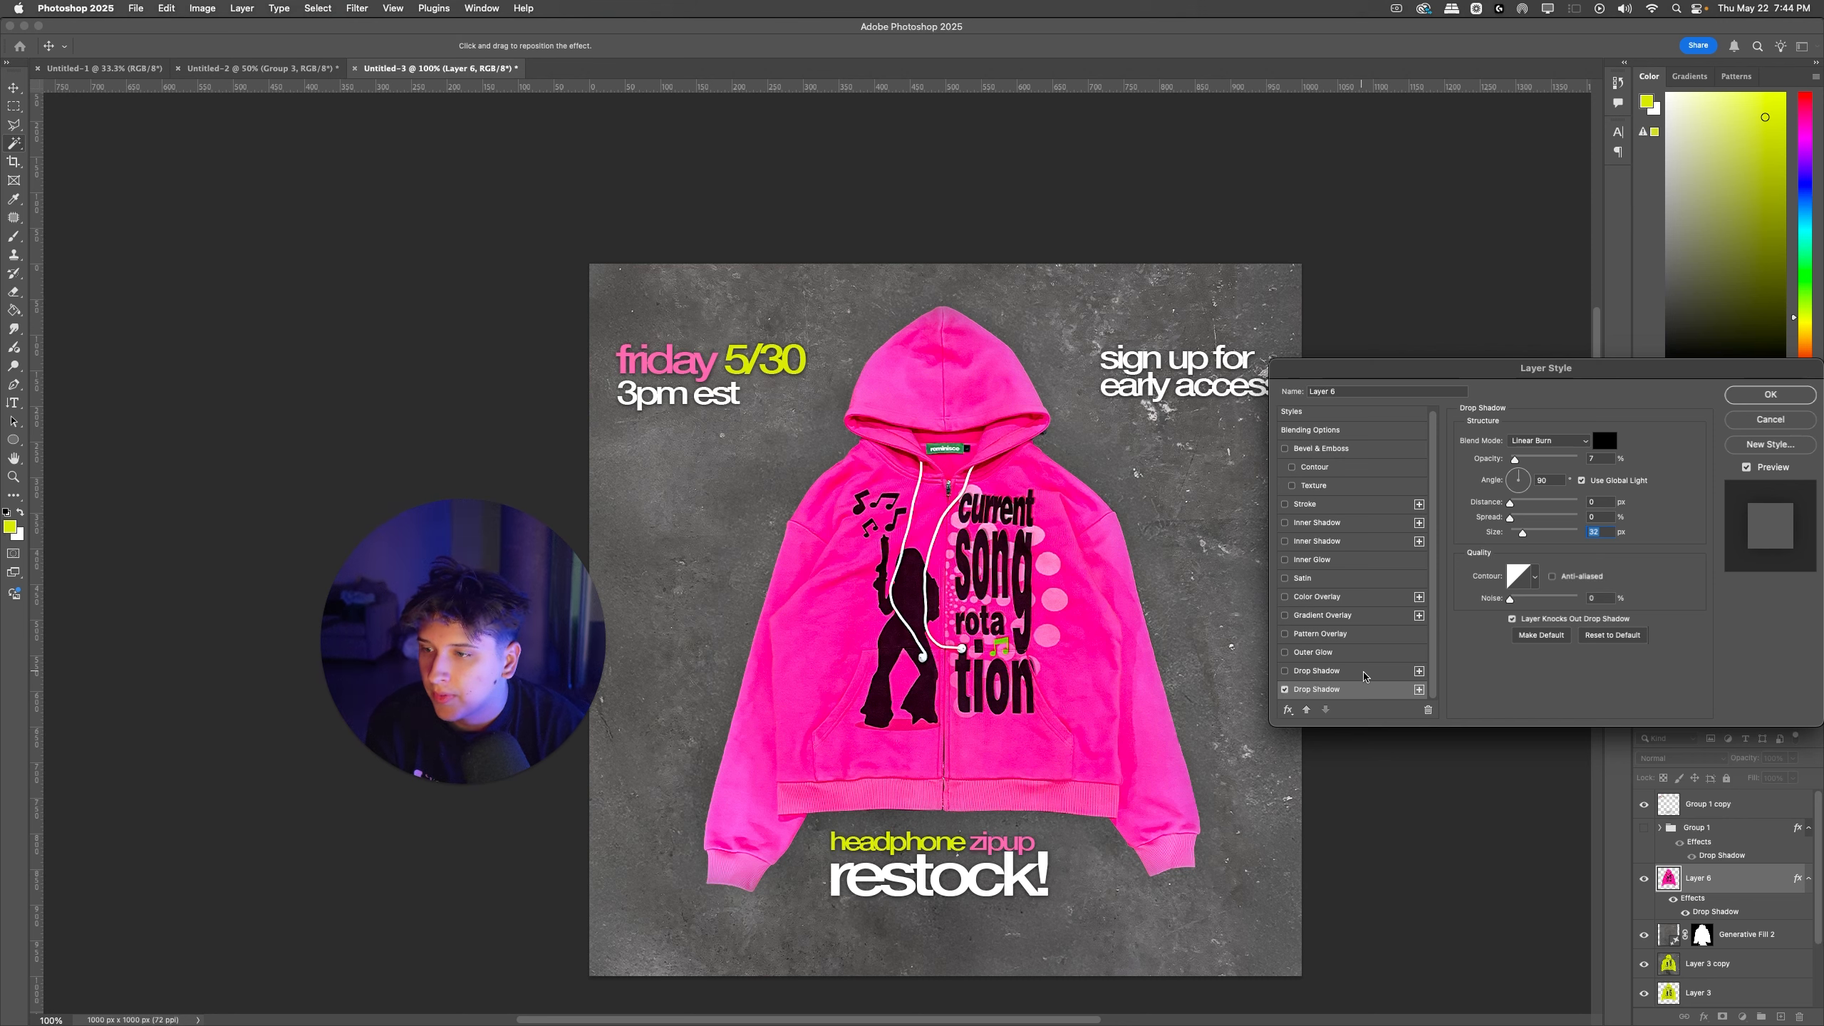
Step: Add a second, tighter drop shadow to the pink hoodie with 15% opacity, 11 px distance and 7 px size
click(1419, 689)
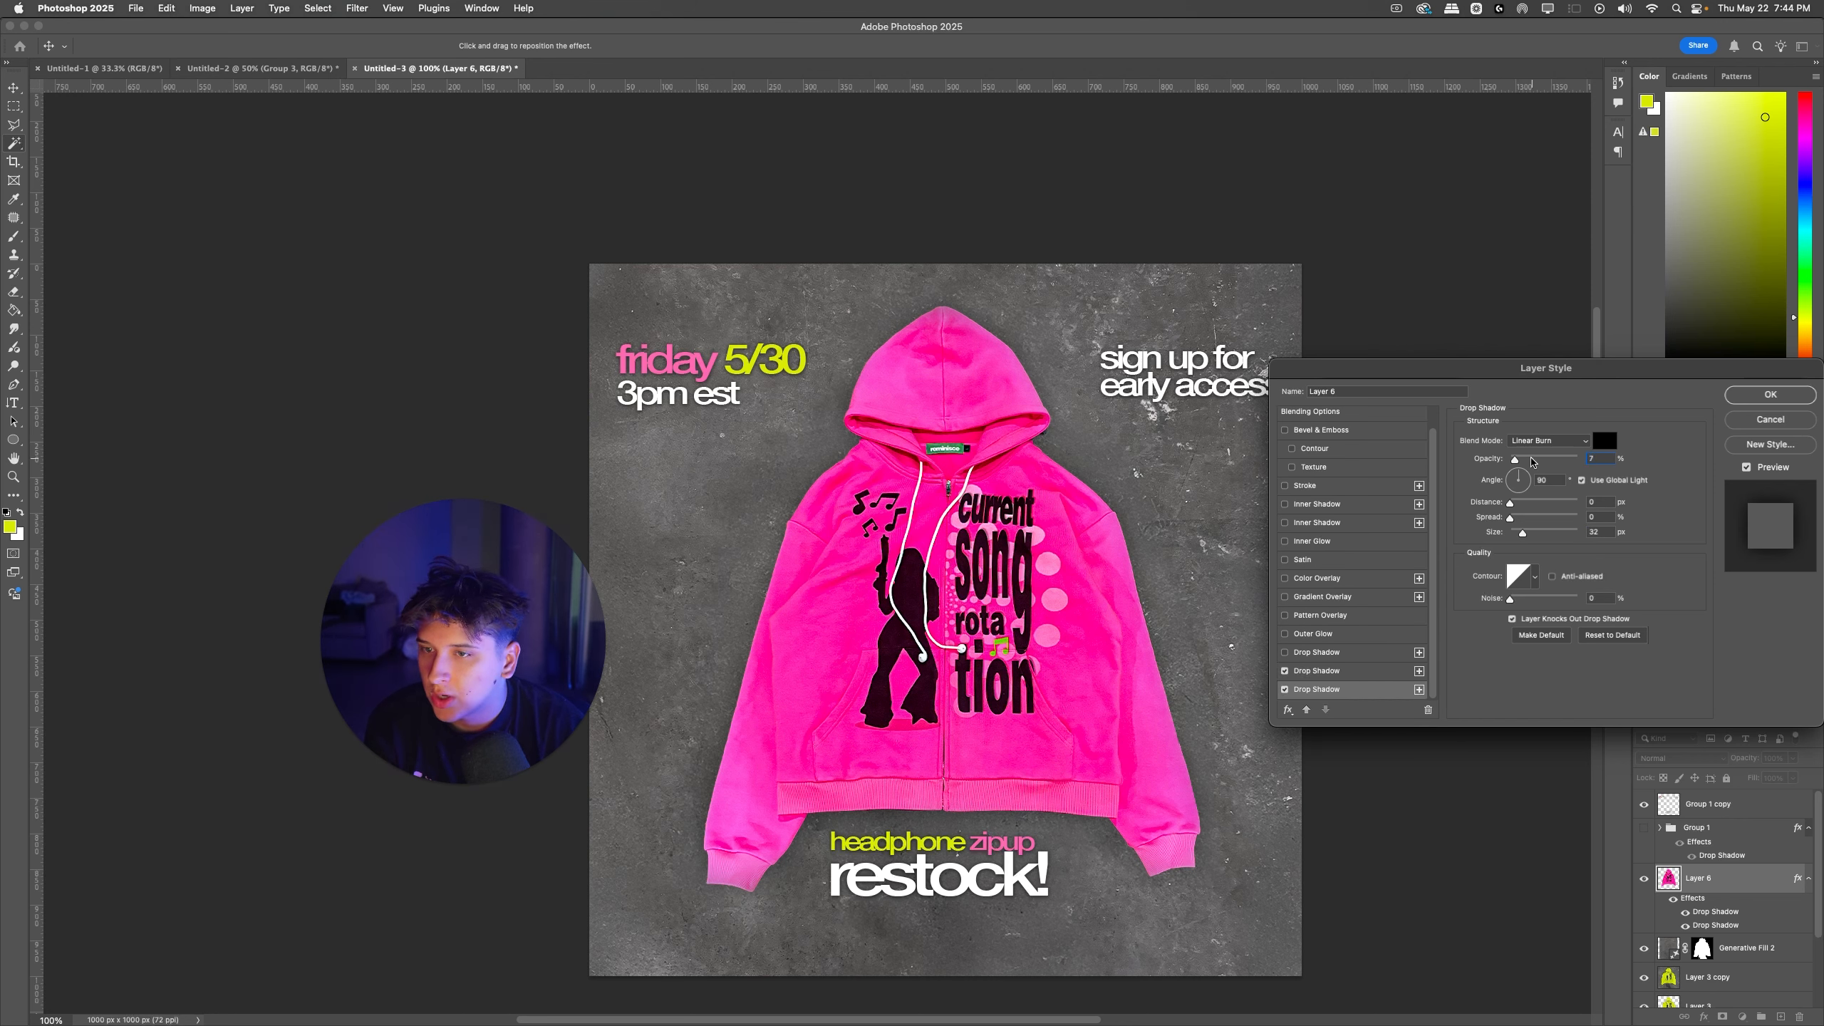
drag(1530, 461, 1578, 460)
mouse_move(1523, 533)
mouse_down()
mouse_move(1516, 503)
mouse_move(1517, 536)
mouse_up()
drag(1563, 455, 1522, 468)
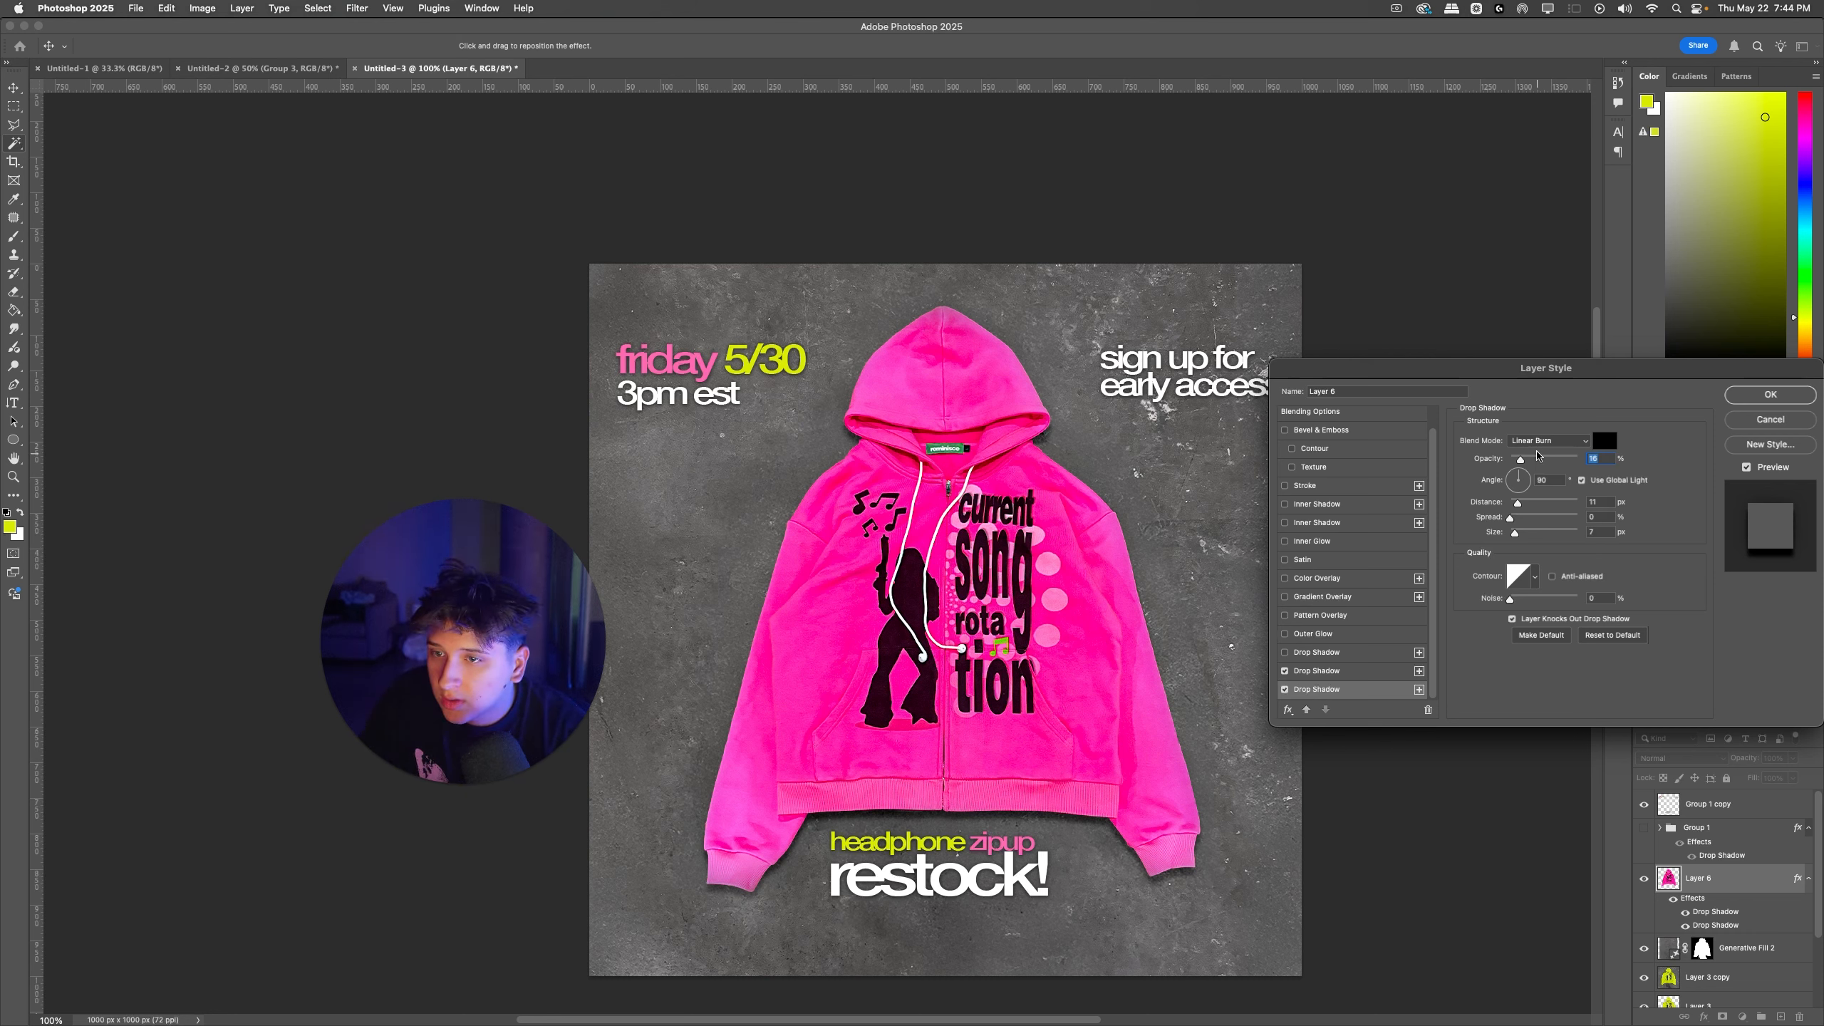
click(1728, 403)
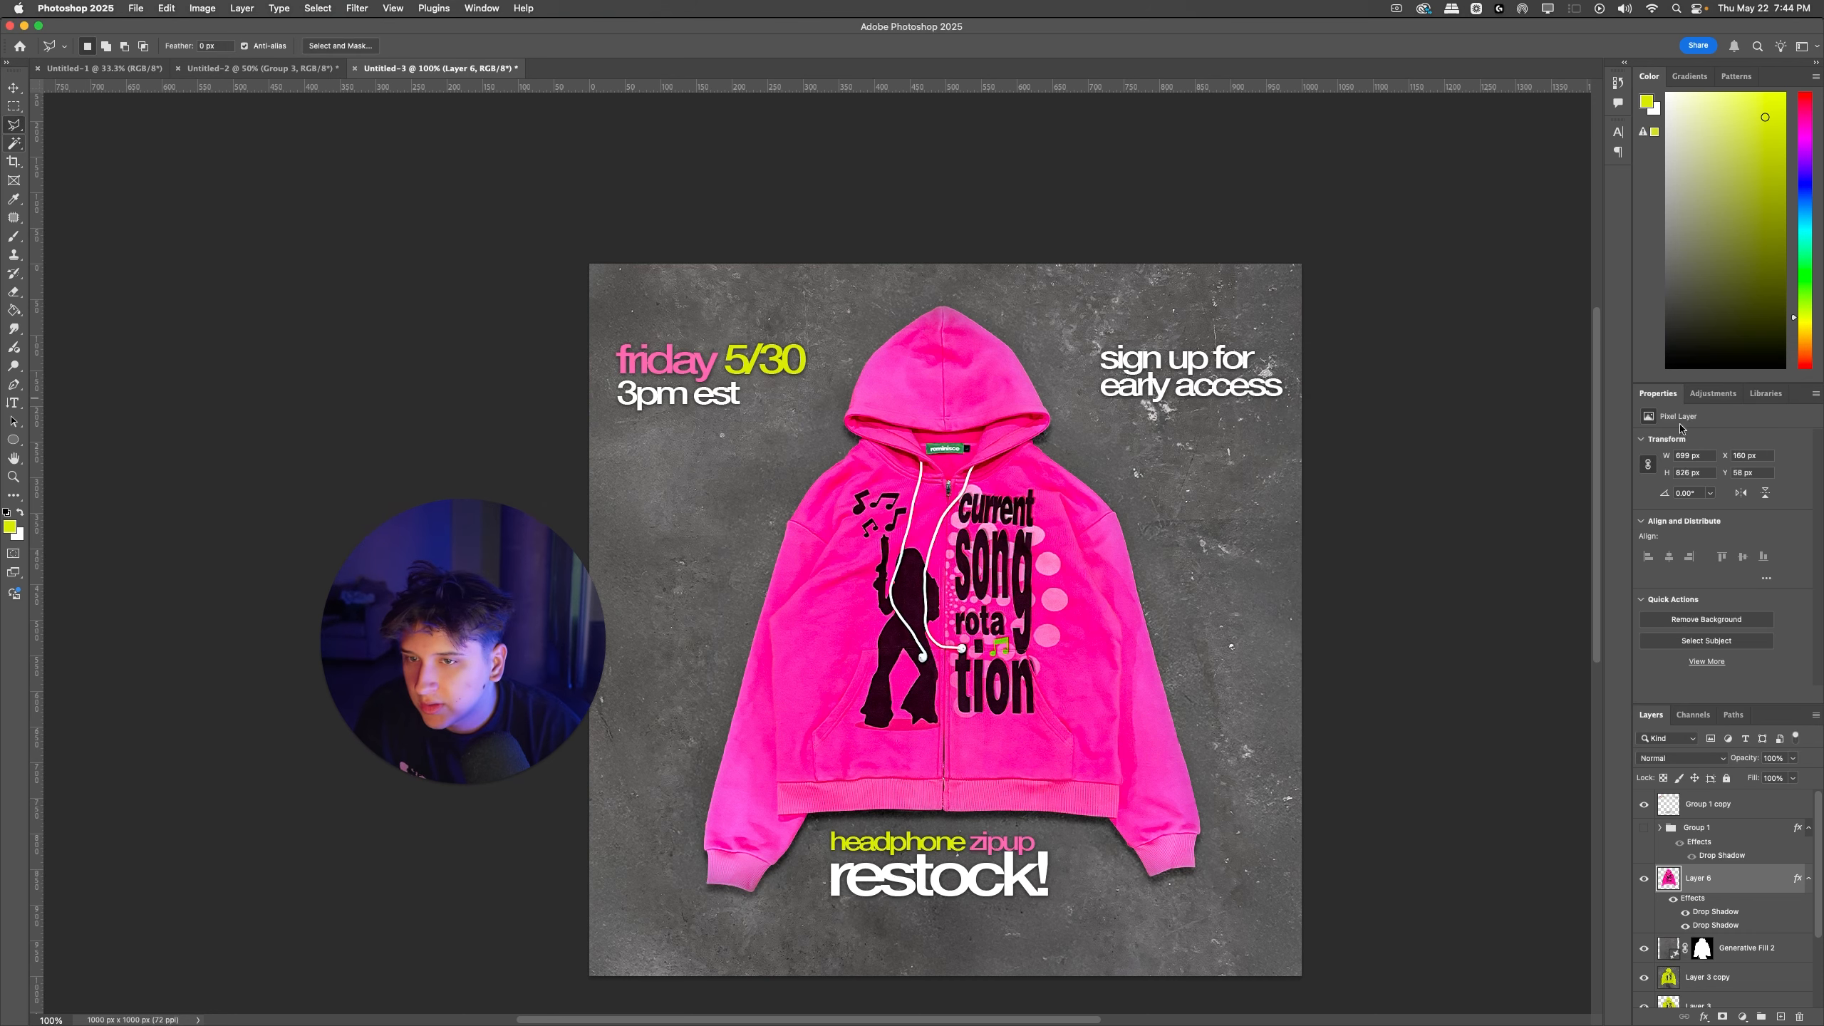
Step: Try lowering the pink hoodie's saturation slightly with Hue/Saturation, compare before and after, and undo it
key(ctrl+u)
drag(1337, 503, 1323, 504)
key(Return)
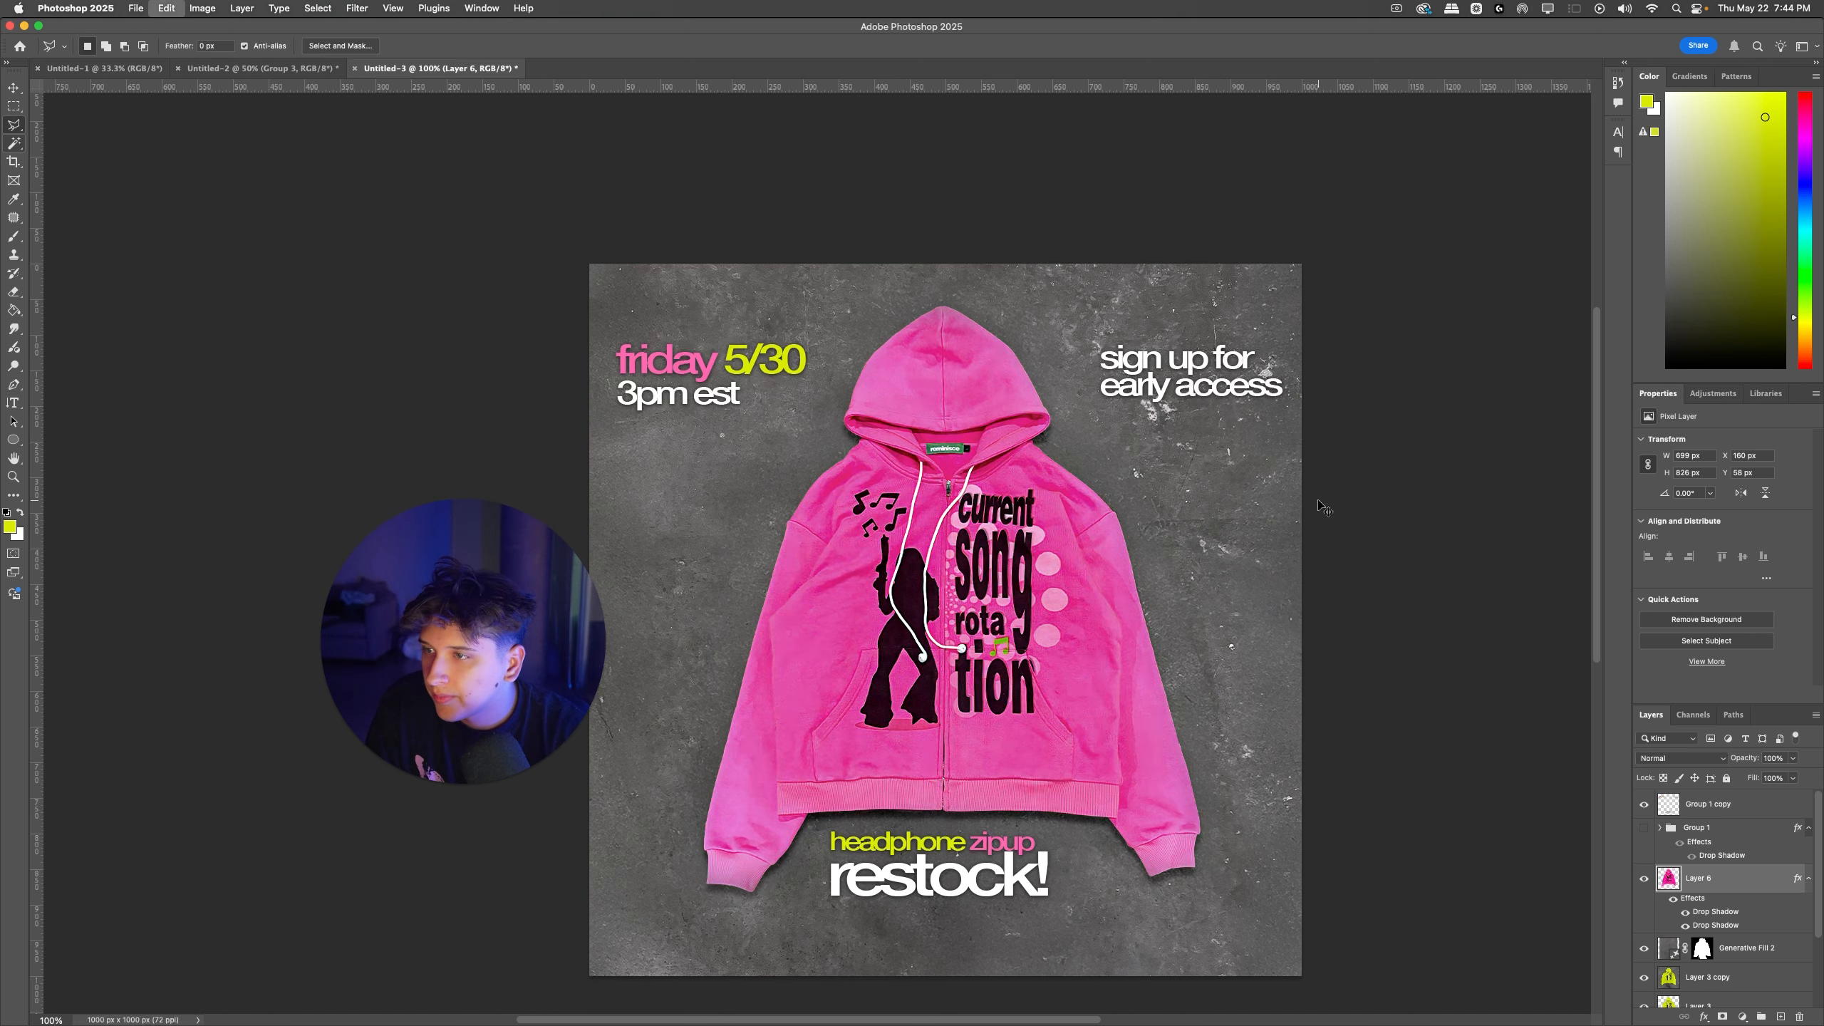
key(super+z)
key(super+shift+z)
key(super+z)
Step: Lower the pink hoodie's saturation slightly with Hue/Saturation, checking it against the previous color and keeping the reduced version
key(super+u)
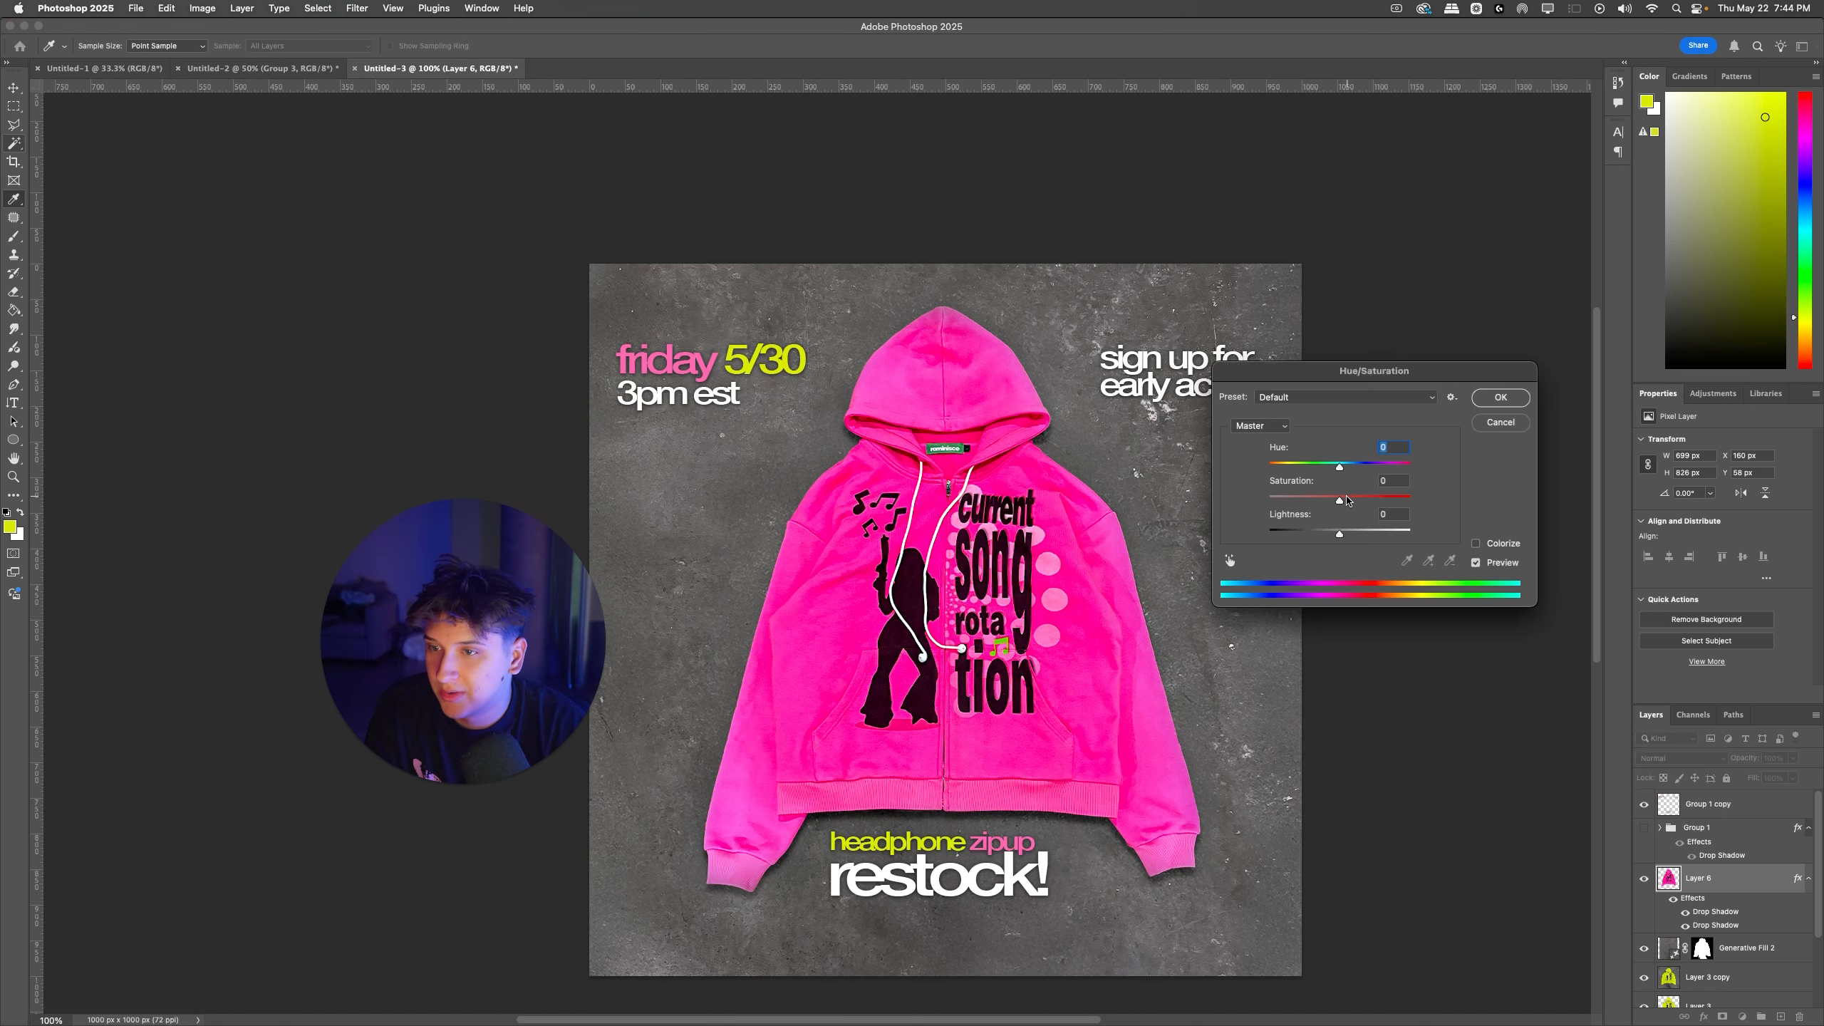
drag(1340, 501, 1321, 502)
key(Return)
key(super+z)
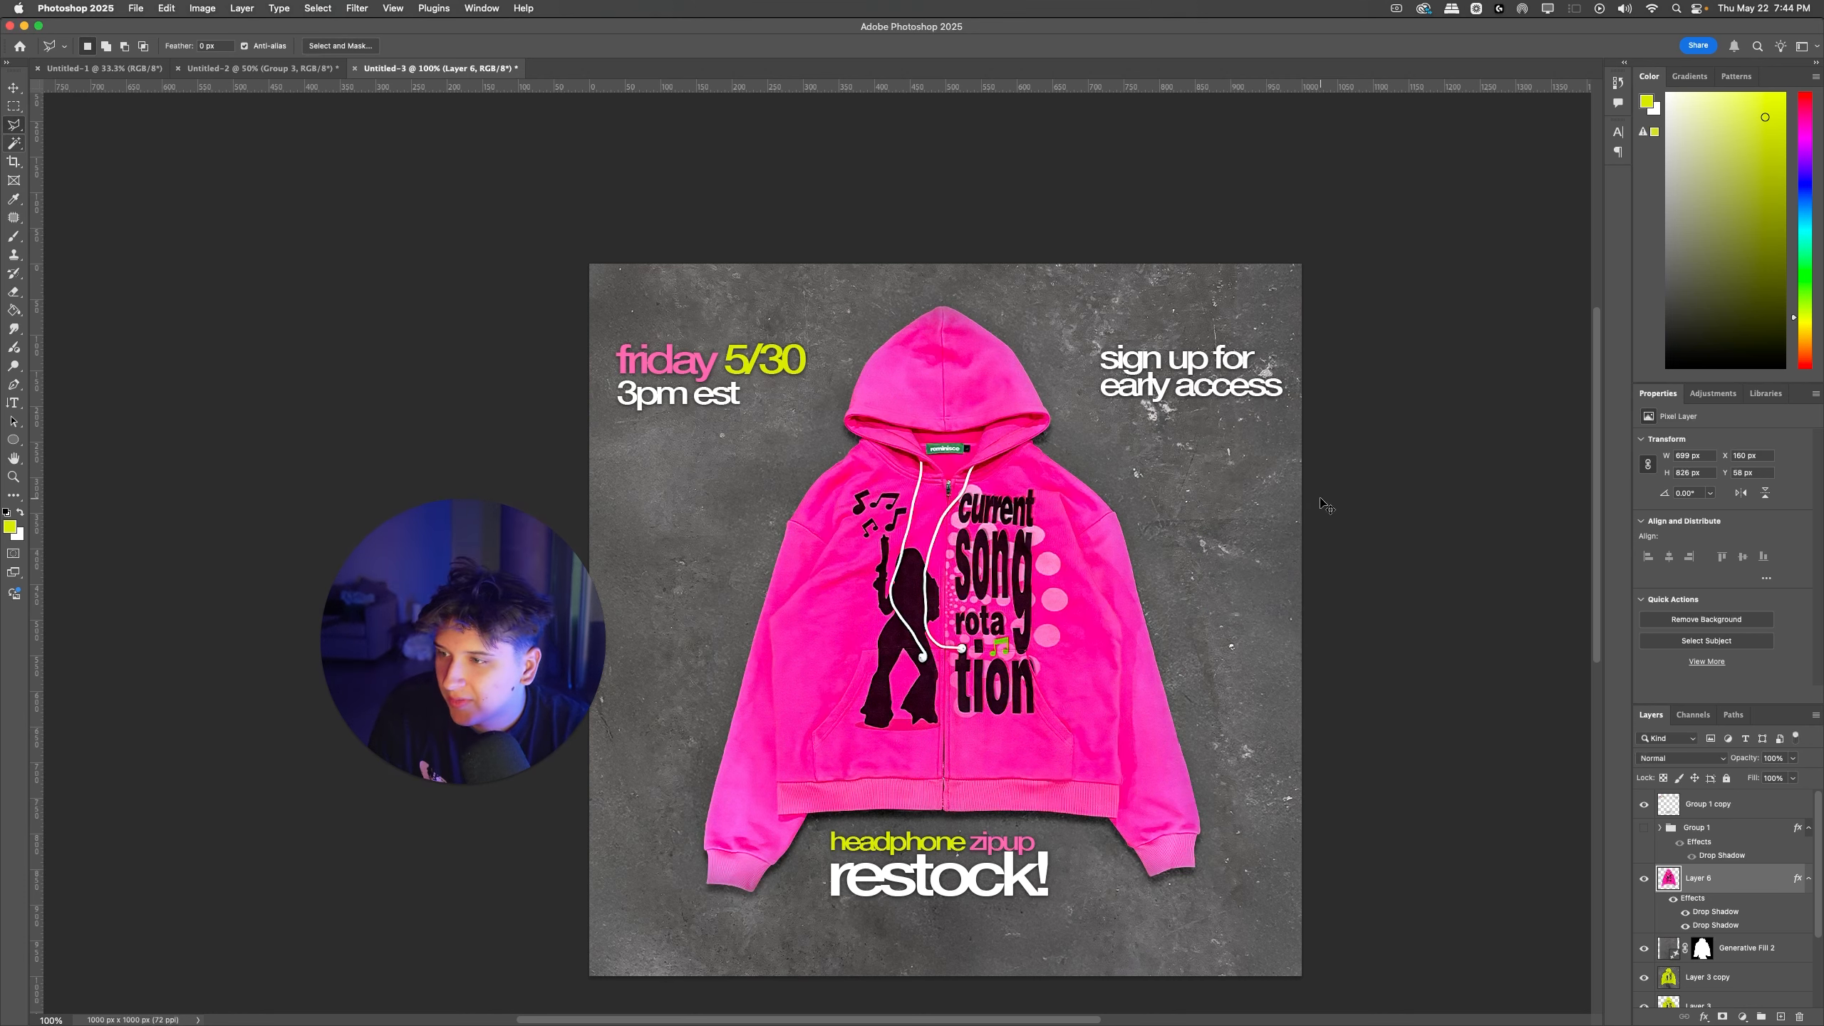
key(super+shift+z)
Step: Hide the pink hoodie and Generative Fill 2 to compare with the yellow-green hoodie, and show both again
click(1645, 878)
click(1644, 950)
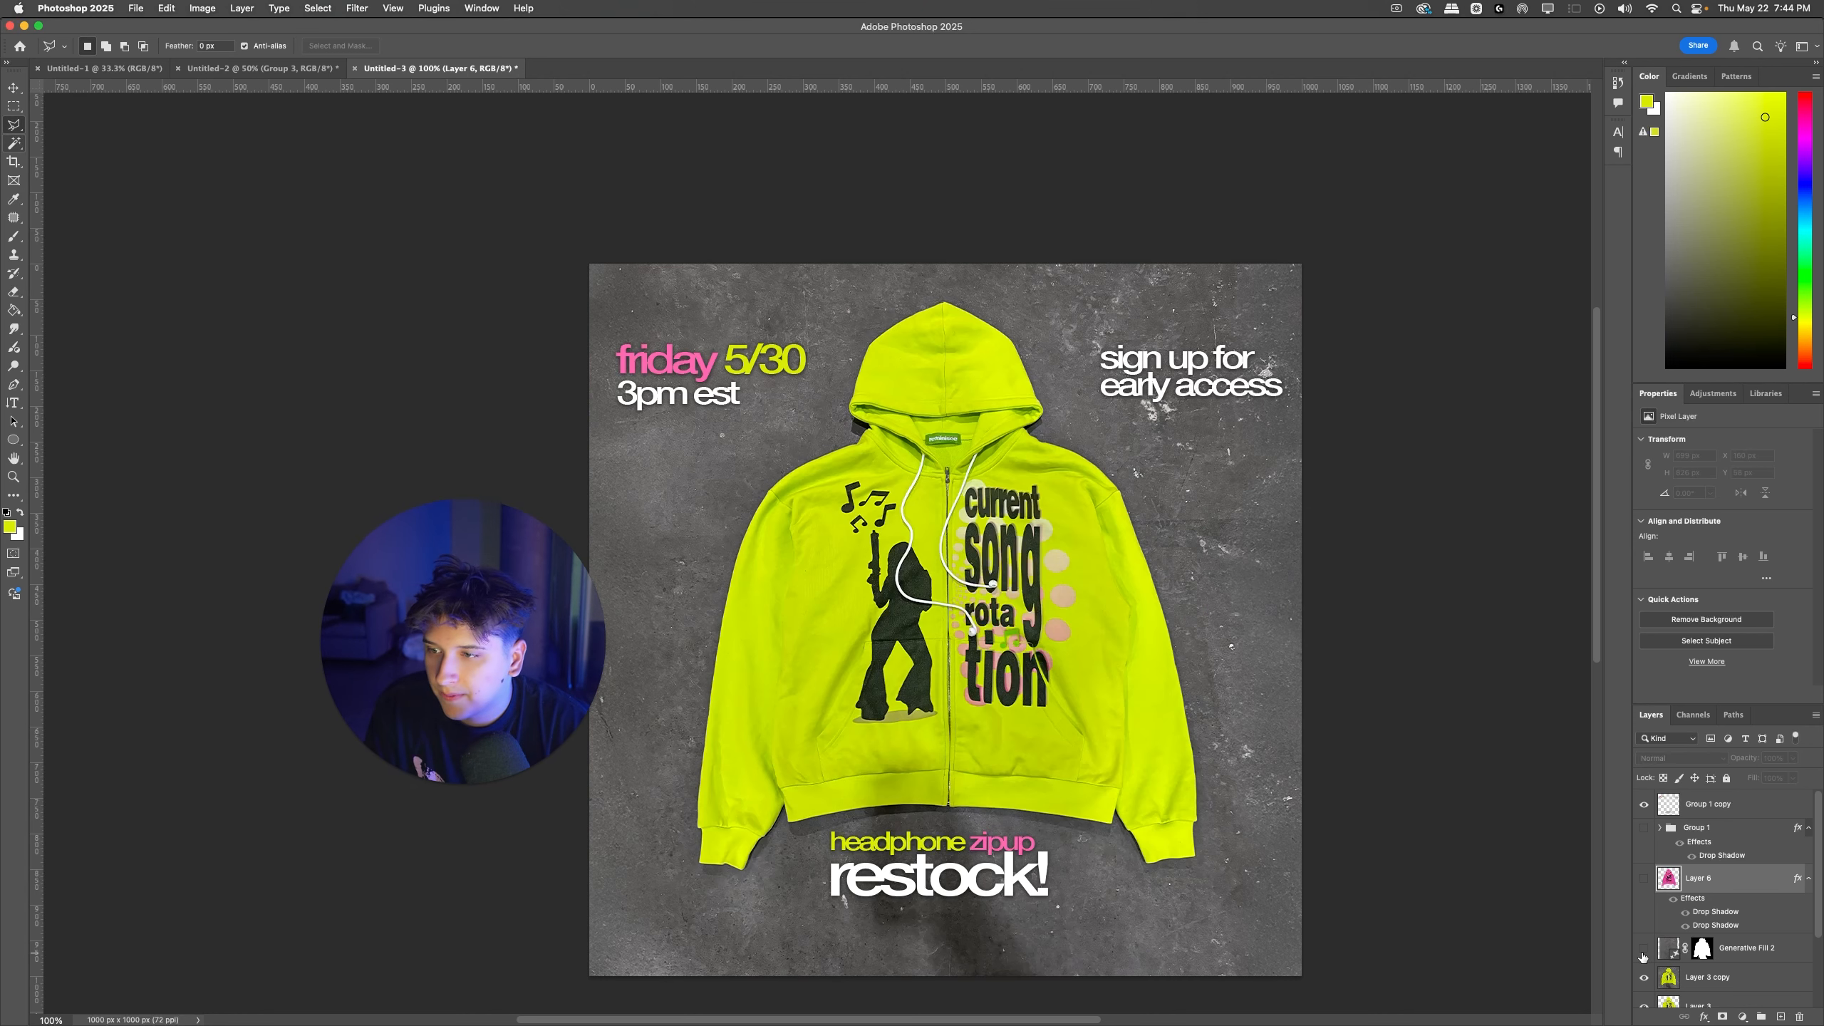
click(1644, 950)
click(1645, 878)
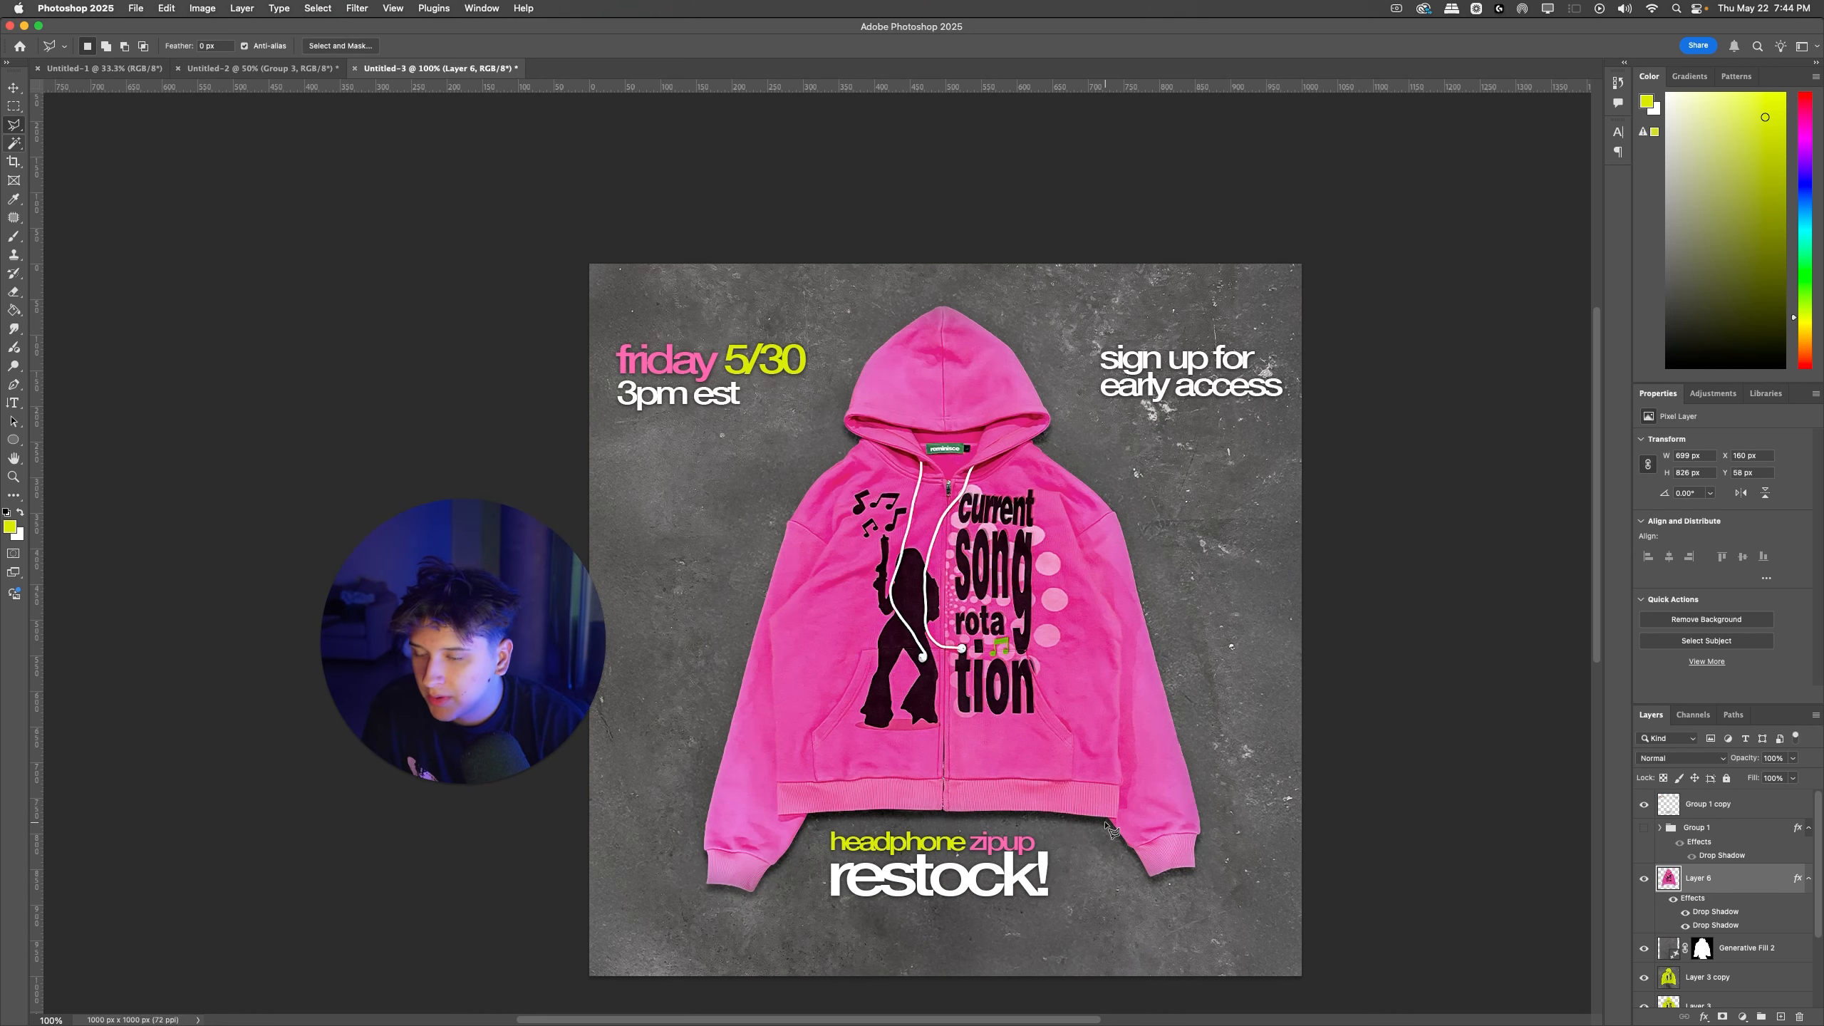
Step: Try moving and slightly enlarging the pink hoodie on Layer 6, and undo the changes
key(super+minus)
scroll(1106, 668, left, 4)
drag(1107, 667, 1106, 658)
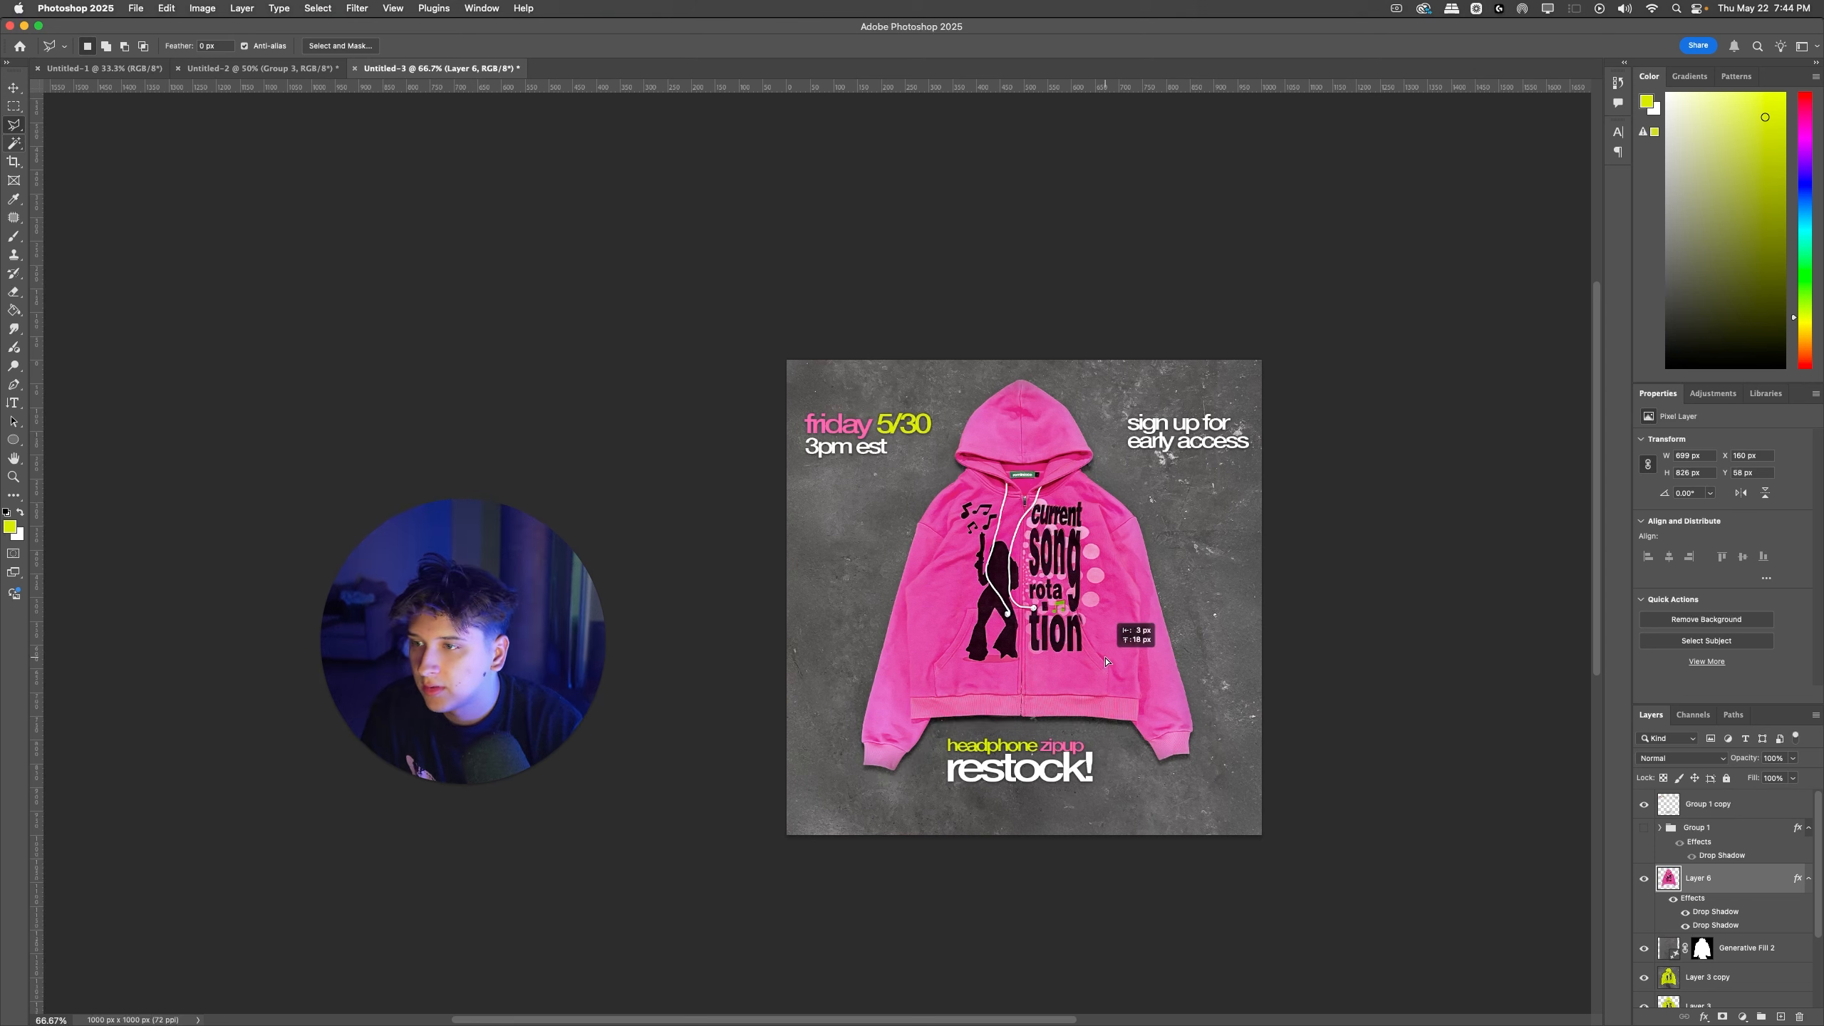
key(super+t)
drag(1029, 388, 1029, 384)
key(Return)
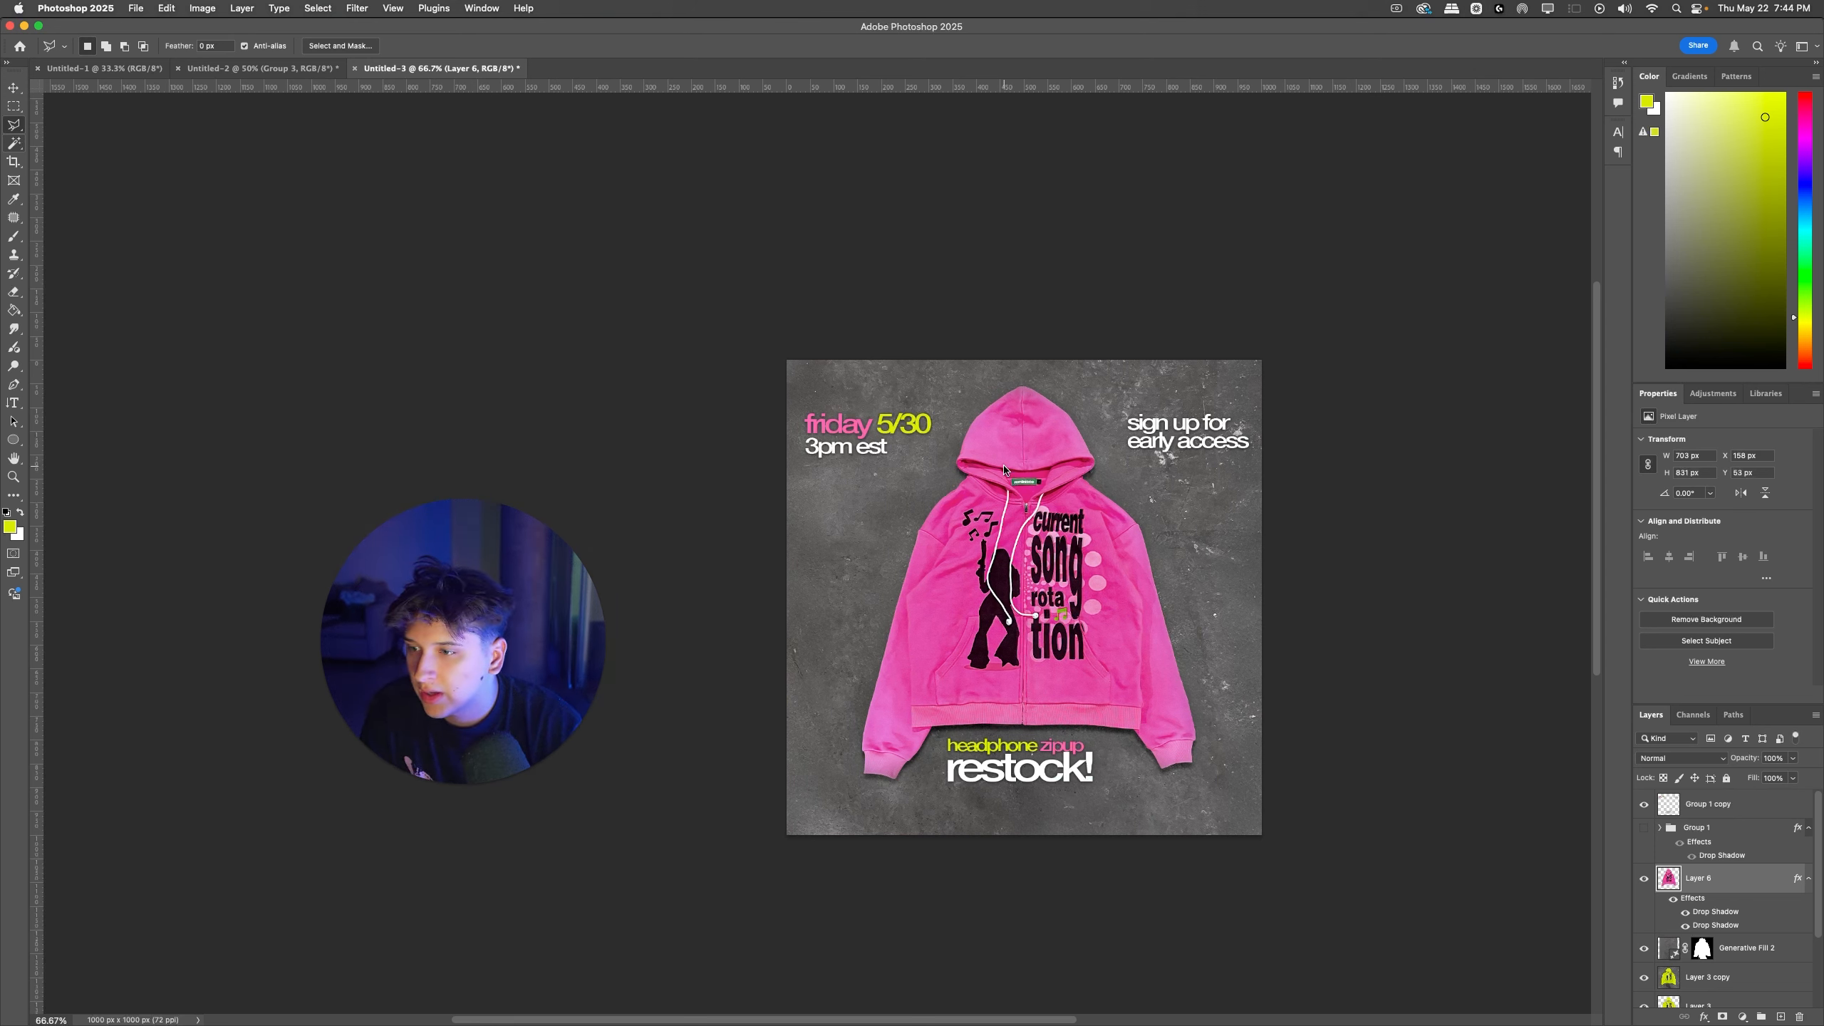
key(super+t)
key(Escape)
key(super+z)
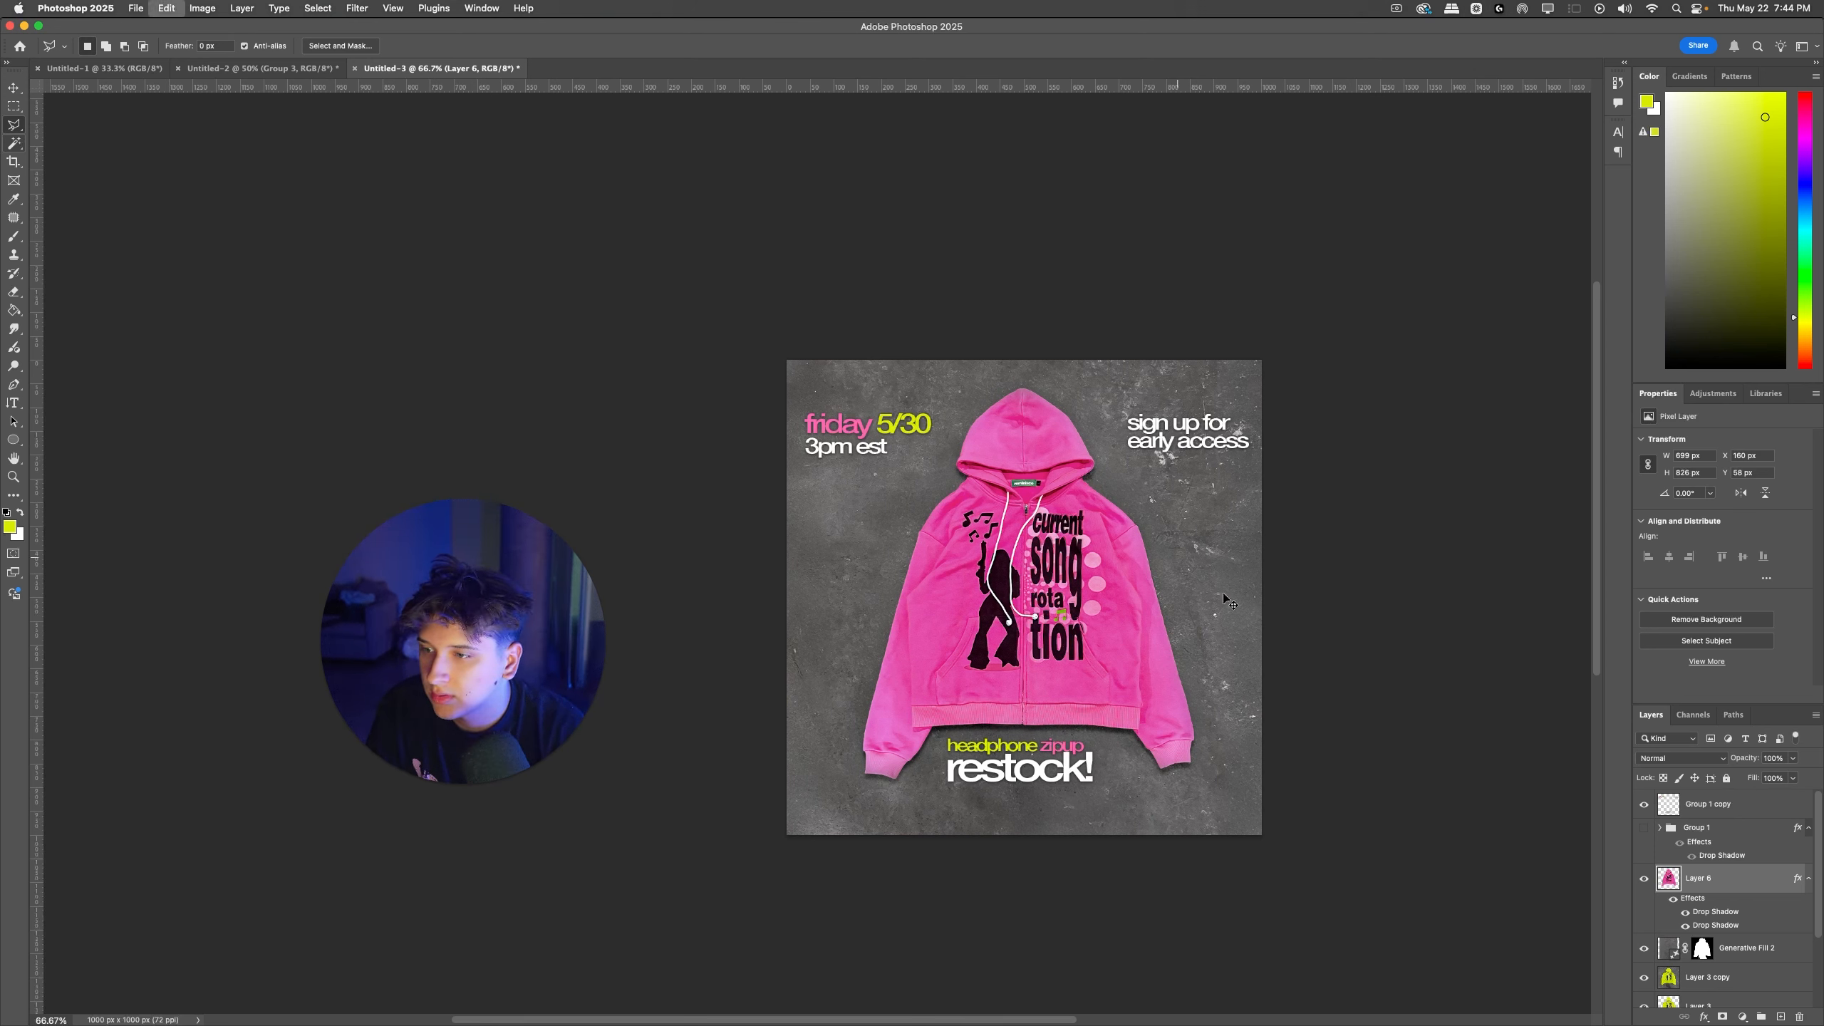
Step: Hide Generative Fill 2 to reveal the yellow-green hoodie beneath, and move the pink hoodie slightly down against it
click(1644, 949)
click(1644, 879)
click(1643, 879)
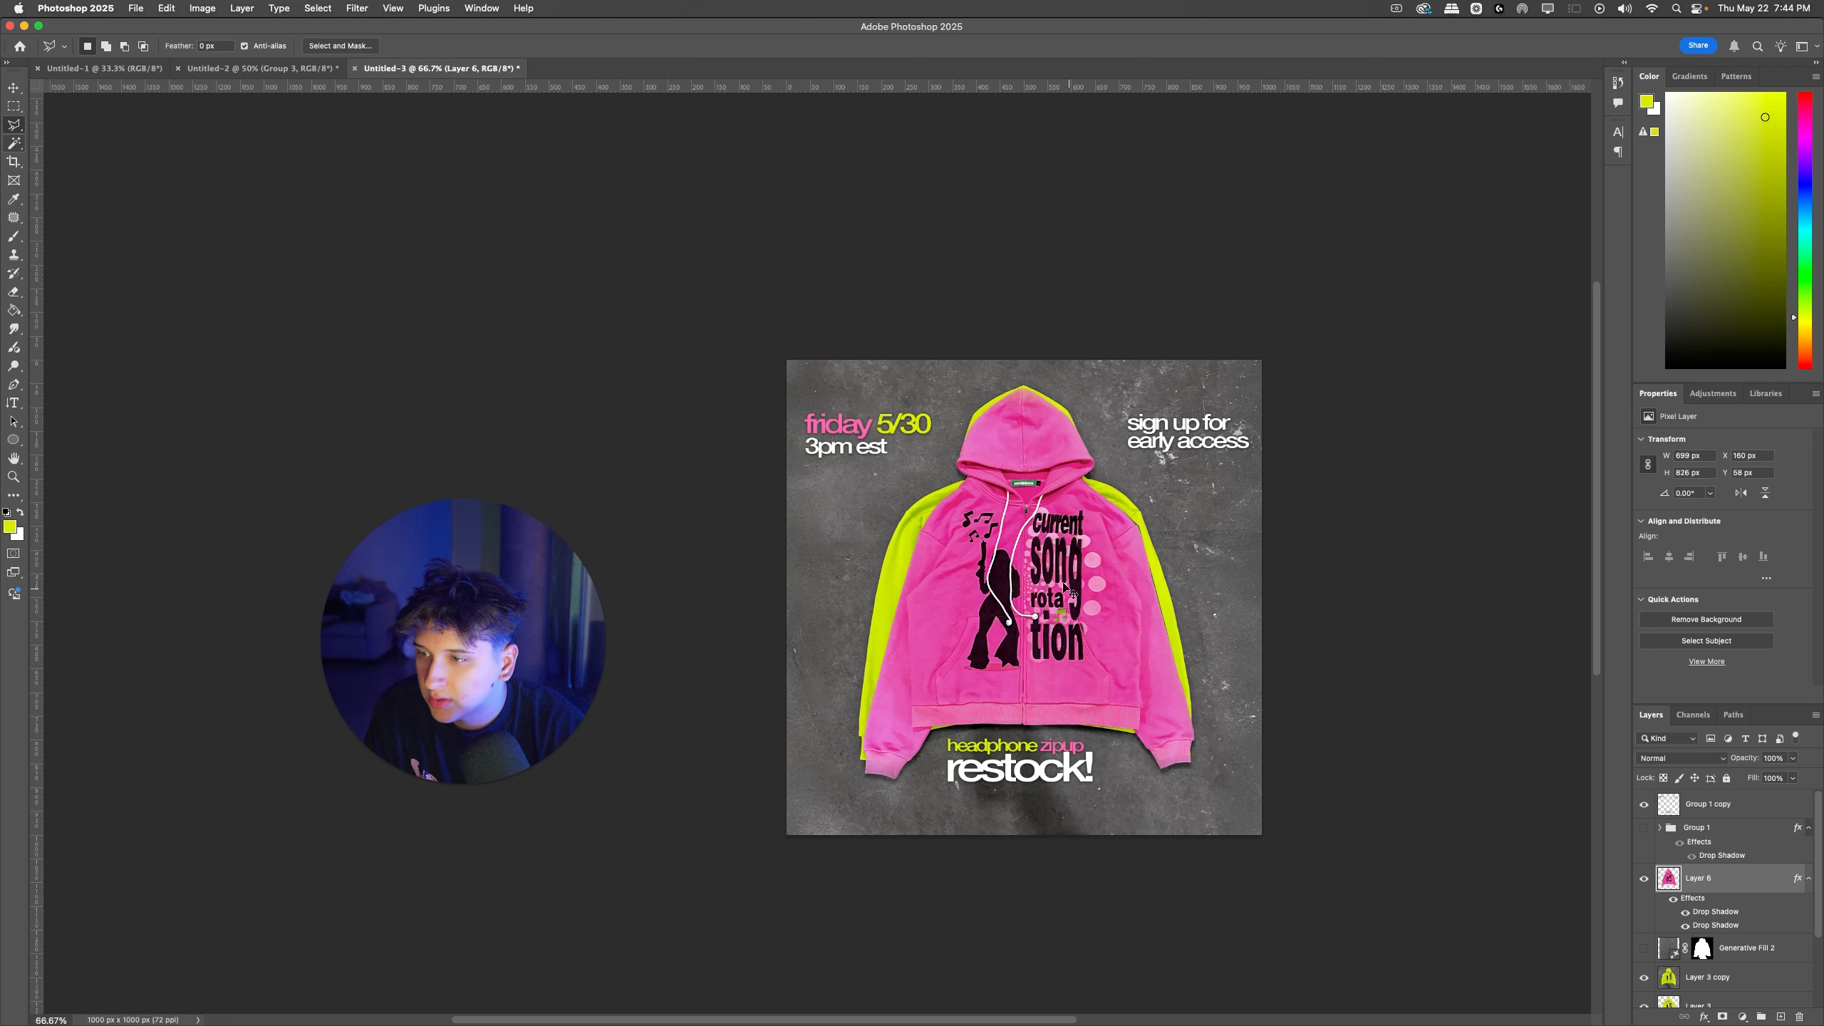
drag(1072, 592, 1070, 605)
Step: Isolate the "headphone zipup restock!" text on Group 1 copy with a rectangular selection and move it slightly down
drag(1044, 774, 1040, 765)
click(13, 108)
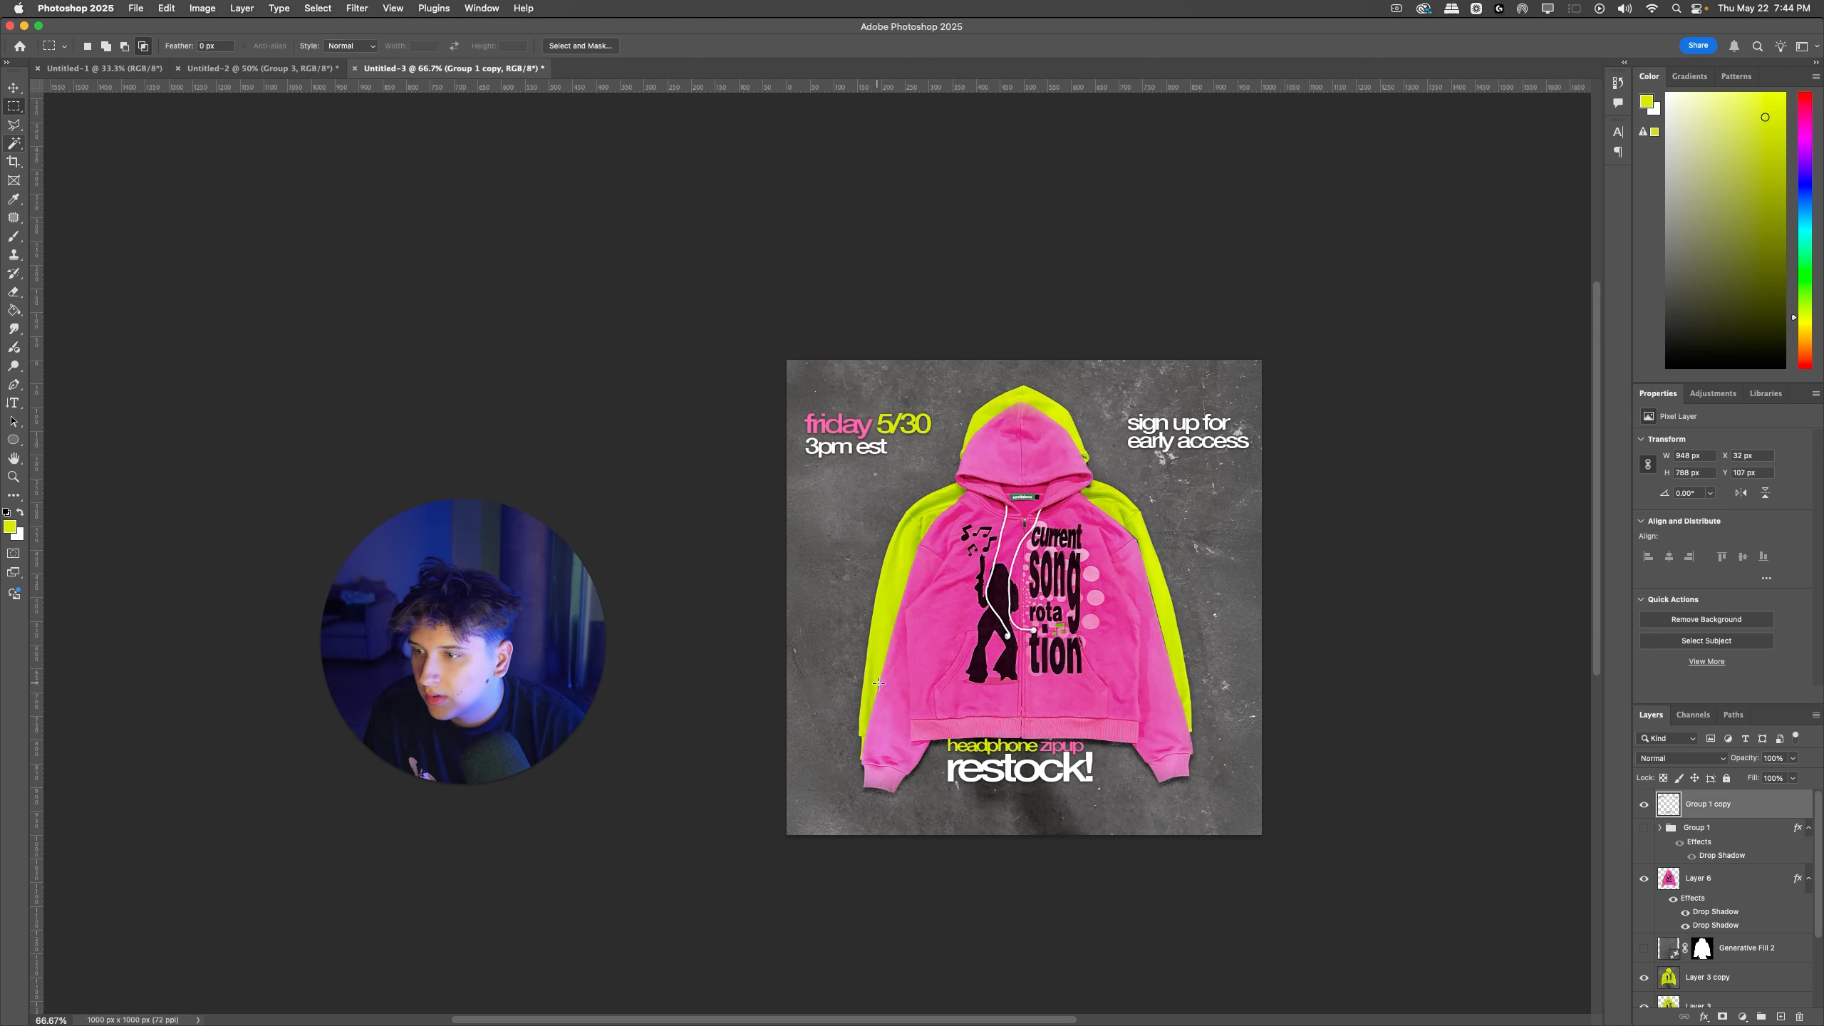
drag(887, 689, 1127, 822)
drag(1044, 768, 1045, 781)
key(super+s)
key(super+d)
click(1152, 725)
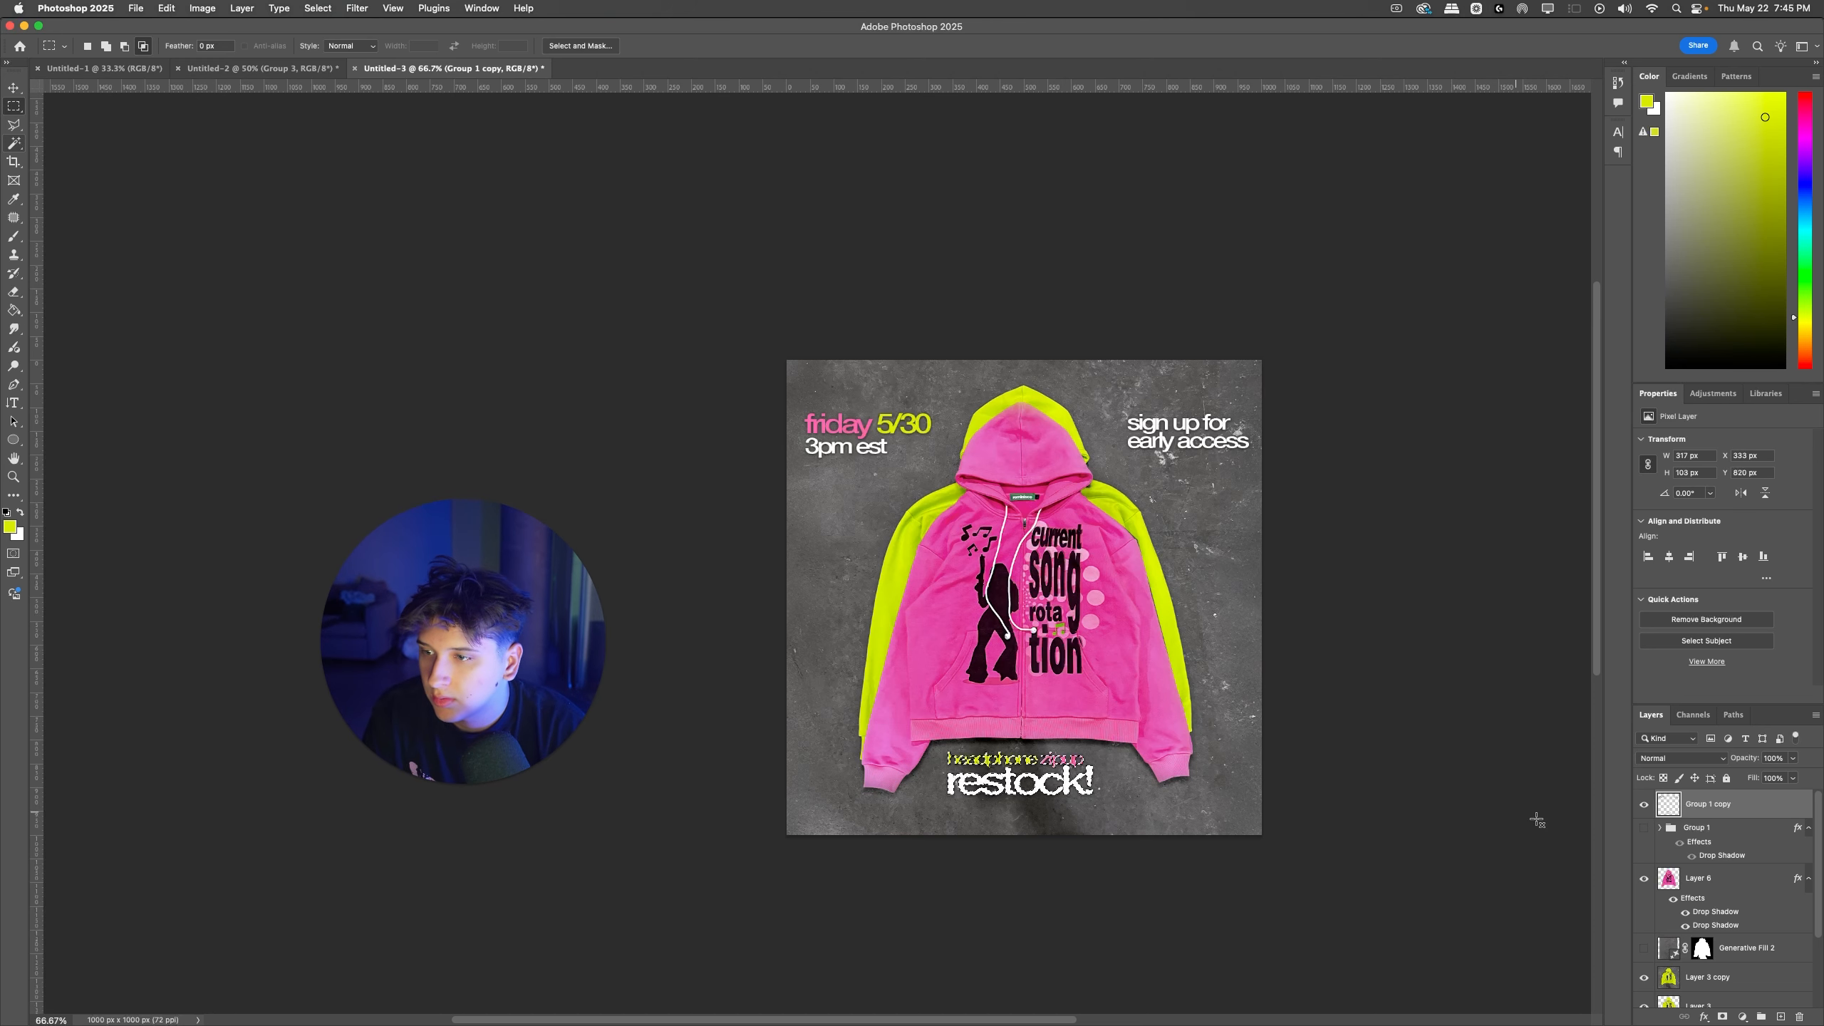
key(super+d)
Step: Hide the pink hoodie and move the yellow-green hoodie on Layer 3 copy slightly down above the headline
click(1644, 878)
click(1717, 977)
drag(1162, 623, 1214, 627)
key(super+z)
click(1643, 878)
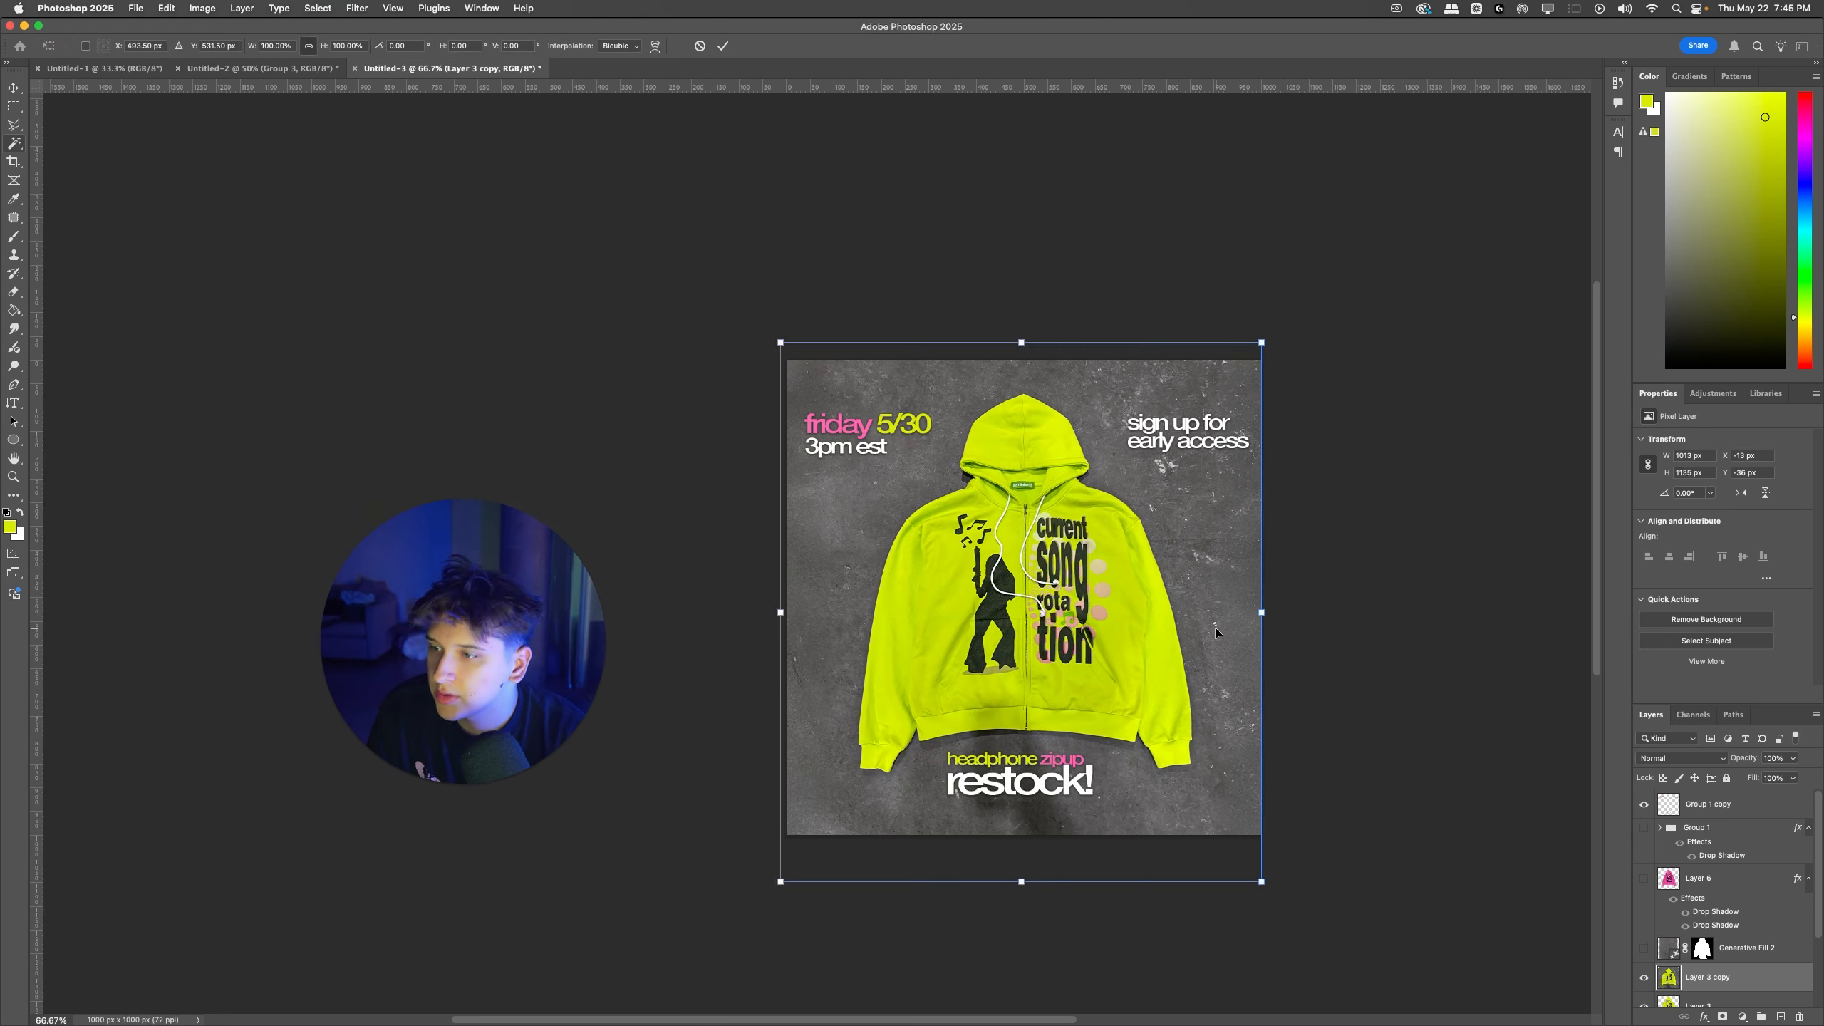
Step: Group all the ad's layers above Layer 1, and merge a duplicate of the group into one layer
click(1698, 831)
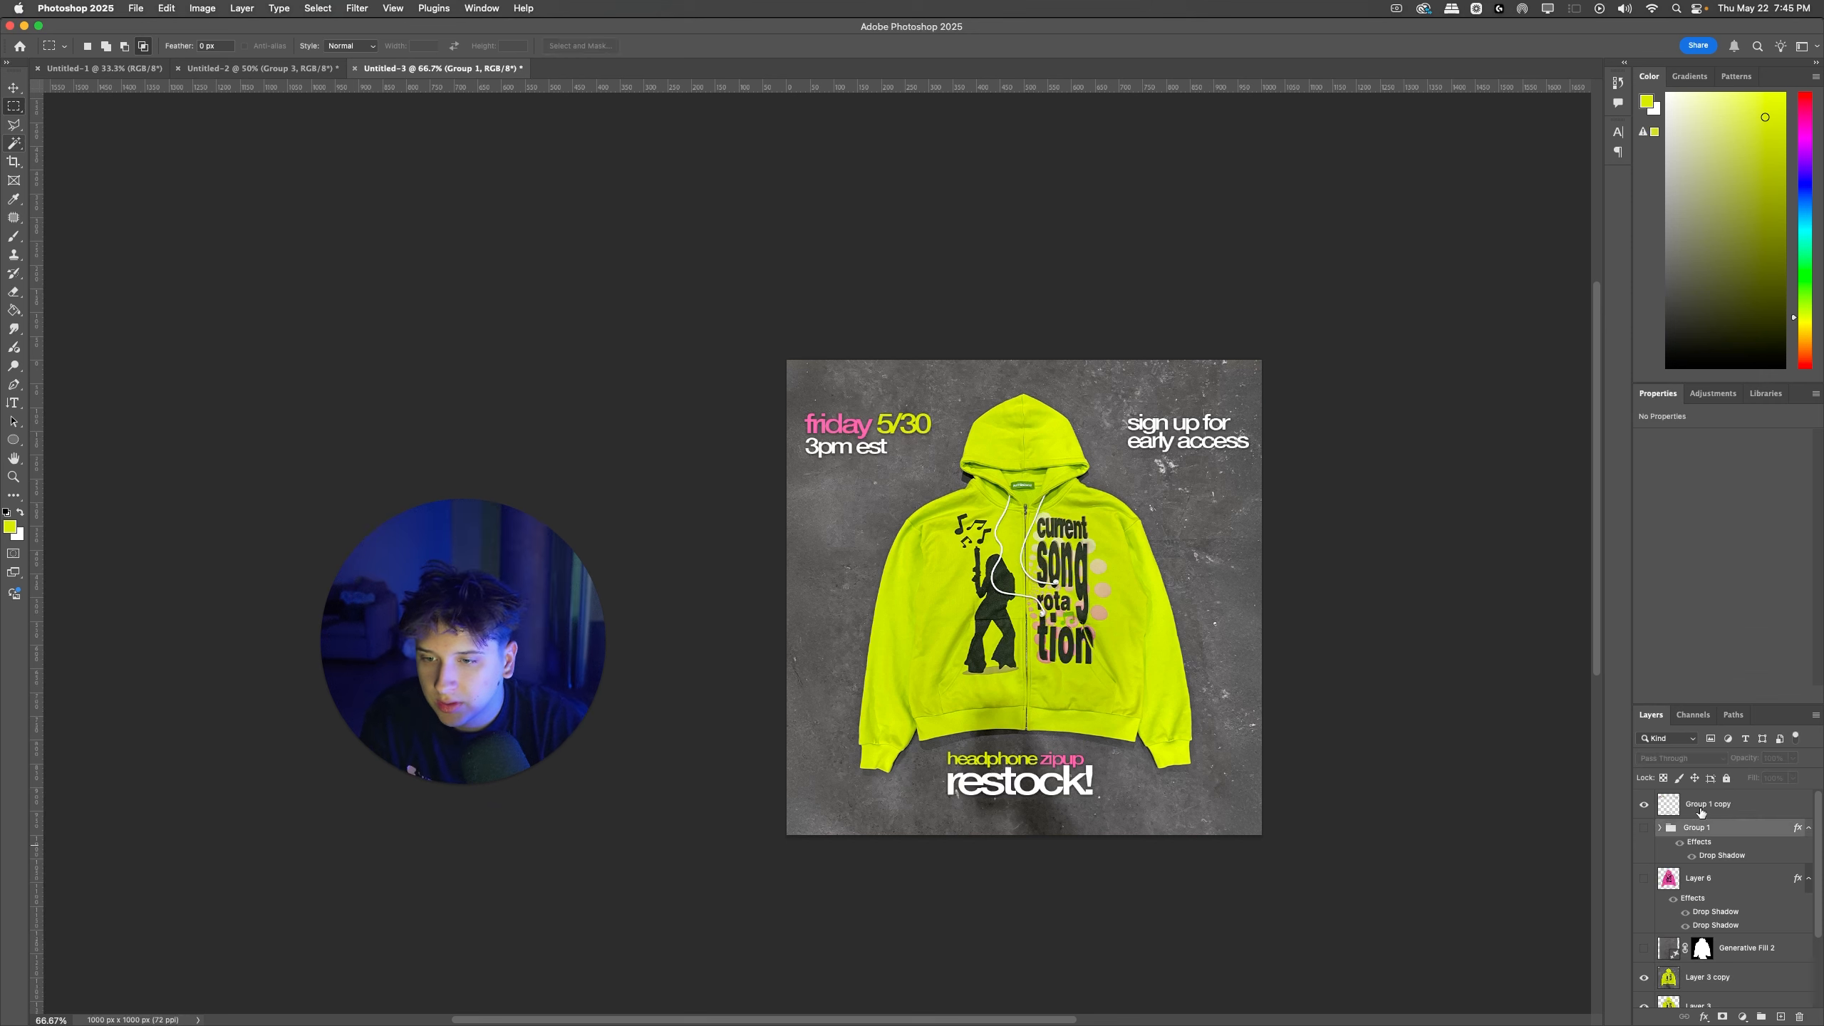
scroll(1698, 898, down, 3)
shift+click(1703, 935)
click(1761, 1017)
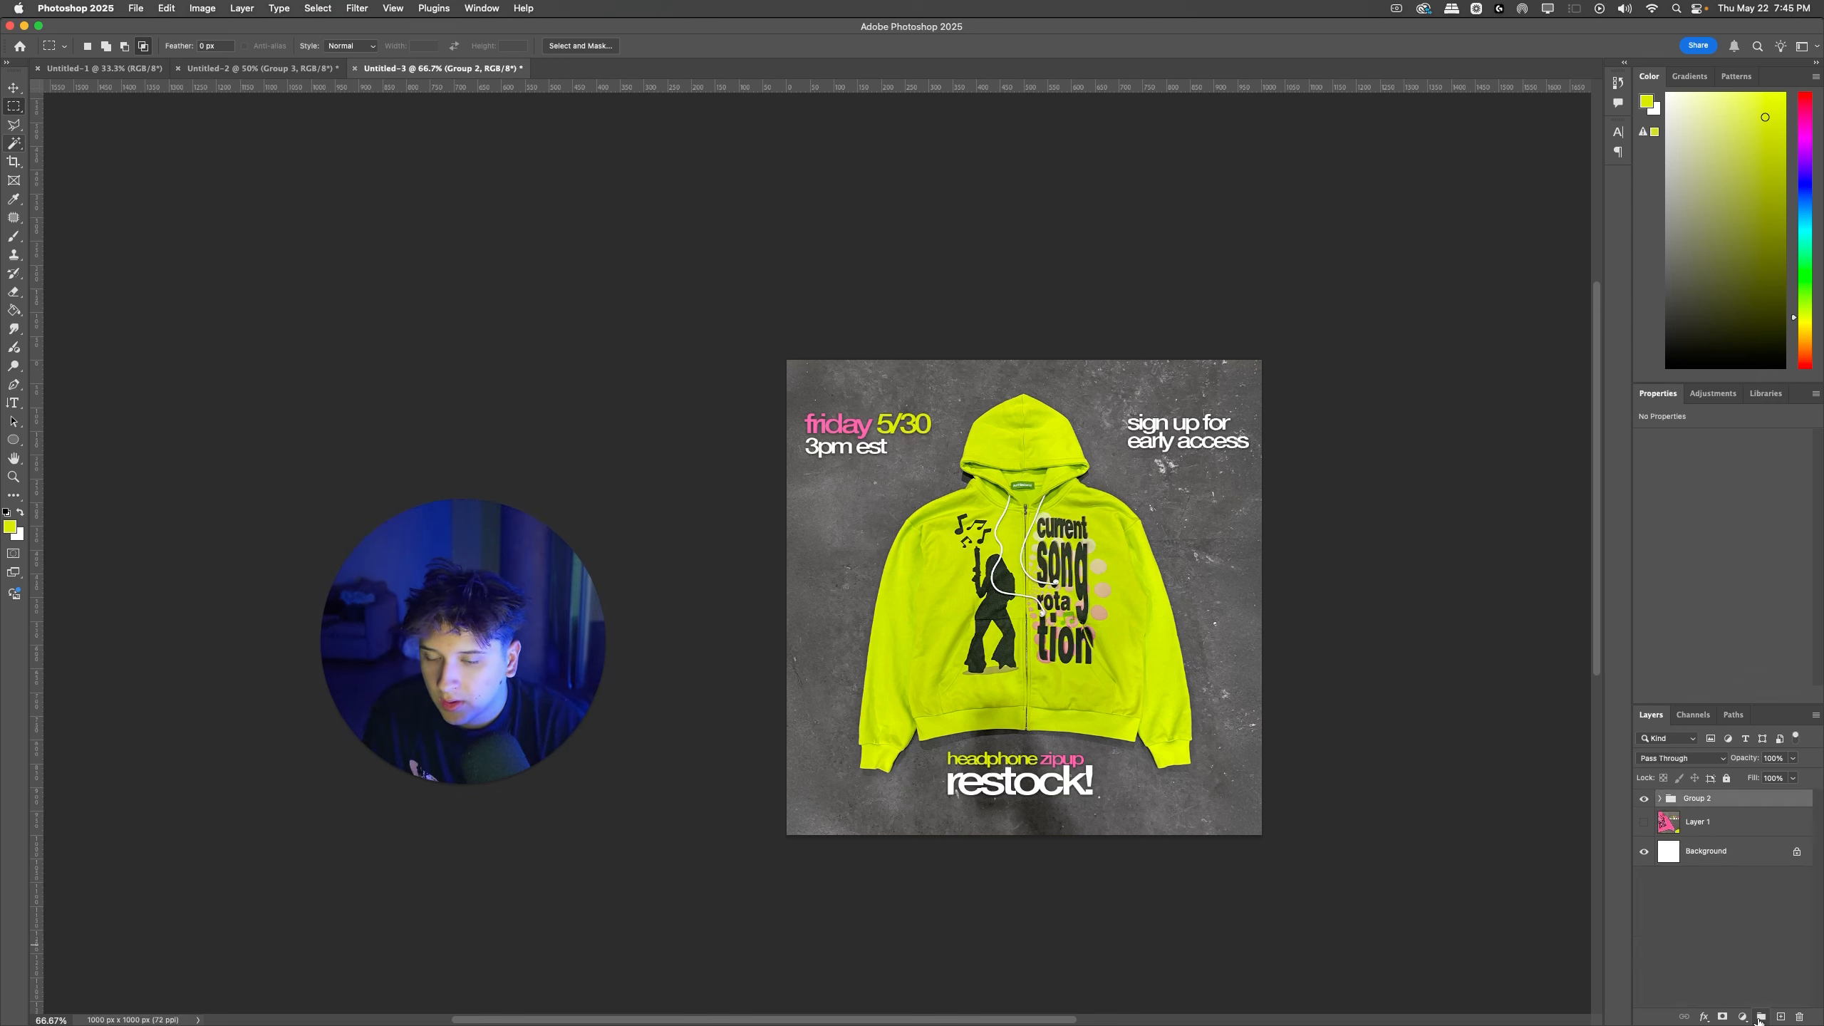
key(super+j)
key(super+e)
Step: Rename the merged yellow-green ad layer "ad1 square" and hide it
double_click(1703, 802)
key(Escape)
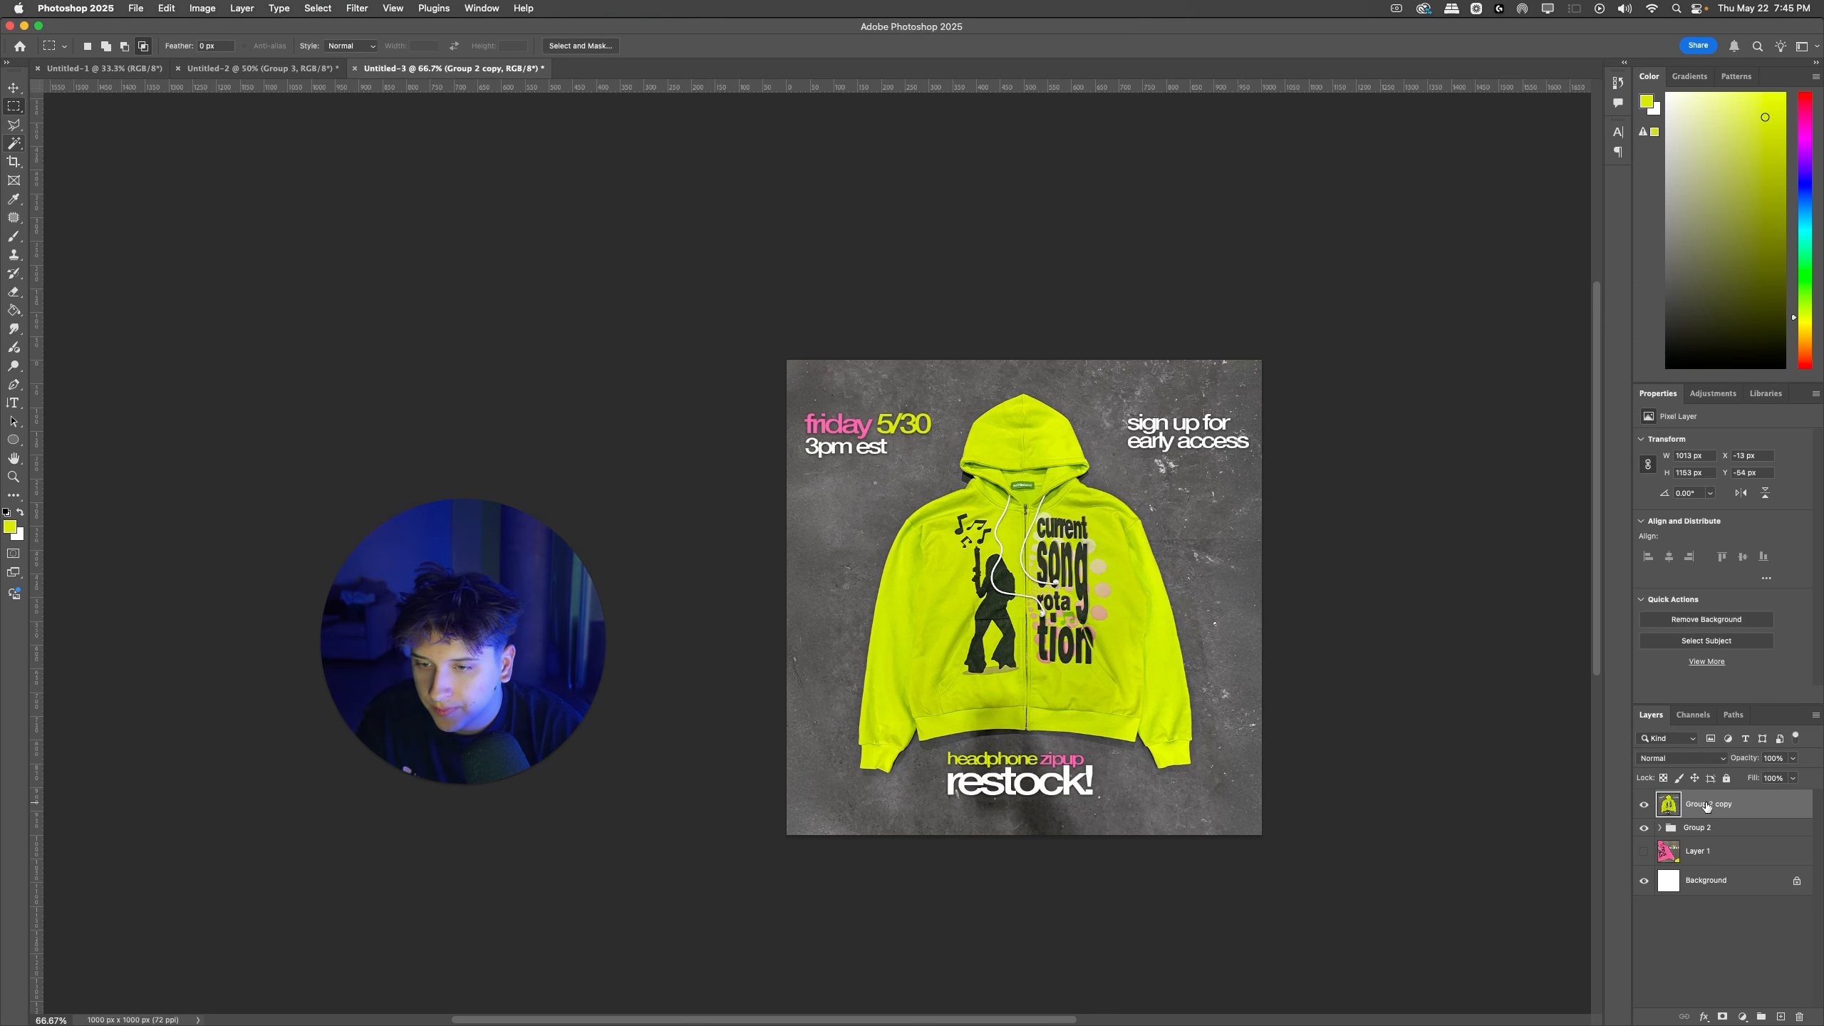
text(a)
text(ad1)
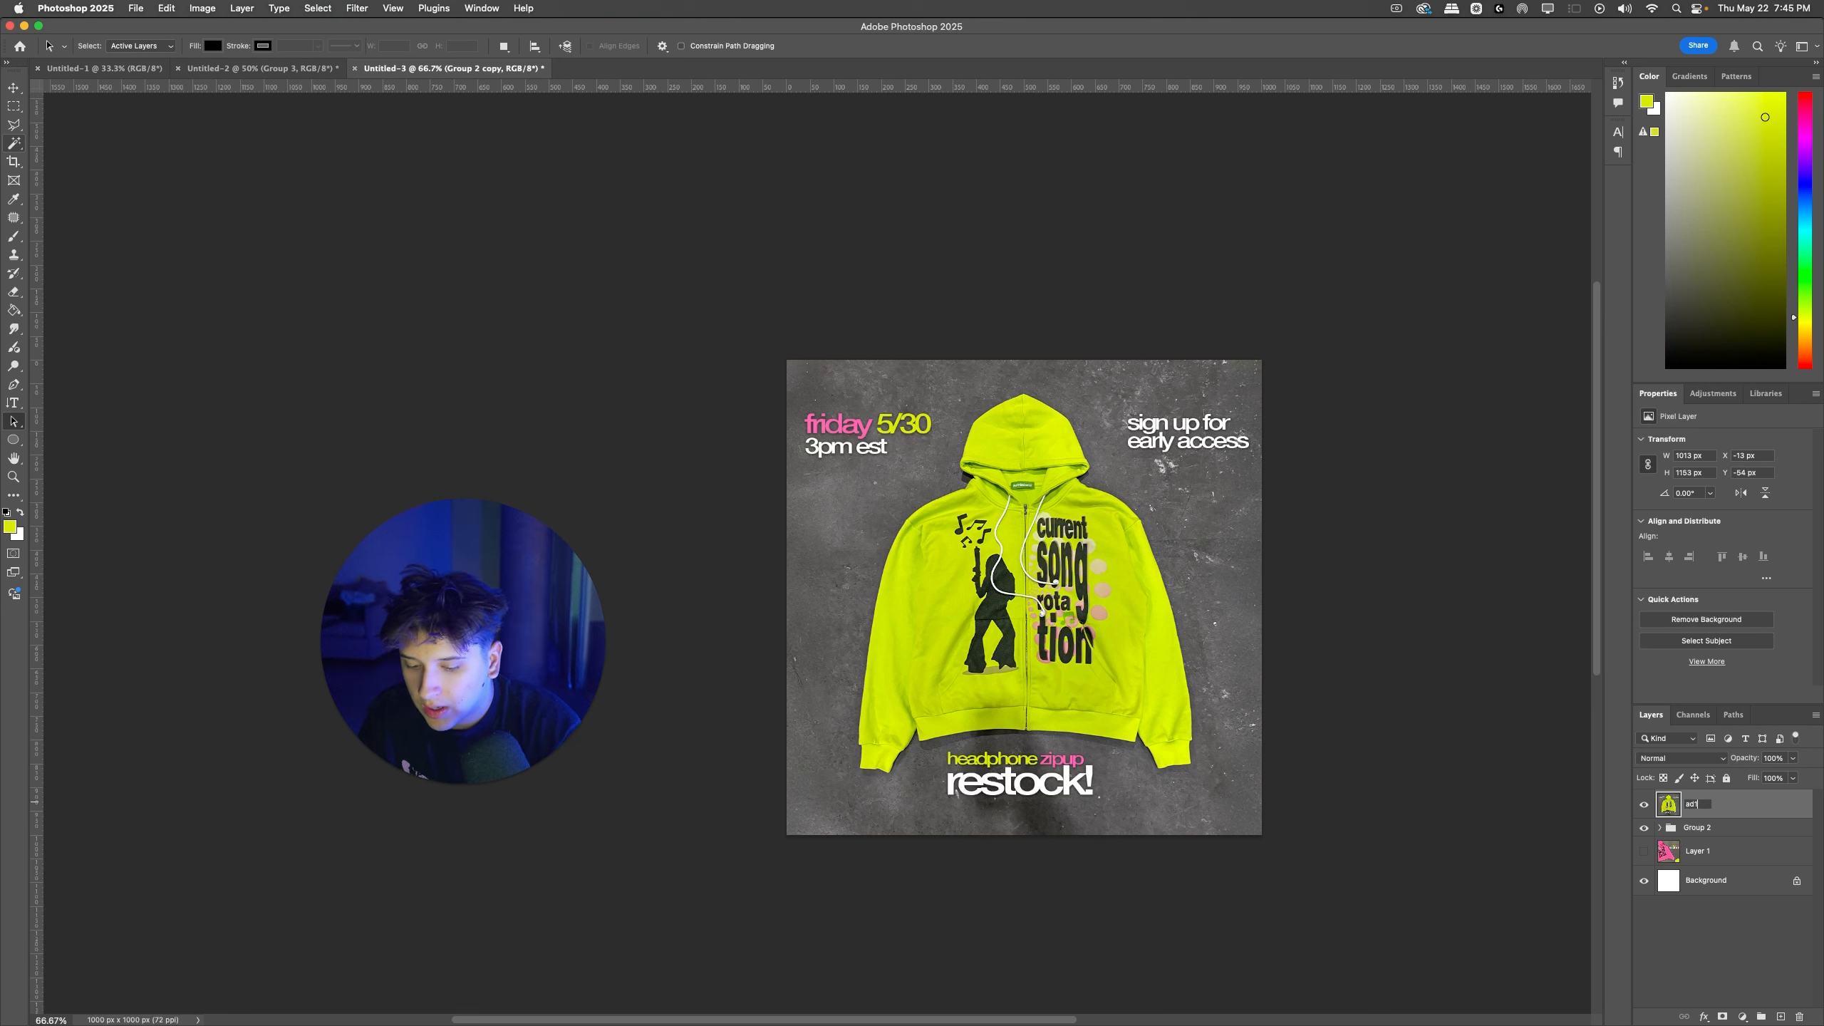
text(. s)
key(super+a)
text(ad1 sq)
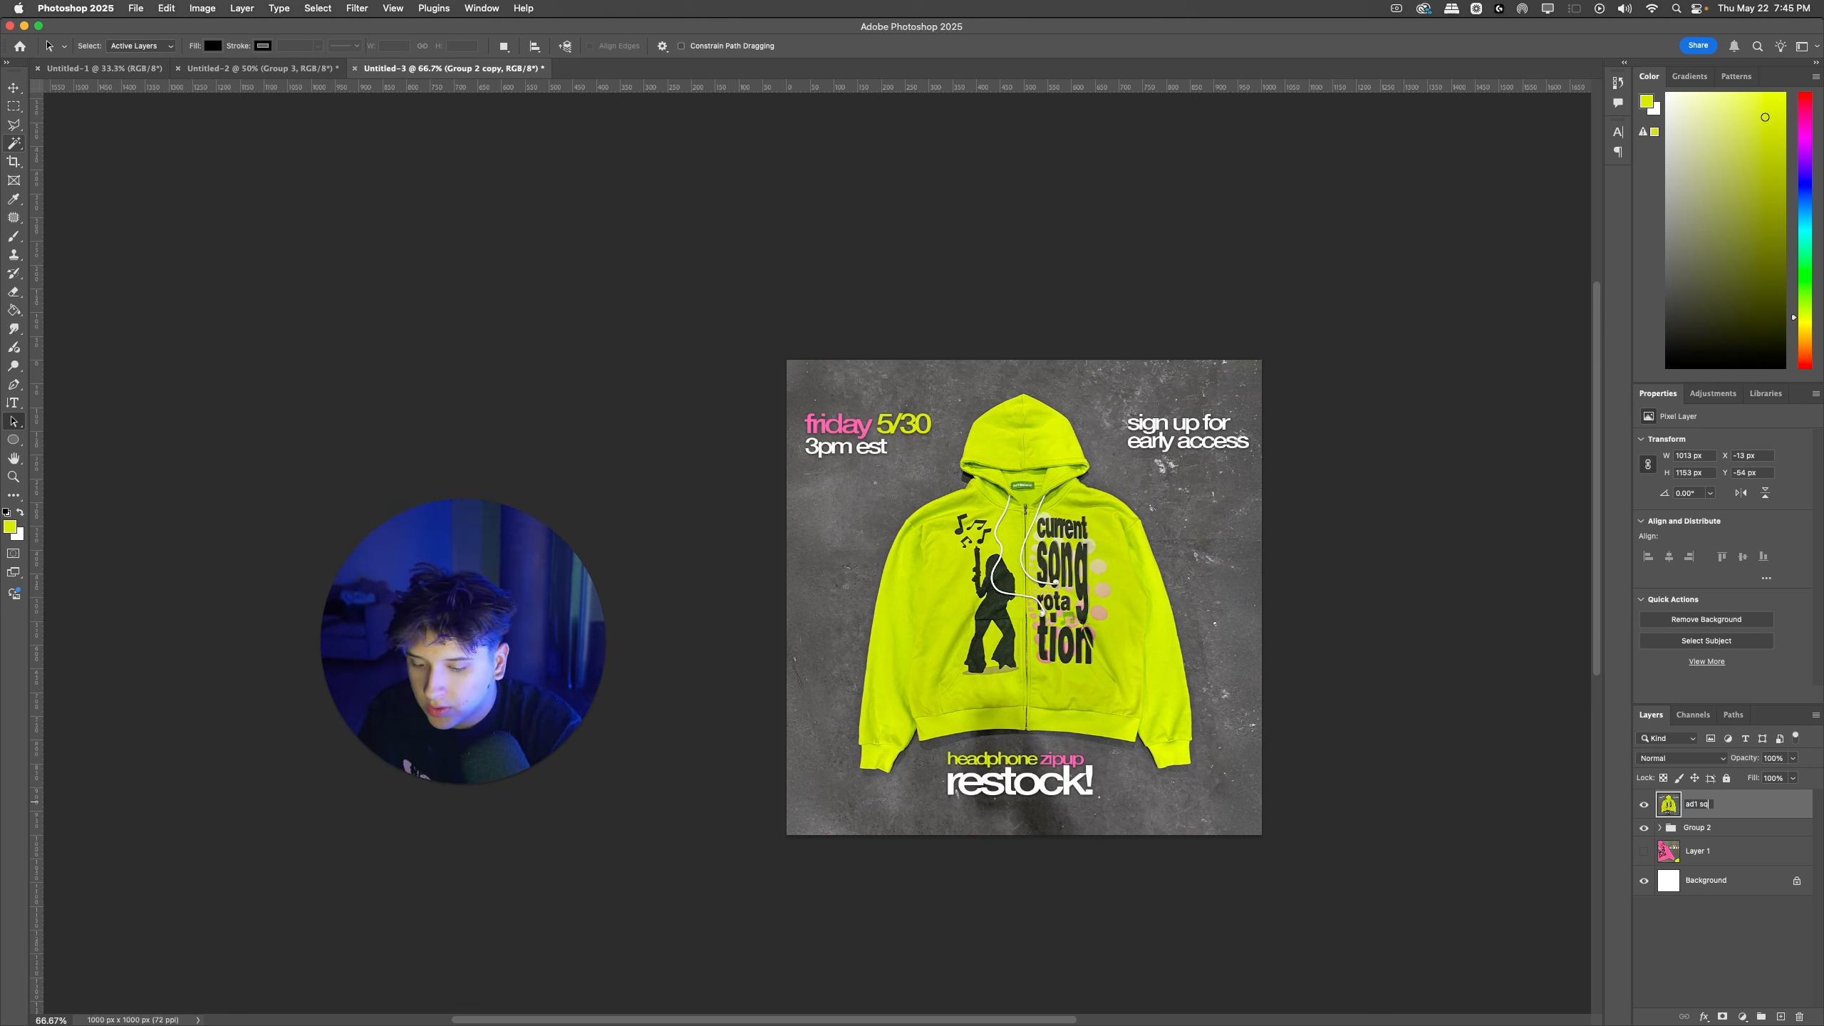
text(uare)
key(Return)
click(1645, 804)
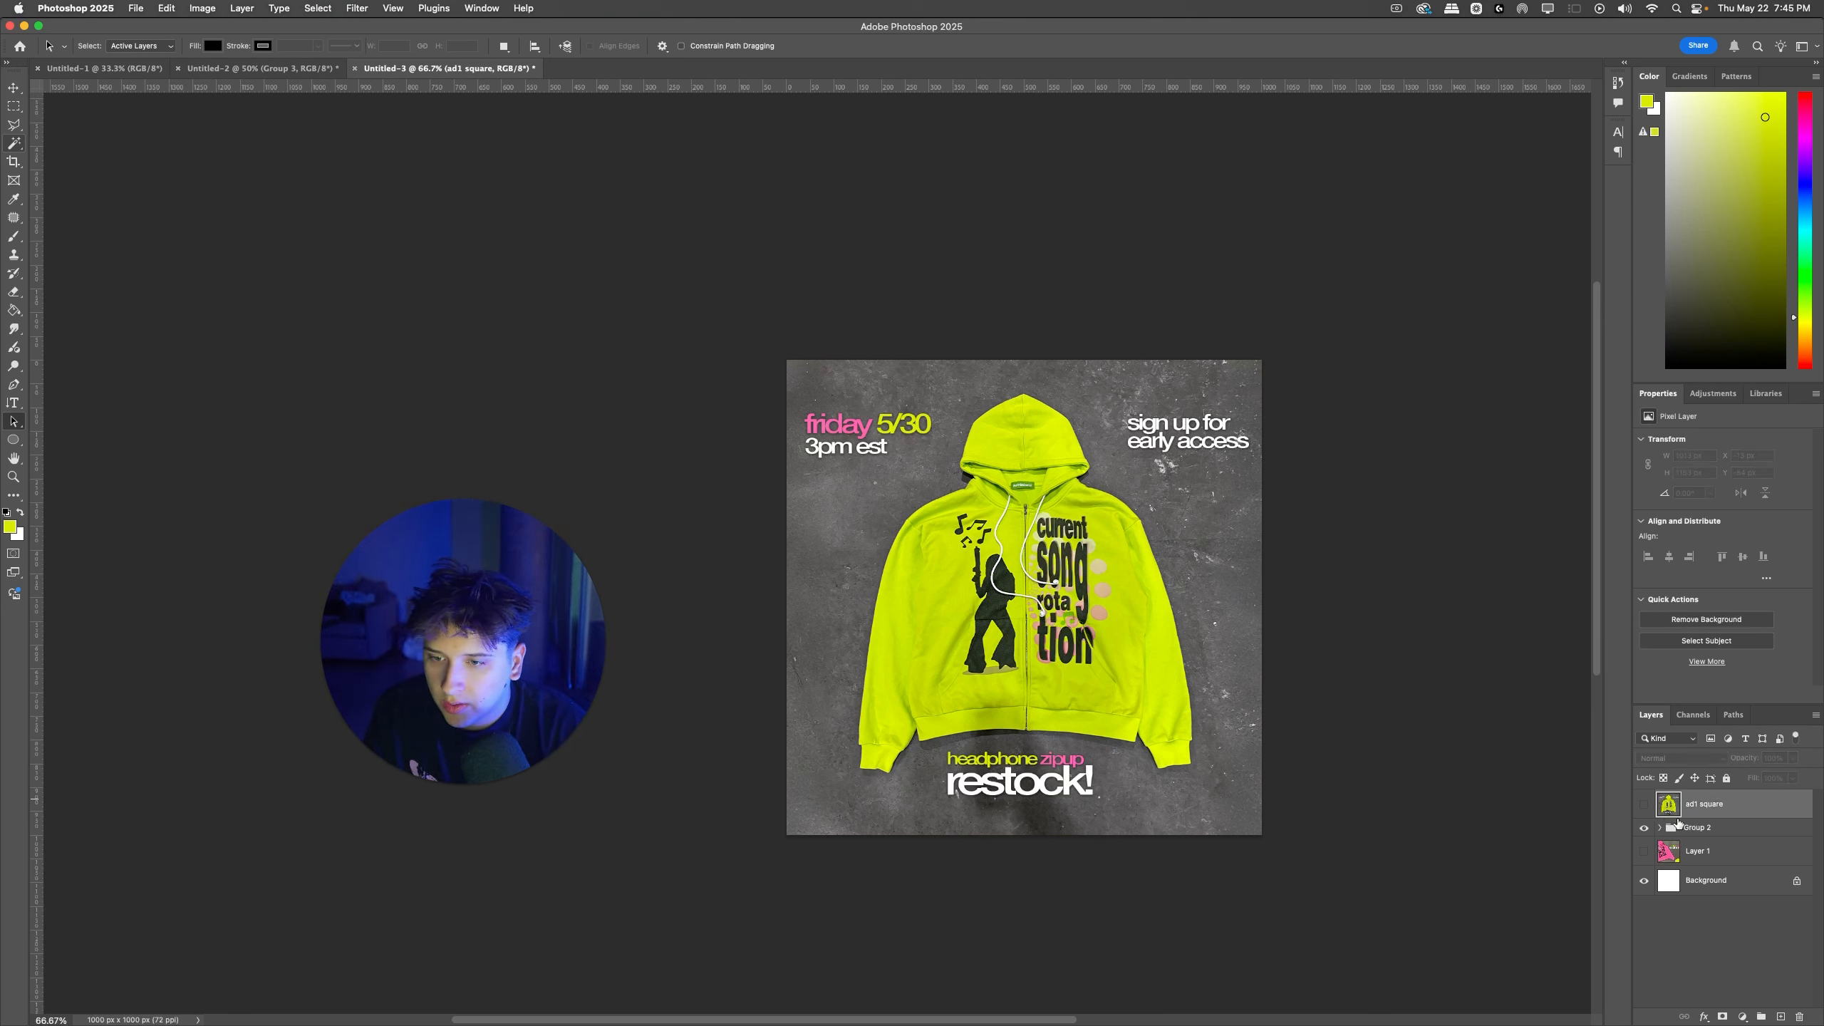
Step: Inside Group 2, show the pink hoodie and Generative Fill 2, and hide the yellow-green hoodie on Layer 3 copy
click(1674, 828)
click(1660, 828)
click(1645, 922)
scroll(1656, 924, down, 1)
scroll(1656, 924, down, 1)
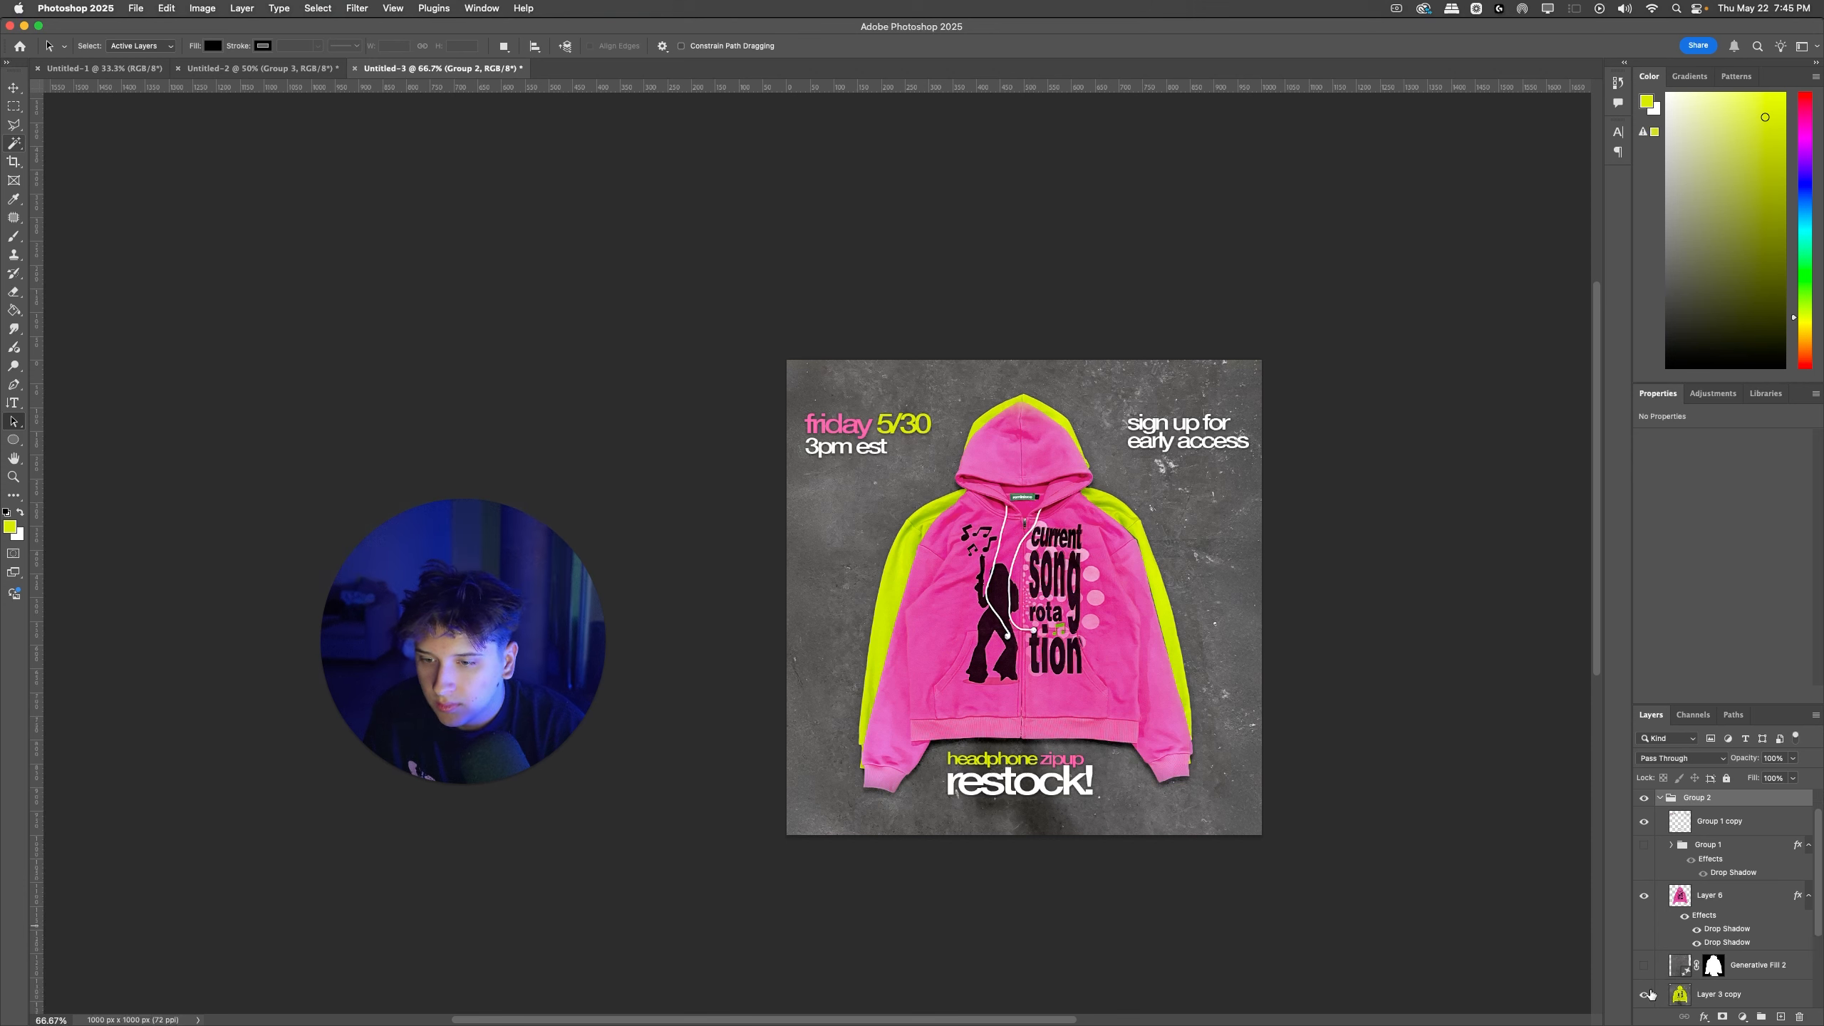
click(1644, 967)
click(1646, 995)
click(1646, 995)
click(1646, 995)
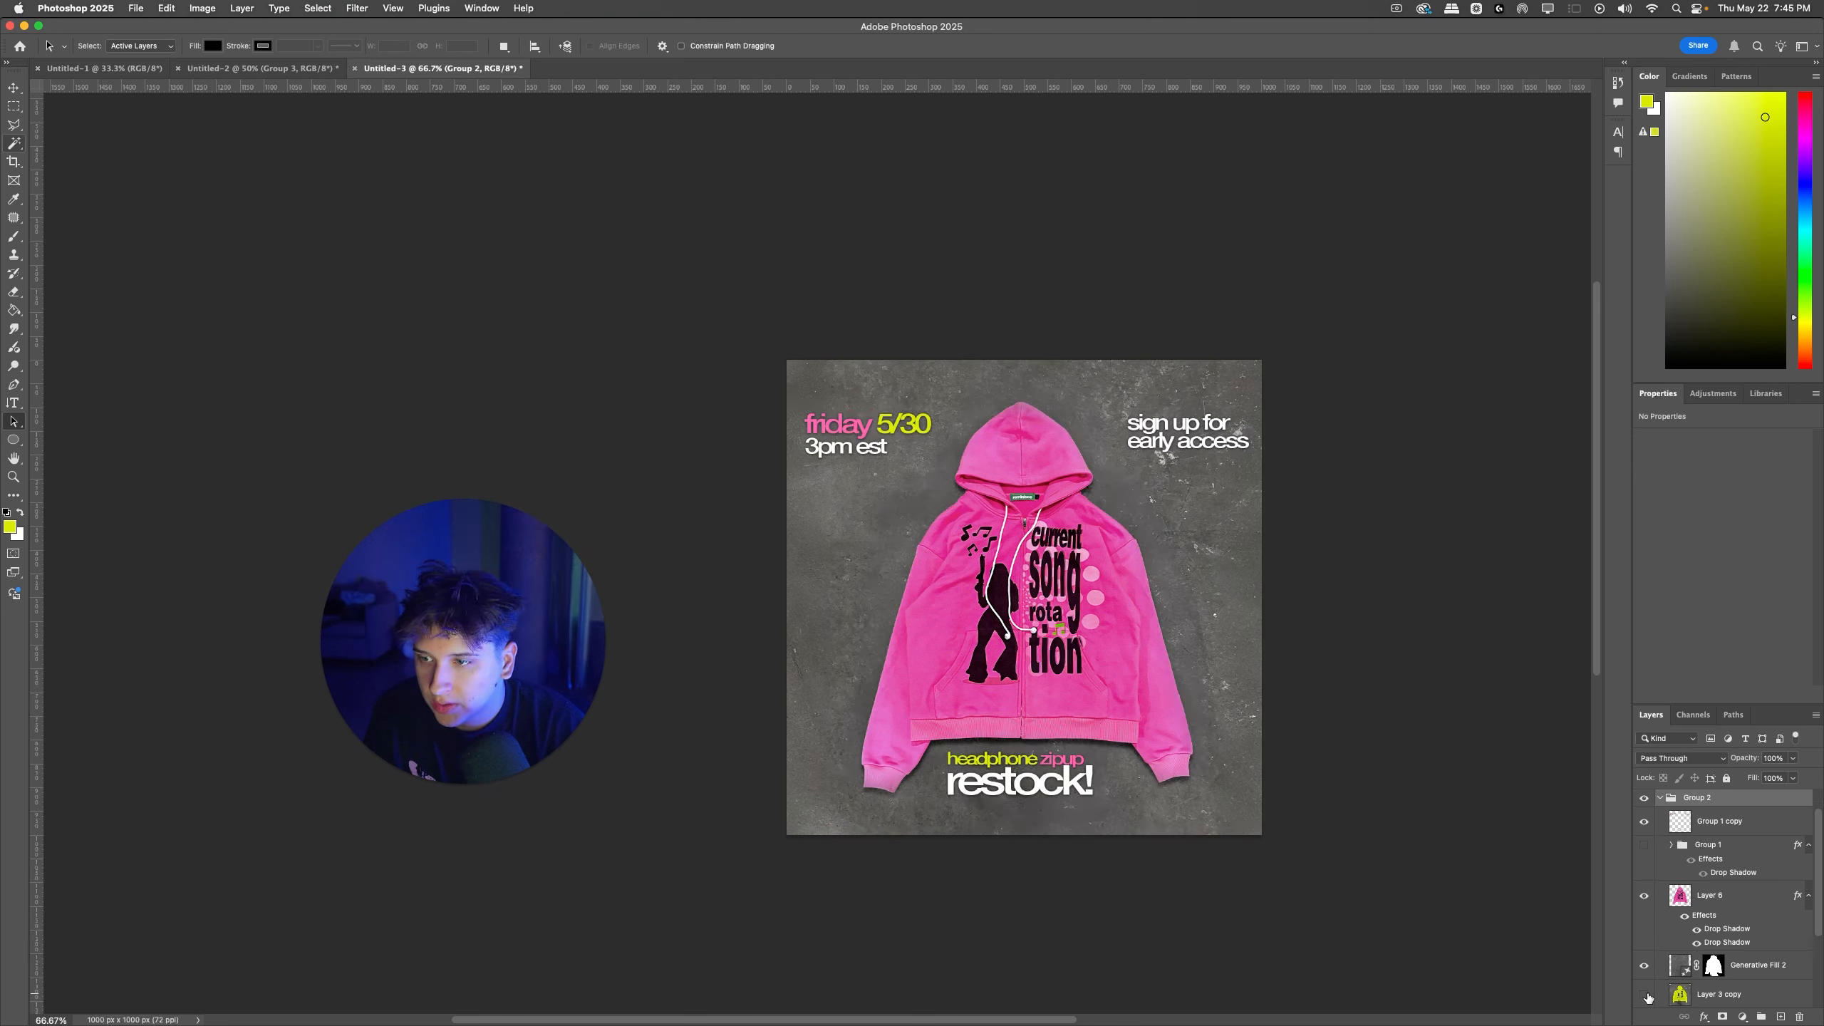
click(1679, 965)
key(ctrl+t)
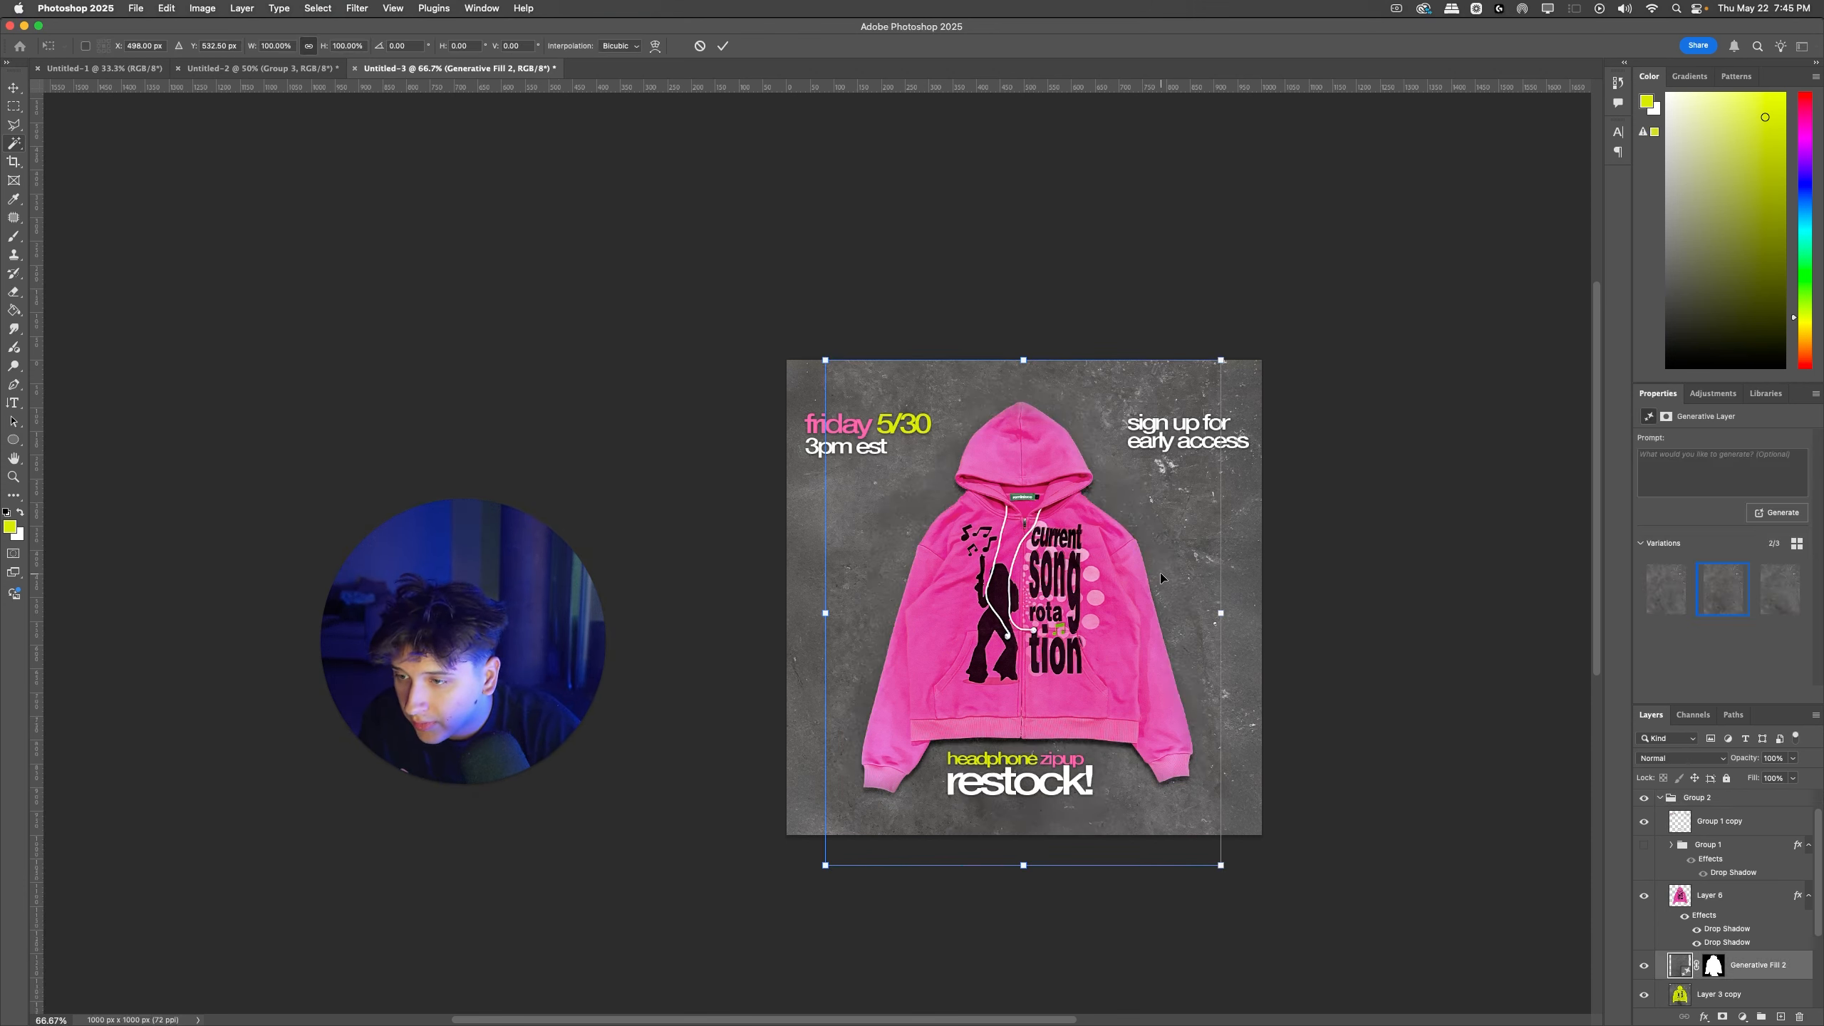
key(Return)
key(a)
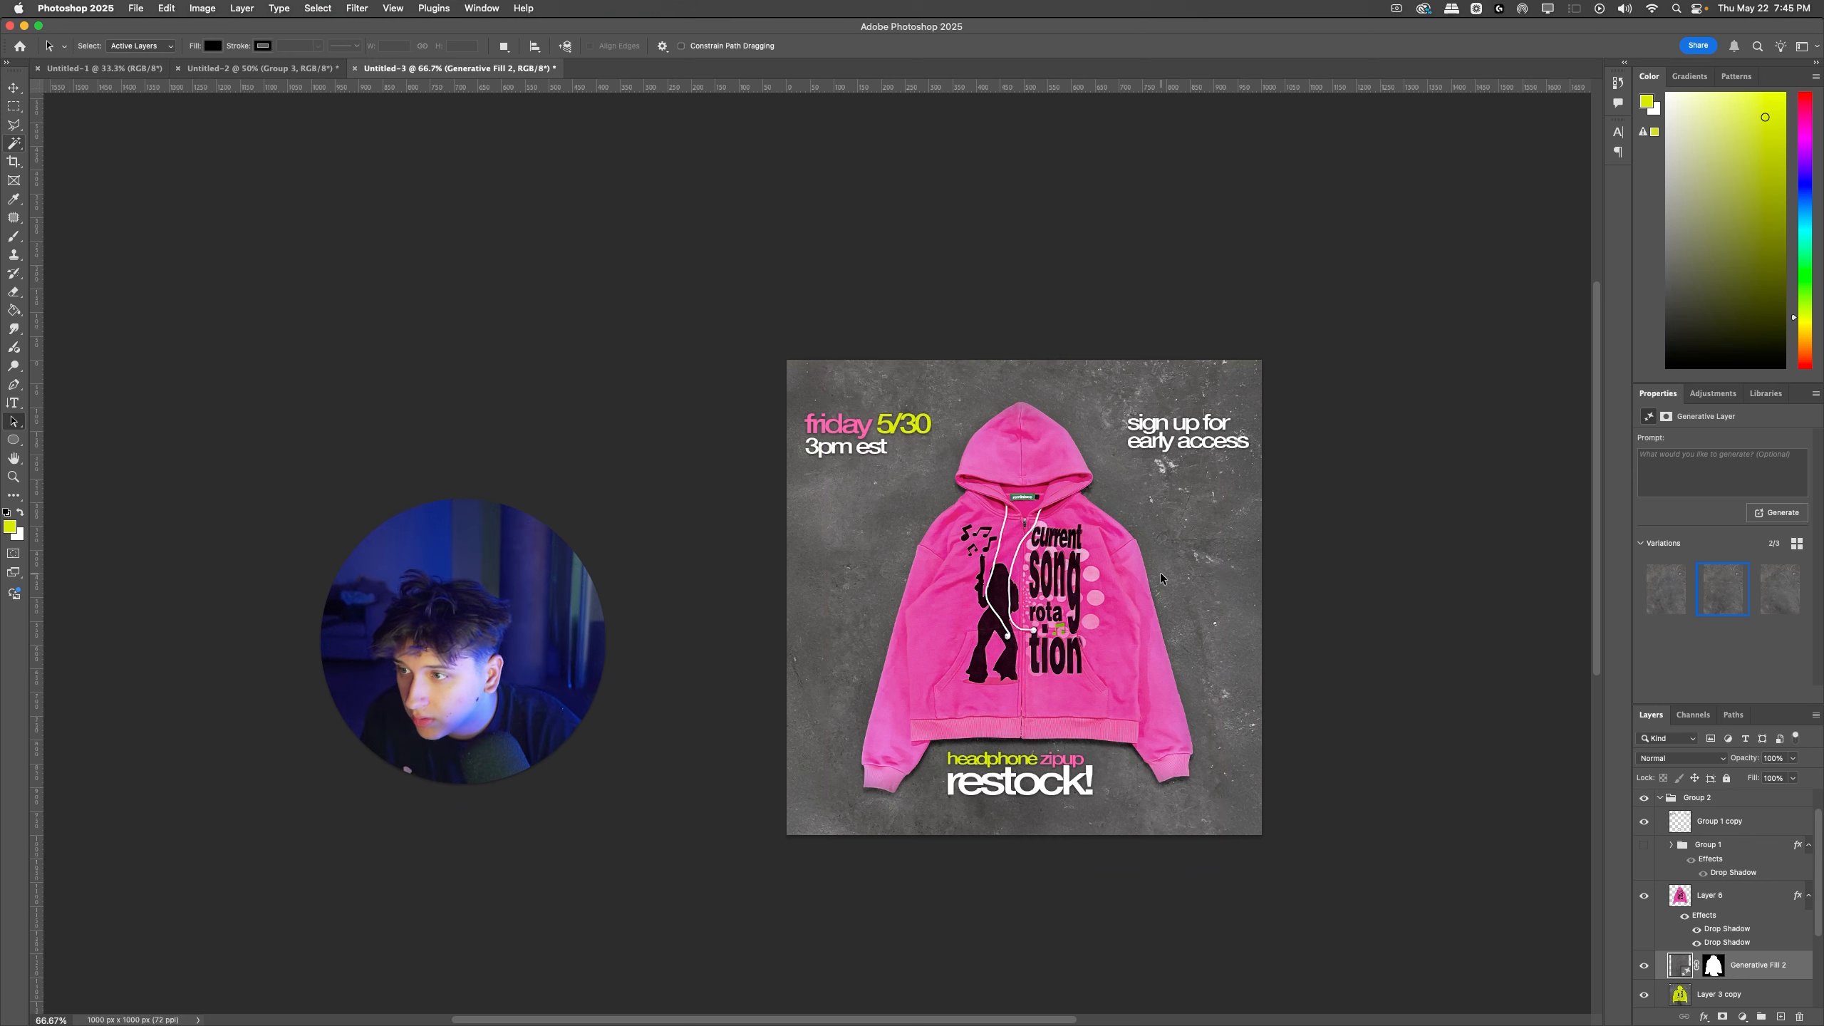
Step: Duplicate Group 2, merge the copy into a single layer and name it "ad 2 square"
scroll(1685, 864, up, 2)
click(1661, 828)
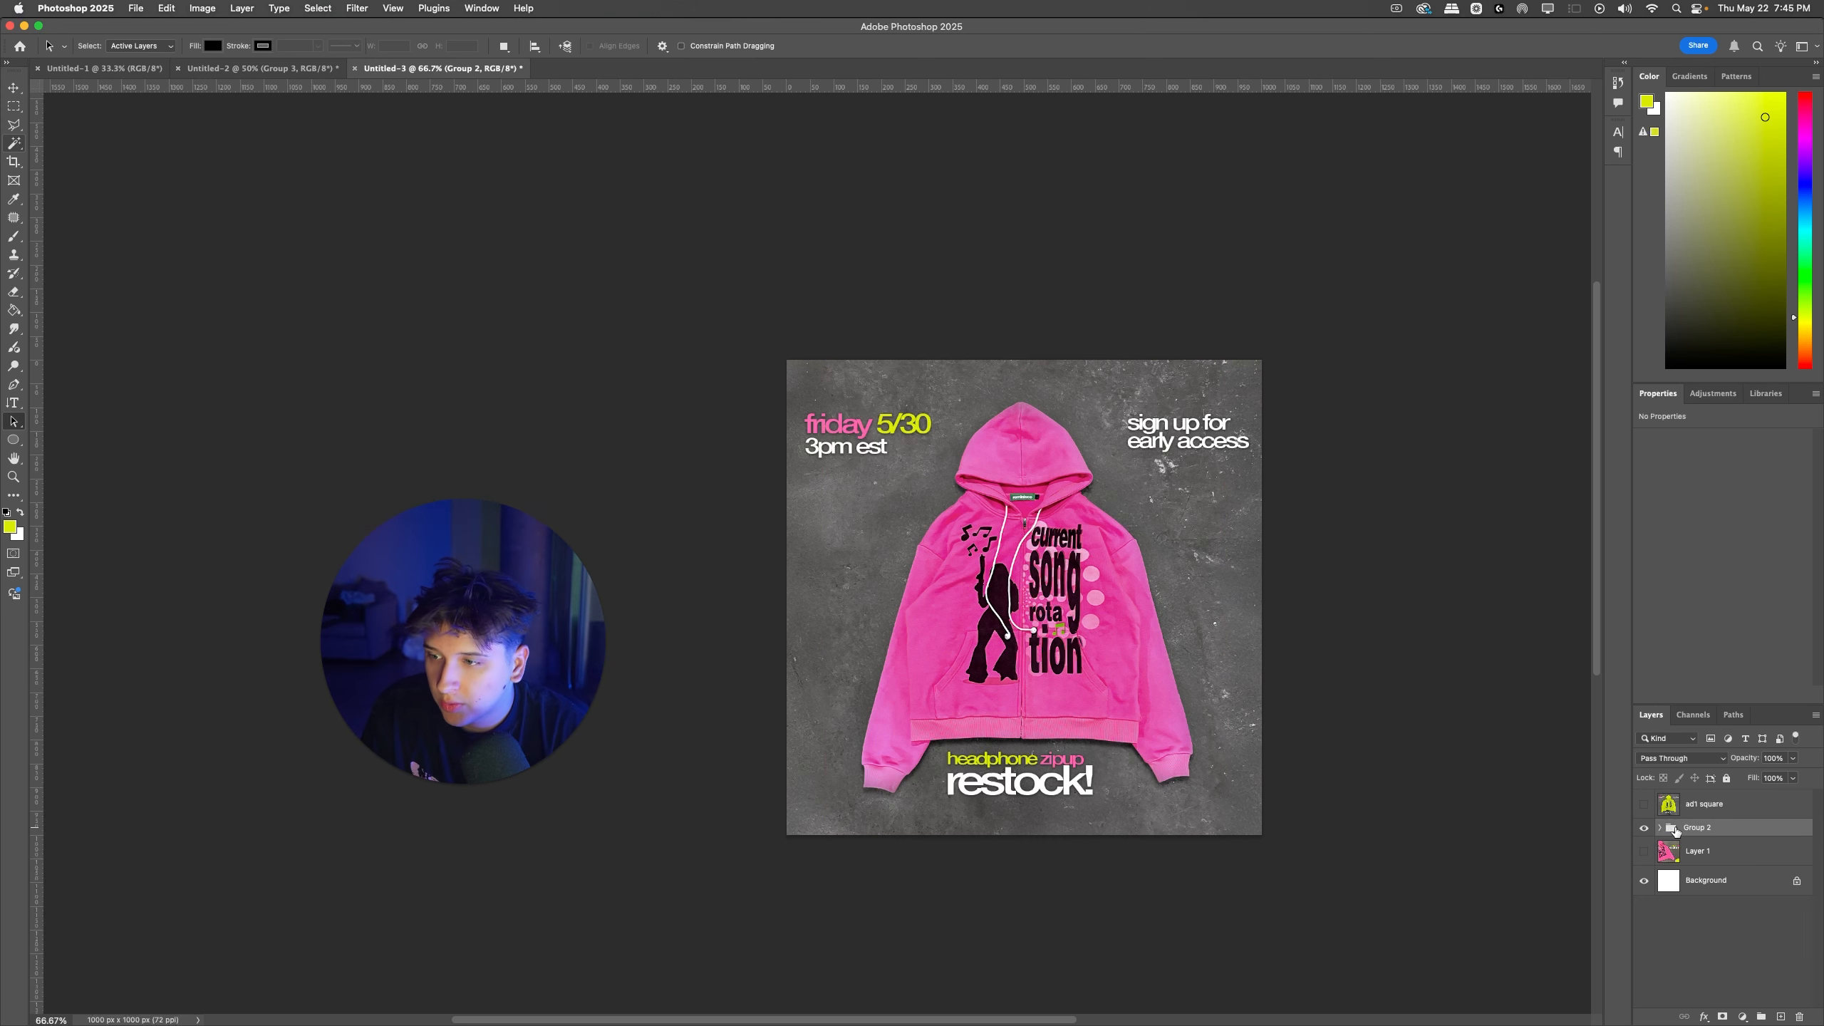
key(super+j)
key(super+e)
double_click(1702, 835)
text(ad 2)
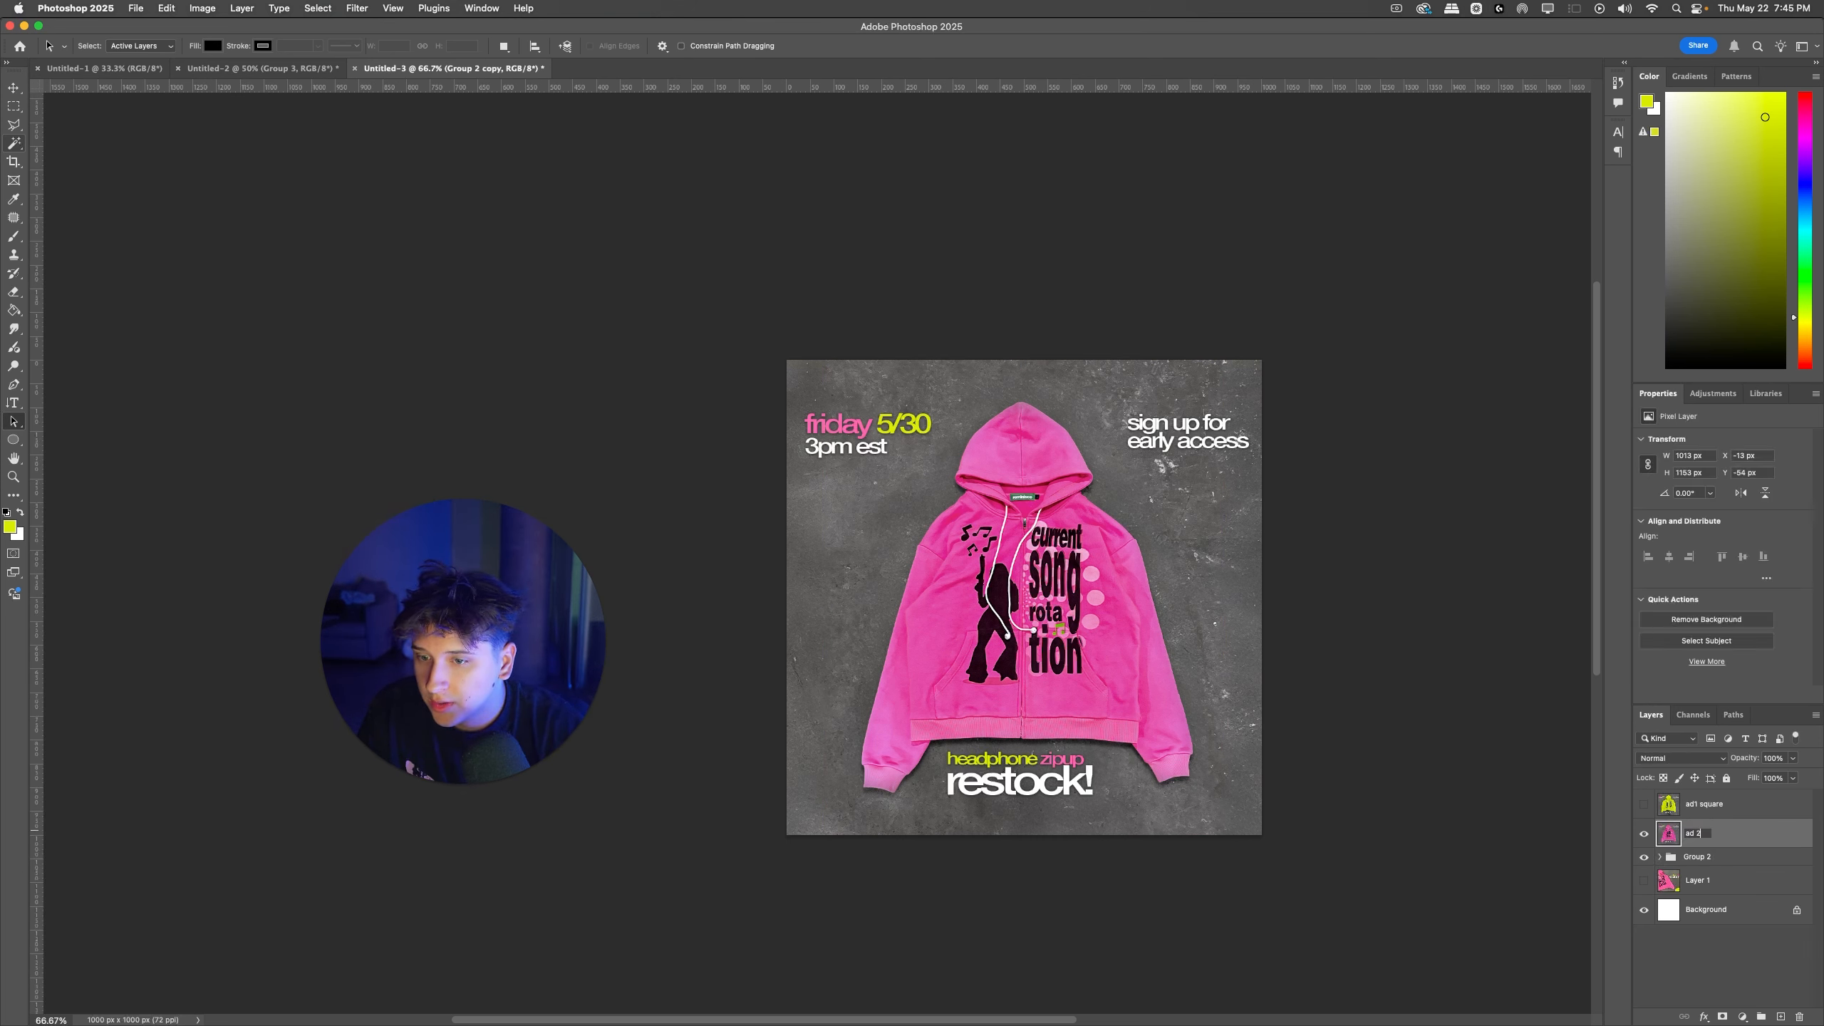
text( aquare)
key(Return)
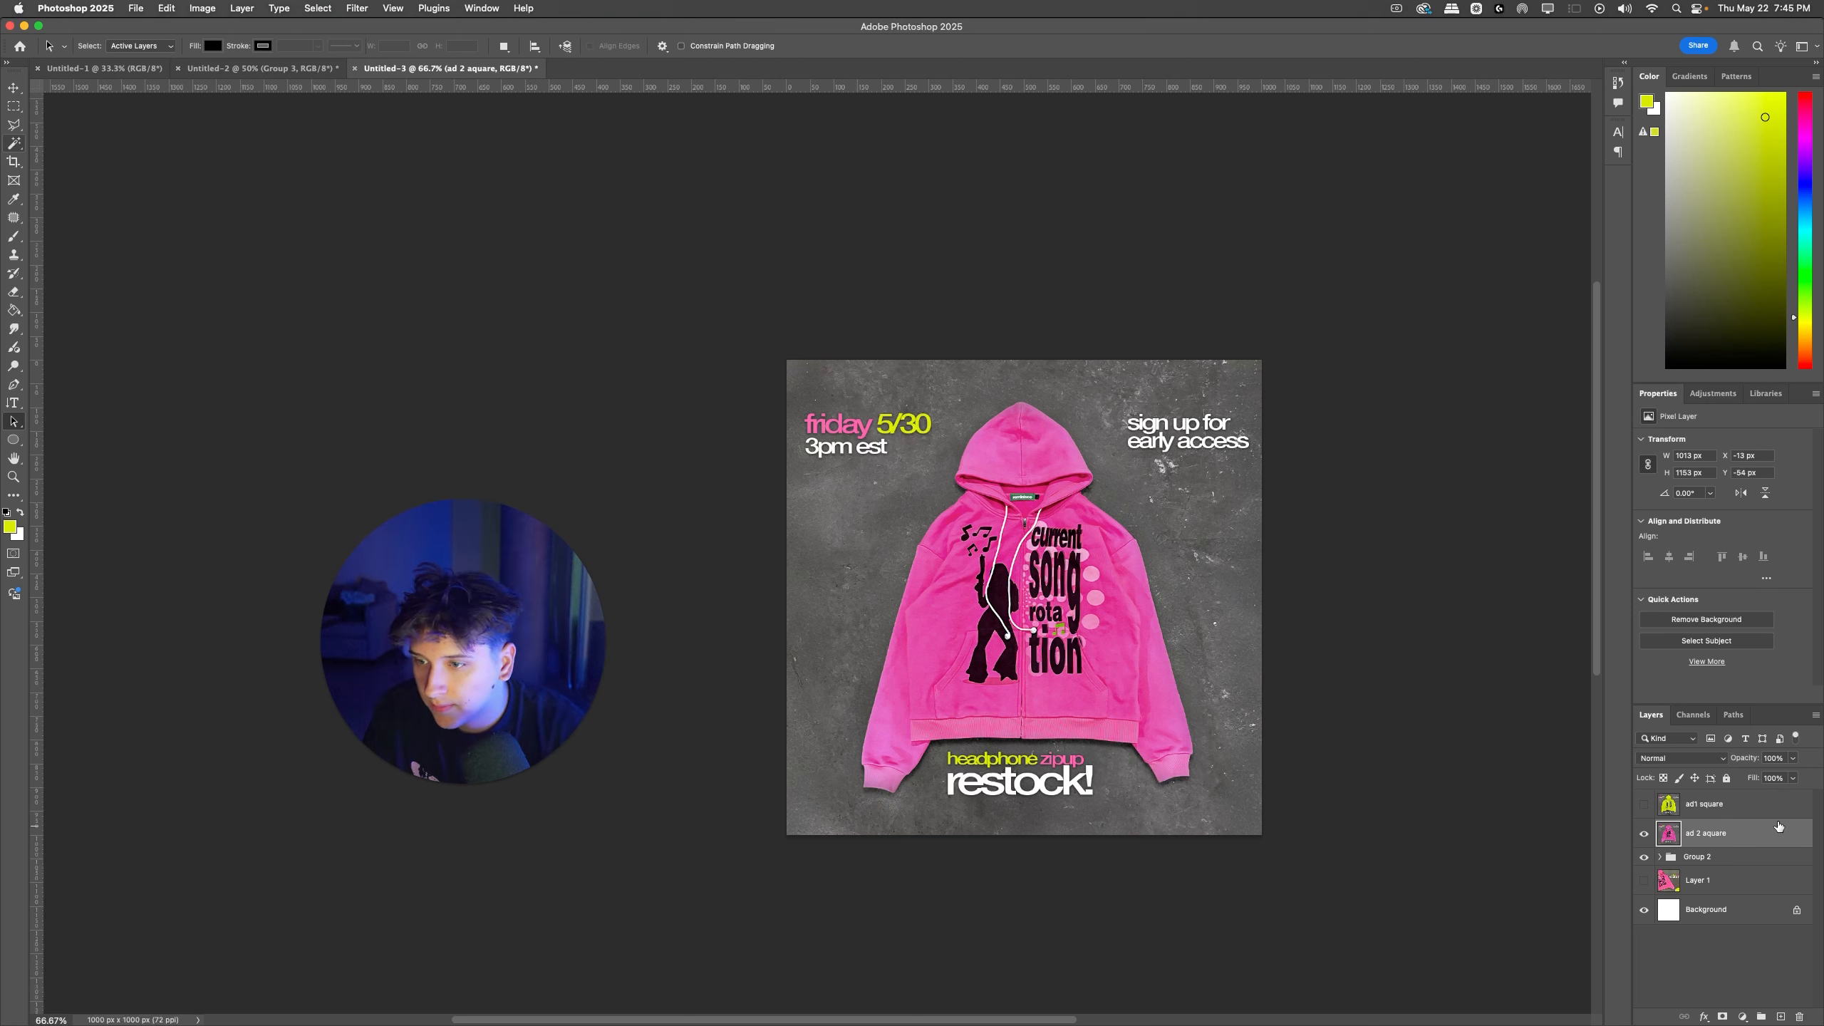
Step: Toggle the visibility of "ad1 square" to compare the hoodie positions in the two ads, leaving it hidden
click(1643, 807)
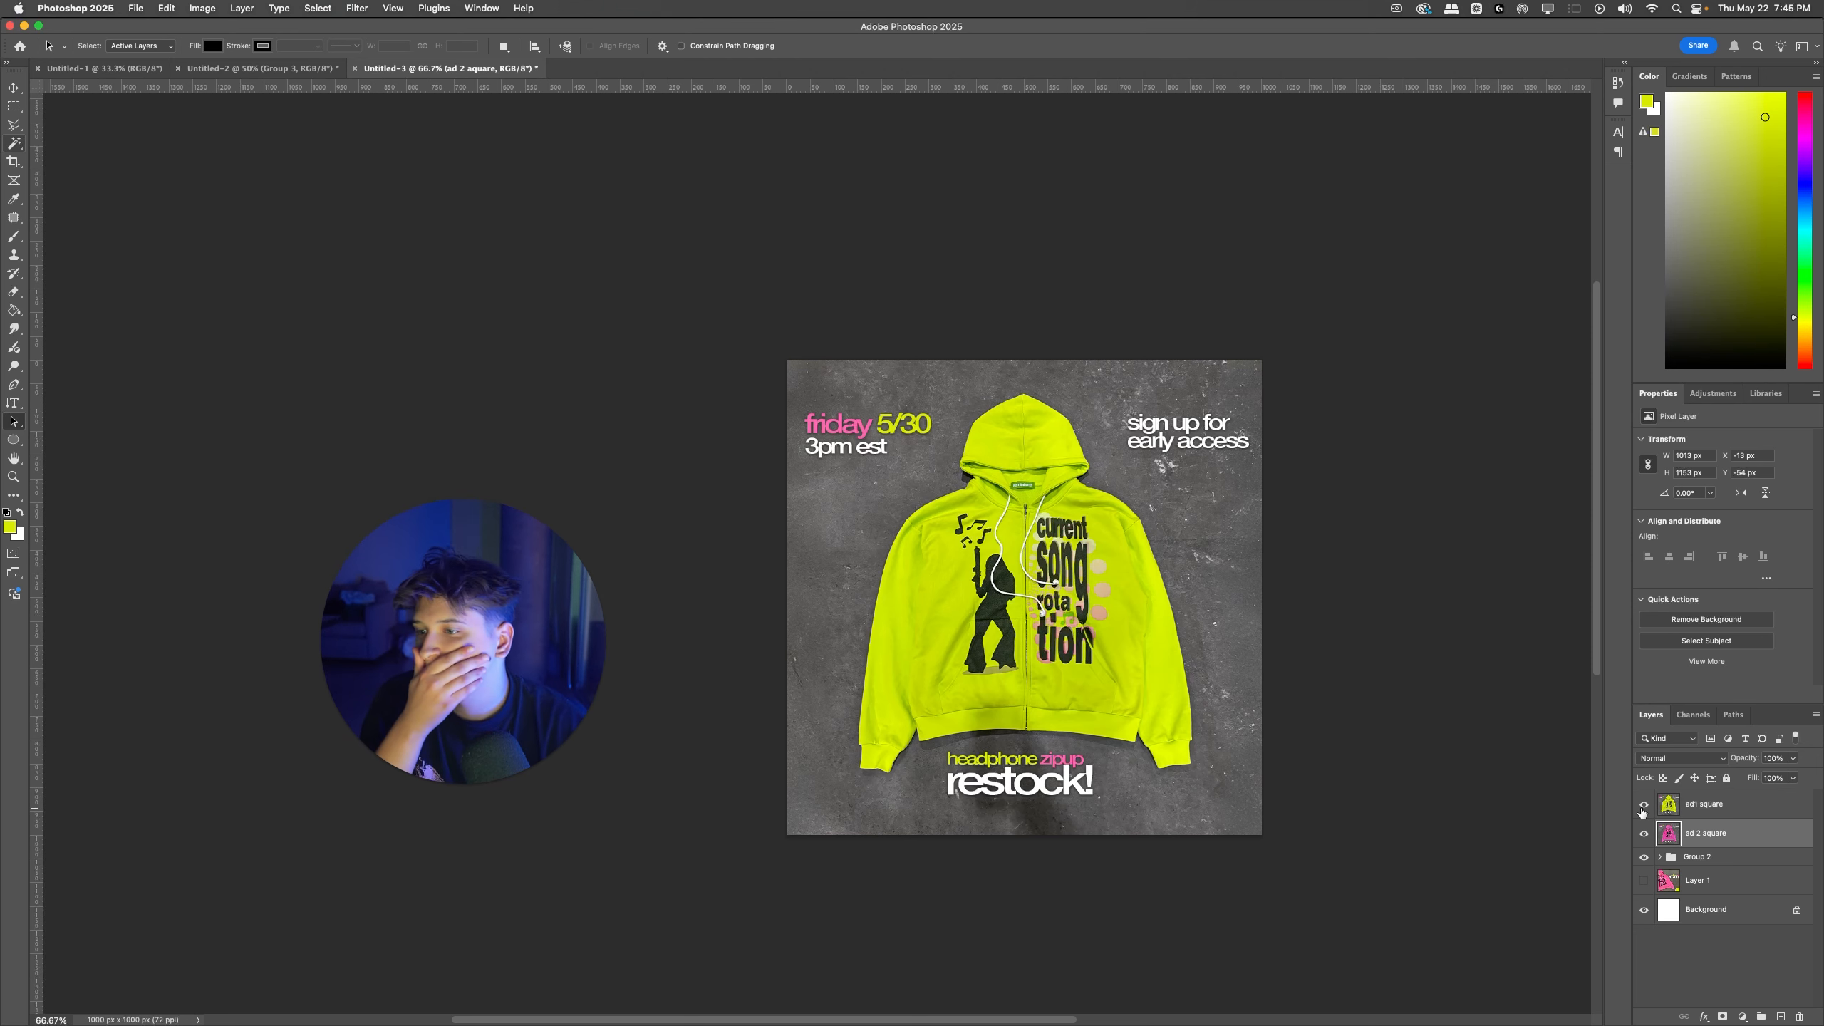
click(1643, 806)
click(1643, 806)
click(1642, 806)
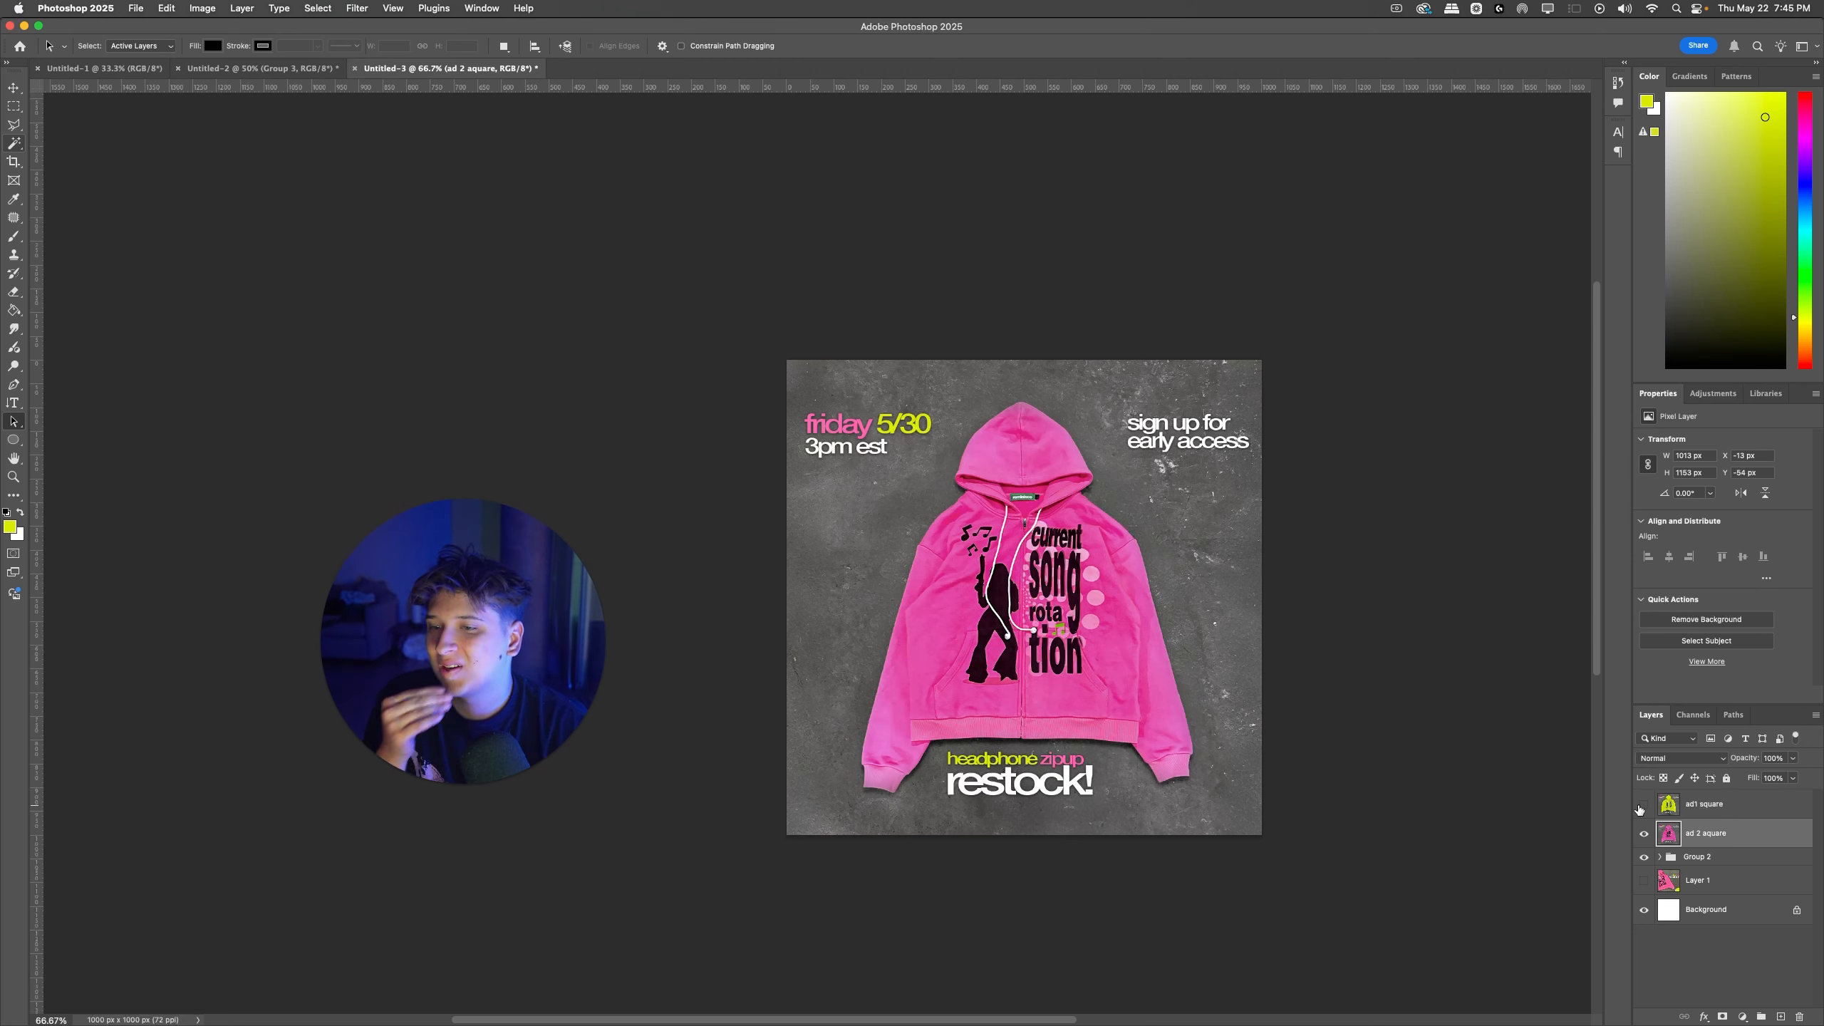
Step: Undo the rename and merge of the pink ad to get back the editable Group 2 copy
key(super+z)
key(super+z)
key(super+z)
key(super+z)
key(super+z)
key(super+z)
key(super+z)
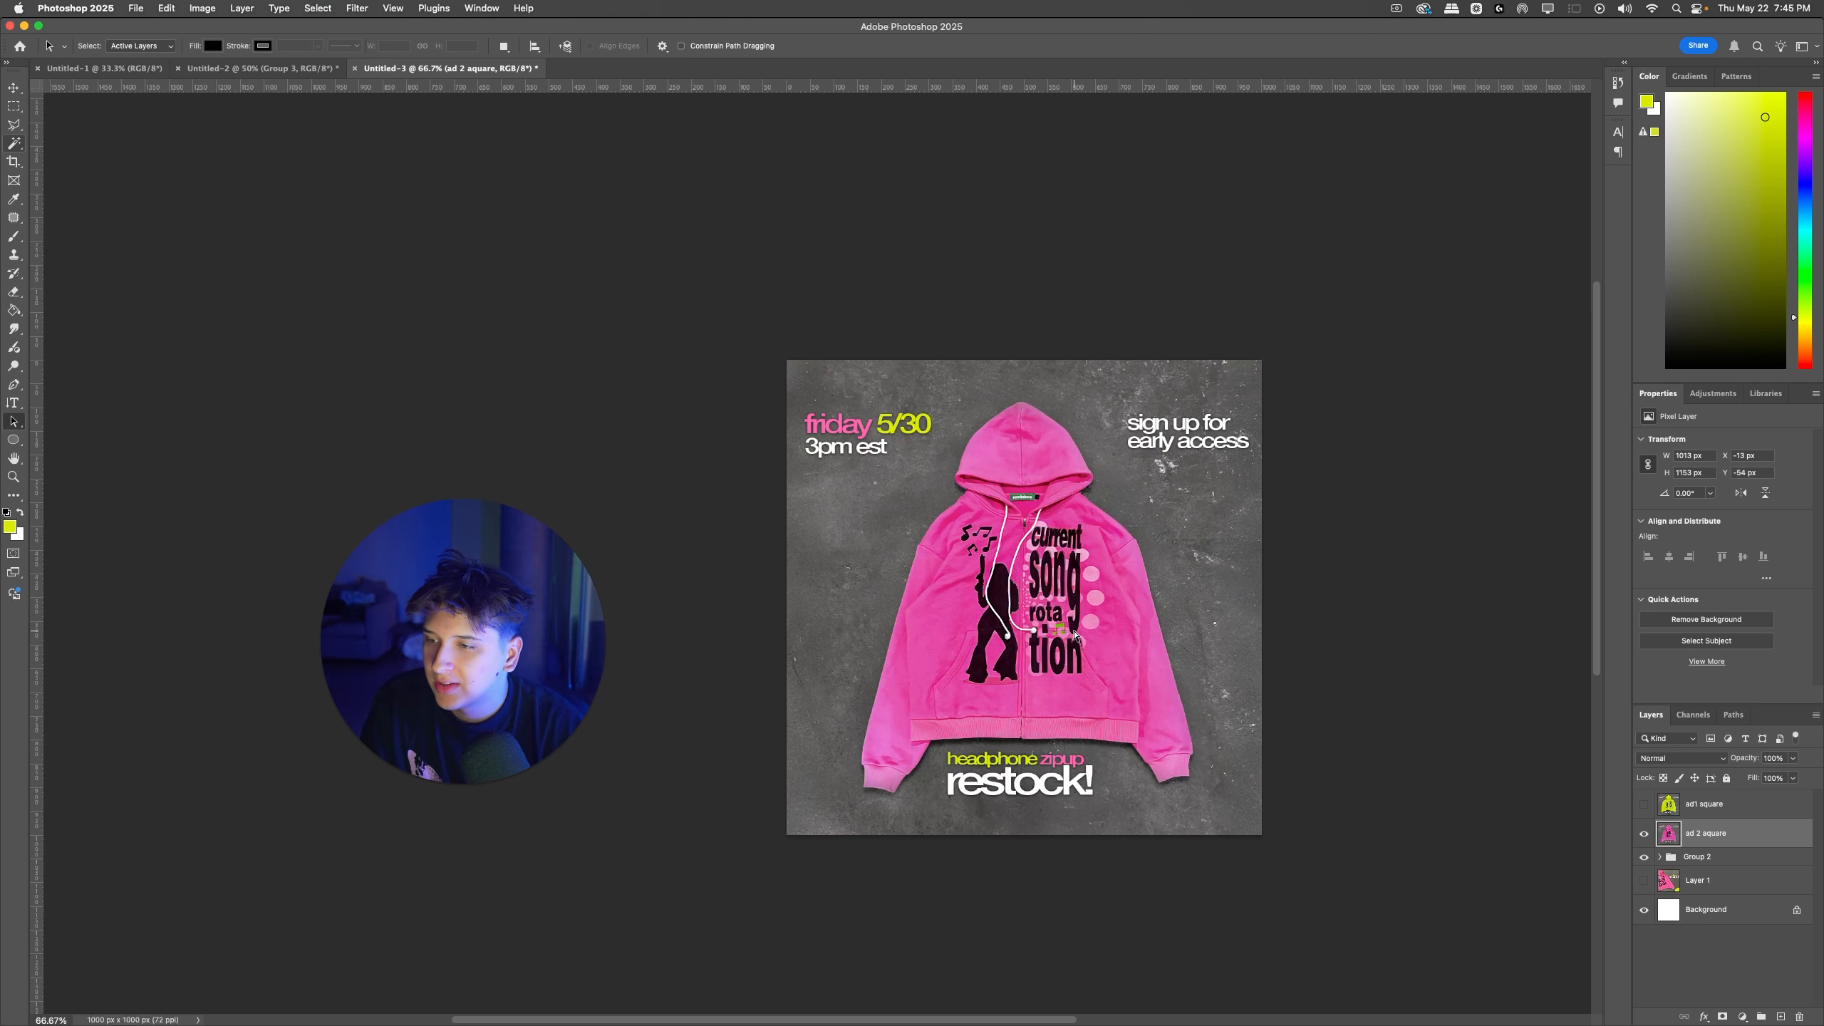
key(super+z)
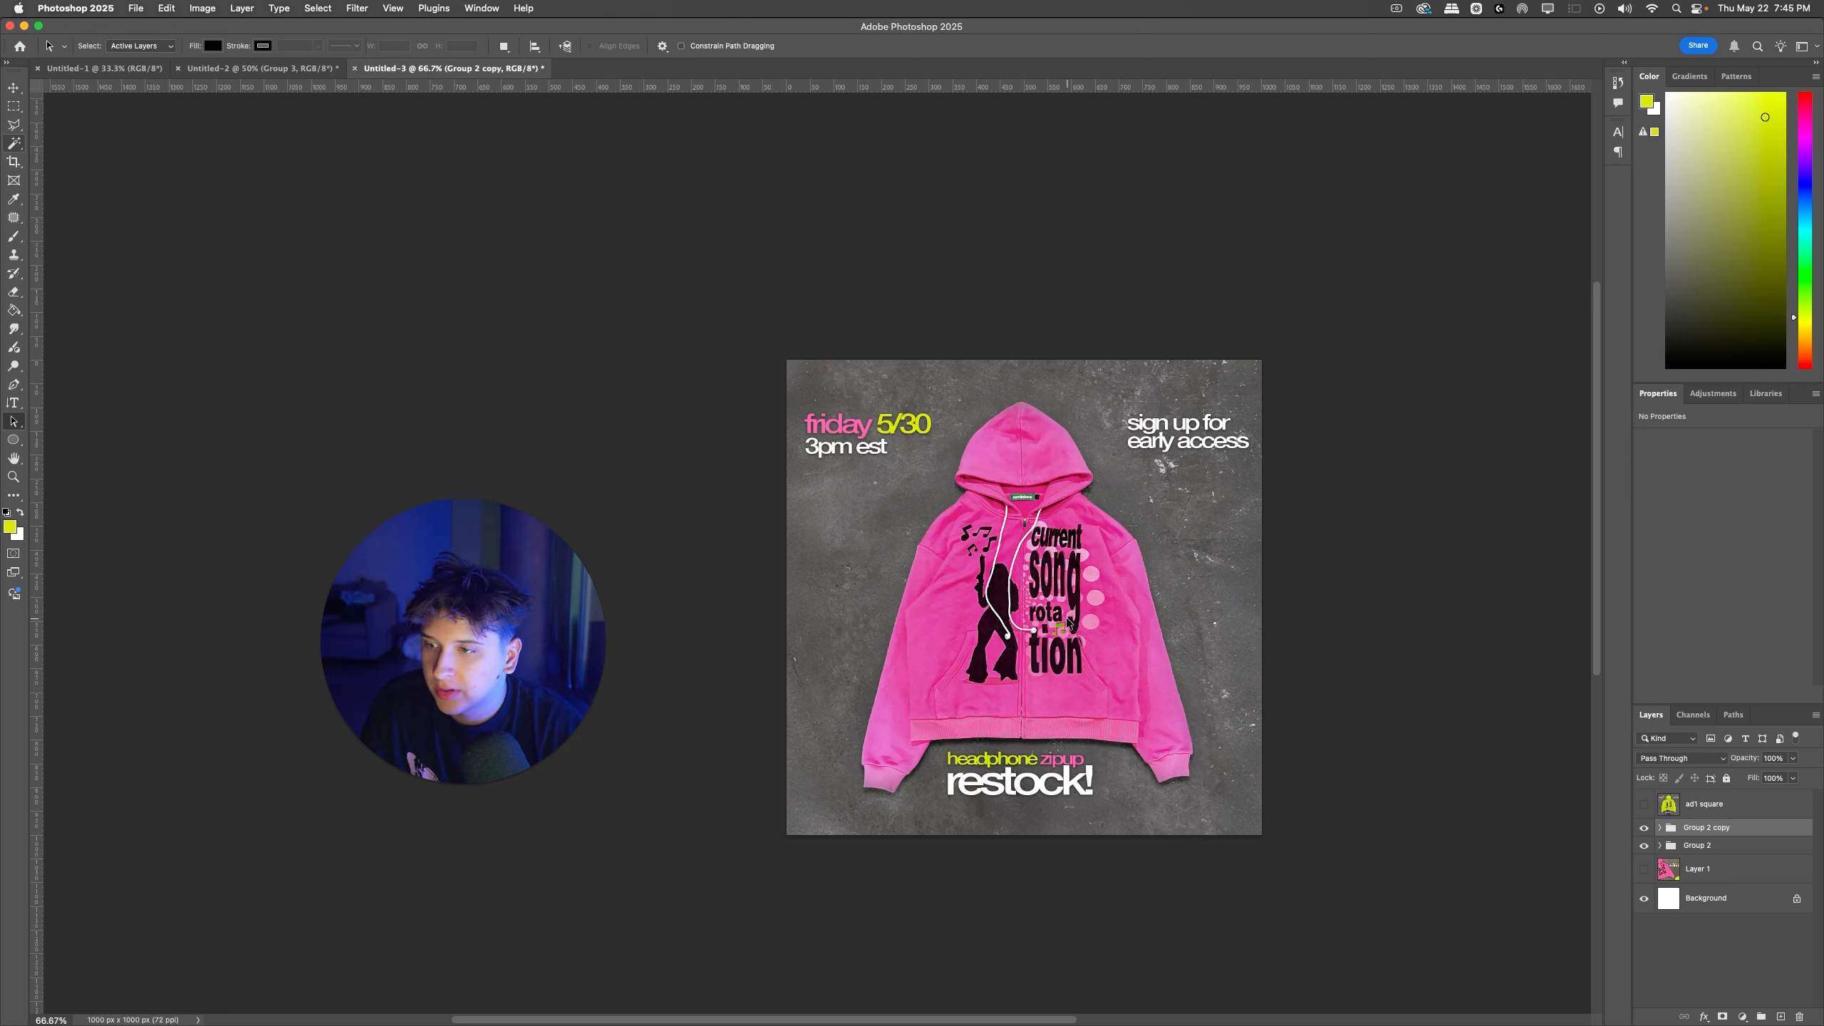
Step: Nudge the pink hoodie on Layer 6 inside Group 2 copy up about 3 px
key(super+t)
drag(1066, 622, 1066, 625)
key(Return)
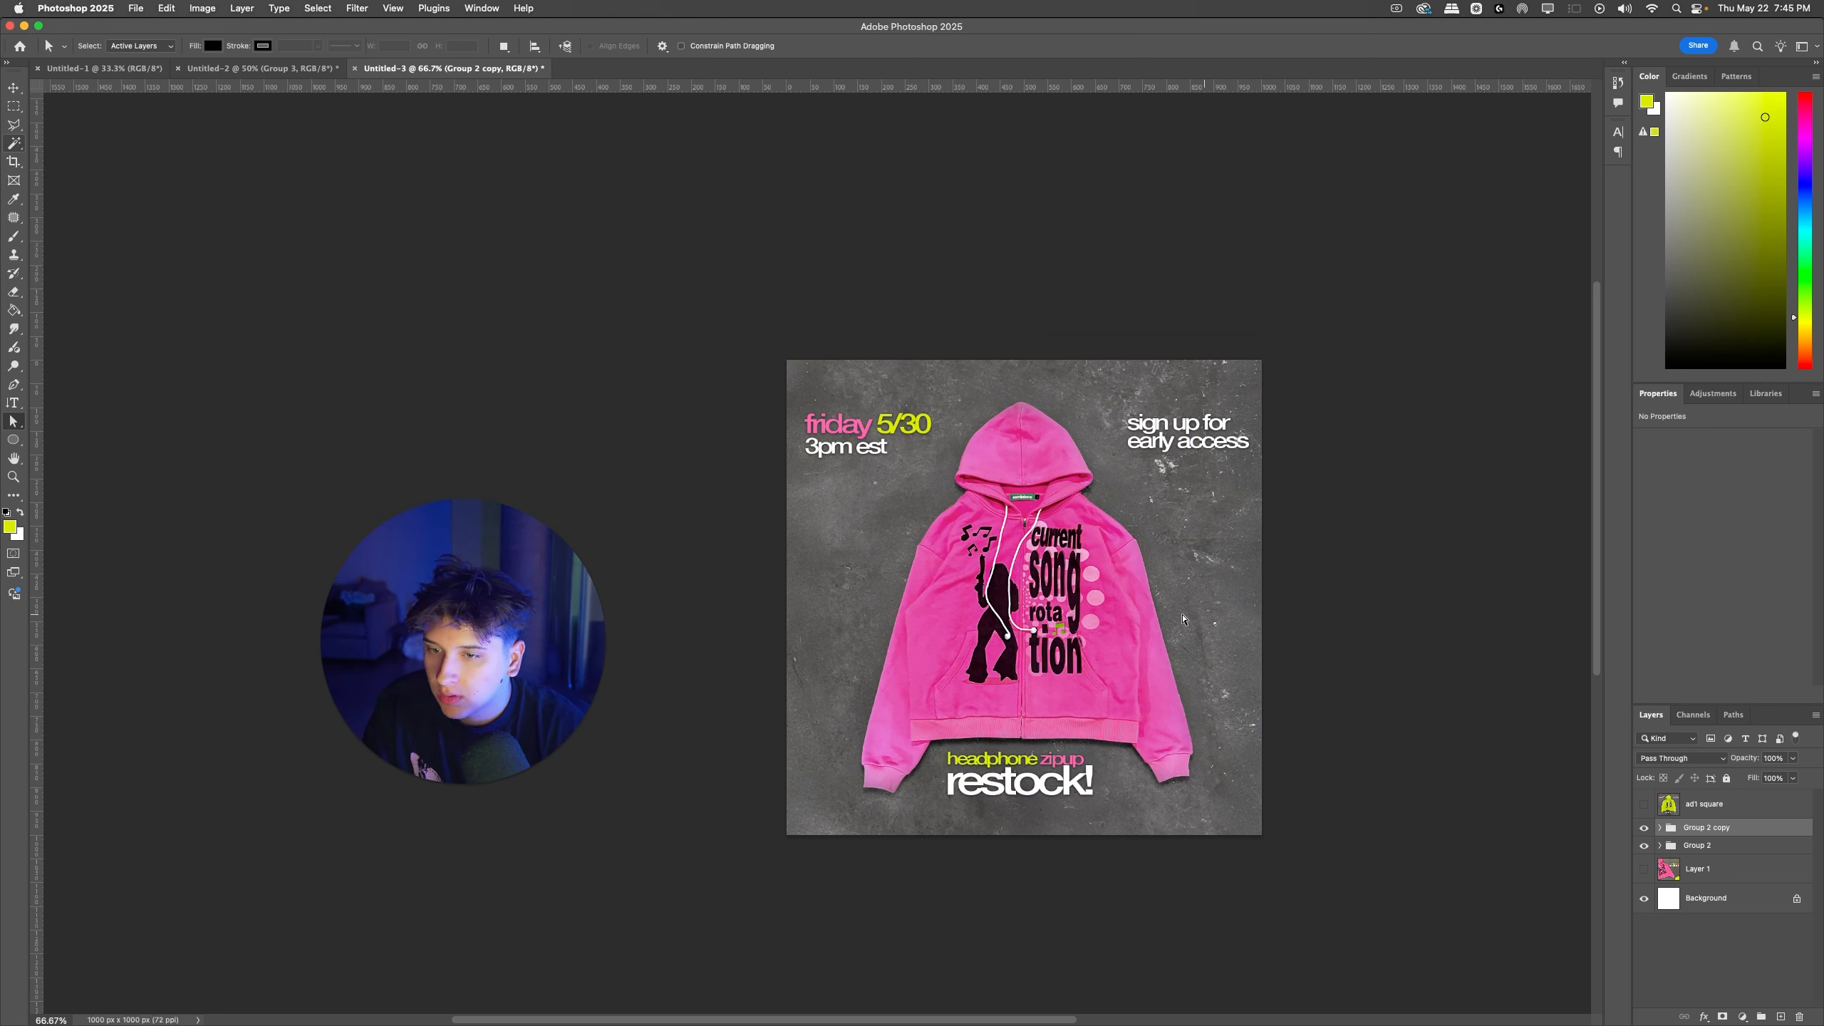
key(v)
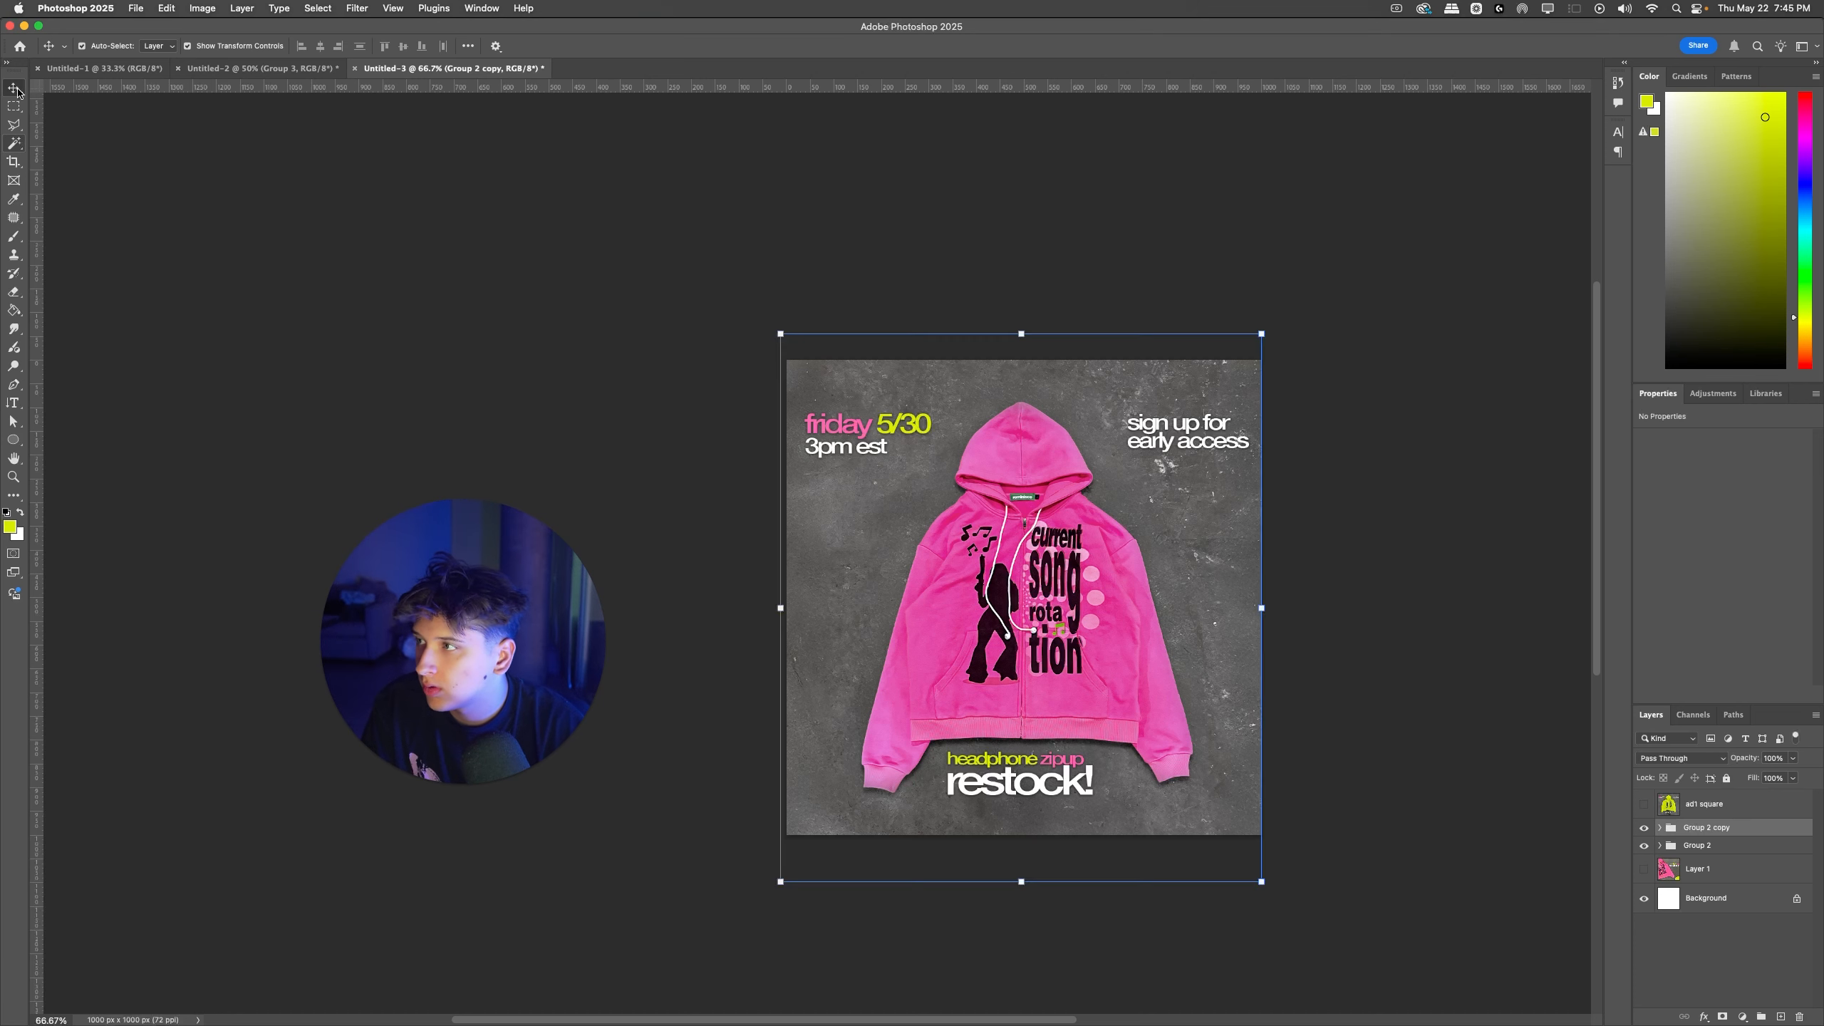
click(965, 561)
key(Up)
key(Up)
key(Up)
key(Up)
key(Up)
key(Up)
key(Up)
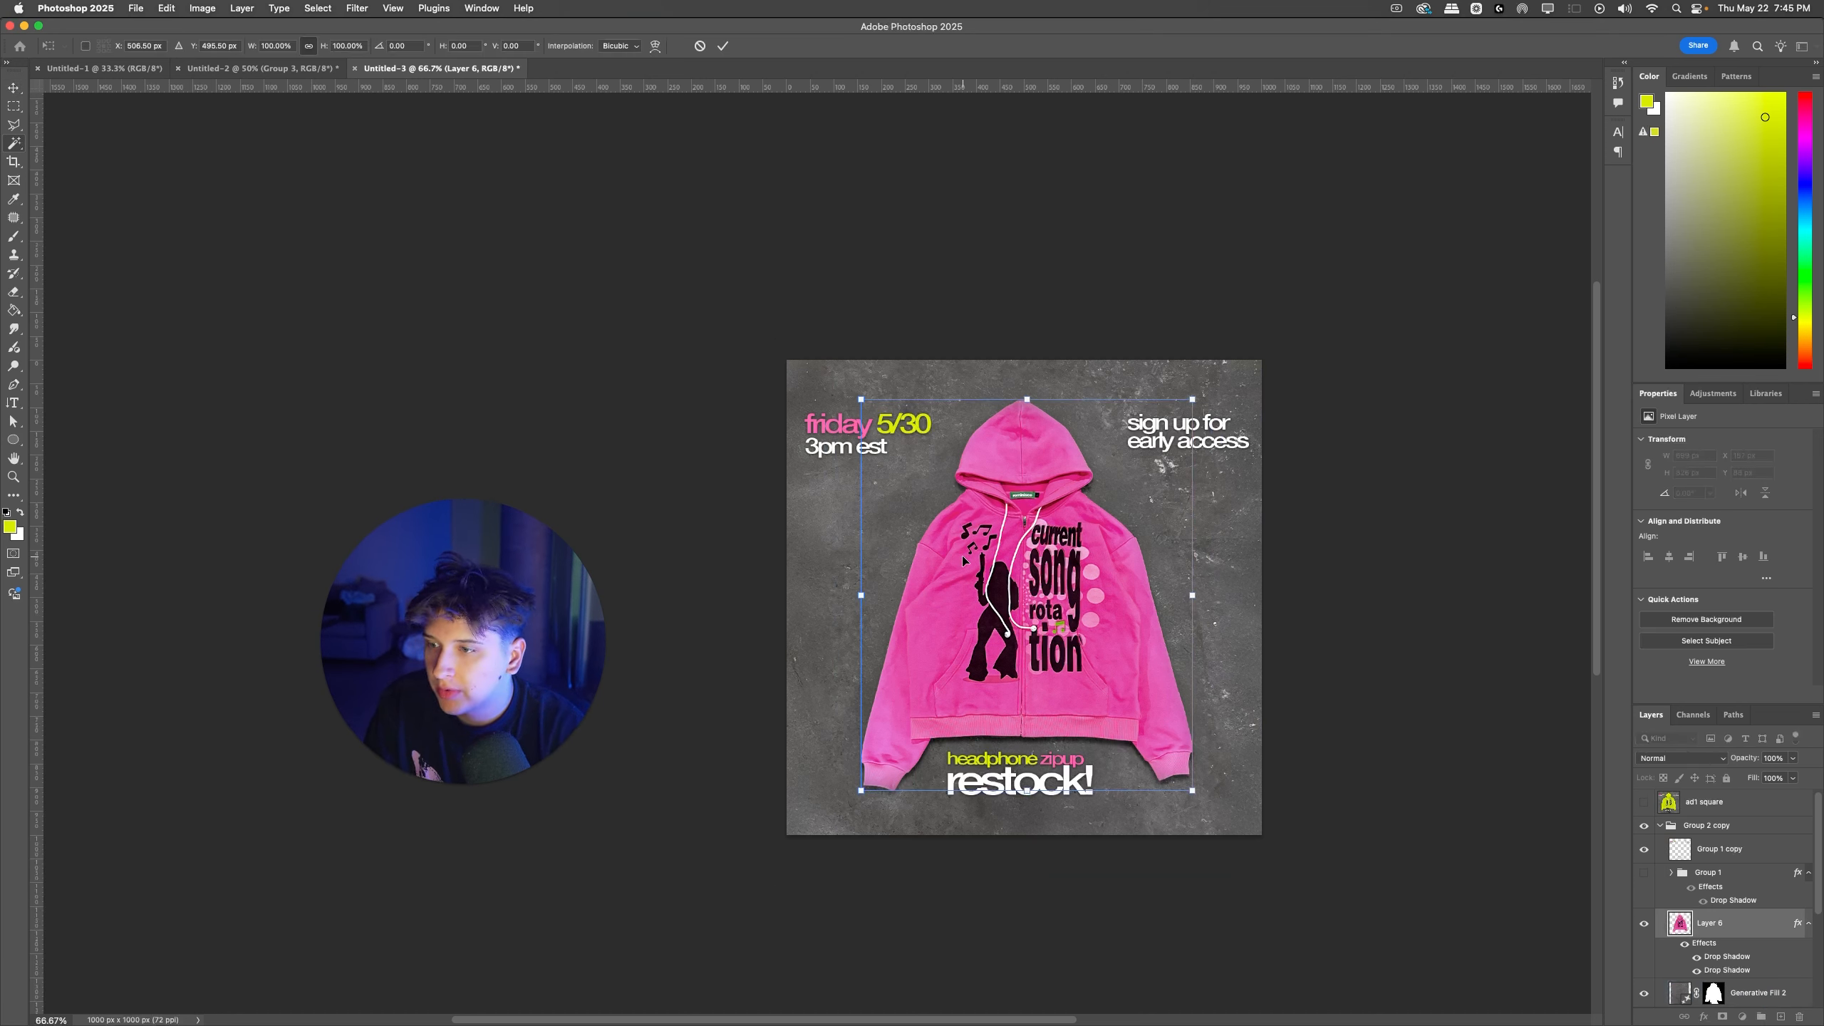
click(1294, 688)
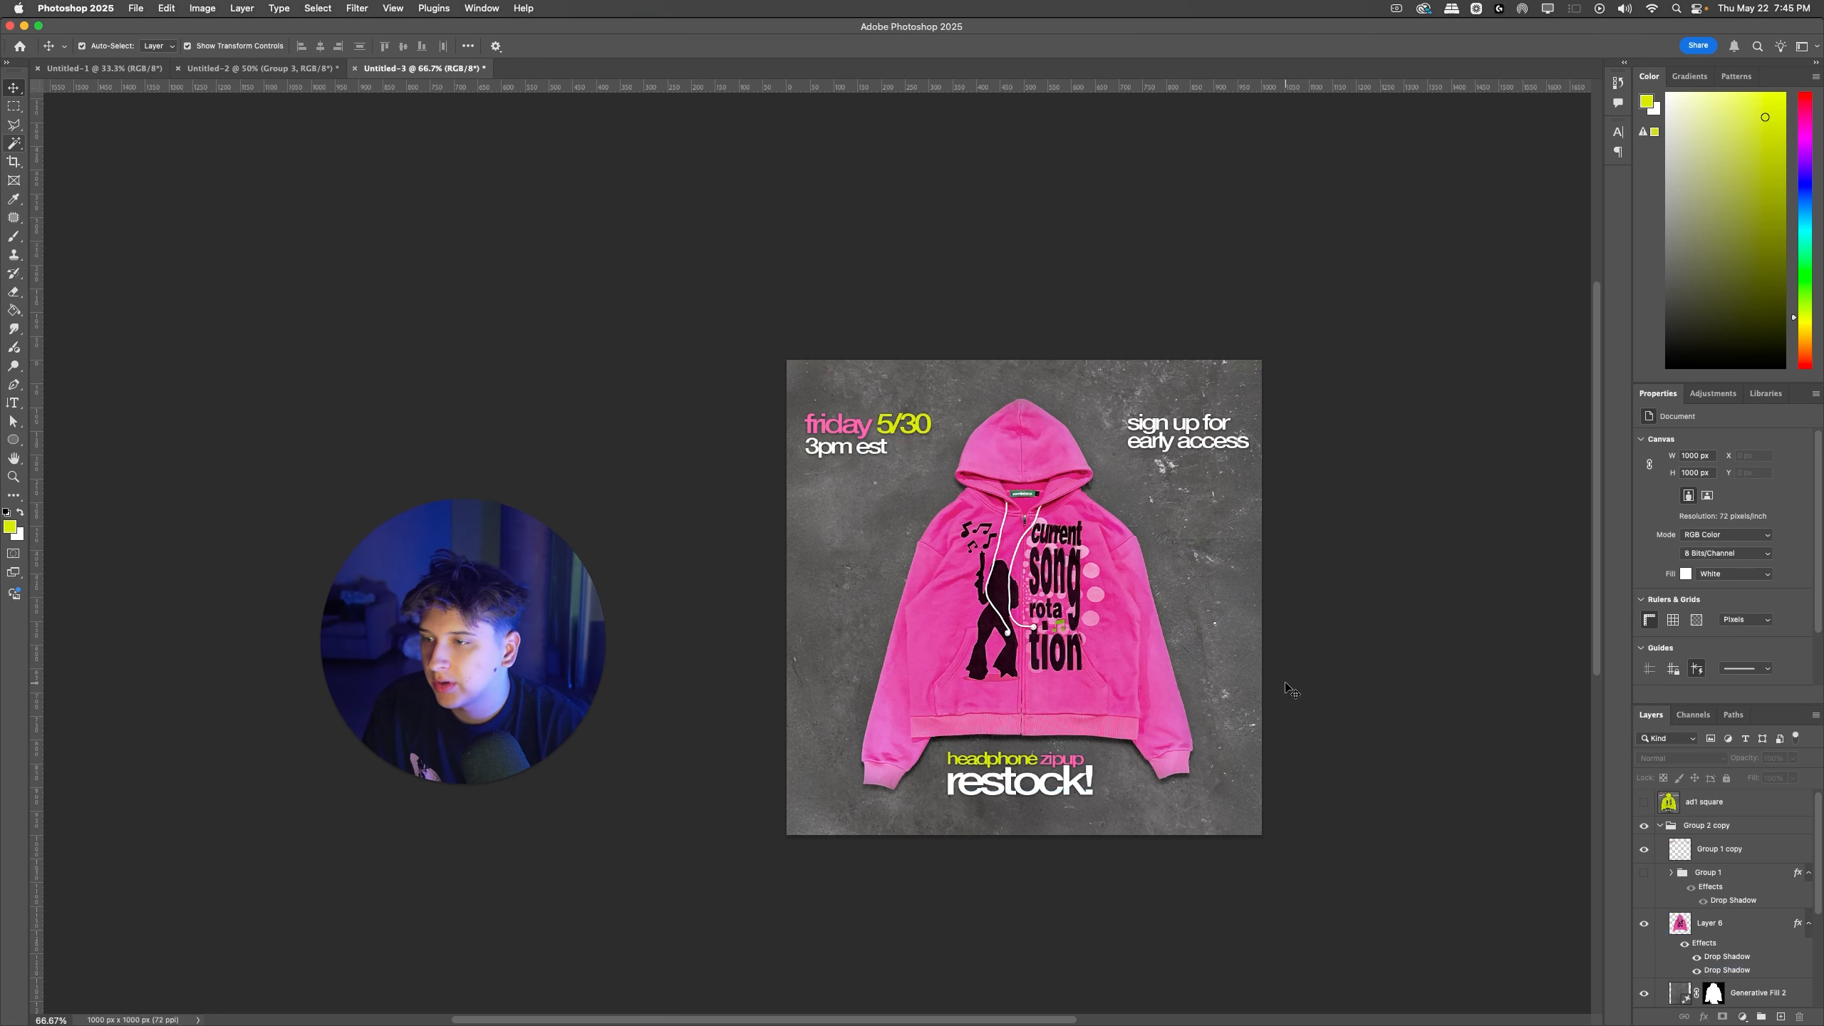
Step: Duplicate Group 2 copy again, merge the duplicate into a single layer and name it "ad 2 square"
scroll(1715, 868, up, 1)
click(1660, 828)
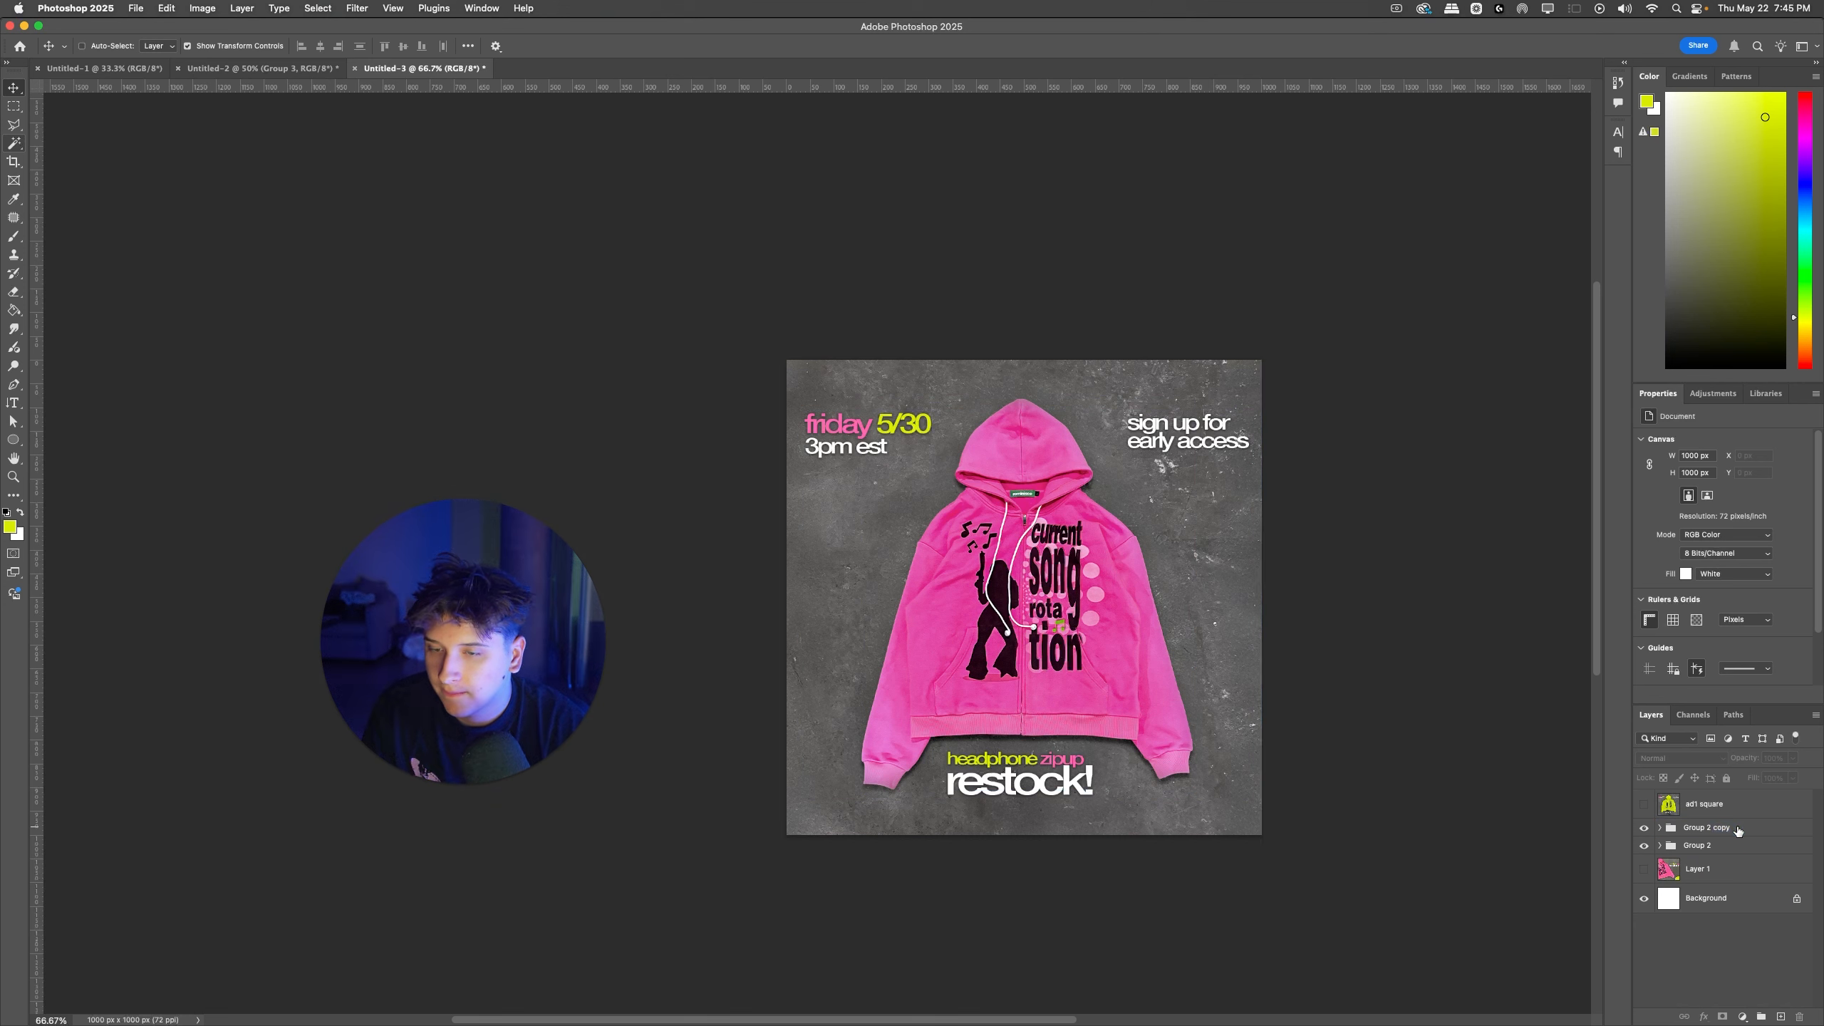
click(1703, 831)
key(super+j)
key(super+e)
double_click(1709, 833)
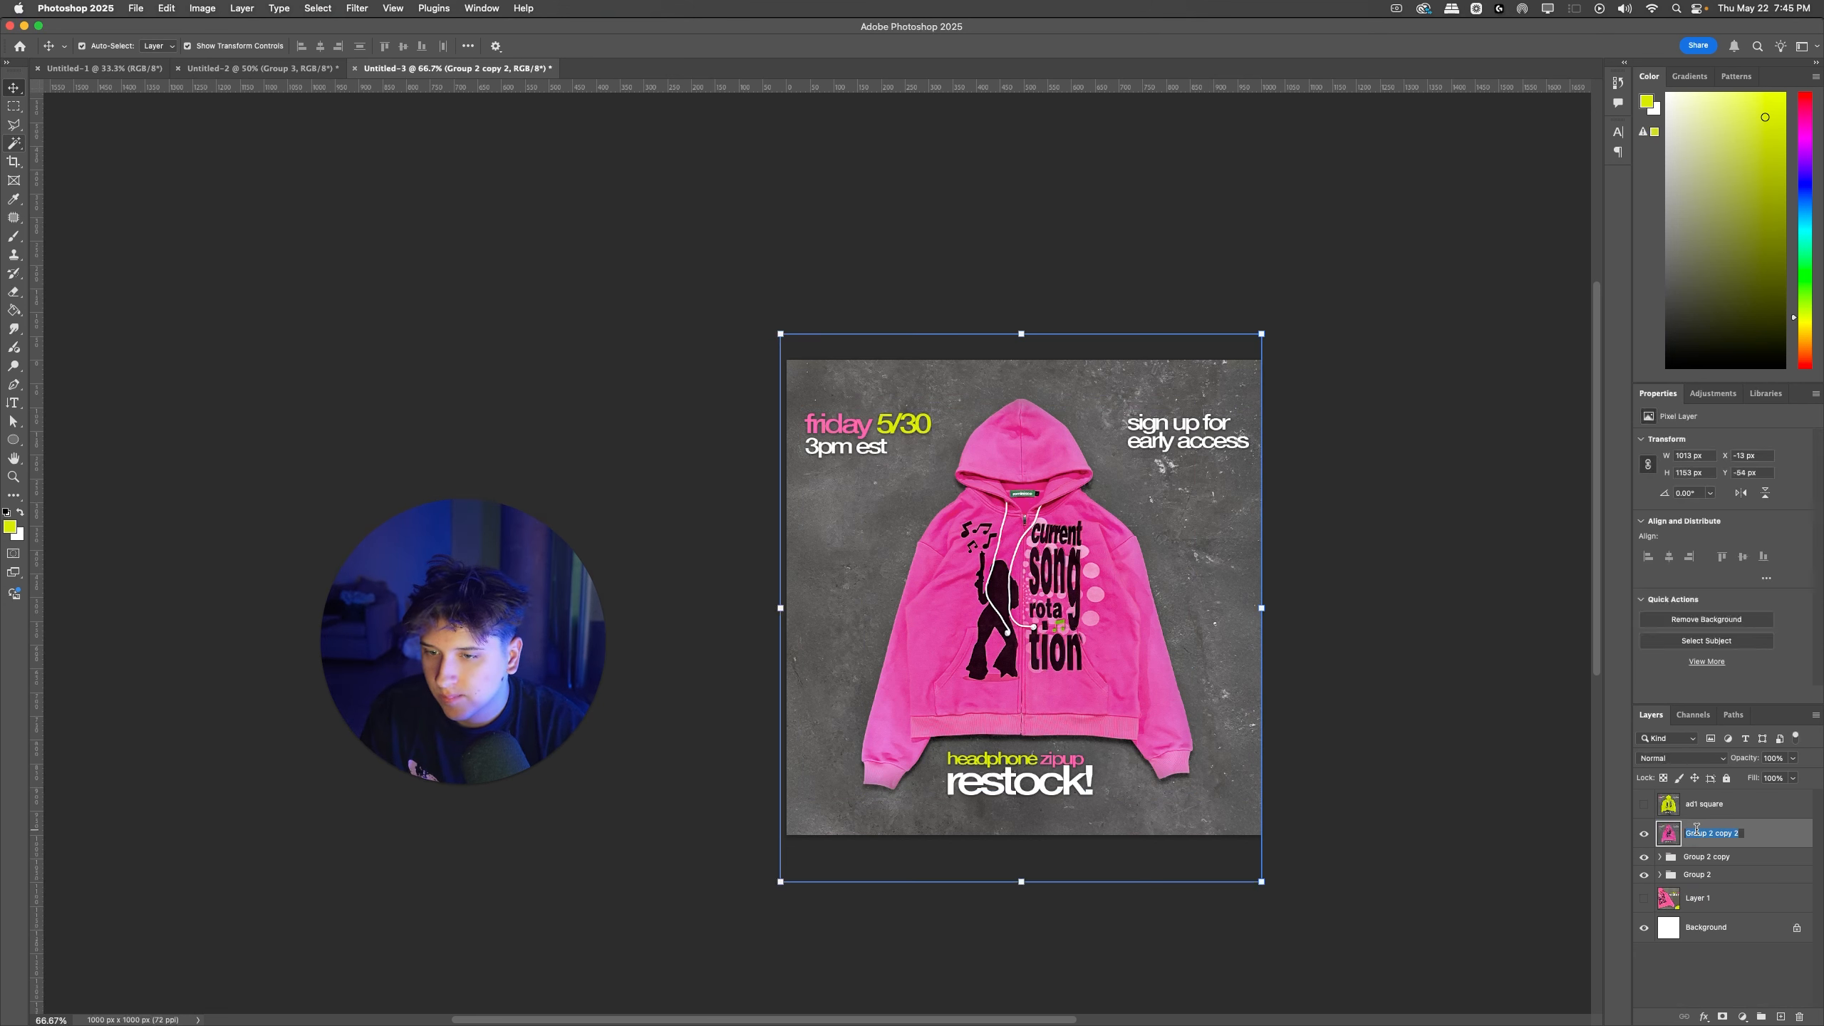
text(ad 2 square)
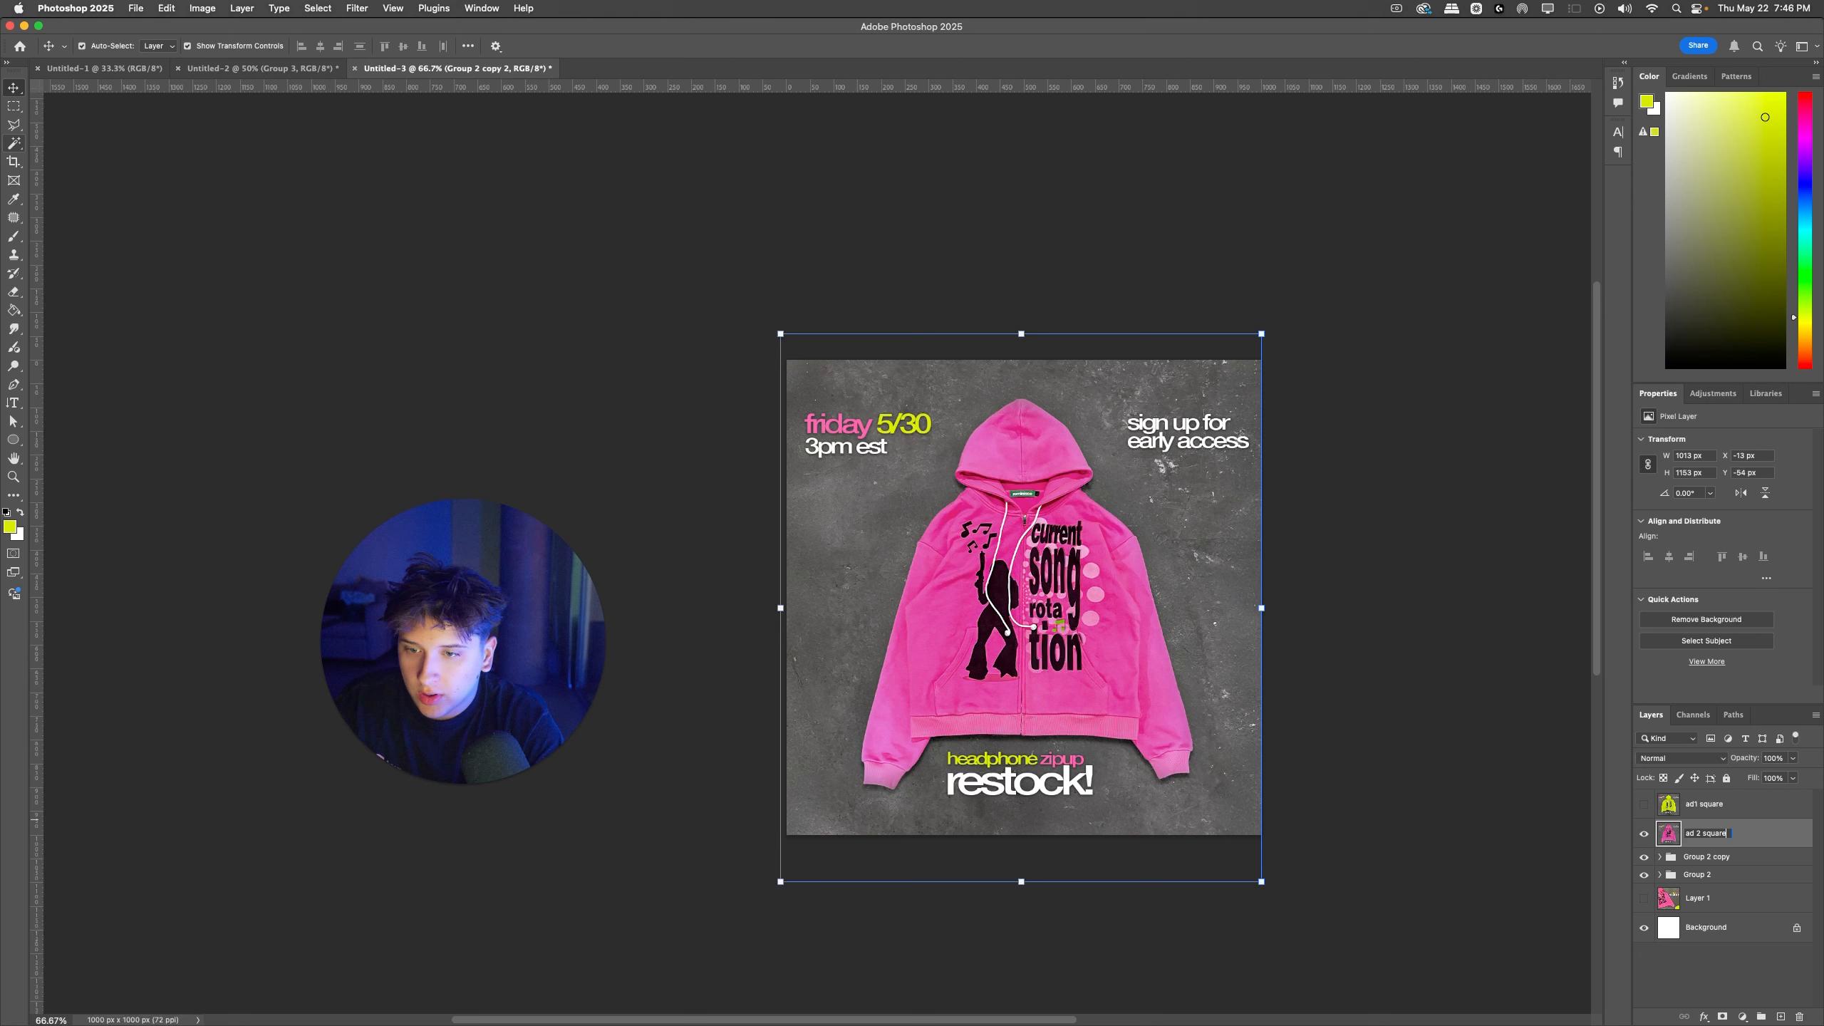
key(Return)
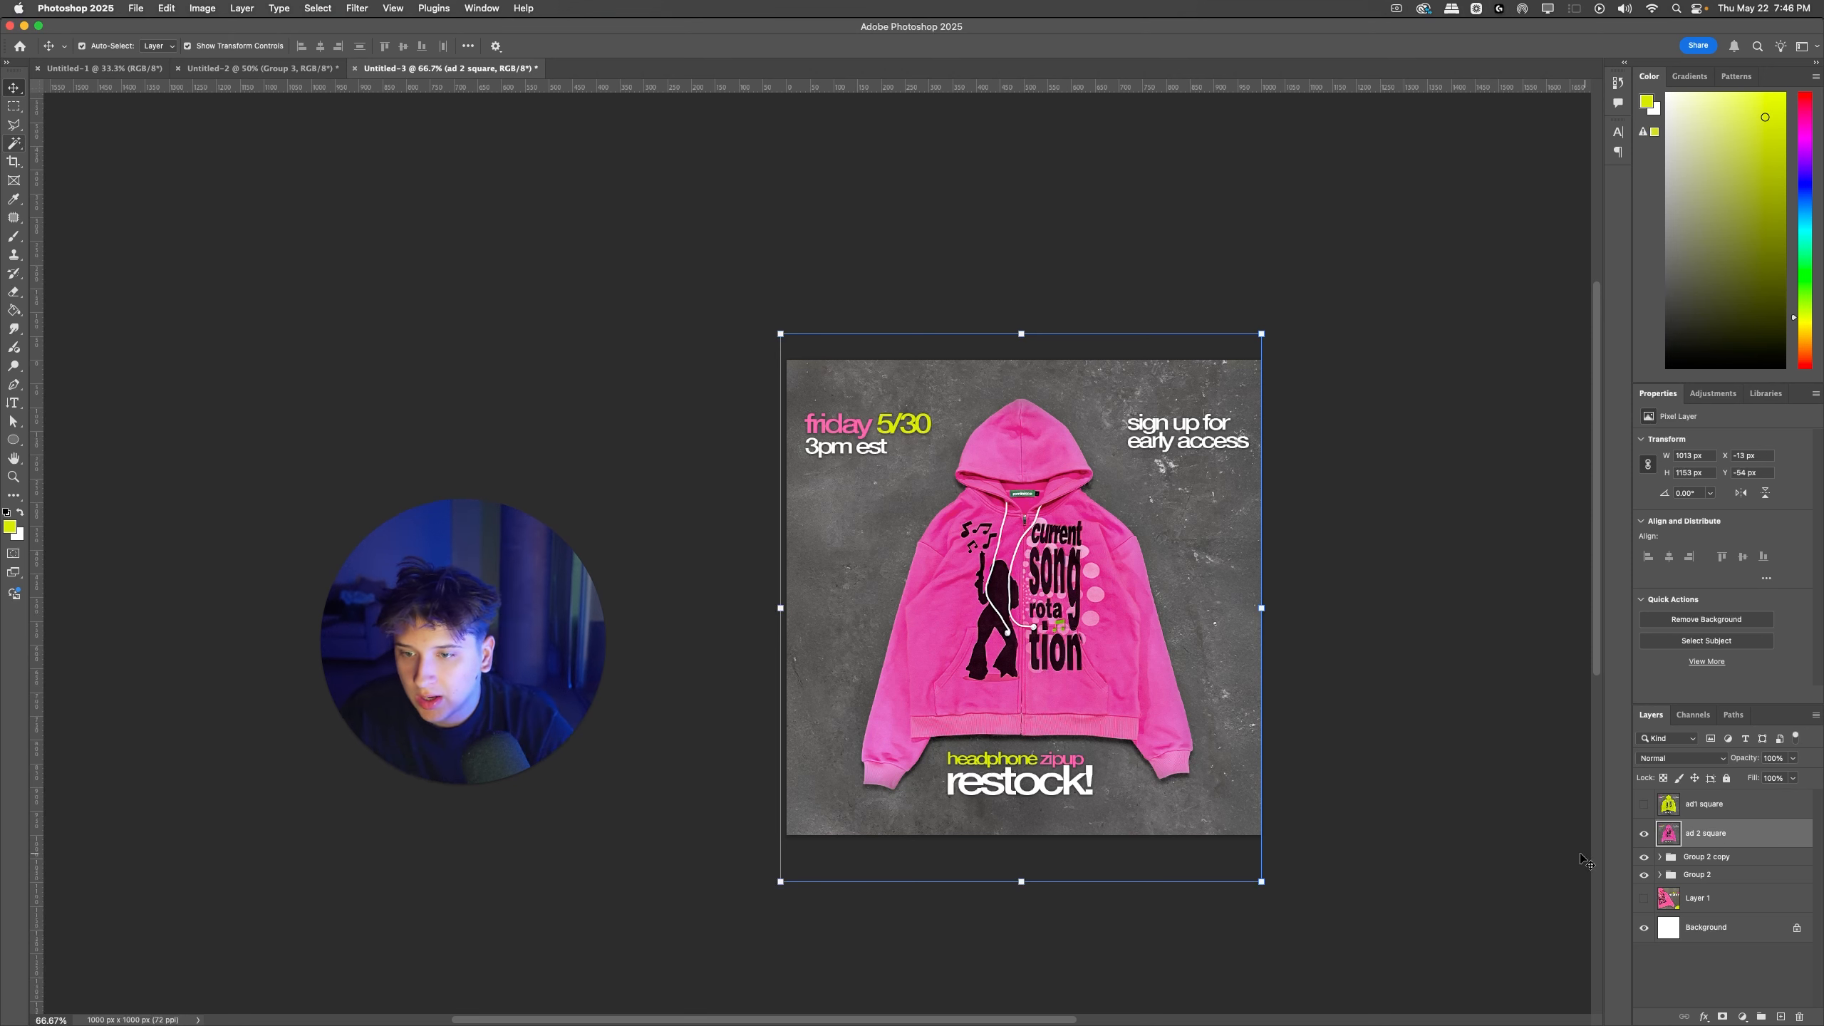
Step: Hide Group 2 copy and Group 2, and show the "ad1 square" layer
click(1643, 857)
click(1644, 874)
click(1646, 804)
click(1645, 805)
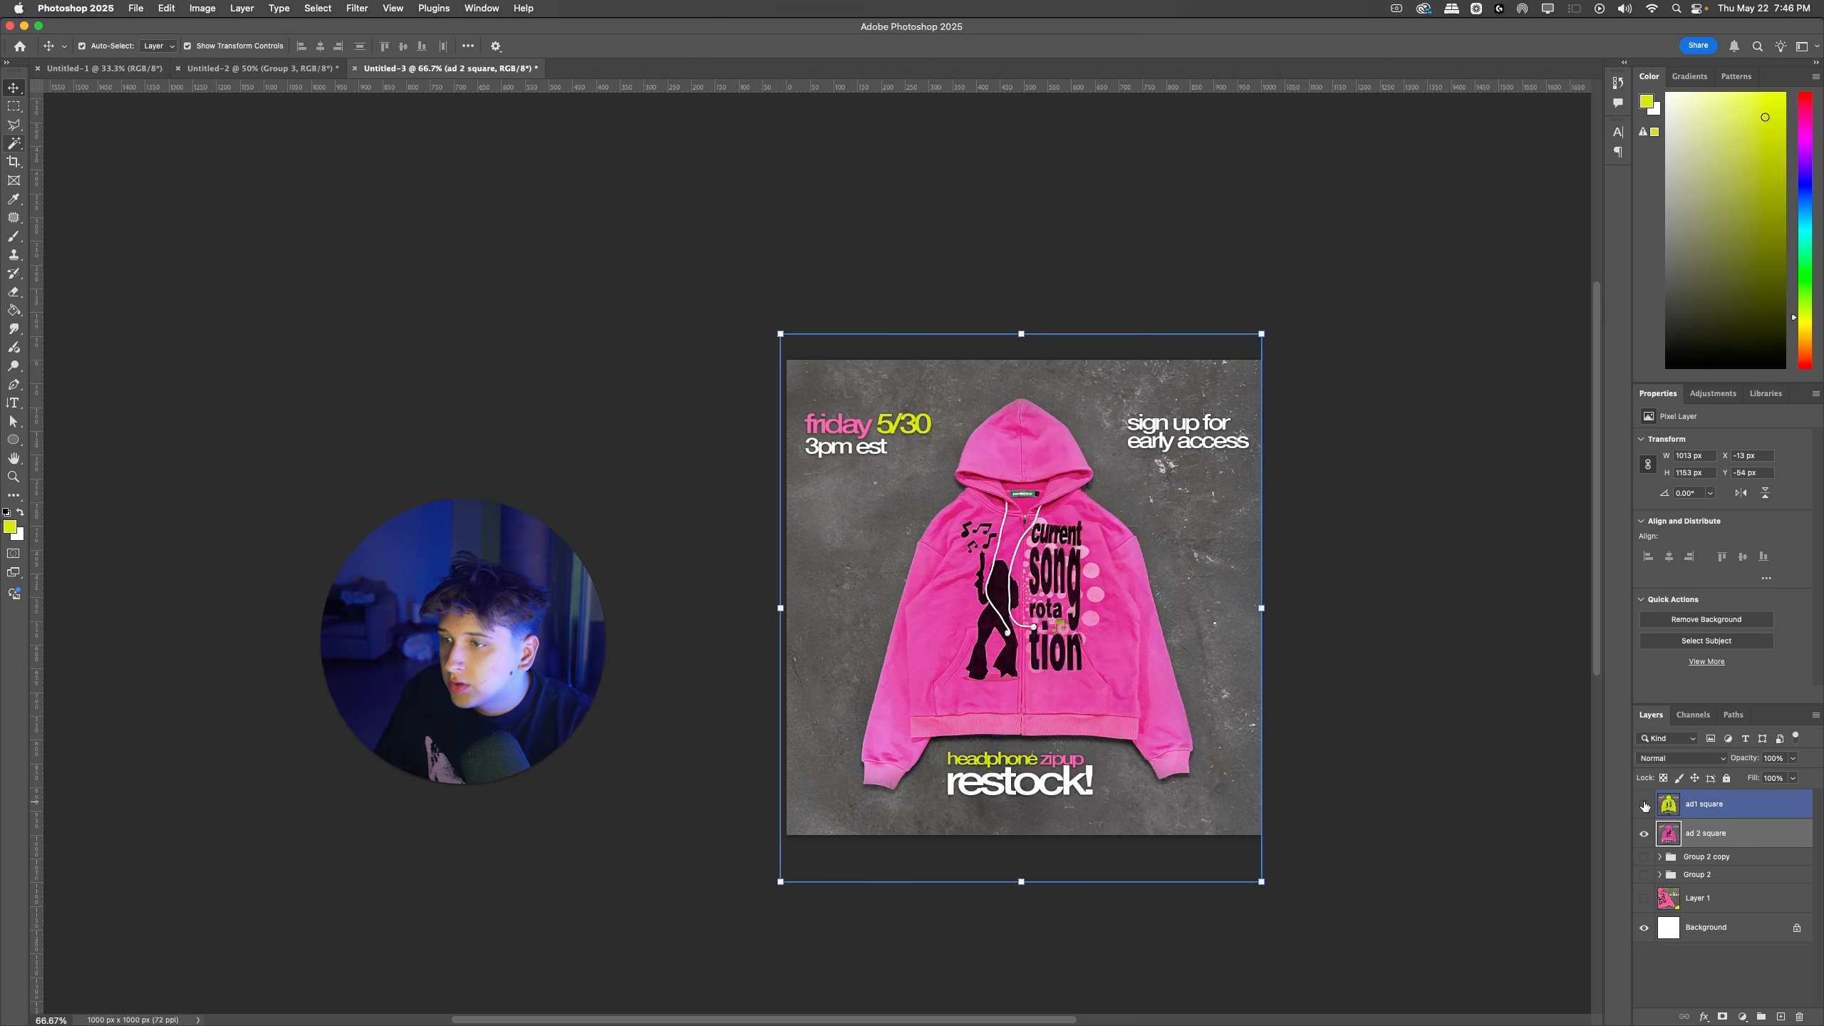
click(1645, 804)
click(1418, 720)
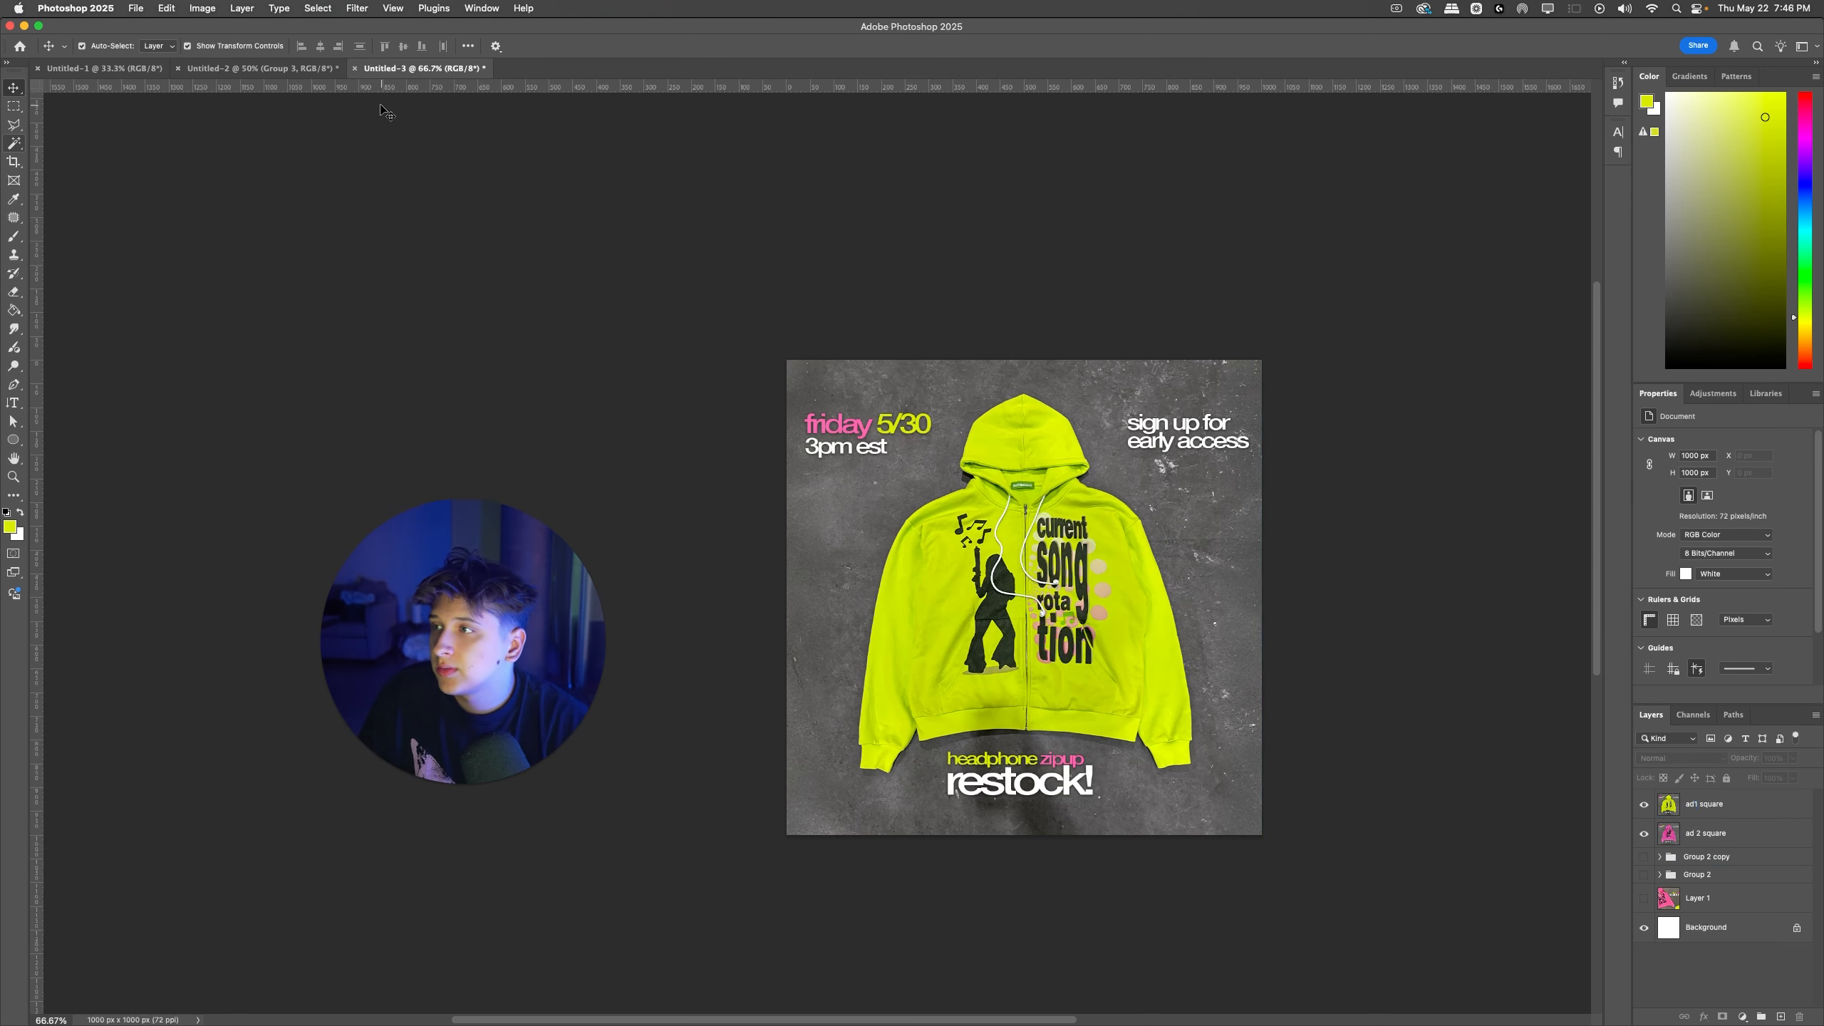
Step: Switch to the vertical two-hoodie ad in Untitled-2, show the "finished ads" group and select its ad1 layer
click(259, 69)
click(965, 428)
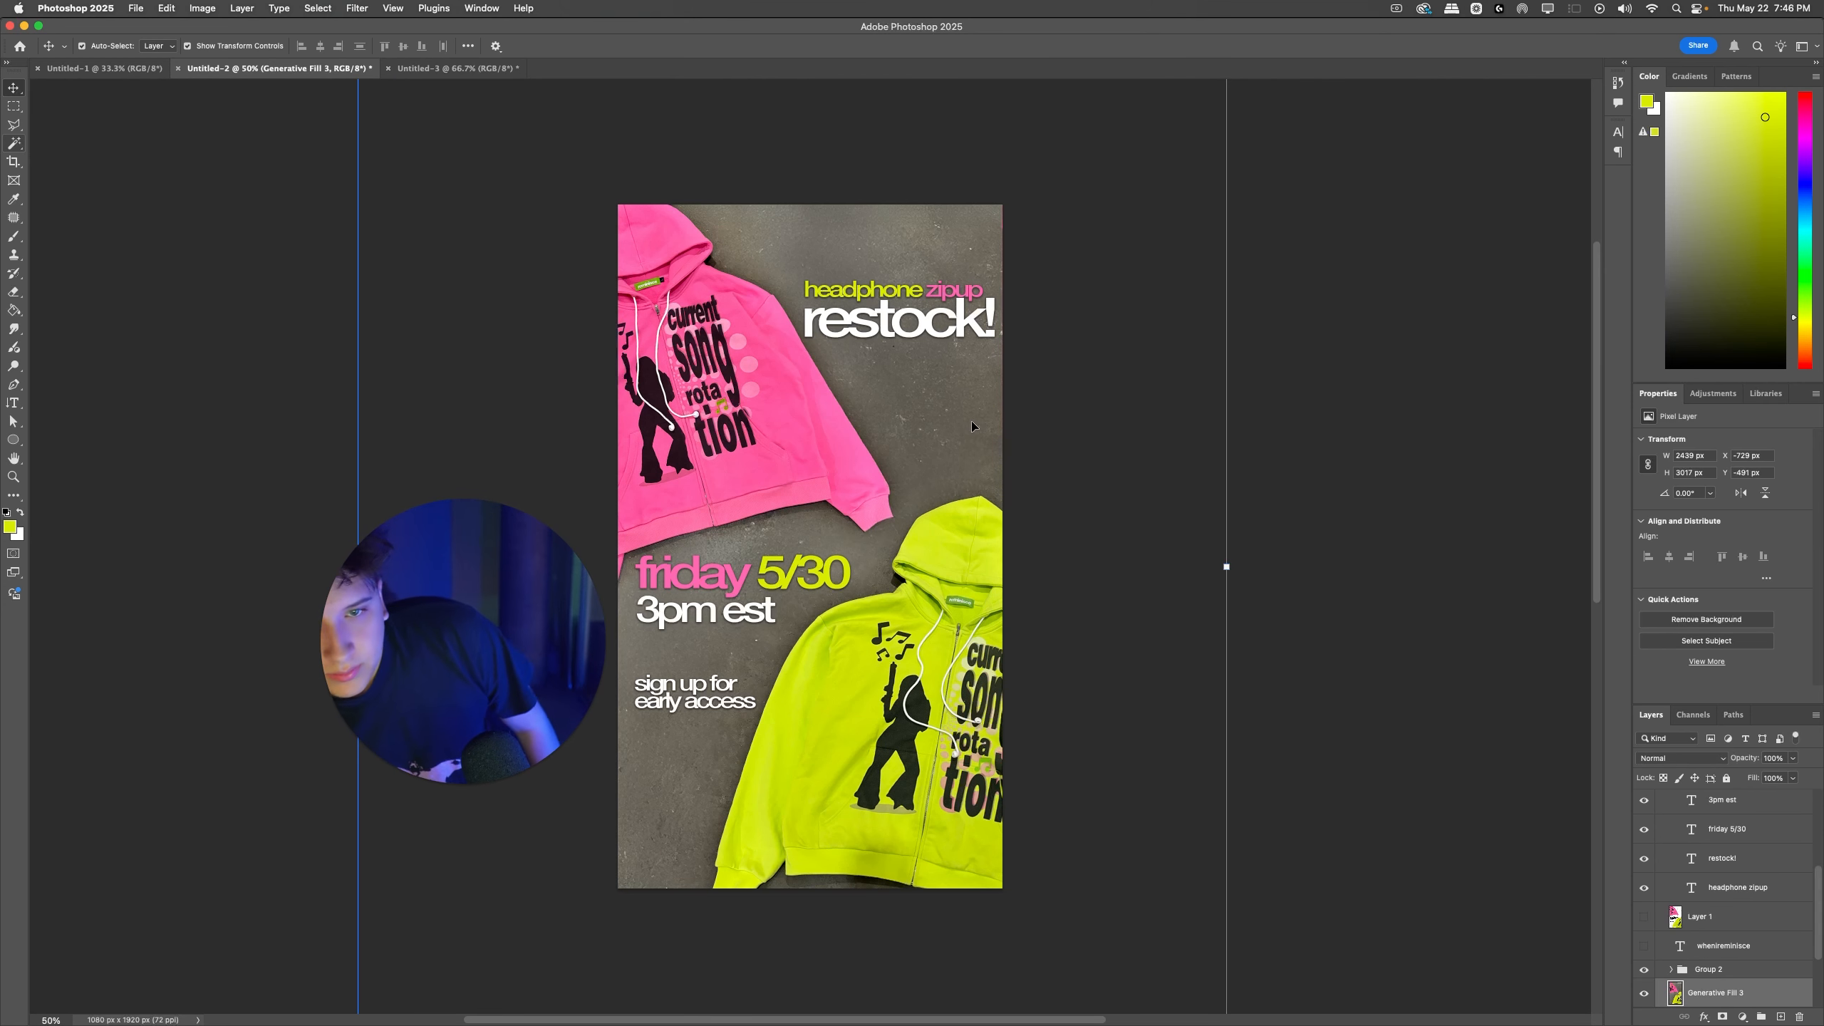
scroll(1723, 899, up, 5)
click(1691, 821)
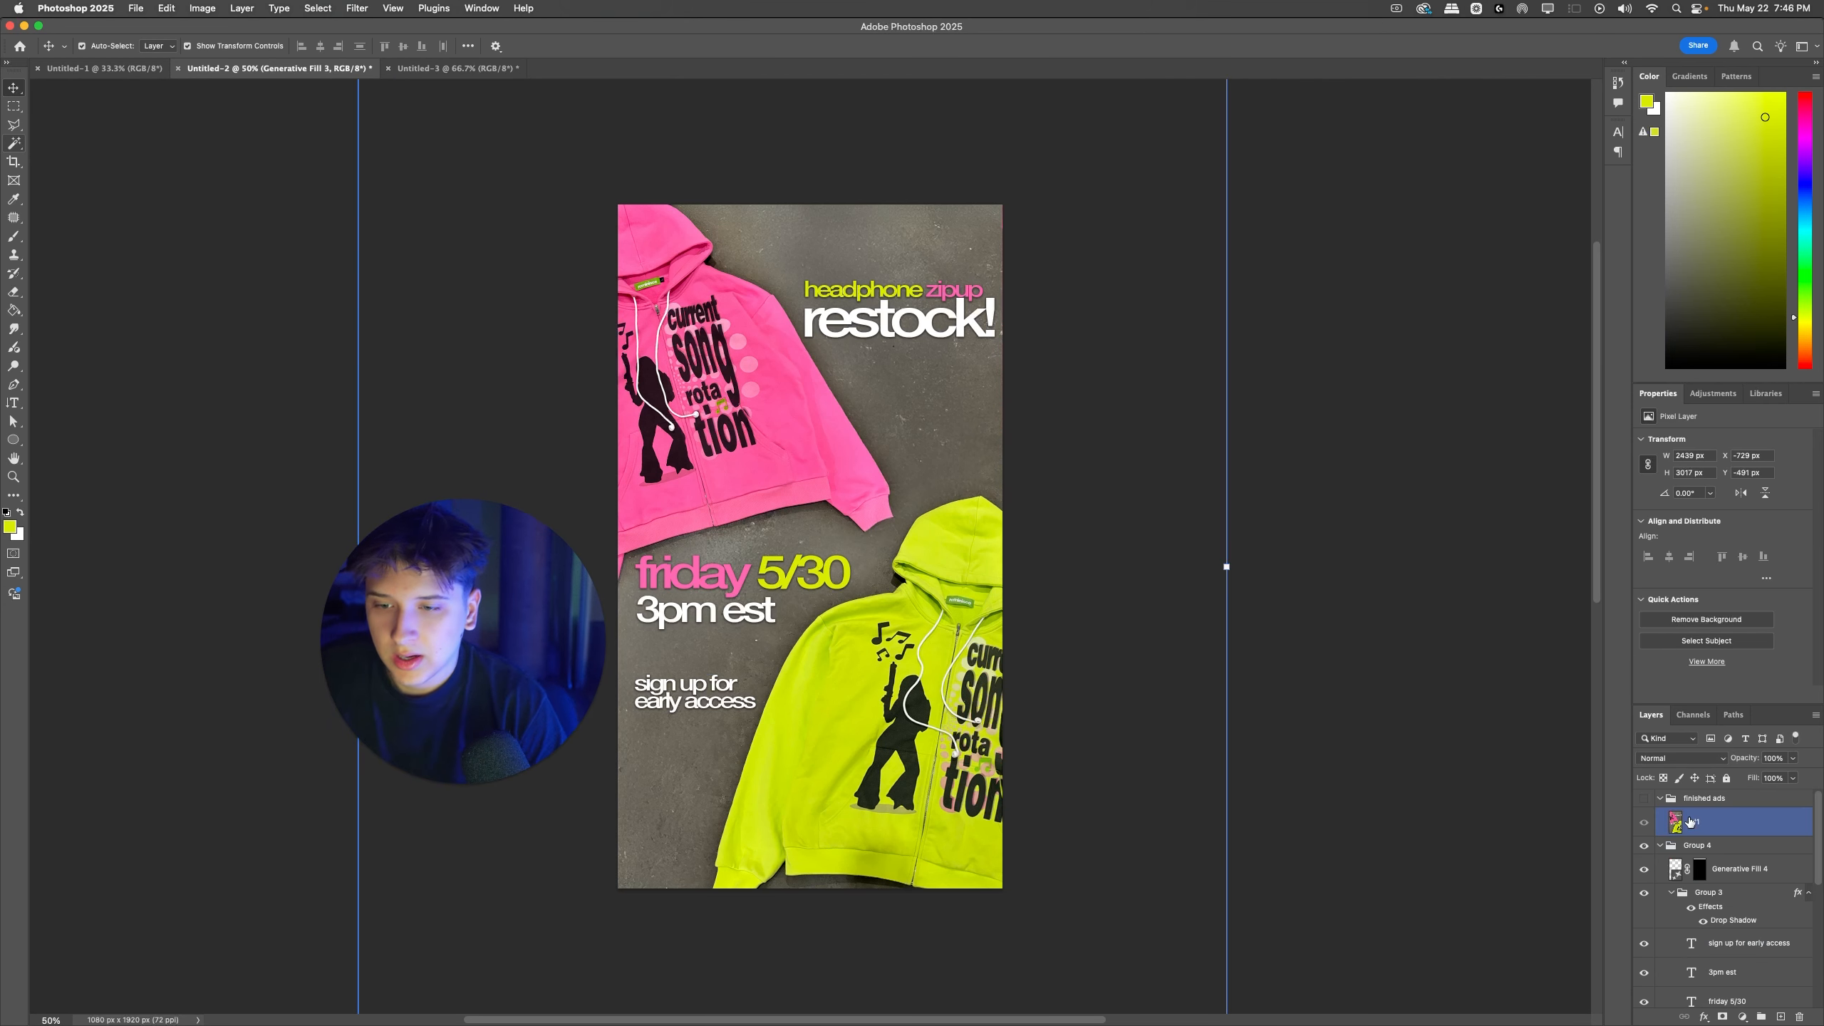
click(1644, 798)
scroll(1213, 632, left, 2)
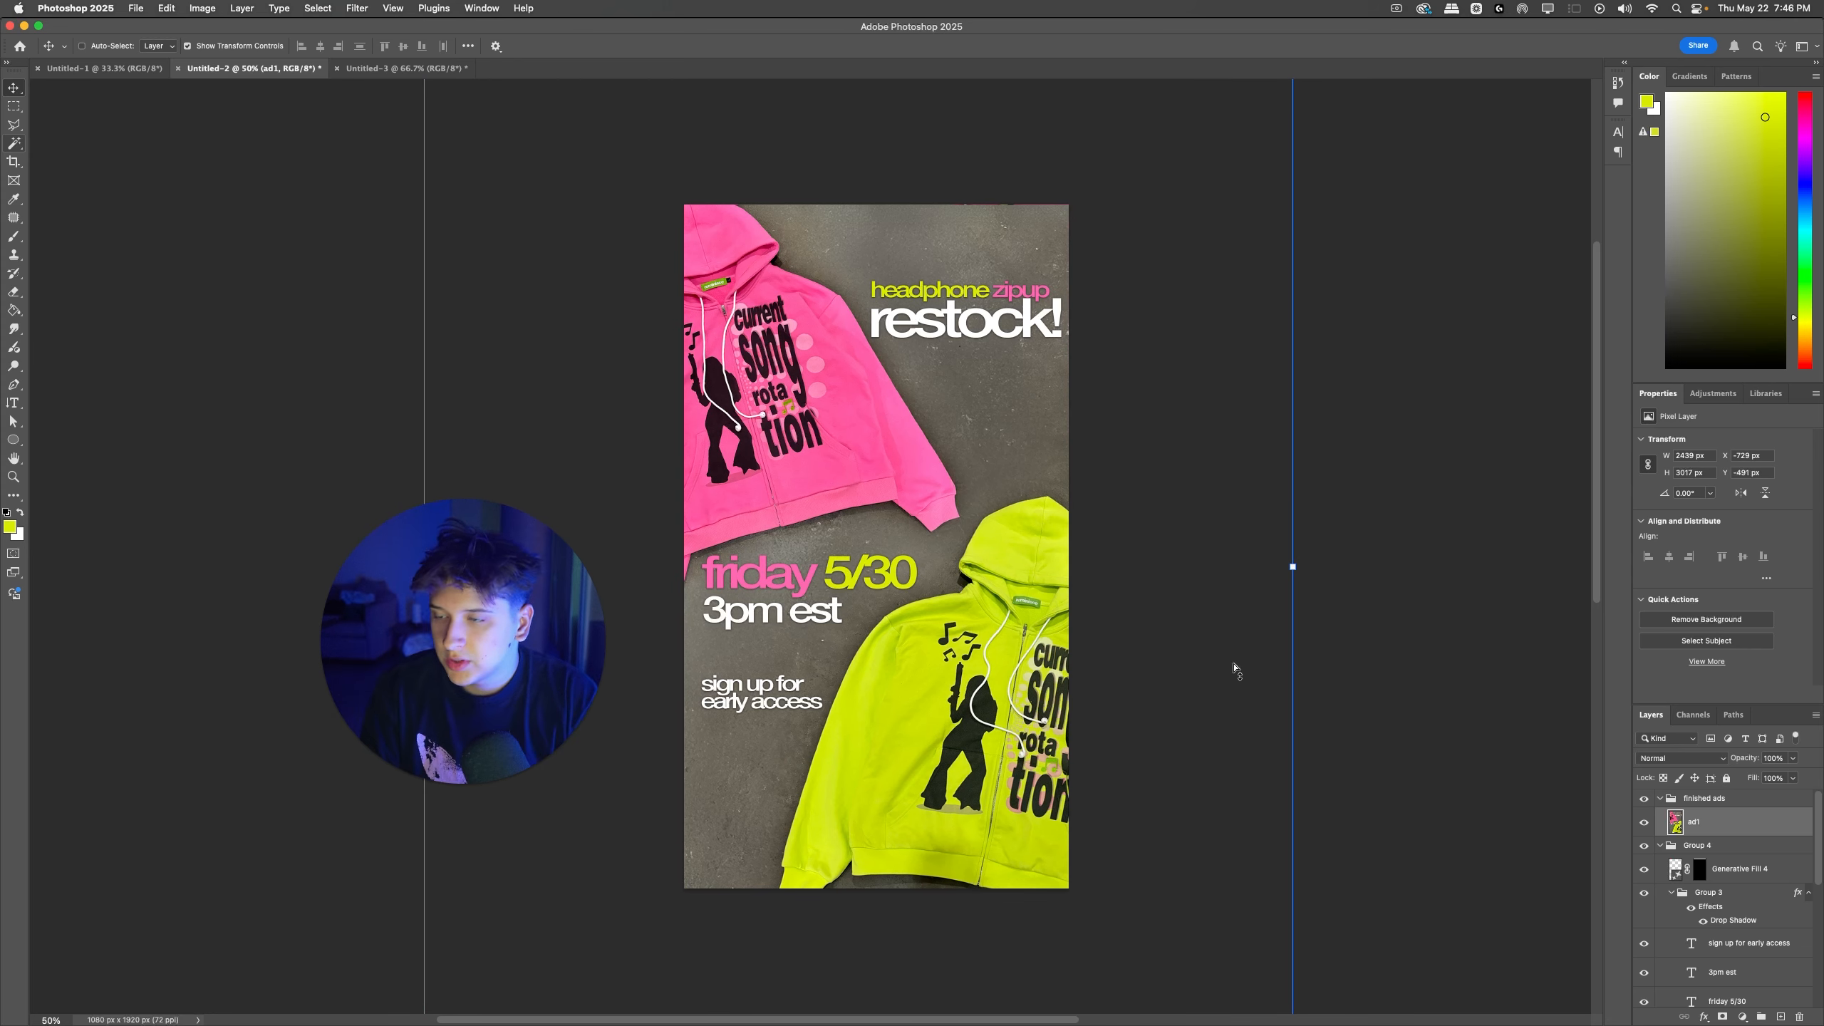
key(ctrl+u)
click(1229, 560)
click(1000, 434)
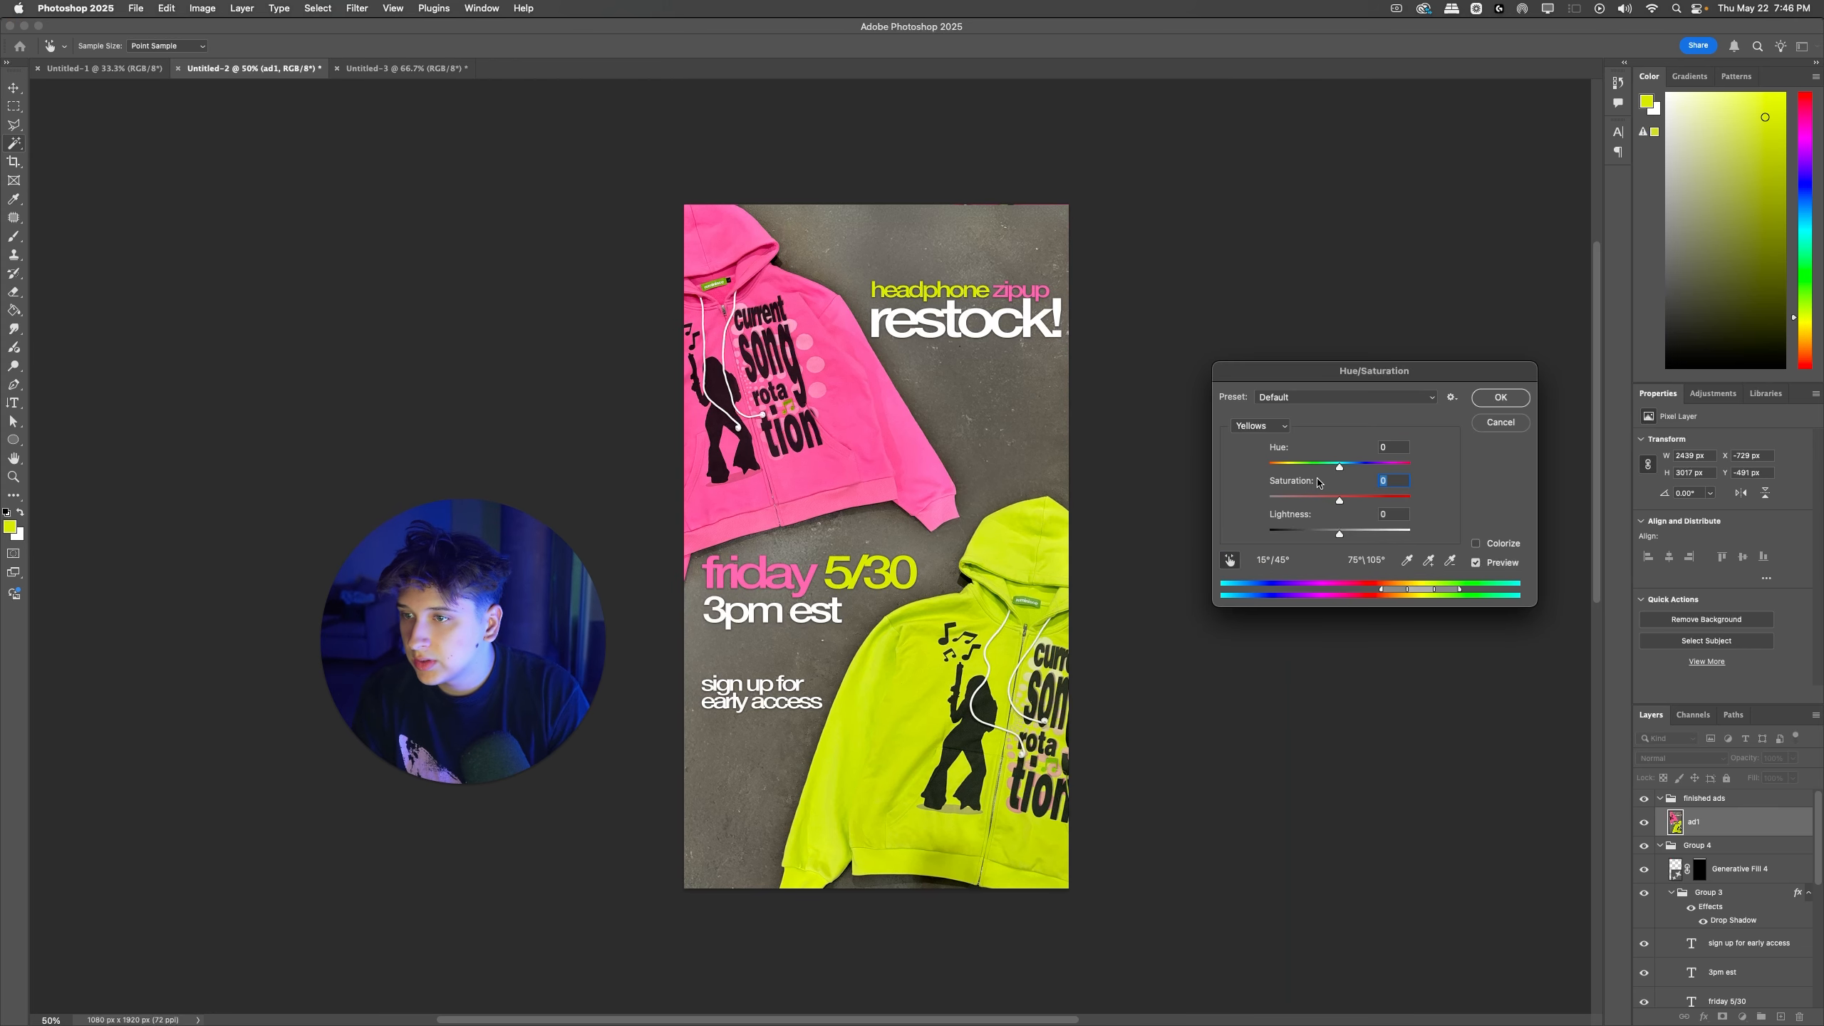
drag(1274, 489, 1245, 501)
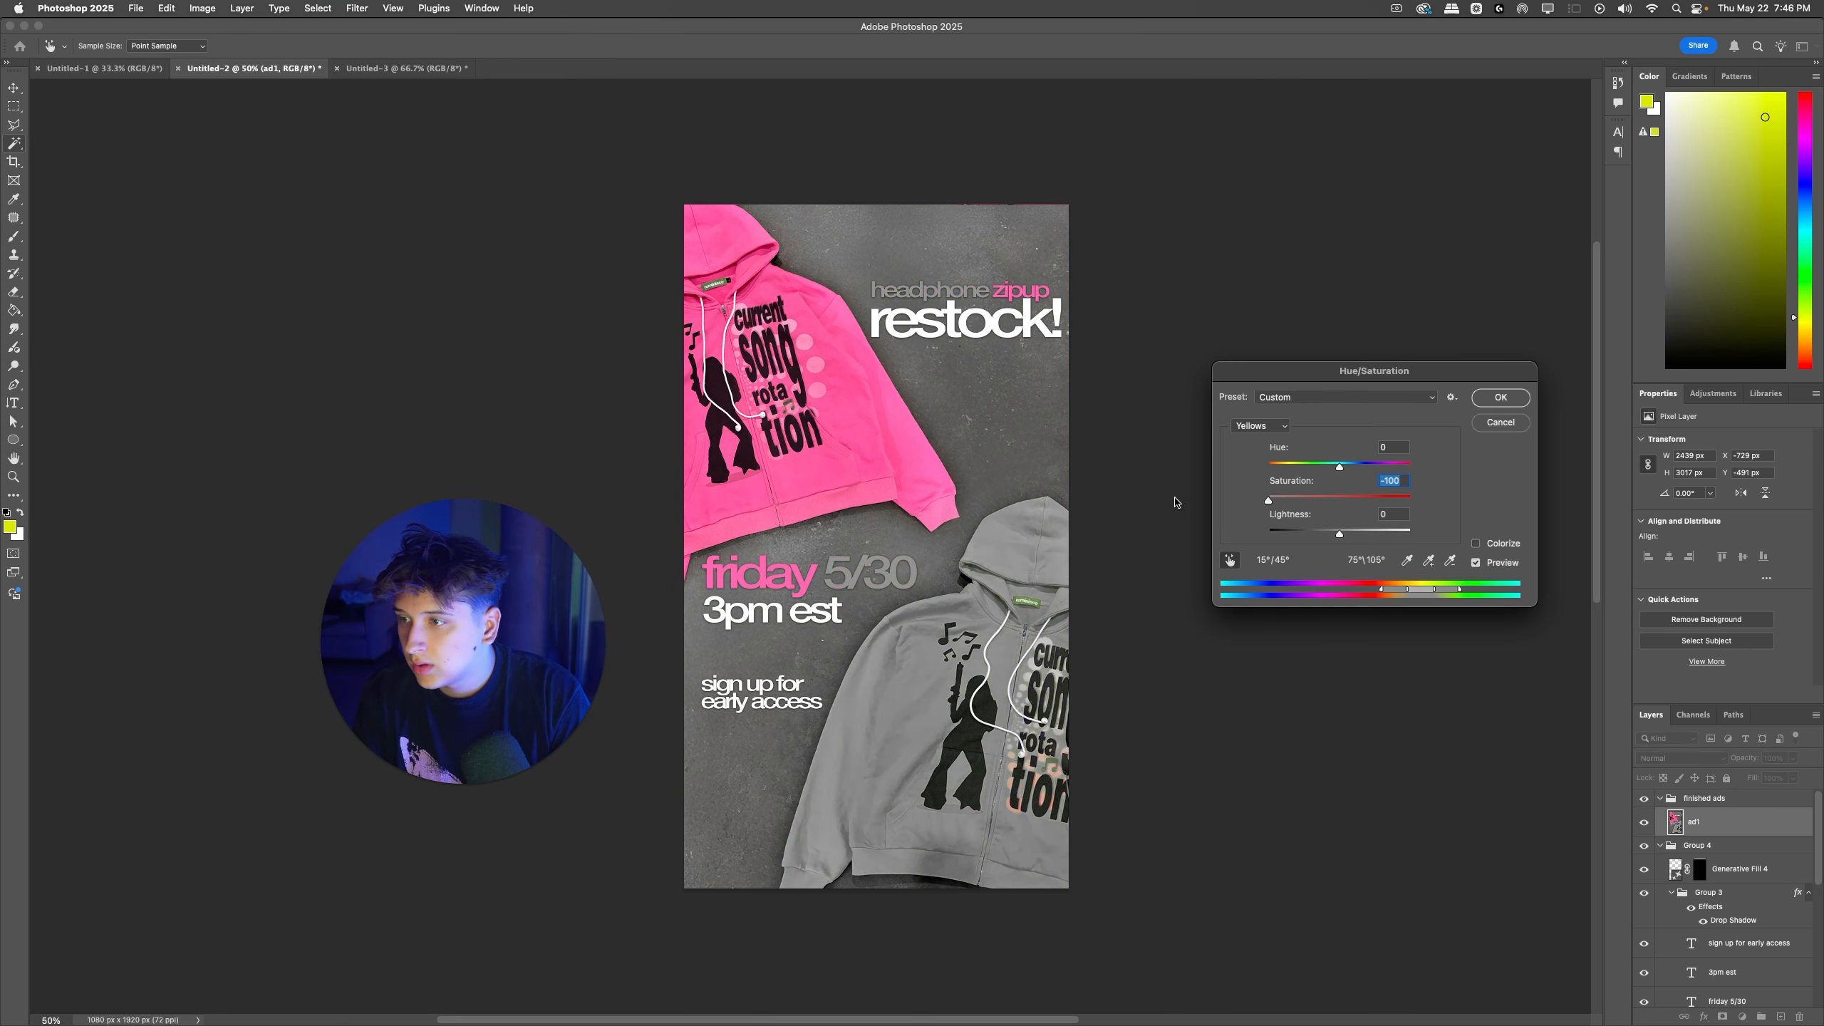
key(Escape)
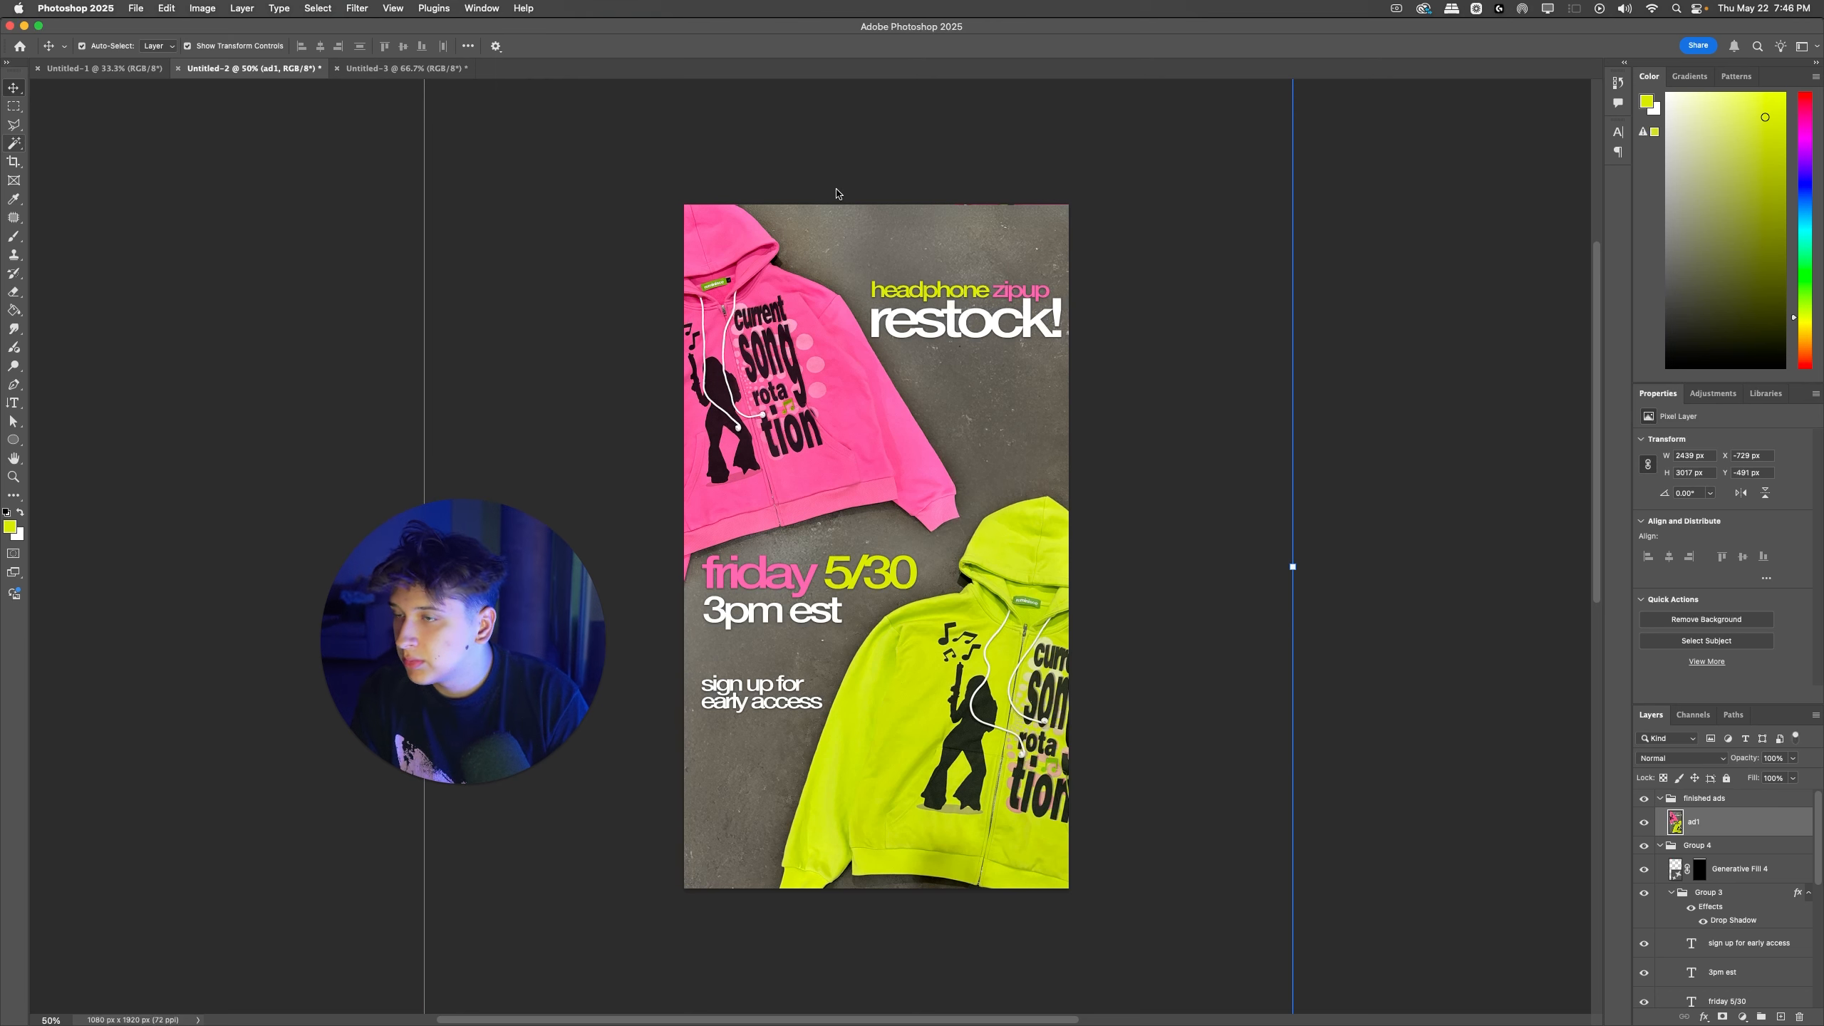
scroll(1708, 947, down, 4)
click(1706, 946)
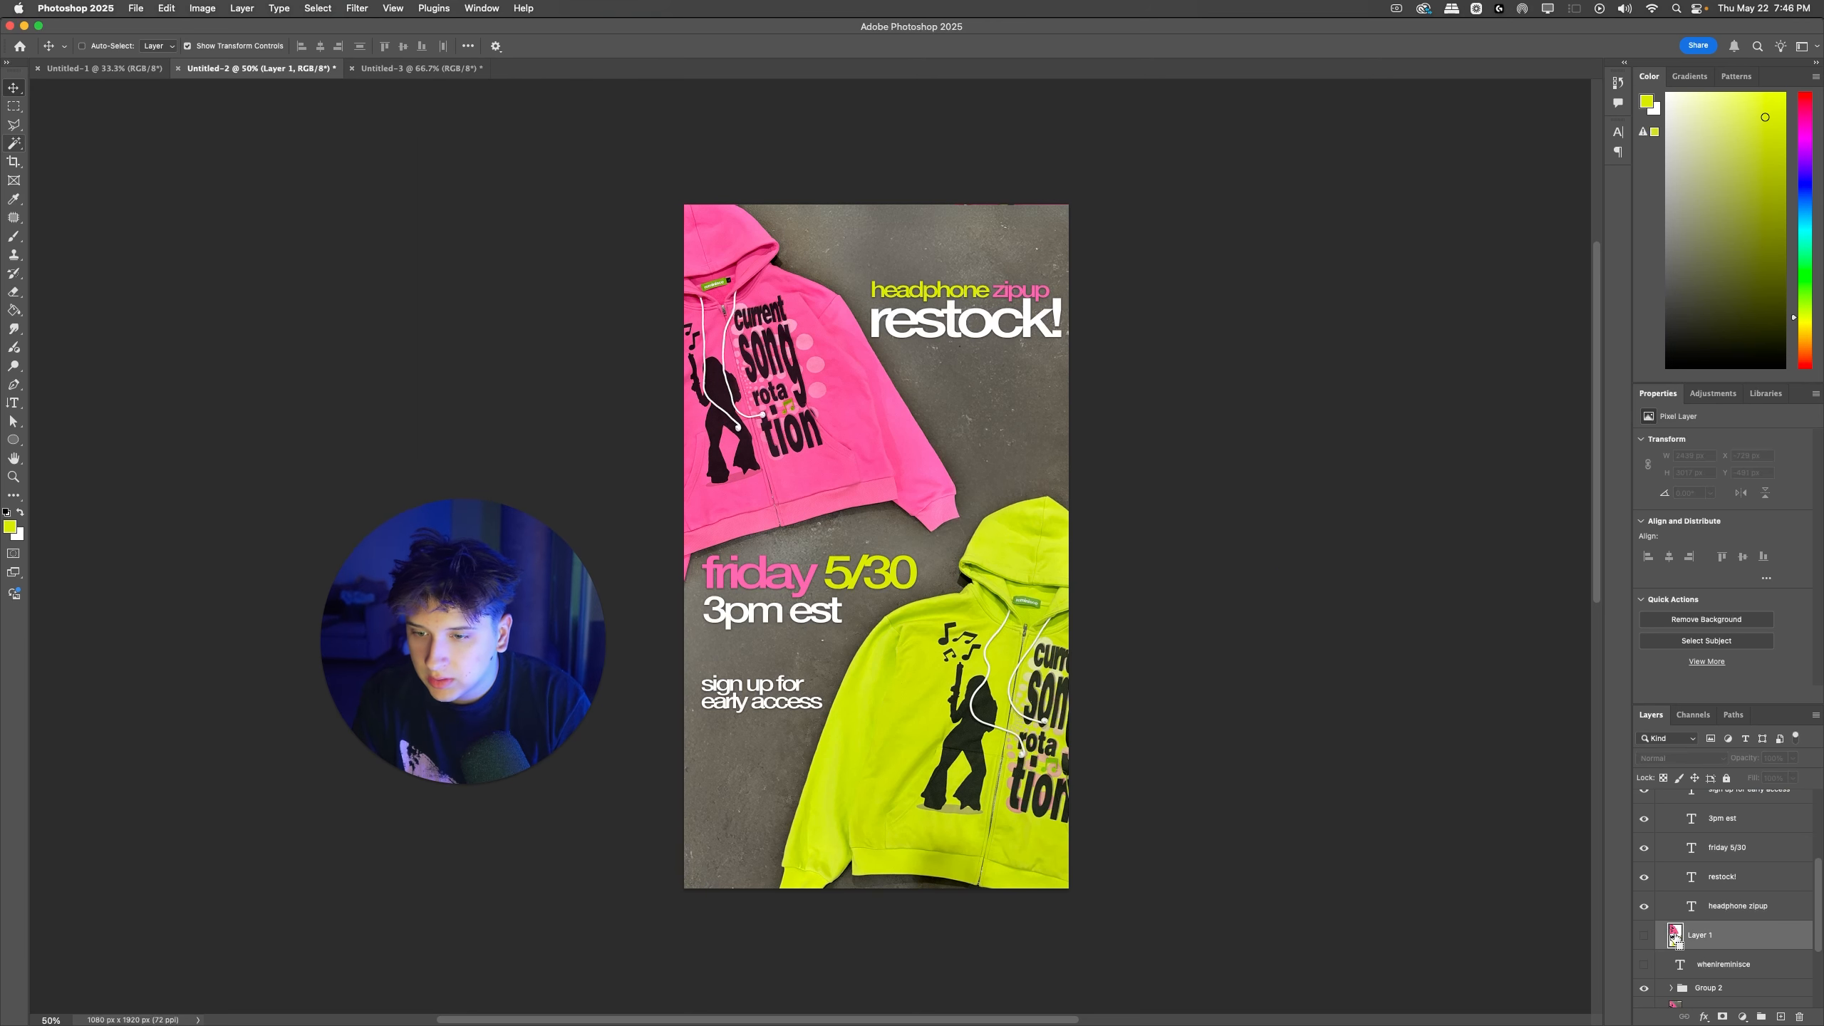
super+click(1677, 940)
scroll(1677, 938, down, 4)
super+click(1676, 902)
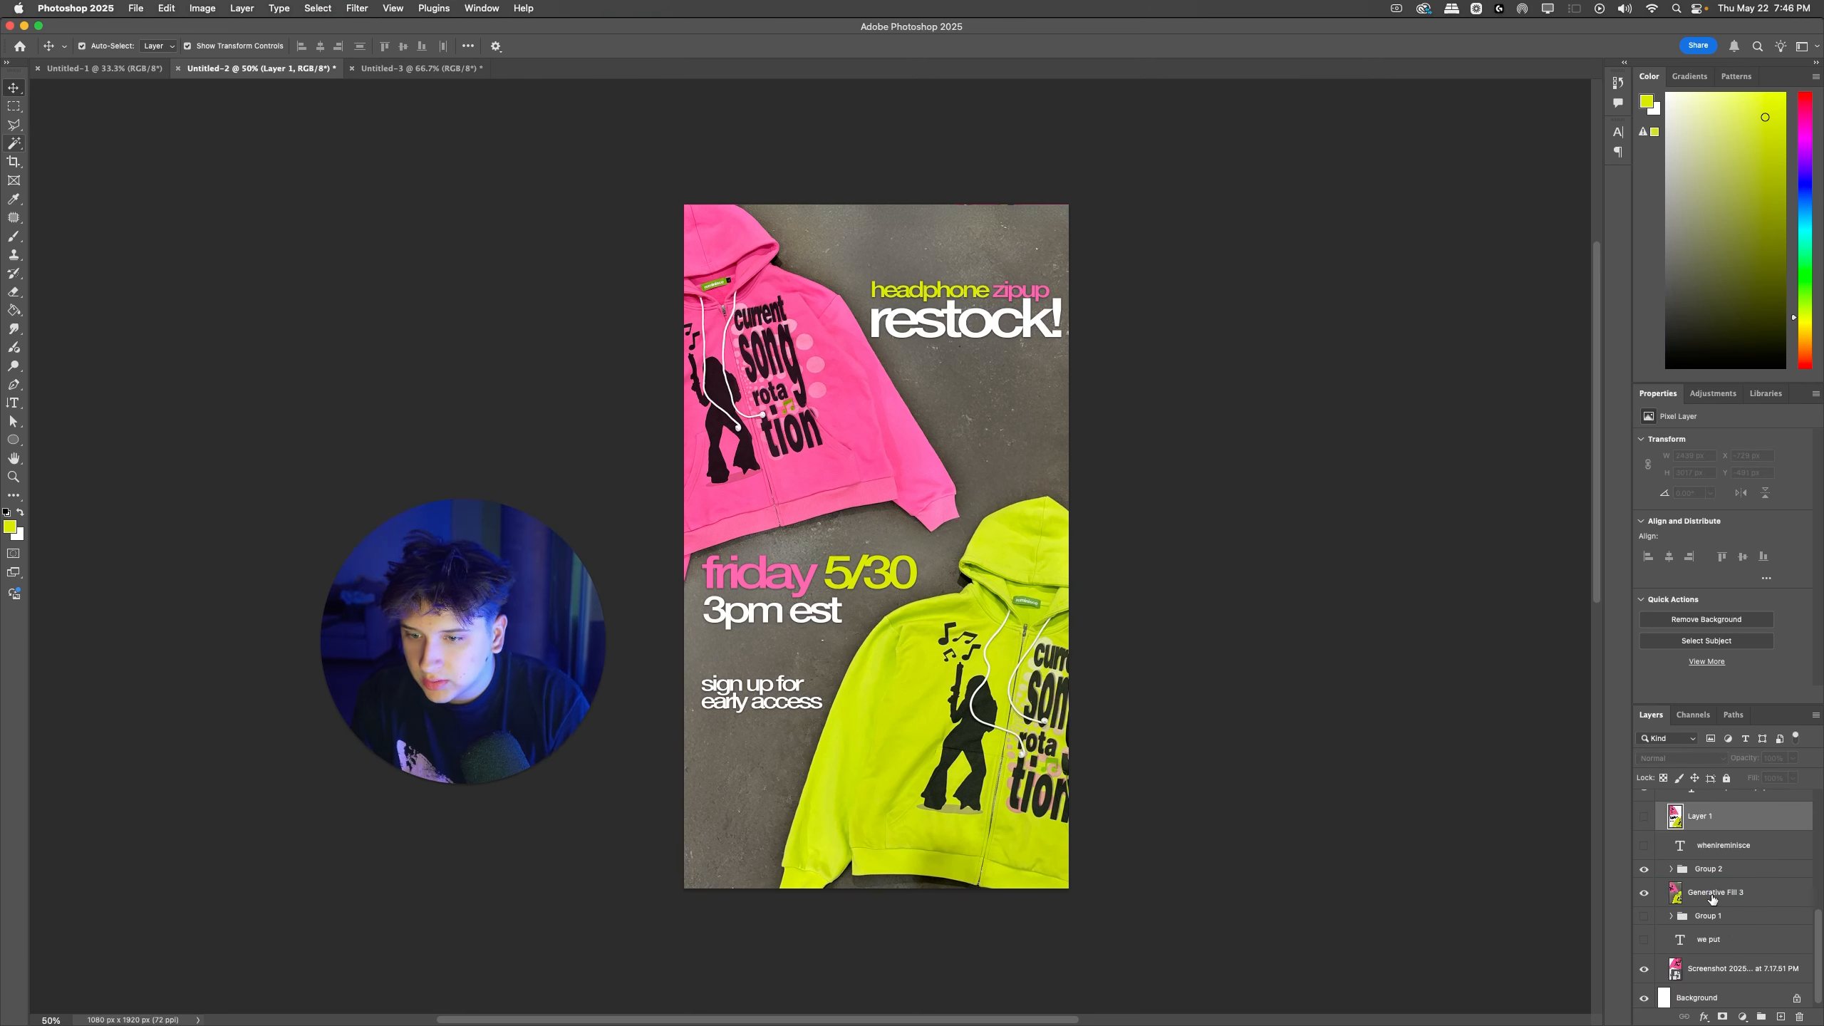
scroll(1712, 899, up, 8)
click(1708, 835)
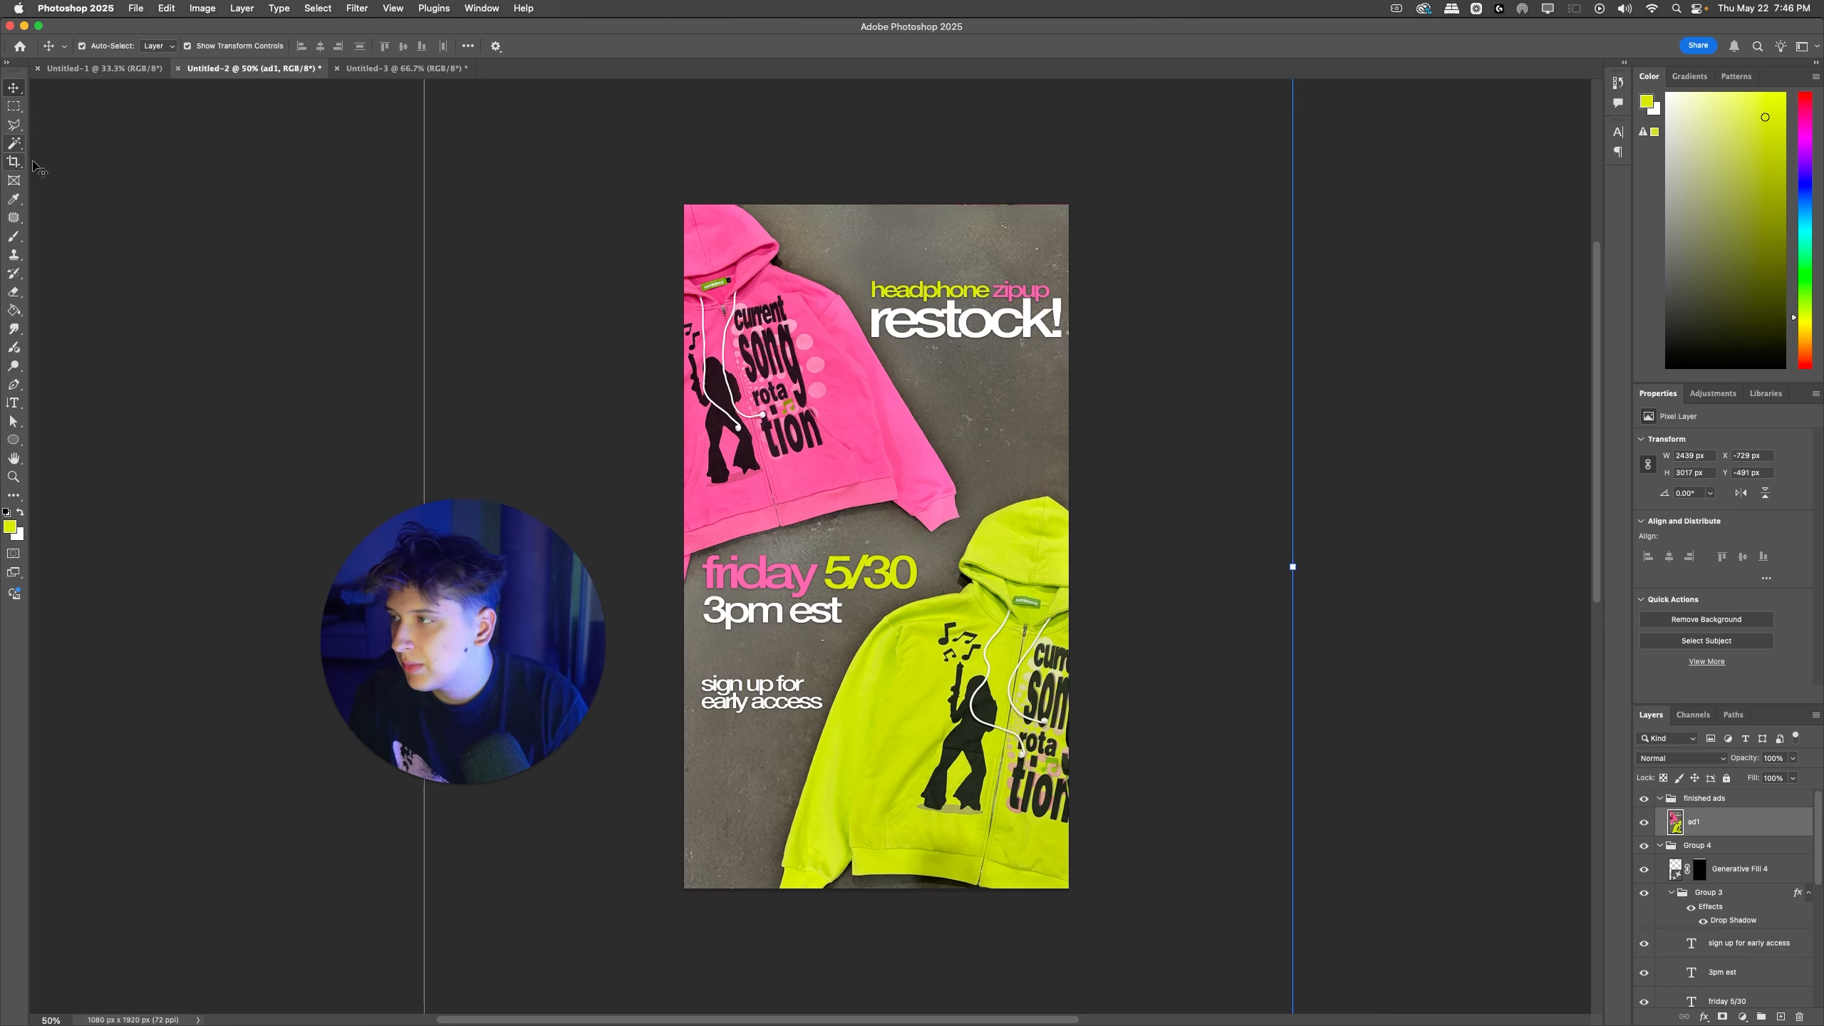
Step: Try to isolate the hoodies on the ad1 layer with Select Subject
key(super+shift+slash)
text(subj)
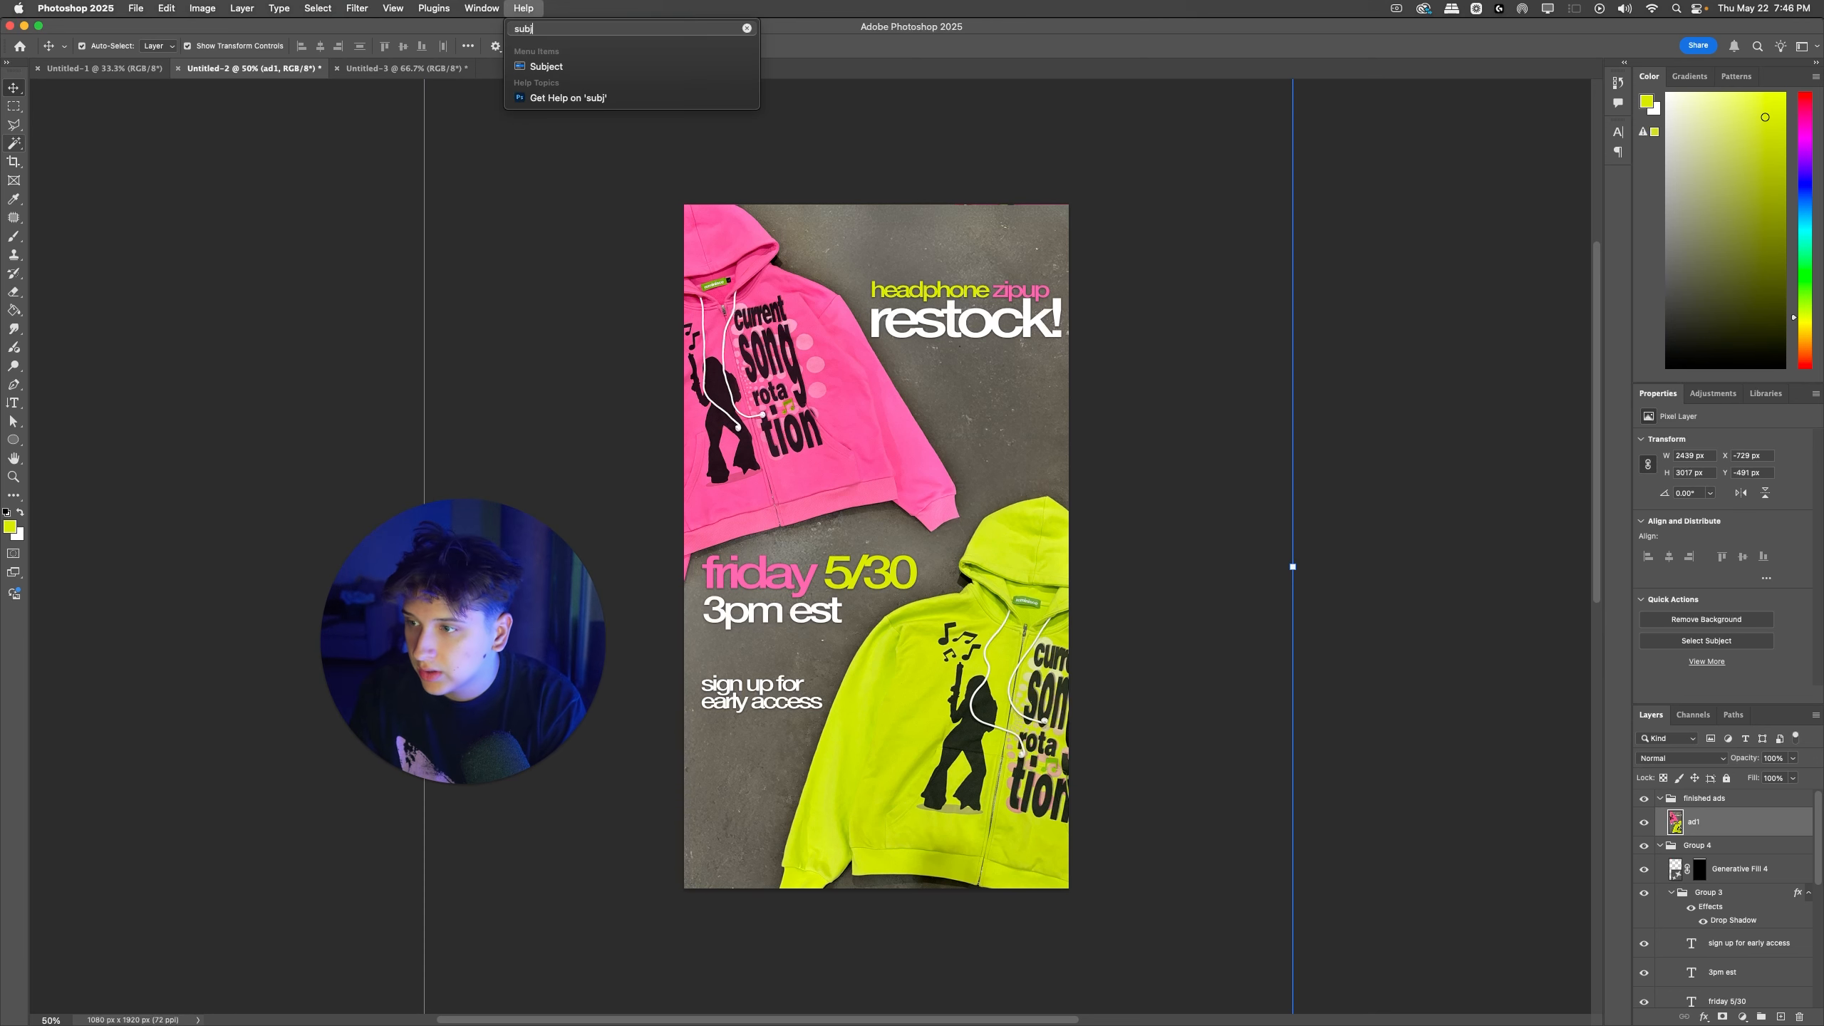
key(Down)
key(Return)
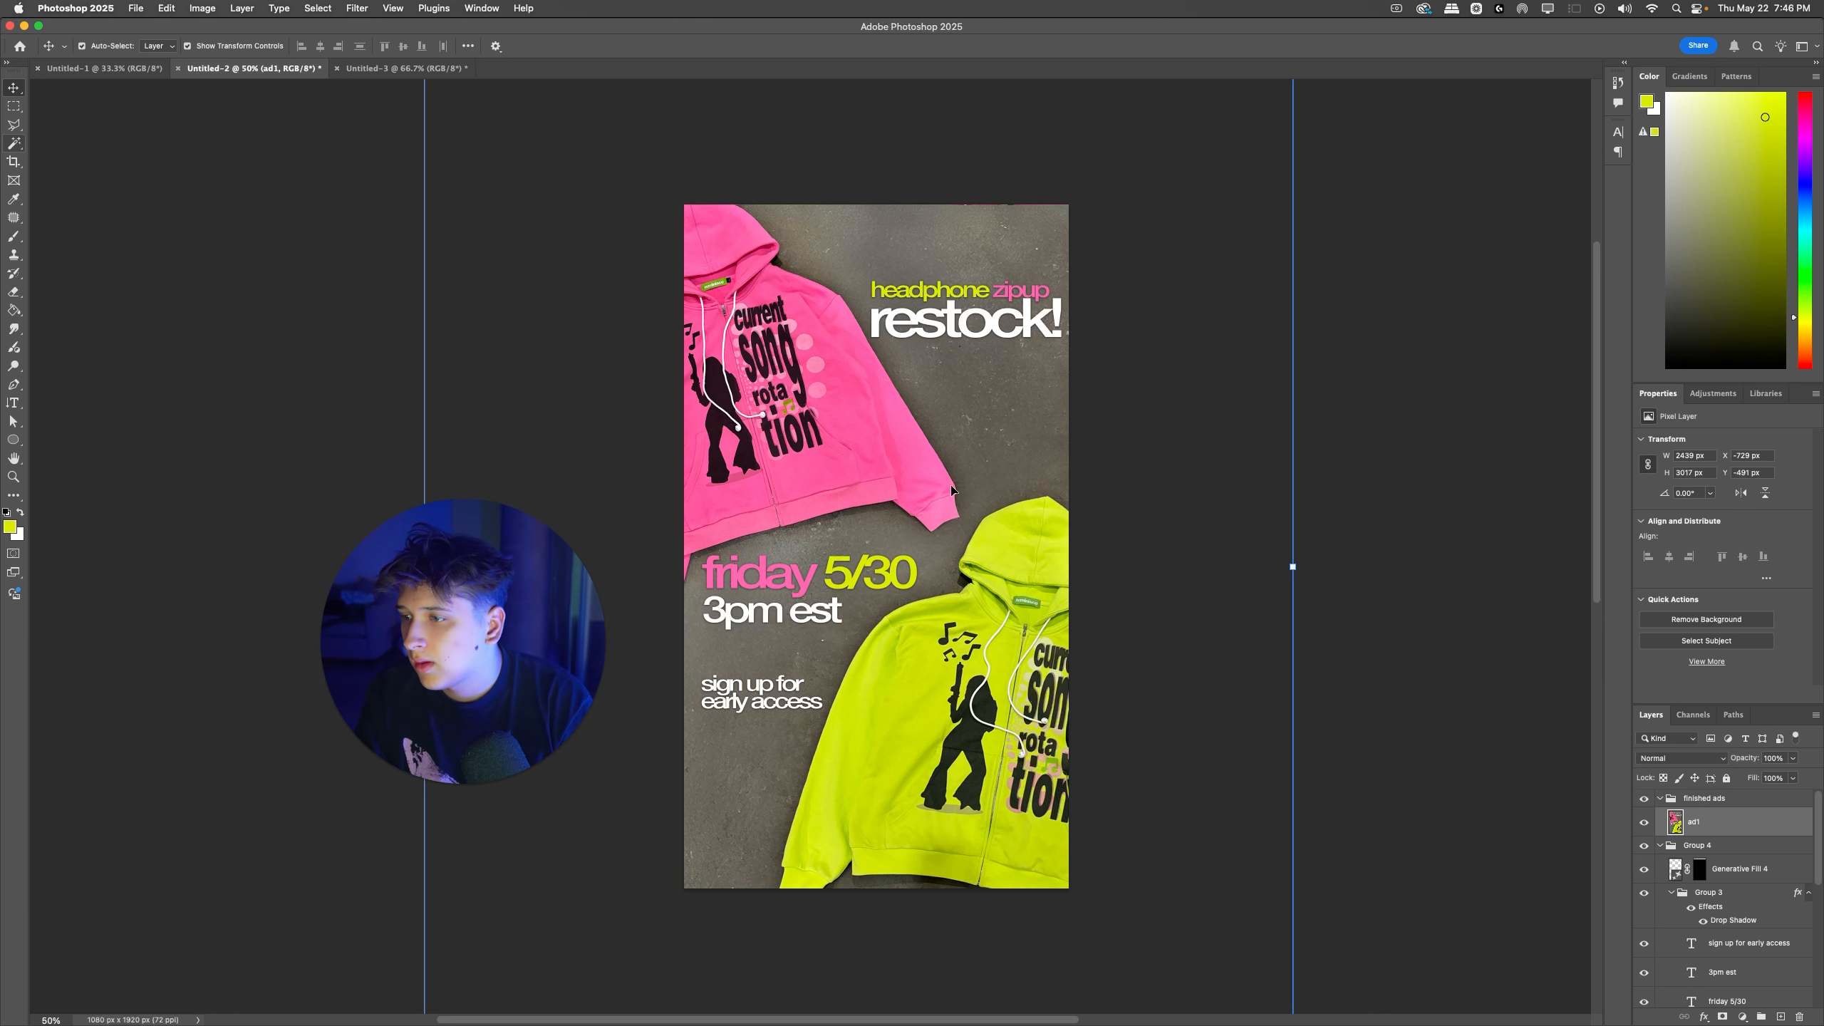
click(1705, 618)
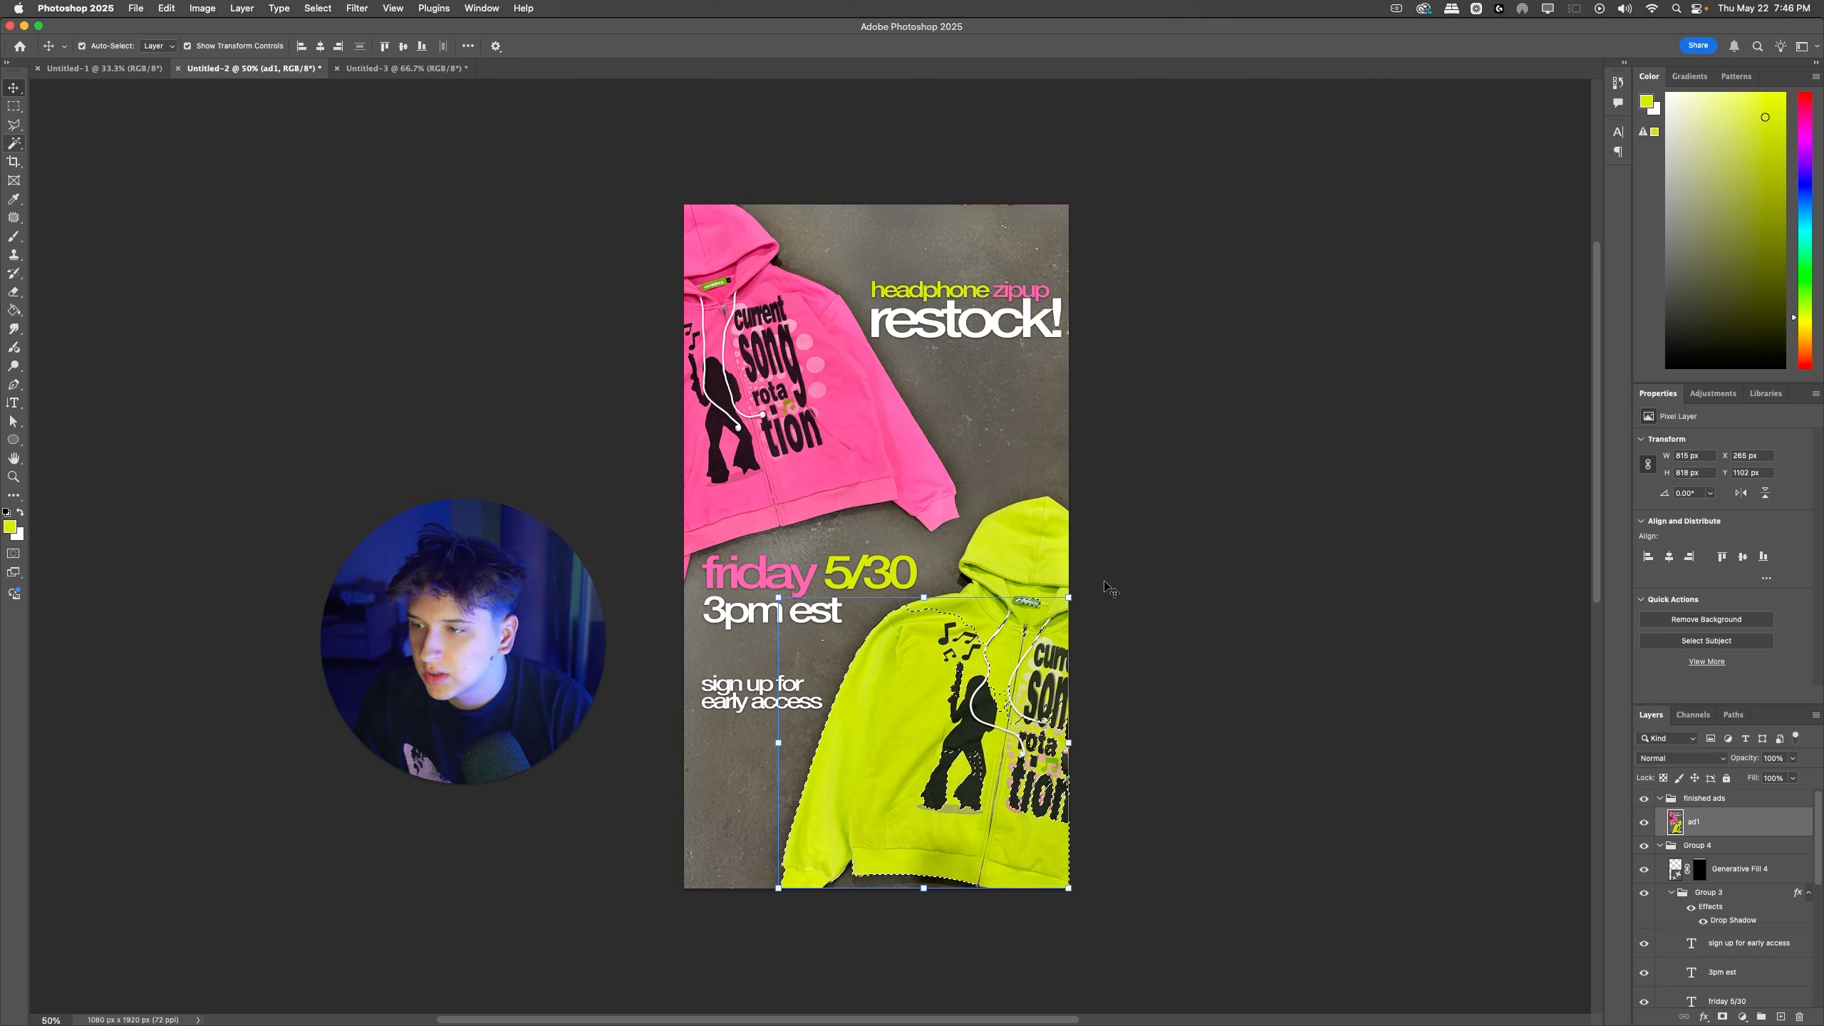
Step: Clear the selection and delete the merged ad1 layer from the "finished ads" group
click(15, 125)
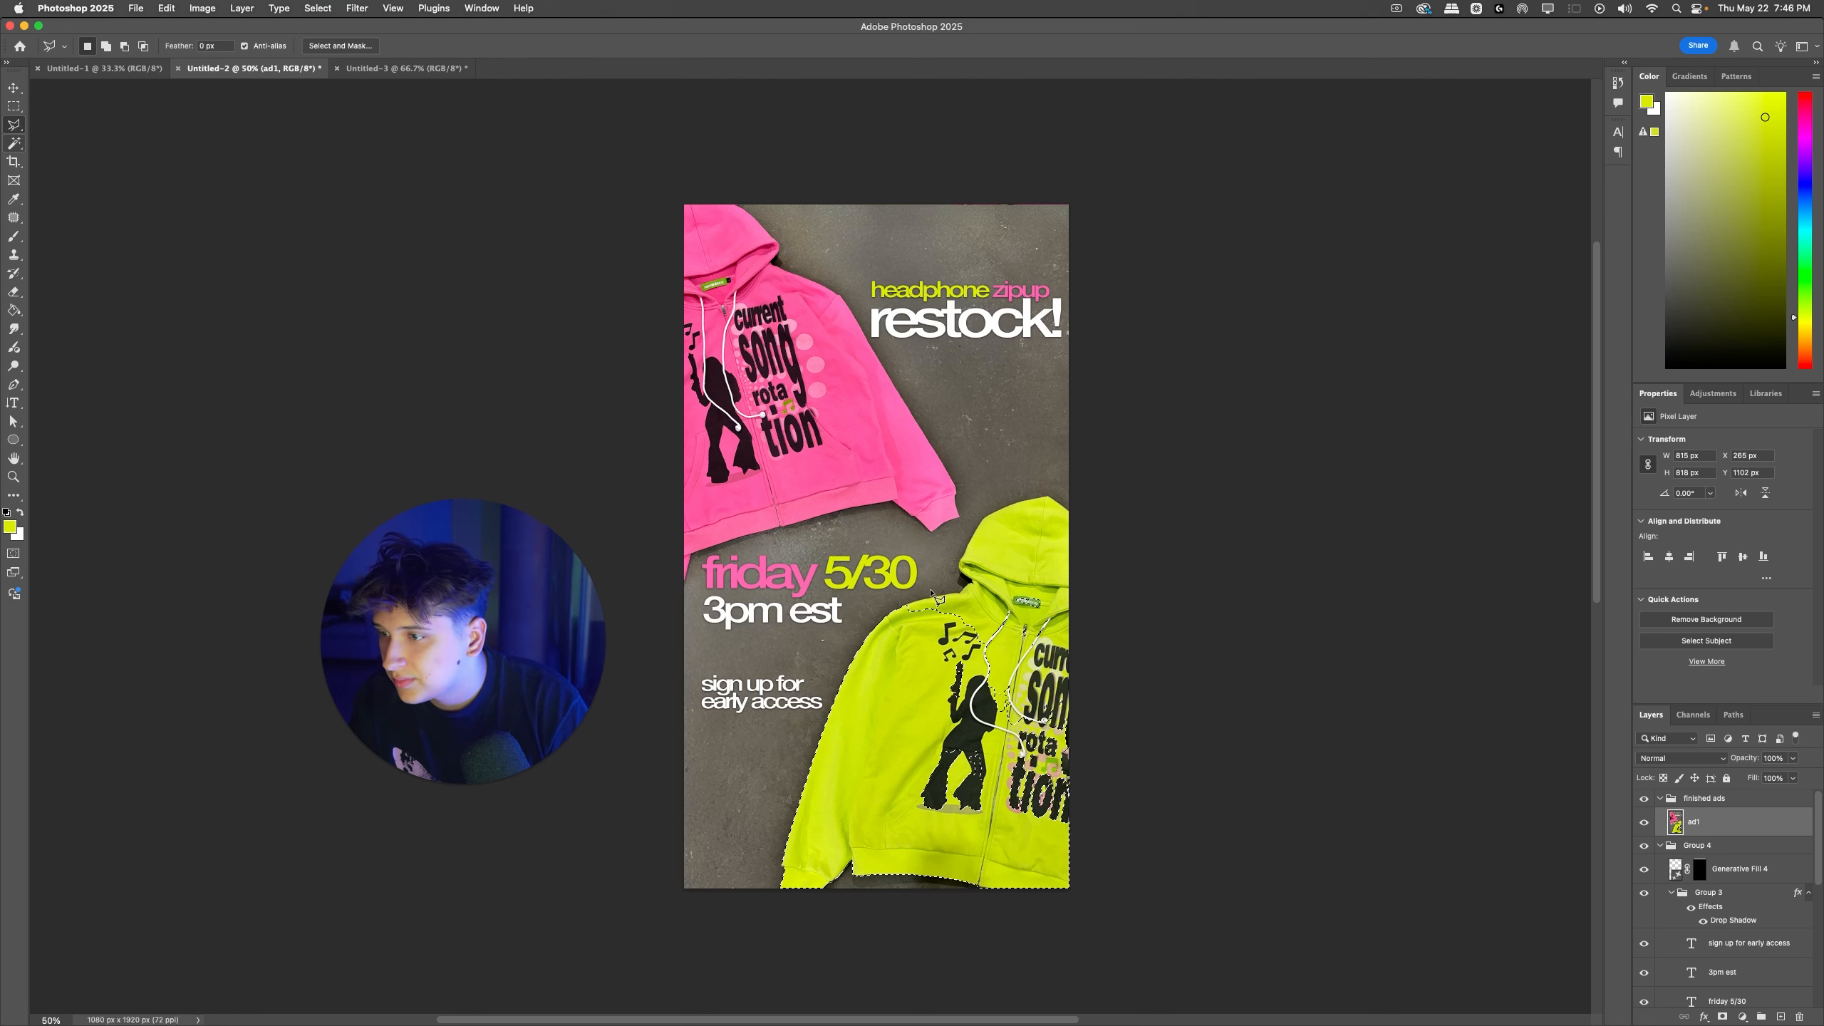
key(super+d)
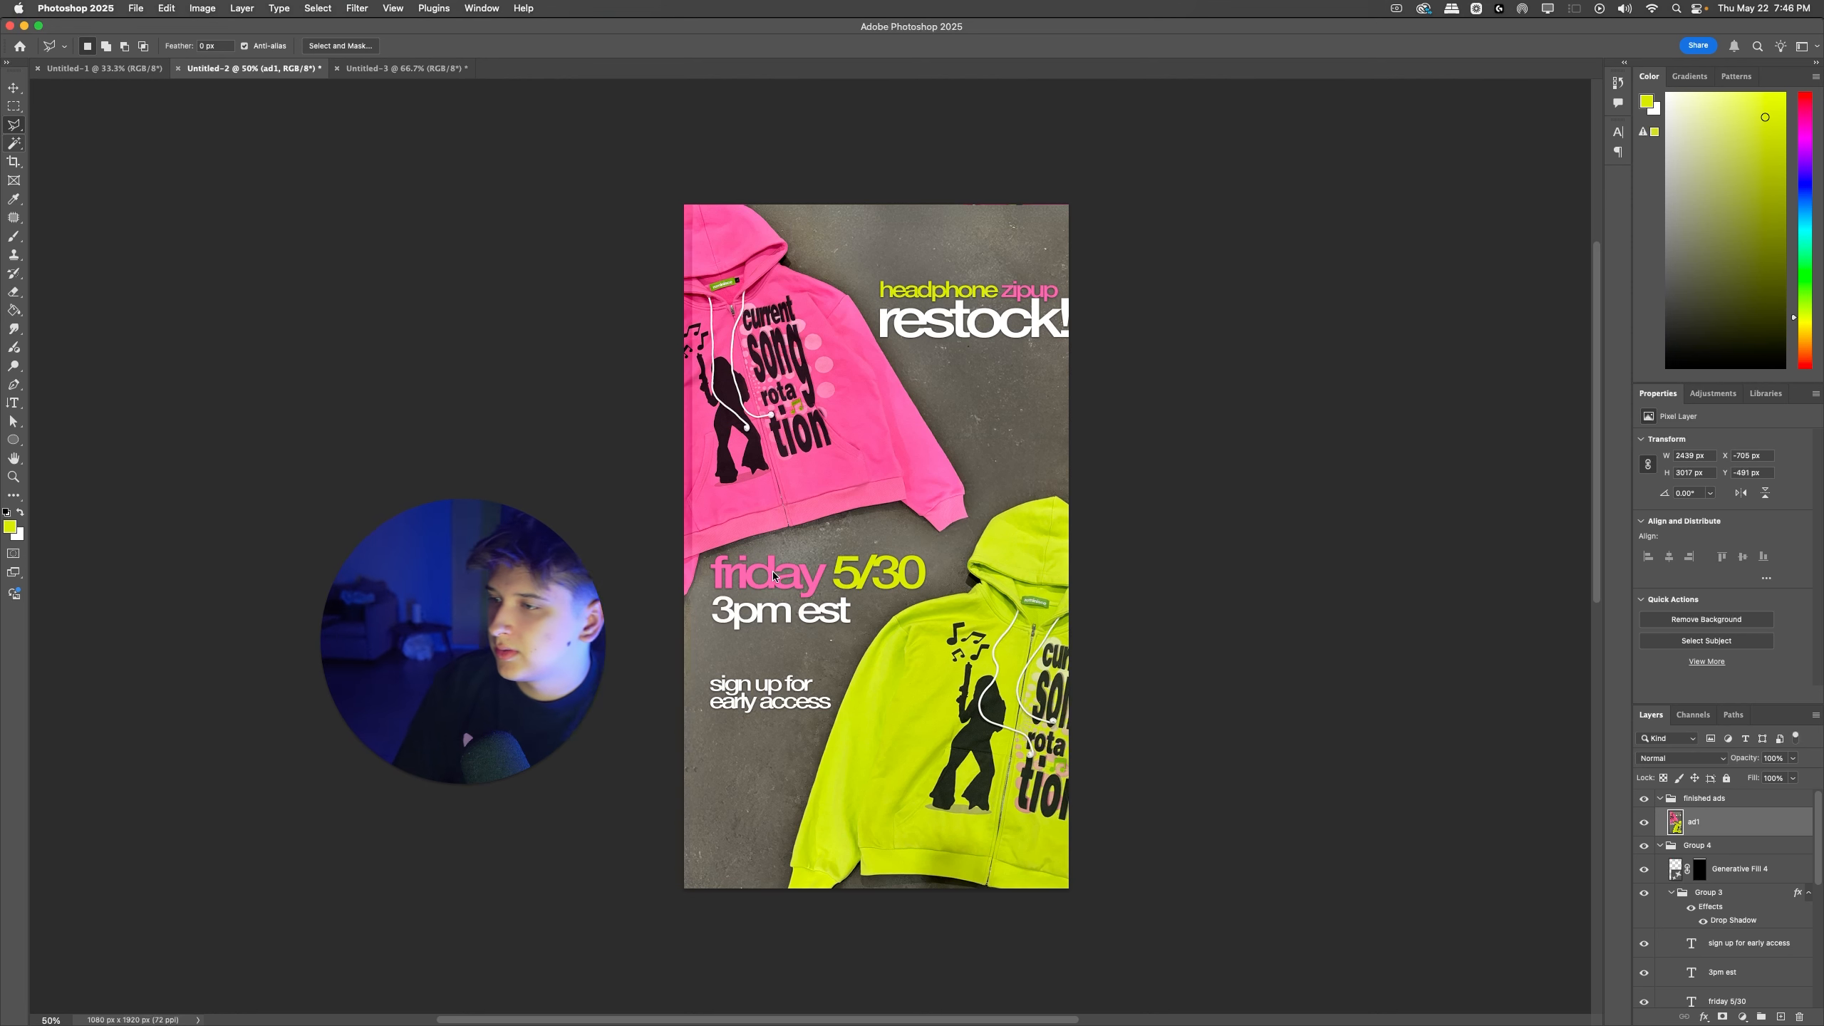
key(Delete)
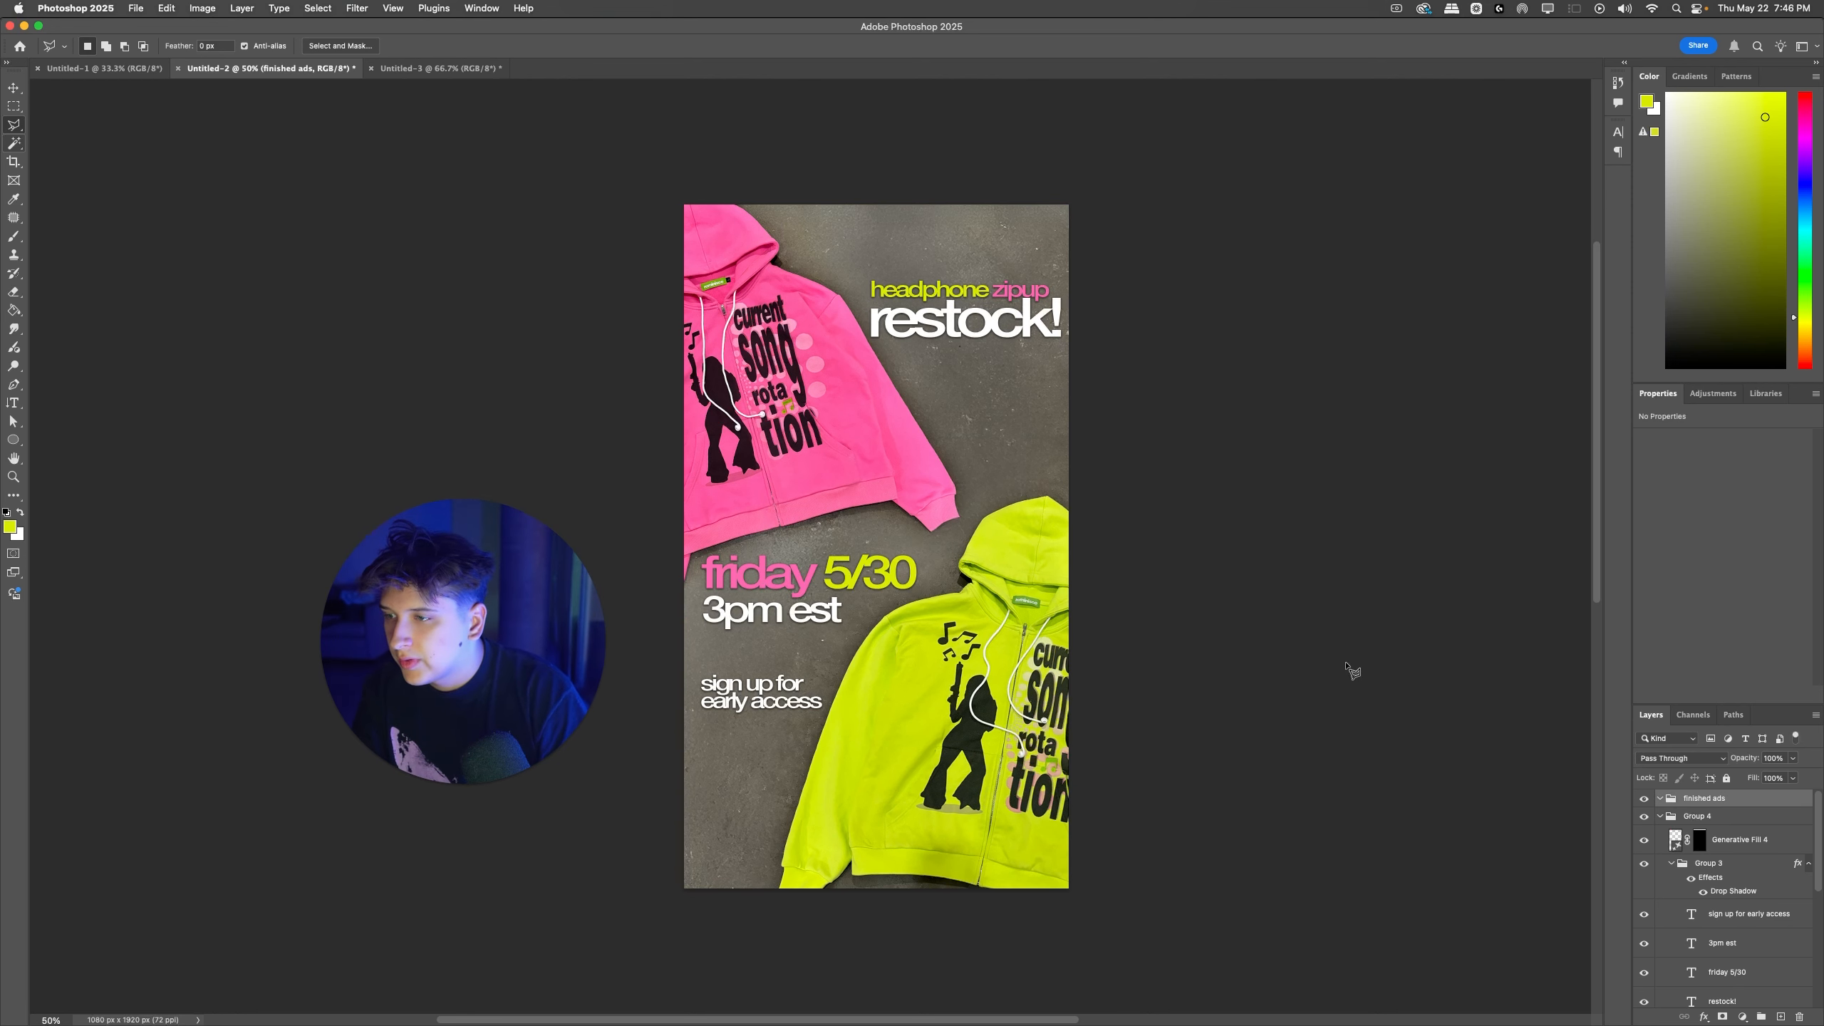
Step: Shift the "friday 5/30" and "3pm est" texts together slightly to the right, away from the ad's left edge
super+click(889, 586)
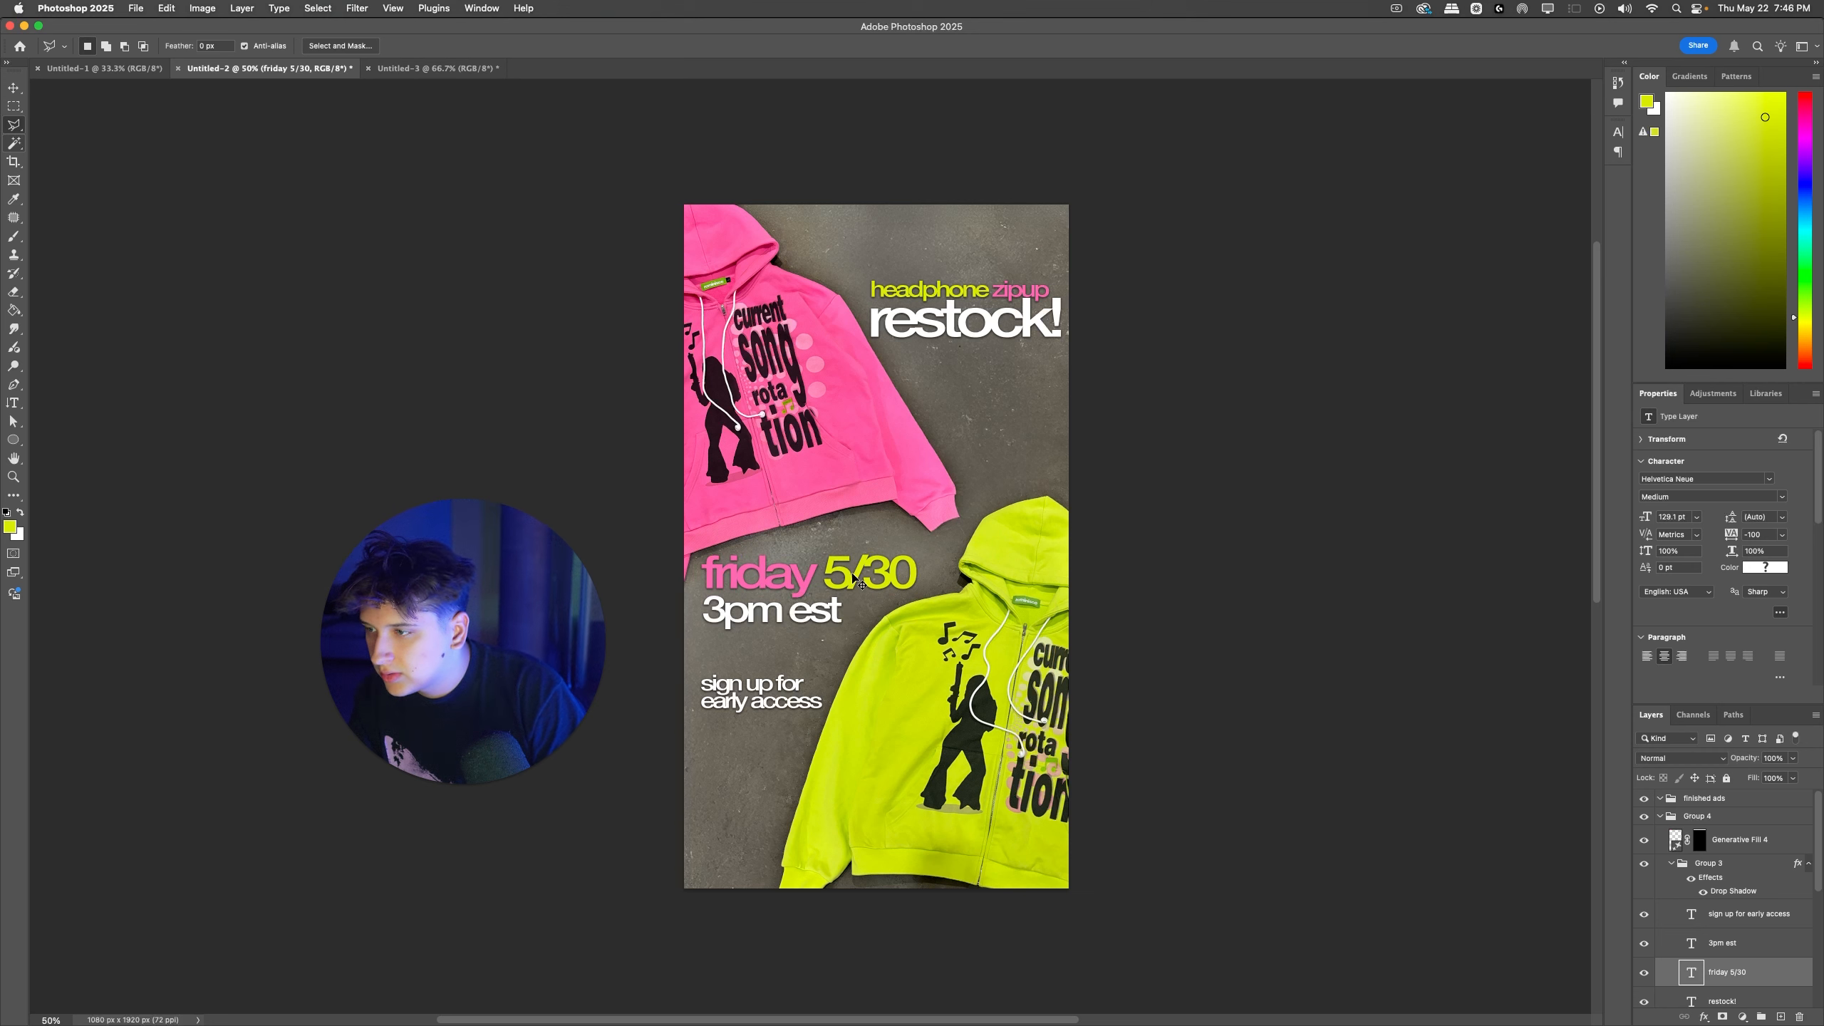
mouse_move(861, 585)
mouse_down()
mouse_move(832, 605)
mouse_move(845, 598)
mouse_up()
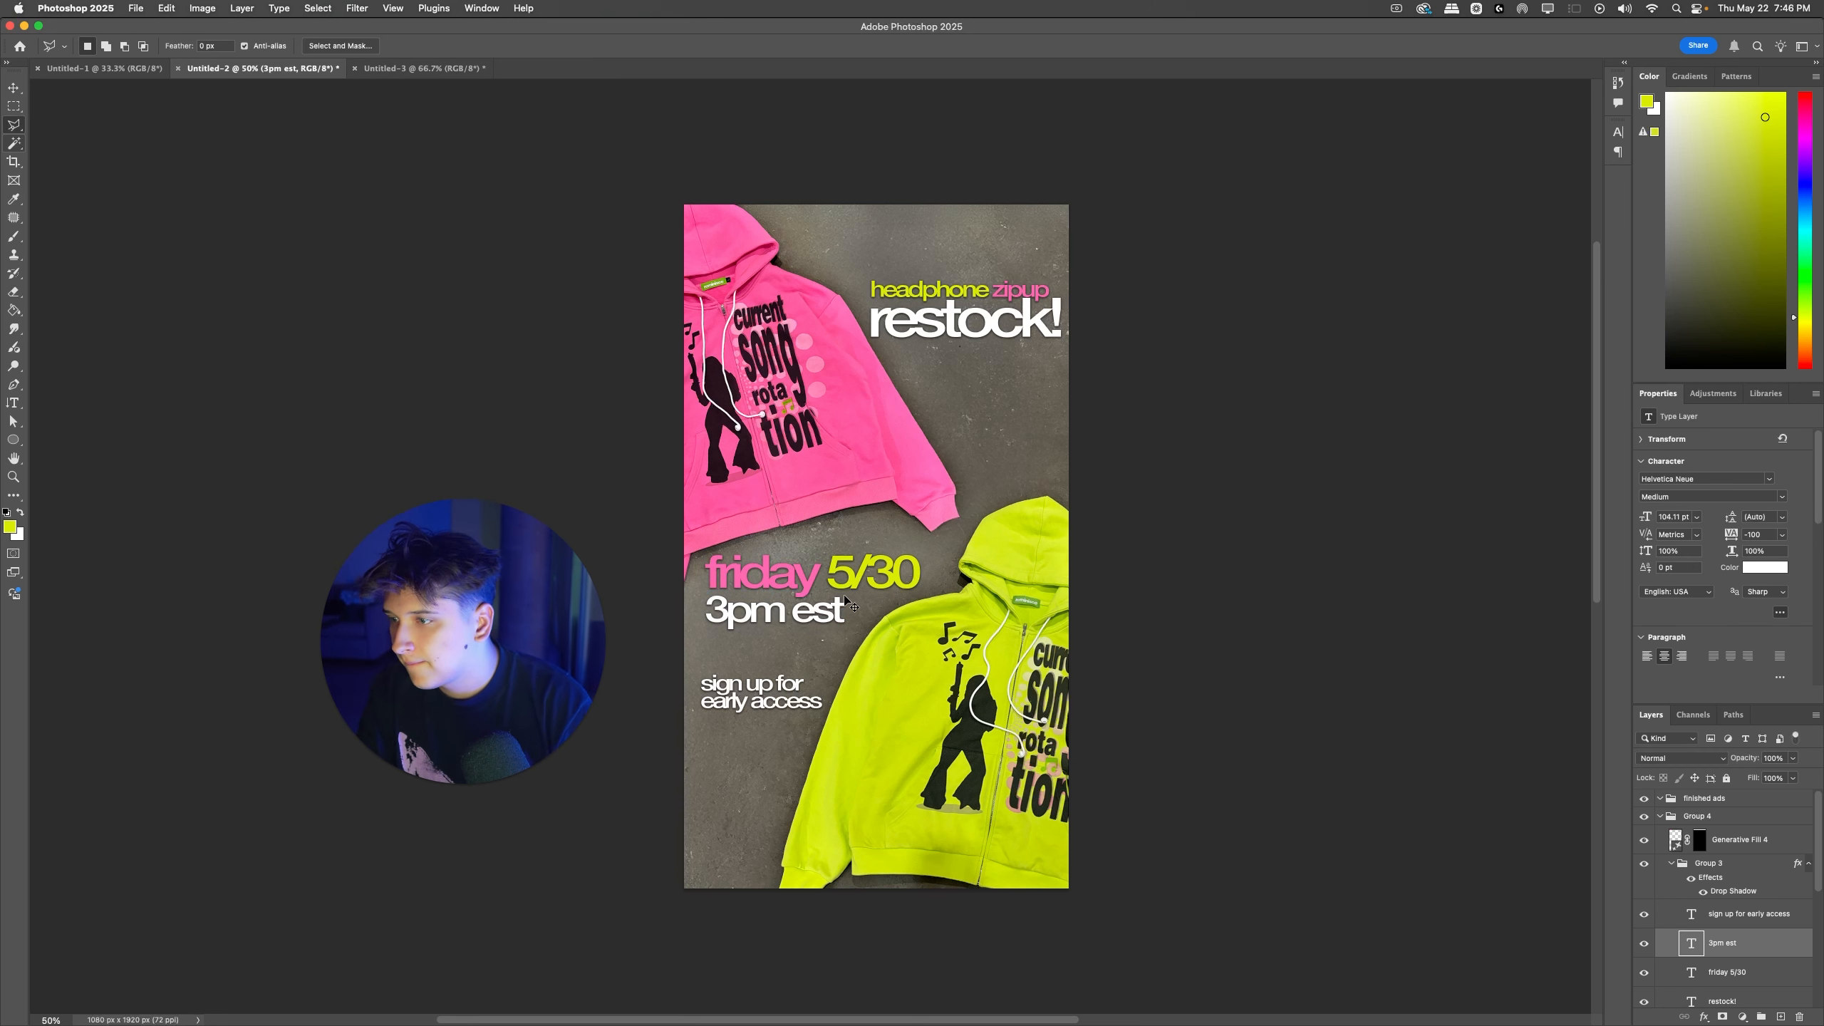
shift+super+click(845, 595)
key(Right)
key(Right)
key(Right)
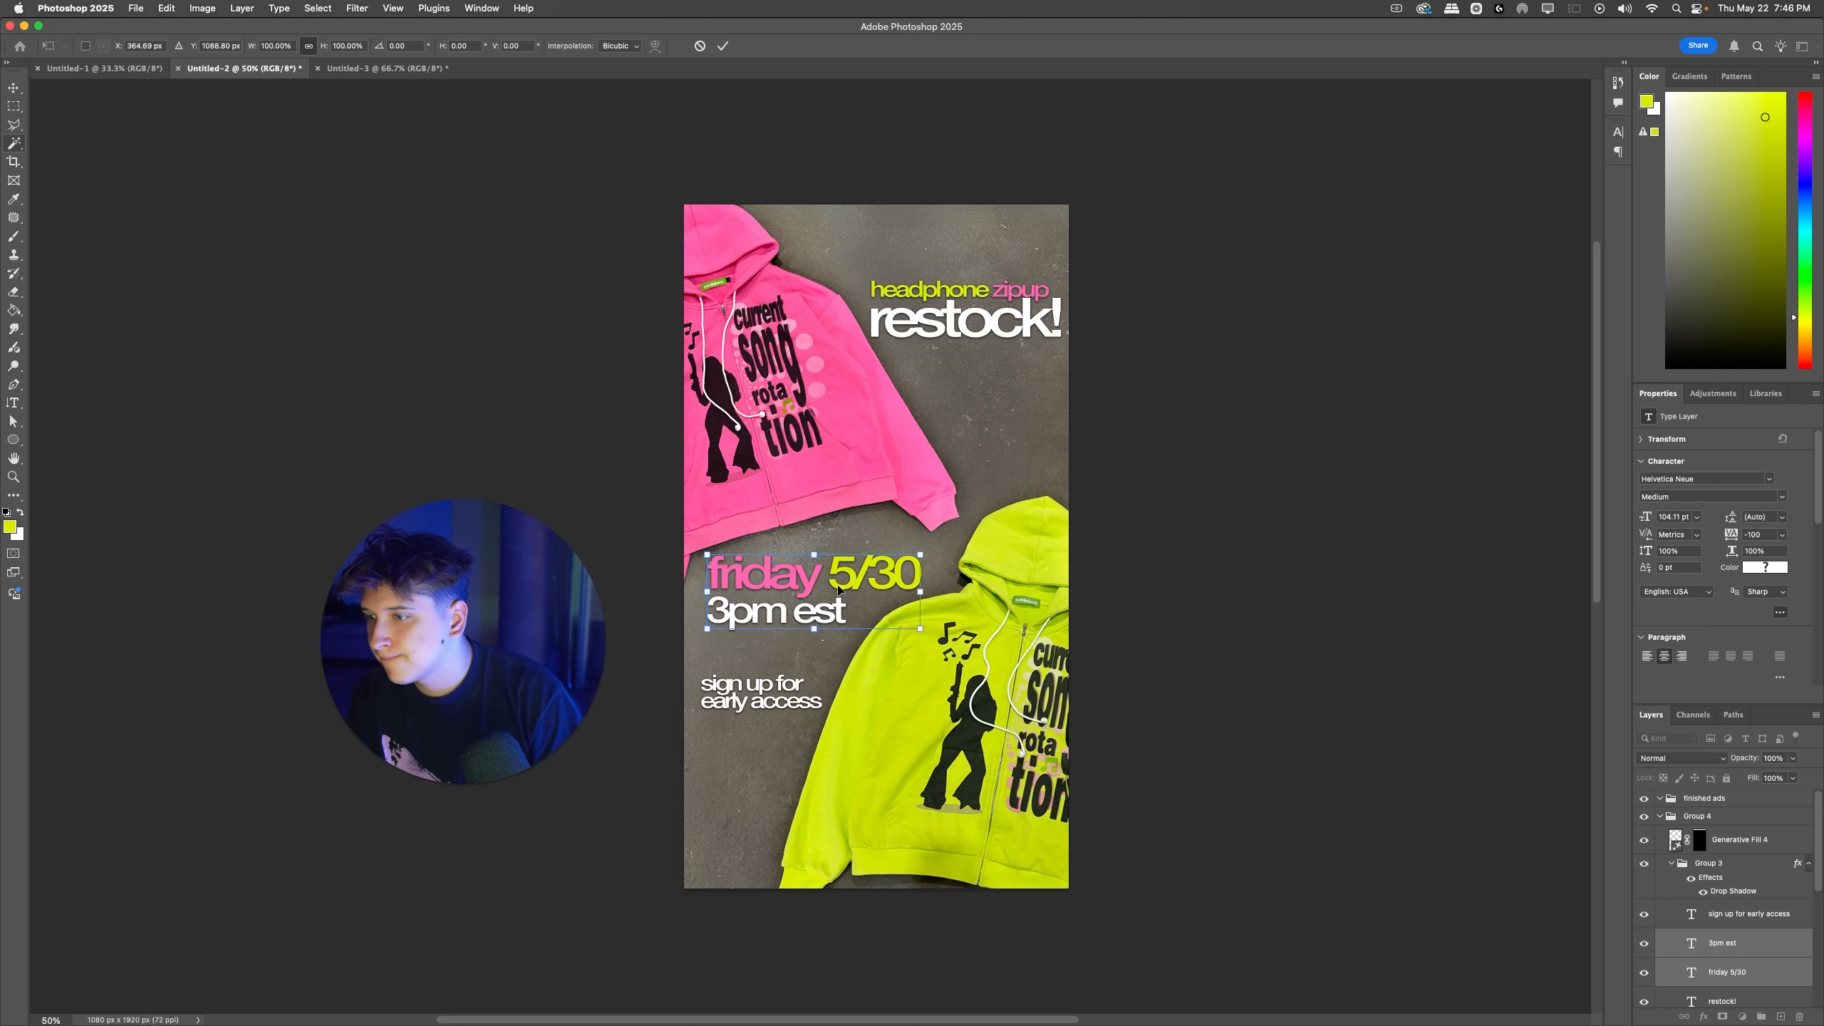
Step: Move the "sign up for early access" text about 12 px right and 21 px up, beneath the date text
drag(768, 688, 773, 679)
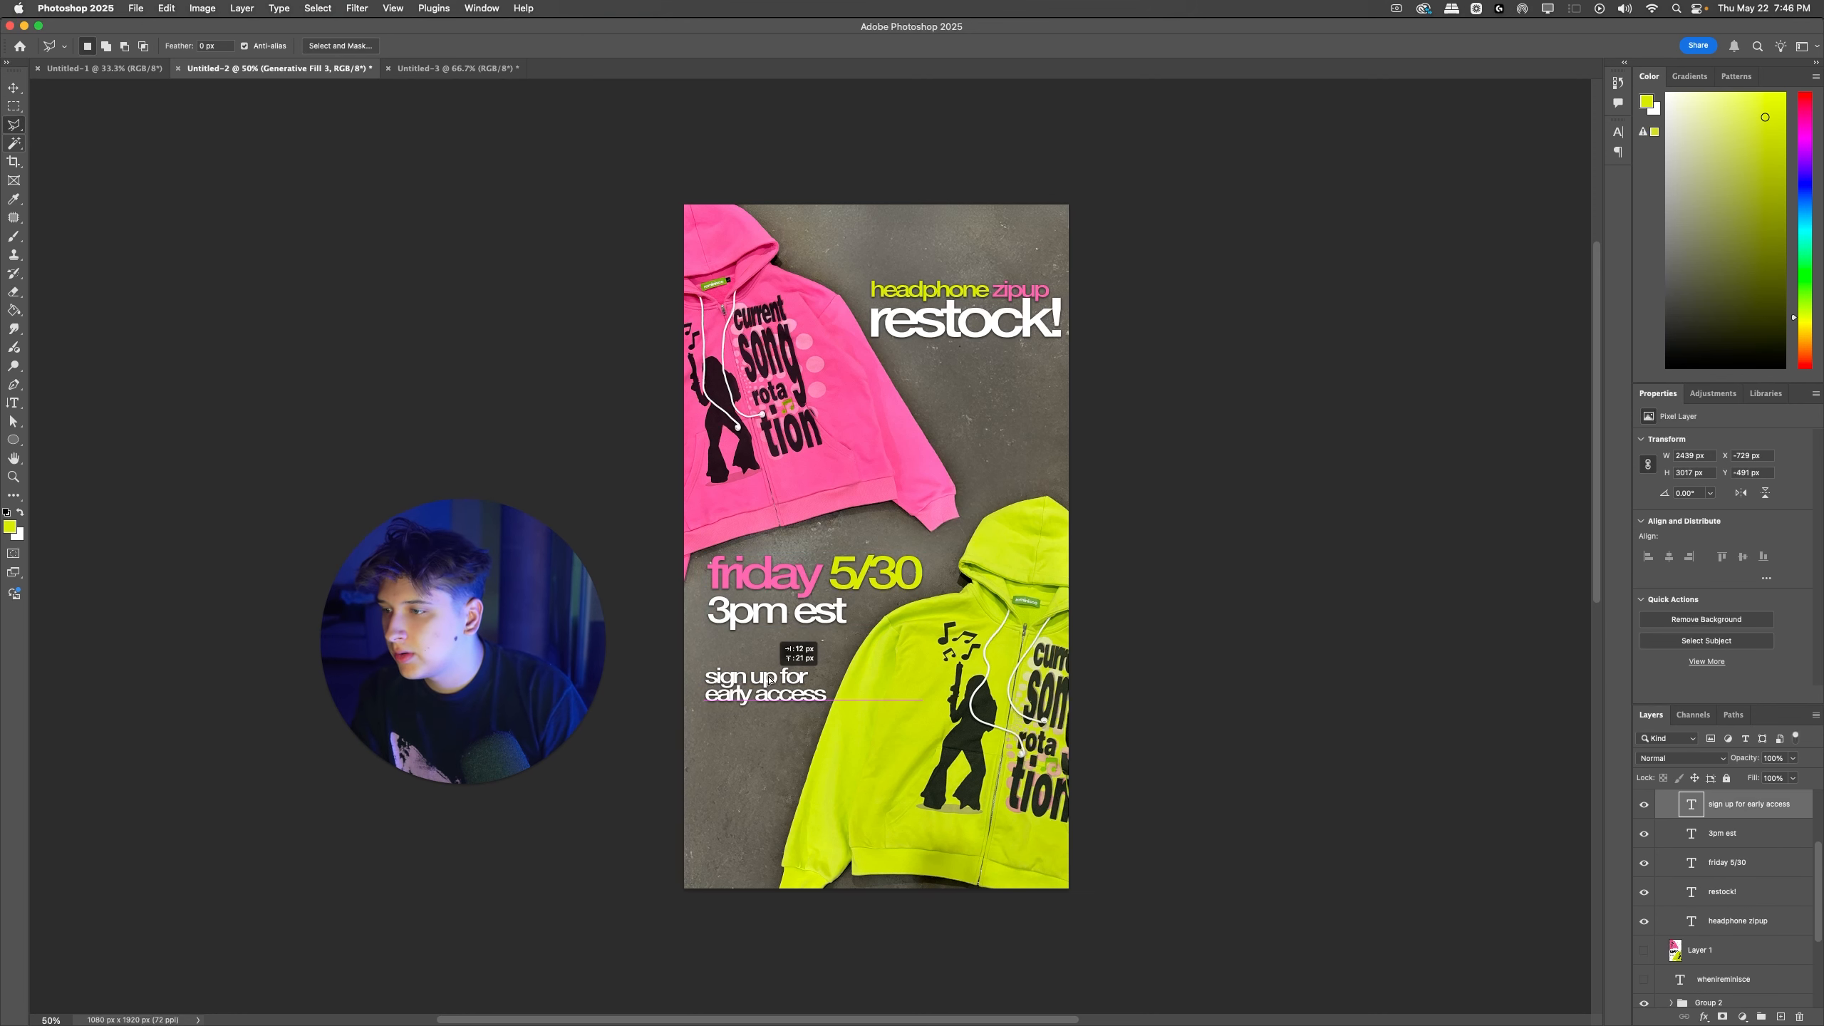
key(super+t)
key(Return)
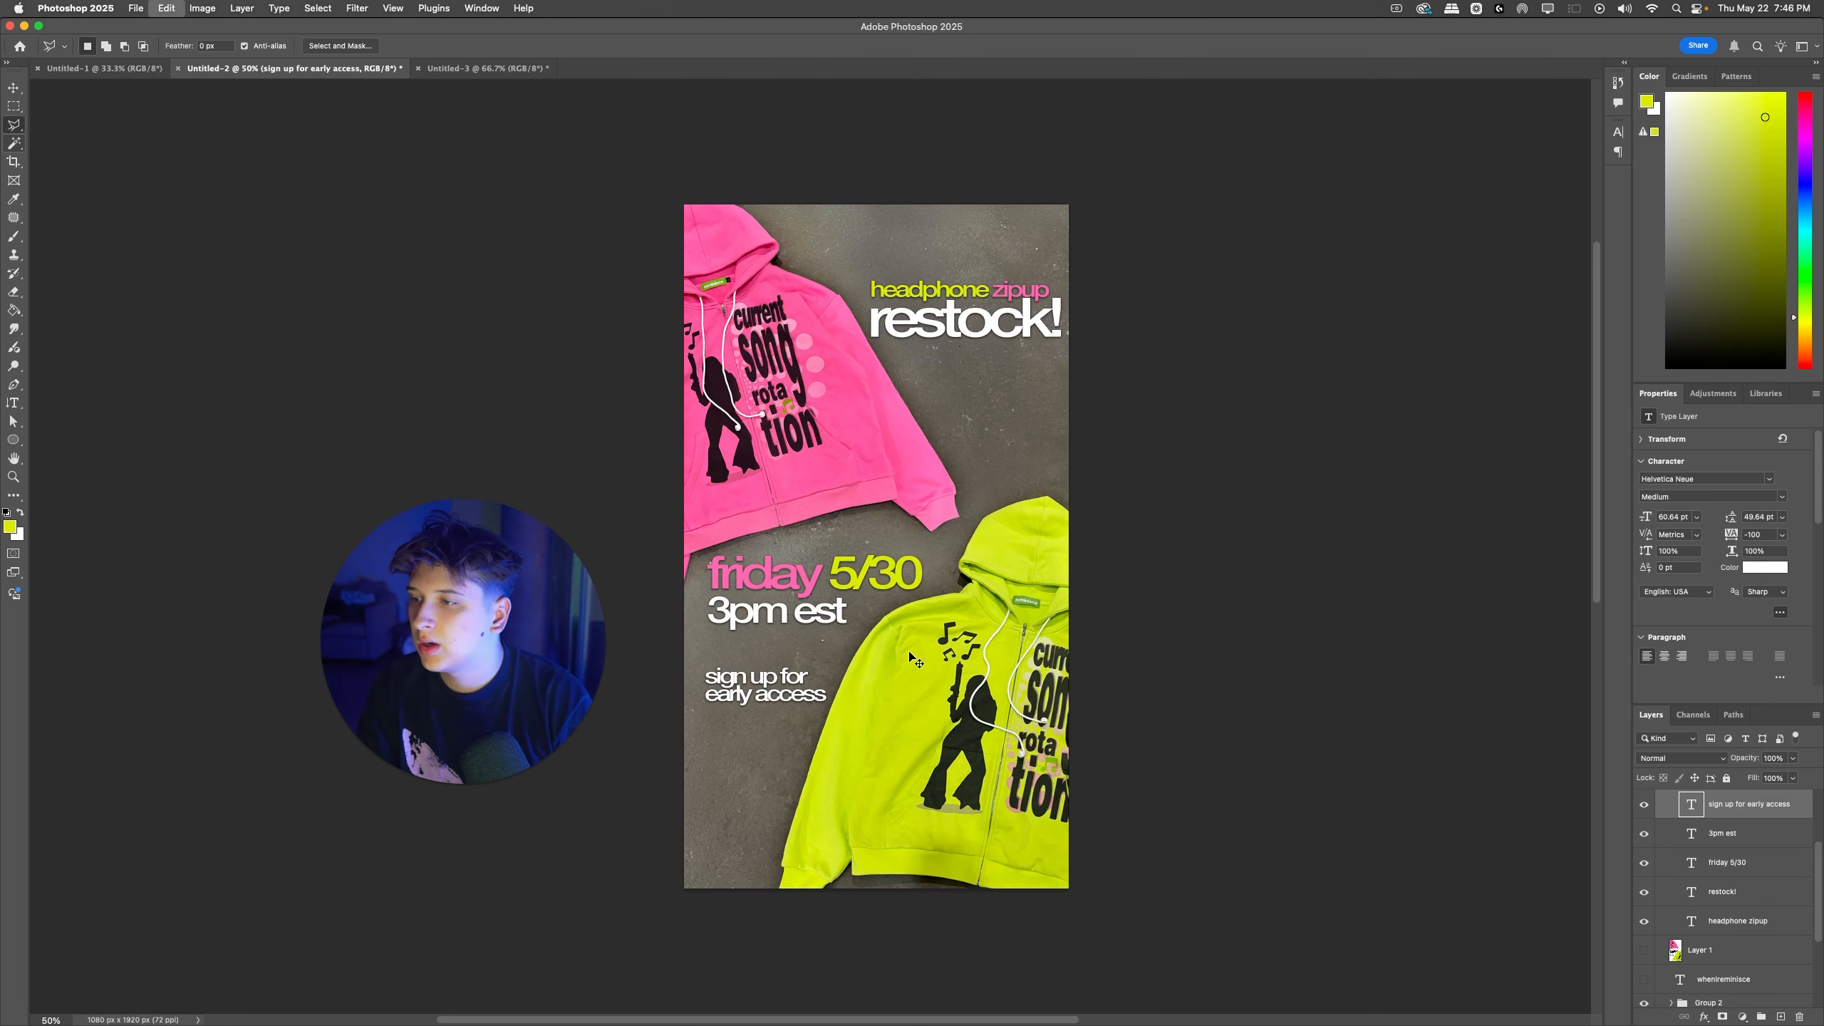
Step: Desaturate the concrete background on the Generative Fill 3 layer with Hue/Saturation, setting the master saturation to -63
key(l)
scroll(911, 637, down, 1)
drag(990, 440, 1027, 427)
key(super+z)
key(super+u)
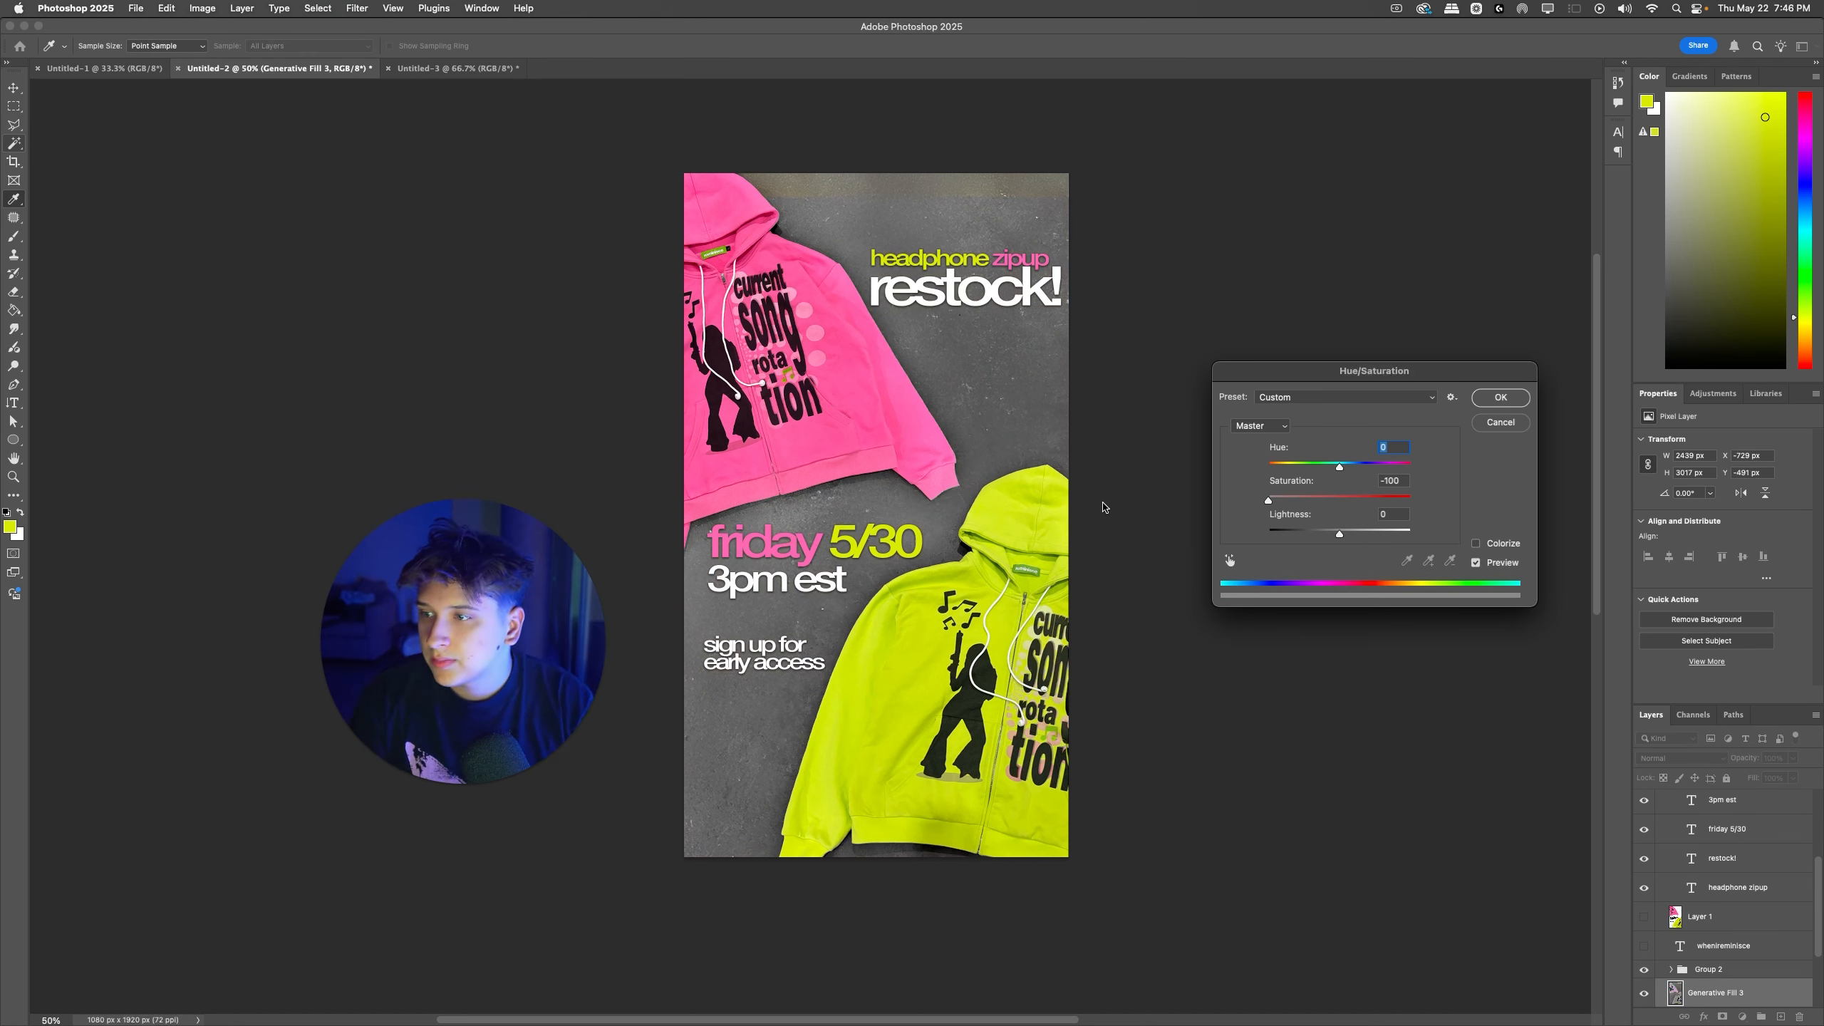
mouse_move(1262, 498)
mouse_down()
mouse_move(1339, 500)
mouse_move(1296, 503)
mouse_up()
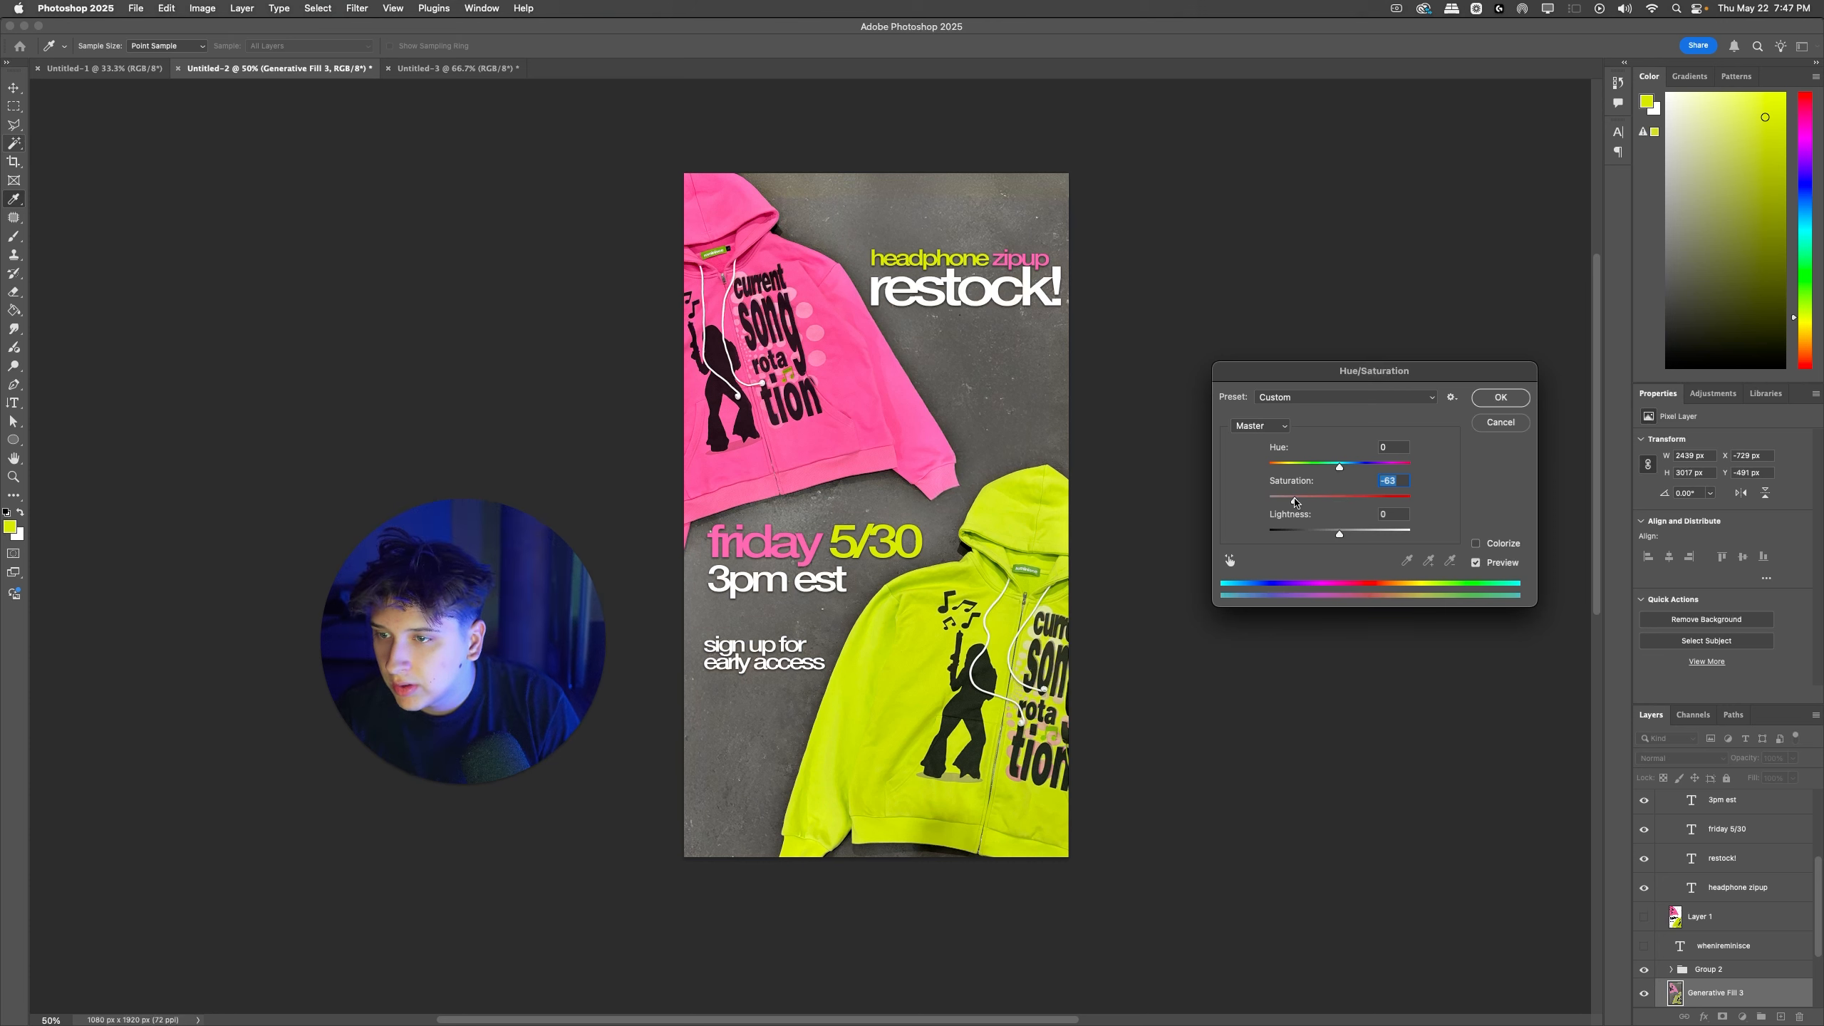
click(1501, 397)
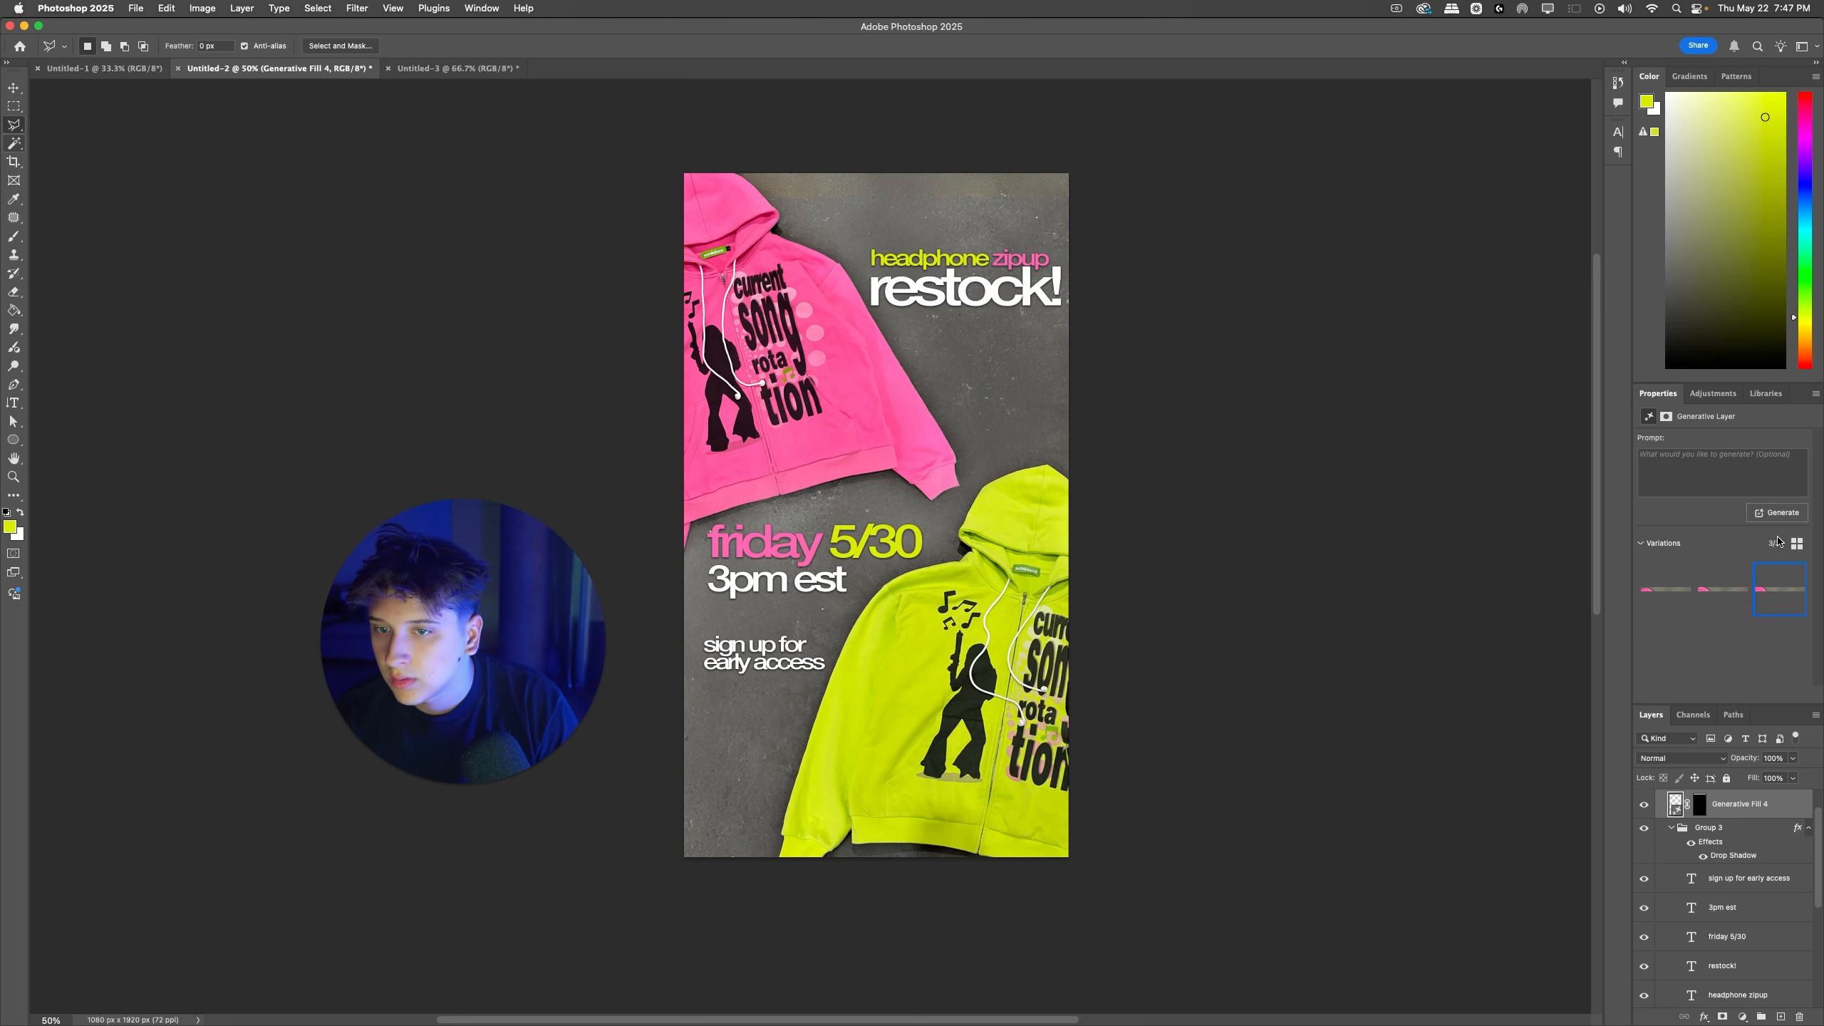
Step: Add an empty layer above Generative Fill 4 and merge the two into one pixel layer
click(1782, 1016)
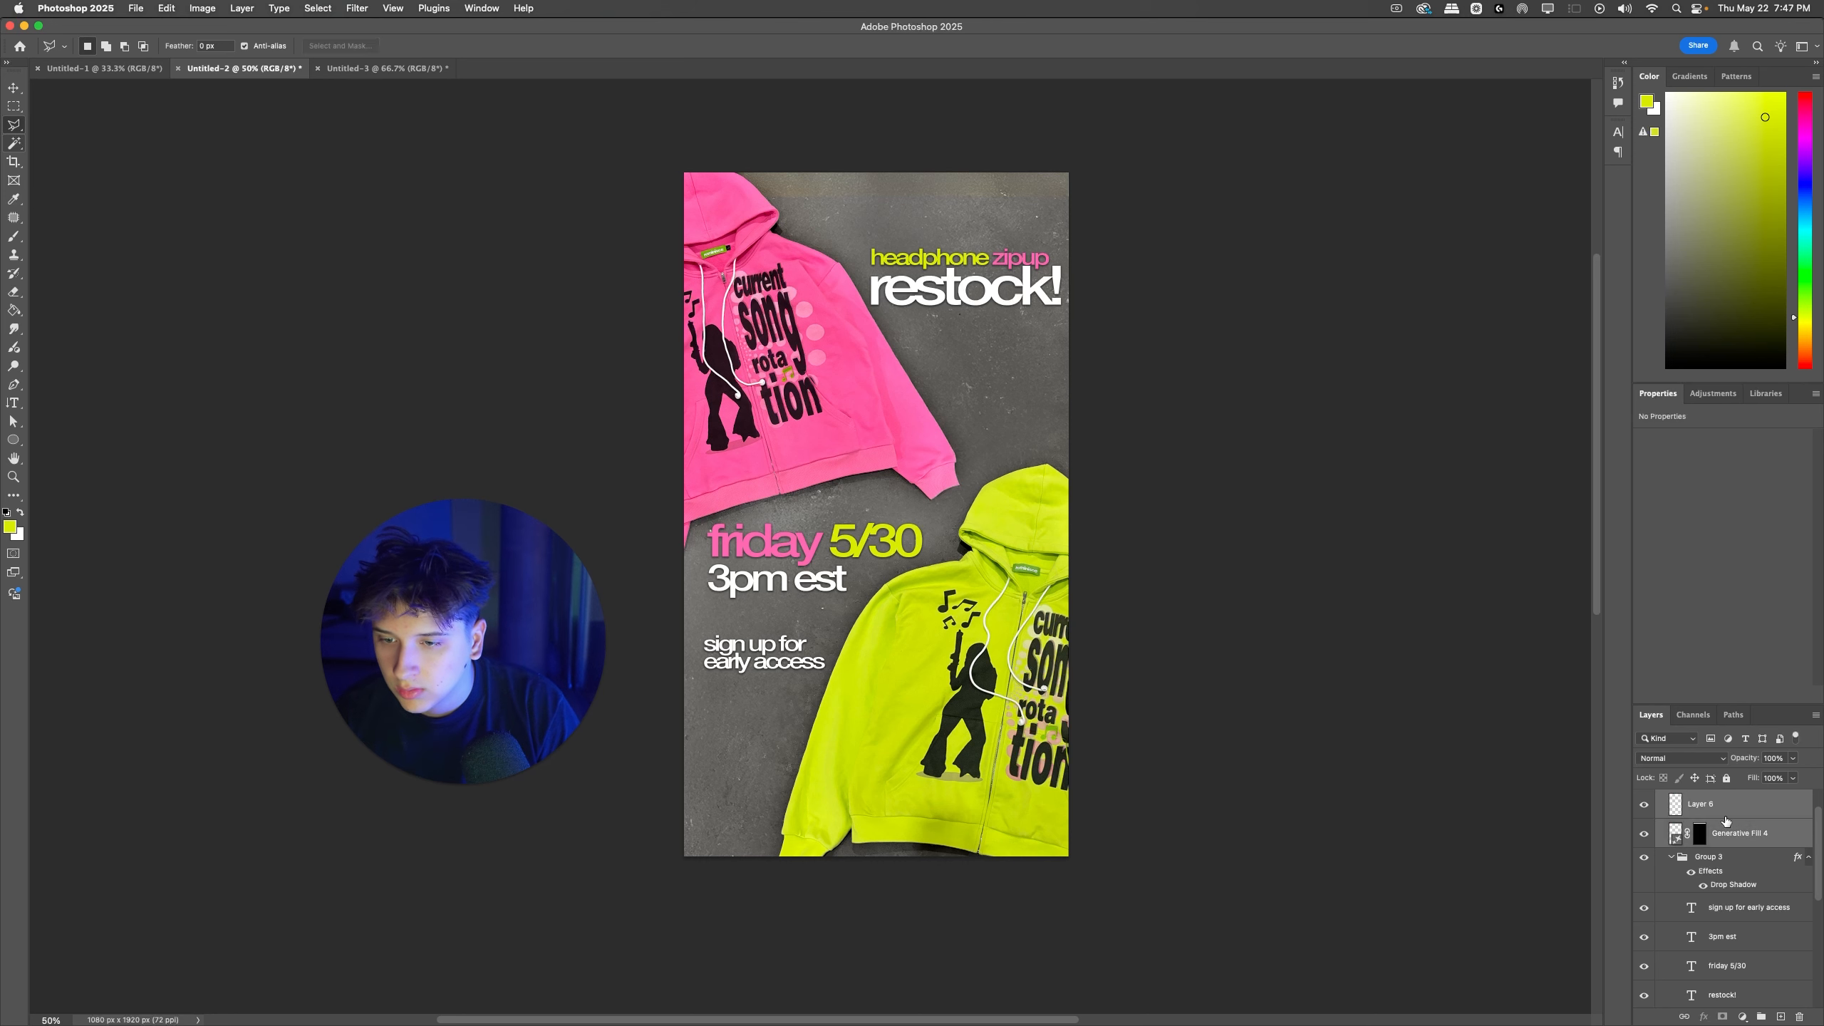
click(1707, 640)
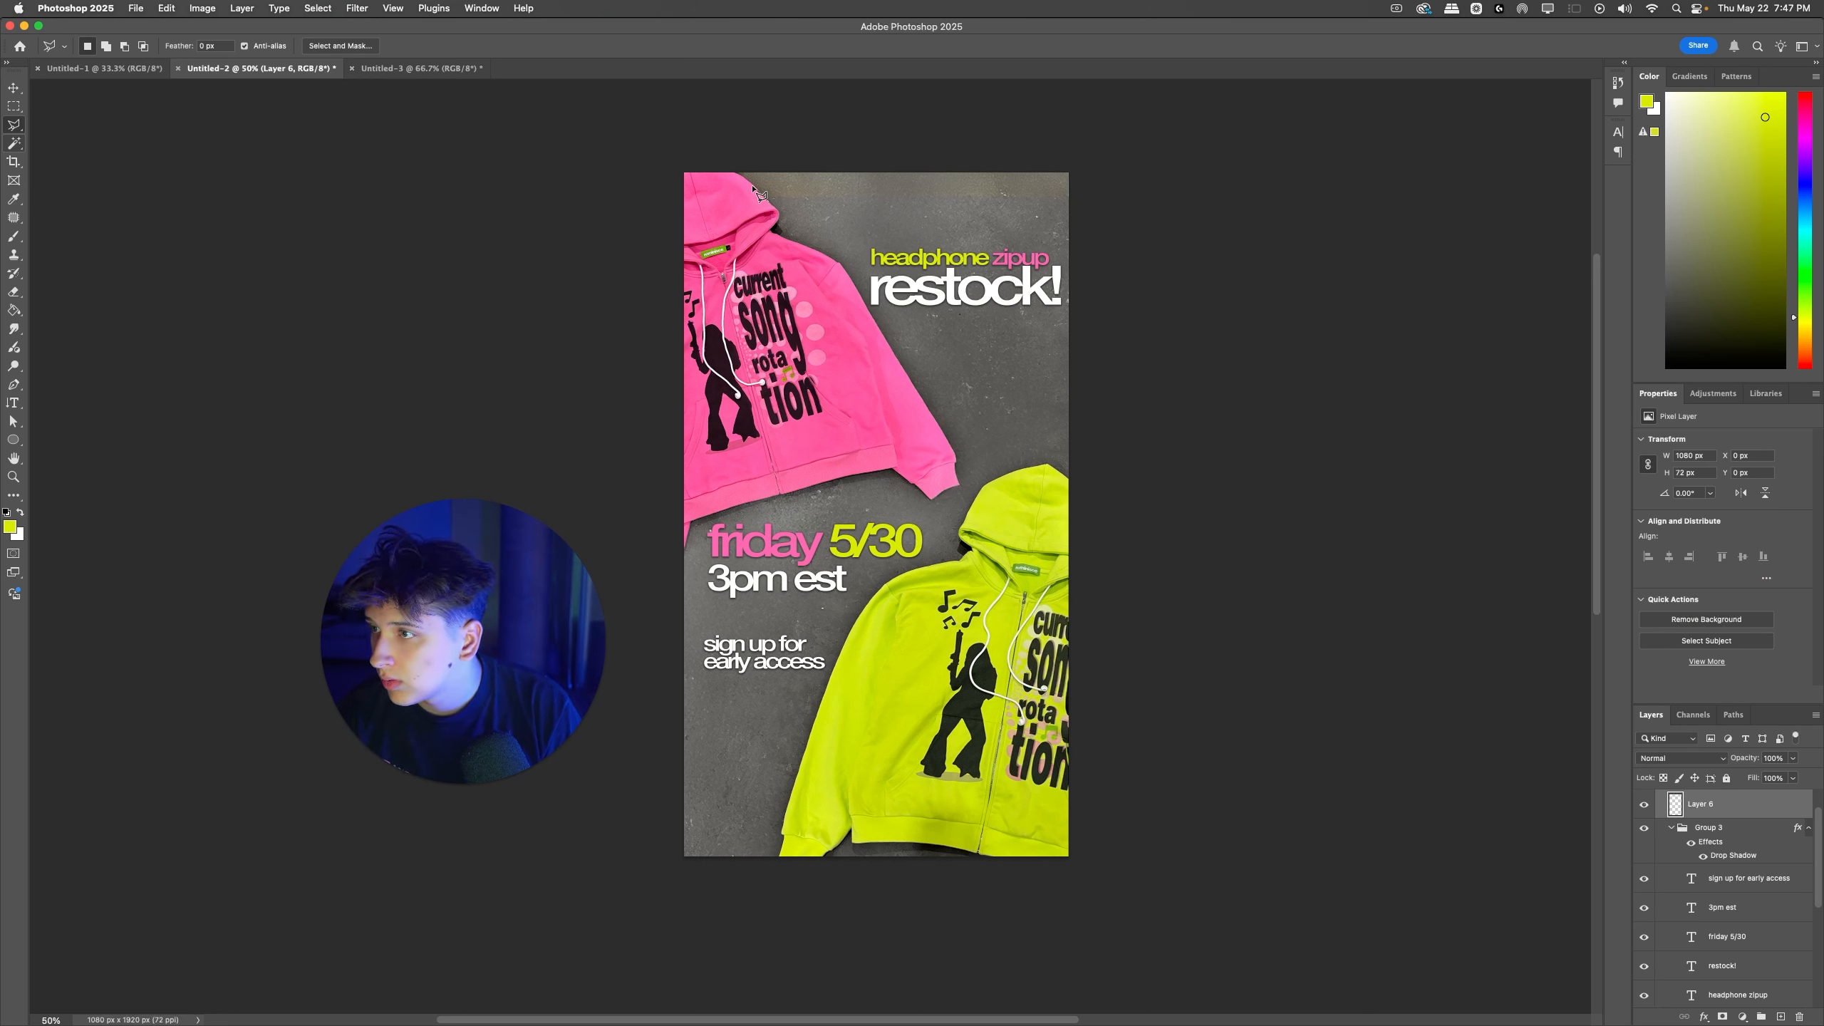
Step: Lasso the brownish background strip along the ad's top edge beside the pink hood, desaturate it with Hue/Saturation, and deselect
click(1111, 168)
click(1123, 213)
click(769, 200)
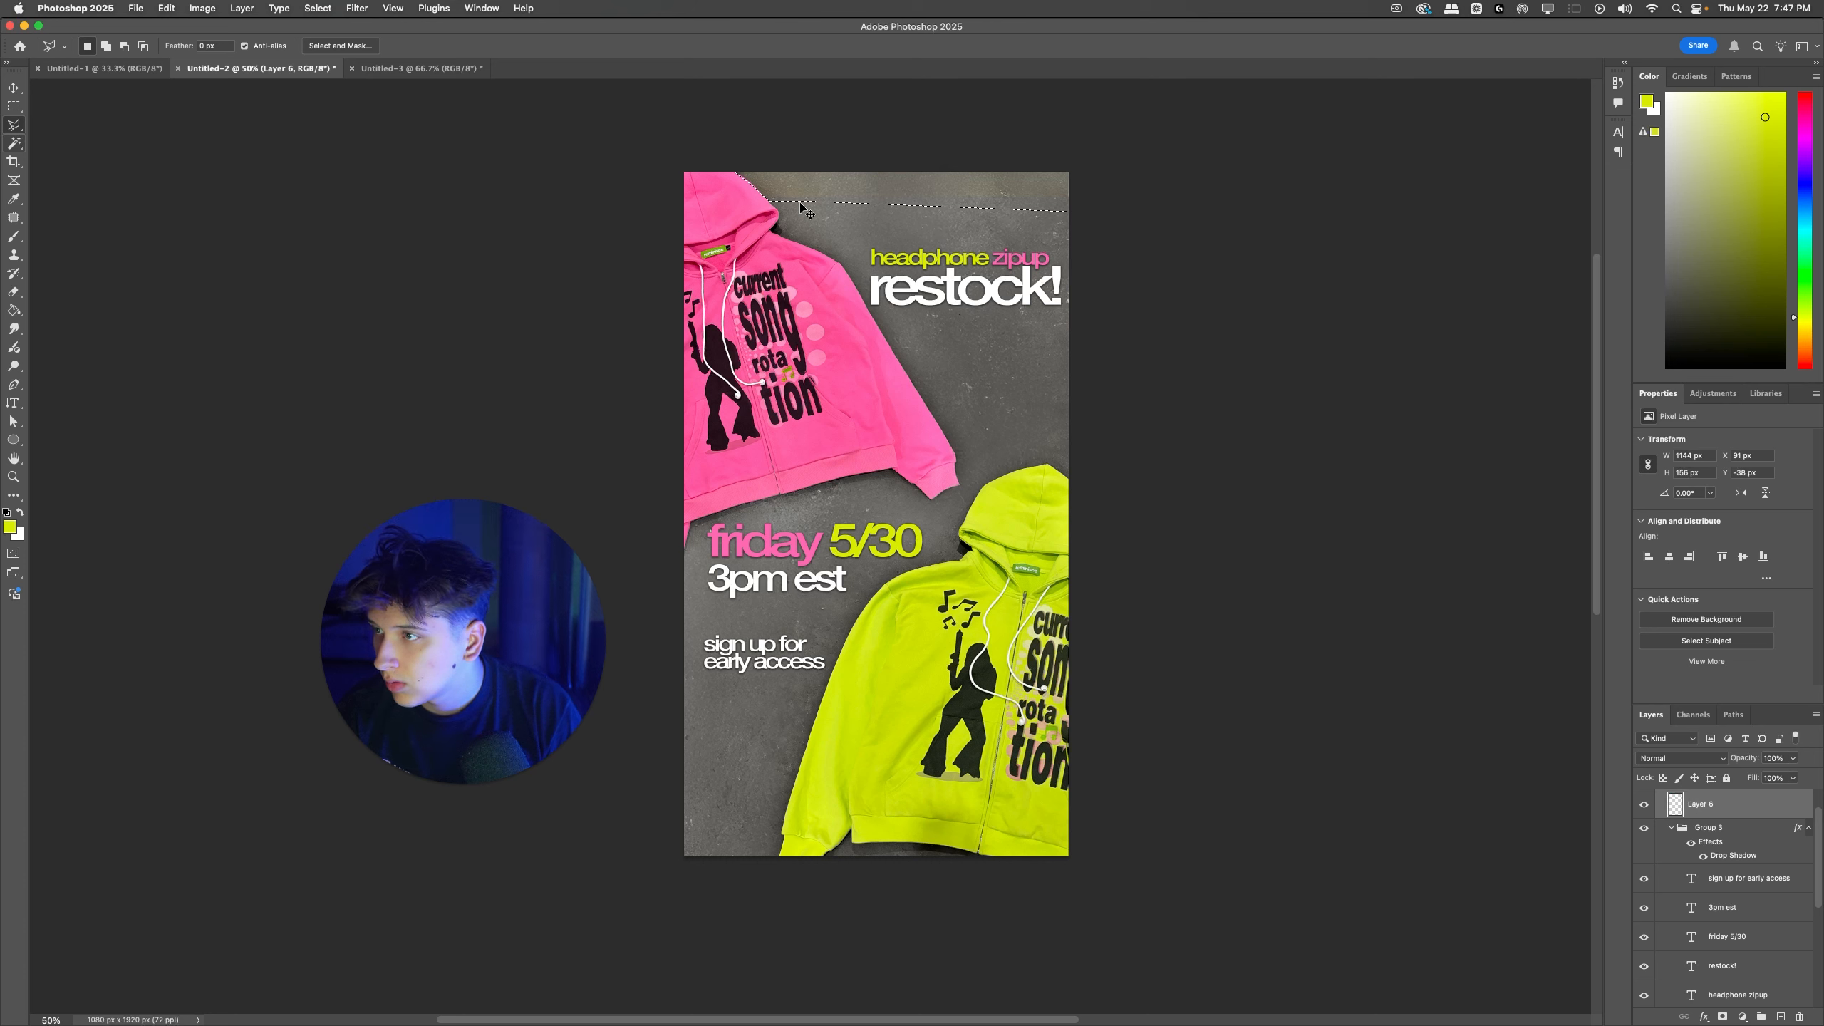
key(super+u)
click(1233, 564)
drag(1015, 188, 970, 204)
click(1499, 398)
key(super+d)
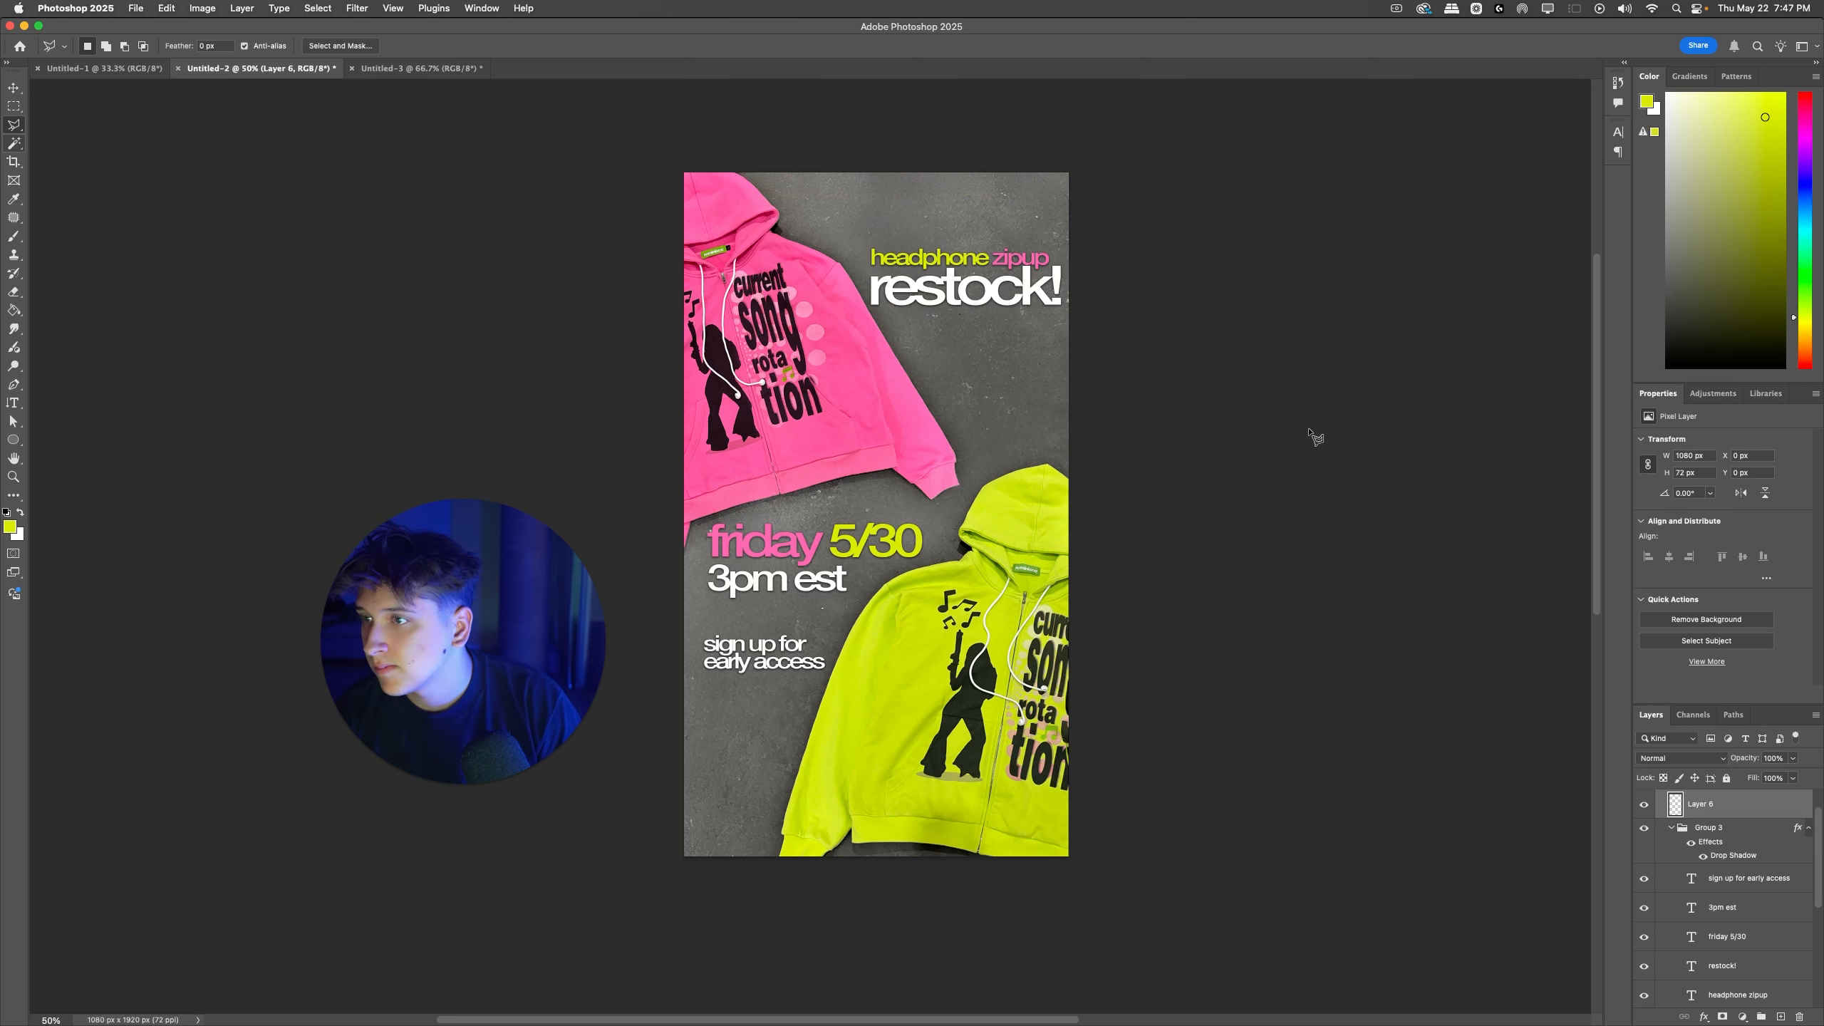
Step: Collapse Group 4, duplicate it and merge the copy into a single layer
key(super+g)
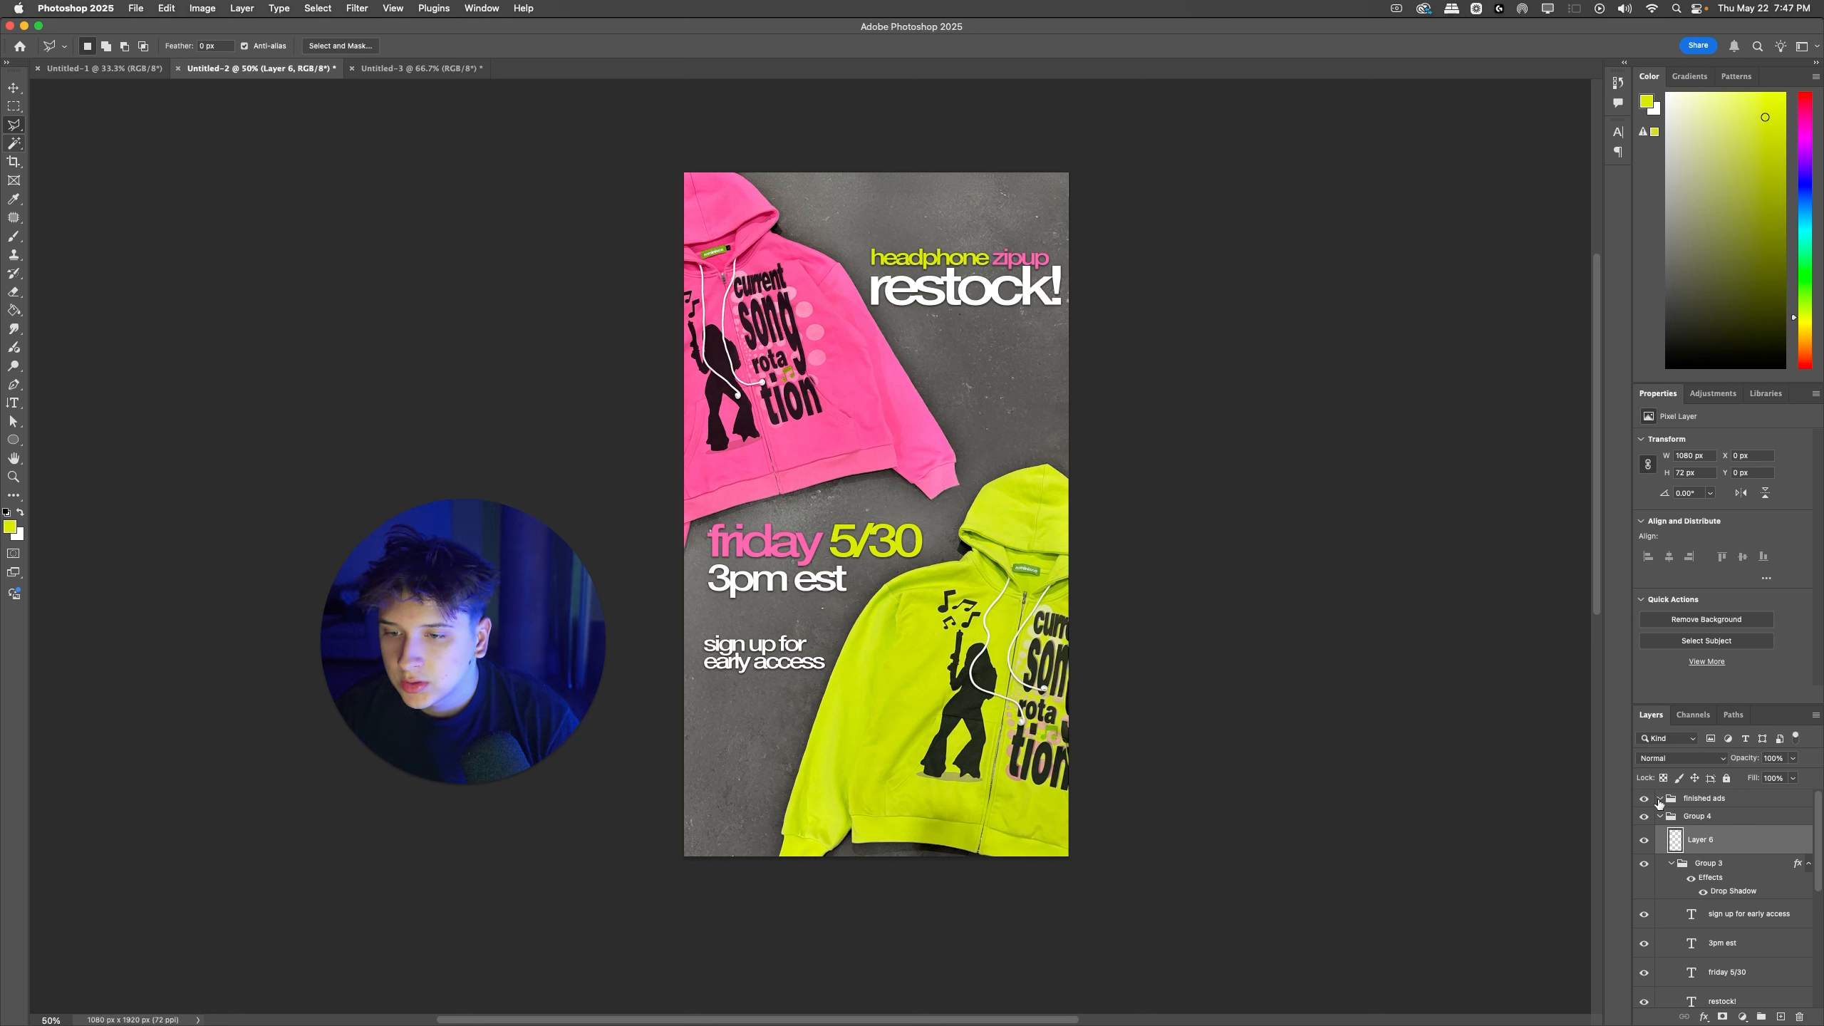
click(1661, 818)
key(super+j)
key(super+e)
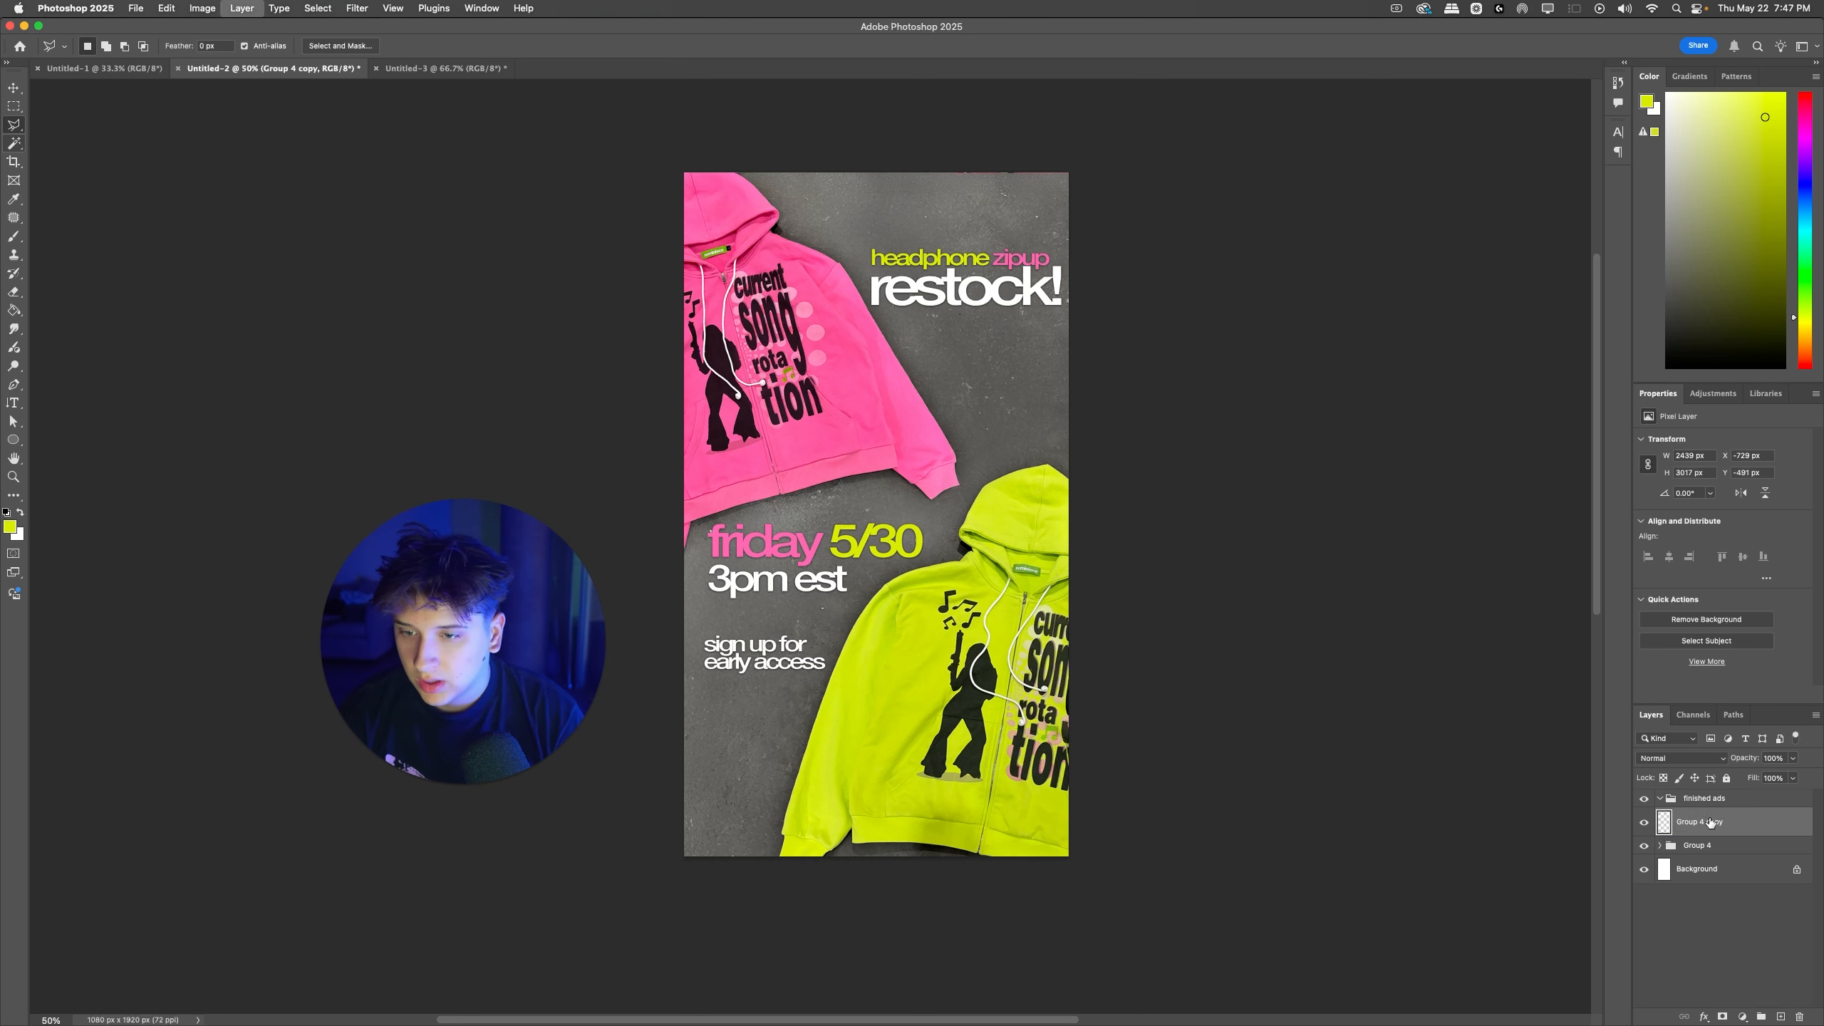
Step: Move the merged Group 4 copy to the top of the stack and copy its canvas-sized area onto a new layer, hiding the original
drag(1713, 822, 1713, 791)
key(super+t)
key(Escape)
key(super+alt+shift+e)
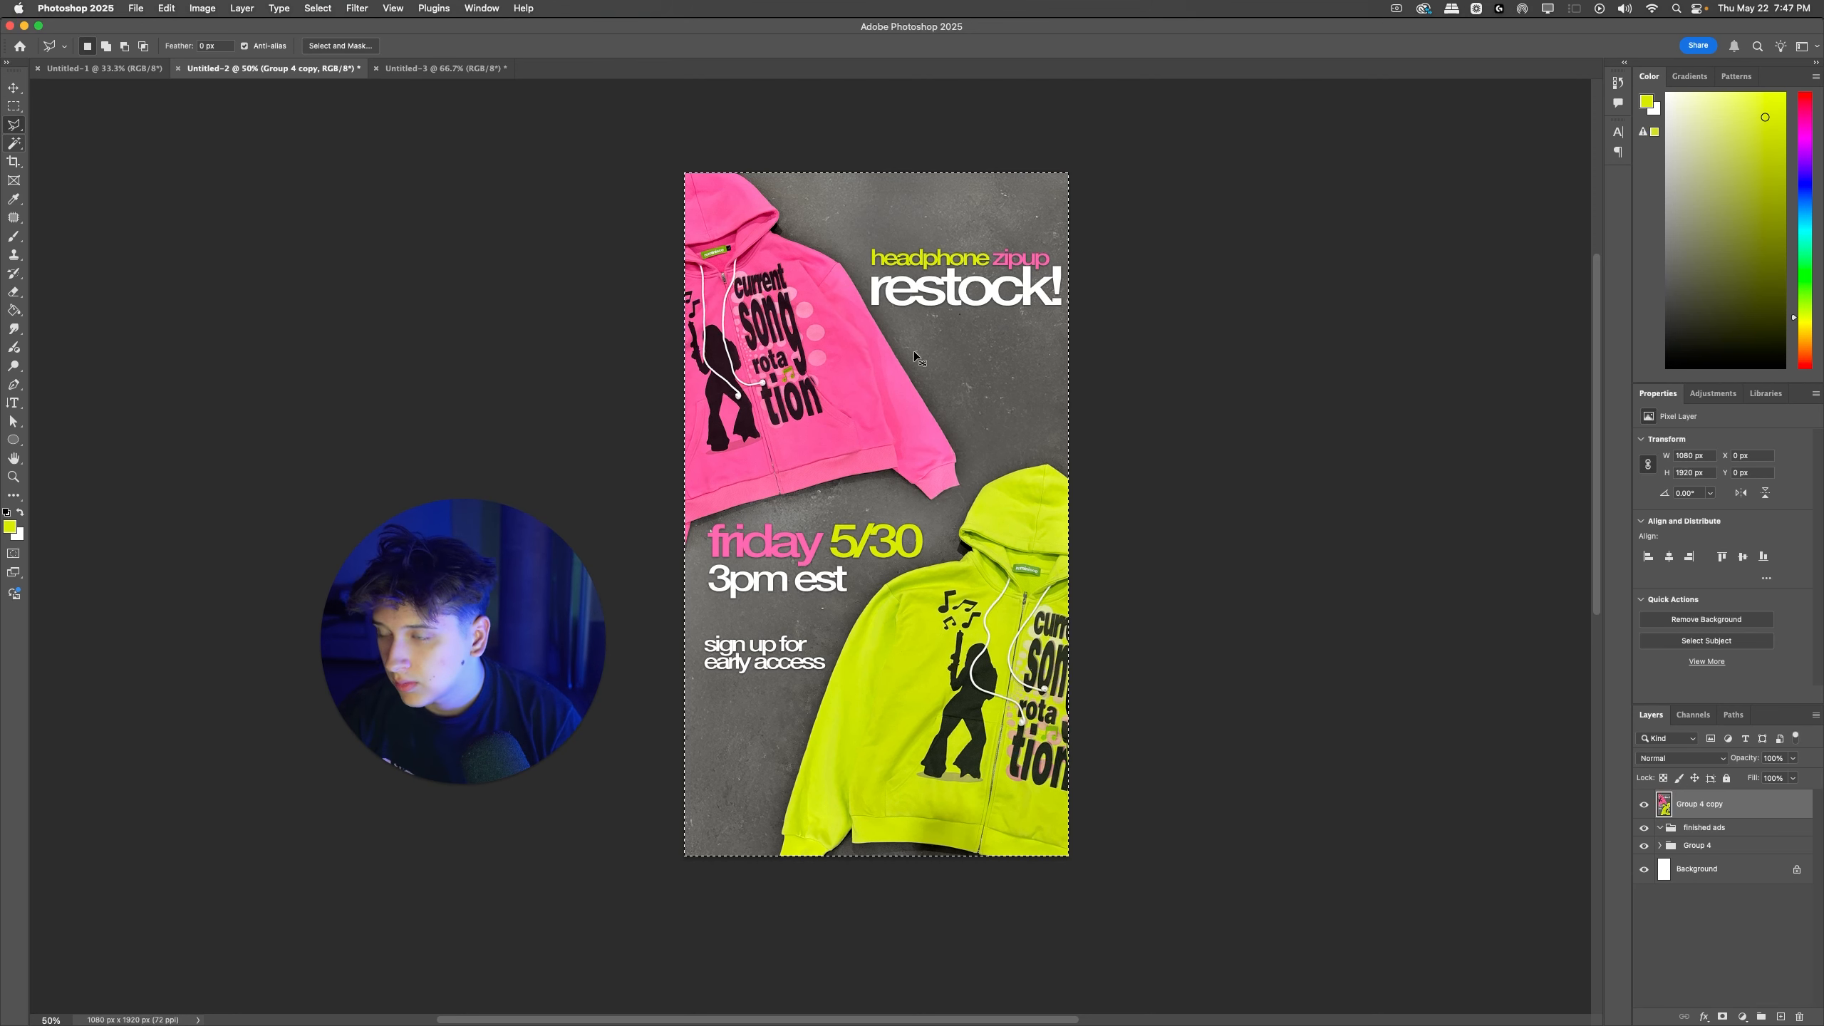
click(1645, 832)
Step: Scale the new vertical ad layer up slightly past the canvas edges, to about 1085 by 1929 px
key(super+t)
drag(1069, 173, 1071, 170)
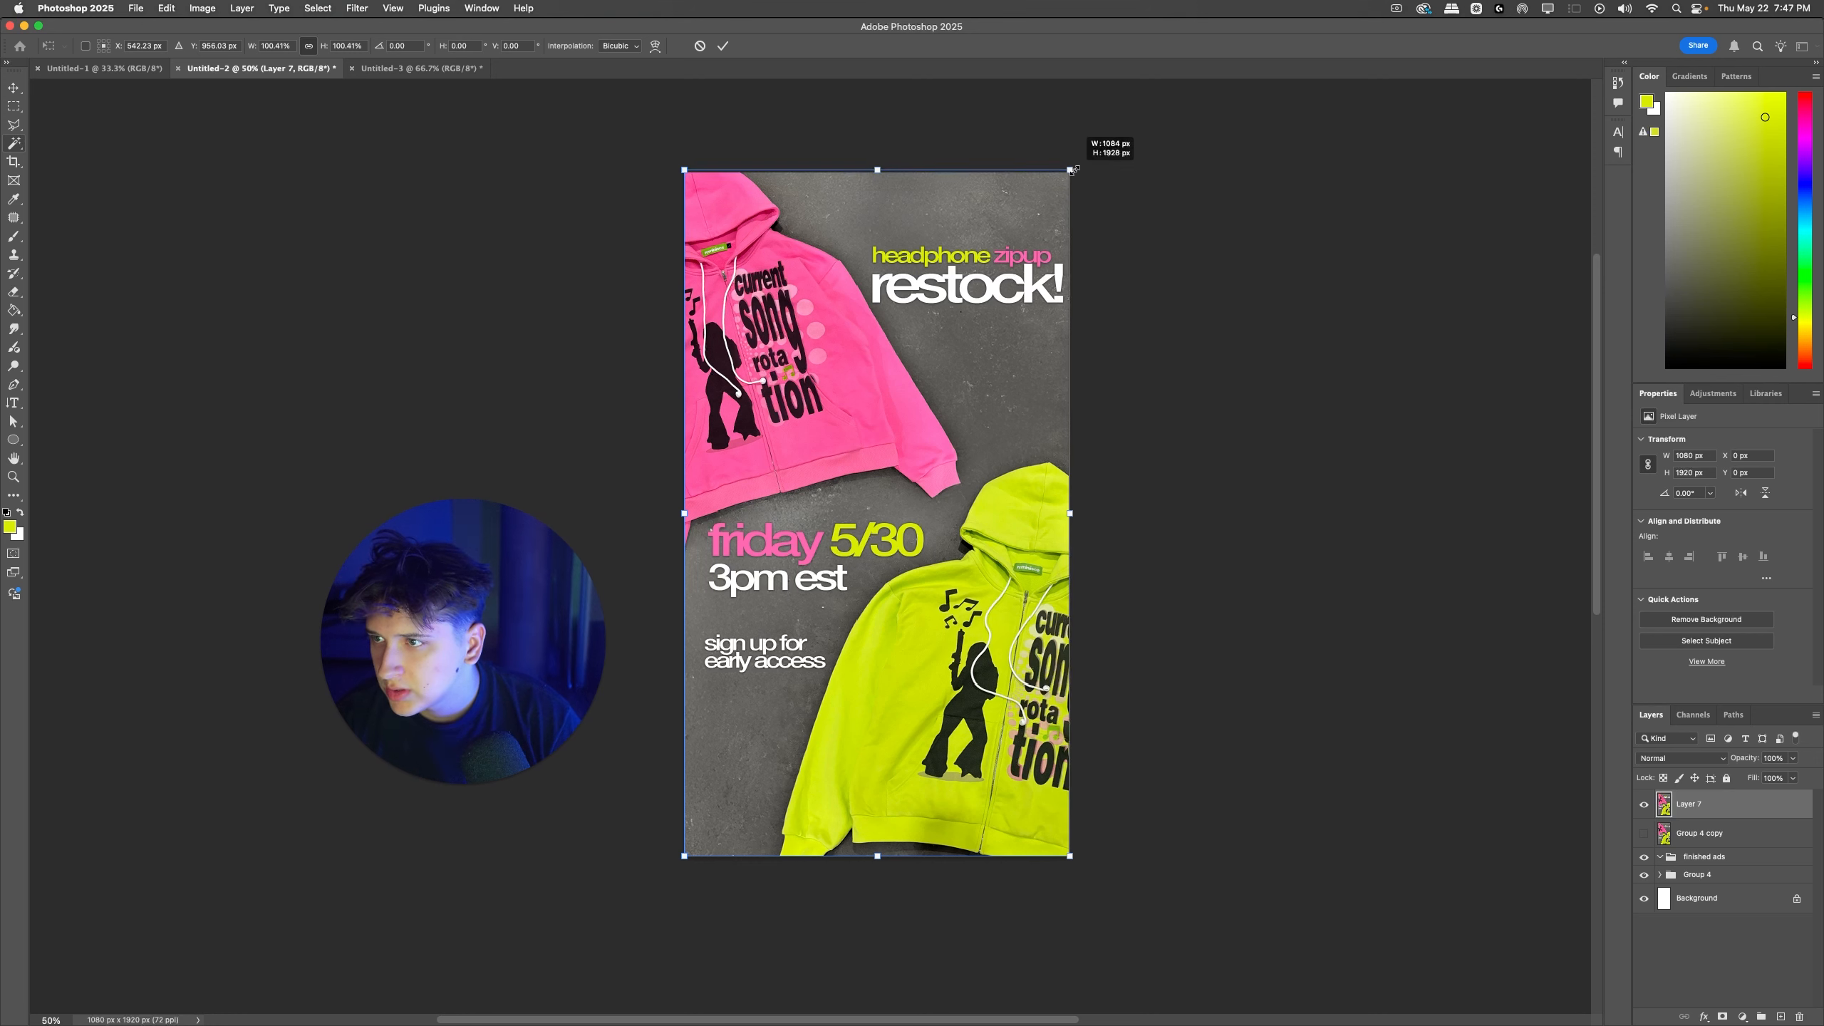
key(Return)
key(super+t)
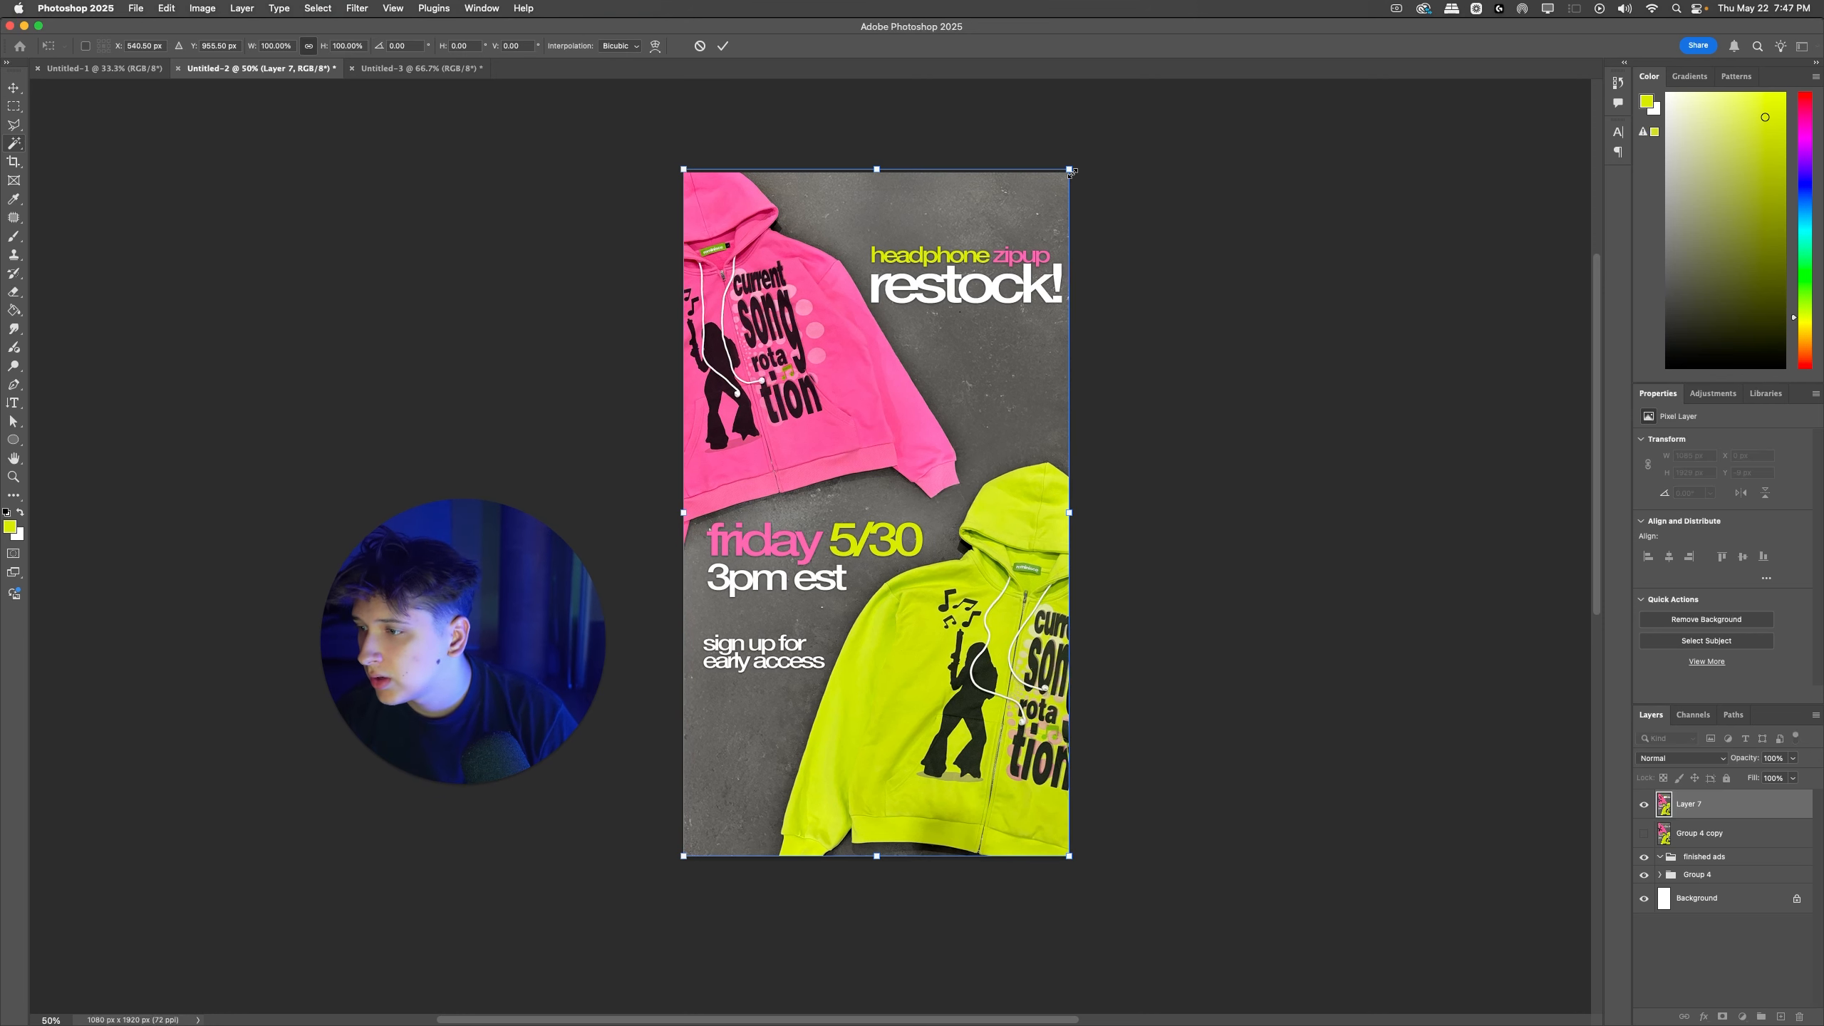
key(l)
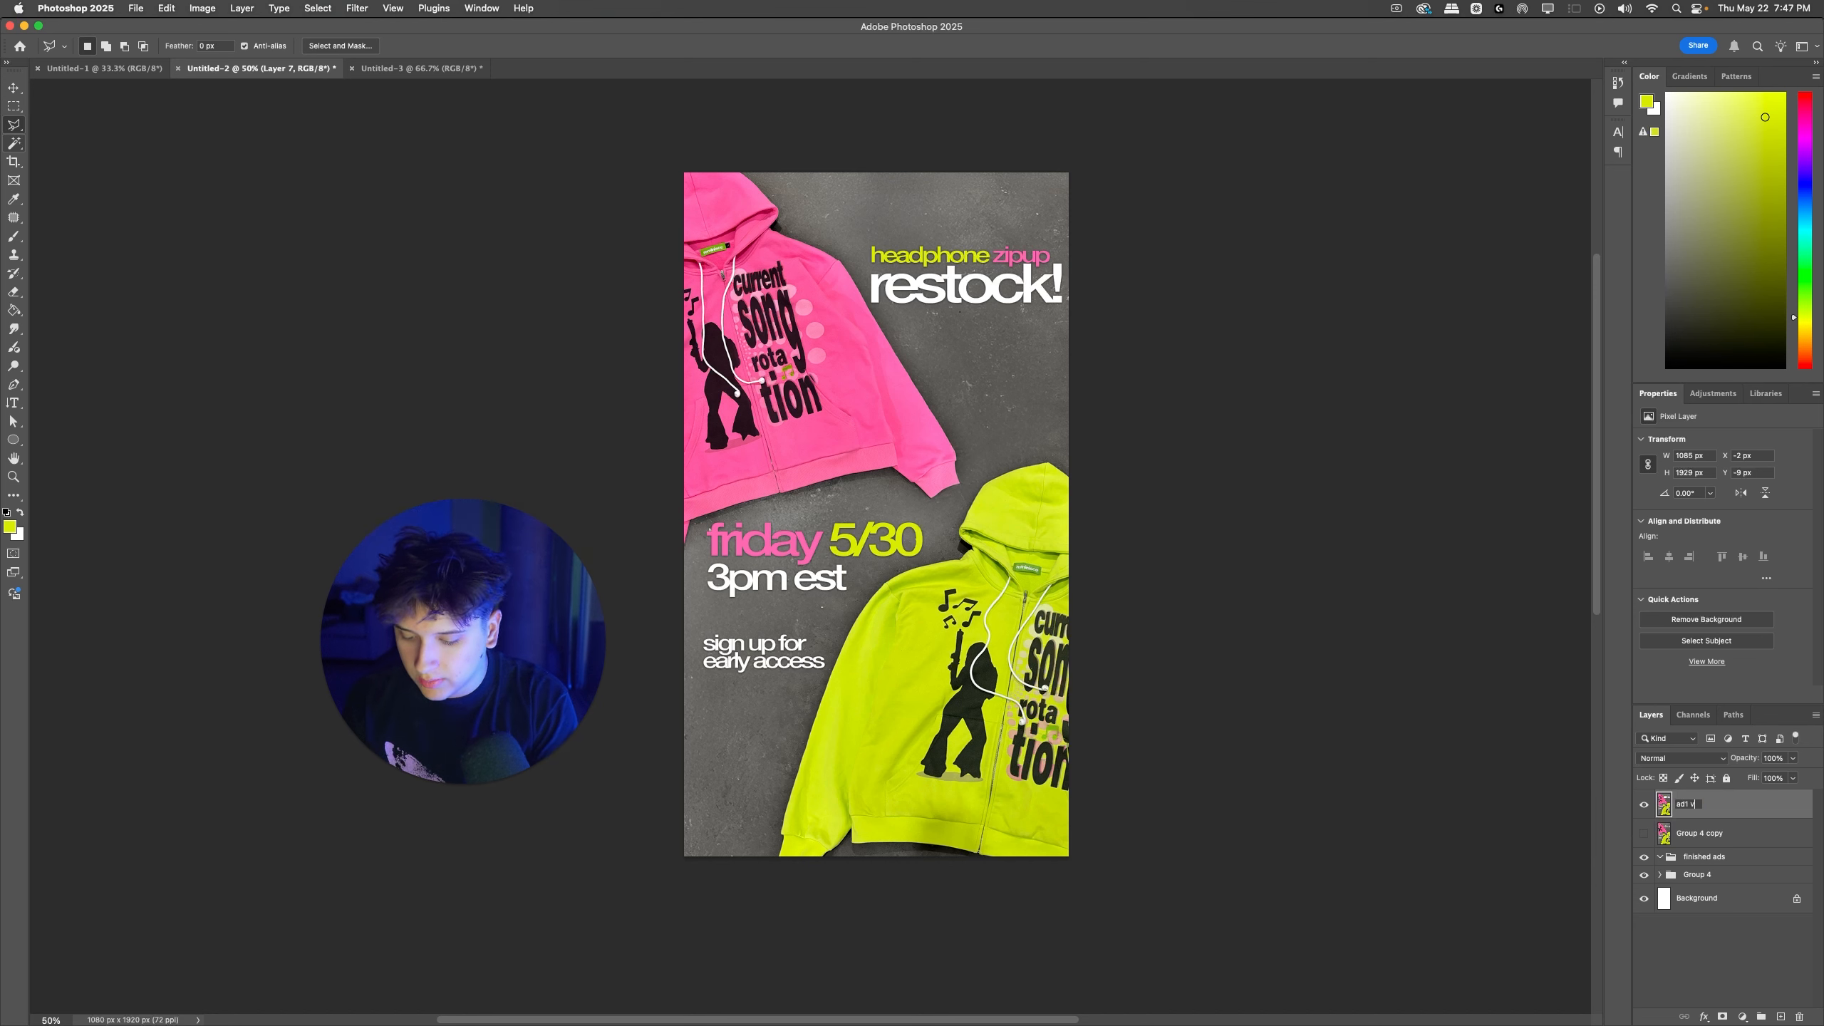
Step: Rename the vertical ad layer "ad1 verticle" and delete the Group 4 copy layer
text(le)
key(Return)
click(1724, 834)
key(Delete)
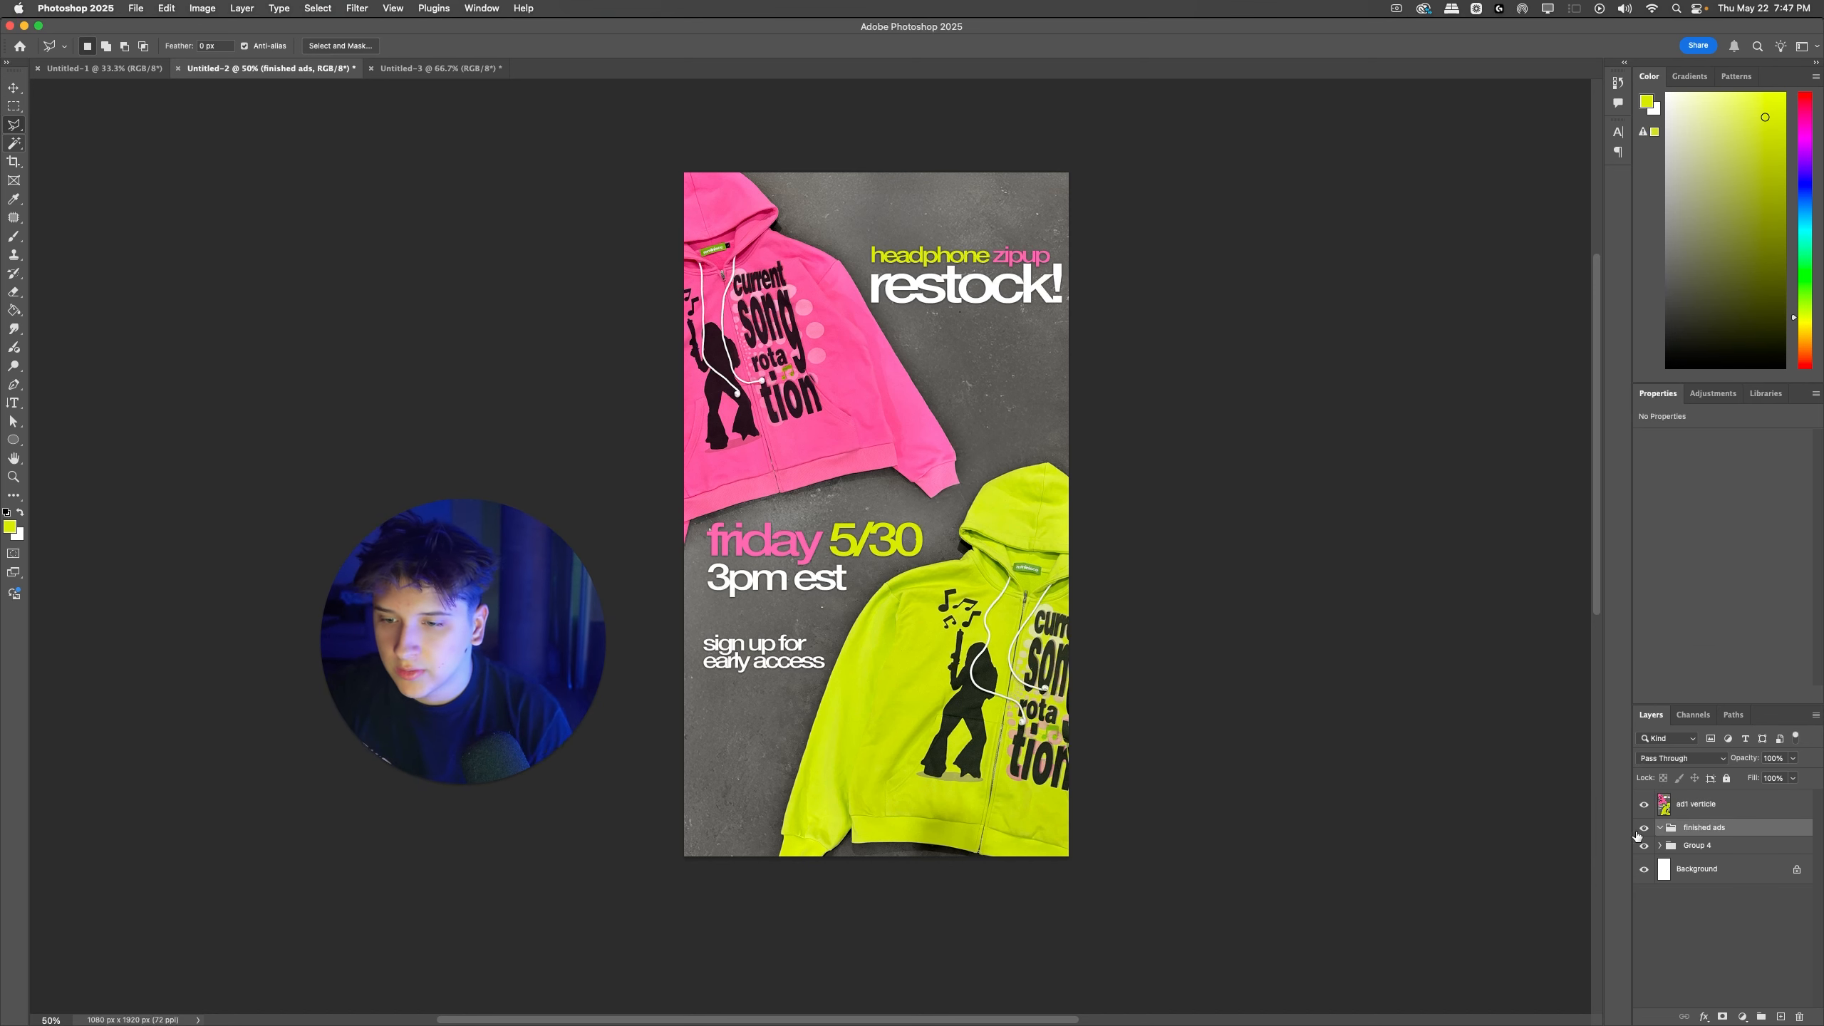
Step: Hide the finished ads group and Group 4, and place the ad1 verticle layer in the upper-left area of the Untitled-1 canvas
click(1643, 828)
click(1642, 847)
drag(835, 405, 649, 441)
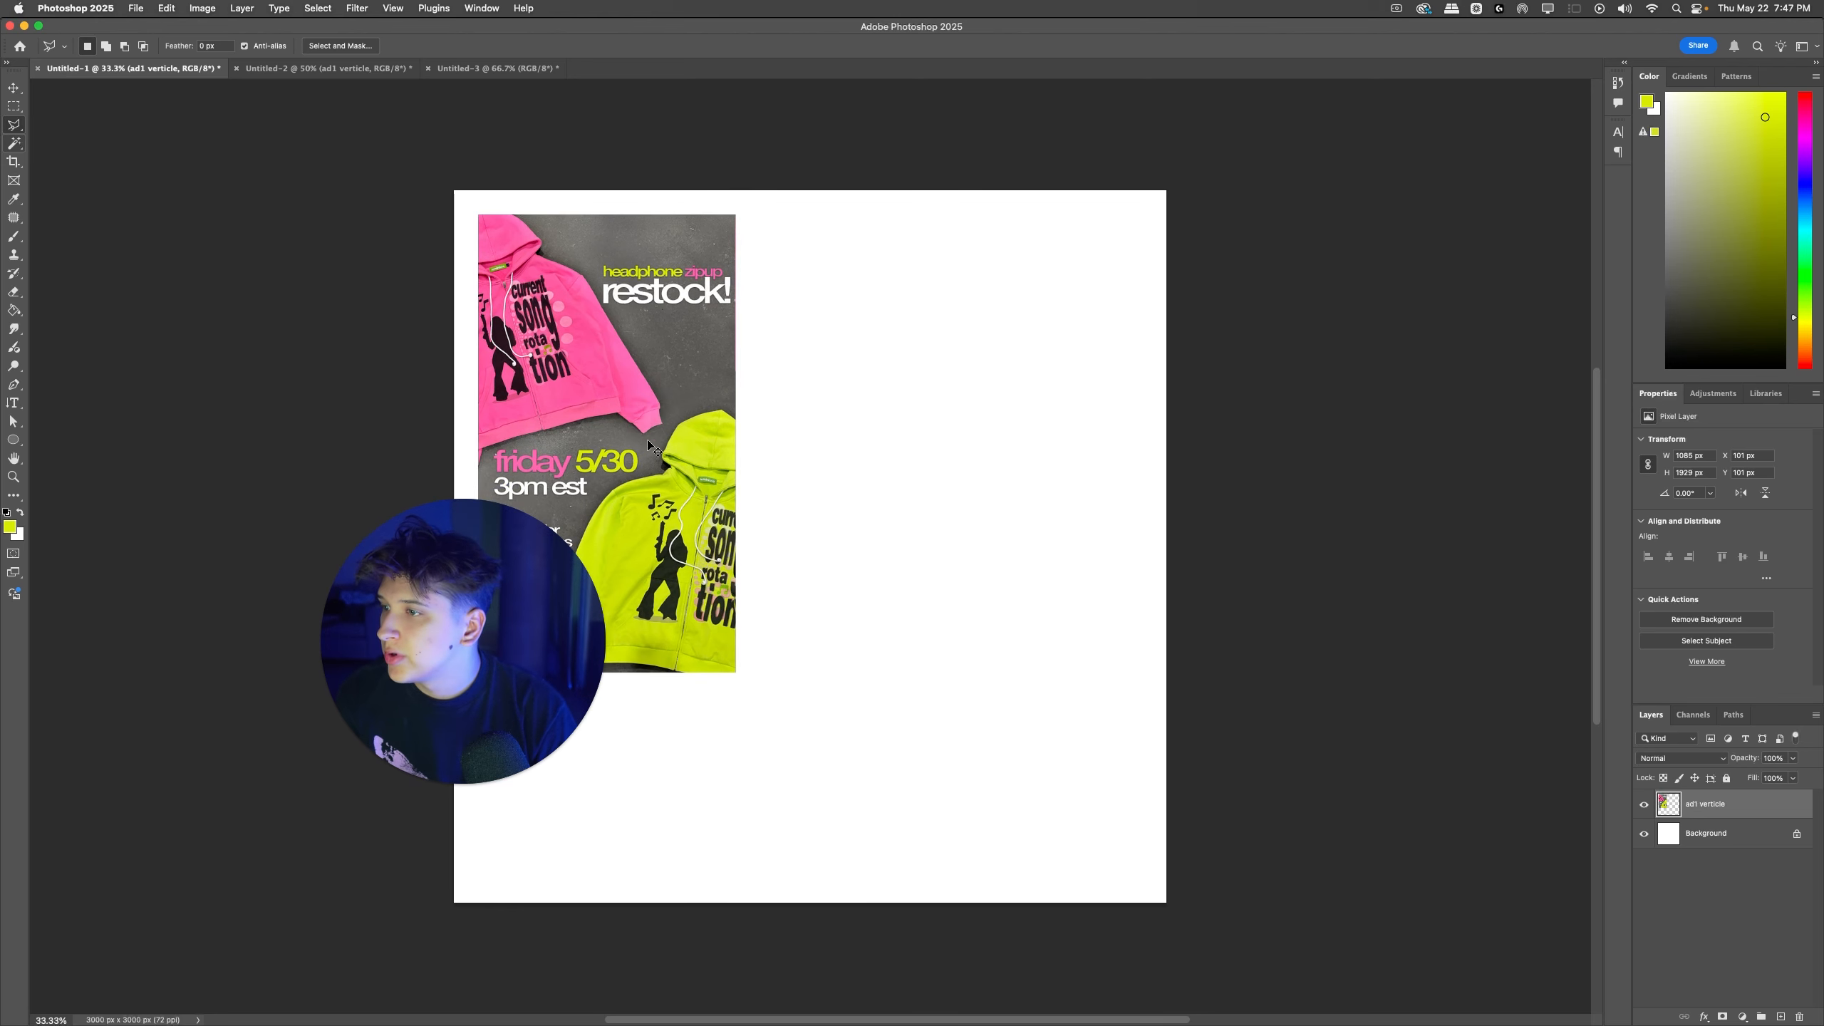
drag(495, 596, 192, 552)
Step: Try to bring the ad1 square layer from Untitled-3 into Untitled-1 beside the vertical ad, and undo its placement
click(485, 70)
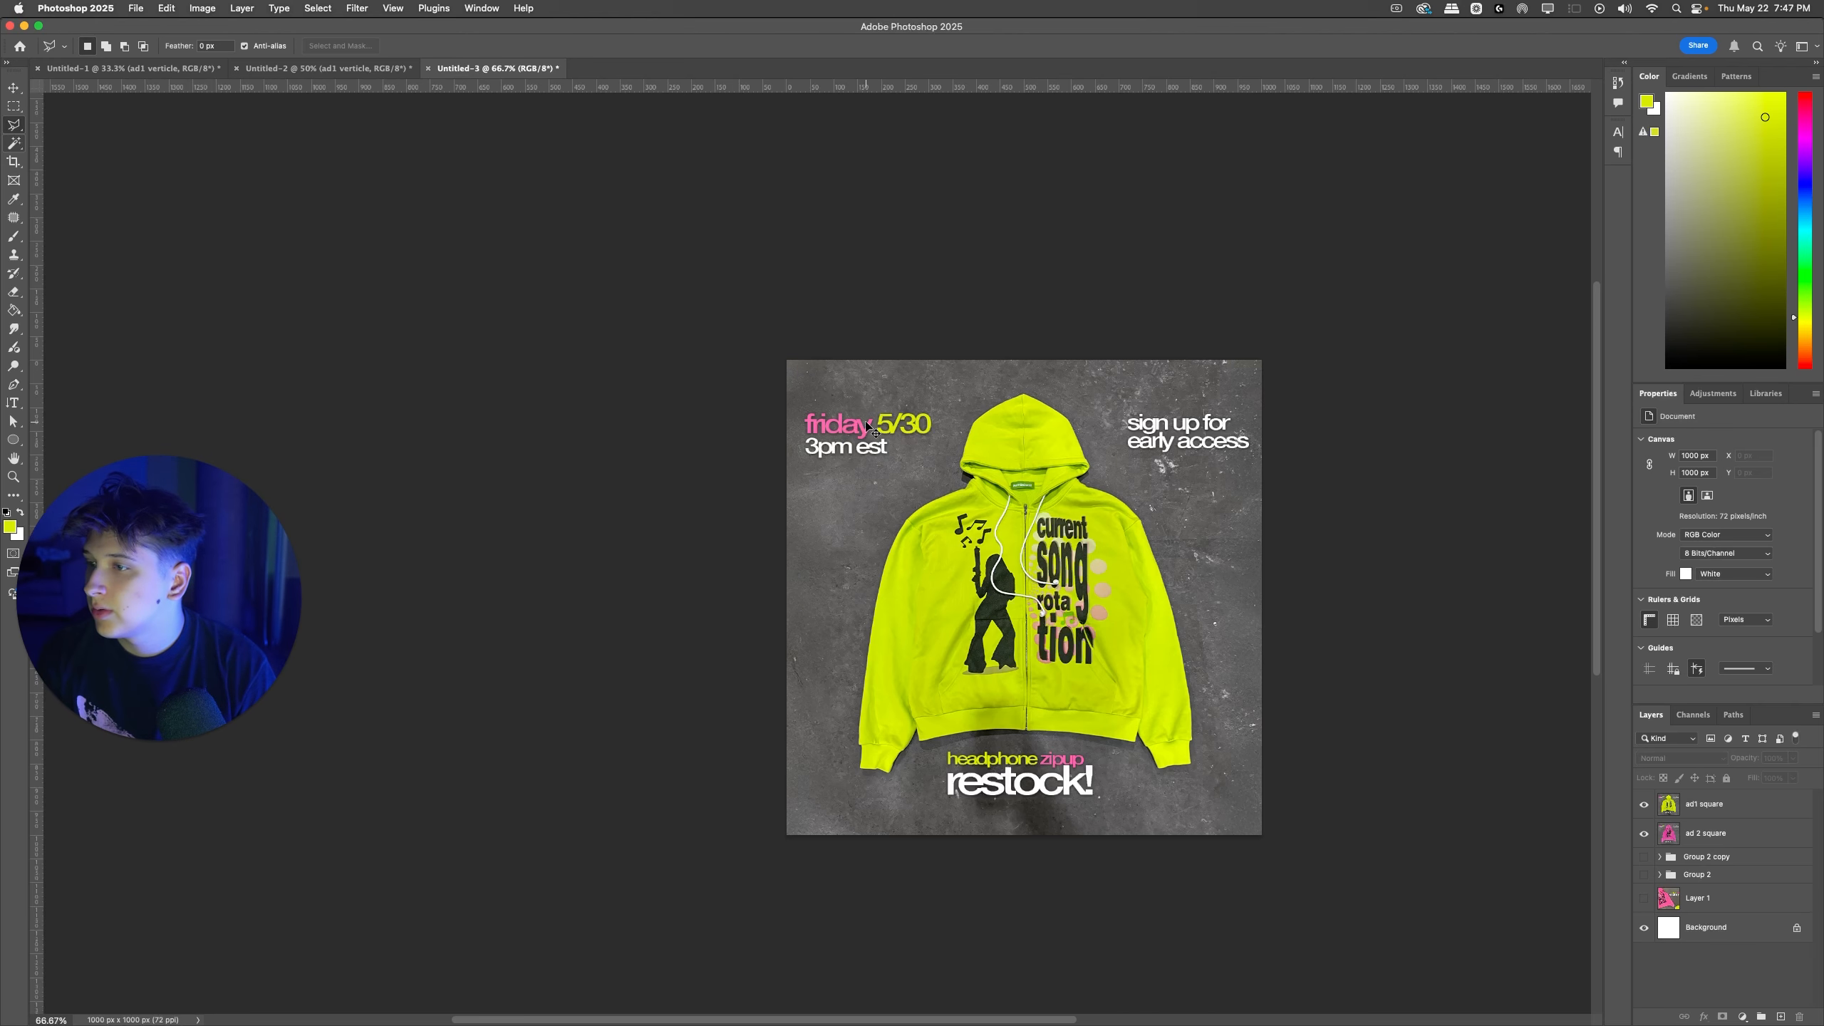
super+click(1162, 464)
key(super+c)
click(186, 70)
key(super+v)
drag(820, 531, 898, 337)
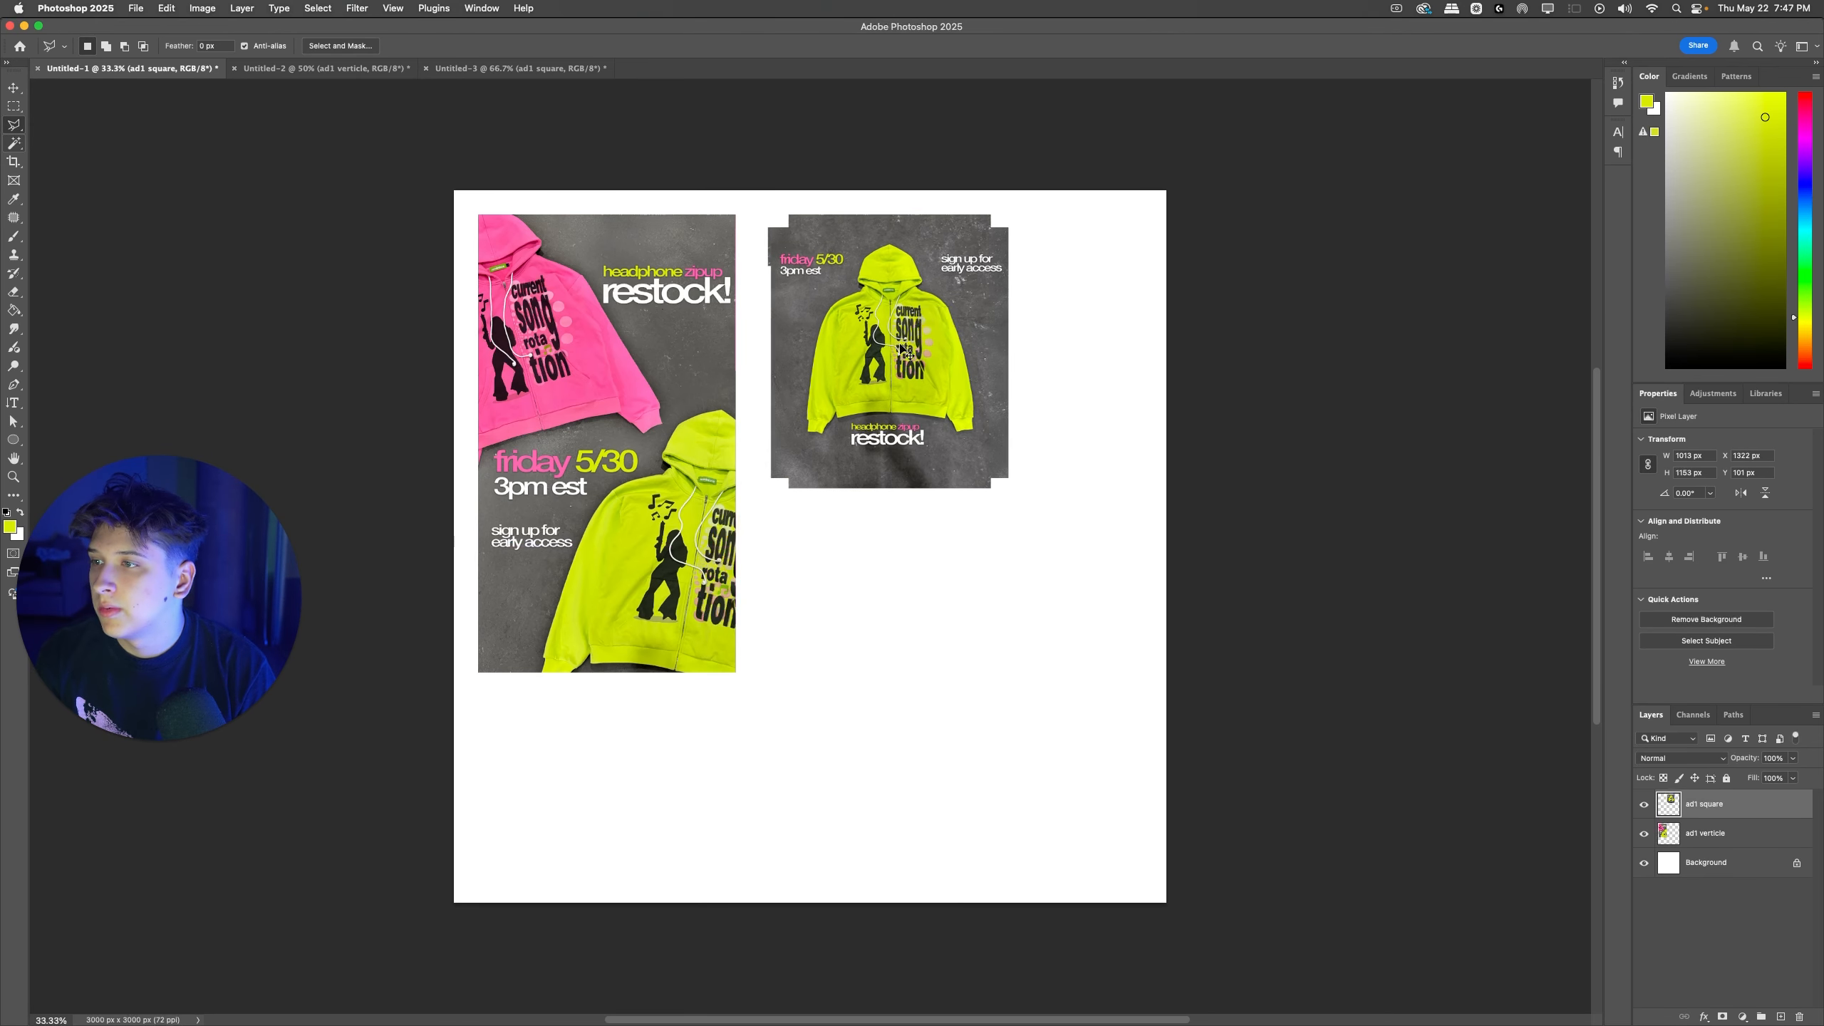
key(super+z)
key(super+z)
Step: In Untitled-3, copy the canvas-sized area of ad1 square onto a new layer and delete the original layer
click(564, 72)
key(super+a)
key(super+j)
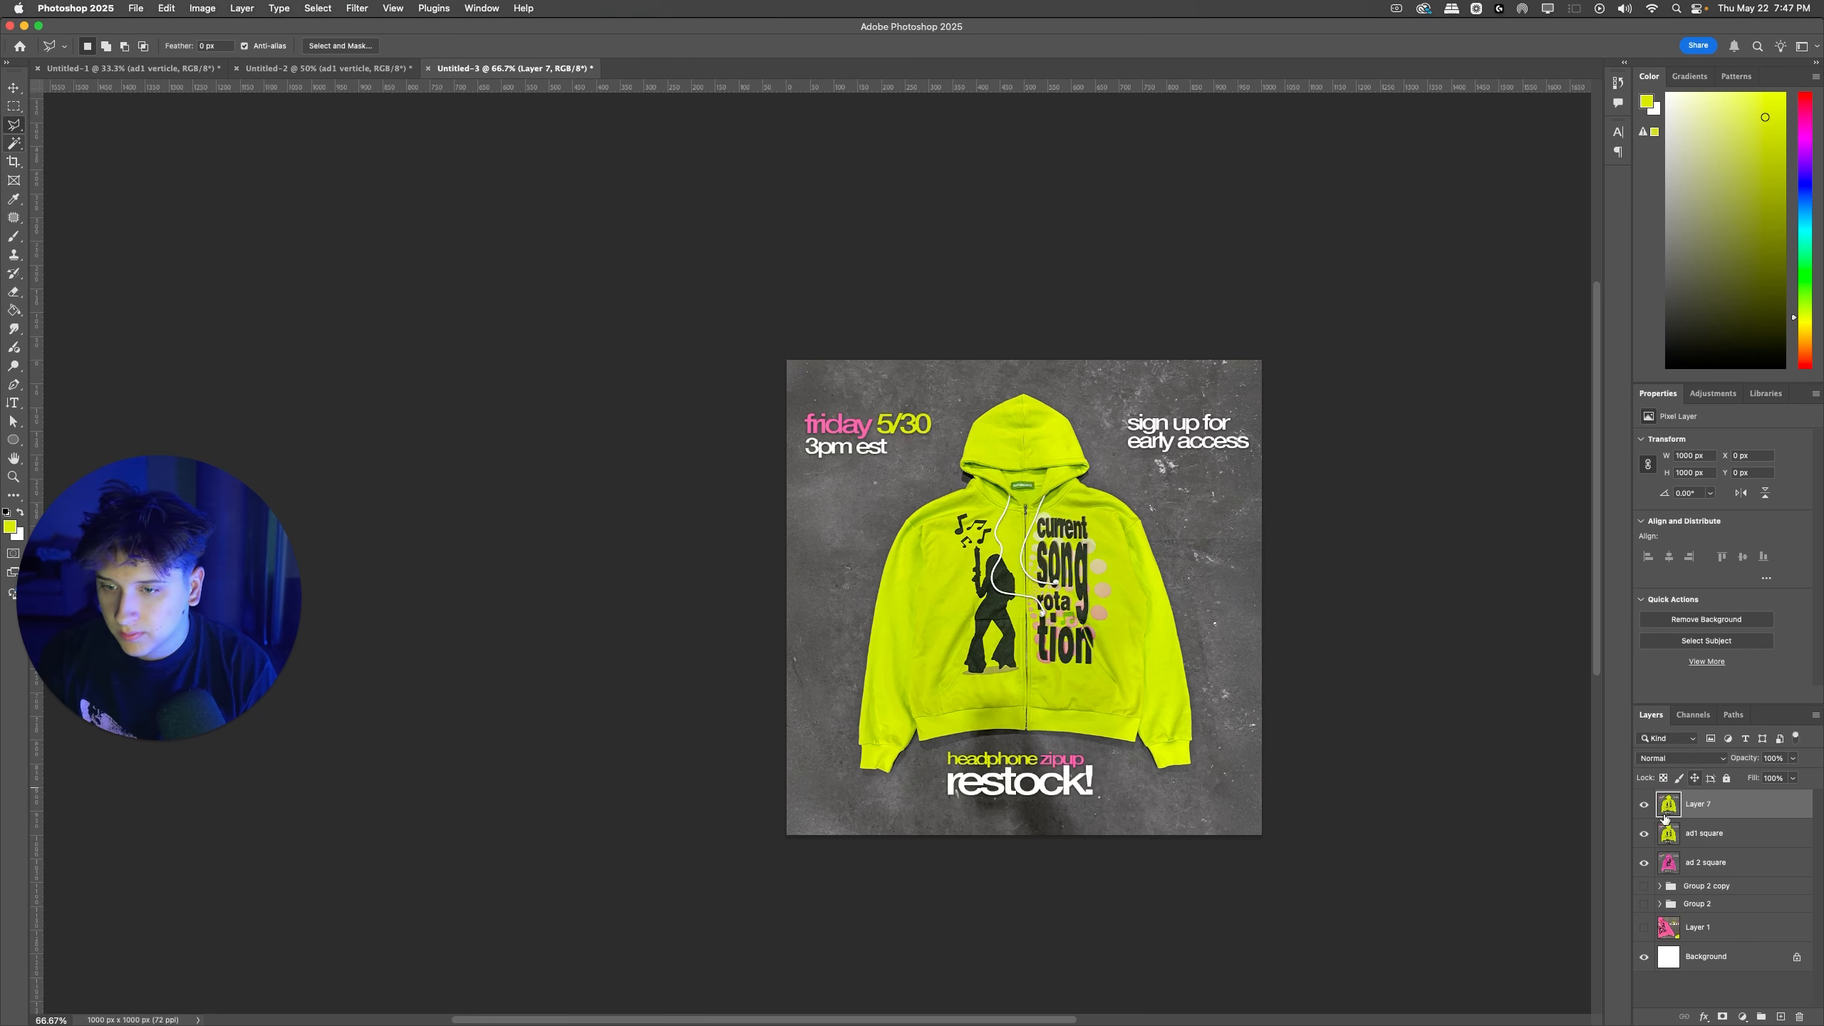
click(1675, 837)
key(Delete)
click(1703, 810)
Step: Copy the trimmed yellow square ad into Untitled-1 and place it beside the vertical ad, aligned with its top edge
key(super+a)
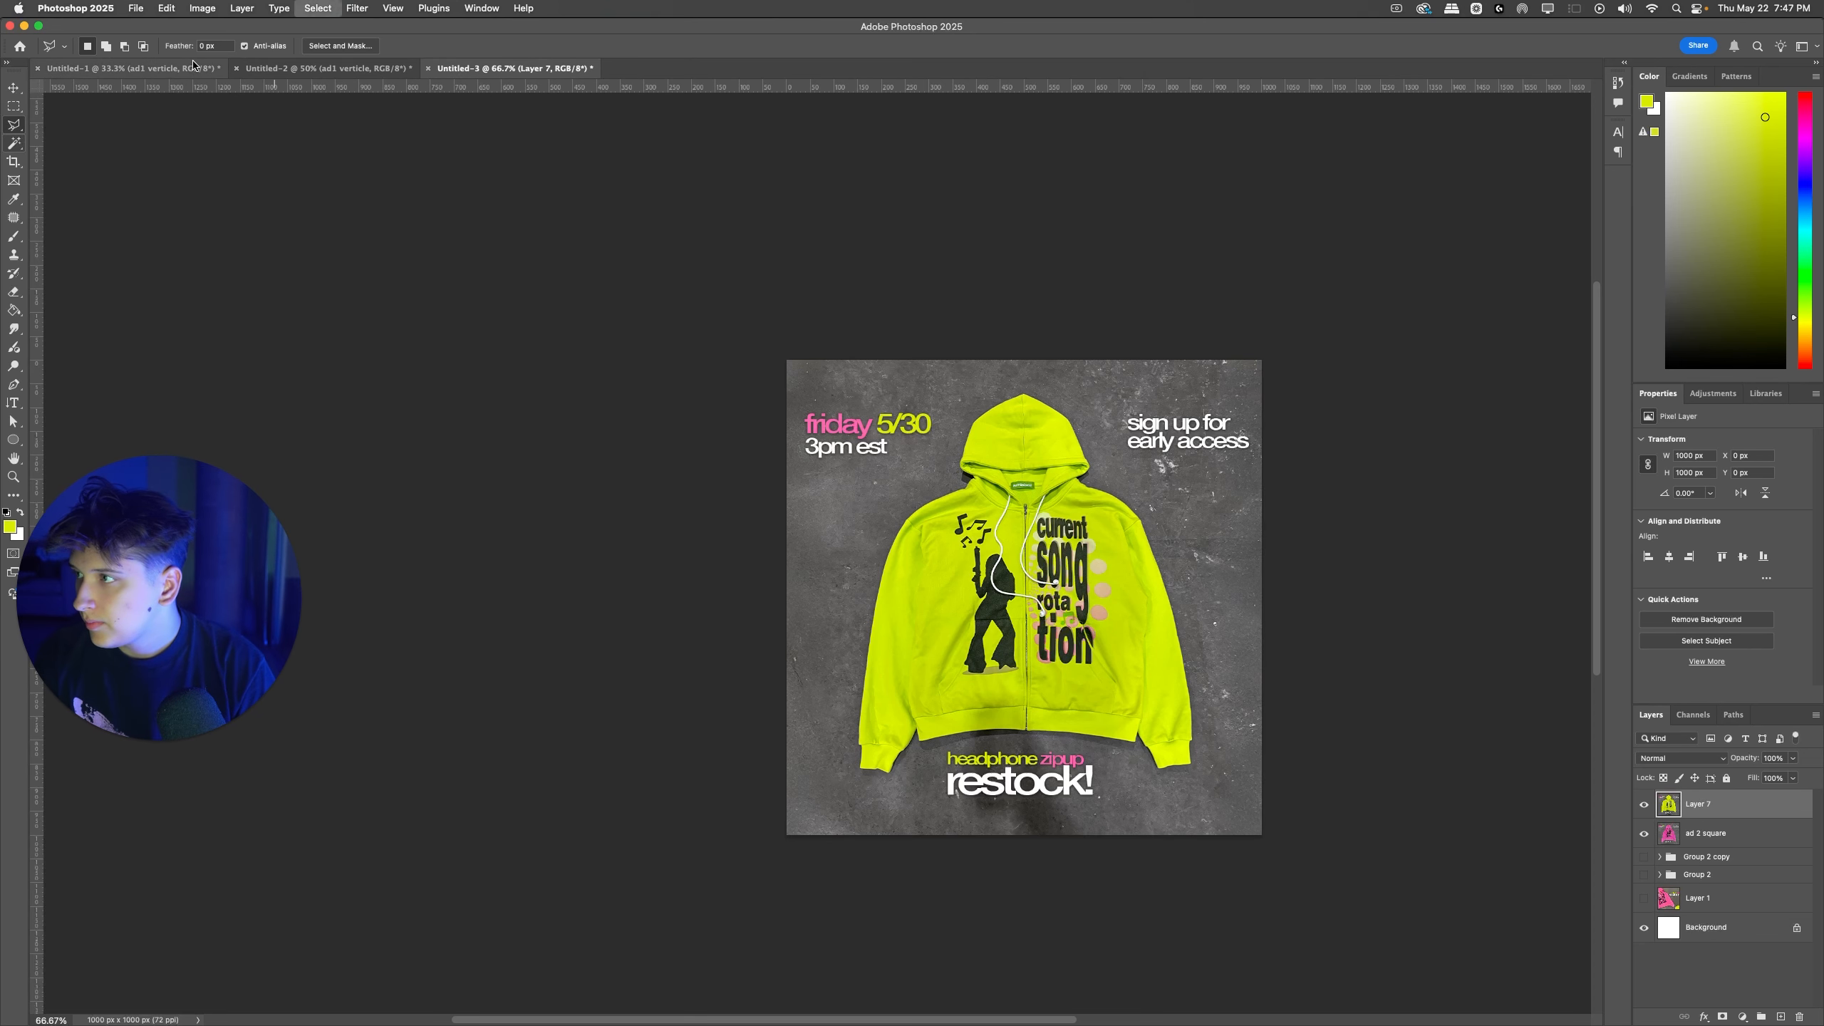
key(super+c)
click(182, 70)
key(super+v)
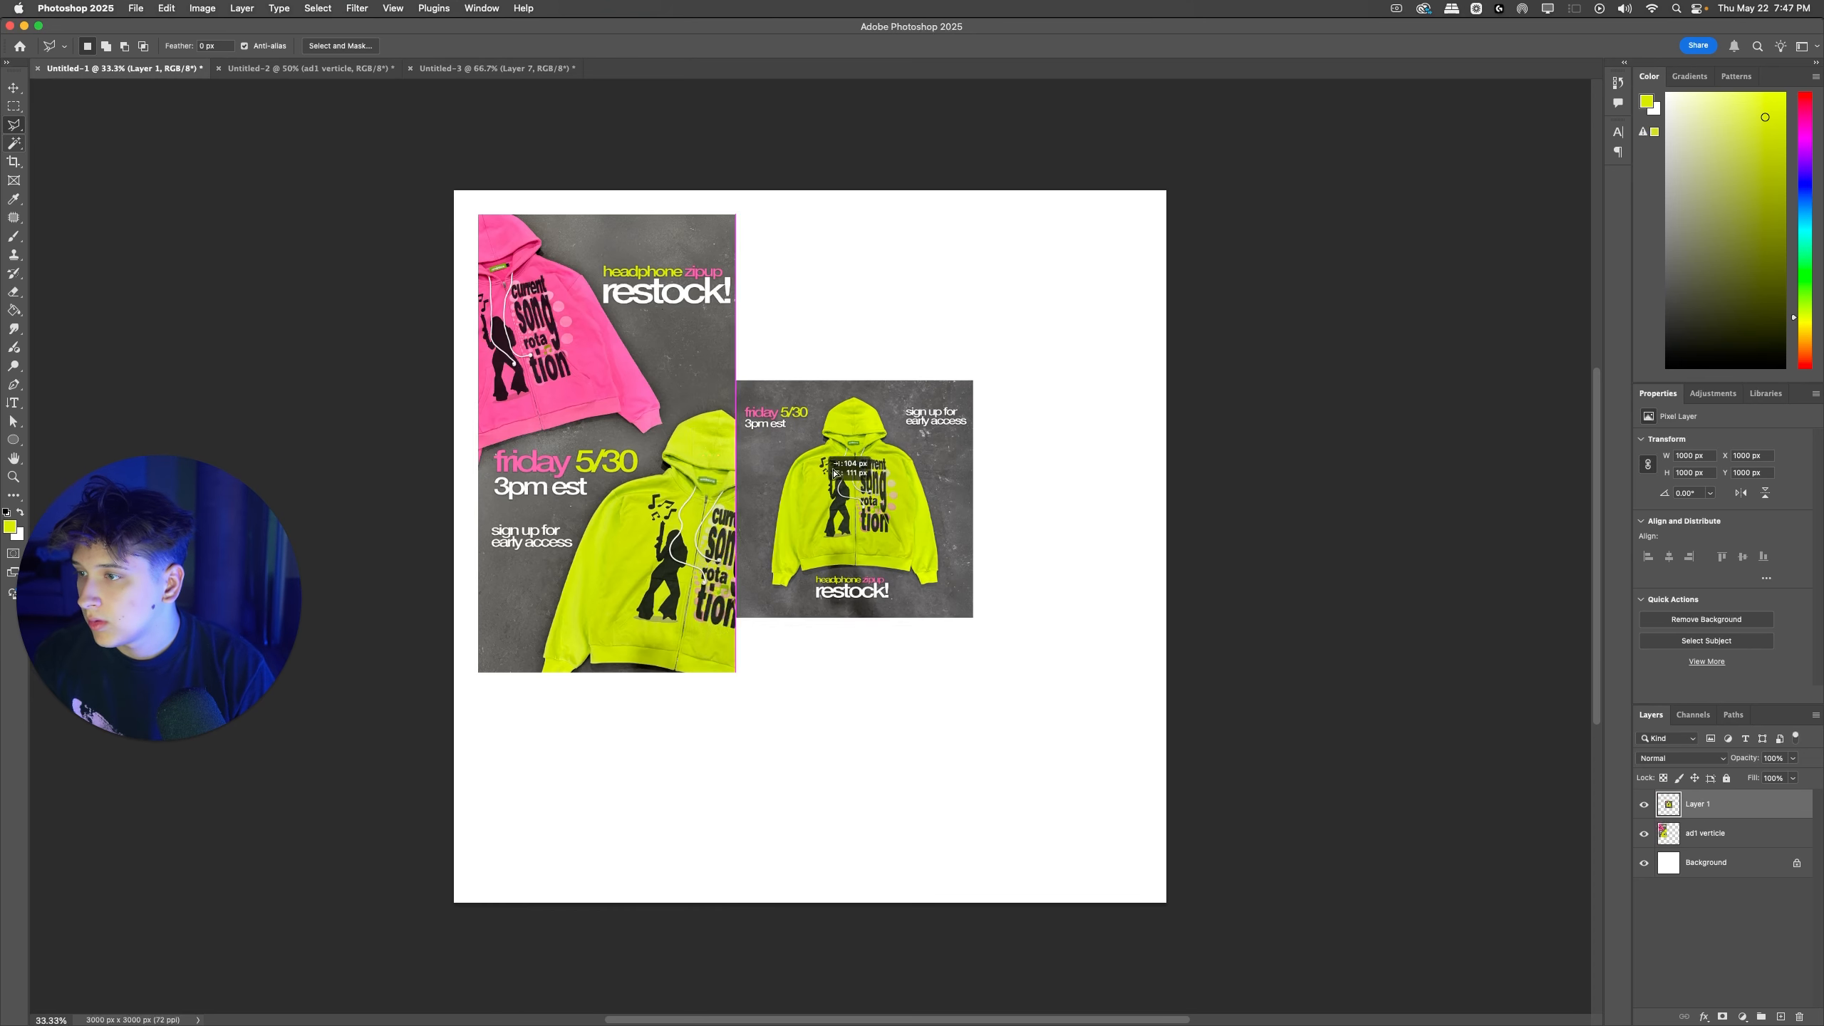
drag(833, 487, 852, 315)
Step: In Untitled-3, hide Layer 7, copy the canvas-sized area of ad 2 square onto a new layer and delete the original
click(485, 70)
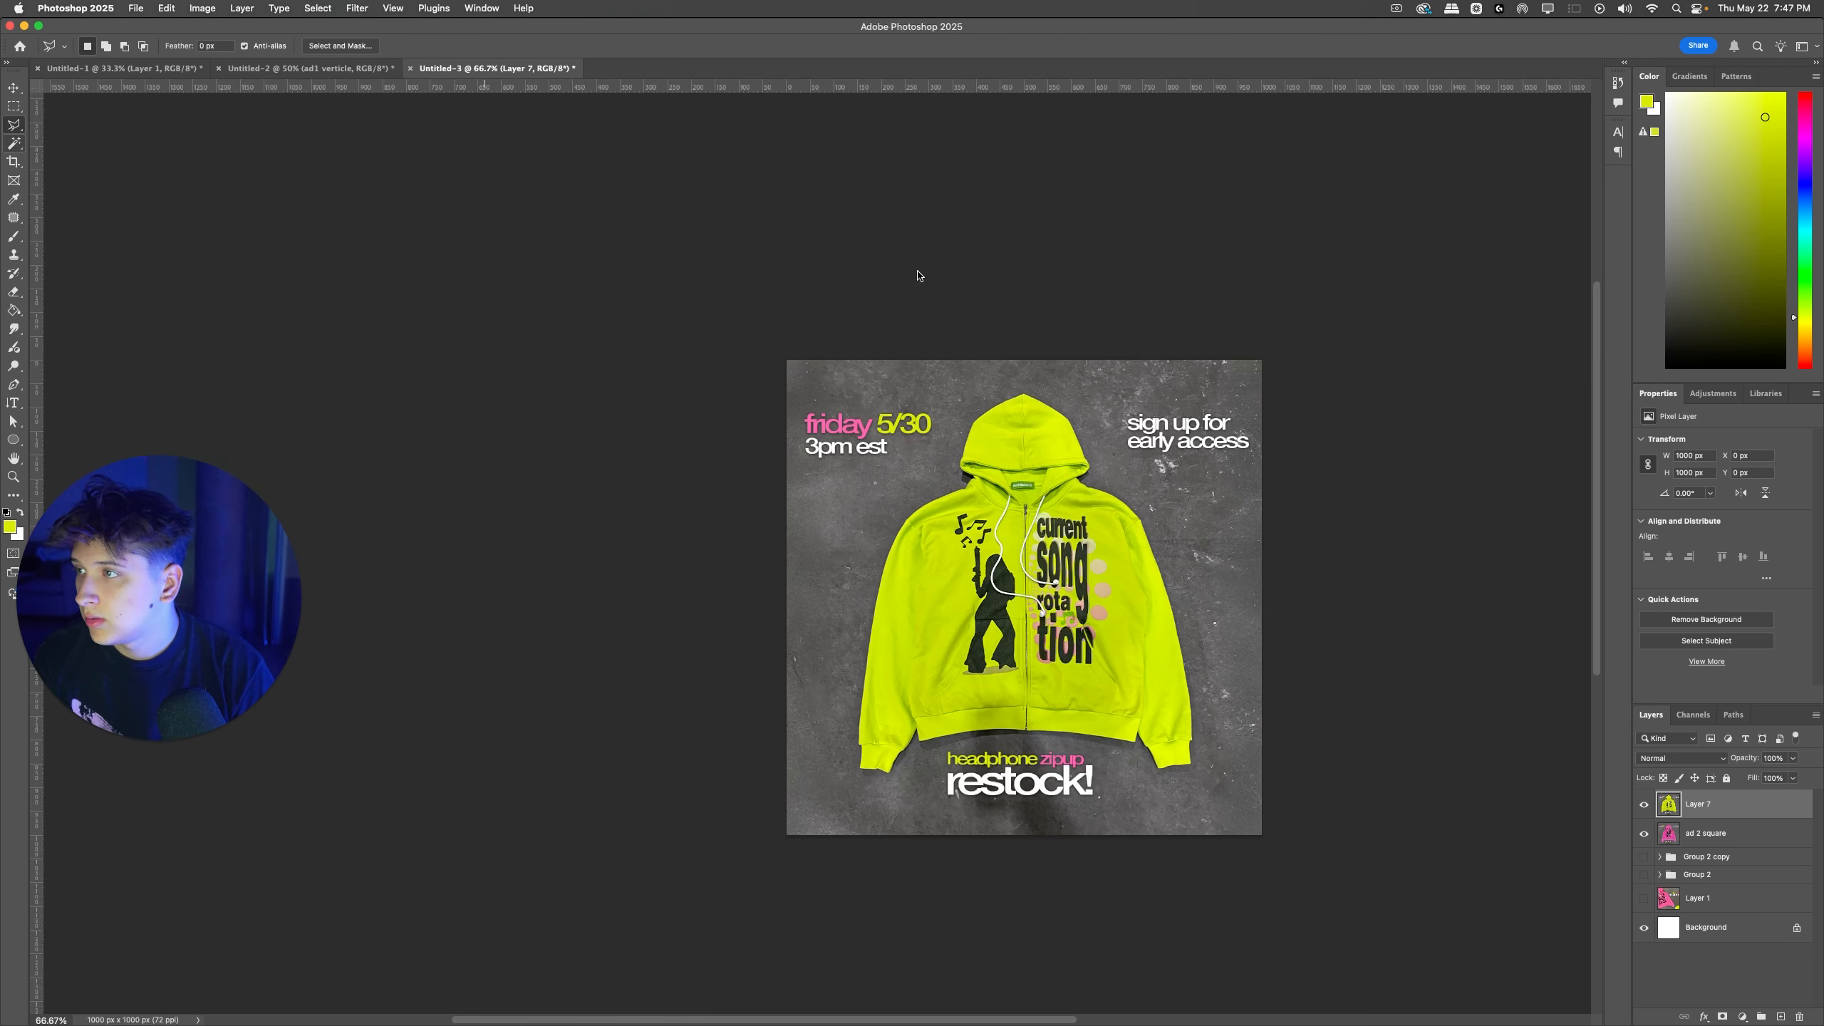
click(1644, 806)
click(1688, 832)
key(super+a)
key(super+j)
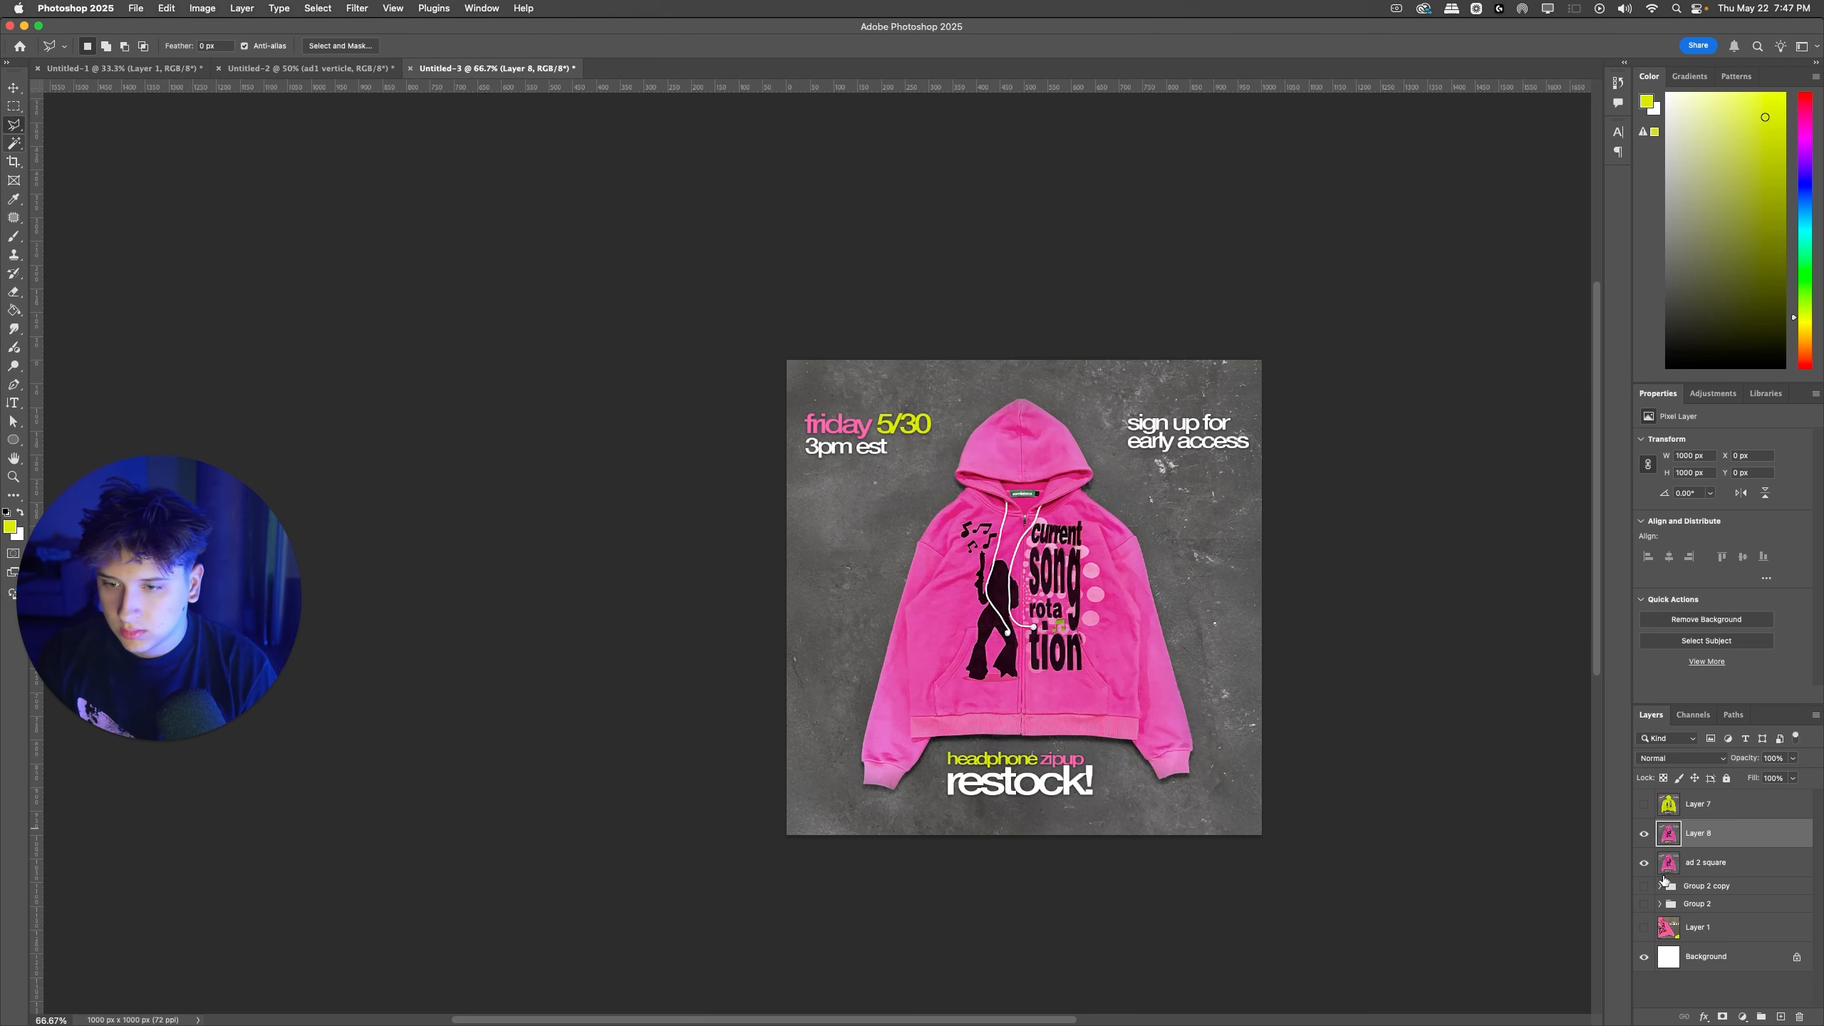
click(1695, 861)
key(BackSpace)
click(1698, 833)
Step: Show Layer 7 again and paste the pink square ad into Untitled-1, directly below the yellow square ad
click(1644, 805)
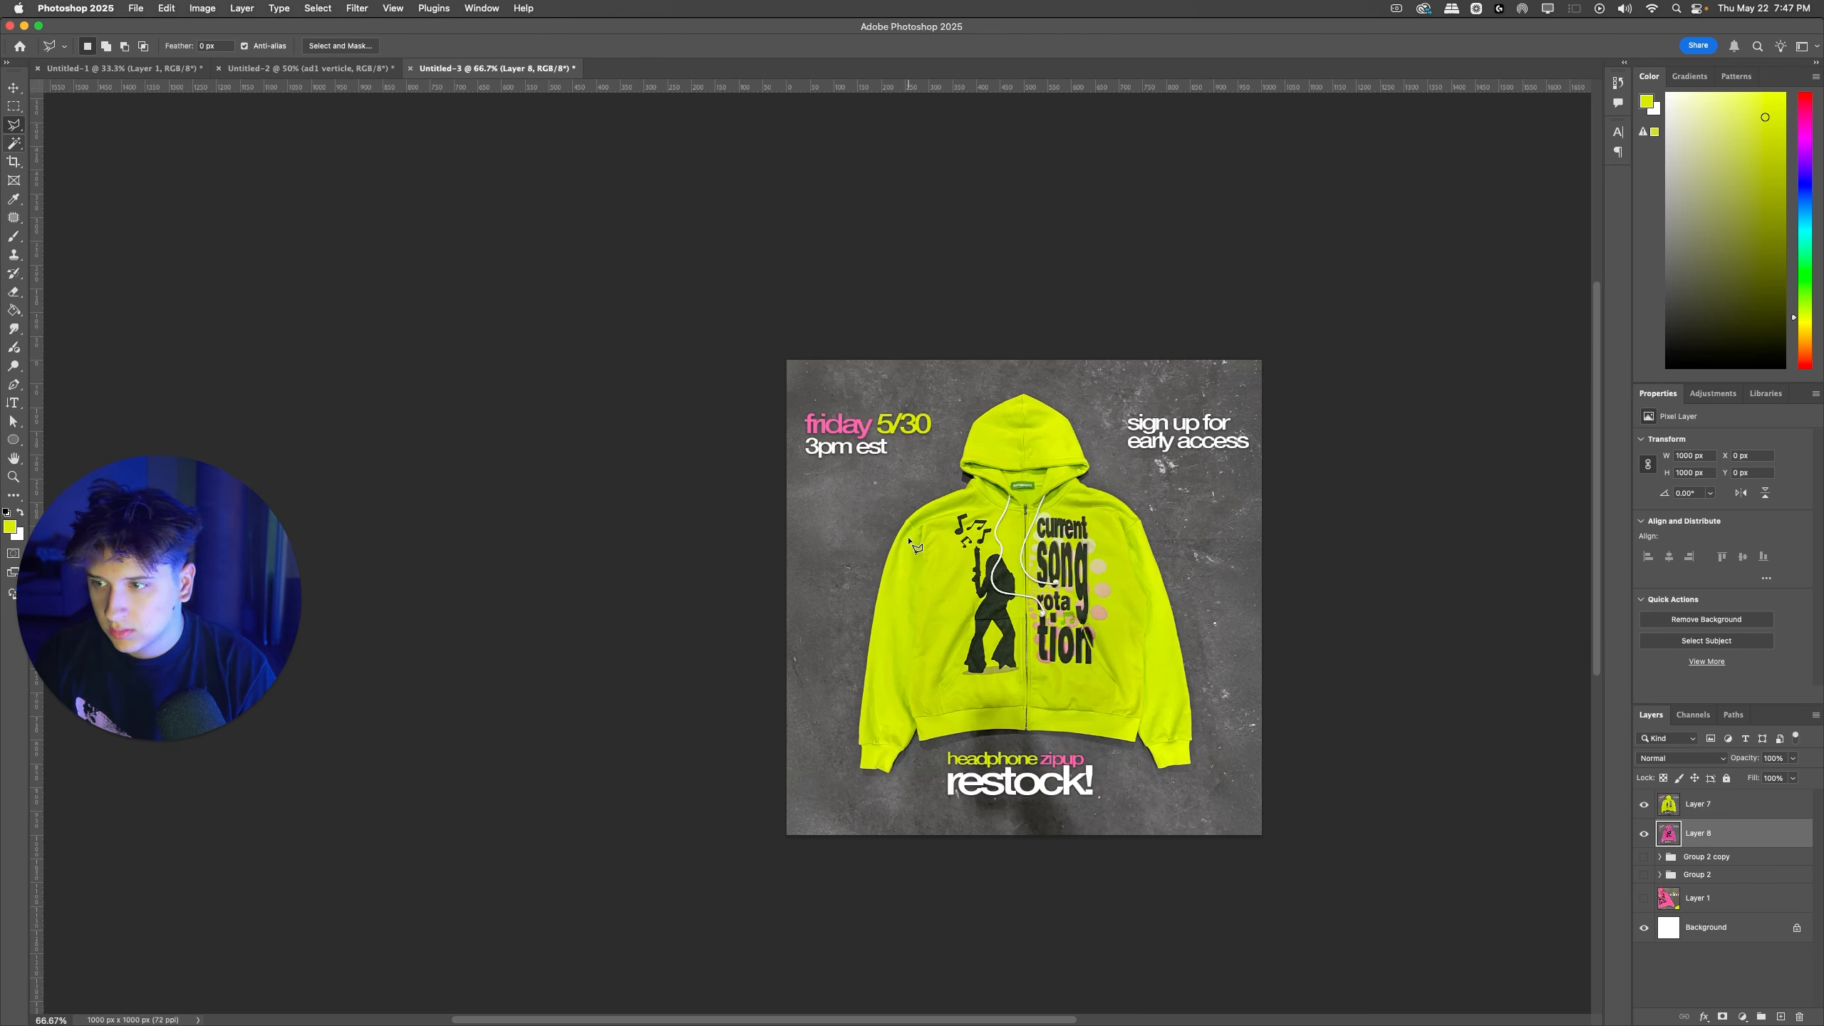
click(122, 68)
key(super+v)
drag(853, 510, 916, 538)
Step: Move the yellow square ad beneath the vertical ad and nudge both so they fit within the canvas height
super+click(894, 397)
key(super+t)
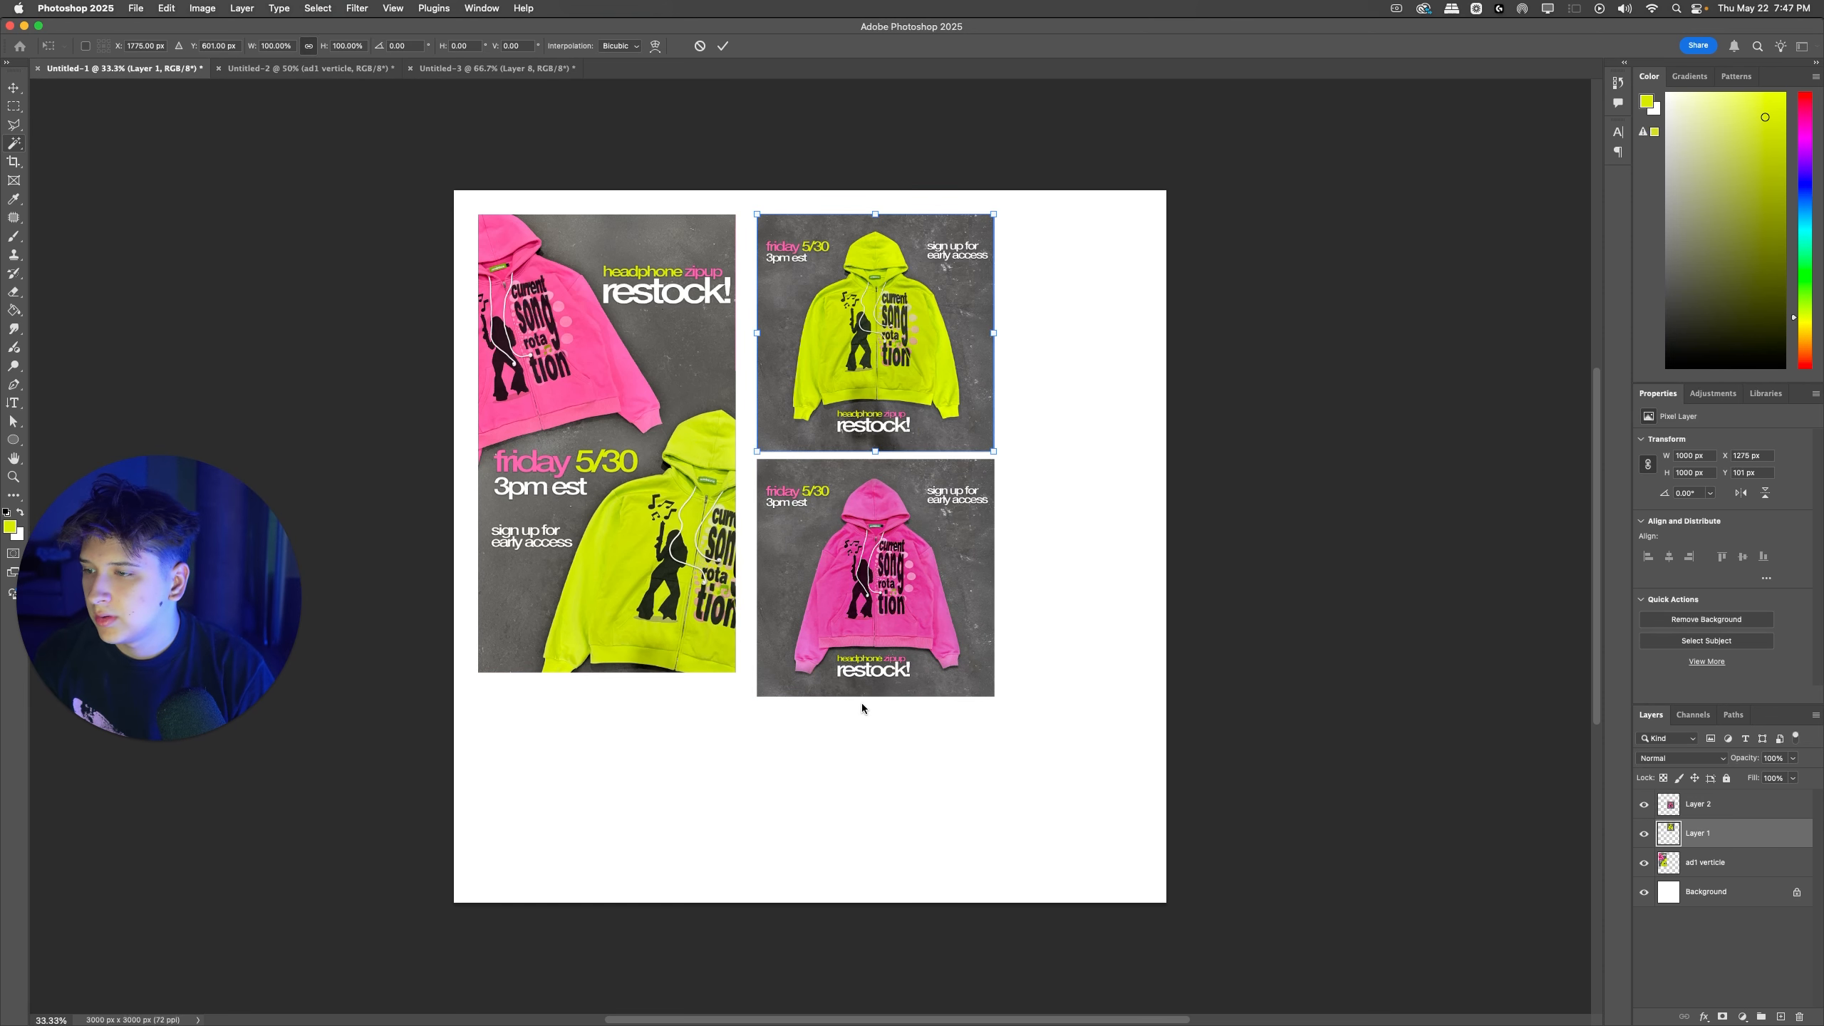
click(1074, 432)
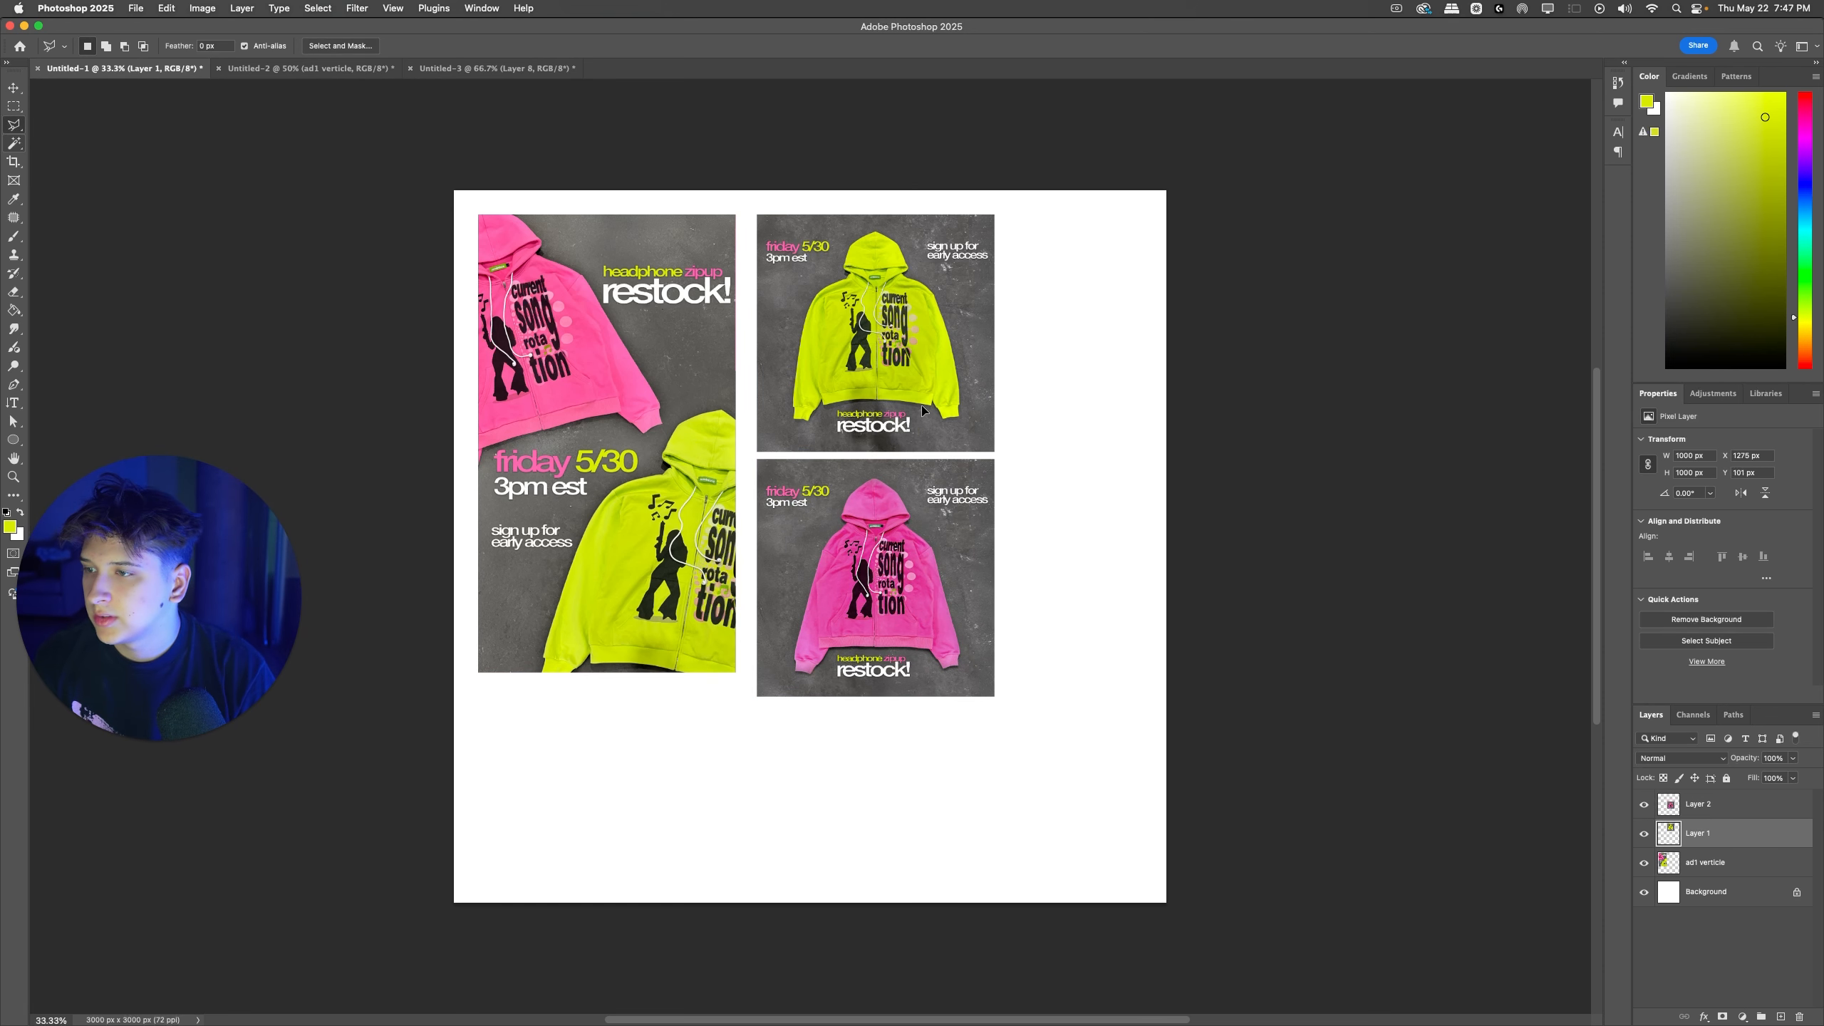
super+click(1075, 432)
drag(902, 370, 620, 824)
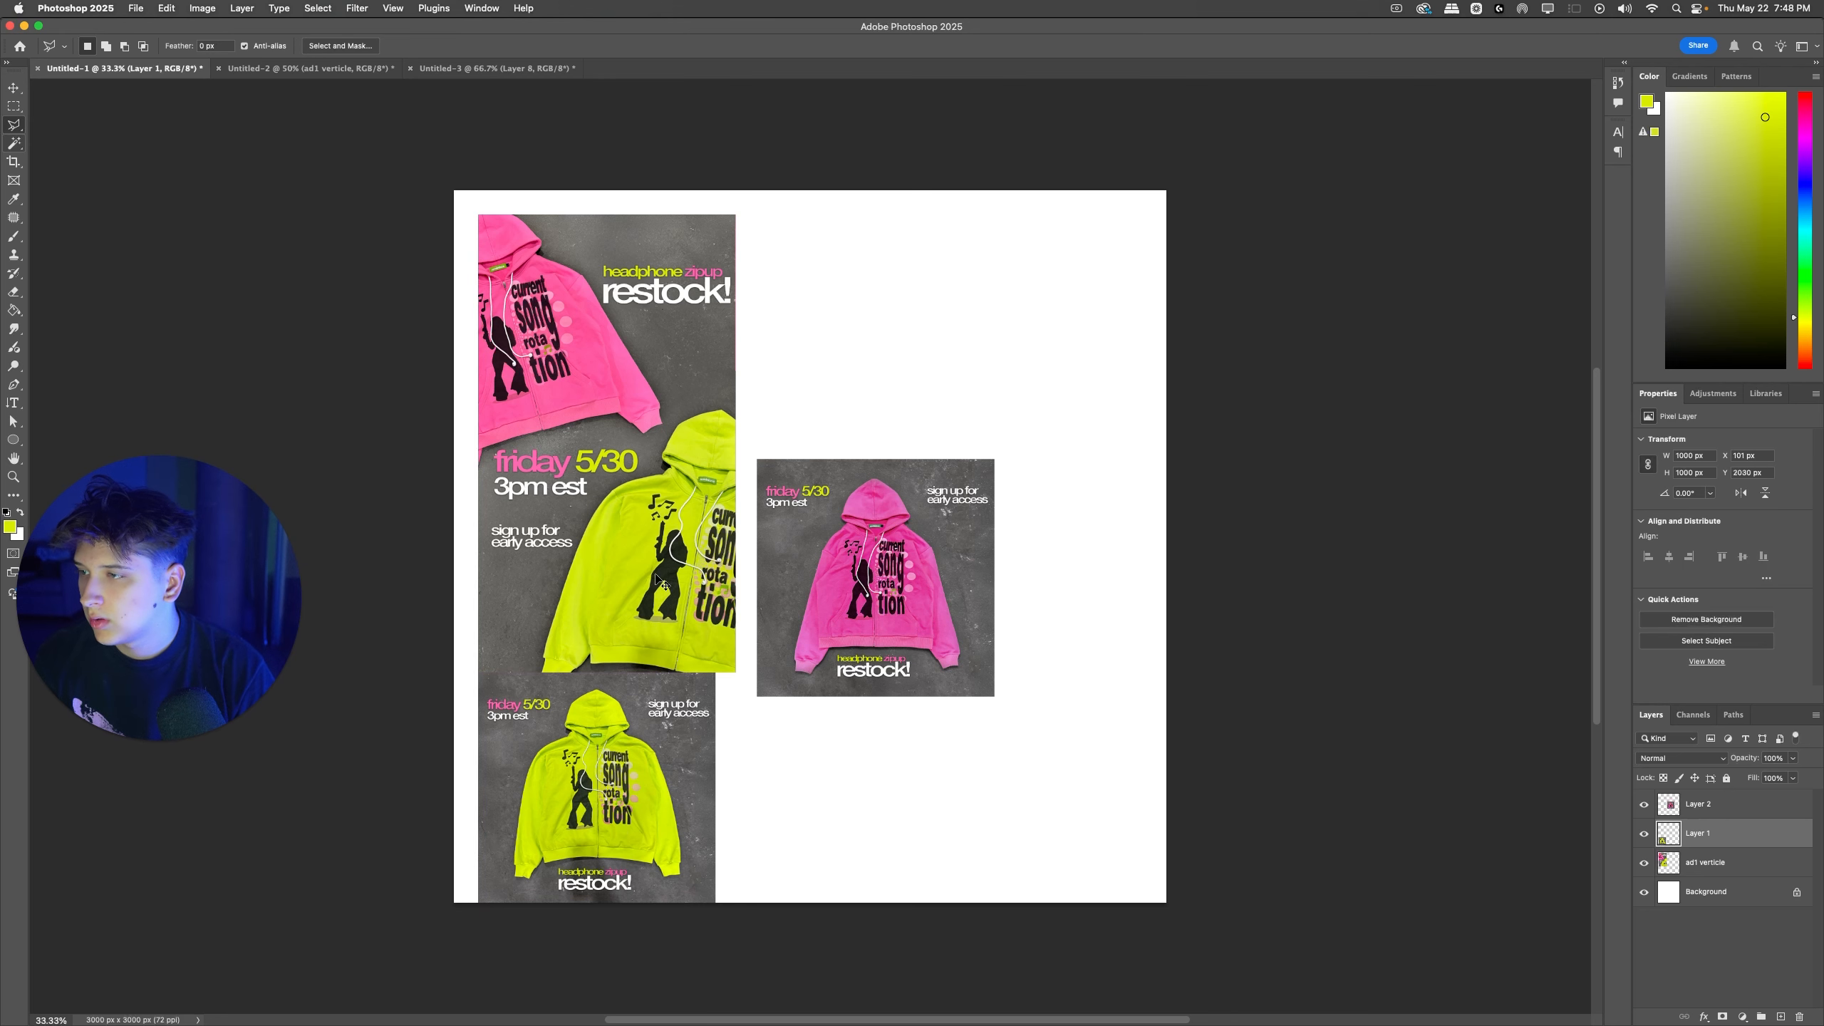
drag(642, 572, 642, 562)
drag(644, 770, 654, 759)
Step: Scale the vertical ad down from both sides until its width matches the yellow square ad below it
super+click(660, 578)
key(super+t)
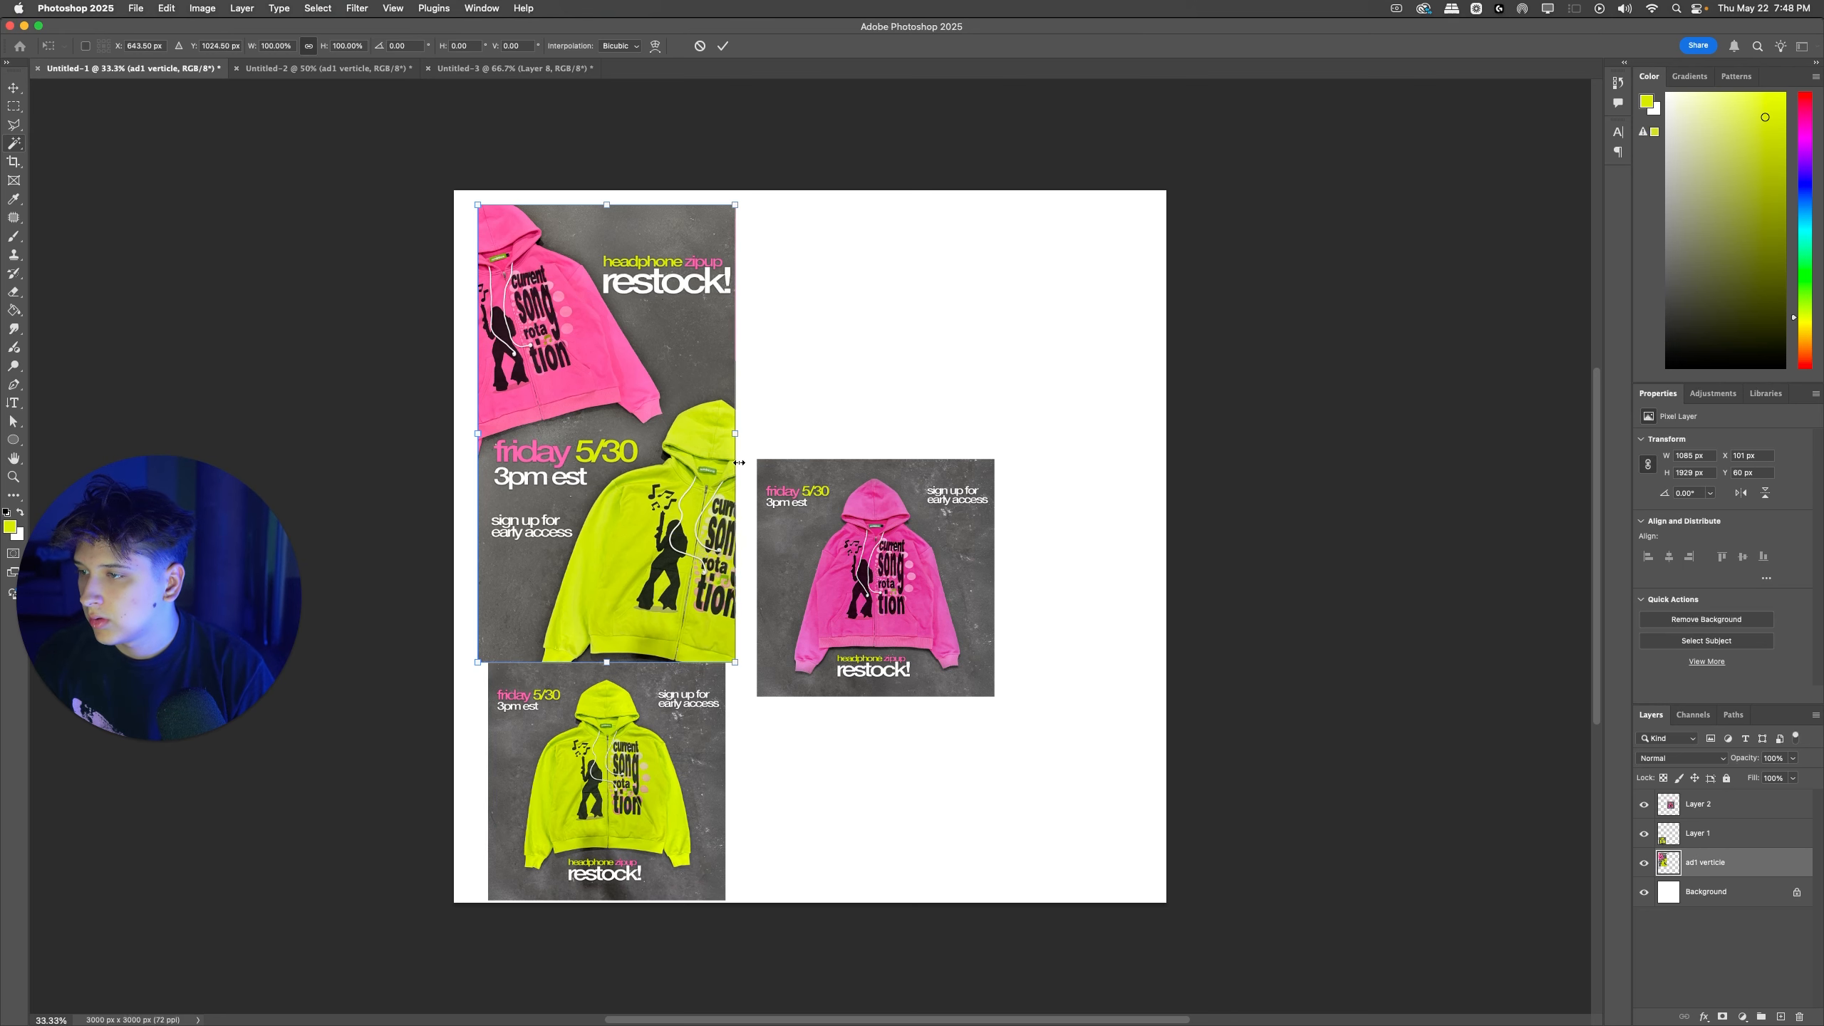
drag(735, 433, 718, 447)
key(Return)
key(super+t)
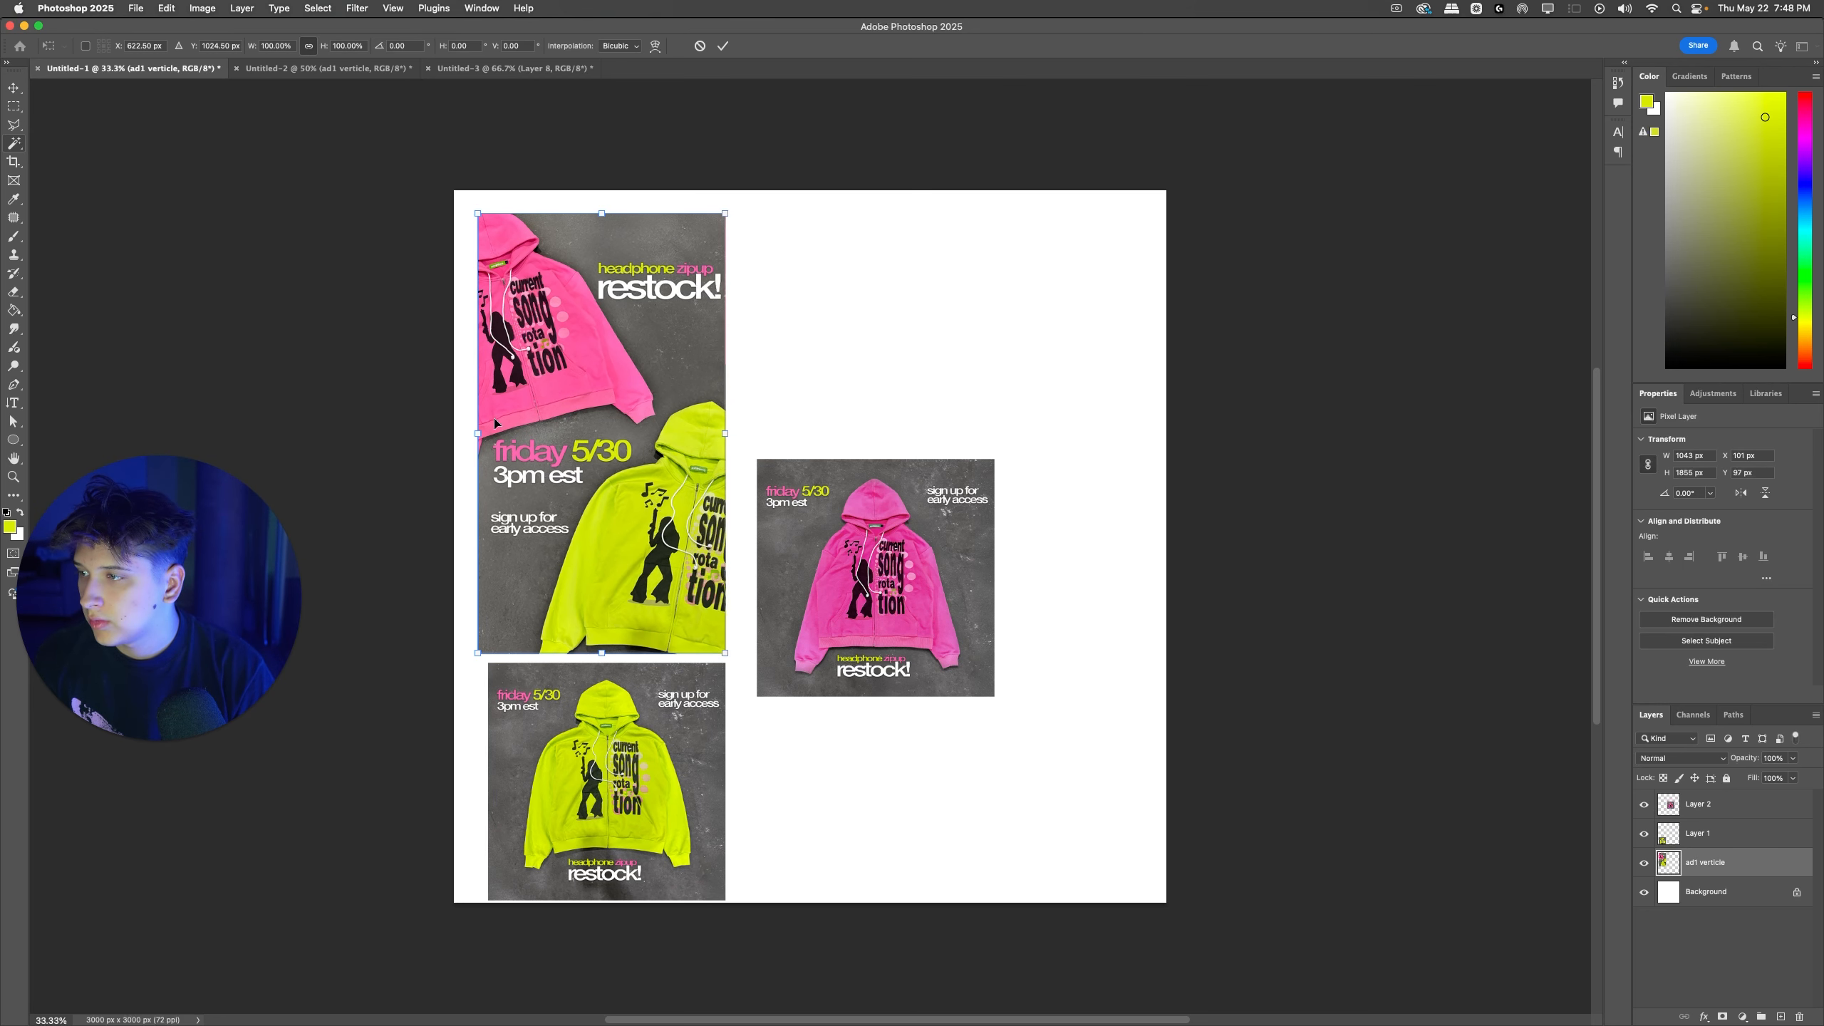
drag(477, 433, 488, 433)
key(Return)
Step: Arrange the pink and yellow square ads side by side along the canvas's bottom edge, with the vertical ad above the pink one
drag(660, 759, 929, 320)
drag(926, 622, 668, 808)
drag(848, 422, 840, 854)
drag(663, 783, 700, 783)
super+click(697, 446)
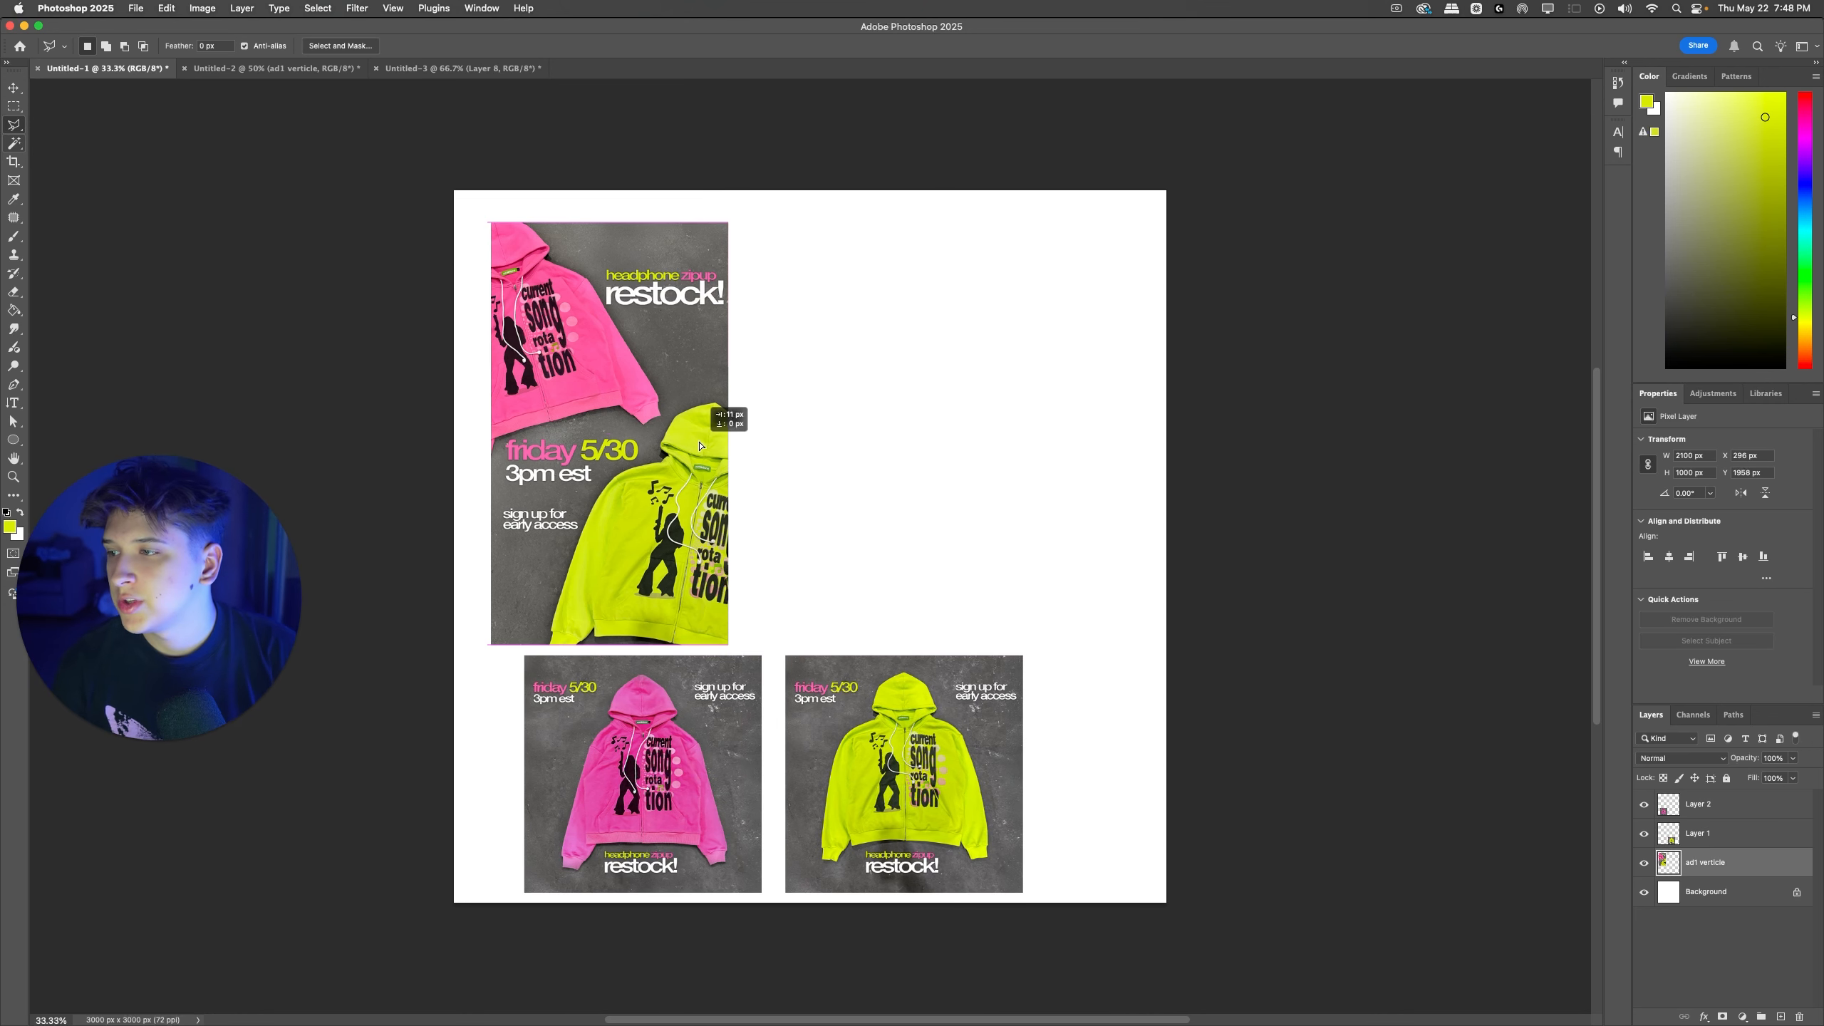
Step: Switch to Untitled-2, hide the ad1 verticle layer, and show and expand Group 4
click(333, 70)
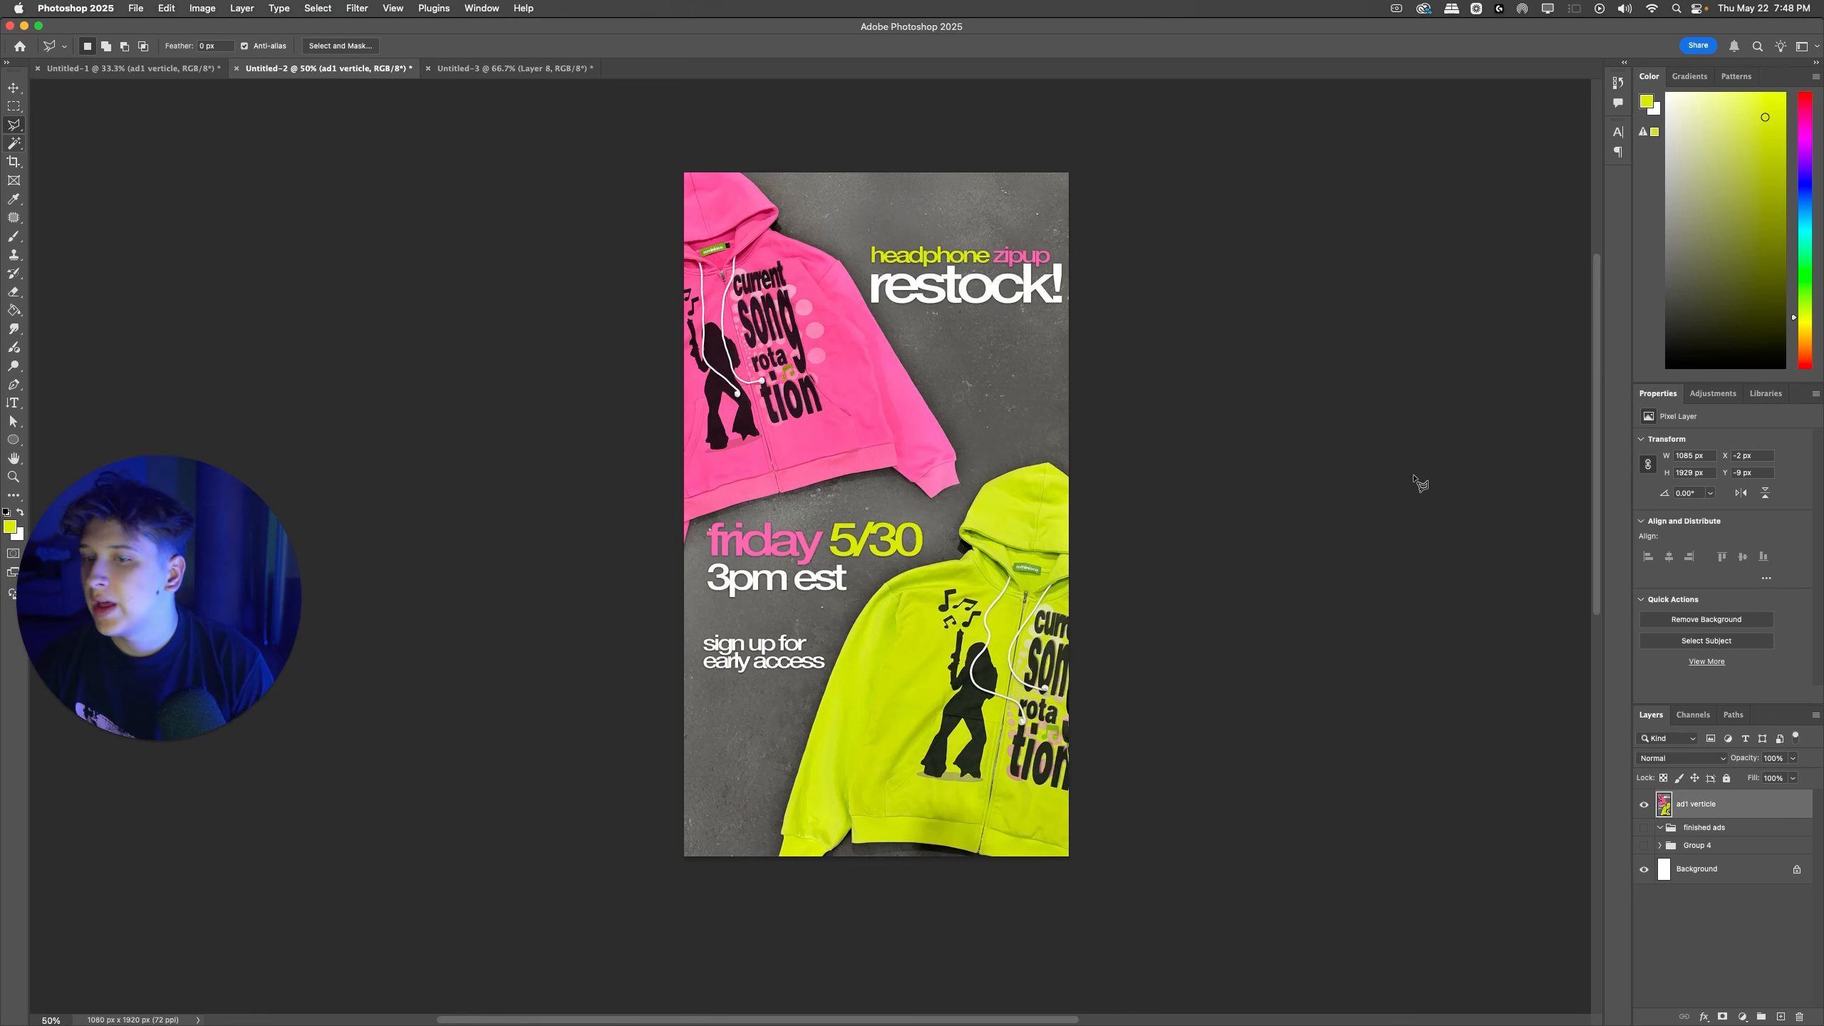
click(1642, 804)
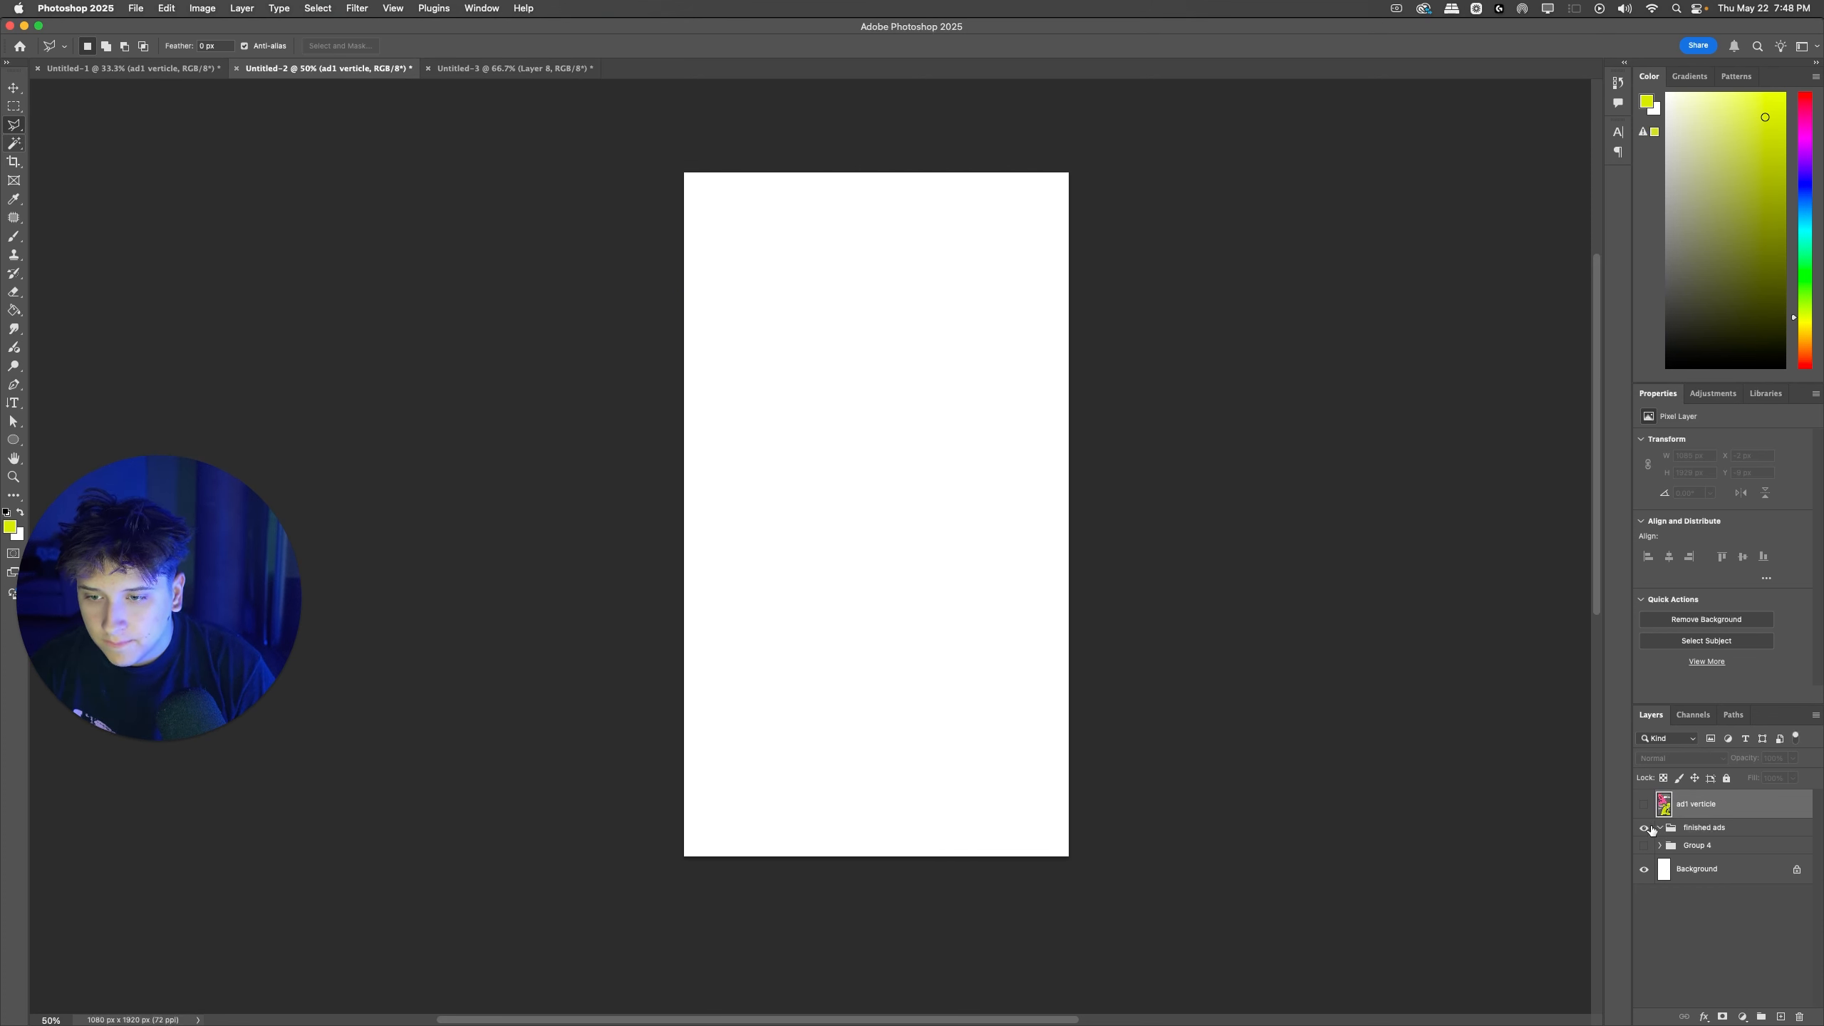
click(1644, 828)
click(1659, 828)
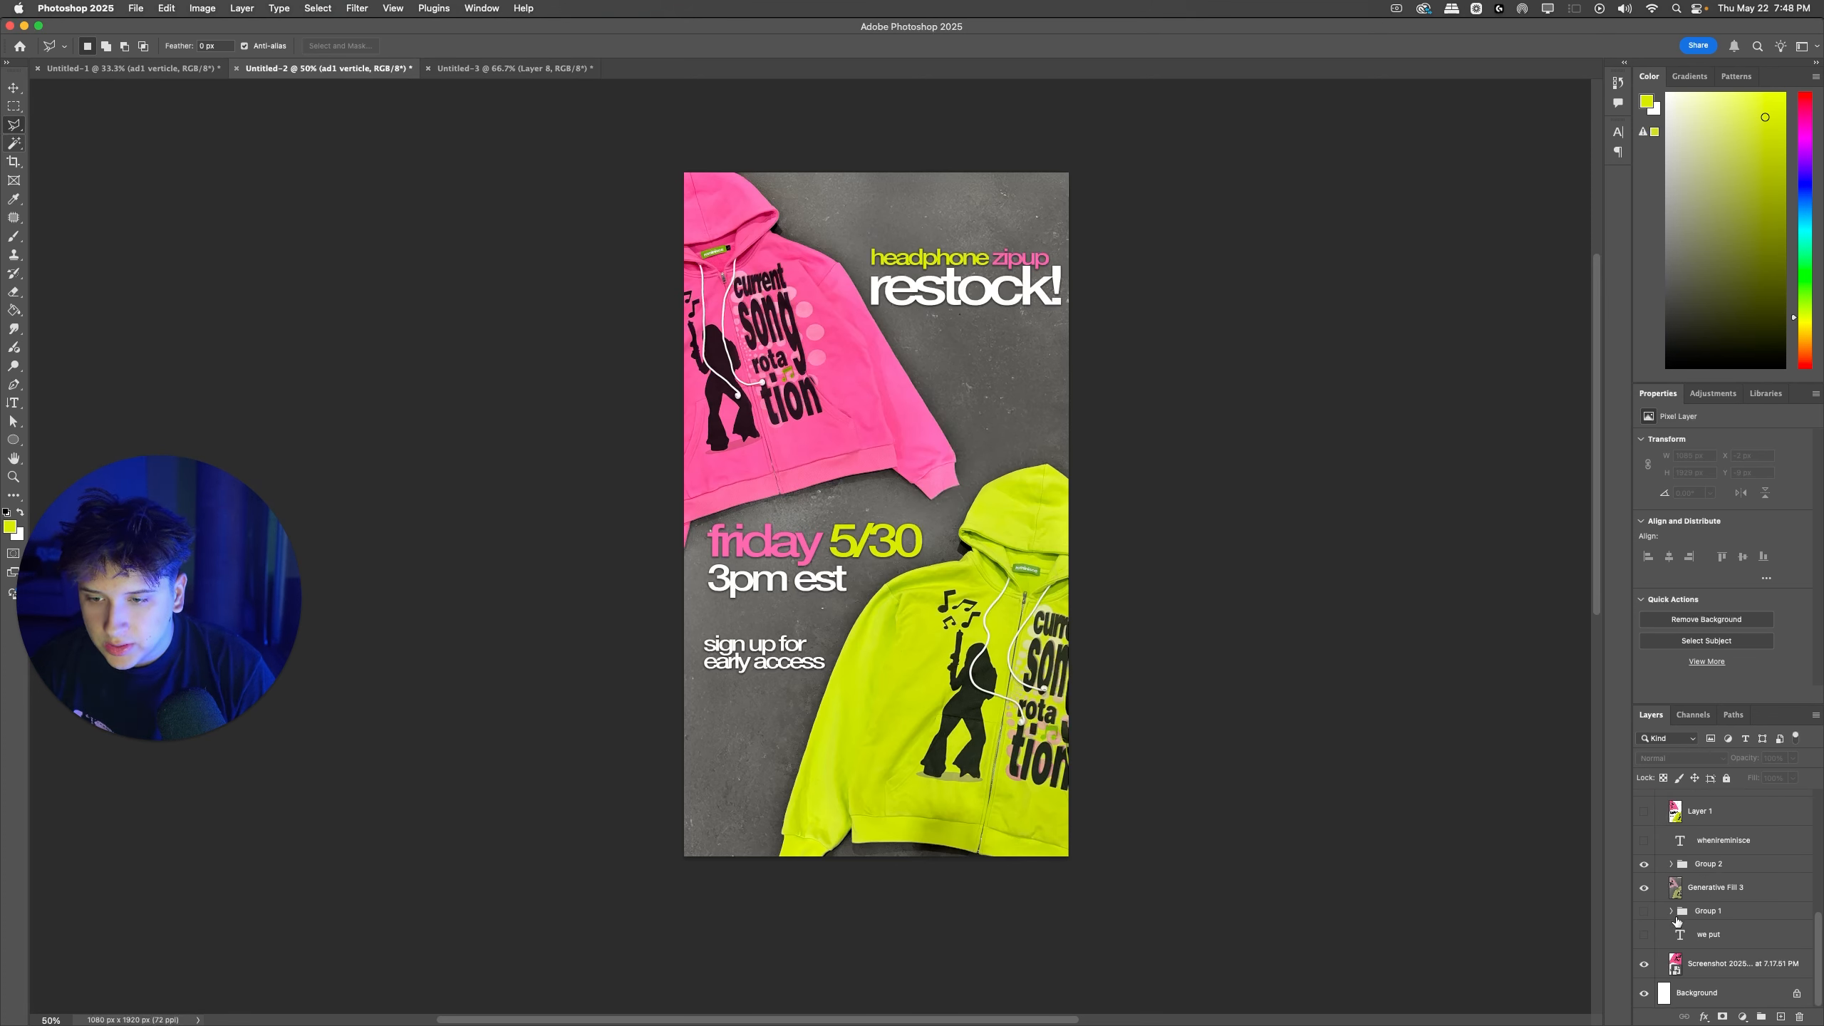
Step: Expand Group 1 and Group 2 and move the 7.17.51 PM screenshot layer to the top of the stack, keeping it visible
click(1671, 912)
scroll(1674, 909, down, 4)
scroll(1674, 902, up, 4)
click(1671, 868)
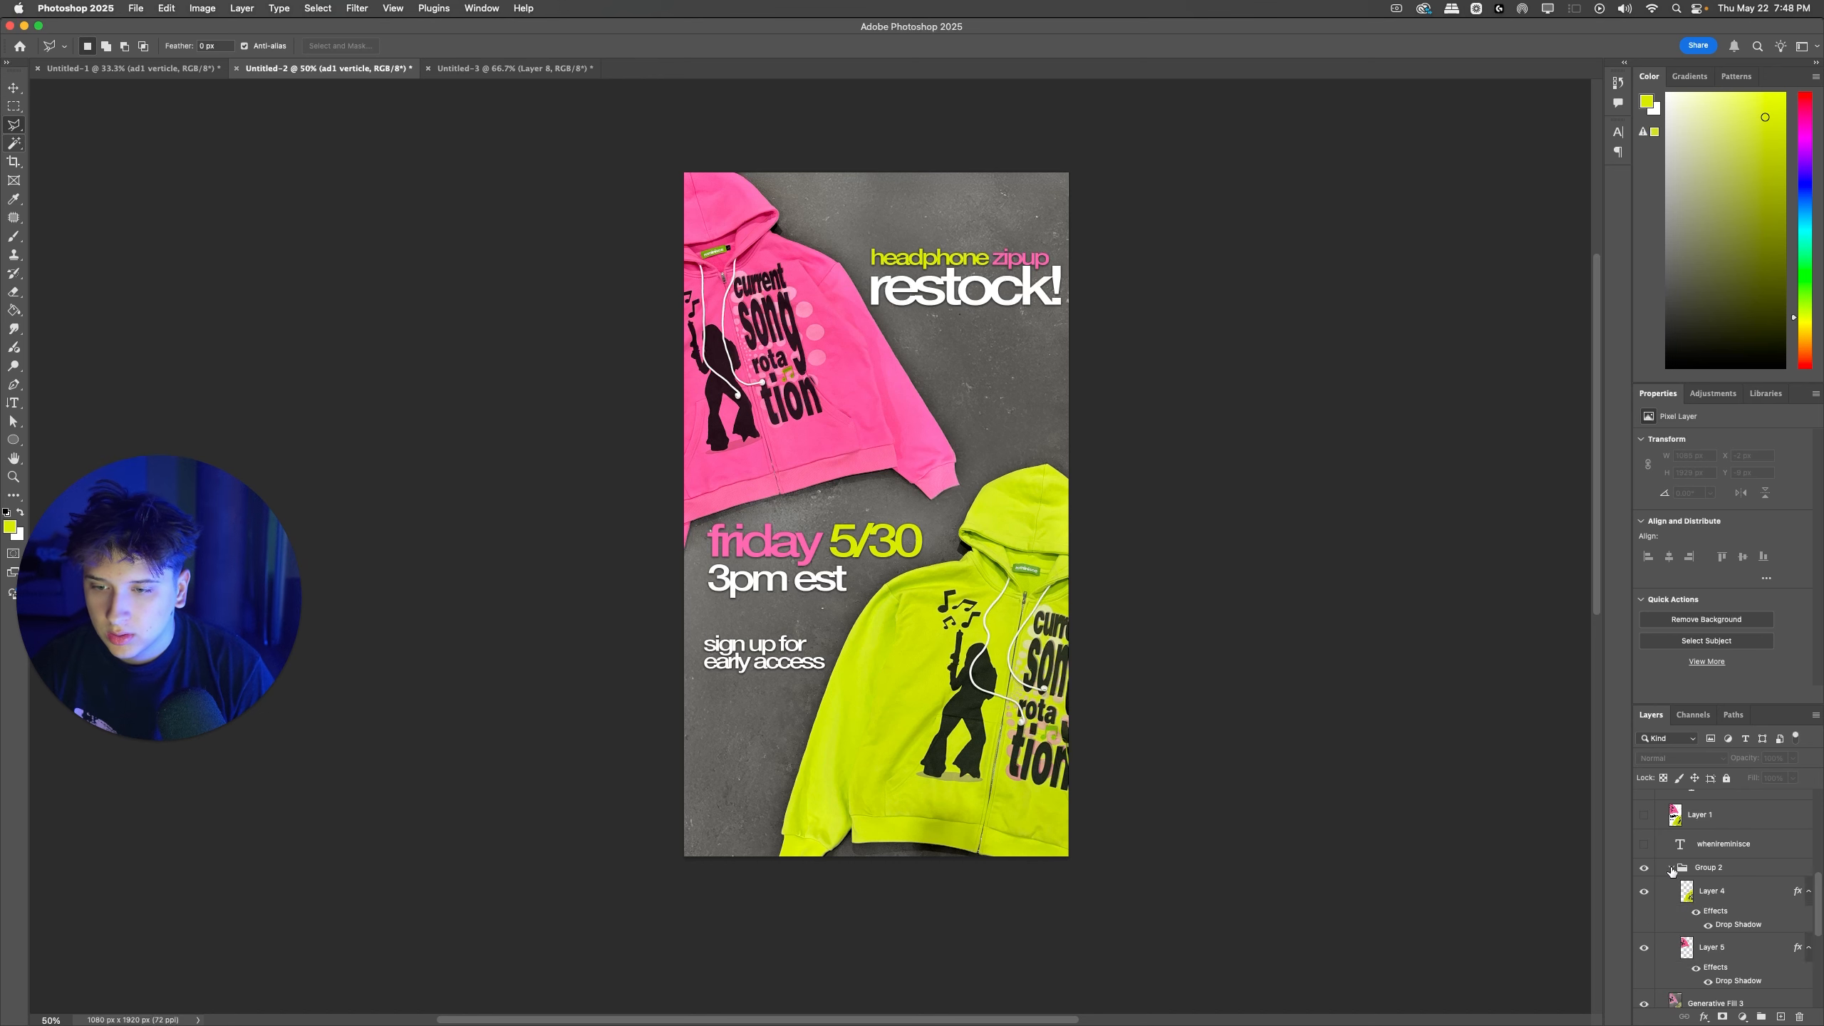
scroll(1671, 870, down, 5)
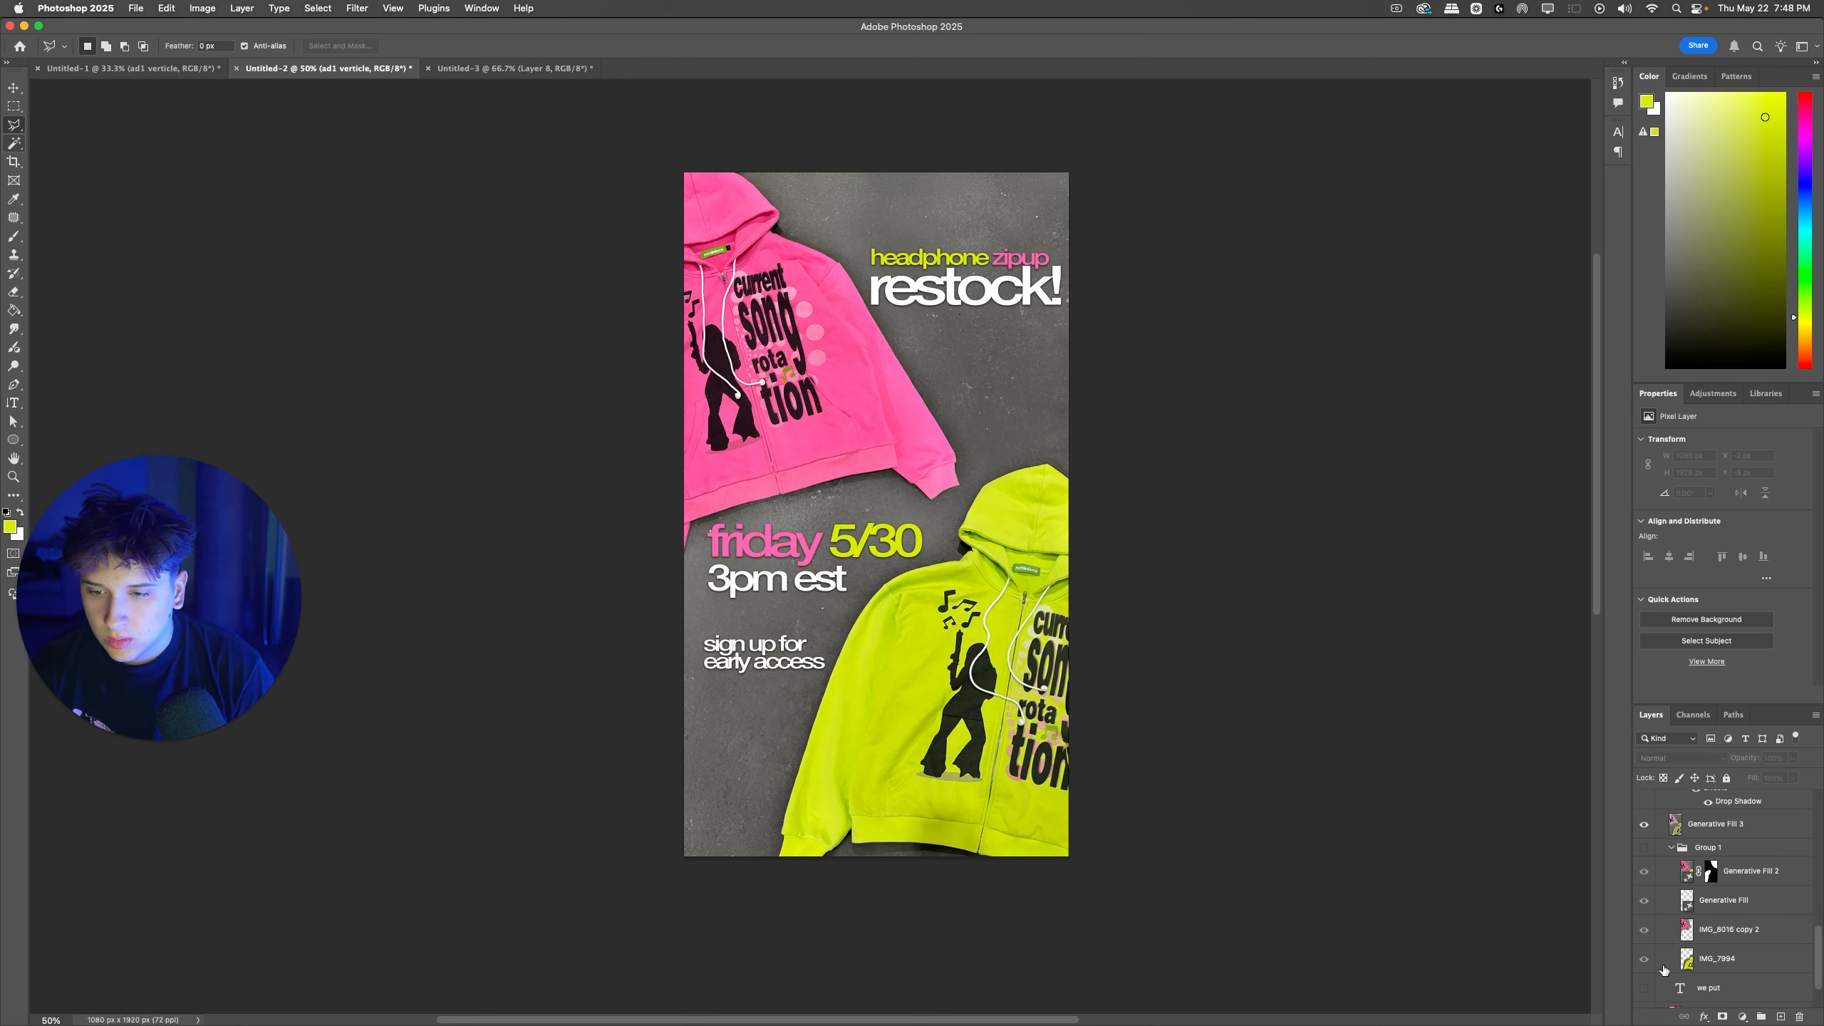
scroll(1659, 974, down, 2)
drag(1704, 973, 1665, 811)
click(1644, 805)
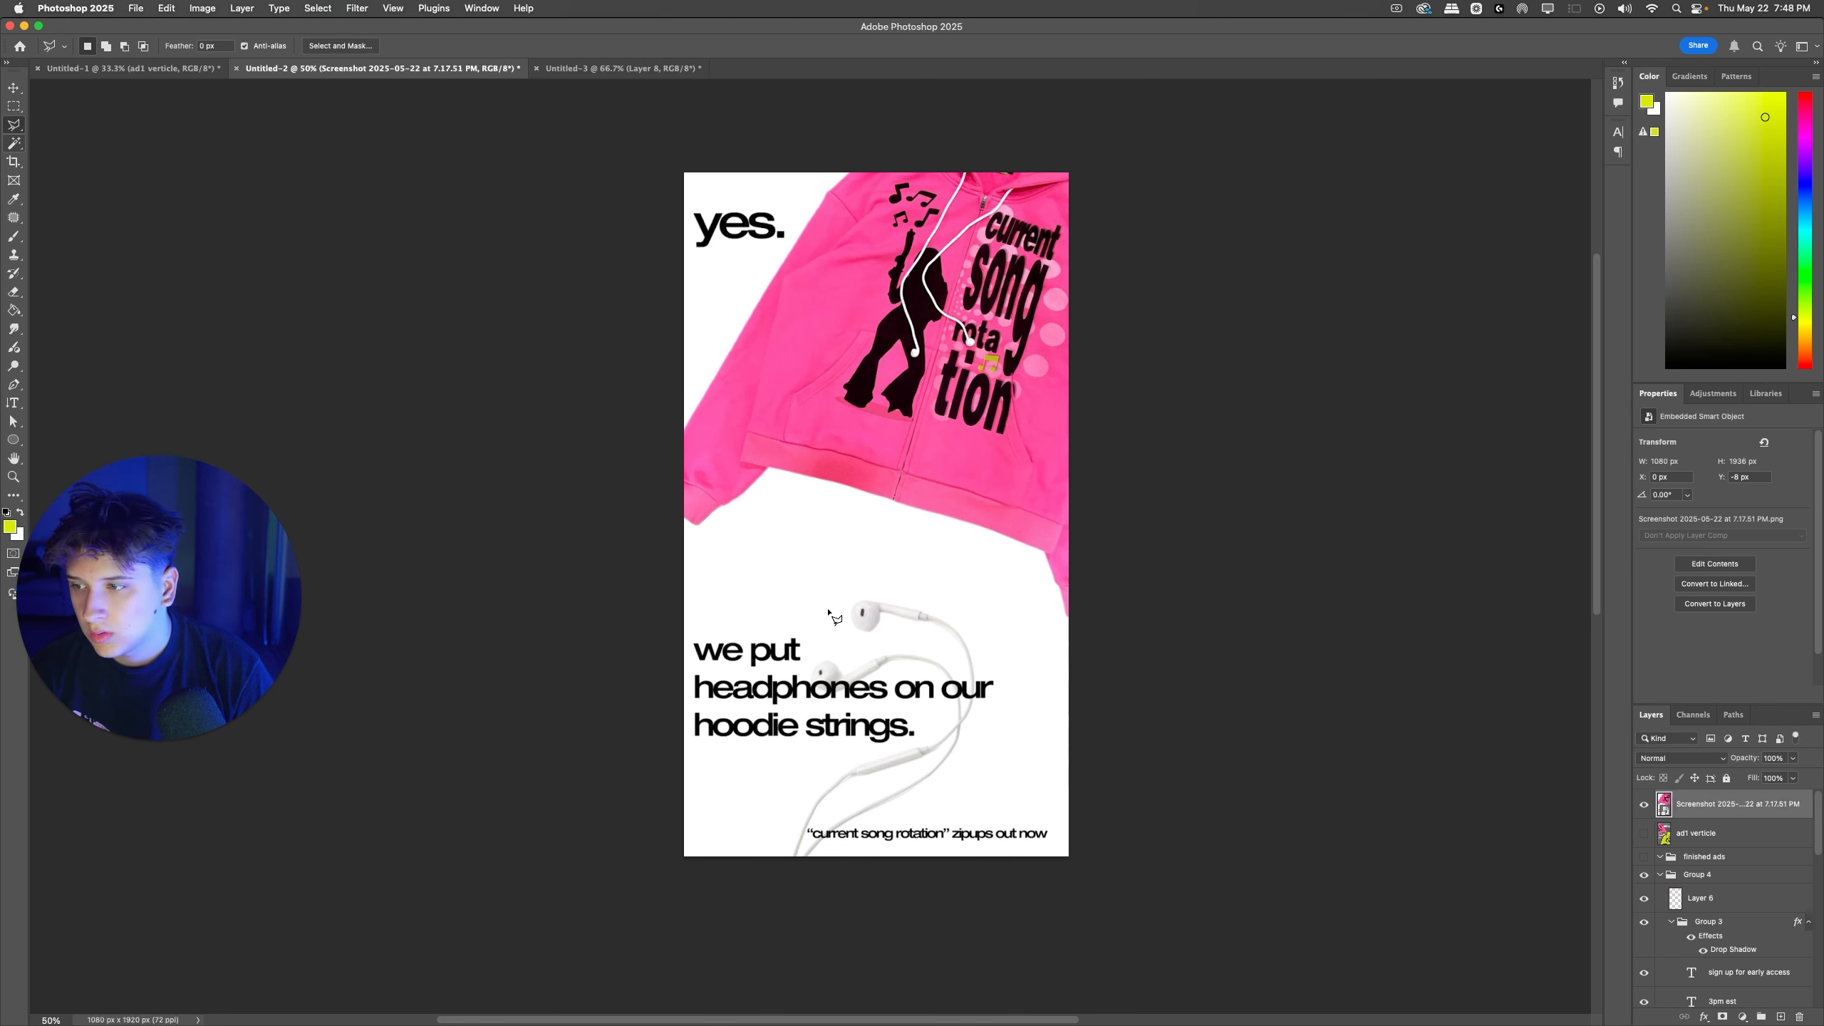
Step: Lasso "we put" and "headph" in the screenshot's headline, rasterize the layer and sample the white background as the brush color
scroll(831, 614, down, 4)
key(super+1)
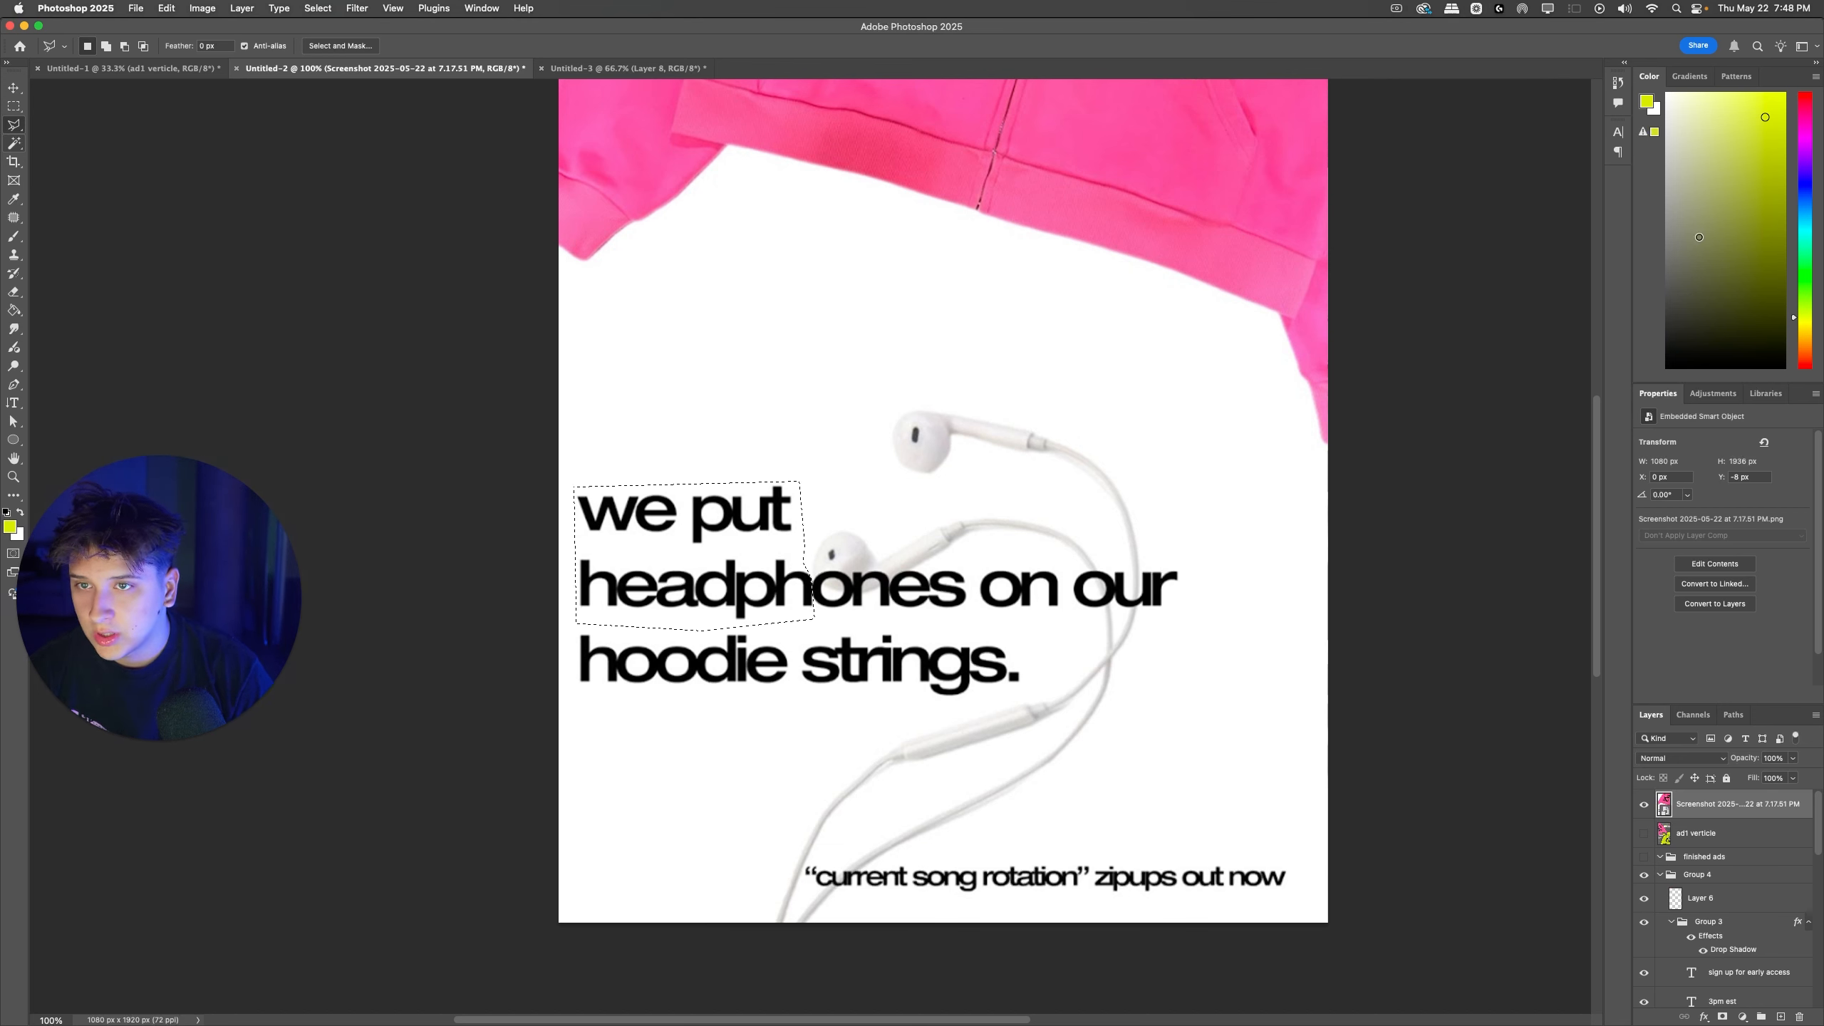
key(b)
alt+click(804, 540)
click(624, 516)
click(927, 370)
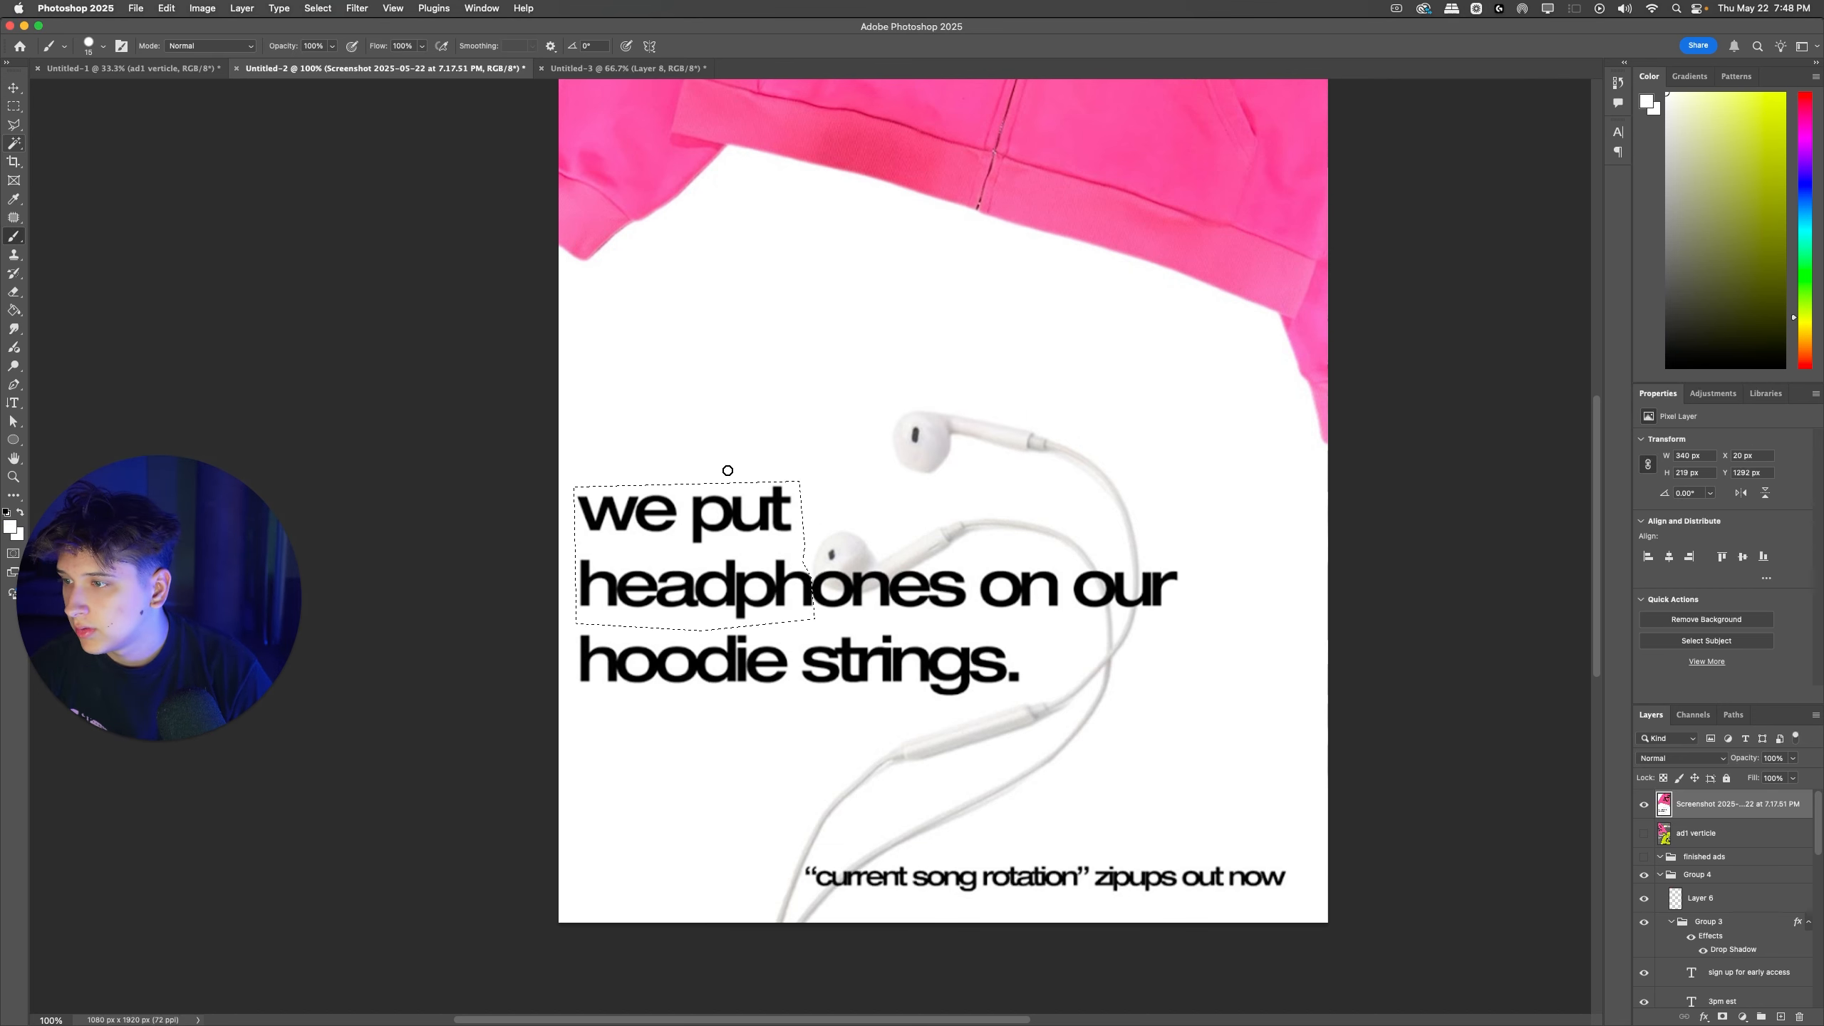
Step: Try painting white over the headline directly on the screenshot layer with different brush sizes, and undo the strokes
drag(583, 510, 805, 528)
key(super+z)
right_click(611, 493)
click(840, 535)
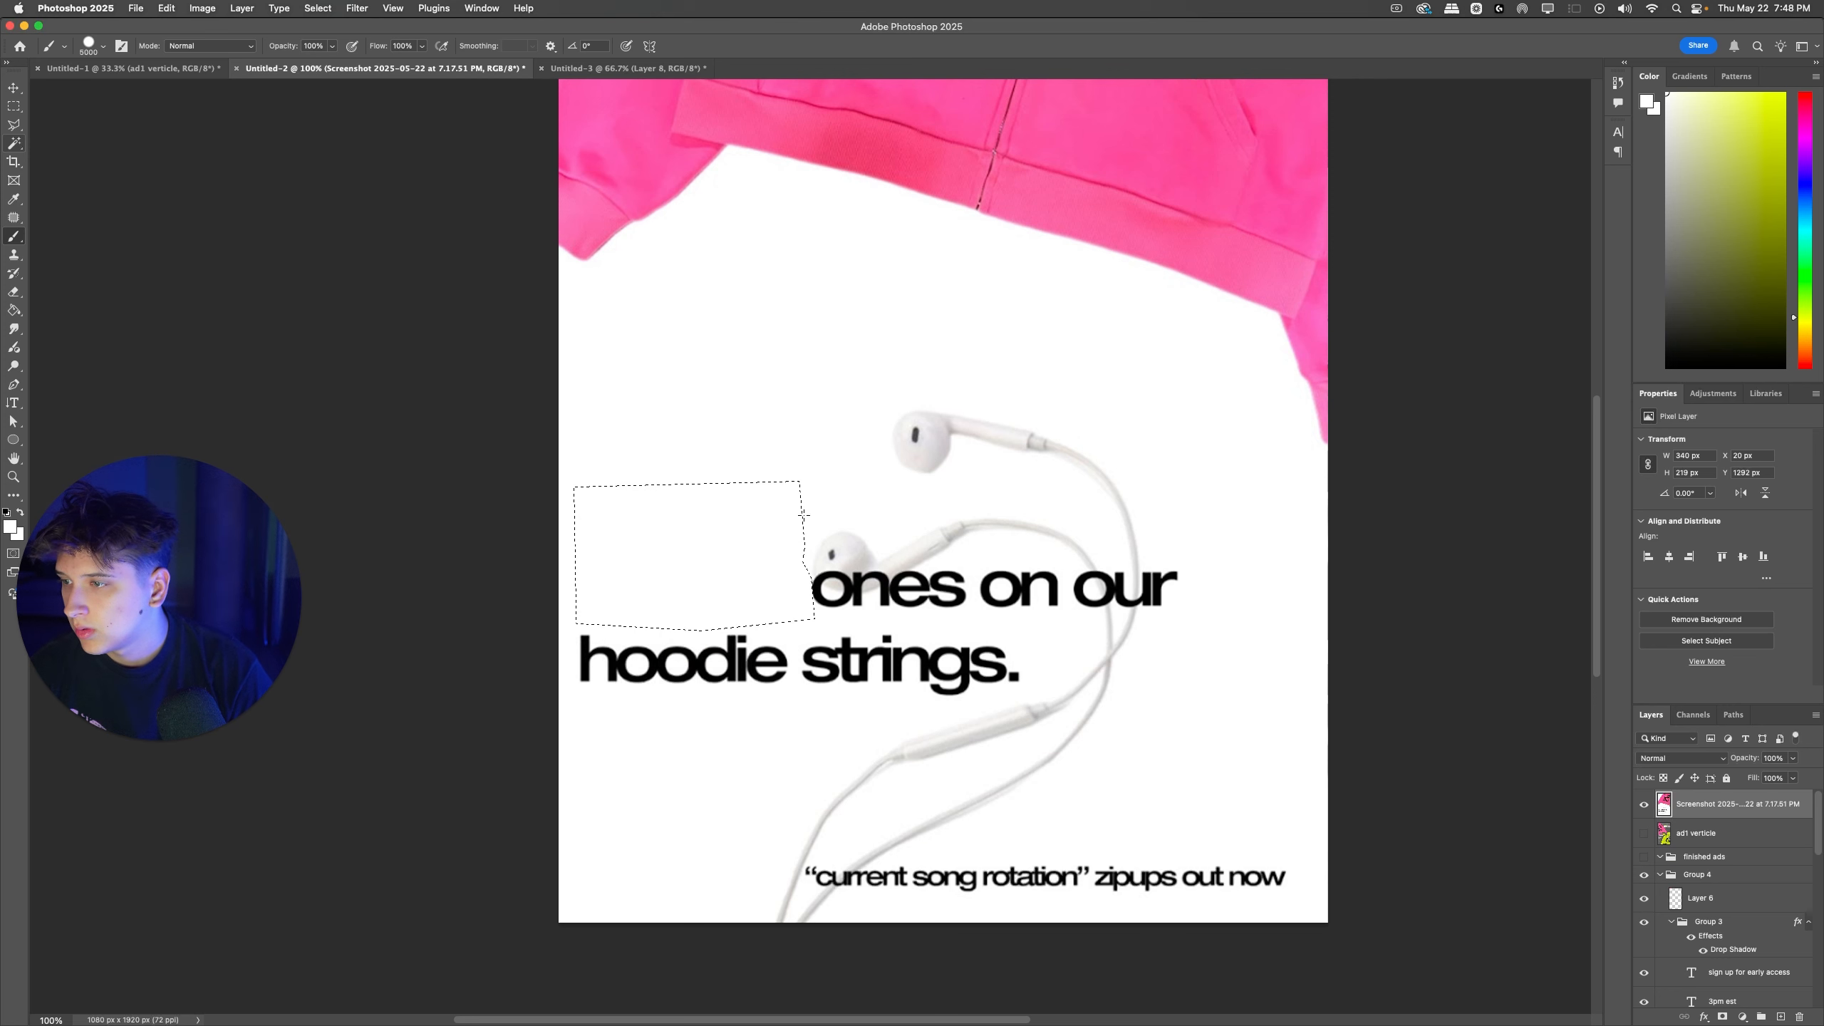
key(super+d)
right_click(656, 655)
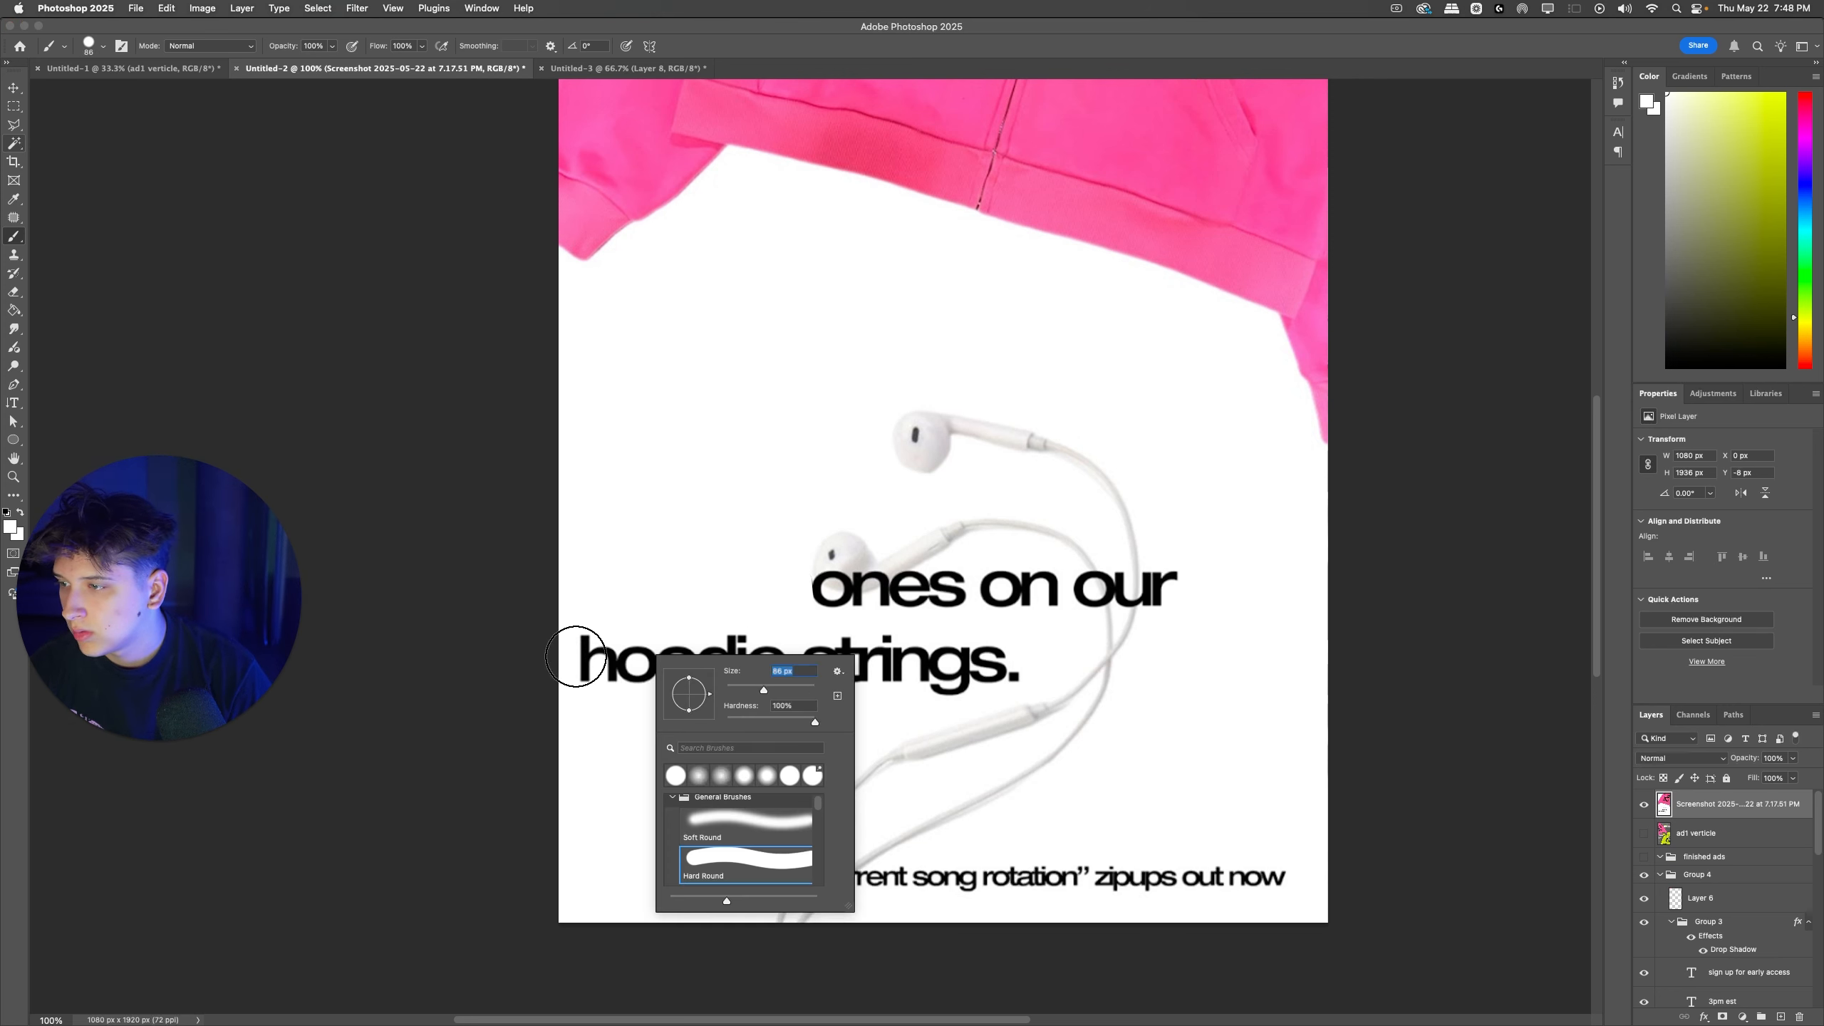
click(602, 657)
key(super+z)
key(super+z)
Step: Add a new layer, paint white over "we put" and "headph" within the lasso selection, and deselect
click(1781, 1017)
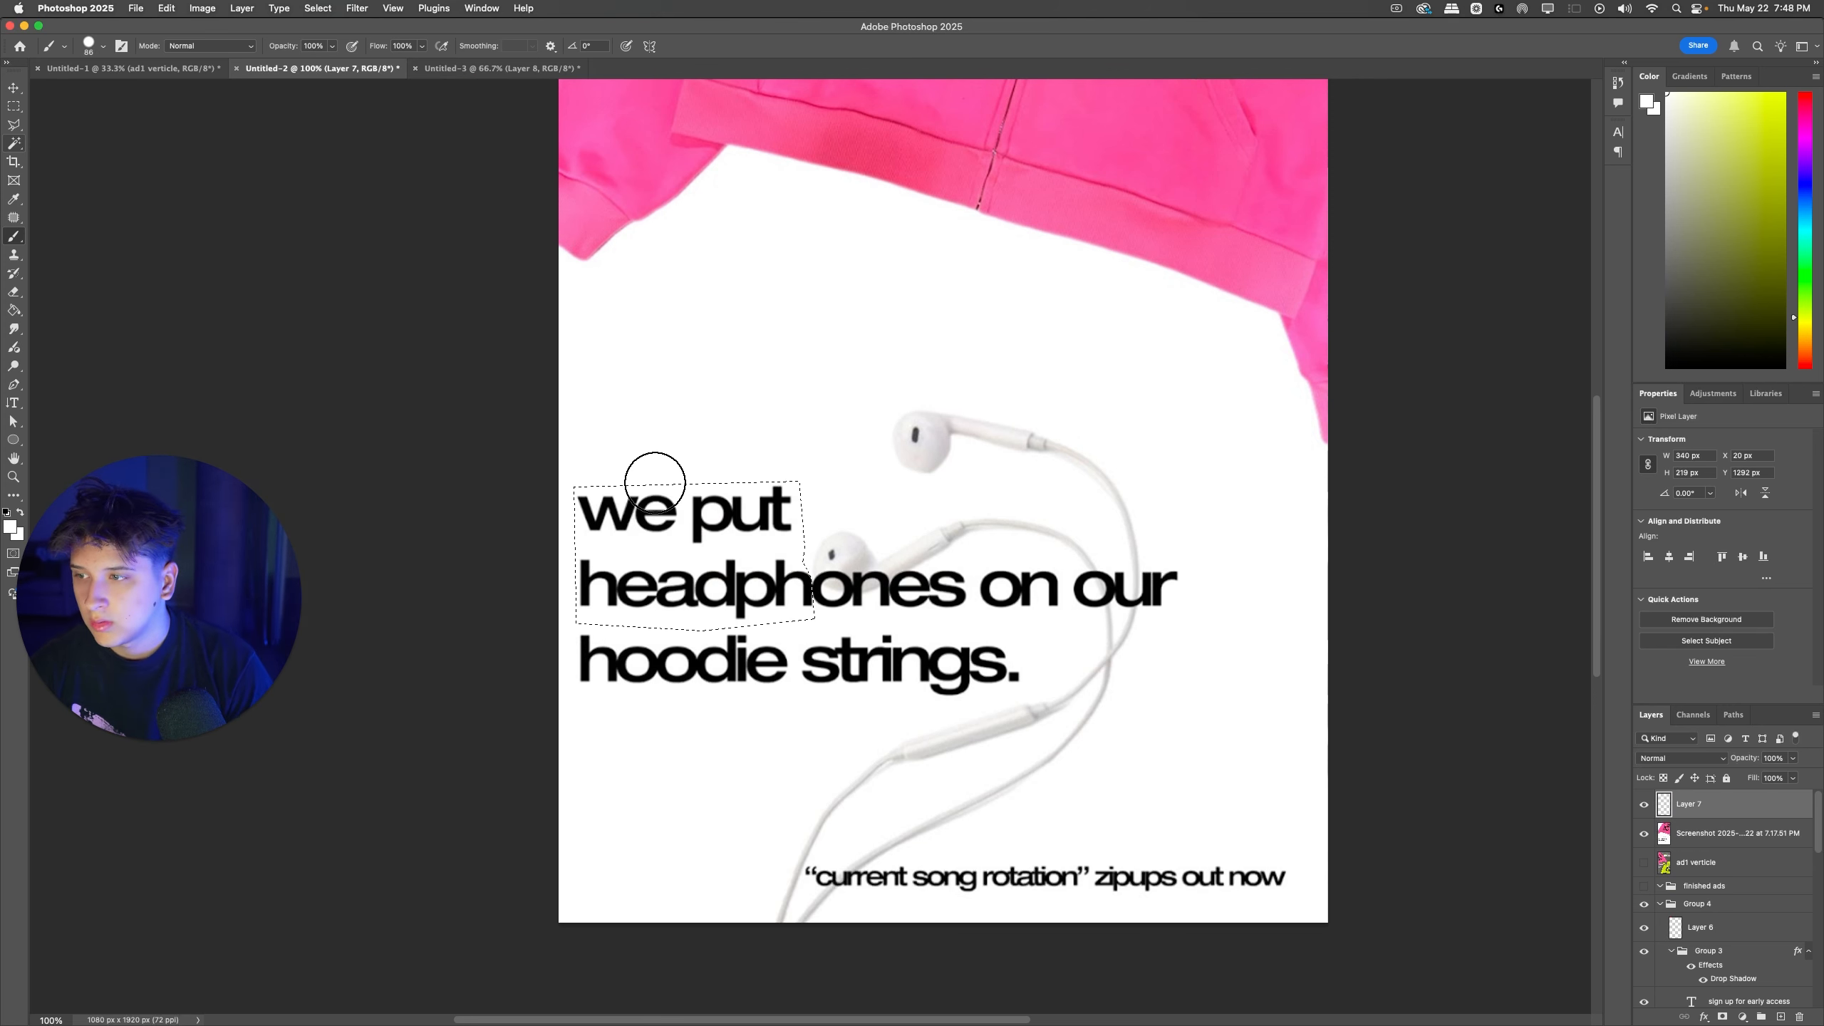
mouse_move(654, 483)
mouse_down()
mouse_move(675, 546)
mouse_move(619, 478)
mouse_move(737, 462)
mouse_move(679, 458)
mouse_move(786, 574)
mouse_up()
key(super+d)
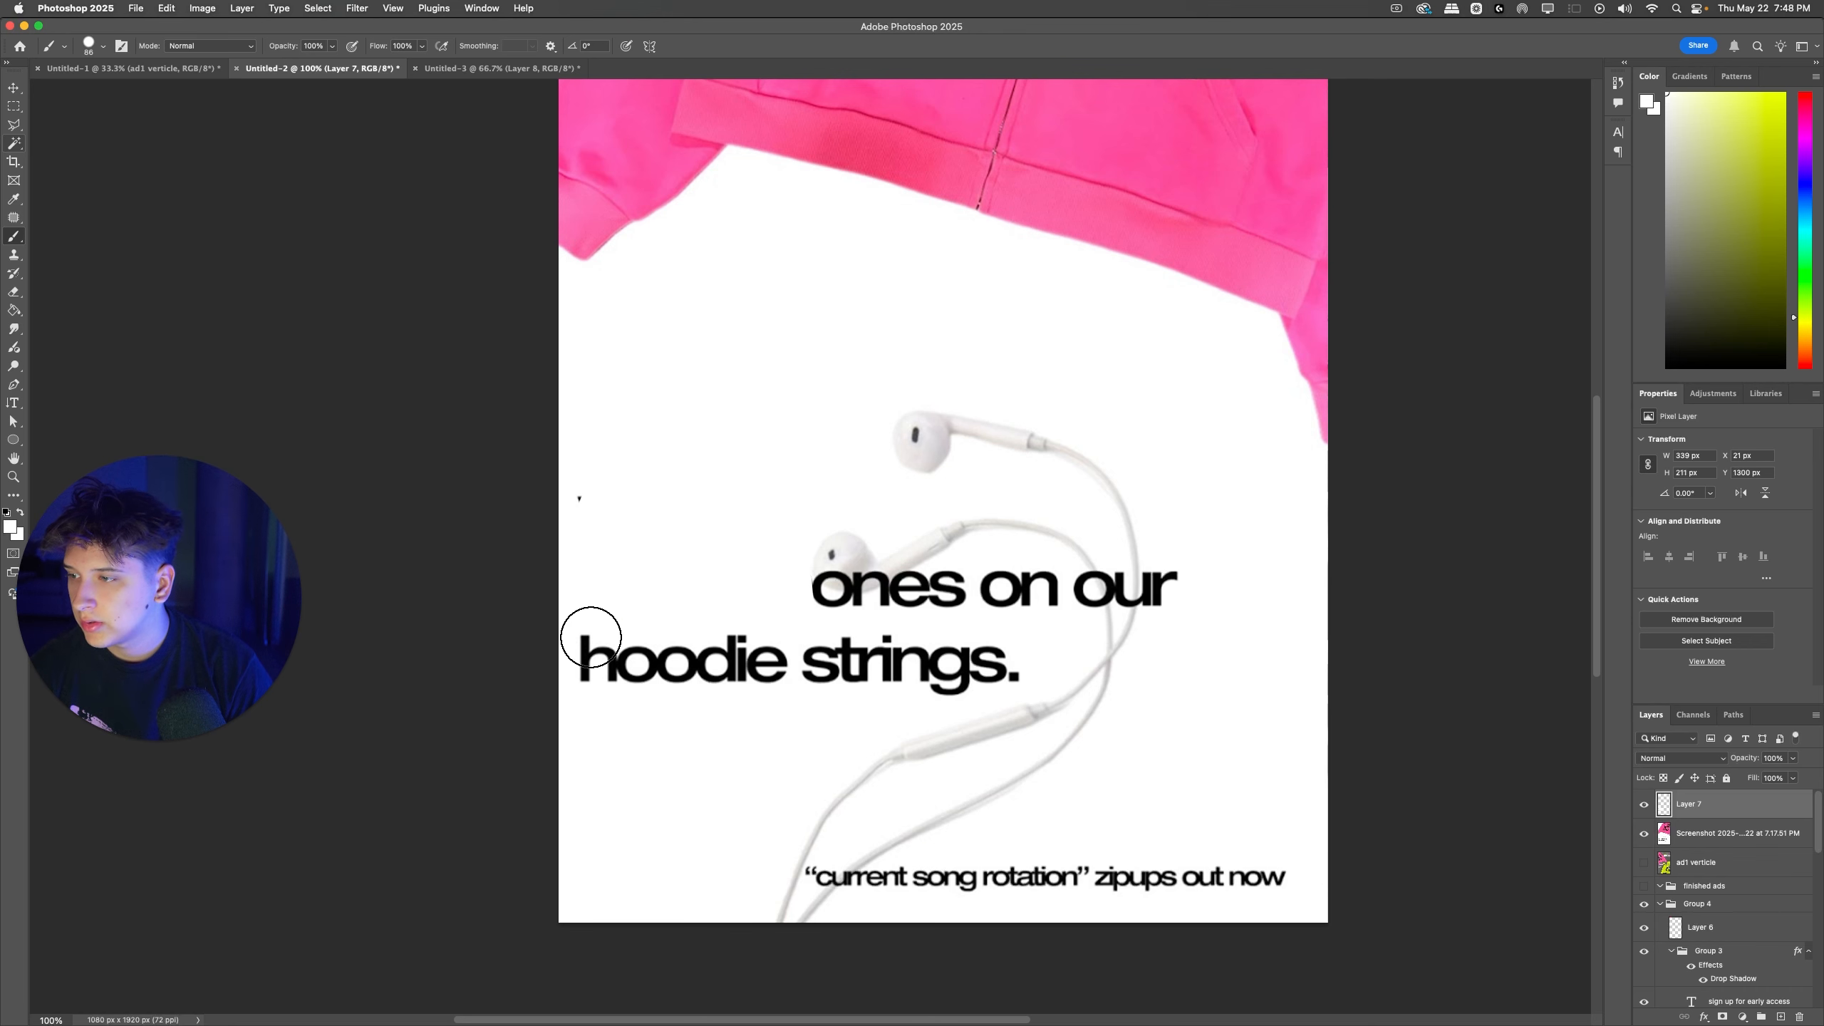
Step: Paint white over the remaining headline text around the earphones, working up to the earbud and cable edges
mouse_move(590, 636)
mouse_down()
mouse_move(718, 663)
mouse_move(997, 655)
mouse_move(885, 664)
mouse_move(955, 673)
mouse_move(990, 666)
mouse_move(1002, 599)
mouse_move(1069, 603)
mouse_move(788, 599)
mouse_up()
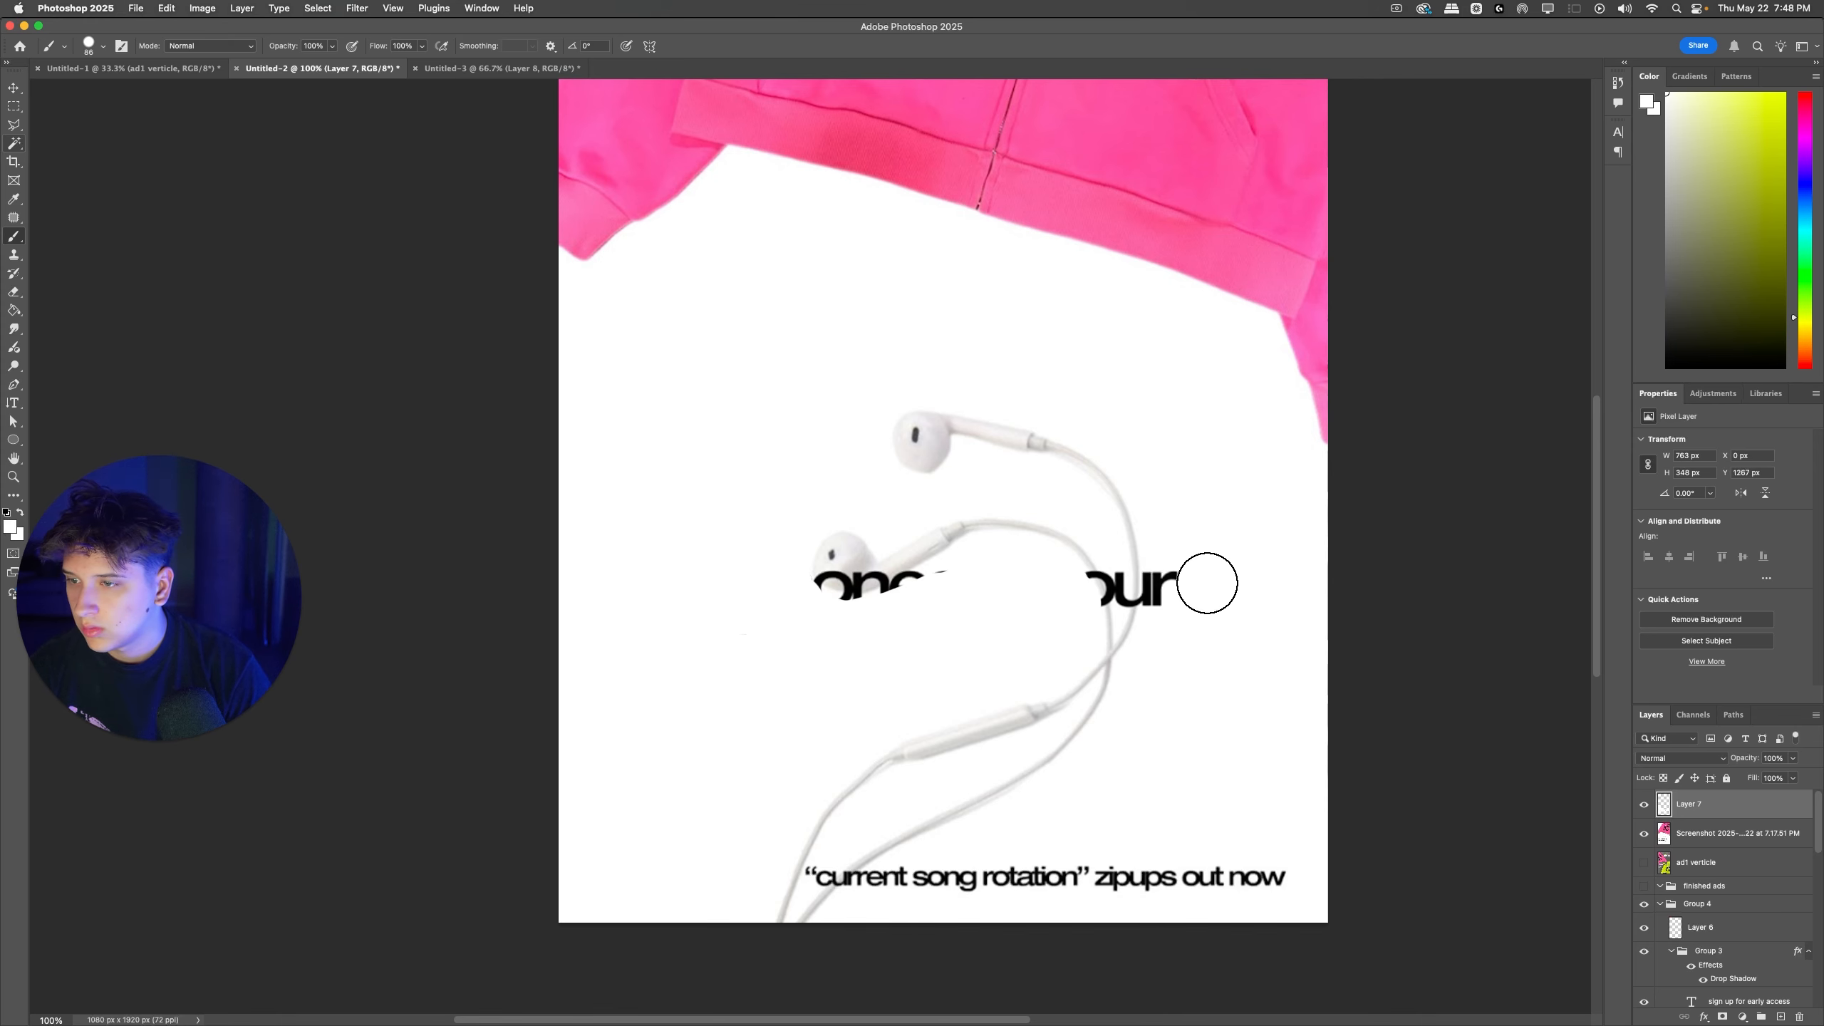
drag(1205, 583, 1175, 603)
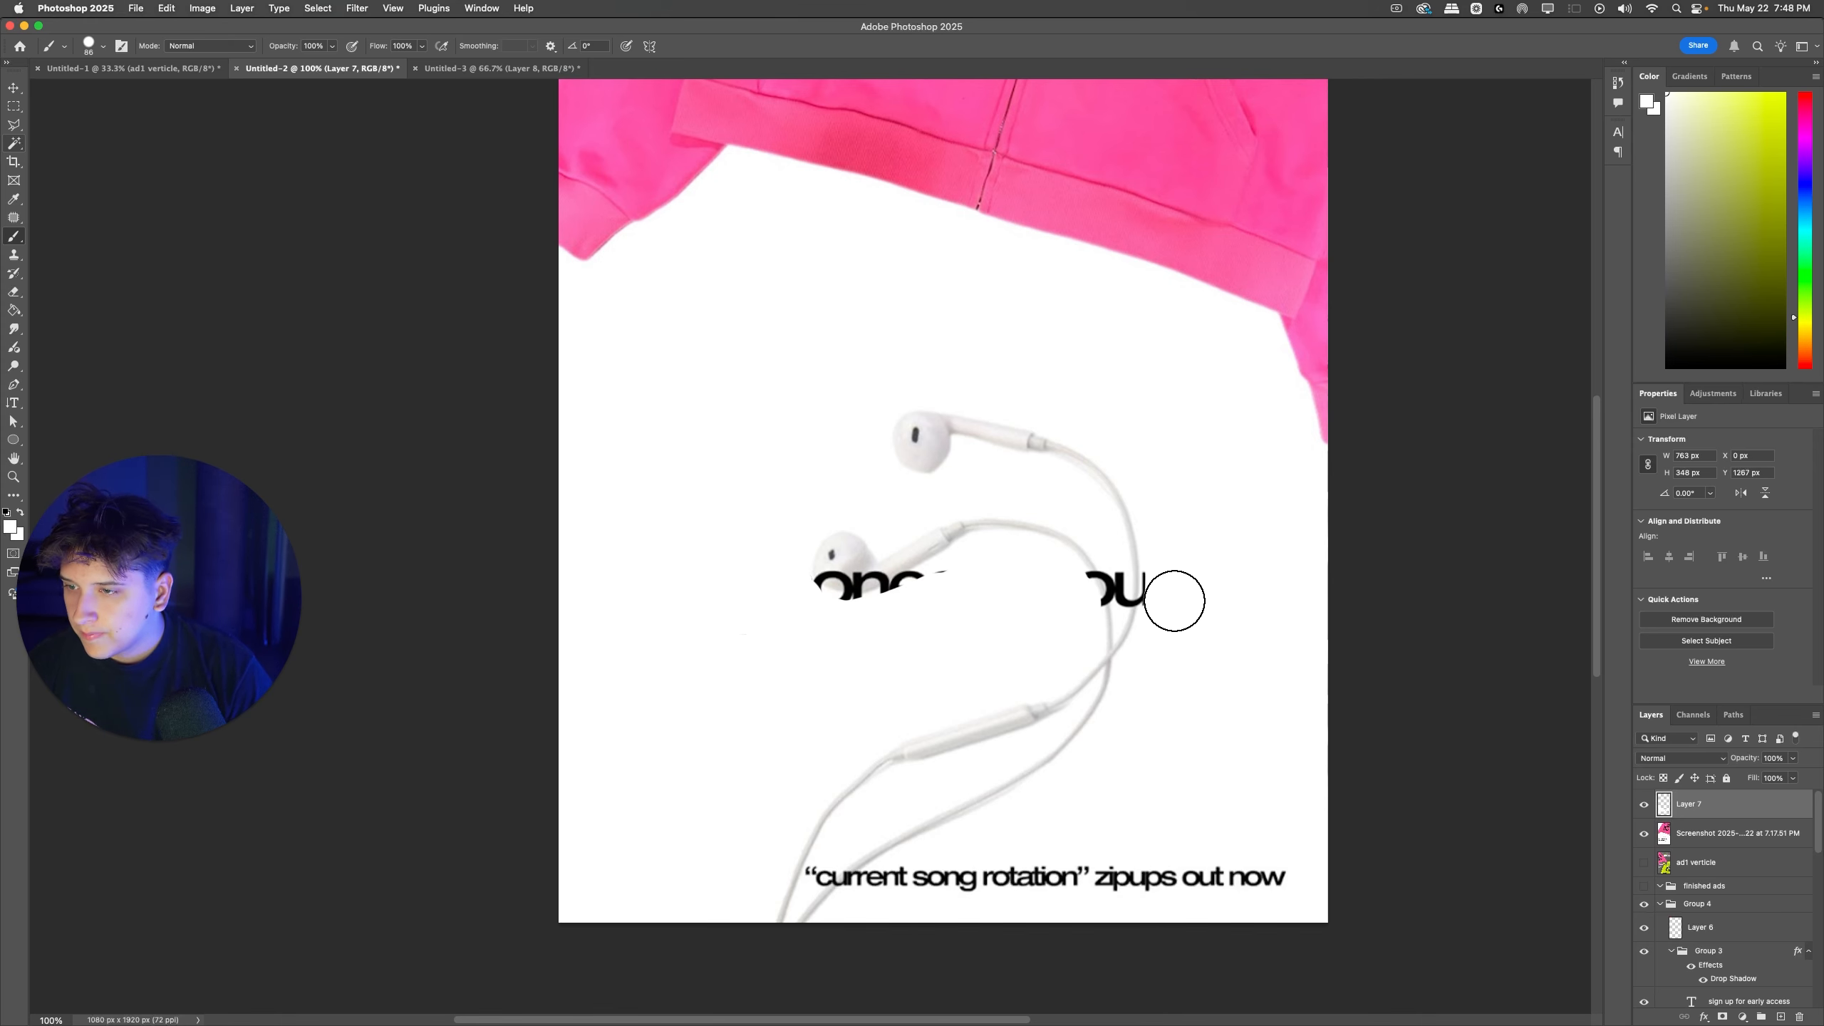
key(super+equal)
key(super+equal)
scroll(1199, 619, right, 5)
scroll(900, 644, down, 3)
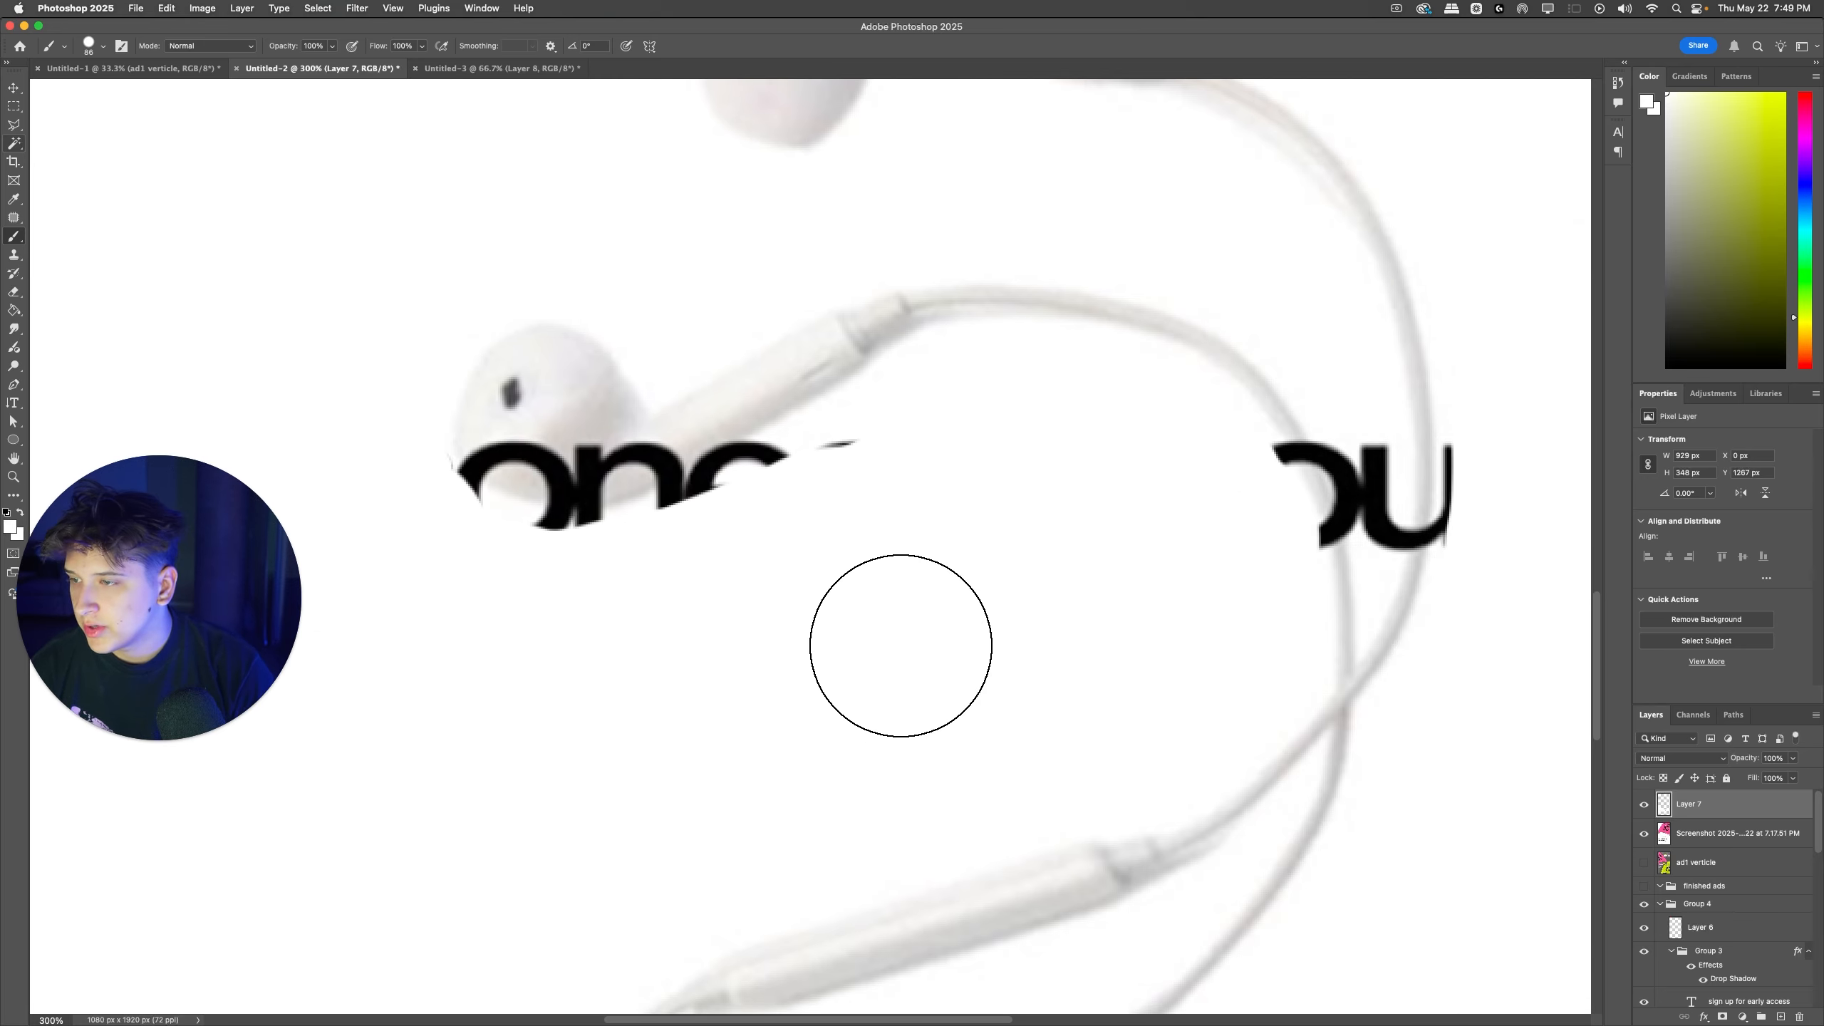
scroll(902, 618, left, 1)
mouse_move(911, 515)
mouse_down()
mouse_move(778, 578)
mouse_move(611, 605)
mouse_up()
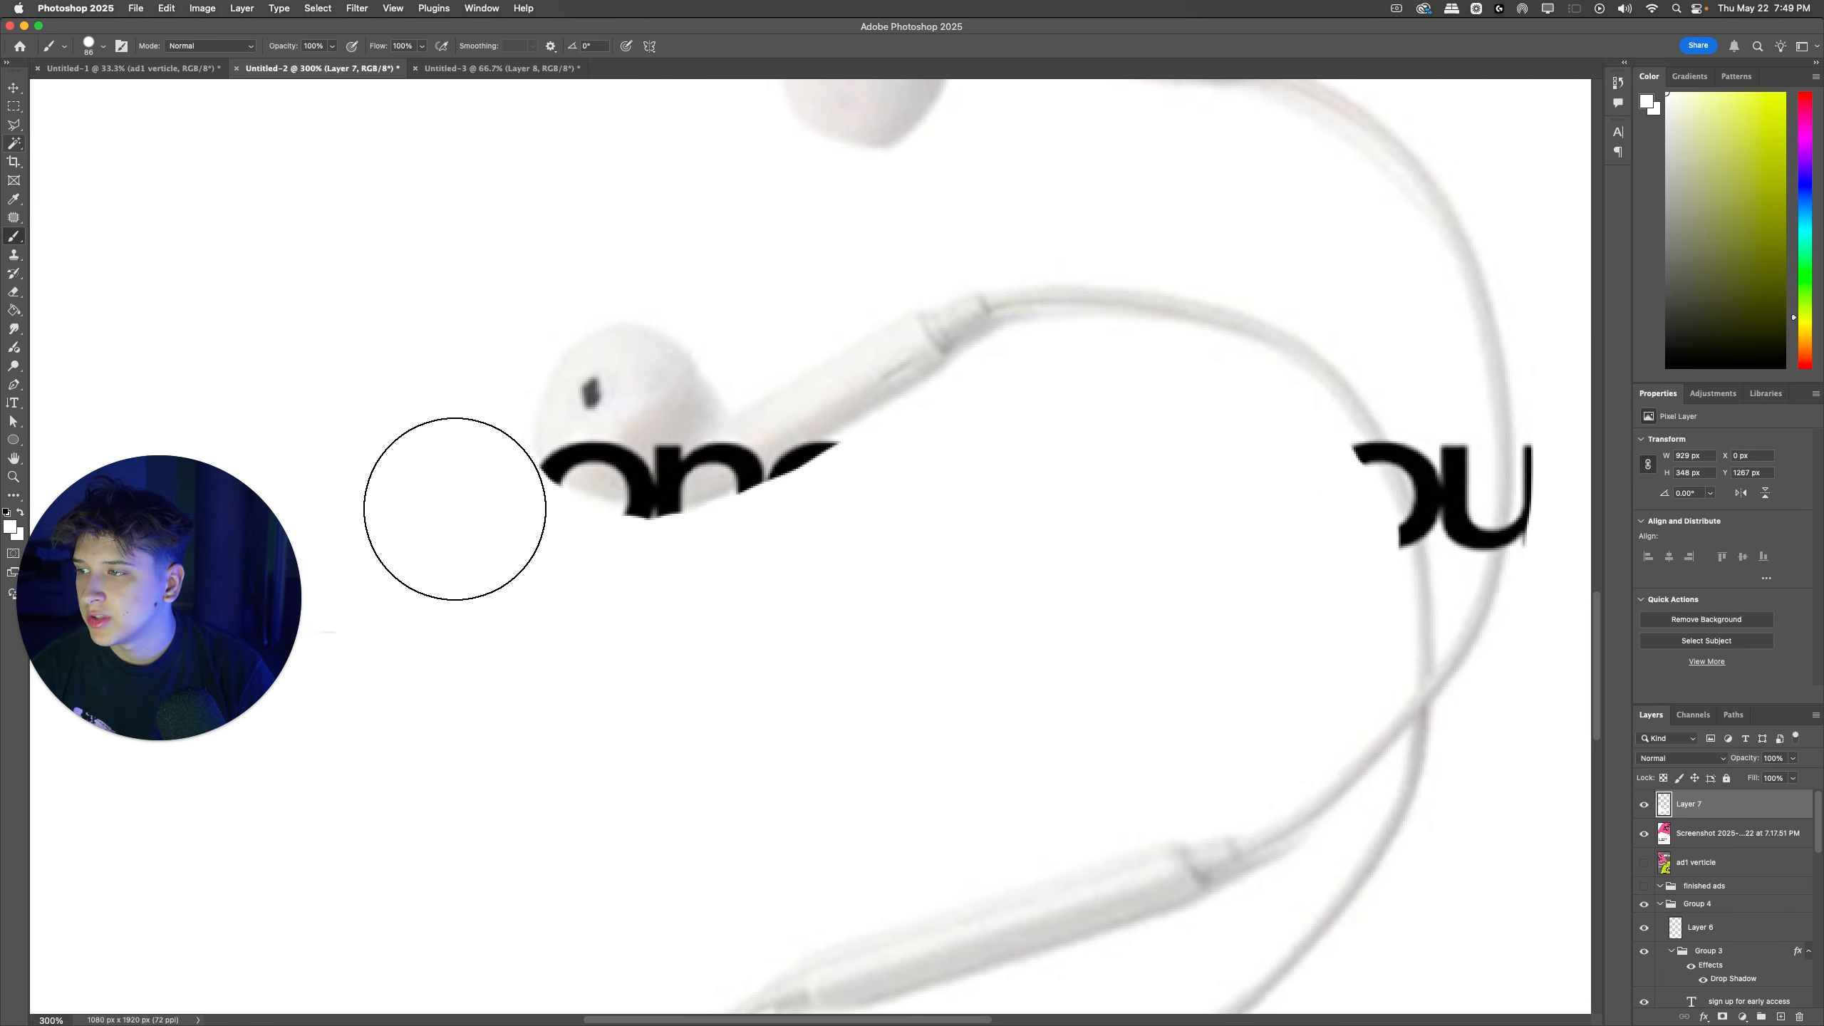
Step: Reduce the brush size and paint white over the leftover letter parts between the two earphone cables
right_click(996, 554)
click(1306, 497)
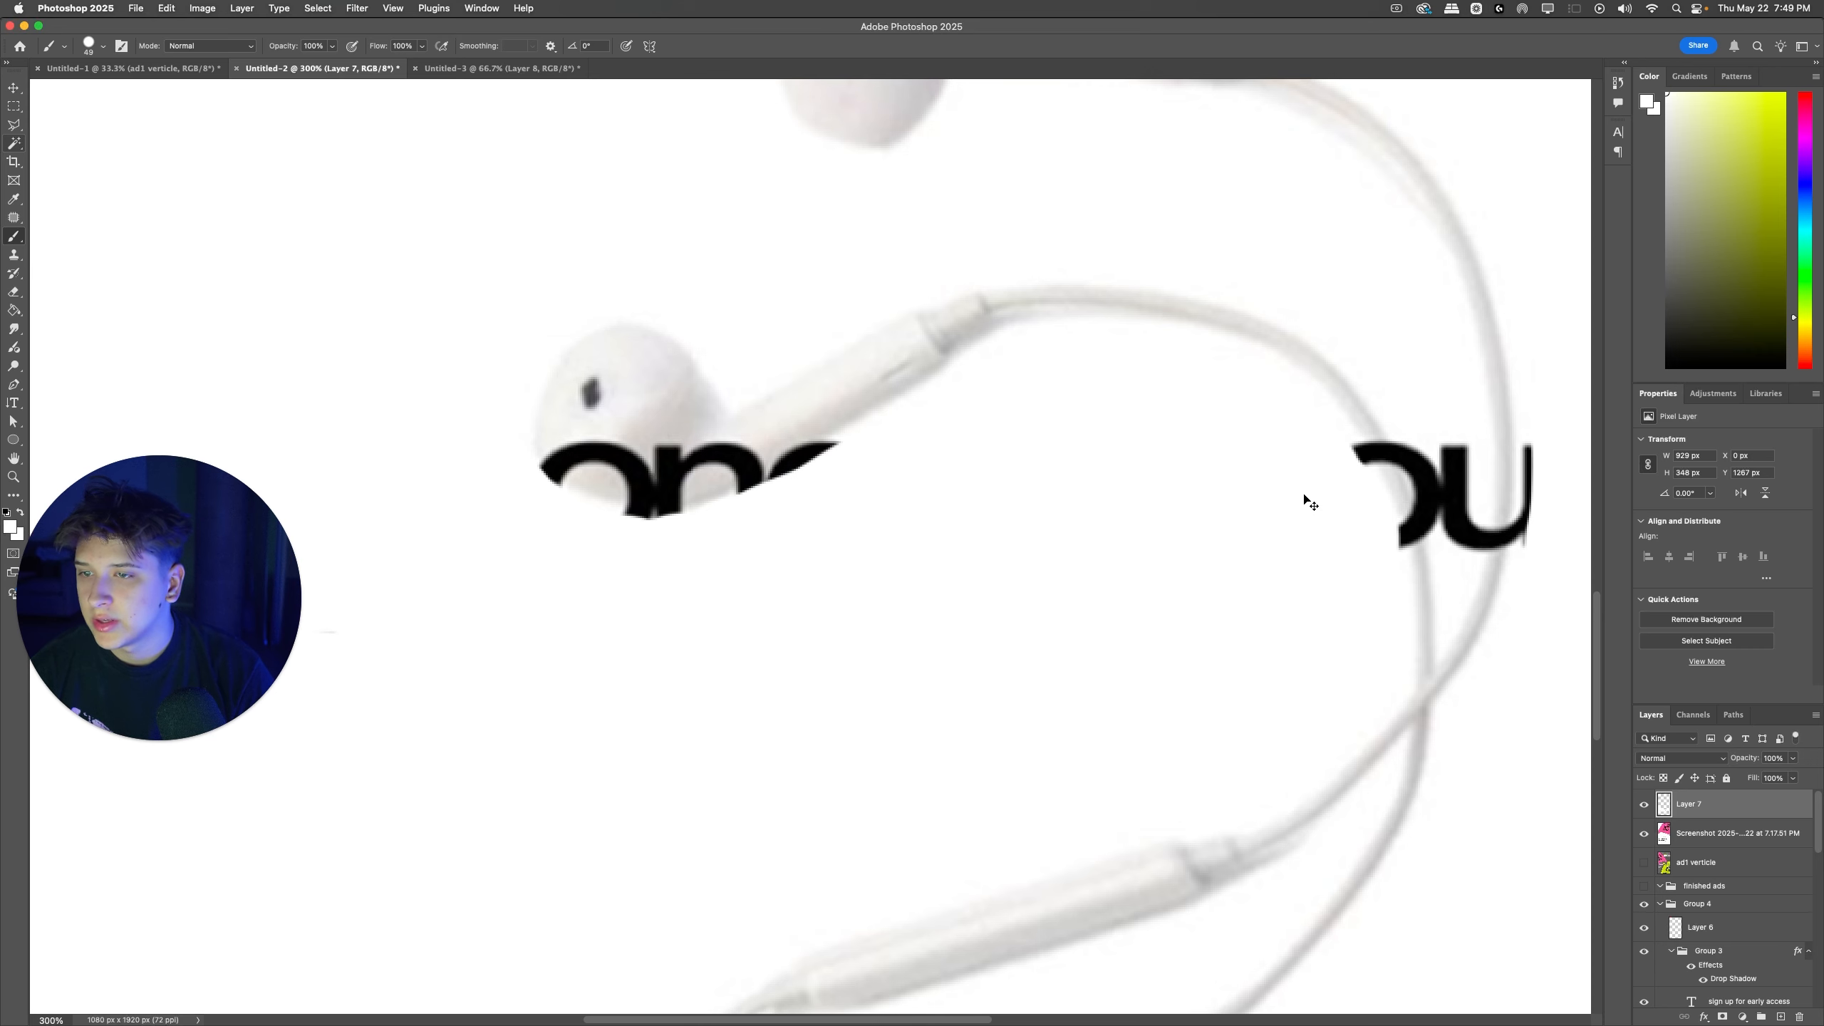
scroll(1306, 497, right, 3)
key(bracketleft)
key(bracketleft)
key(bracketleft)
key(bracketleft)
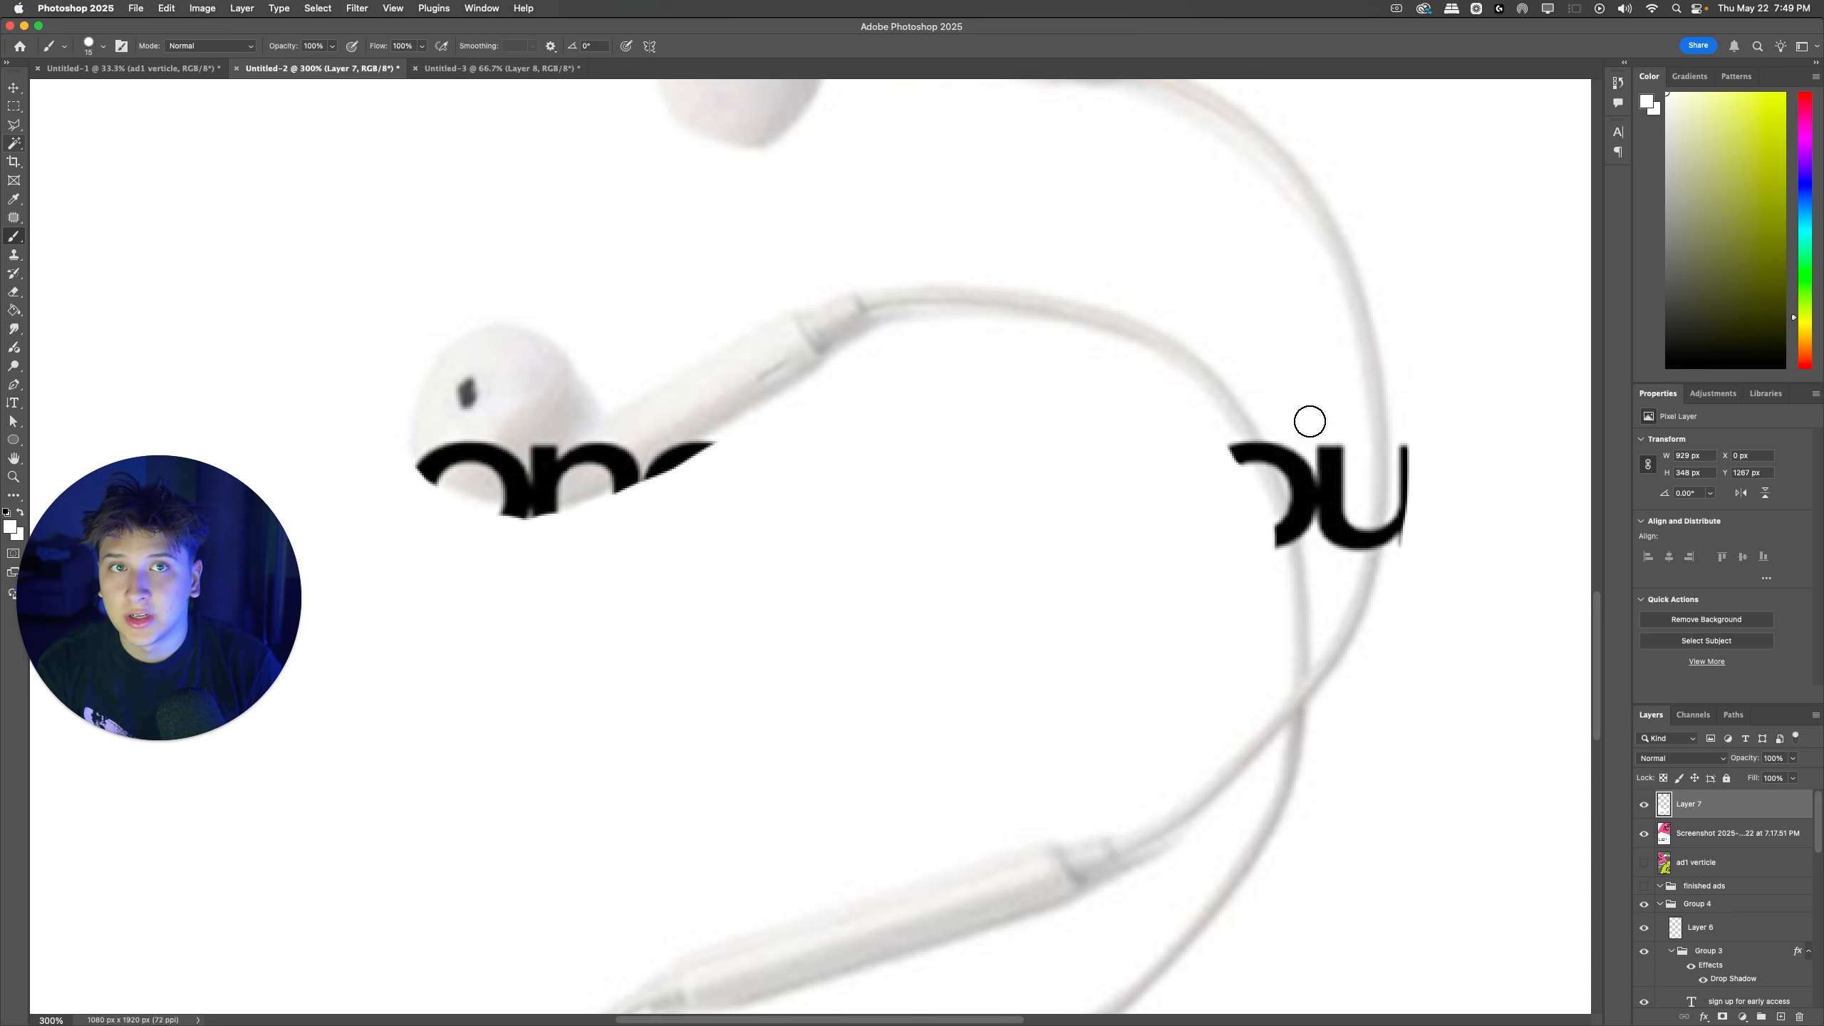
drag(1307, 479, 1319, 453)
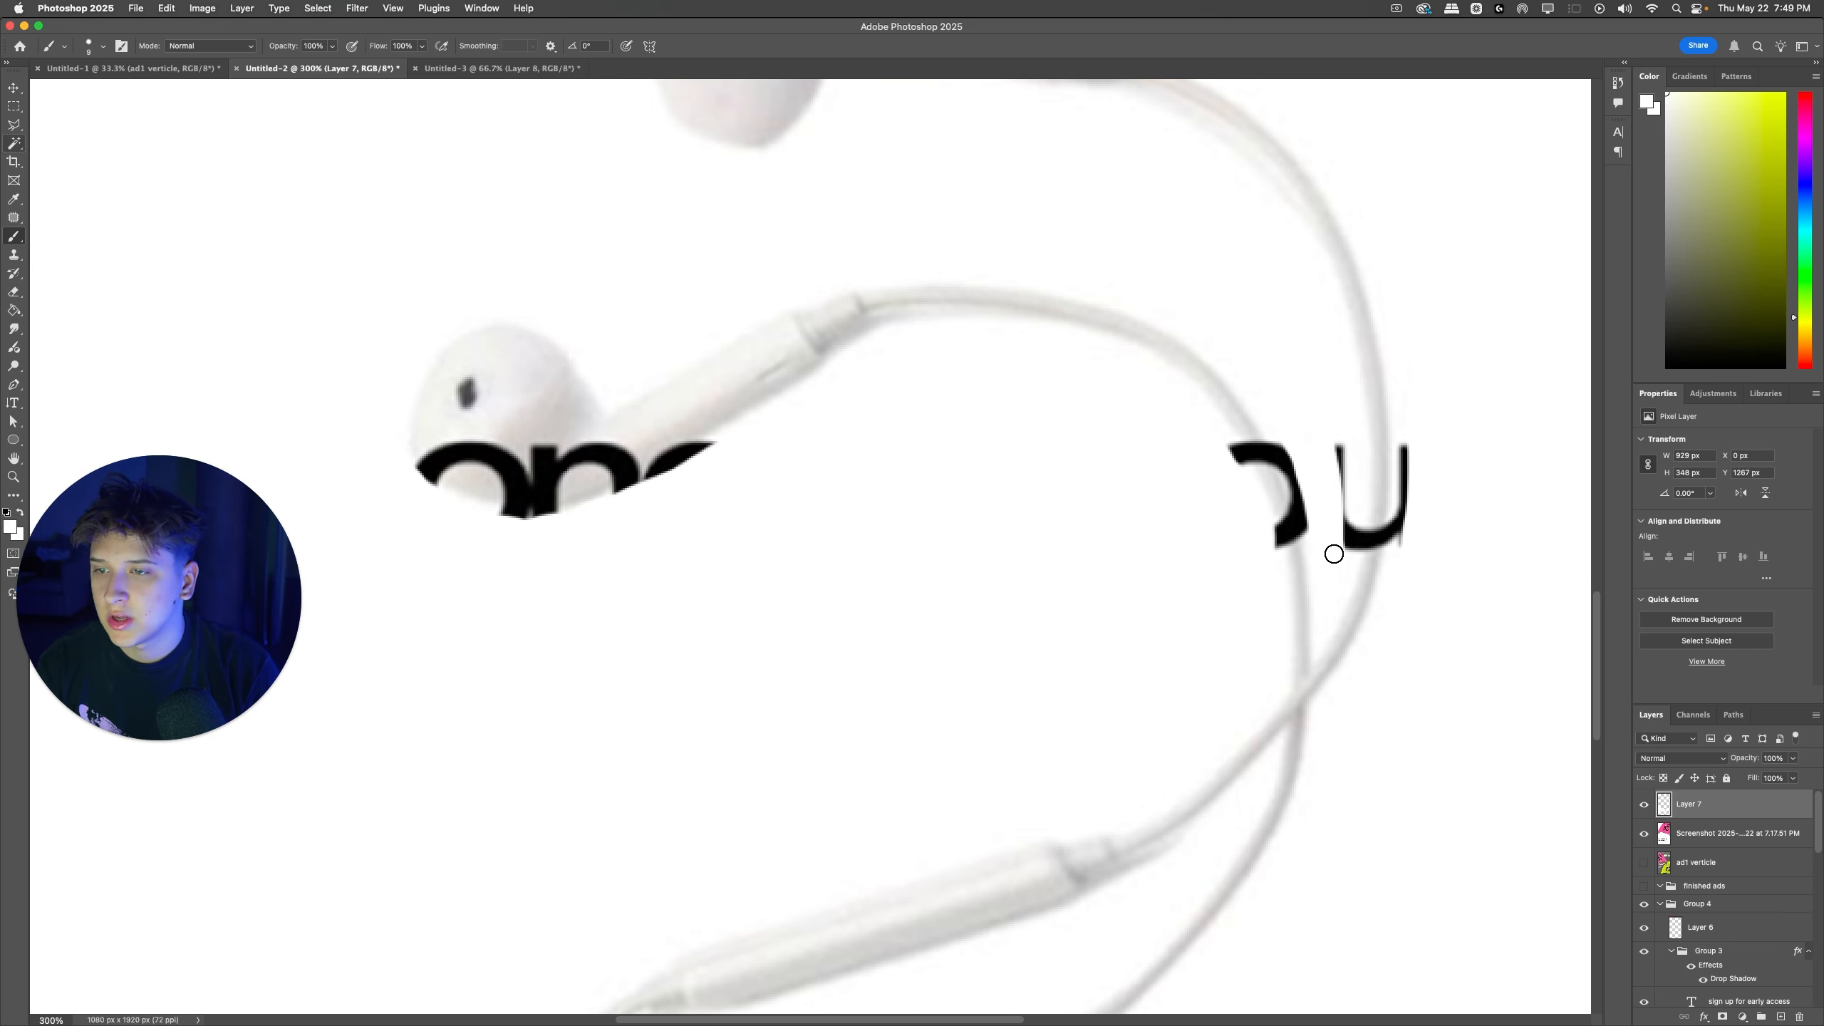
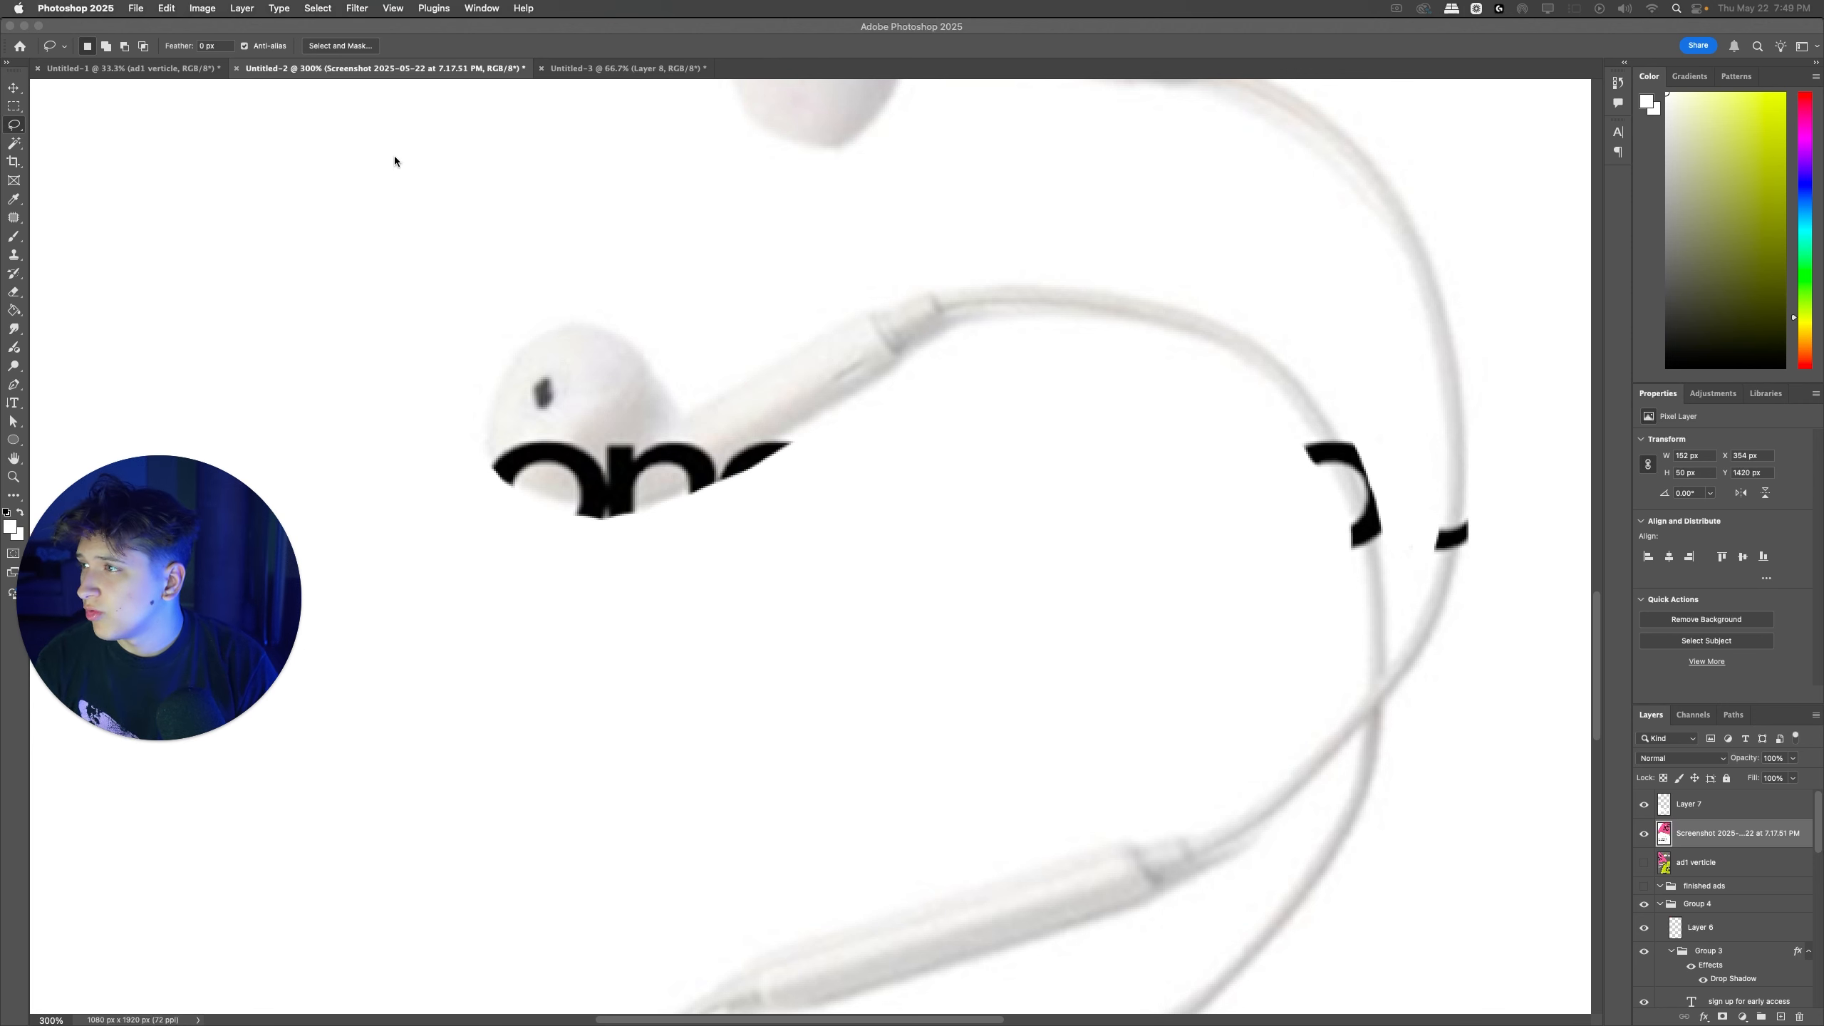
Step: Try Generative Fill on the letter remnants over the lower earbud from different layers, clear the prompt, and undo the attempts
key(Return)
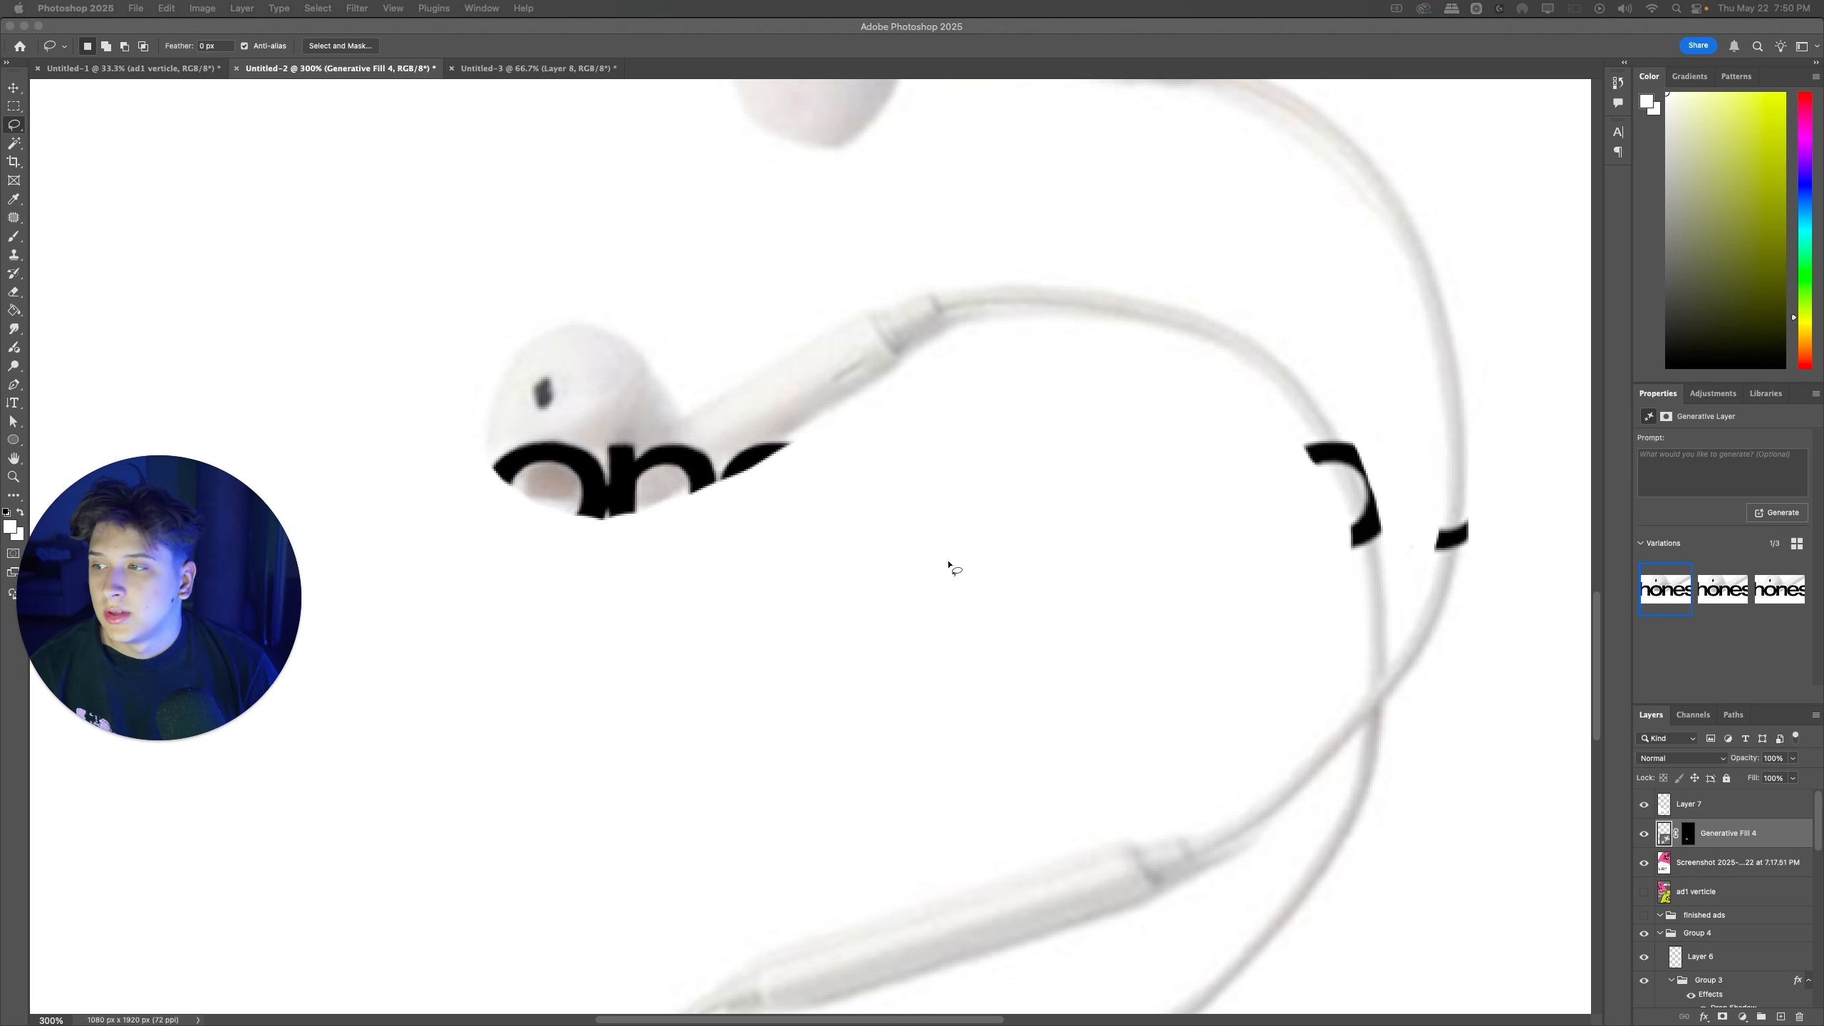
key(super+z)
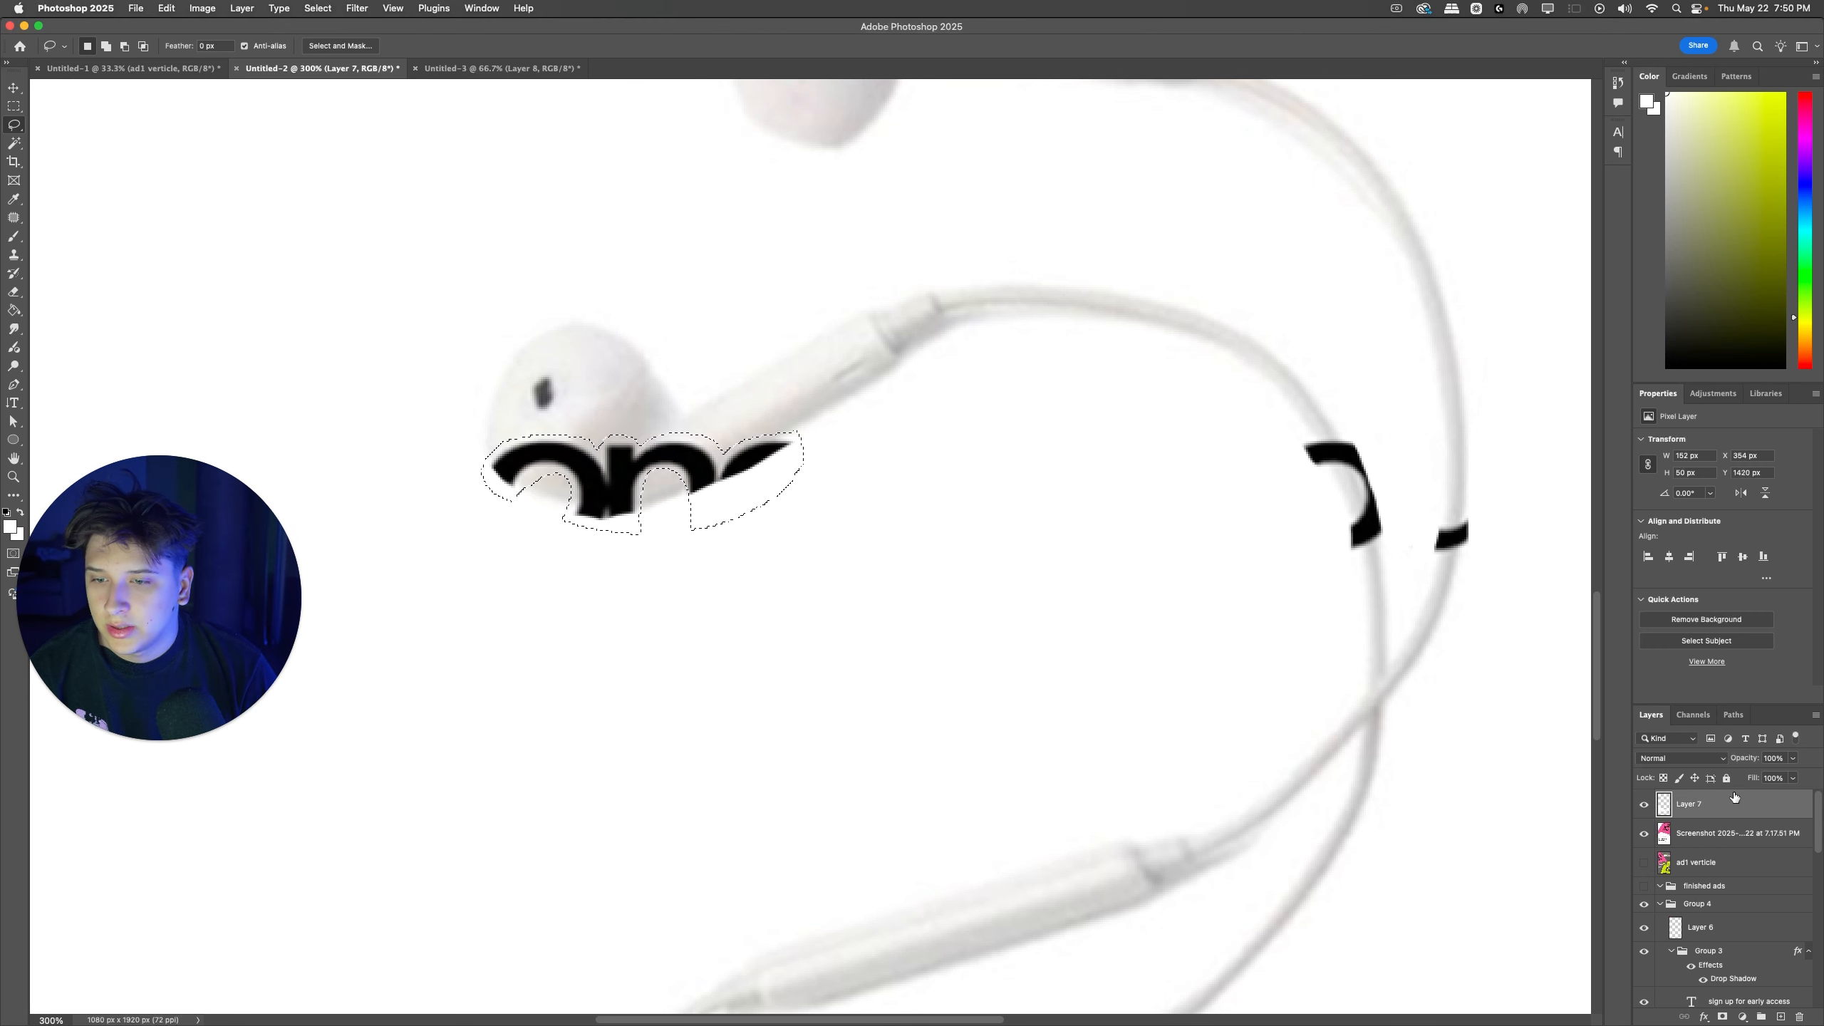
click(524, 9)
click(577, 120)
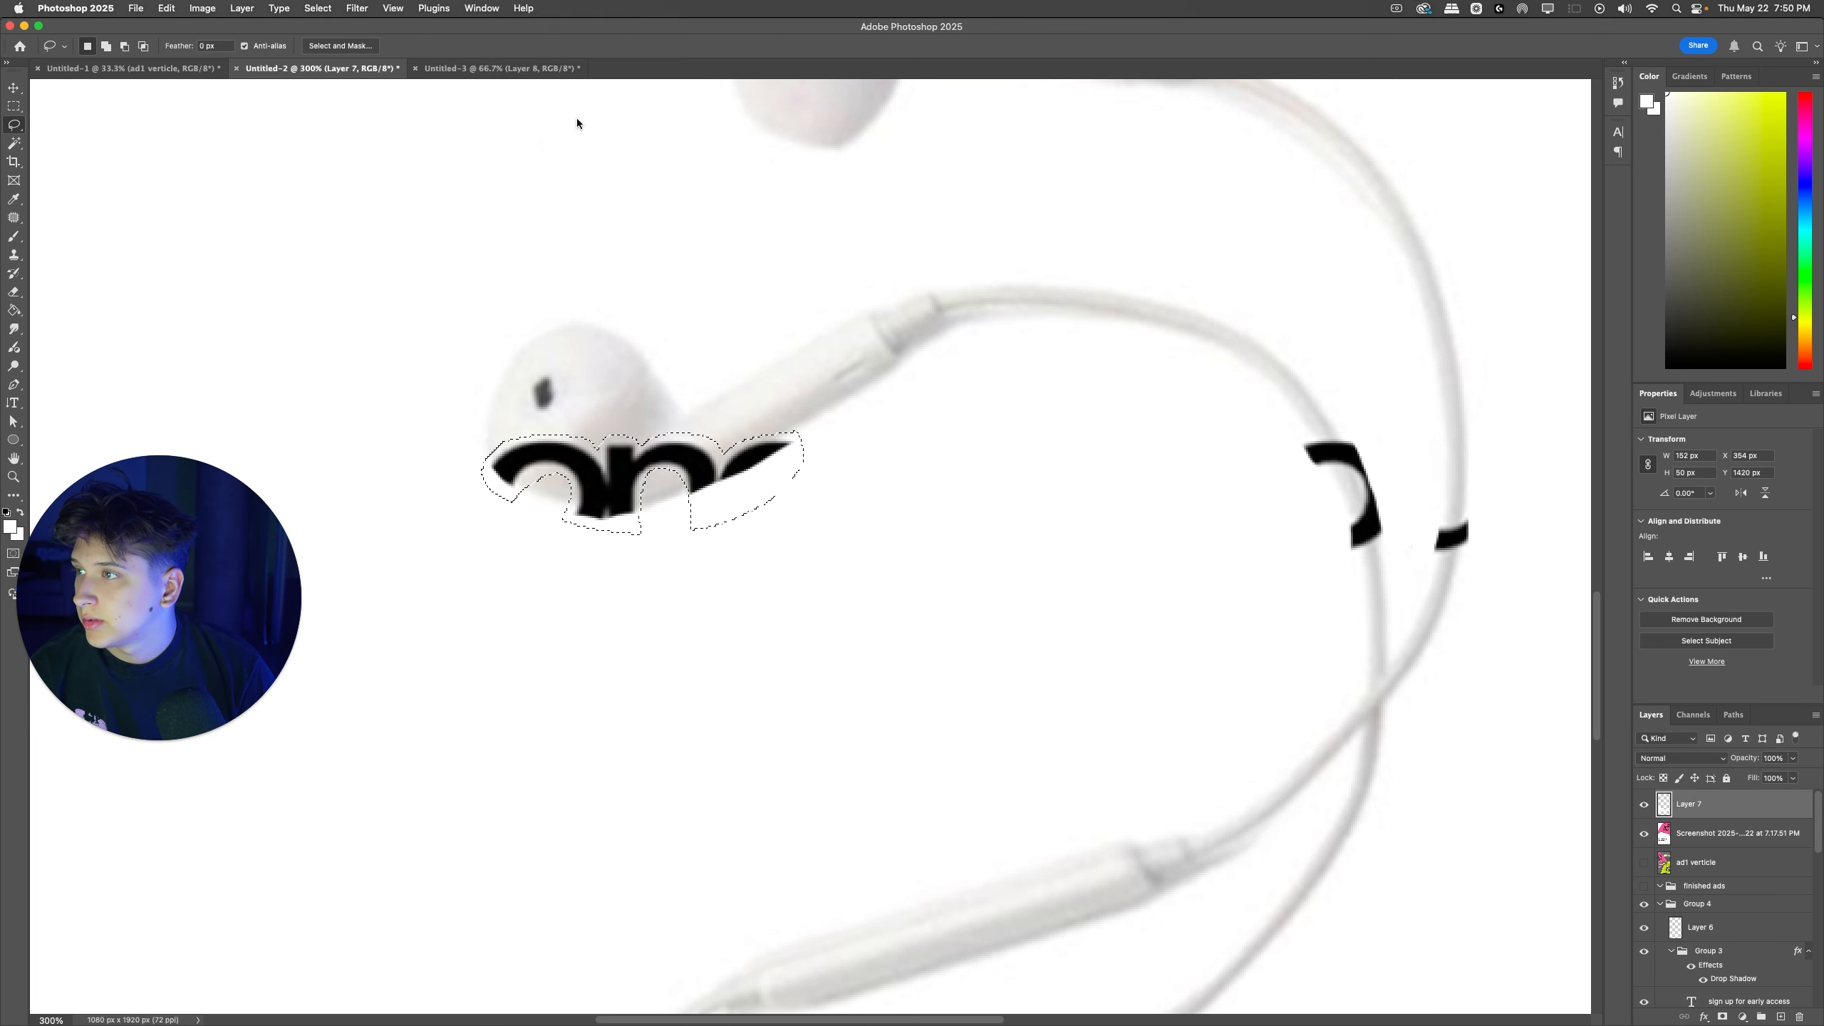
click(524, 8)
click(577, 119)
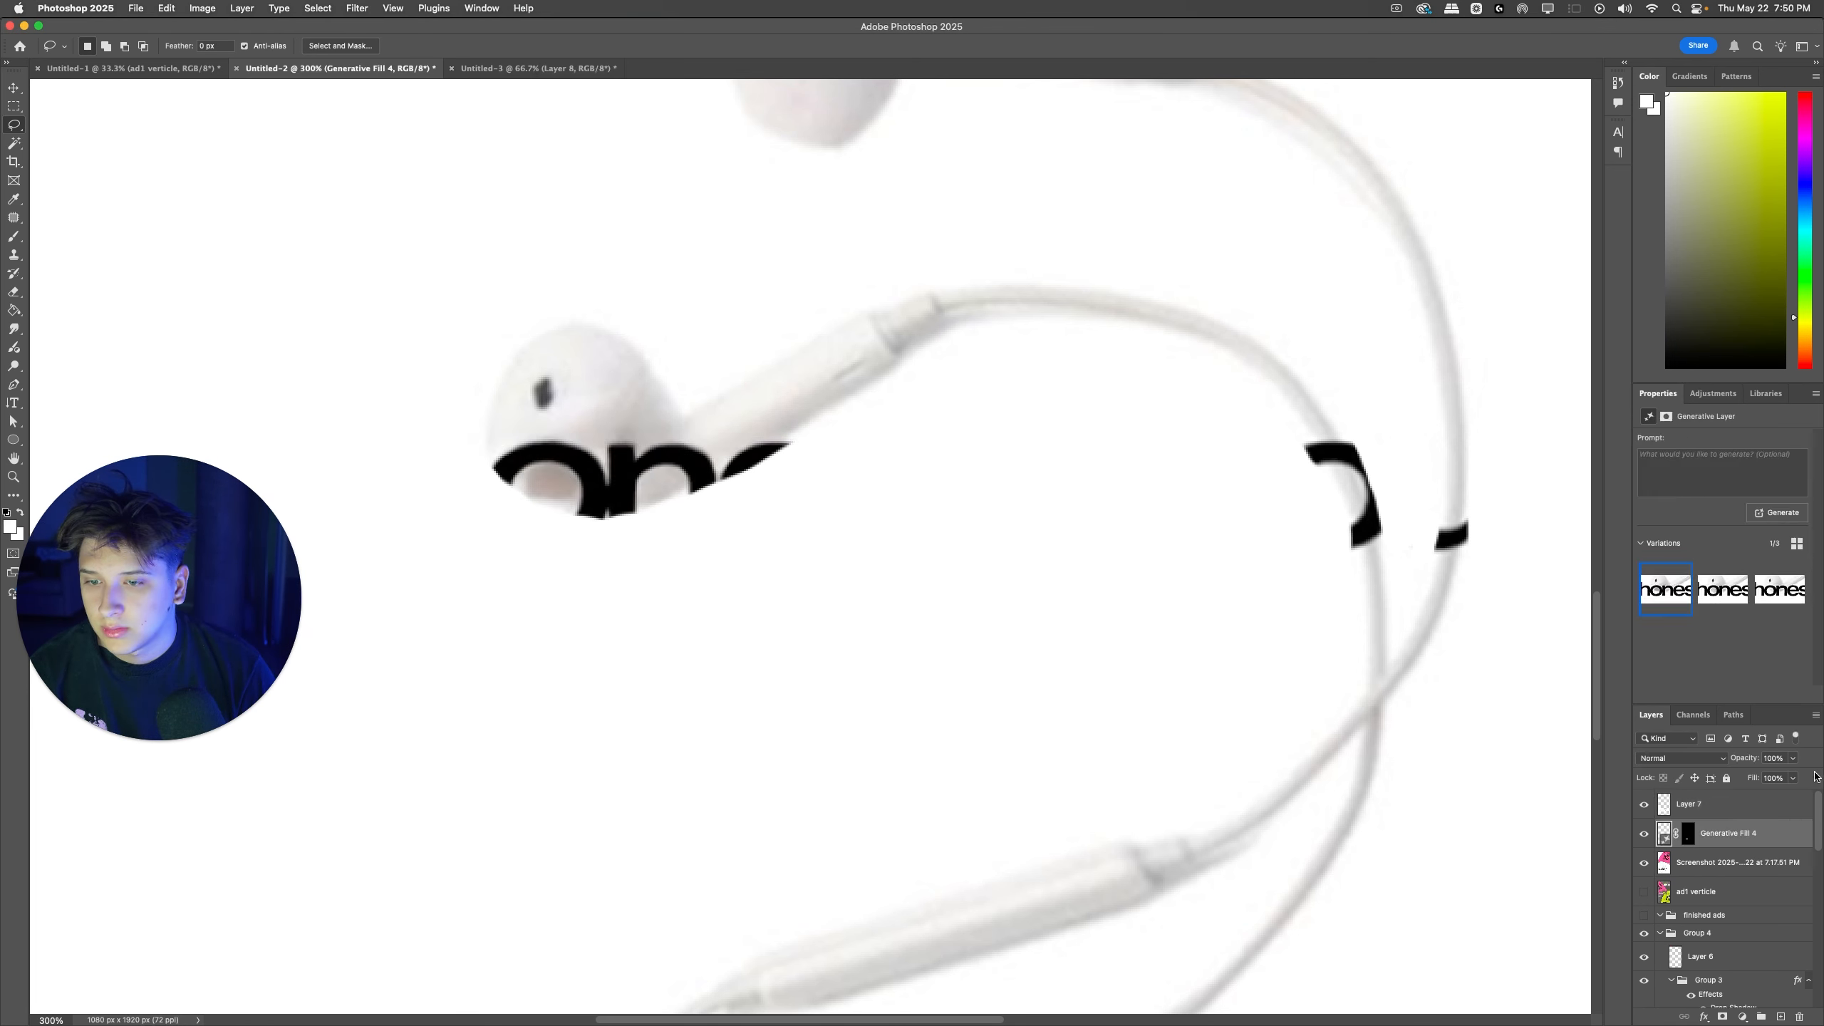
drag(1740, 829, 1727, 782)
click(1737, 481)
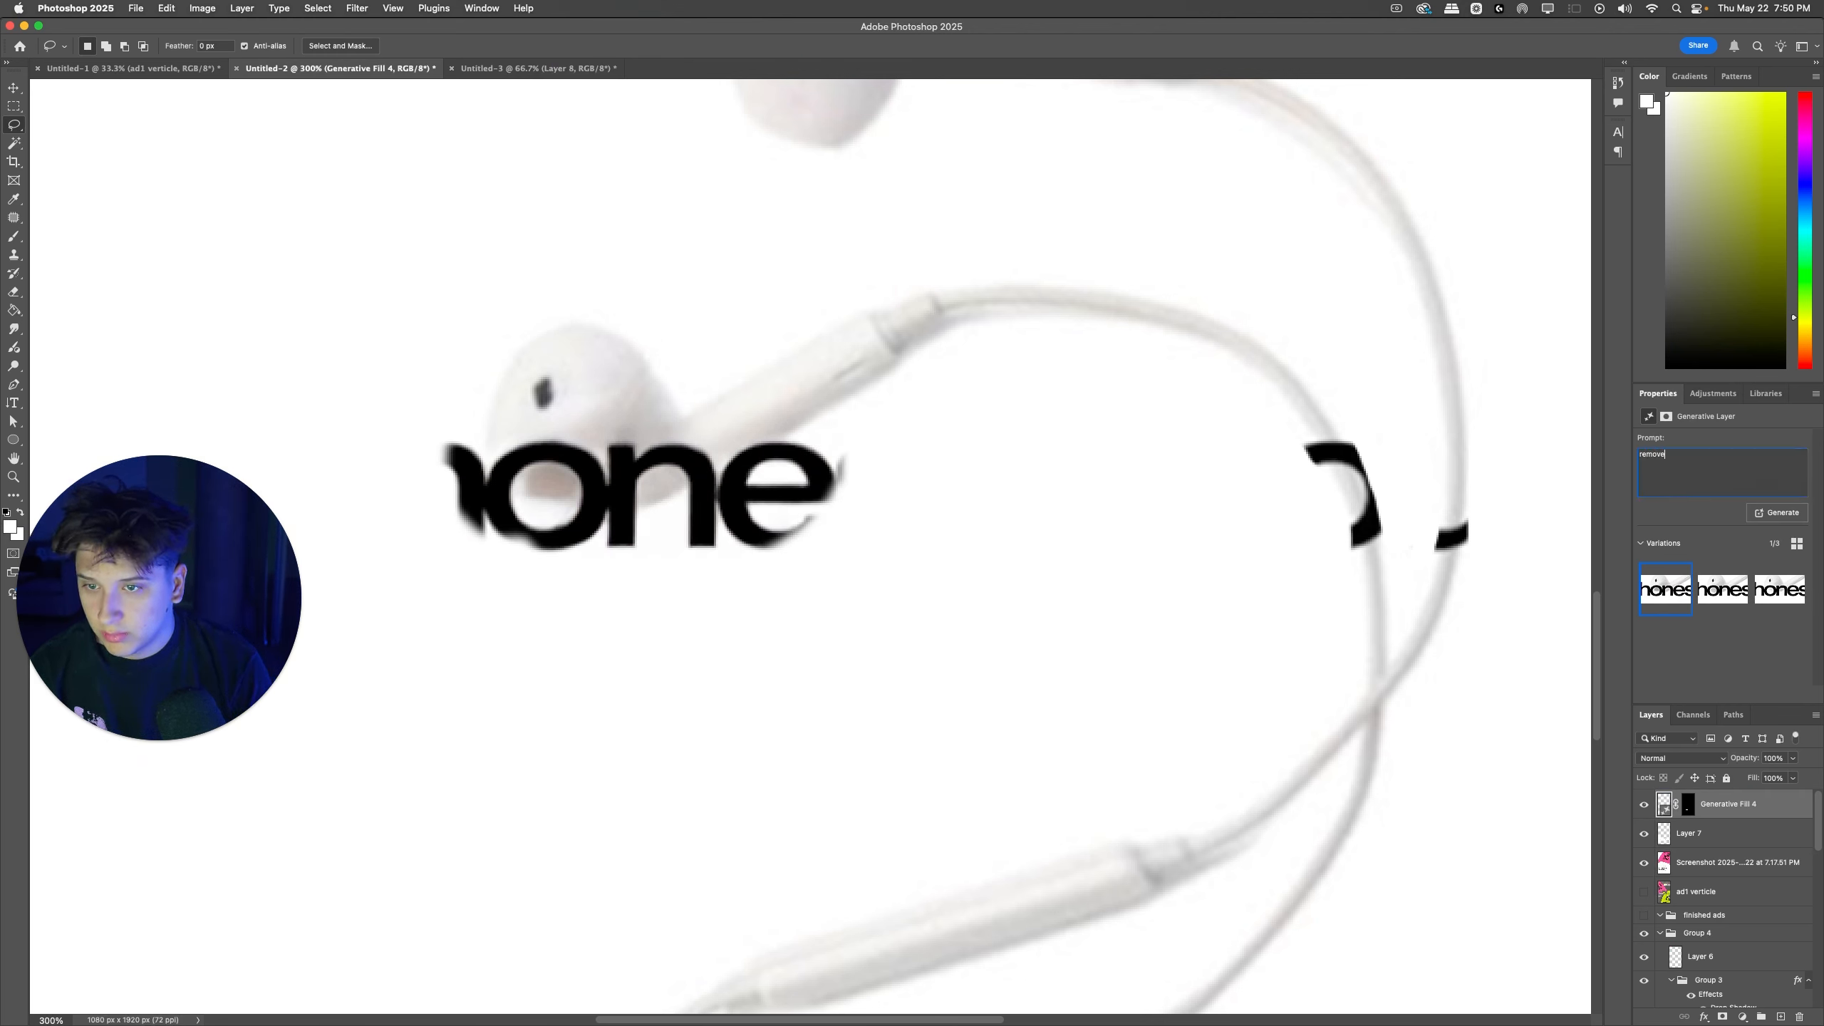
key(super+a)
key(BackSpace)
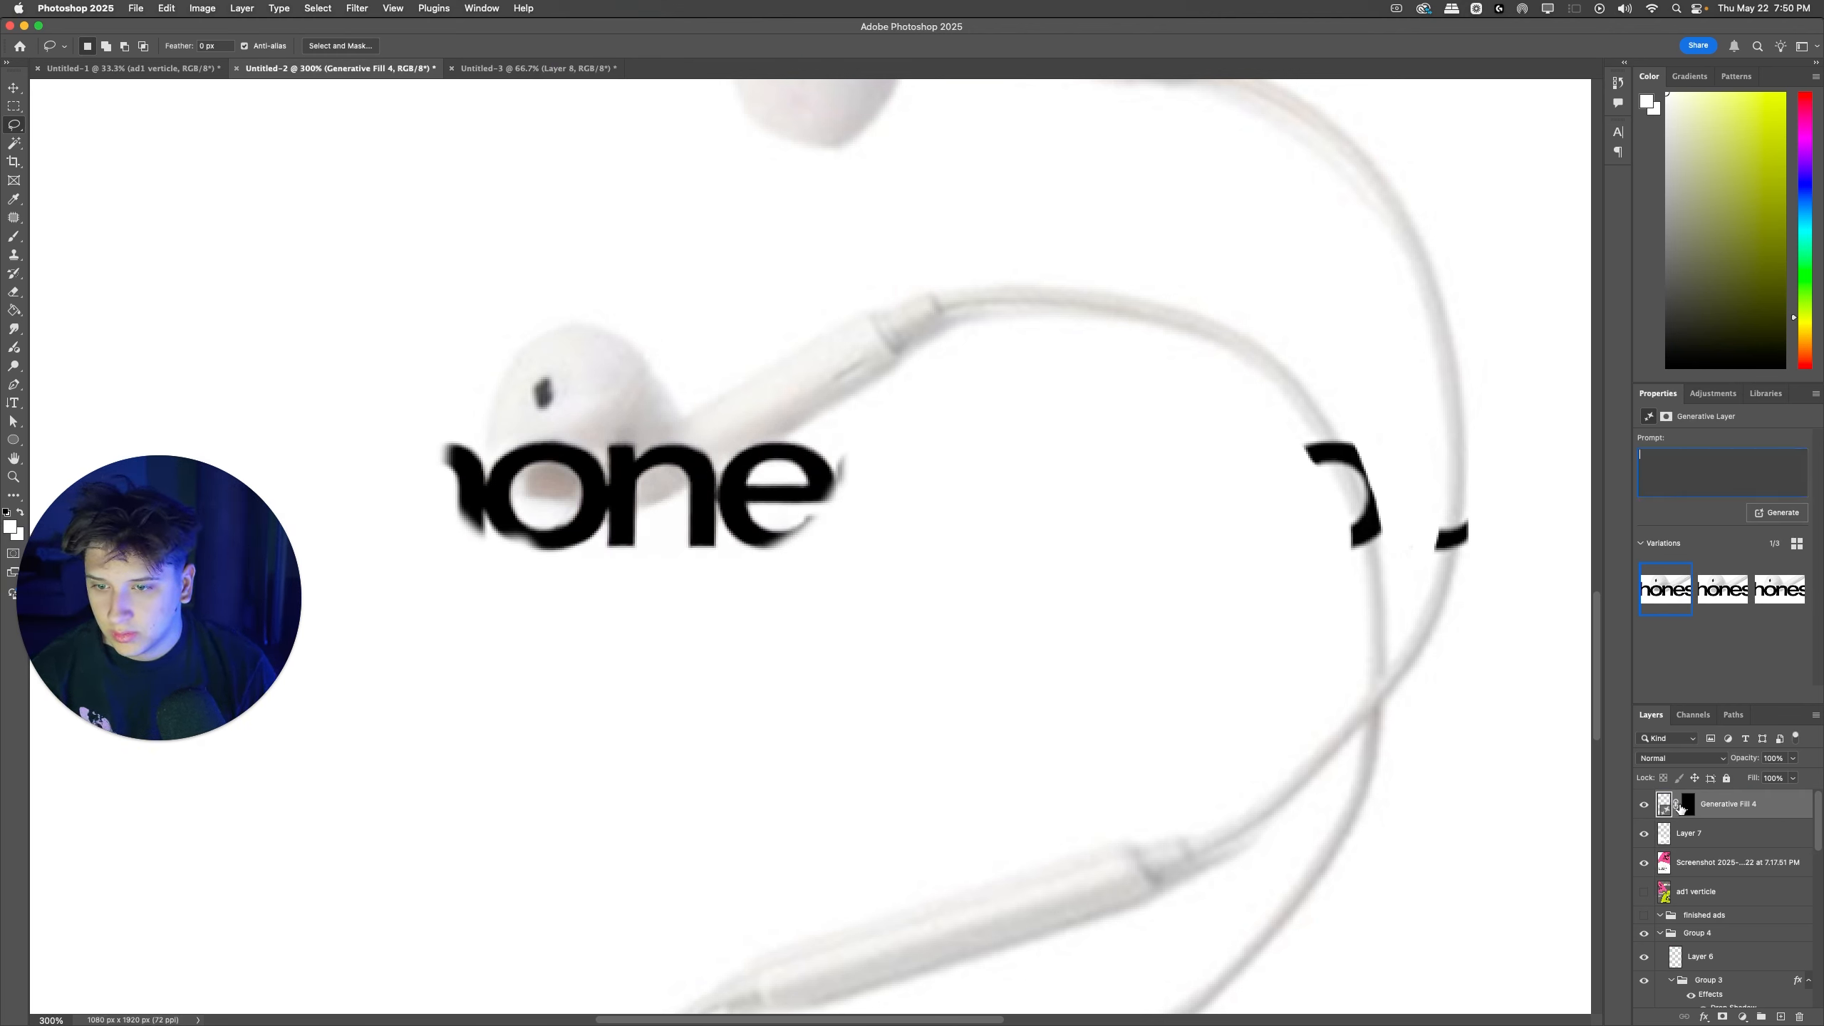
super+click(1680, 806)
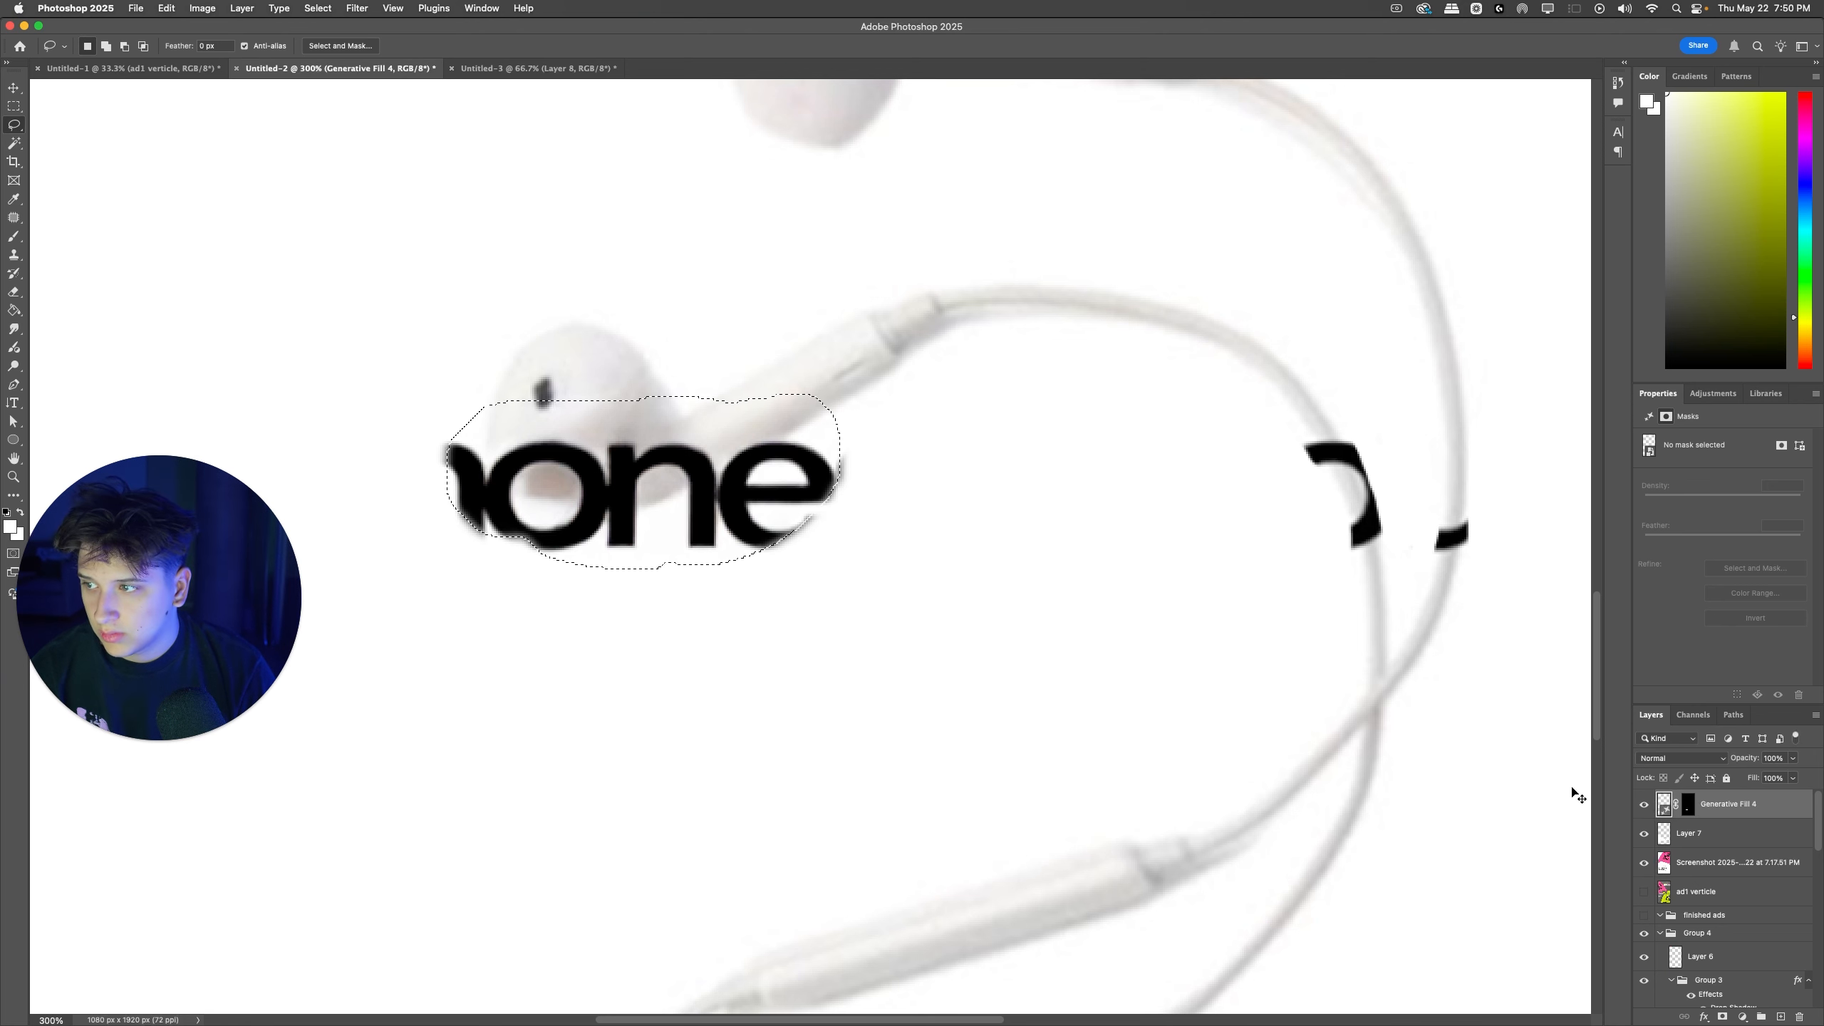
key(super+z)
key(super+z)
key(super+z)
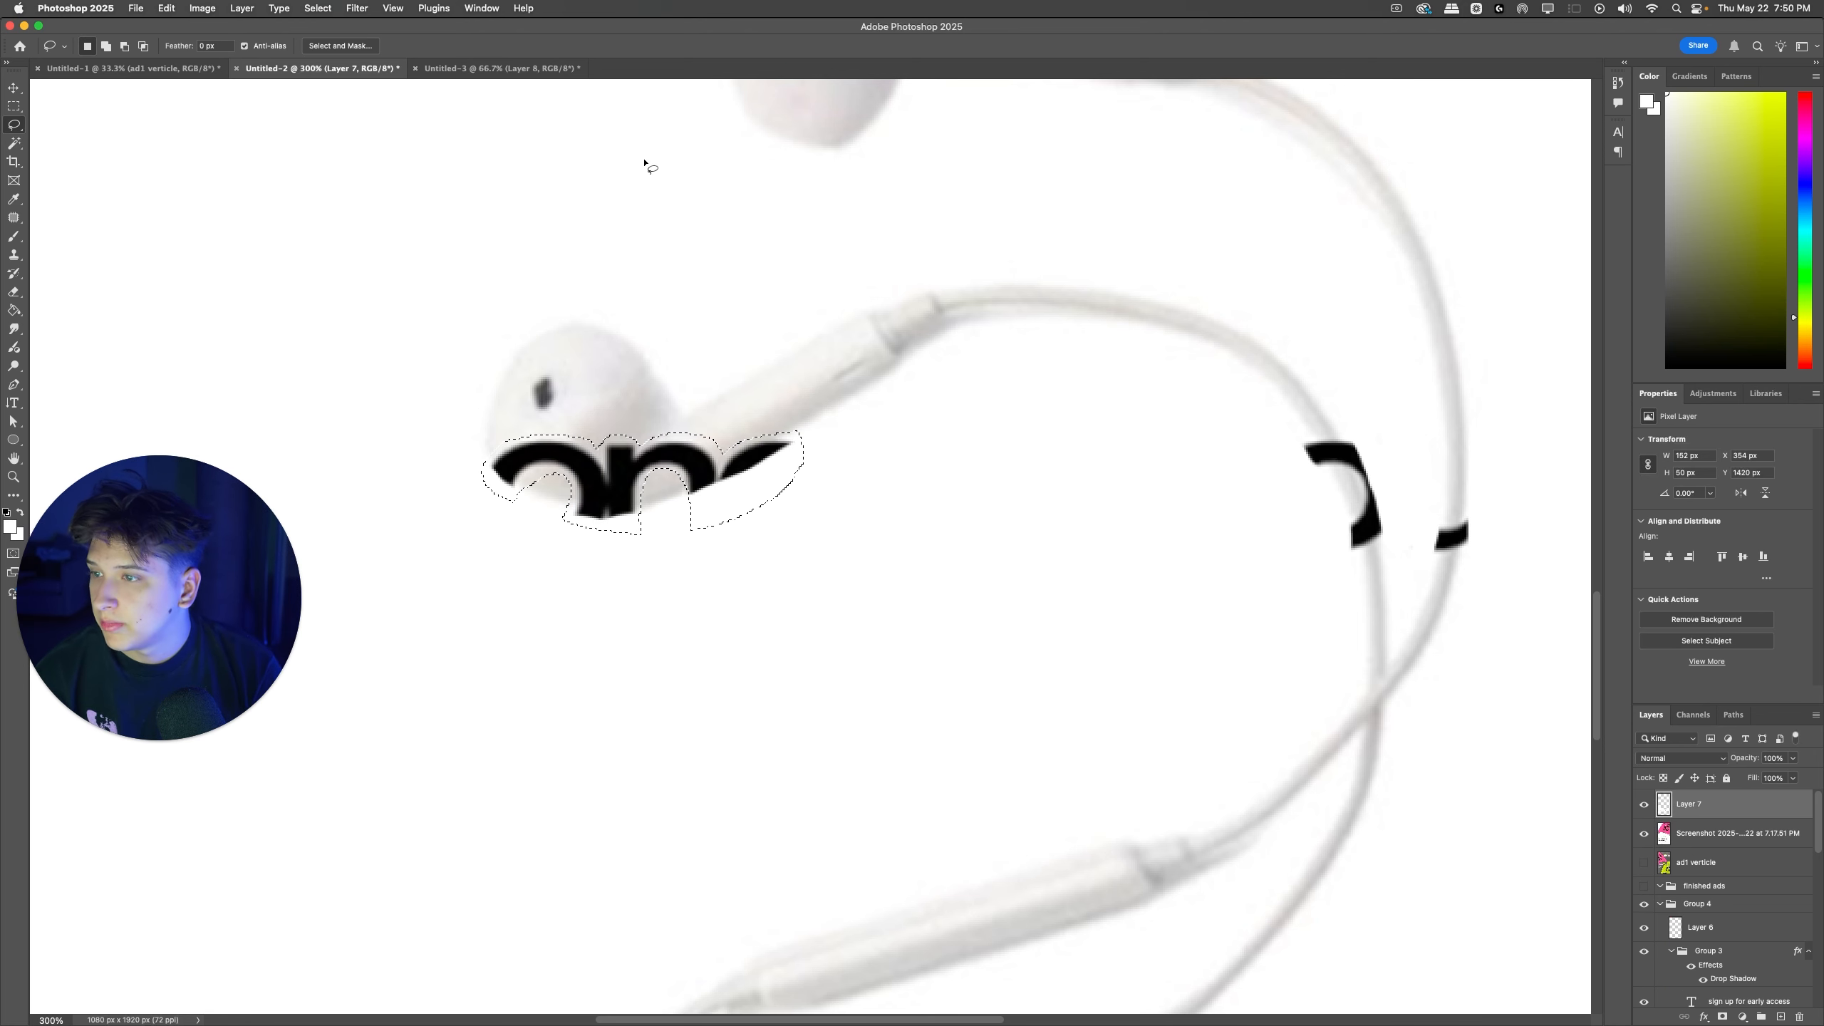
Step: Run Generative Fill without a prompt on the selected letter remnants over the lower earbud and choose the third variation
scroll(596, 107, down, 1)
click(535, 7)
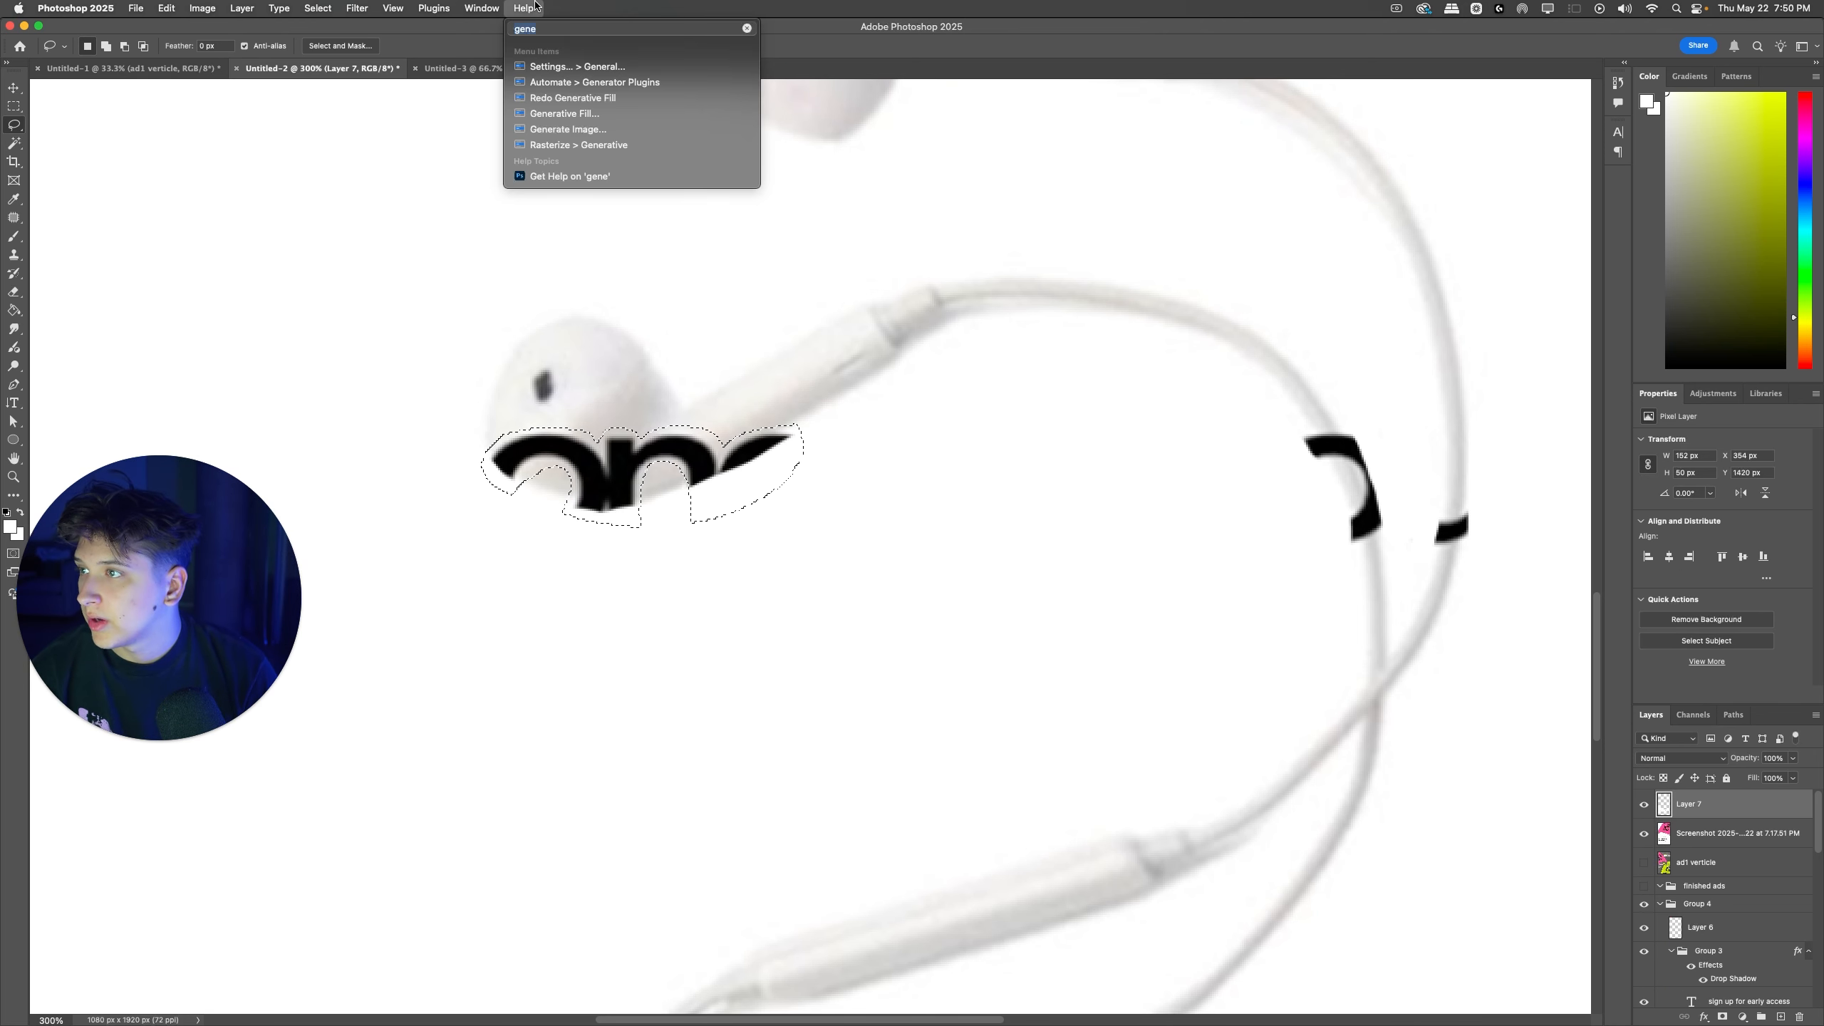
click(565, 113)
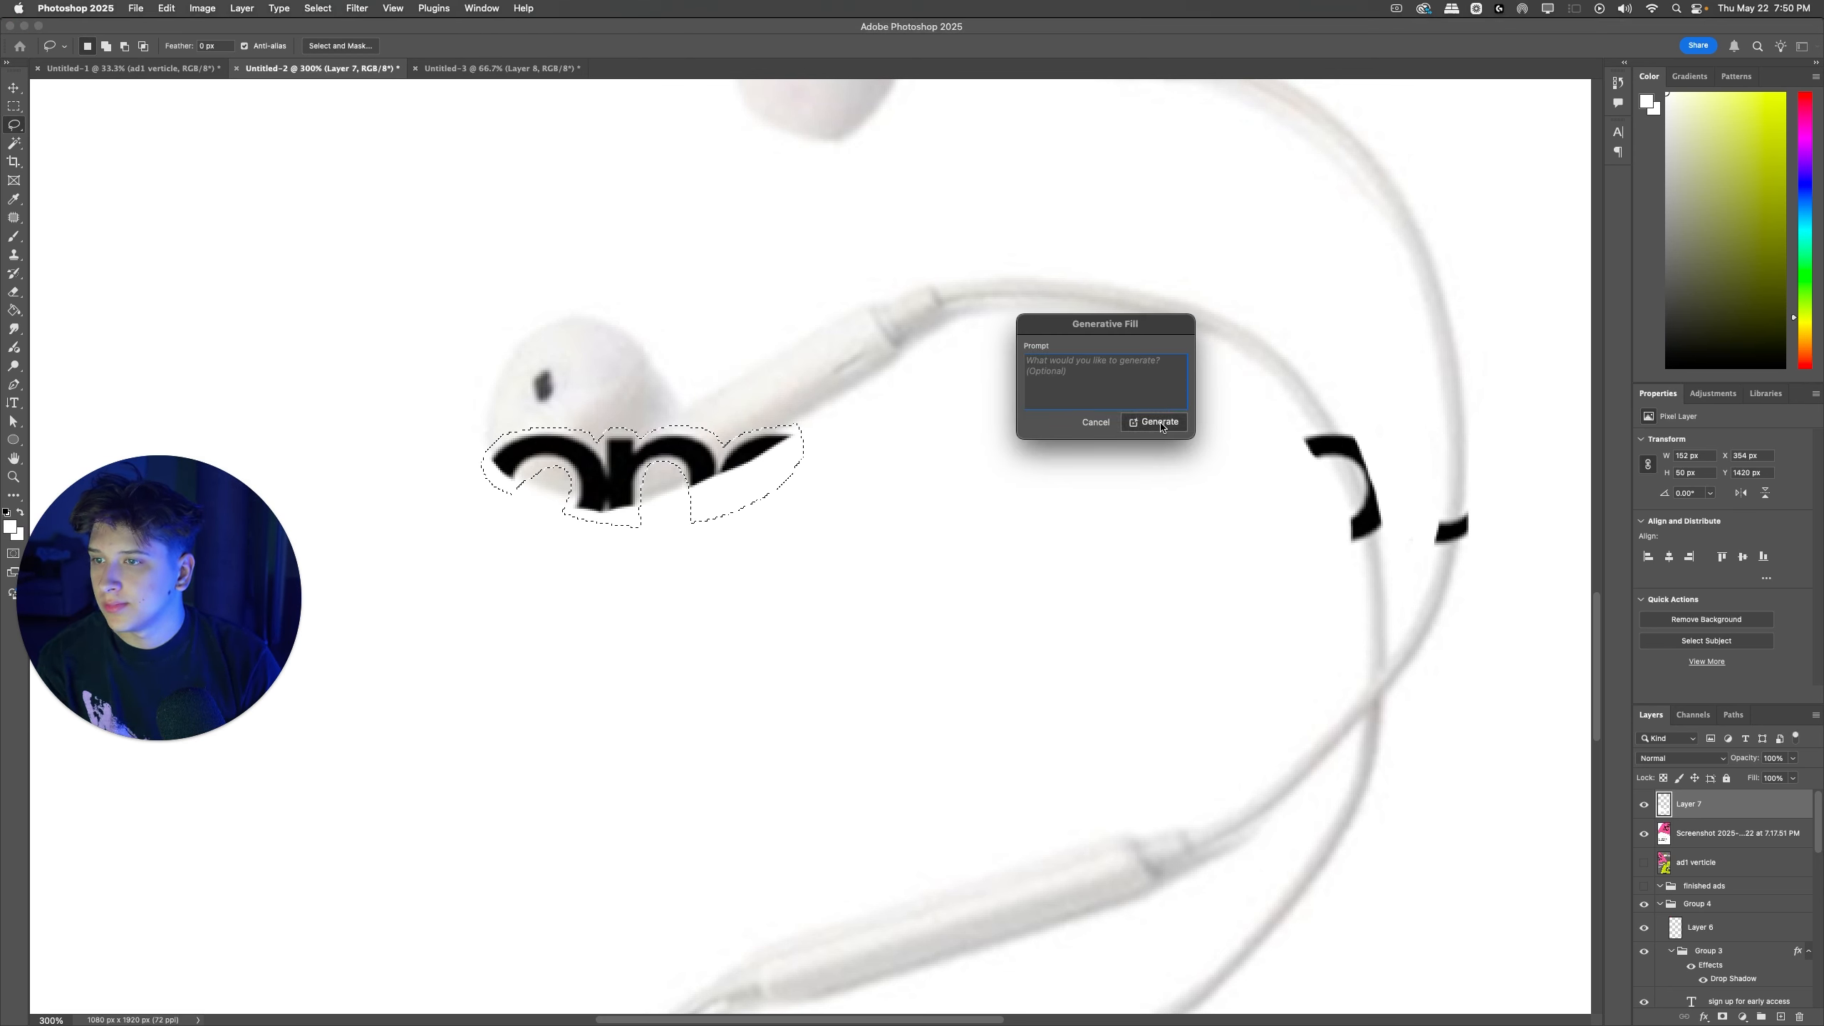
click(1162, 426)
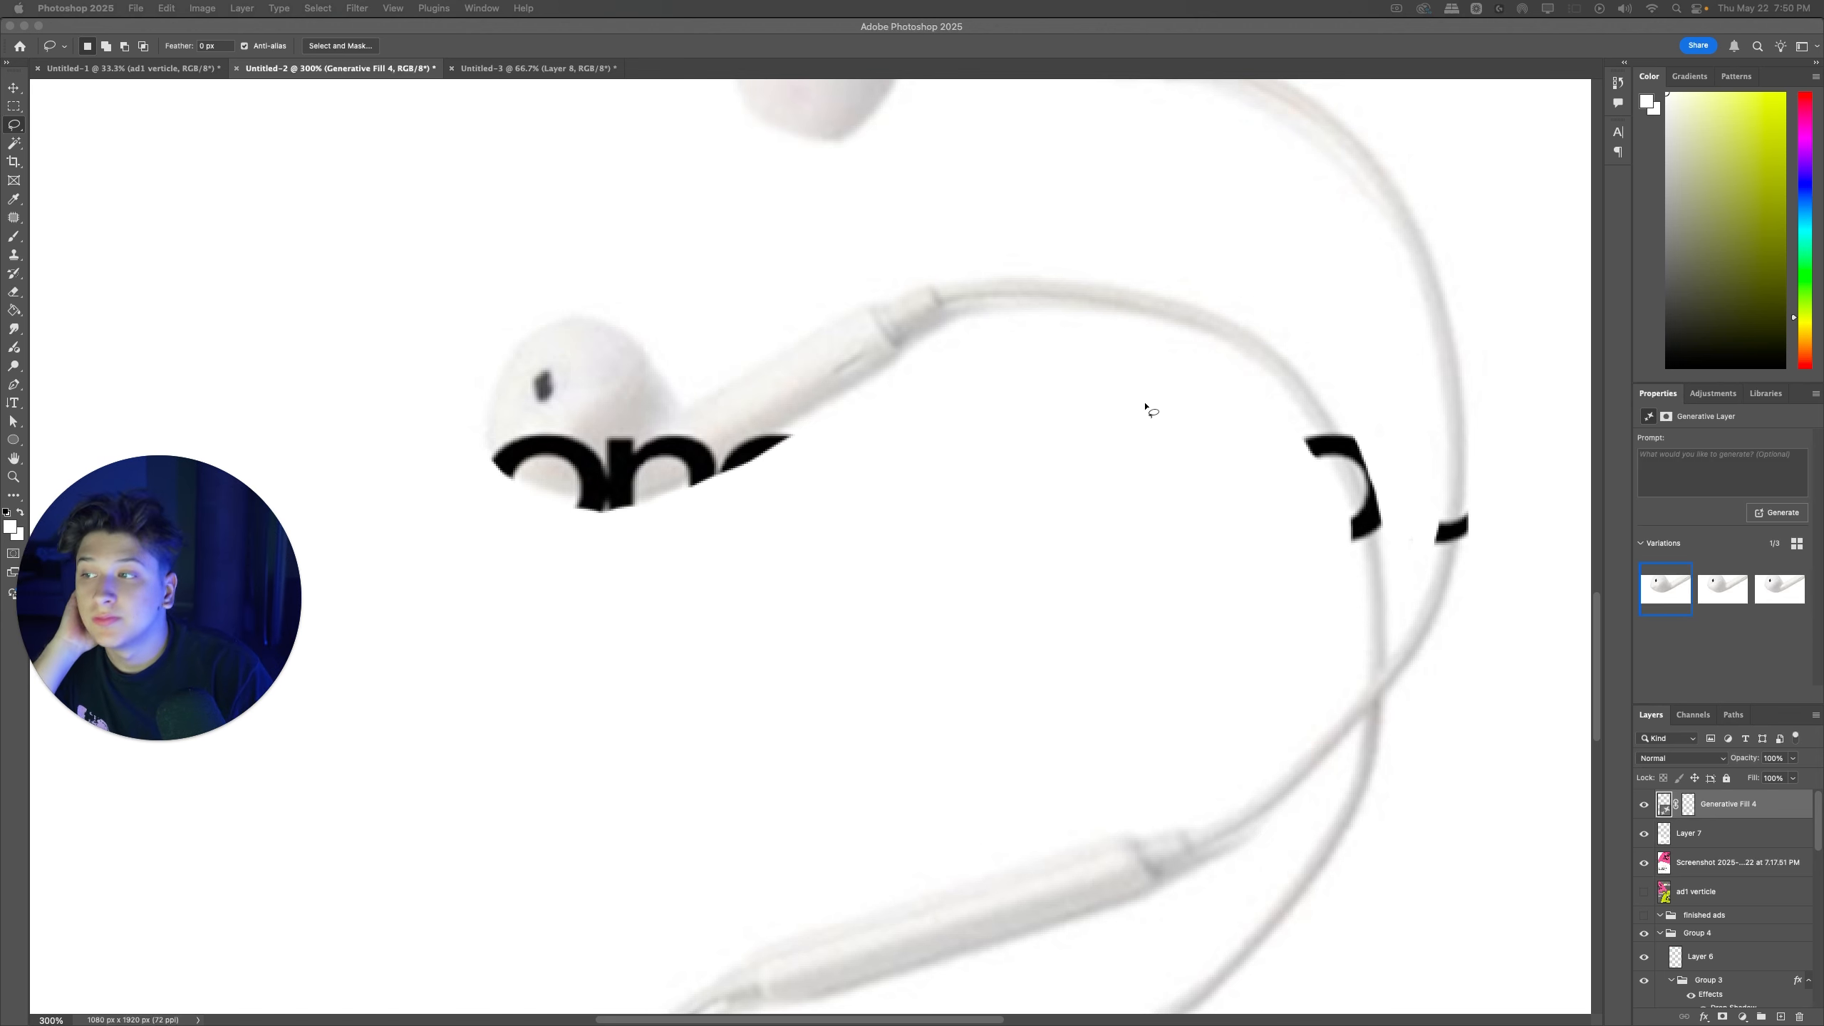
click(1729, 599)
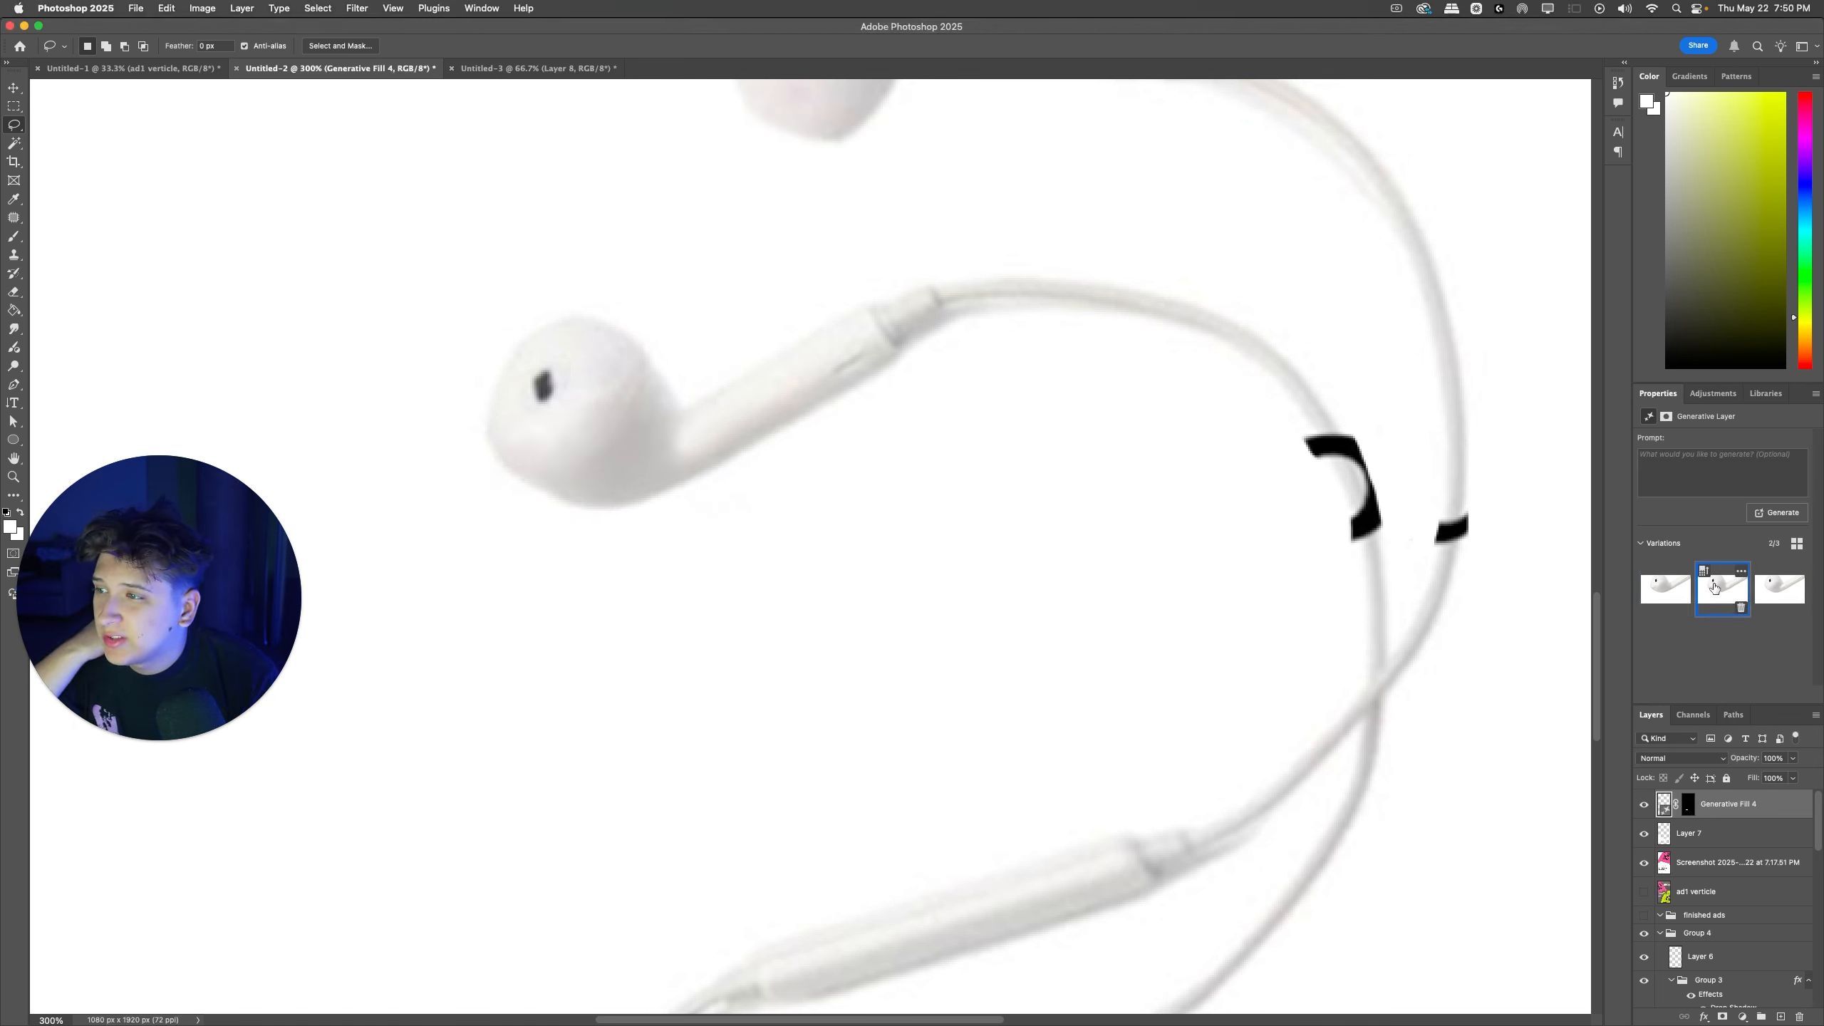
click(1780, 590)
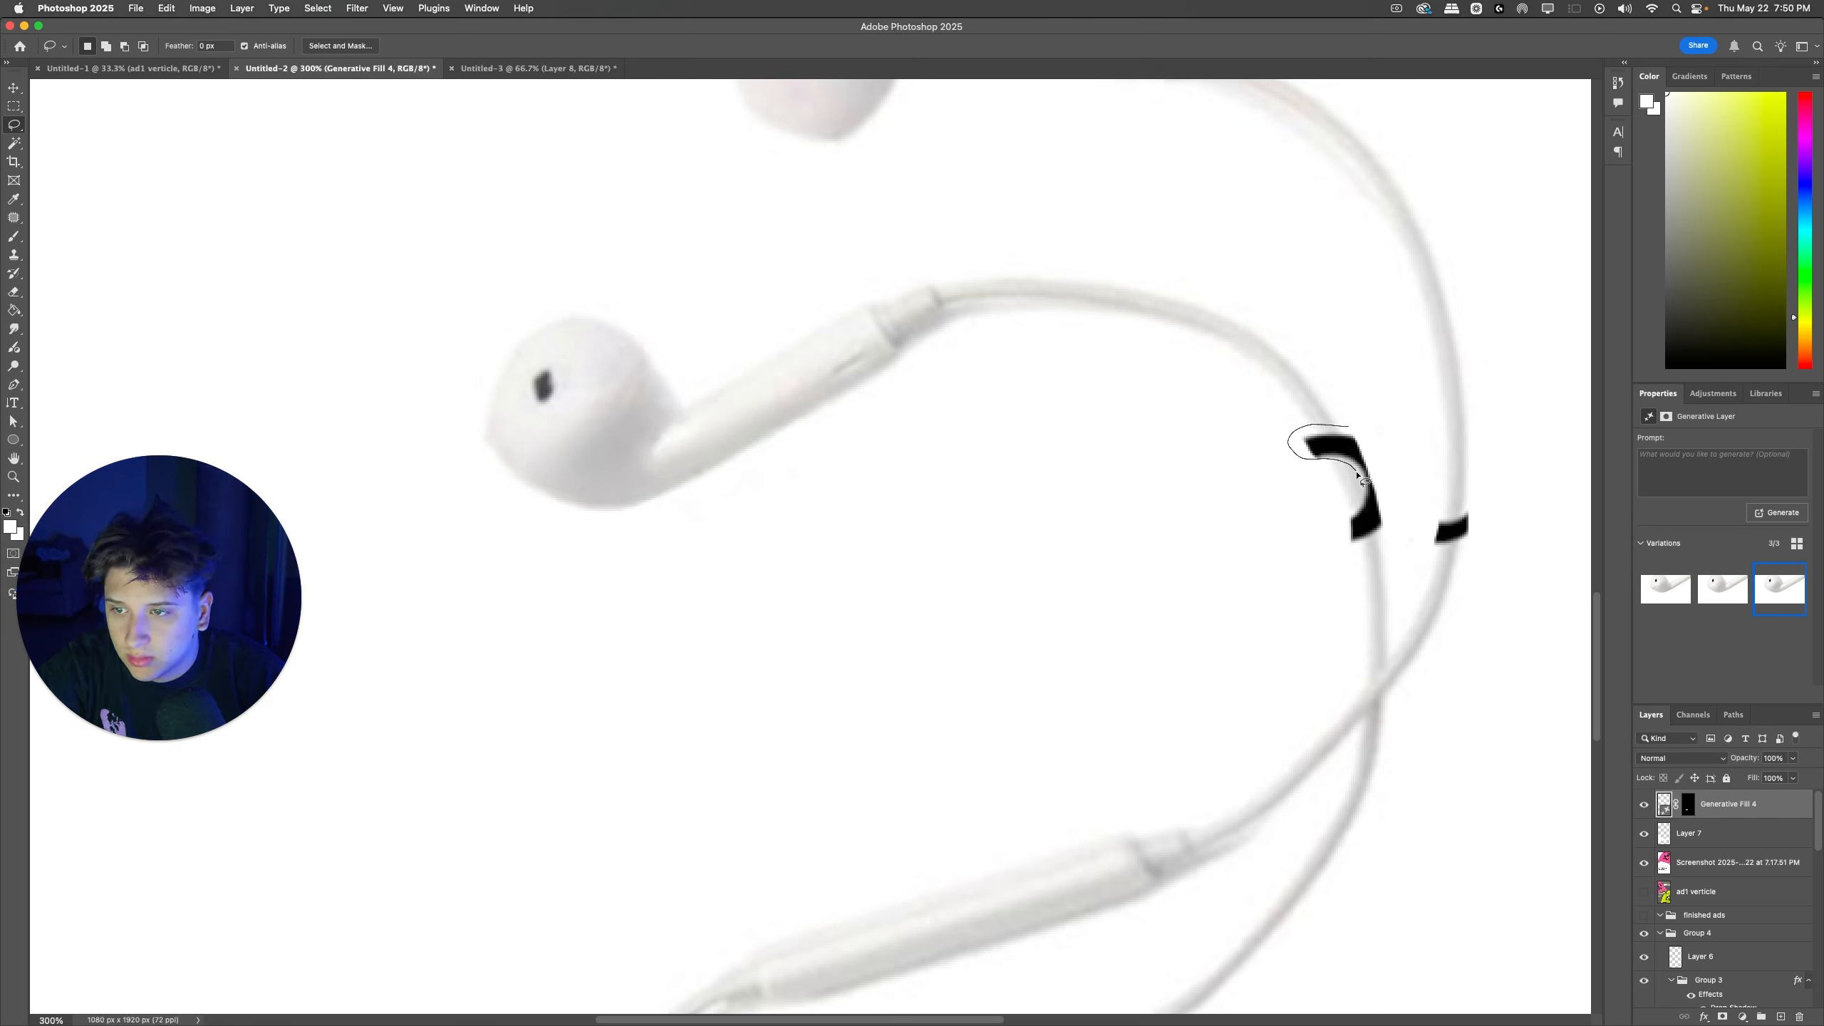
Step: Lasso the black letter remnants on both earphone cables and replace them using Generative Fill without a prompt
drag(1390, 484, 1358, 428)
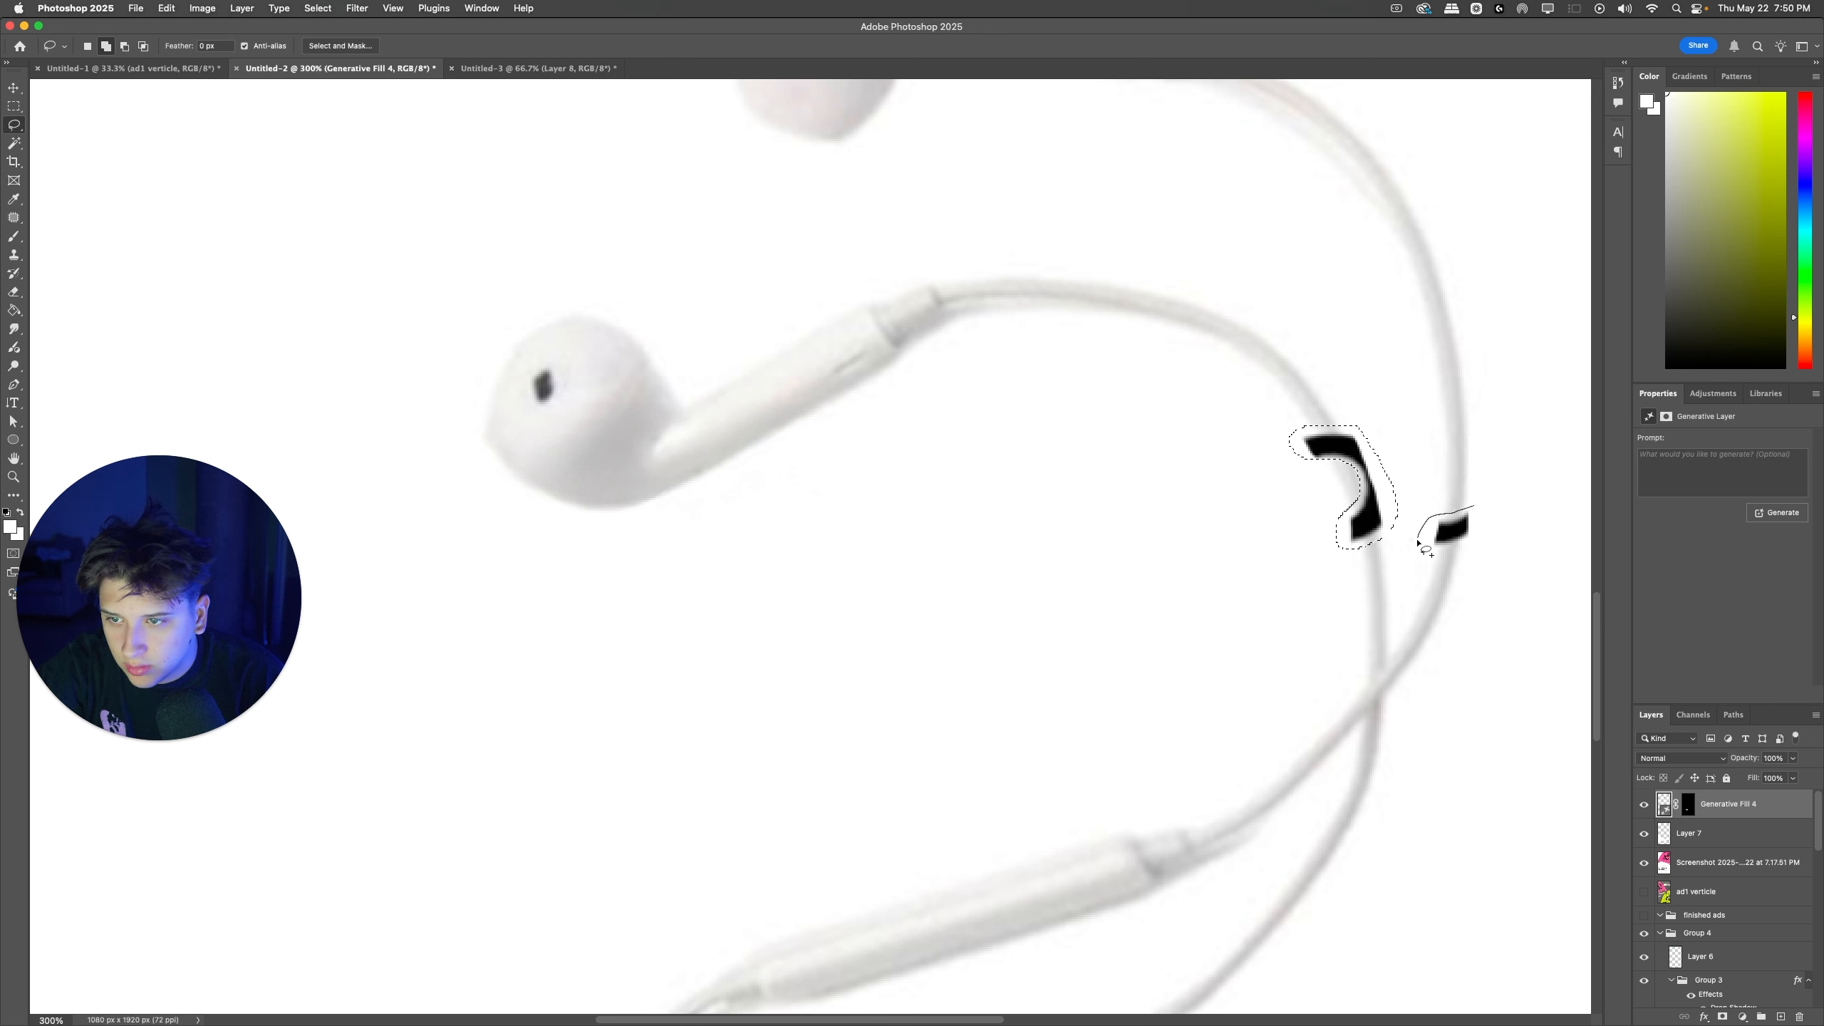
drag(1472, 525, 1472, 512)
click(524, 8)
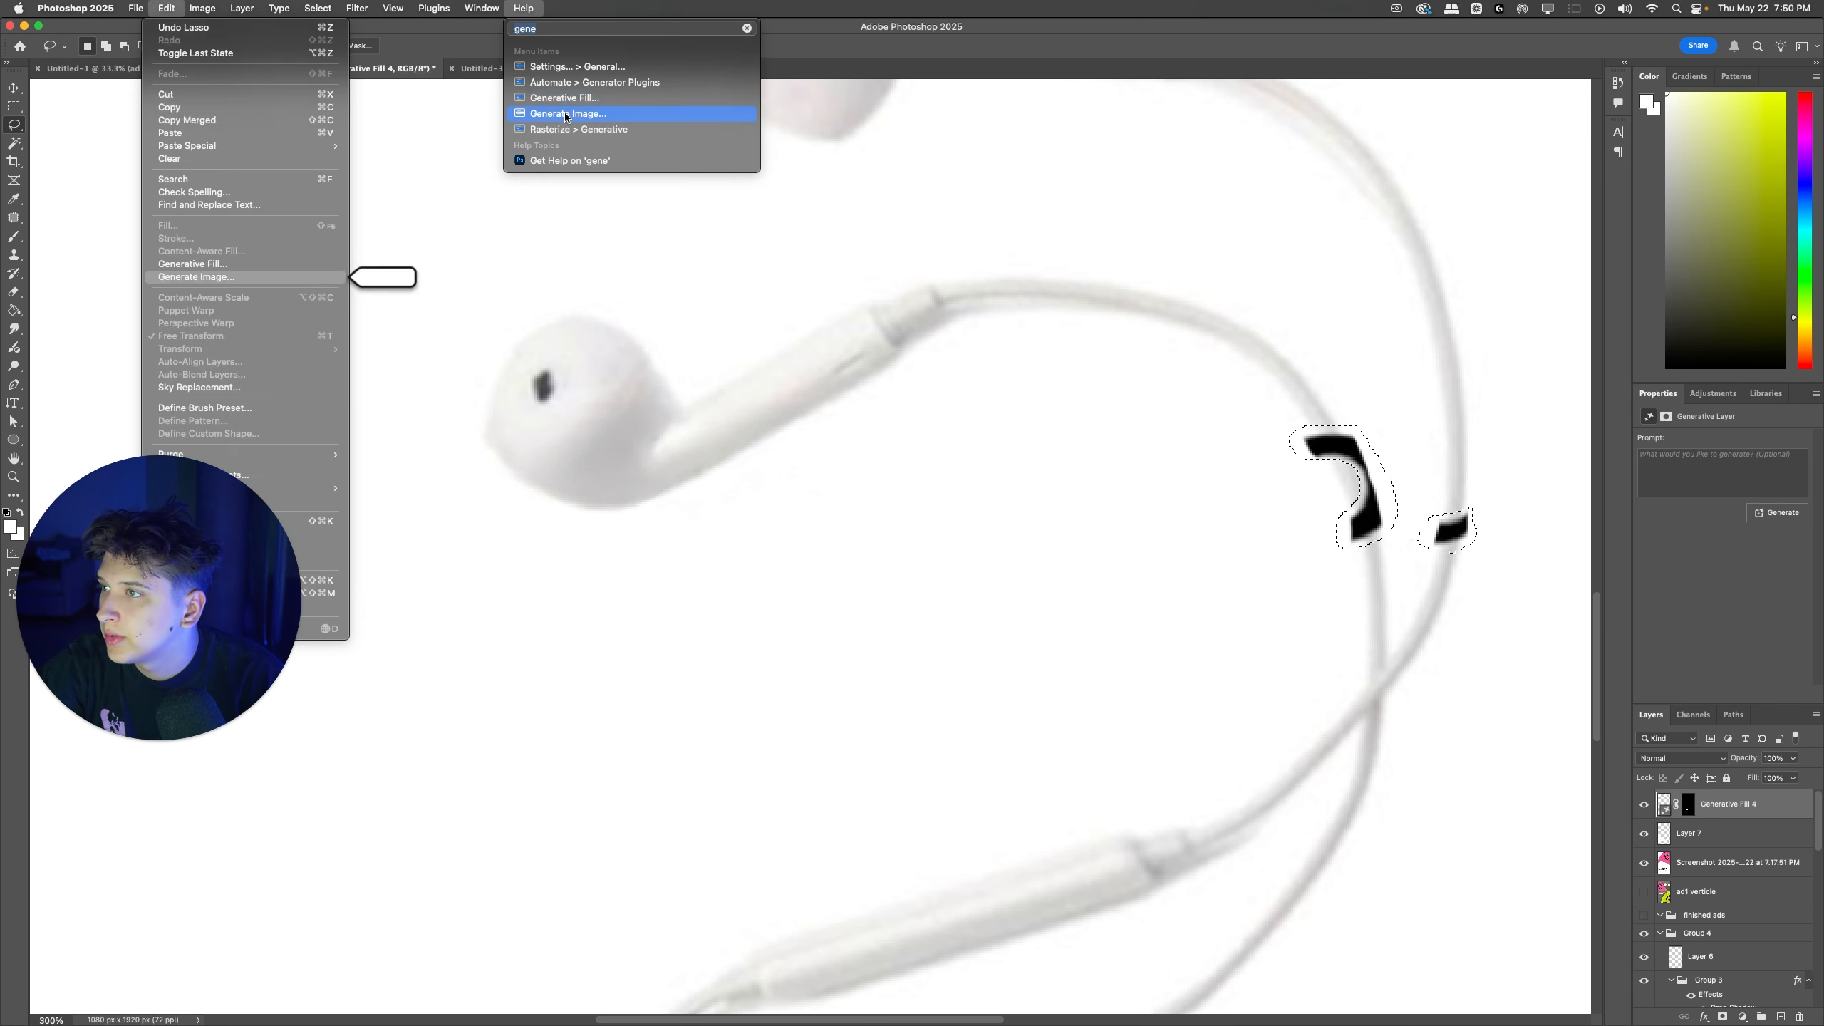
click(568, 98)
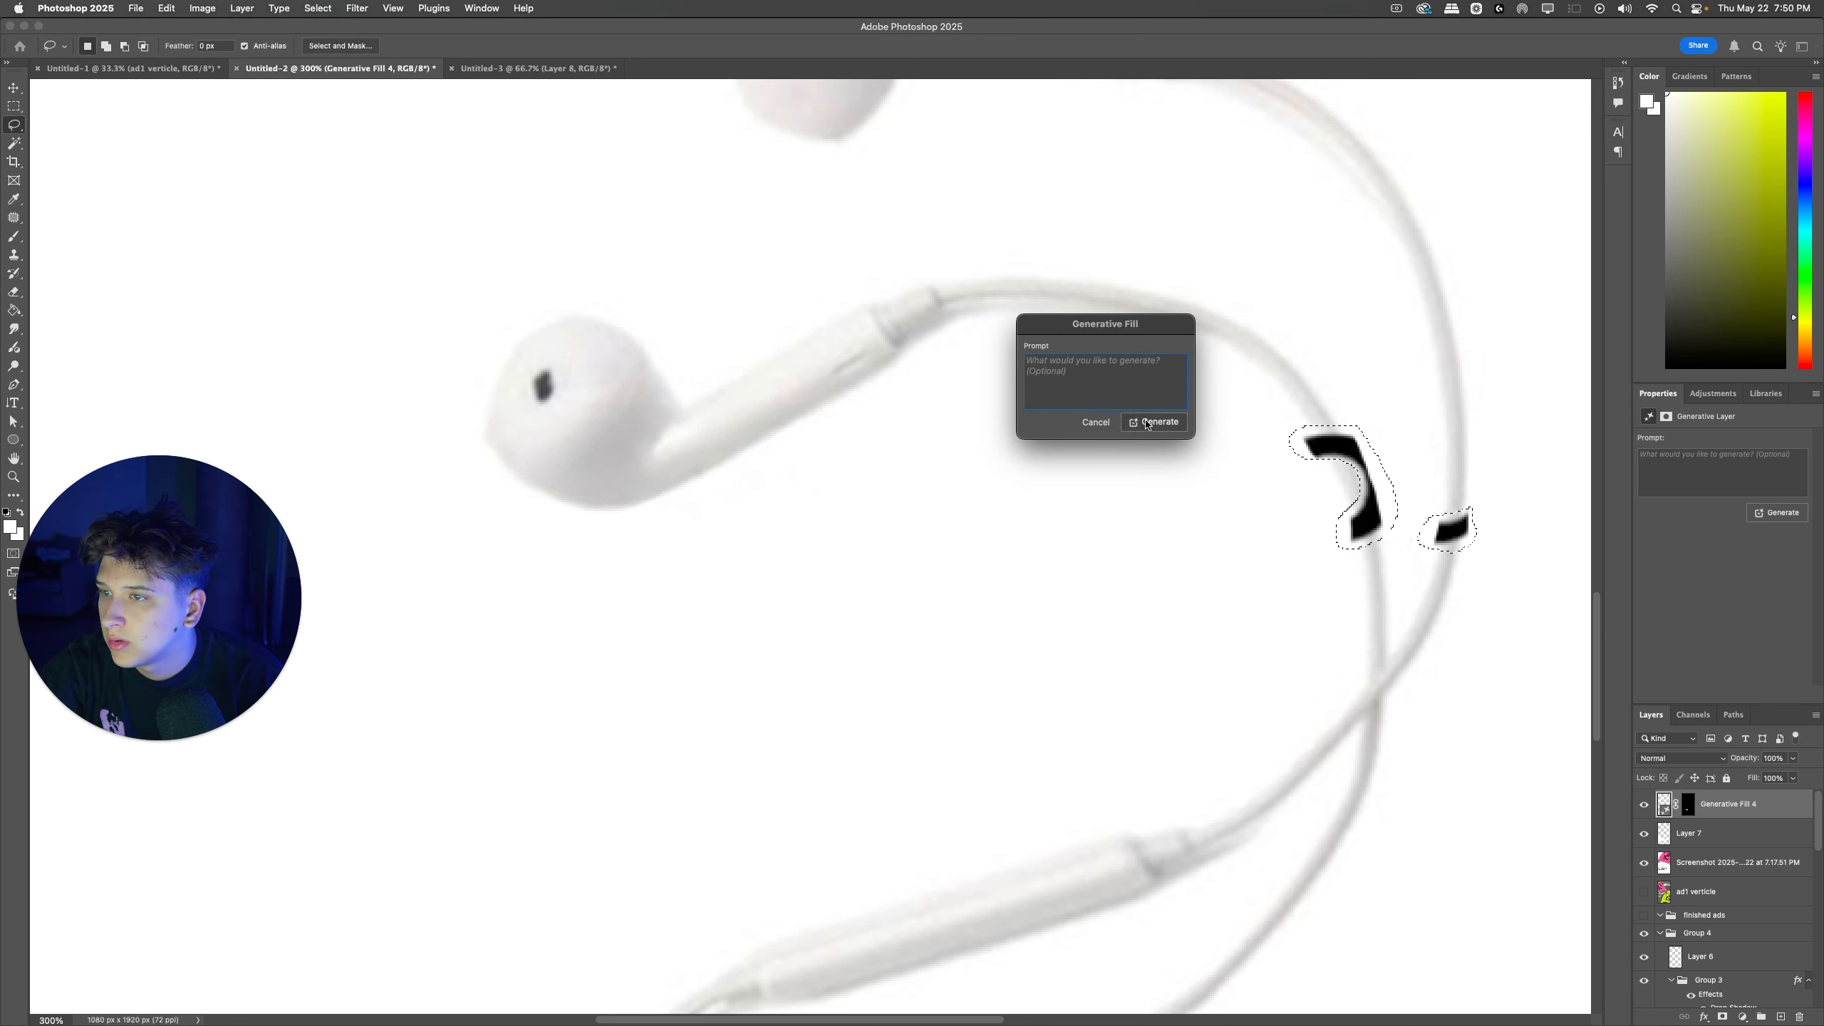
click(1143, 420)
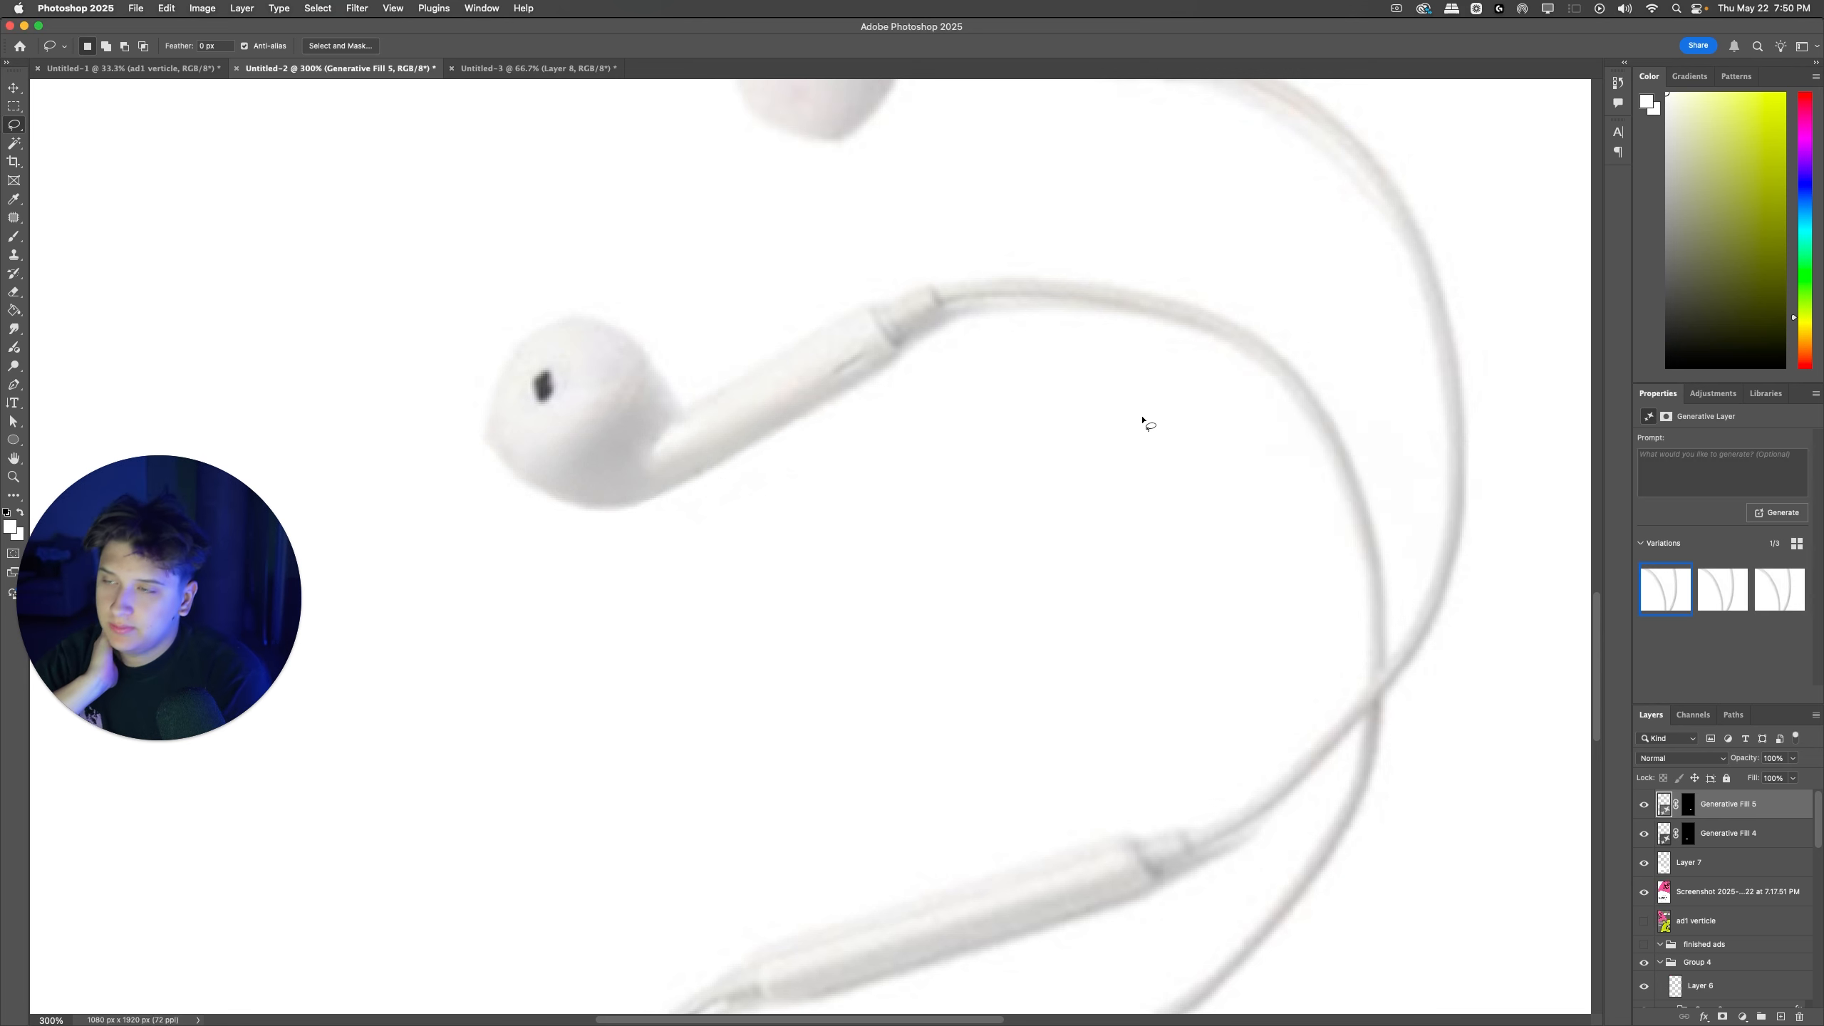
Step: Add a new layer and paint white along the outer left and lower edge of the lower earbud to clean its outline
key(super+minus)
key(super+minus)
key(super+minus)
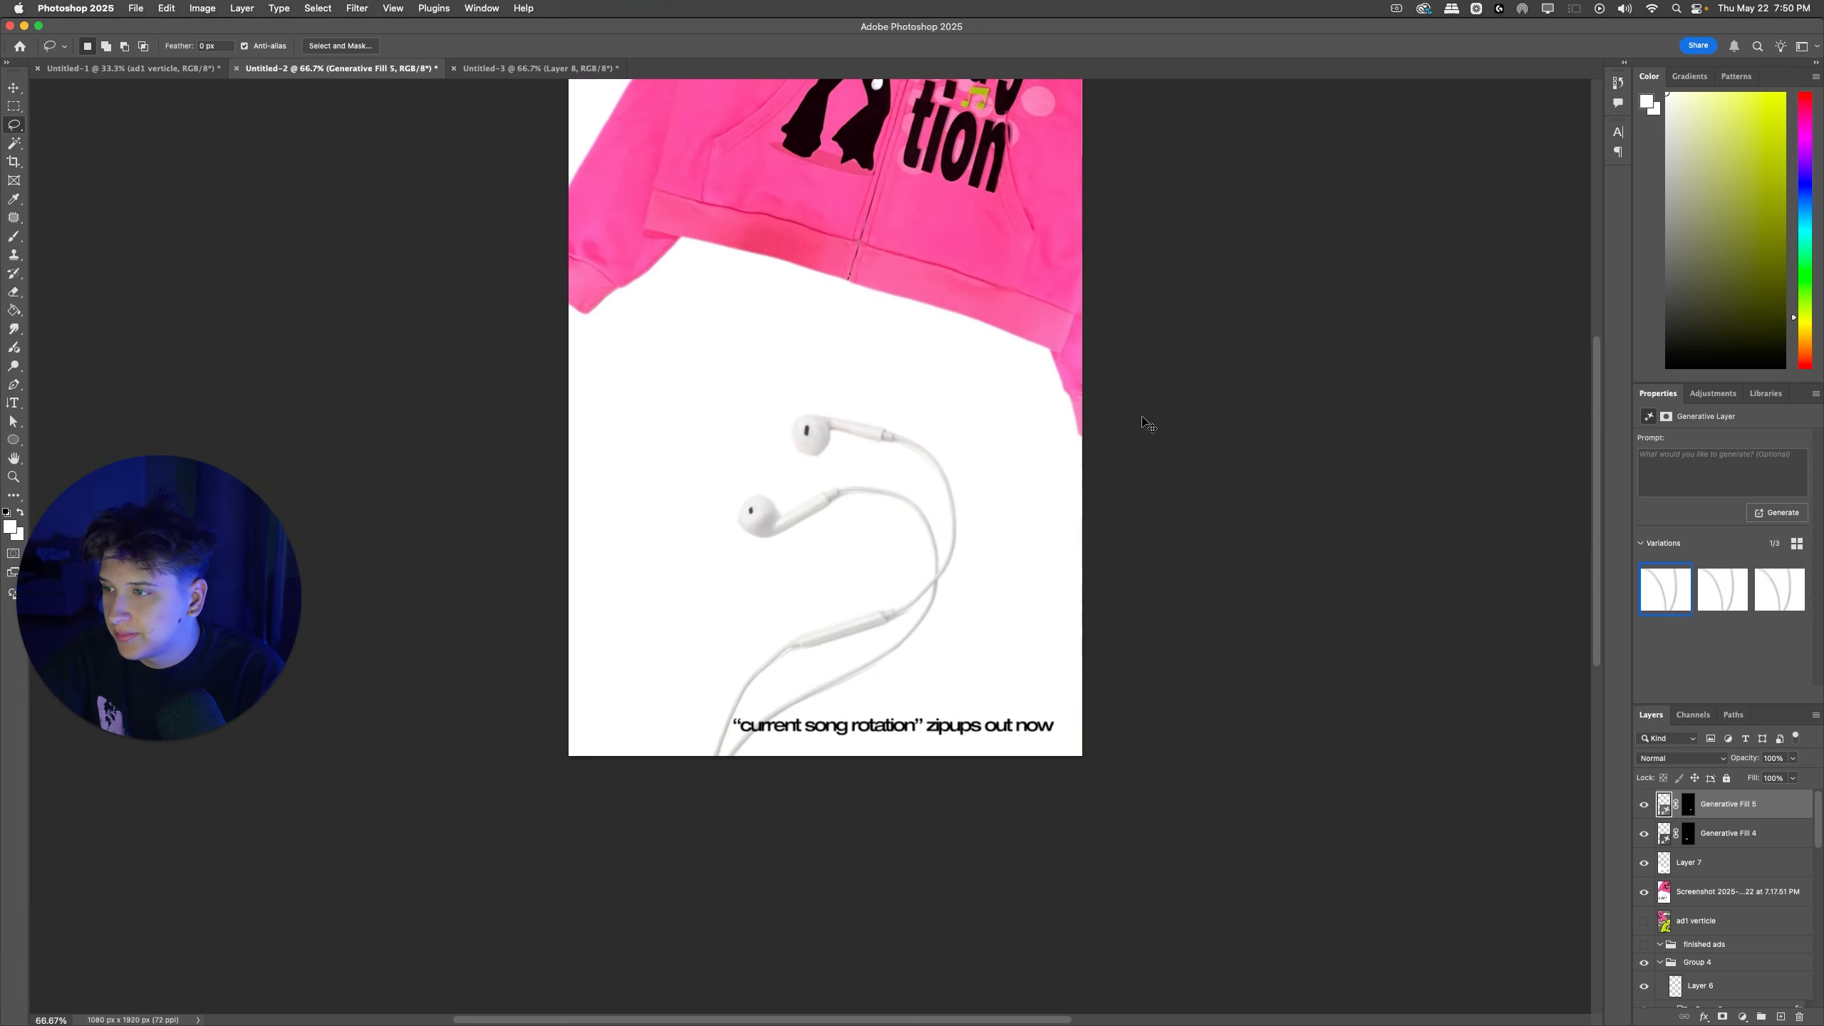
key(super+minus)
key(super+plus)
key(super+plus)
key(super+plus)
key(super+plus)
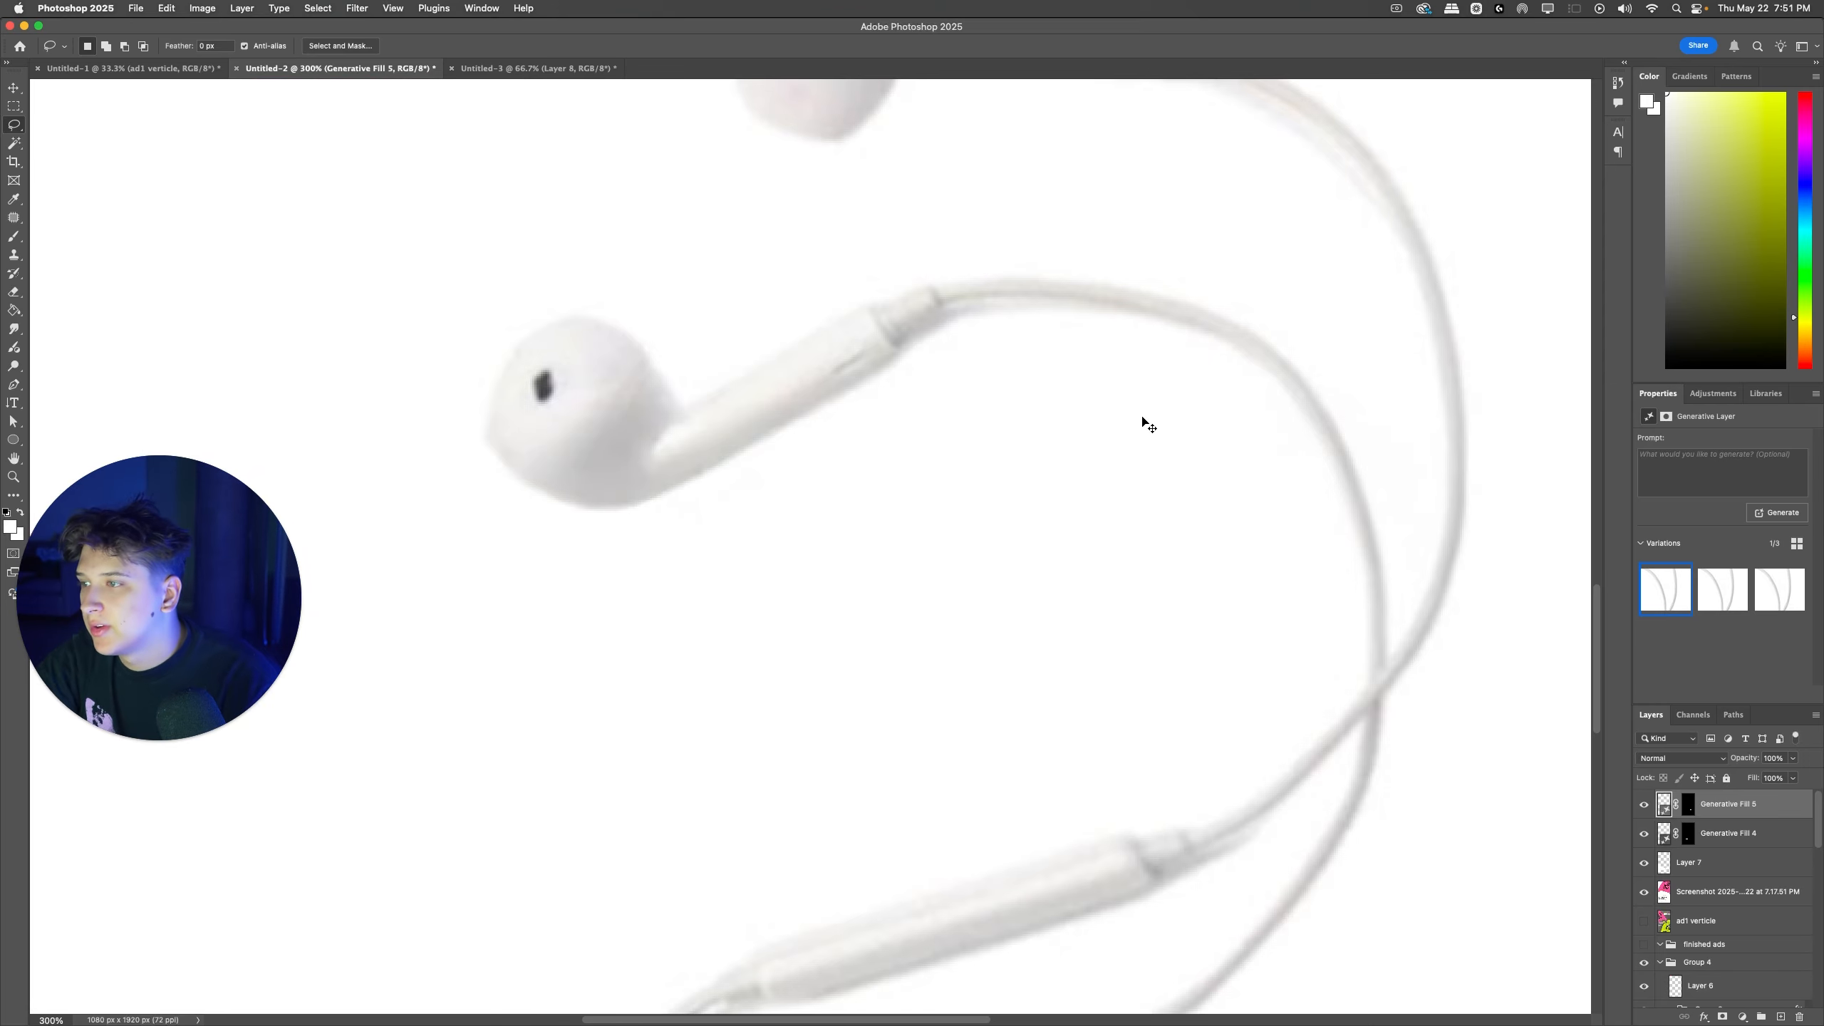
scroll(1143, 419, left, 3)
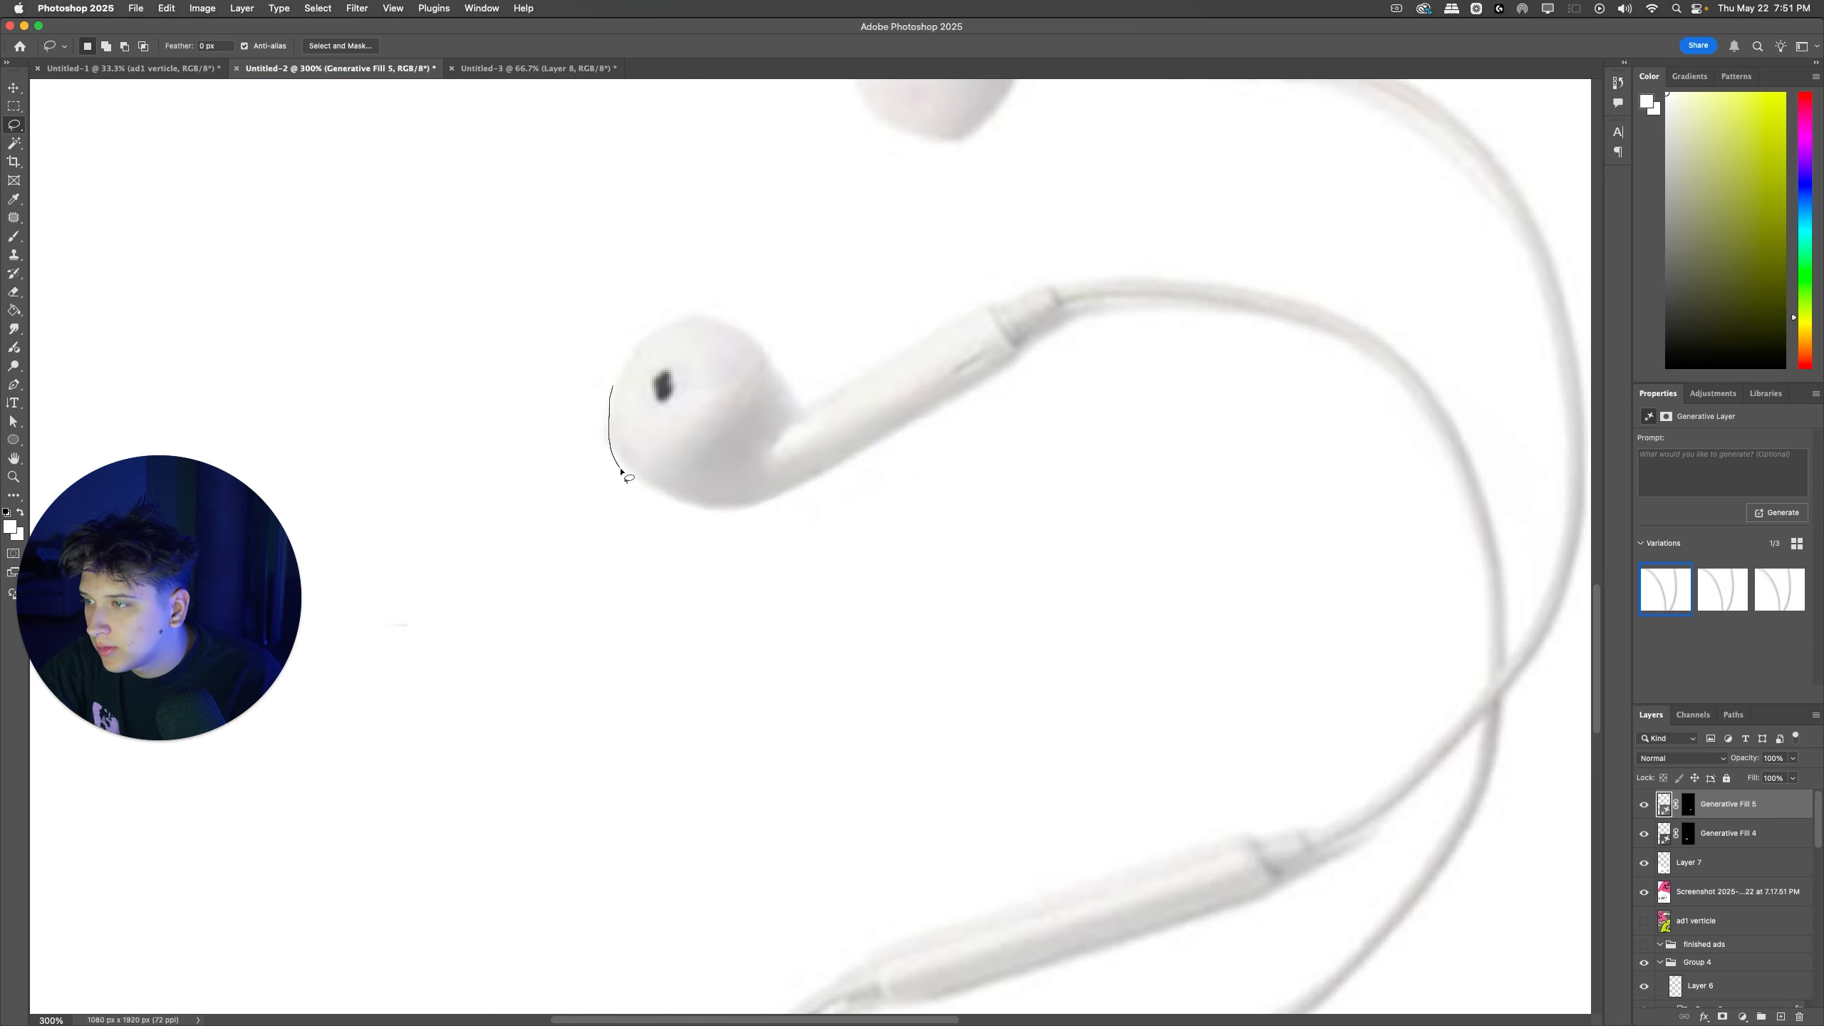
drag(701, 523, 528, 350)
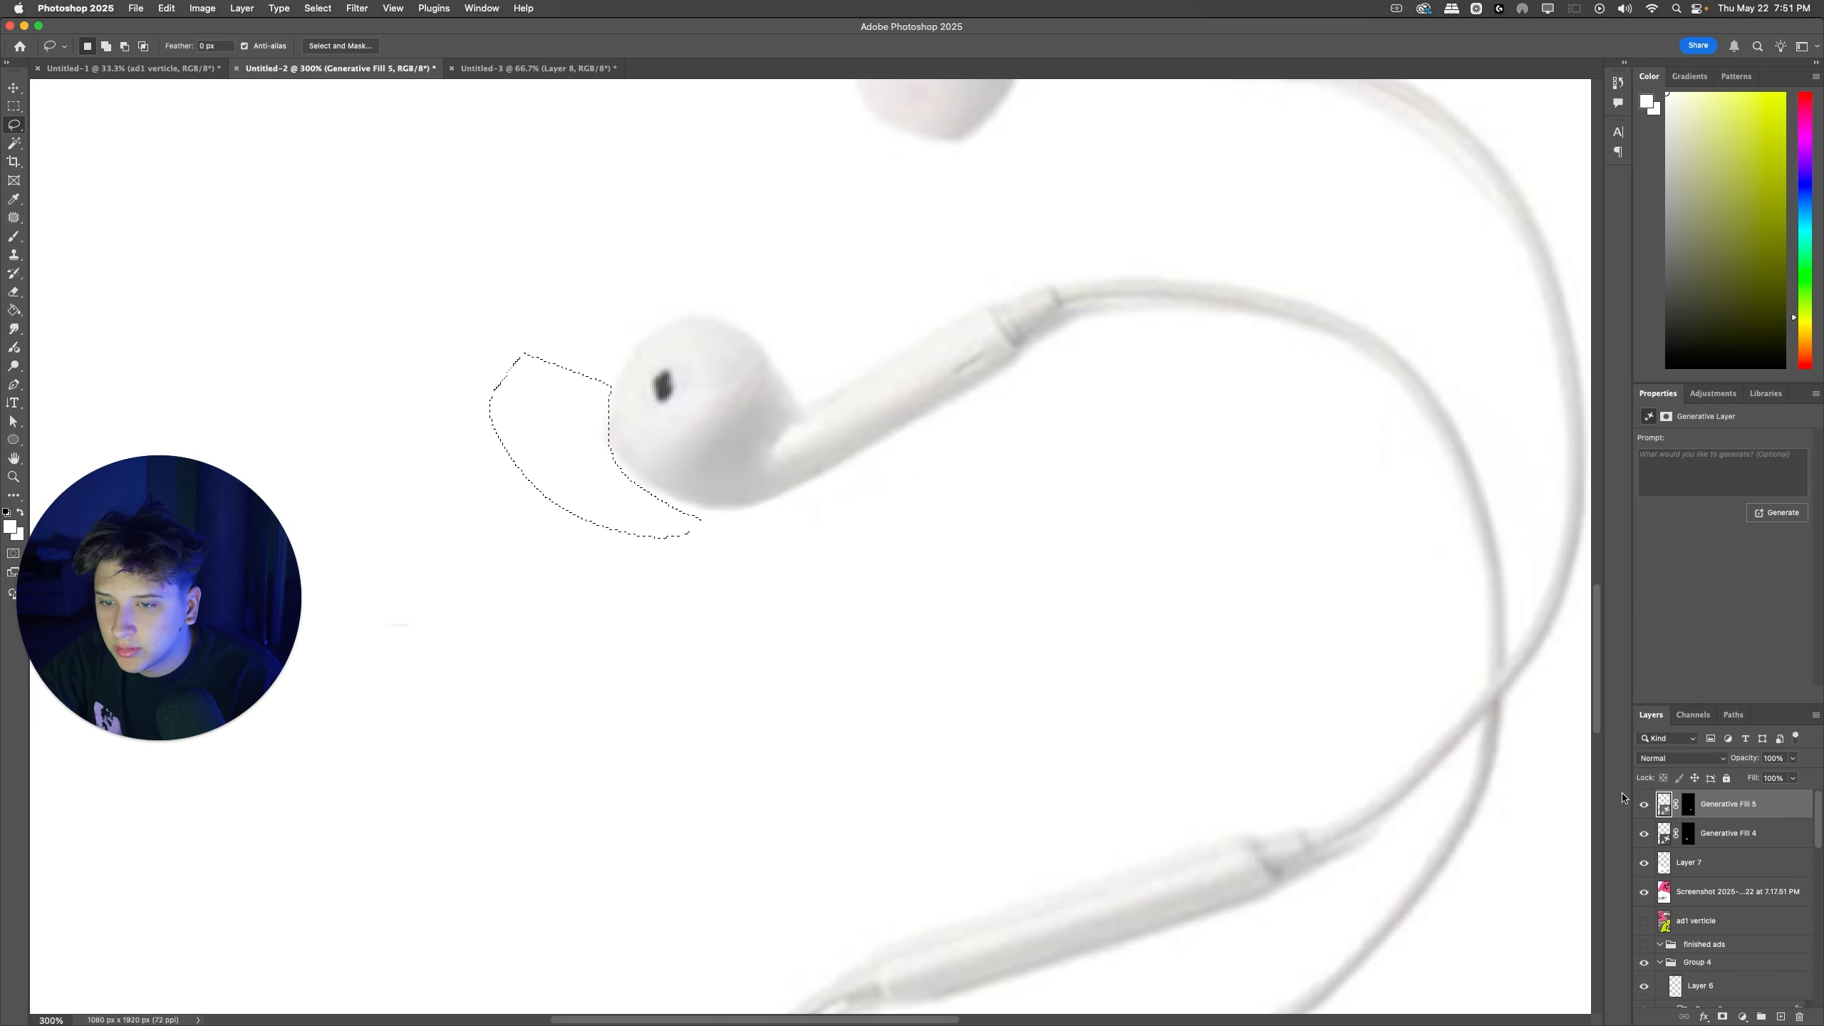
key(b)
click(1781, 1017)
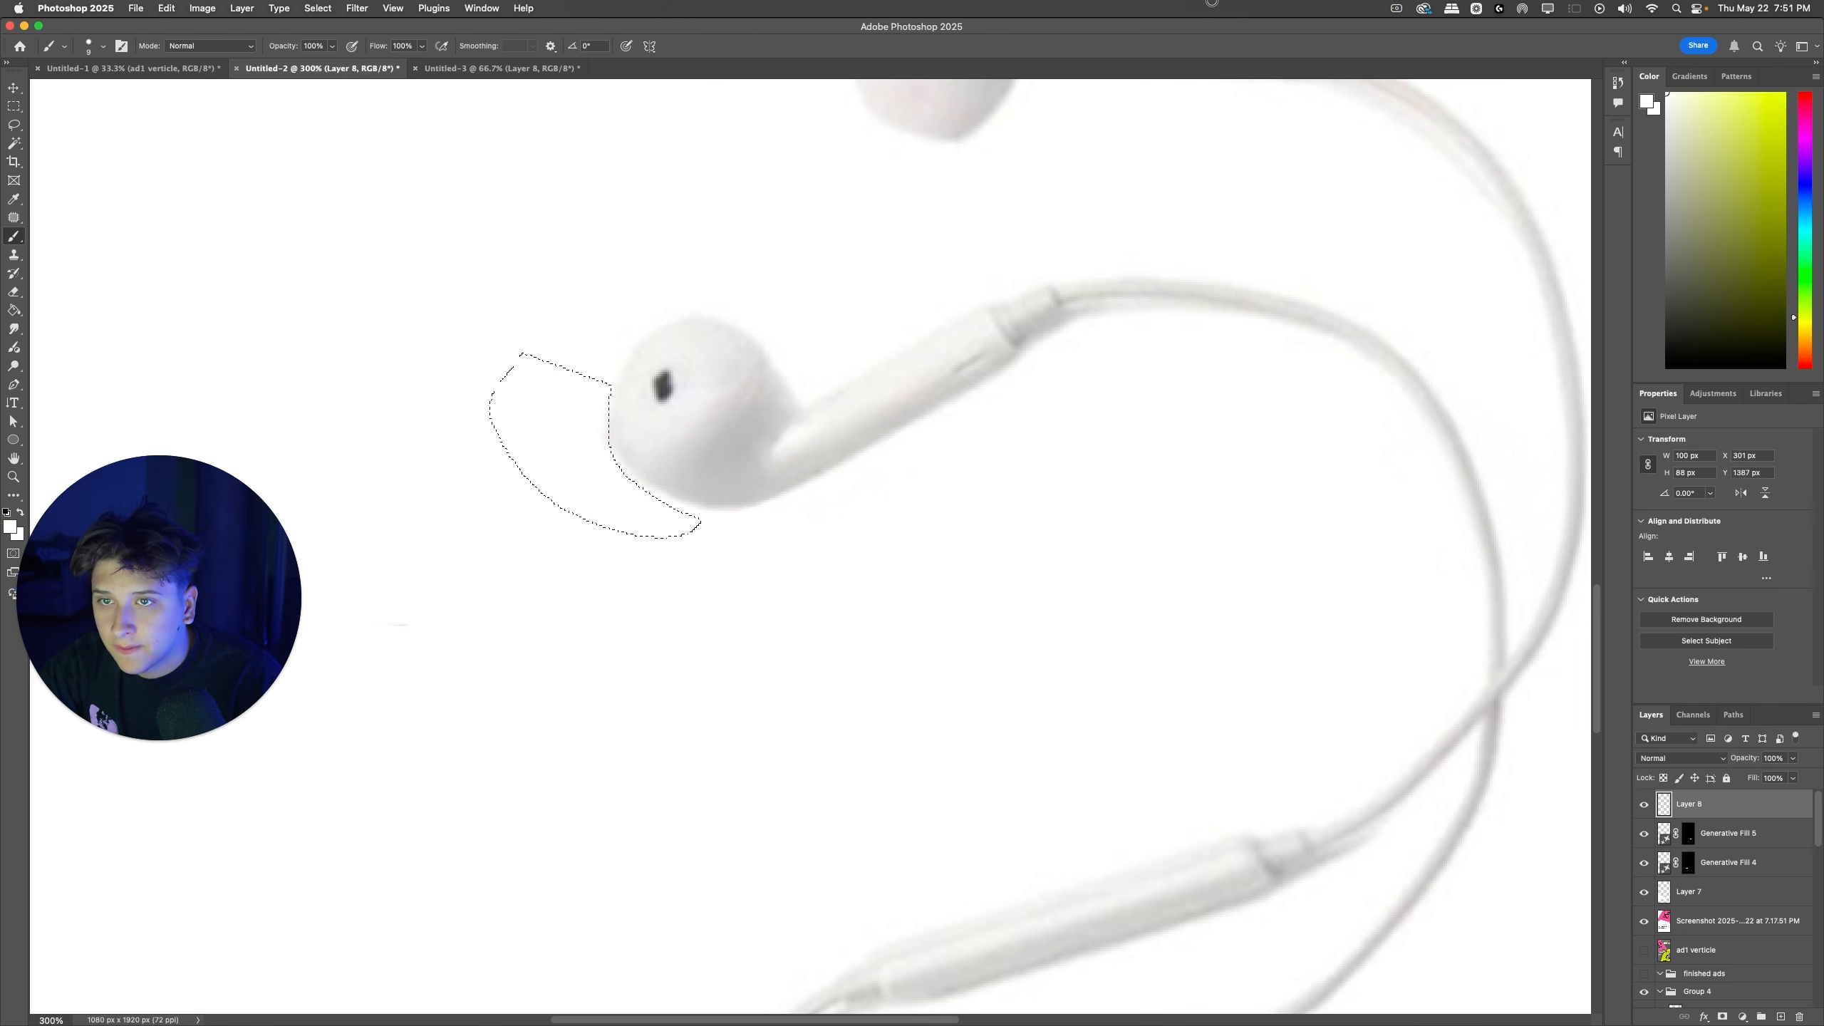
key(super+d)
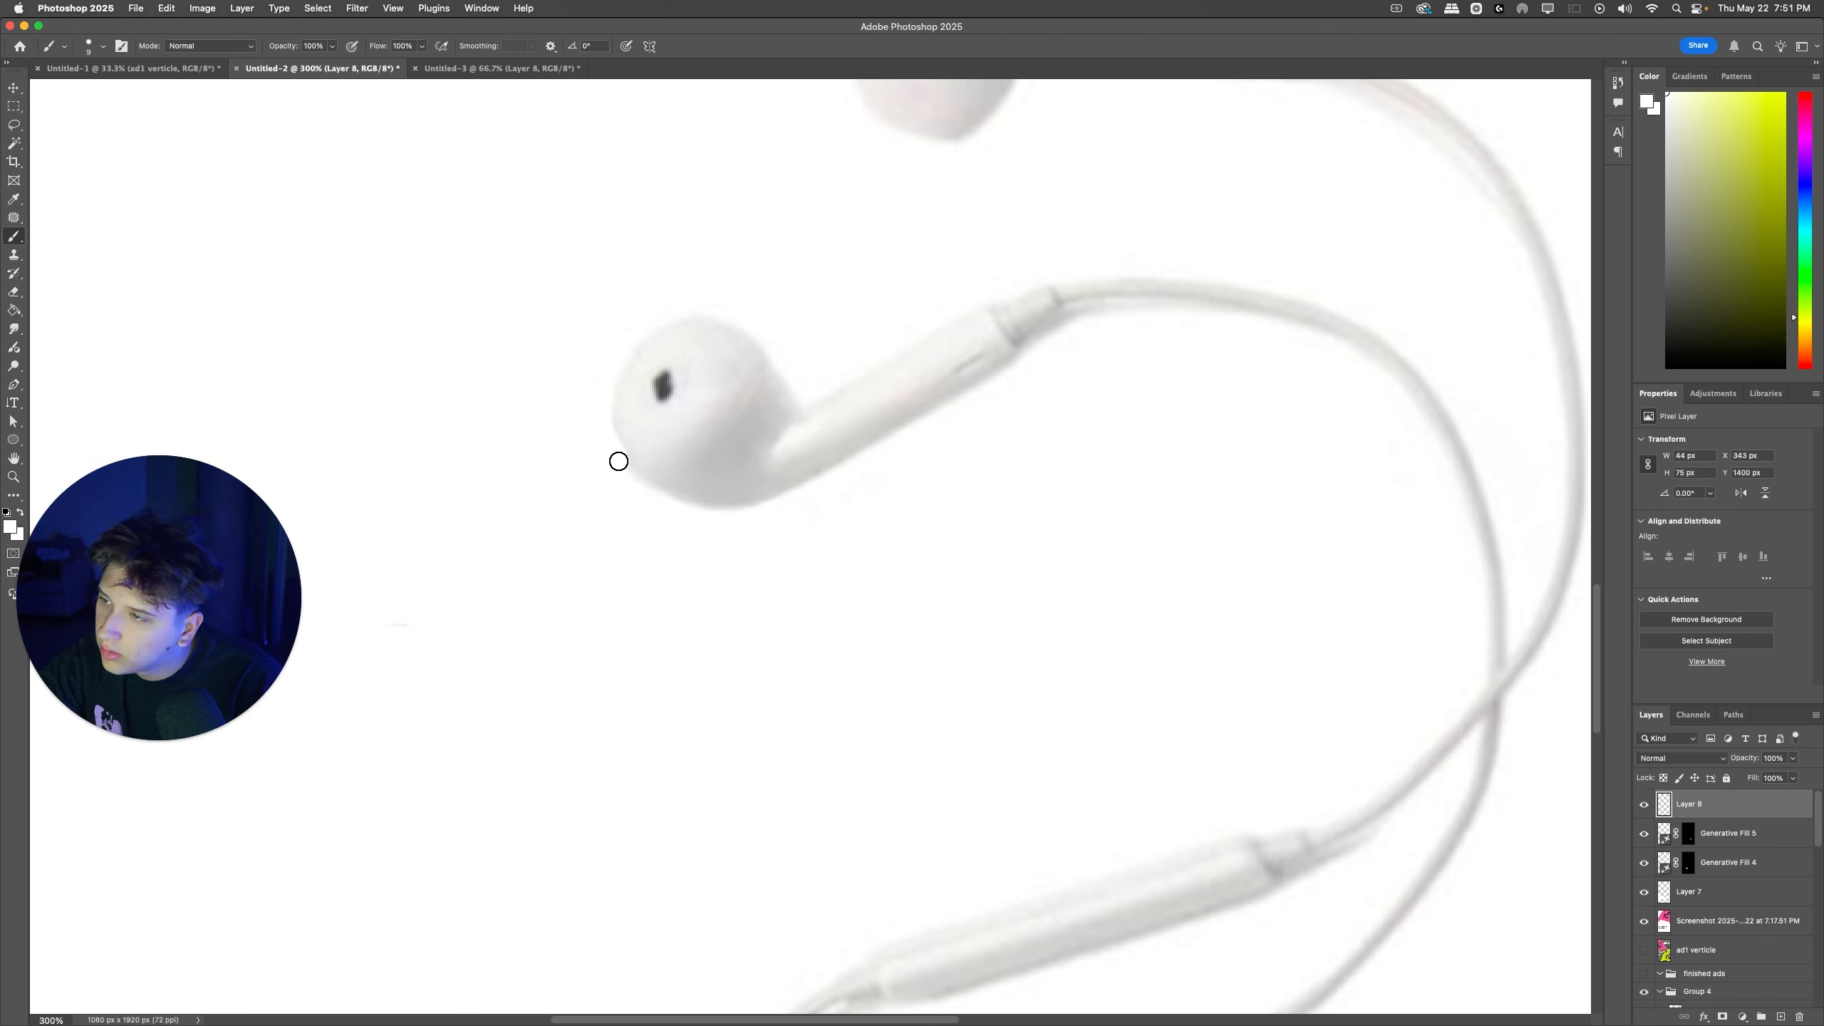
drag(618, 461, 660, 496)
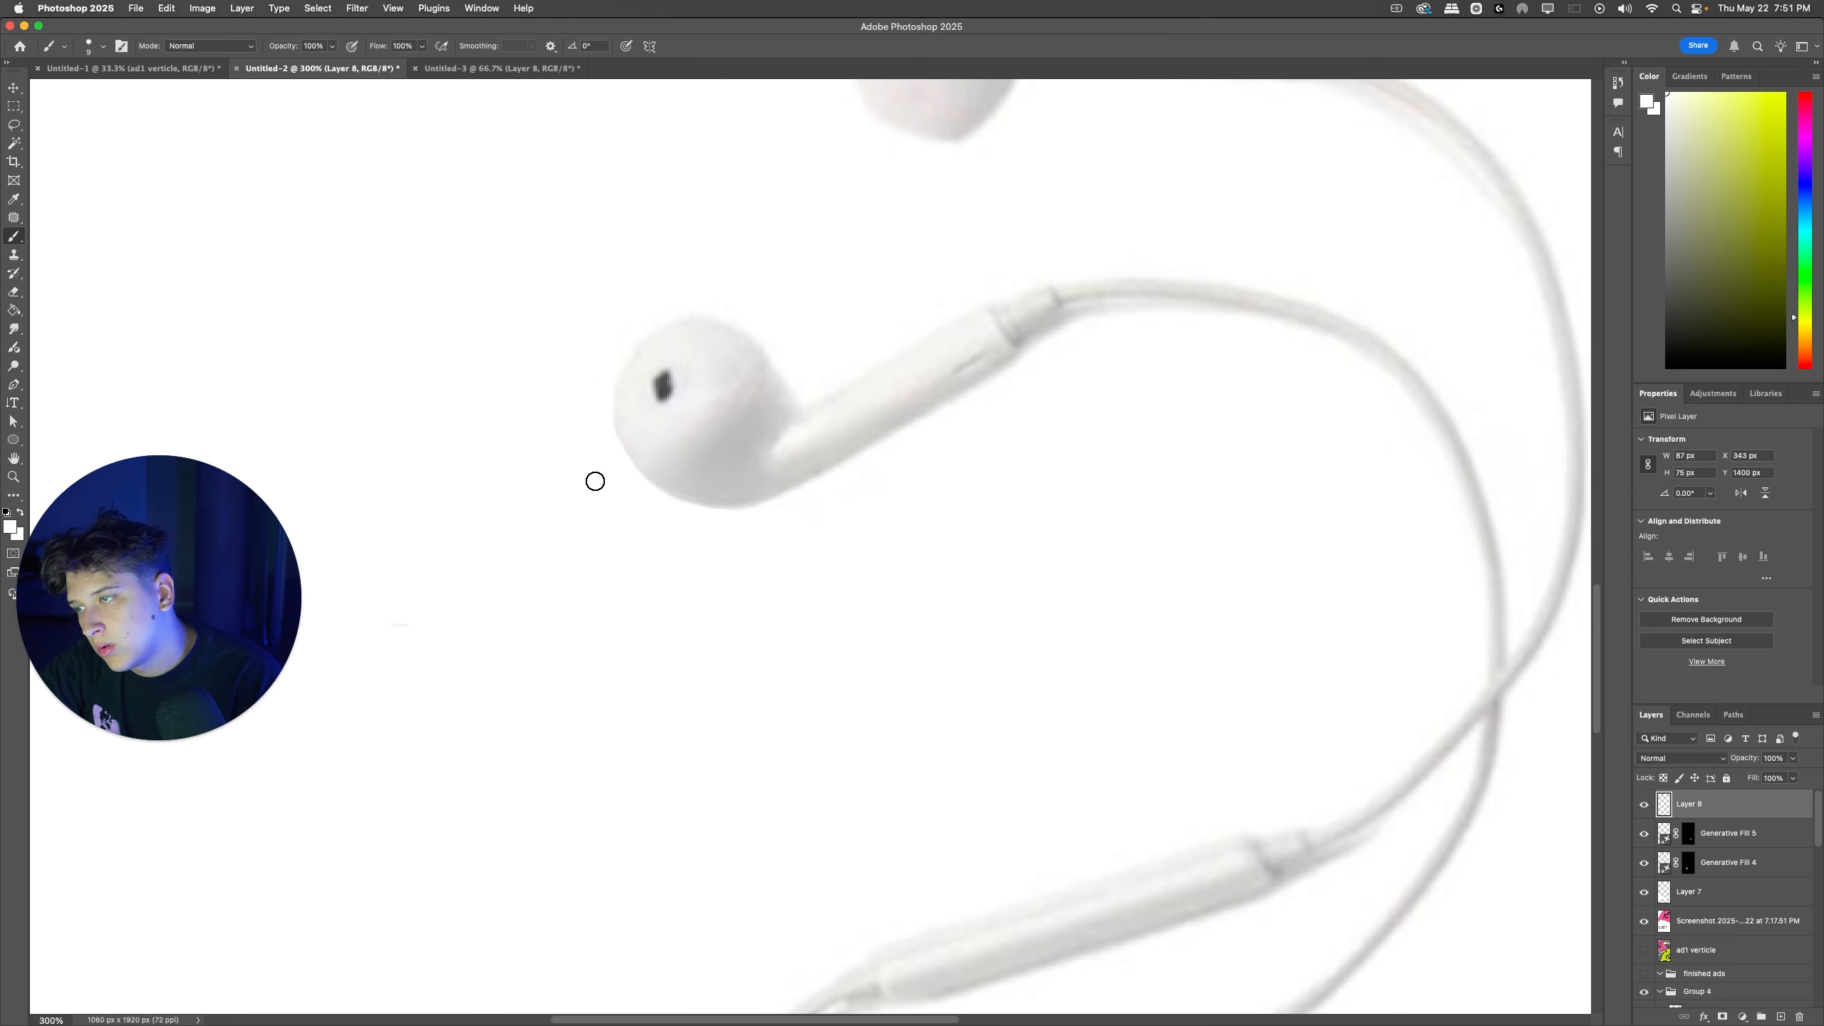
Step: Paint white over the “current song rotation” zipups out now caption with a 71 px brush, using a smaller brush between the cables
key(super+minus)
key(super+minus)
key(super+minus)
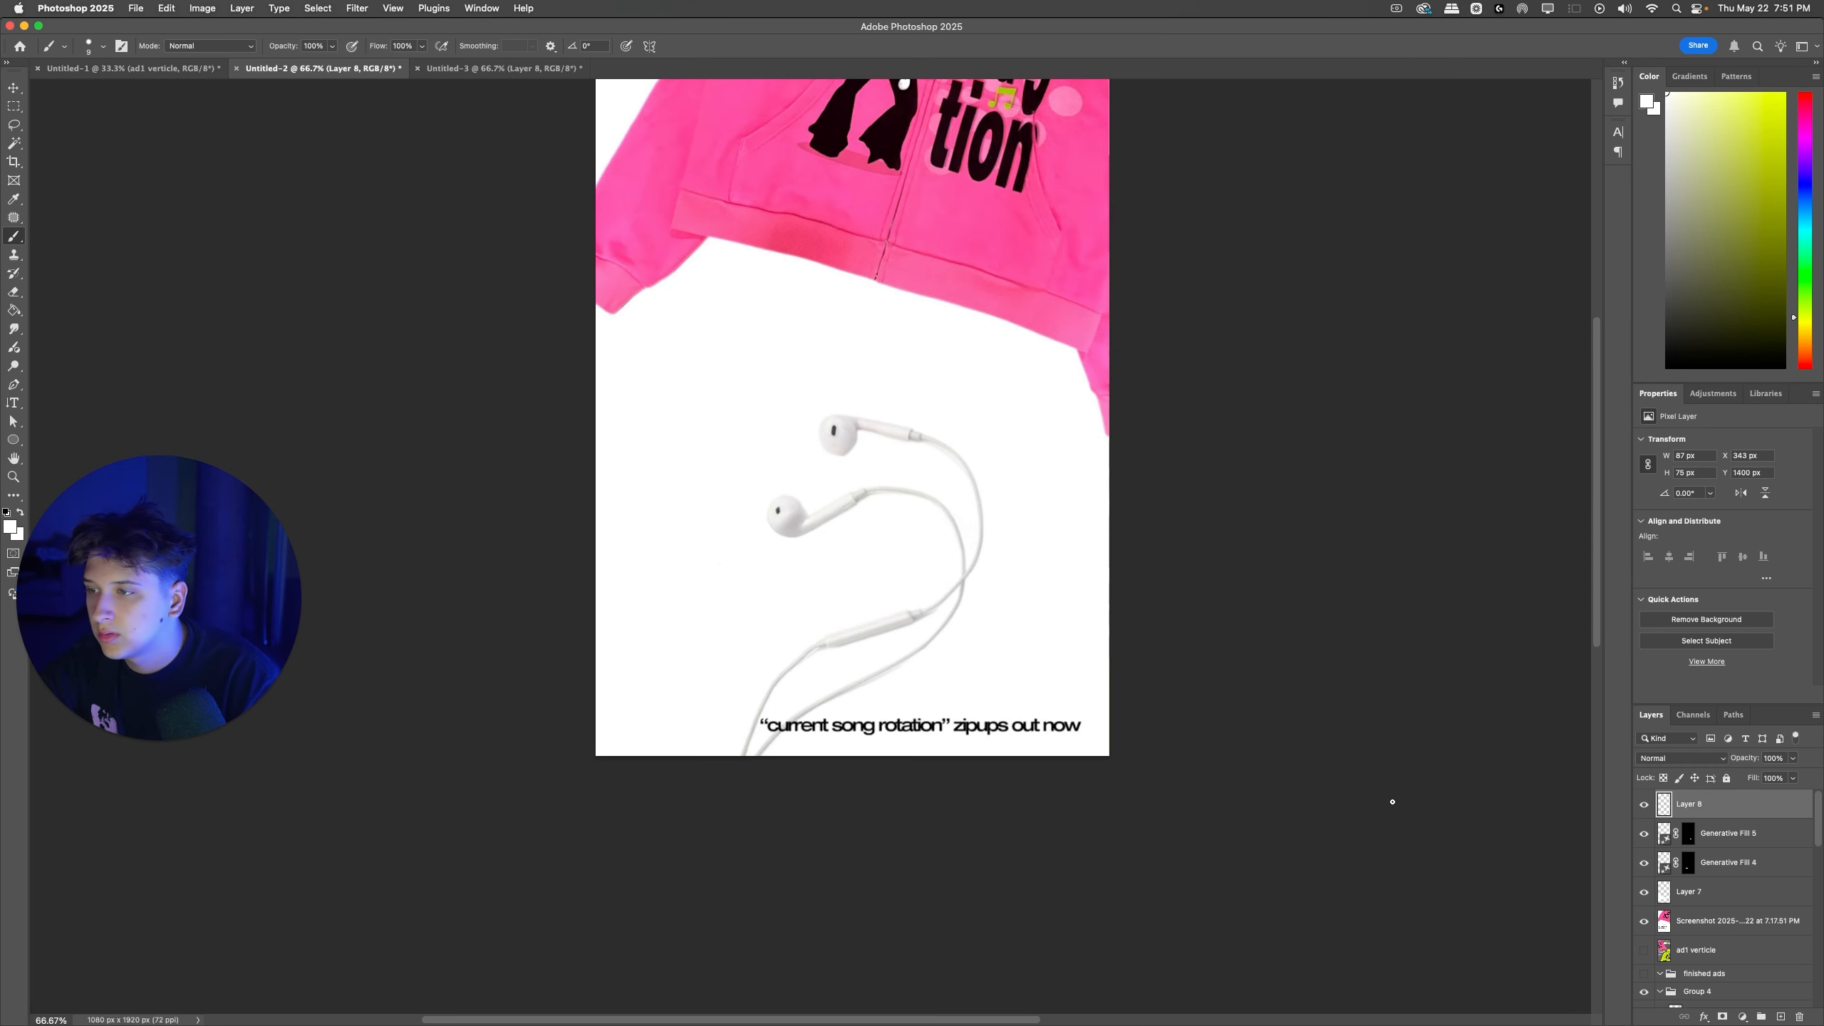
scroll(1149, 614, up, 5)
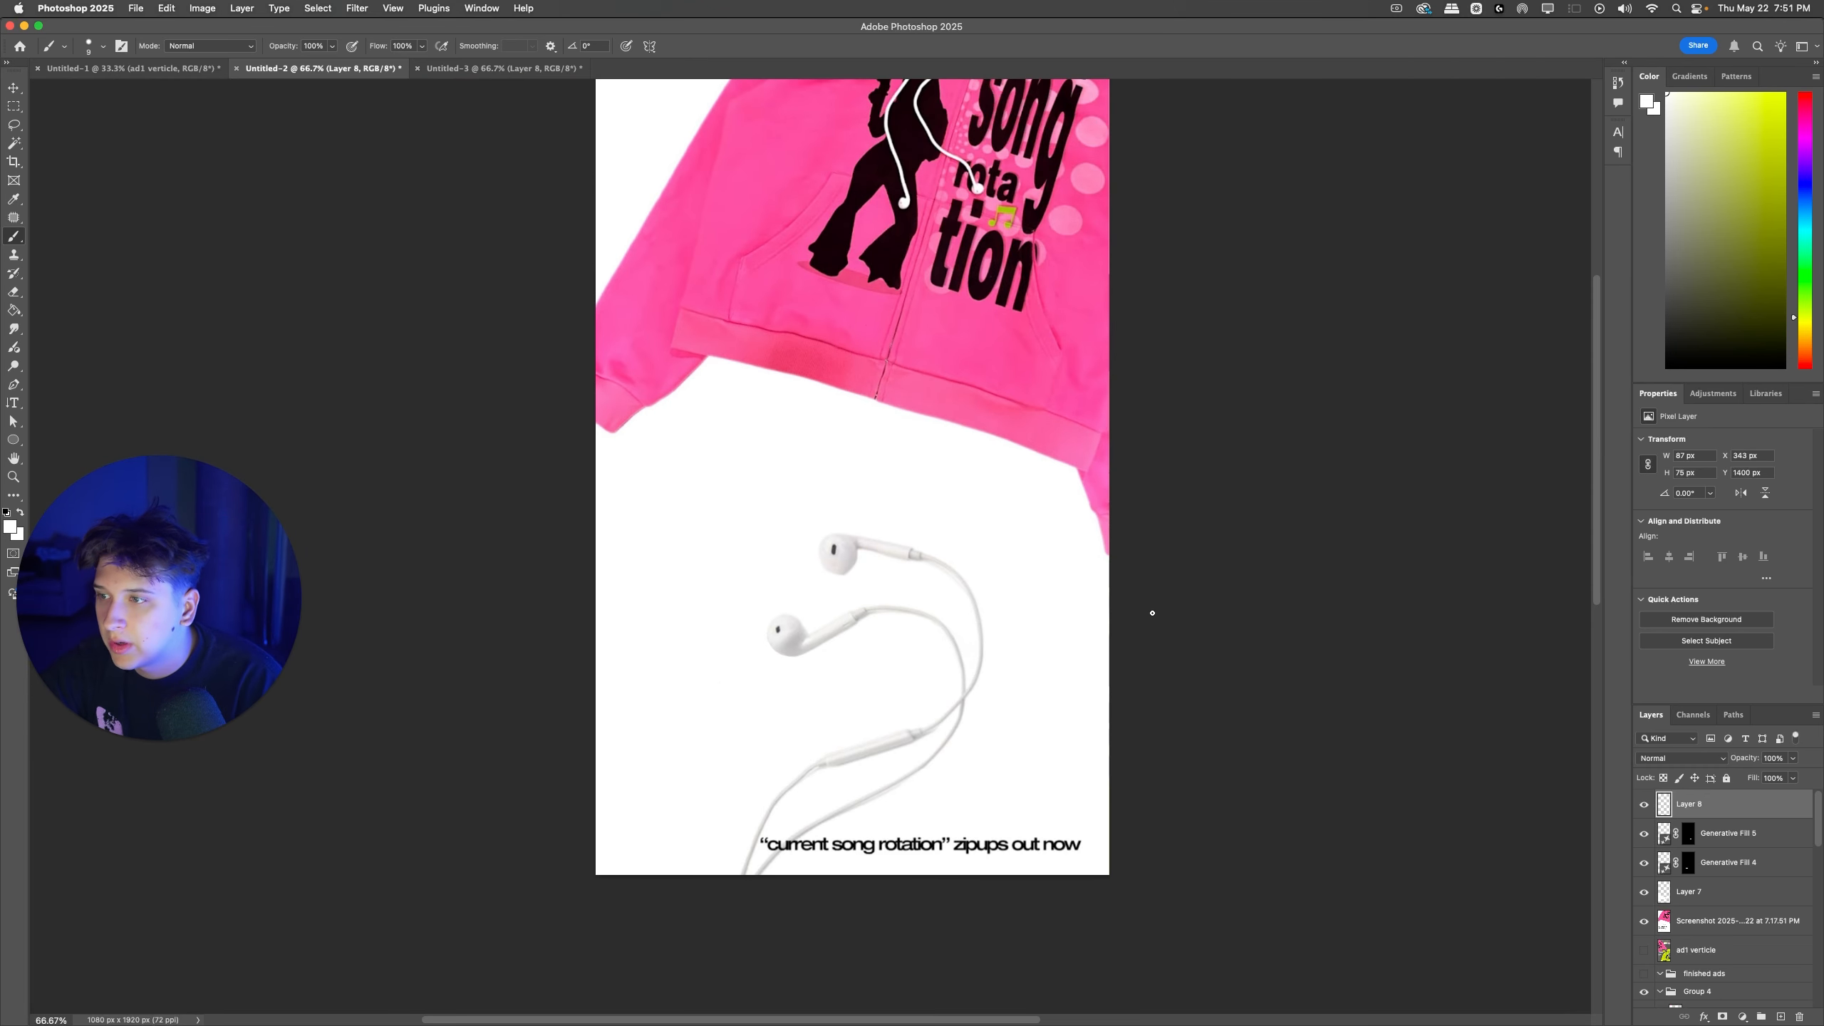
scroll(1044, 689, down, 4)
key(super+equal)
key(super+equal)
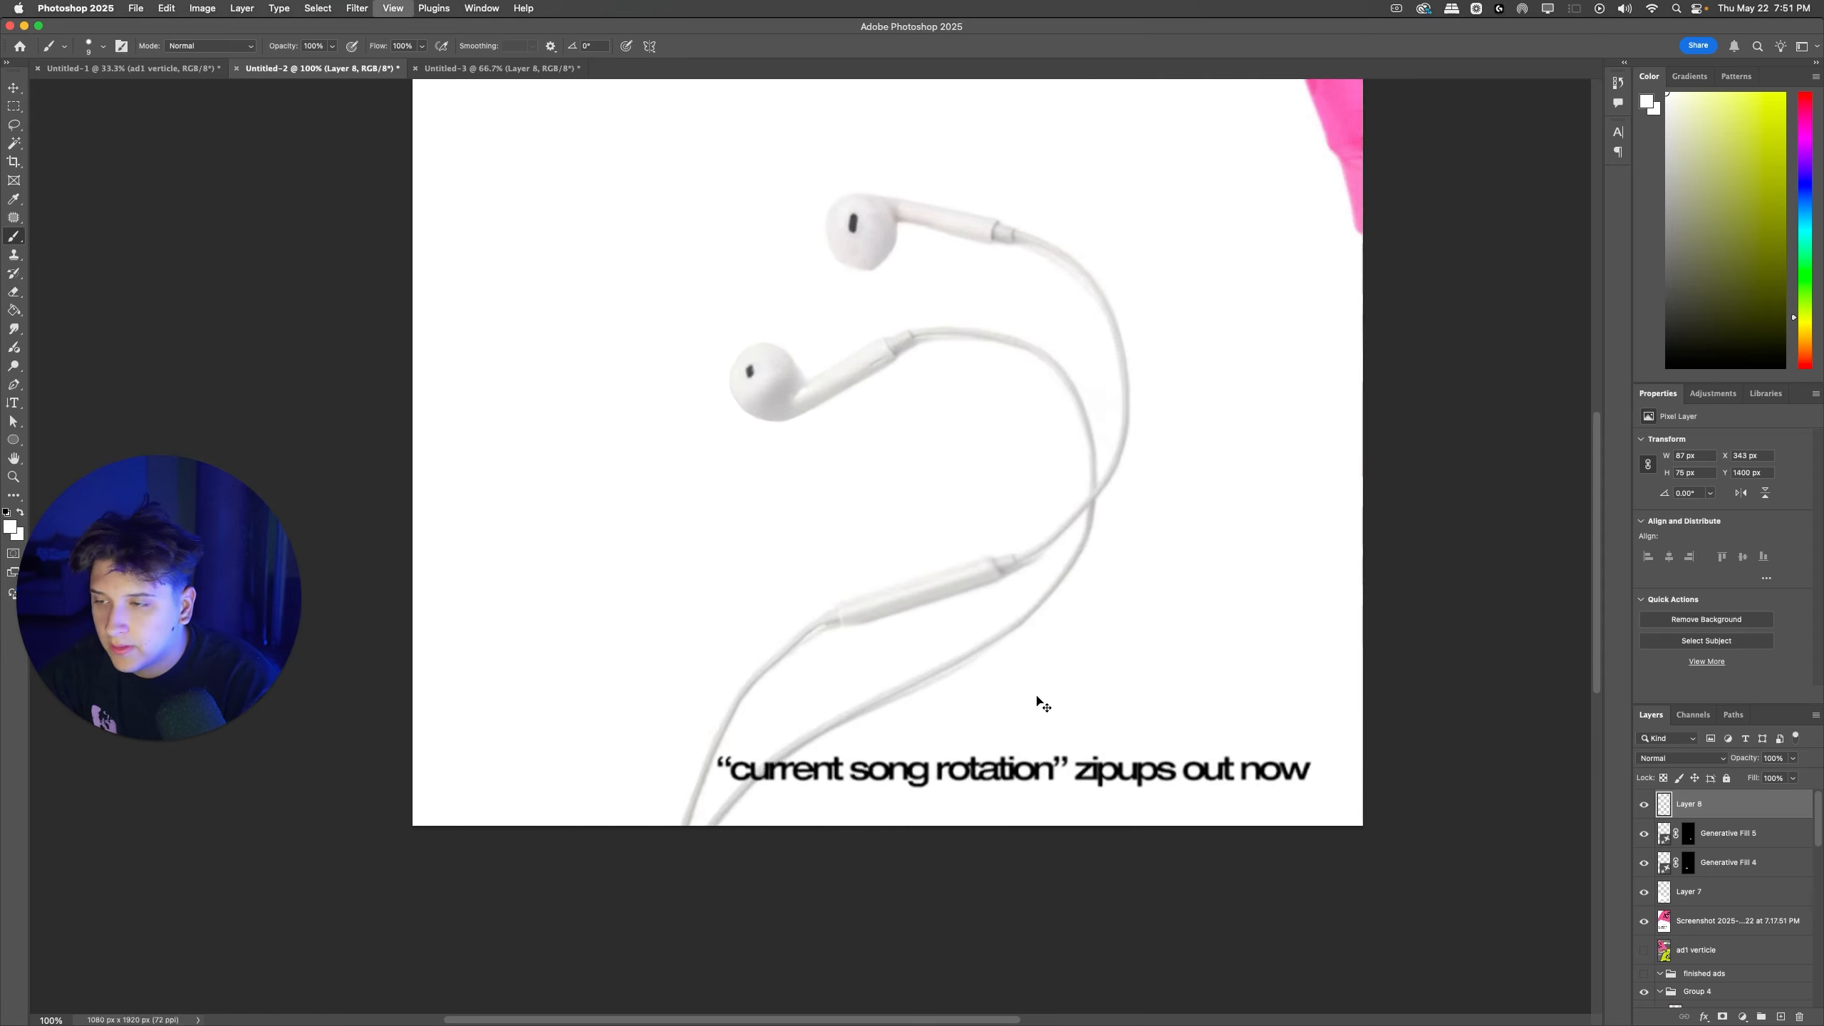
right_click(1028, 662)
drag(1104, 696, 1135, 697)
click(1192, 565)
scroll(1198, 573, right, 3)
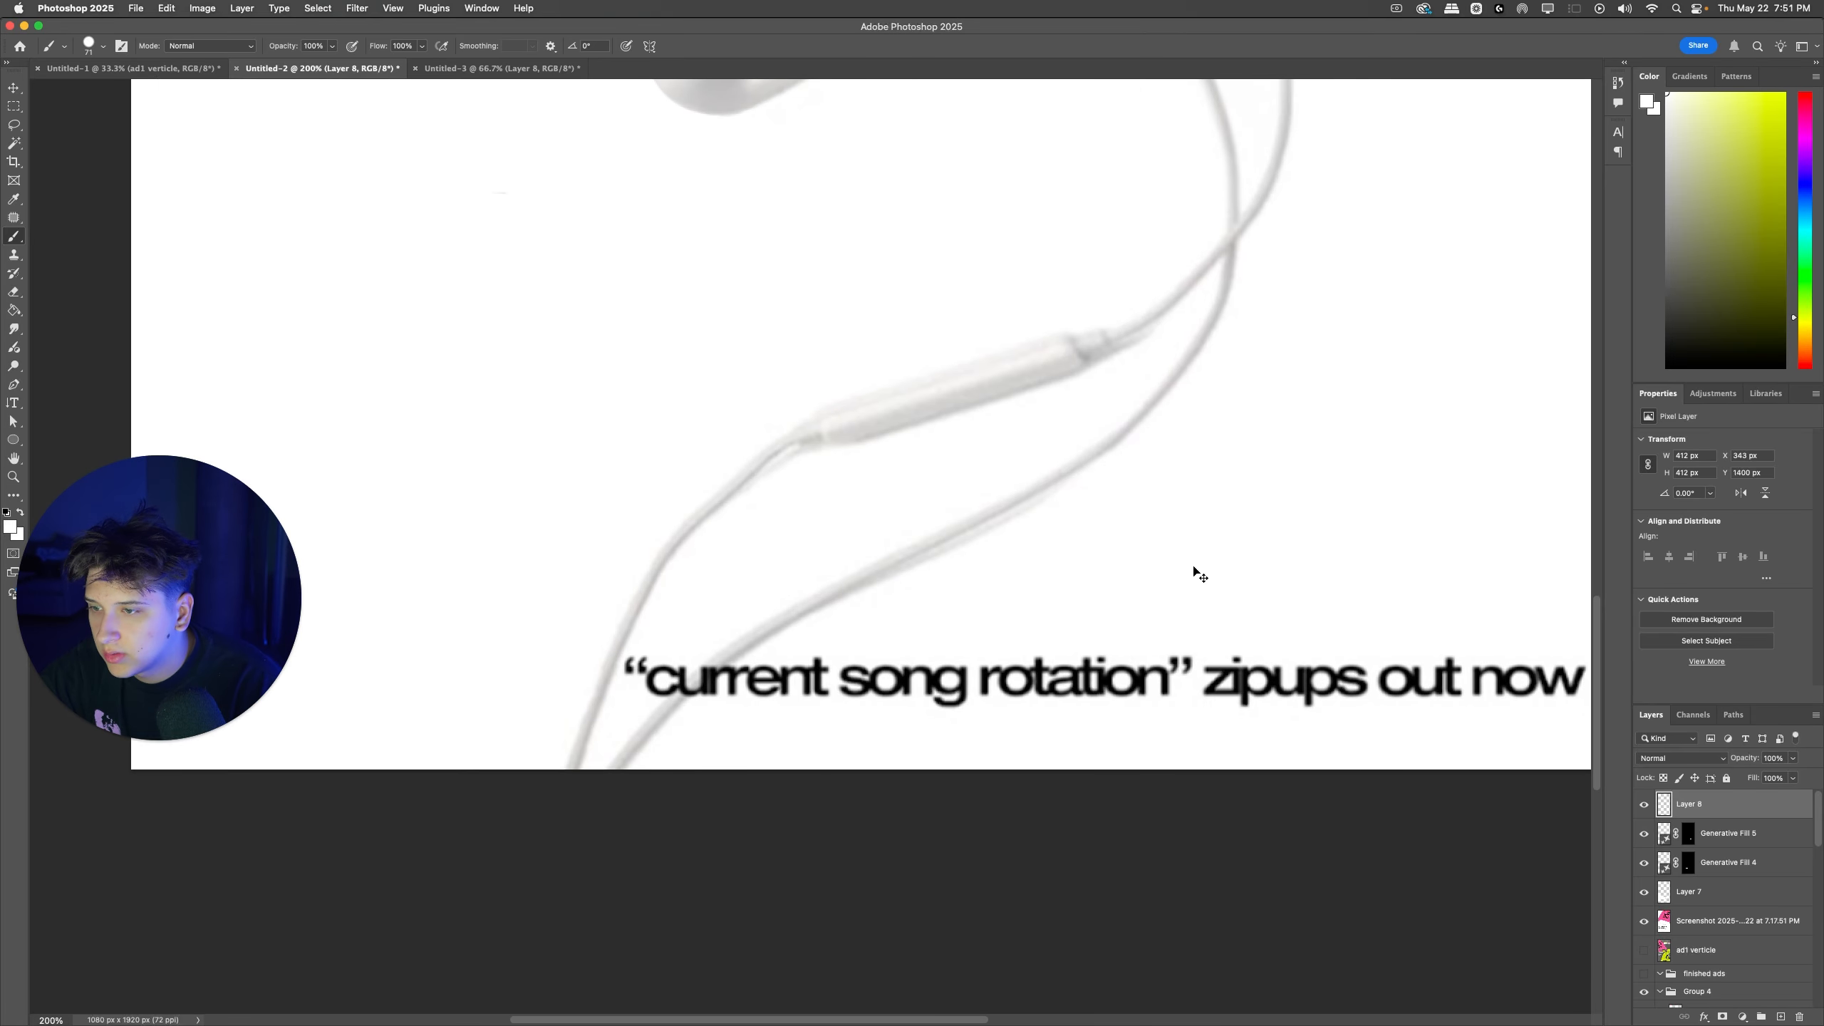
mouse_move(1507, 643)
mouse_down()
mouse_move(677, 708)
mouse_move(659, 729)
mouse_up()
right_click(749, 632)
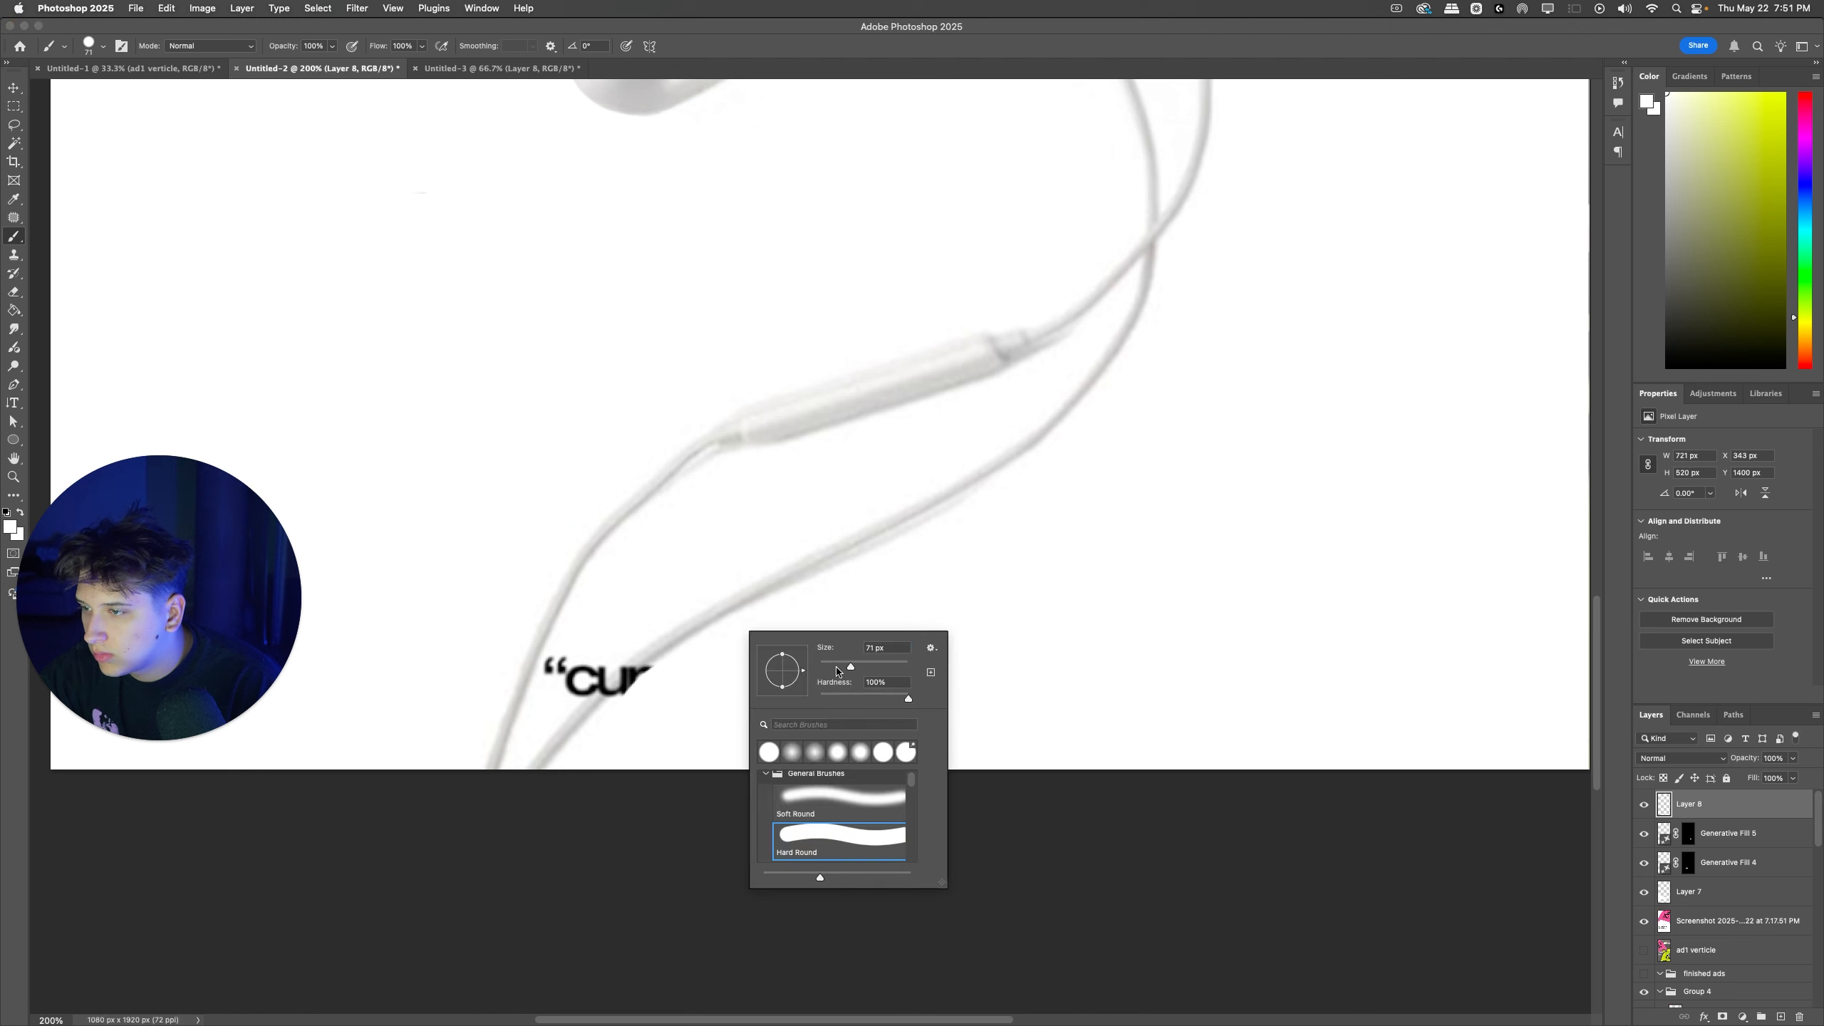
mouse_move(568, 658)
mouse_down()
mouse_move(565, 684)
mouse_move(589, 656)
mouse_up()
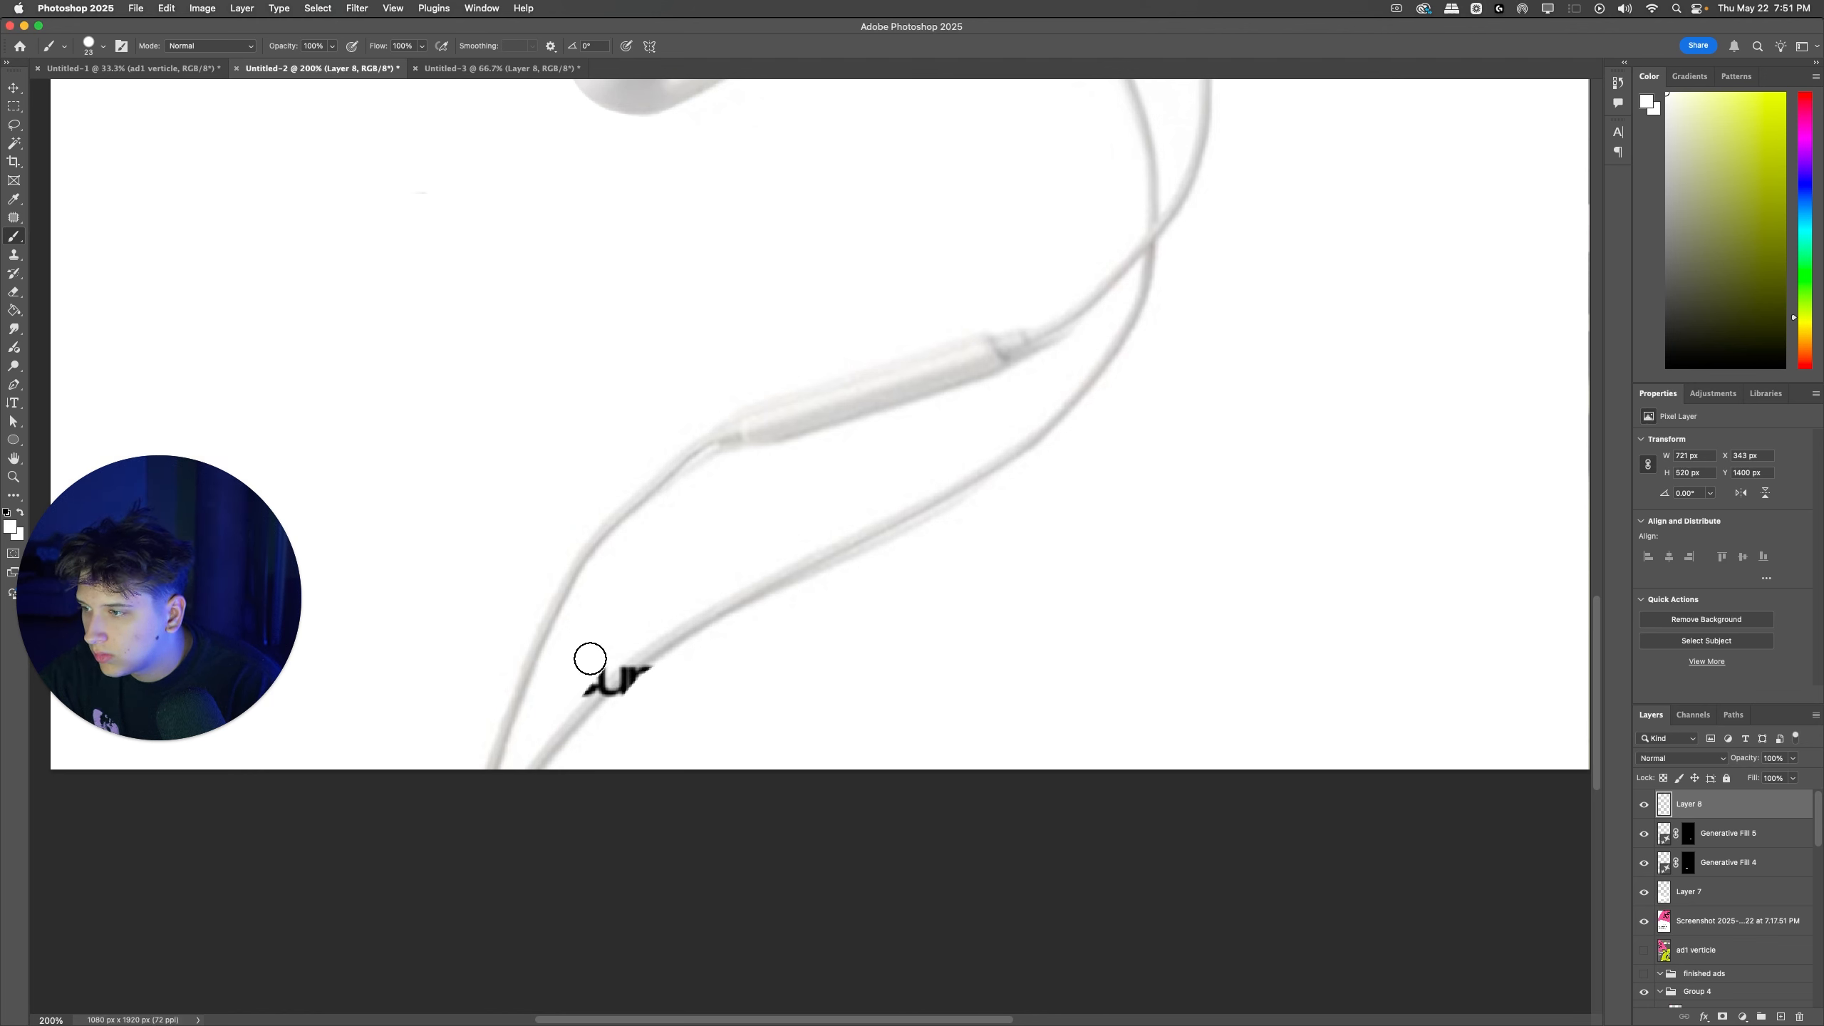
Step: Lasso the leftover caption letters on the lower cable and replace them using Generative Fill without a prompt
click(13, 124)
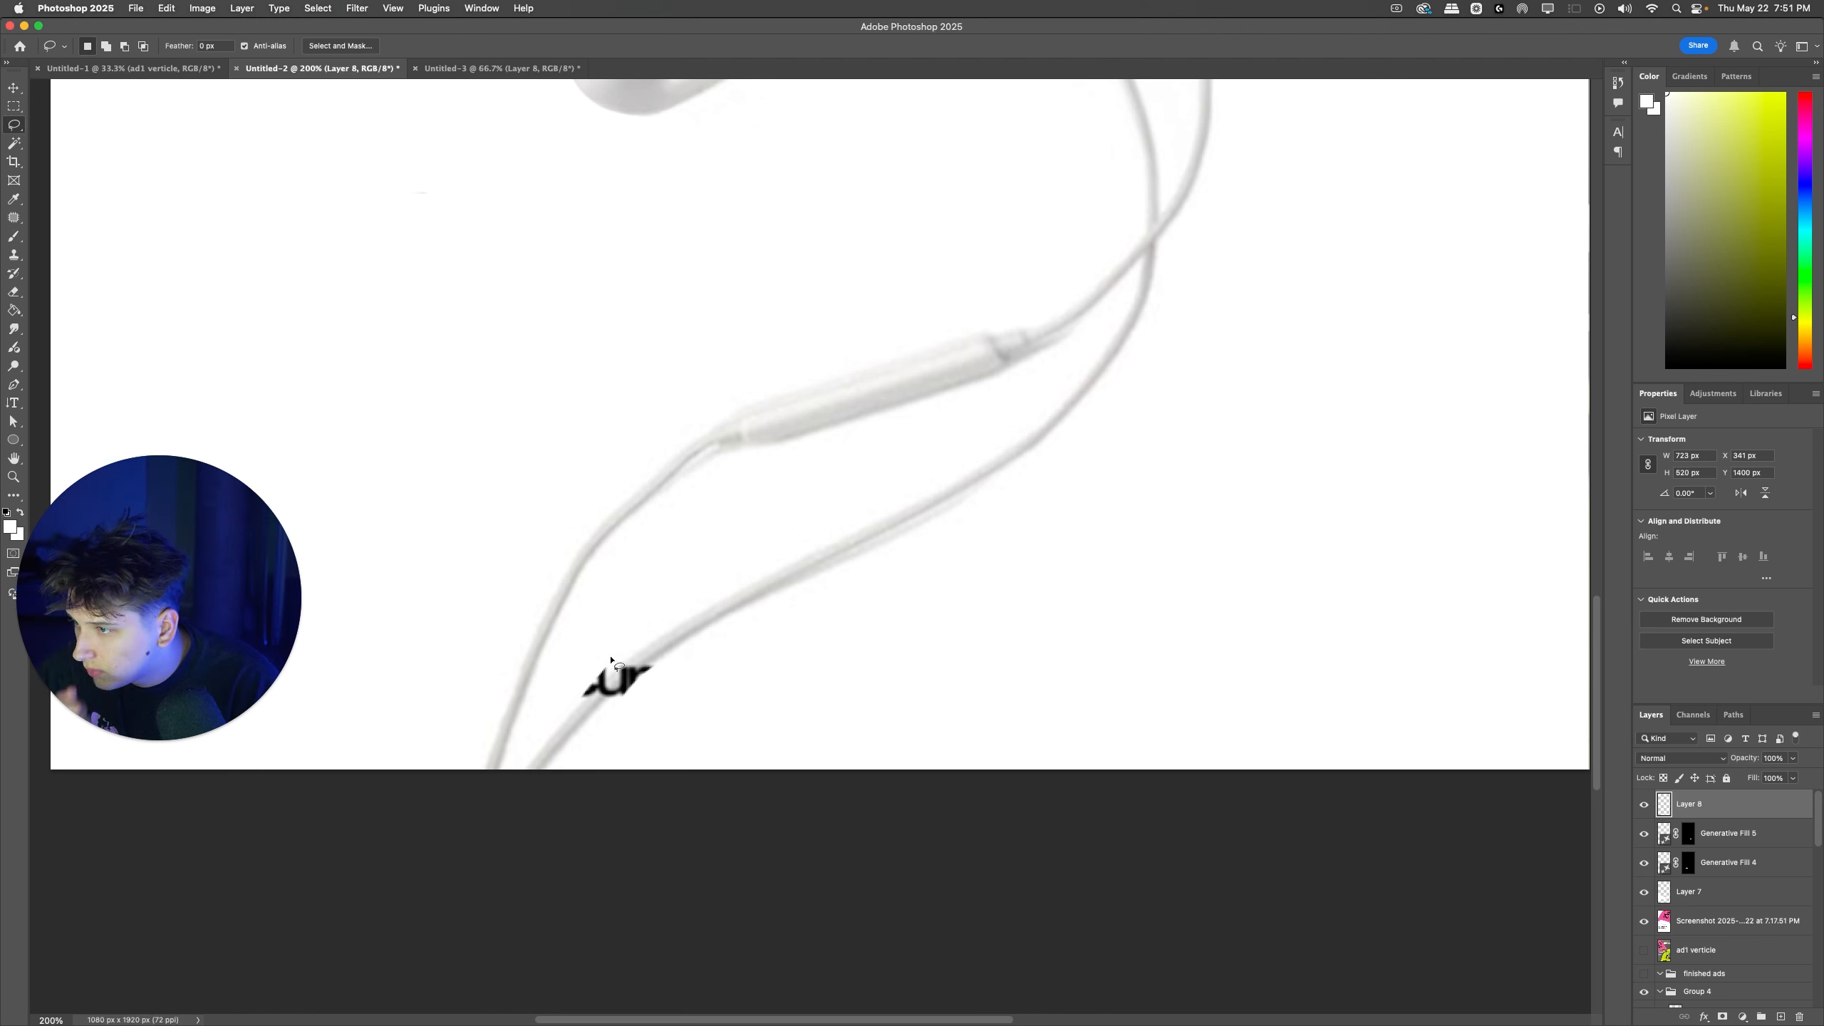
drag(582, 707, 569, 689)
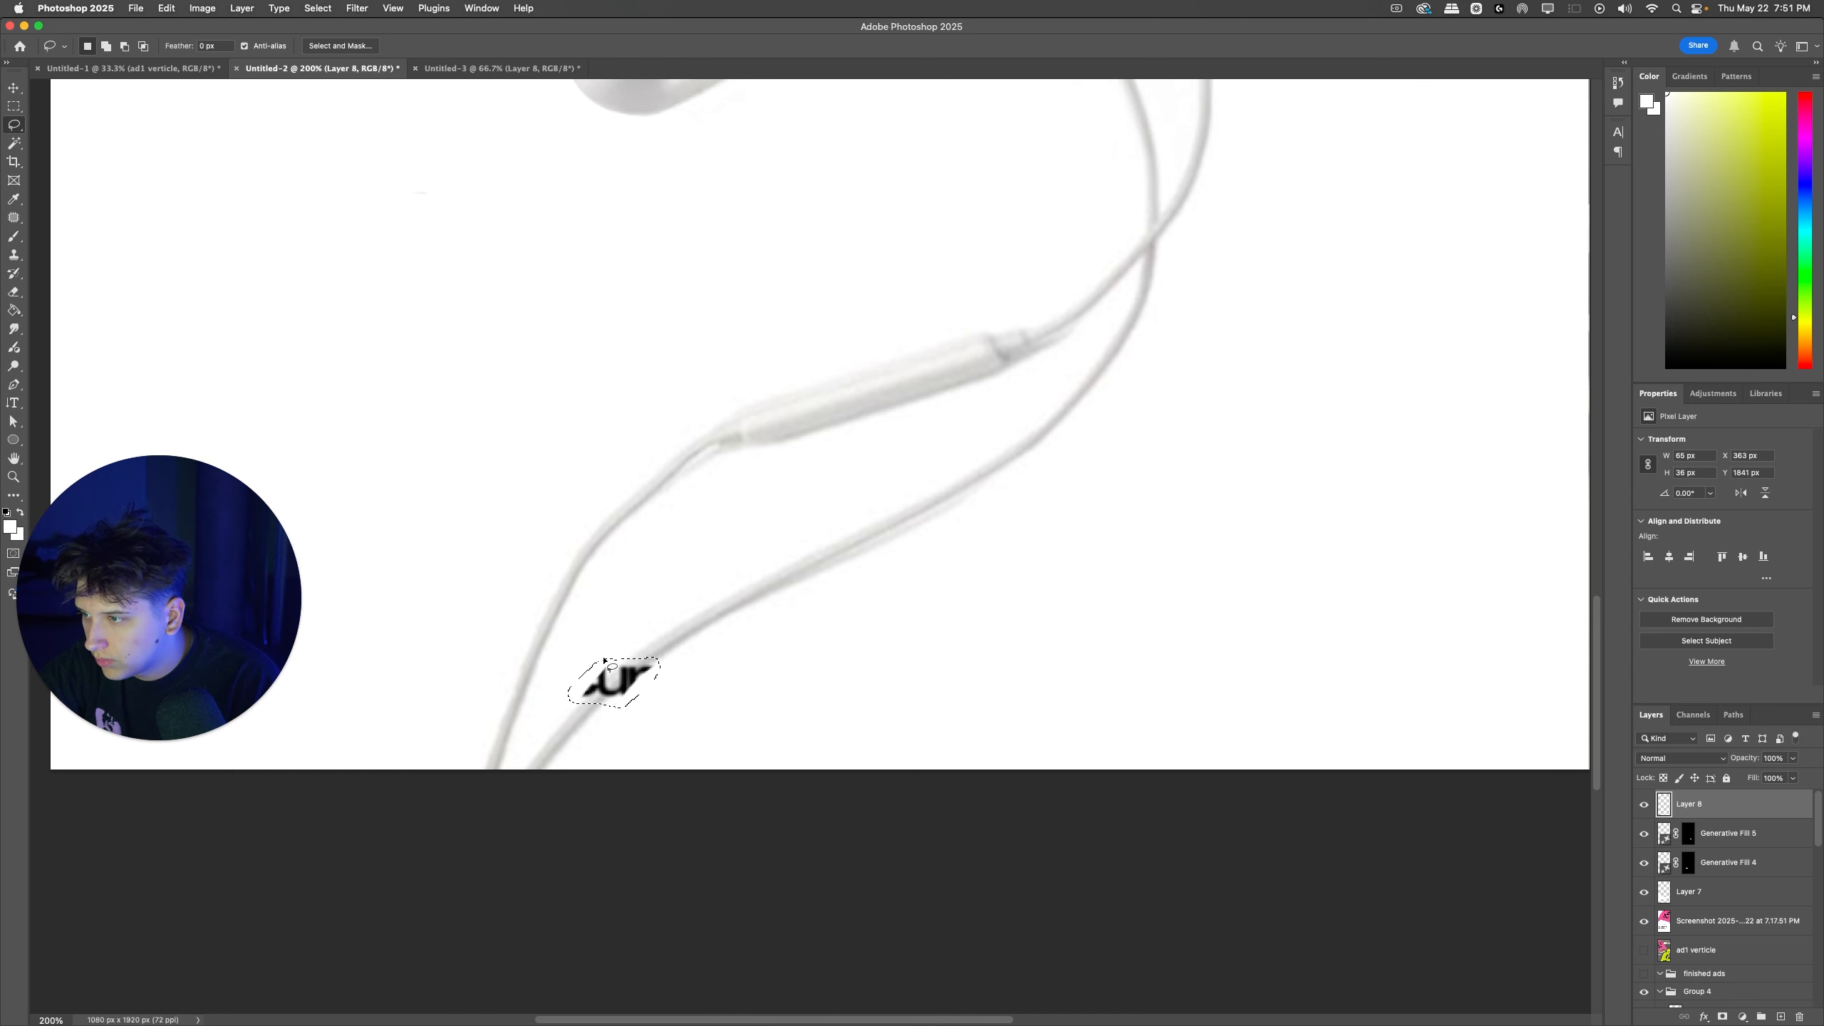
click(523, 8)
text(gene)
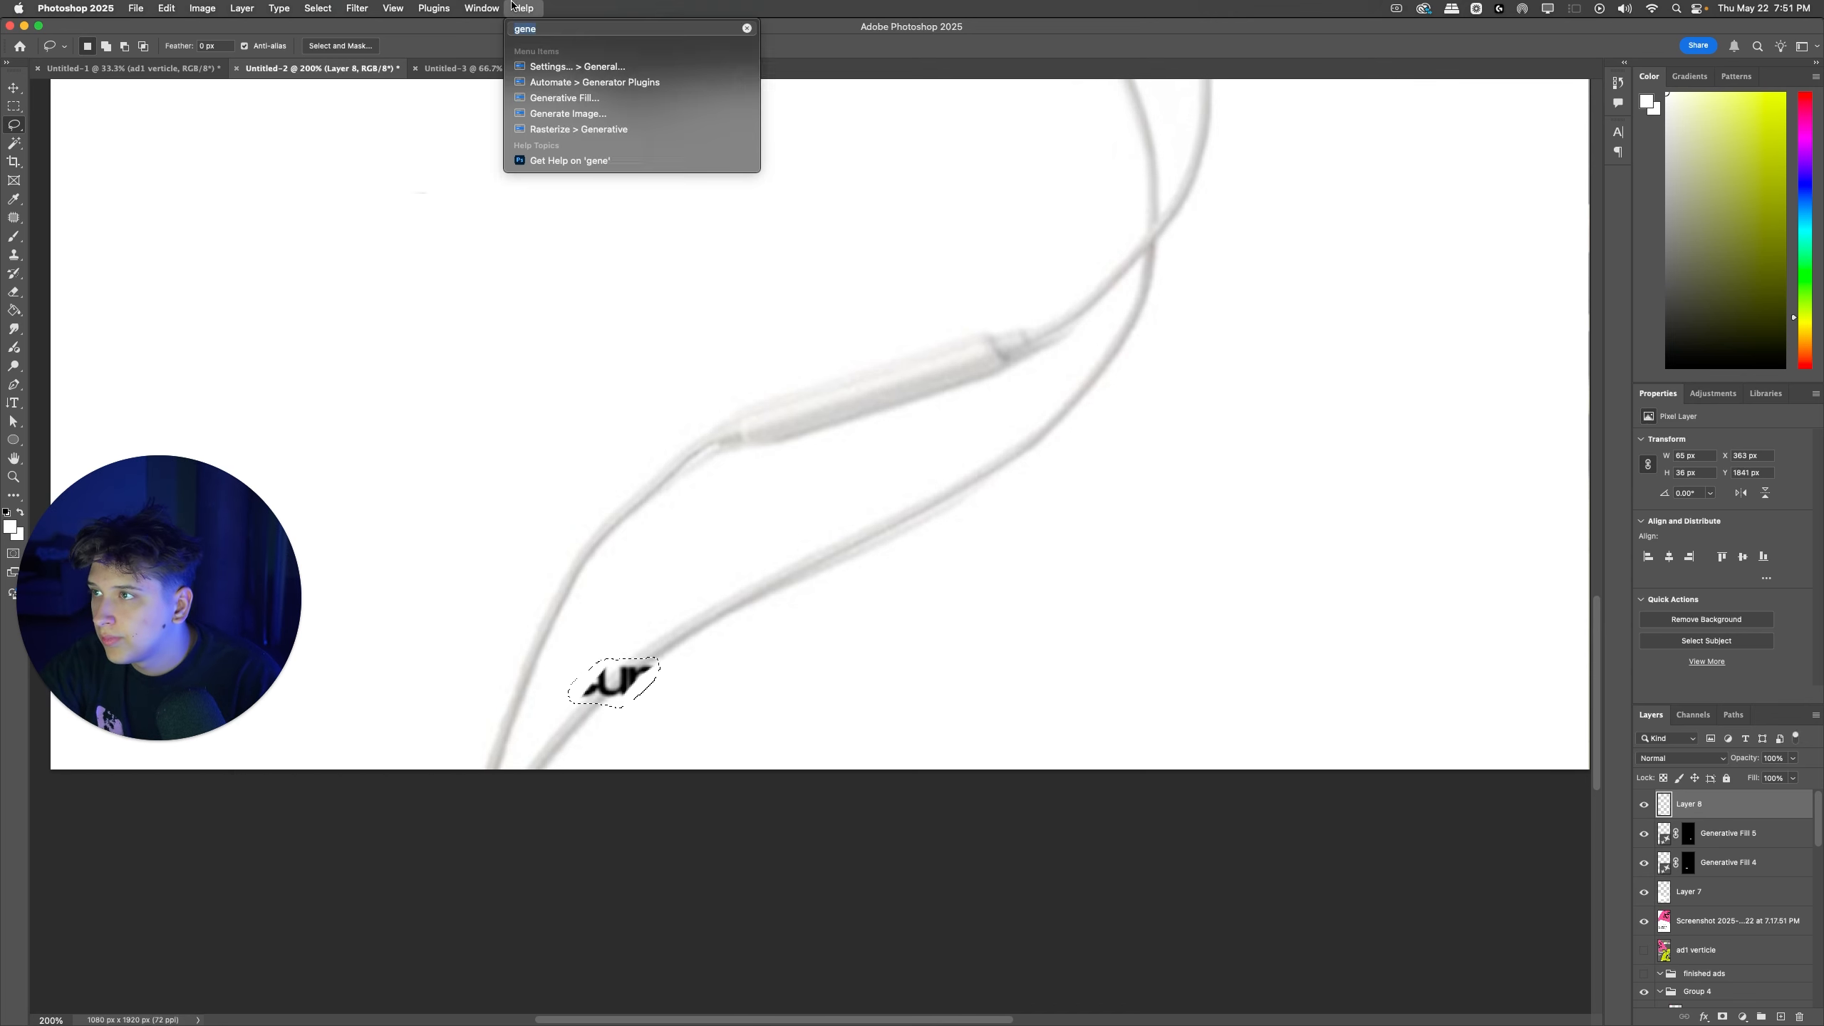
click(564, 98)
click(1153, 421)
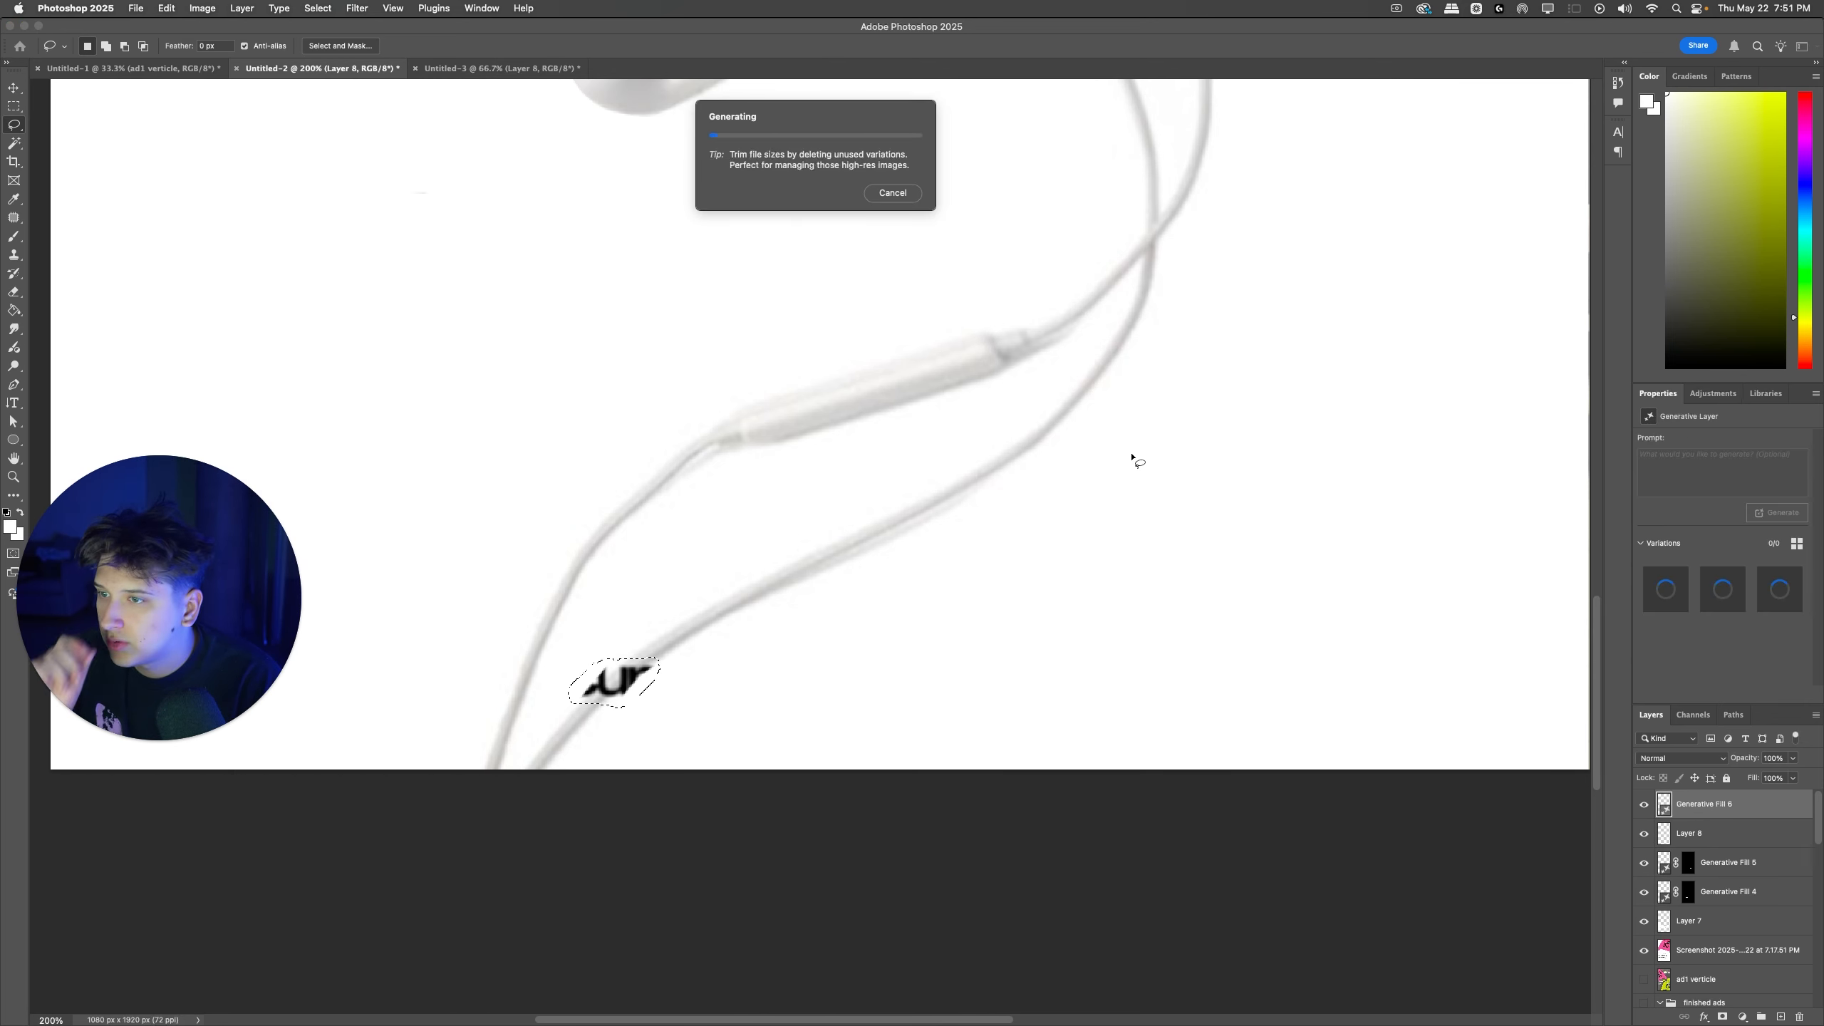
scroll(1126, 459, up, 10)
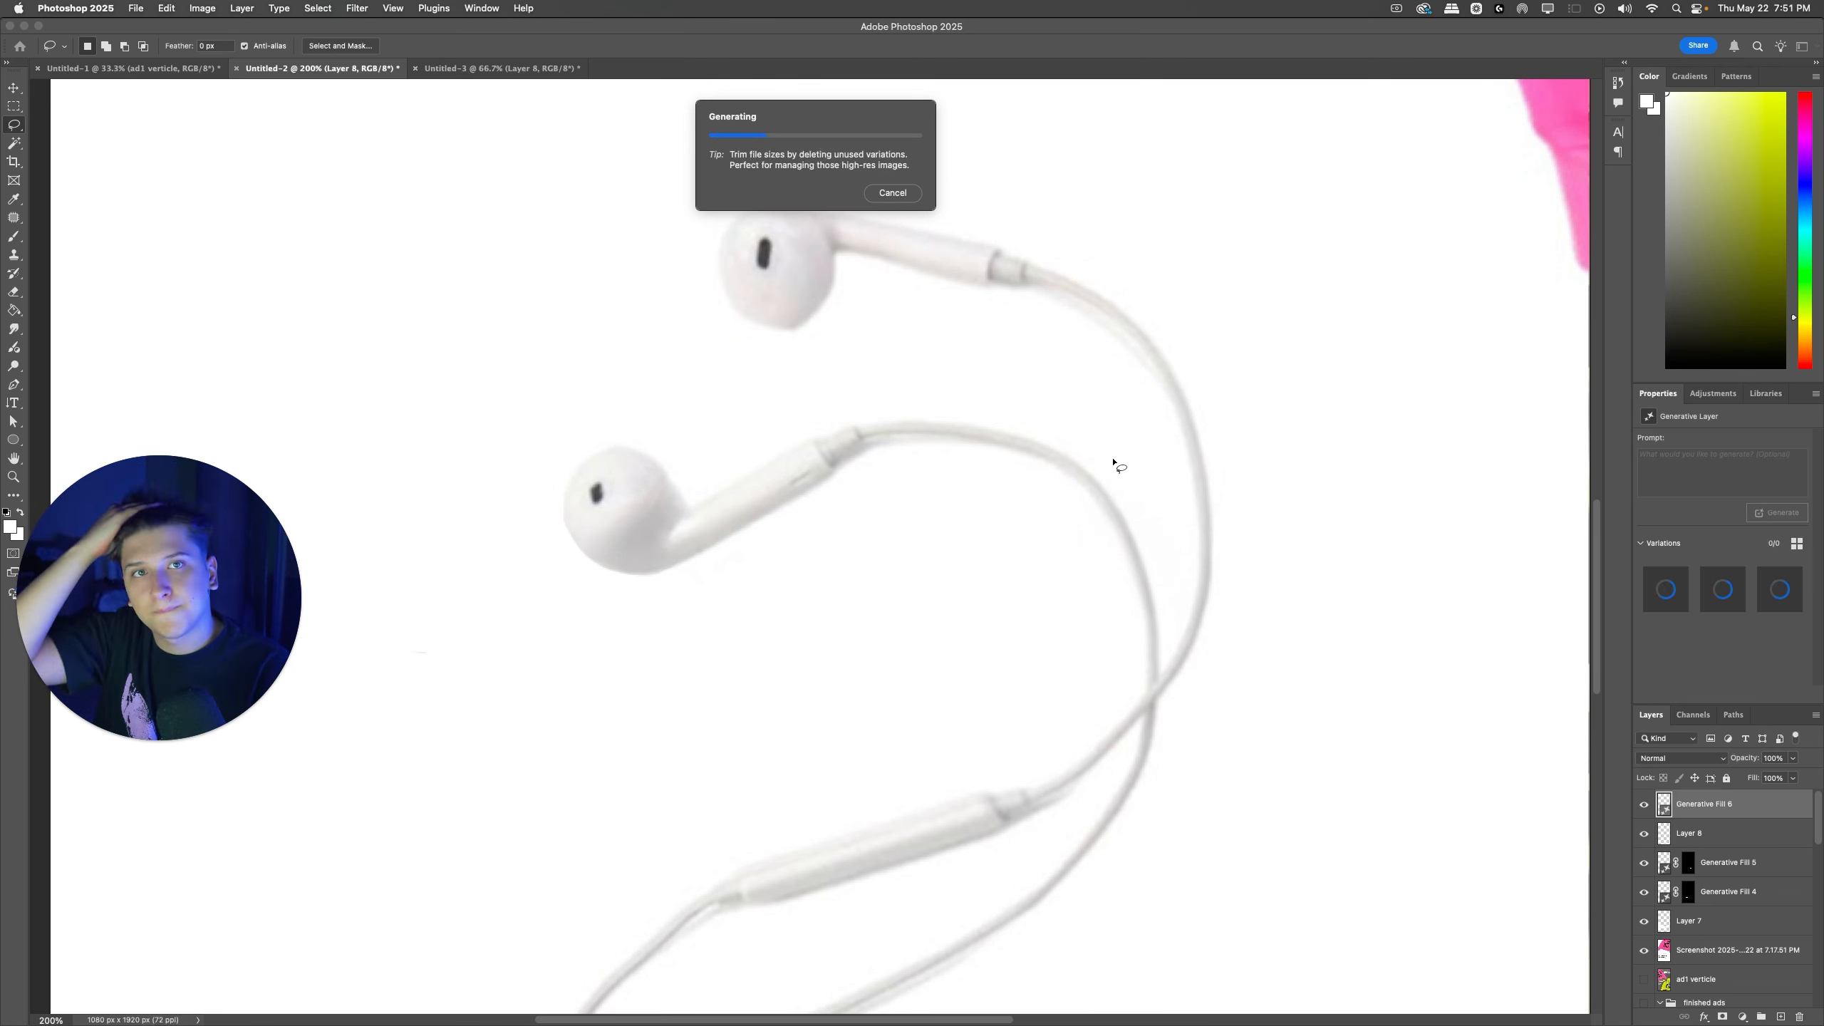
scroll(1112, 468, down, 8)
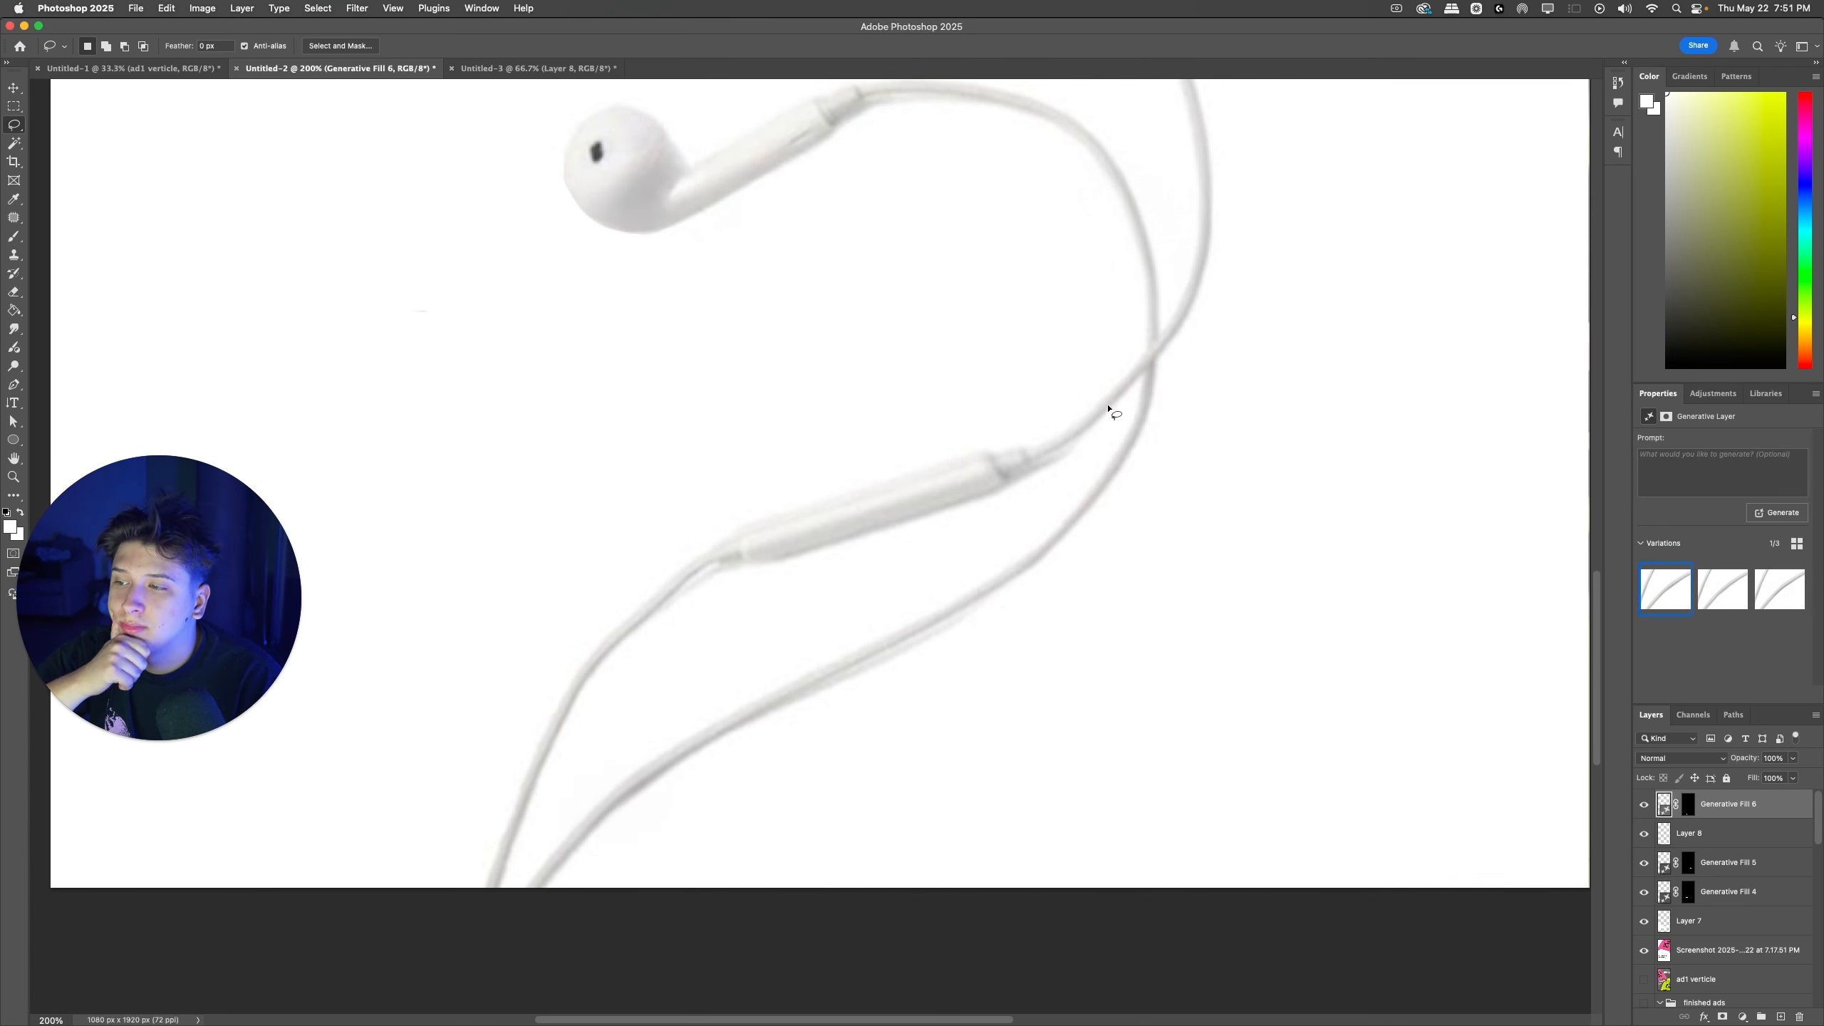
Step: Choose the second Generative Fill variation for the retouched lower earphone cable
click(1723, 592)
key(super+minus)
key(super+minus)
key(super+minus)
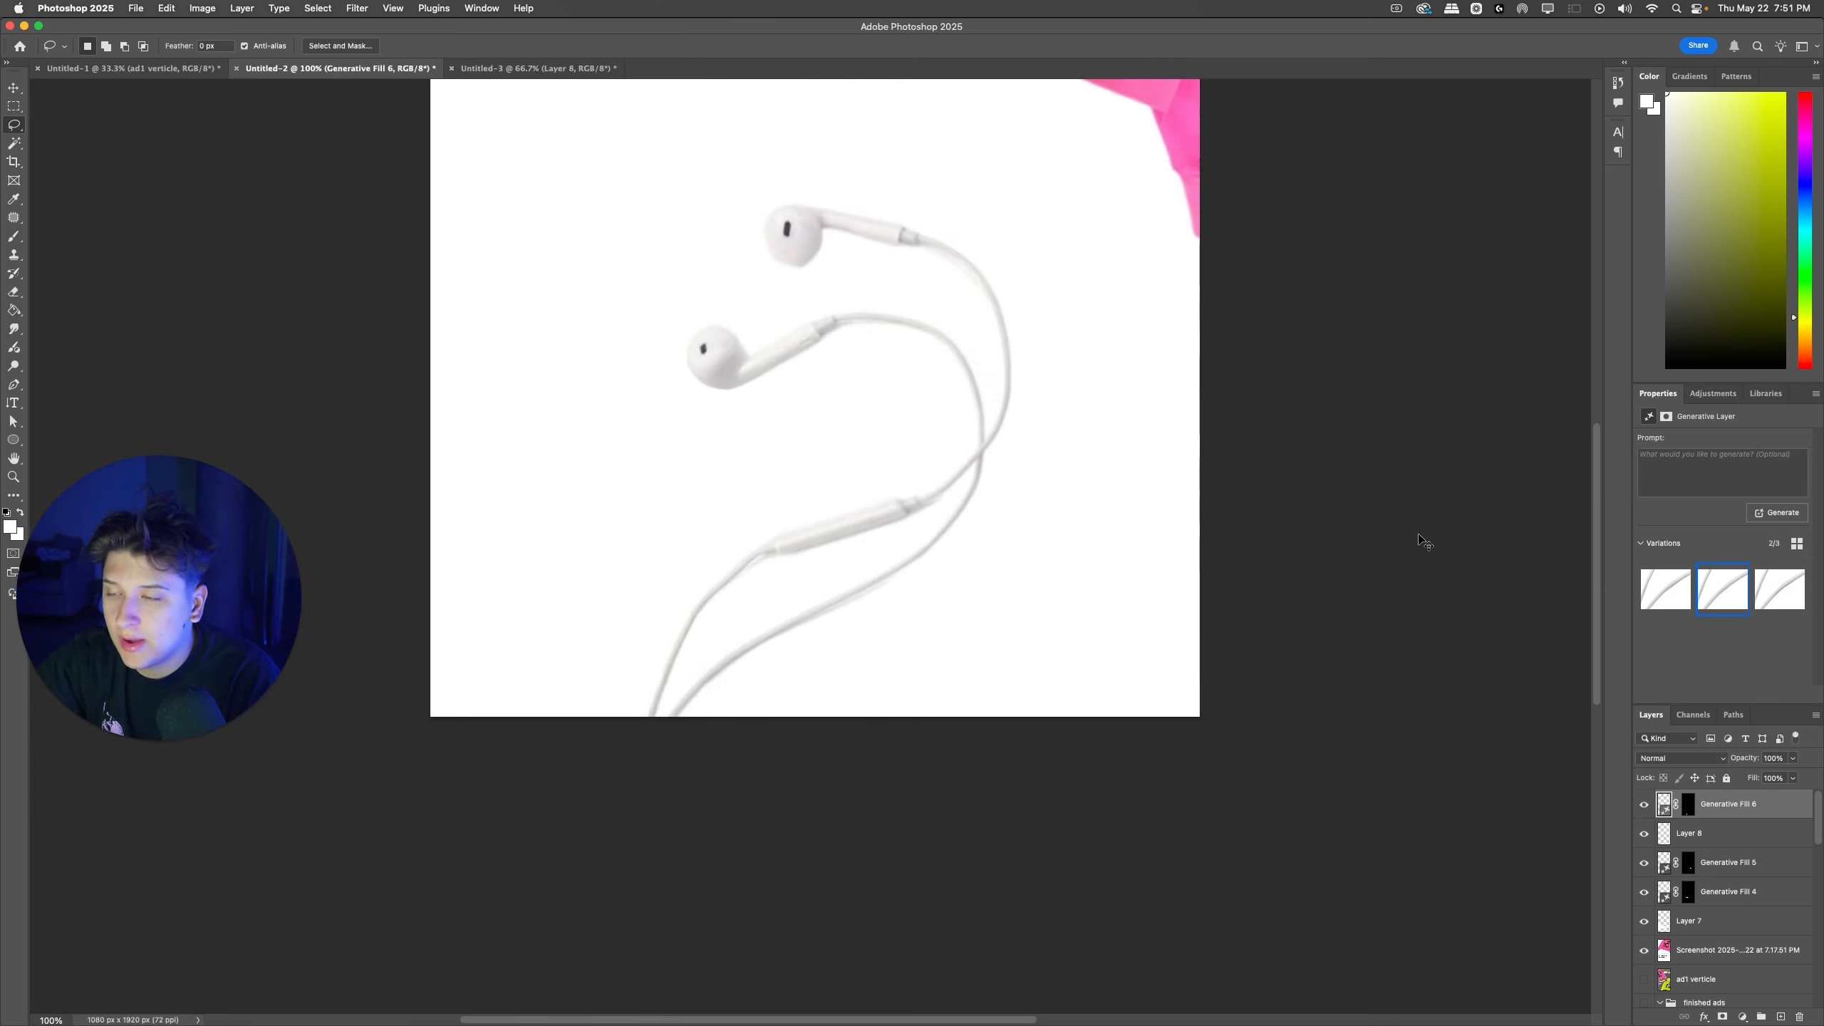
scroll(1370, 505, up, 5)
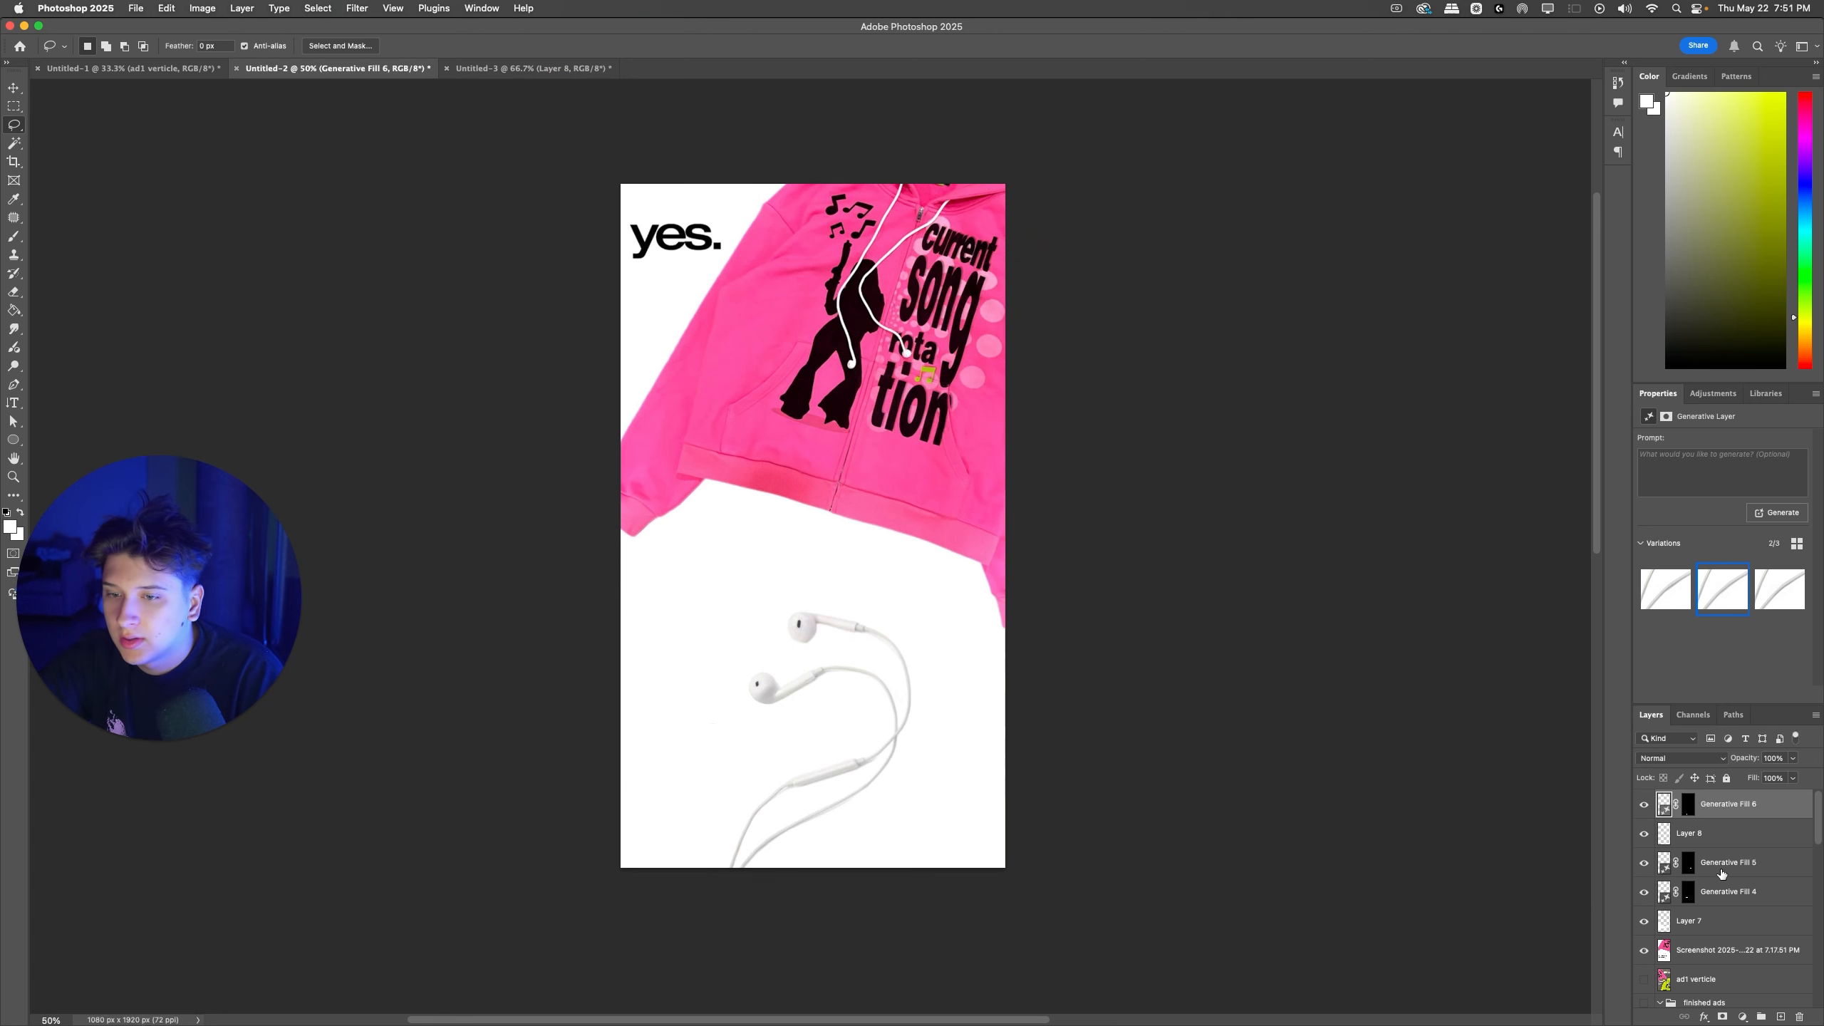
Step: Group the screenshot with its retouch layers, merge a duplicate of the group into one layer, and hide the original group
shift+click(1713, 960)
key(super+g)
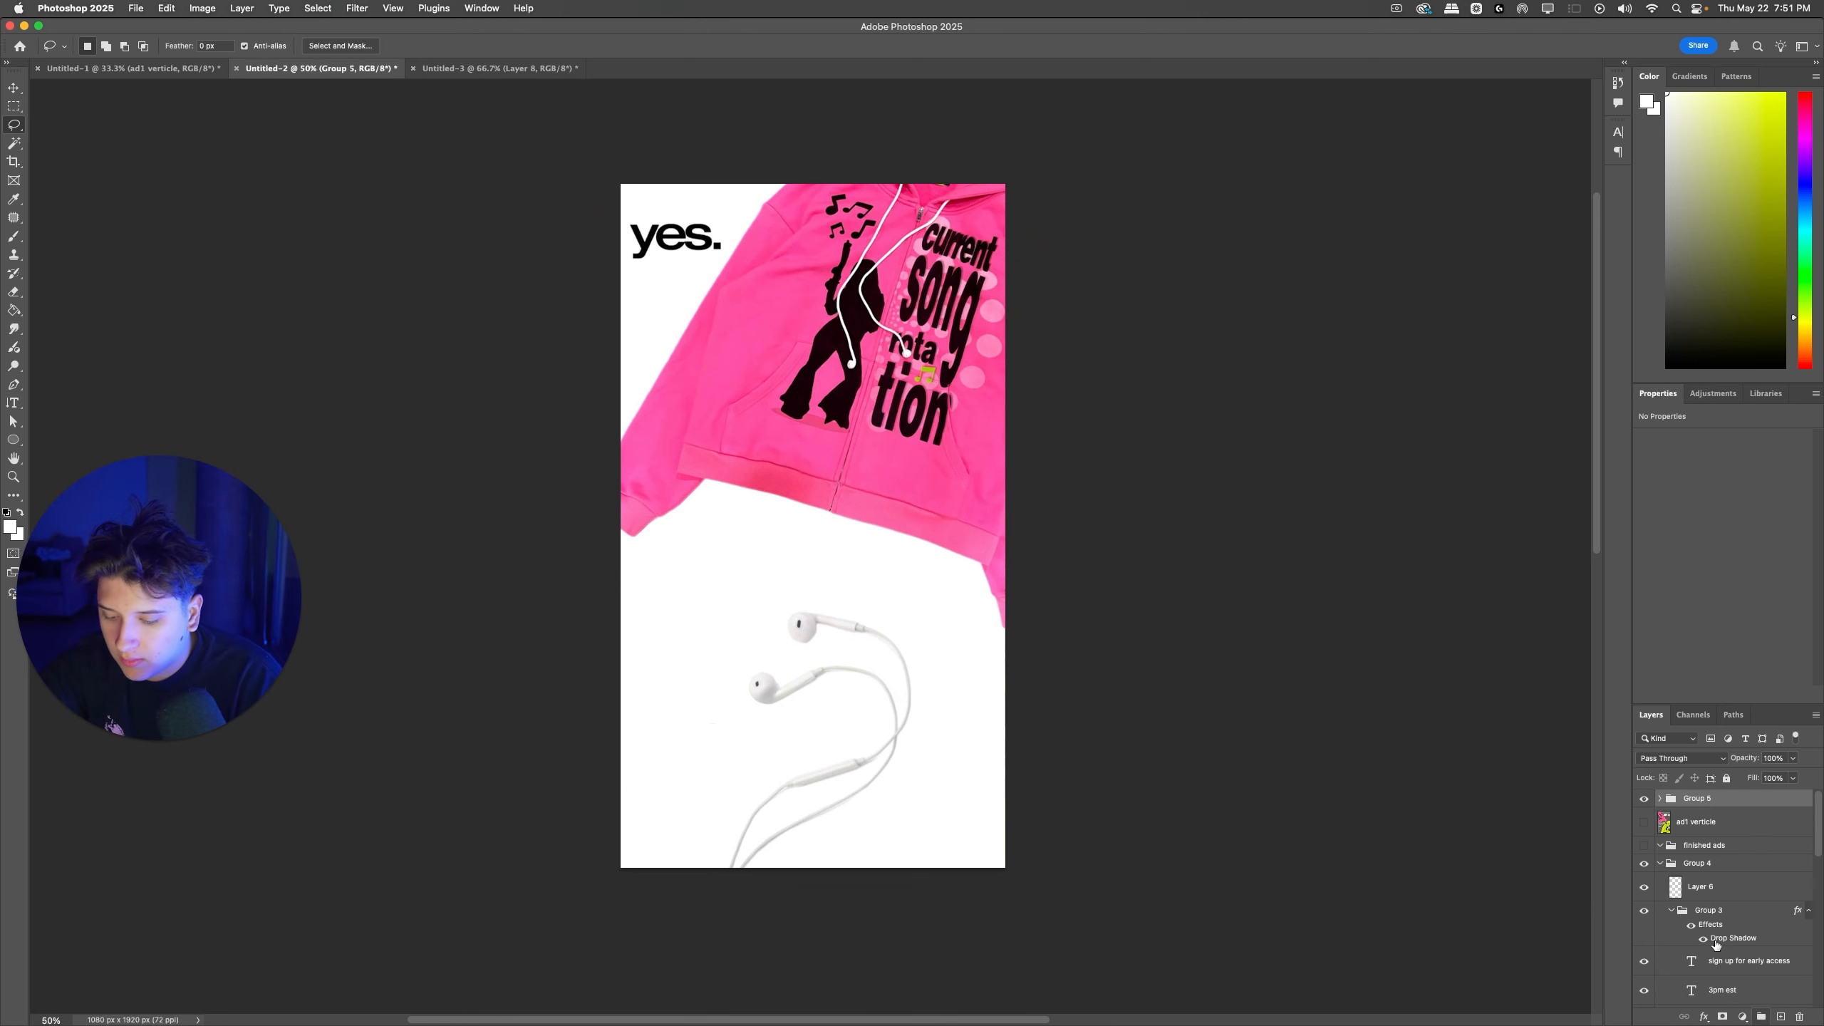
key(super+j)
key(super+e)
click(1644, 827)
Step: Paint white over the "yes." headline on the merged earphone ad using an enlarged hard round brush
key(b)
right_click(688, 233)
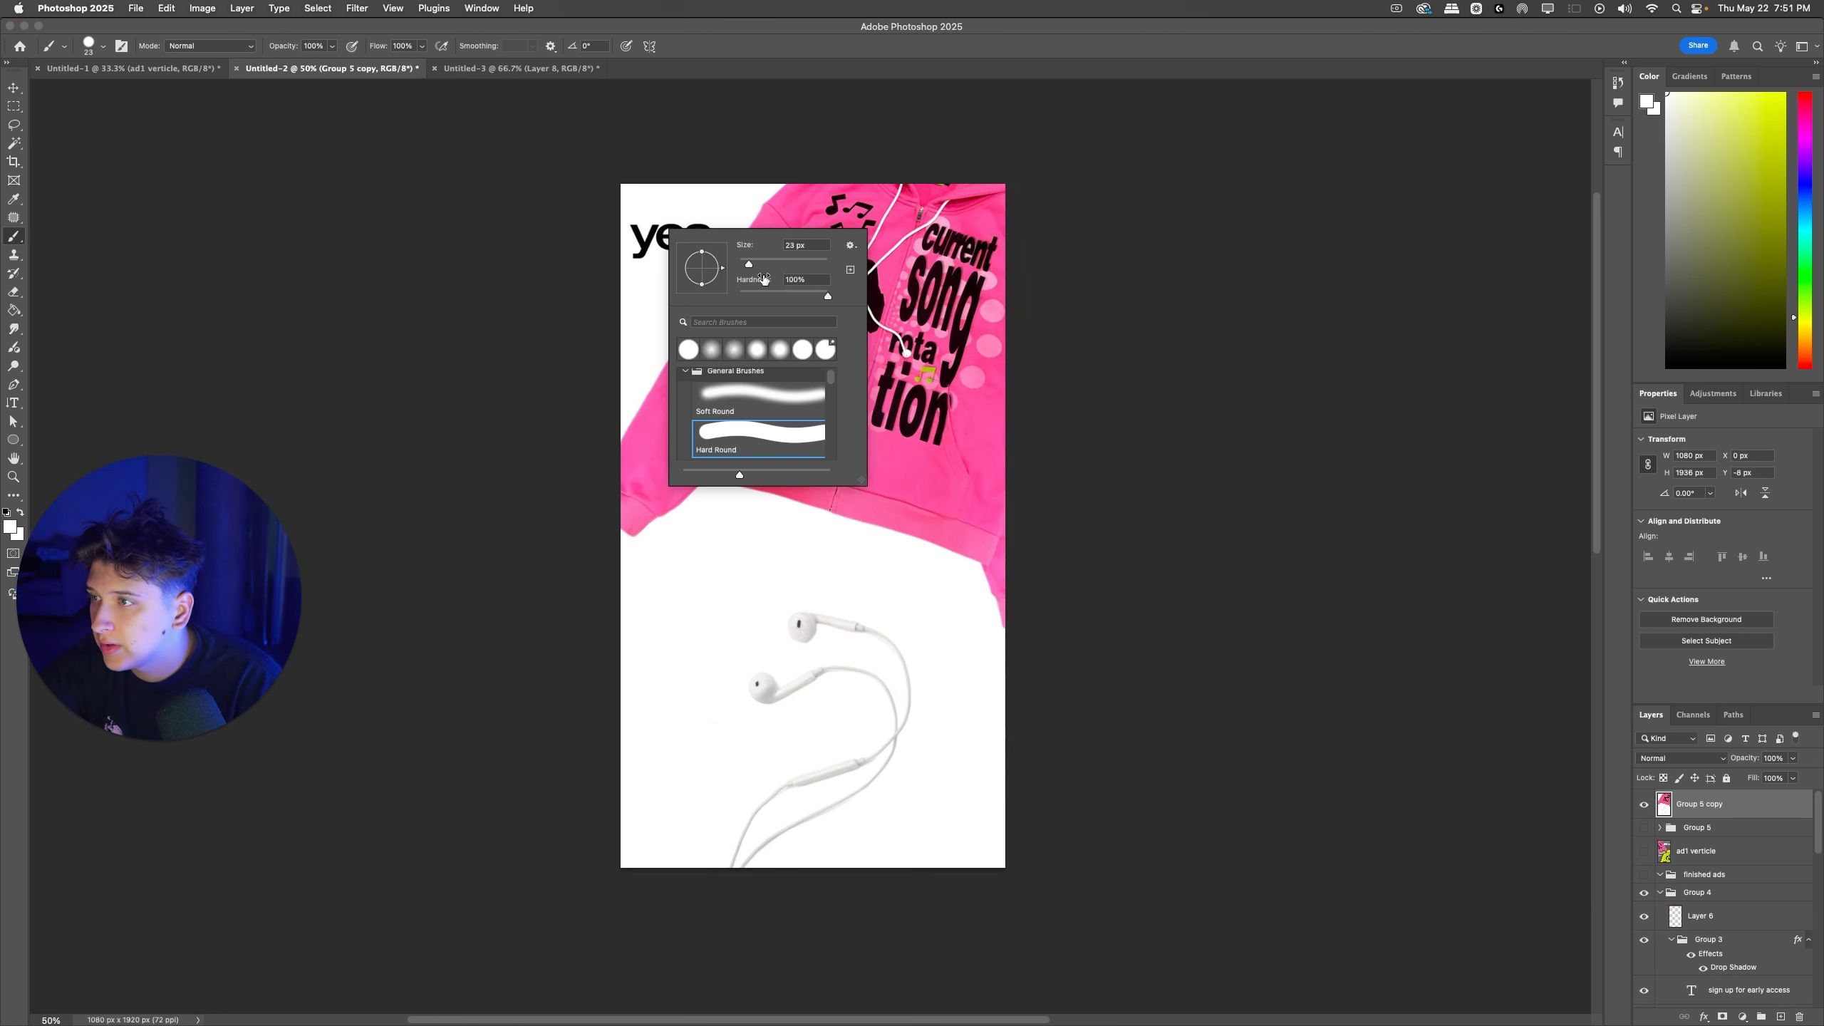
click(644, 238)
drag(644, 237, 691, 216)
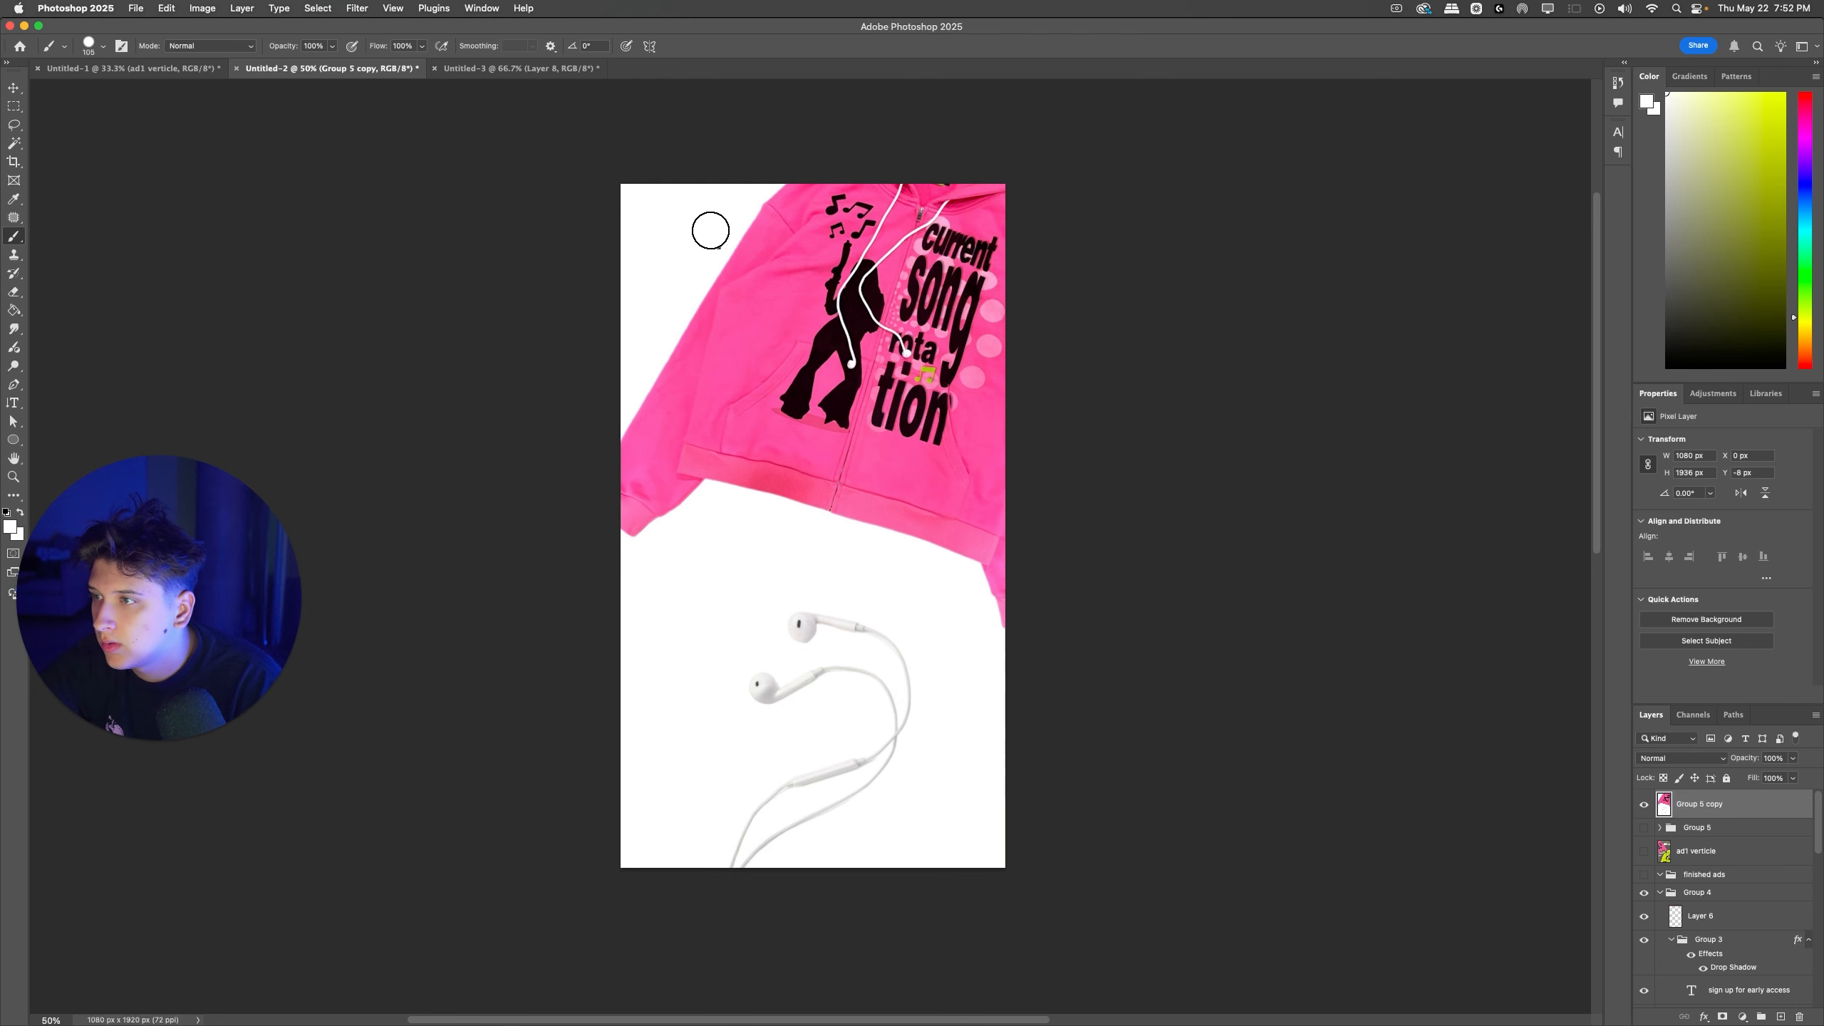
Step: Hide the merged earphone ad and copy the green zipup layer from the vertical restock ad
click(133, 68)
click(506, 68)
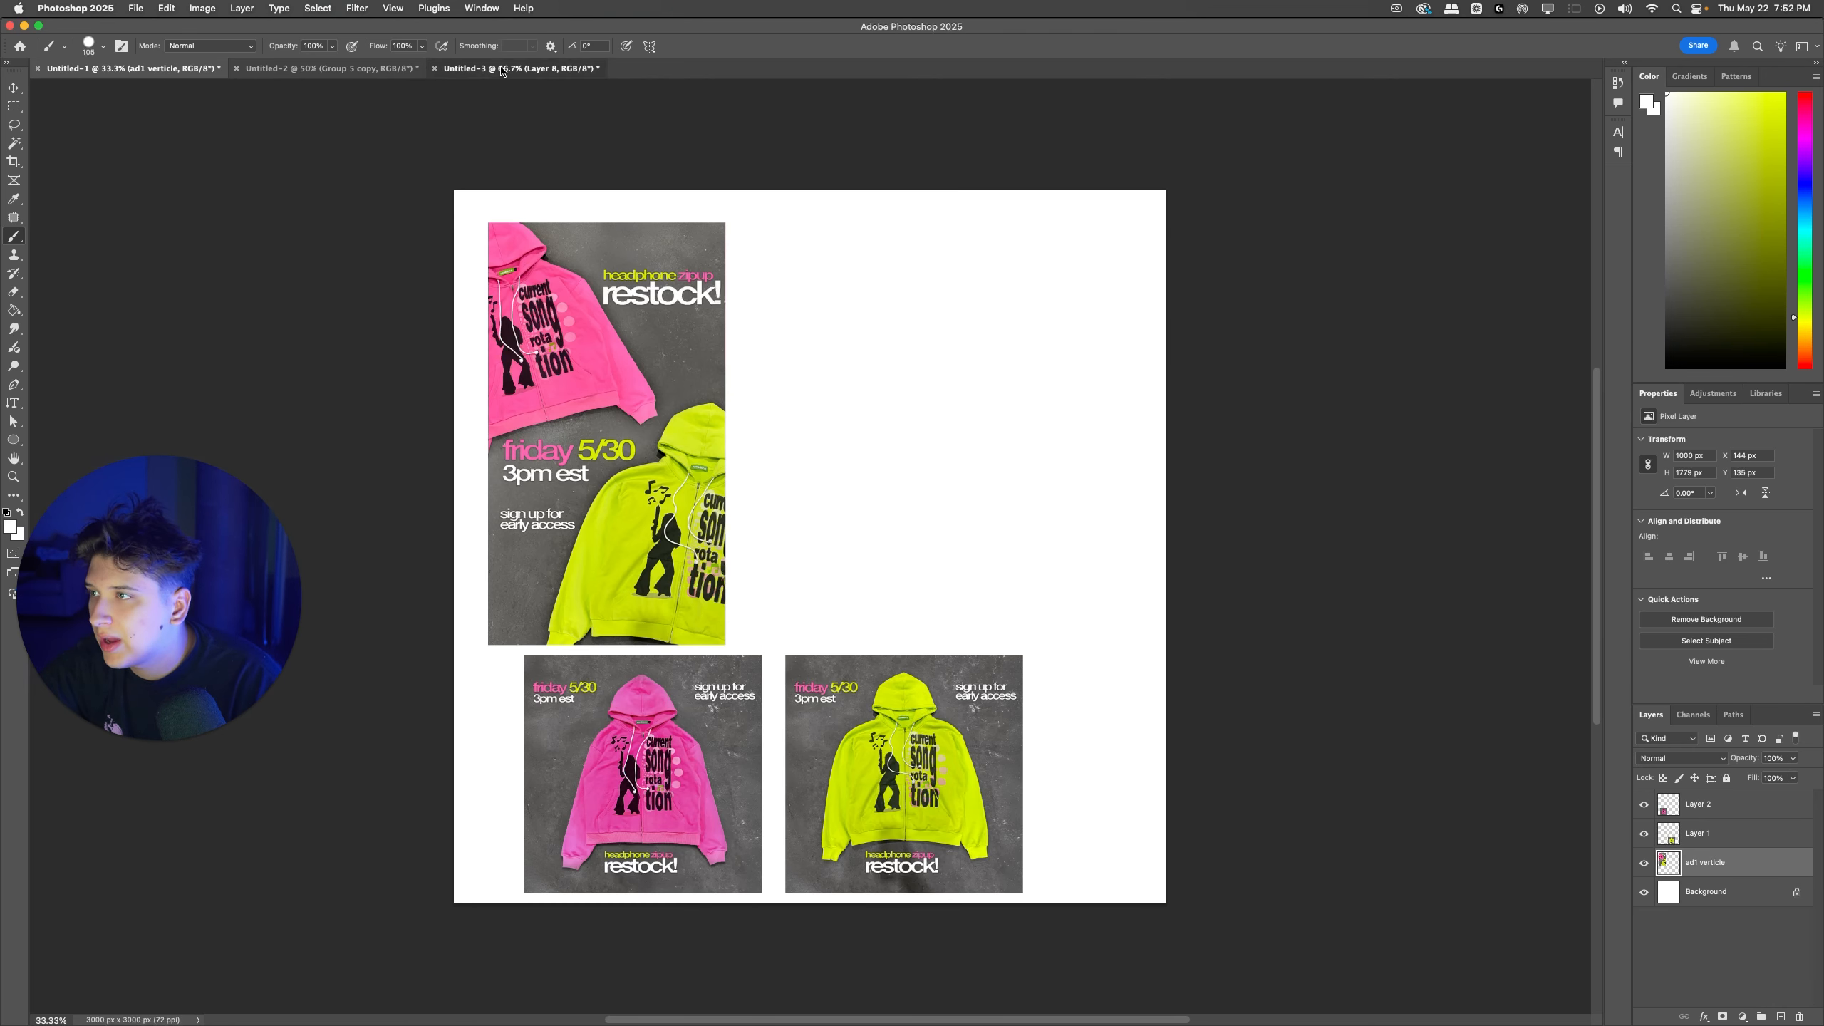
click(331, 69)
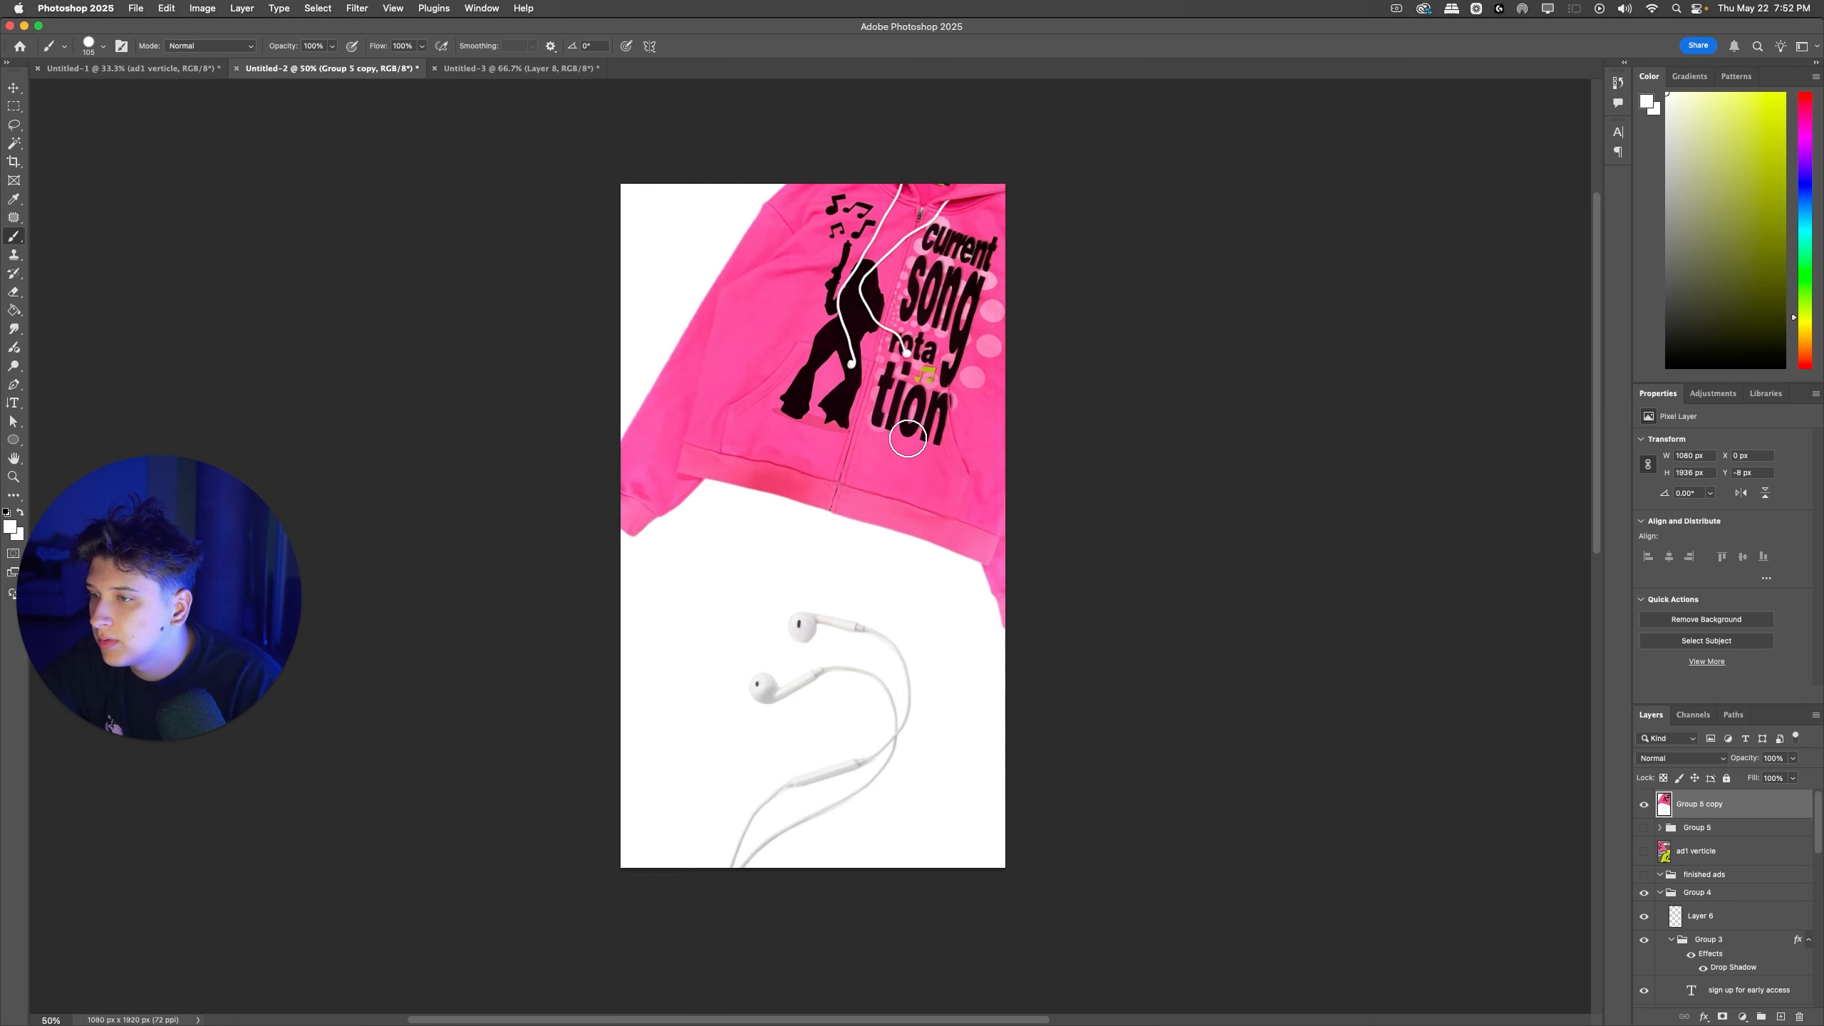
click(1643, 804)
drag(869, 664, 812, 625)
key(super+z)
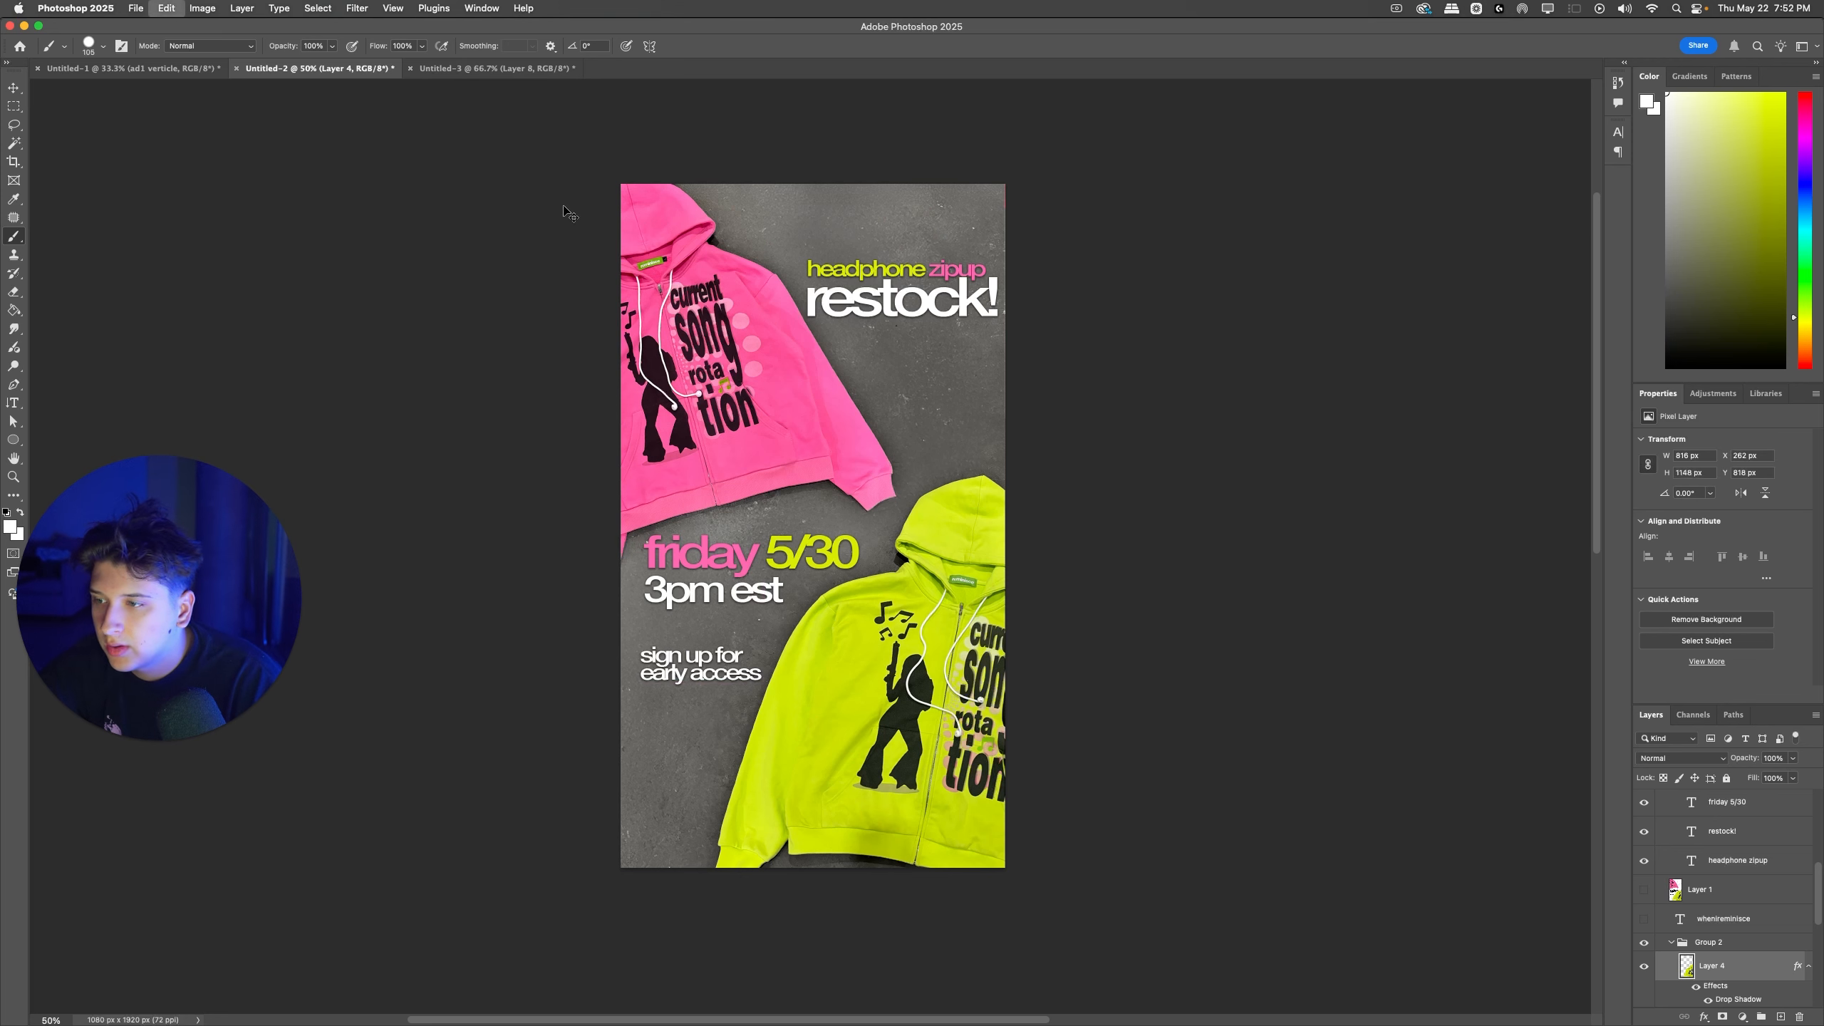
click(470, 70)
click(357, 71)
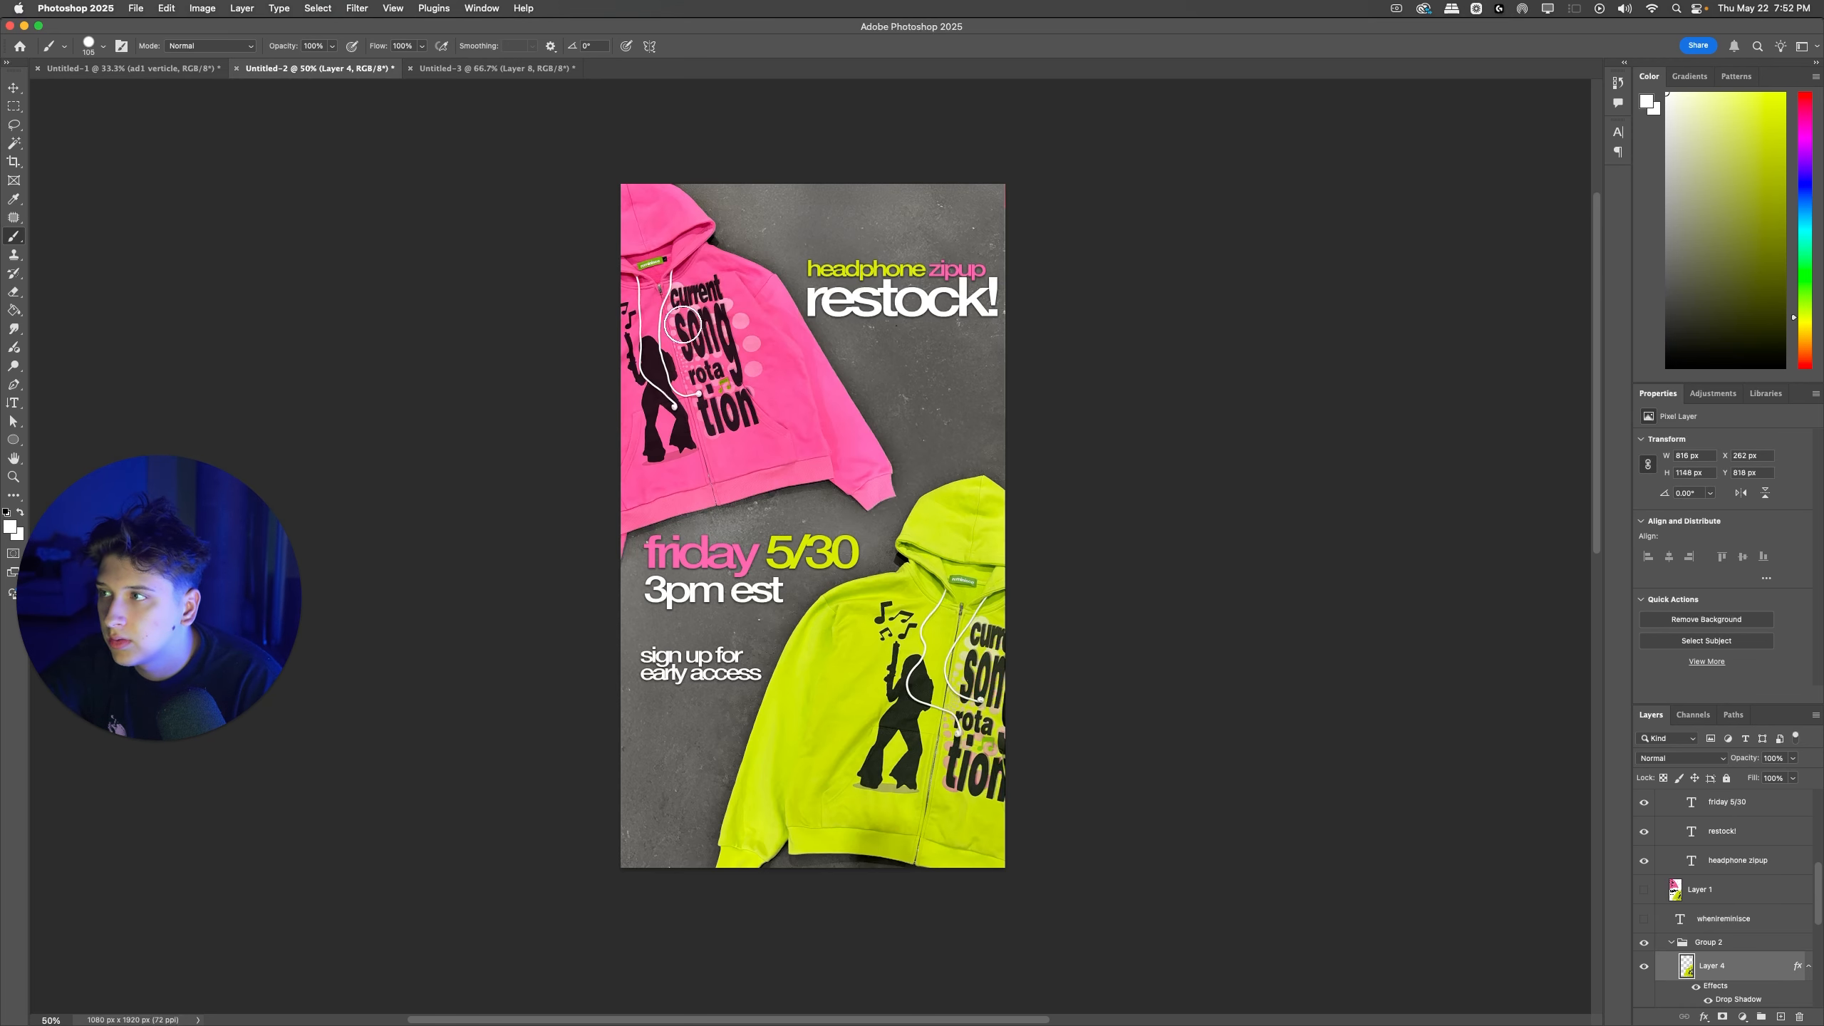
Step: Collapse Group 4, show the merged earphone ad, and paste the green zipup above Group 5
click(1666, 892)
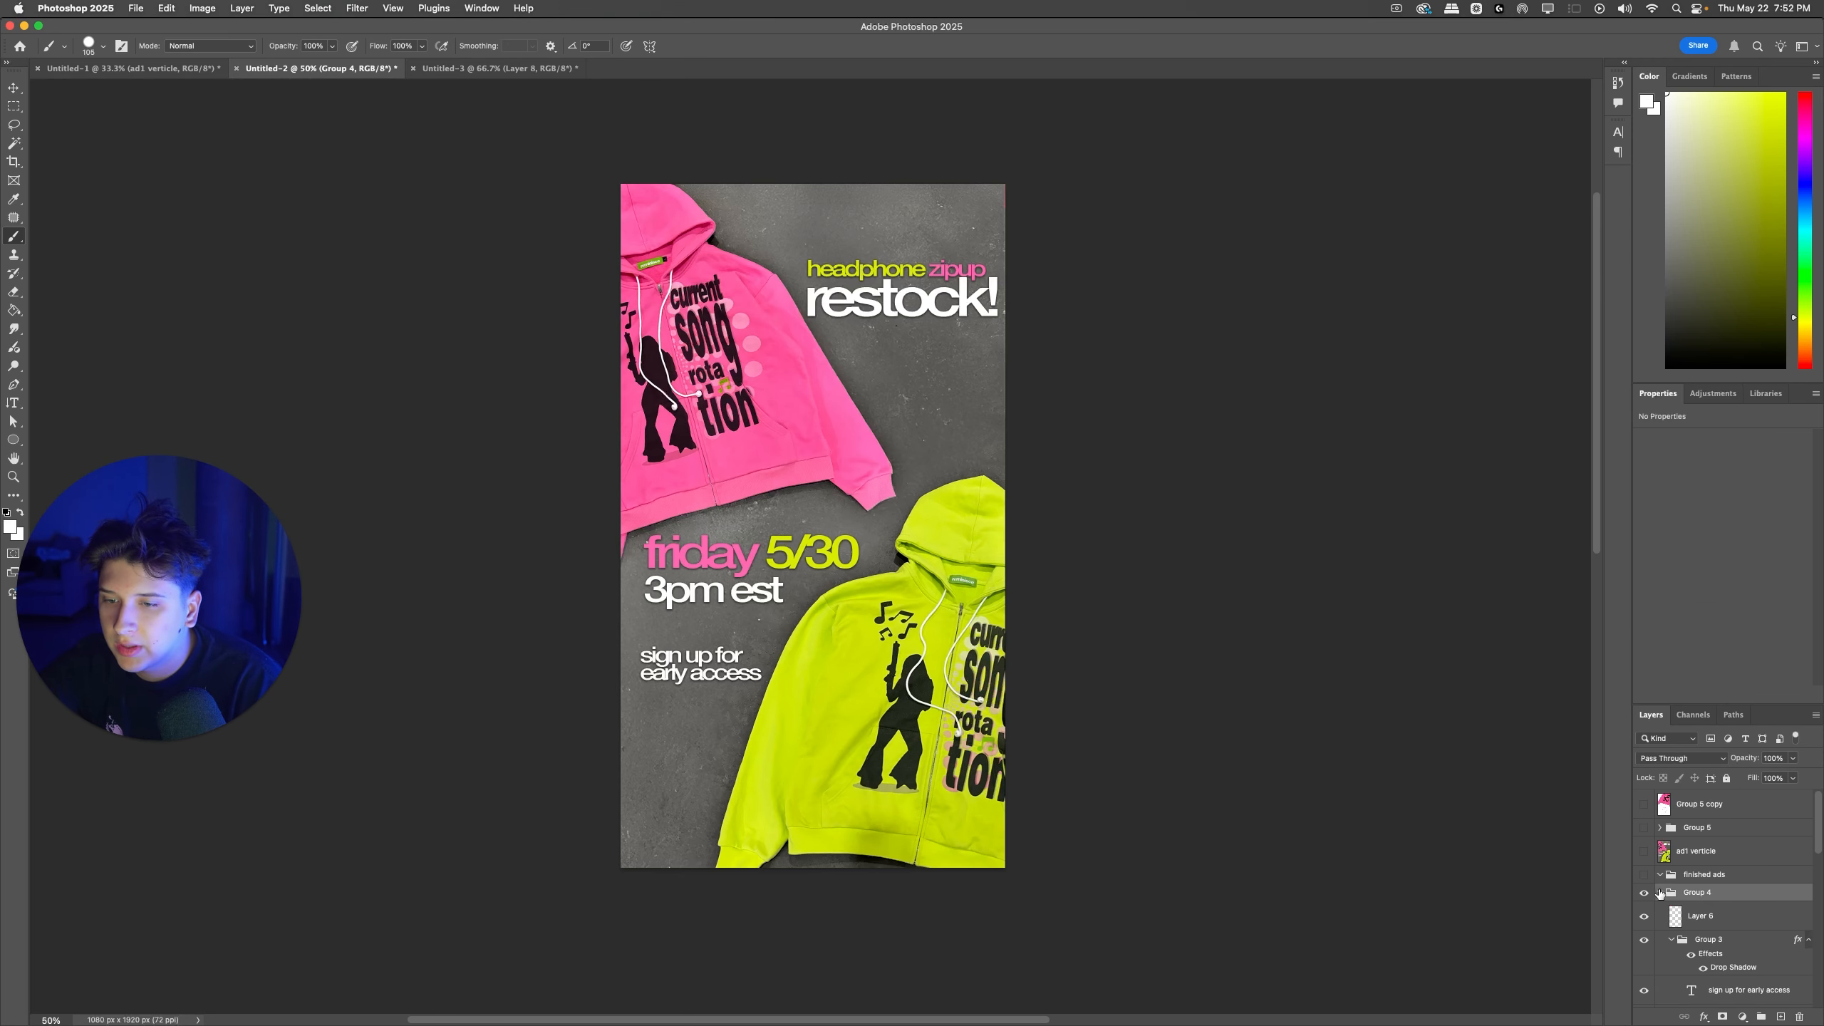
click(1660, 892)
click(1643, 804)
click(1685, 828)
key(super+v)
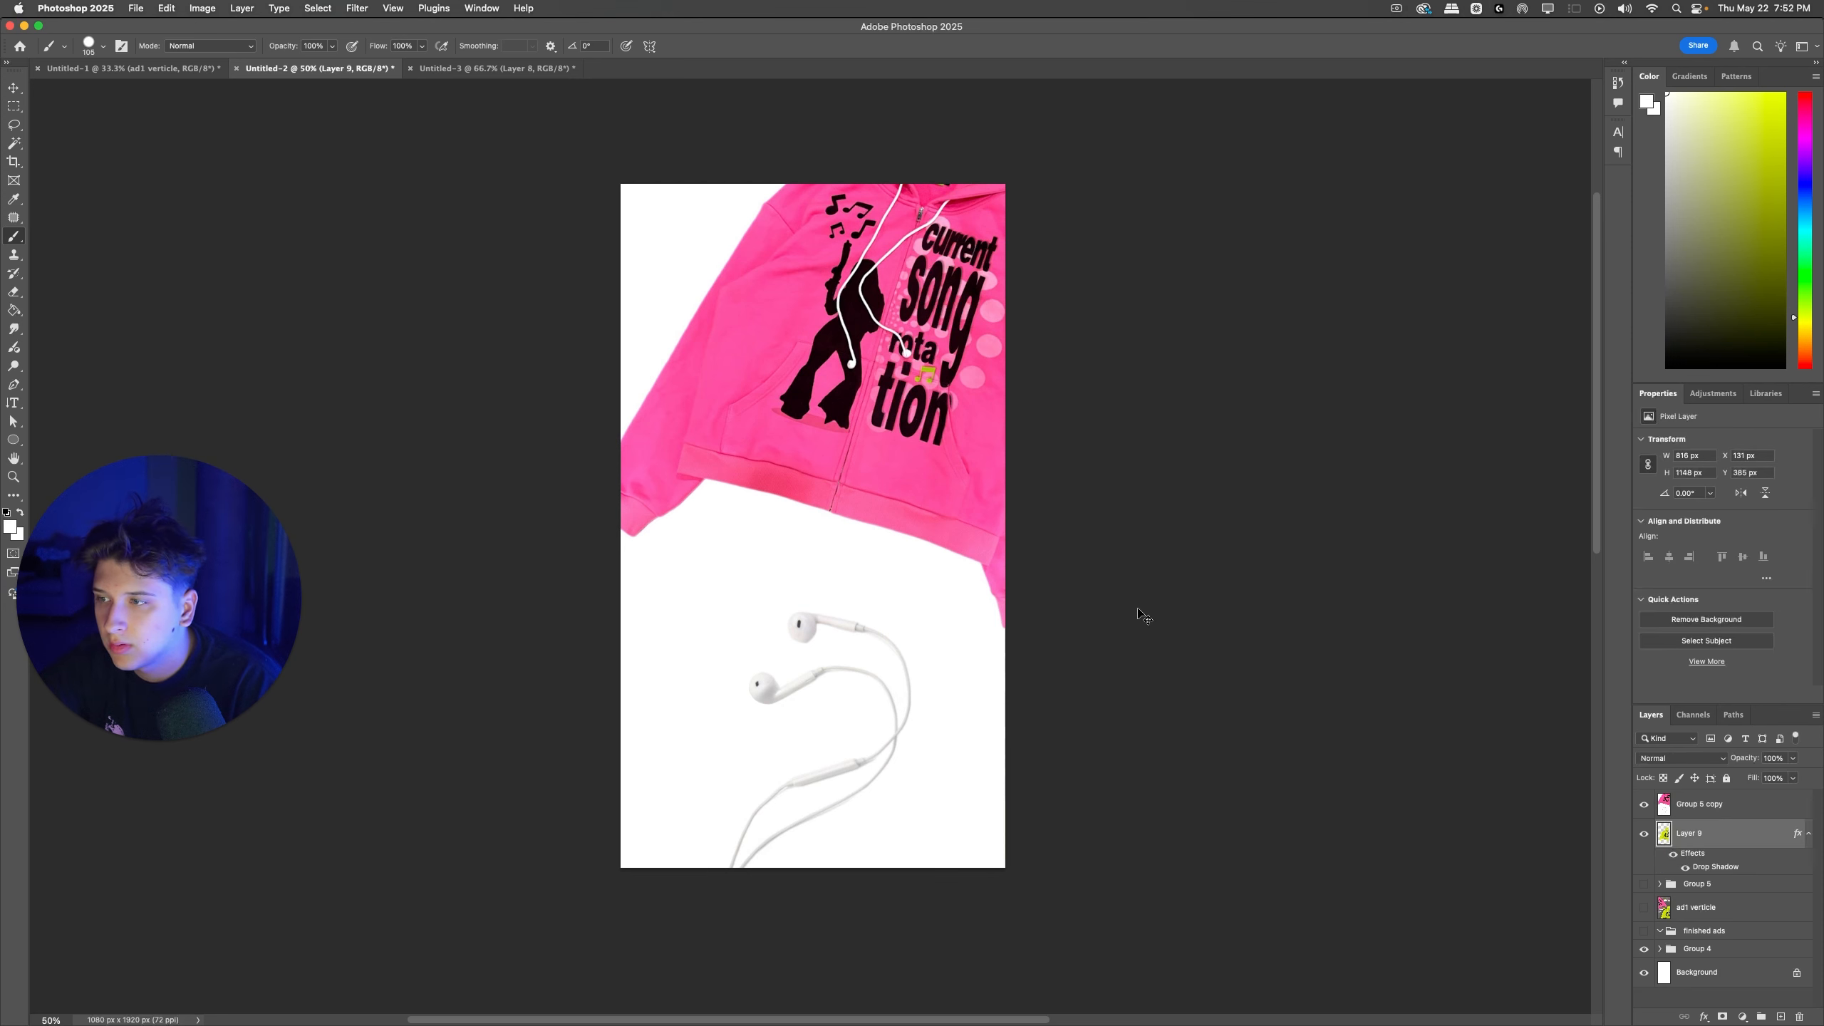
Step: Undo the green zipup paste, and move the ad1 verticle layer into the finished ads group
key(super+z)
mouse_move(1688, 858)
mouse_down()
mouse_move(1684, 894)
mouse_move(1673, 874)
mouse_up()
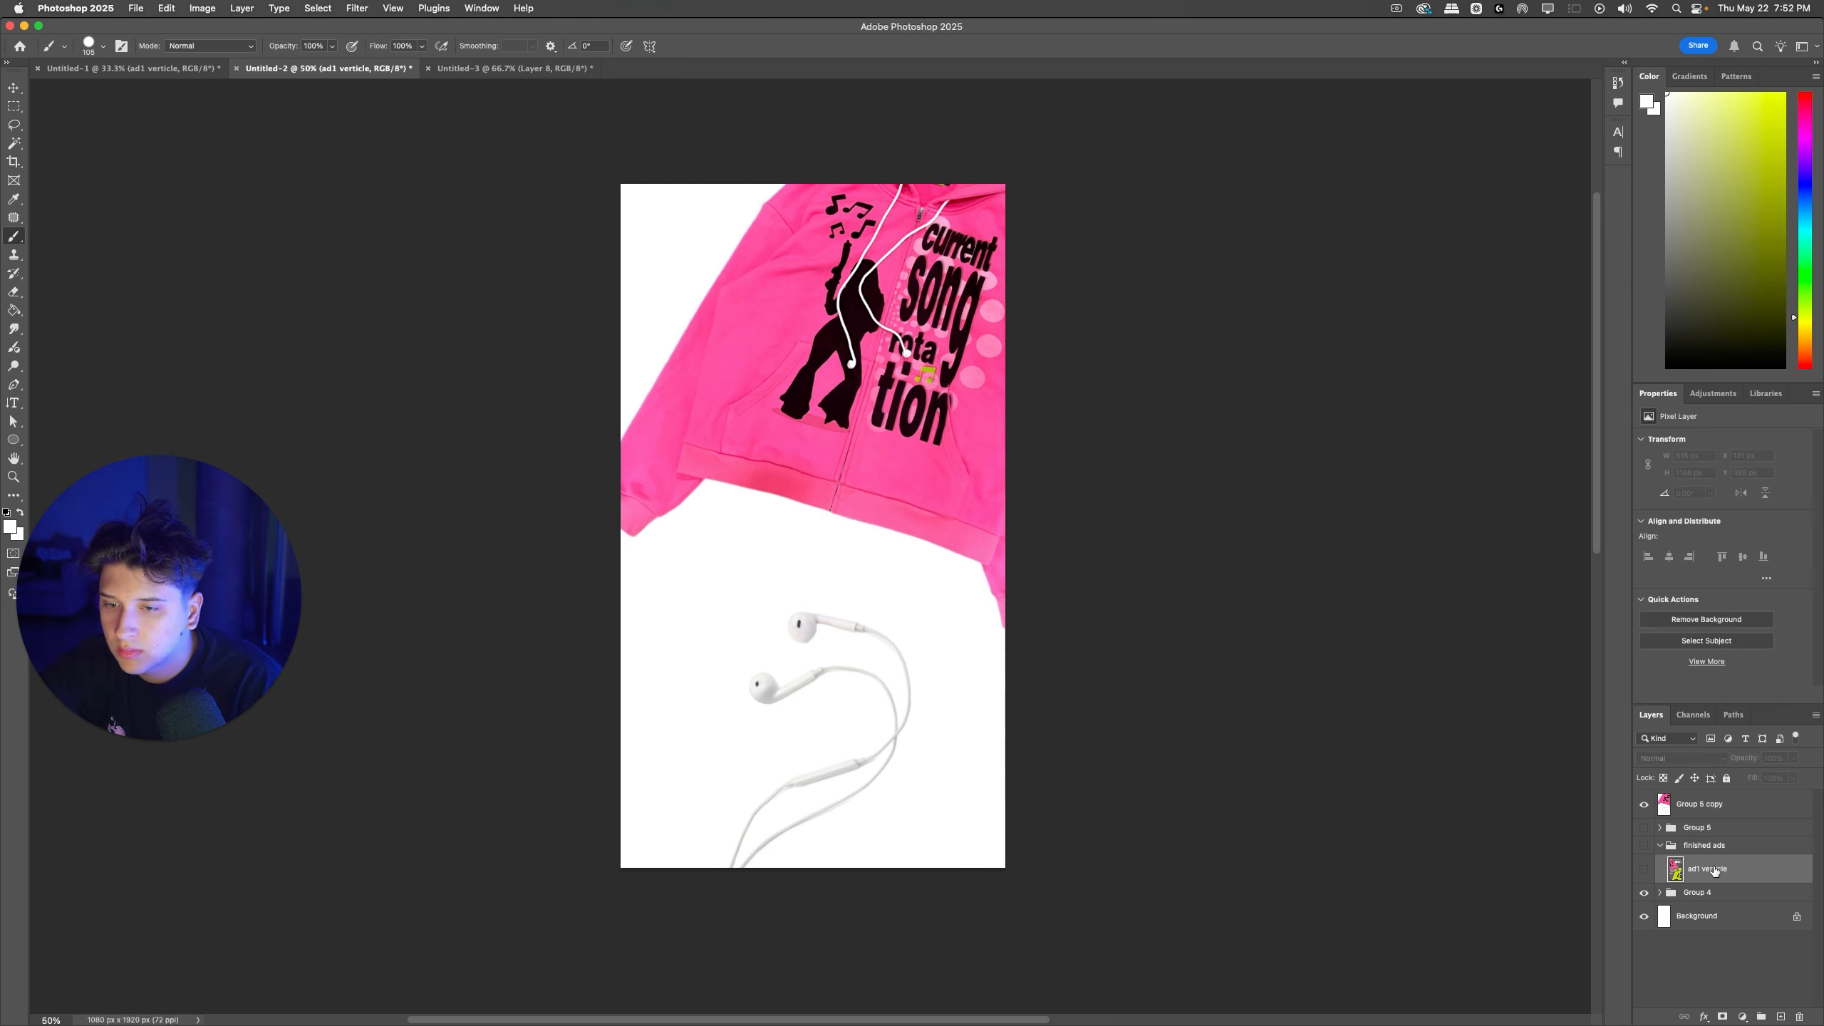
click(1659, 845)
Step: Paste the green zipup above the merged earphone ad and rotate it counterclockwise over the upper left of the canvas
click(1672, 804)
key(super+v)
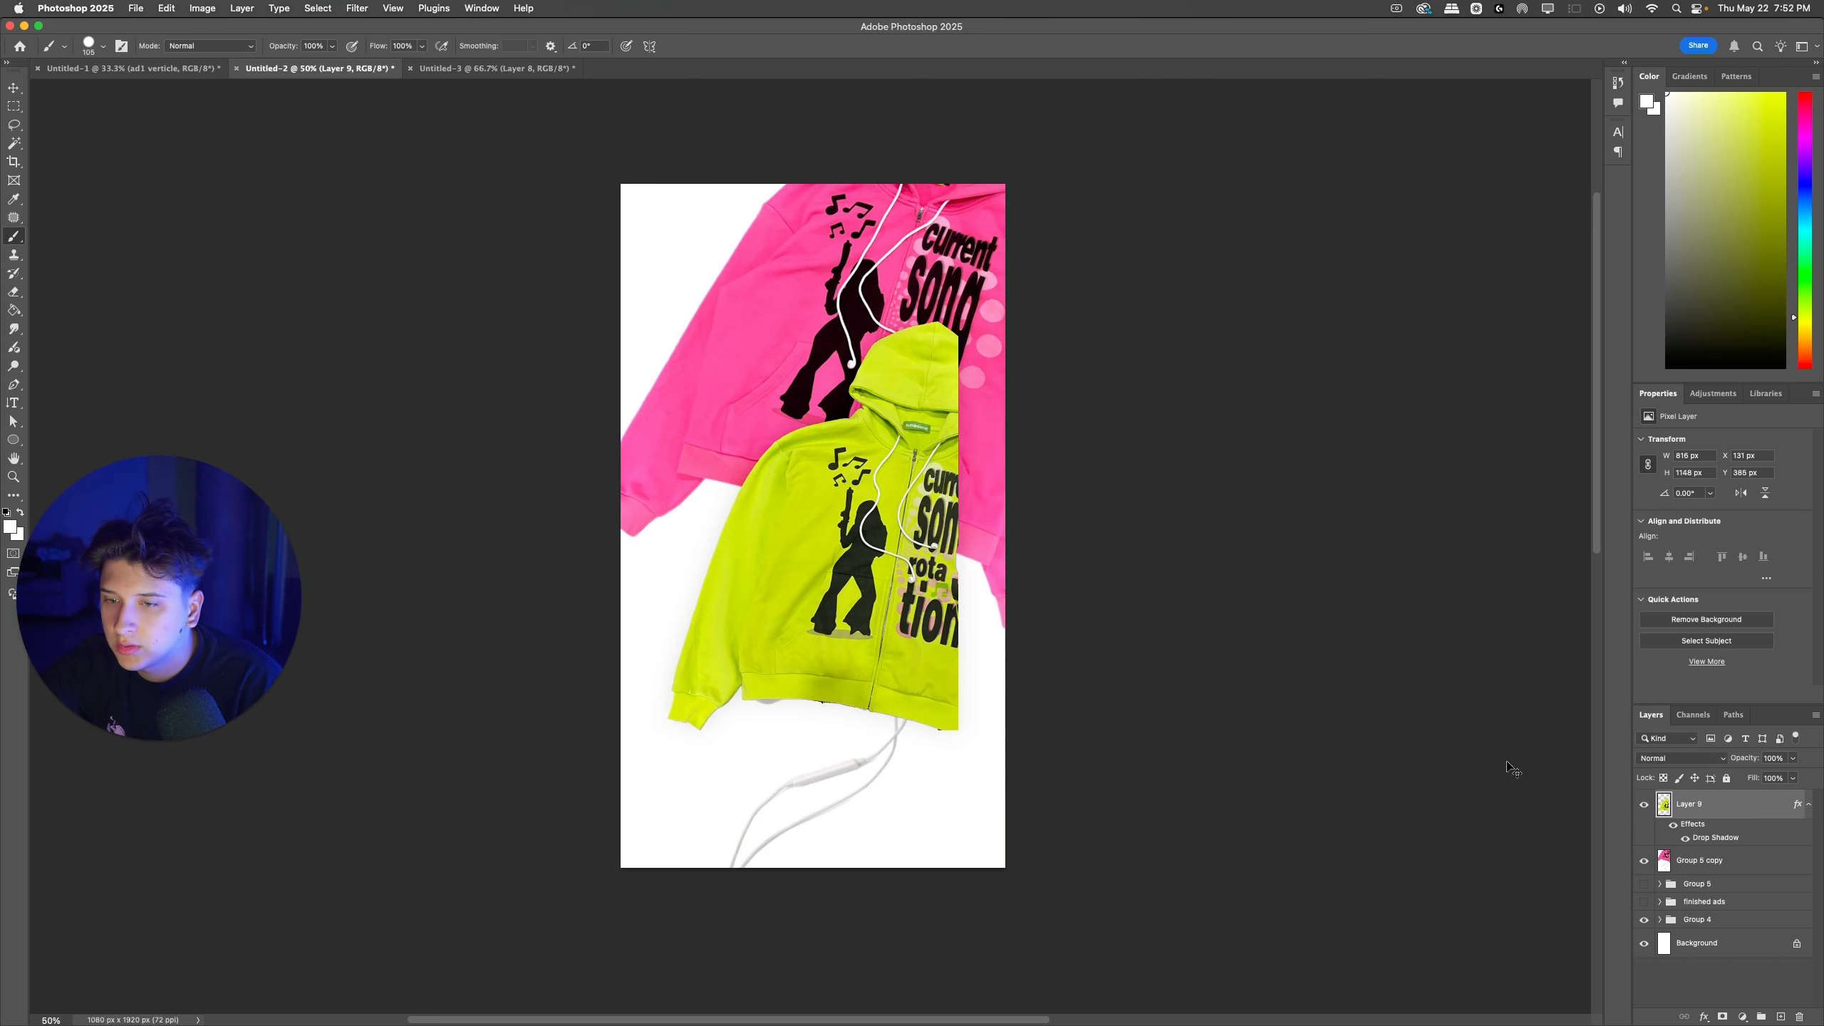
key(super+t)
drag(860, 524, 695, 311)
drag(869, 374, 877, 321)
drag(737, 285, 777, 290)
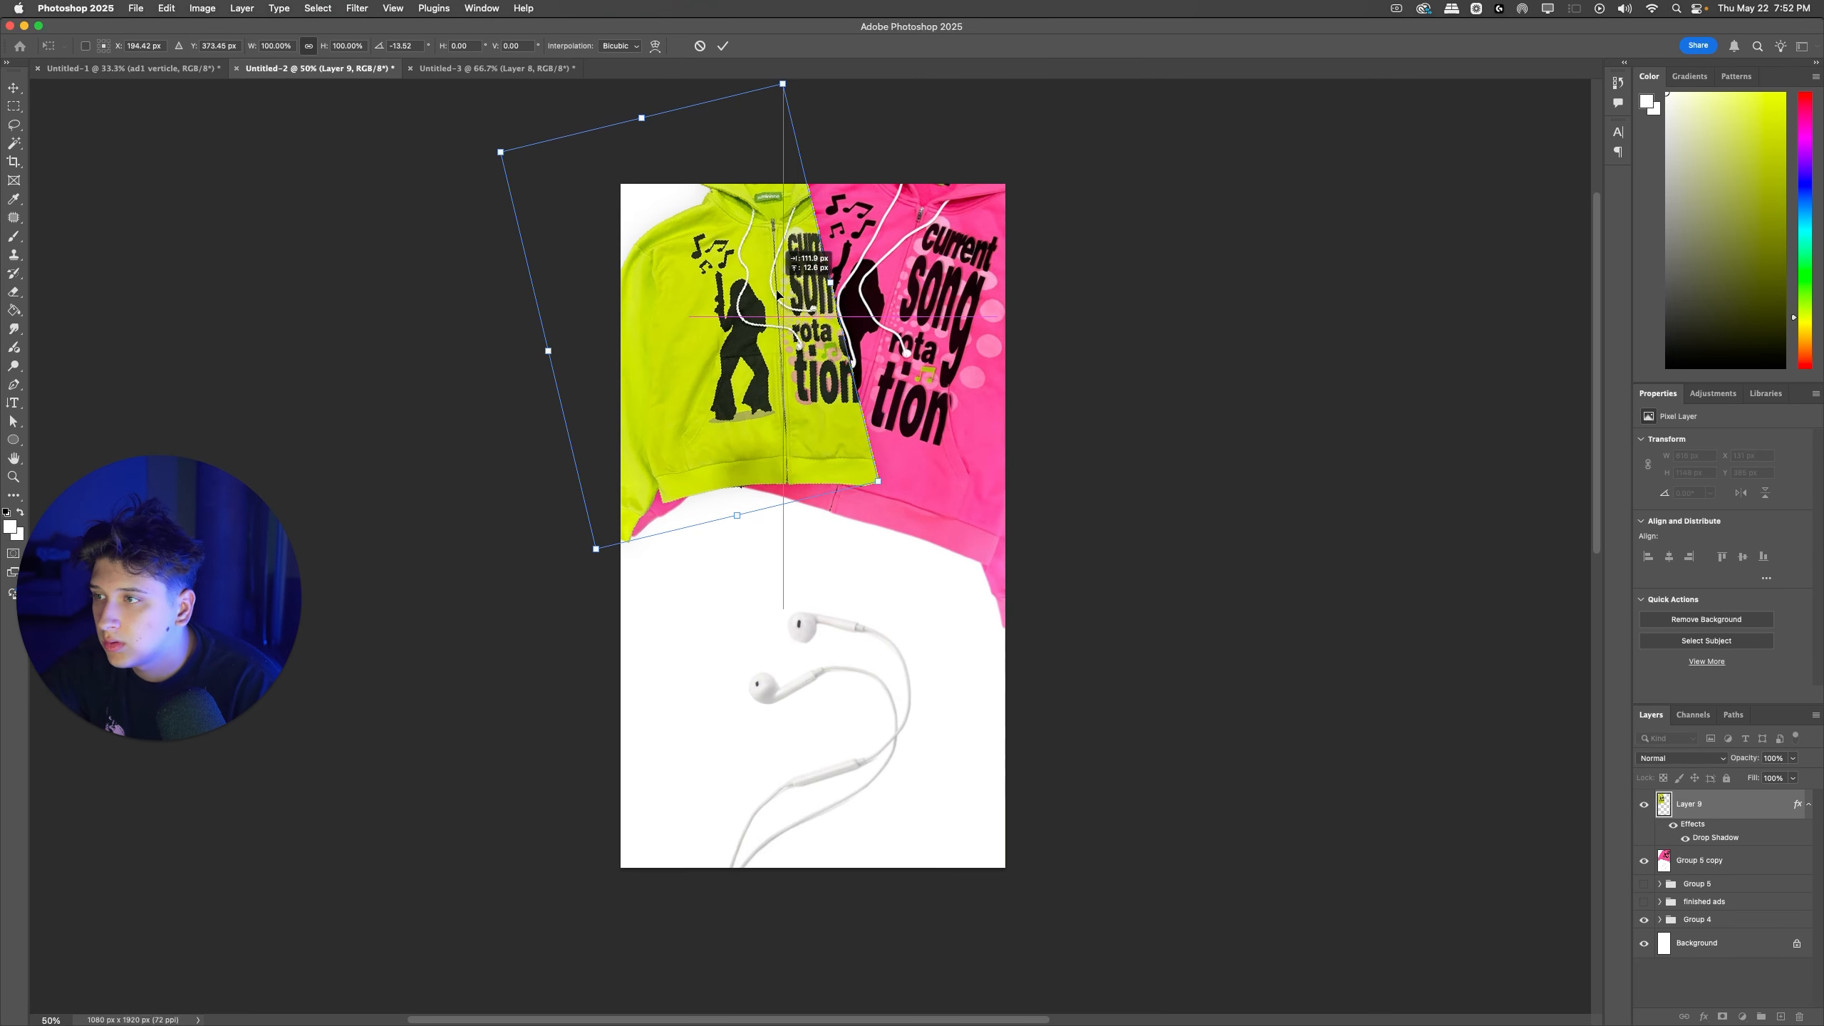
drag(887, 345, 882, 267)
Step: Move the green zipup to the lower part of the ad over the earphones and adjust its rotation
drag(779, 310, 699, 842)
drag(789, 668, 826, 790)
drag(637, 748, 862, 765)
drag(1070, 742, 1071, 738)
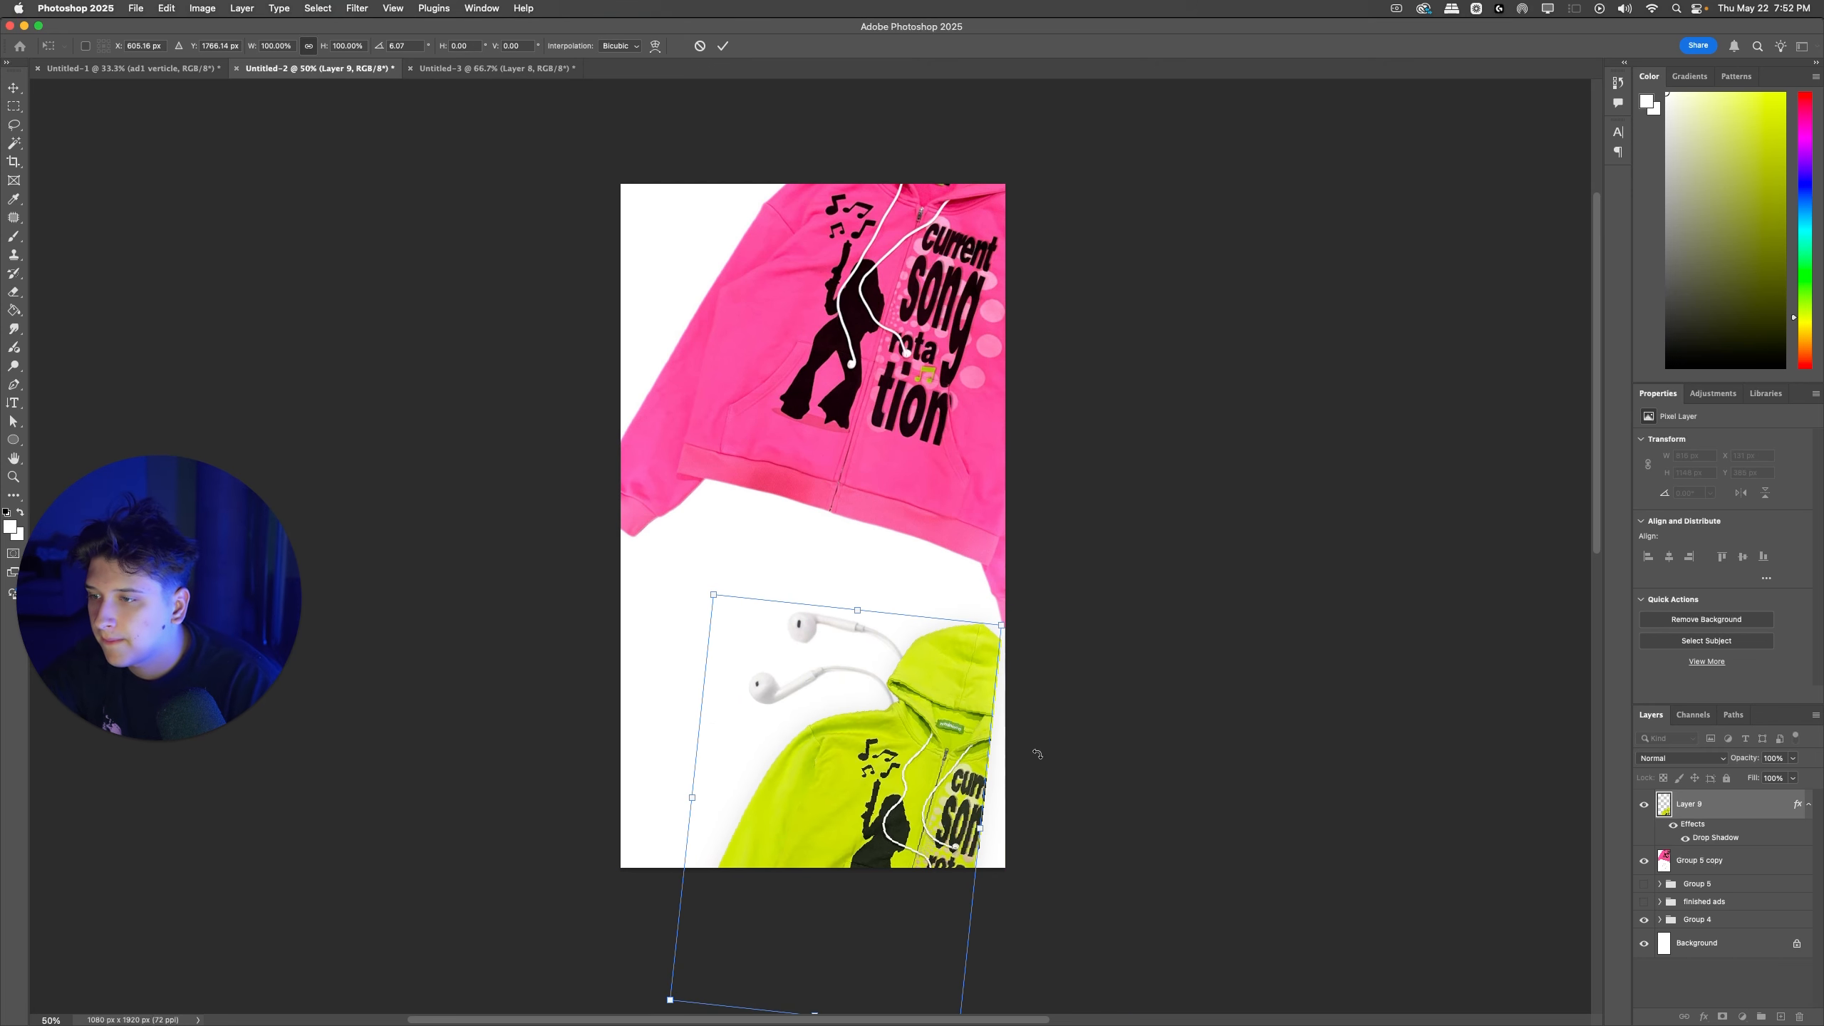
drag(986, 796, 935, 789)
drag(889, 772, 659, 820)
key(Return)
Step: Scale the green zipup down and place it at the upper left of the ad, overlapping the pink zipup
super+click(1075, 757)
key(super+t)
drag(841, 773, 795, 696)
mouse_move(680, 807)
mouse_down()
mouse_move(708, 438)
mouse_move(649, 269)
mouse_move(746, 263)
mouse_up()
key(Return)
Step: Hide the green zipup, try Select Subject on the merged earphone ad, and clear the selection
key(b)
key(alt+bracketleft)
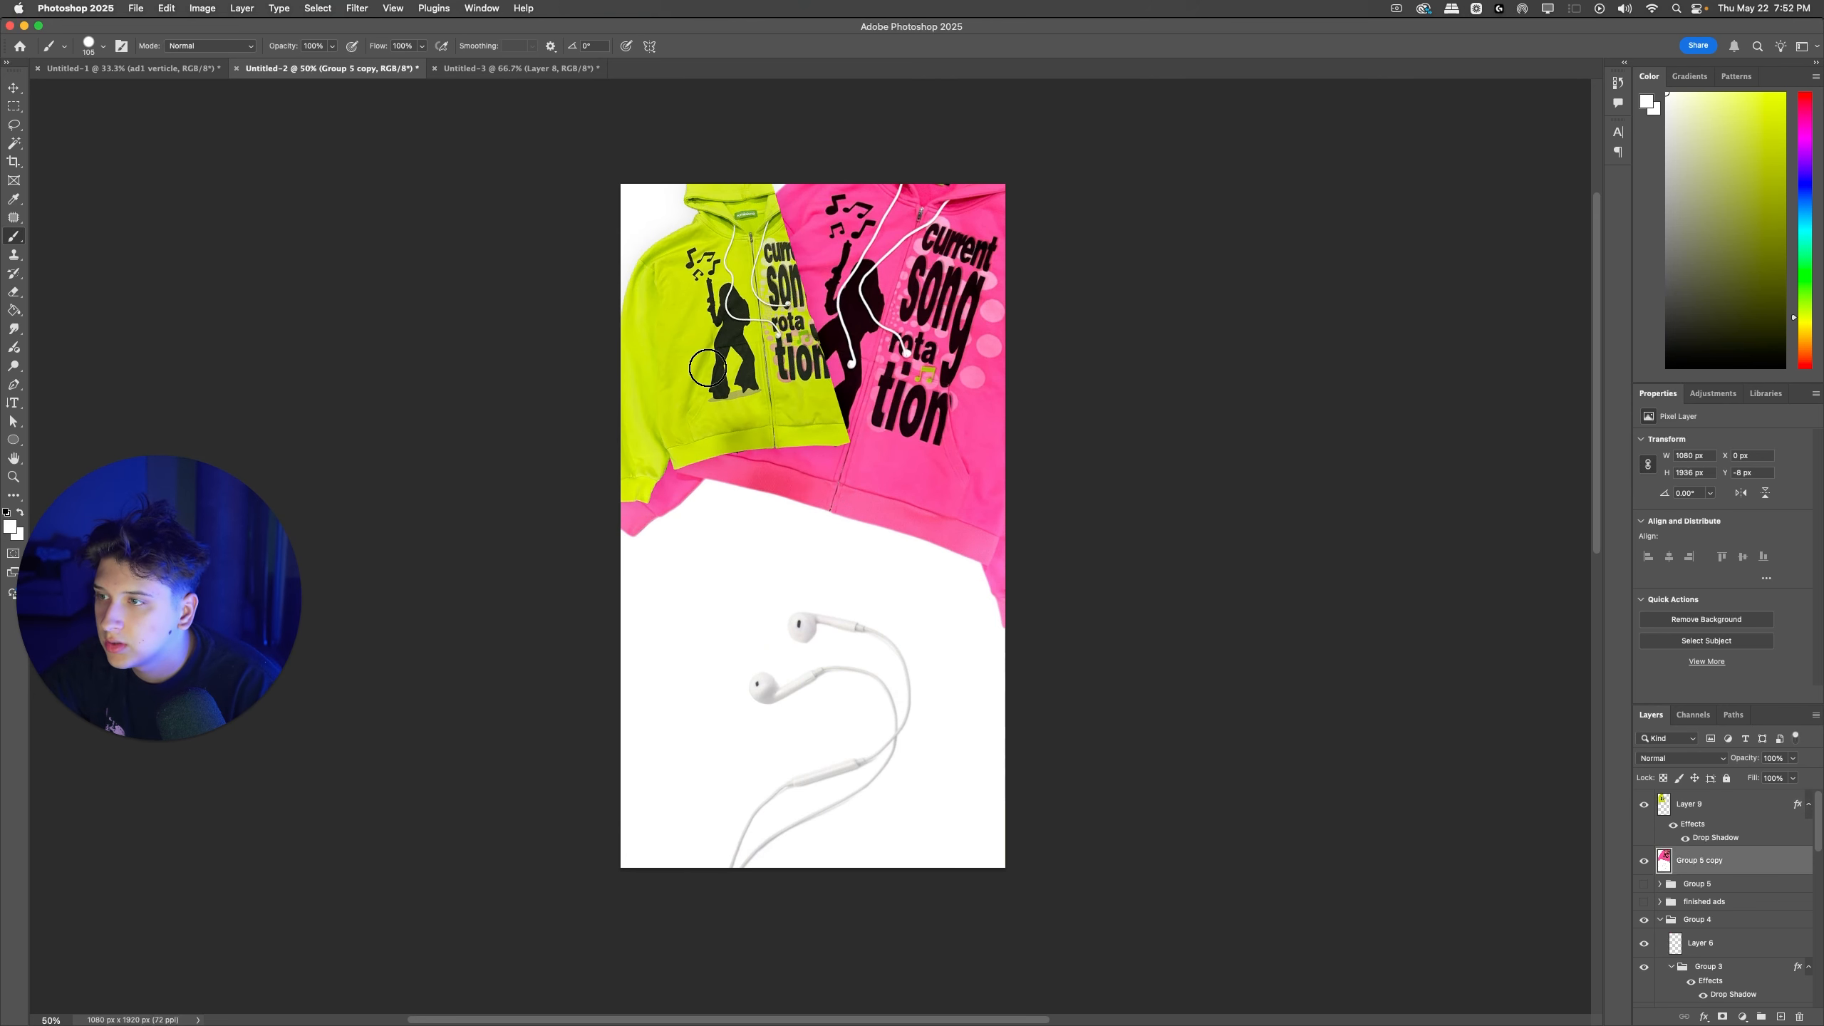
key(super+shift+slash)
text(subj)
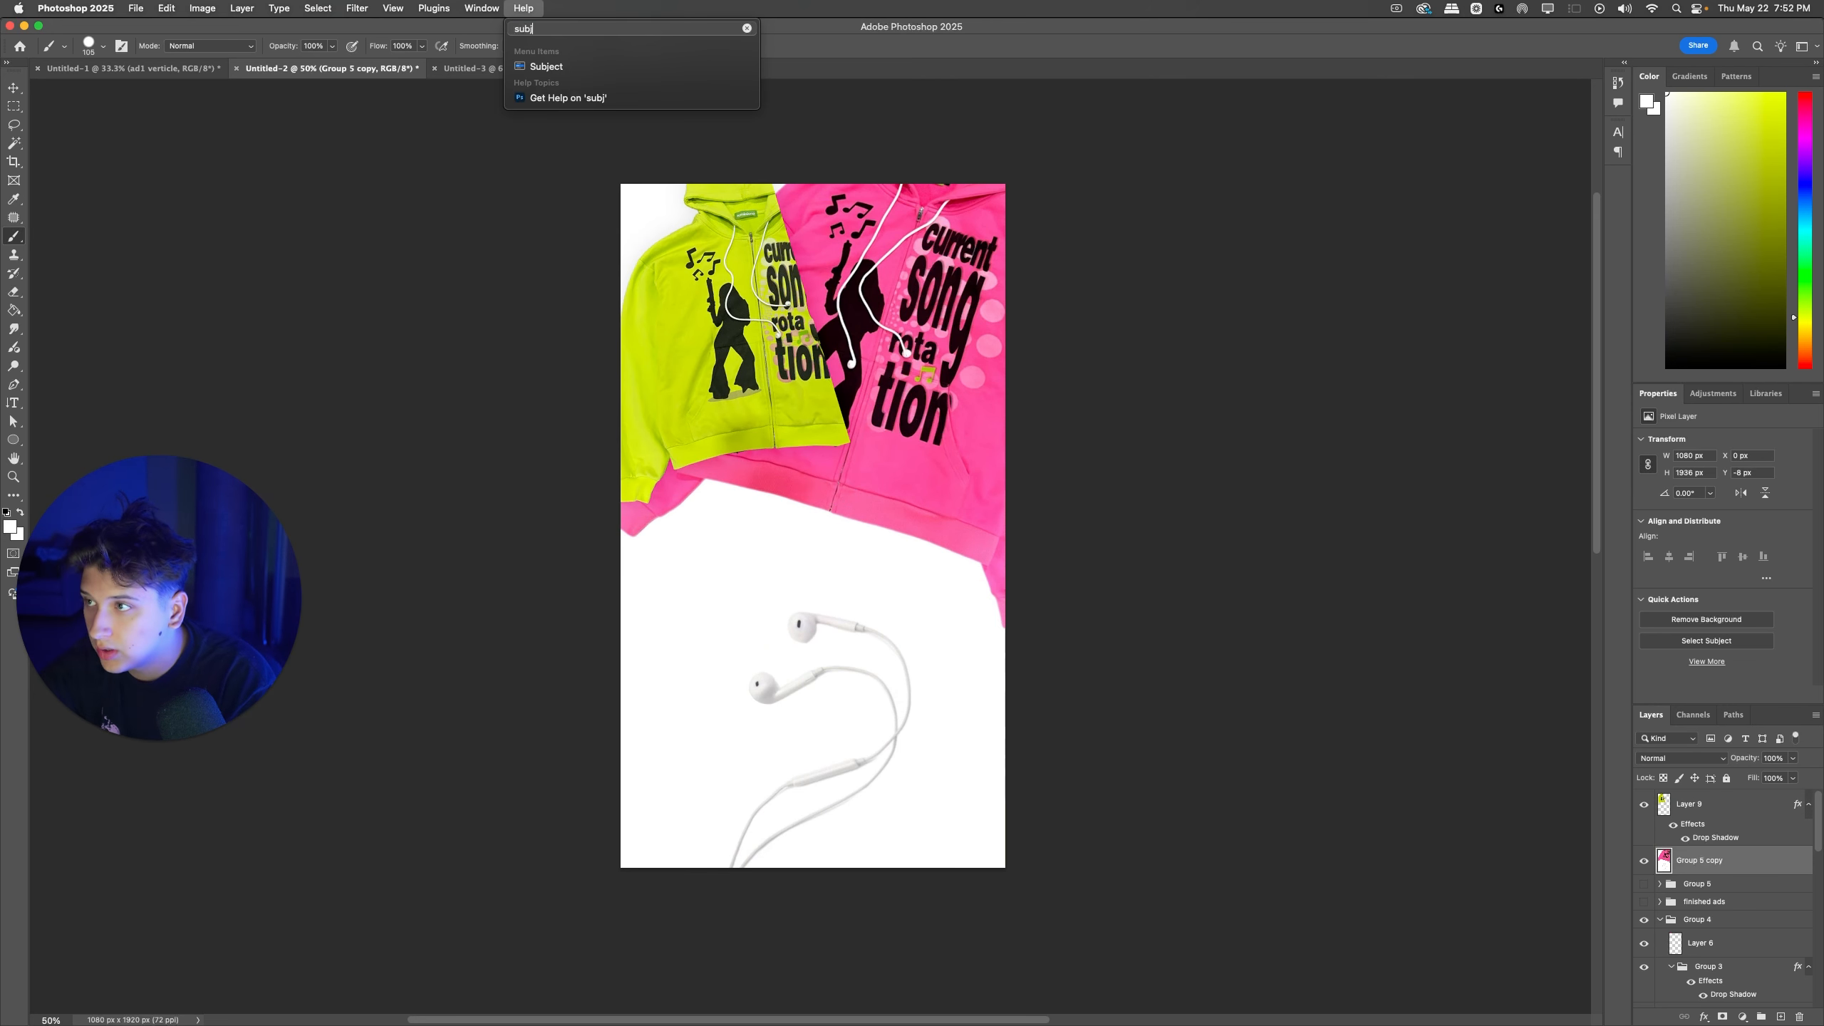
key(Return)
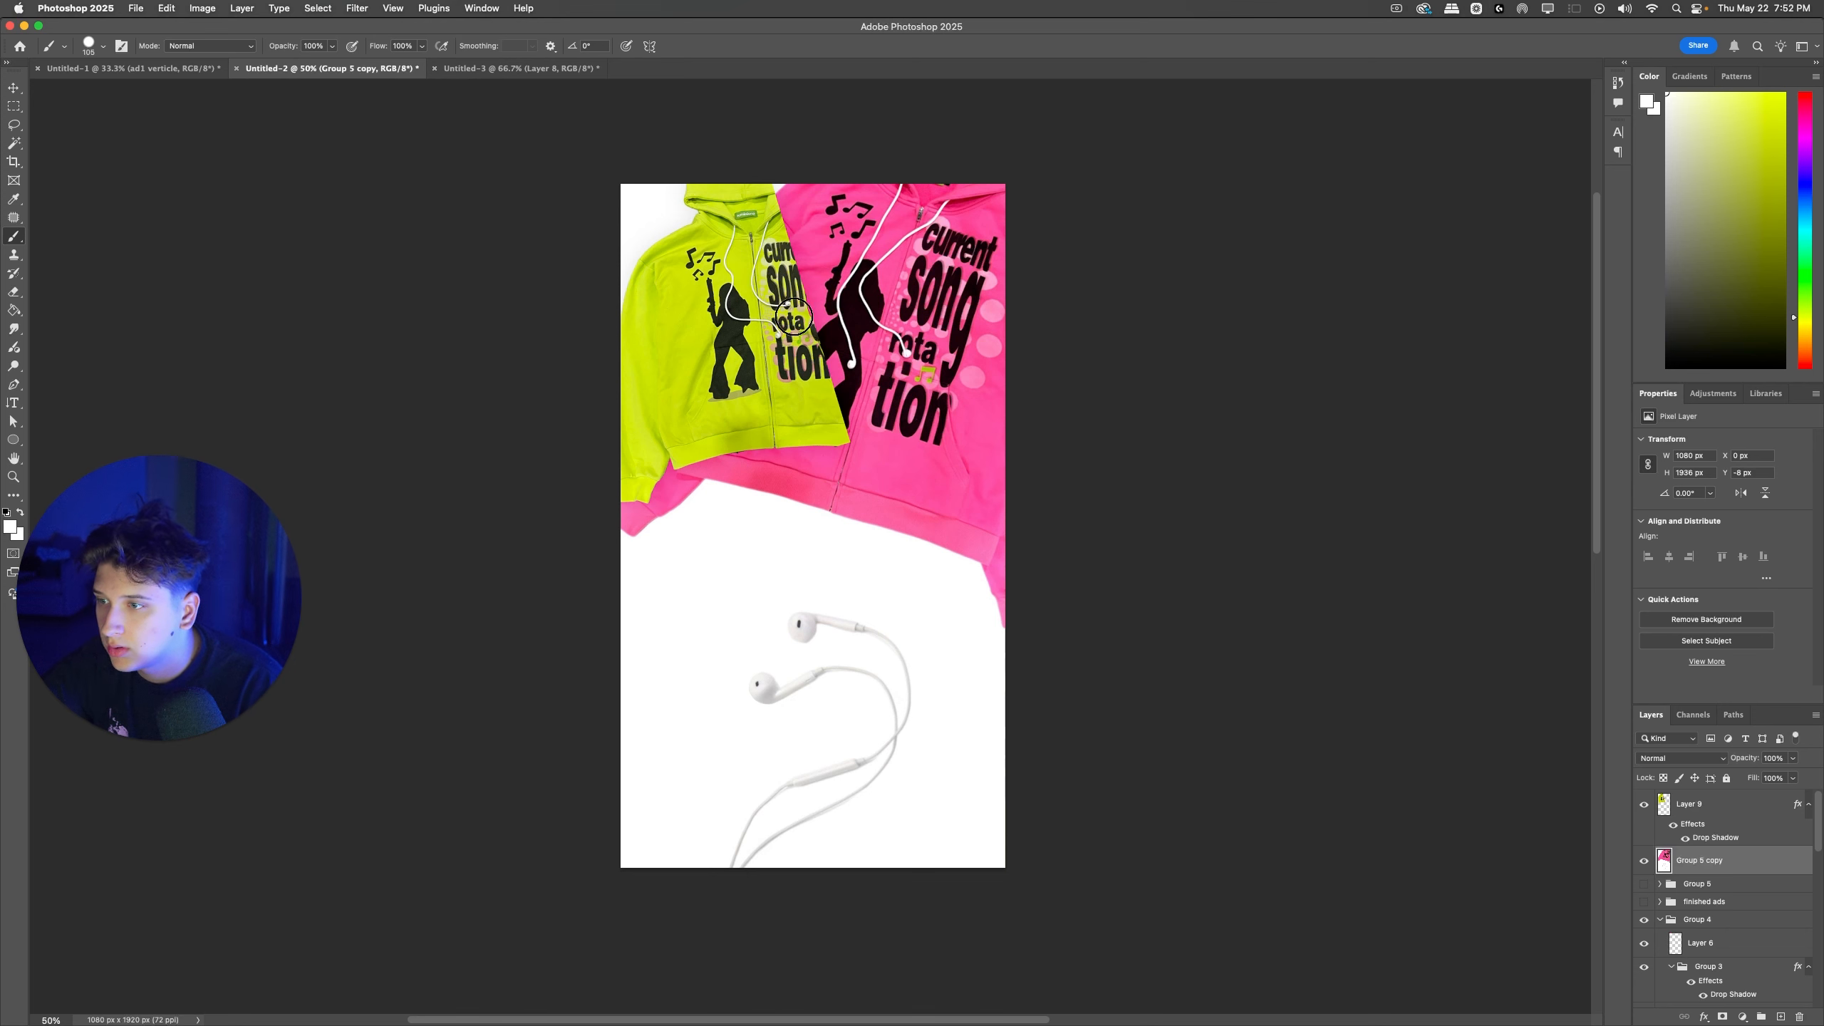
click(1642, 805)
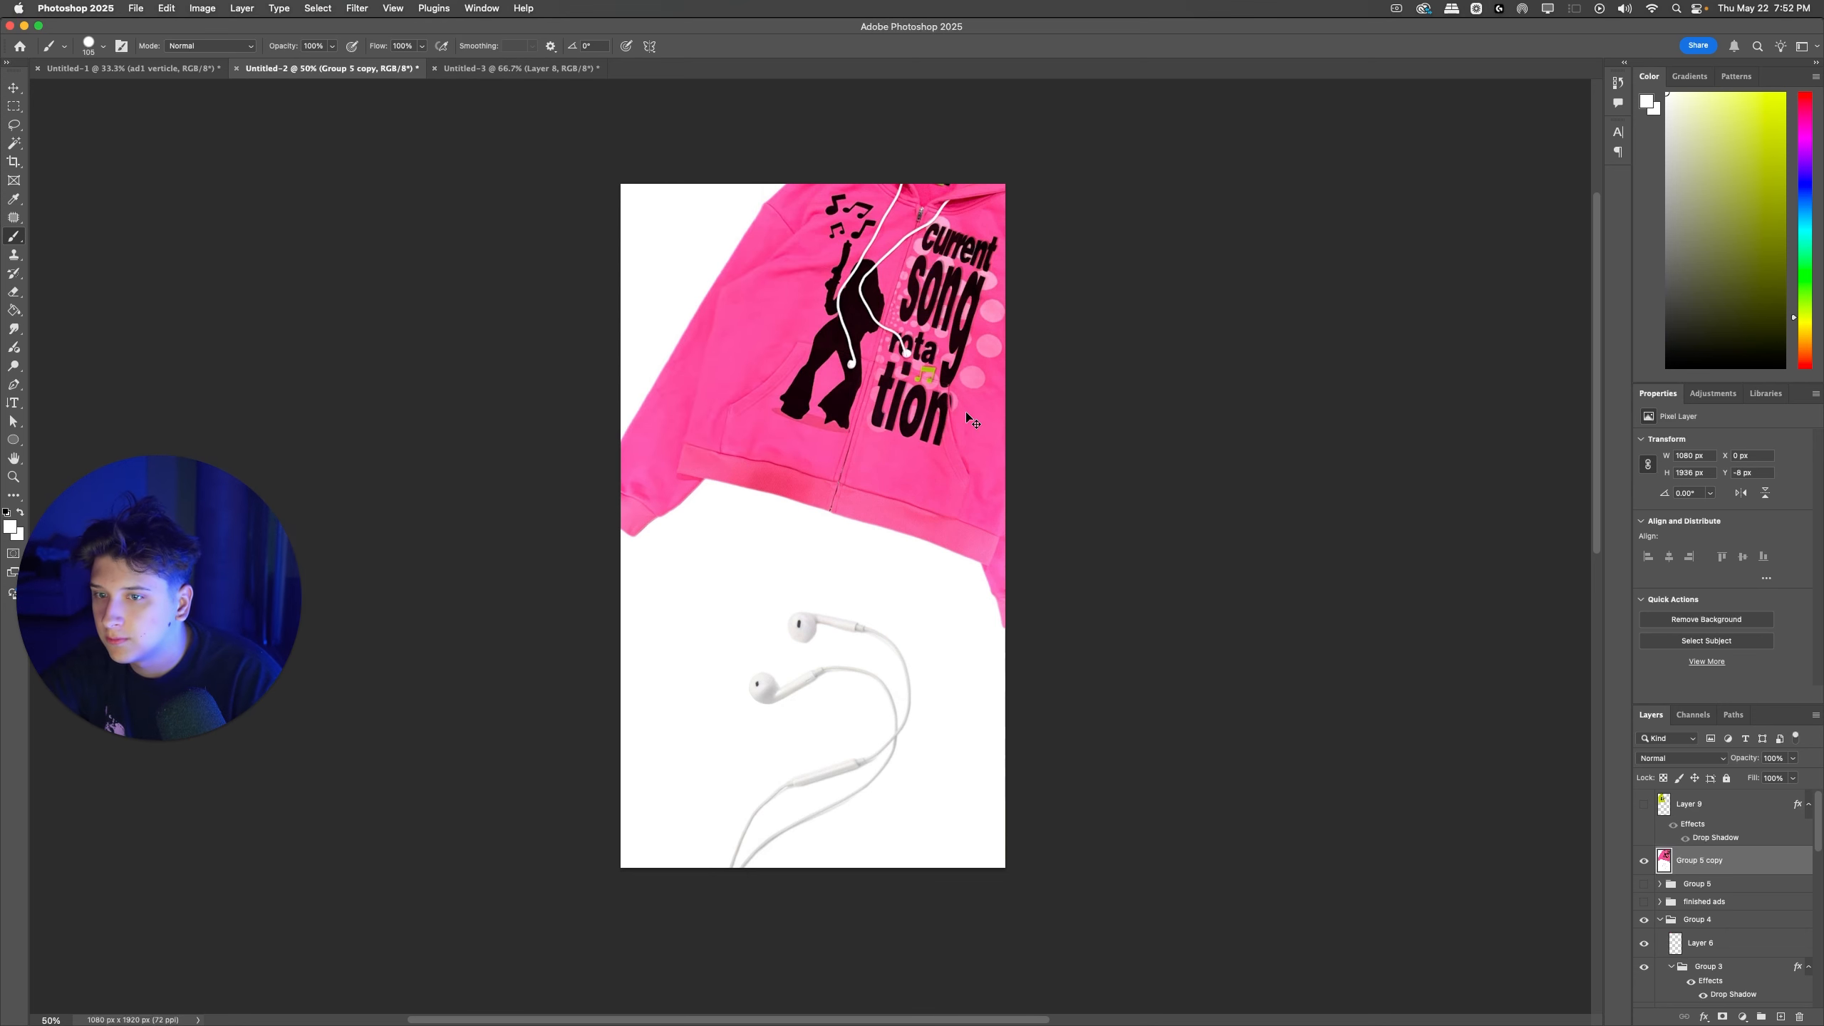
click(1703, 638)
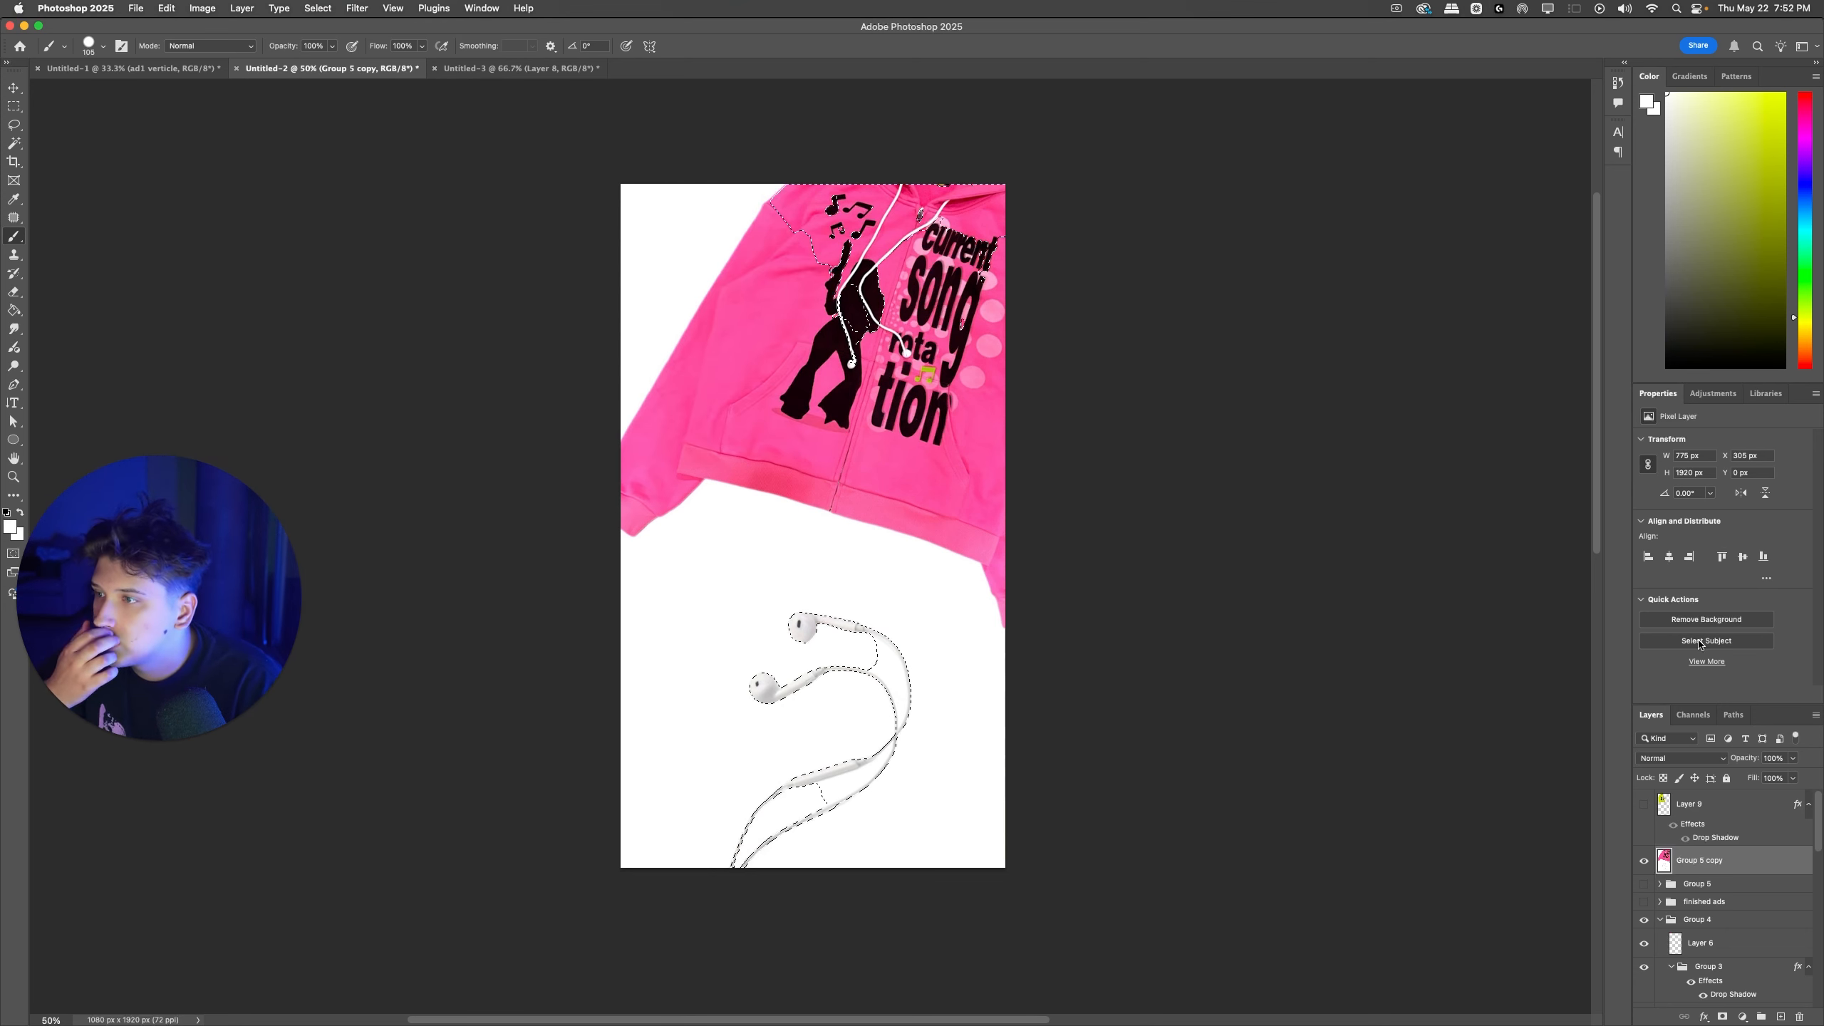
key(super+d)
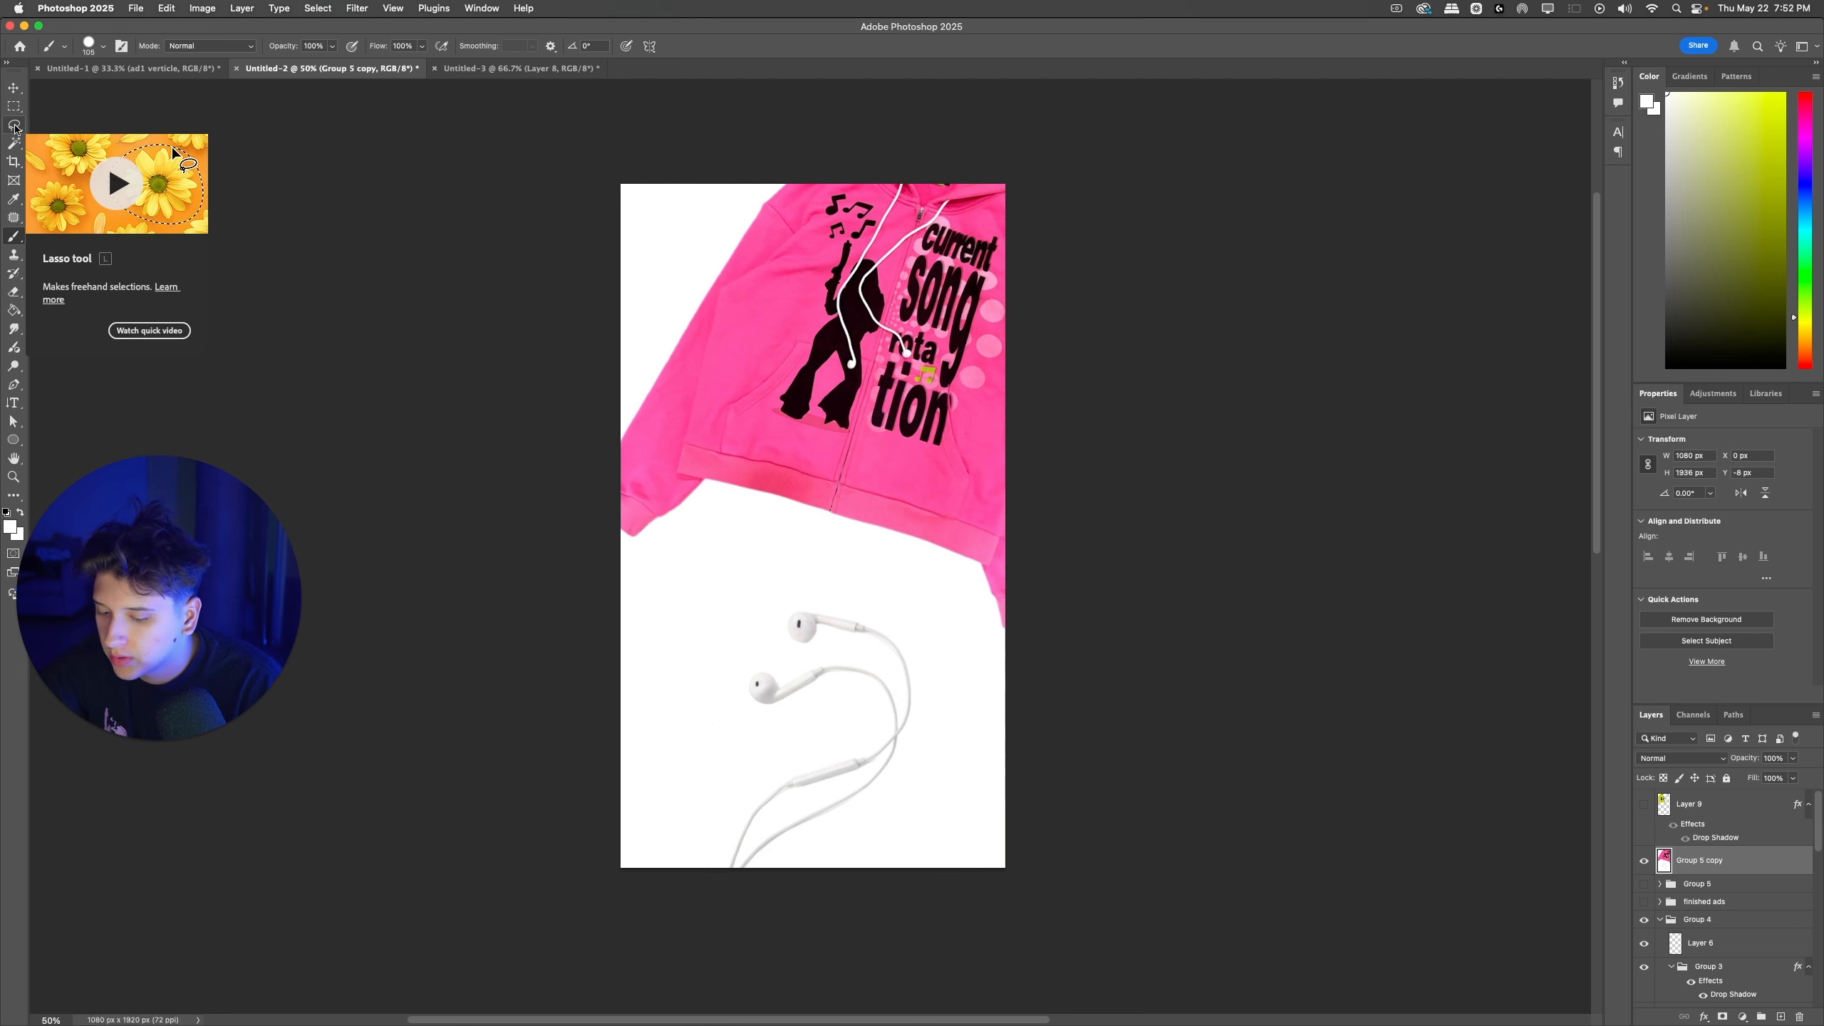
Step: Duplicate the merged earphone ad and invert the copy's colors in preparation for the Magic Eraser
key(super+j)
key(e)
right_click(15, 291)
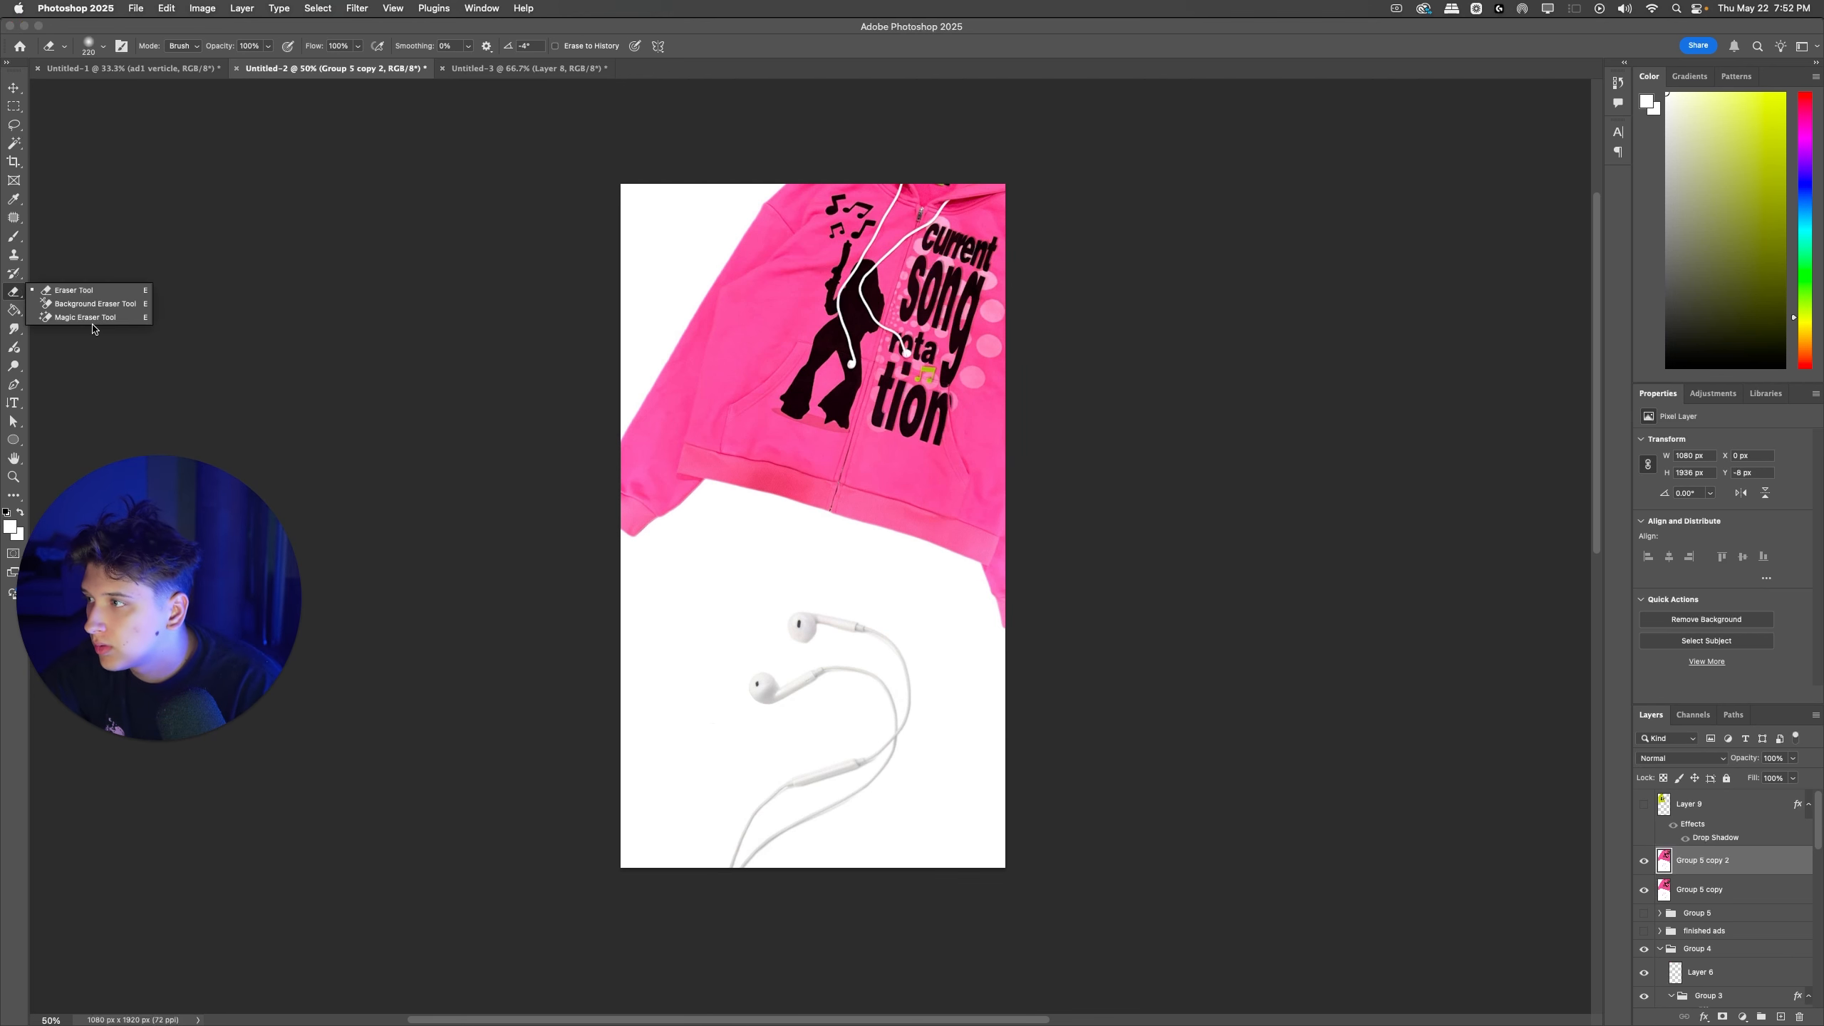
click(99, 318)
key(super+i)
key(super+u)
key(Escape)
Step: Erase both black background areas of the inverted copy with the Magic Eraser and invert its colors back
click(660, 285)
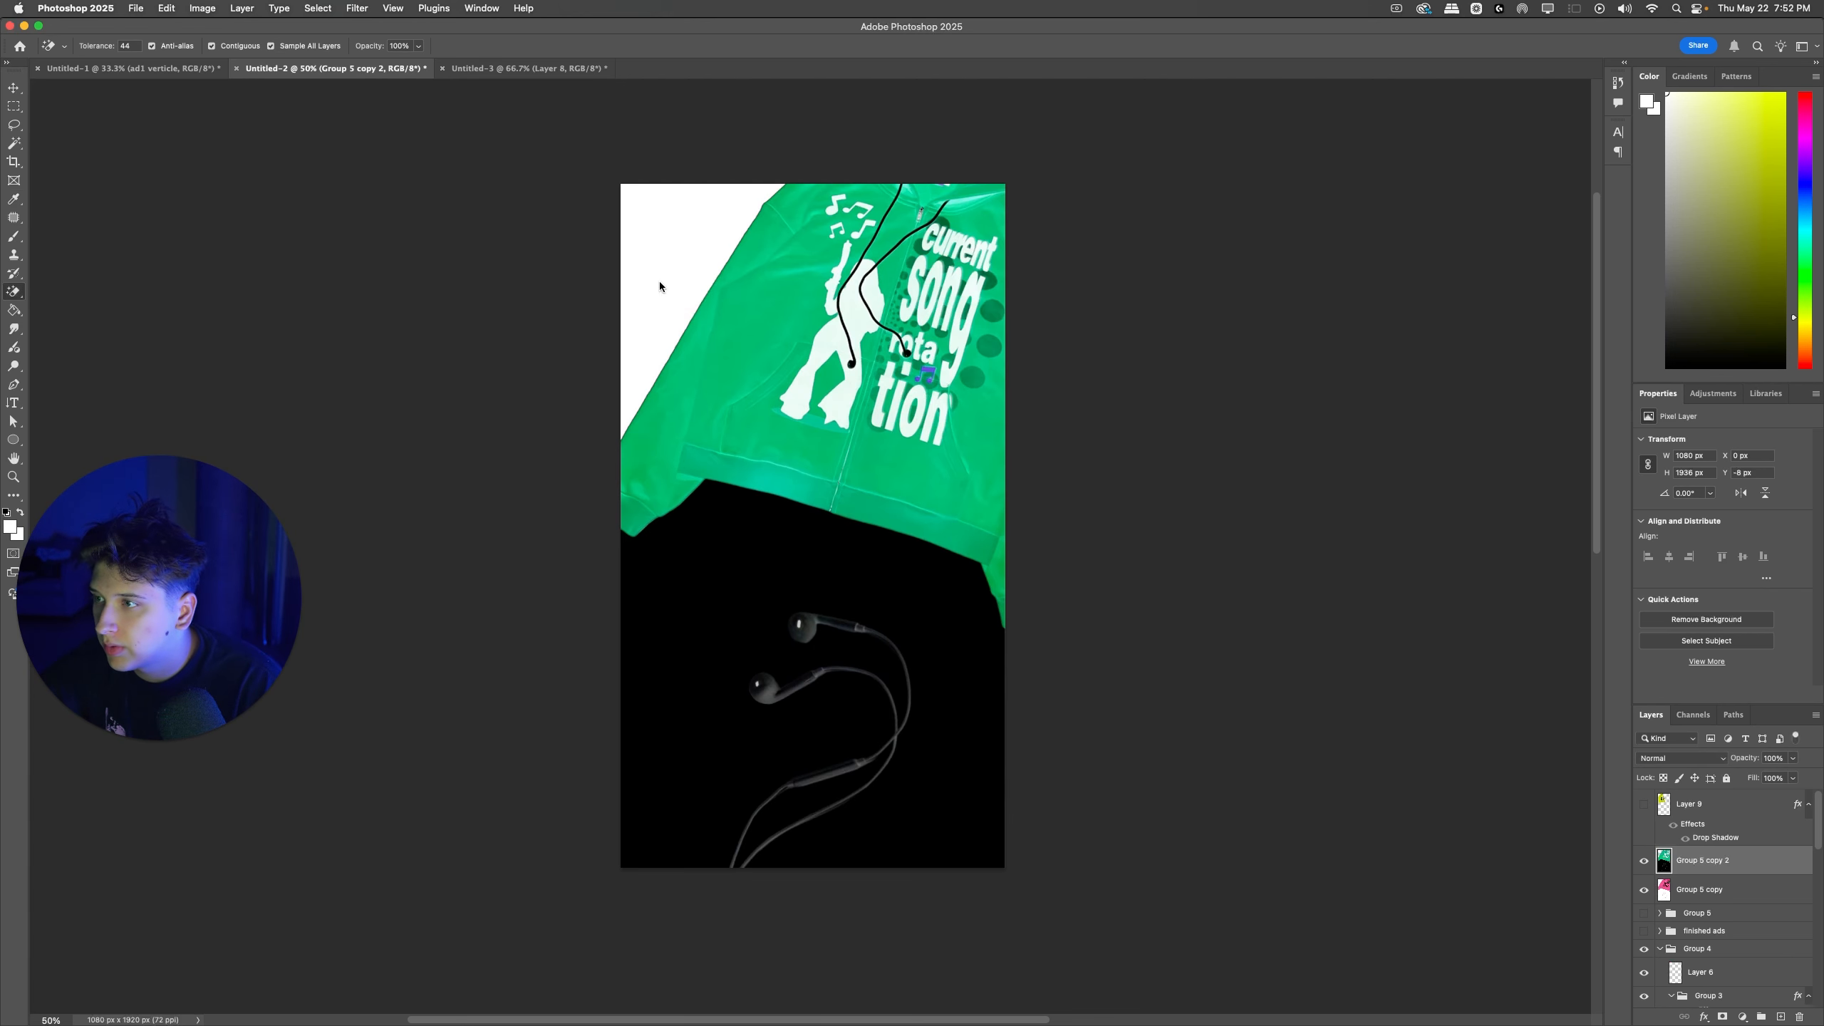
click(779, 506)
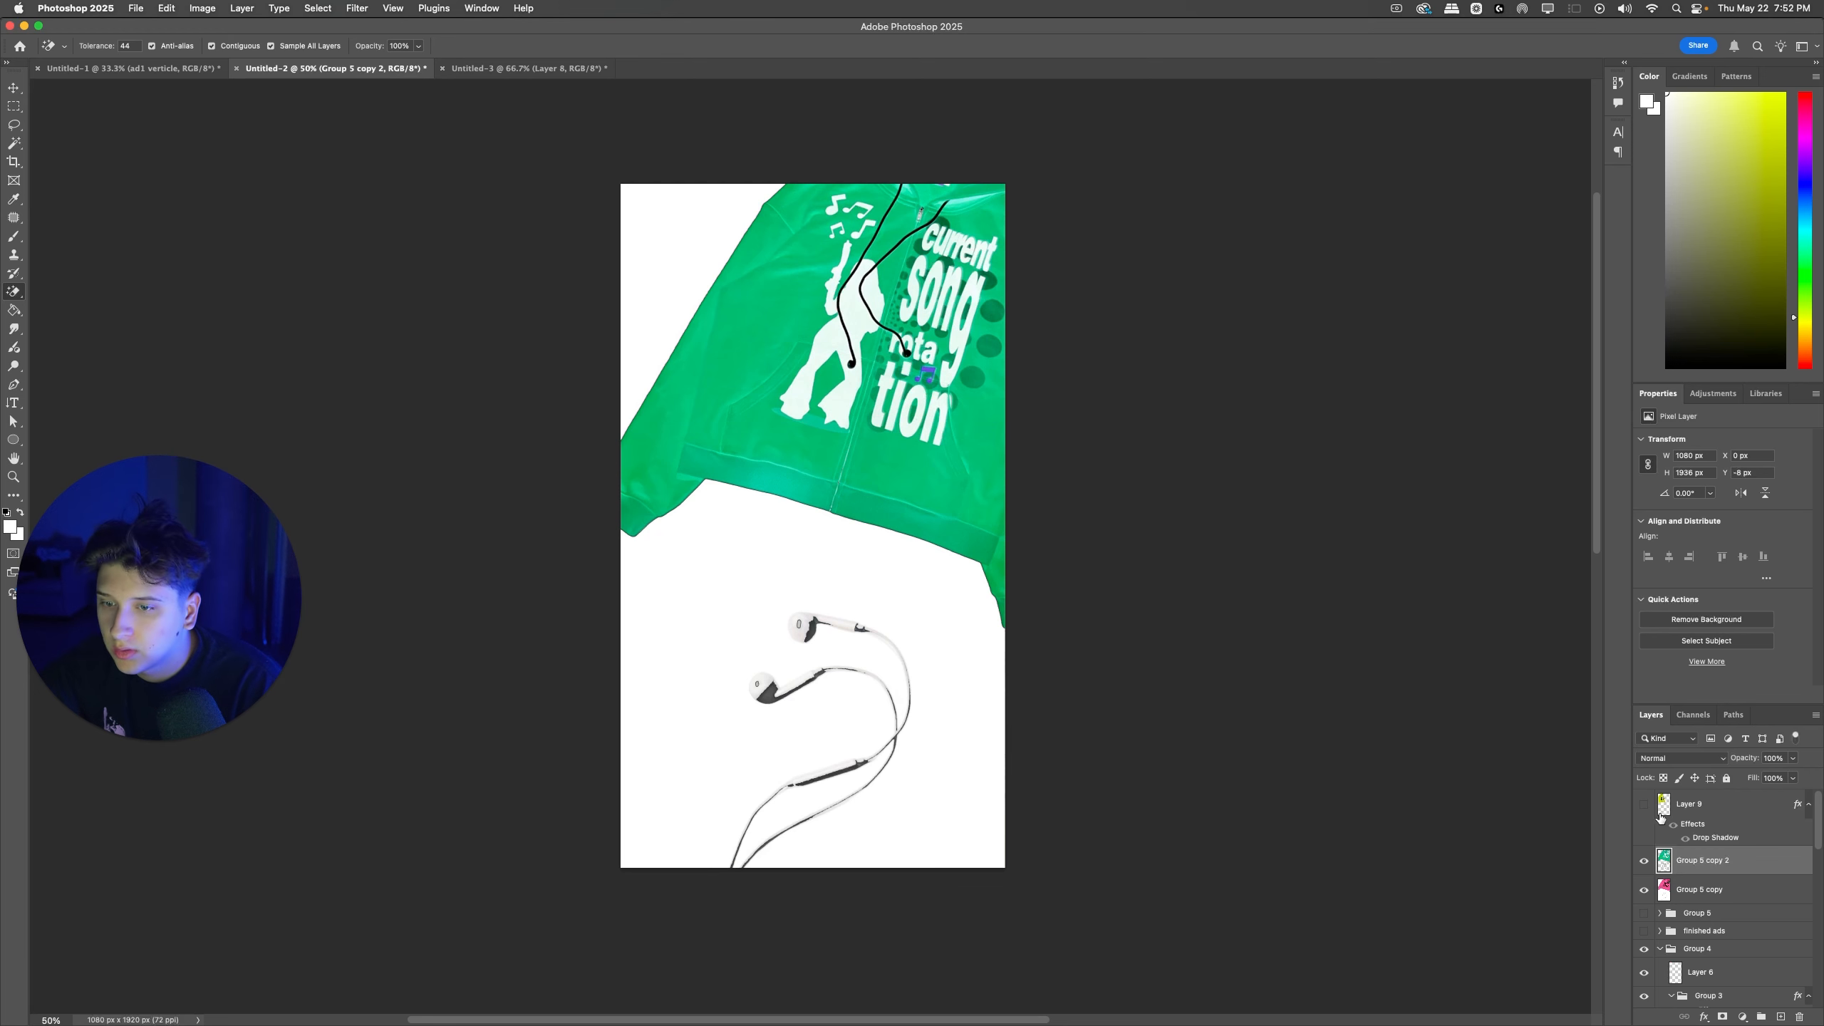
key(super+i)
Step: Move the cut-out earphone ad copy above the green zipup layer and show the green zipup behind it
drag(1732, 860, 1705, 795)
click(1643, 834)
click(1692, 837)
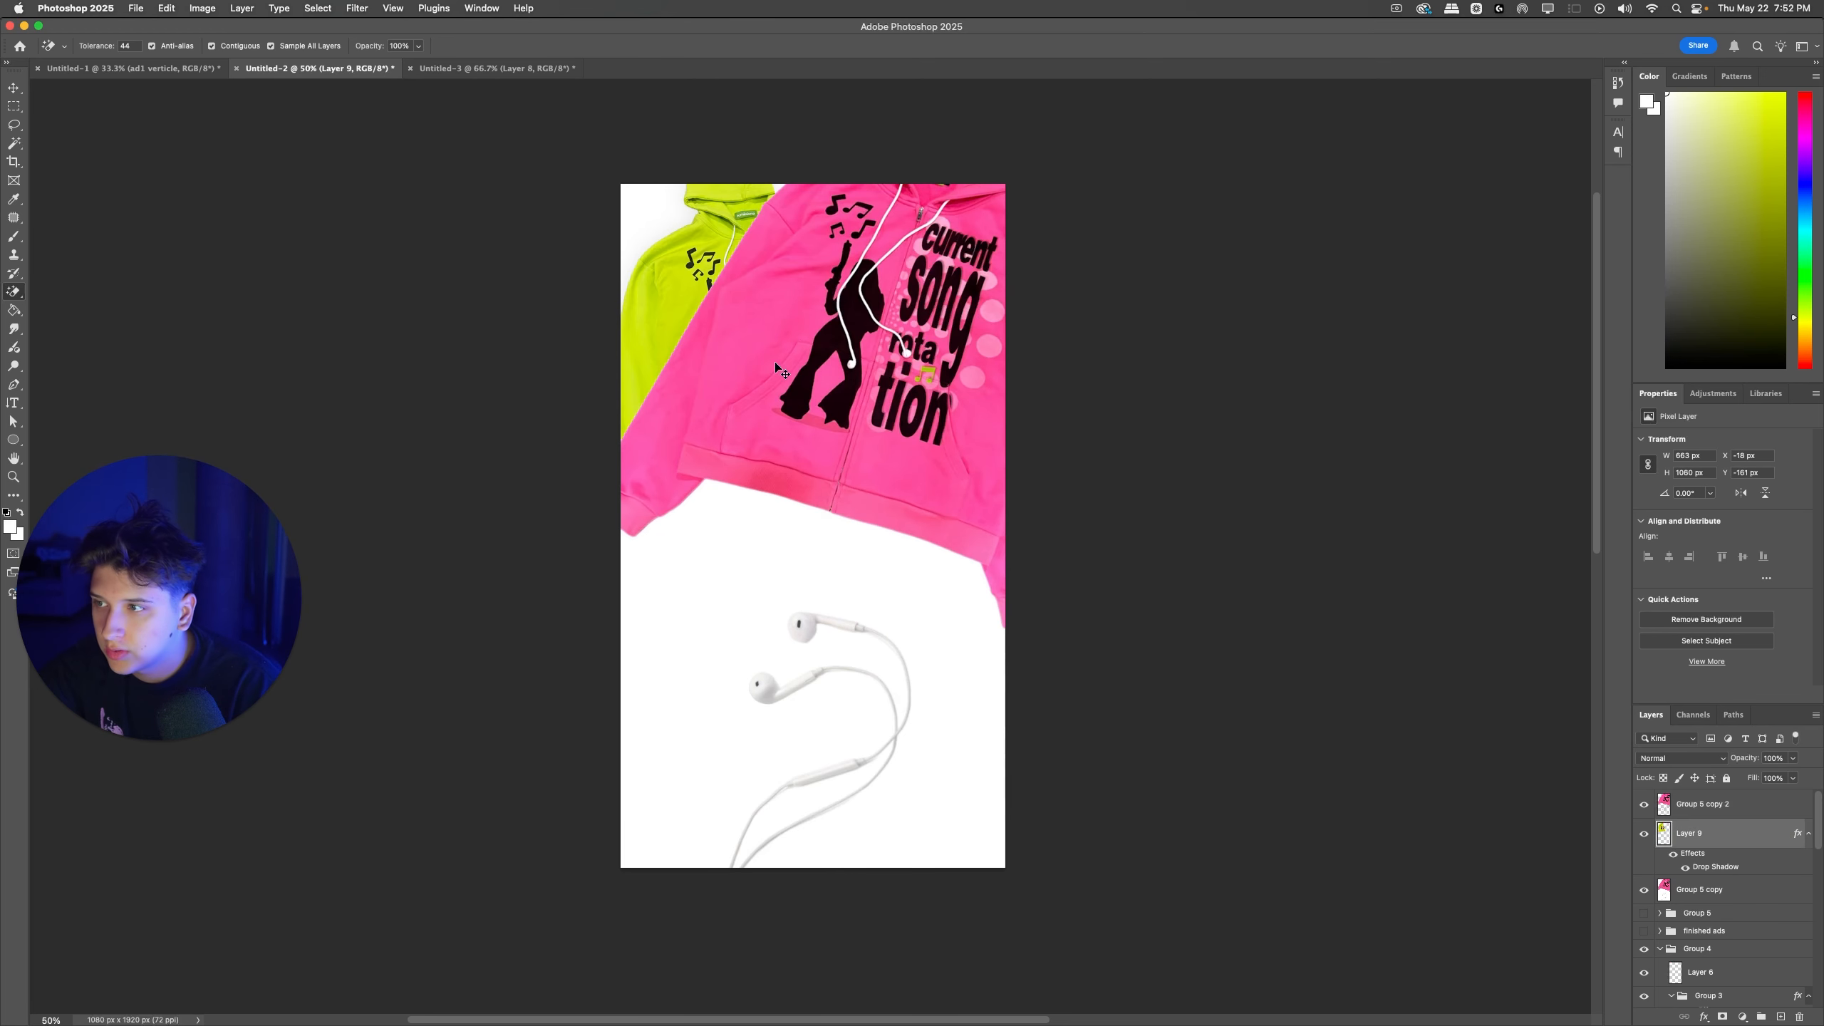
Step: Scale the green zipup down to about 393 × 629 px and move it into the canvas's upper left corner
drag(776, 362, 744, 305)
key(super+t)
key(Return)
key(super+z)
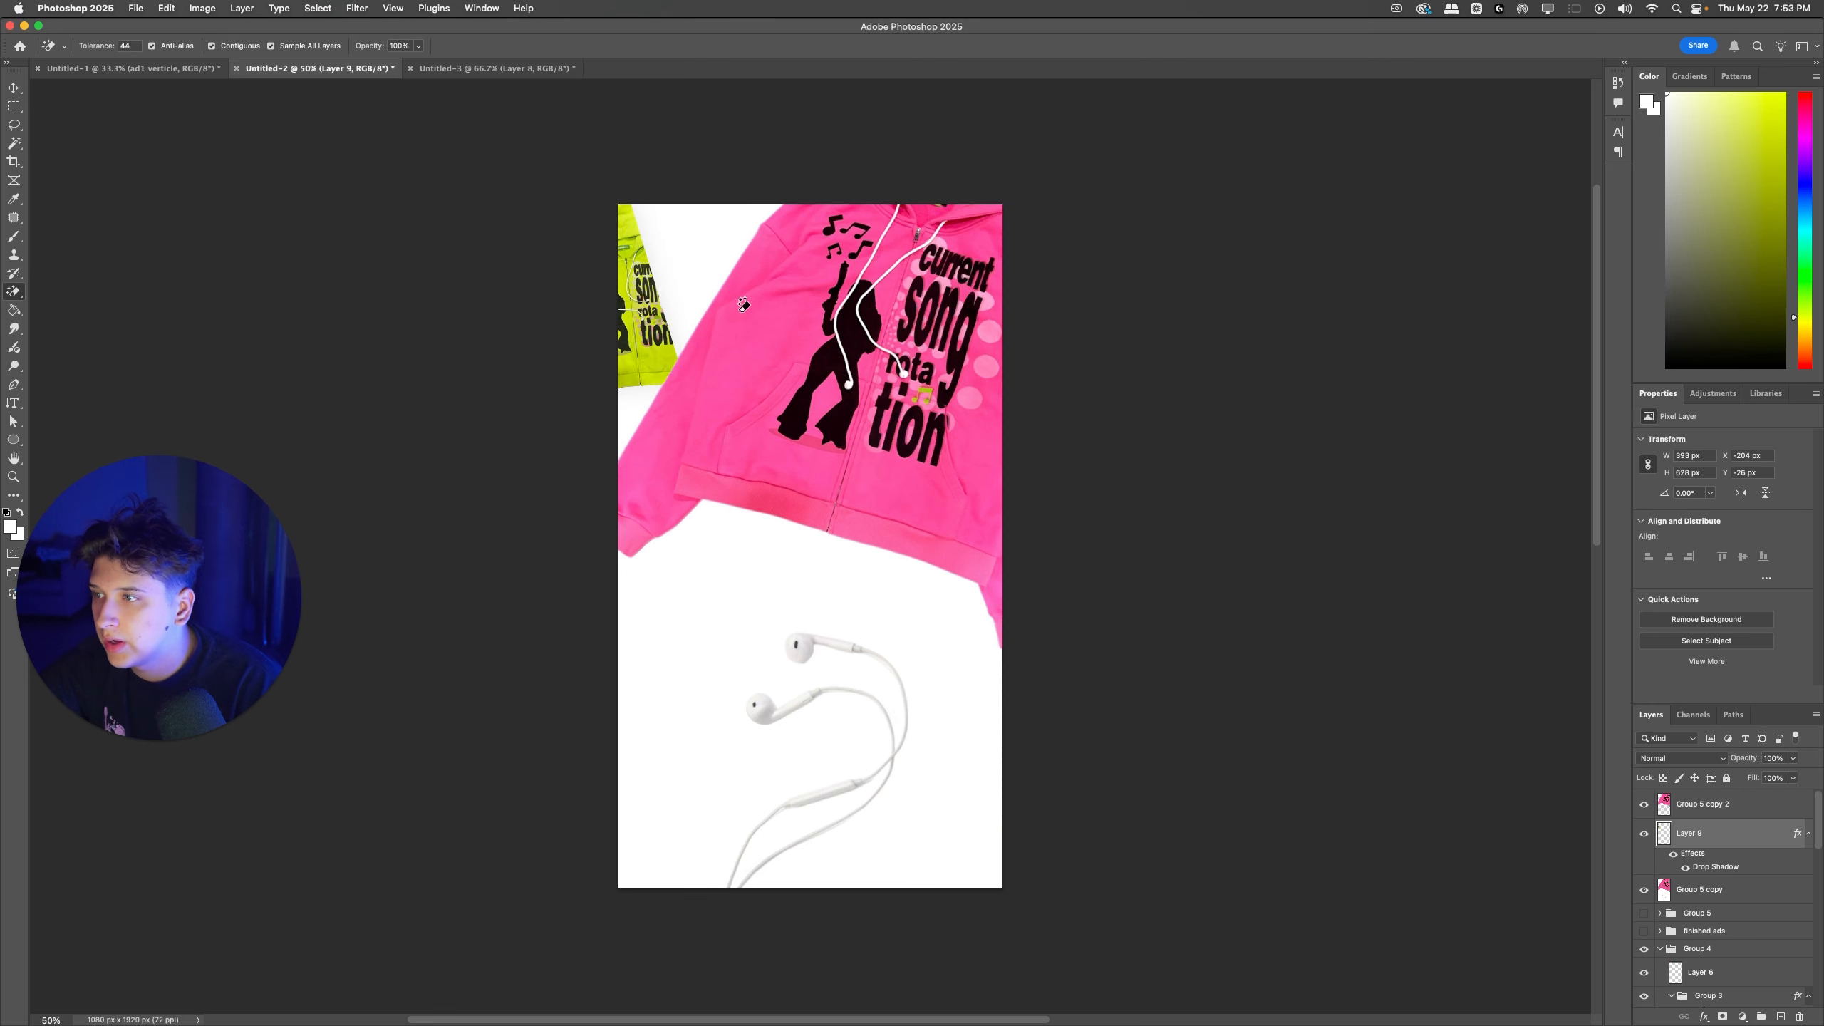
Step: Delete the green zipup layer and the cut-out copy of the earphone ad
key(Delete)
click(517, 68)
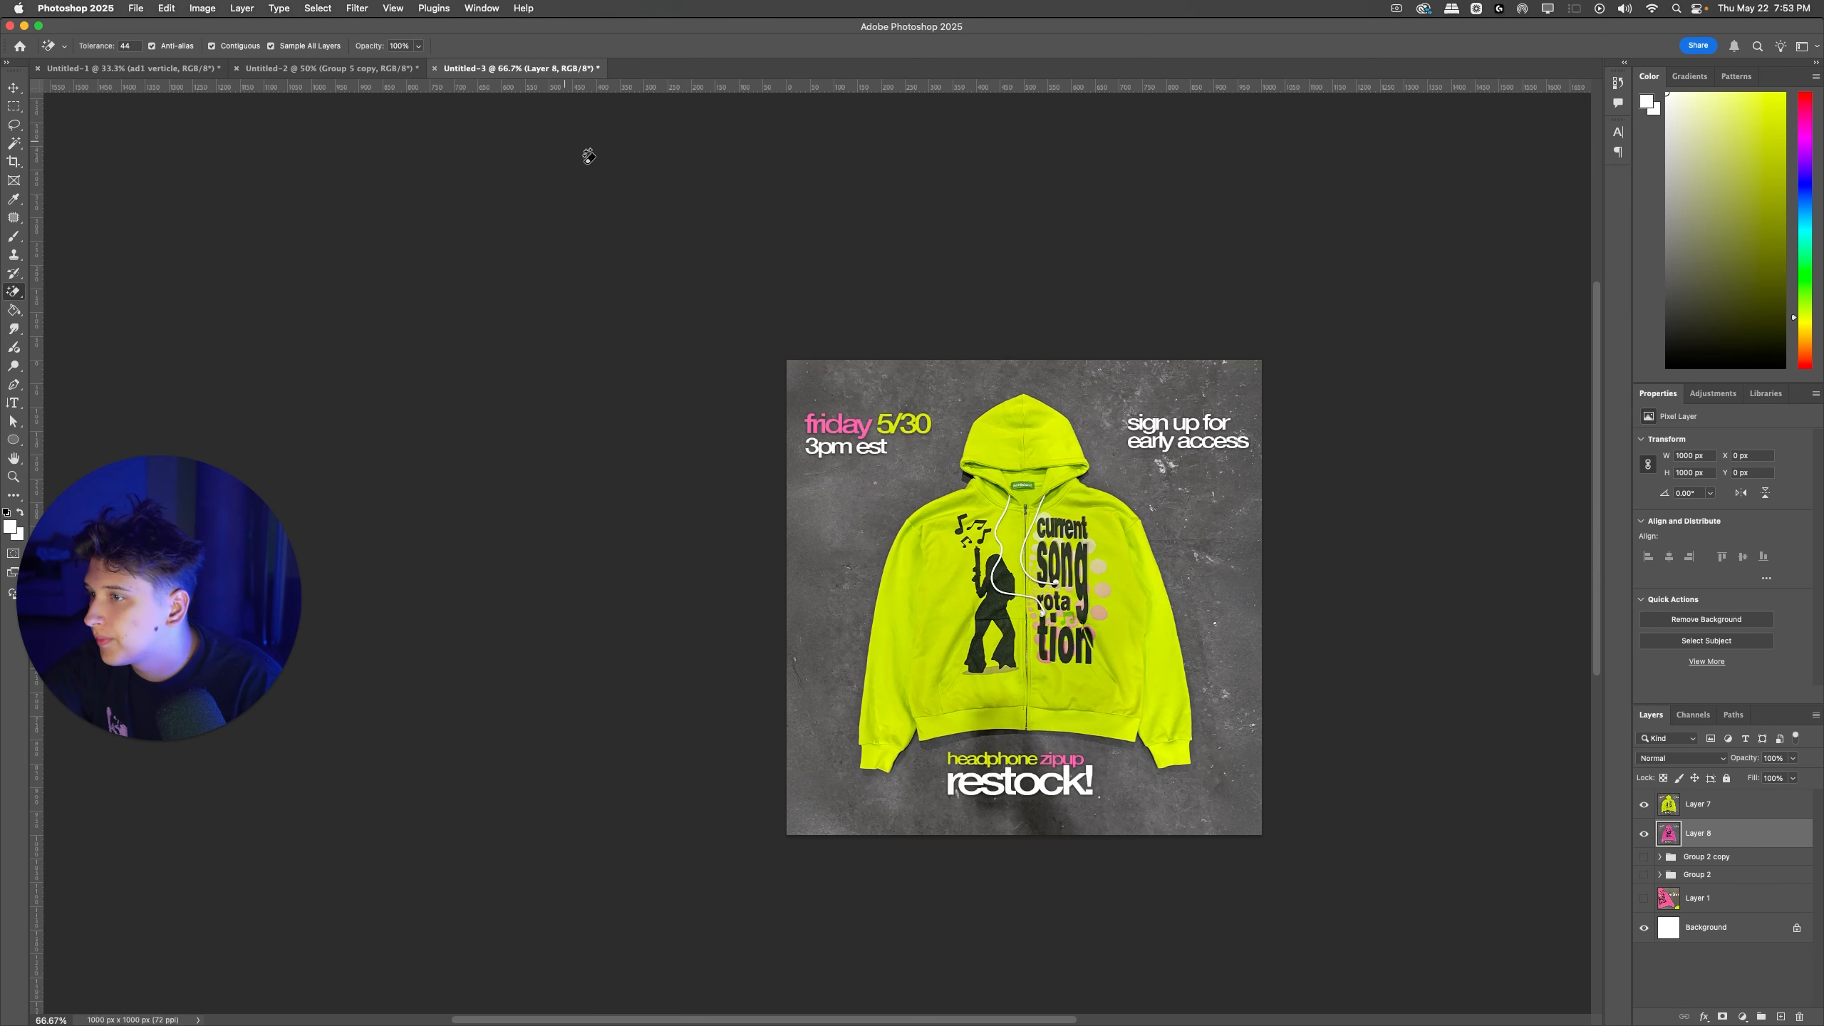
click(188, 69)
click(322, 70)
mouse_move(829, 410)
mouse_down()
mouse_move(779, 425)
mouse_move(829, 410)
mouse_up()
key(BackSpace)
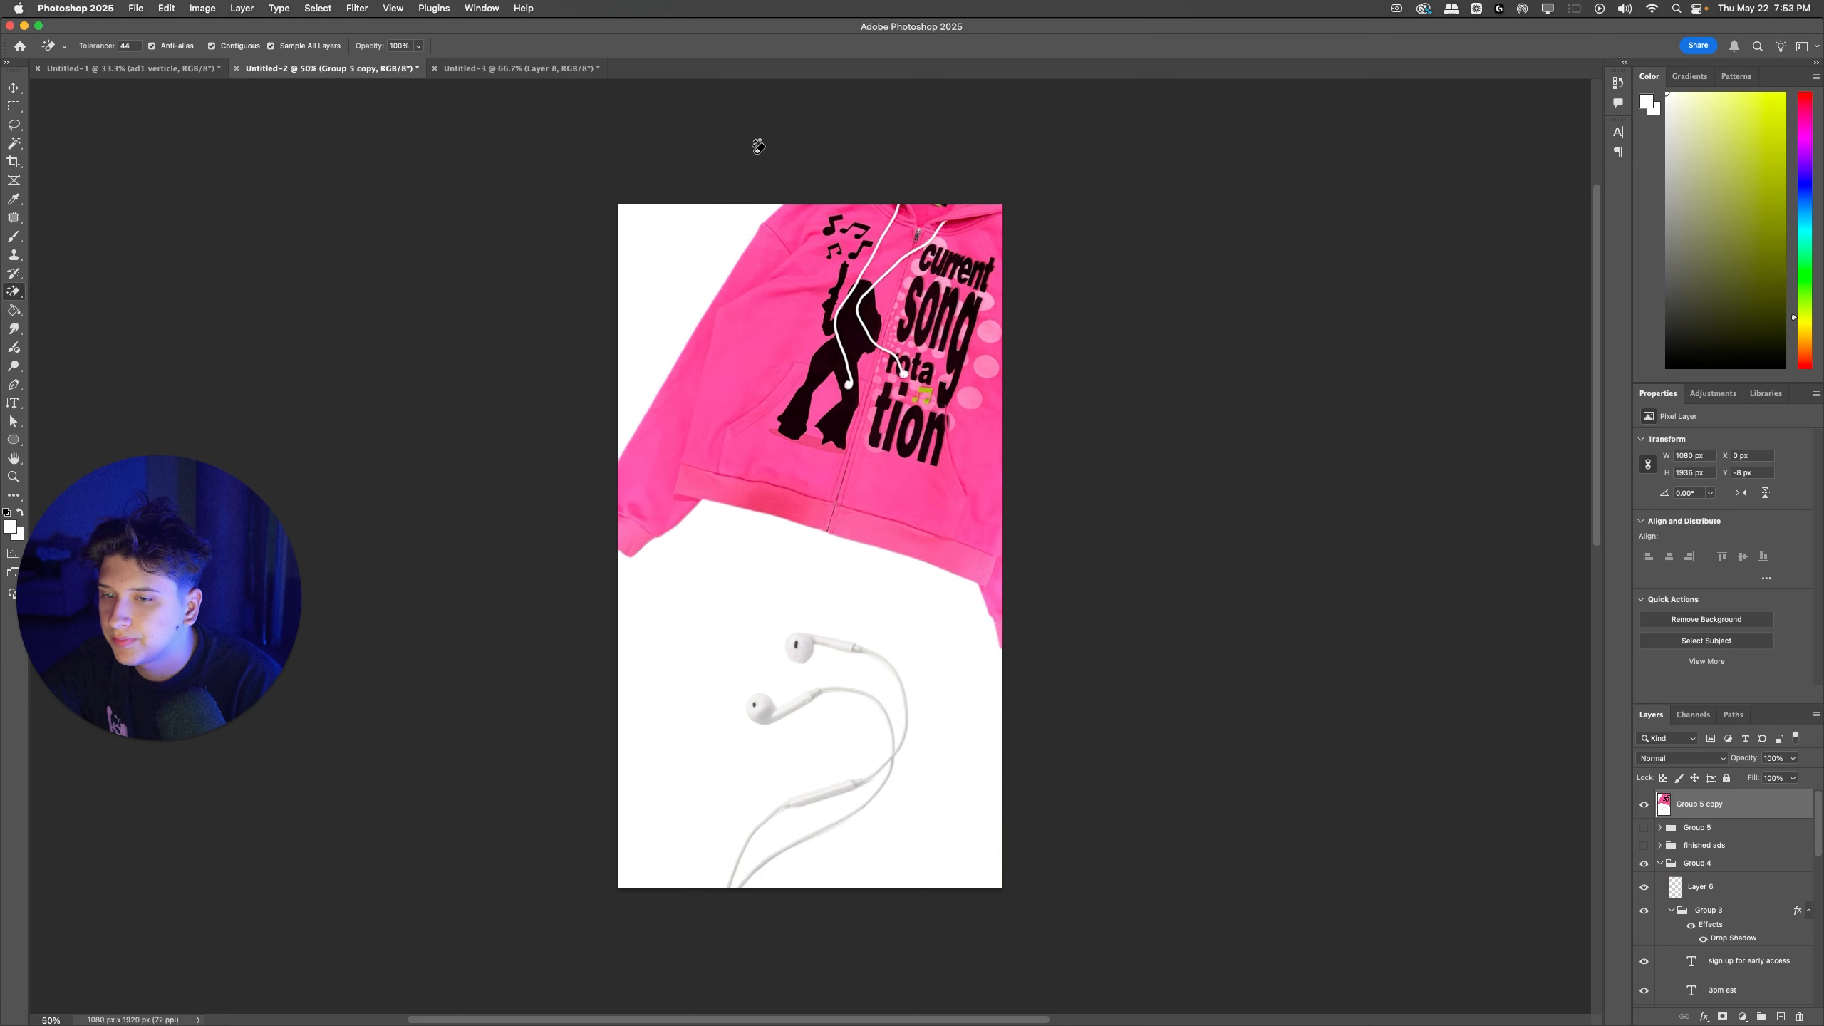
Step: Hide the merged earphone ad, select the pink and green zipup layers of the restock ad together, and copy them
click(530, 72)
click(1644, 805)
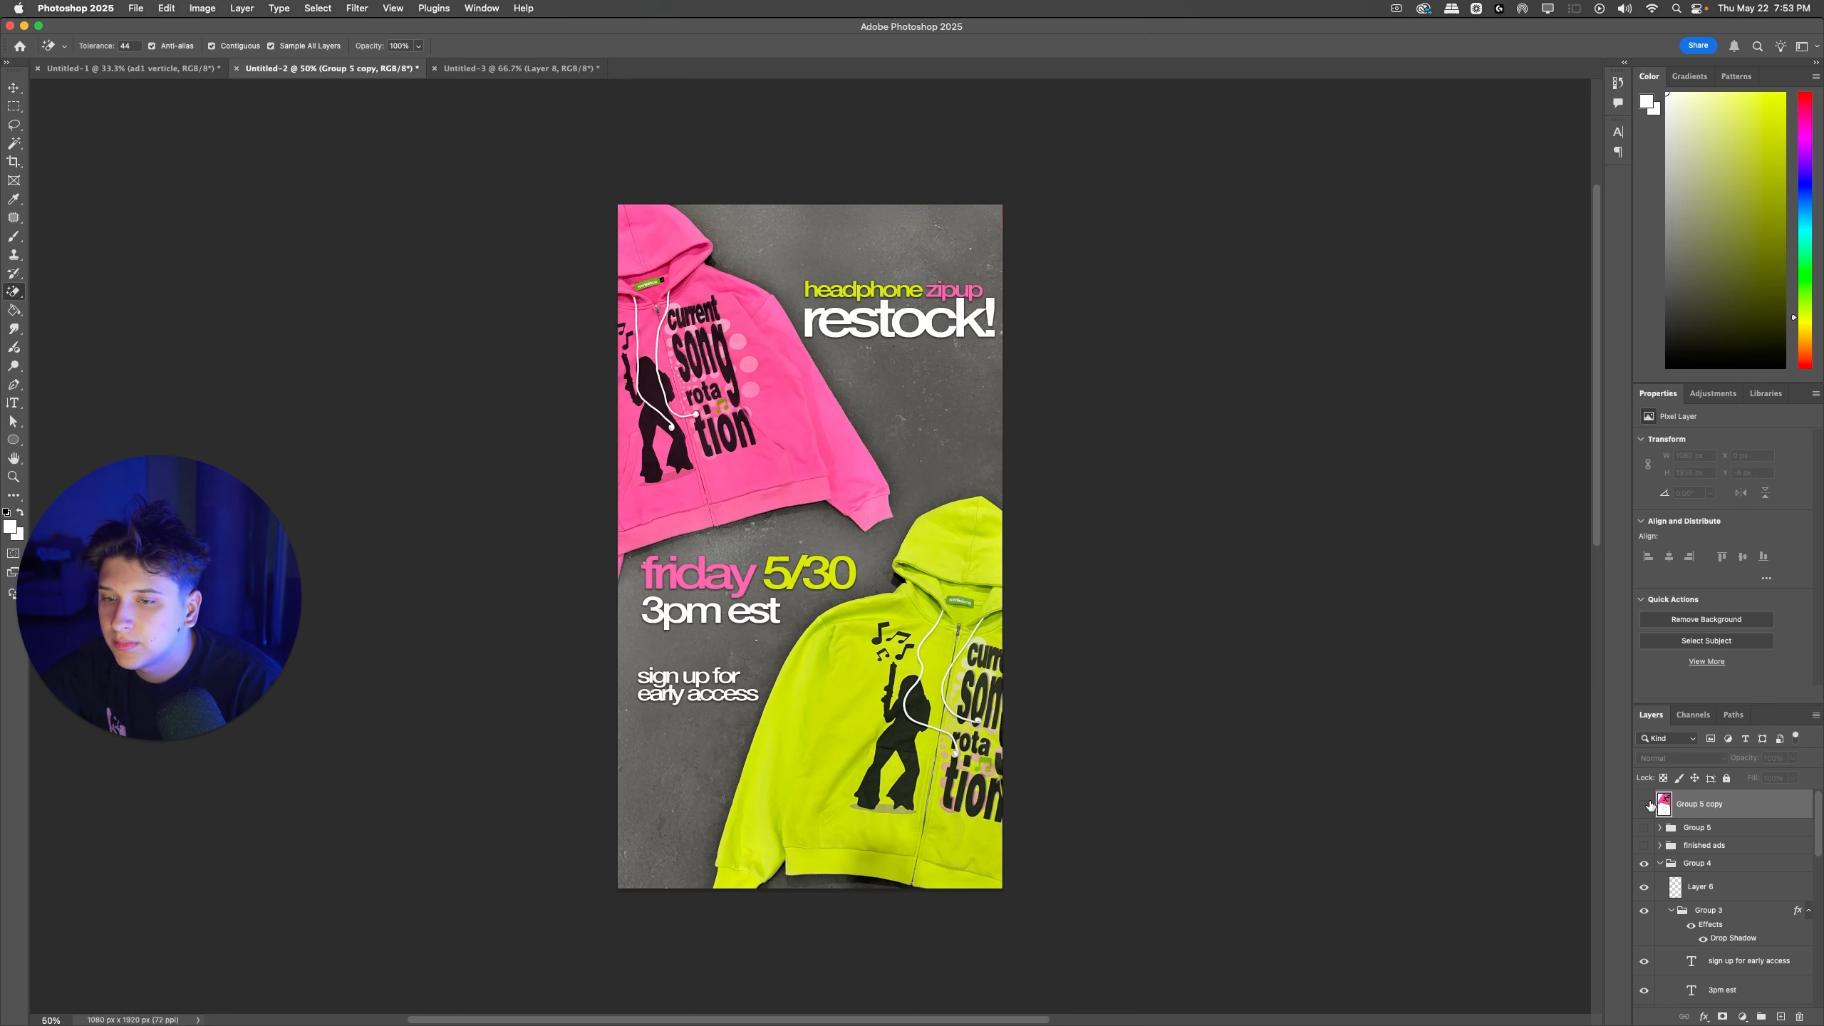
drag(743, 453, 758, 468)
key(super+z)
scroll(1738, 947, down, 4)
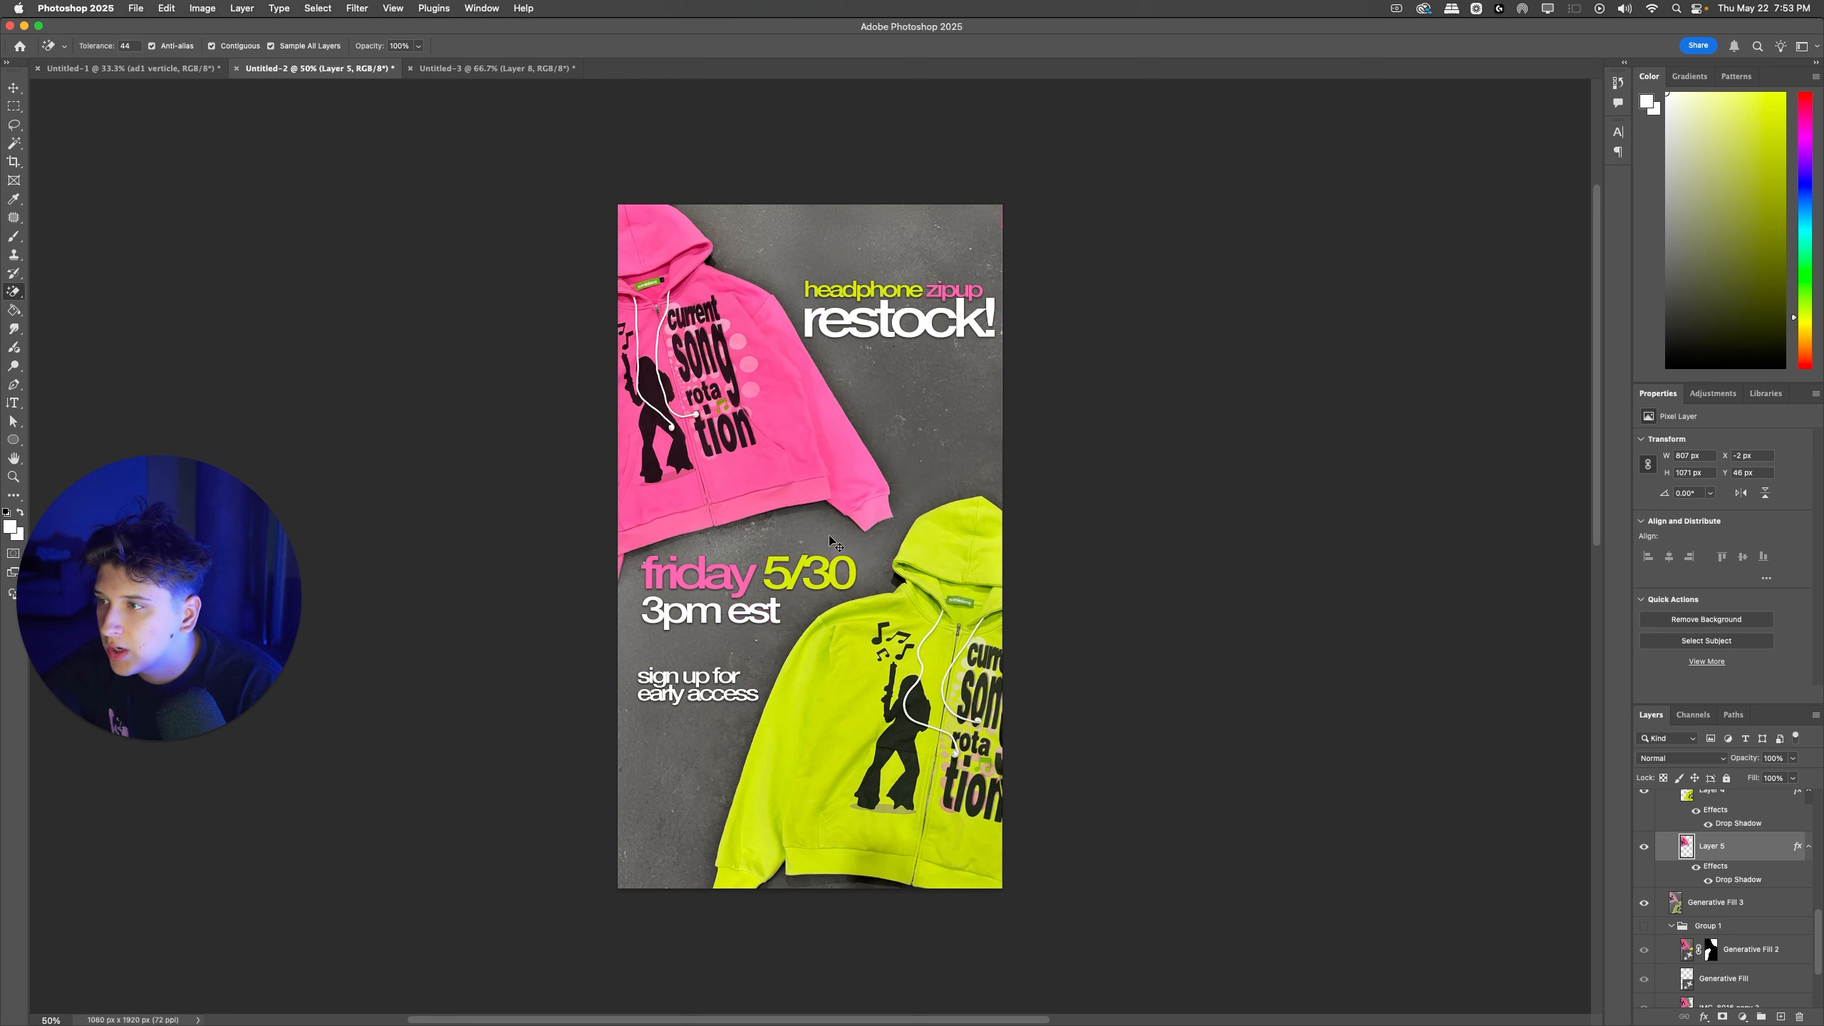
scroll(1695, 834, up, 1)
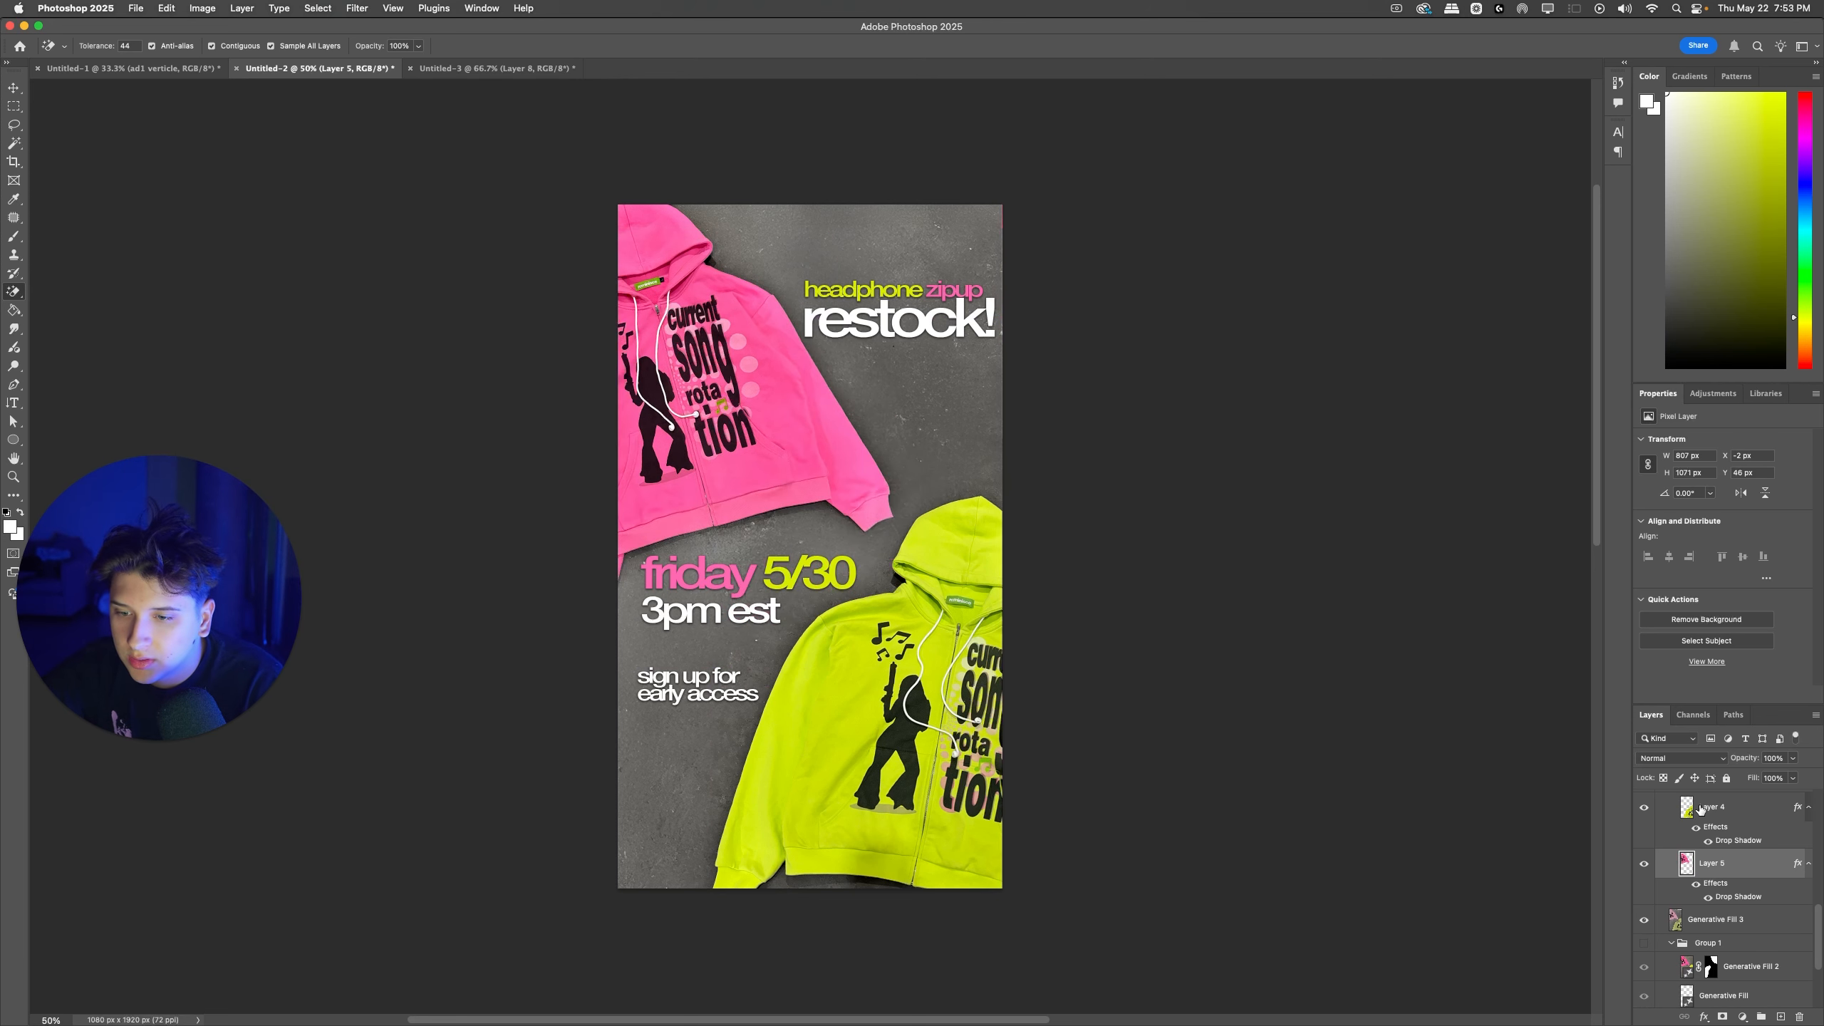
shift+click(1701, 810)
scroll(1732, 839, down, 2)
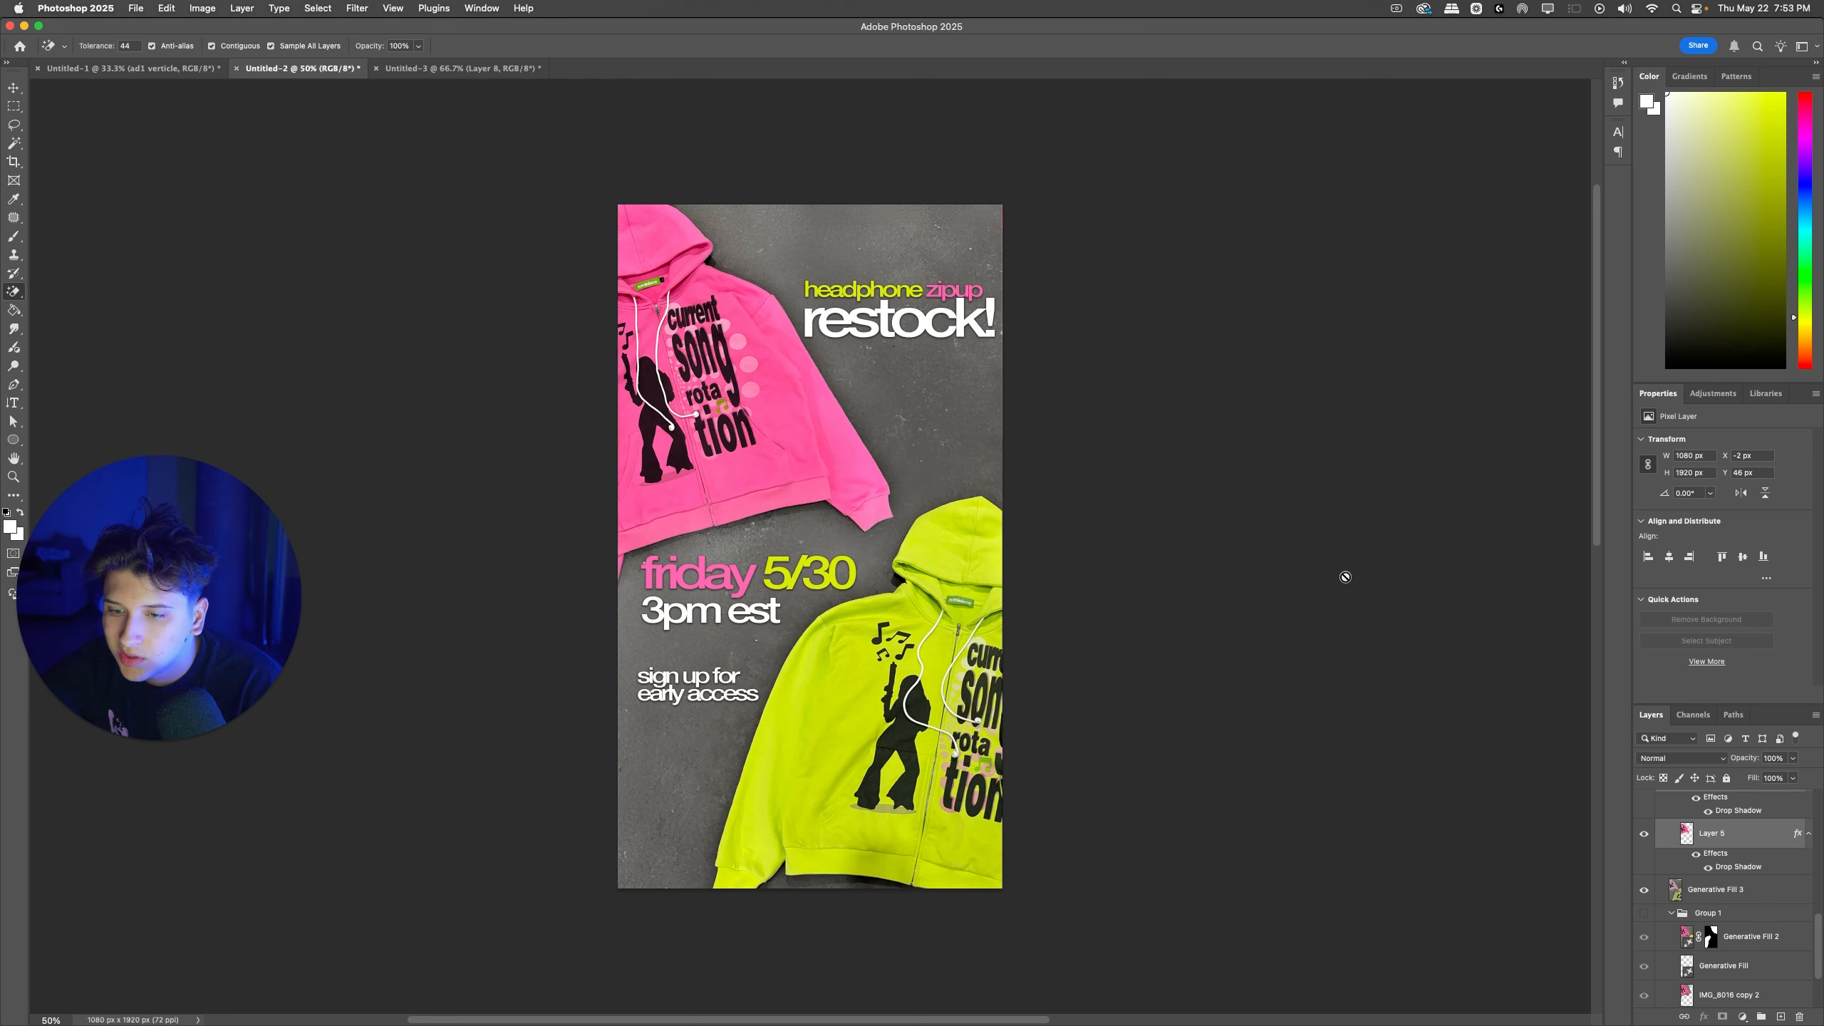
click(438, 68)
click(301, 69)
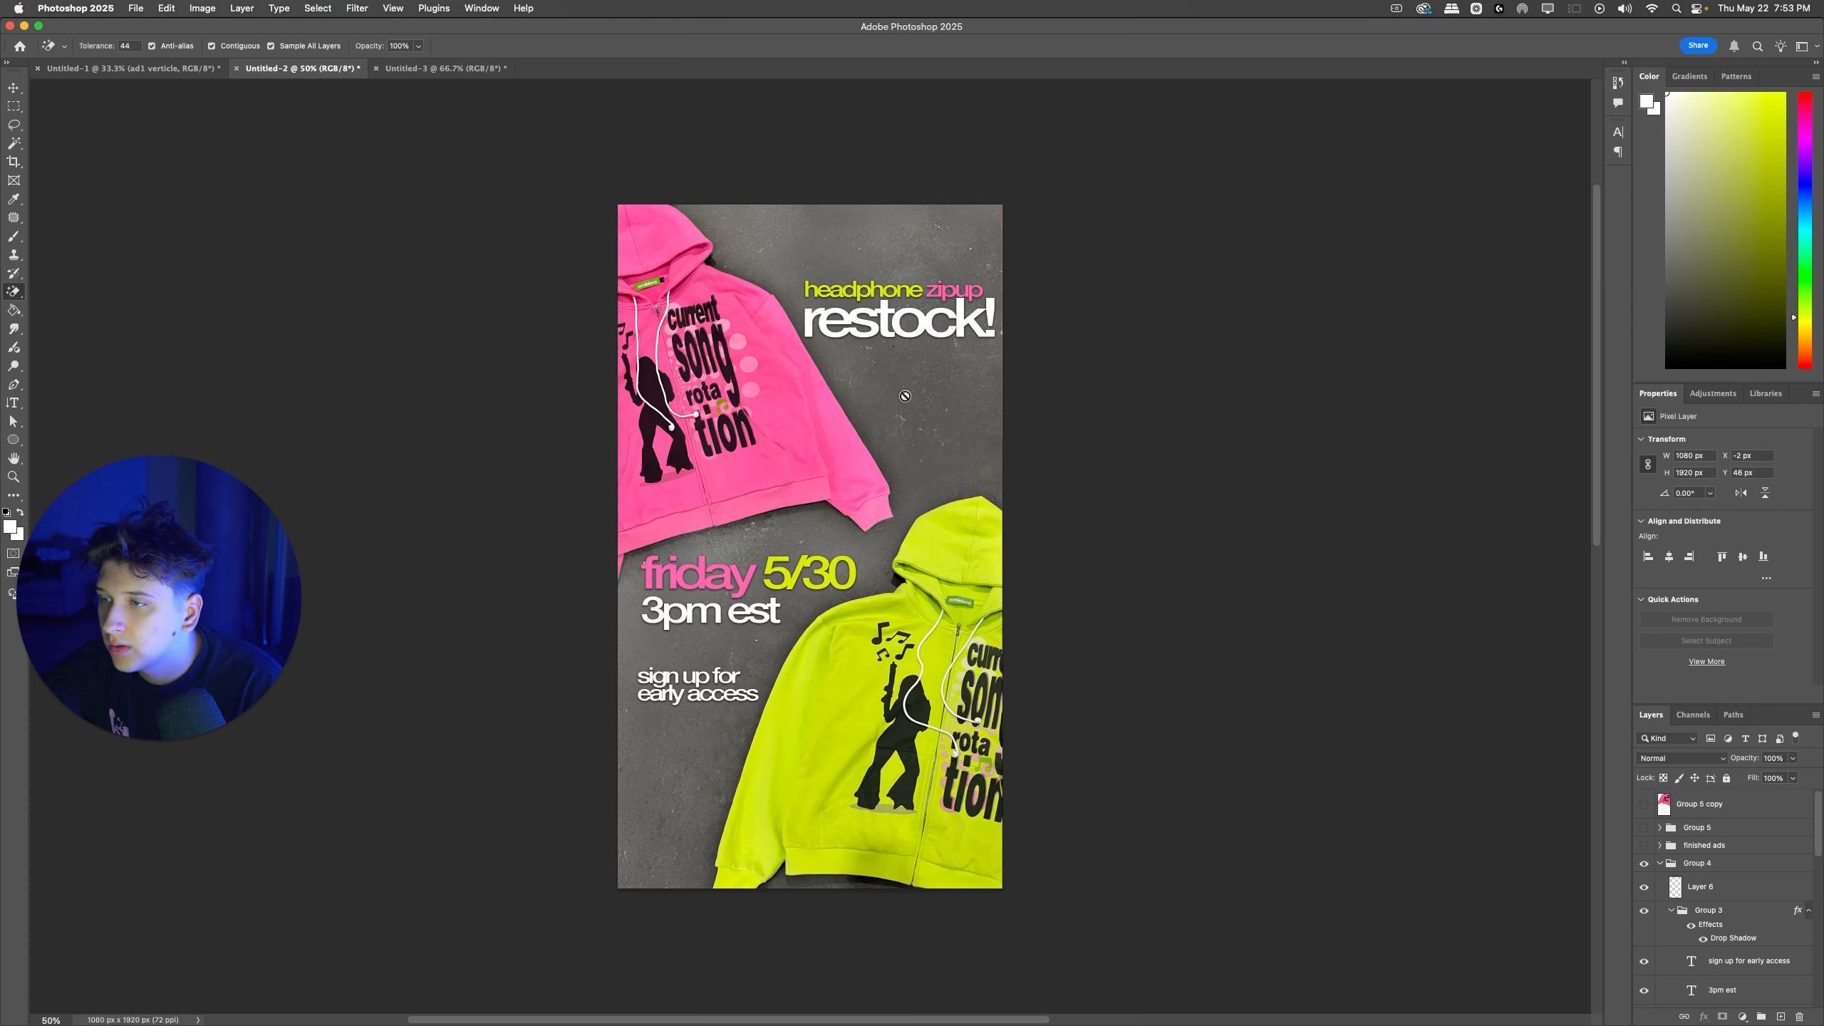
Step: Show the merged earphone ad and paste both copied zipups above it
click(1644, 804)
click(1695, 810)
key(super+v)
Step: Move the pink zipup partly off the ad's upper left edge and the green zipup to the upper right
drag(779, 440, 752, 397)
key(super+z)
key(super+z)
key(super+t)
key(Return)
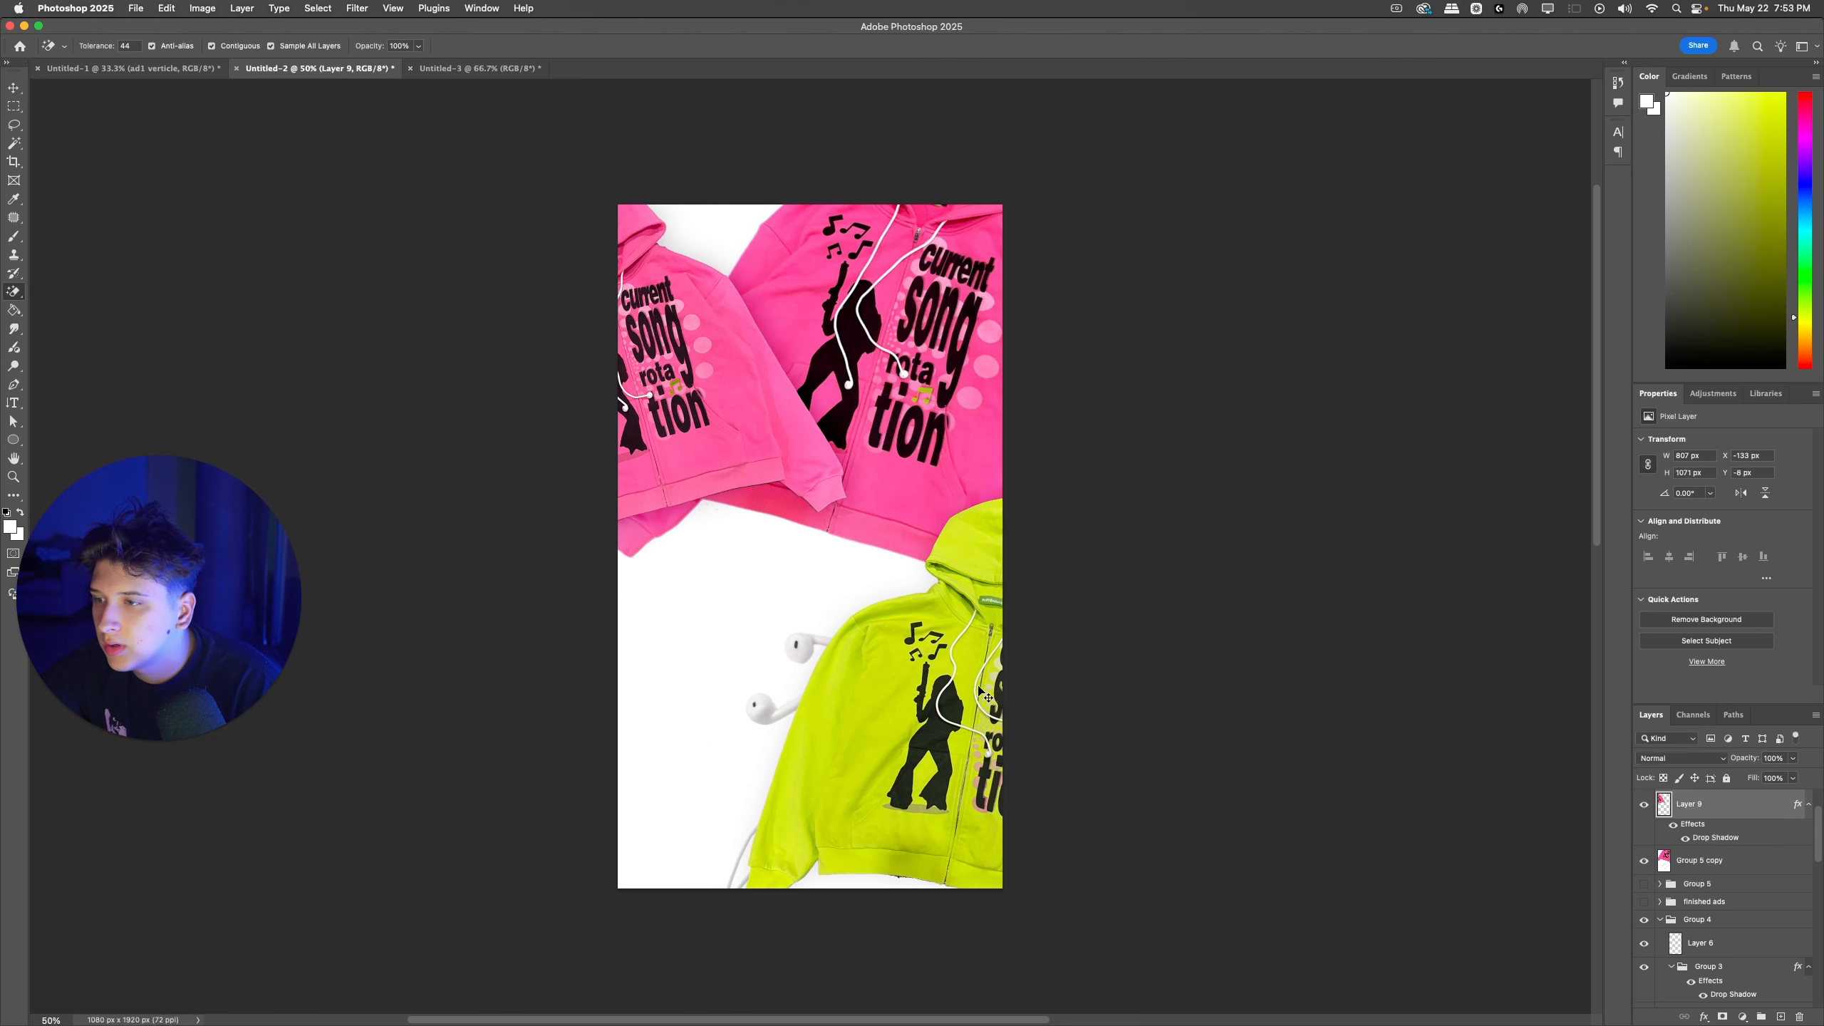
drag(991, 756, 976, 398)
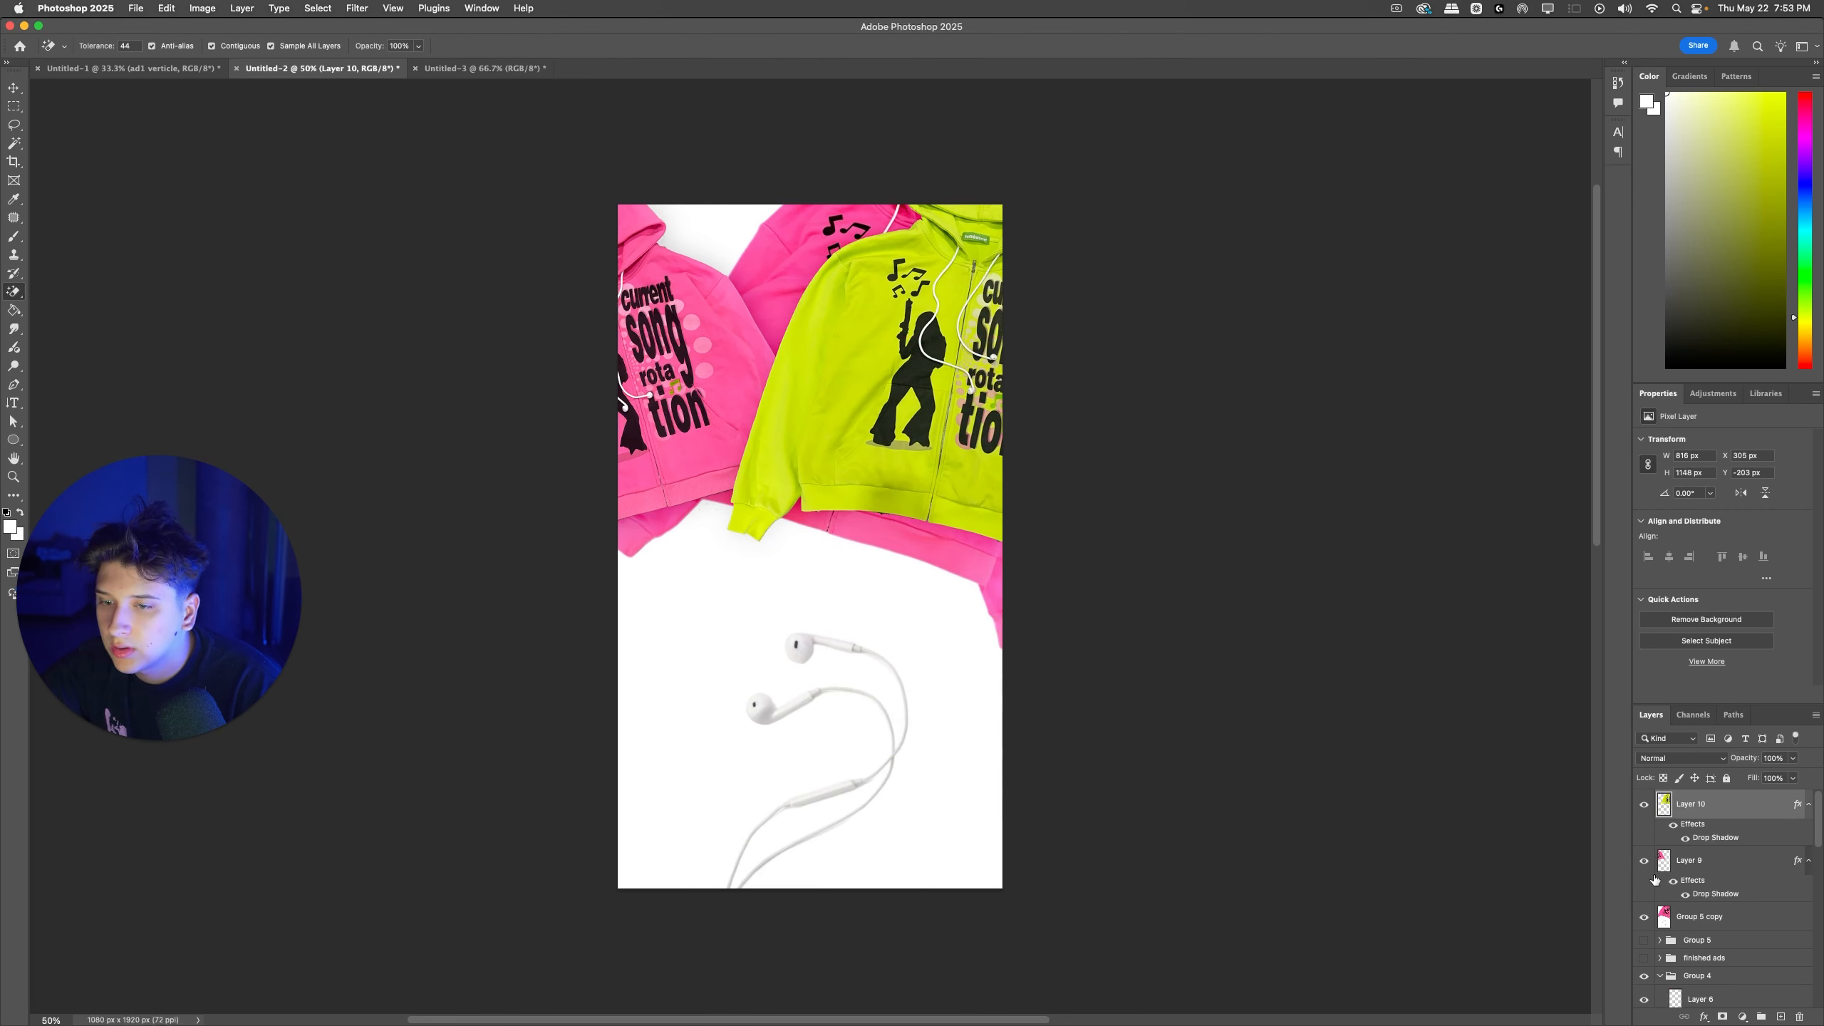
Step: Add a new layer above the merged earphone ad and paint white over its old pink zipup with a large hard brush
click(1651, 870)
click(1676, 868)
click(1647, 861)
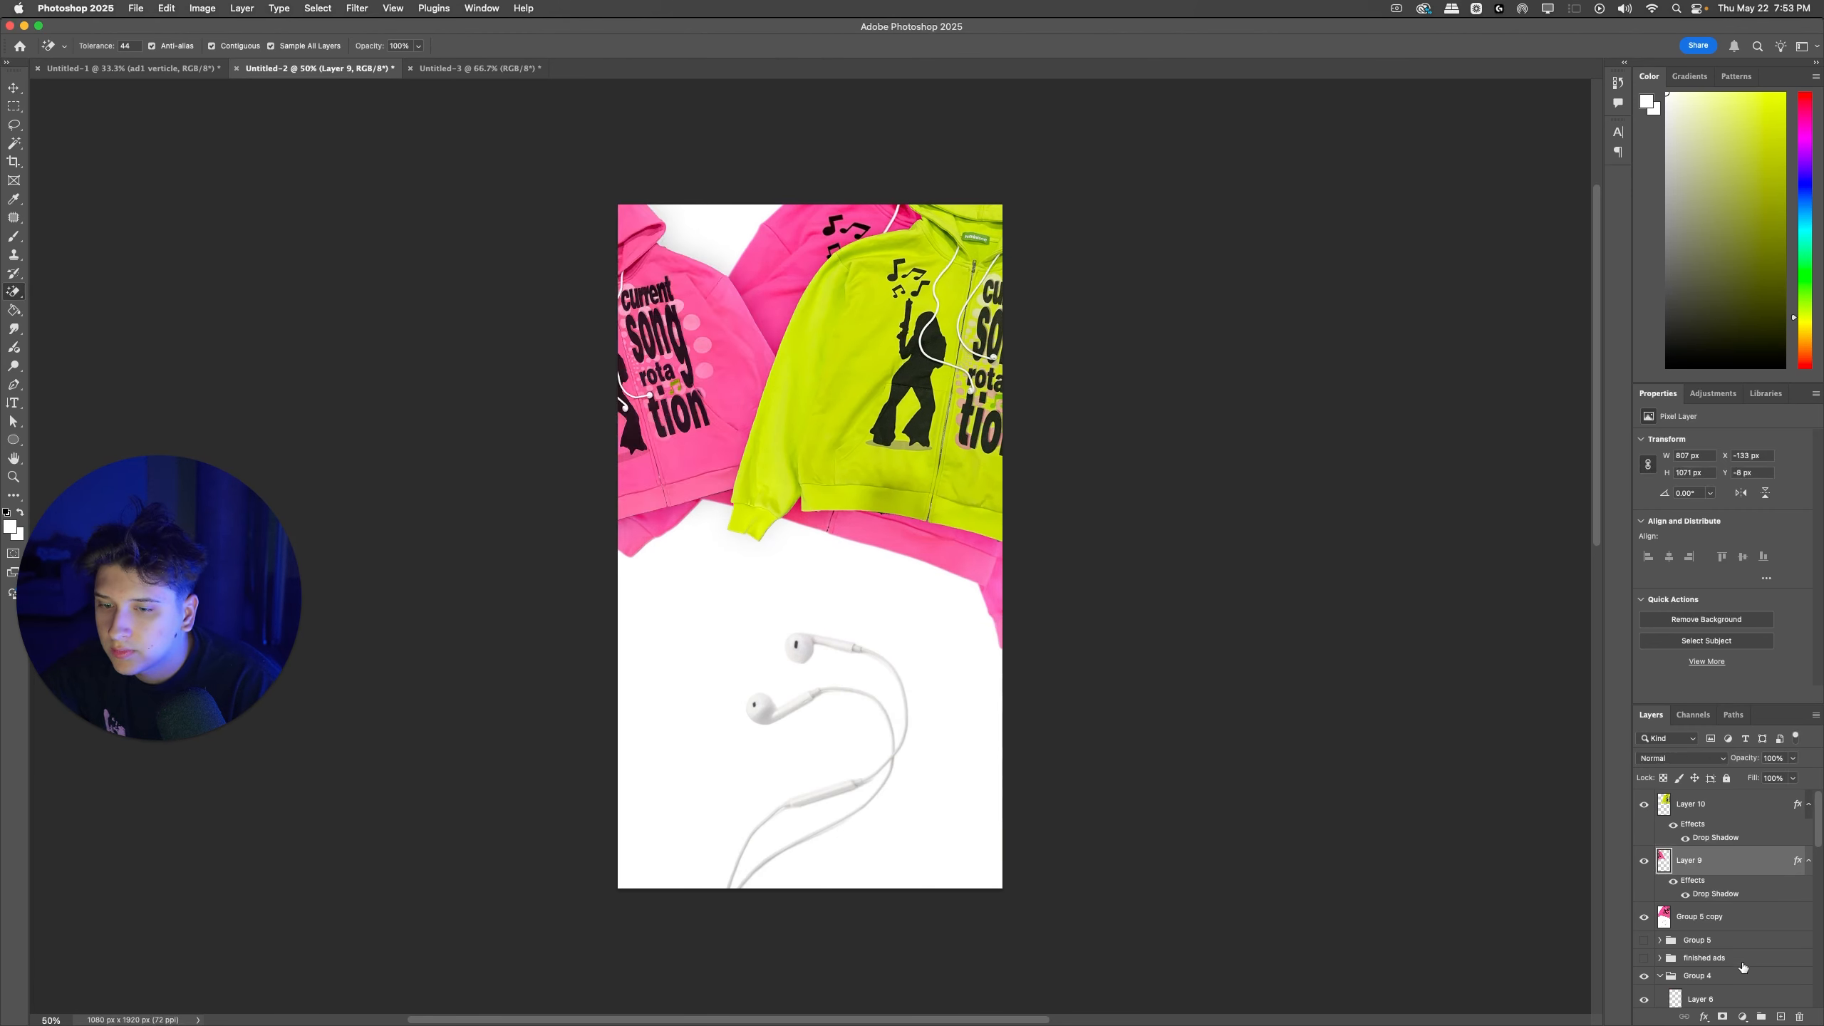
click(1728, 924)
click(1780, 1017)
key(b)
right_click(821, 310)
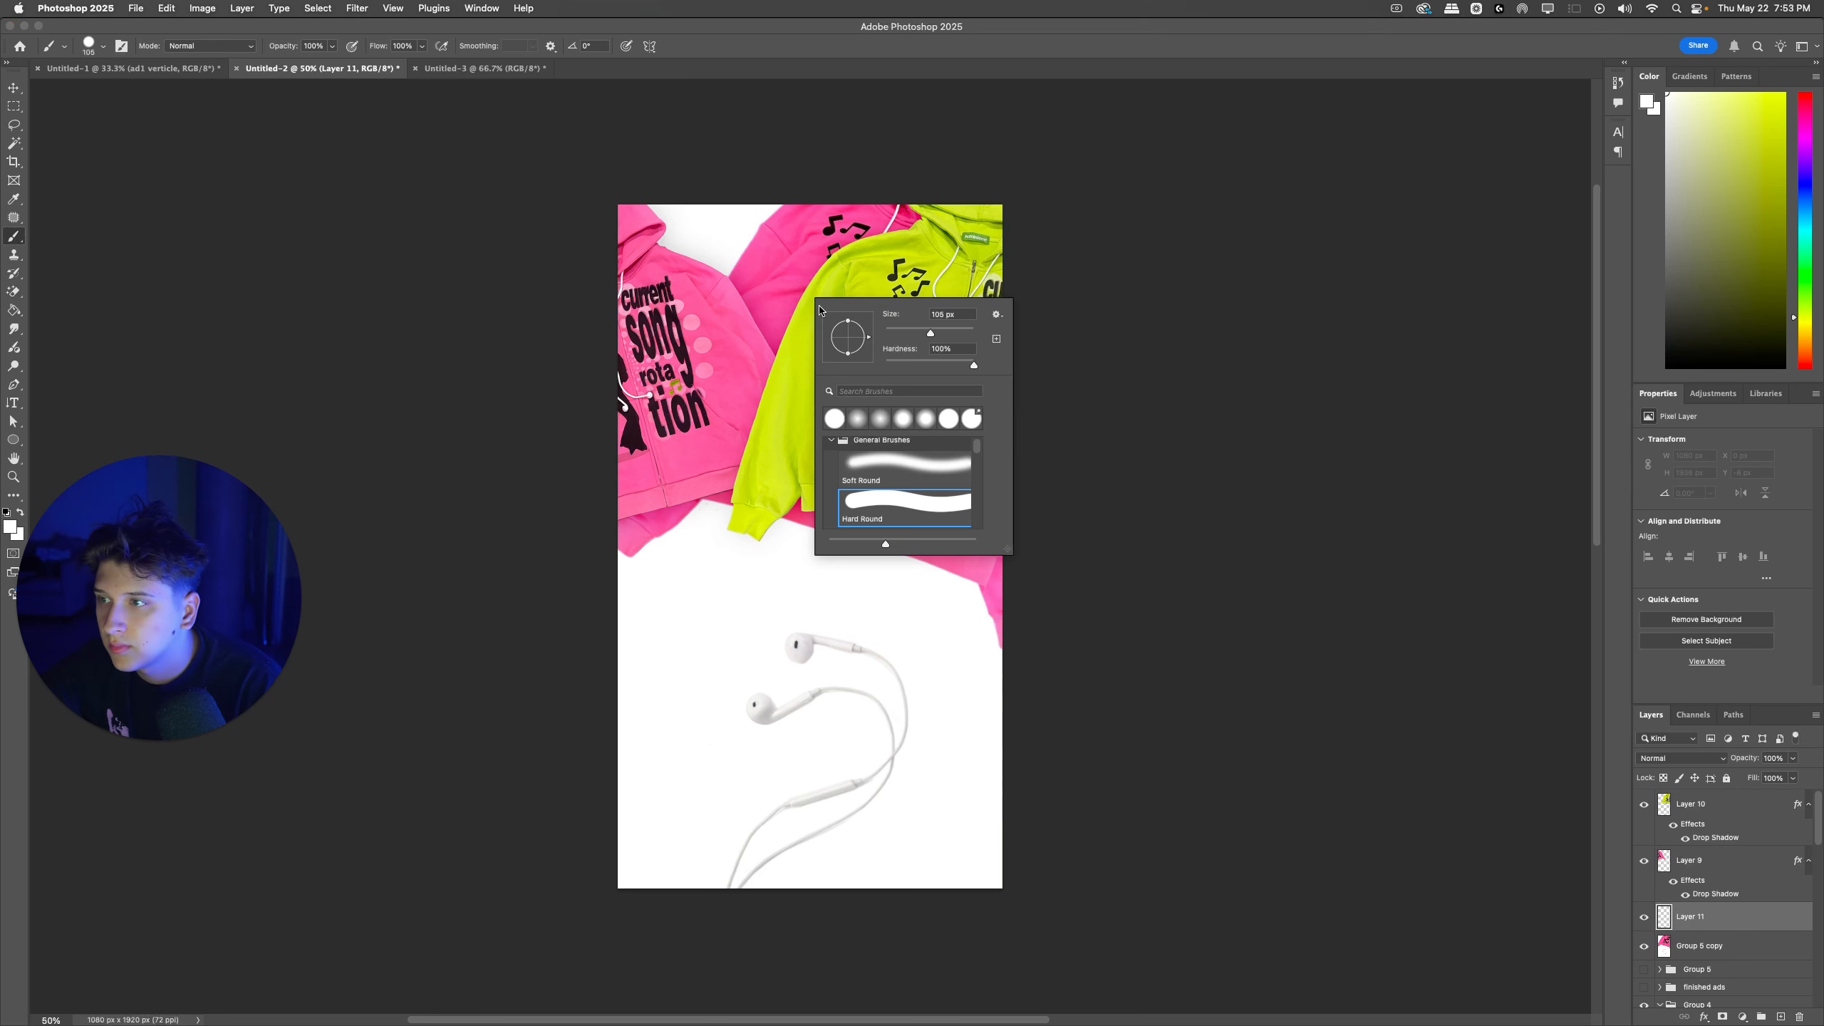
mouse_move(600, 213)
mouse_down()
mouse_move(900, 241)
mouse_move(1046, 329)
mouse_move(967, 455)
mouse_move(579, 509)
mouse_move(821, 516)
mouse_move(1013, 596)
mouse_up()
drag(895, 482, 895, 482)
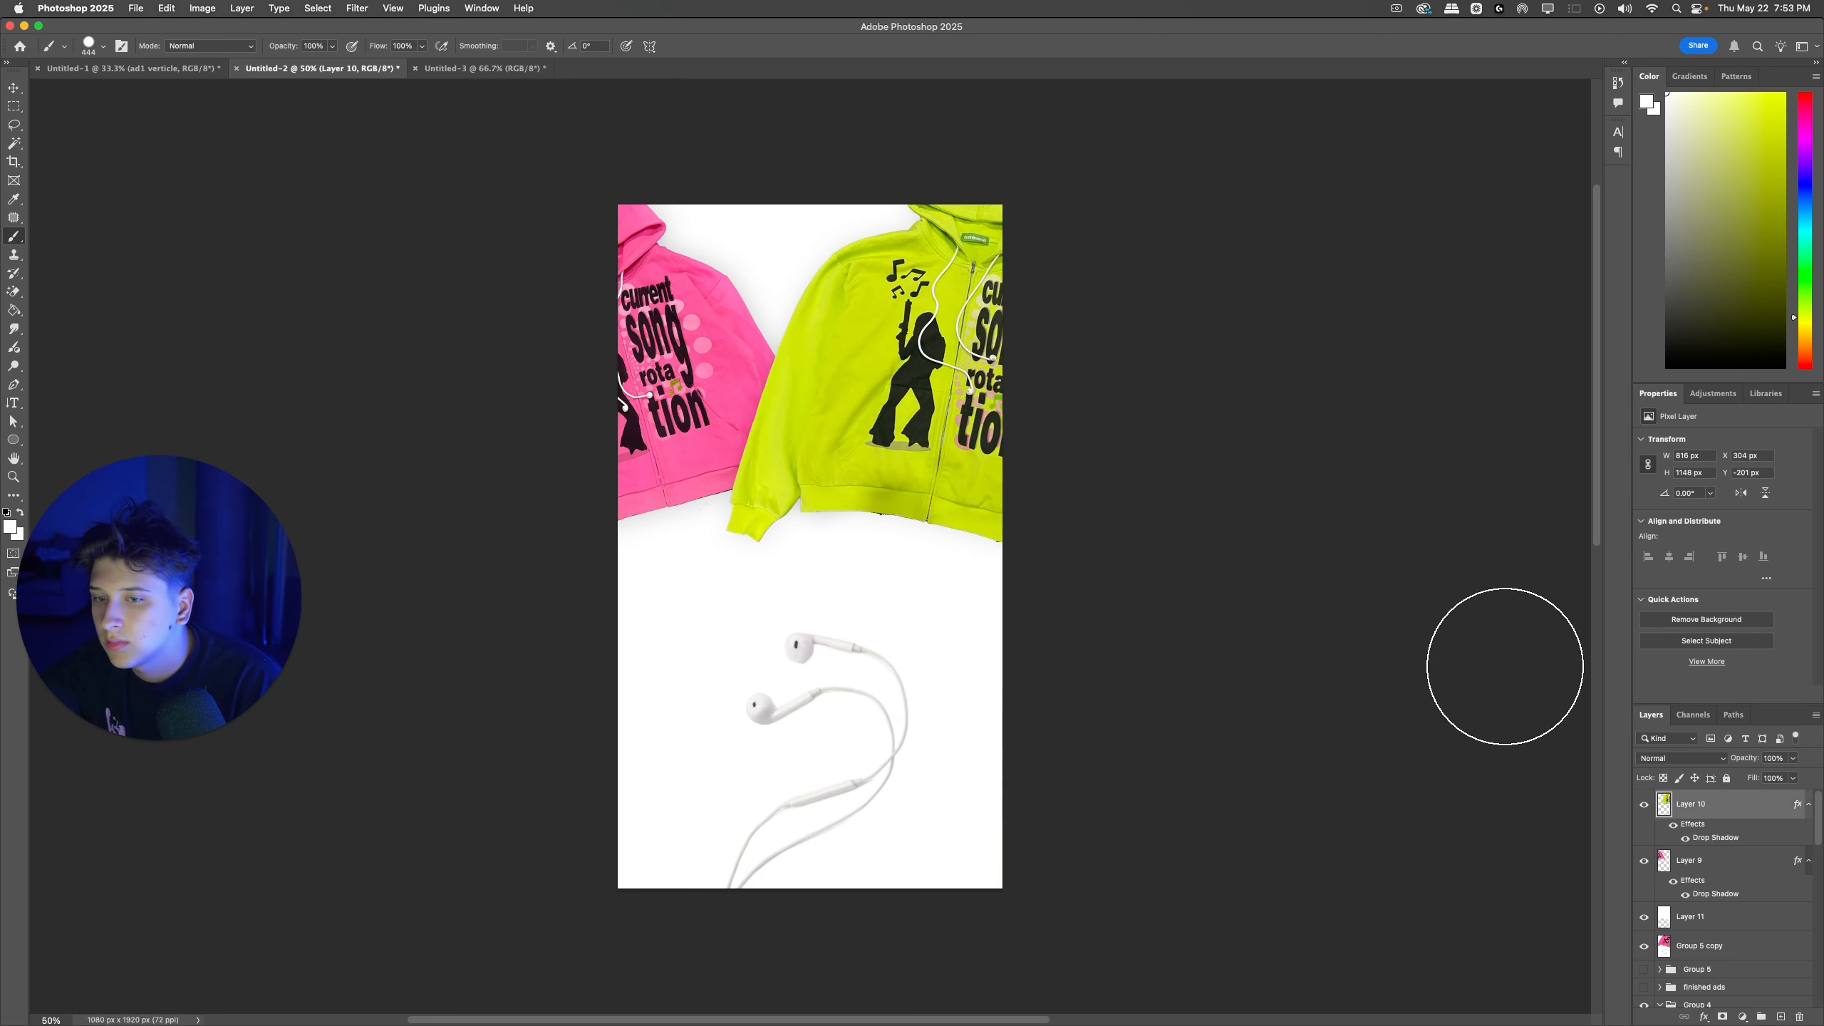
Step: Scale the green zipup to about 111% and shift it slightly off the ad's right edge
mouse_move(864, 422)
mouse_down()
mouse_move(836, 434)
mouse_move(851, 446)
mouse_up()
key(super+t)
drag(714, 567, 683, 611)
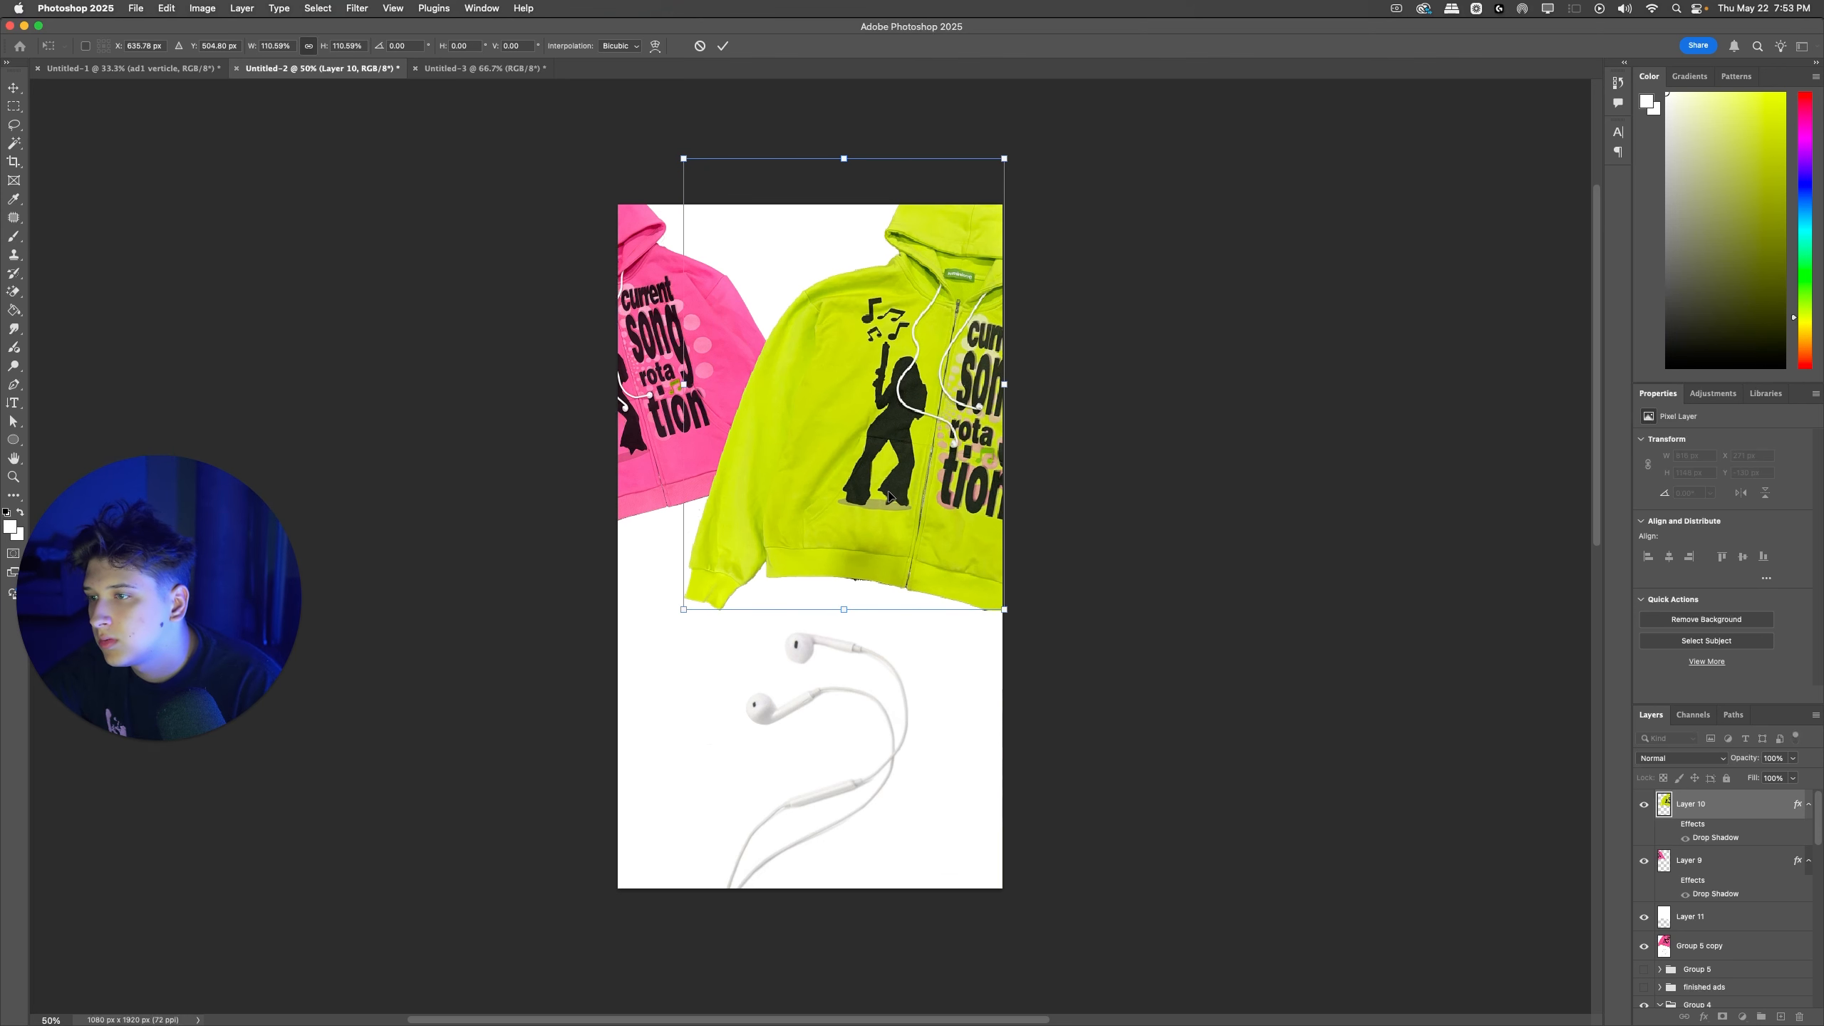
key(Return)
drag(904, 496, 915, 499)
key(super+t)
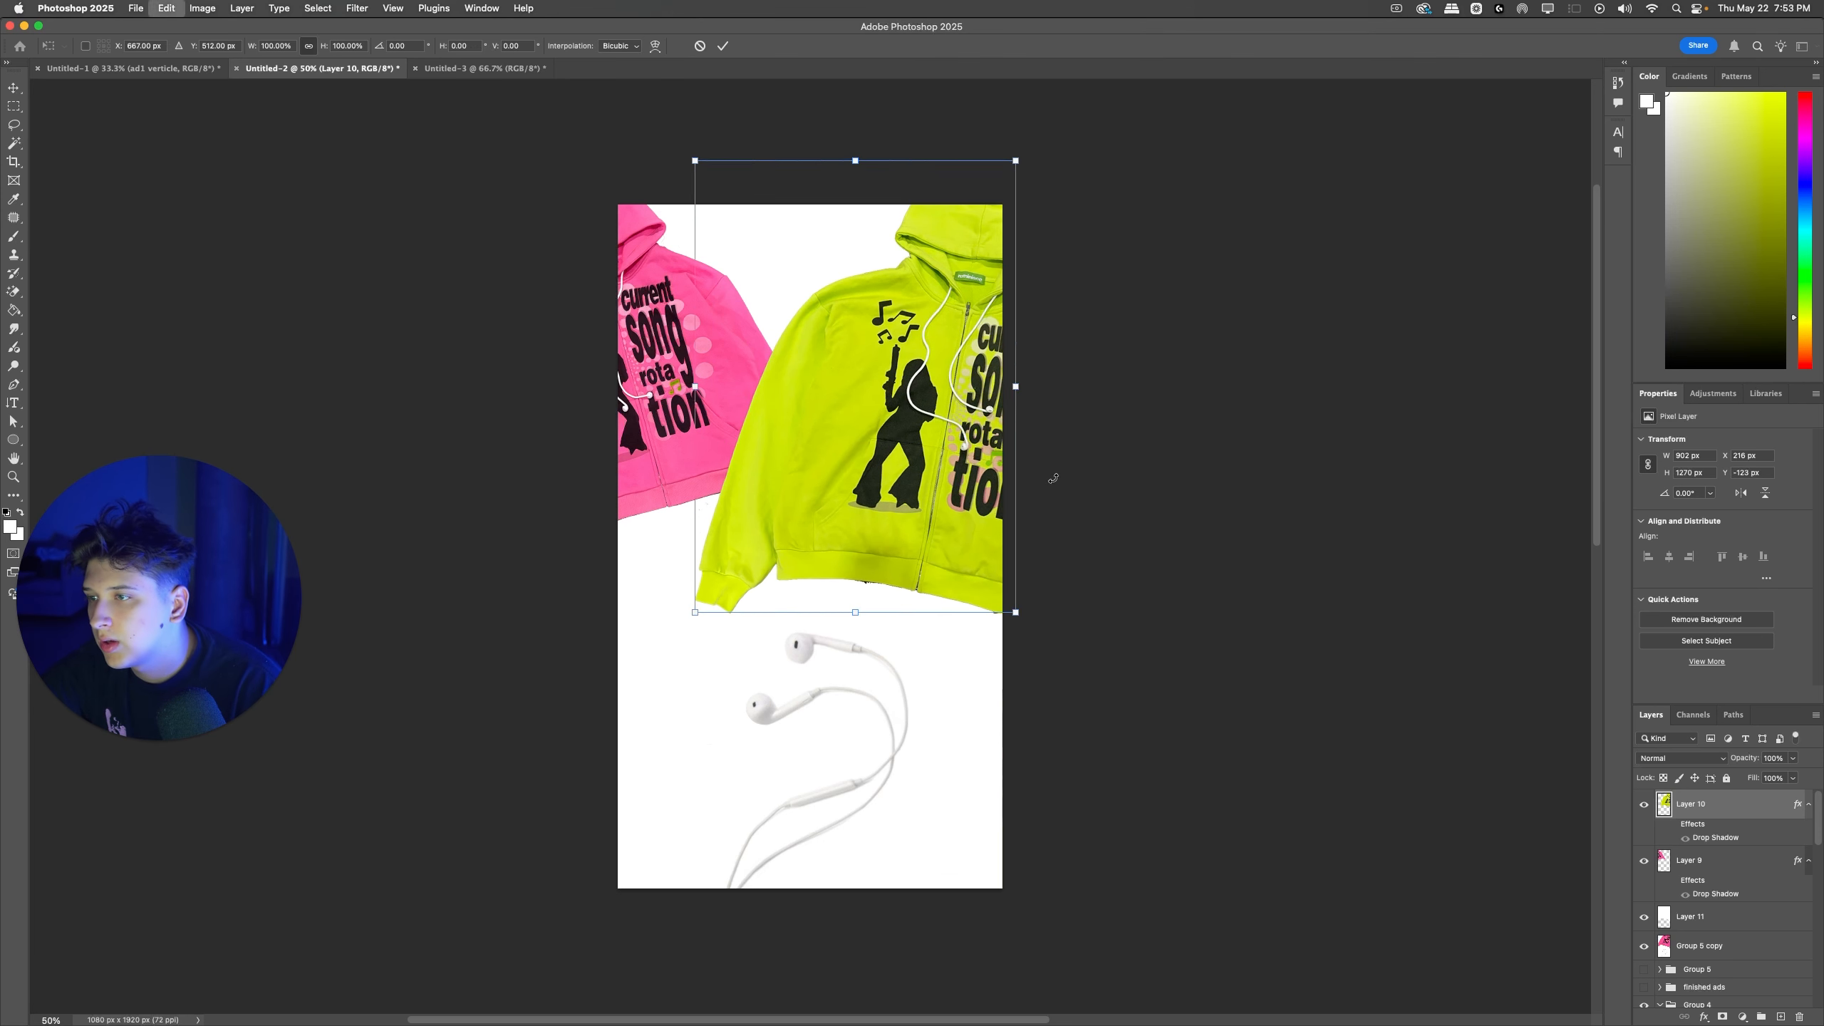
drag(1053, 478, 1050, 483)
key(Return)
Step: Move the pink zipup further into the ad and stack it in front of the green one
drag(673, 379, 708, 362)
key(super+t)
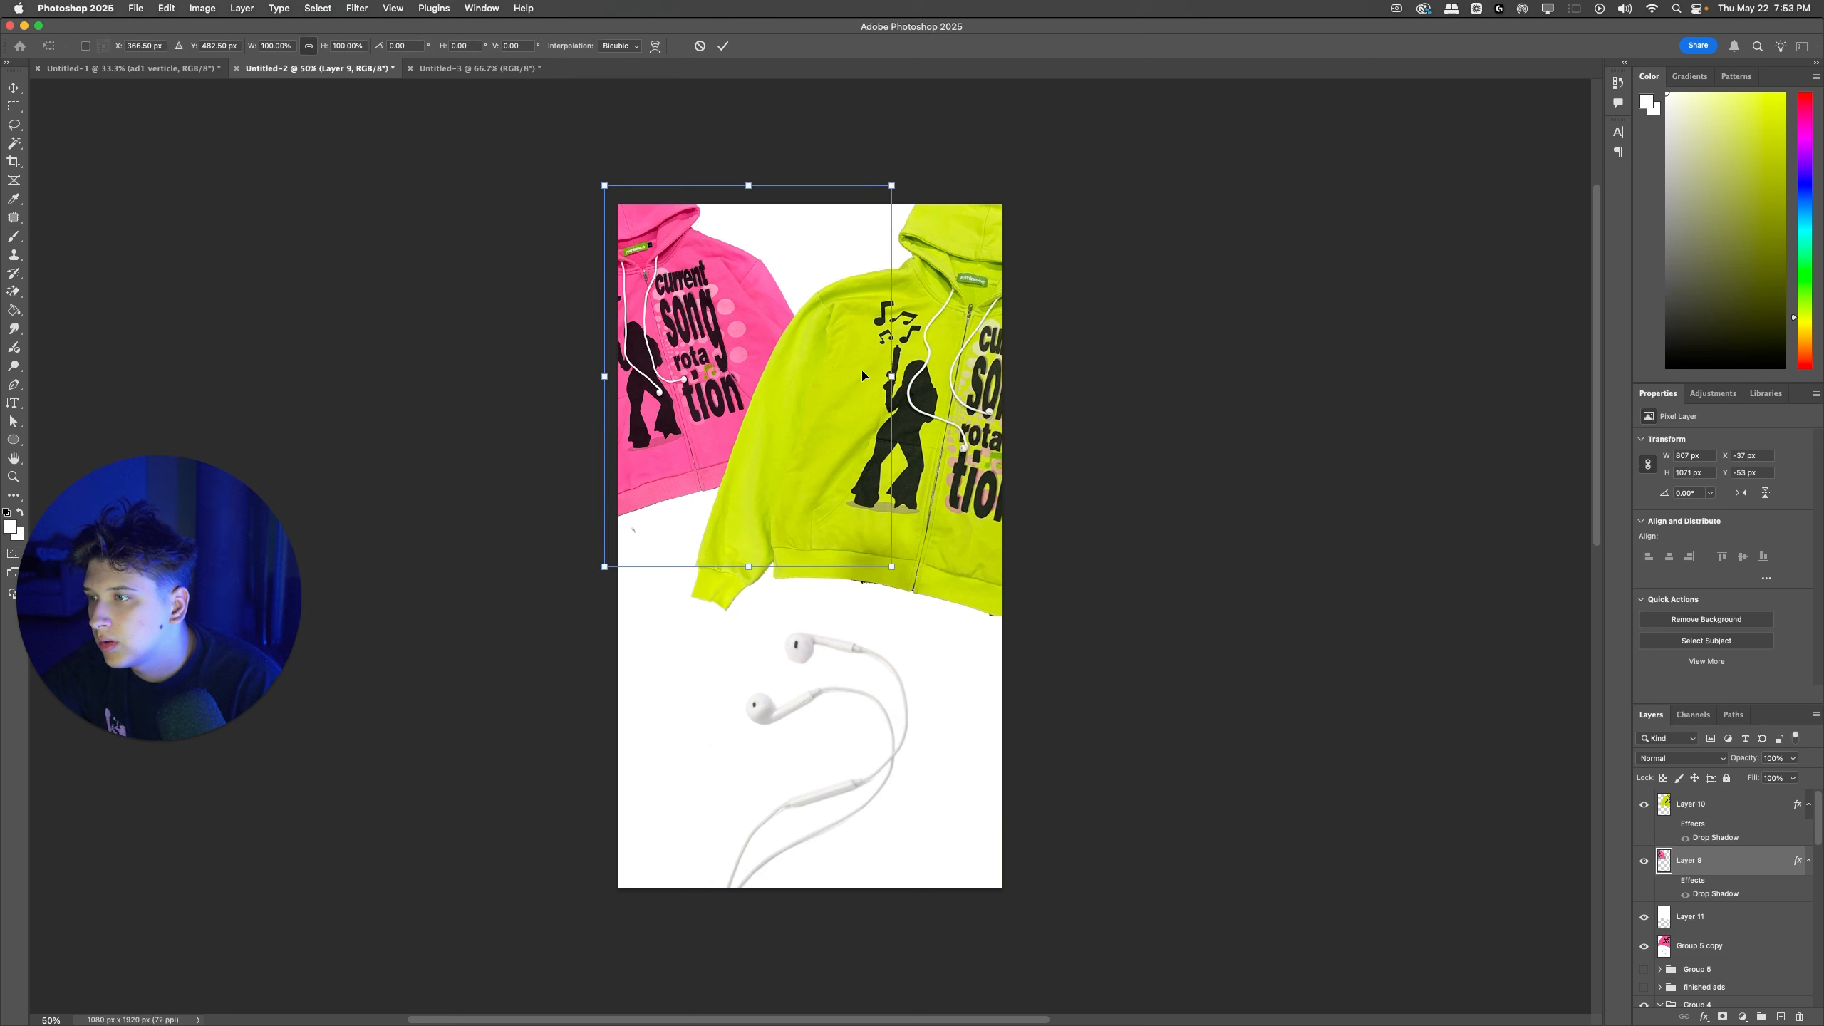
key(Return)
drag(1671, 854, 1675, 799)
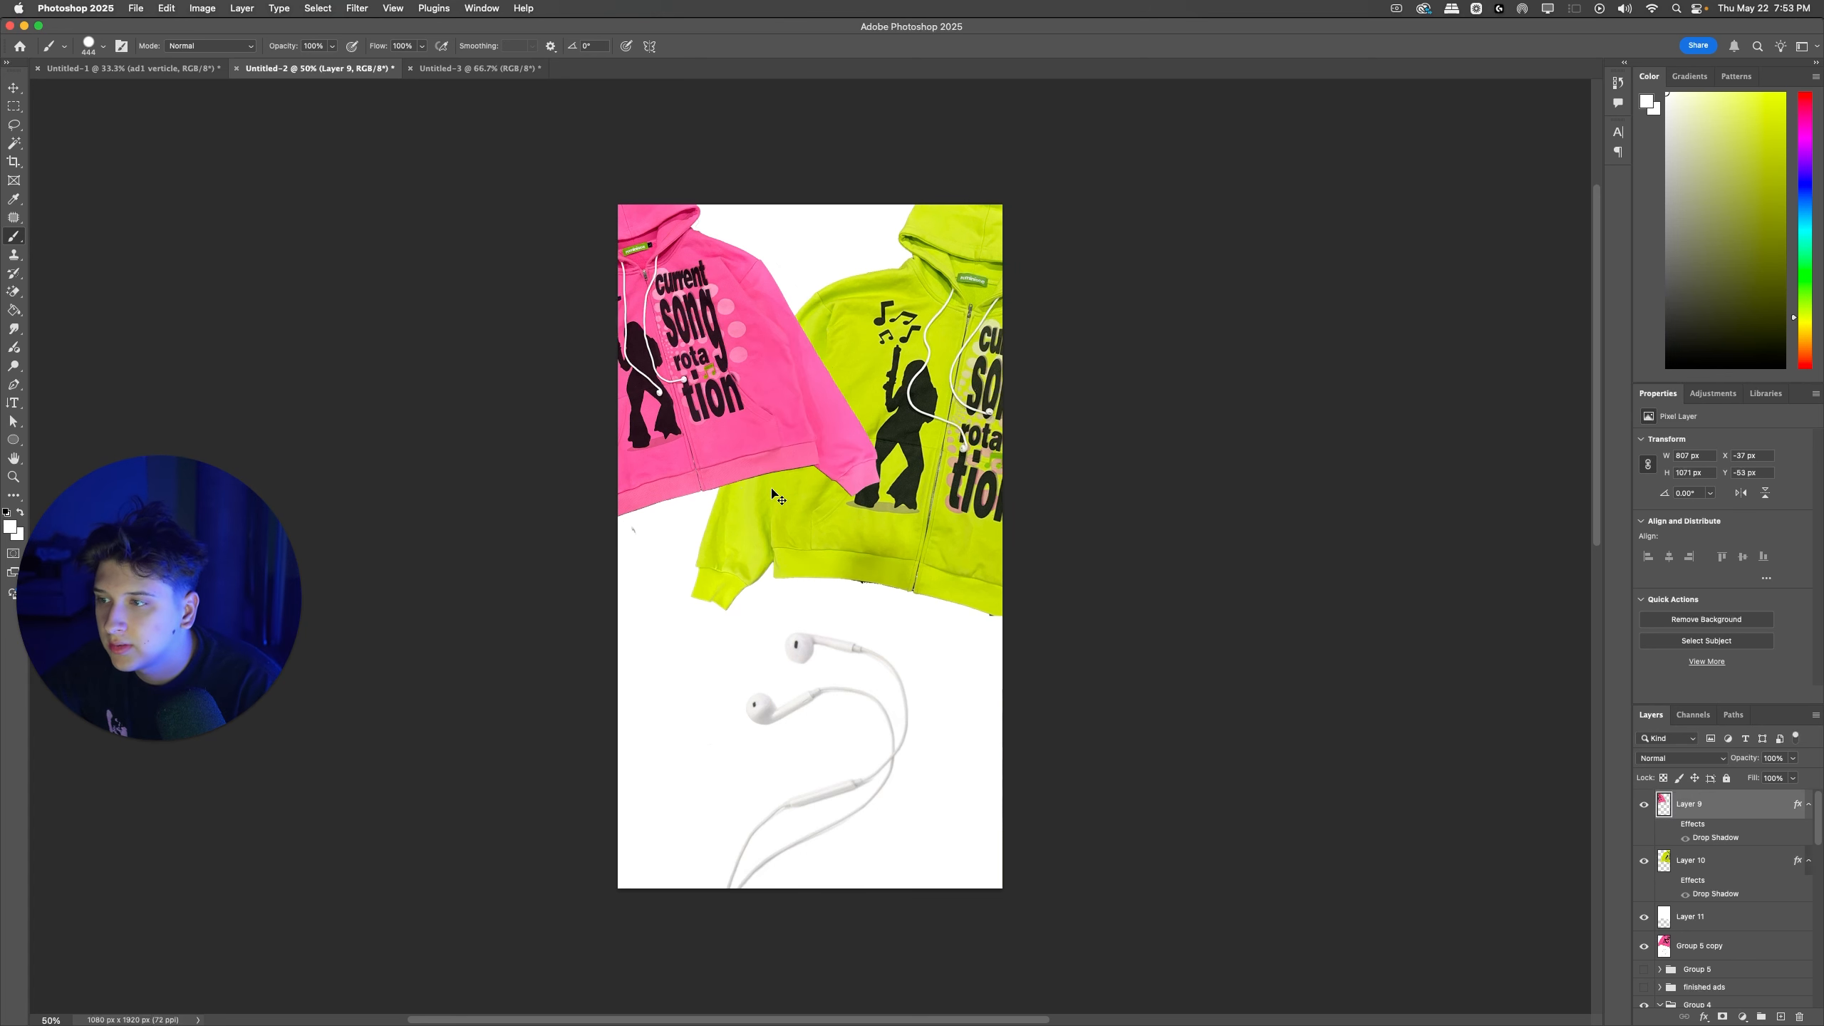
Step: Enlarge the pink zipup at the ad's upper left edge and stack it behind the green one
drag(735, 413, 693, 428)
key(super+t)
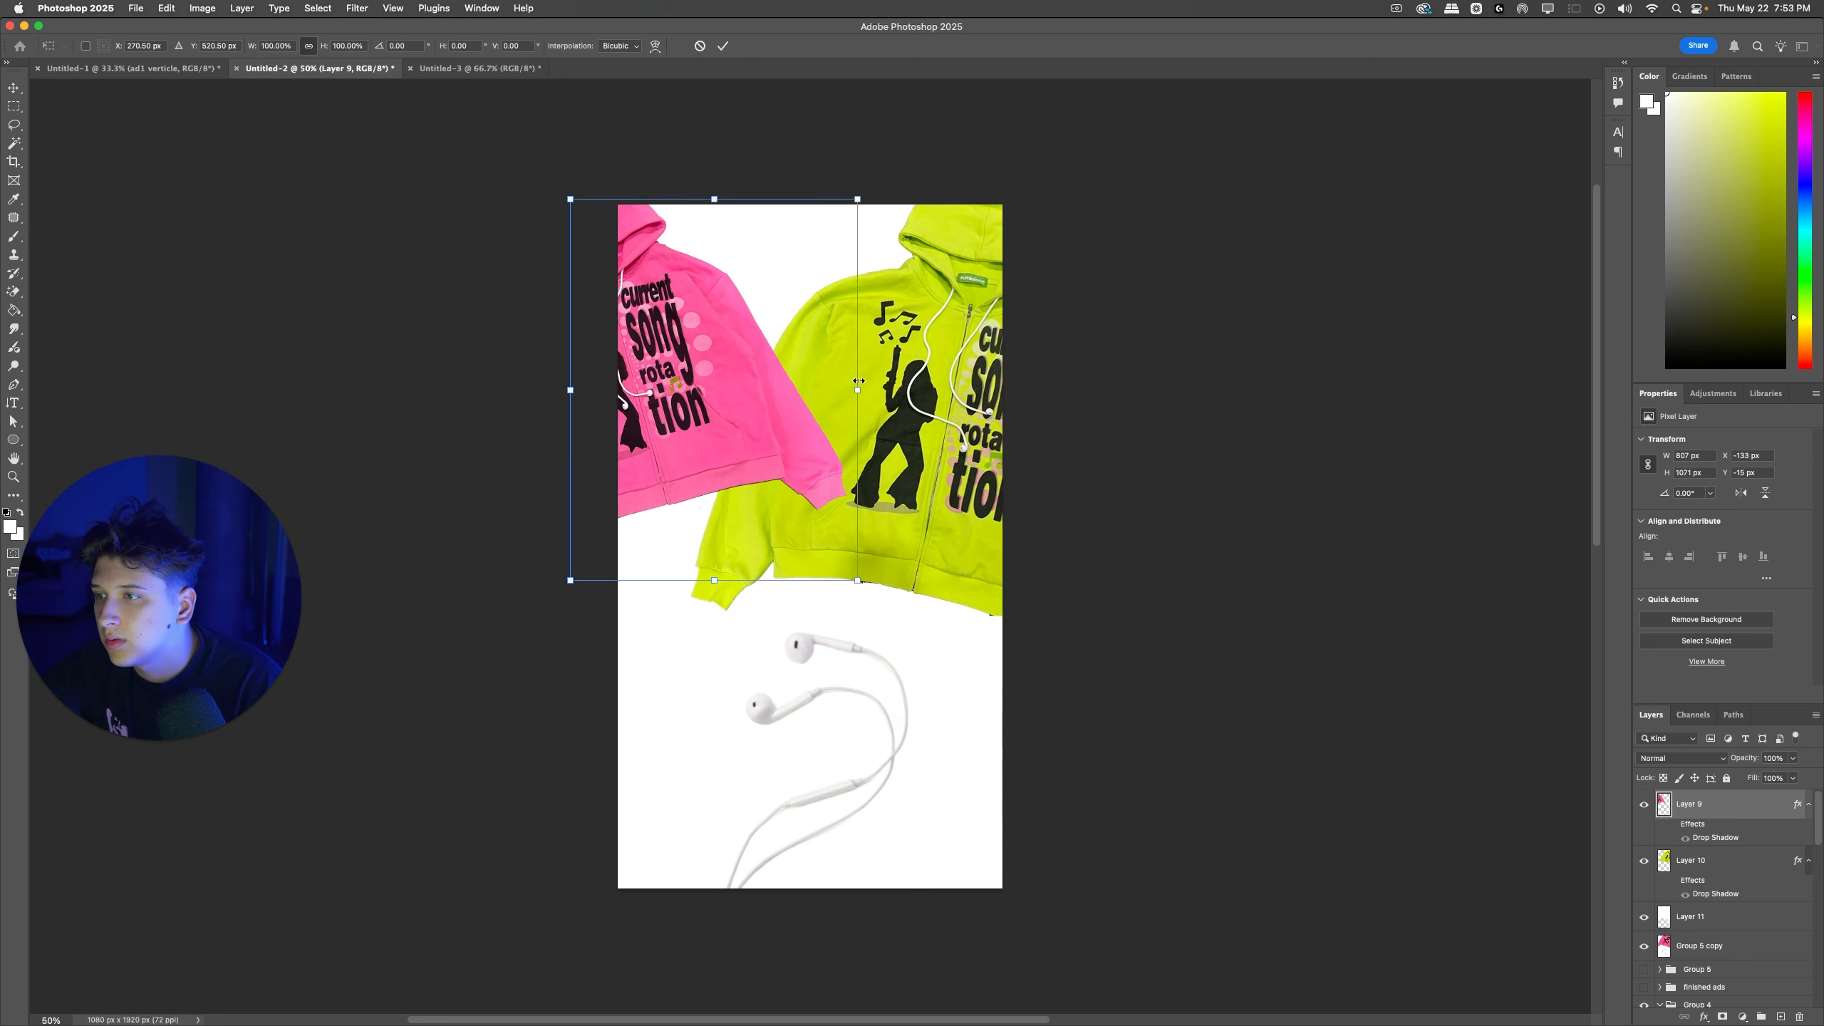
drag(858, 380, 929, 353)
key(super+z)
key(Return)
drag(753, 354, 759, 374)
drag(1741, 821, 1706, 905)
key(super+t)
mouse_move(790, 366)
mouse_down()
mouse_move(819, 406)
mouse_move(896, 425)
mouse_up()
key(Return)
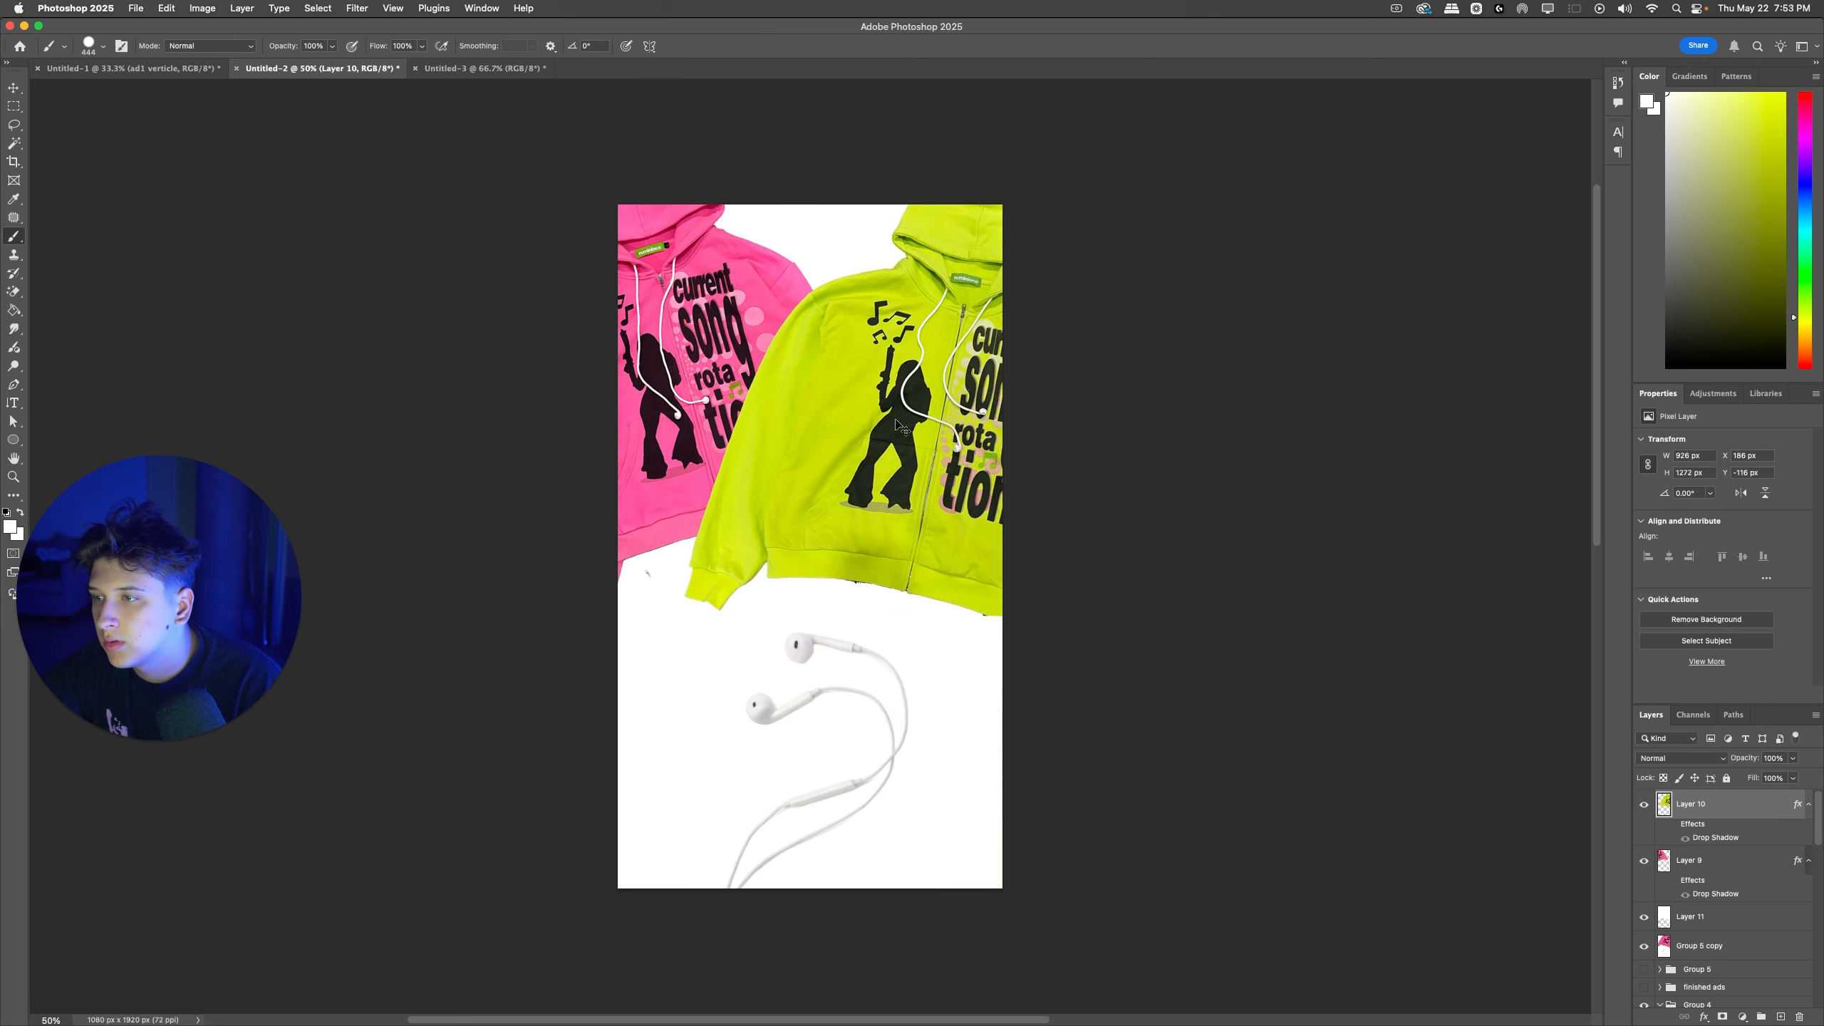
Step: Enlarge the pink and green zipups together slightly, to about 1310 px in overall height
shift+super+click(673, 374)
key(super+t)
drag(817, 621, 818, 635)
key(Return)
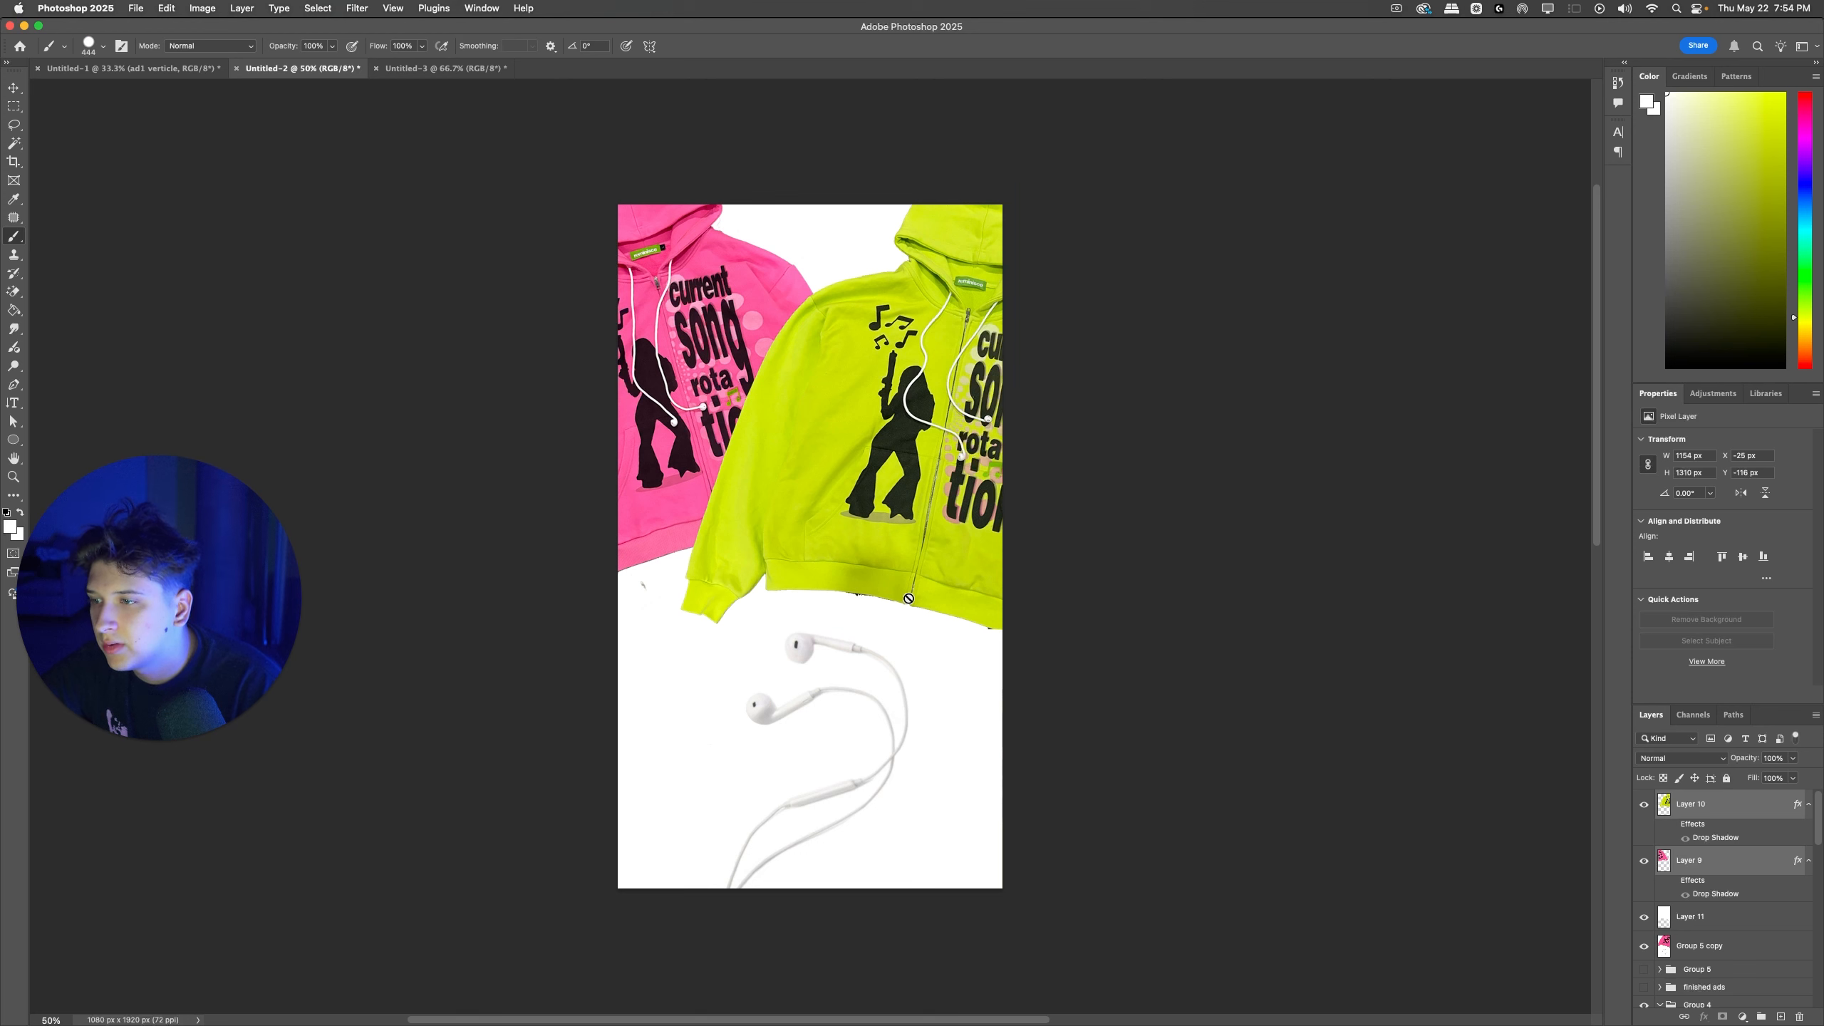
Step: Lasso the earphones in the merged earphone ad and copy them to a new layer
super+click(826, 707)
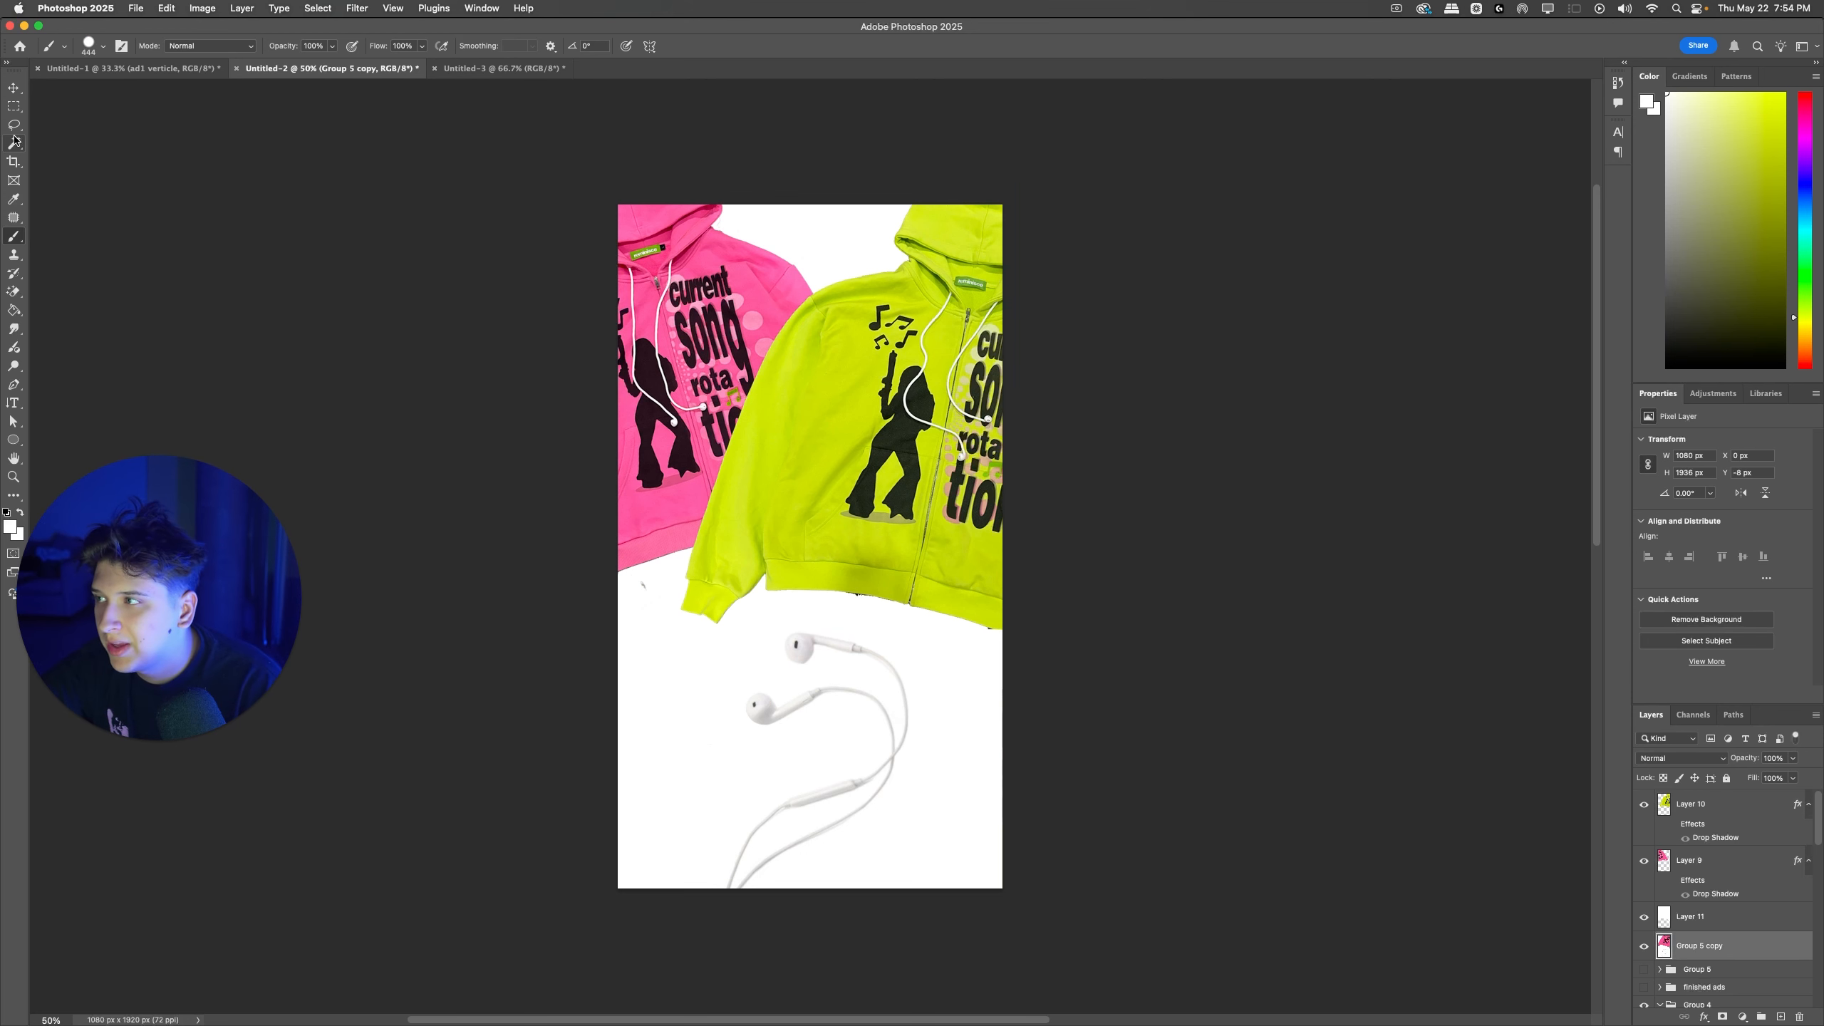
key(l)
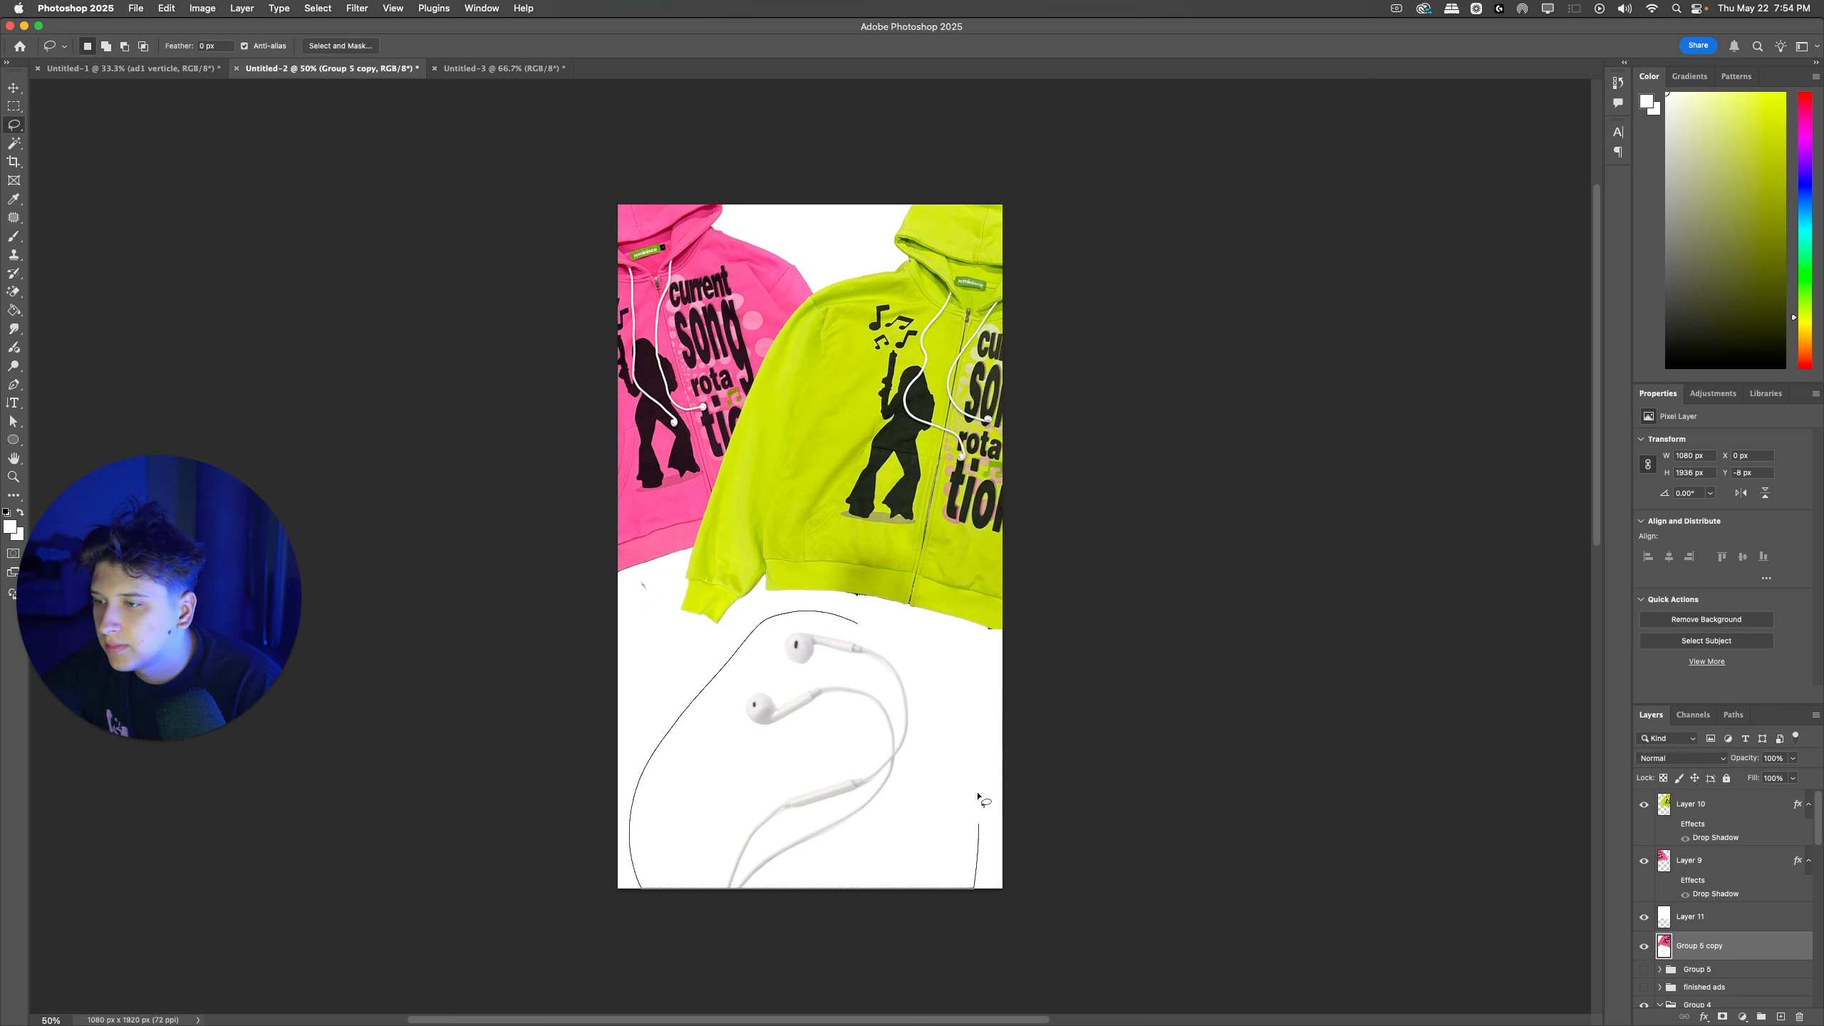
drag(892, 665, 892, 665)
key(super+j)
key(super+t)
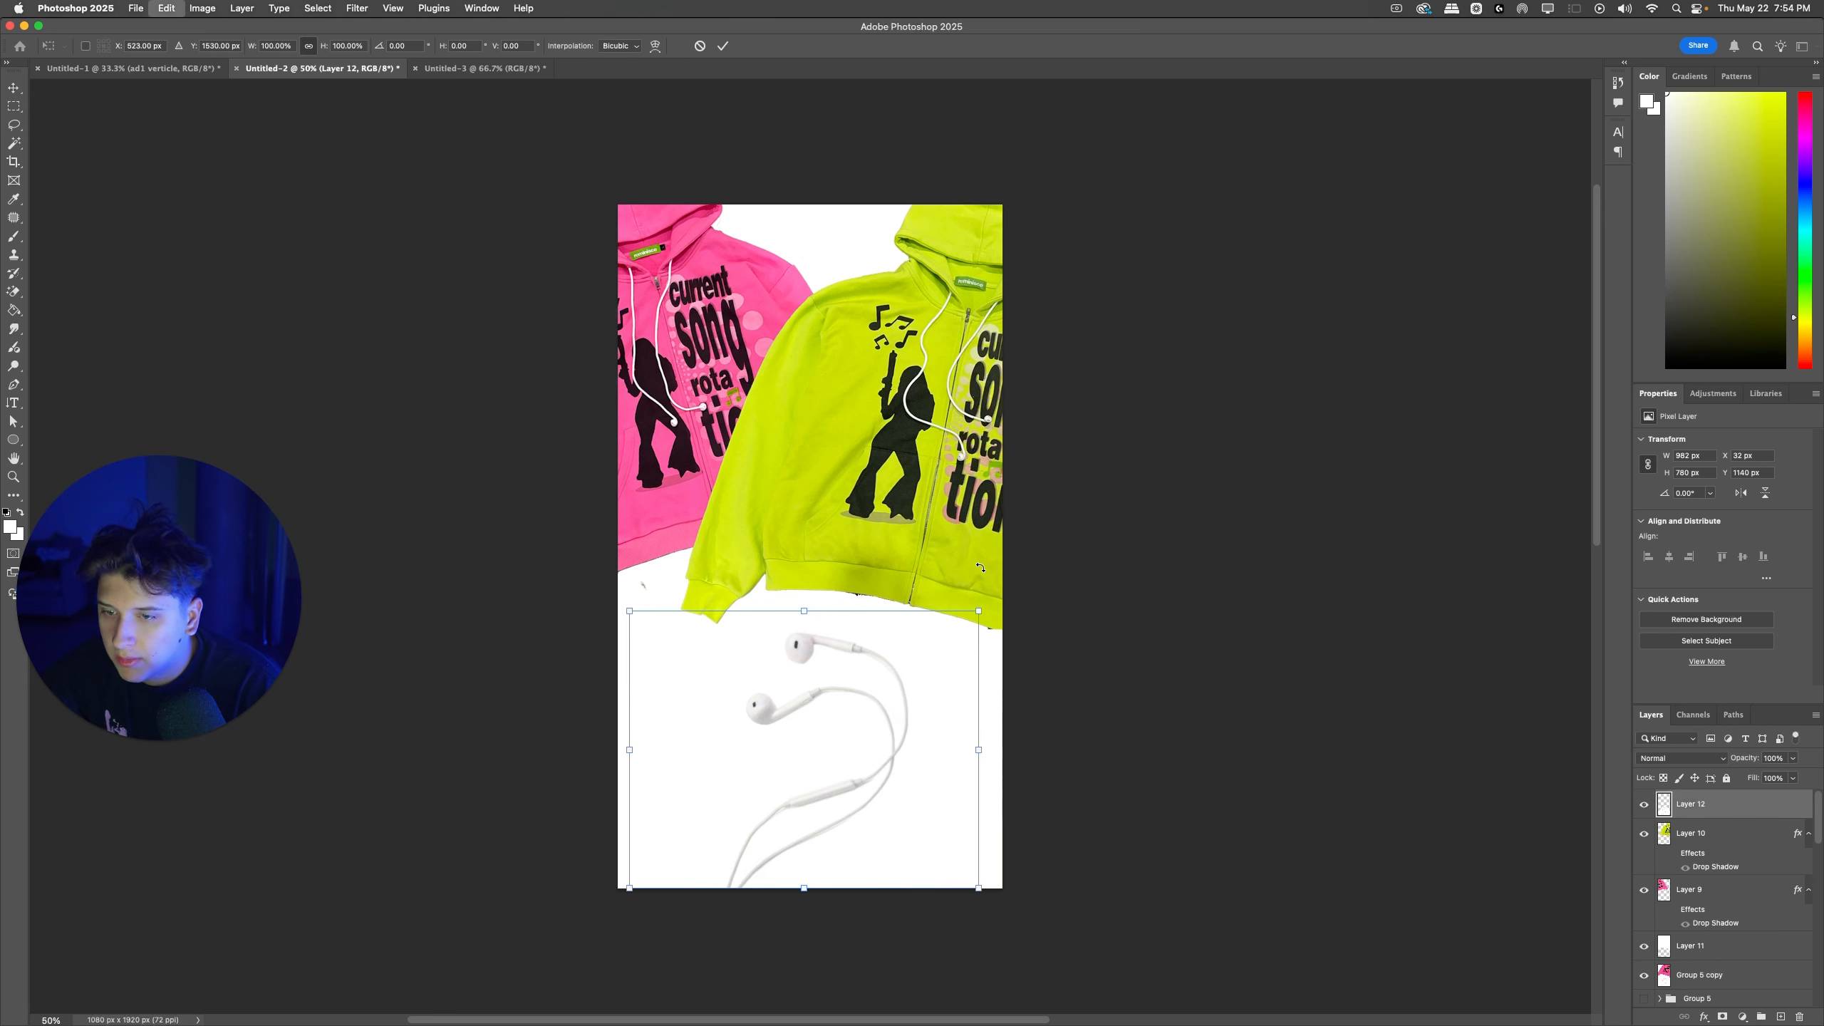
Step: Move the copied earphones to the top of the ad and stack them behind both zipups
mouse_move(919, 575)
mouse_down()
mouse_move(850, 951)
mouse_move(647, 904)
mouse_up()
drag(842, 803, 842, 293)
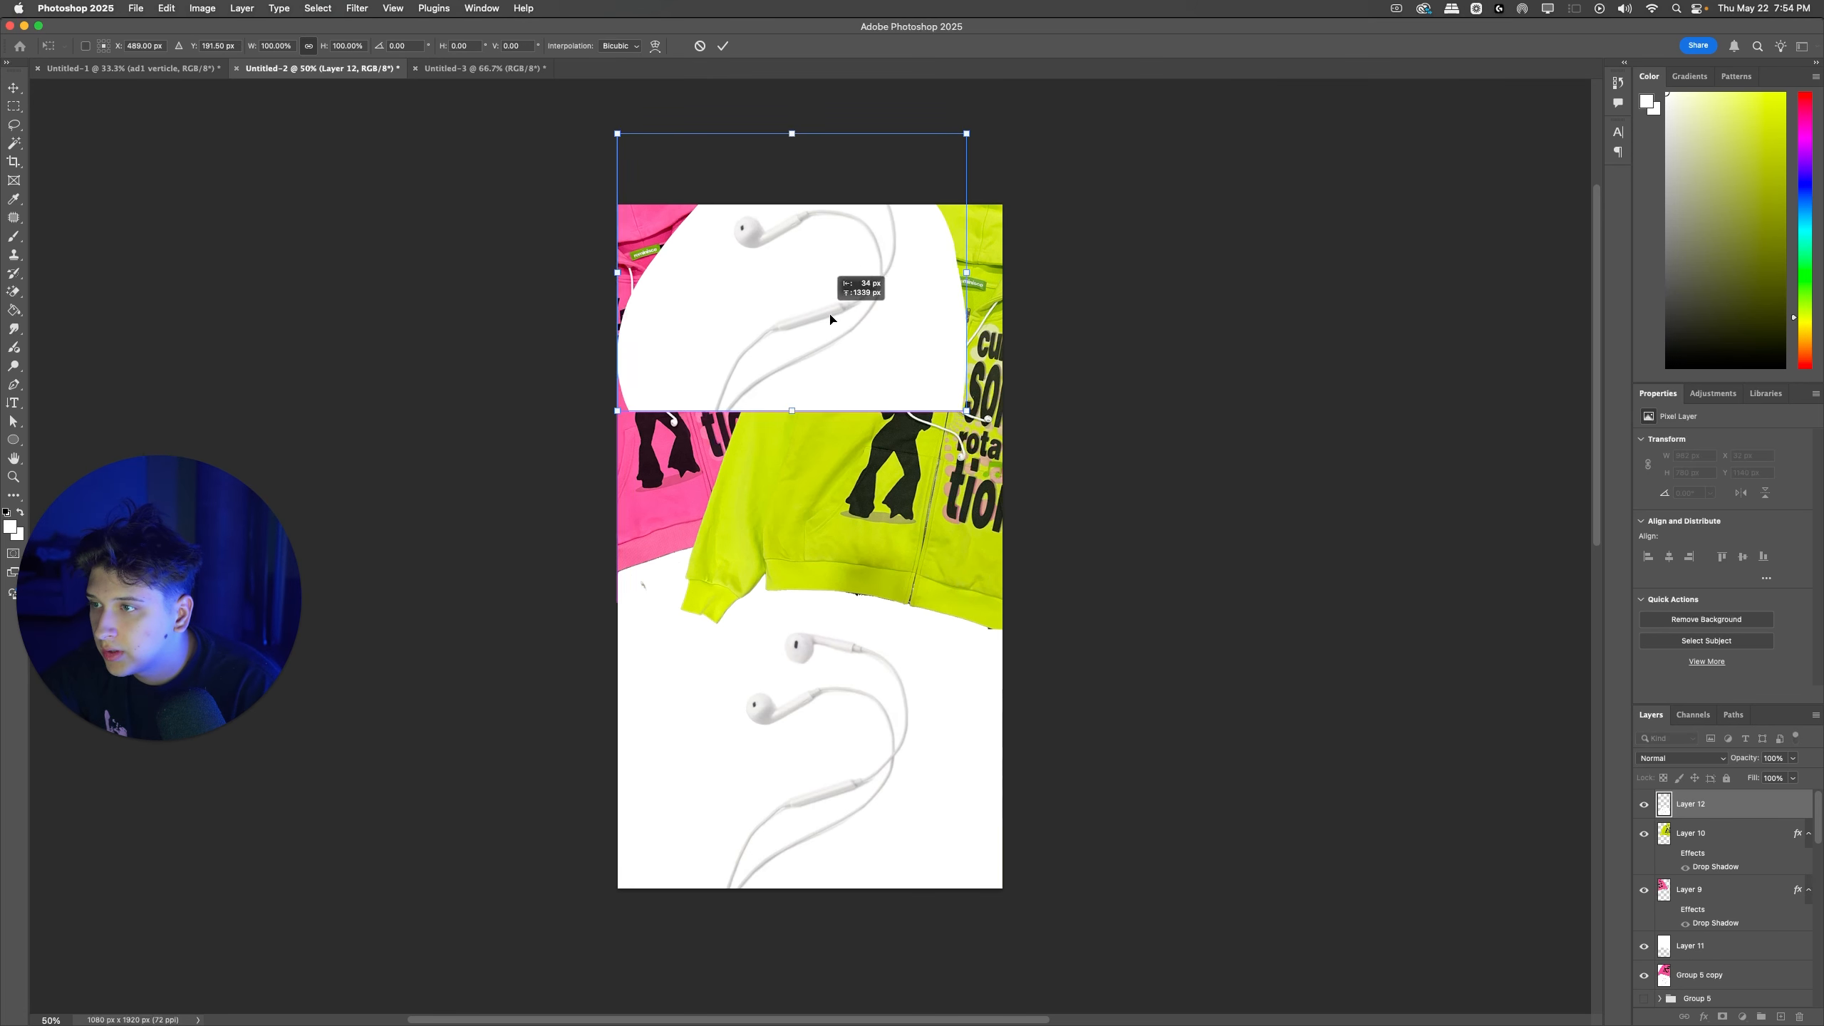
key(Return)
drag(1696, 819, 1695, 932)
Step: Shrink the copied earphones to about 652 by 518 px and place them between the two hoods
key(super+t)
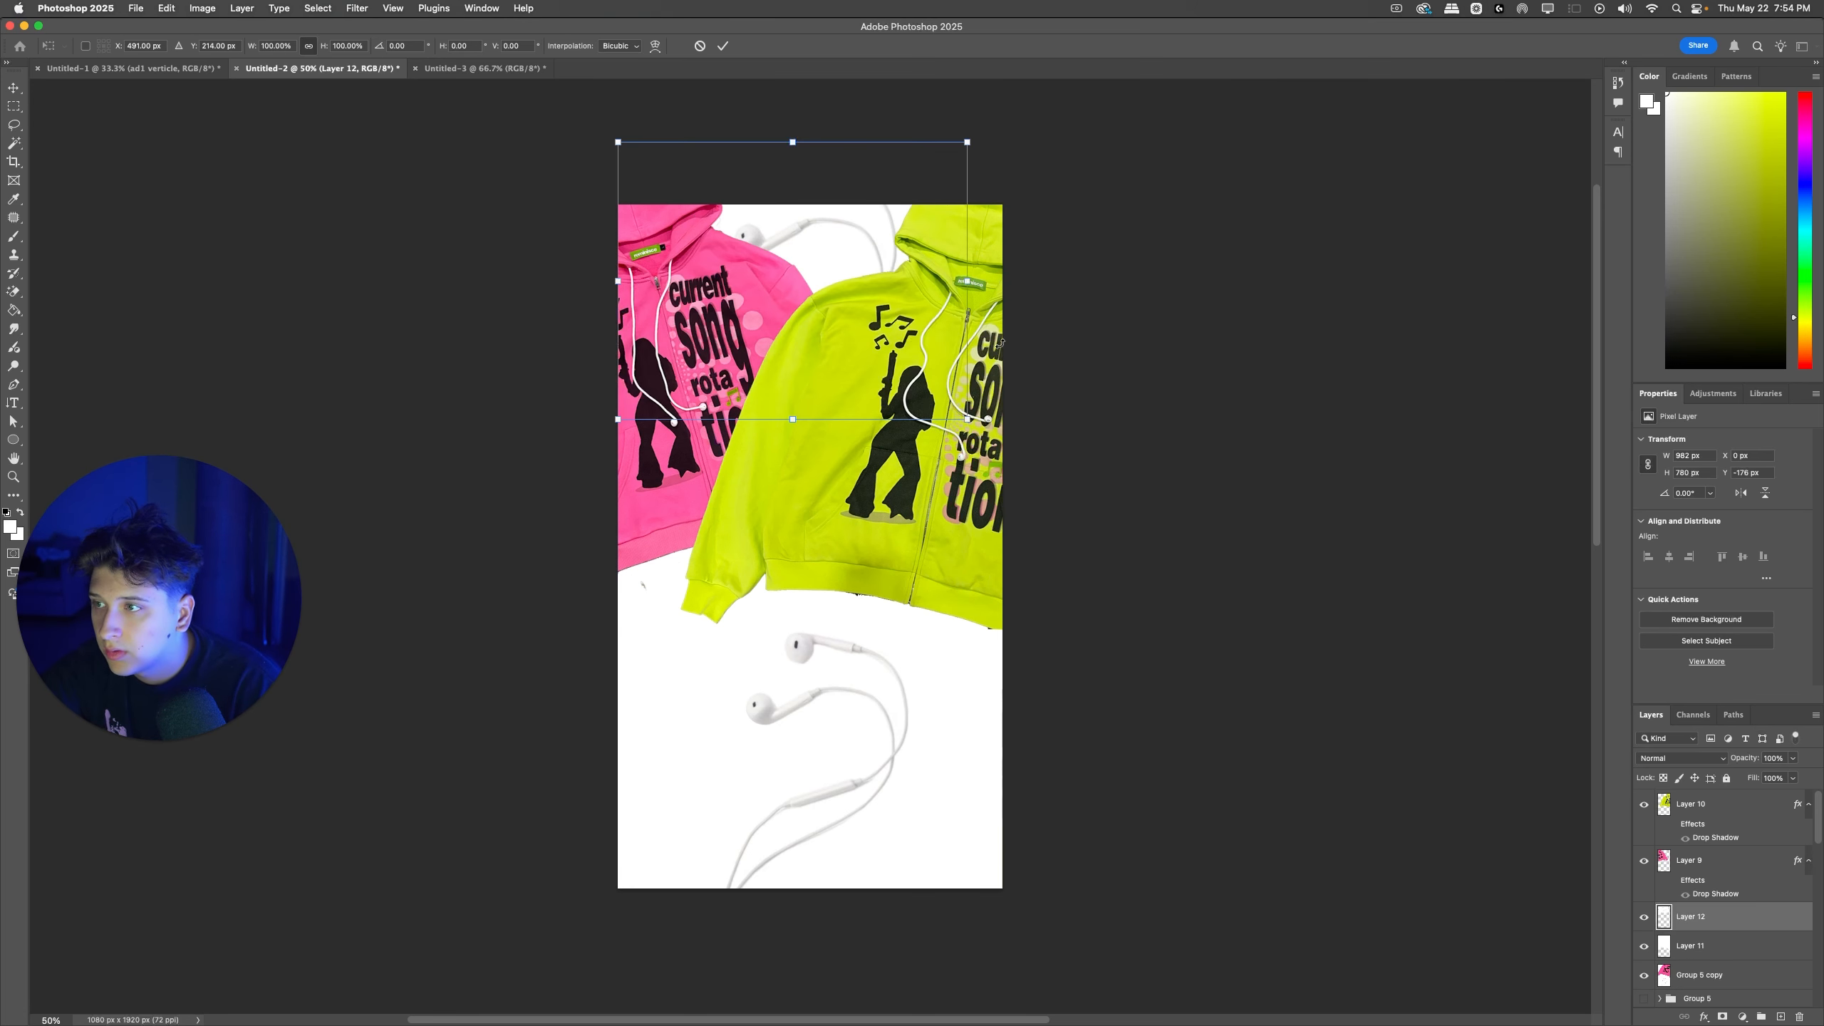
drag(969, 283, 839, 273)
key(Return)
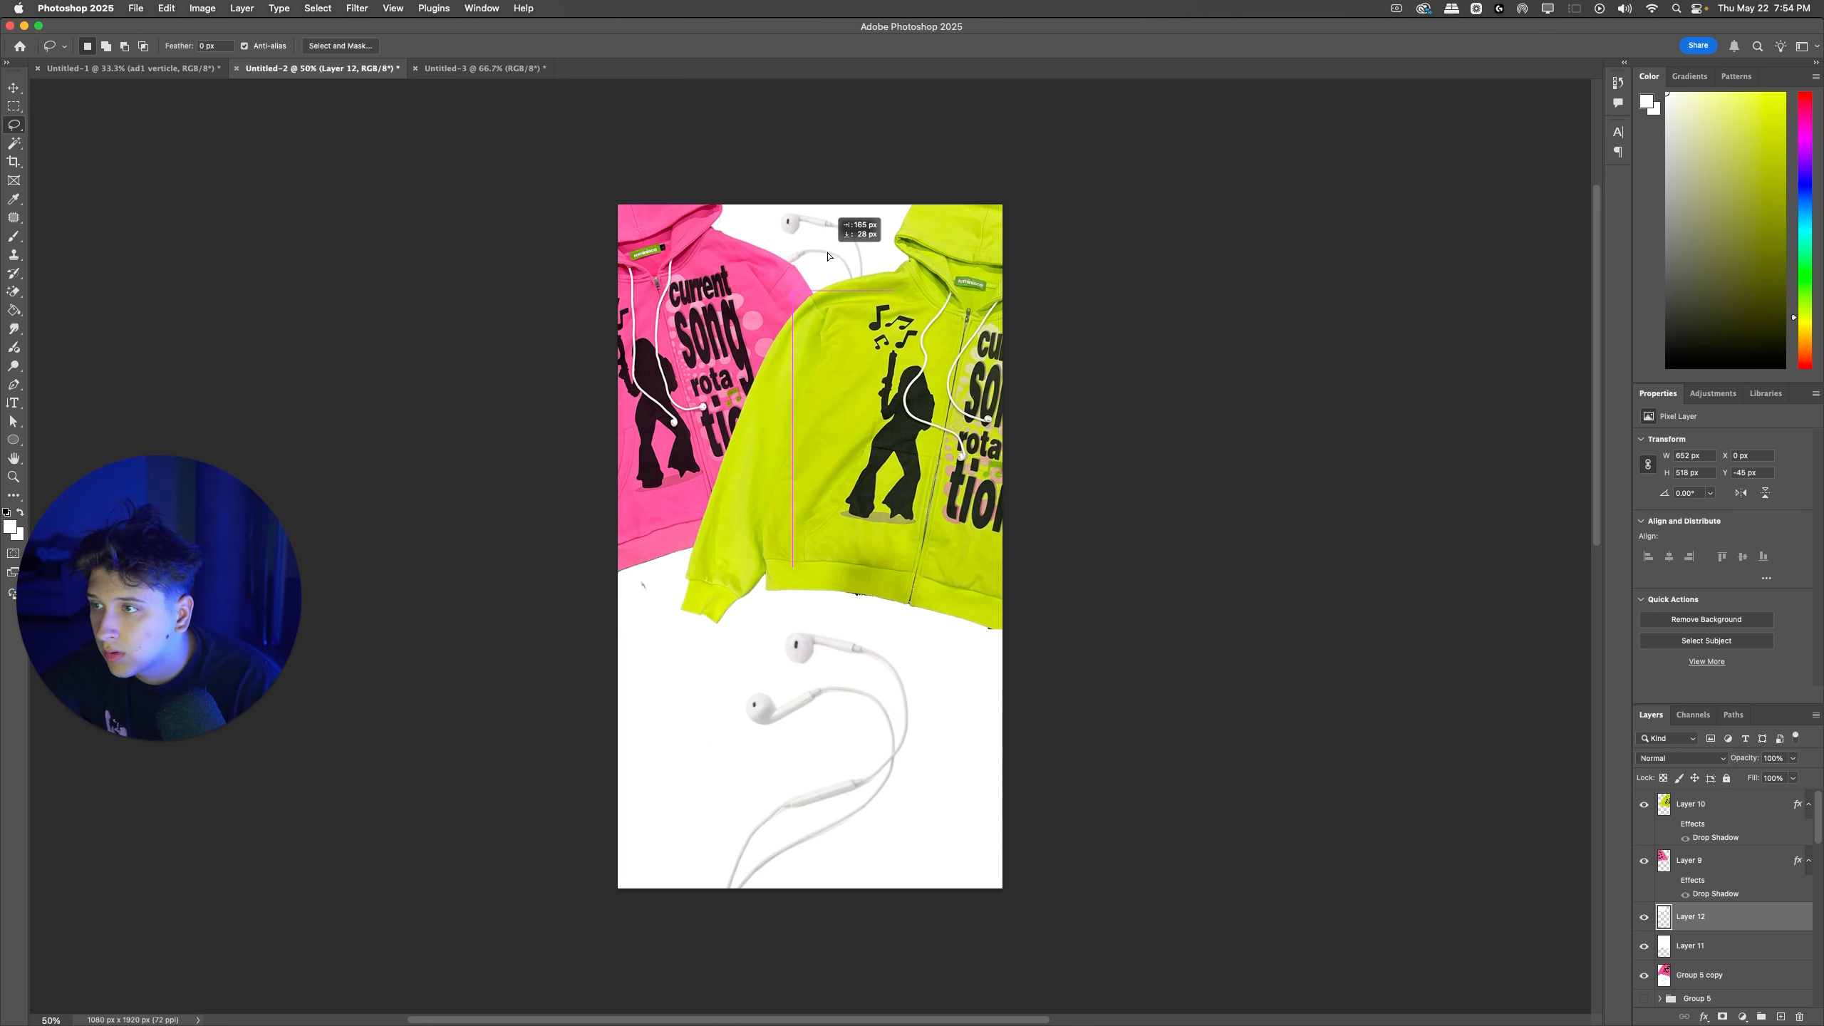
Step: Try shrinking the pink and green zipups together
drag(1013, 455, 1028, 518)
mouse_move(946, 435)
mouse_down()
mouse_move(938, 535)
mouse_move(951, 469)
mouse_up()
key(super+z)
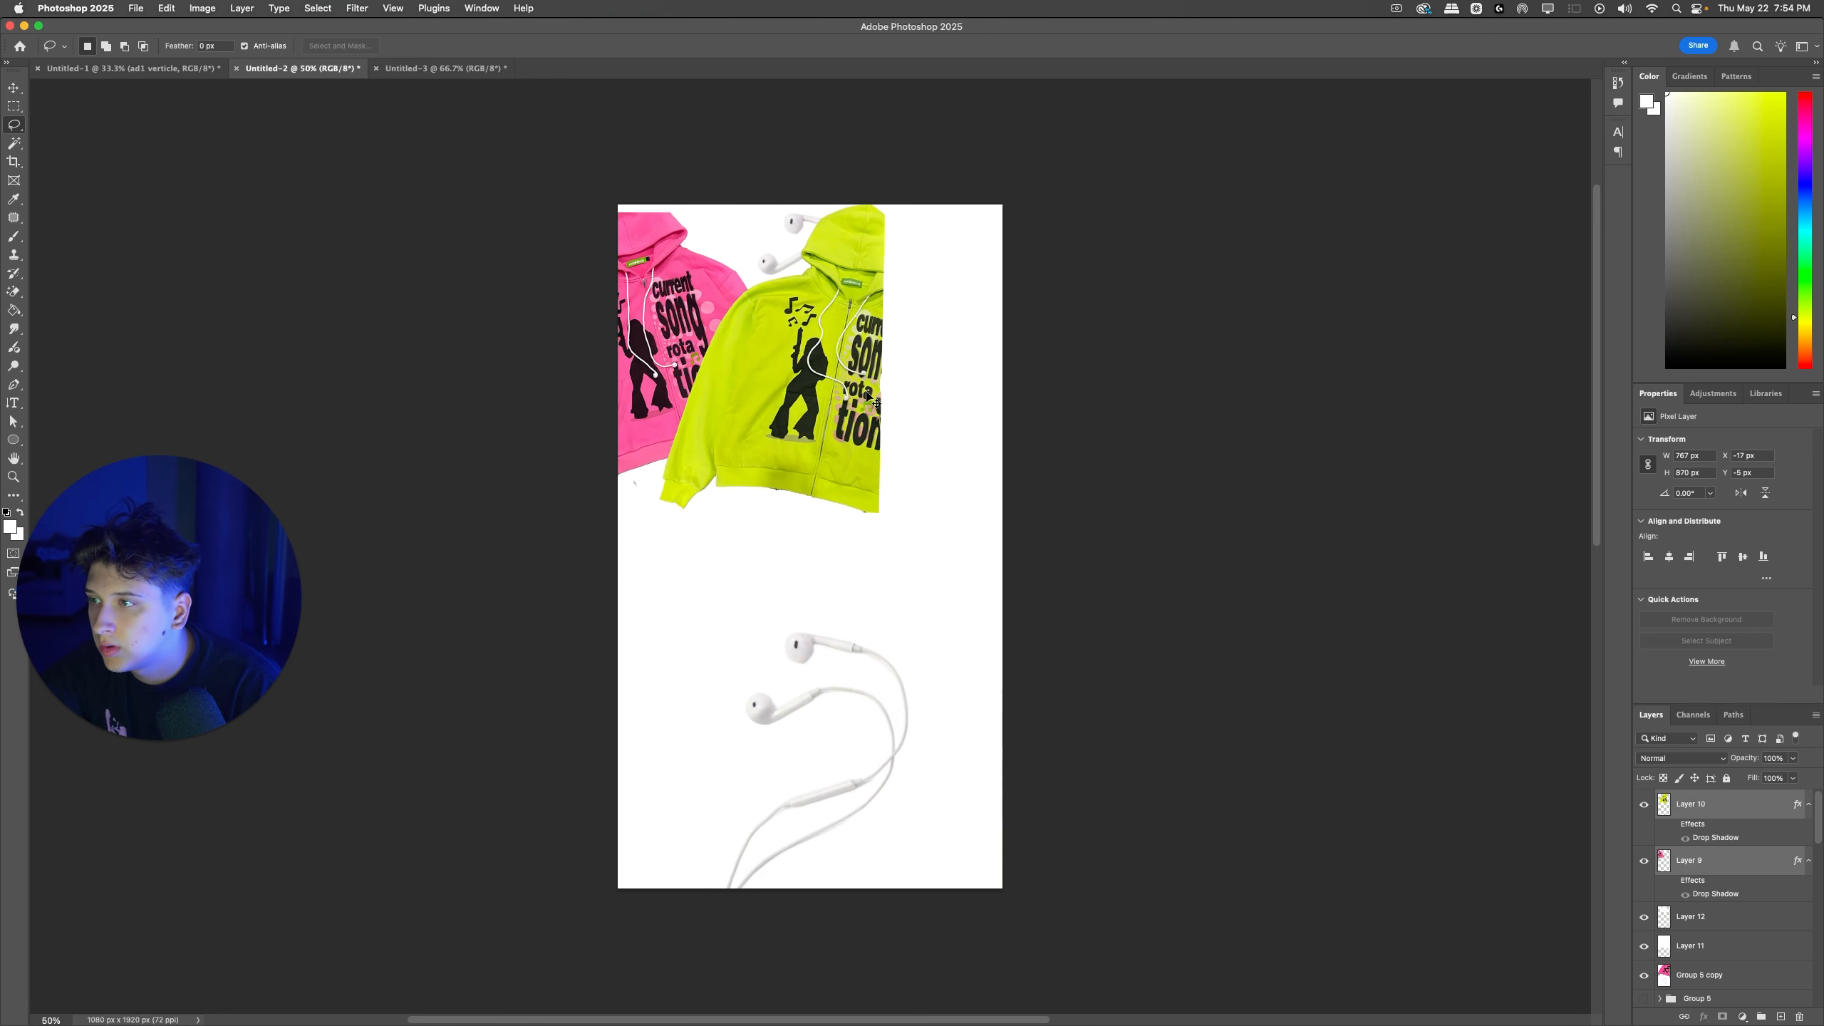
key(super+shift+z)
Step: Move both zipups down to uncover the copied earphones, and nudge the earphones slightly to the right
key(super+t)
drag(878, 416, 880, 492)
click(1106, 448)
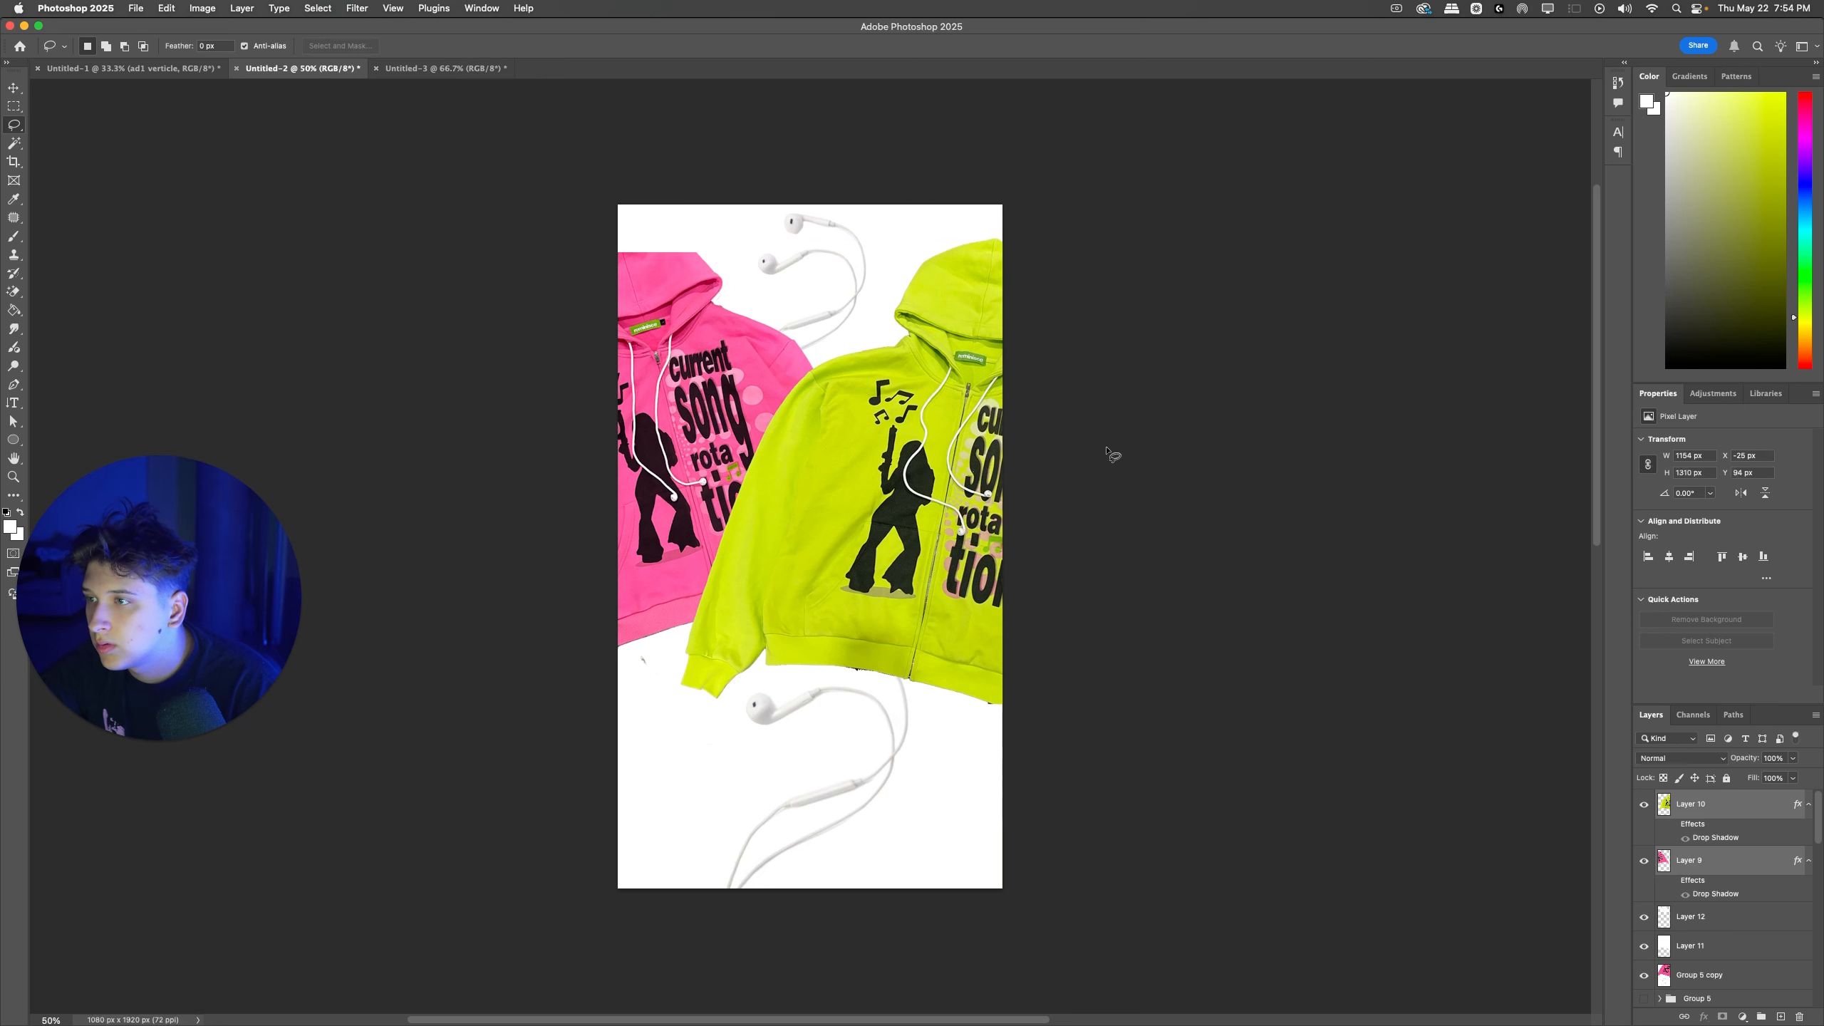
super+click(1106, 447)
drag(808, 276, 822, 278)
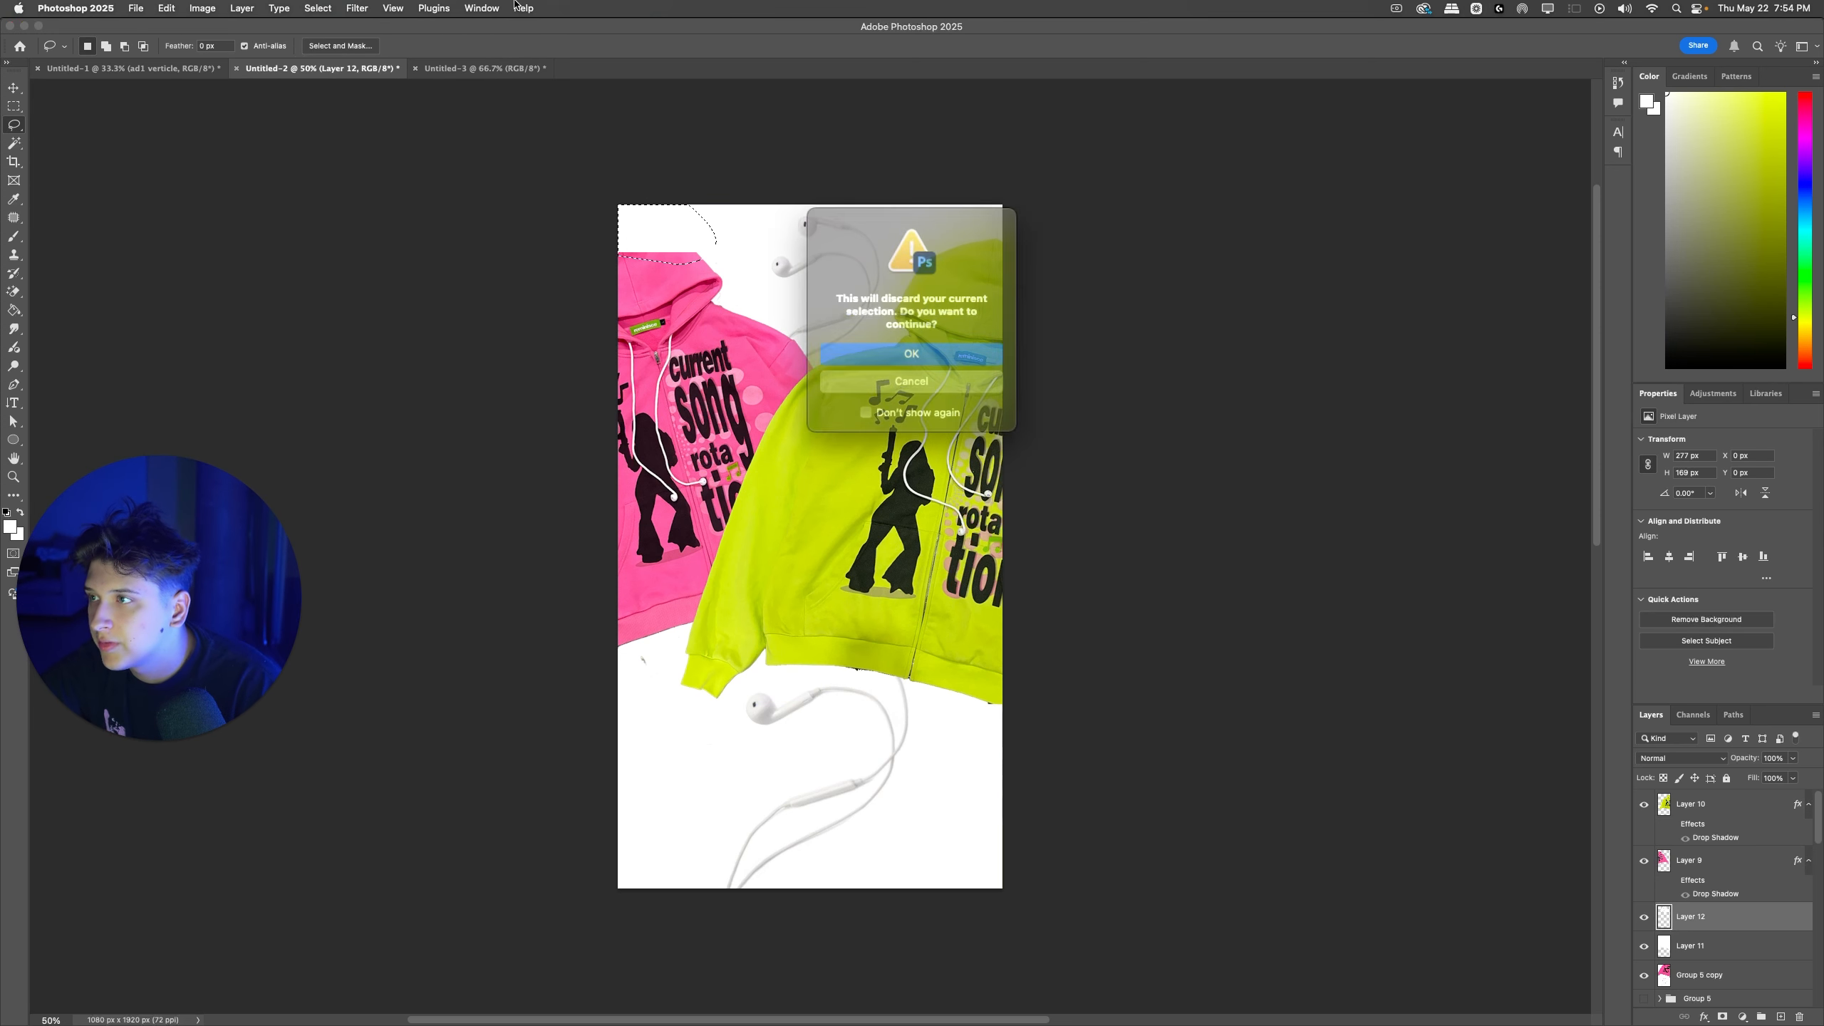
click(885, 349)
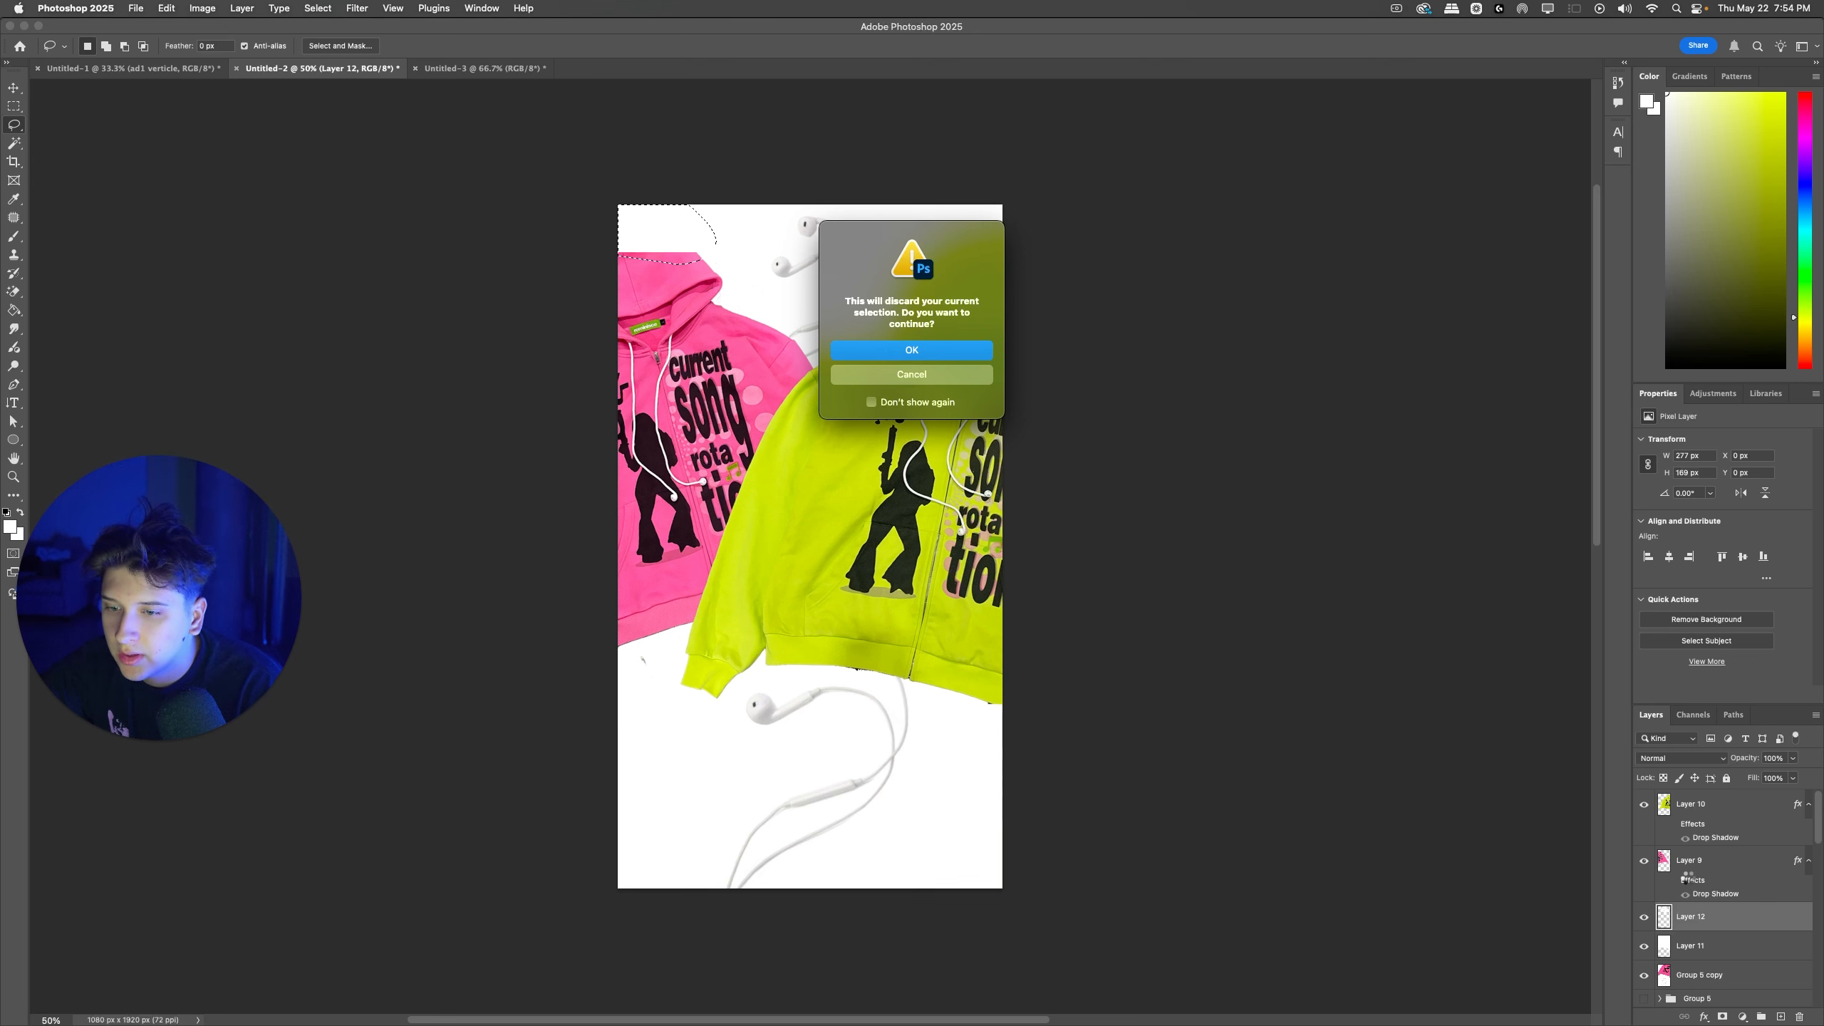
Step: Hide the merged earphone ad and paint the area below the zipups white on a new layer
click(1663, 946)
key(b)
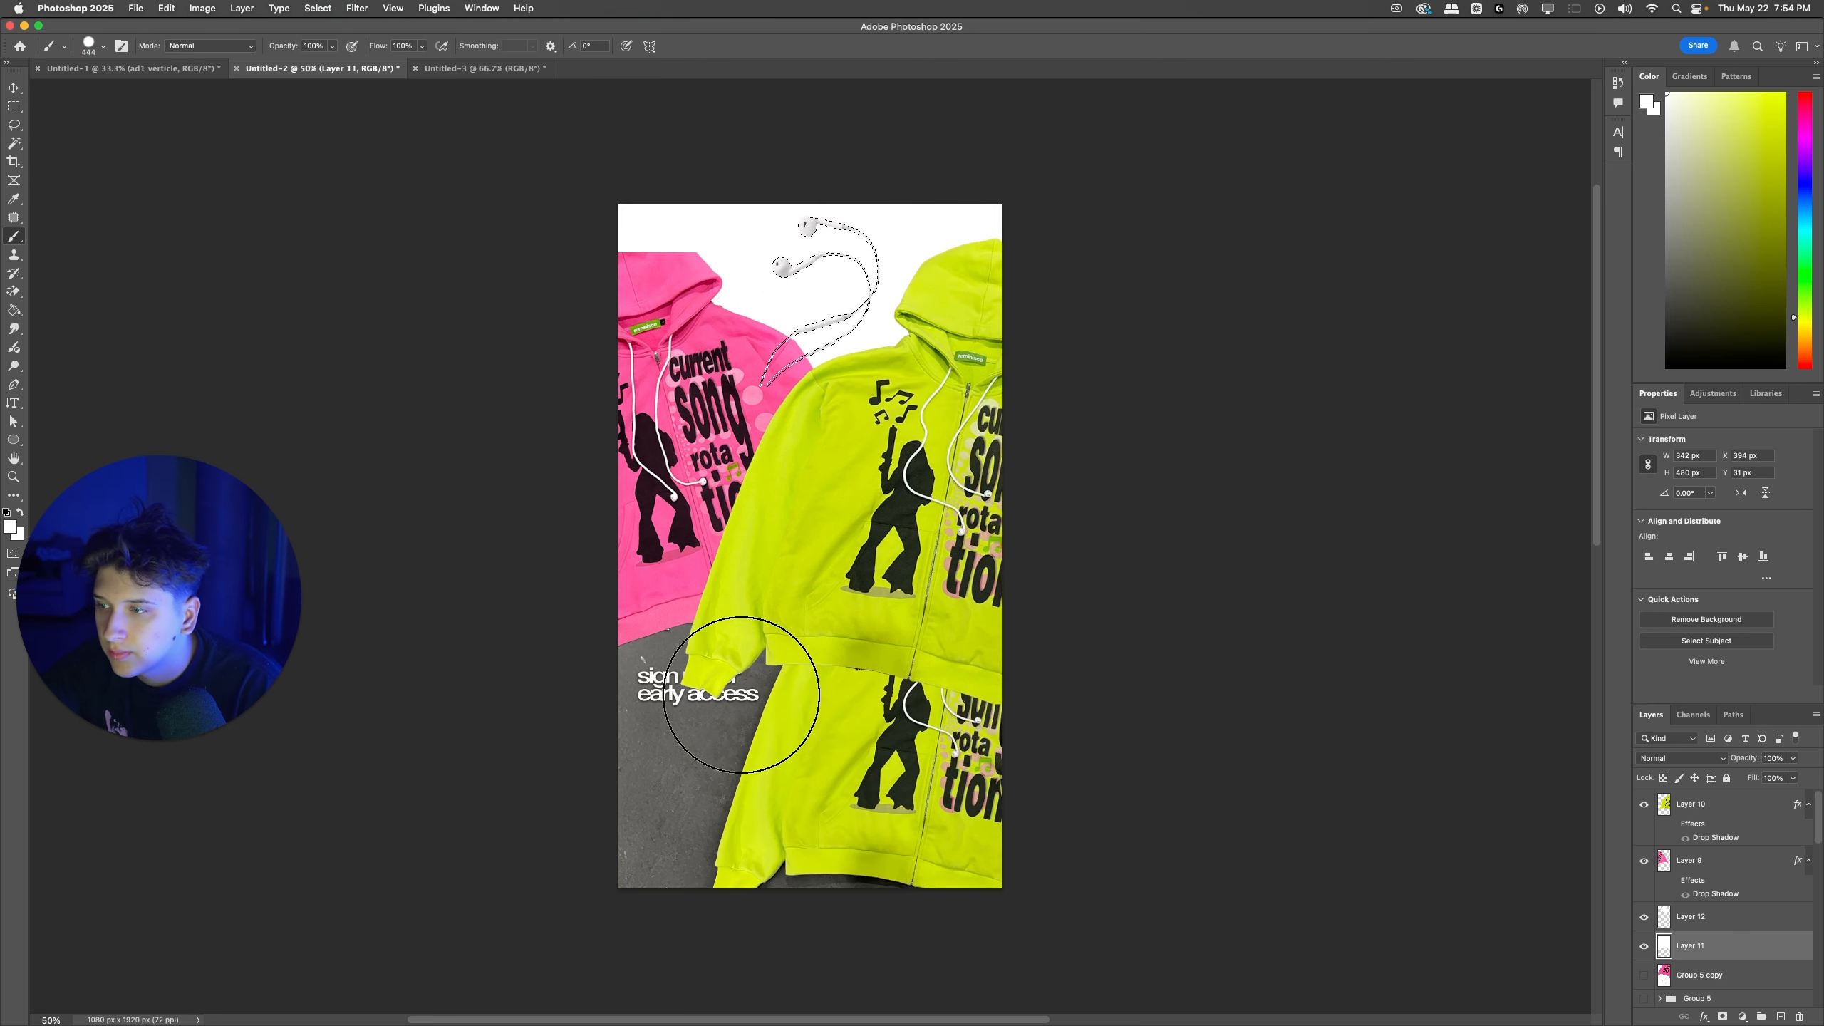
key(ctrl+d)
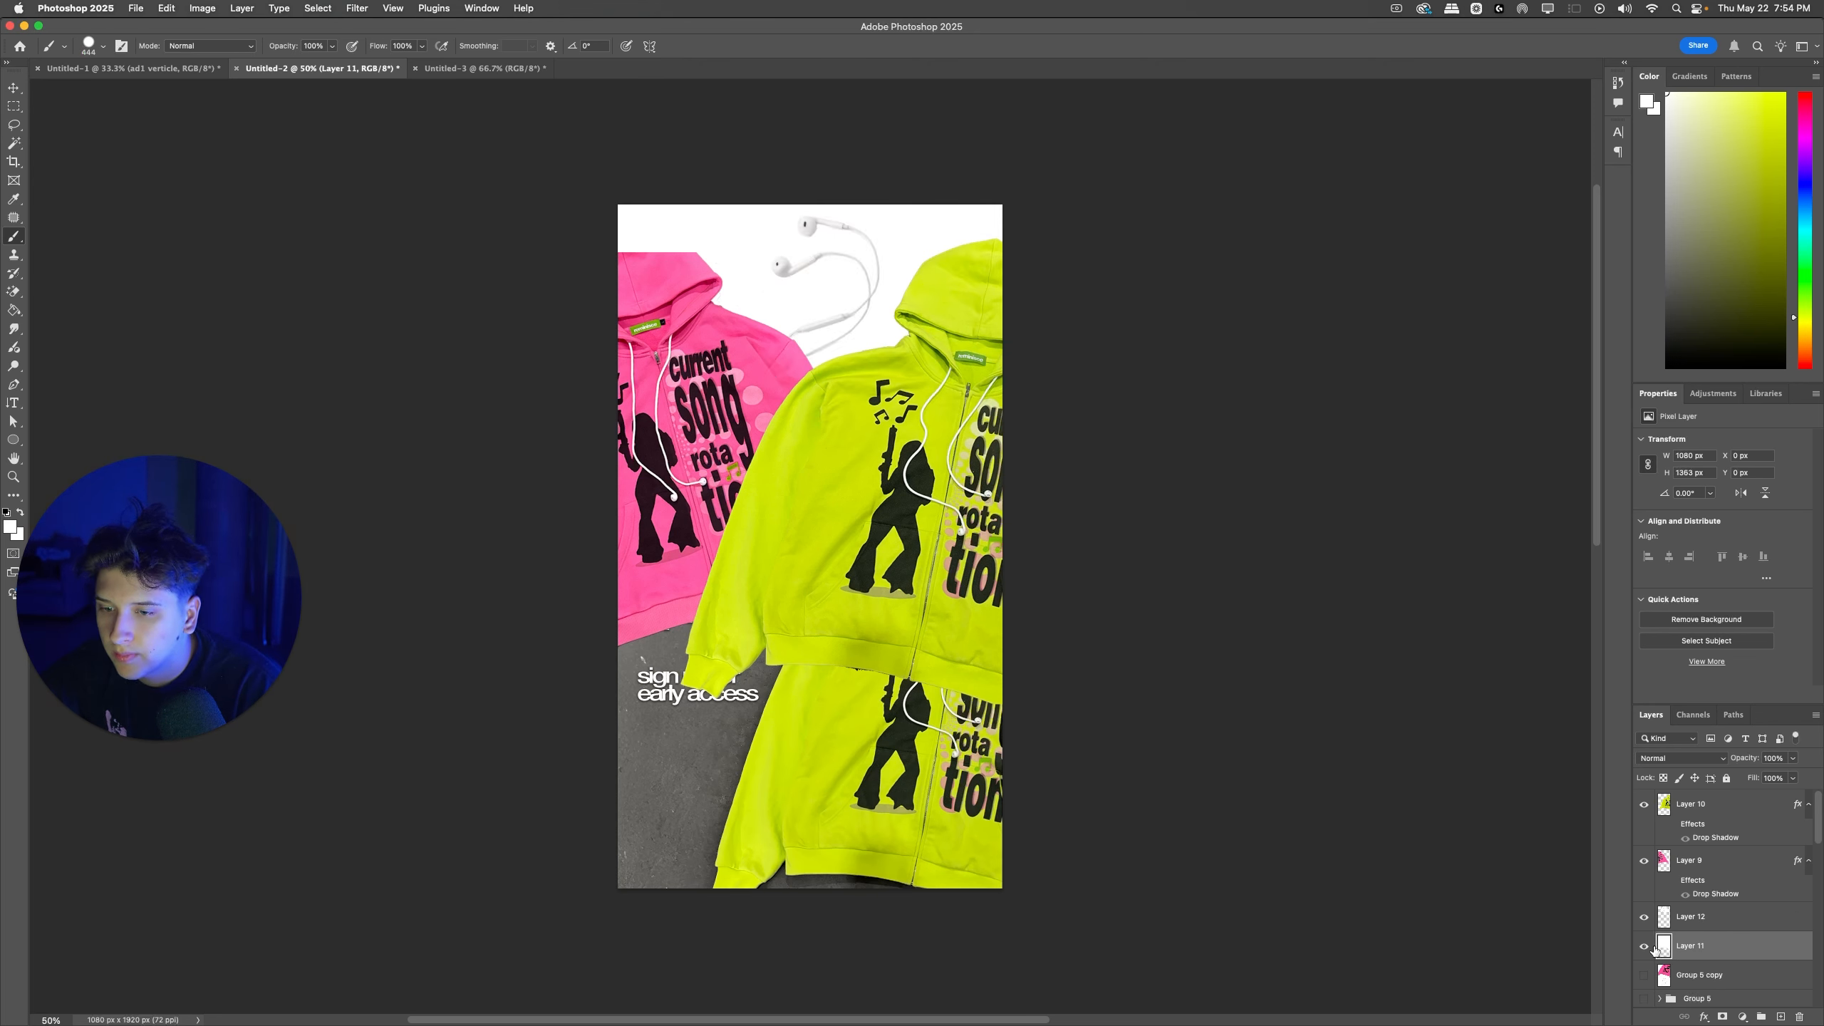
click(1782, 1017)
mouse_move(643, 647)
mouse_down()
mouse_move(842, 634)
mouse_move(817, 811)
mouse_move(749, 745)
mouse_up()
Step: Shift the pink and green zipups up the ad and nudge the earphones between their hoods
drag(711, 324, 700, 264)
drag(975, 488, 980, 472)
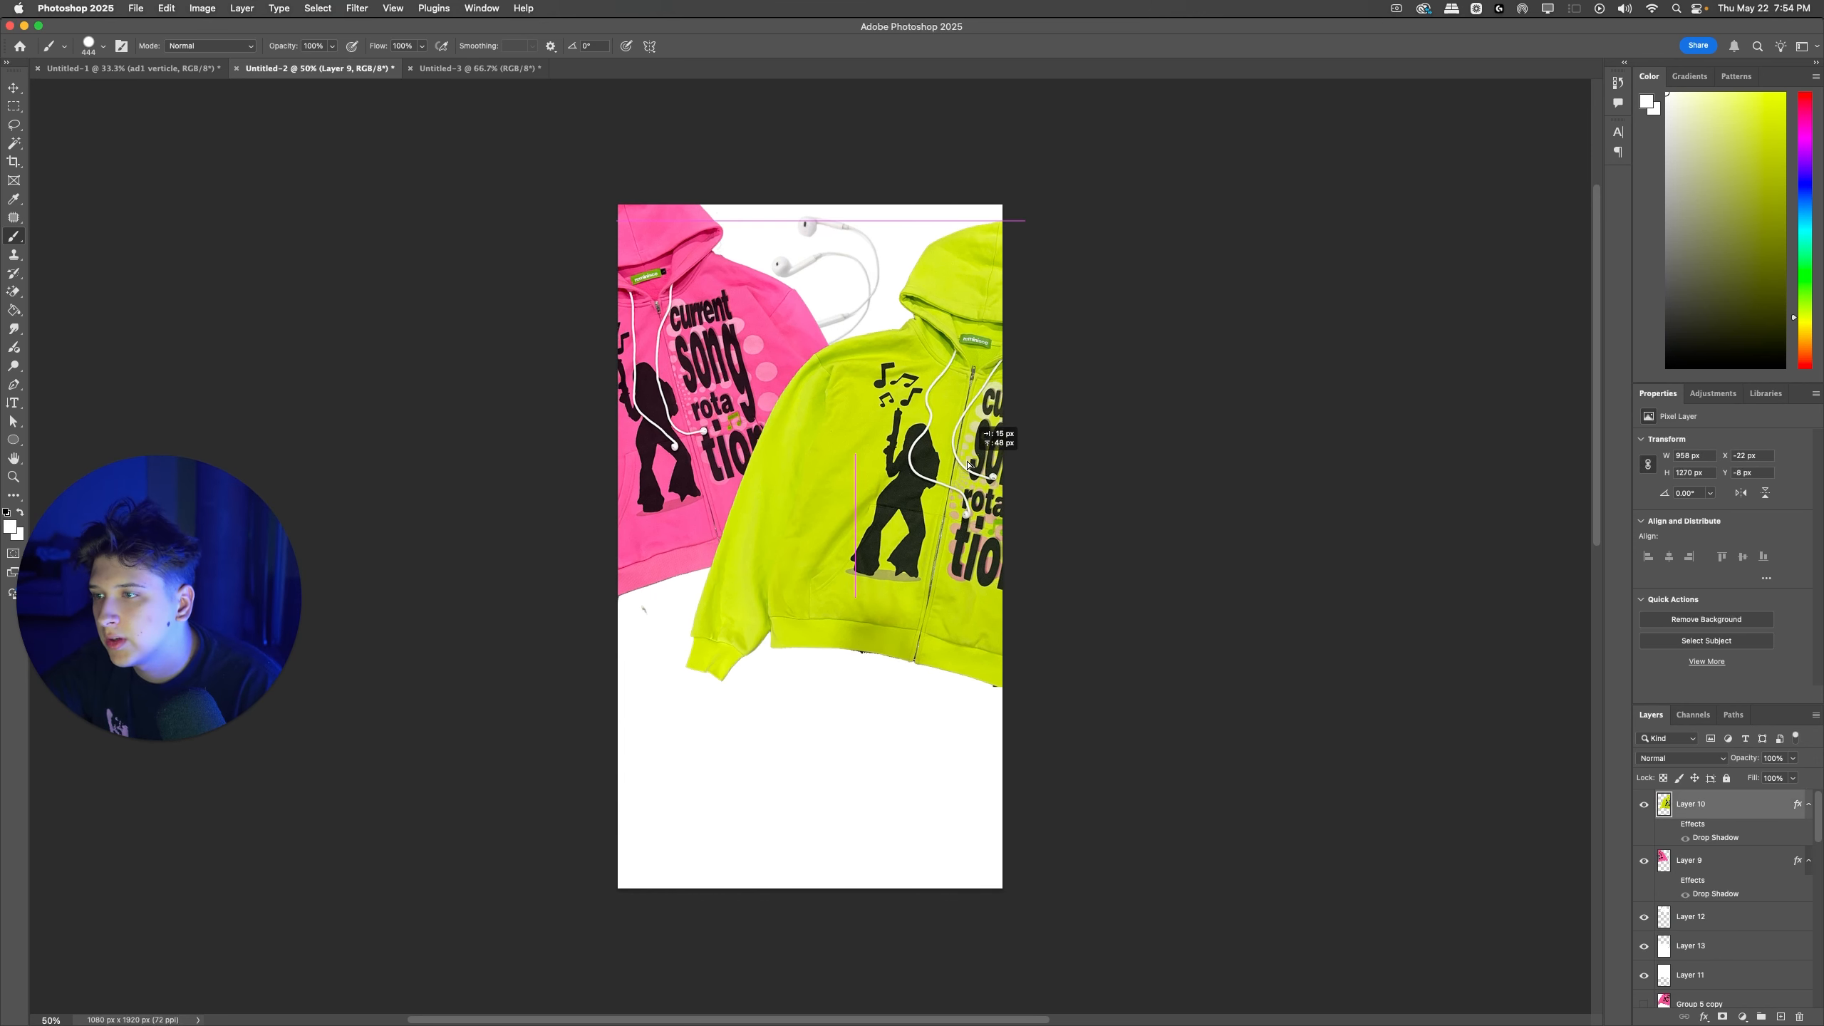
drag(844, 302, 852, 295)
key(super+t)
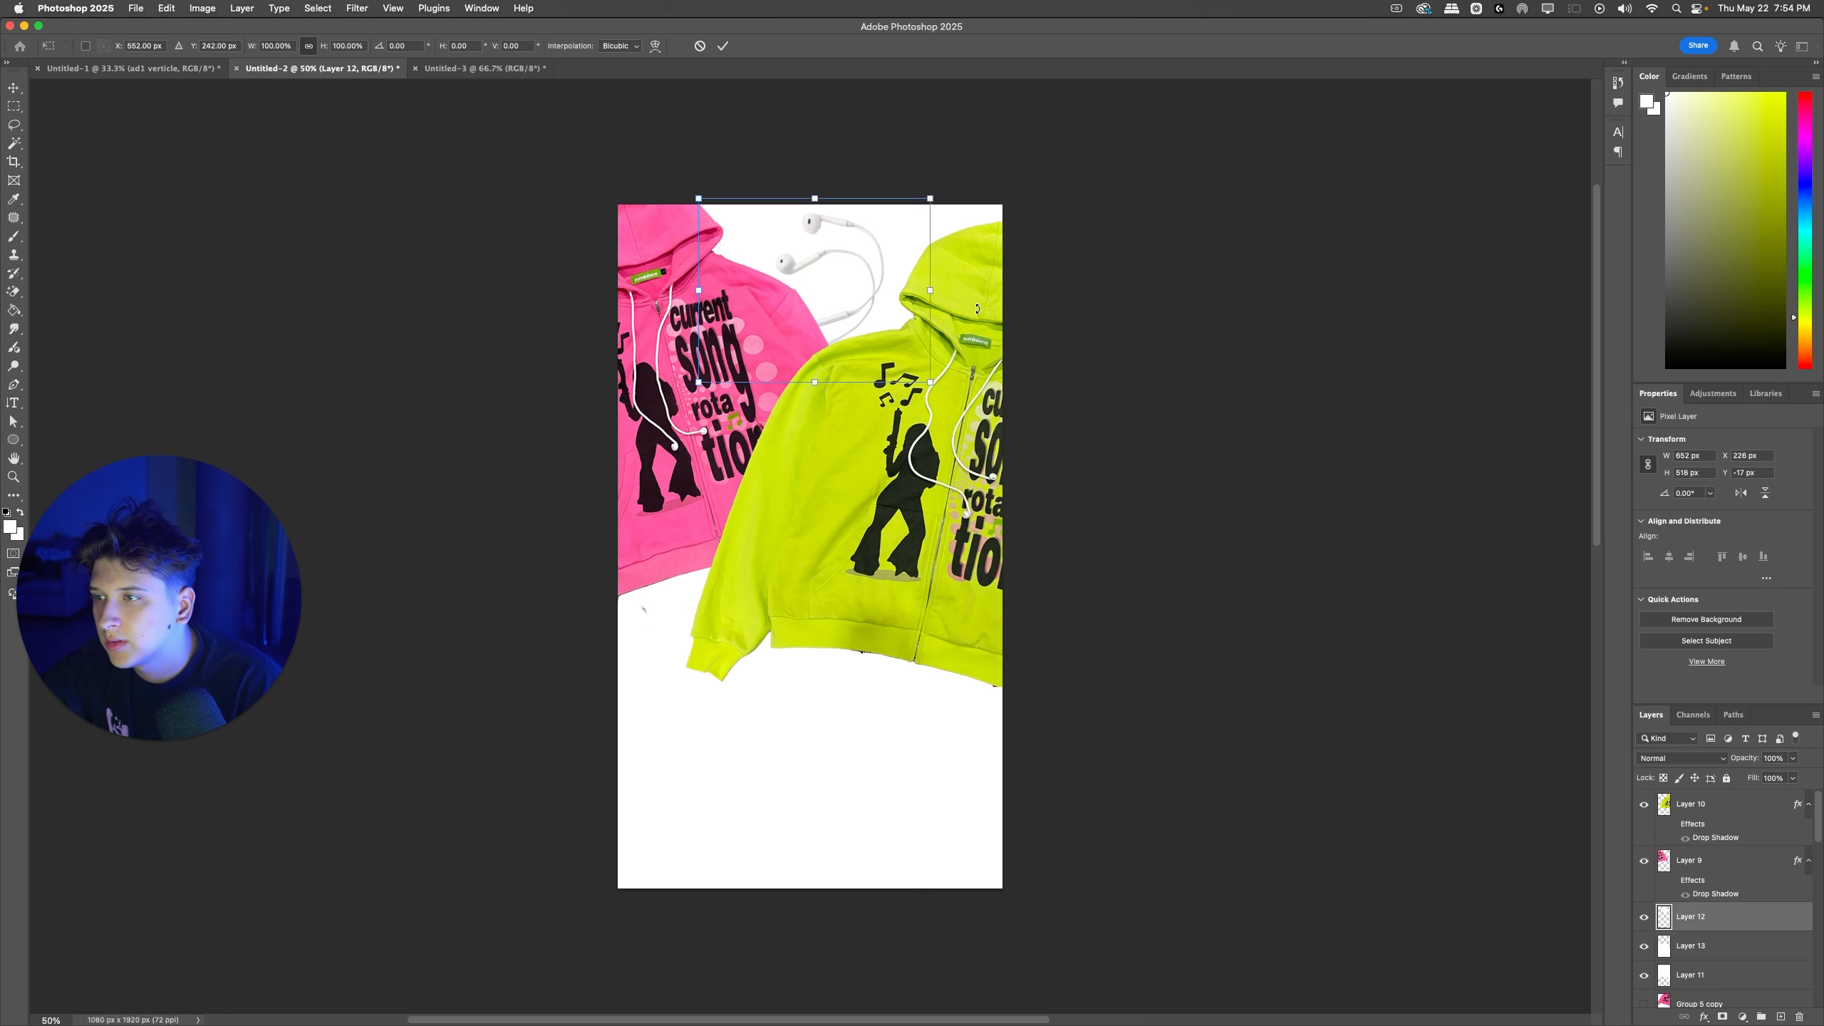
key(Return)
Step: Load the outline of the green zipup's layer as a selection
key(b)
super+click(786, 581)
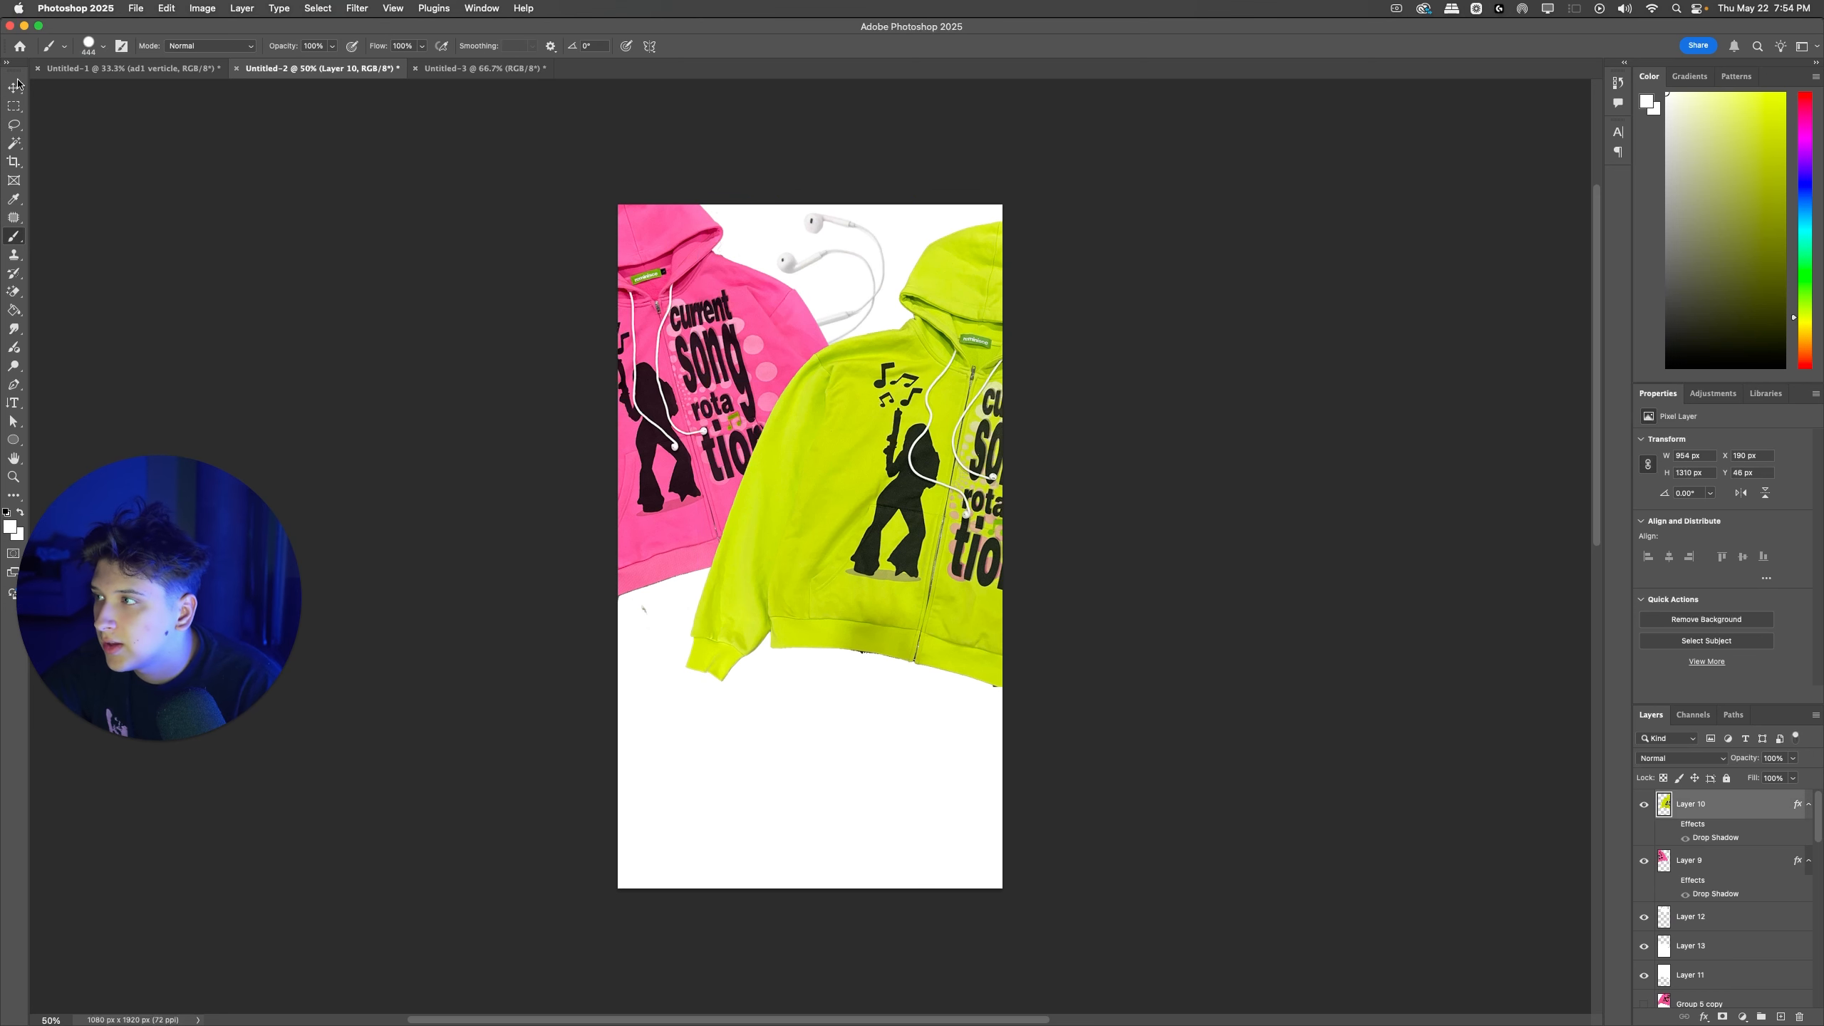
click(14, 124)
scroll(773, 436, down, 2)
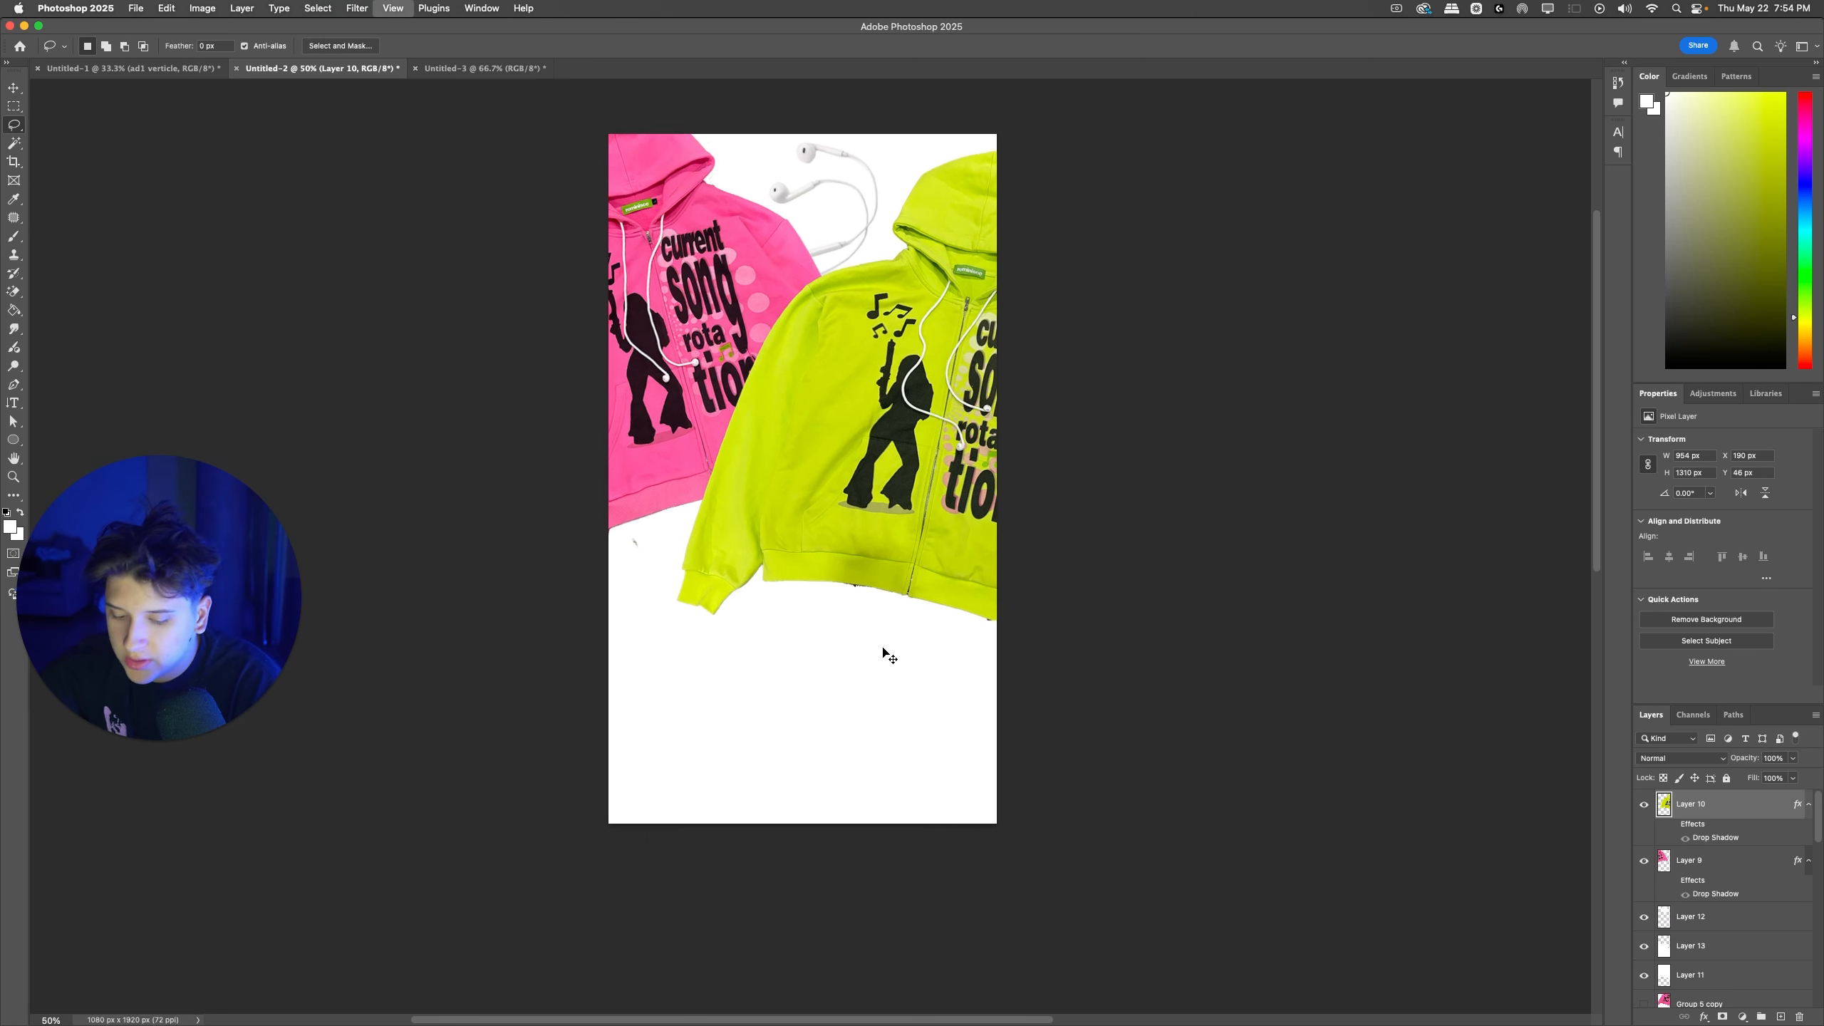
key(super+plus)
key(super+plus)
key(super+plus)
super+click(1665, 806)
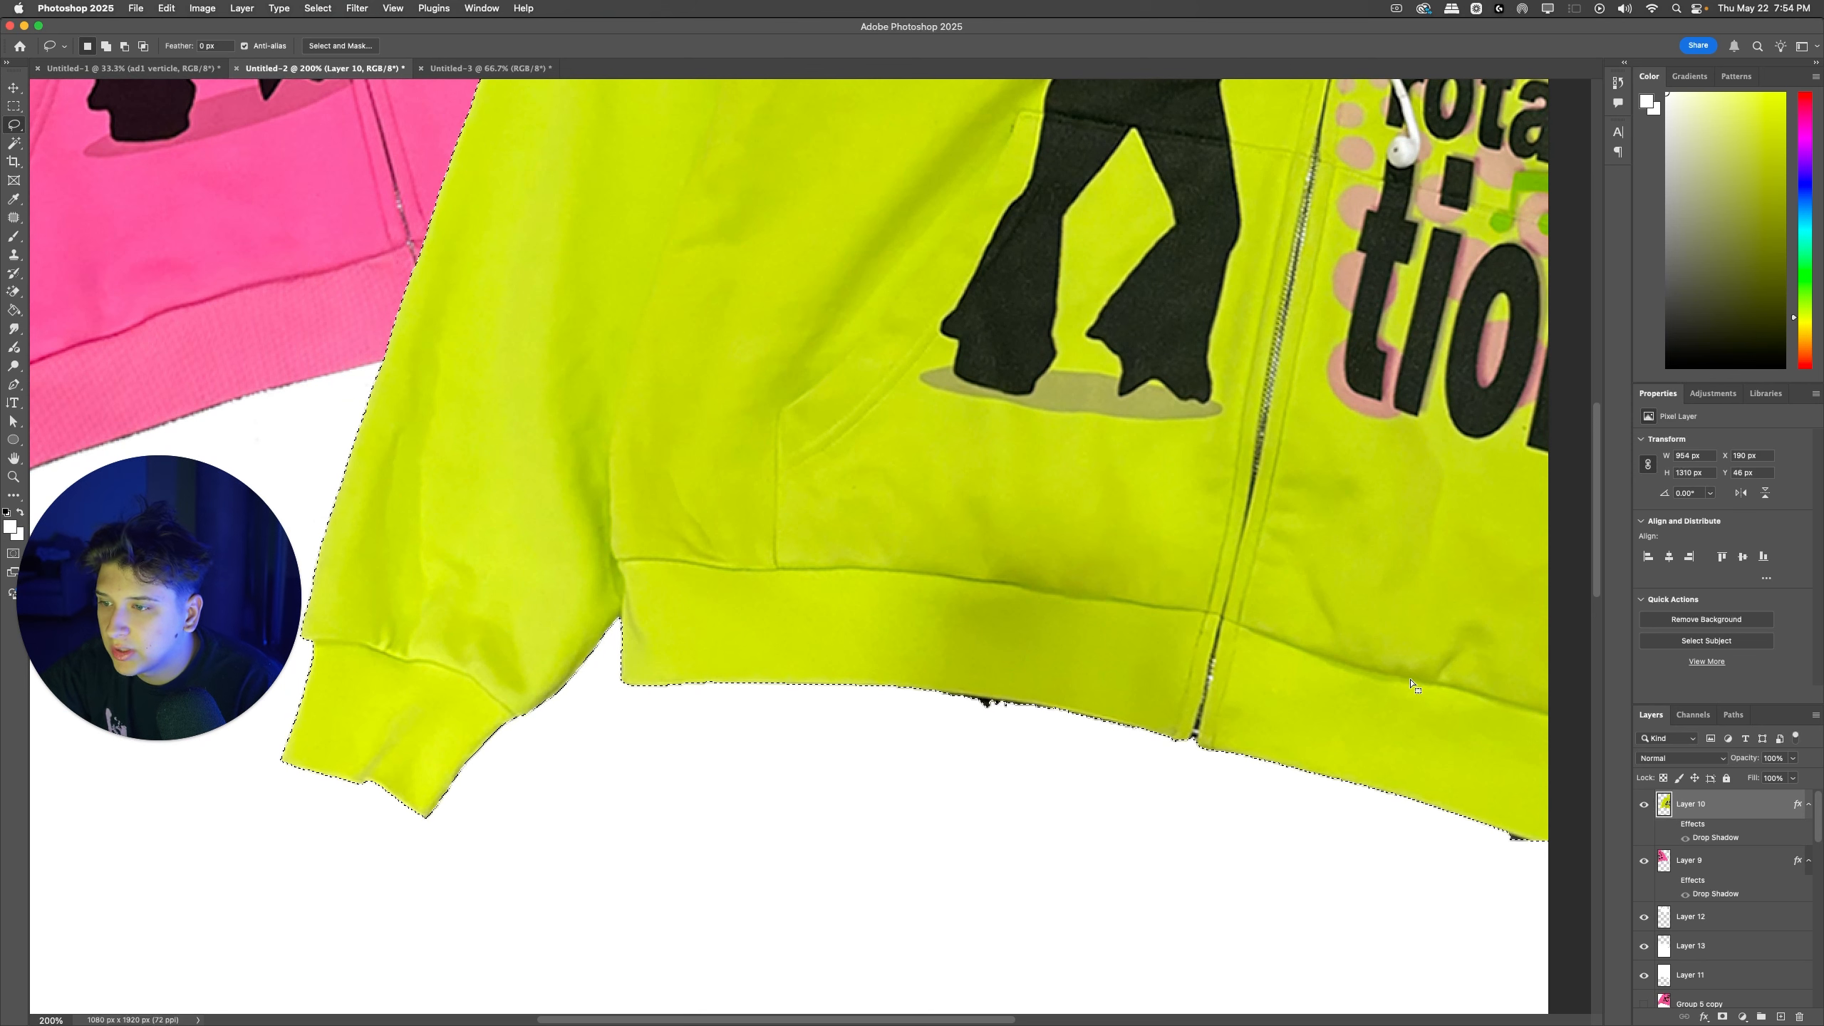
Step: Contract the green zipup's selection by 2 pixels
click(523, 7)
text(contract)
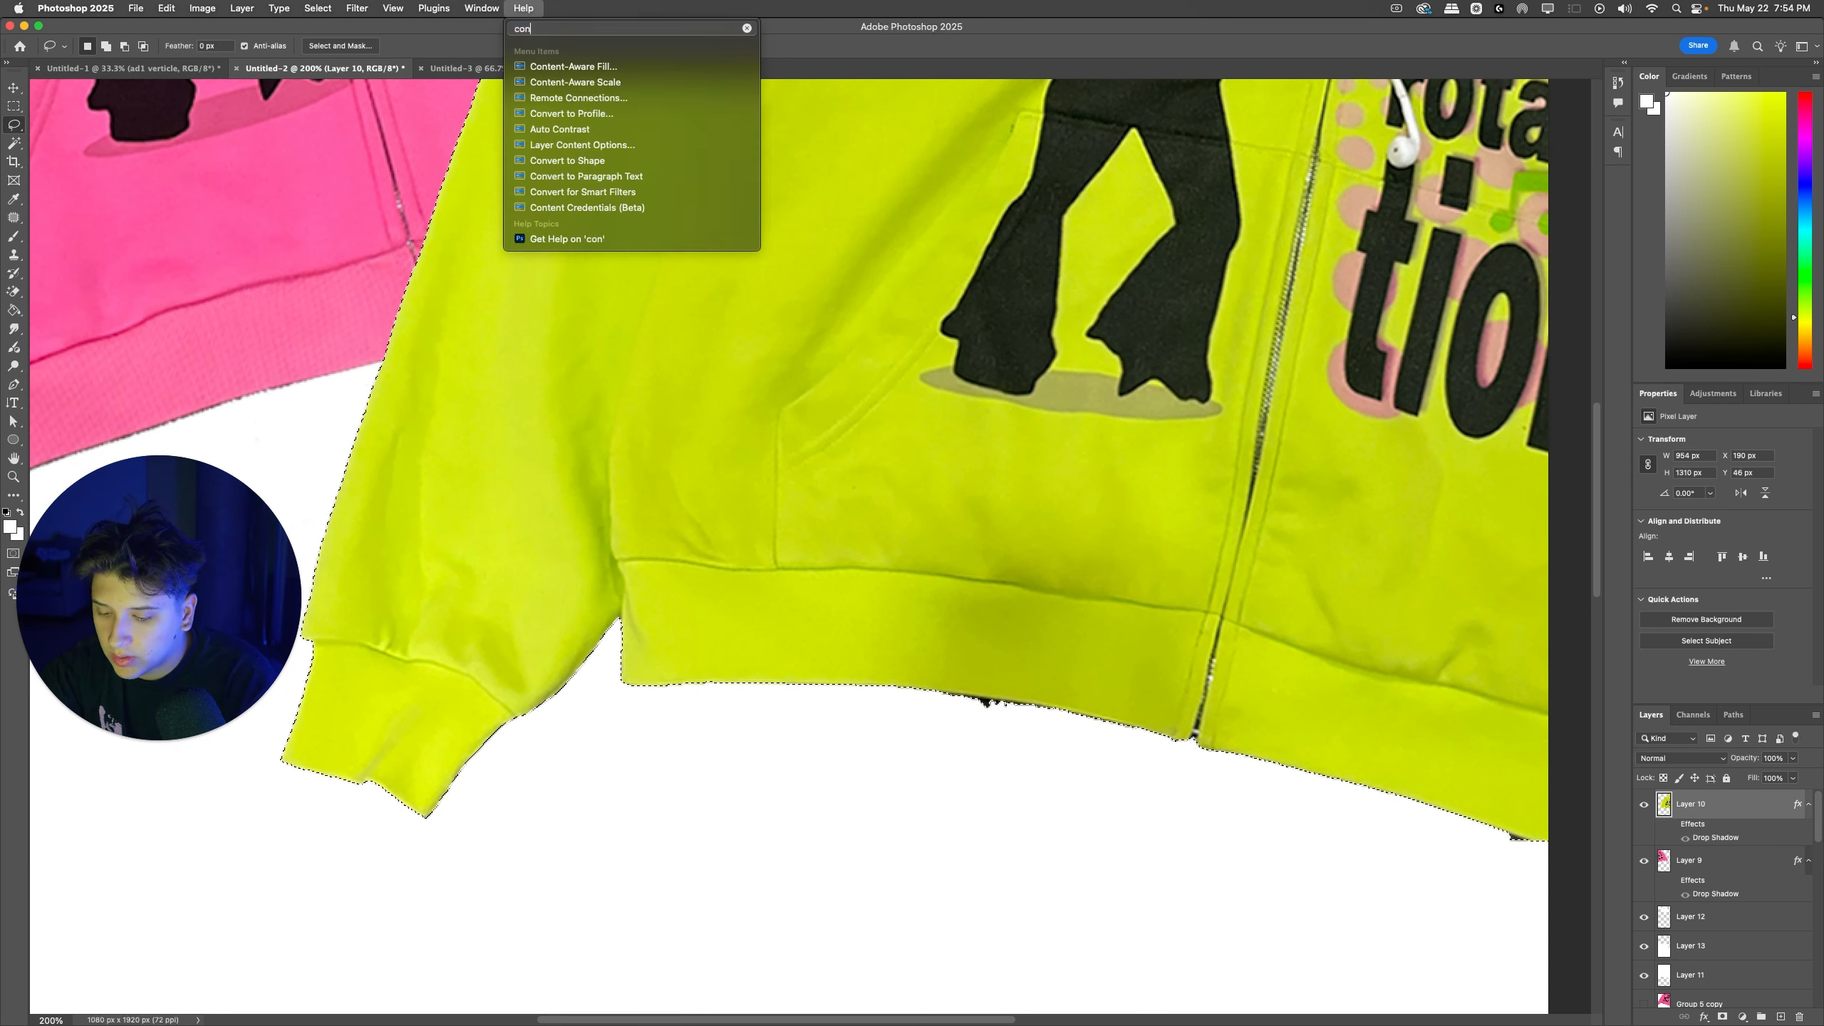
key(Down)
key(Return)
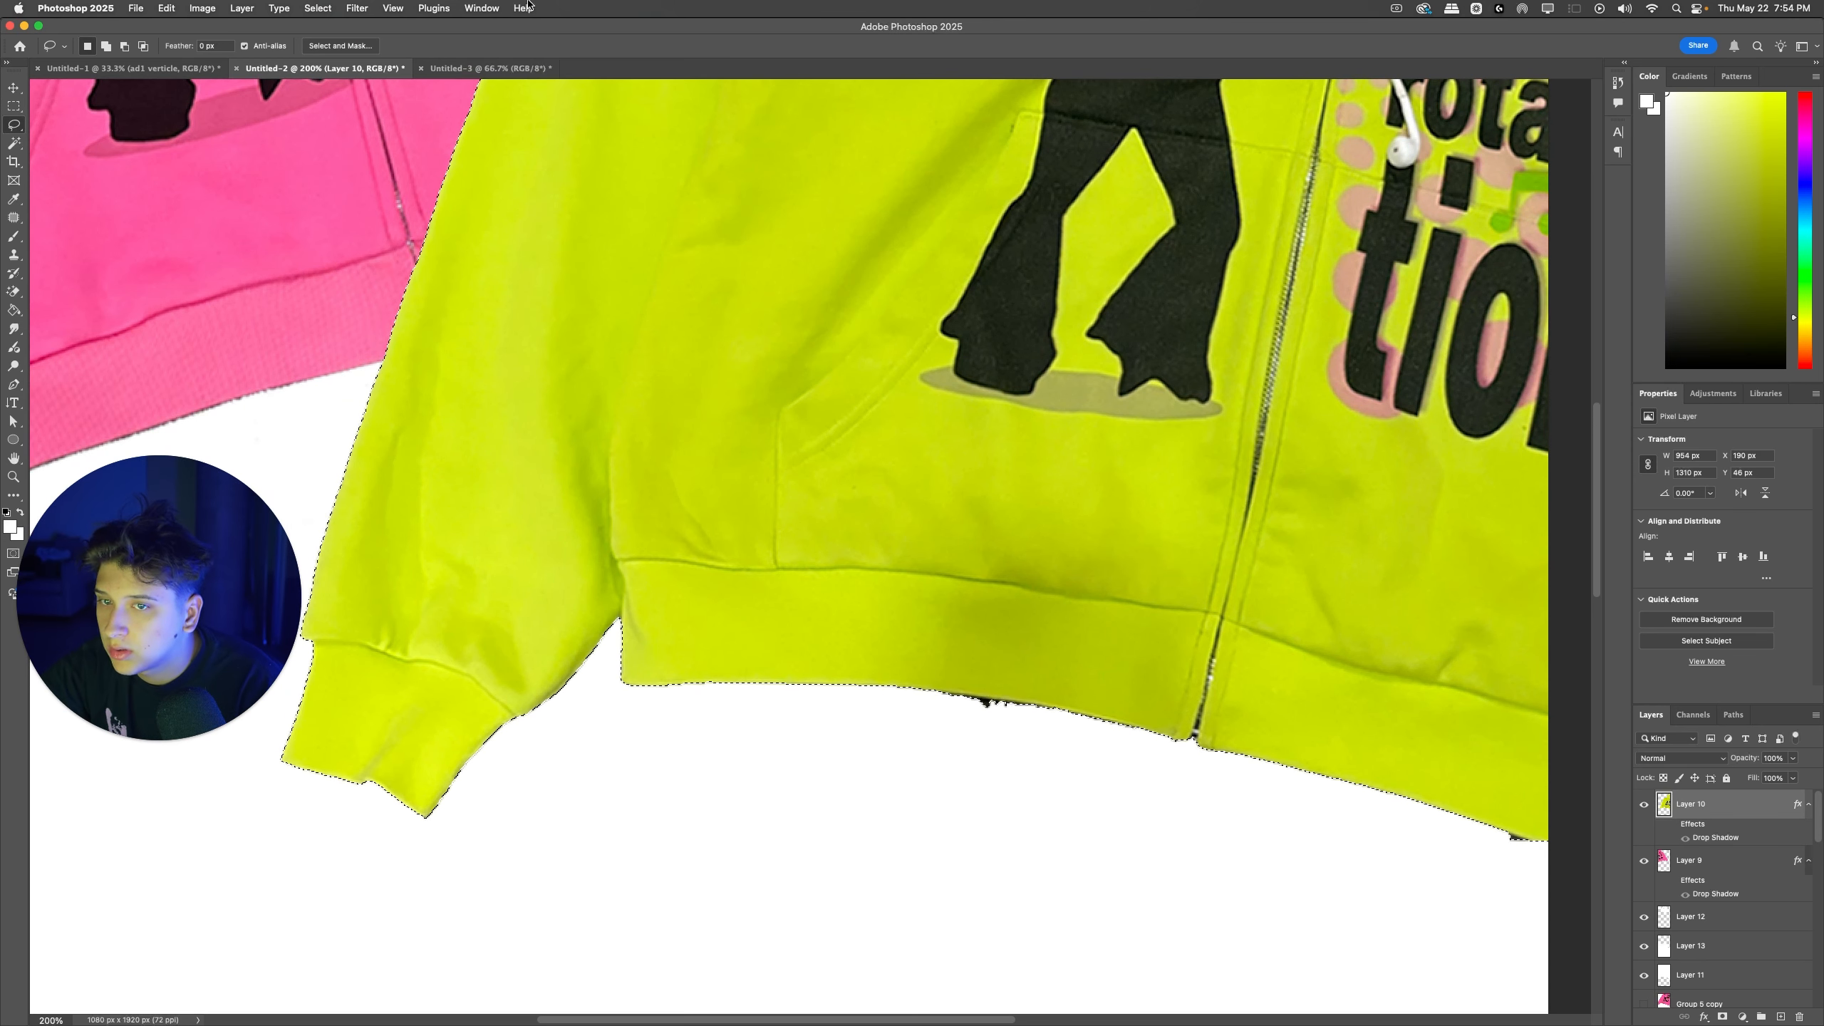
click(526, 7)
click(526, 7)
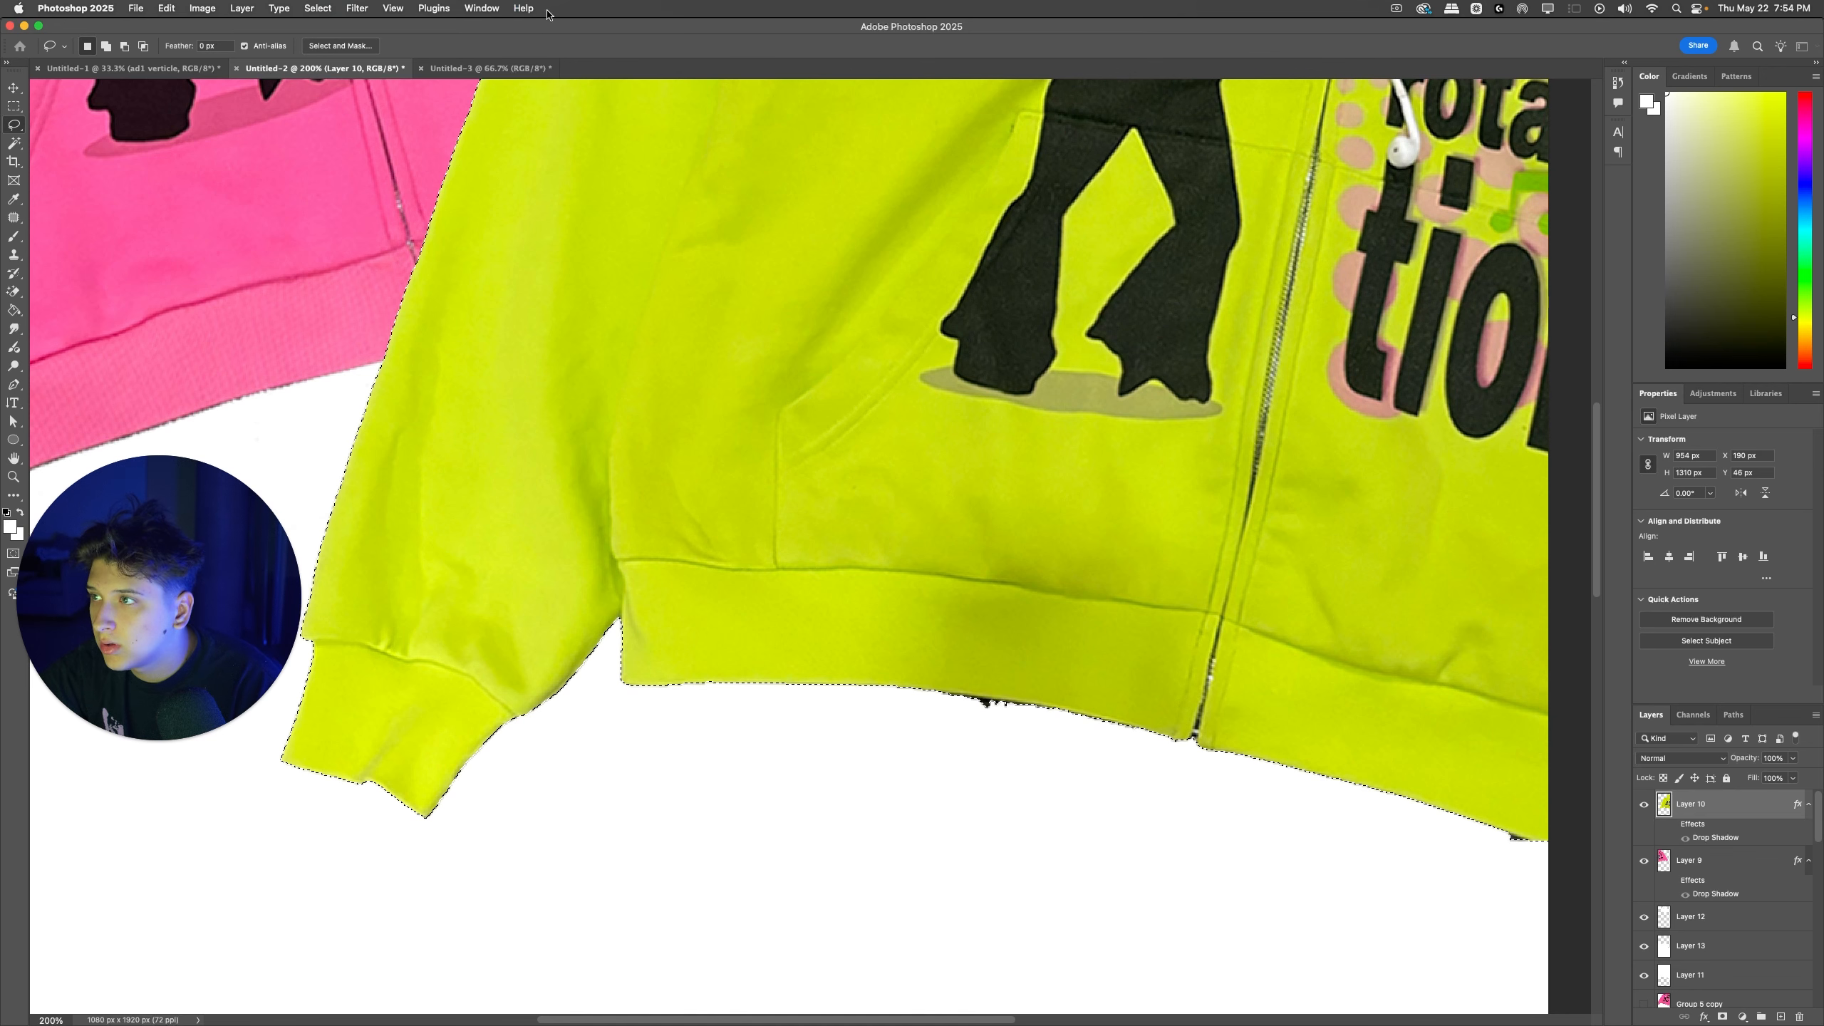
key(cmd+d)
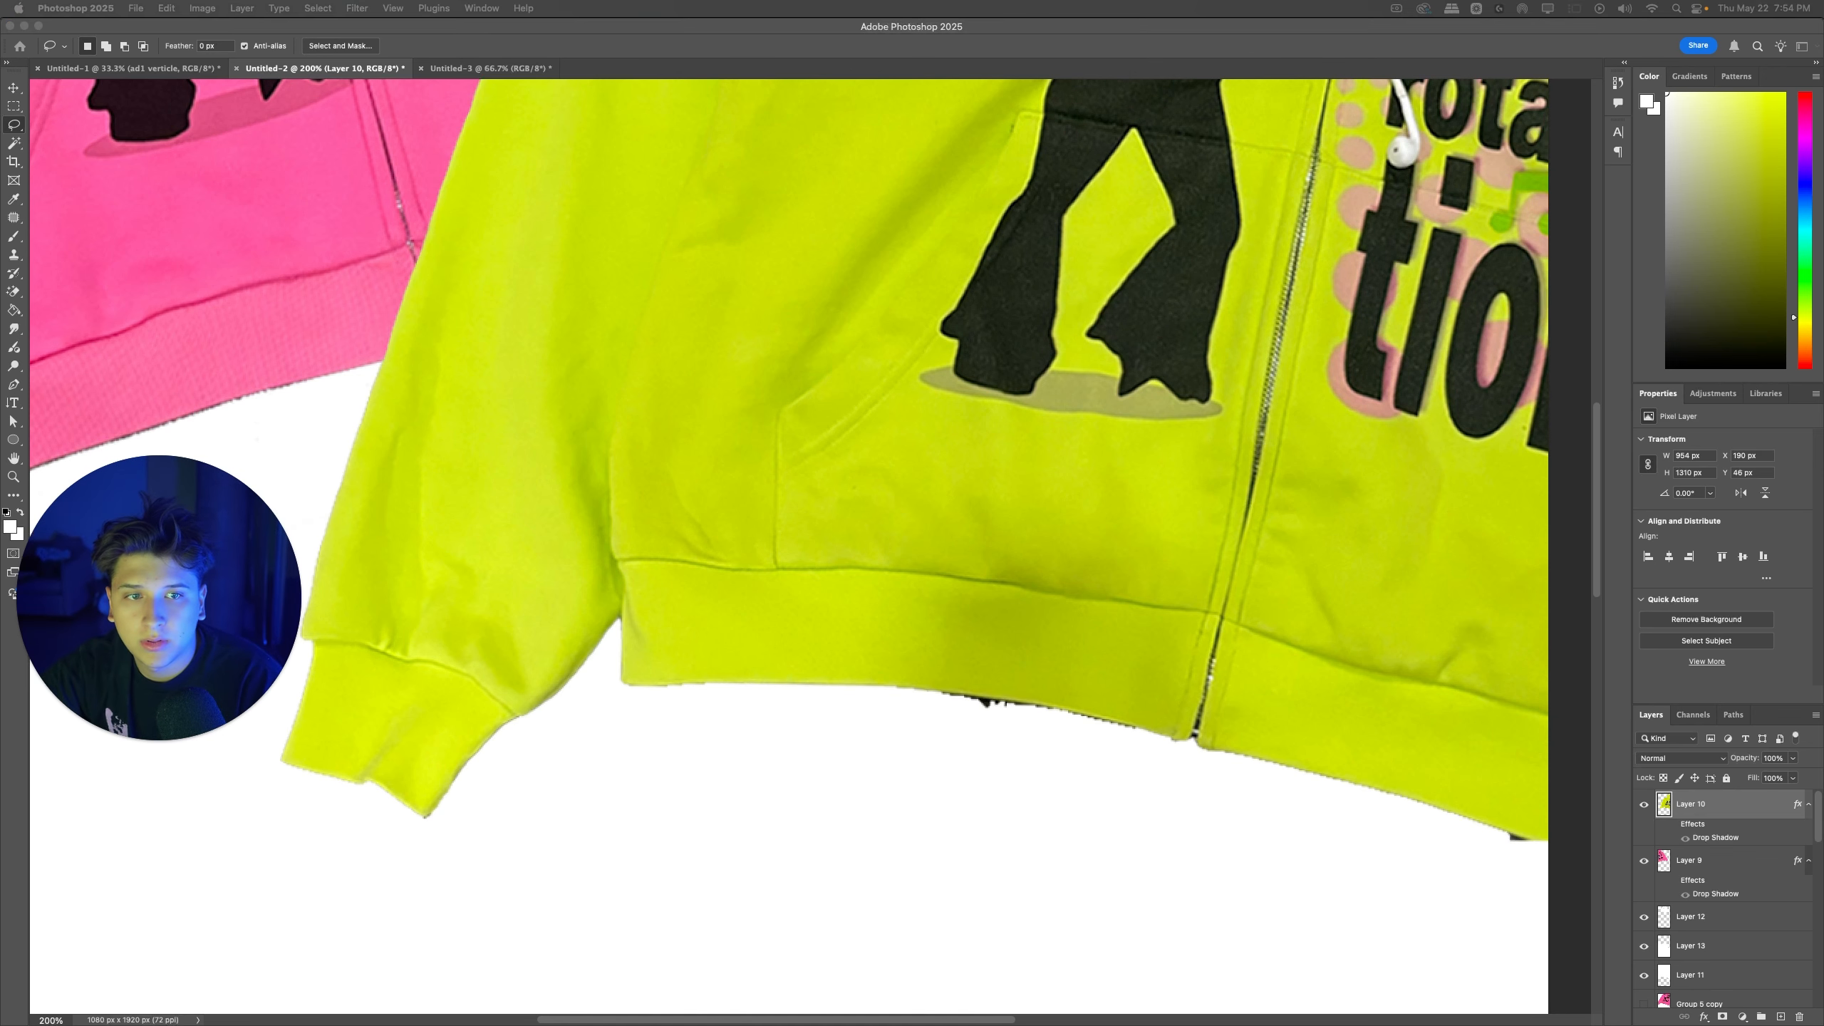
drag(1154, 320, 893, 337)
text(2)
key(Return)
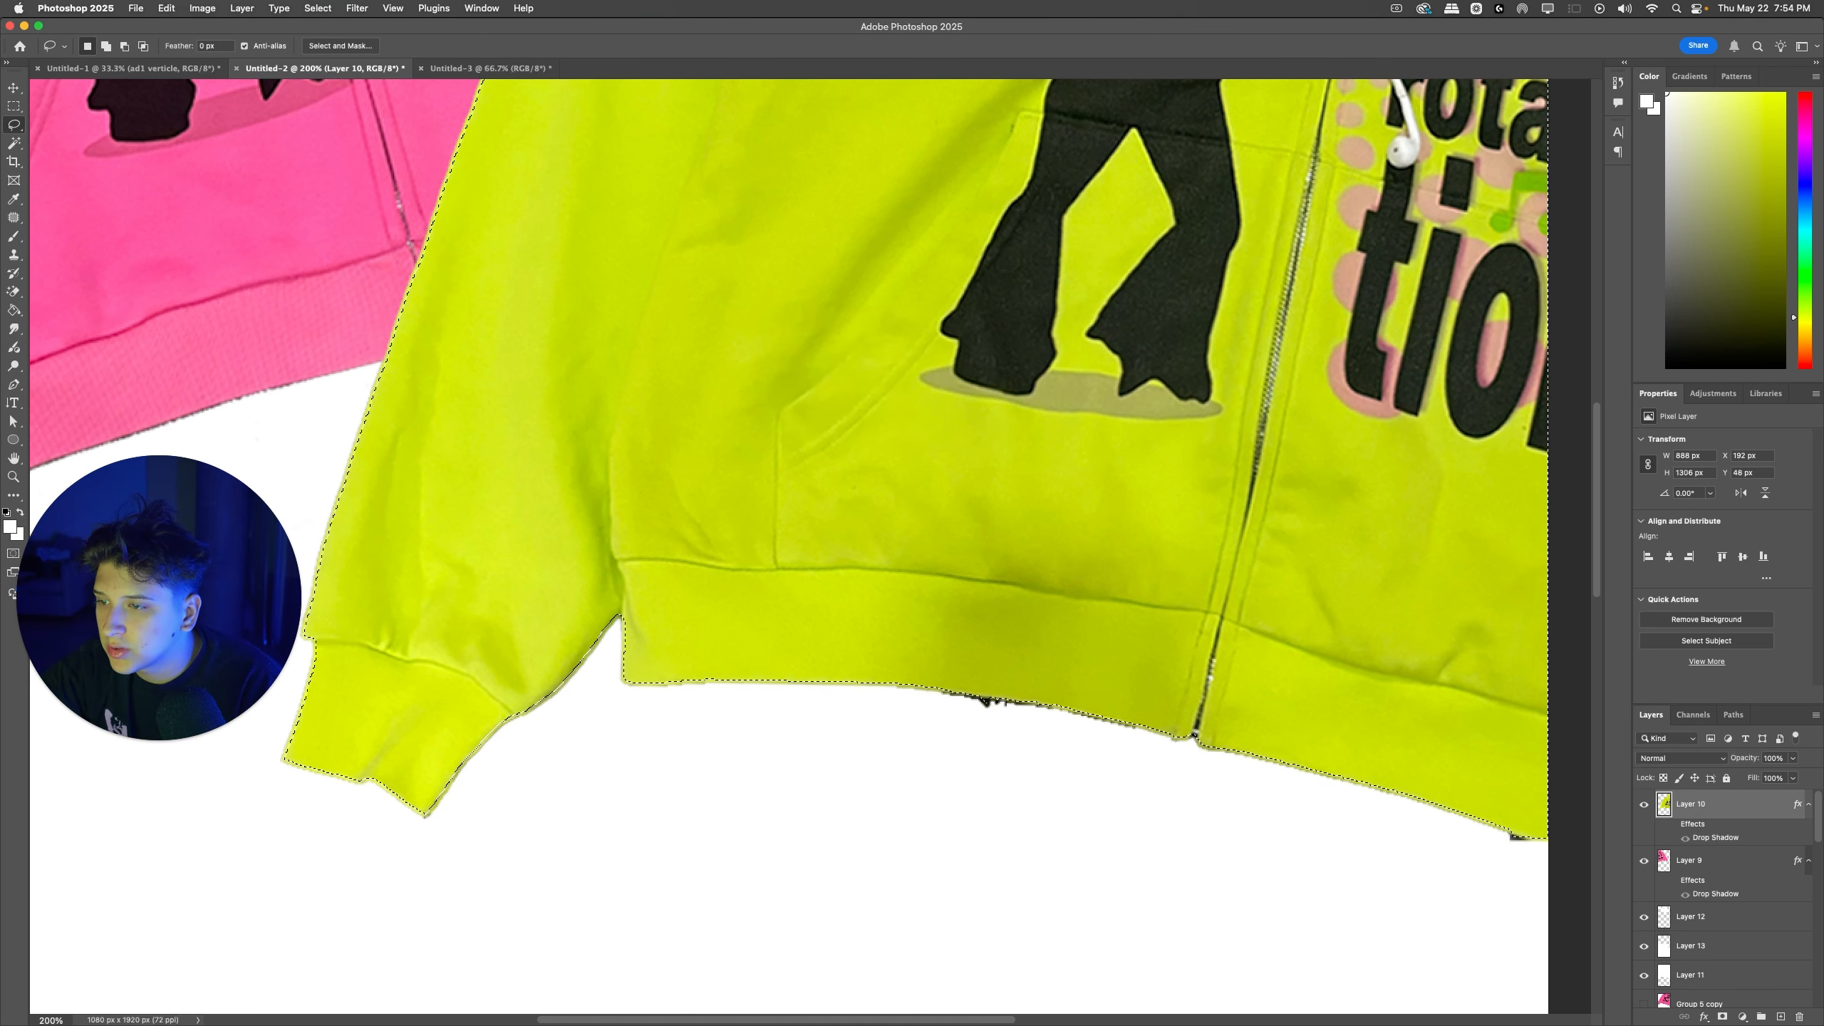
Step: Copy the contracted green zipup to a new layer and delete the original green zipup layer
scroll(814, 691, down, 1)
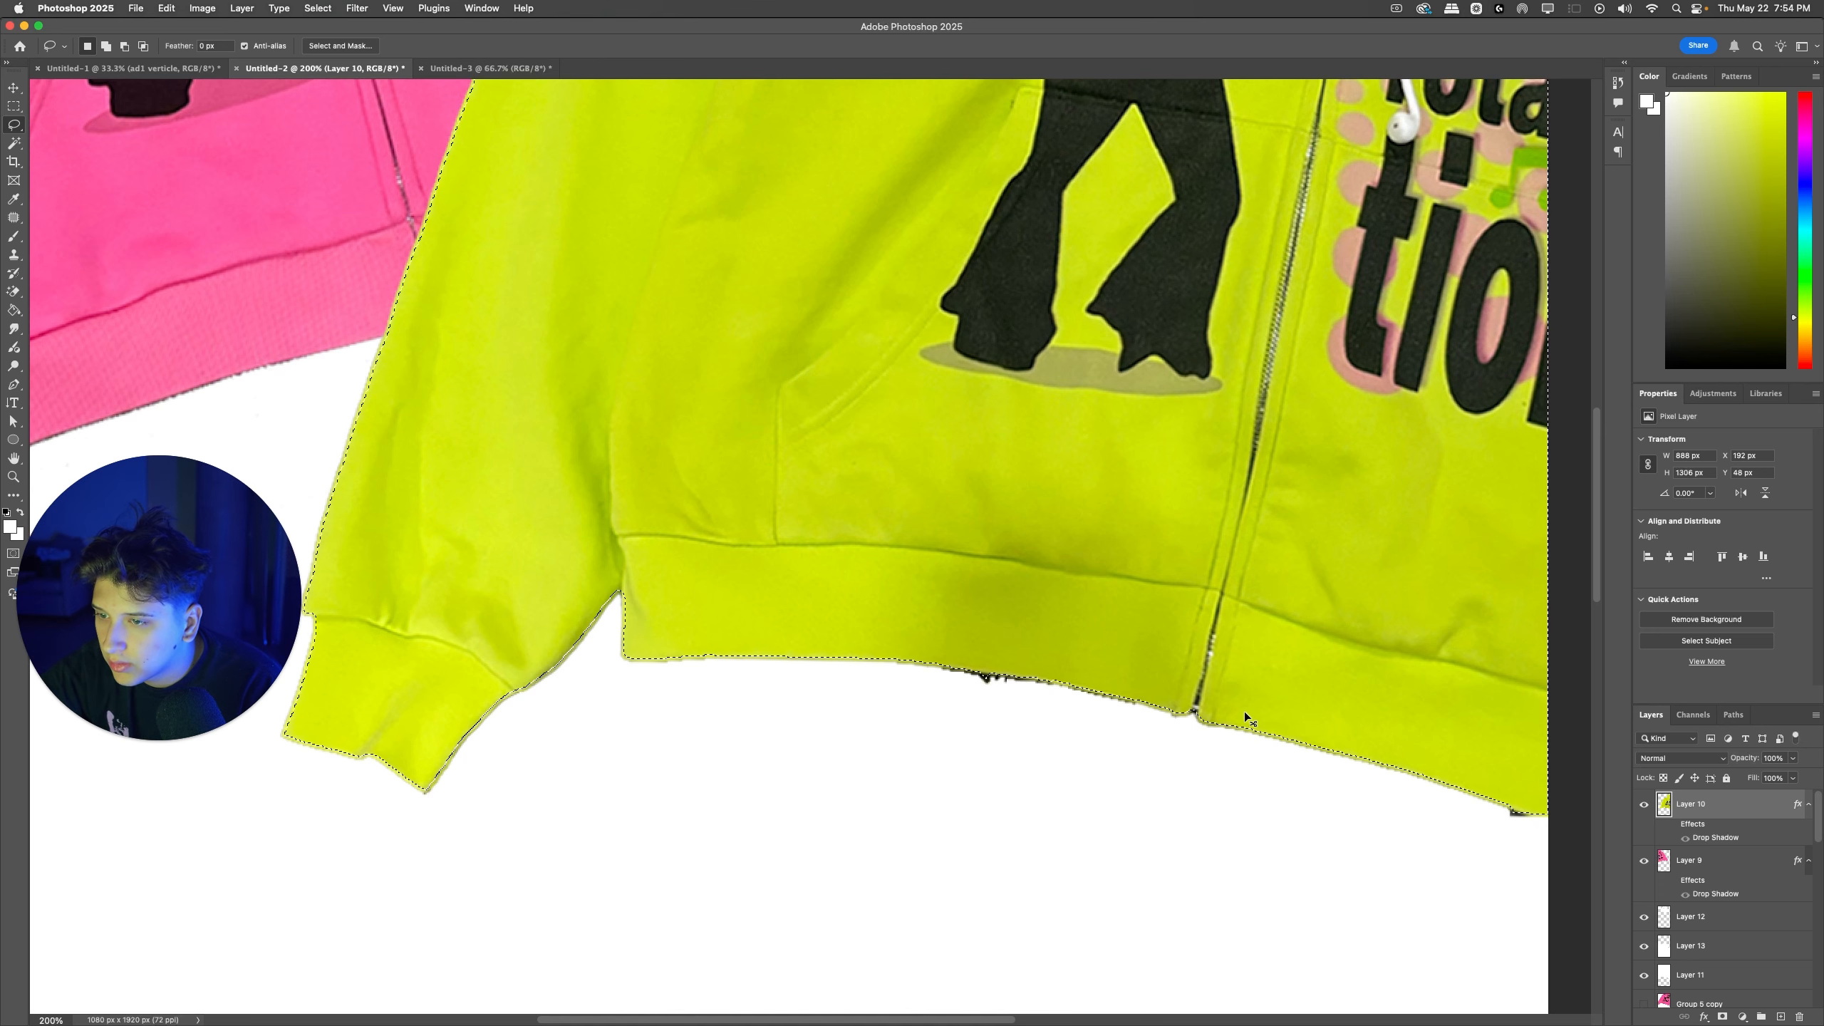
scroll(1244, 711, right, 3)
key(cmd+j)
click(1664, 857)
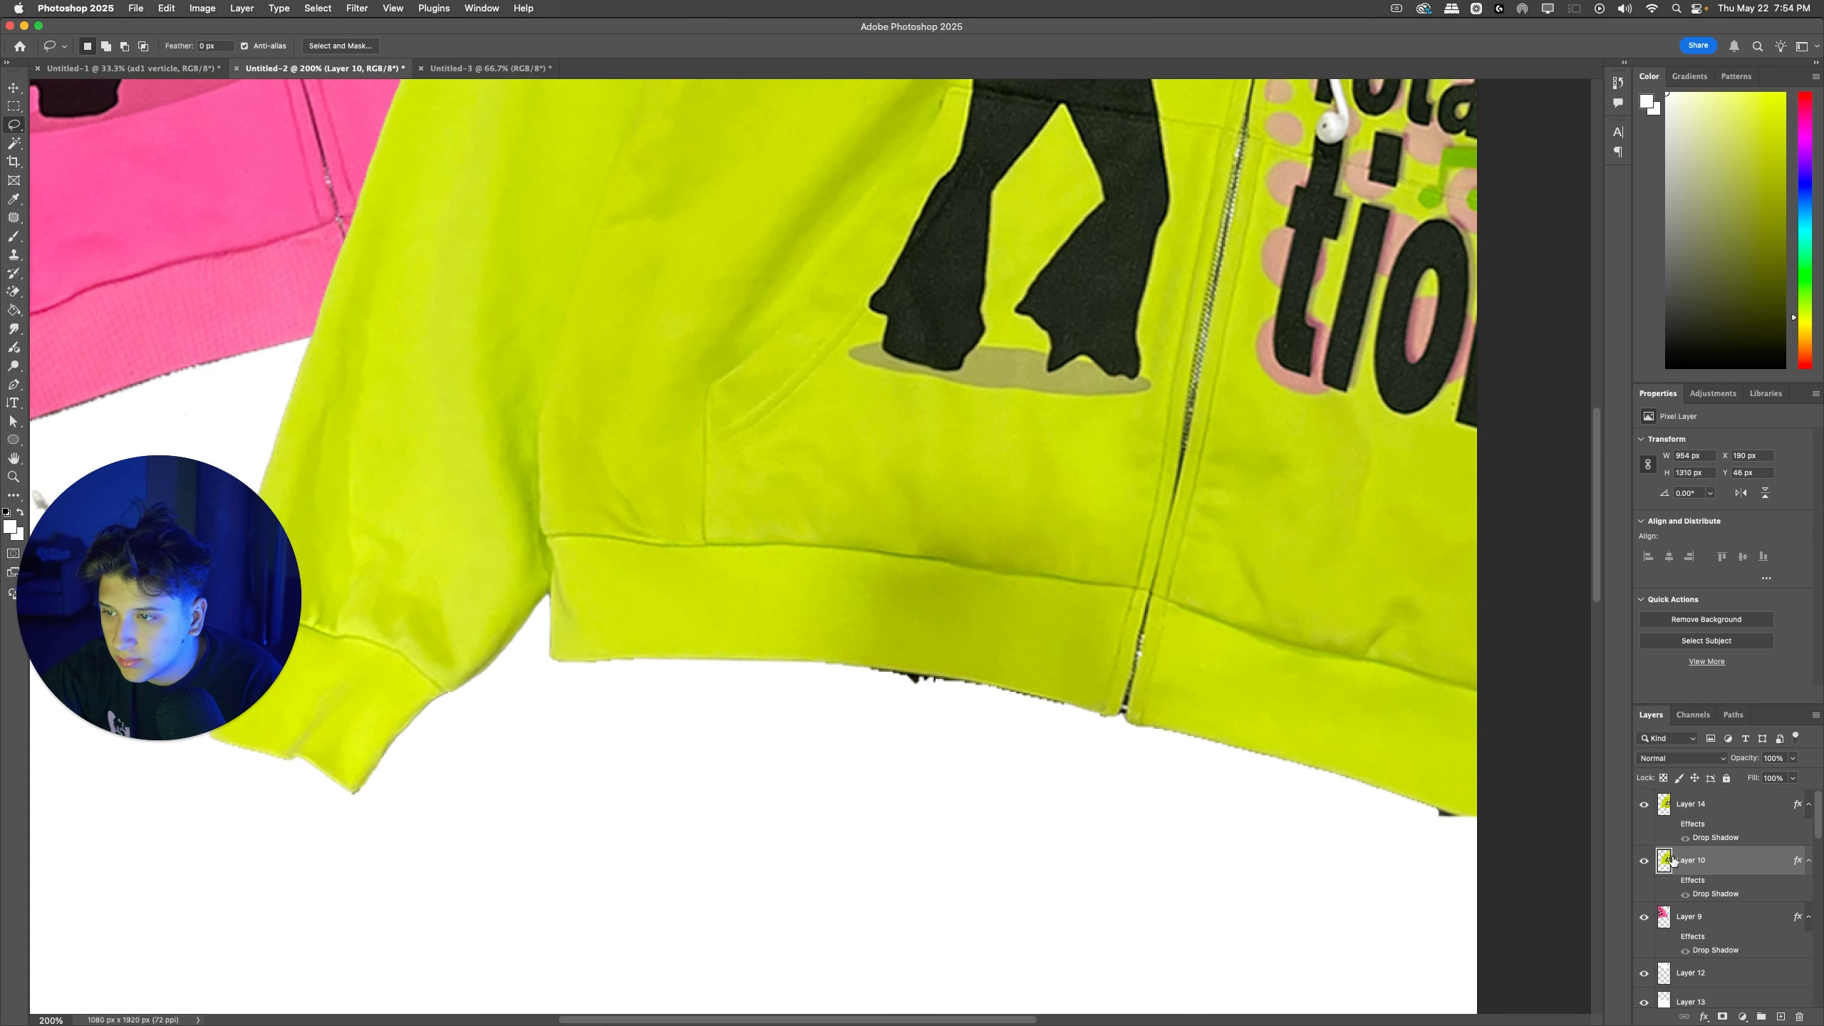
key(BackSpace)
key(e)
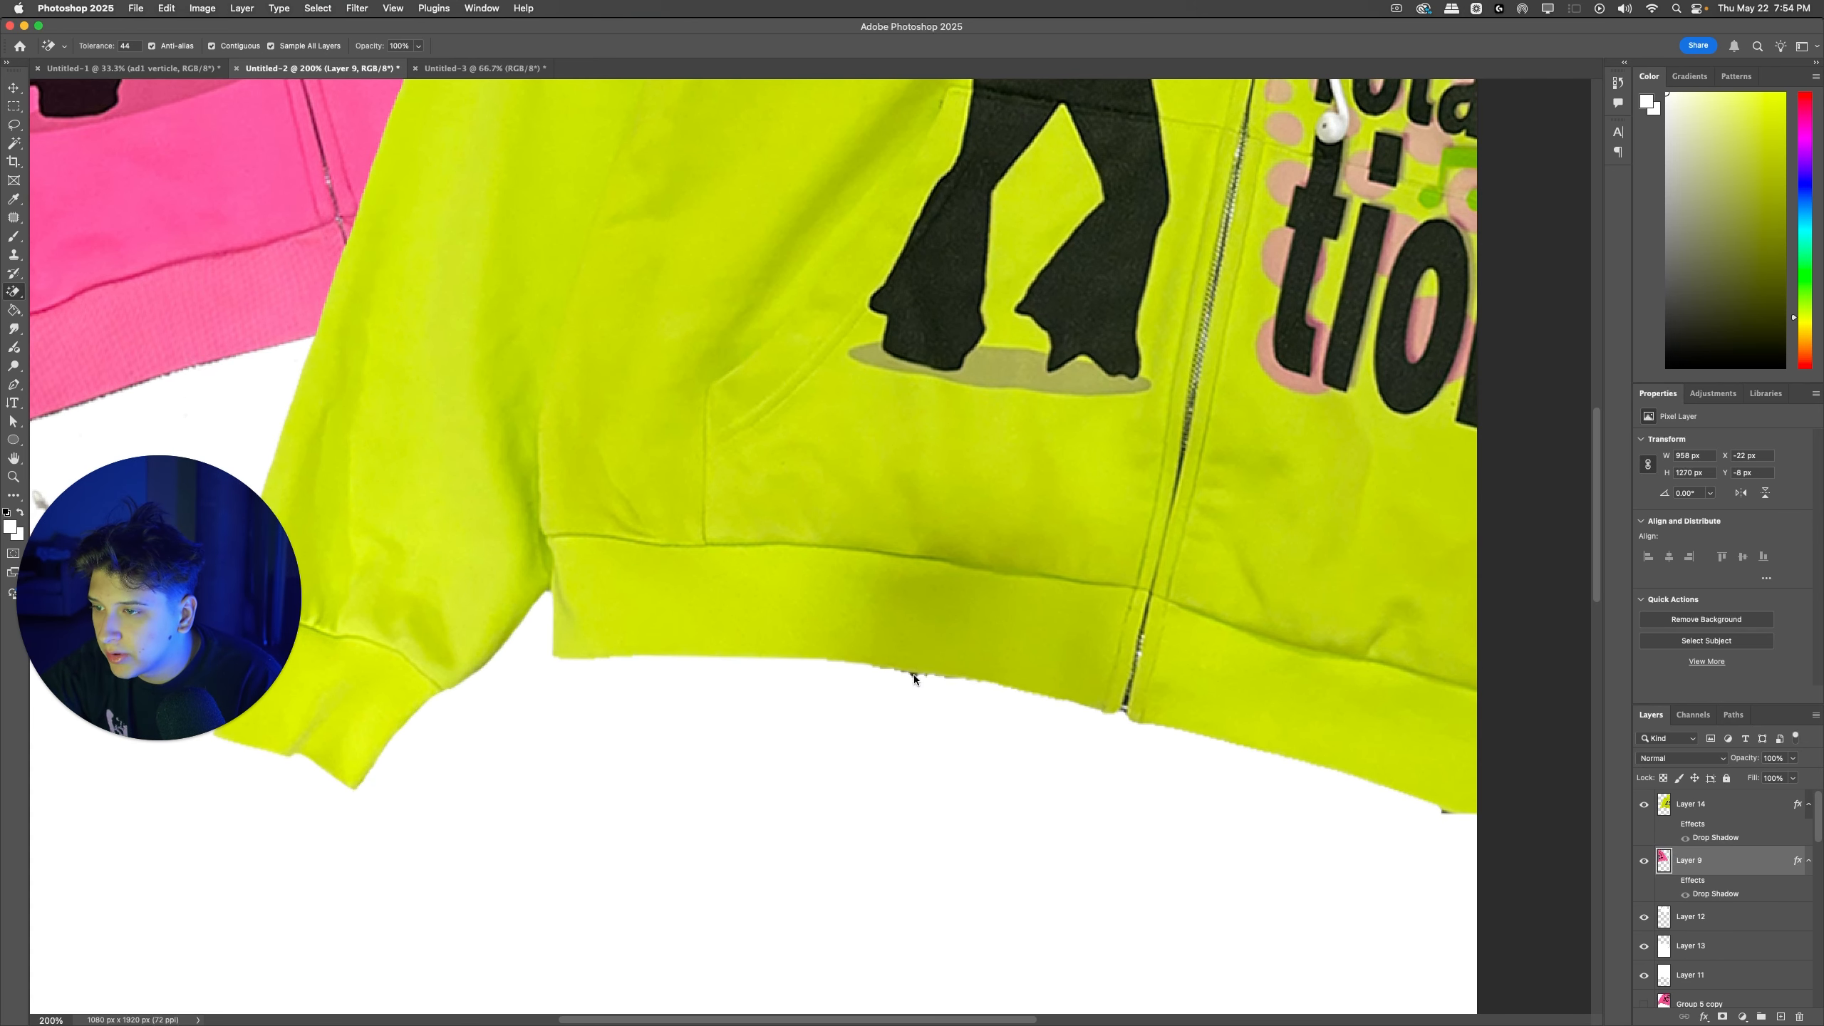
Step: Lasso and delete the stray marks under the green zipup's hem and on the white area below the pink zipup
click(11, 127)
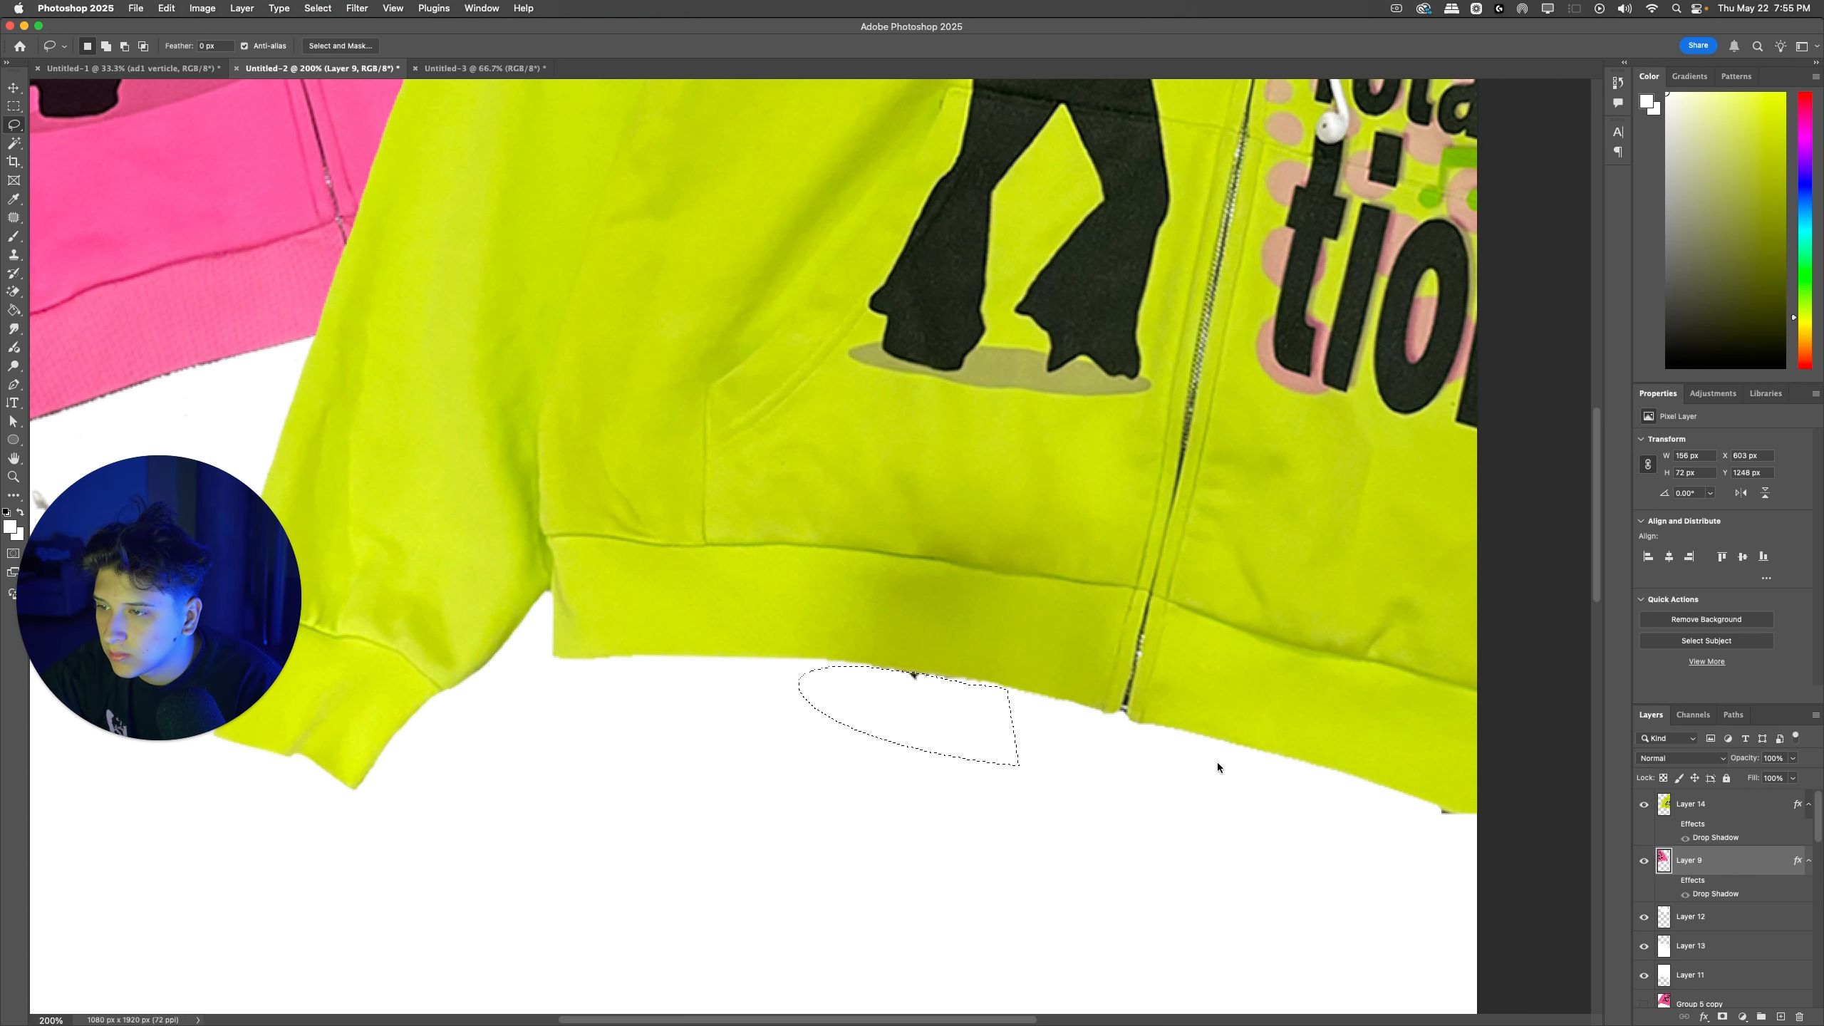
click(1728, 807)
key(super+d)
scroll(802, 571, left, 7)
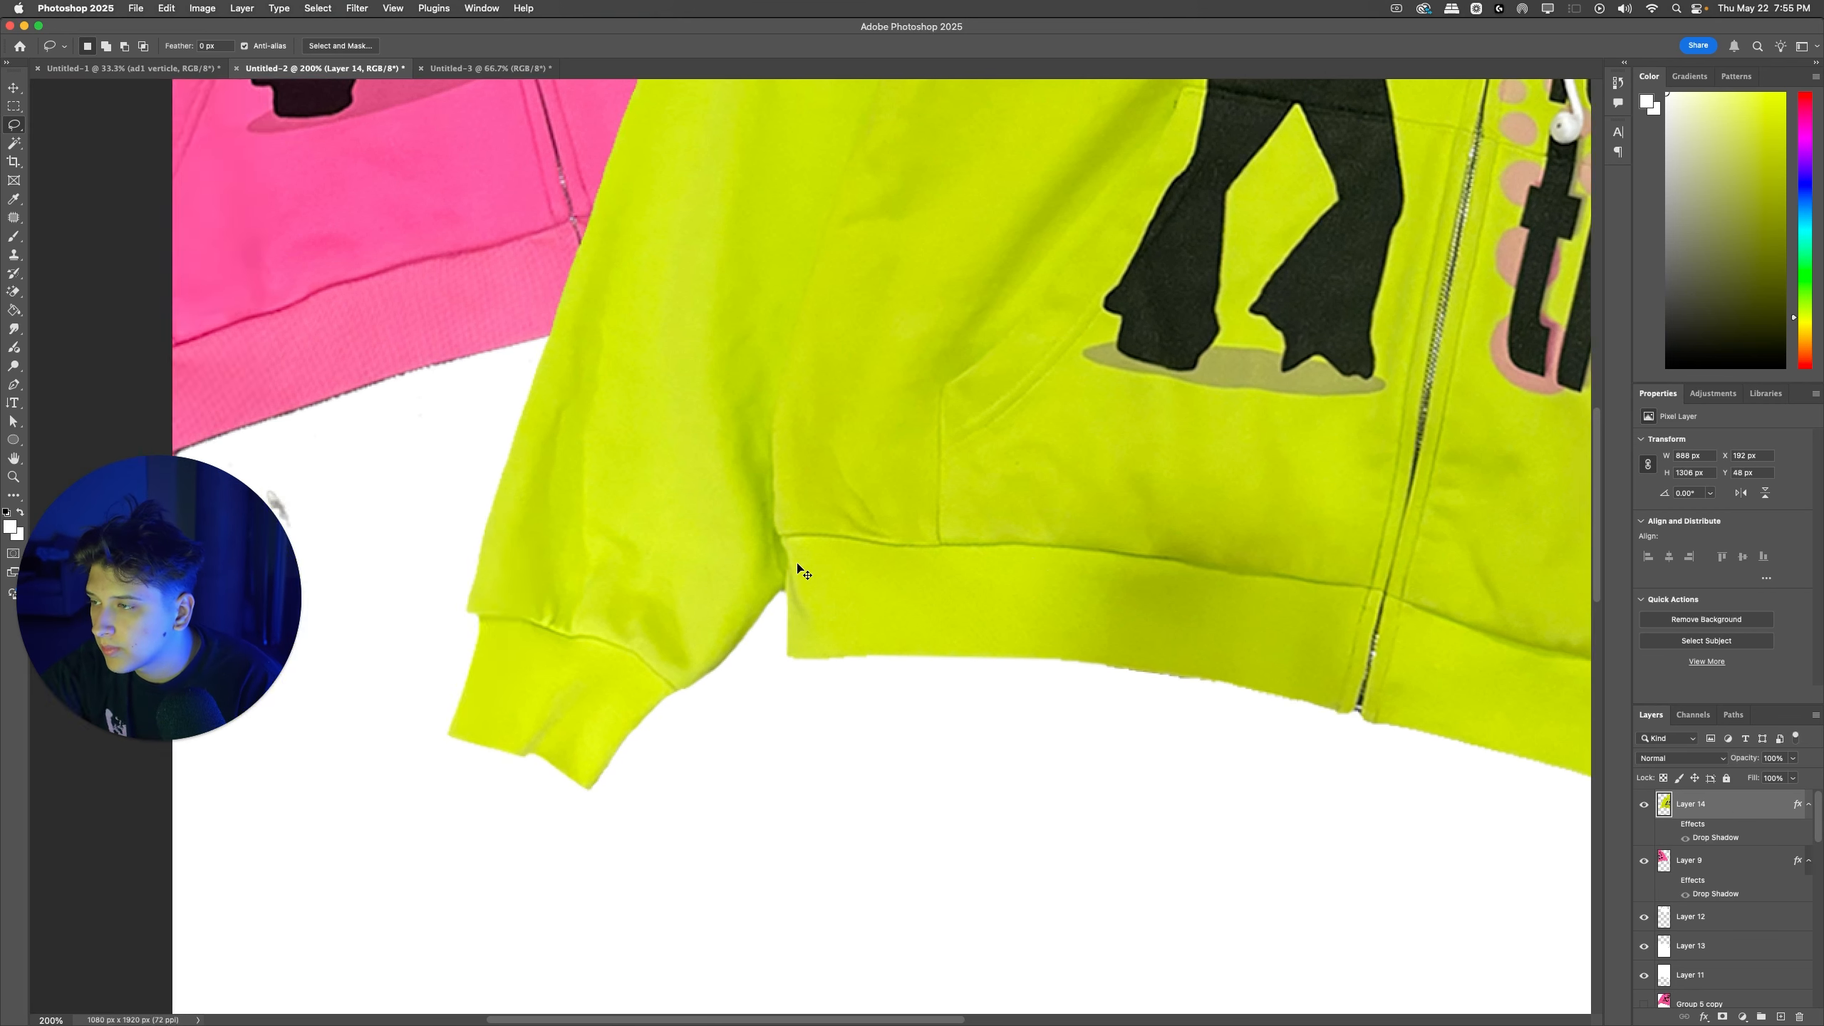
super+click(657, 367)
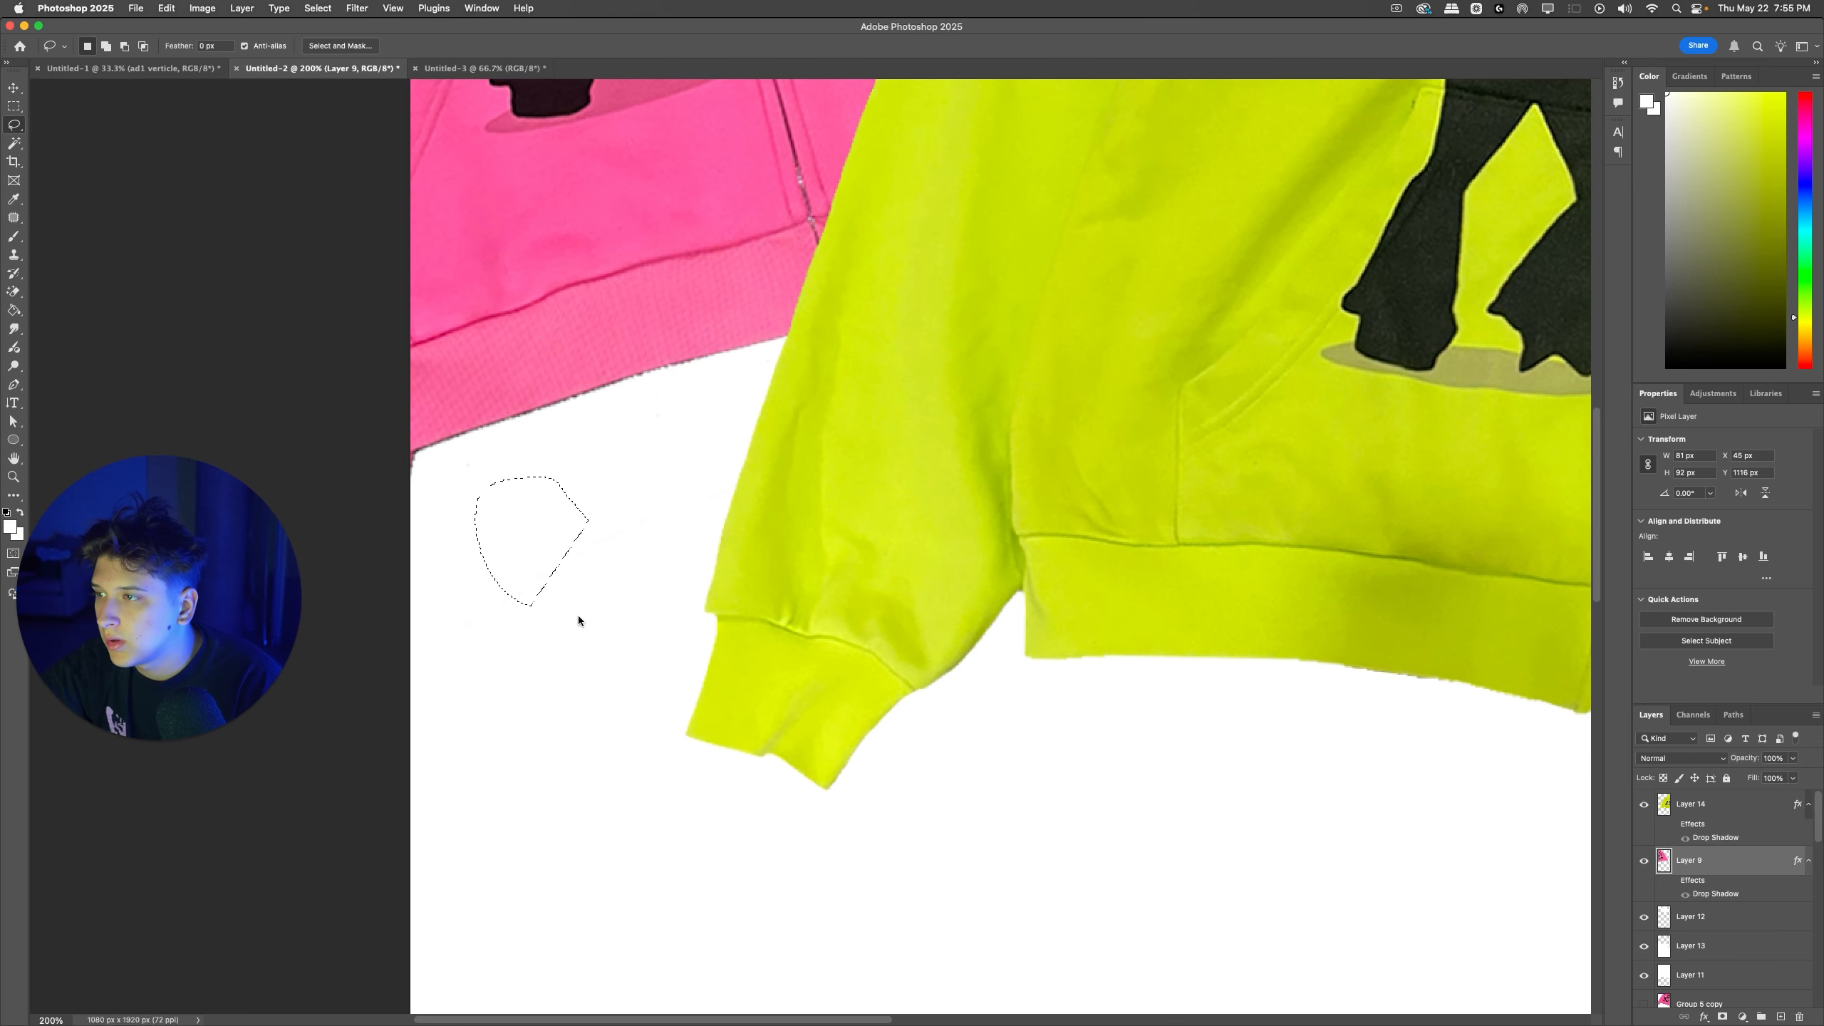
Step: Load the pink zipup's outline as a selection and contract it by 2 pixels
scroll(664, 577, up, 4)
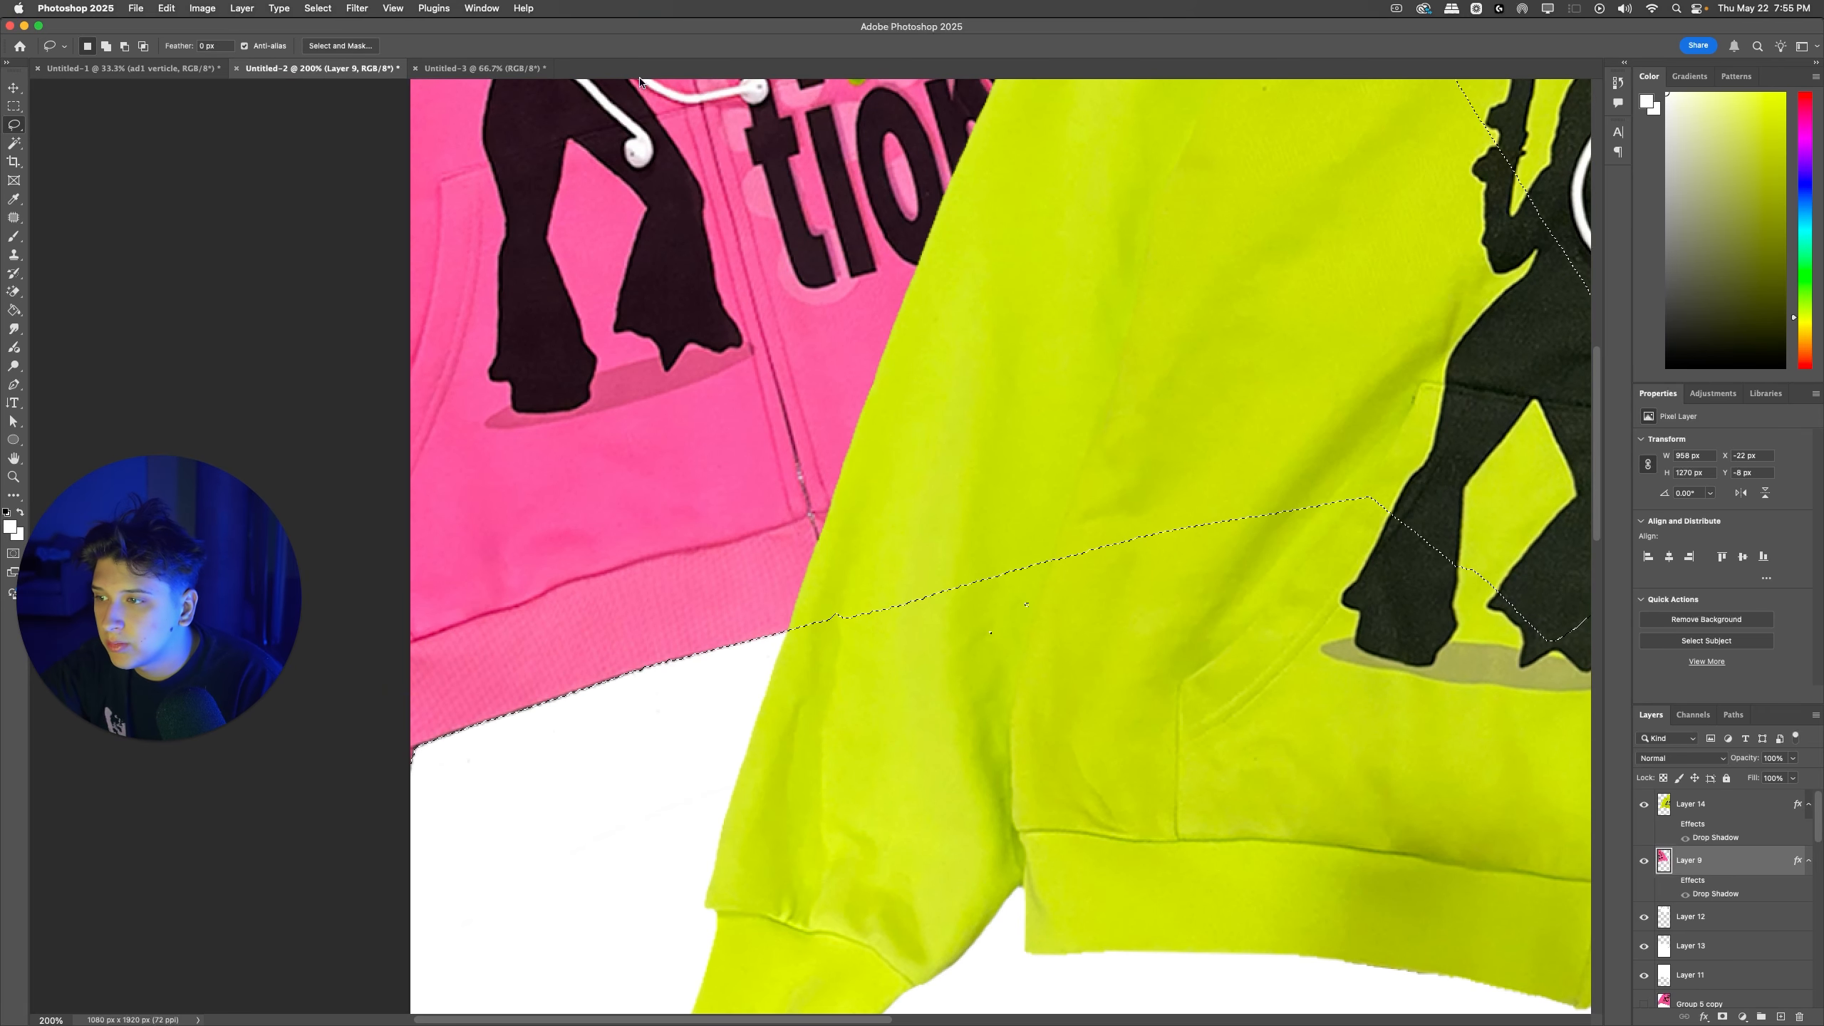
click(543, 5)
text(contract)
key(Return)
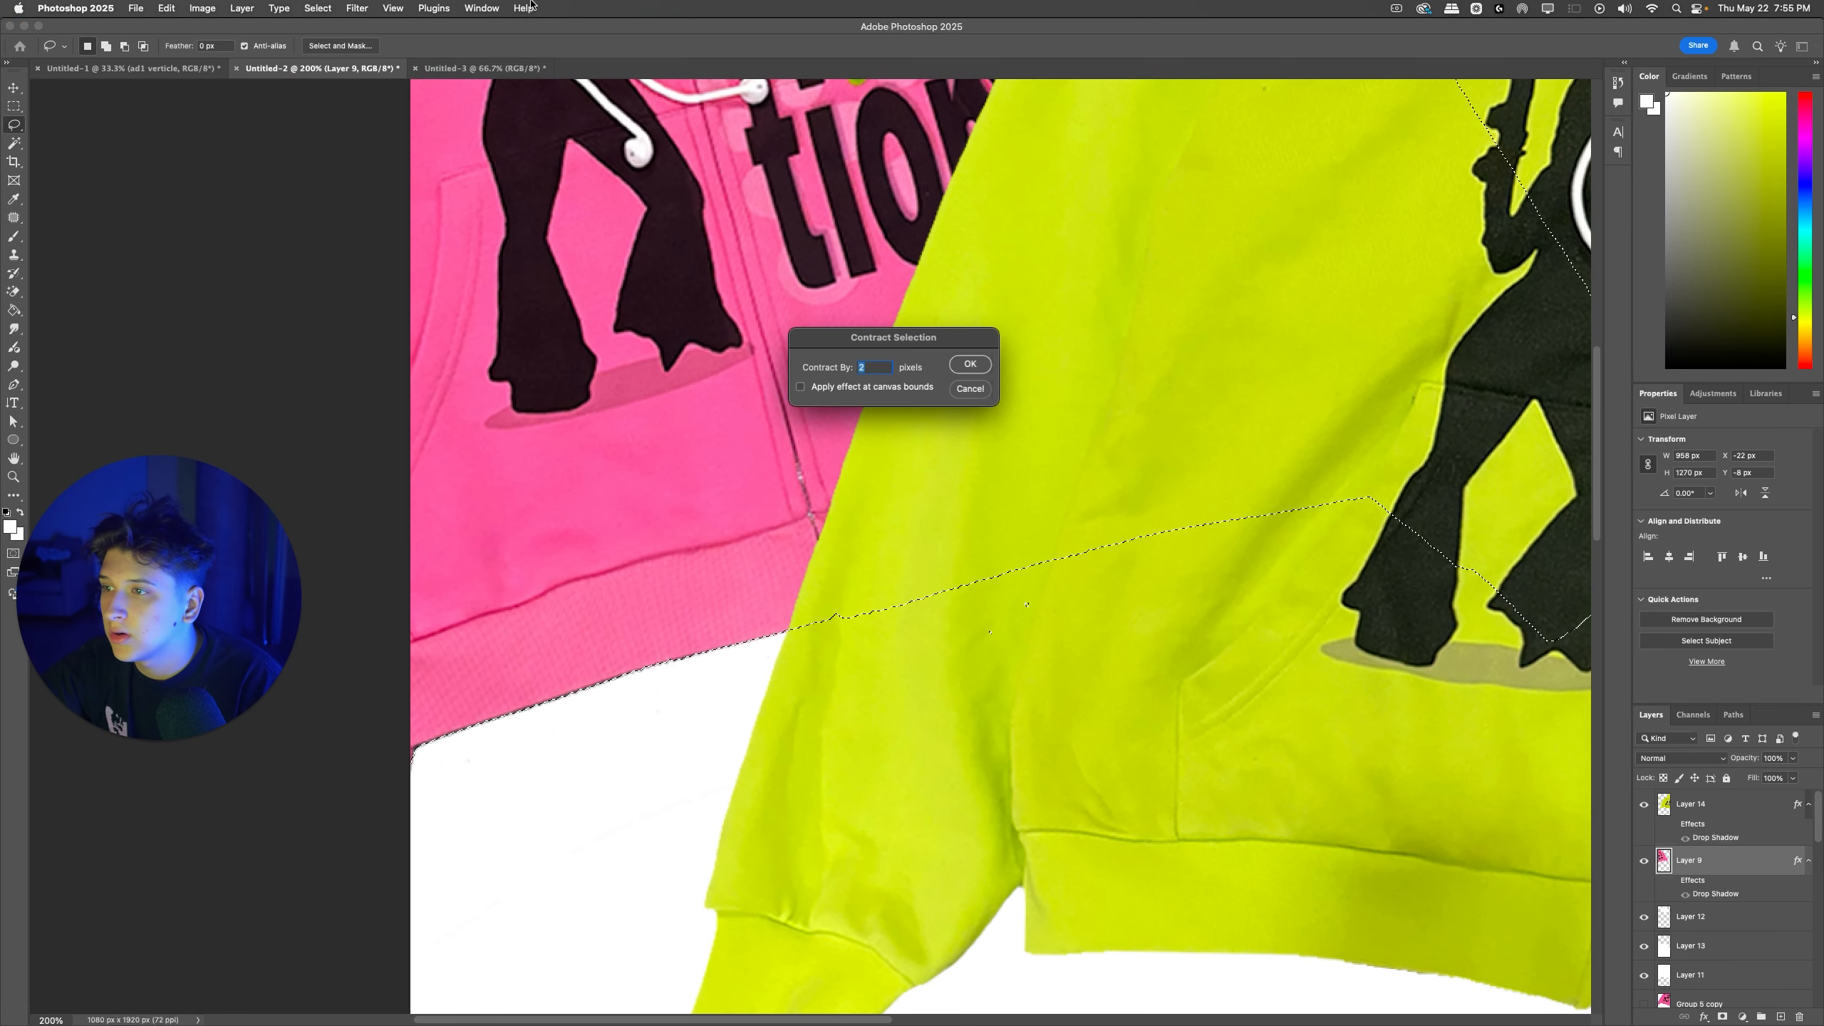
key(Return)
Step: Copy the contracted pink zipup to a new layer and delete the original pink zipup layer
key(super+j)
click(1714, 914)
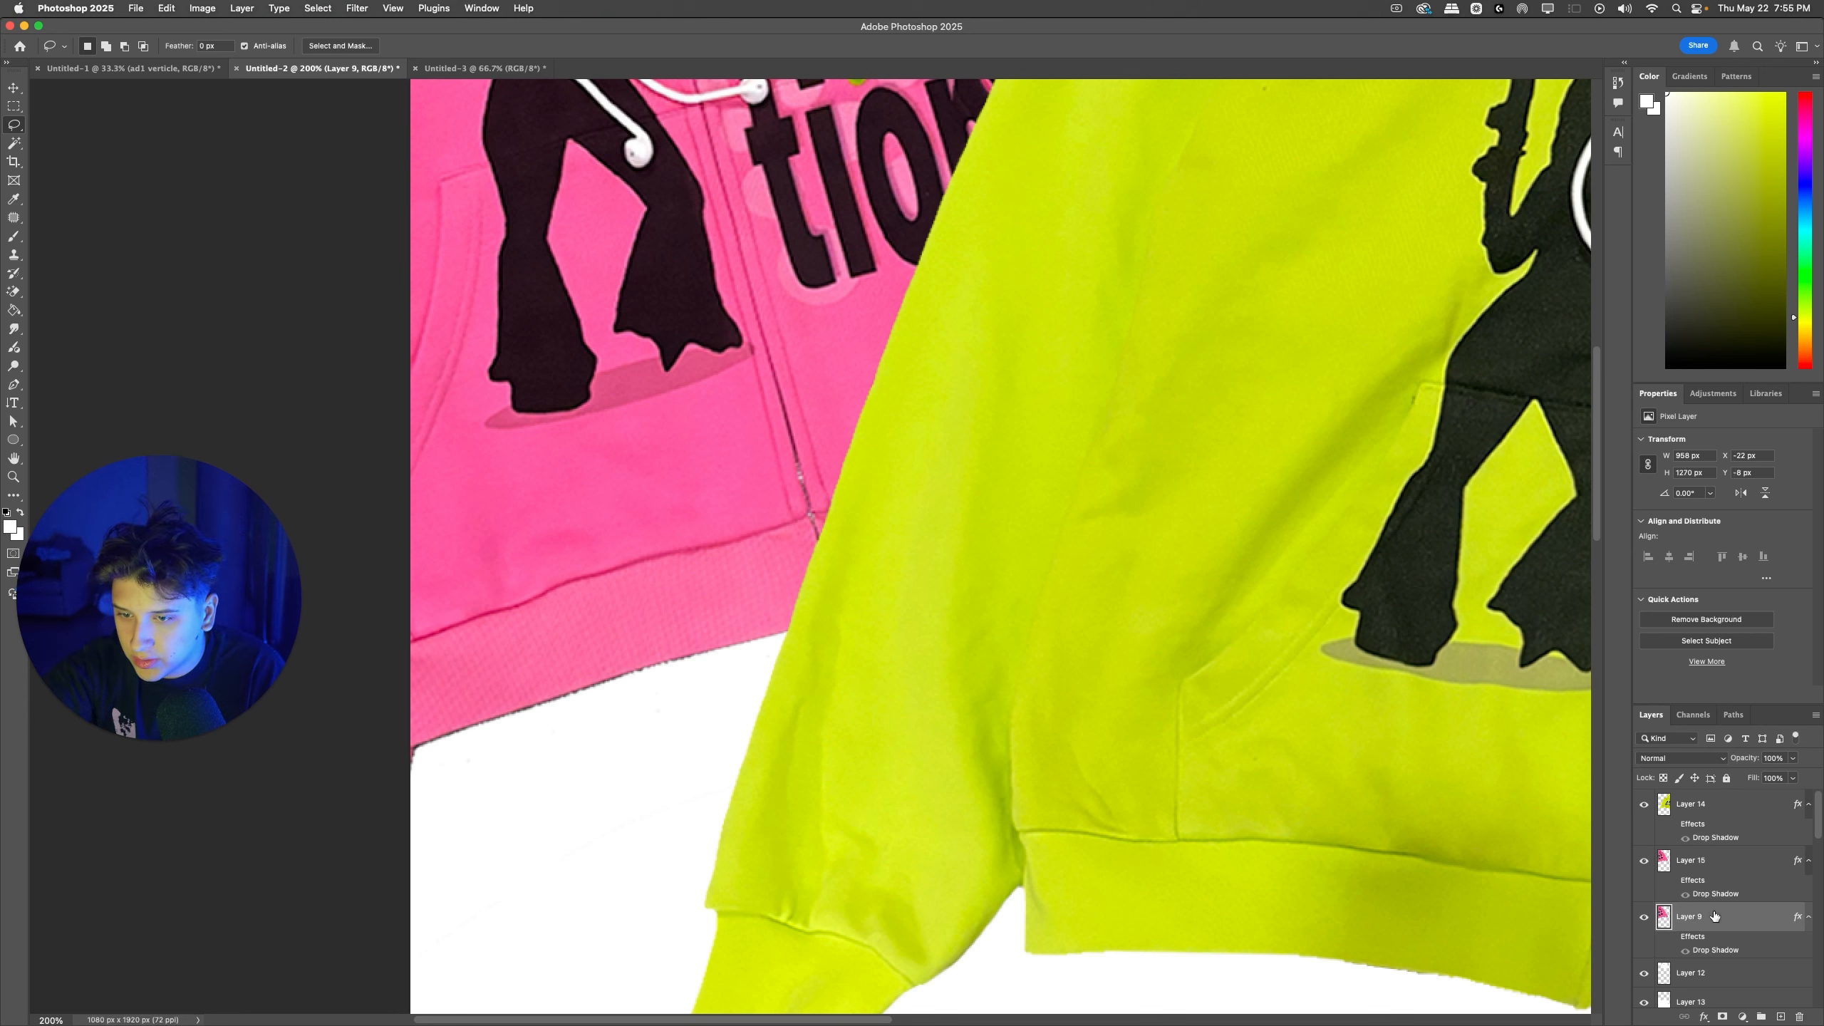
key(BackSpace)
key(super+Tab)
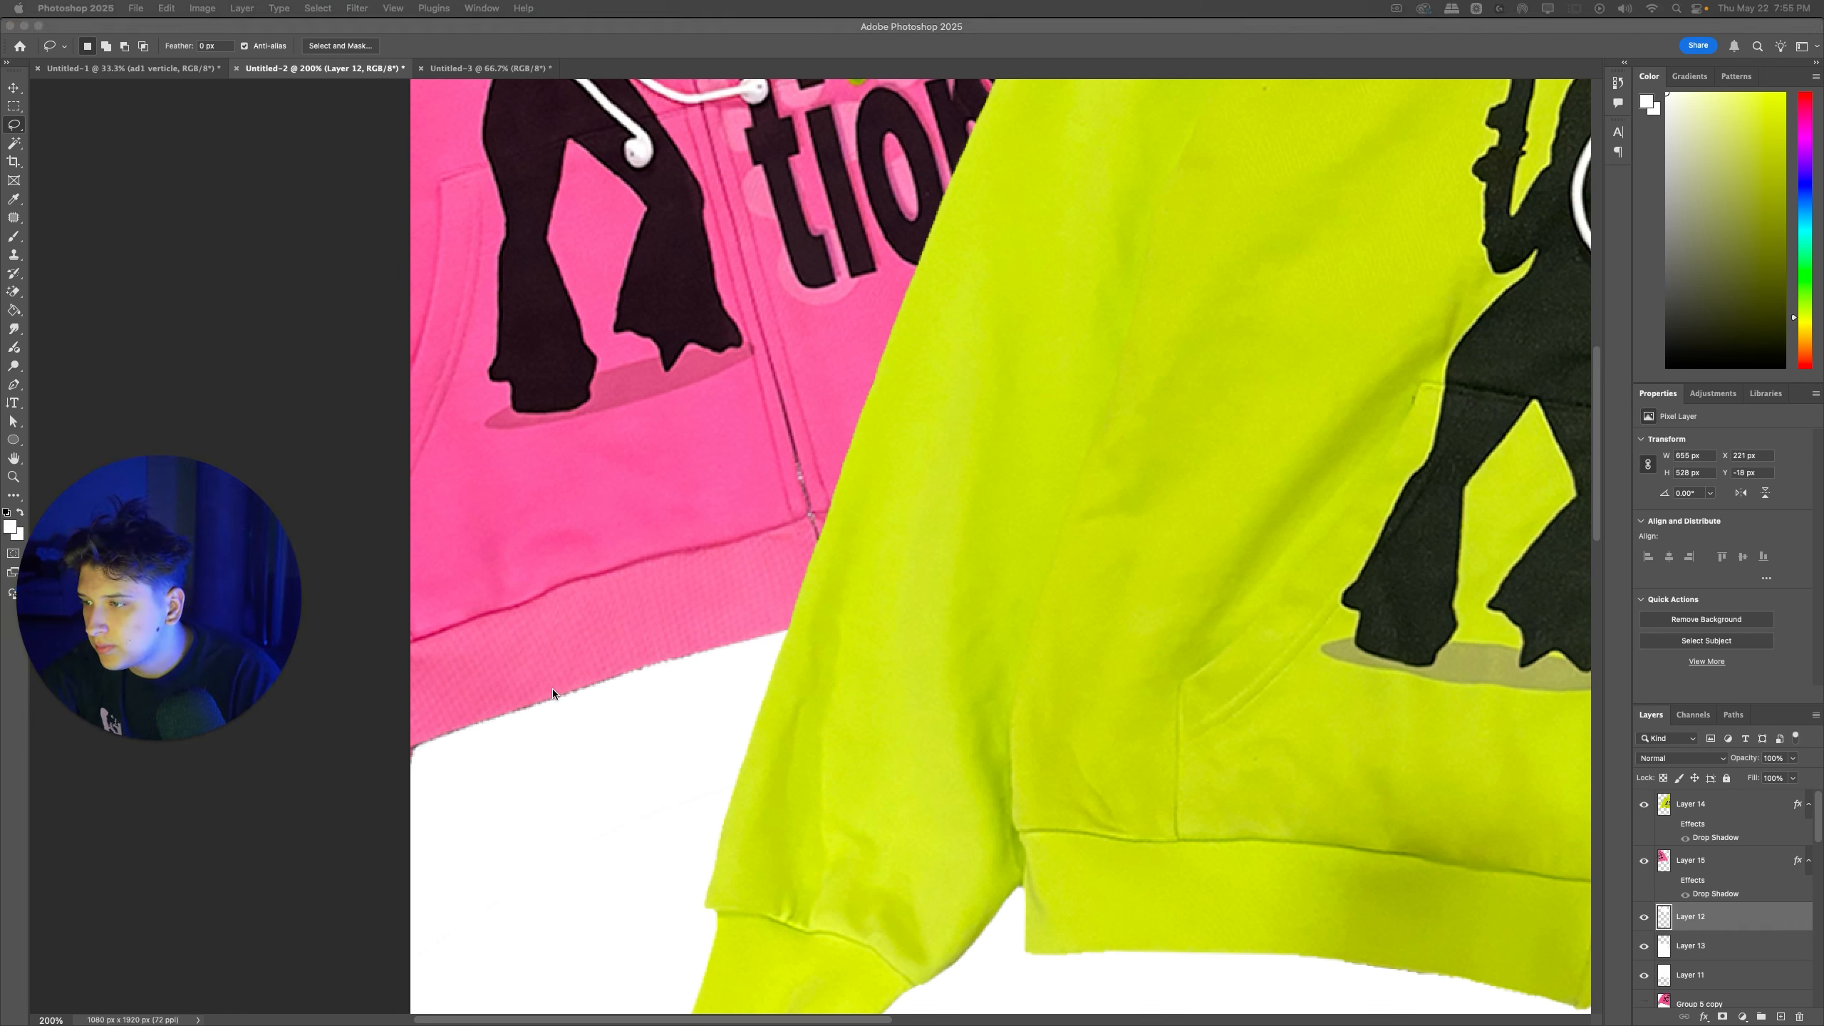
Step: Cut away the rough edge along the pink zipup's bottom hem with a Polygonal Lasso selection and nudge the earphones slightly
click(9, 126)
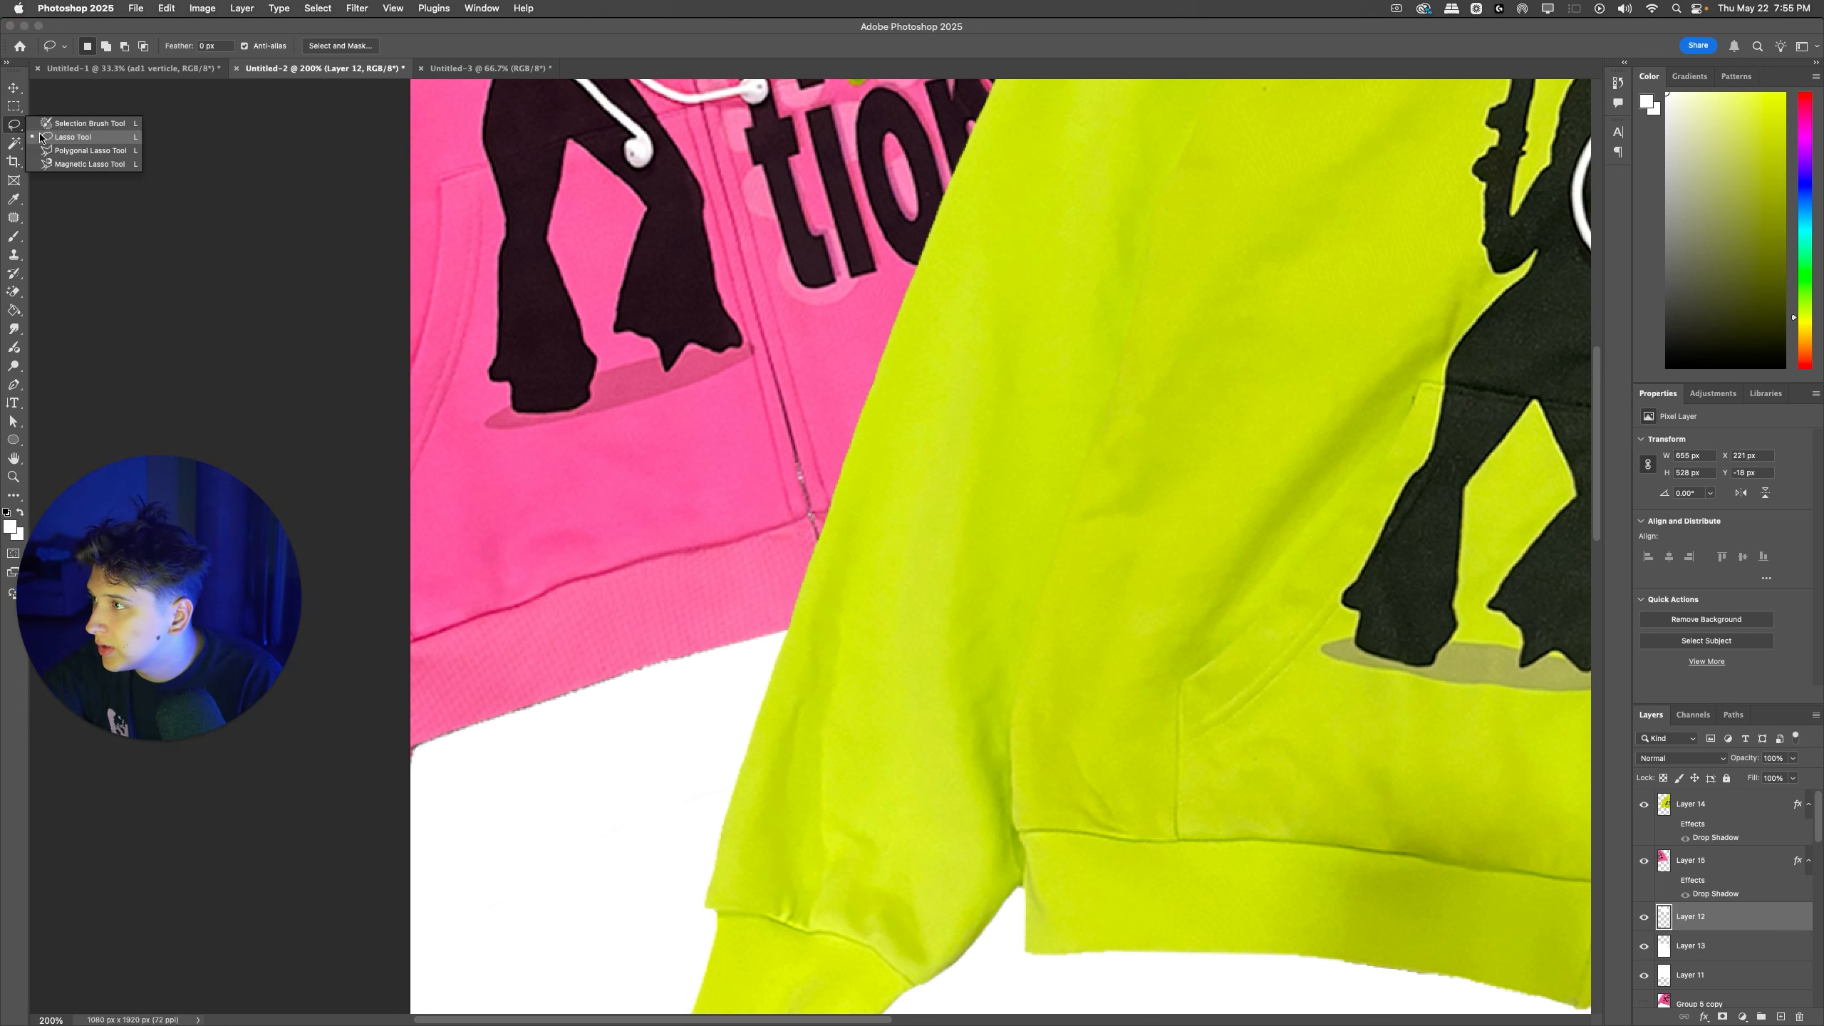
right_click(15, 124)
click(62, 144)
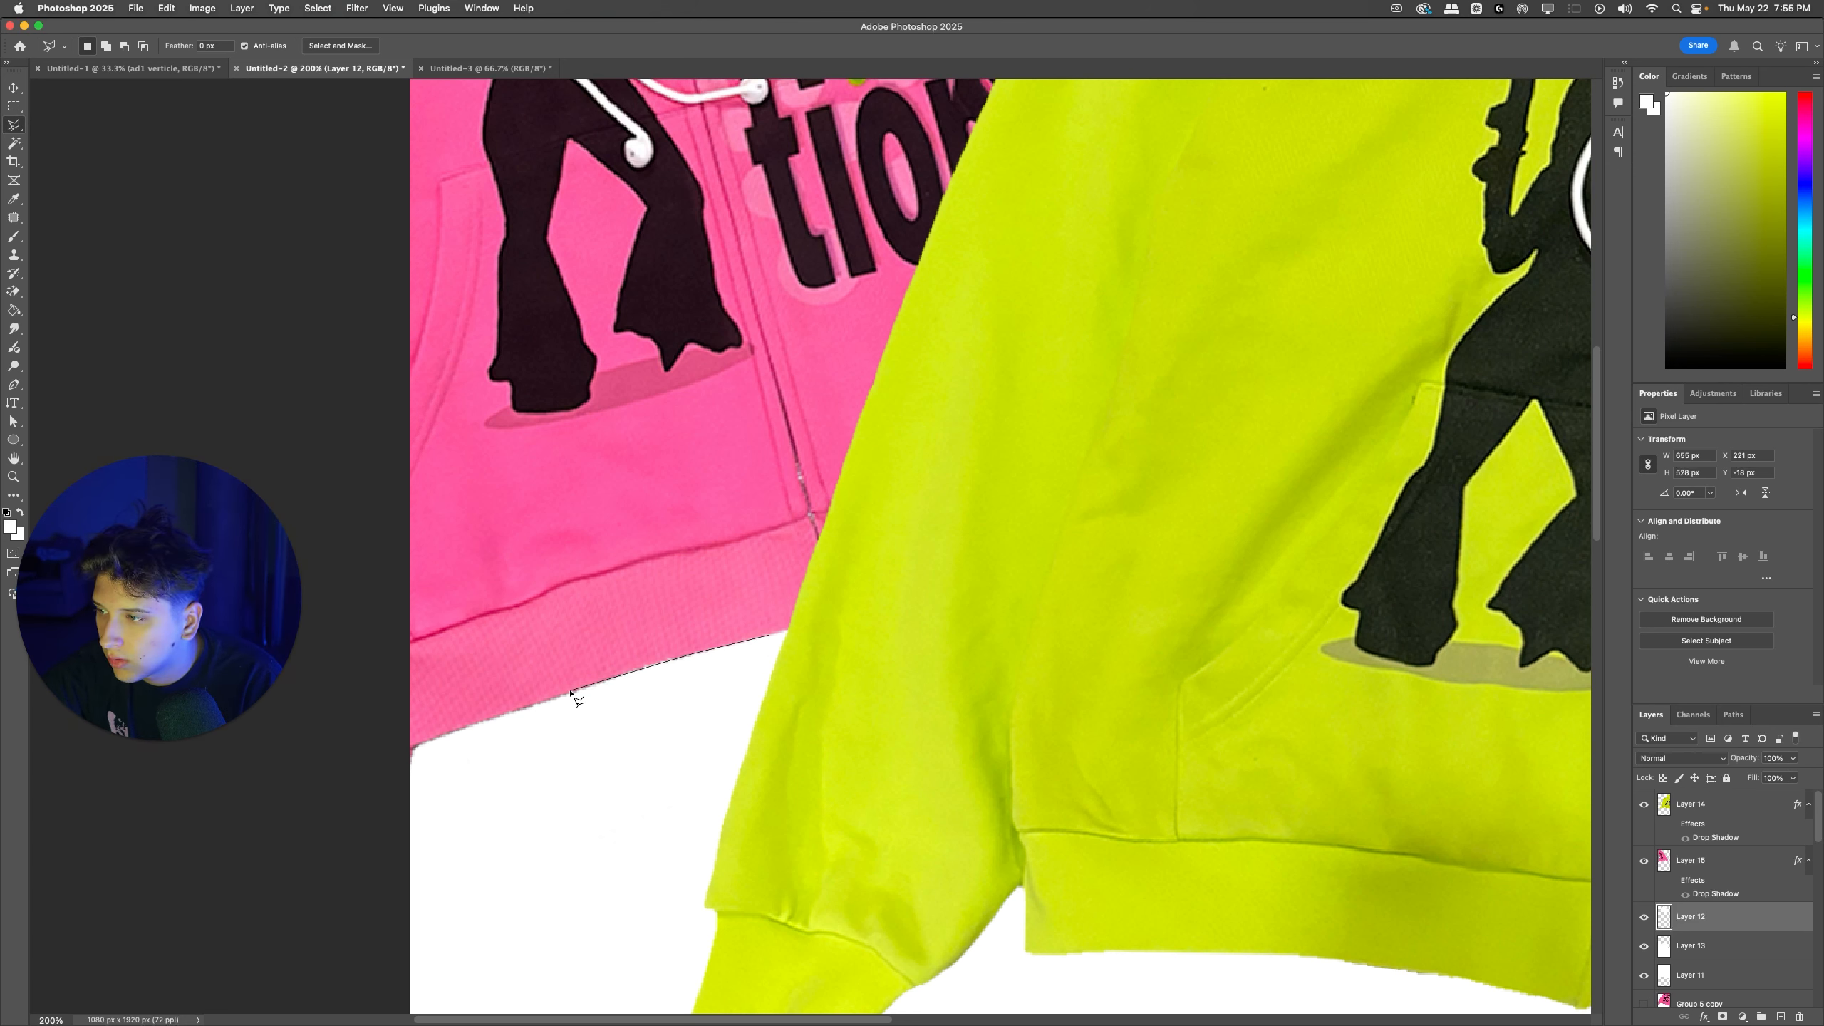
click(774, 679)
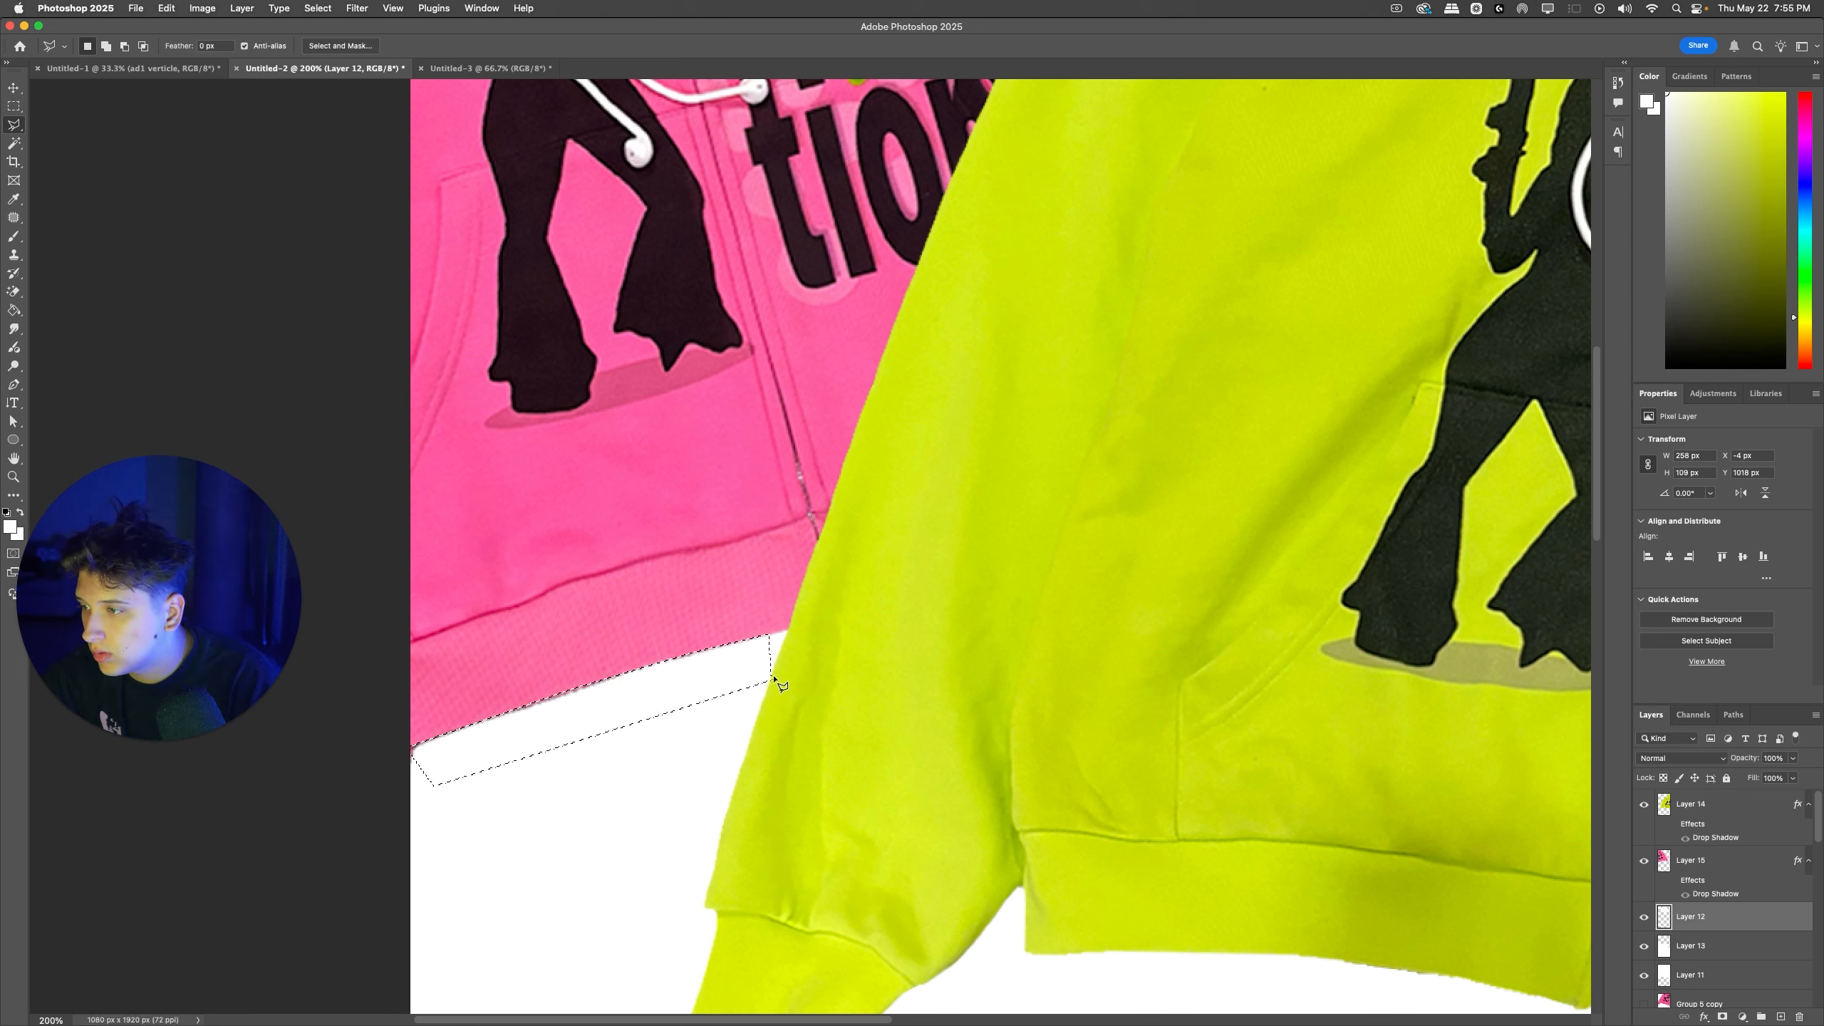
key(Left)
key(Down)
key(Down)
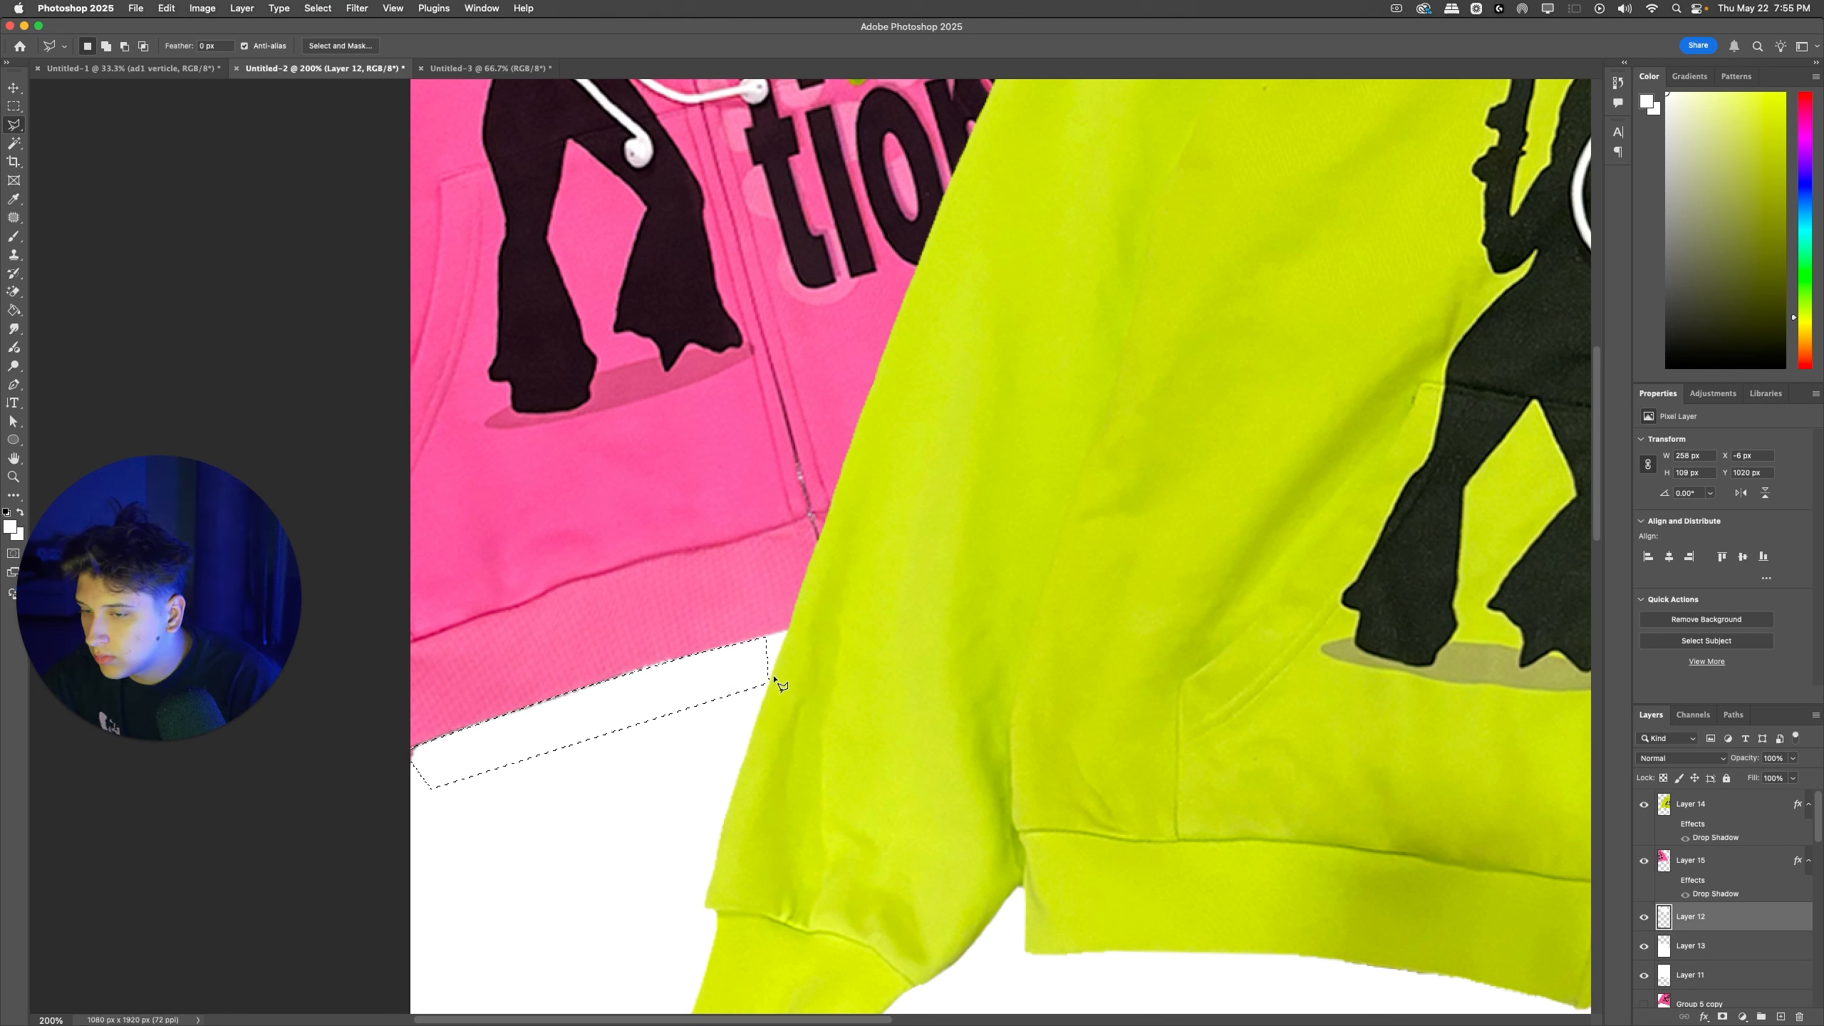
click(1763, 863)
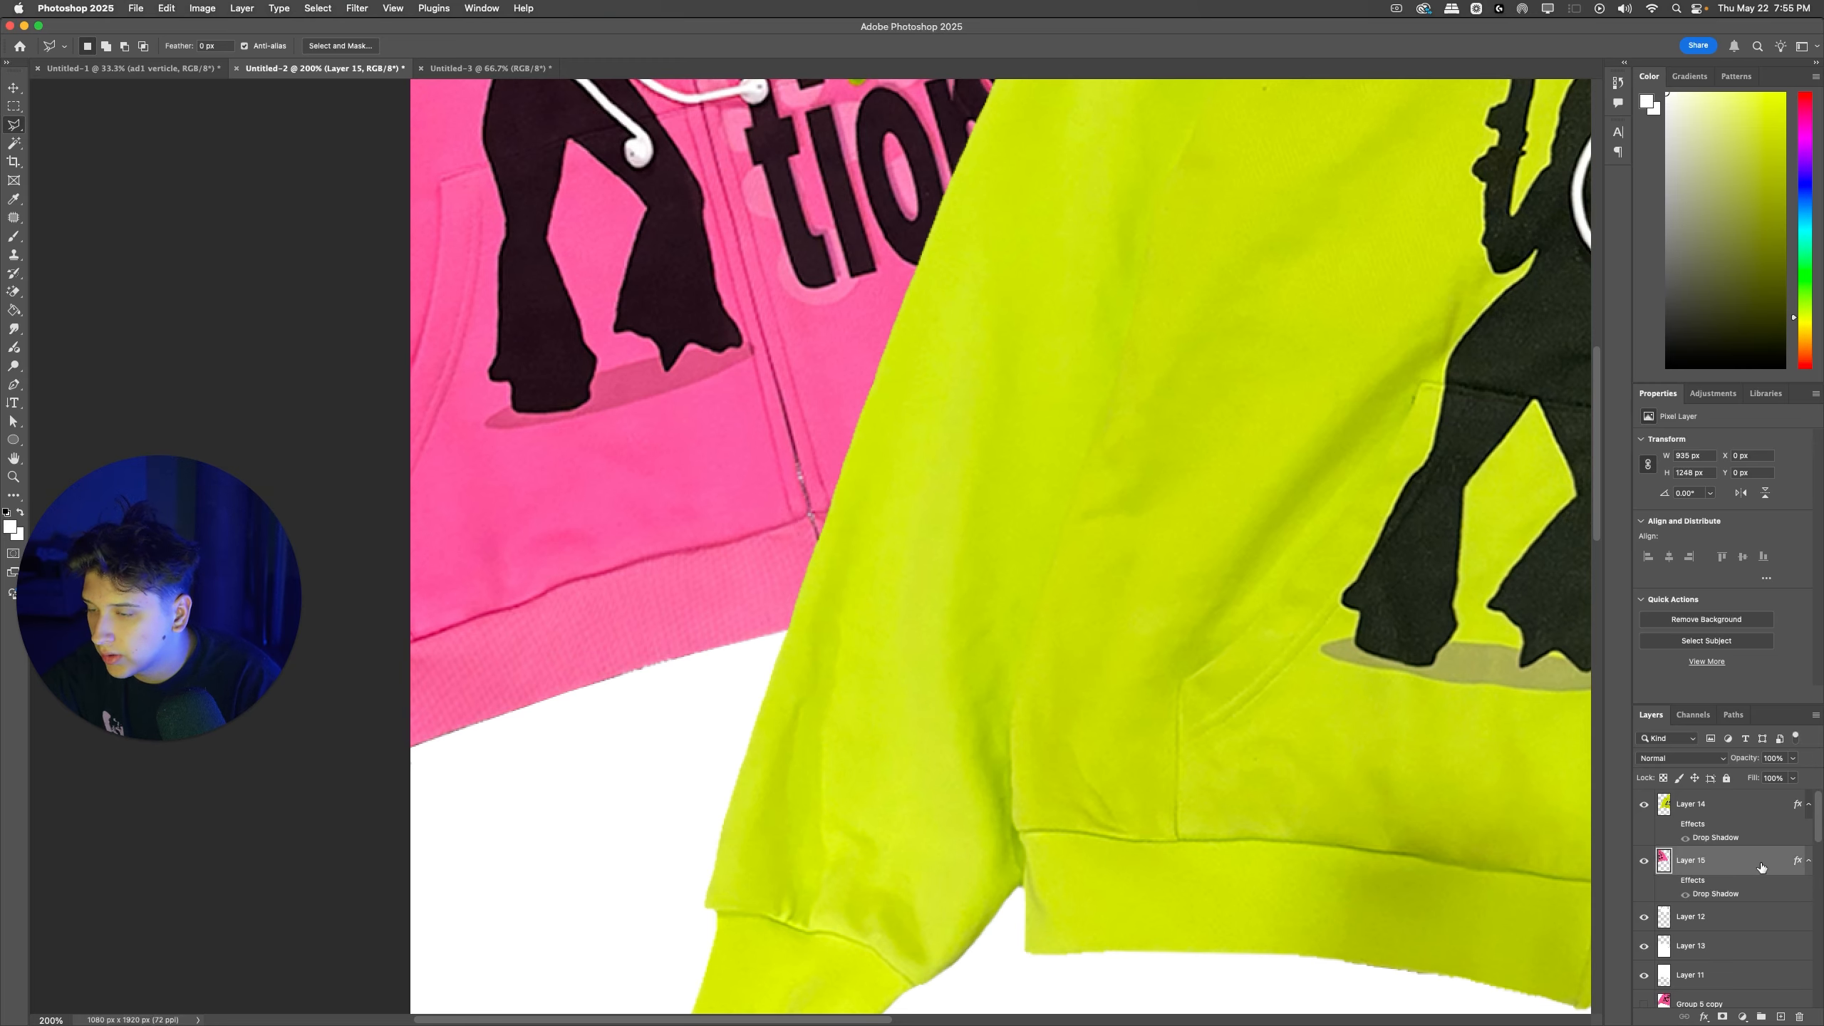
key(super+minus)
key(super+minus)
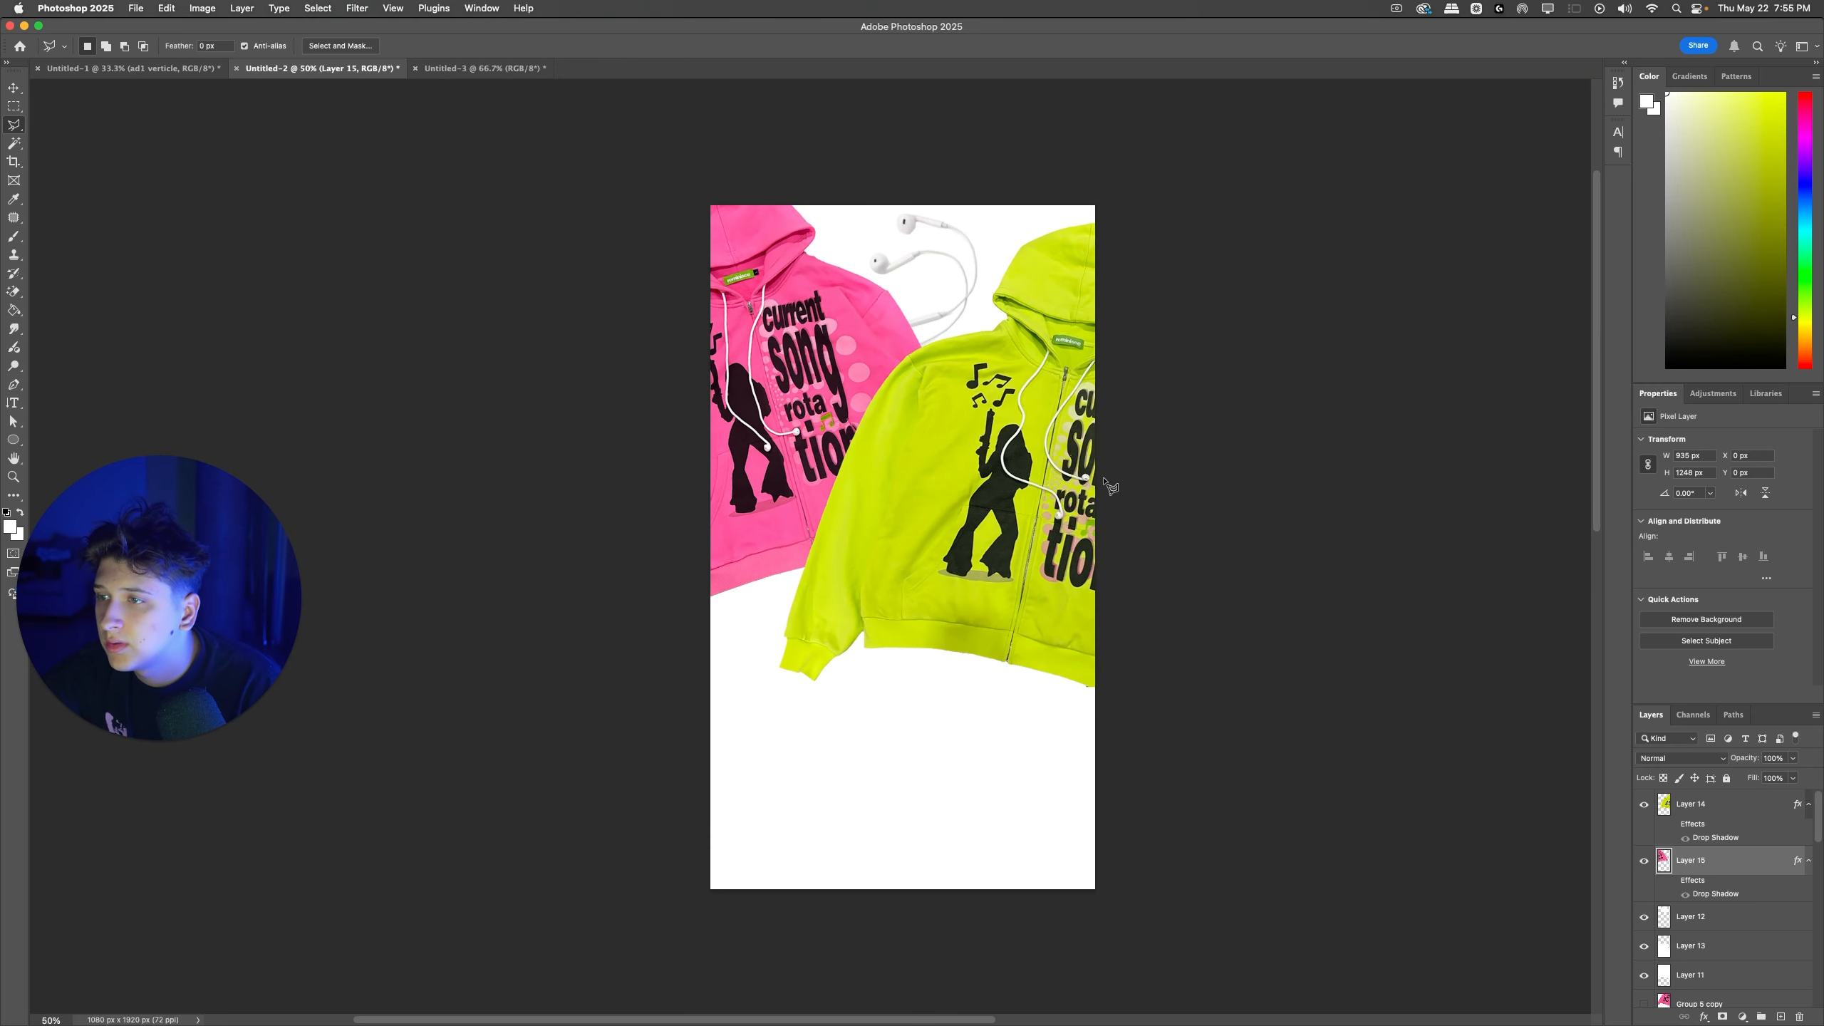
super+click(962, 306)
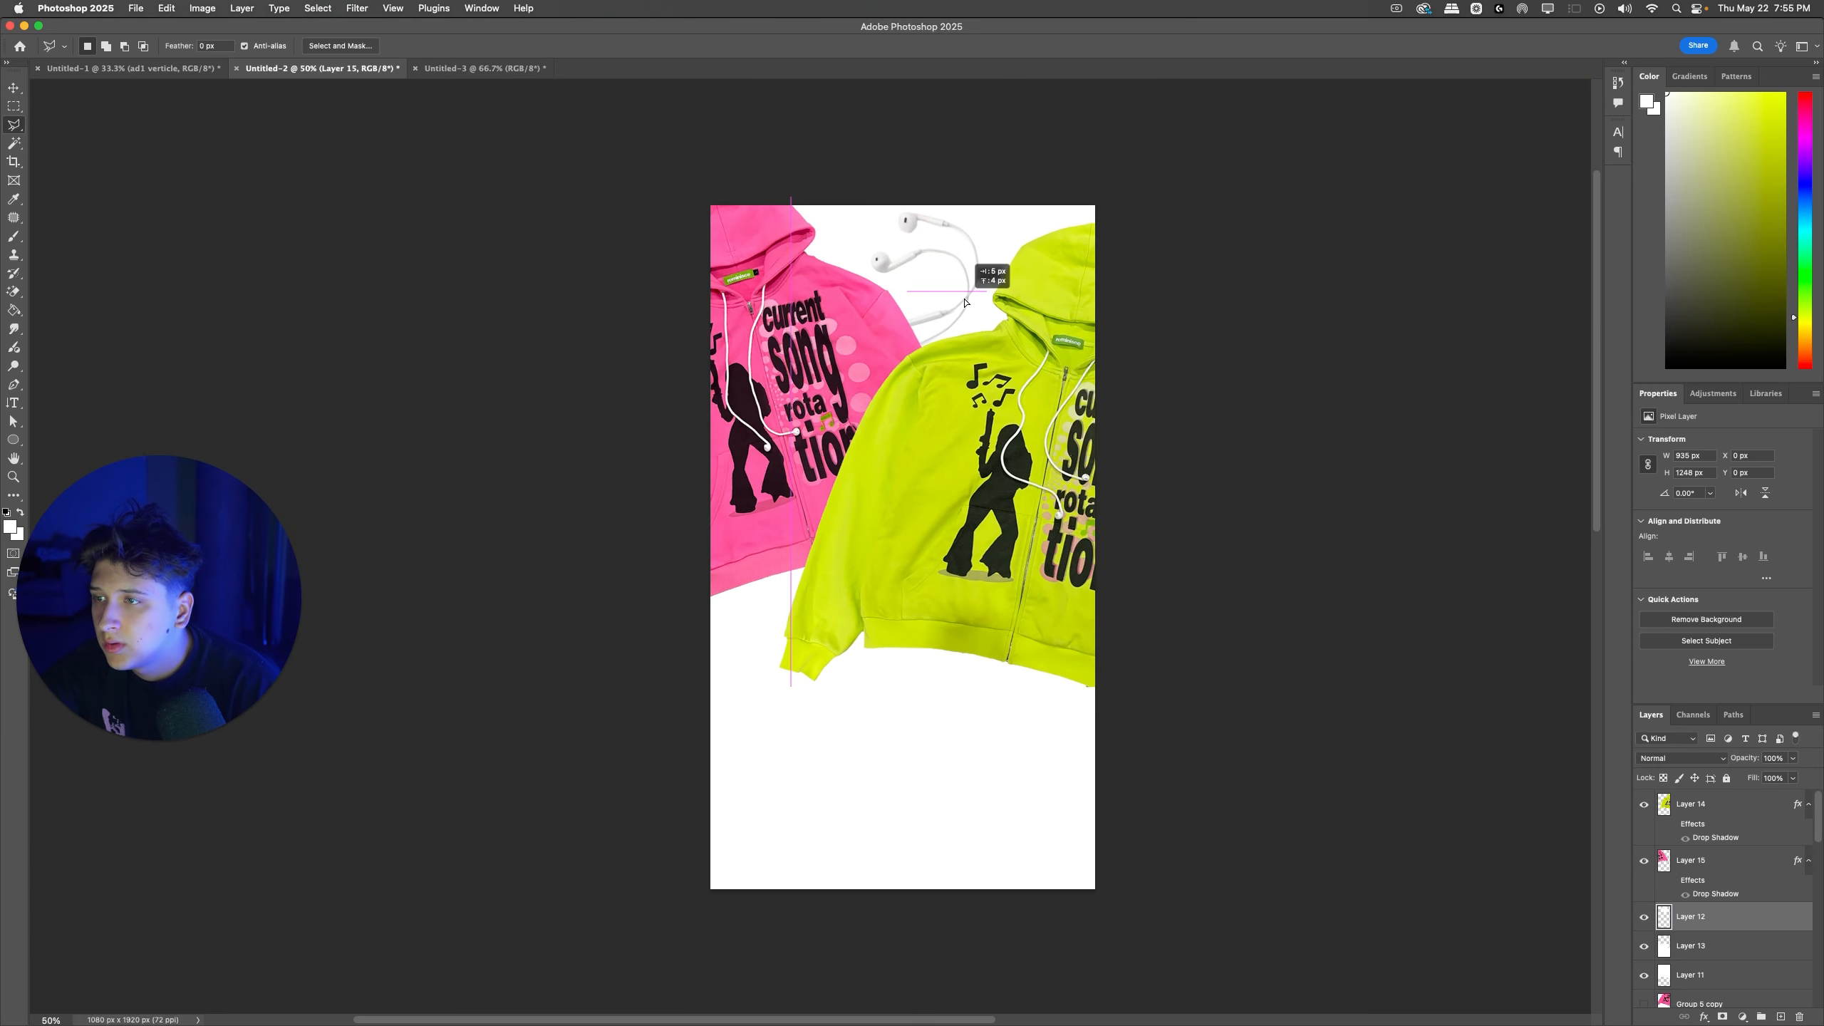
Step: Compare the square restock layout in Untitled-3 with the new zipup and earphone ad in Untitled-2
click(203, 65)
click(481, 68)
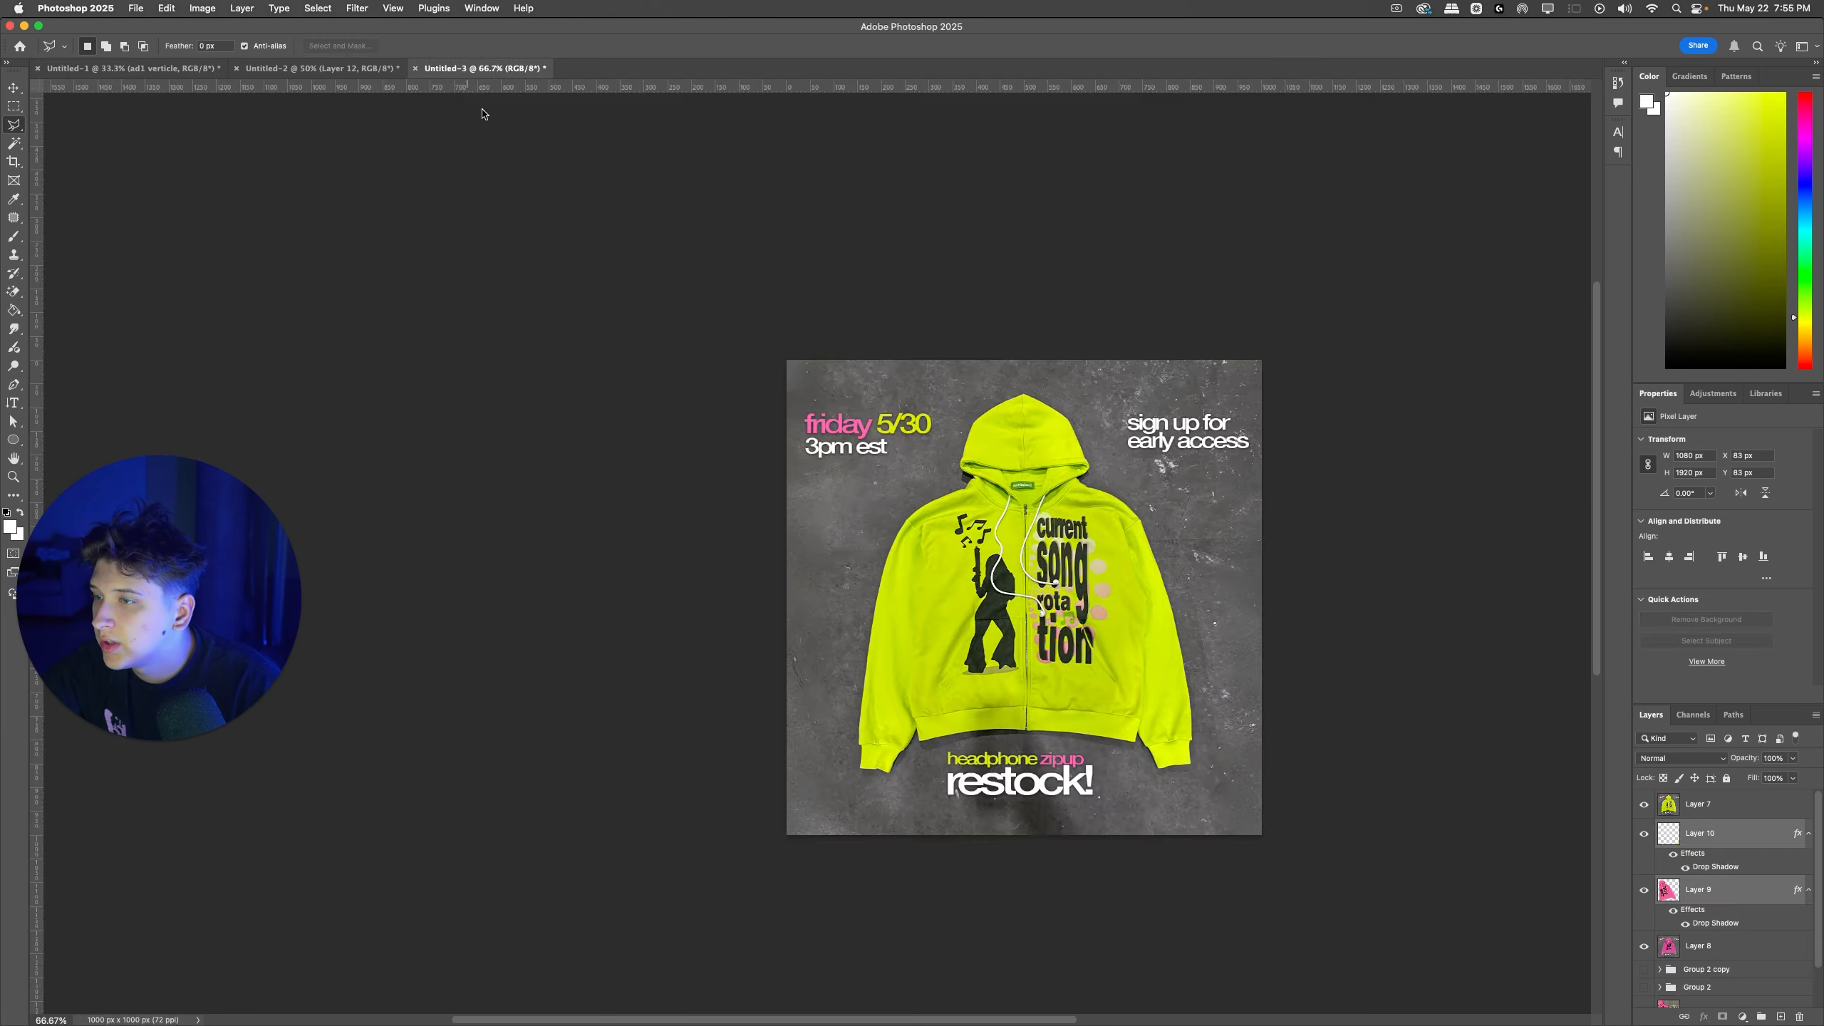
super+click(820, 402)
key(super+c)
click(300, 71)
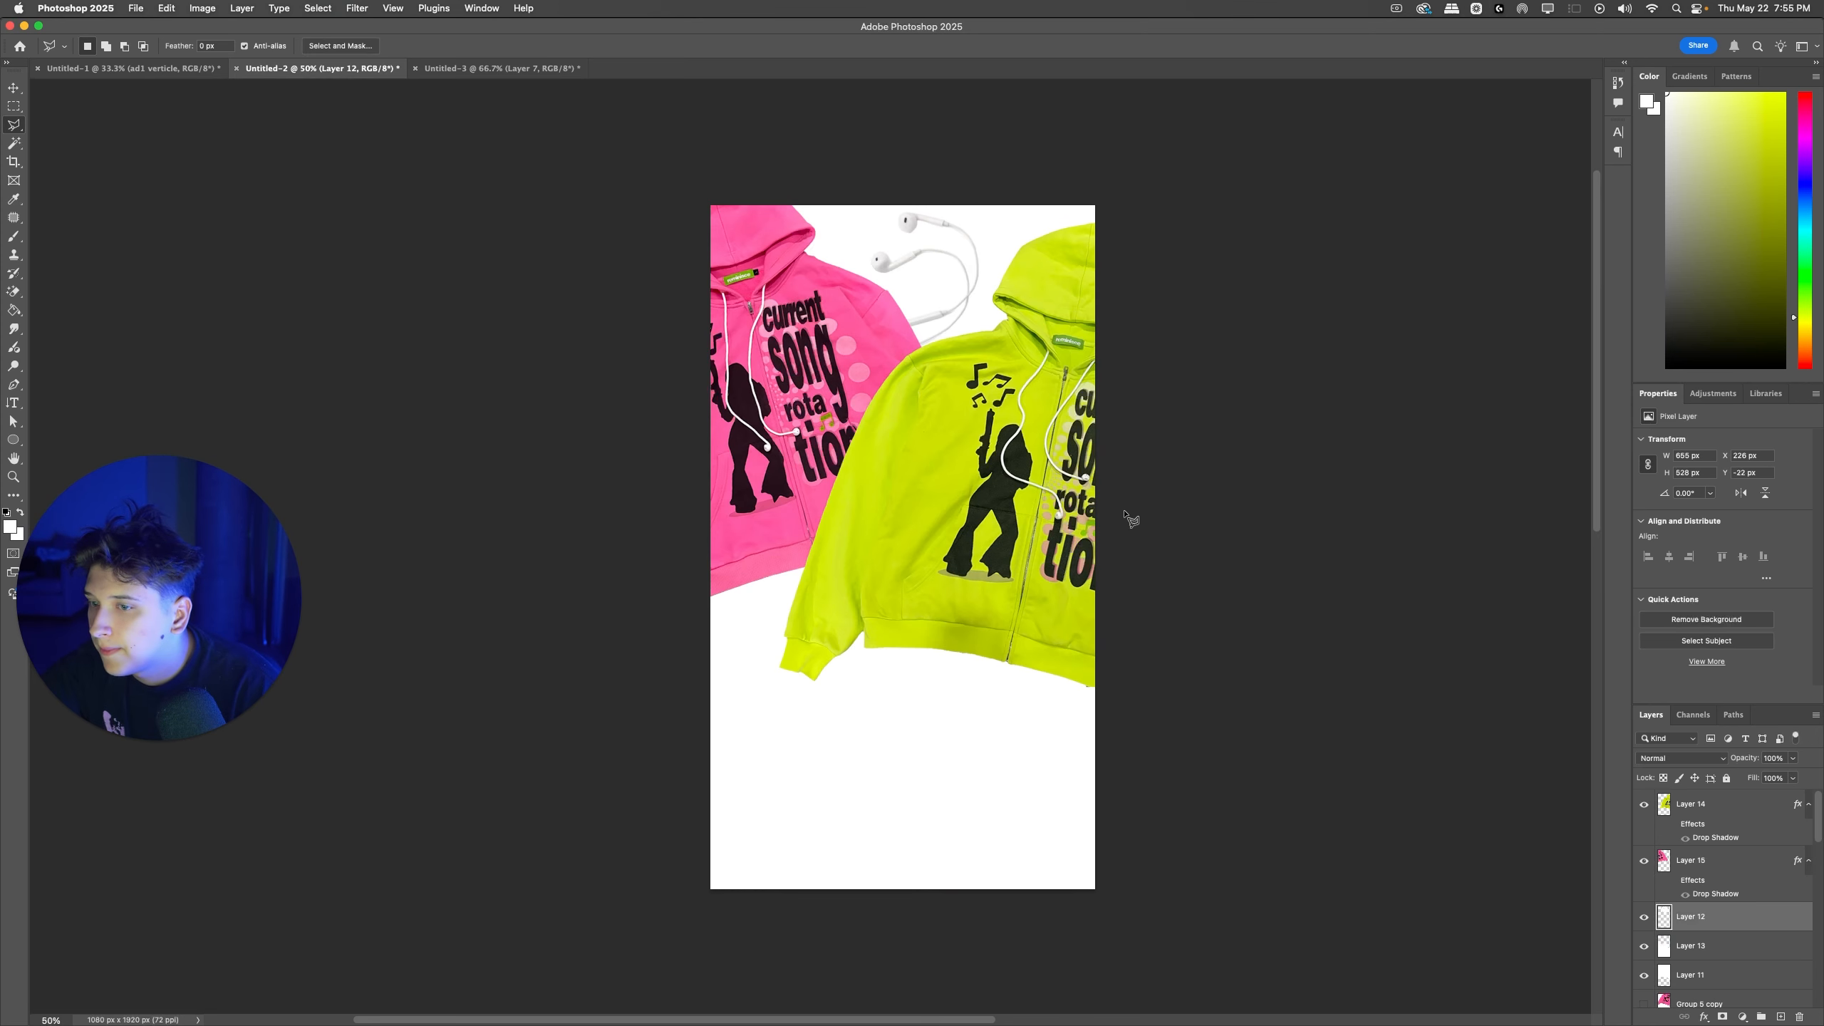
click(511, 71)
click(1644, 805)
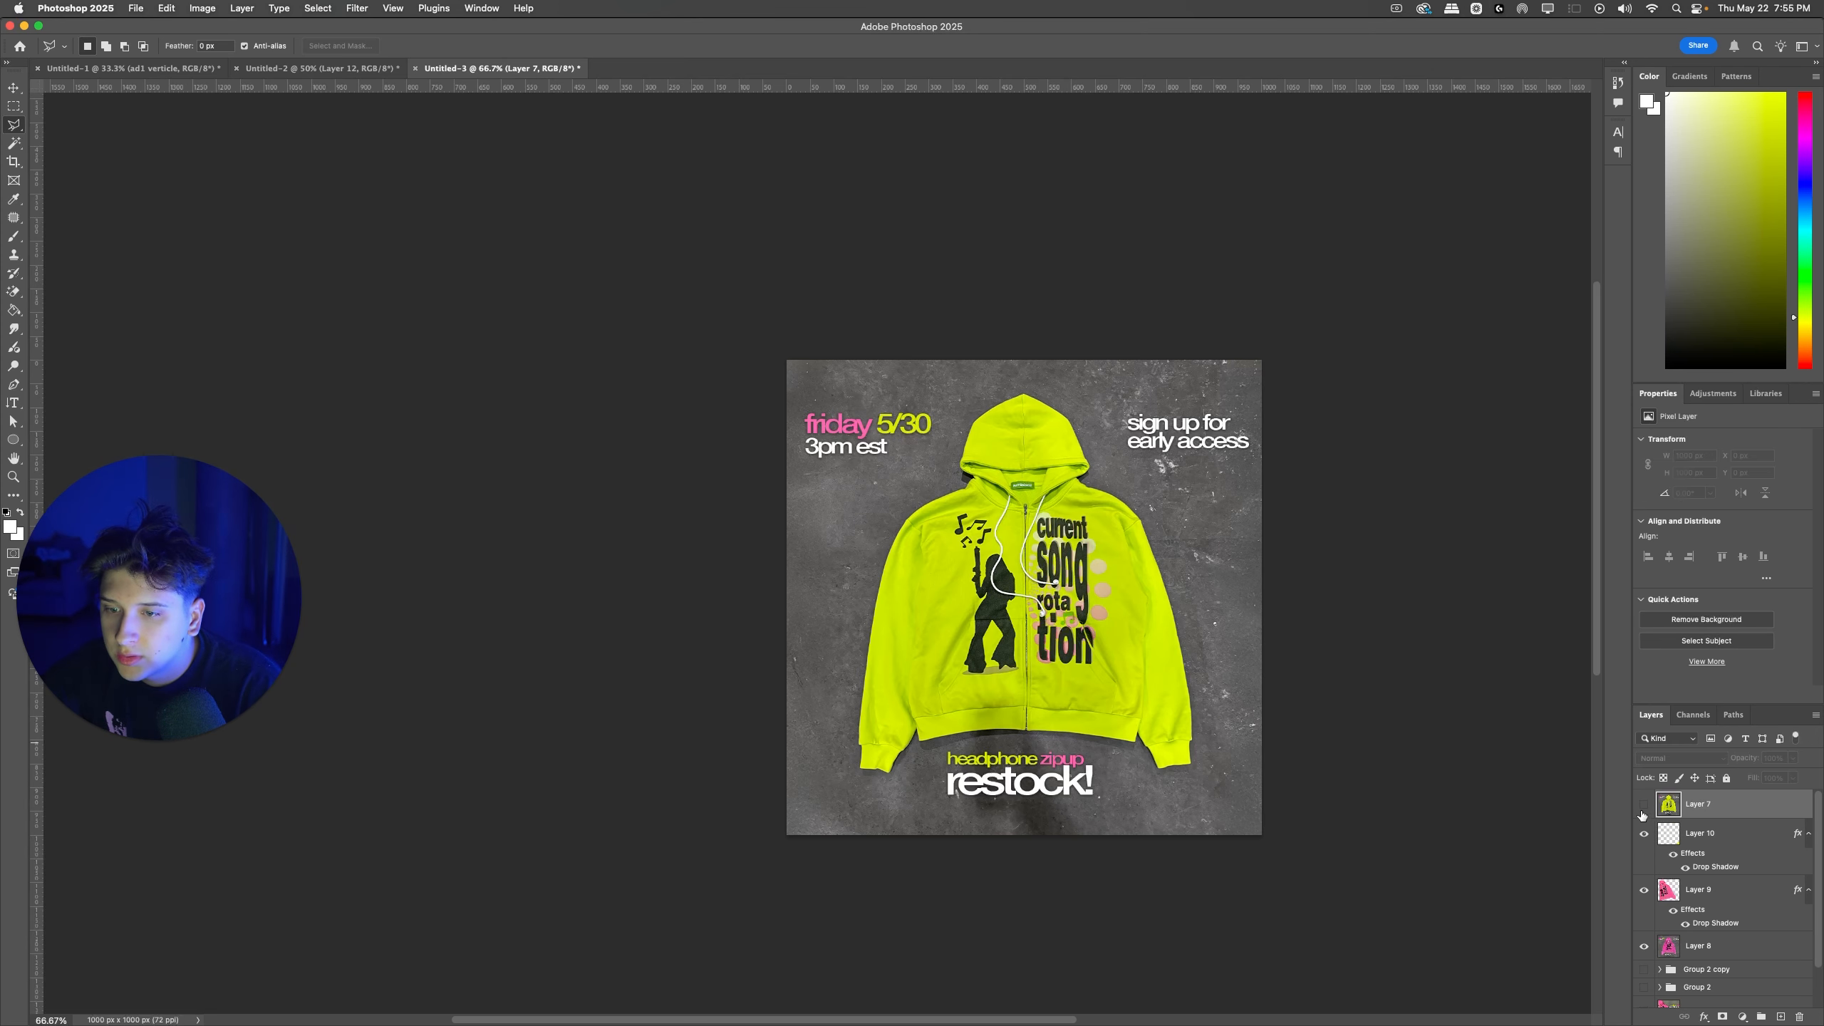
super+click(1189, 449)
key(super+z)
click(338, 69)
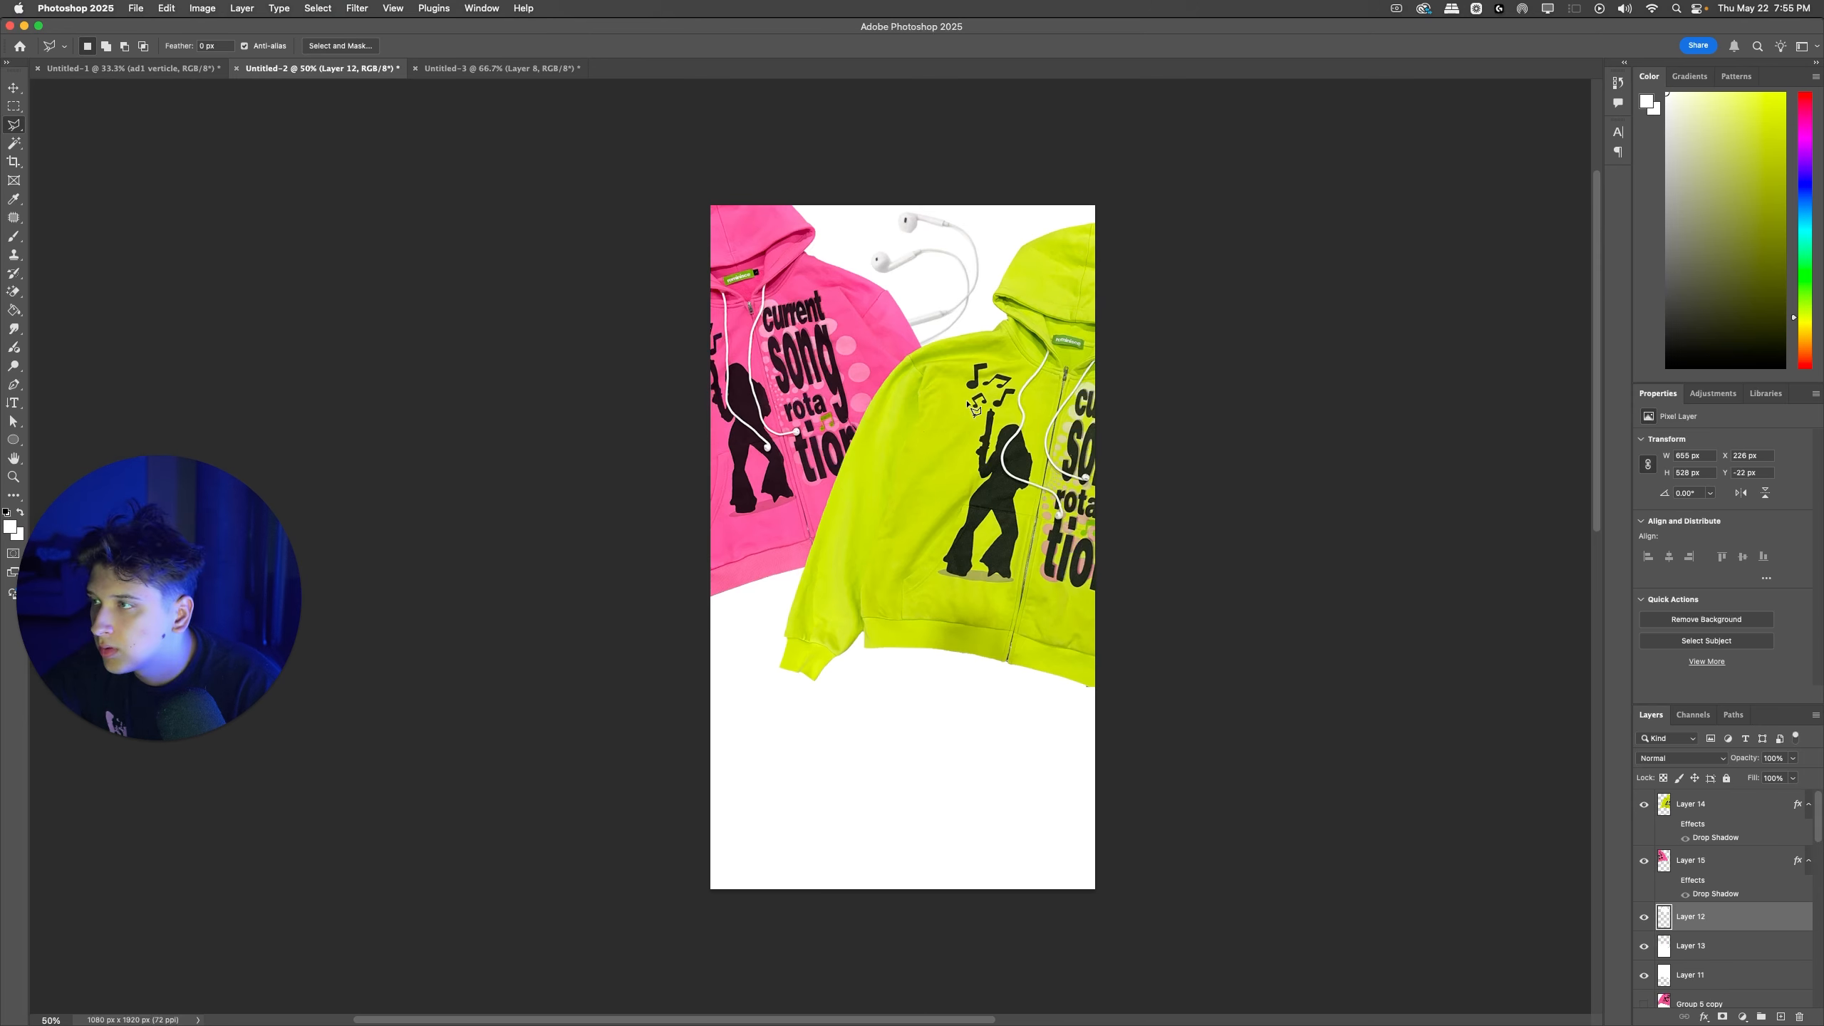
Step: Group all the new ad's layers, from the green zipup down to Group 5 copy, and hide the group
scroll(1658, 909, down, 3)
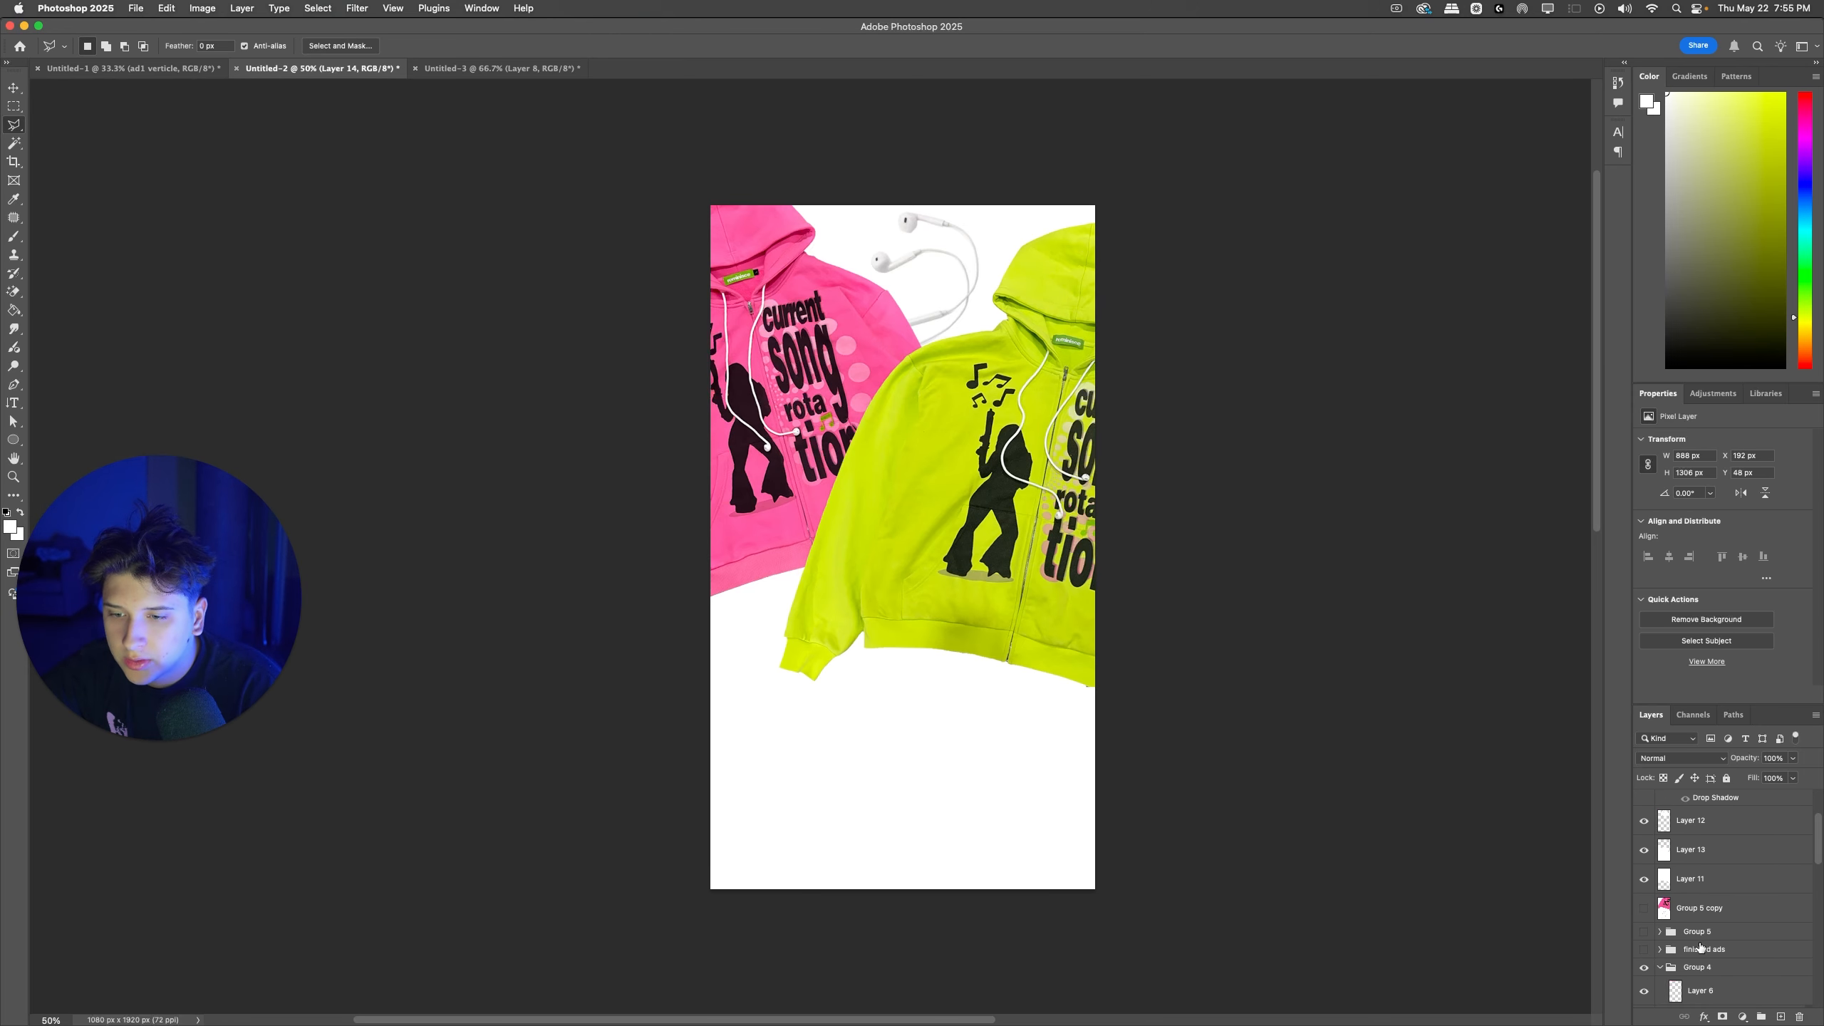
shift+click(1699, 919)
click(1761, 1017)
click(1644, 798)
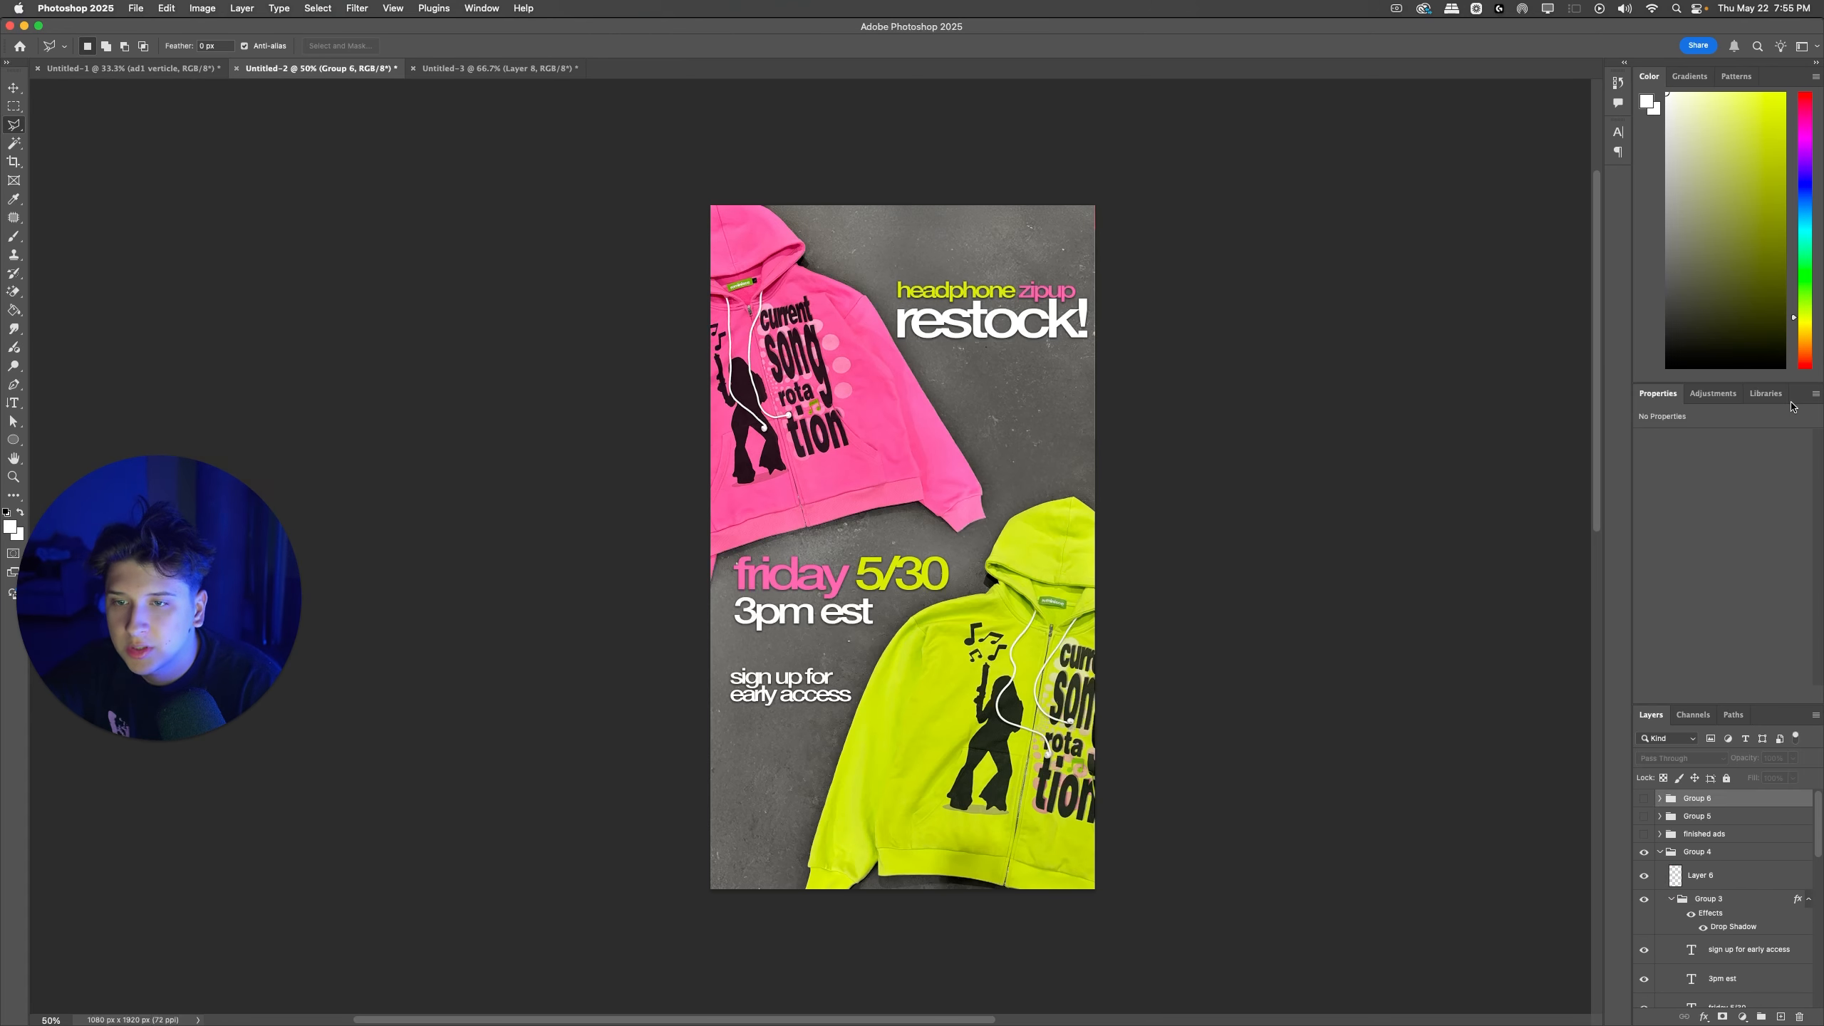
Step: Close the Properties panel and select all five text layers of the earlier vertical restock ad
right_click(1809, 397)
click(1784, 420)
drag(997, 329, 977, 295)
key(super+z)
shift+super+click(859, 613)
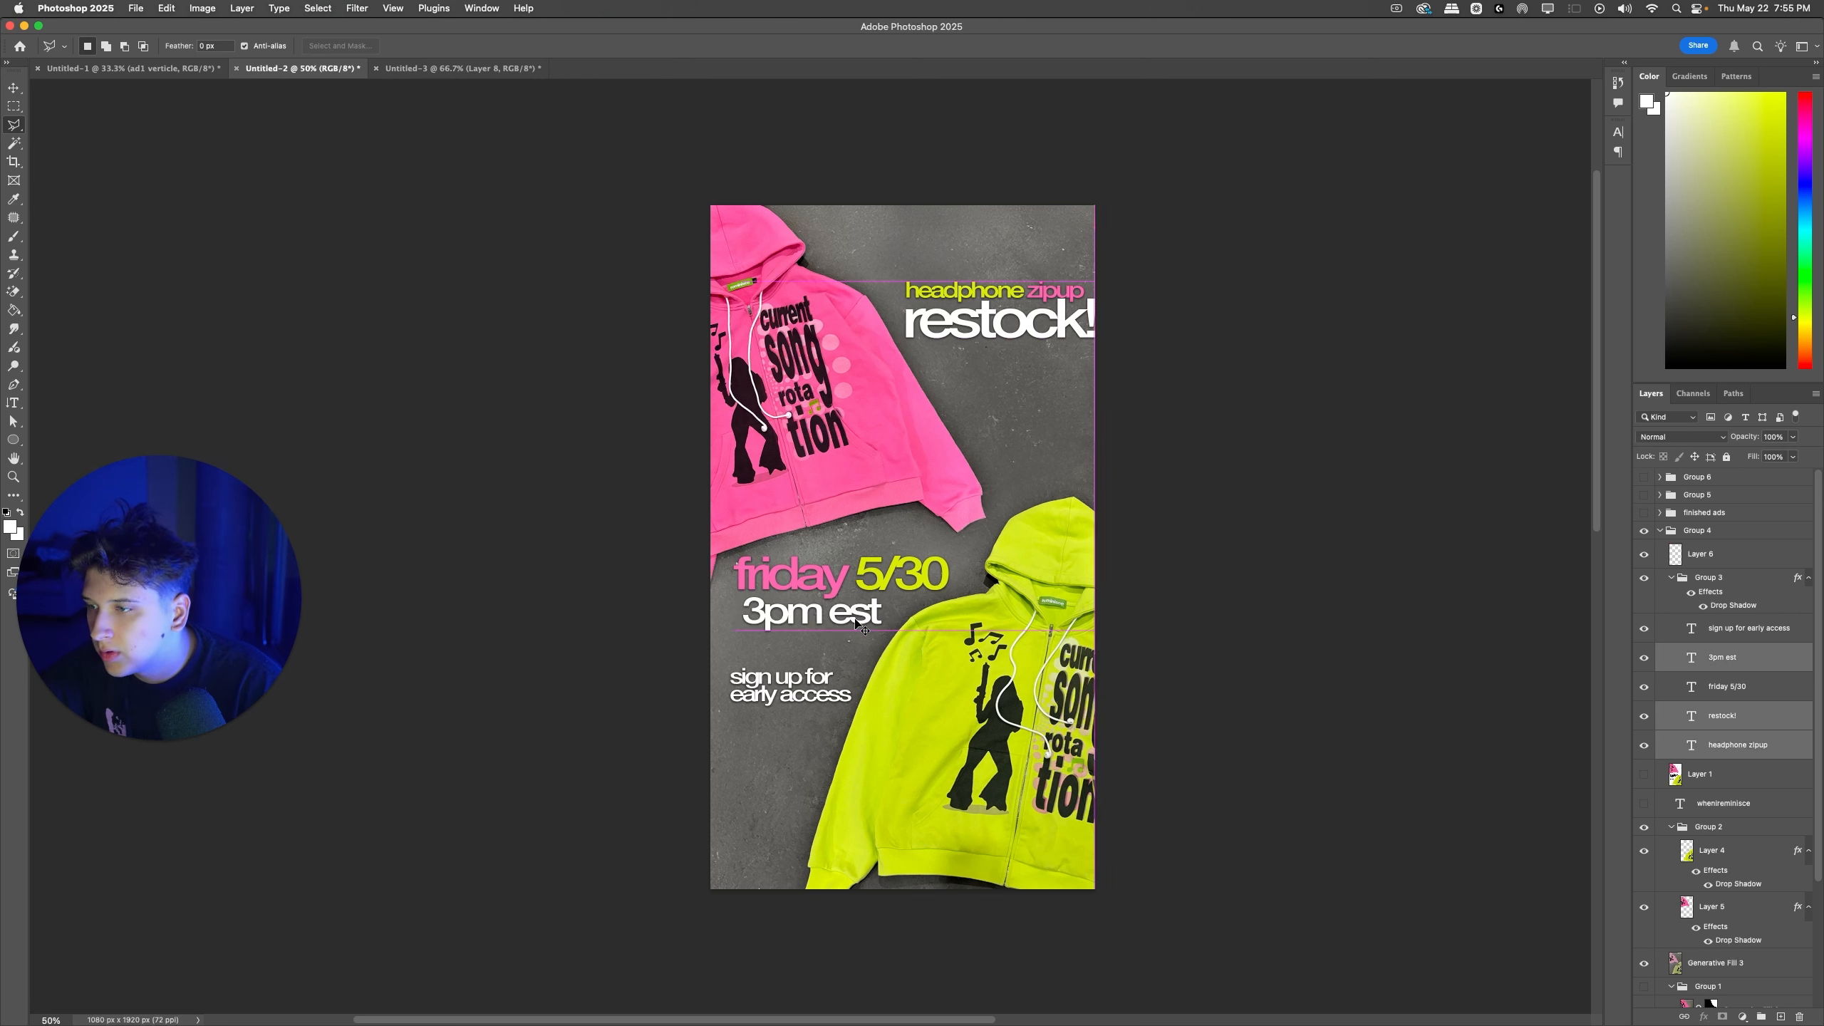
shift+super+click(836, 577)
shift+super+click(815, 680)
drag(815, 679, 824, 680)
key(super+z)
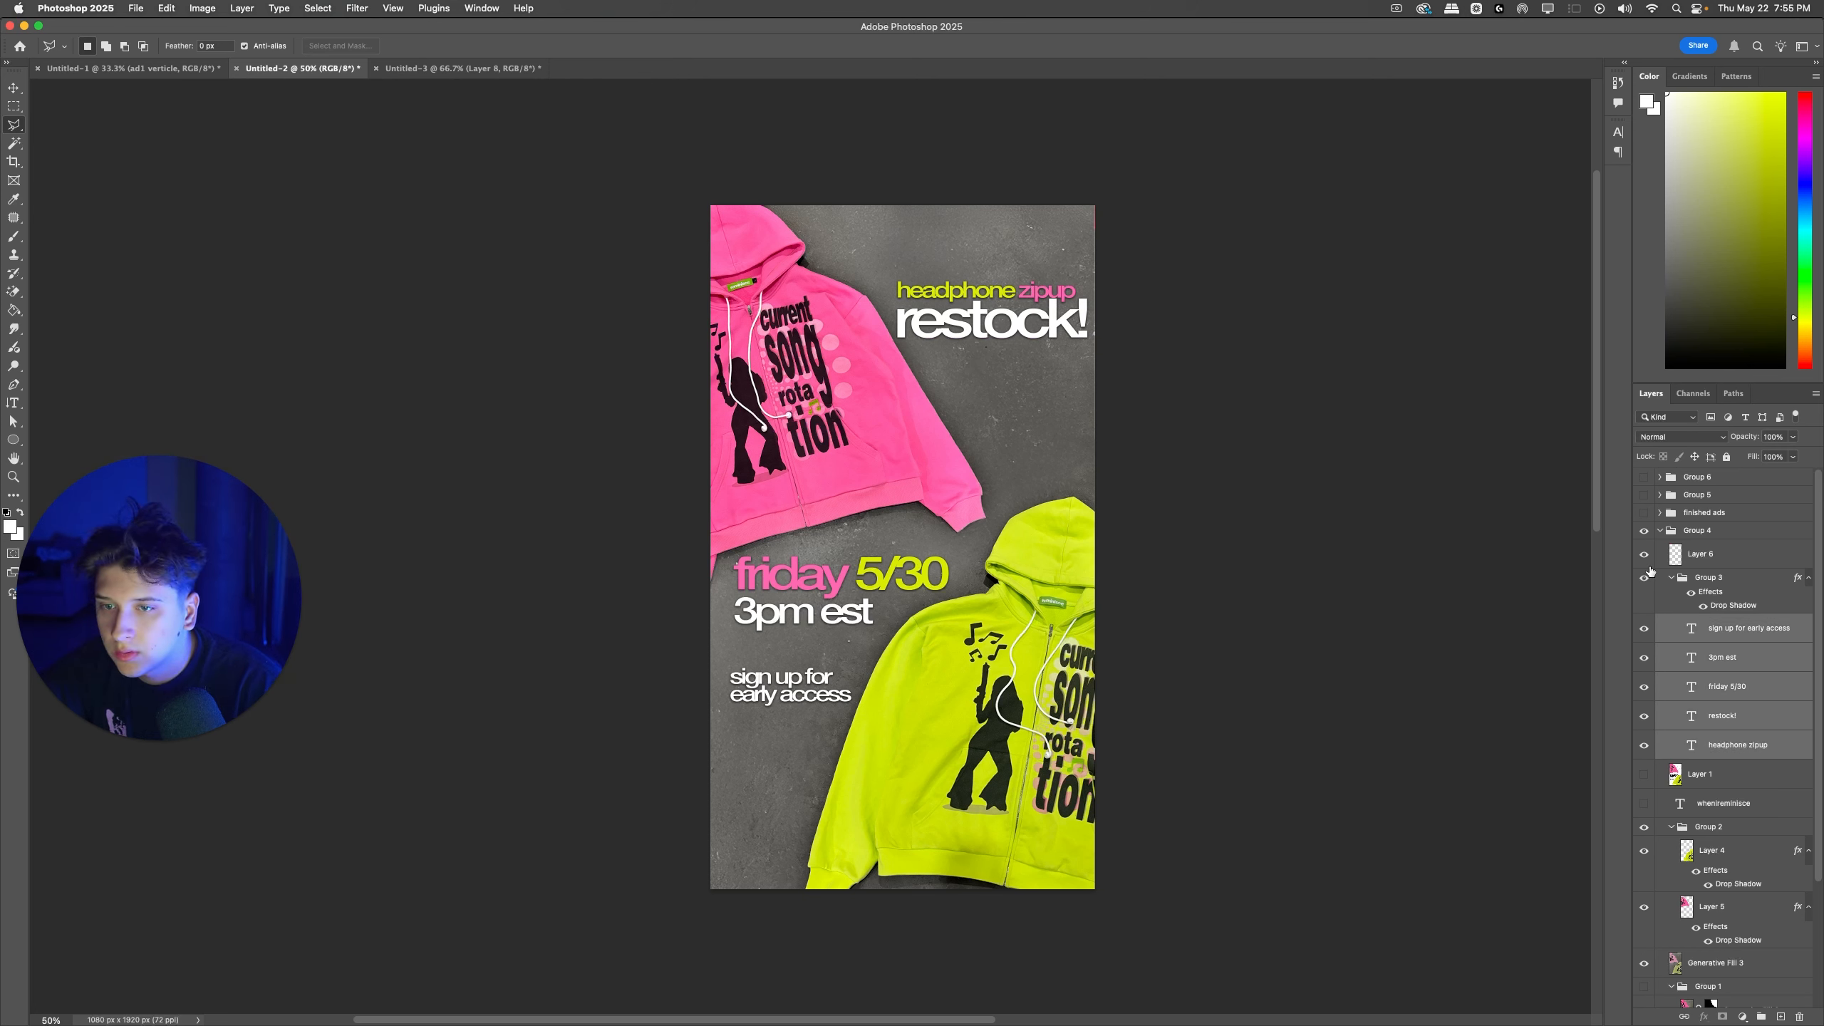
Step: Copy the five text layers above the new ad's group, show that group, and move the texts down the ad
click(1643, 493)
key(super+v)
key(super+t)
drag(921, 500, 924, 605)
key(Return)
key(l)
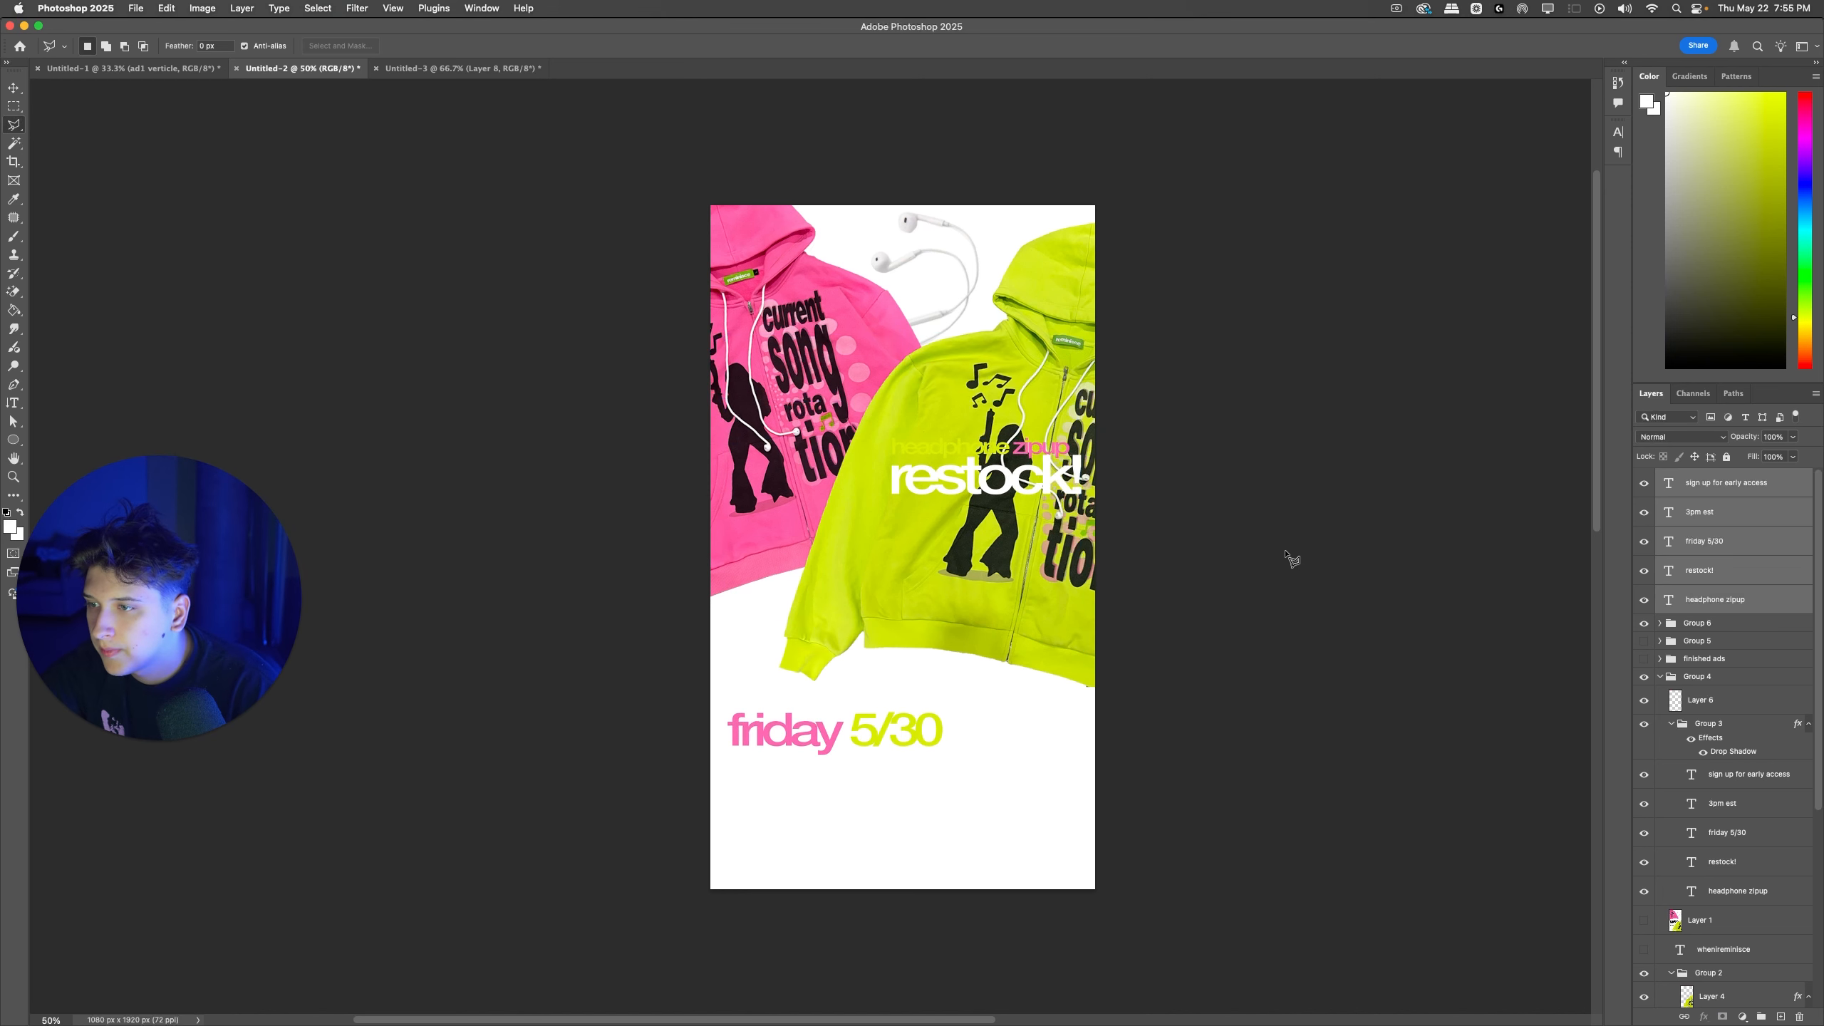
Step: Recolor the copied "restock!" and "3pm est" texts black
super+click(1068, 591)
key(t)
double_click(1014, 483)
key(super+Return)
key(d)
click(802, 772)
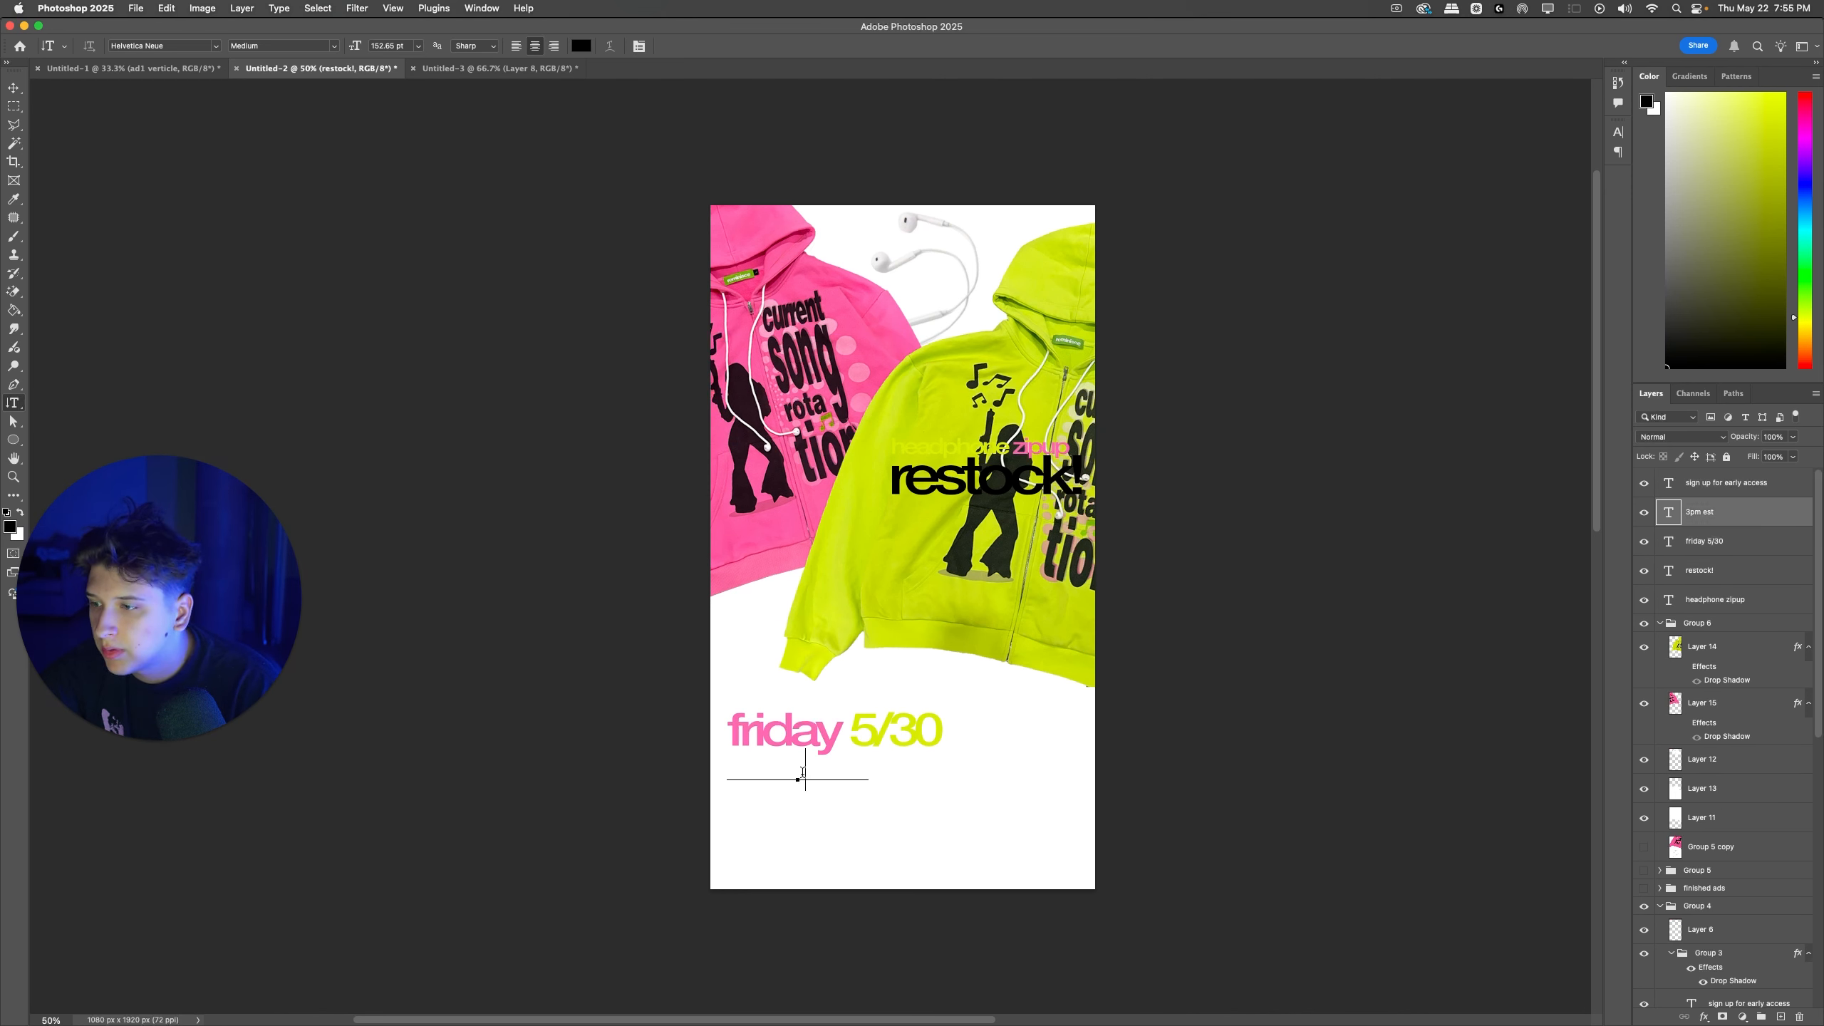
key(super+a)
key(alt+BackSpace)
click(1224, 579)
super+click(1209, 582)
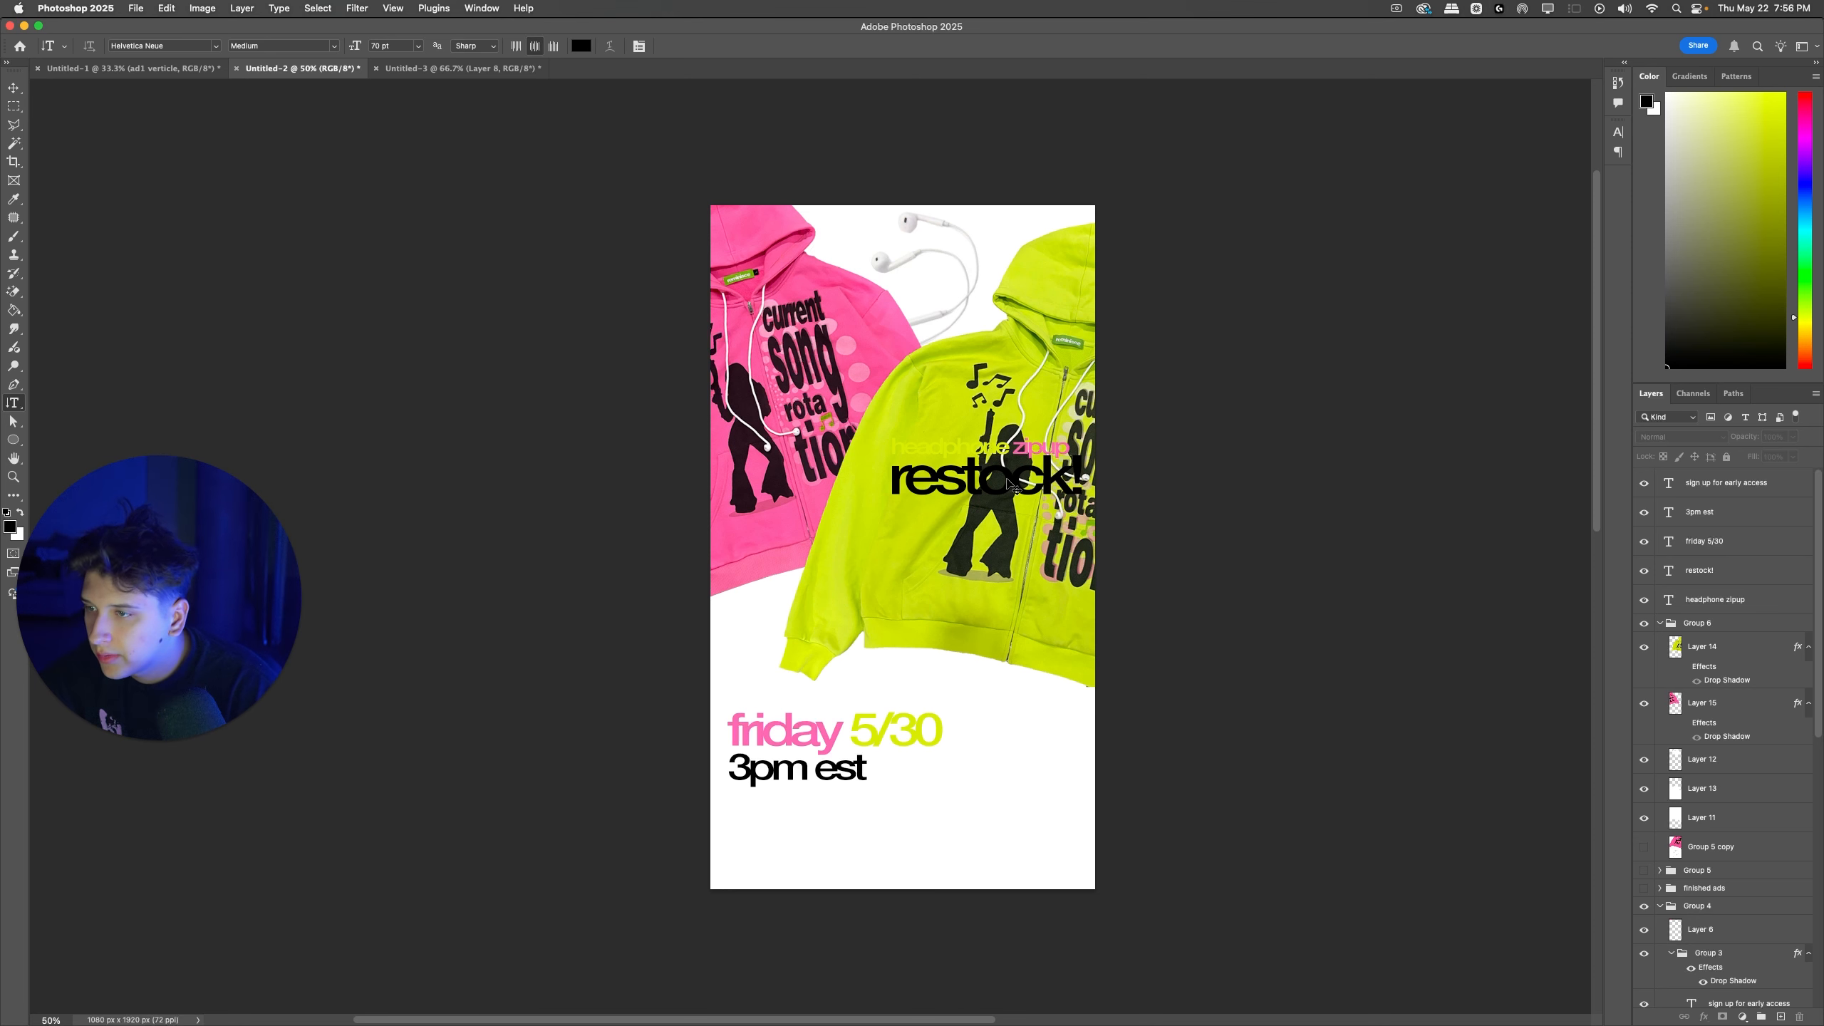
Step: Place the "headphone zipup restock!" heading below the green zipup and arrange the date and sign-up texts beneath it
super+click(1021, 487)
shift+super+click(1013, 448)
drag(1013, 448, 991, 693)
super+click(843, 802)
super+click(847, 776)
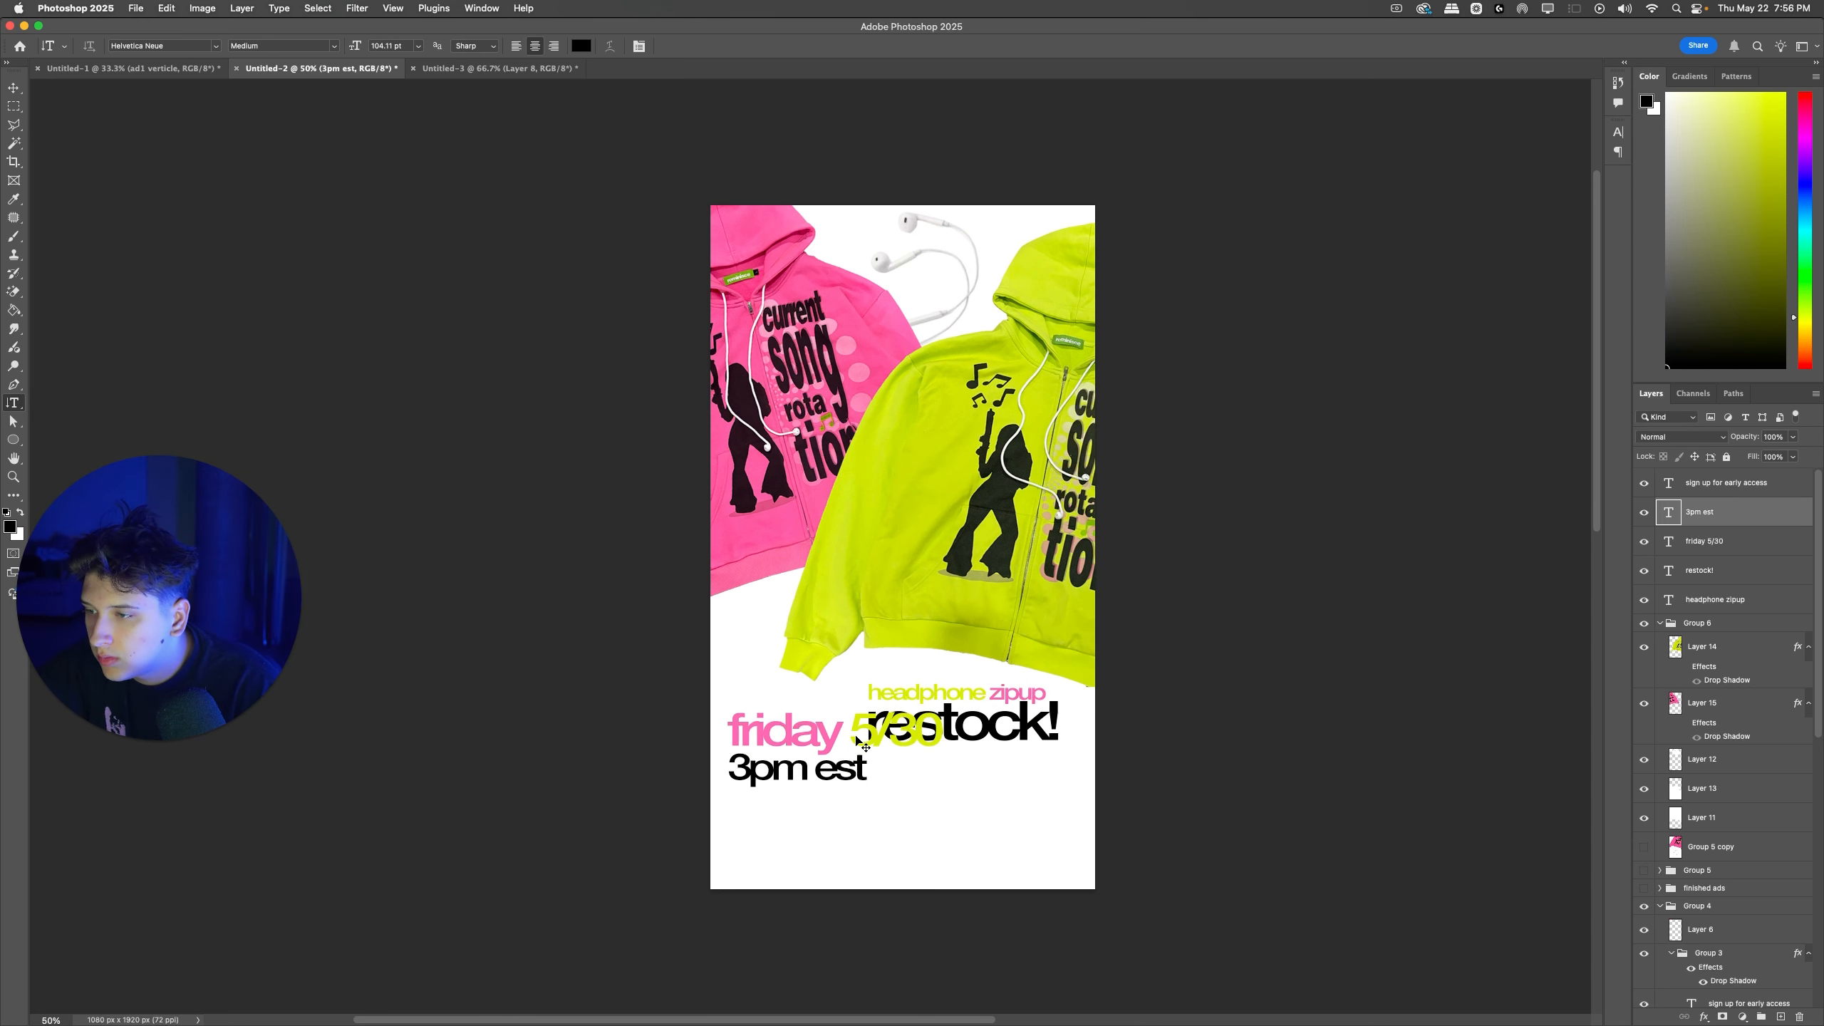
shift+super+click(859, 744)
drag(860, 744, 994, 813)
key(Return)
Step: Recolor the "sign up for early access" text black and move it up beside the "restock!" line
click(1000, 815)
key(super+a)
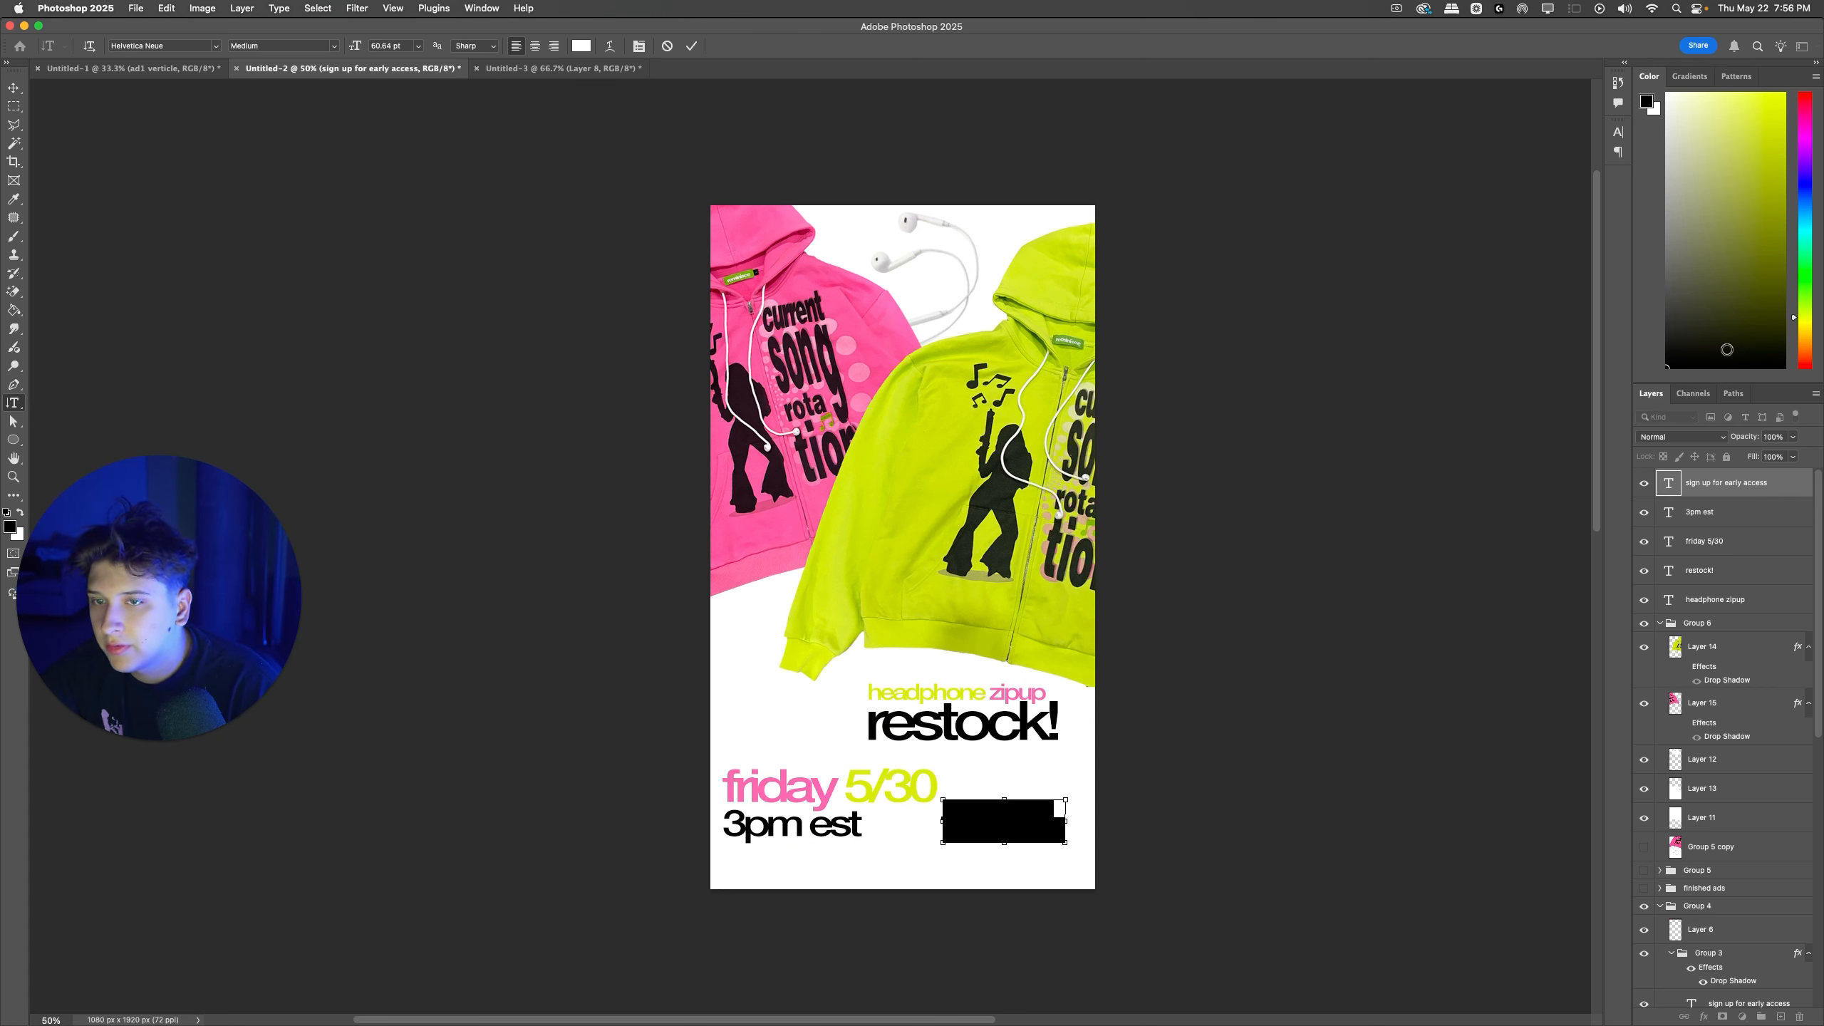
drag(1727, 350, 1665, 368)
click(895, 840)
drag(986, 826, 795, 690)
key(super+z)
Step: Group the "headphone zipup" and "restock!" text layers and hide the group
shift+super+click(935, 694)
key(super+z)
key(super+g)
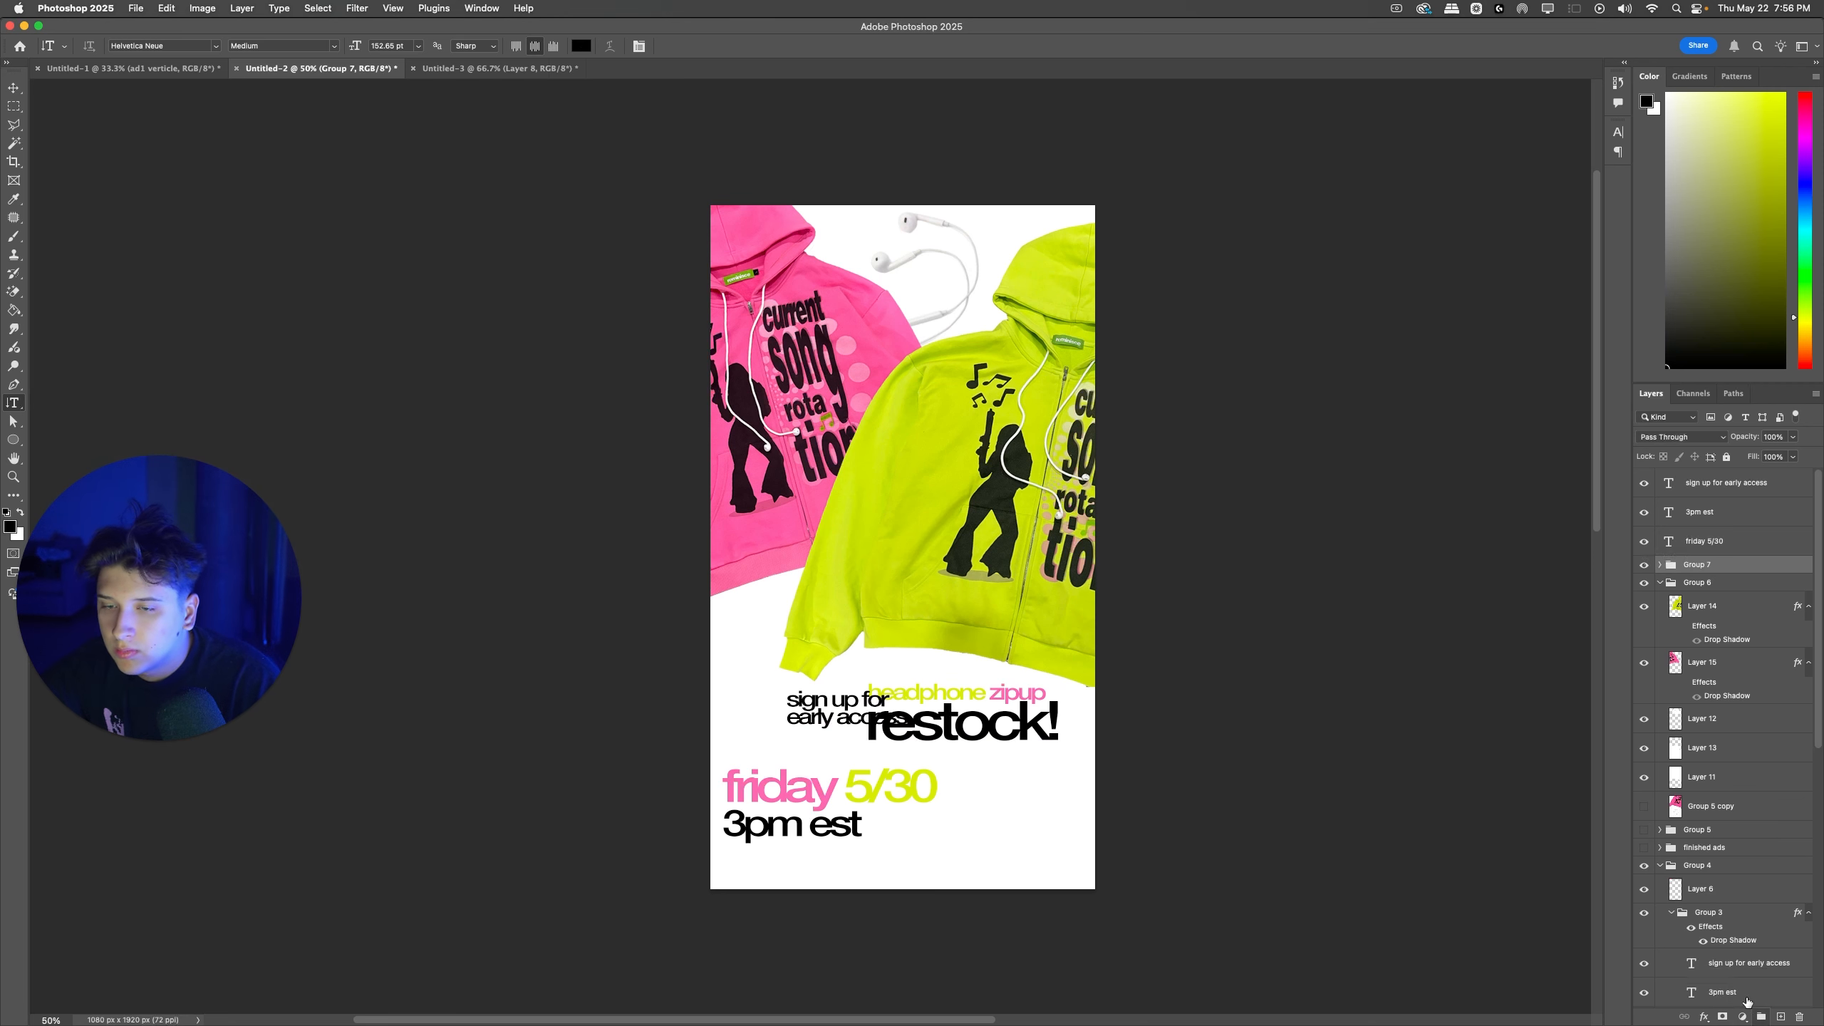
click(1644, 566)
Step: Enlarge "sign up for early access" to about 105 pt and place it directly below the green zipup's hem
drag(846, 722, 1015, 723)
key(super+t)
key(Return)
super+drag(866, 726, 1070, 718)
key(super+t)
key(Return)
key(super+t)
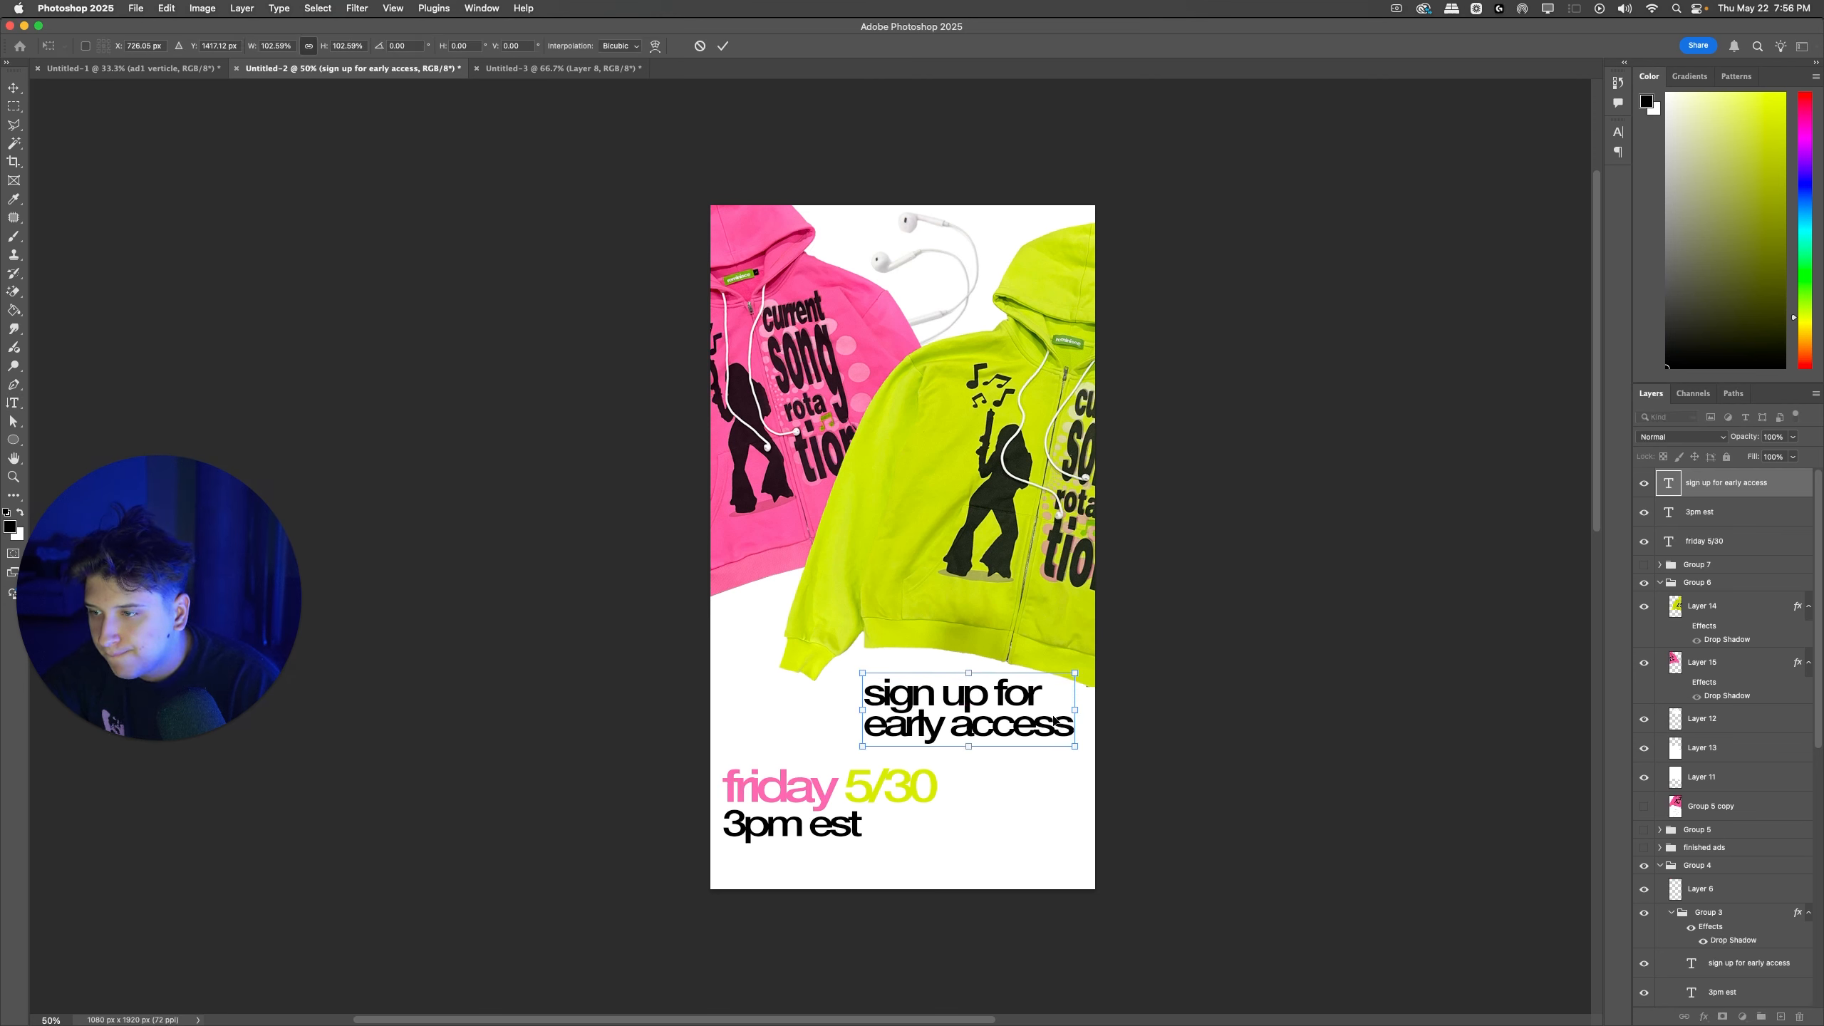
key(Return)
key(super+t)
key(Return)
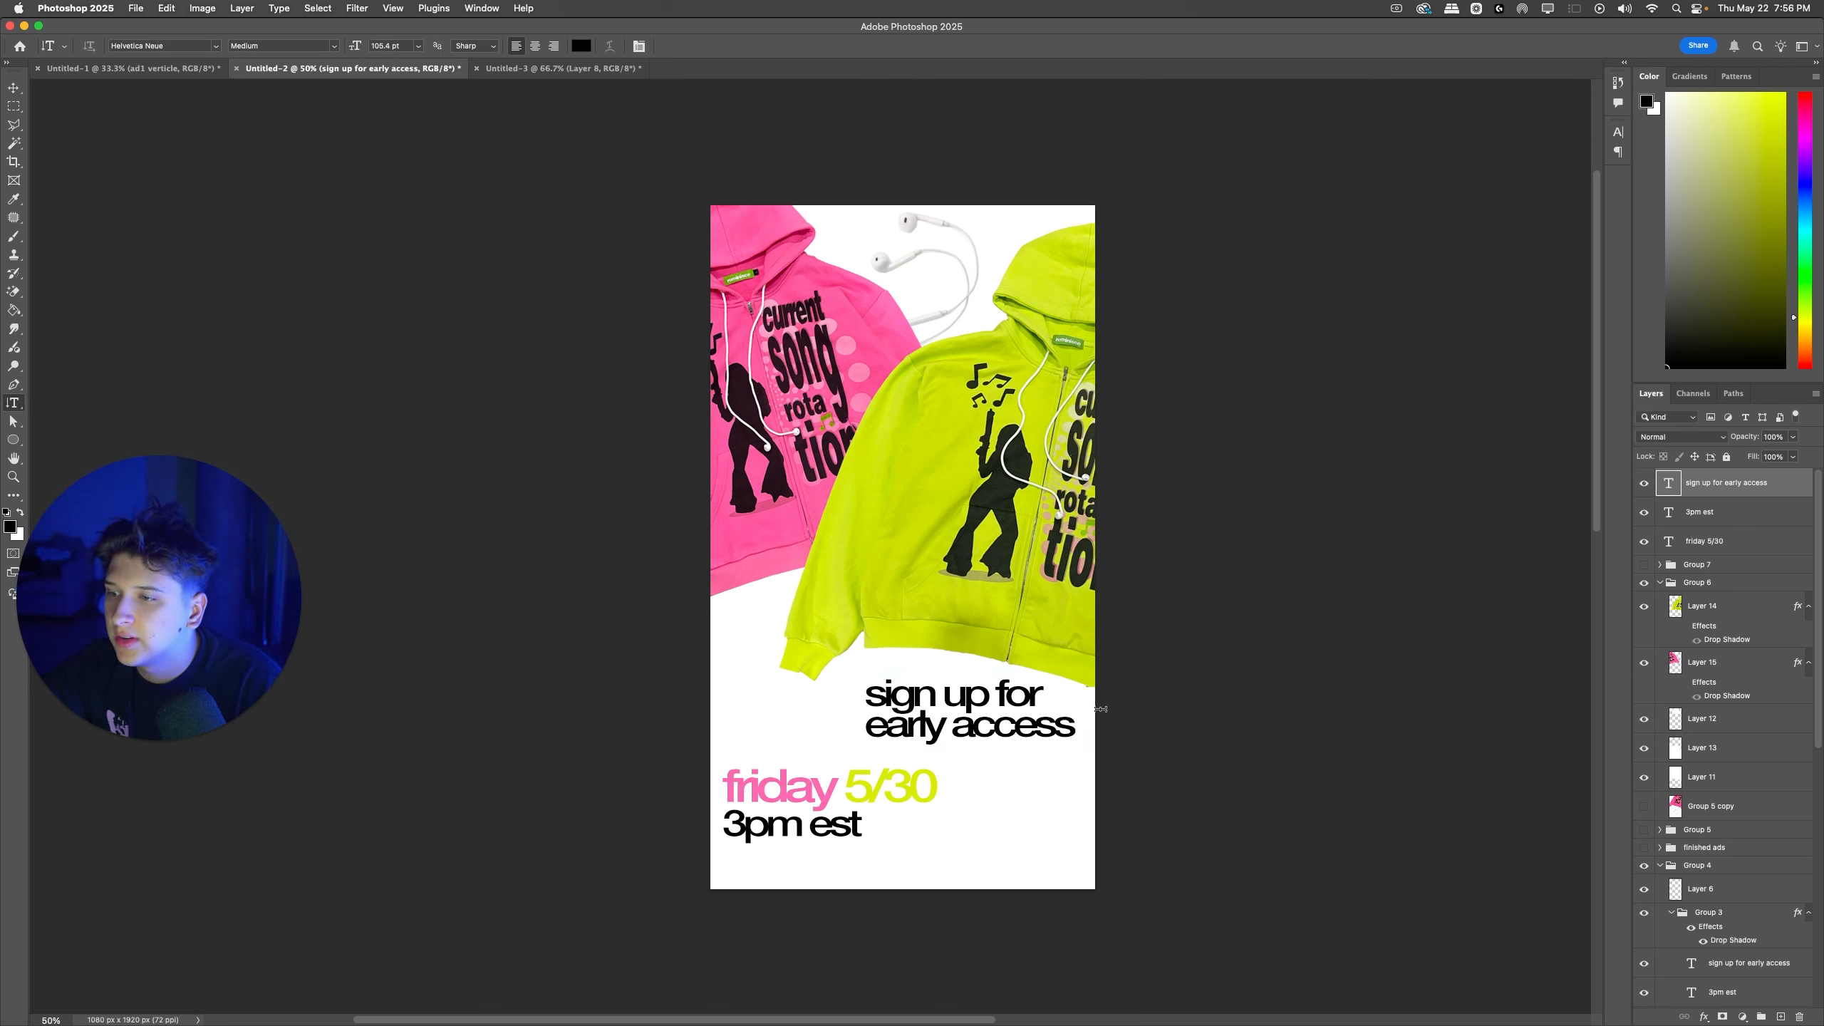
Step: Nudge the "friday 5/30" and "3pm est" lines slightly up together
click(823, 818)
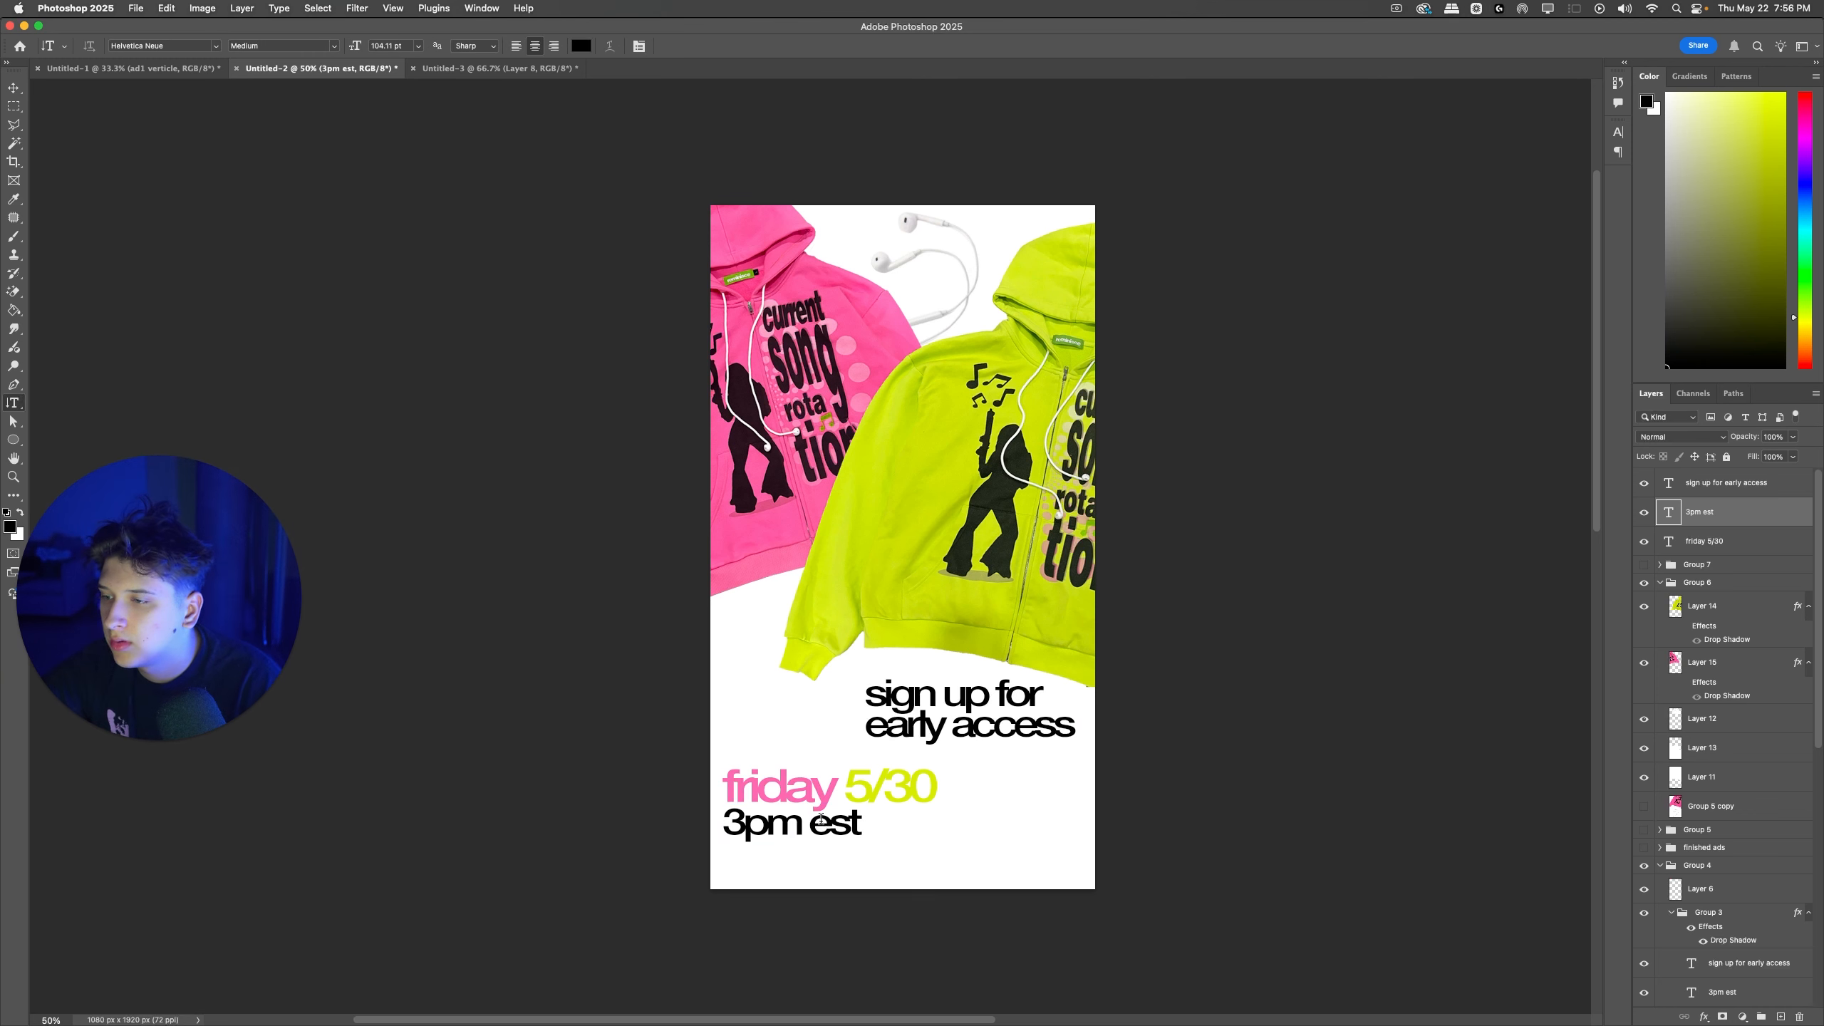
shift+super+click(826, 801)
key(super+t)
drag(826, 806, 826, 801)
key(Return)
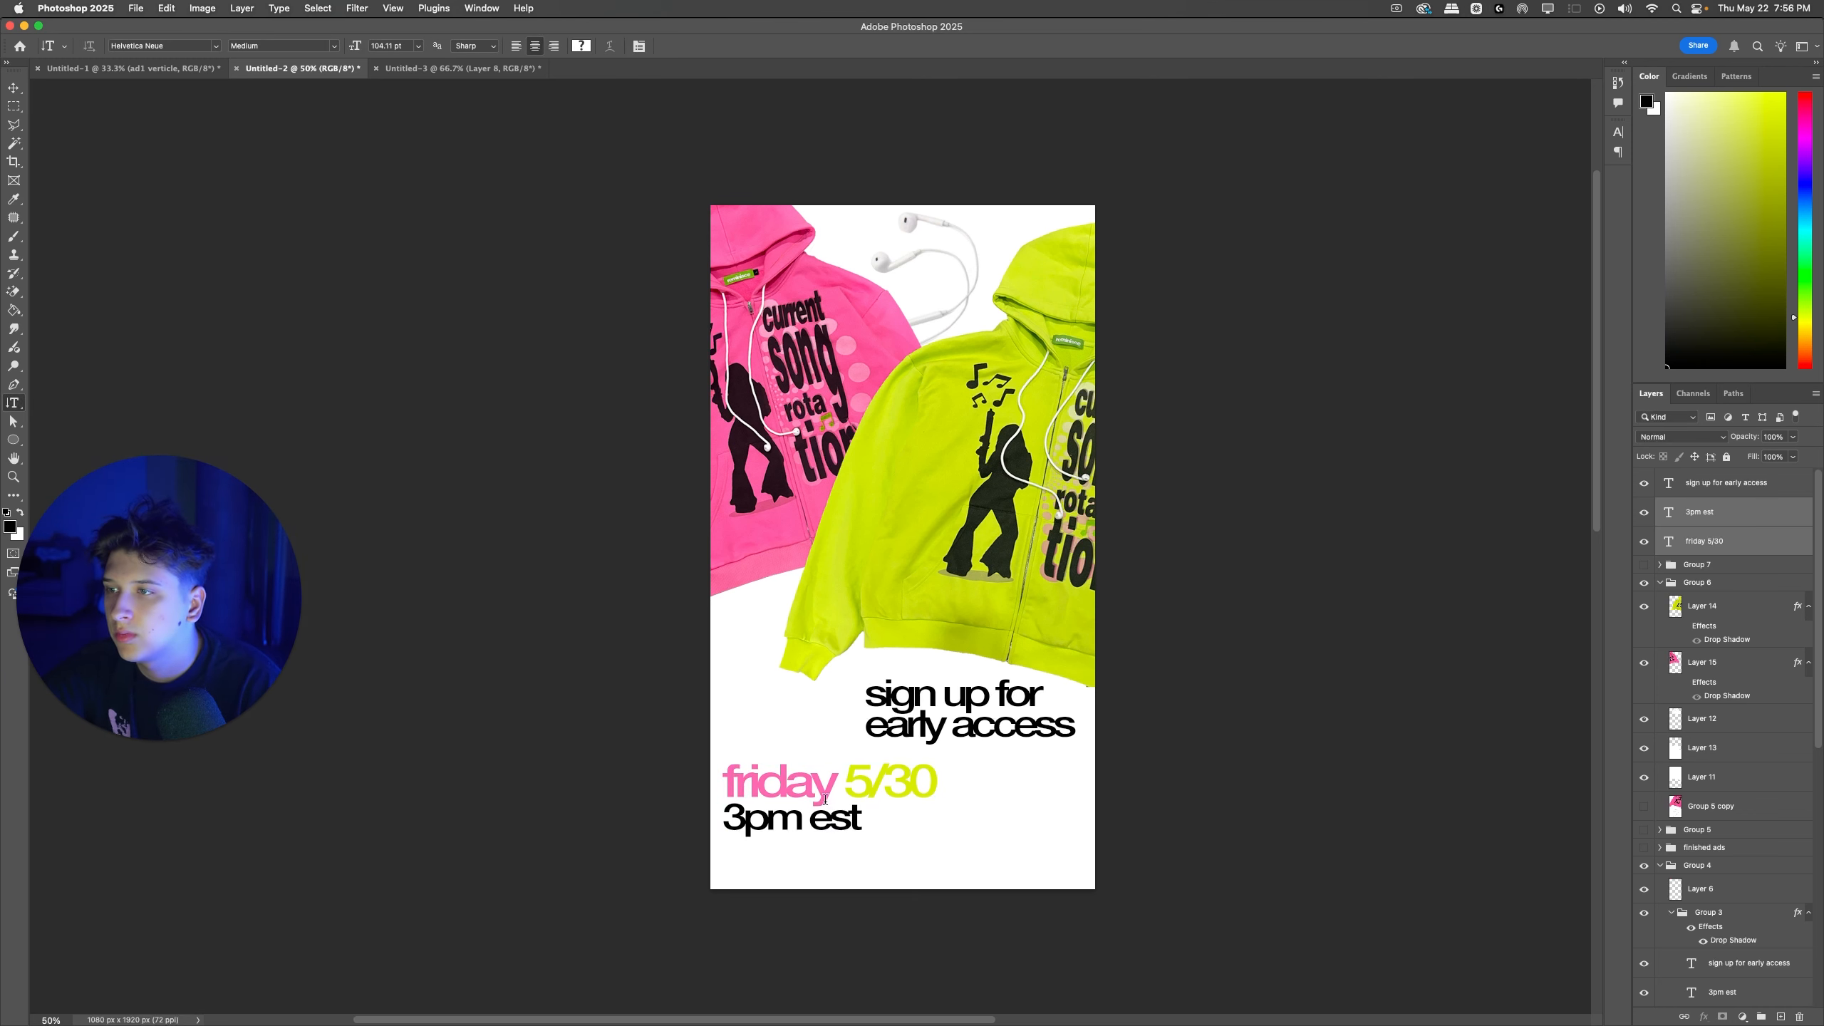
Step: Show the "headphone zipup restock!" group, scale it down and move it to the ad's bottom-right corner
click(1644, 565)
click(1644, 565)
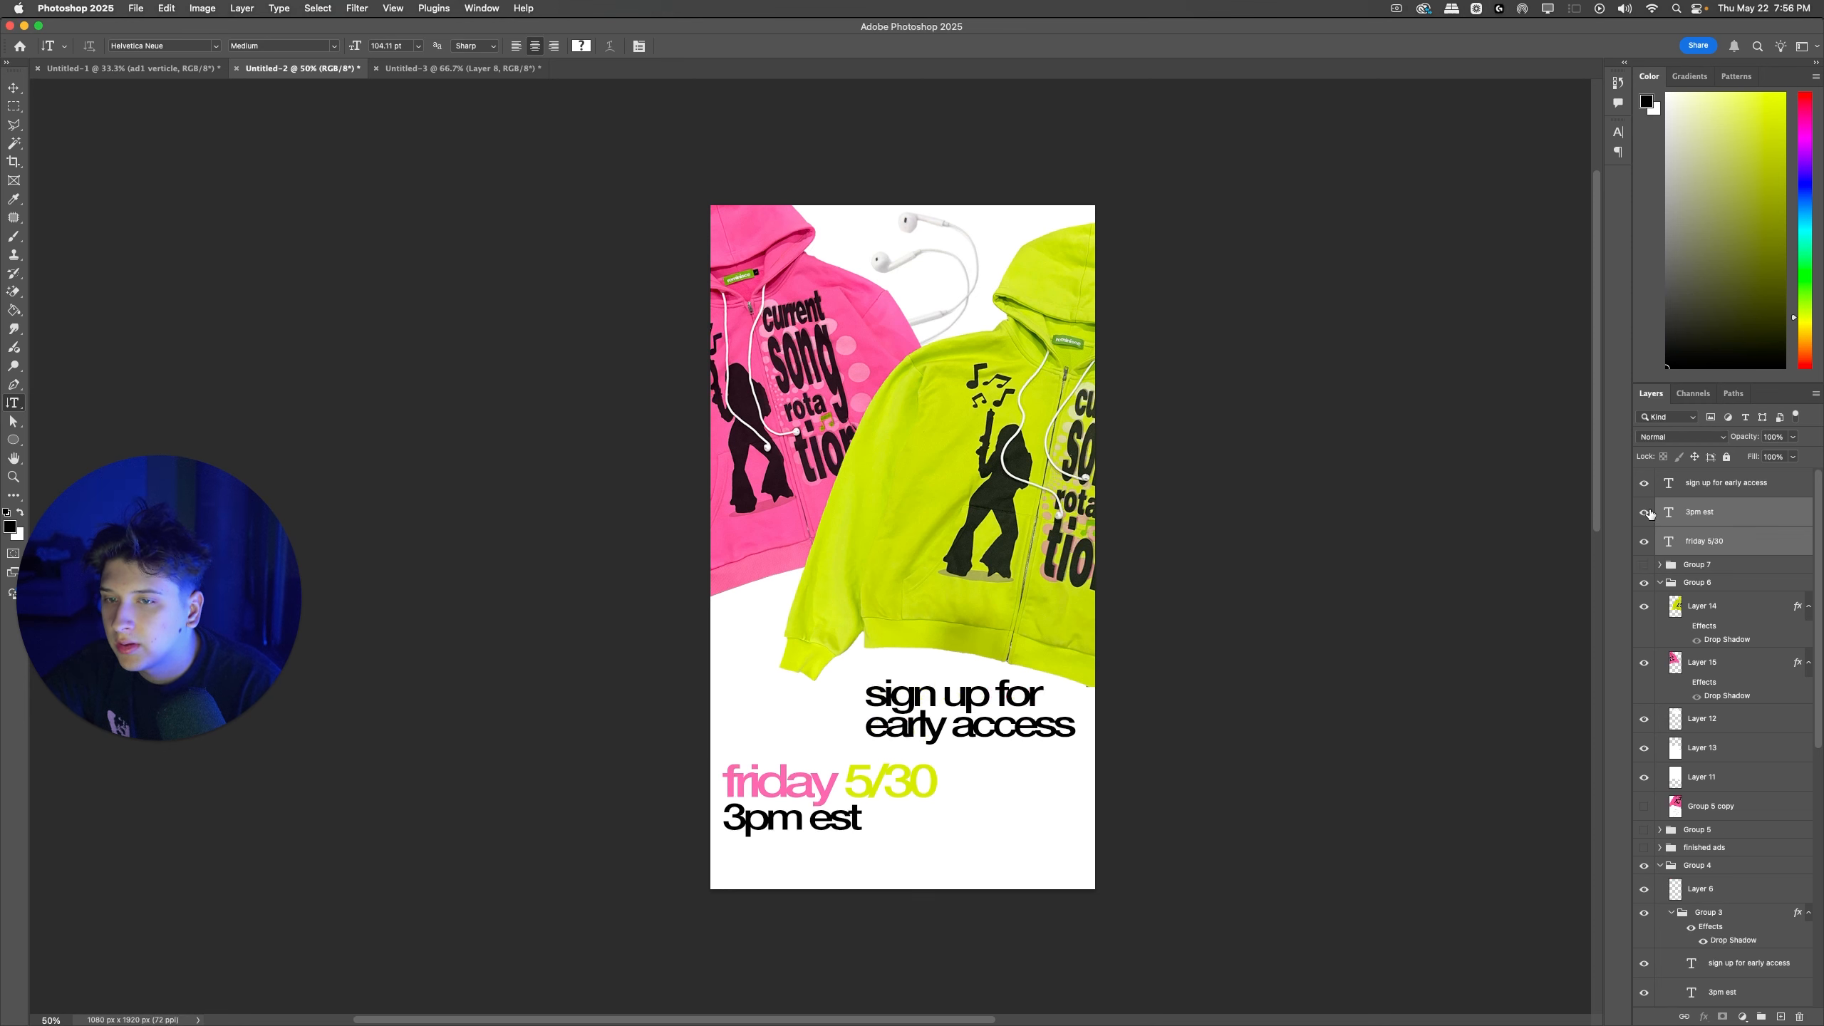
click(1644, 565)
click(1697, 565)
key(super+t)
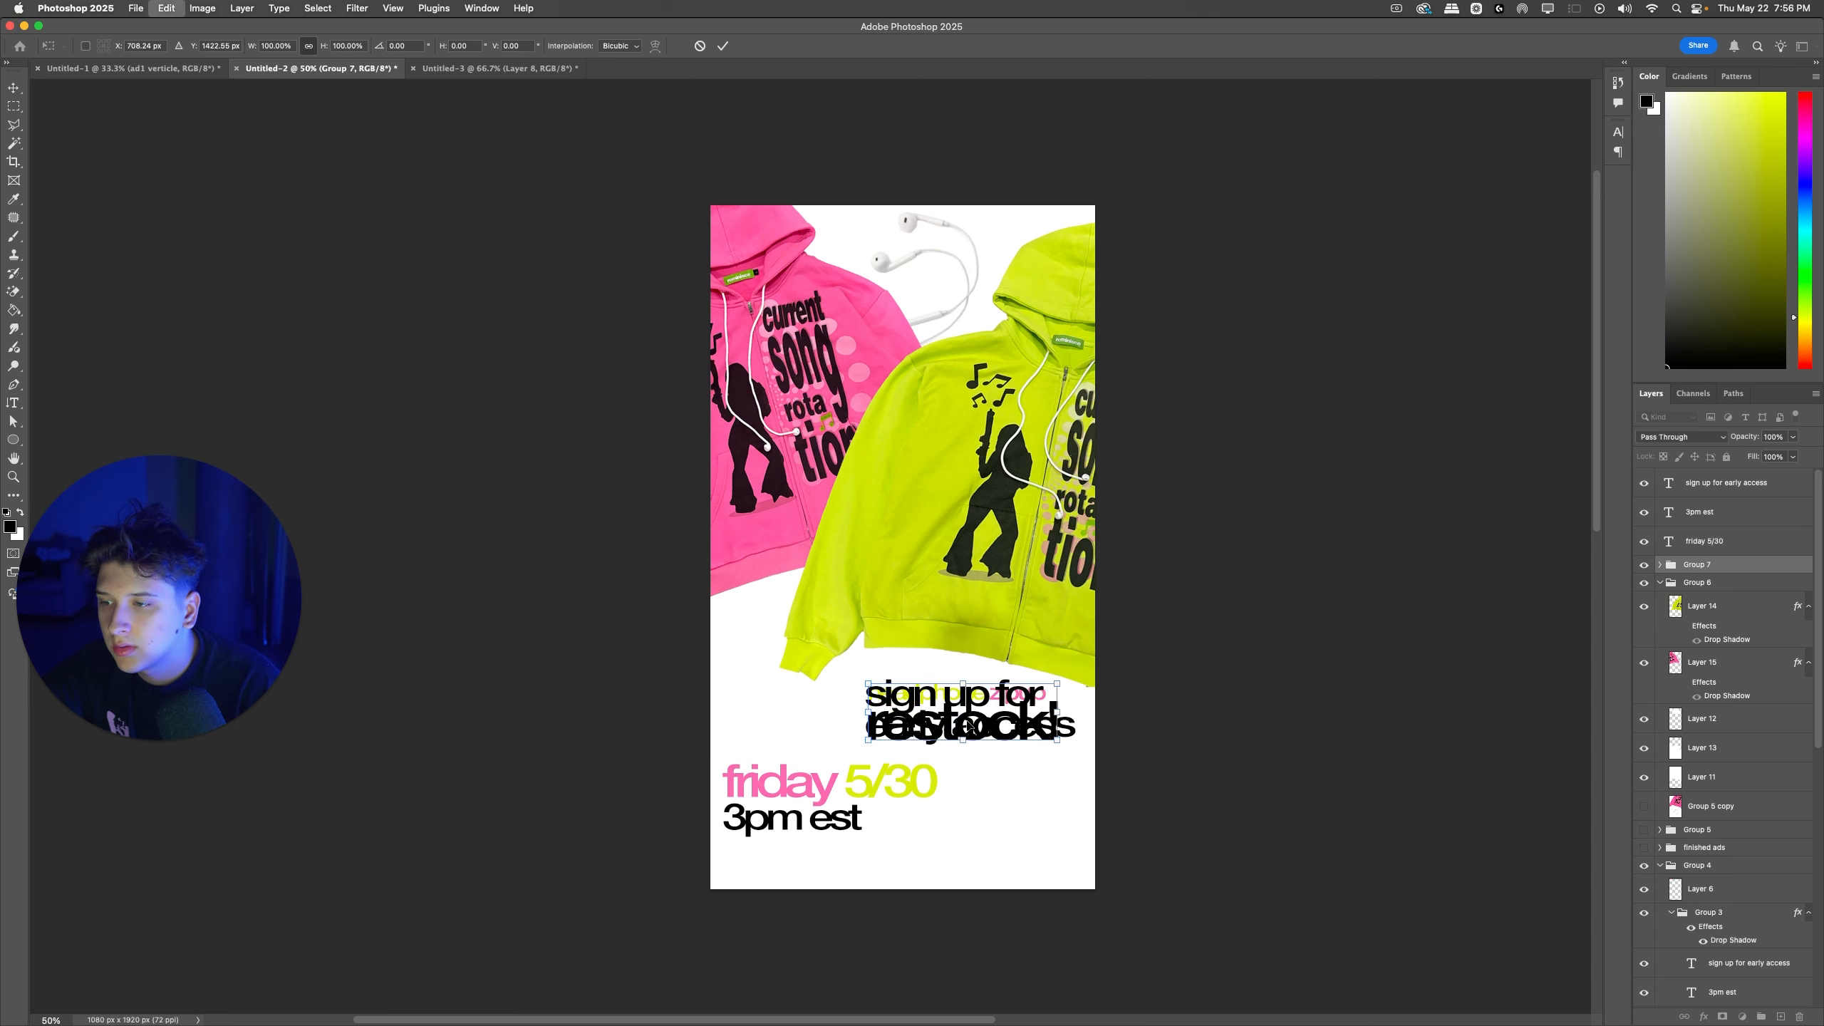
drag(964, 721, 1029, 848)
key(Return)
key(BackSpace)
key(super+z)
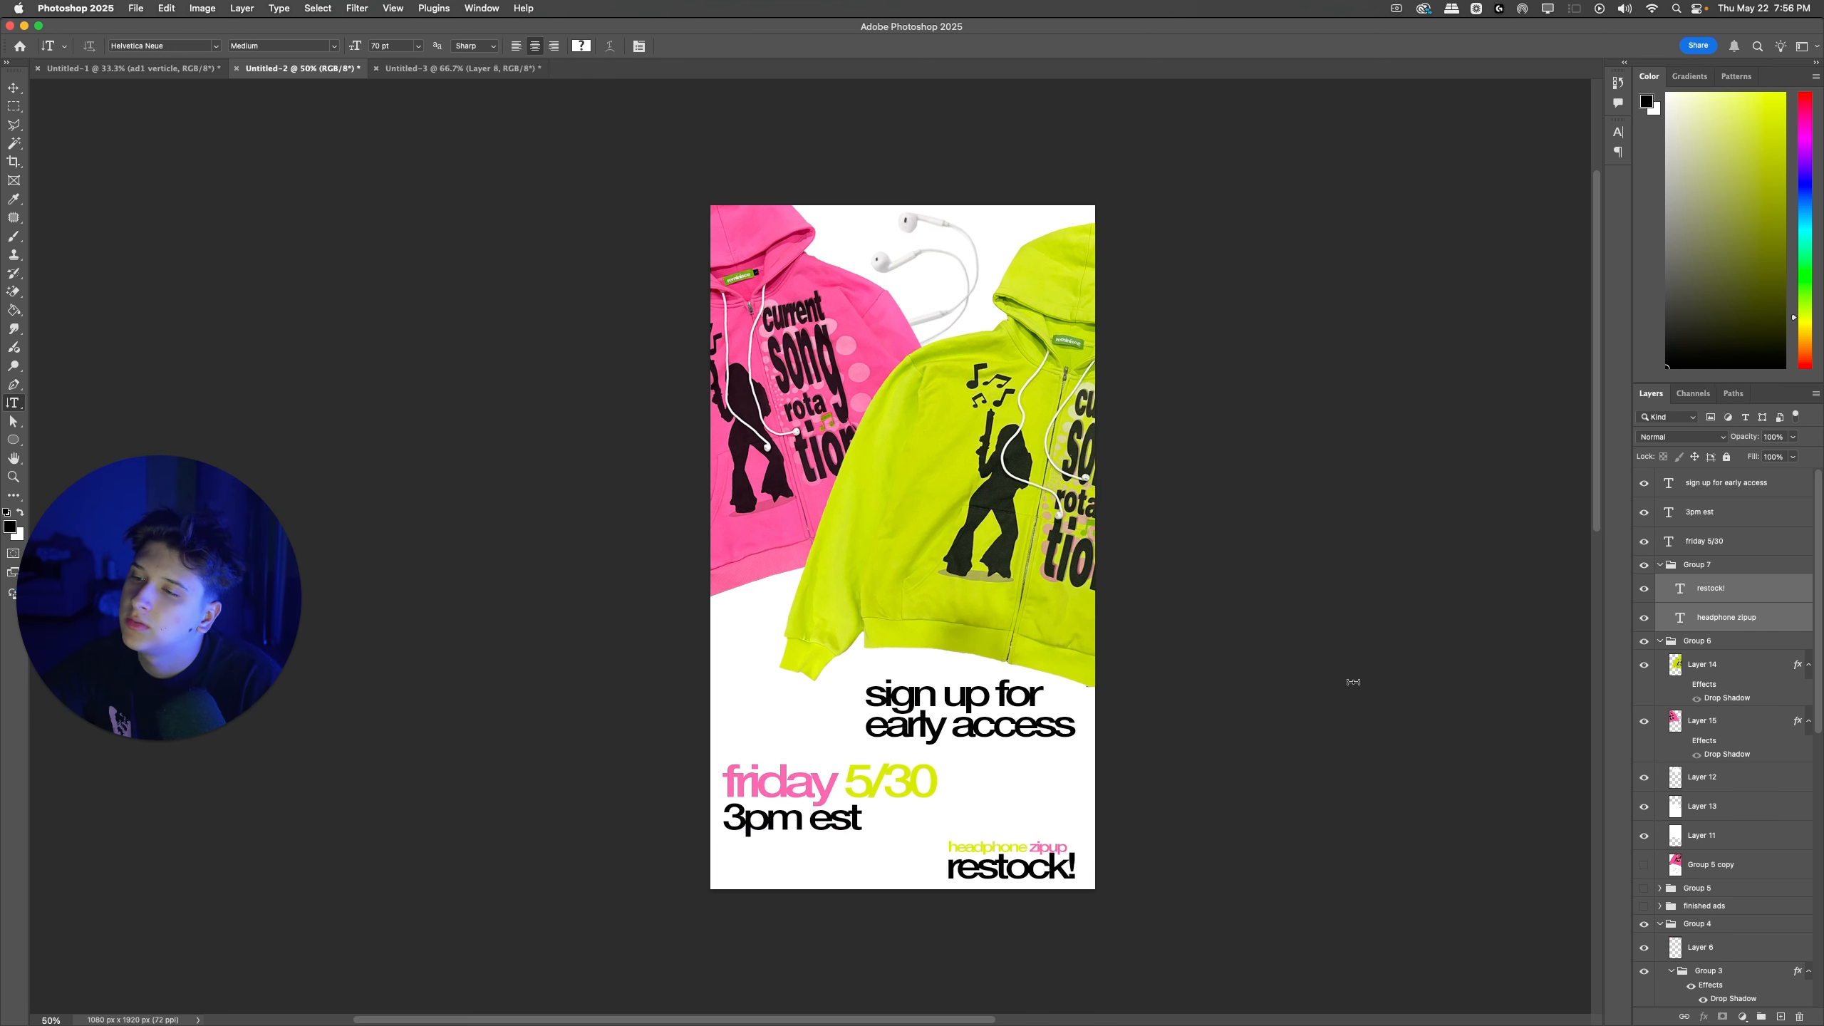
Step: Remove the bottom-corner "headphone zipup restock!" text and place an enlarged, rotated copy of the earphones along the ad's bottom edge
key(super+shift+z)
super+click(946, 317)
key(super+j)
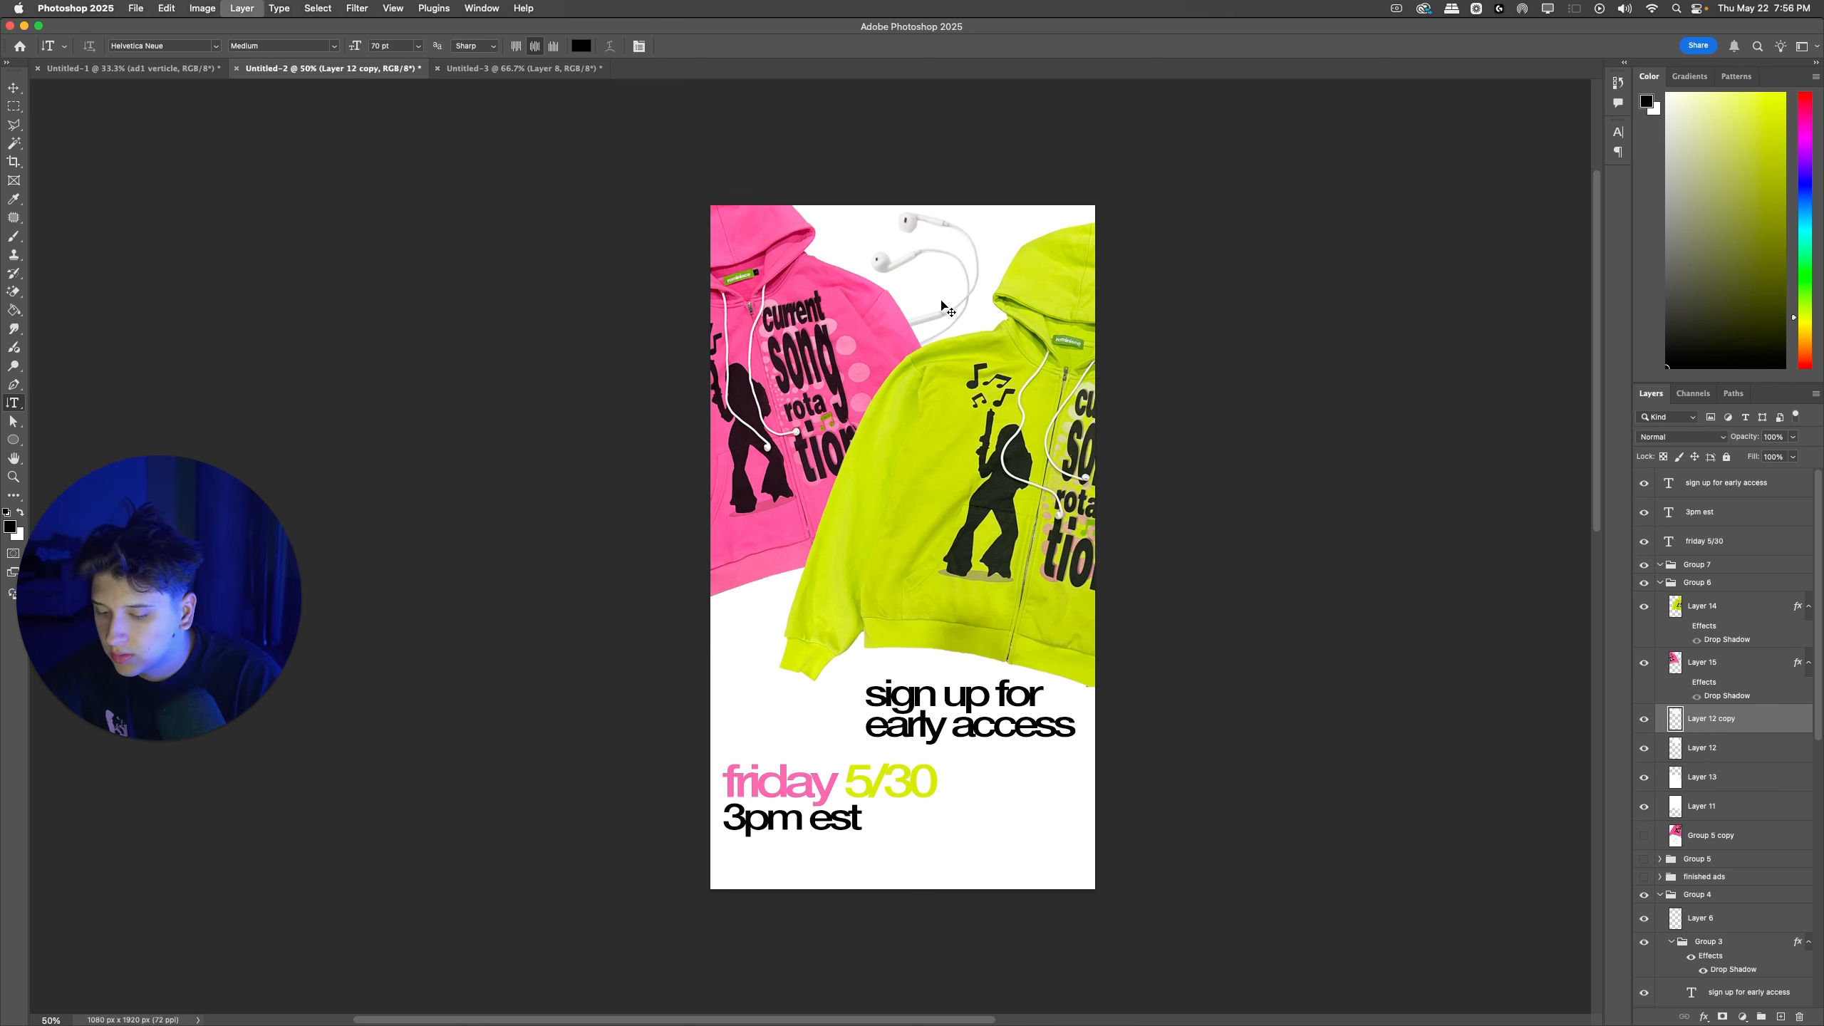
drag(945, 304, 1114, 768)
key(super+t)
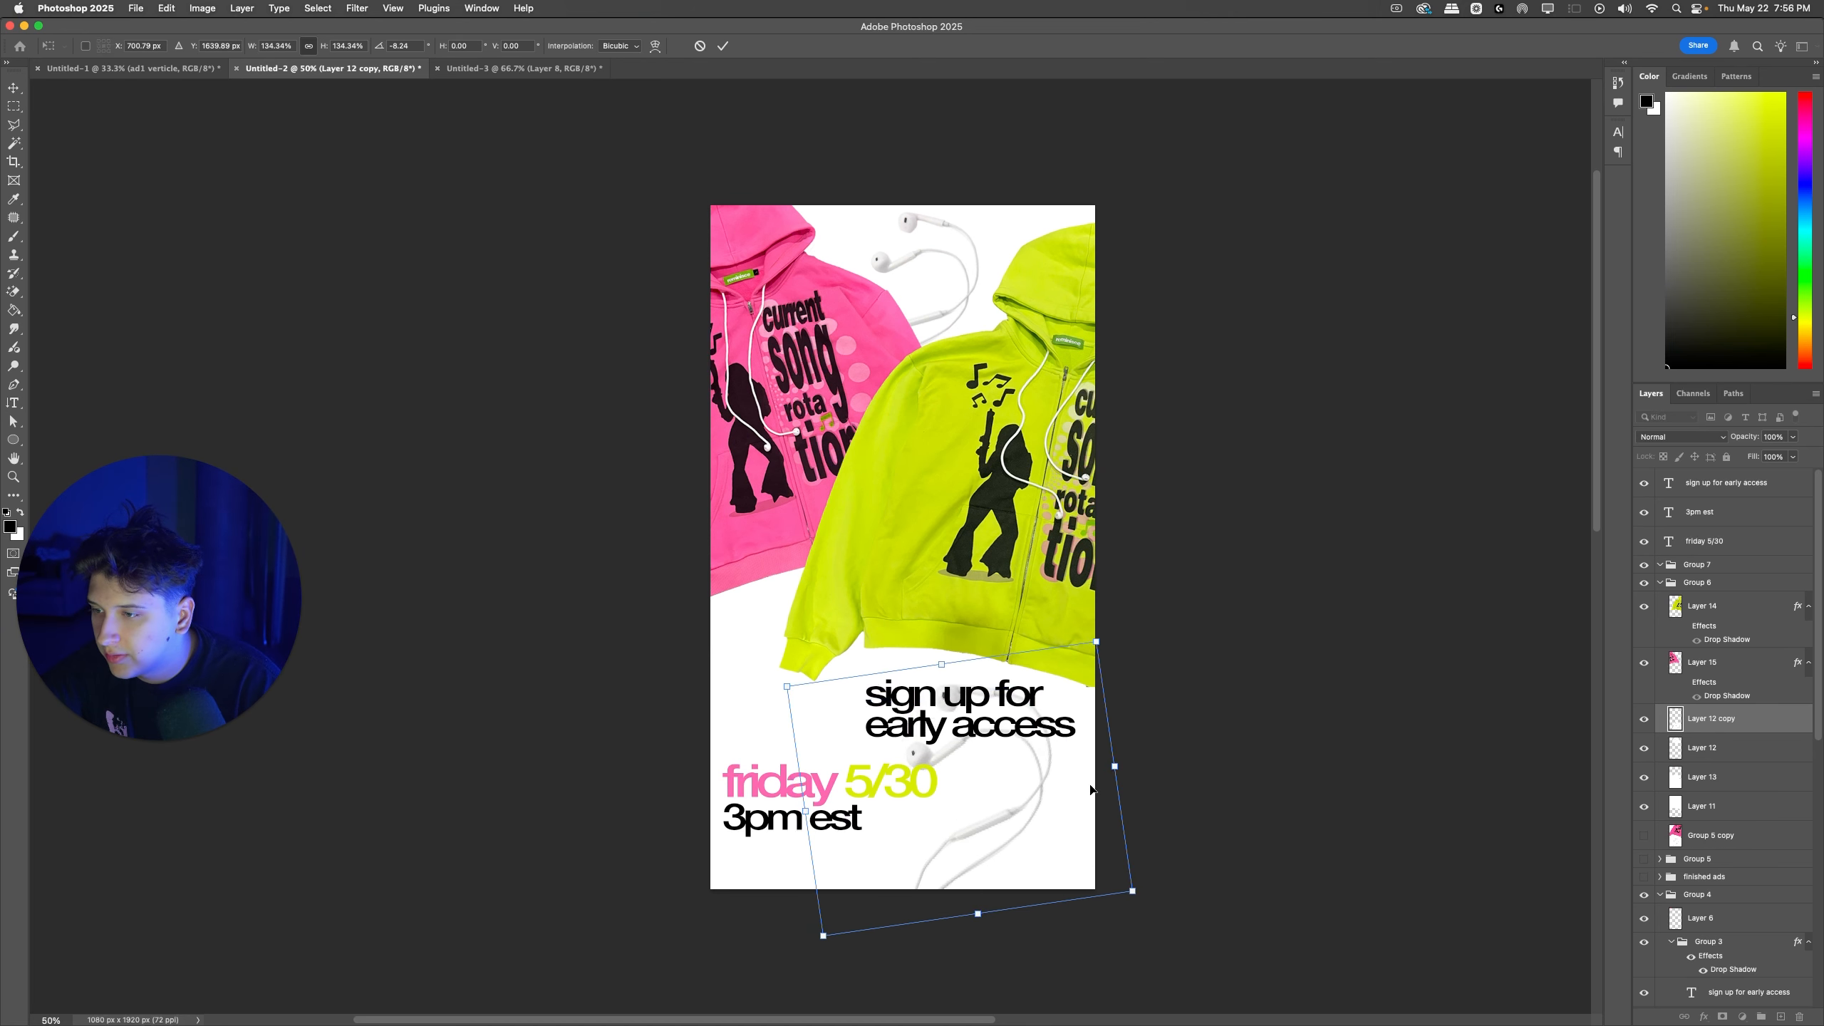
drag(977, 804, 919, 820)
drag(1076, 783, 1042, 767)
key(Return)
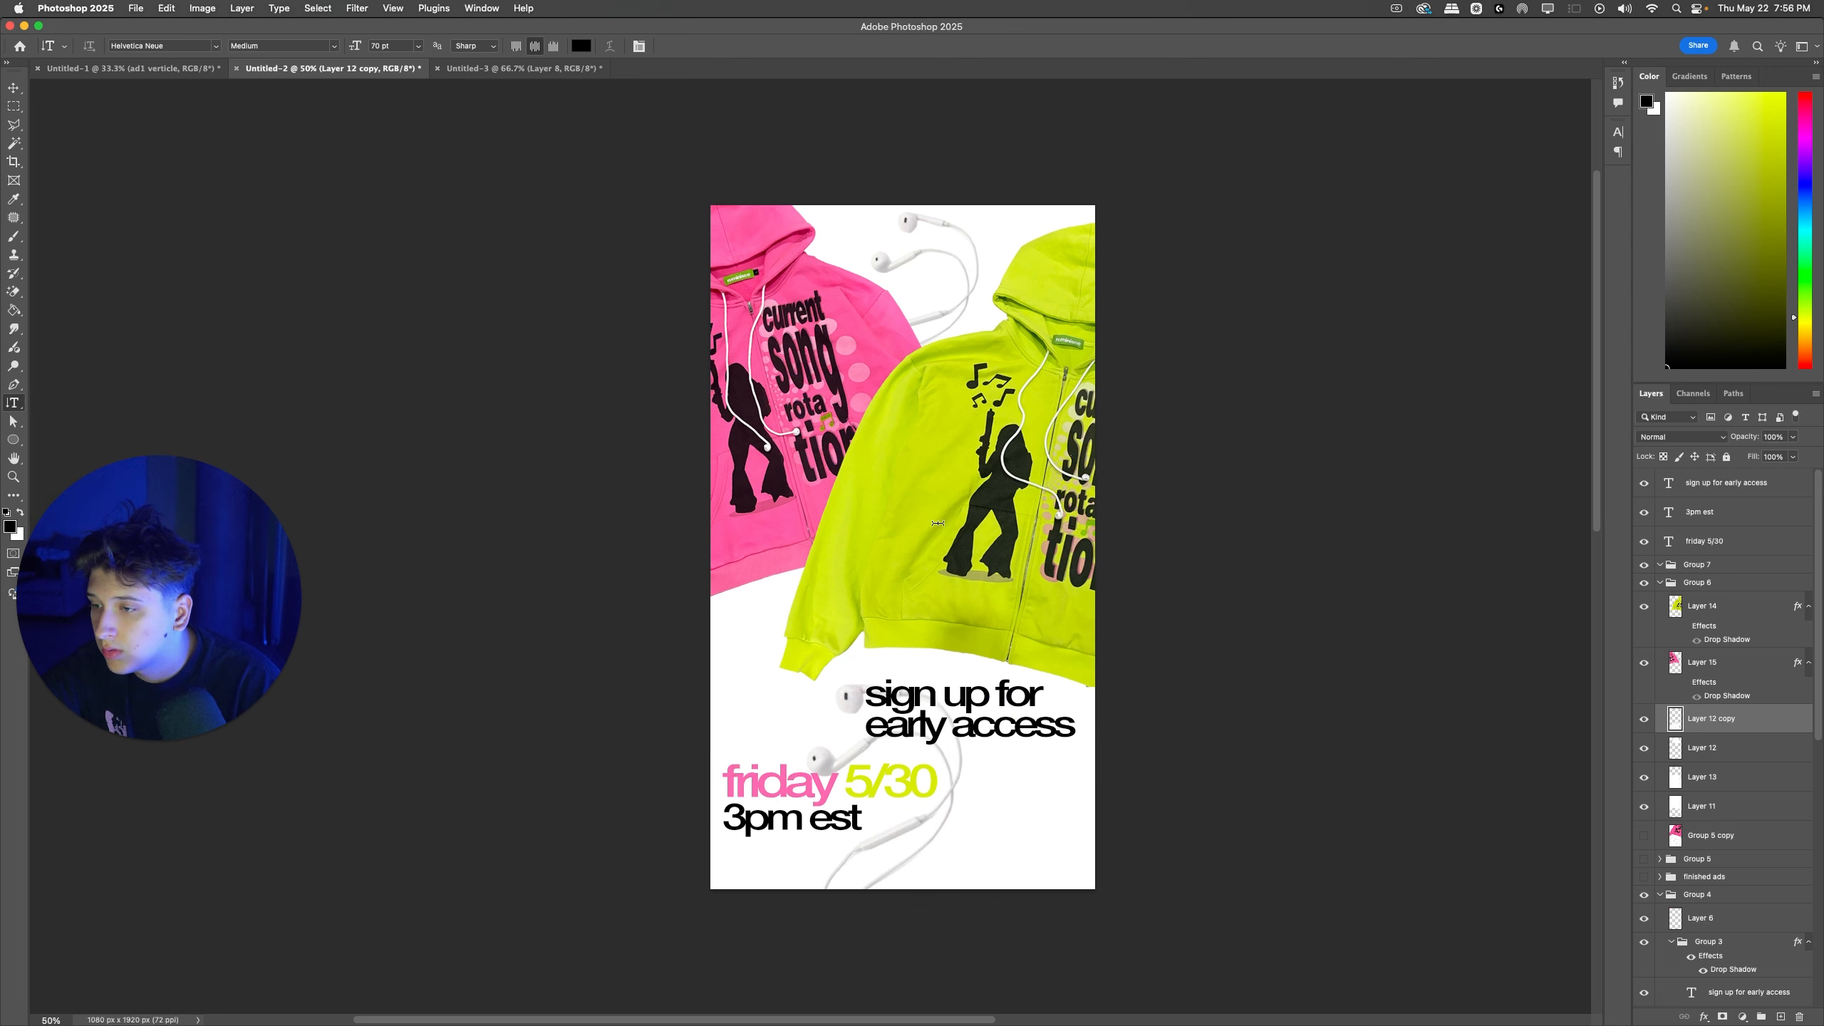
drag(901, 840, 948, 847)
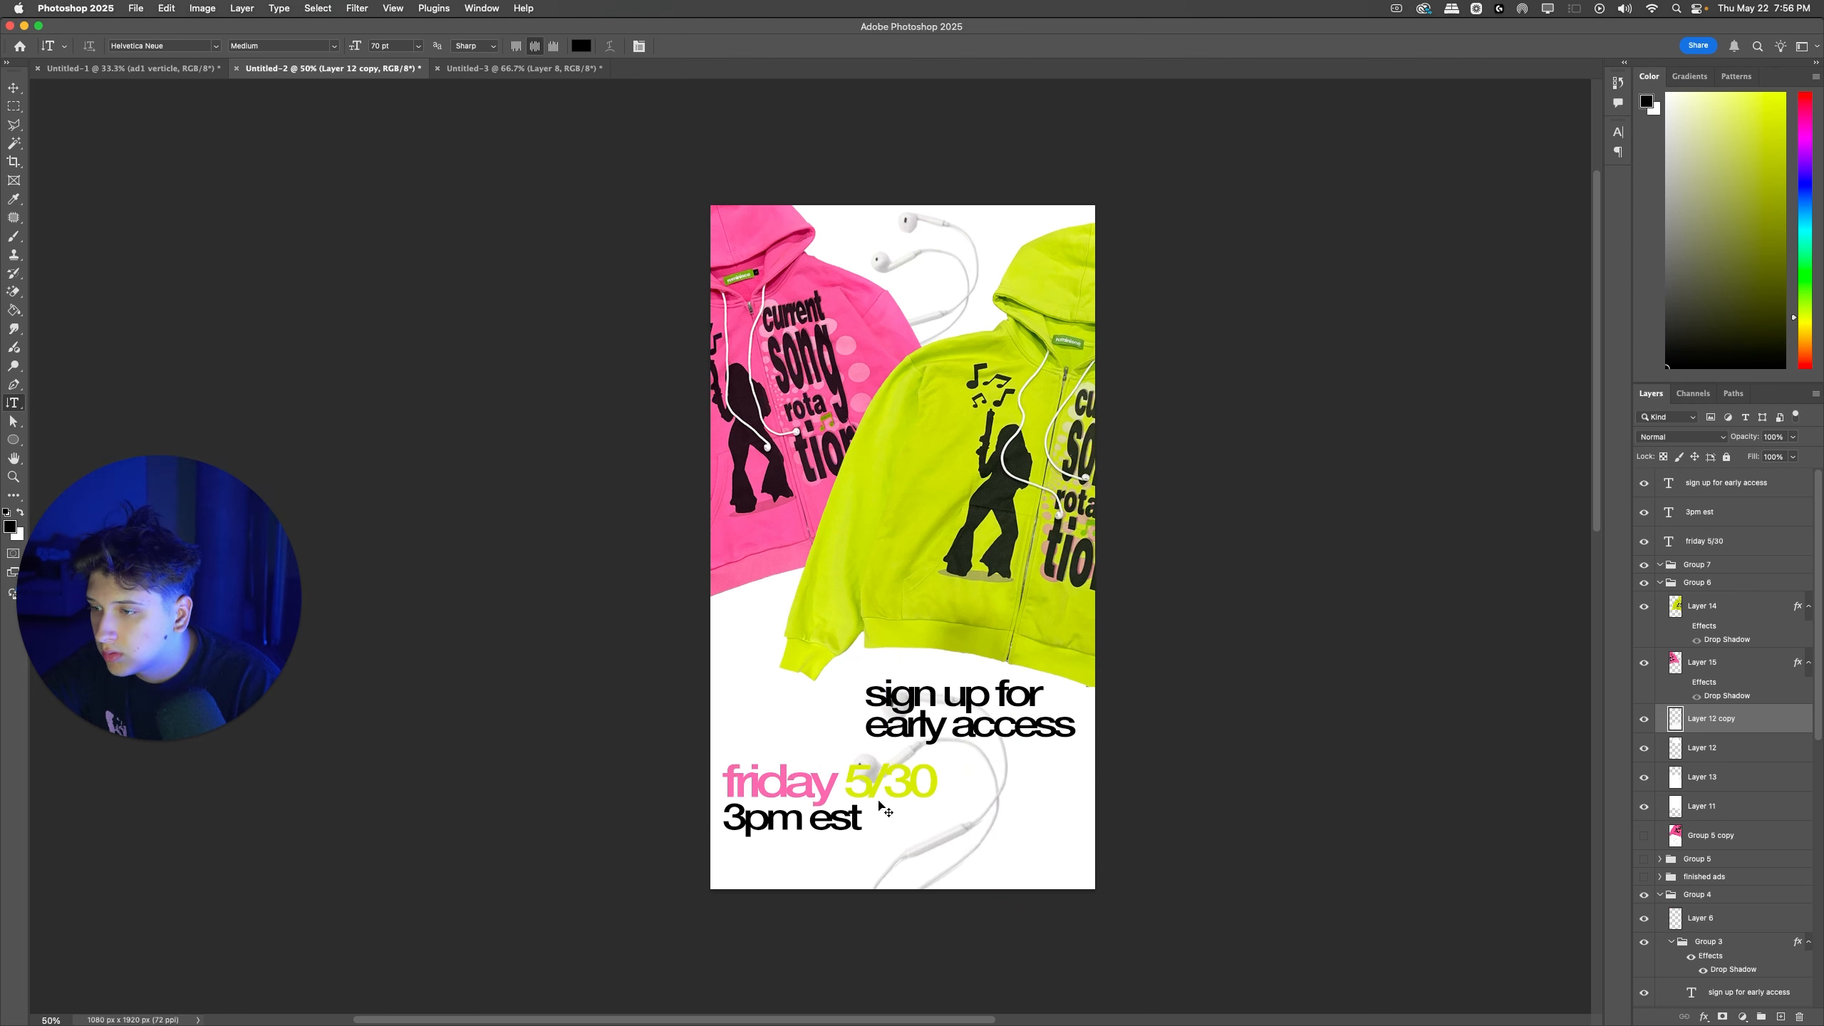
Step: Group the "sign up for early access", "3pm est" and "friday 5/30" text layers
super+click(879, 799)
shift+click(1711, 485)
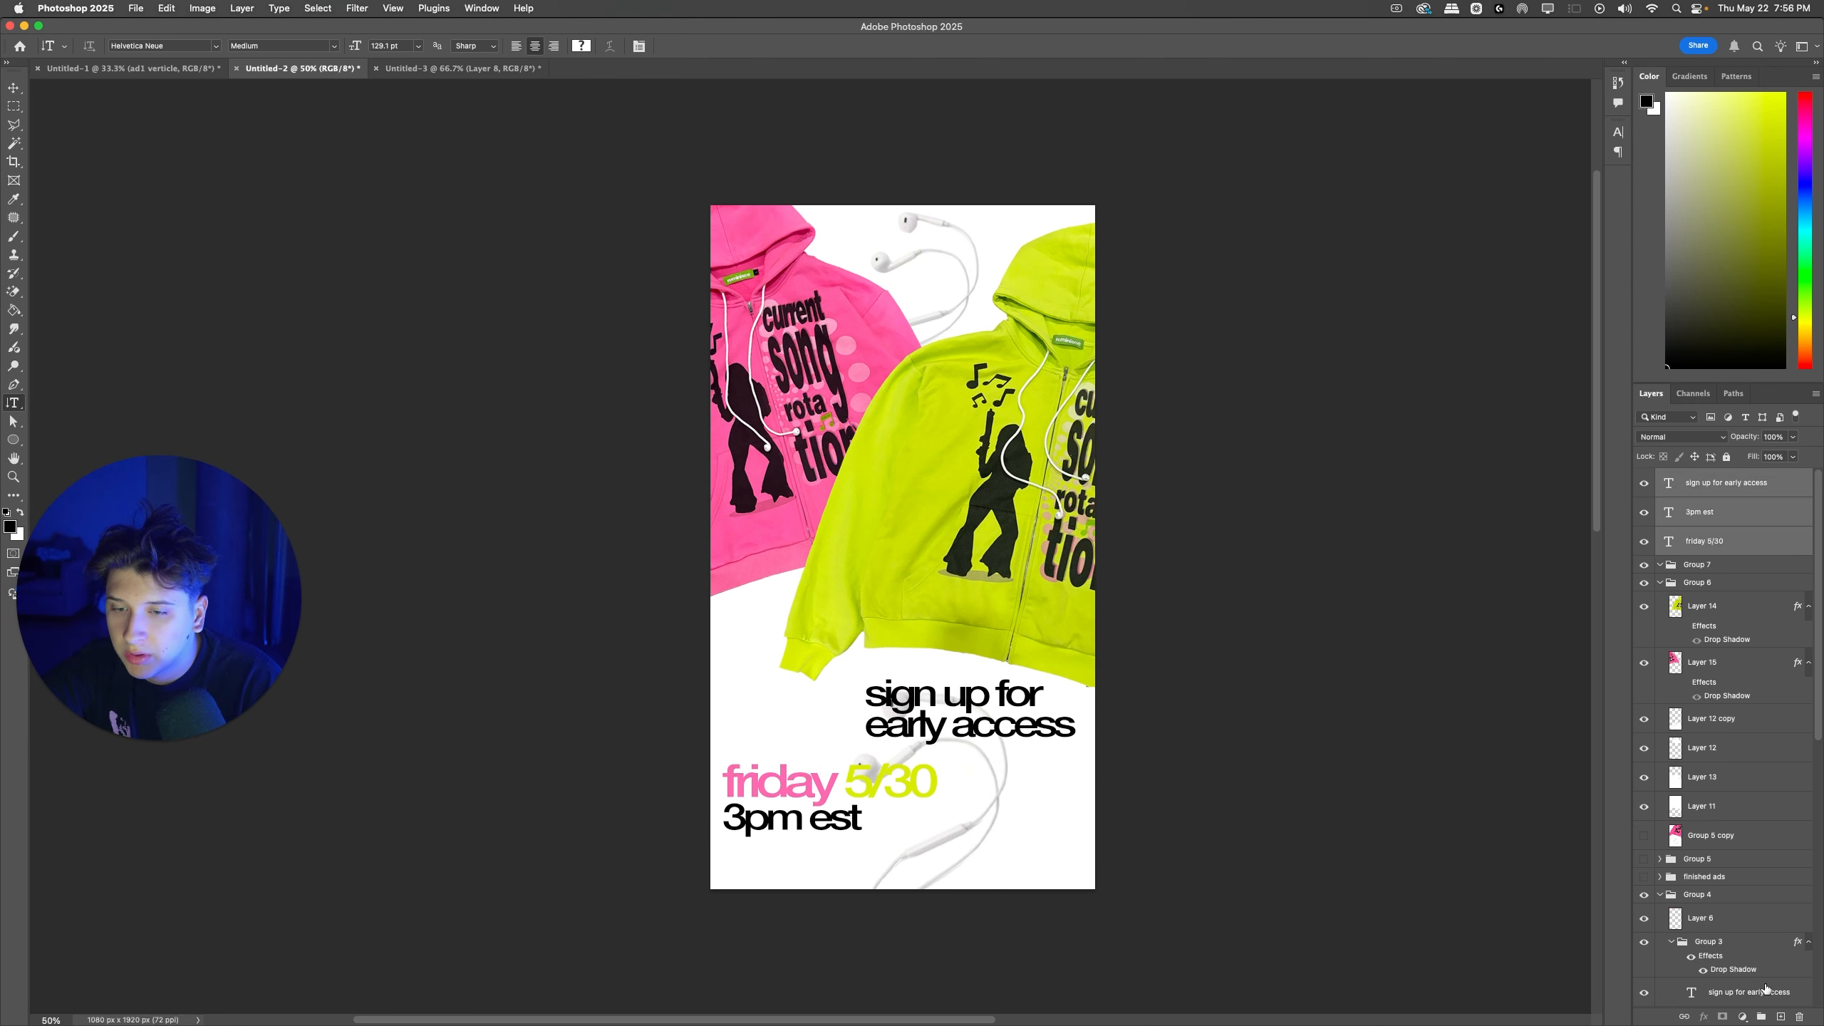
key(super+g)
Step: Add a single drop shadow effect to the new text group
double_click(1669, 483)
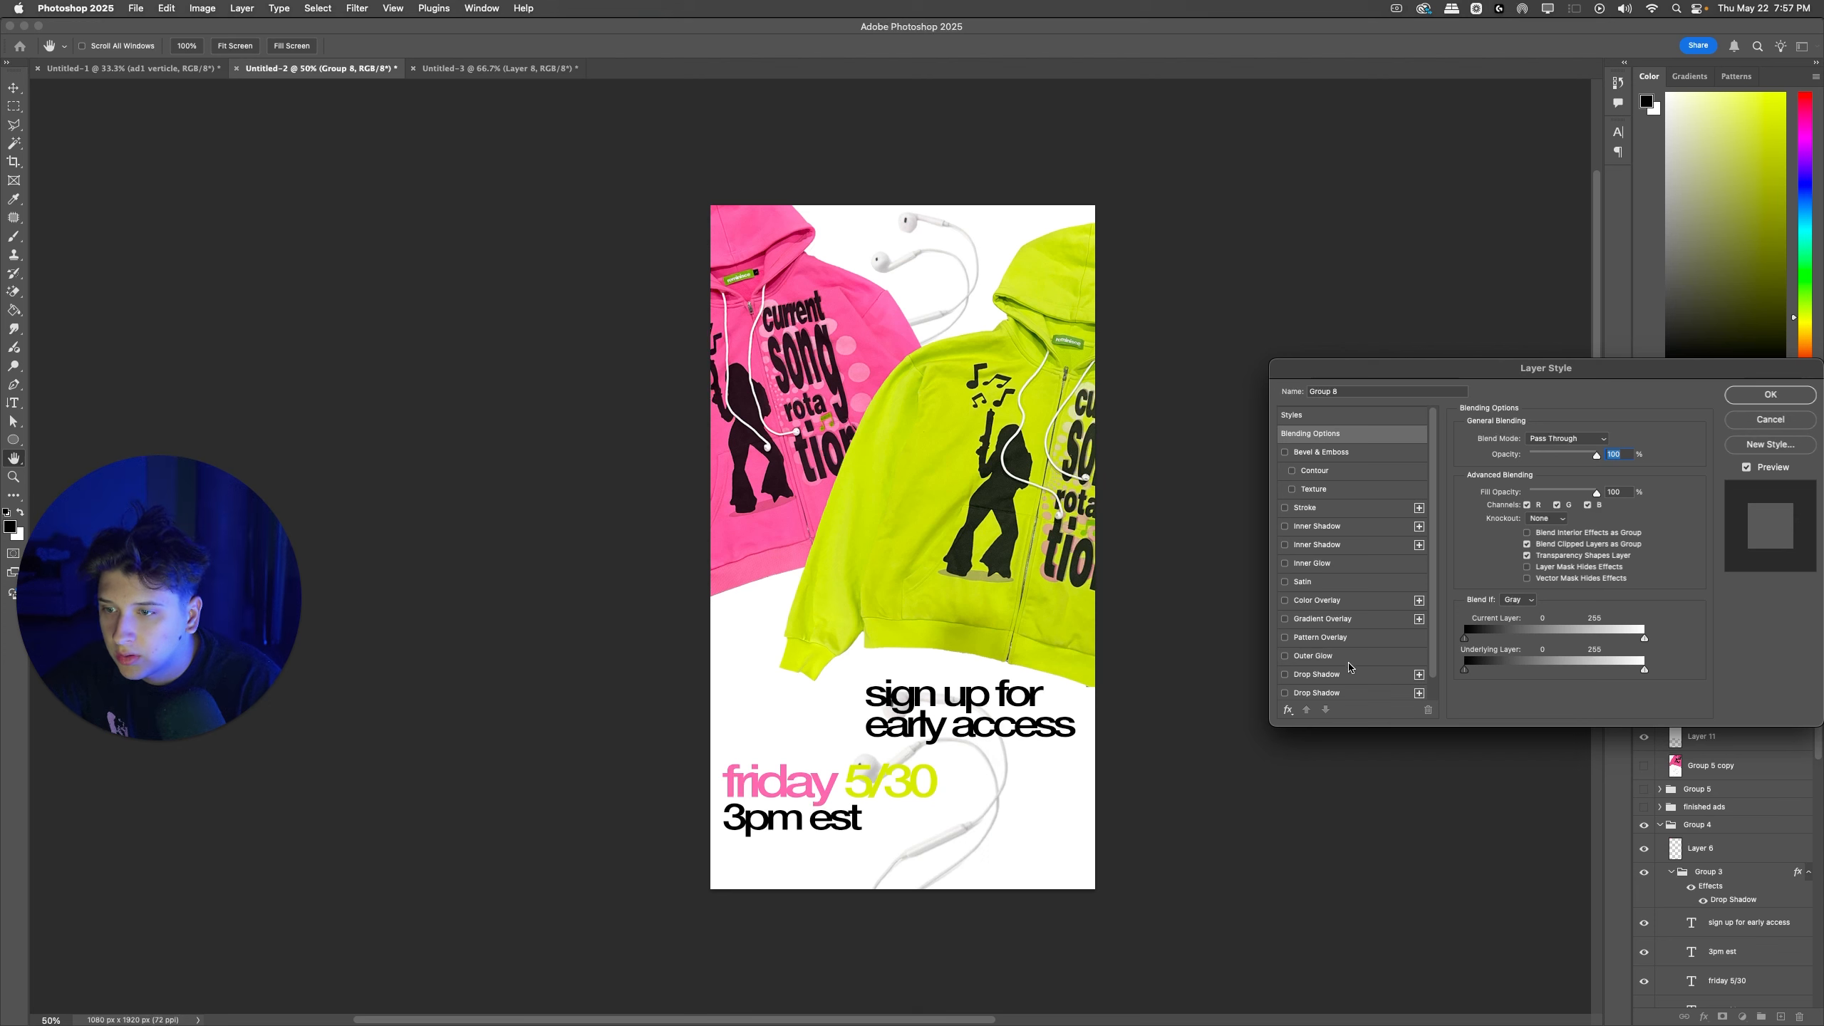
click(1290, 677)
click(1285, 693)
click(1285, 675)
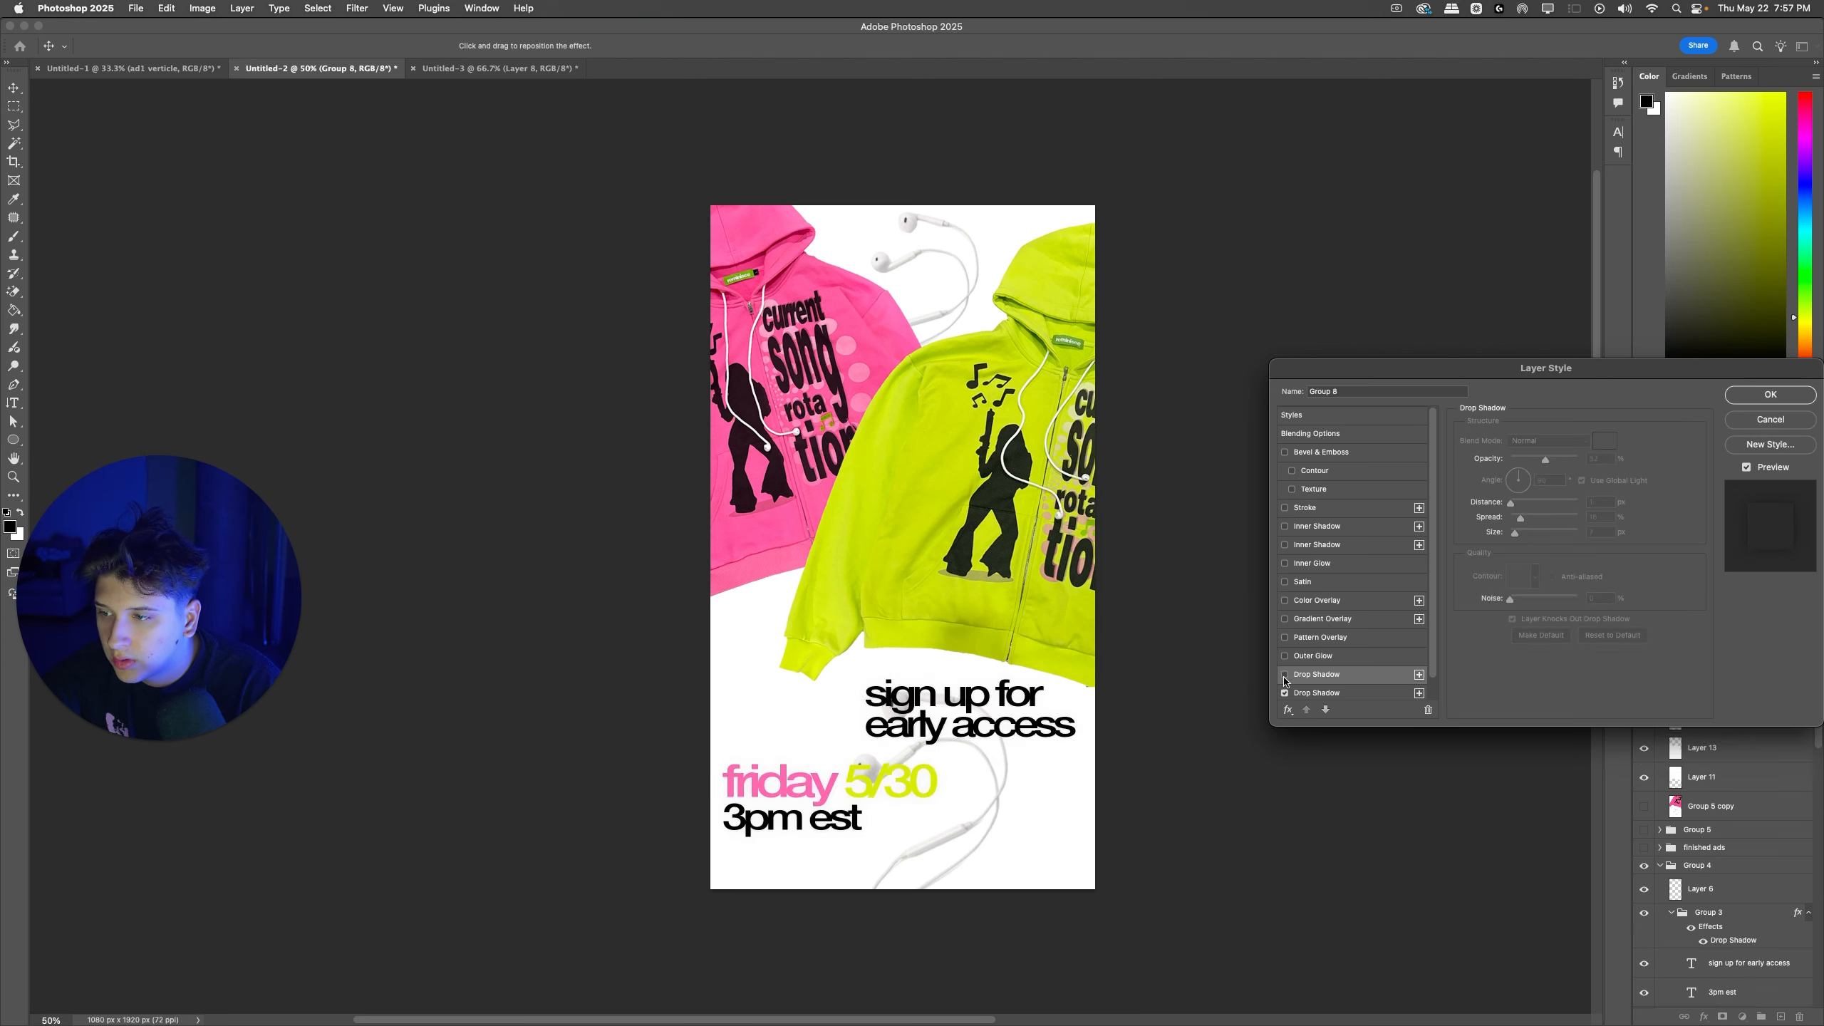
click(1285, 675)
click(1285, 693)
Step: Soften the text group's drop shadow with 0% spread, a size of about 9 px and a lower opacity
drag(1546, 458, 1577, 458)
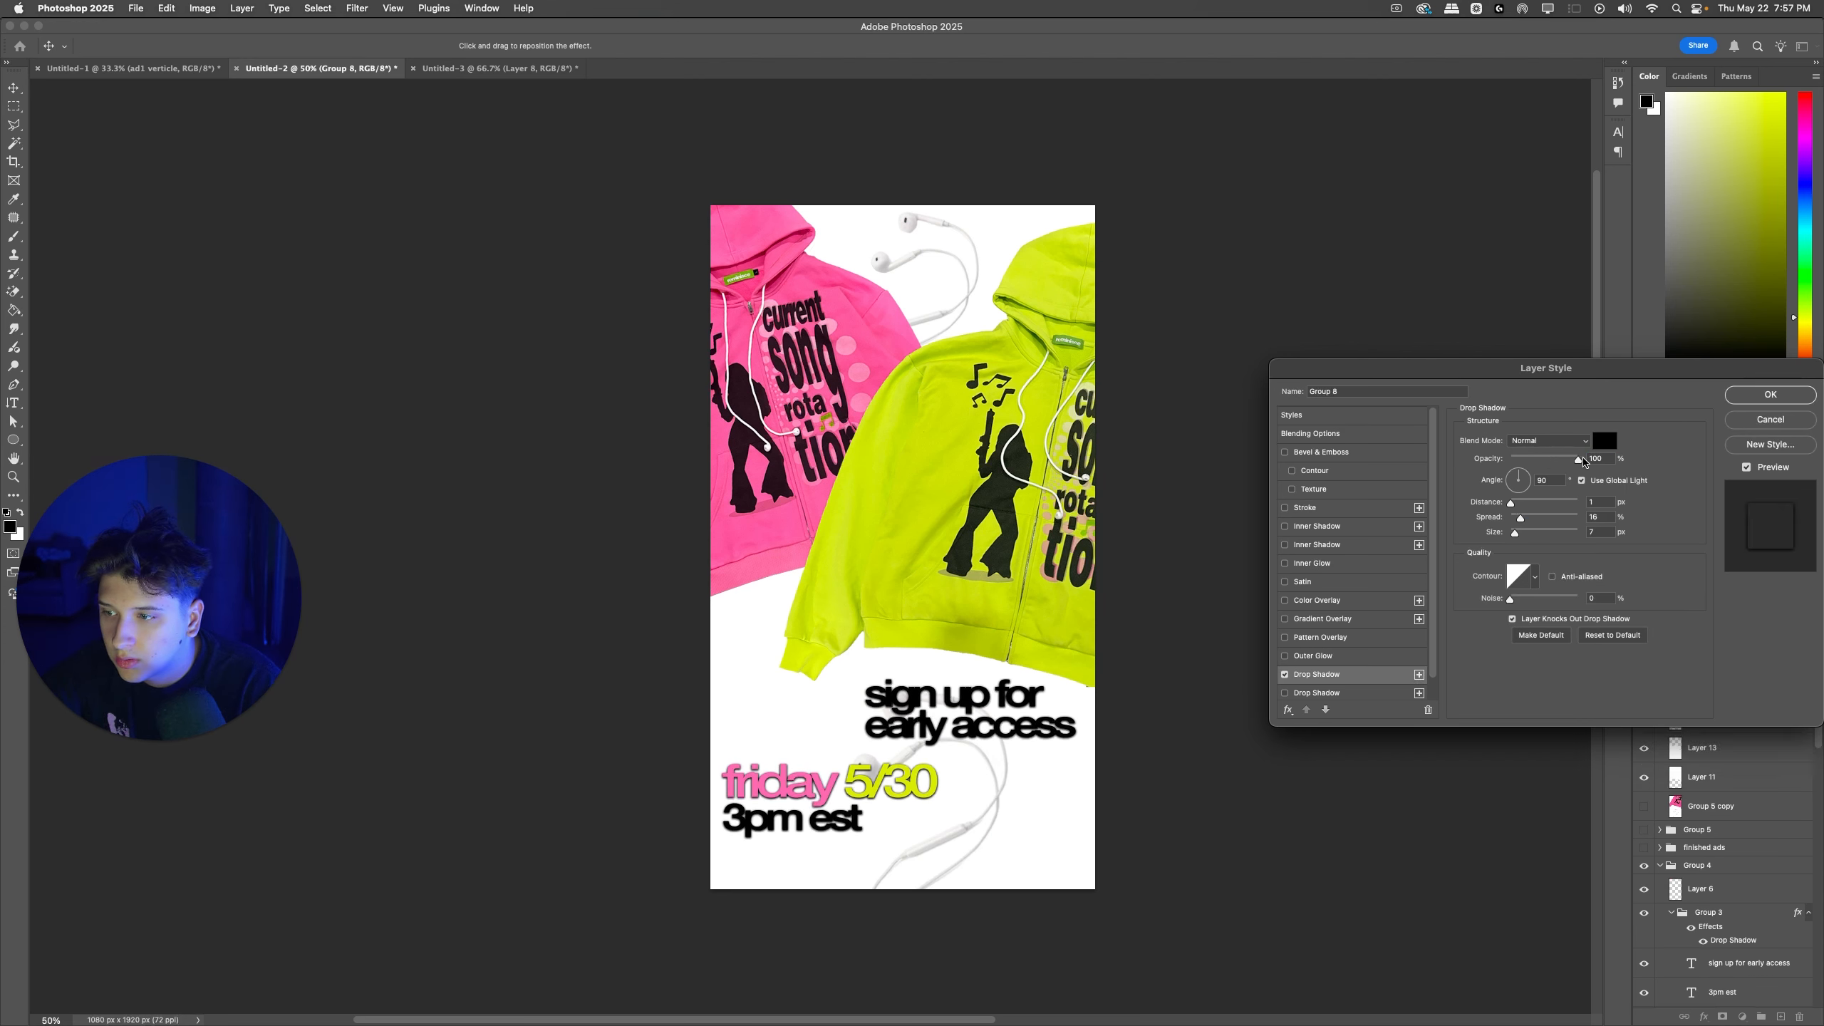
mouse_move(1515, 532)
mouse_down()
mouse_move(1525, 519)
mouse_move(1506, 522)
mouse_up()
key(Up)
key(Up)
key(Up)
key(Up)
key(Up)
key(Up)
key(Up)
key(Up)
key(Up)
click(1543, 459)
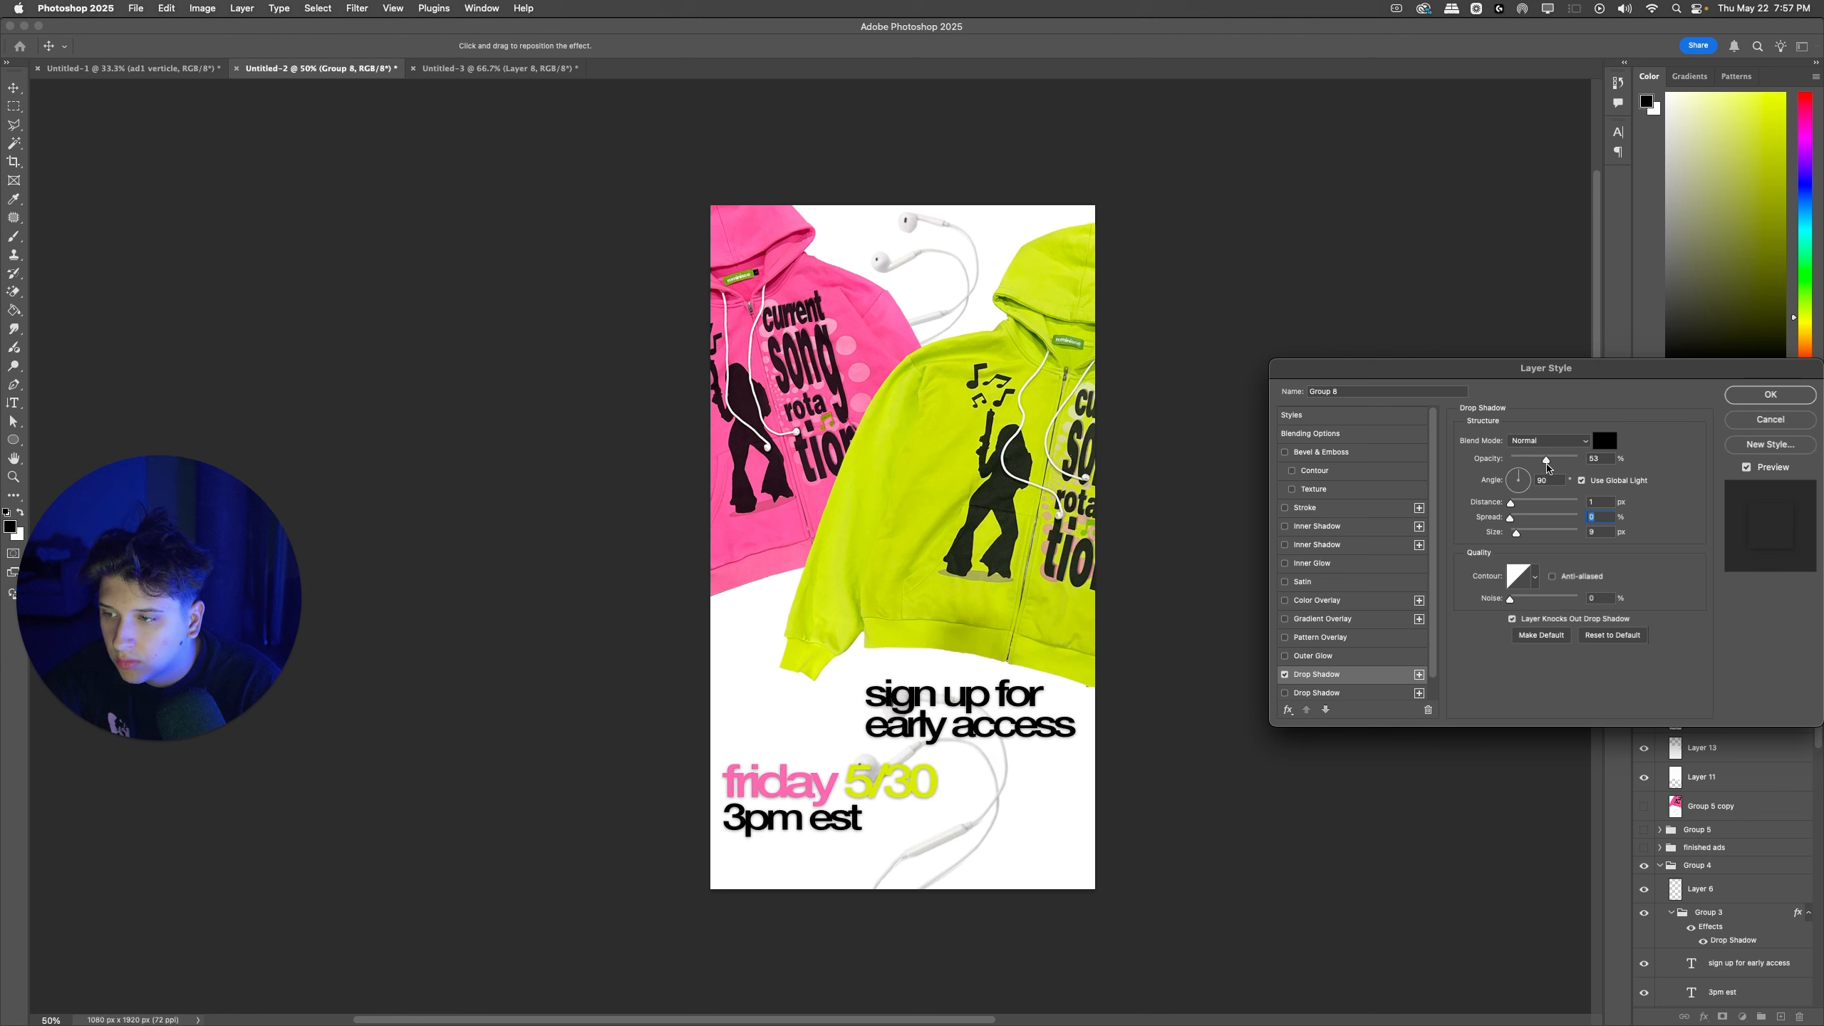
key(Down)
key(Down)
key(Down)
key(Down)
key(Down)
key(Down)
key(Down)
key(Down)
key(Down)
key(Down)
key(Down)
key(Down)
key(Down)
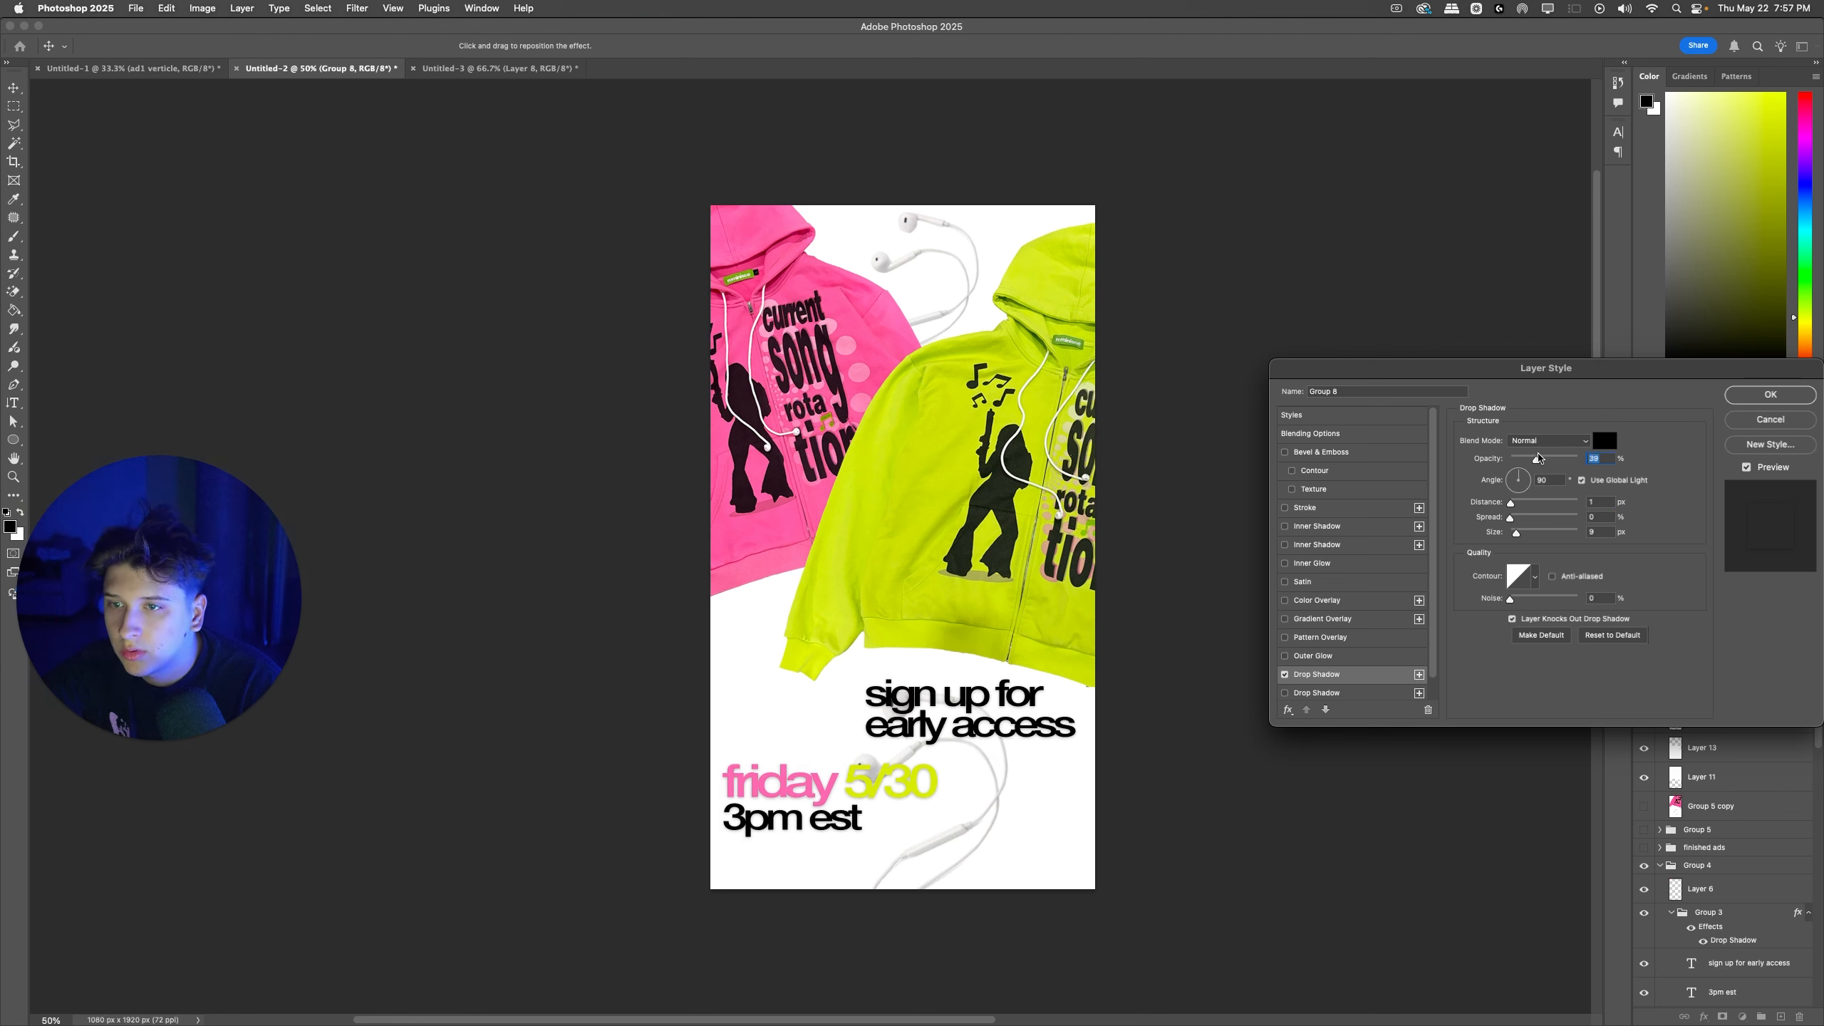
click(1769, 395)
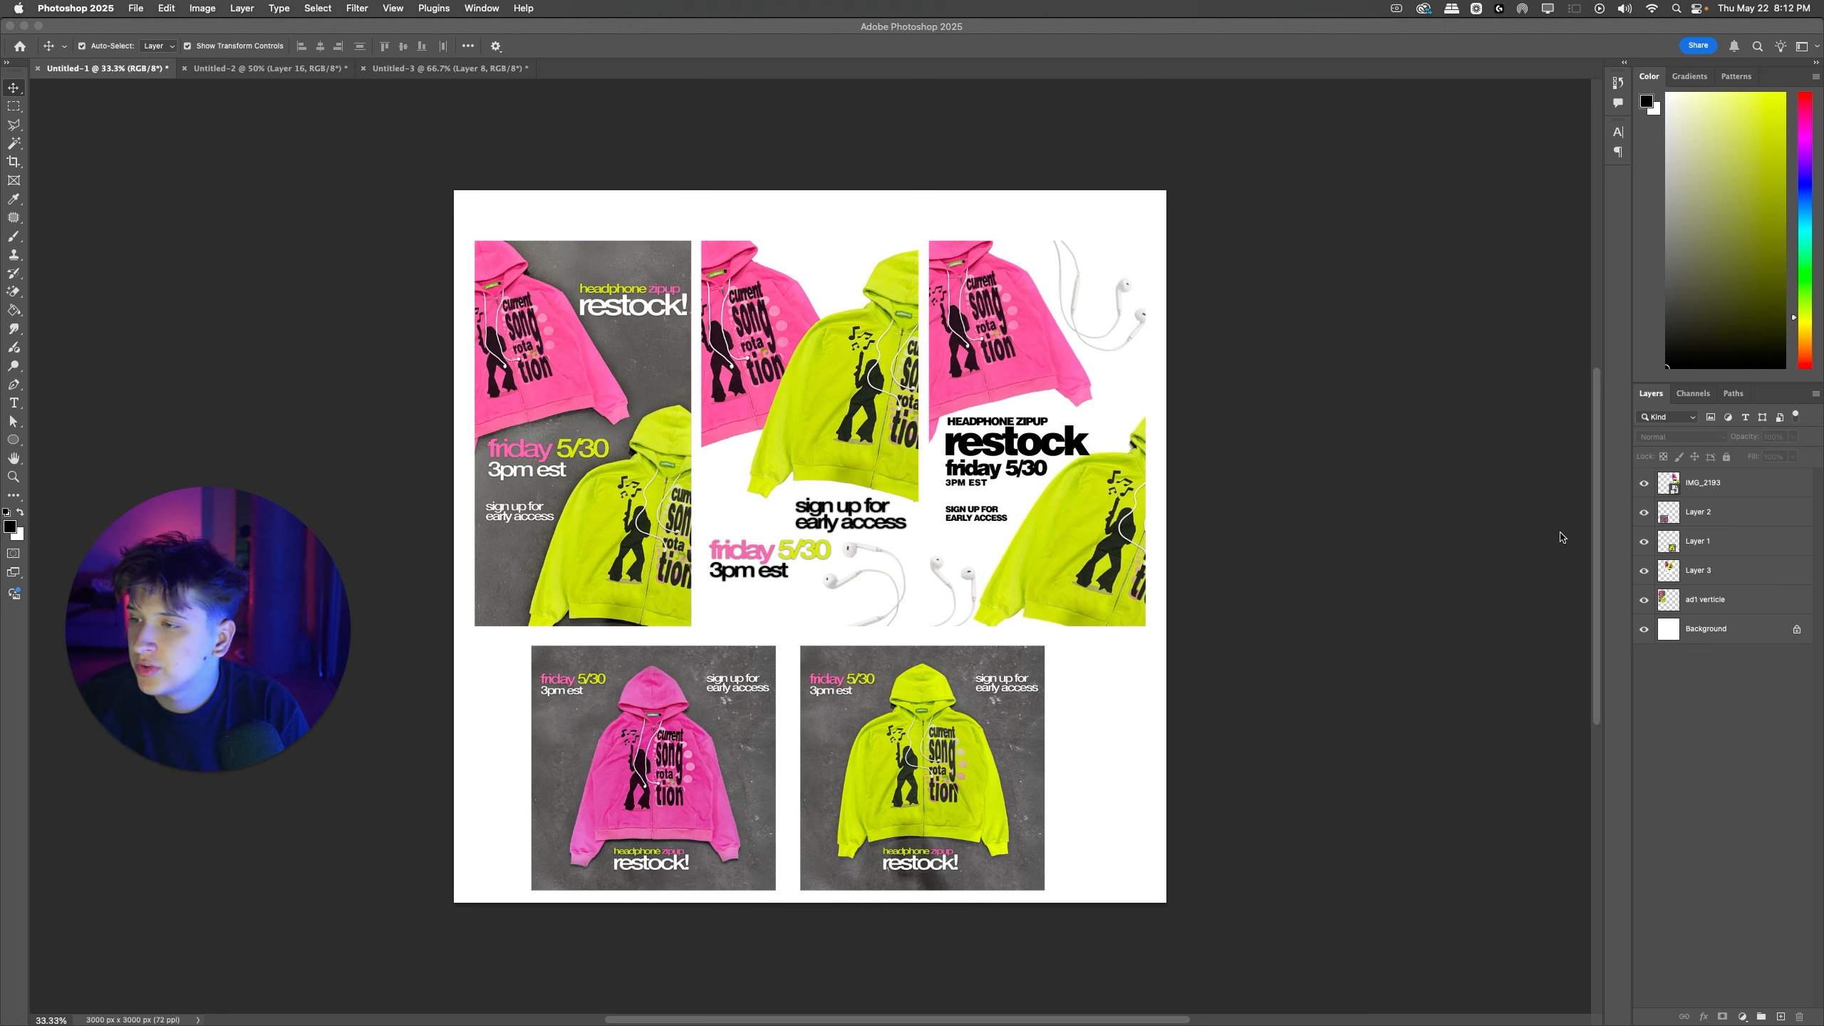
click(456, 204)
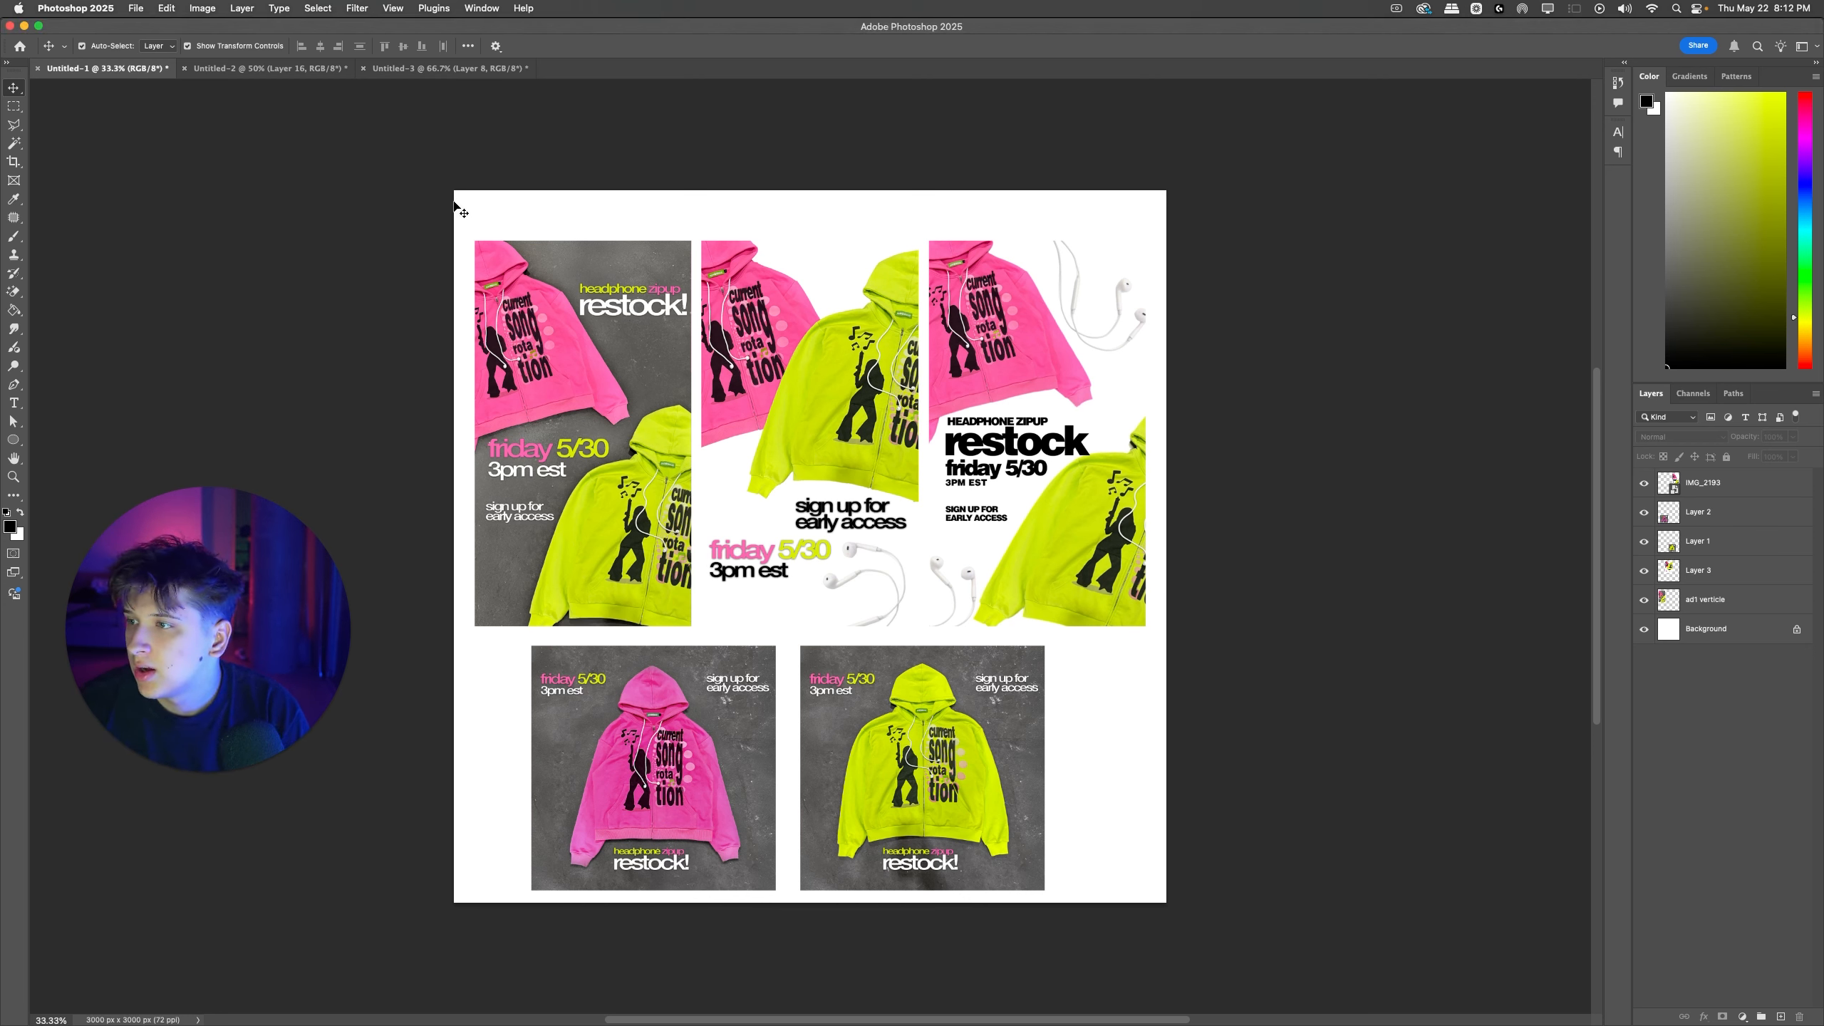
click(560, 345)
shift+click(743, 431)
shift+click(708, 707)
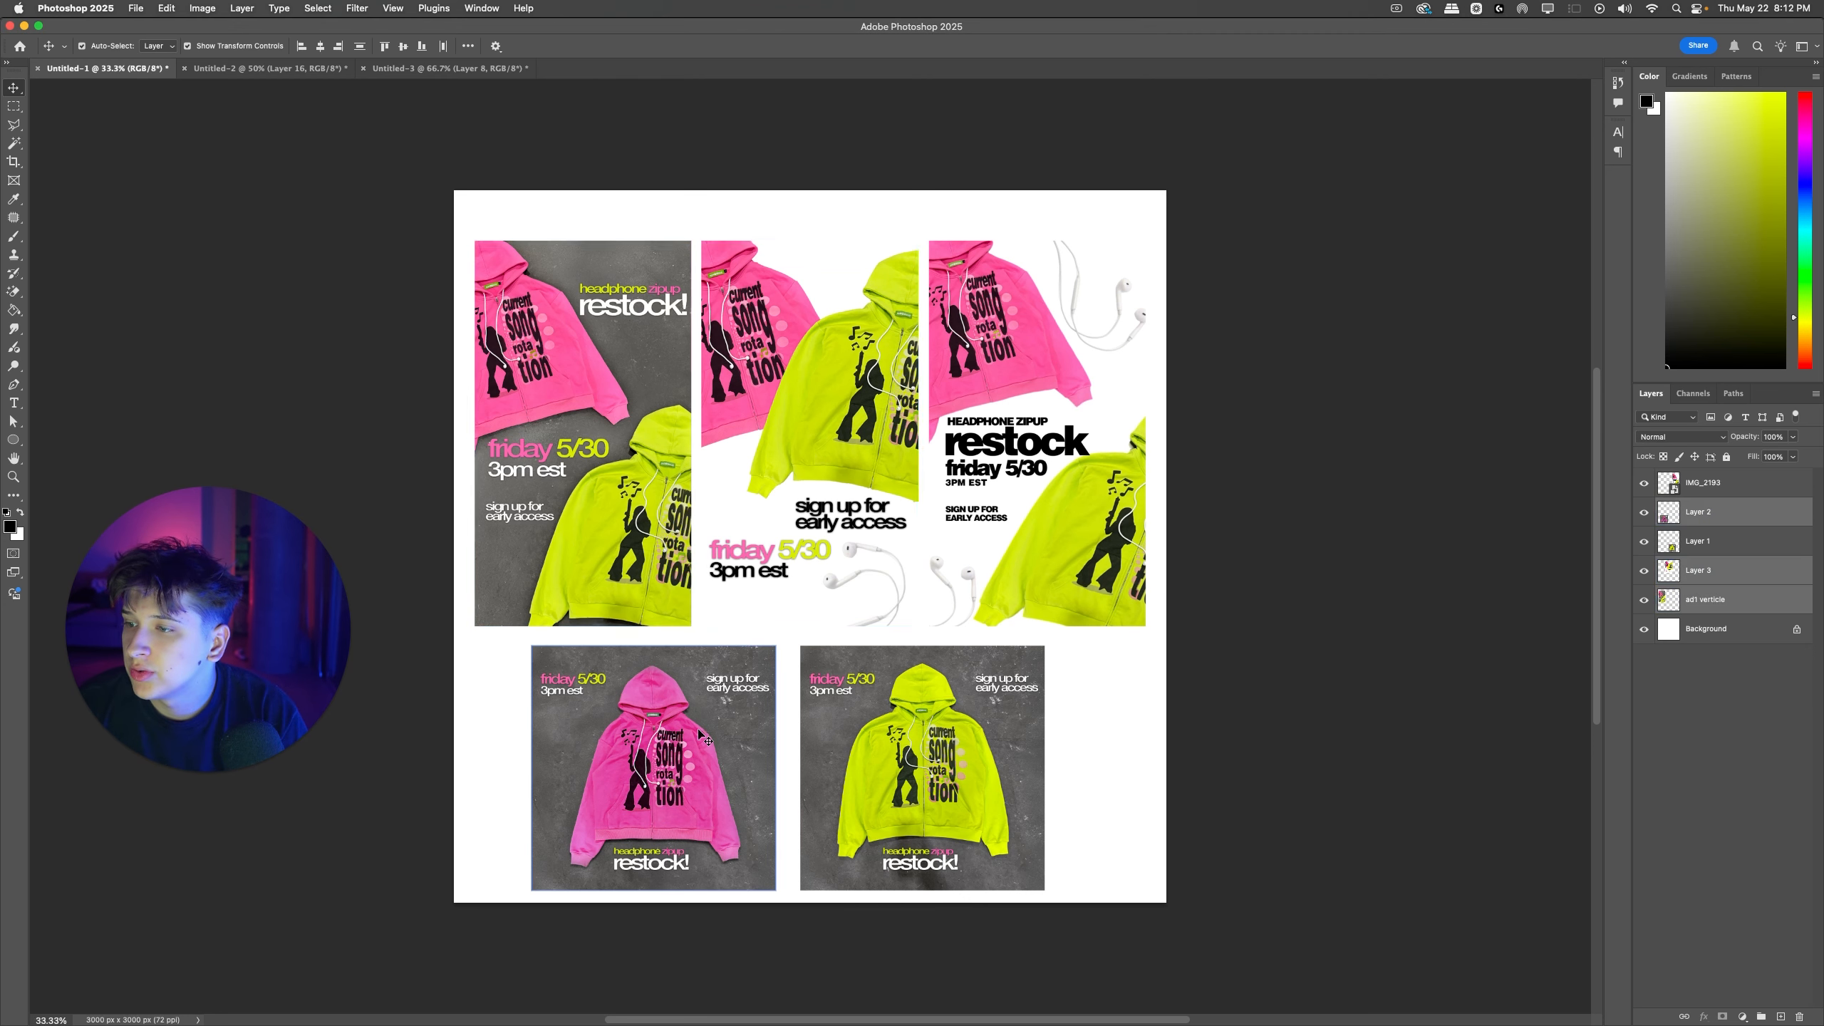
click(1063, 560)
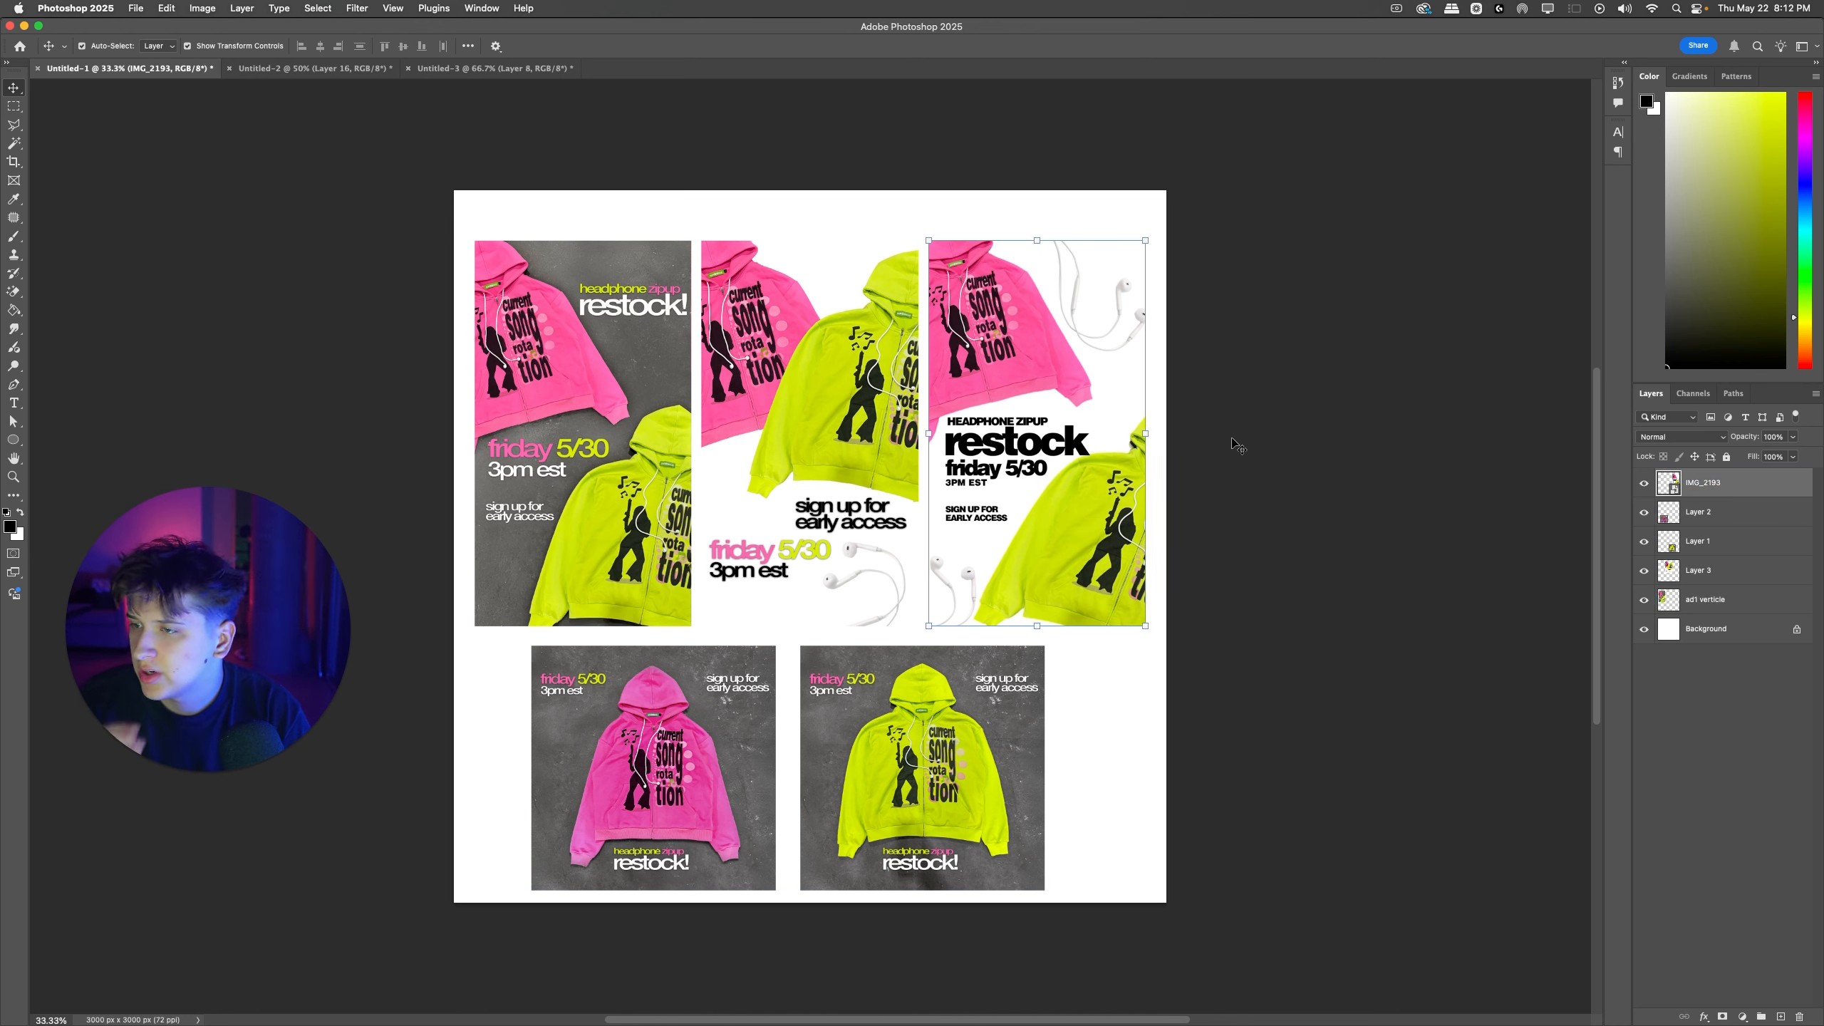
click(1343, 392)
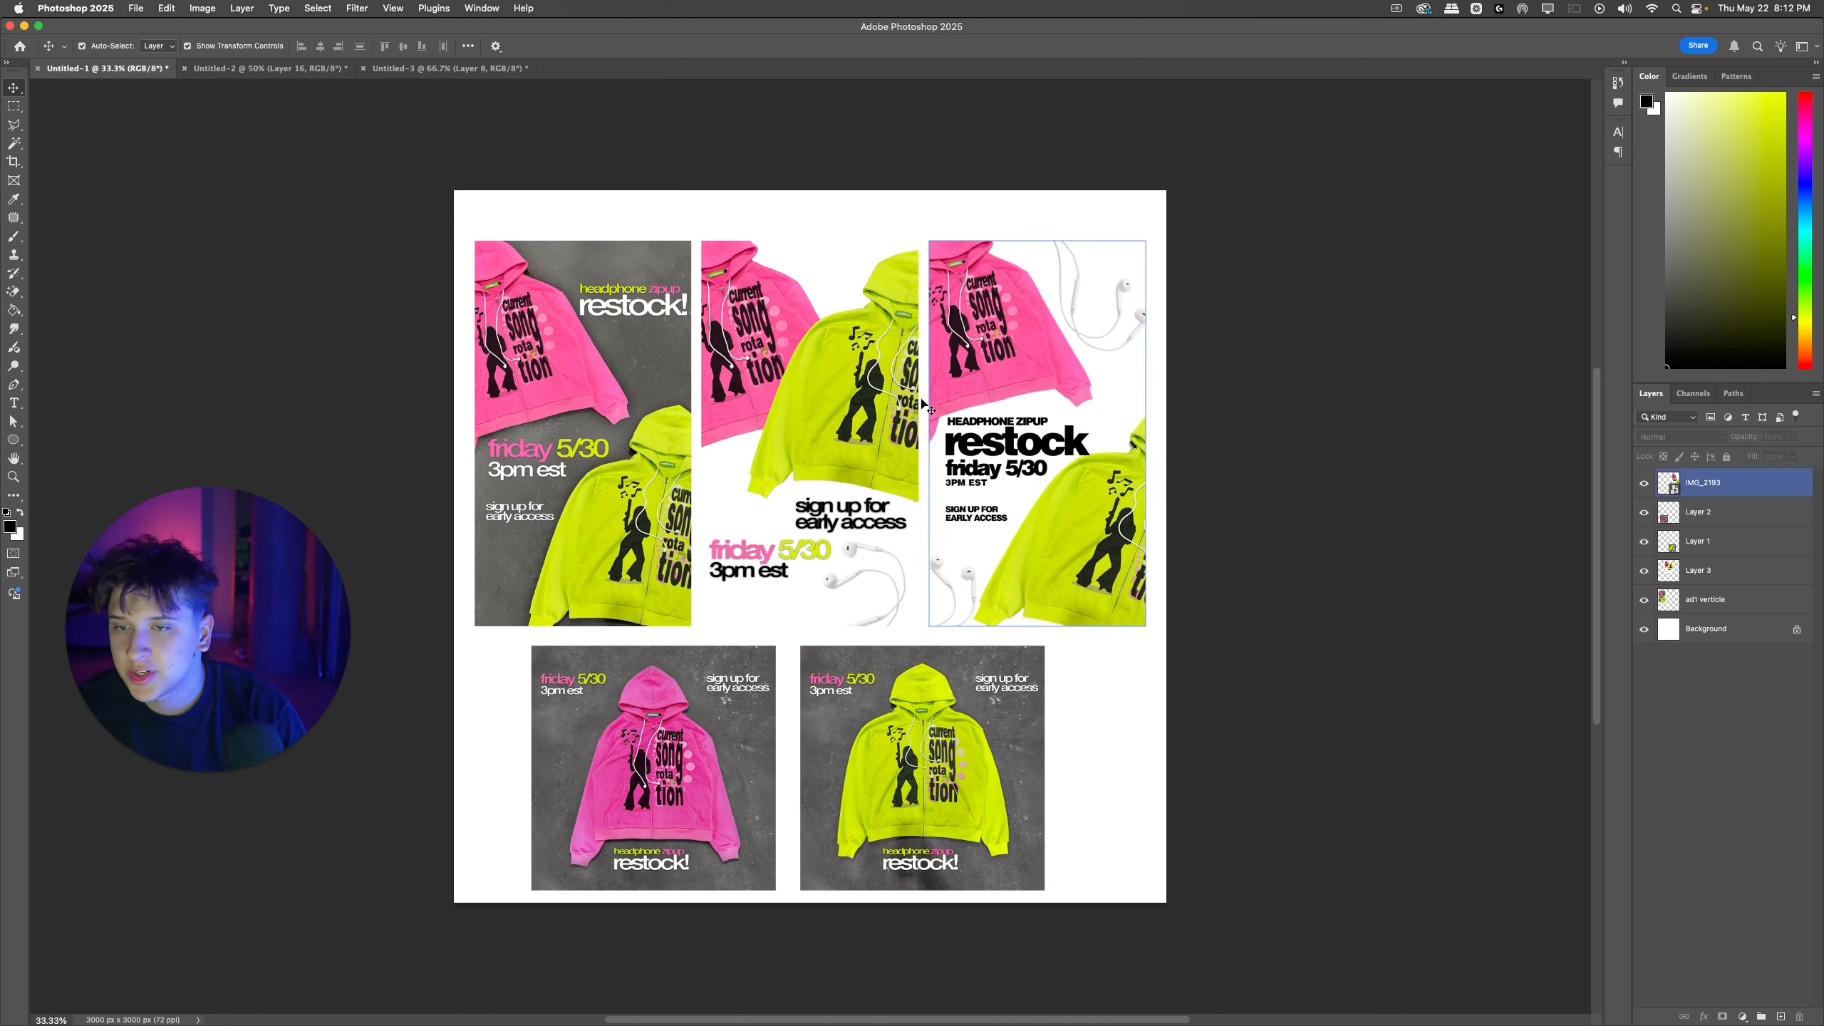
Step: Capture a screenshot of the five-ad overview board, switch to Messages and send the image in the open conversation
drag(453, 187, 1170, 884)
key(super+space)
text(messages)
key(Return)
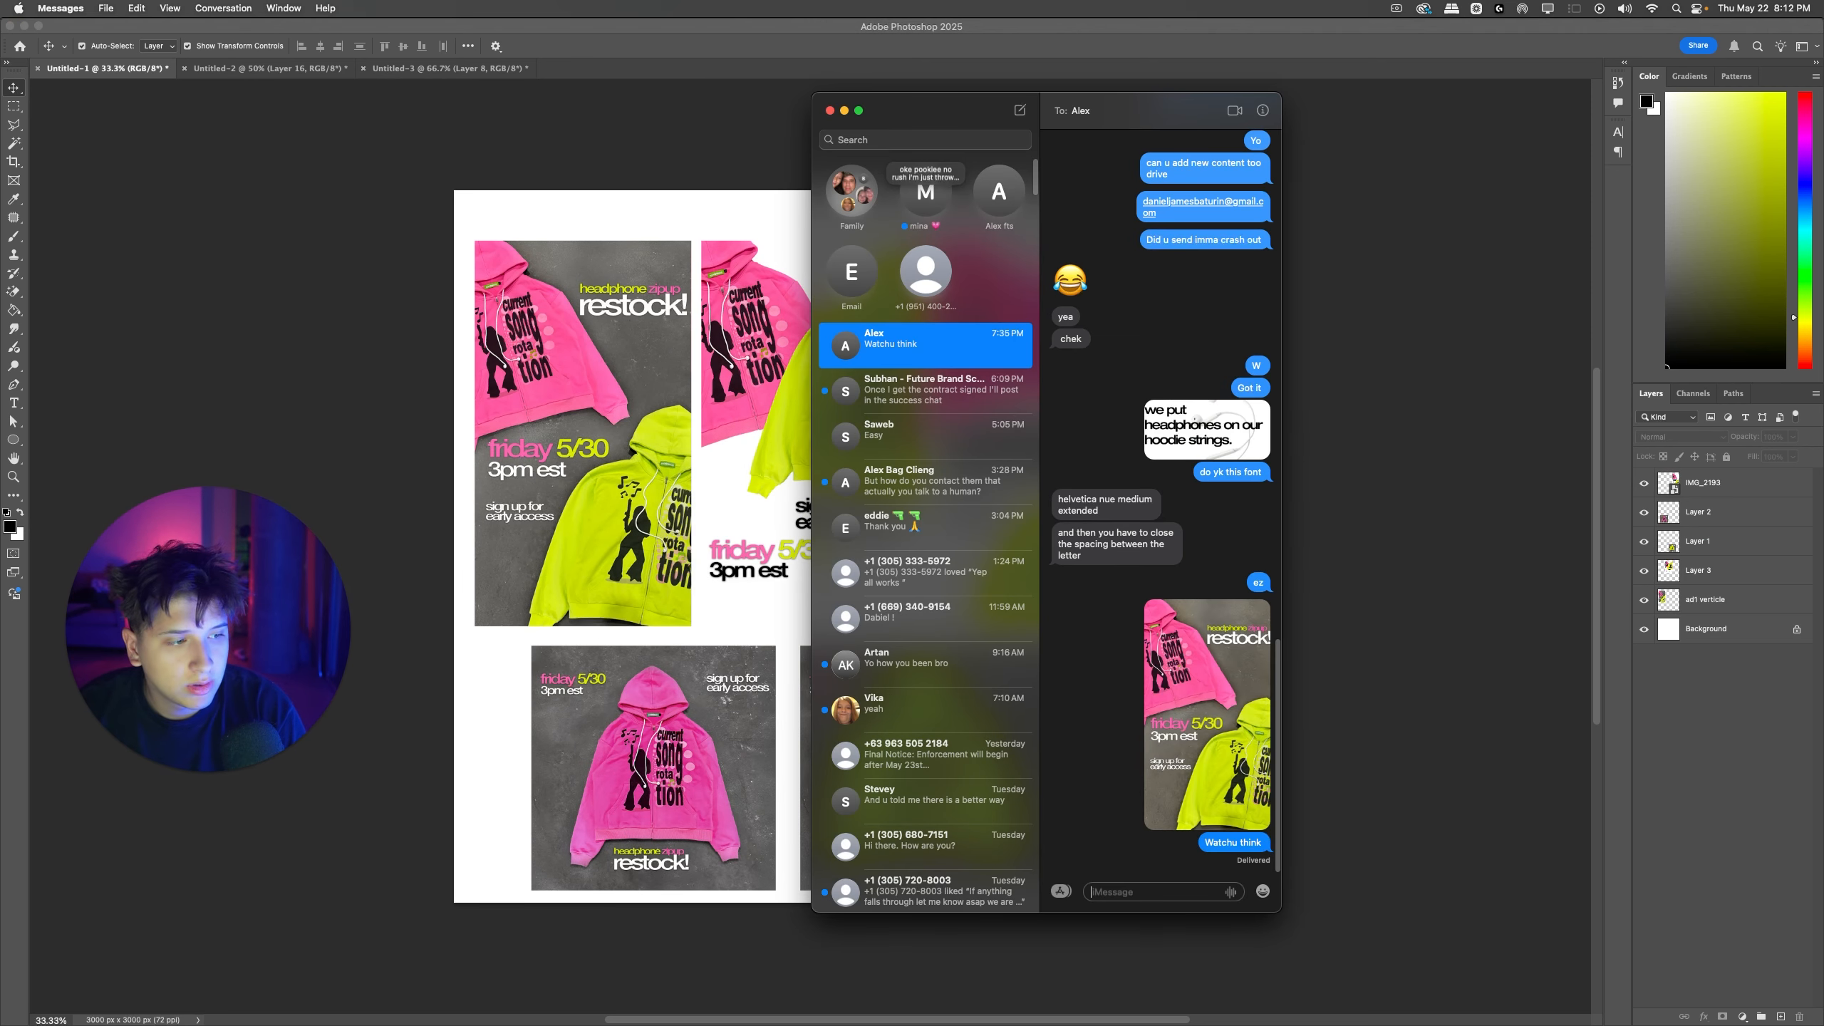
drag(1806, 788, 1221, 906)
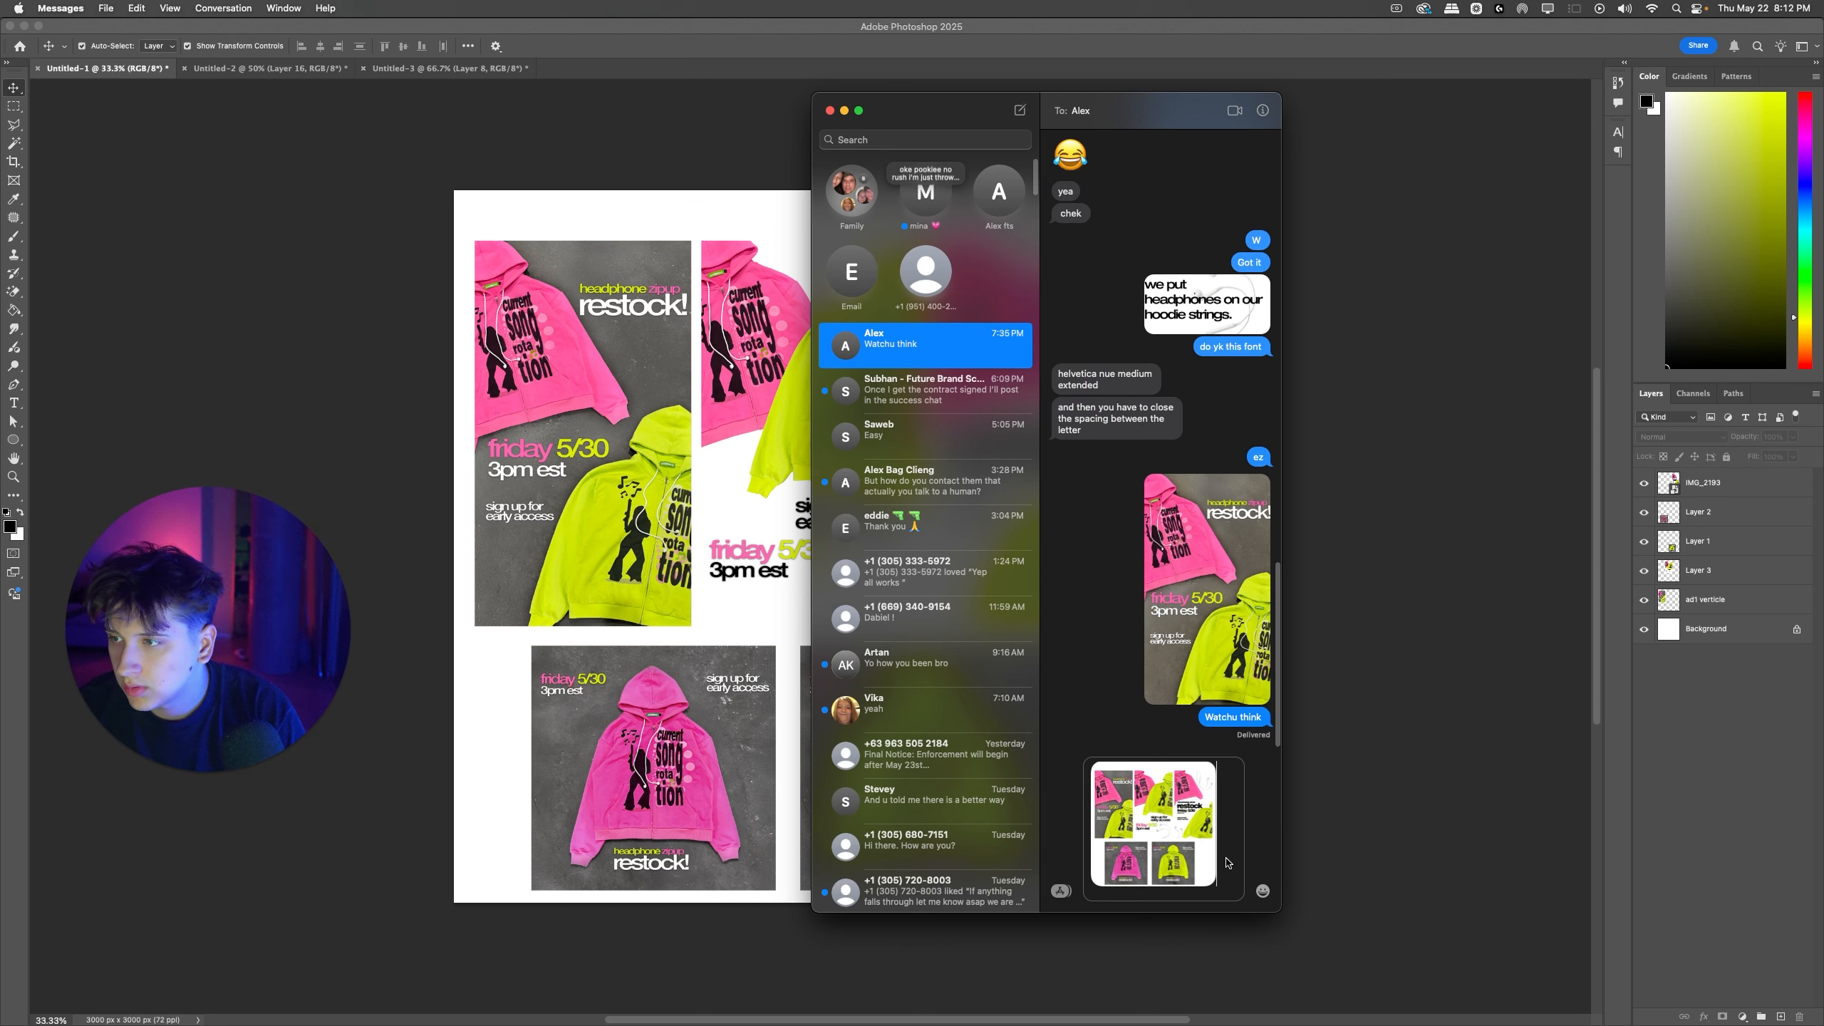
key(Return)
Step: Write the follow-up message "Imma do these 5" in the same conversation
text(this is the)
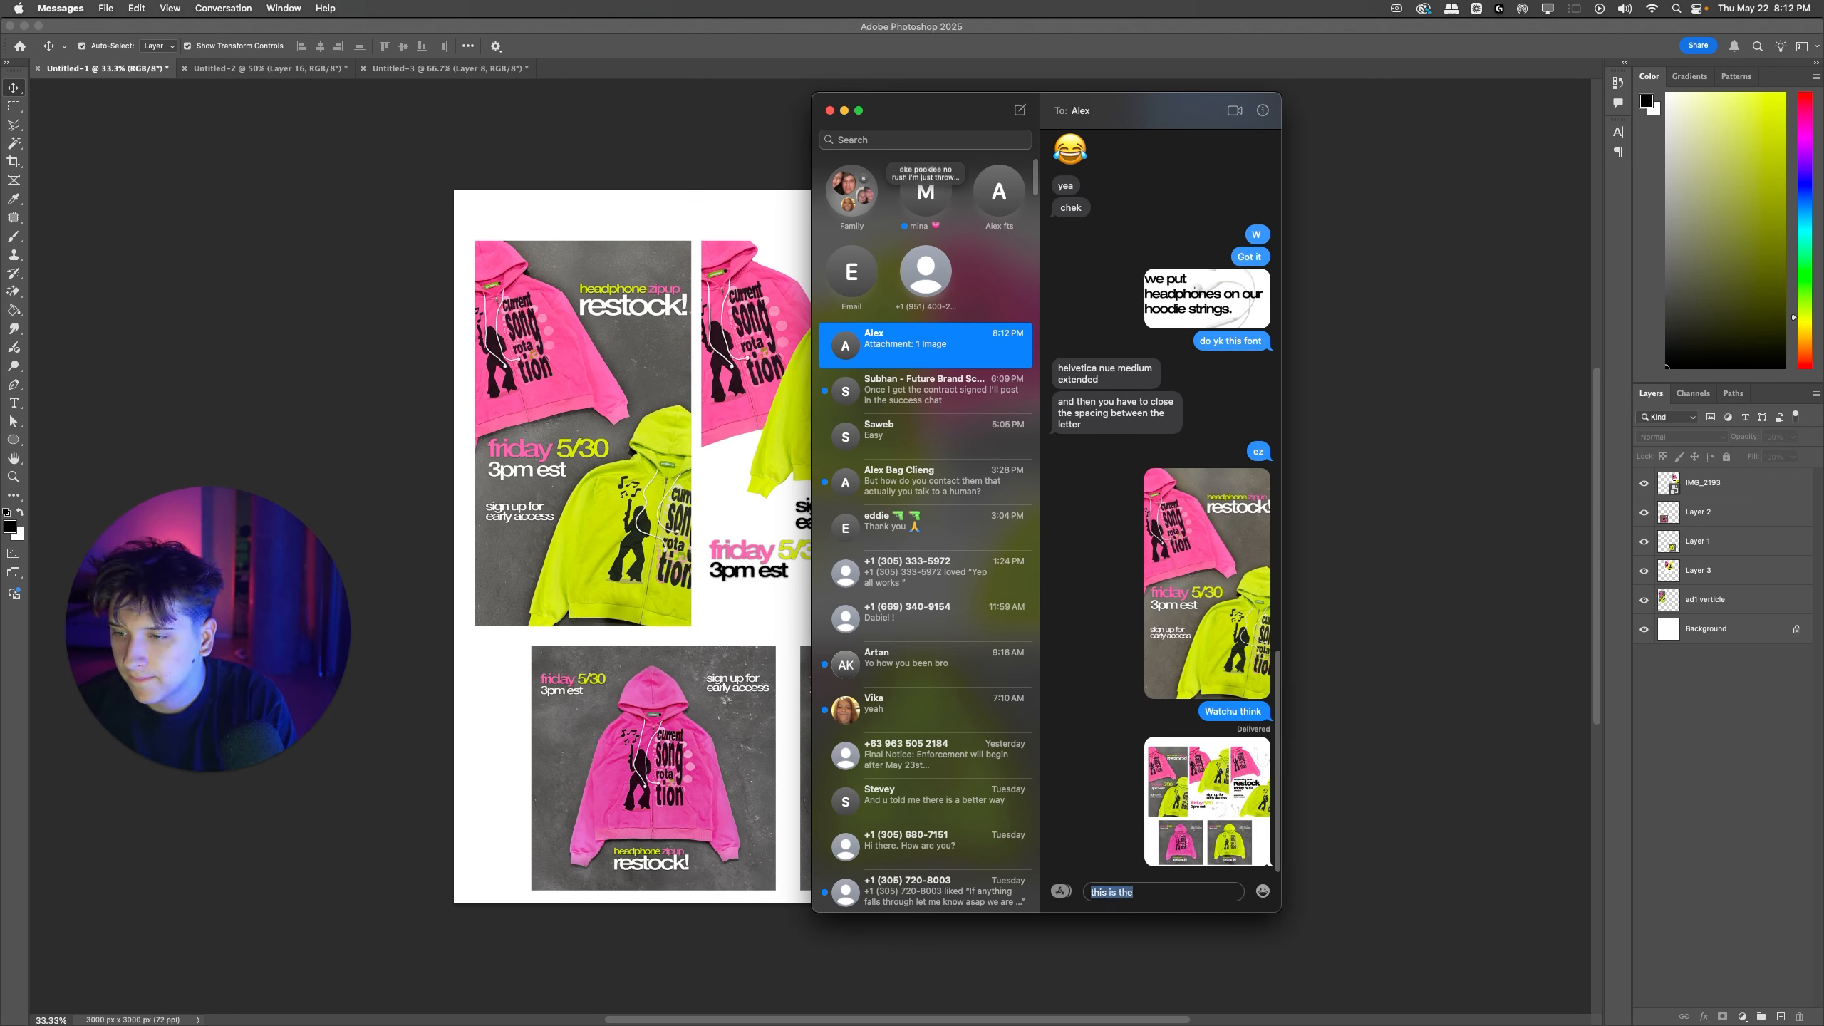
text(5)
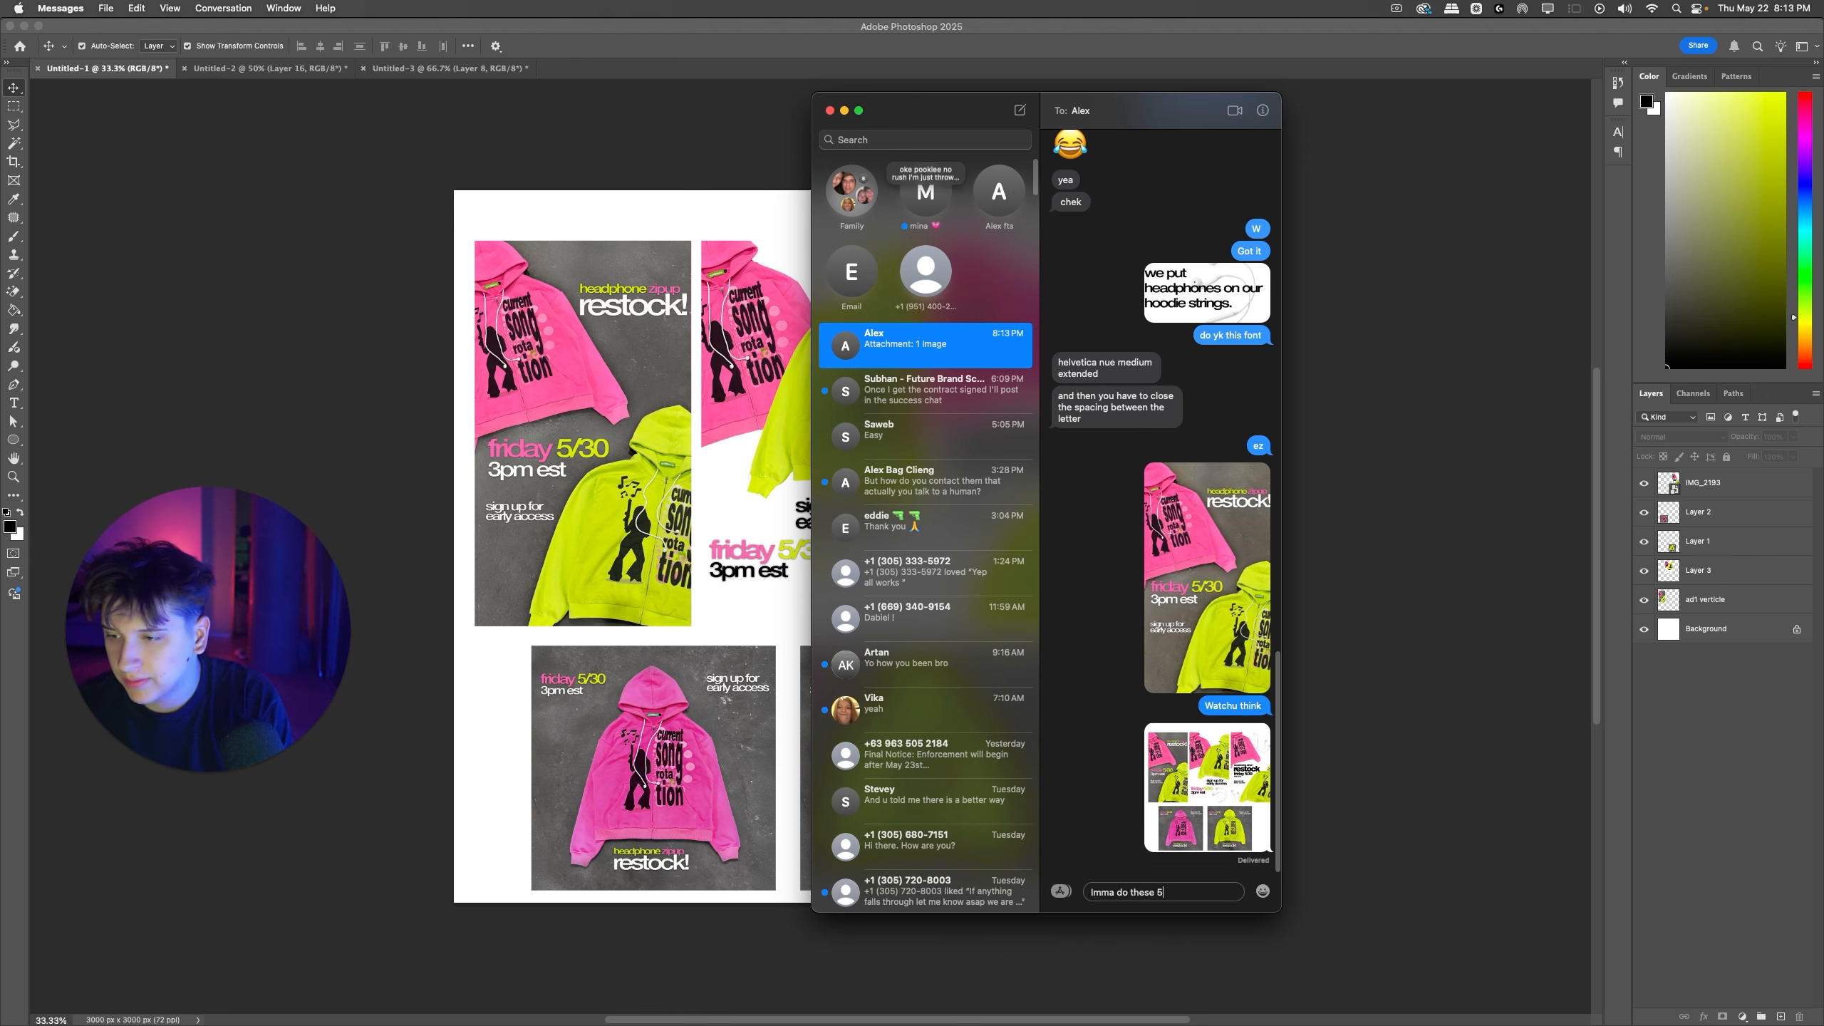
click(1355, 327)
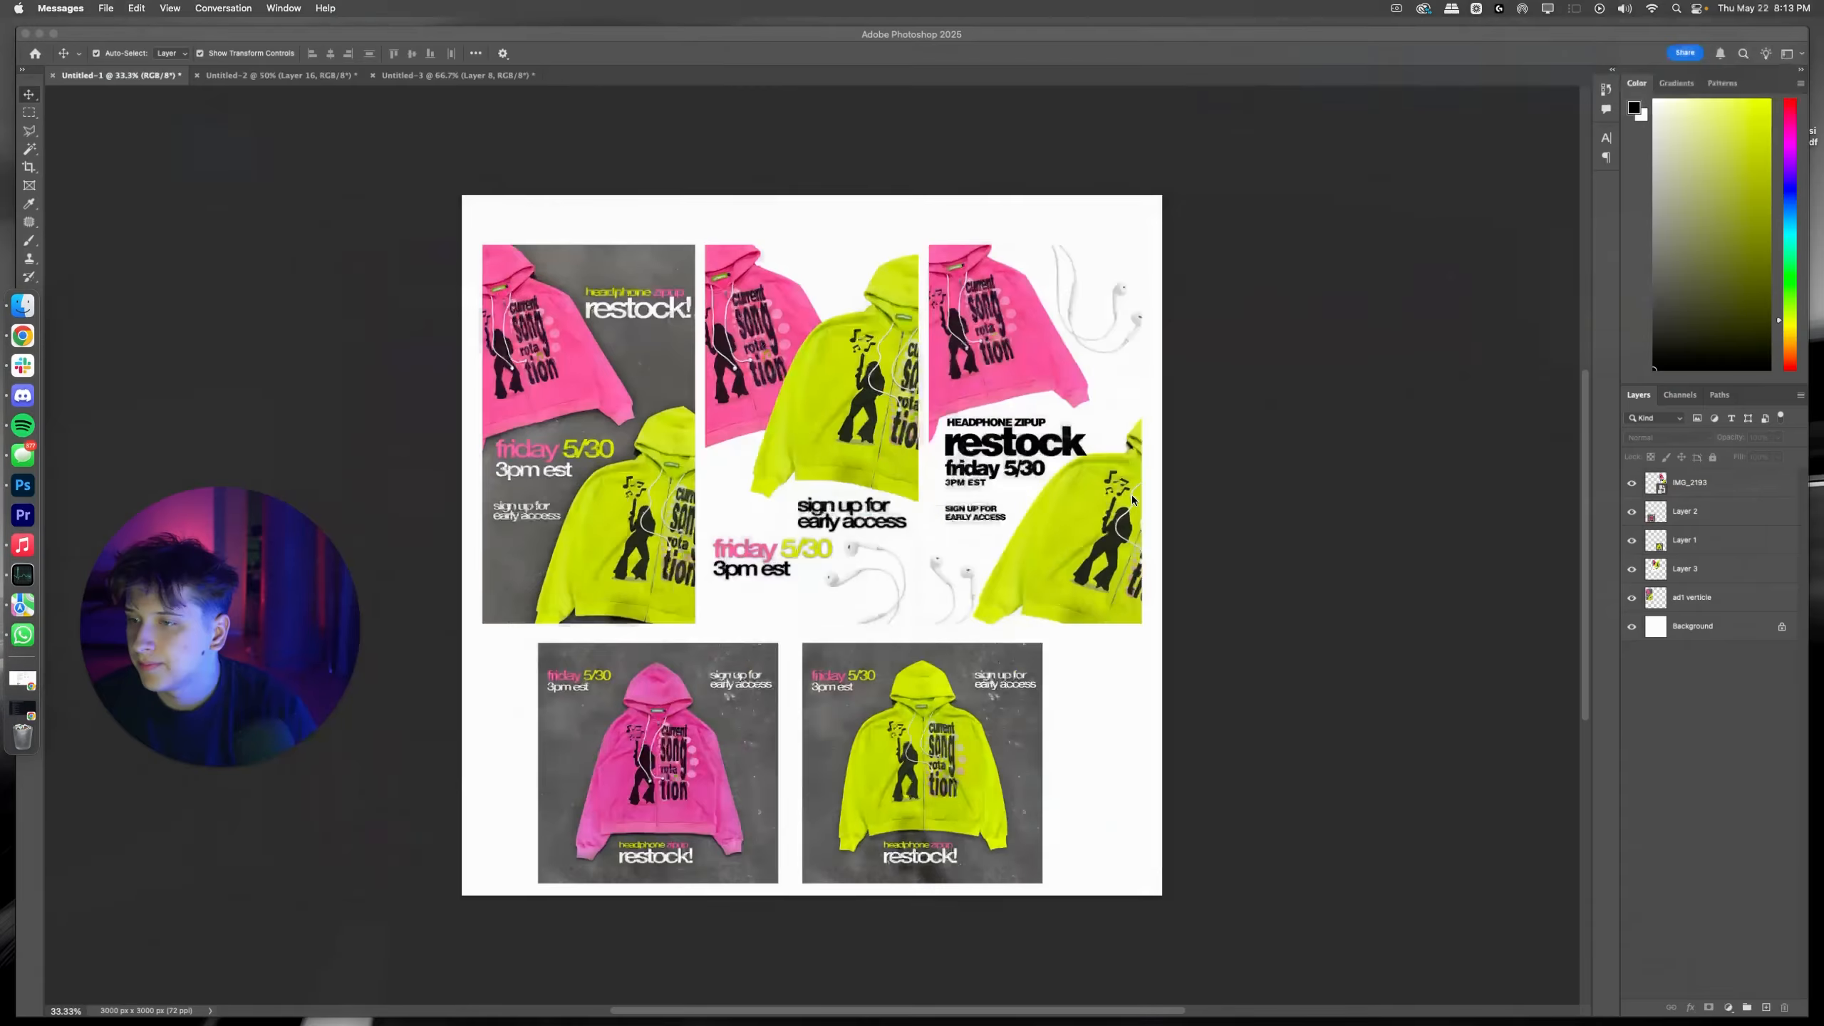
Step: Switch to Meta Ads Manager in Chrome, make its tab the last one and dismiss the dialog over the campaign list
click(1132, 495)
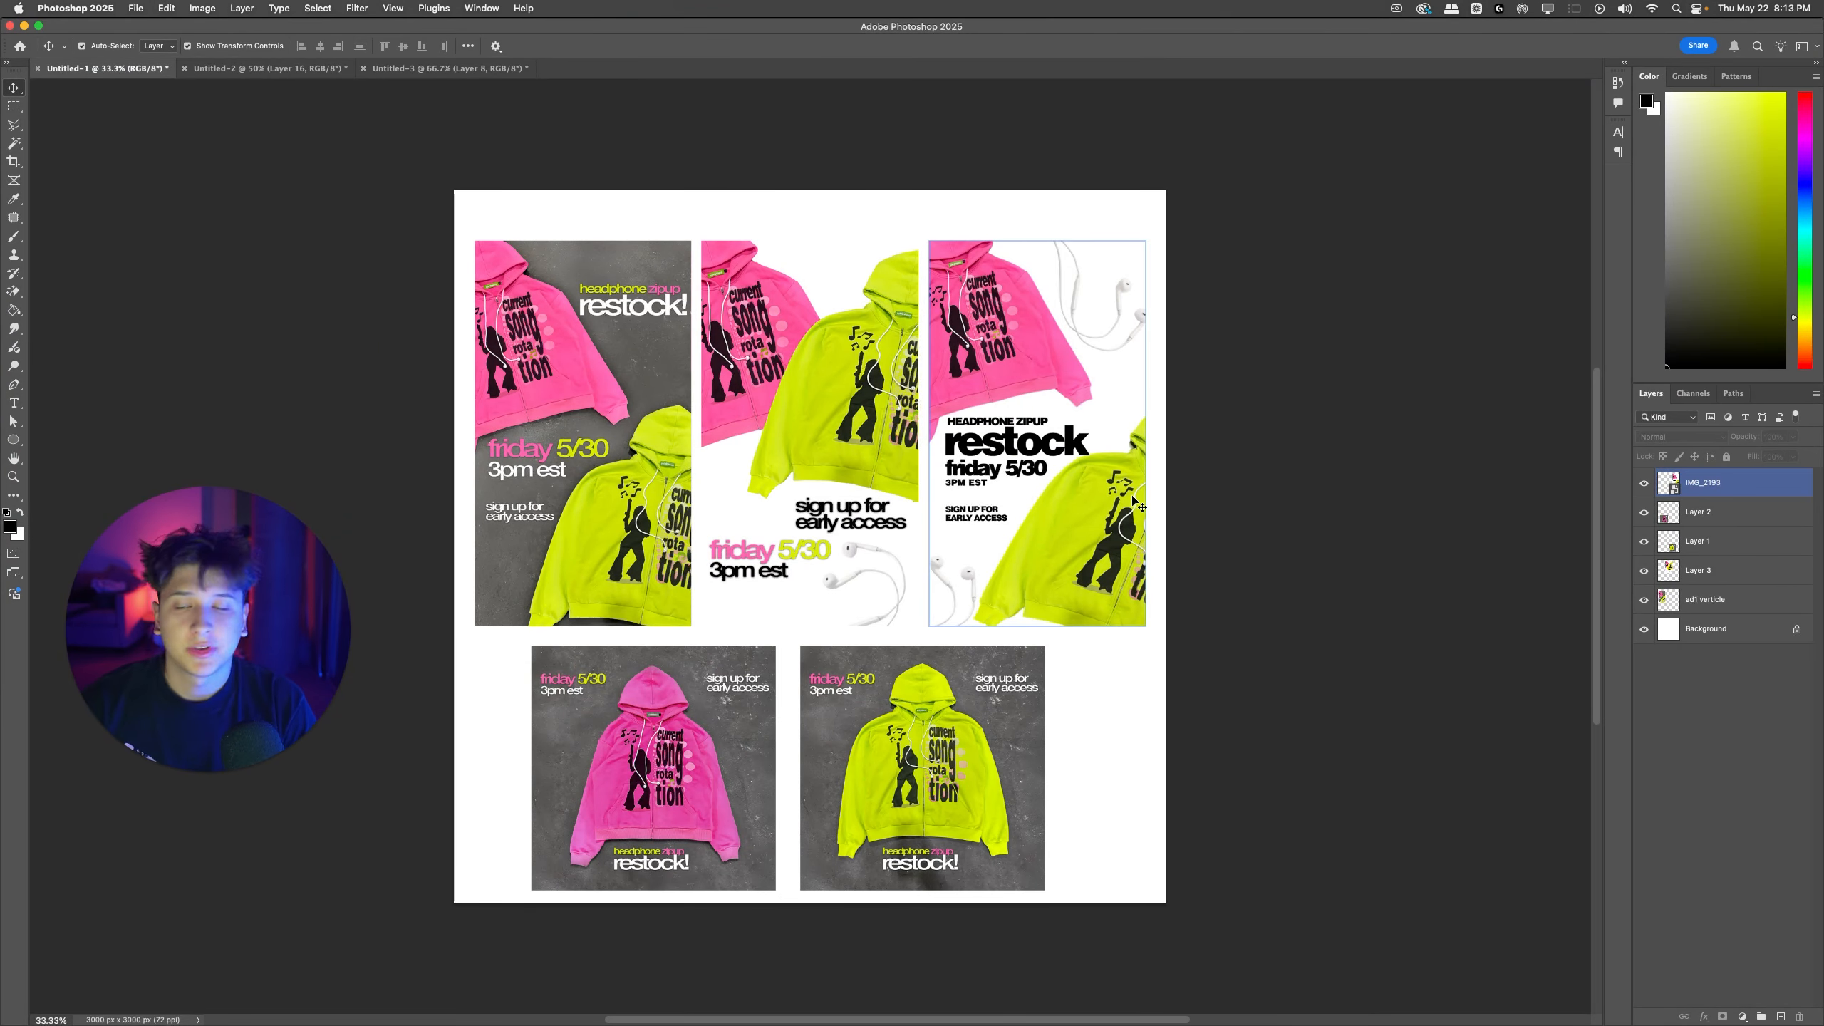
key(ctrl+Right)
key(super+w)
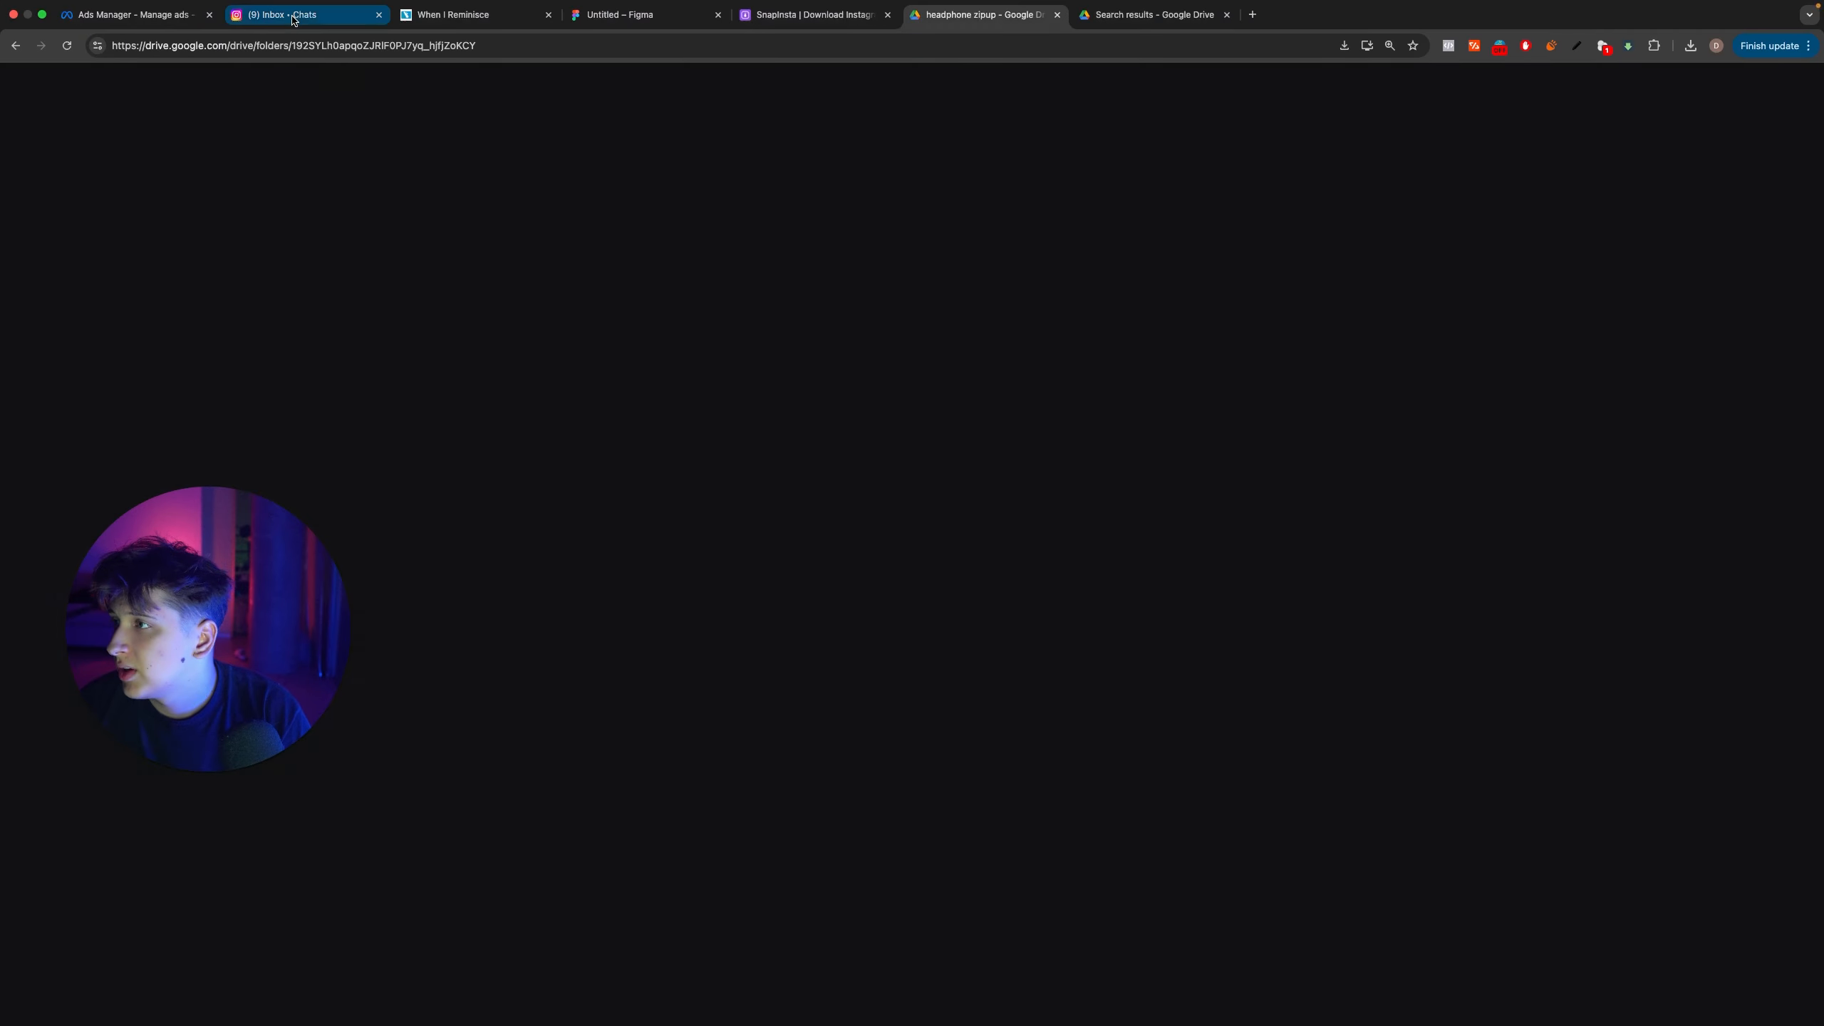
click(292, 19)
click(185, 16)
drag(185, 16, 1150, 14)
click(1126, 200)
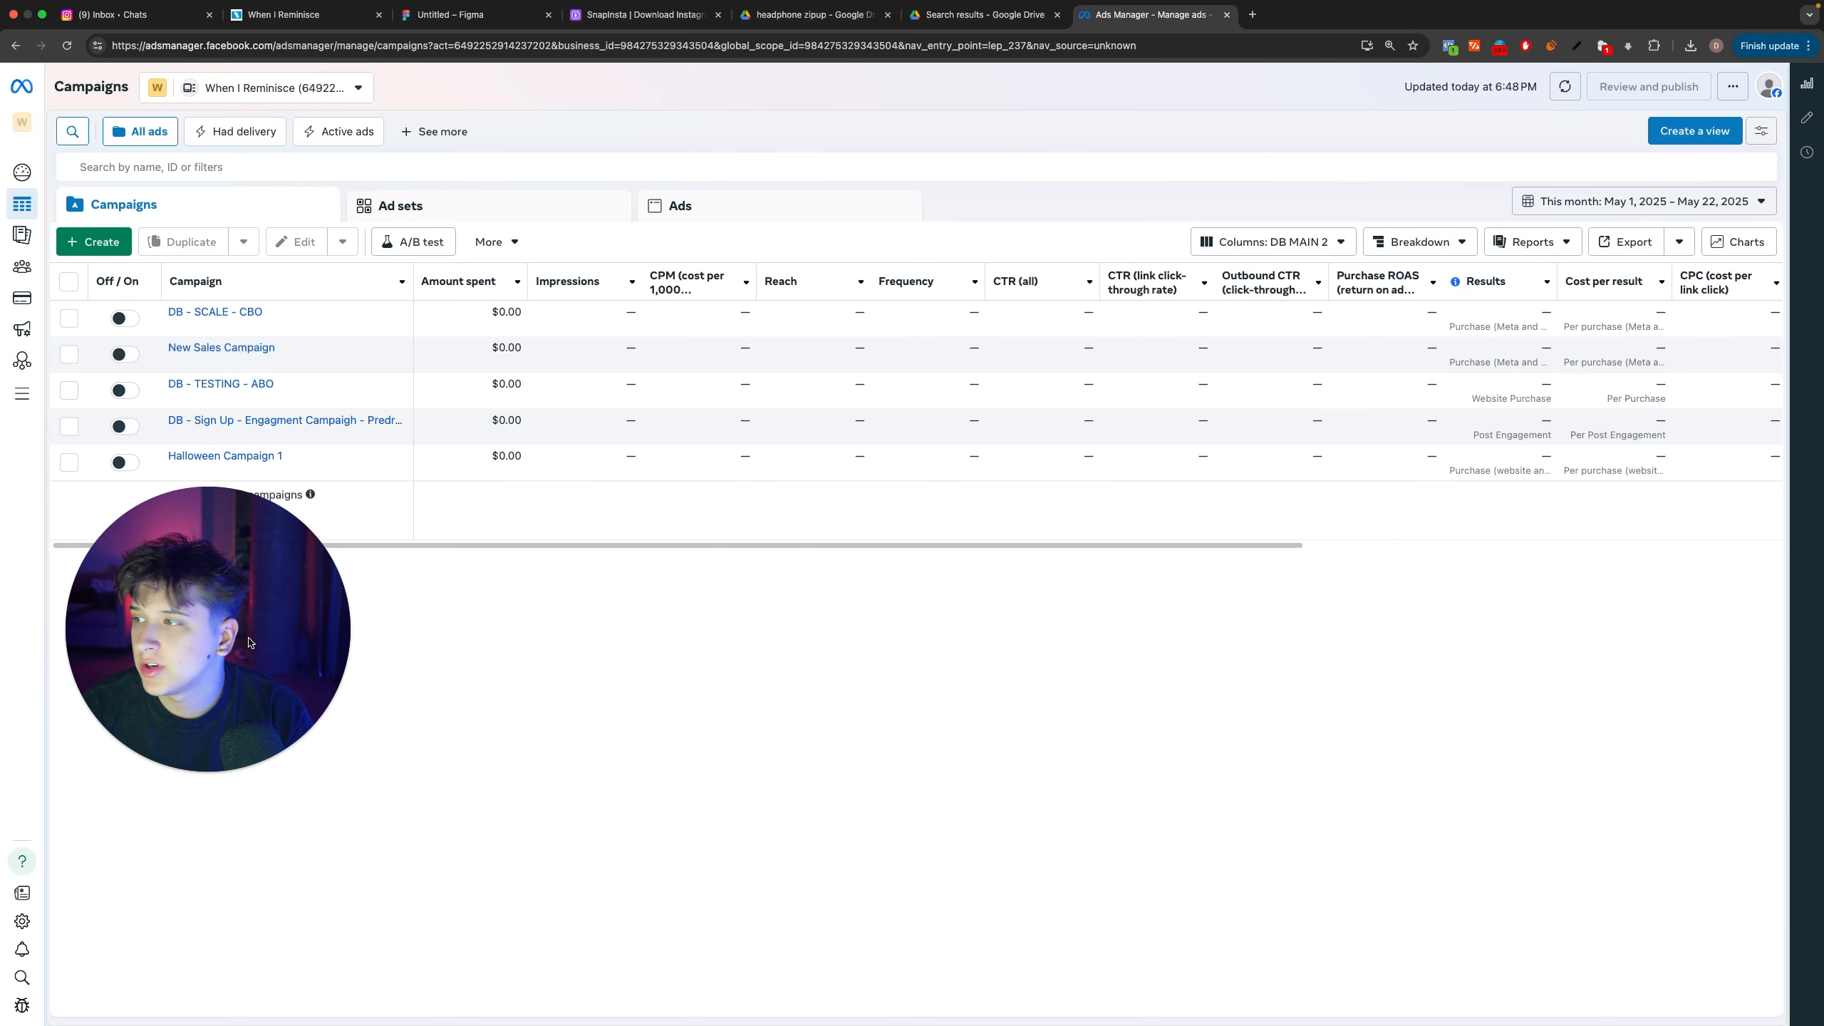
drag(1243, 744, 1286, 747)
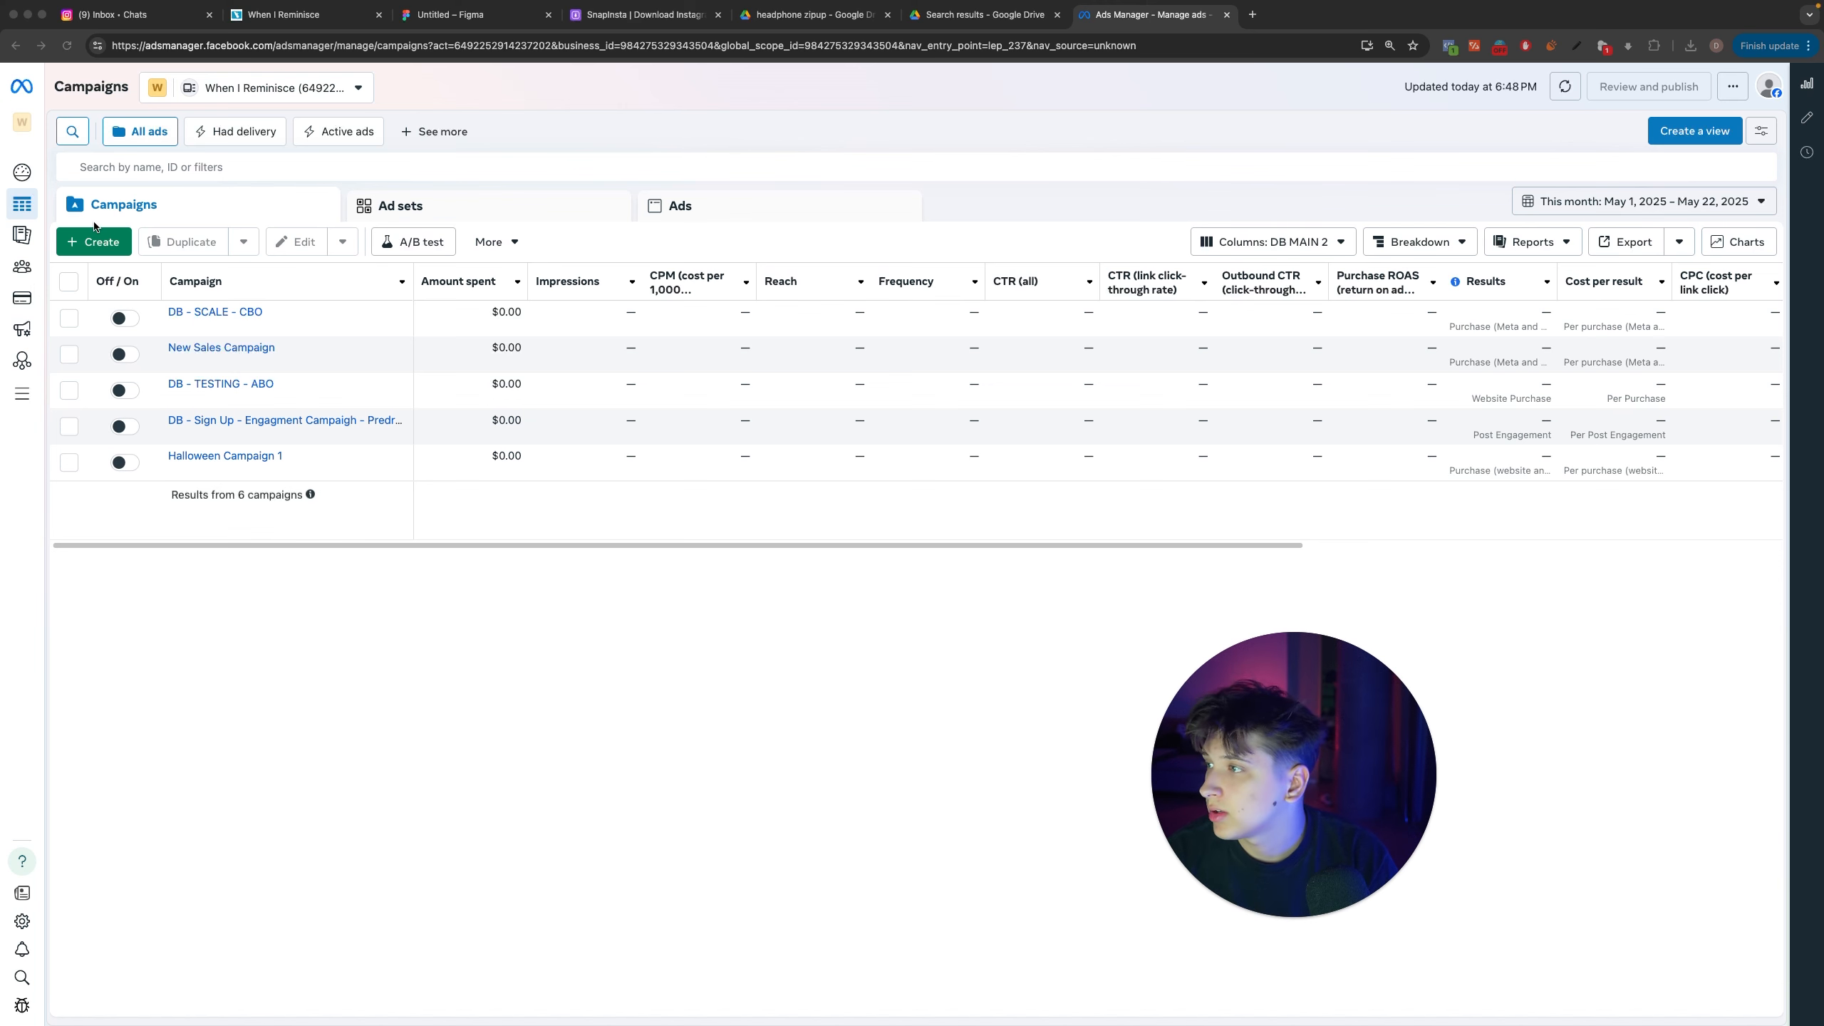
Step: Create a new auction campaign with the Leads objective, using the manual setup instead of the recommended settings
click(107, 247)
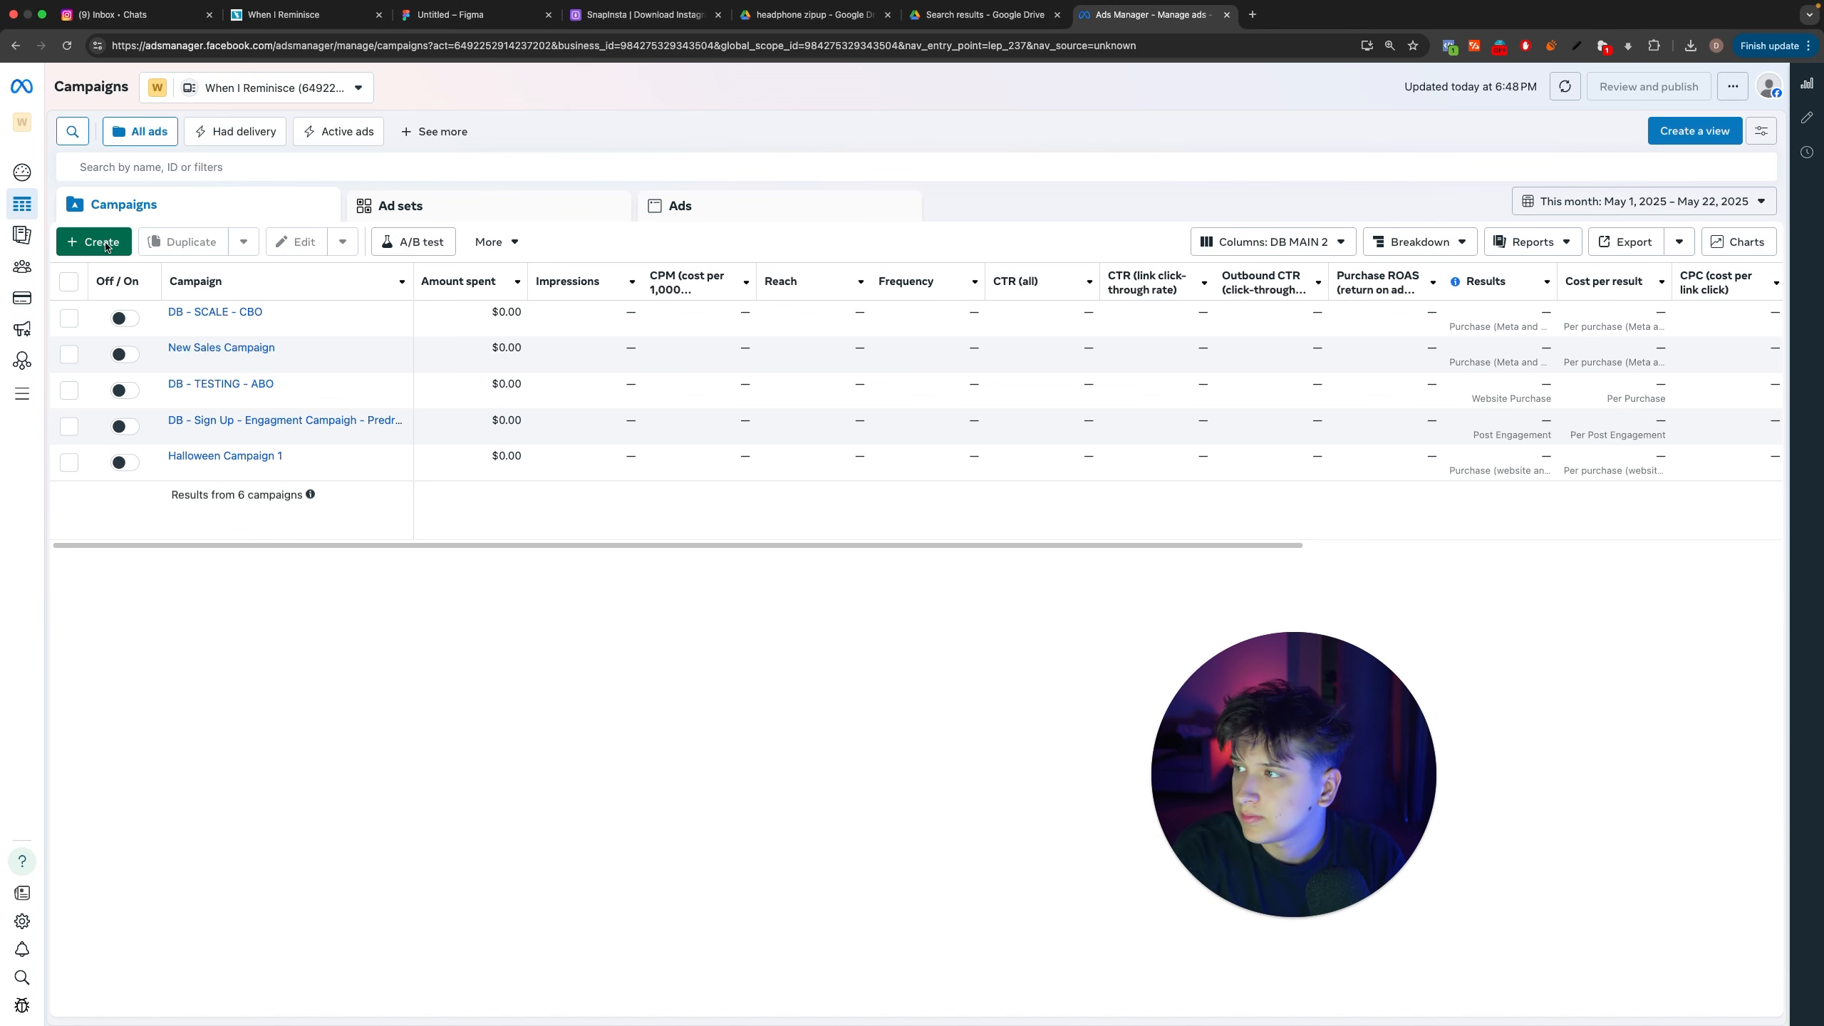
click(107, 247)
click(772, 404)
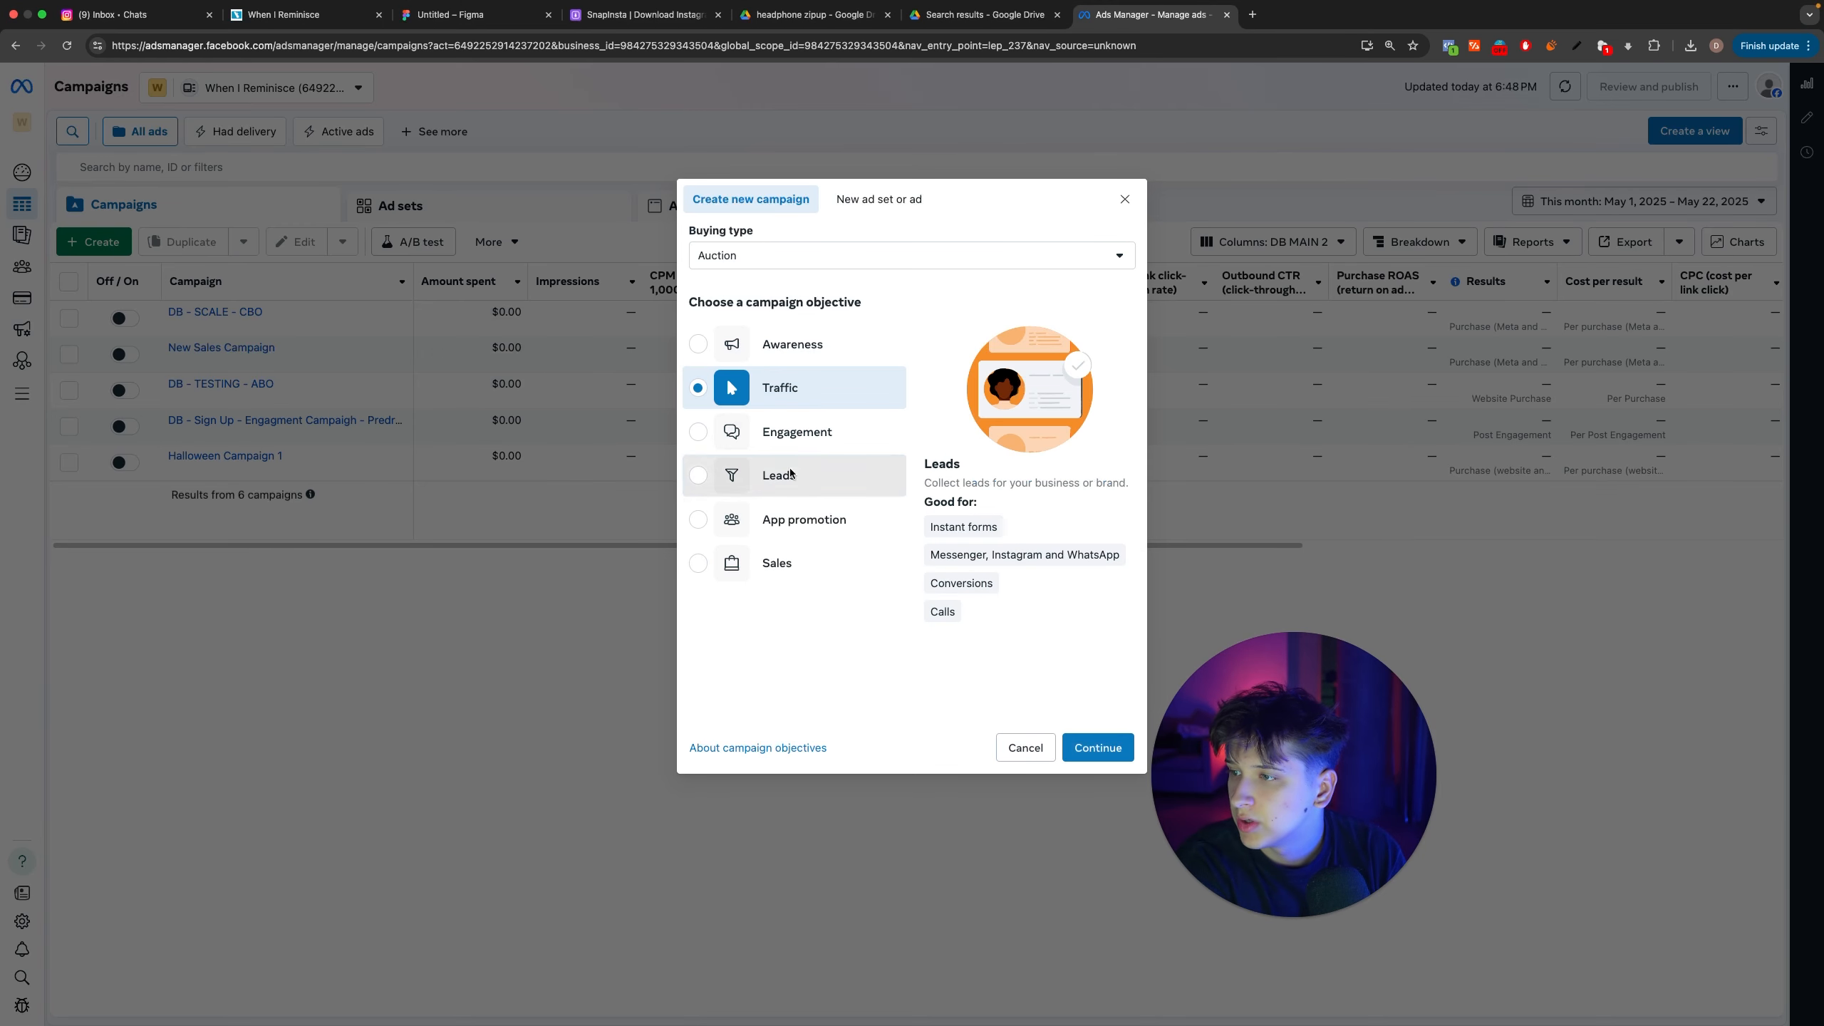
double_click(736, 471)
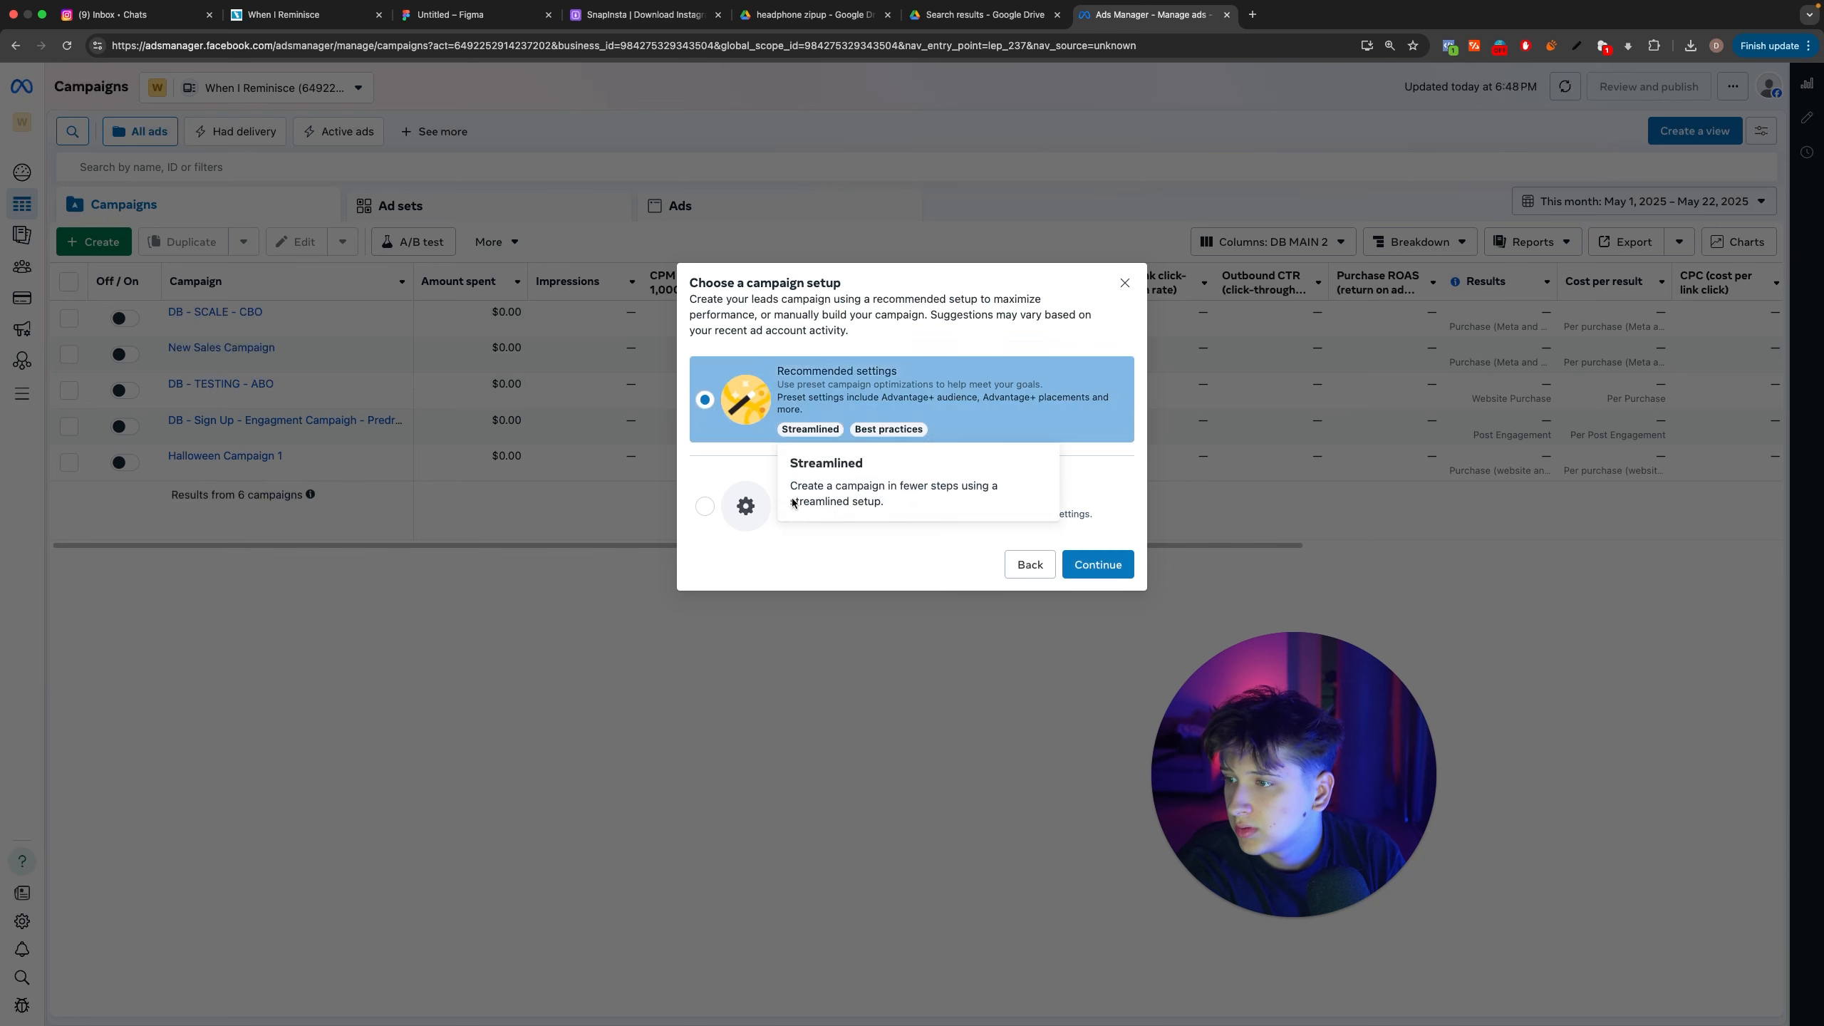
click(705, 506)
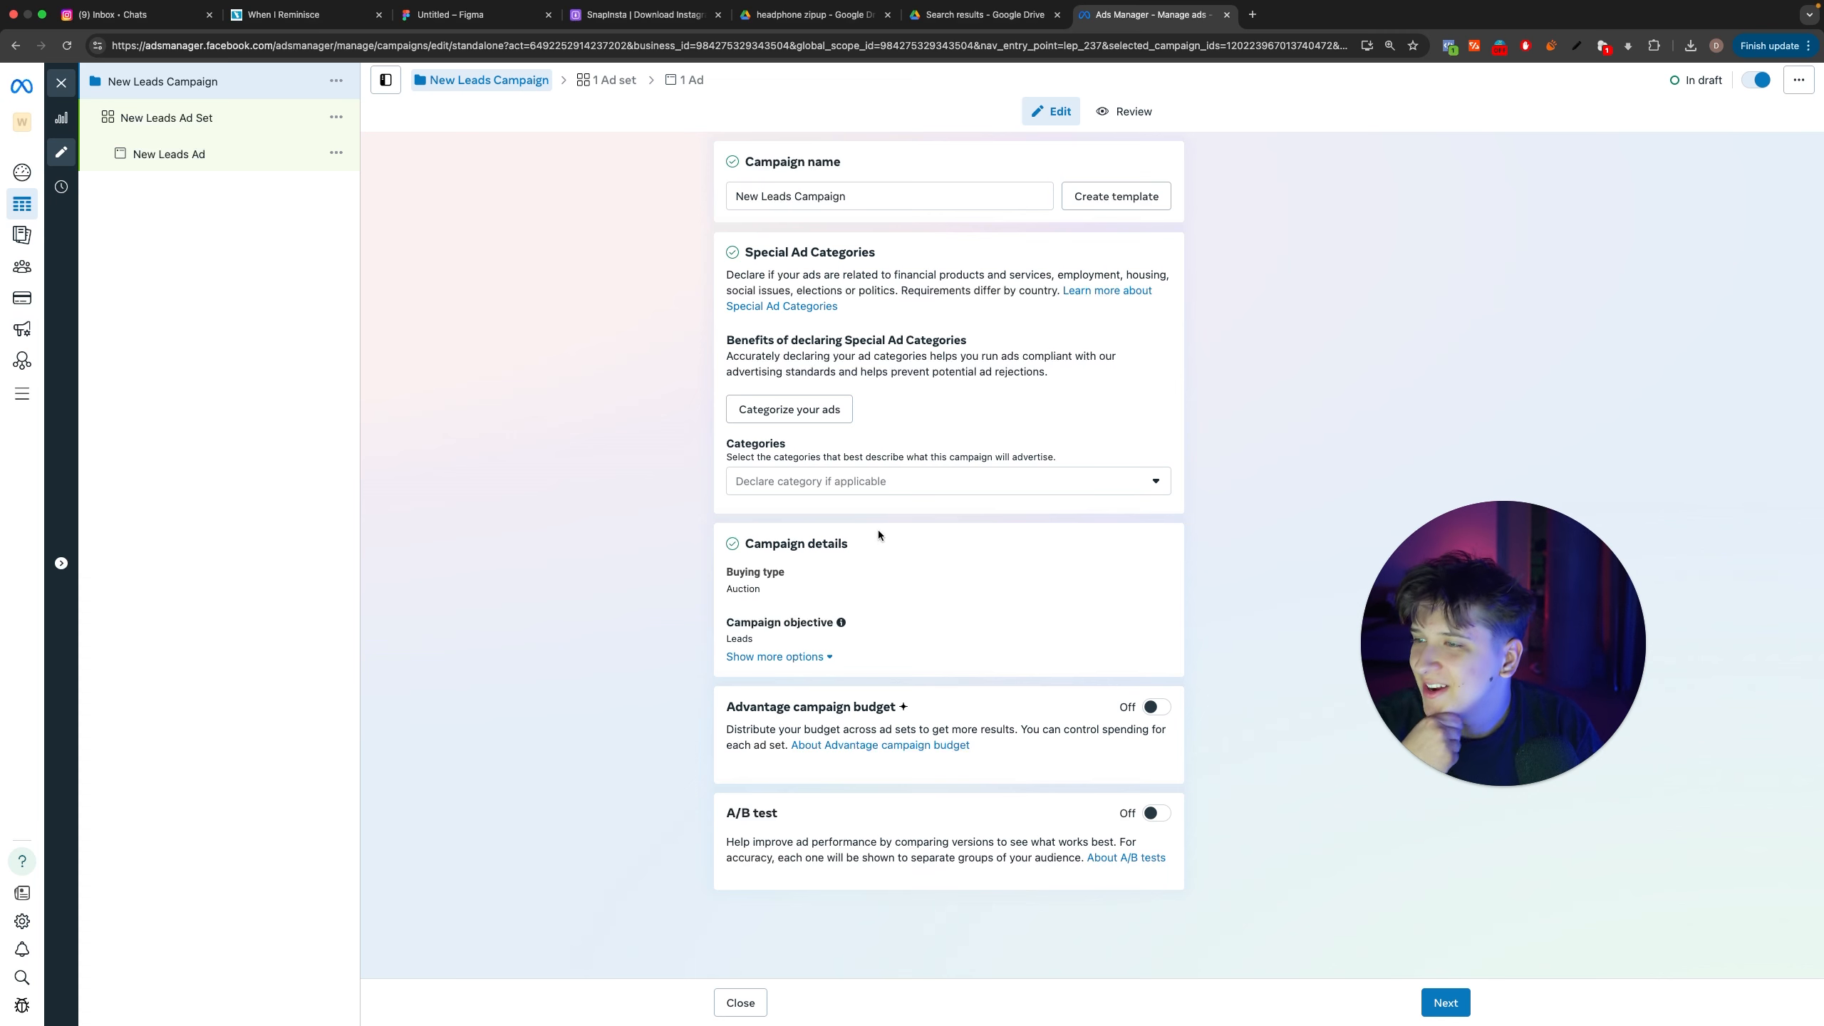
click(61, 84)
click(95, 242)
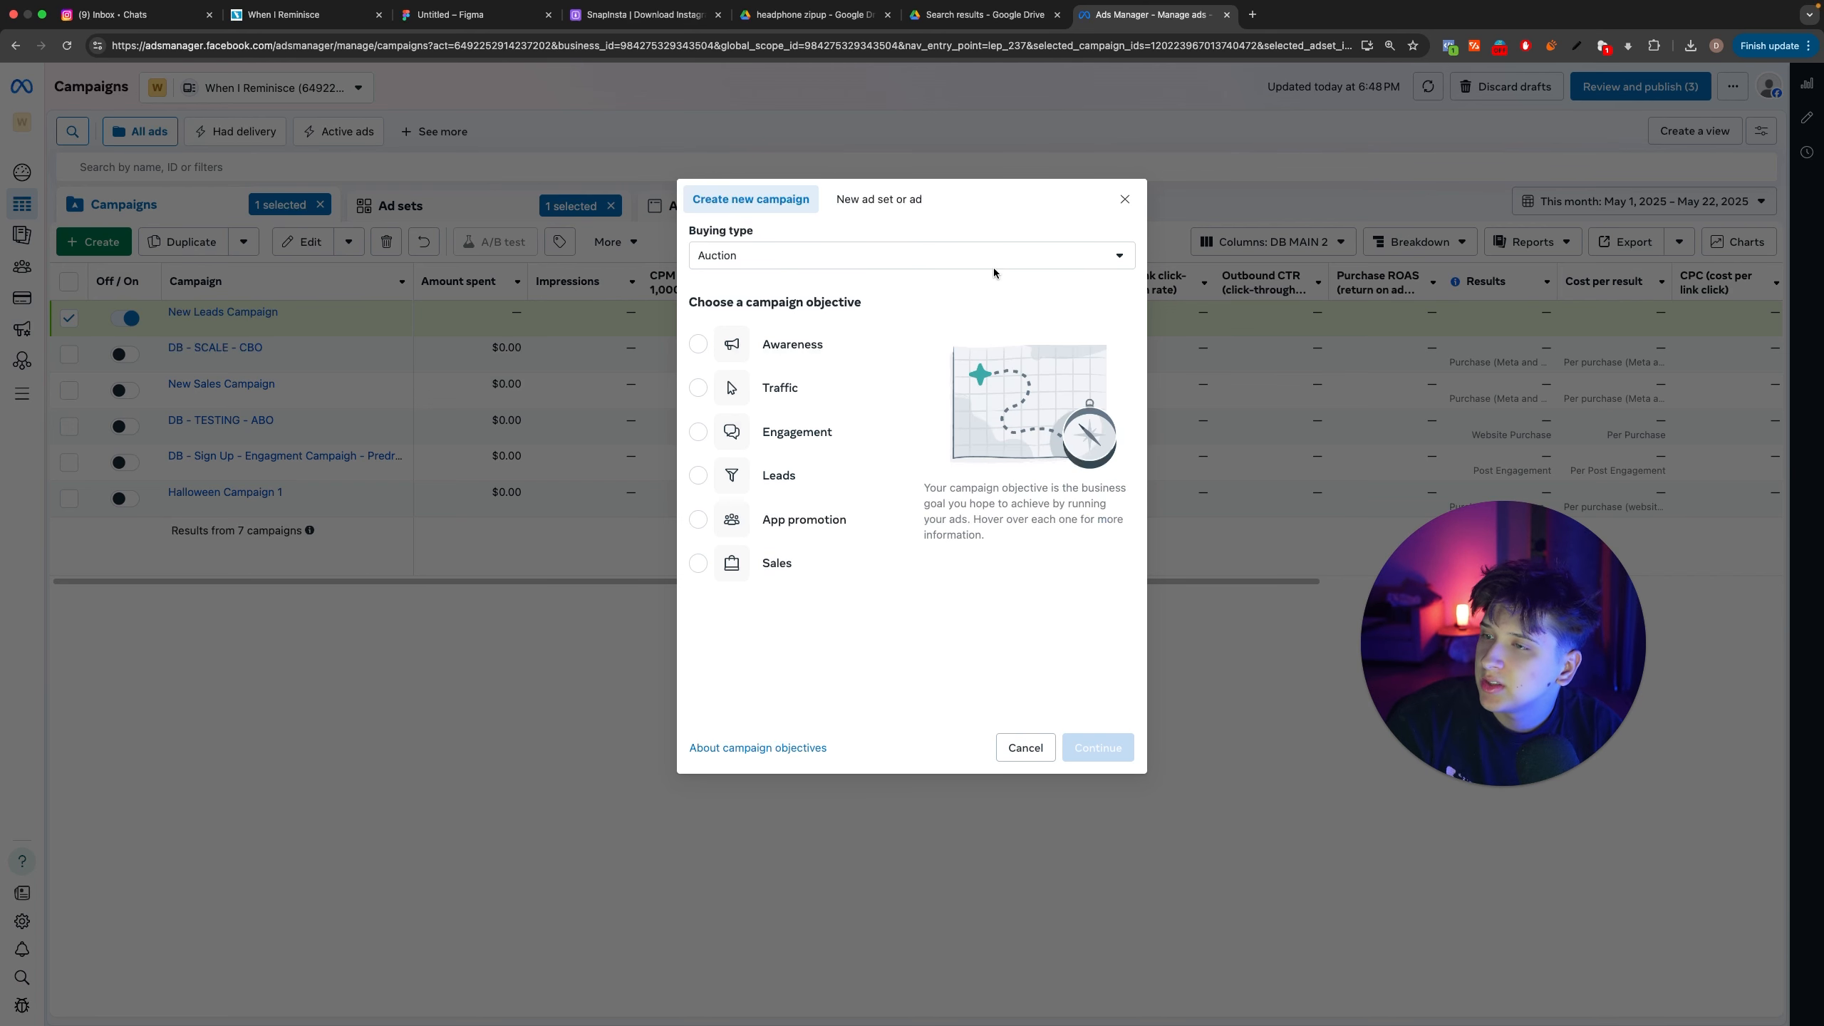
click(1118, 203)
click(266, 328)
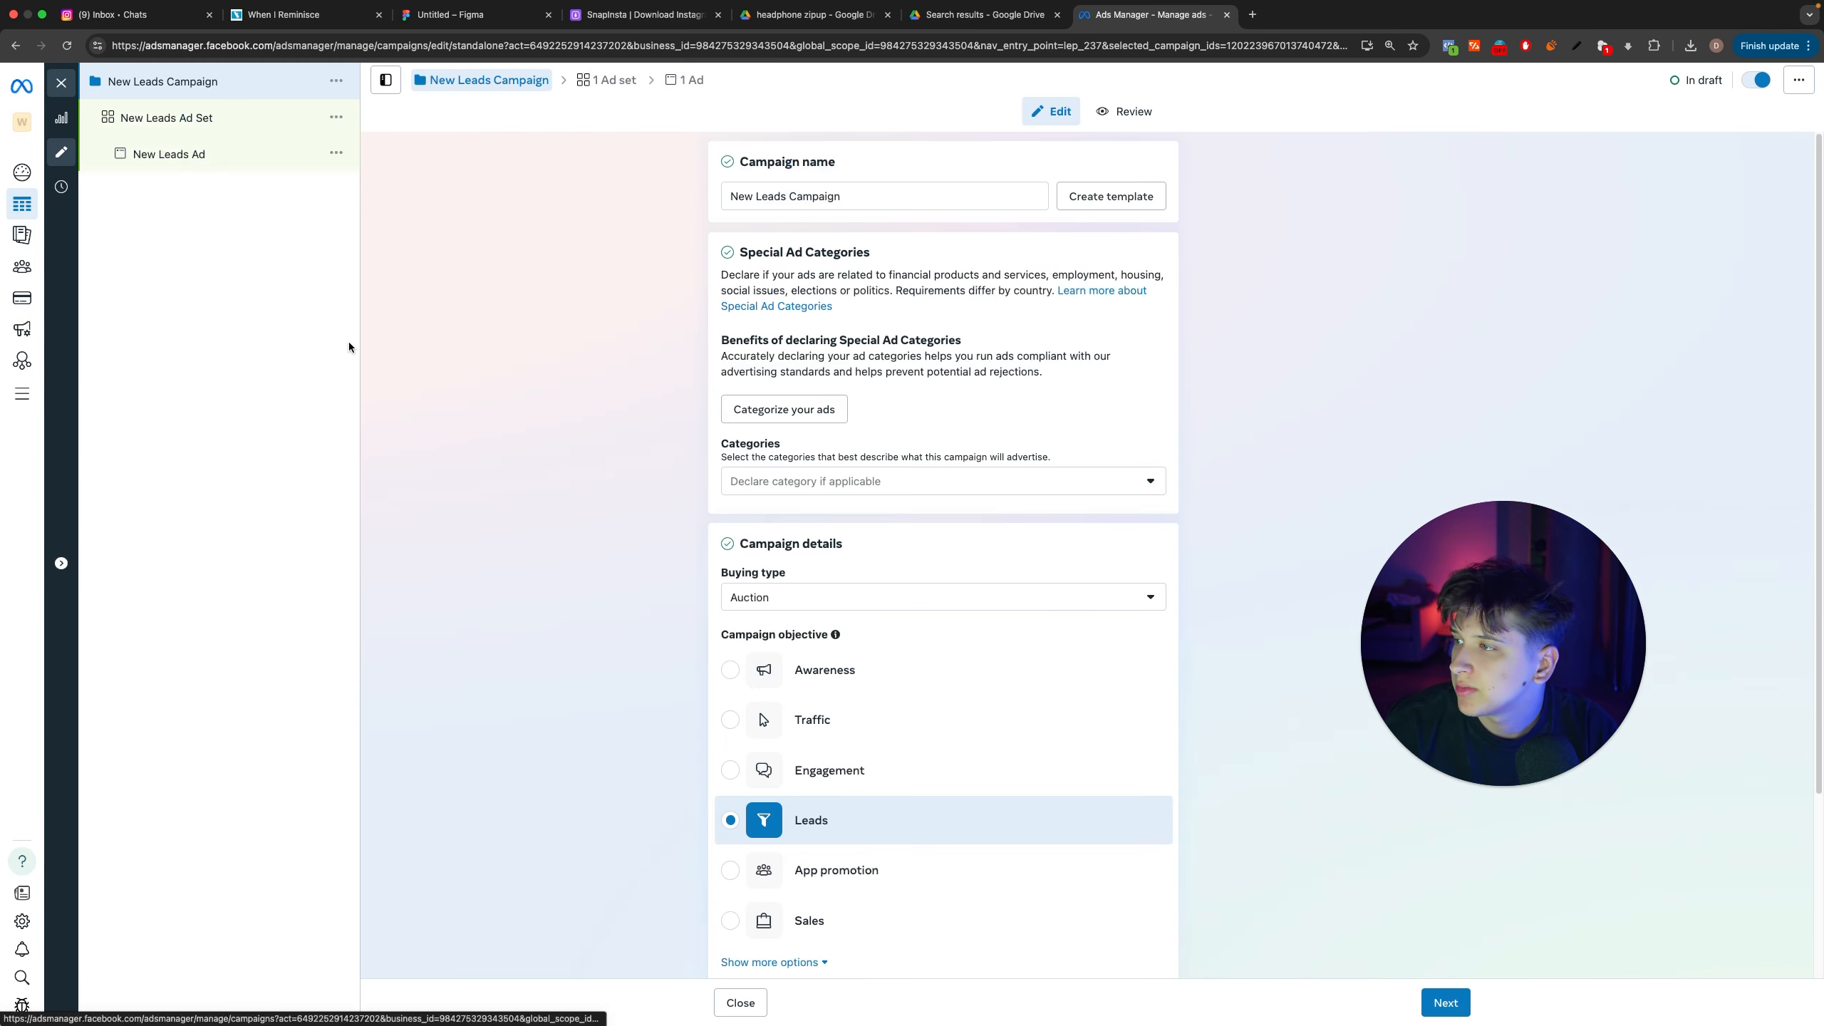
Step: Rename the campaign "DB - LEADS SIGN UP (RESTOCK 2 ZIPS)" and continue to its ad set settings
scroll(880, 725, down, 3)
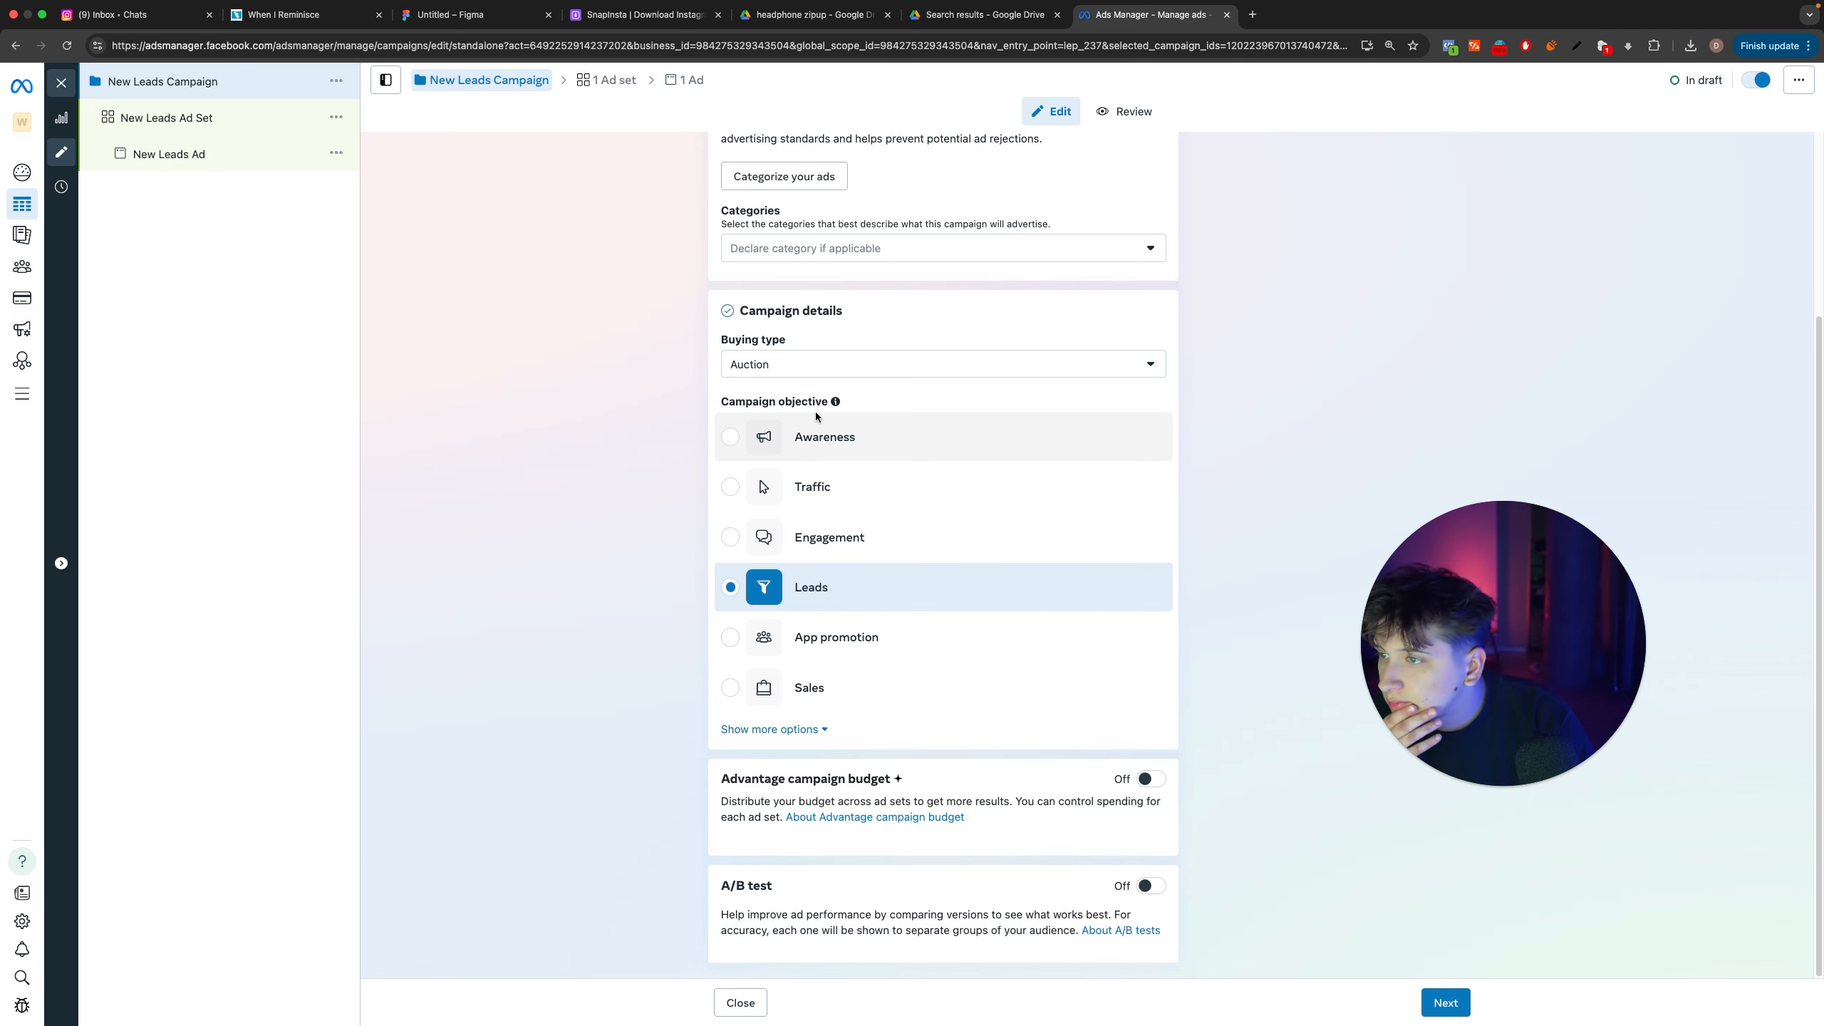
scroll(1114, 864, up, 3)
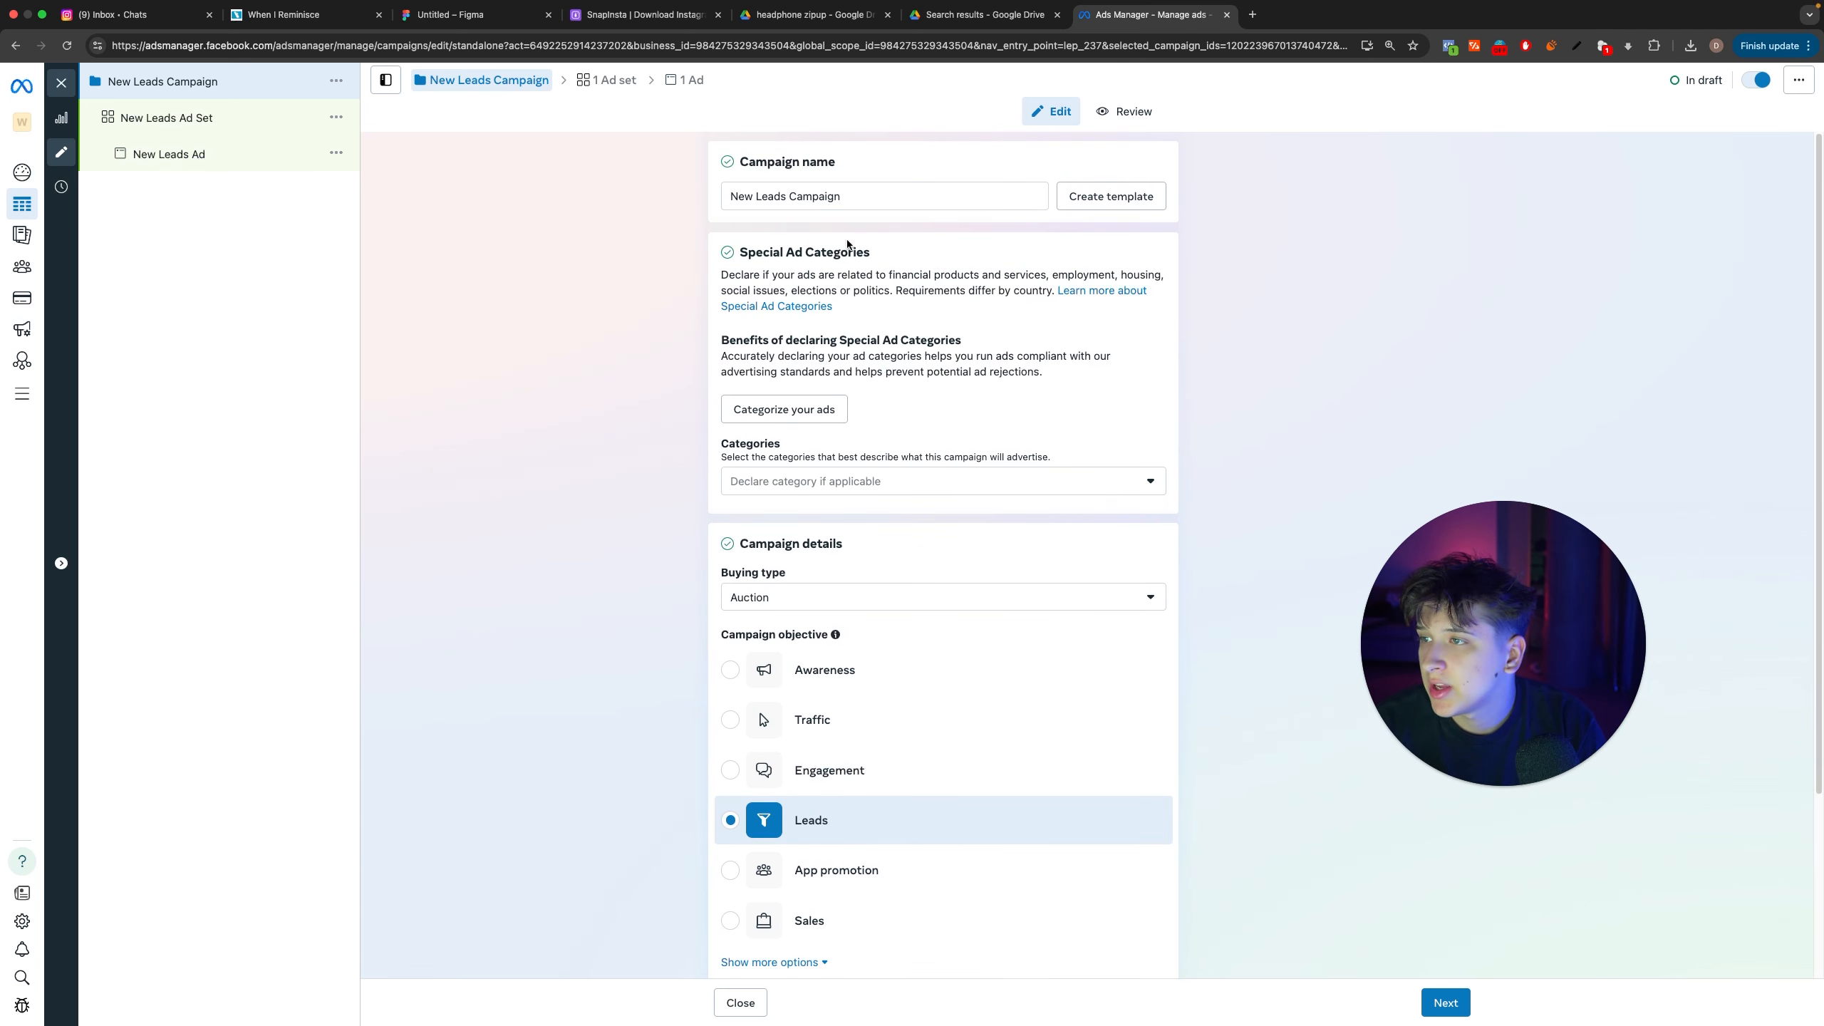
triple_click(887, 196)
text(DB SIGN u)
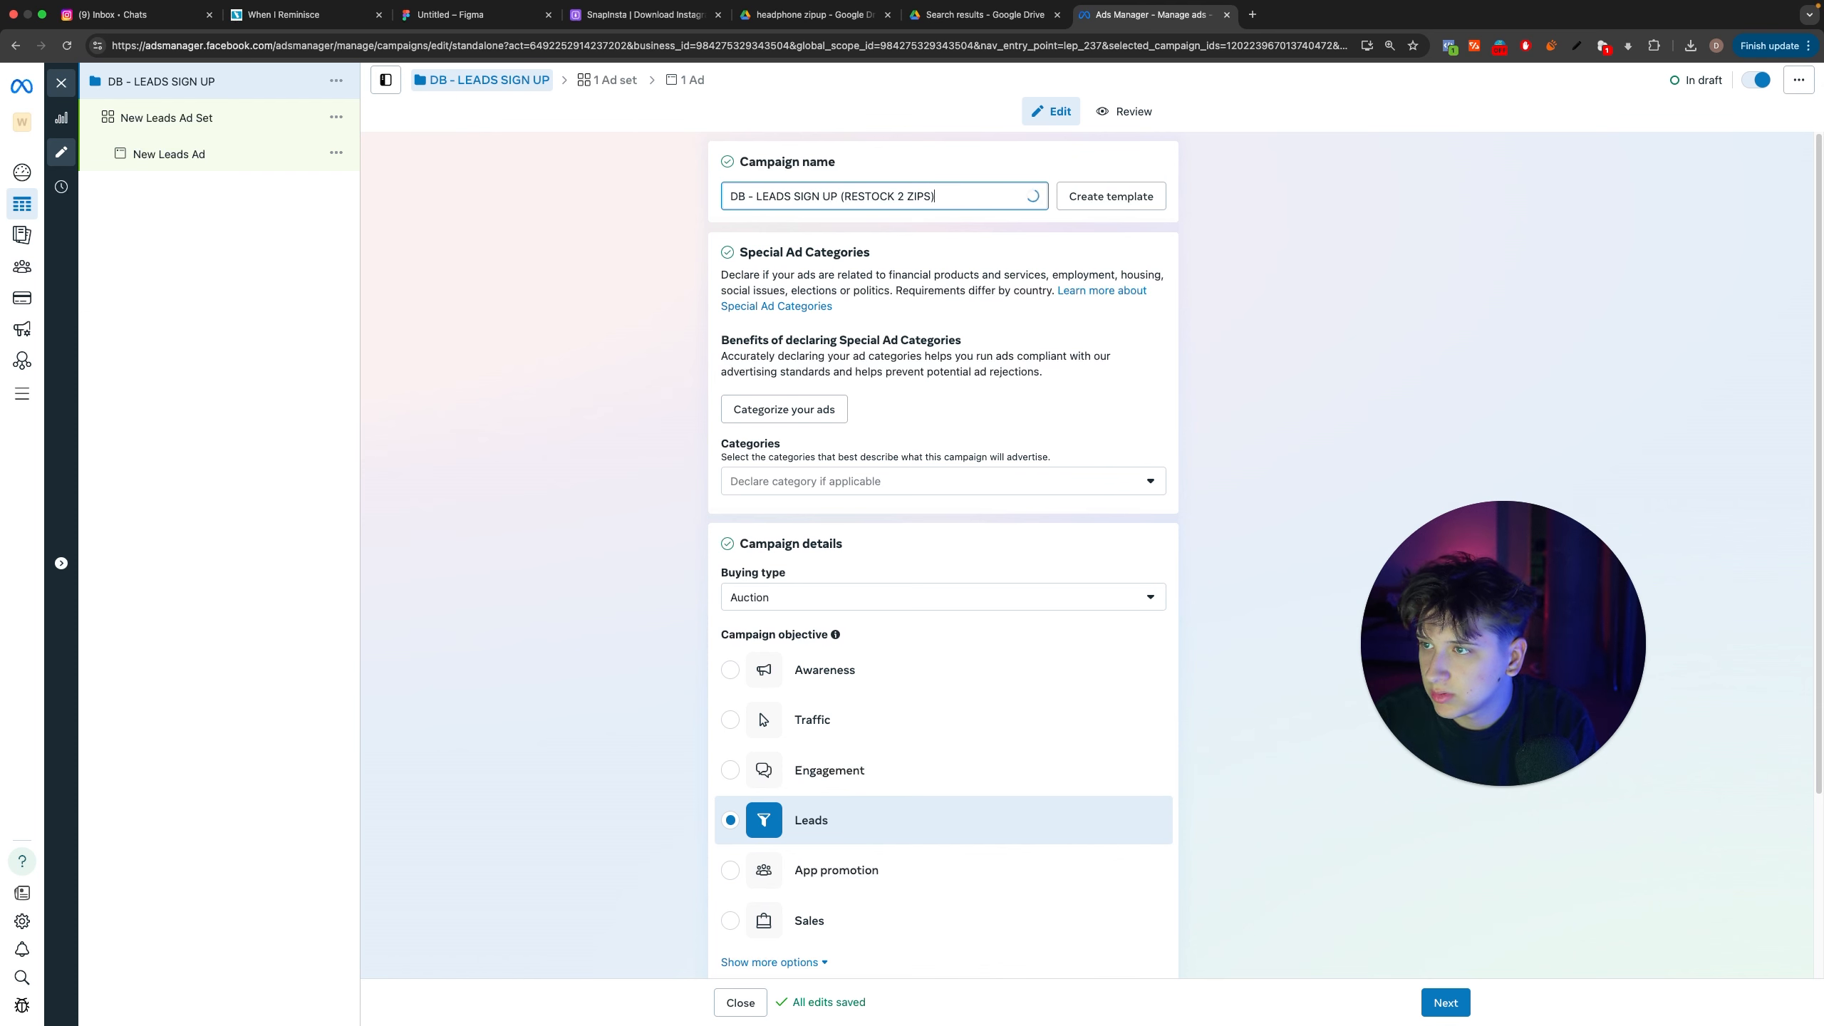
click(1310, 111)
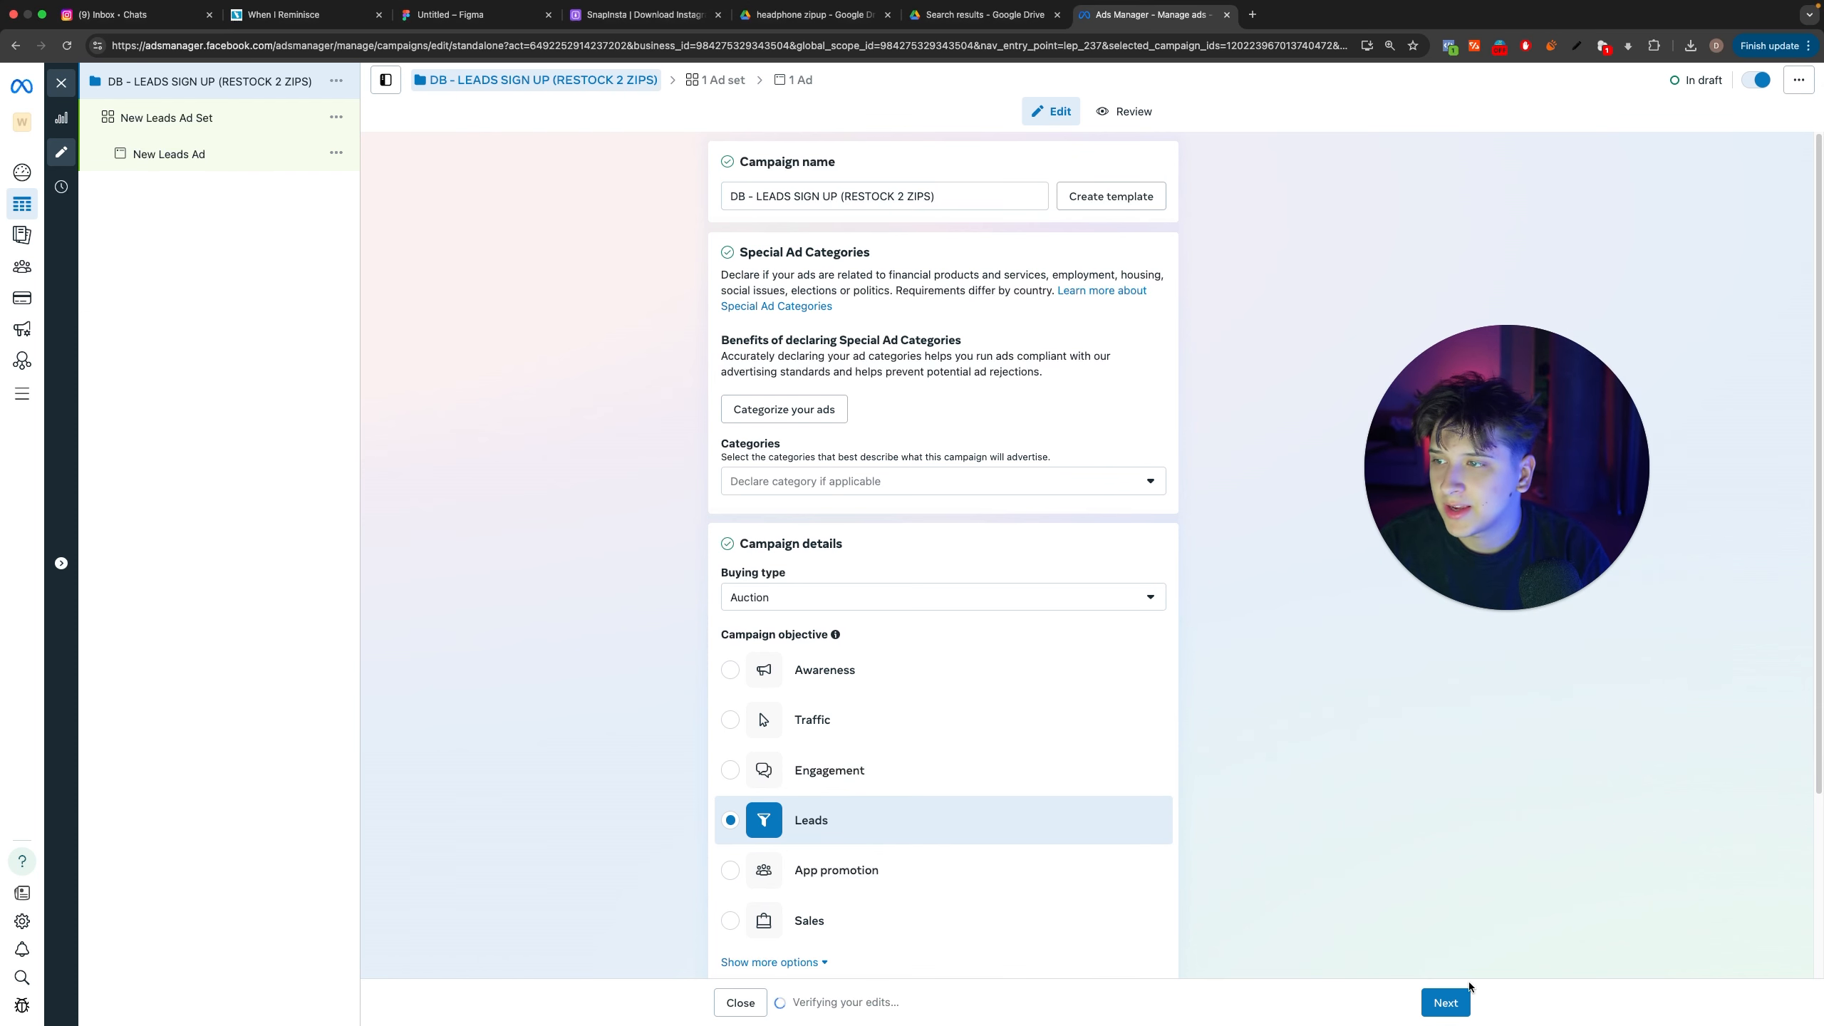
click(1446, 1003)
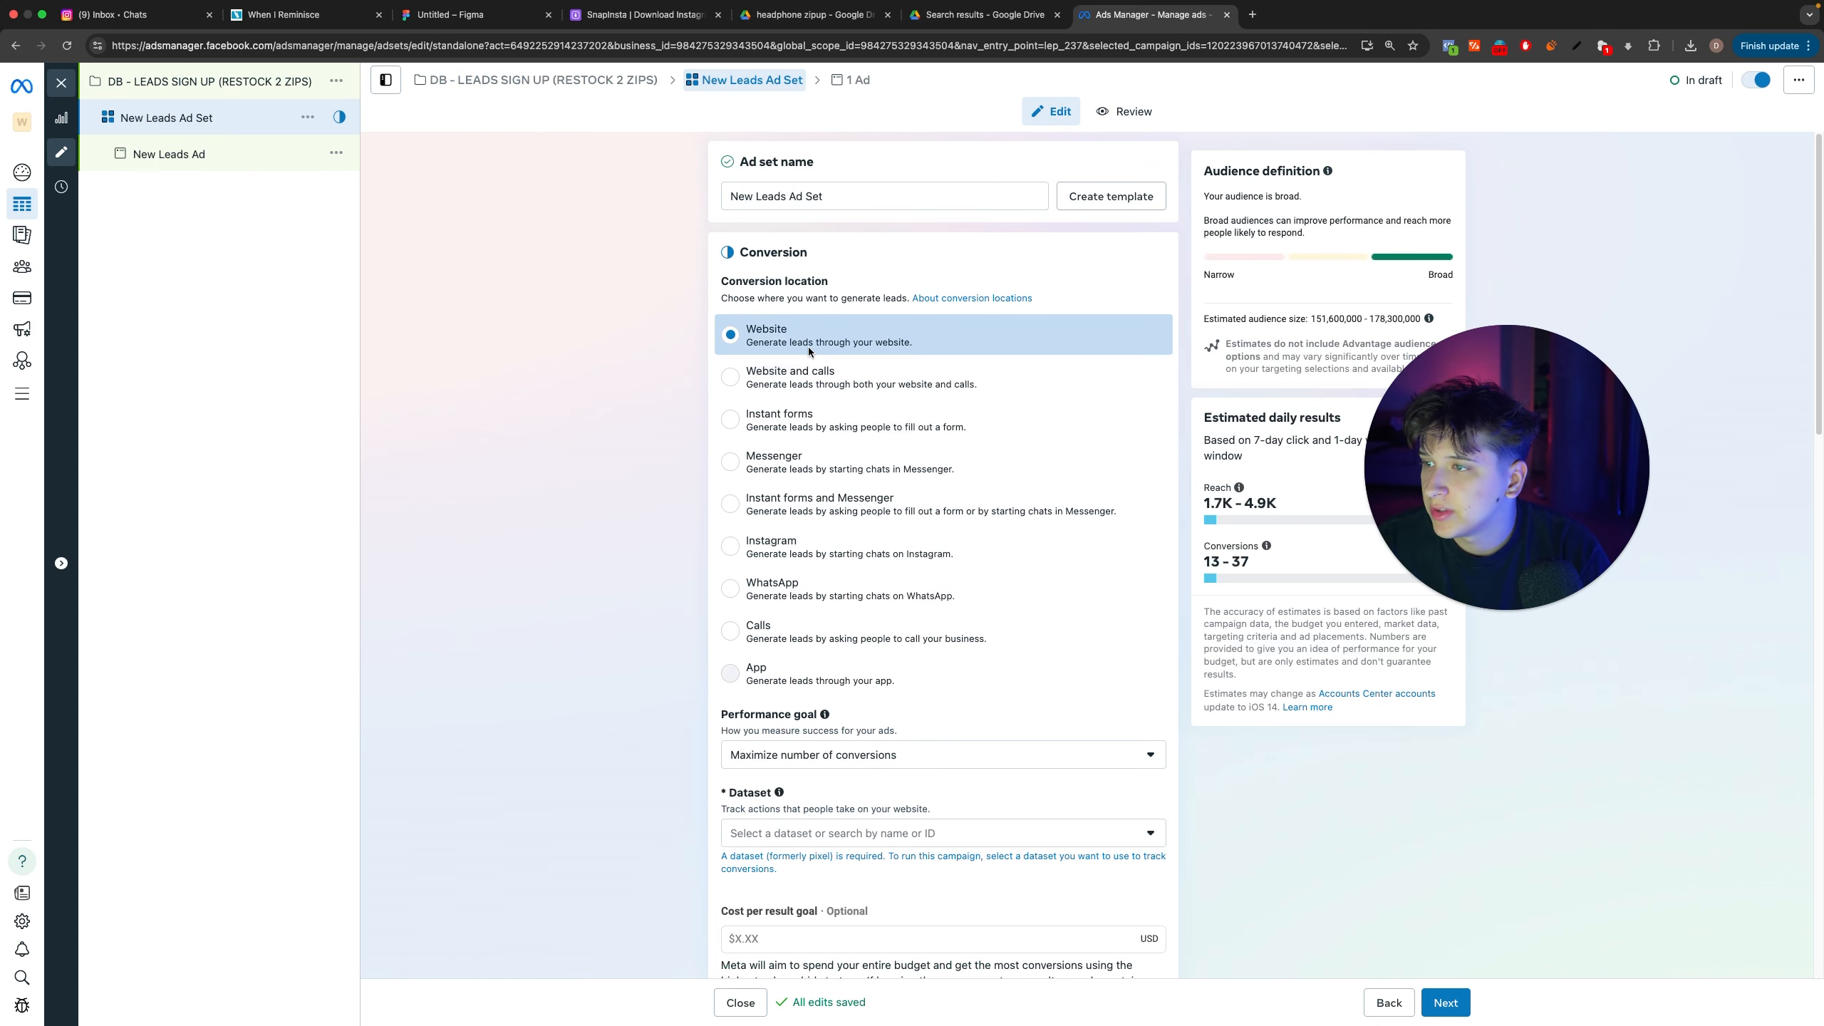
Step: Select the DB - WIR Dataset - Working dataset for the ad set and choose Complete registration as its conversion event
click(880, 758)
click(735, 807)
click(803, 835)
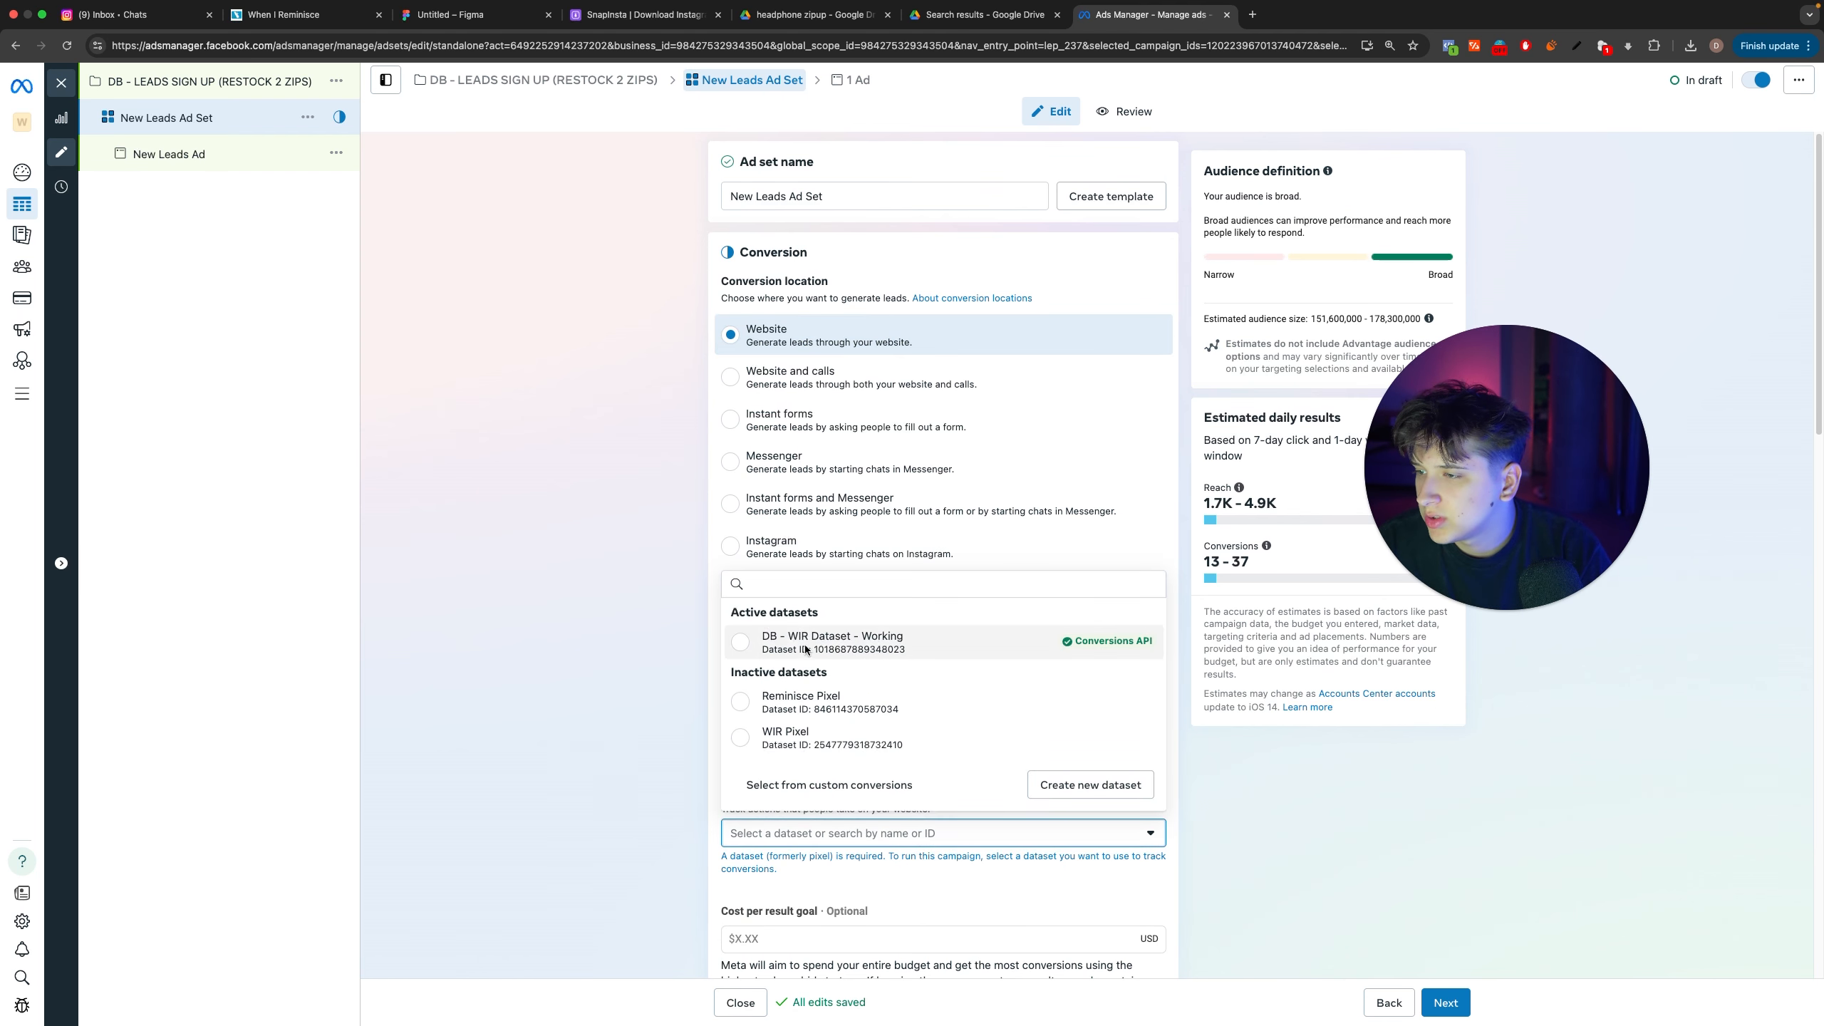
click(831, 642)
click(816, 797)
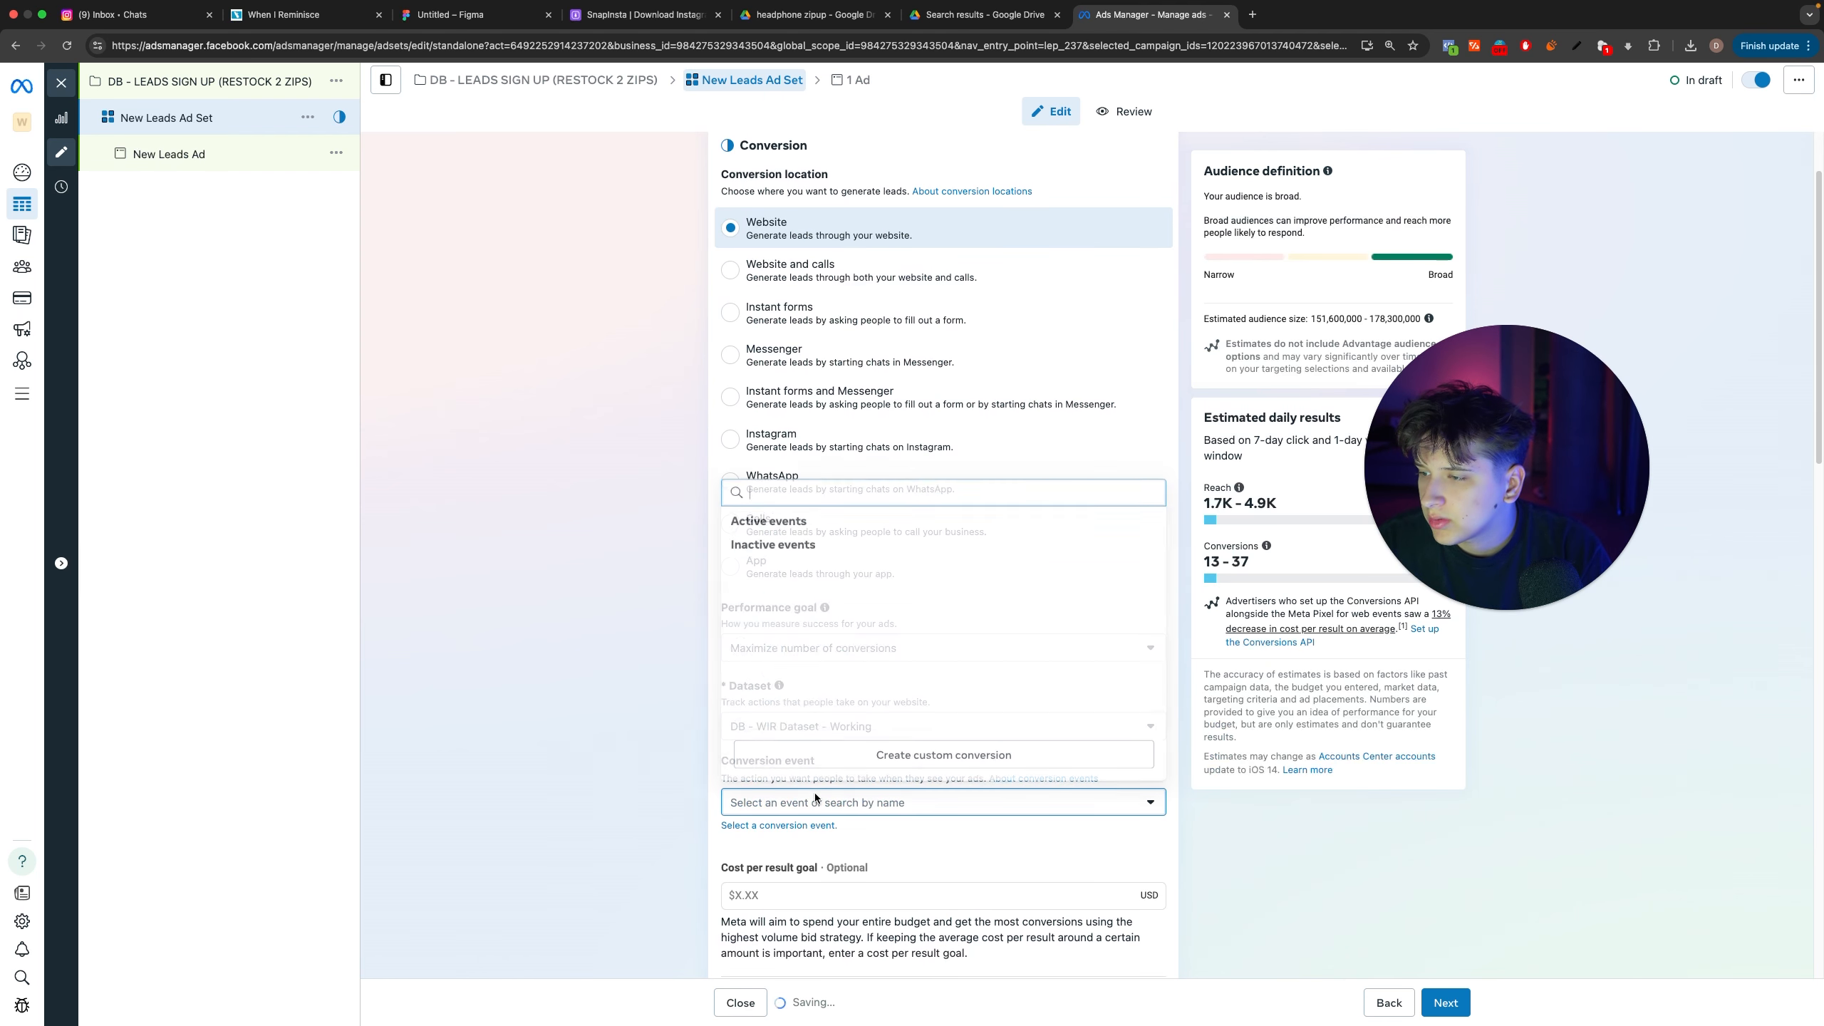
scroll(865, 587, down, 4)
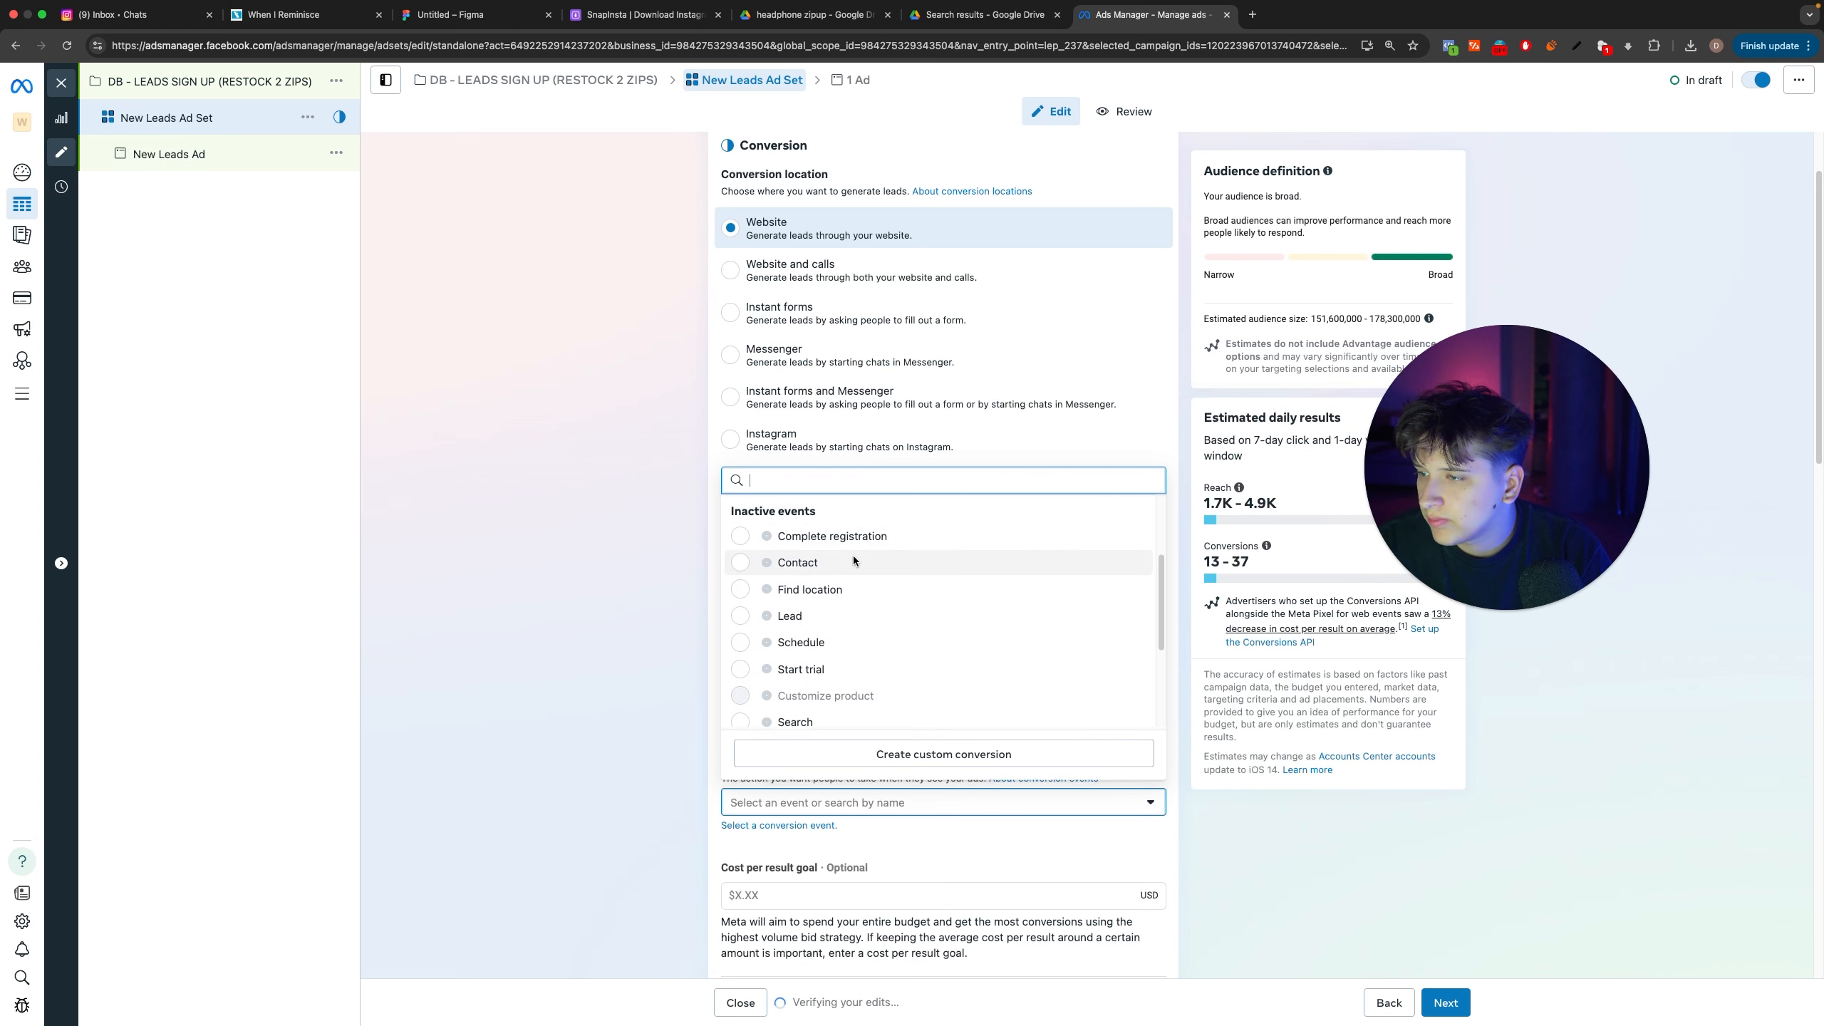
click(852, 537)
scroll(913, 808, down, 3)
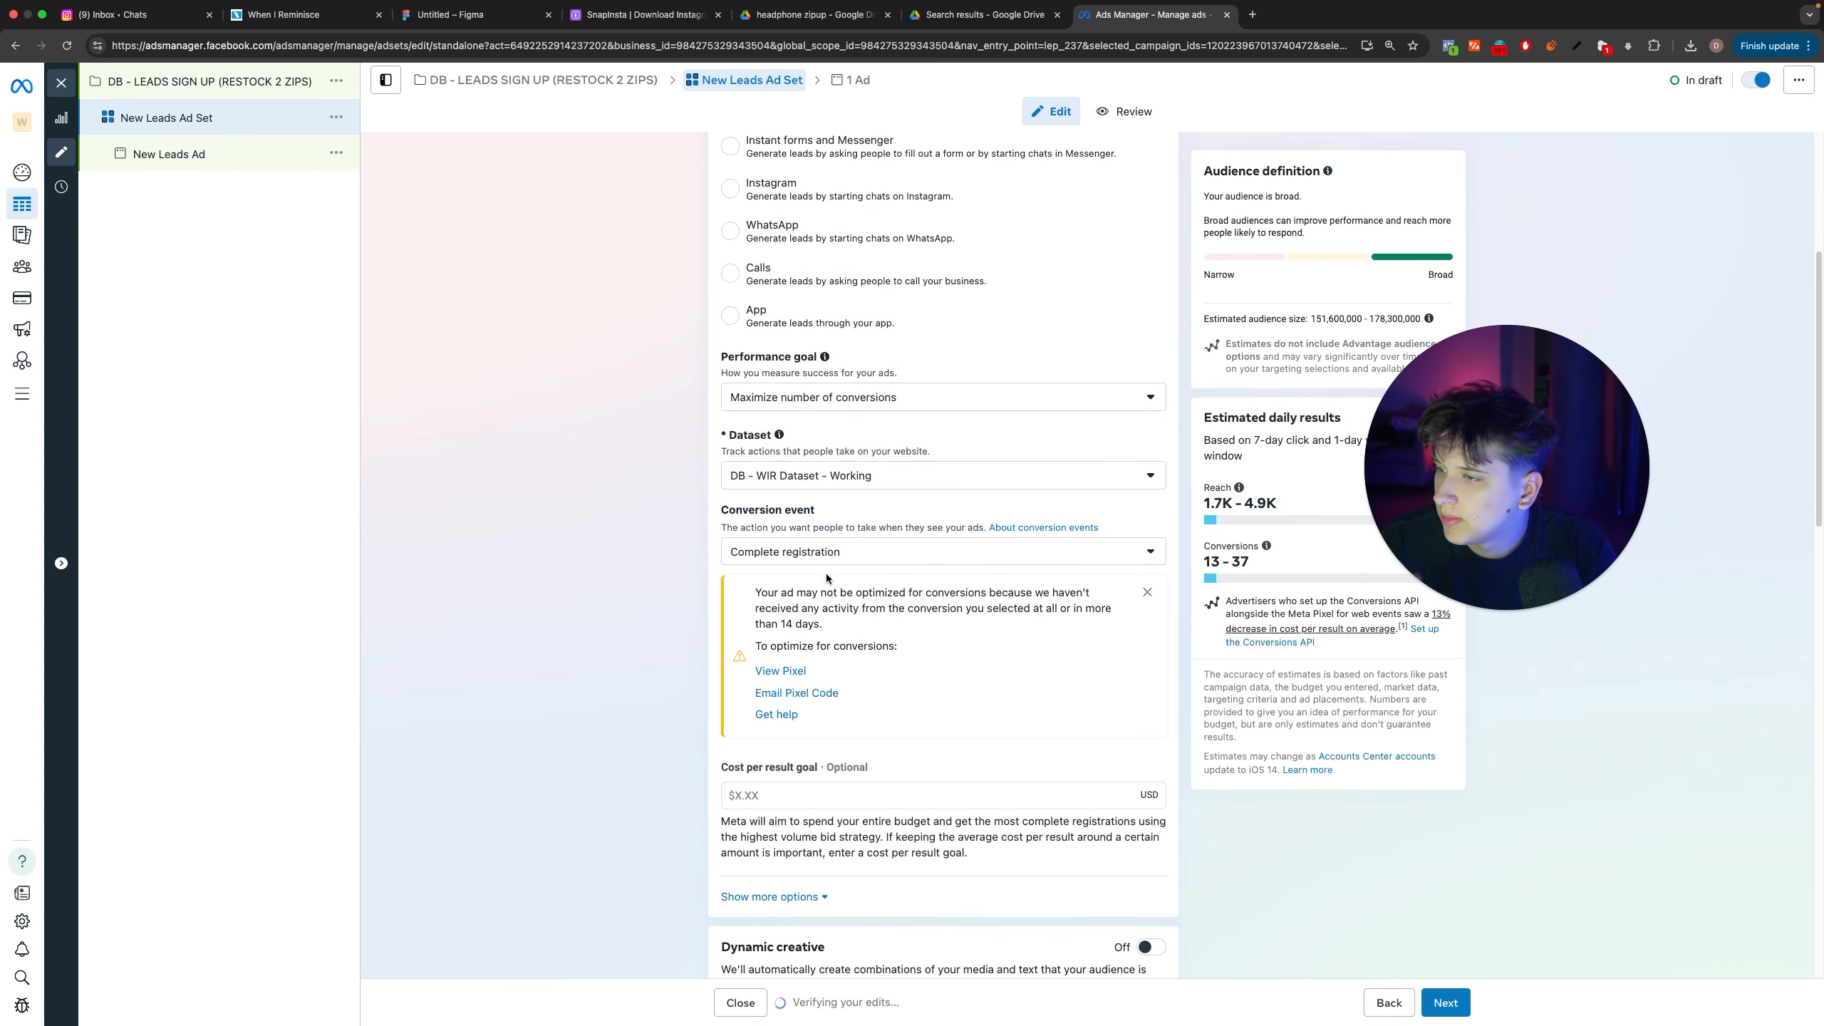
Step: View the pixel's event code installation instructions from the conversion event warning, and close them
click(782, 671)
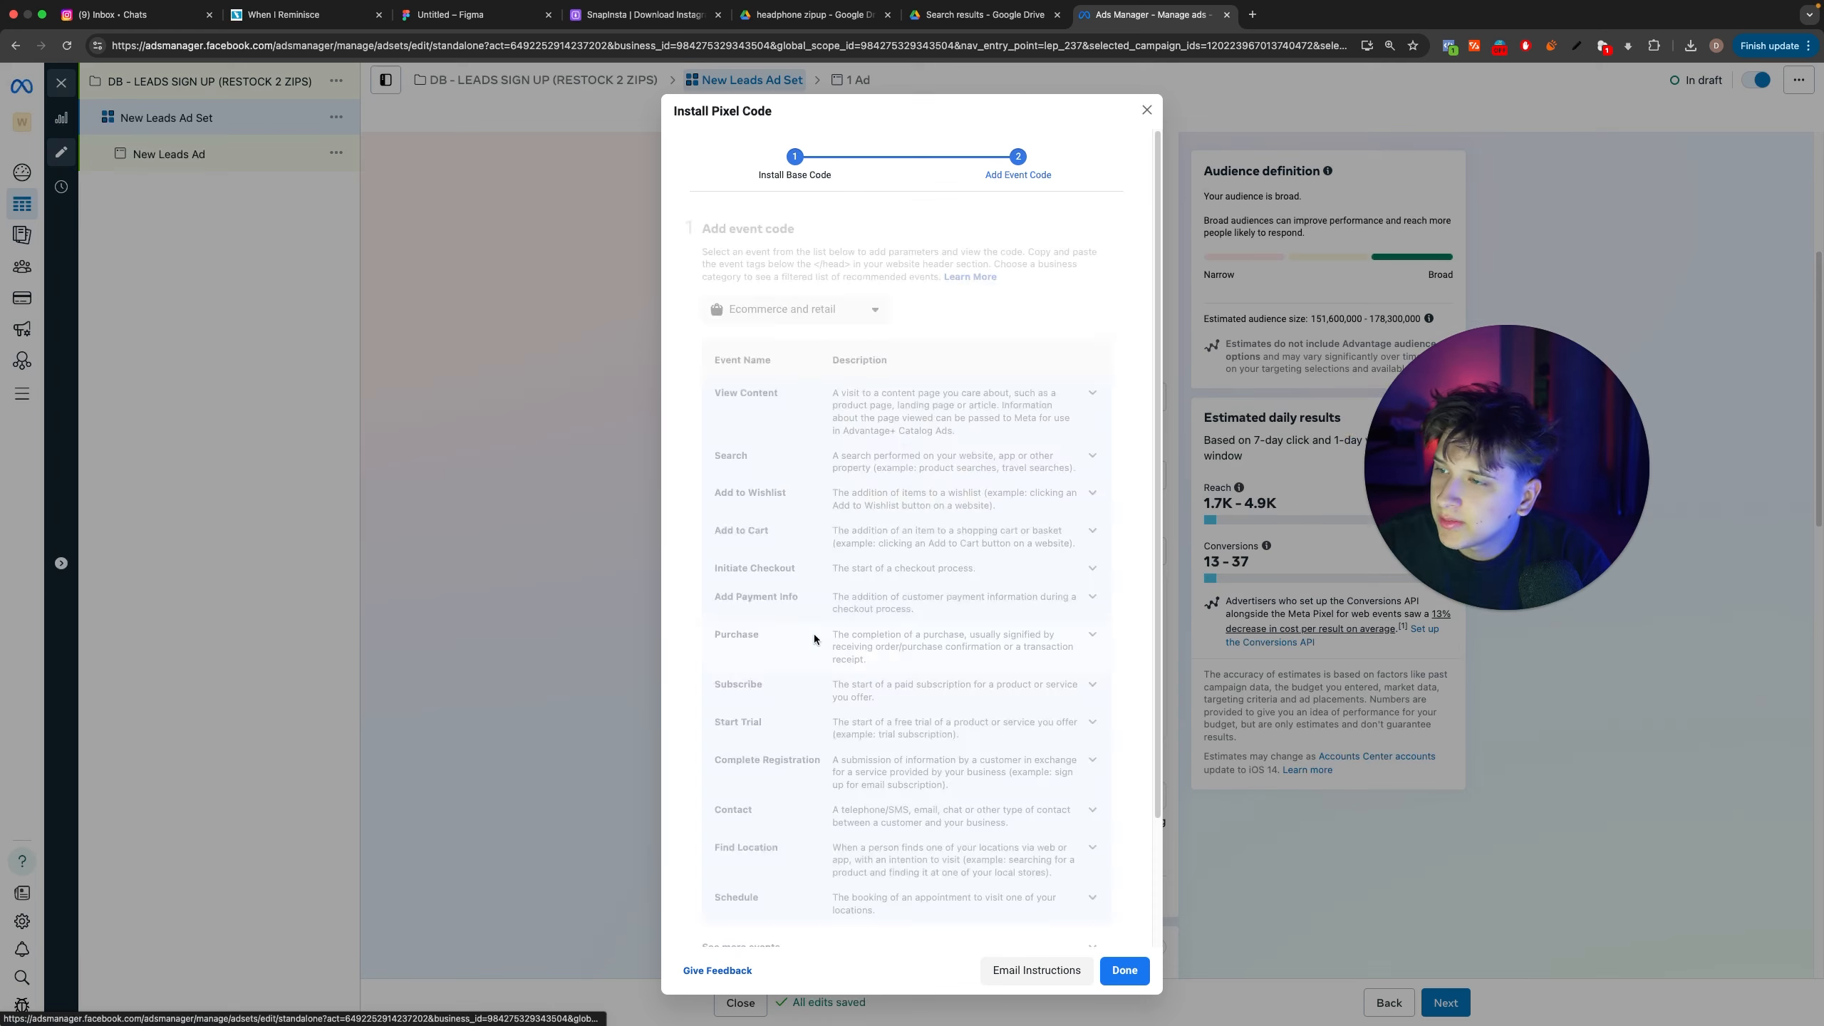
scroll(792, 925, down, 3)
click(1297, 773)
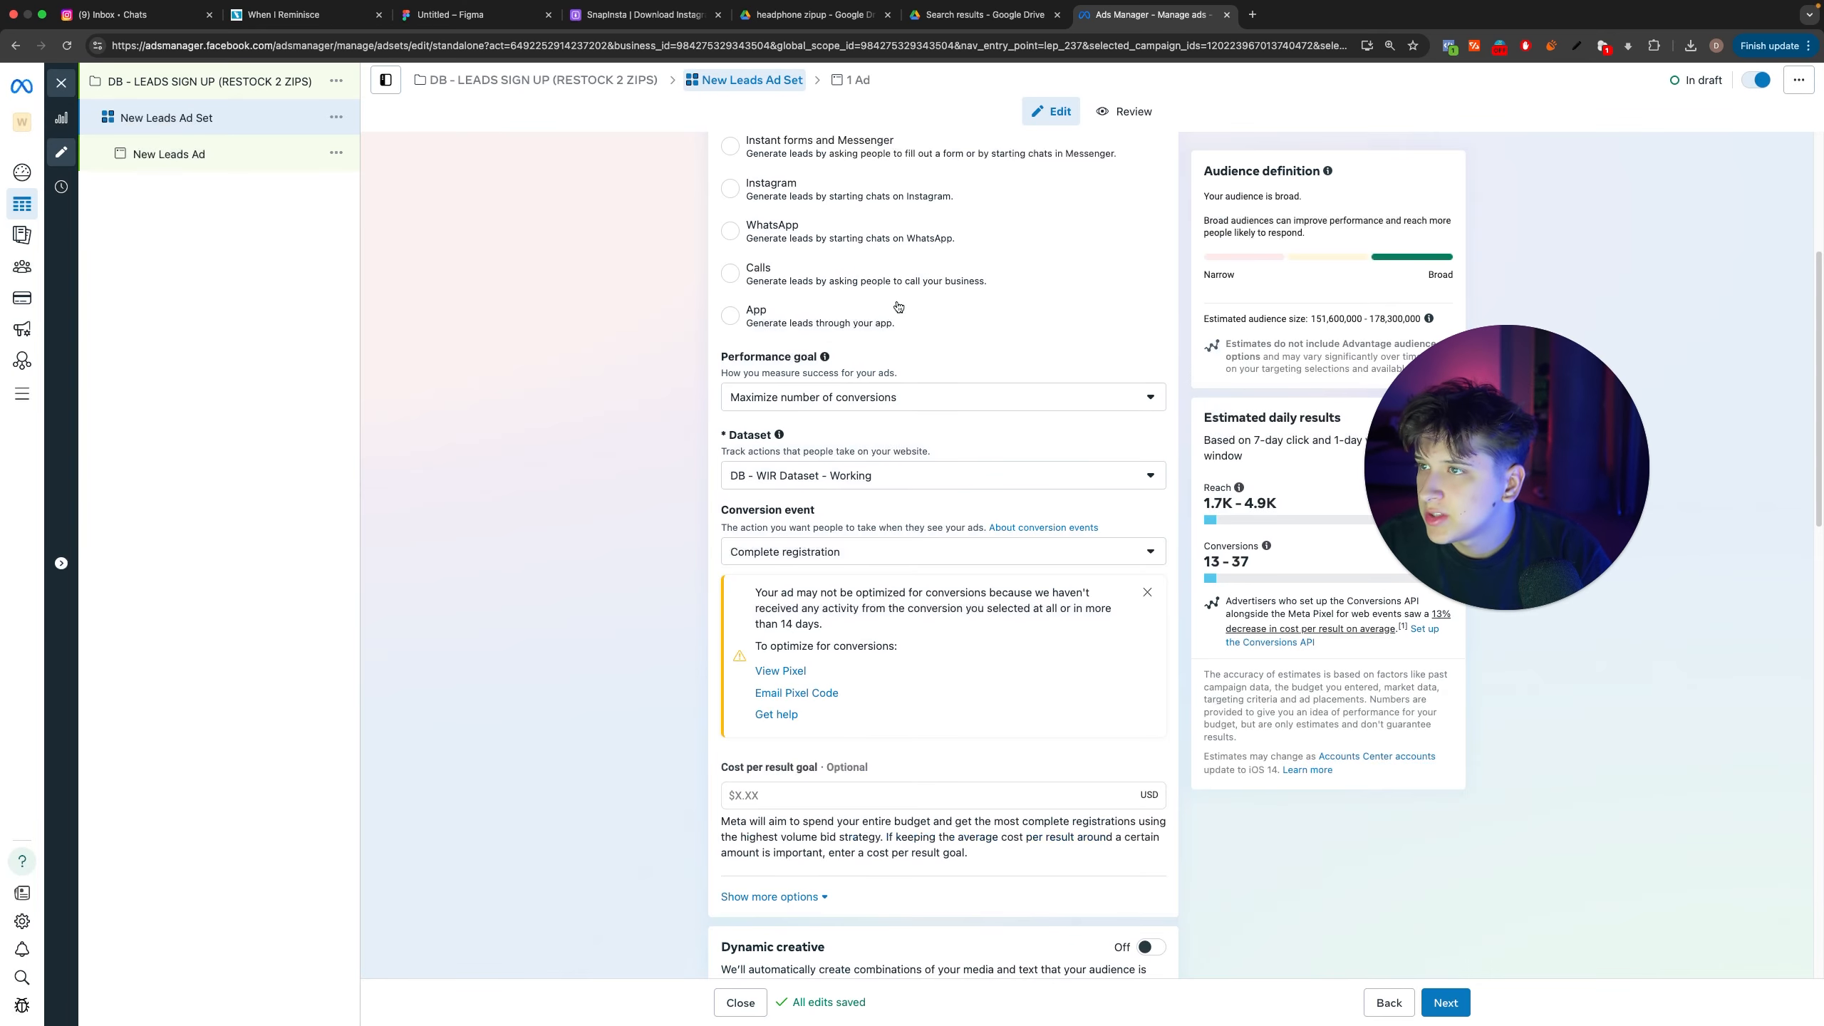
Step: Close the ad set editor and open the overview of DB - WIR Dataset - Working in Events Manager
click(62, 83)
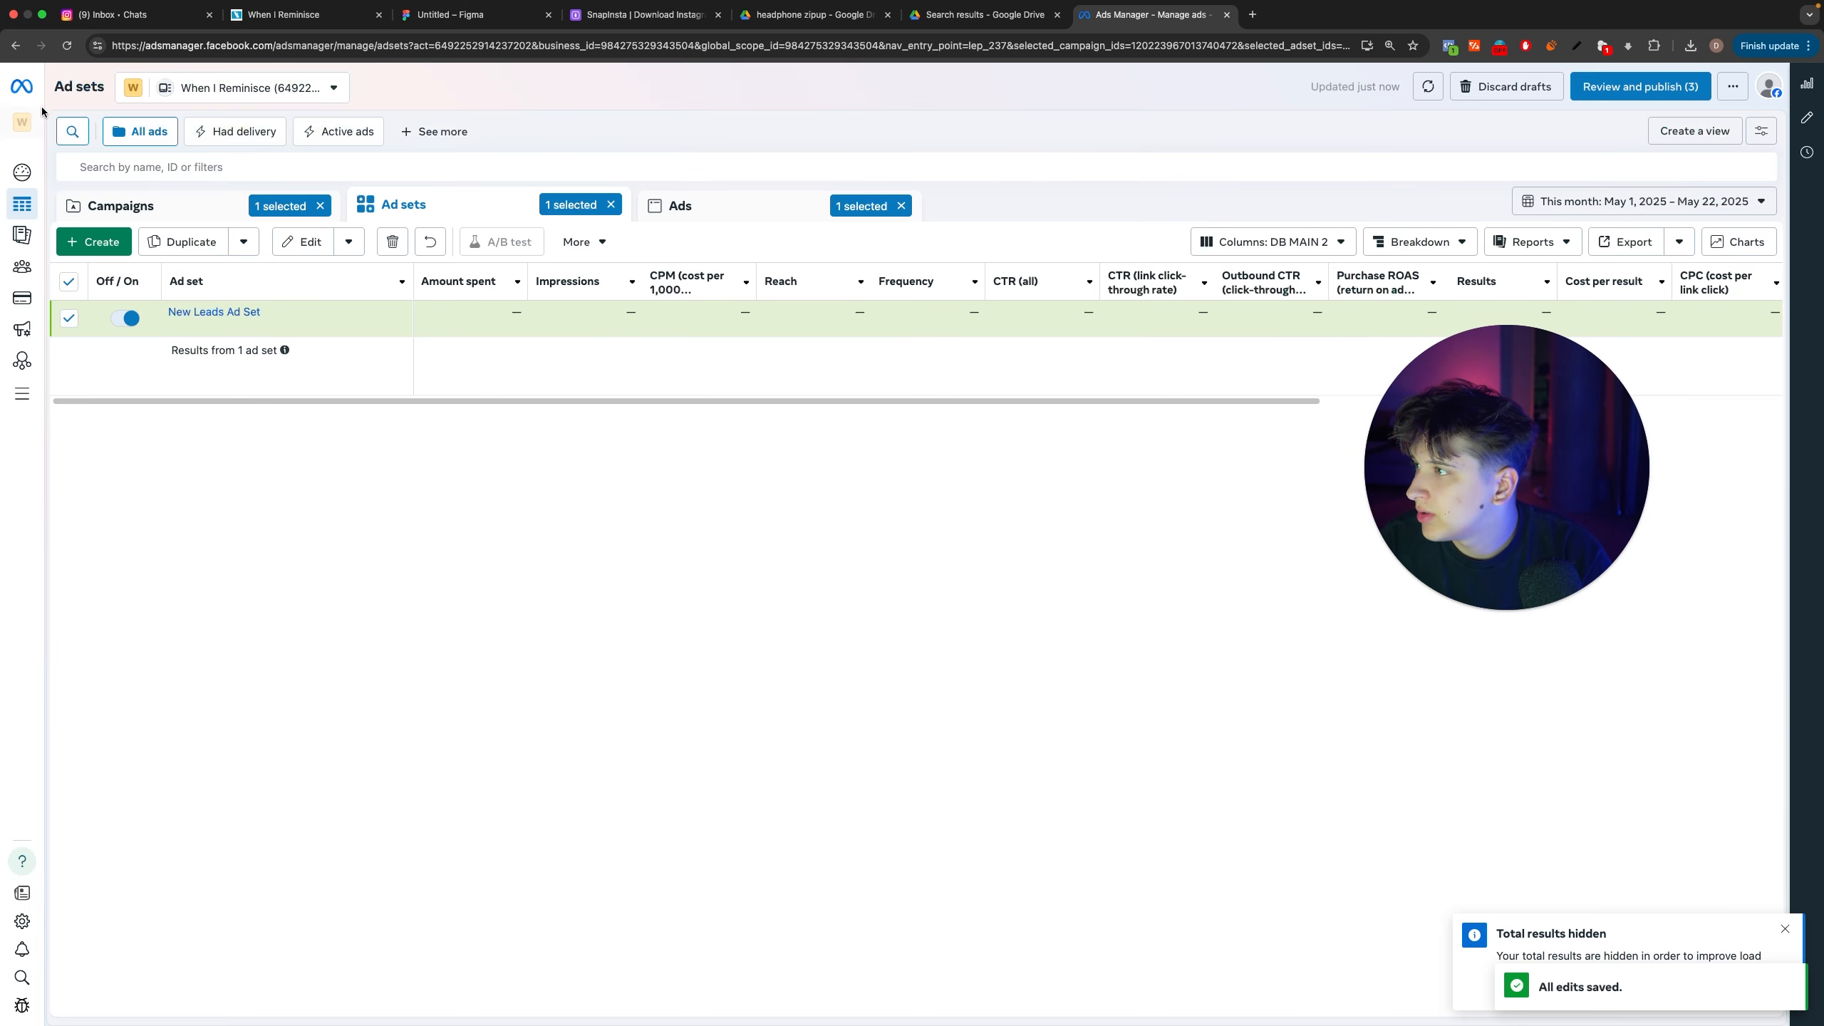
click(40, 397)
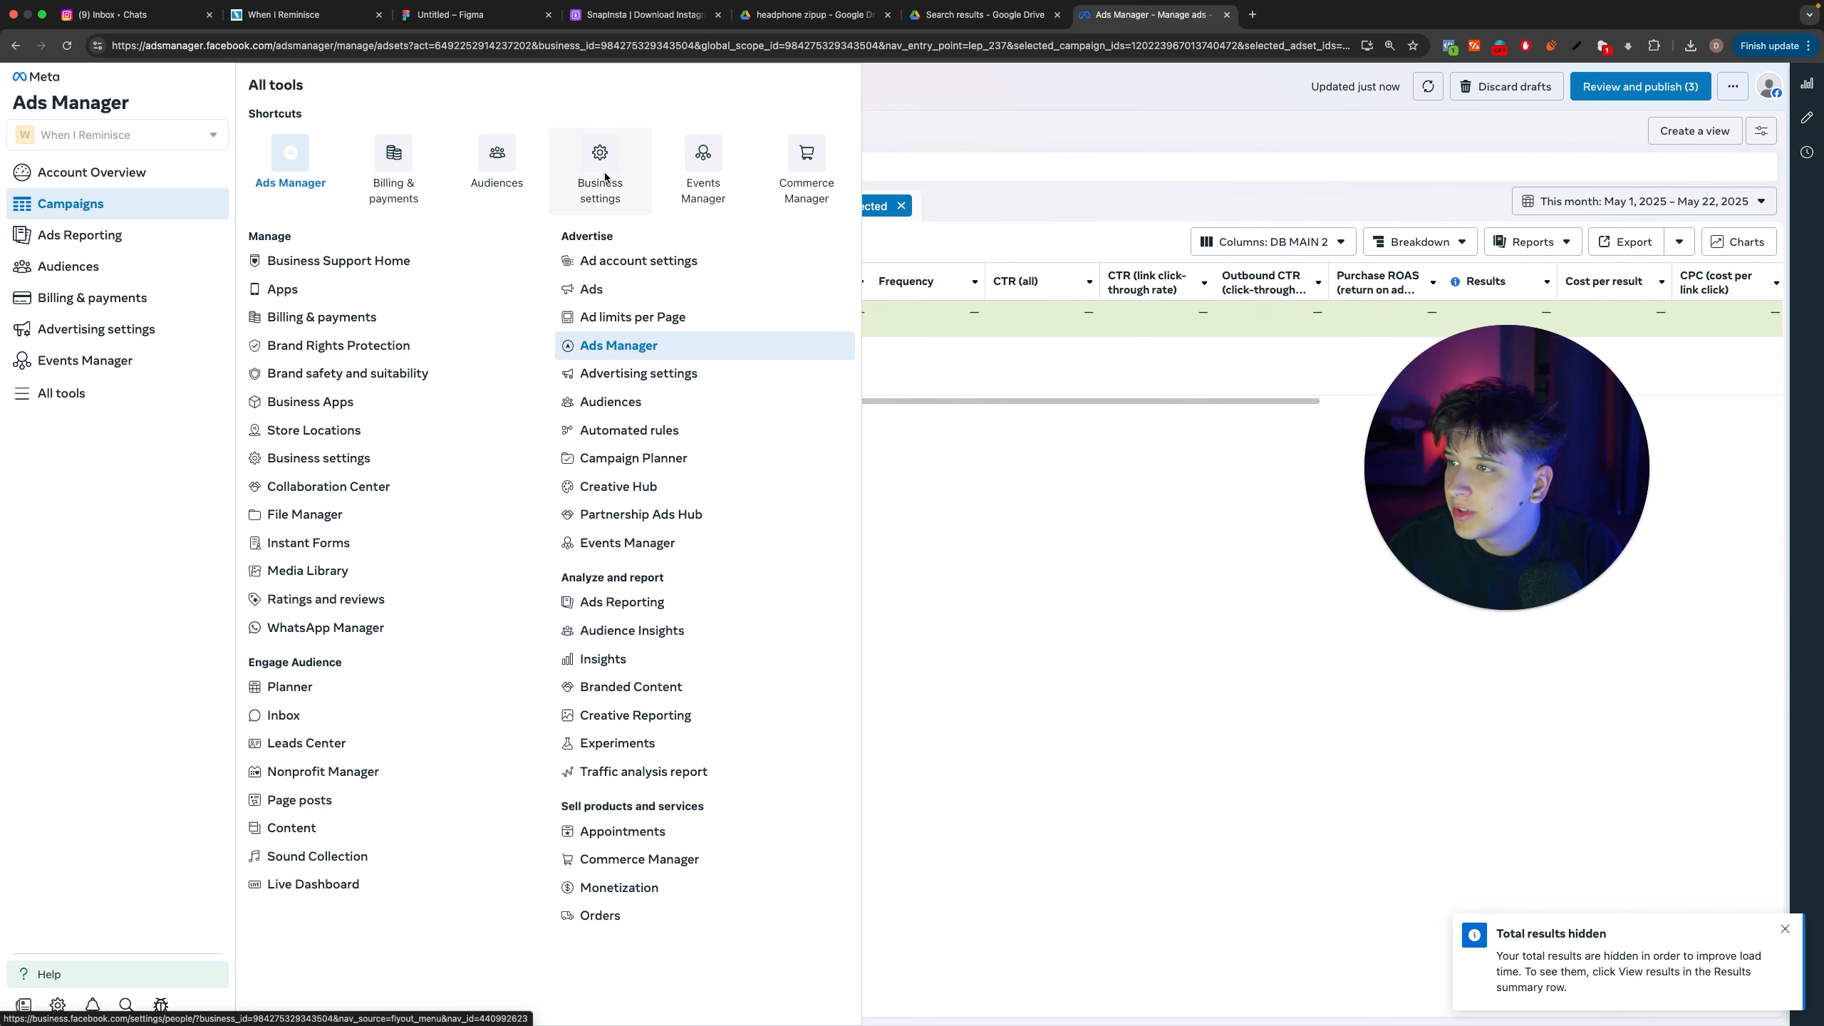
click(713, 170)
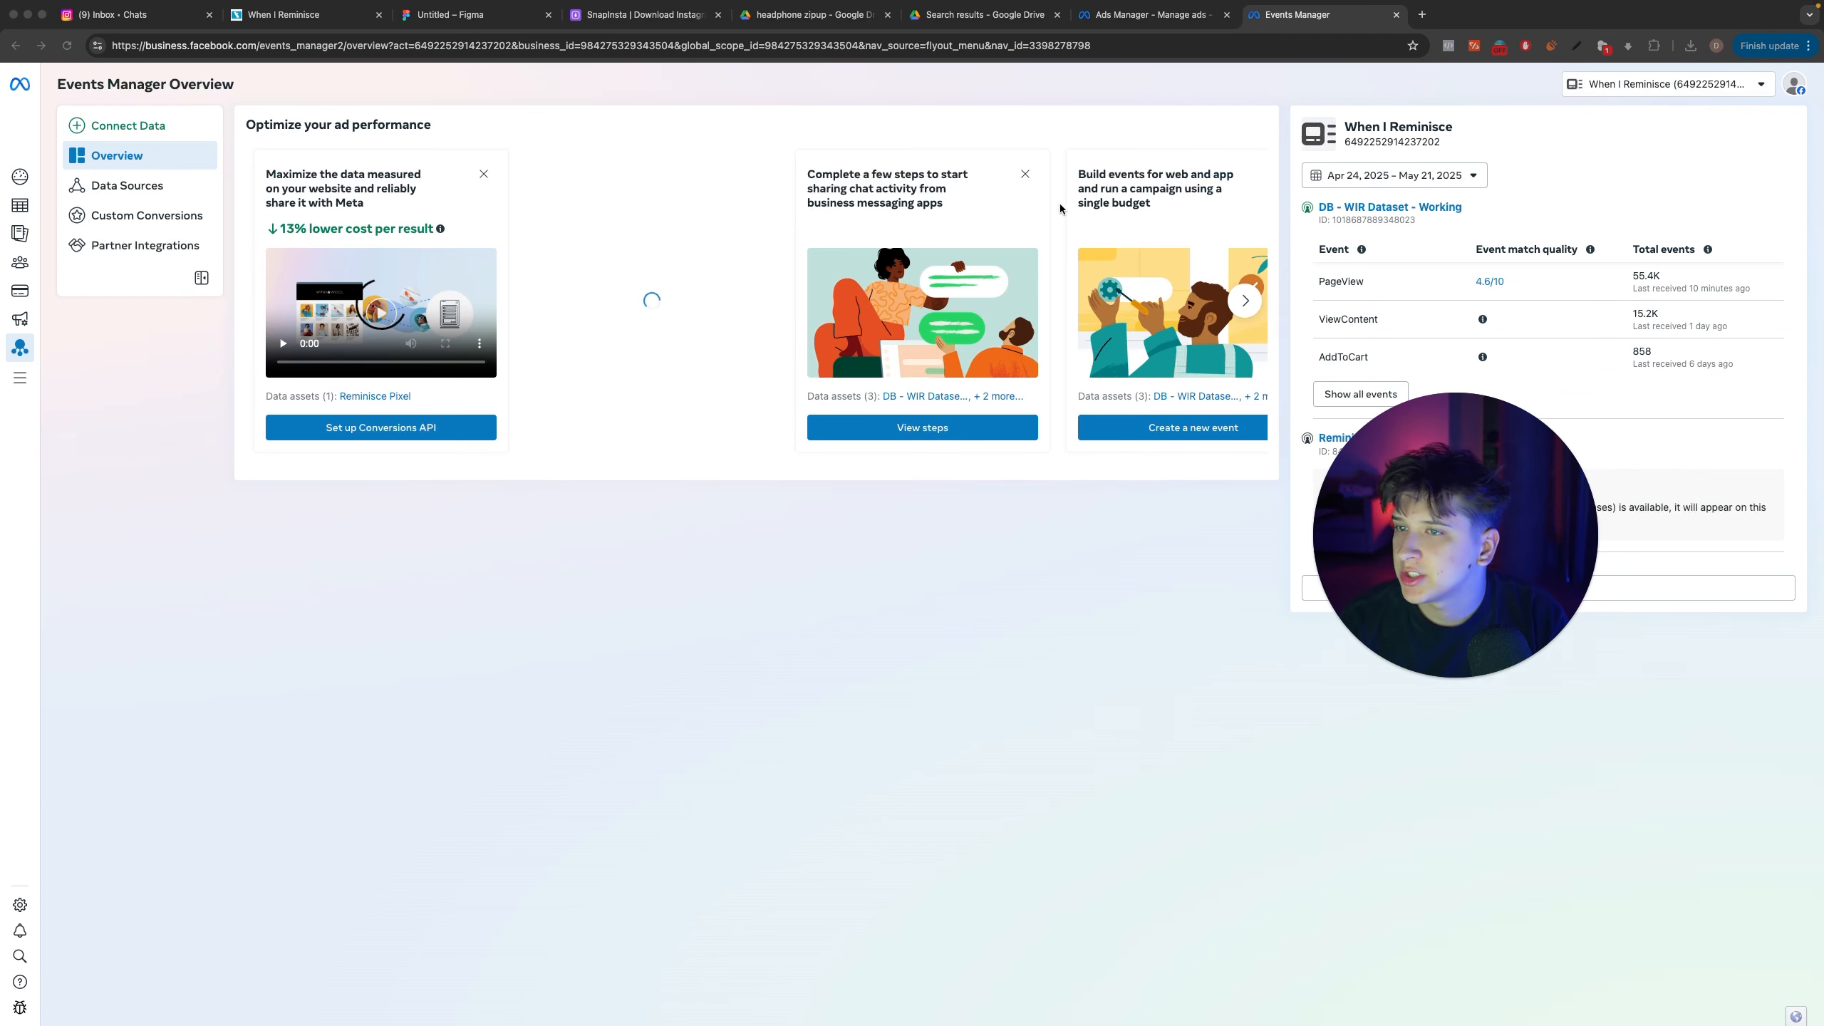
click(1435, 209)
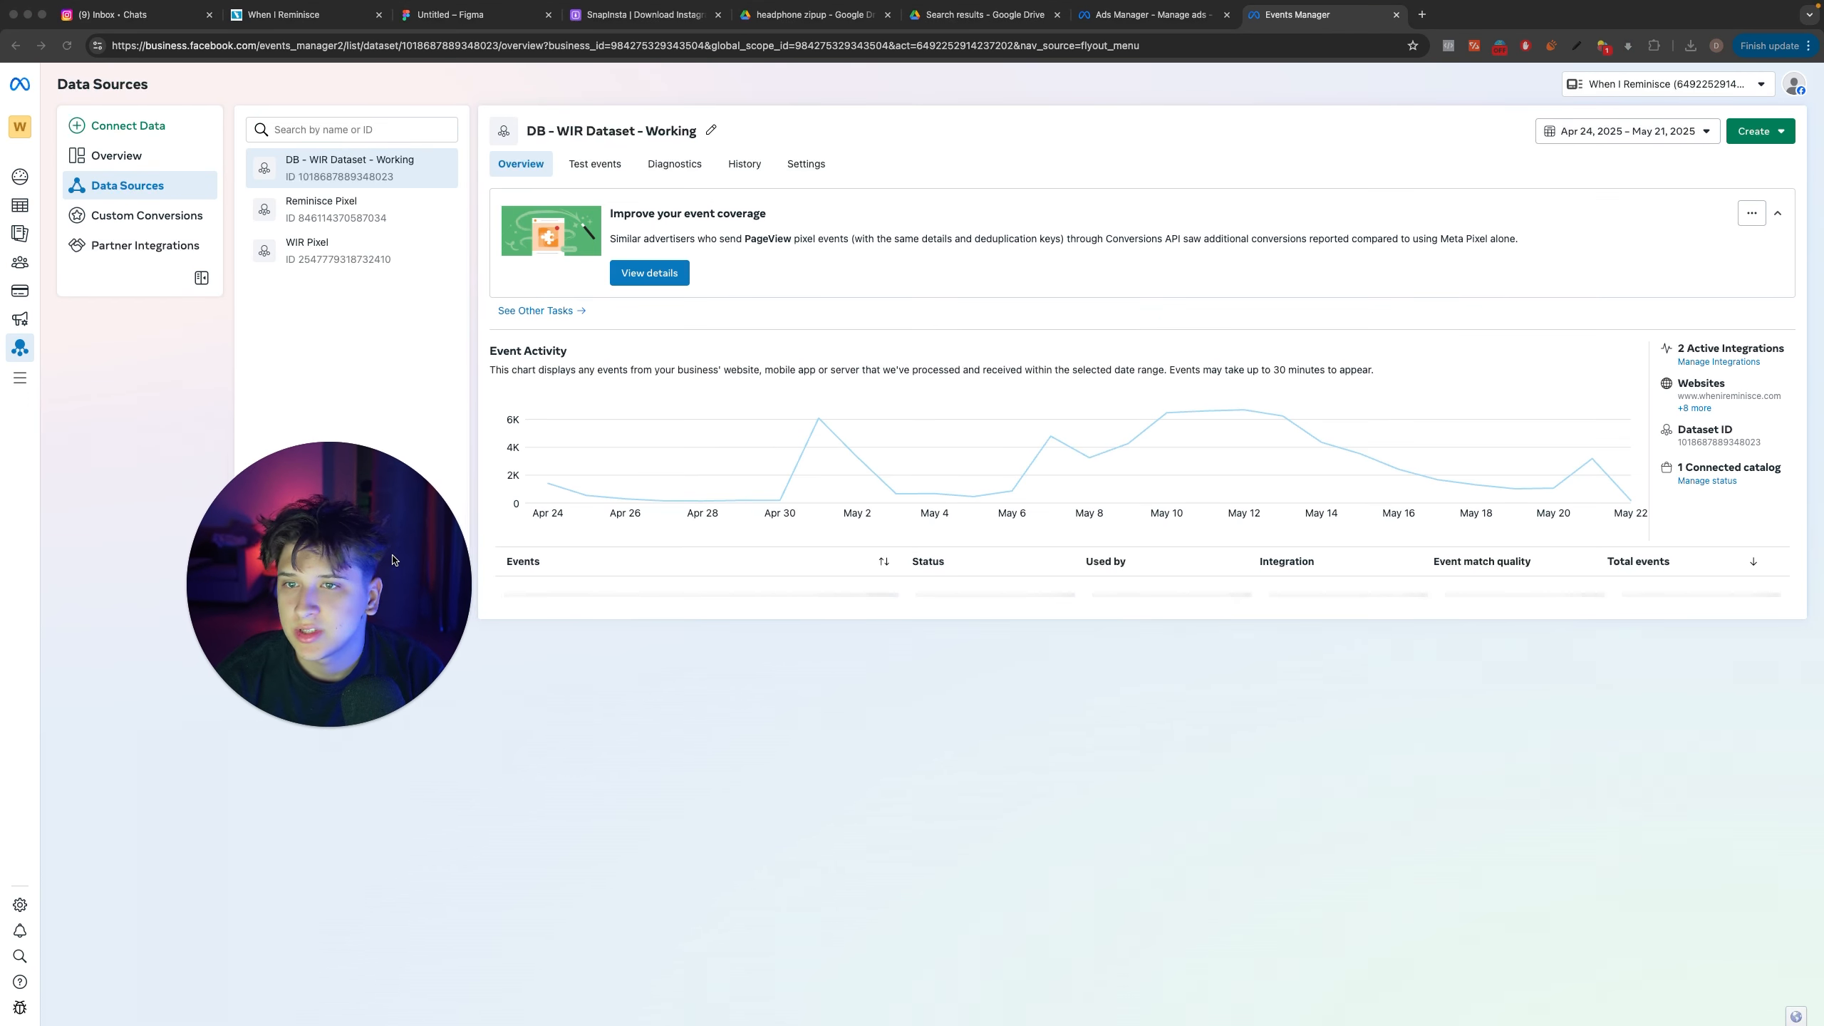
click(674, 164)
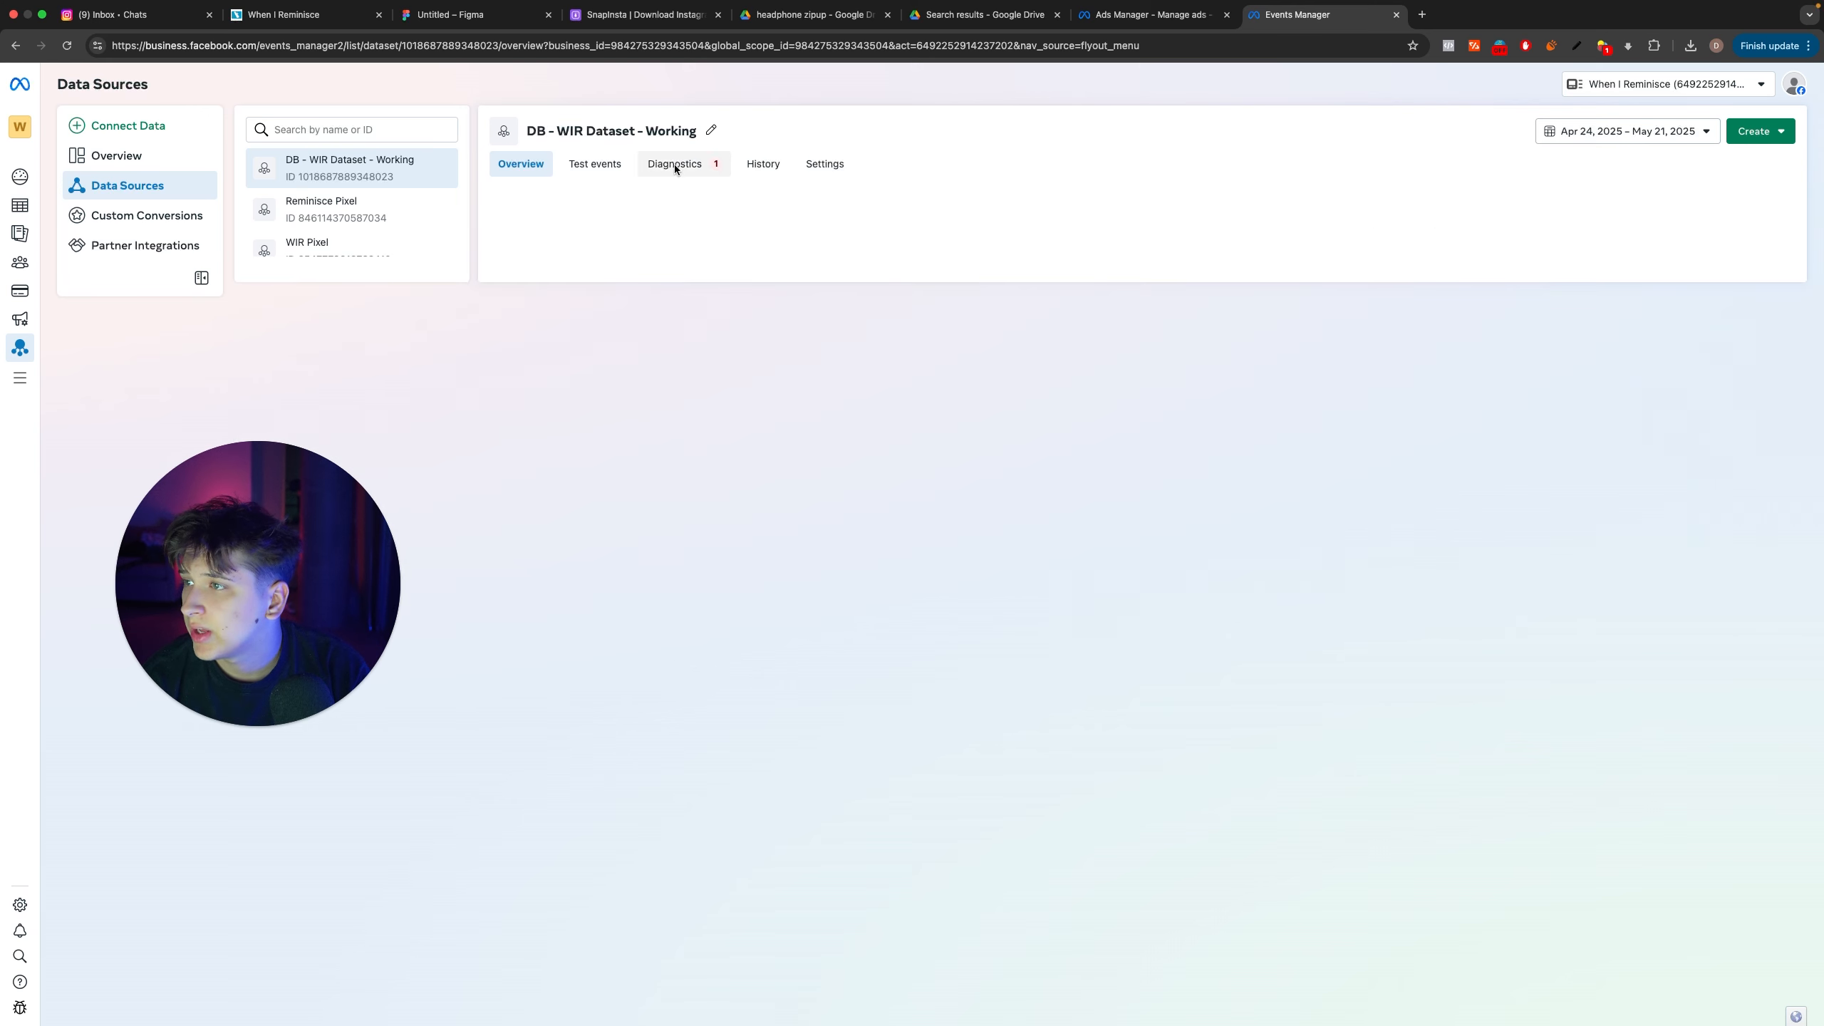
click(515, 165)
click(1759, 131)
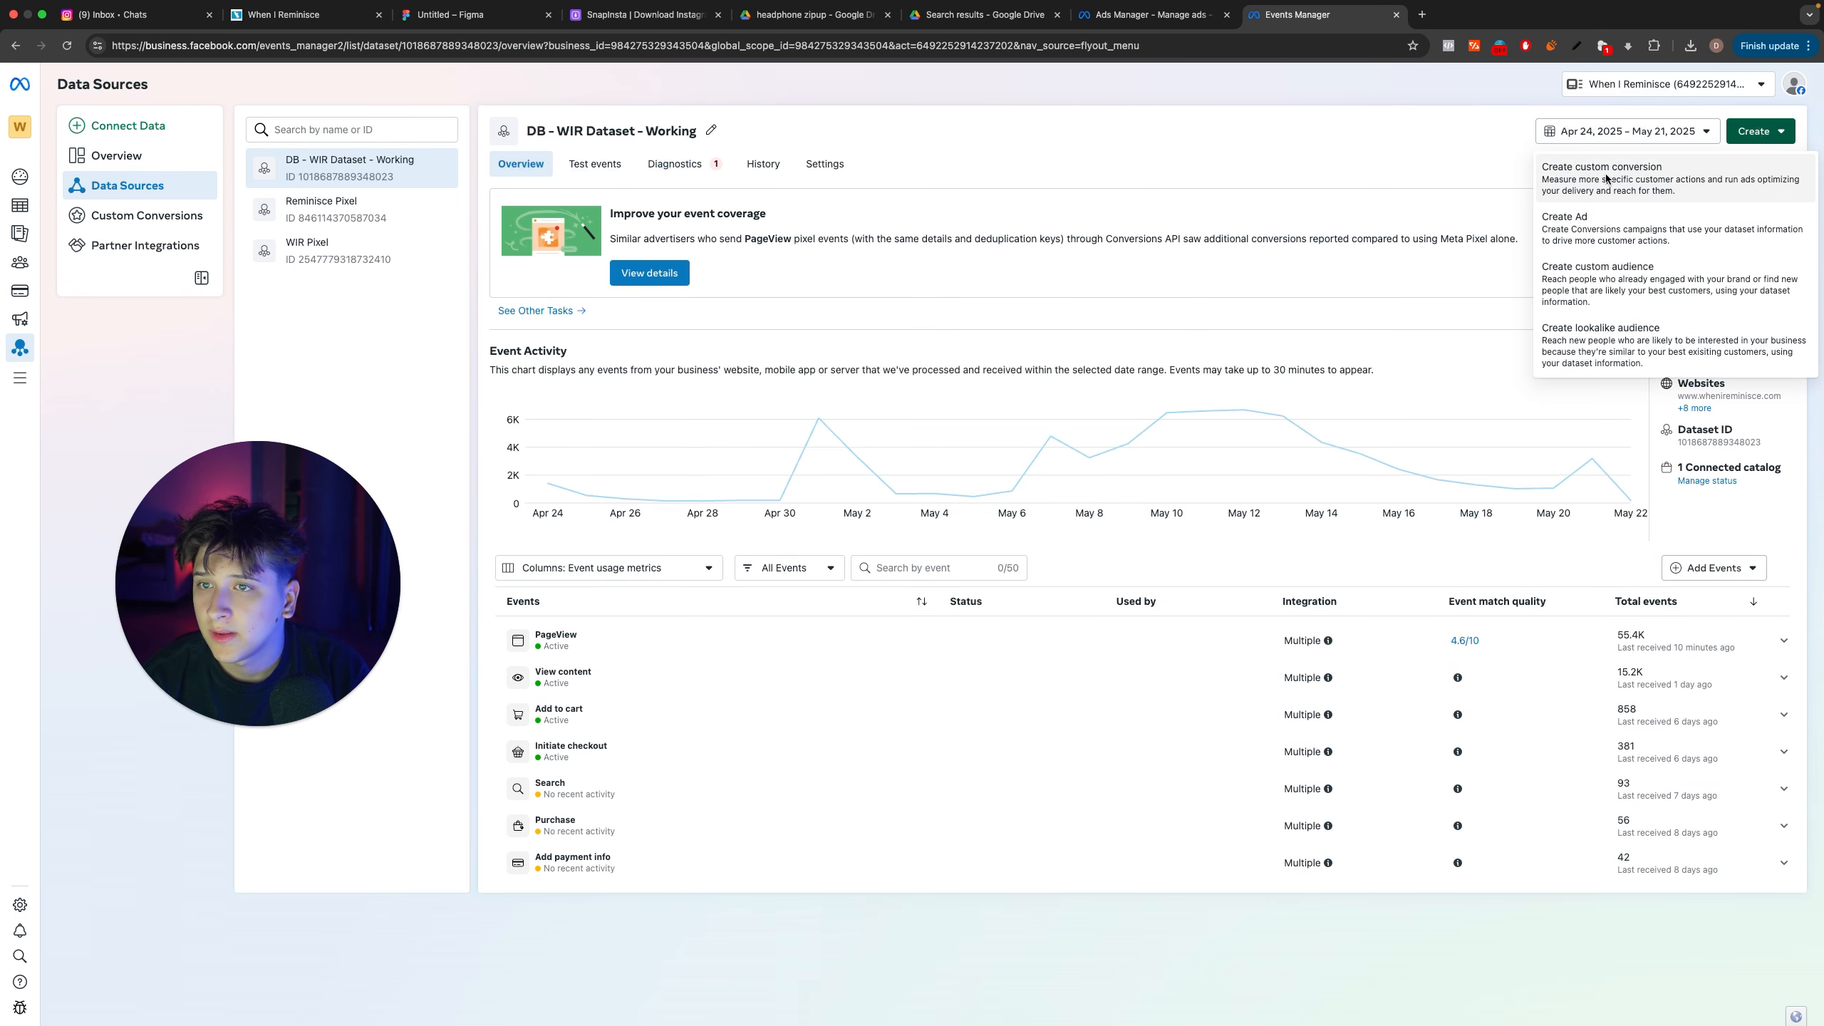
click(1674, 183)
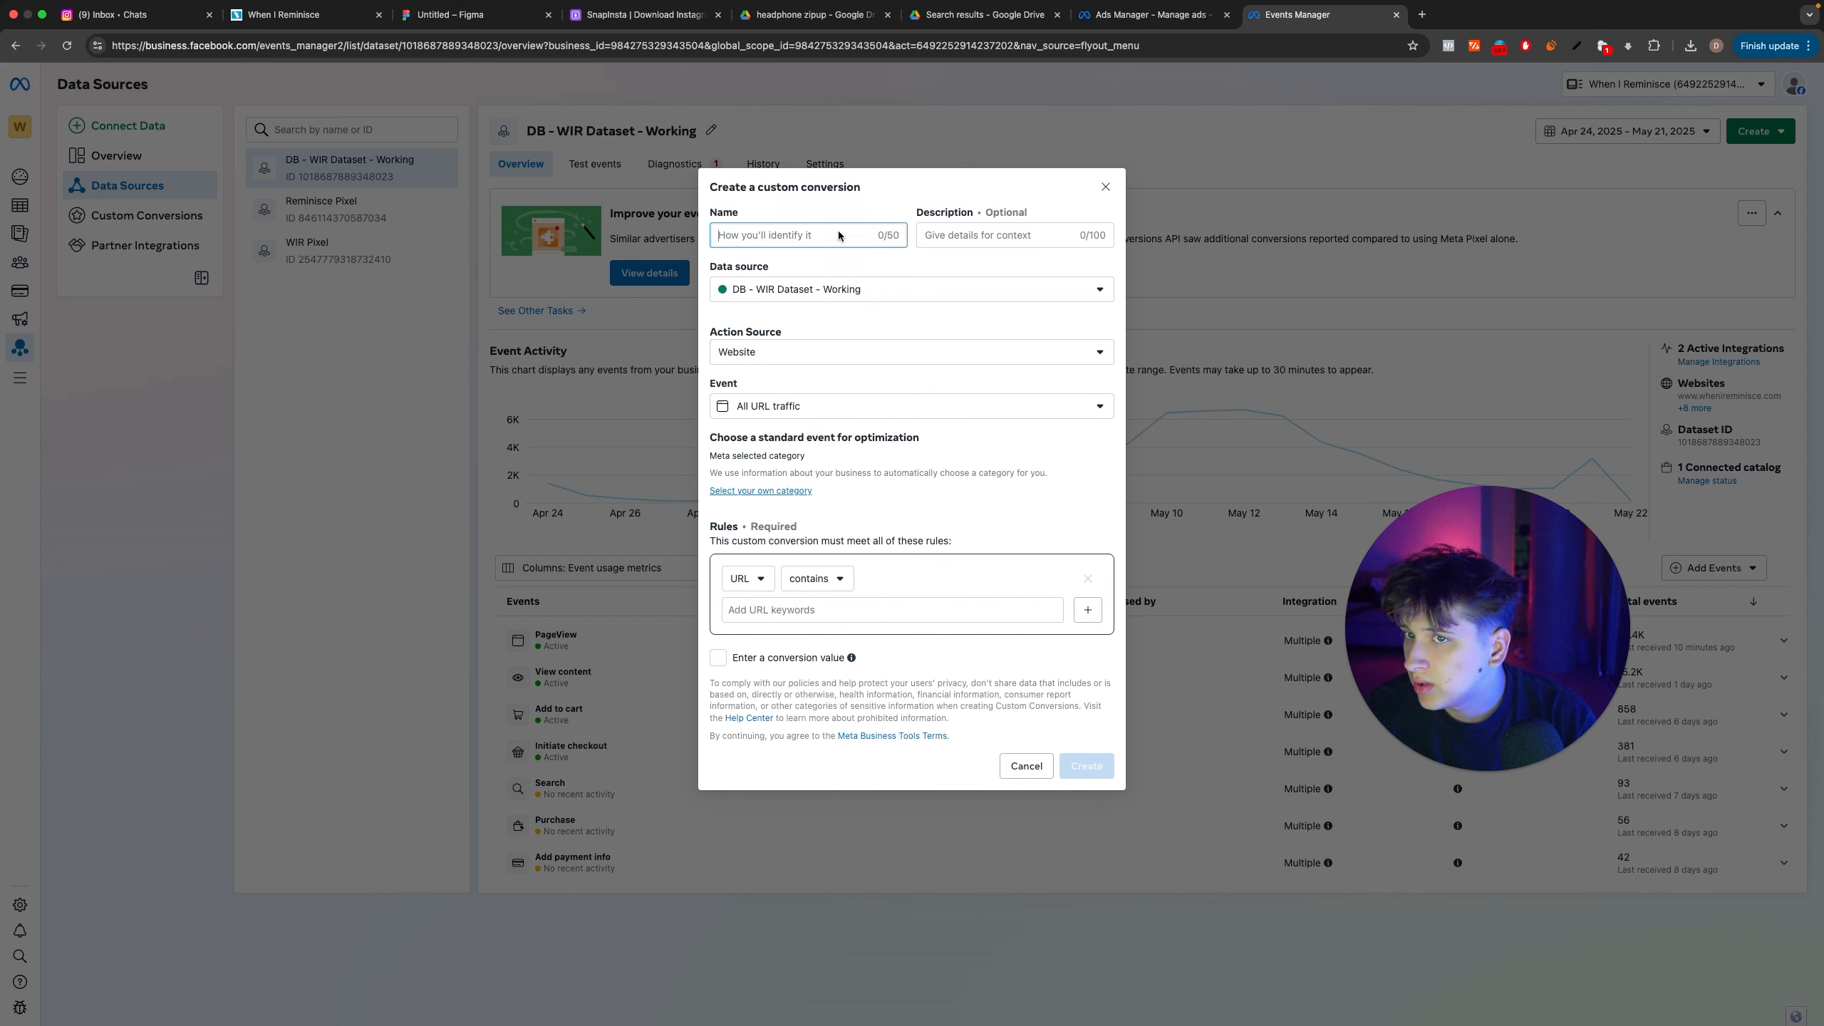
click(825, 347)
click(835, 388)
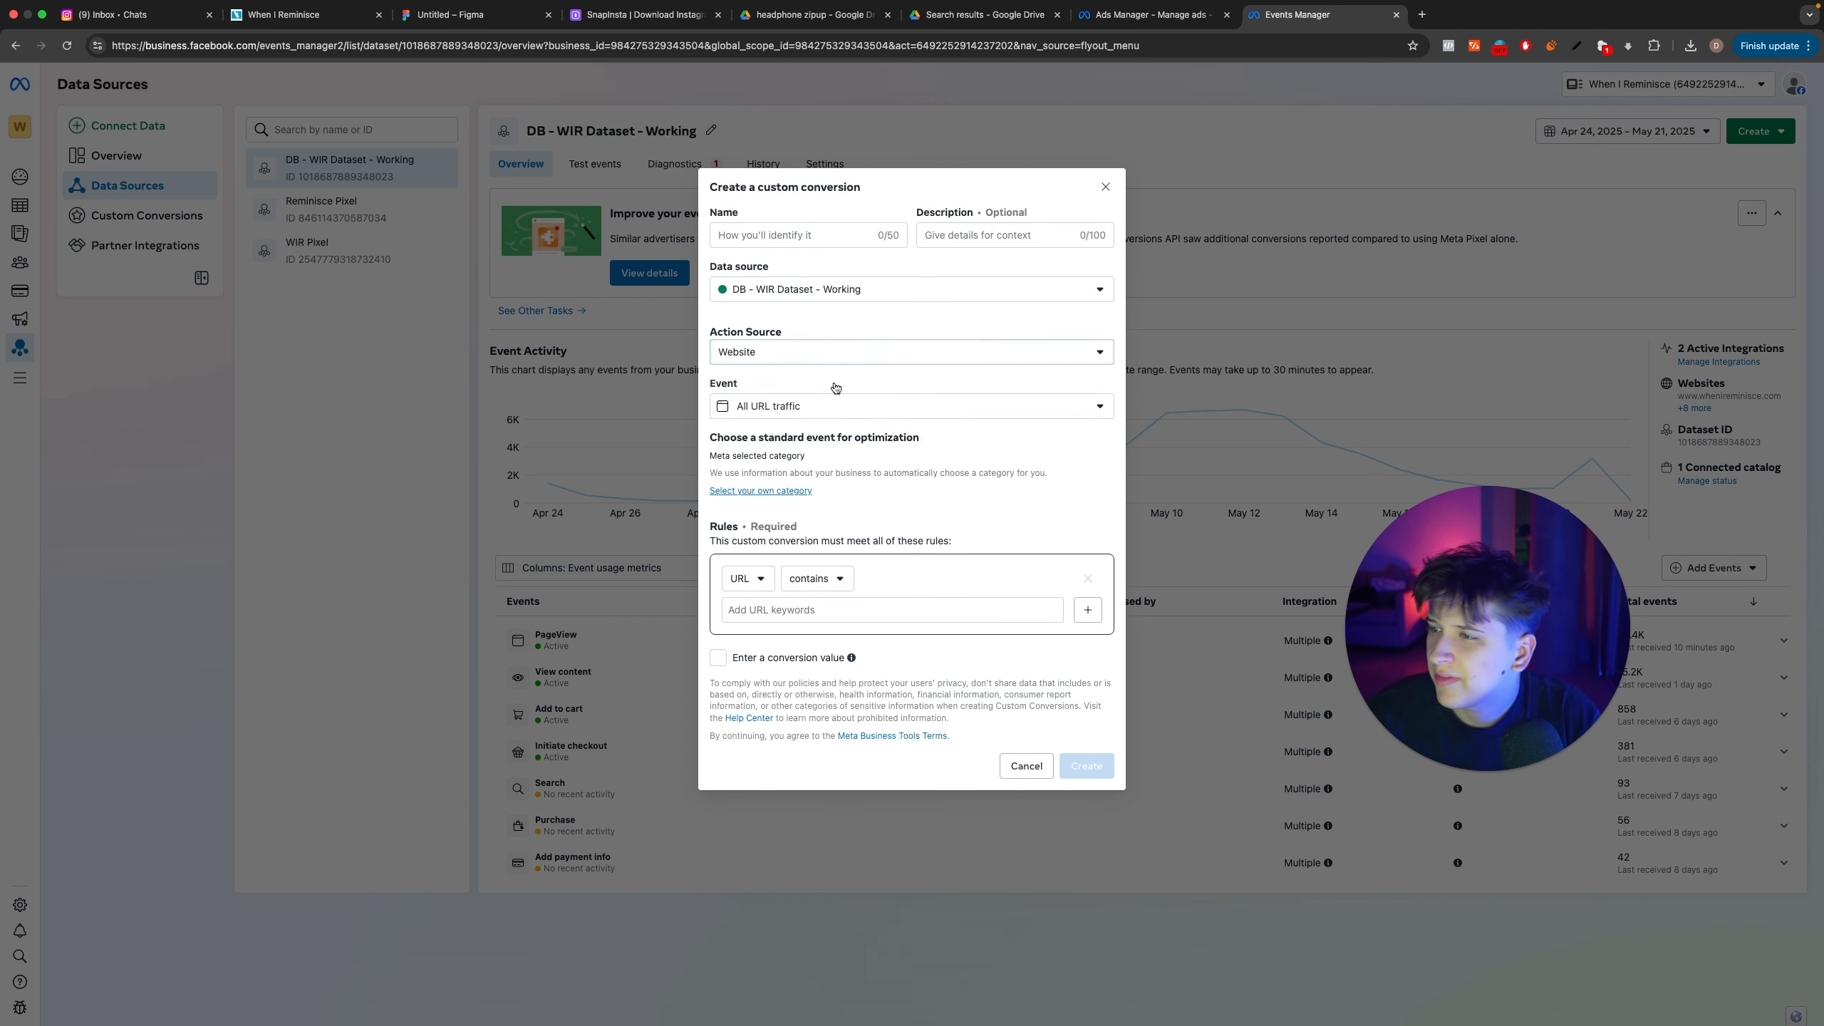
click(827, 407)
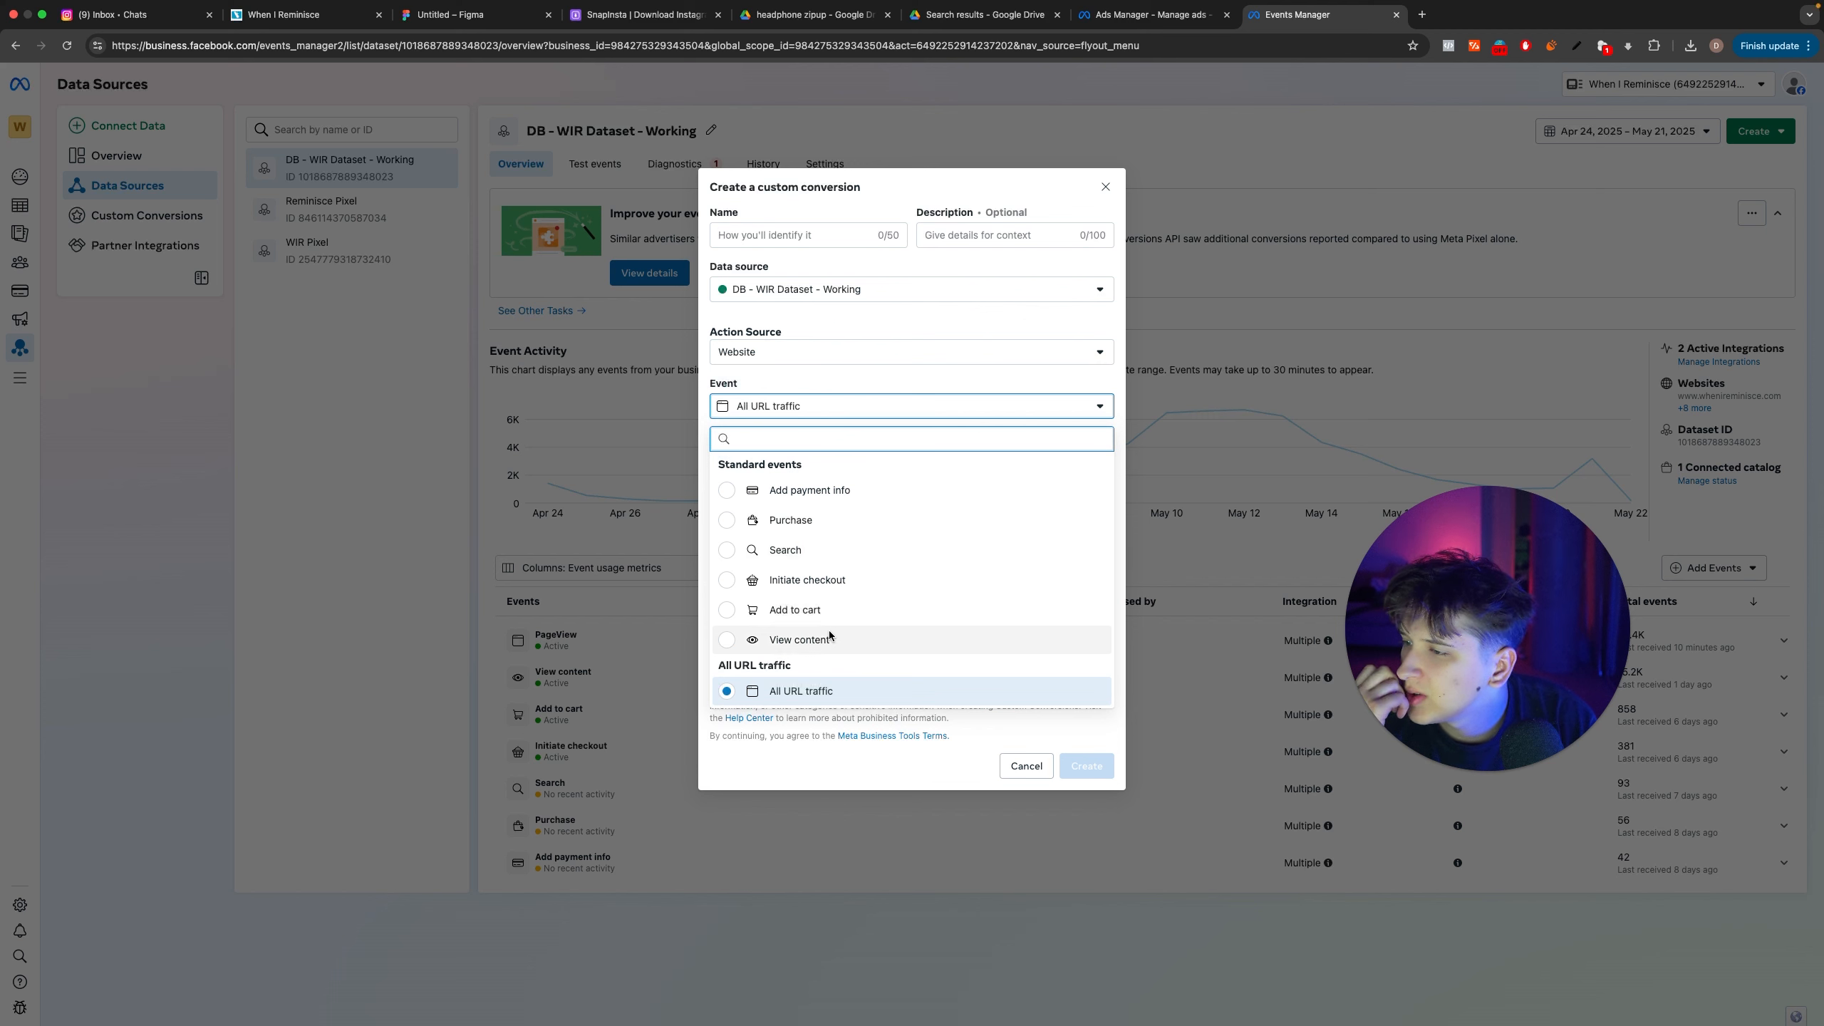
click(840, 395)
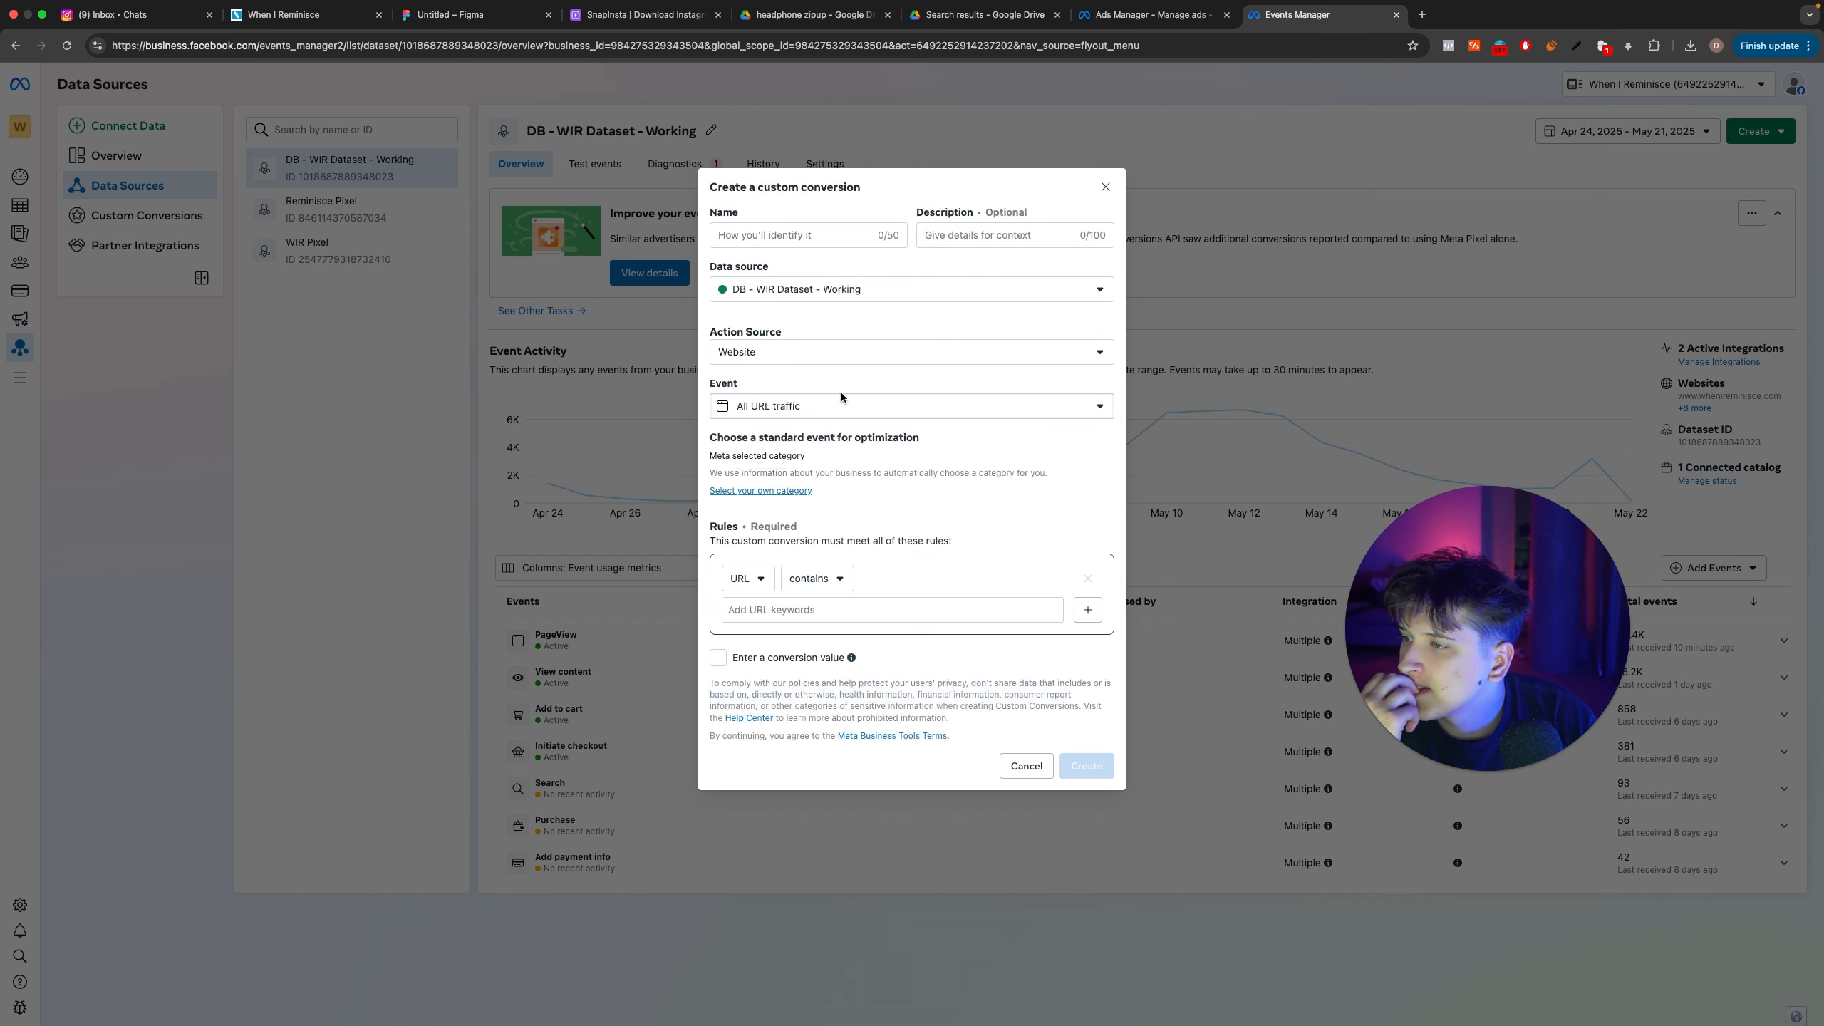
click(841, 352)
click(844, 305)
click(845, 301)
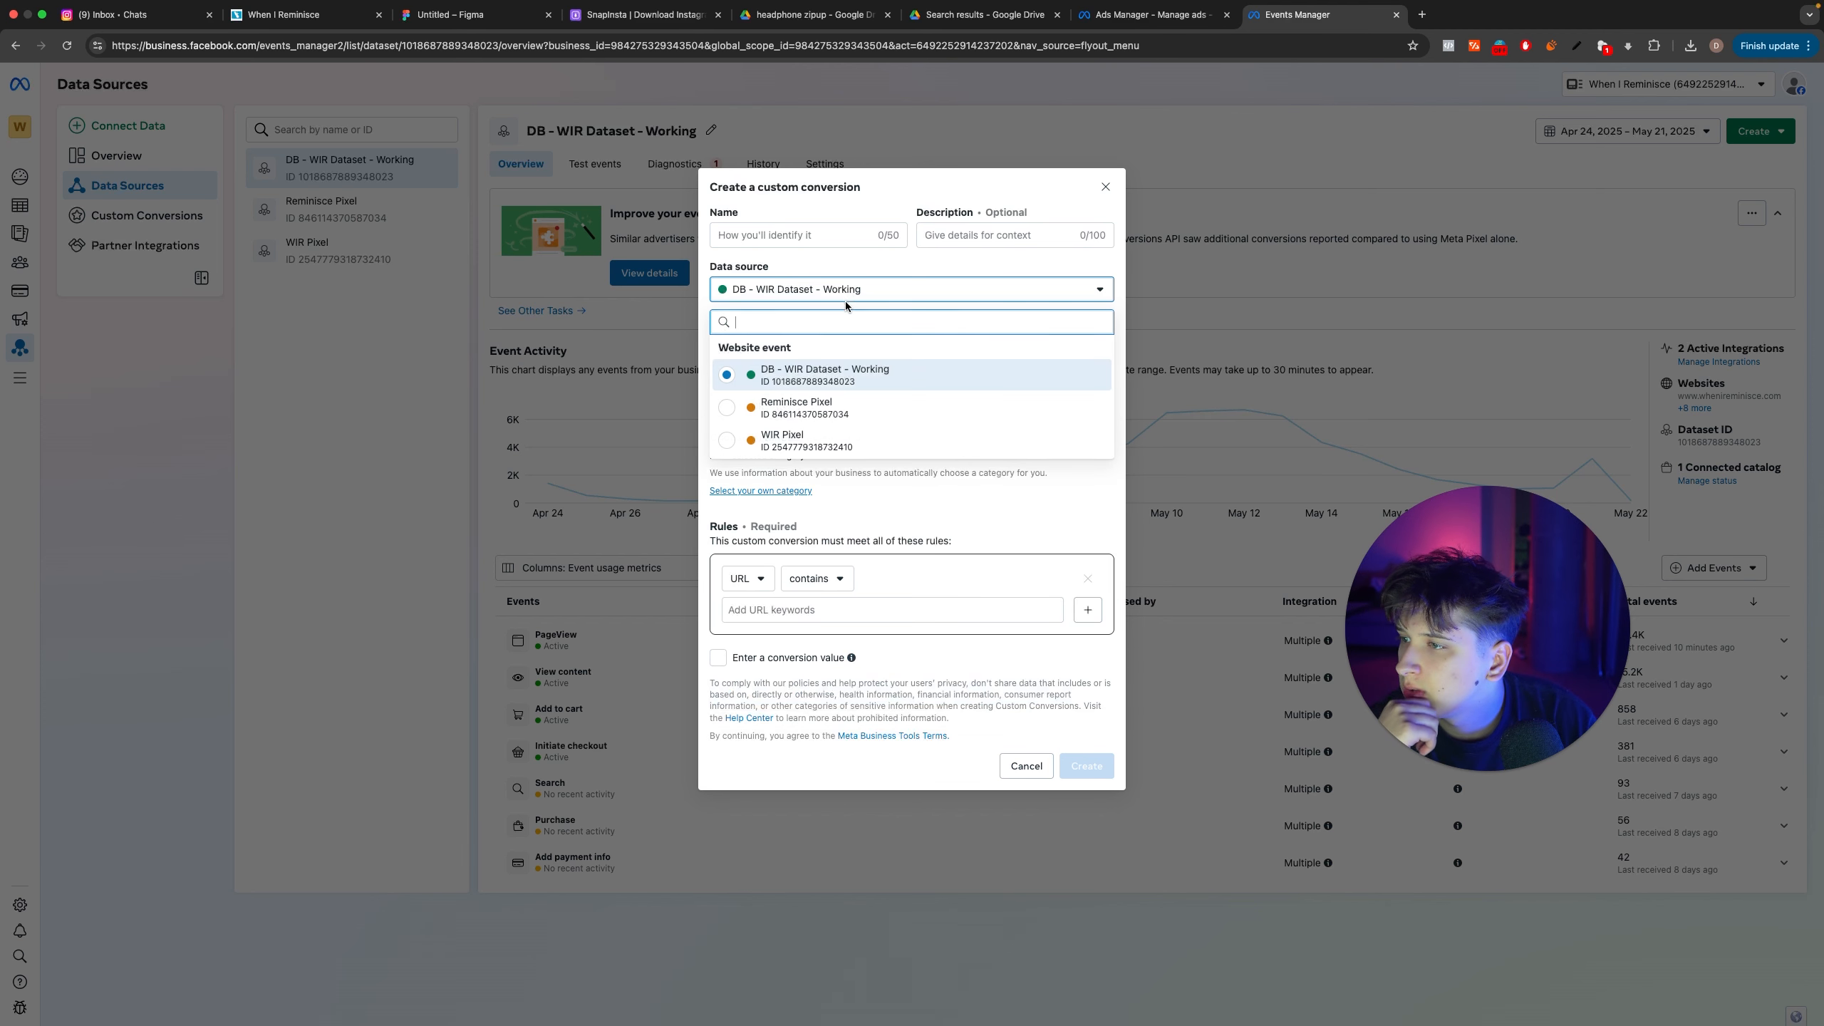
click(839, 377)
click(853, 611)
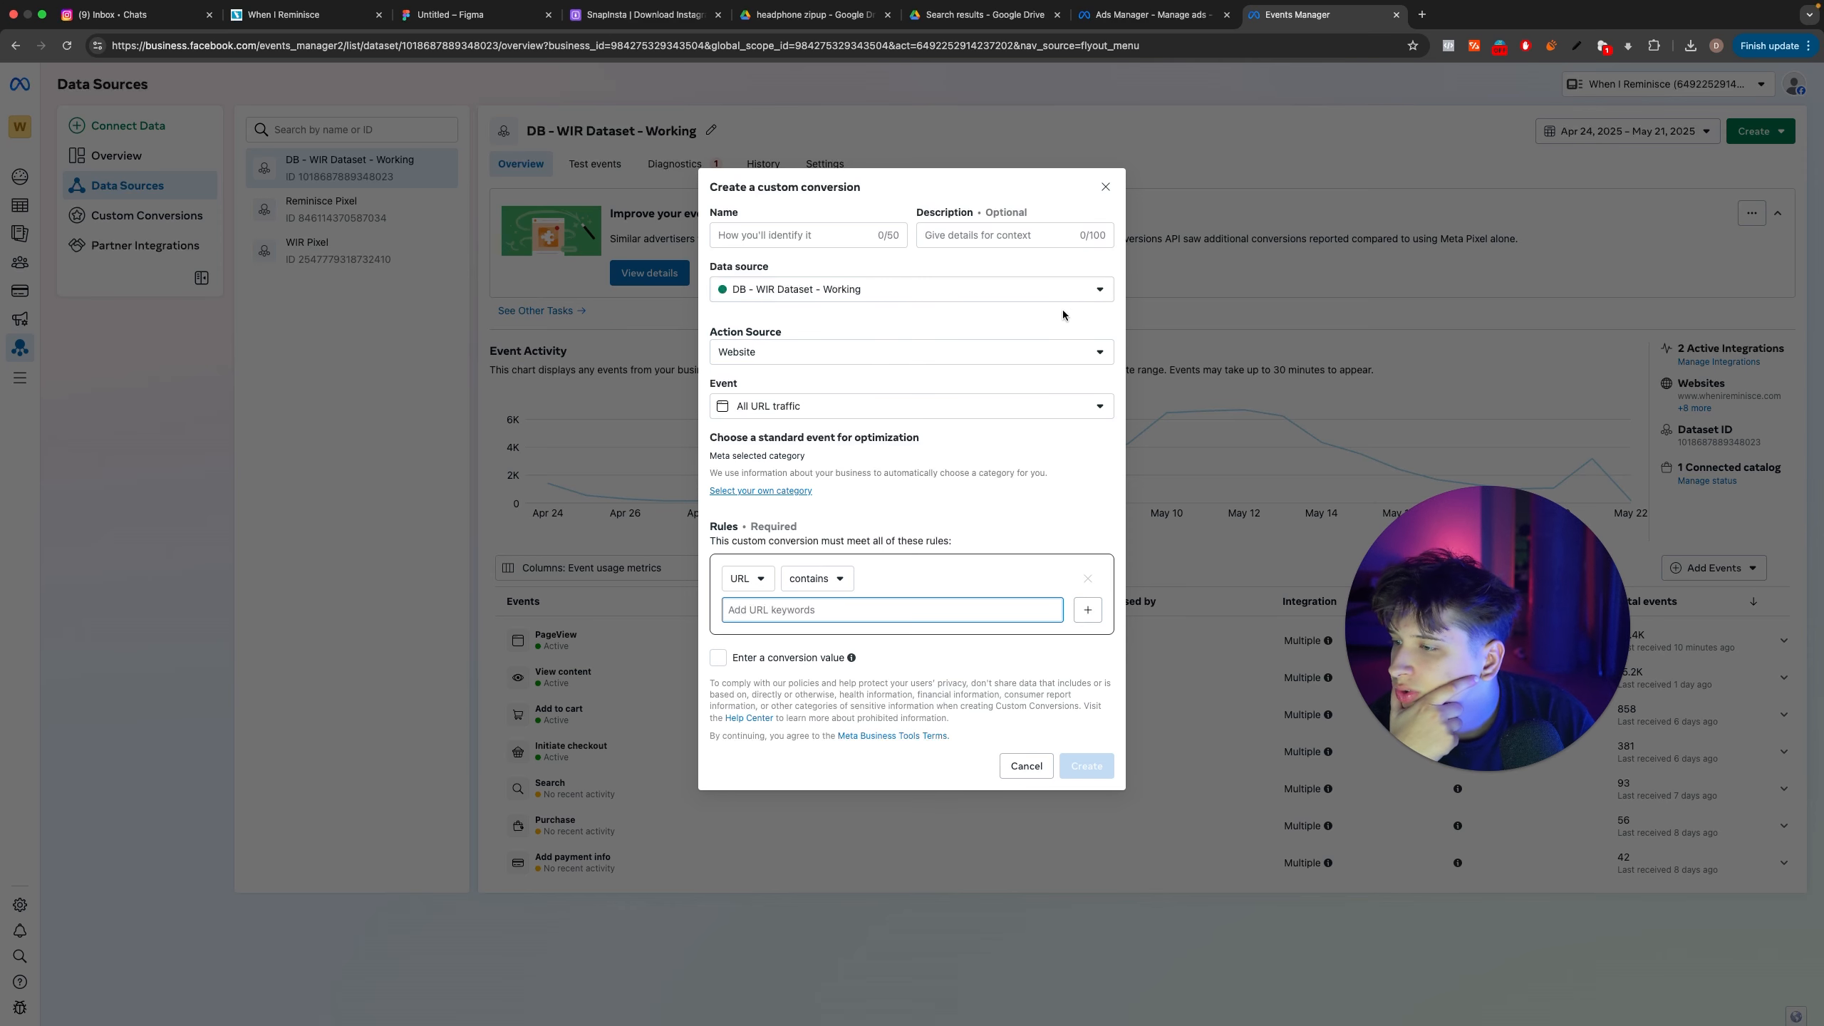
click(1105, 186)
Step: Open the event setup tool from the settings of the DB - WIR Dataset - Working dataset
click(774, 167)
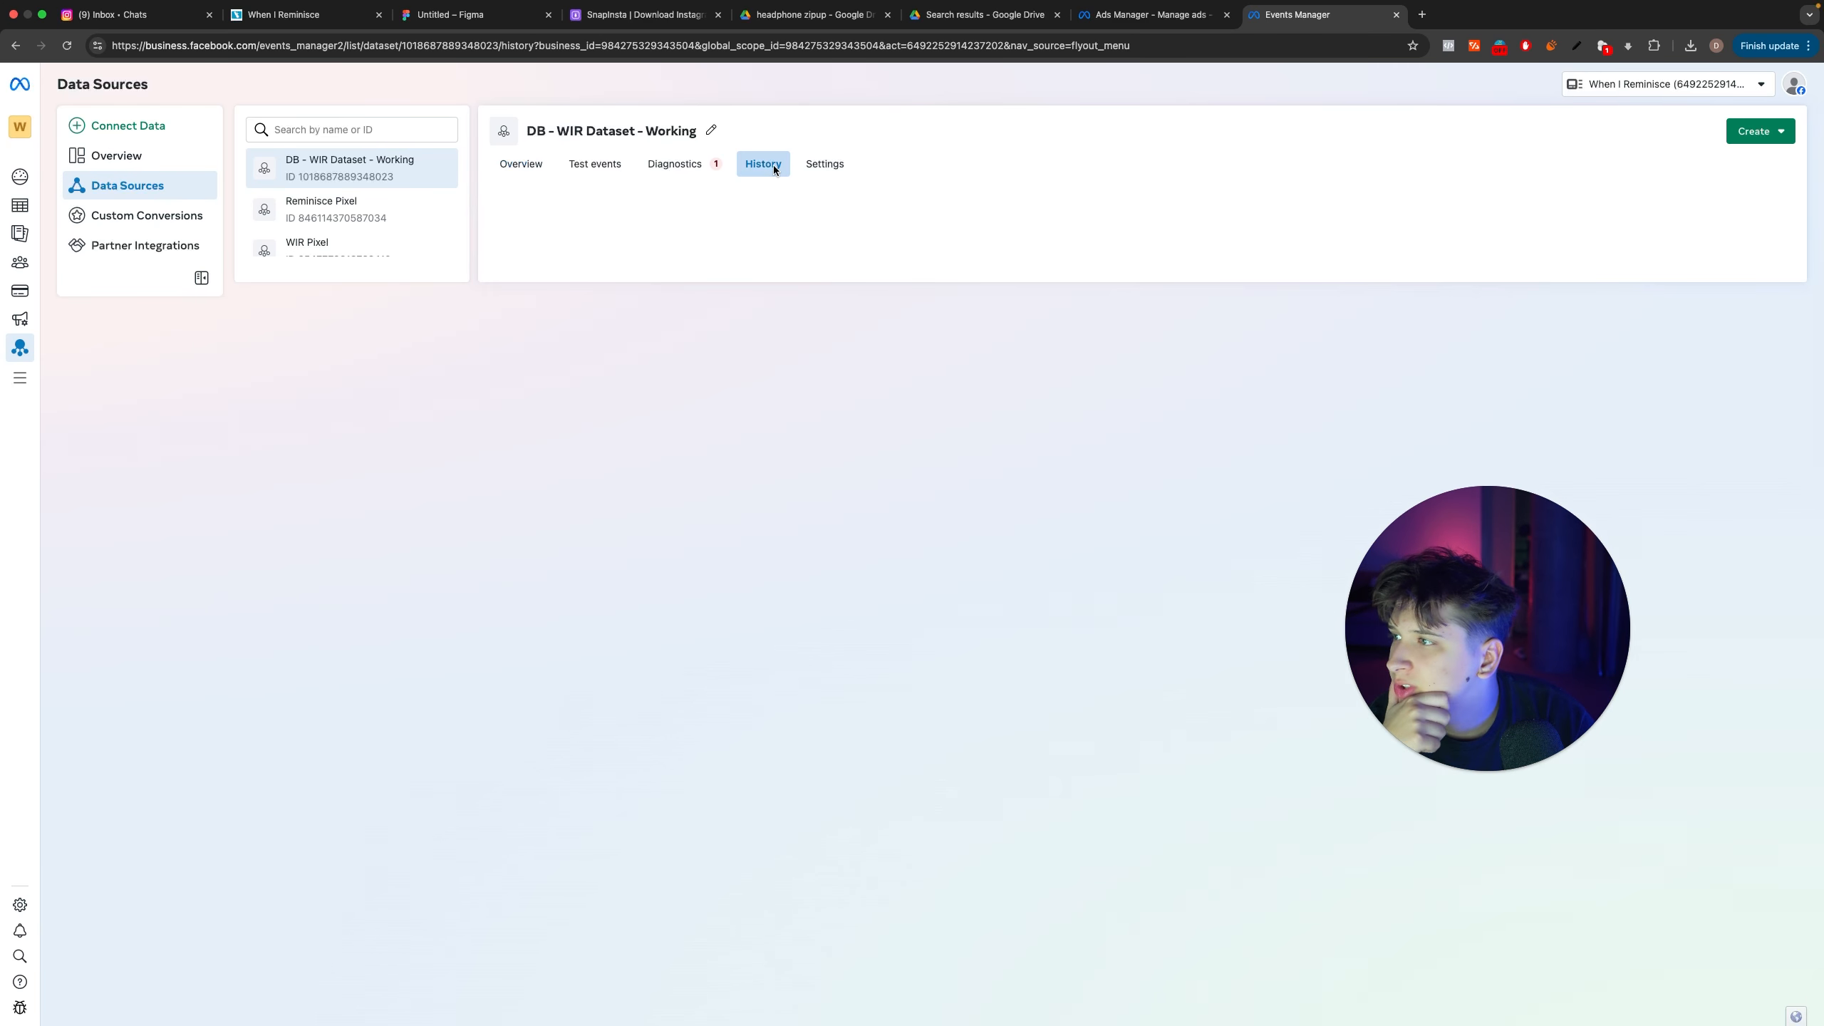
click(812, 166)
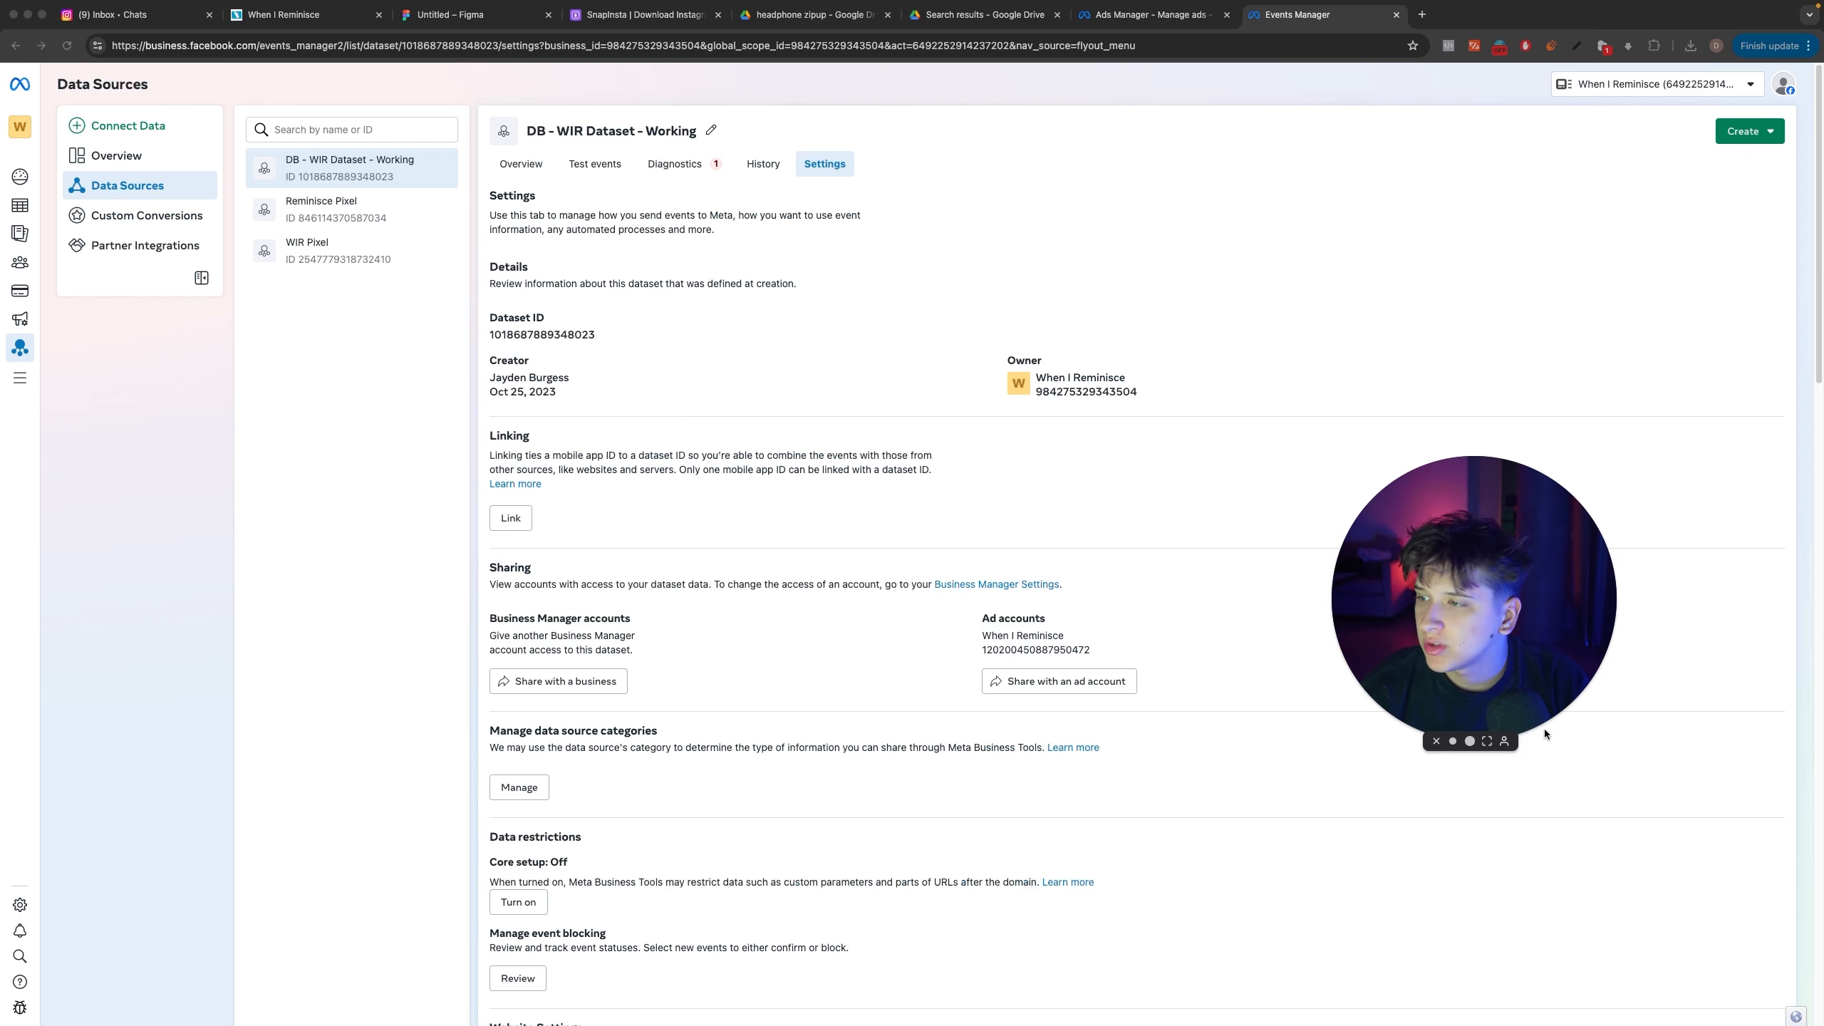
scroll(757, 668, down, 3)
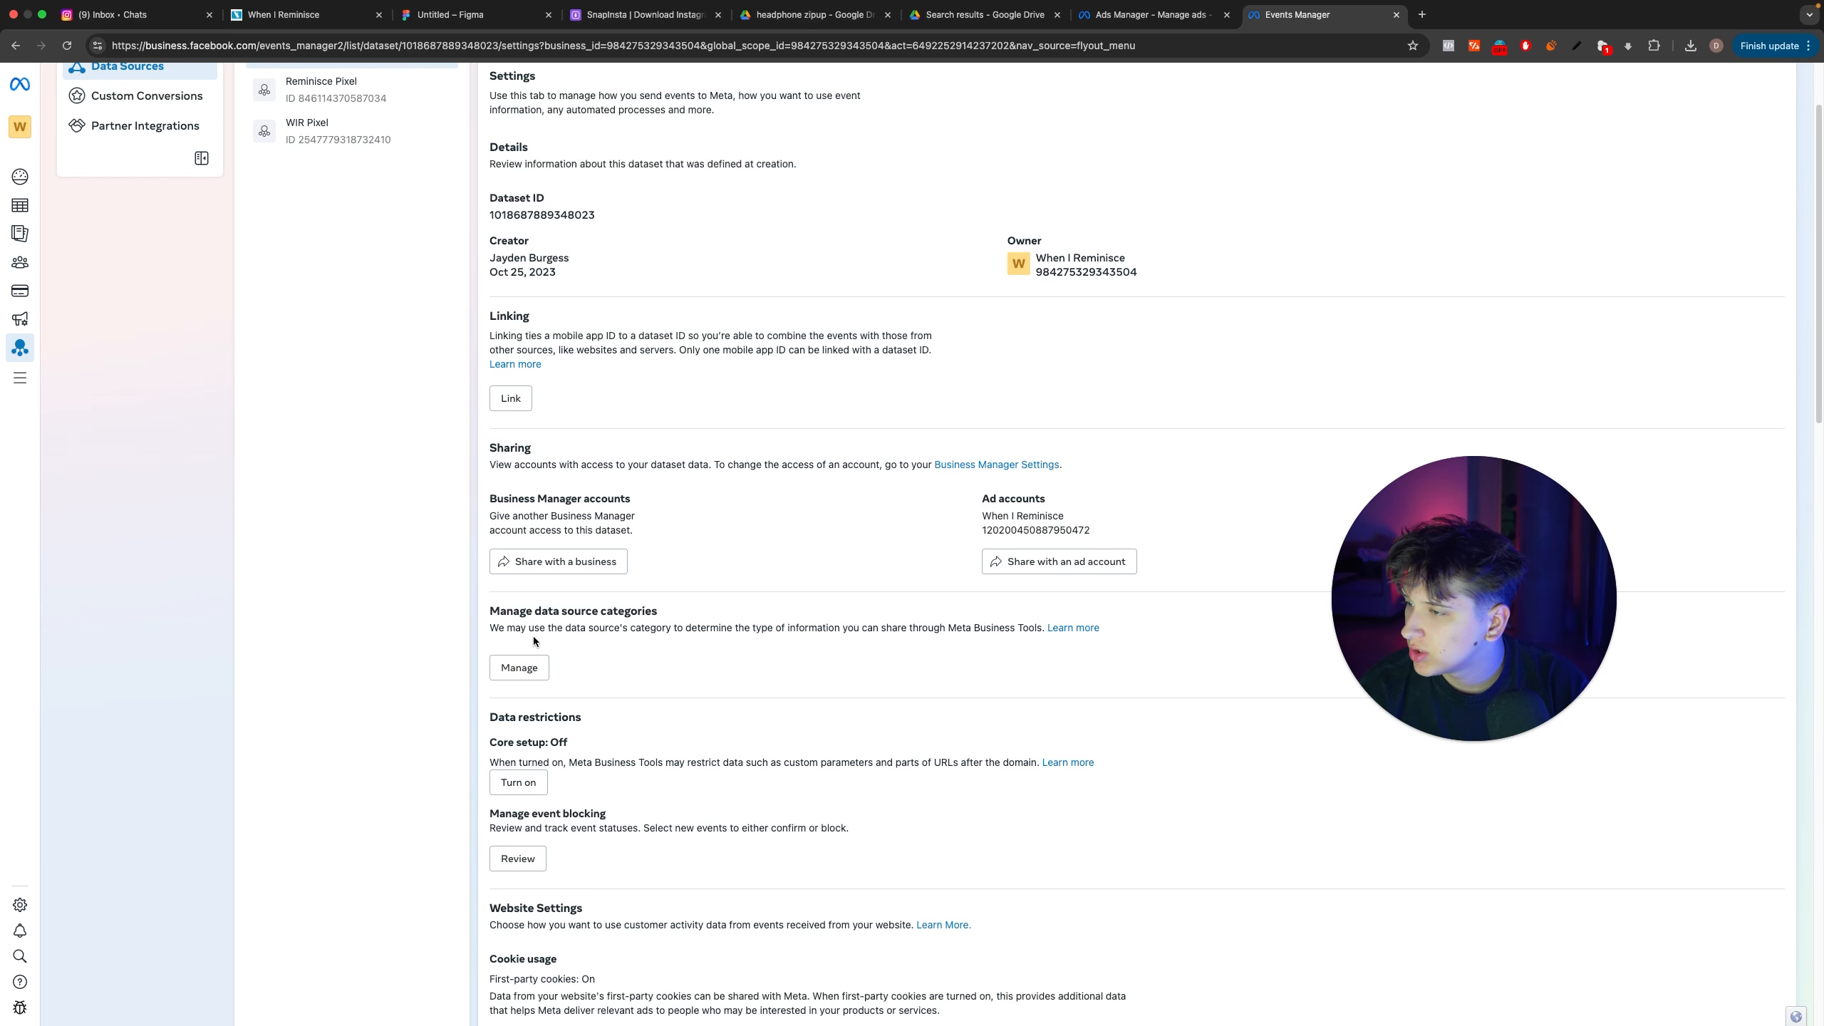
scroll(567, 708, down, 2)
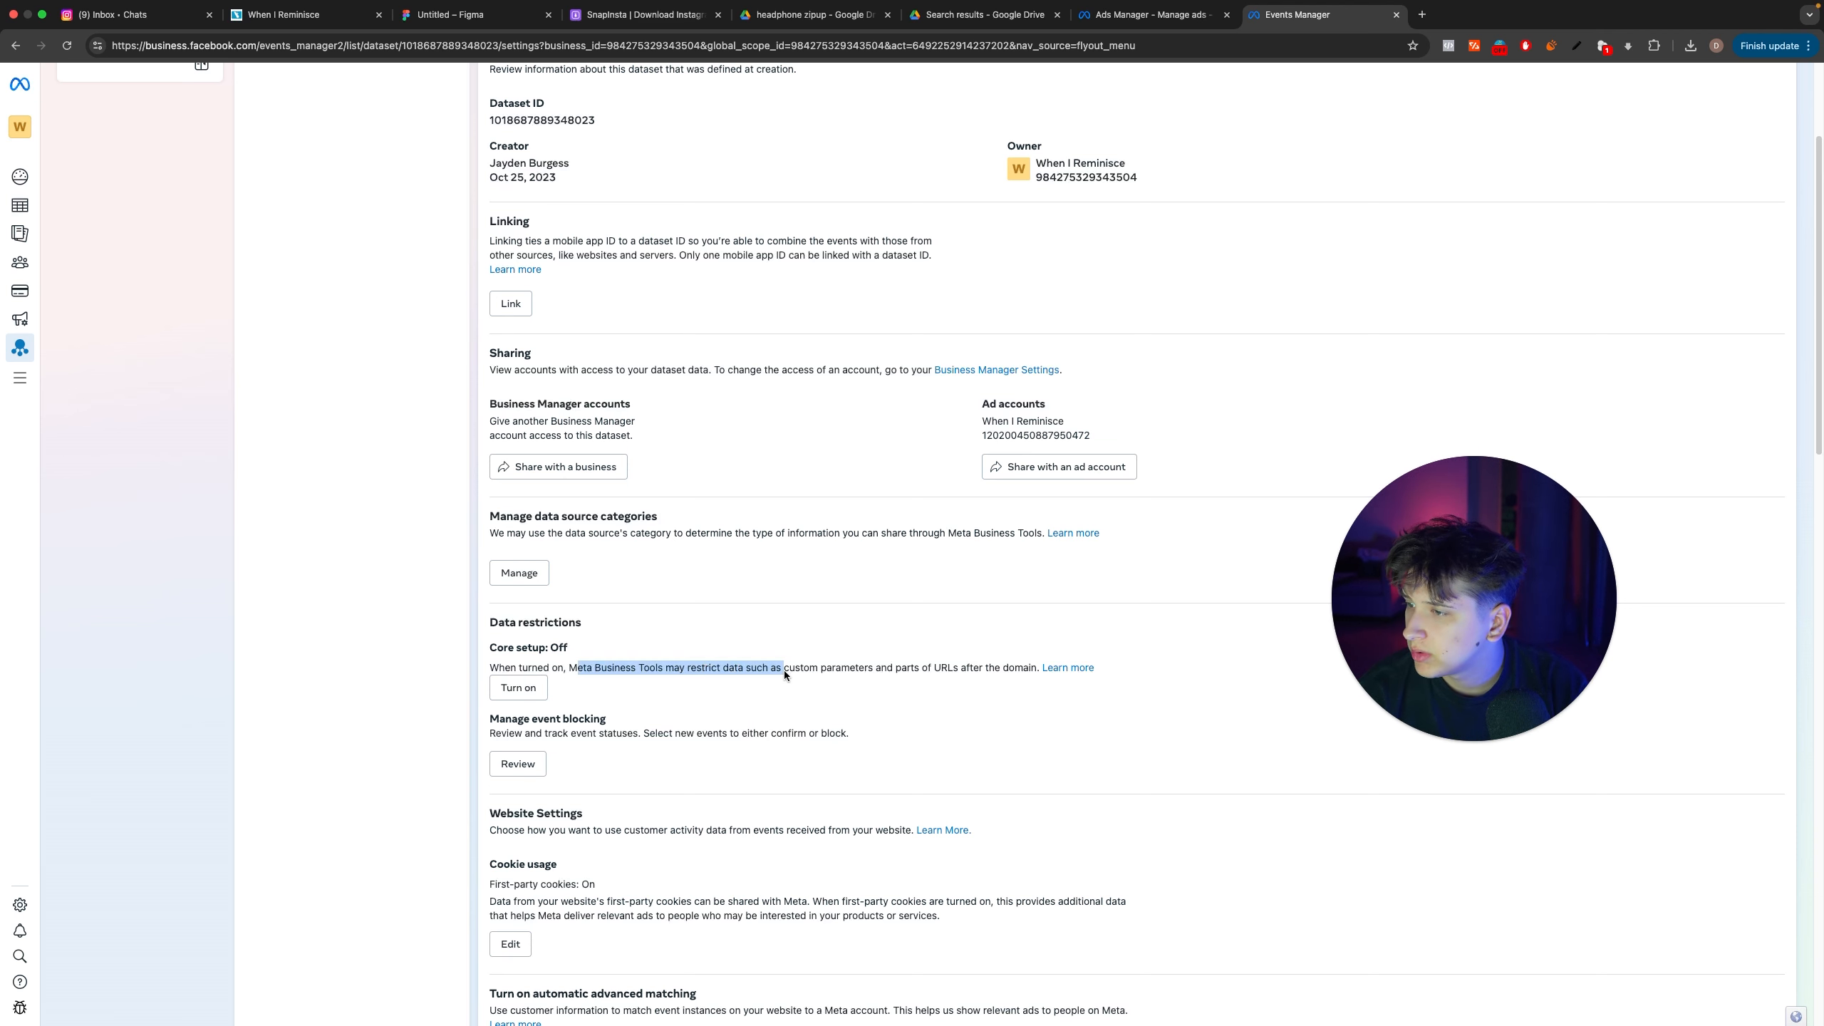
click(680, 700)
scroll(597, 731, down, 5)
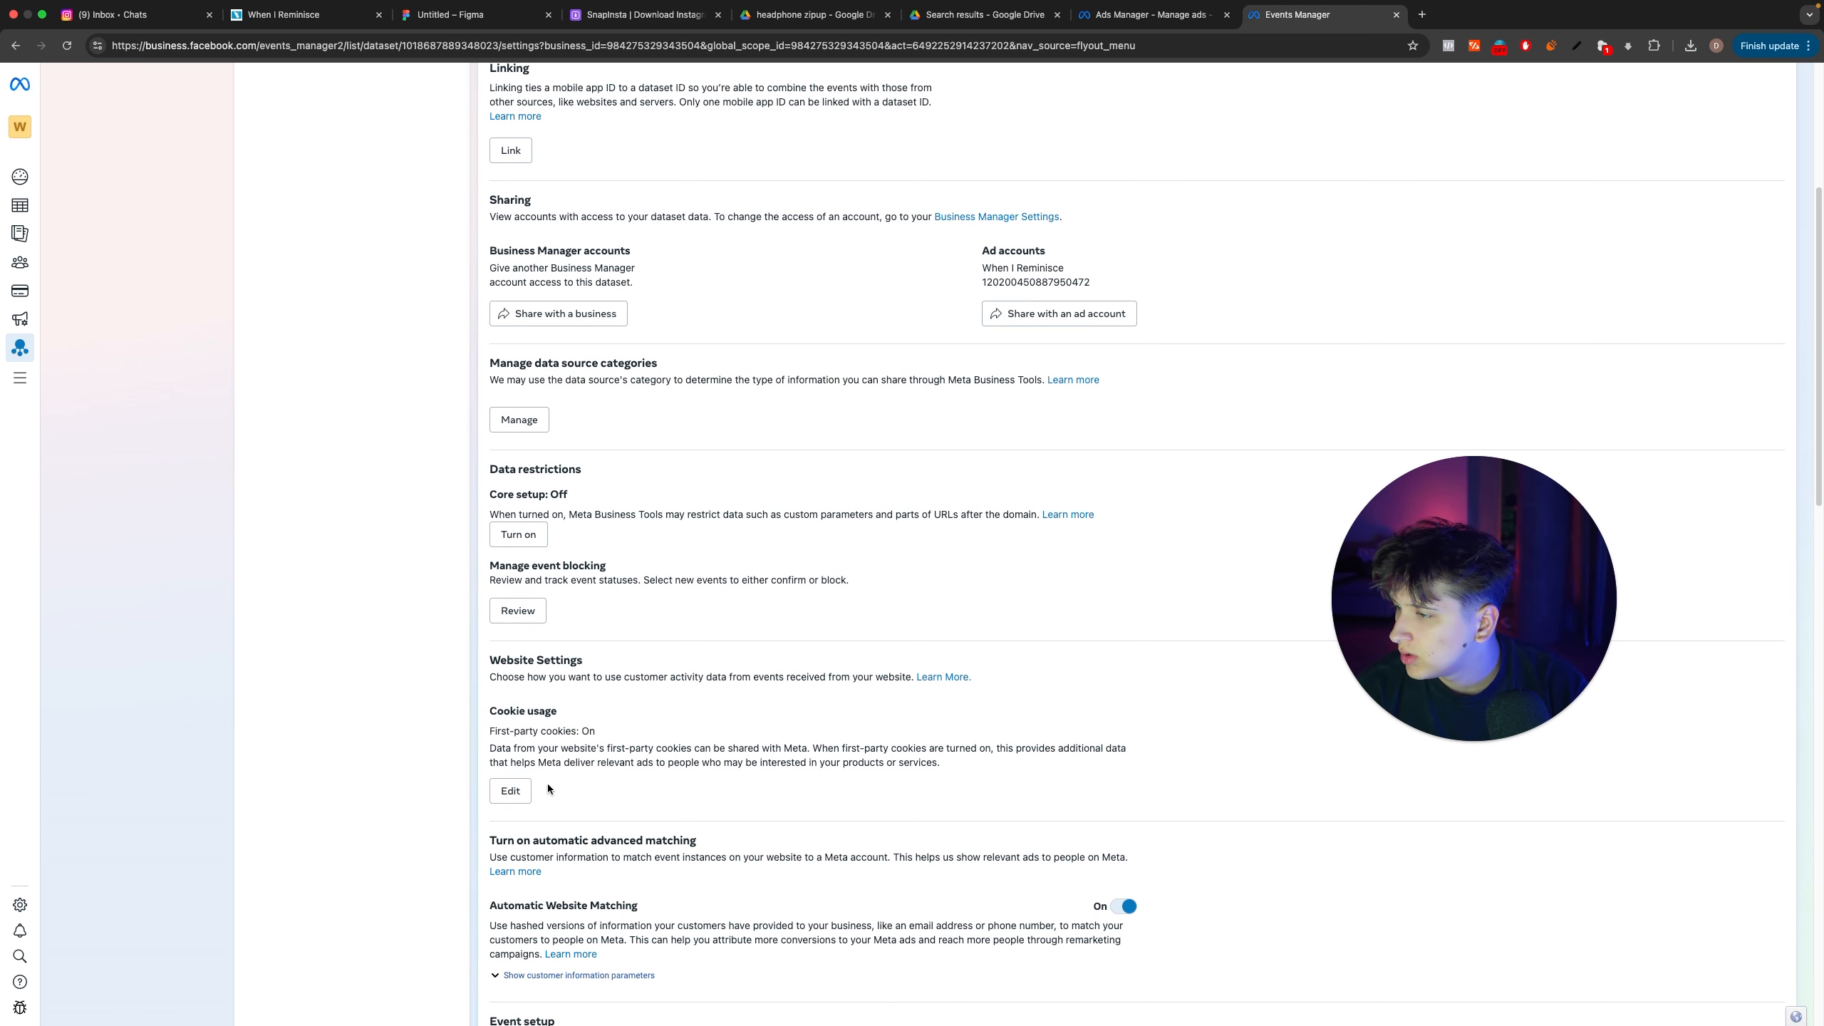
scroll(709, 757, down, 4)
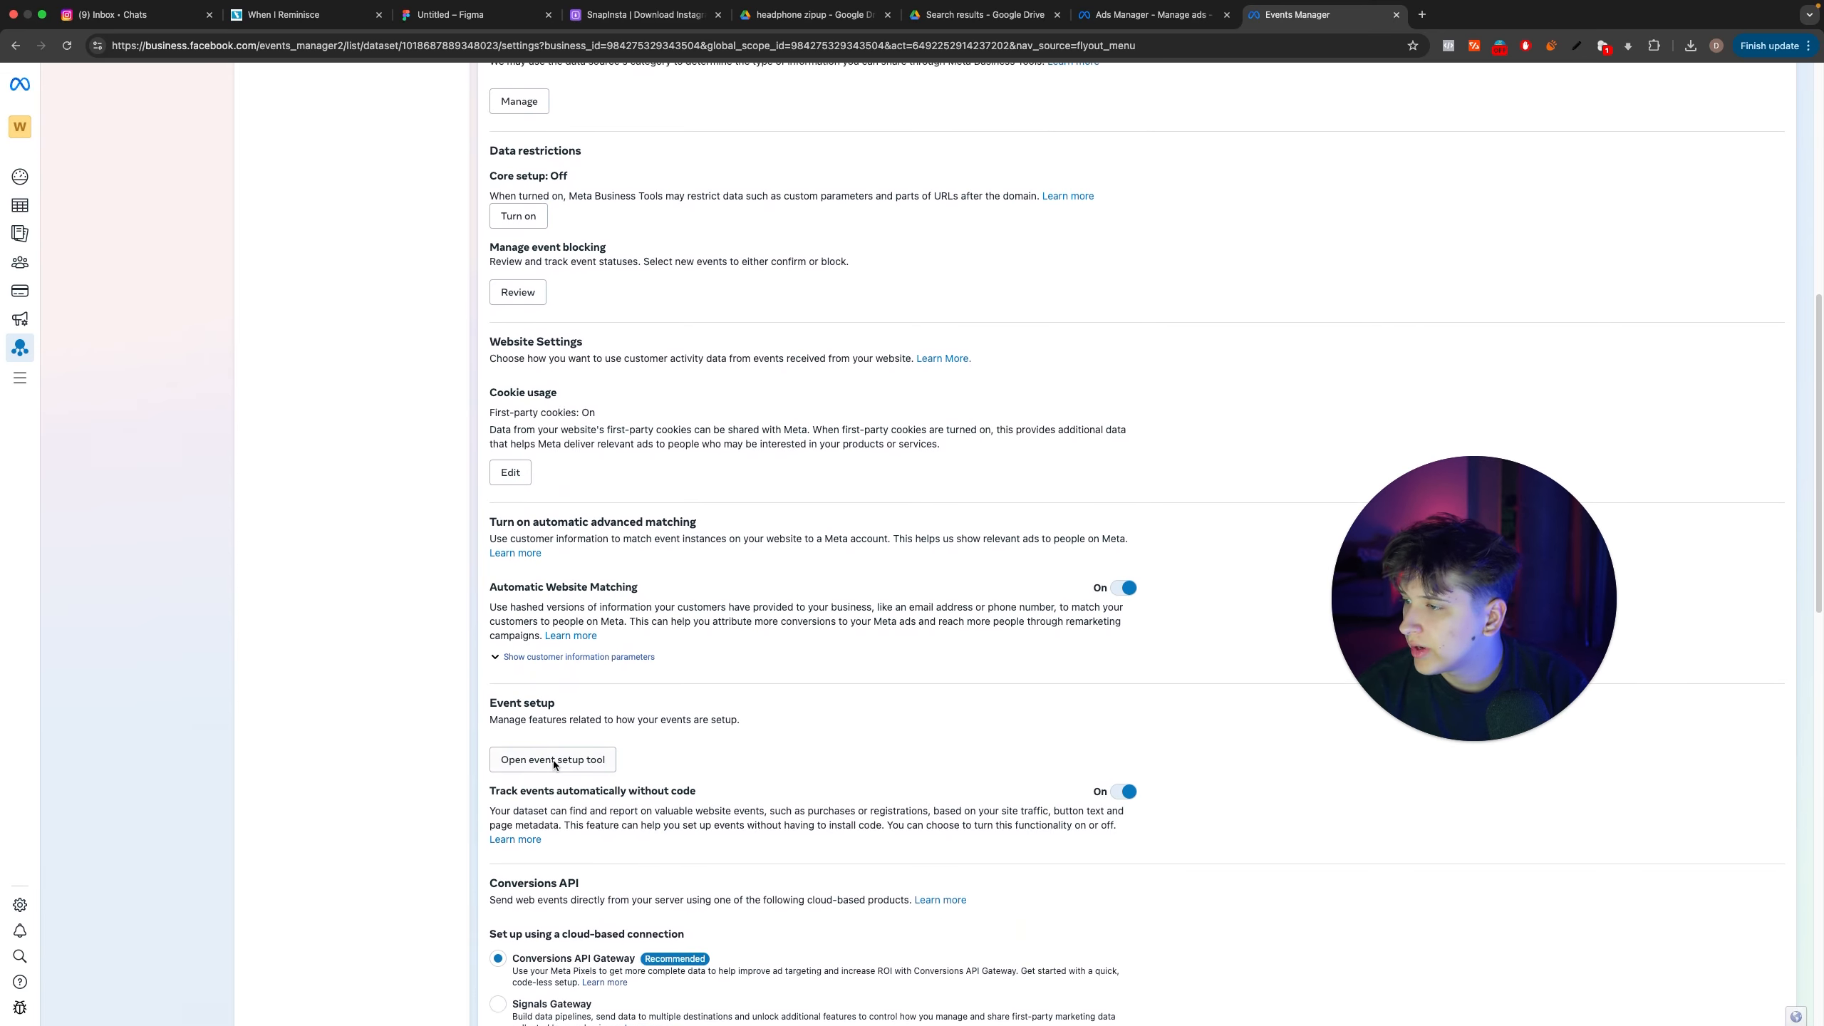
click(560, 709)
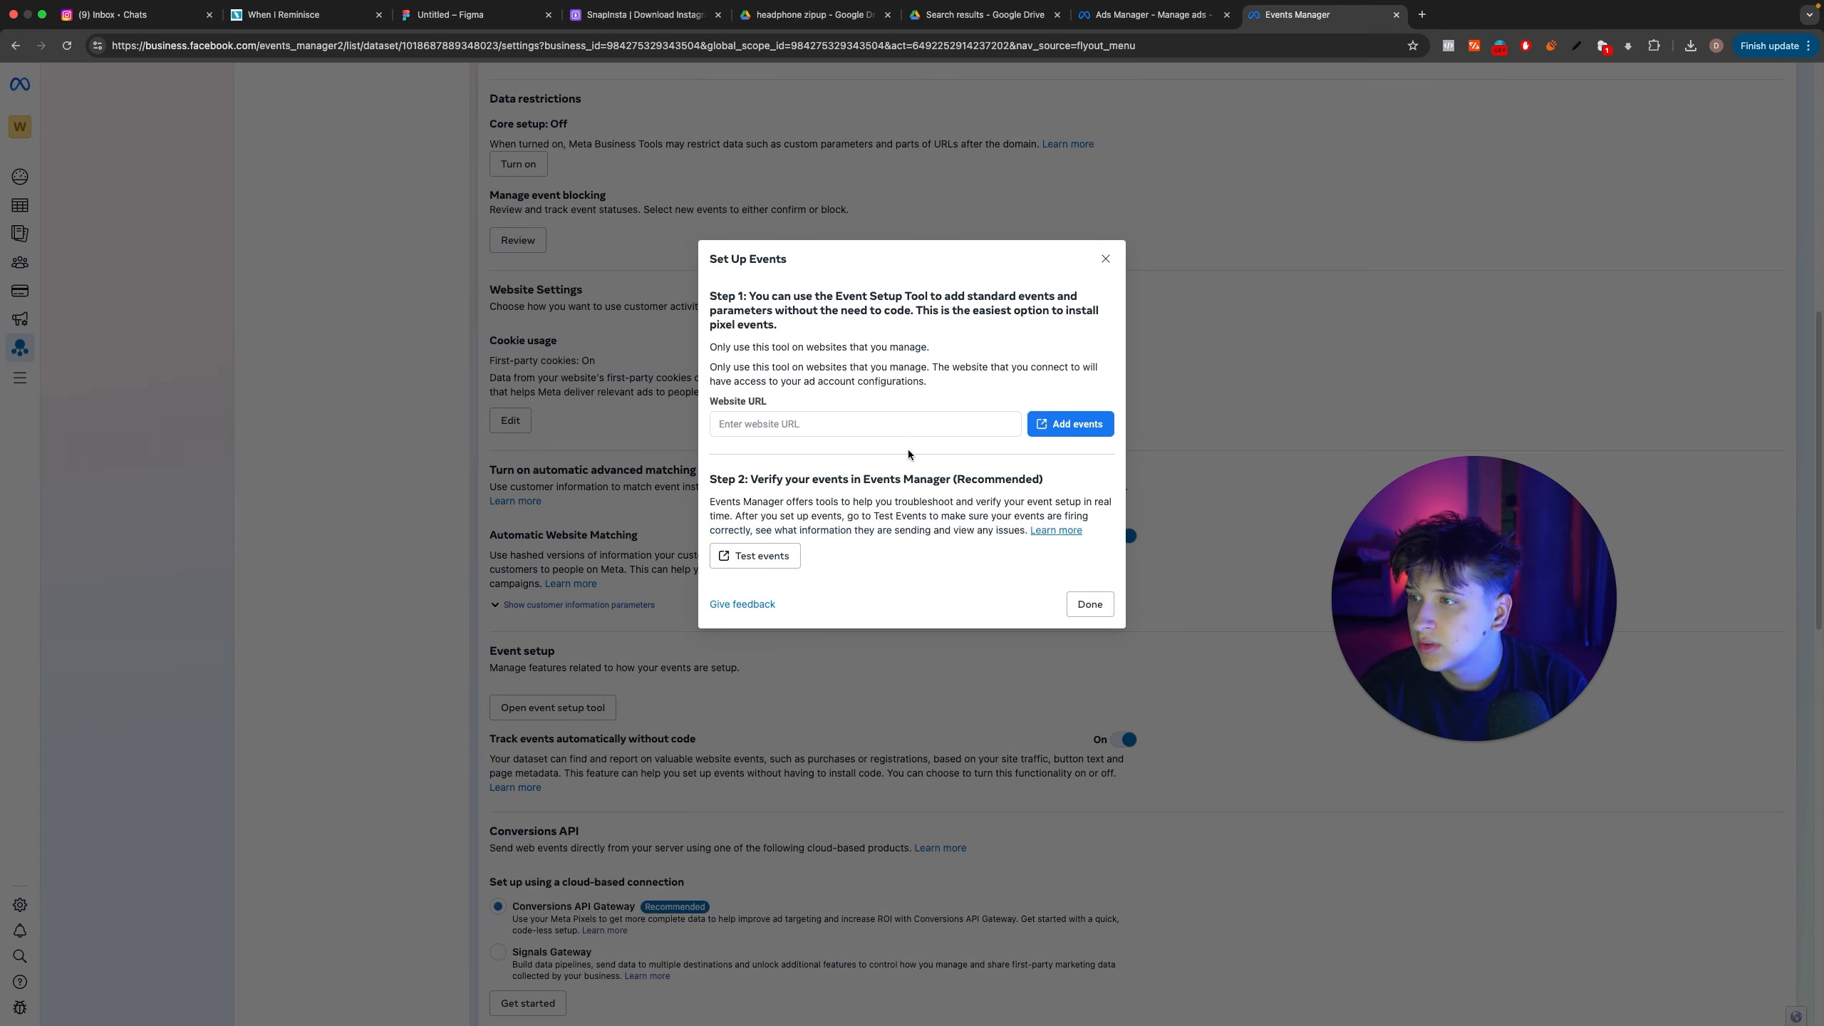
Step: Launch event setup for the whenireminisce.com website and pause AdBlock on that site
click(905, 426)
key(super+t)
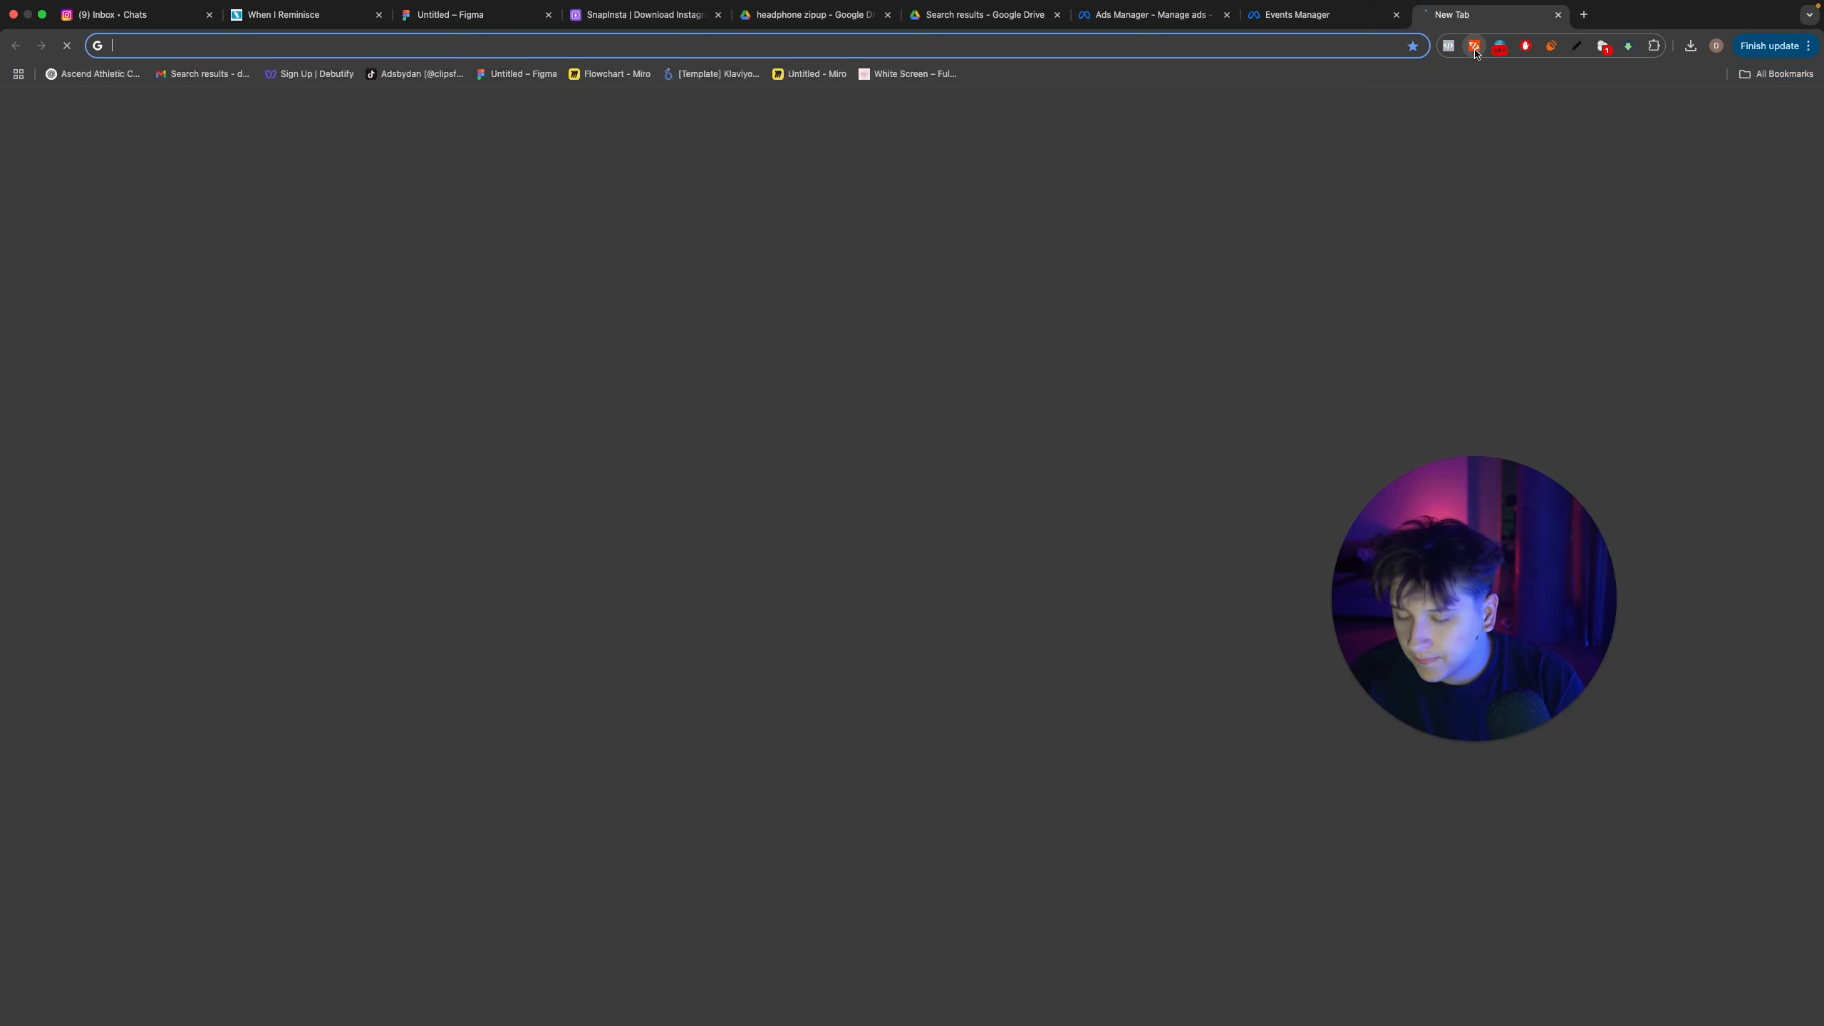
text(when)
key(super+a)
key(super+x)
key(super+w)
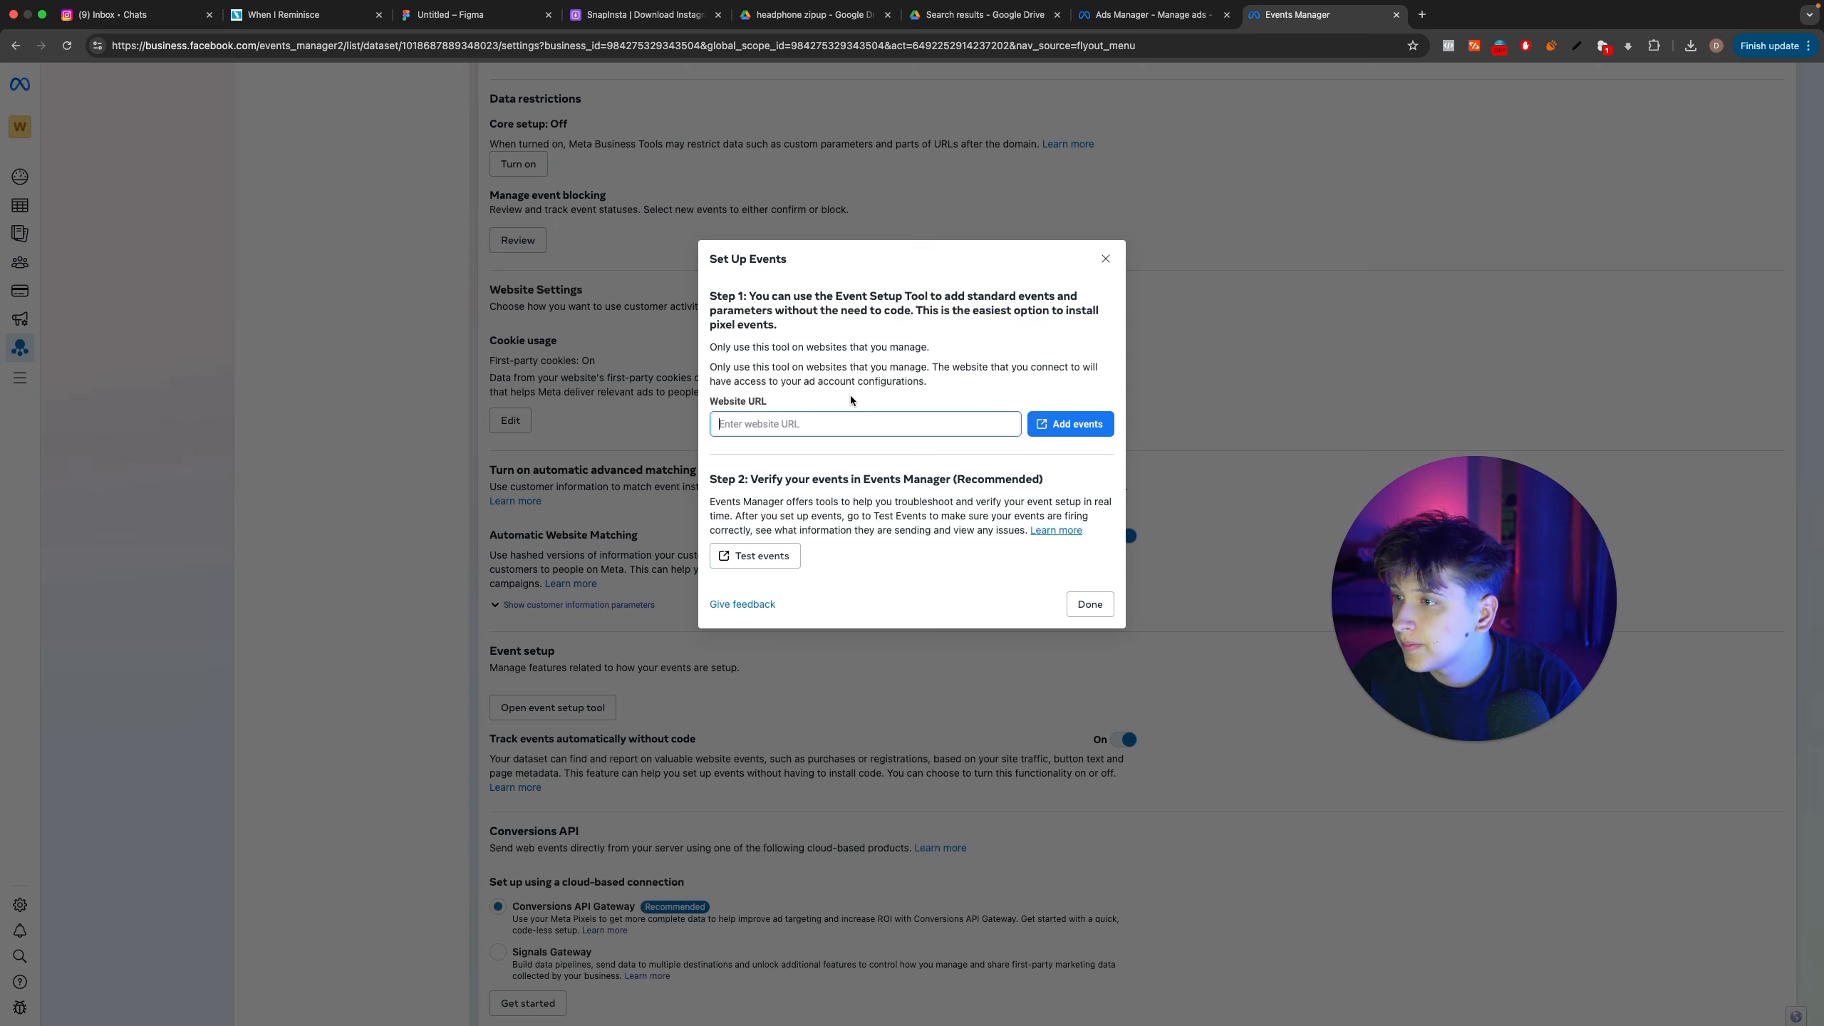
key(super+v)
click(1092, 422)
click(1525, 46)
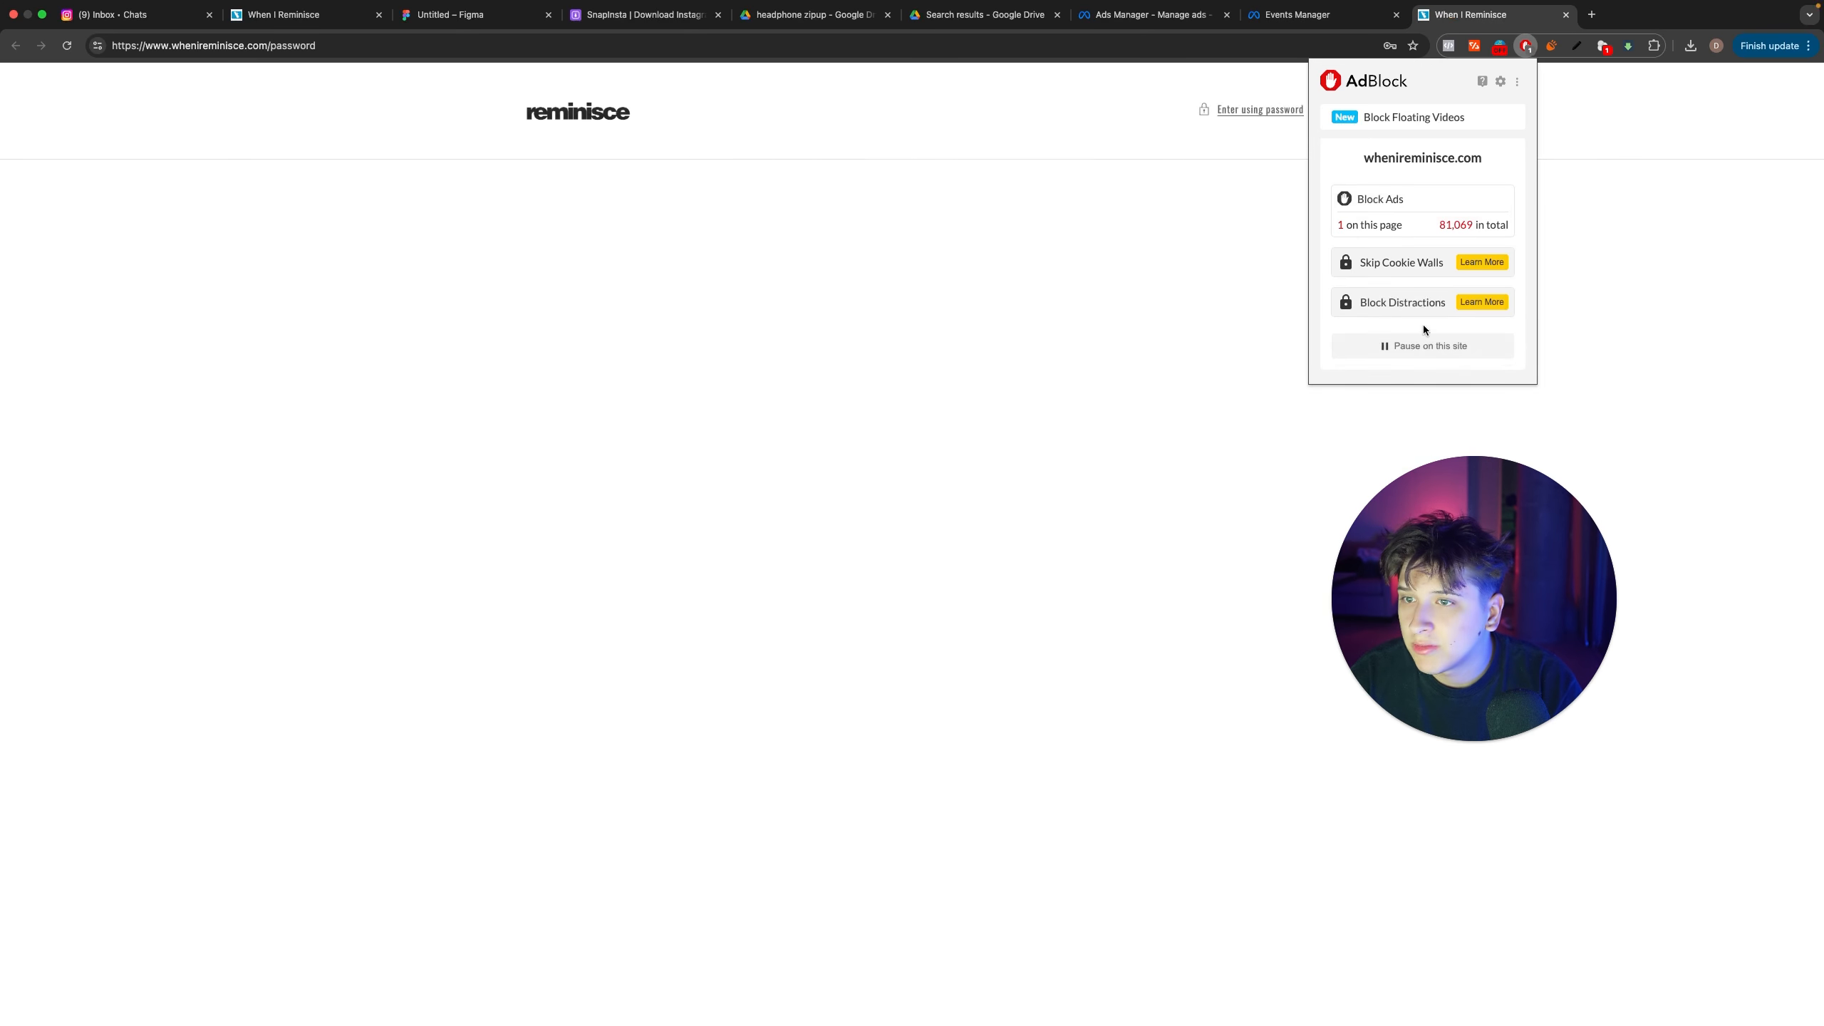
click(1417, 345)
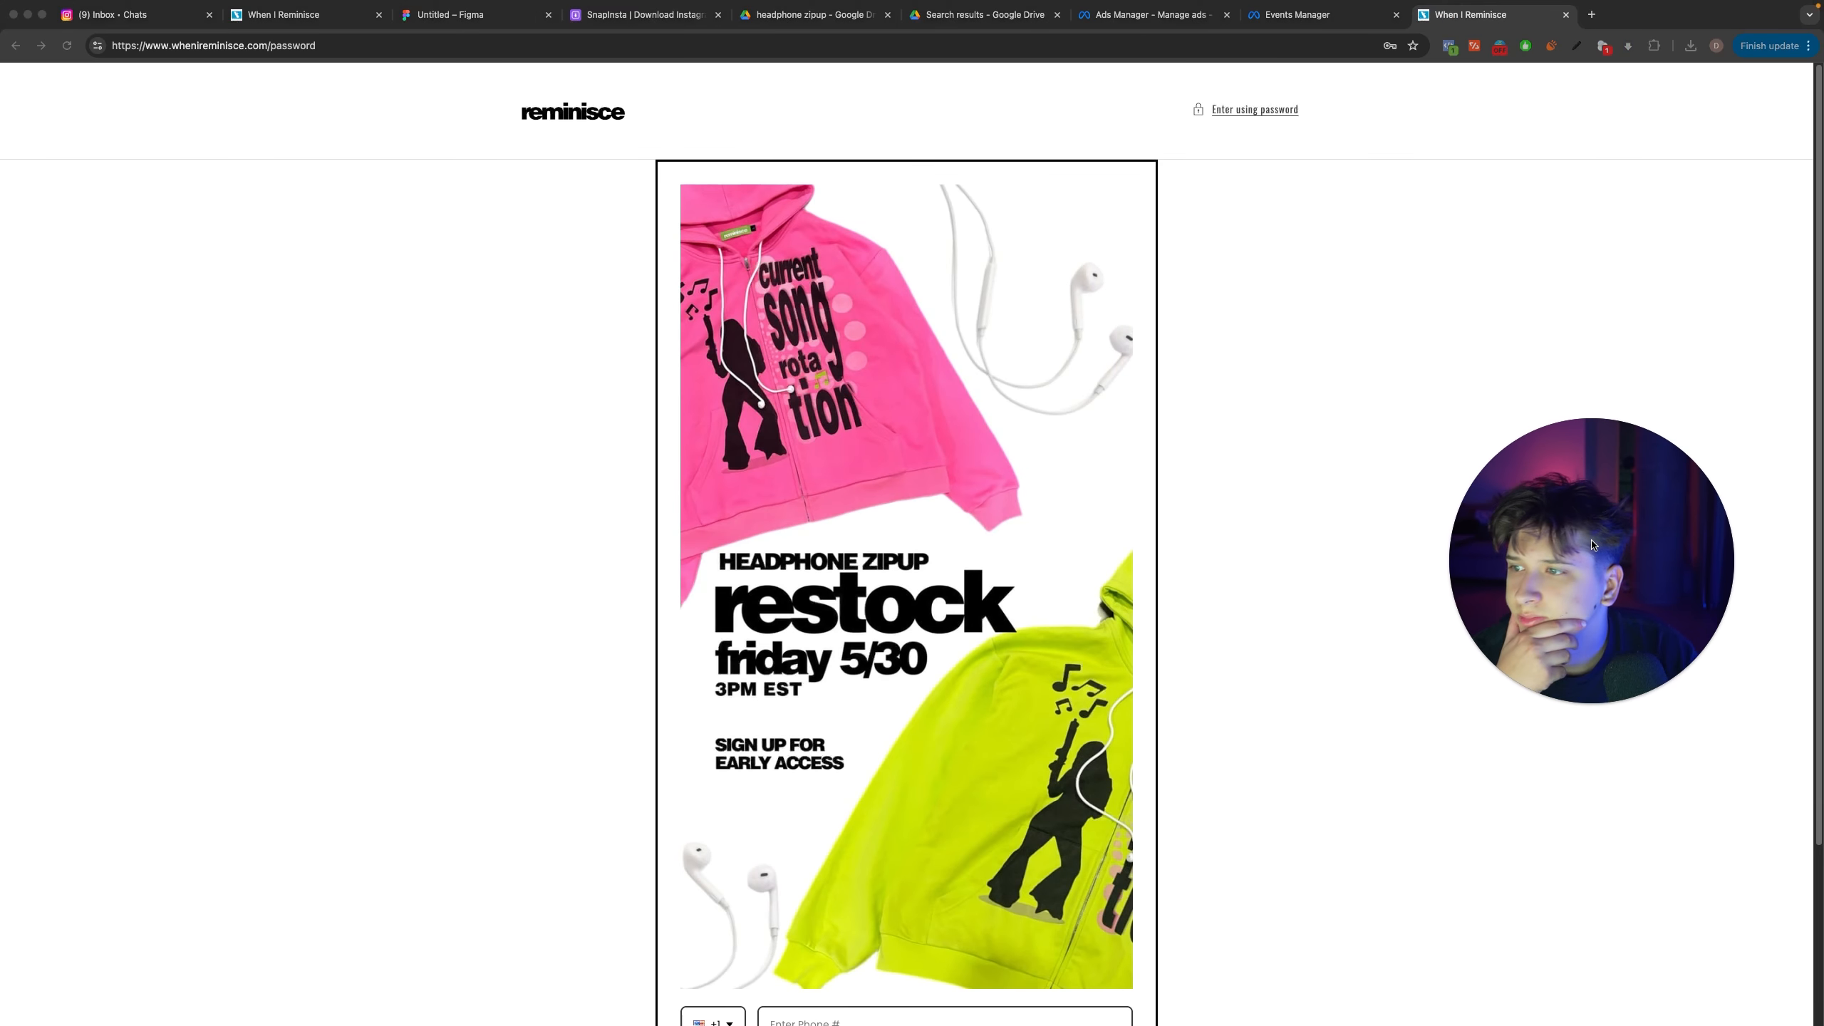
Step: Track the SIGN UP button on the restock page as a Lead event and confirm its setup
scroll(424, 215, down, 3)
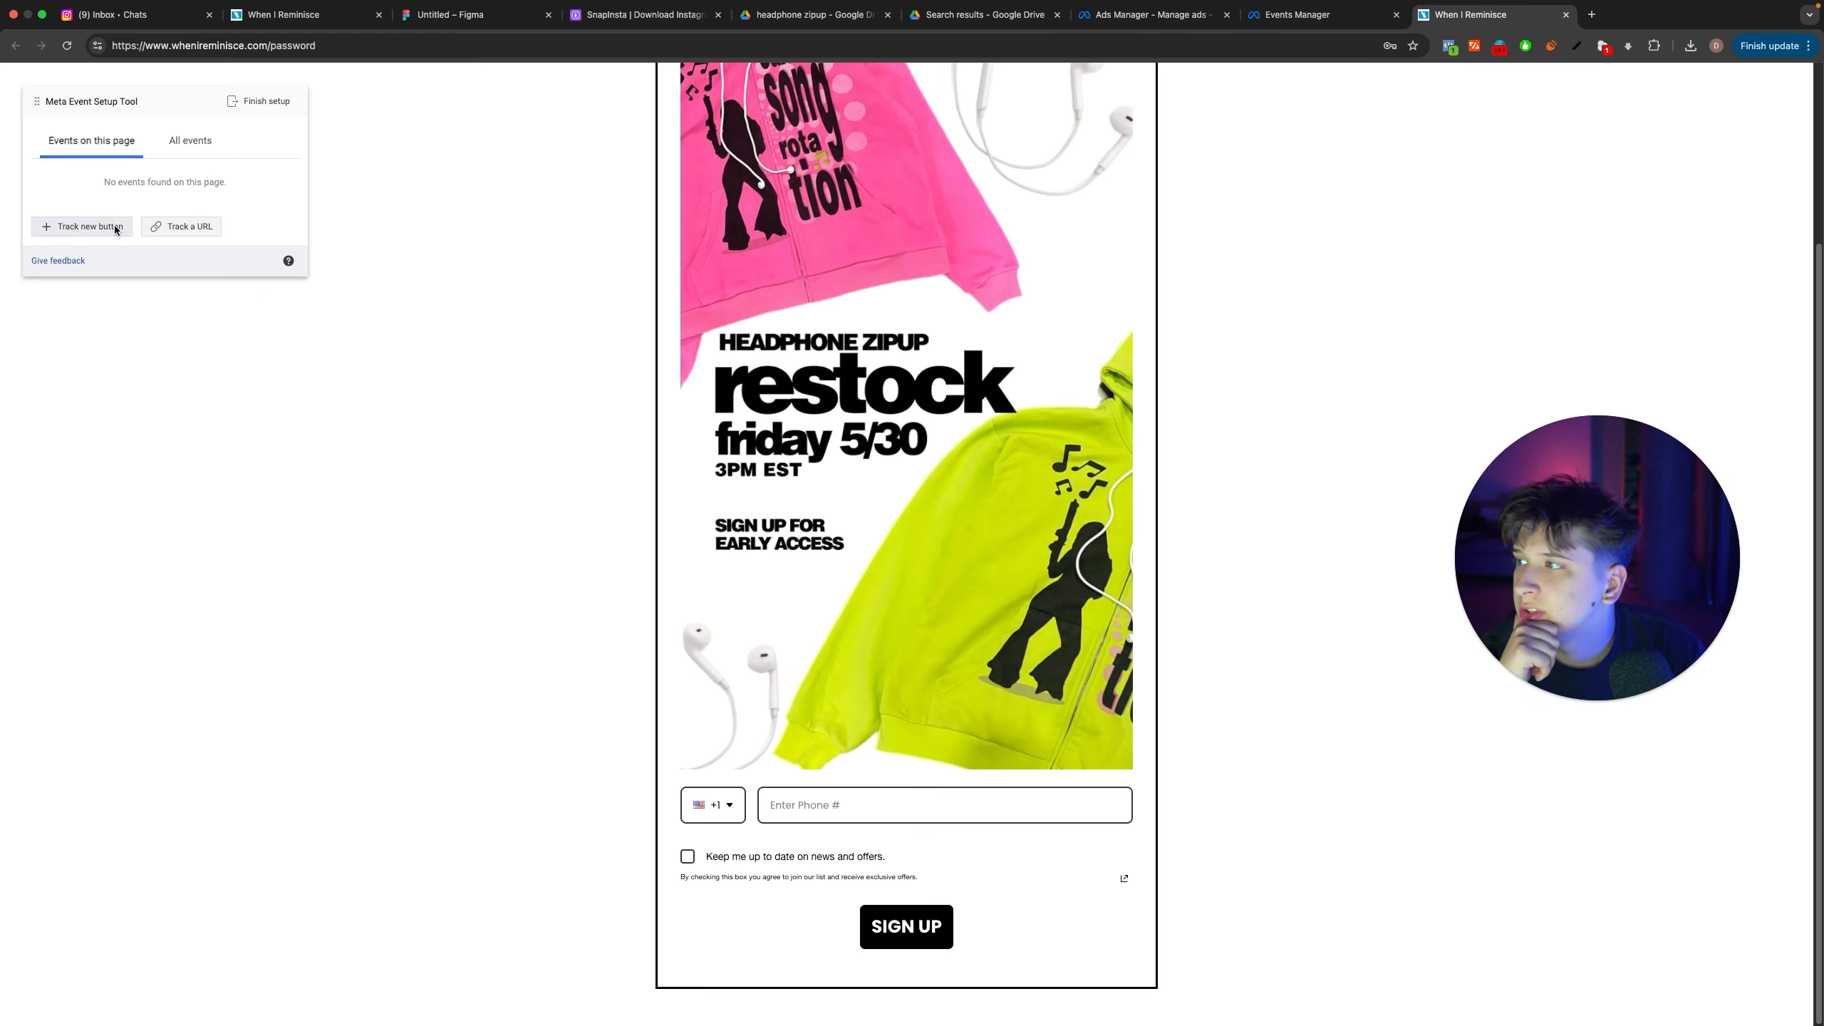
click(65, 227)
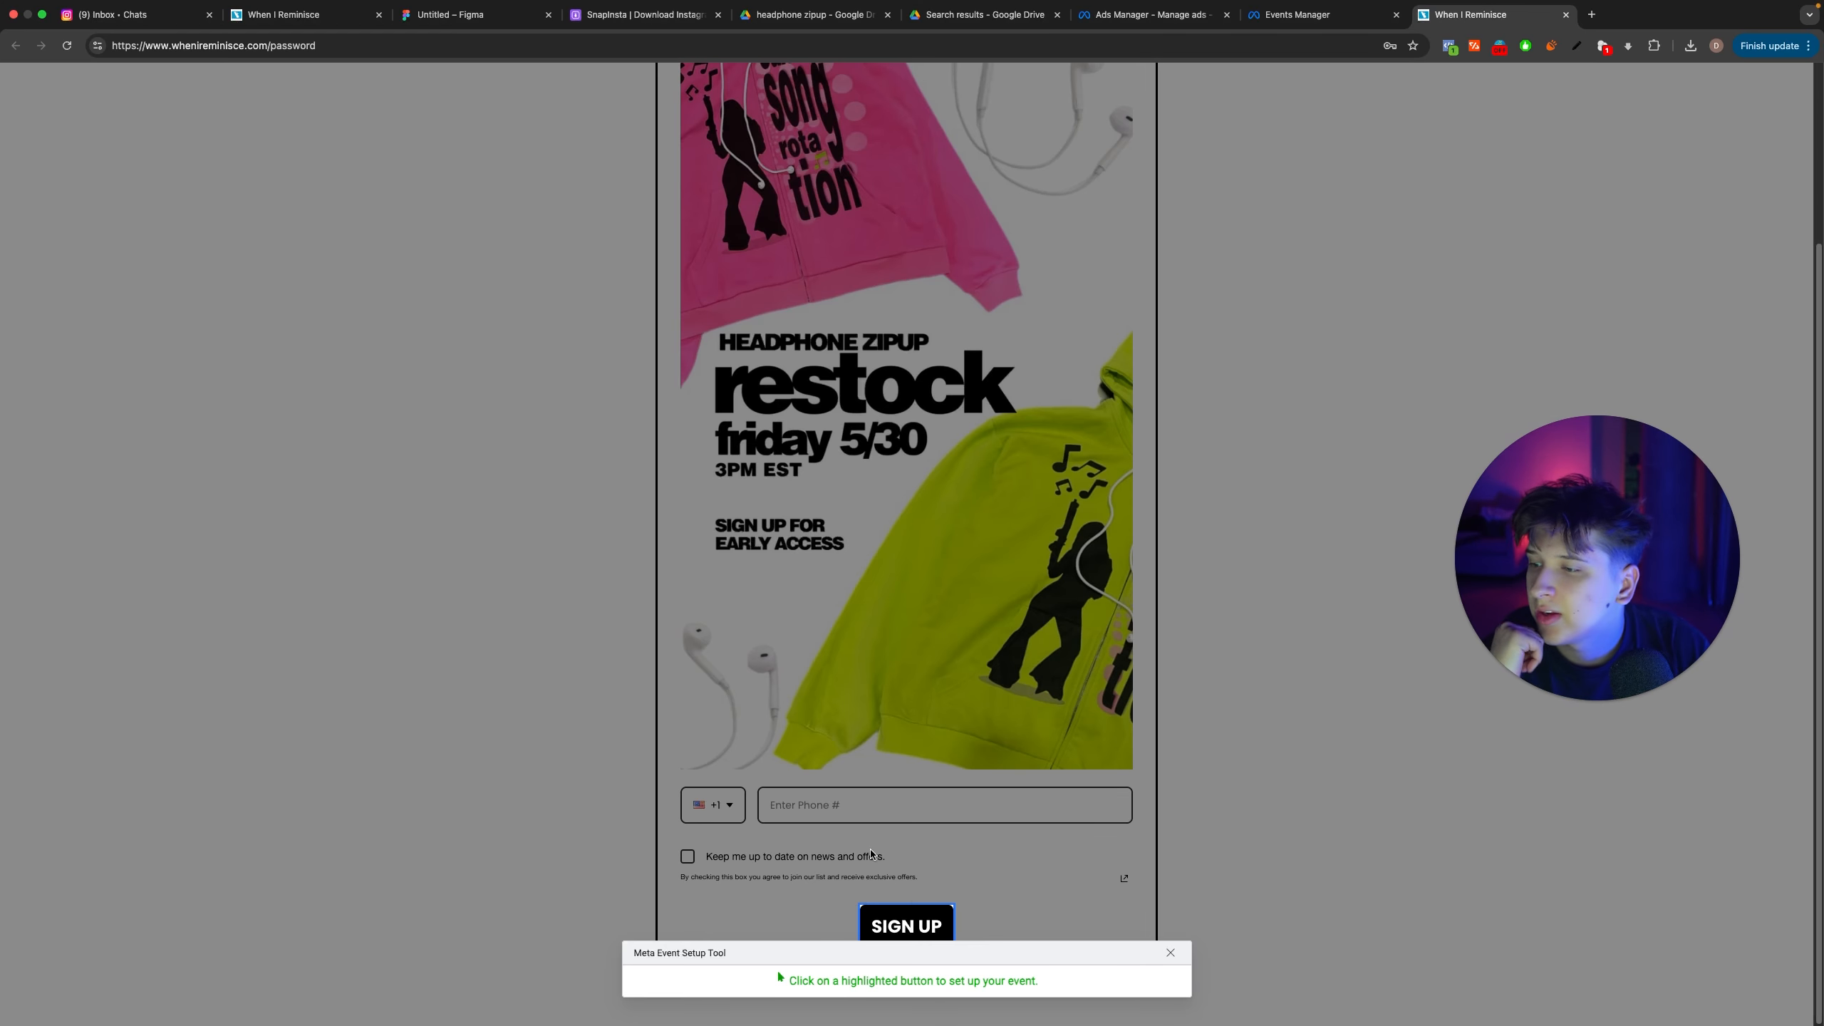
click(891, 930)
click(185, 134)
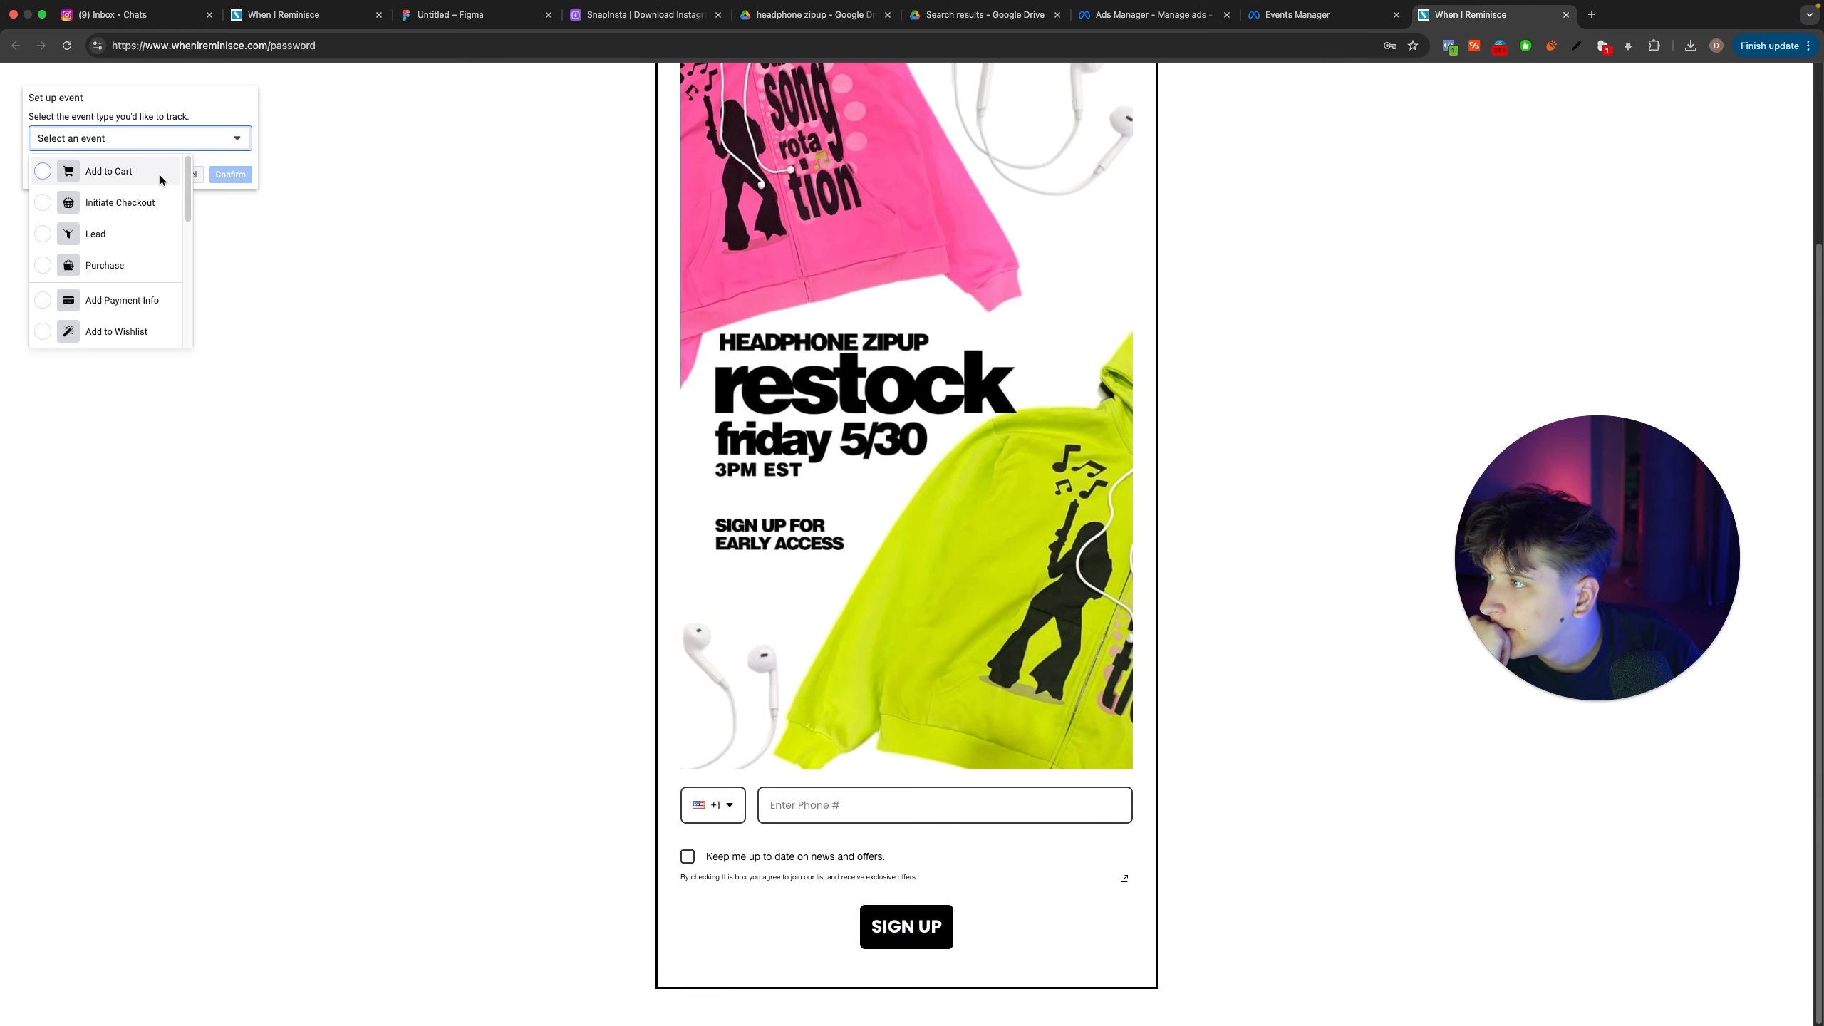
scroll(115, 238, down, 6)
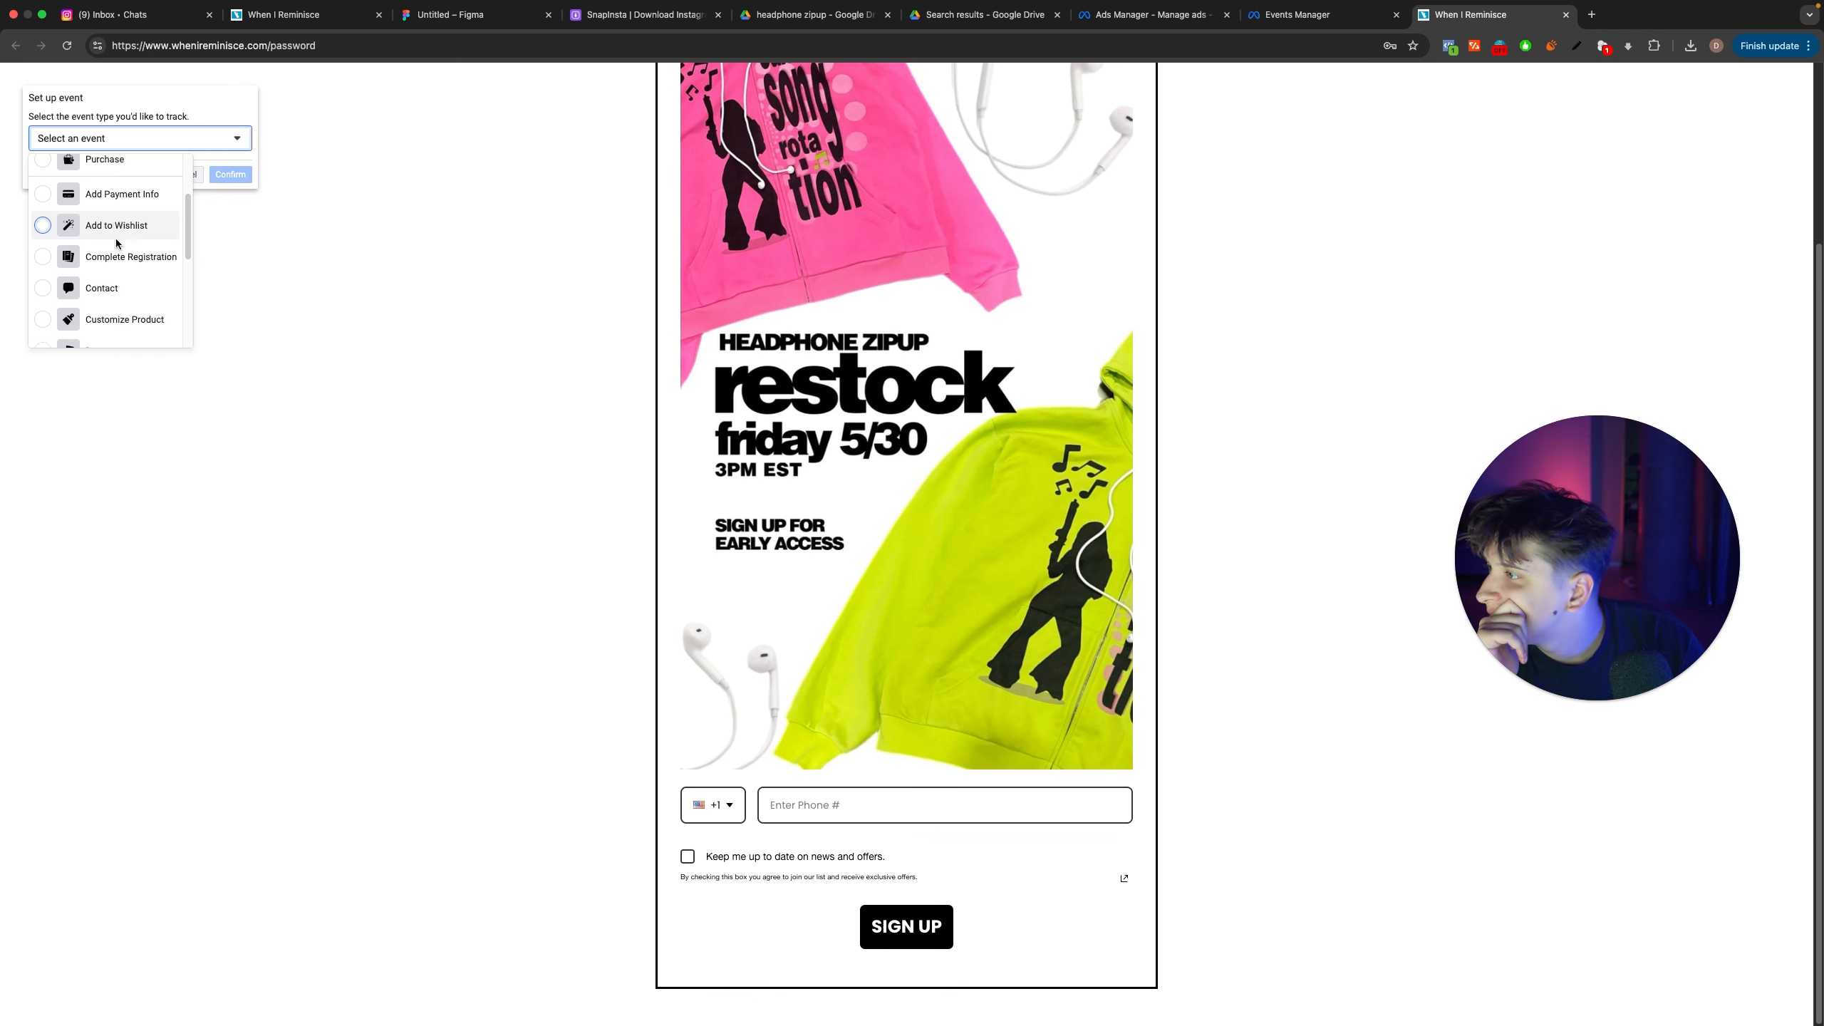
drag(184, 289, 176, 163)
click(116, 234)
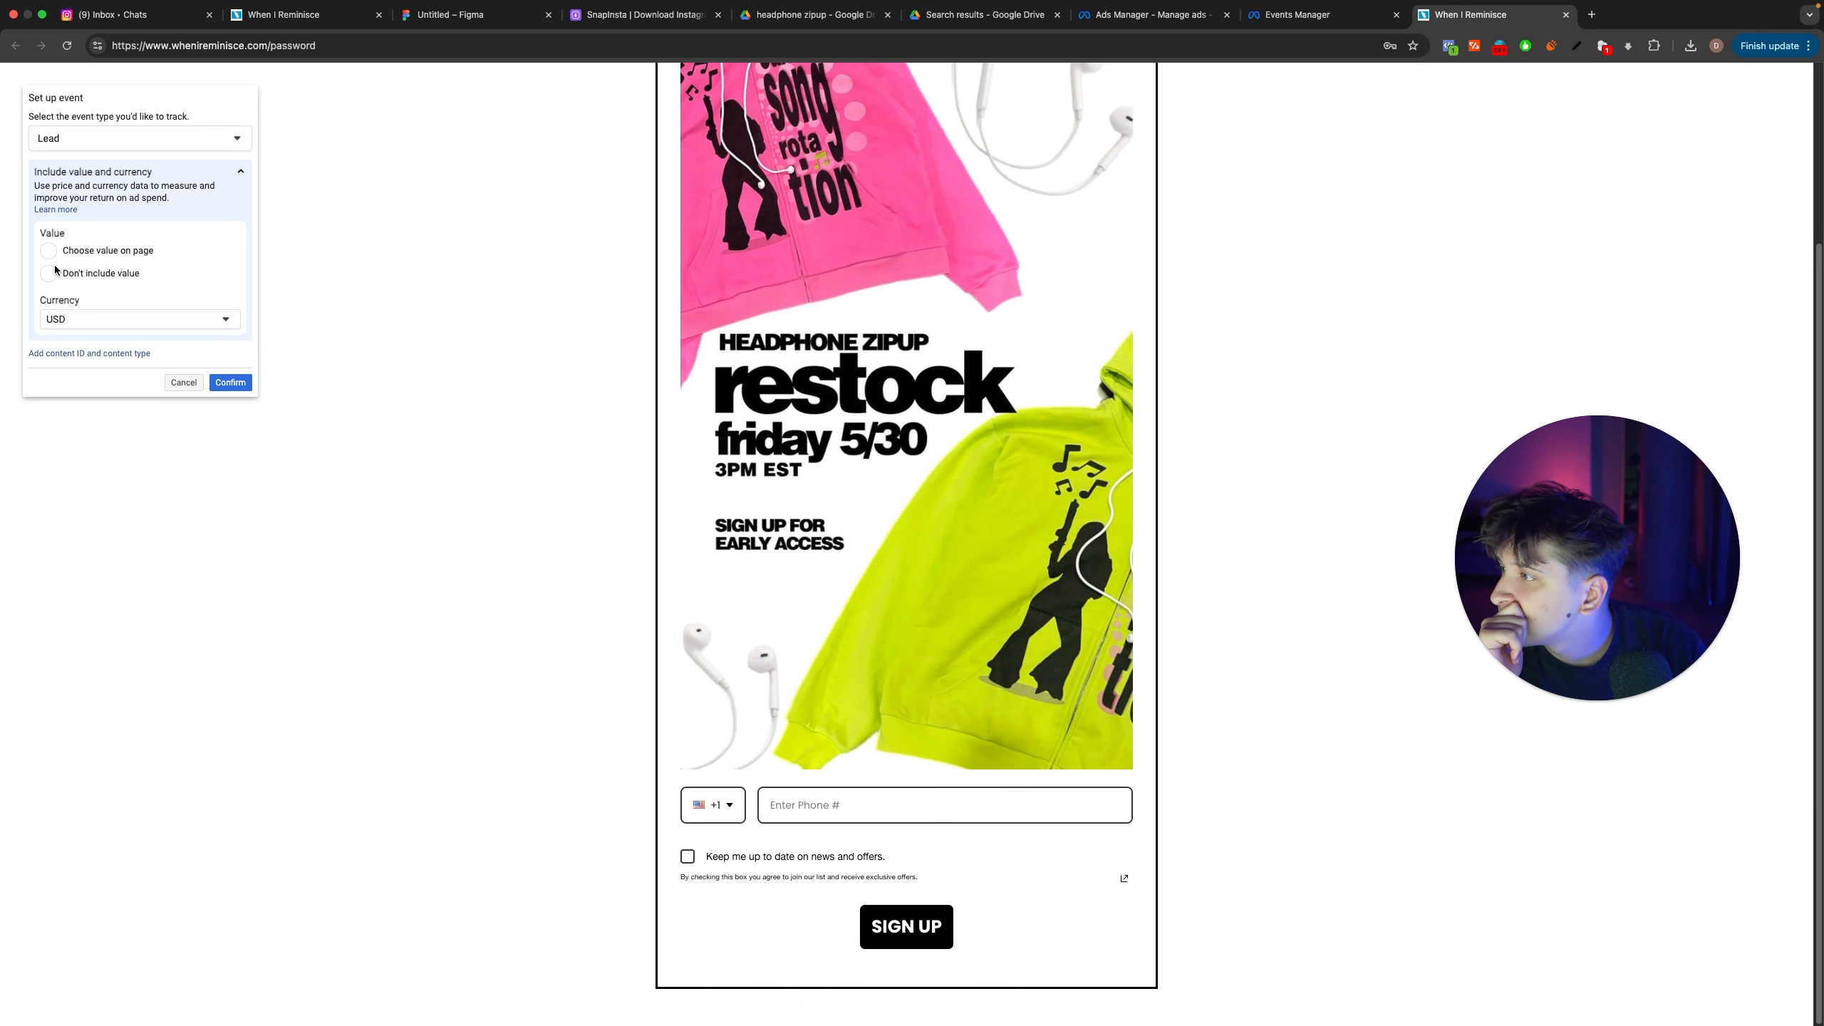
click(223, 381)
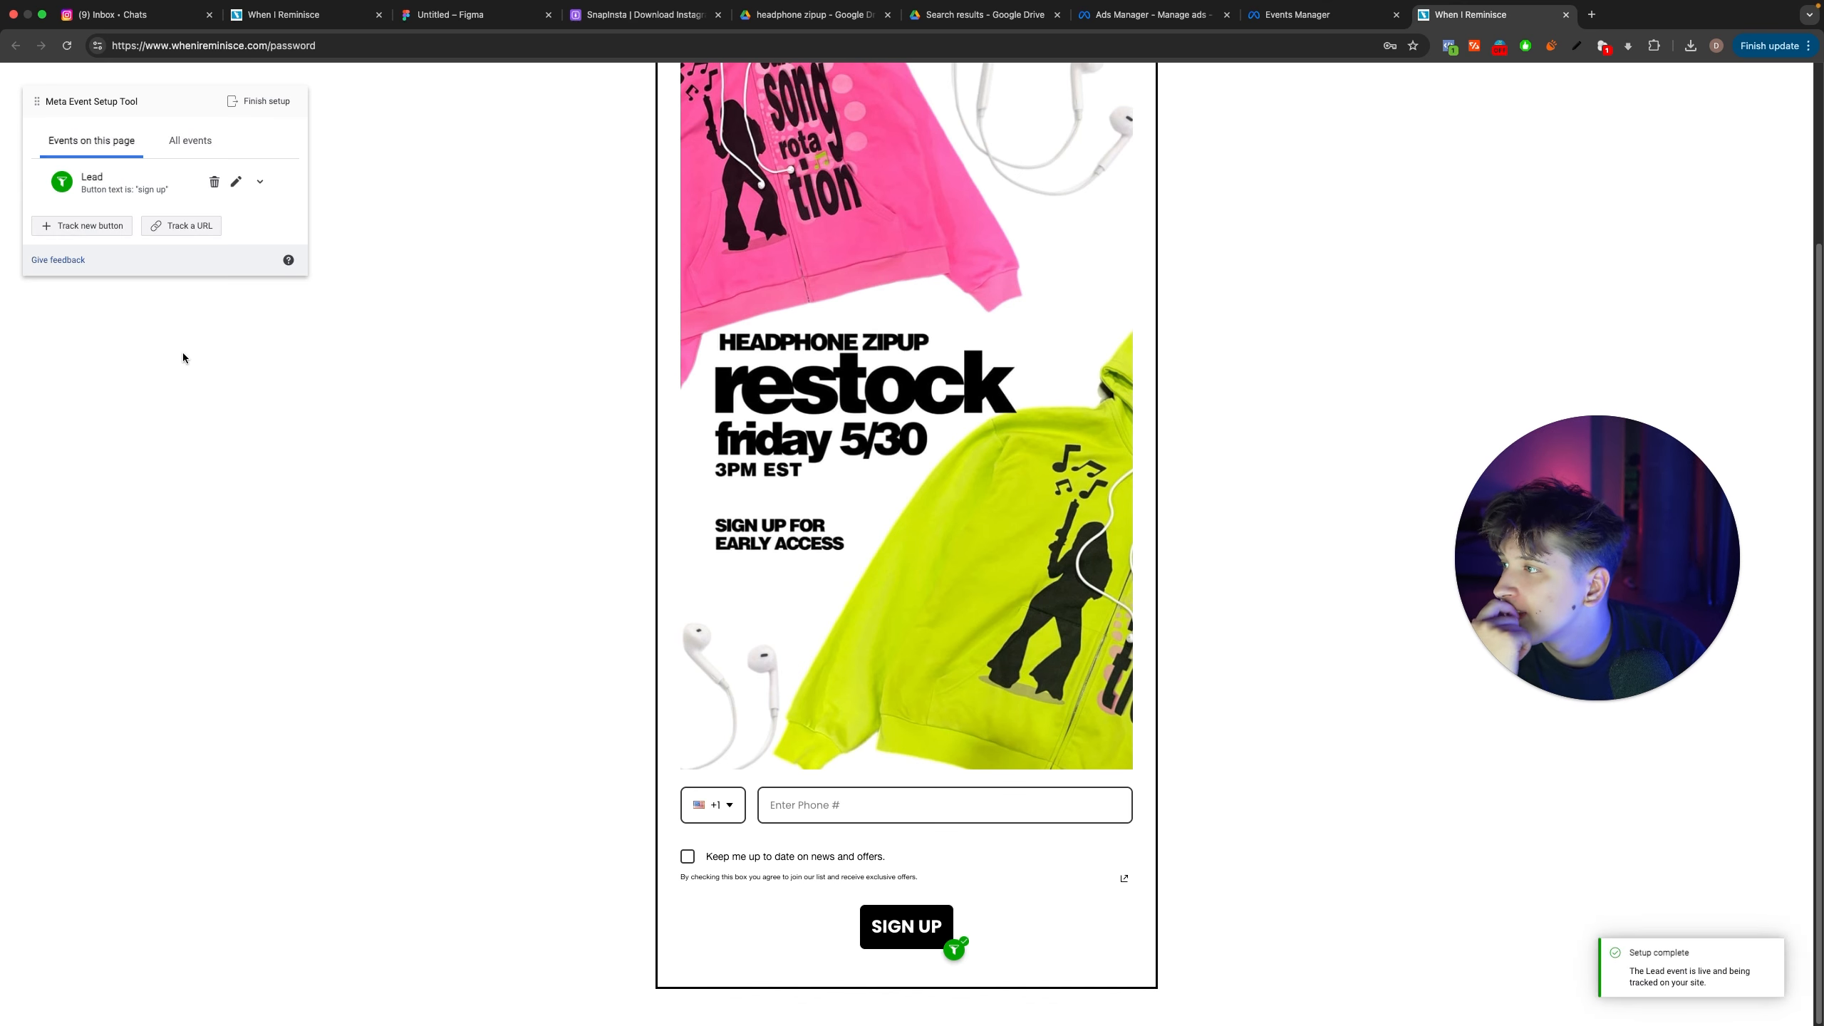
Step: Finish the event setup, skip its feedback survey with the don't-ask-again option enabled, and close the sign-up page
click(260, 100)
click(1088, 713)
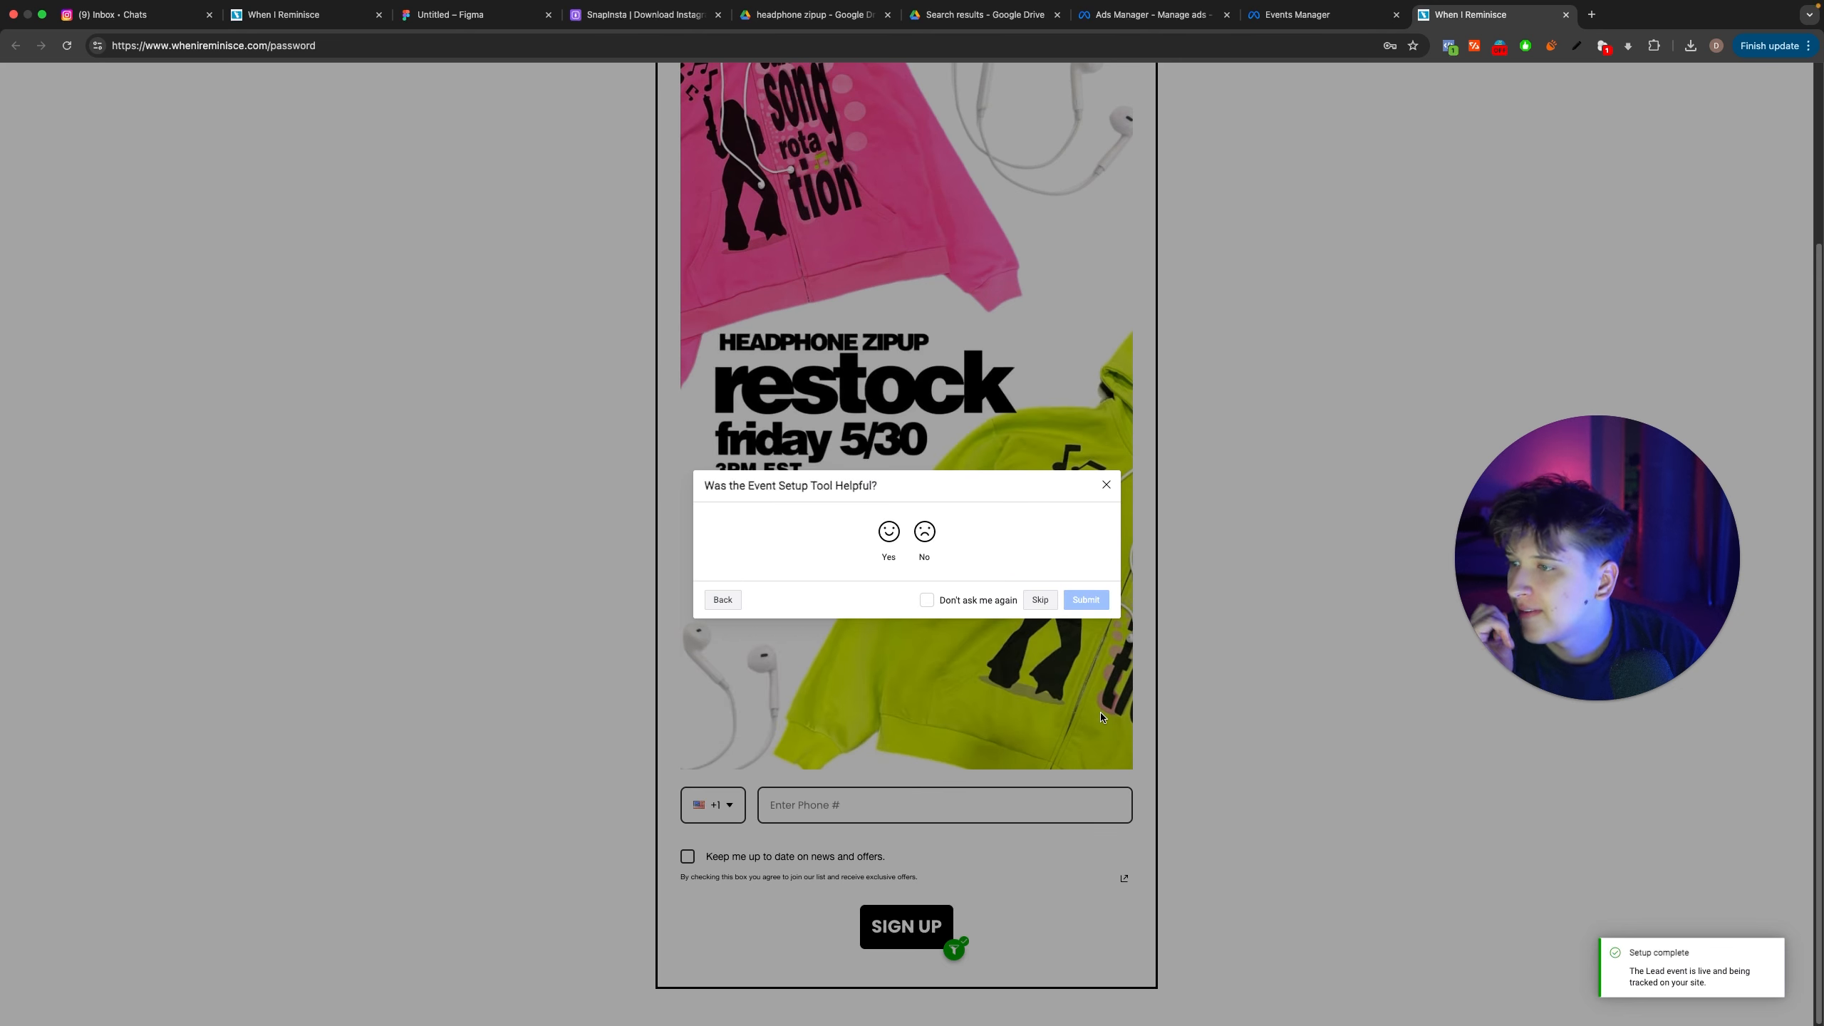
click(927, 600)
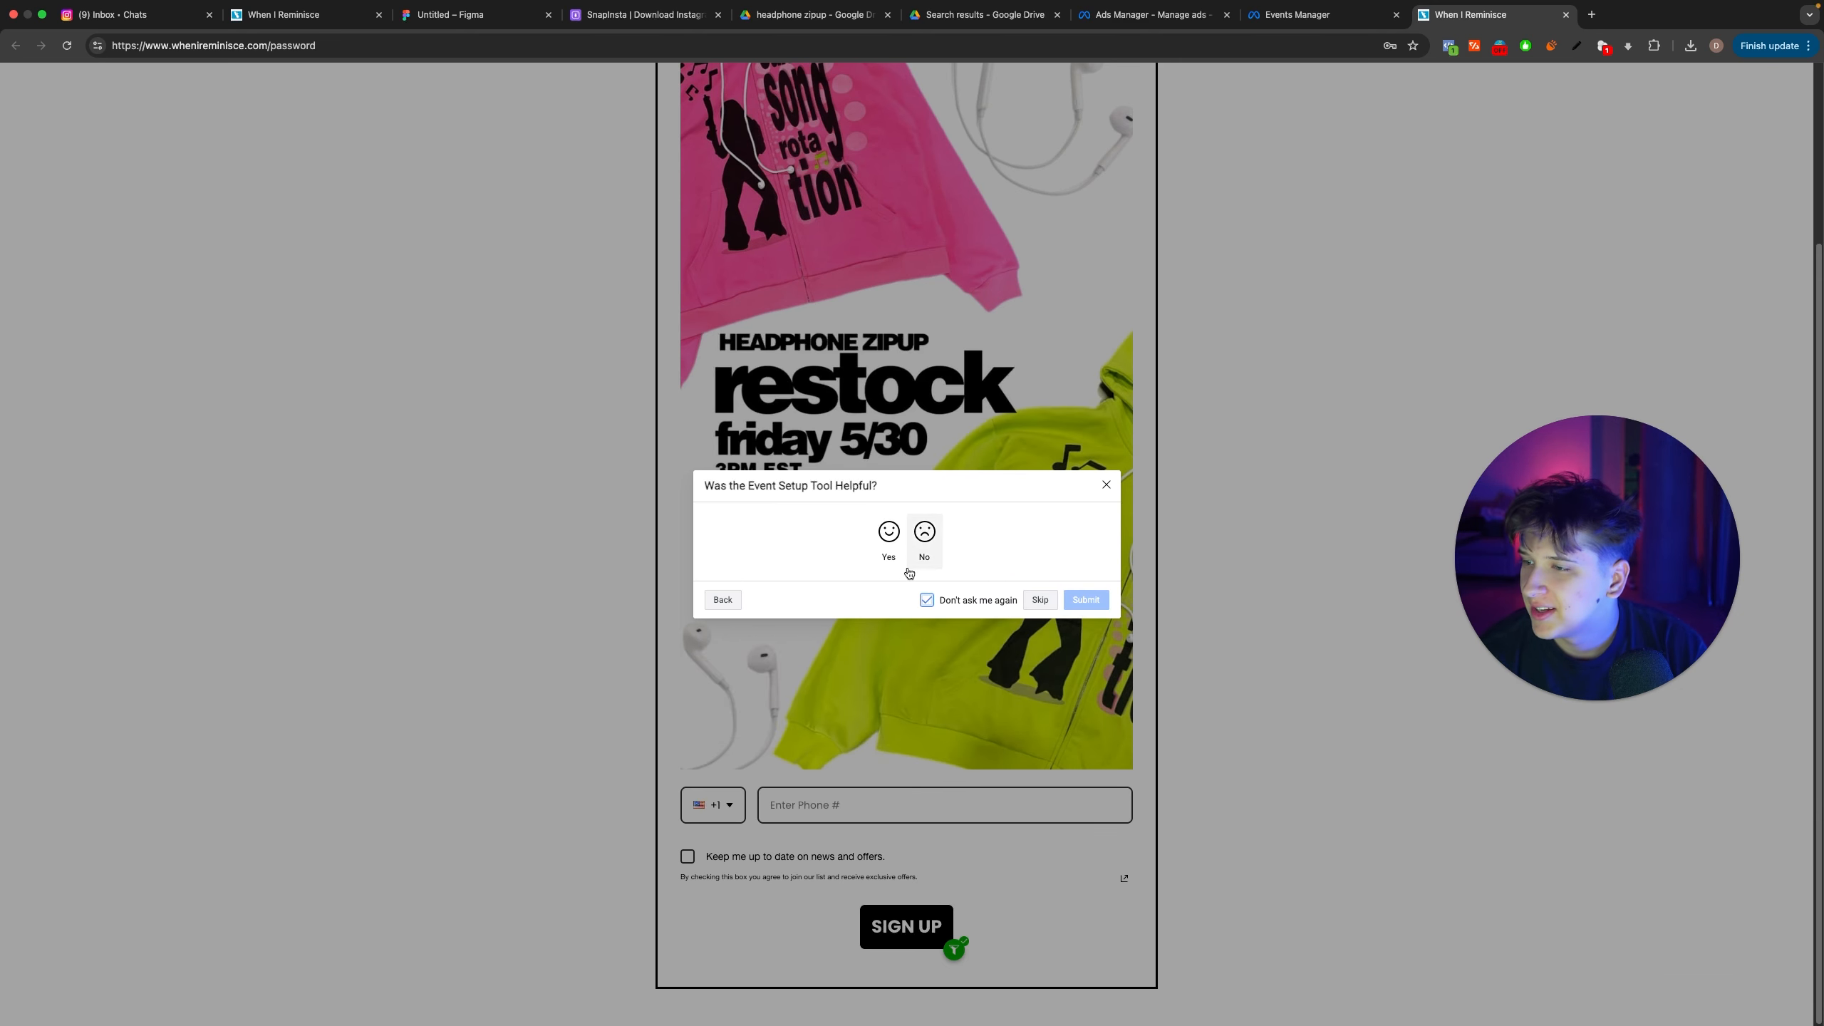
click(1028, 602)
key(super+w)
scroll(716, 527, up, 10)
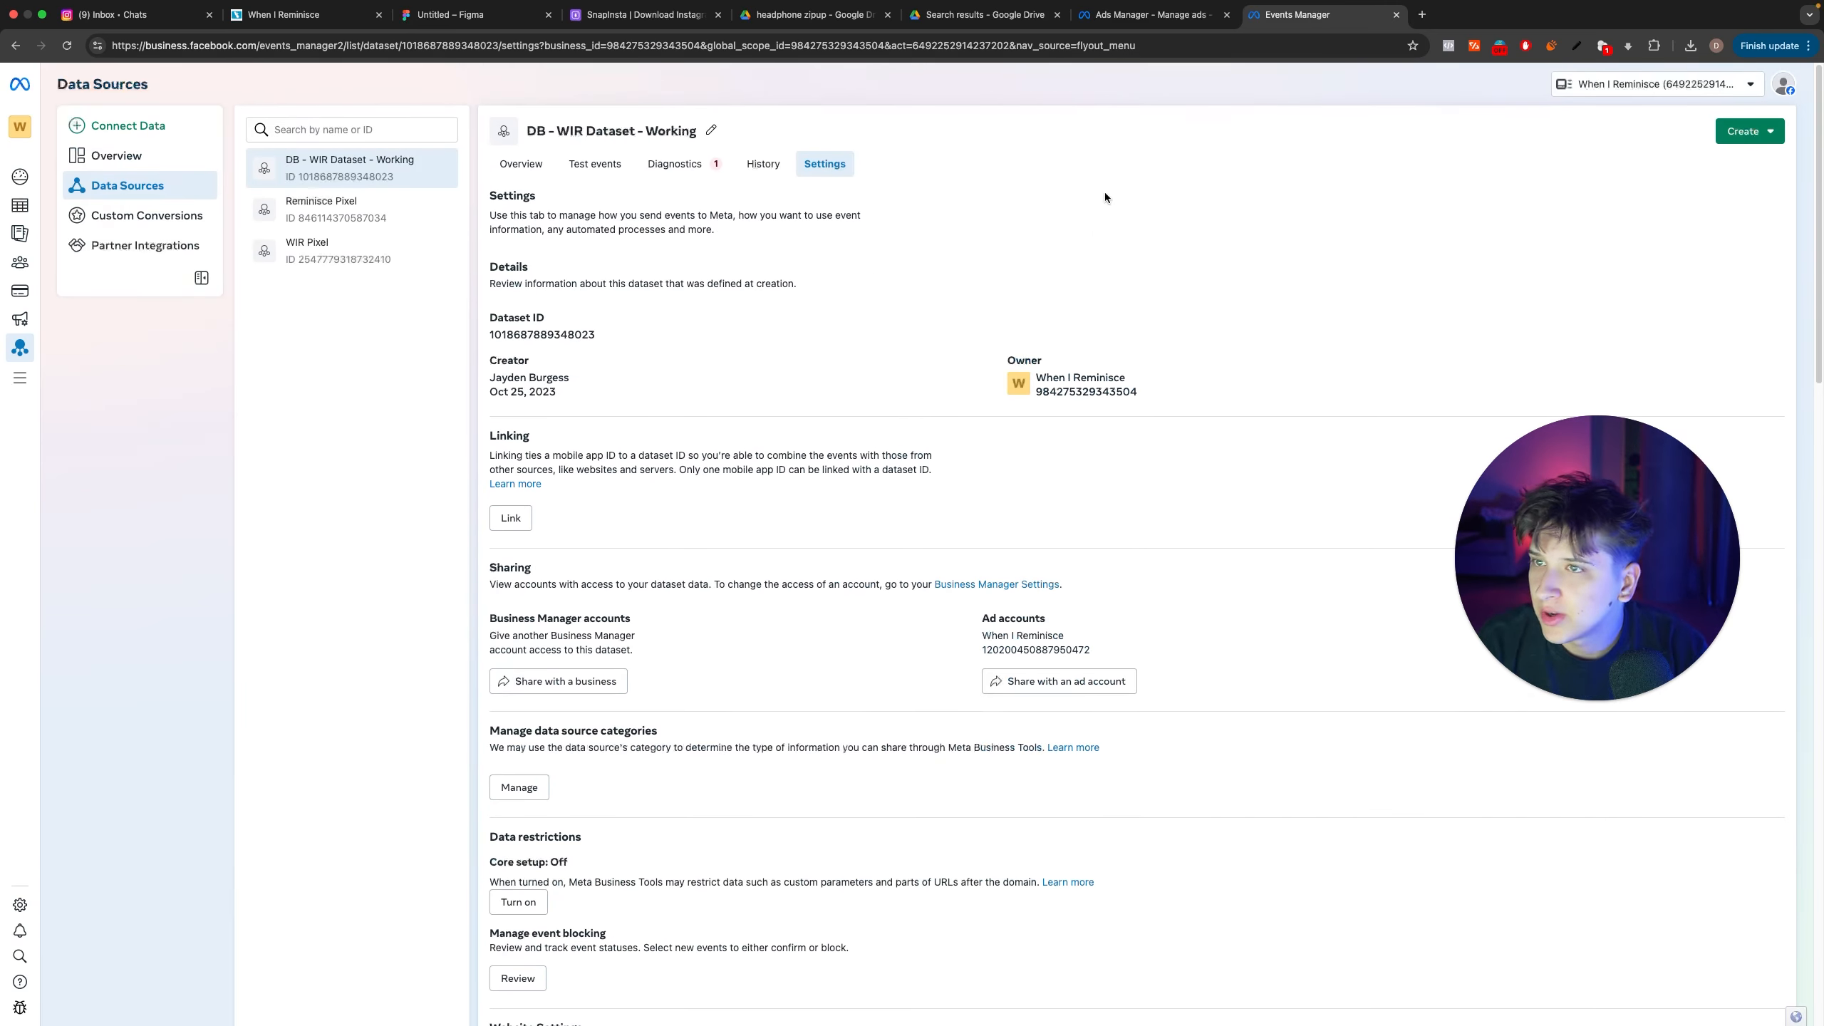
Step: Switch to Ads Manager and reopen the New Leads Ad Set for editing
click(1144, 17)
click(1015, 511)
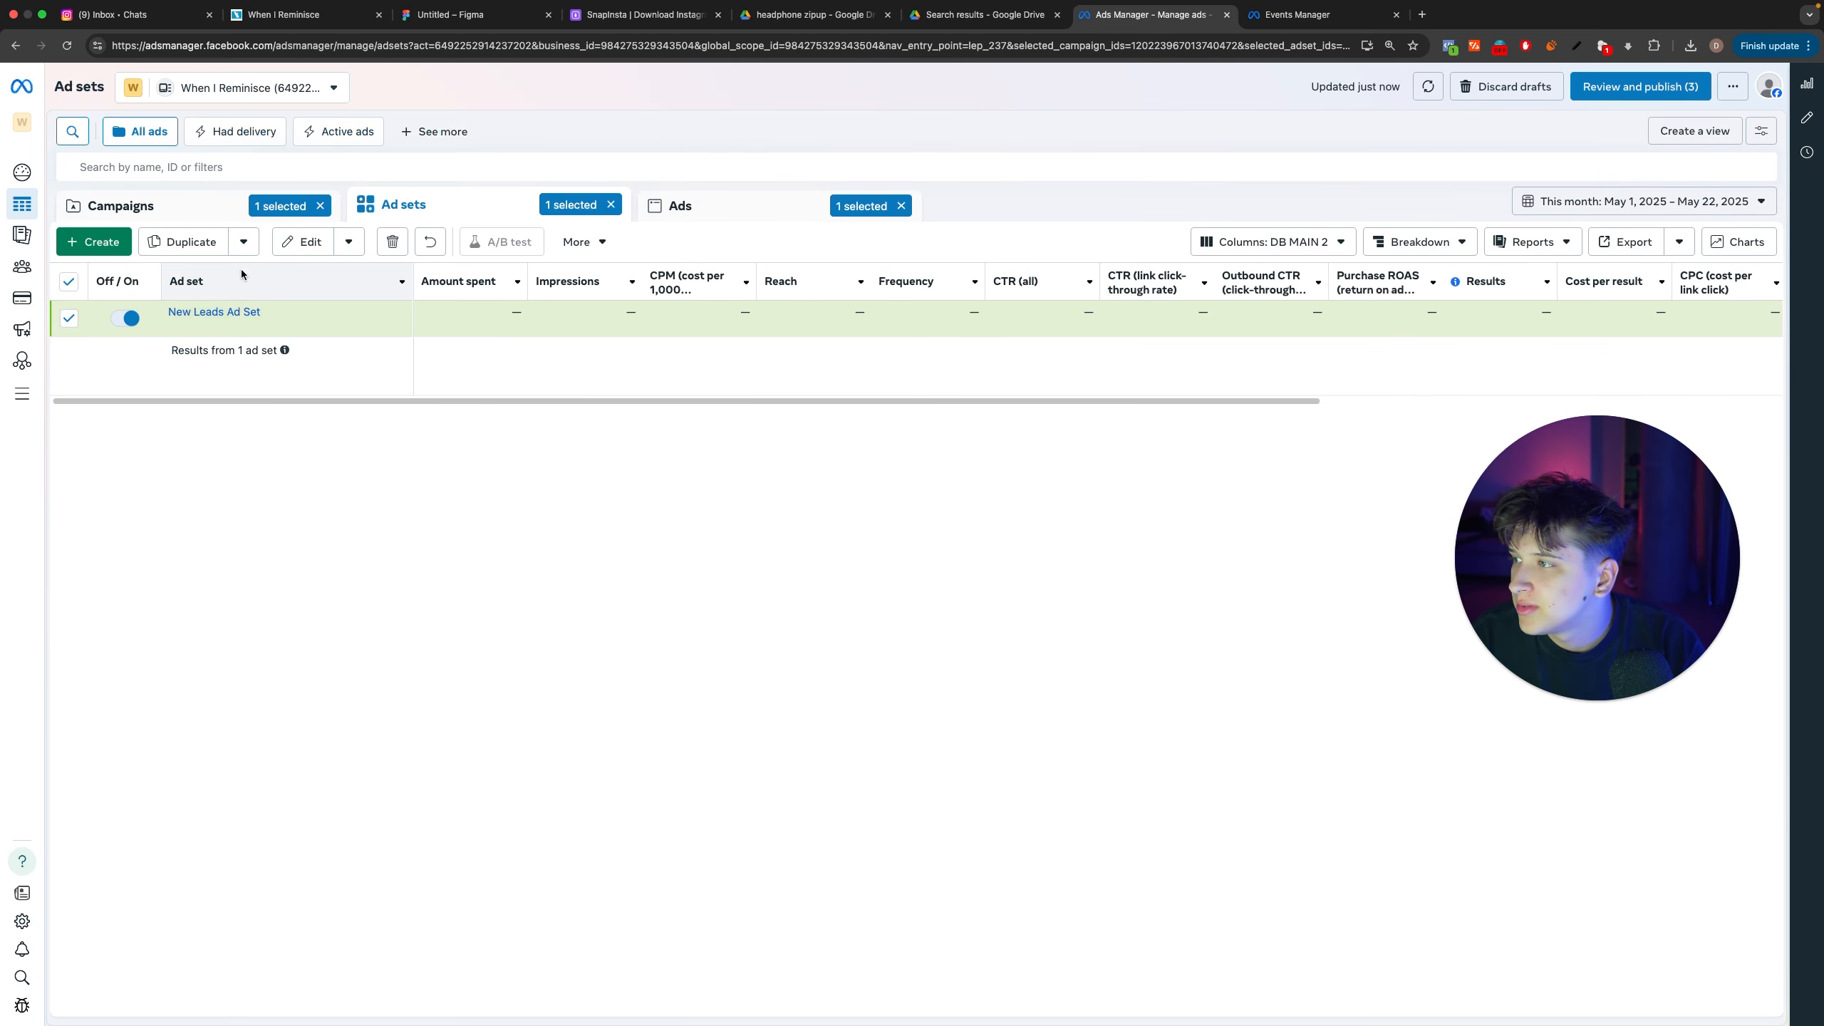
click(264, 328)
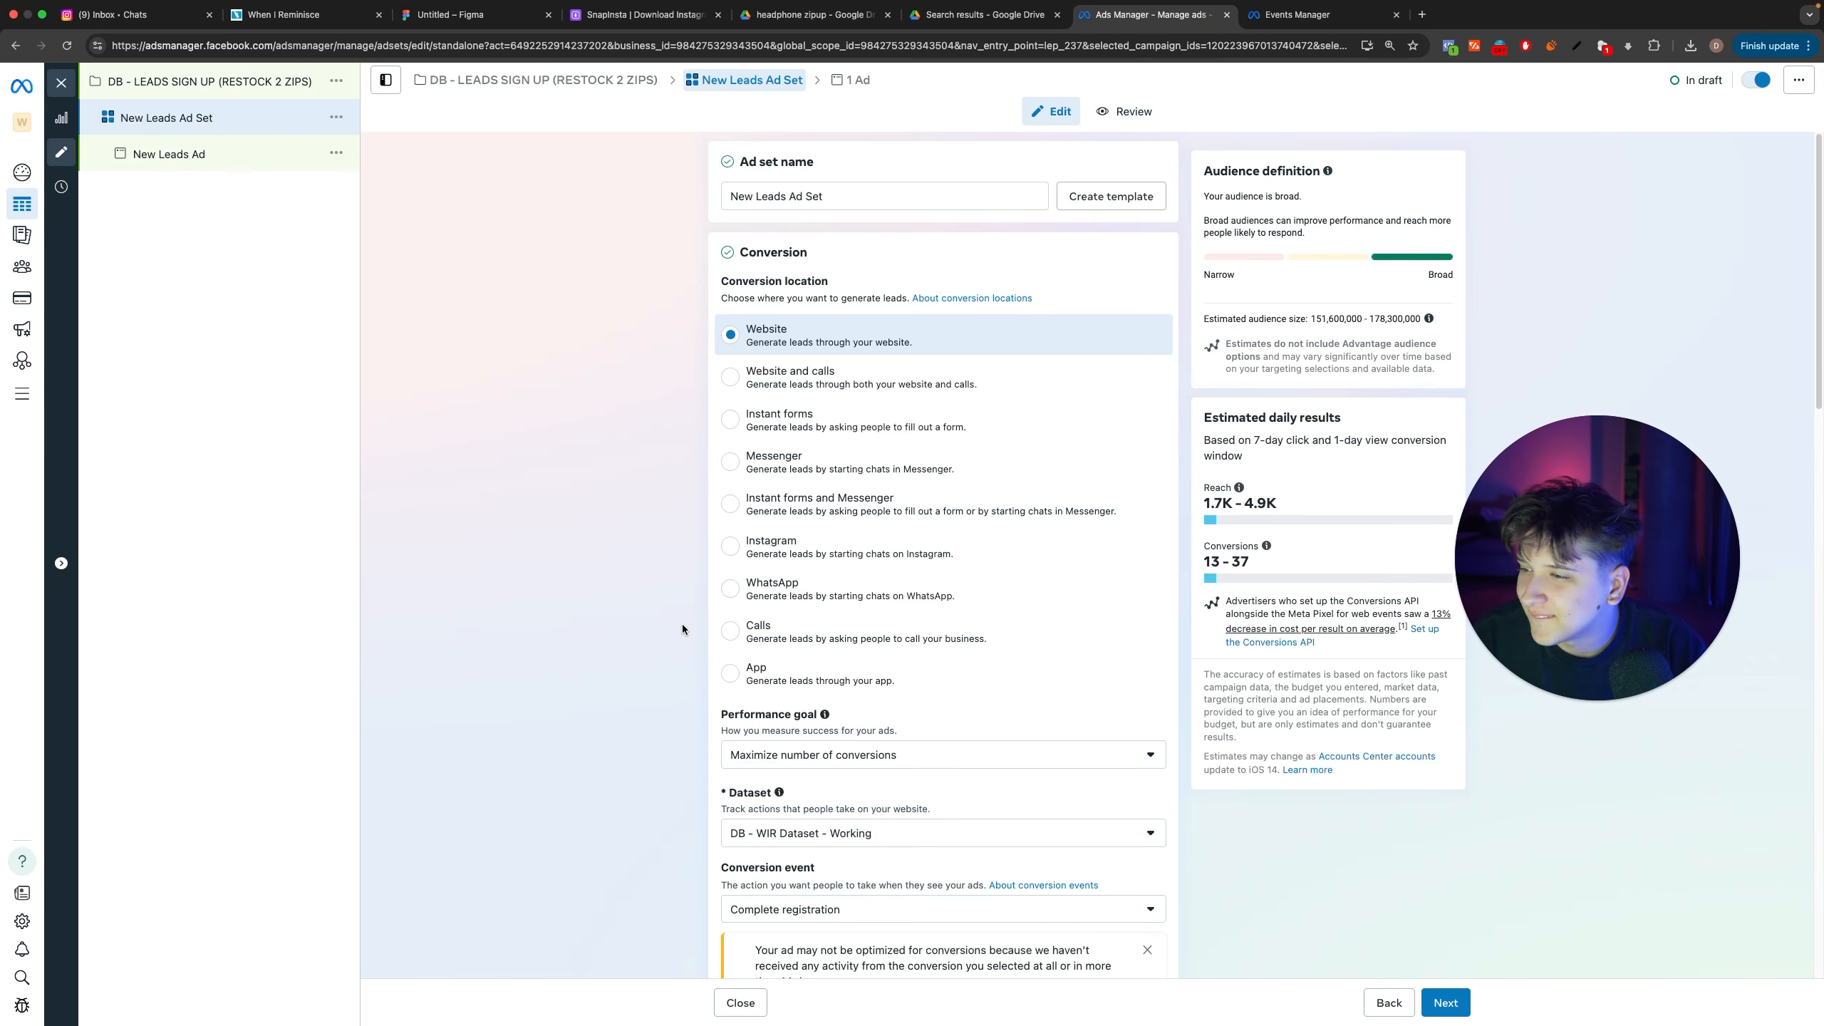
Step: Check the overview of DB - WIR Dataset - Working in Events Manager, including the details of its PageView event
click(1307, 14)
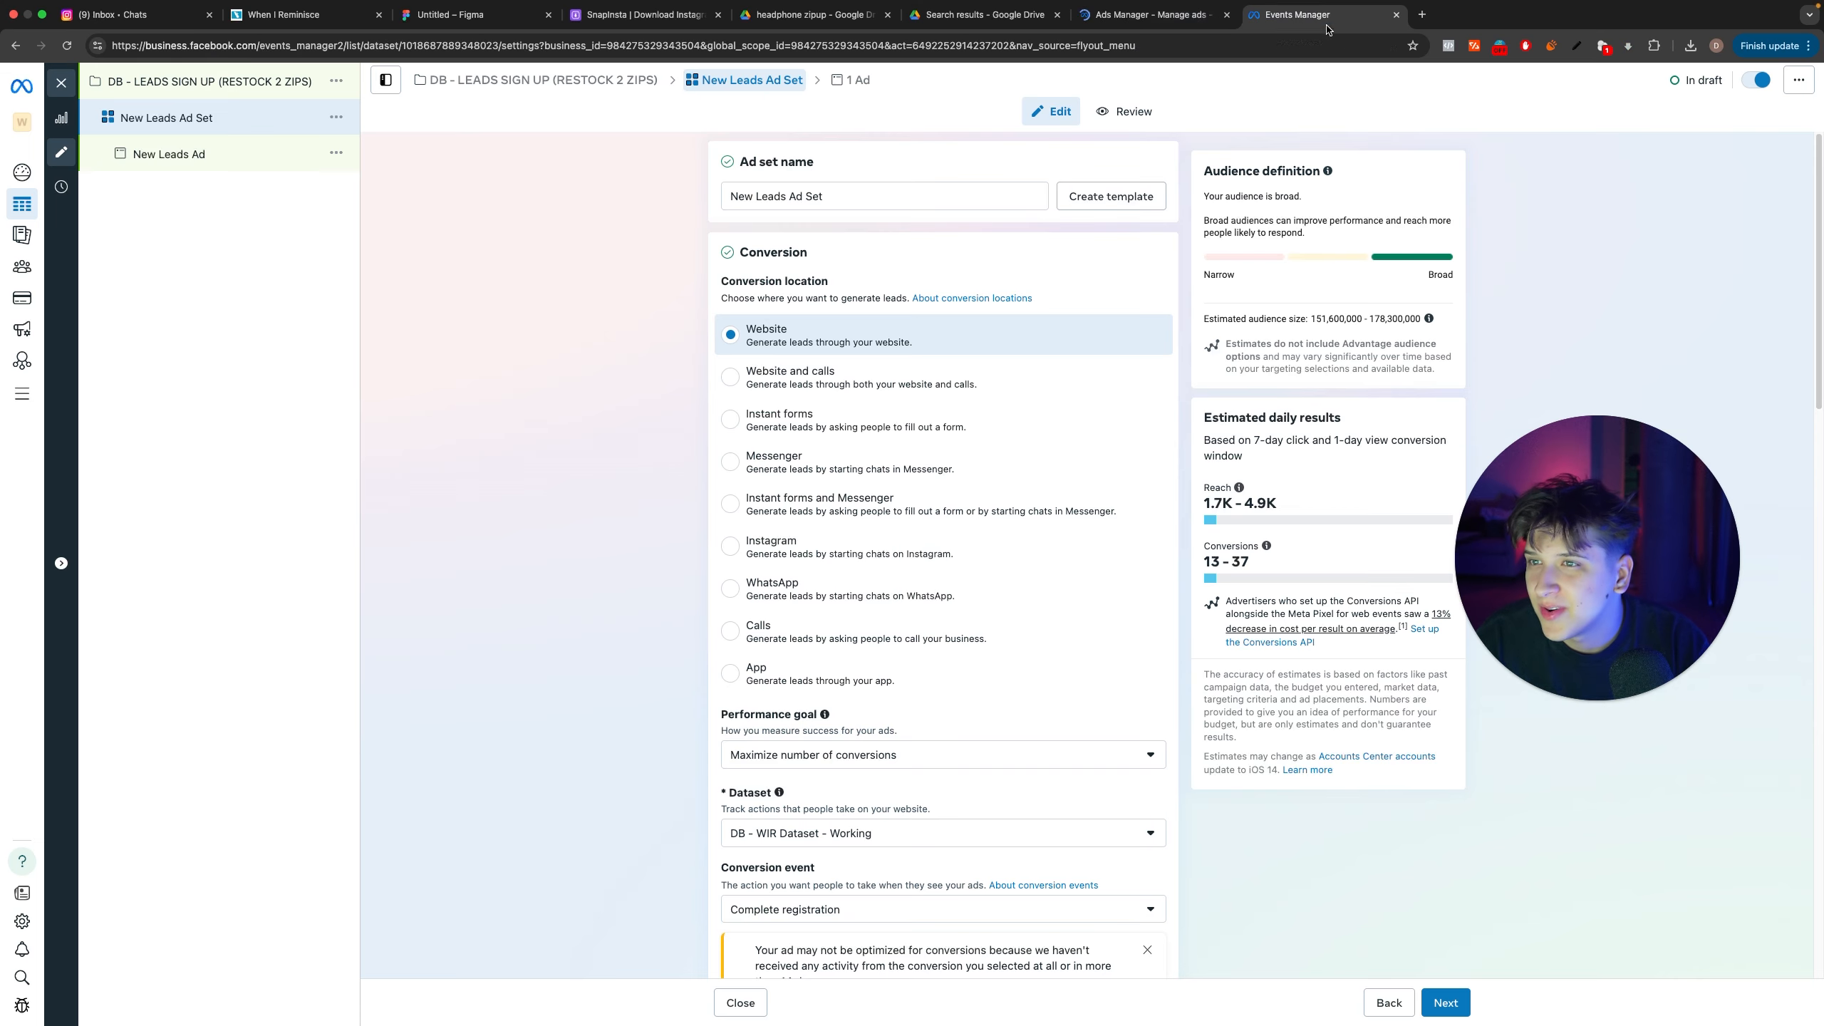
click(540, 164)
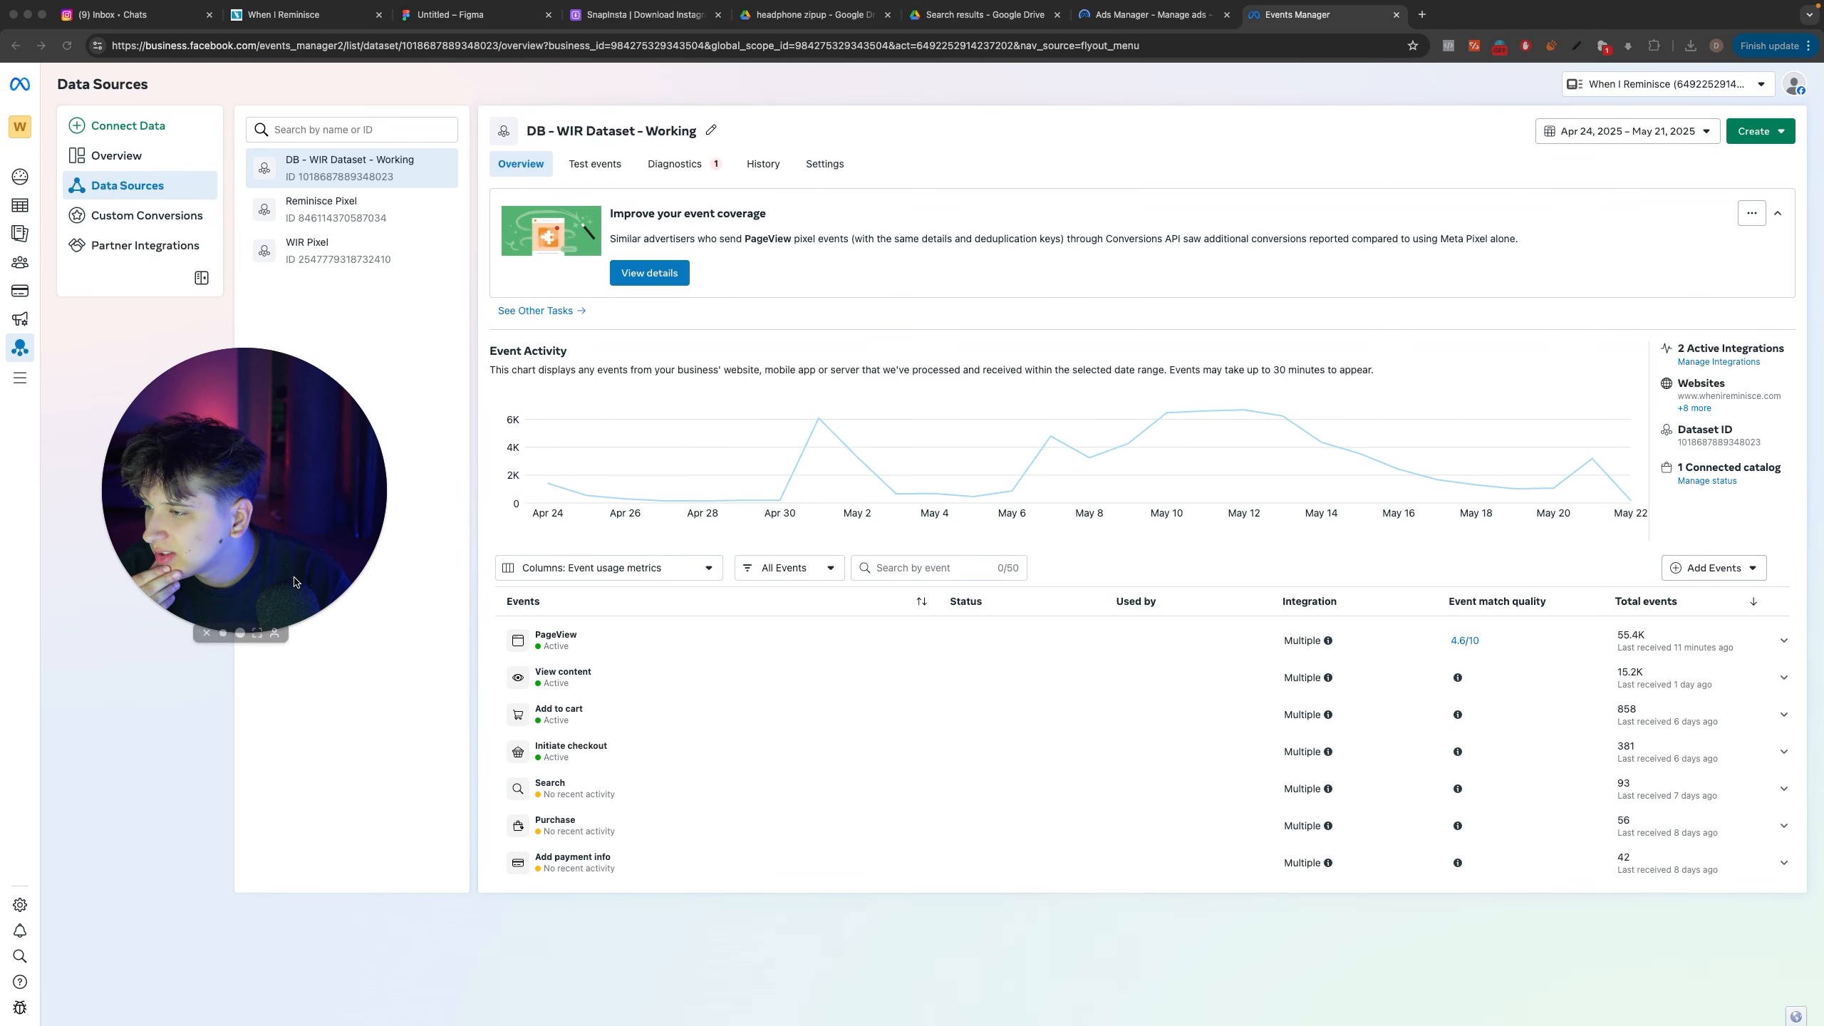
click(649, 272)
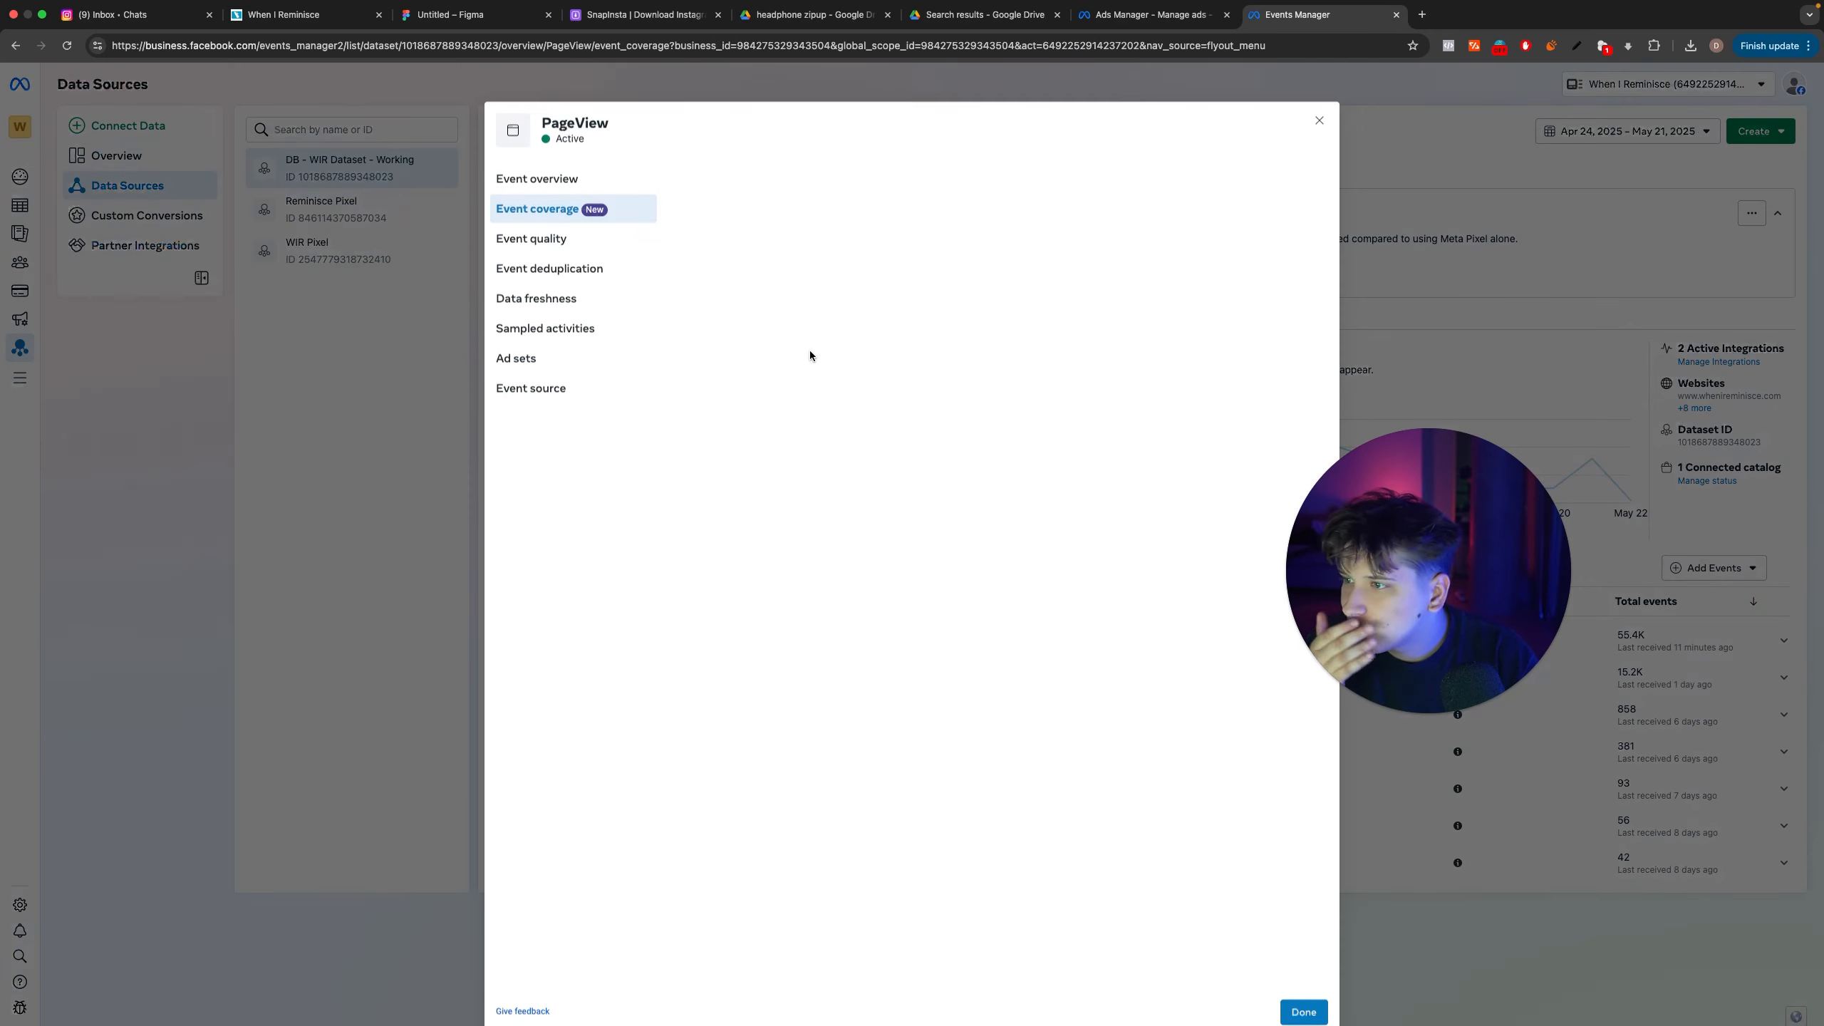
click(538, 169)
click(1319, 109)
Step: Return to the New Leads Ad Set in Ads Manager and set its conversion event to Lead
click(1149, 14)
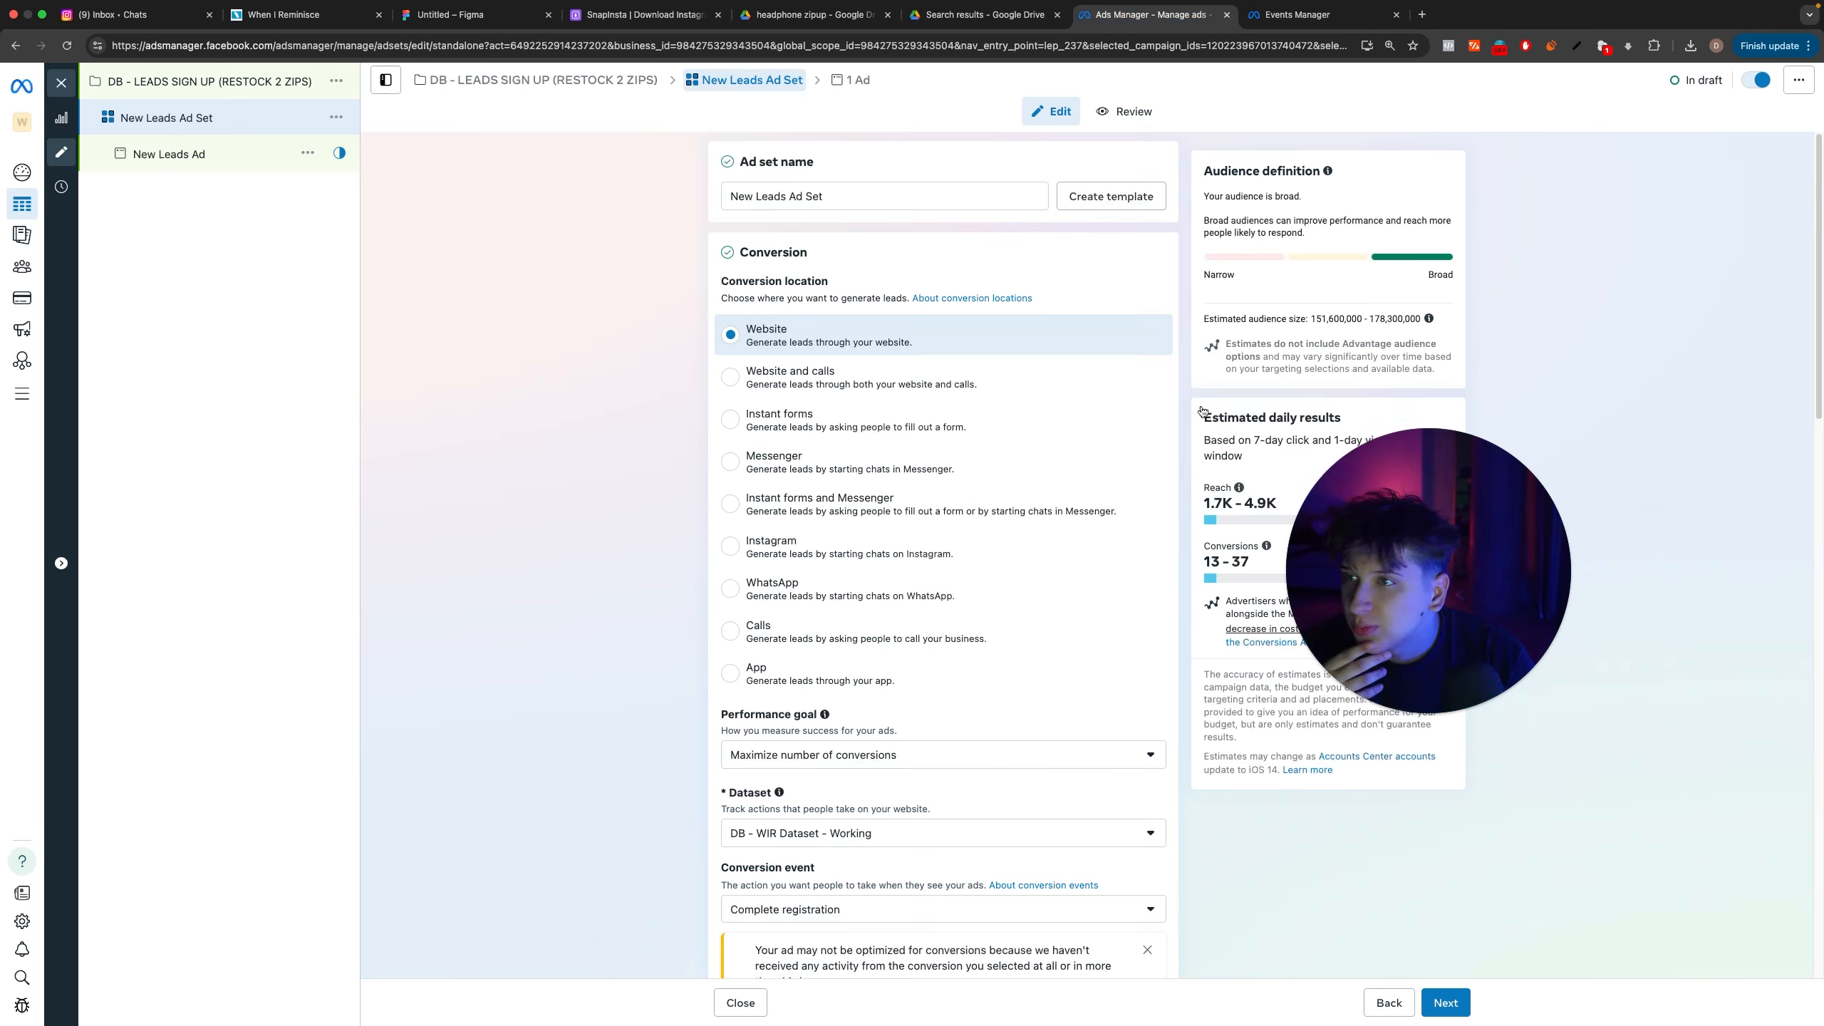
click(831, 766)
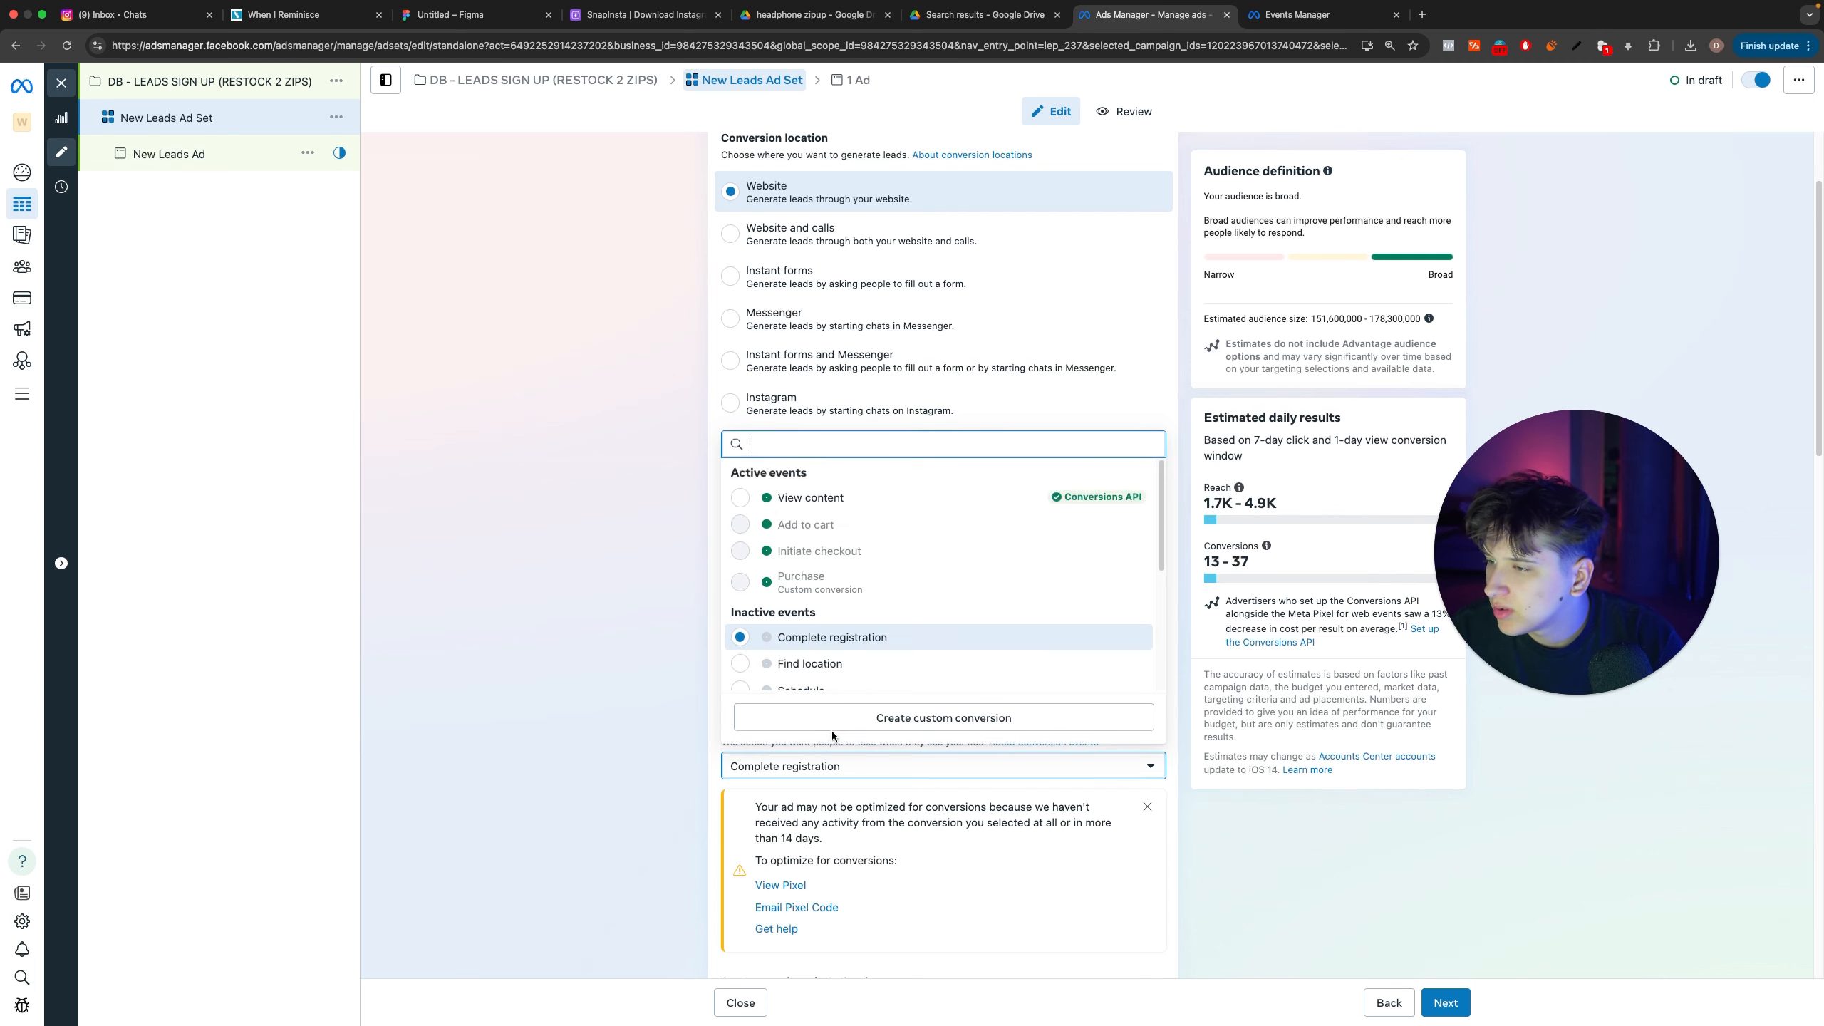
text(lead)
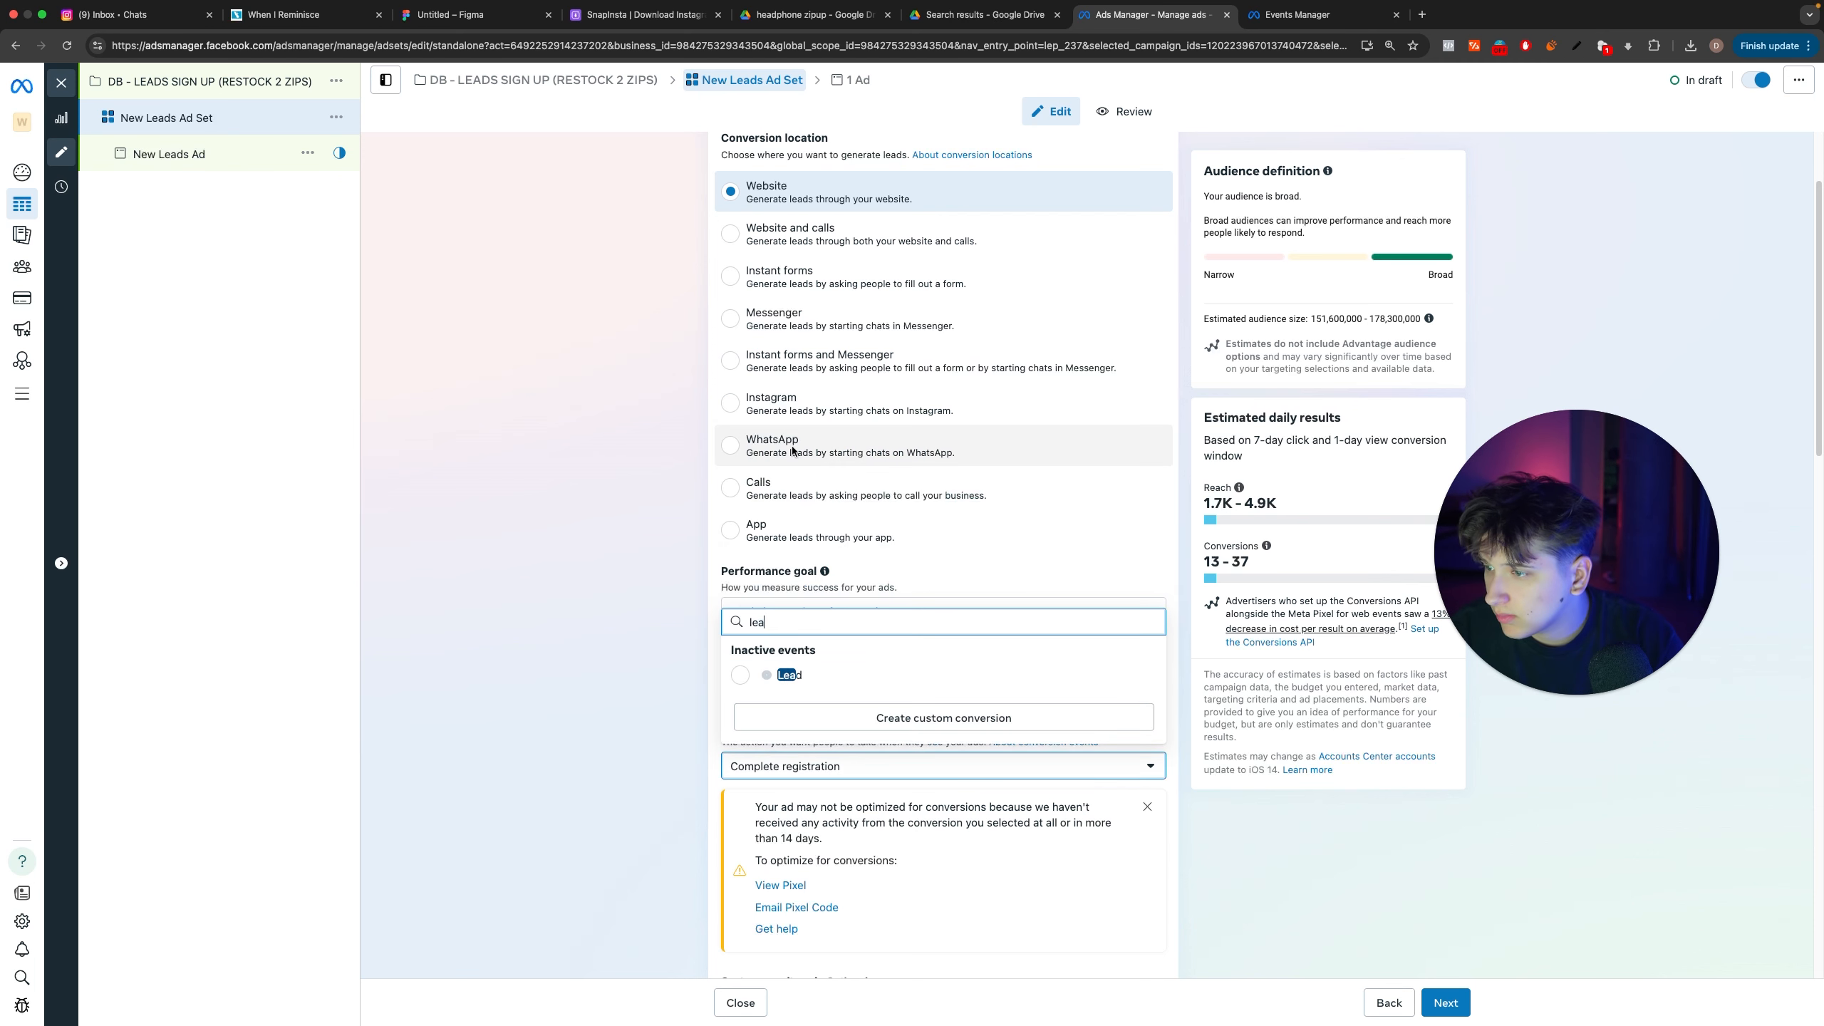
click(804, 679)
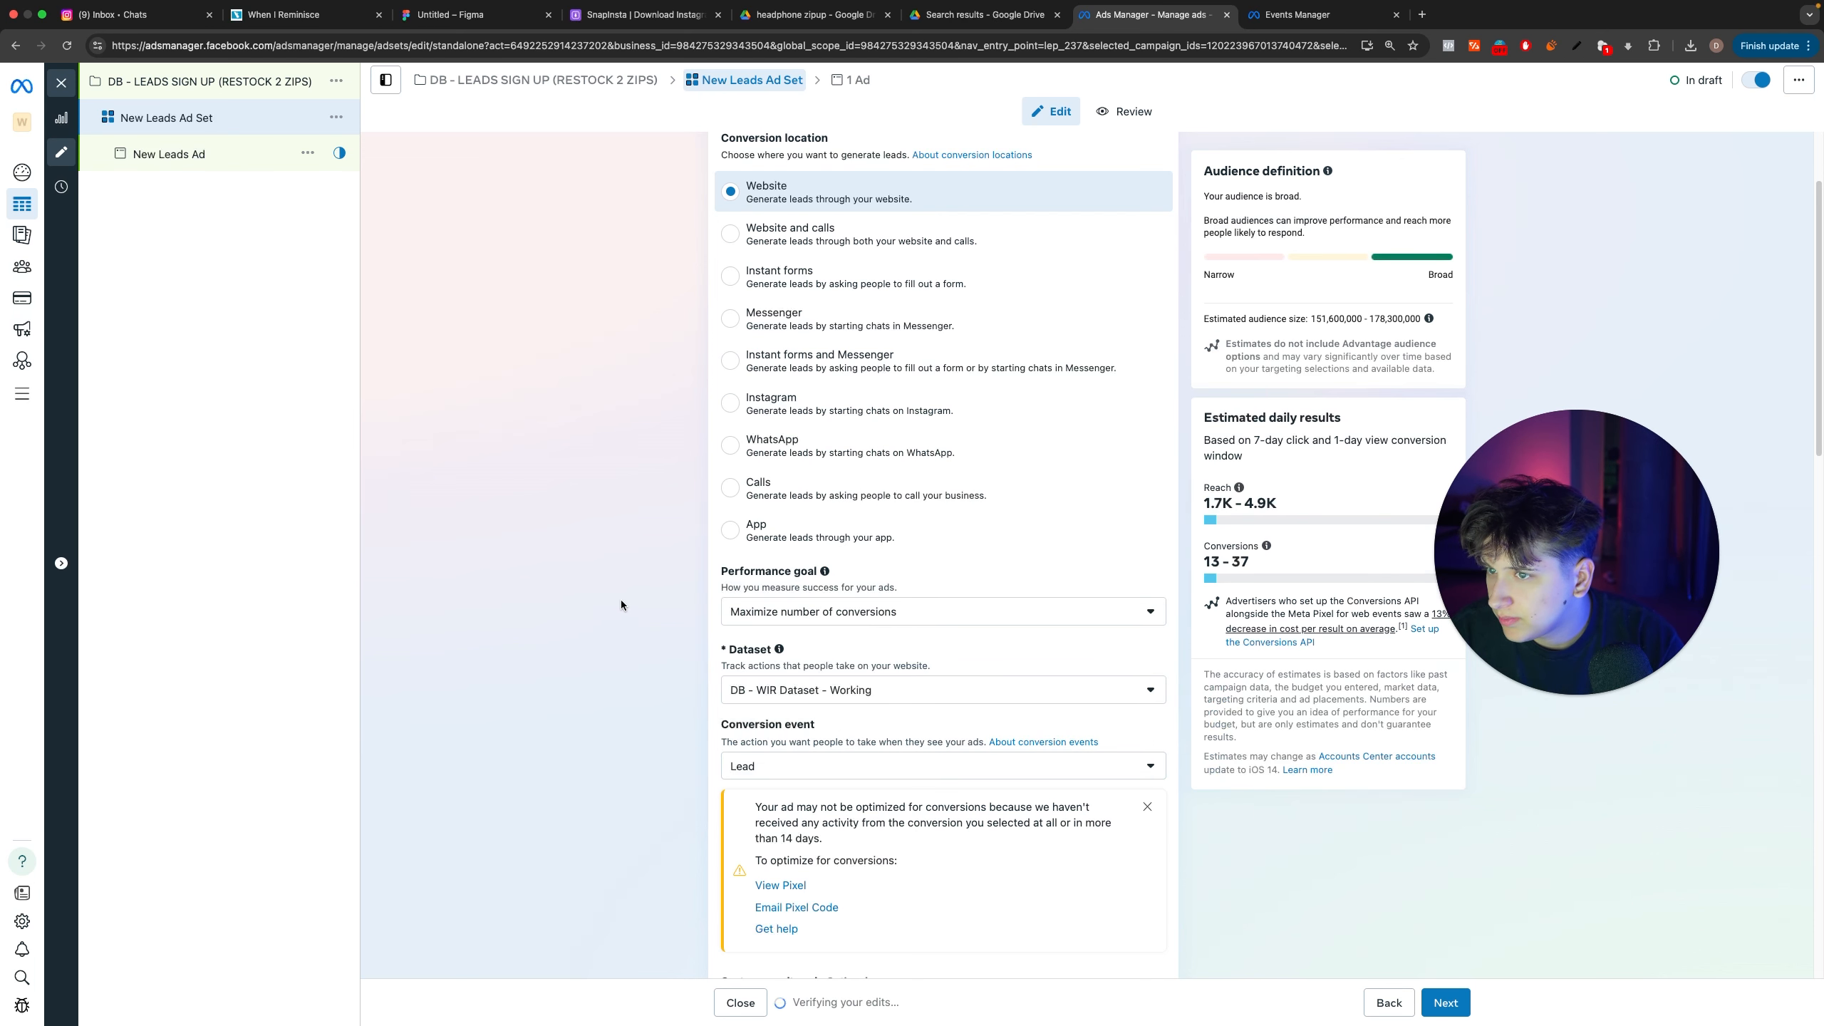
scroll(762, 609, down, 3)
Step: Look through the active and inactive conversion events available for the ad set
click(772, 635)
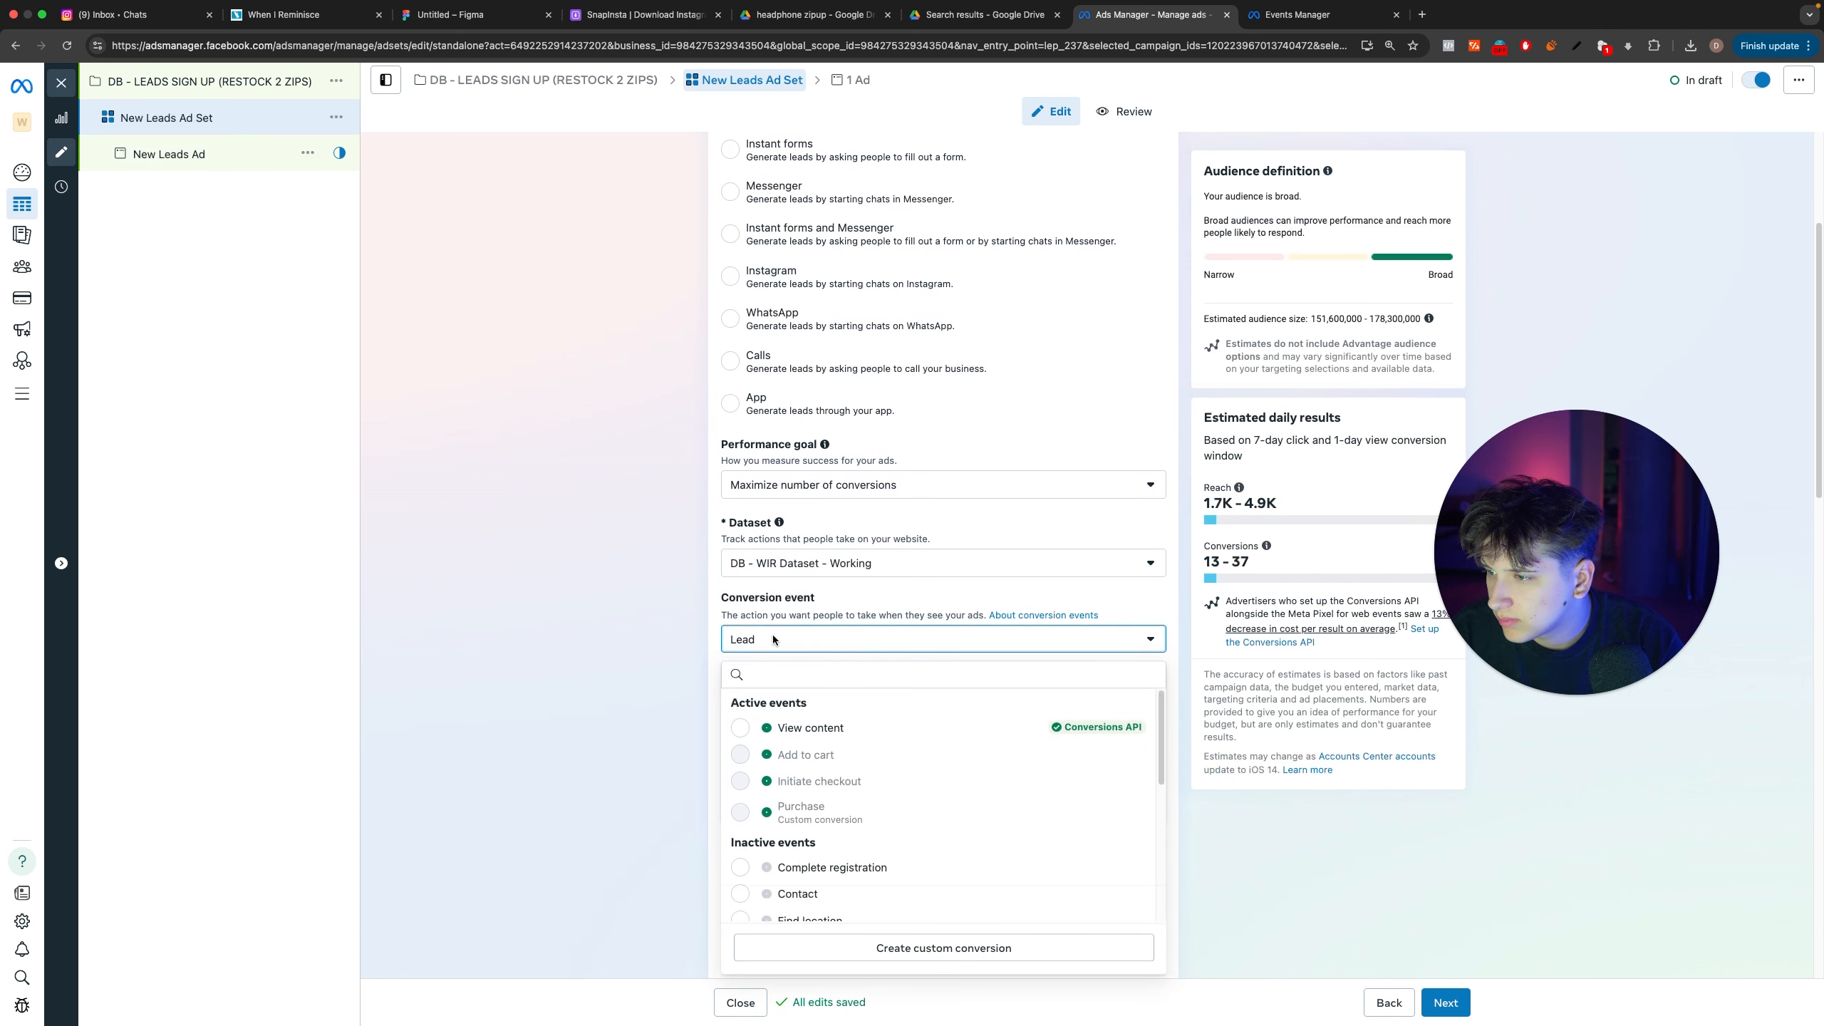
scroll(812, 740, down, 5)
scroll(813, 732, down, 3)
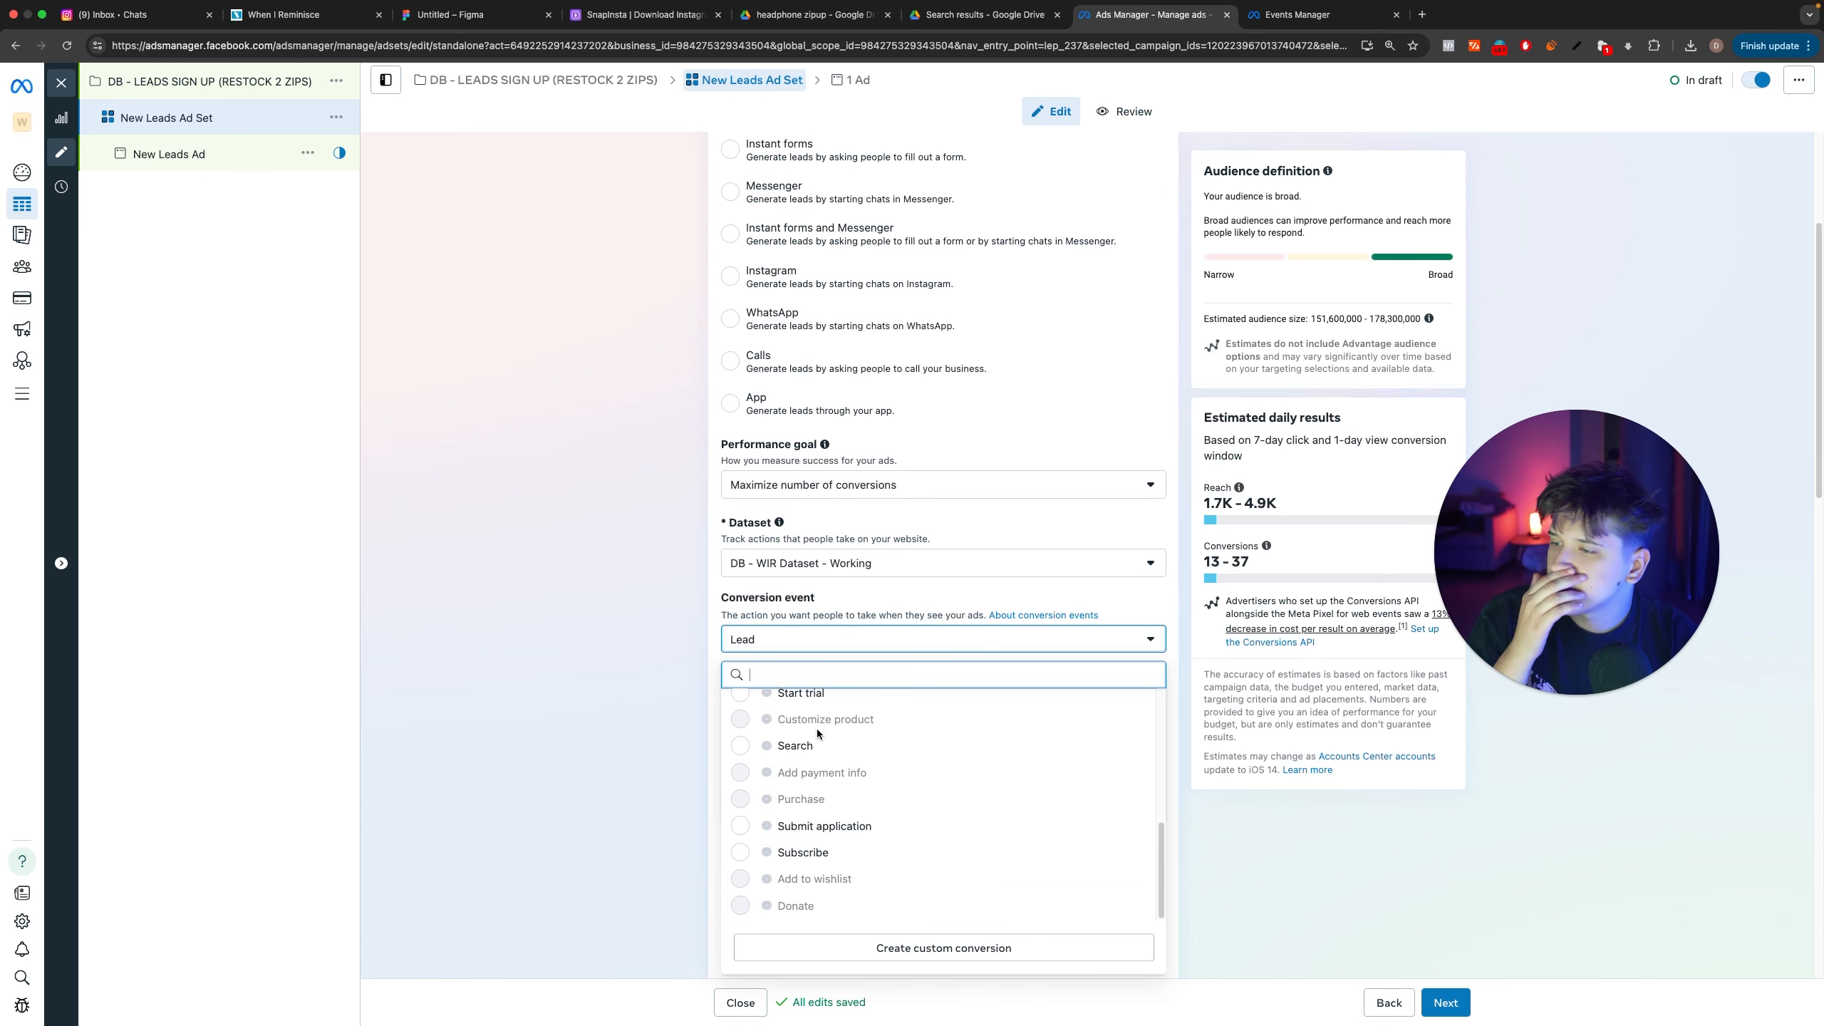
scroll(566, 690, down, 1)
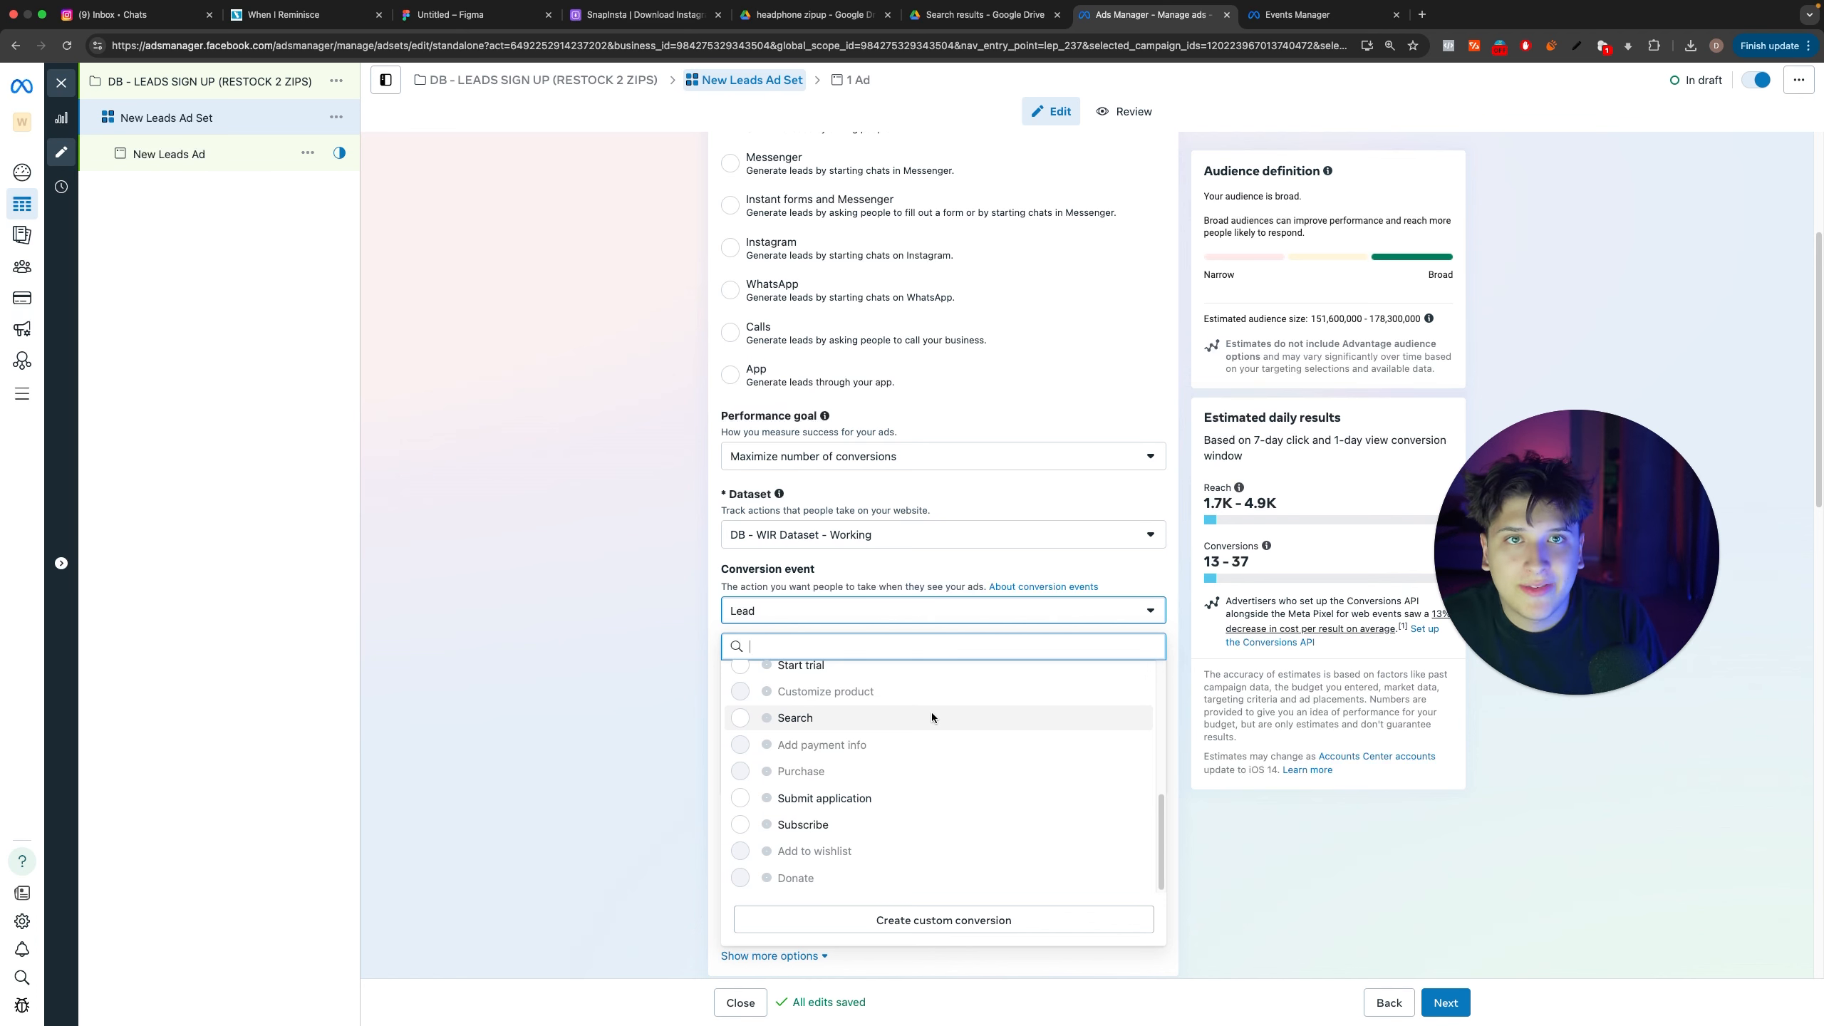
scroll(958, 811, up, 4)
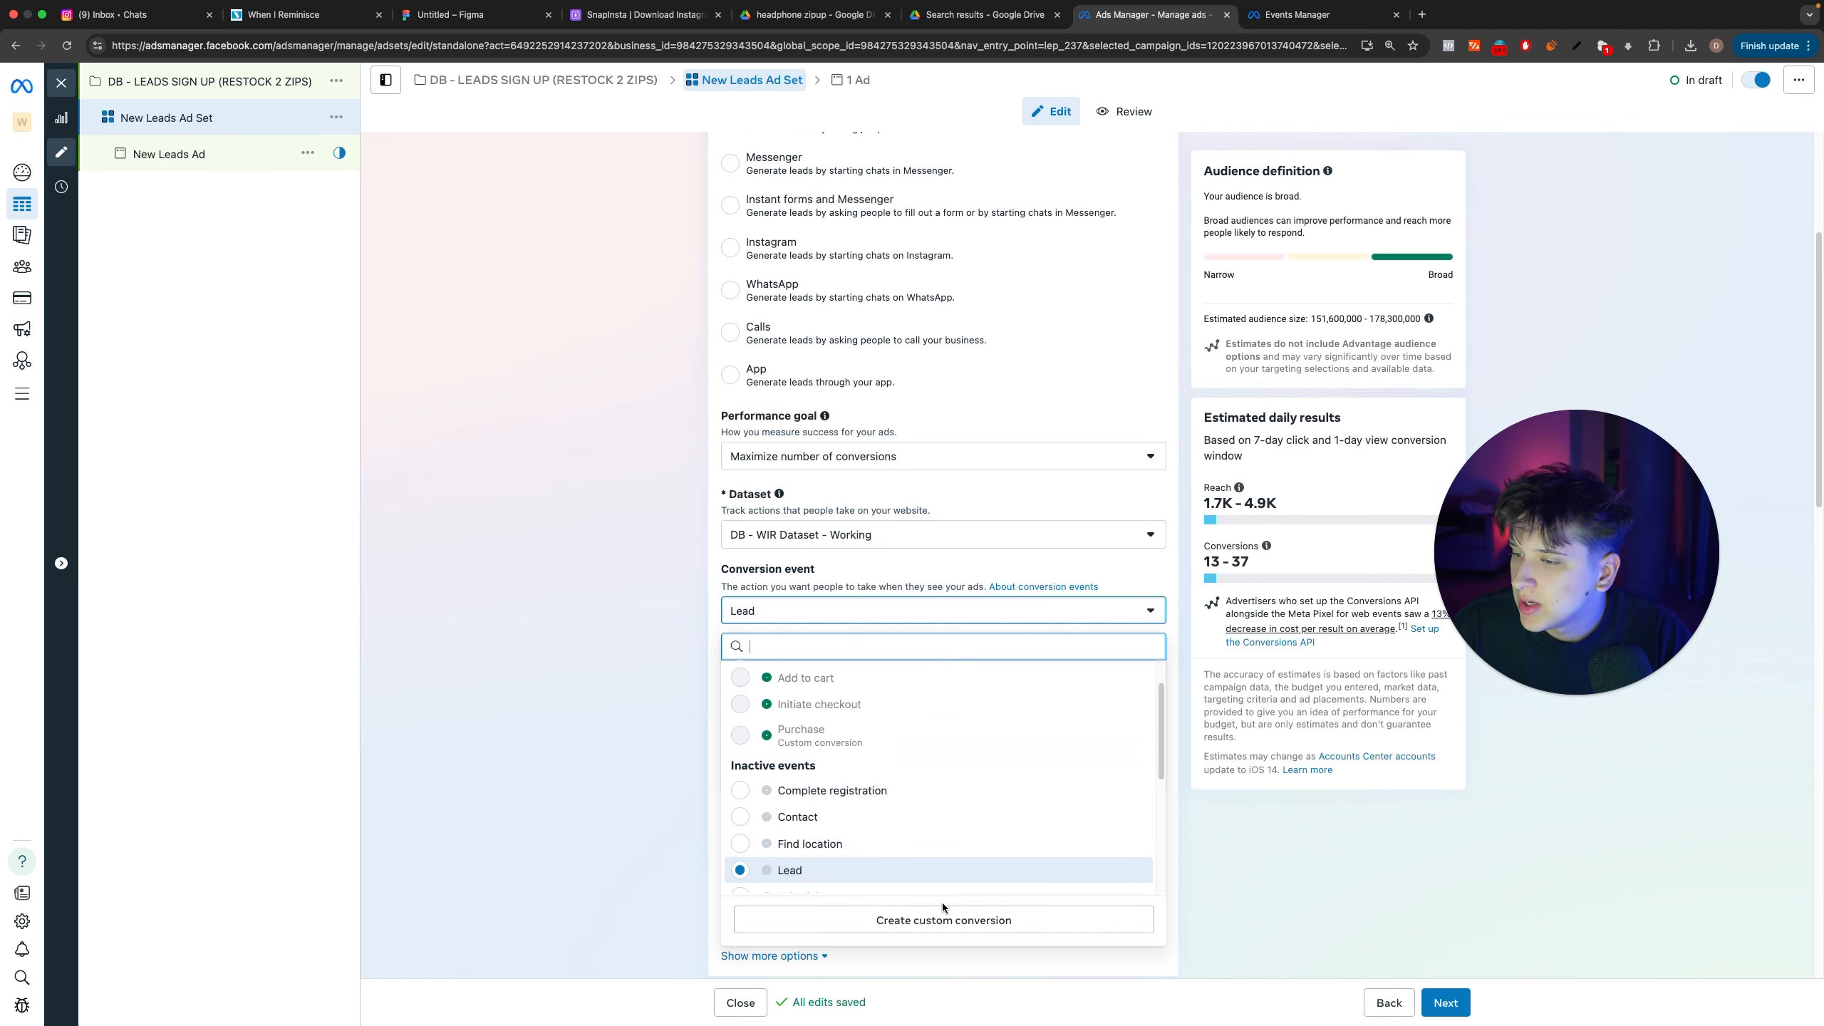
click(884, 920)
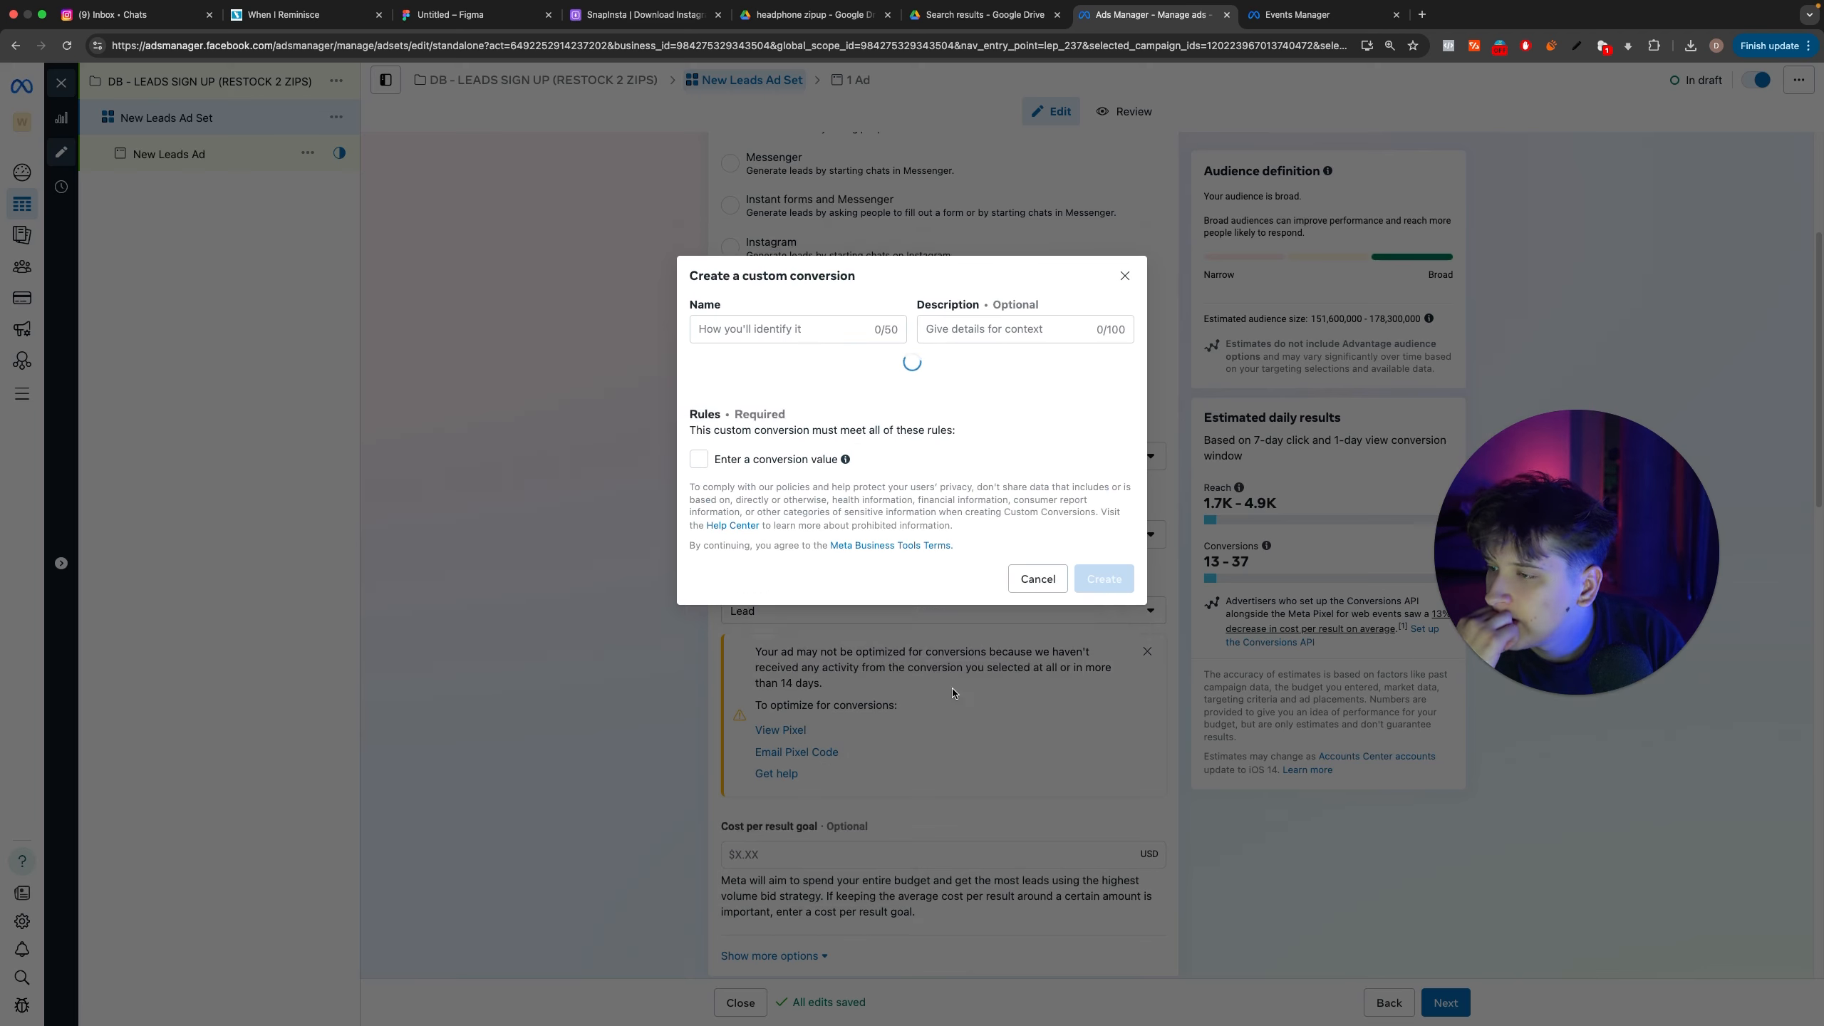
click(932, 419)
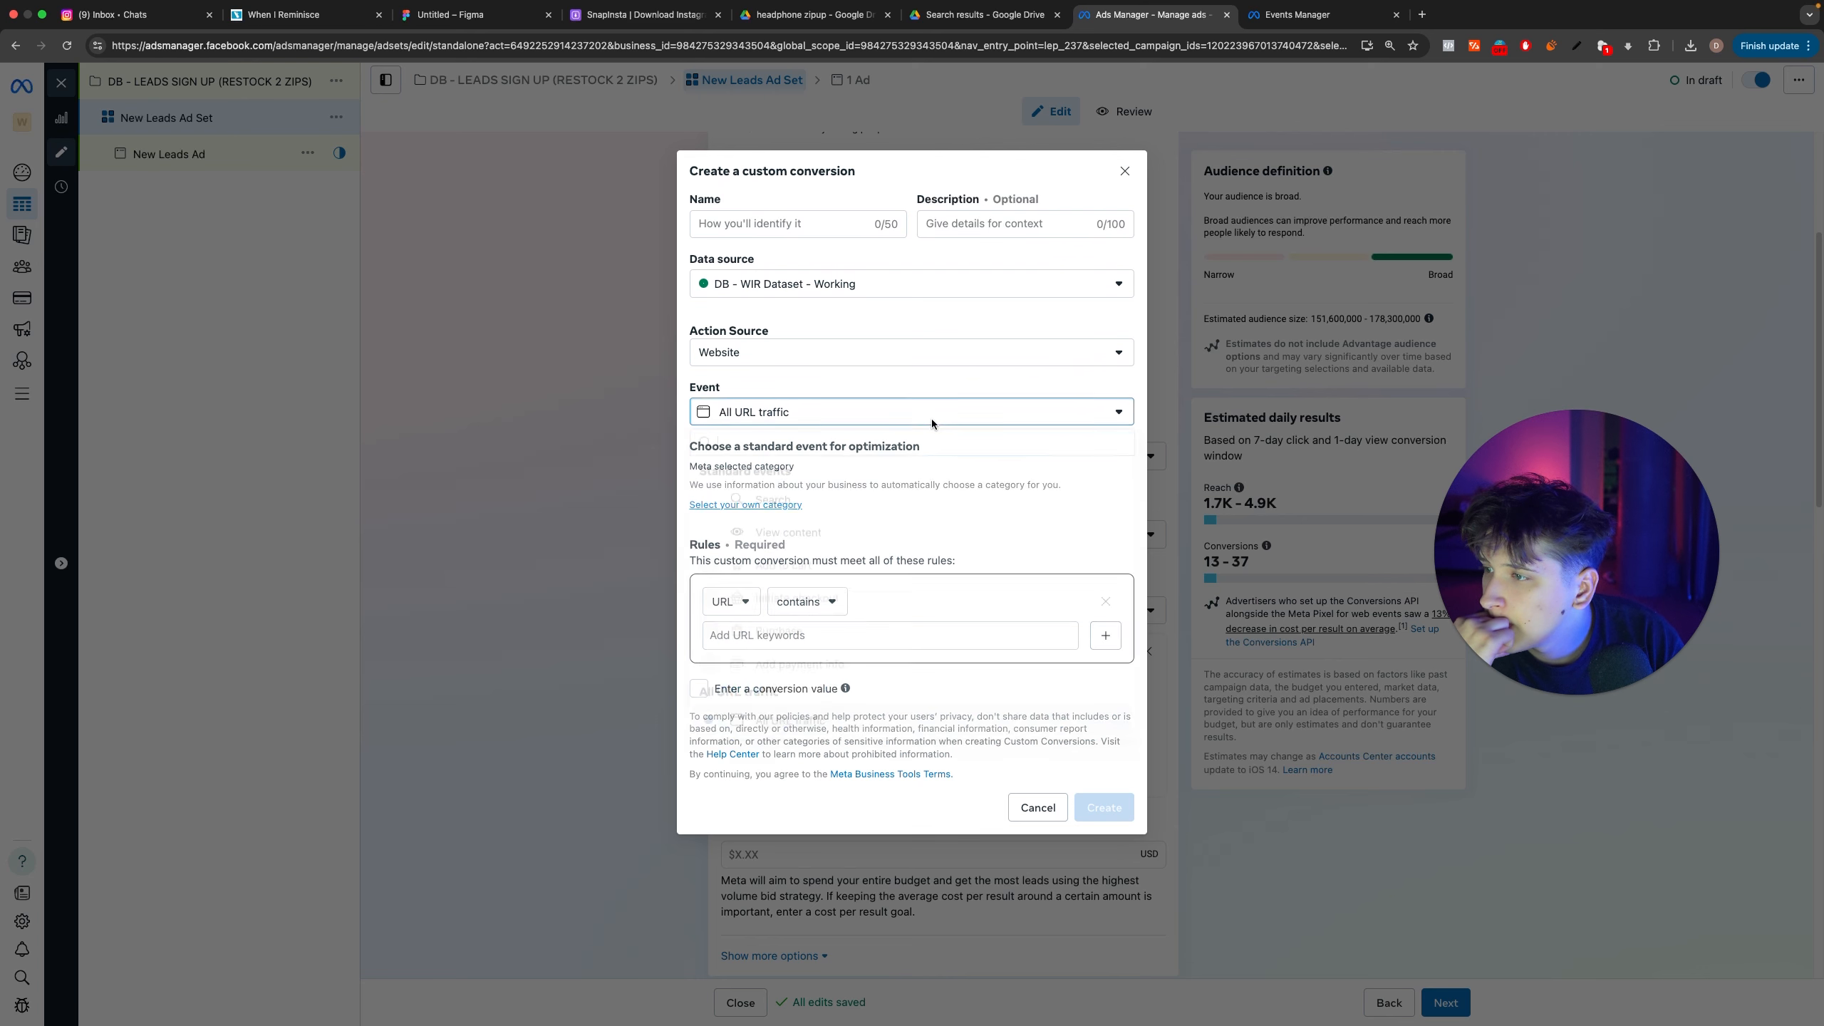
click(896, 409)
click(790, 505)
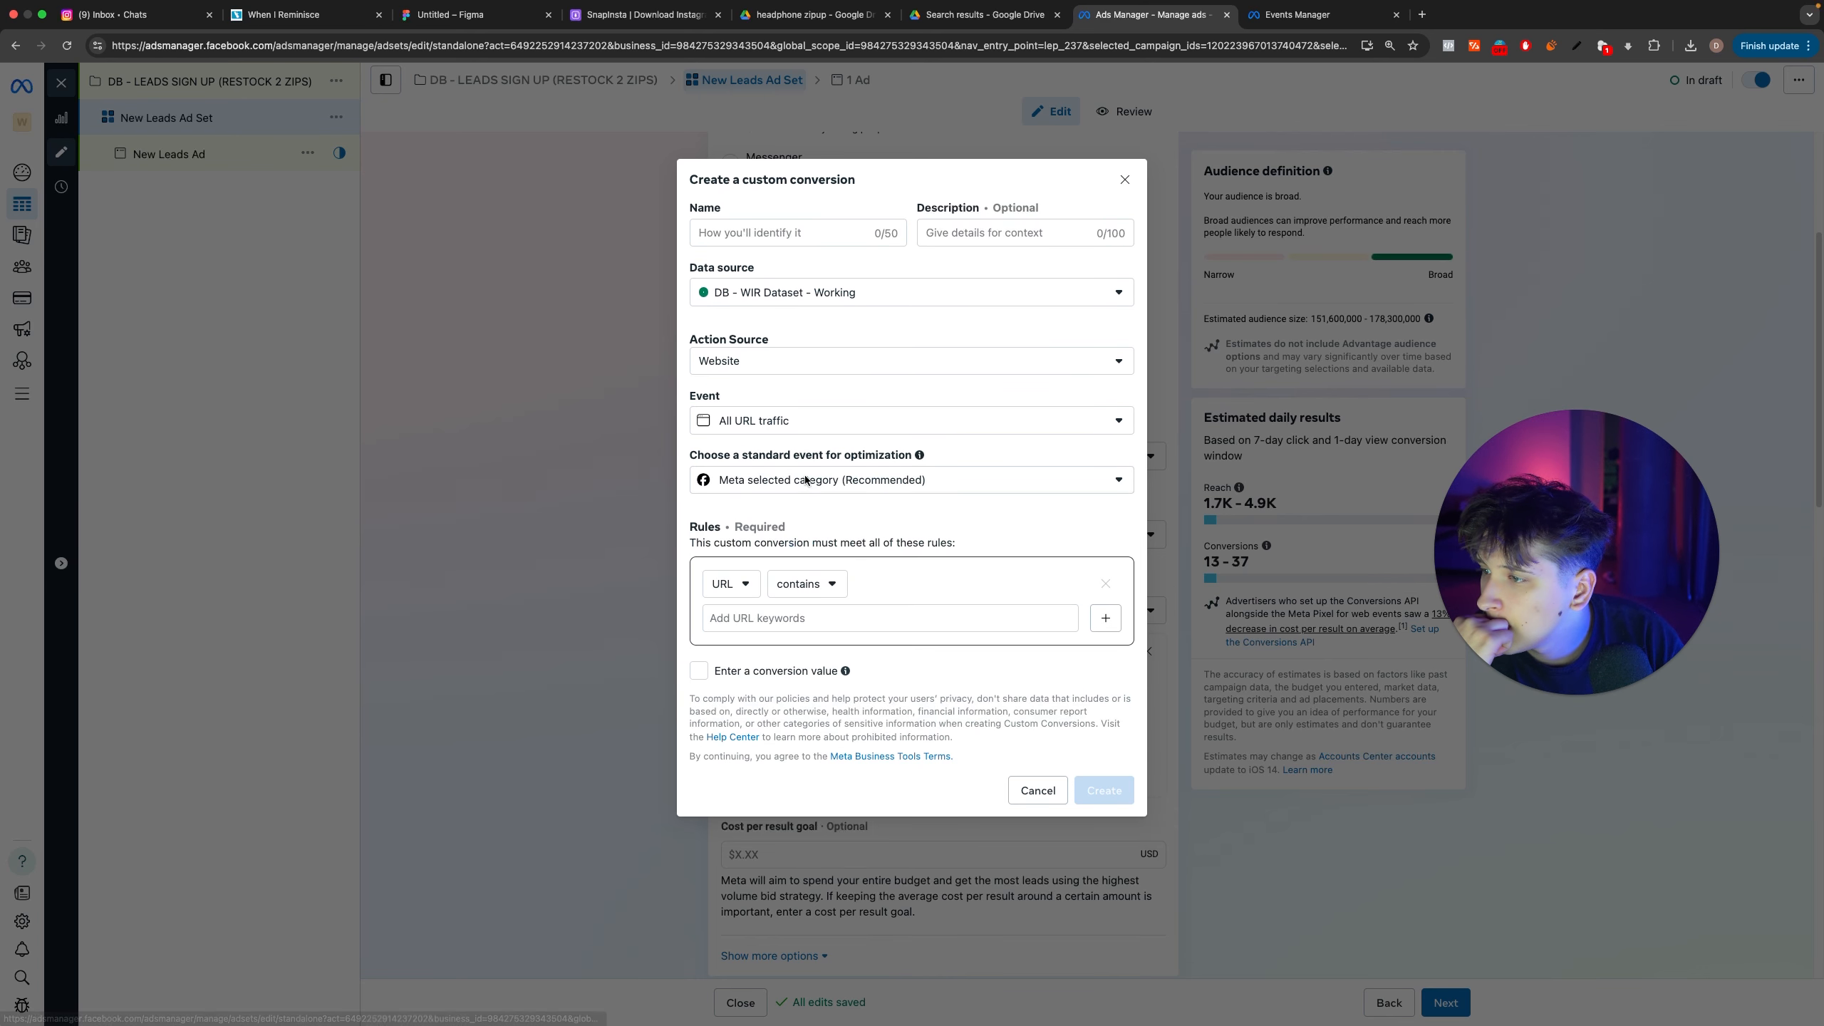
click(806, 479)
click(807, 430)
click(814, 480)
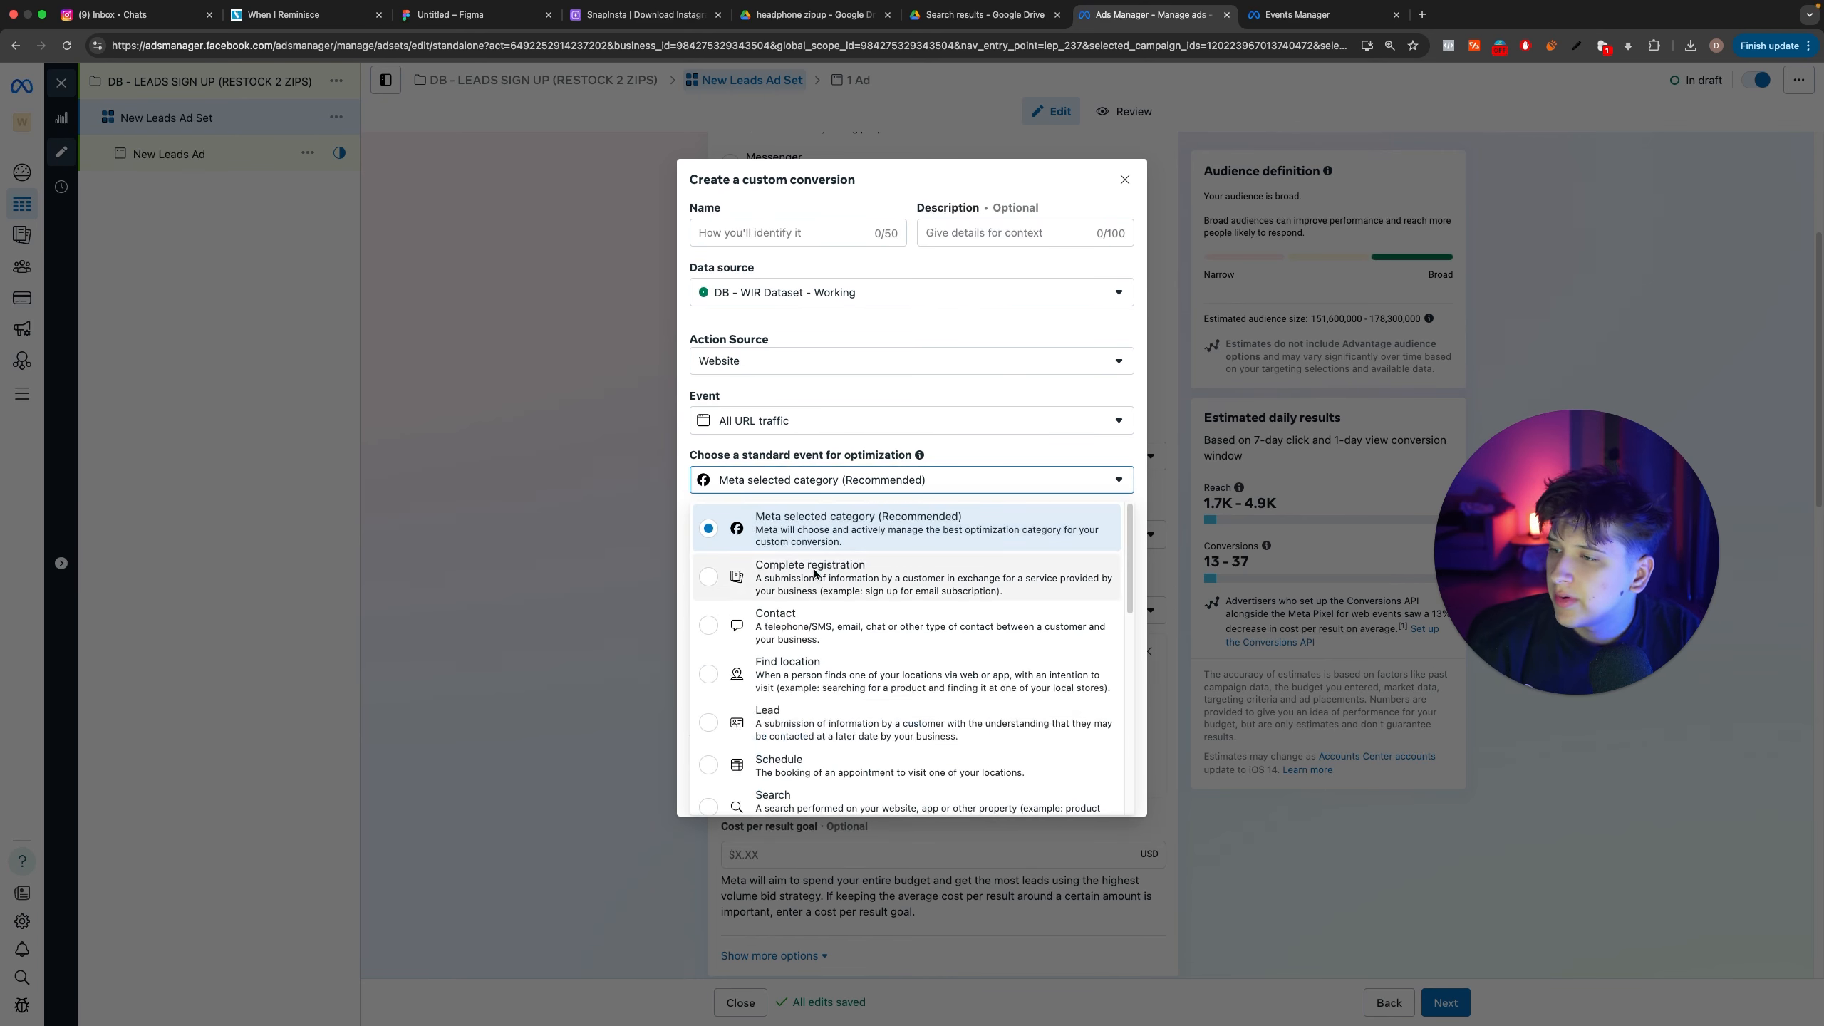
click(791, 718)
click(780, 428)
click(1094, 182)
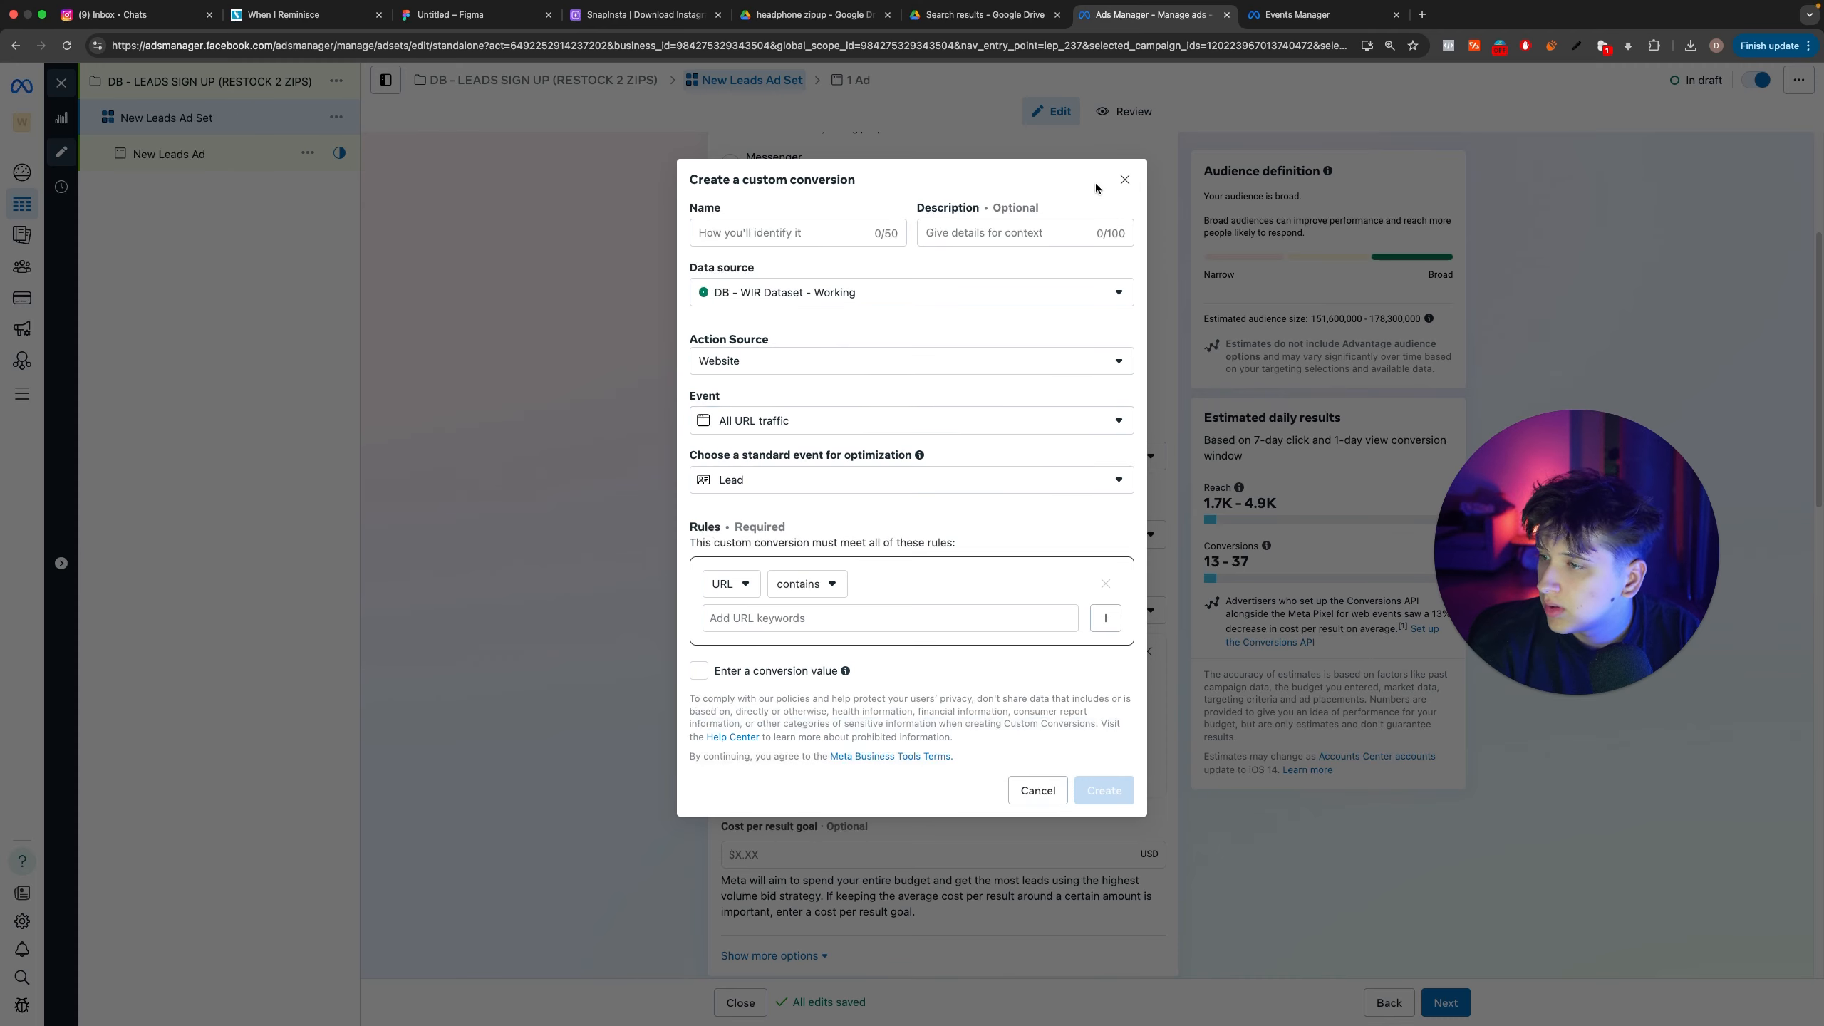
click(1124, 179)
Step: Review the dataset's change history in Events Manager and the trigger details of its Lead event, then return to the overview
click(1321, 16)
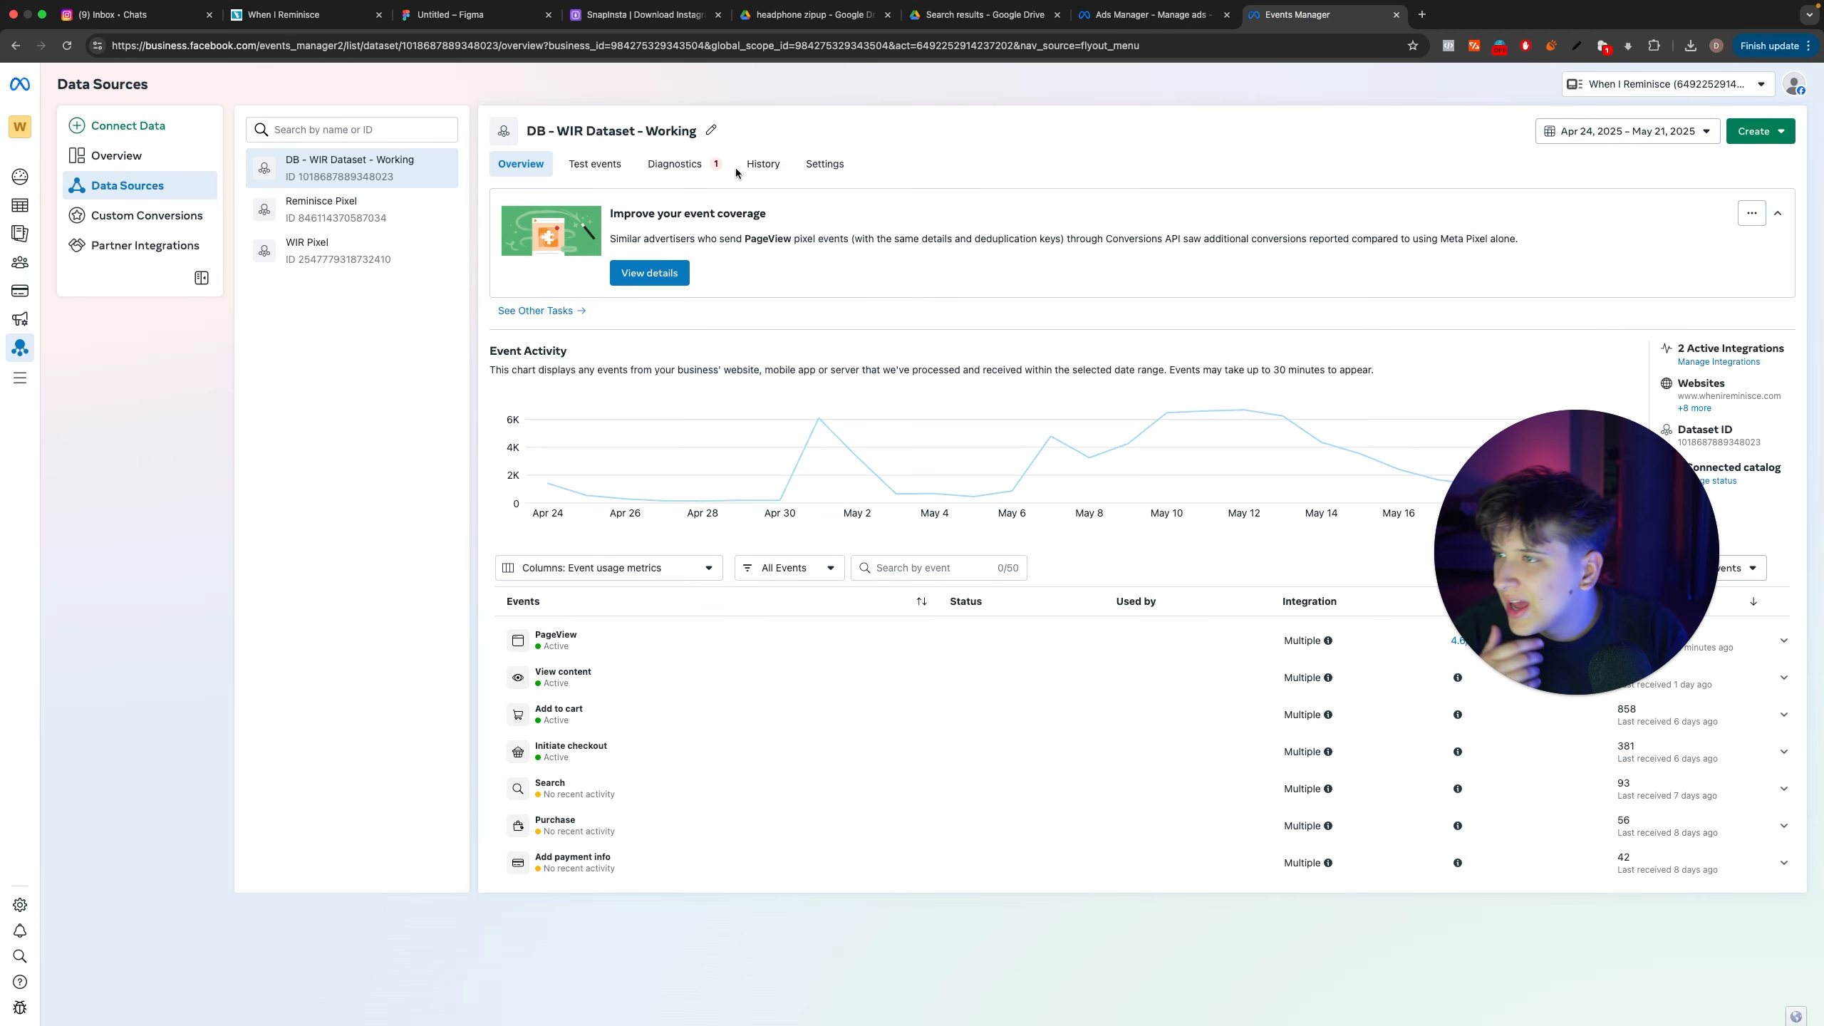
click(761, 164)
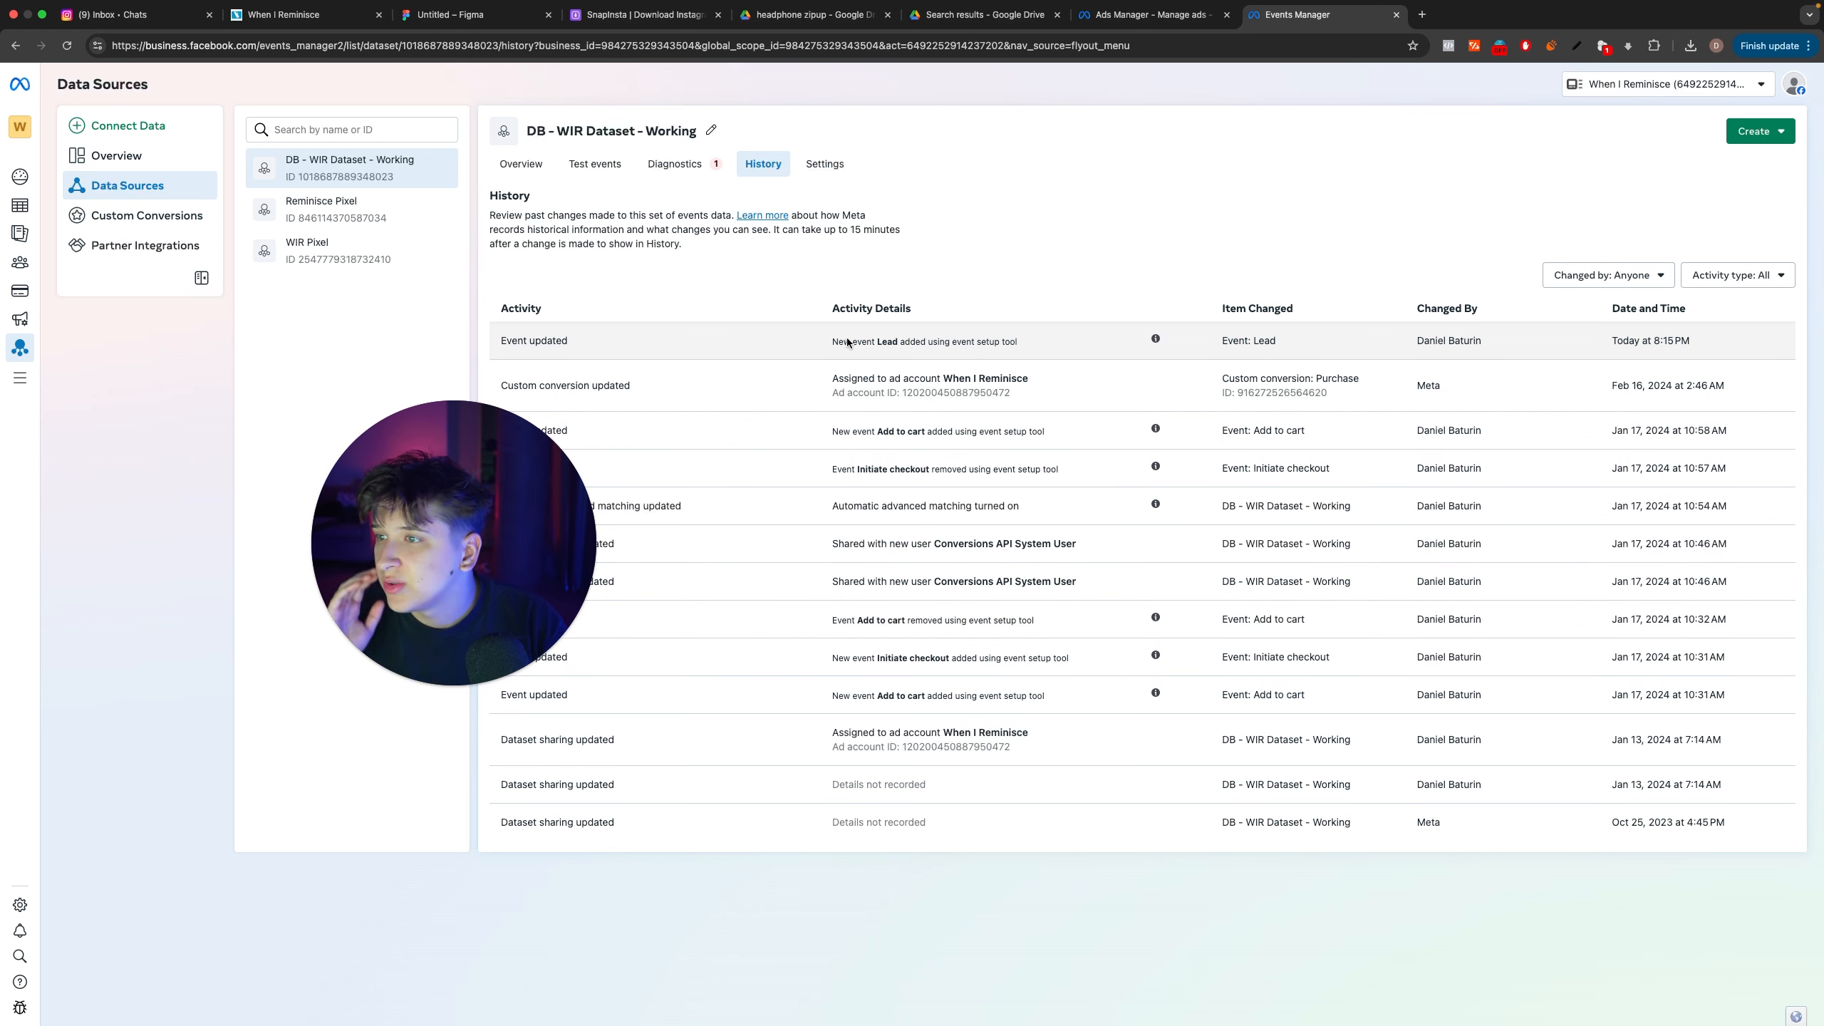
mouse_move(1150, 341)
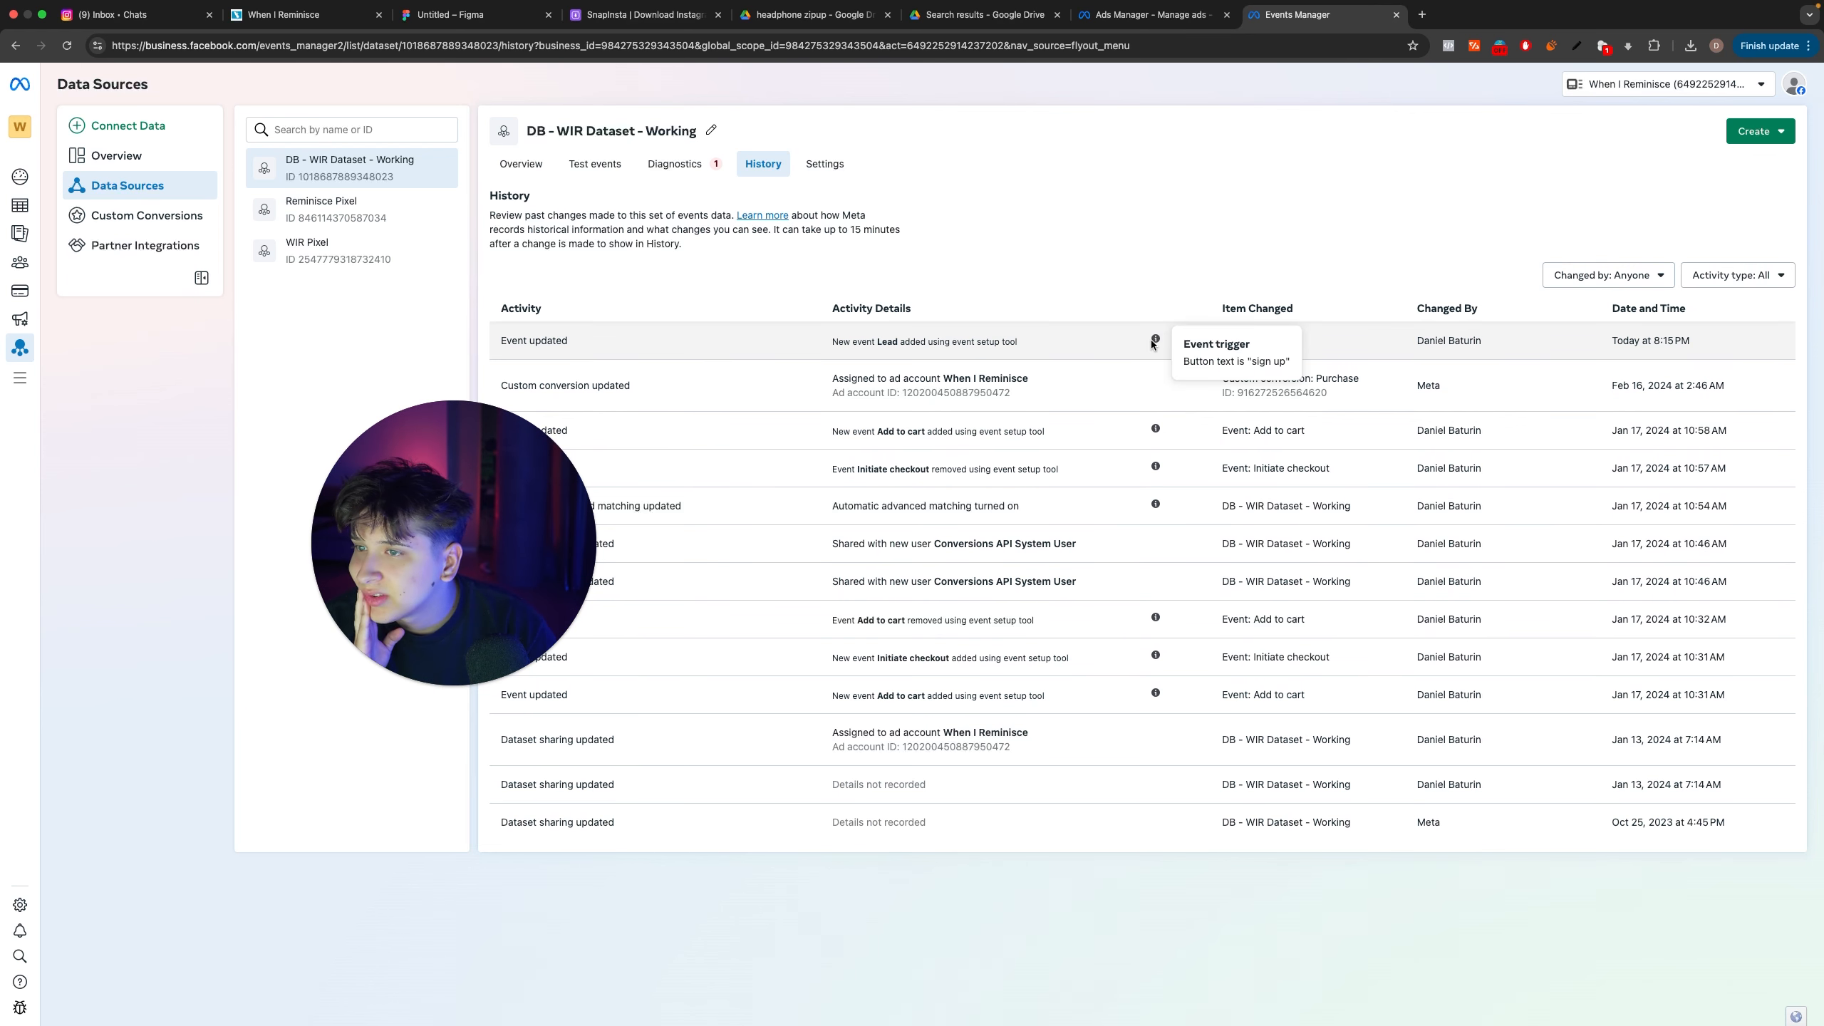
click(521, 164)
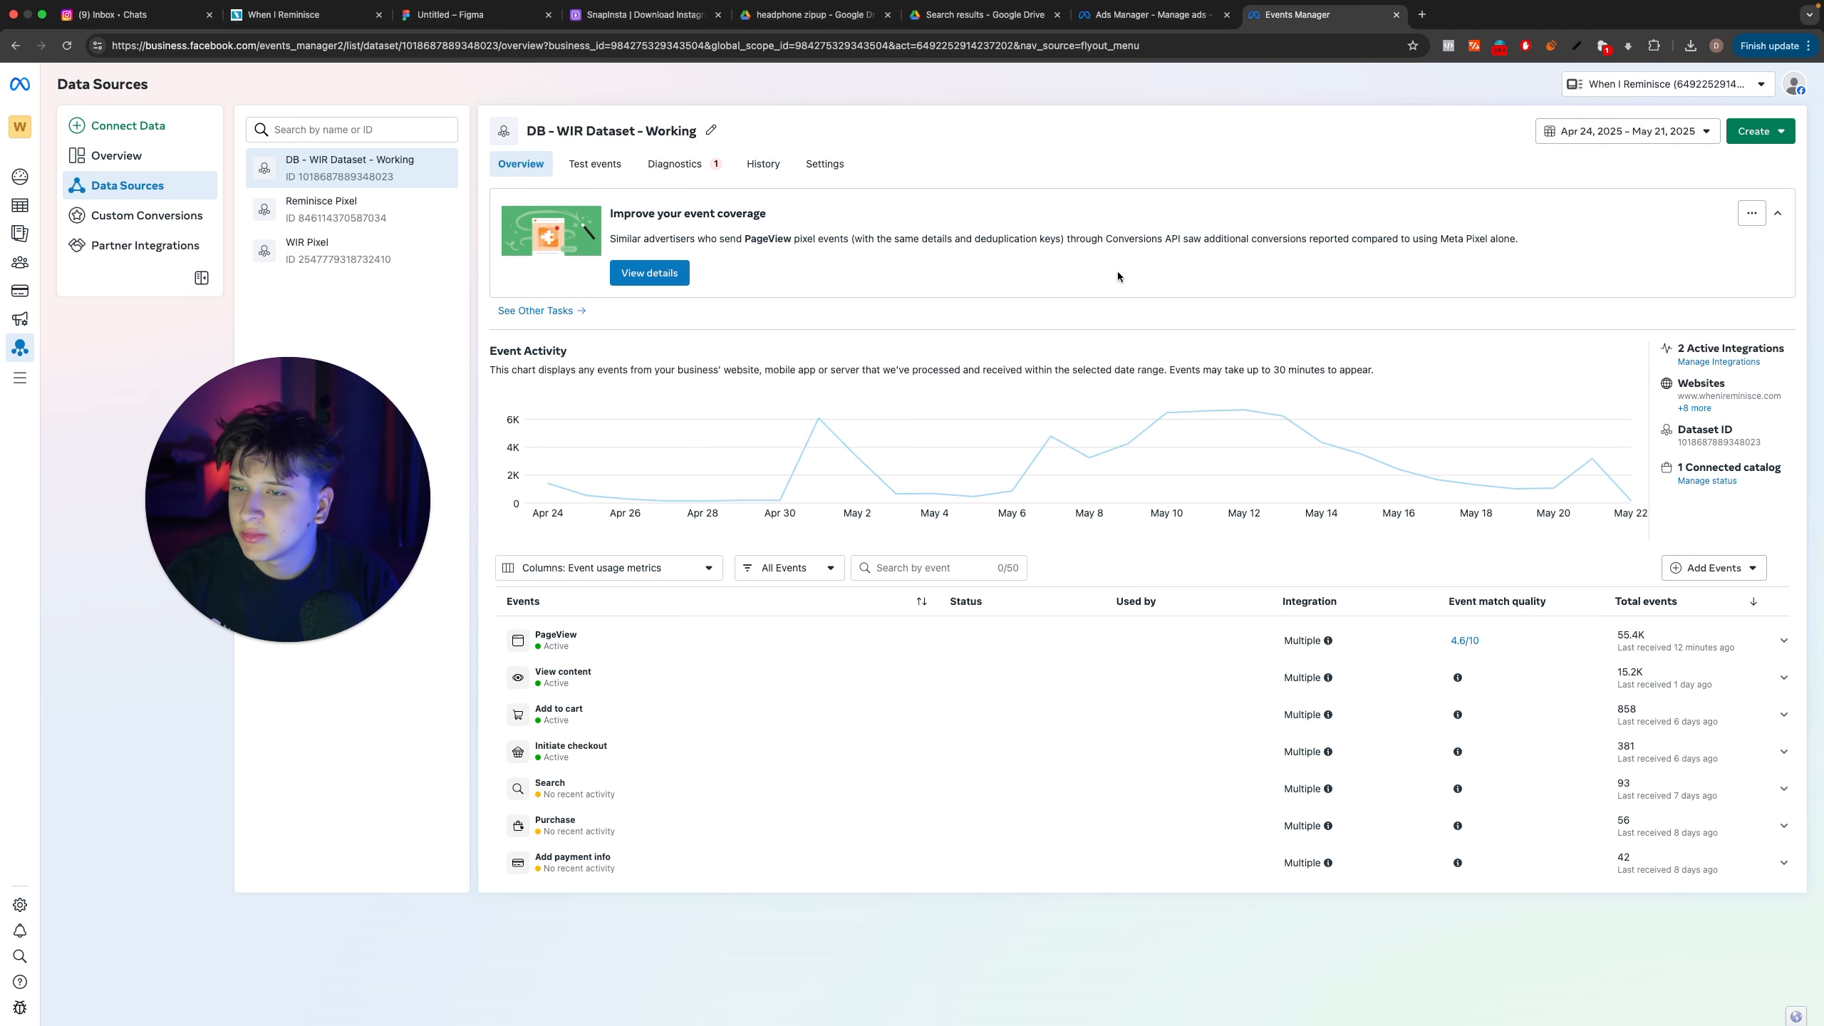
click(581, 163)
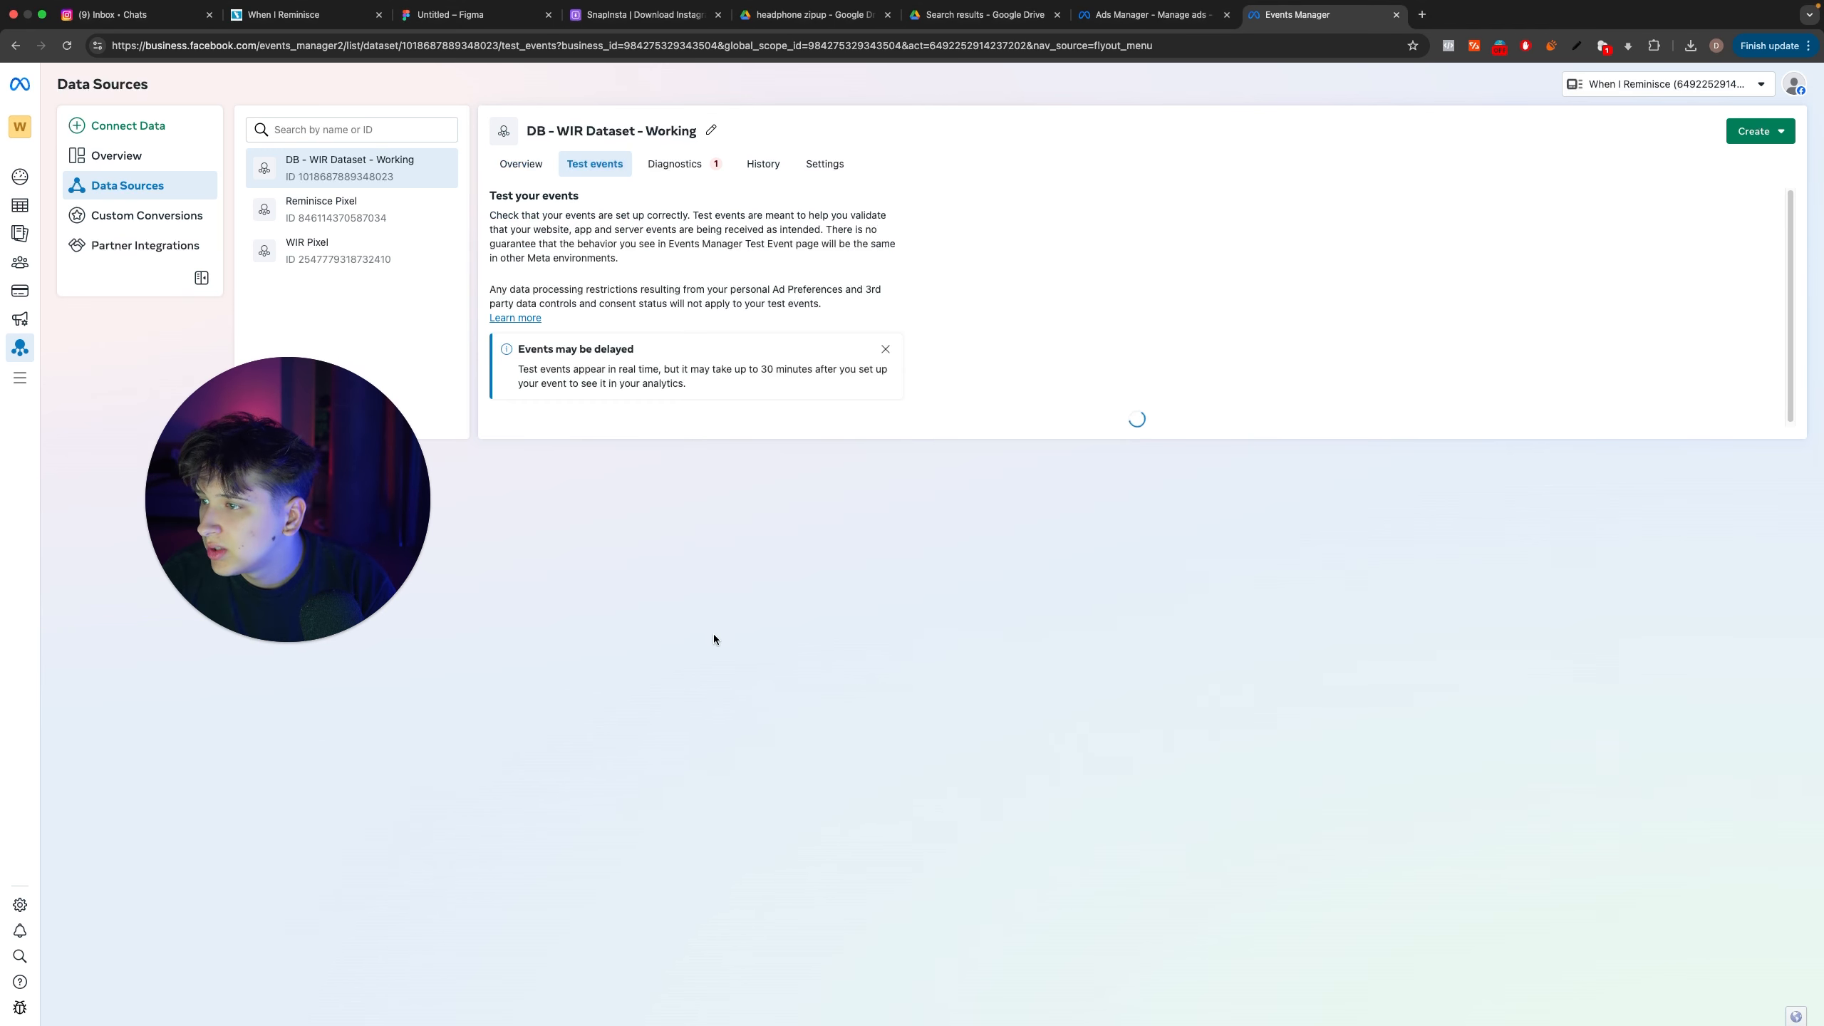
click(618, 440)
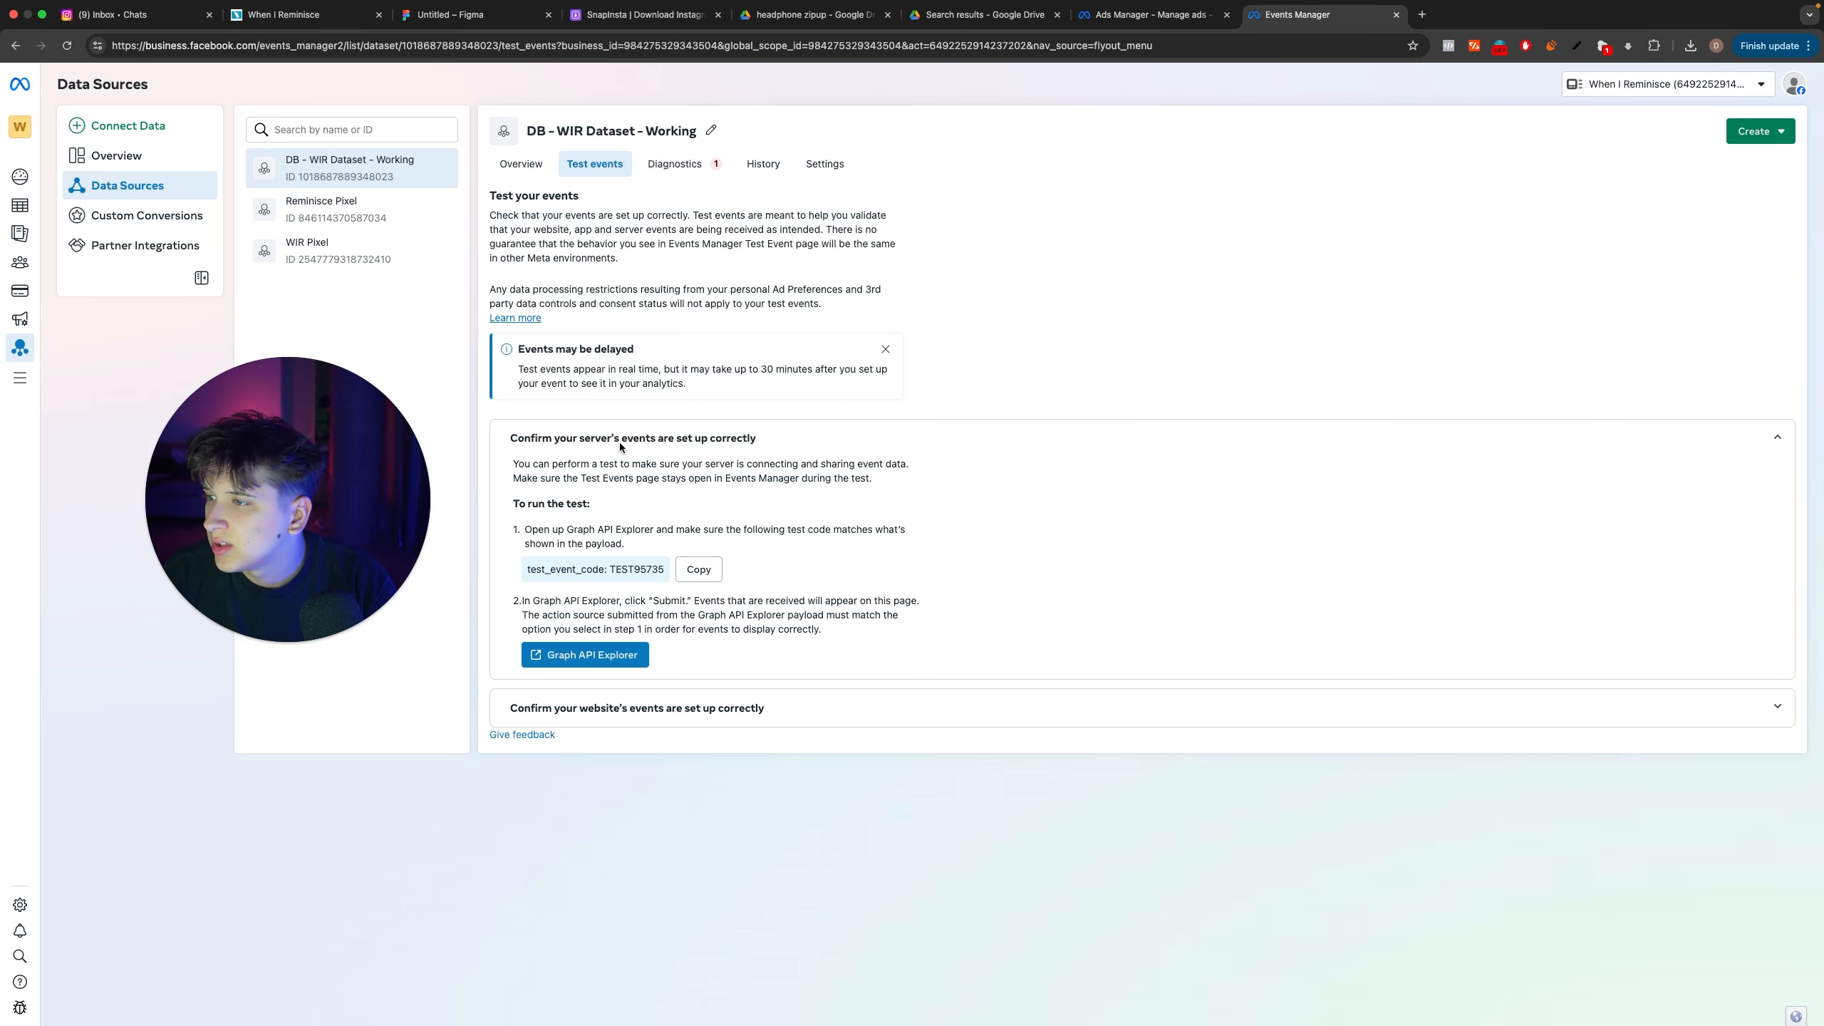
click(634, 709)
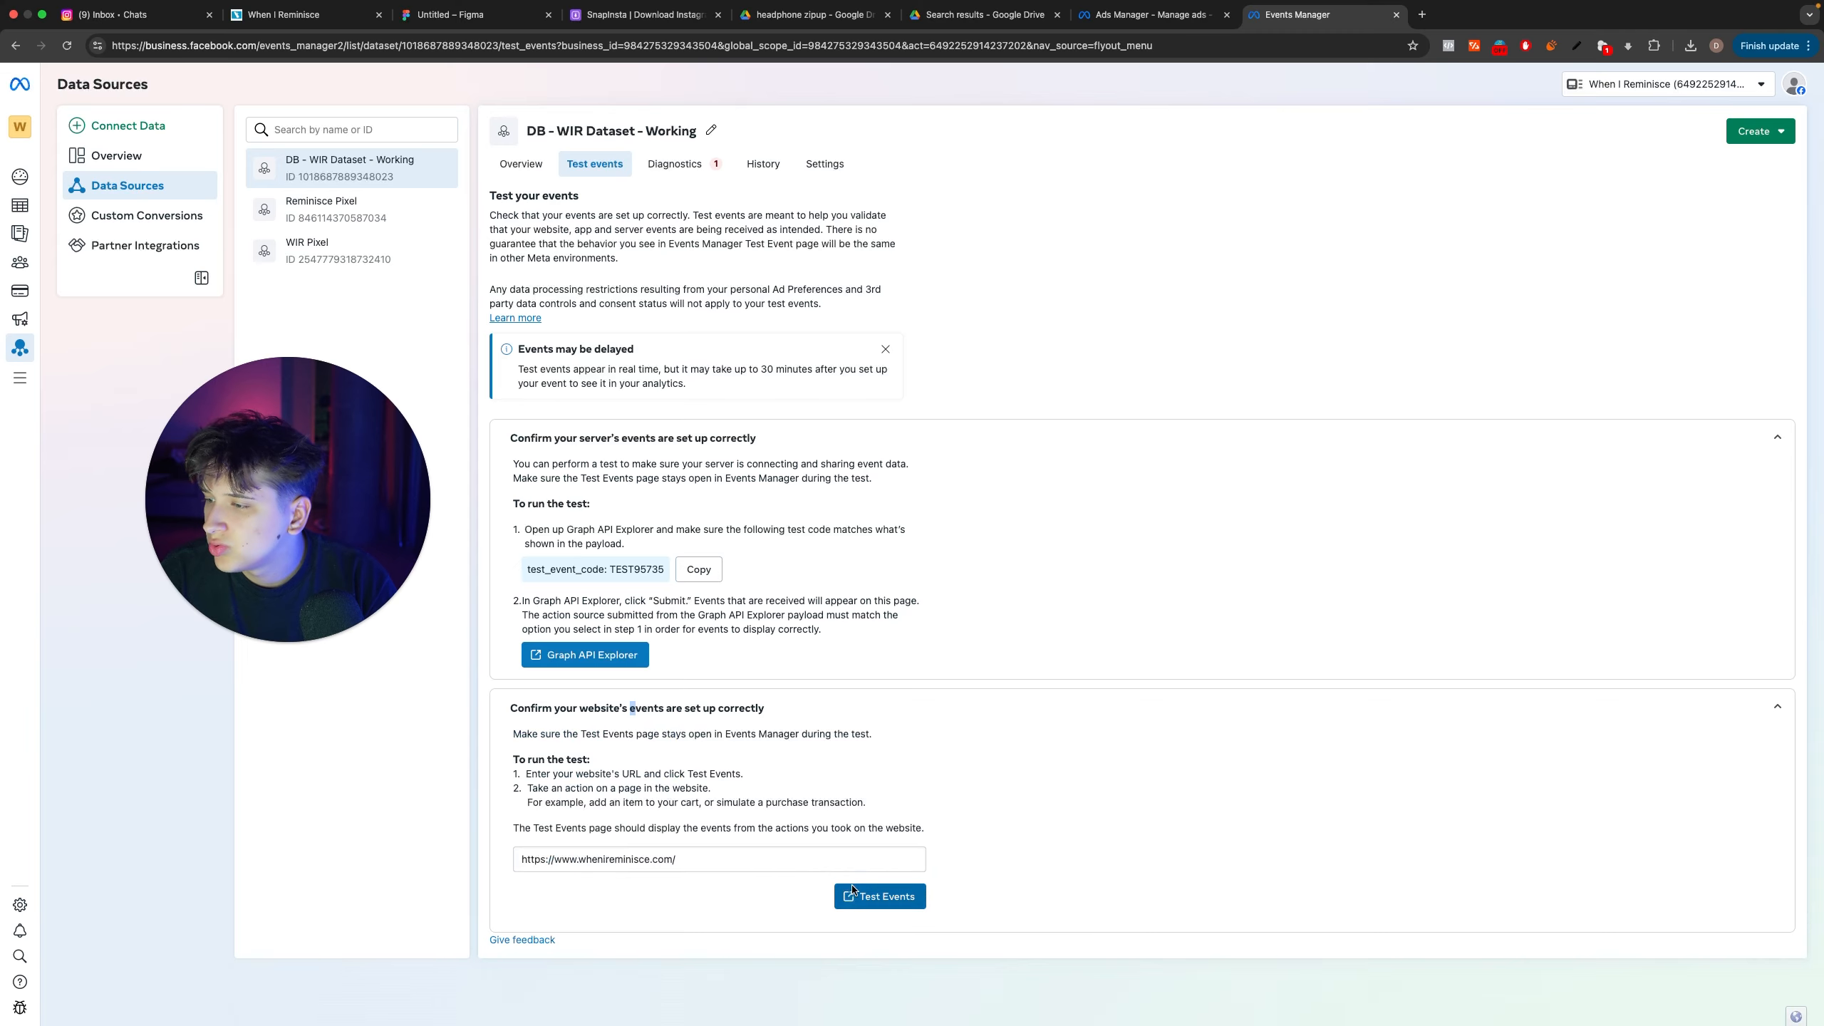
click(881, 897)
Step: Fill in the phone number on the restock page and submit the sign-up form as a test
scroll(926, 816, down, 3)
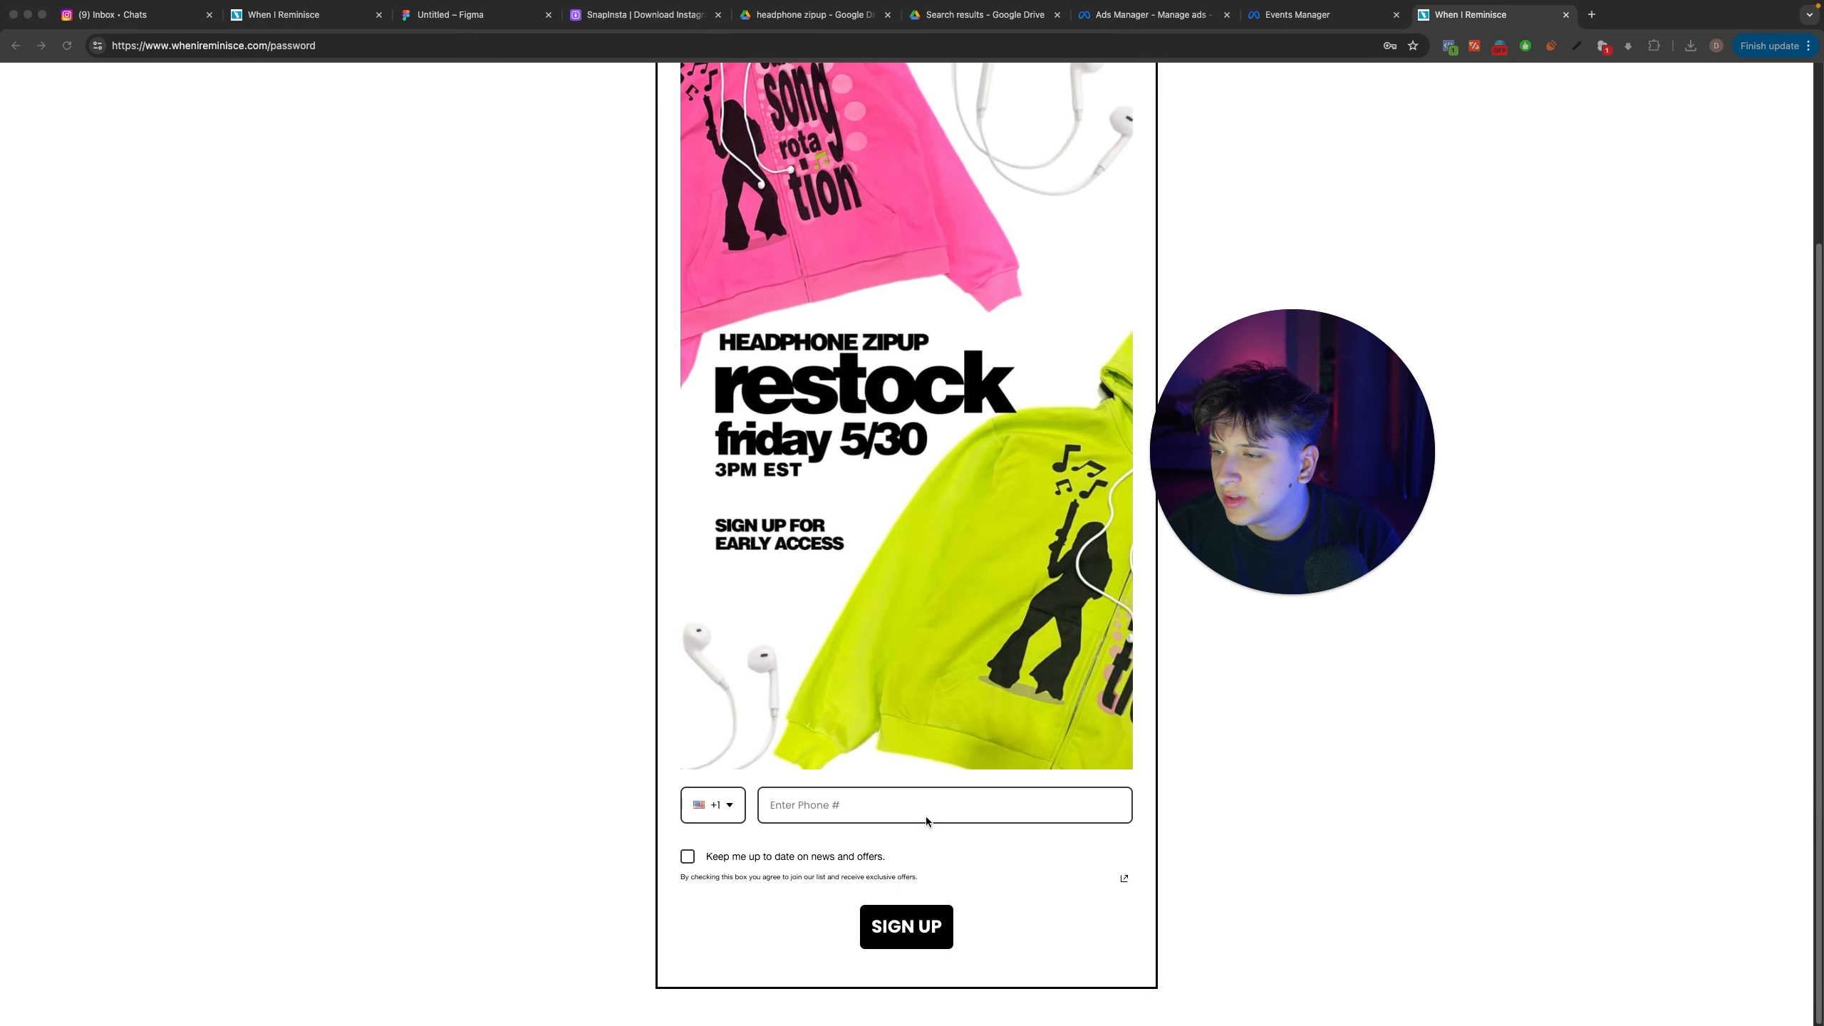
click(883, 798)
click(897, 846)
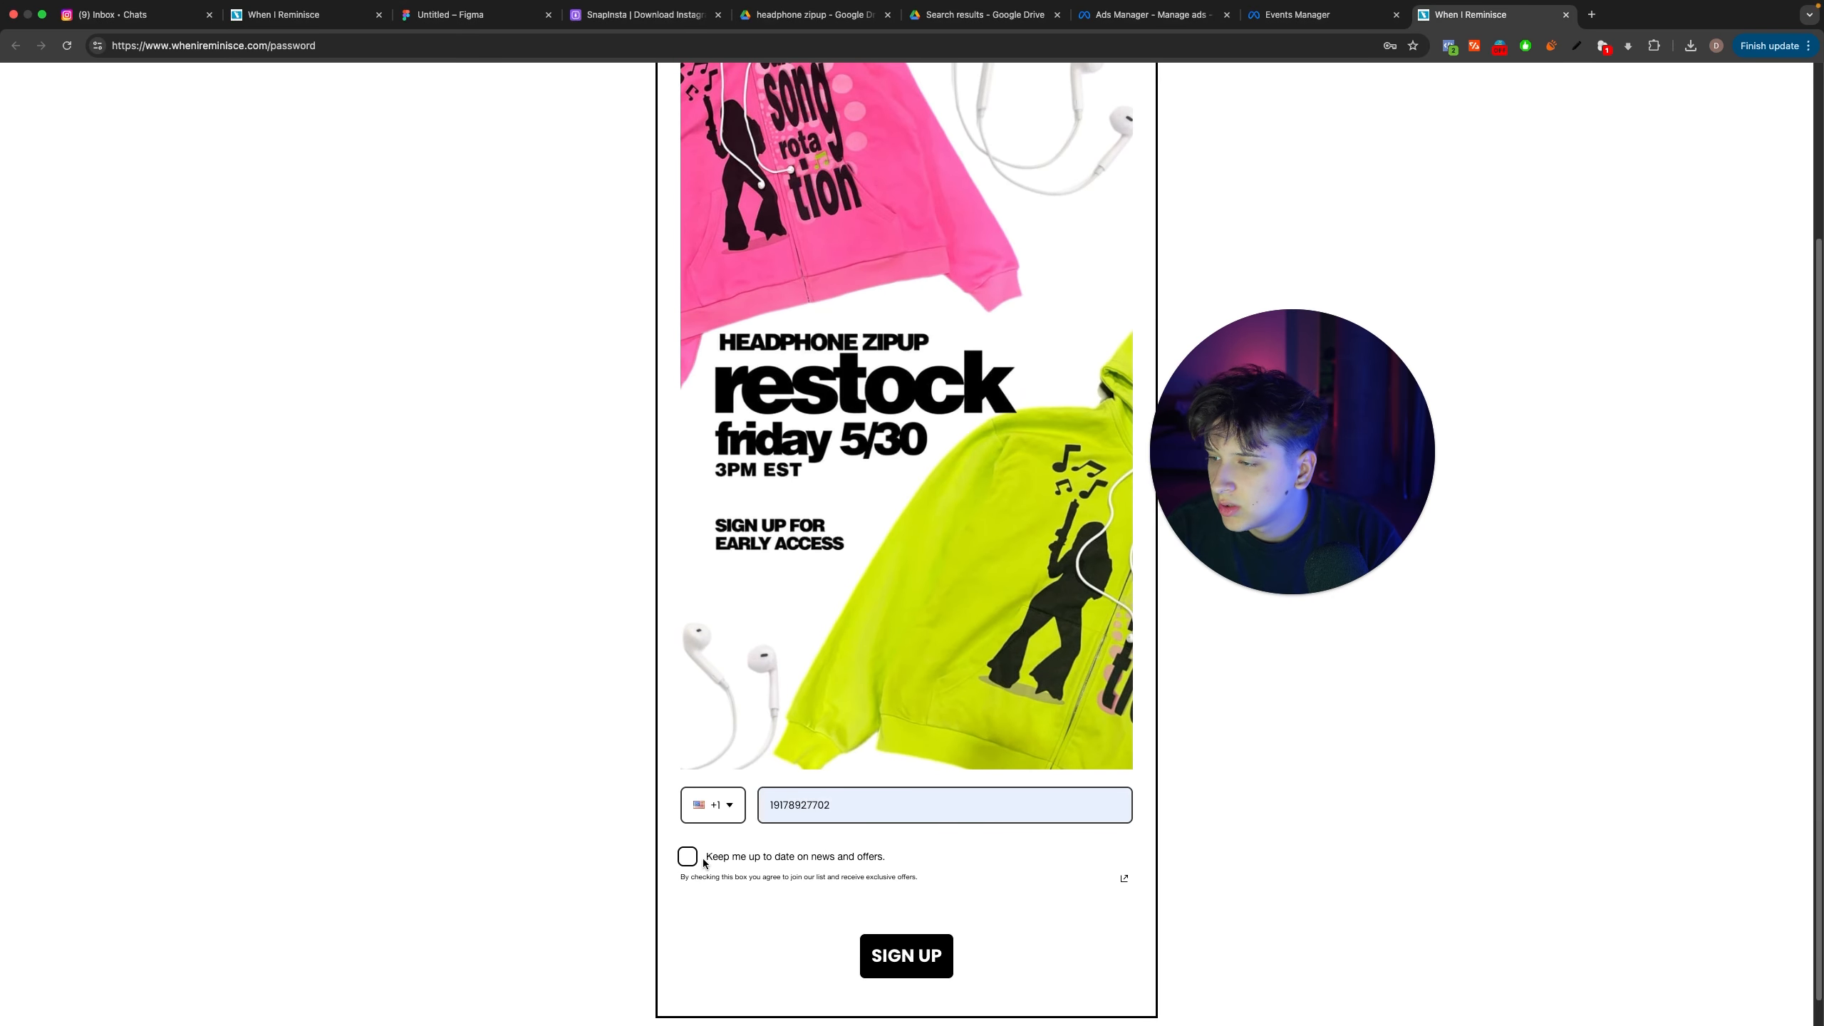
click(894, 938)
Step: Examine the details of both SubscribedButtonClick events received in the Events Manager test and search the page for "lead"
key(ctrl+shift+Tab)
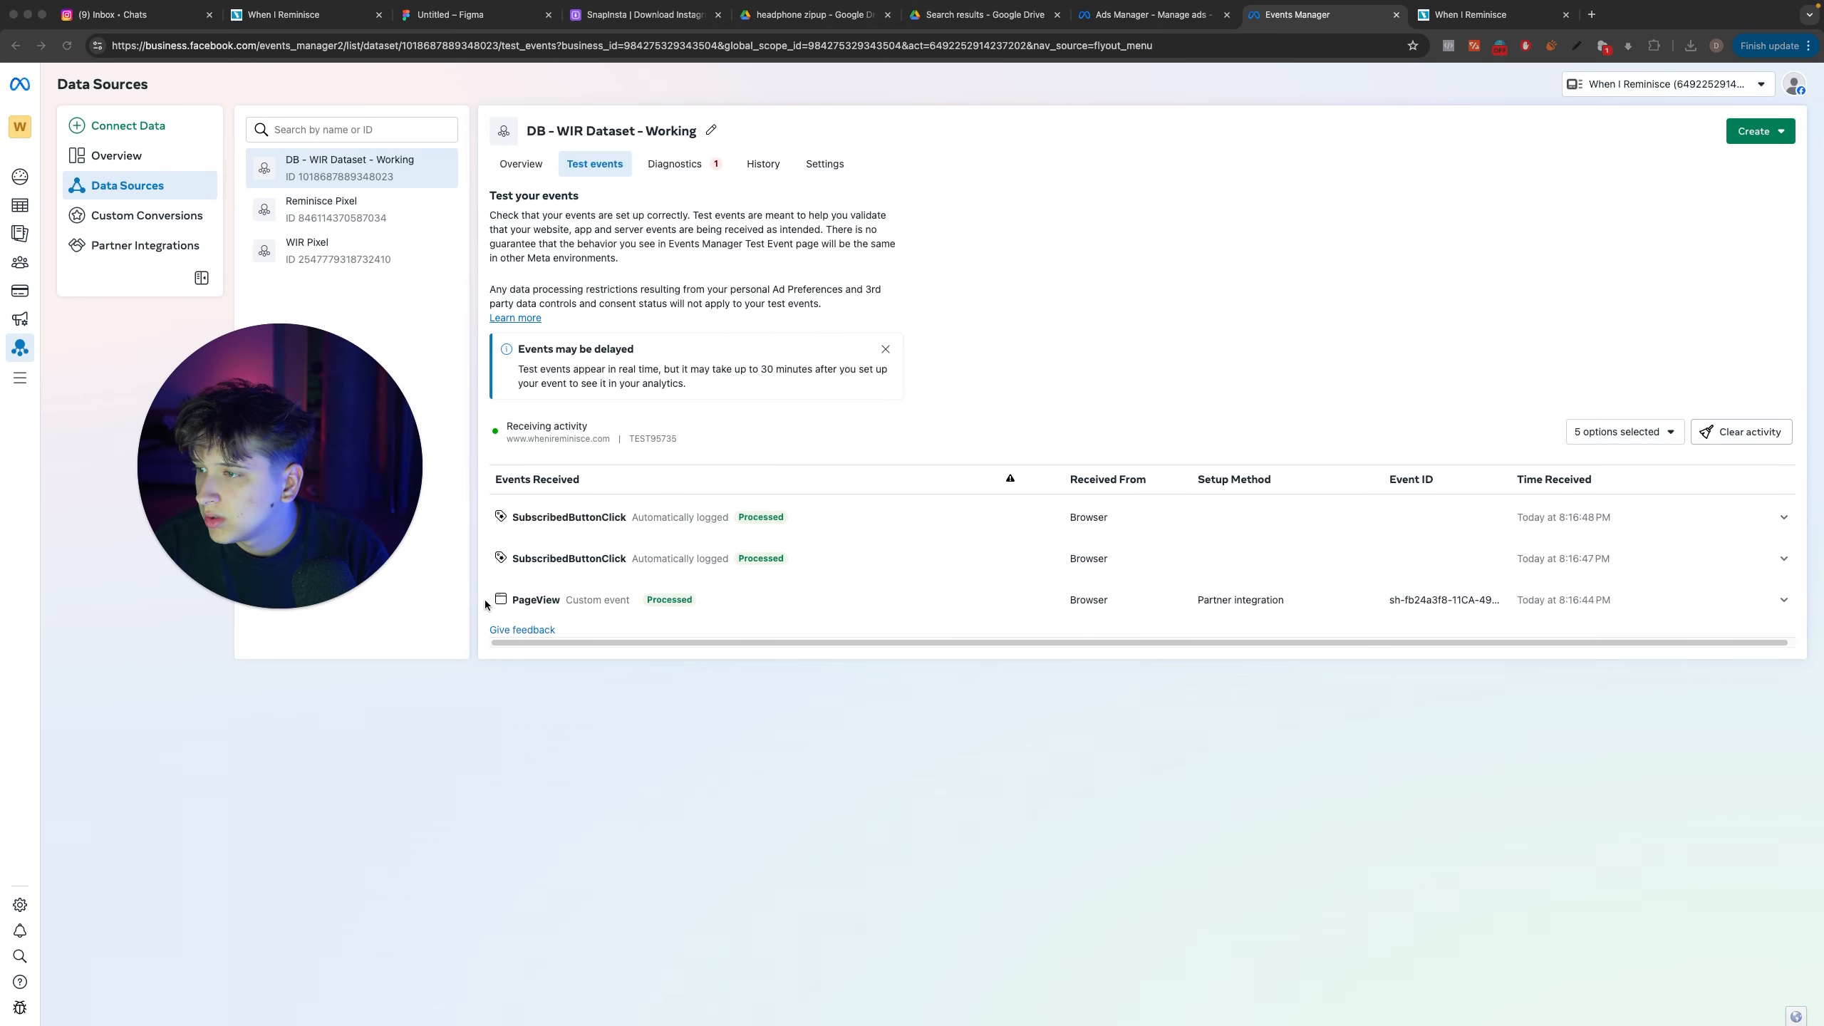
click(607, 562)
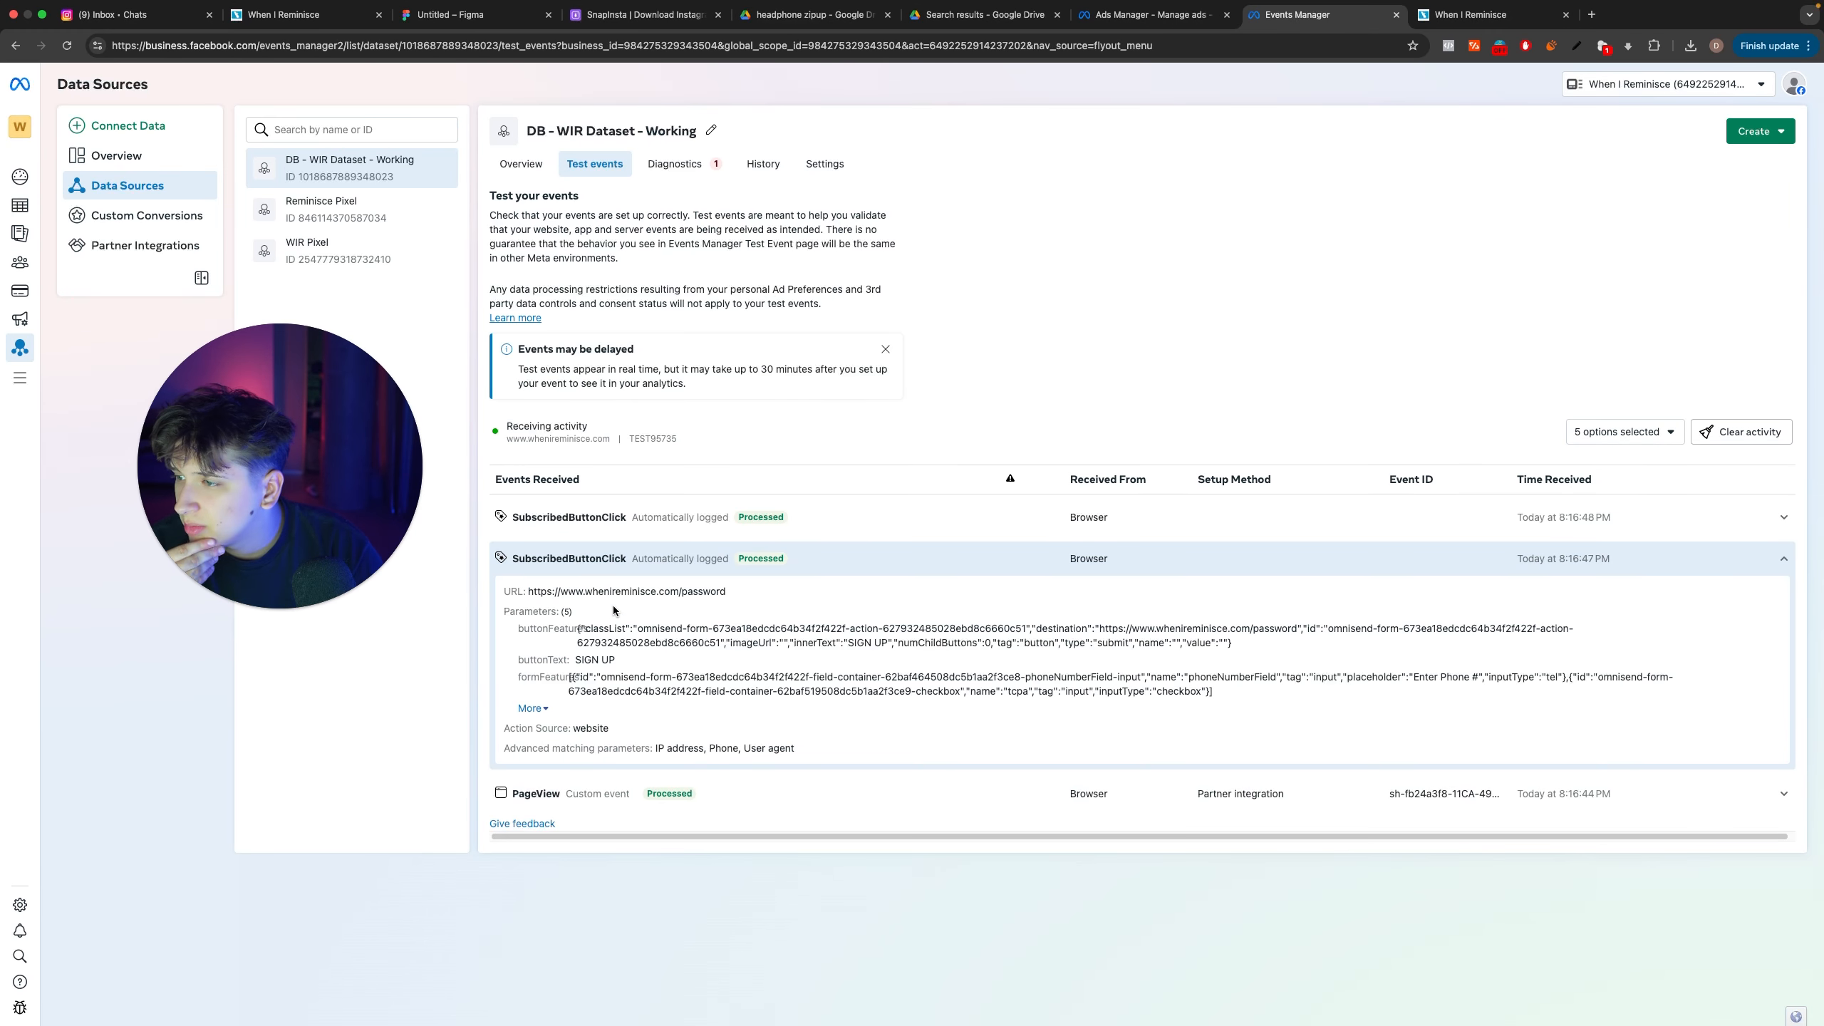
click(622, 524)
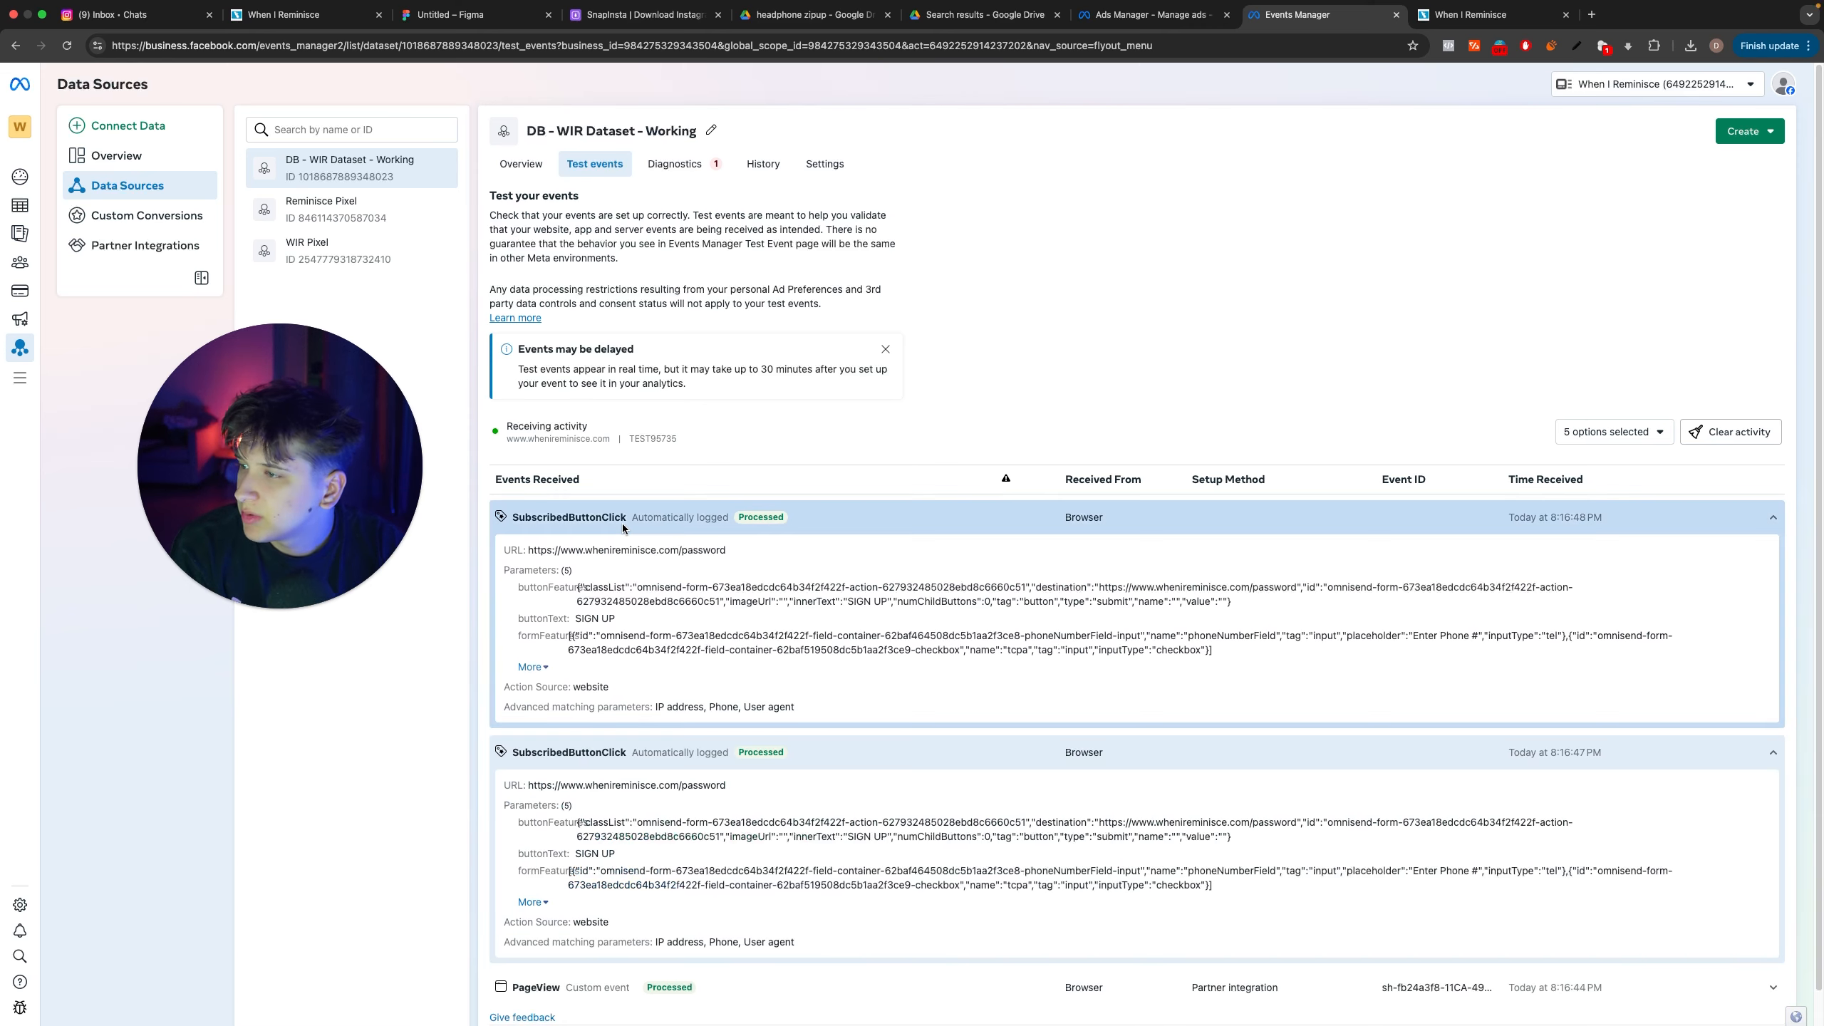
click(532, 667)
click(533, 703)
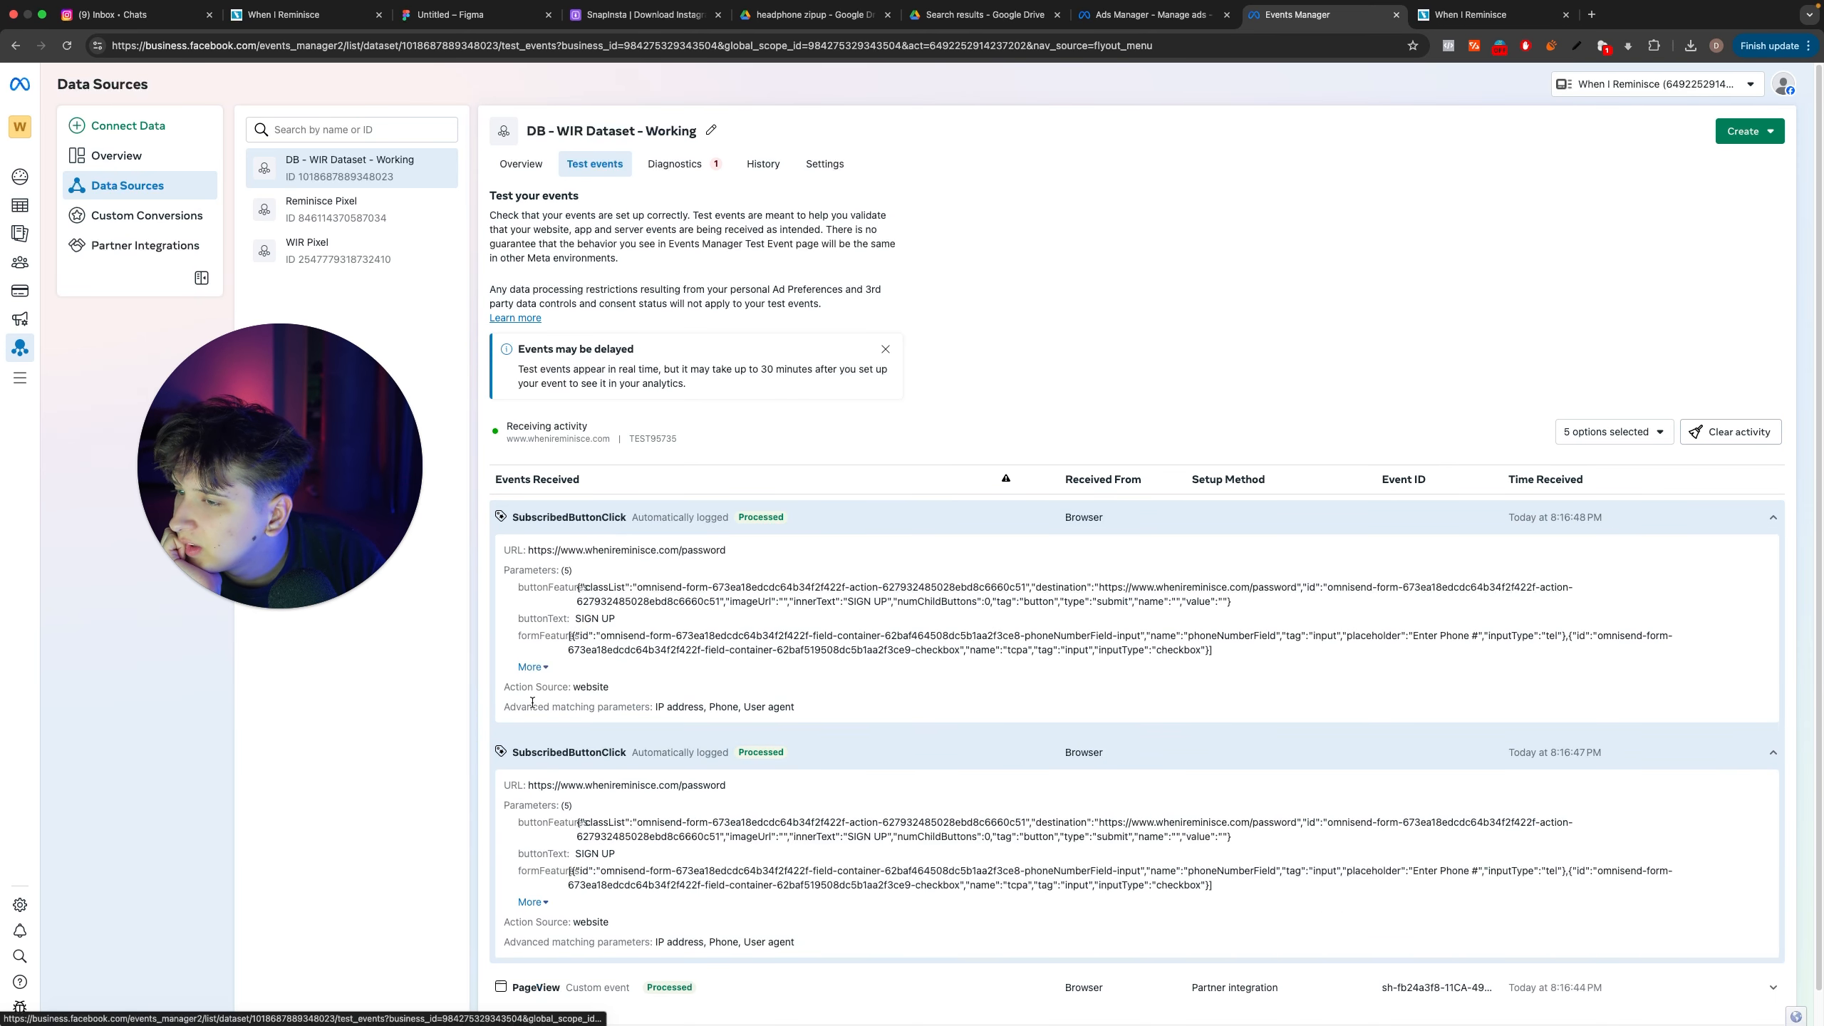
scroll(761, 596, down, 1)
key(super+f)
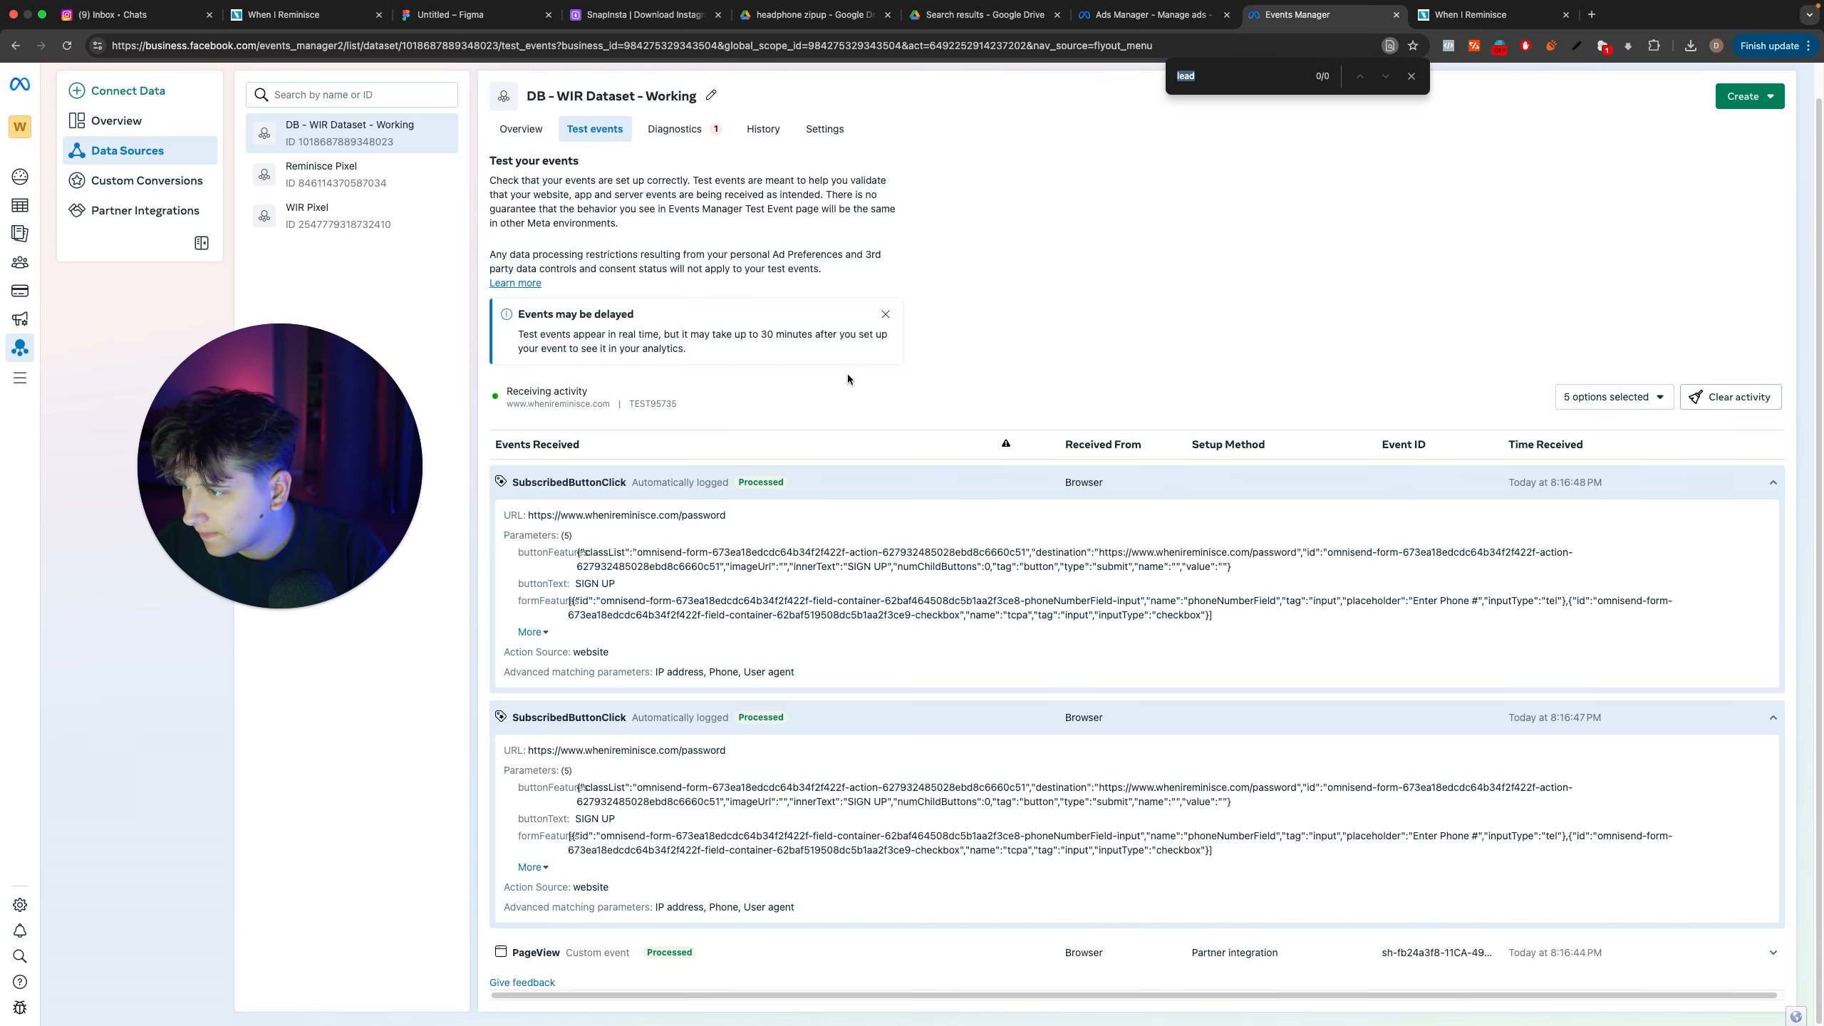
Step: Switch to Ads Manager and search the ad set's conversion events for "sub" and "button"
key(ctrl+shift+Tab)
click(810, 606)
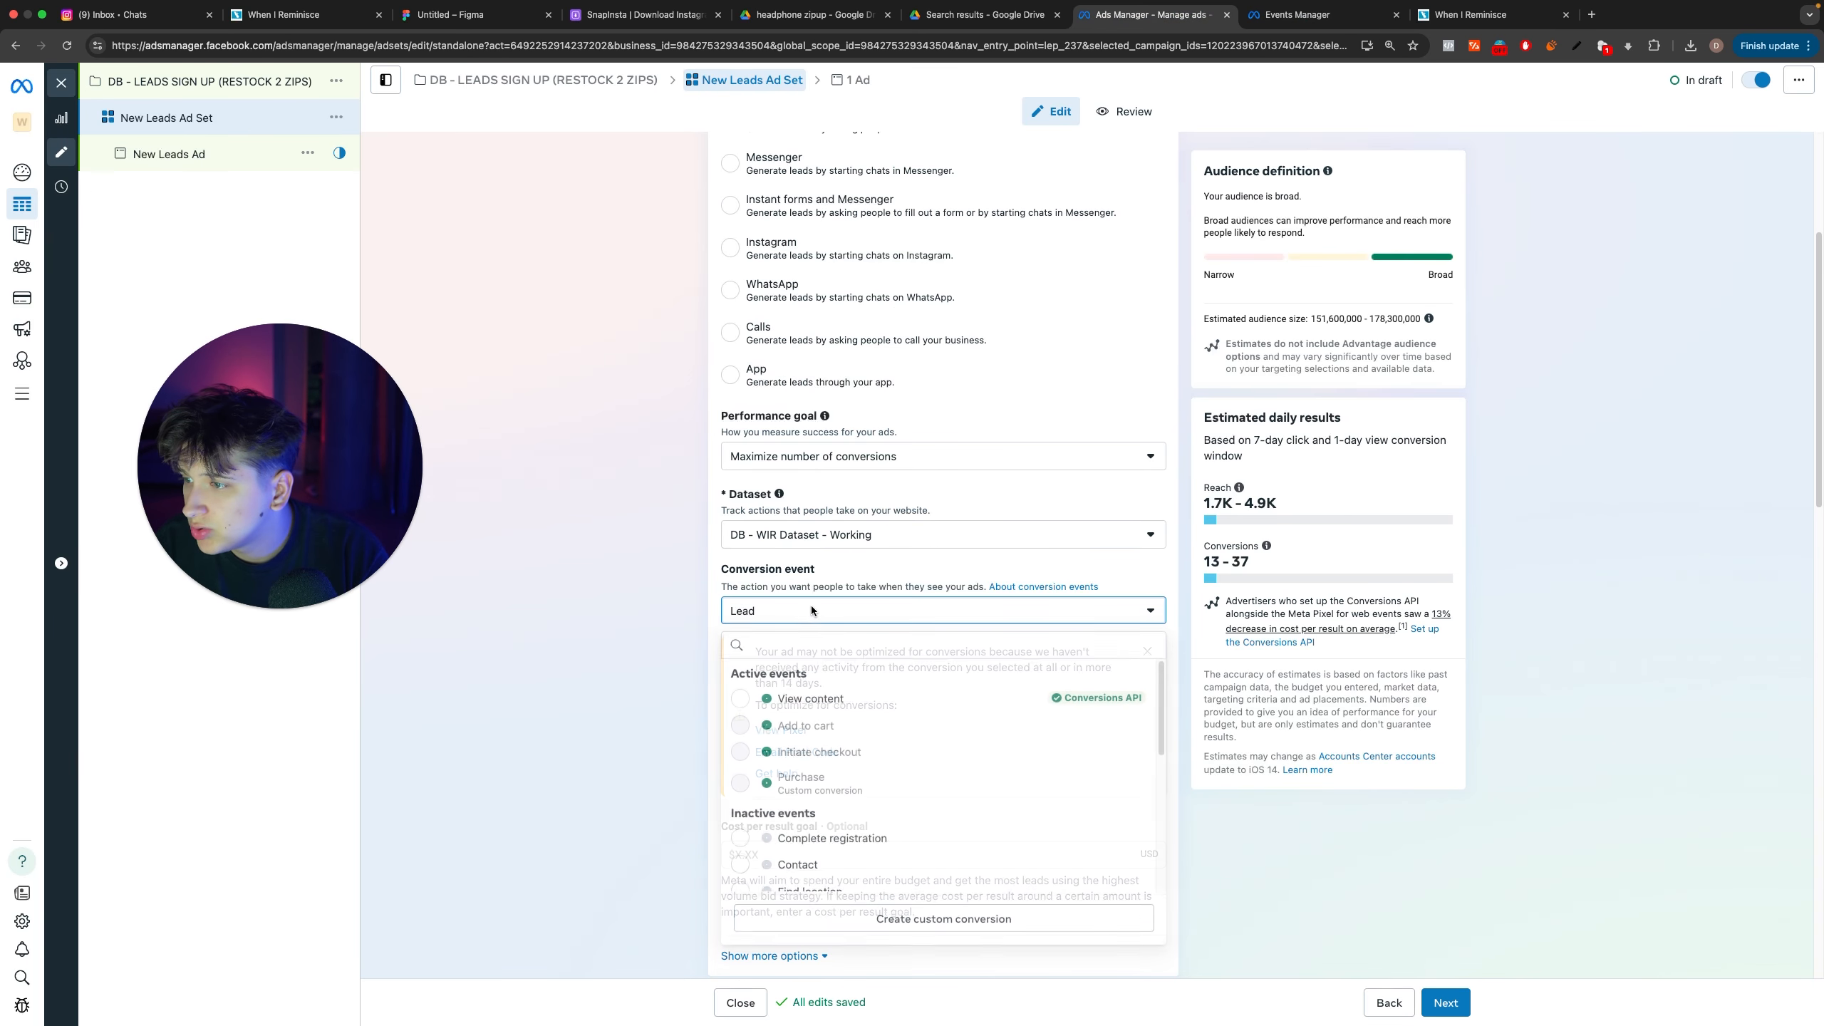
text(sub)
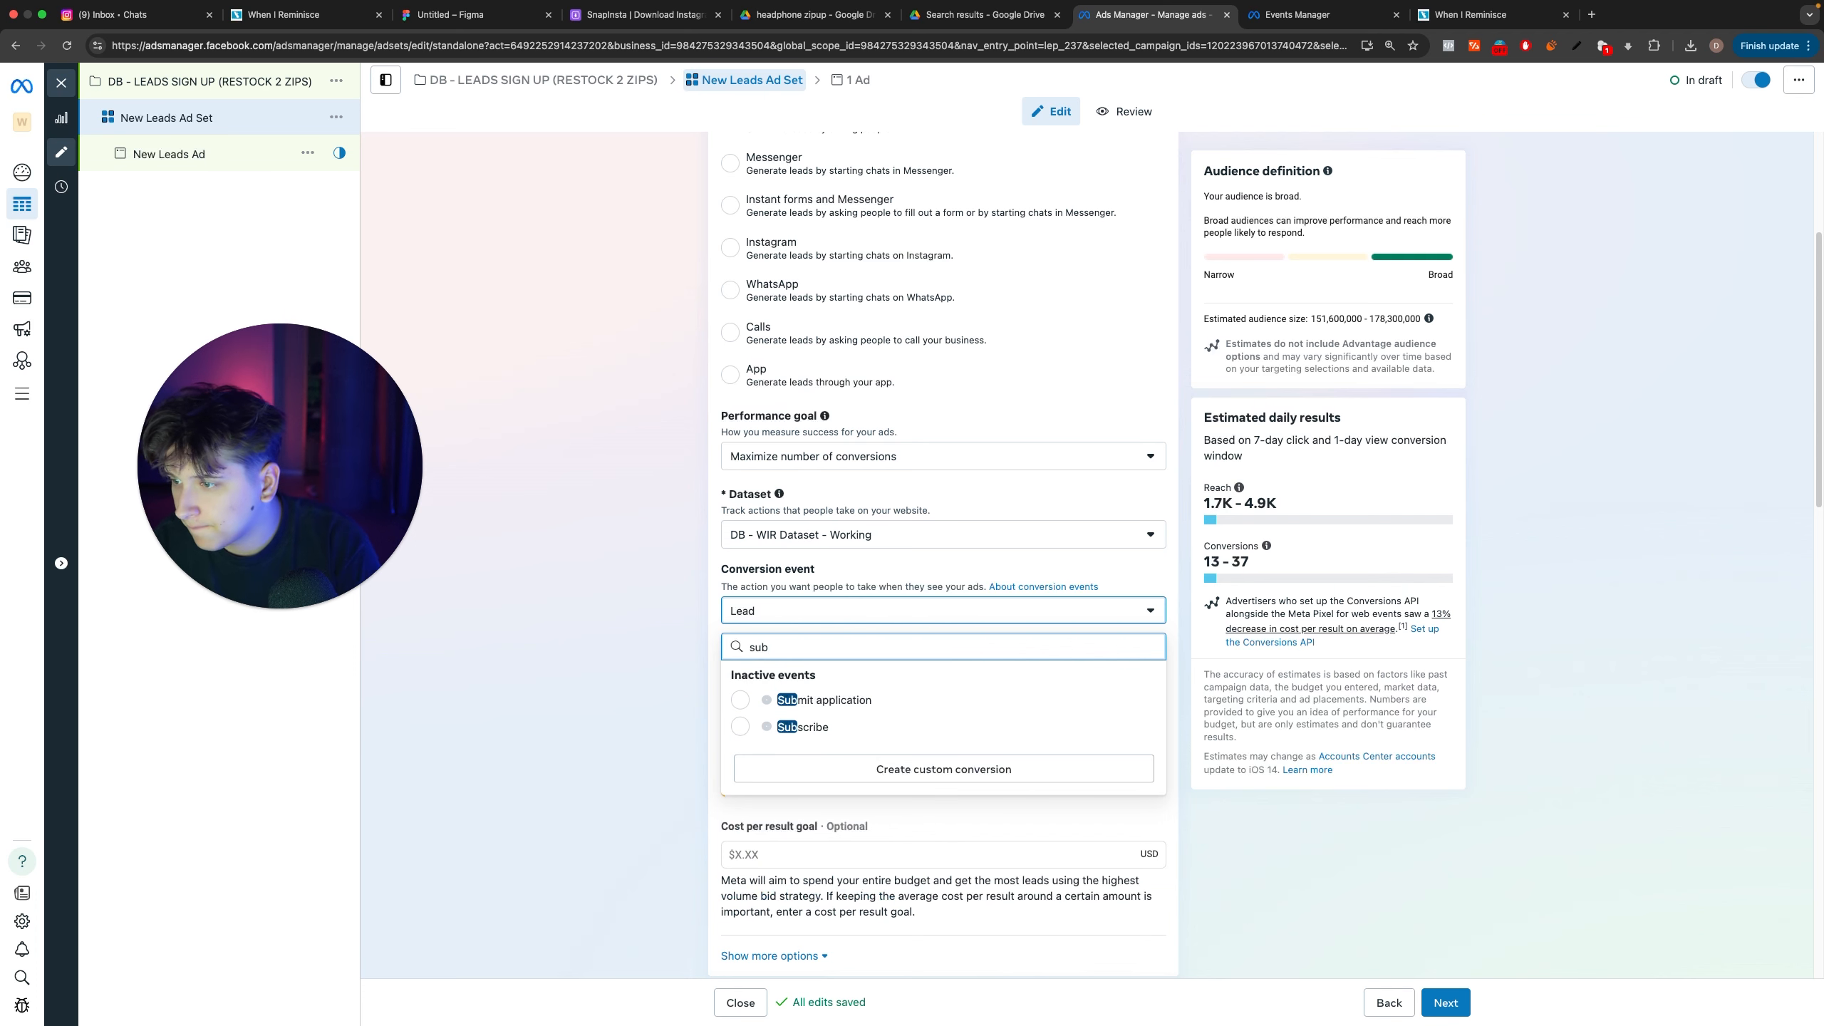
key(super+a)
text(email)
key(super+a)
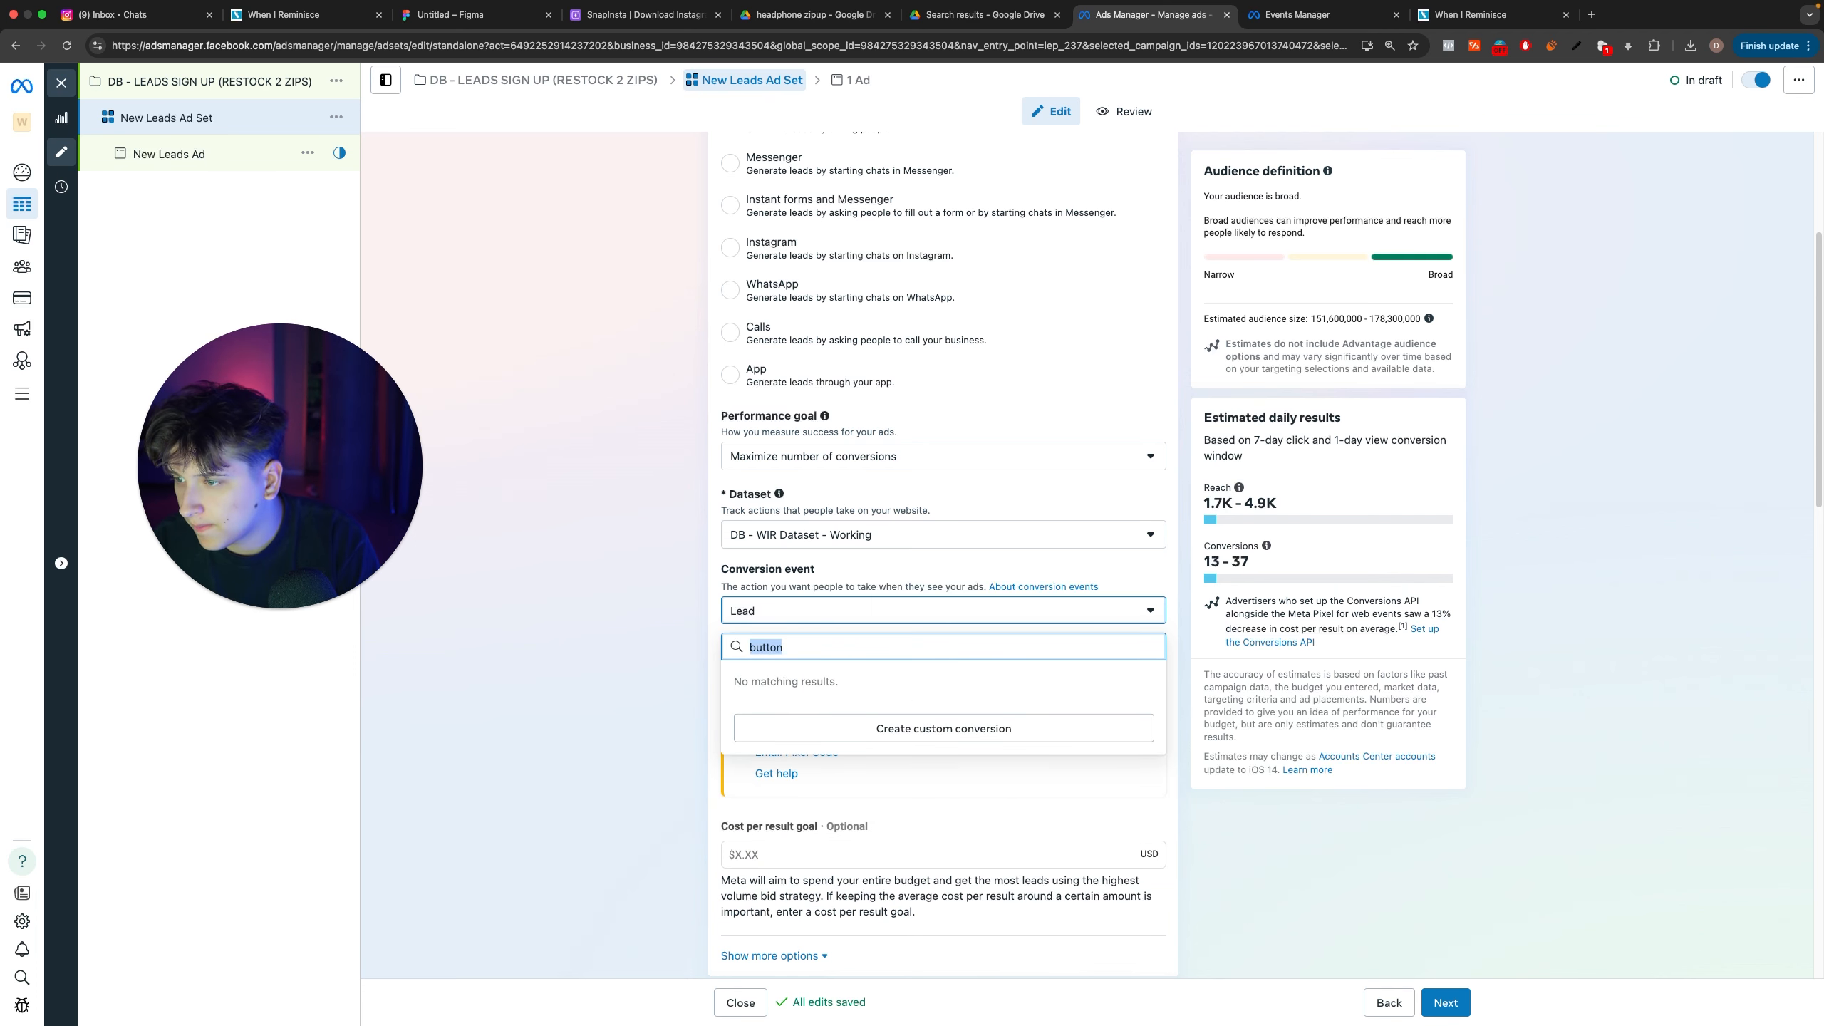
key(BackSpace)
Step: Clear the recorded test session activity in Events Manager and open the website for a fresh event test
key(ctrl+Tab)
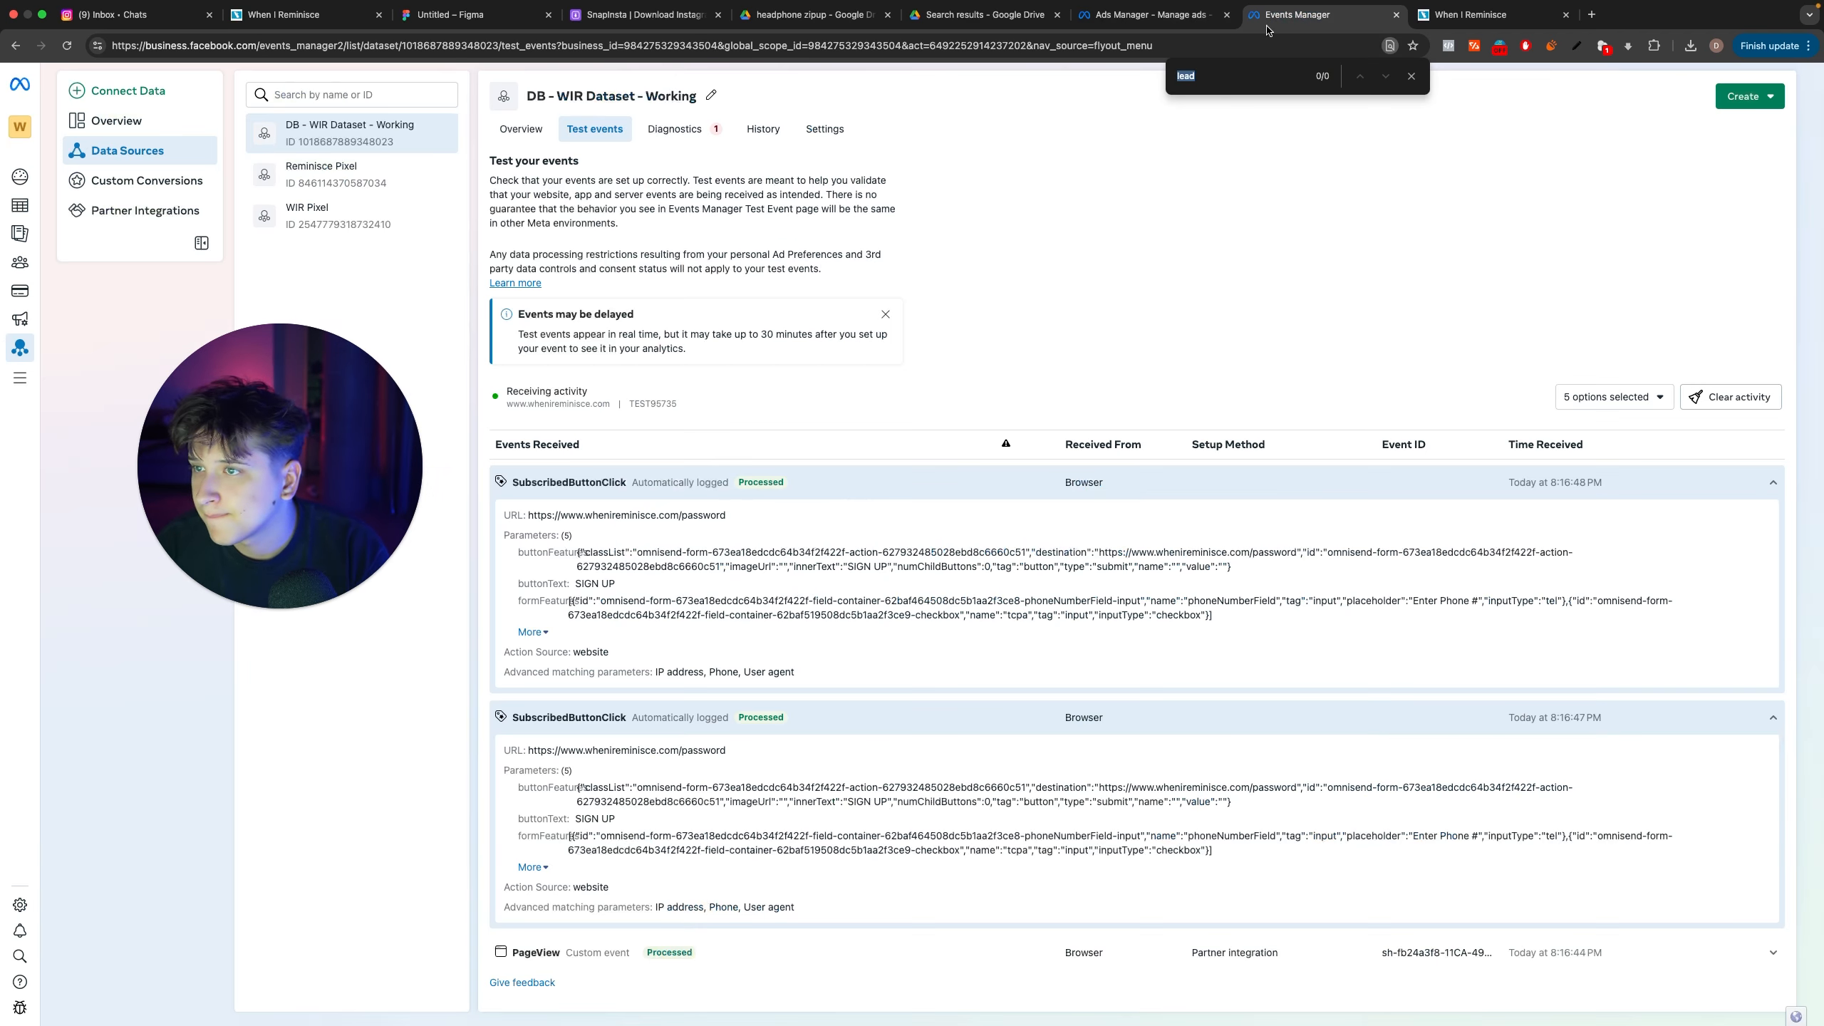
click(884, 483)
click(1350, 566)
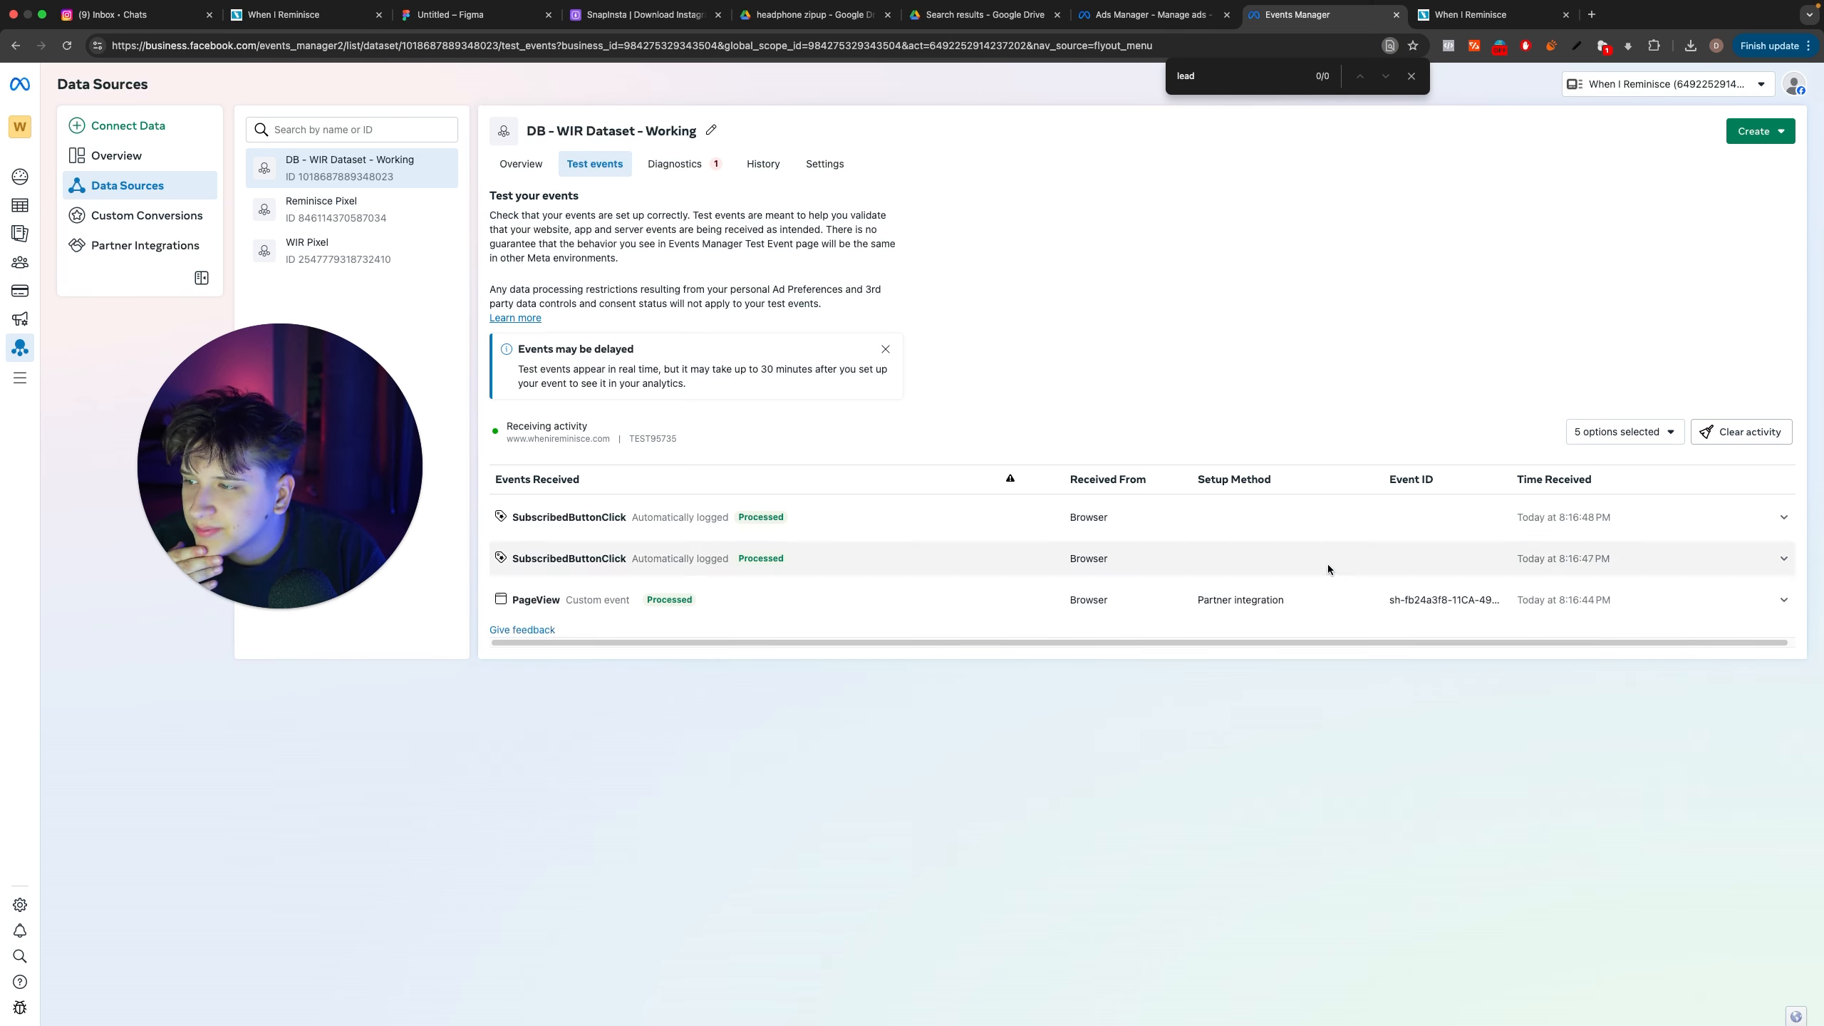
click(1752, 432)
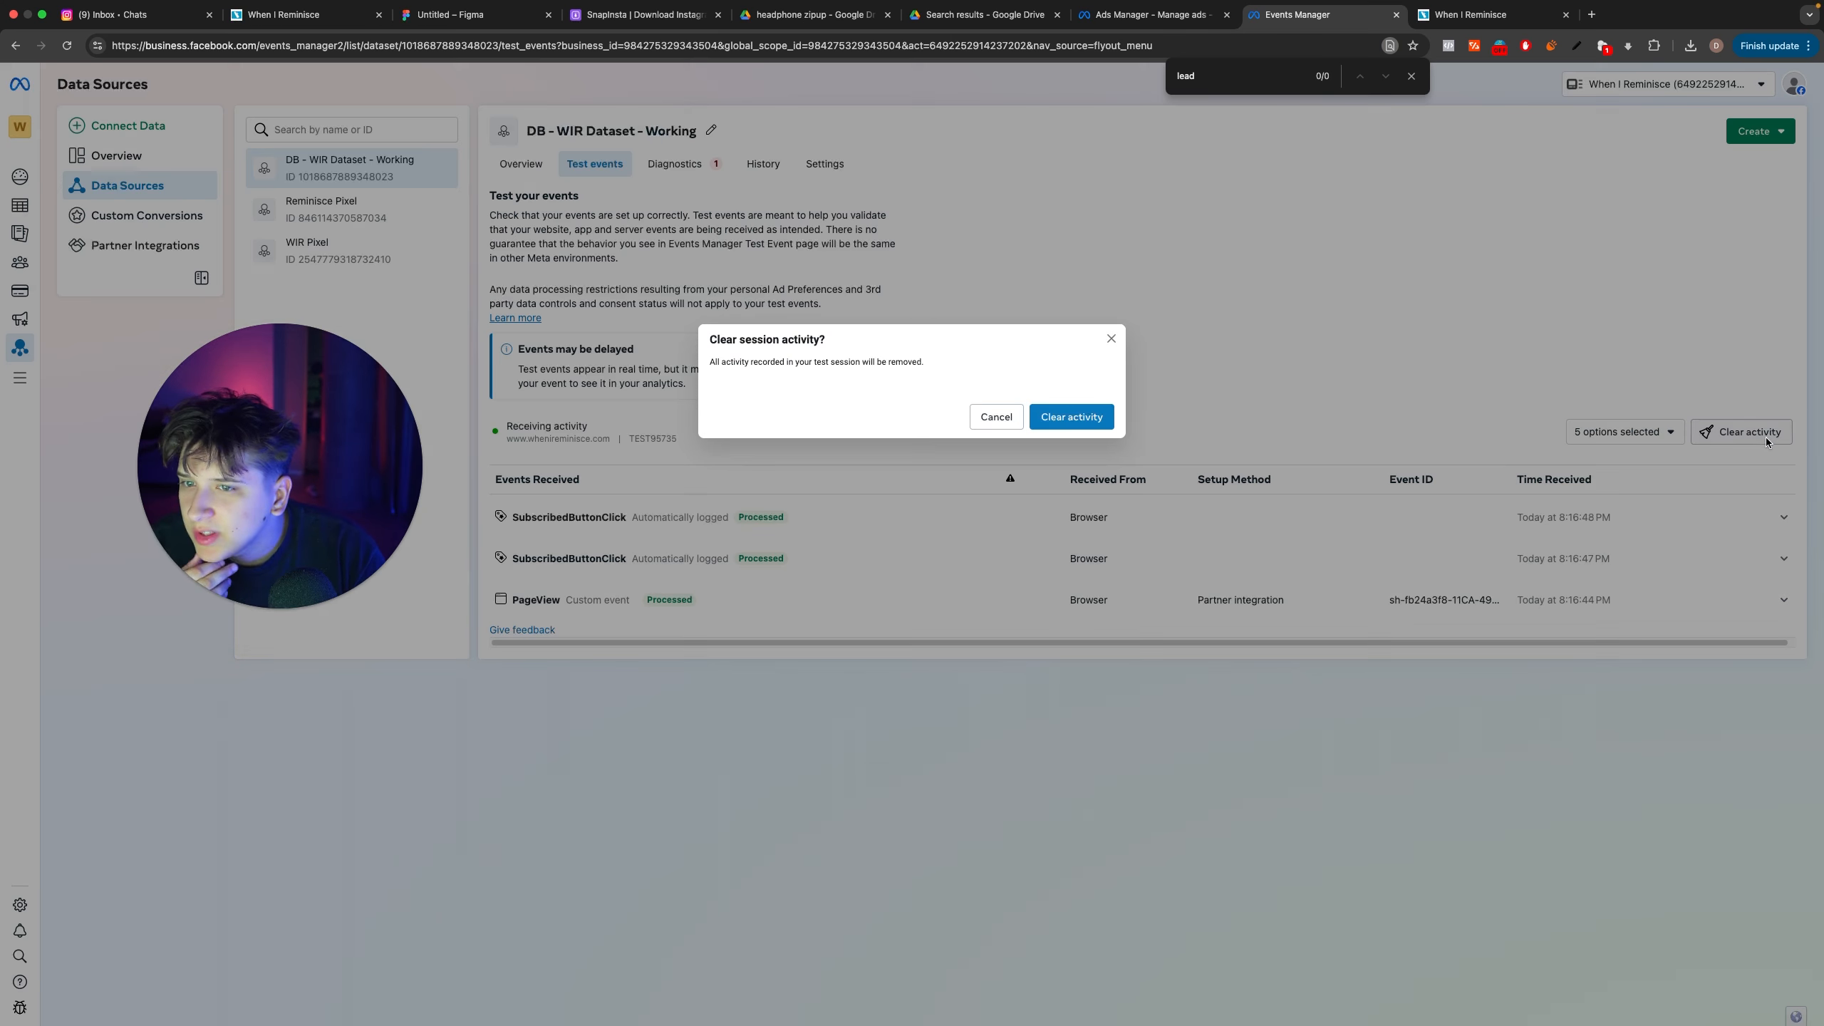
click(1063, 416)
click(757, 535)
click(881, 727)
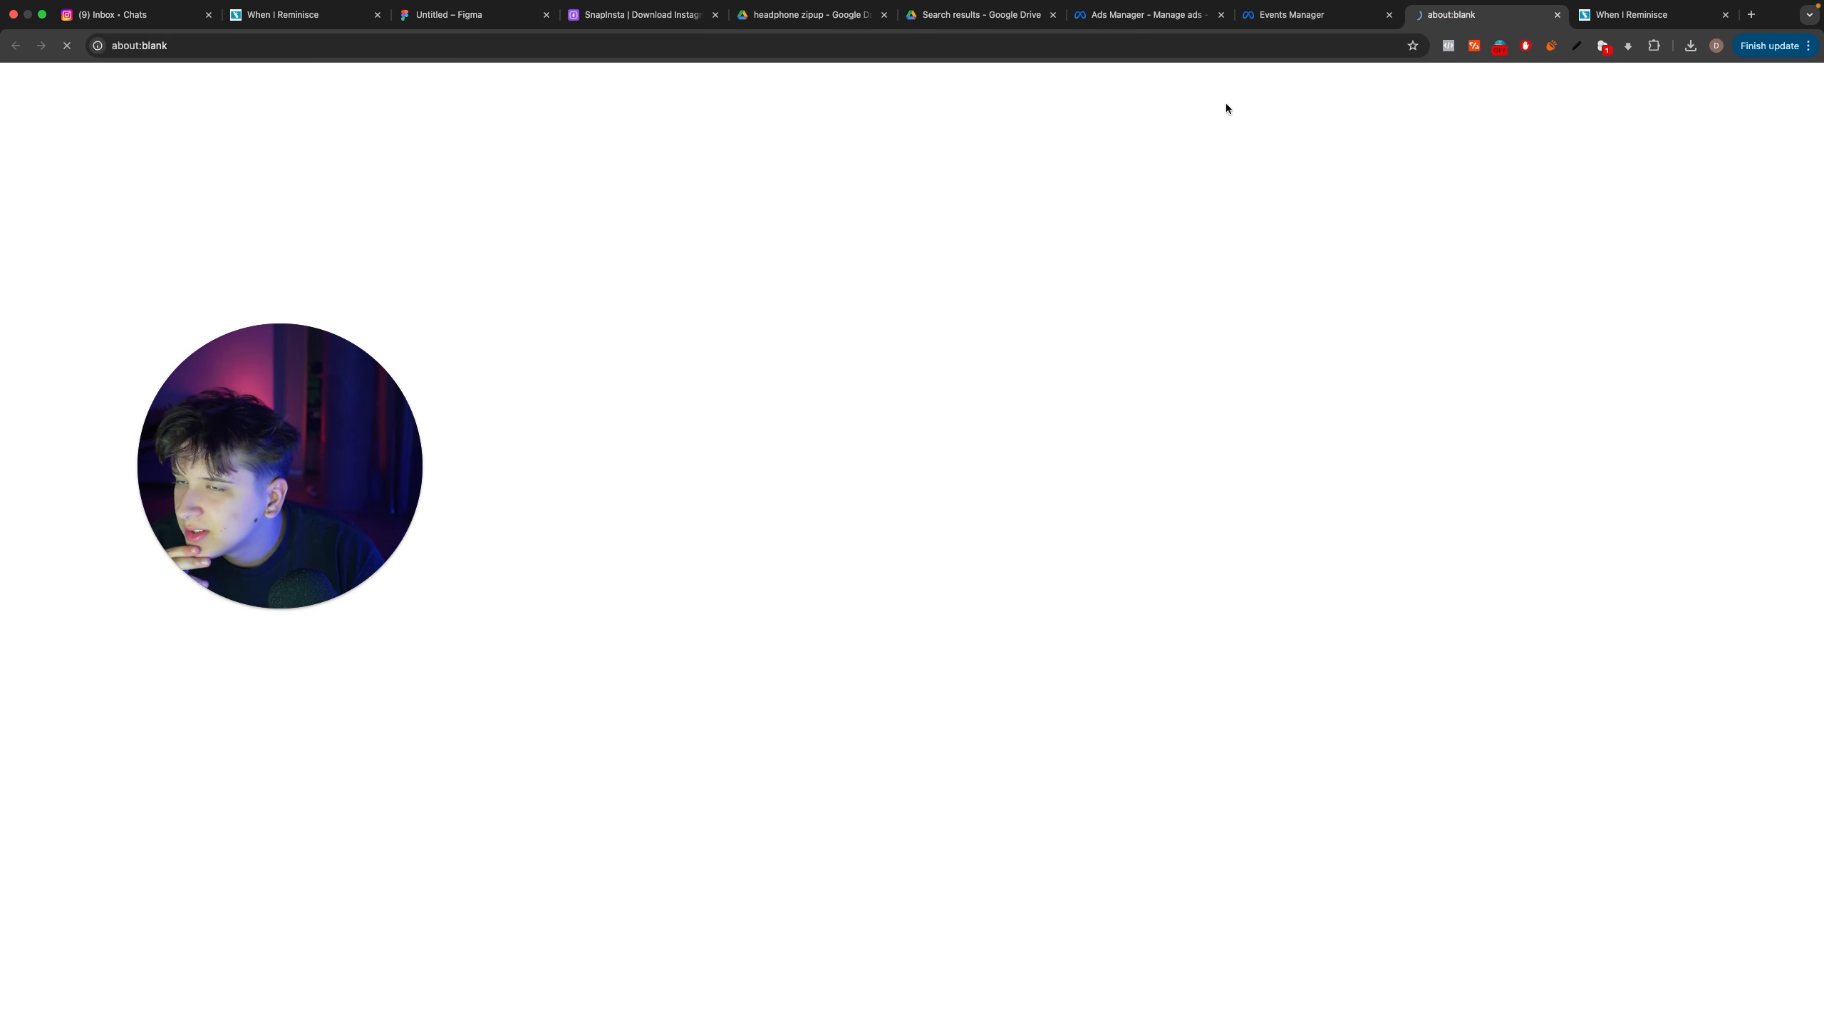
Step: Enter a different phone number in the restock page's sign-up form and submit it as a test
scroll(1059, 443, down, 3)
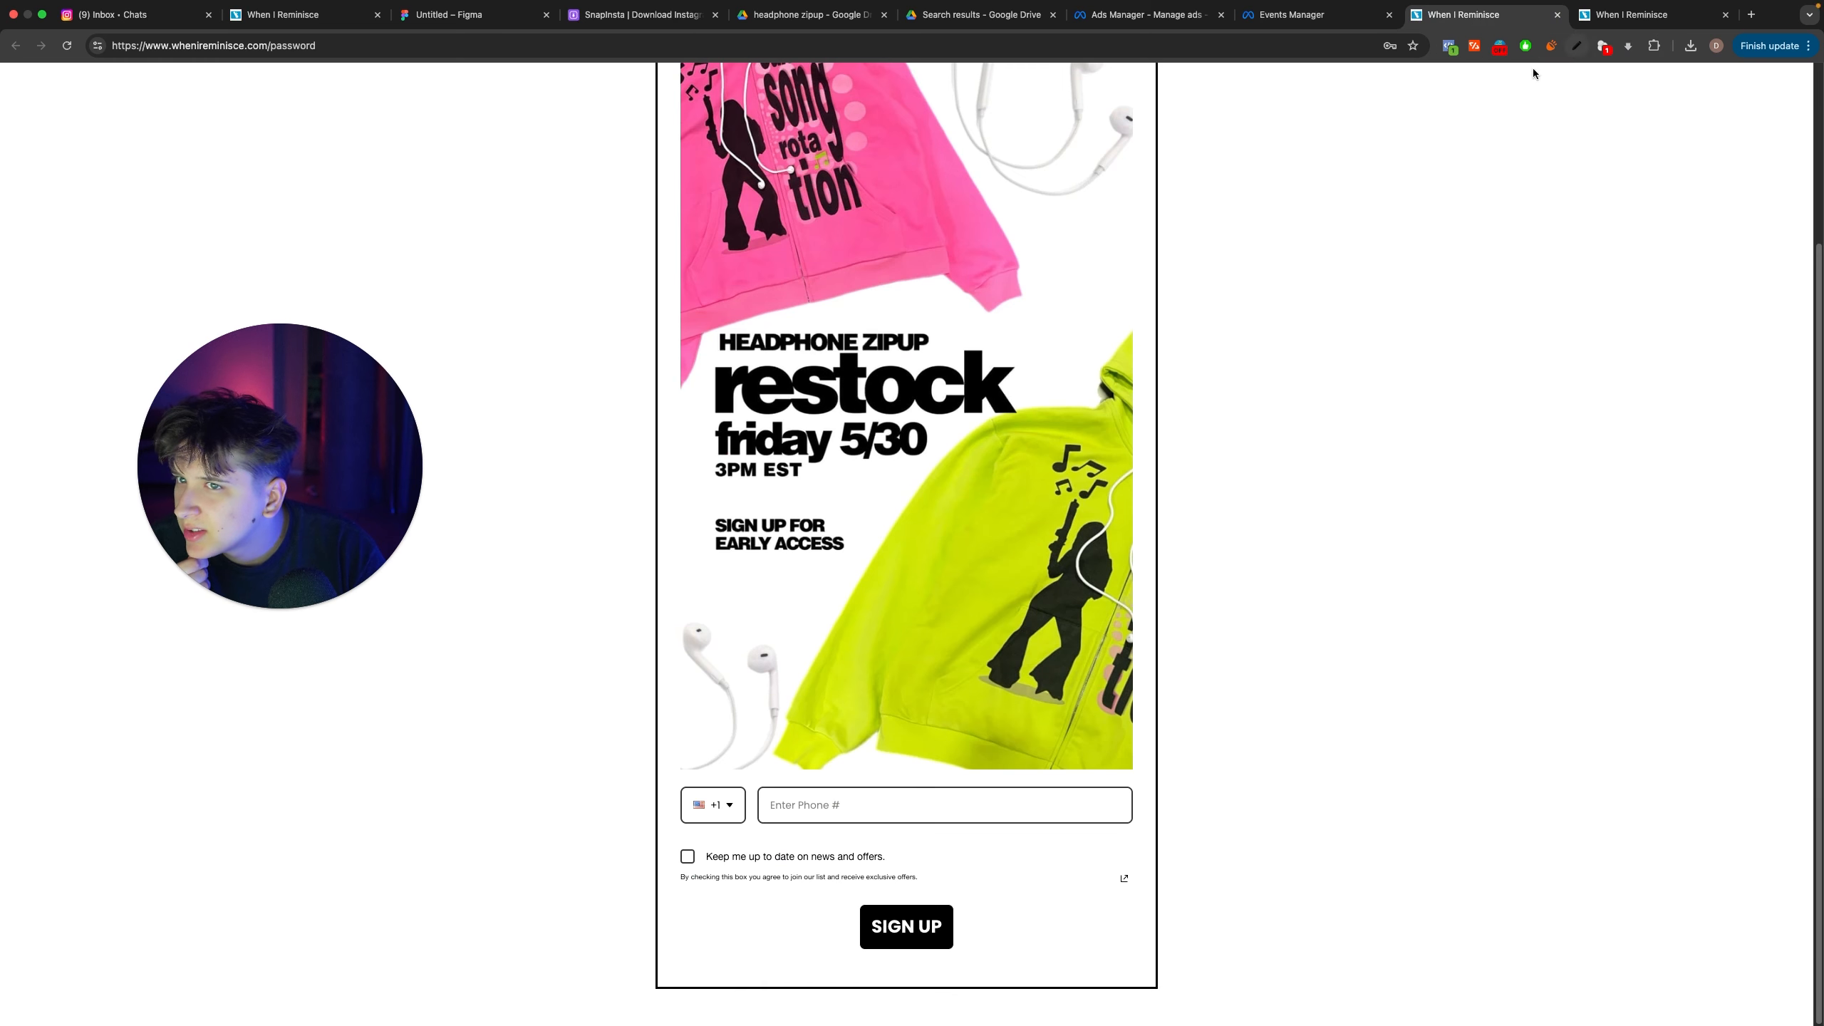
click(826, 801)
text(3)
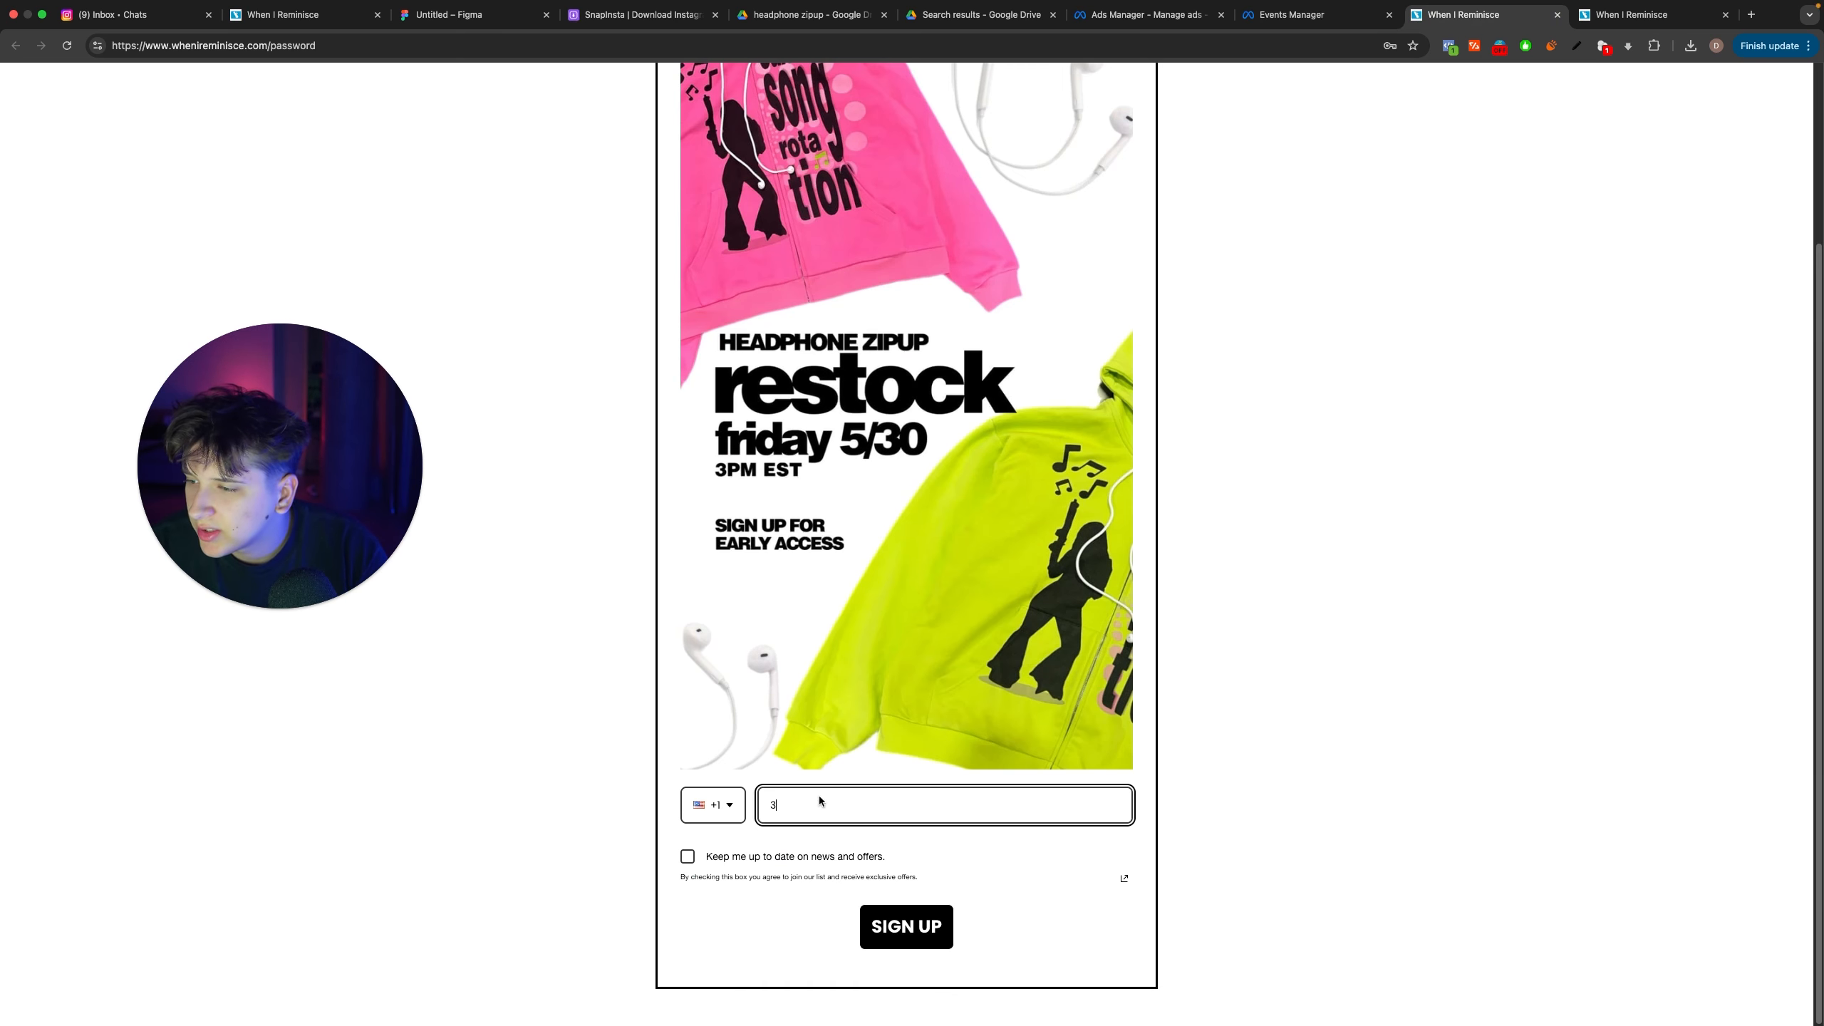
key(BackSpace)
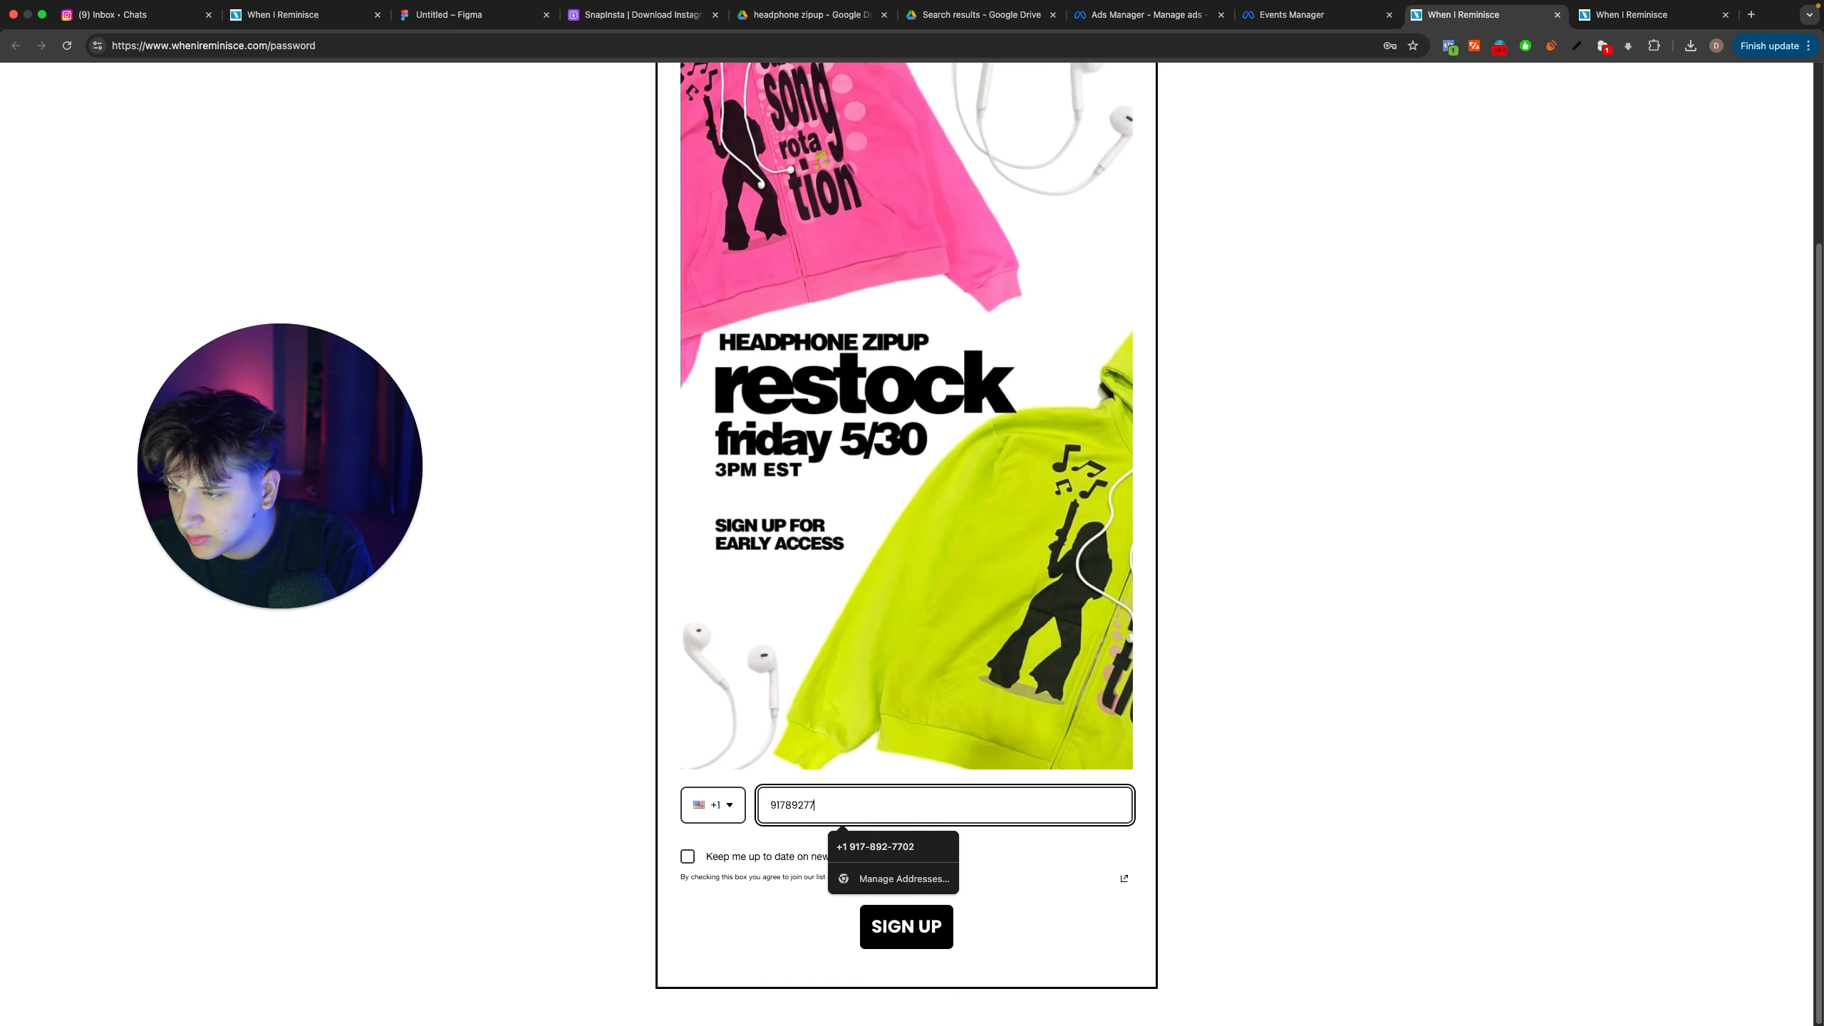
click(1192, 857)
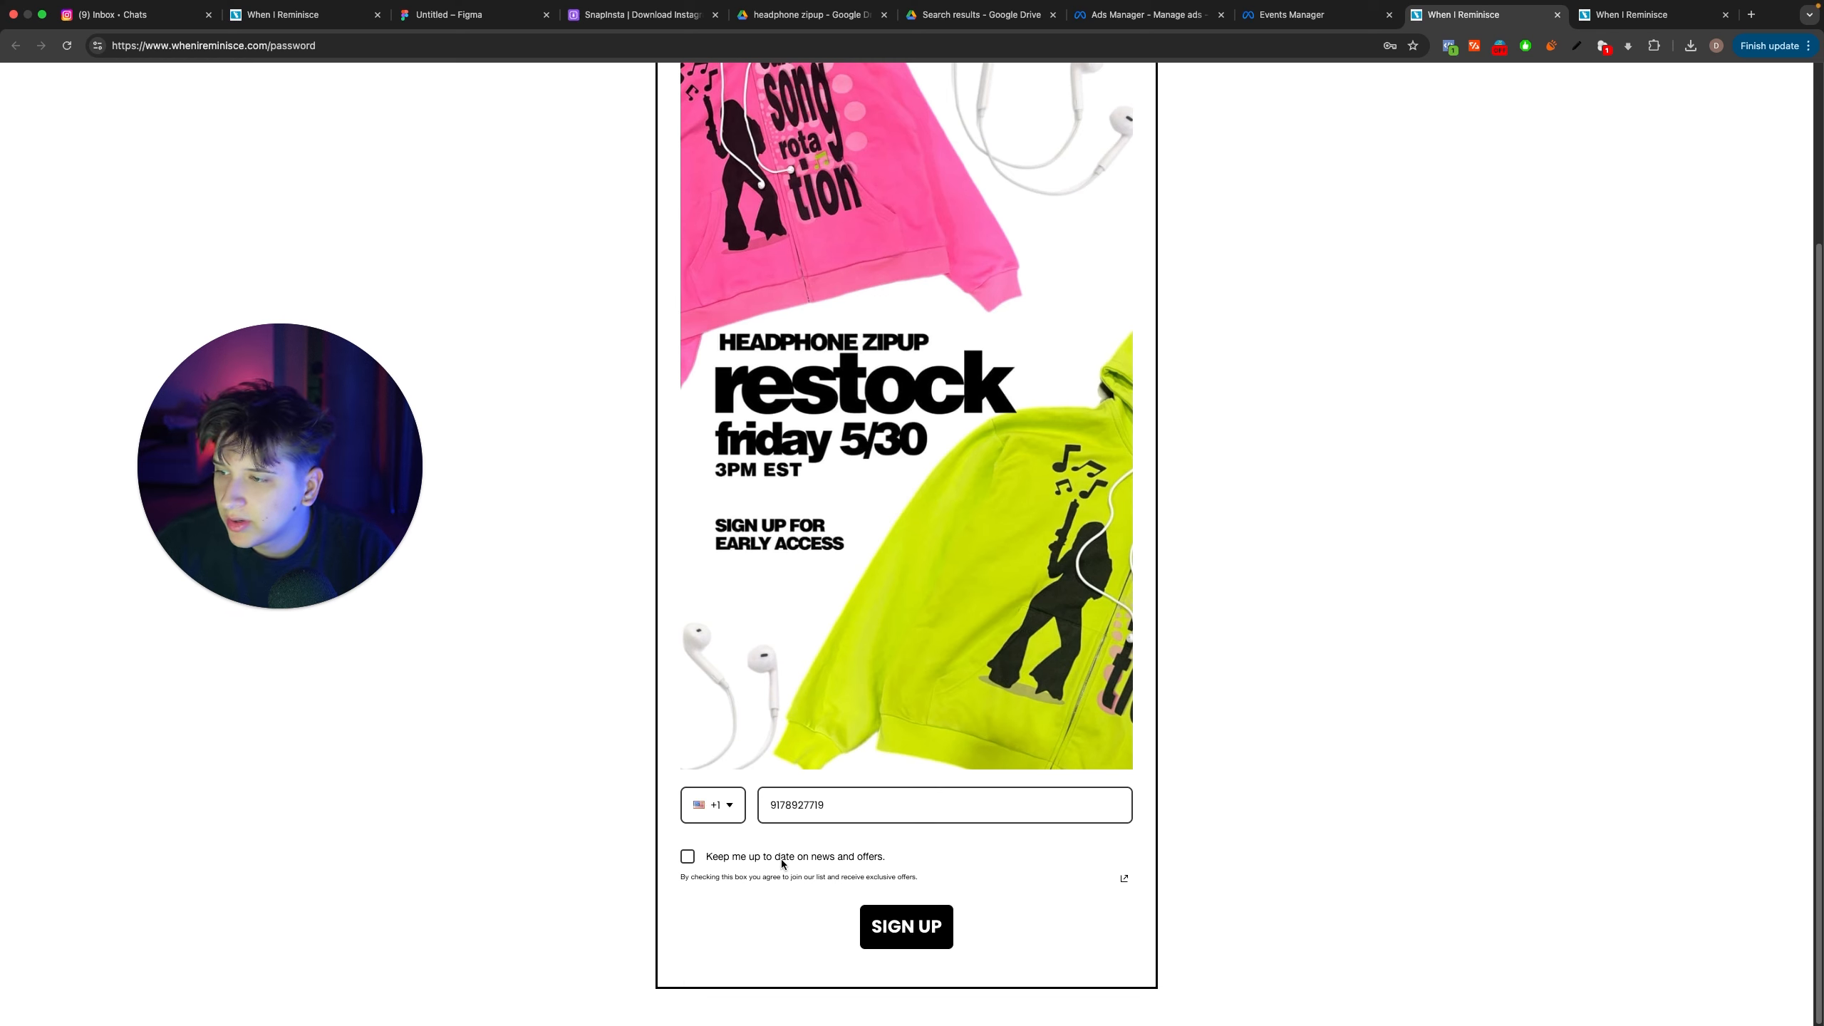
click(895, 925)
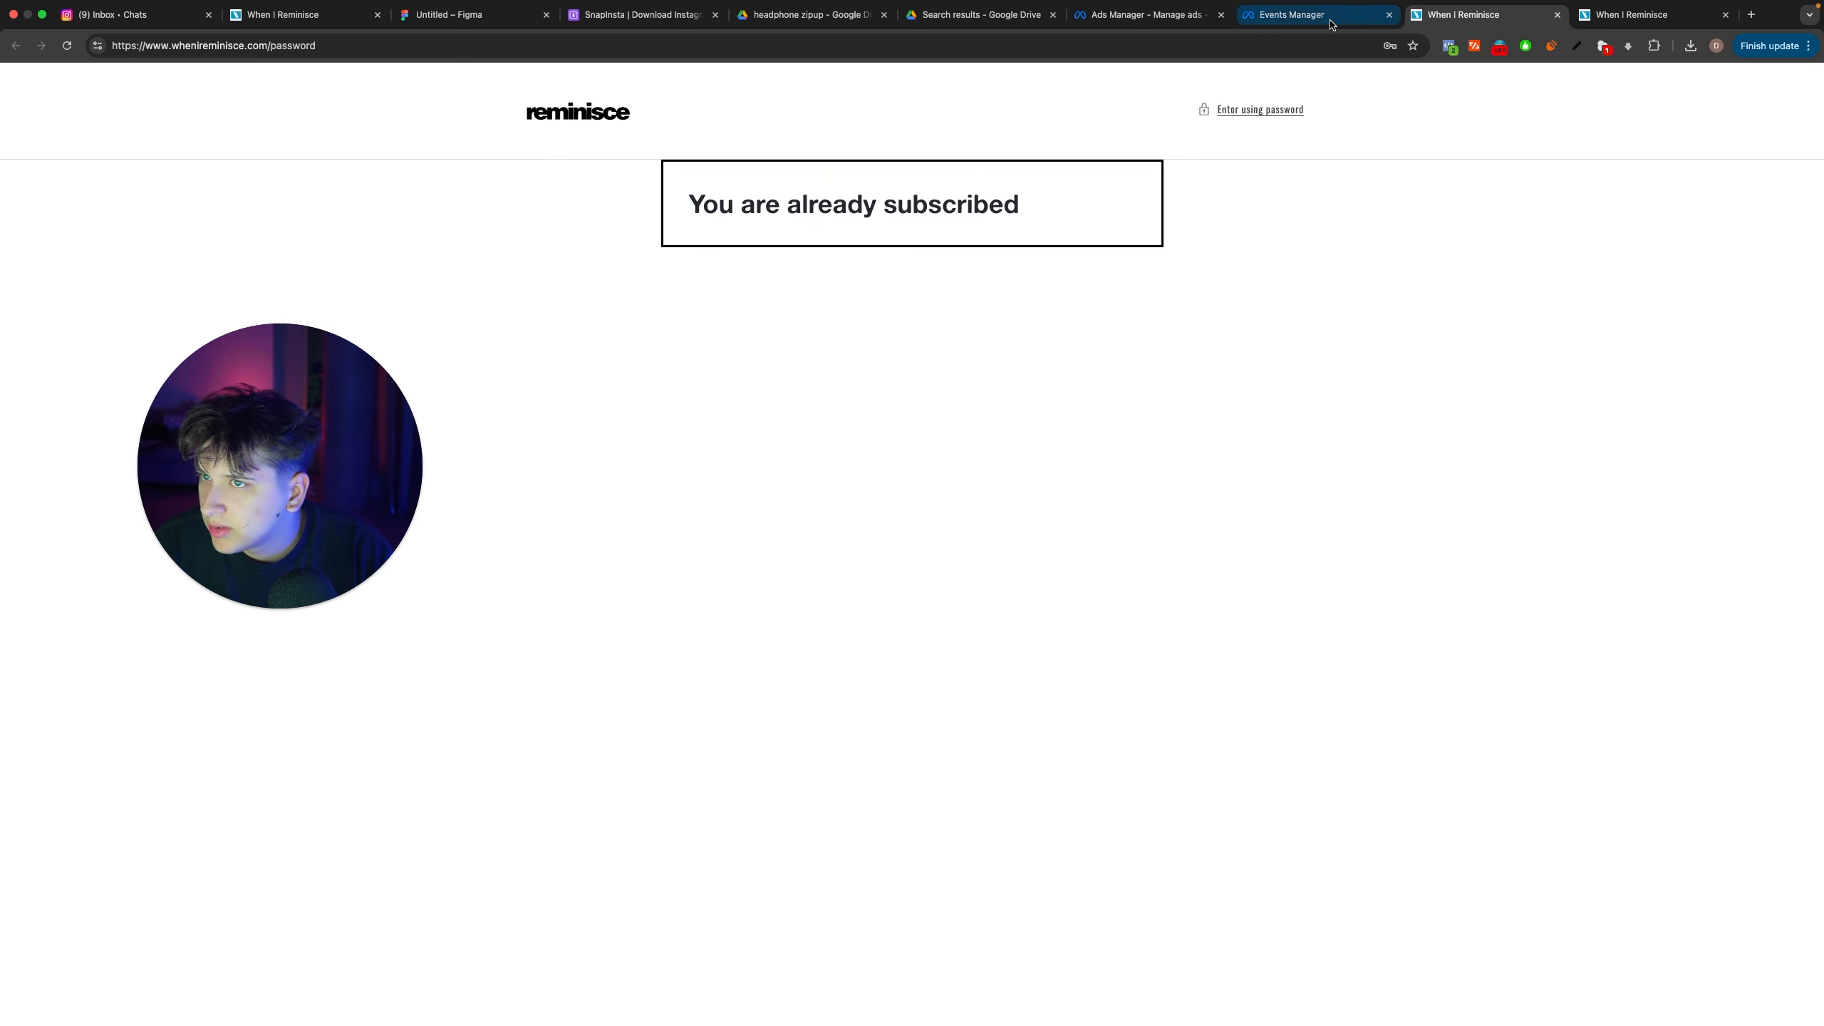
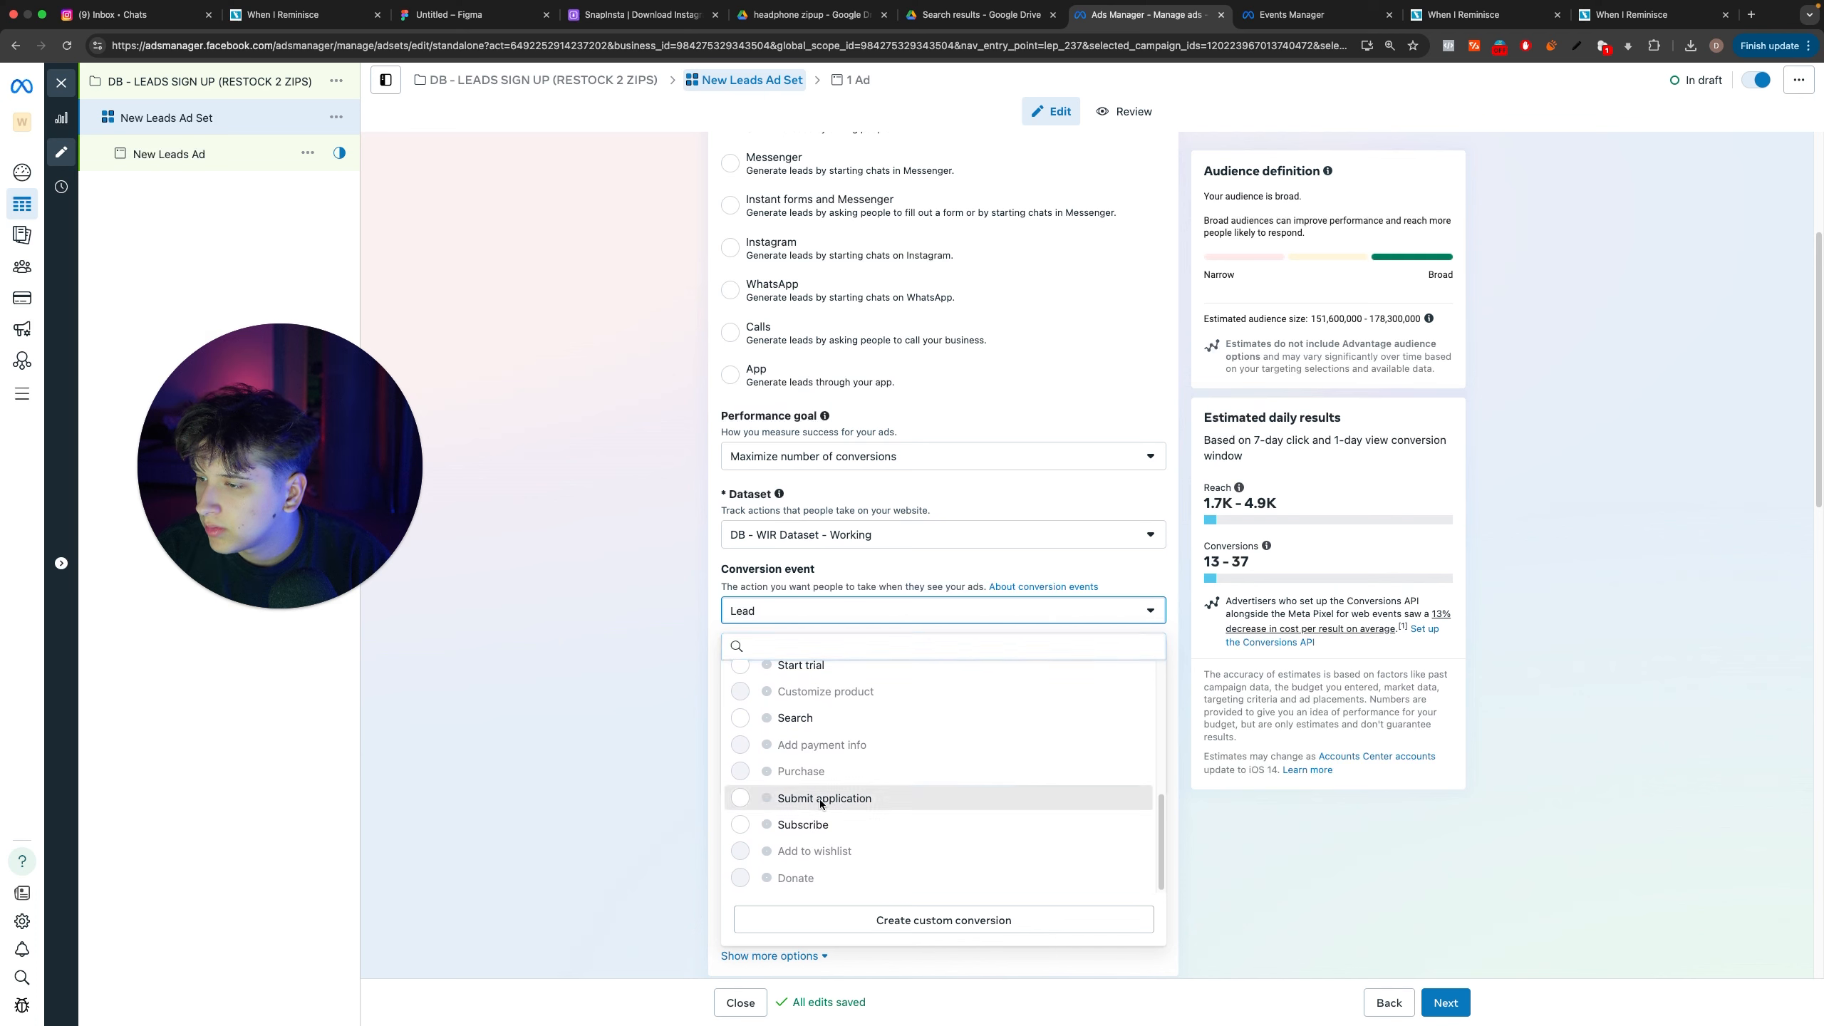
Step: Try Submit application as the ad set's conversion event and switch back to Lead
click(819, 798)
click(789, 617)
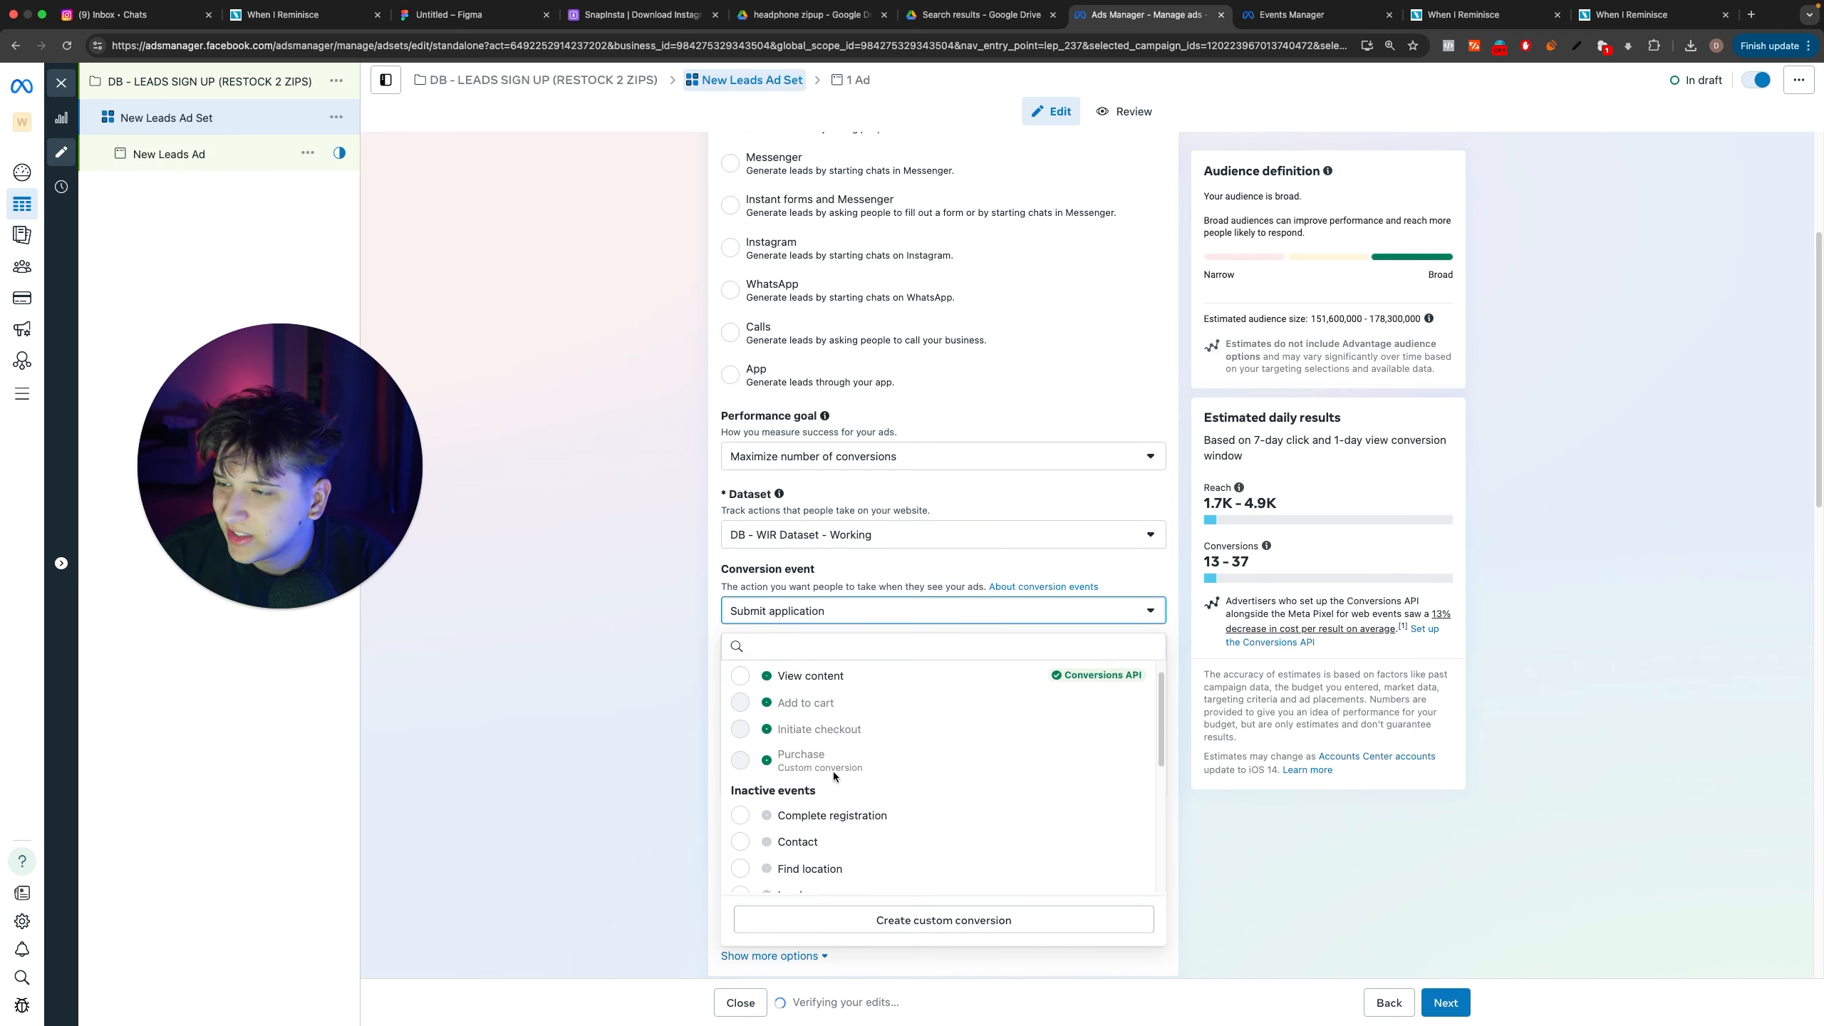
scroll(831, 790, down, 3)
click(830, 816)
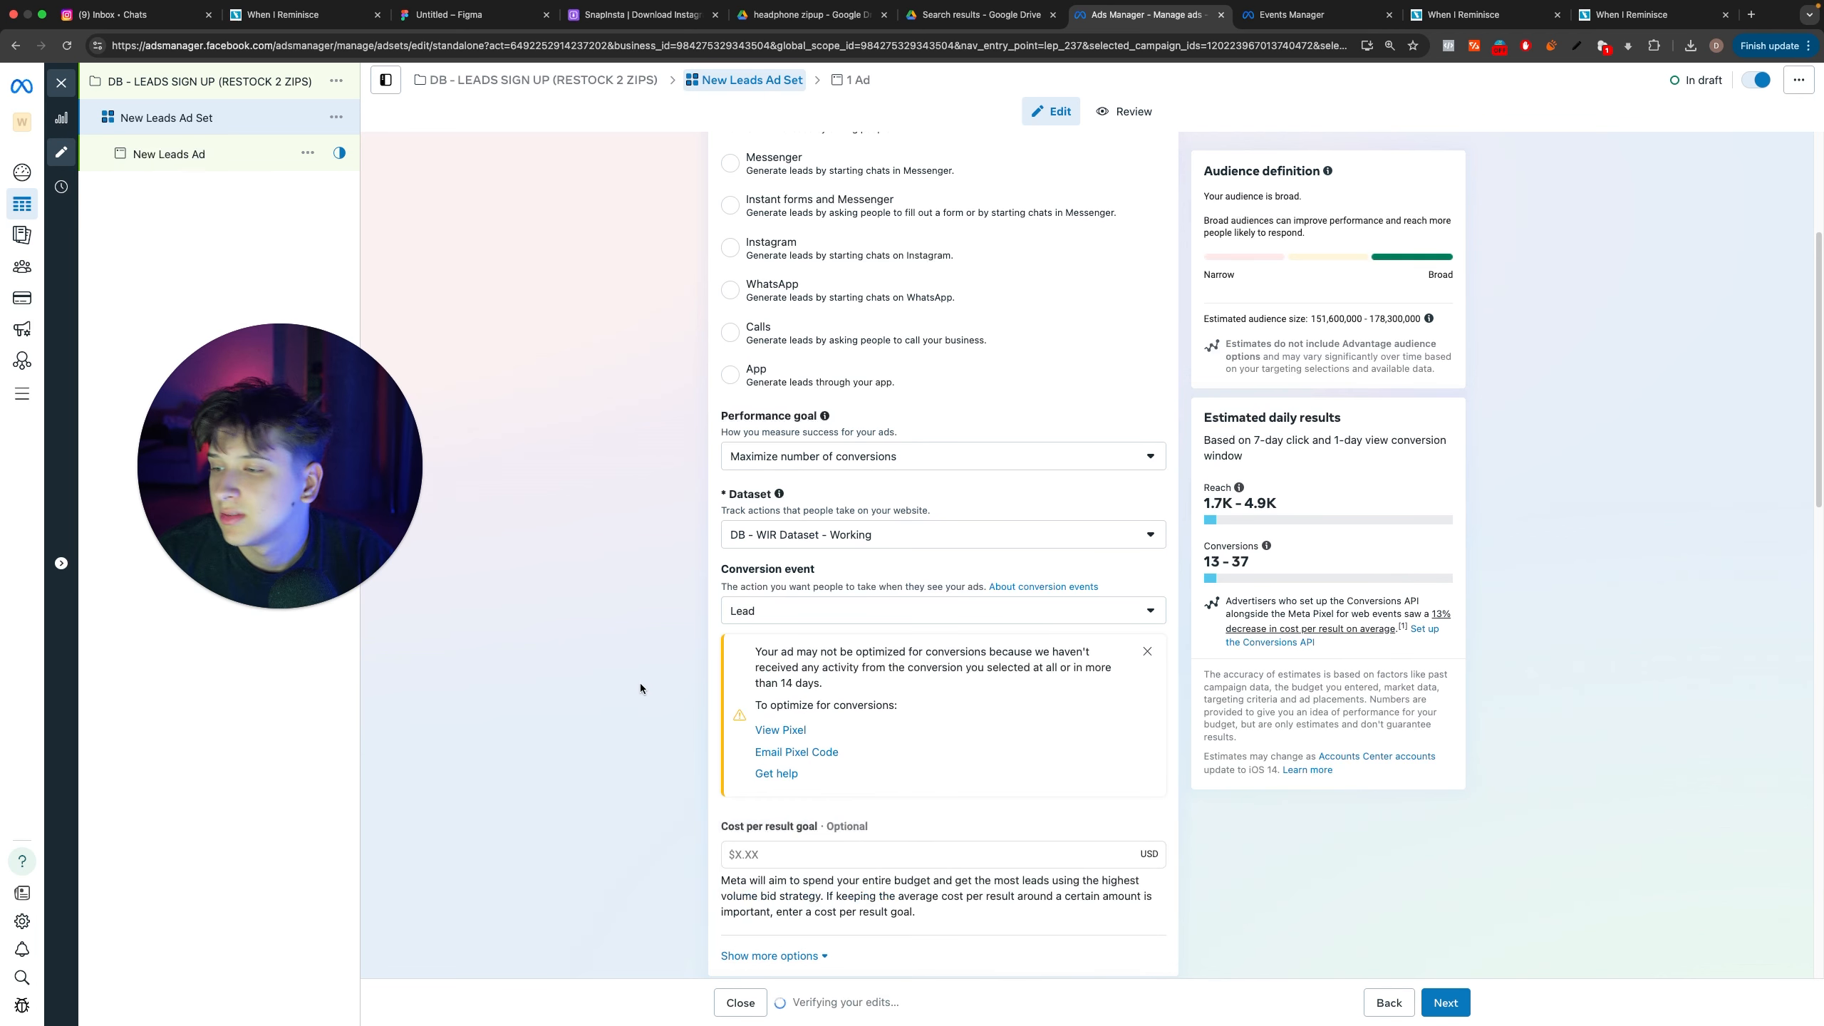
Step: Set the ad set's daily budget to $10.00
scroll(640, 683, down, 5)
double_click(883, 648)
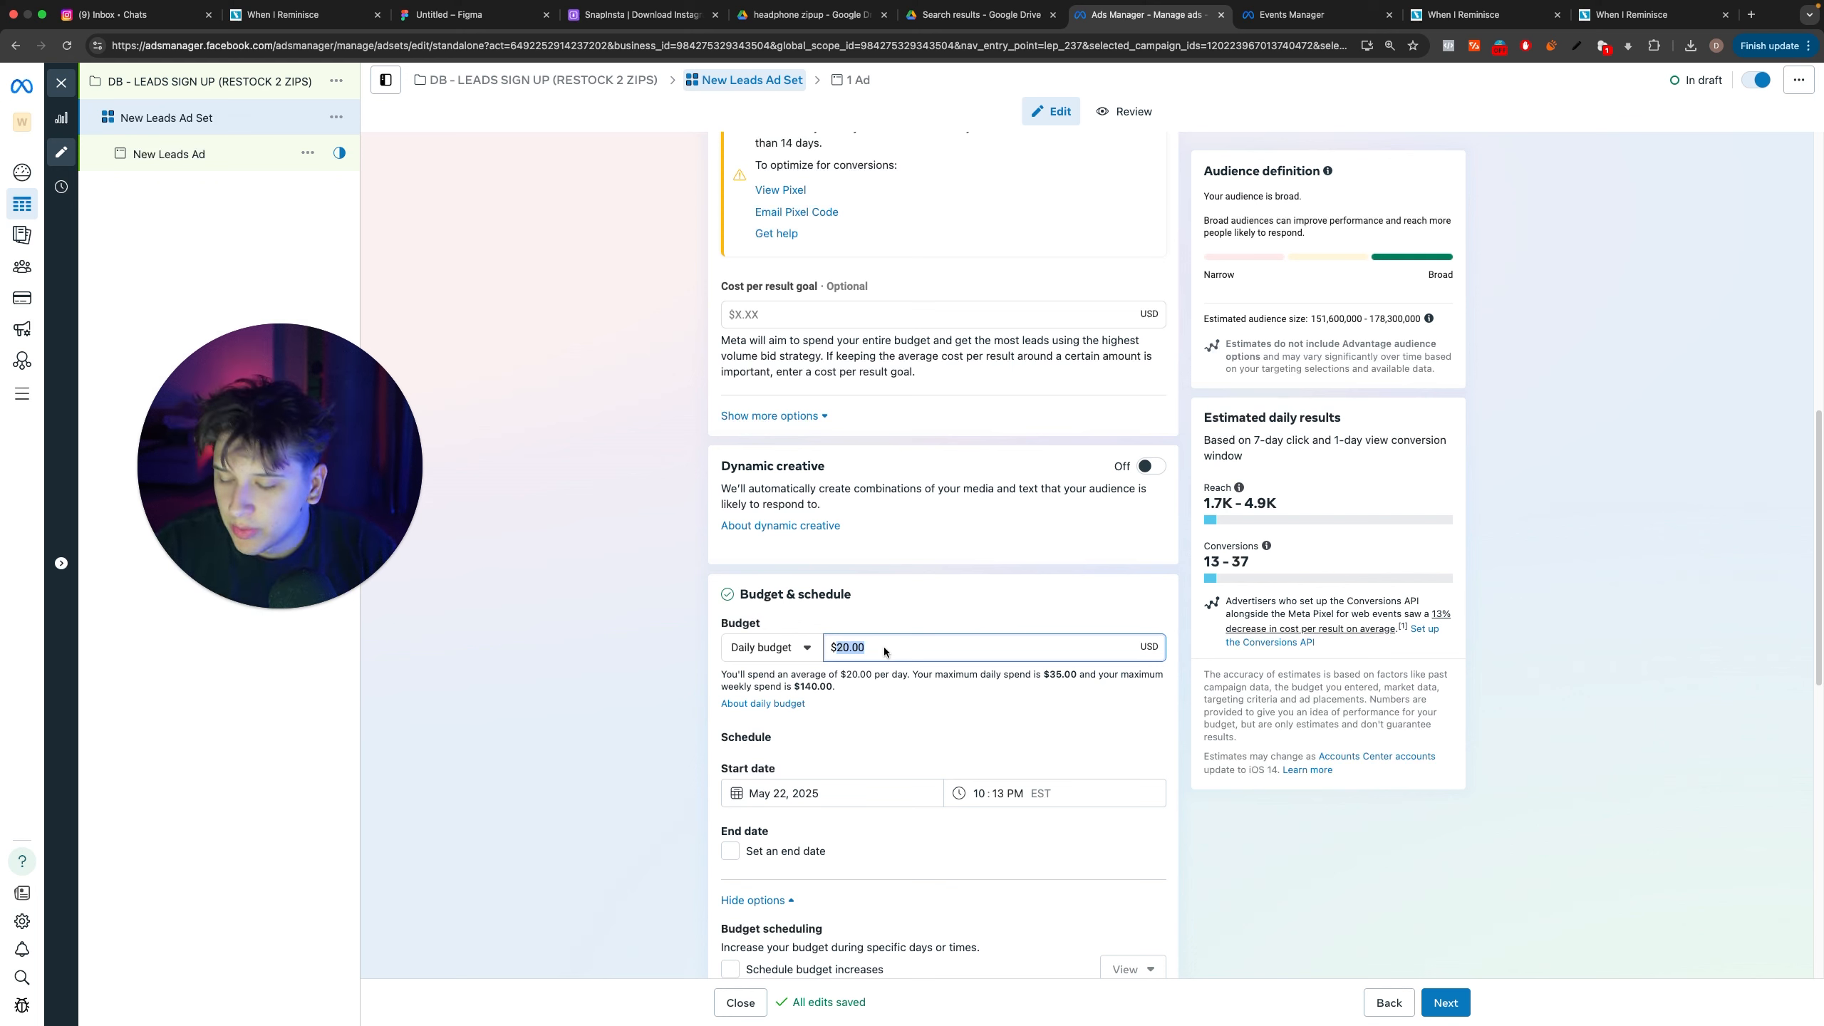
click(496, 570)
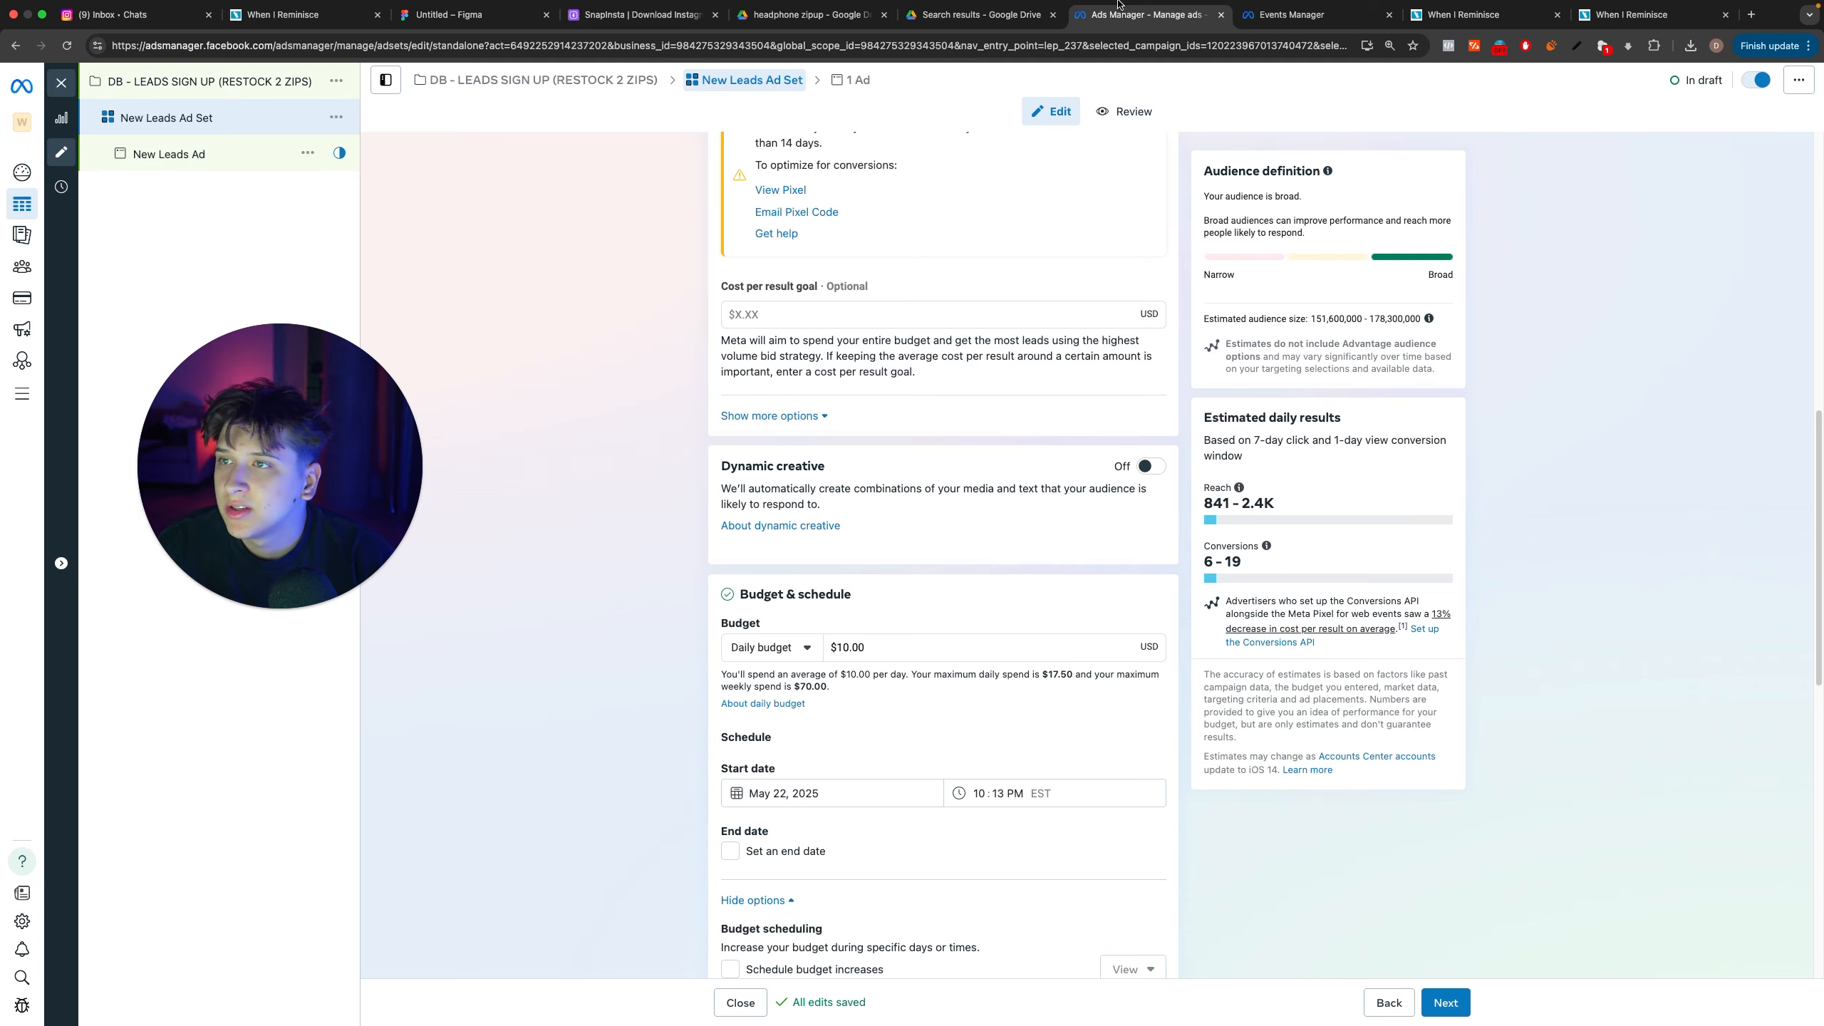
click(1324, 13)
key(ctrl+shift+Tab)
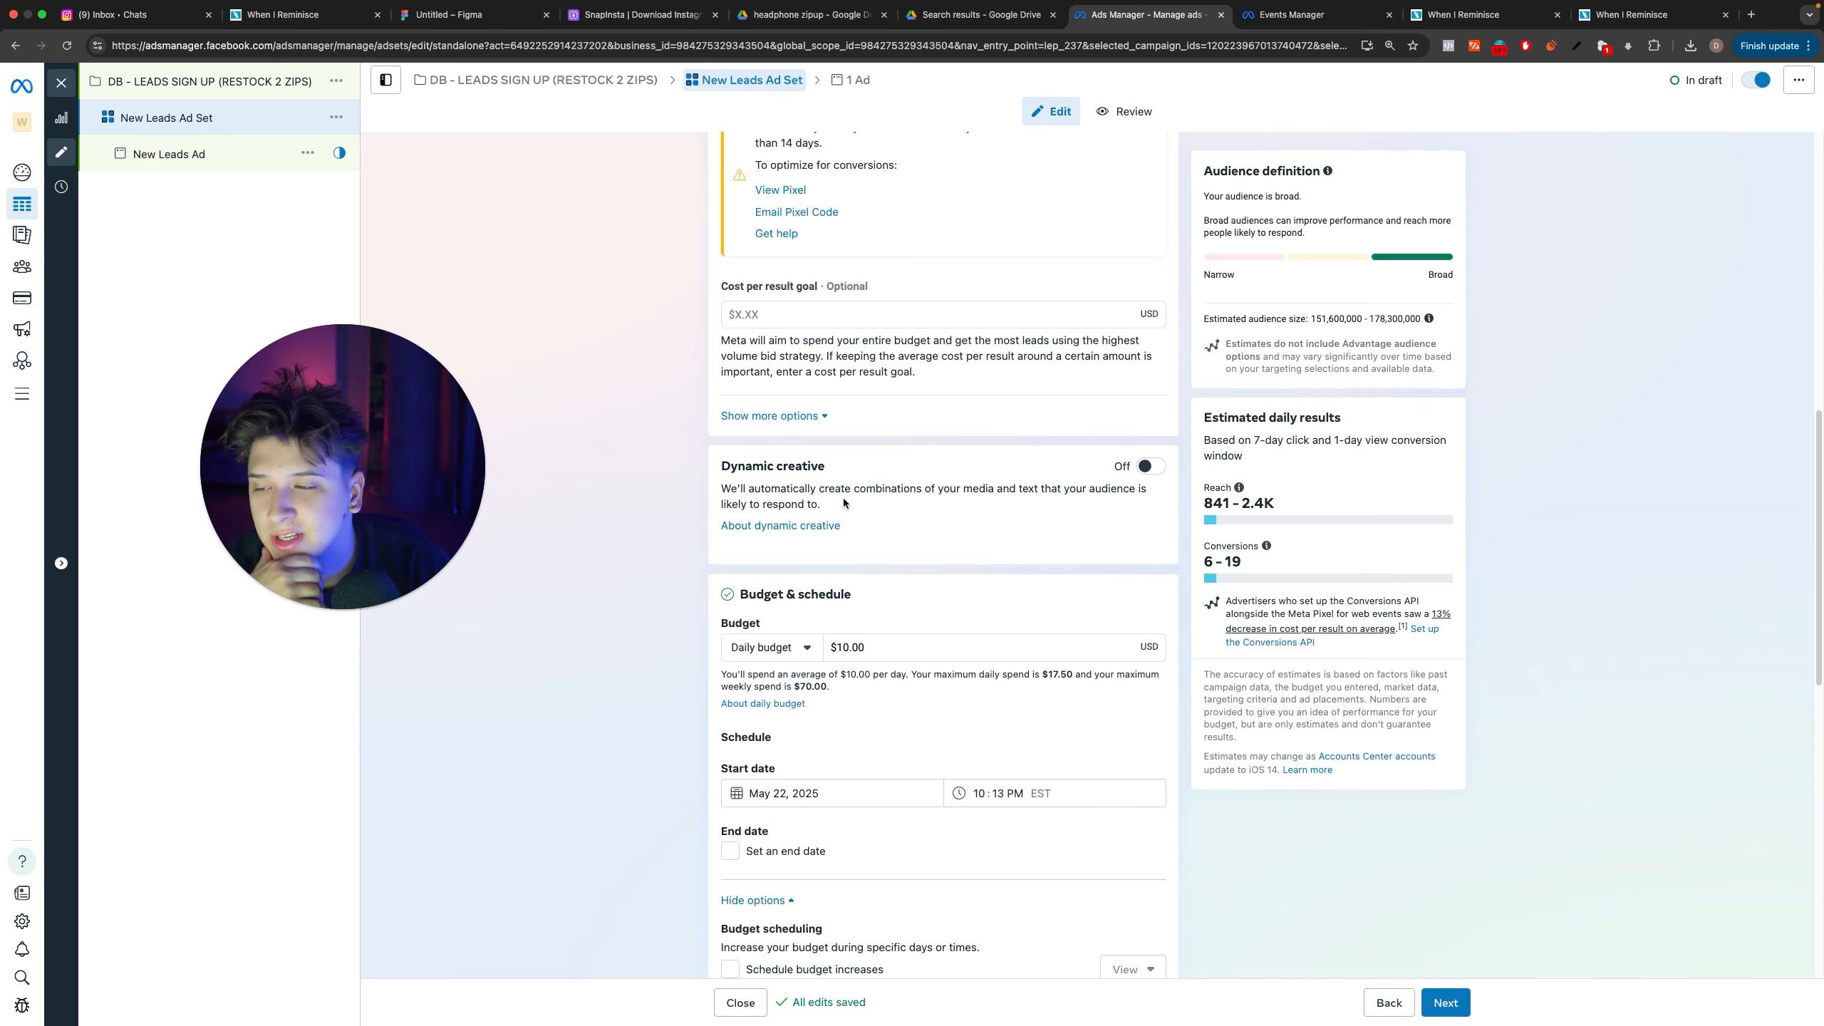
Step: Show the additional placement options of the ad set and continue to the New Leads Ad
scroll(818, 656, down, 10)
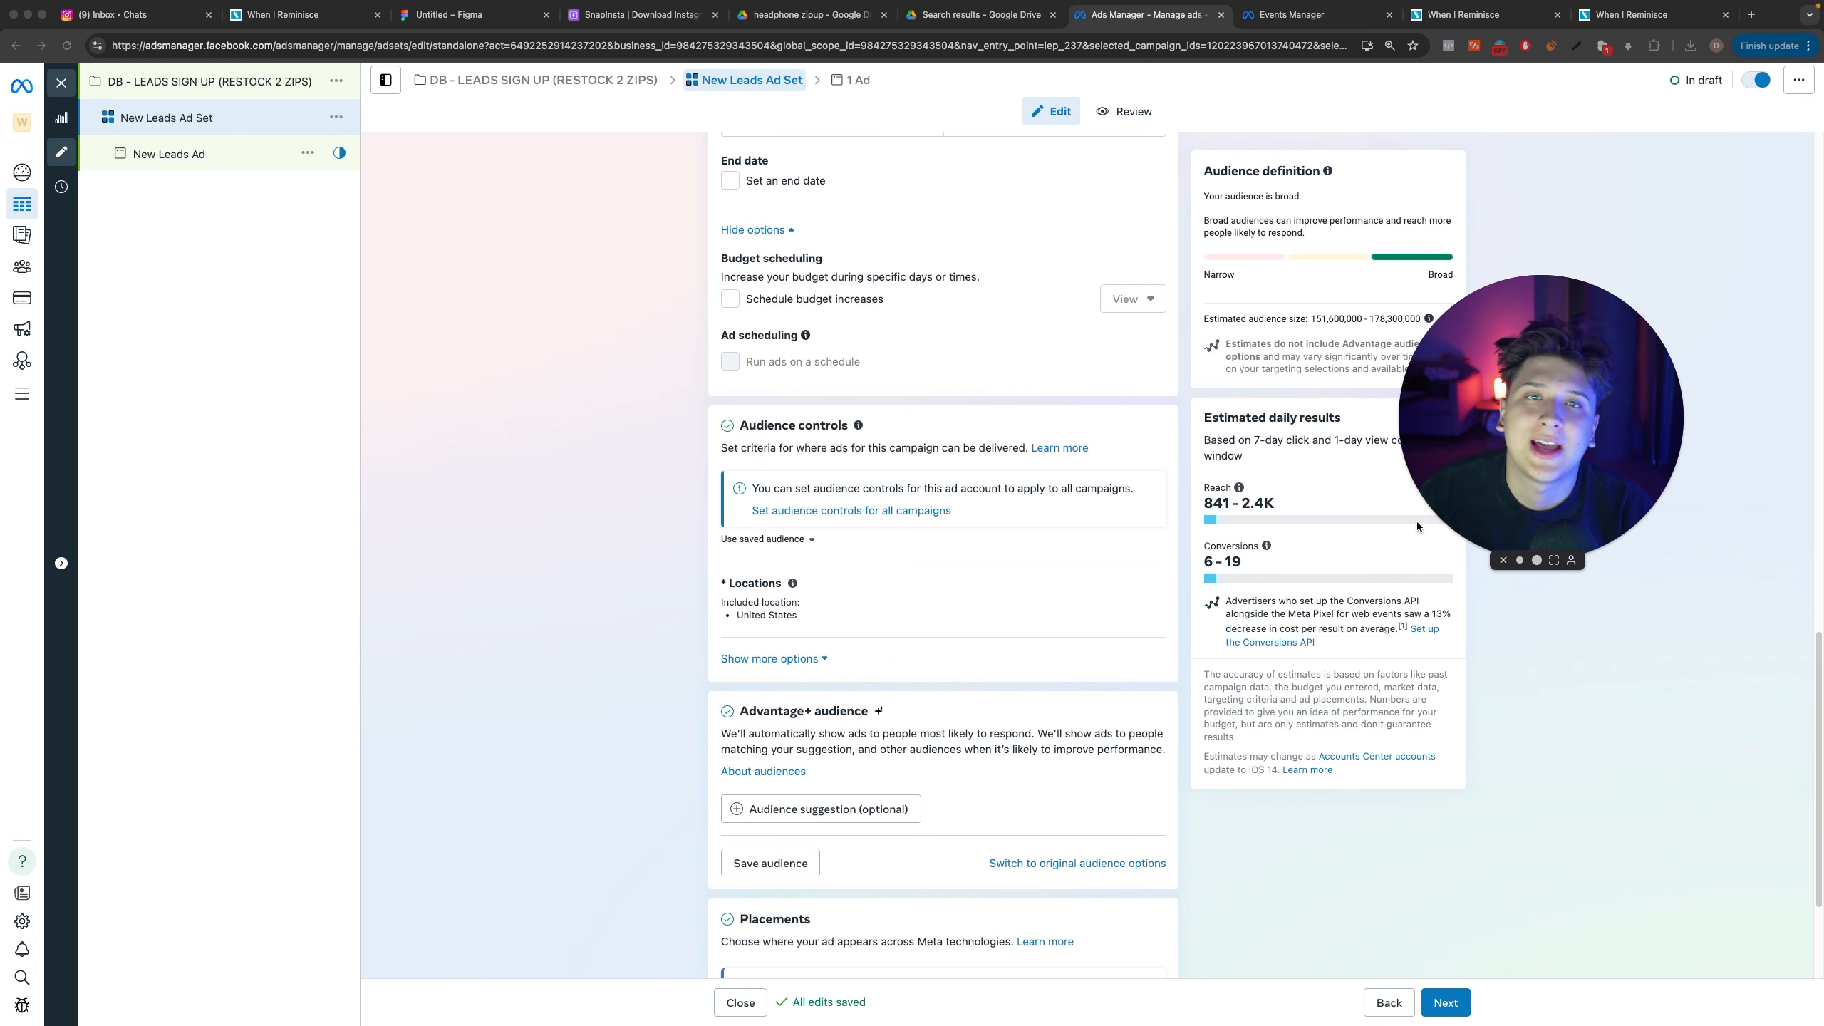
scroll(944, 528, up, 5)
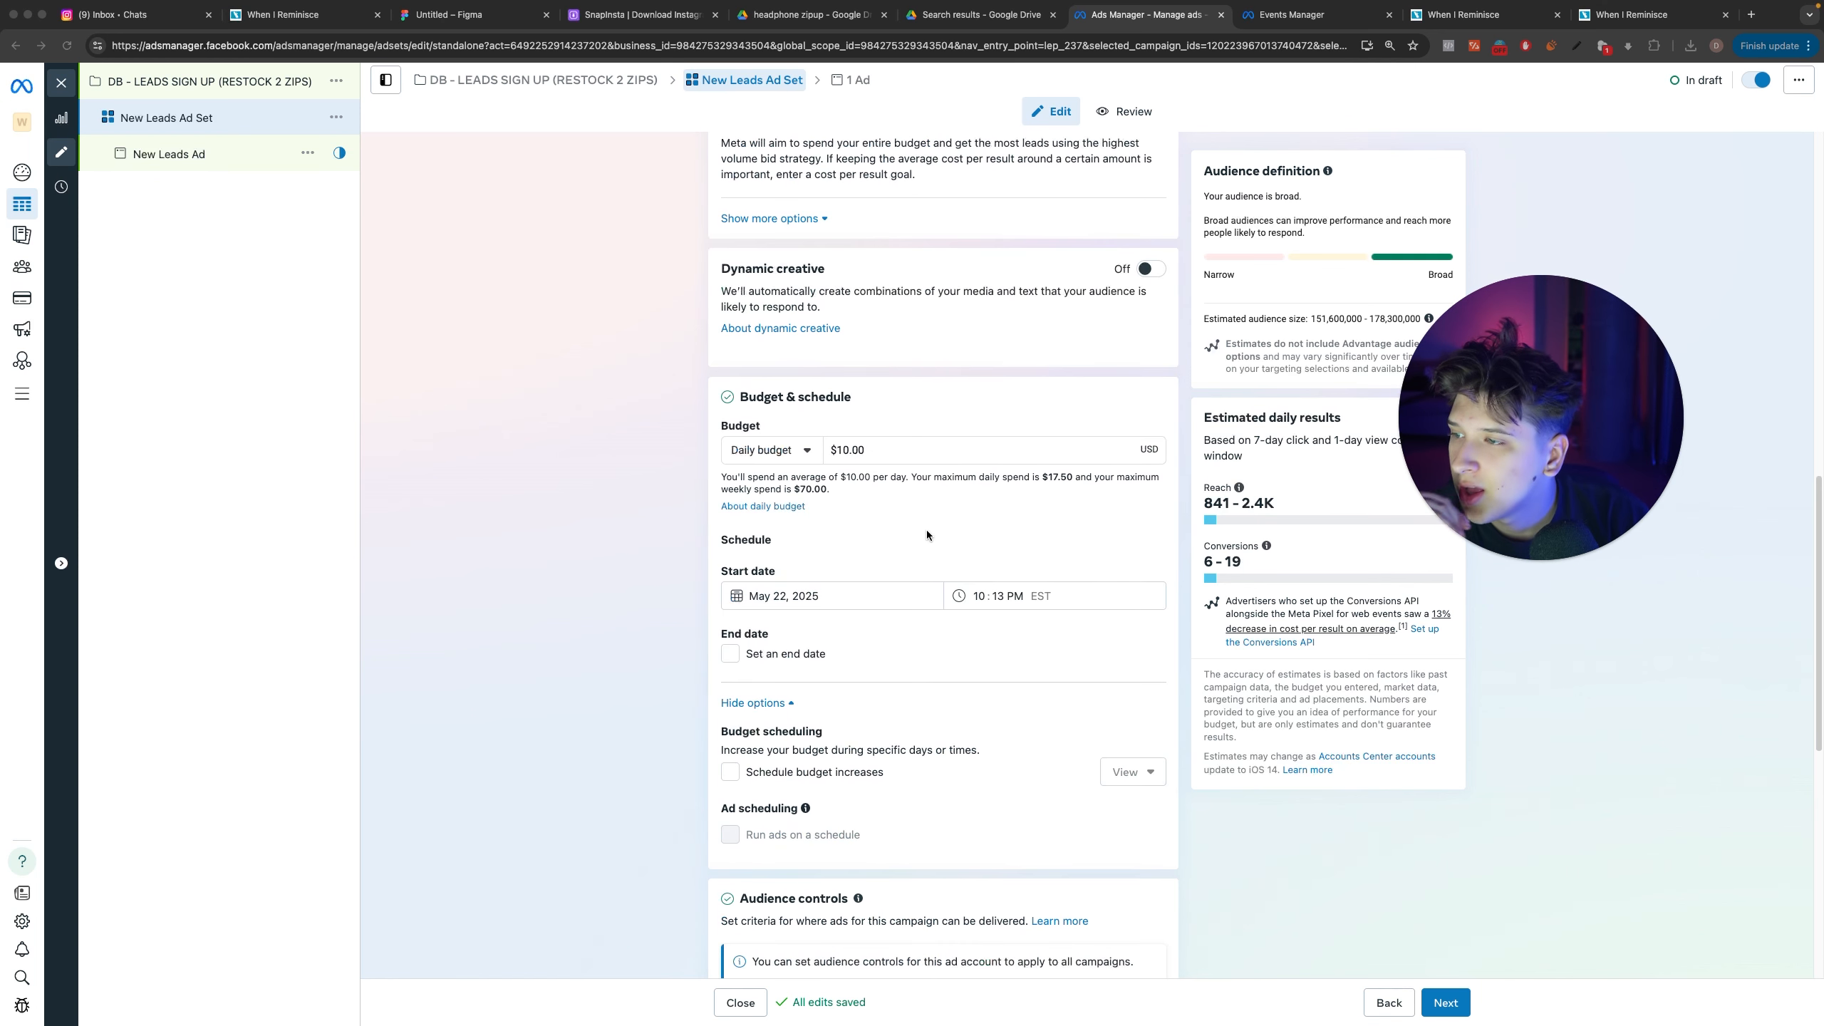
scroll(932, 530, down, 10)
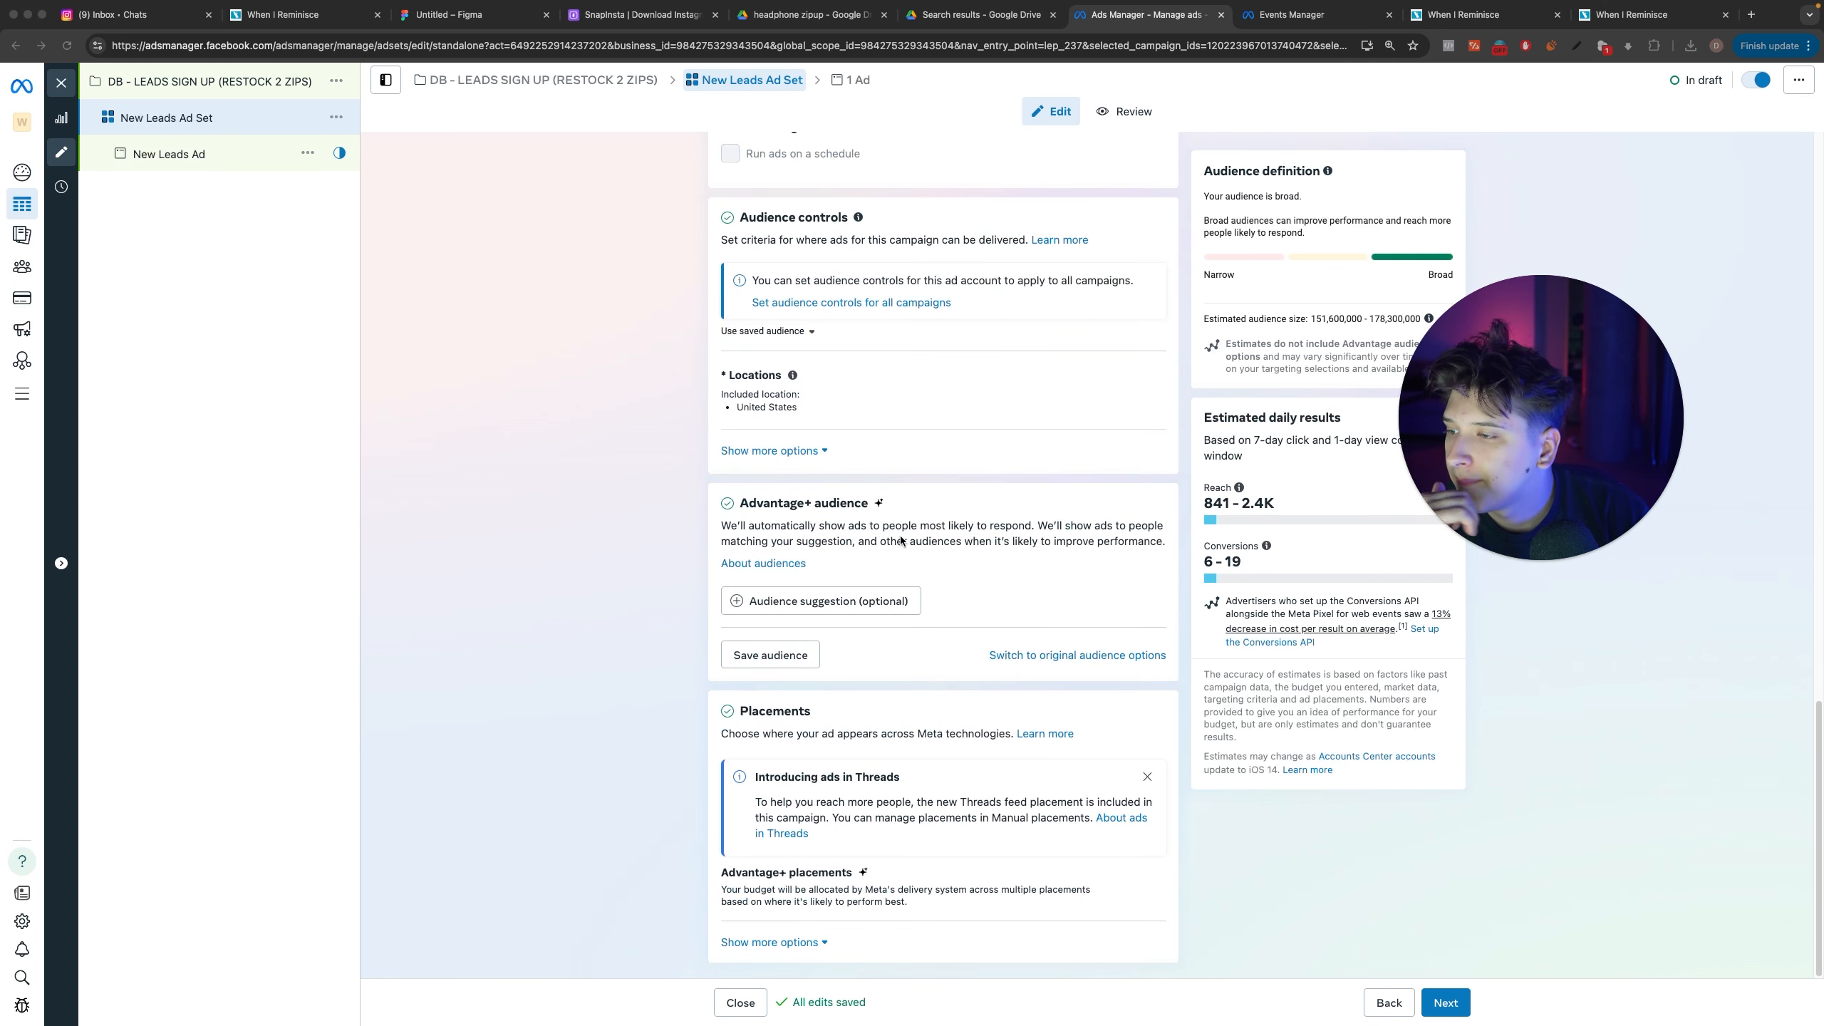
click(806, 940)
scroll(1069, 602, down, 5)
mouse_move(1149, 516)
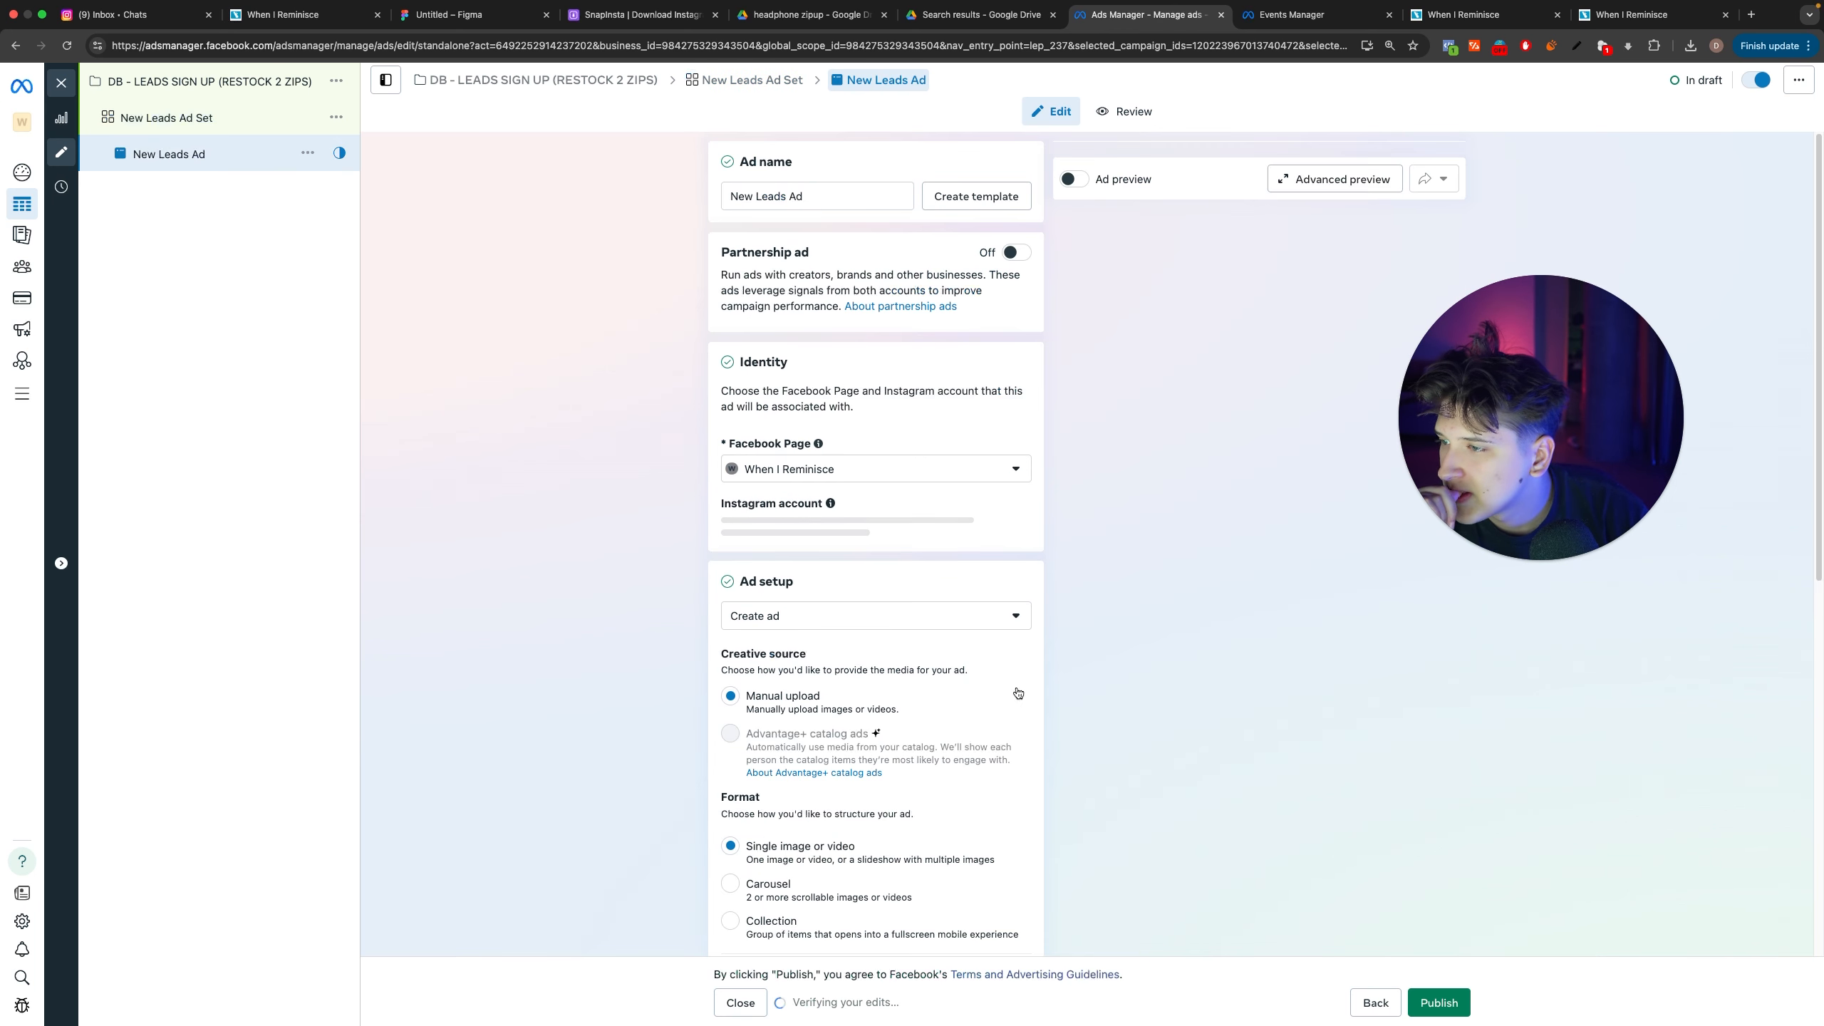
Step: Check the available choices for the ad's Facebook Page and for the ad setup
click(786, 471)
click(681, 466)
scroll(871, 568, down, 4)
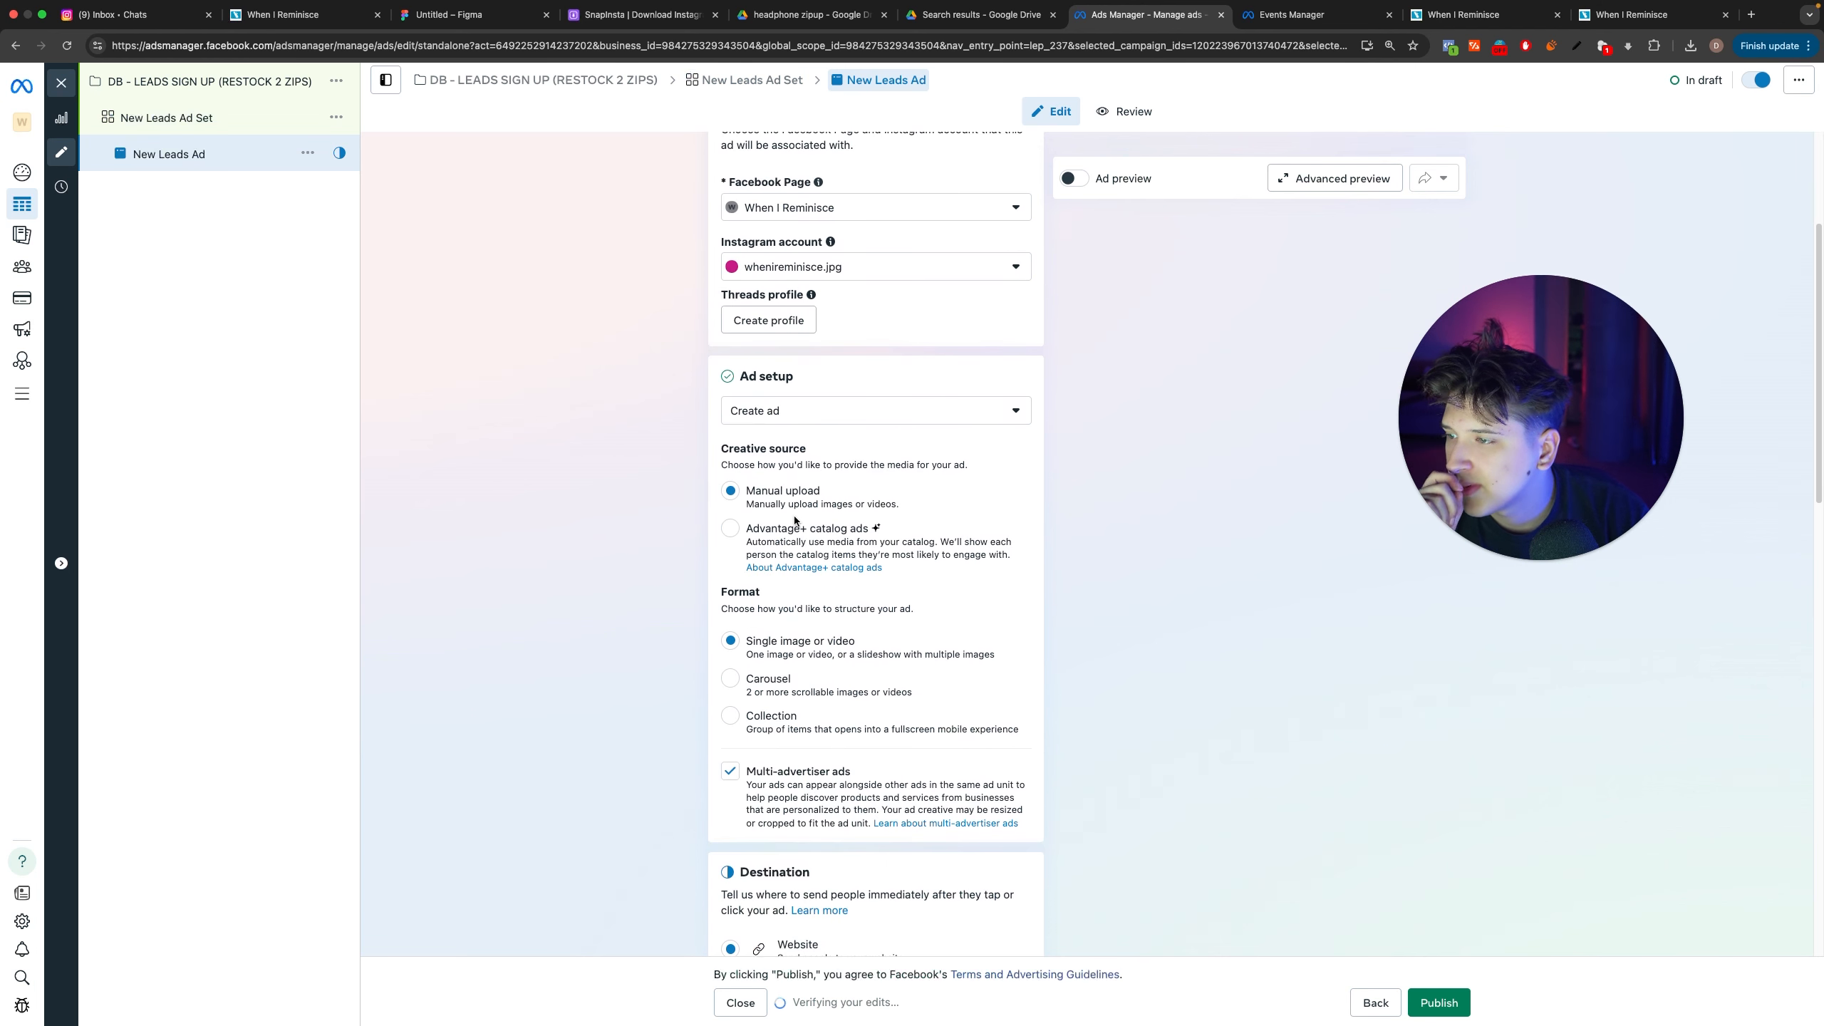
click(813, 415)
click(664, 415)
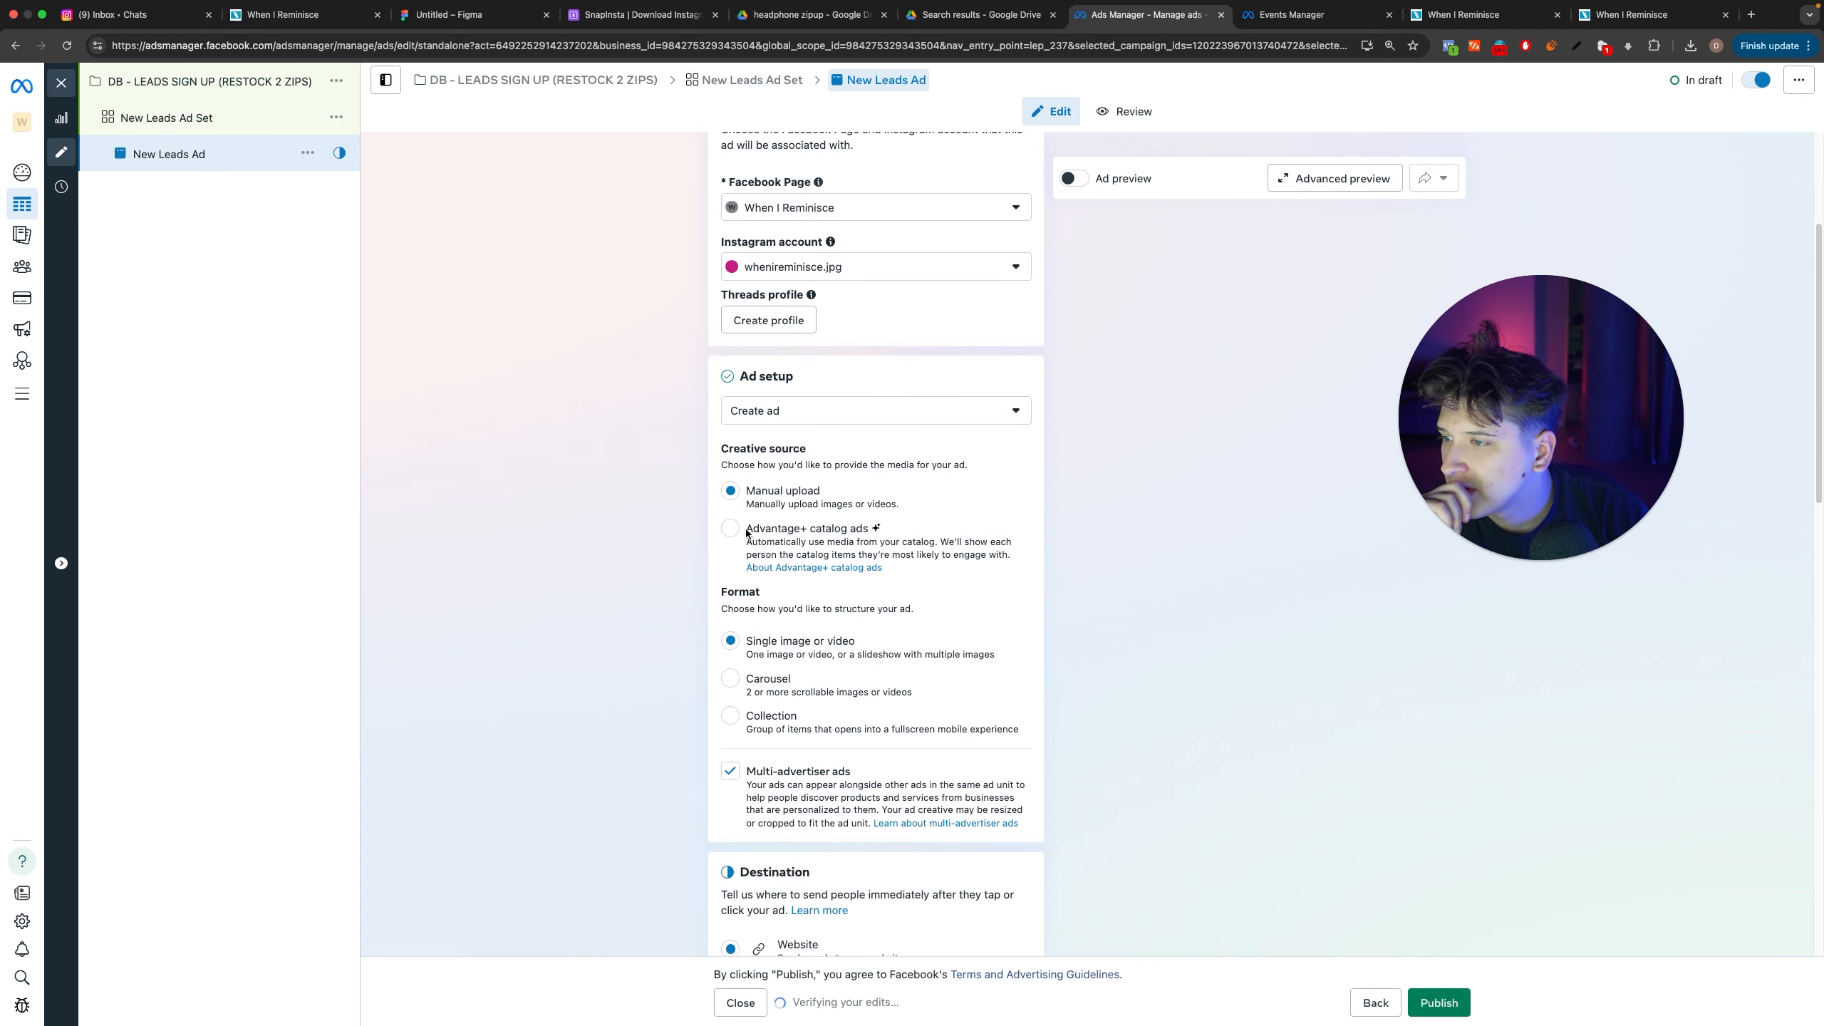
Step: Set the ad format to Carousel
click(733, 678)
scroll(815, 725, down, 5)
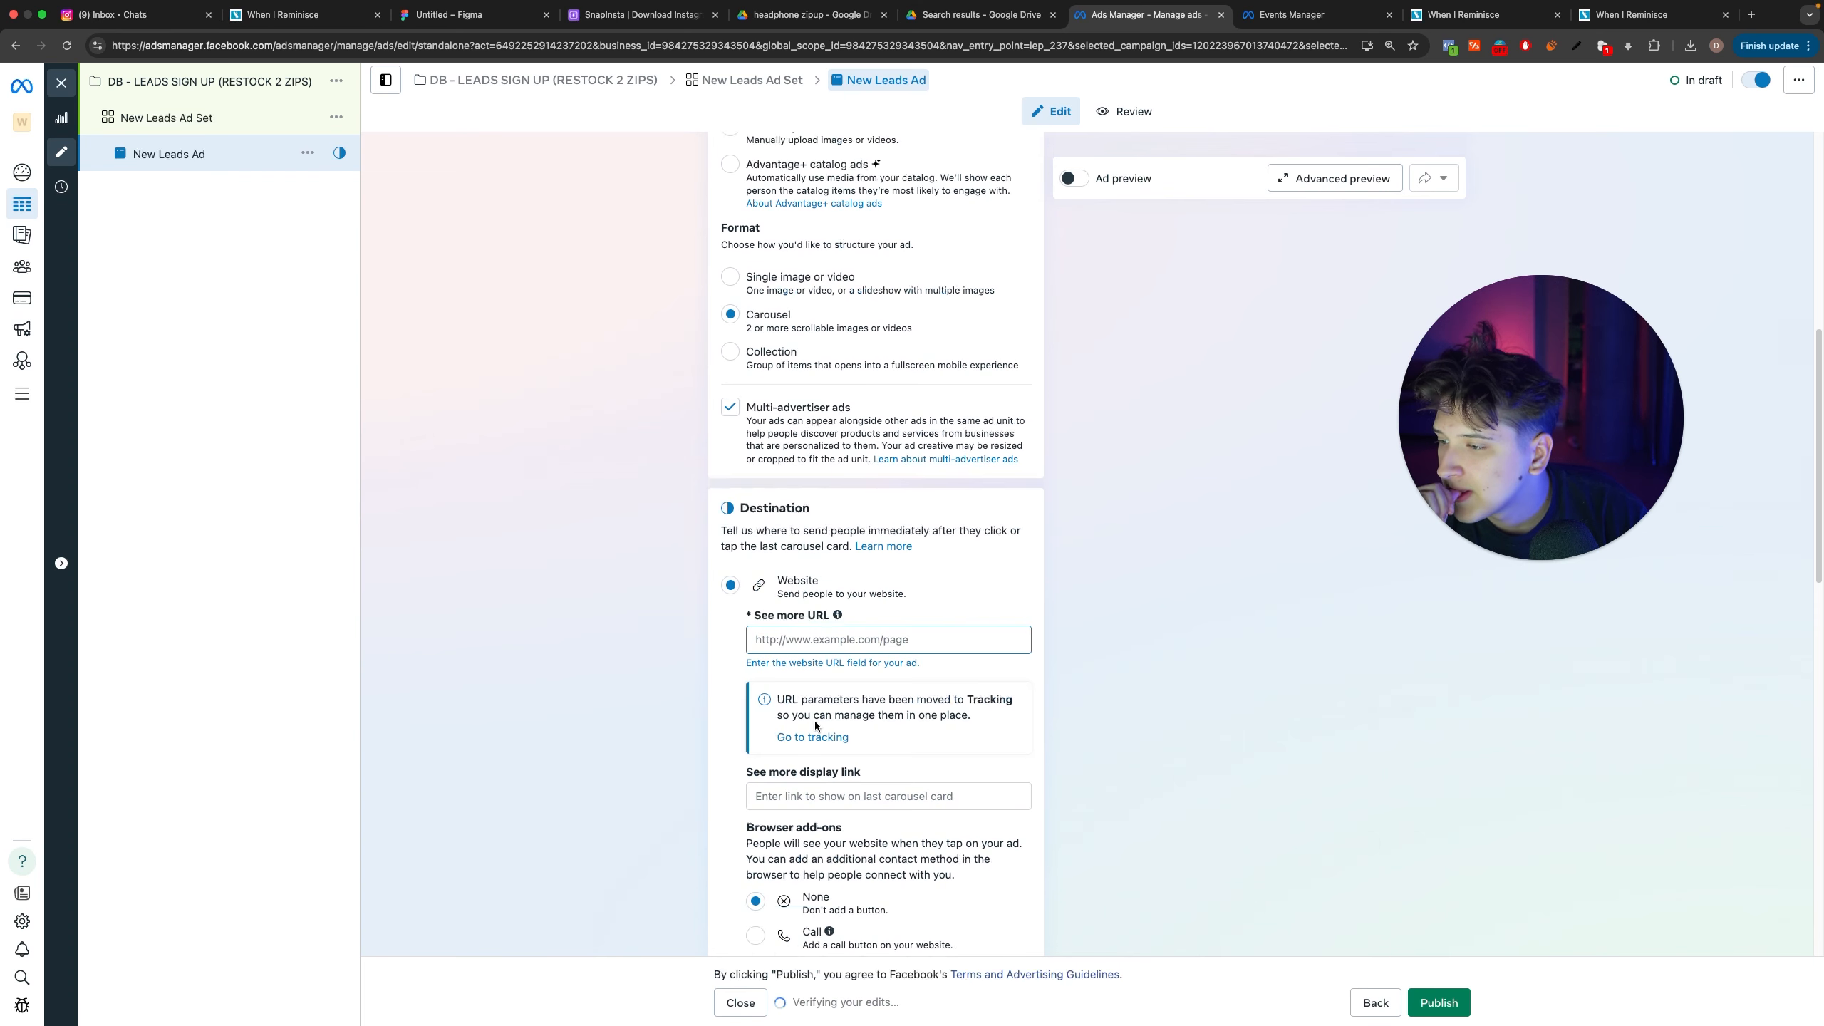
scroll(815, 721, down, 1)
click(1513, 11)
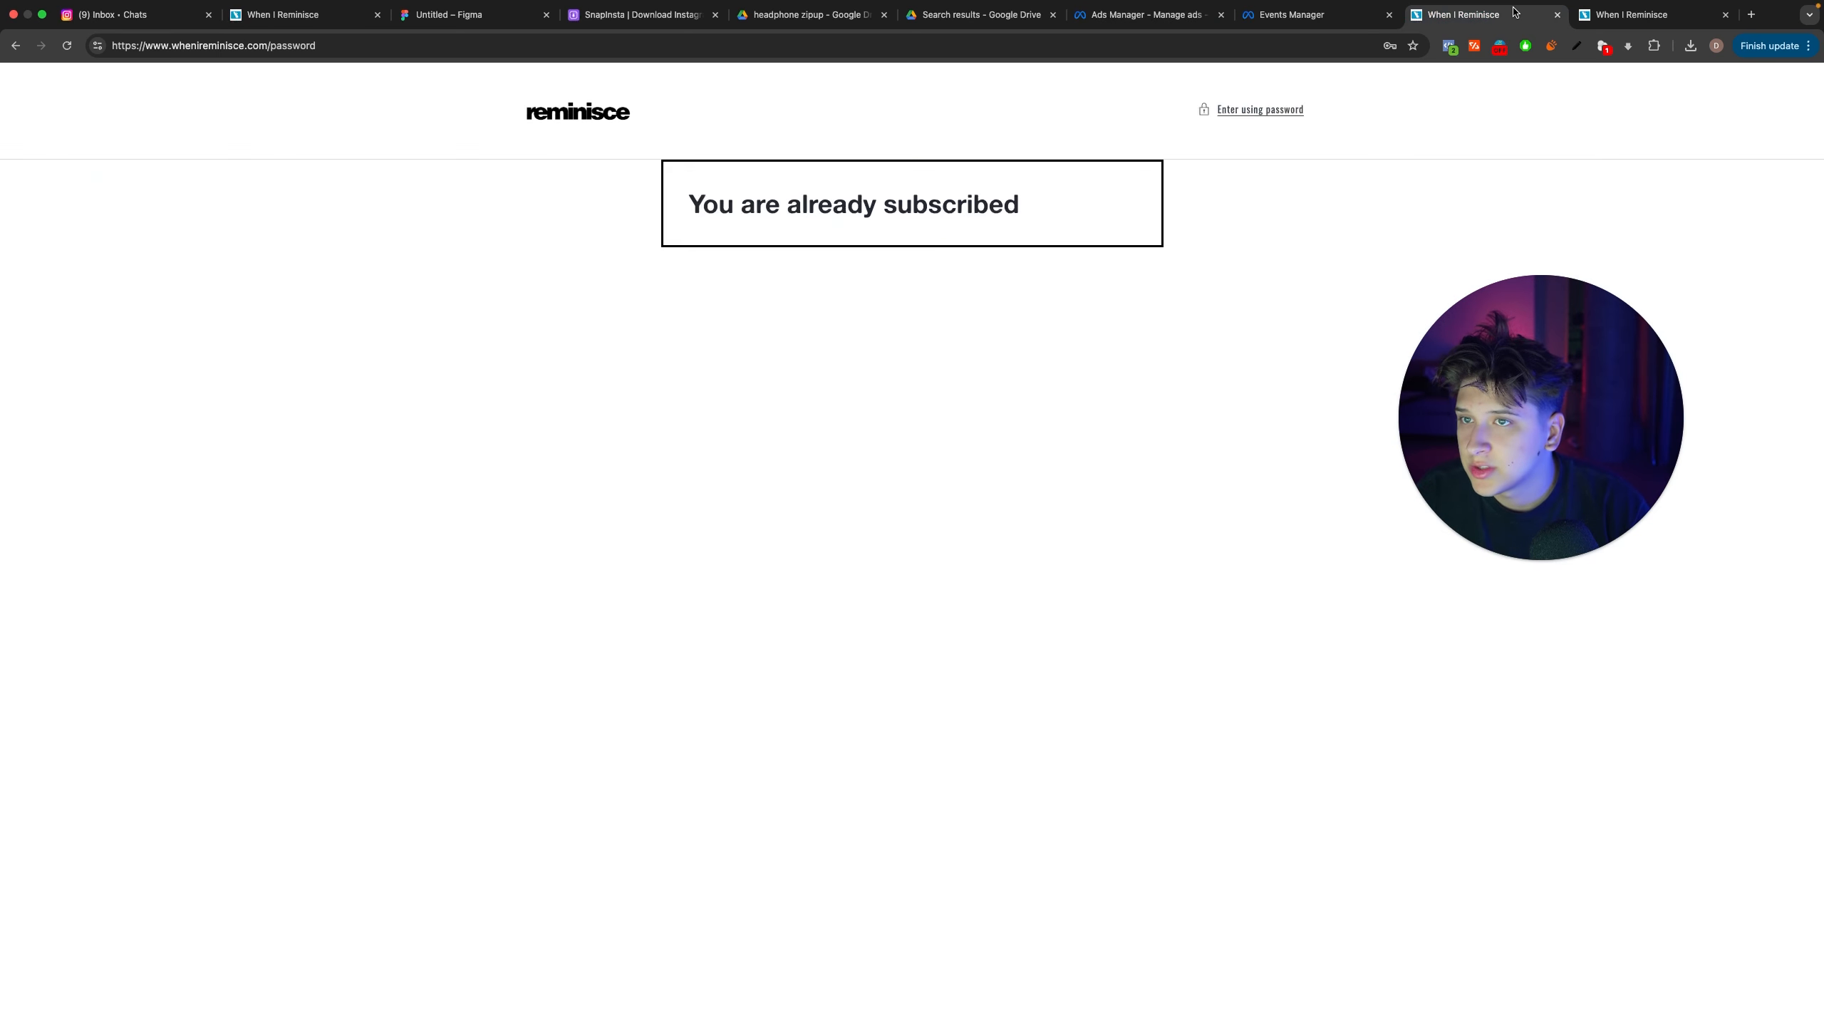
click(856, 52)
key(super+x)
click(1184, 21)
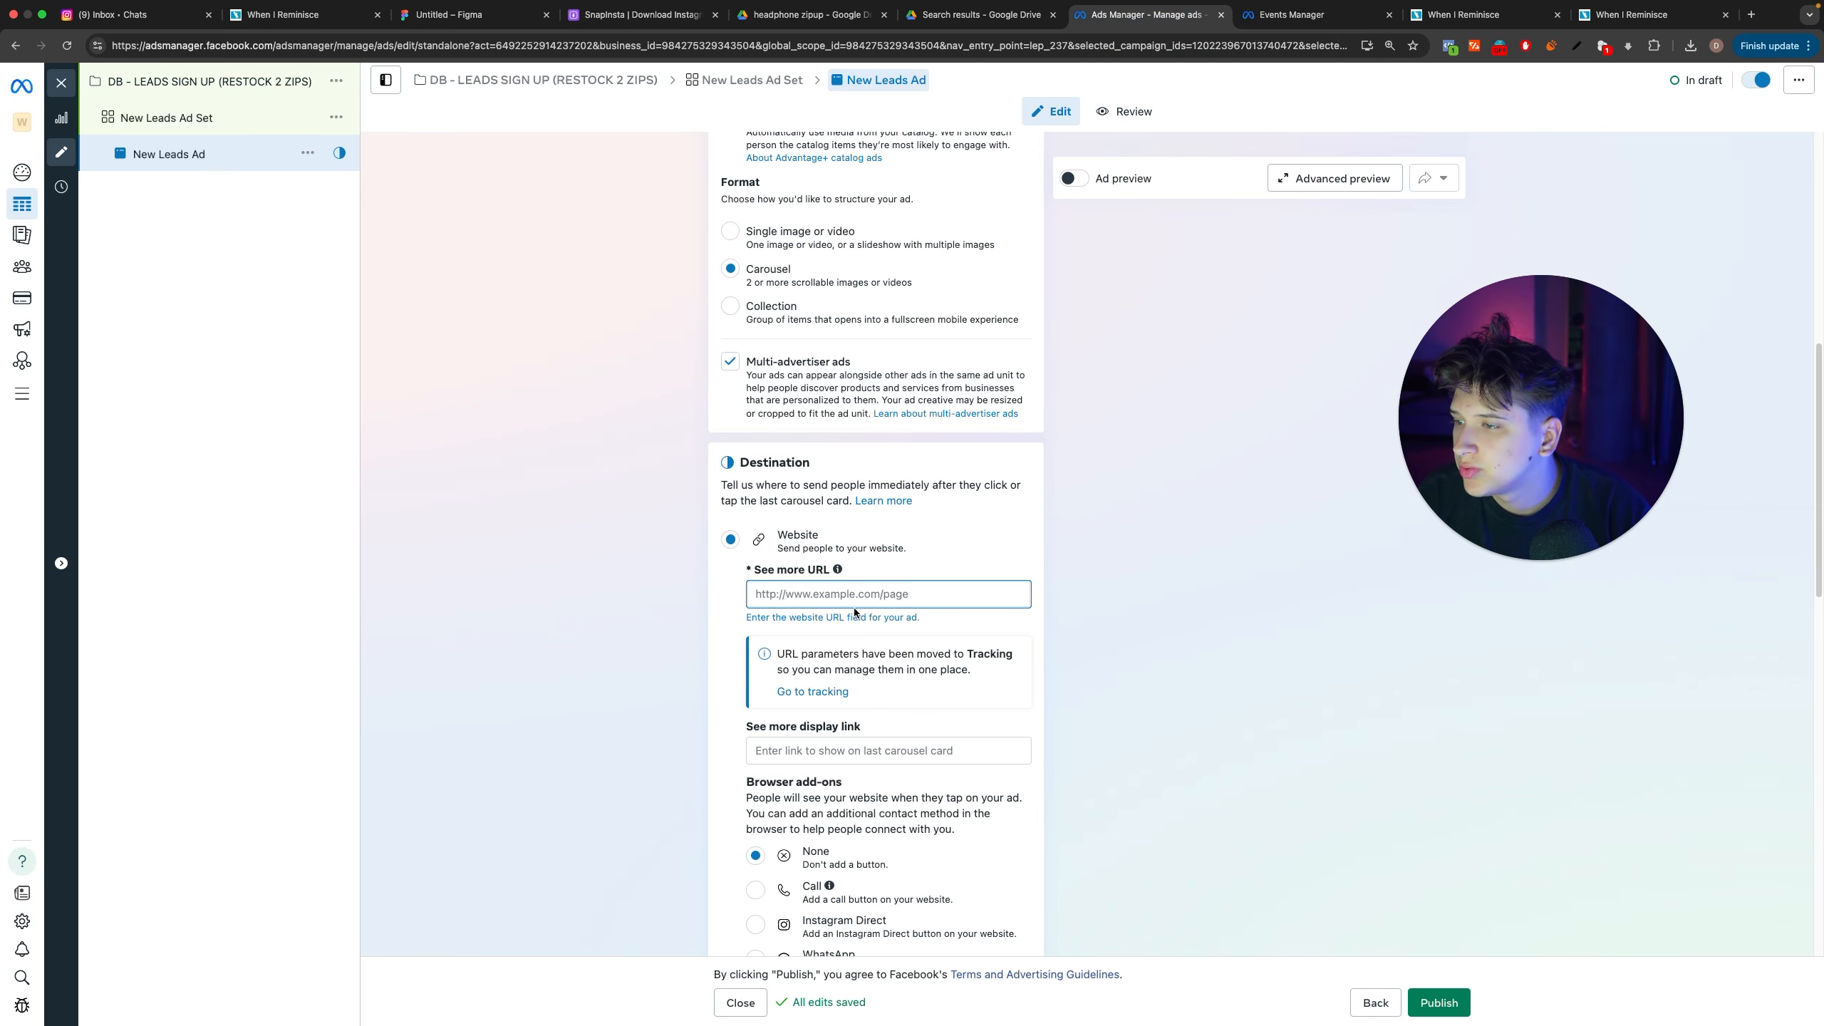
click(994, 594)
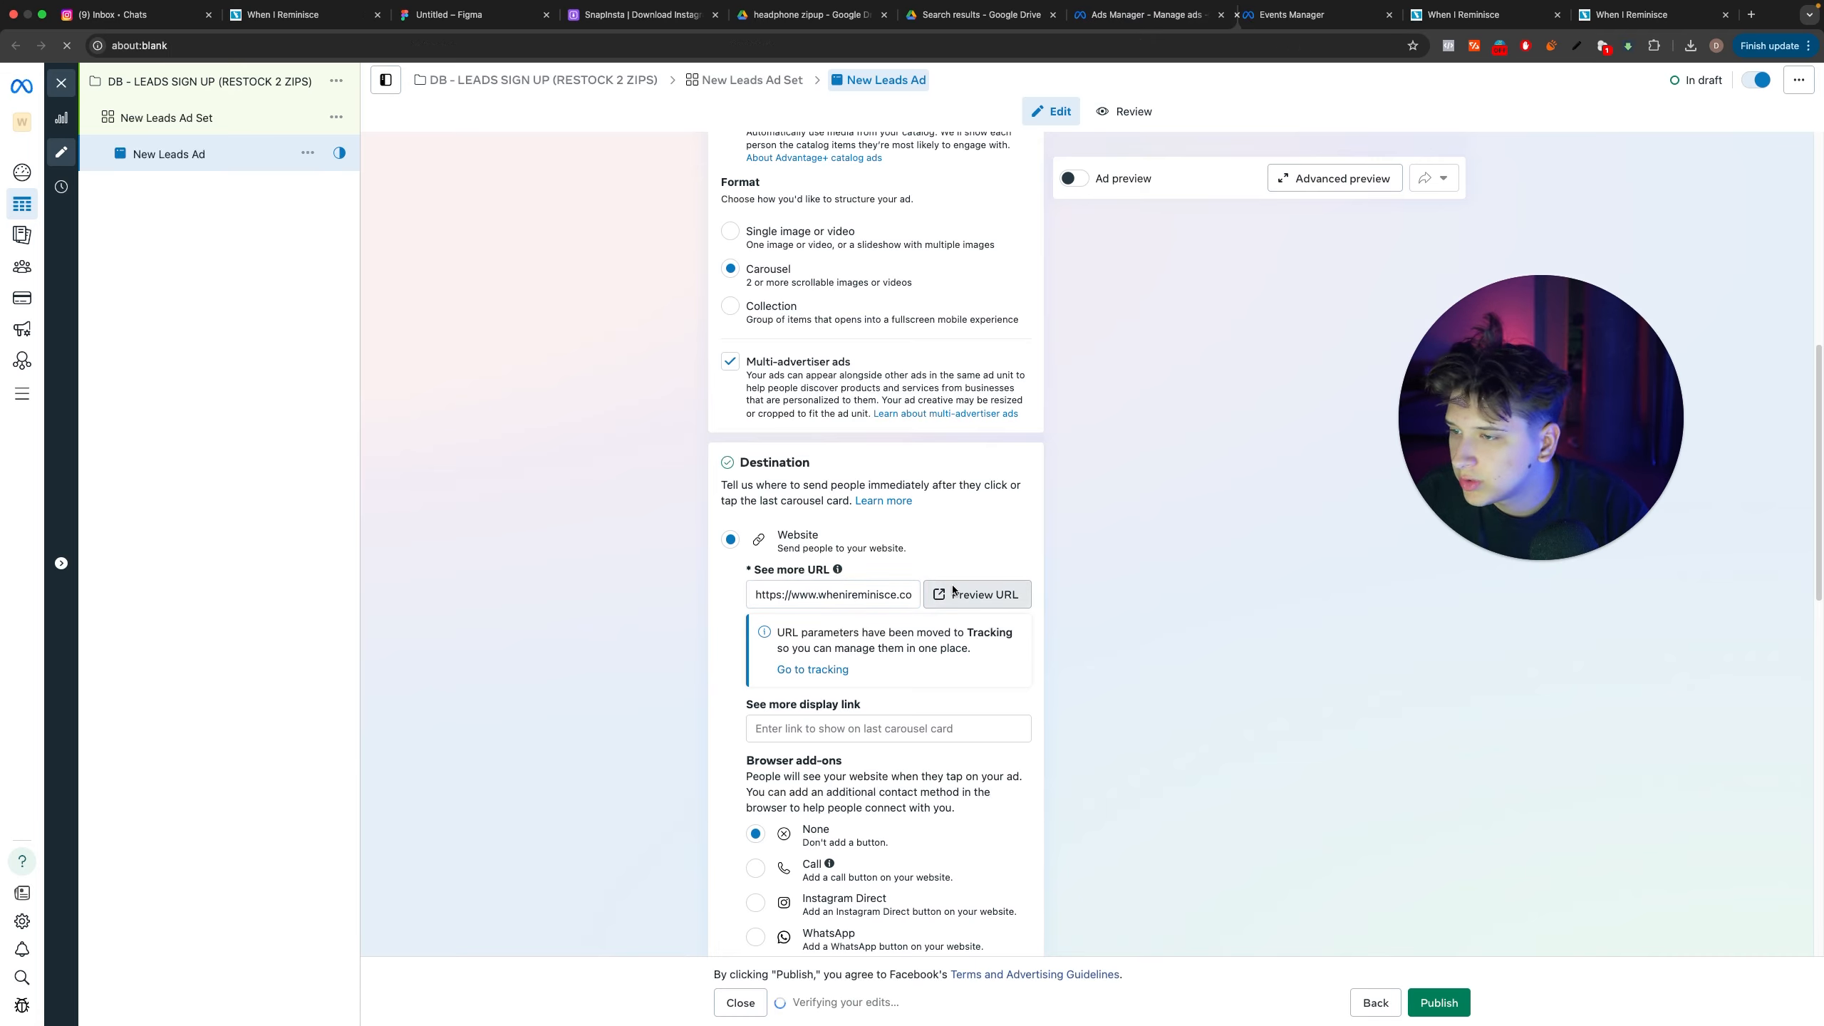
scroll(1181, 427, down, 5)
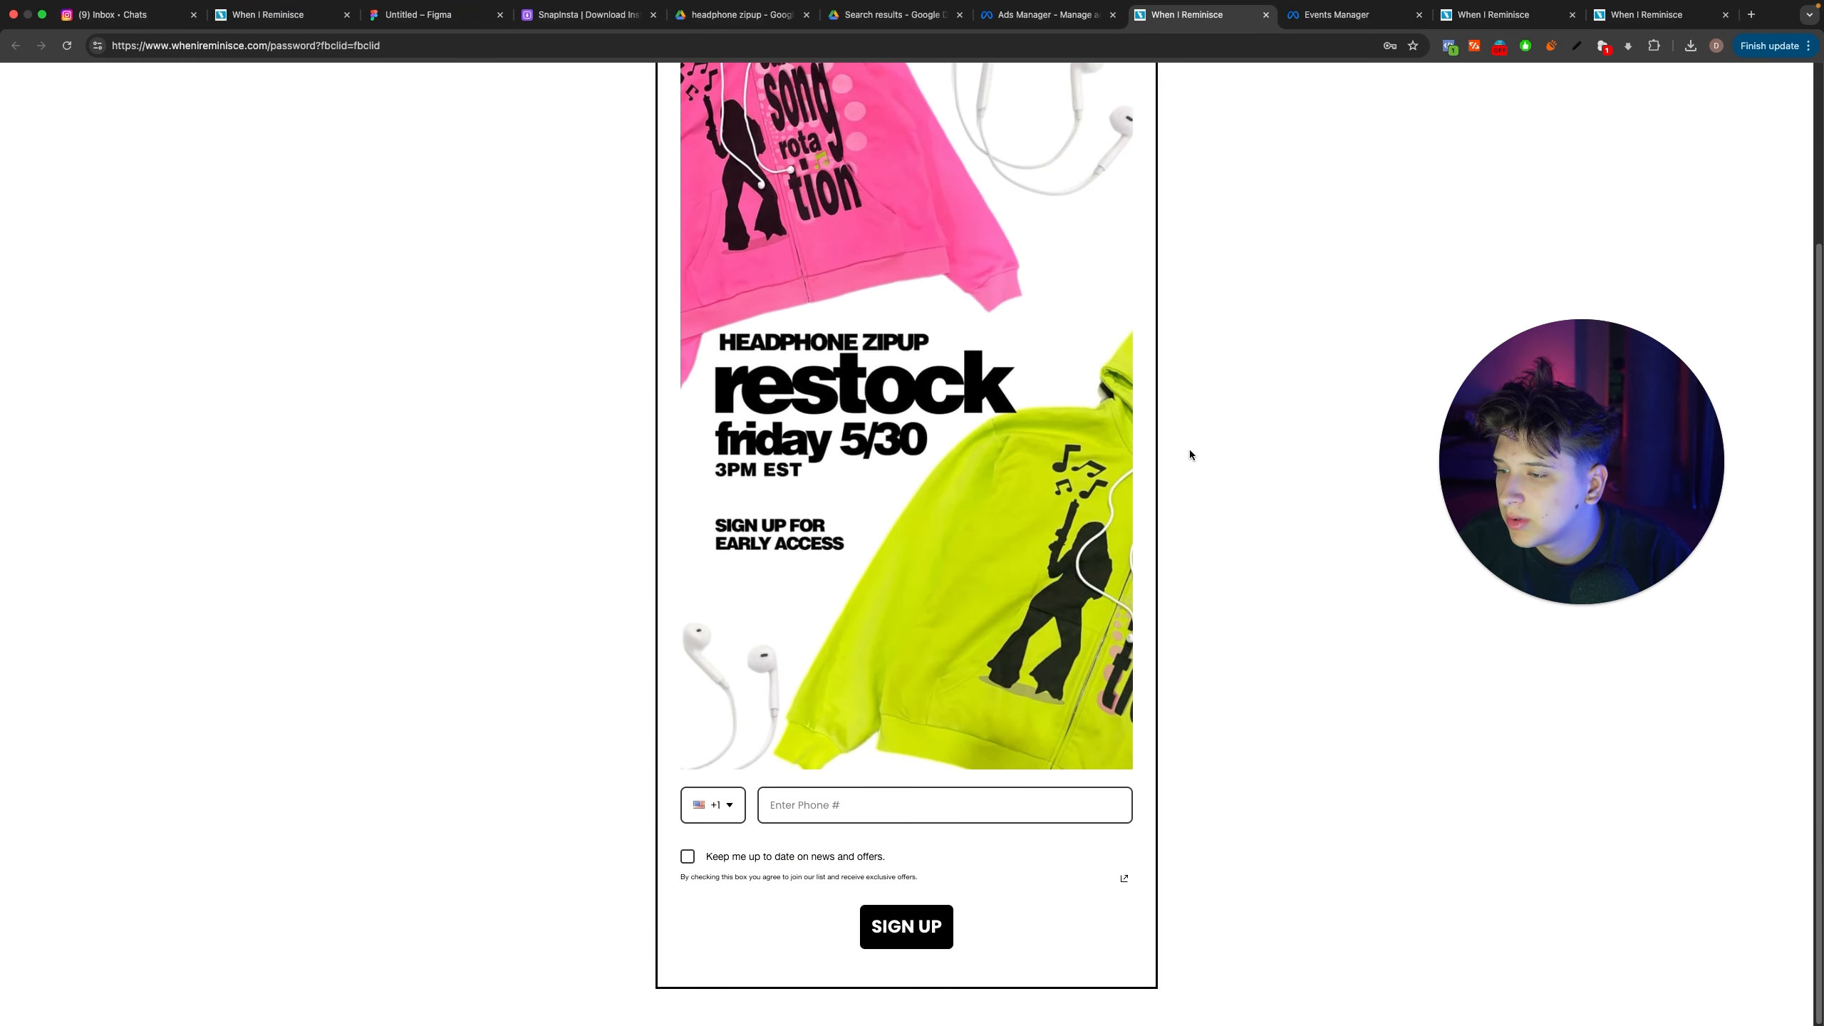
key(super+w)
Step: Start adding image cards to the carousel in the ad creative
scroll(892, 725, down, 4)
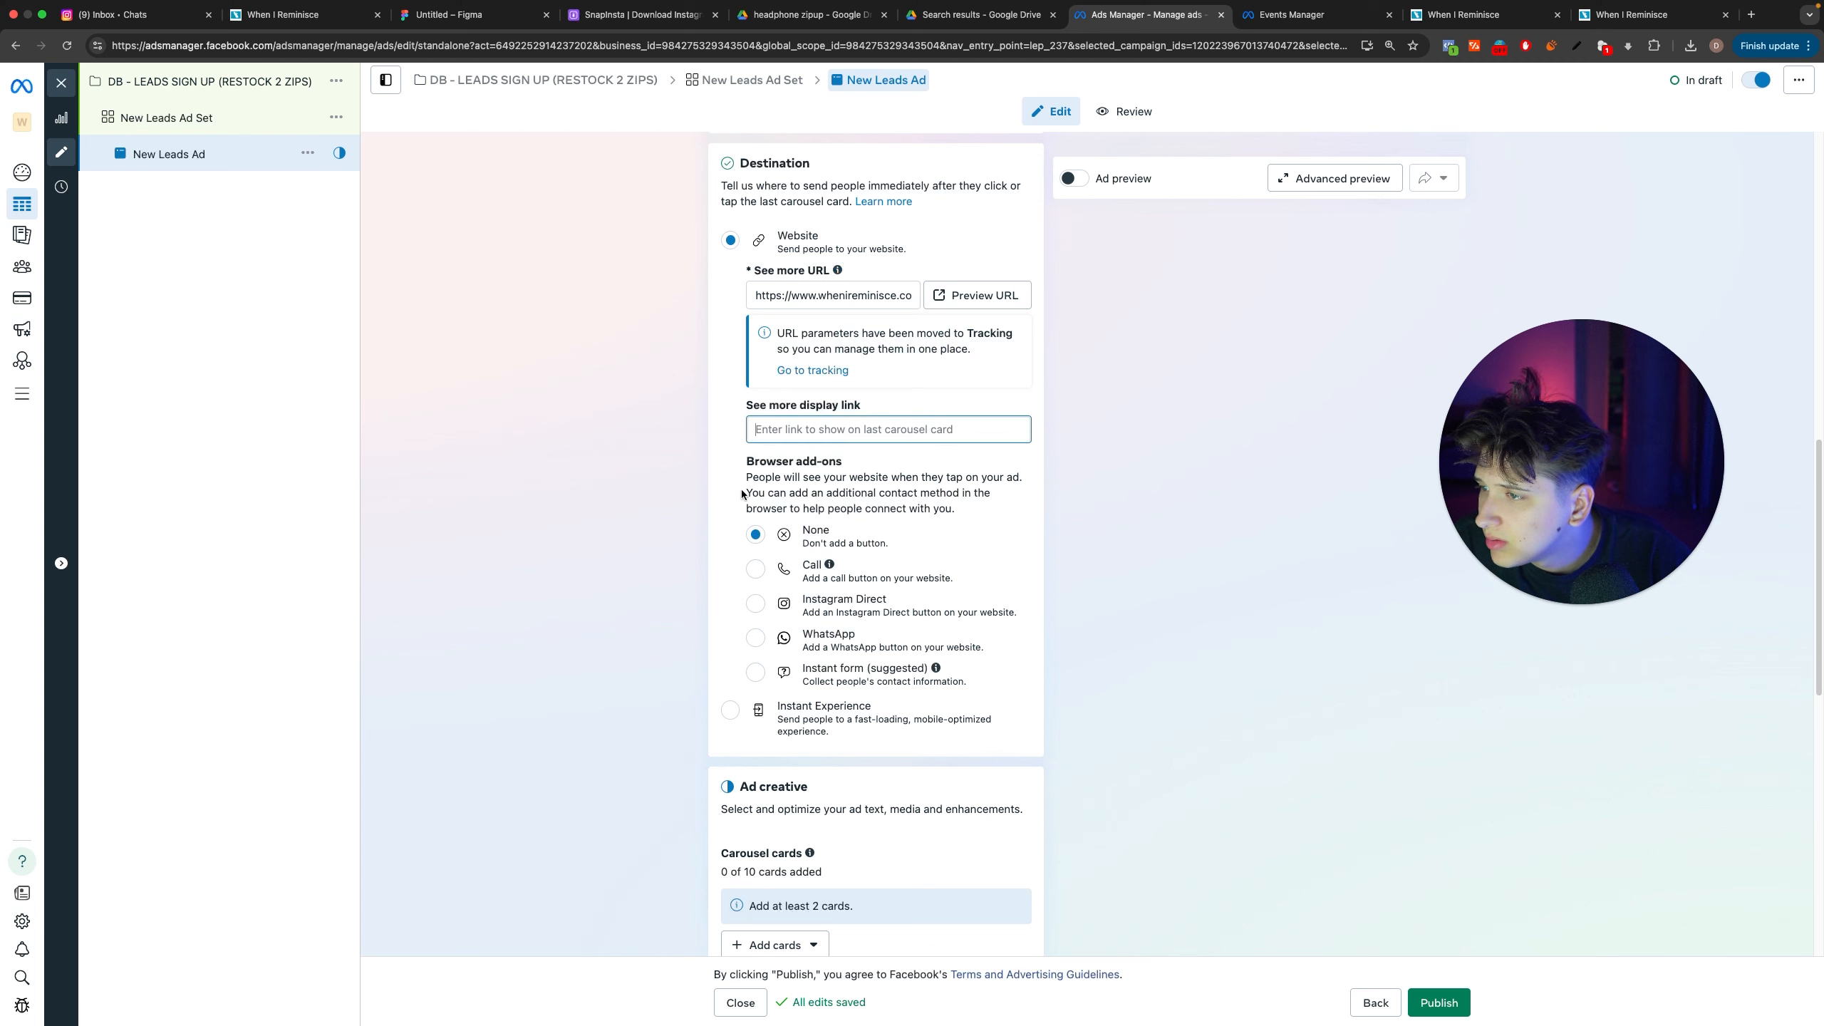
drag(747, 477, 787, 475)
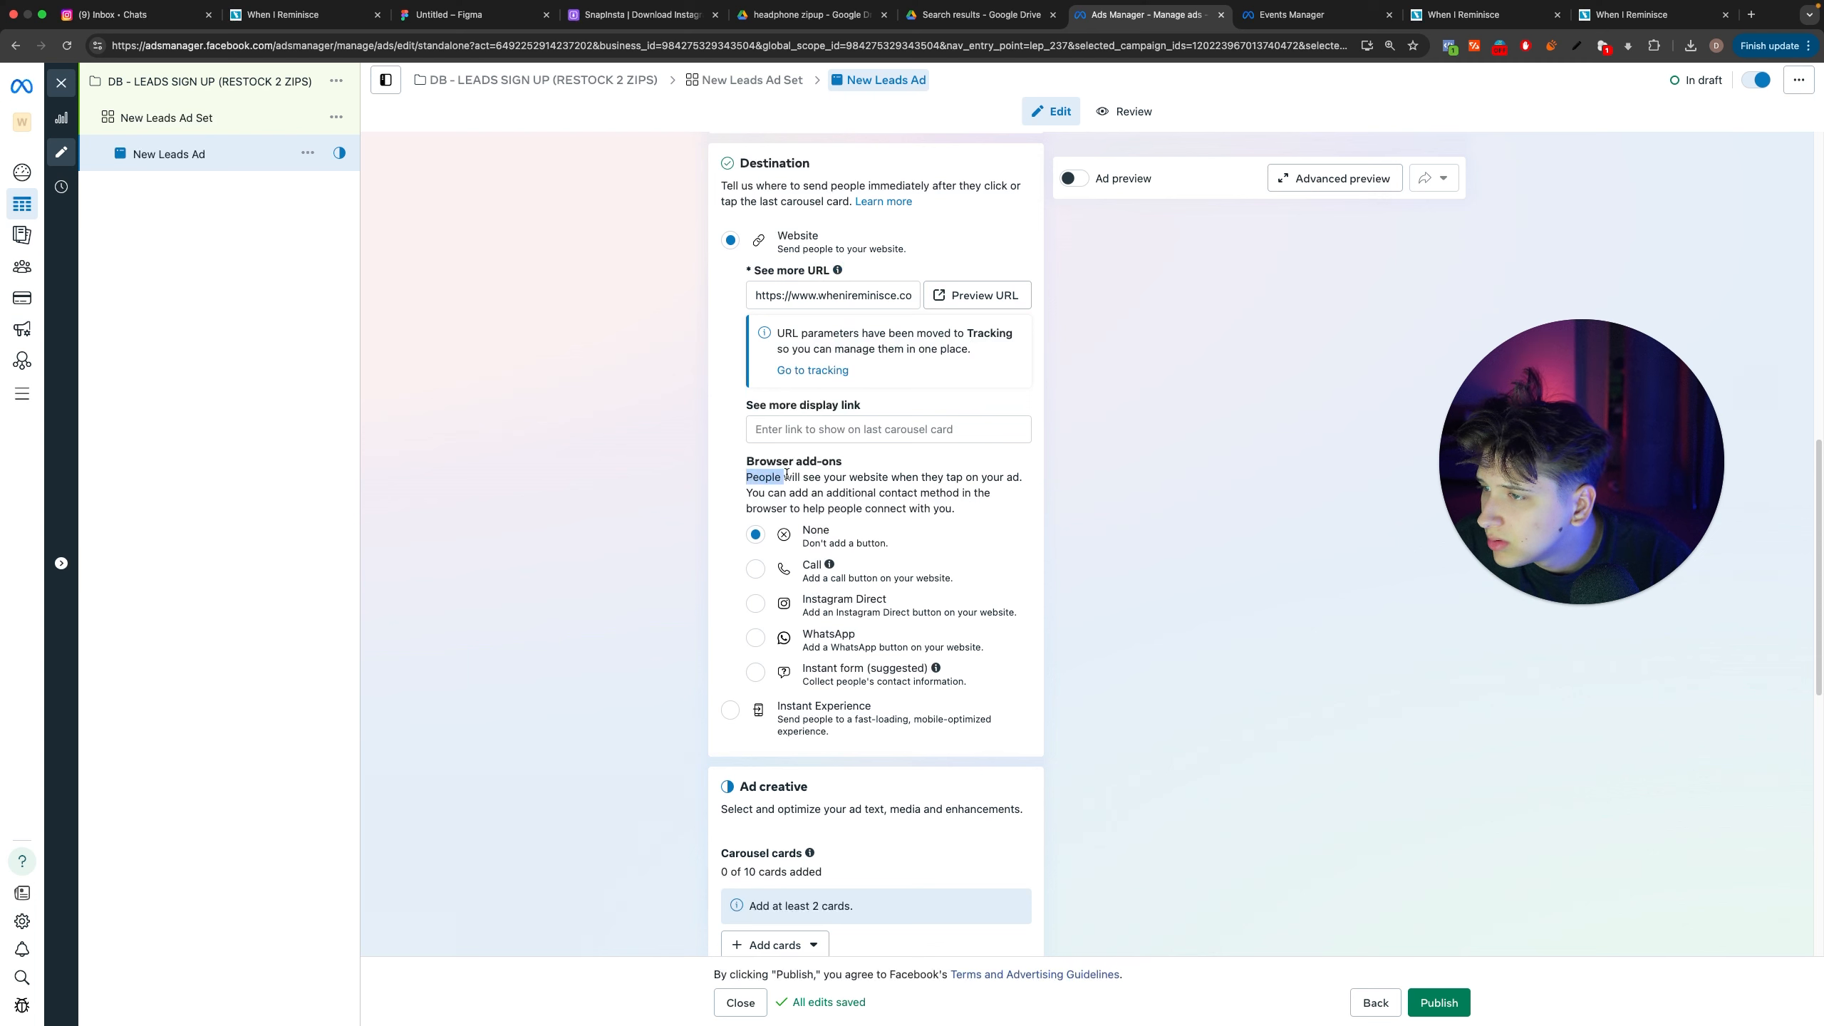
drag(1003, 484, 966, 506)
click(966, 506)
scroll(972, 507, down, 6)
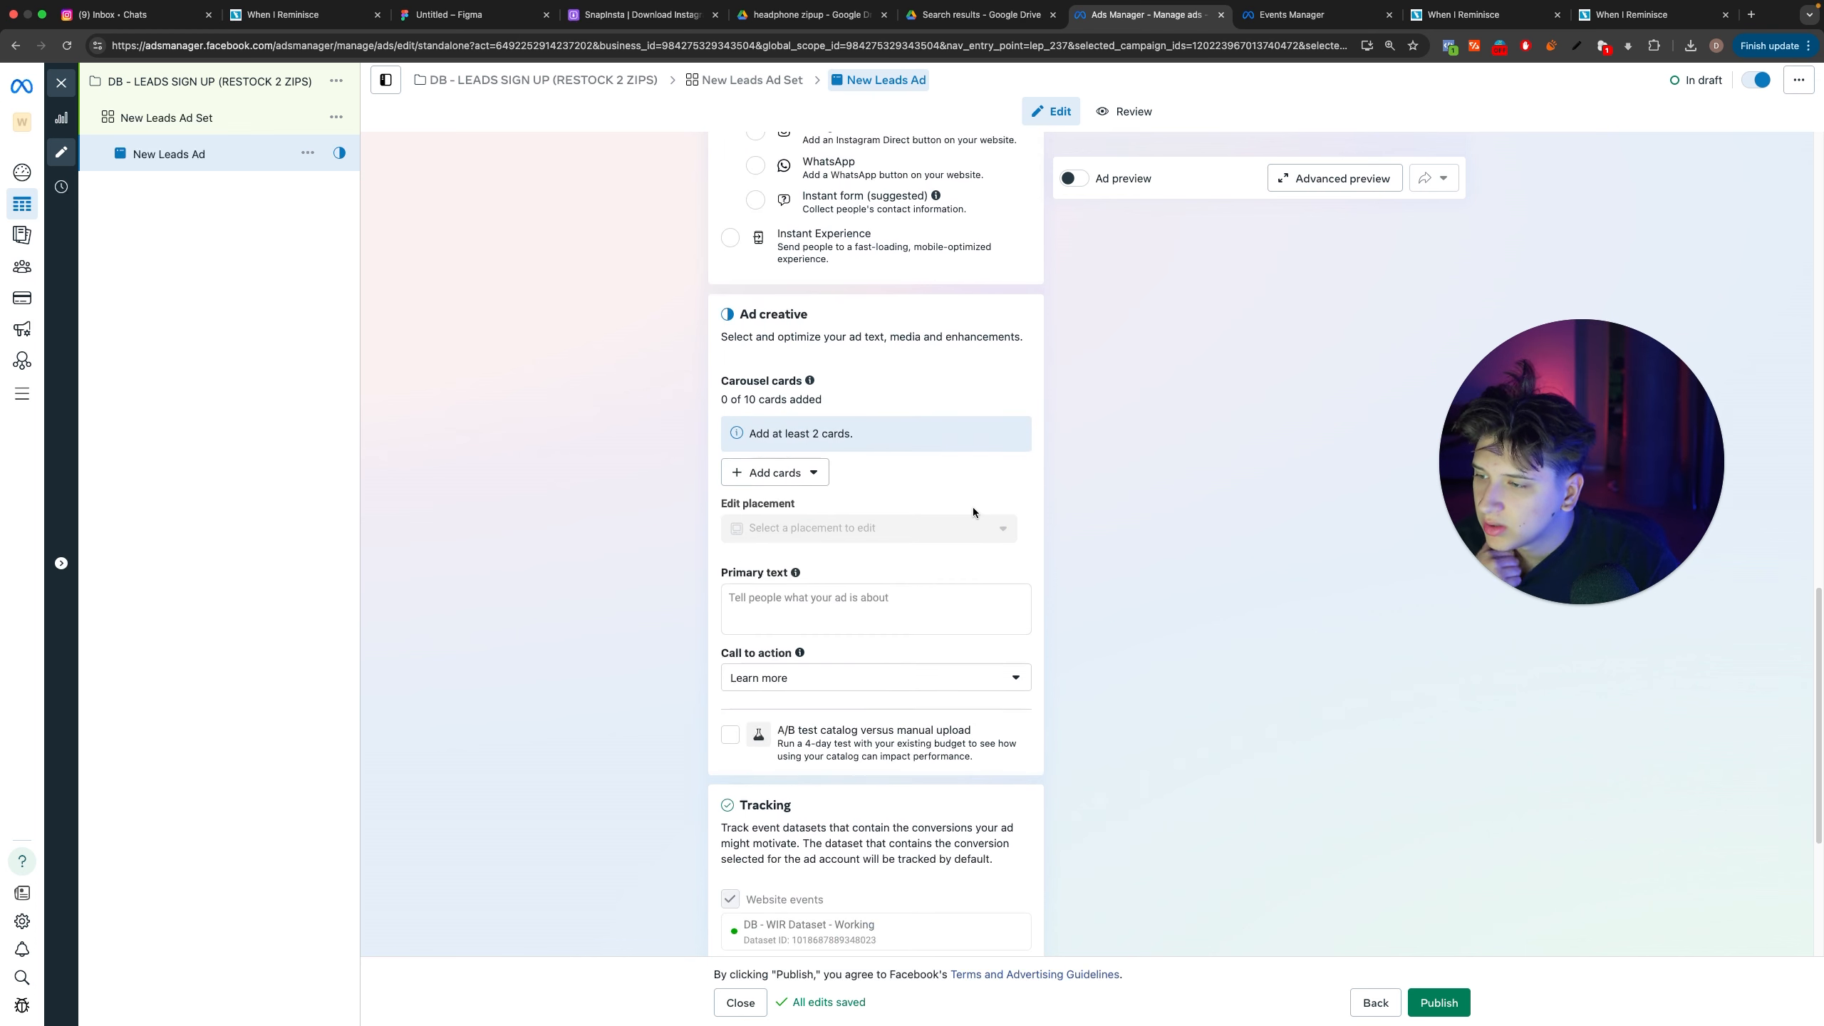
click(769, 474)
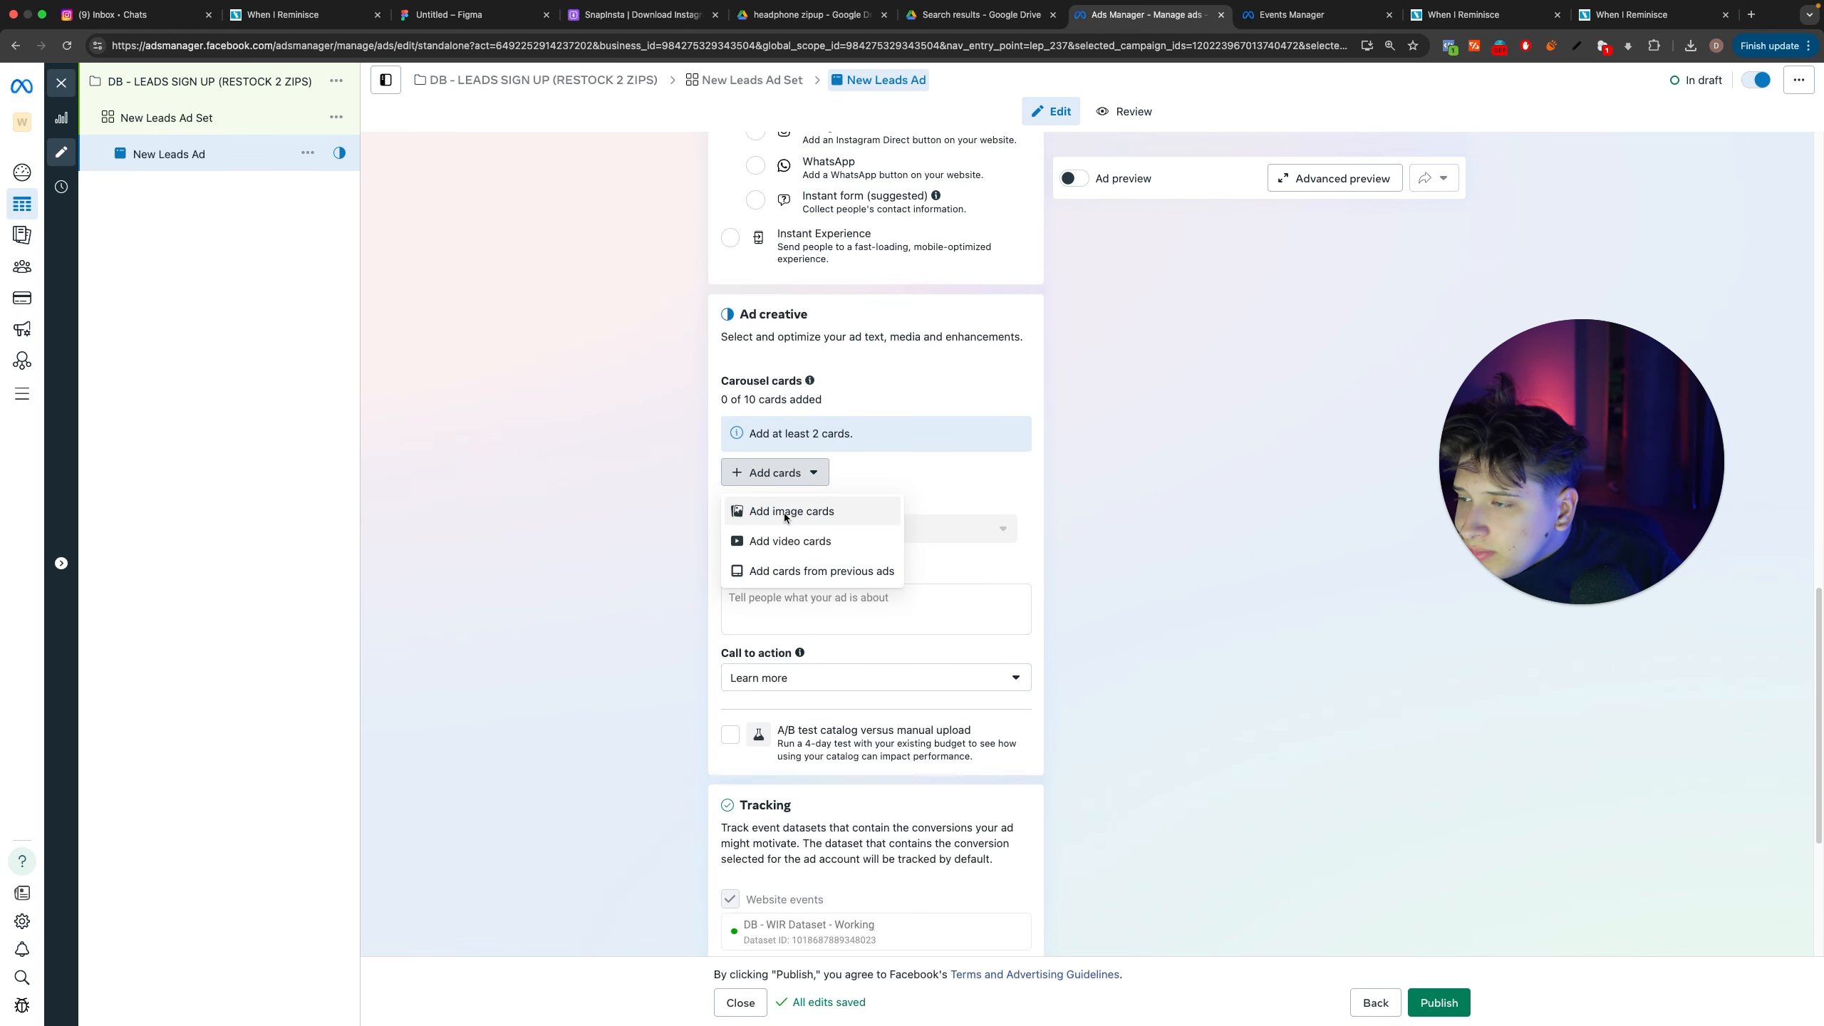
click(783, 513)
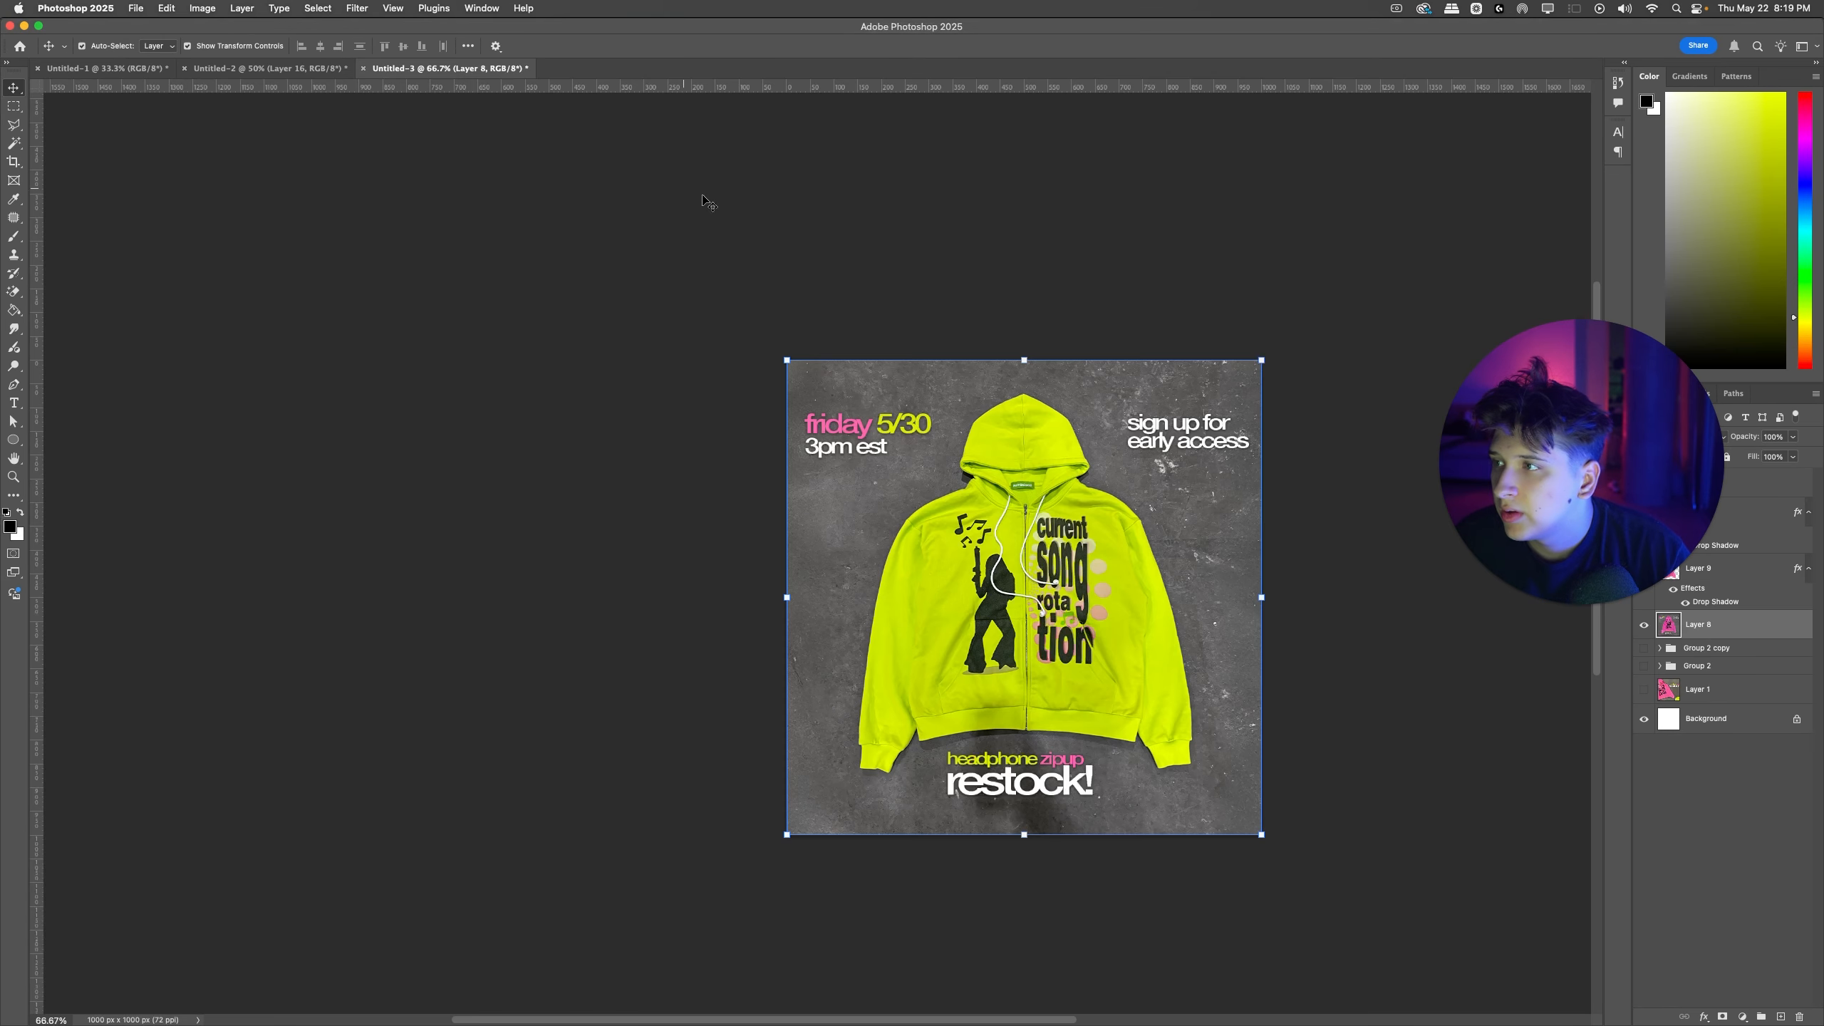
Step: Switch to Photoshop and export the square lime green hoodie design from Untitled-3 as a JPG named WIRSQ1 on the Desktop
click(970, 449)
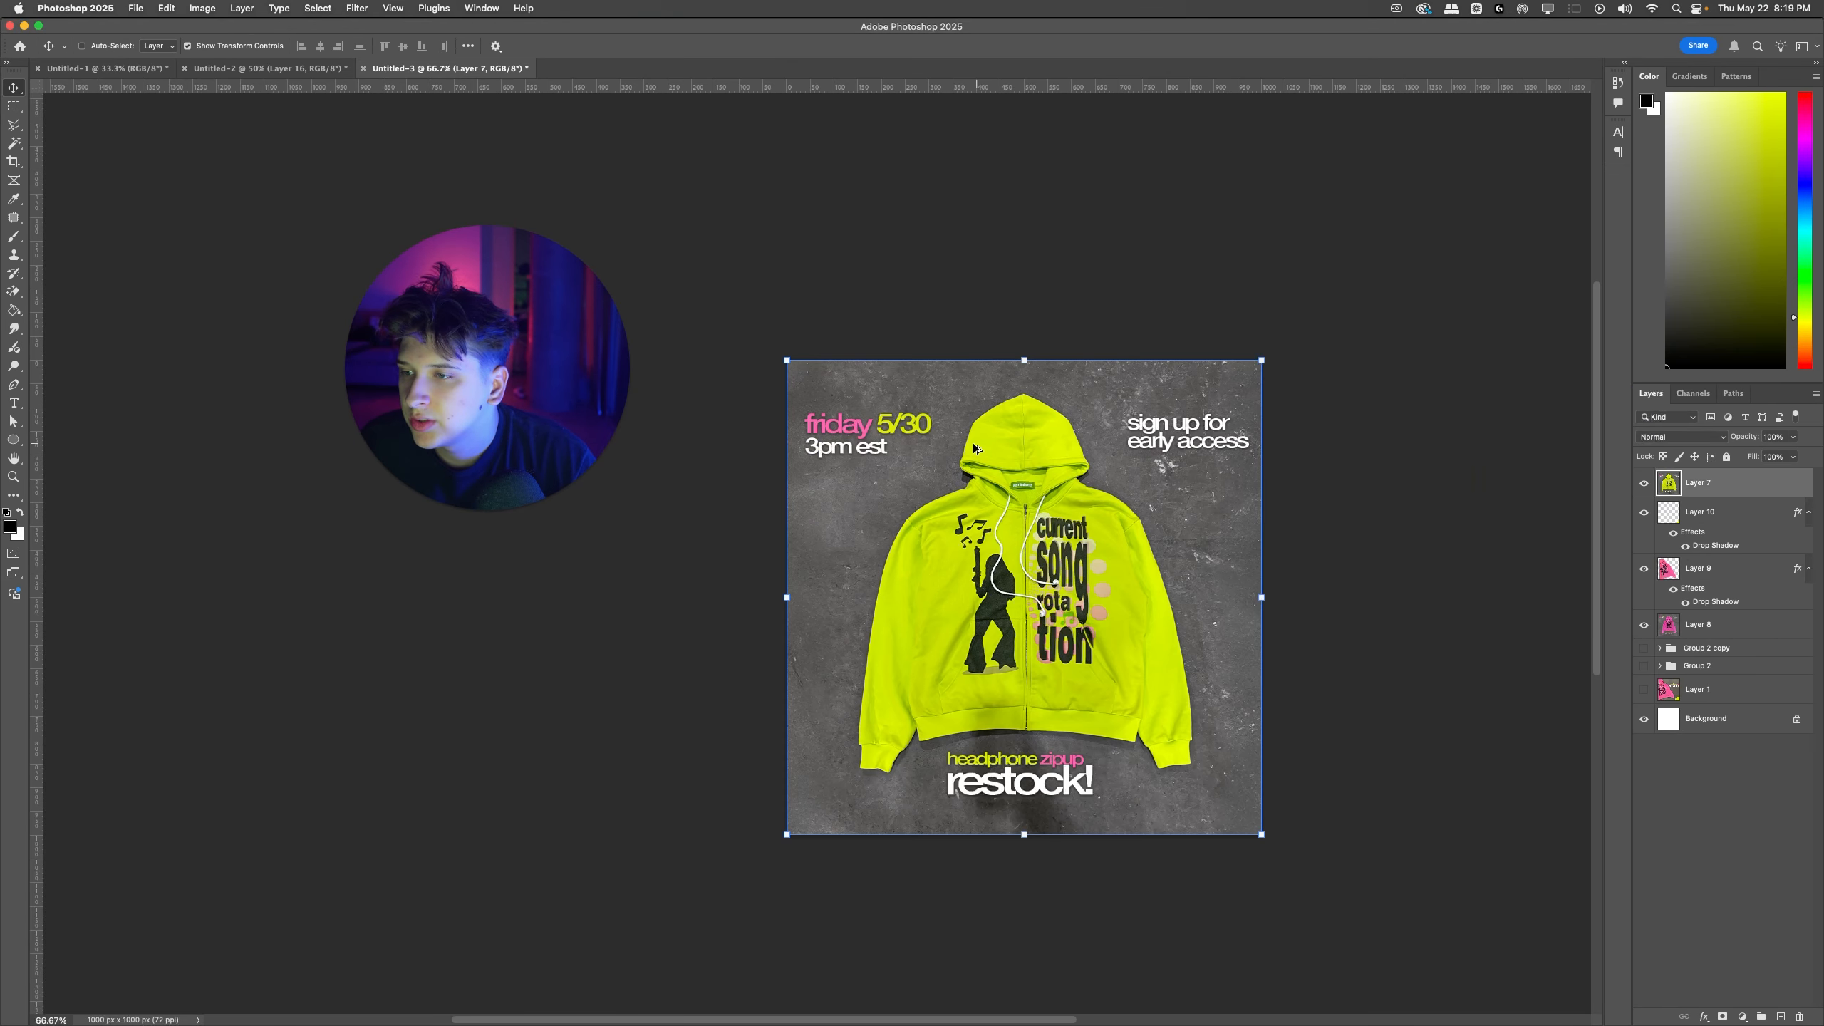
click(993, 277)
key(alt+shift+super+w)
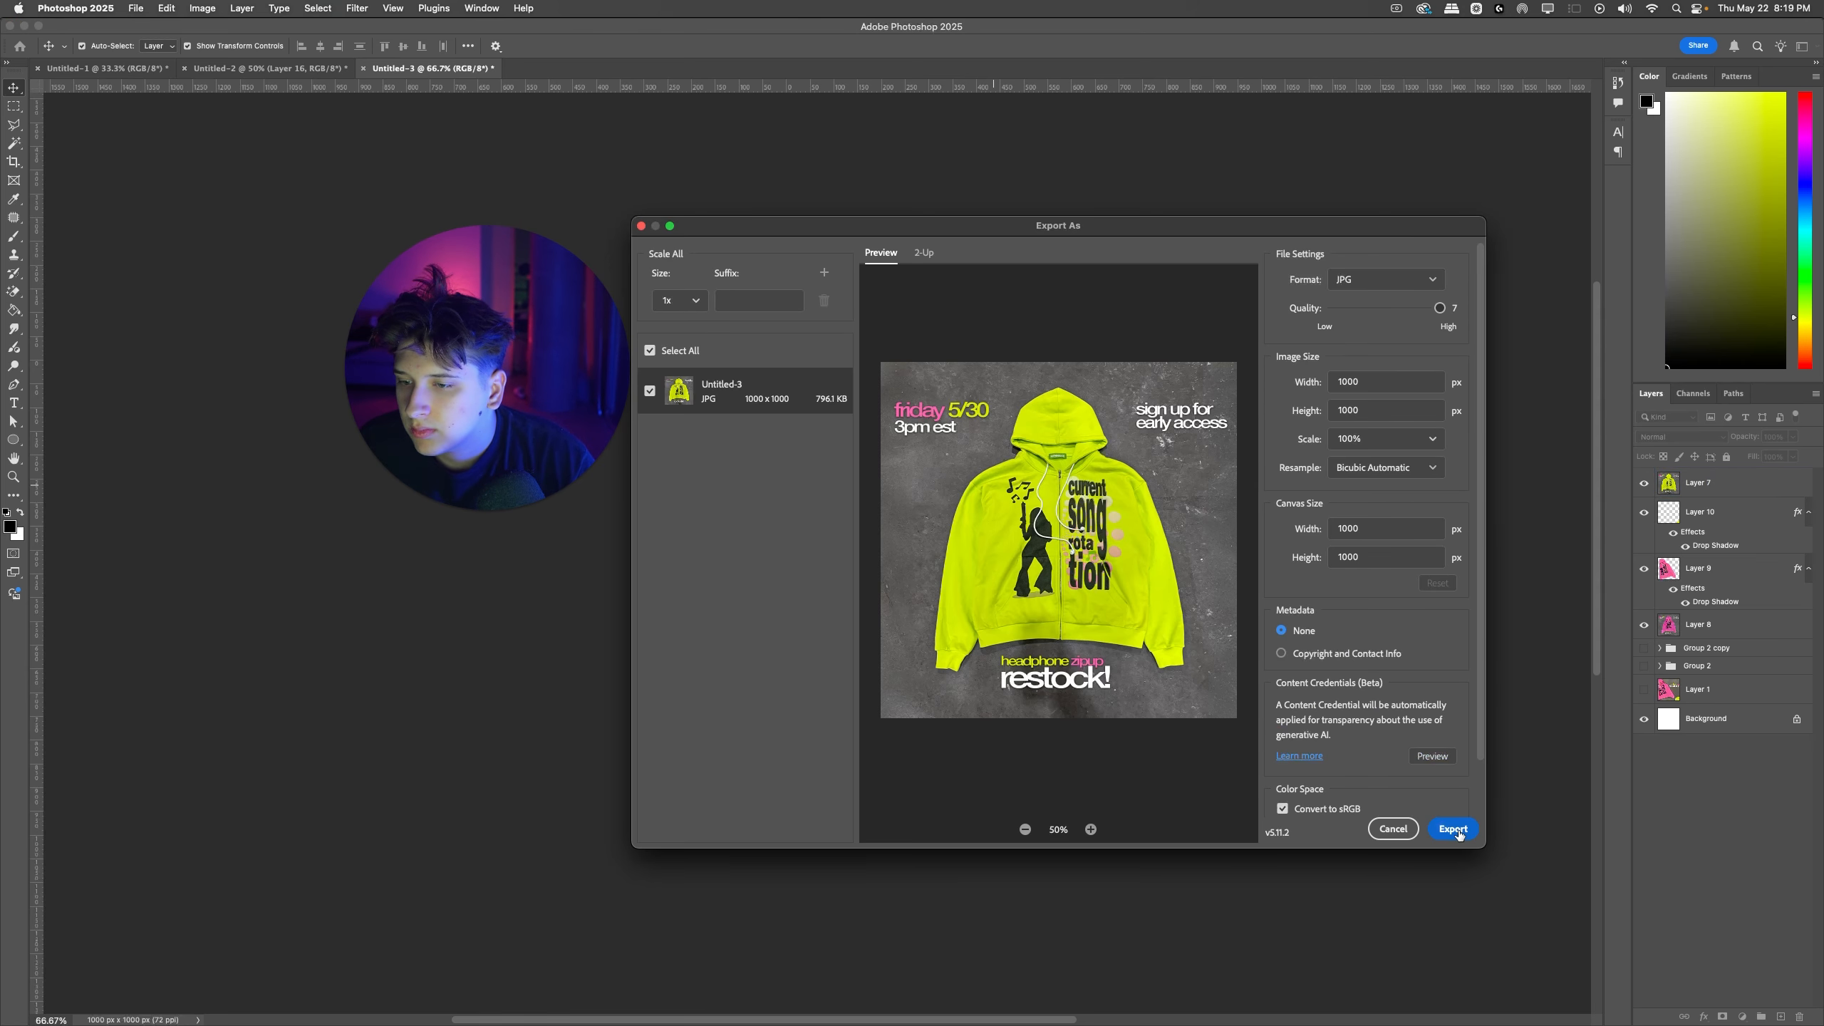
click(1453, 830)
text(Wl)
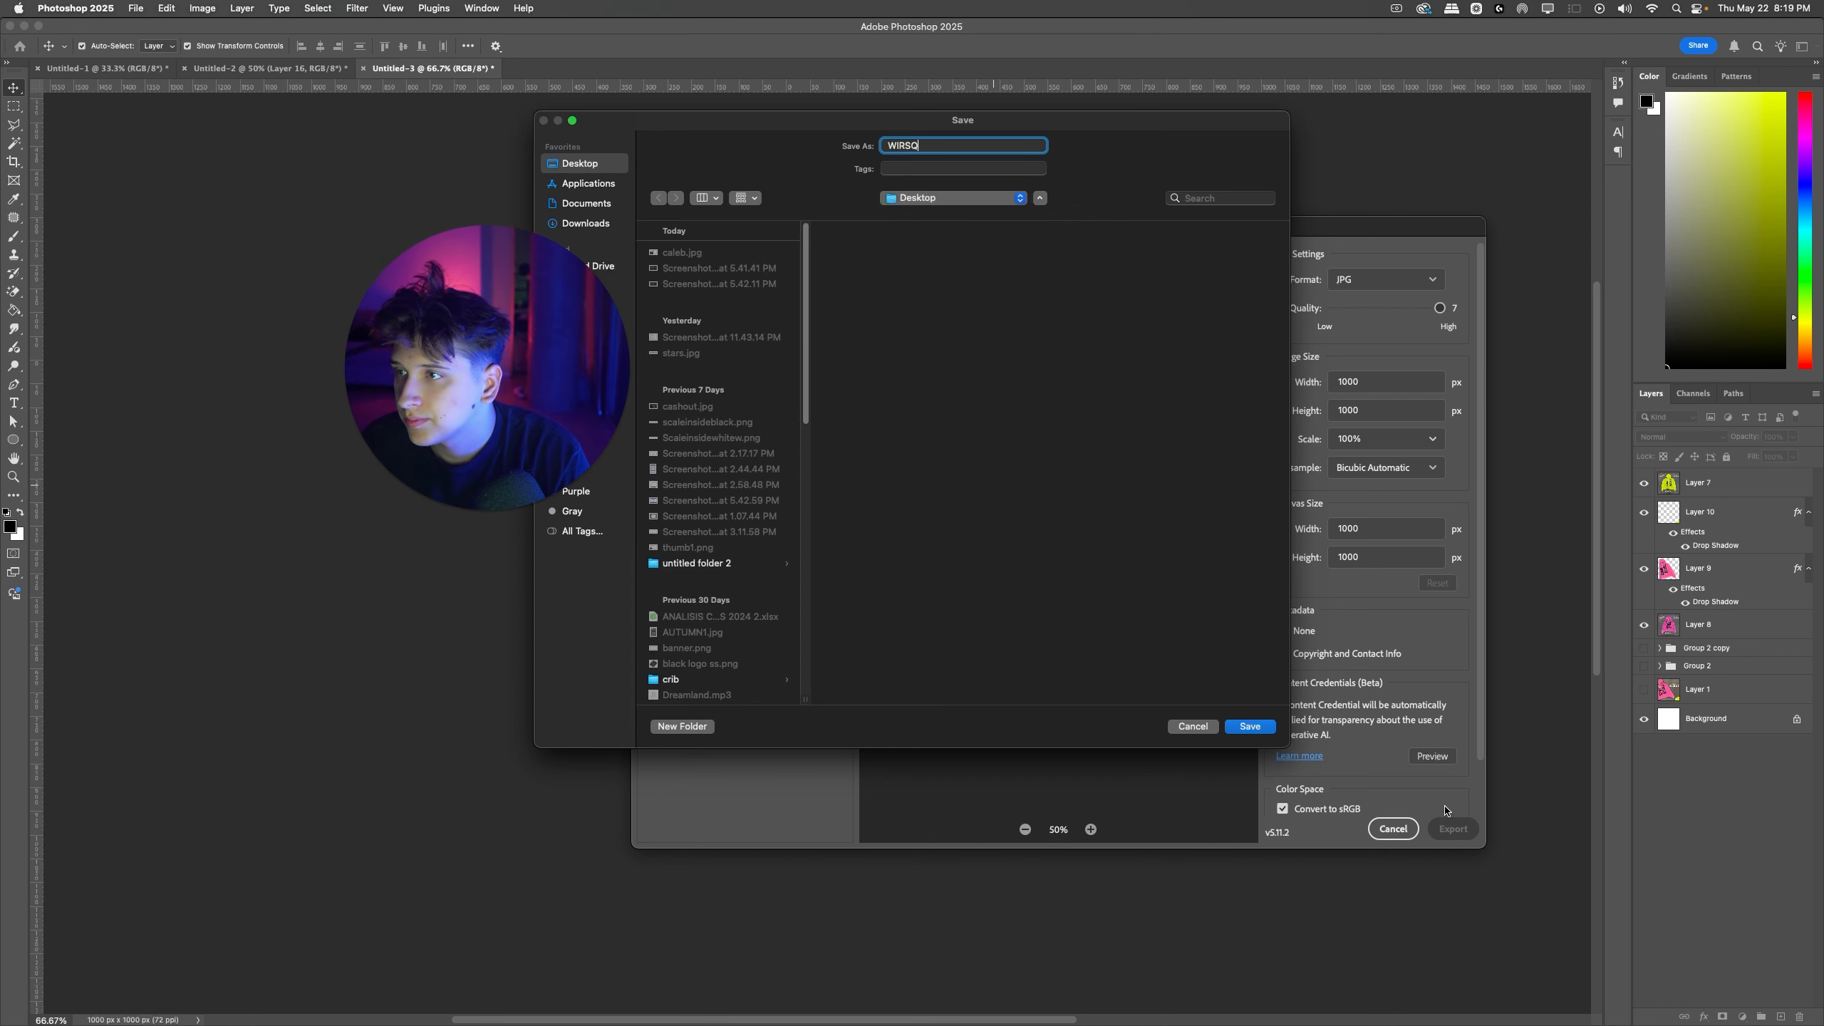
key(Return)
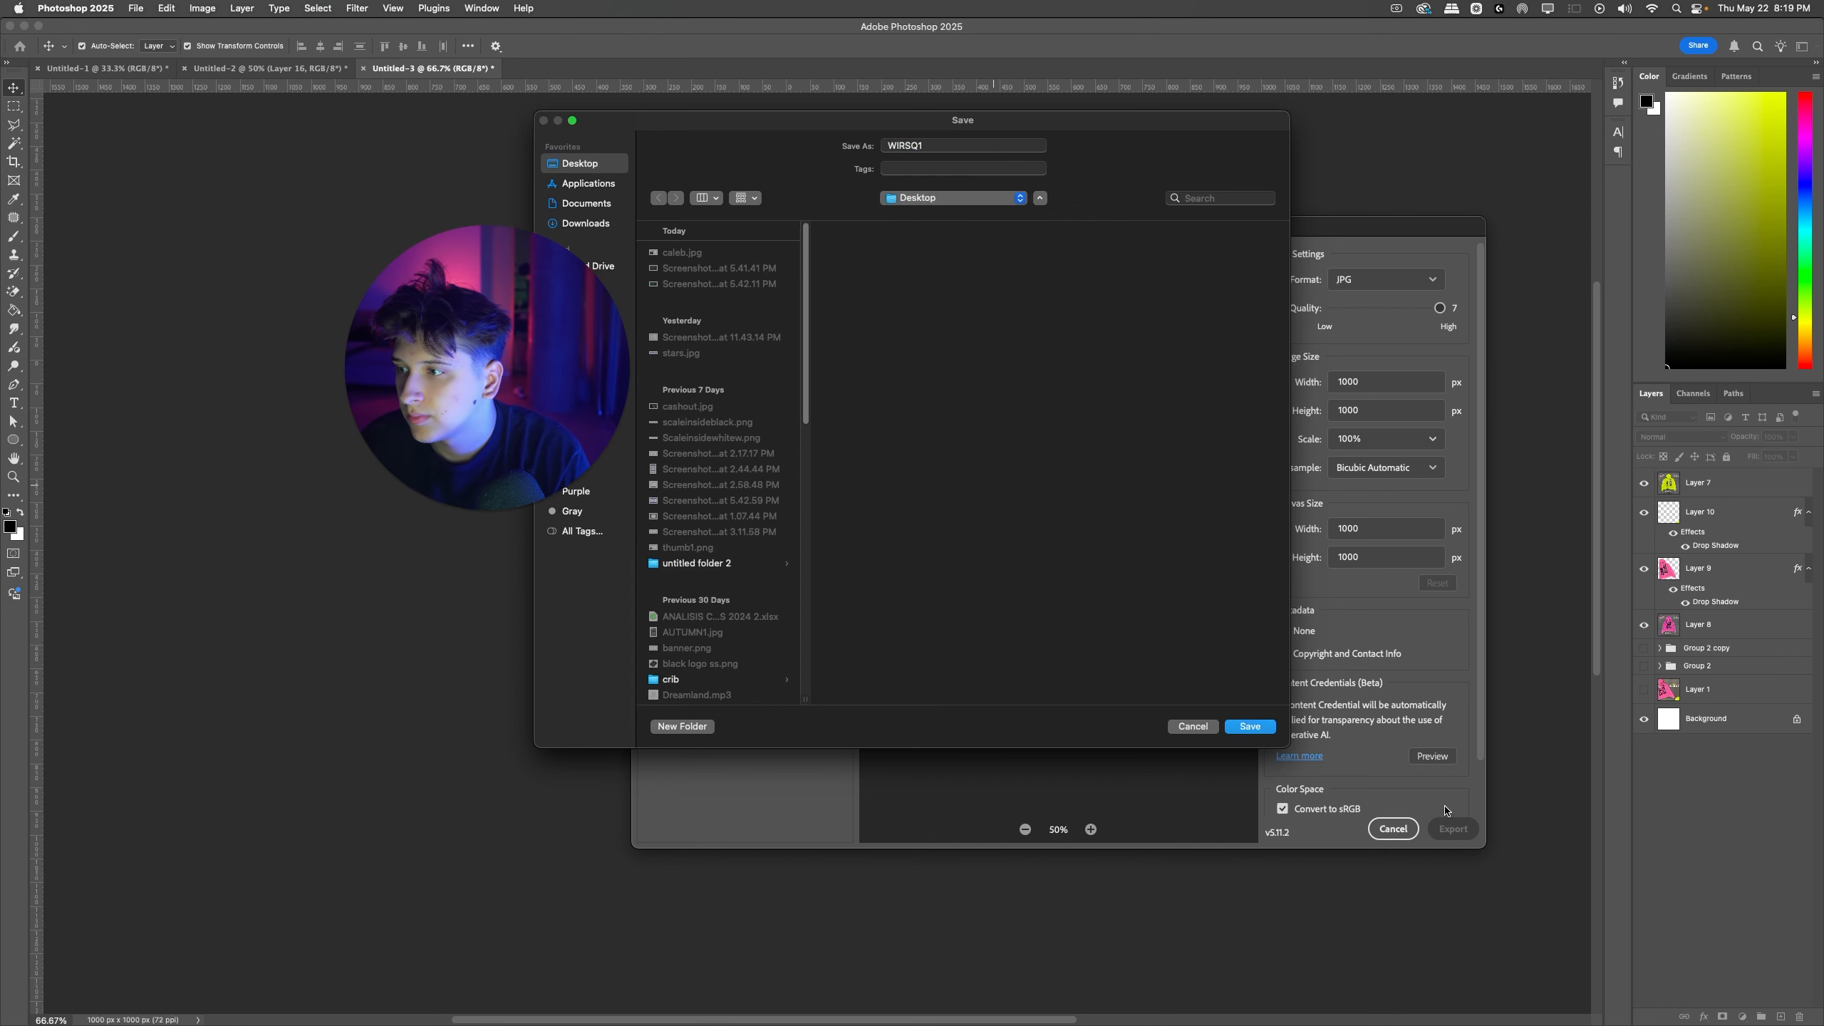
Step: Bring Layer 8 with the pink hoodie design to the front of the layer stack
click(1644, 485)
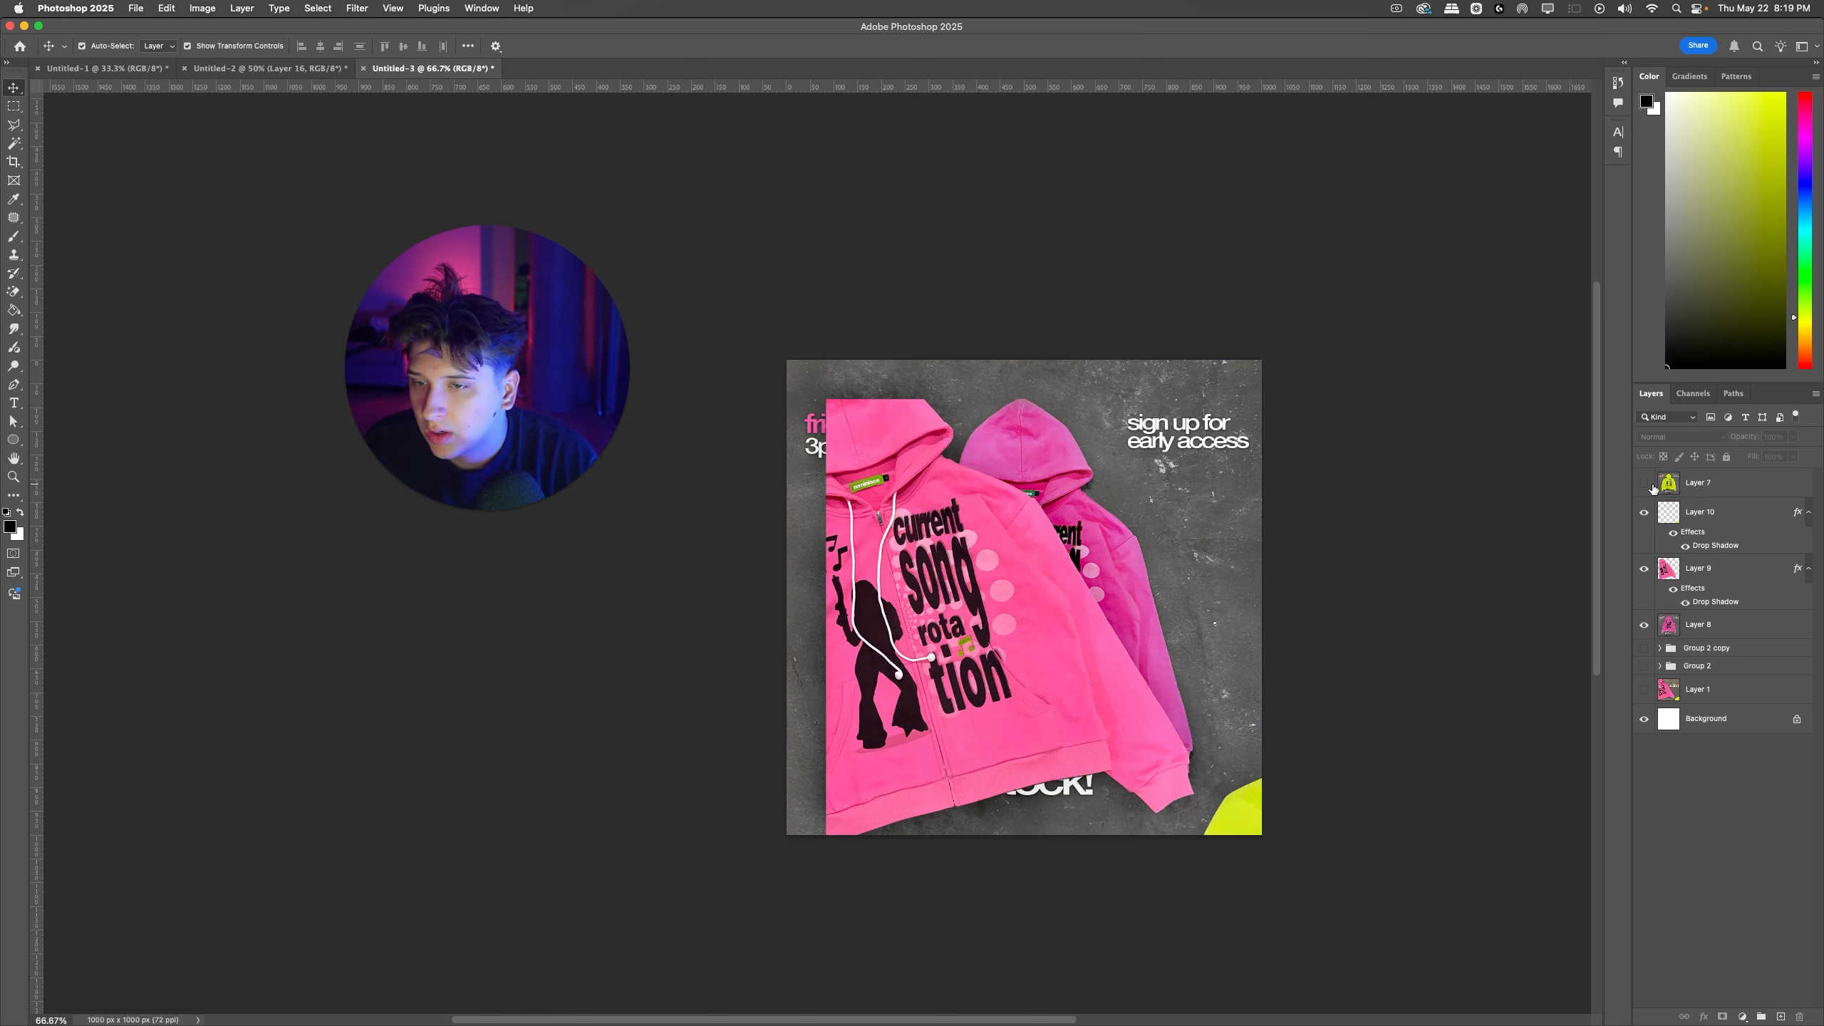
click(1647, 487)
click(1678, 620)
key(shift+super+bracketright)
click(1647, 487)
click(1647, 487)
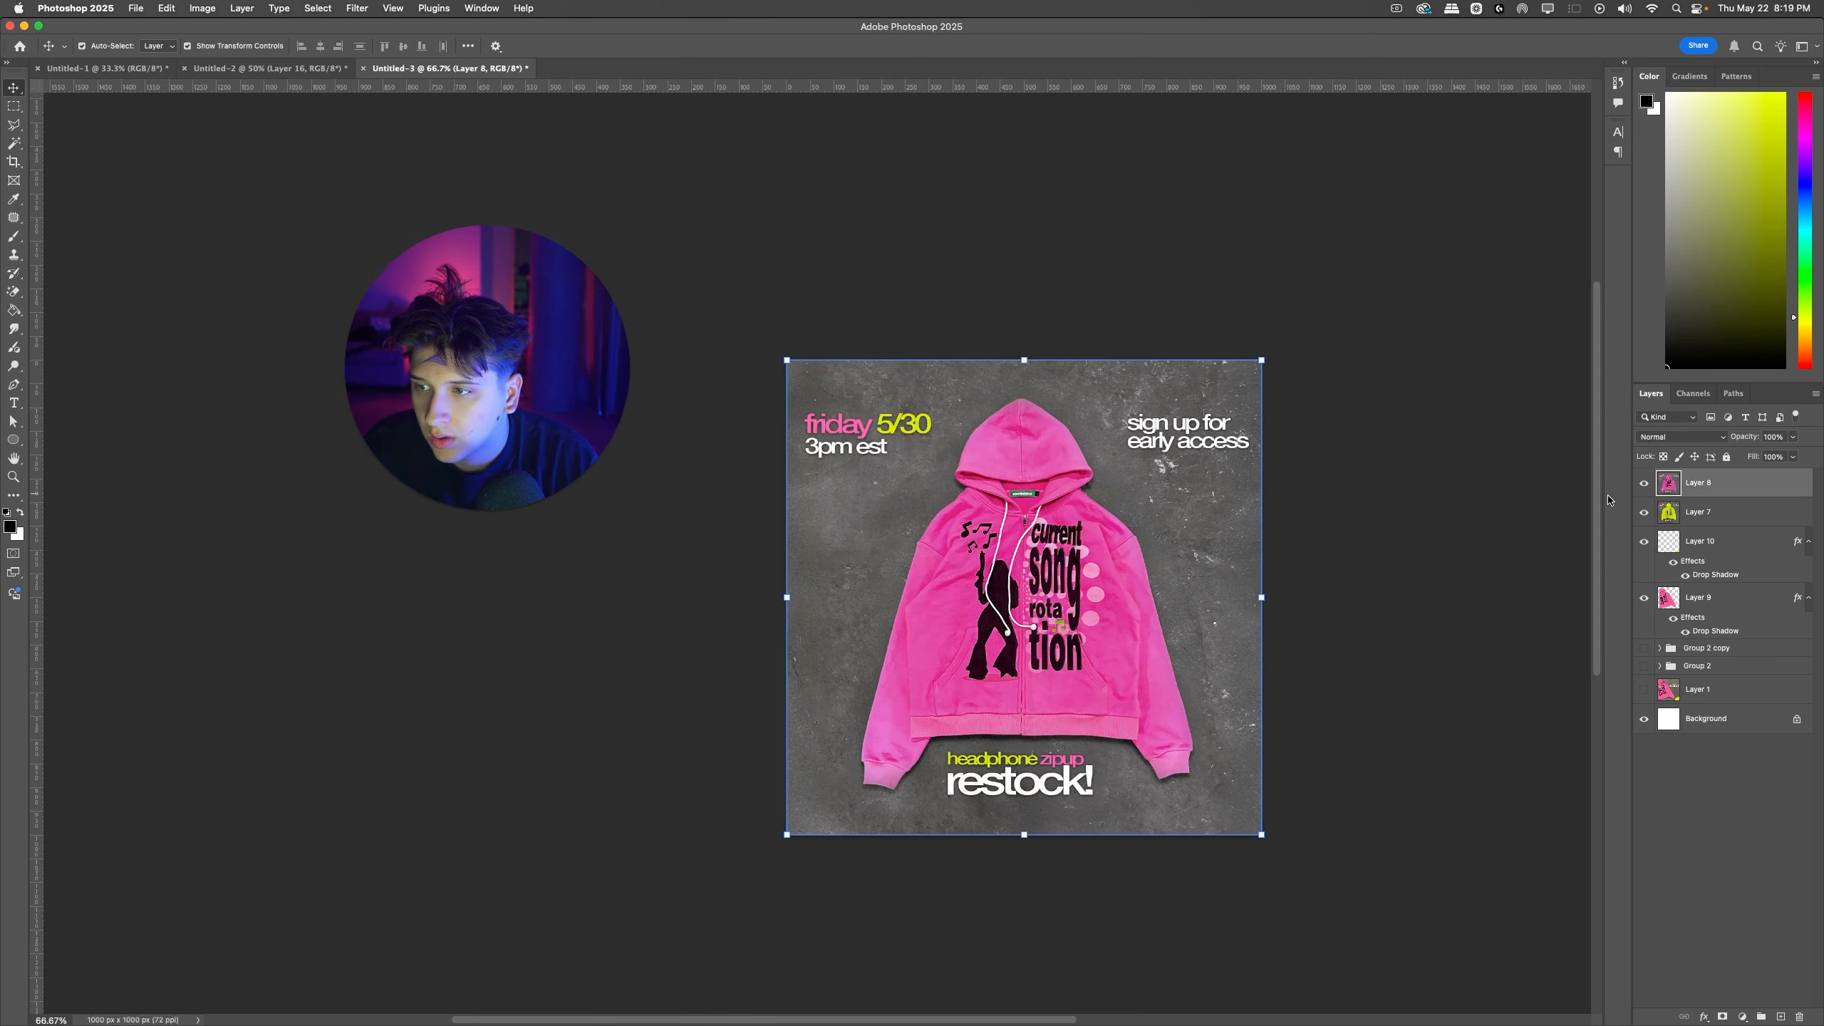
Step: Export the pink hoodie design as a JPG named WIRSQ2
key(alt+shift+super+w)
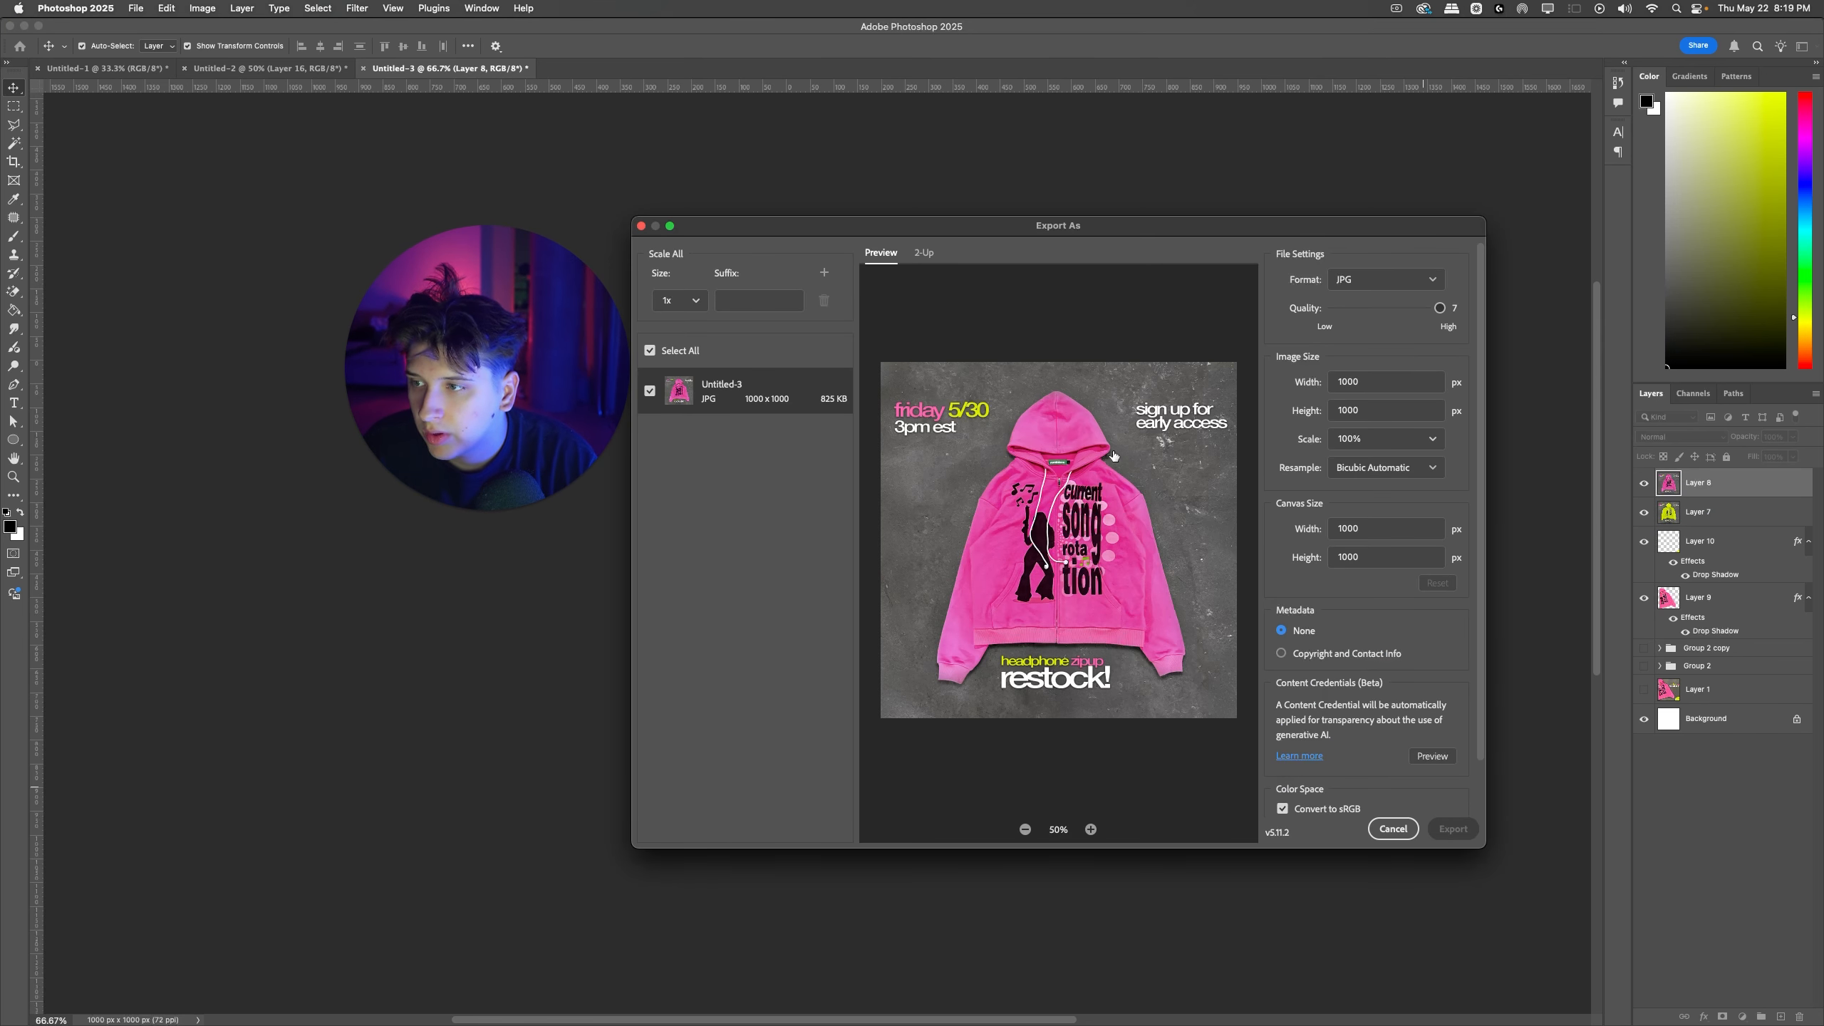
text(WIRSQ2)
key(Return)
Step: Return to Ads Manager and upload WIRSQ1.jpg and WIRSQ2.jpg from the Desktop to the account images
key(ctrl+Right)
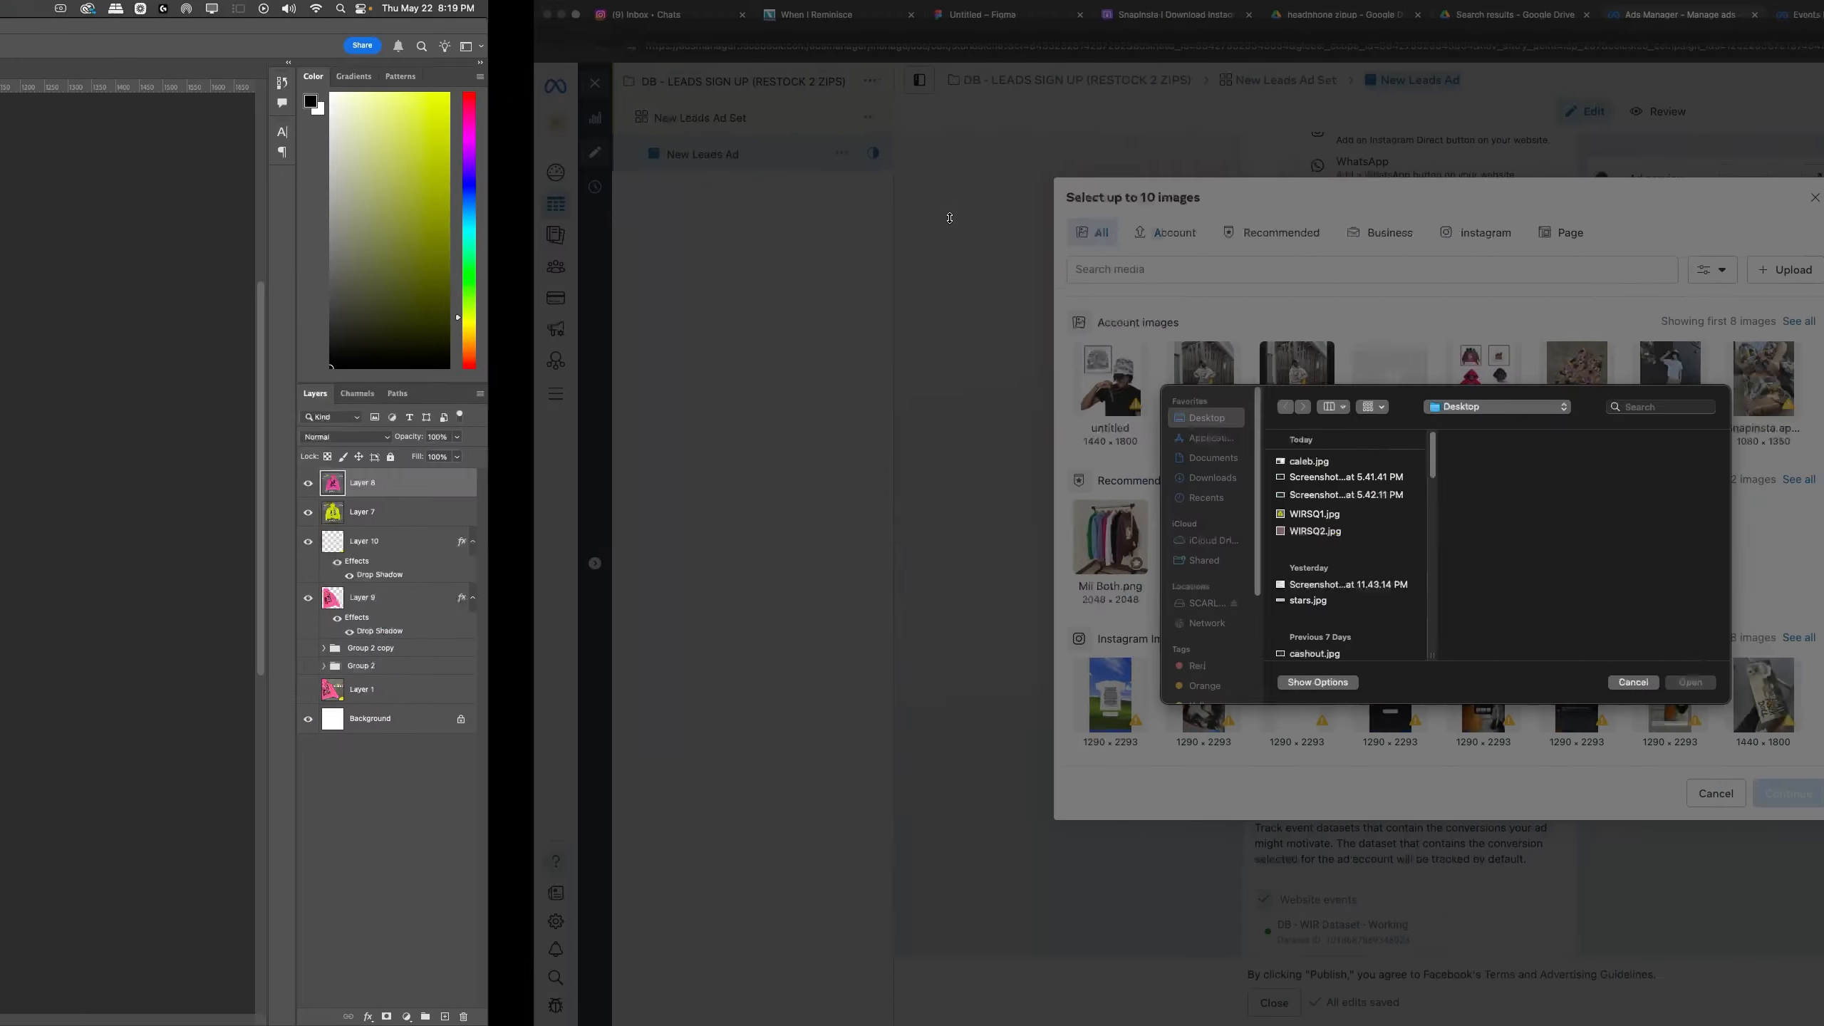
click(781, 513)
shift+click(796, 533)
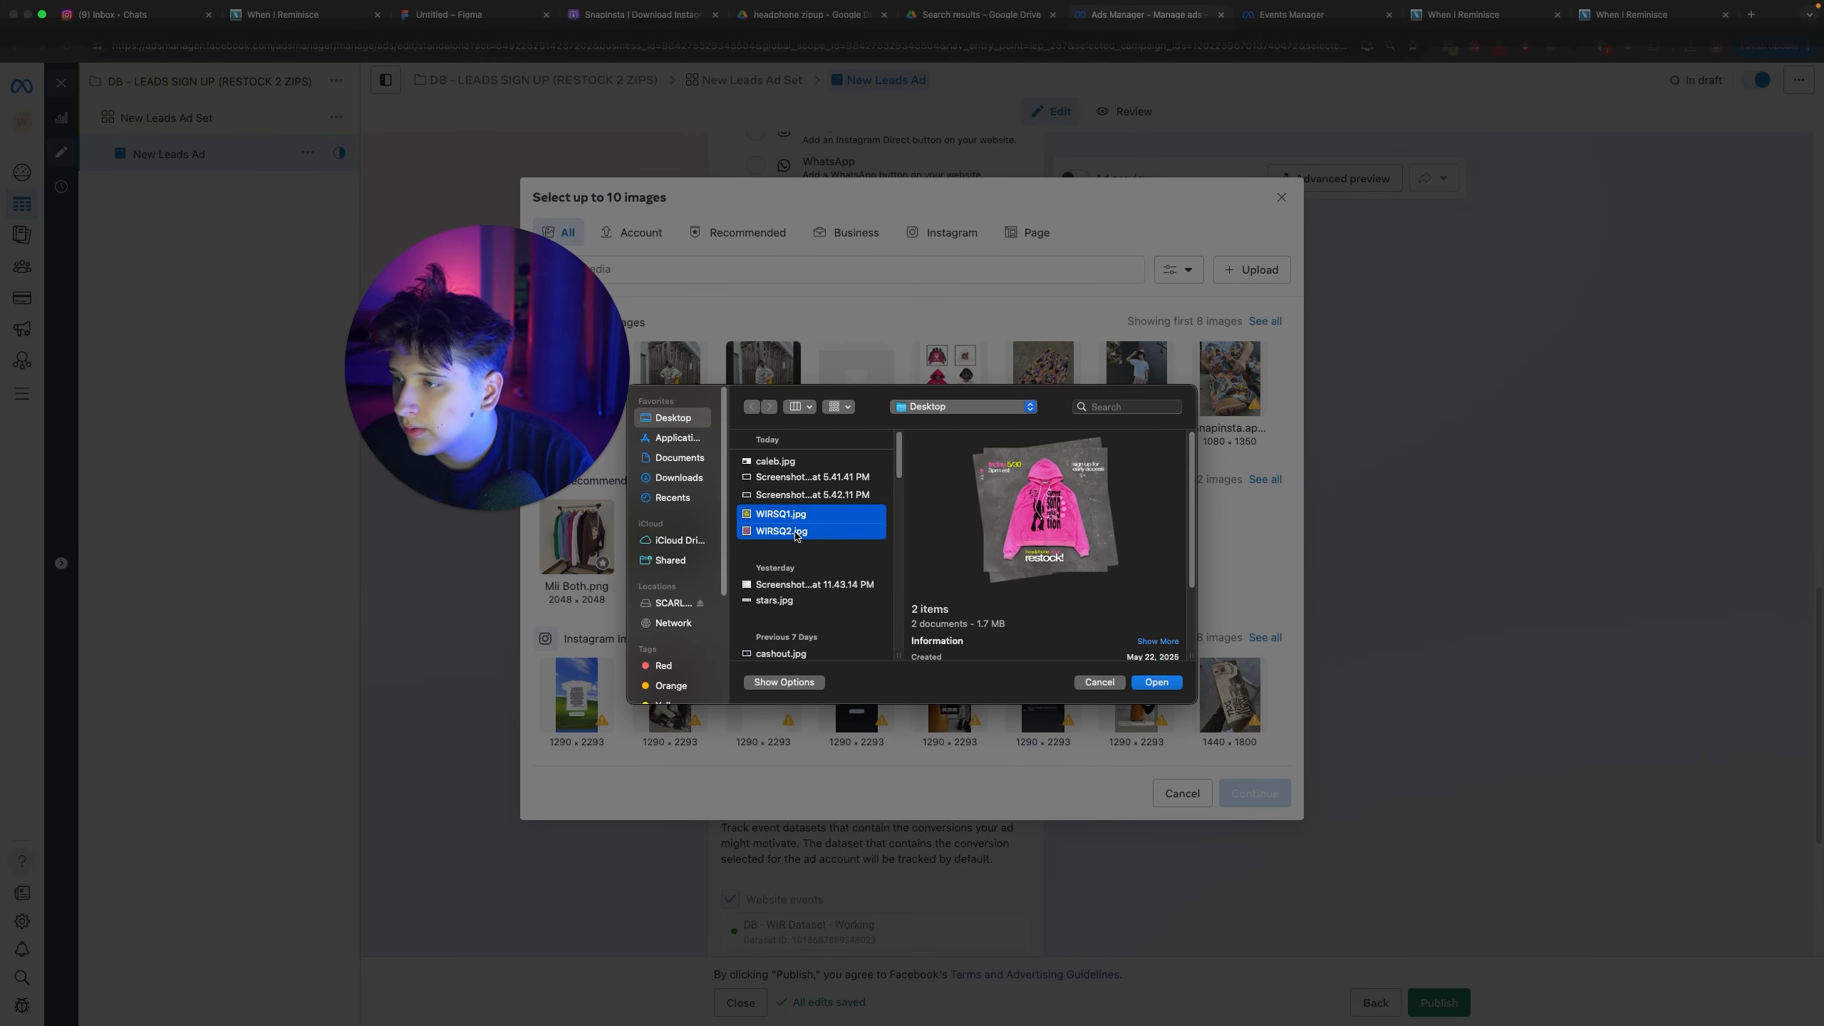
click(1156, 683)
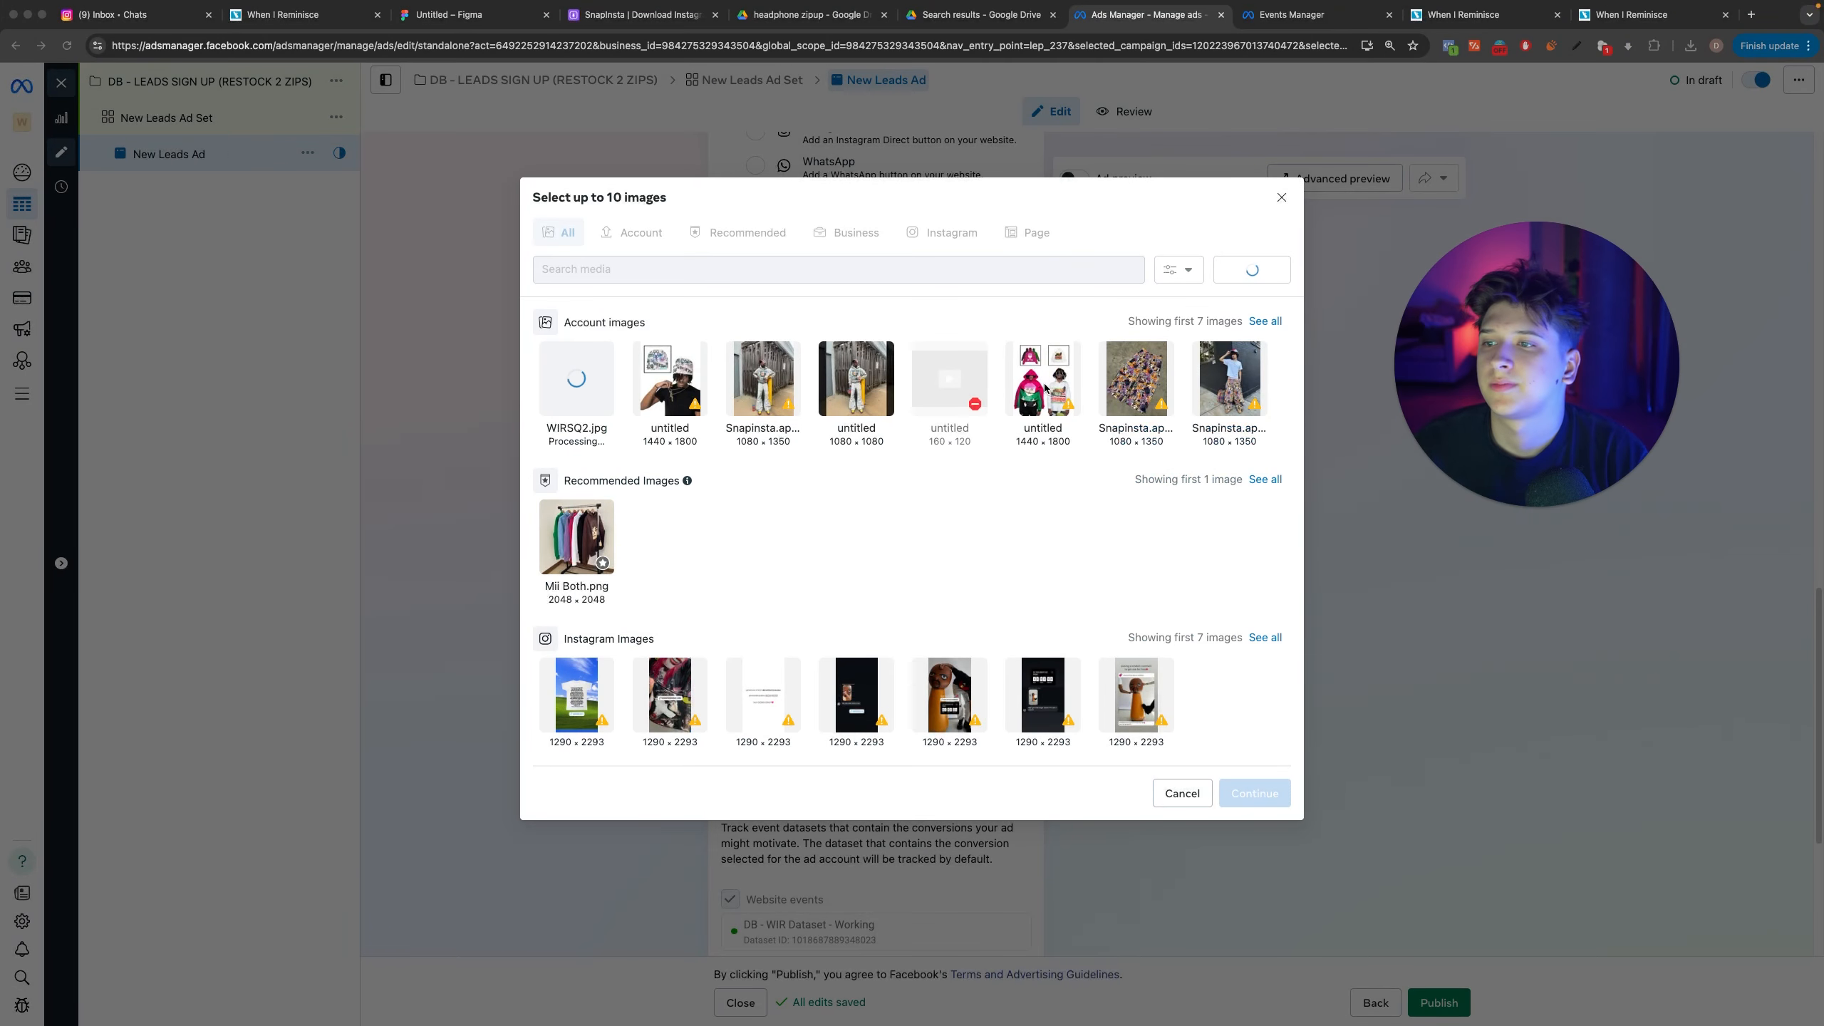
Step: Add WIRSQ2.jpg and WIRSQ1.jpg as the two carousel cards
click(604, 372)
click(669, 378)
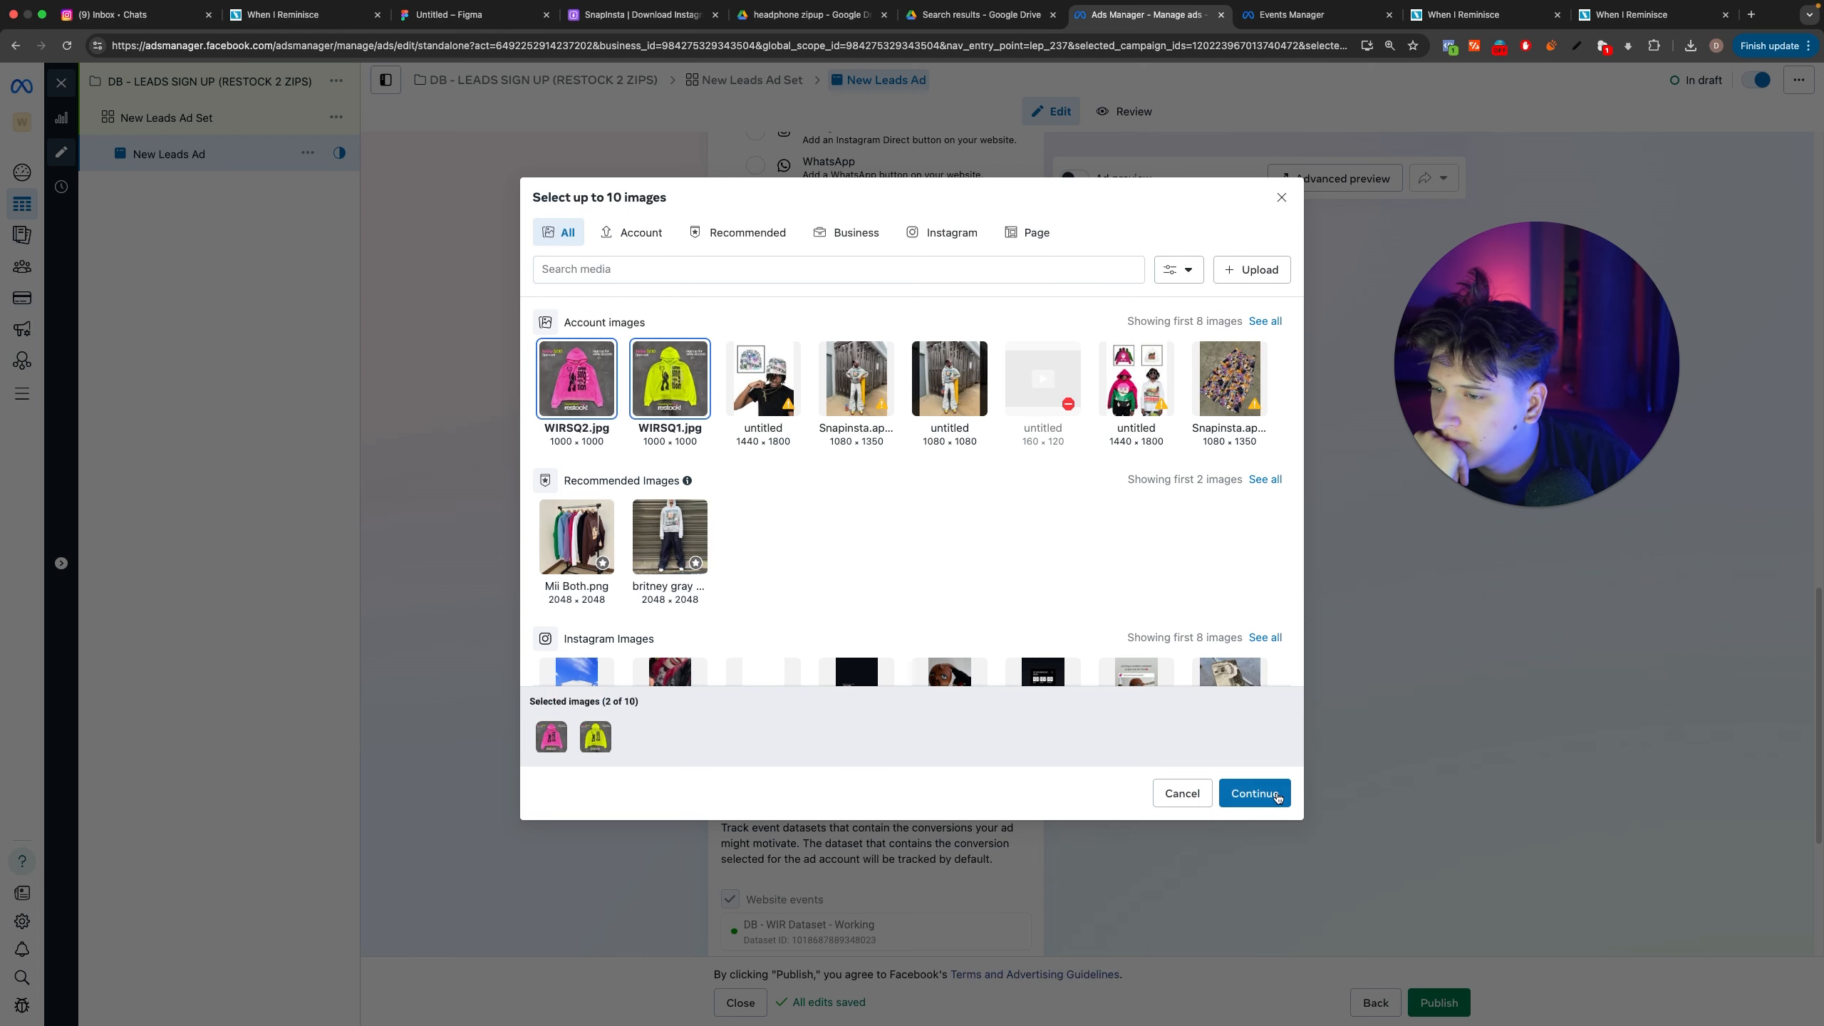
click(1254, 792)
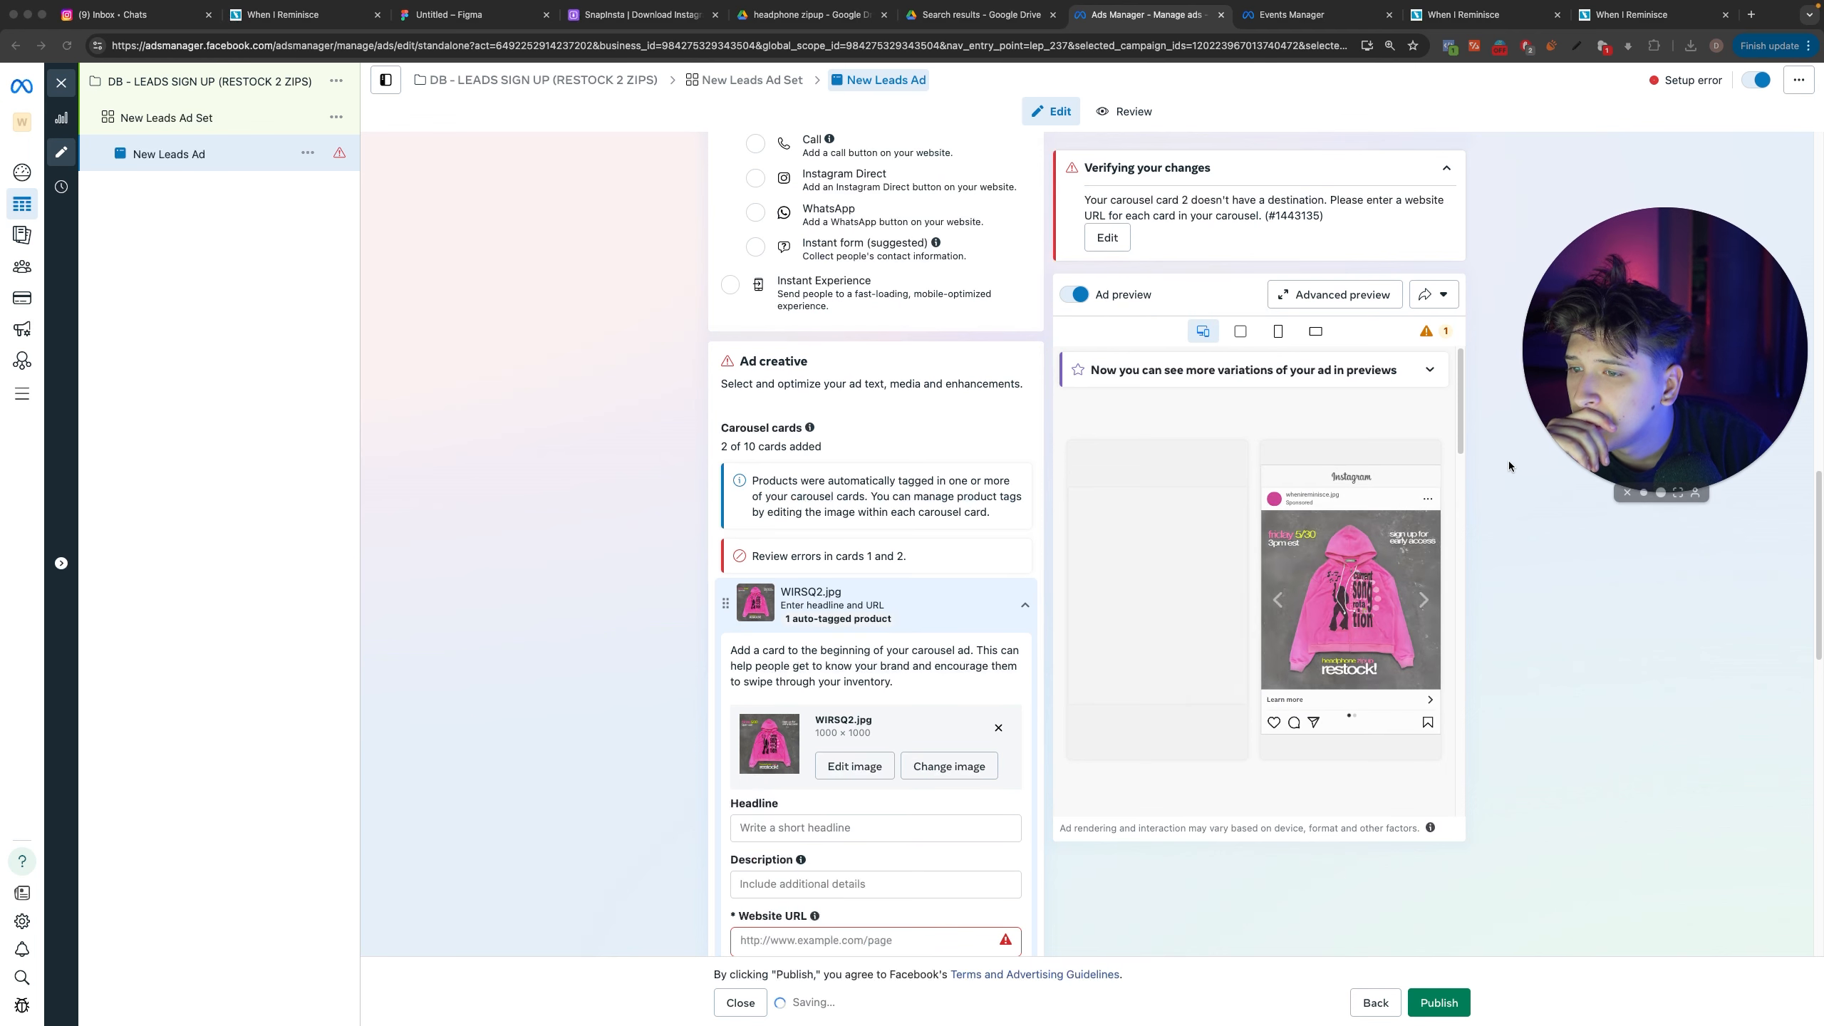
scroll(885, 568, down, 4)
click(832, 664)
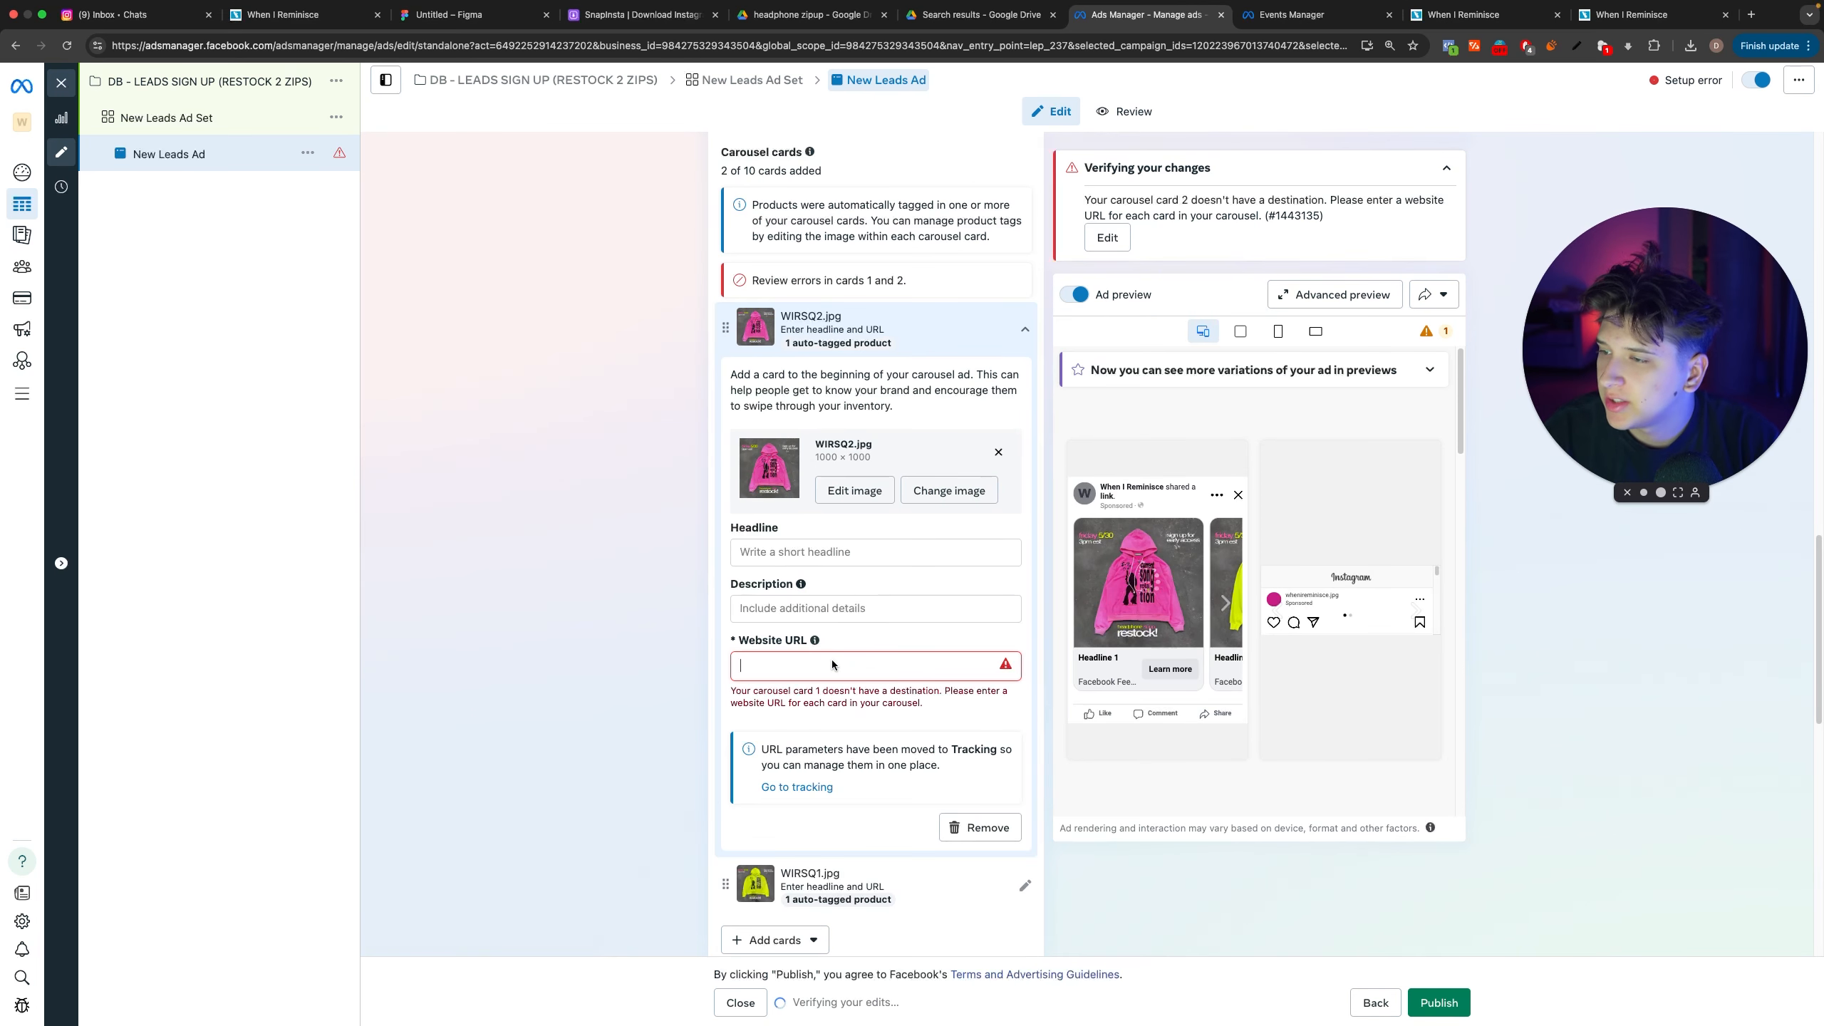
click(1514, 22)
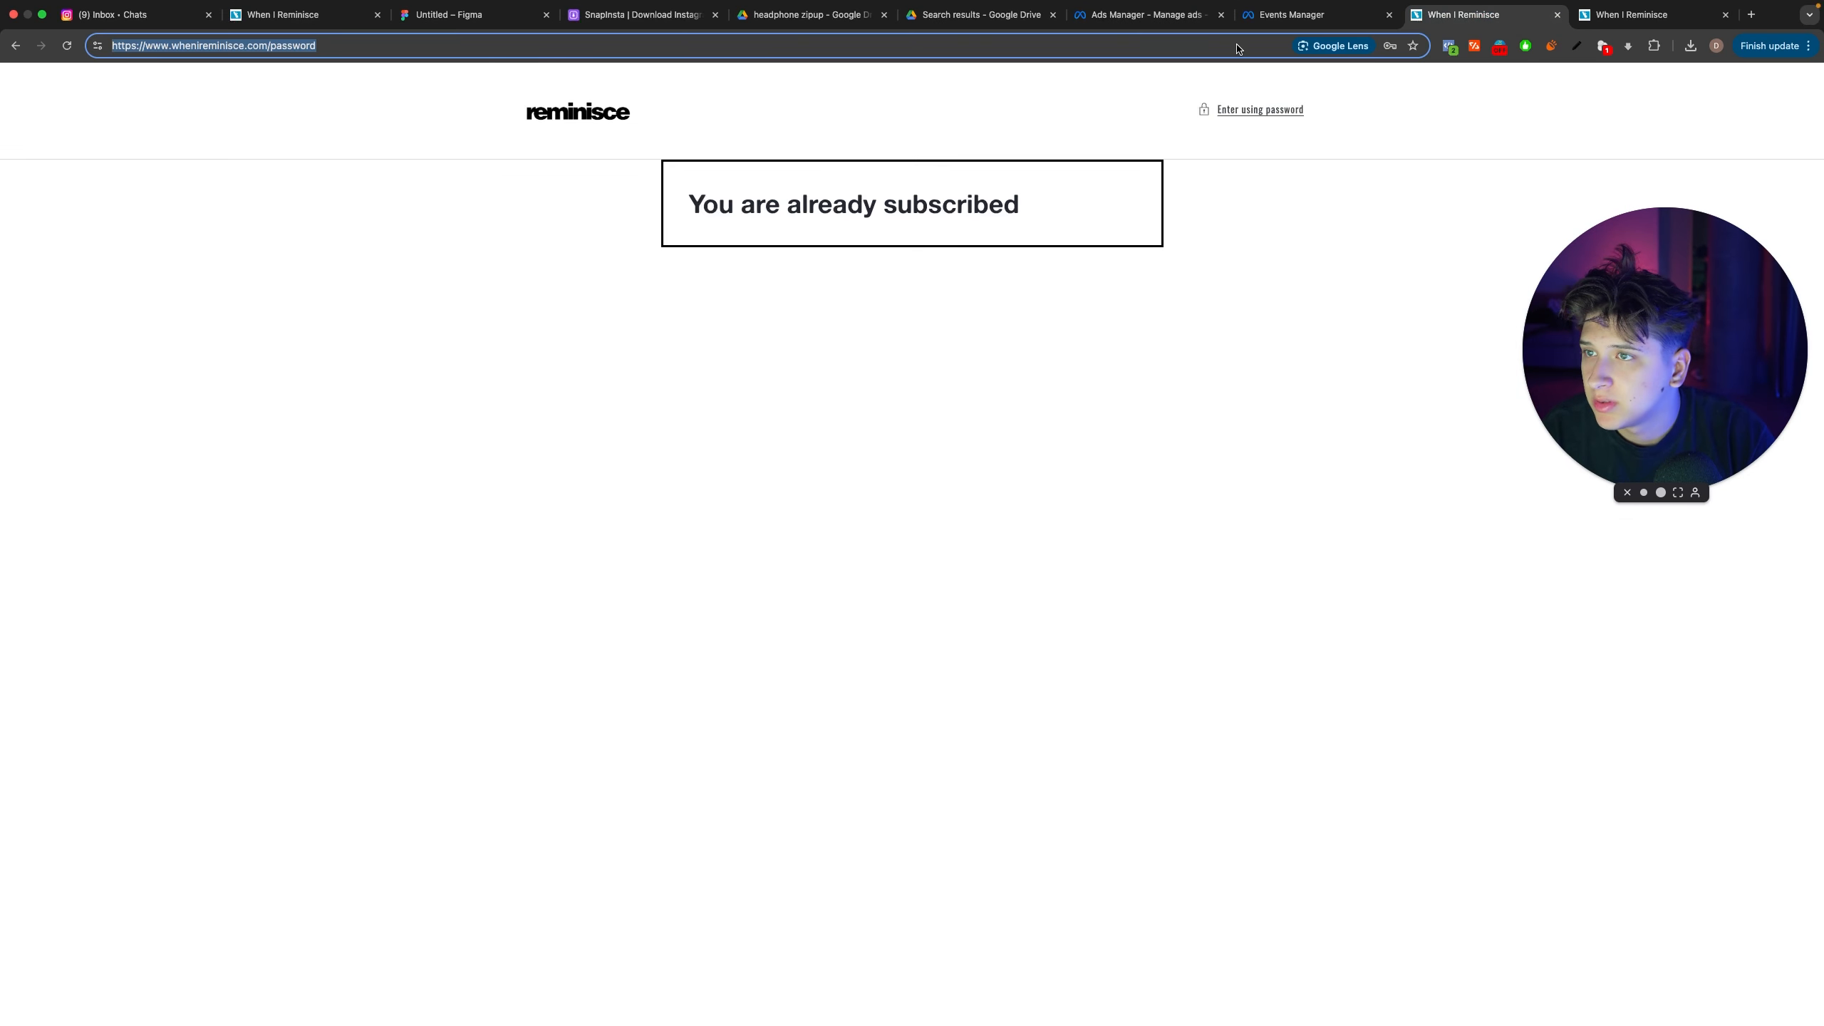
click(1086, 14)
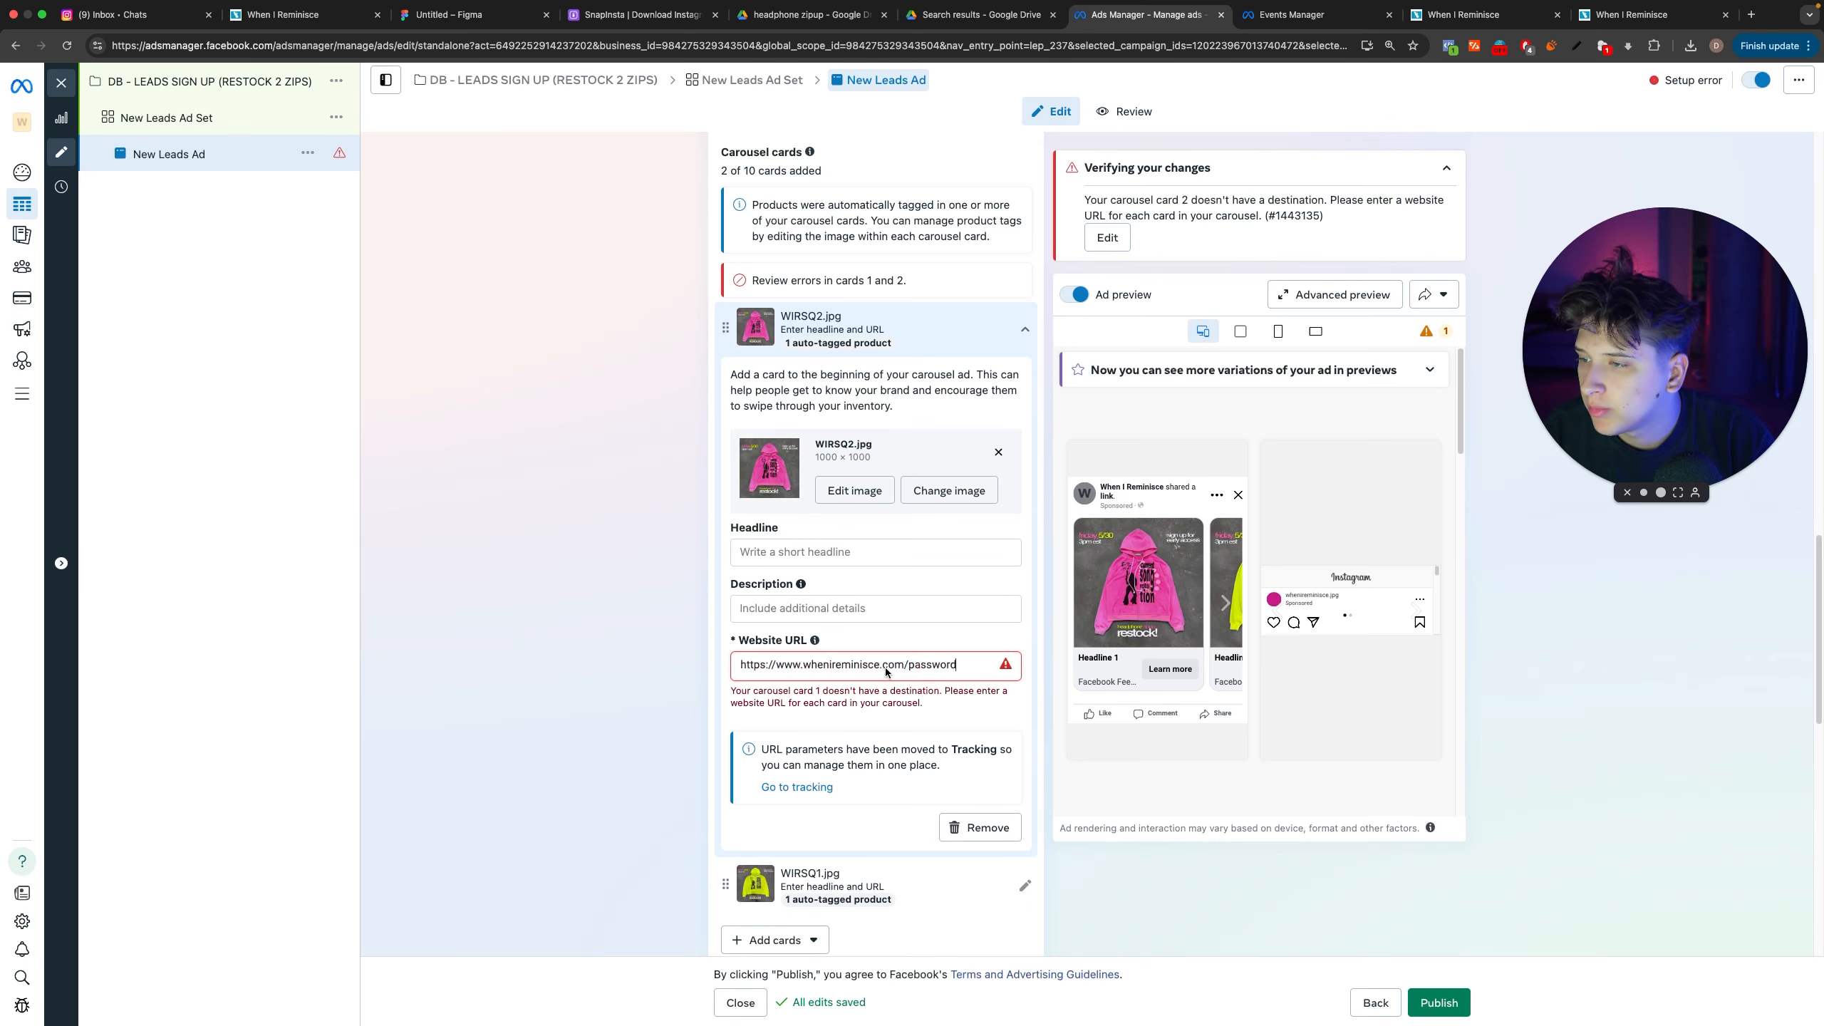
key(BackSpace)
Step: Enter "headphone restock may 30th 3pm est" as the description of the WIRSQ2.jpg card
click(875, 574)
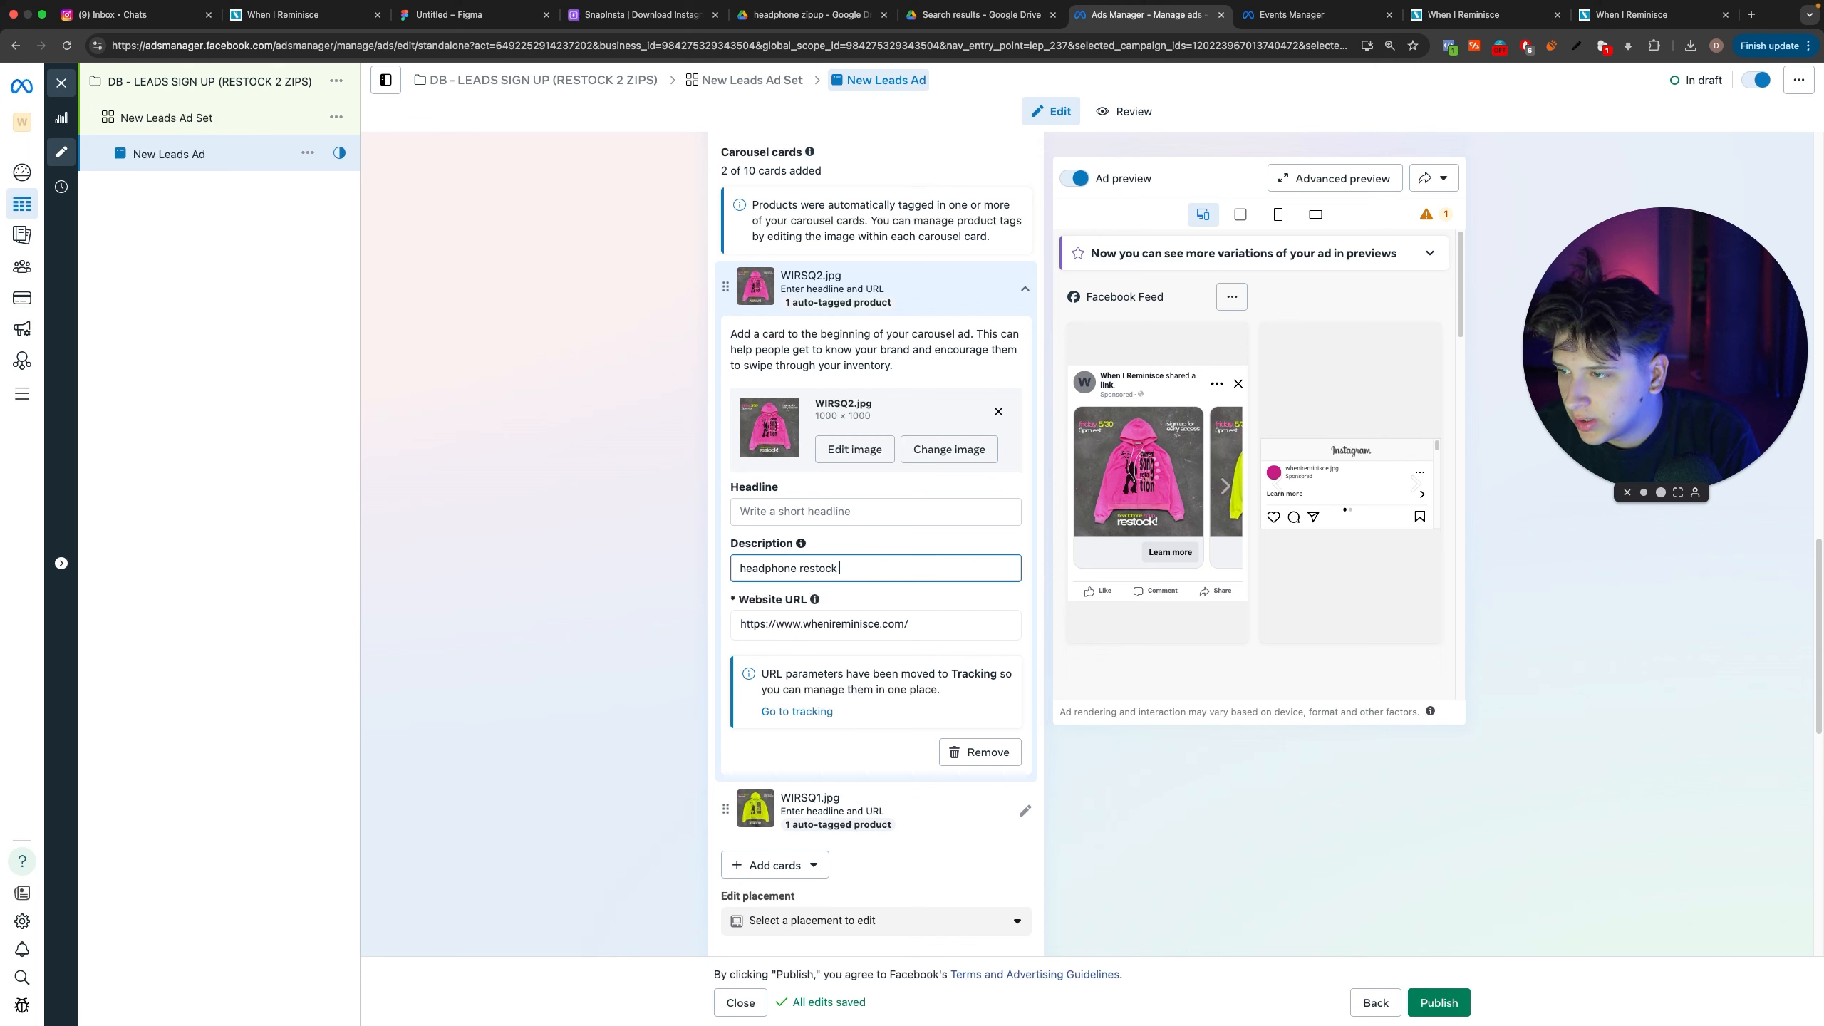
text(headphone restock may 30)
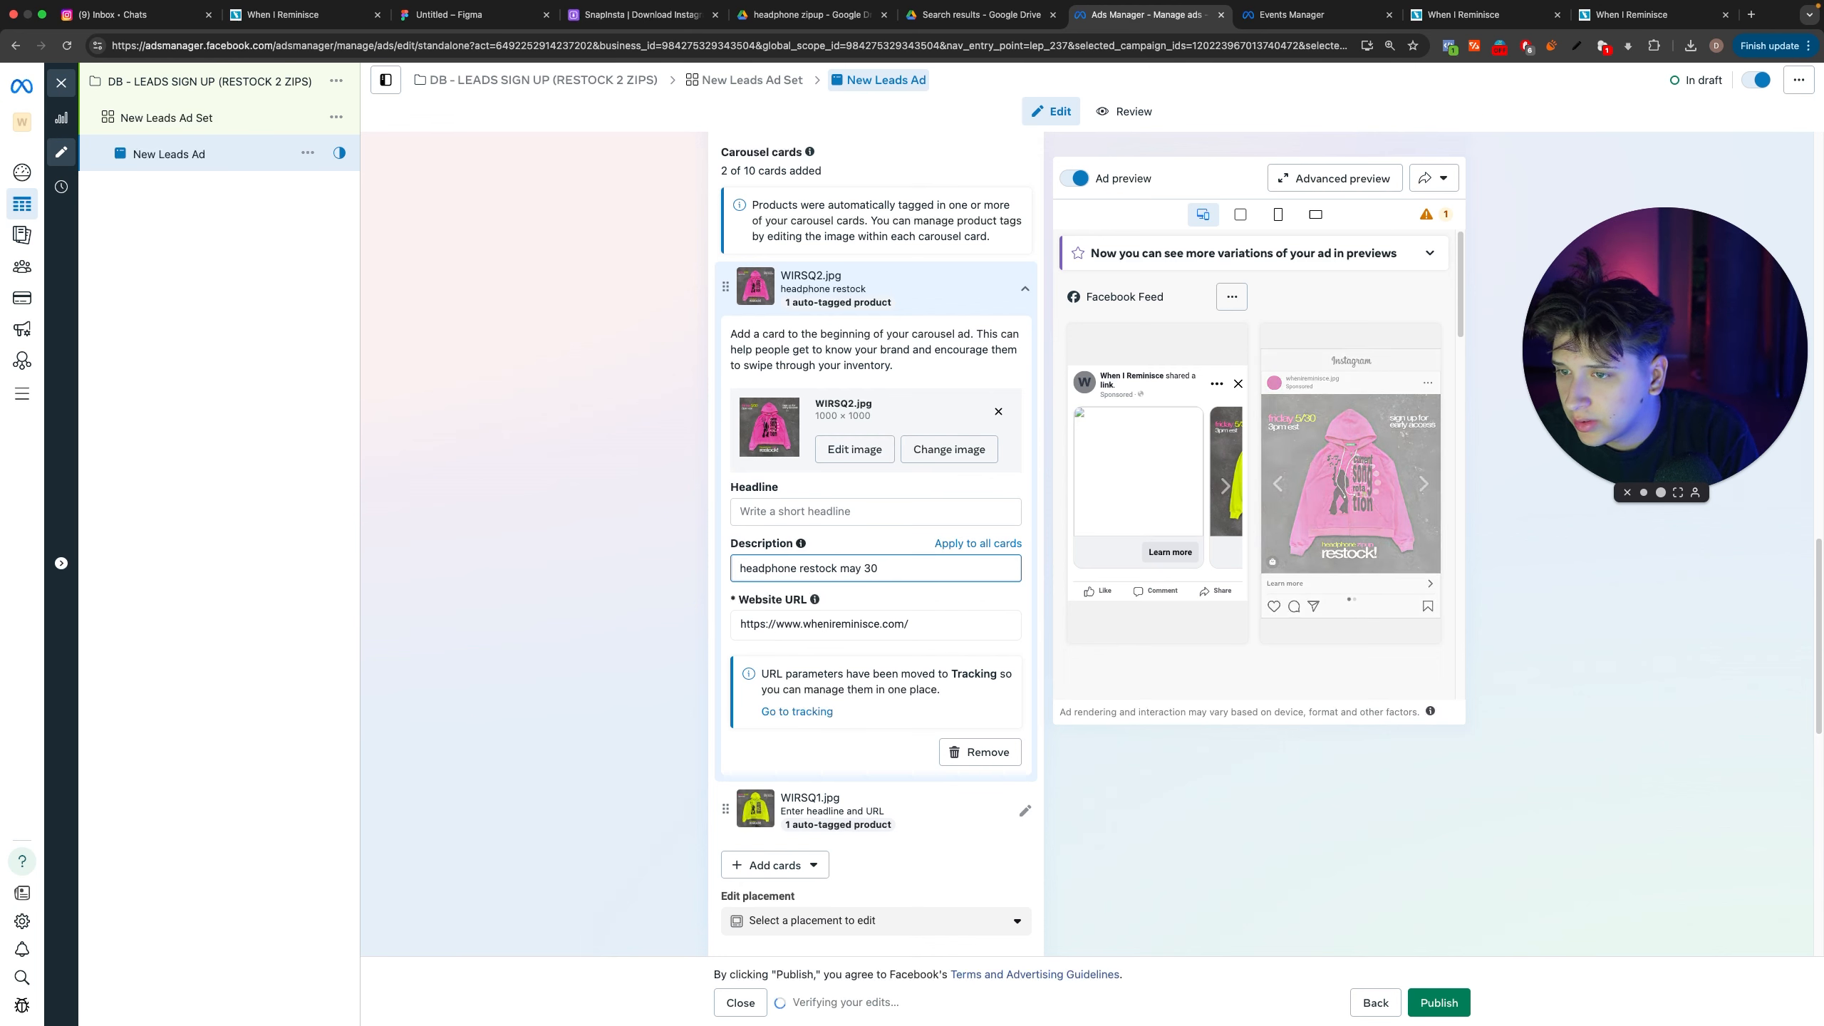
text(th)
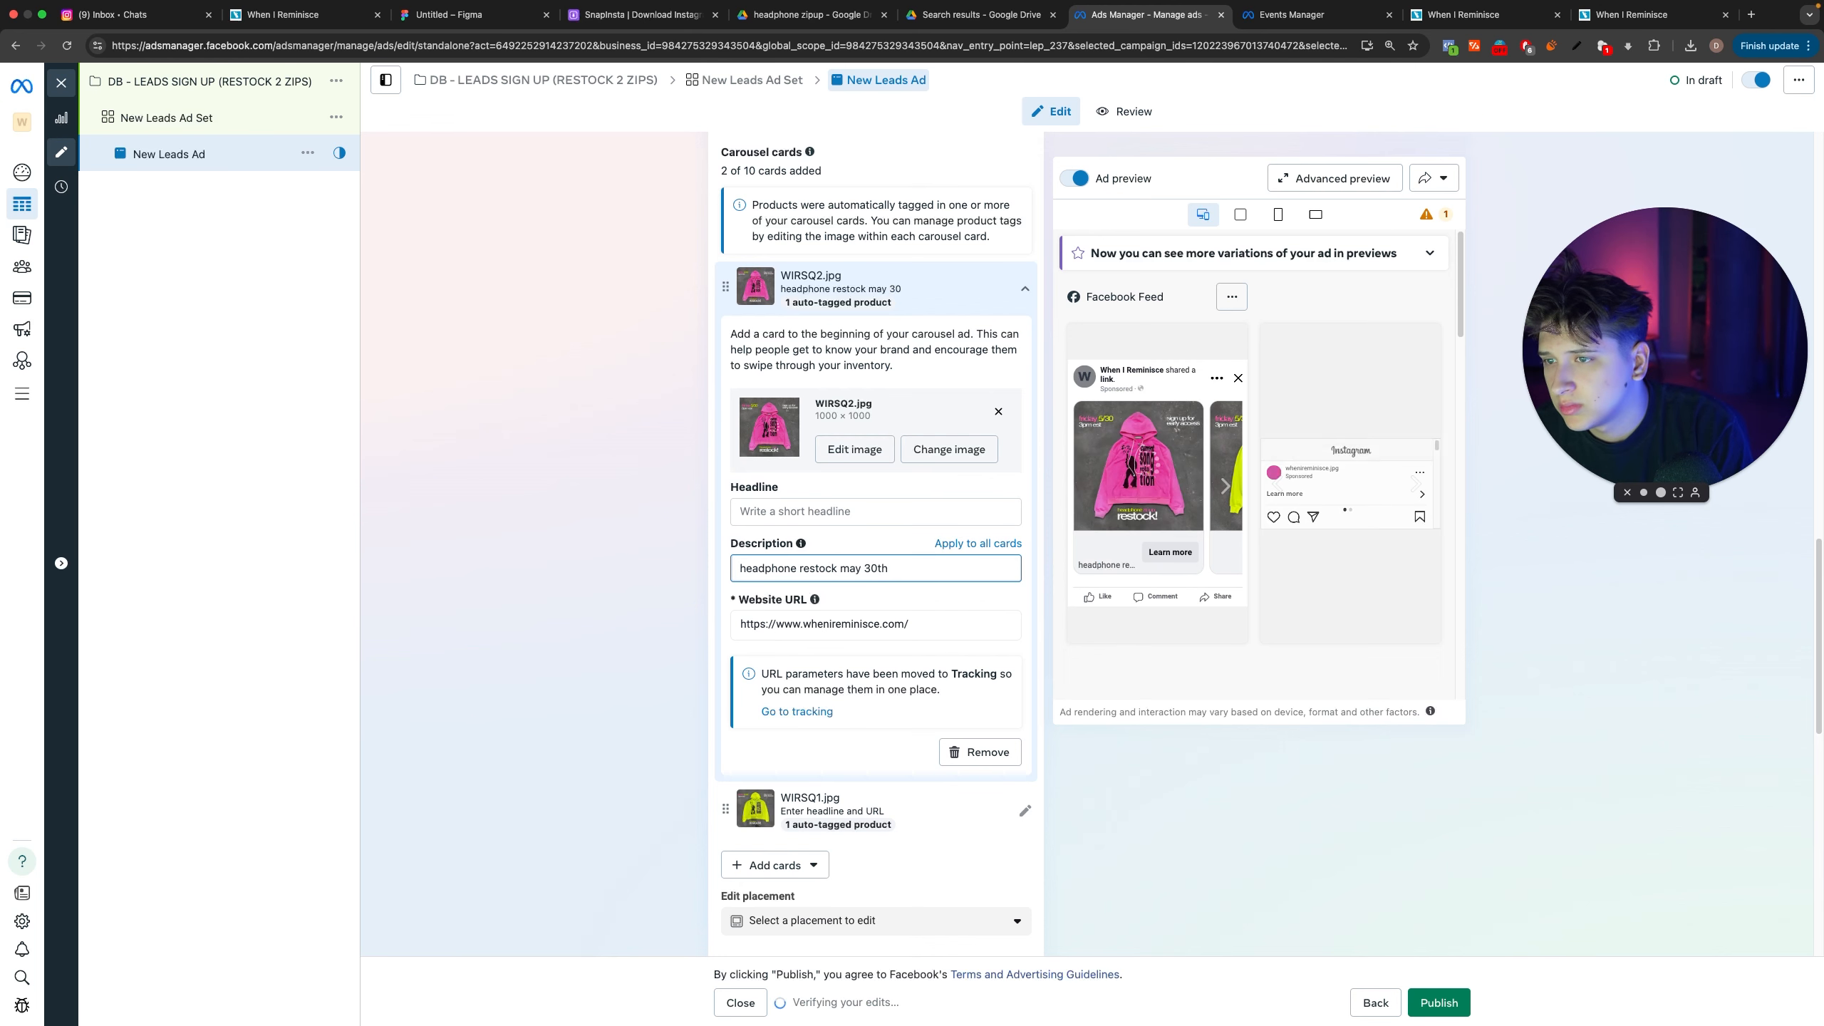
text( 3-)
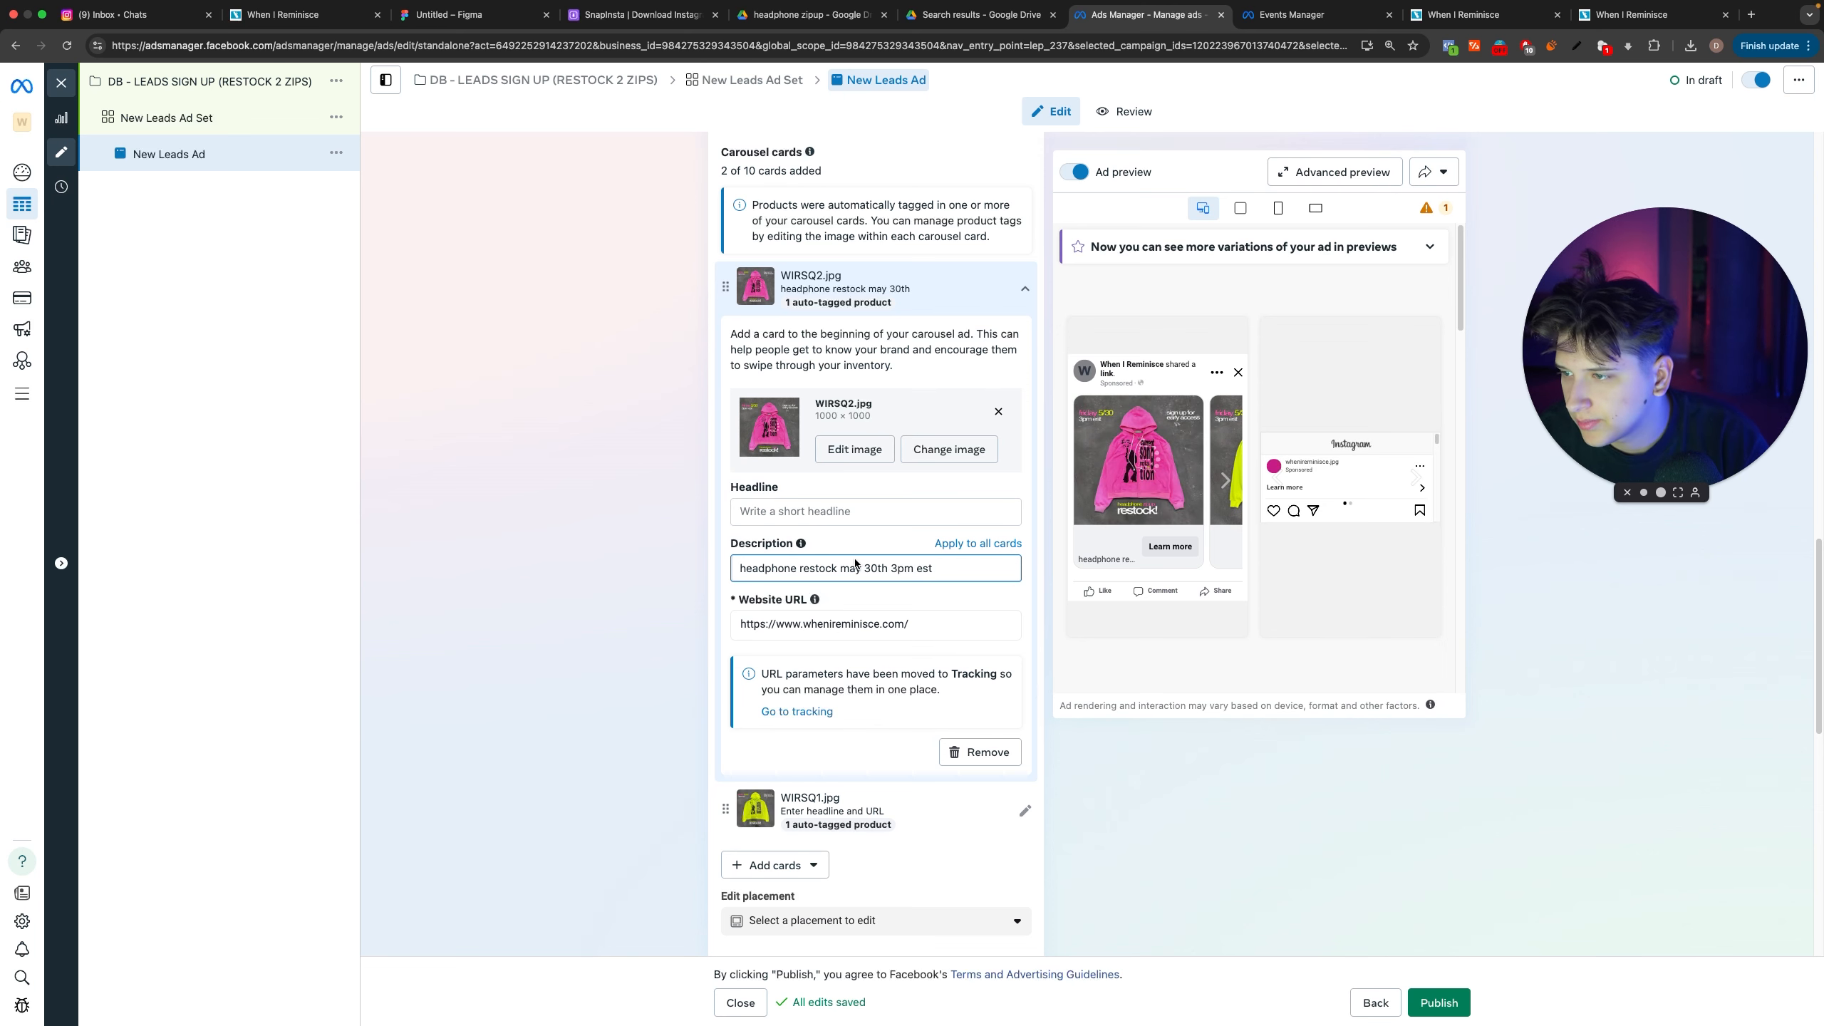
Step: Add a dash before the date in the card description and capitalize May and EST
drag(850, 569, 841, 568)
text(- M)
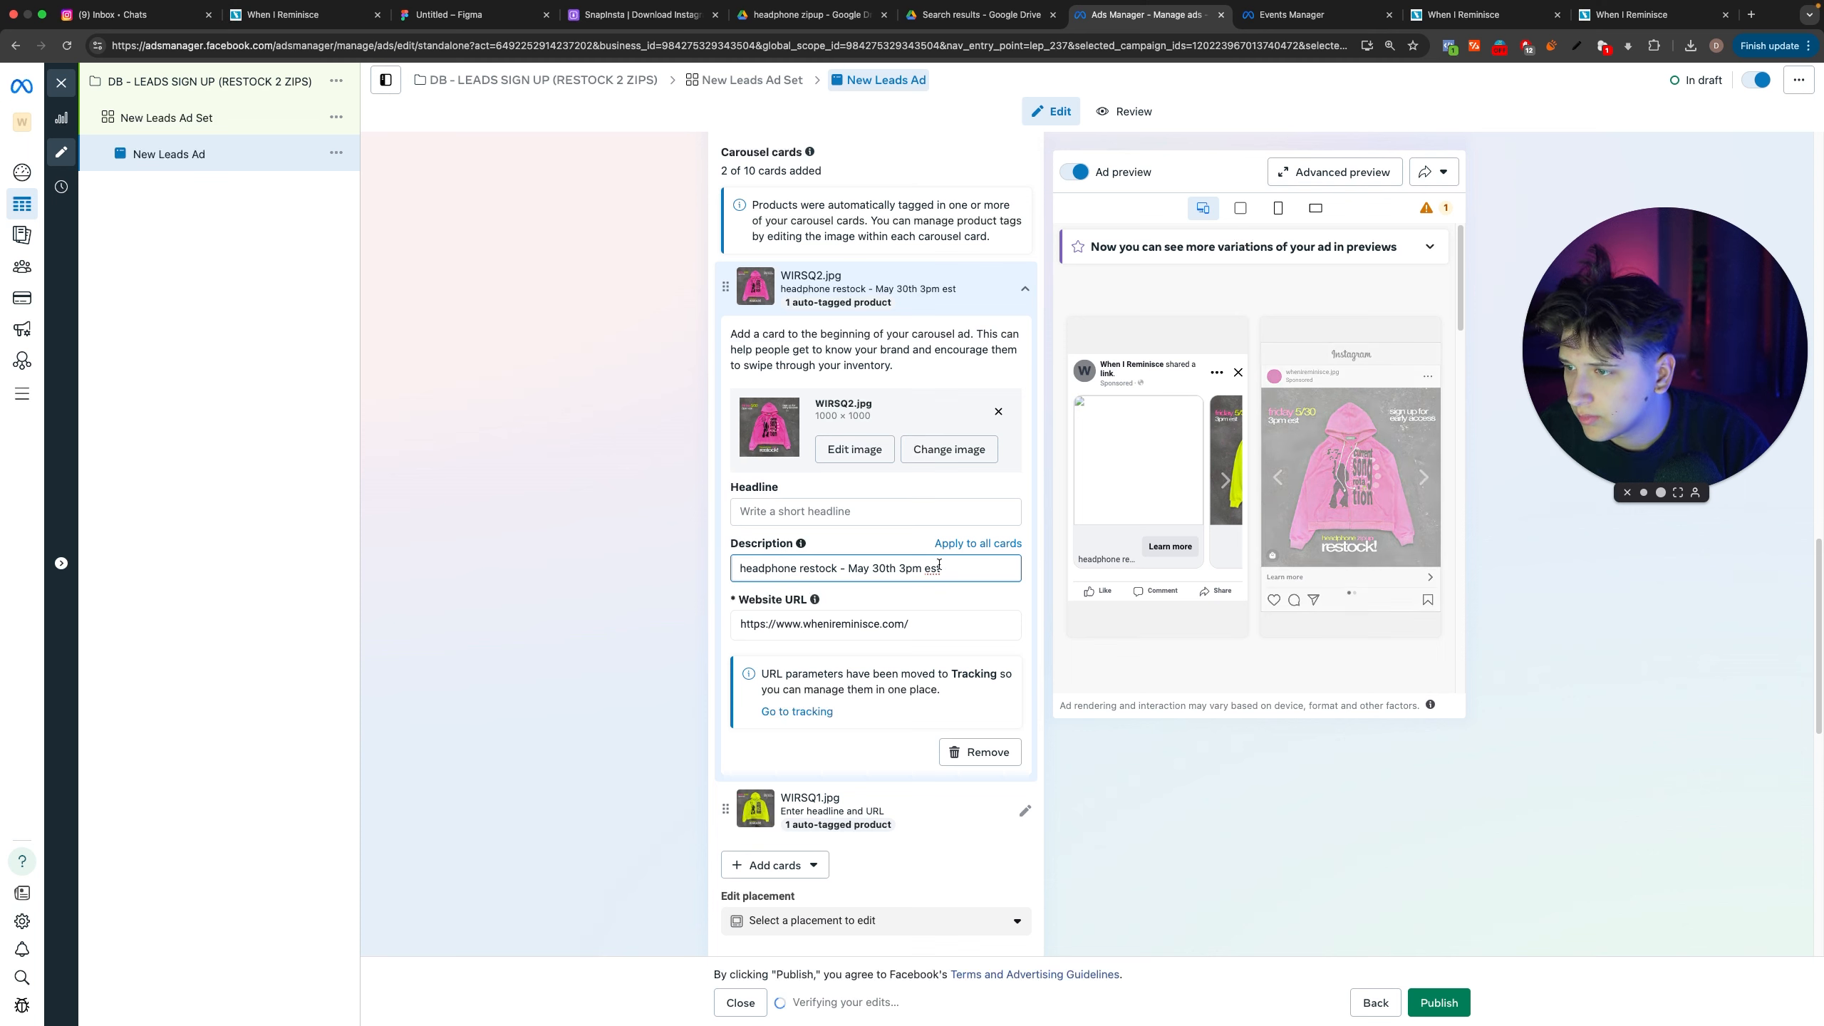
drag(932, 569, 927, 573)
text(EST)
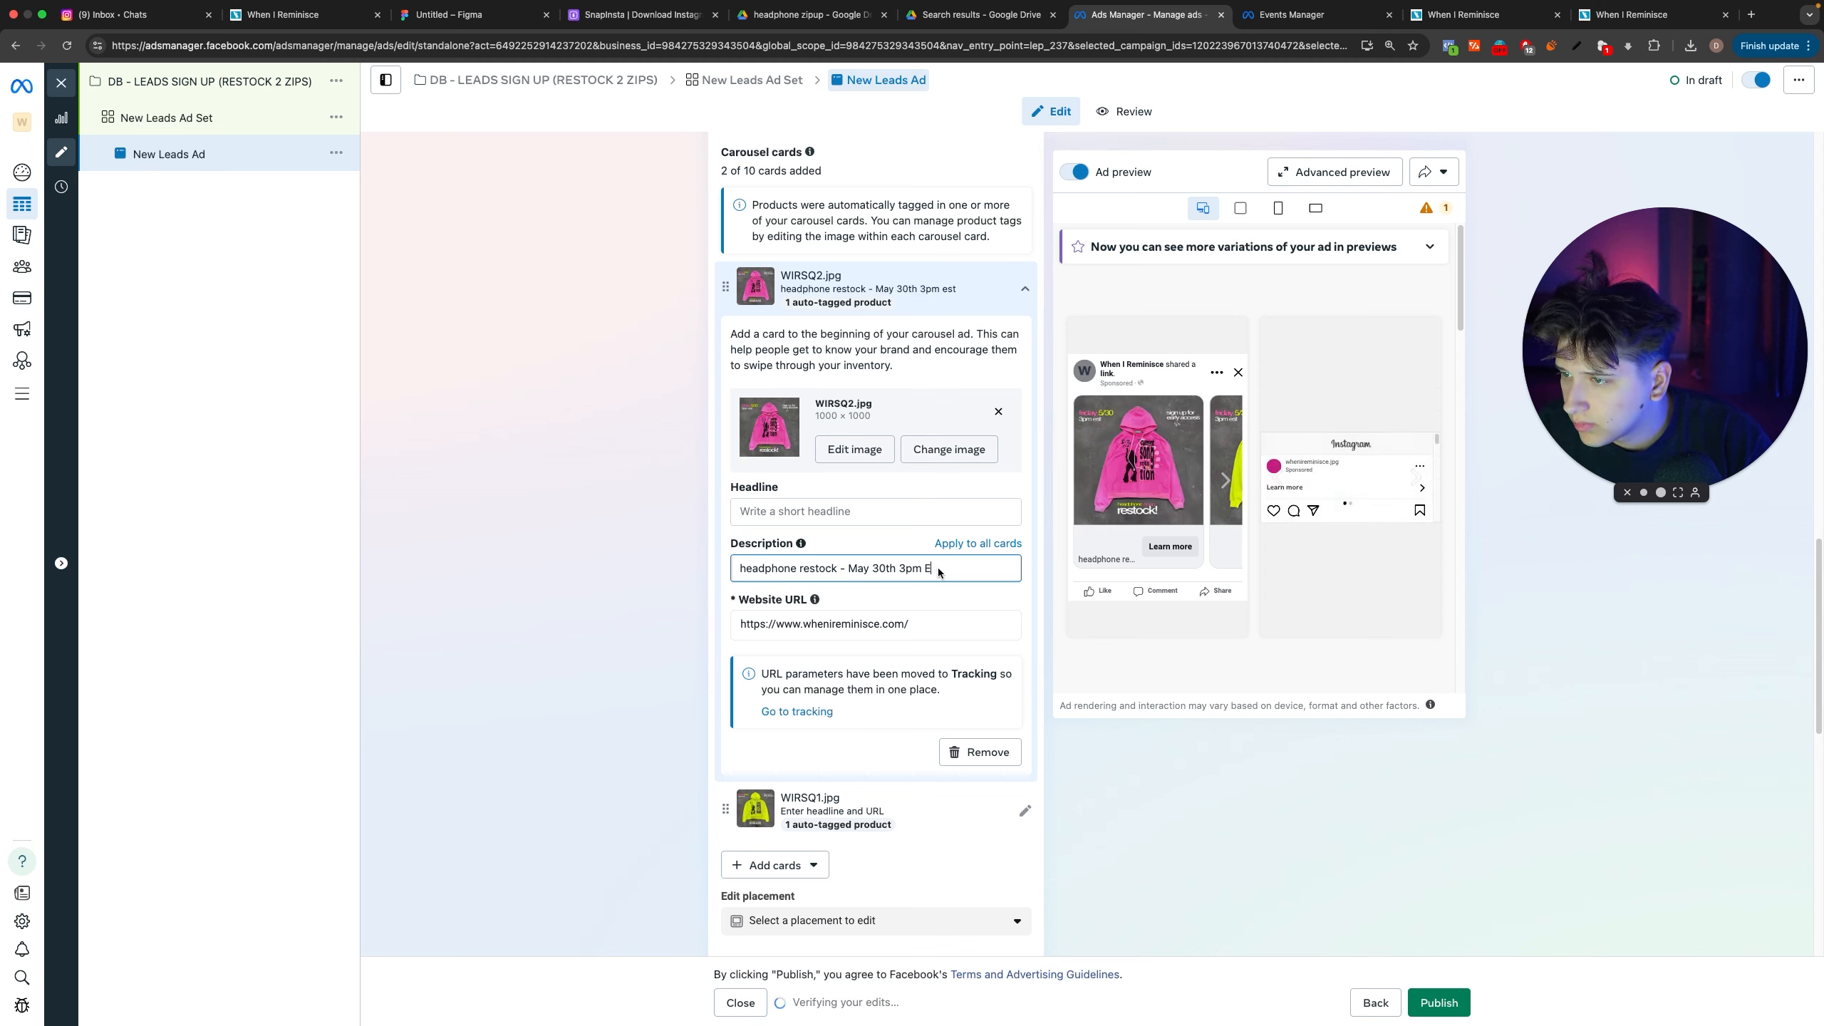
Step: Change the opening of the card description to "Headphone Zipup Restock"
double_click(766, 567)
text(Headphone)
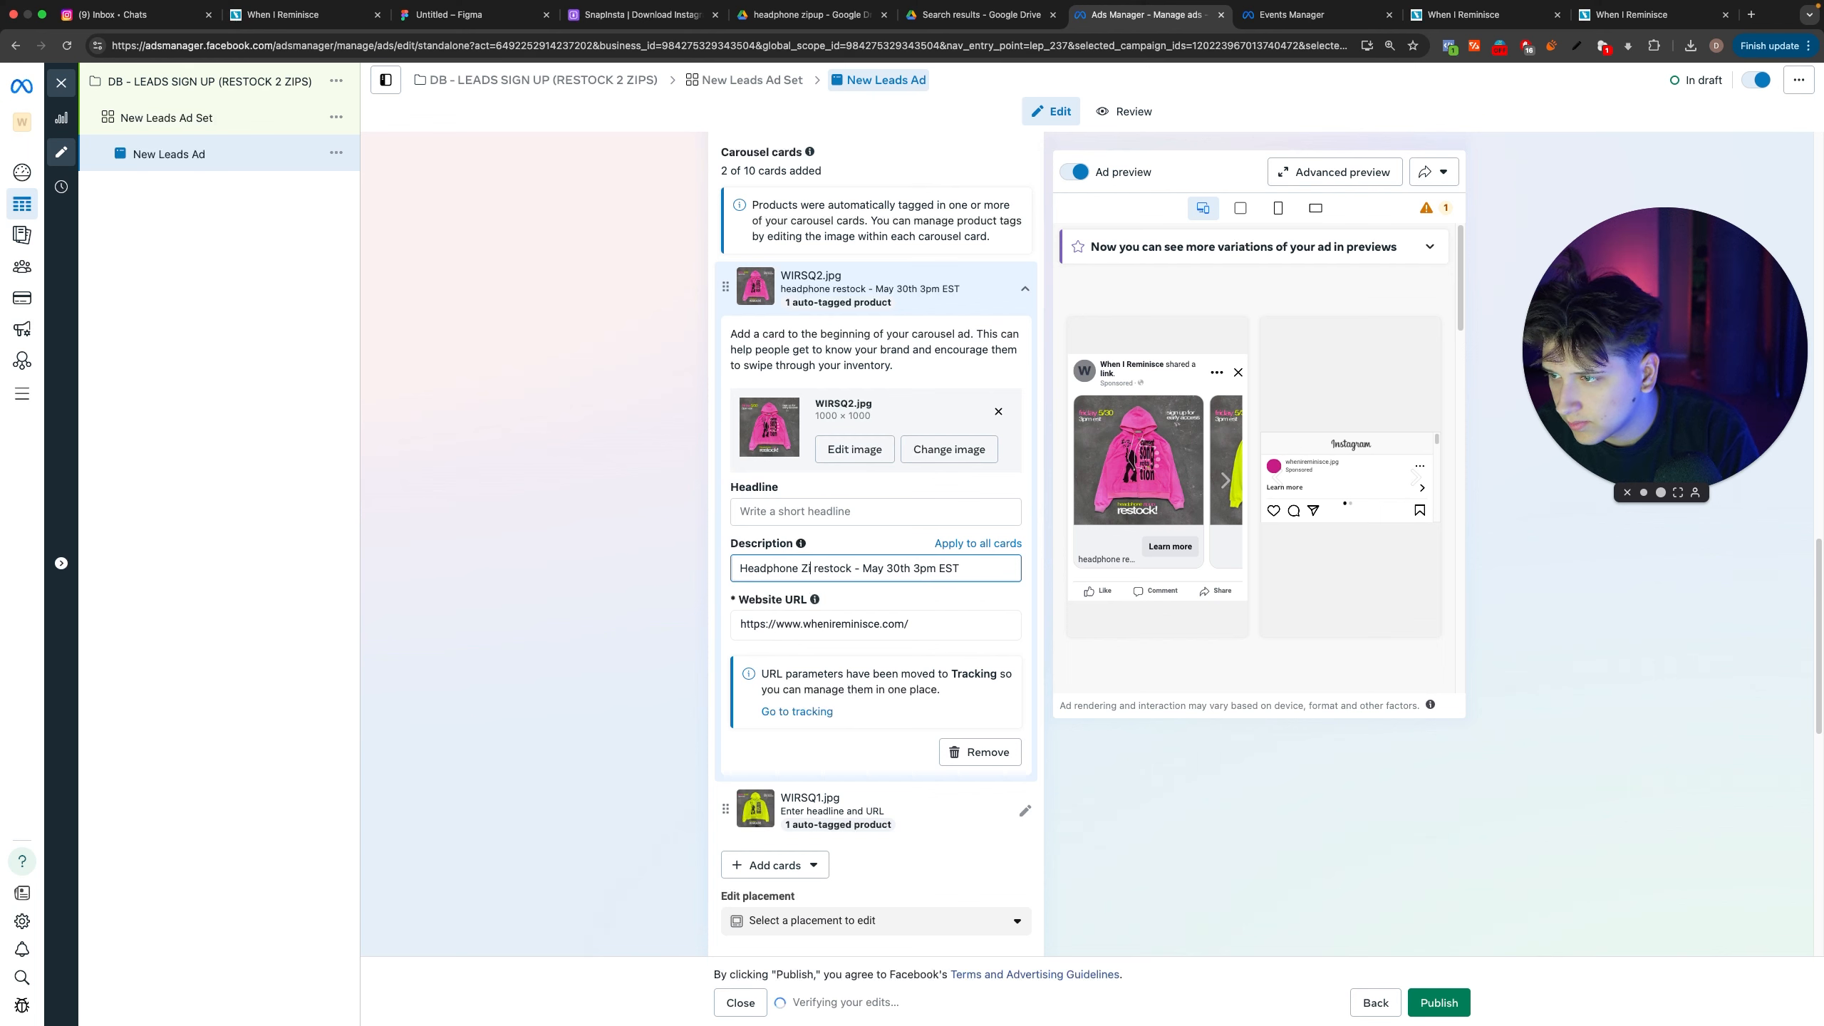
text( ZipUp)
key(BackSpace)
key(BackSpace)
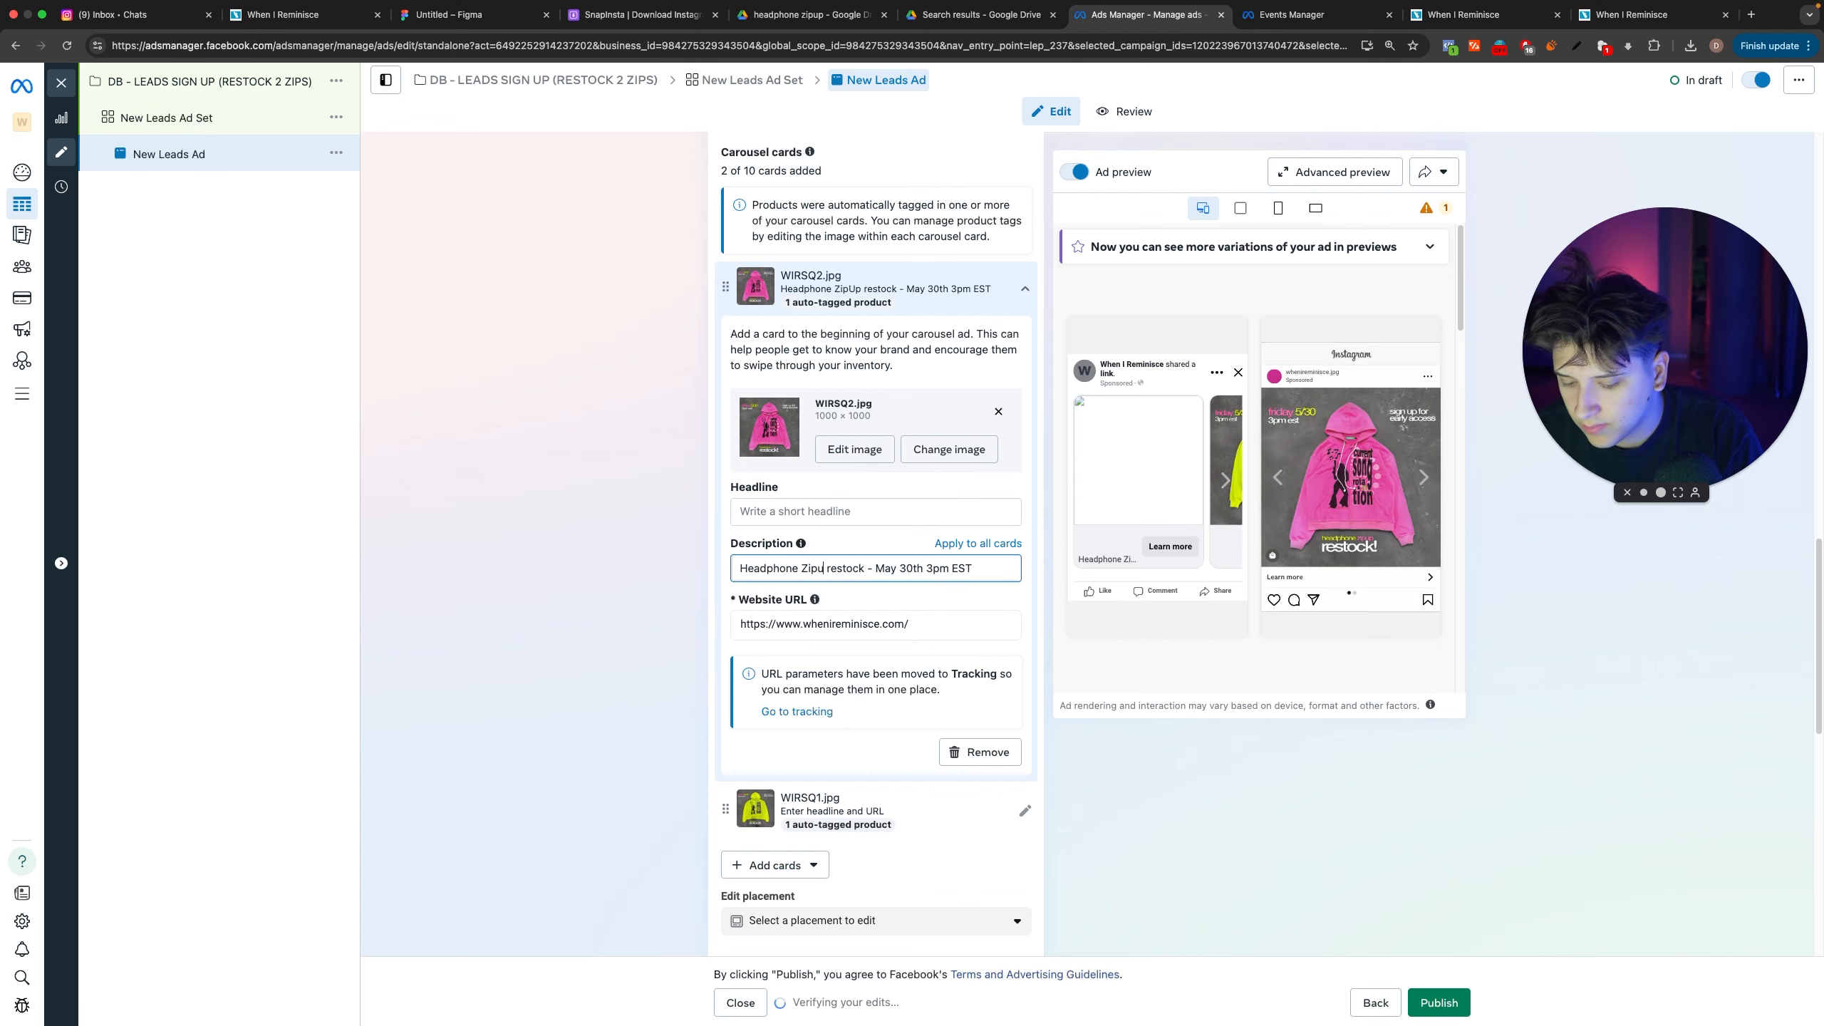
text(up)
drag(833, 571, 839, 571)
text(R)
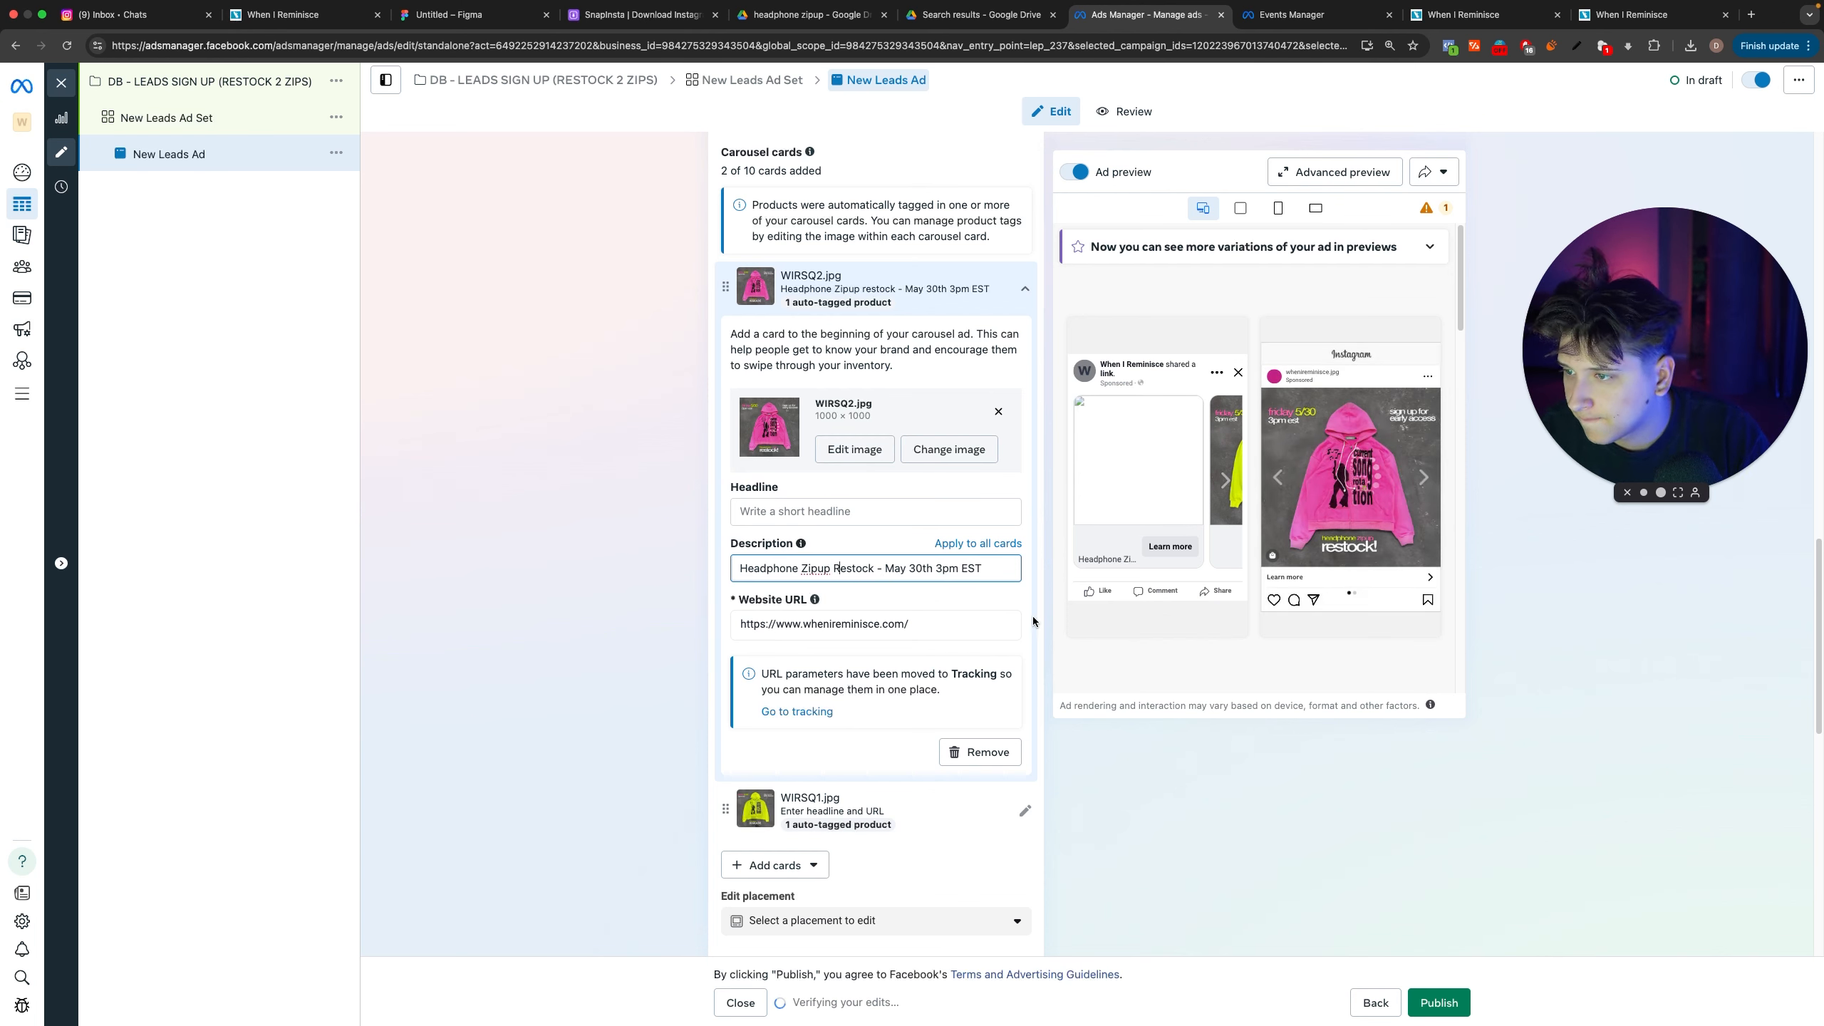
Step: Set the card's headline to LAST RESTOCK EVER and apply the headline and description to all carousel cards
click(845, 513)
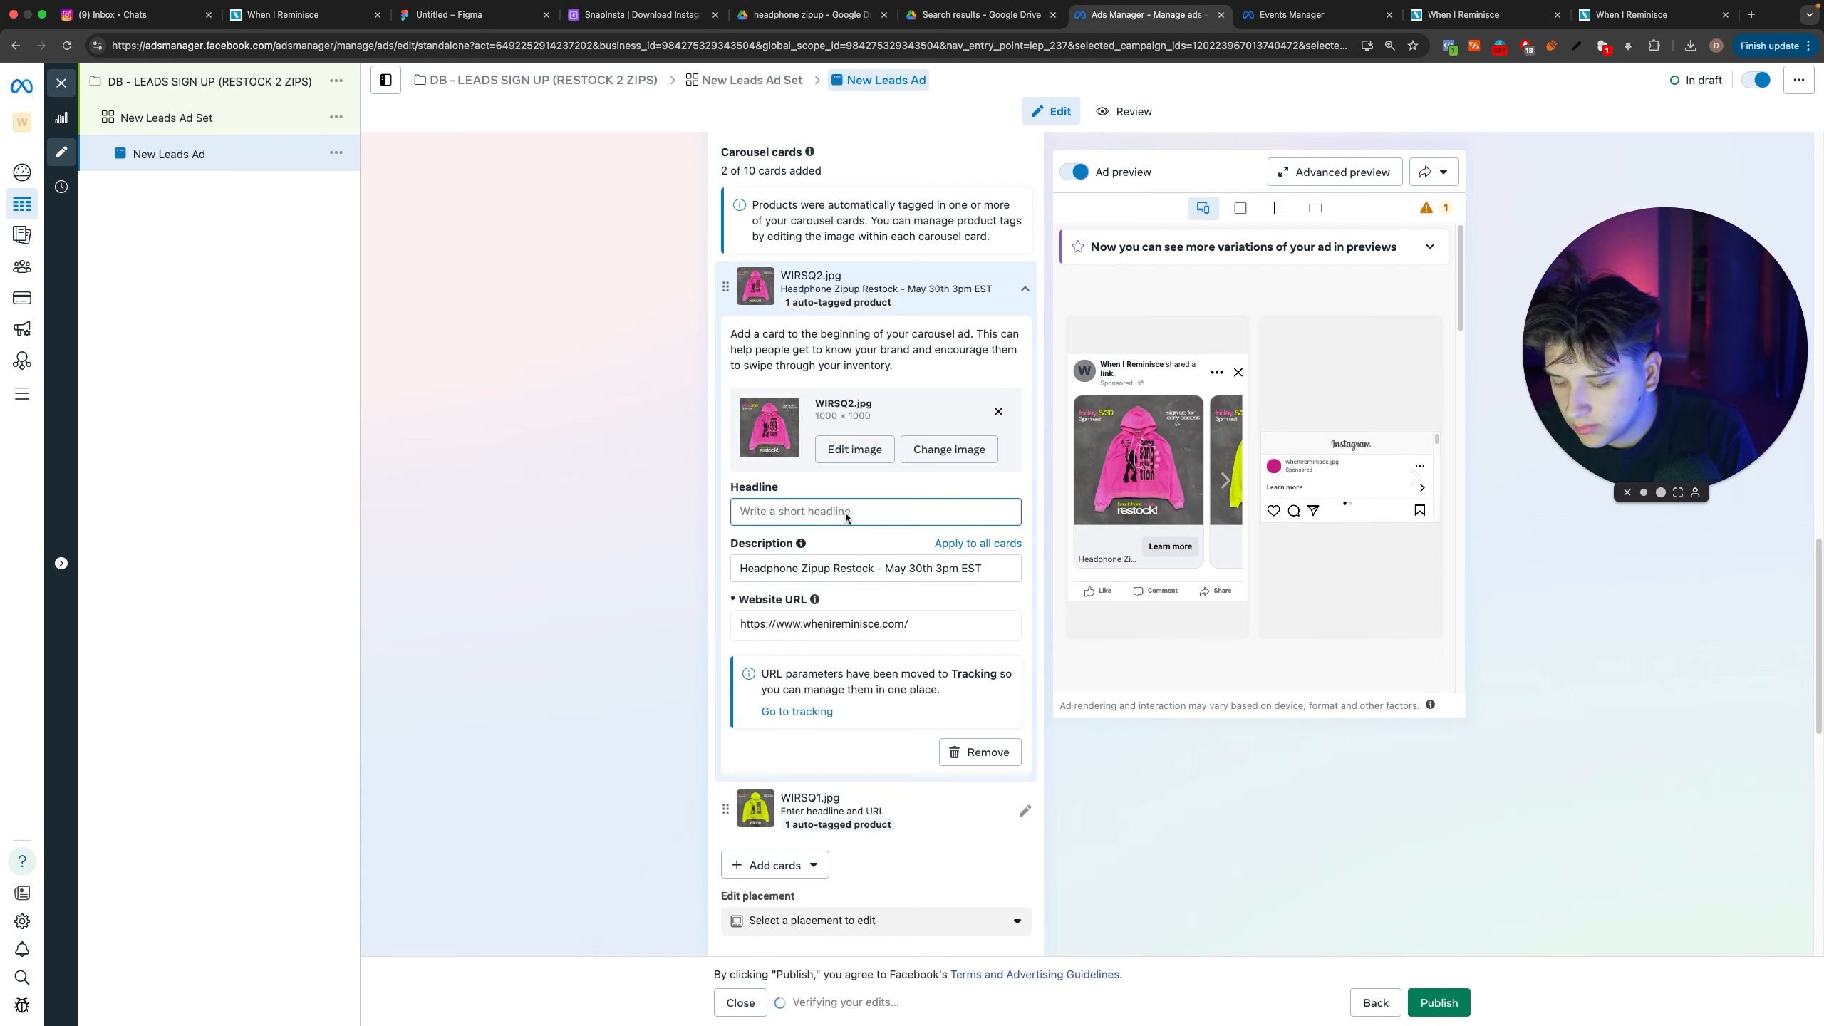
text(LAST RESTOCK EVER)
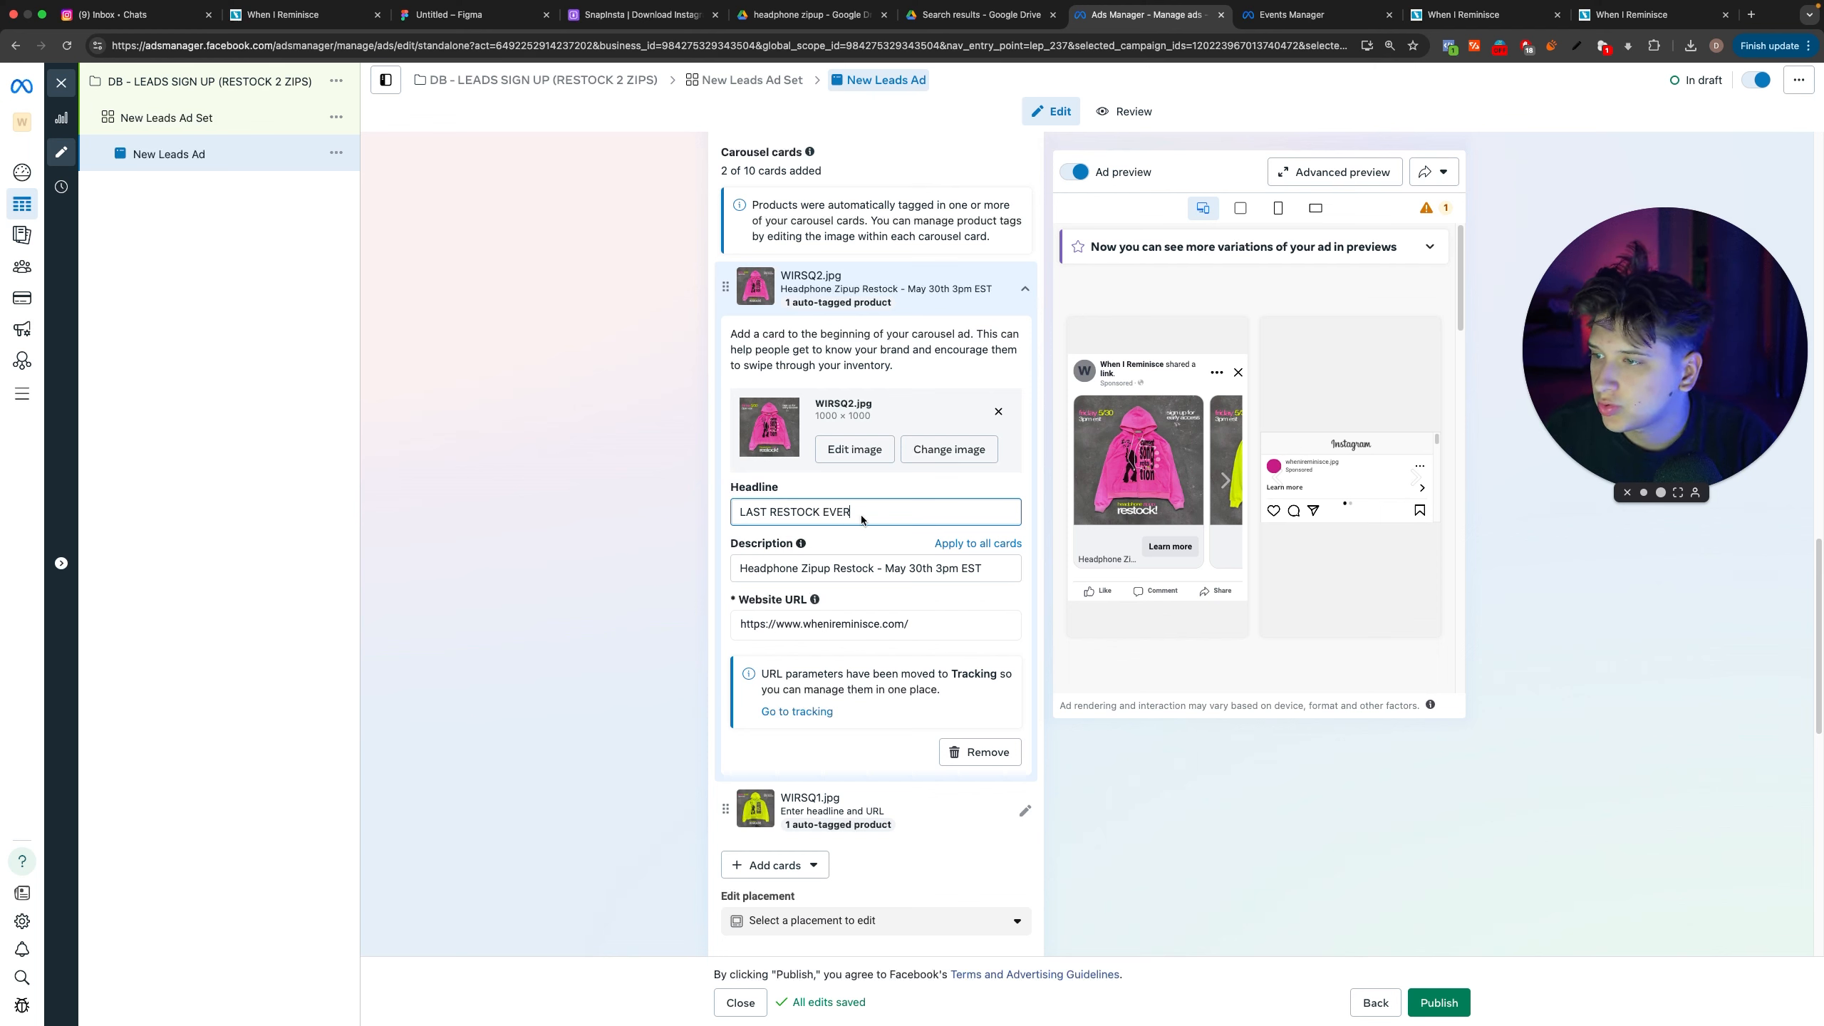
click(941, 622)
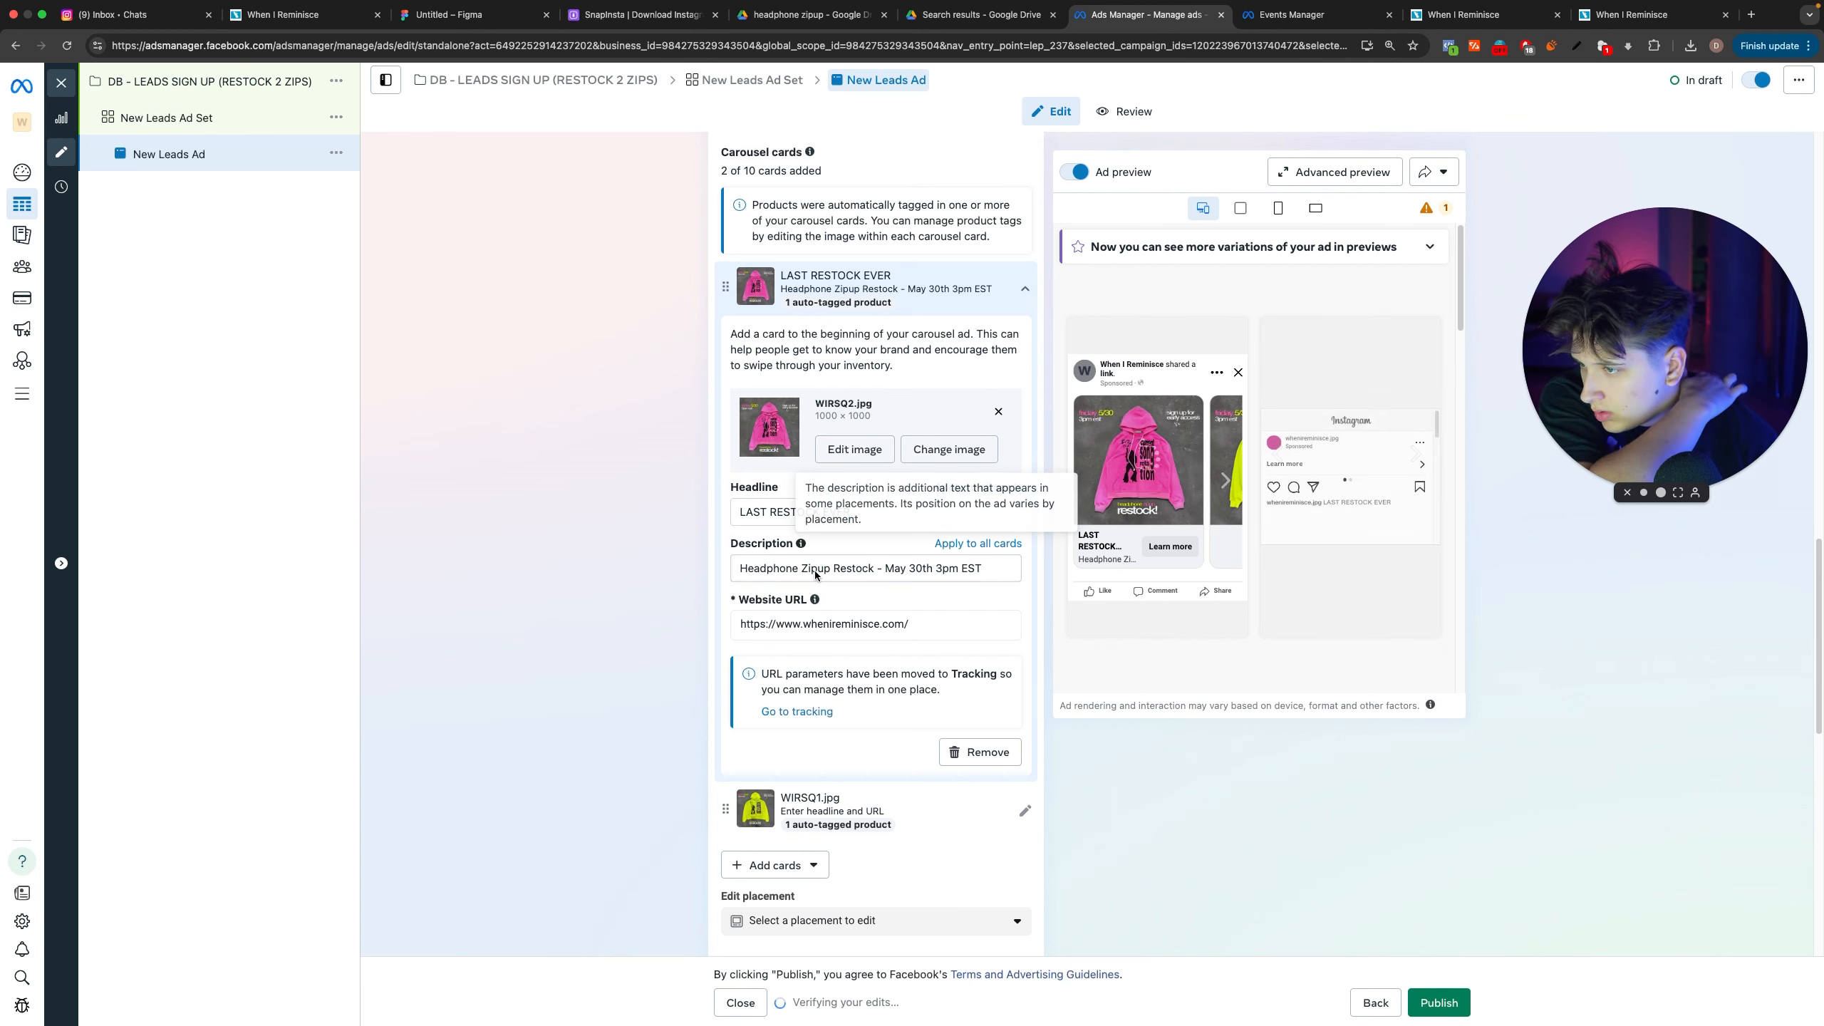
click(966, 488)
click(967, 542)
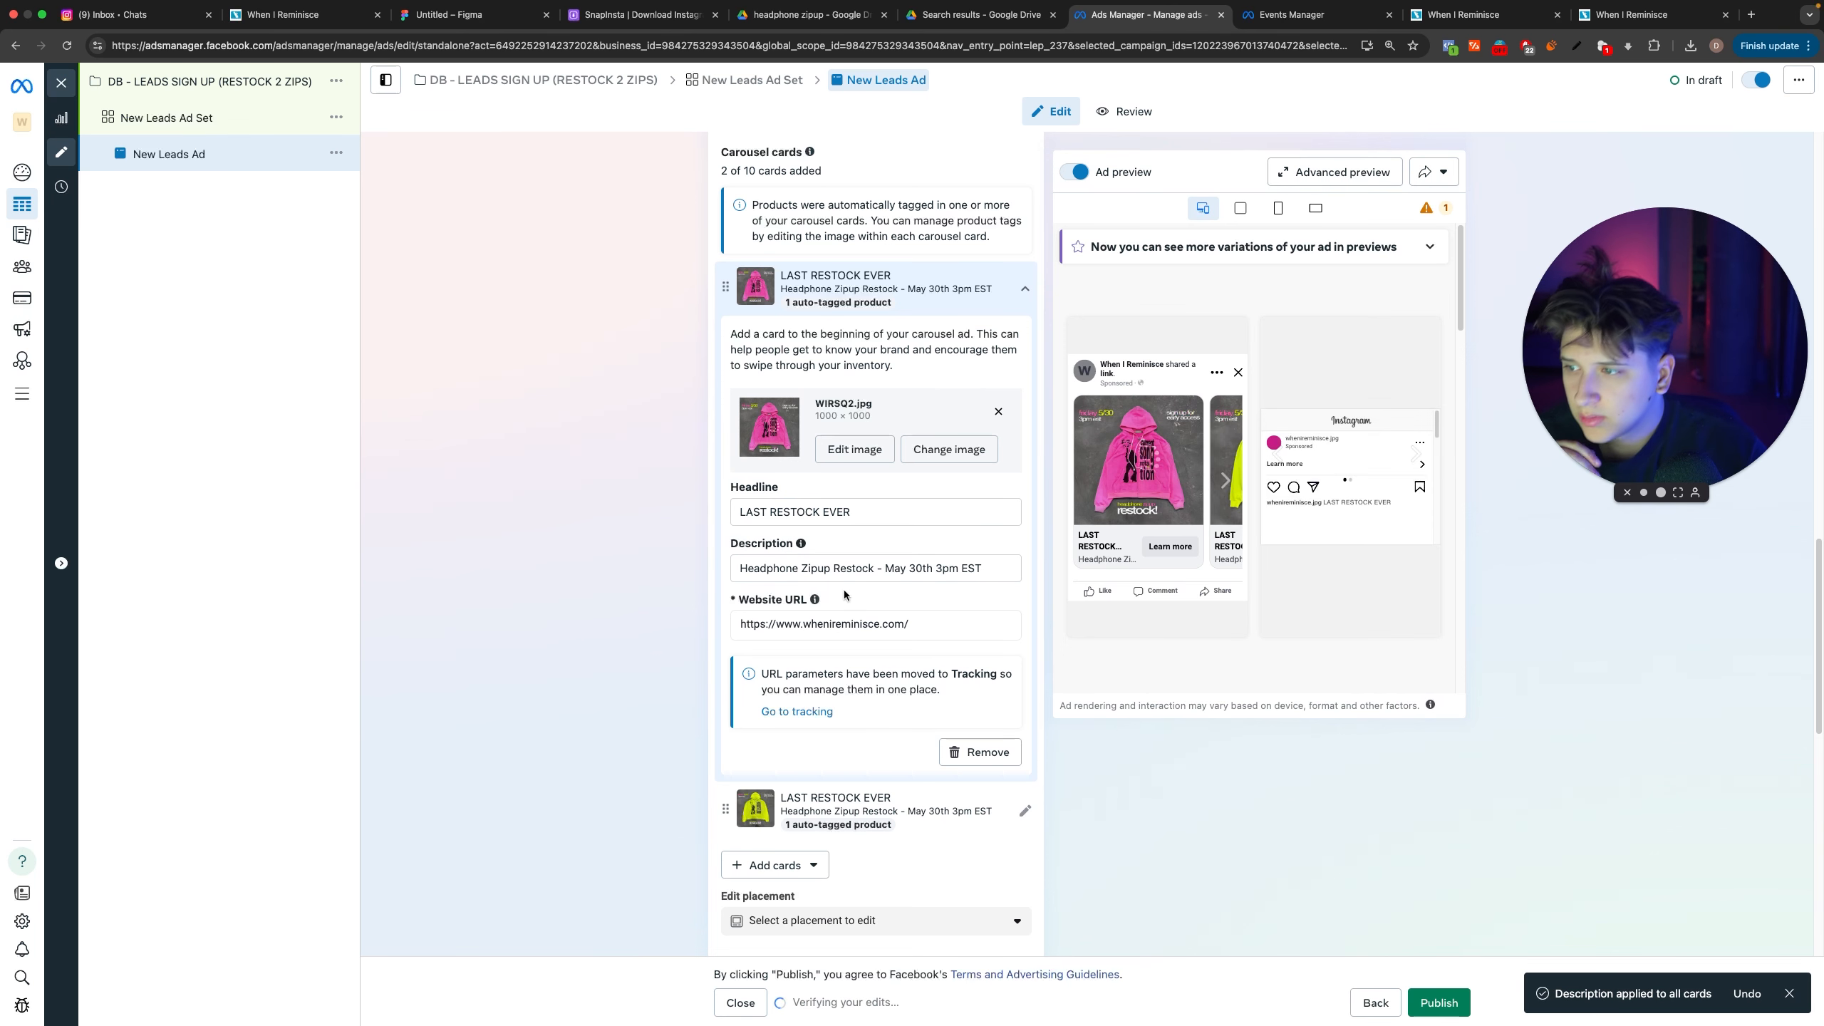
drag(889, 569, 984, 570)
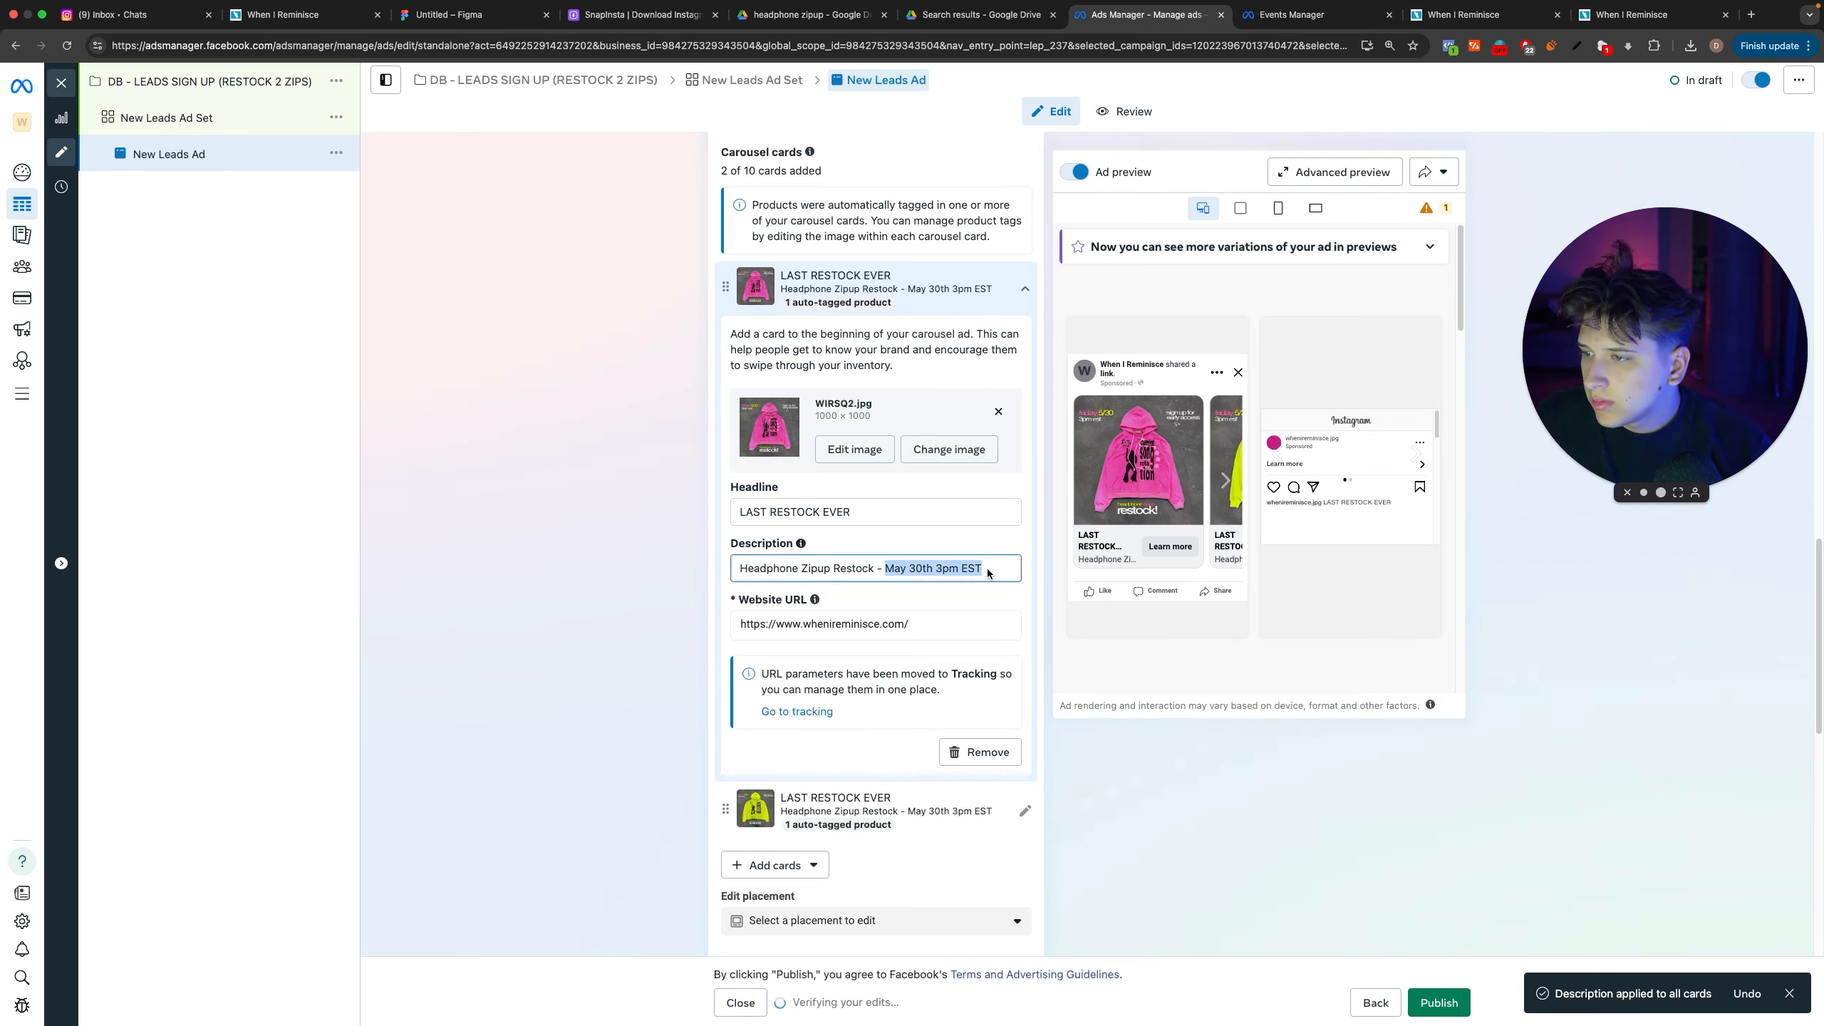
scroll(1151, 813, down, 5)
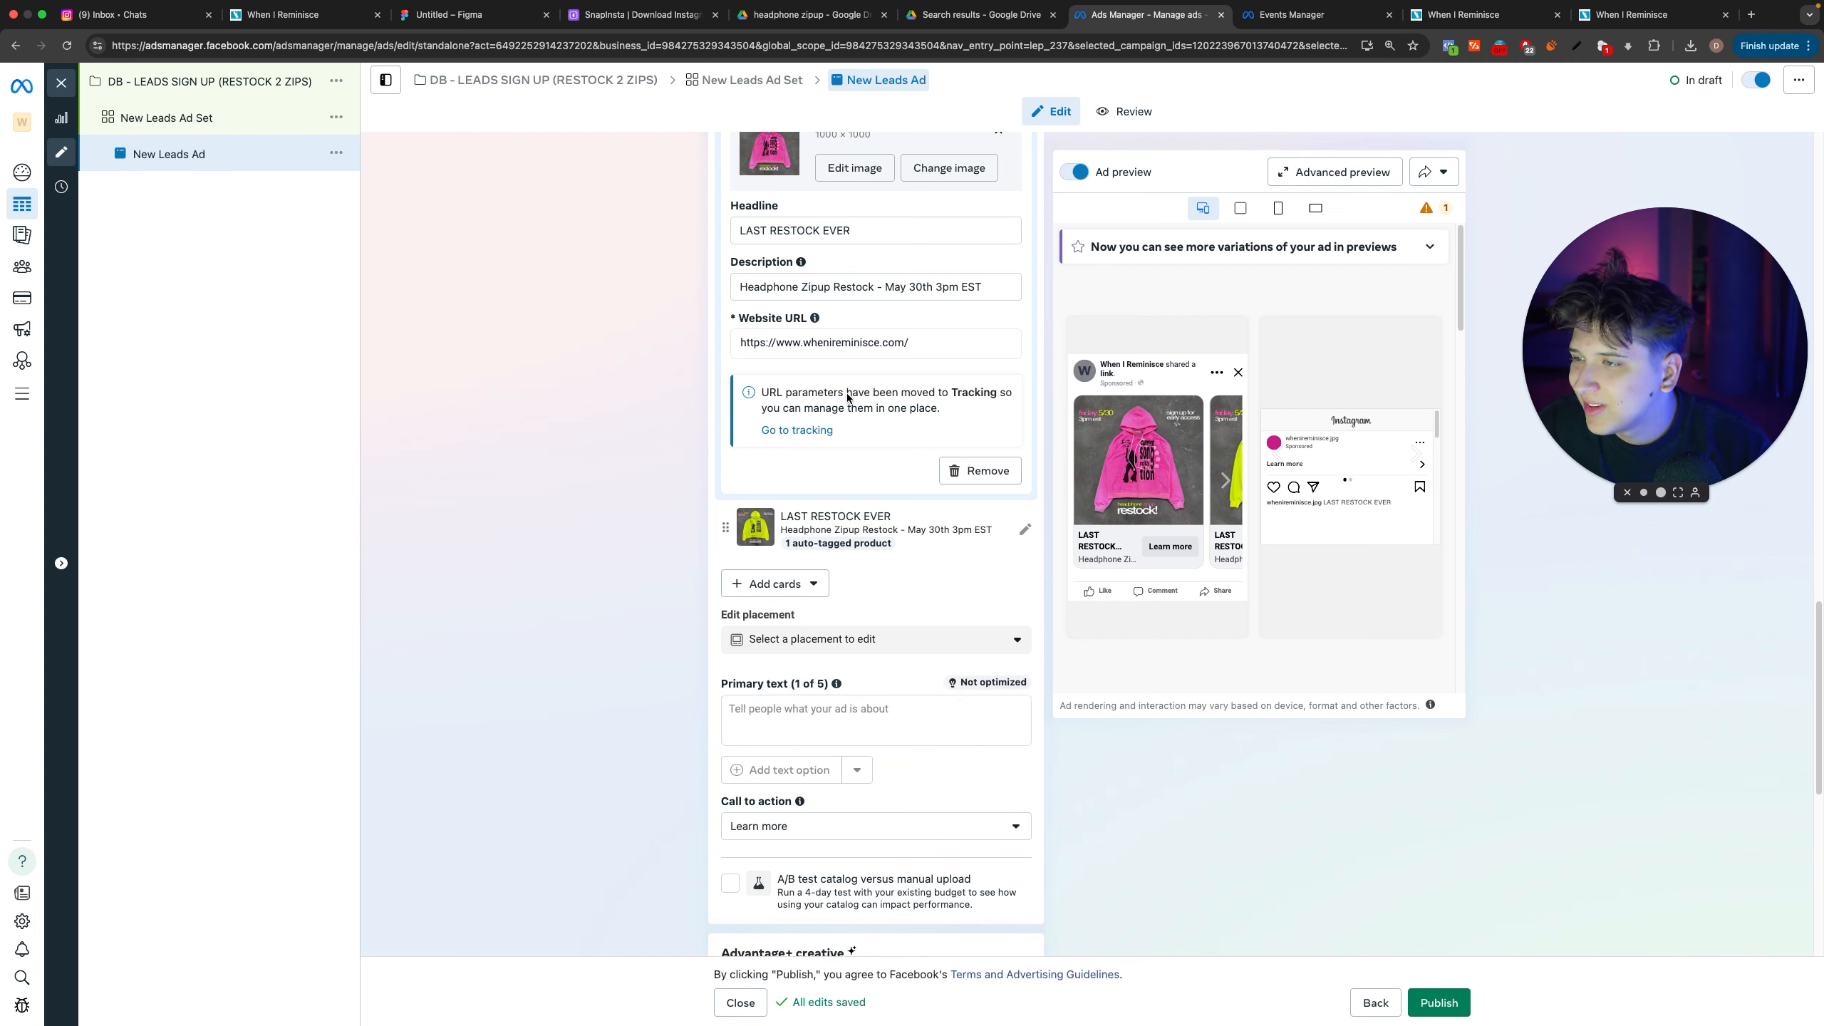
click(868, 732)
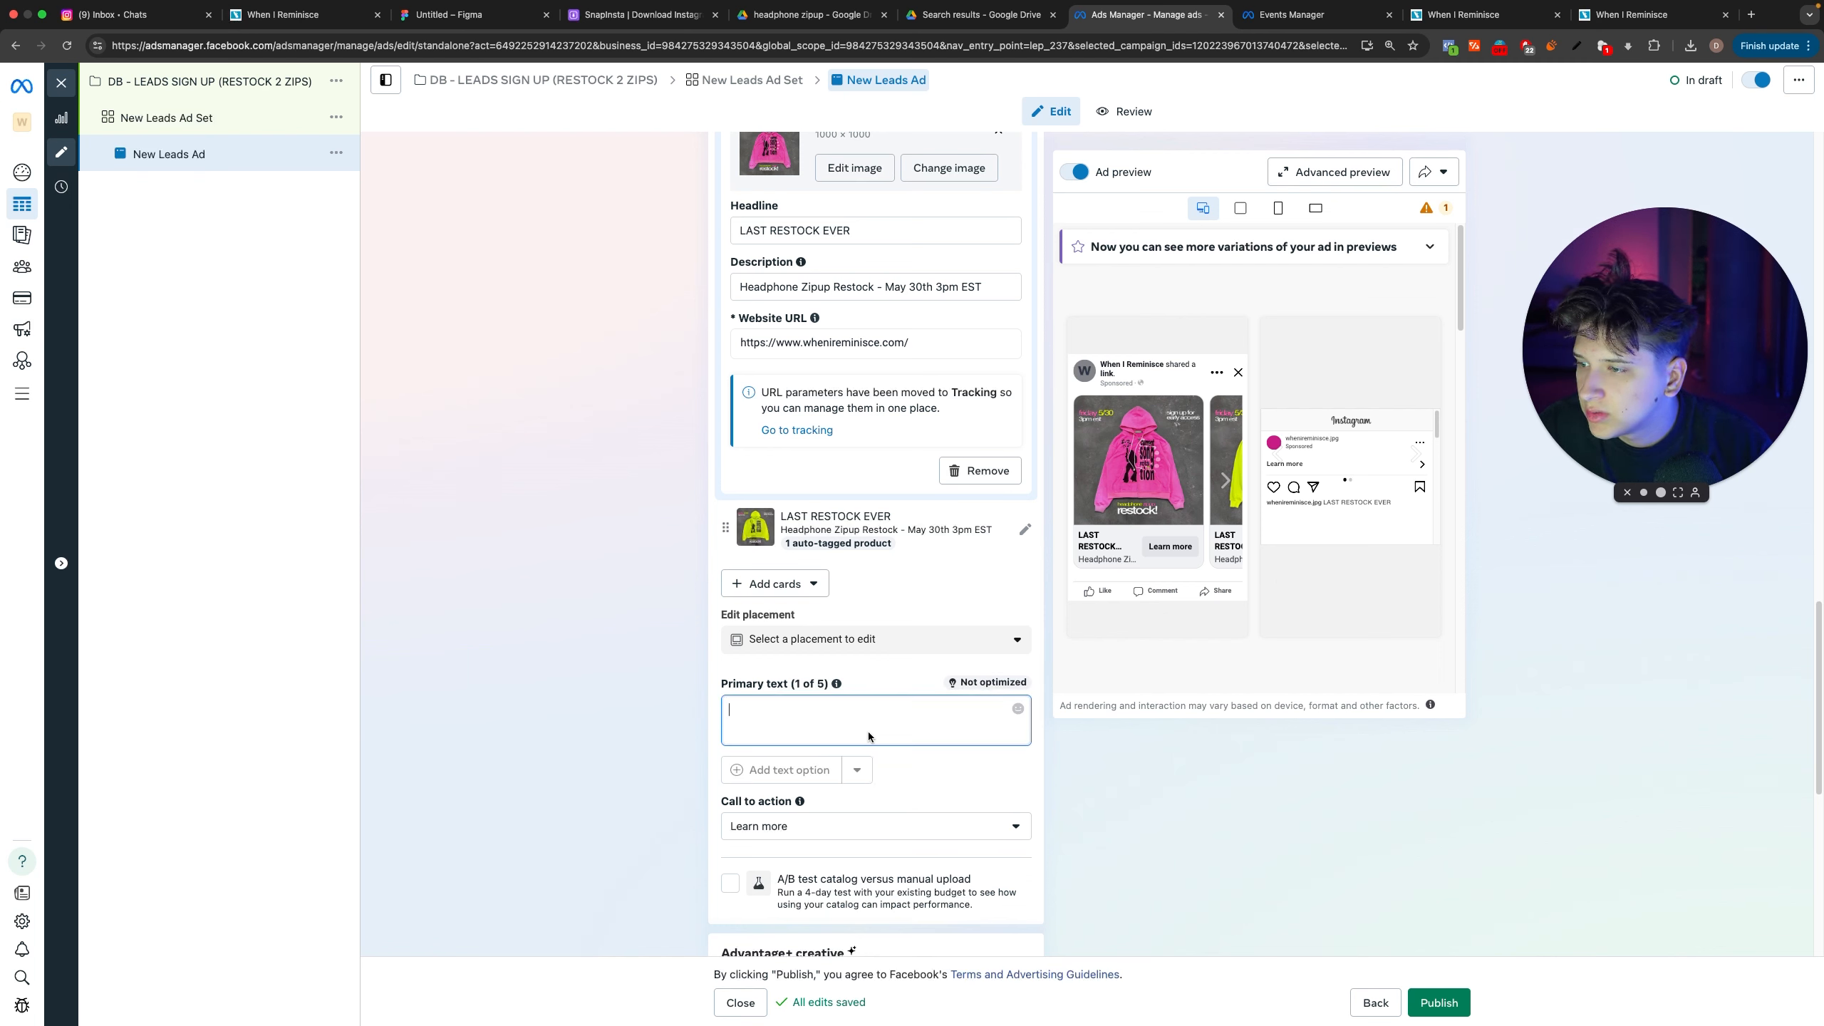
text(2)
key(BackSpace)
click(607, 738)
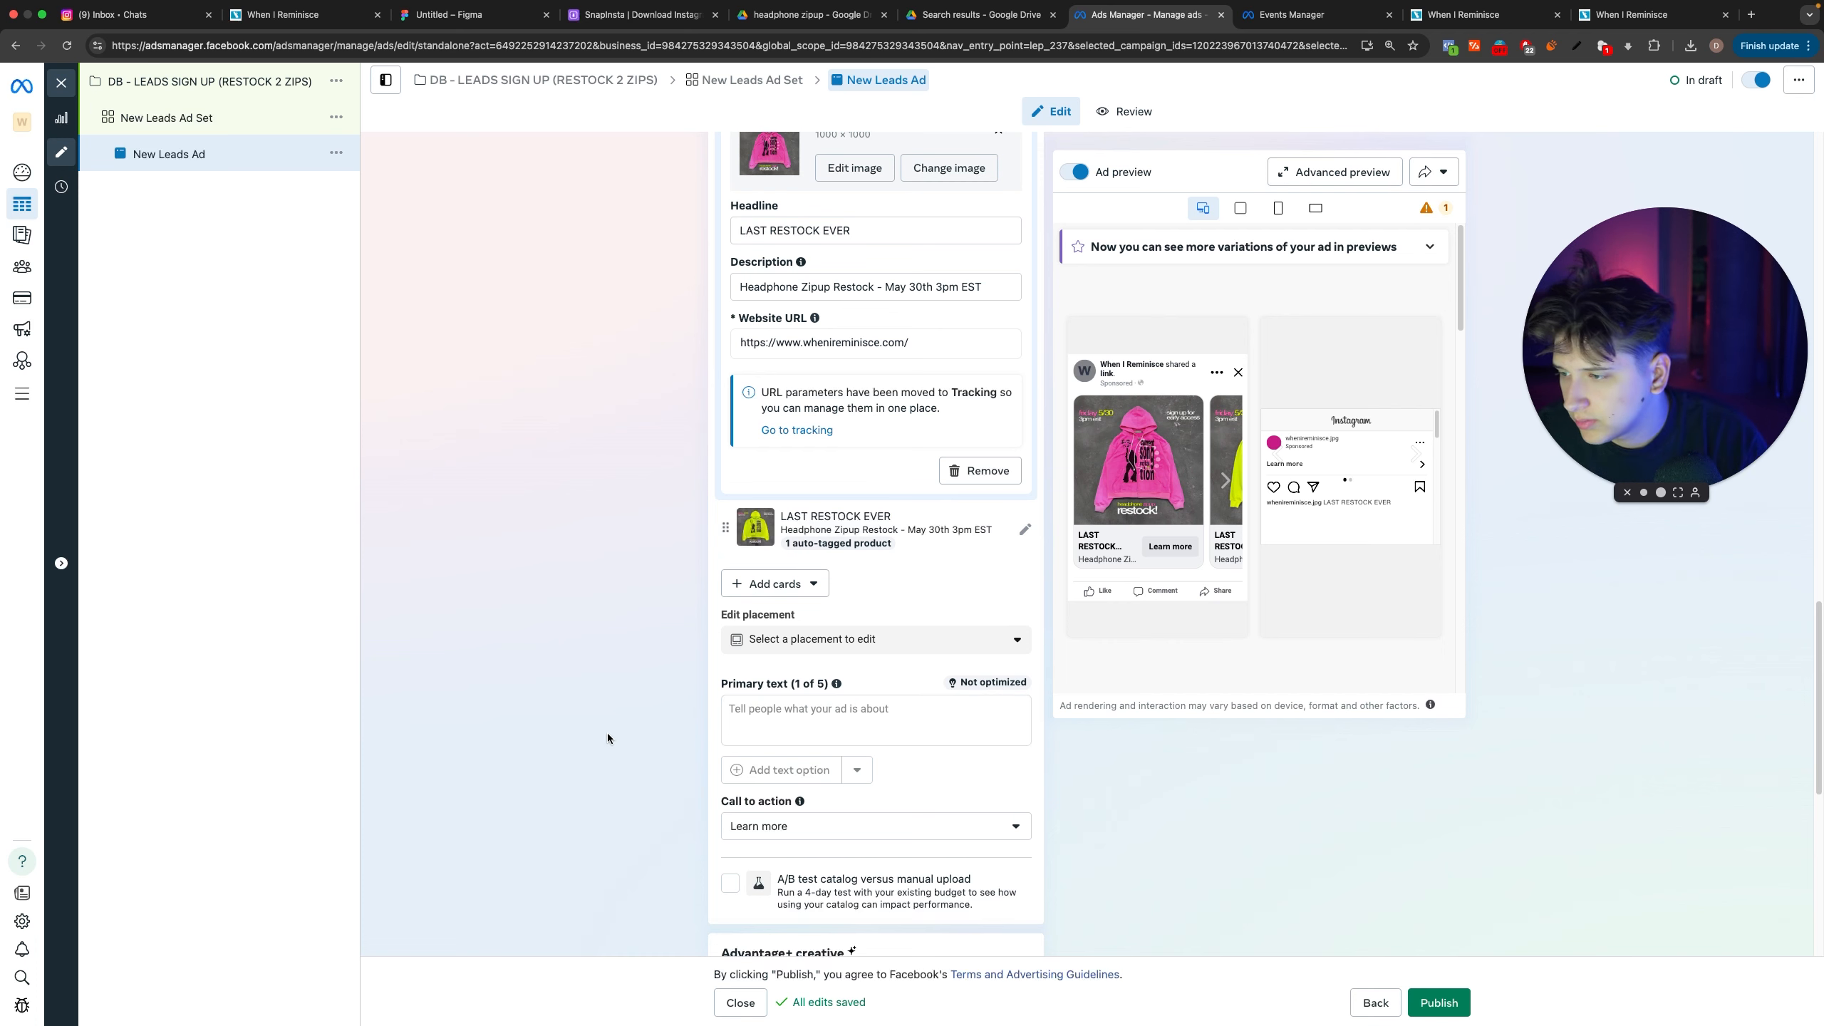
Step: Change the ad's call to action to Sign up
click(785, 826)
scroll(798, 719, up, 5)
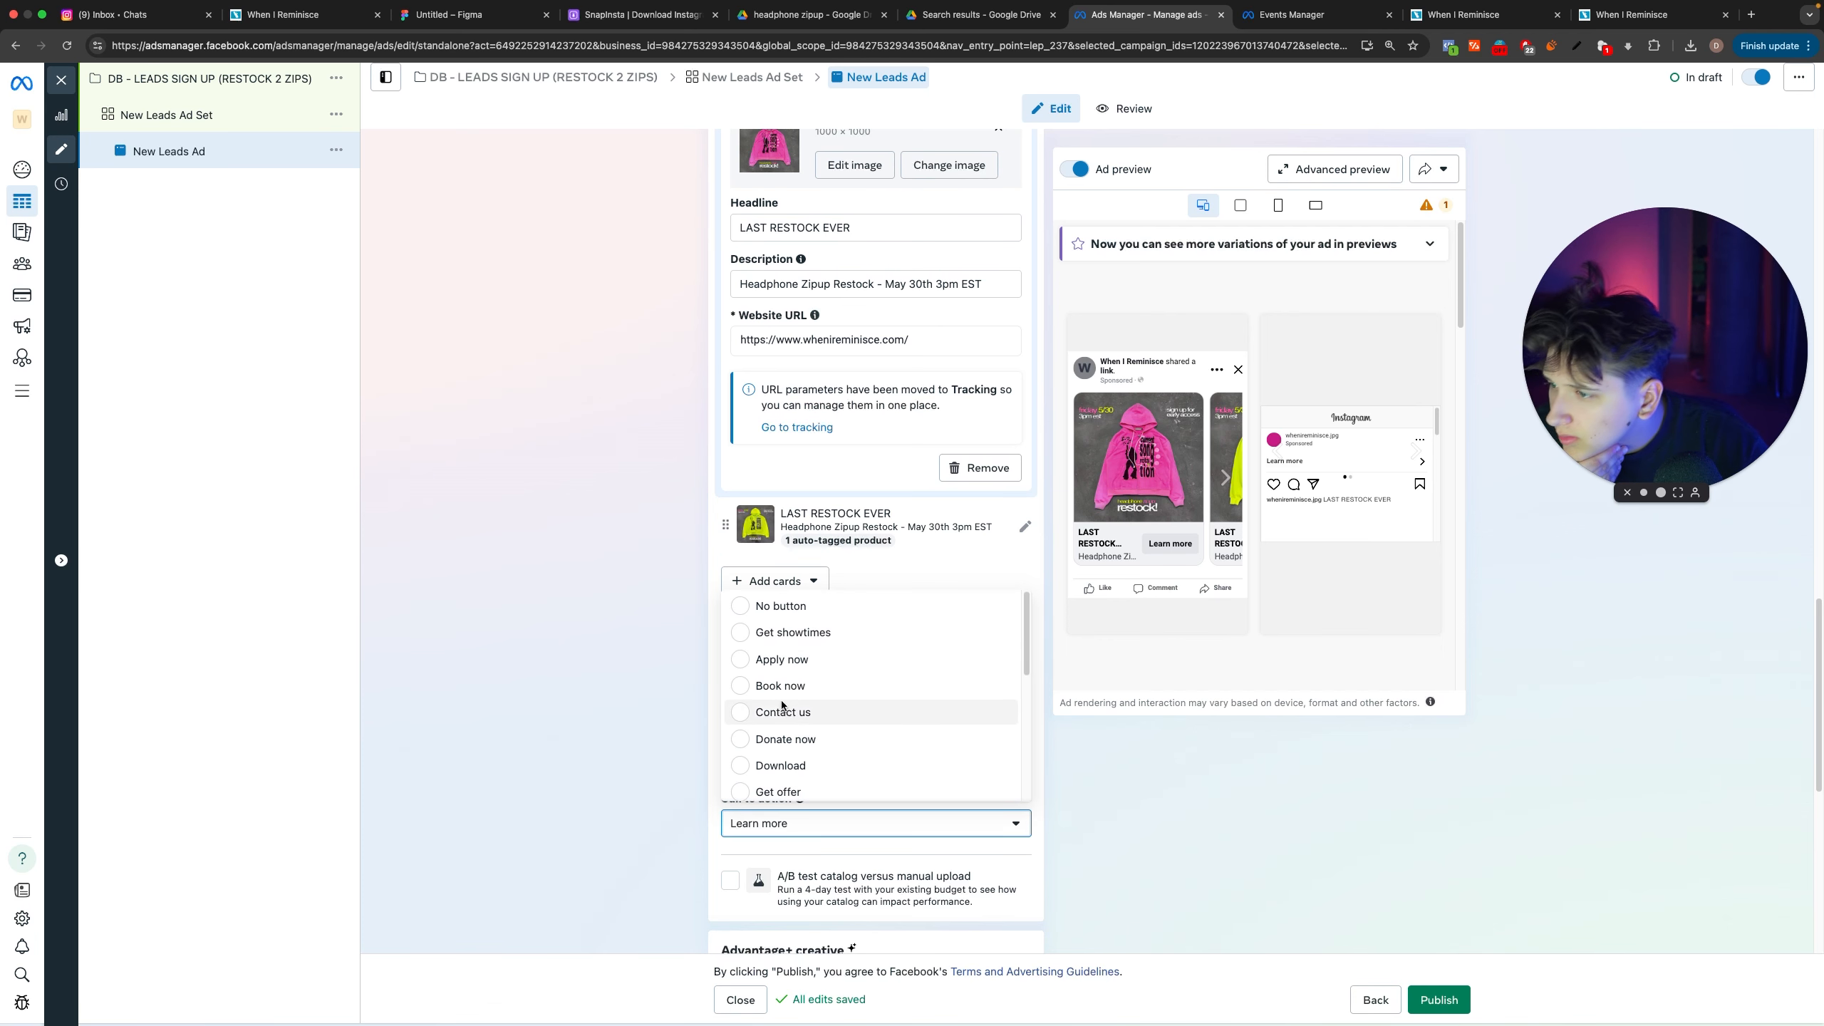
scroll(794, 688, down, 3)
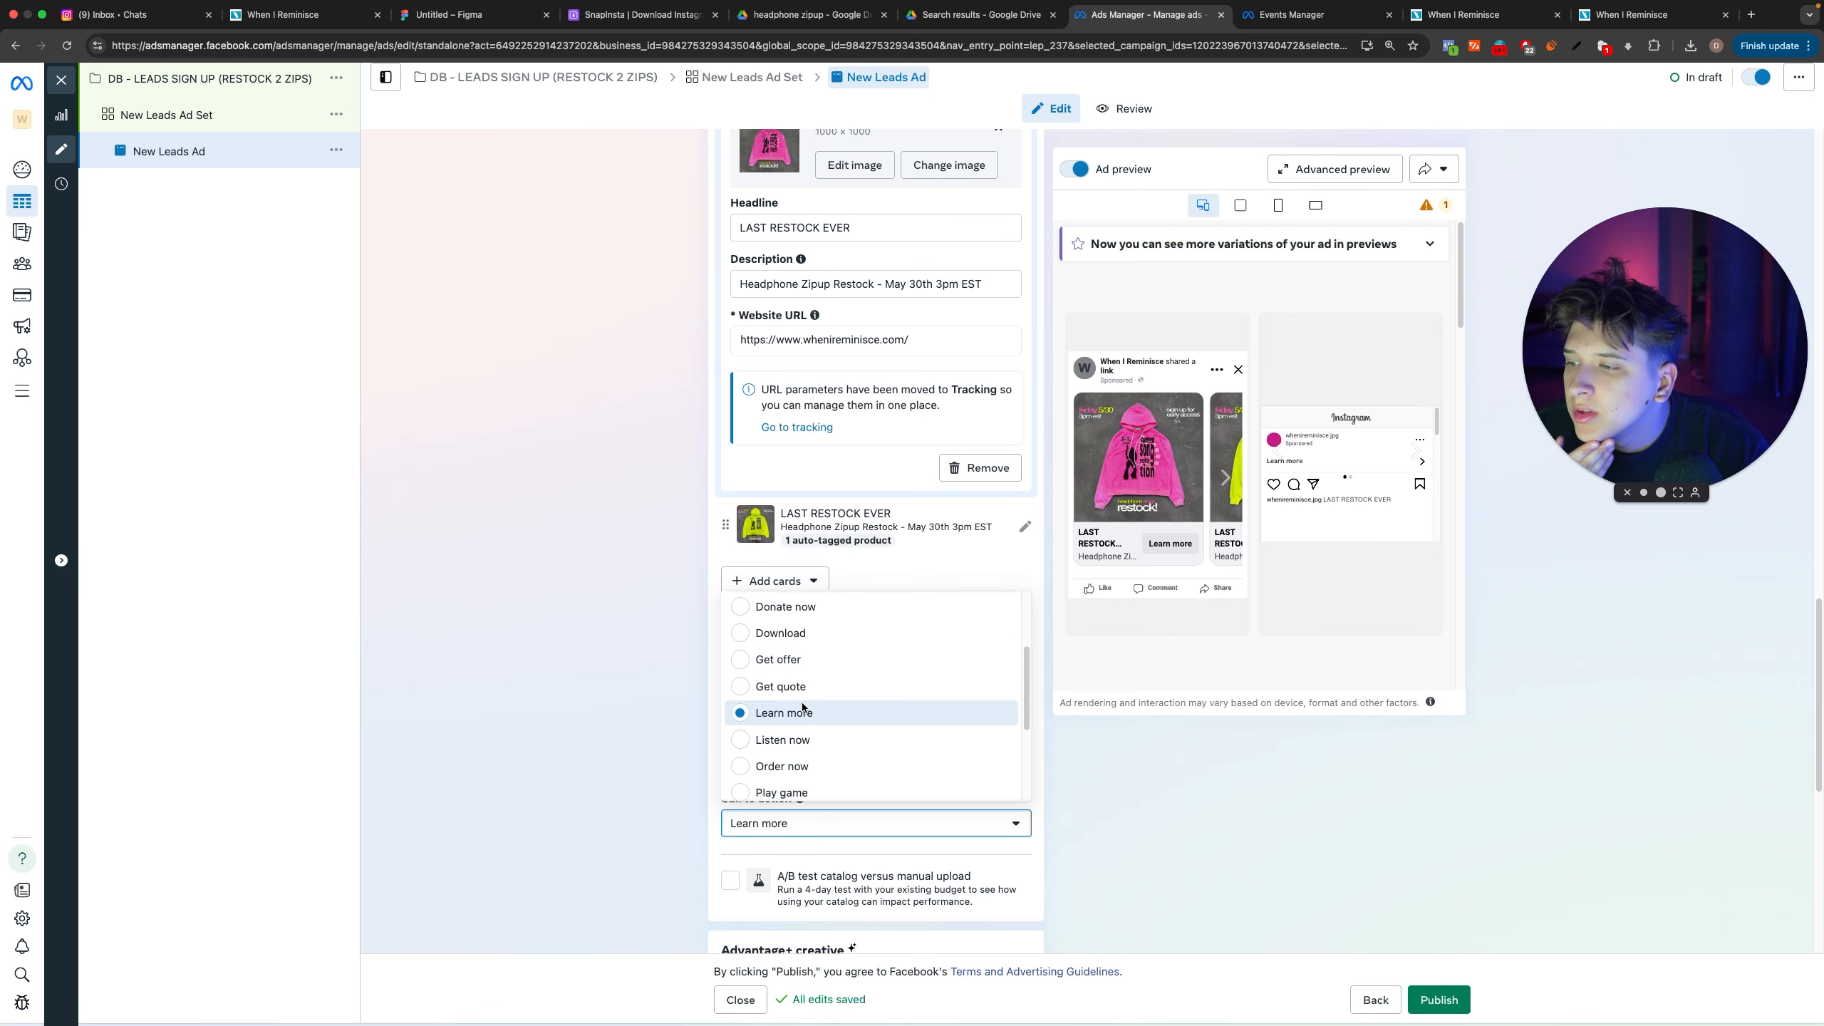
scroll(794, 688, down, 3)
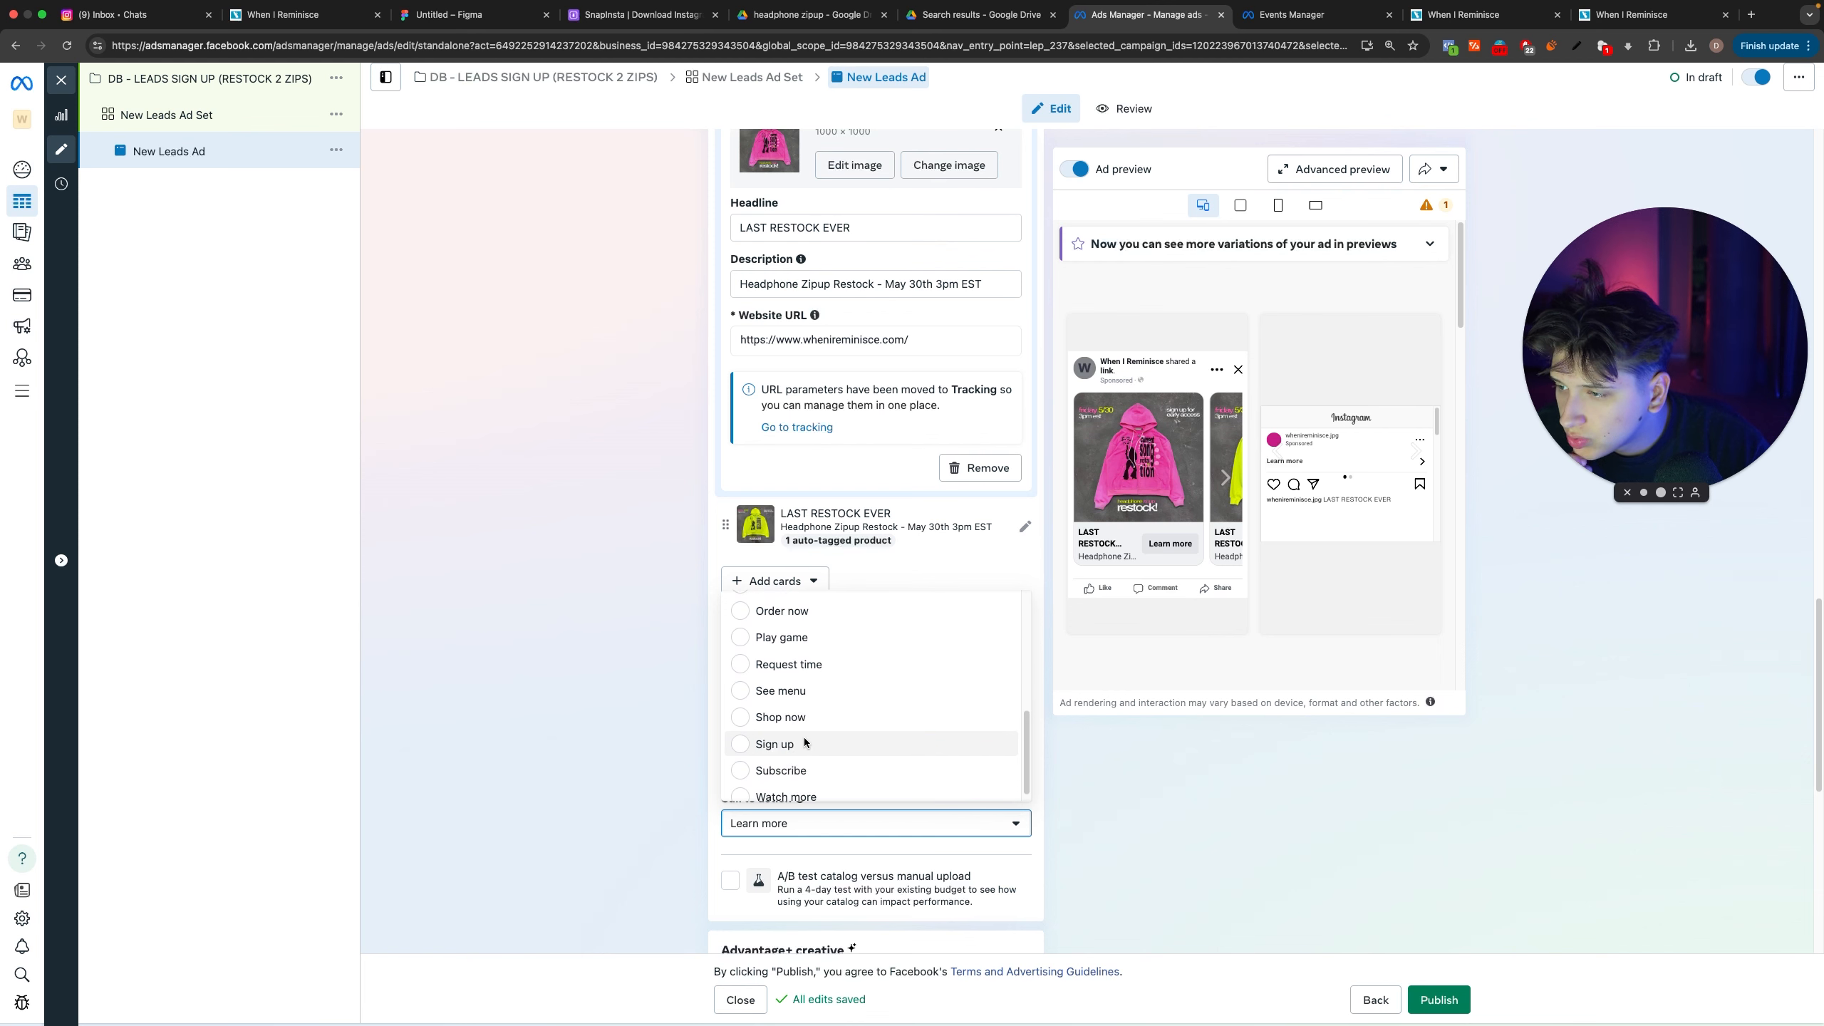
click(803, 740)
Step: Set the ad's call to action back to Learn more
click(808, 821)
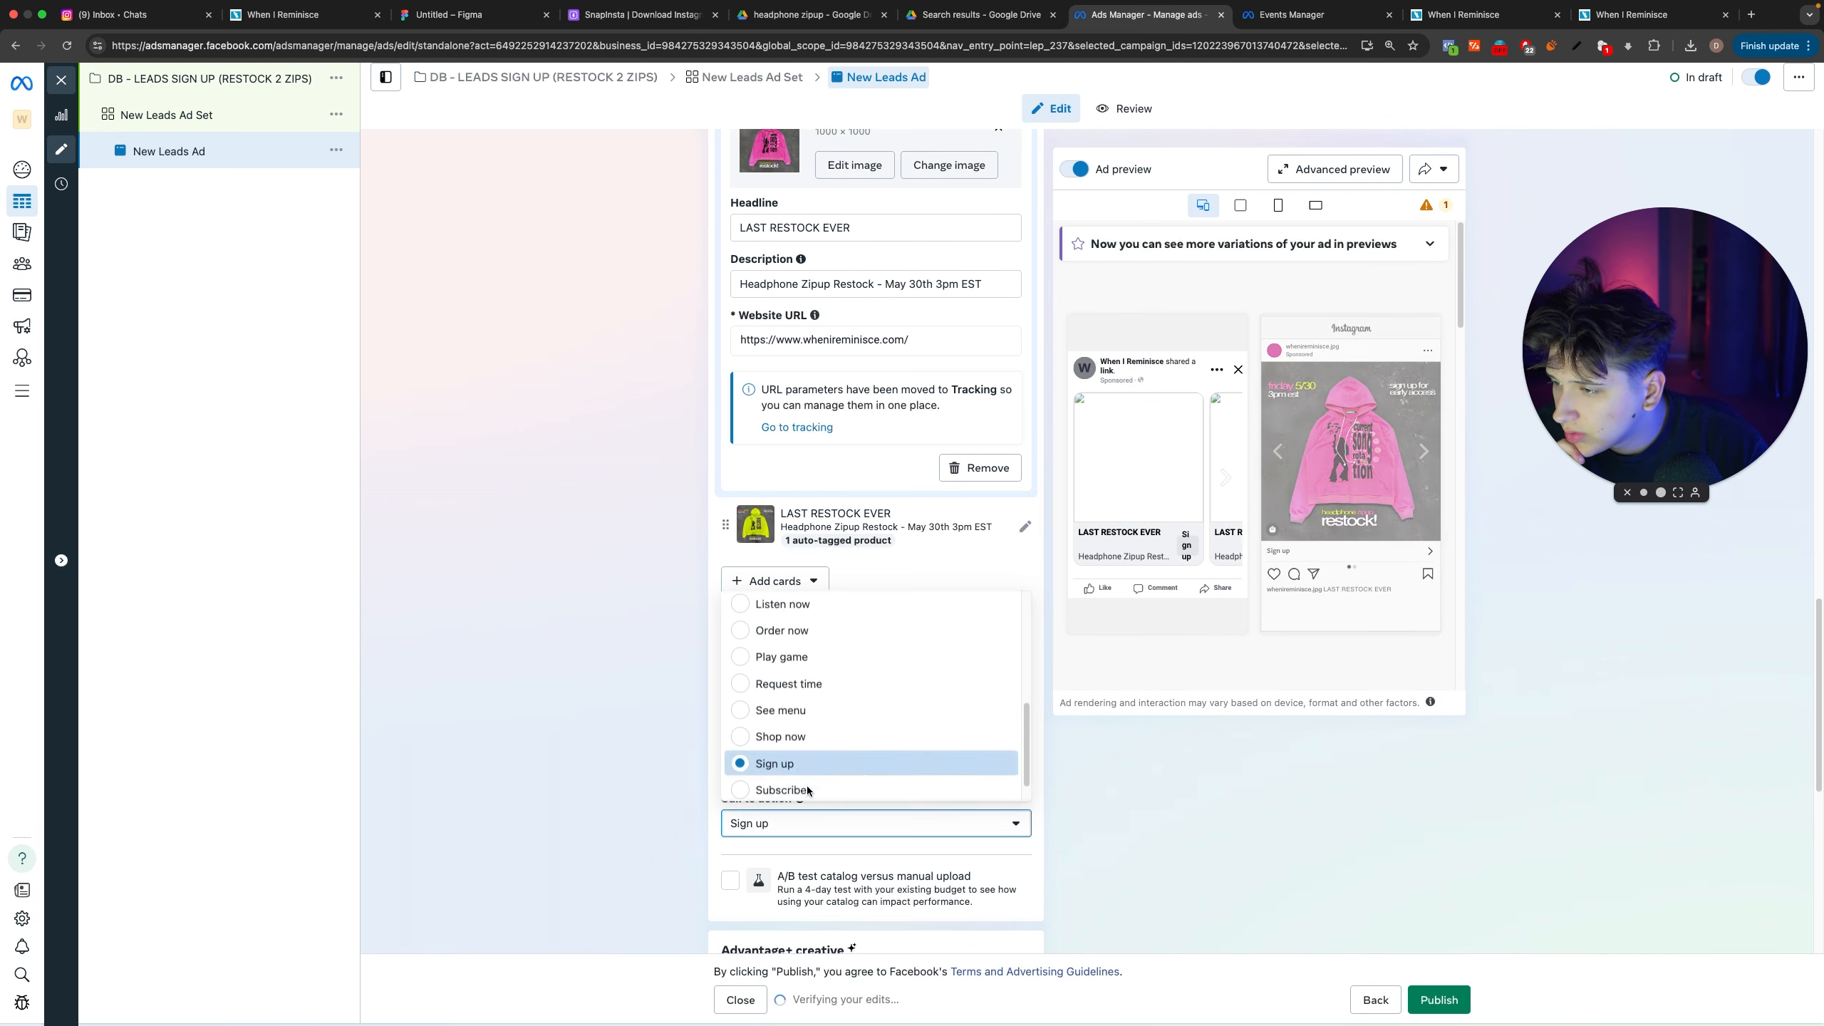
scroll(802, 757, up, 2)
scroll(802, 757, up, 2)
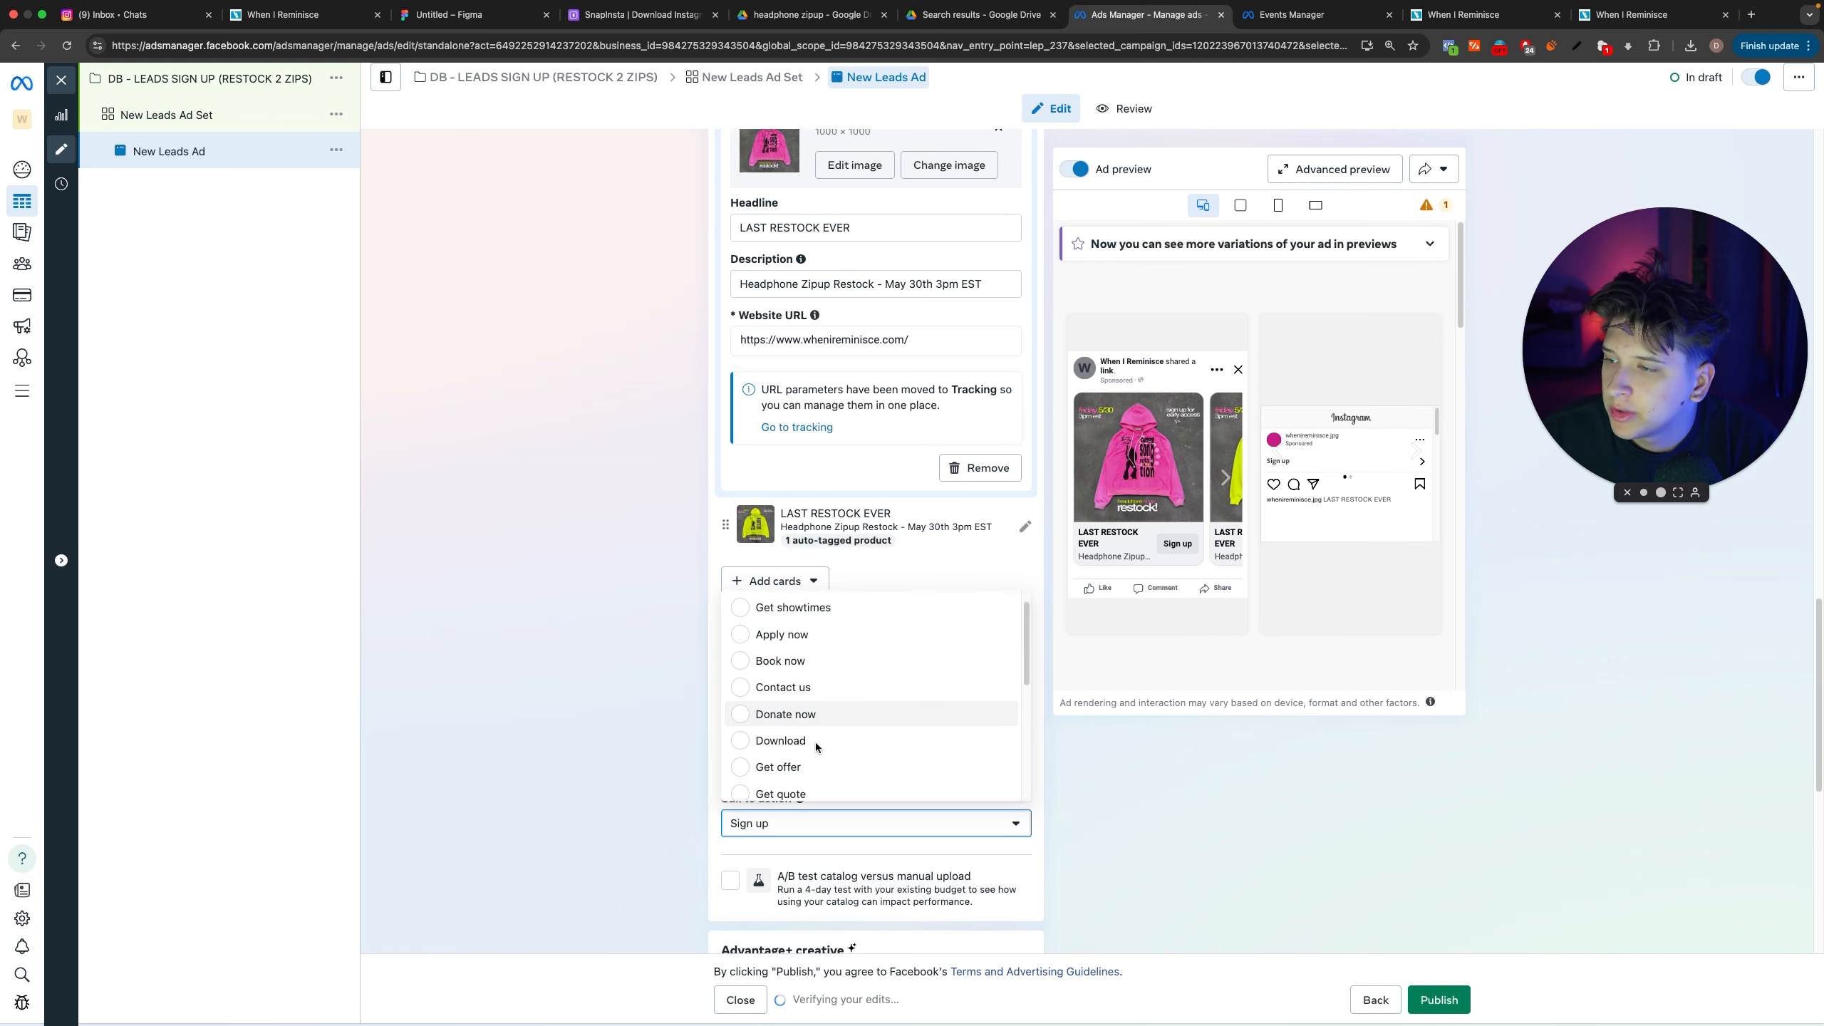
click(776, 704)
Step: Review the remaining ad settings and preview the ad in the square and vertical placement formats
scroll(578, 742, down, 4)
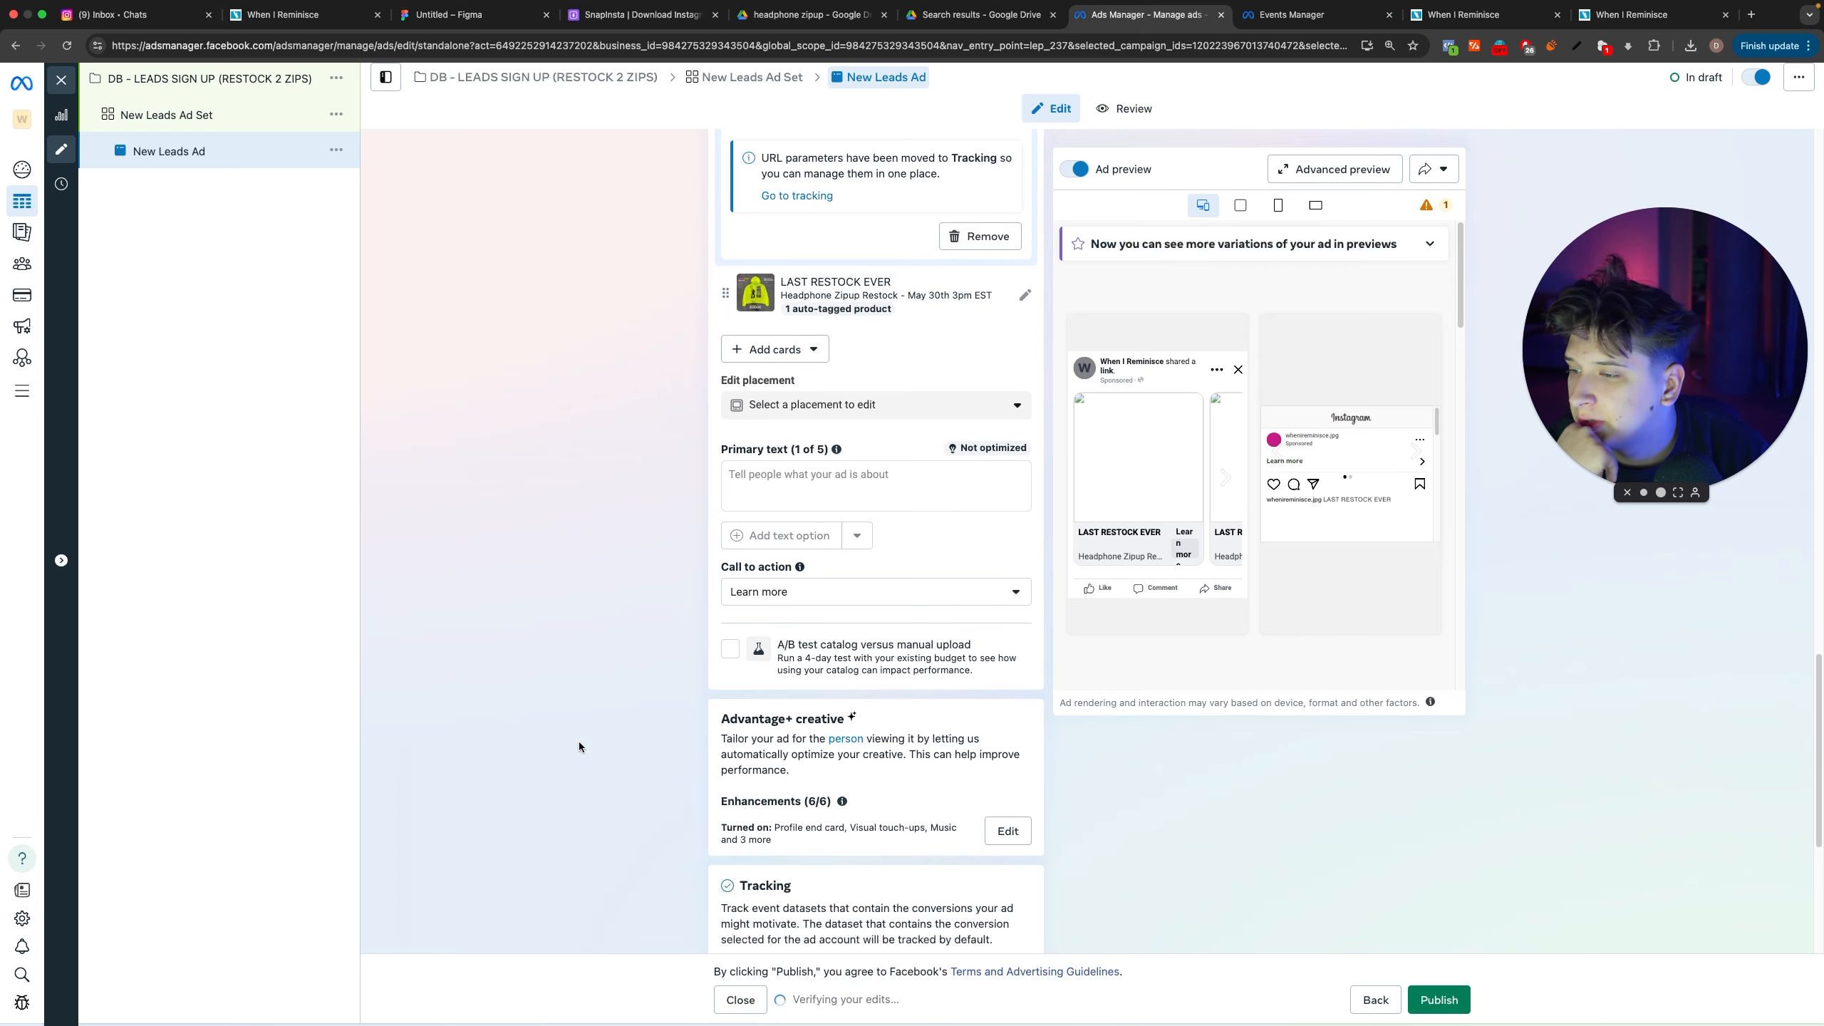
scroll(652, 742, down, 5)
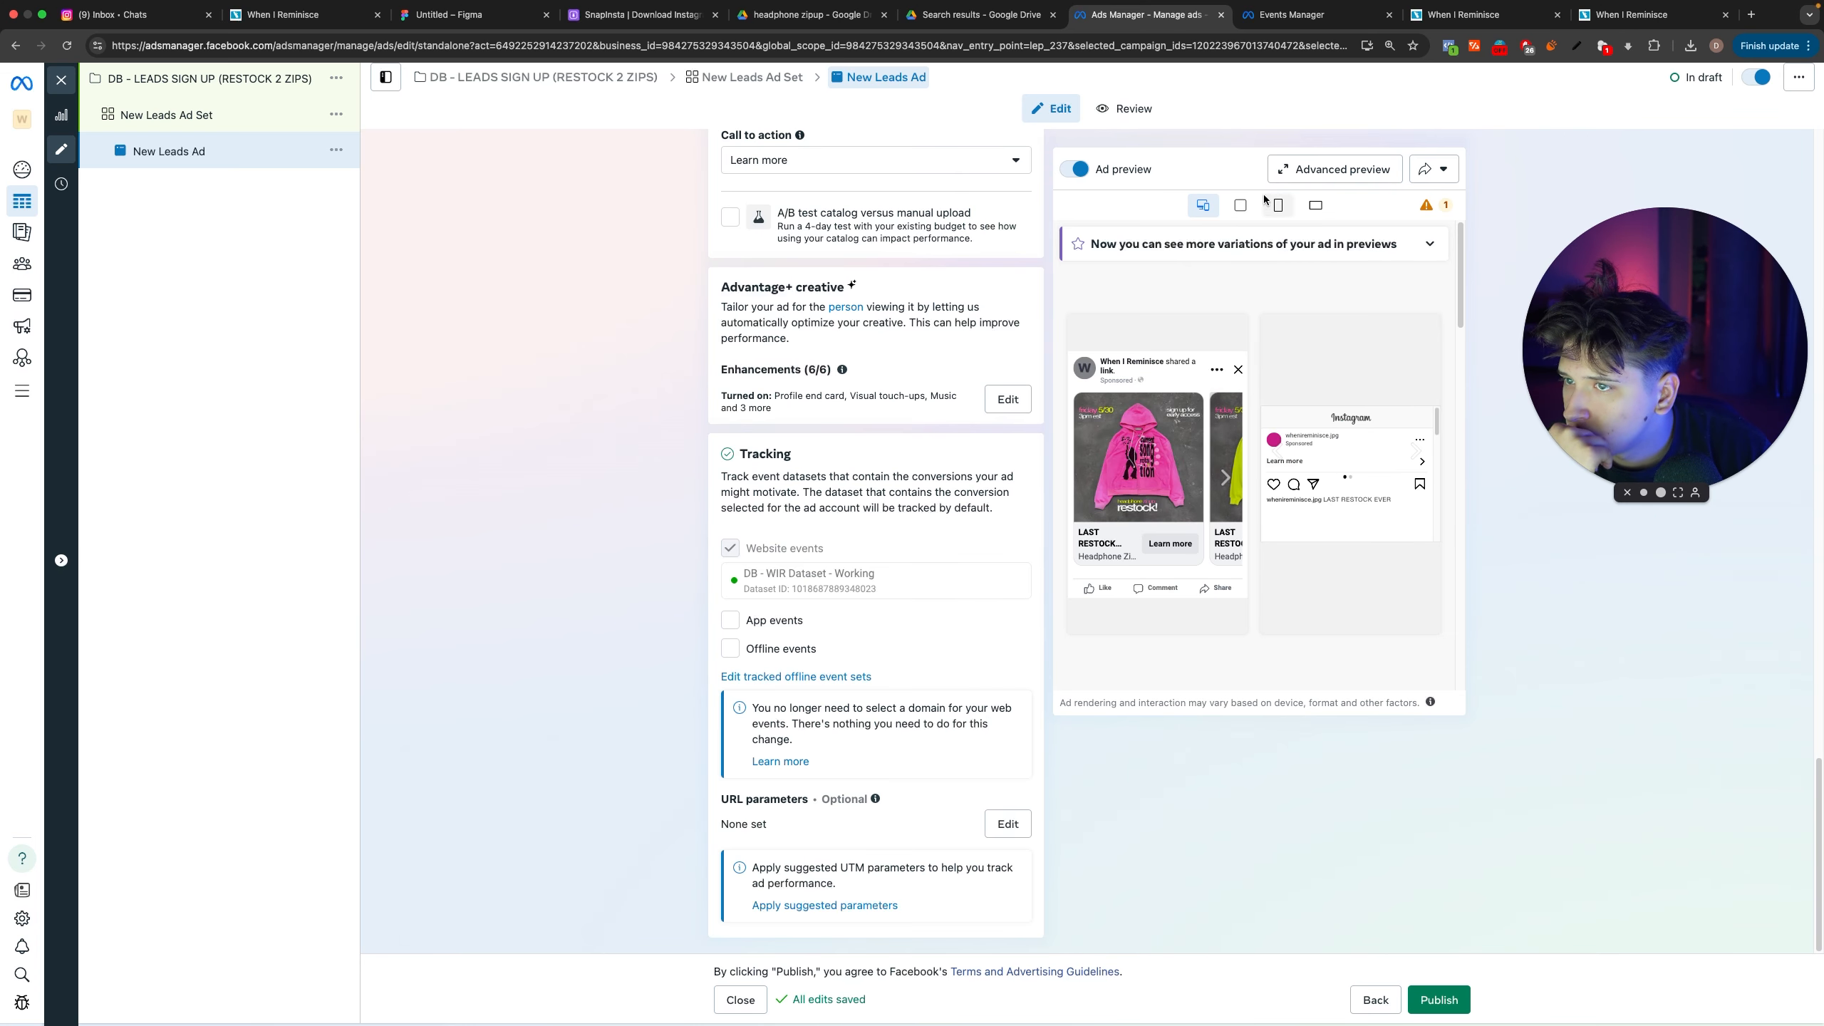
click(1241, 205)
click(1278, 205)
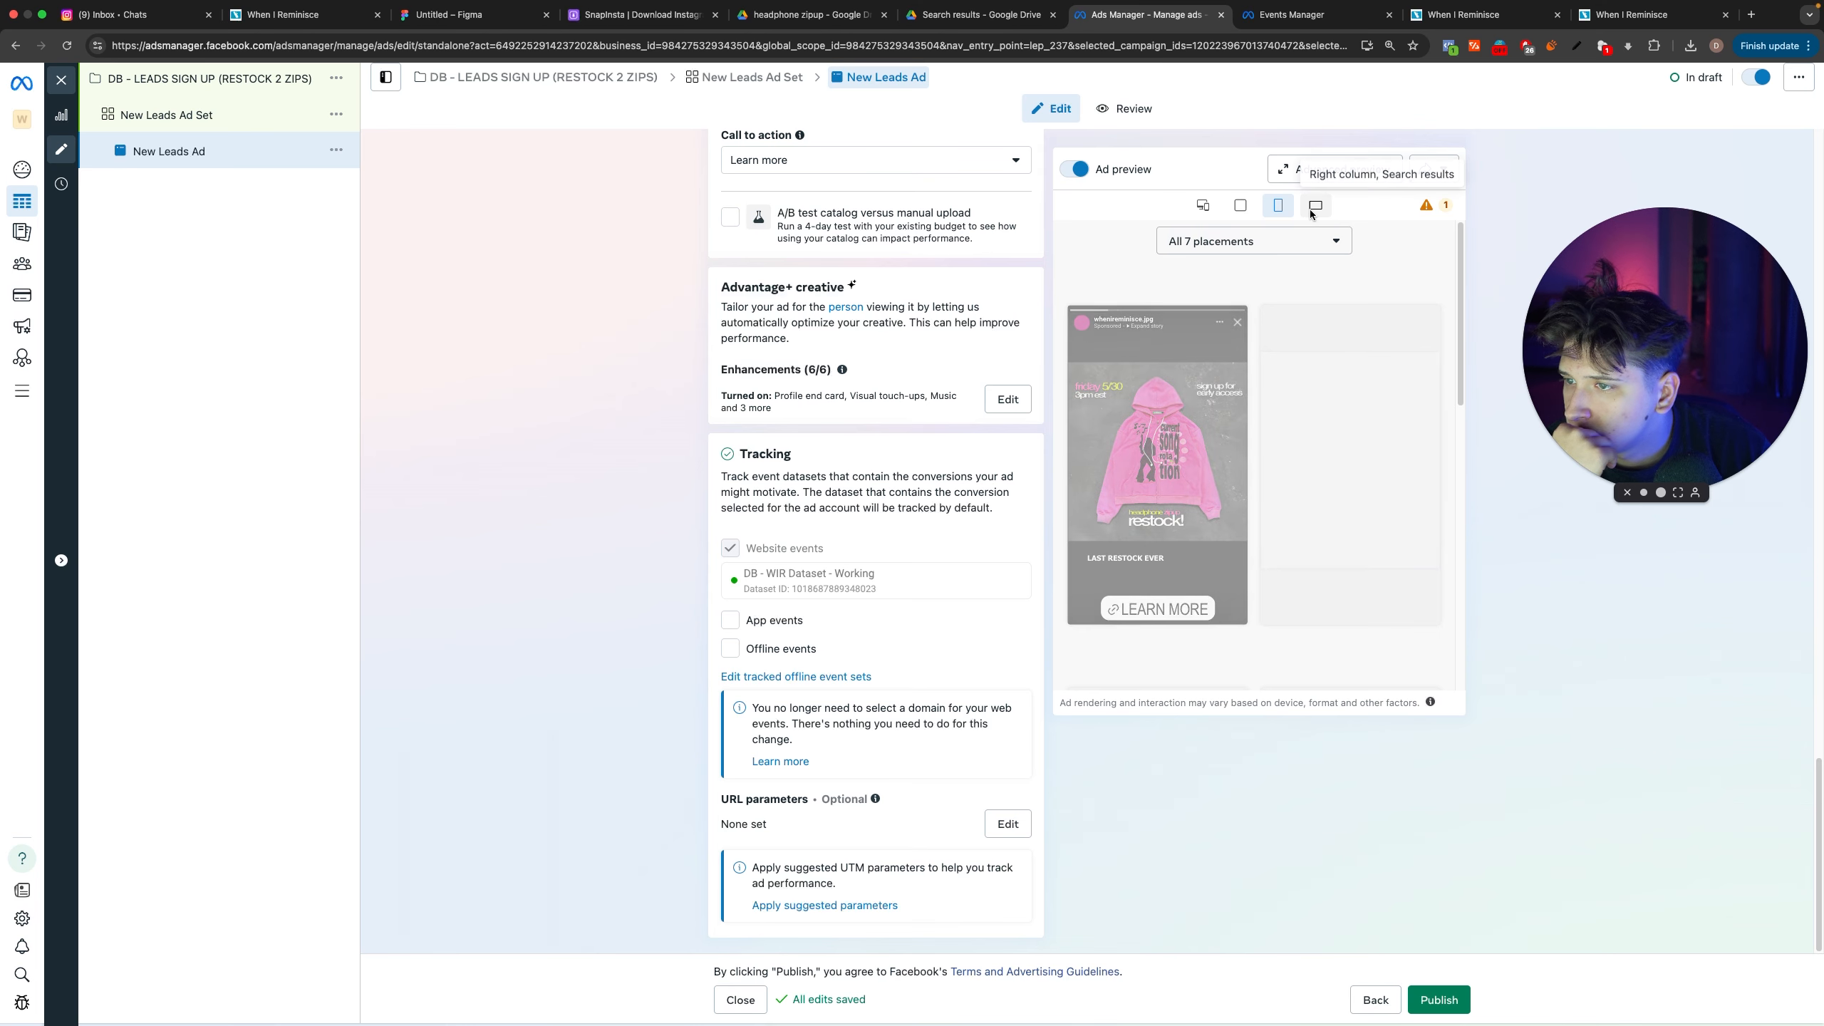
Step: Rename the ad as SQ CAROUSEL
scroll(792, 764, up, 15)
scroll(645, 560, up, 3)
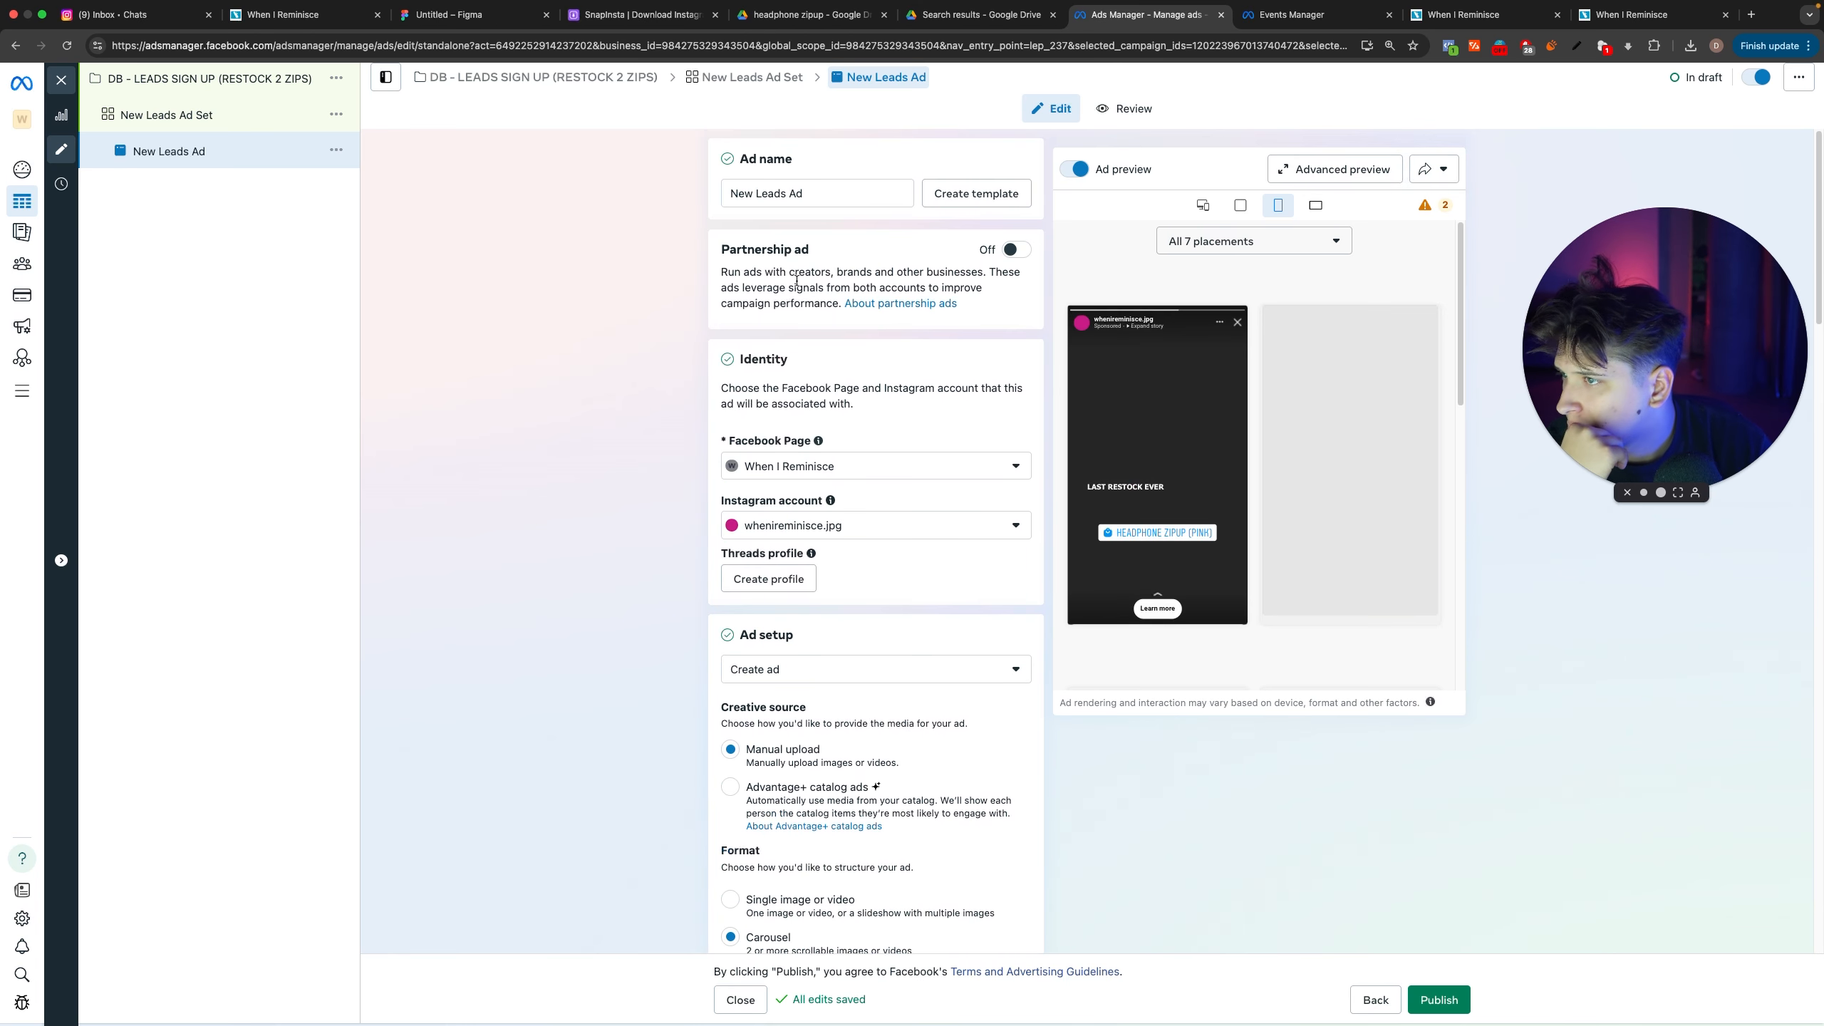
triple_click(827, 201)
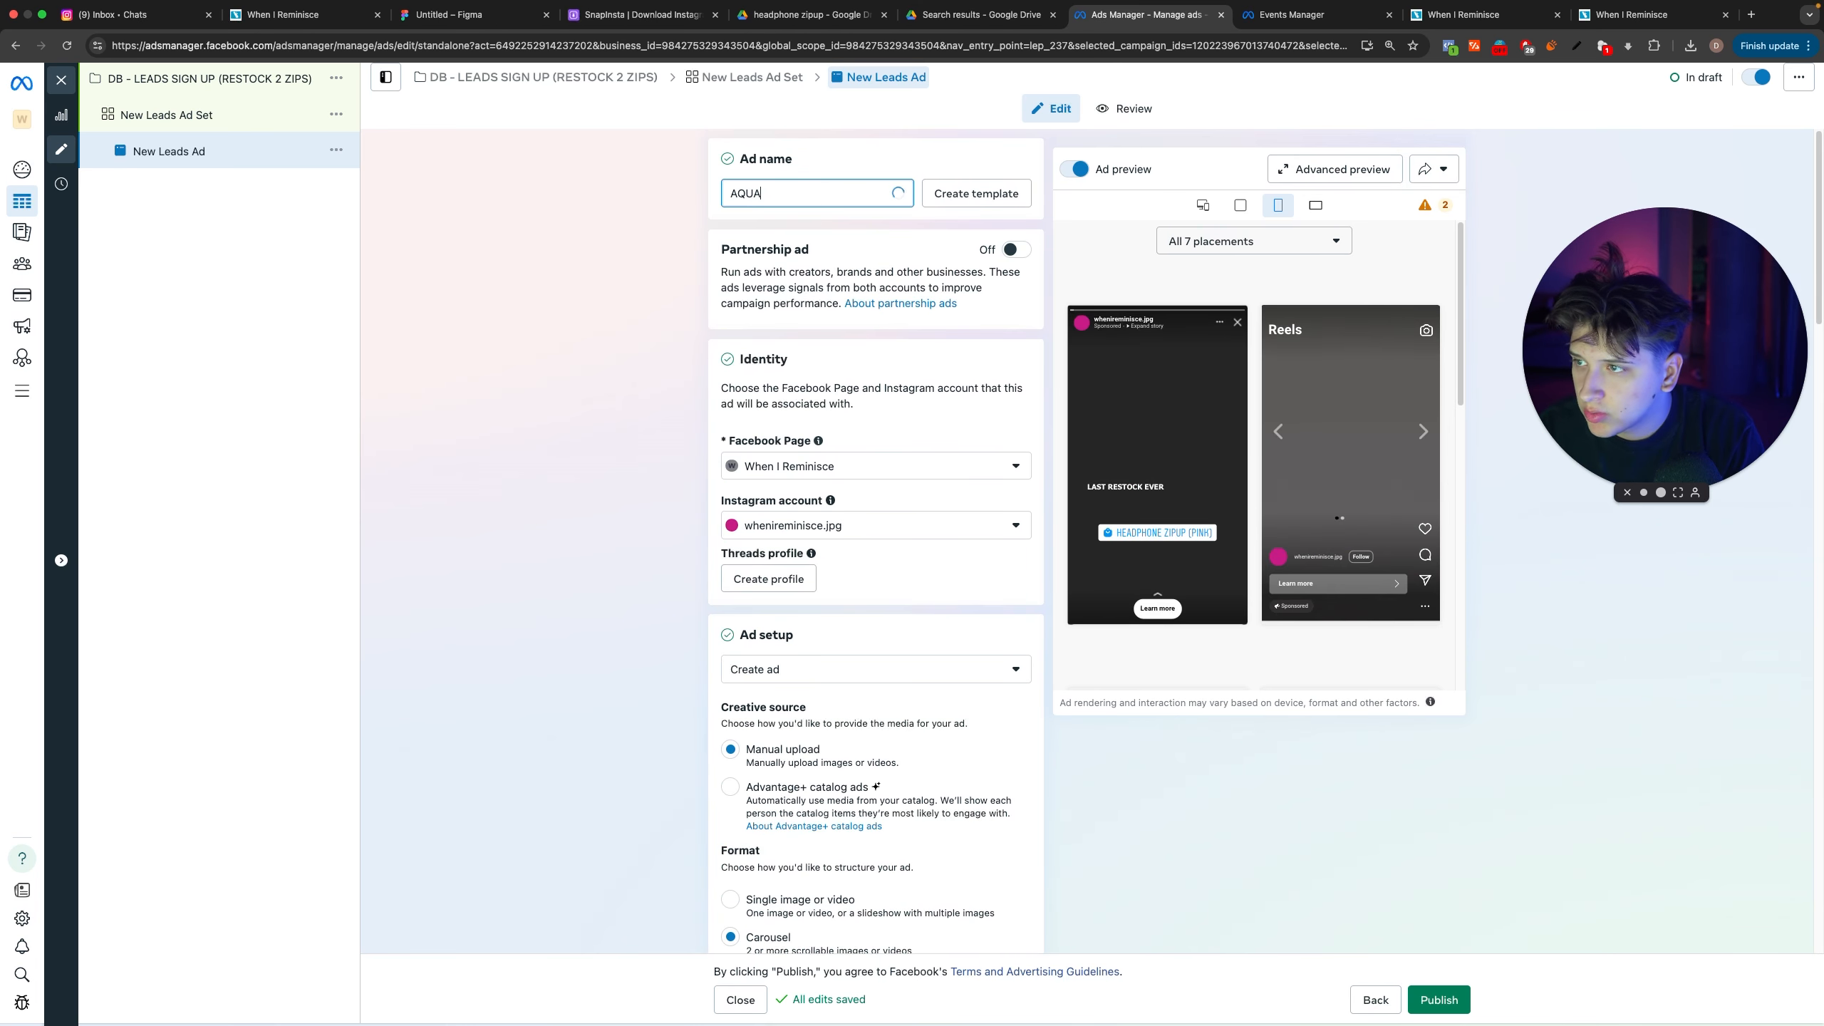
key(BackSpace)
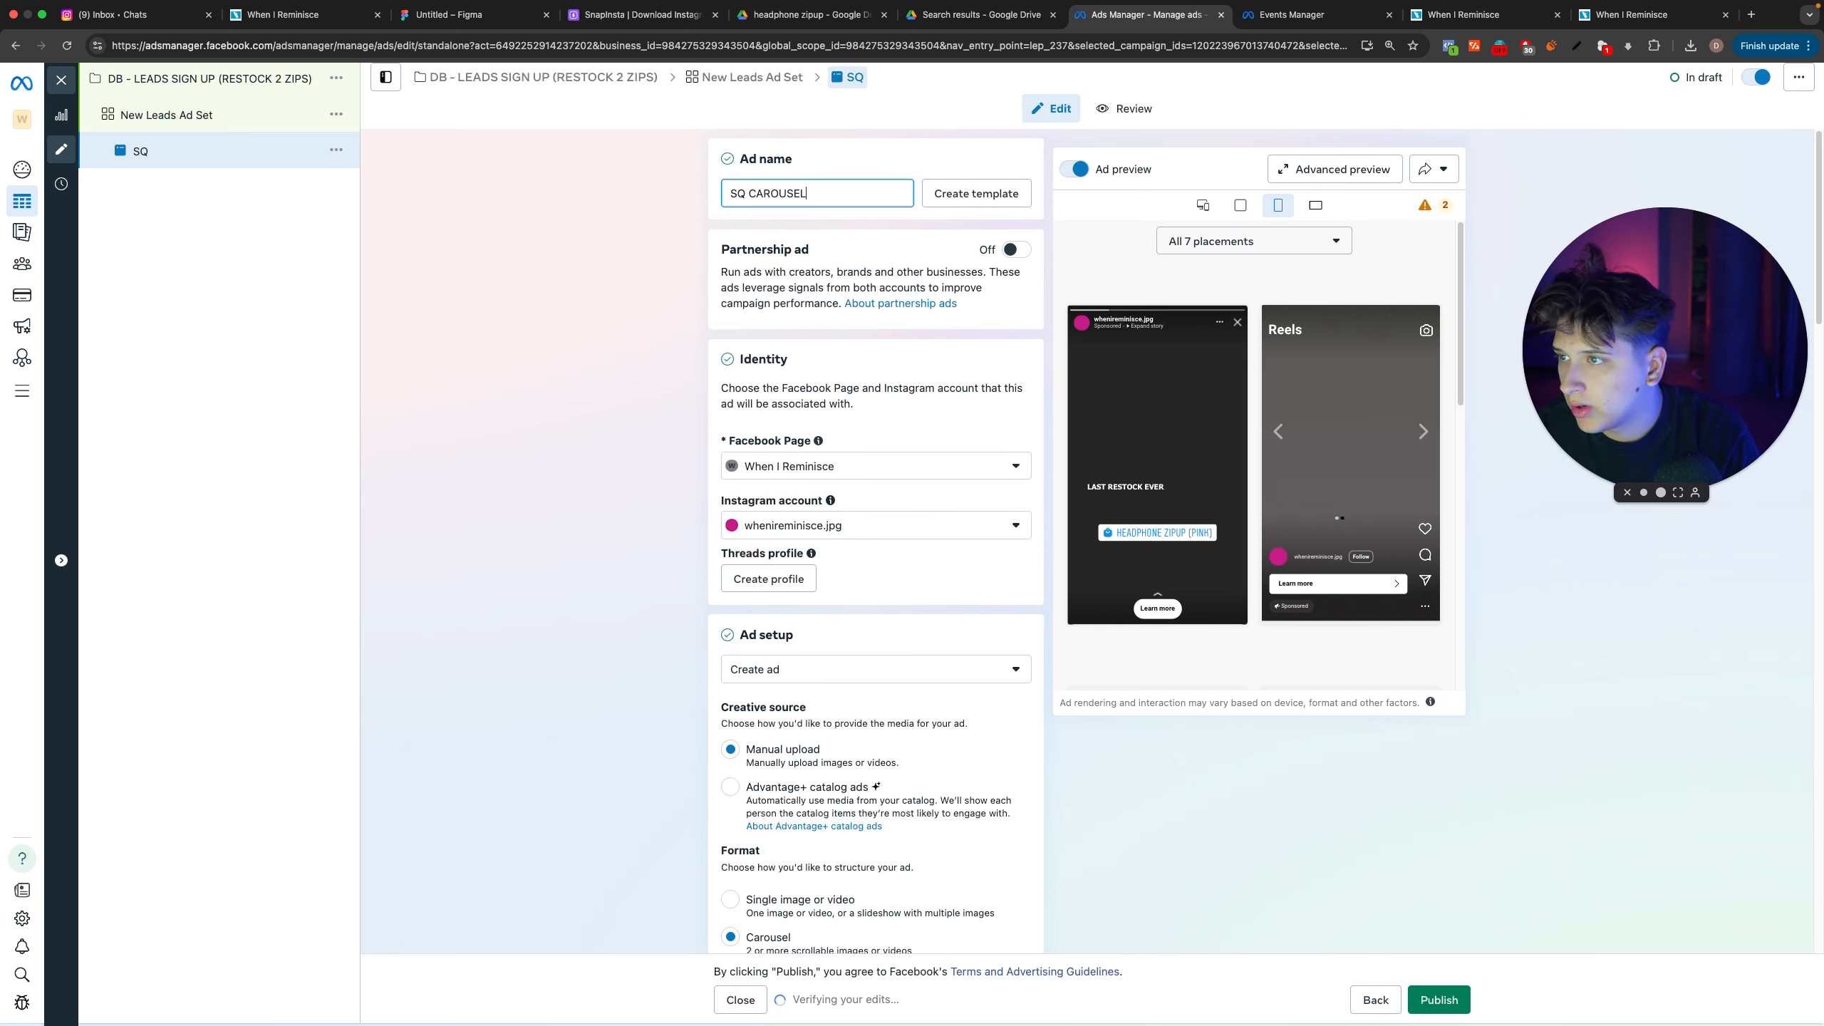
click(680, 261)
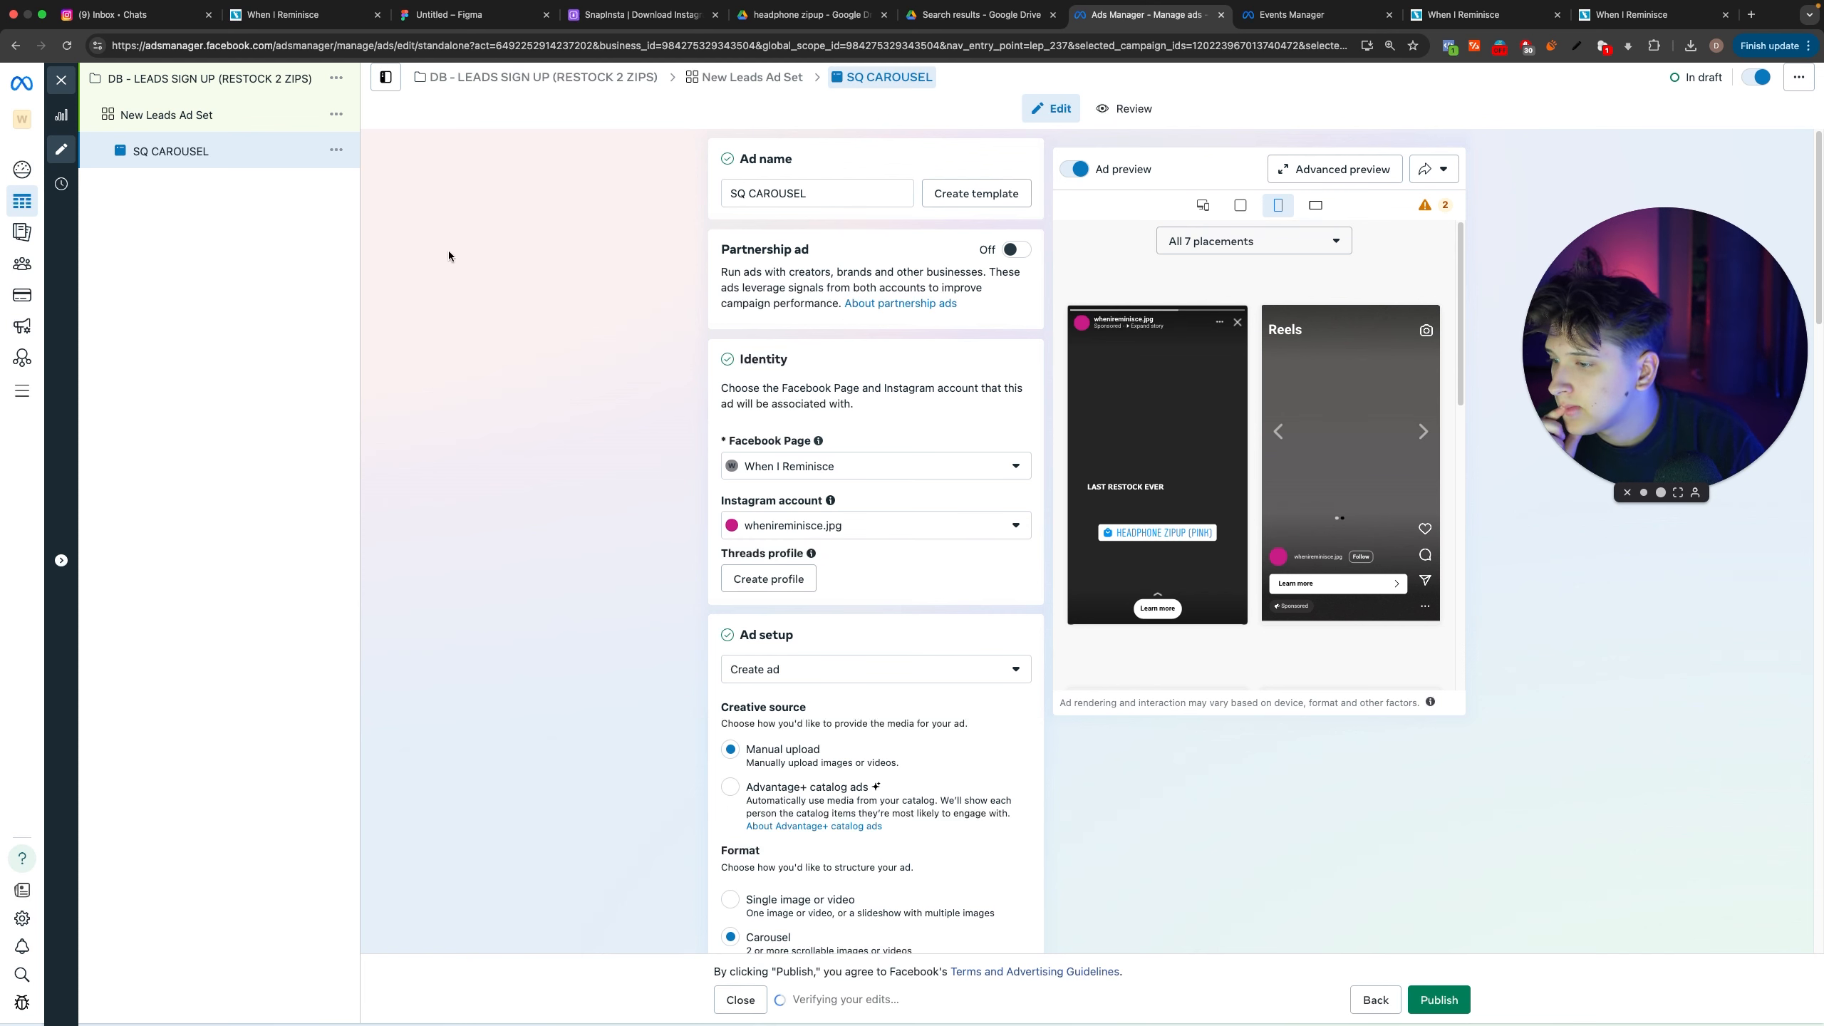
Step: Open the New Leads Ad Set and rename it as Lead Gen Ads
click(186, 118)
triple_click(807, 197)
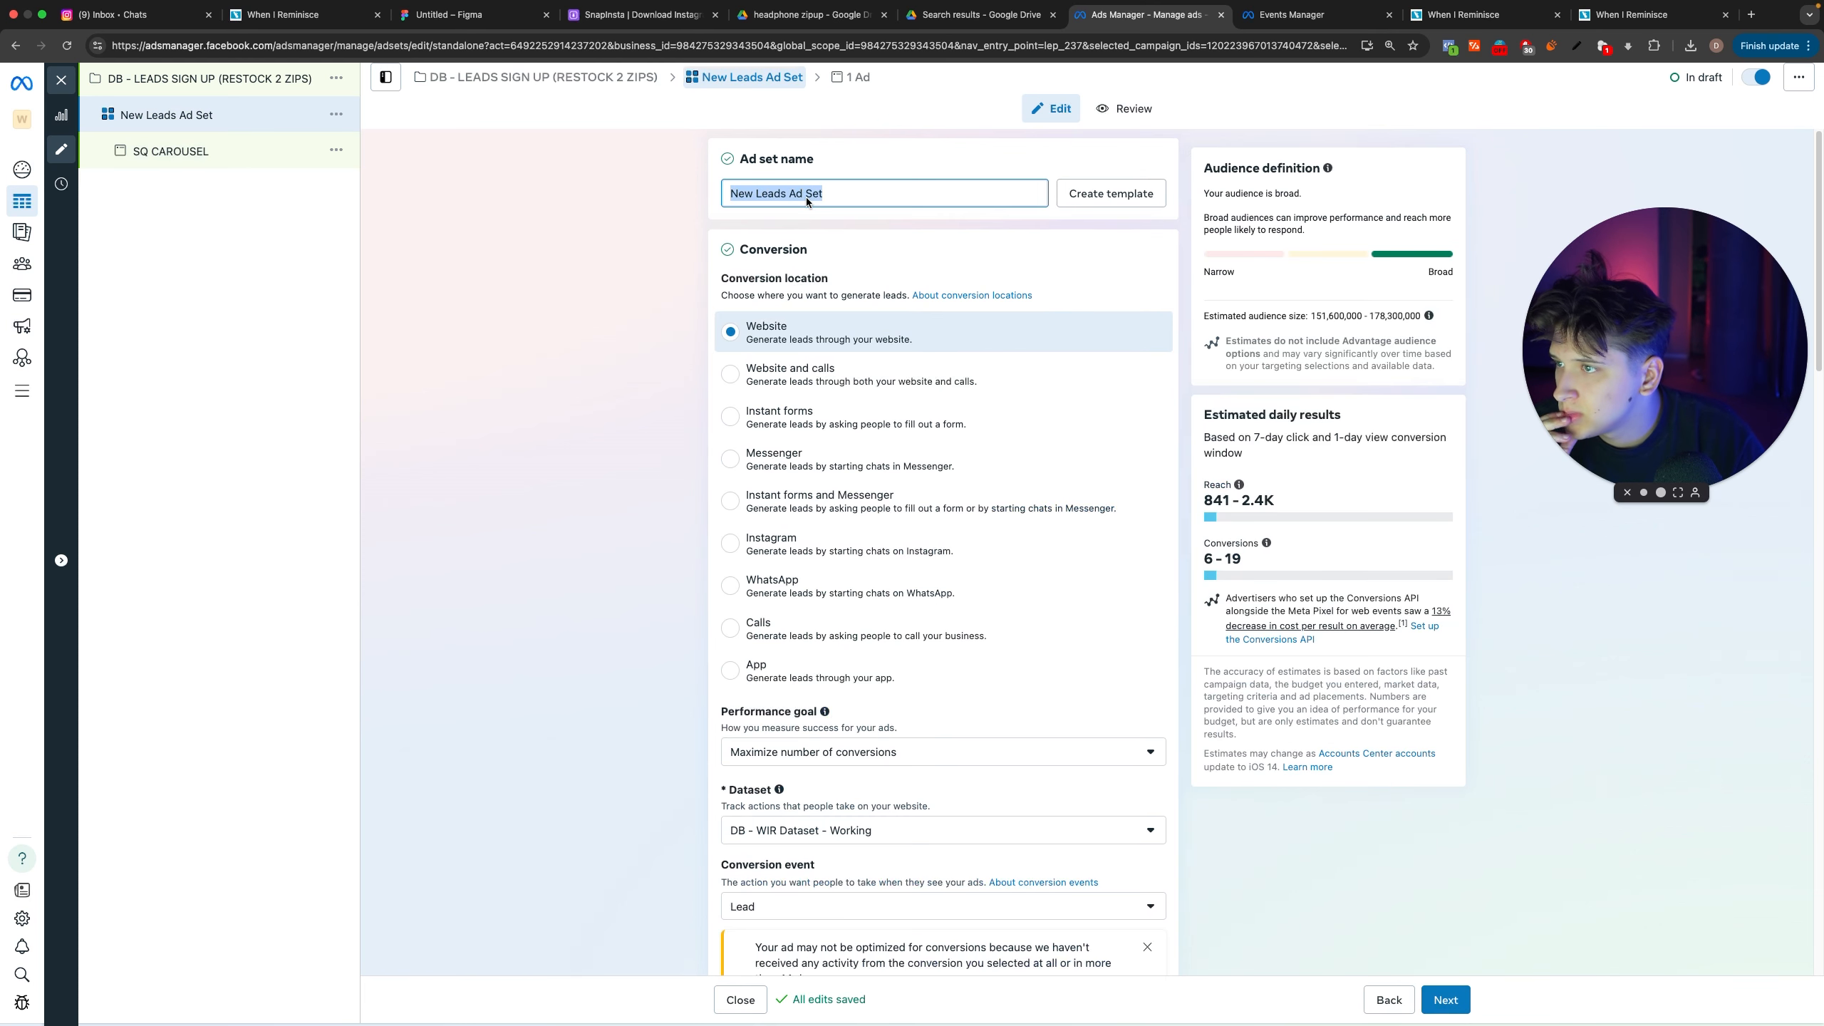
text(Lead Gen Ad)
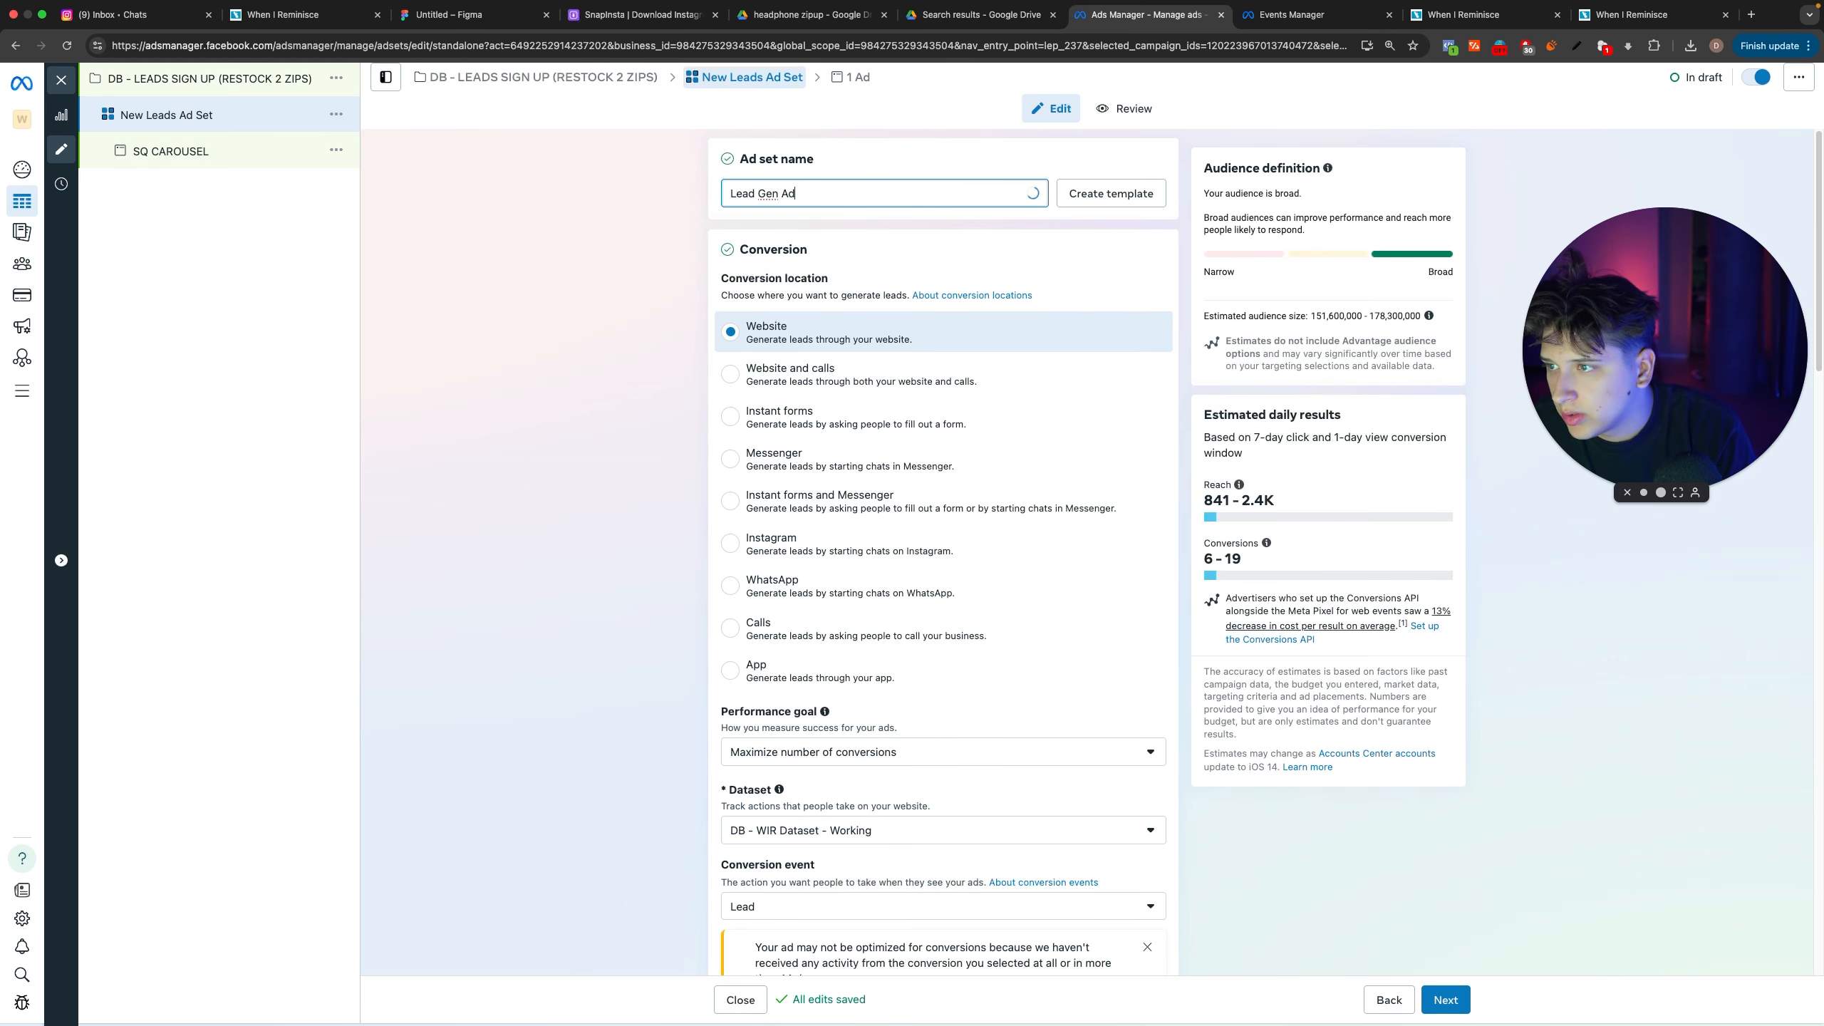
text(s)
click(594, 288)
scroll(604, 412, down, 7)
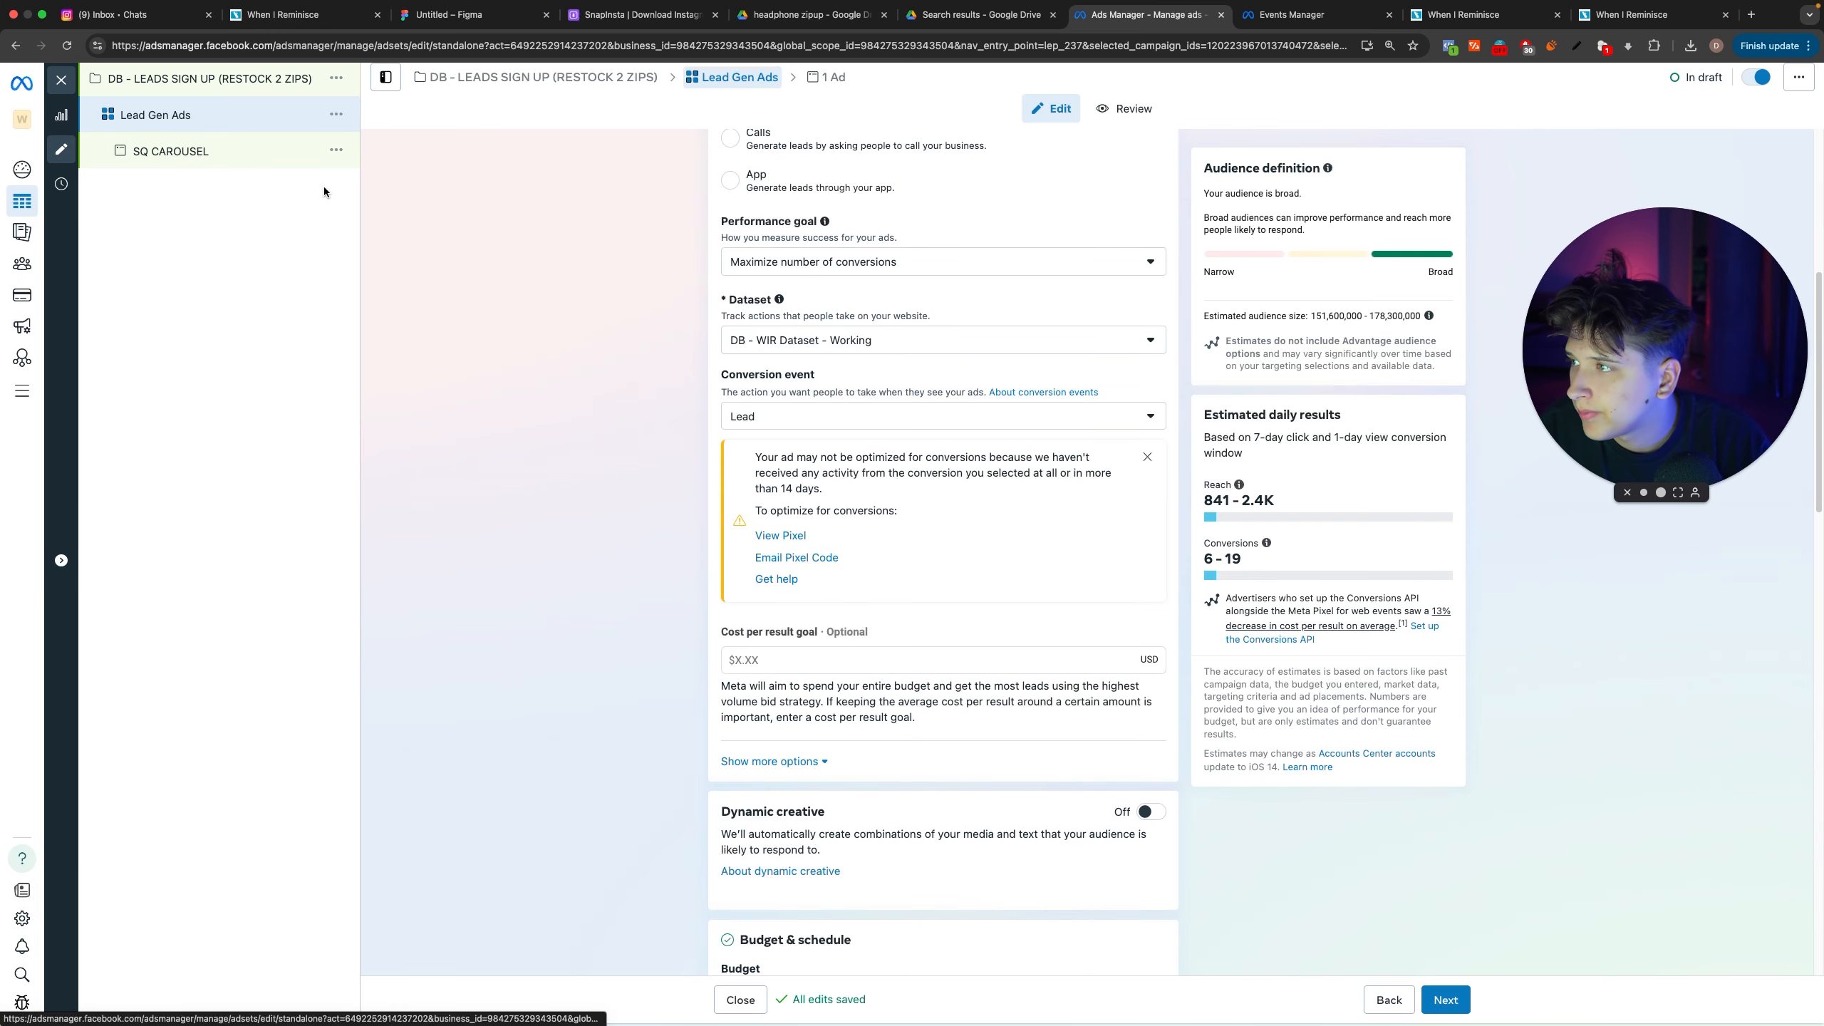
Step: Duplicate the SQ CAROUSEL ad once within the original campaign and the Lead Gen Ads ad set
click(320, 151)
click(336, 150)
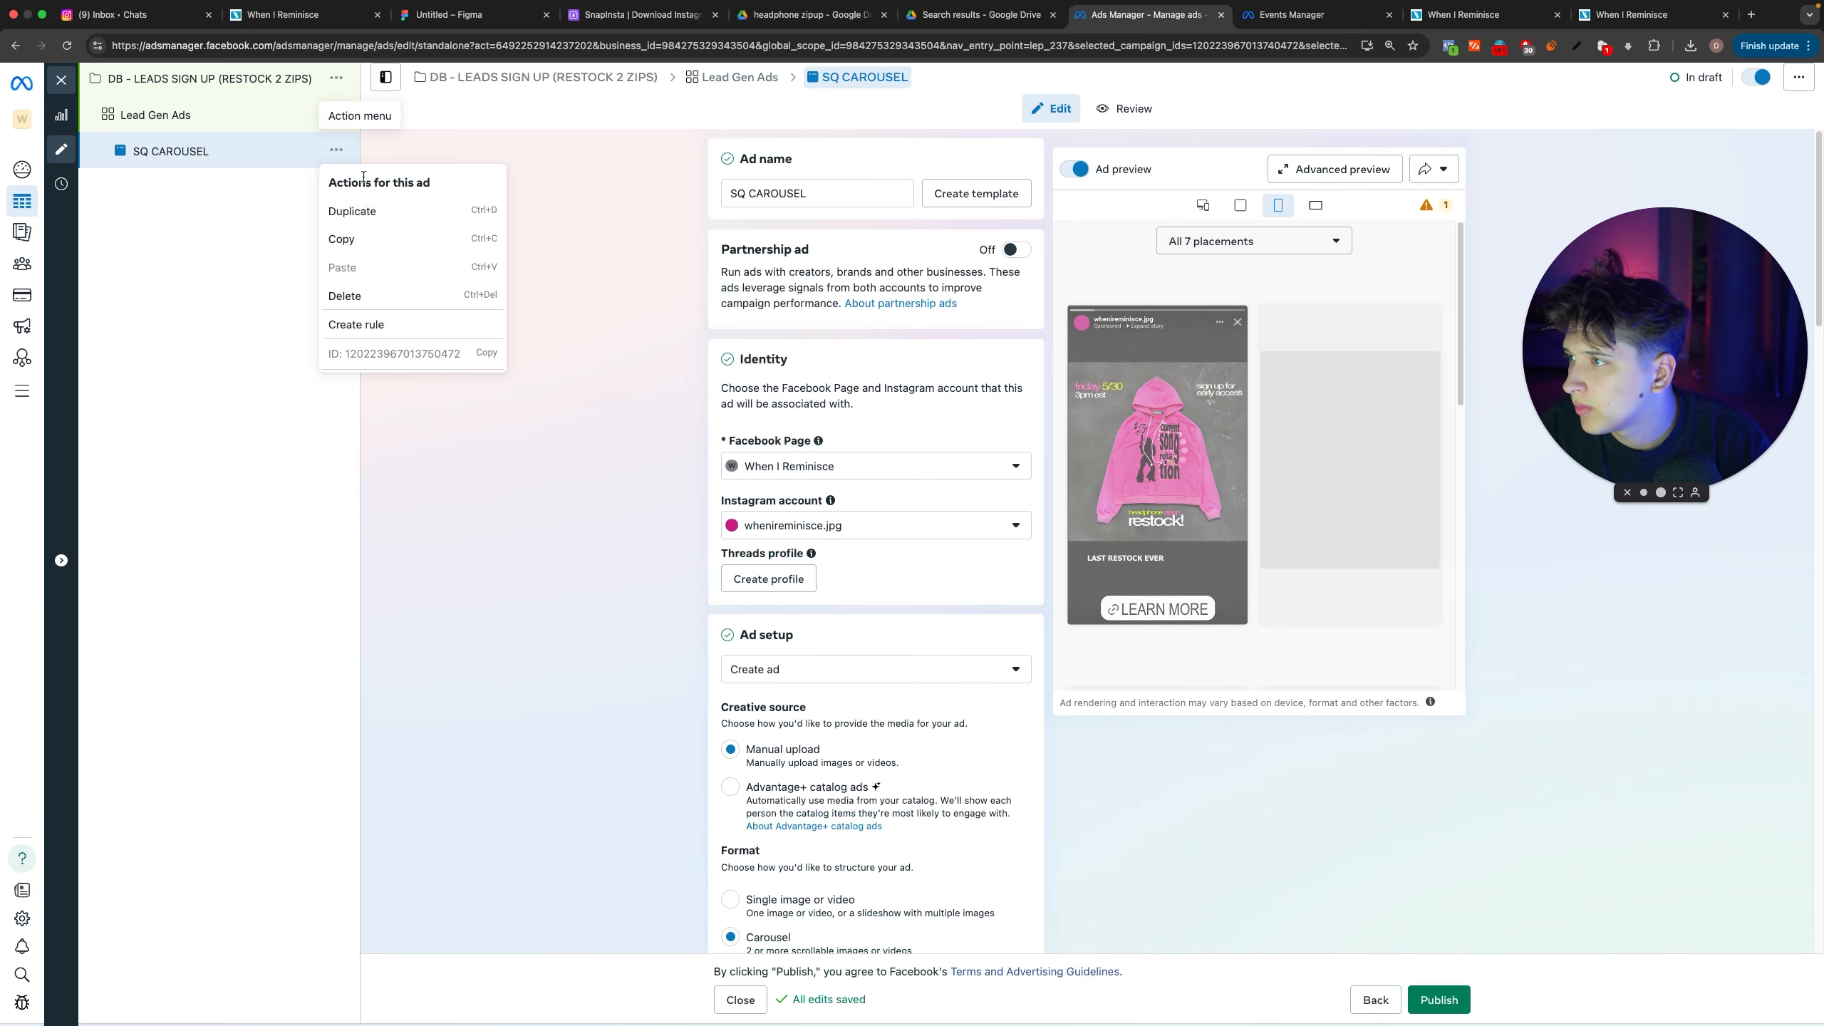
click(363, 212)
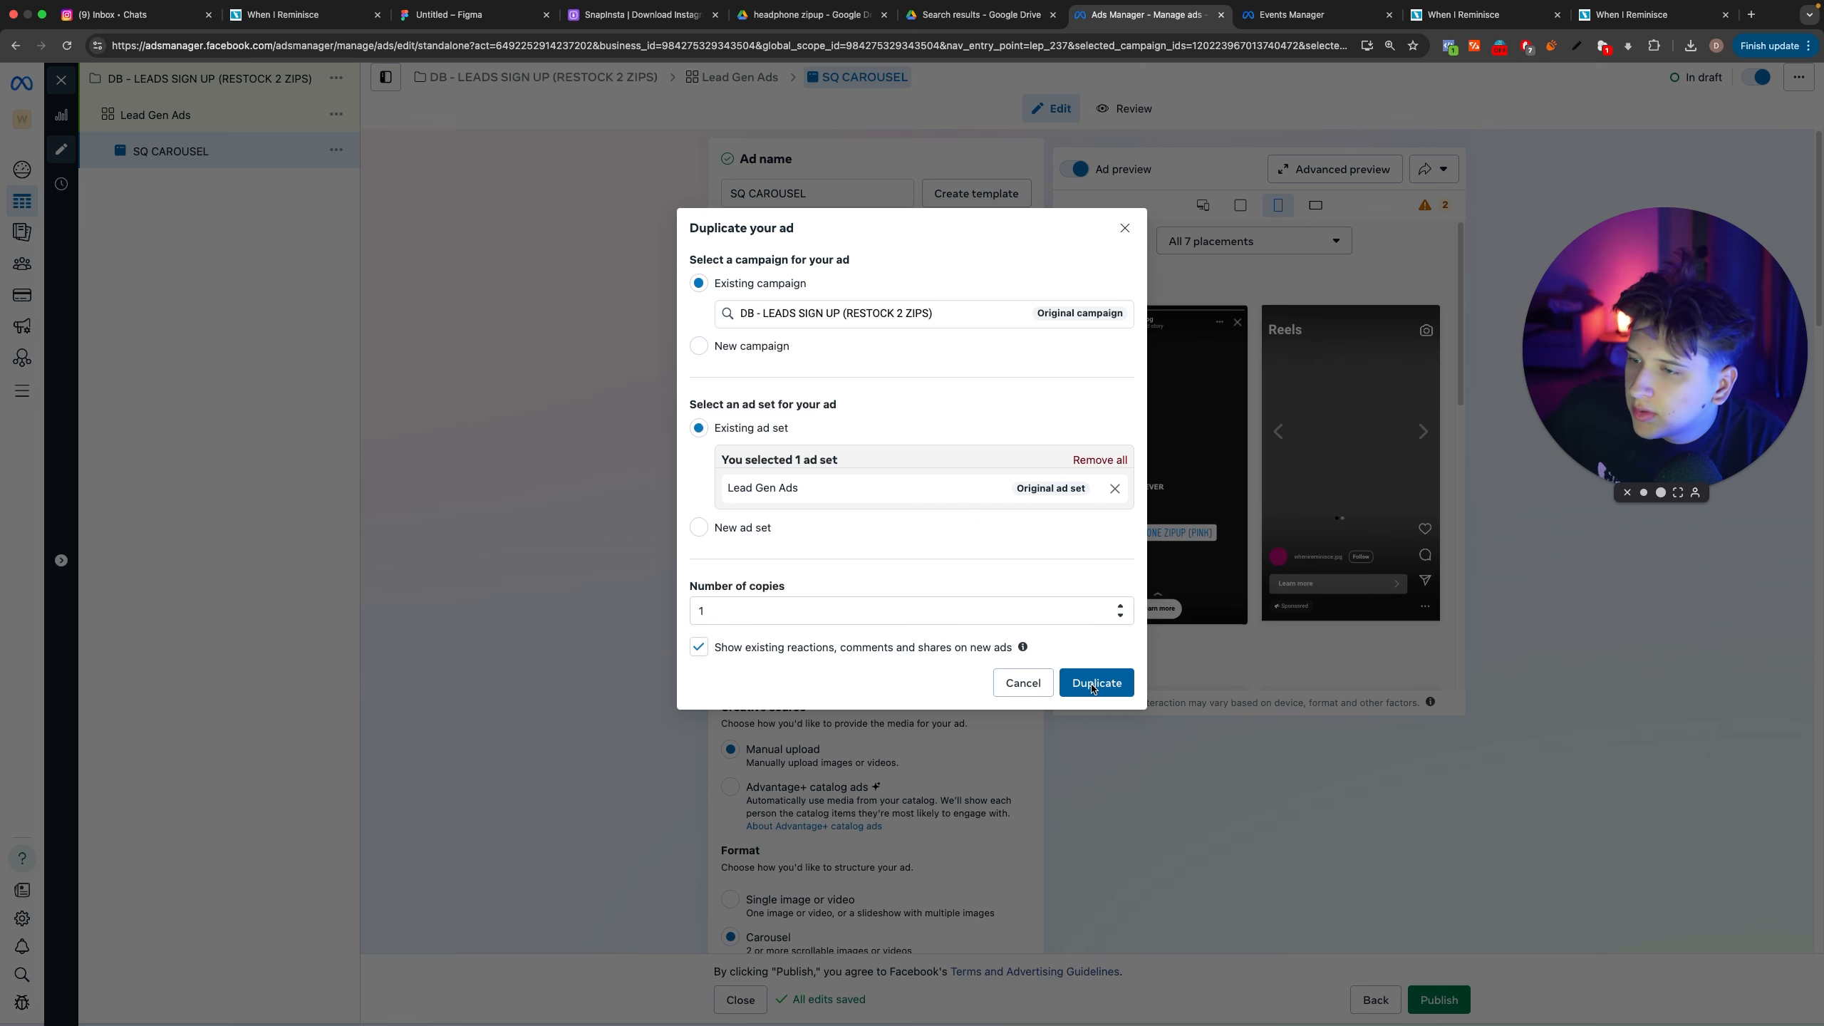
drag(962, 316, 778, 317)
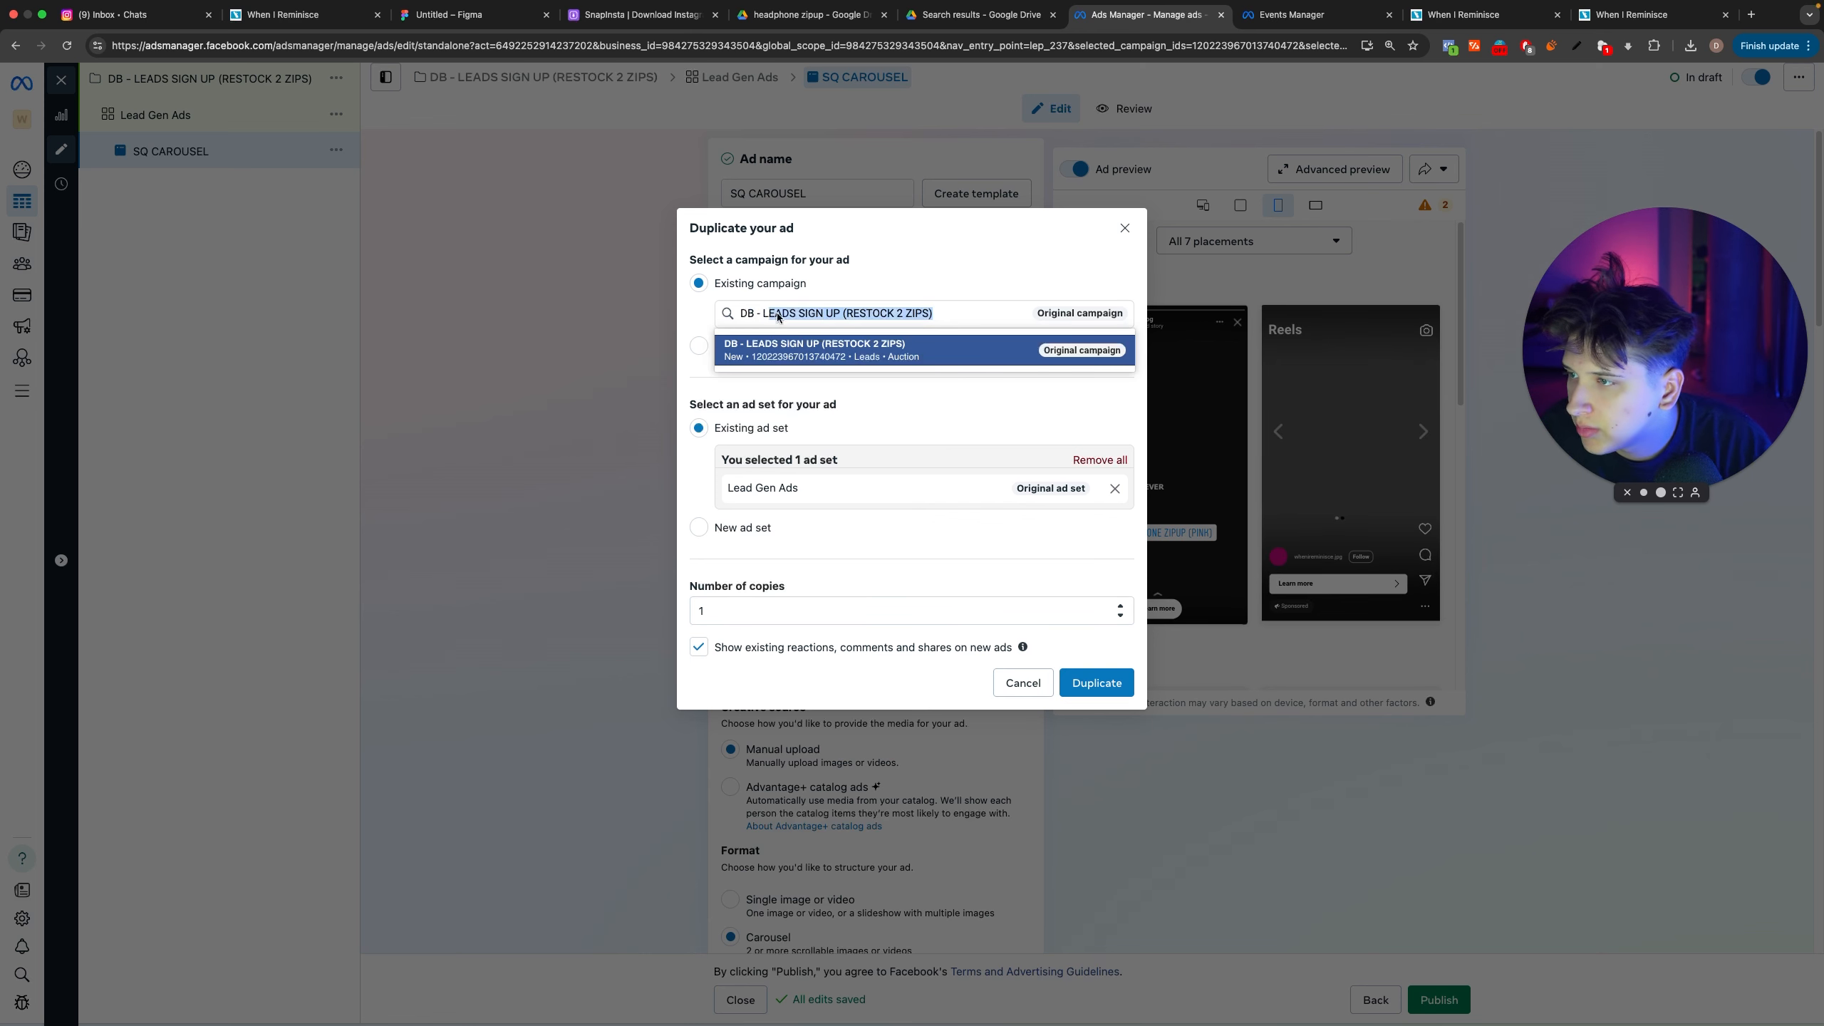
click(1095, 683)
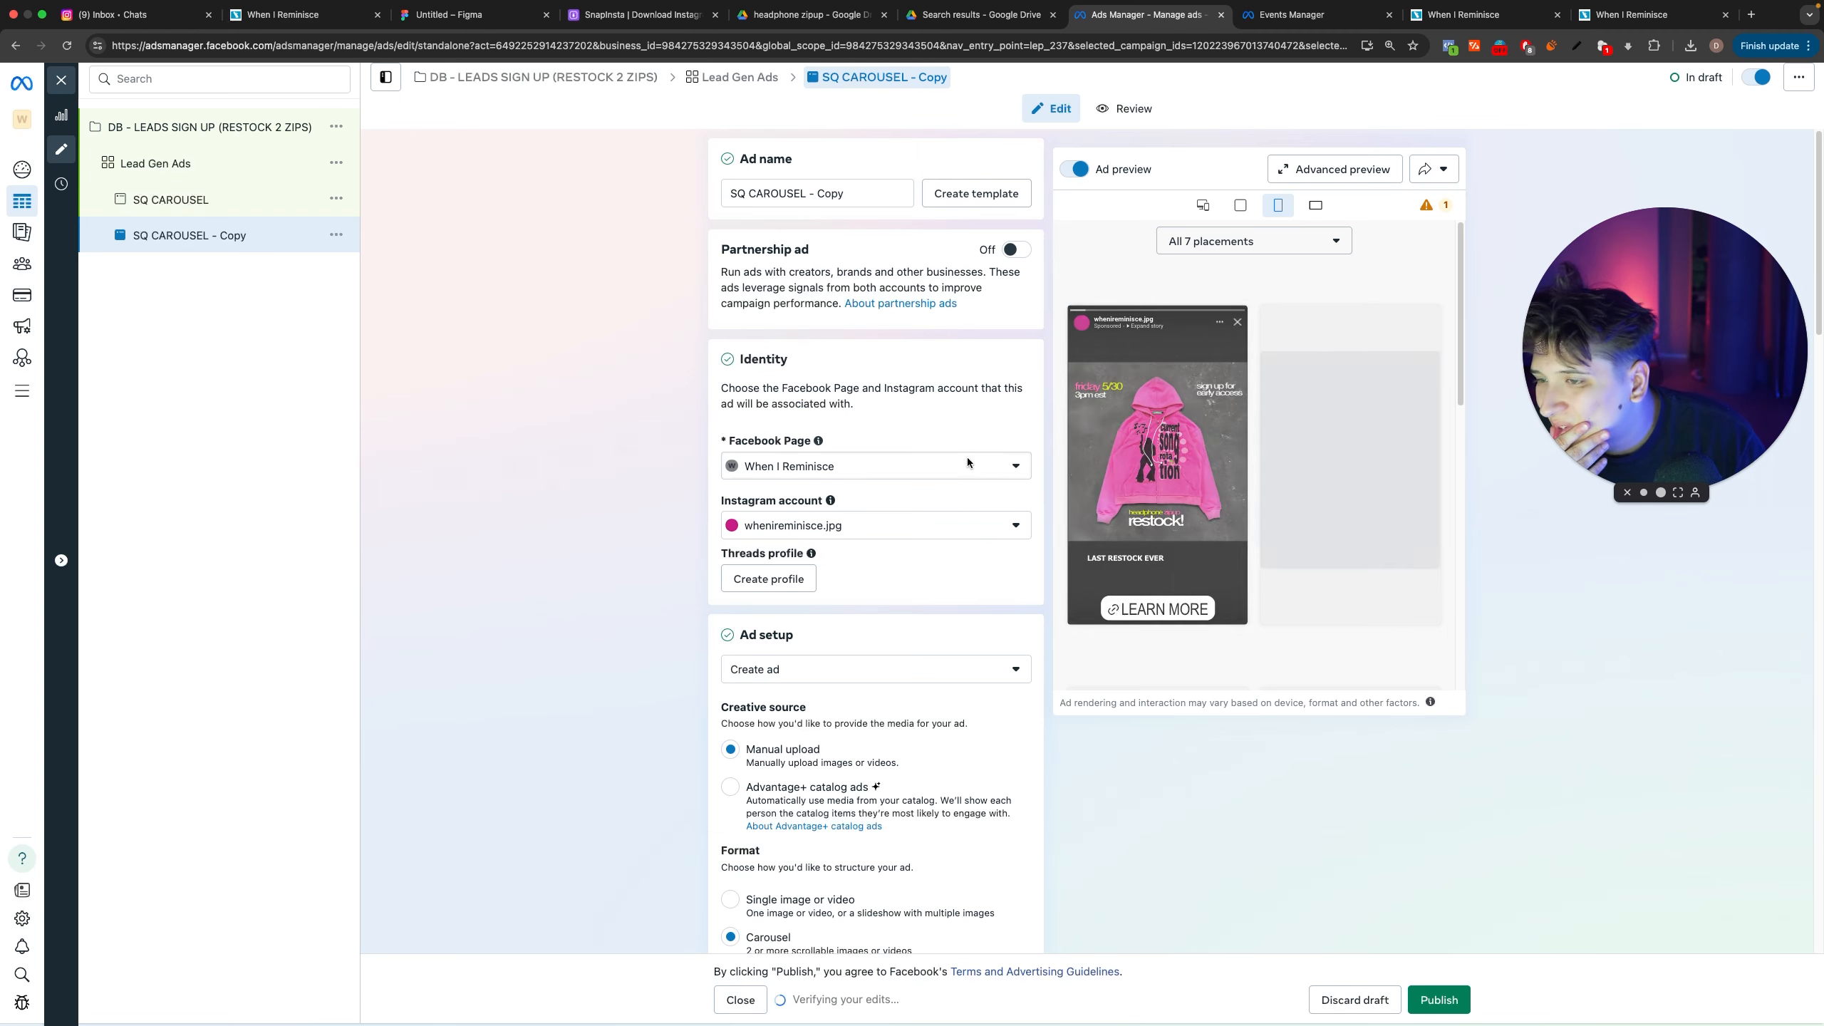
Step: Change the copied ad's format to Single image or video and open its creative setup
scroll(818, 444, down, 2)
click(783, 761)
scroll(826, 690, down, 6)
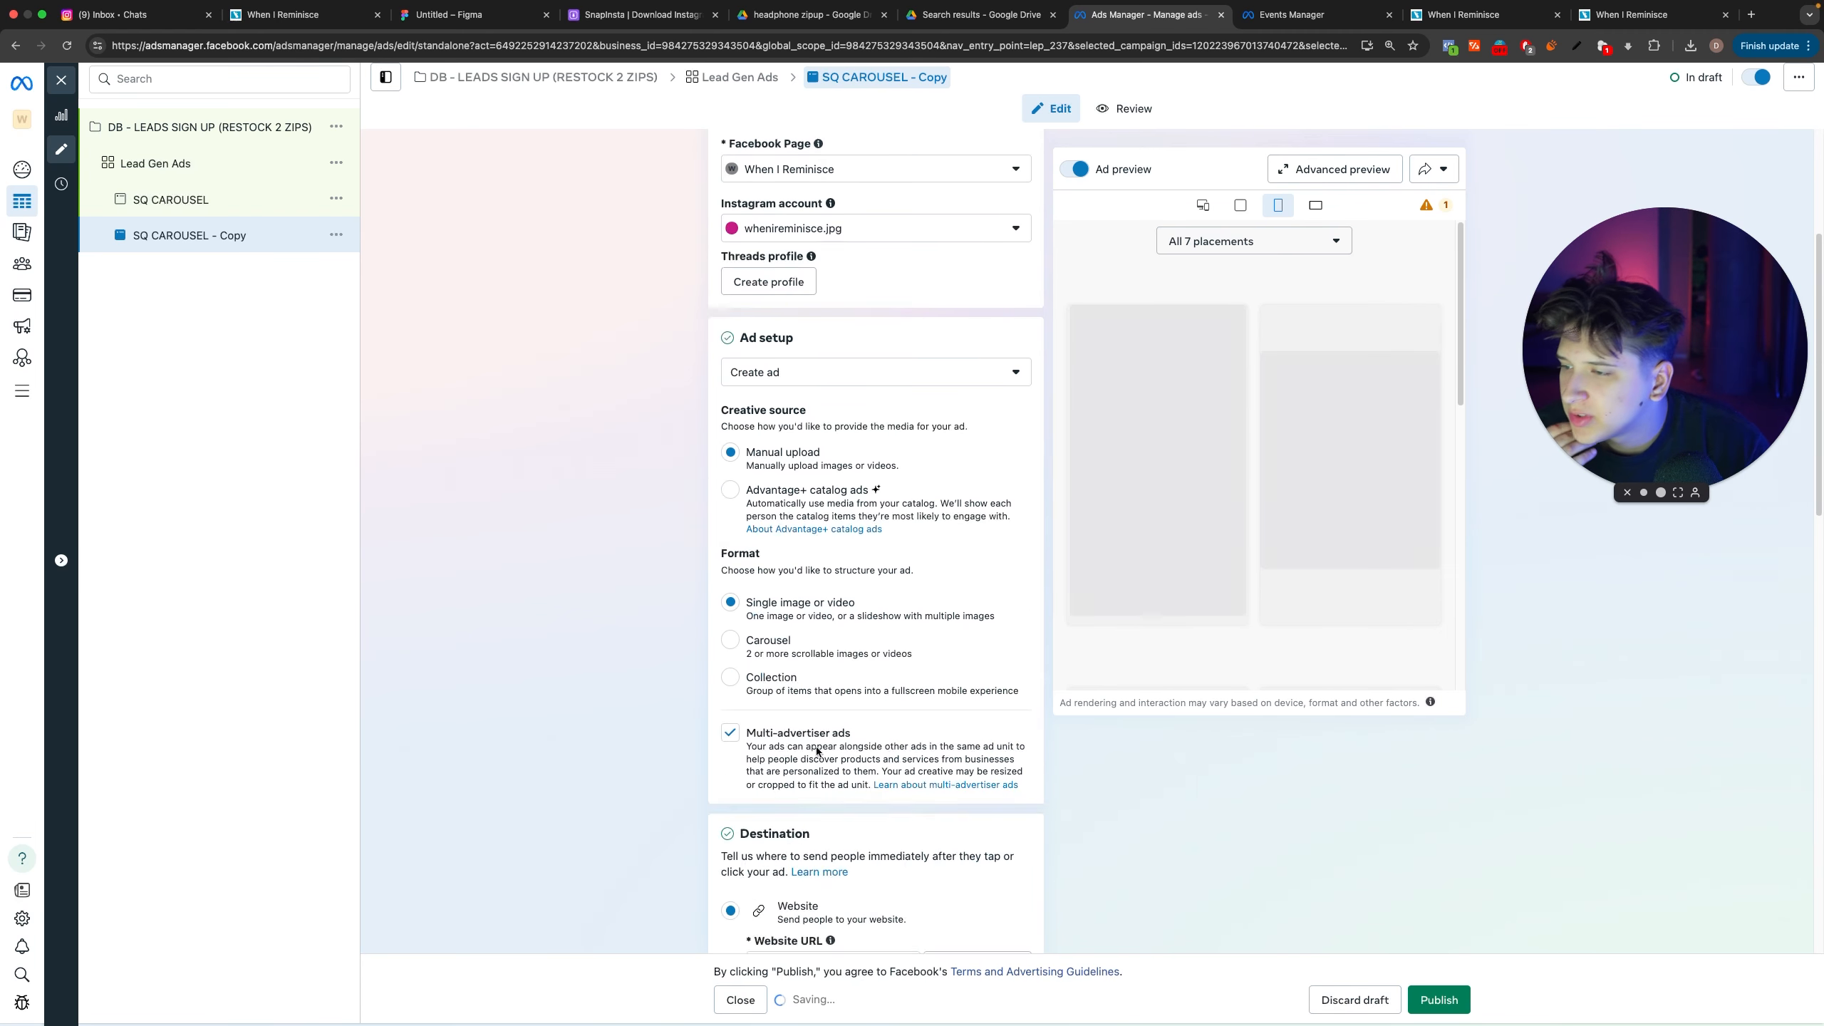
scroll(832, 667, down, 5)
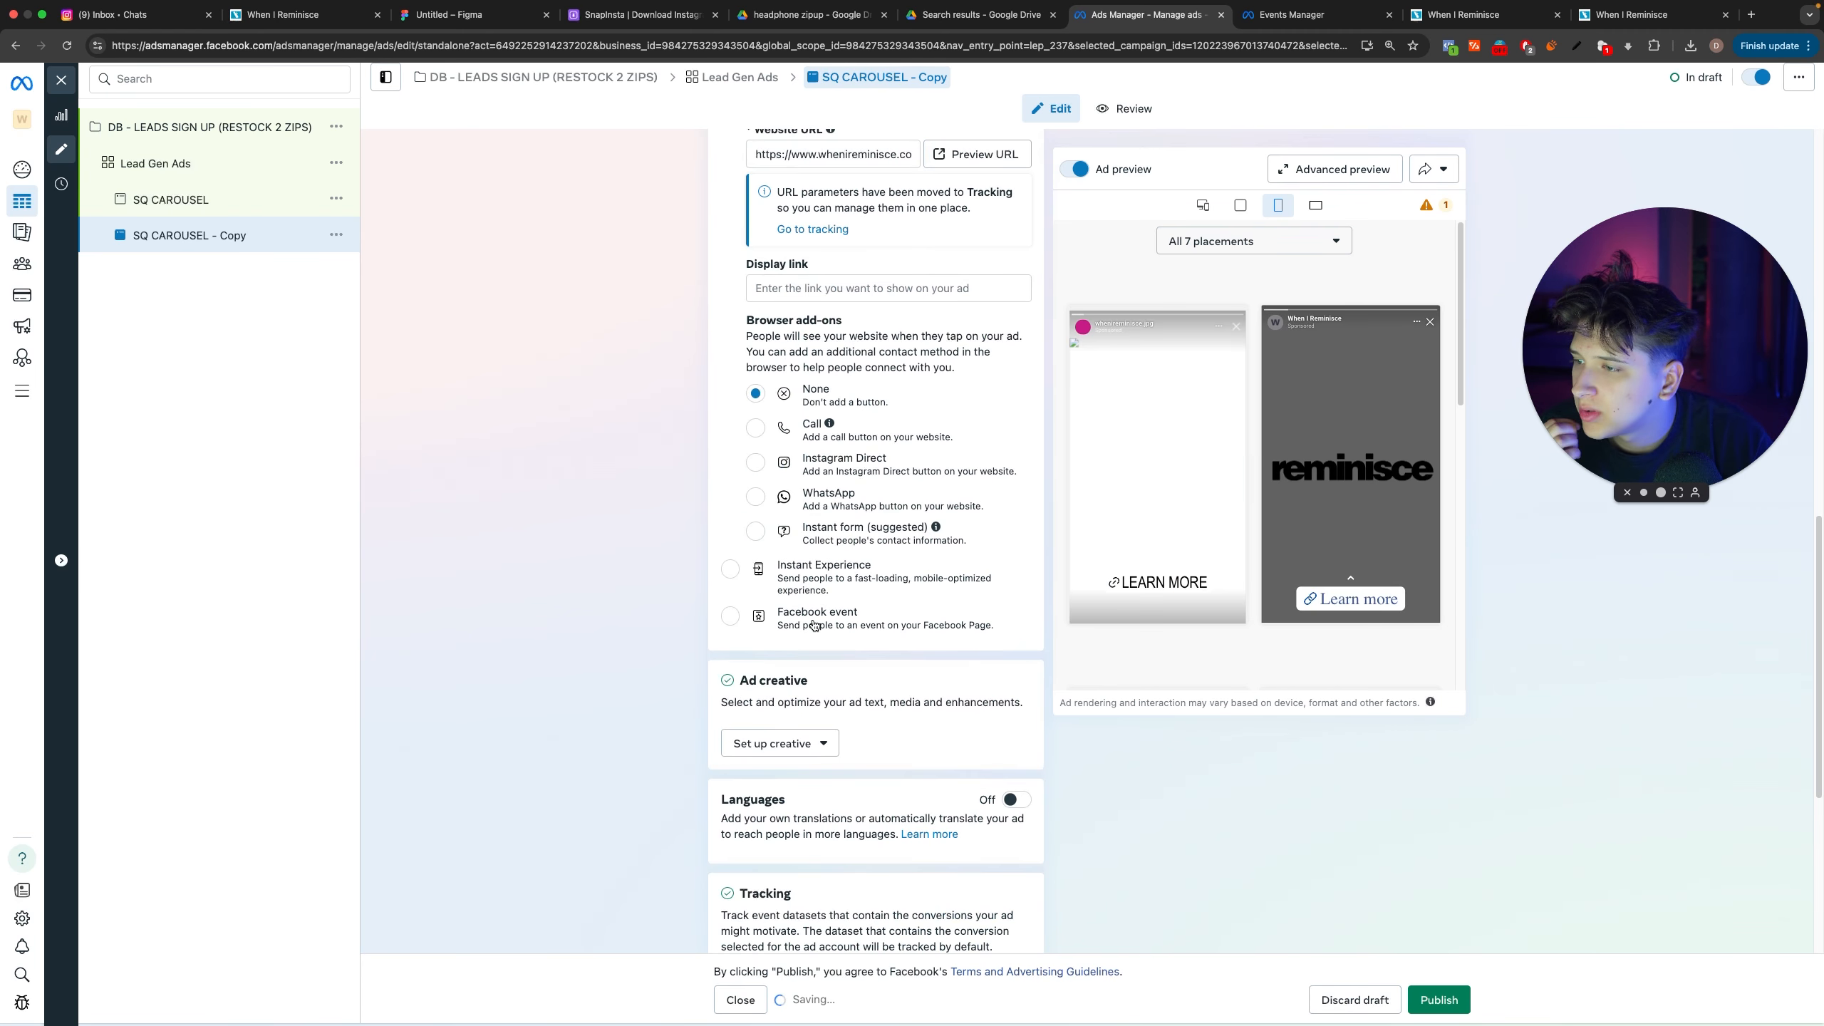
click(782, 745)
click(772, 781)
Step: Switch to Photoshop and export the vertical two-hoodie artwork in Untitled-2 as a 1080 x 1920 JPG named WIRVT1 on the Desktop
key(super+Tab)
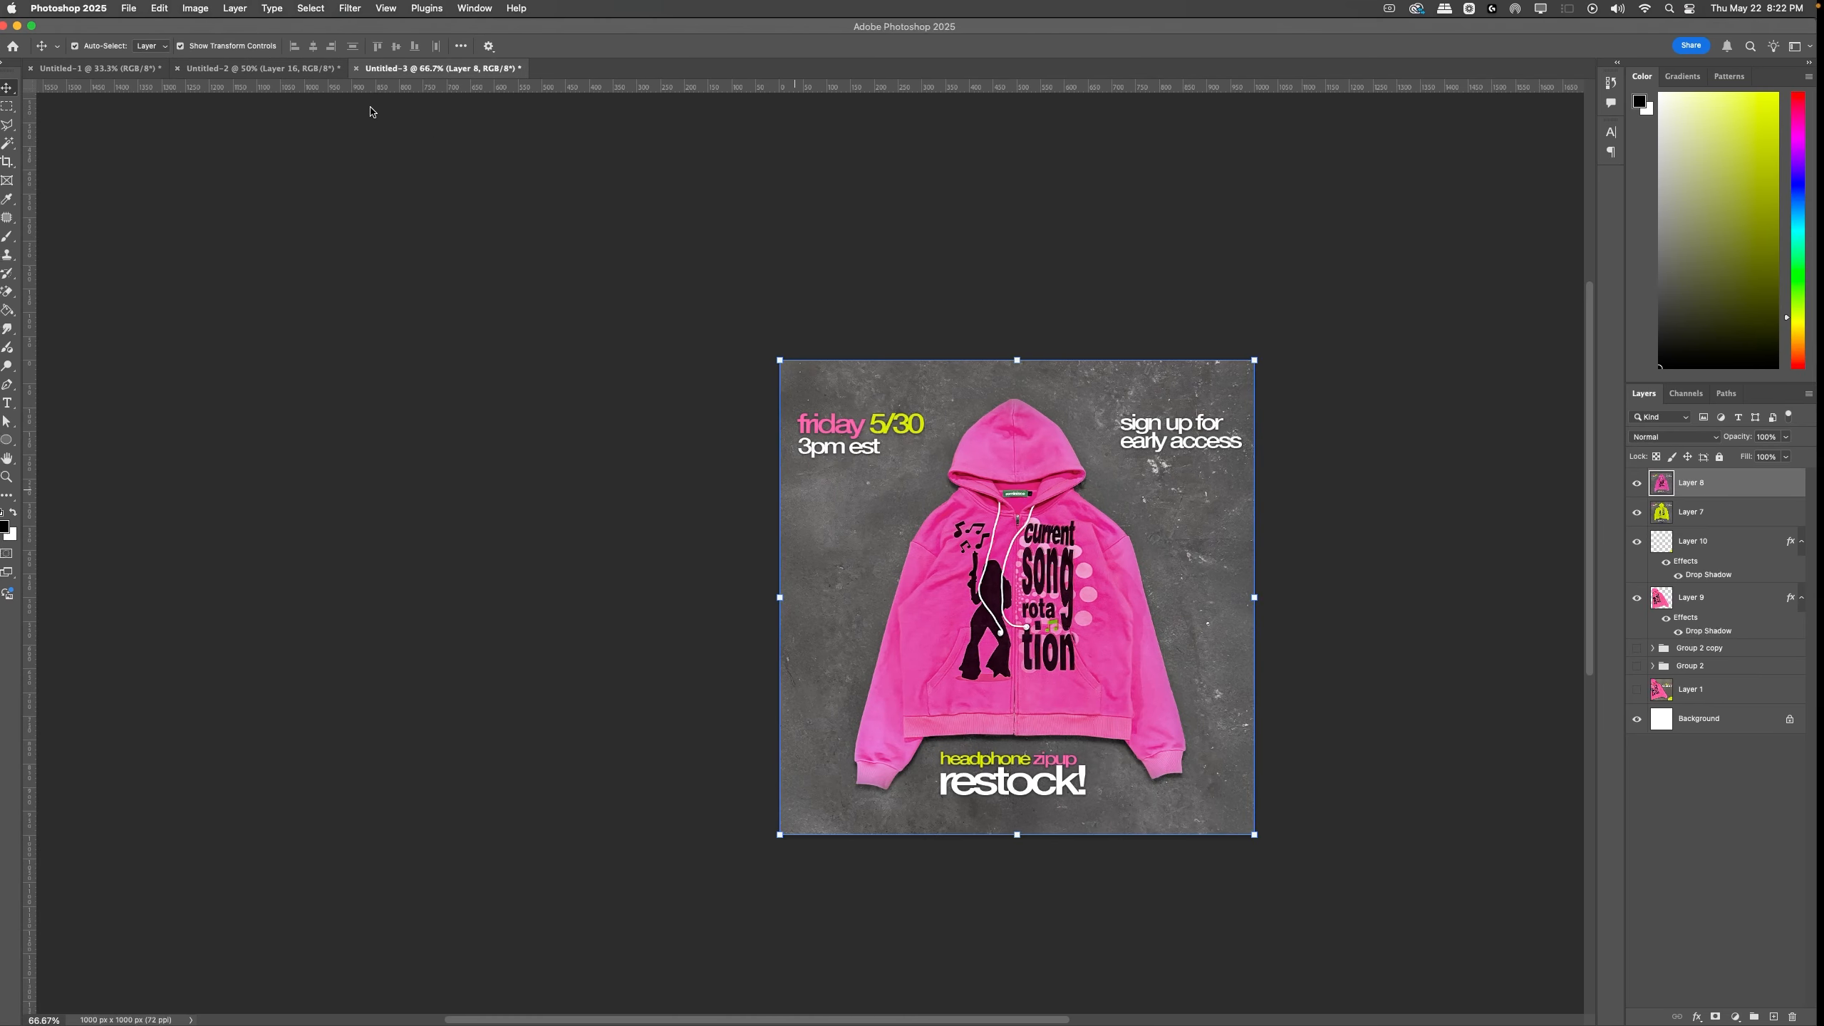
click(303, 72)
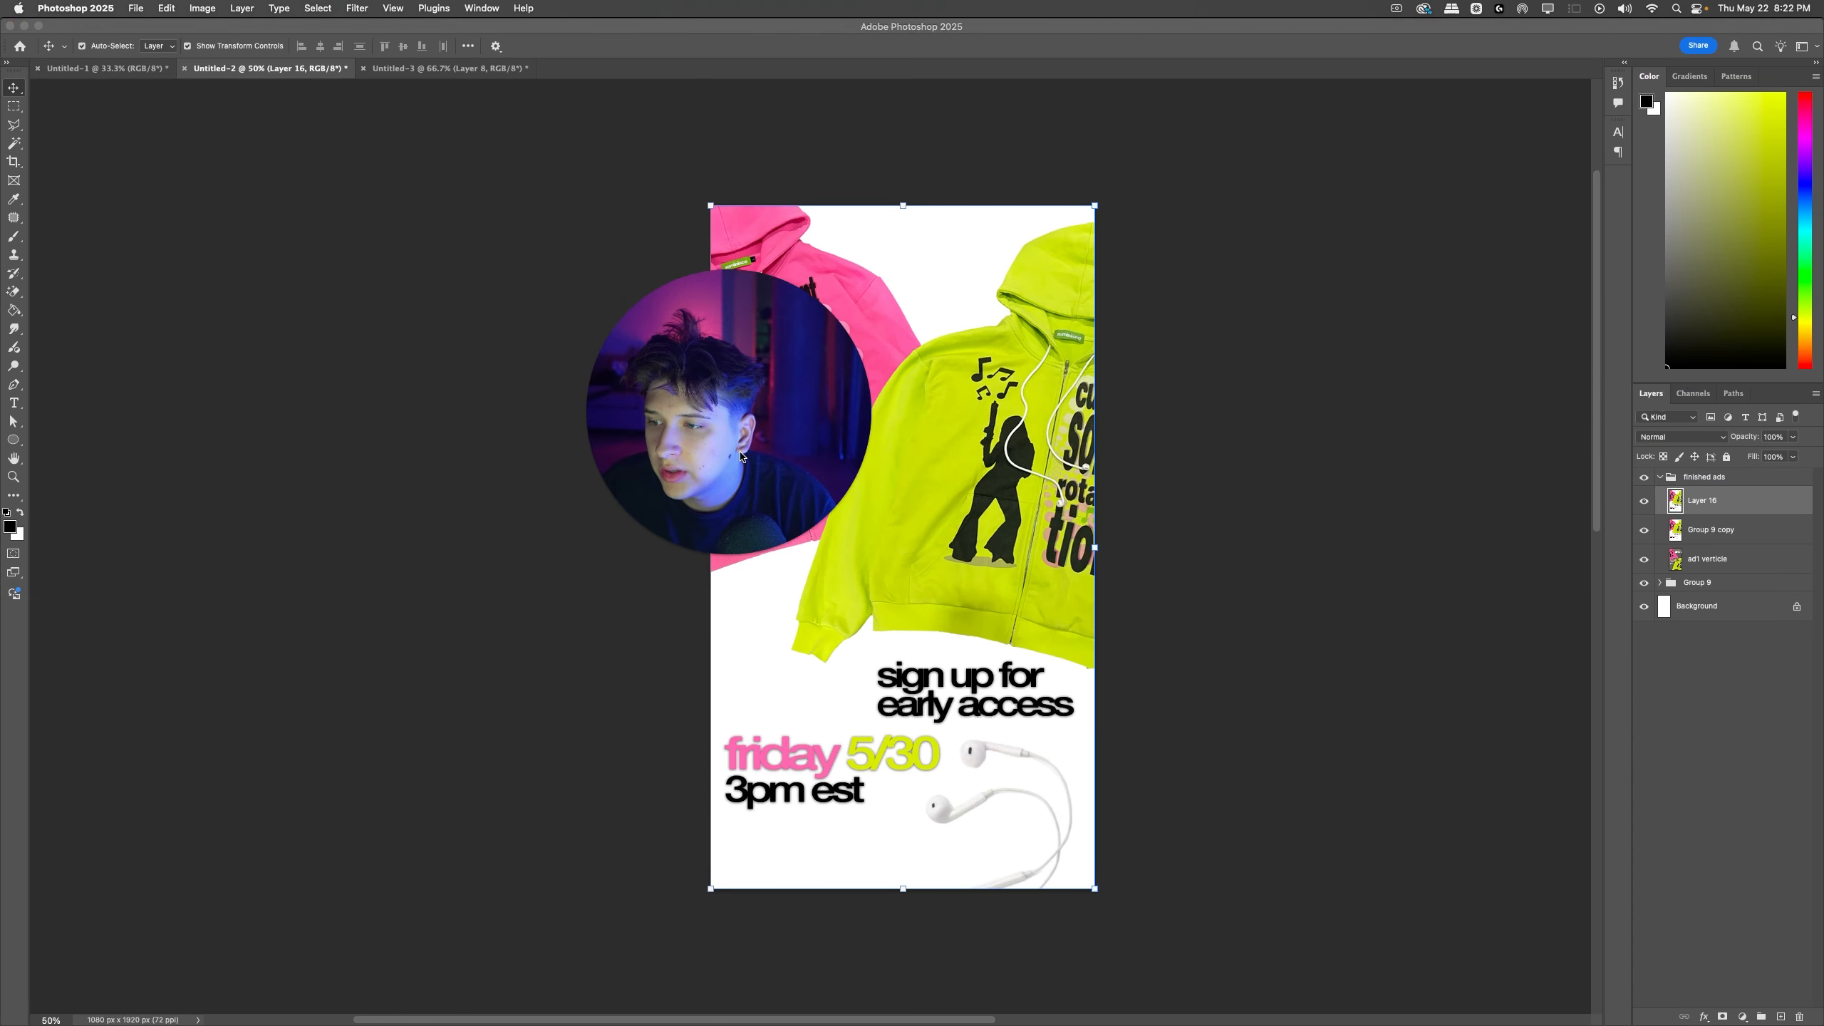
click(1644, 501)
click(1644, 502)
click(1644, 501)
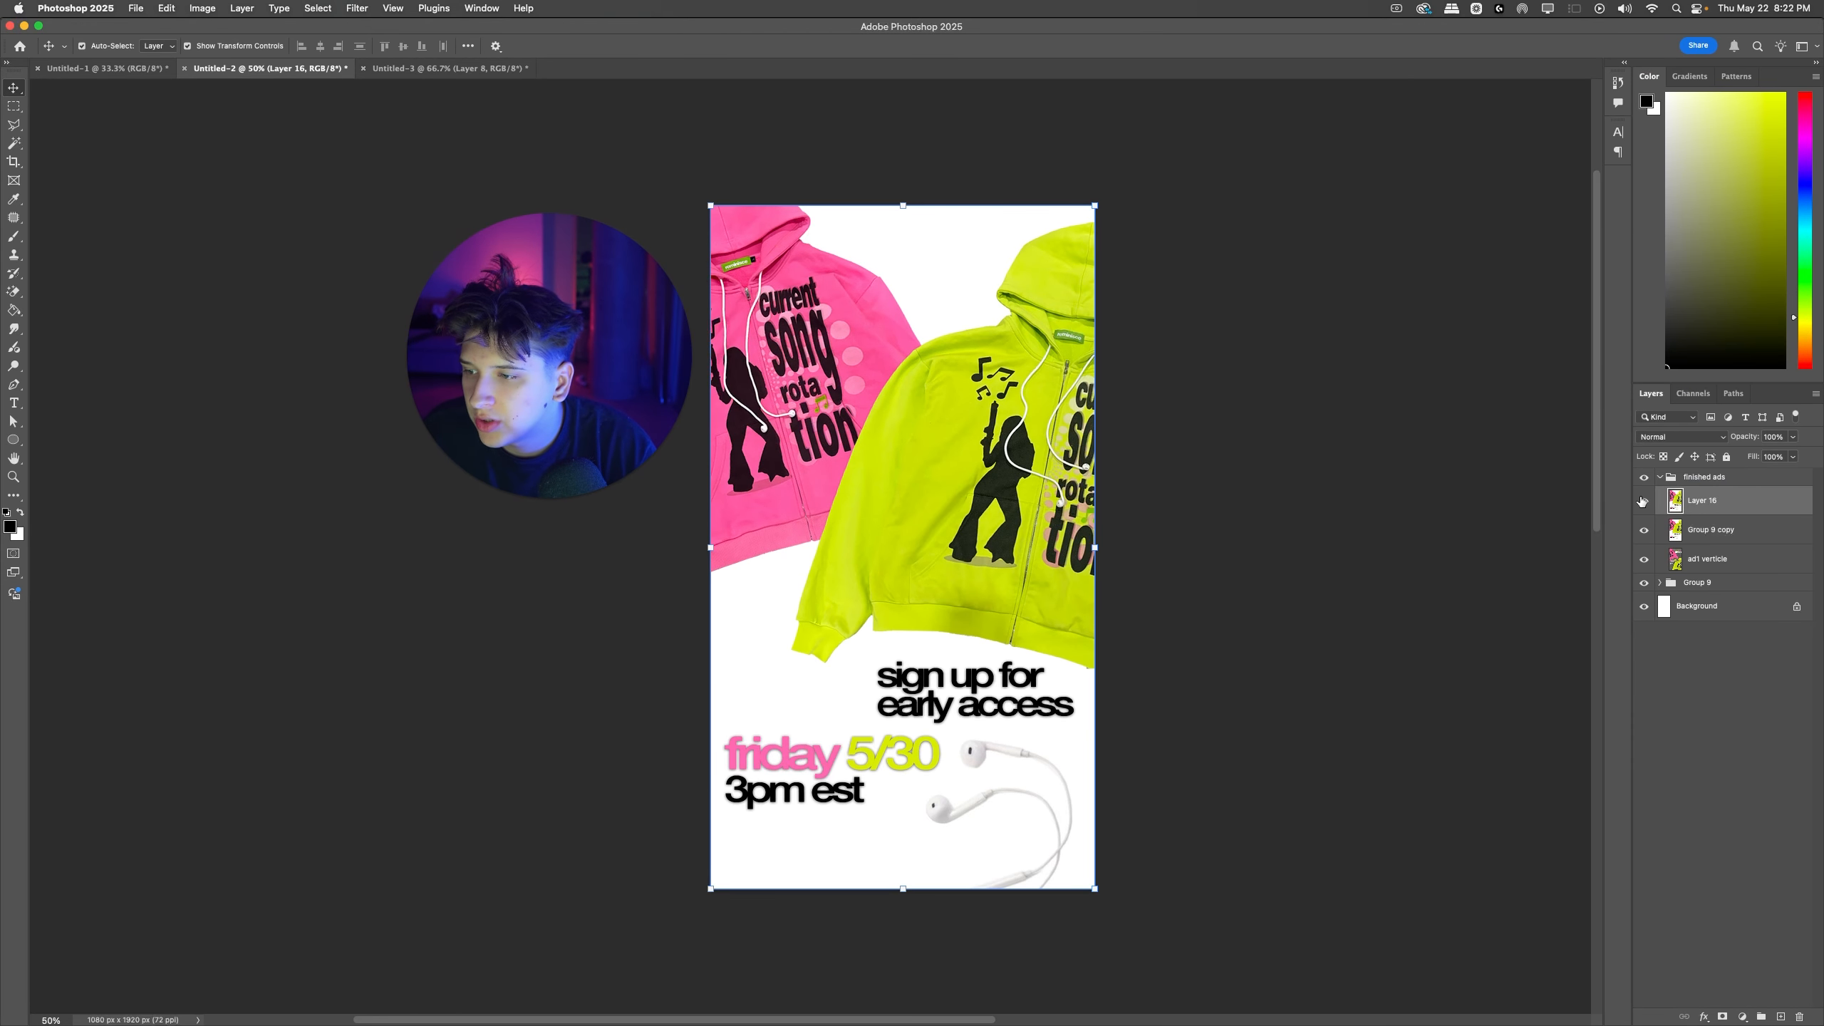
click(1556, 521)
key(super+alt+shift+w)
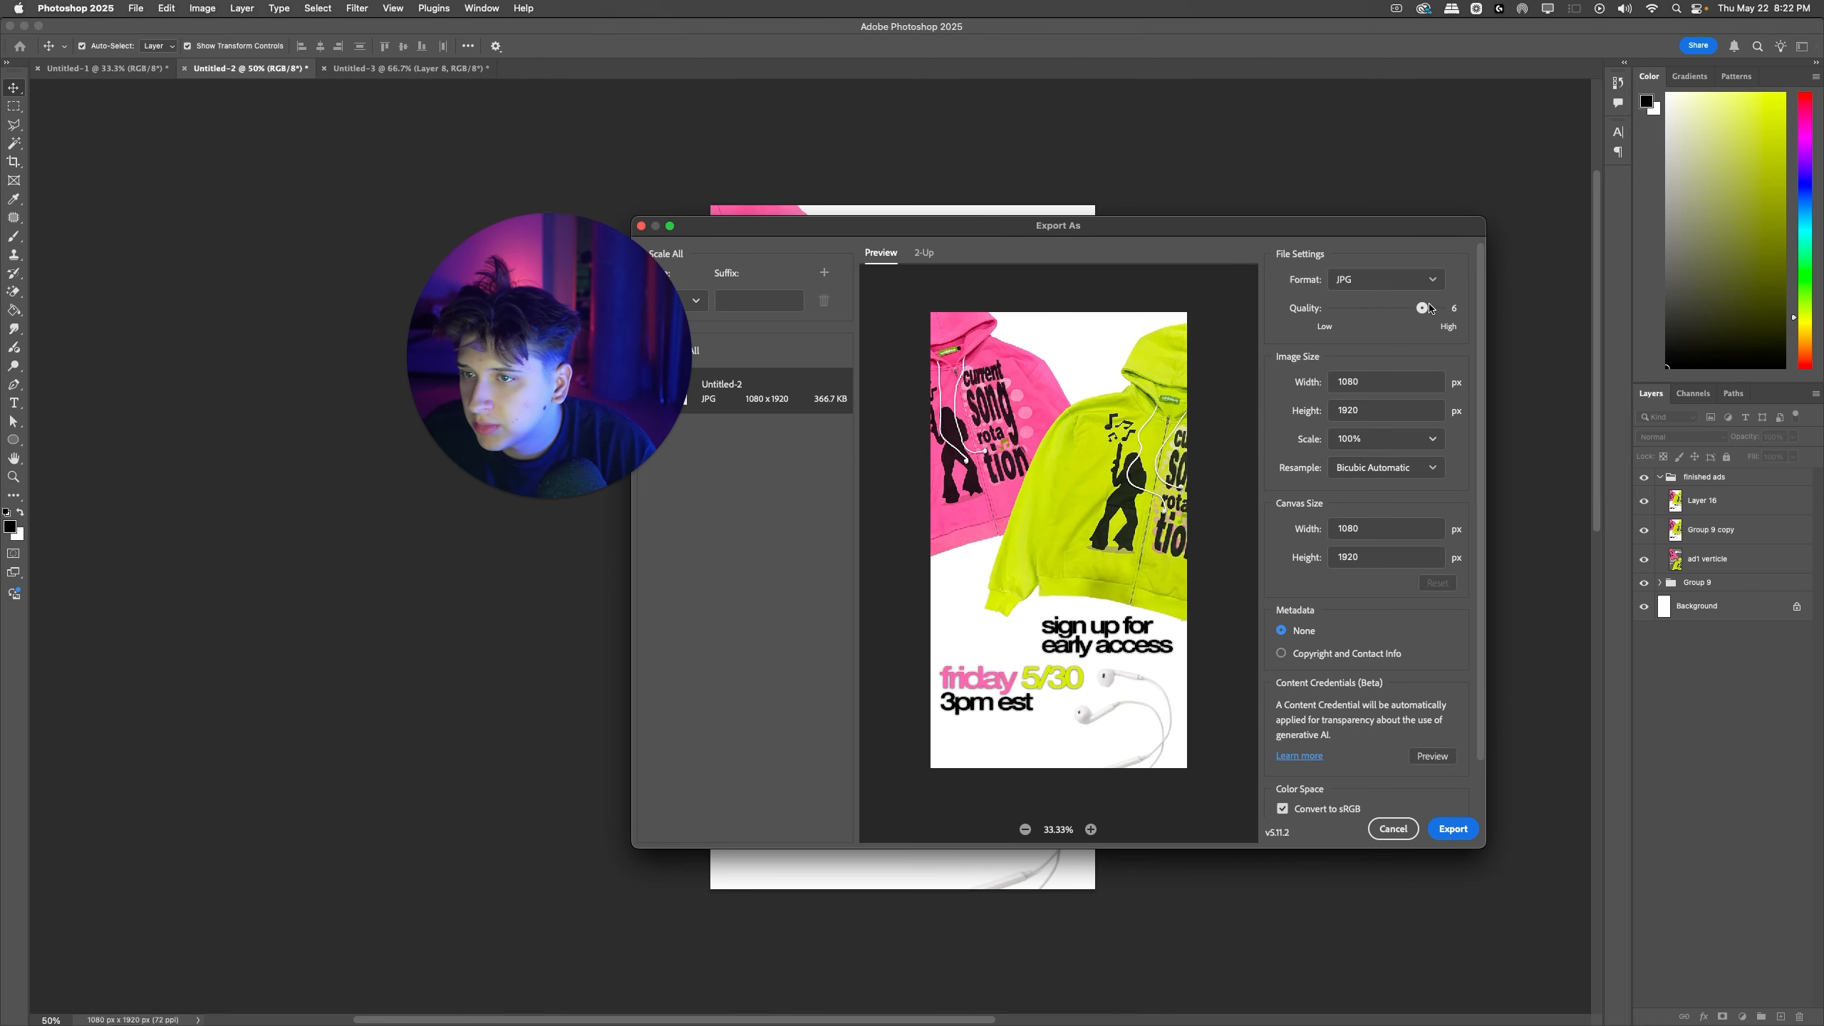
key(Return)
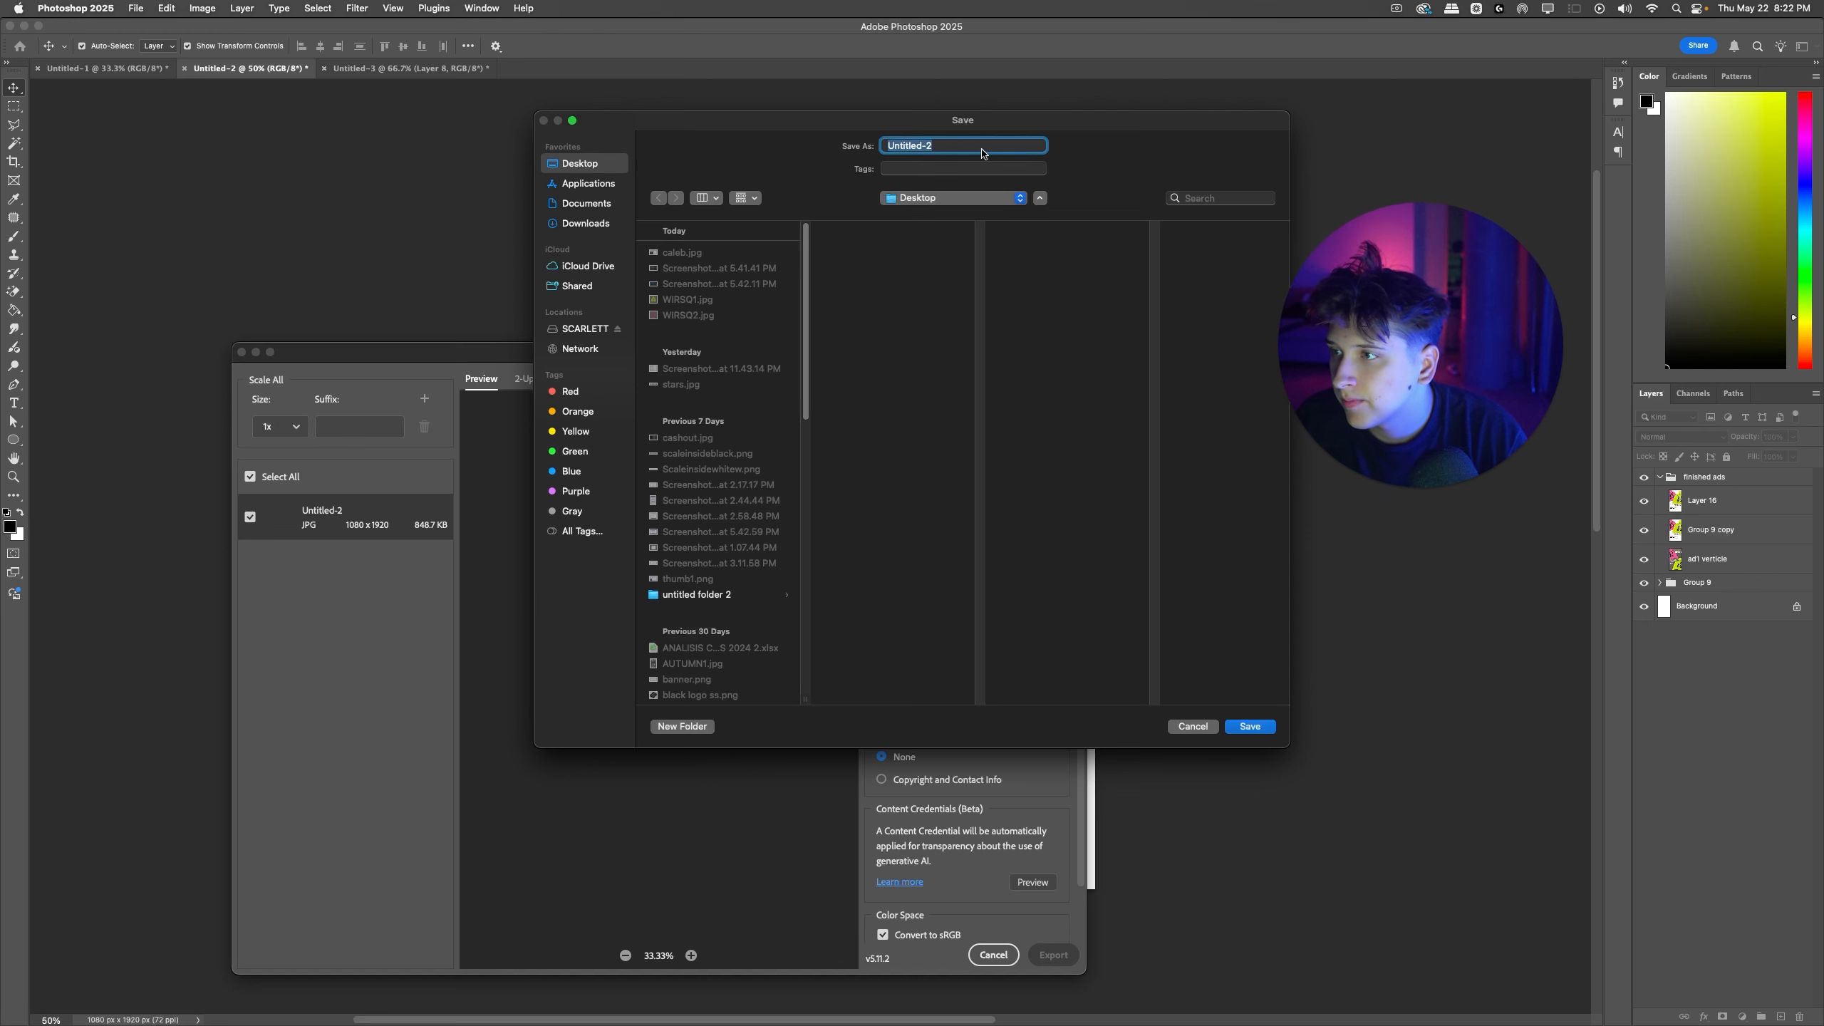
text(WIR)
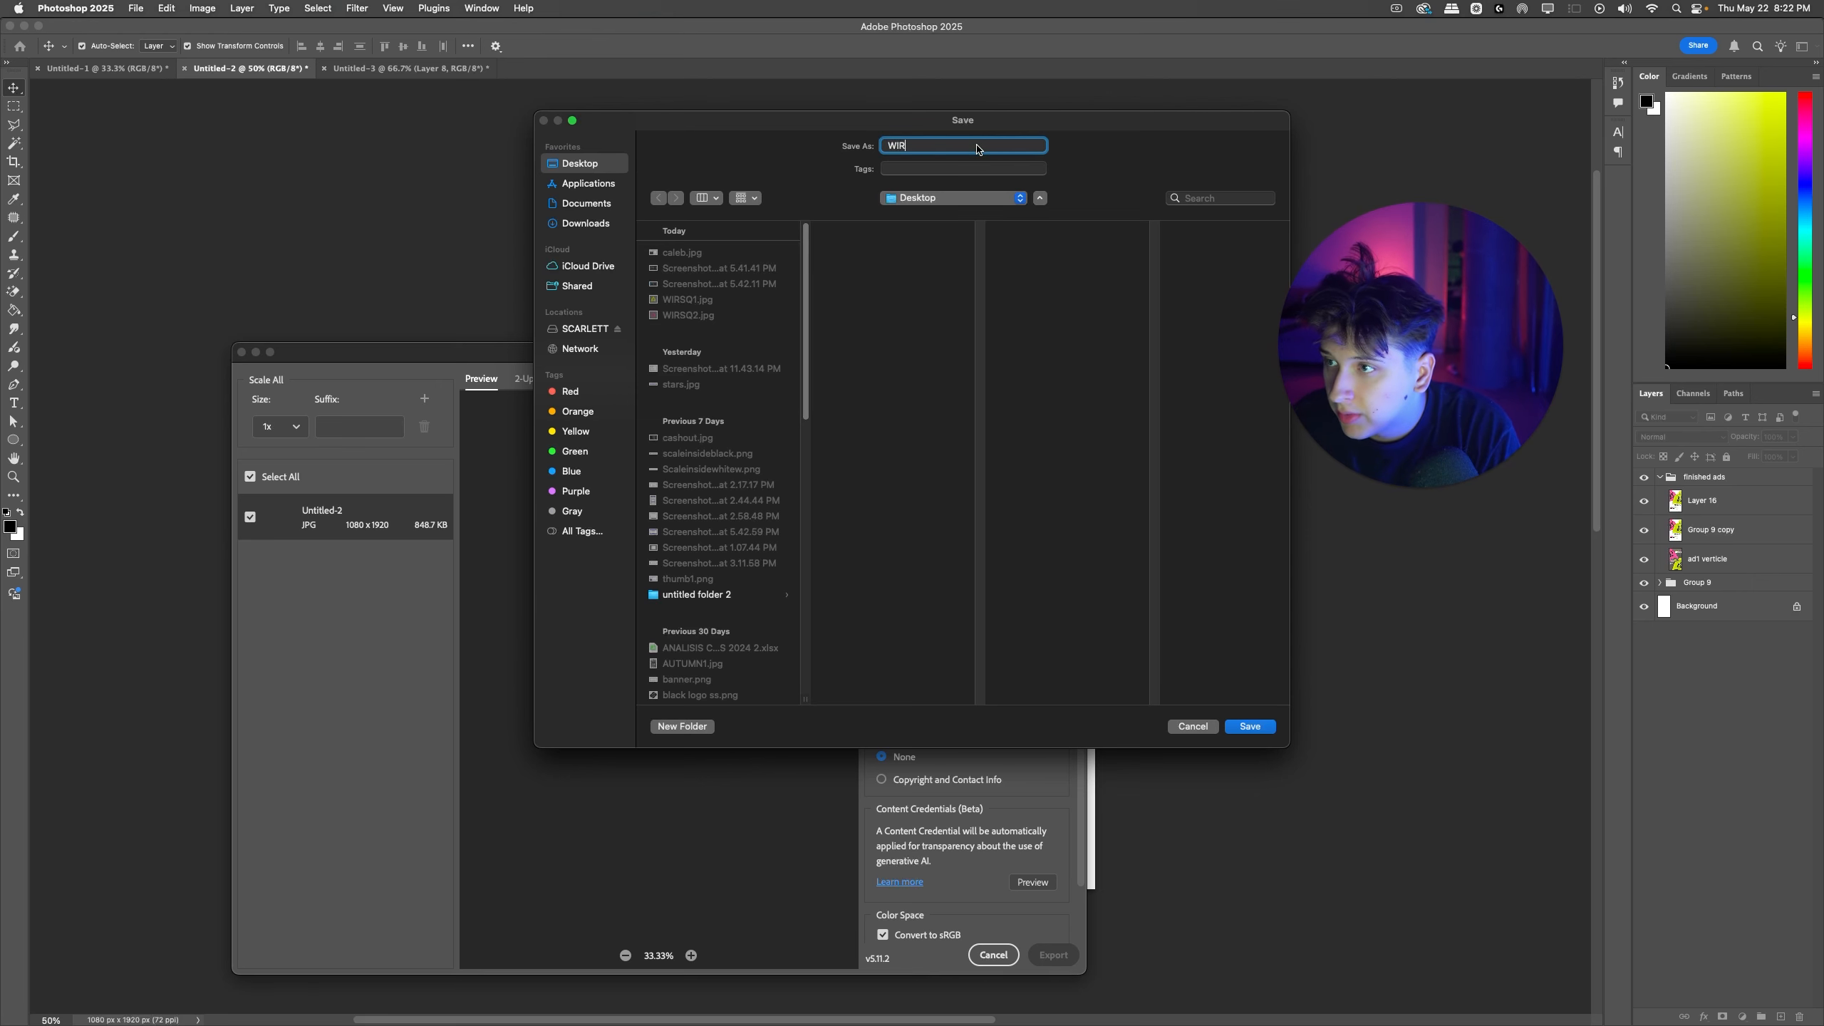
text(VT1)
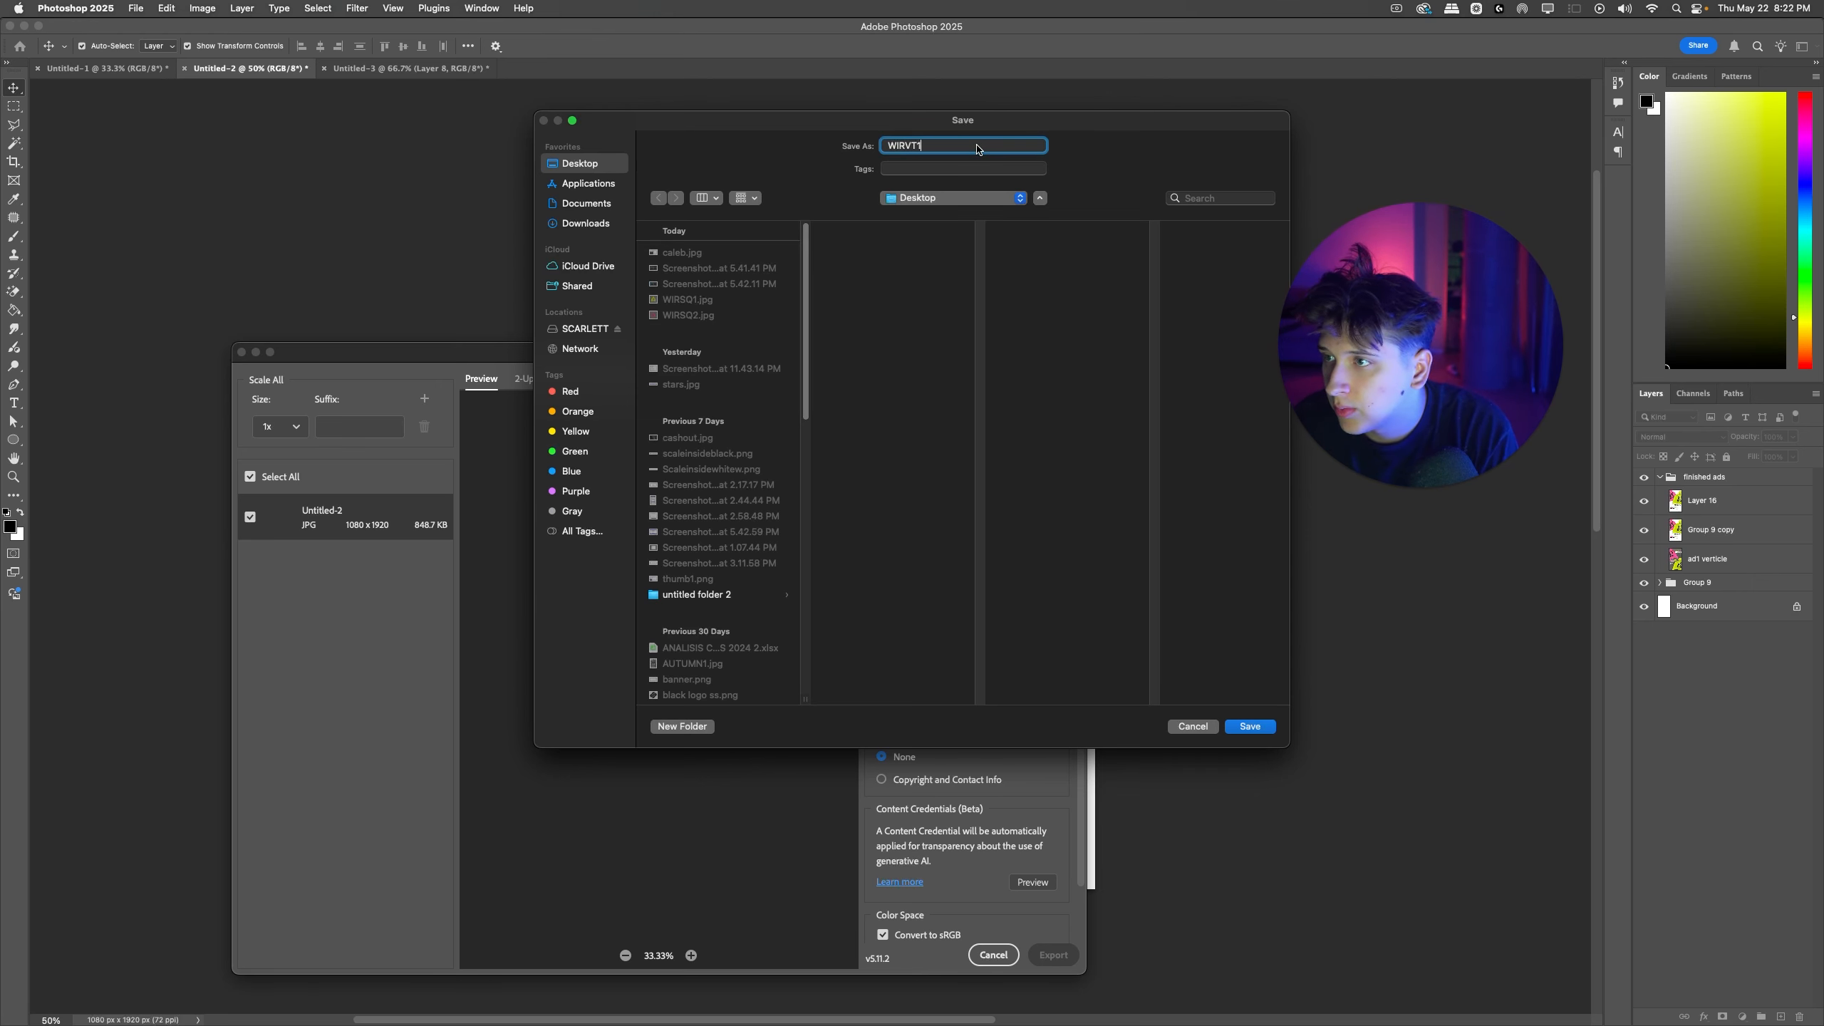
key(Return)
Step: Switch back to Ads Manager, upload WIRVT1.jpg from the Desktop as the ad's media and continue to the placement crops
key(ctrl+Right)
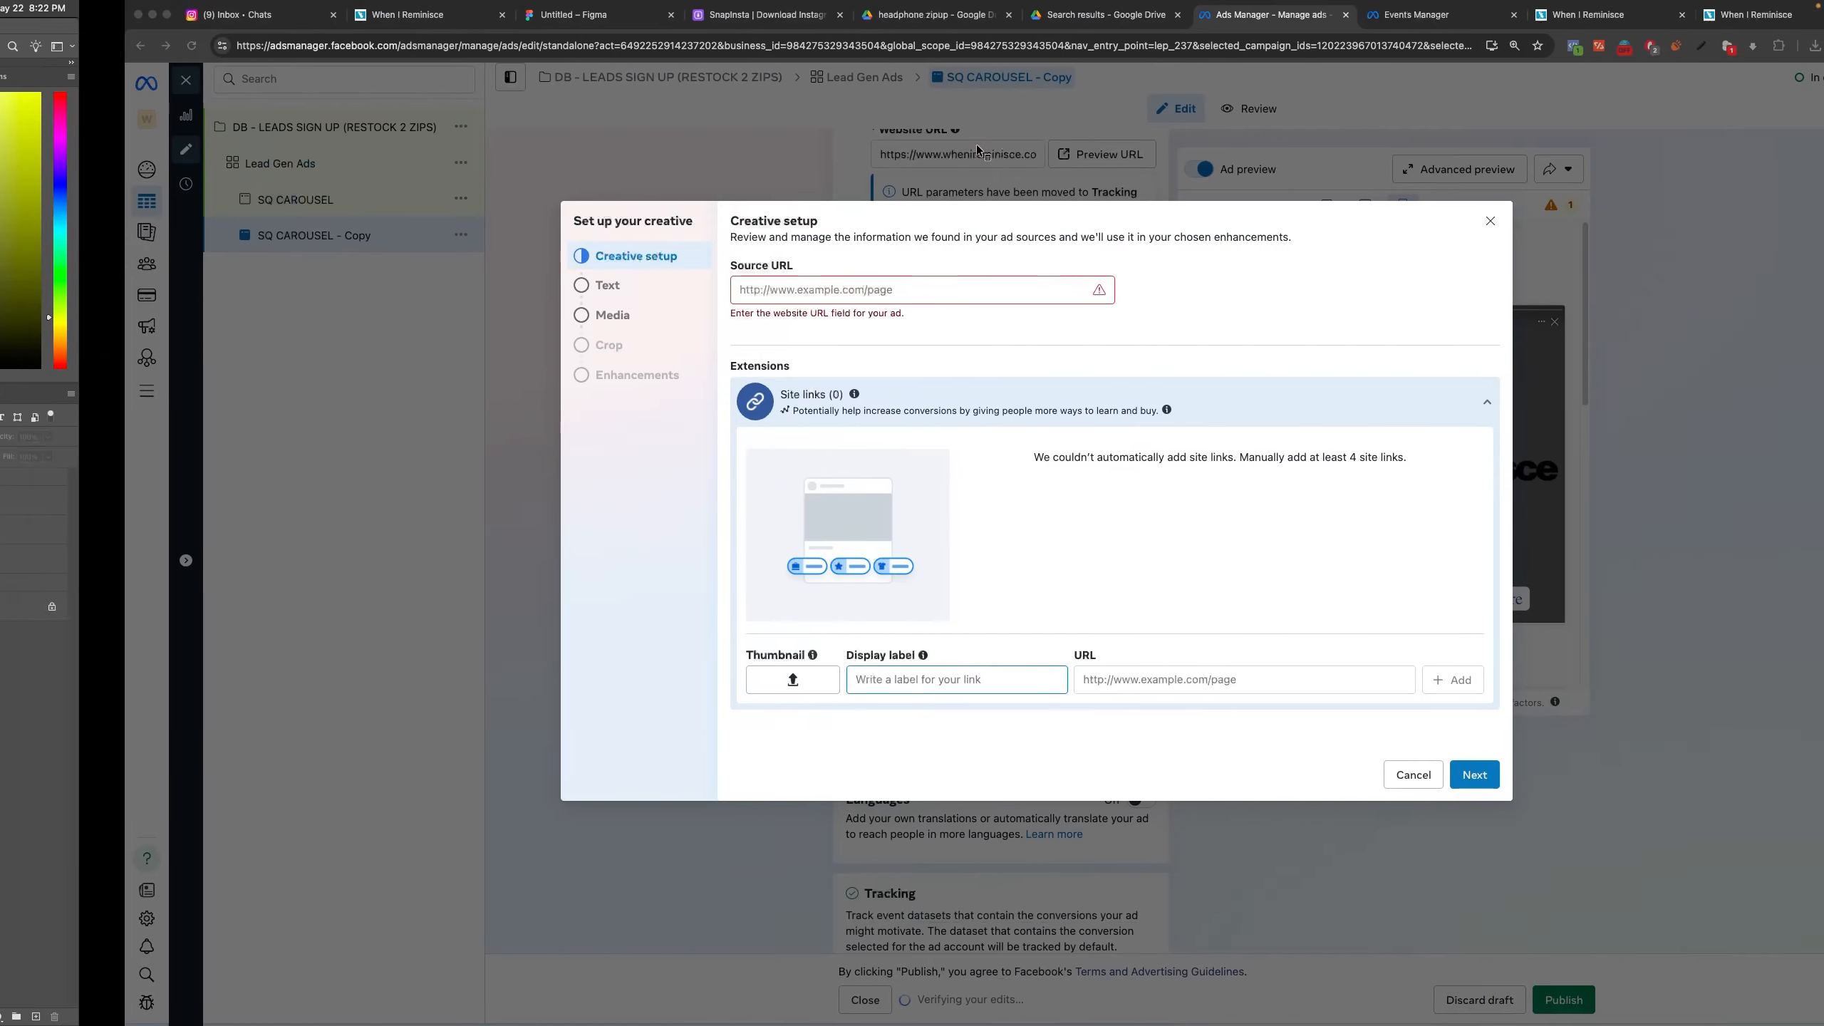
click(677, 290)
text(asdasd)
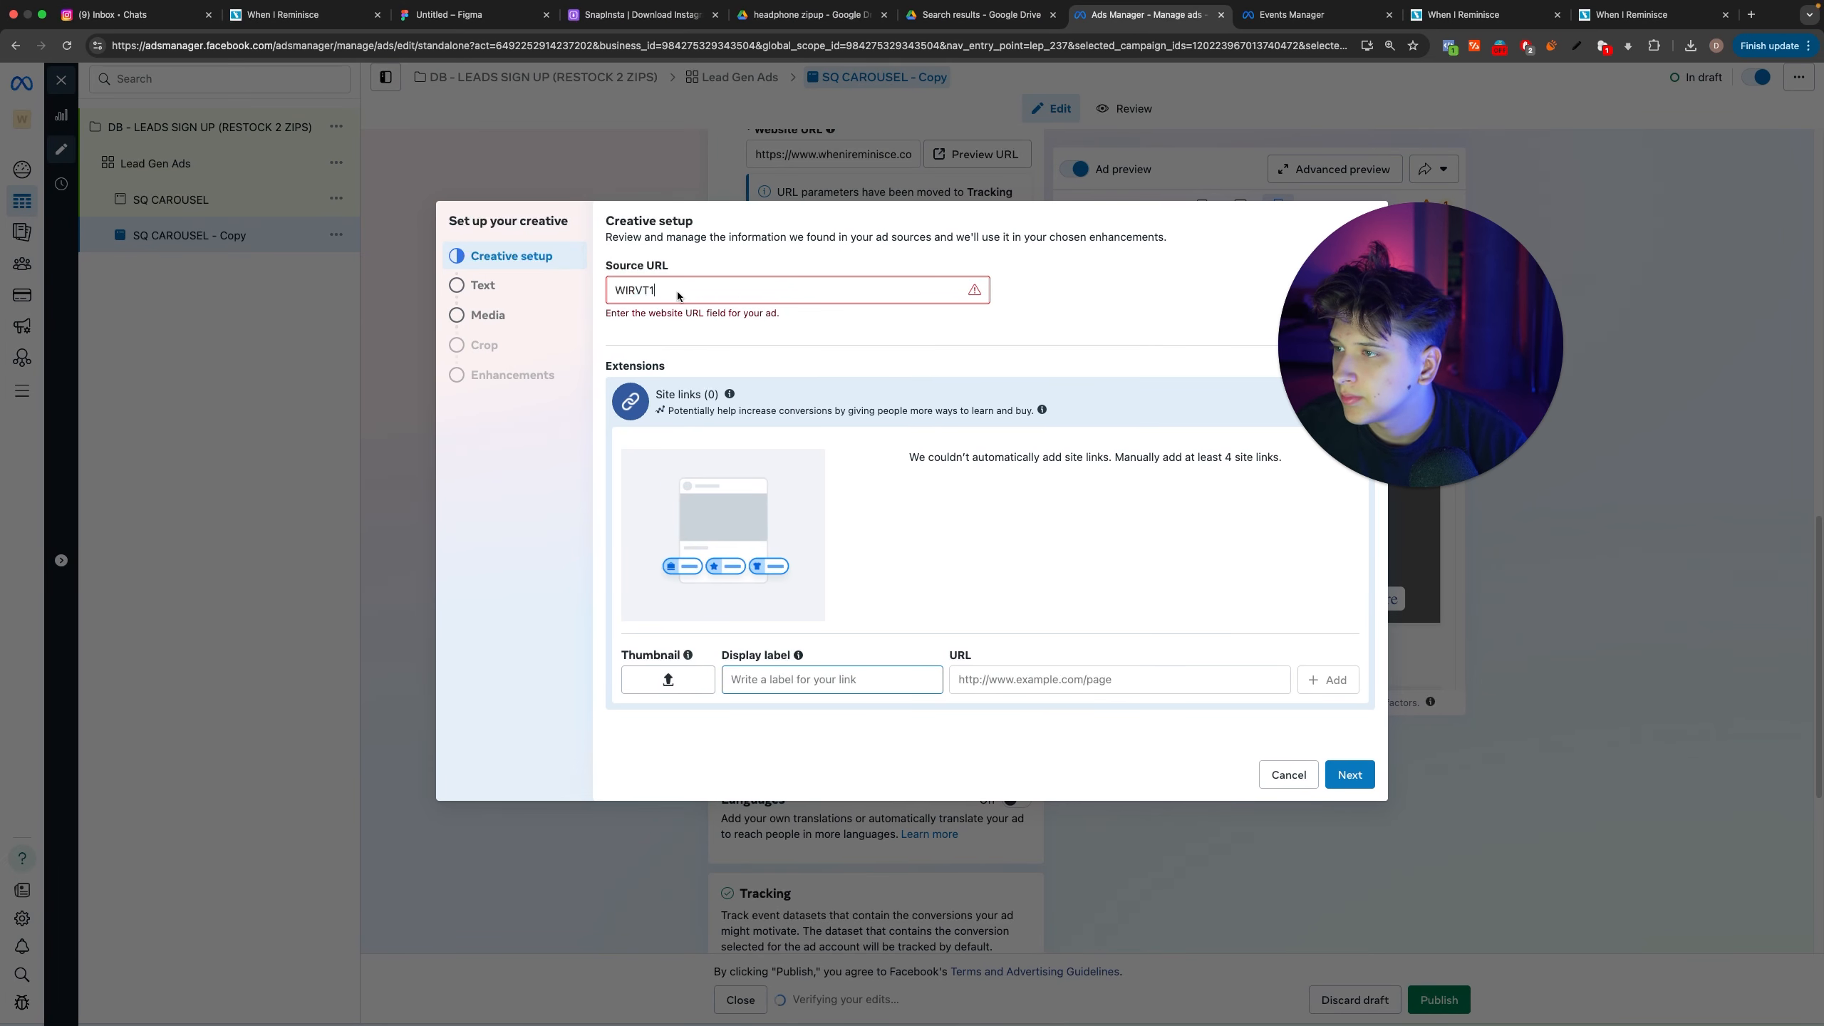
click(520, 287)
click(583, 314)
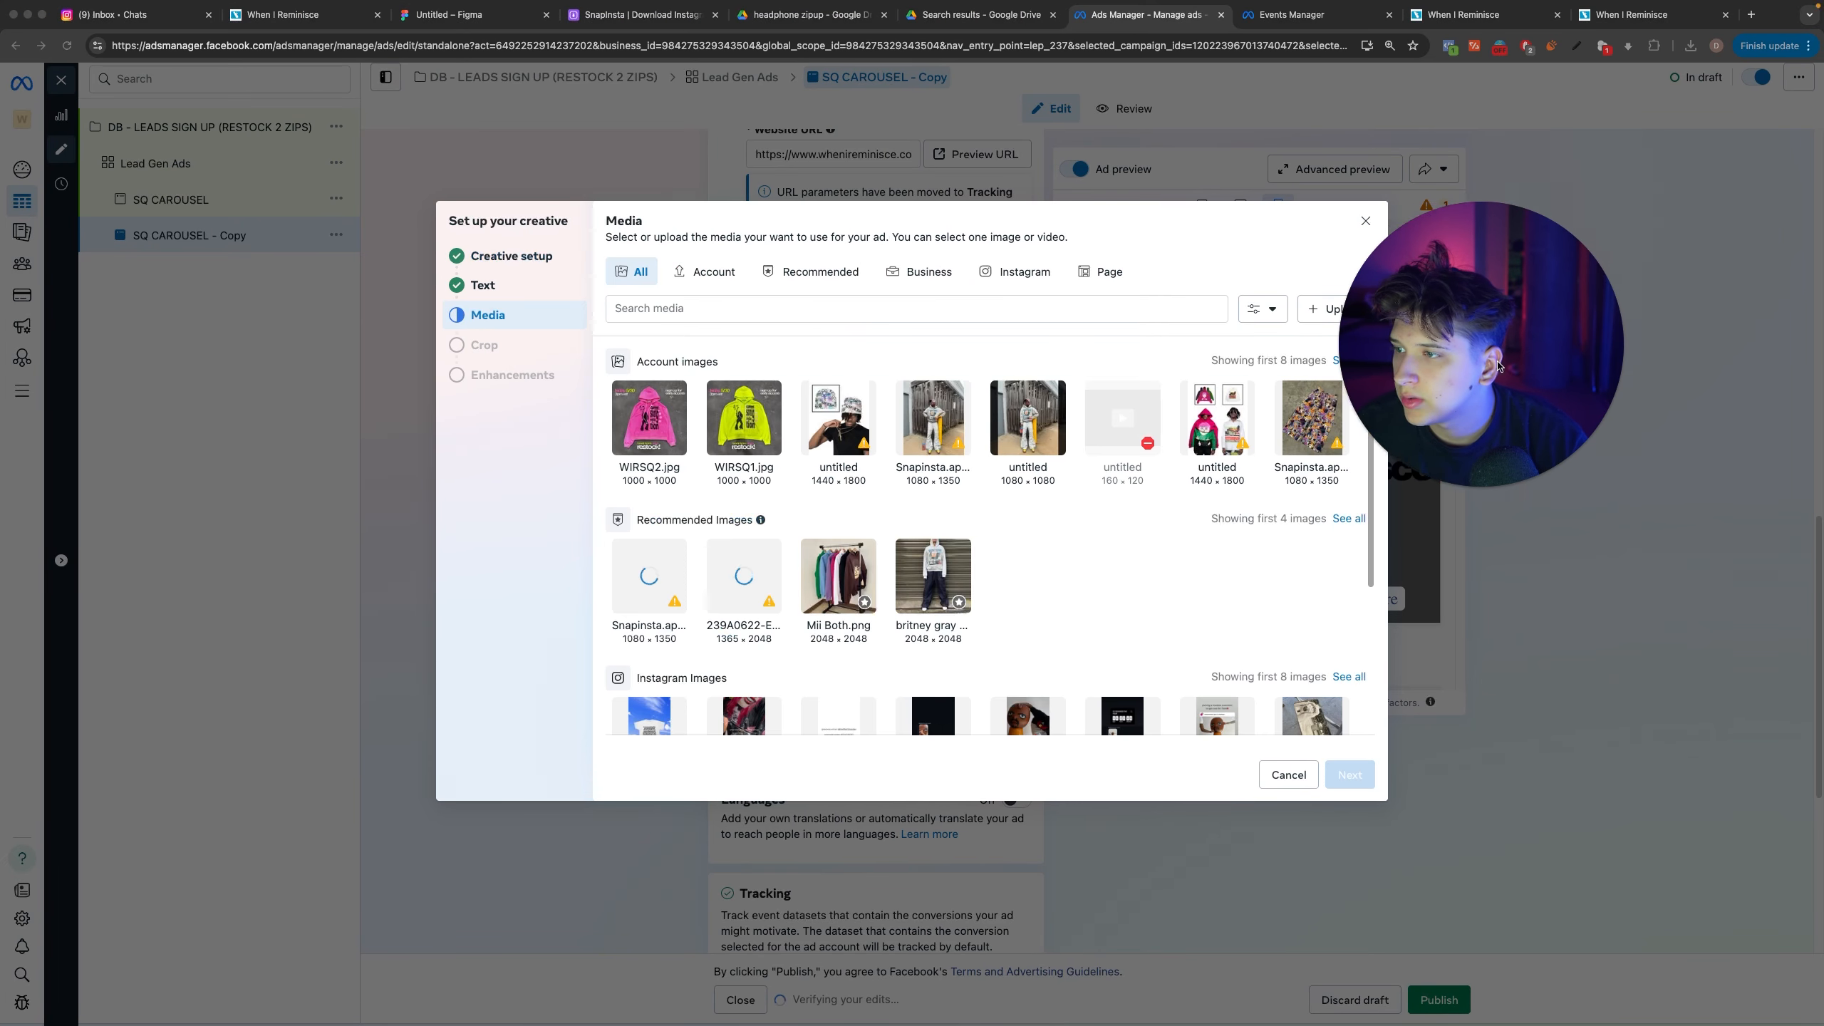
click(1330, 310)
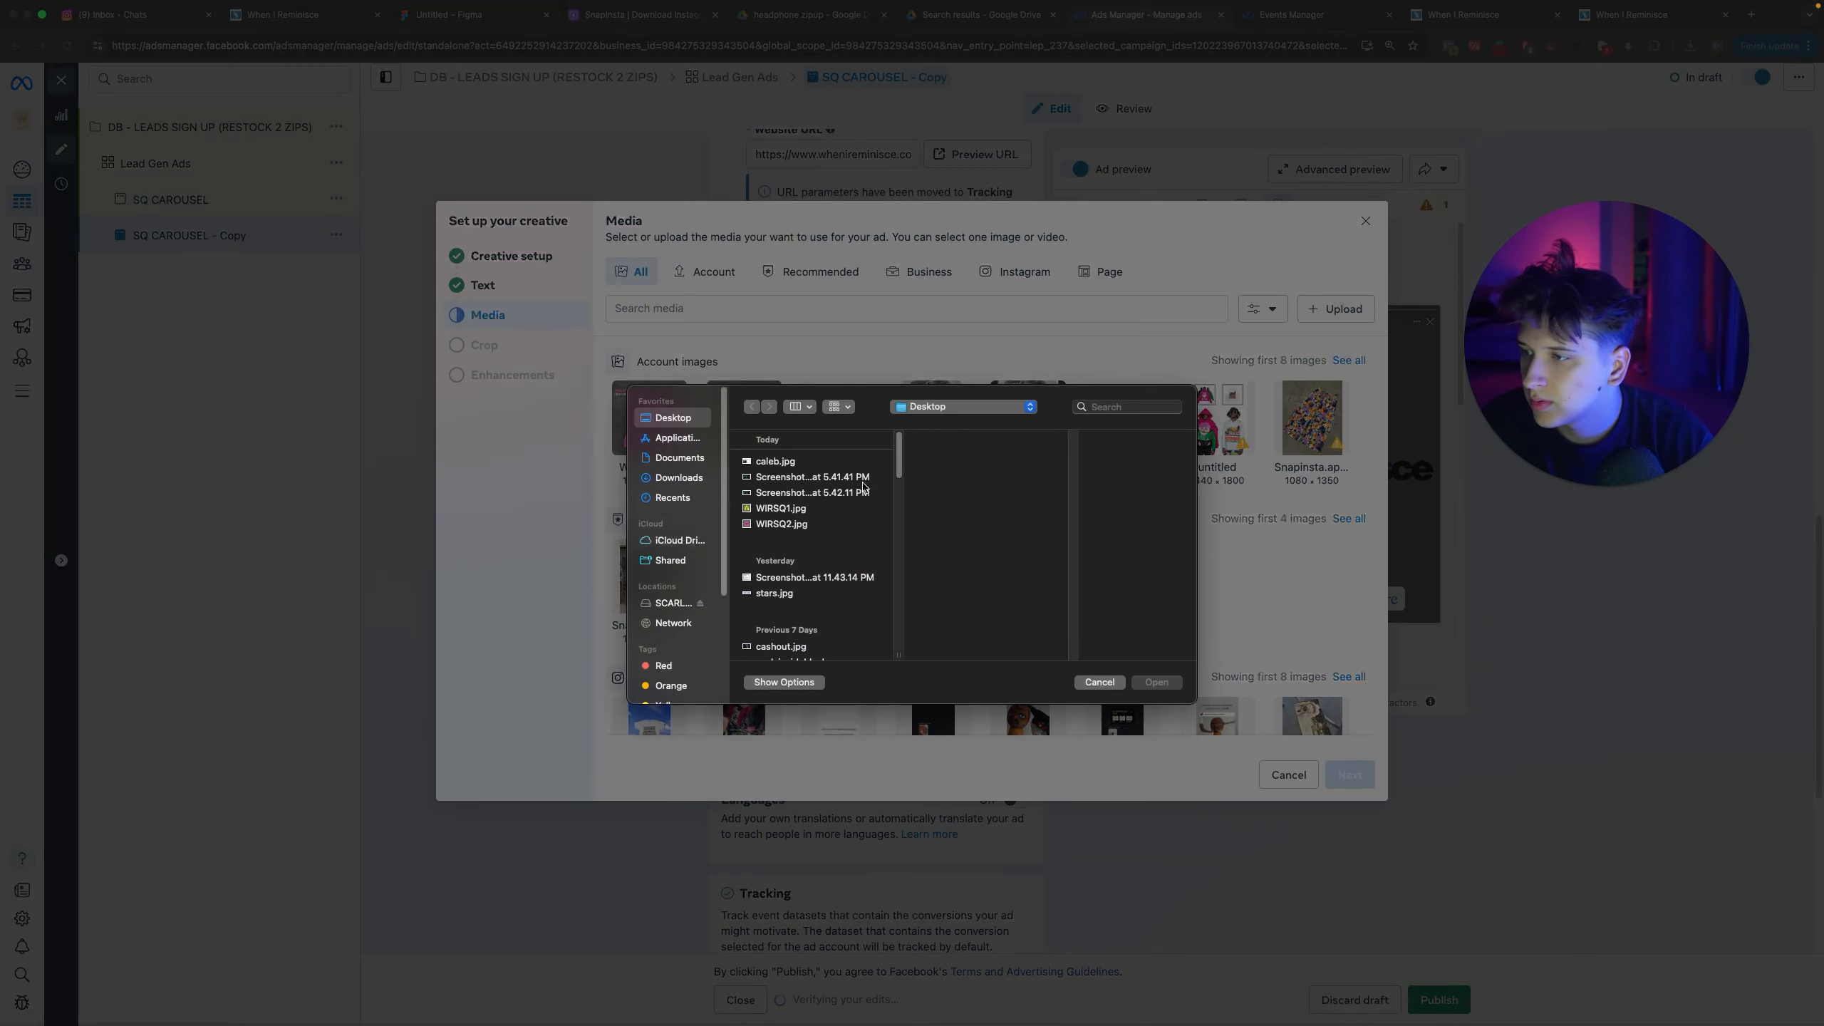
click(813, 476)
key(Down)
key(Down)
key(Down)
key(Down)
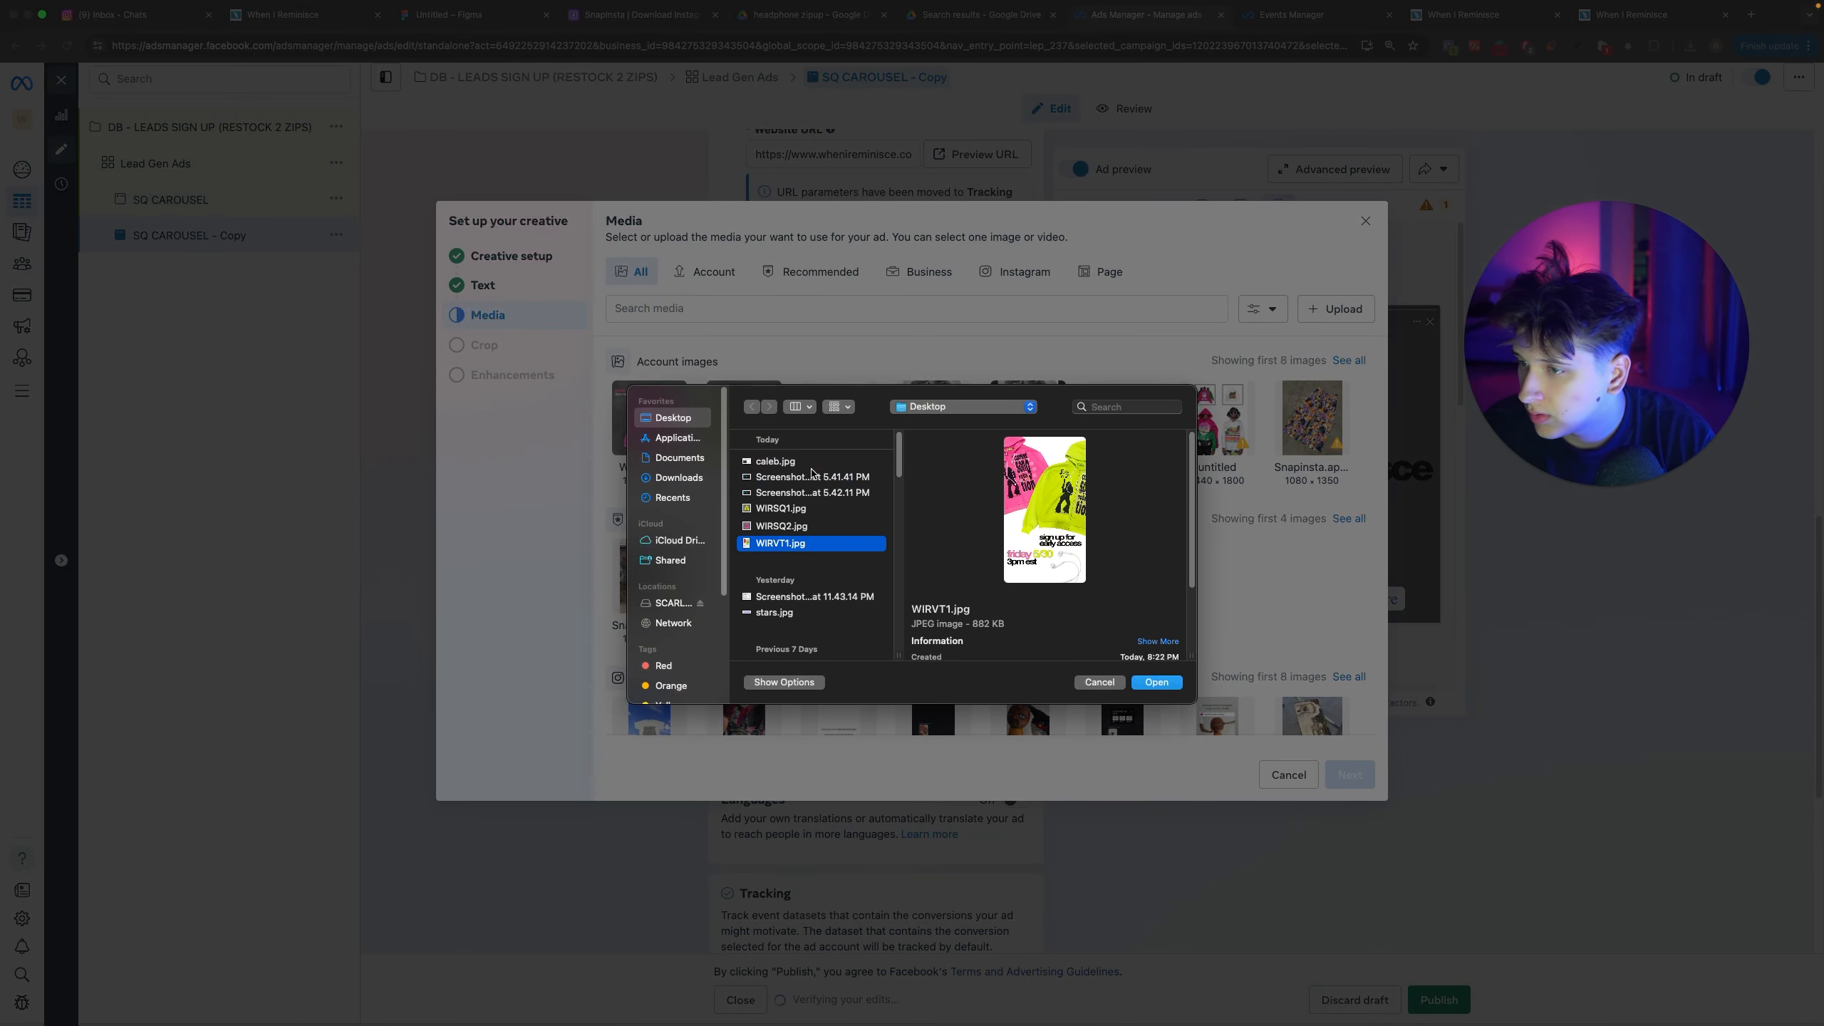
key(Return)
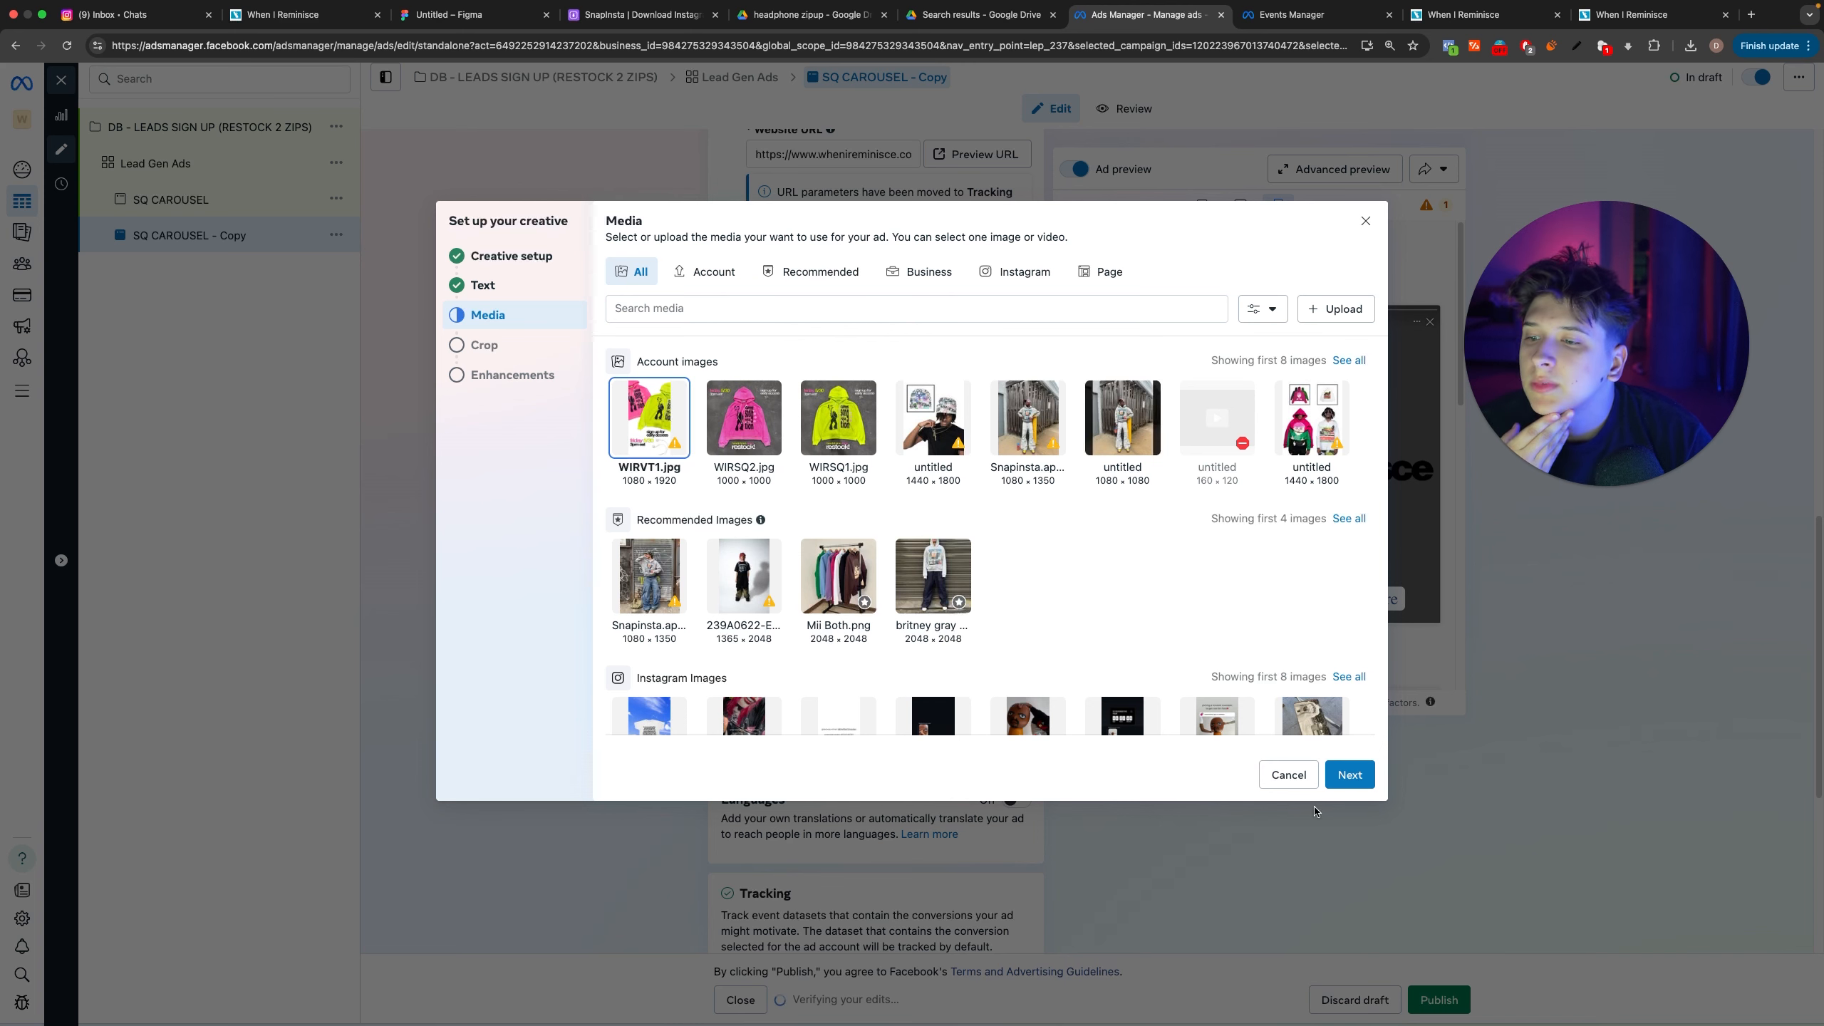
click(1344, 775)
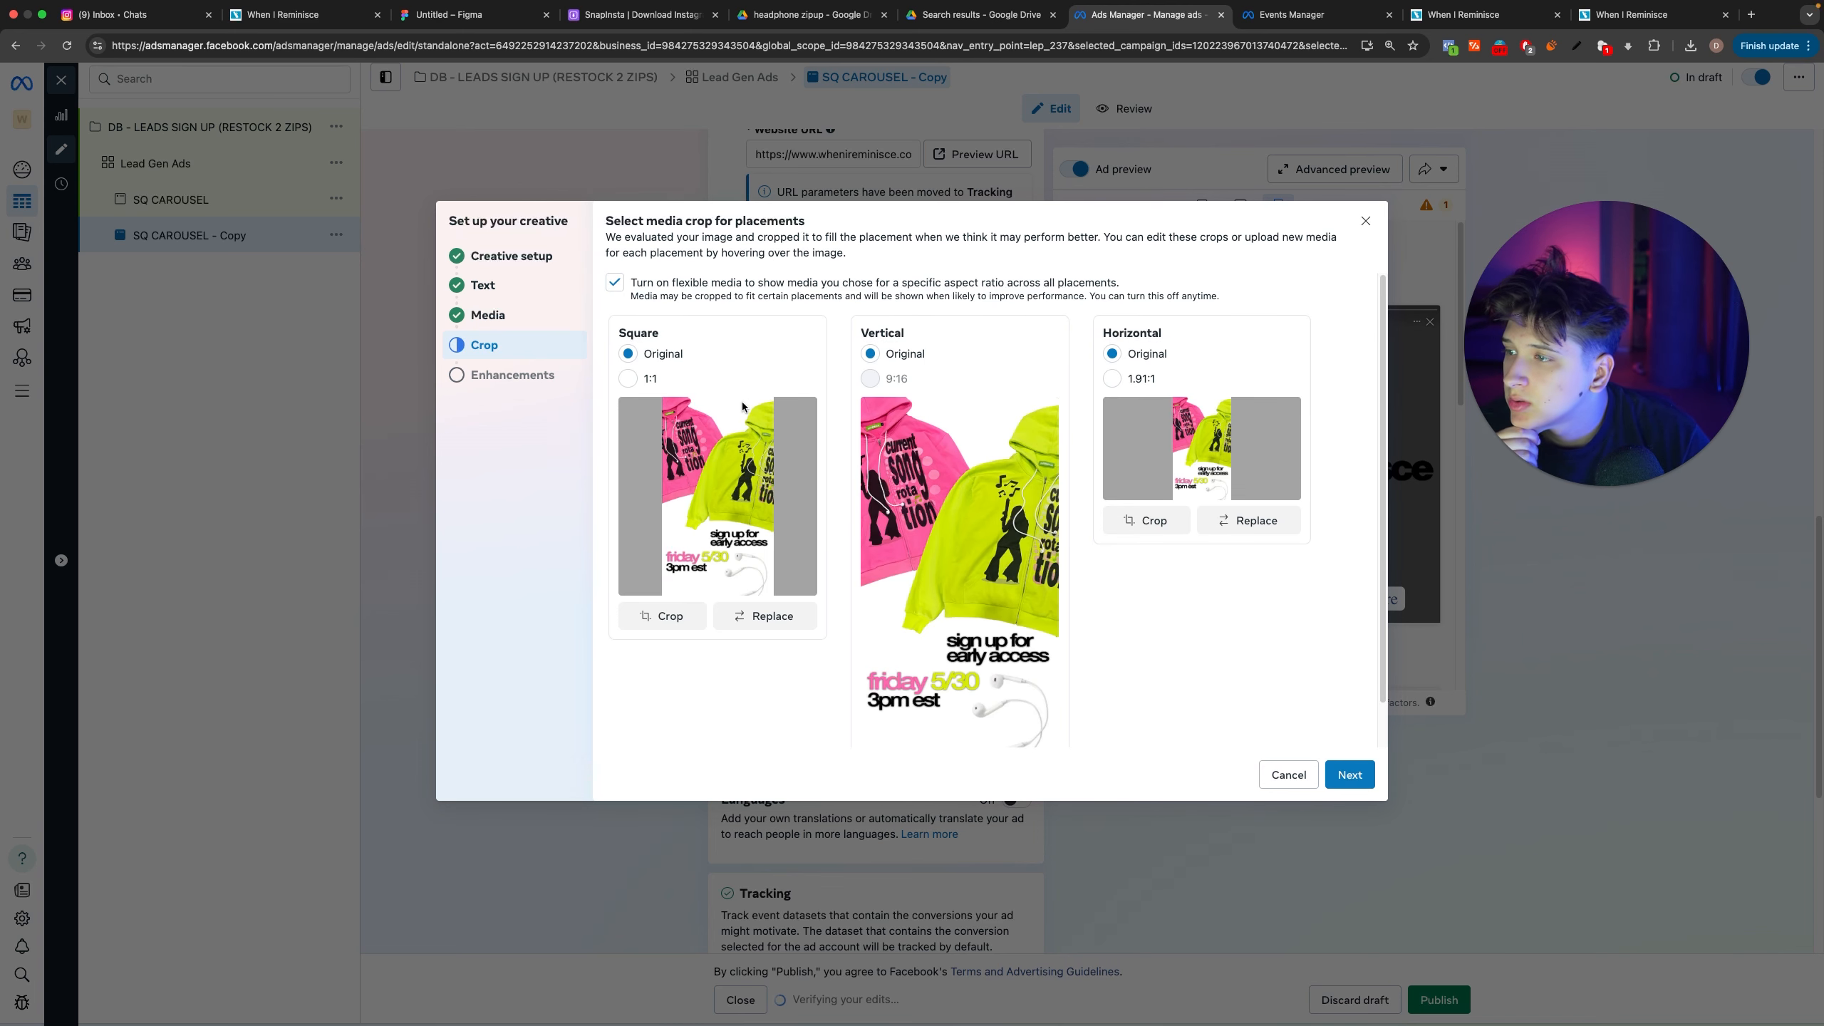
Step: Try a 1:1 crop for the square placement and reposition the image to show more of the hoodies
scroll(1105, 508, down, 1)
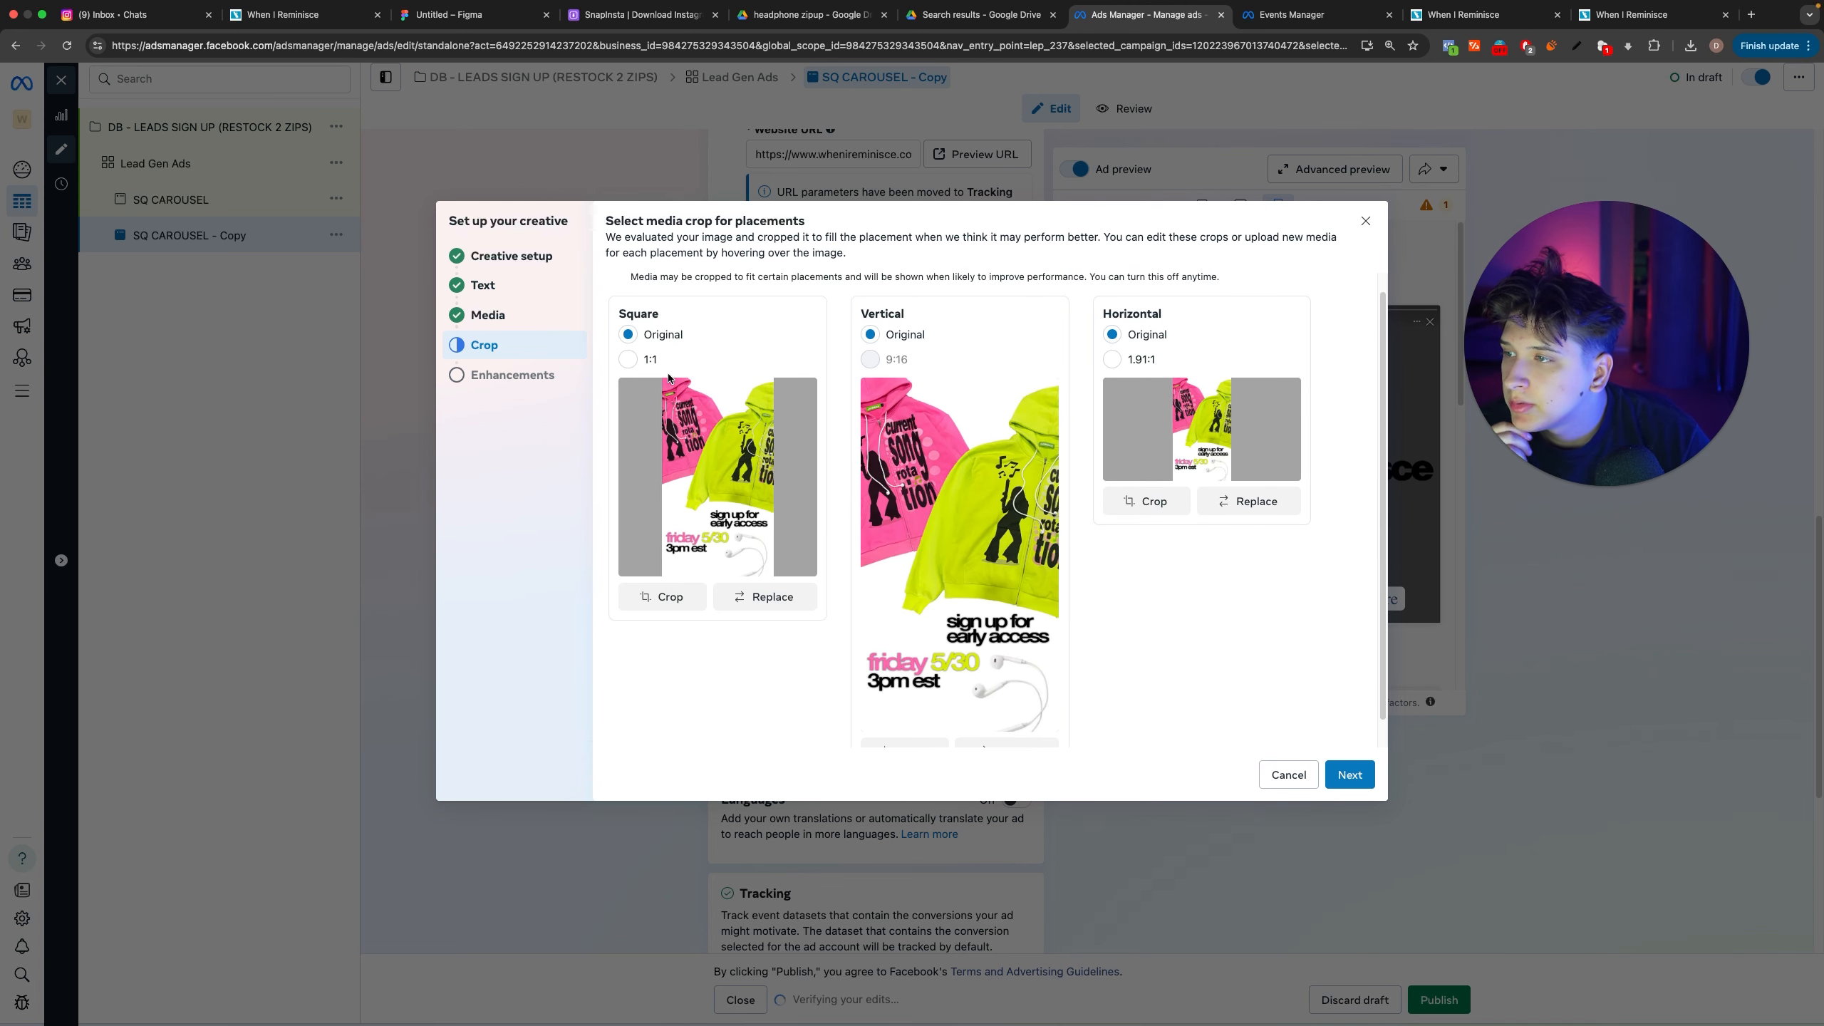
click(621, 357)
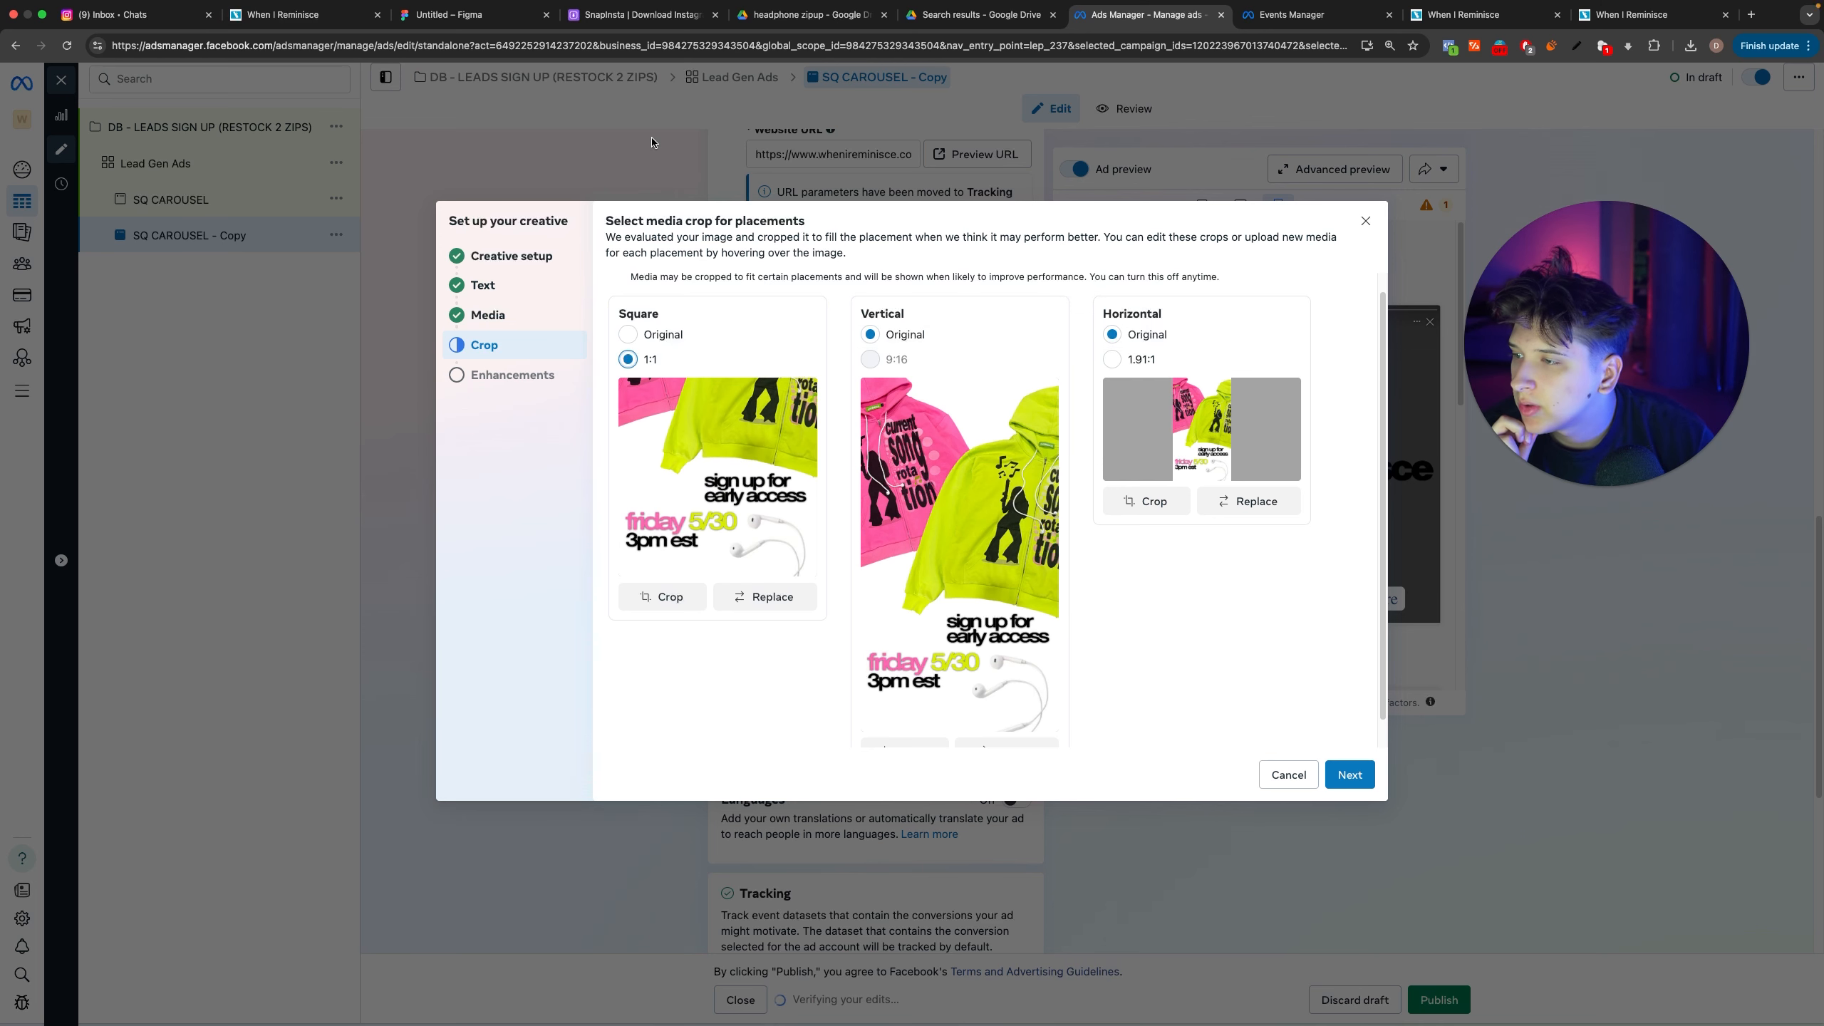
drag(707, 441, 735, 481)
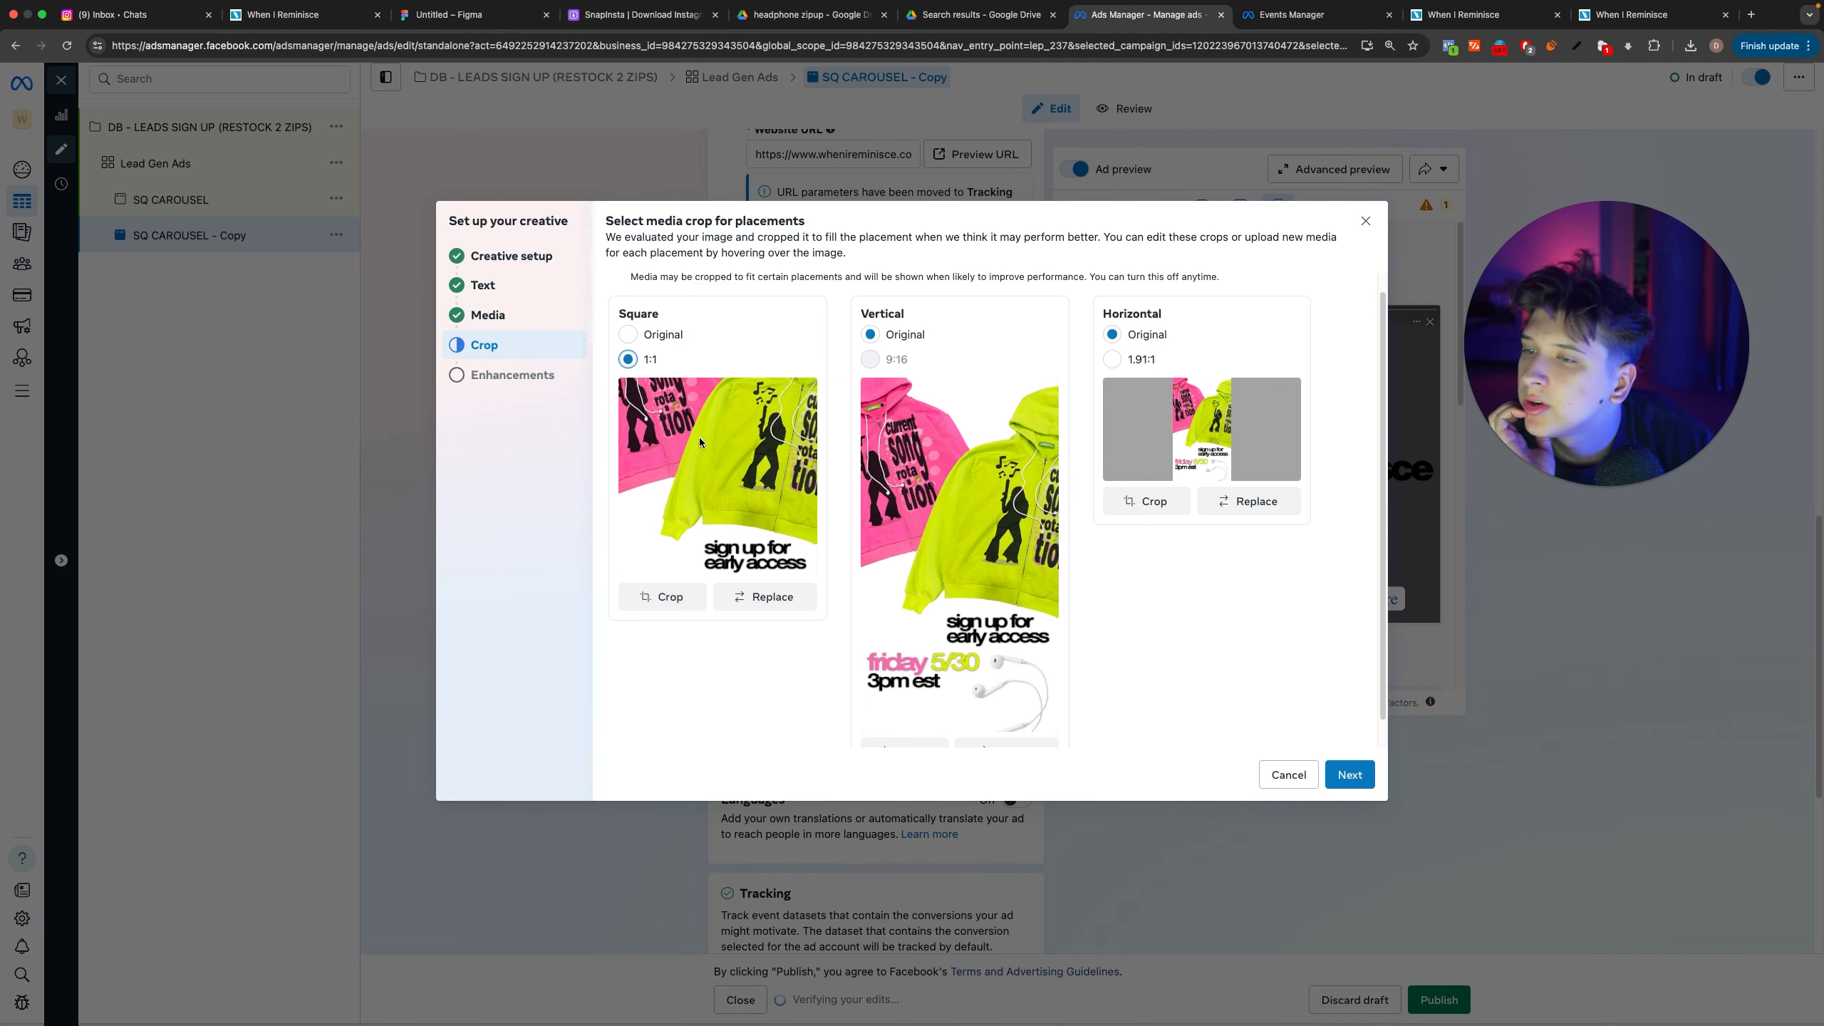
Step: Try a 1.91:1 crop with different image positions for the horizontal placement, and return it to Original
click(1141, 359)
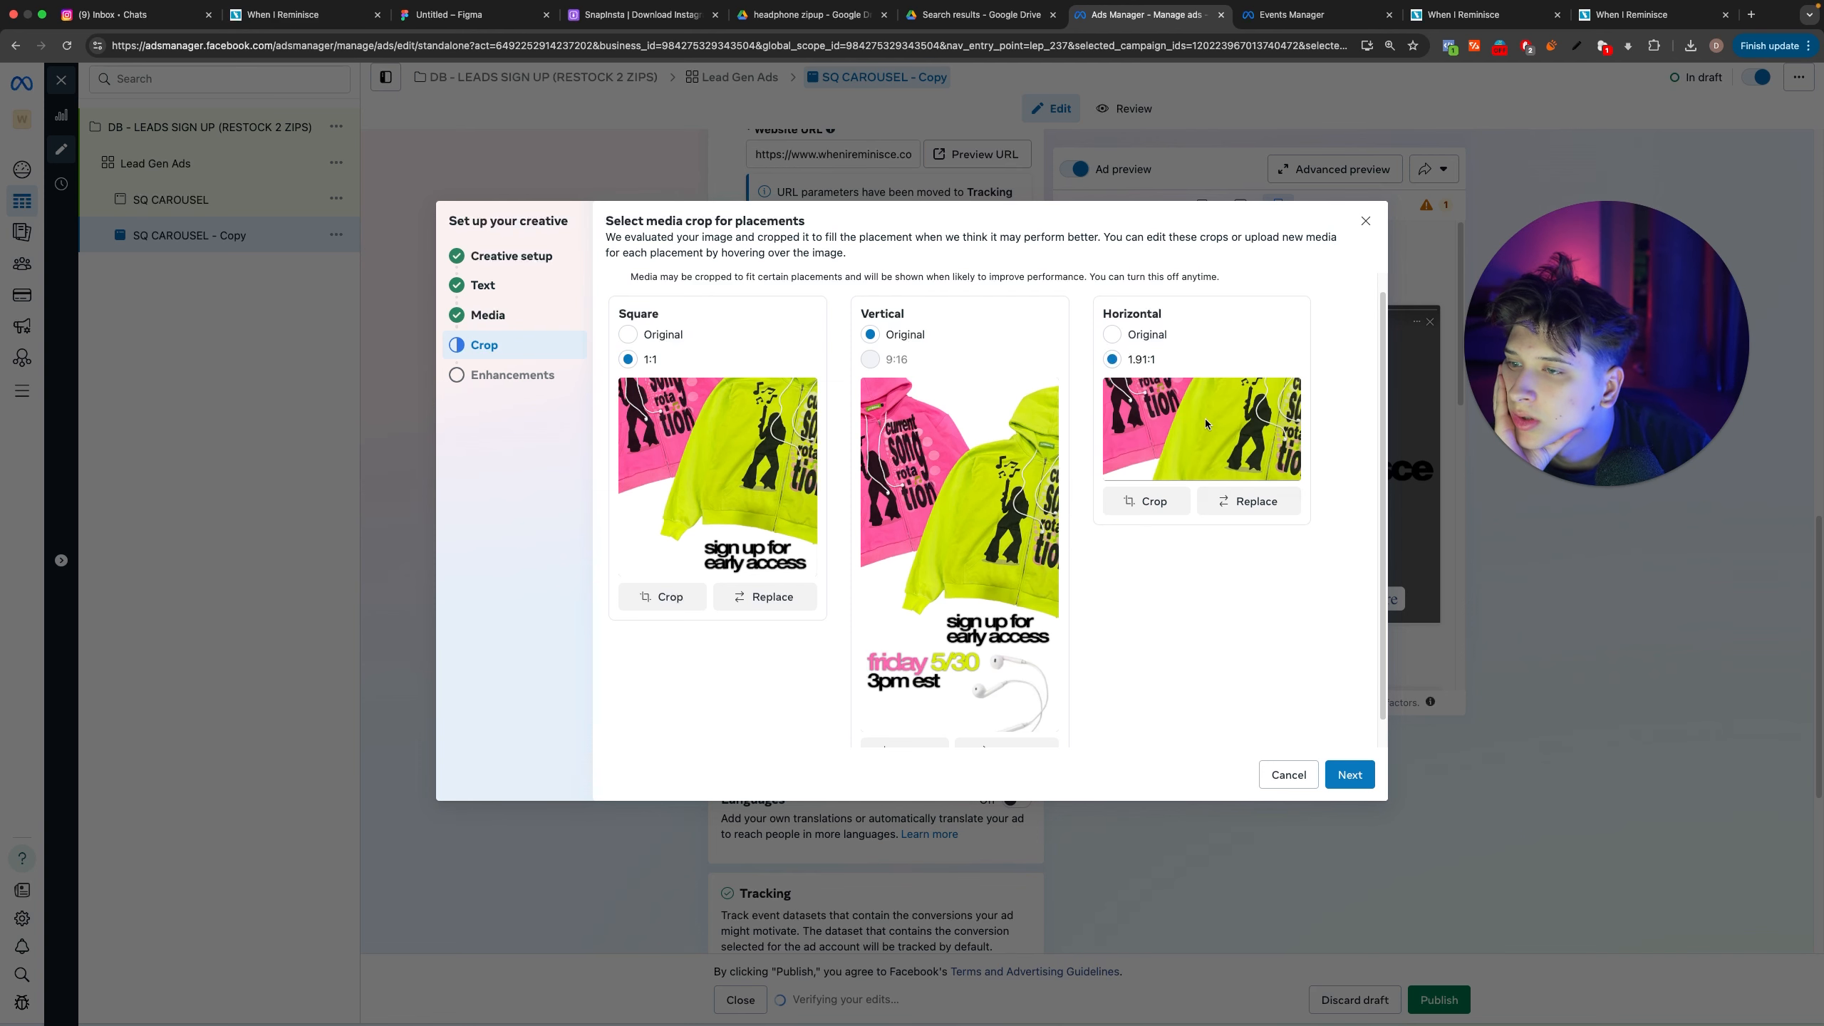
drag(1205, 424, 1185, 274)
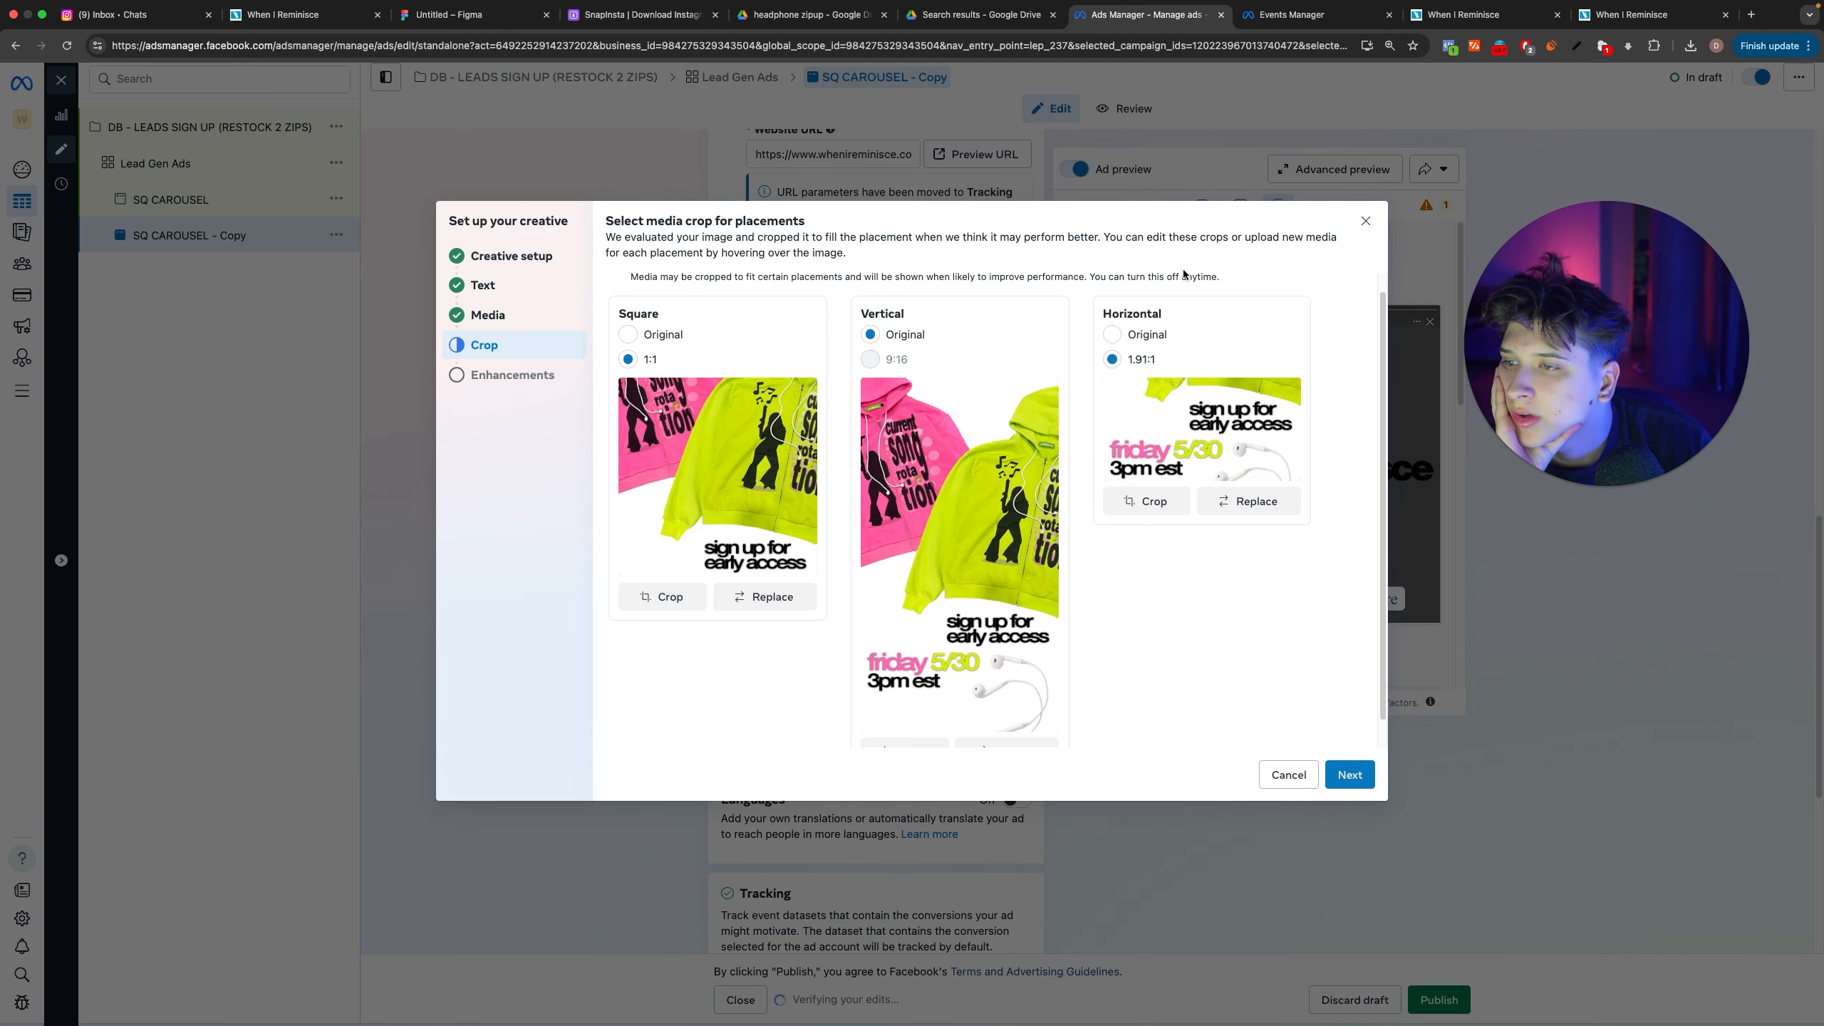
drag(1236, 424, 1221, 357)
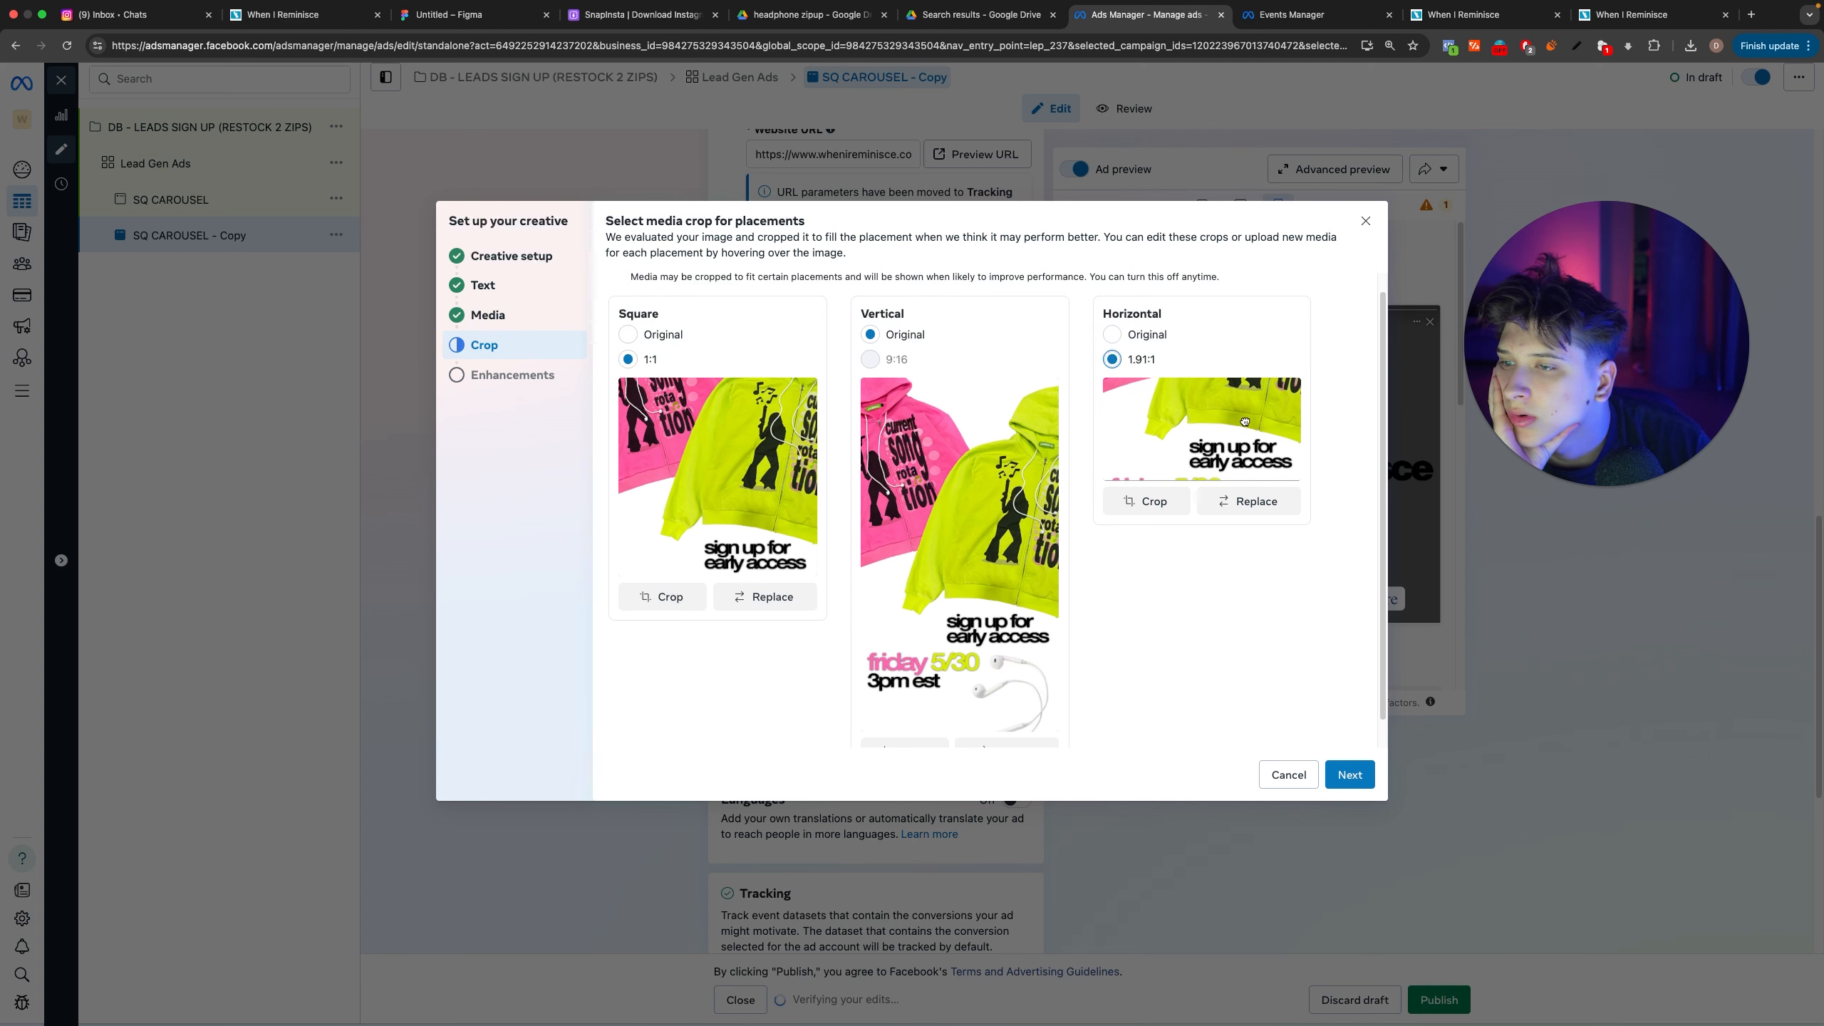
drag(1245, 422, 1244, 386)
click(1147, 338)
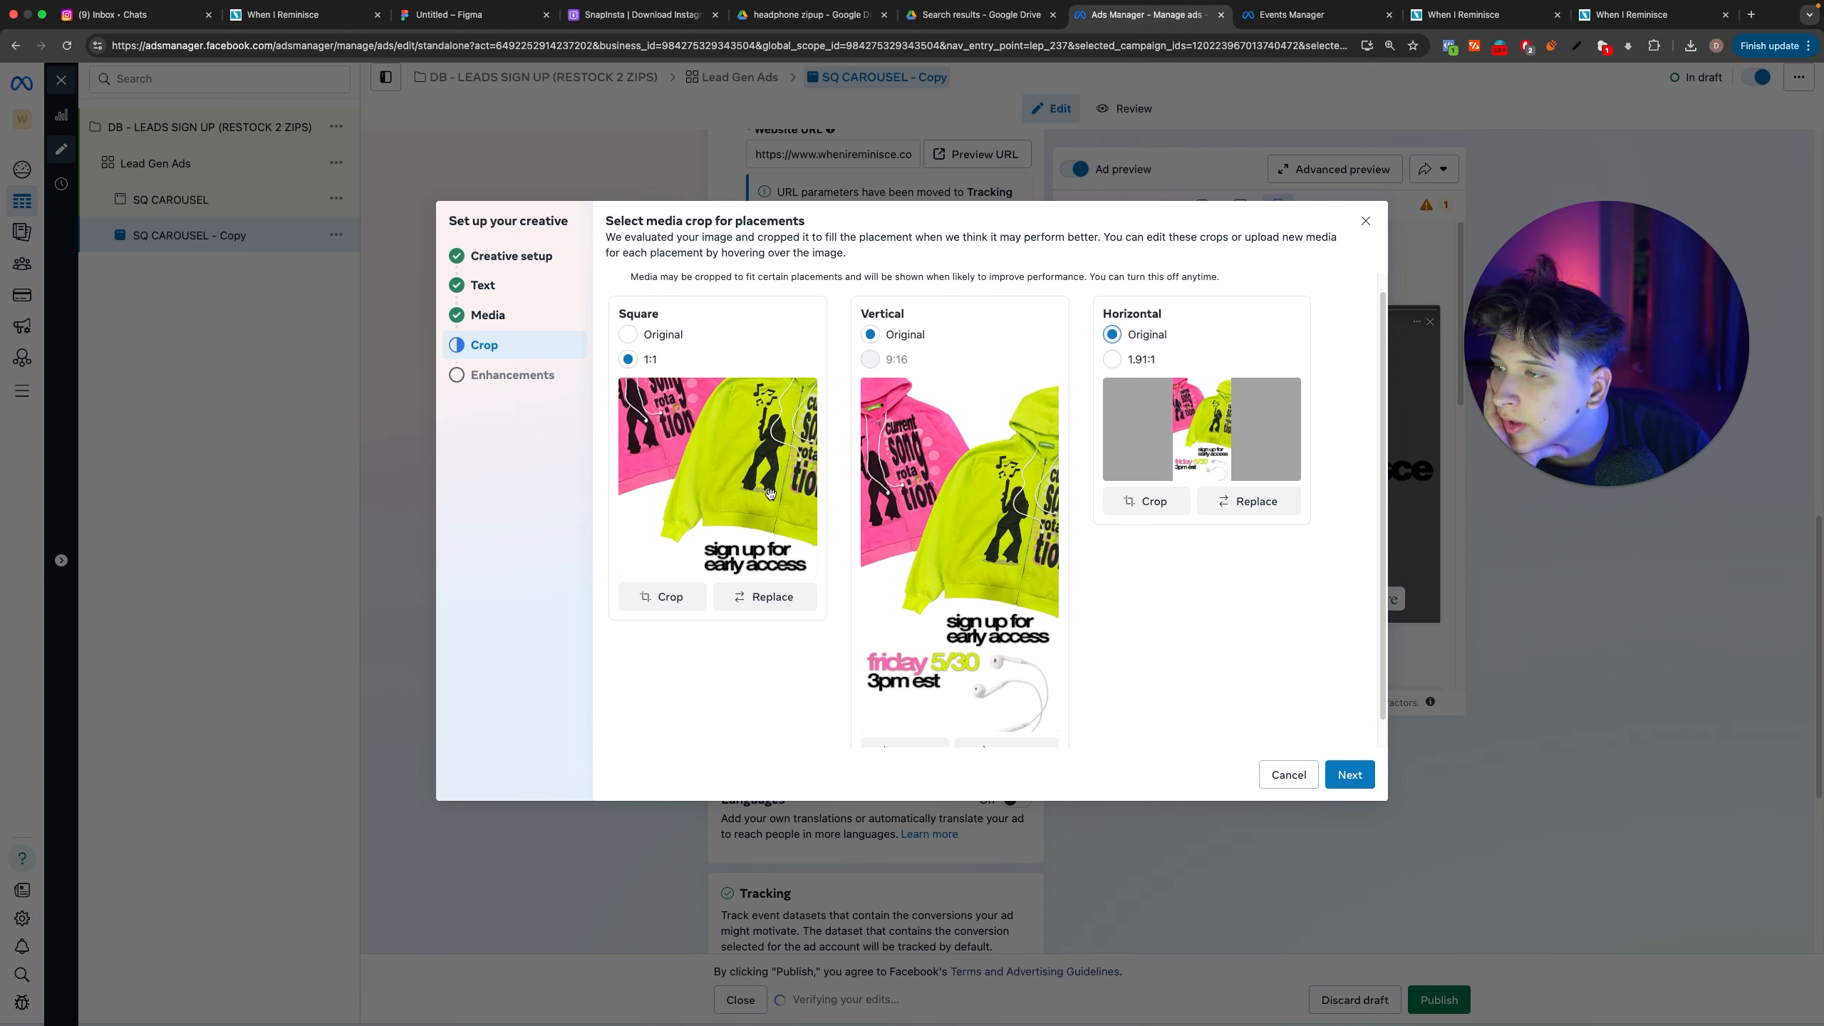
Step: Try other image positions in the square placement's 1:1 crop, and return it to Original
drag(805, 553, 733, 289)
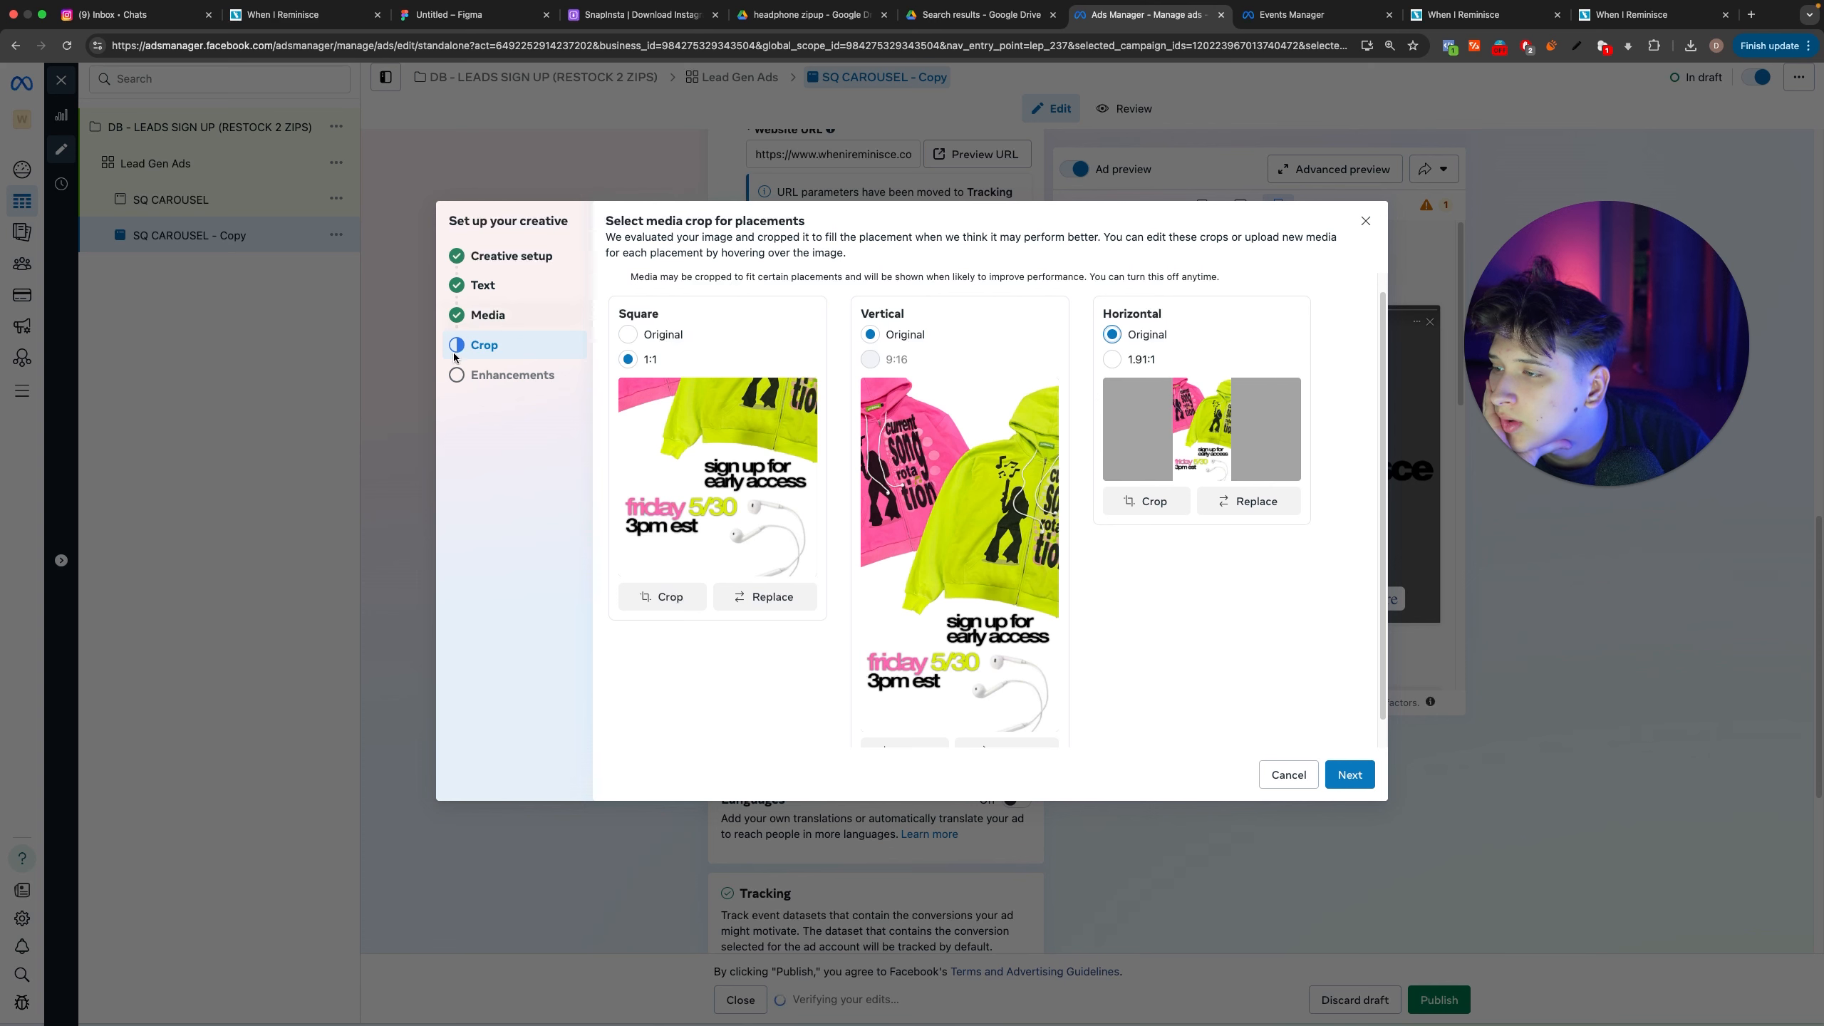
drag(650, 508, 716, 626)
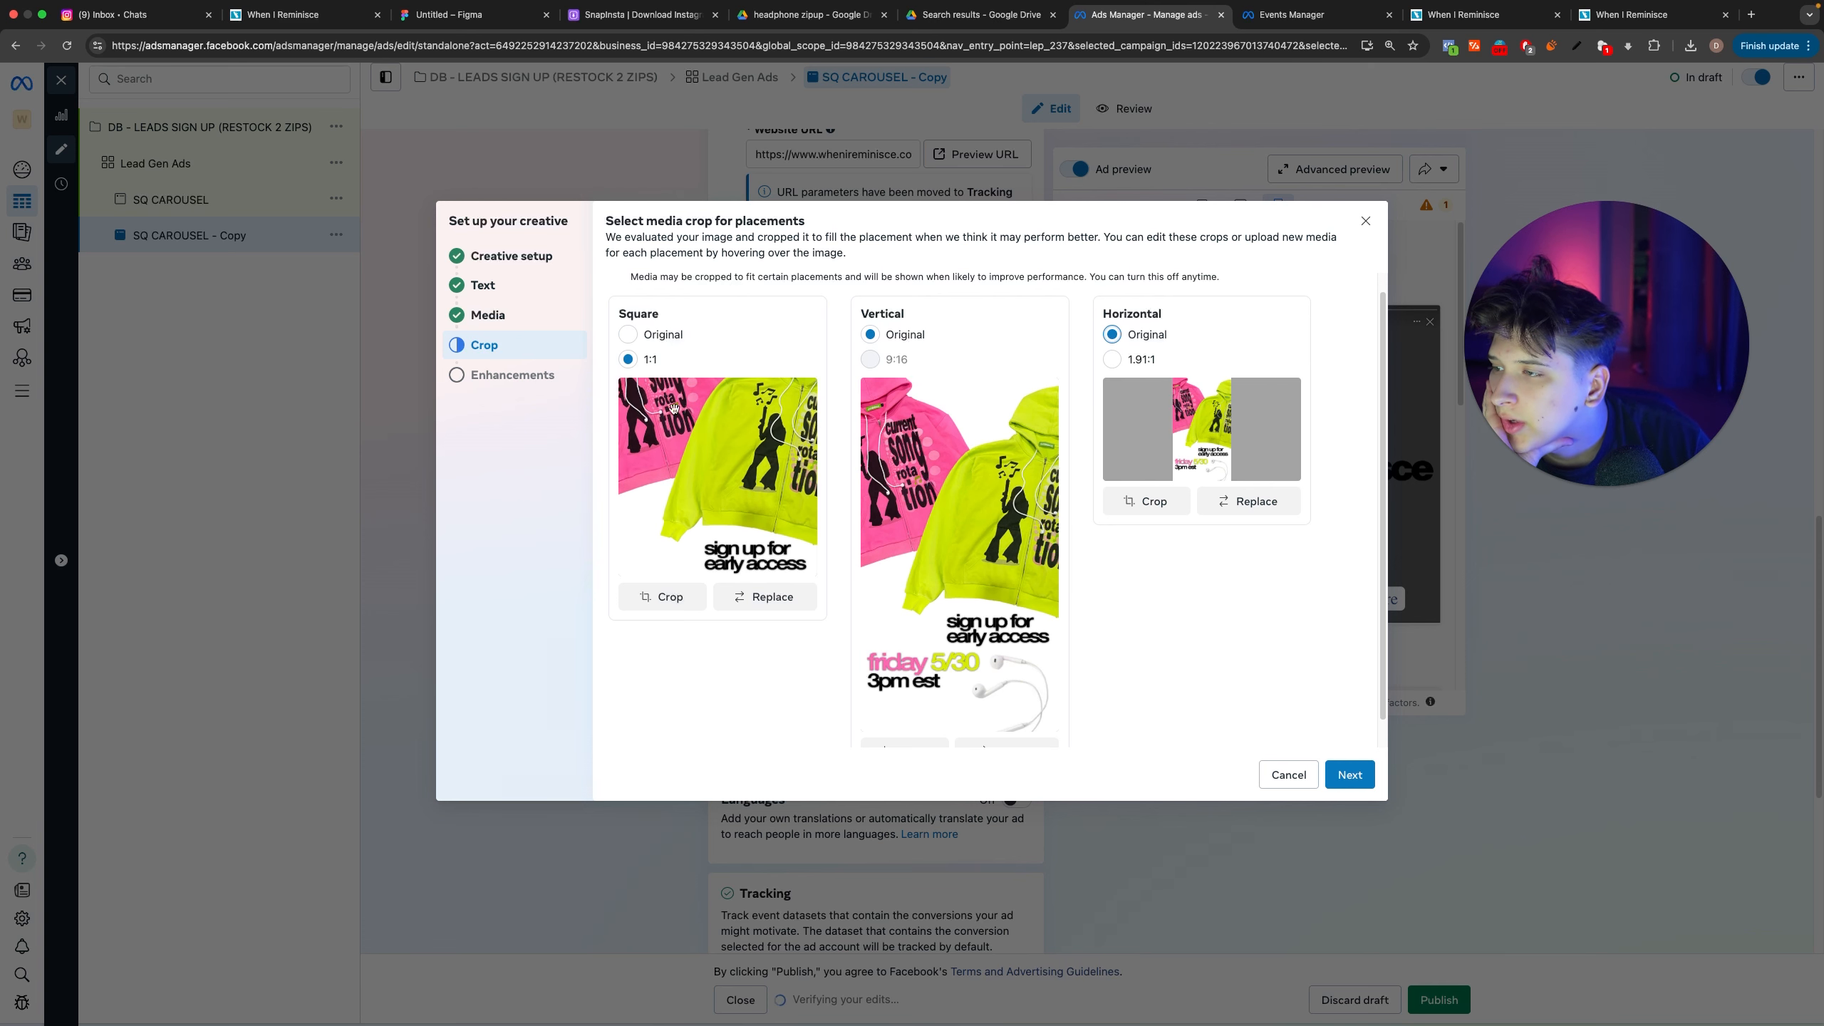
click(628, 335)
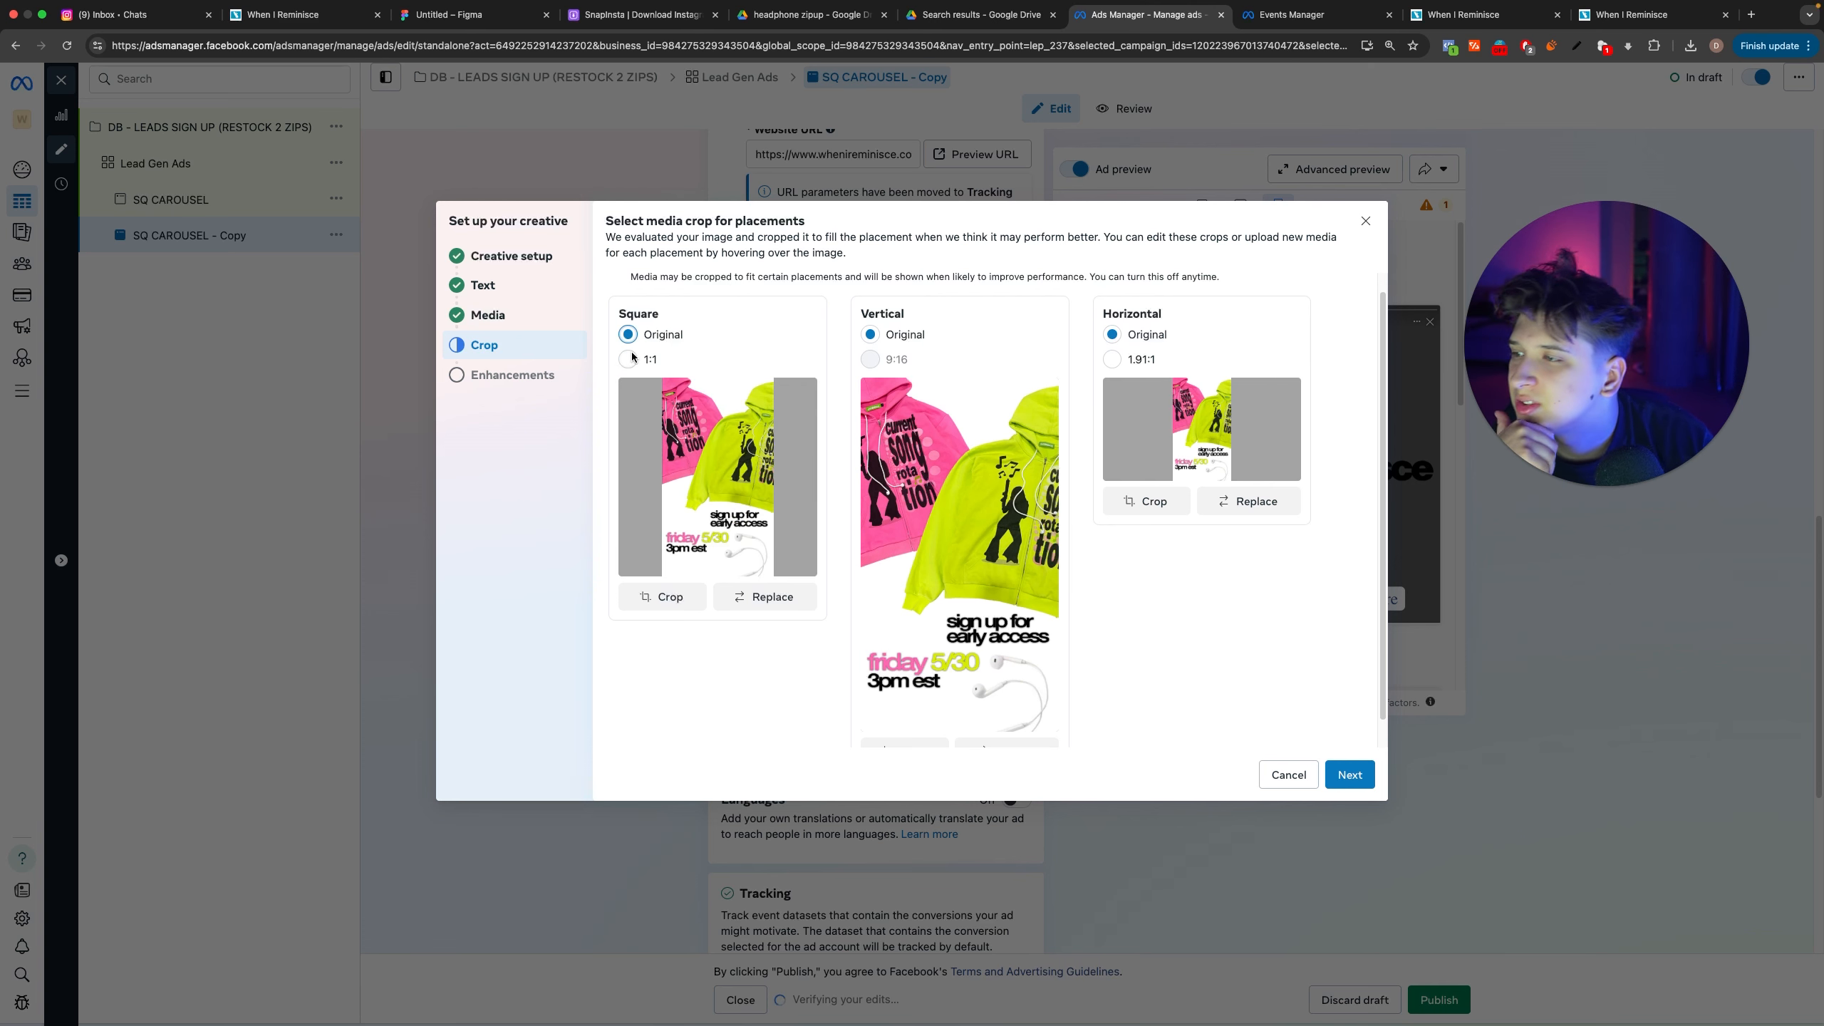
Step: Review the Advantage+ creative enhancements offered for the single-image ad
click(519, 370)
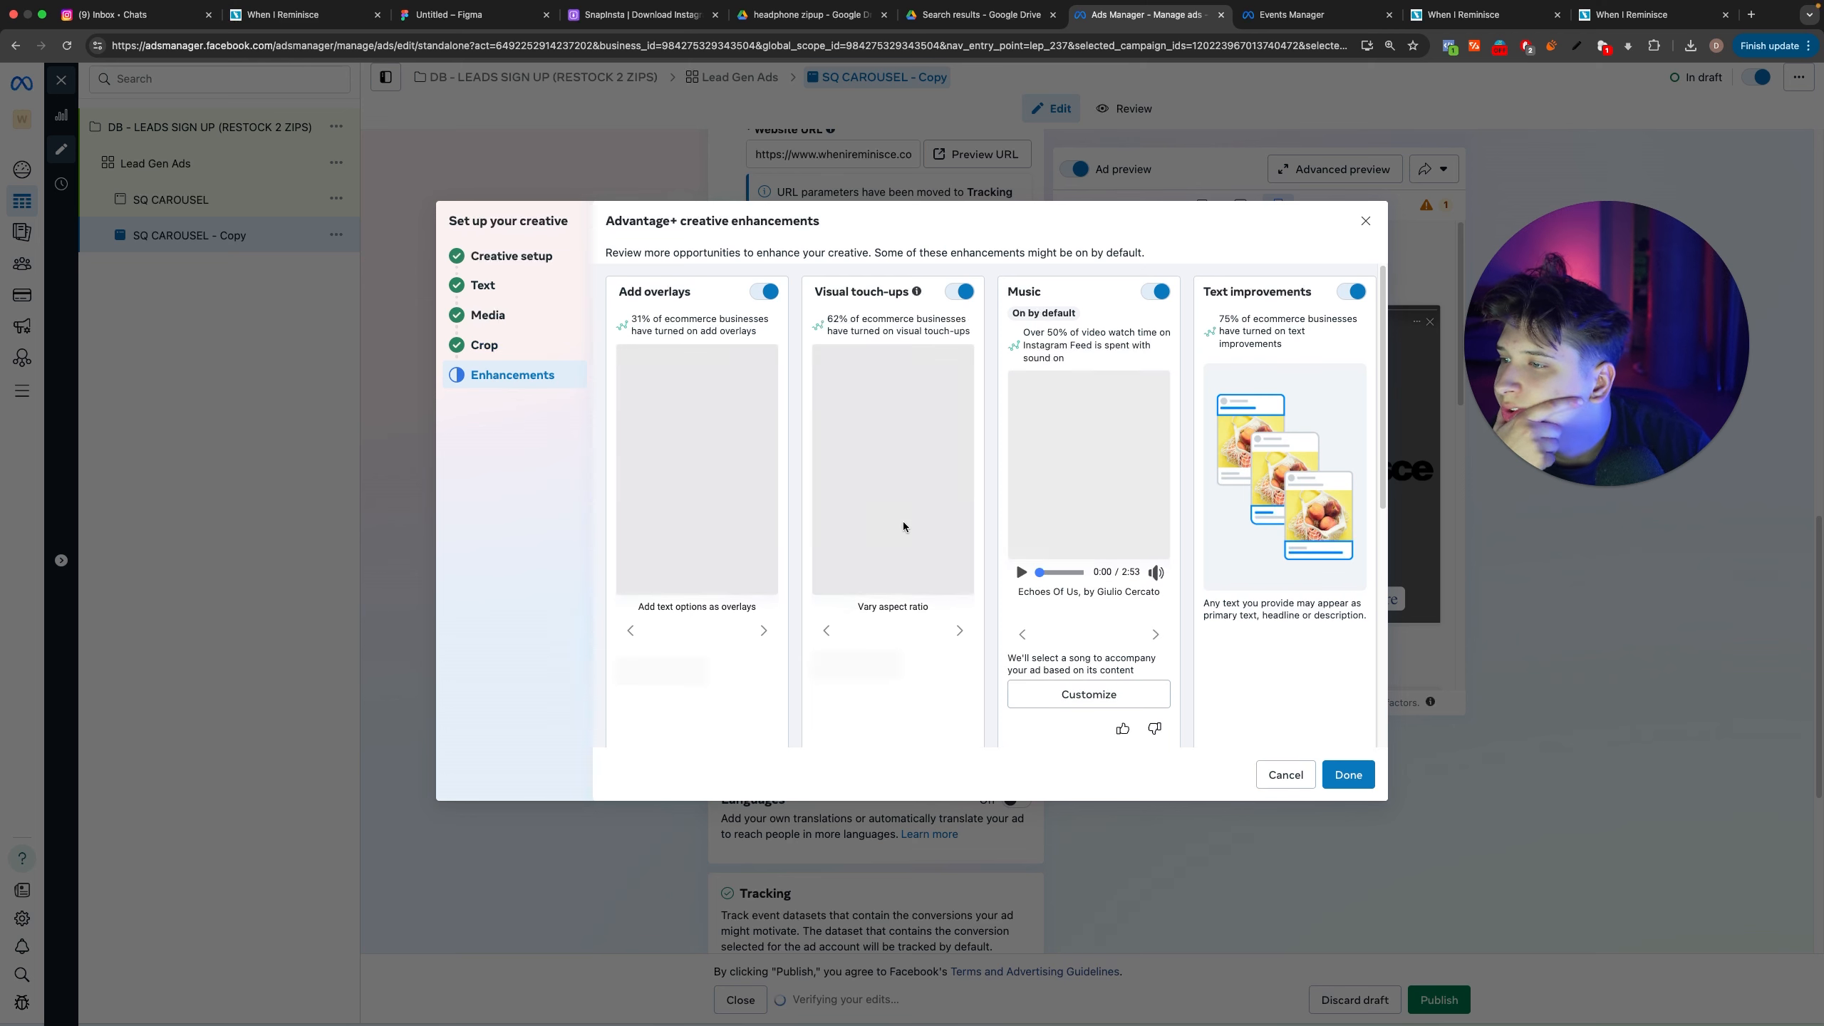
scroll(933, 557, down, 5)
scroll(916, 553, up, 5)
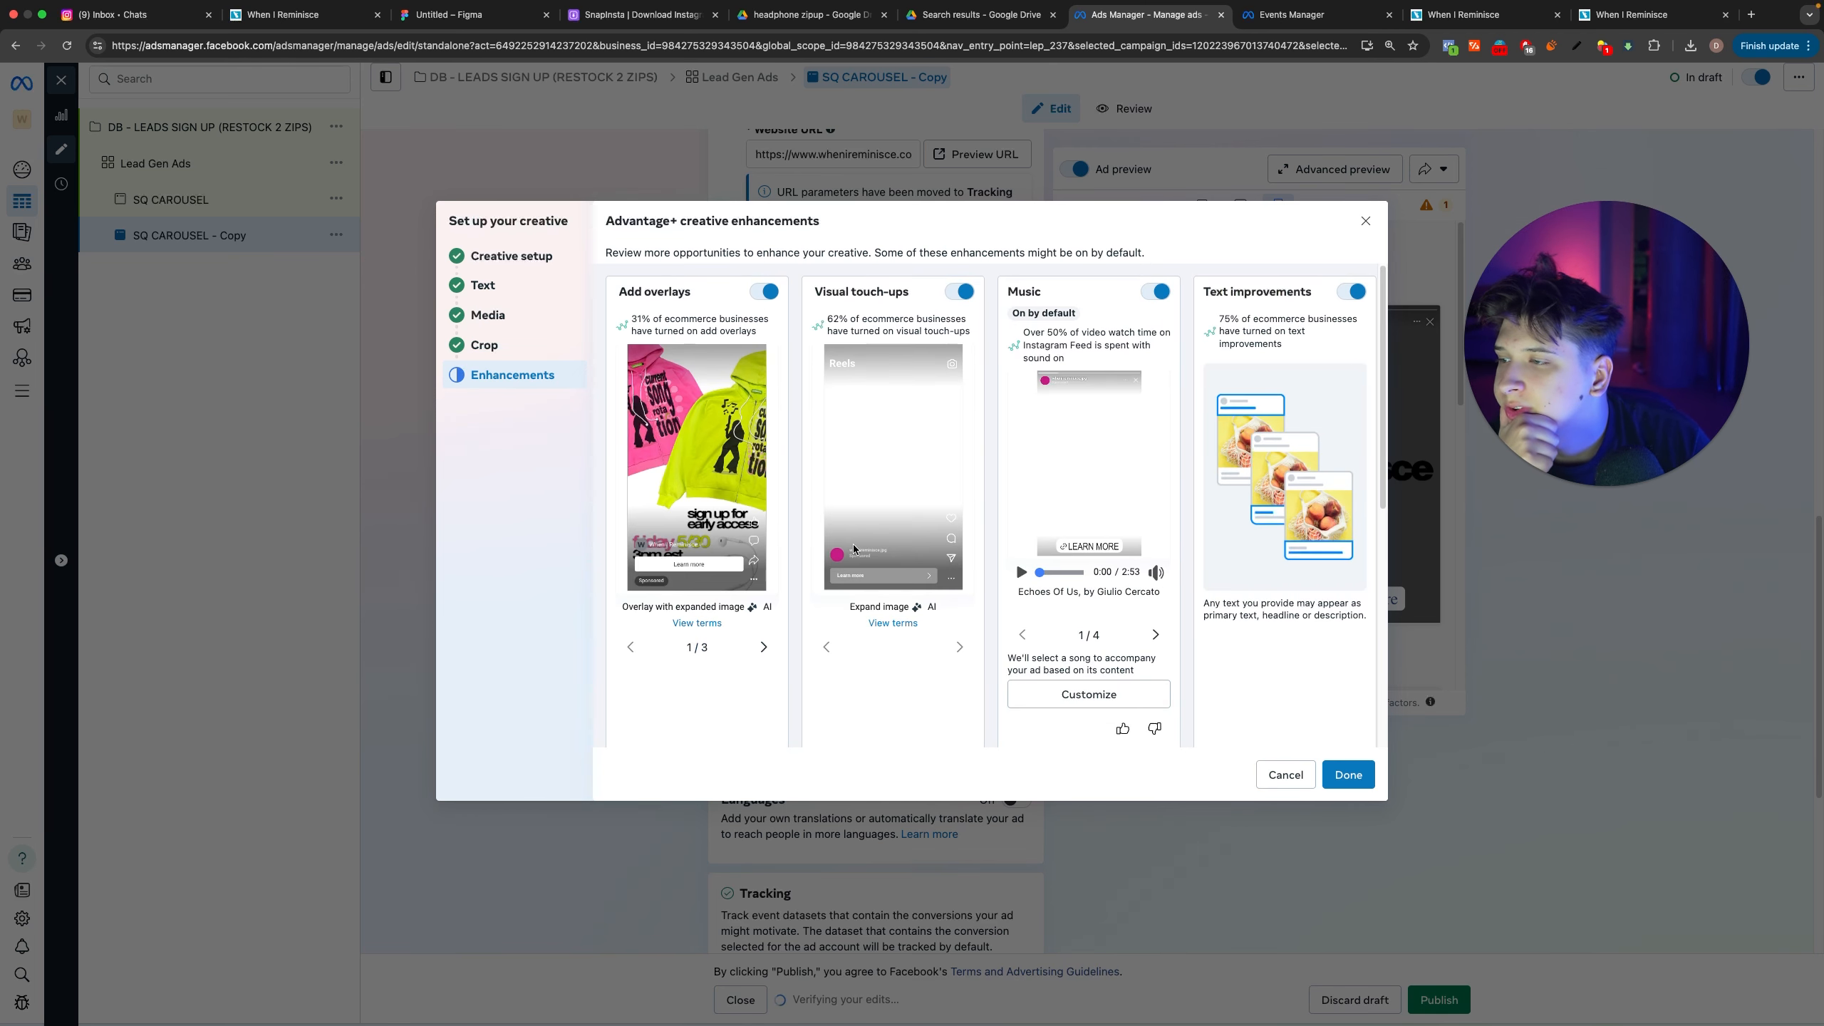
scroll(669, 412, down, 5)
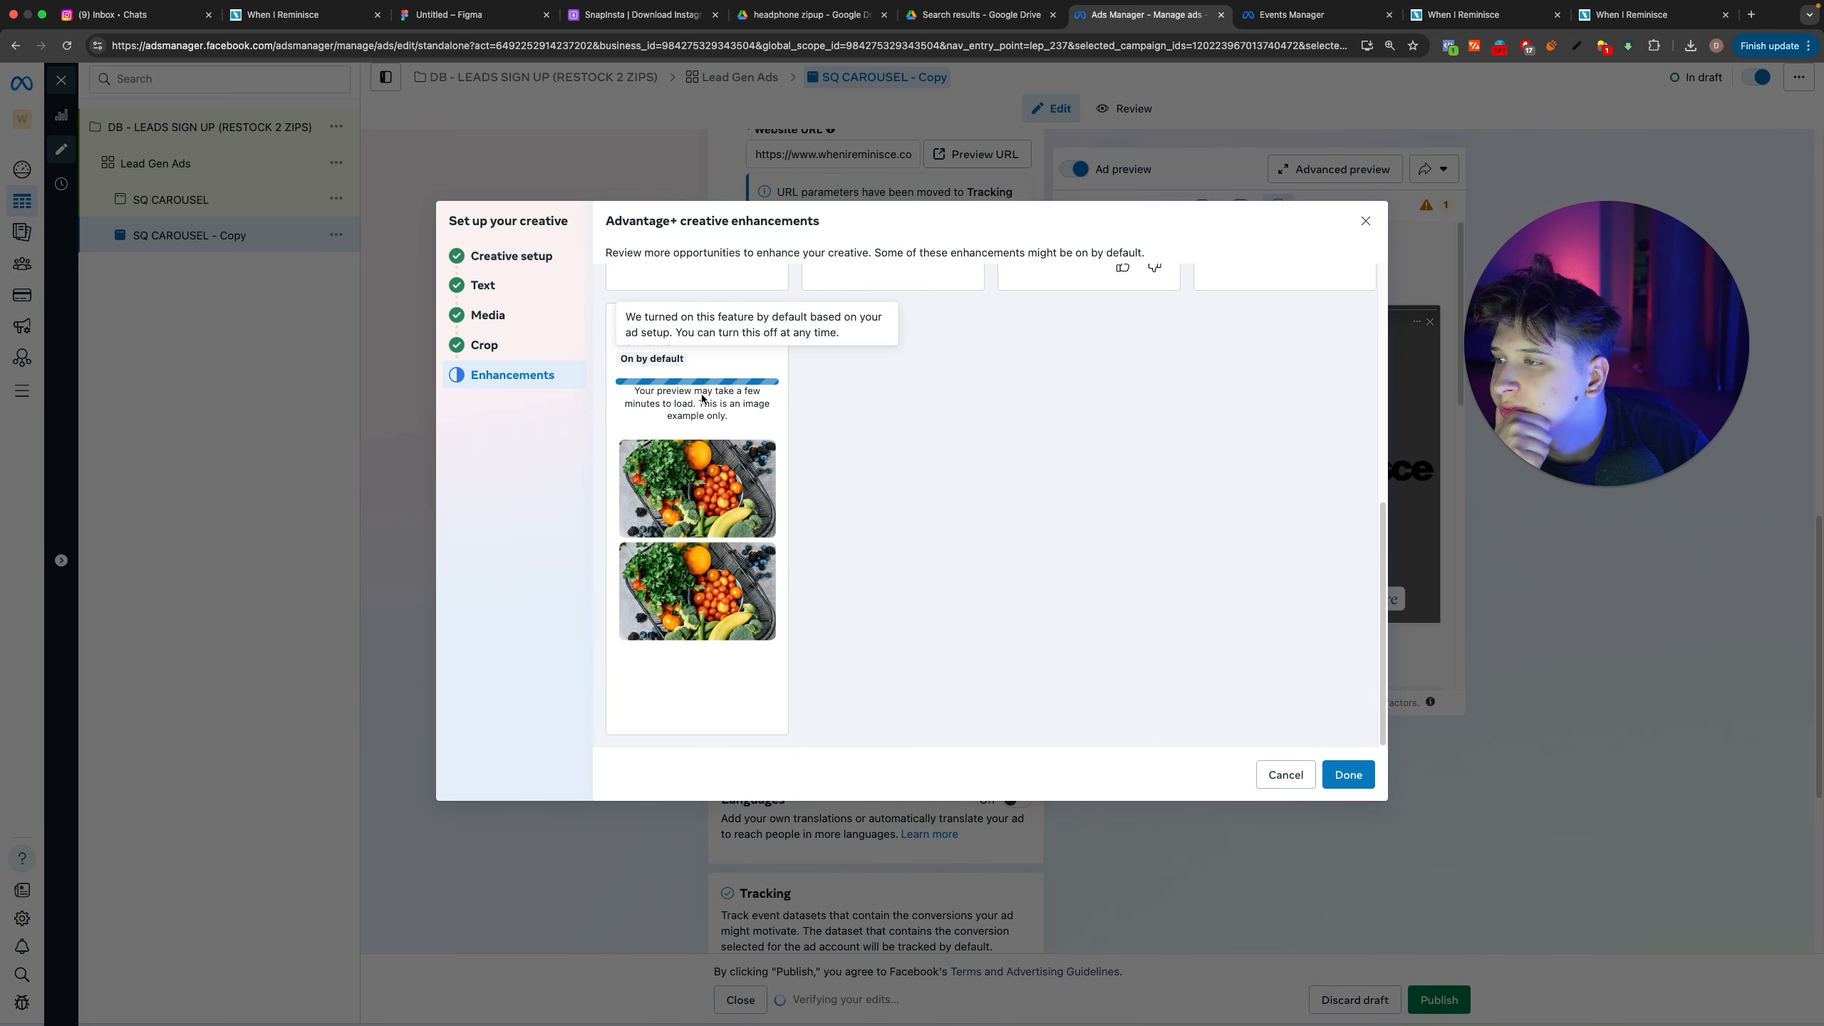
scroll(669, 412, up, 5)
click(493, 257)
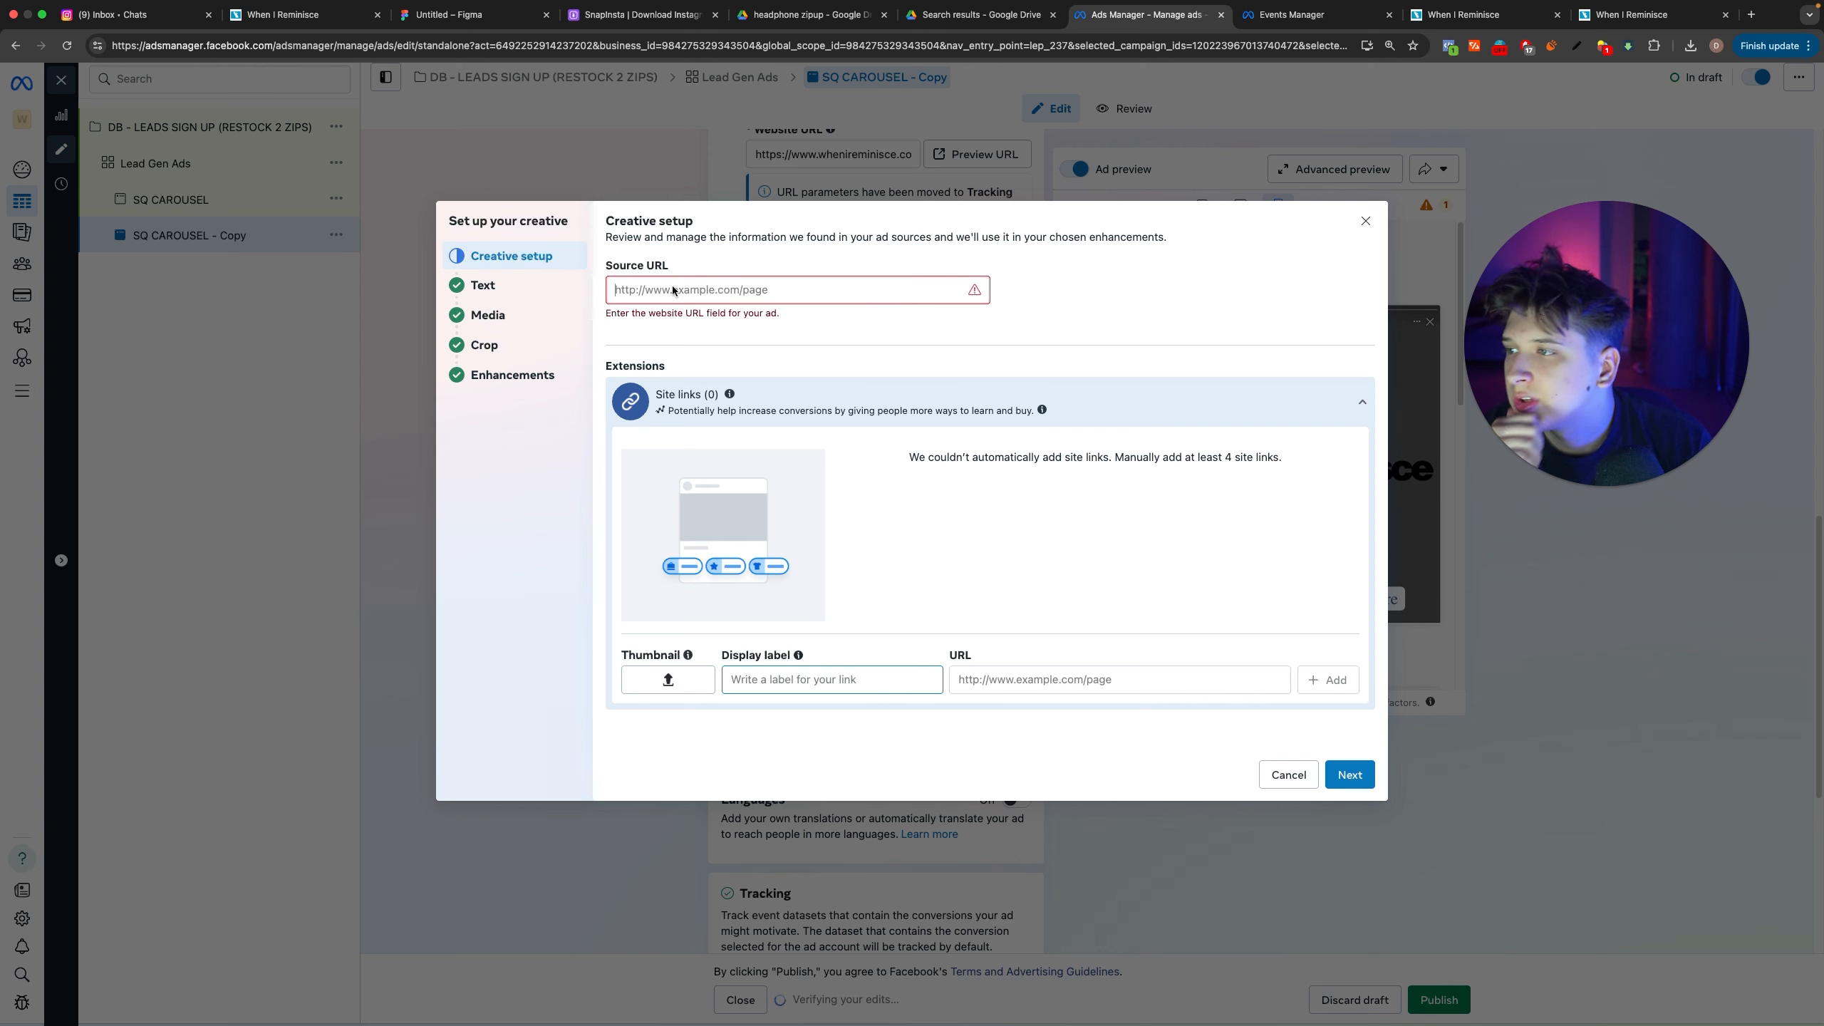
click(1426, 23)
click(265, 56)
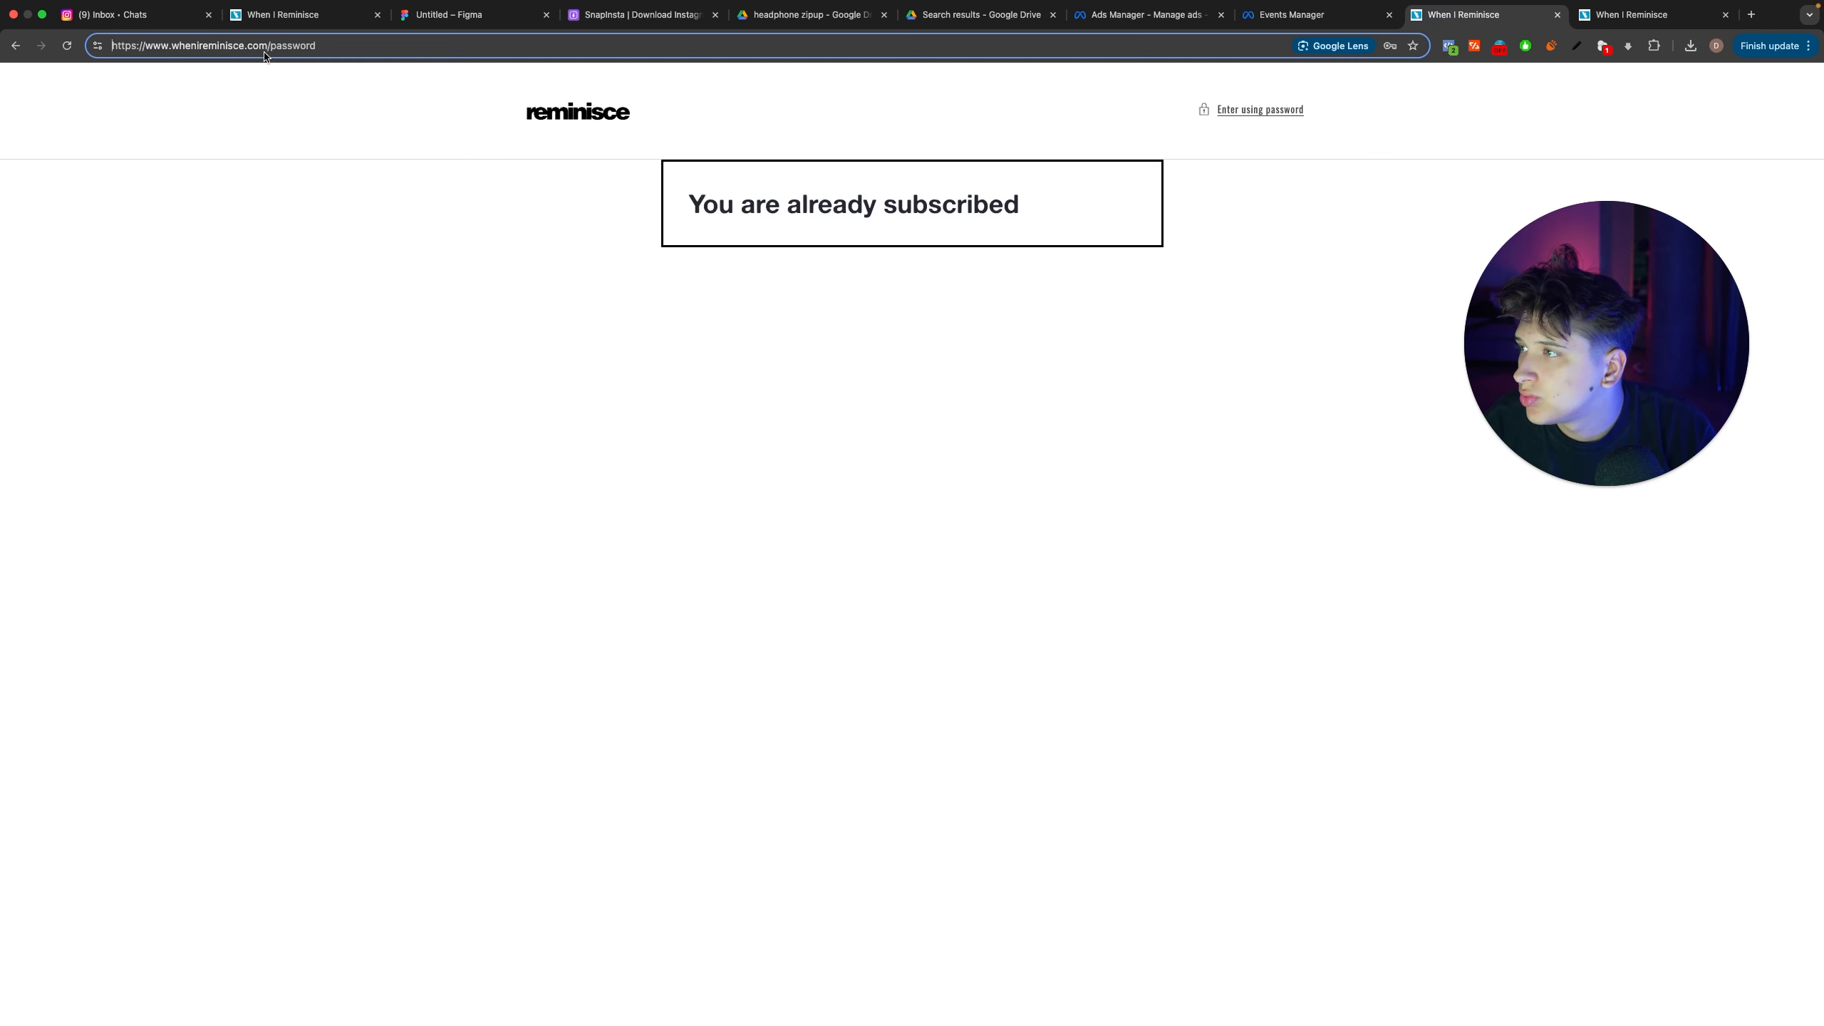
drag(242, 52, 65, 55)
key(super+c)
click(1165, 21)
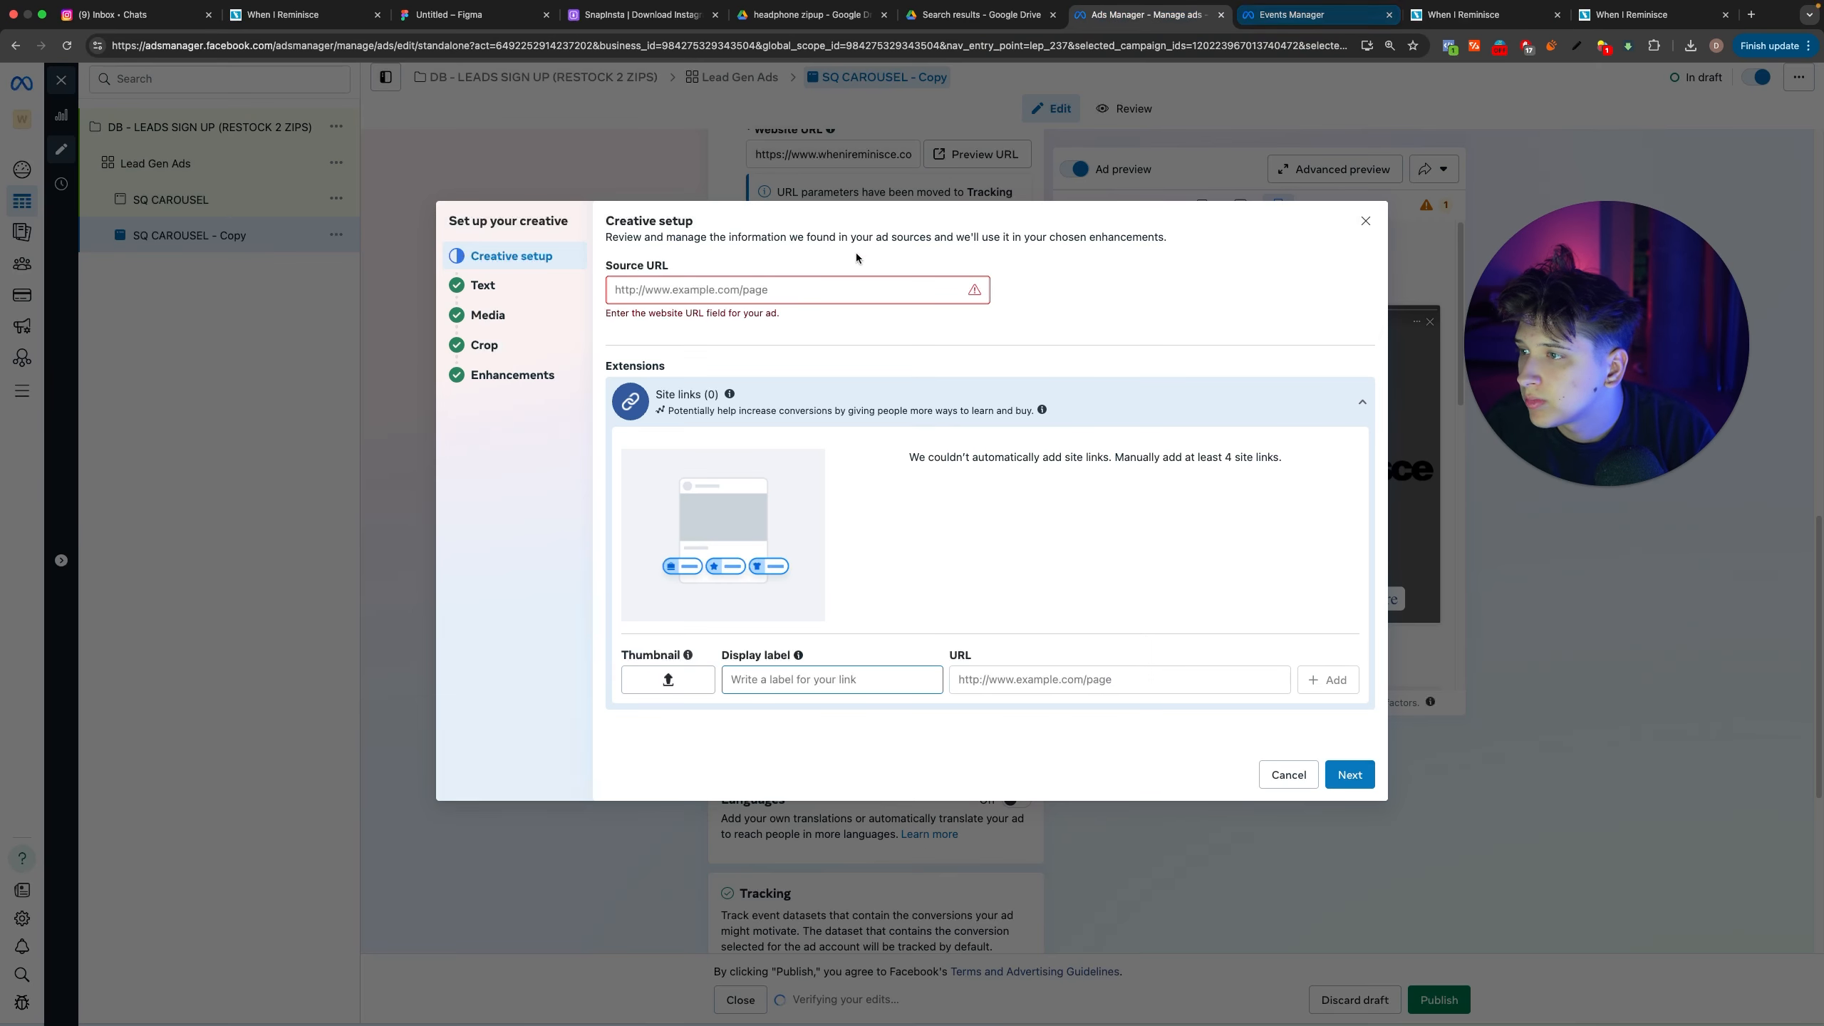
click(855, 287)
key(super+v)
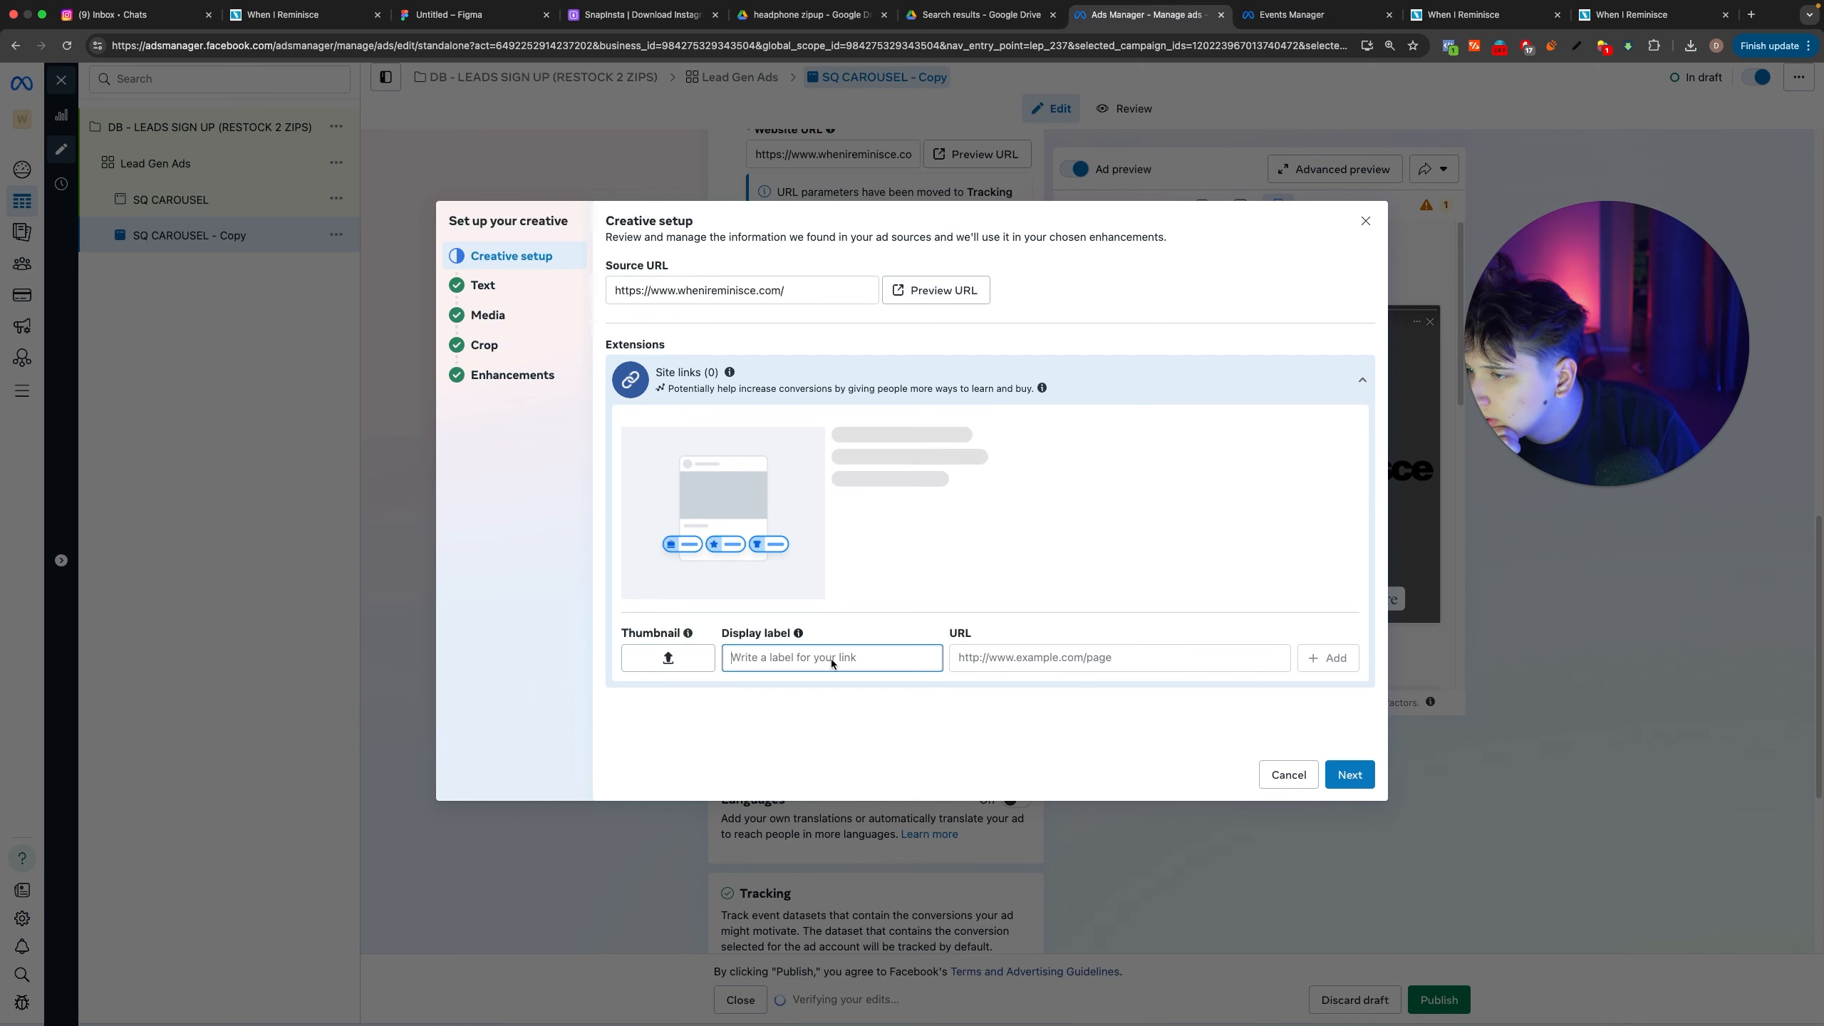
text(L)
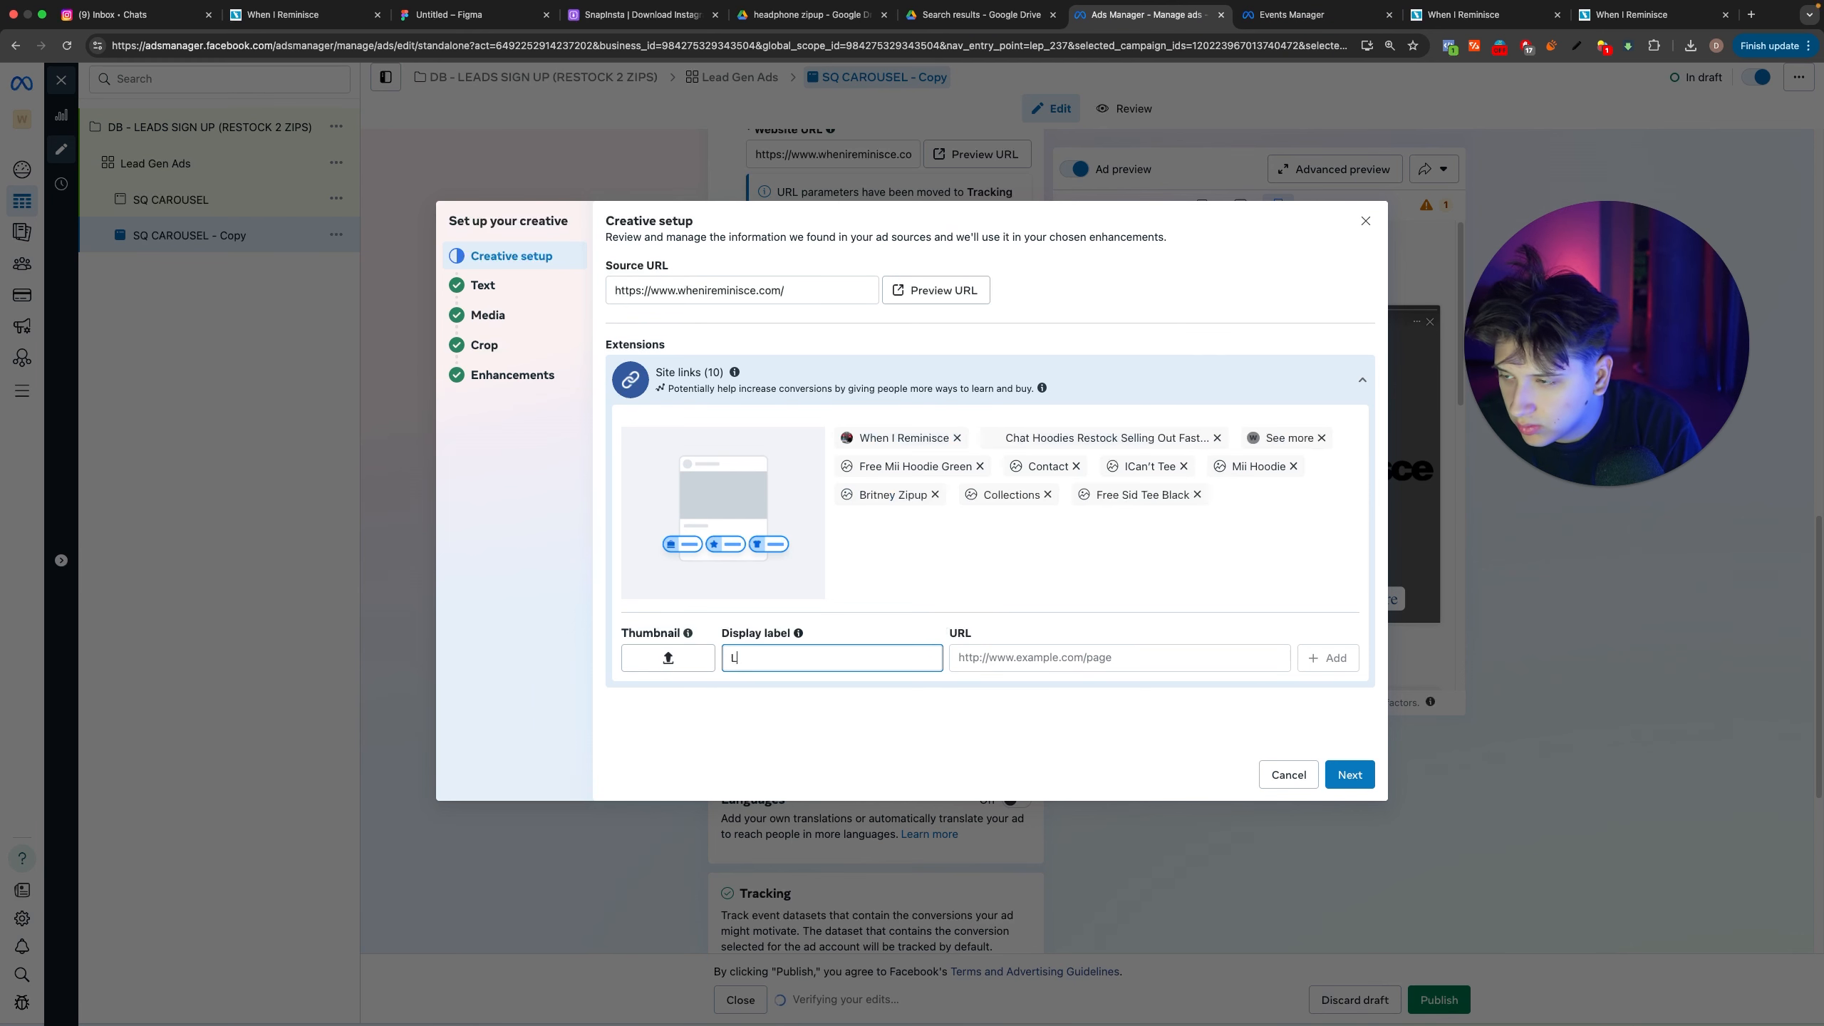
text(earn More)
key(Tab)
key(super+v)
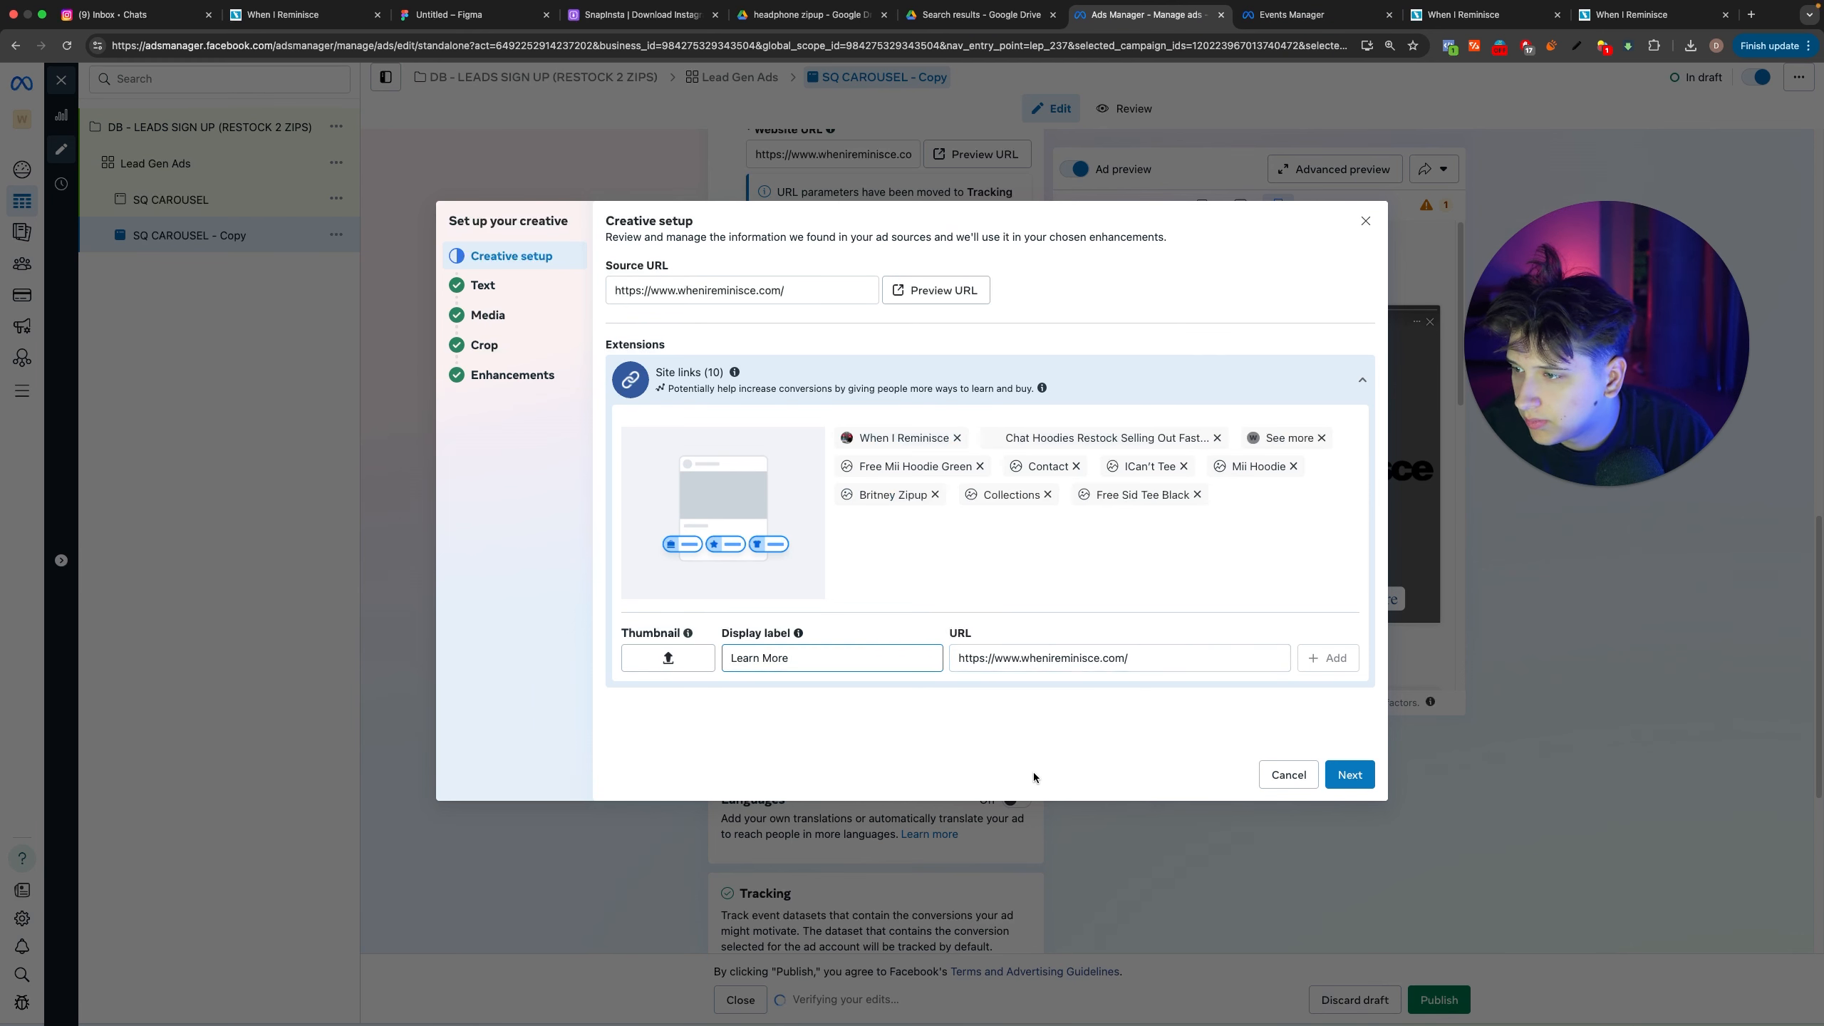
mouse_move(799, 636)
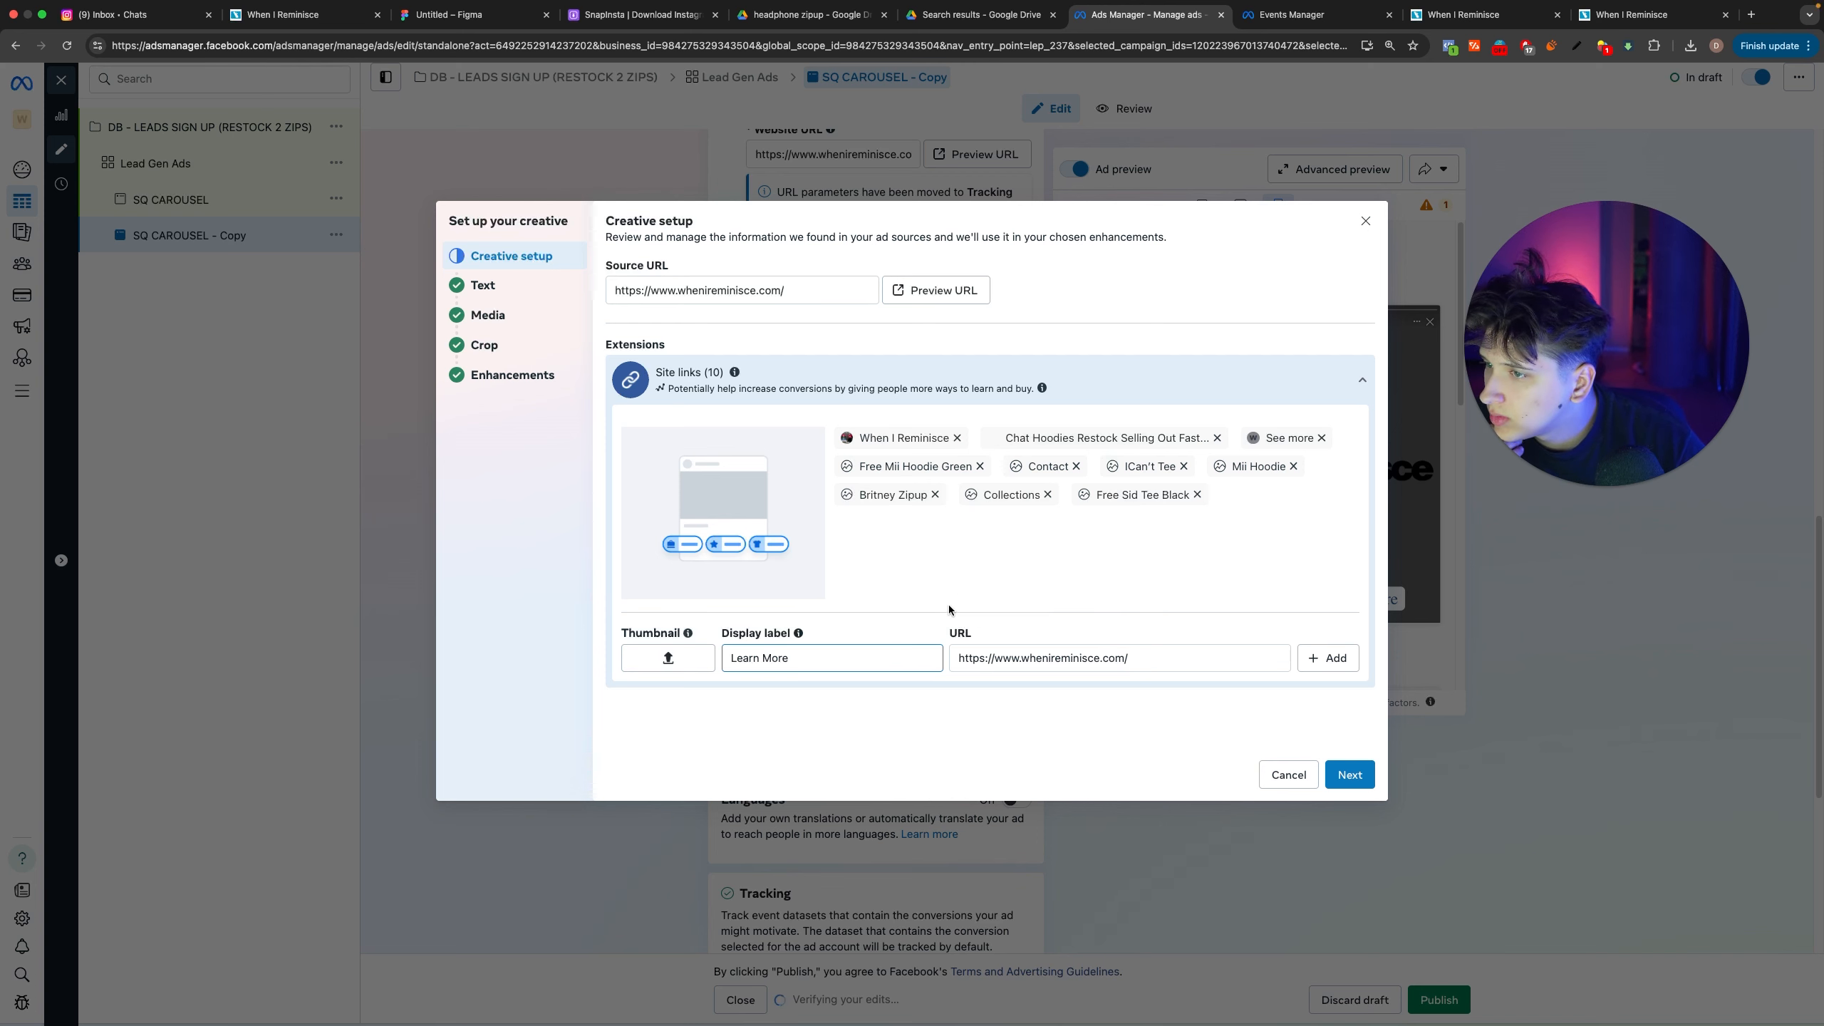
click(893, 653)
key(BackSpace)
click(1149, 659)
key(BackSpace)
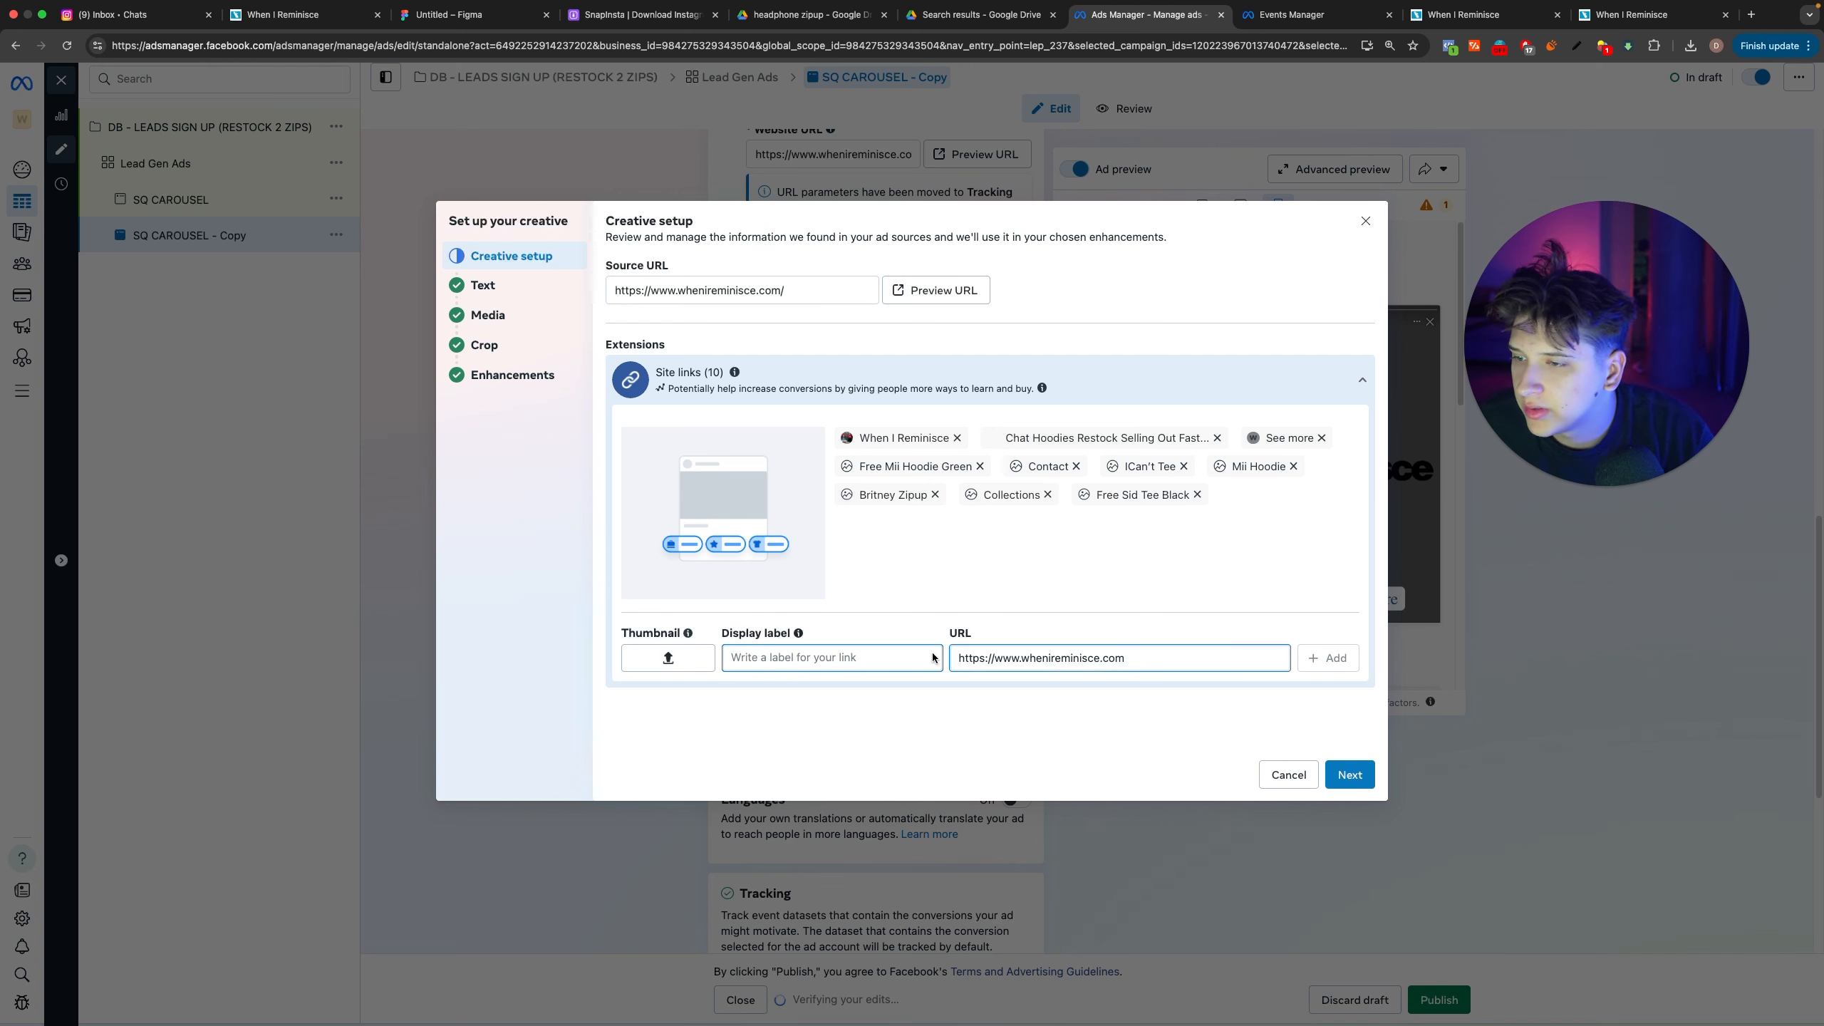
Step: Advance from the creative setup to the ad's text options and place the cursor in the empty headline
click(1350, 774)
click(673, 301)
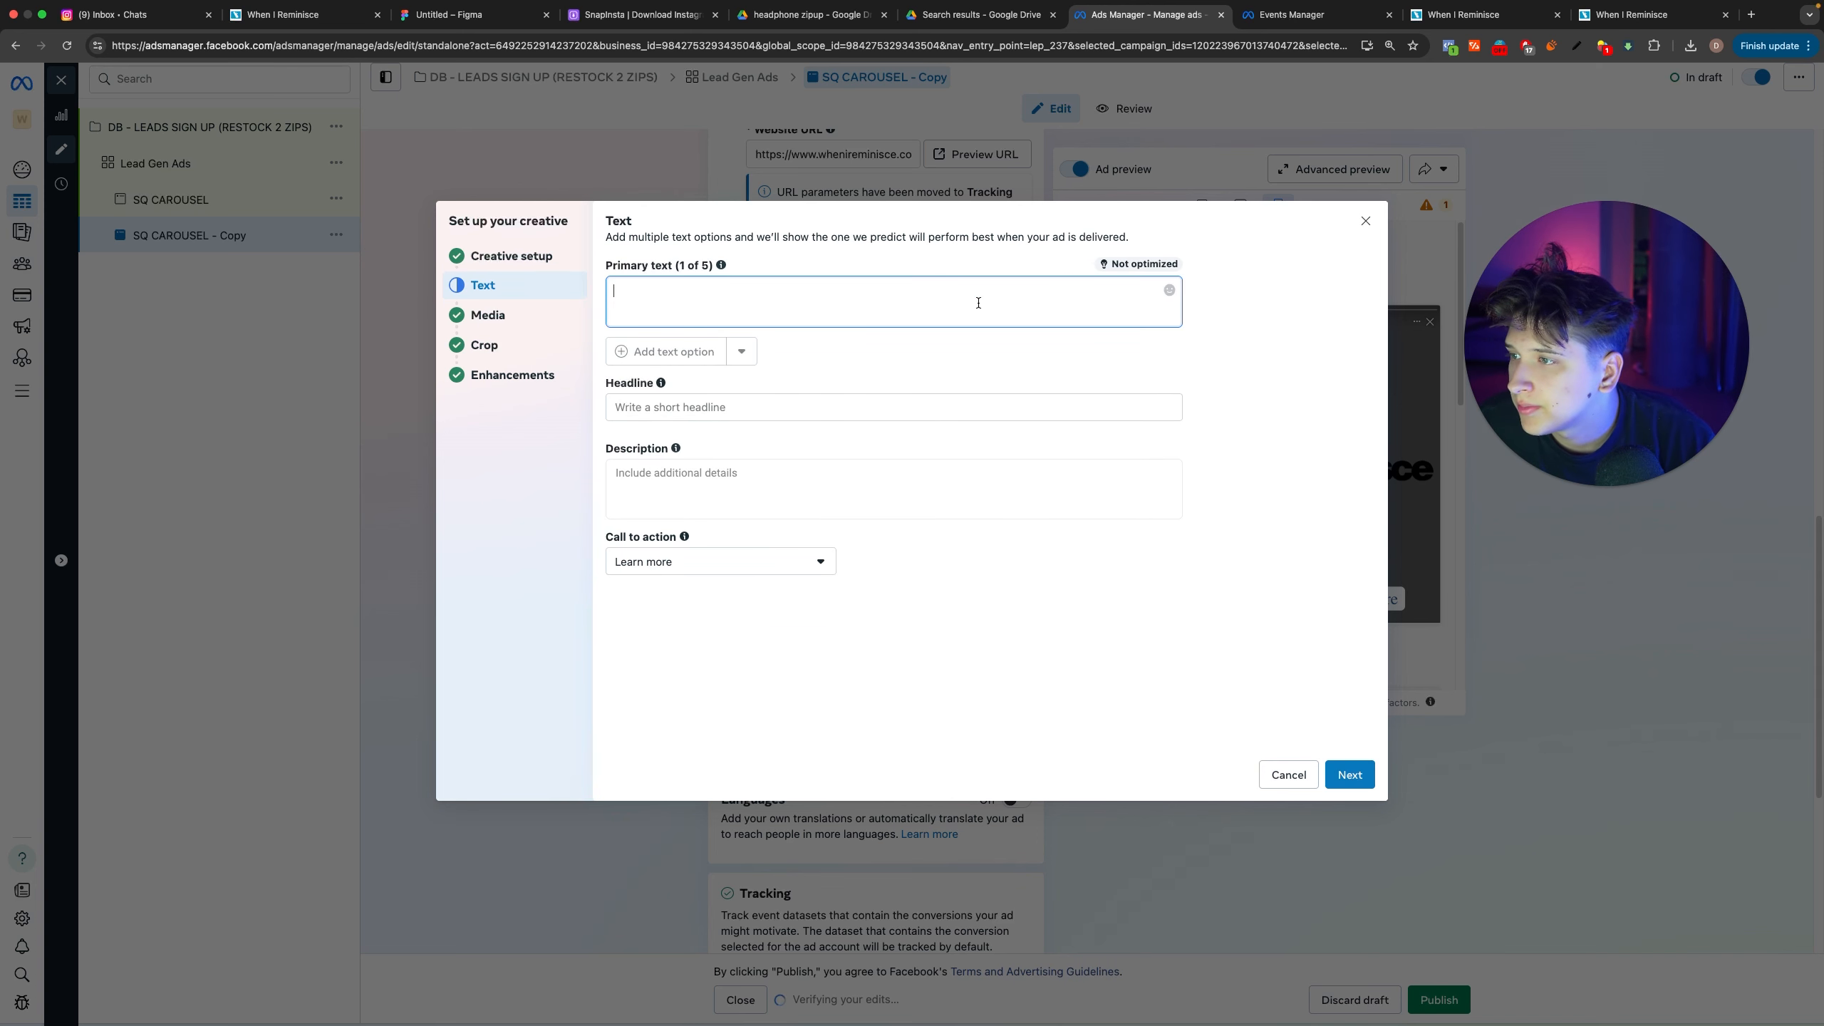
click(718, 410)
Step: Switch to Events Manager and inspect the latest SubscribedButtonClick entry in the DB - WIR Dataset - Working test events
click(1285, 15)
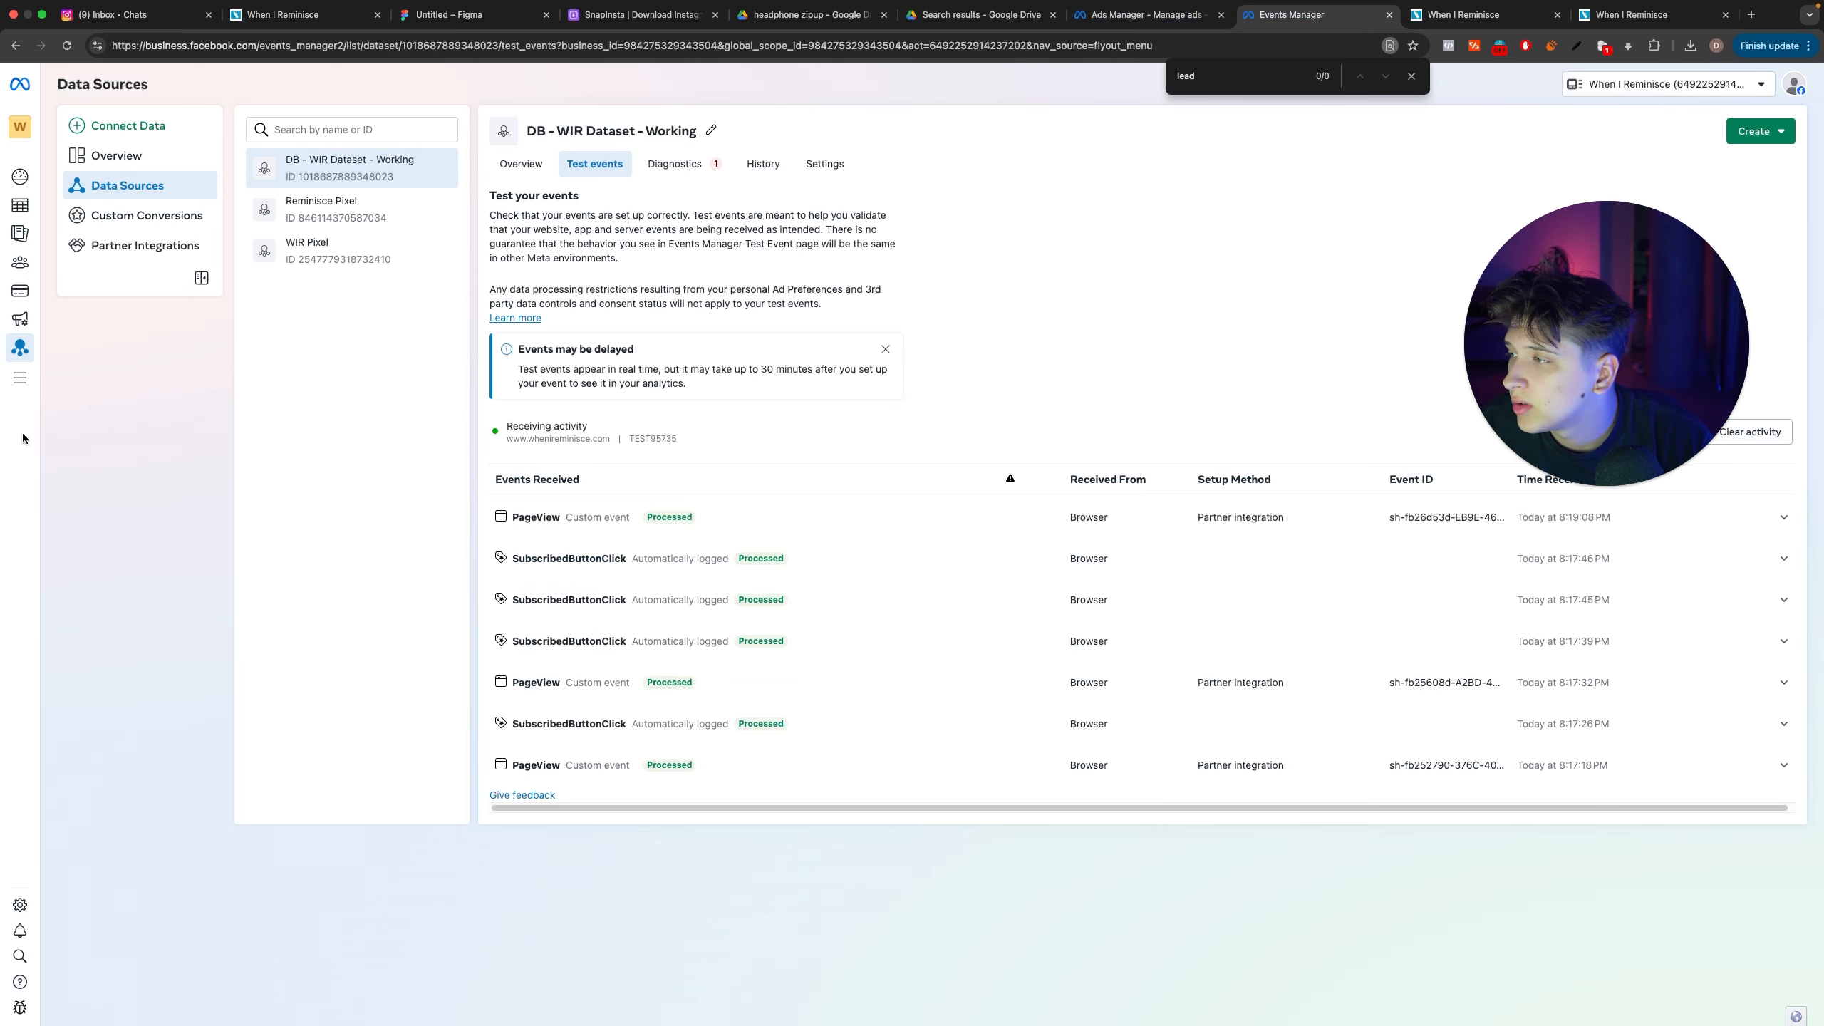
mouse_move(14, 379)
click(598, 557)
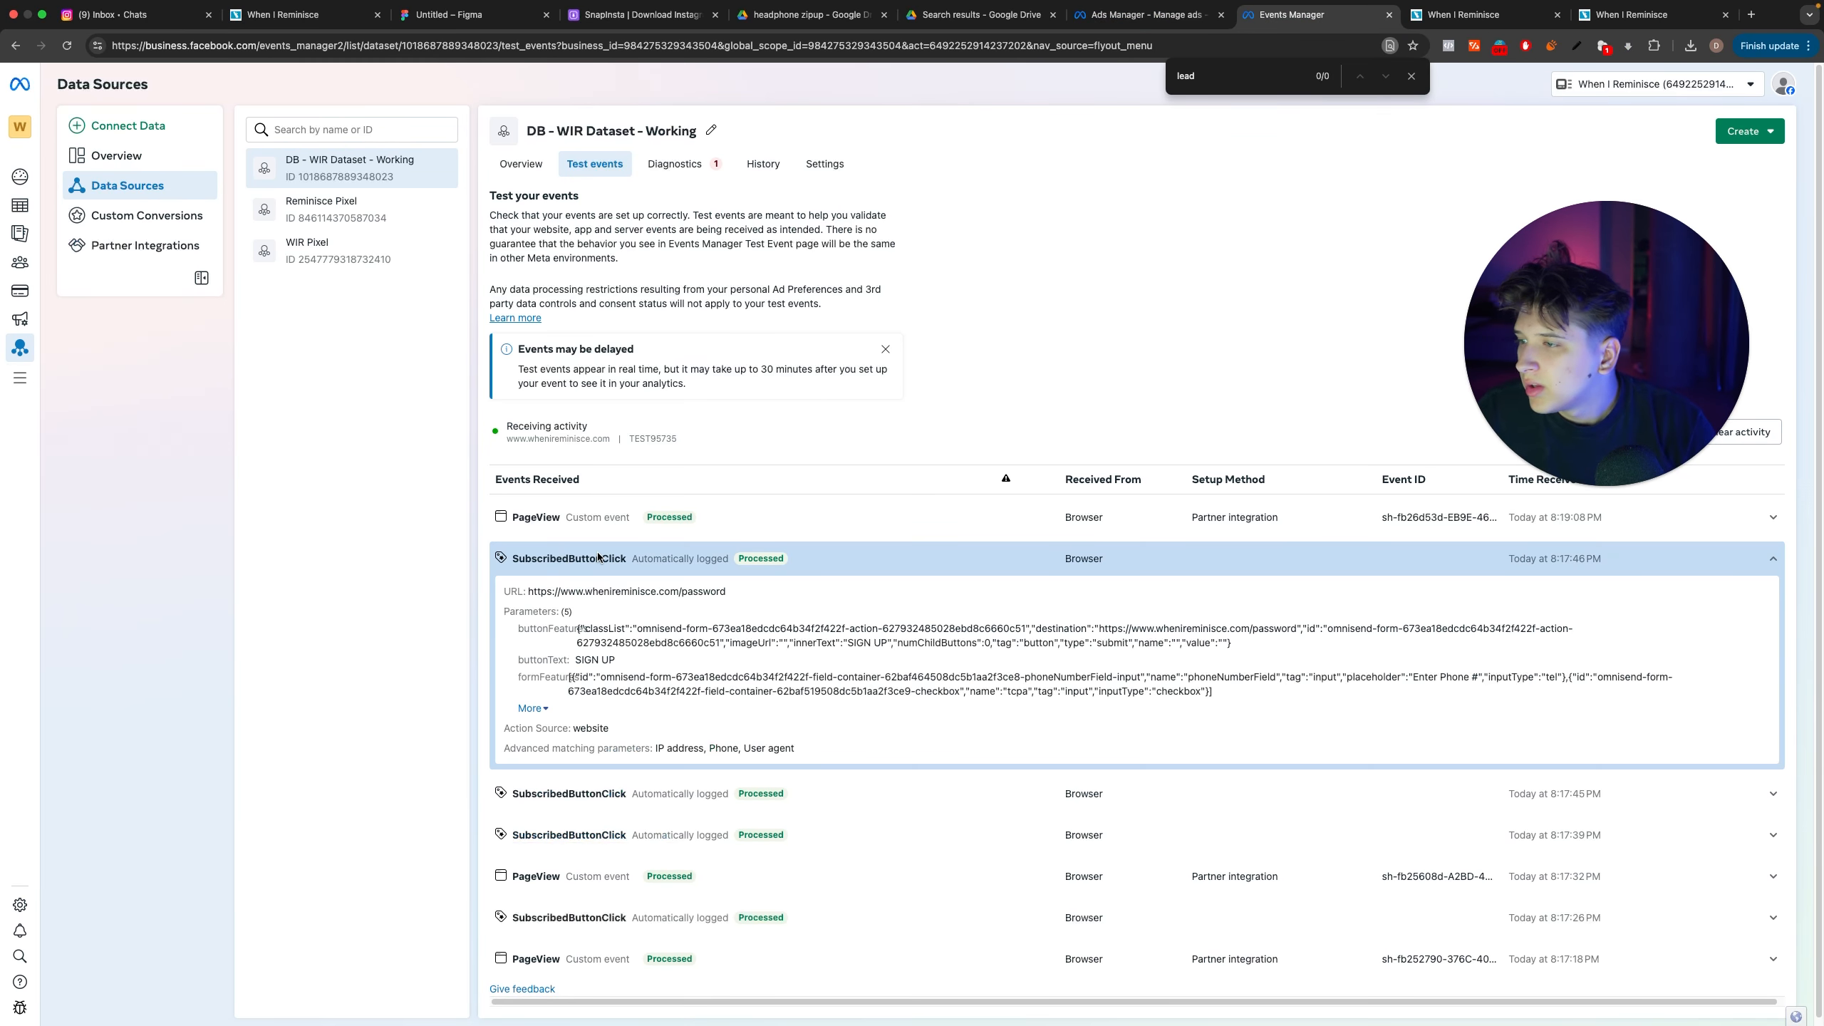
drag(512, 559, 597, 555)
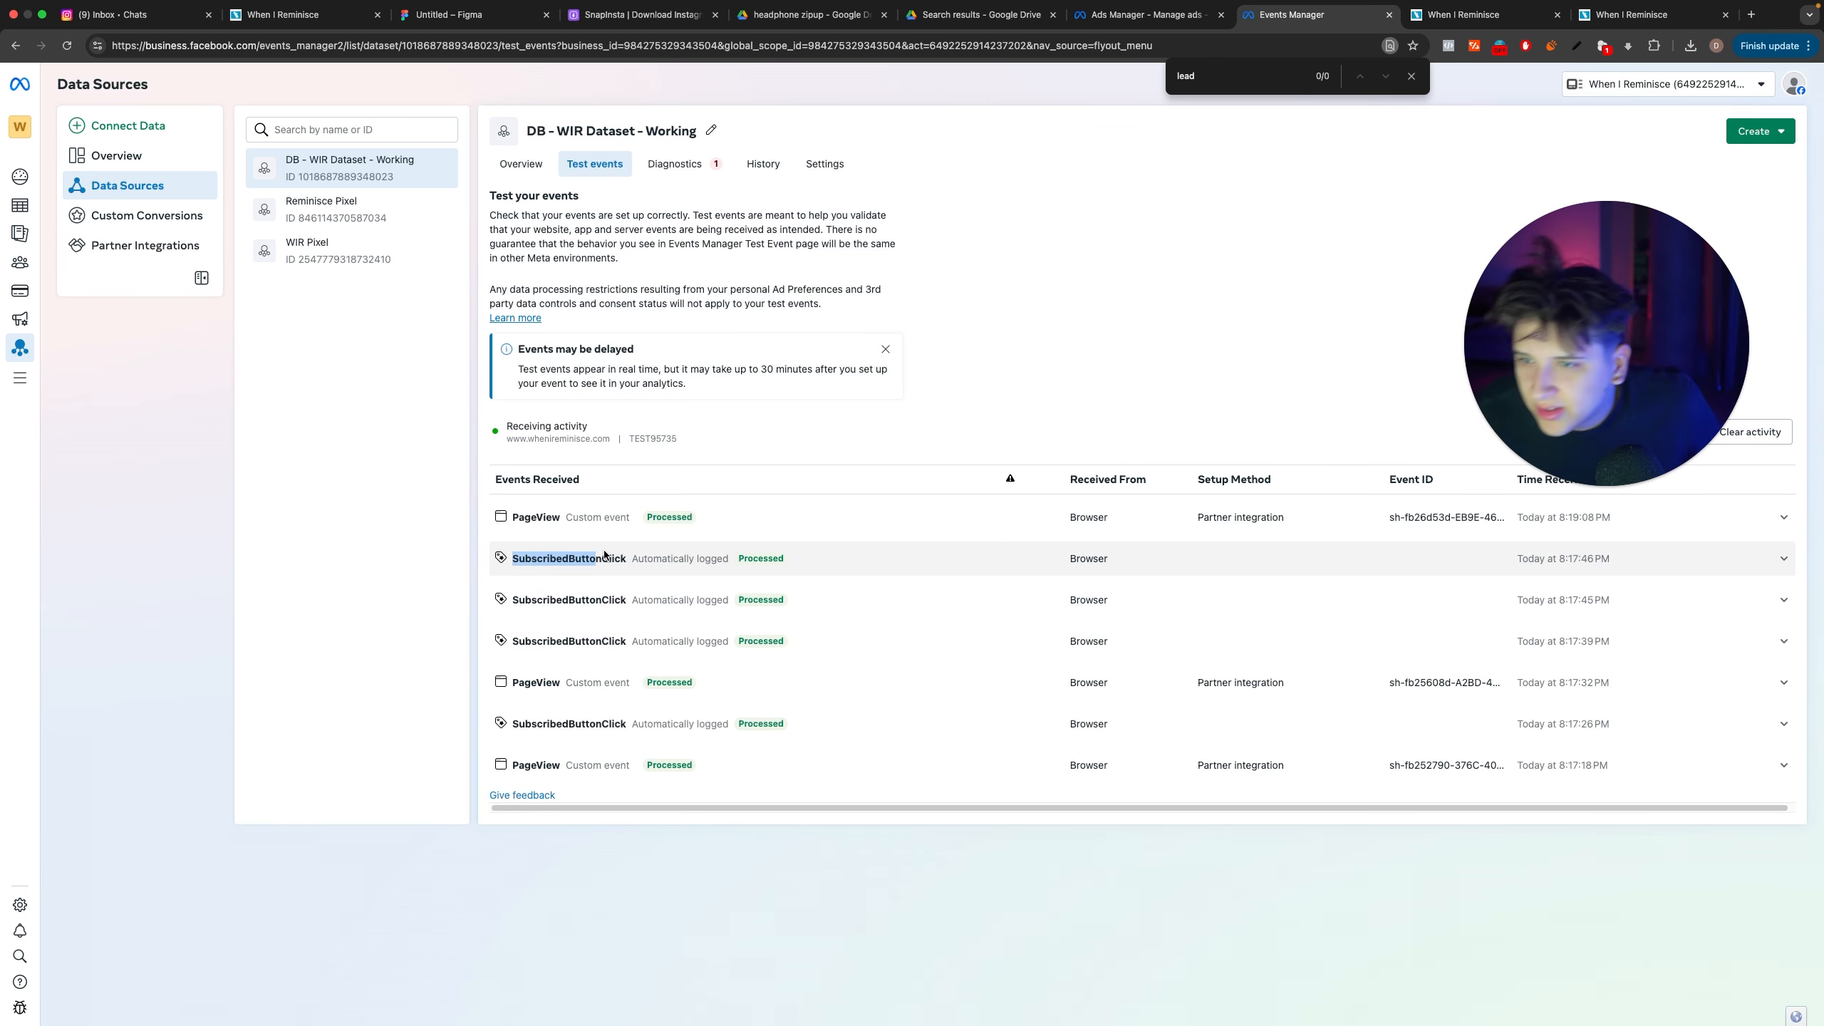
click(603, 555)
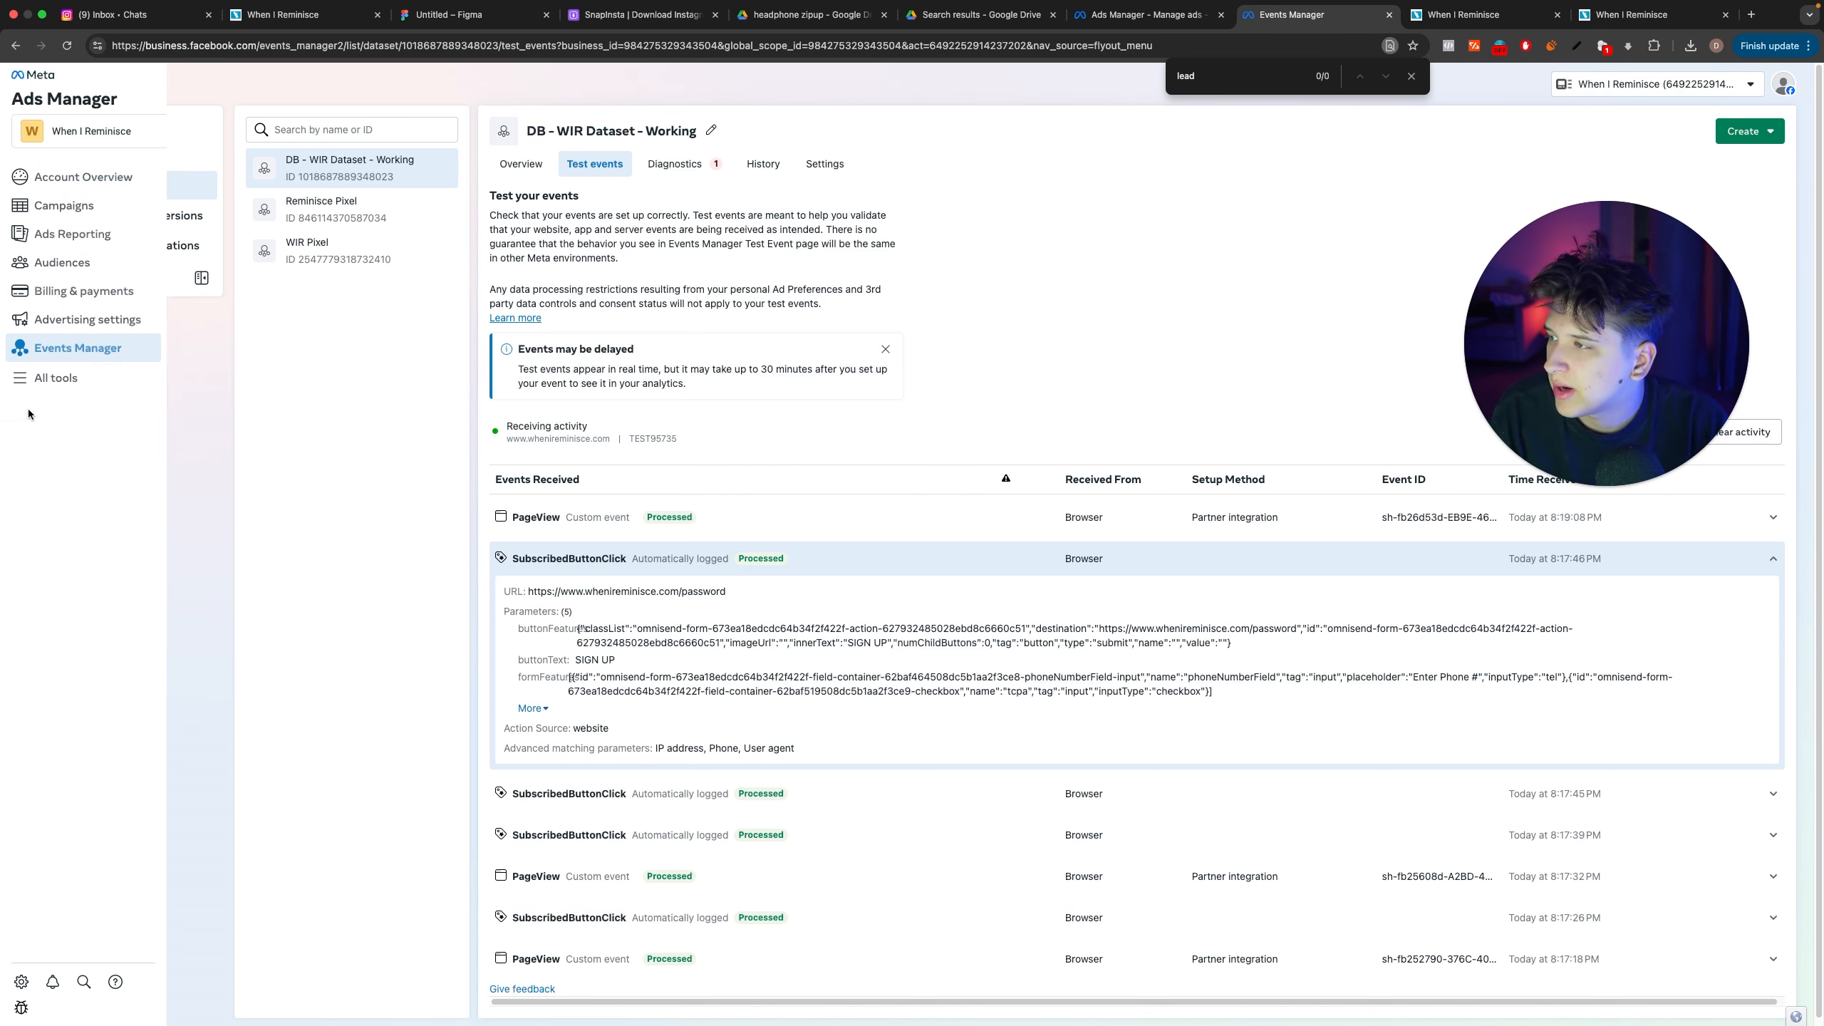
click(56, 377)
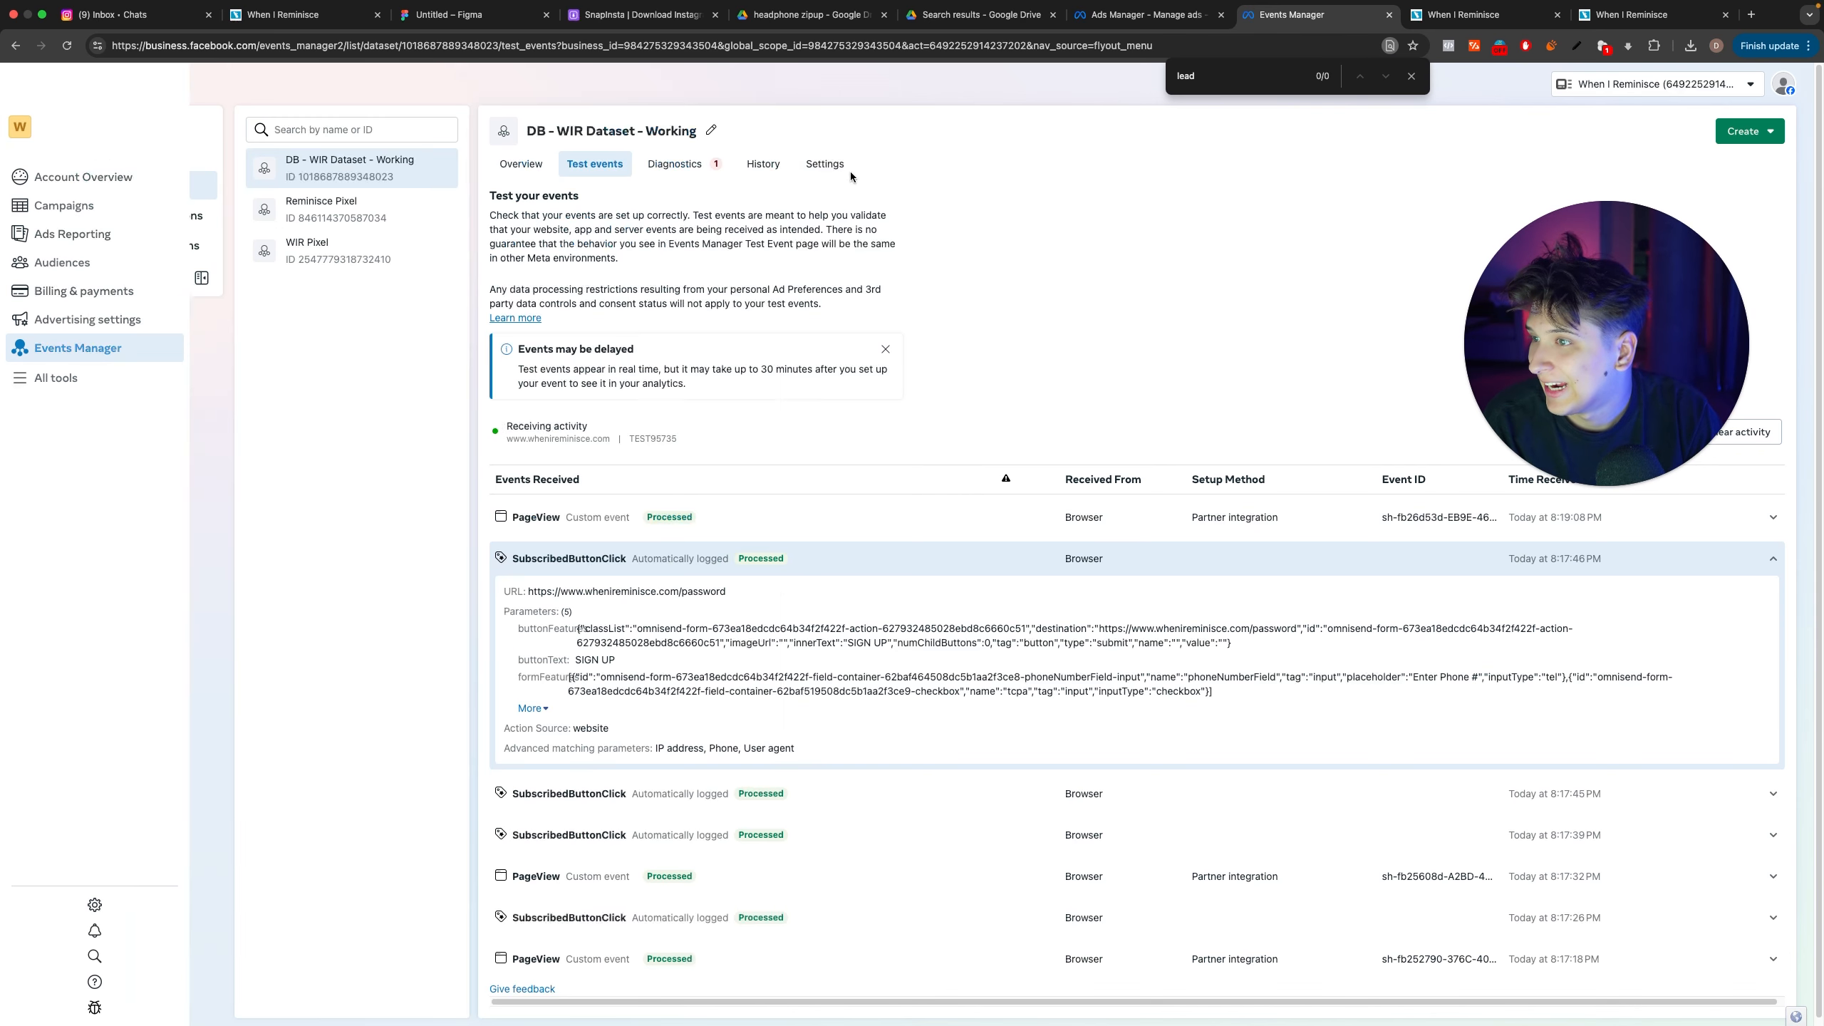
click(819, 167)
scroll(746, 365, down, 6)
scroll(678, 453, down, 4)
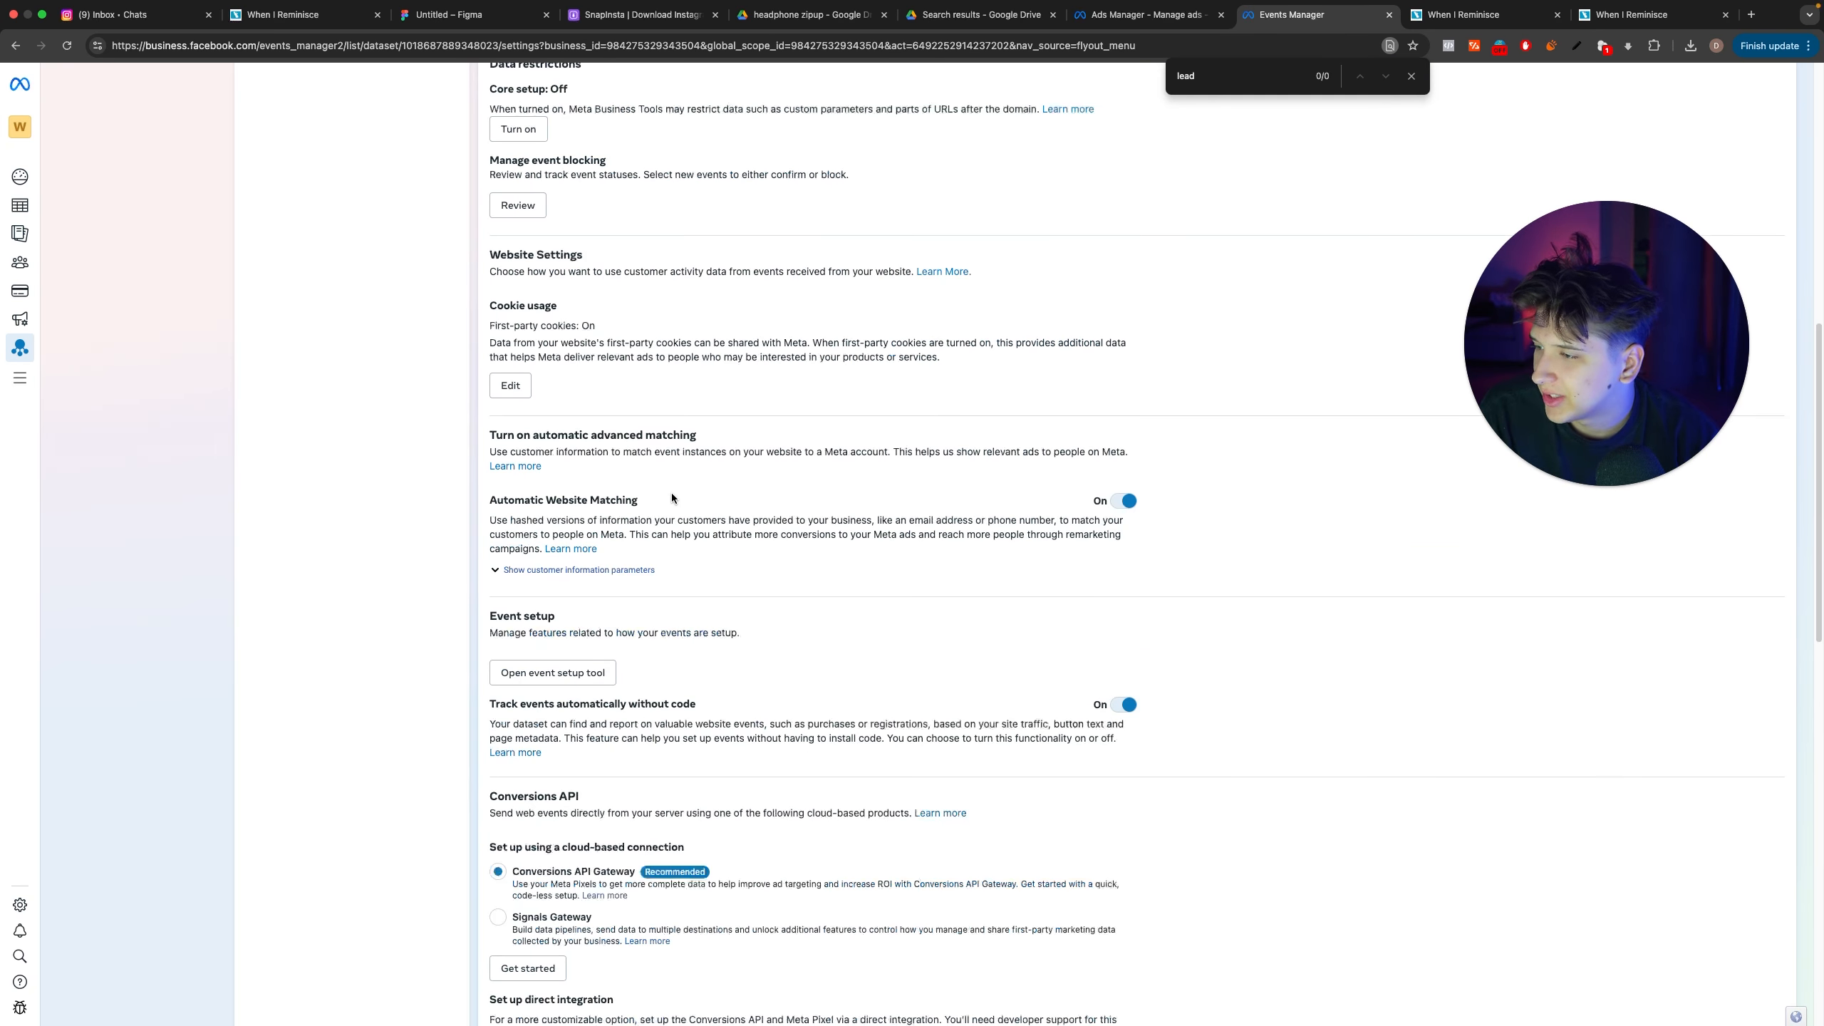
click(558, 672)
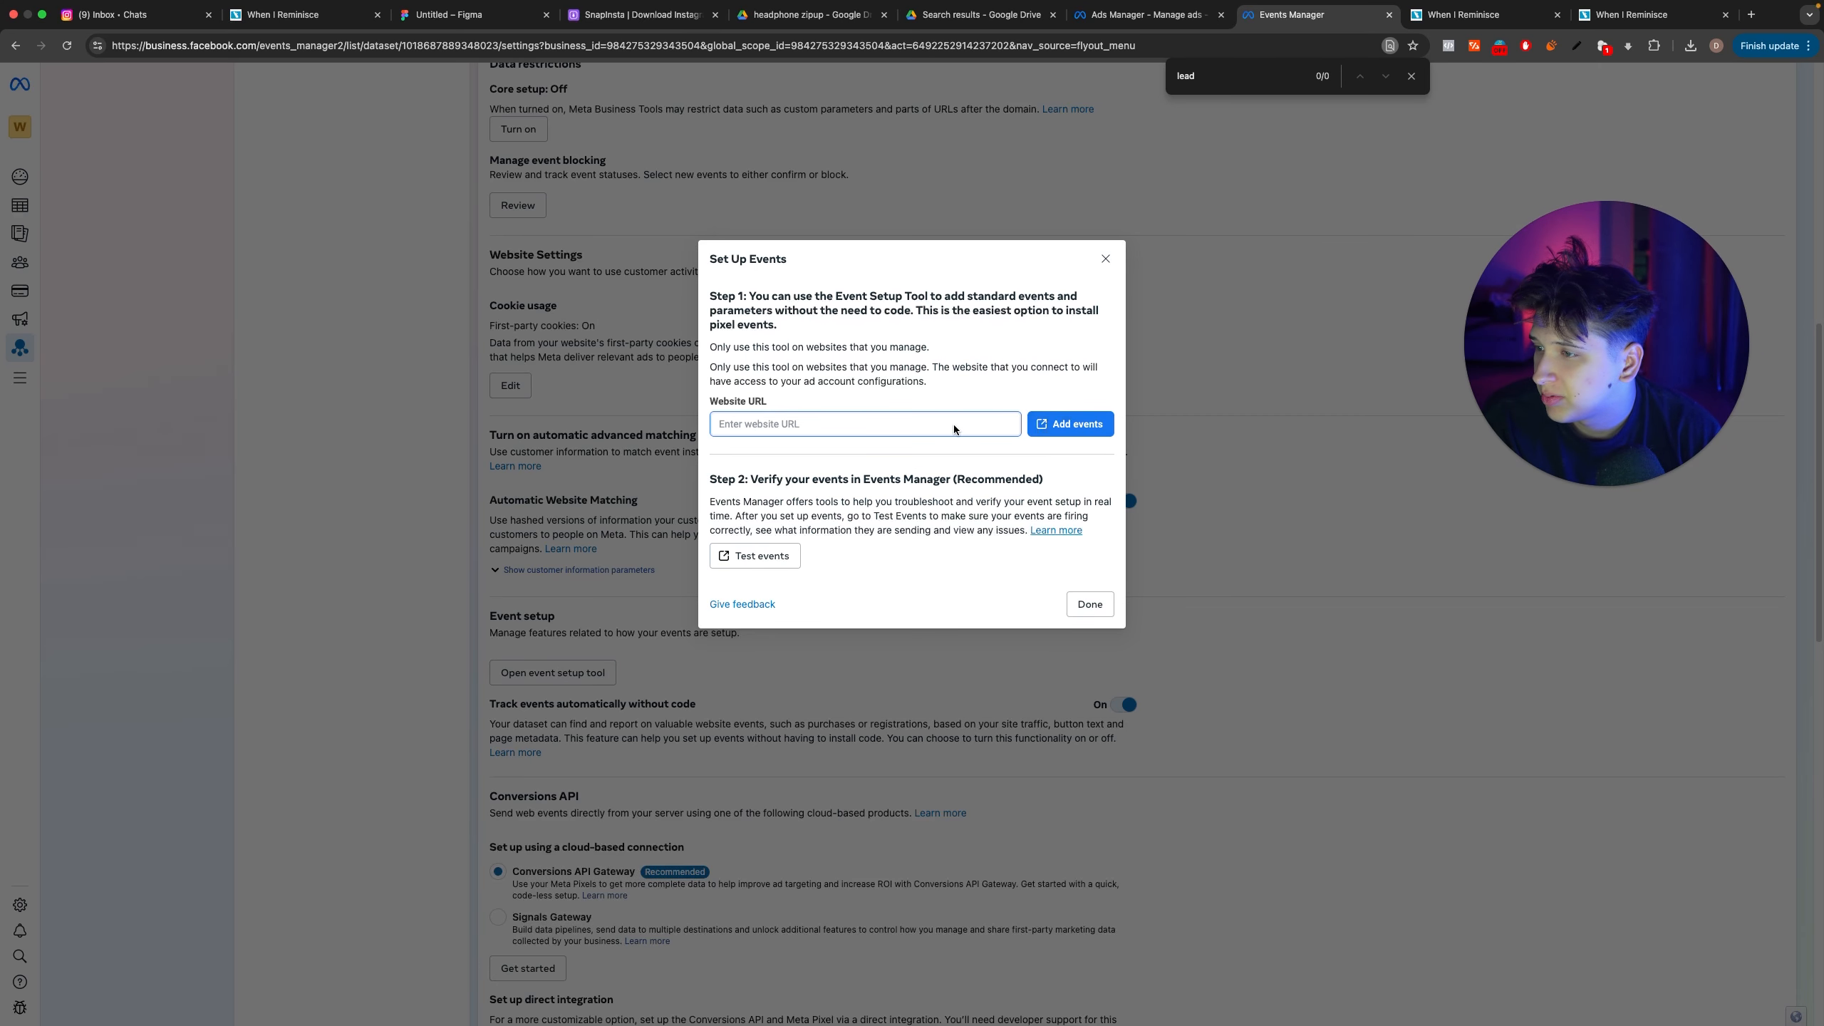
key(super+v)
click(1078, 426)
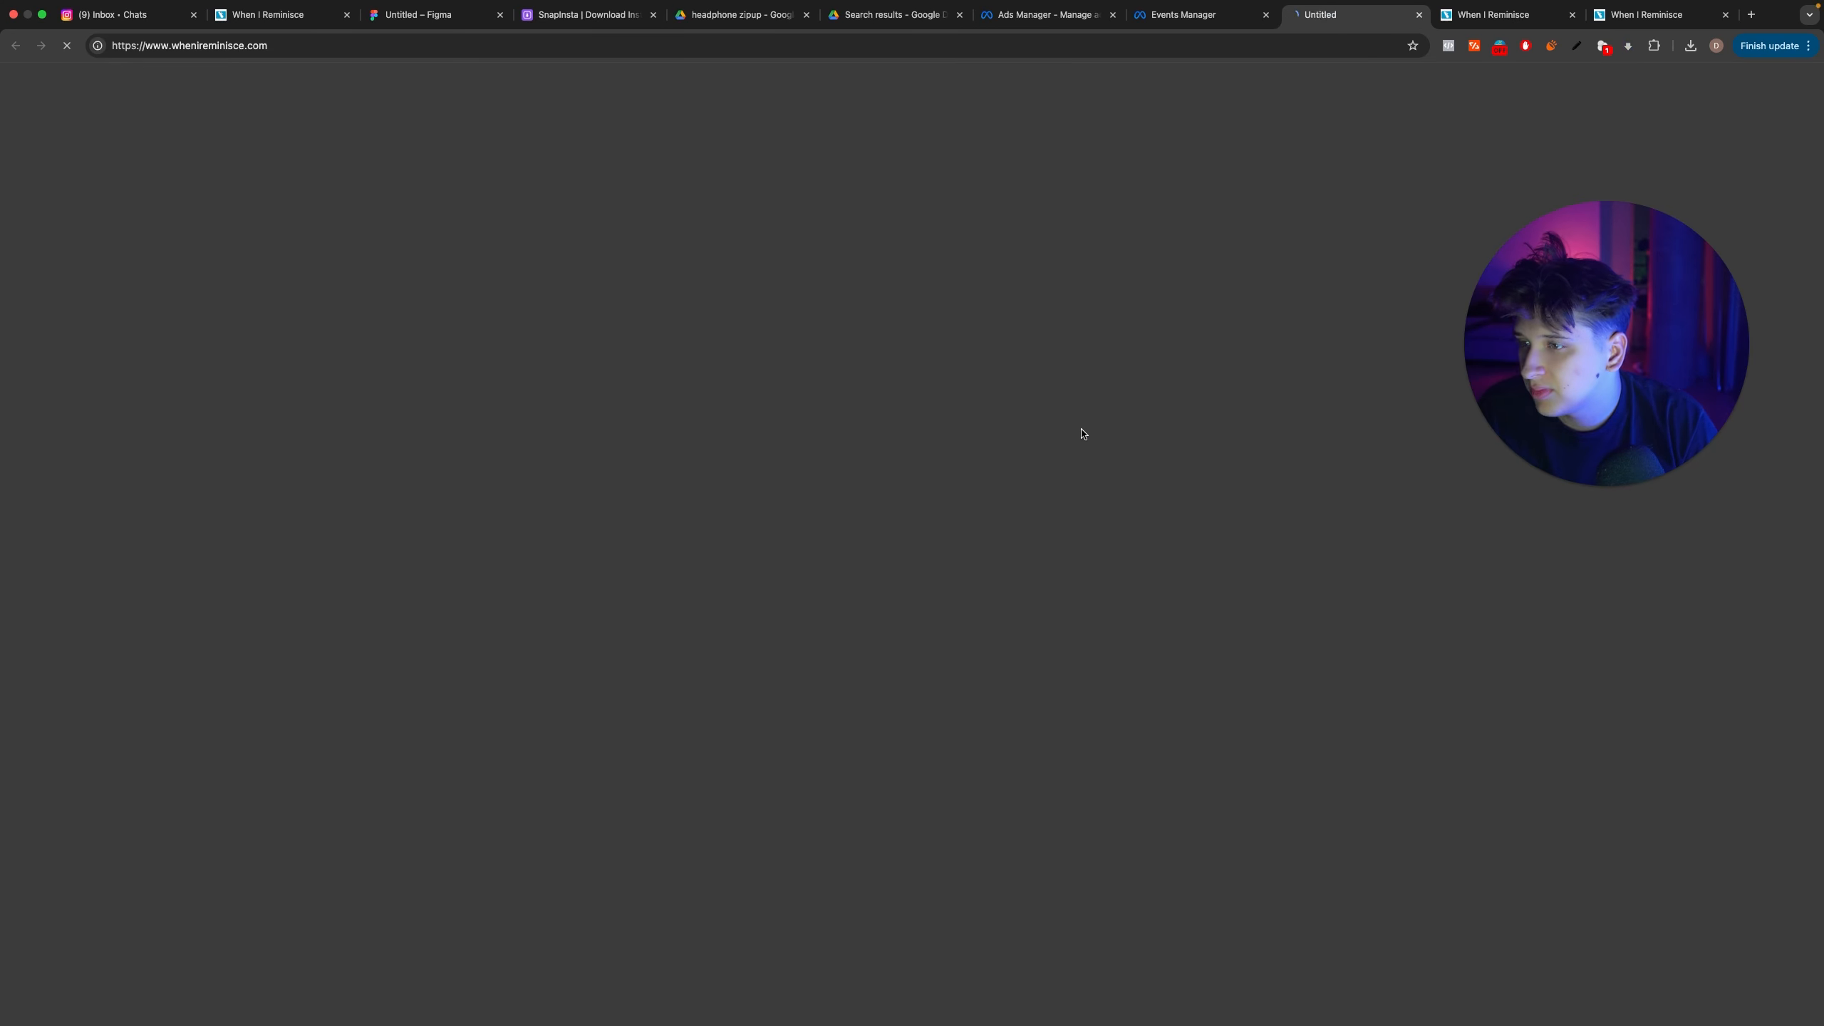
Step: Check which events are set up for the sign-up page and the whole site, including the Lead event's trigger
scroll(1115, 436, down, 3)
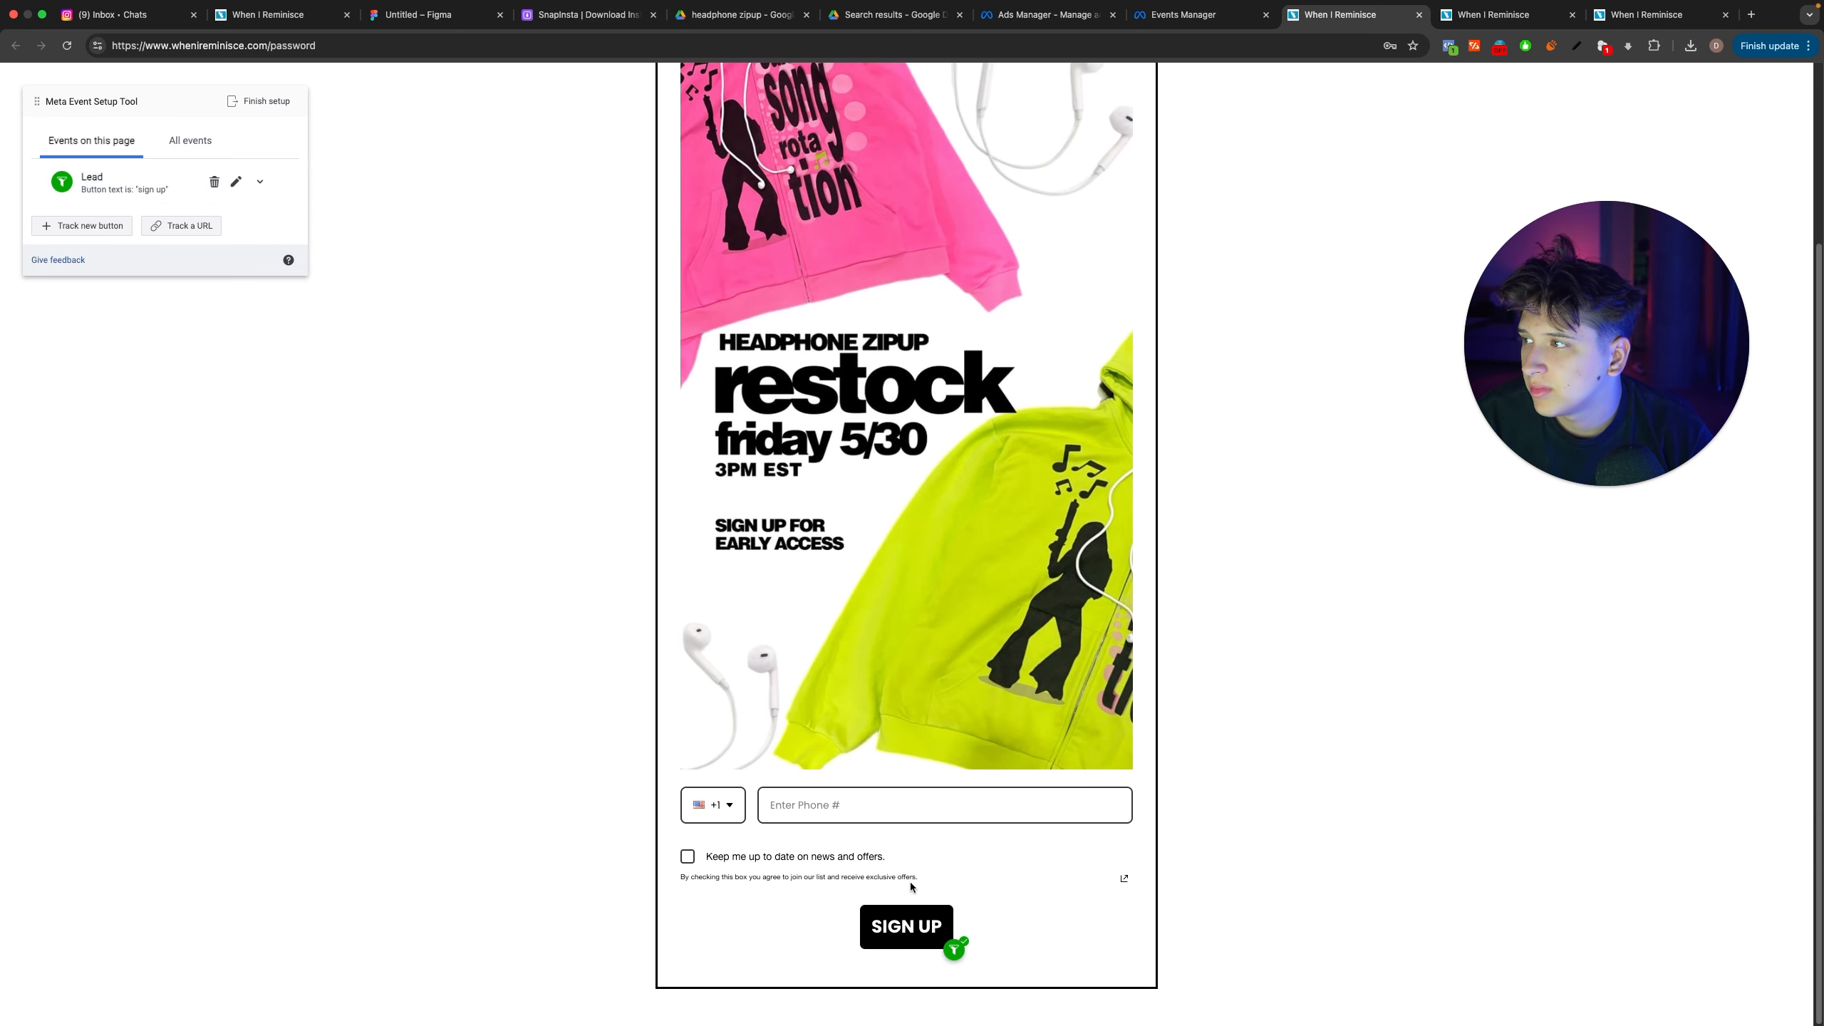
click(174, 154)
scroll(173, 232, up, 3)
scroll(476, 374, down, 3)
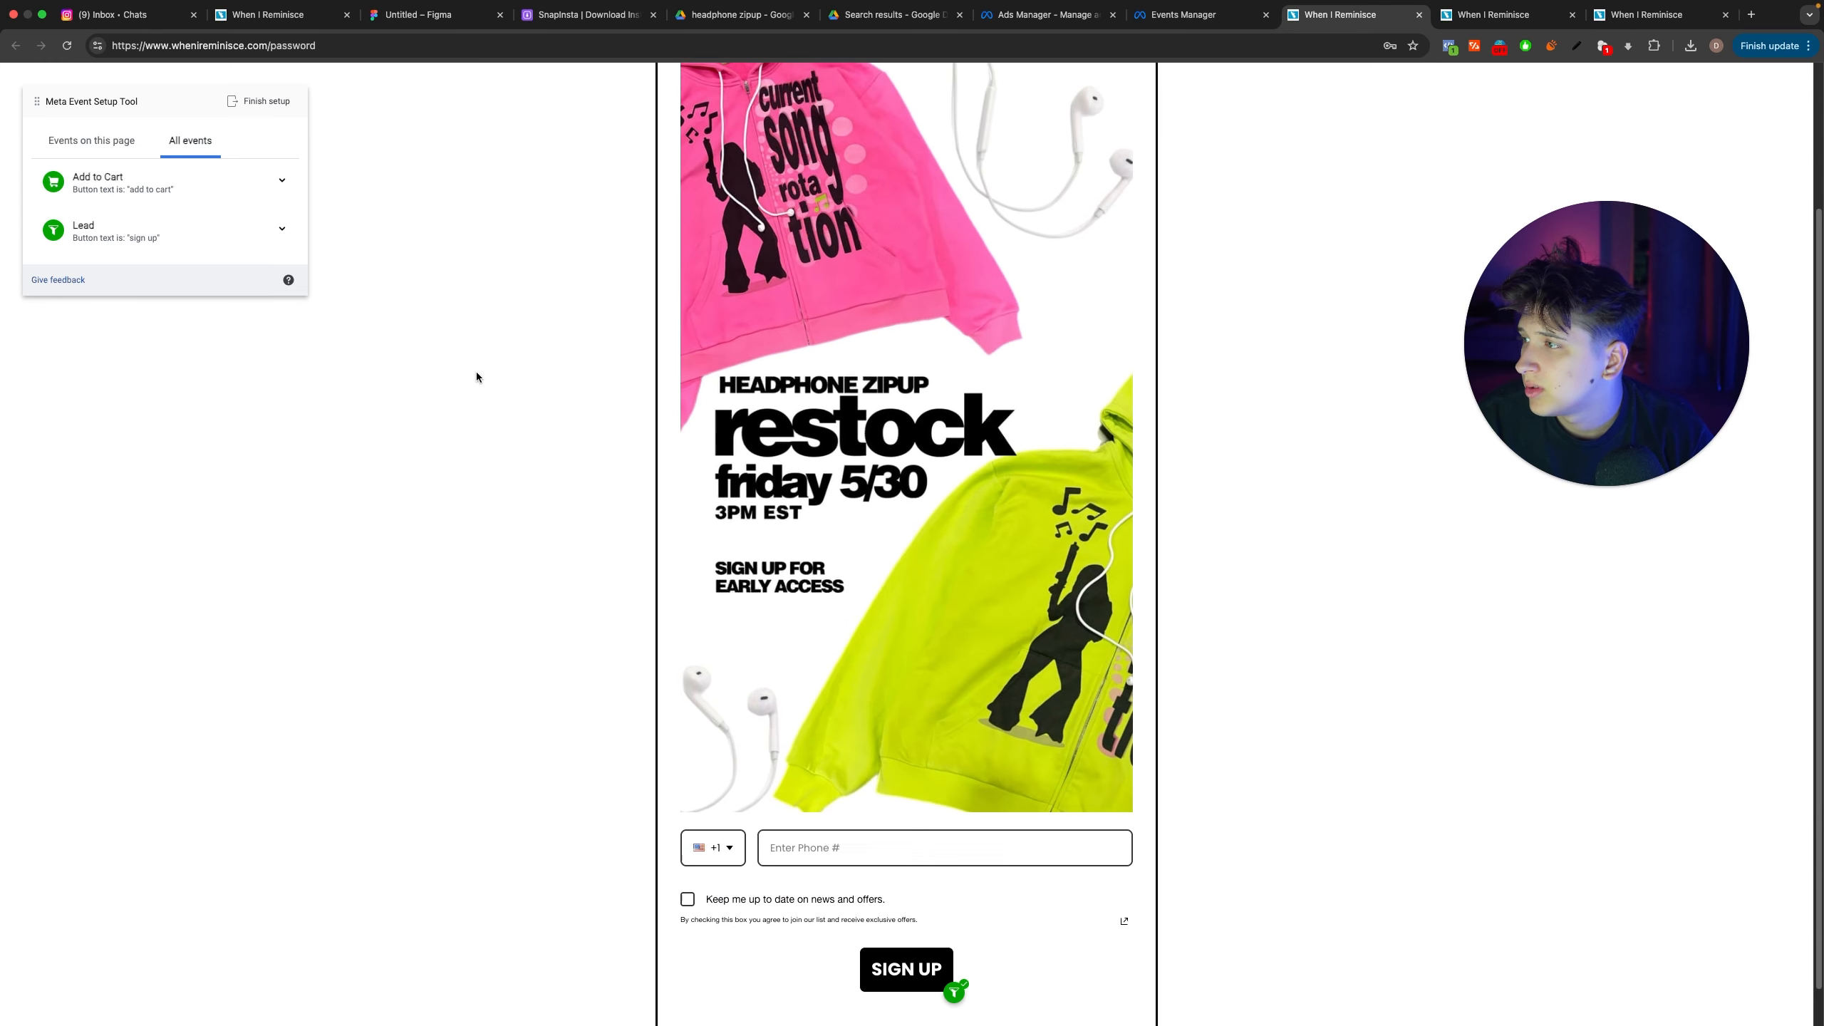
click(242, 181)
click(244, 180)
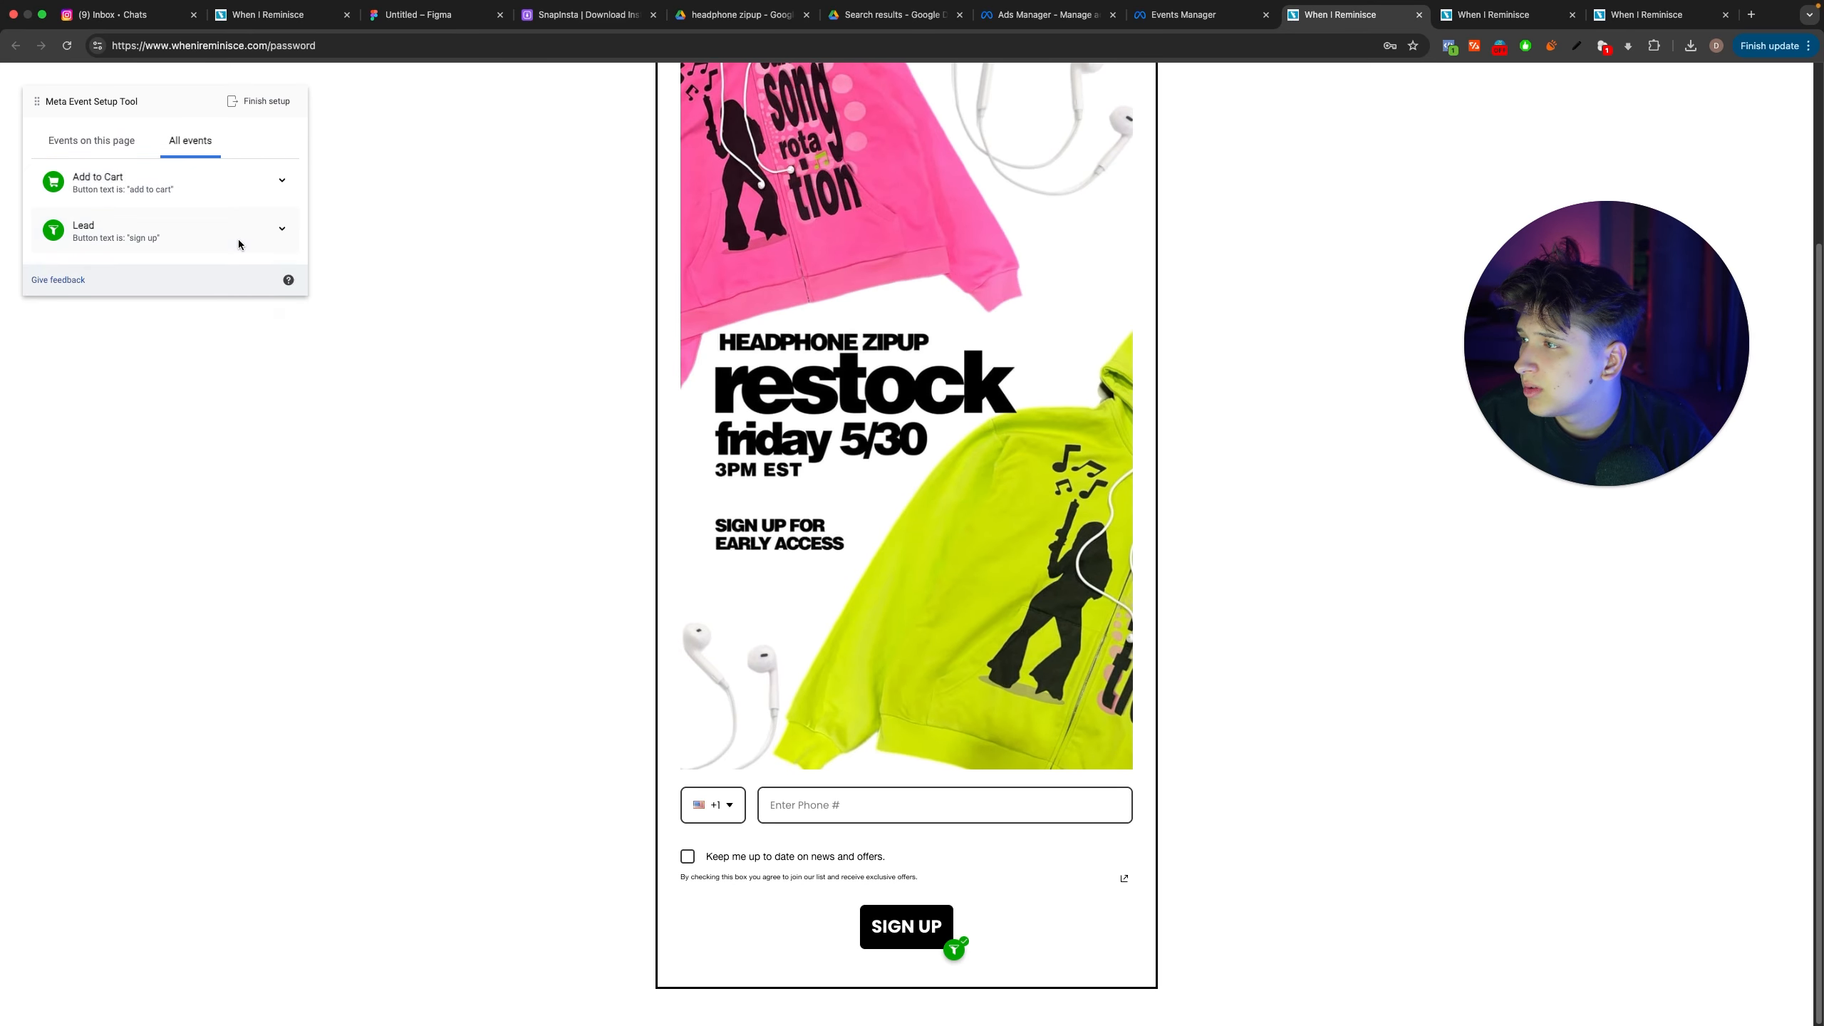
click(243, 244)
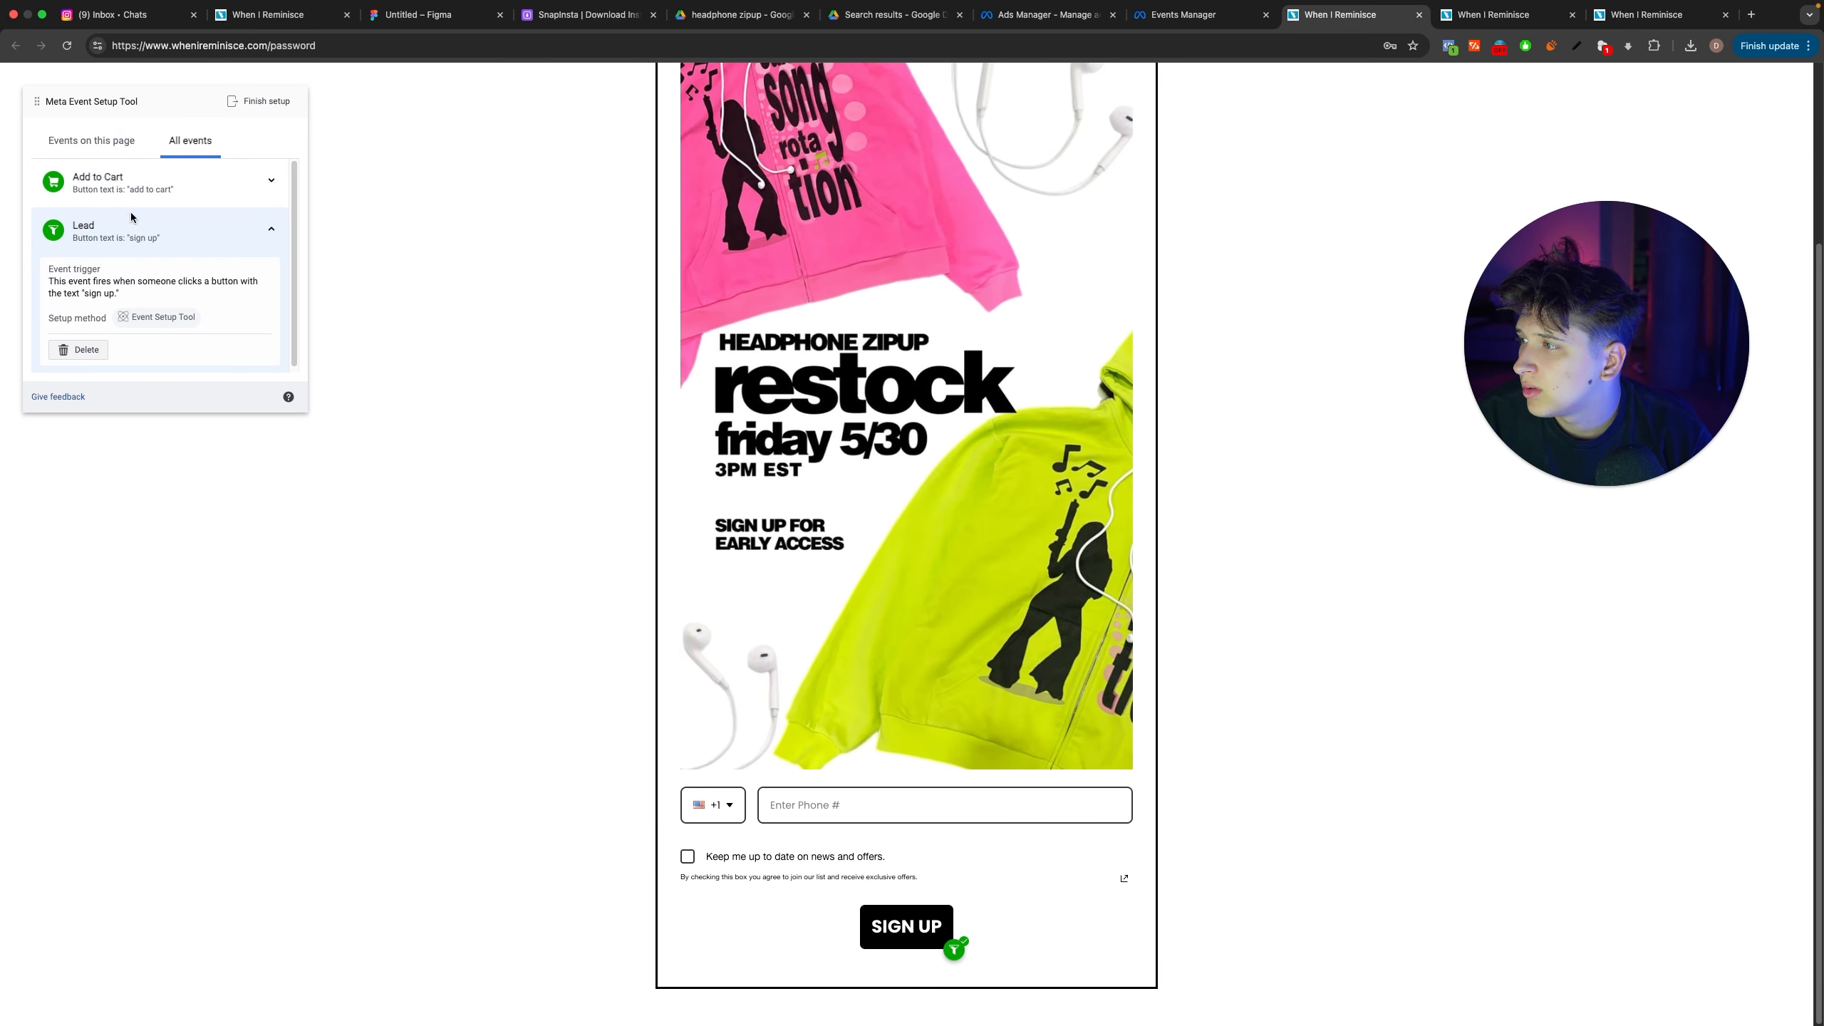
click(104, 136)
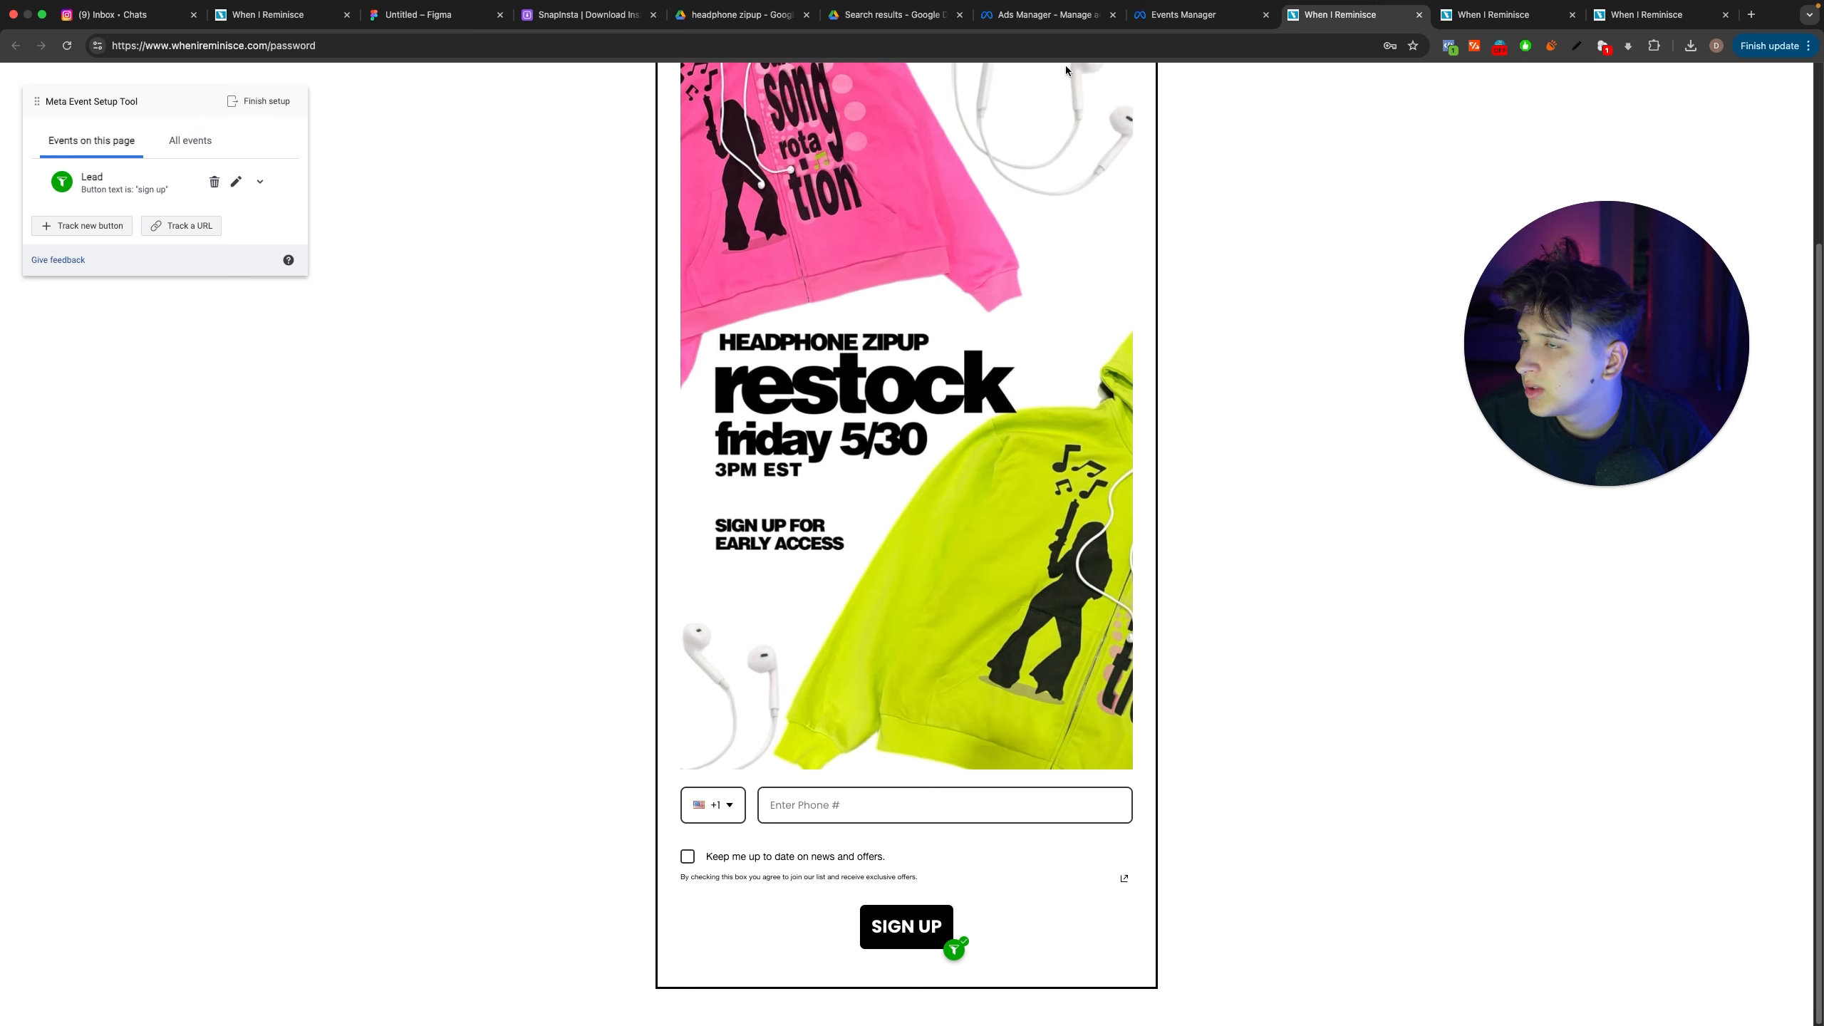
Step: Open Test Events from the Set Up Events dialog and close the website page running the setup tool
click(1185, 14)
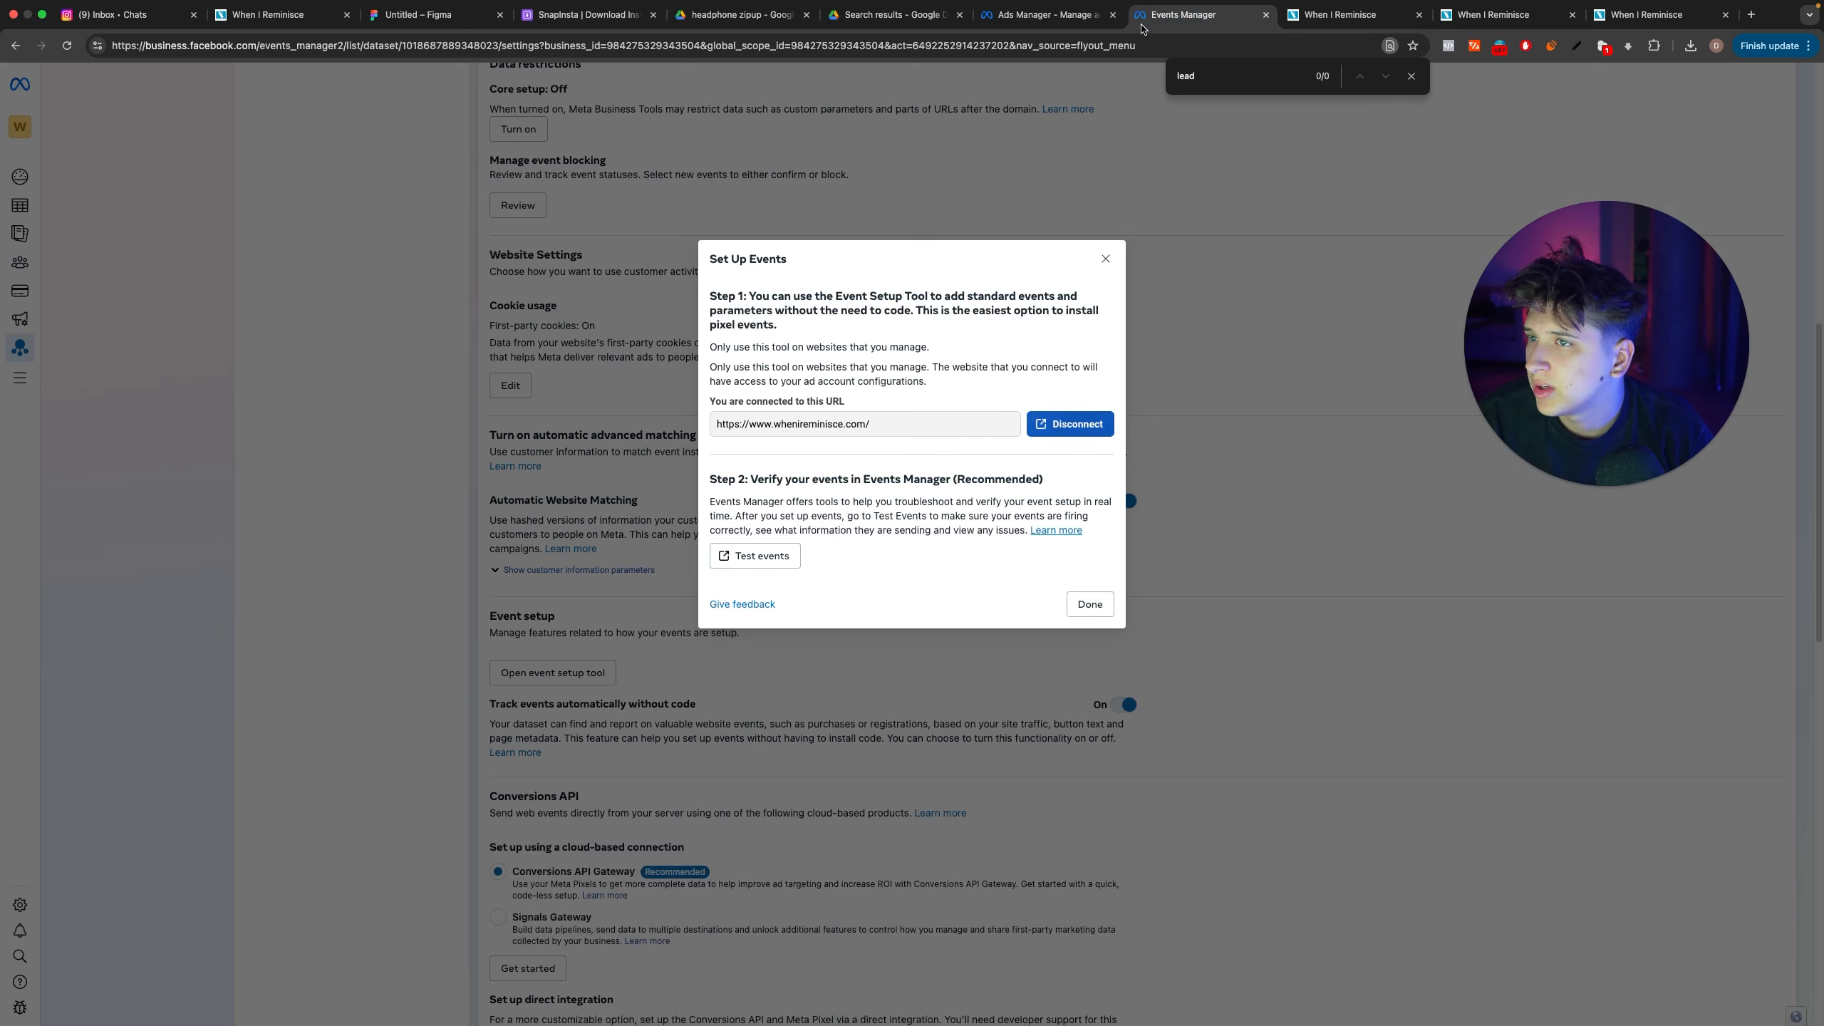
click(762, 556)
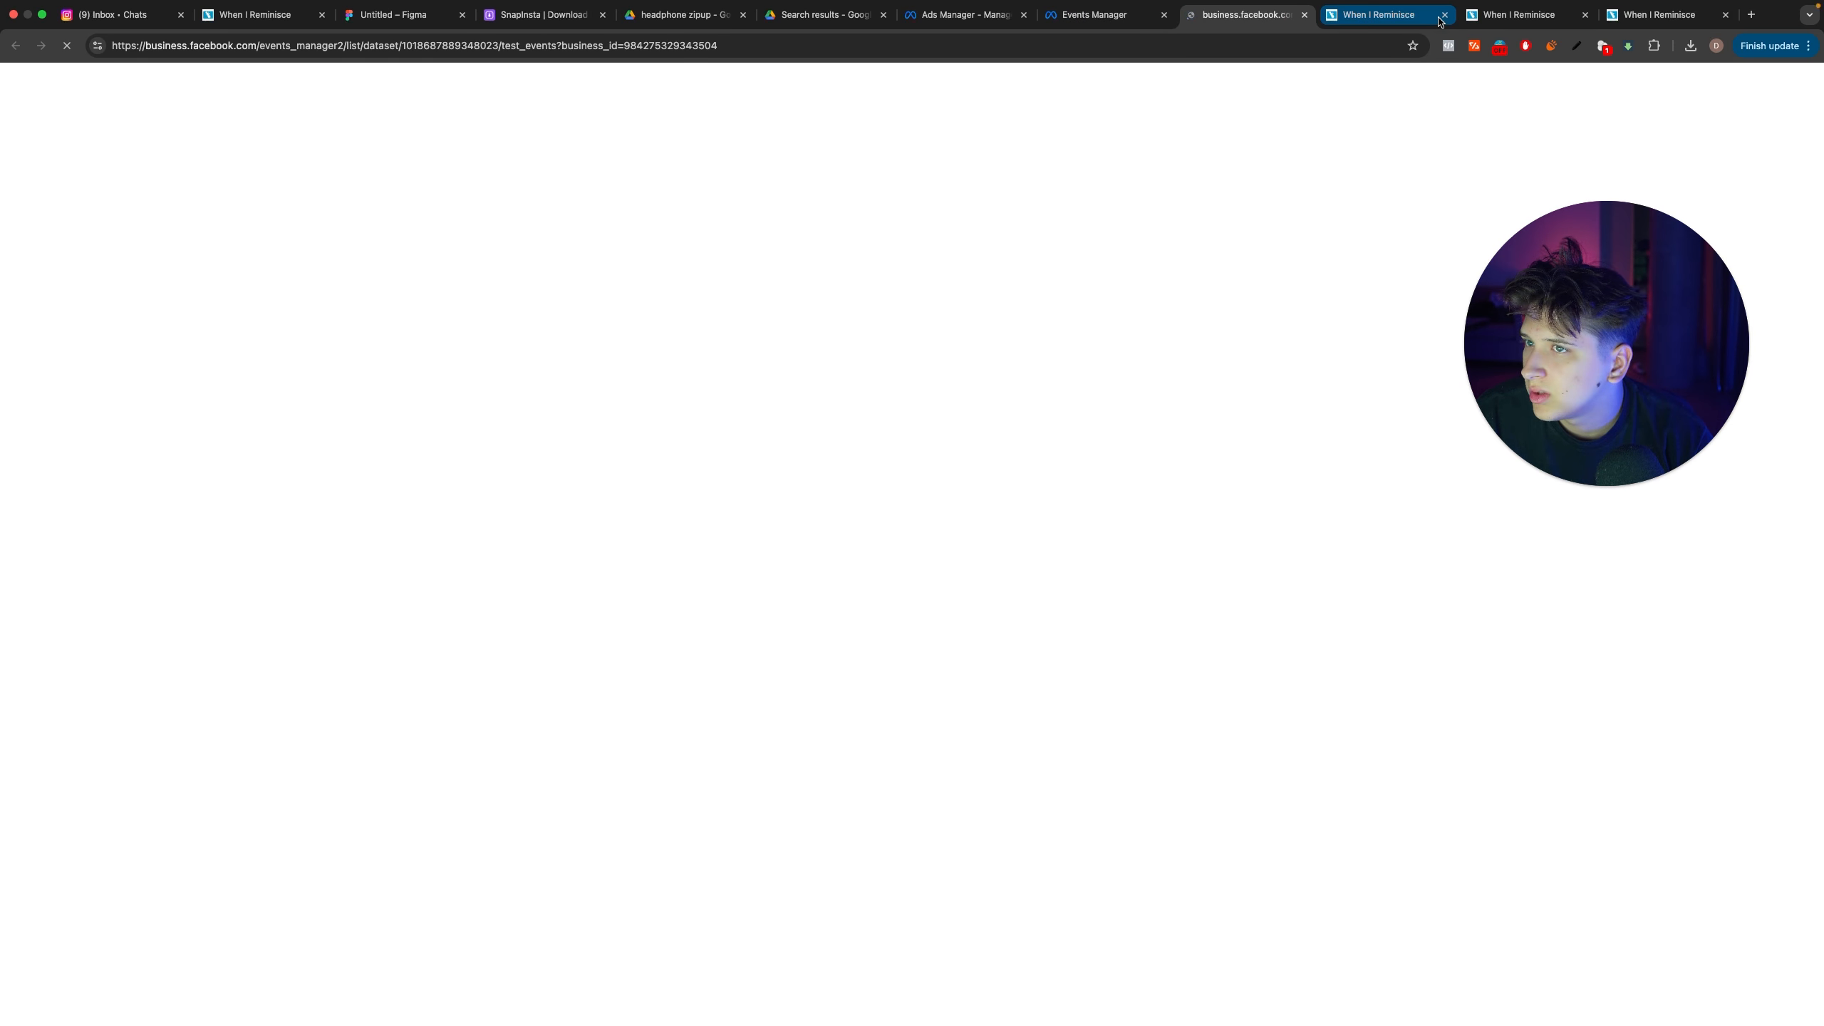
click(1442, 16)
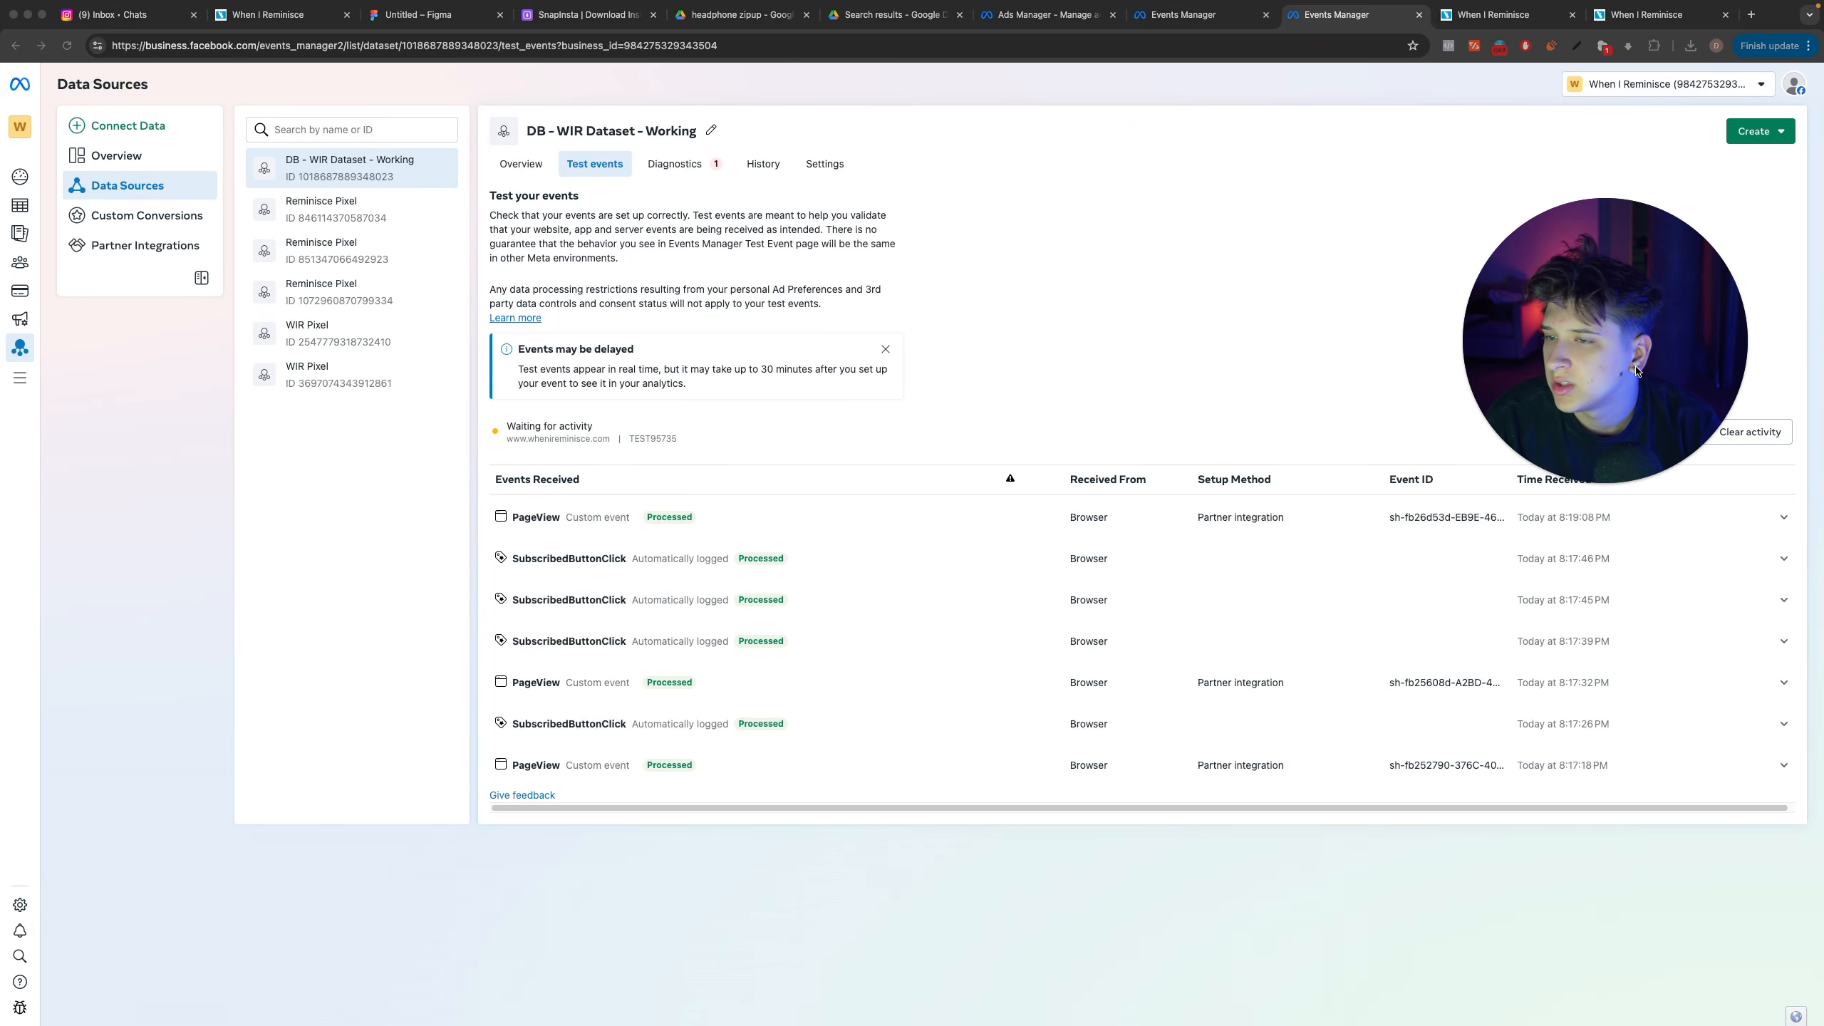
Step: Examine the details of the most recent SubscribedButtonClick and PageView test events, including the additional button-click parameters
click(686, 545)
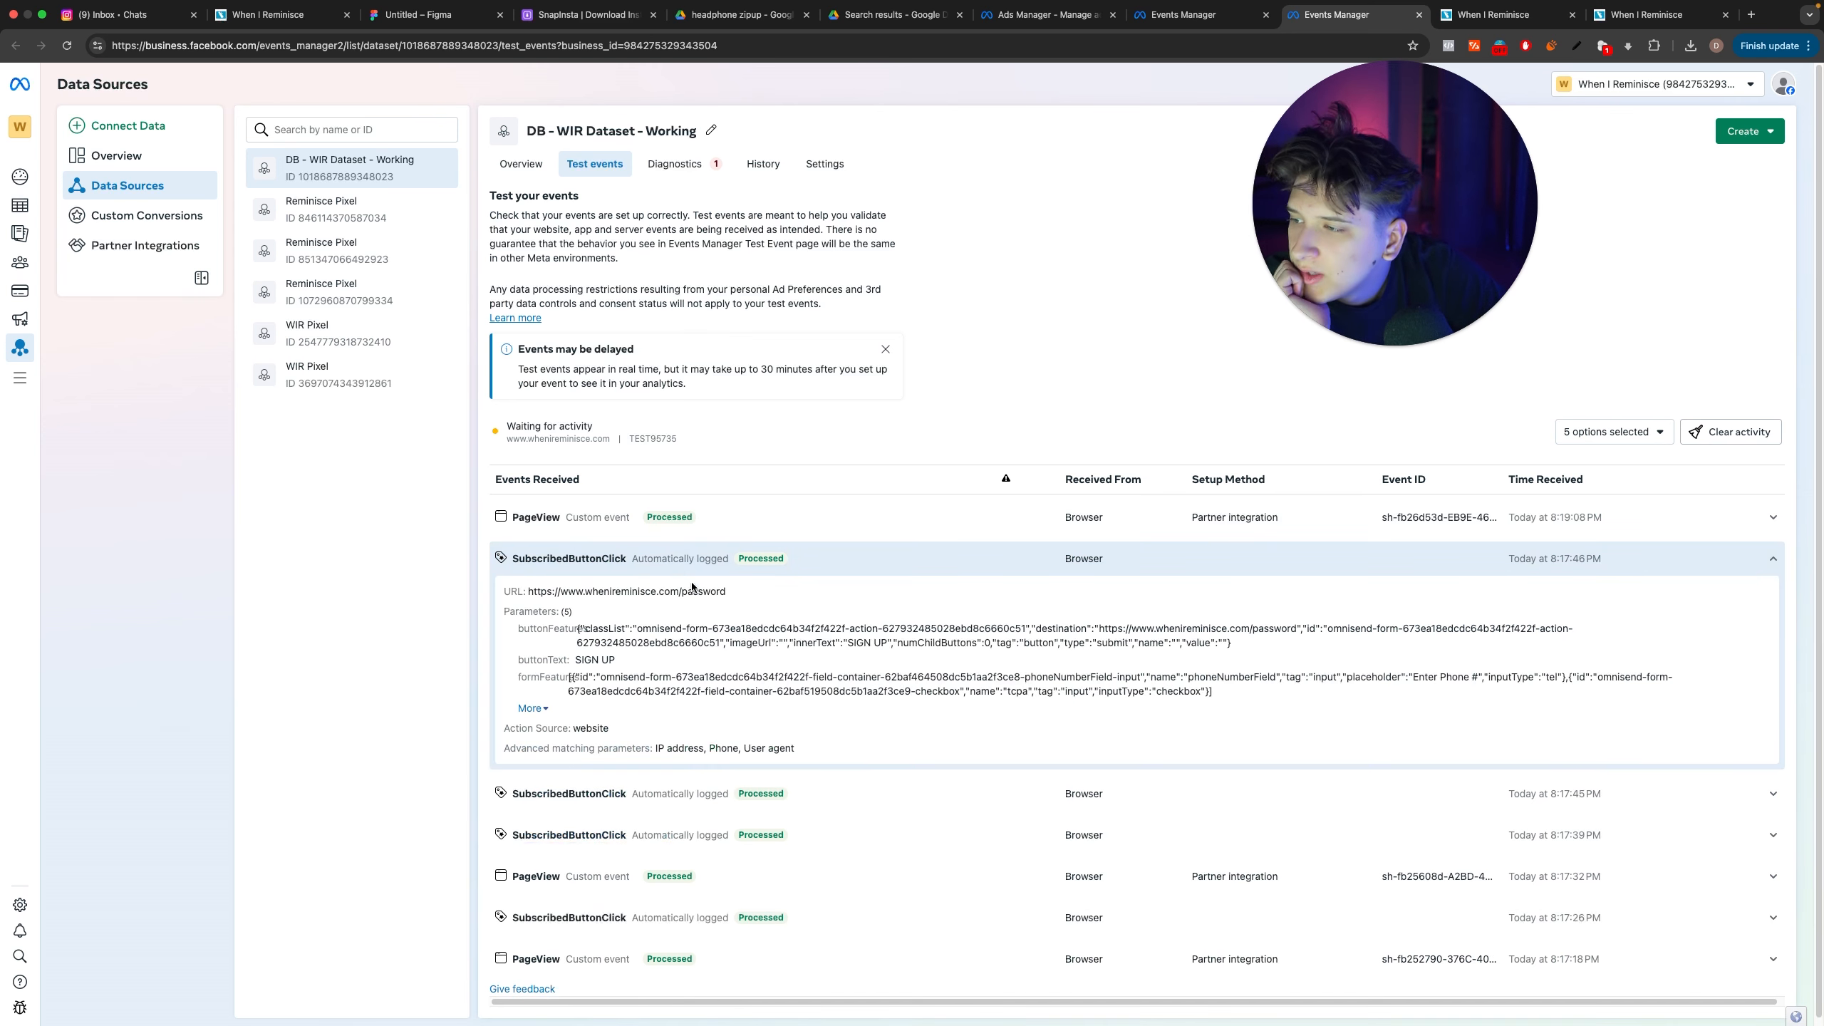
click(683, 571)
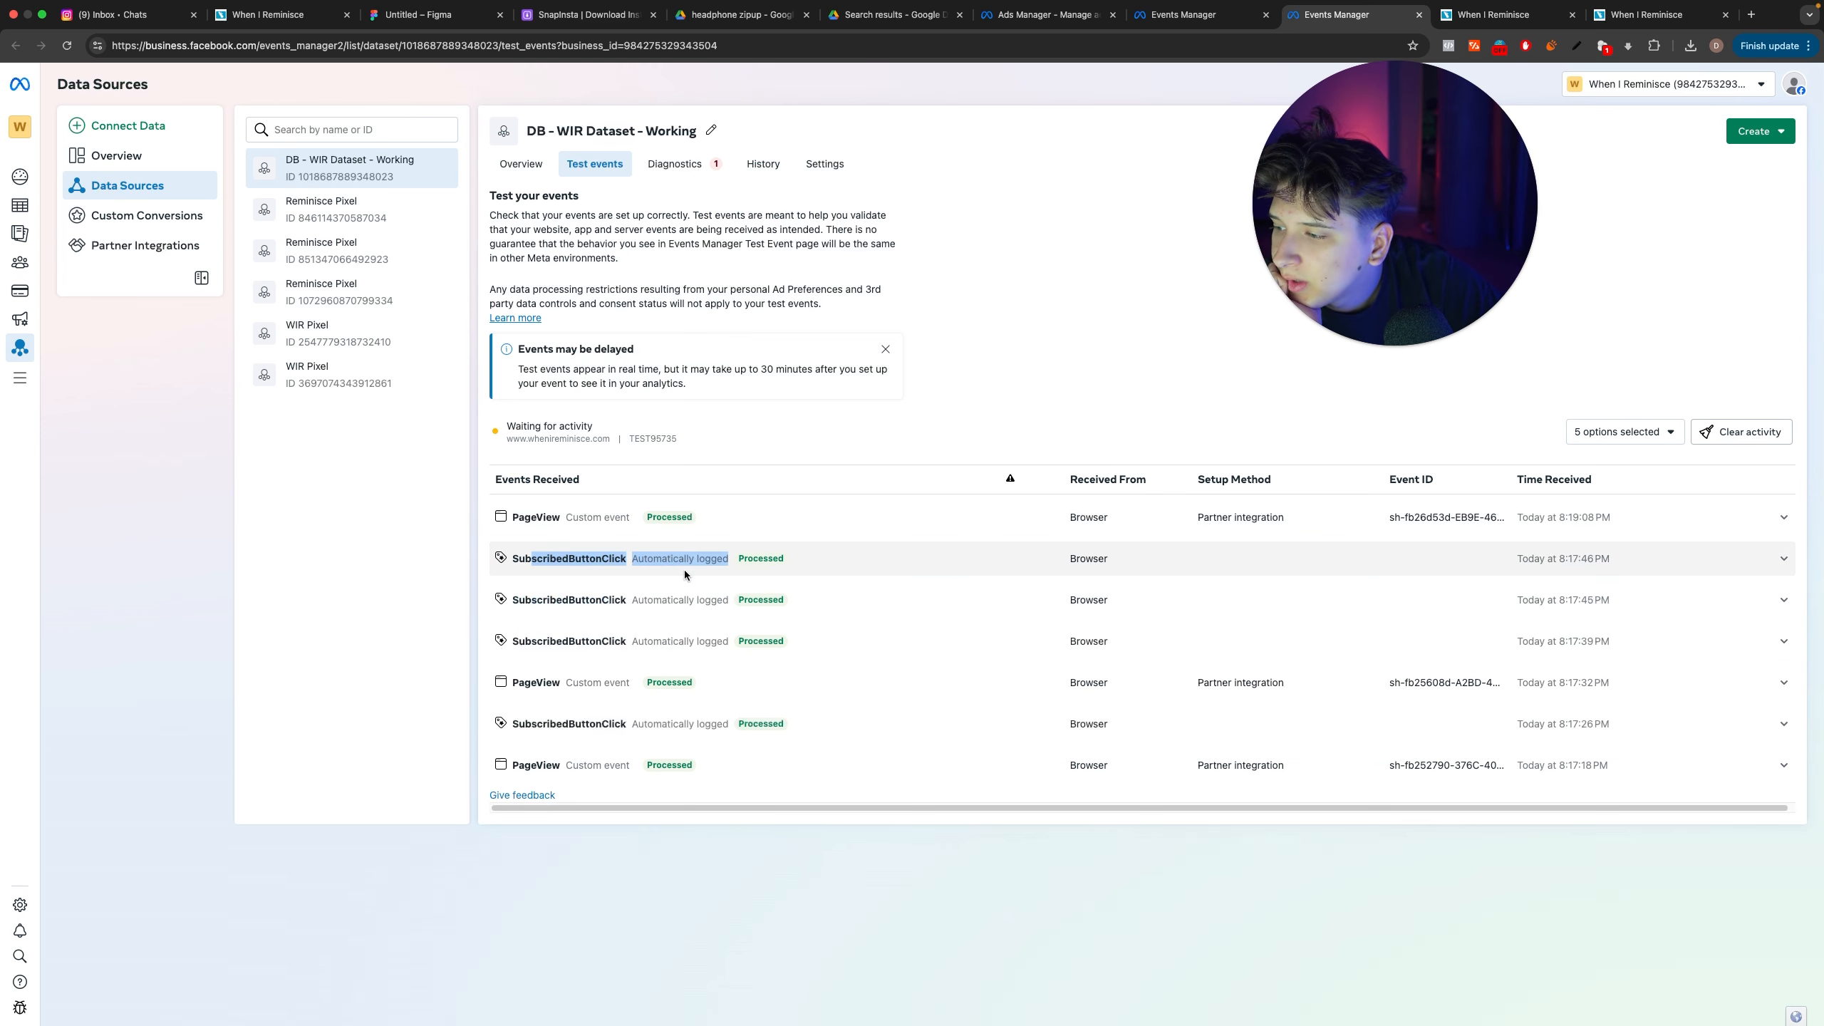
click(683, 571)
click(684, 571)
click(683, 571)
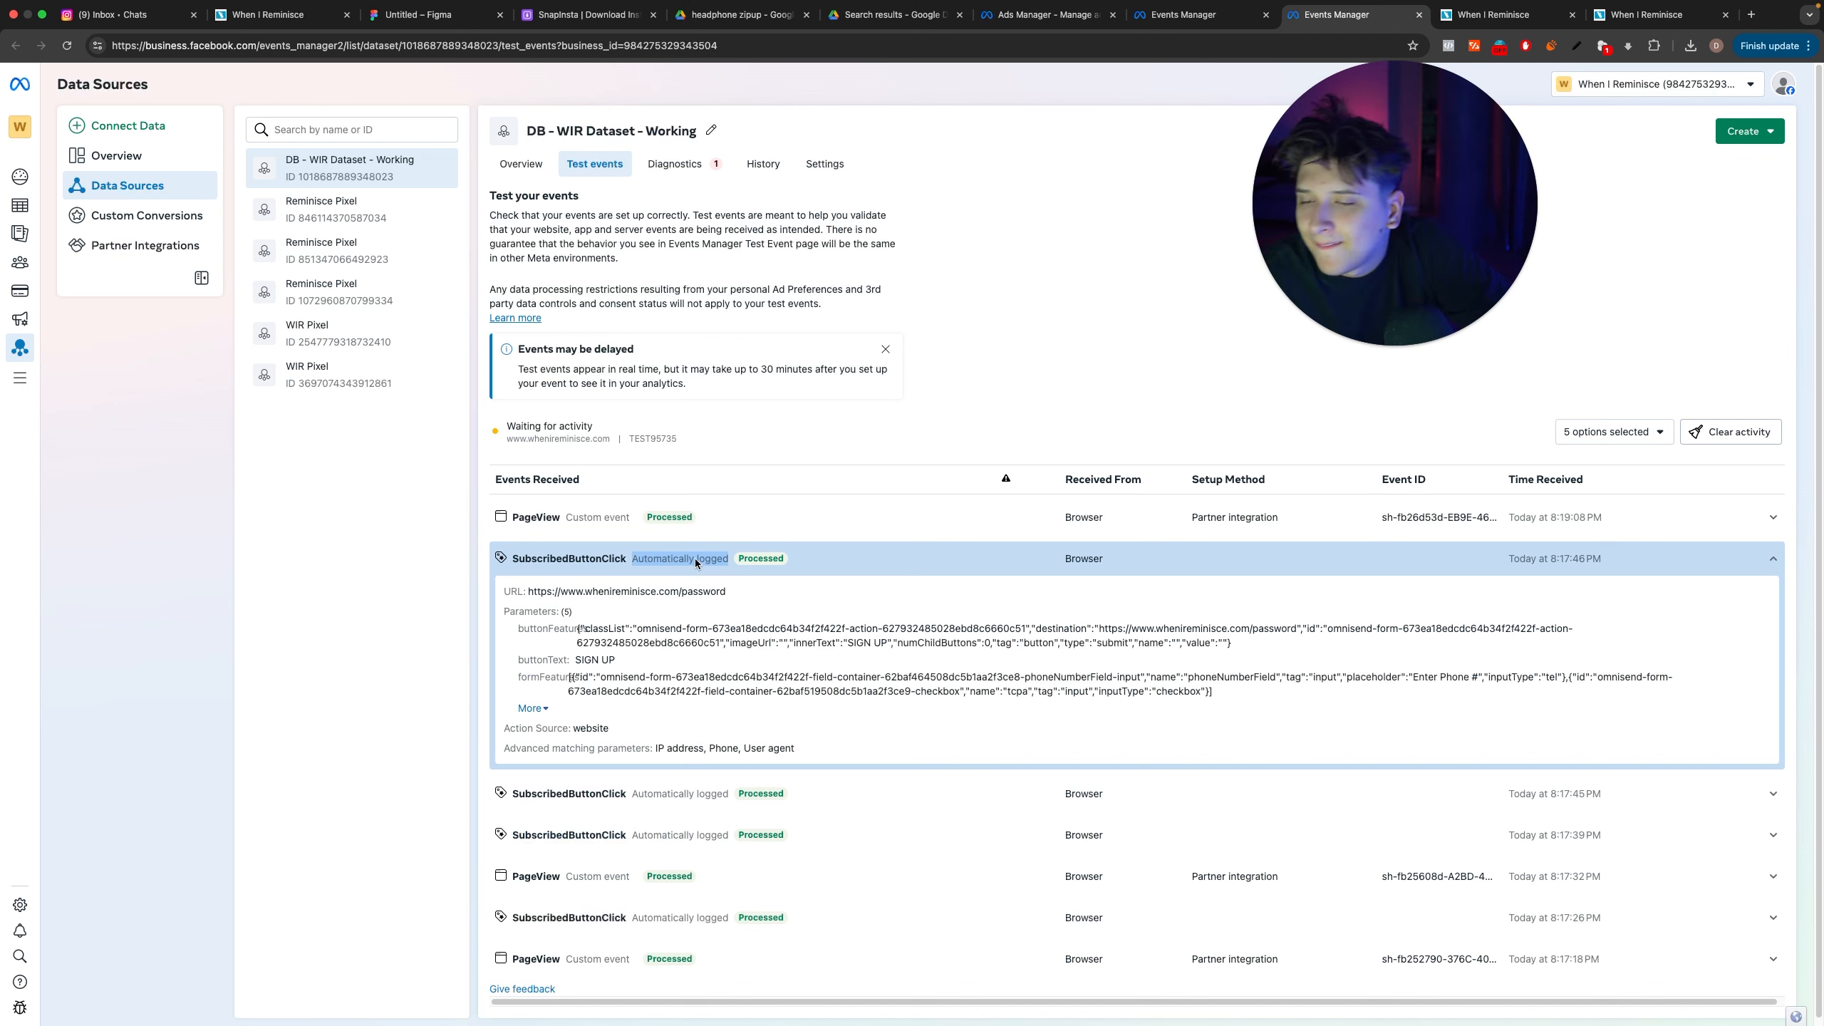
click(549, 709)
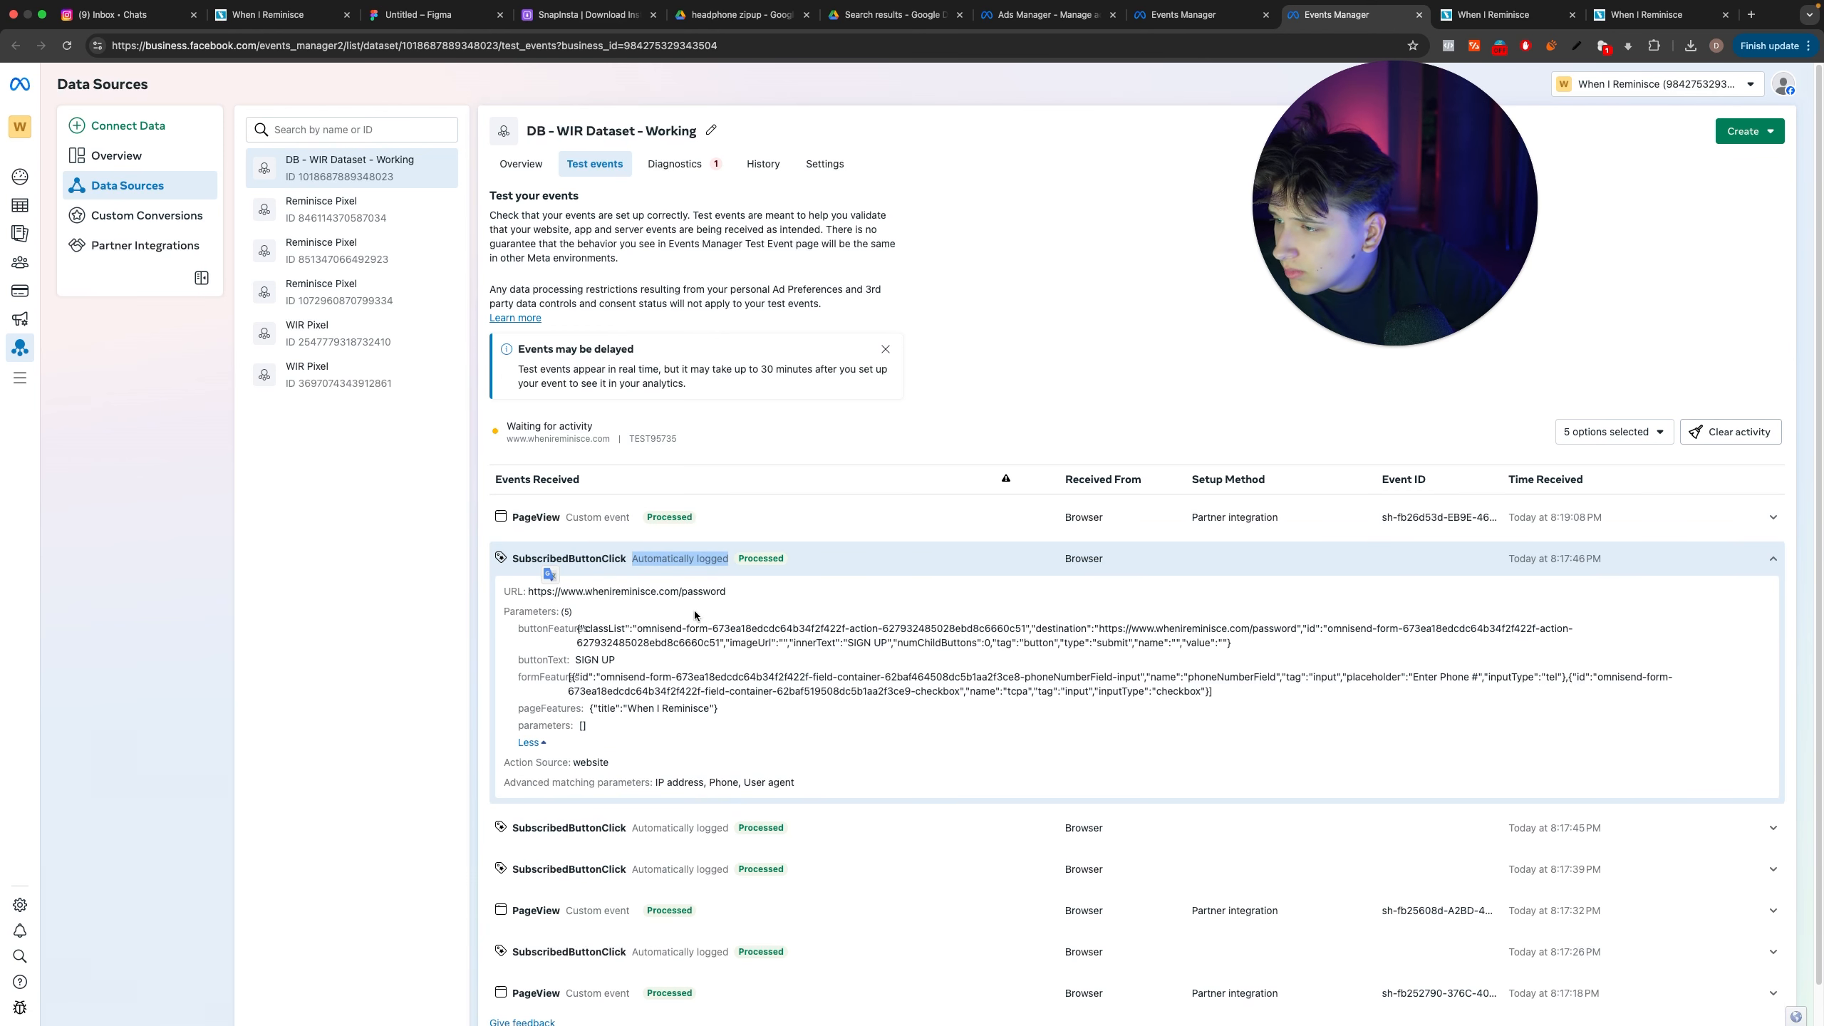
click(626, 525)
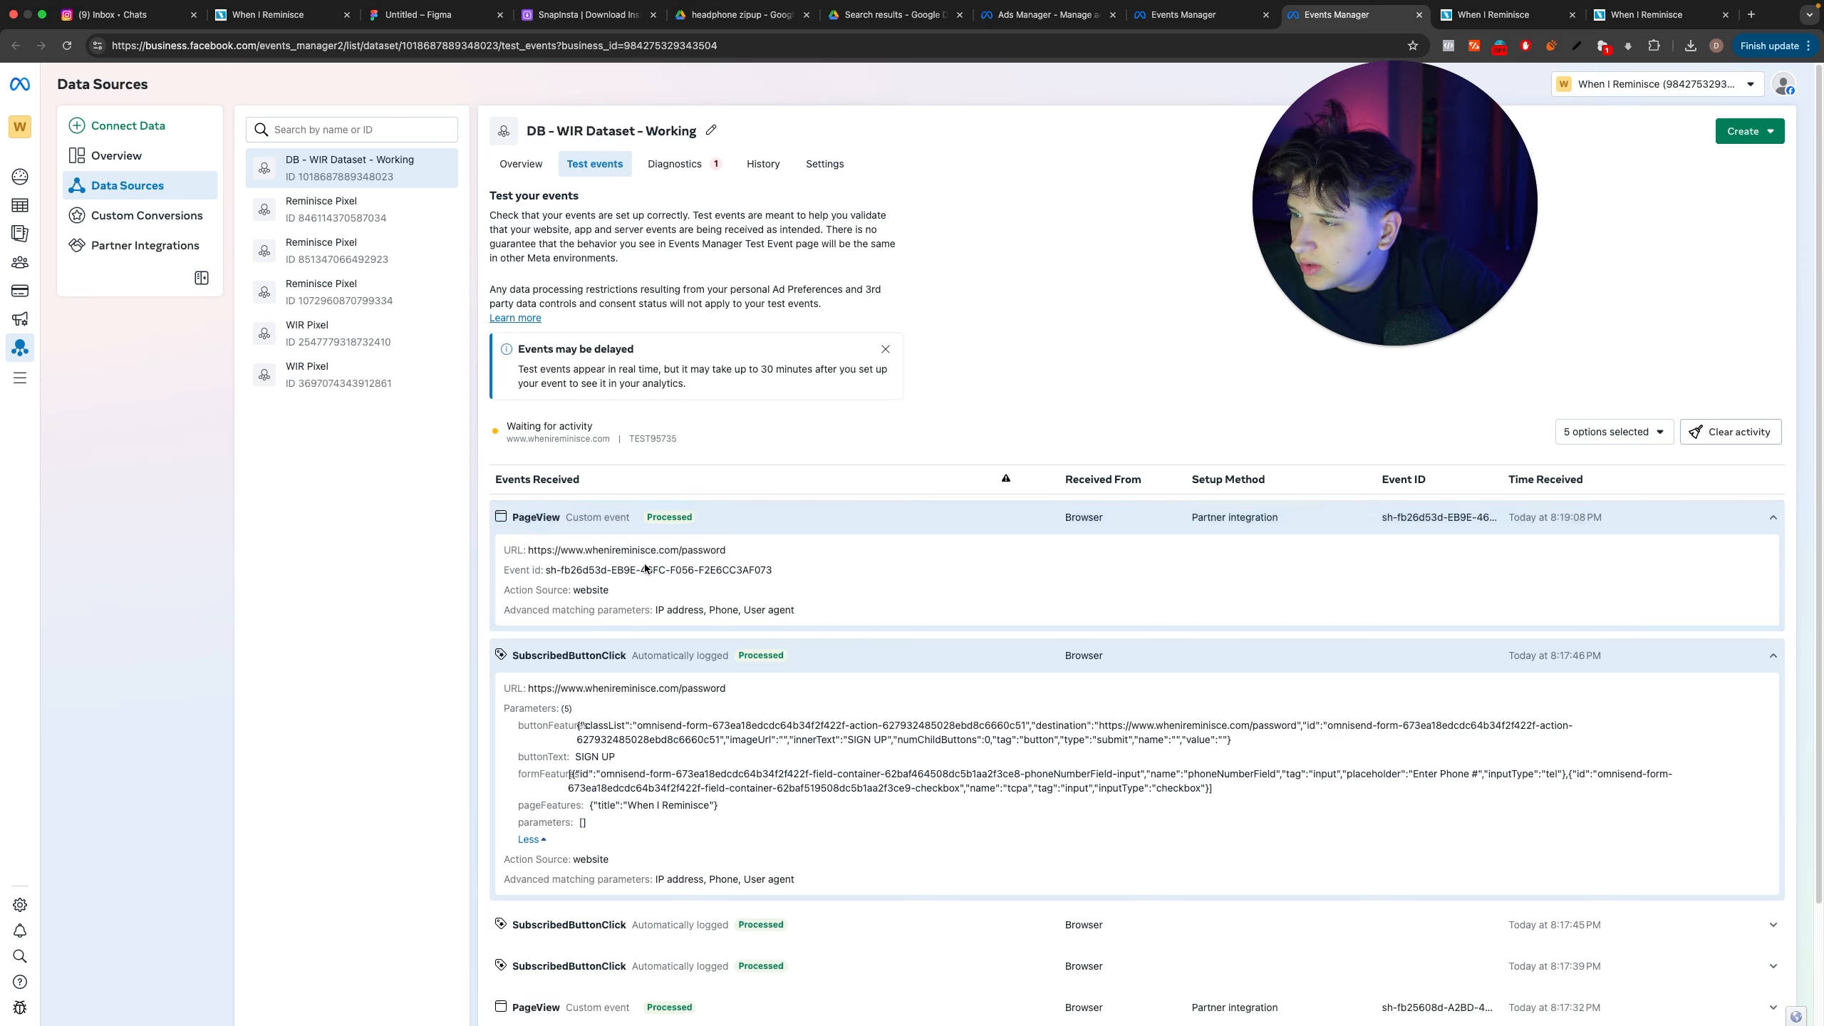
click(630, 519)
click(683, 553)
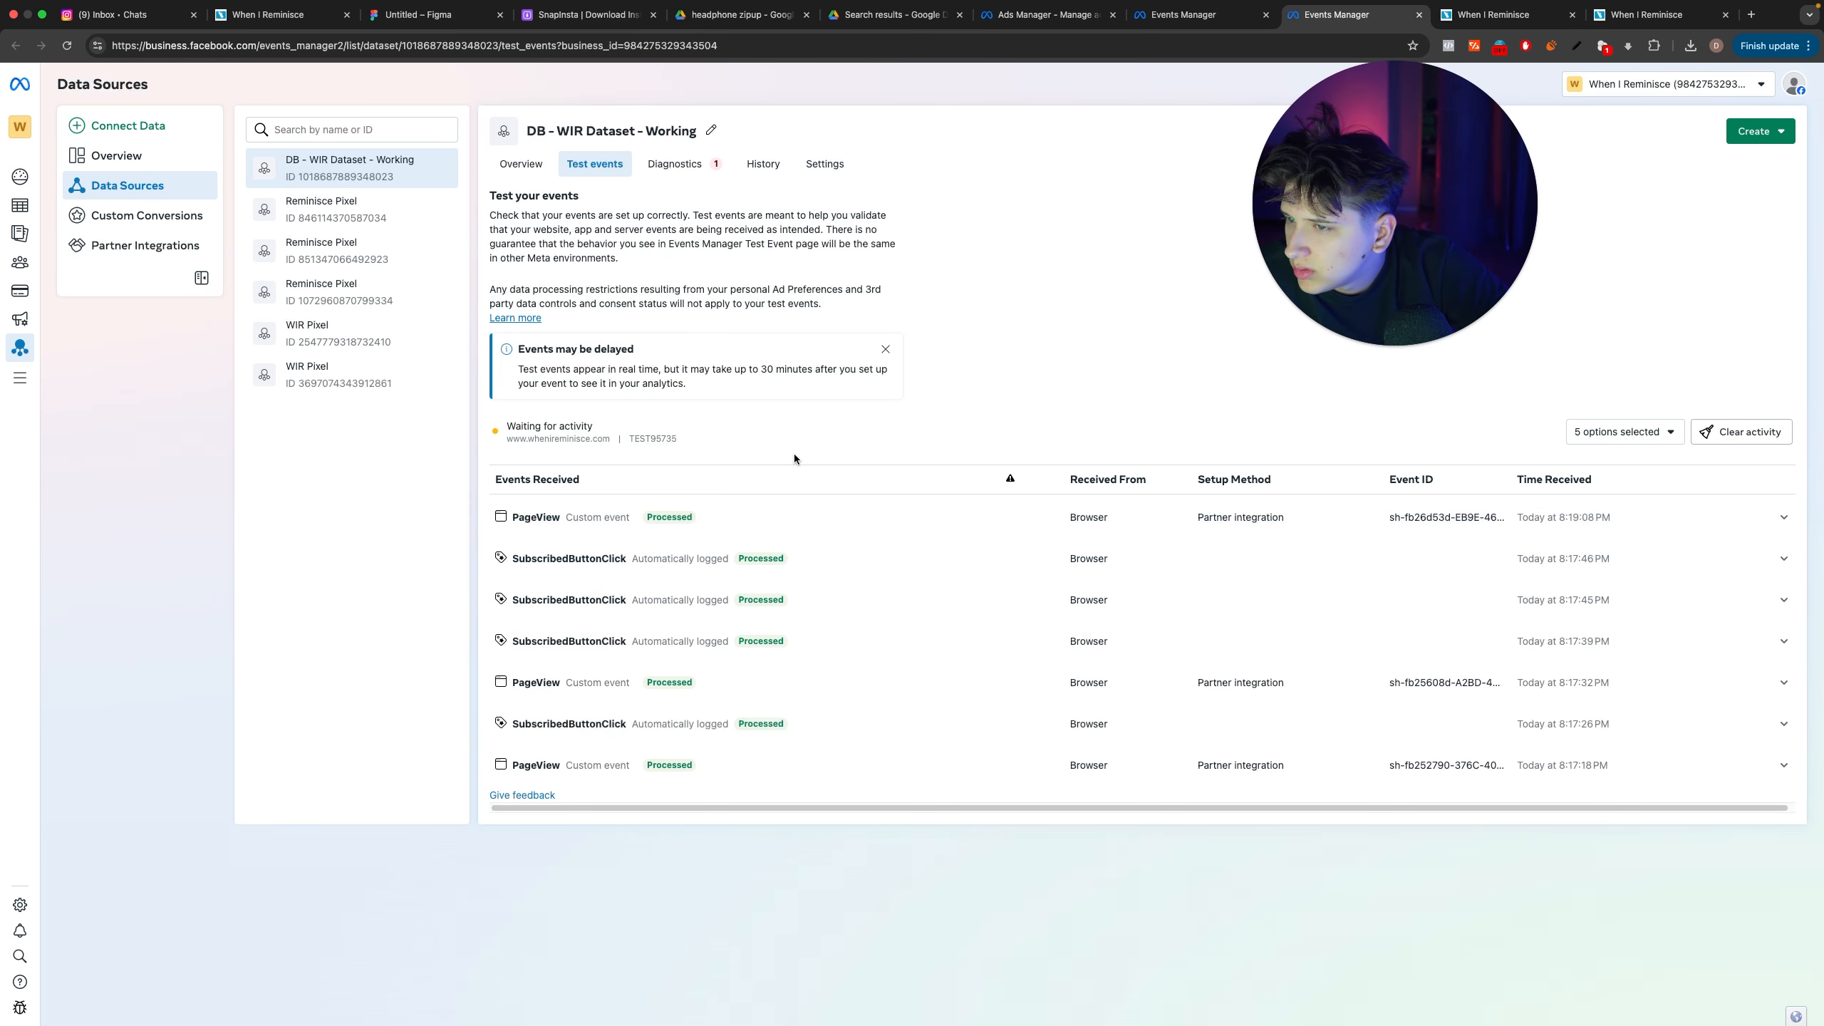
click(504, 560)
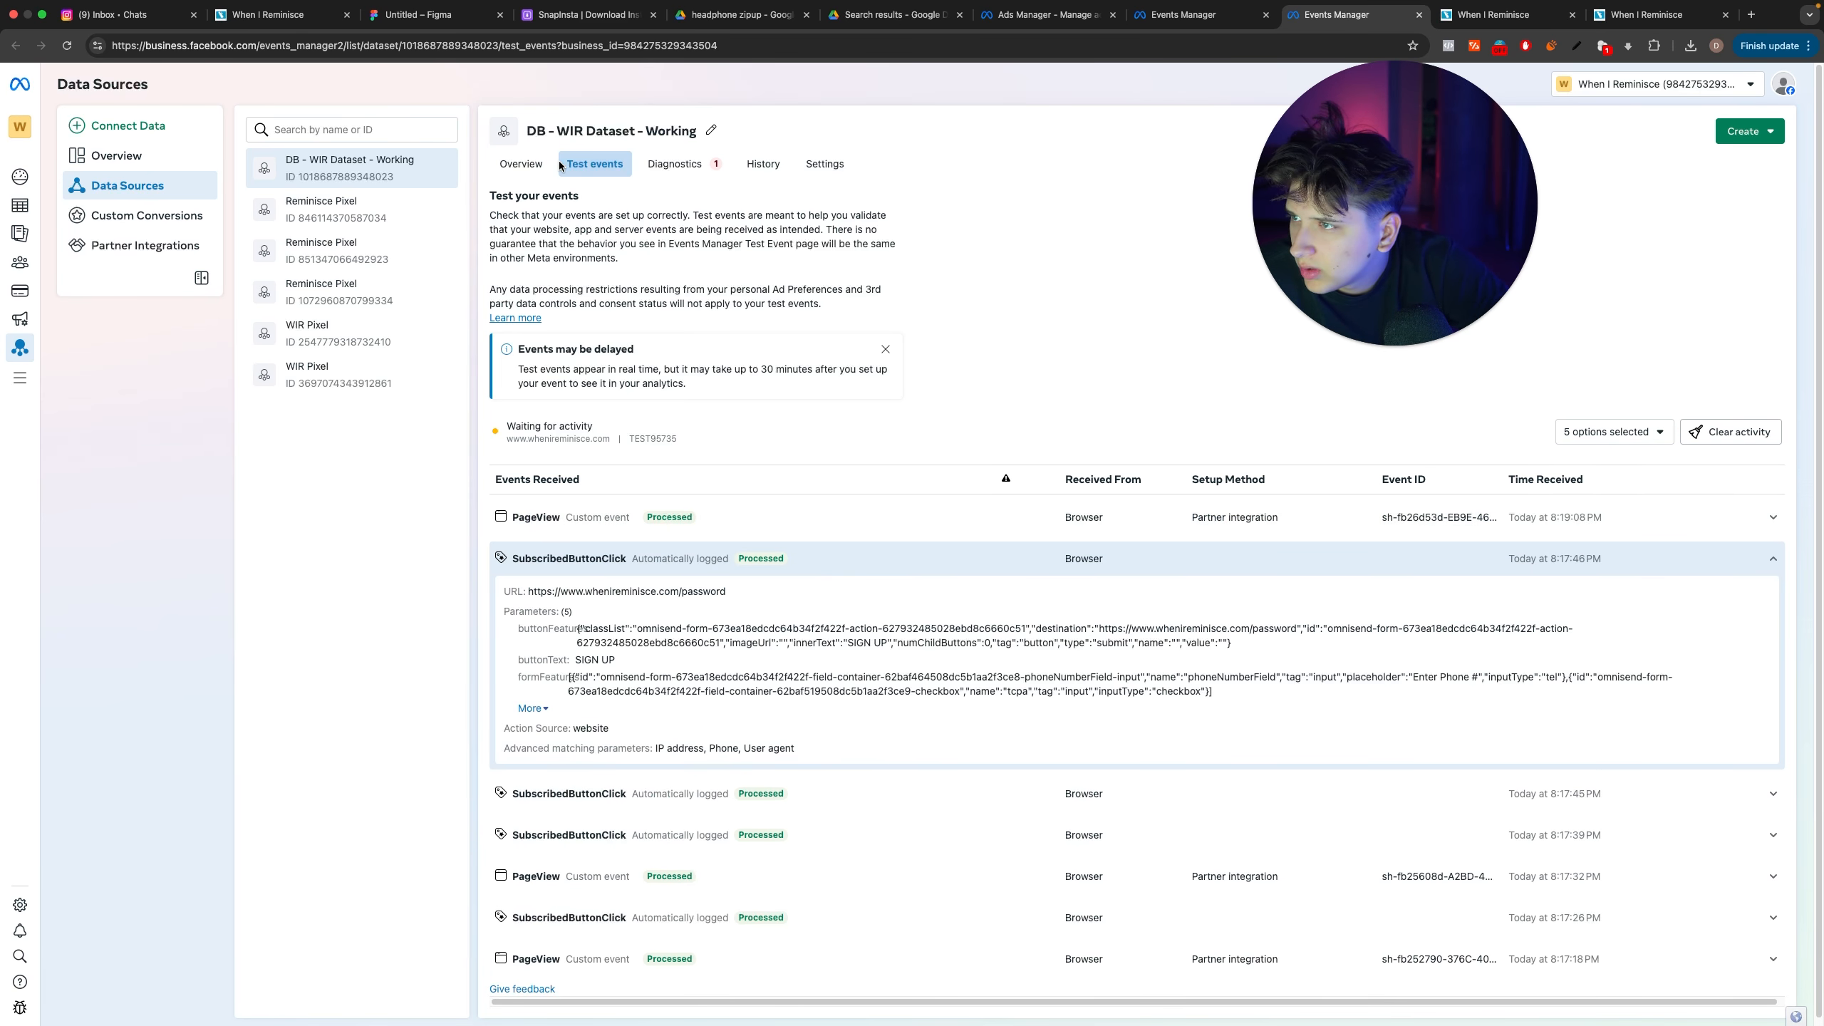
Step: Open the dataset's overview and check its event activity, looking back at the ad's text setup in Ads Manager
click(522, 164)
click(1185, 20)
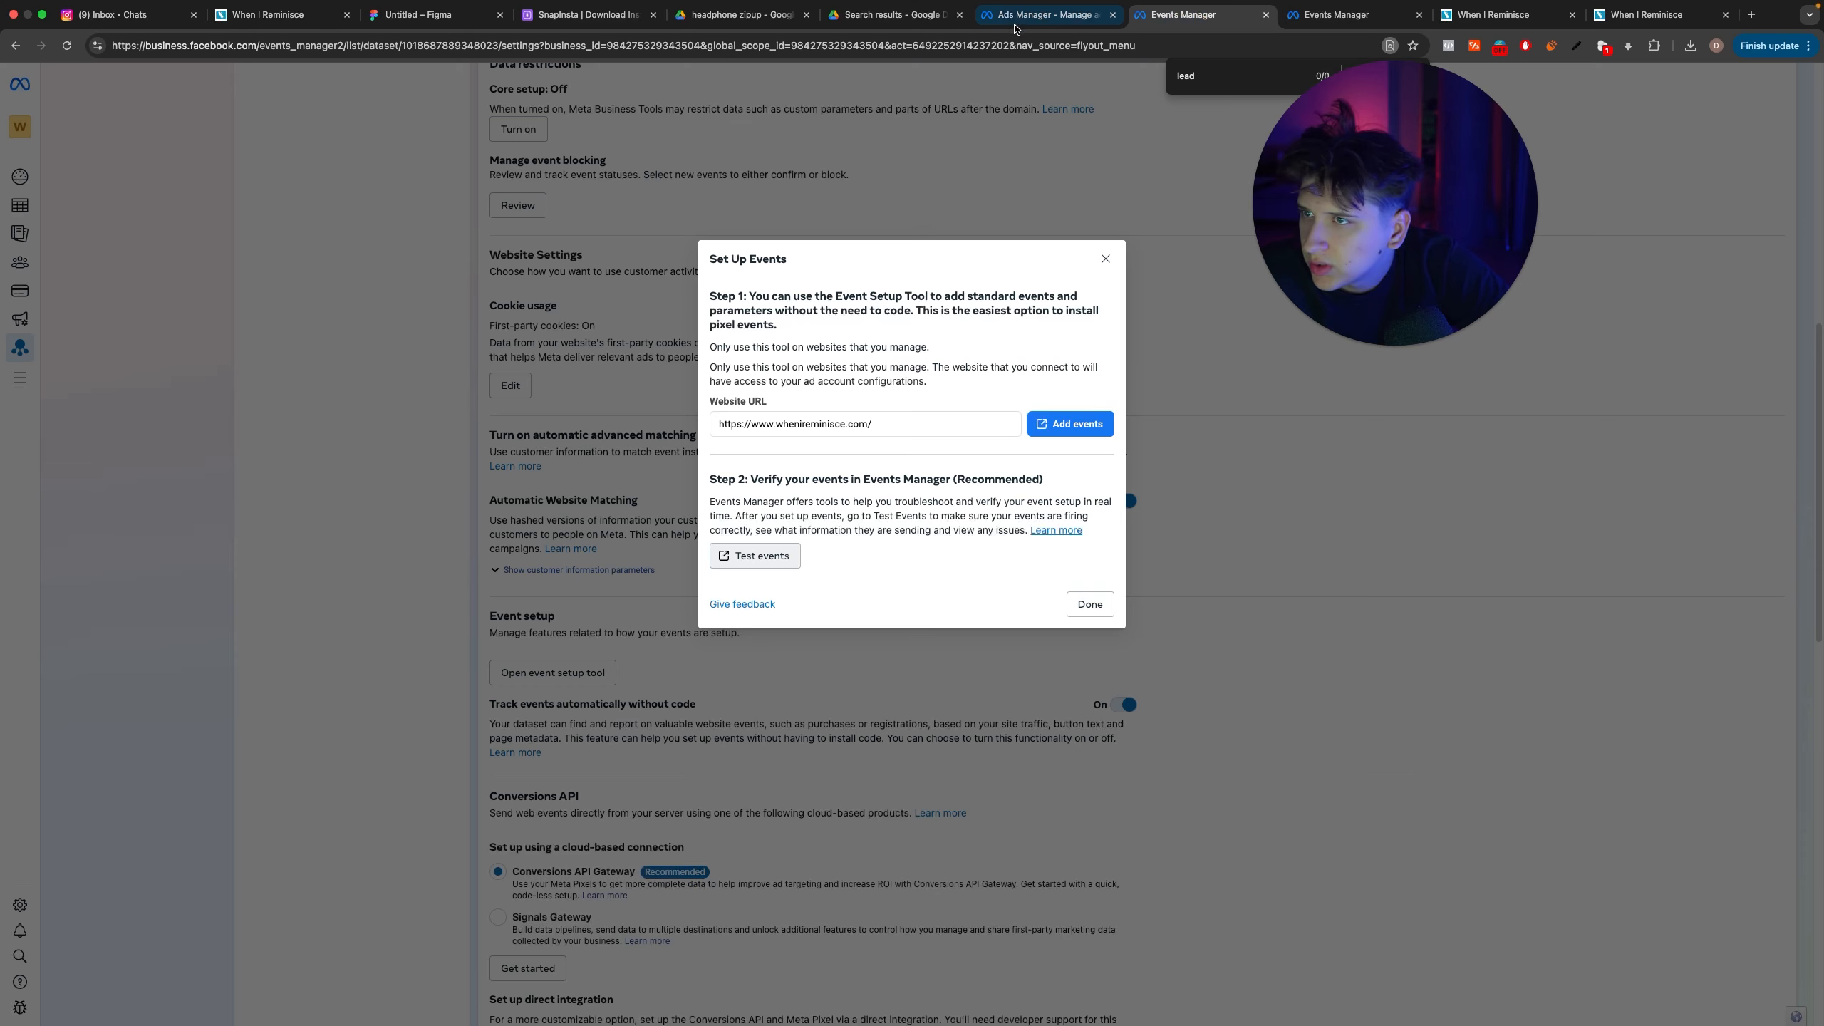
click(1048, 16)
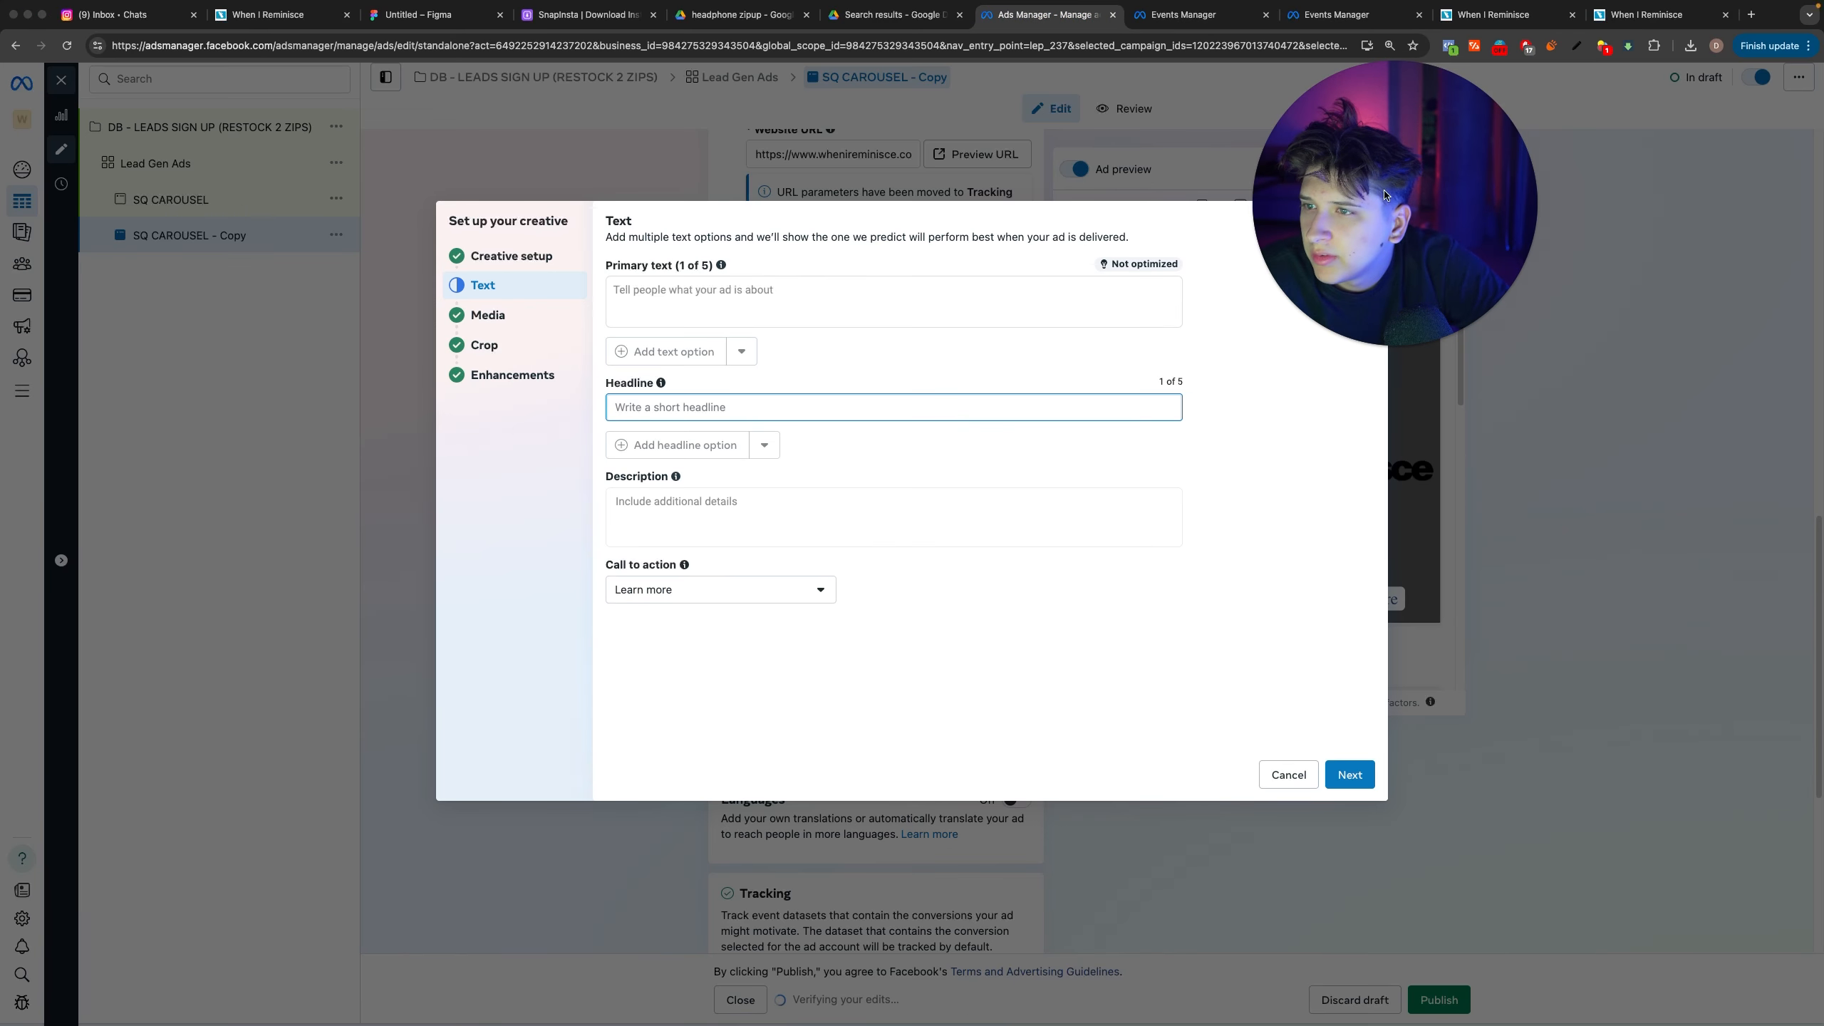
key(ctrl+shift+Tab)
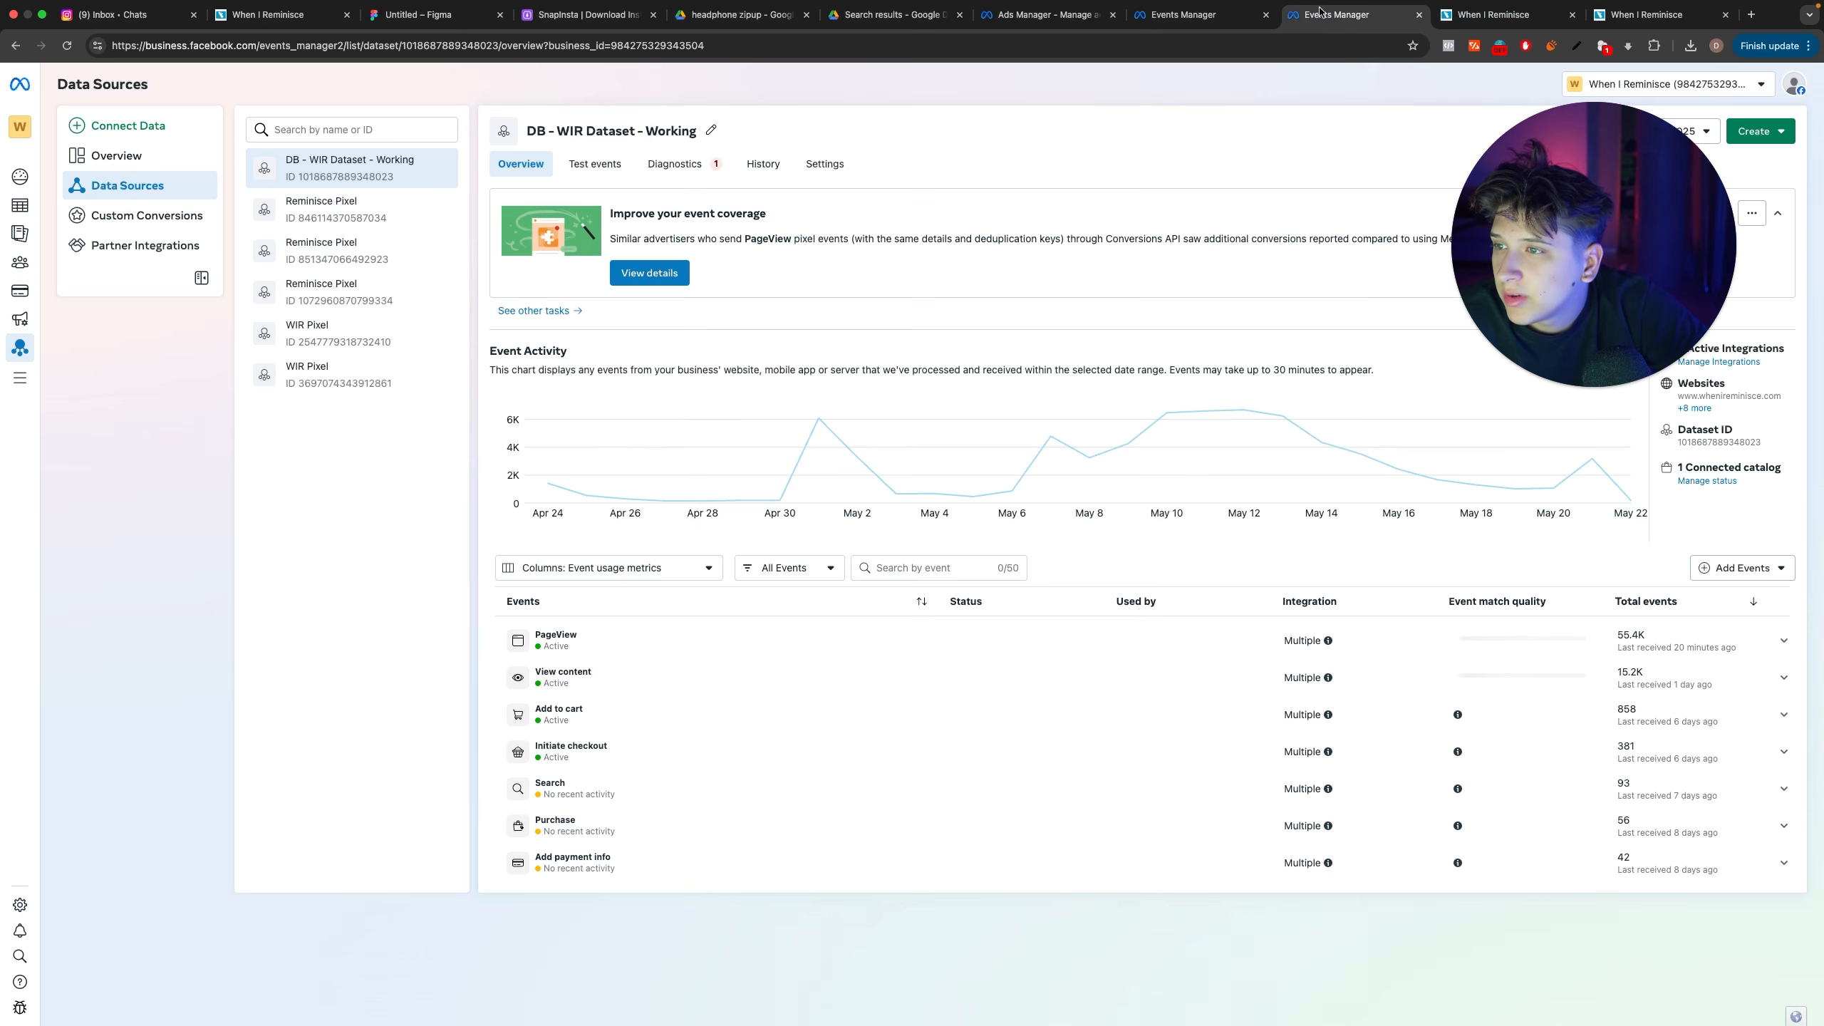
Step: Open Ads Manager from the dataset's settings page and open the DB - LEADS SIGN UP (RESTOCK 2 ZIPS) campaign's ads for editing
key(ctrl+shift+Tab)
click(1113, 254)
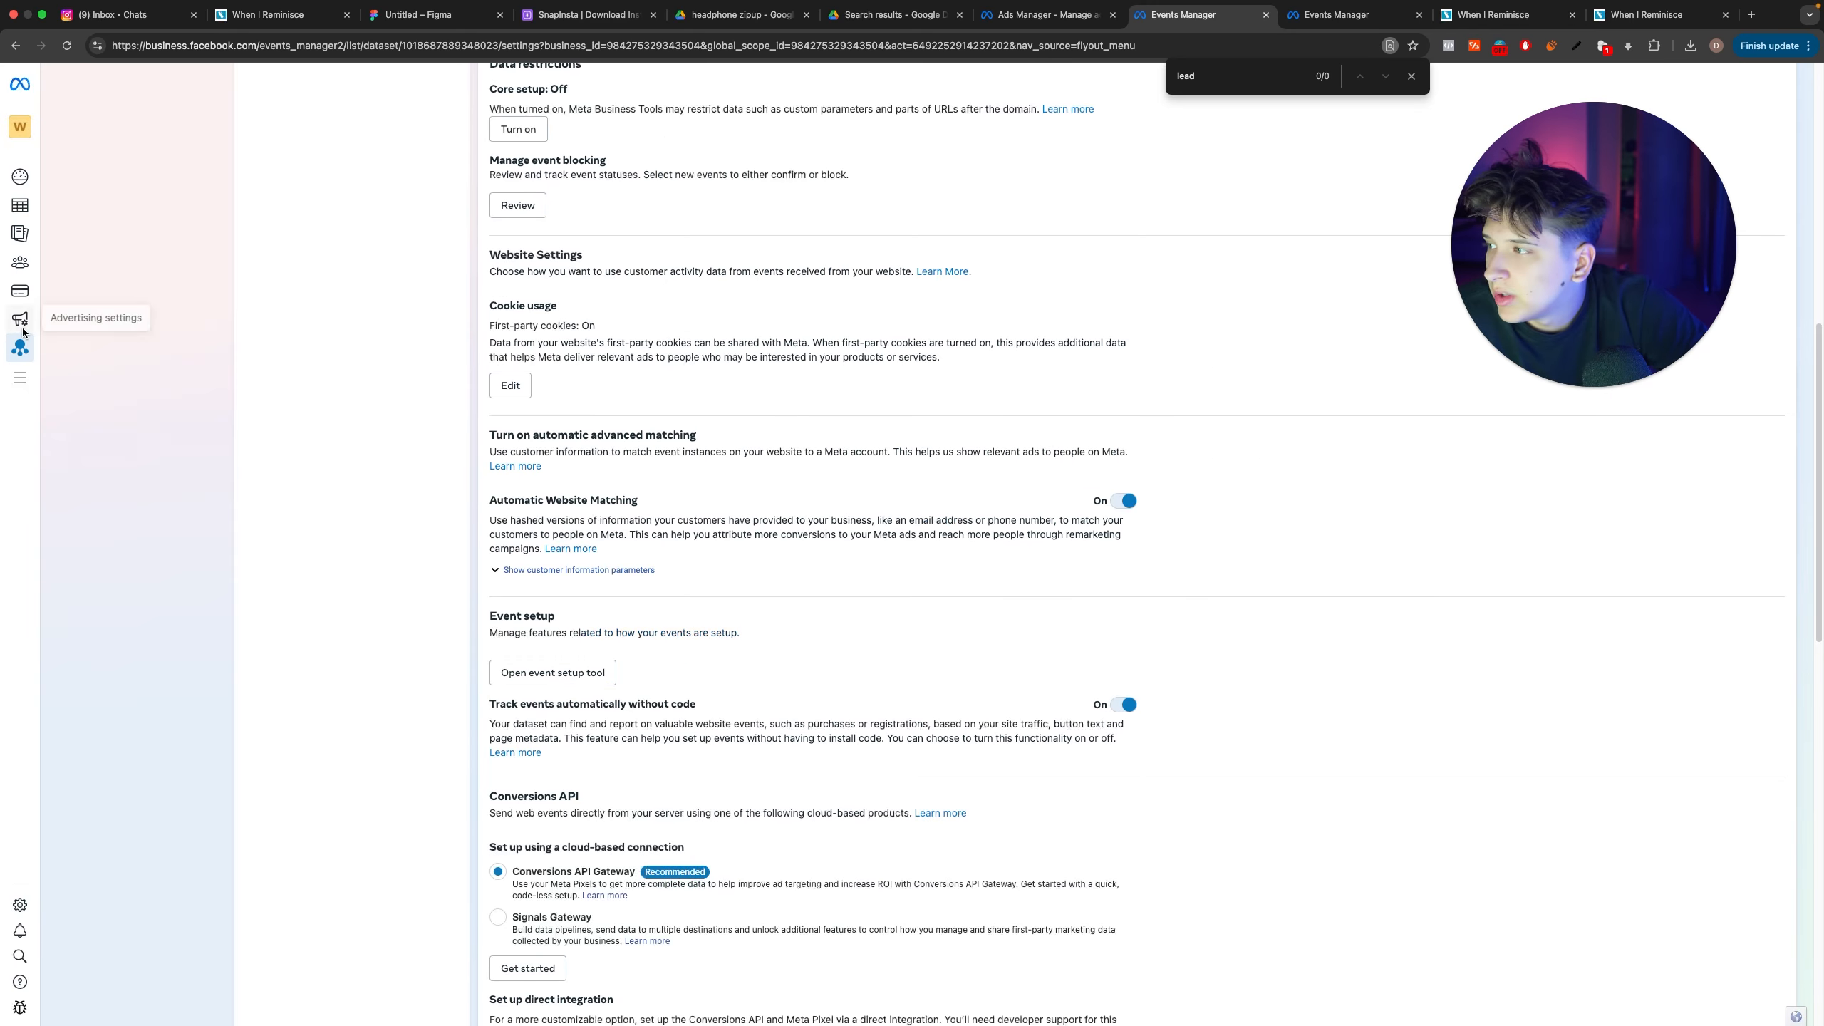
click(20, 377)
click(265, 181)
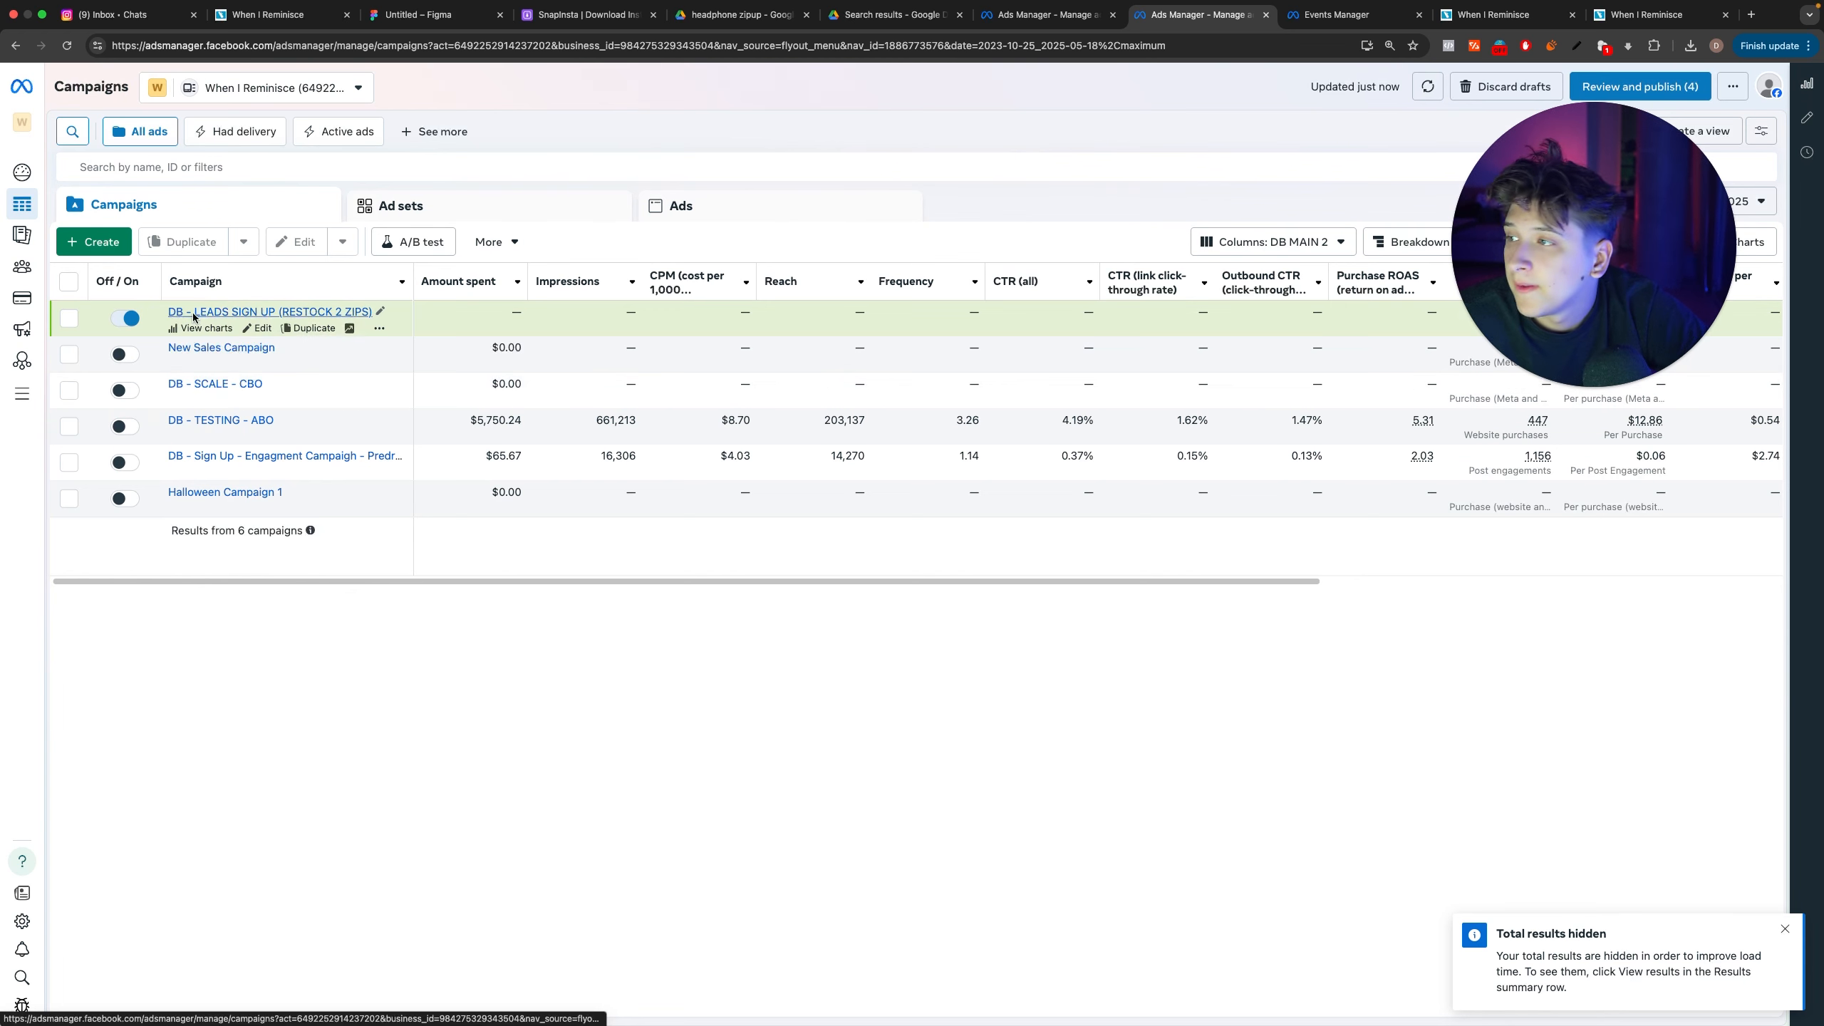
click(260, 332)
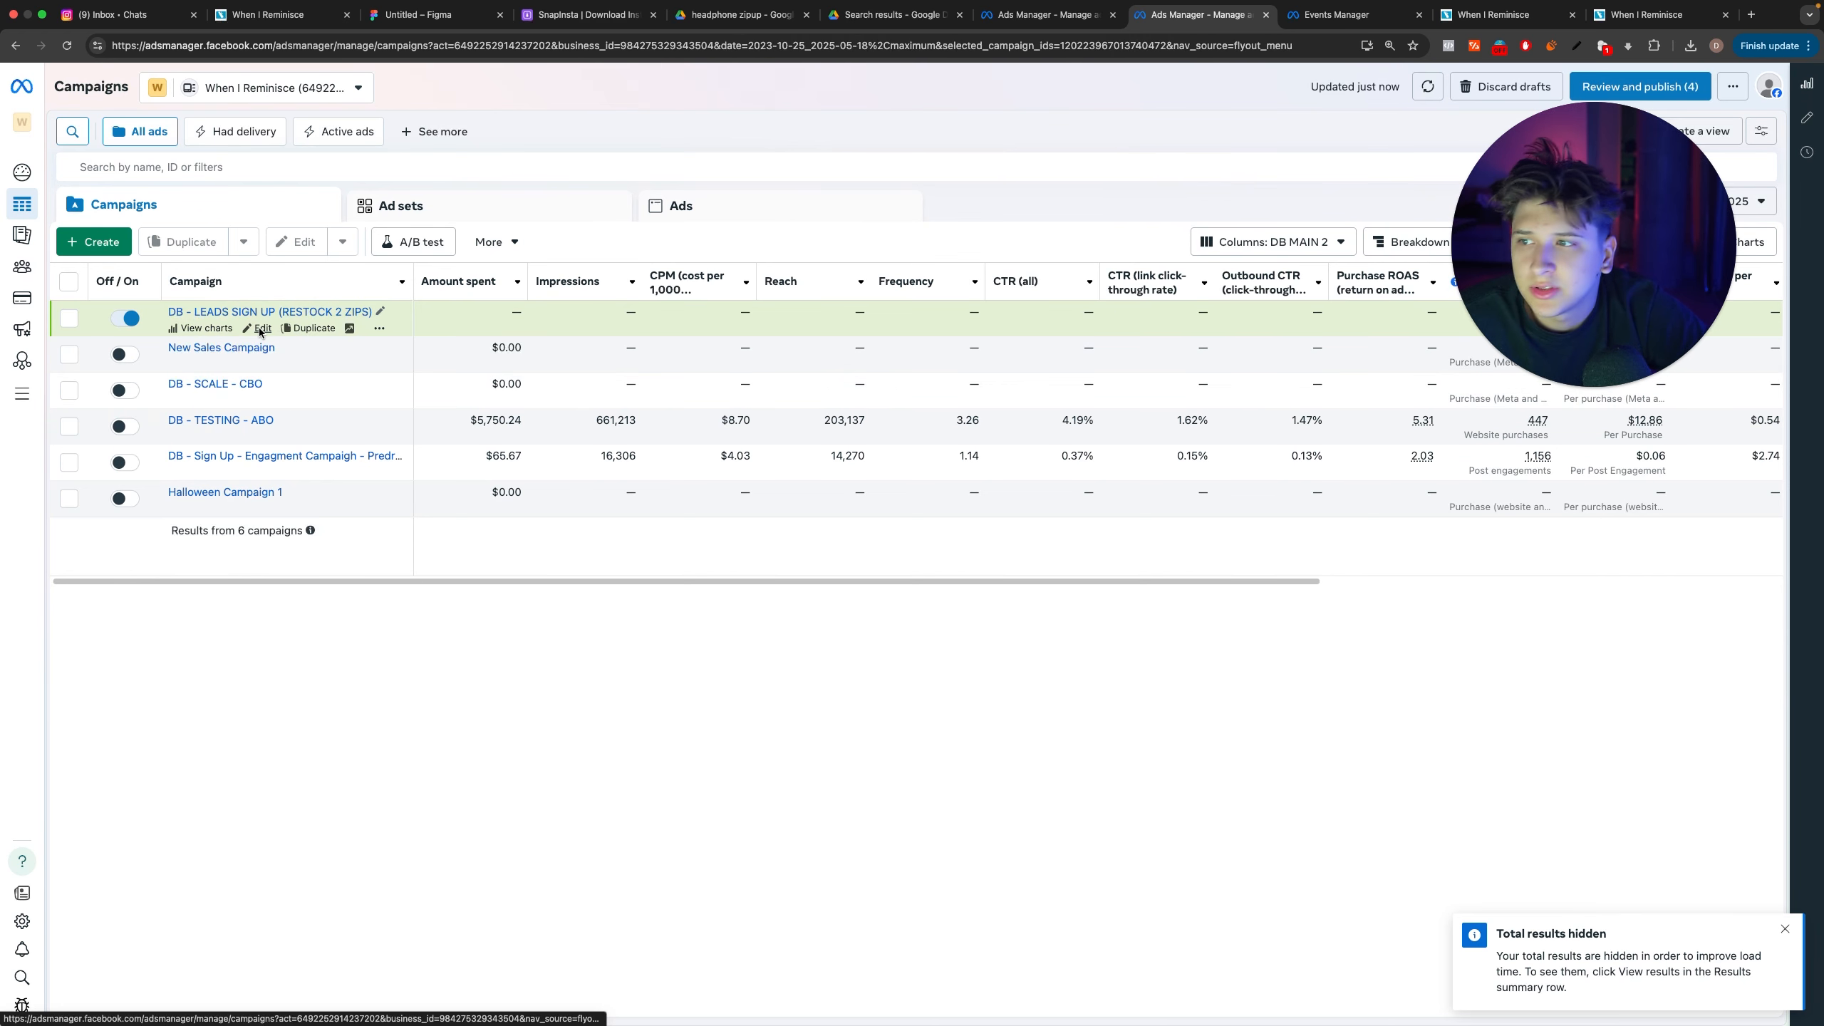
click(254, 207)
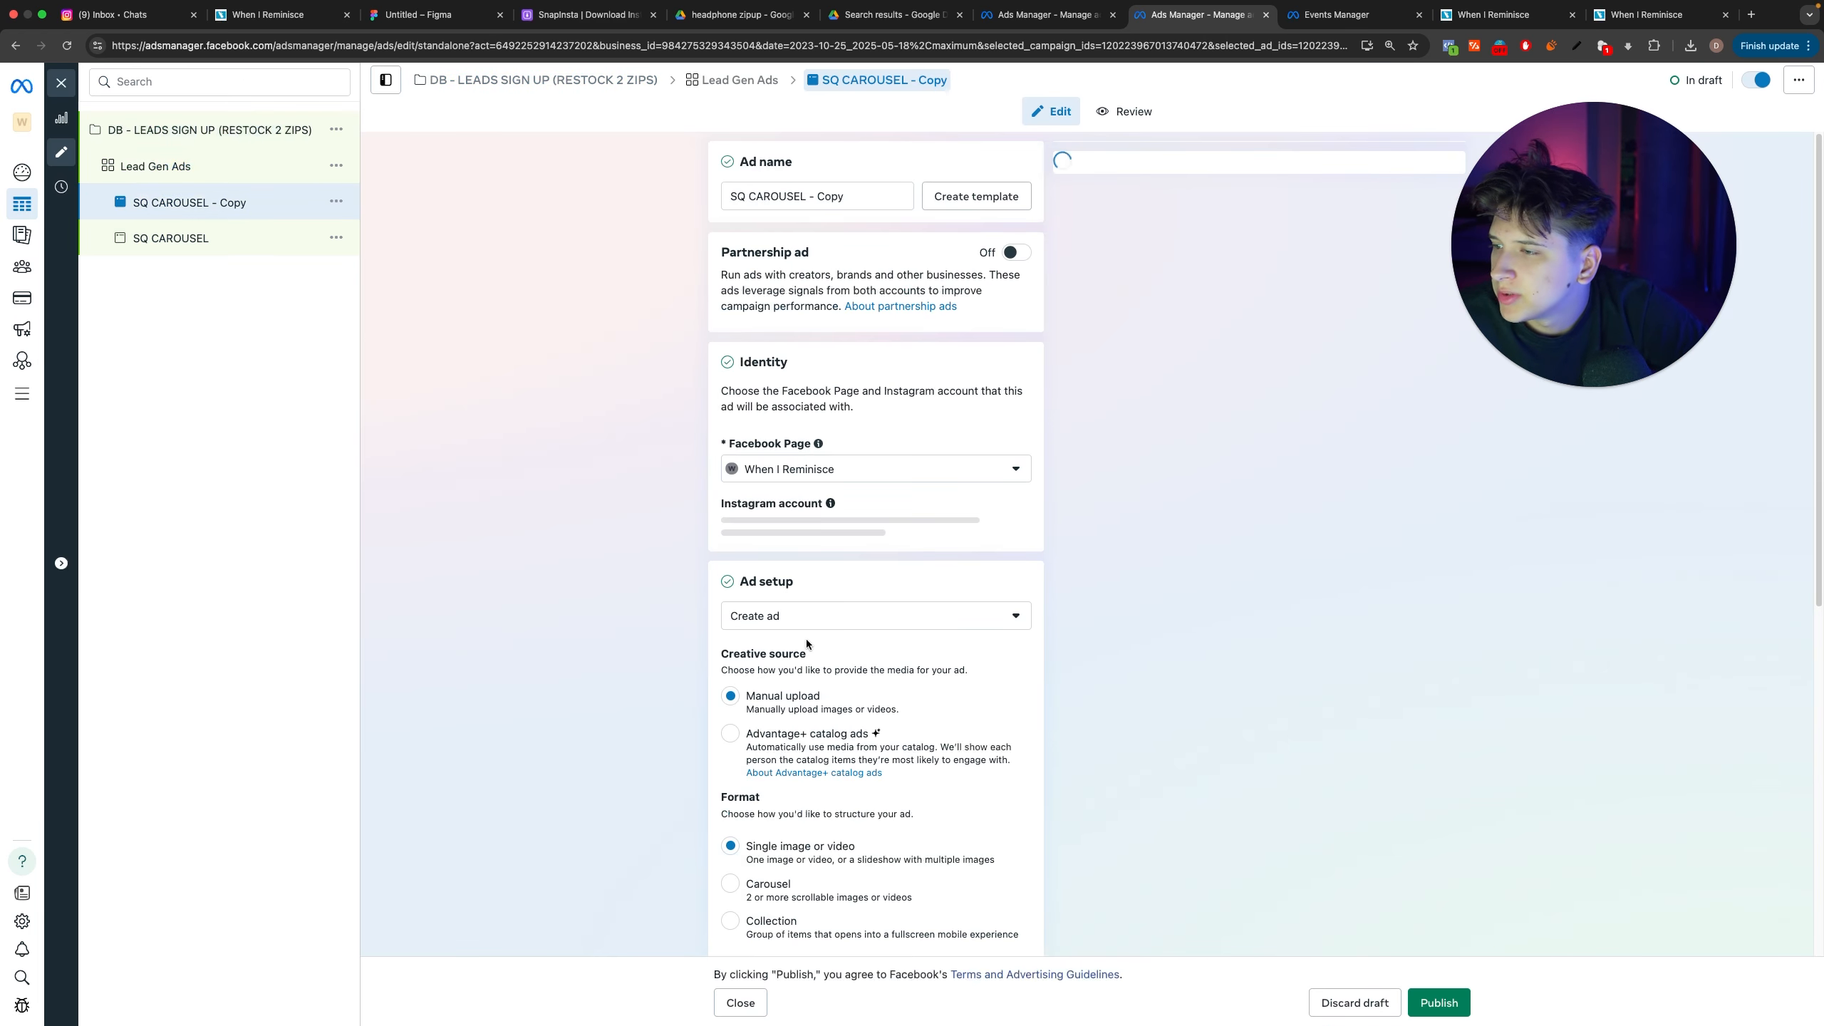
Step: Copy the first carousel card's headline LAST RESTOCK EVER from SQ CAROUSEL into the headline and primary text of SQ CAROUSEL - Copy
scroll(803, 647, down, 10)
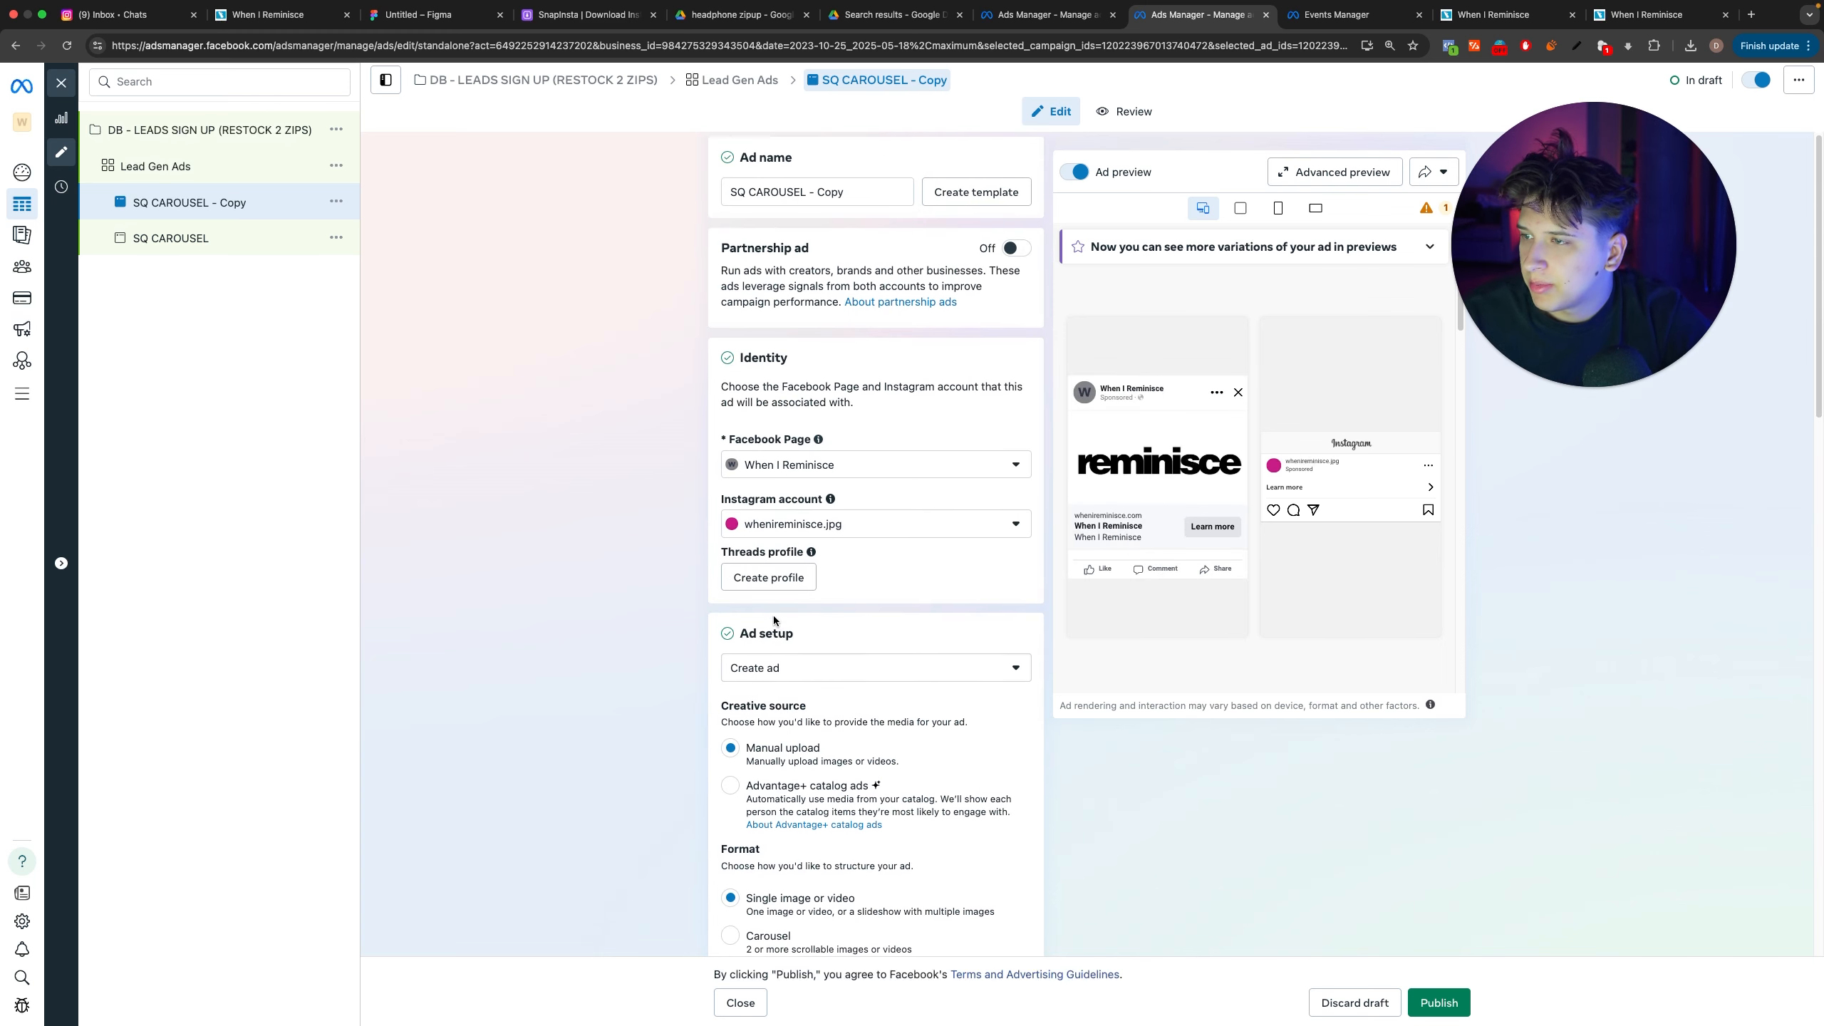
click(241, 237)
scroll(824, 540, down, 10)
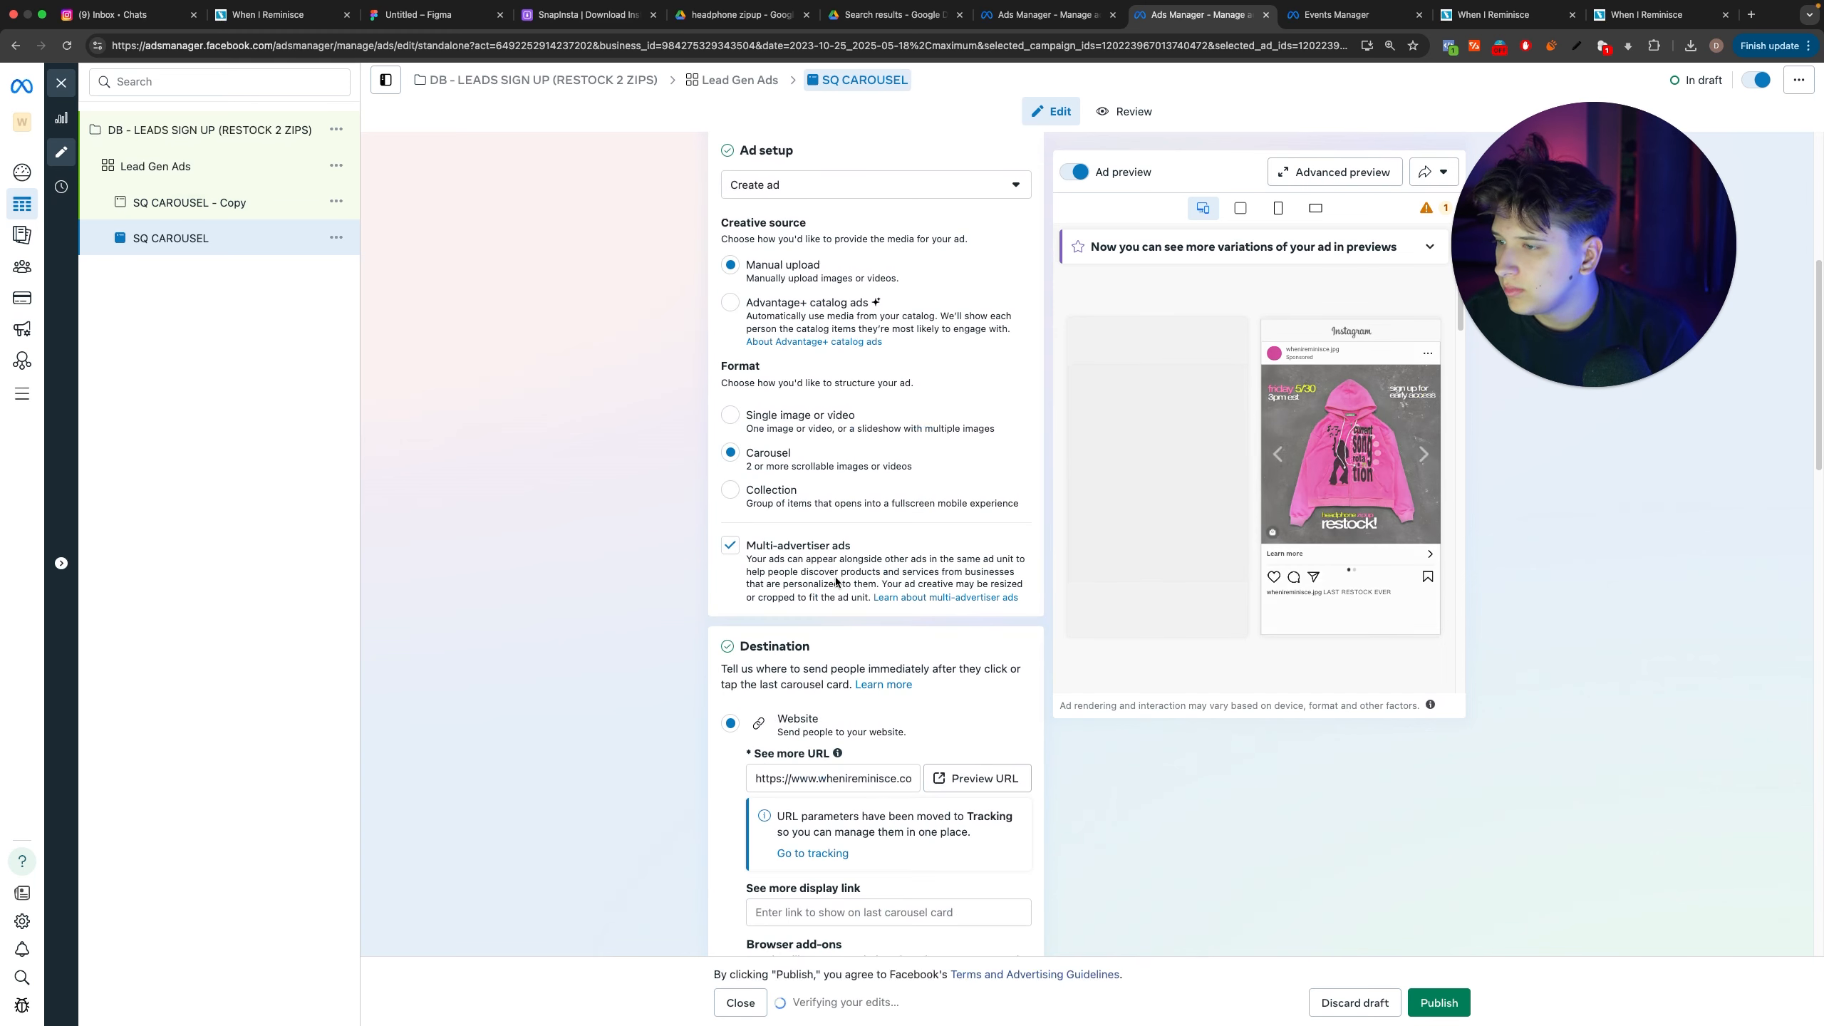
scroll(826, 542, down, 6)
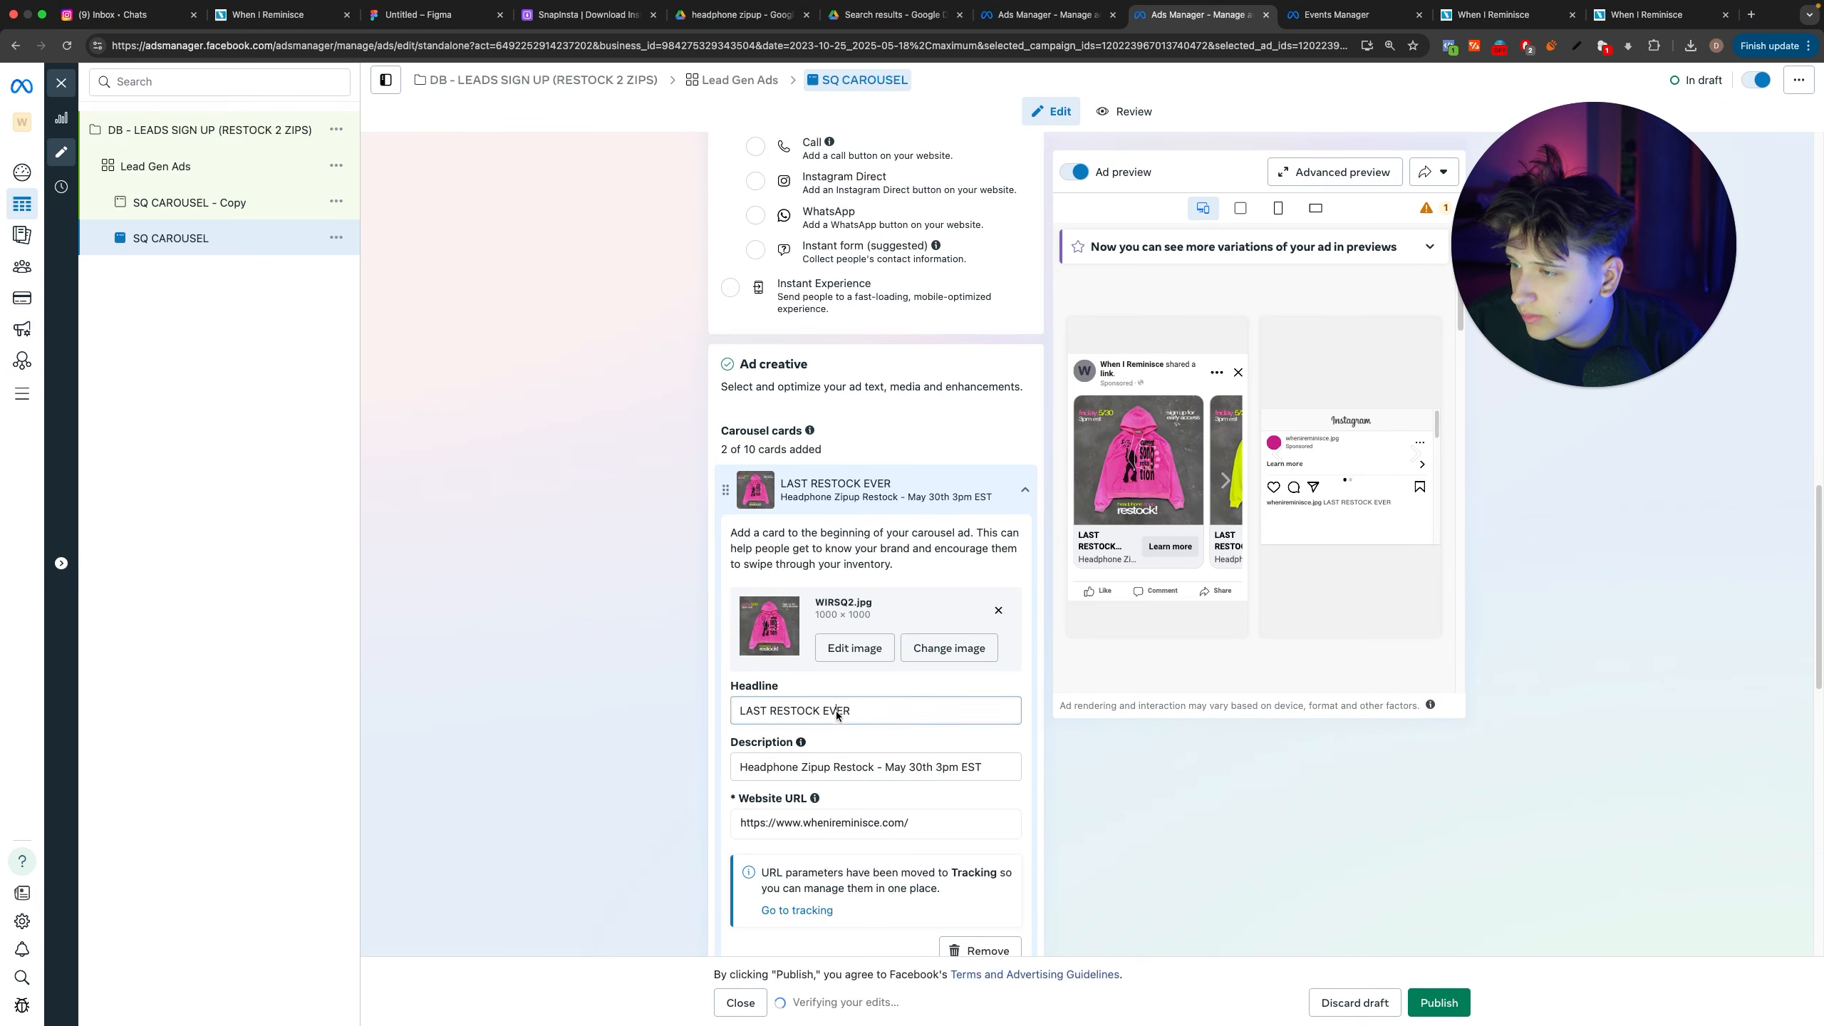
triple_click(839, 711)
key(super+c)
click(1062, 16)
click(776, 320)
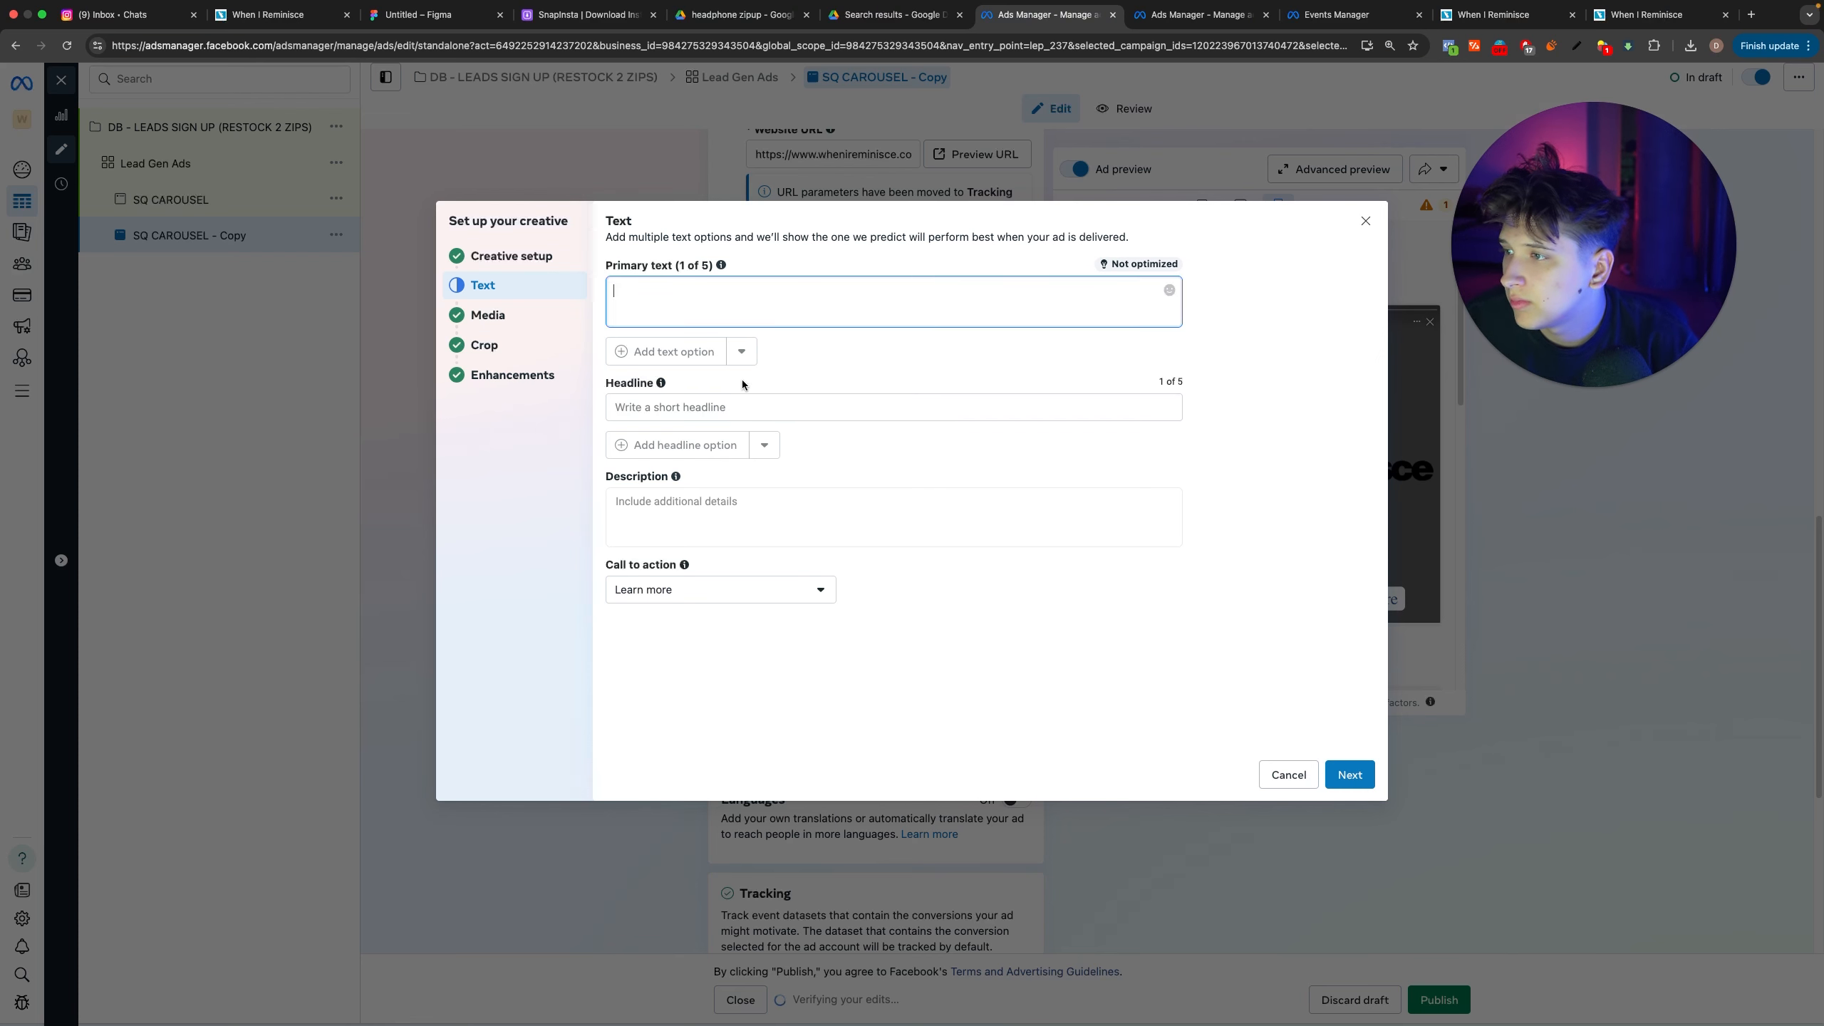
triple_click(747, 409)
key(super+v)
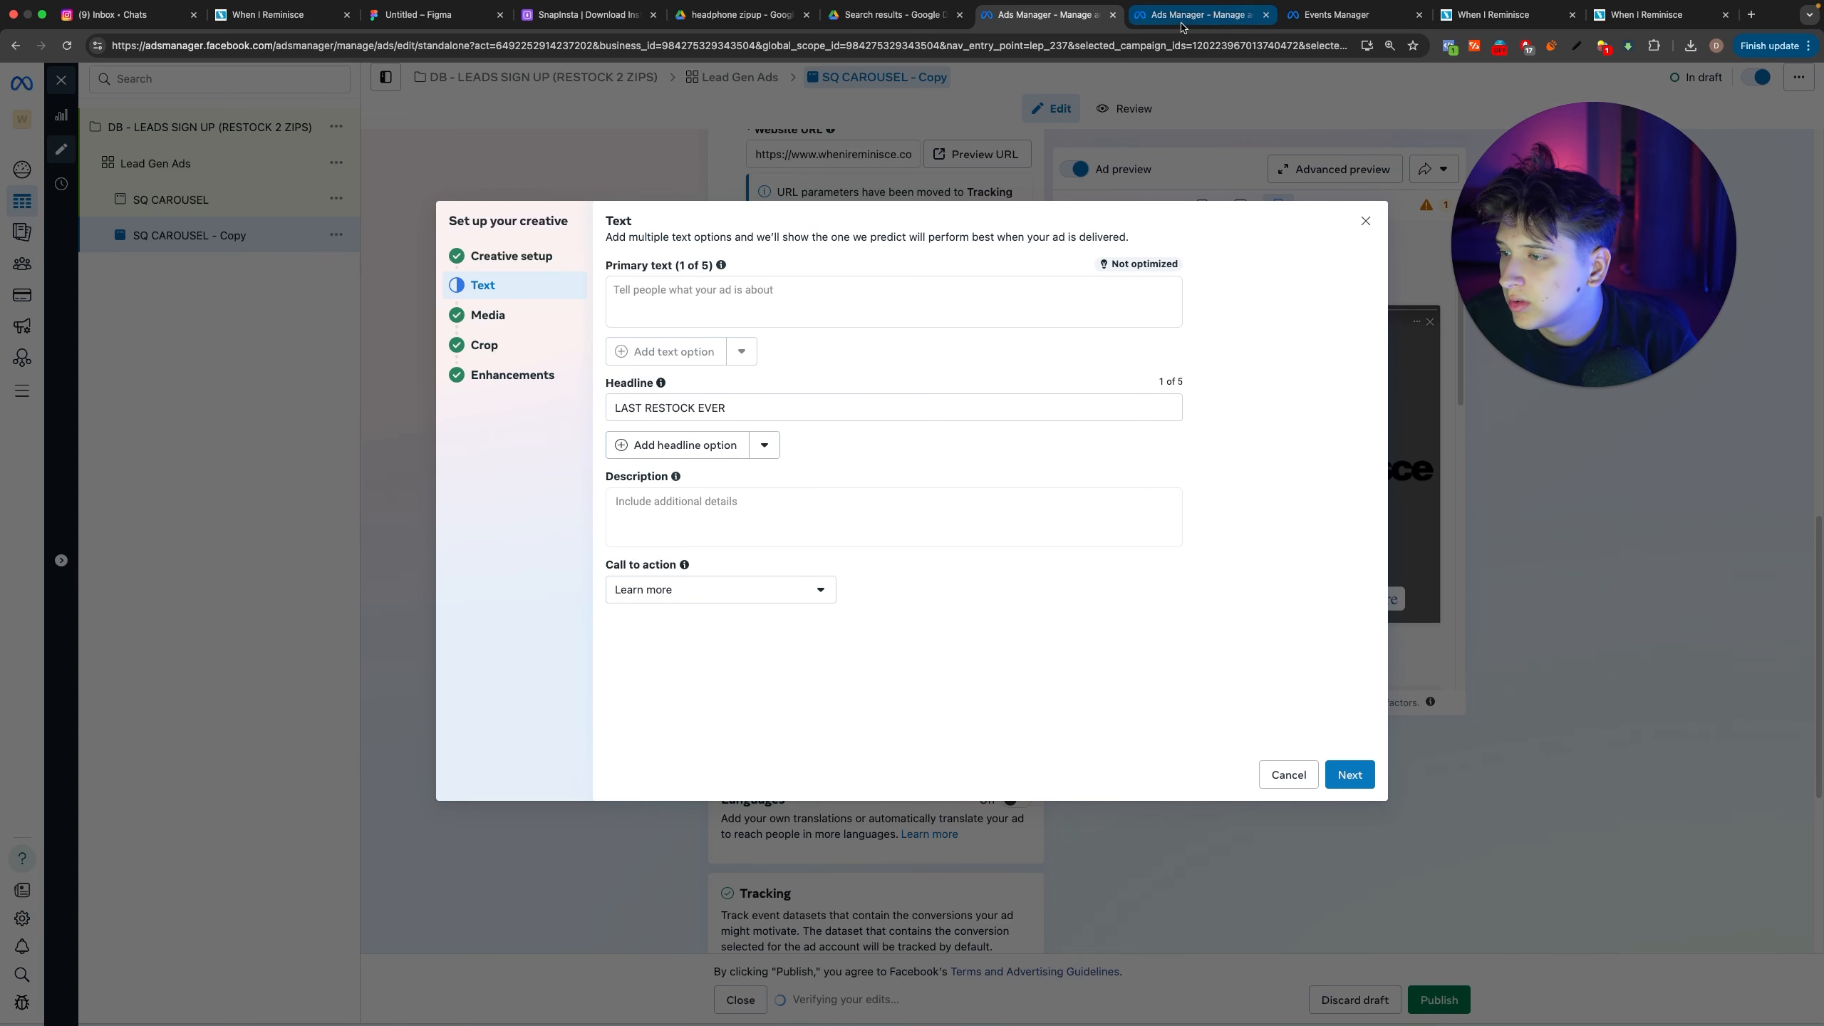
click(773, 304)
key(super+v)
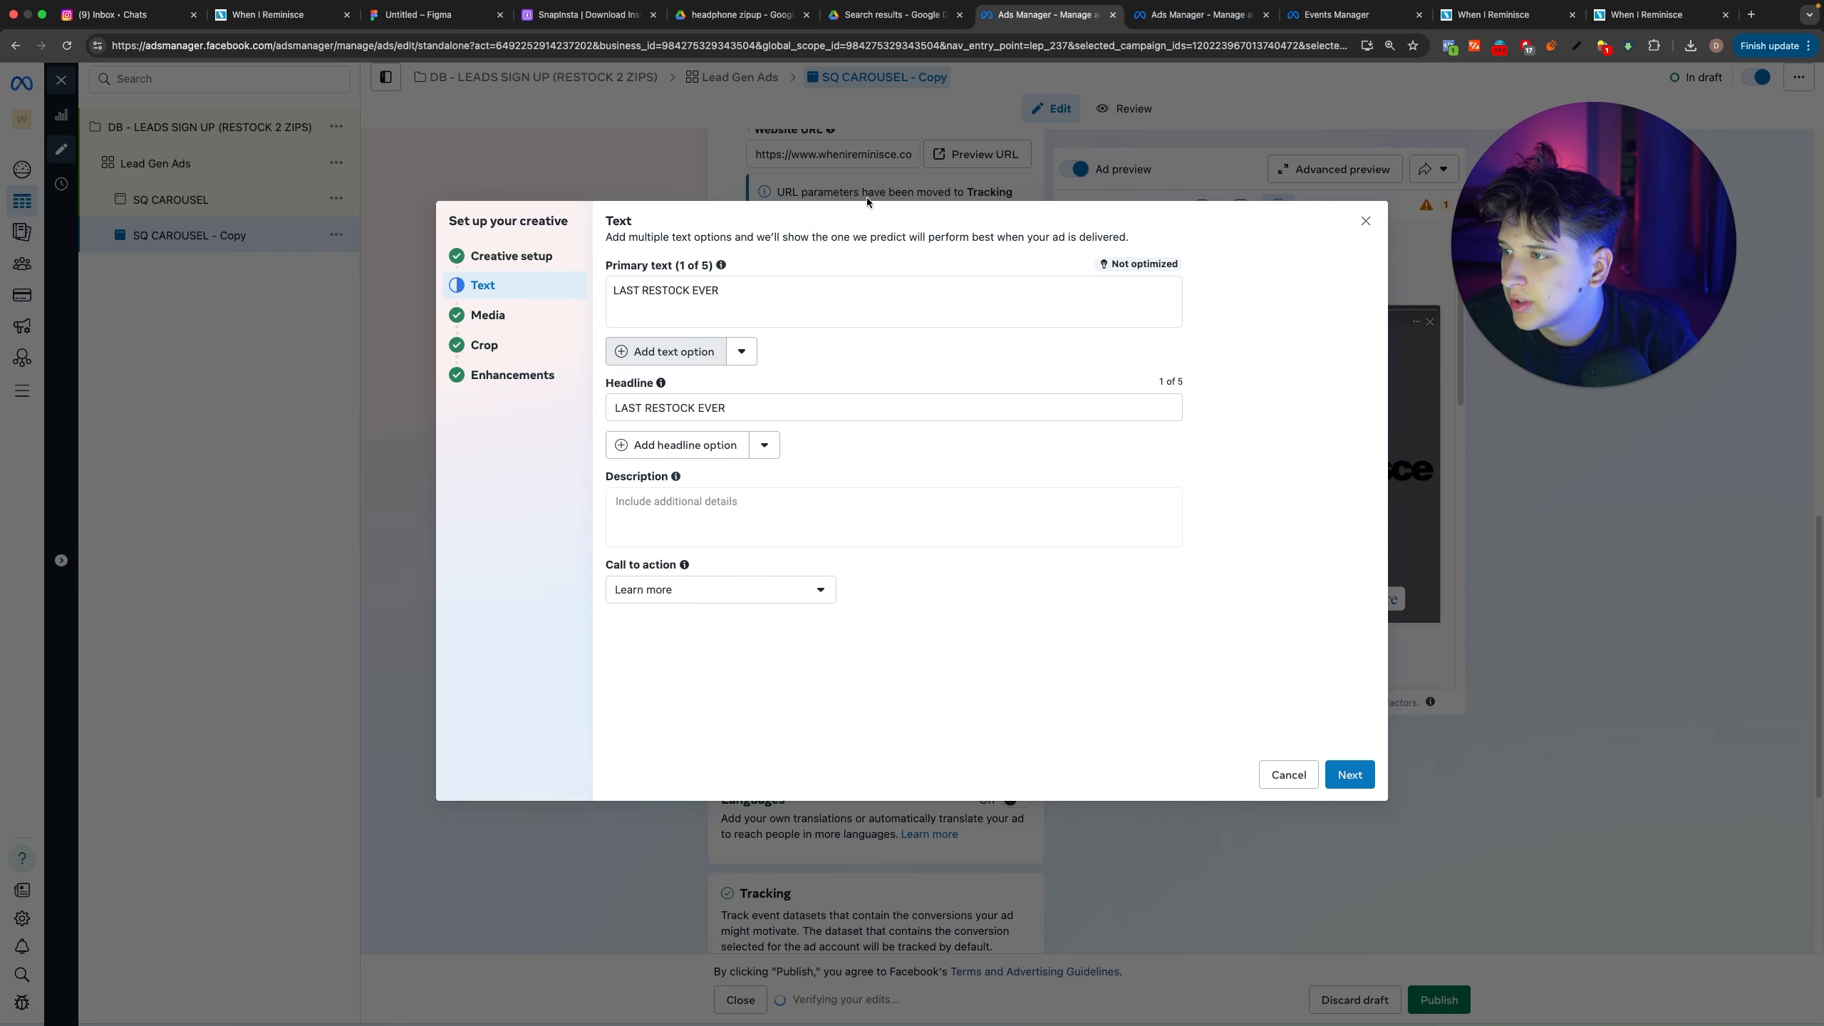
Step: Add a second primary text, Headphone Zipup Restock - May 30th 3pm EST, copied from the SQ CAROUSEL card's description
click(666, 351)
key(ctrl+Tab)
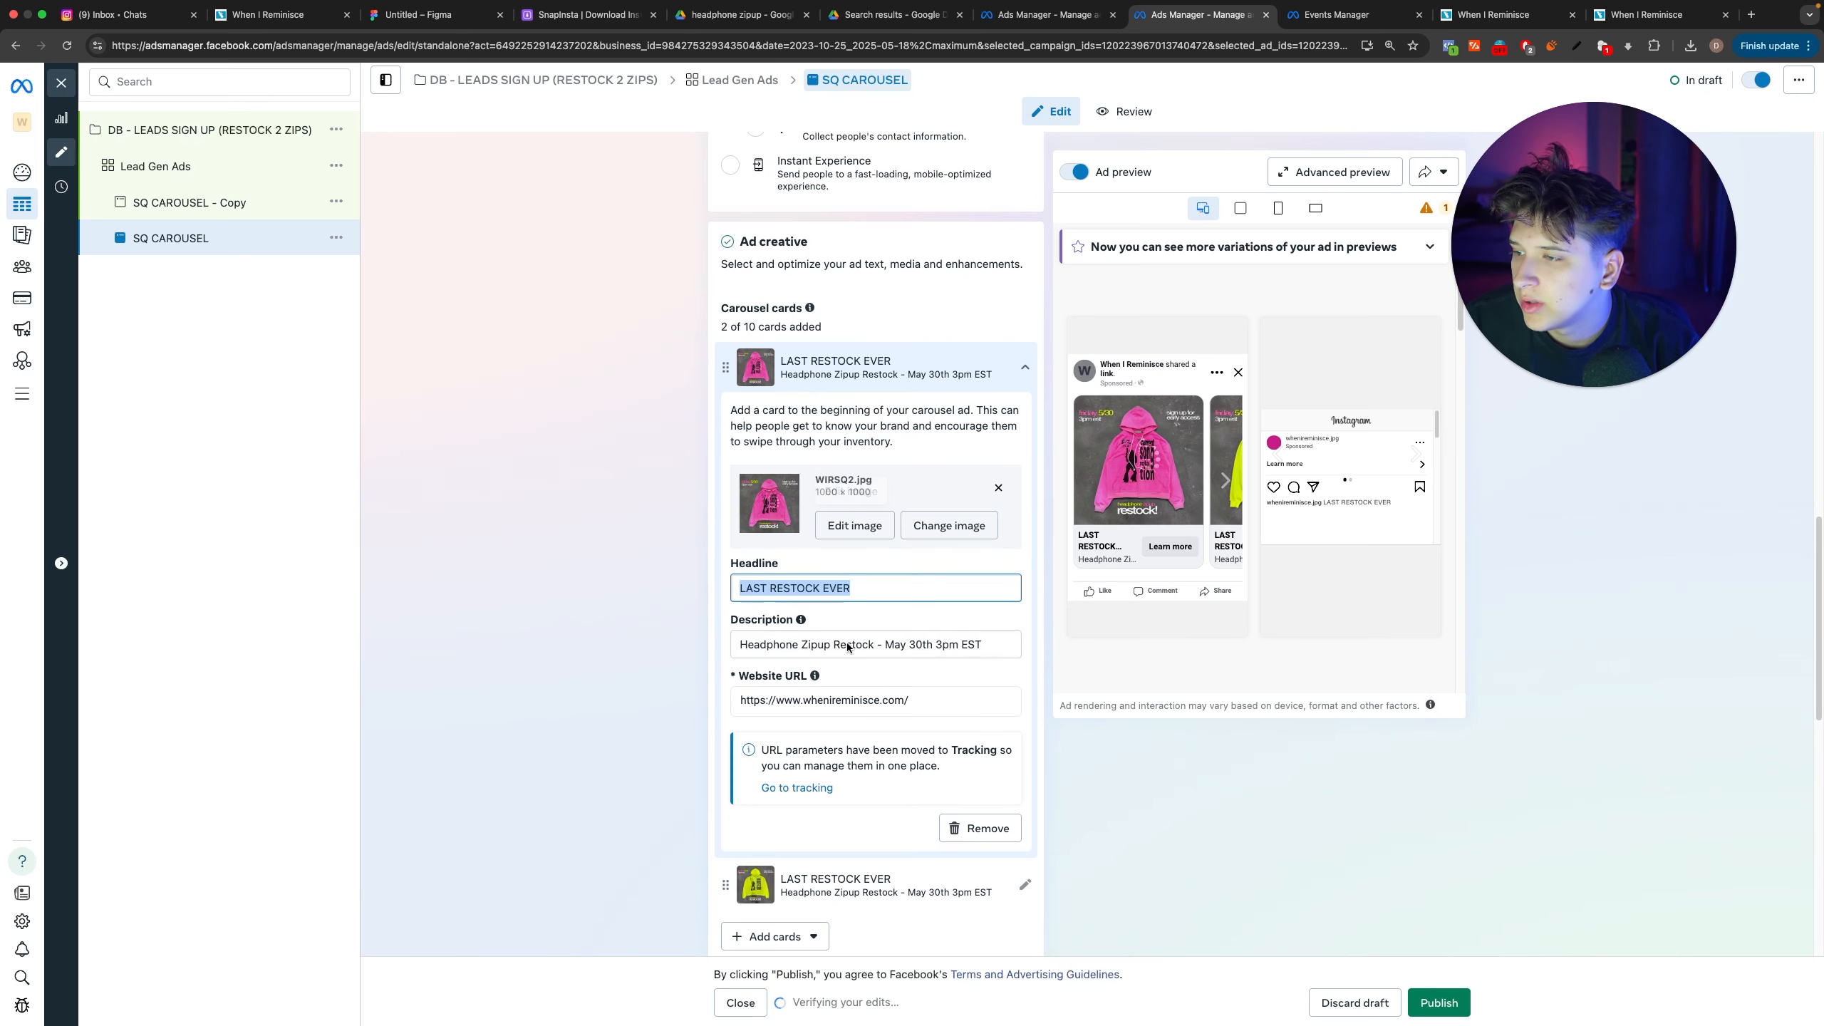
triple_click(854, 644)
key(super+c)
click(1041, 14)
click(793, 329)
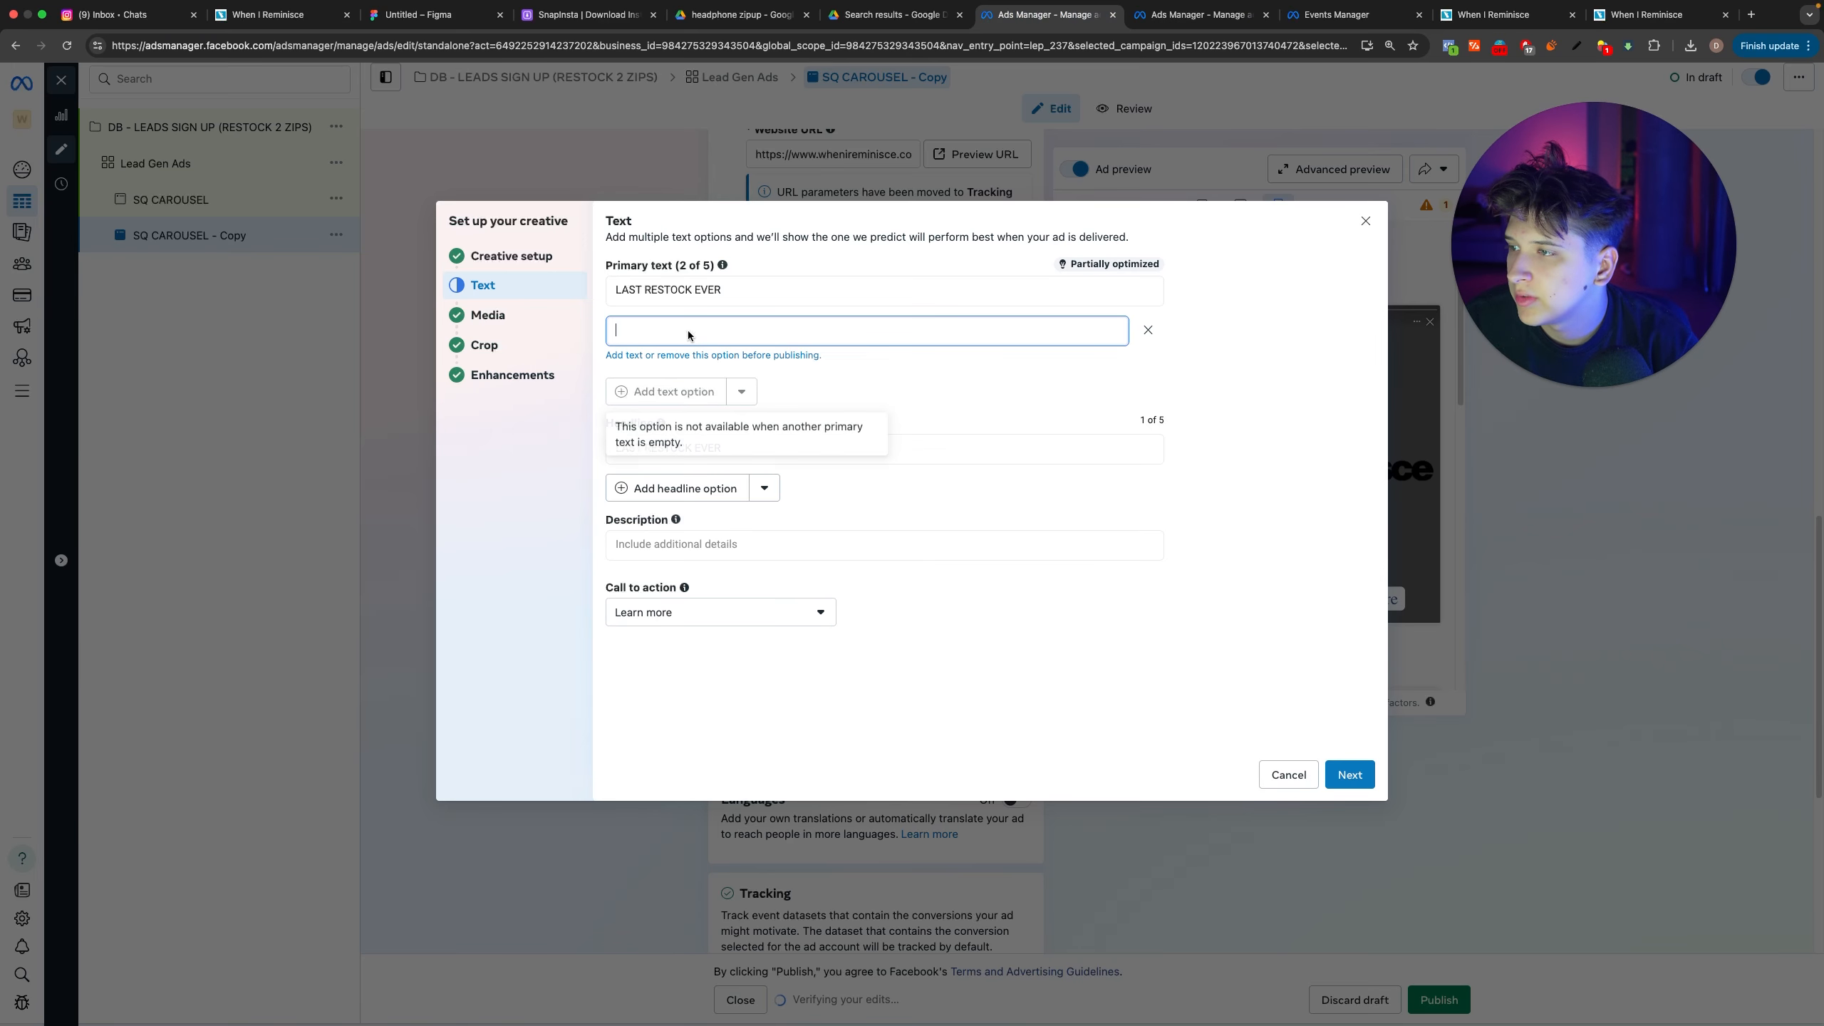
key(super+v)
click(1290, 545)
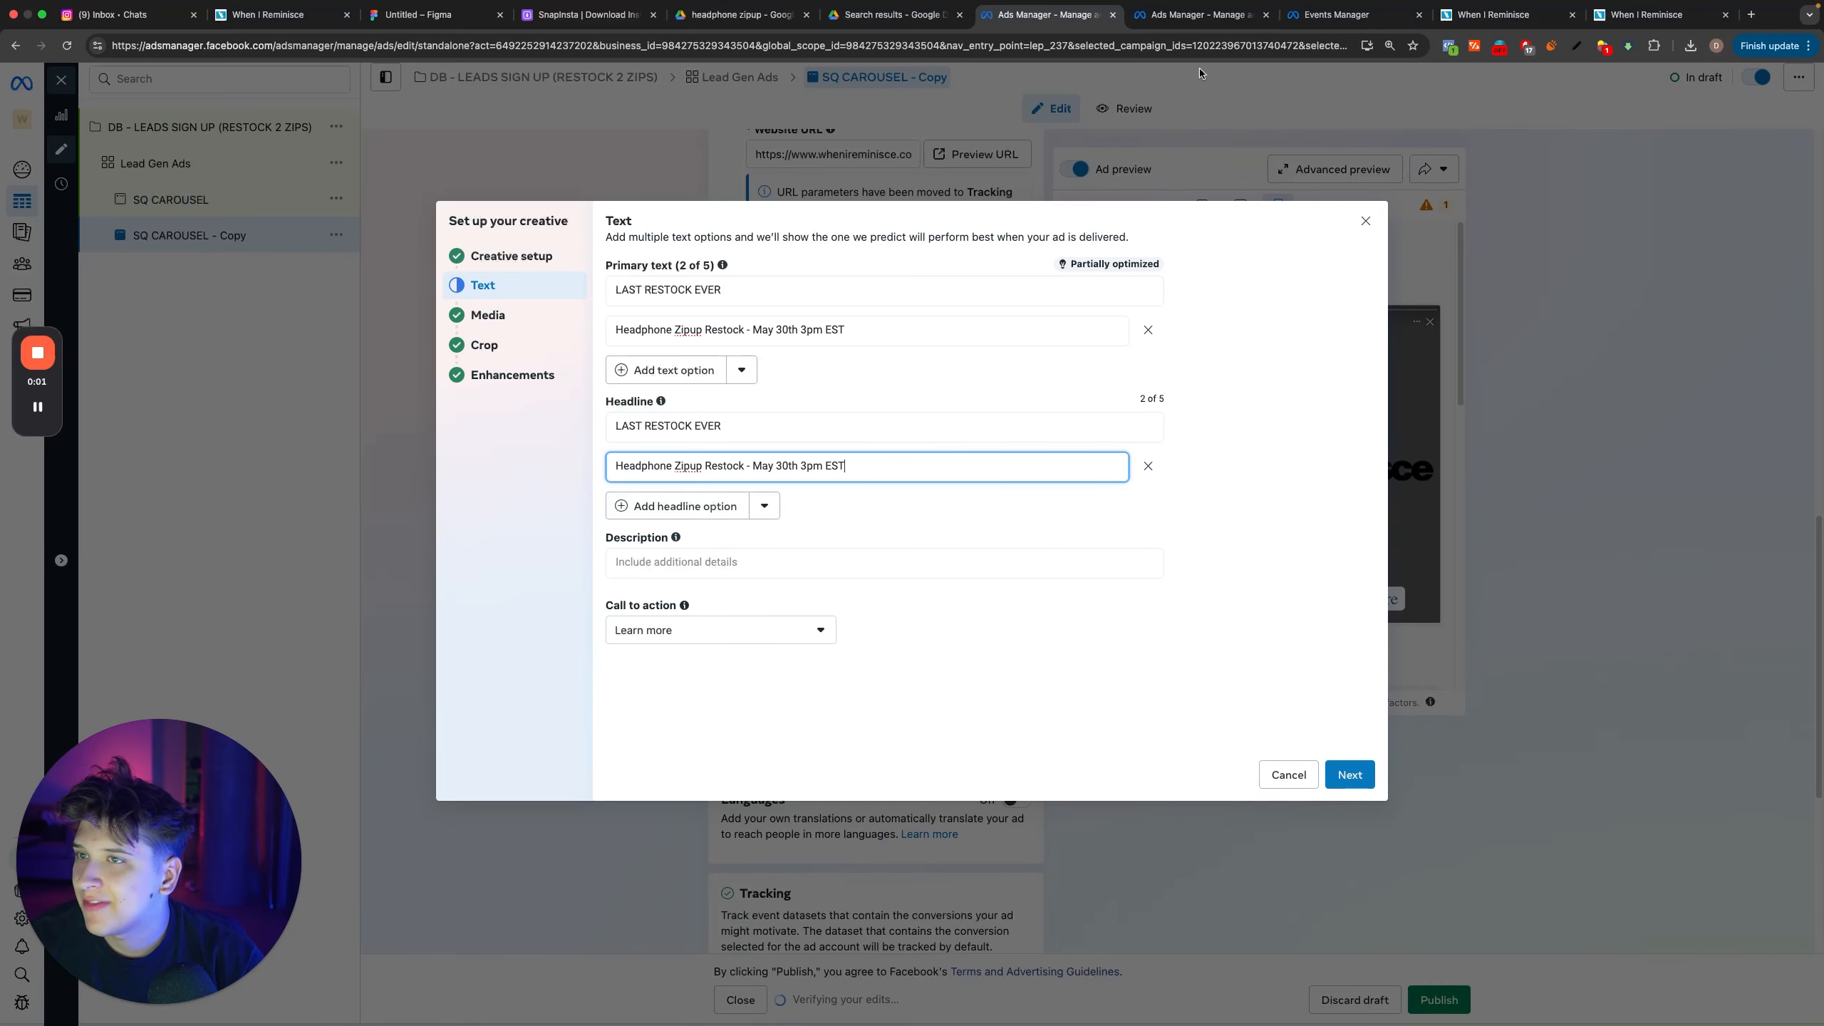
Step: Open chatgpt.com in a new browser tab placed beside the Ads Manager tabs and collapse its chat history
key(super+t)
text(ca)
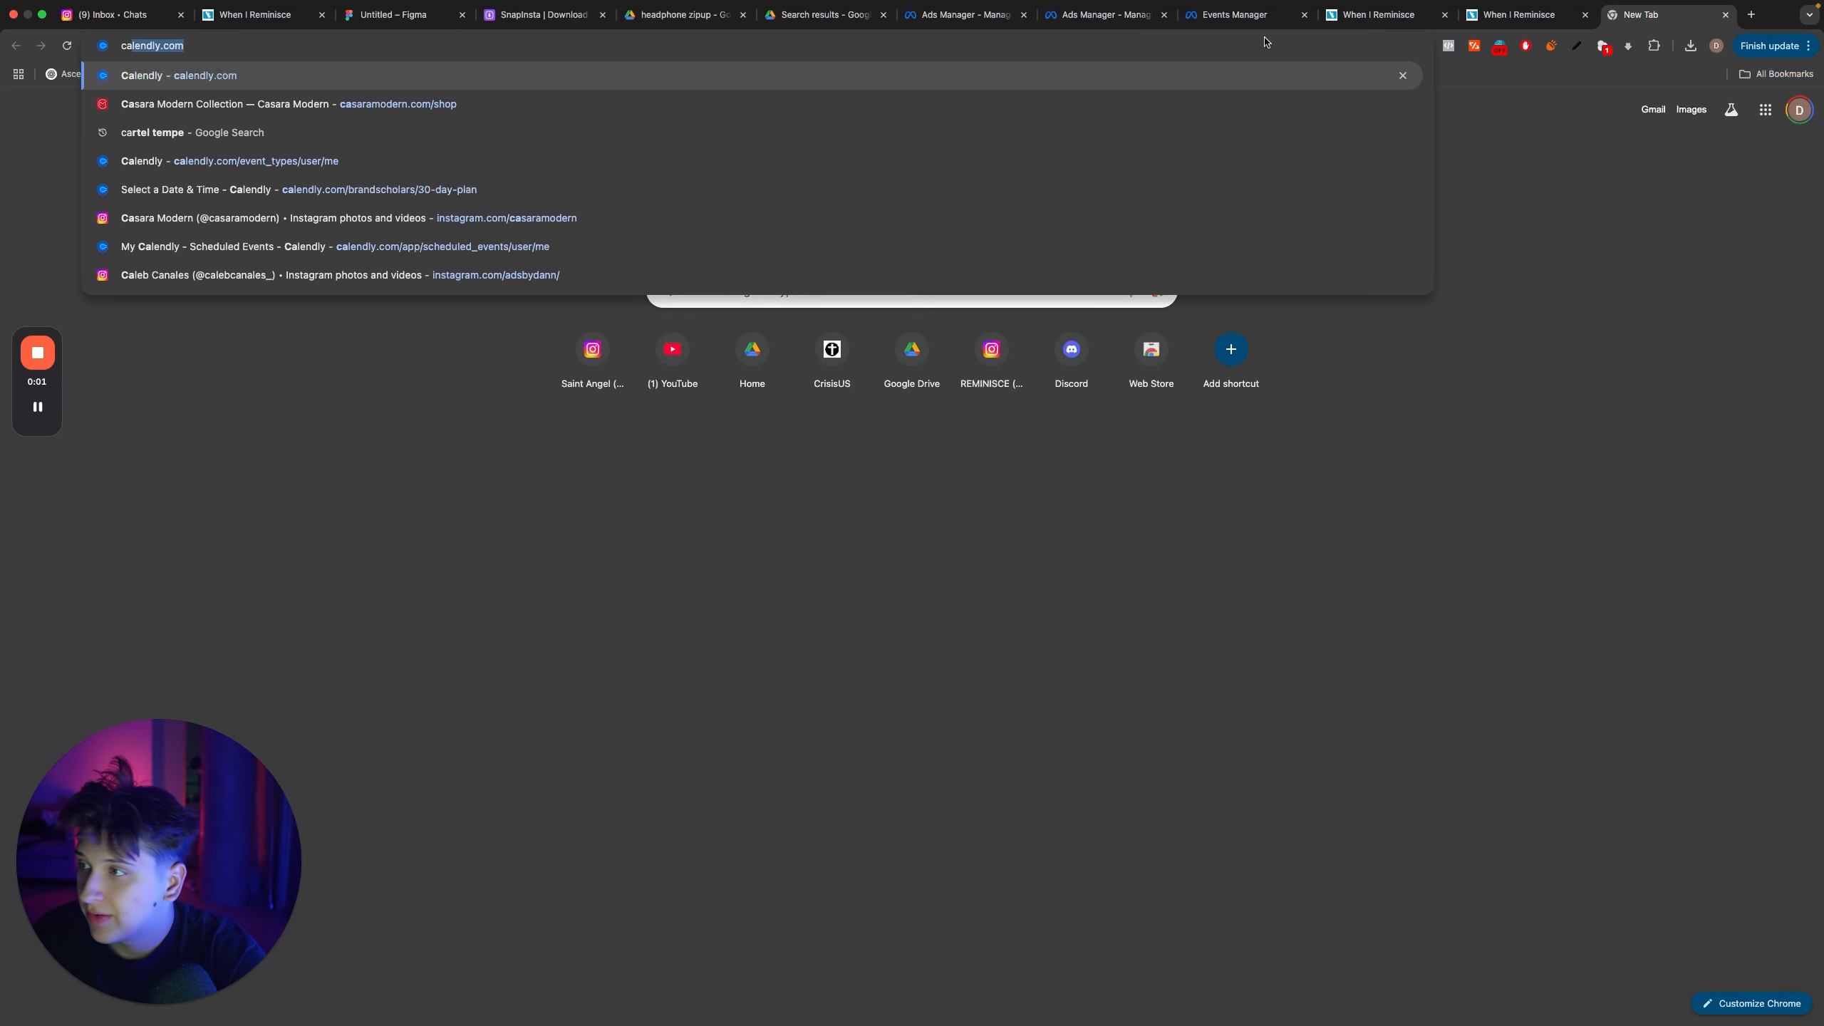
key(BackSpace)
key(BackSpace)
text(hatgpt.com)
key(Return)
drag(1669, 17, 1239, 18)
click(119, 83)
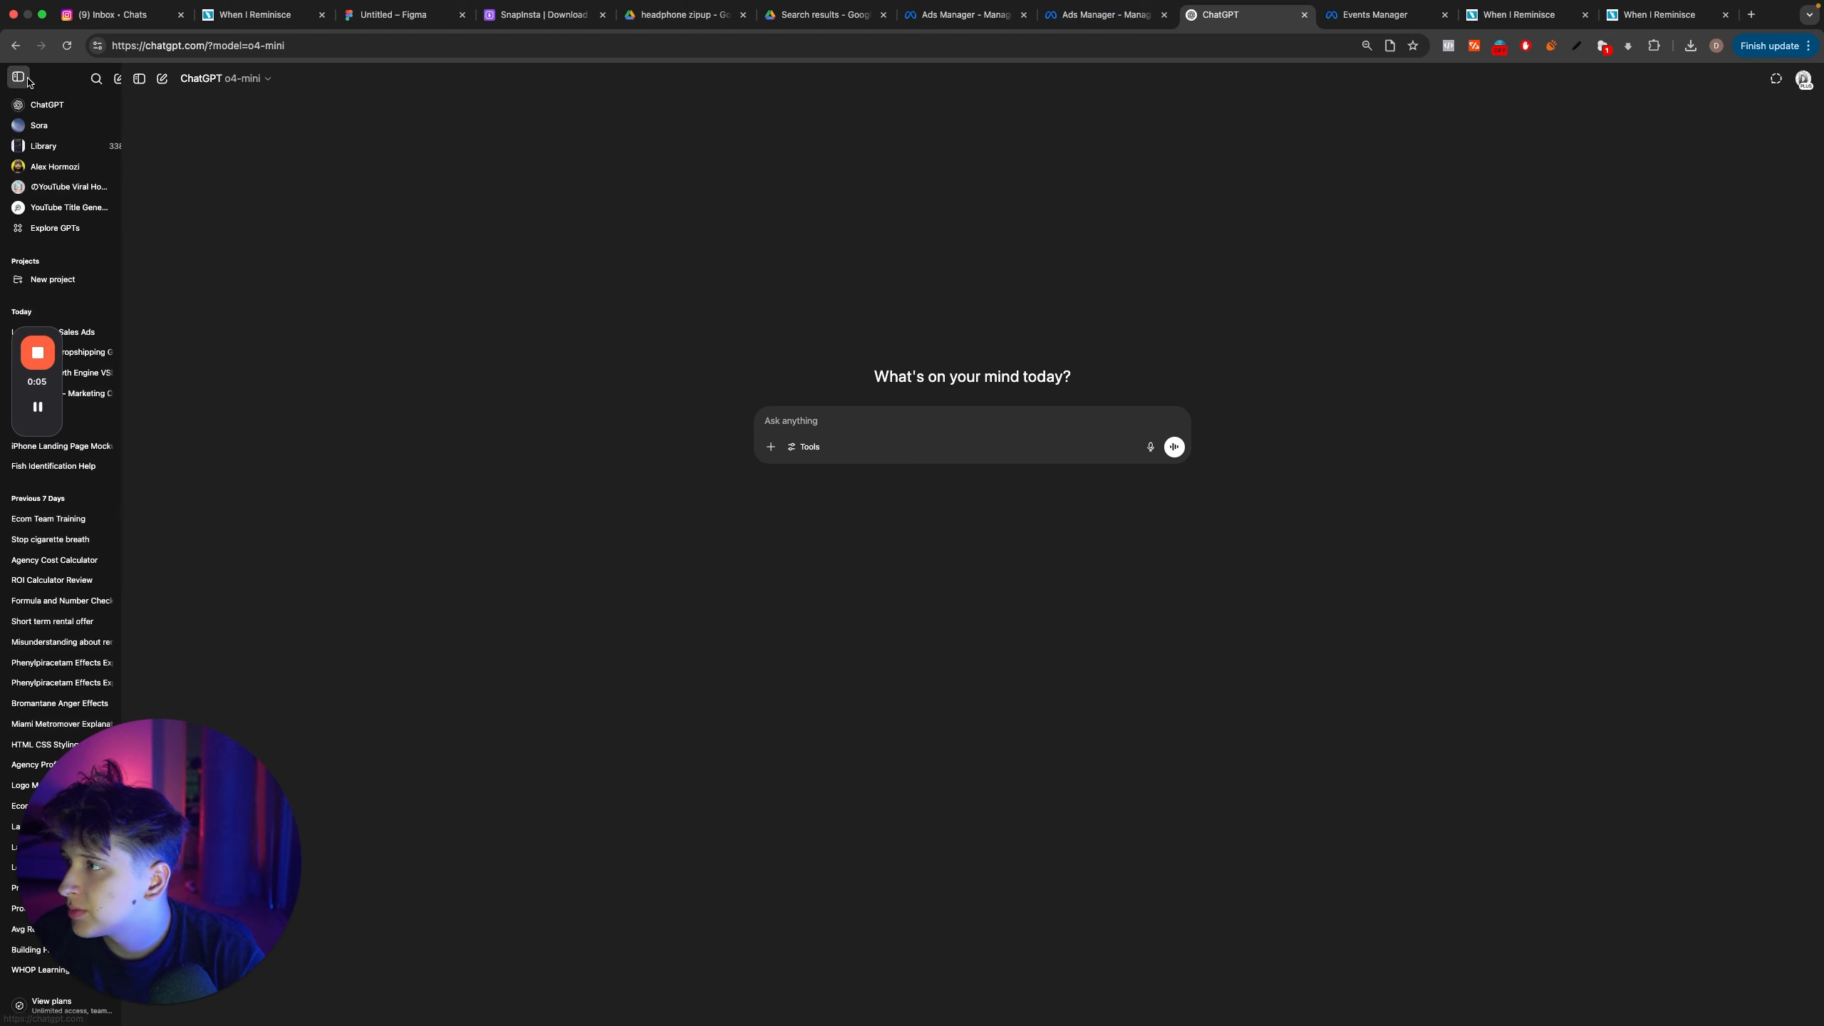
key(super+alt+Left)
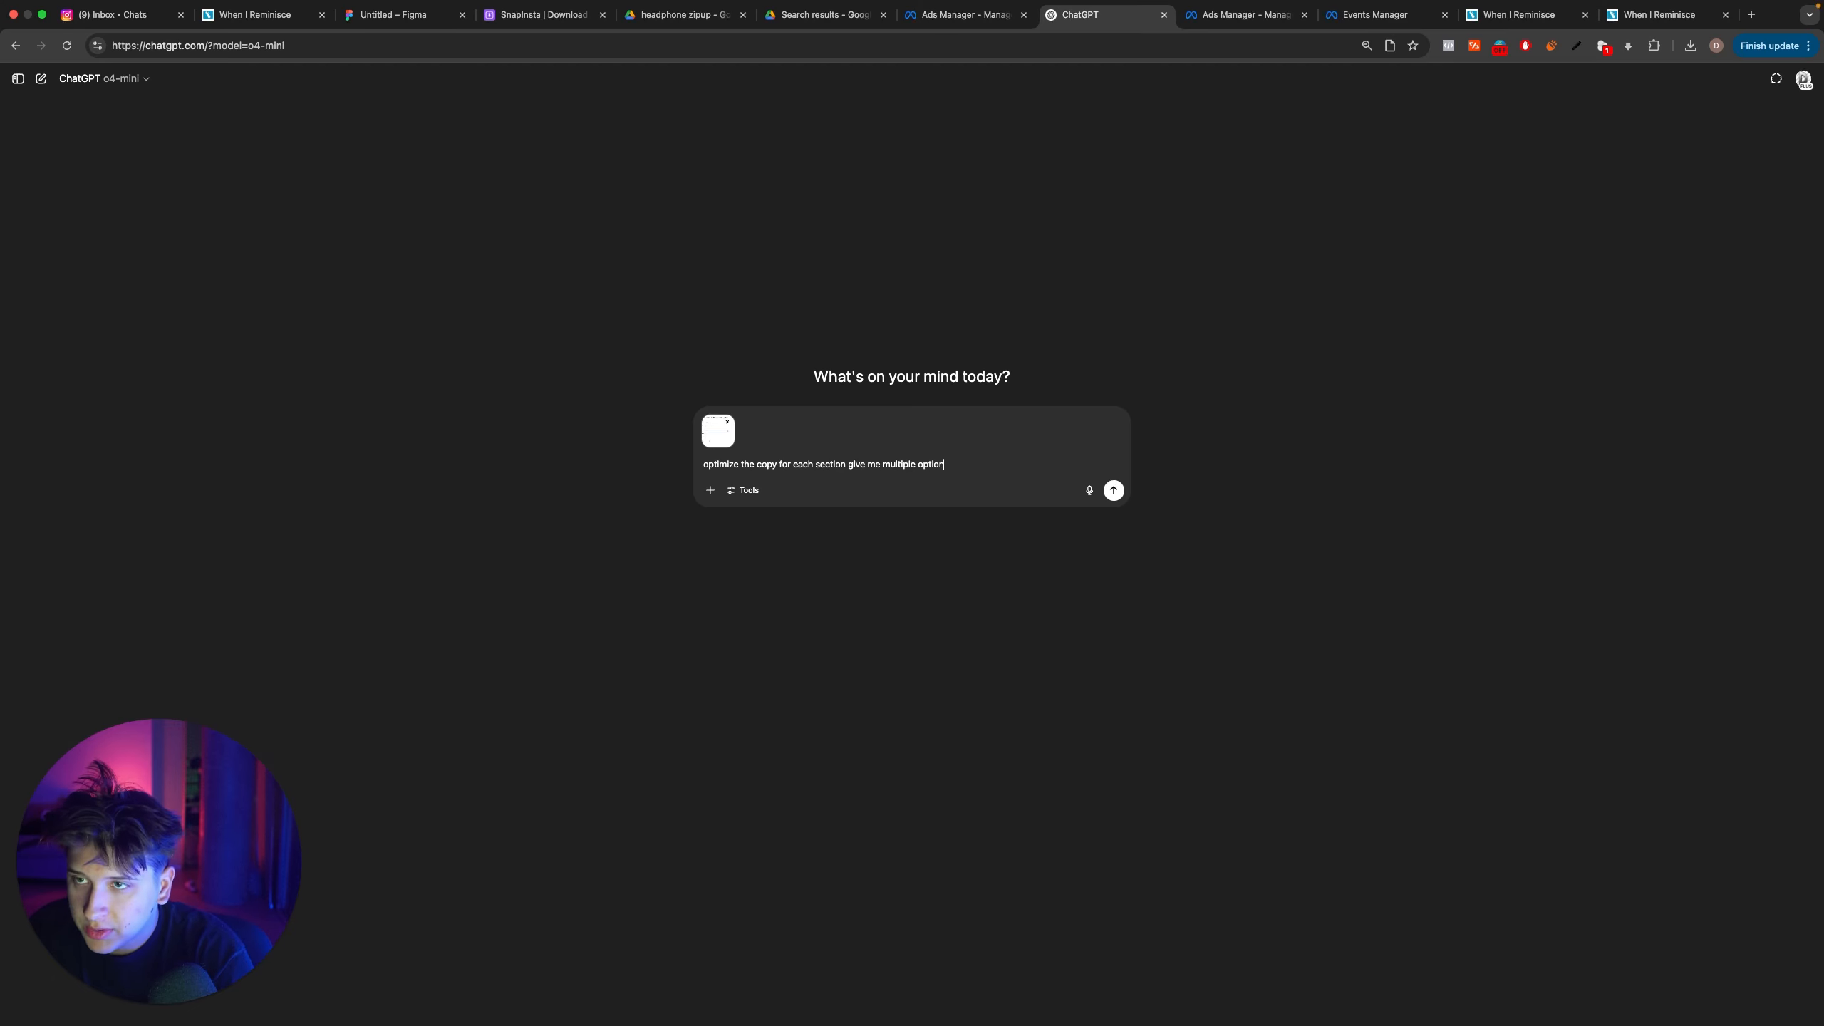
Step: Capture the ad designs in Photoshop and send them to ChatGPT with "optimize the copy for each section give me multiple options, these are the ads"
key(ctrl+Up)
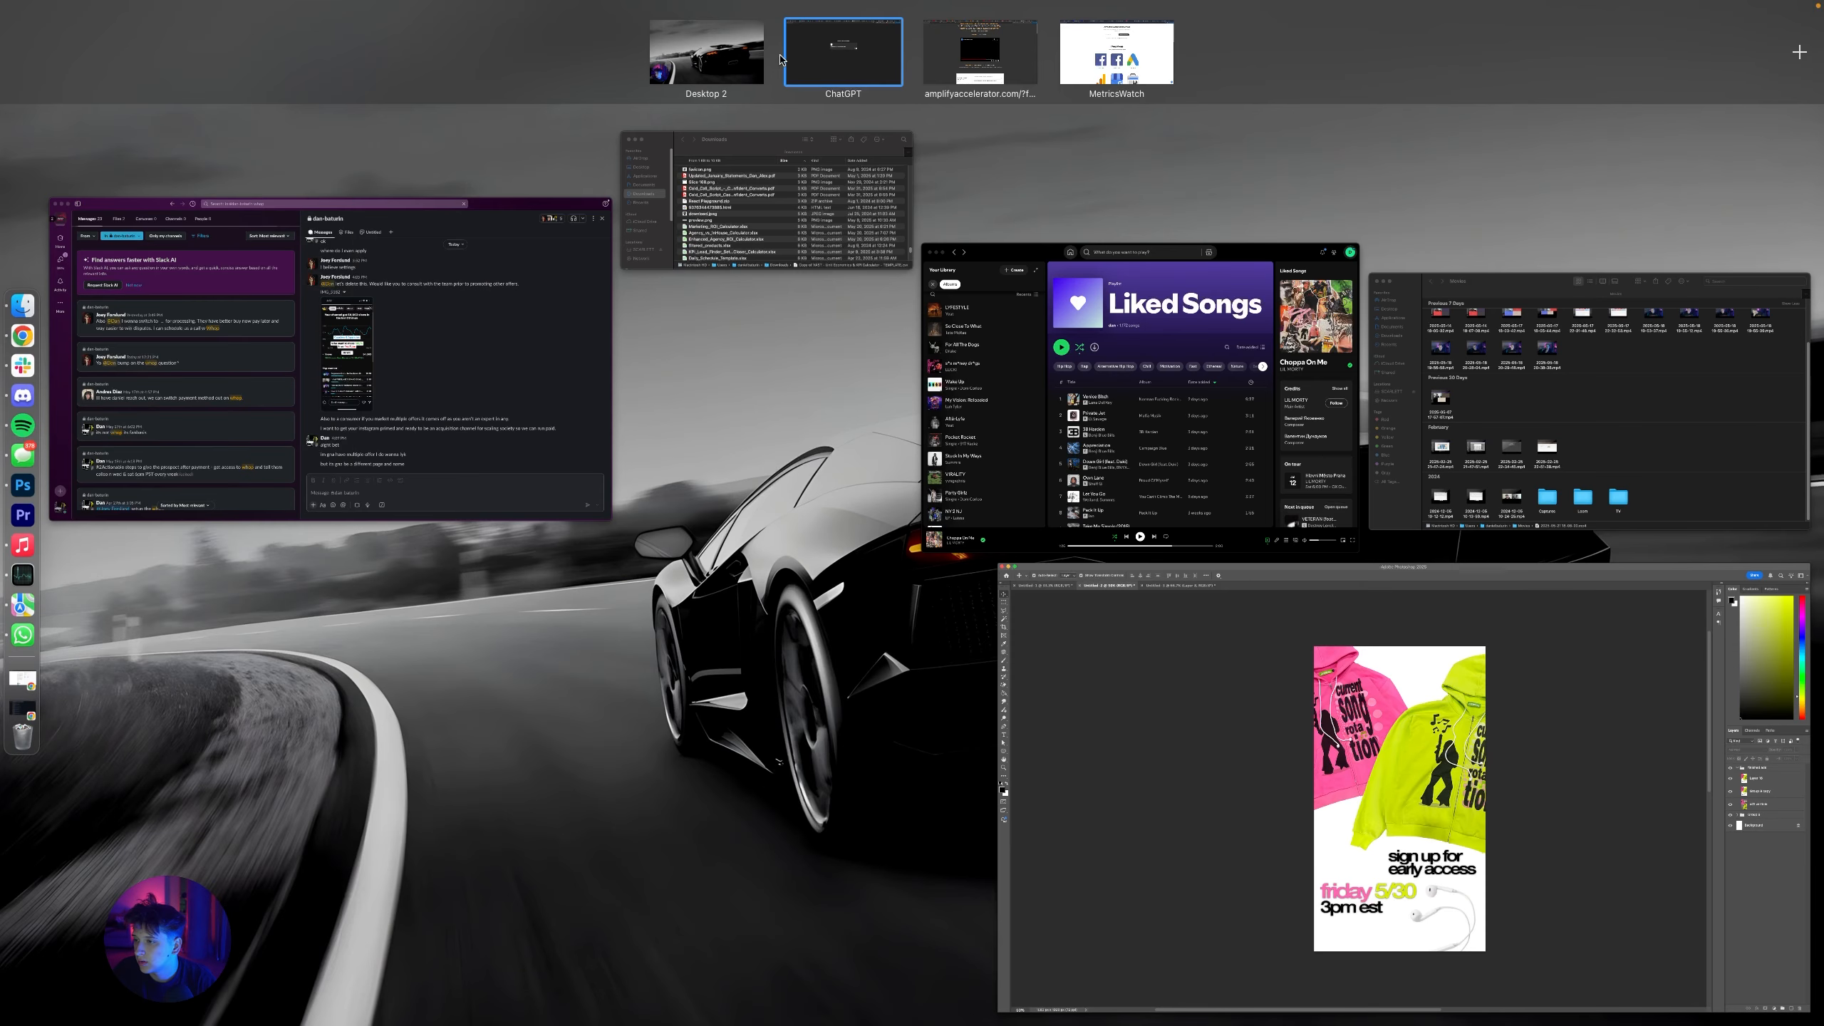
key(ctrl+Up)
key(ctrl+Left)
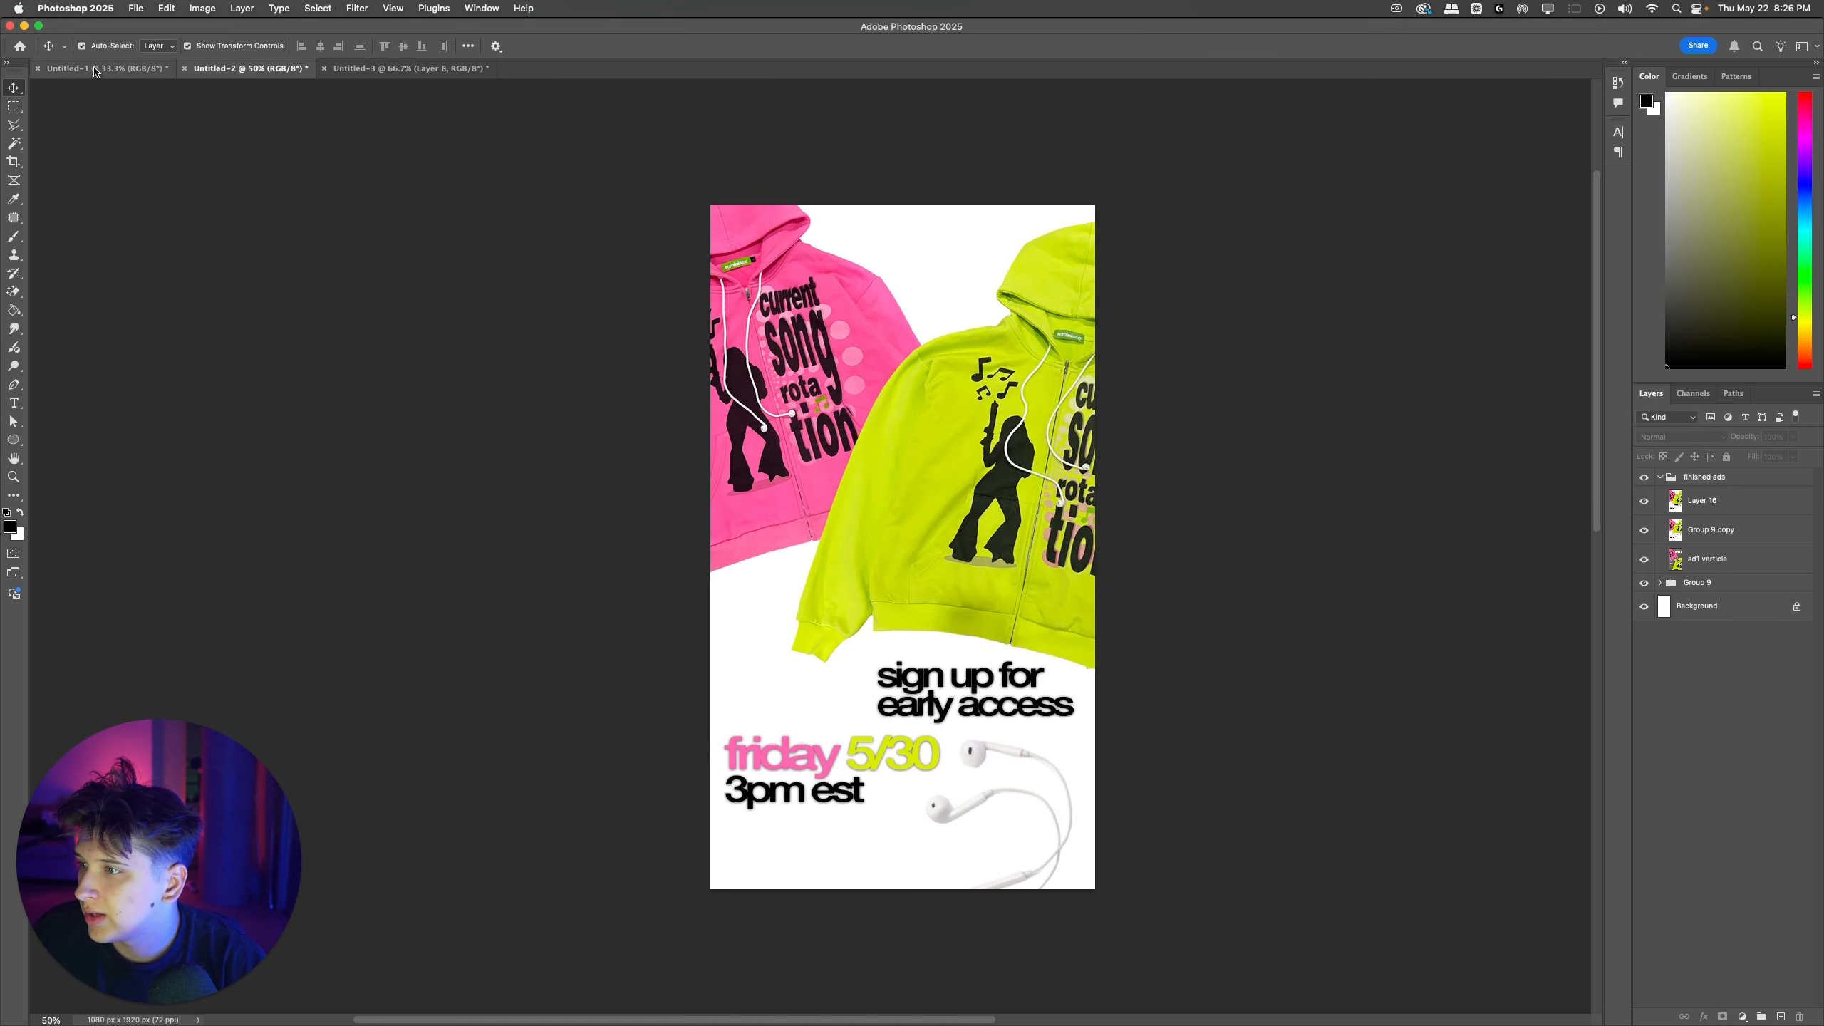
key(ctrl+shift+super+4)
drag(467, 208, 972, 432)
key(ctrl+Right)
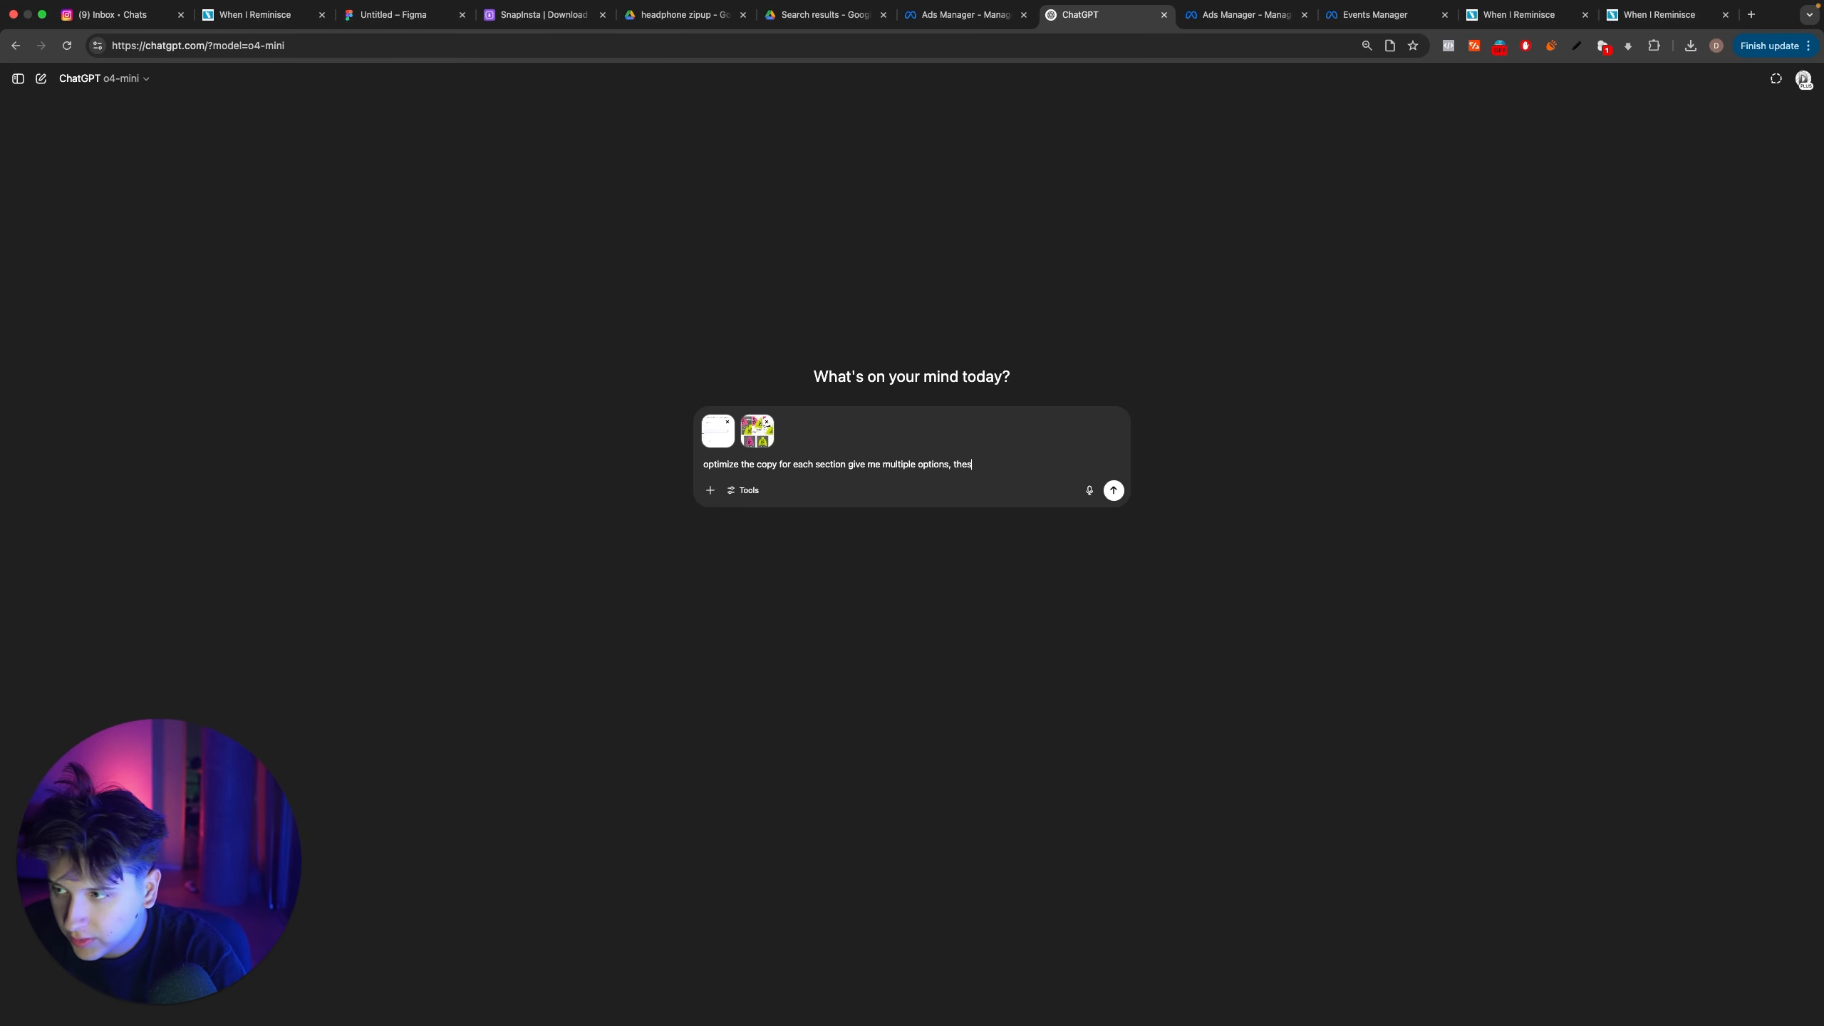
text(e ads)
key(Return)
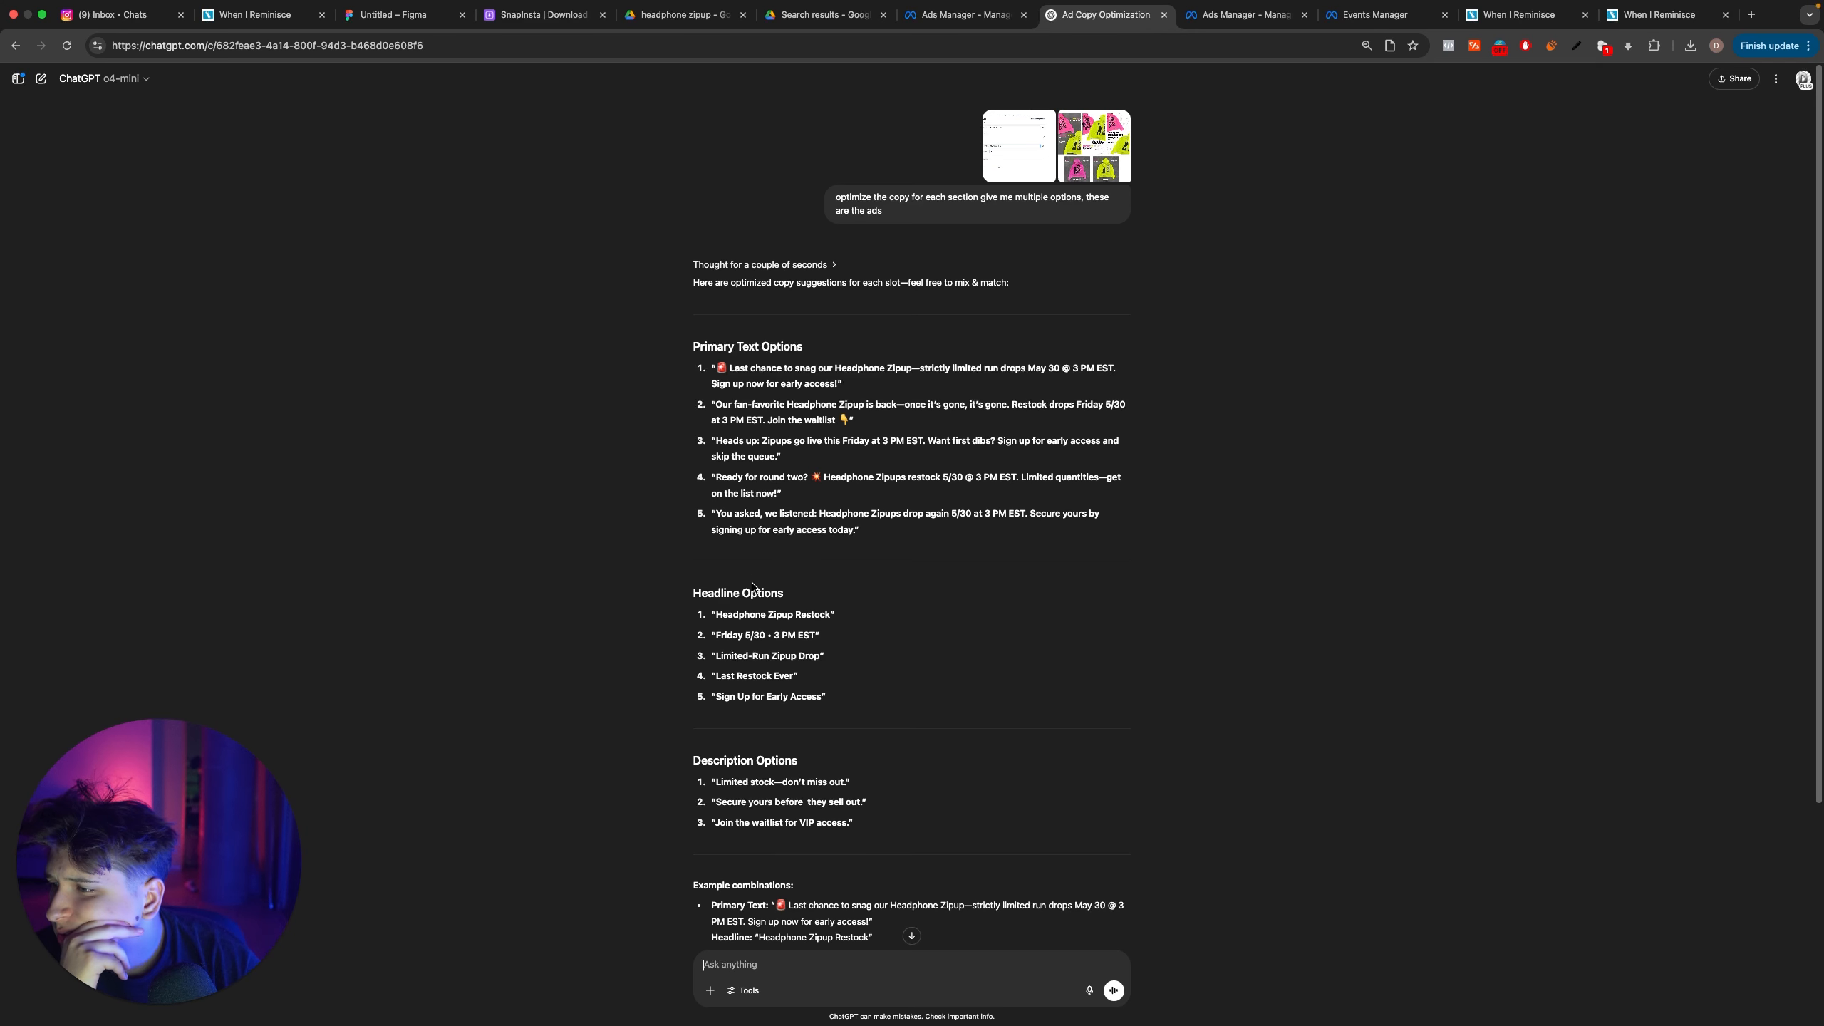
Step: Replace the first headline of SQ CAROUSEL - Copy with ChatGPT's suggestion Headphone Zipup Restock
scroll(736, 550, down, 3)
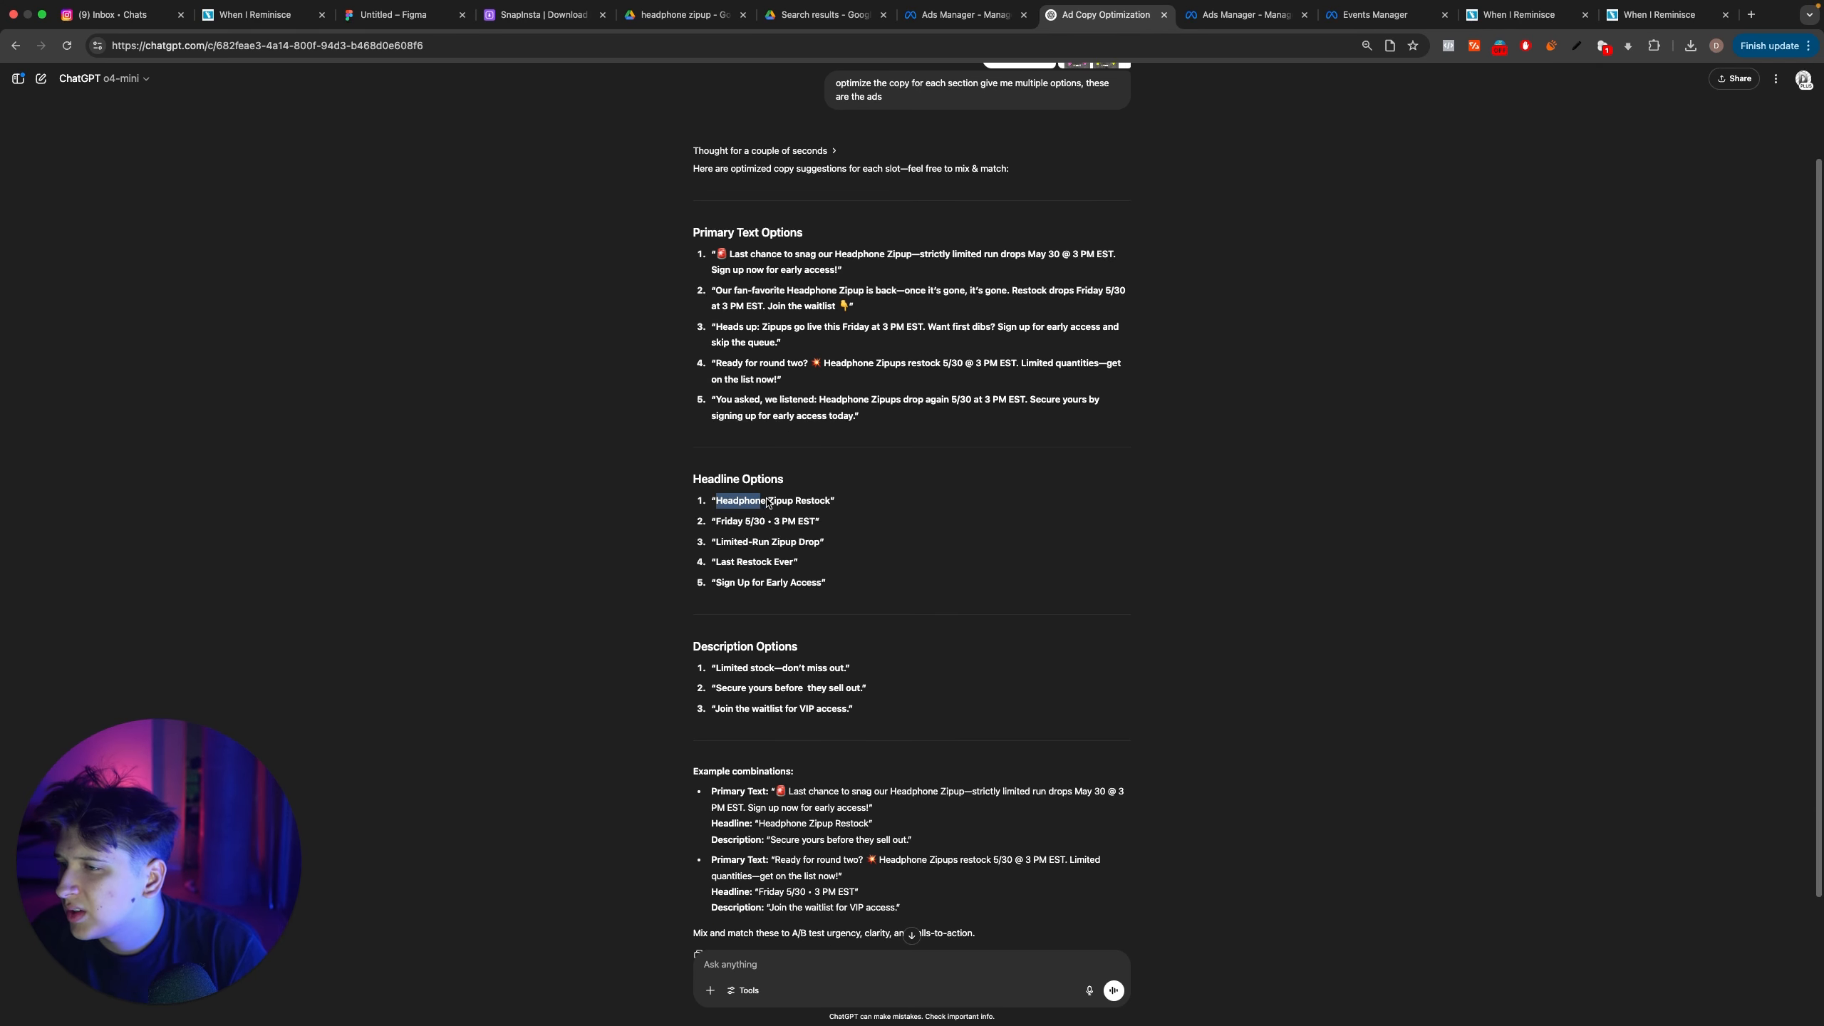
drag(766, 503, 827, 502)
click(965, 16)
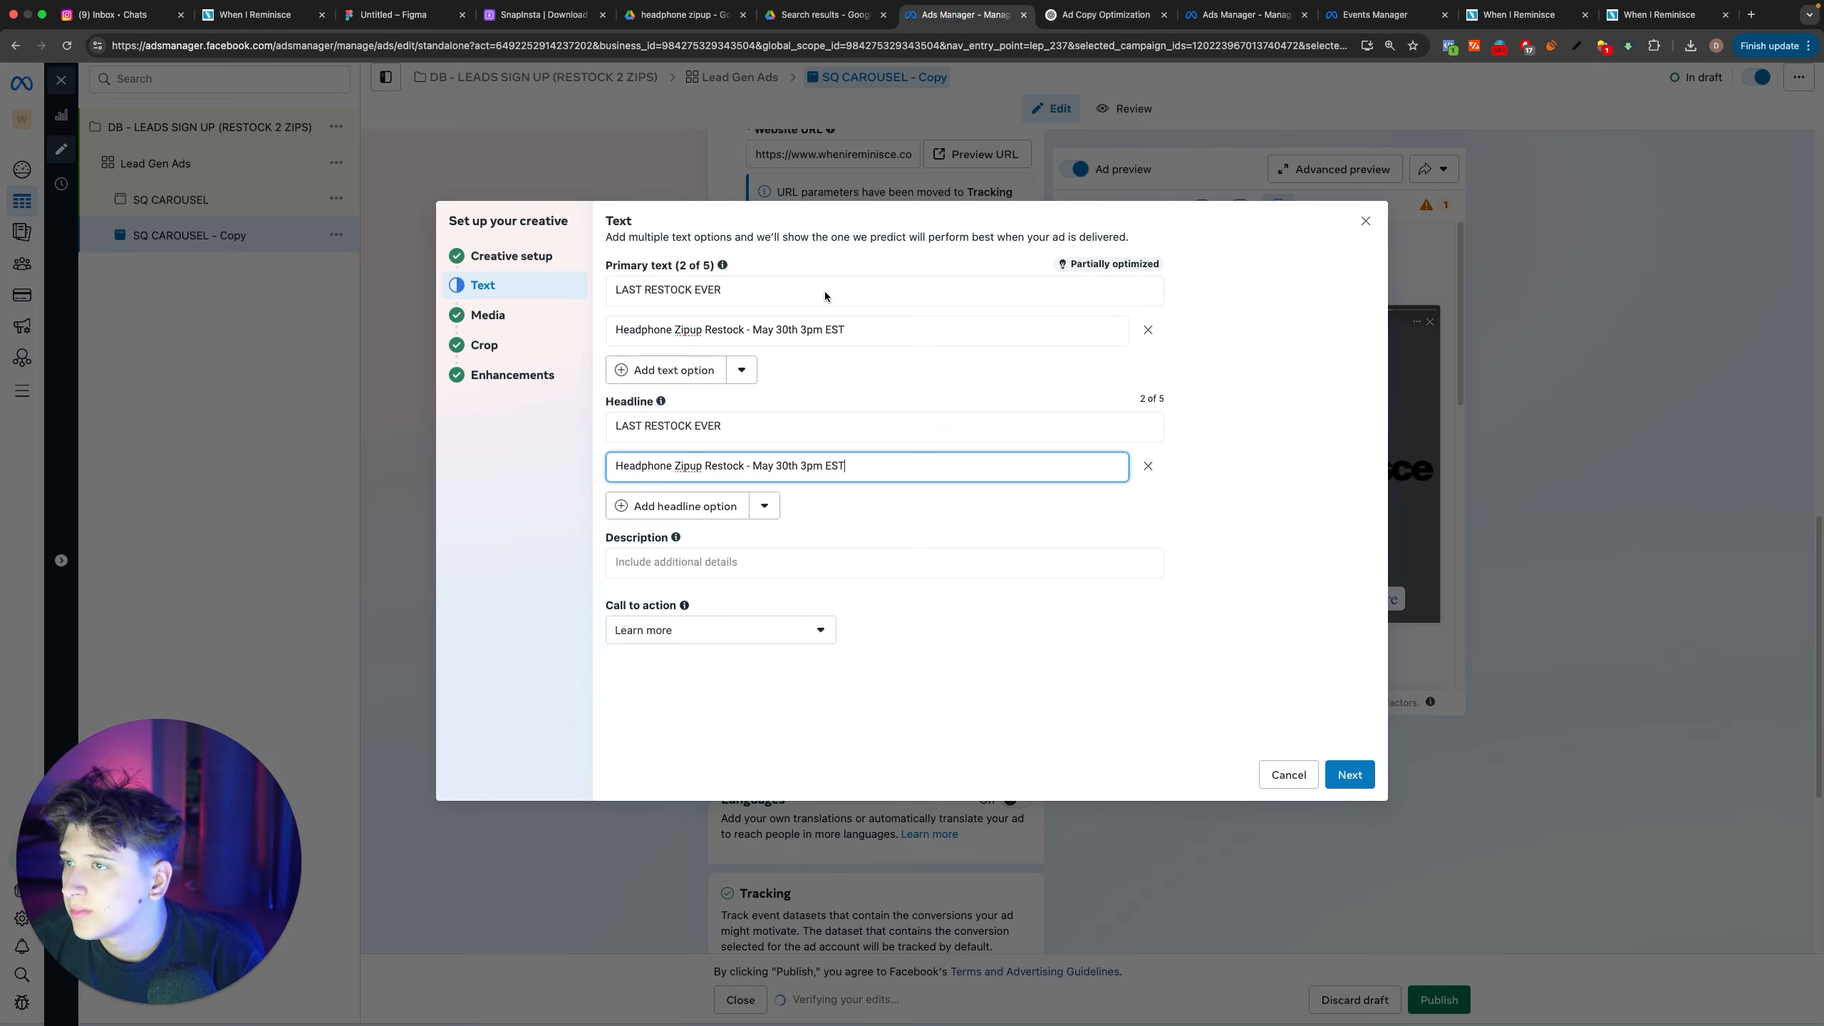
click(696, 431)
key(super+a)
key(super+v)
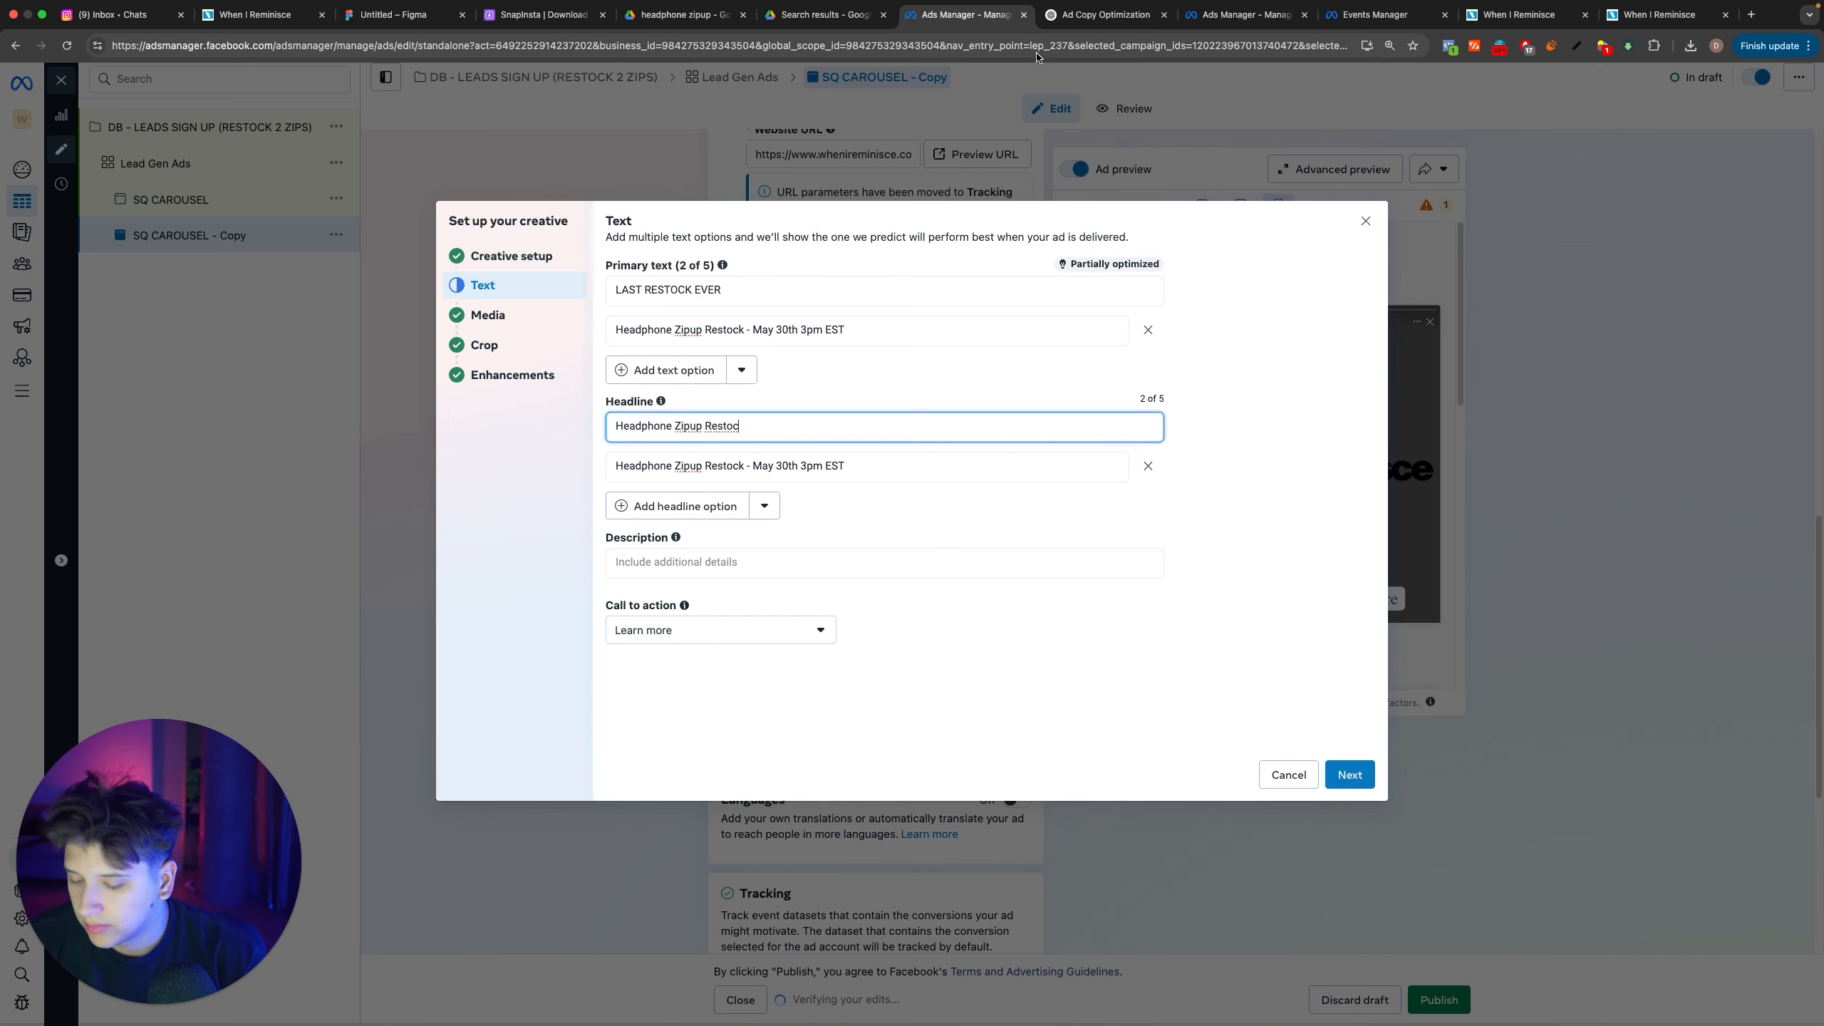
Step: Replace the second headline with ChatGPT's suggestion Friday 5/30 • 3 PM EST
click(1073, 15)
drag(717, 521, 816, 521)
key(ctrl+shift+Tab)
triple_click(758, 466)
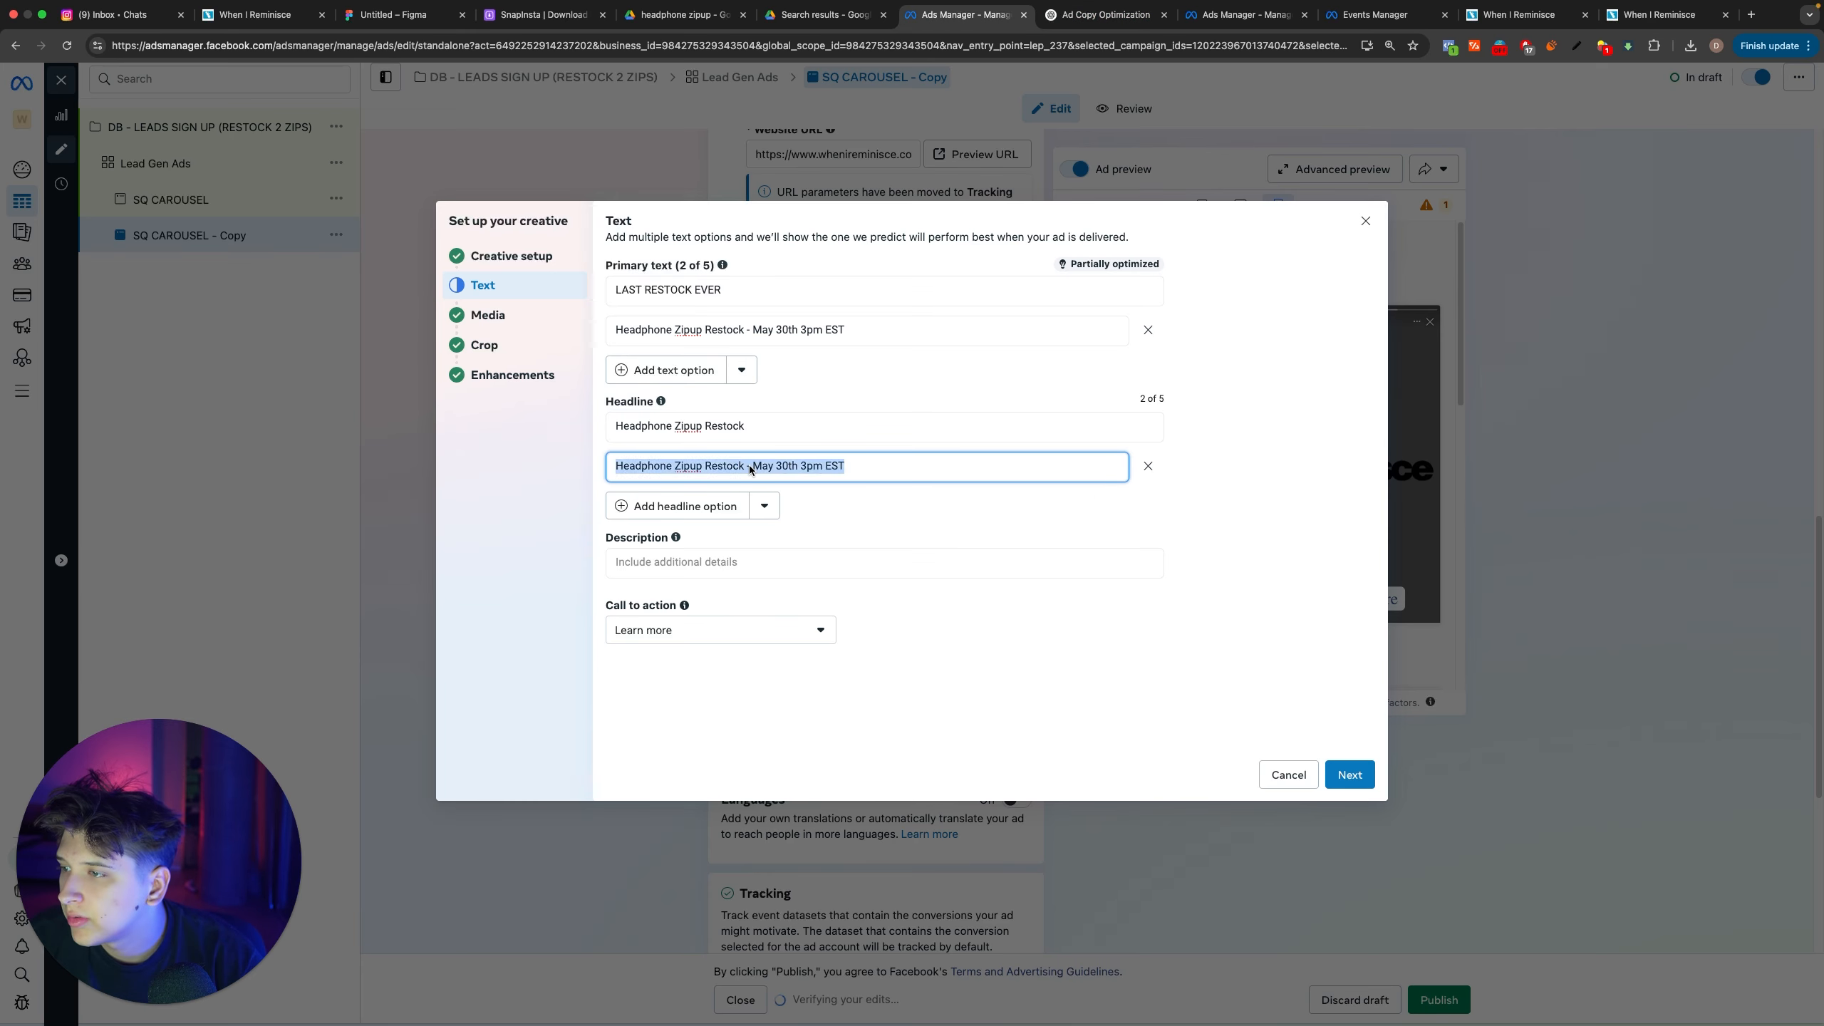
key(super+v)
Step: Add ChatGPT's suggestion Limited-Run Zipup Drop as the third headline option
key(ctrl+Tab)
drag(717, 547, 807, 547)
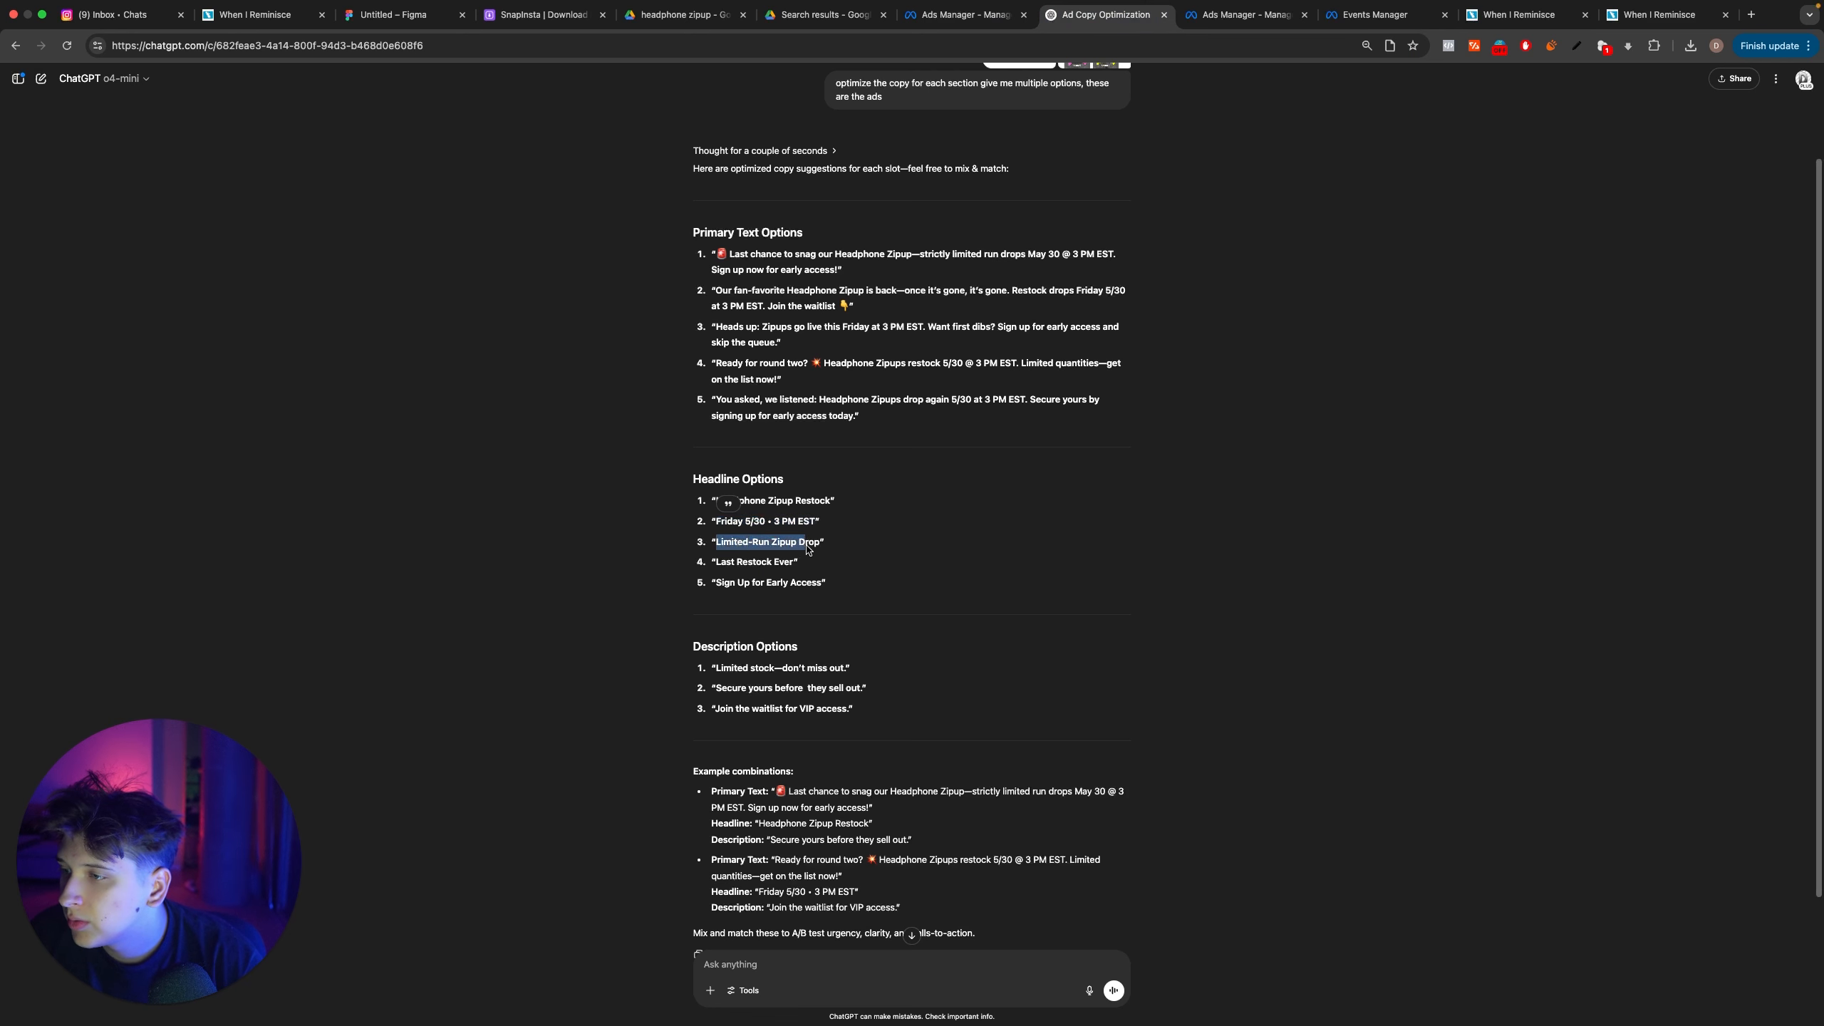
key(ctrl+shift+Tab)
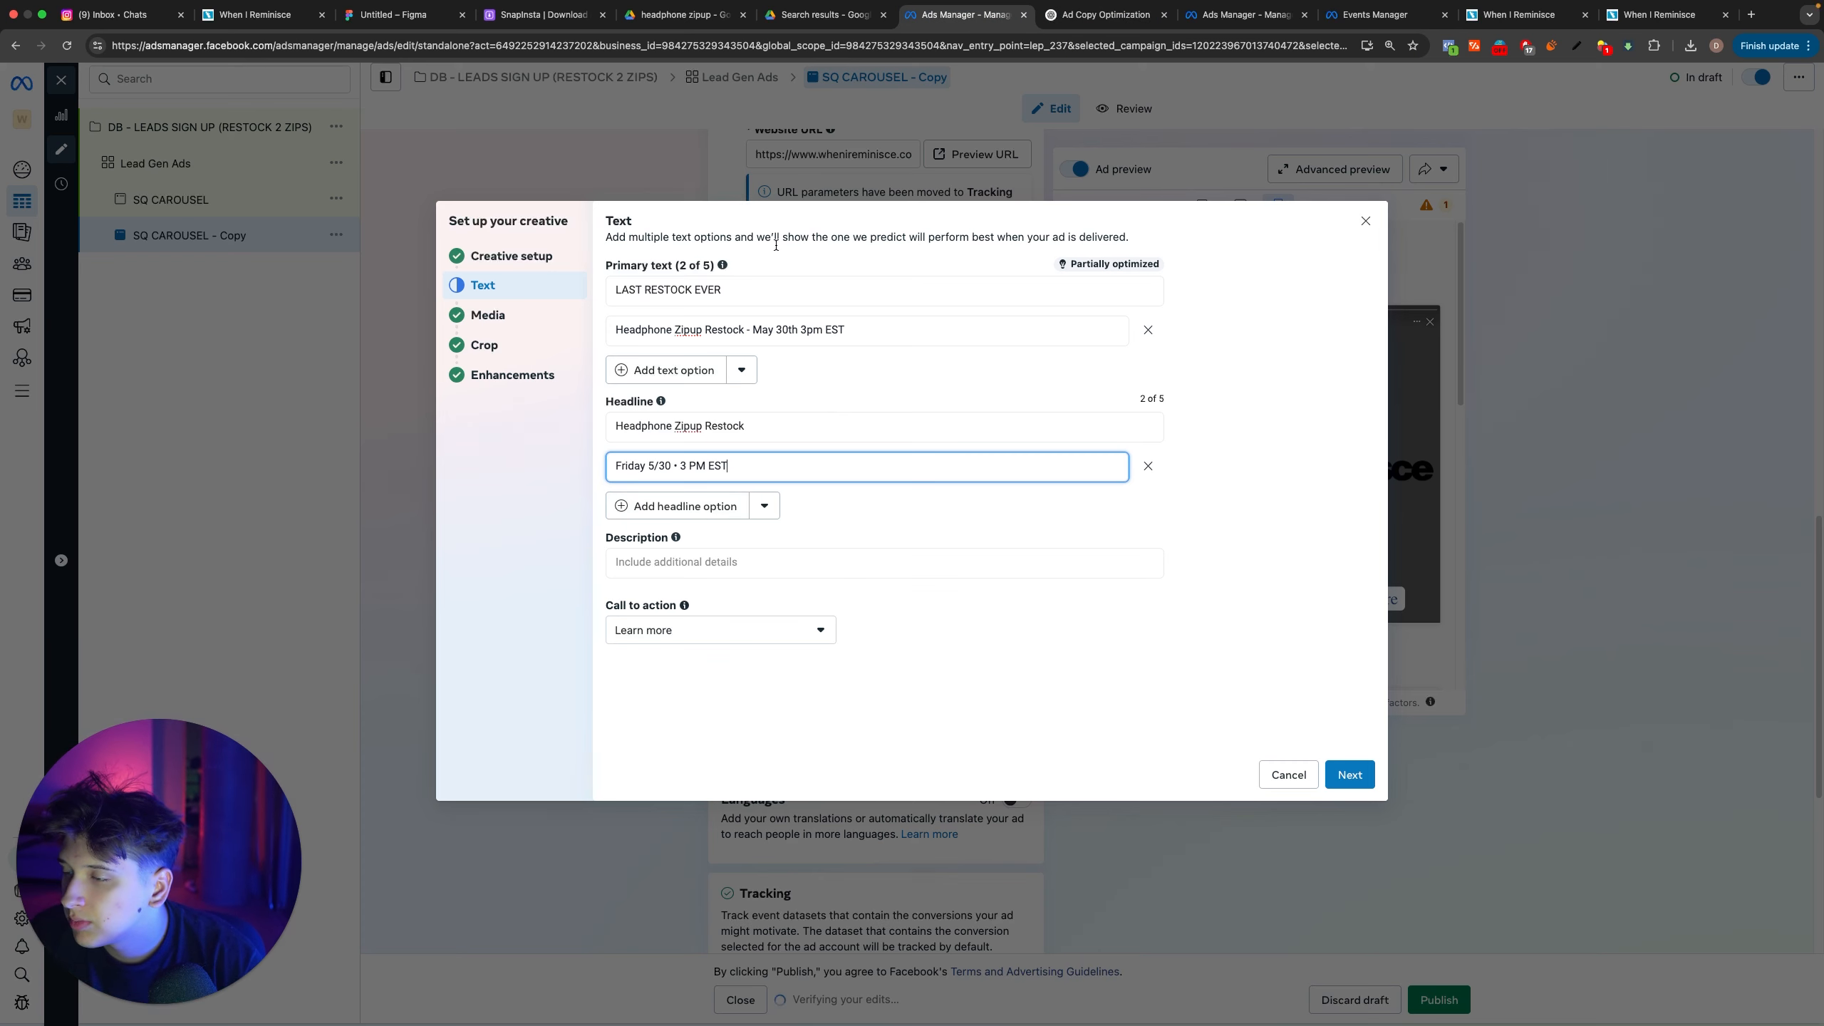
click(670, 506)
key(super+v)
Step: Add ChatGPT's suggestion Last Restock Ever as the fourth headline option
key(ctrl+Tab)
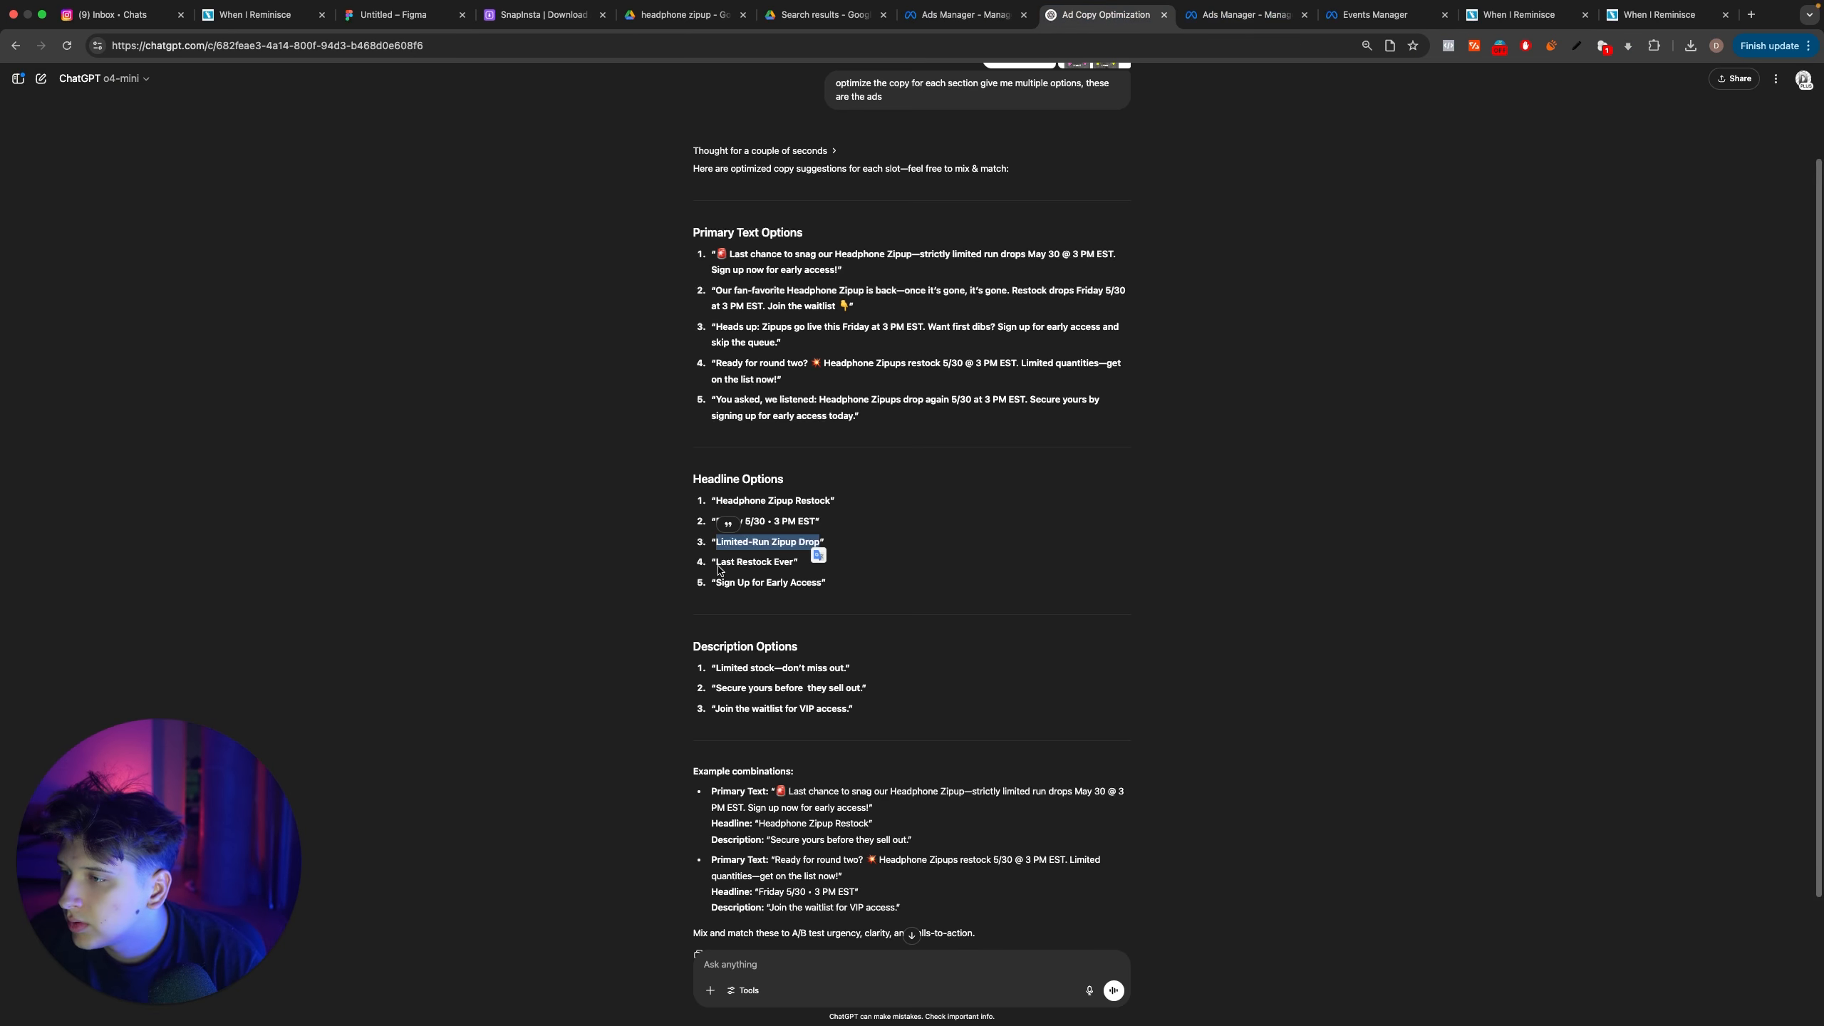
drag(795, 565, 730, 570)
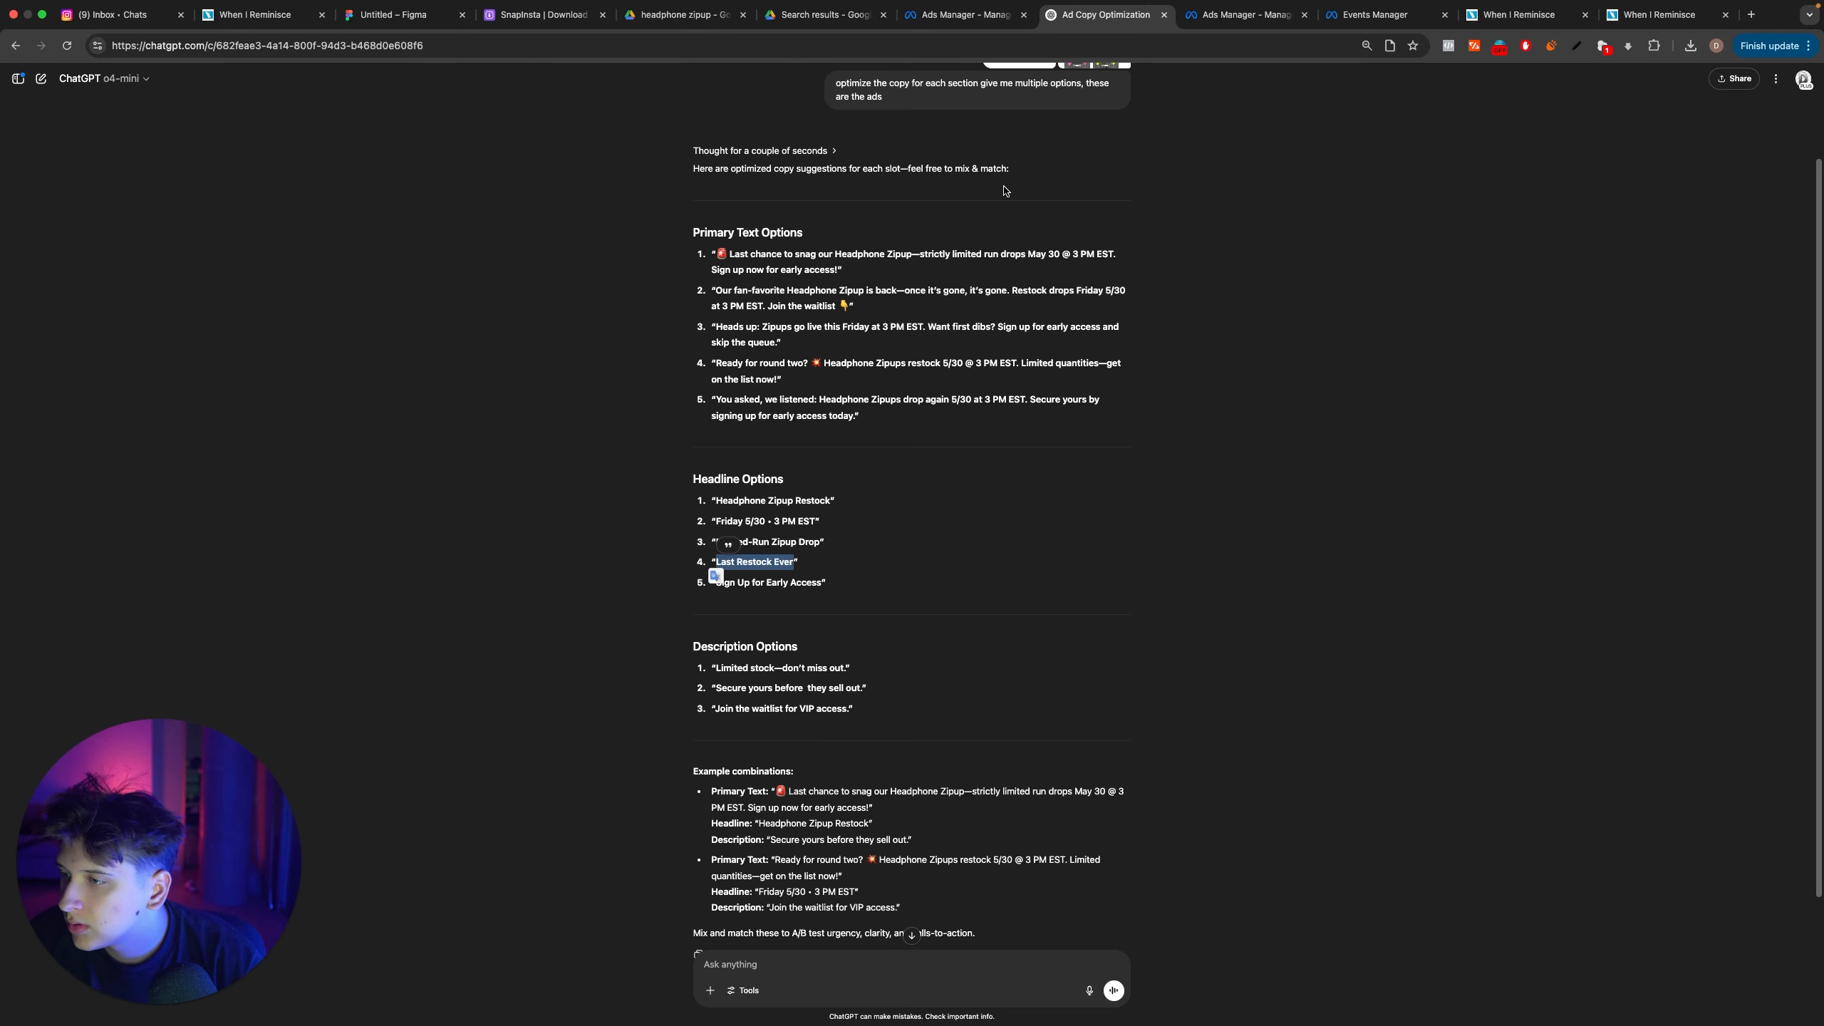
key(ctrl+shift+Tab)
click(671, 545)
key(super+v)
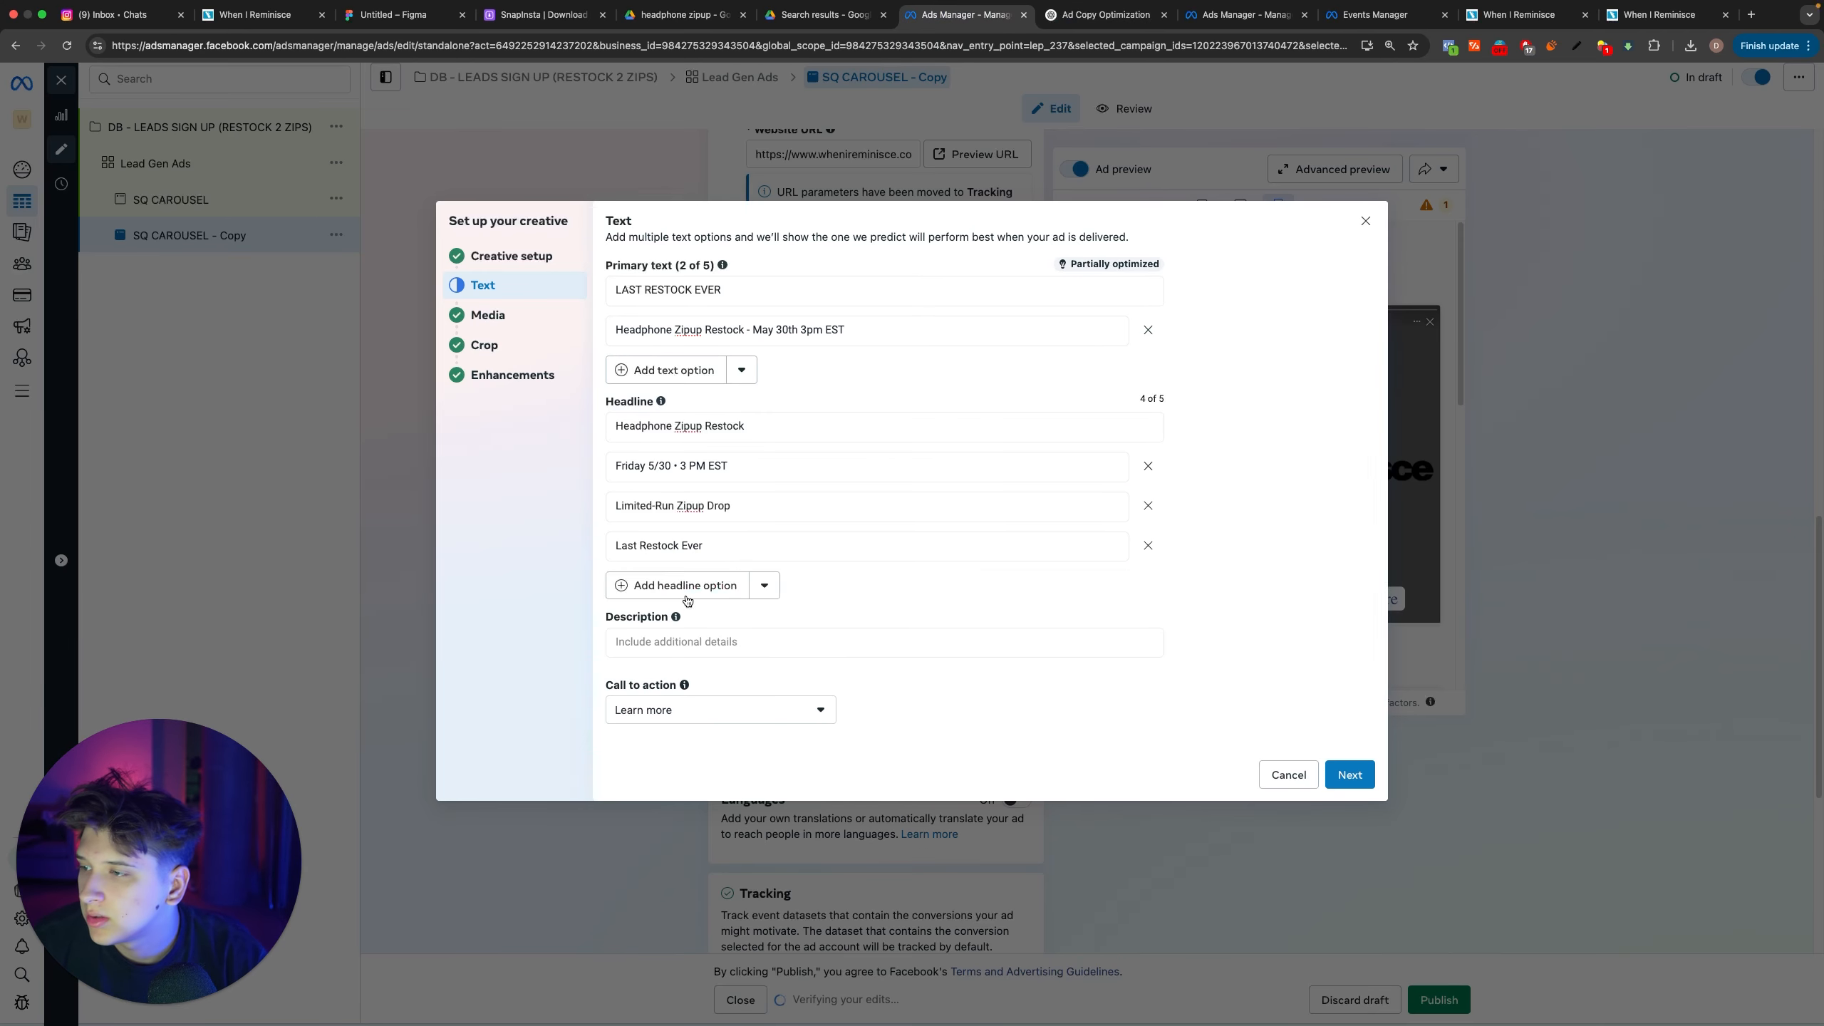
Step: Add ChatGPT's suggestion Sign Up for Early Access as the fifth headline option
click(686, 597)
key(ctrl+Tab)
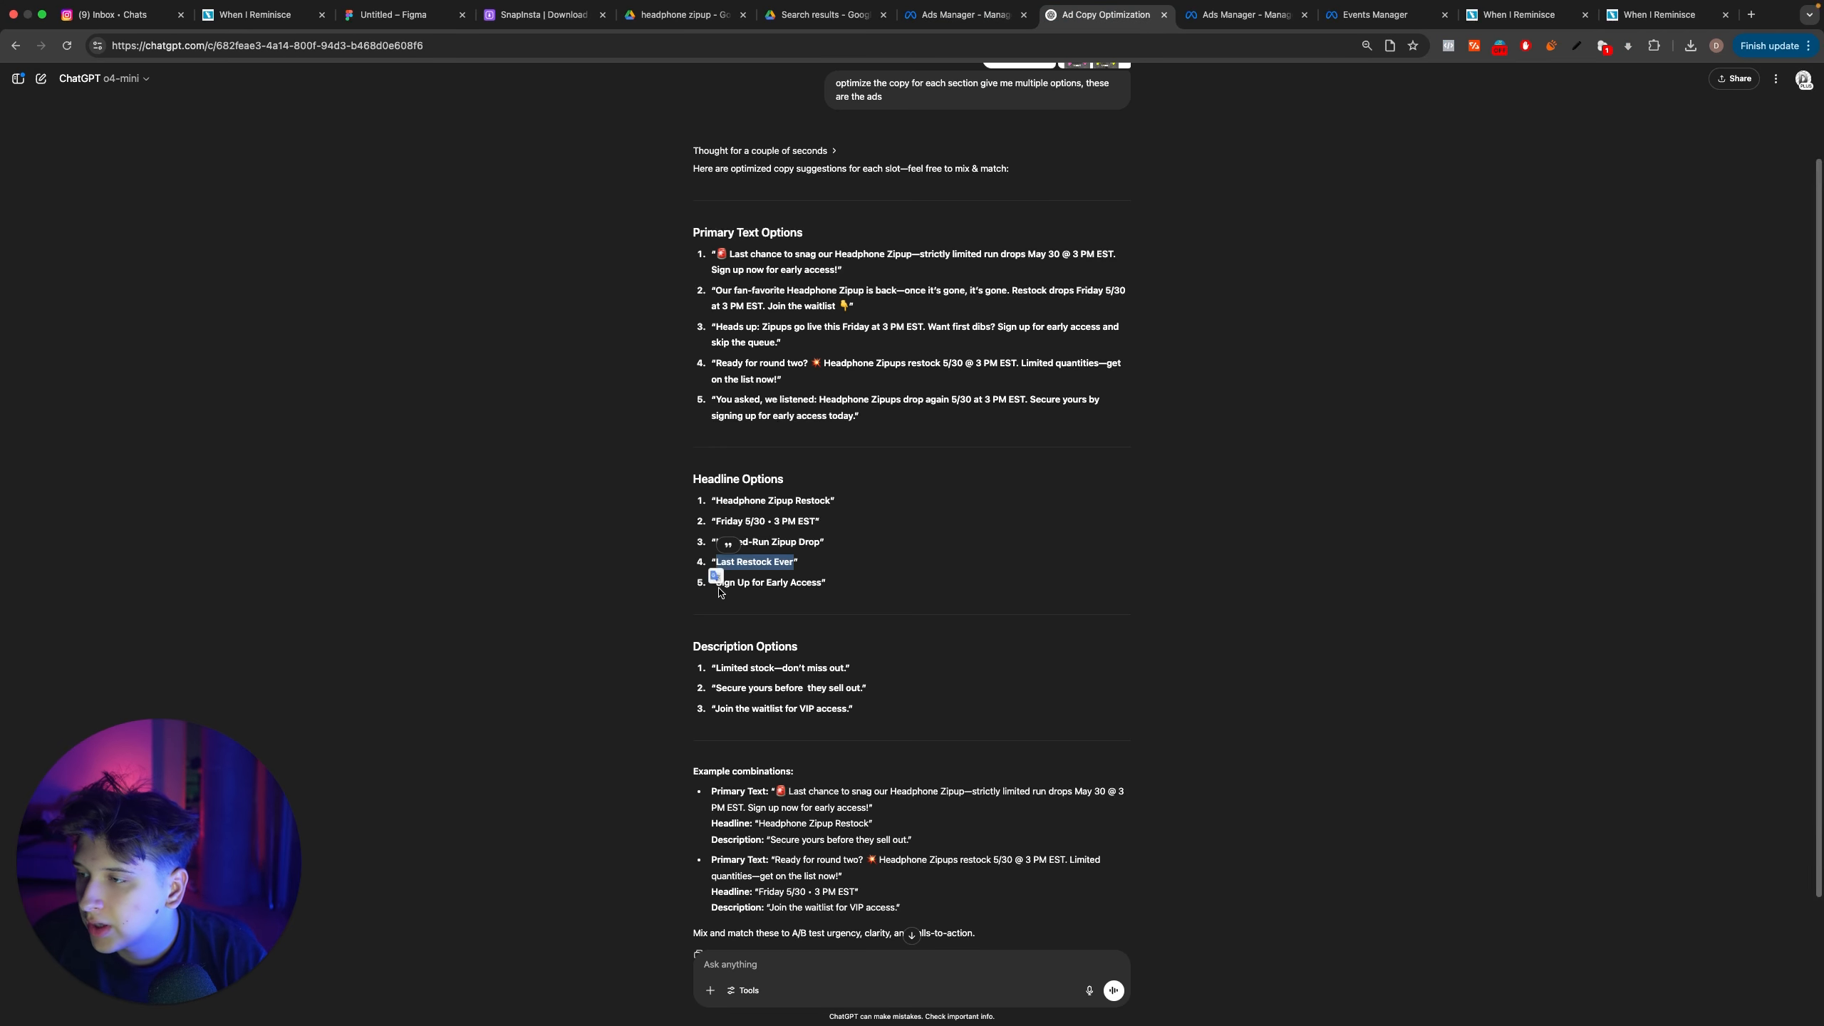
drag(718, 586, 807, 594)
key(super+c)
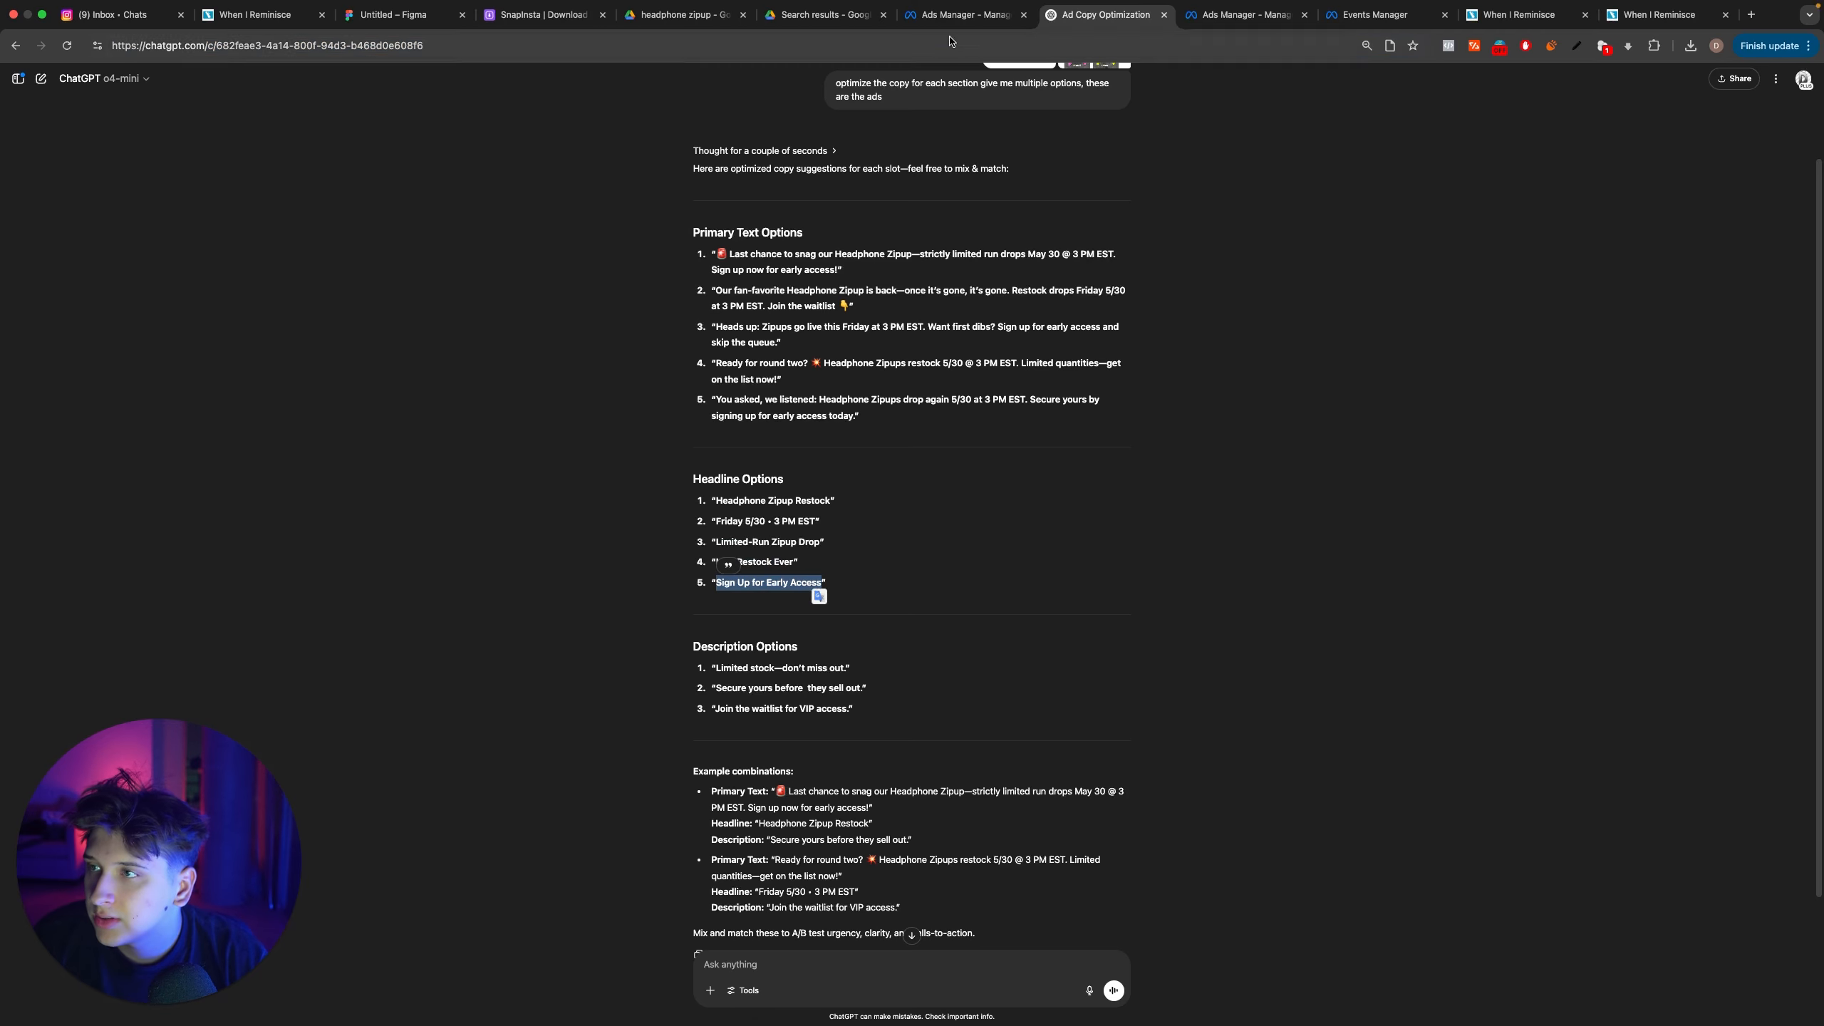
key(ctrl+shift+Tab)
key(super+v)
Step: Replace the first primary text with ChatGPT's suggestion beginning “🚨 Last chance to snag our Headphone Zipup” and ending “for early access!”
click(835, 299)
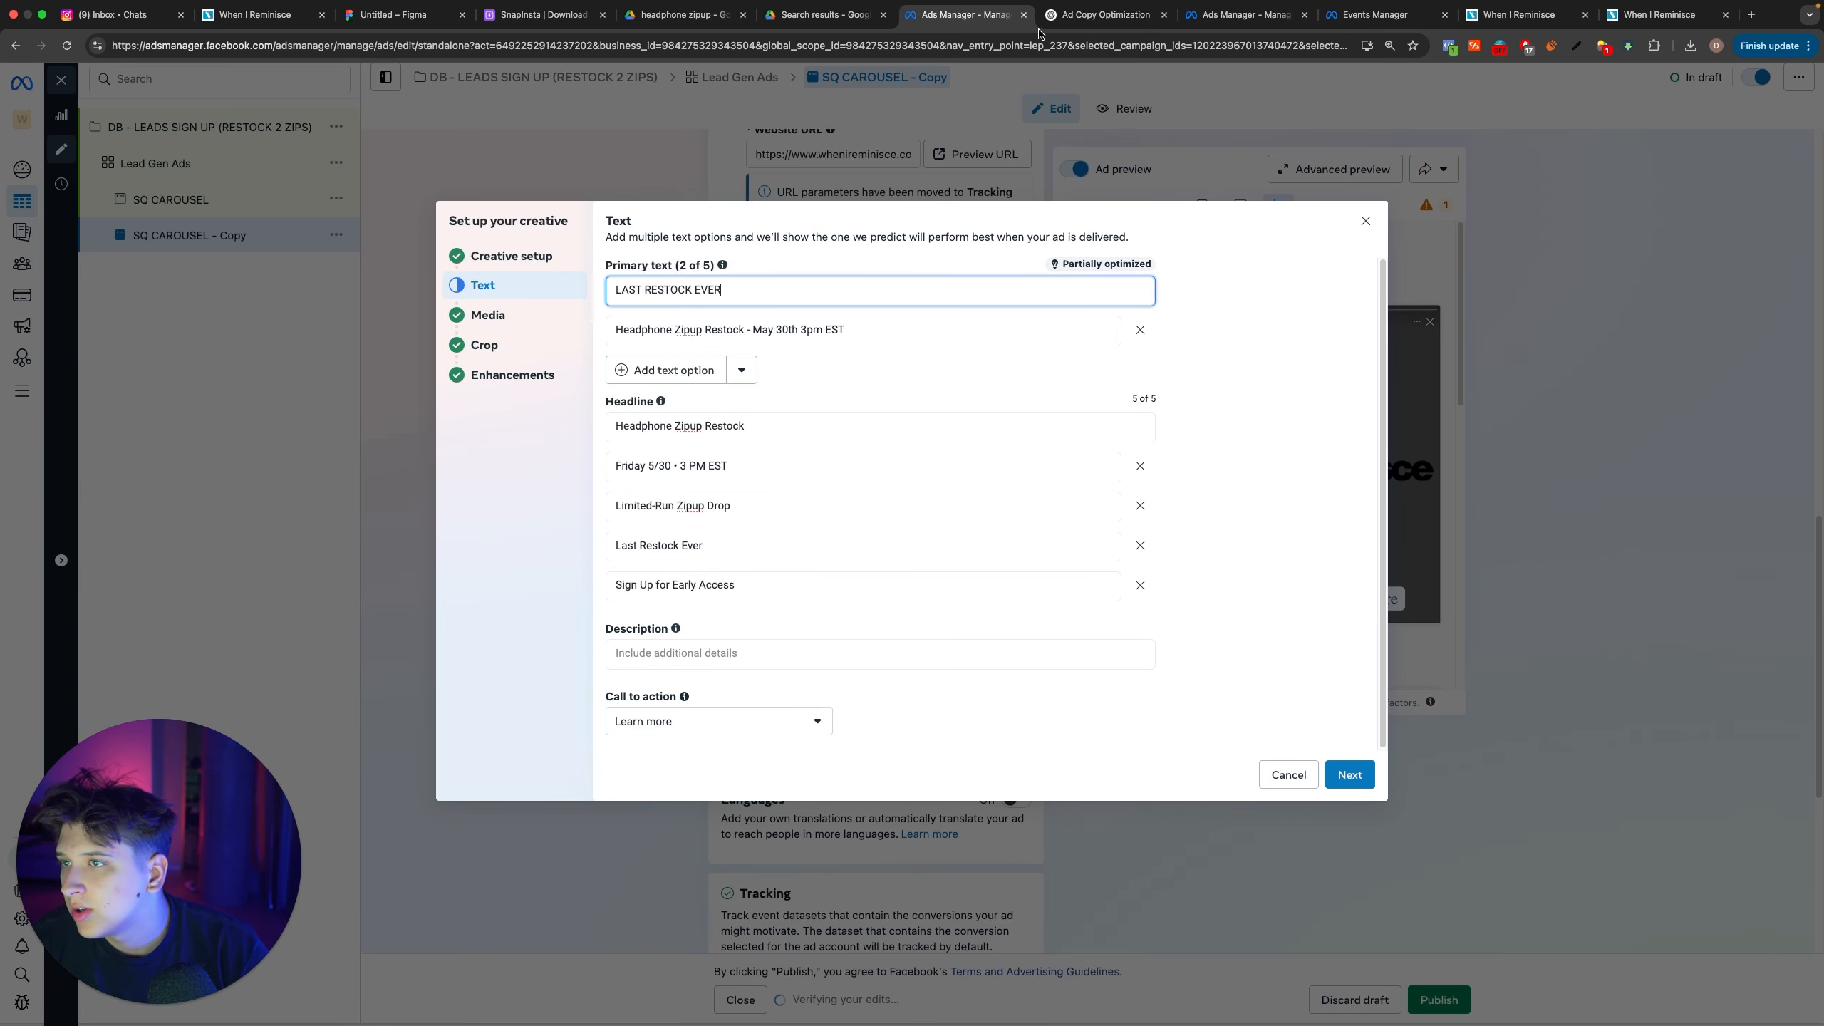
key(ctrl+Tab)
scroll(863, 569, up, 2)
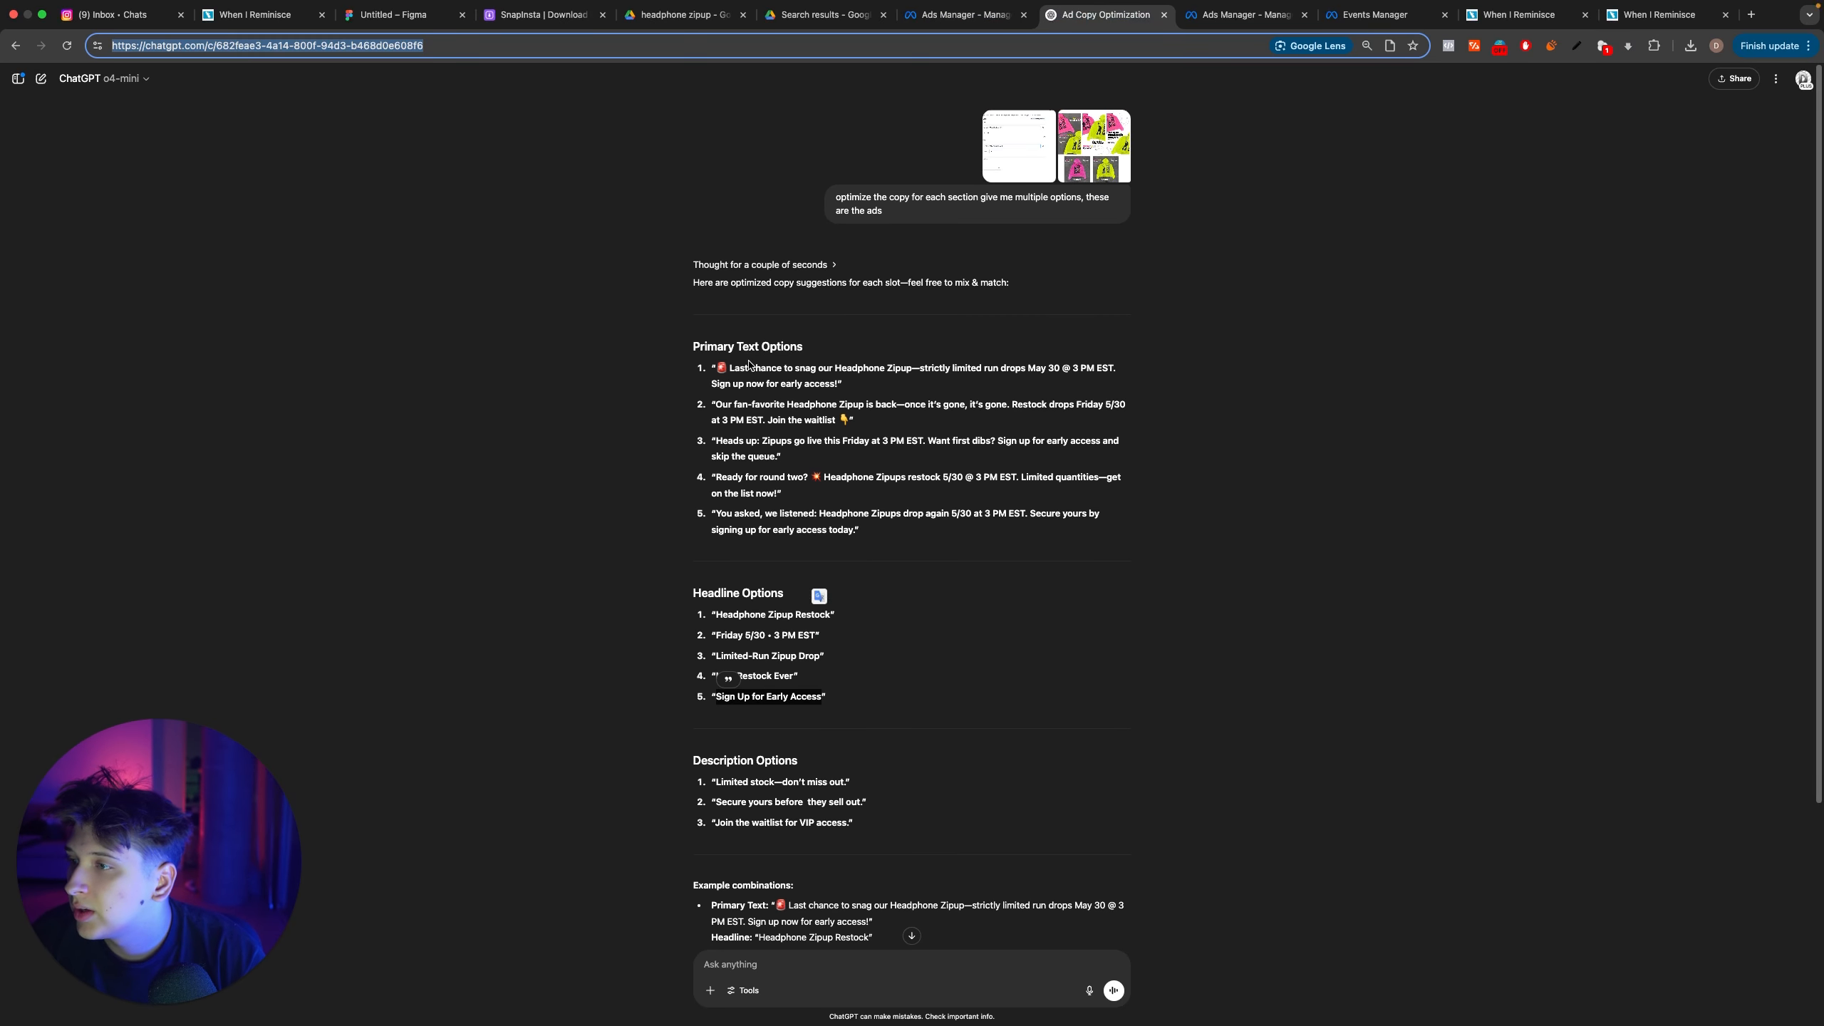
drag(720, 372, 796, 395)
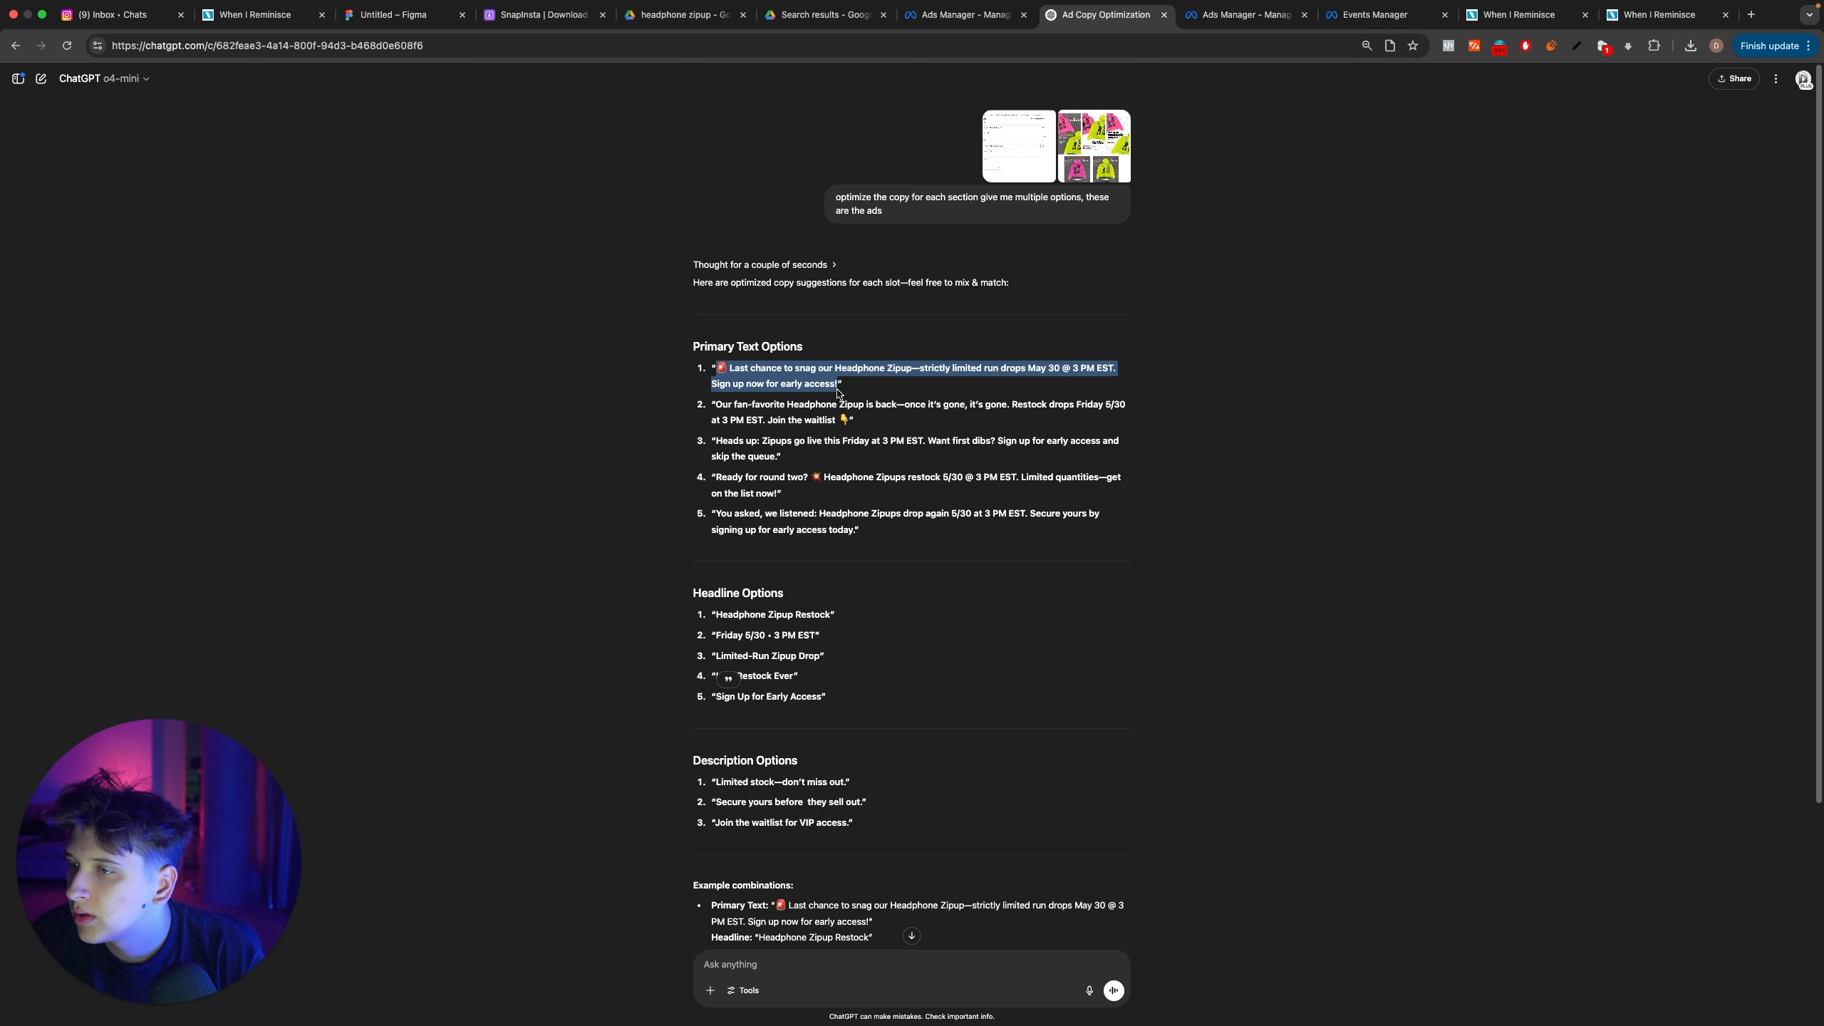
key(super+c)
click(970, 15)
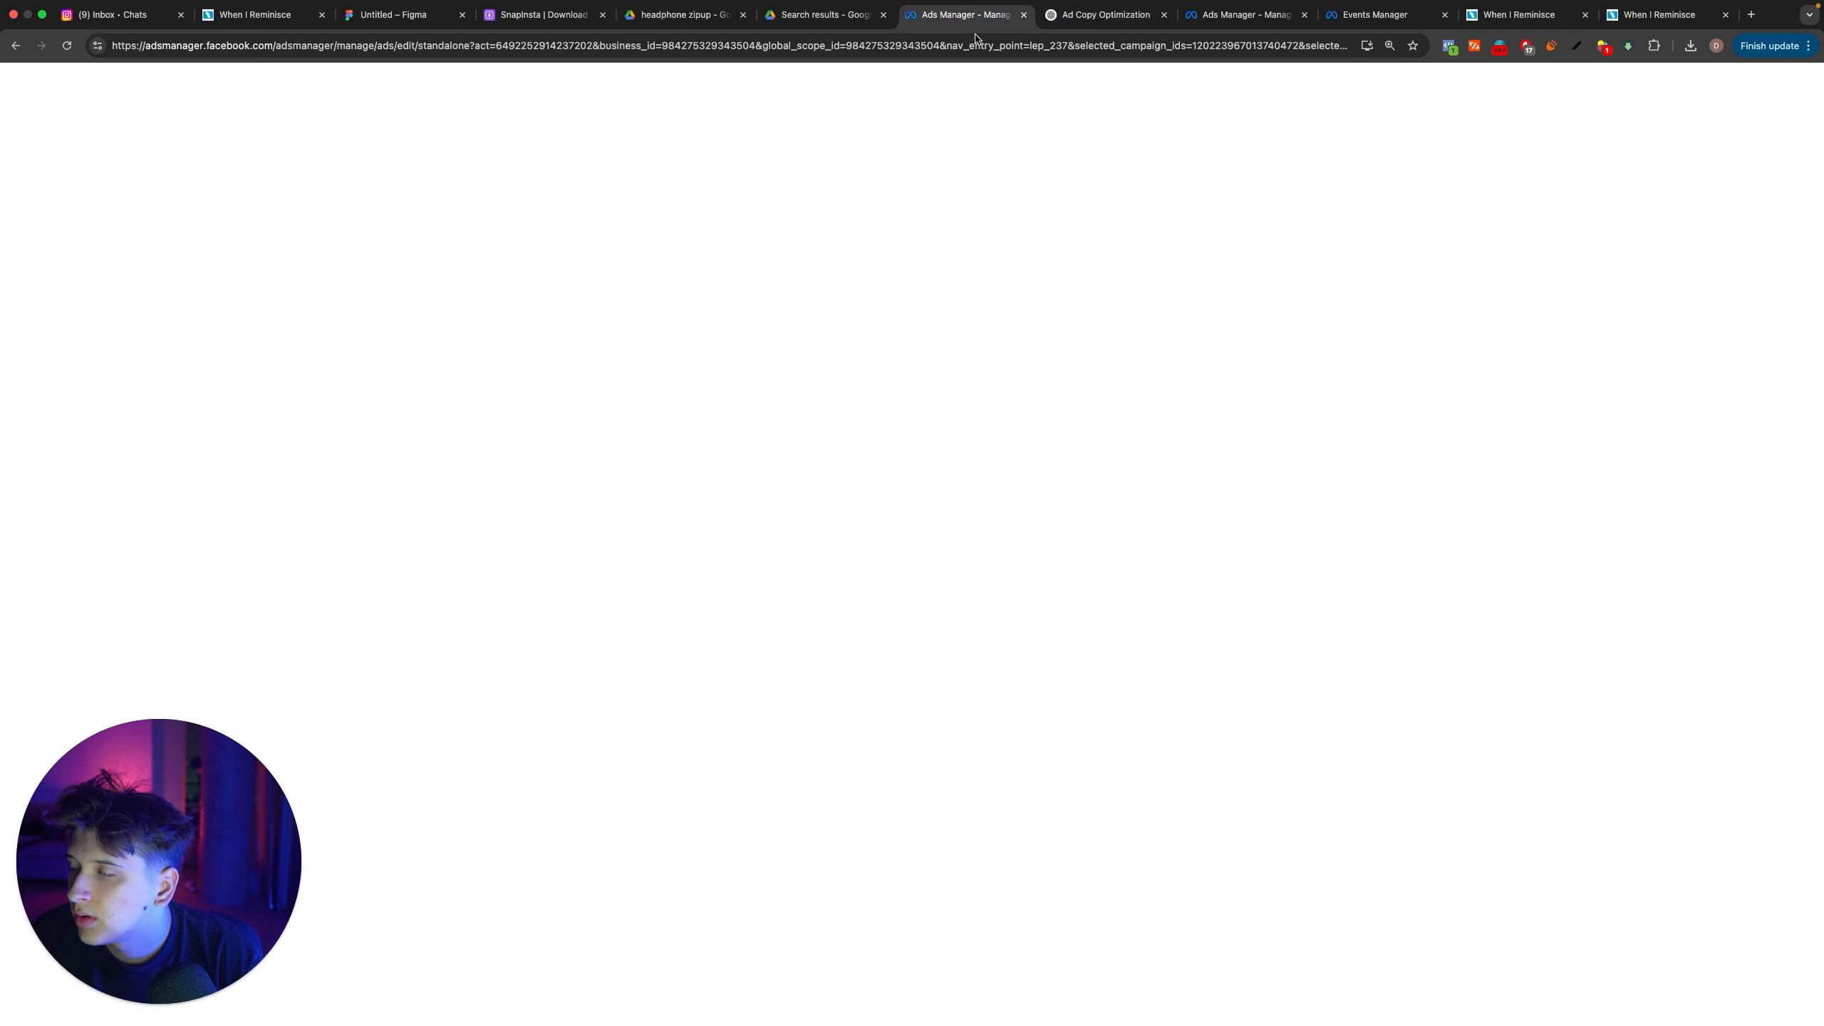
key(super+v)
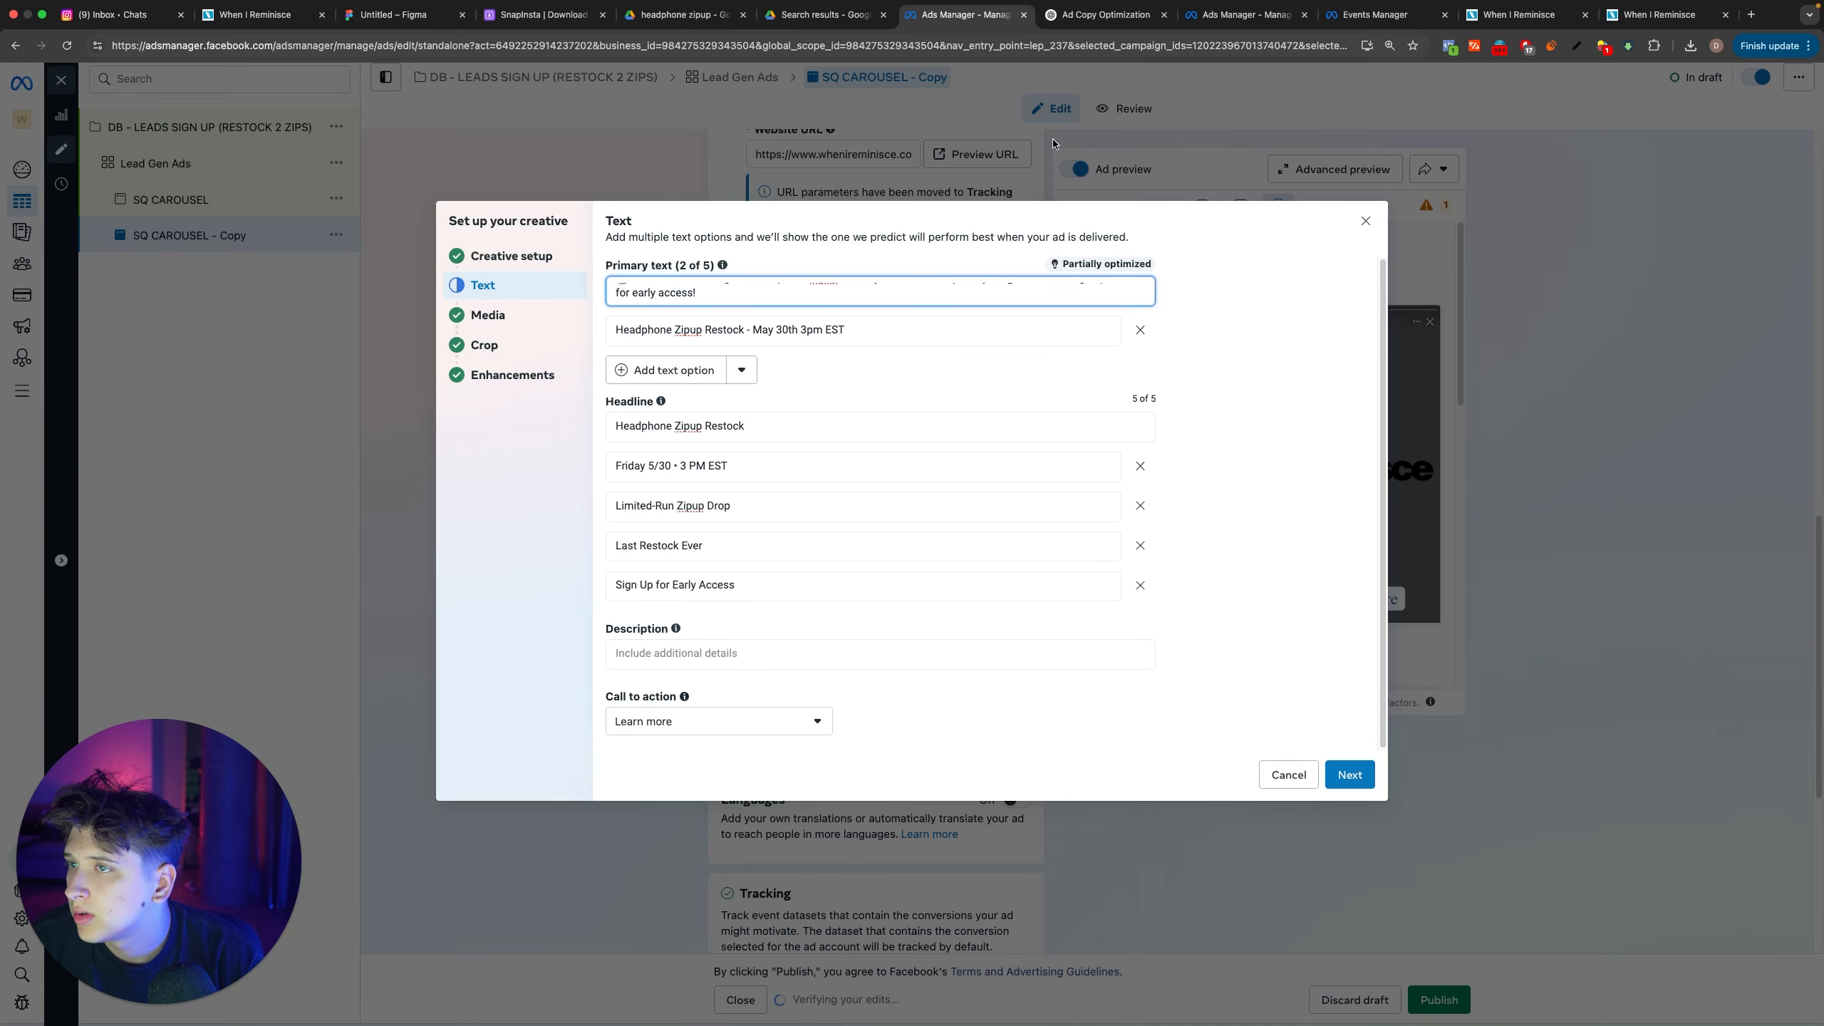
Step: Replace the second primary text with ChatGPT's suggestion beginning “Our fan-favorite Headphone Zipup is back” and ending “Join the waitlist 👇”
click(1092, 14)
click(716, 408)
drag(716, 409, 838, 424)
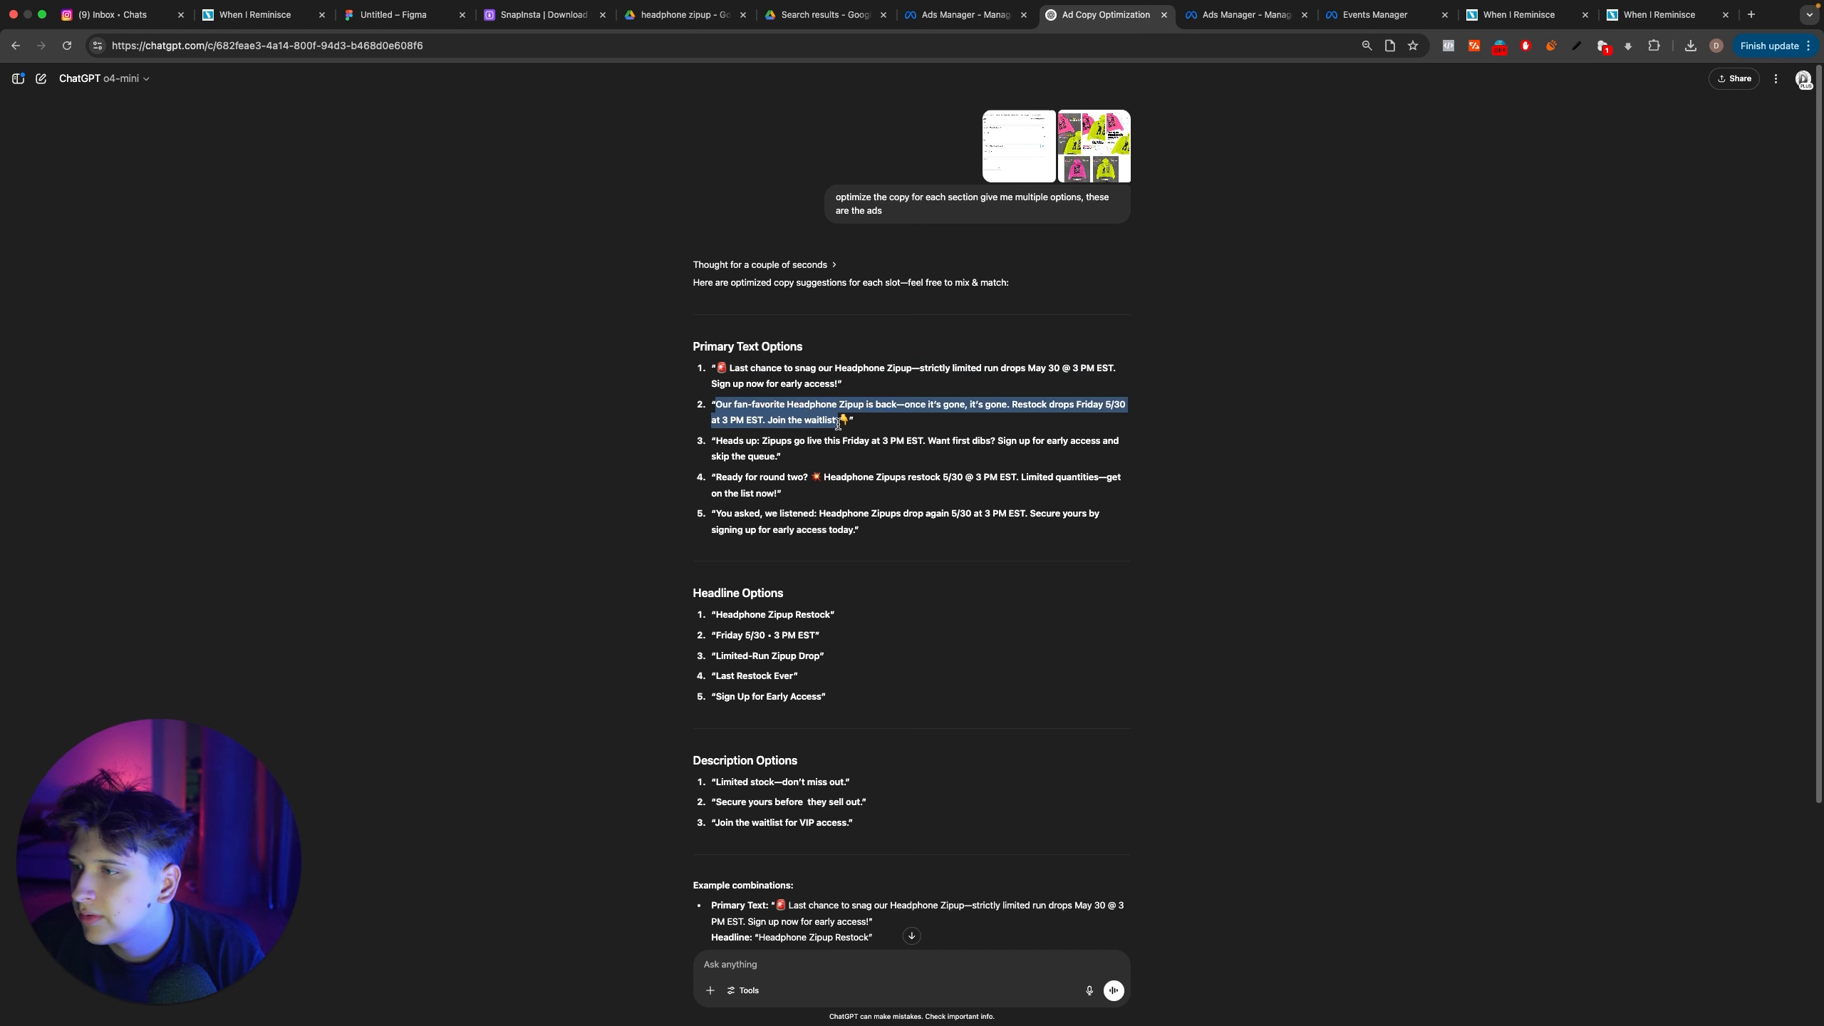
key(super+c)
click(970, 14)
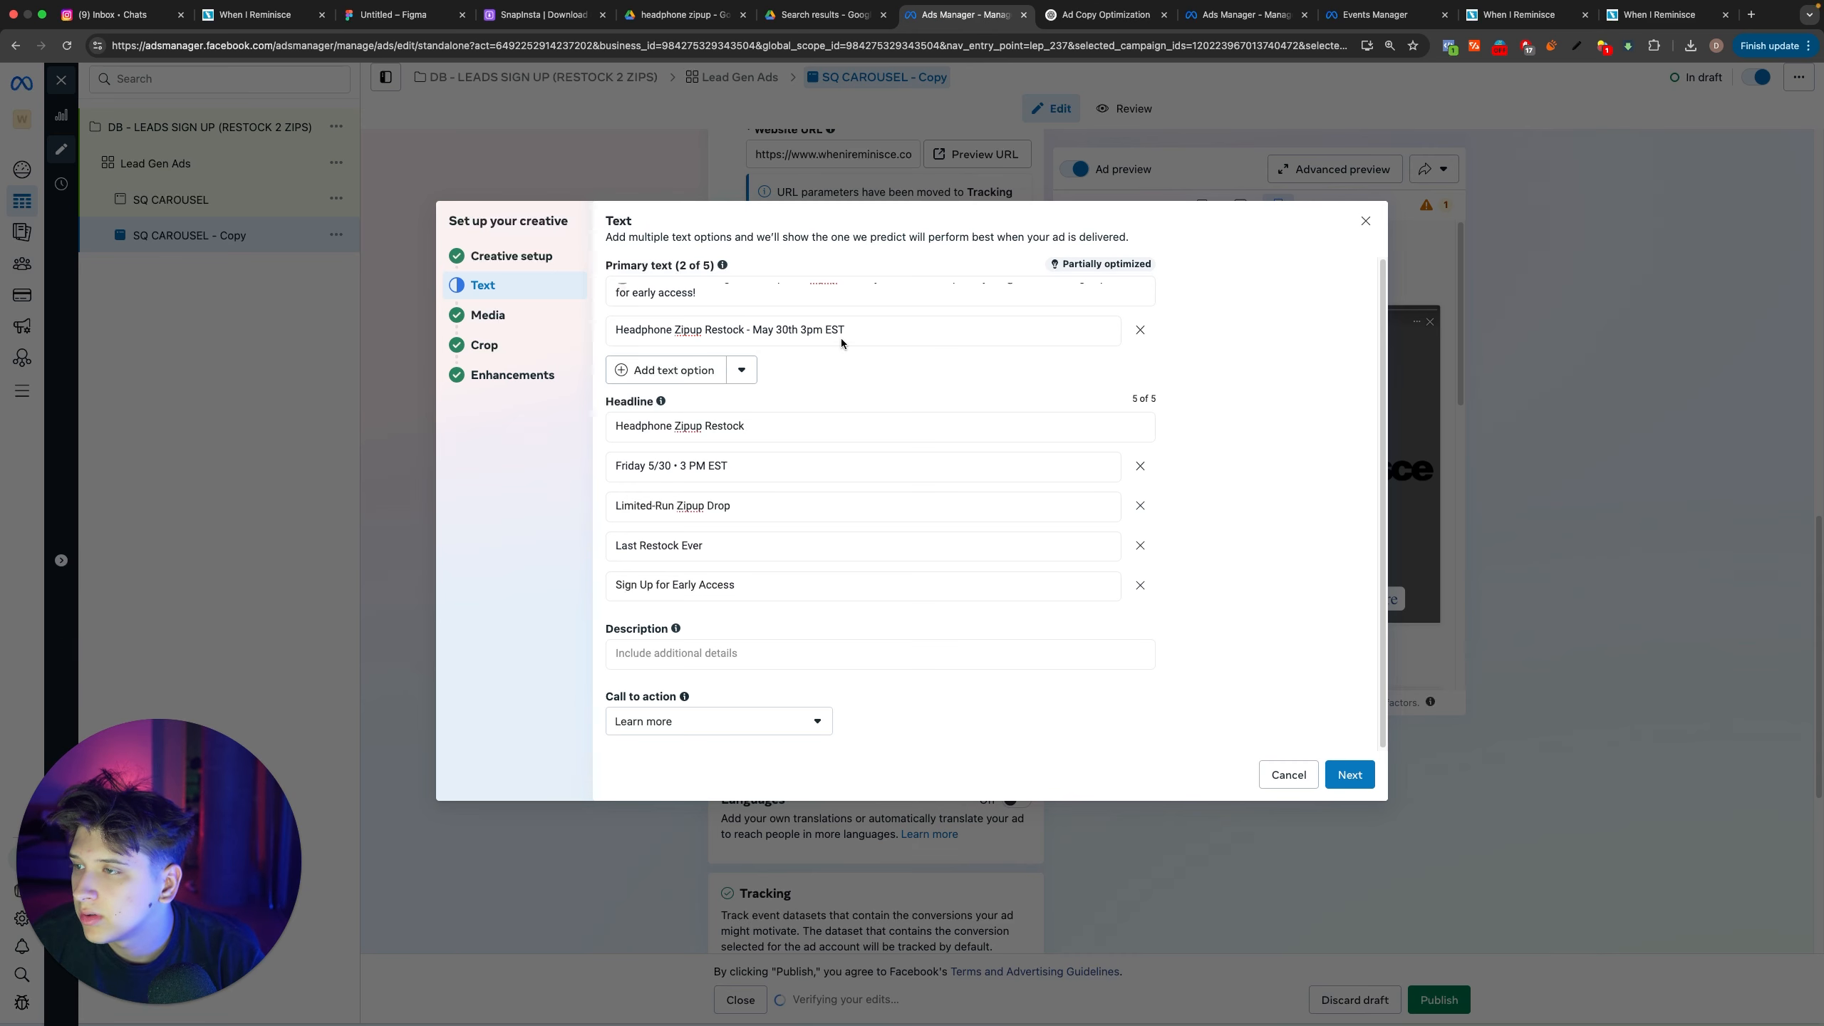
click(796, 333)
key(super+a)
key(super+v)
Step: Add a third primary text from ChatGPT's third suggestion without “Heads up:”, starting at “Zipups go live this Friday at 3 PM EST”
click(665, 387)
key(ctrl+Tab)
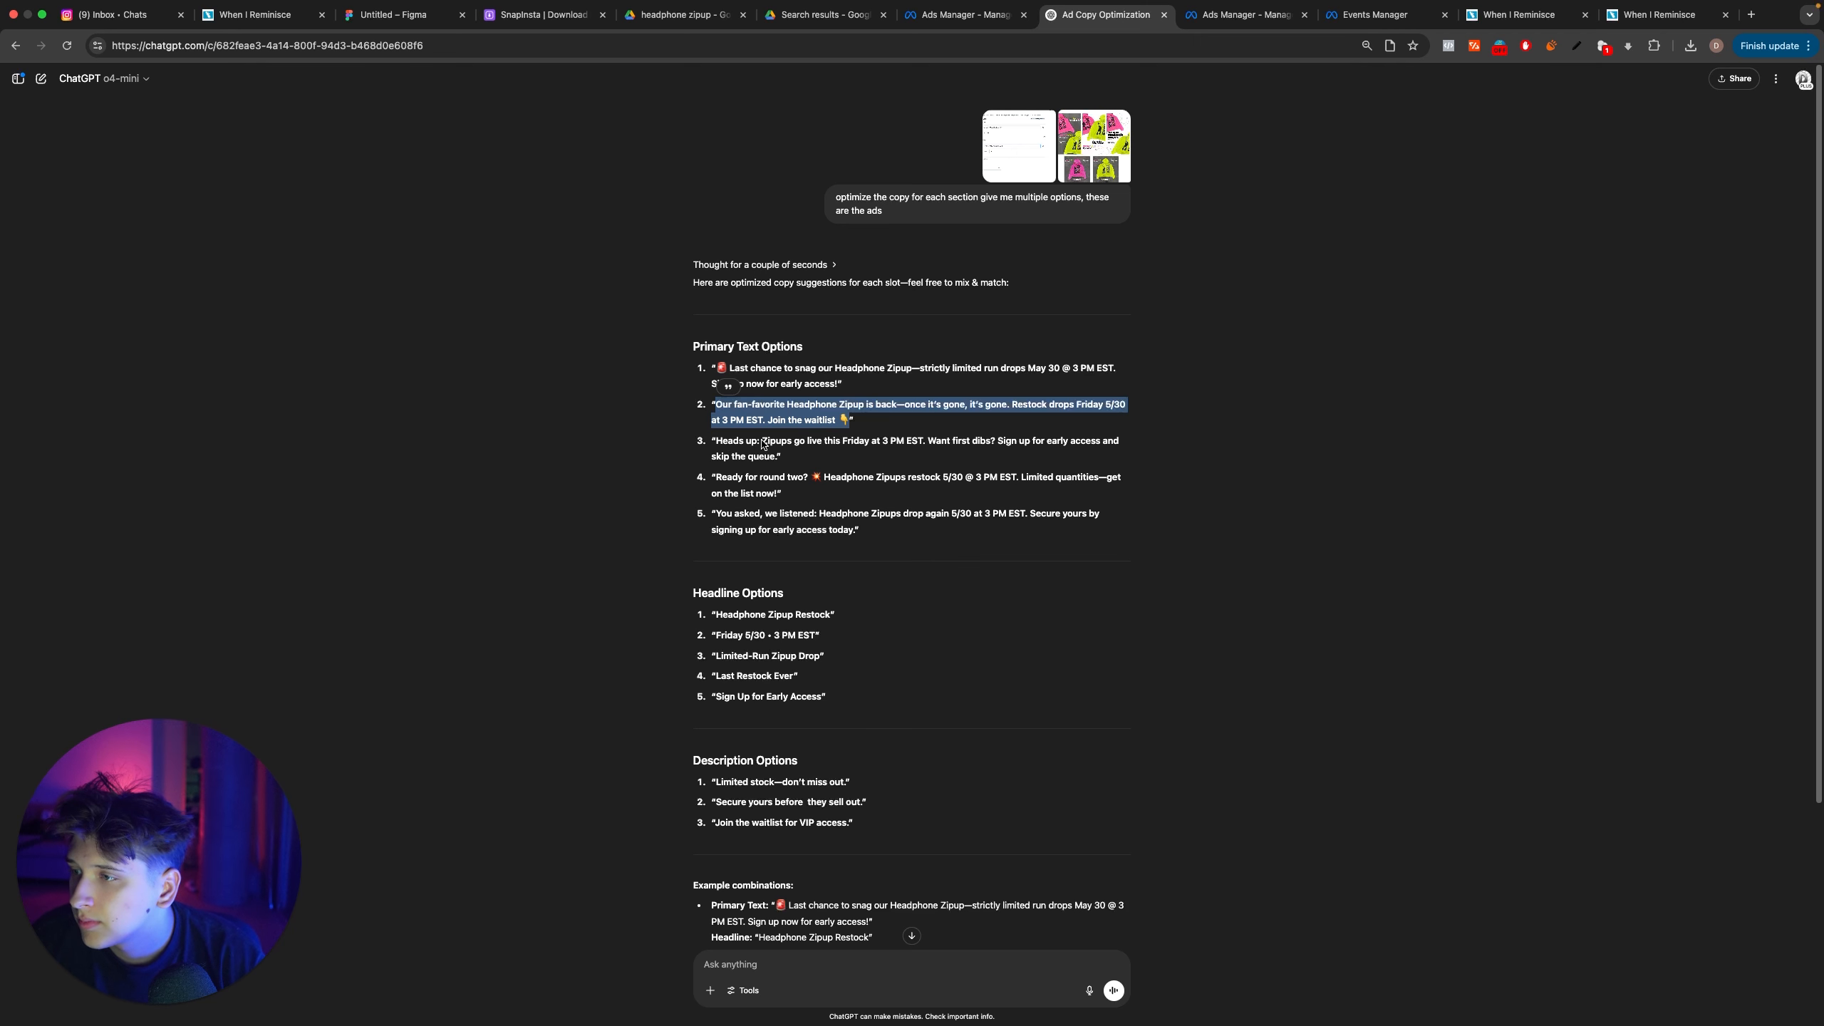
drag(762, 443, 802, 467)
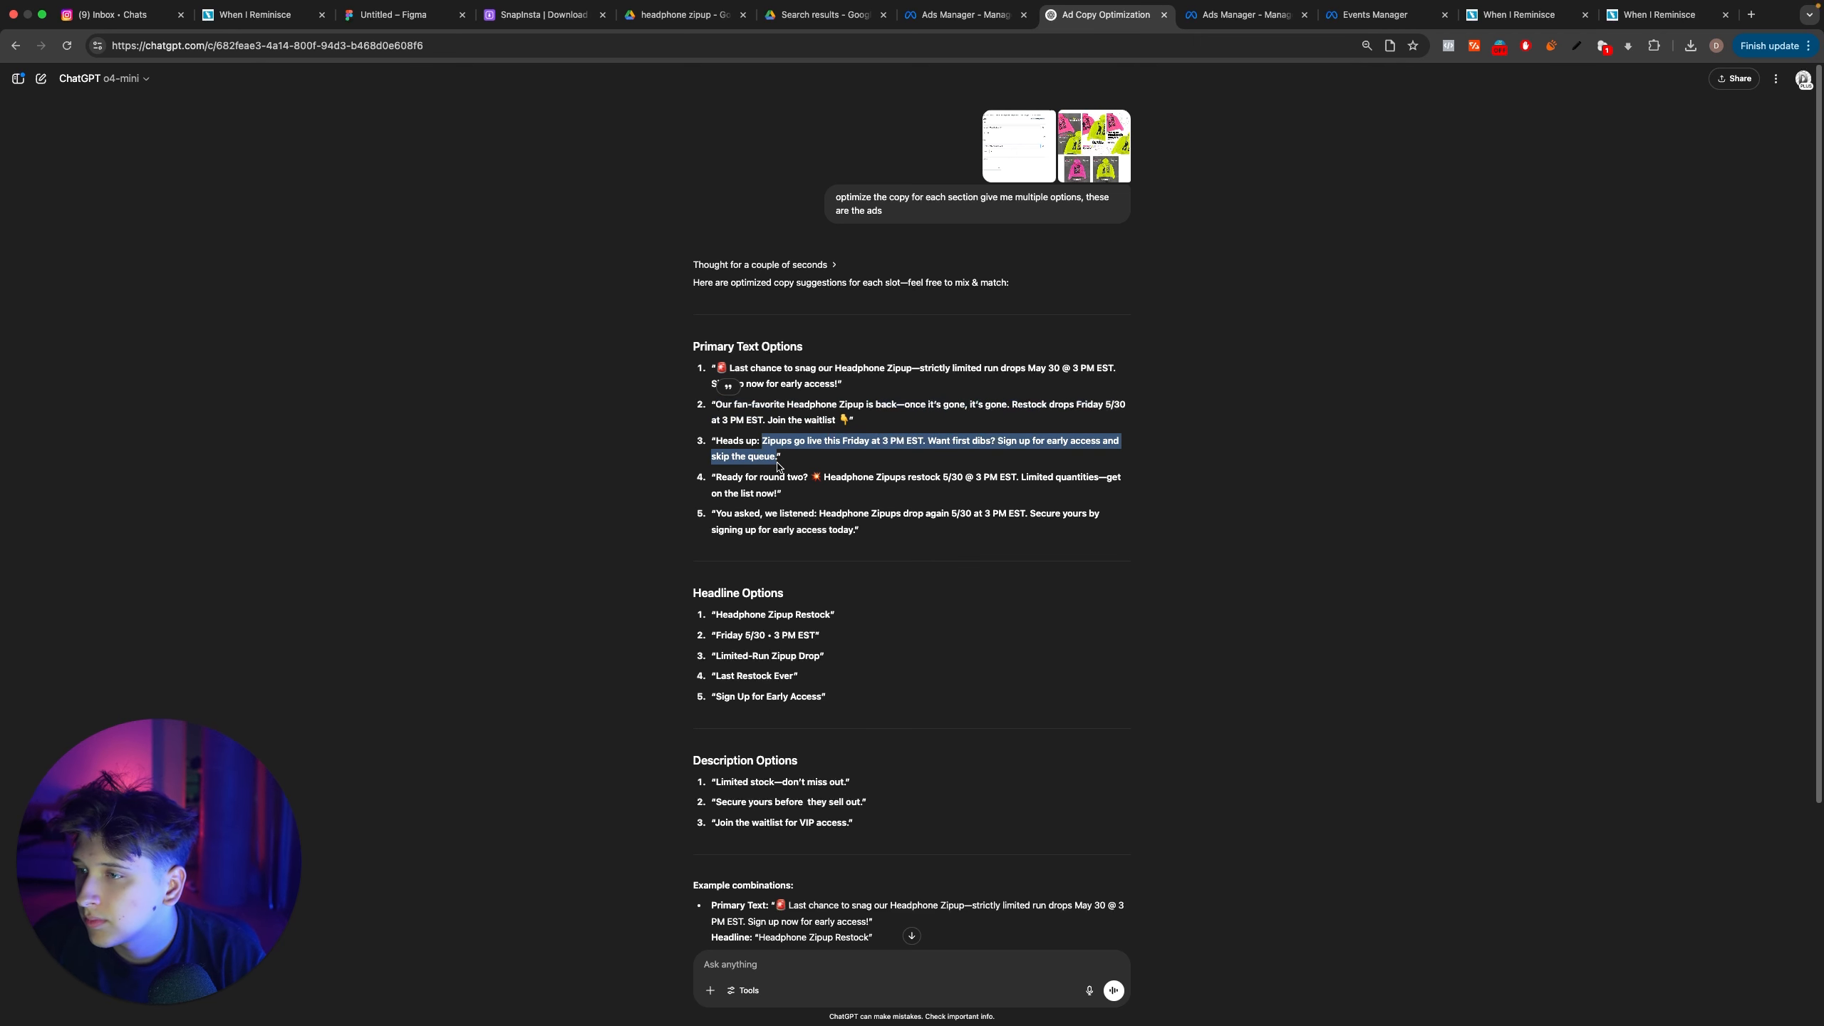
key(super+c)
click(967, 14)
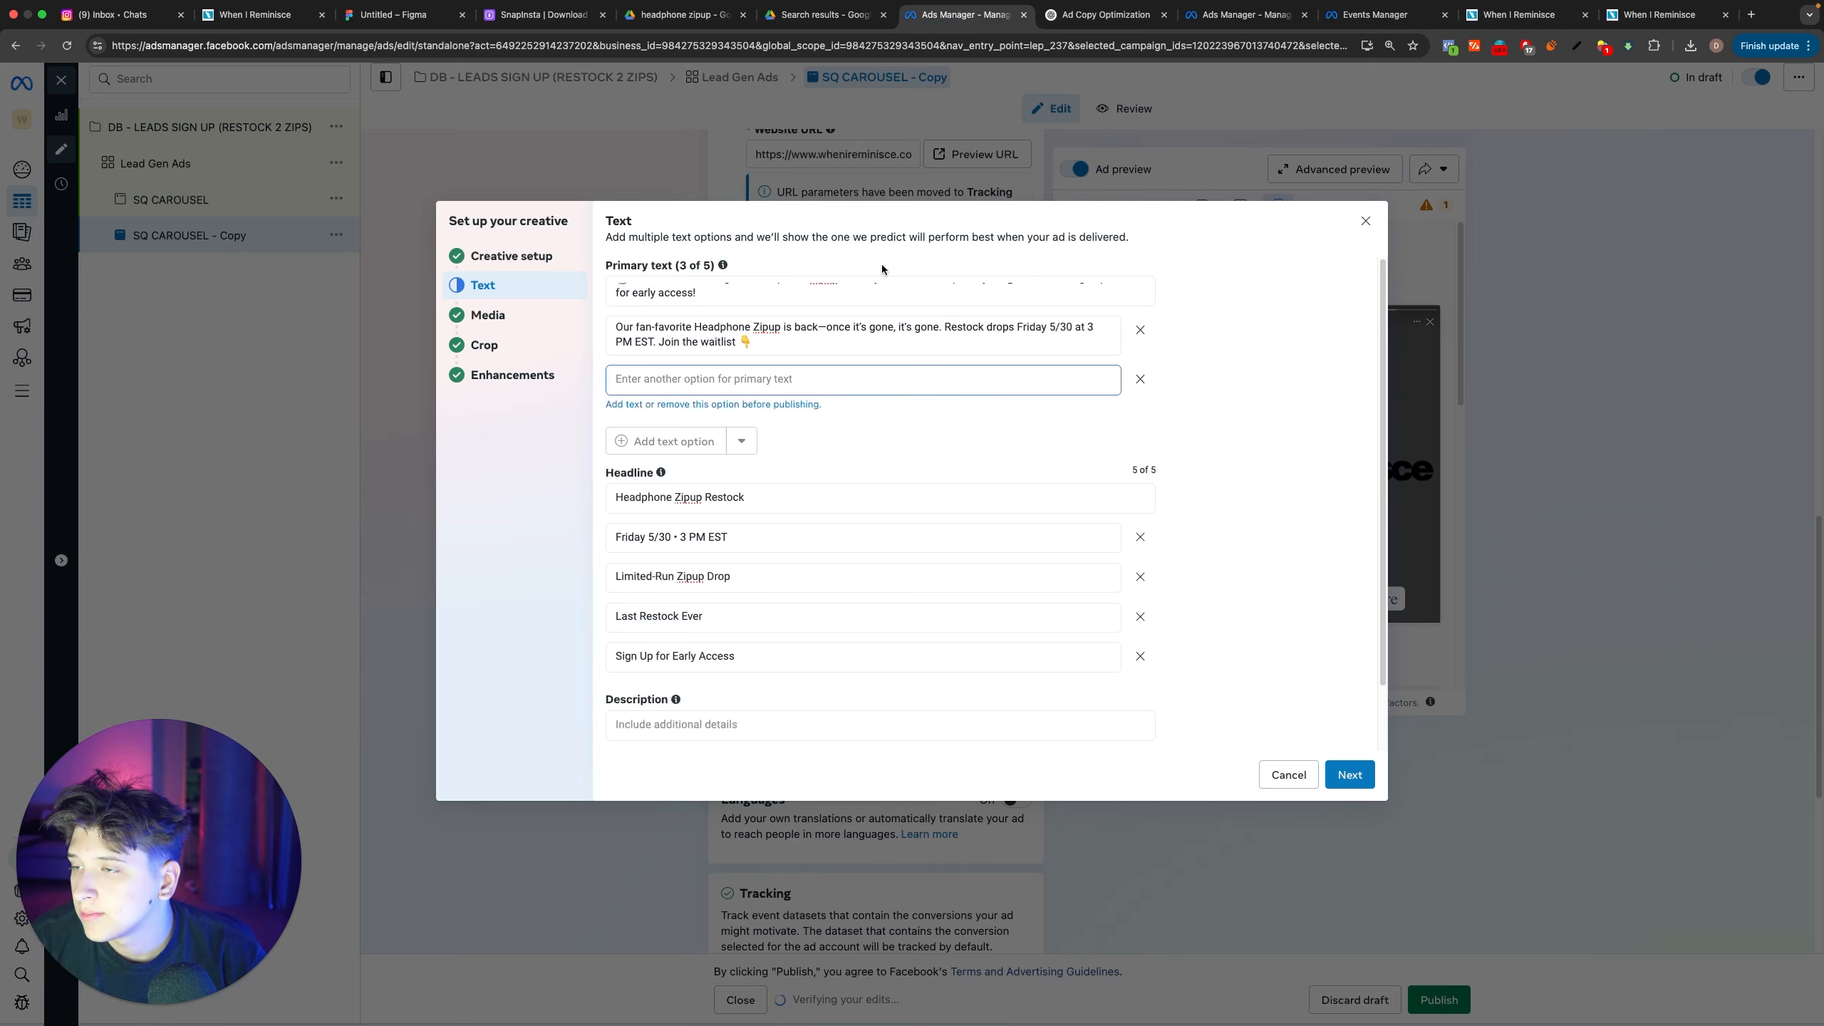
key(super+v)
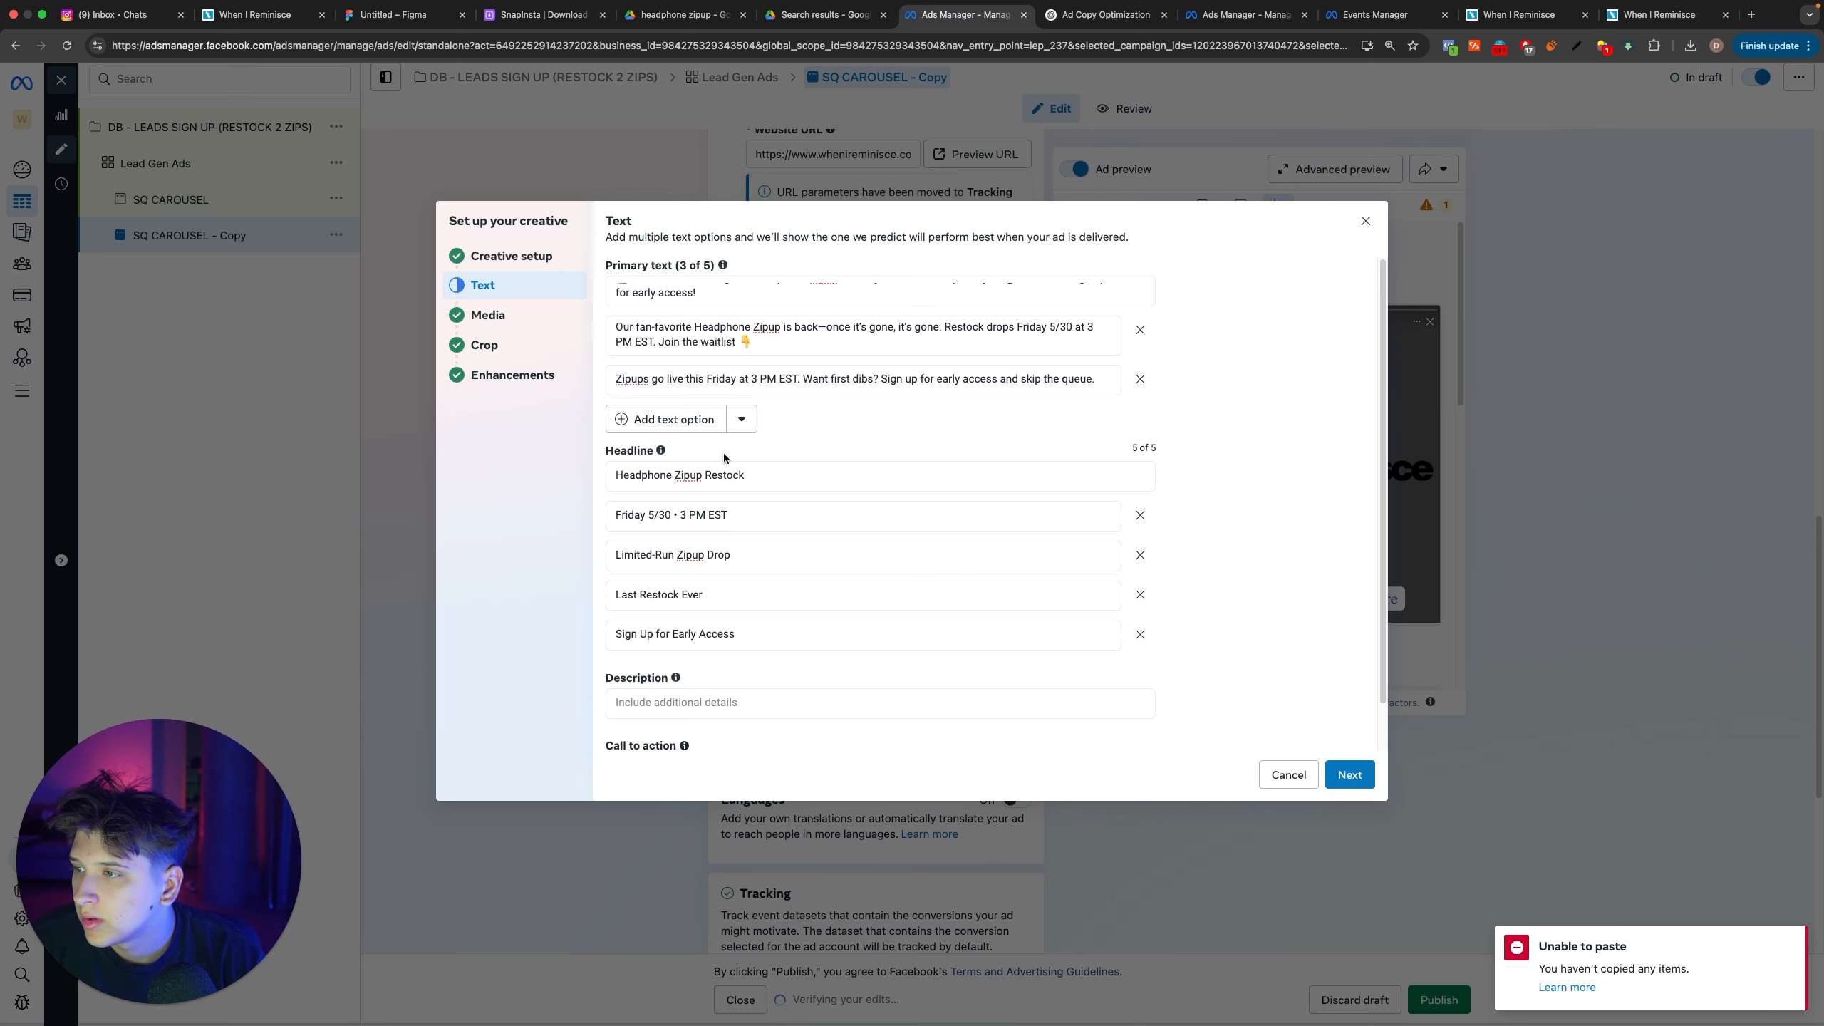
Step: Add ChatGPT's fifth suggestion, “You asked, we listened: Headphone Zipups drop again 5/30 at 3 PM EST…”, as the fourth primary text
click(658, 429)
click(1083, 17)
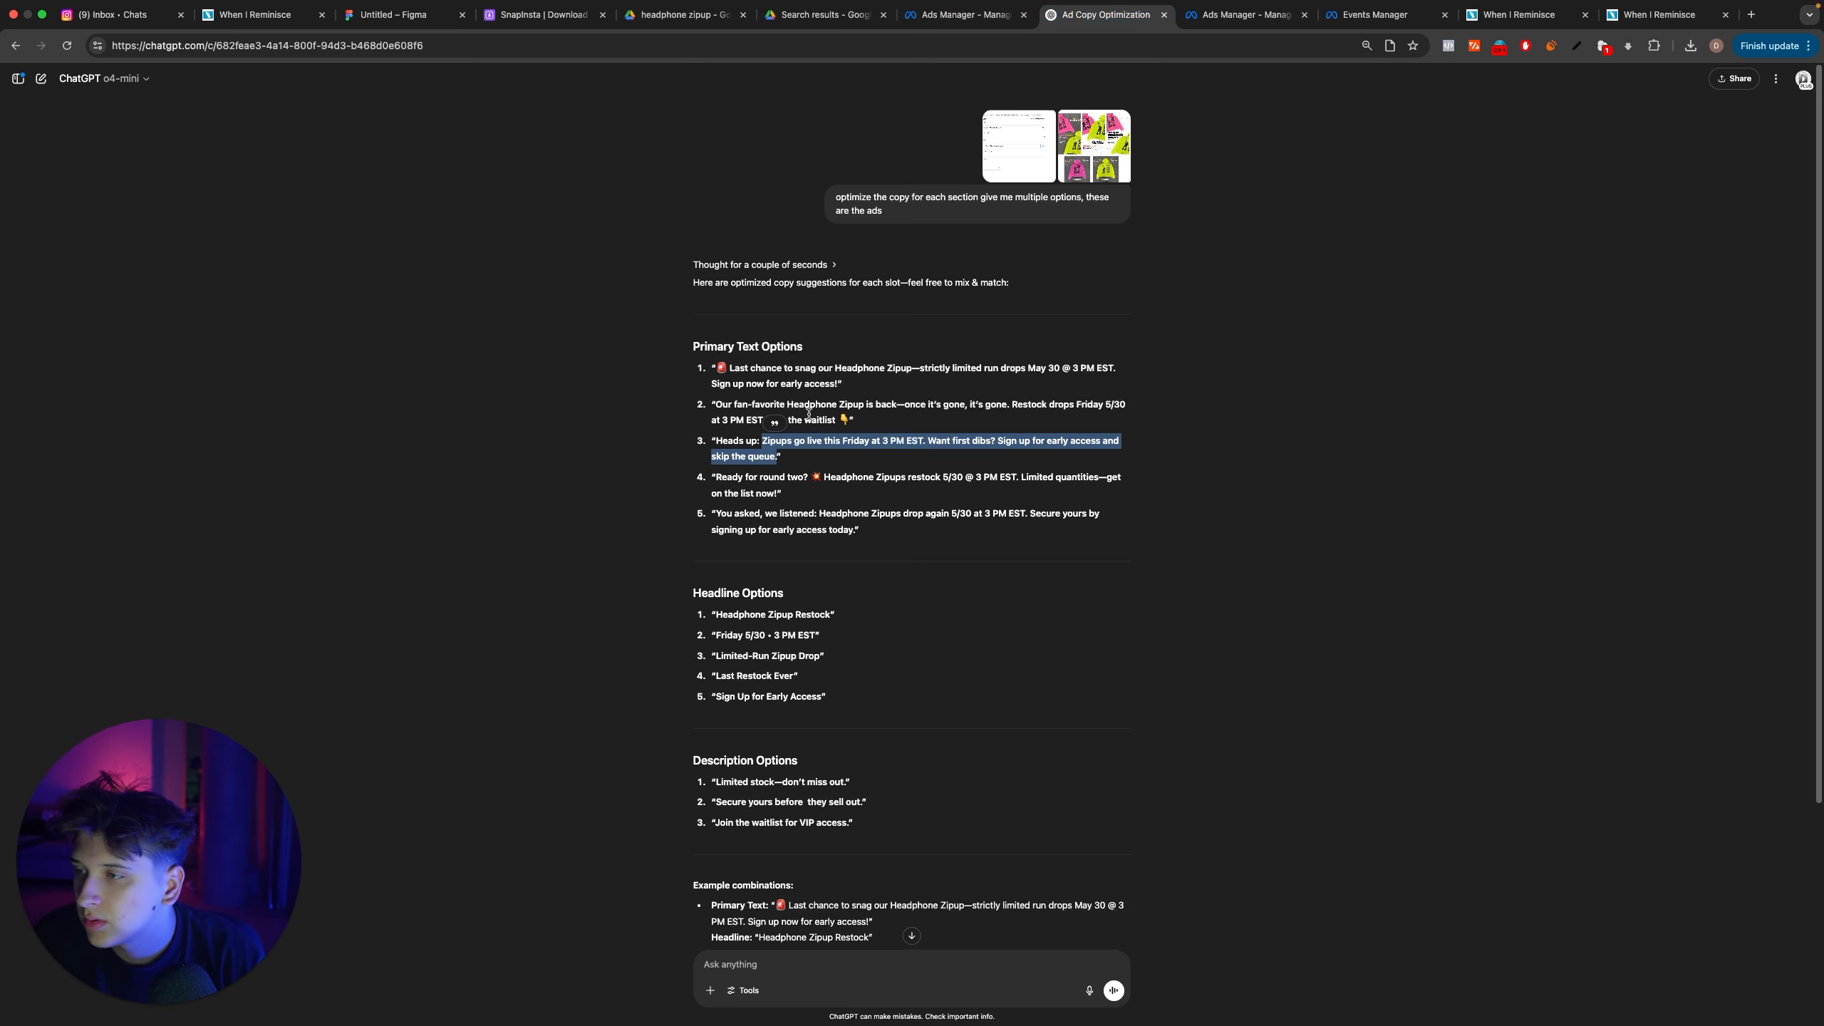
click(720, 481)
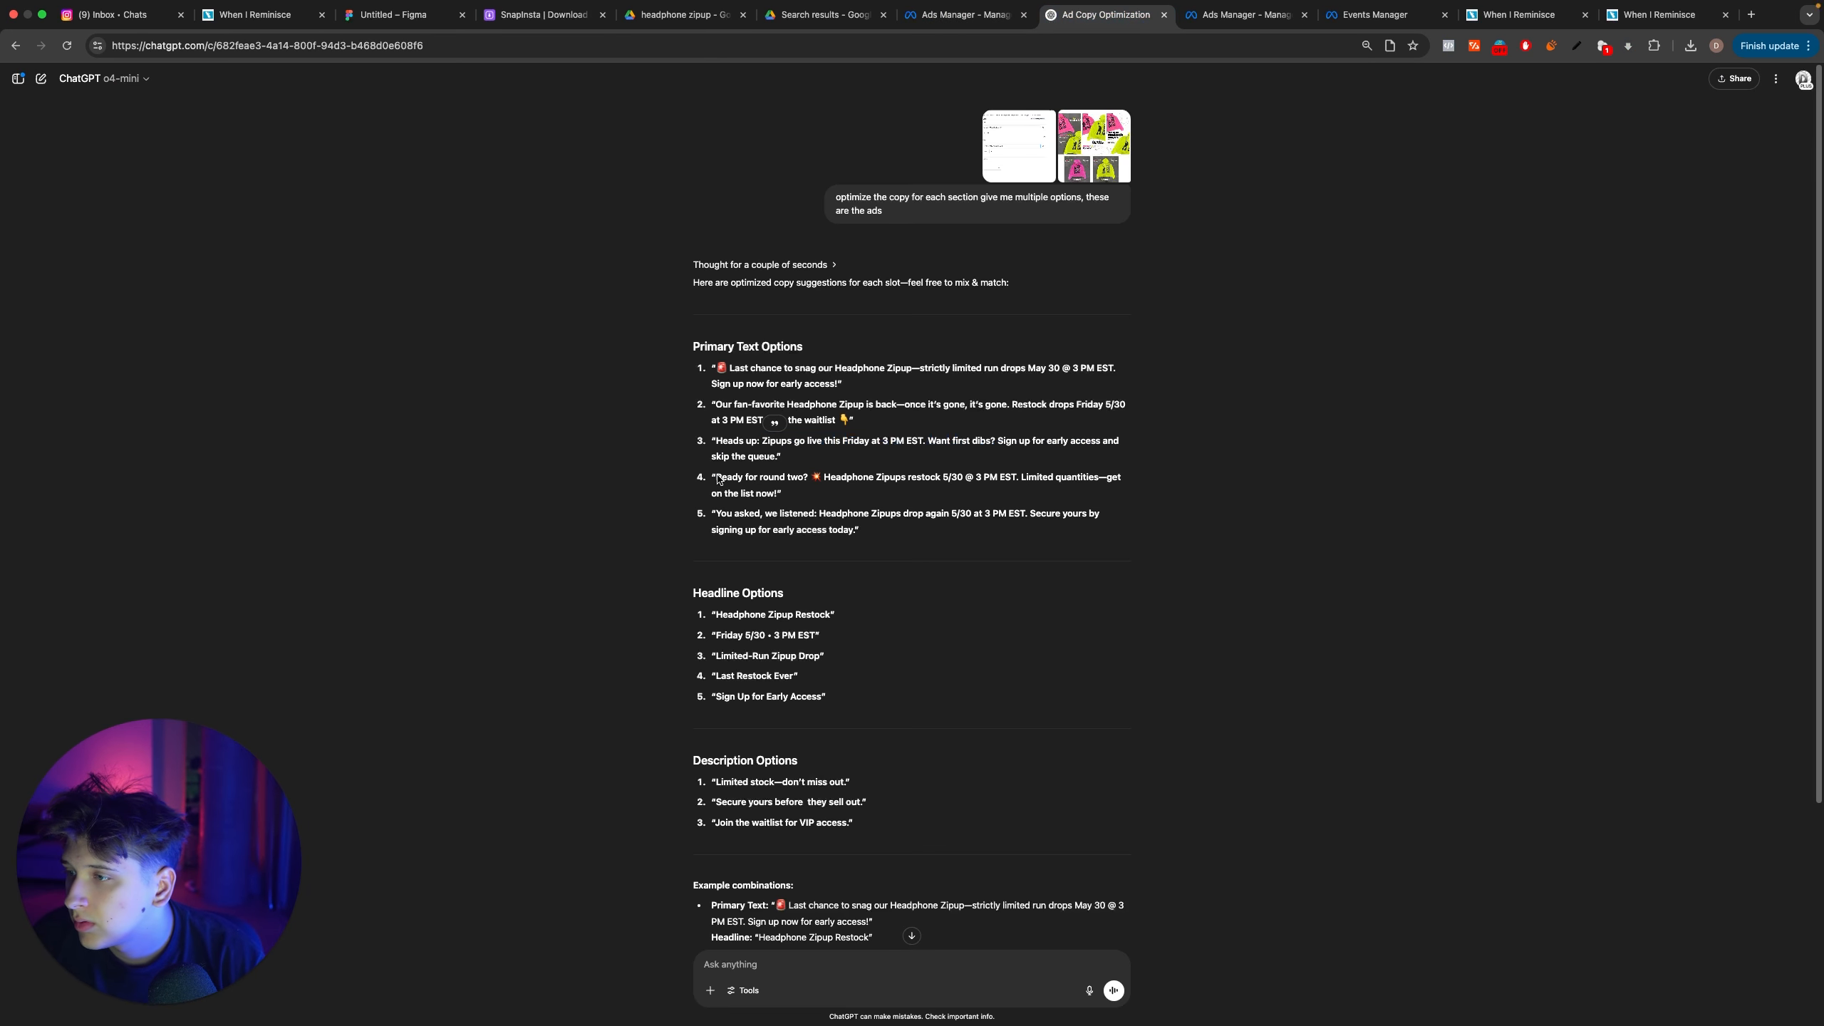
drag(716, 515, 875, 546)
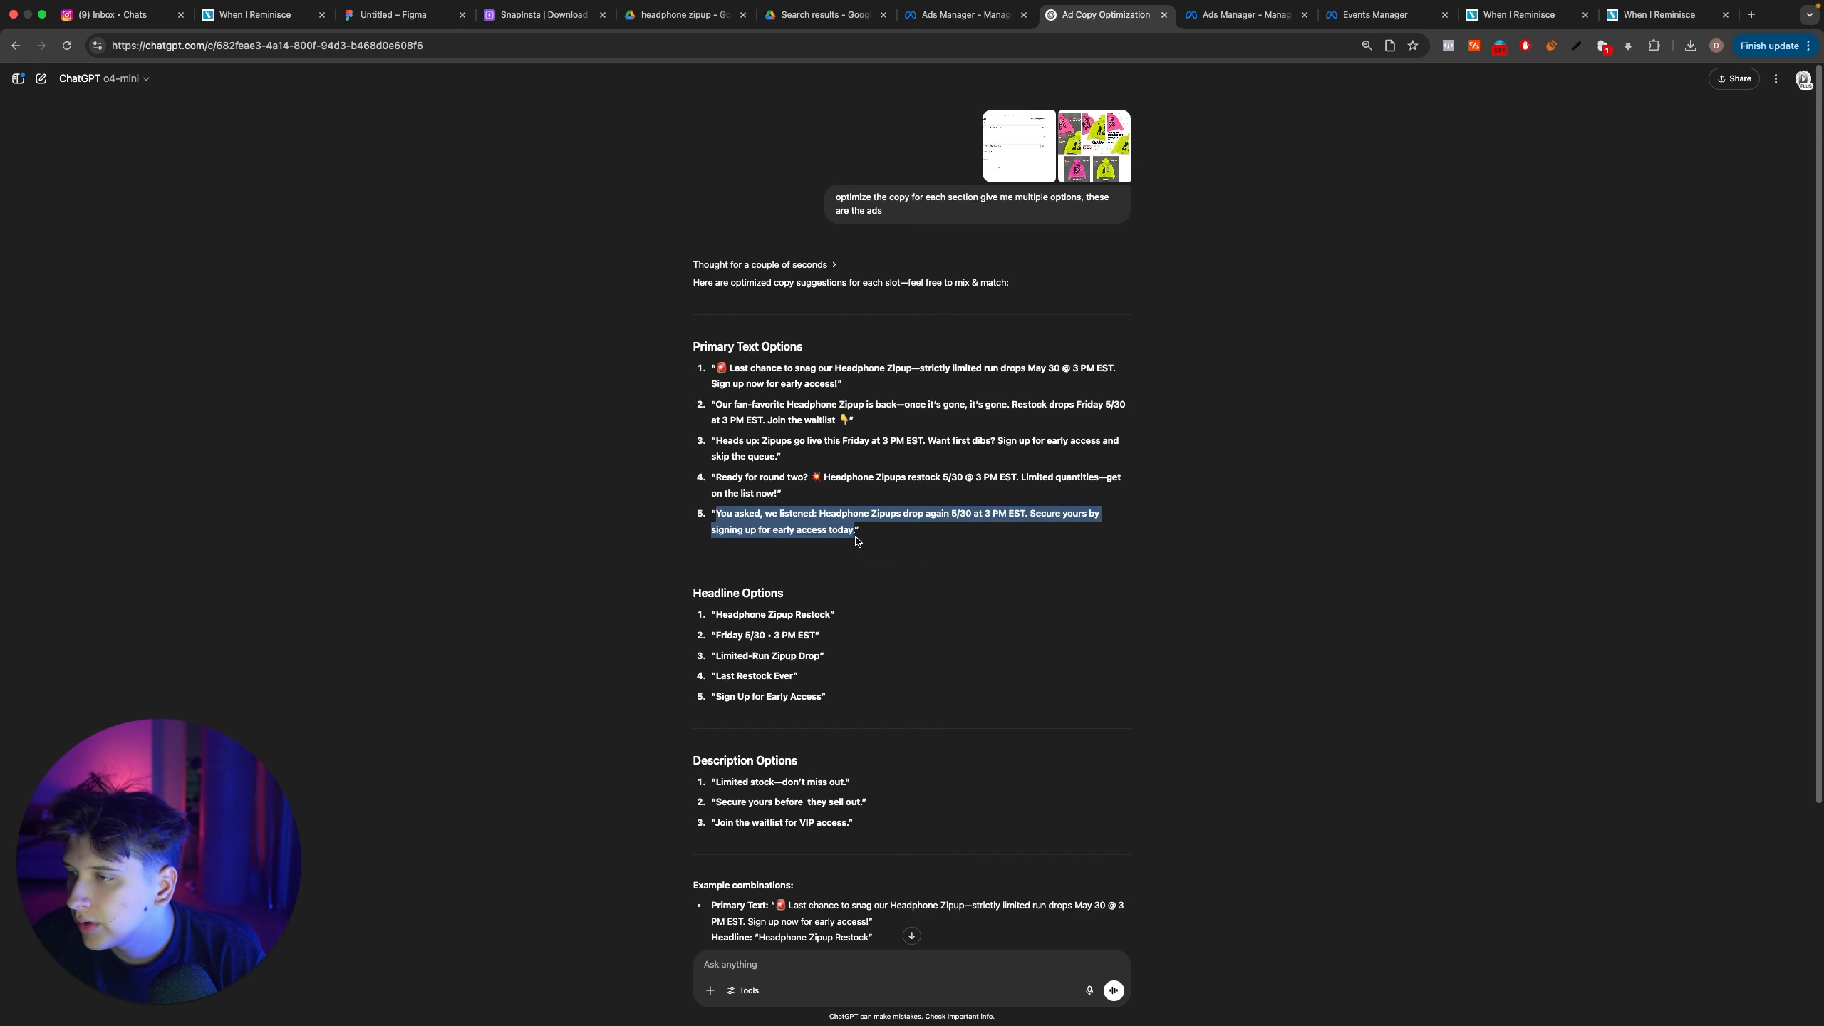
click(963, 14)
key(super+v)
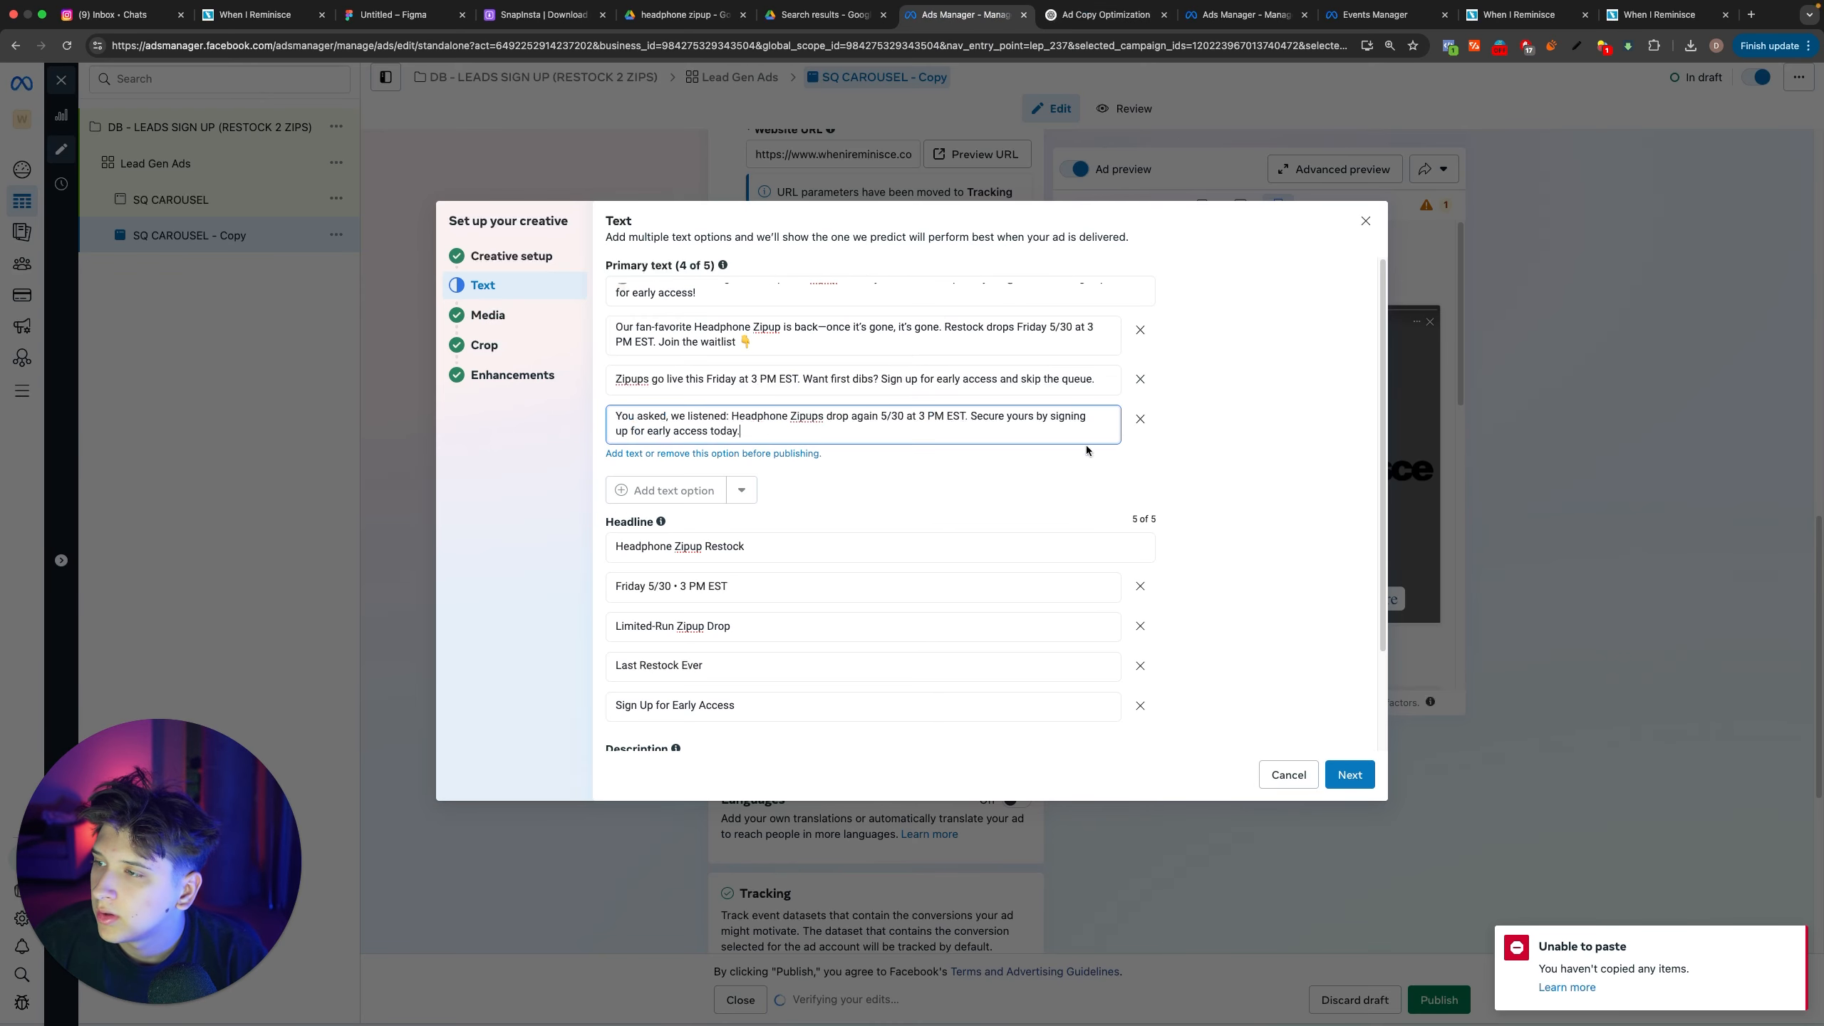
Step: Return to the creative's text settings and review ChatGPT's description options for the description field
click(1350, 774)
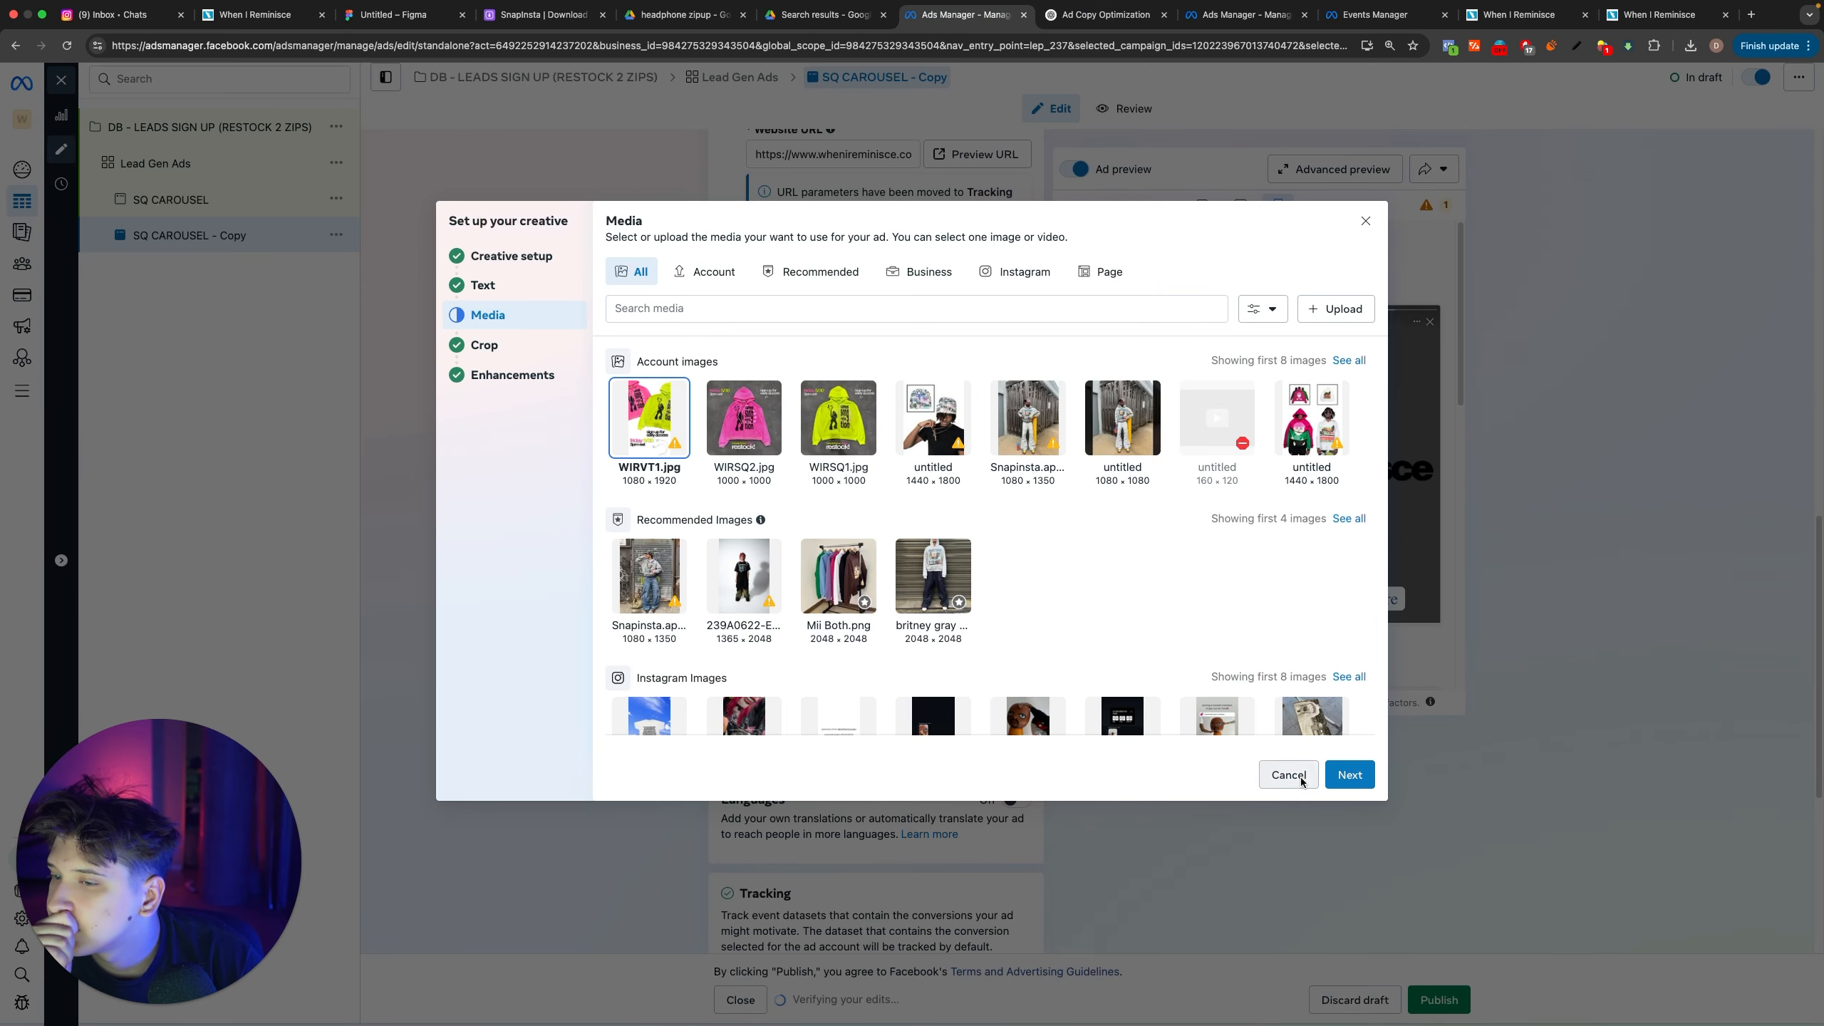
click(531, 284)
scroll(815, 482, down, 2)
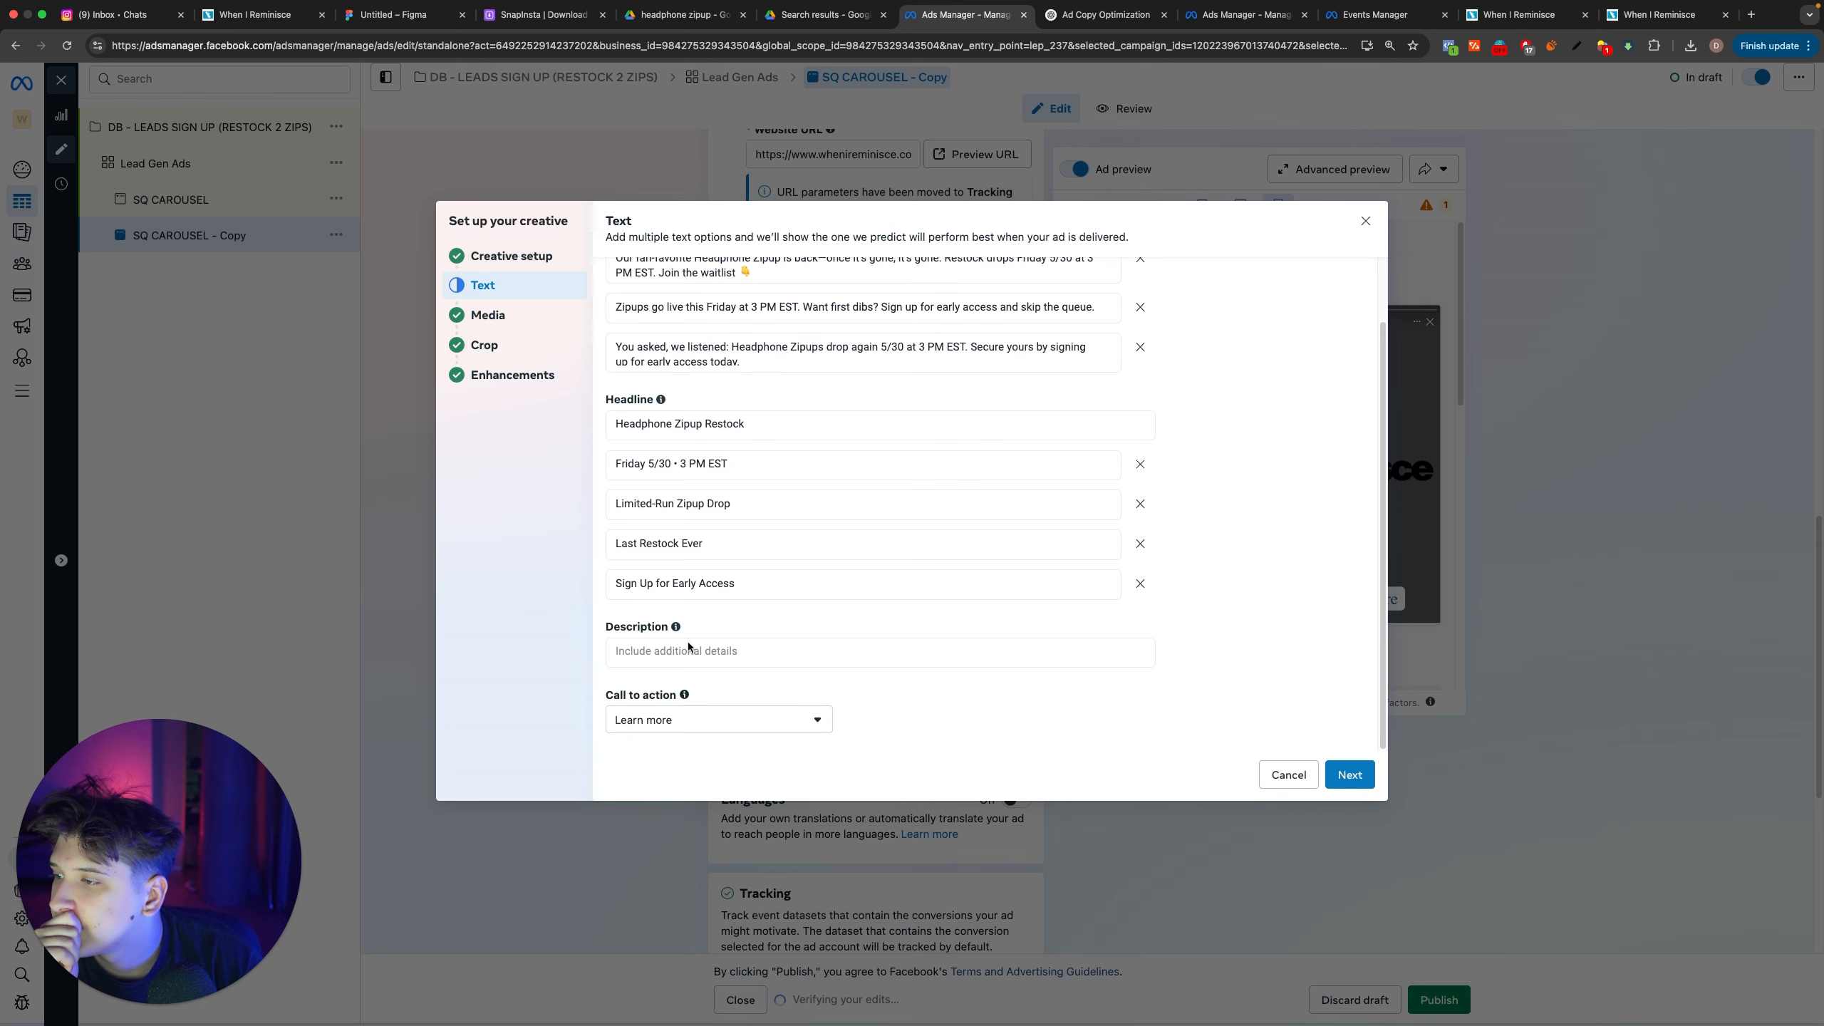
click(1065, 20)
scroll(967, 455, down, 3)
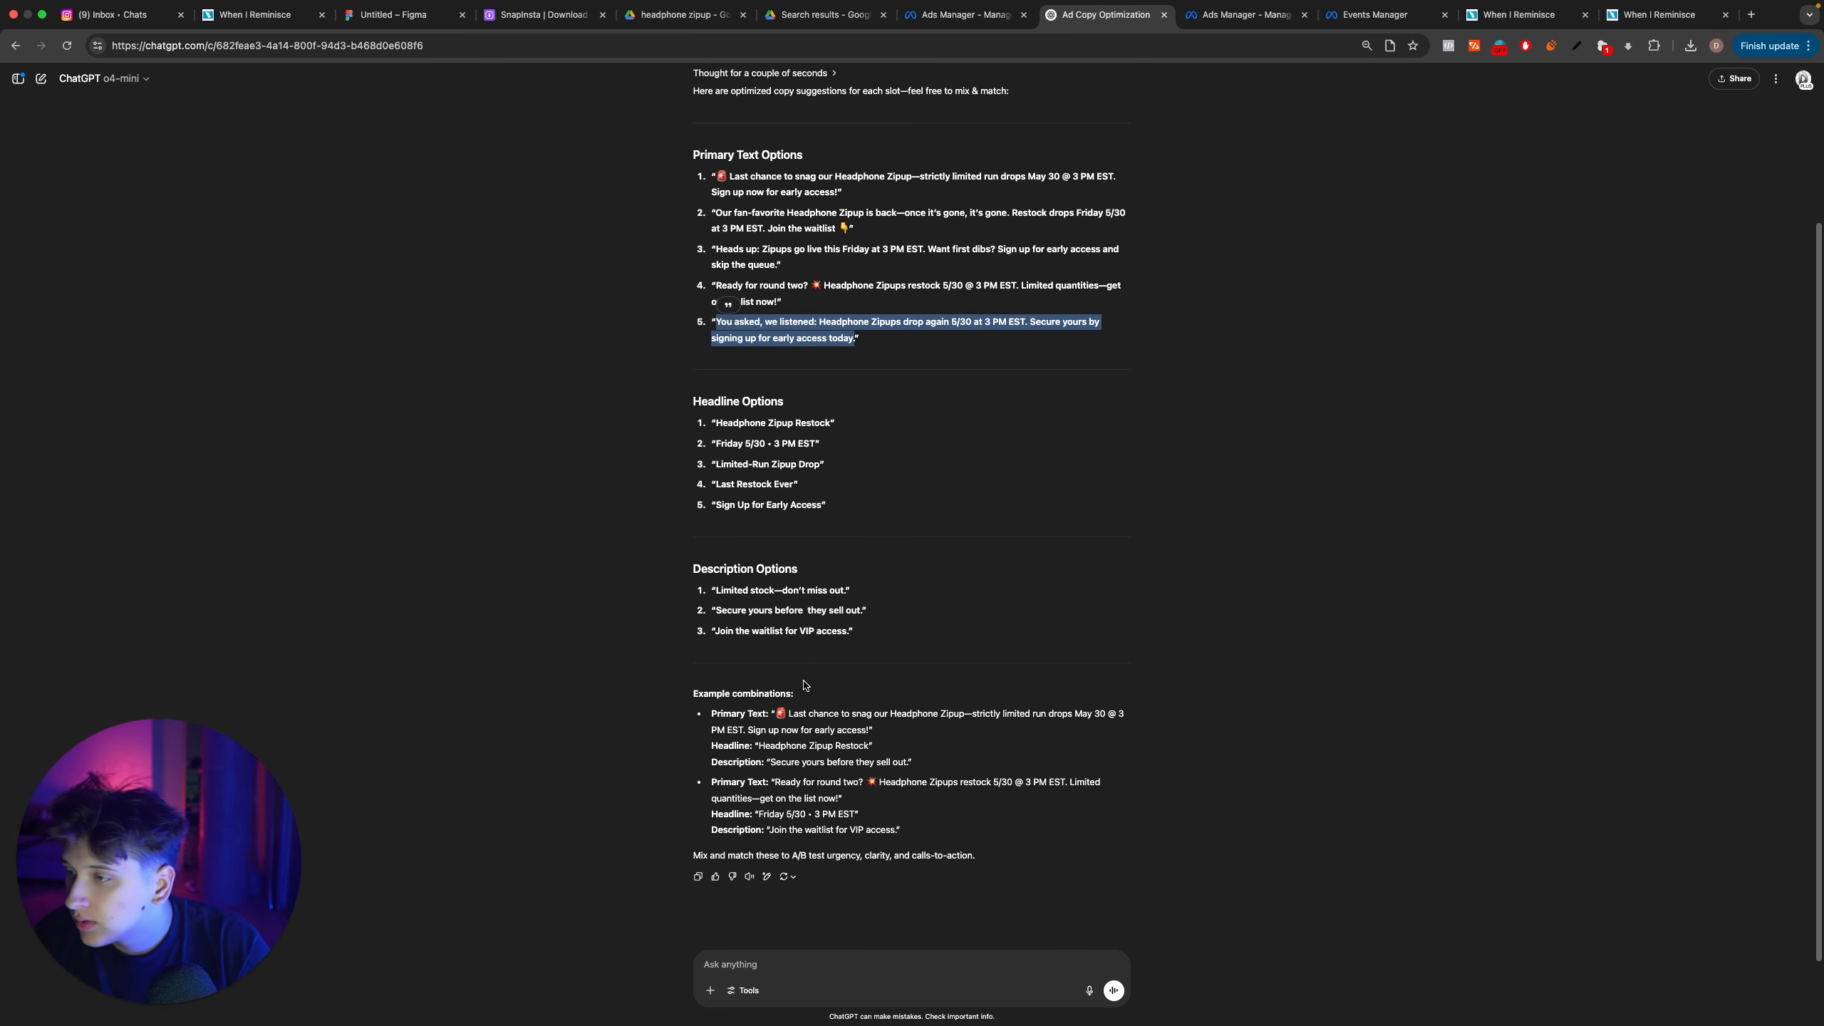
scroll(805, 685, up, 3)
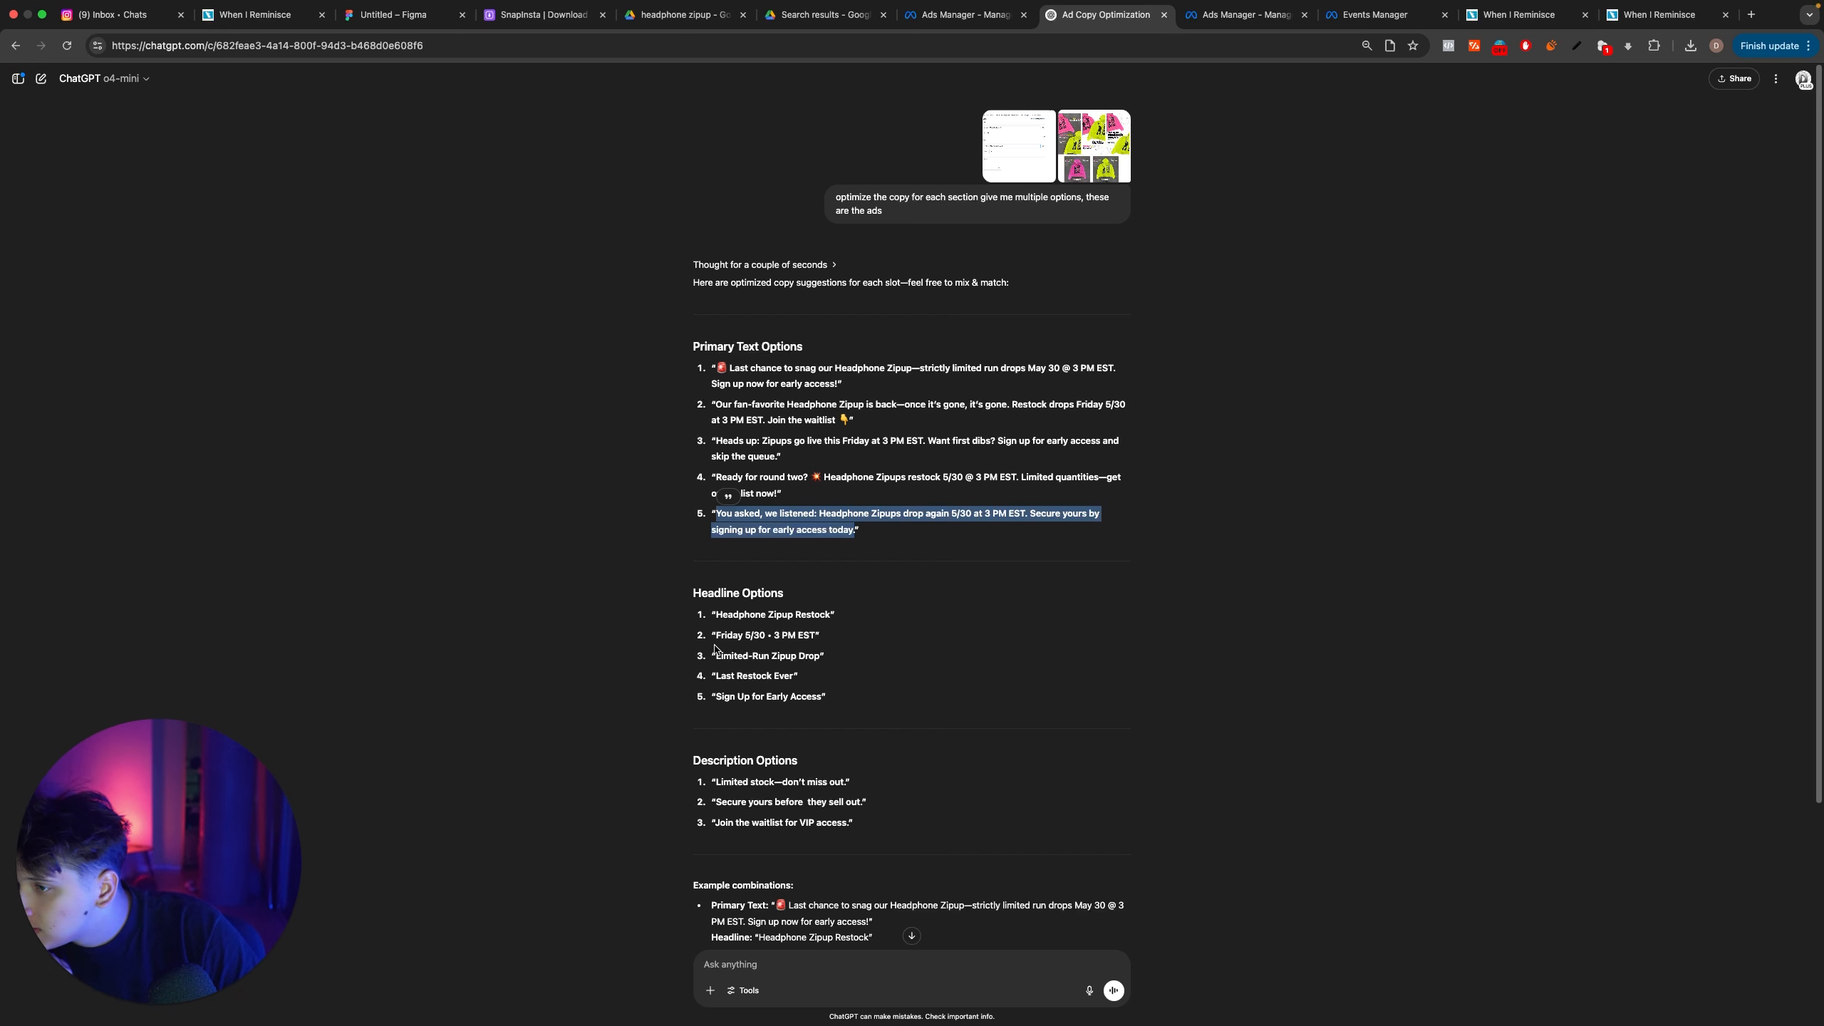
drag(716, 785, 843, 788)
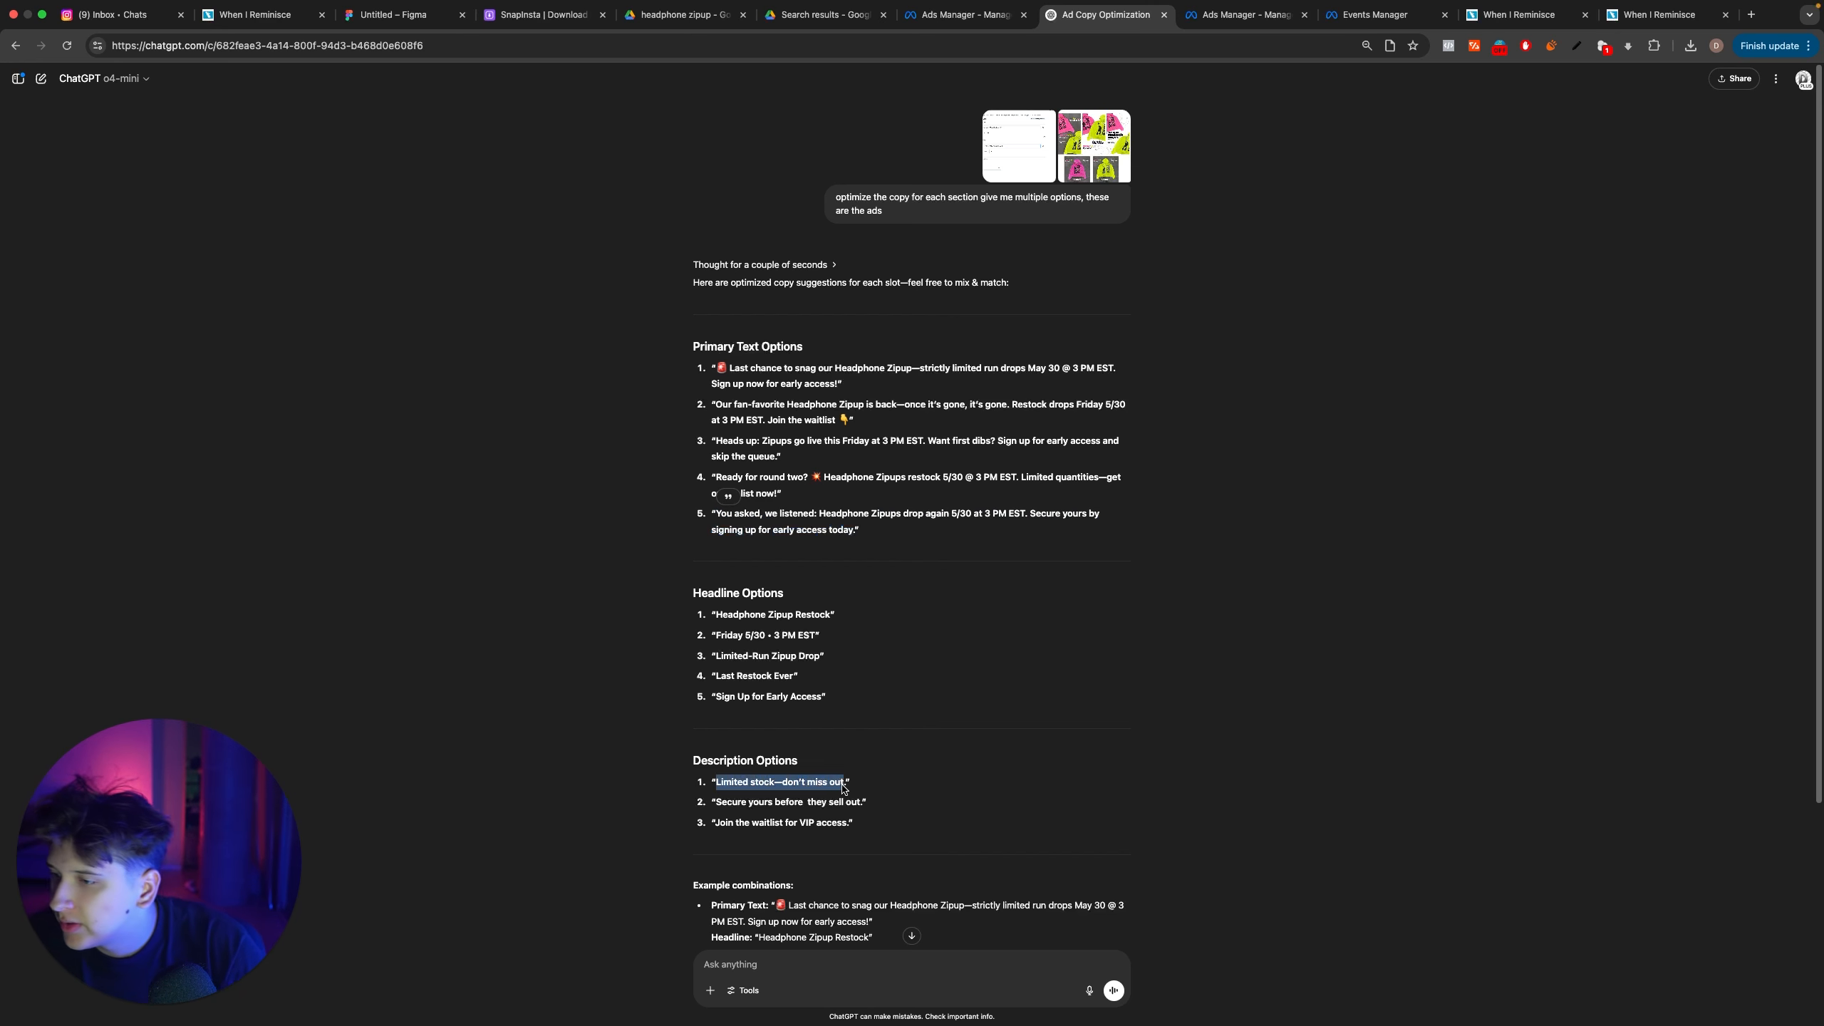
key(ctrl+shift+Tab)
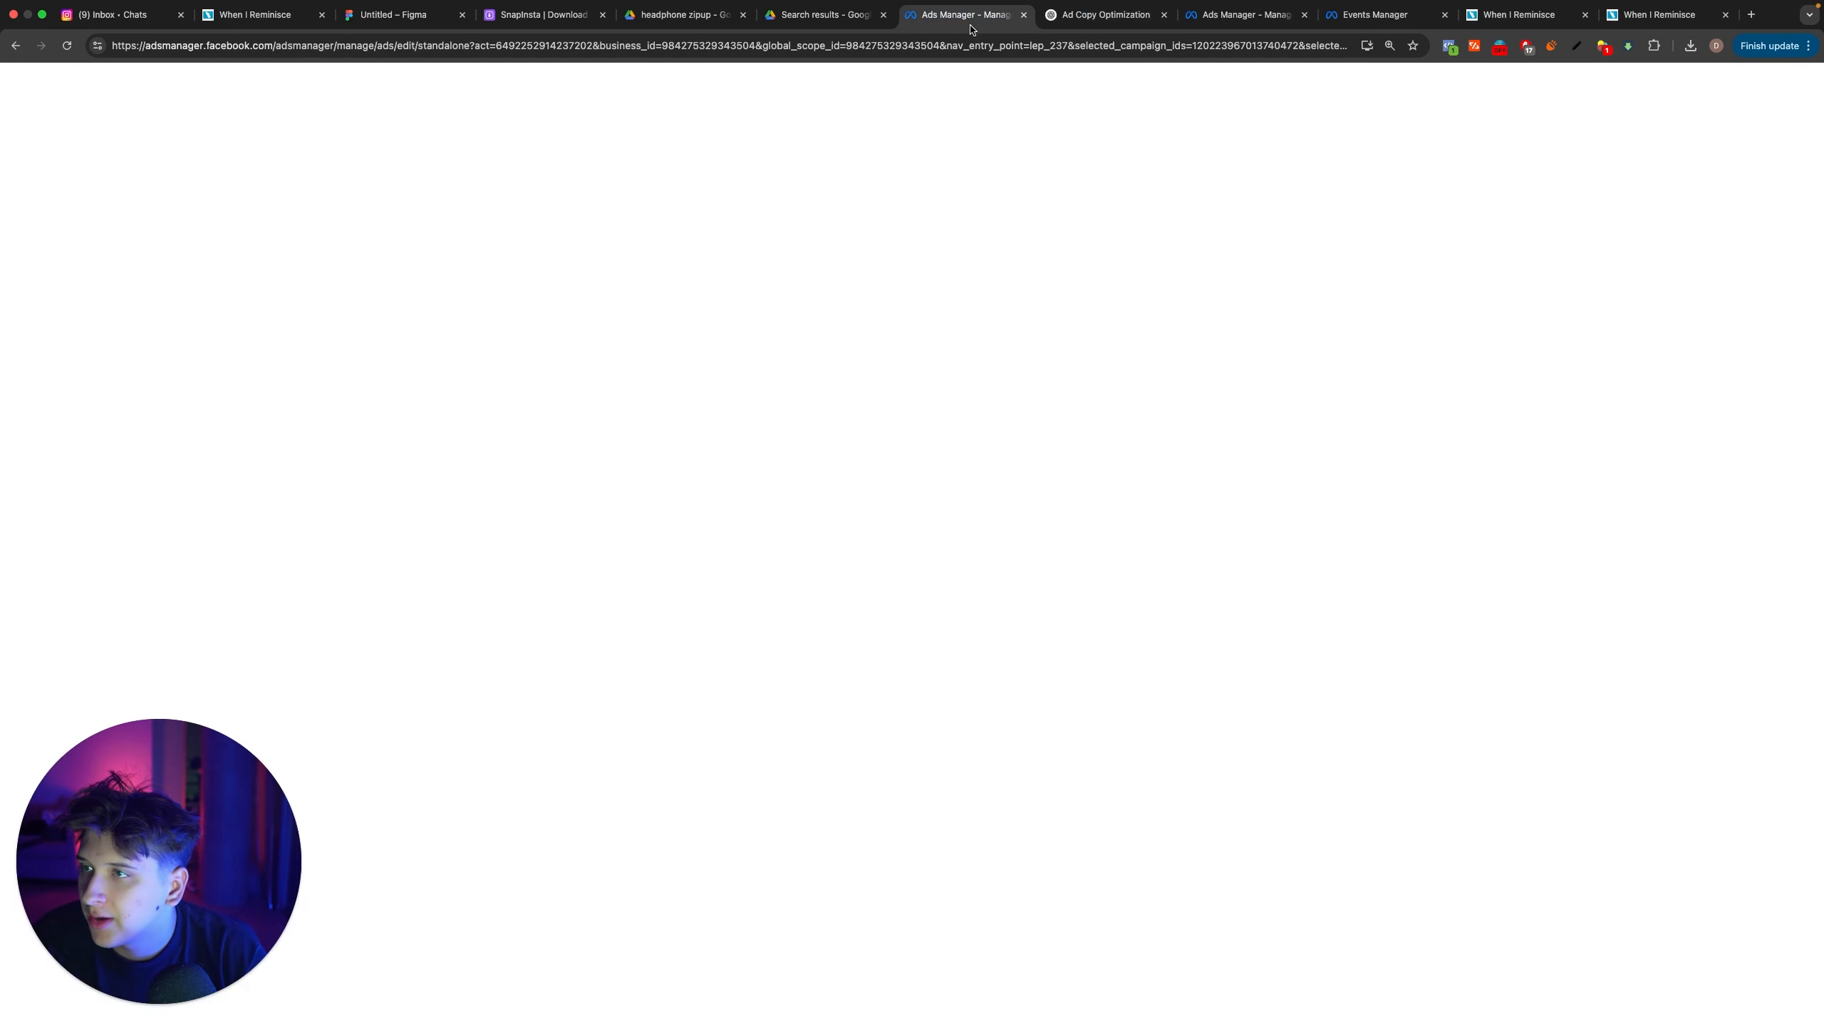
Step: Finish the creative setup by accepting the selected image, the original placement crops and the enhancements
click(1350, 774)
click(1362, 781)
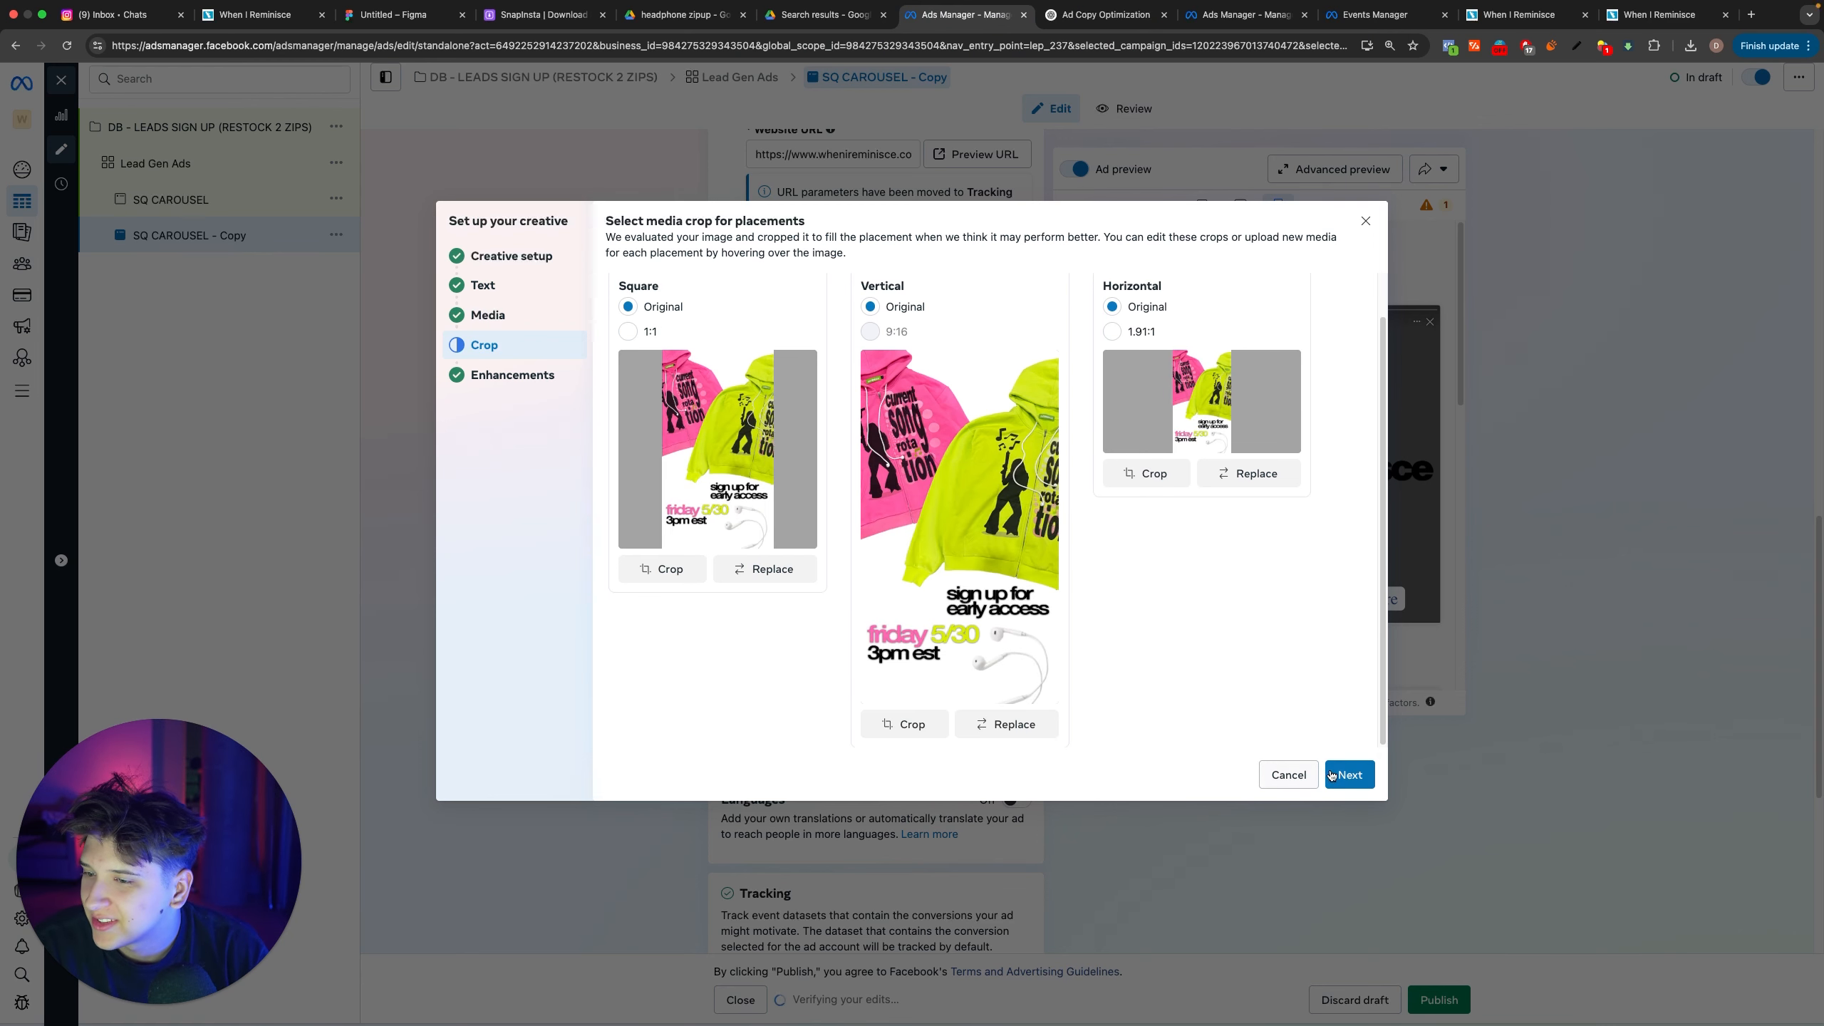
click(1339, 775)
click(1339, 775)
Step: Check the ad's text, description and tracking settings, and rename the SQ CAROUSEL copy as VT 1
scroll(955, 700, down, 5)
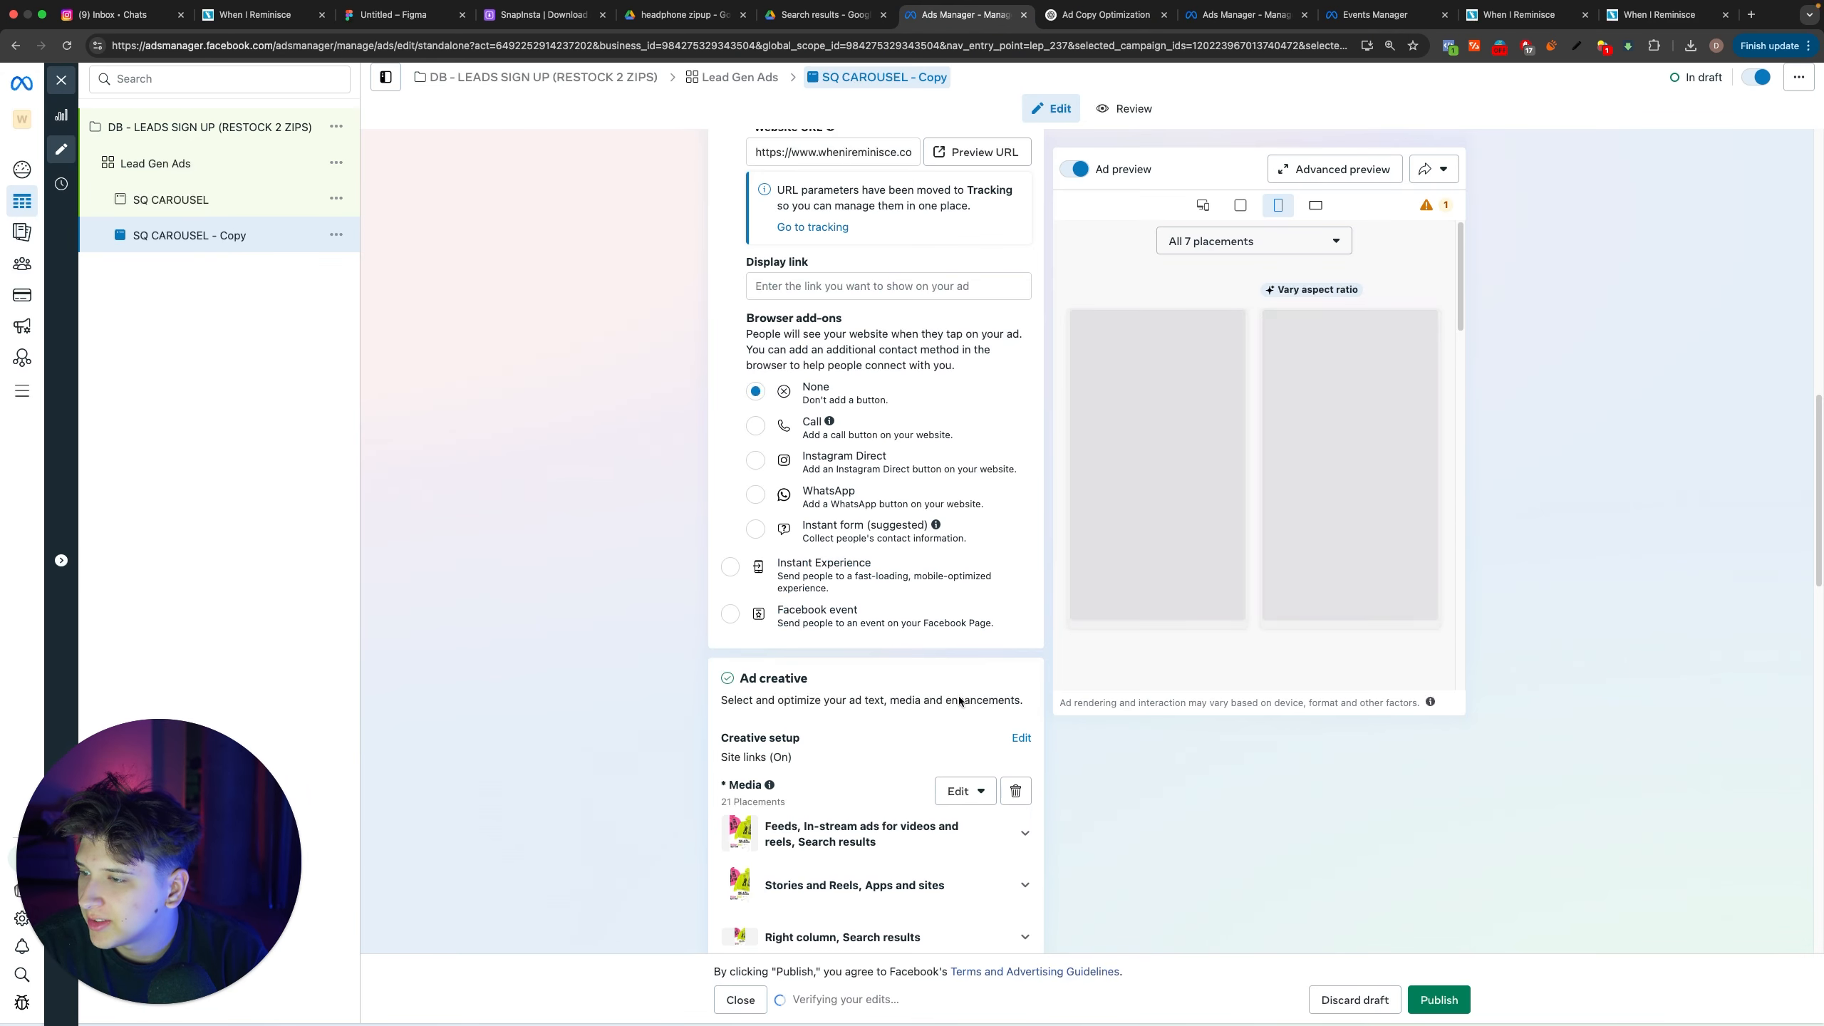
scroll(955, 701, down, 8)
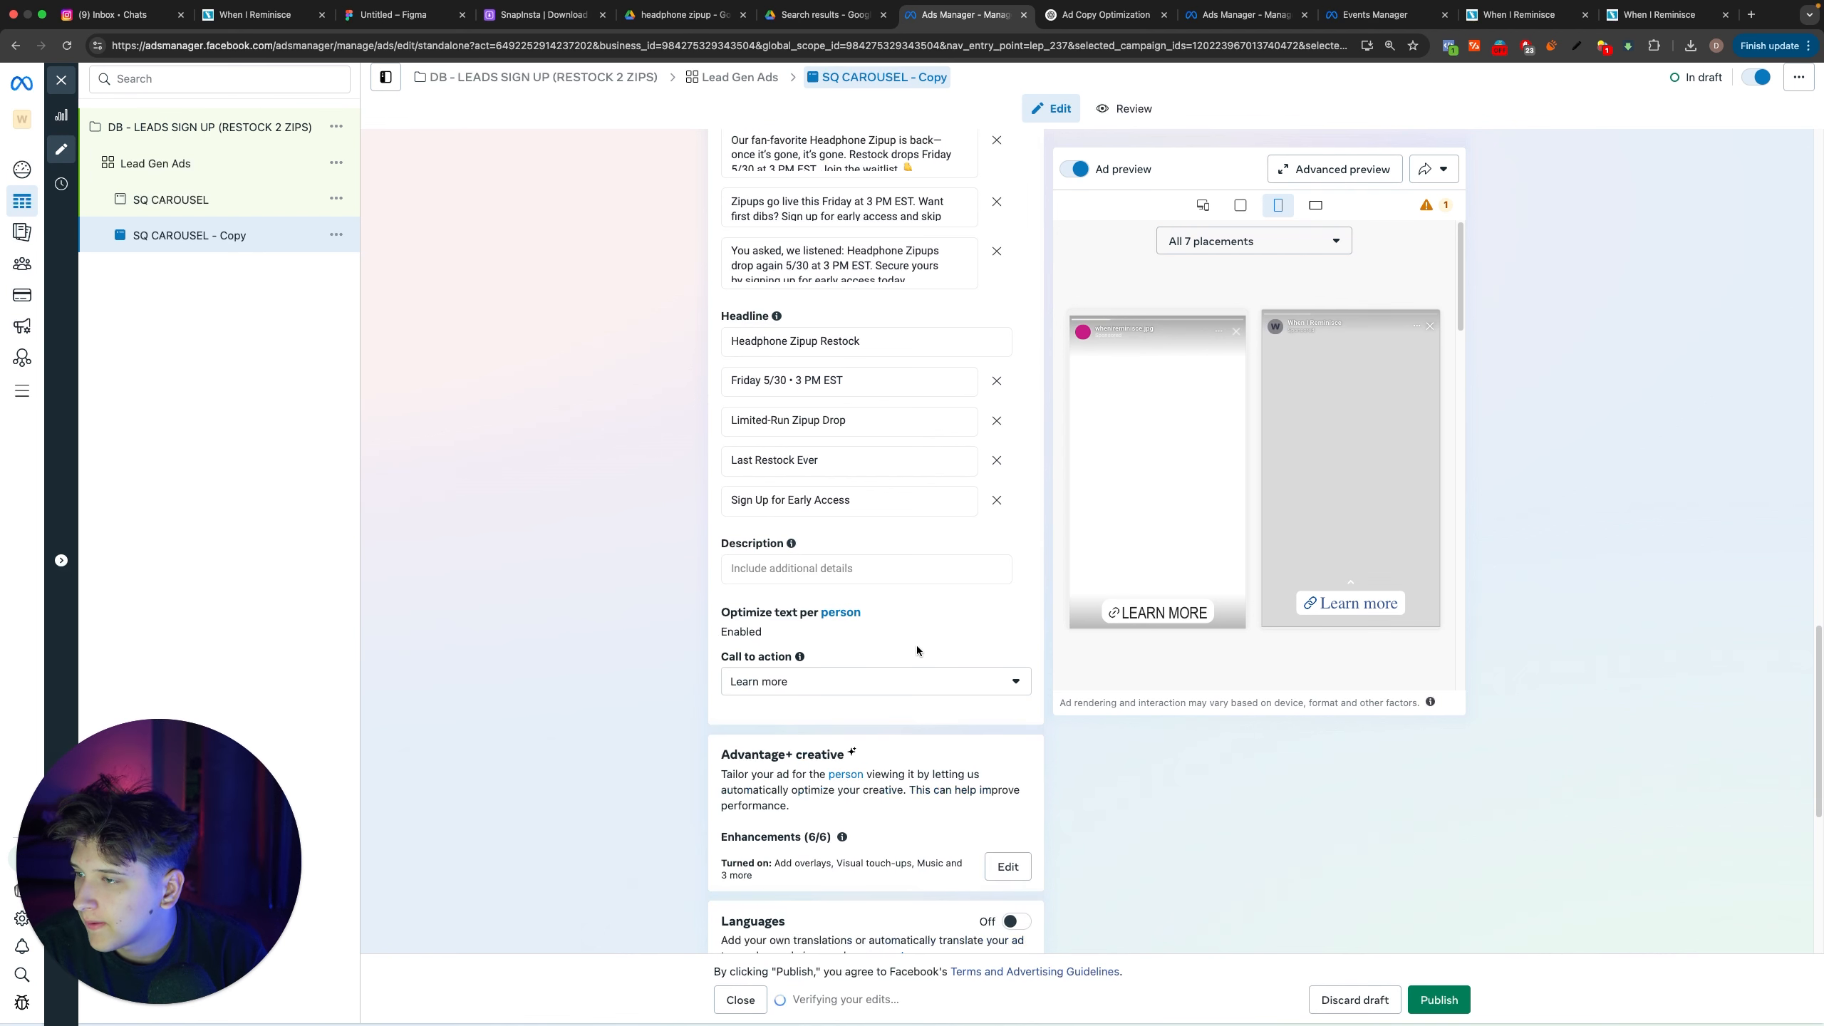
mouse_move(793, 544)
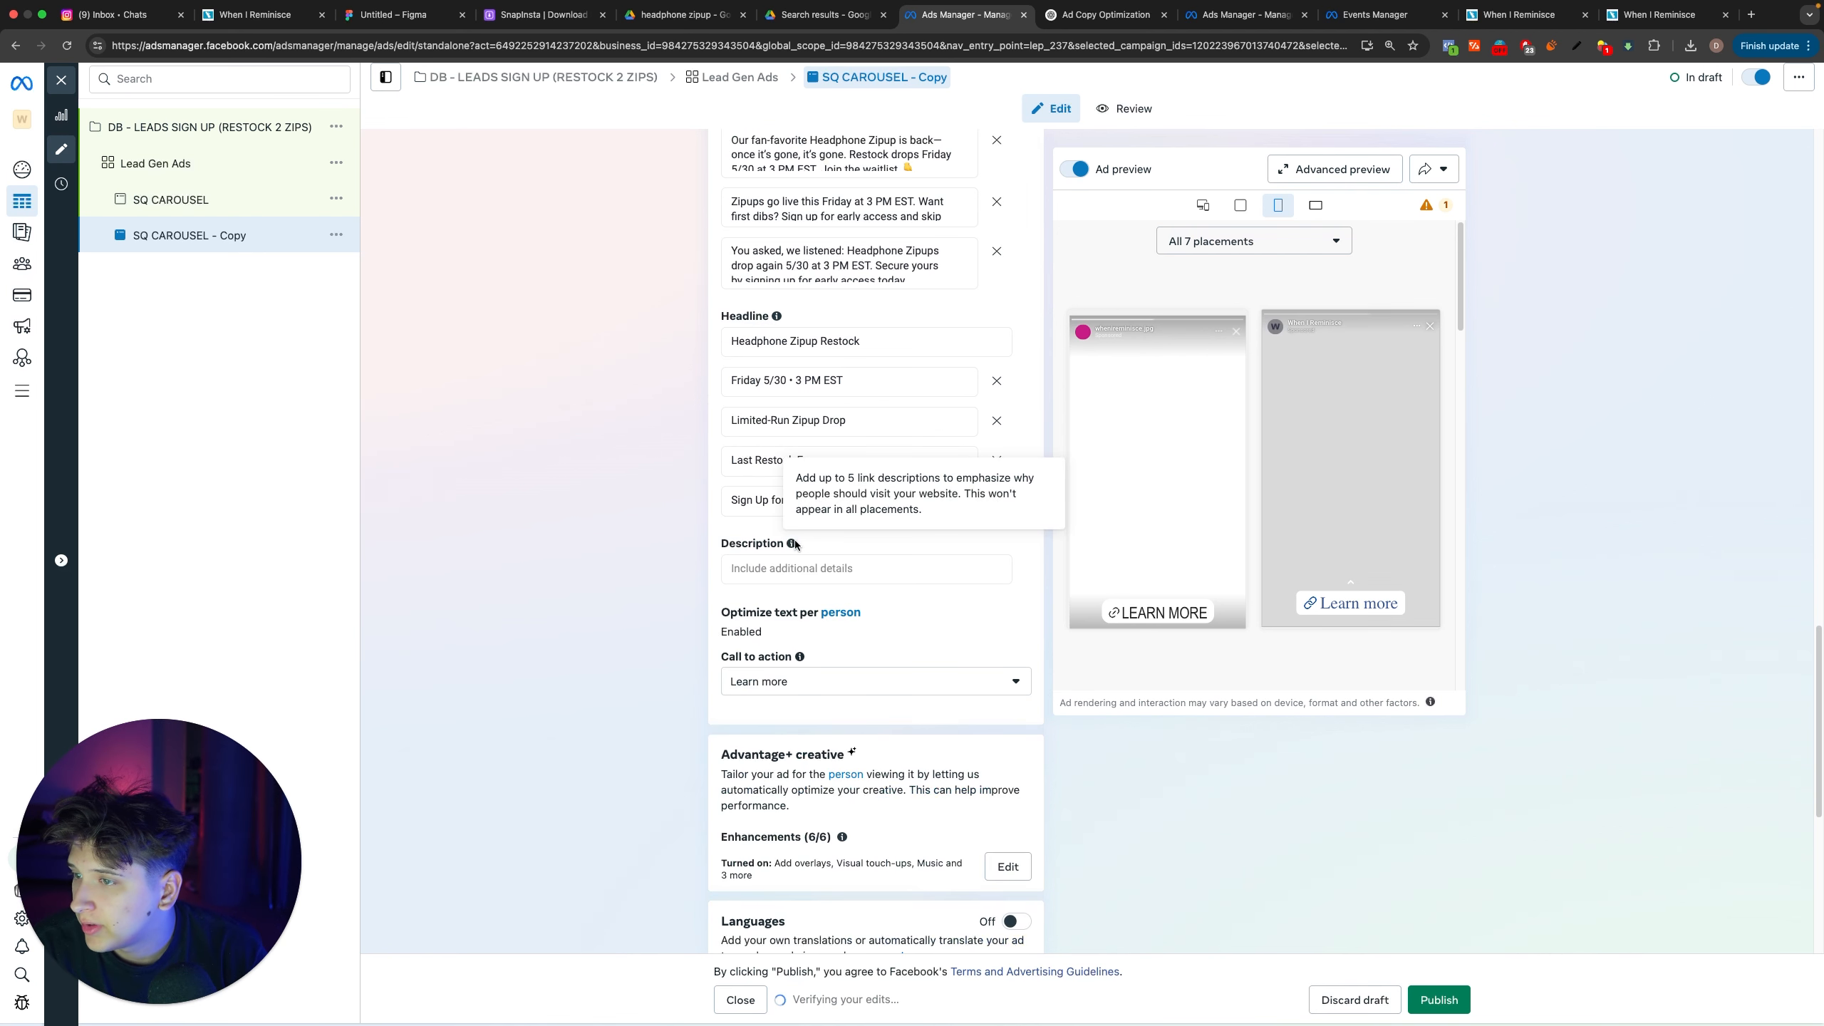
scroll(838, 607, down, 8)
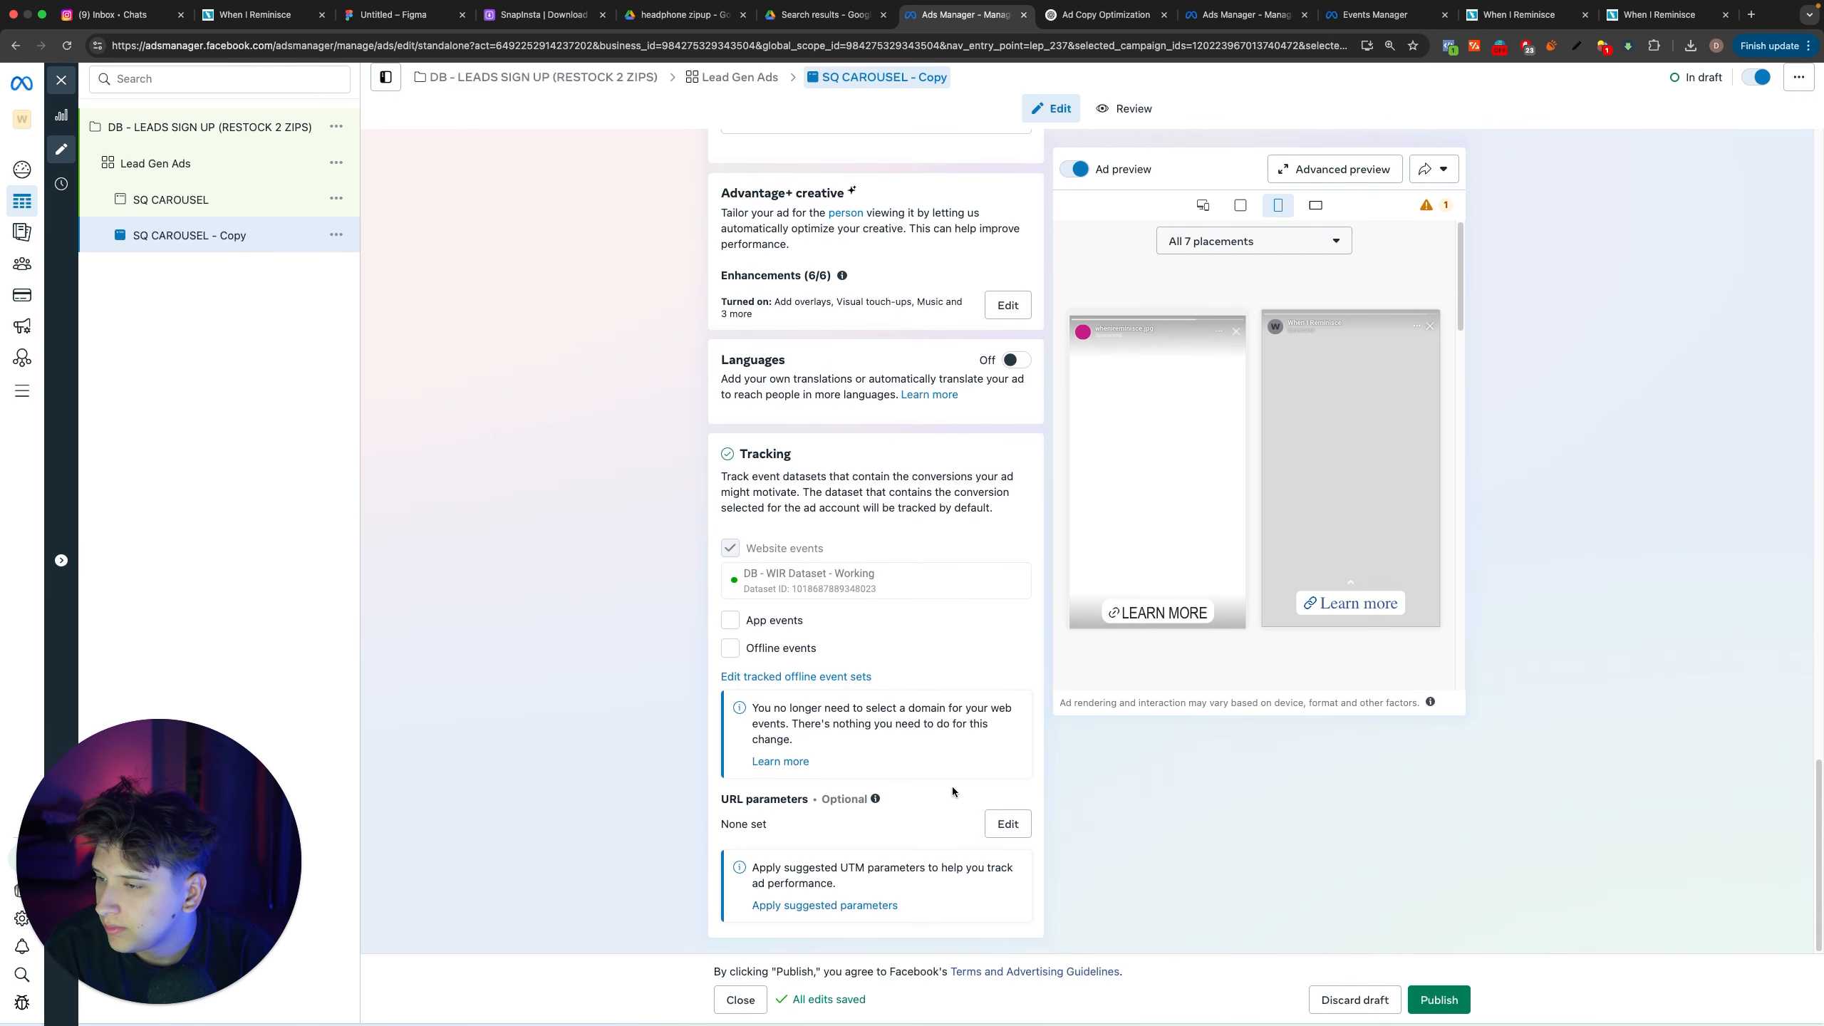
scroll(851, 817, up, 15)
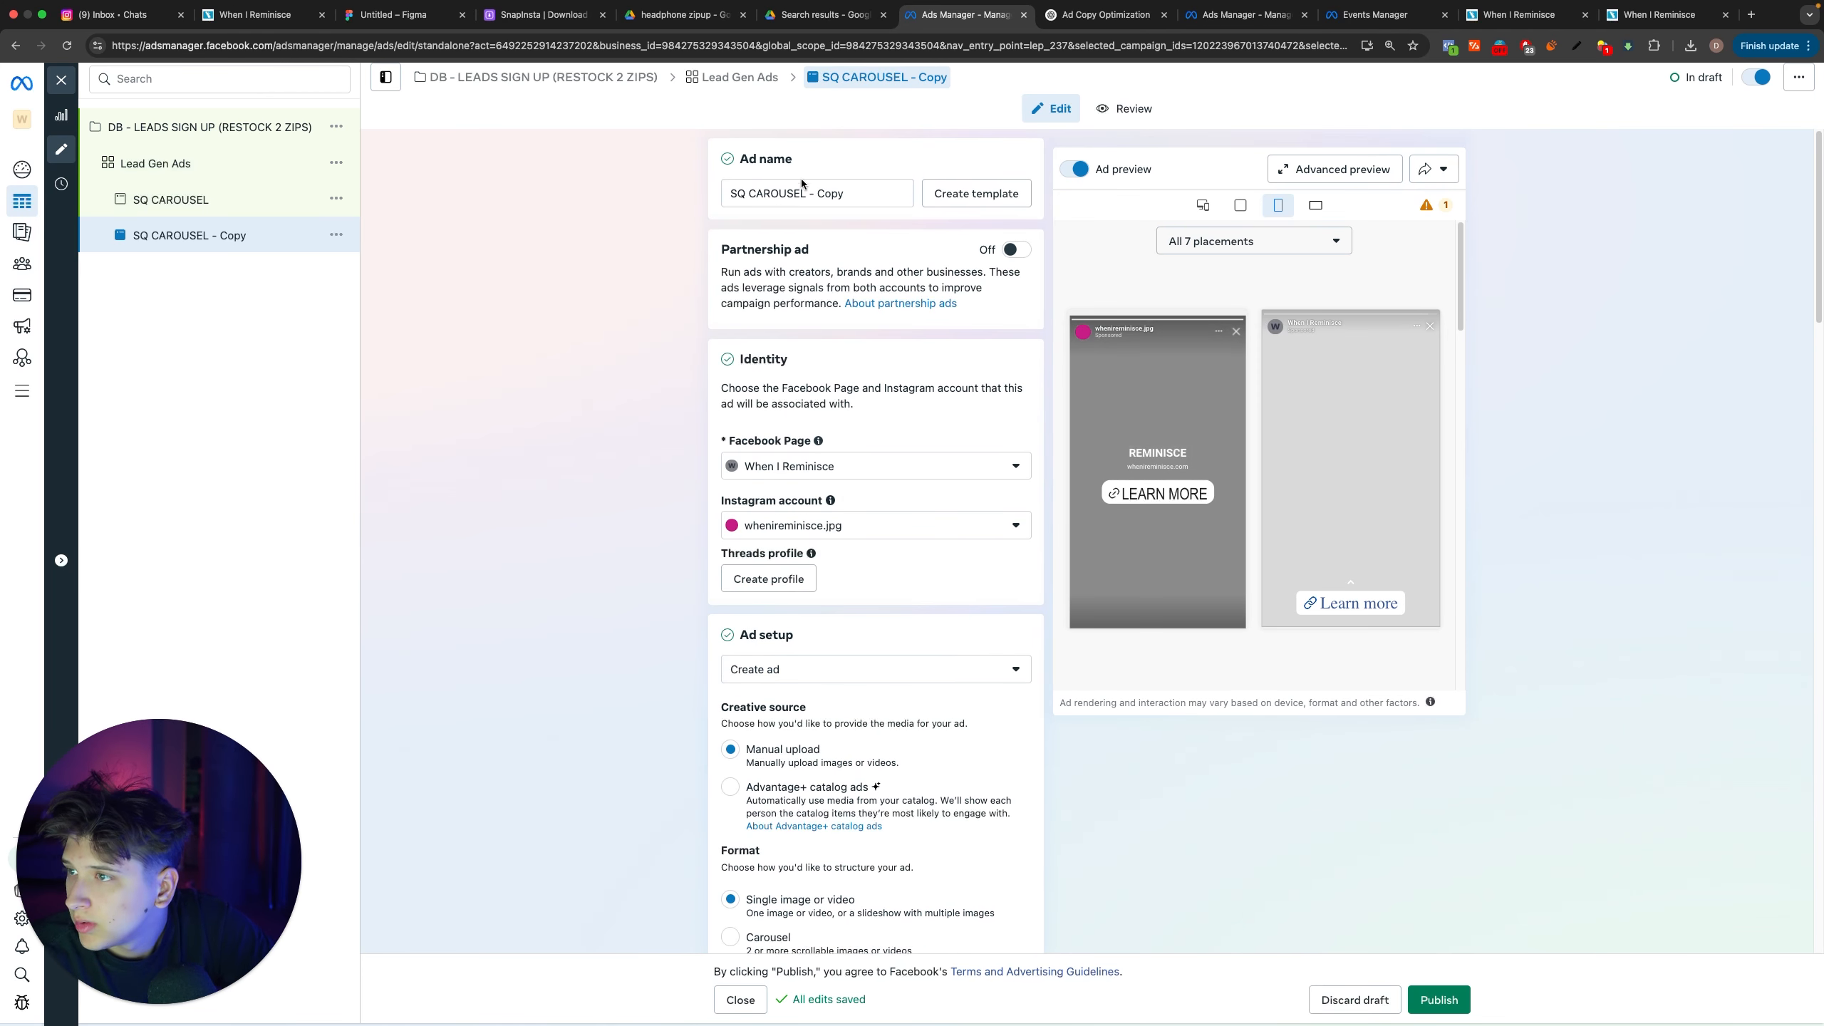
triple_click(818, 201)
text(VT 1)
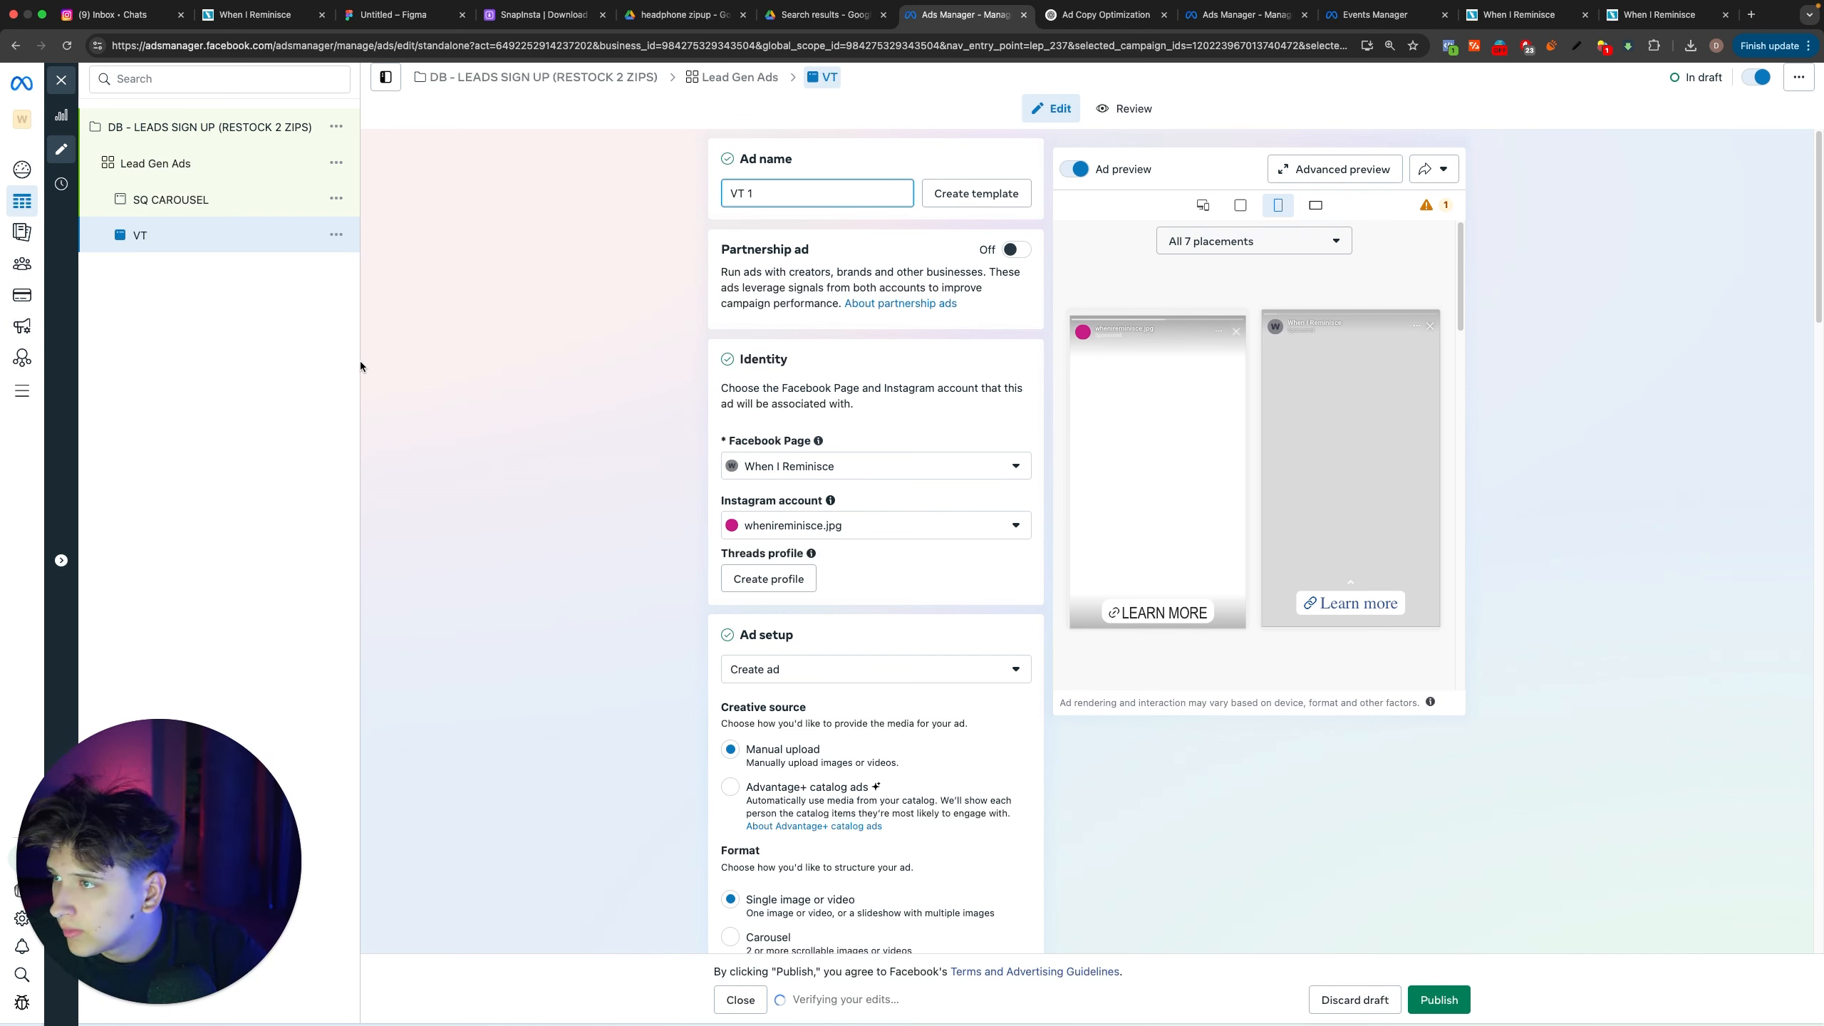
Step: Duplicate the VT 1 ad once in the same campaign and Lead Gen Ads ad set, and name the copy VT 2
click(336, 235)
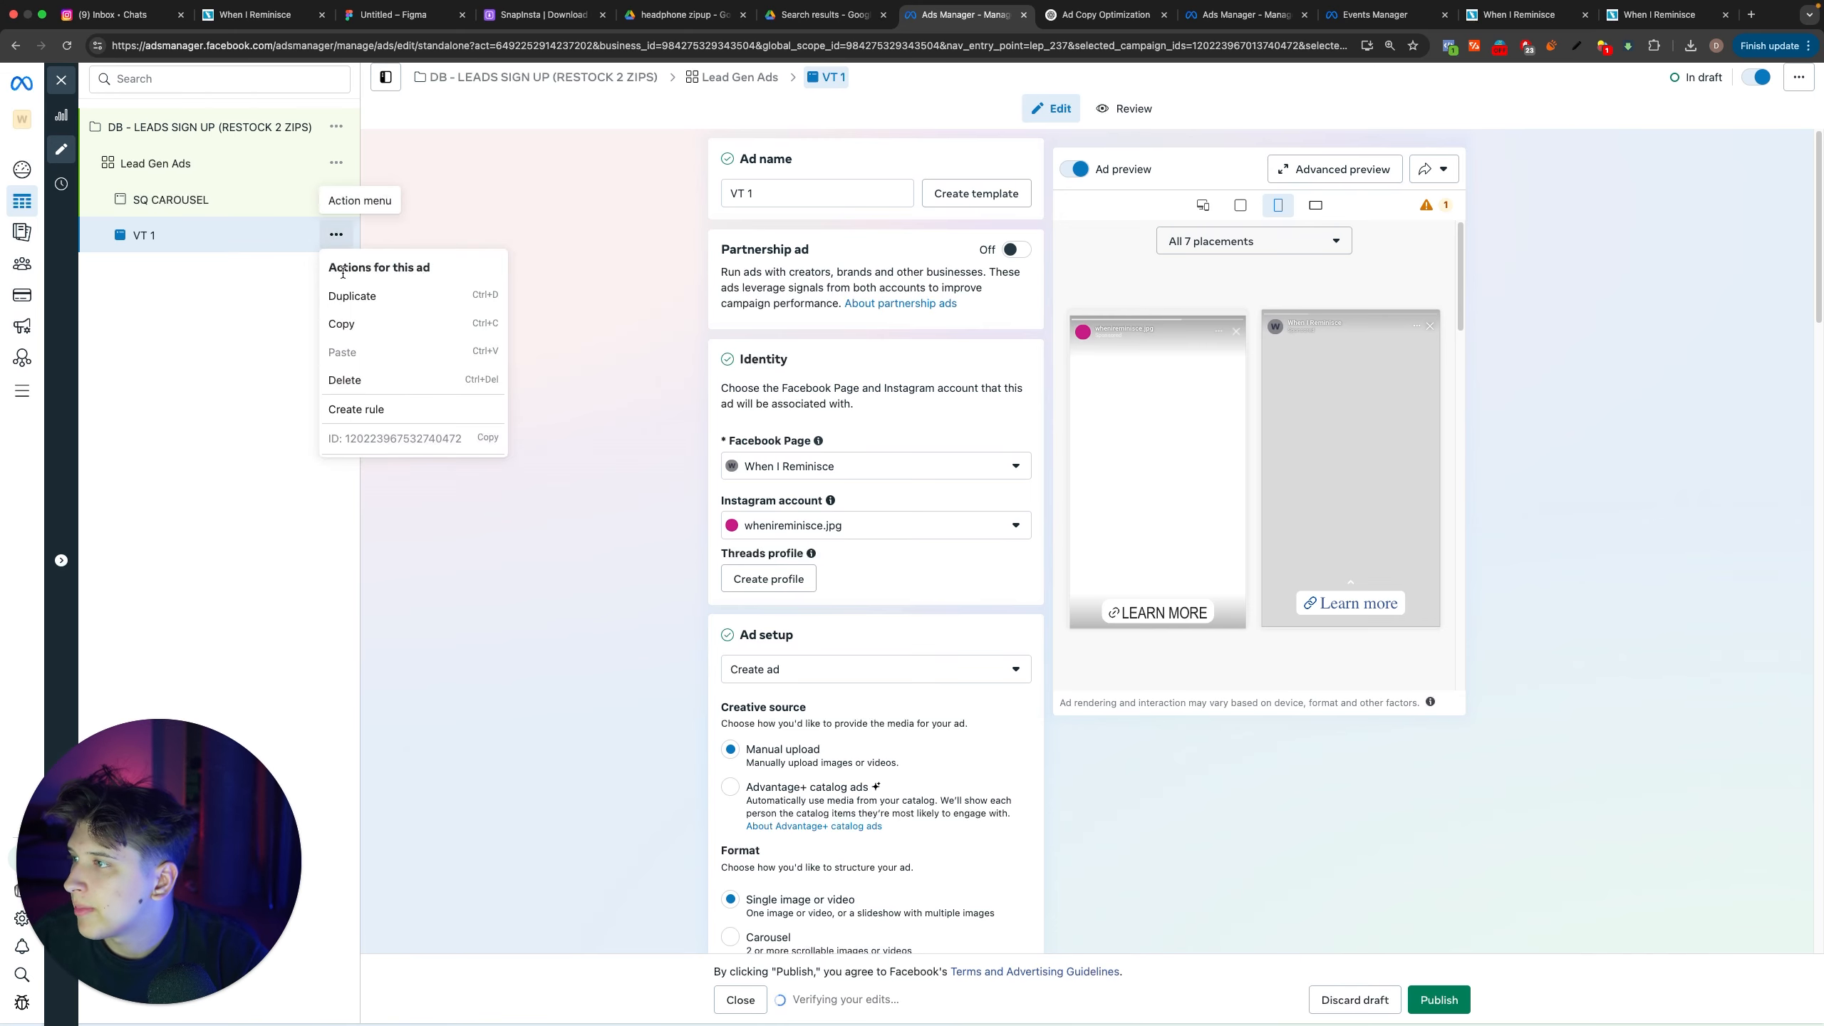
click(354, 294)
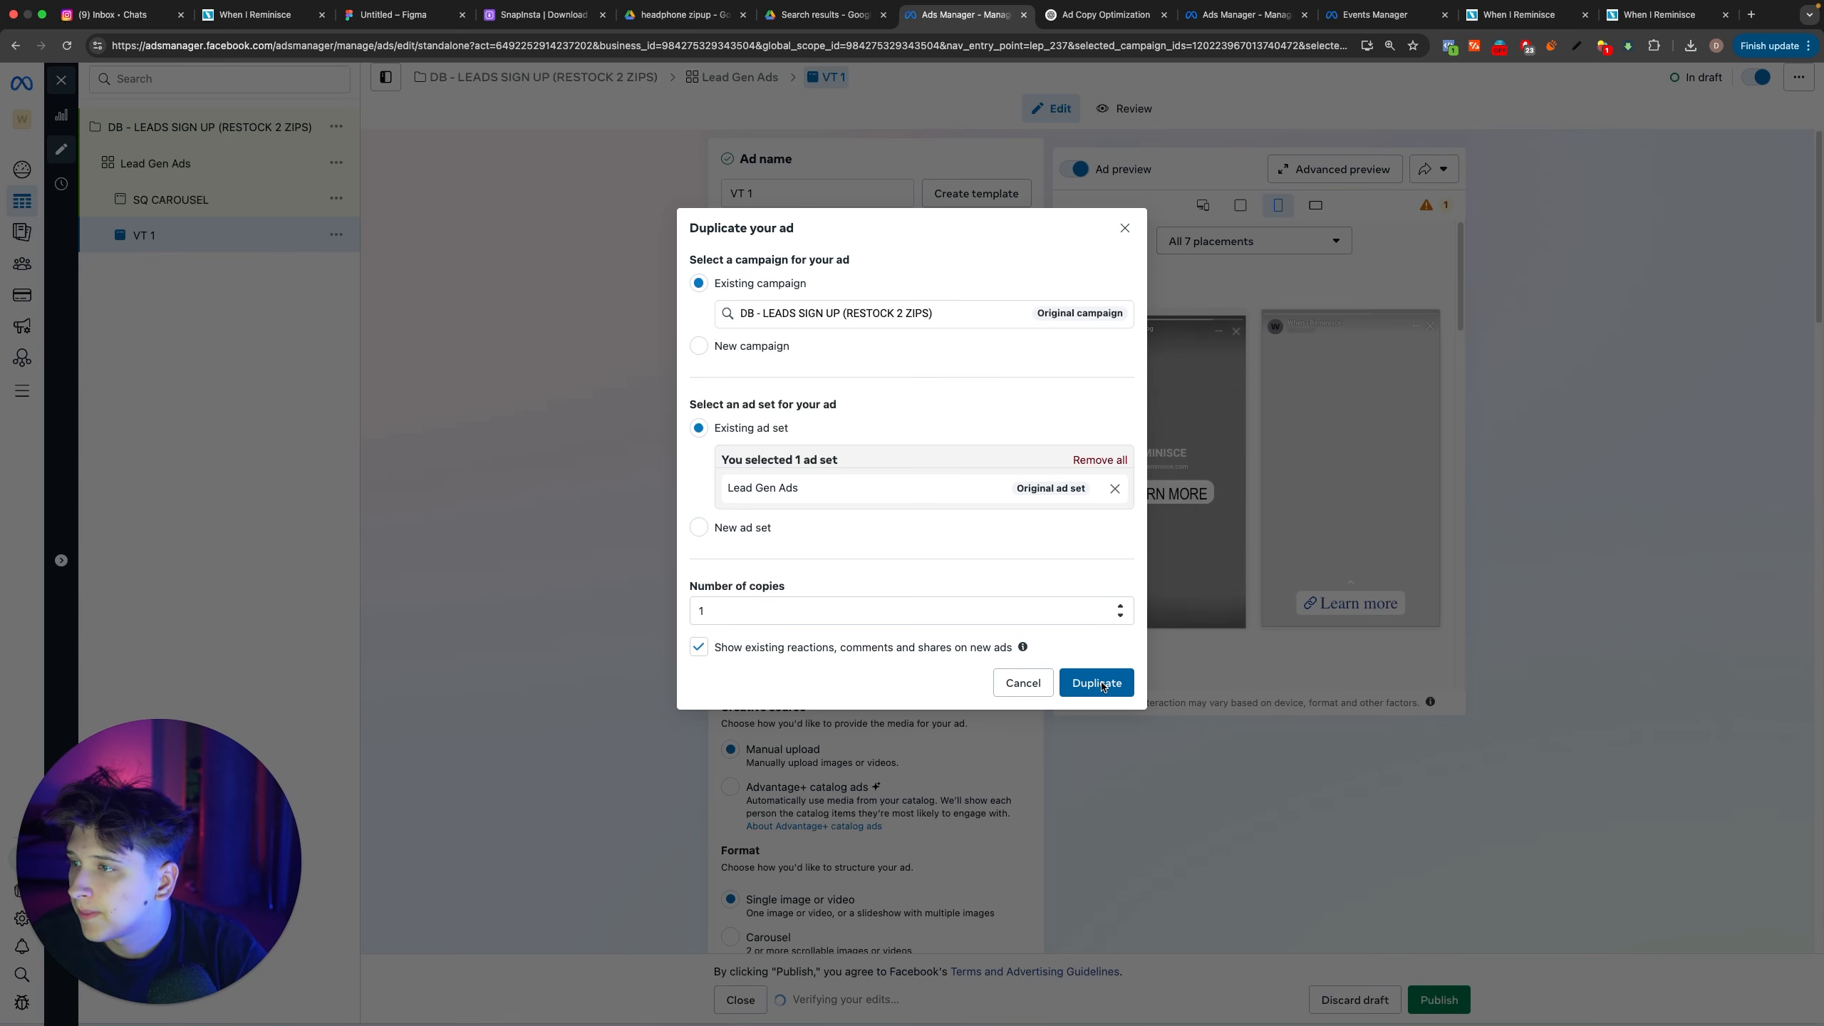
click(841, 315)
click(1096, 682)
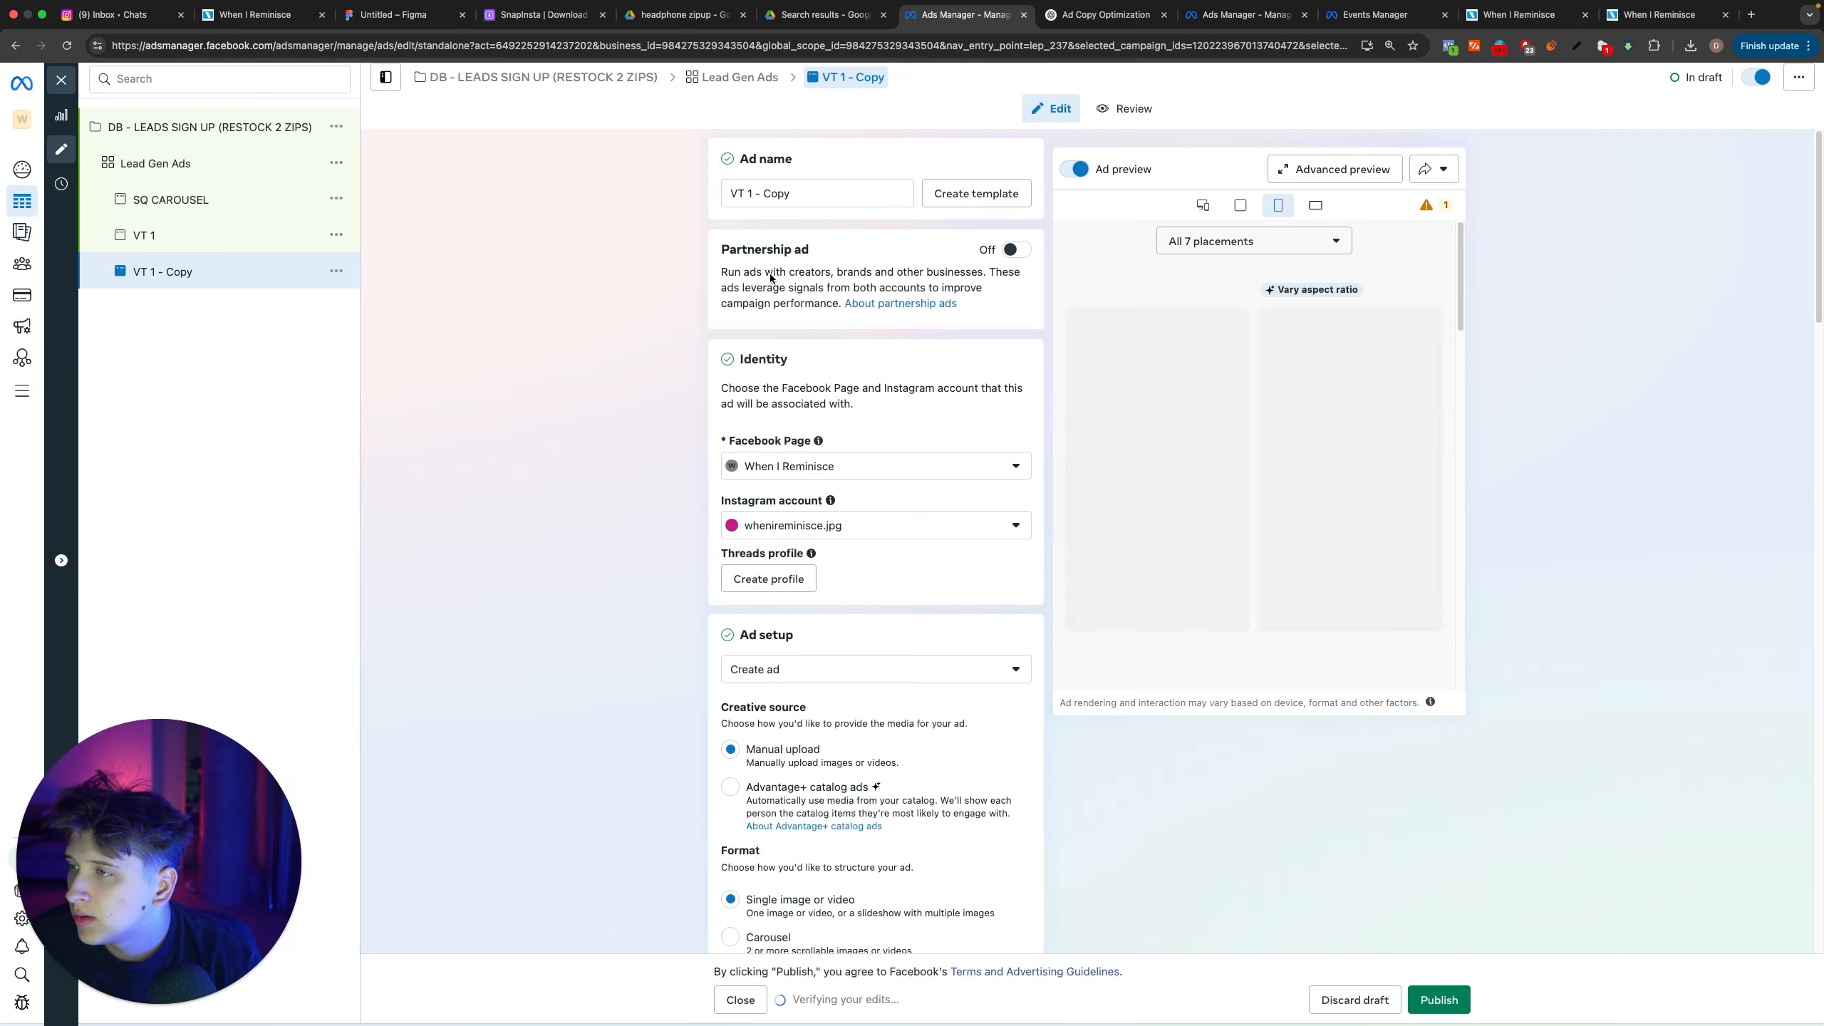
triple_click(807, 194)
text(VT 2)
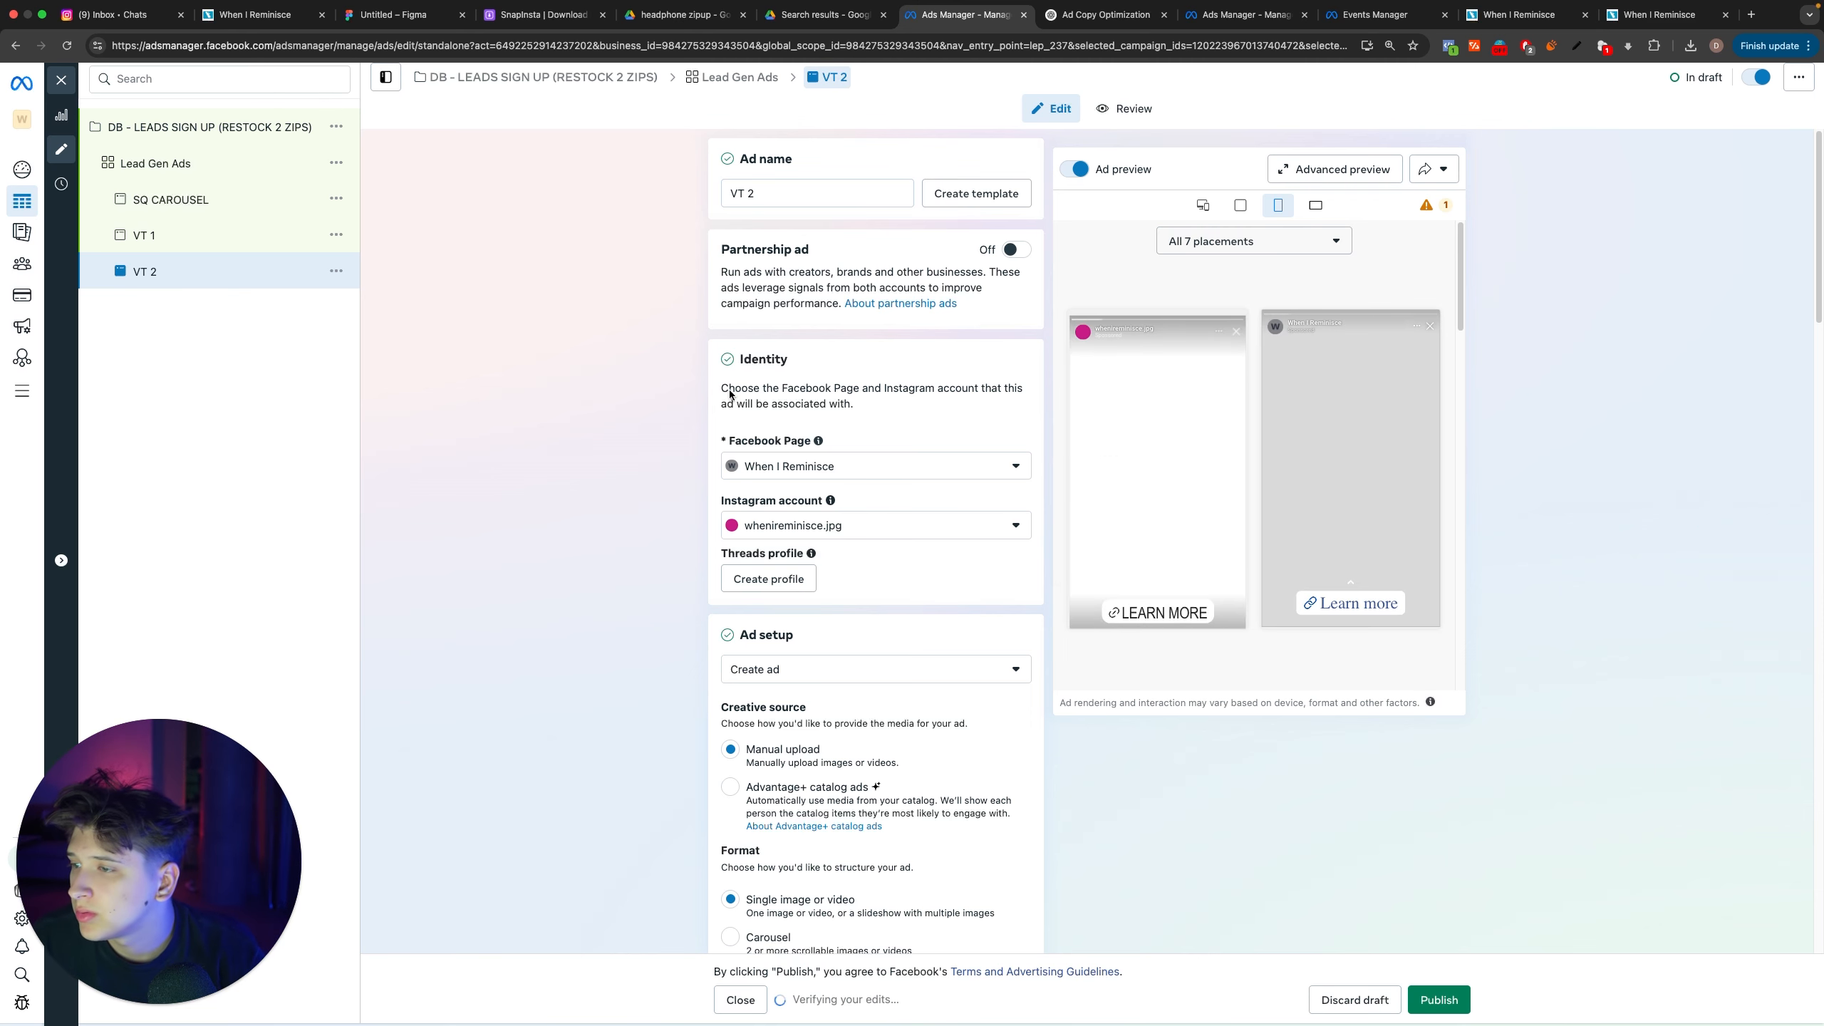
Step: Open the VT 2 ad's media for editing and start an upload for a replacement image
scroll(791, 459, down, 10)
scroll(854, 524, down, 2)
click(963, 610)
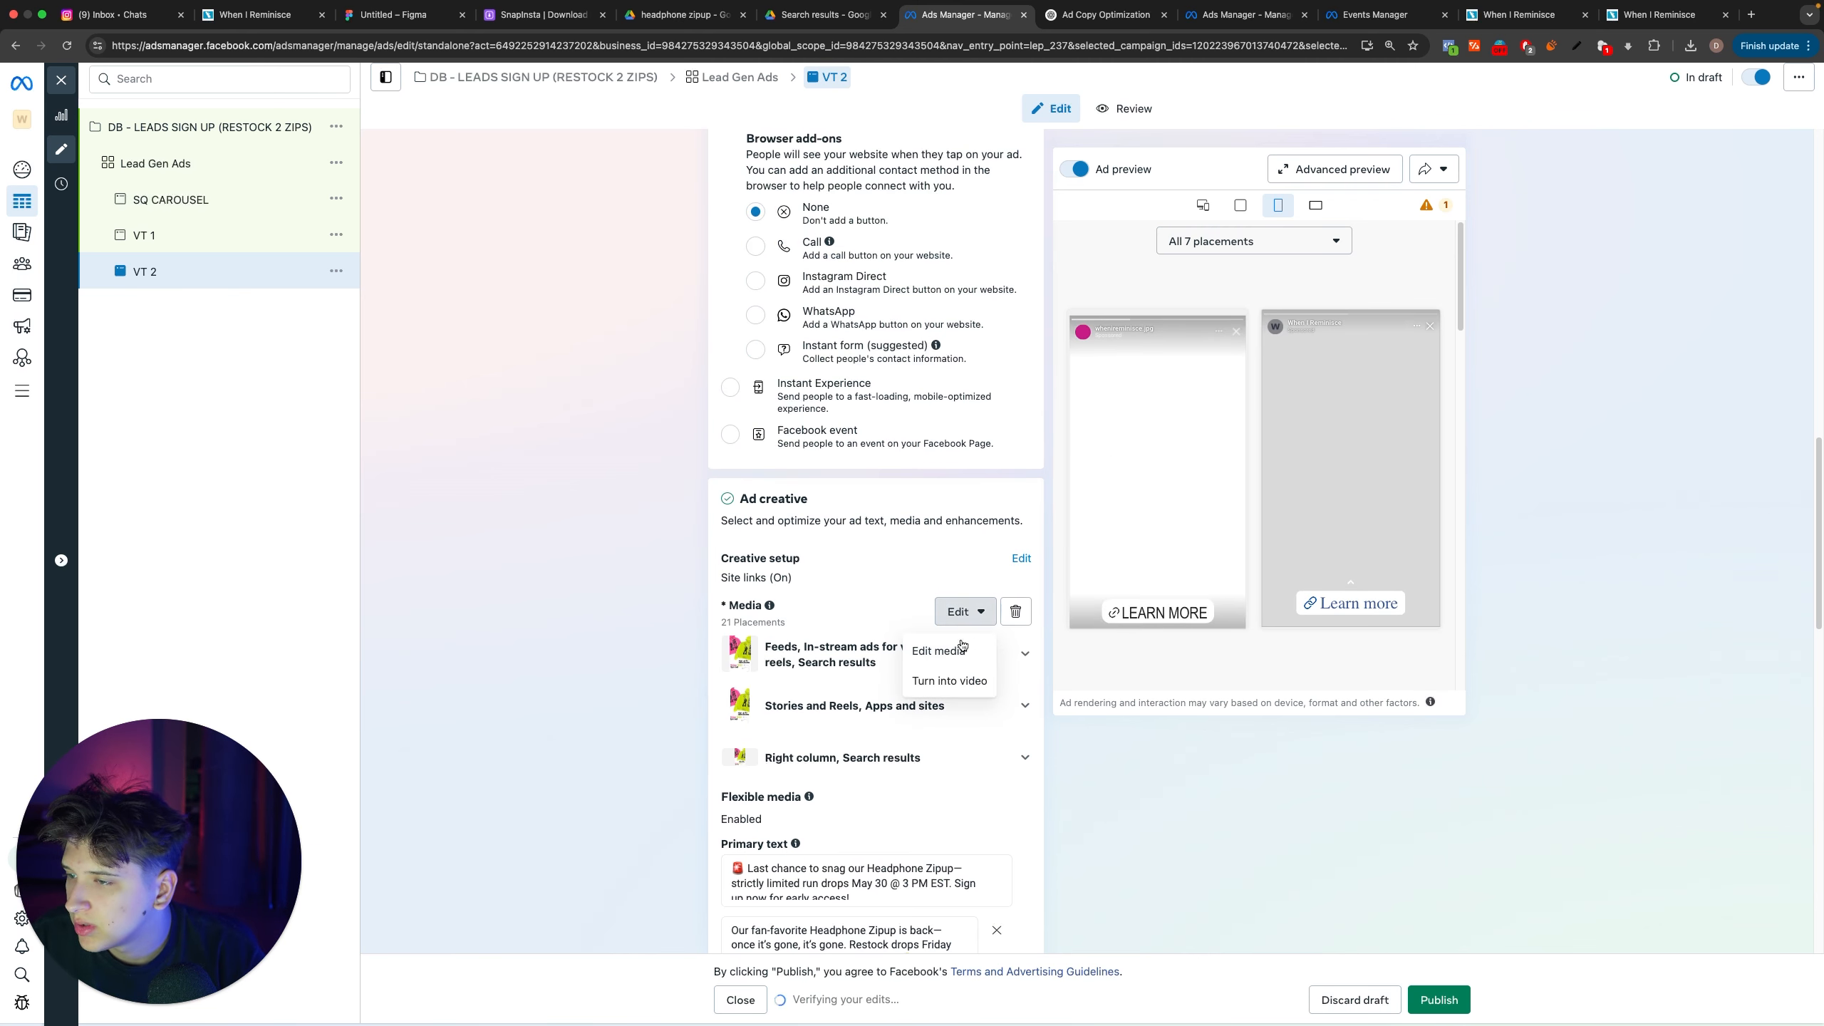
click(944, 651)
click(1327, 310)
Step: Switch to Photoshop and hide Layer 16 and Group 9 copy in Untitled-2 to show the gray vertical restock ad
key(ctrl+Left)
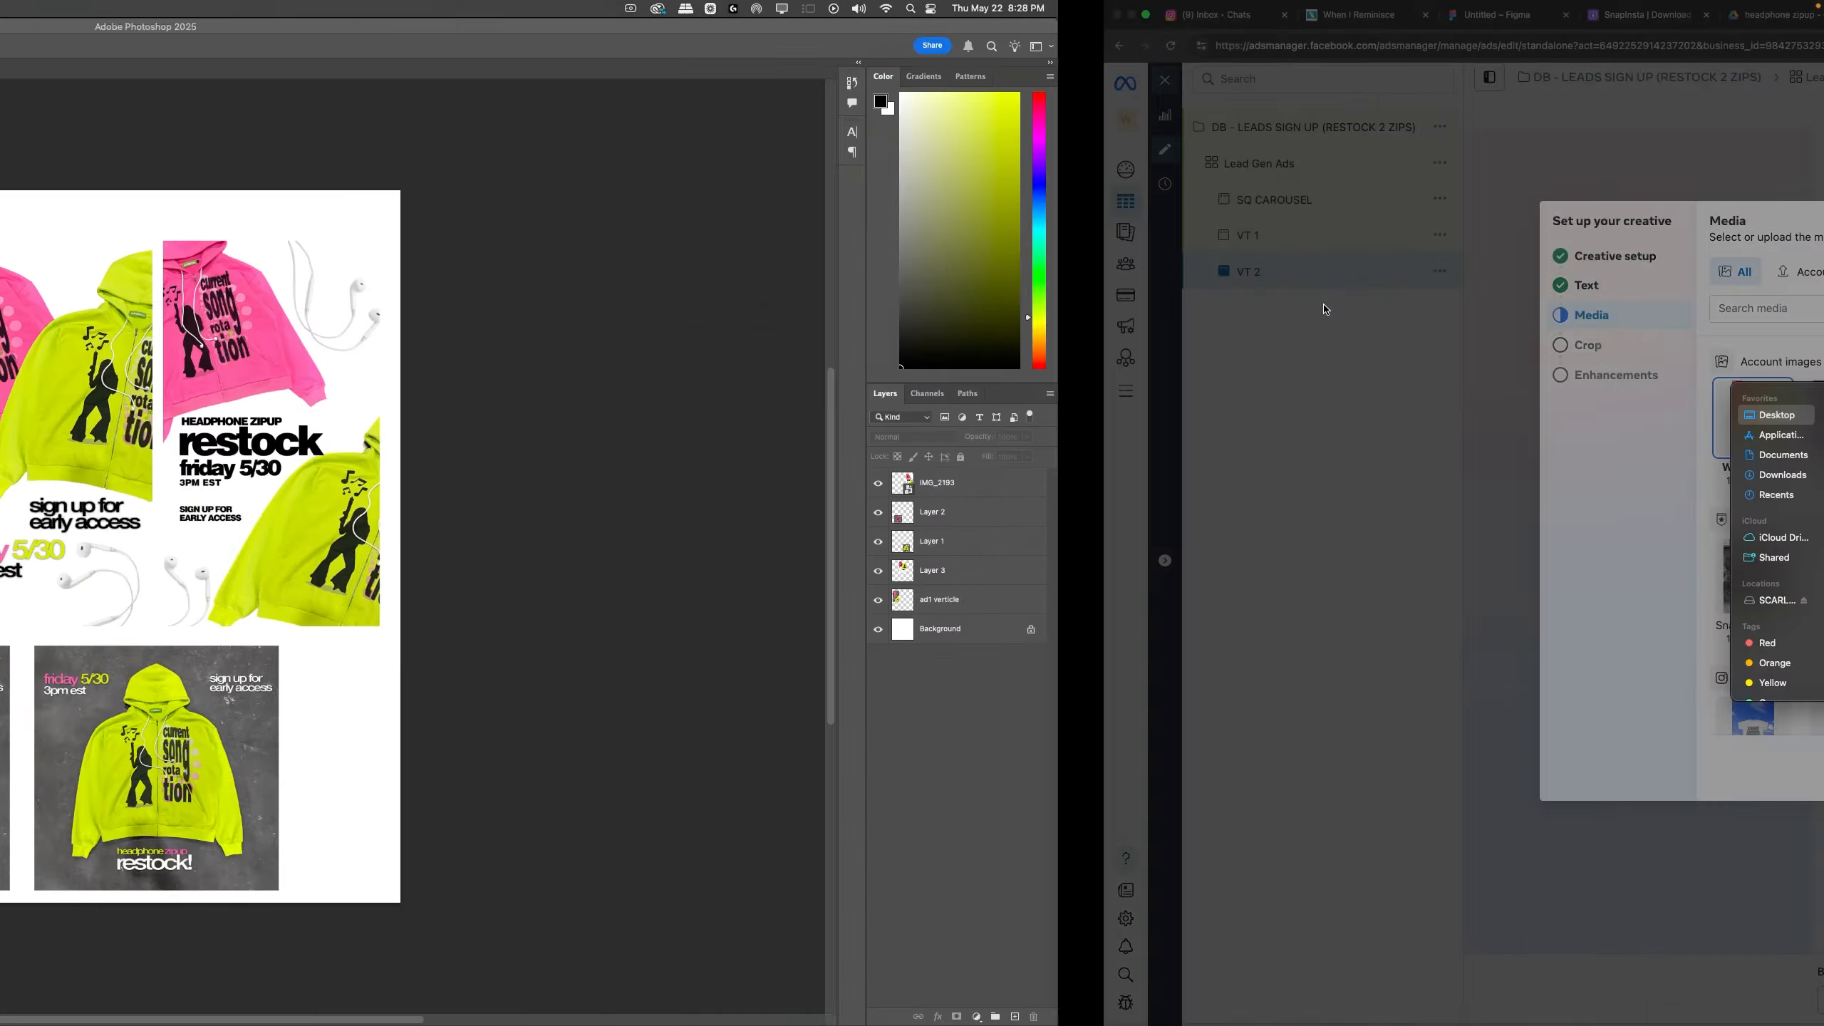
click(243, 69)
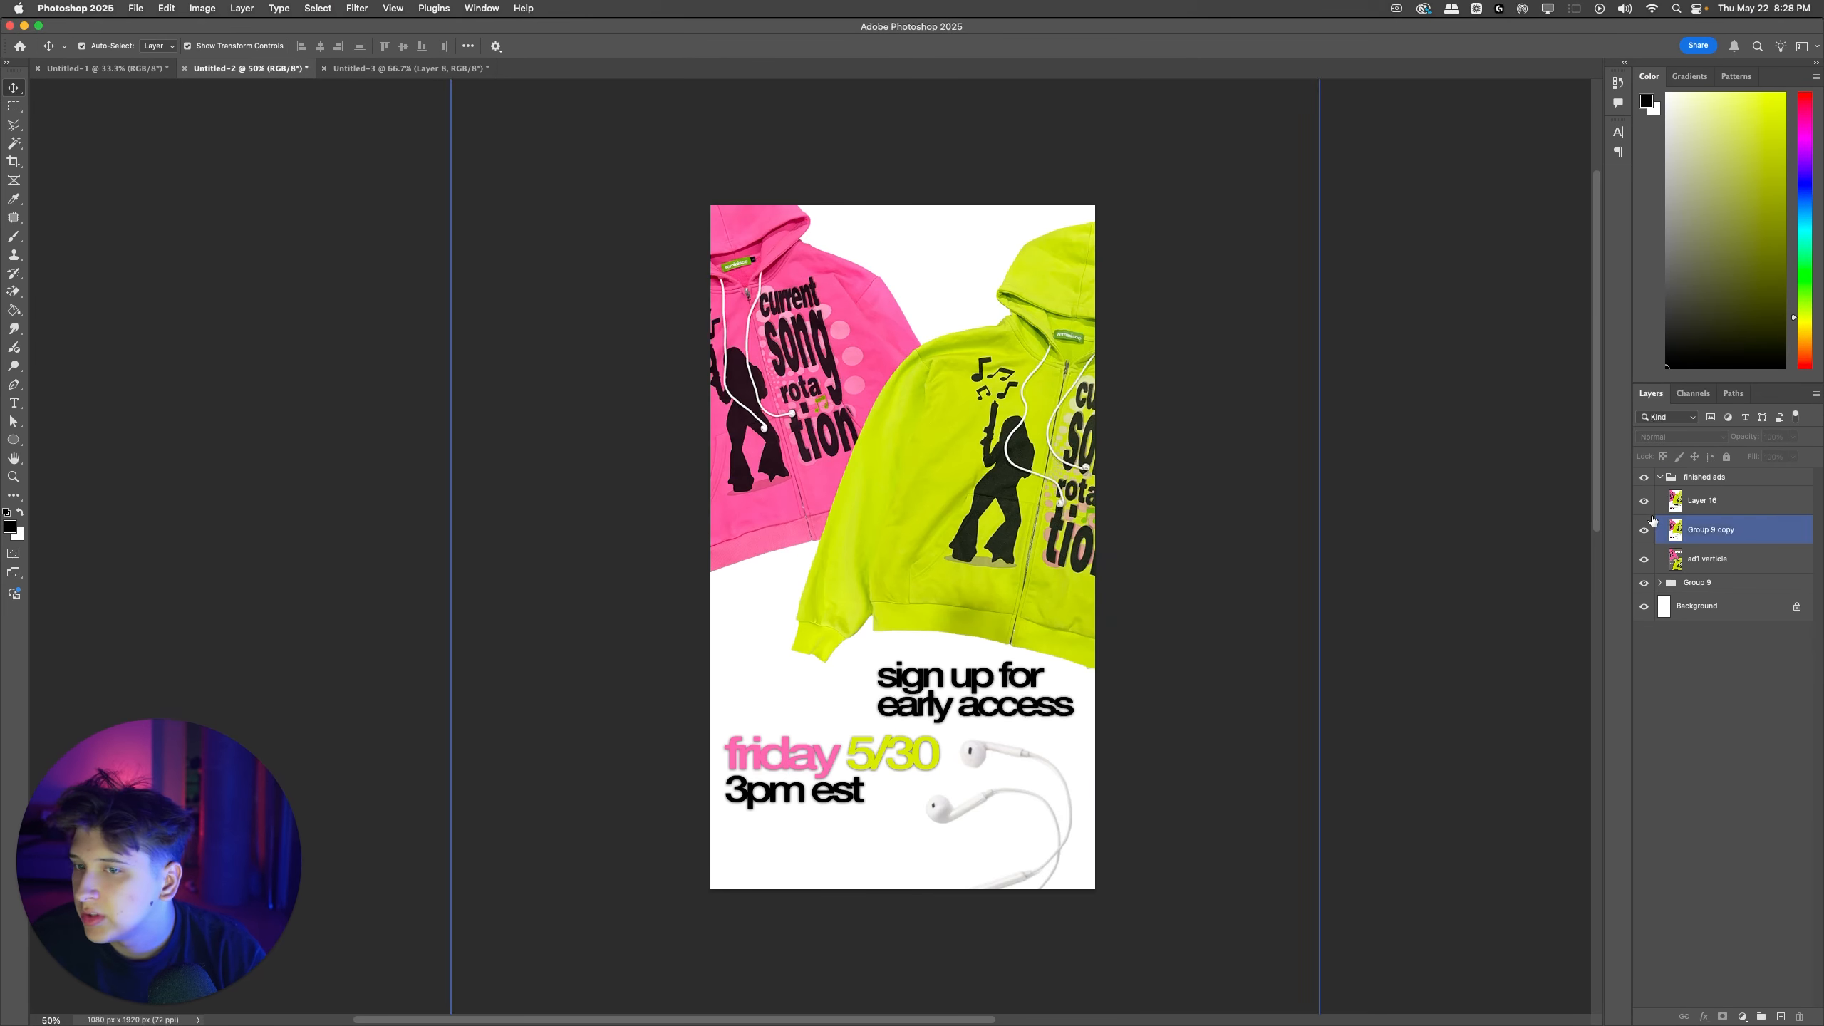
click(1645, 502)
click(1644, 502)
click(1644, 502)
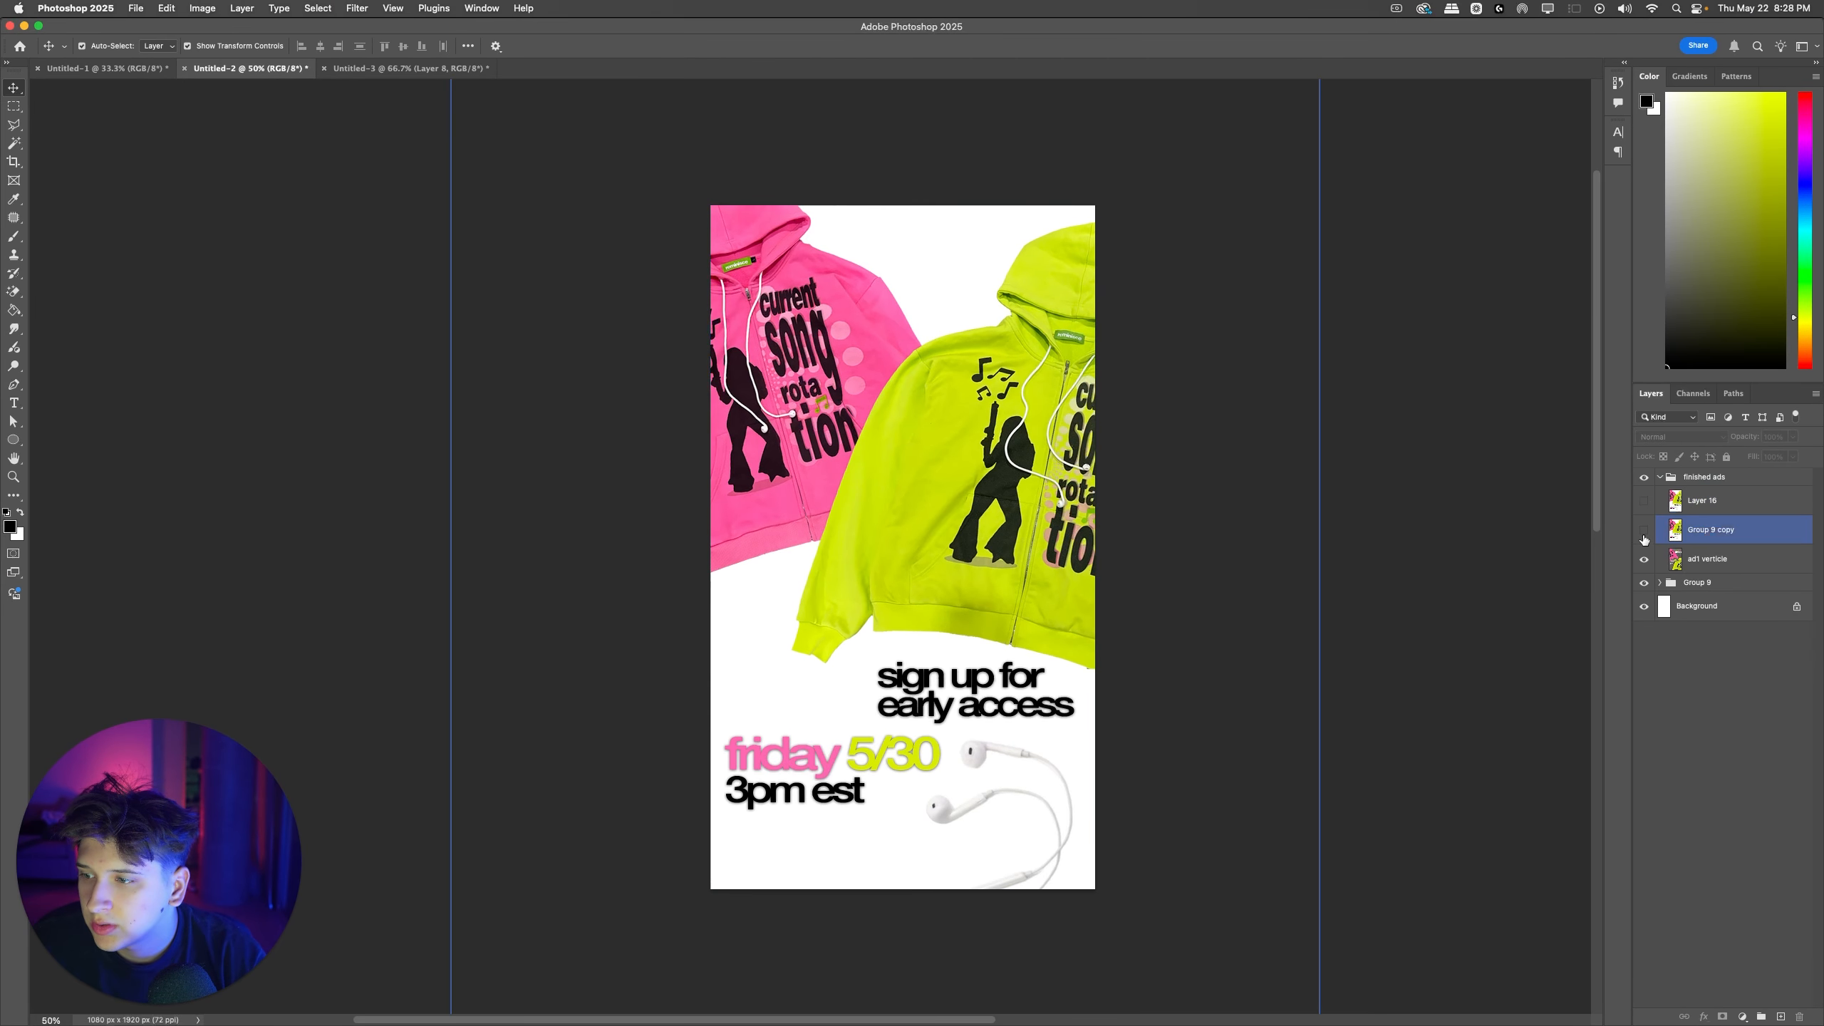
click(1644, 531)
key(super+z)
Step: Export the gray vertical ad as a 1080 x 1920 px JPG named WIRVT2 to the Desktop
key(alt+shift+super+w)
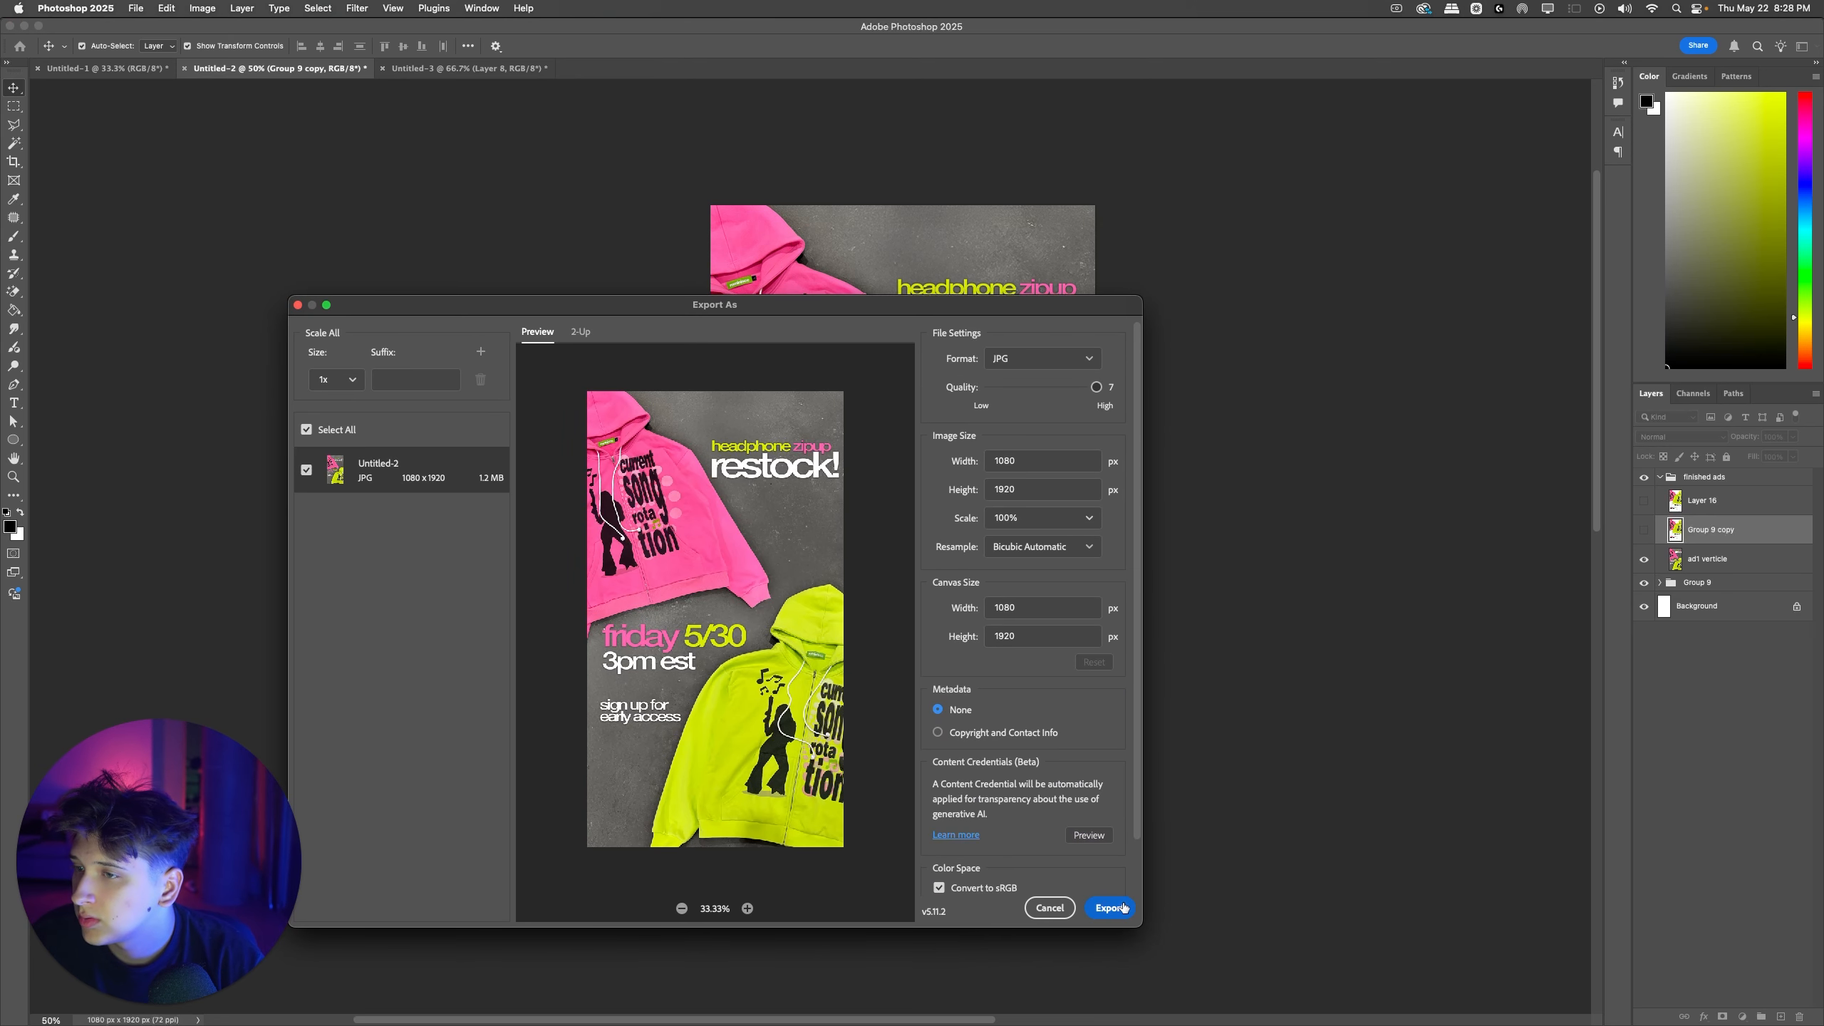
click(1110, 908)
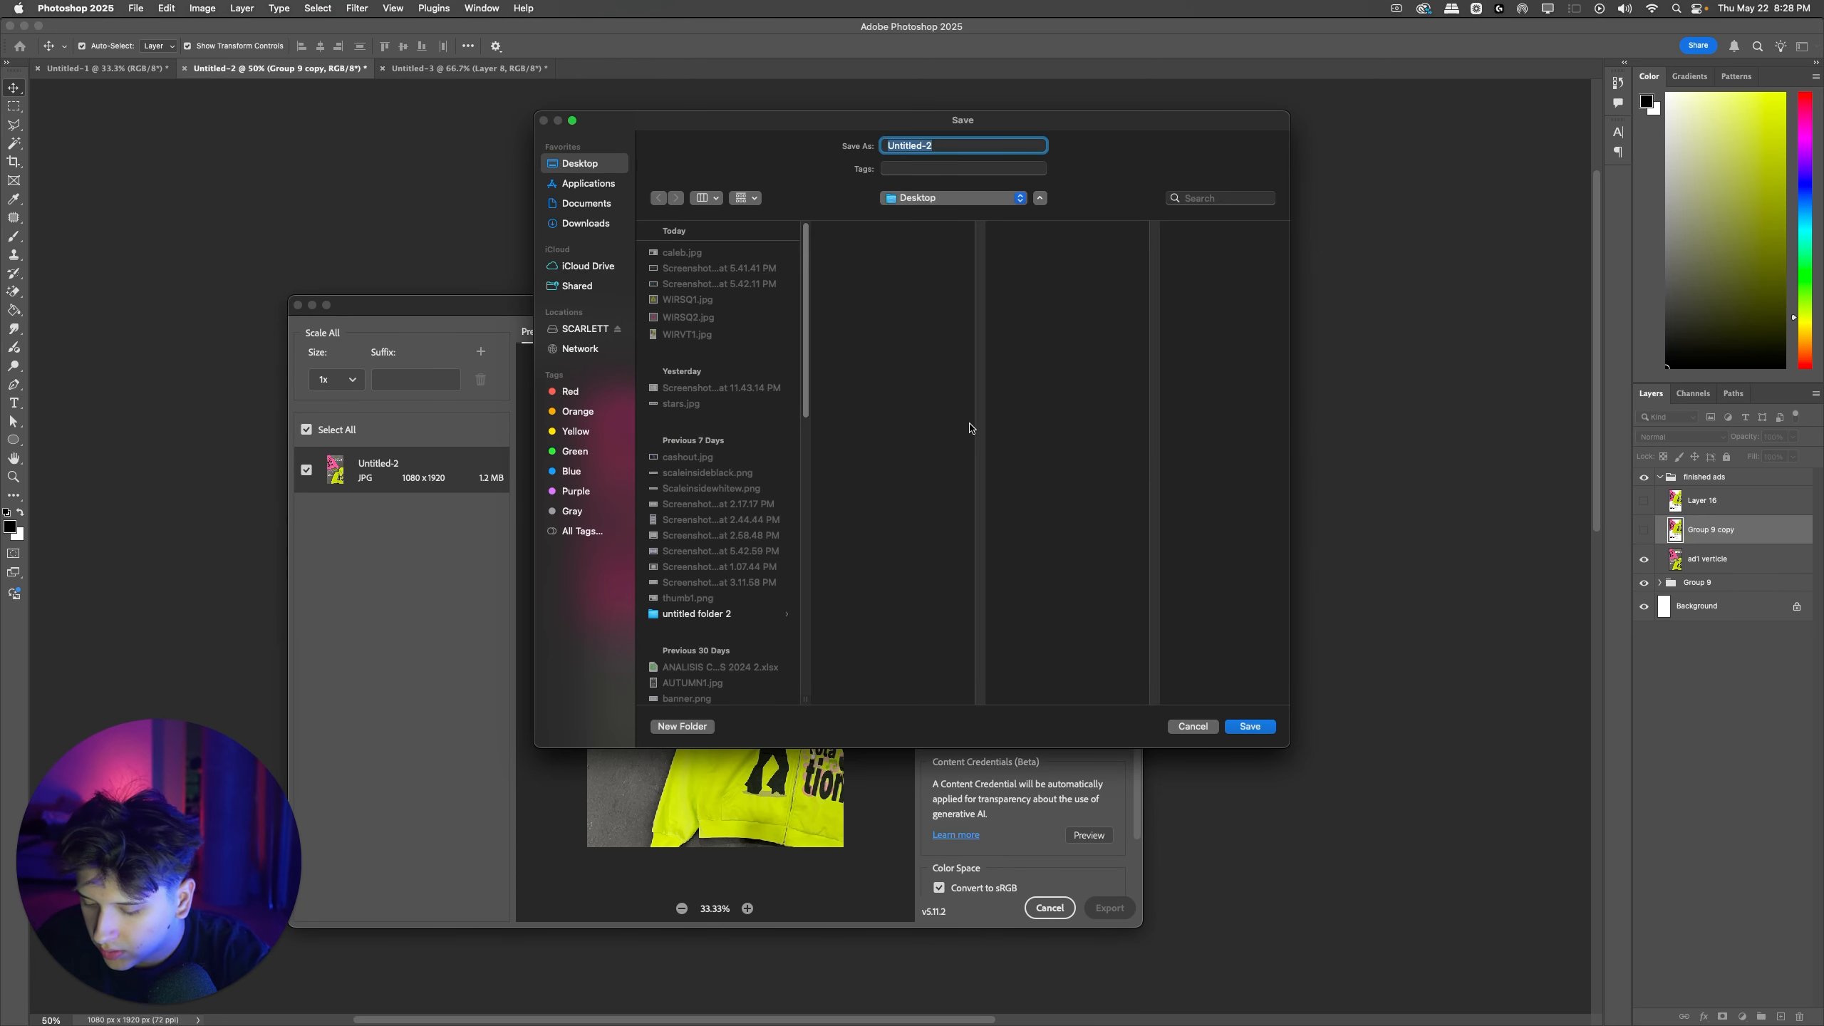
text(W)
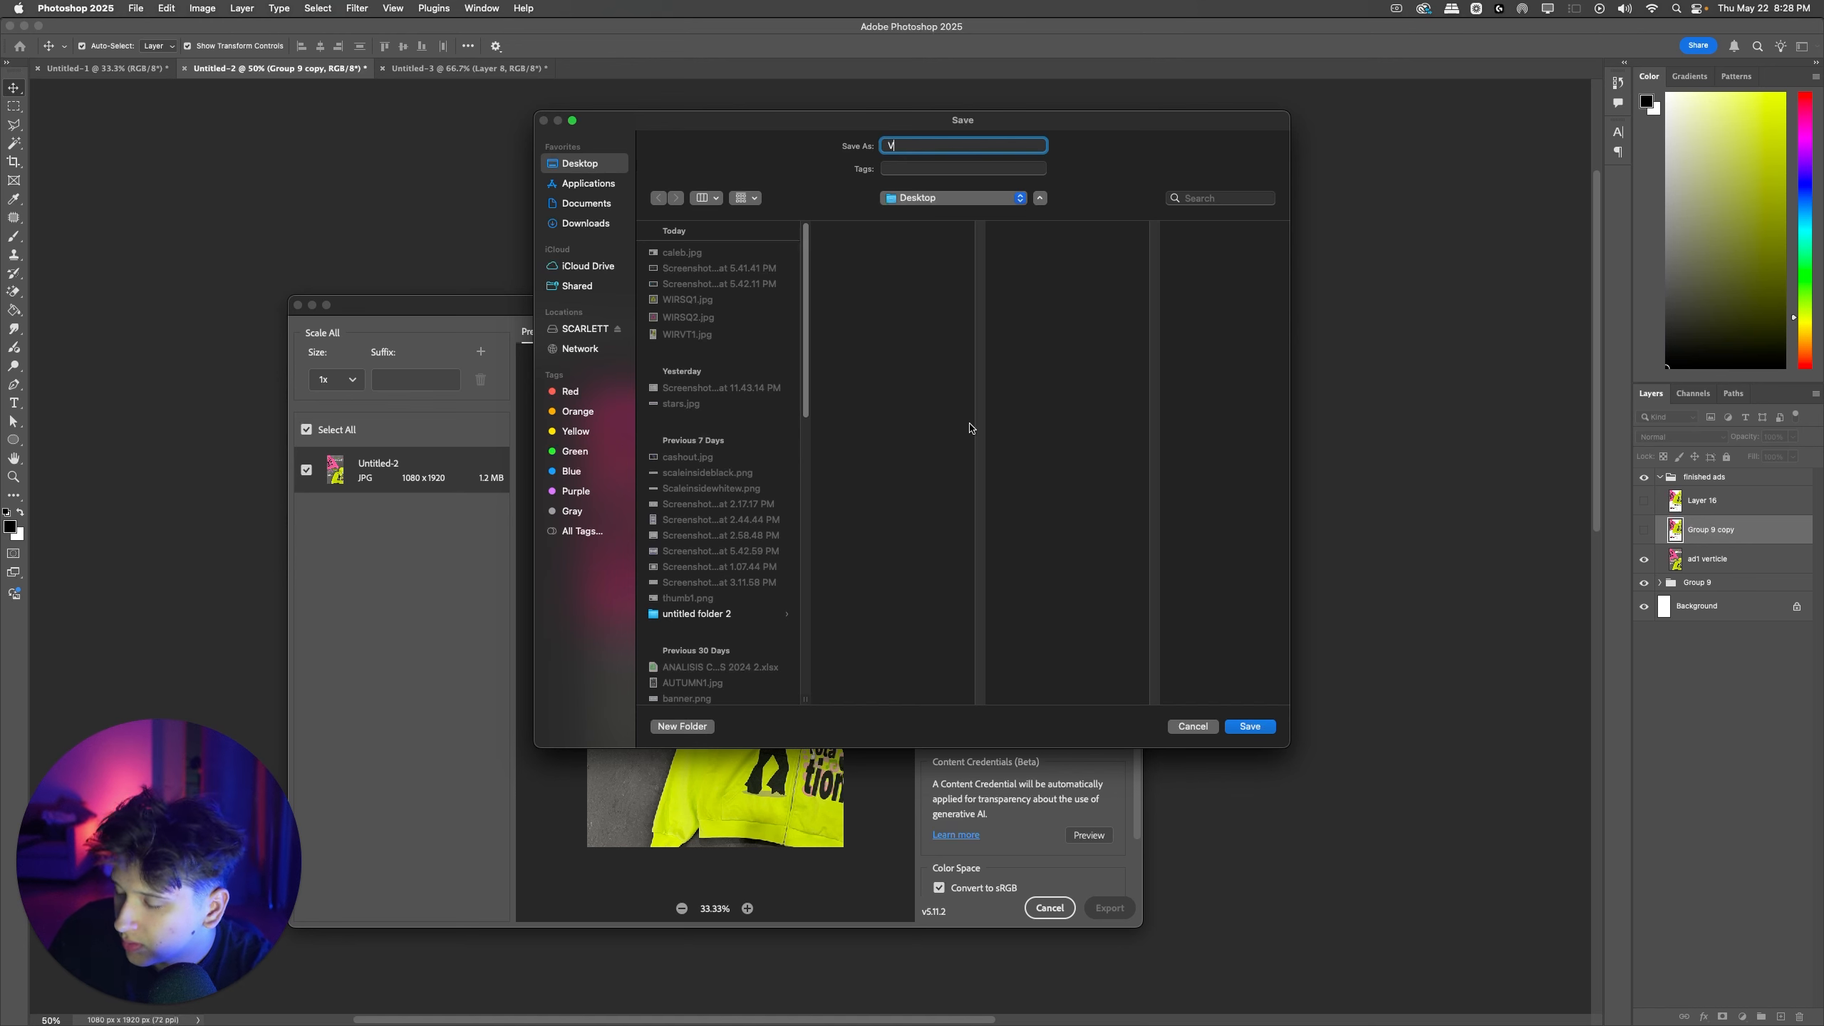
text(IRVT)
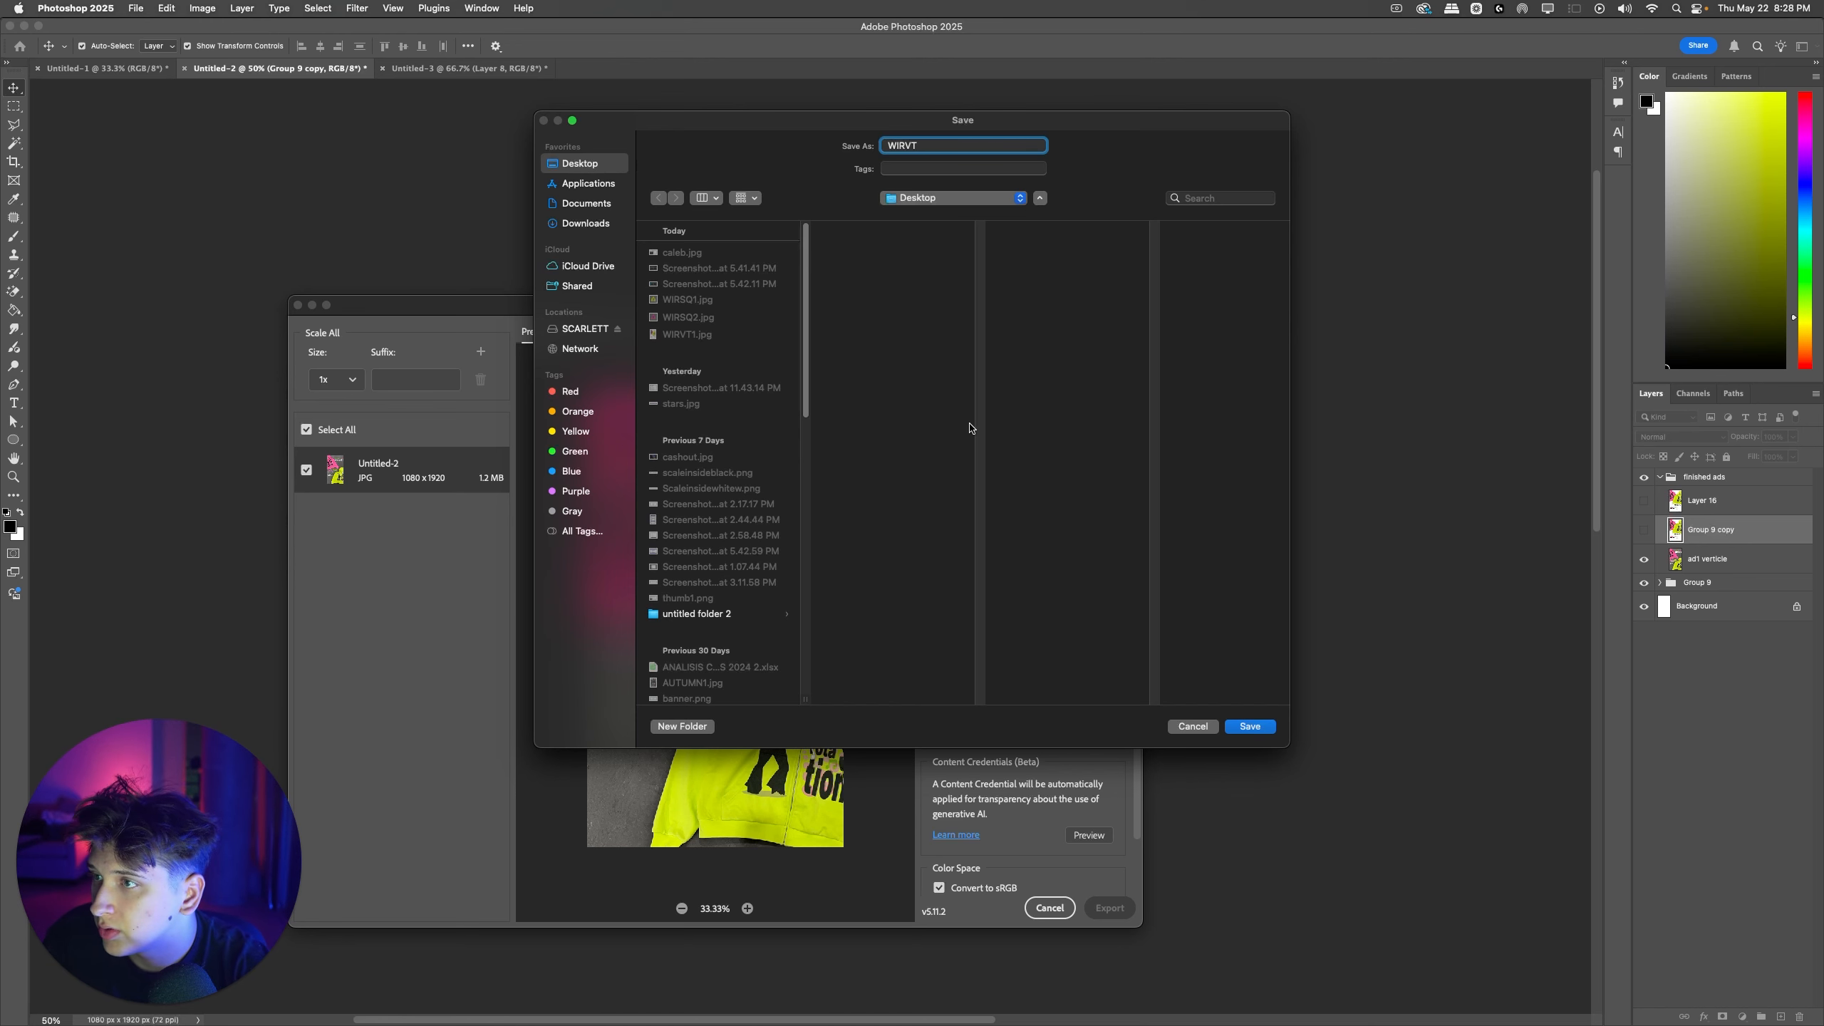
text(2)
key(Return)
Step: Return to Ads Manager, upload WIRVT2.jpg as the VT 2 media, and accept the default crops and enhancements
key(ctrl+Right)
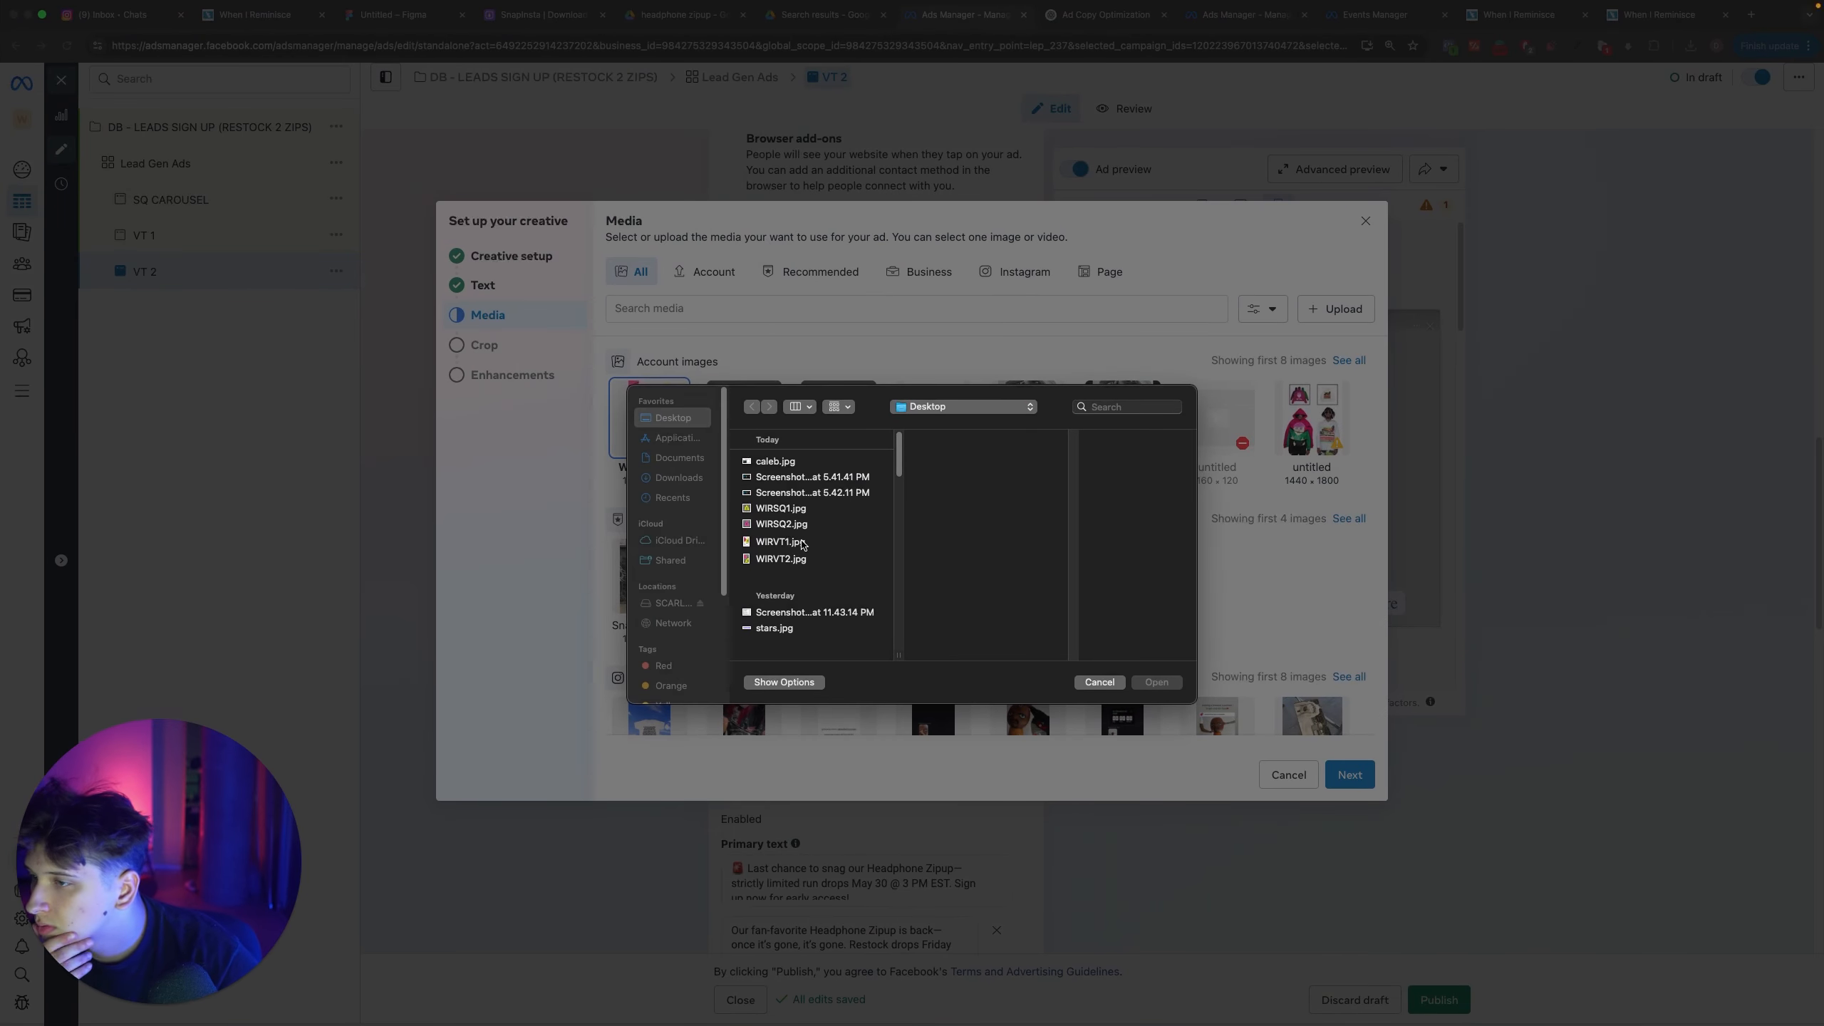
click(787, 559)
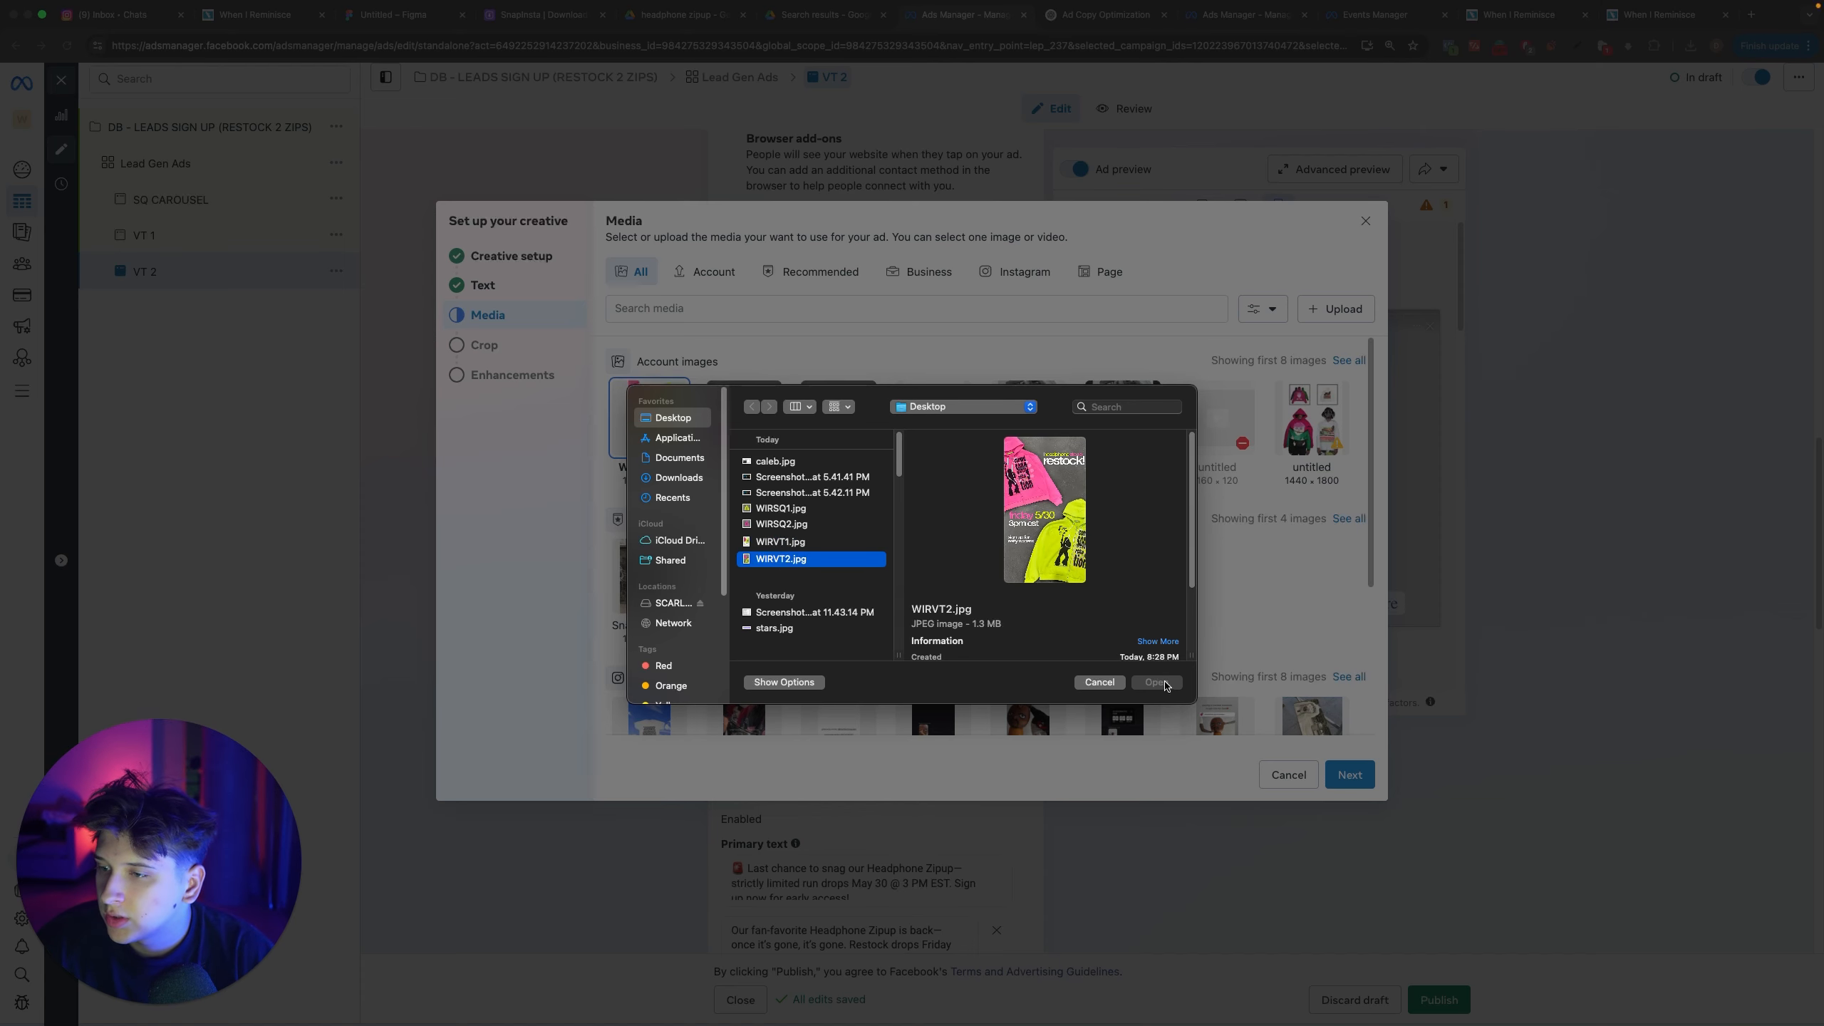
click(833, 560)
double_click(833, 560)
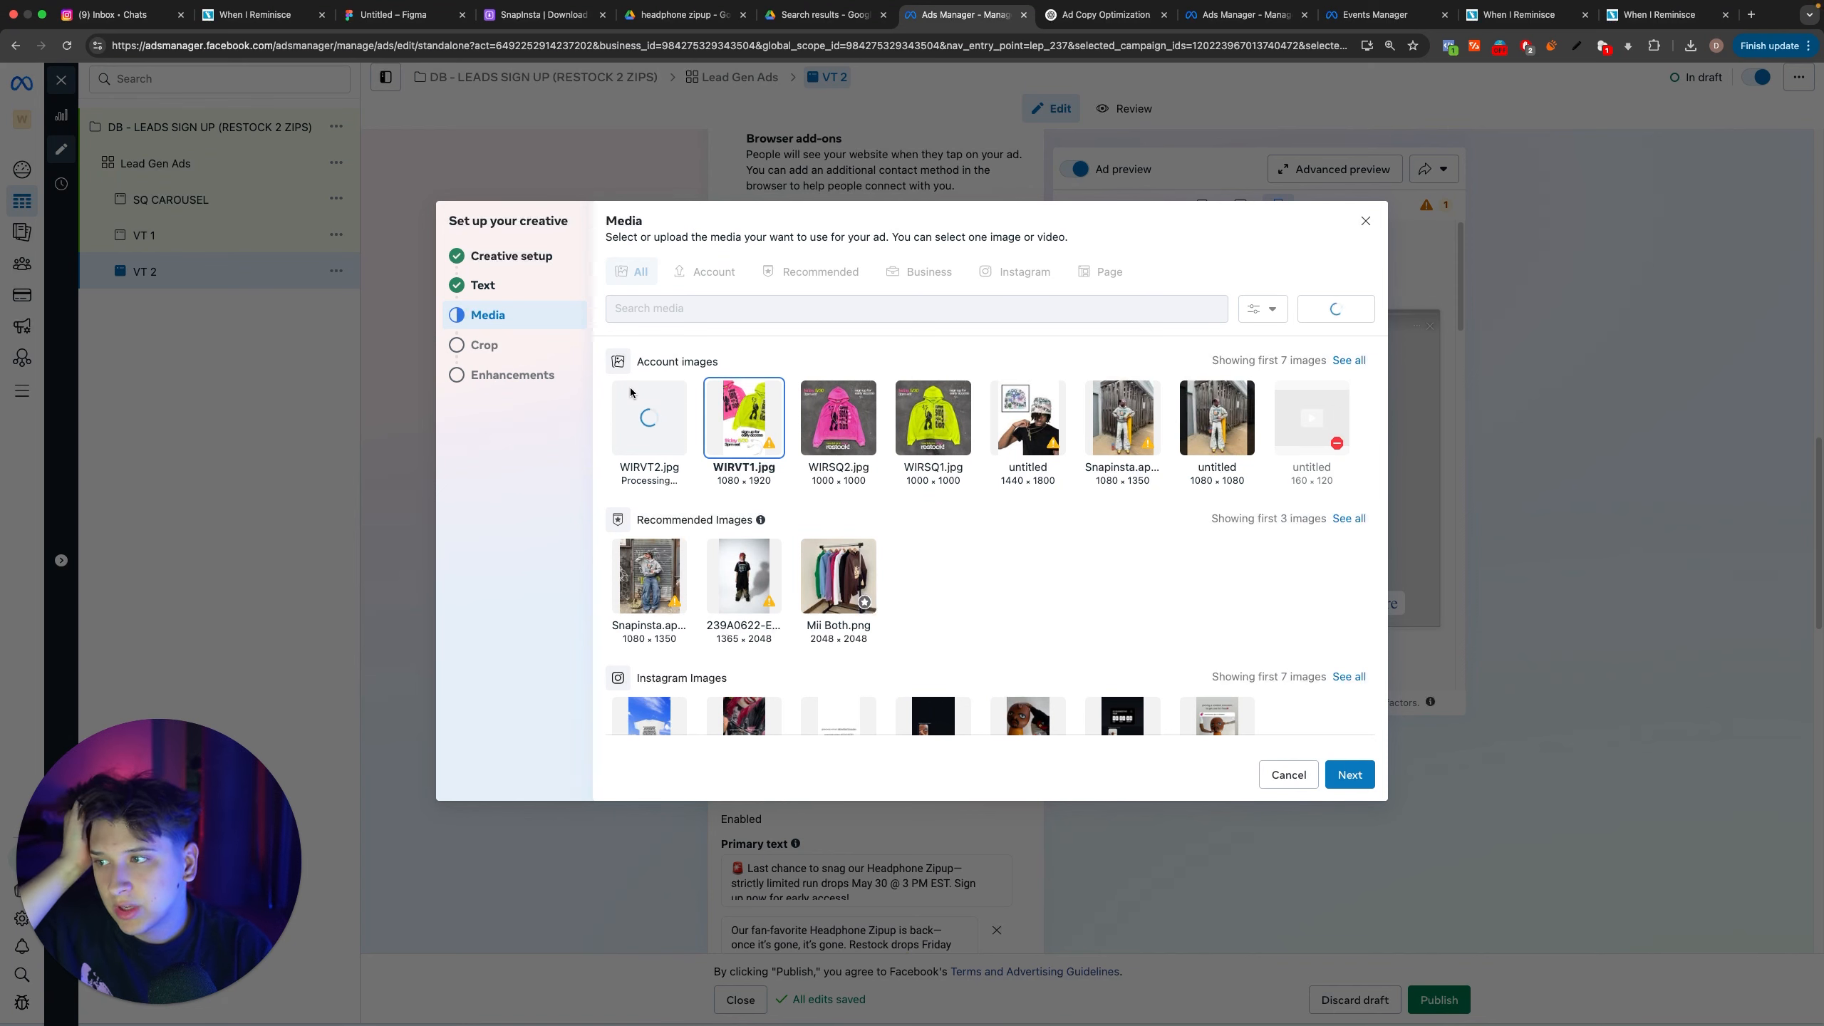
click(1354, 775)
click(1342, 773)
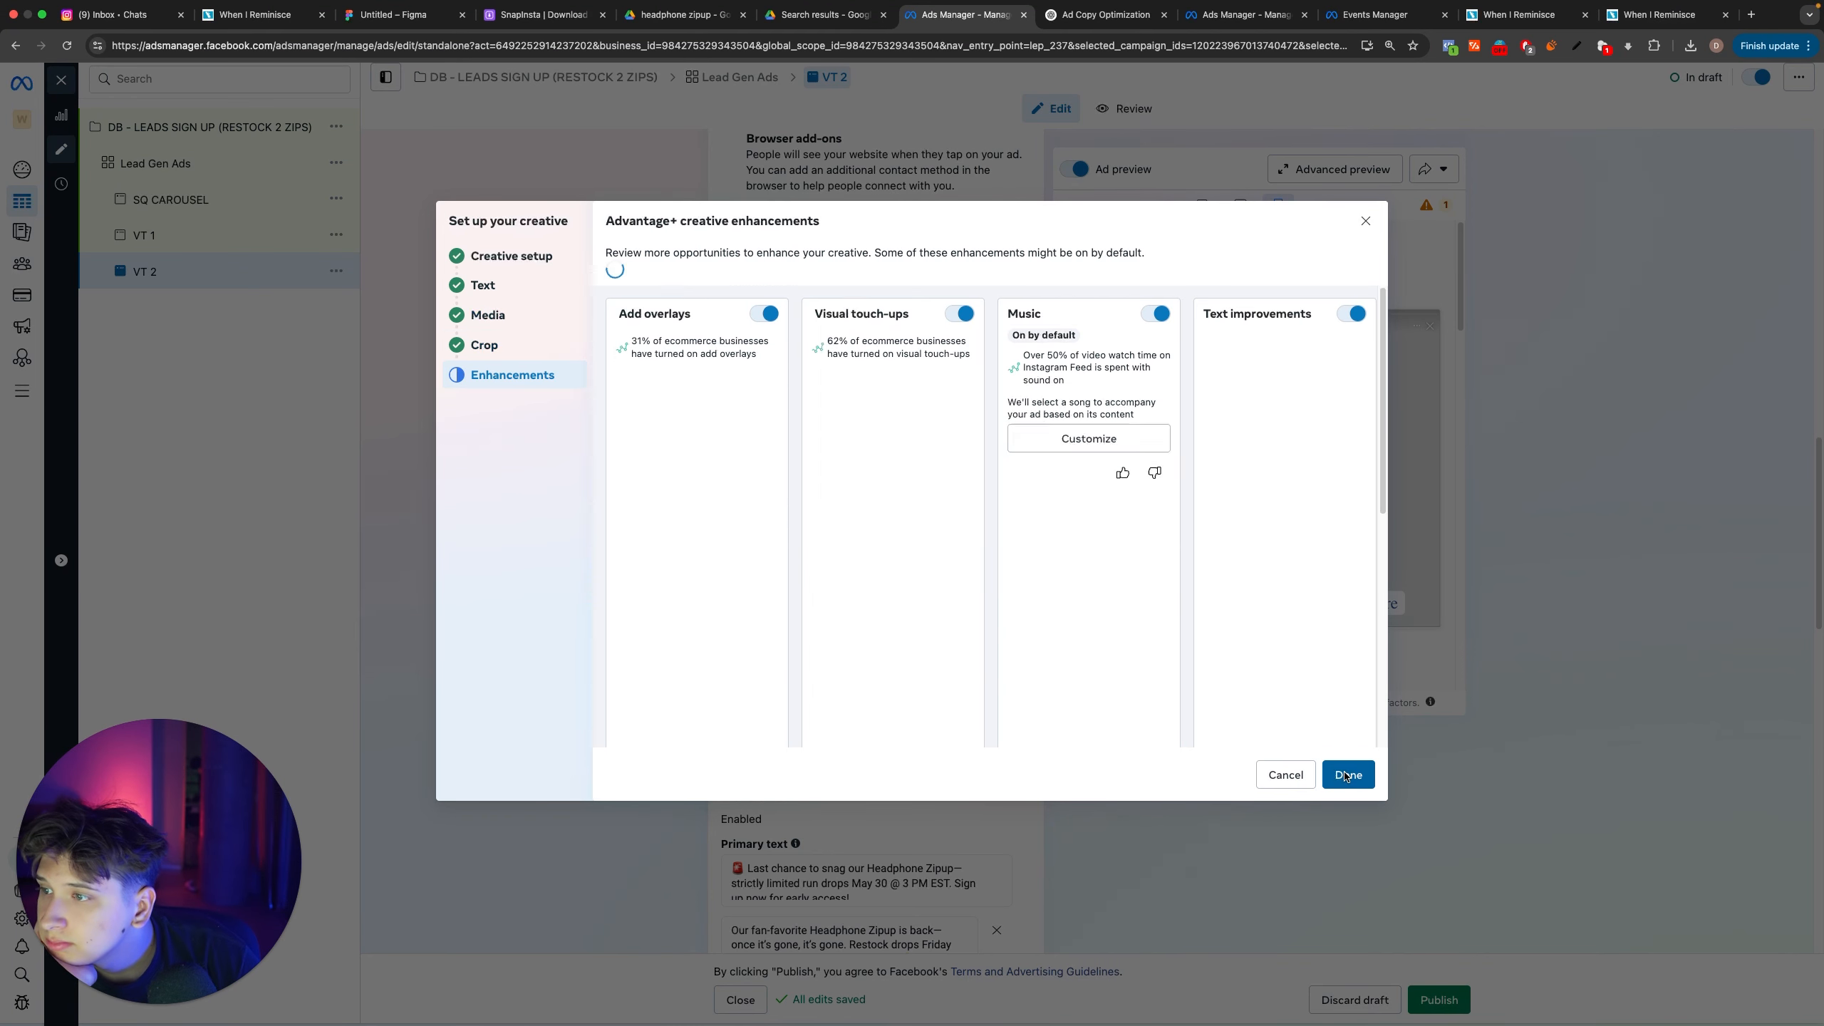
click(1348, 773)
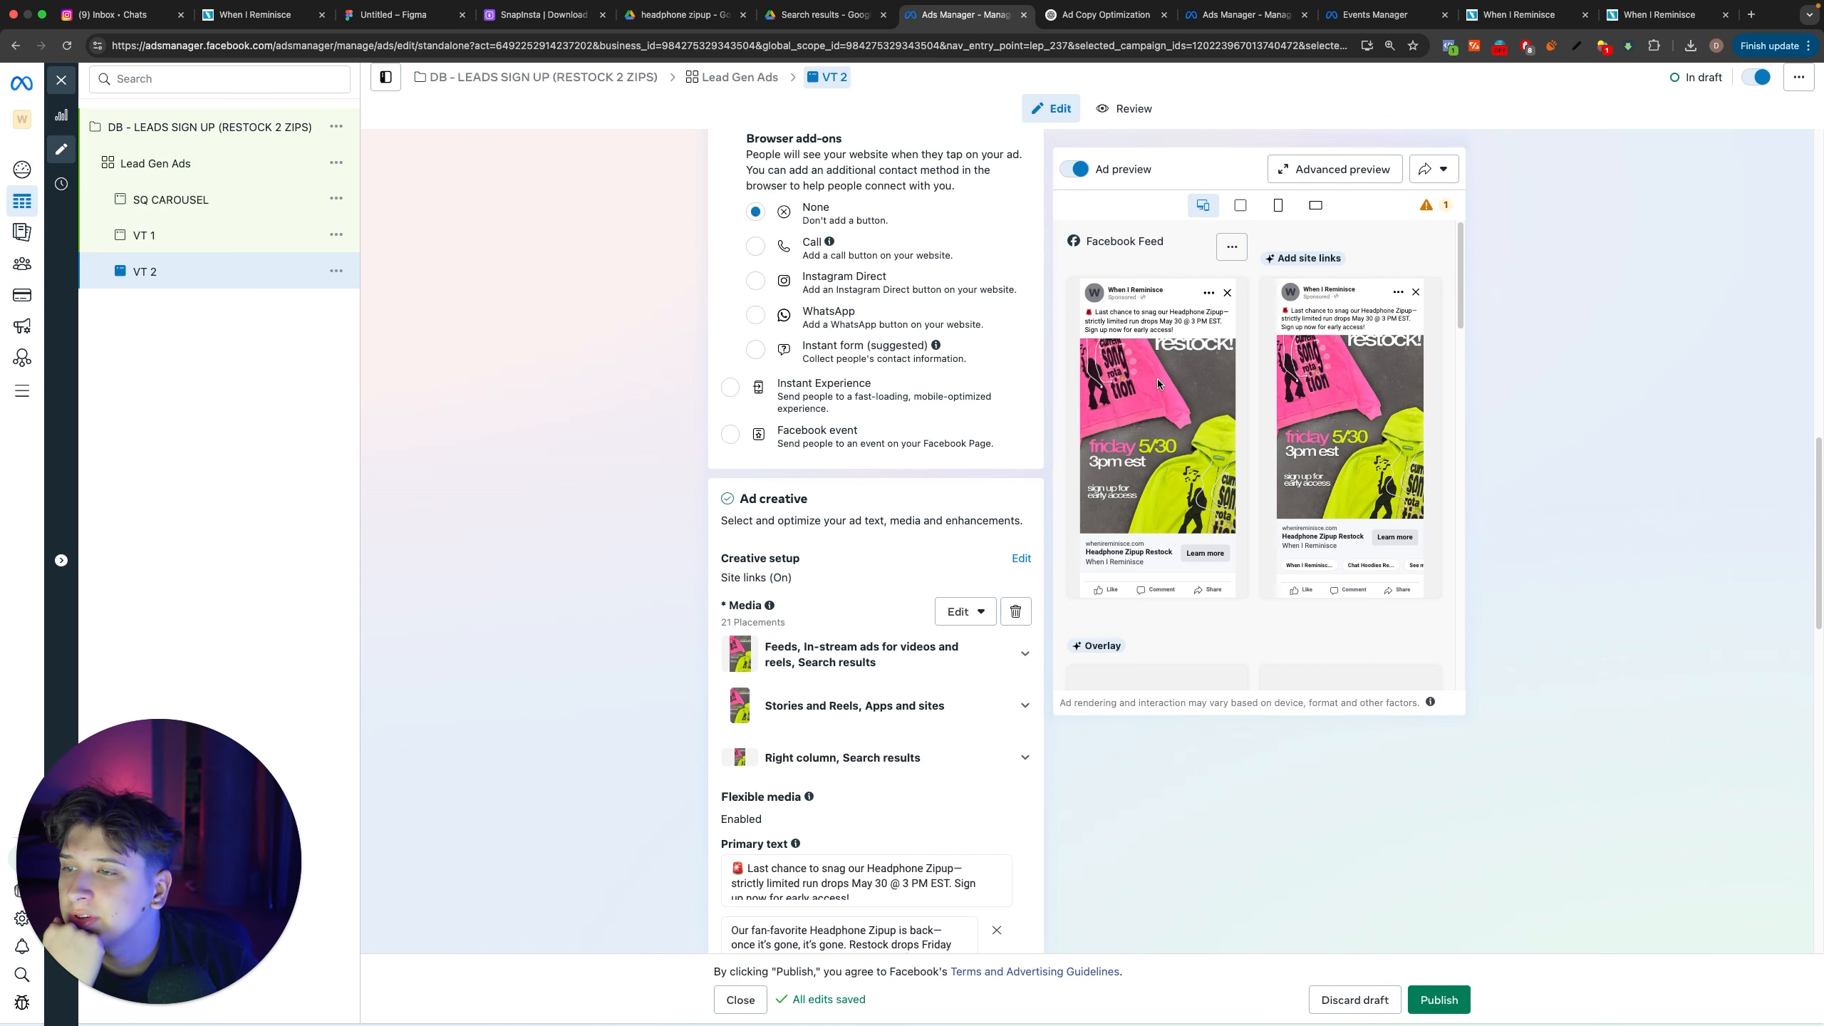
Step: Examine the VT 2 ad previews across the Facebook and Instagram feed and story placements
scroll(1162, 445, down, 1)
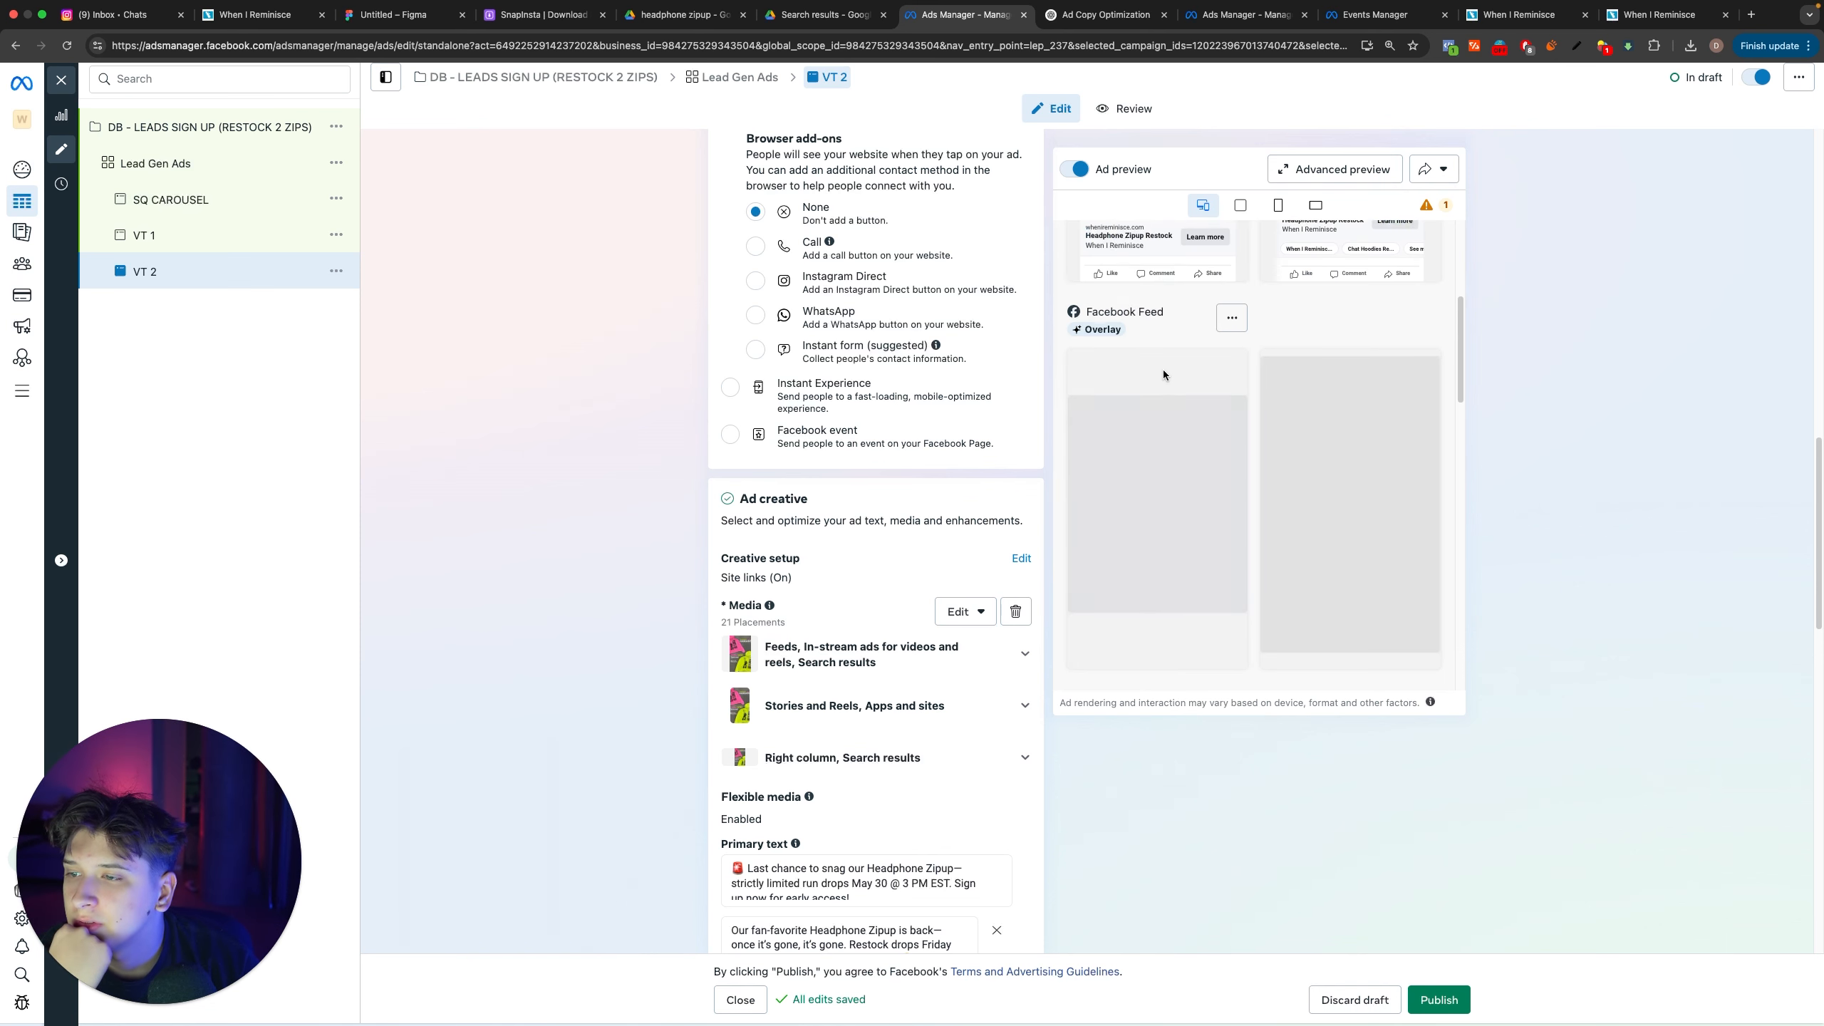
scroll(1156, 388, down, 5)
scroll(1151, 416, down, 5)
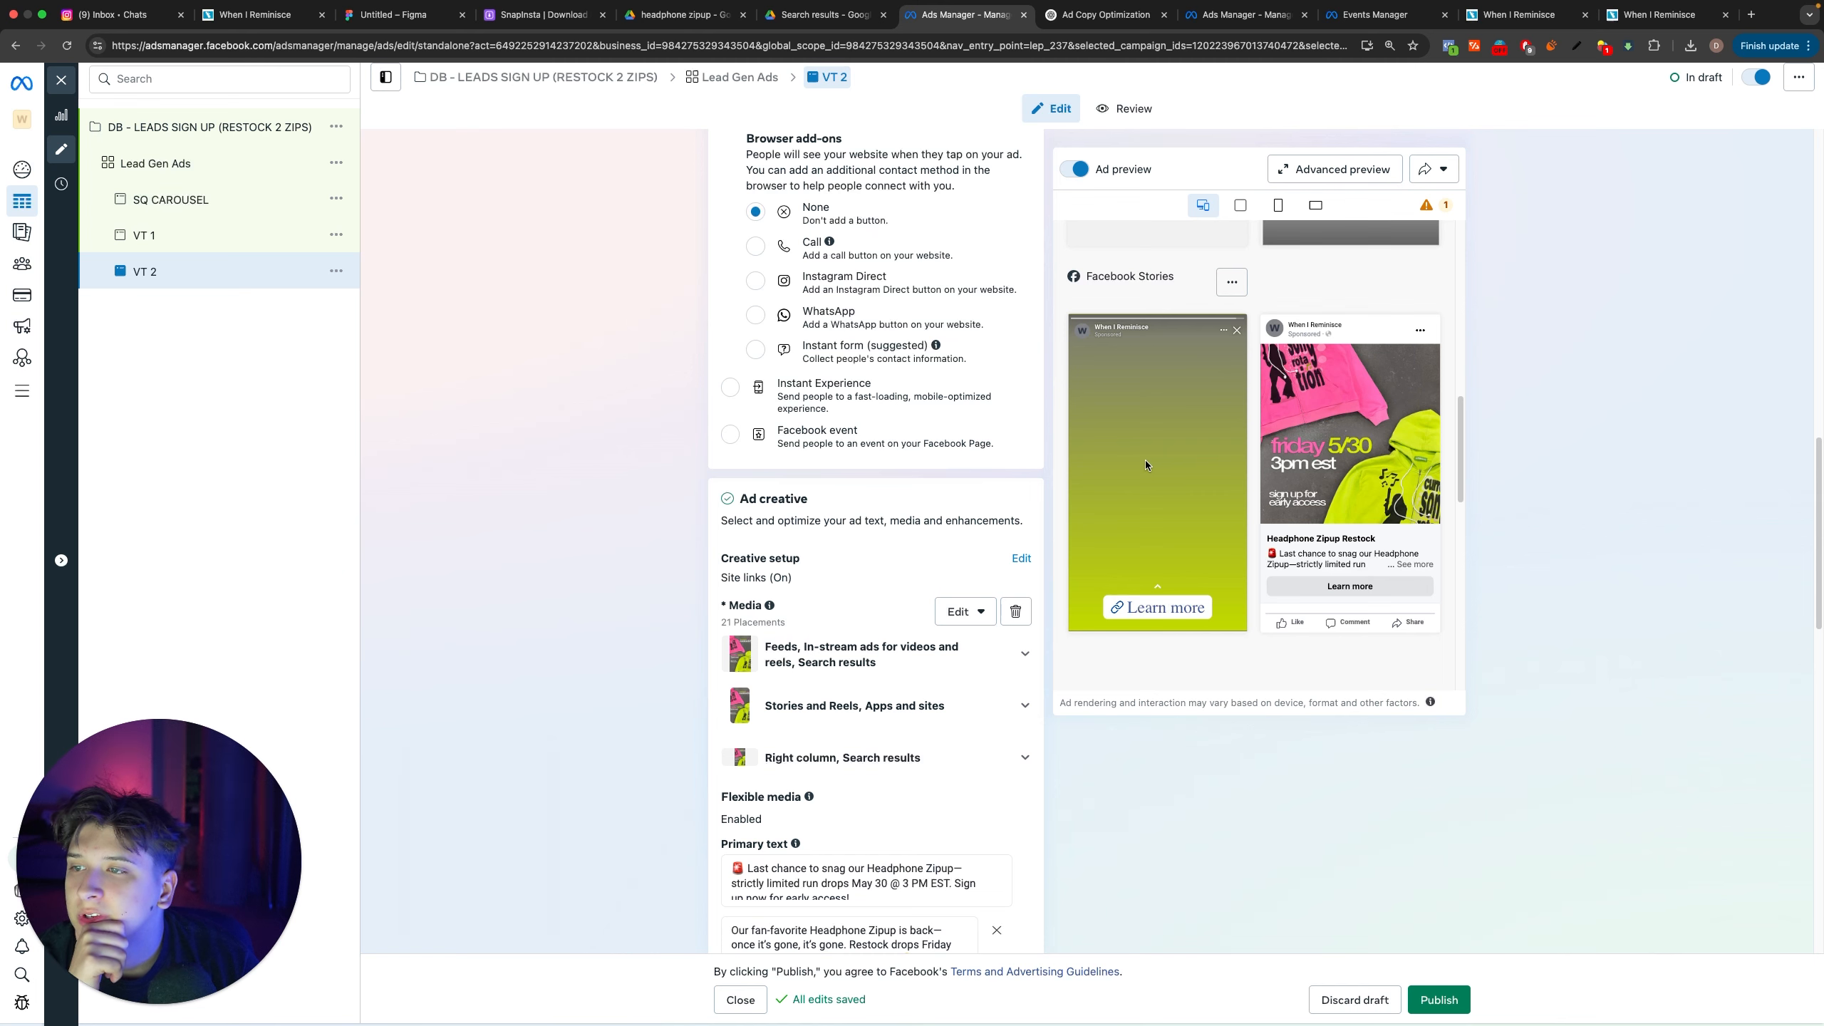
scroll(1145, 459, up, 3)
scroll(1365, 379, up, 3)
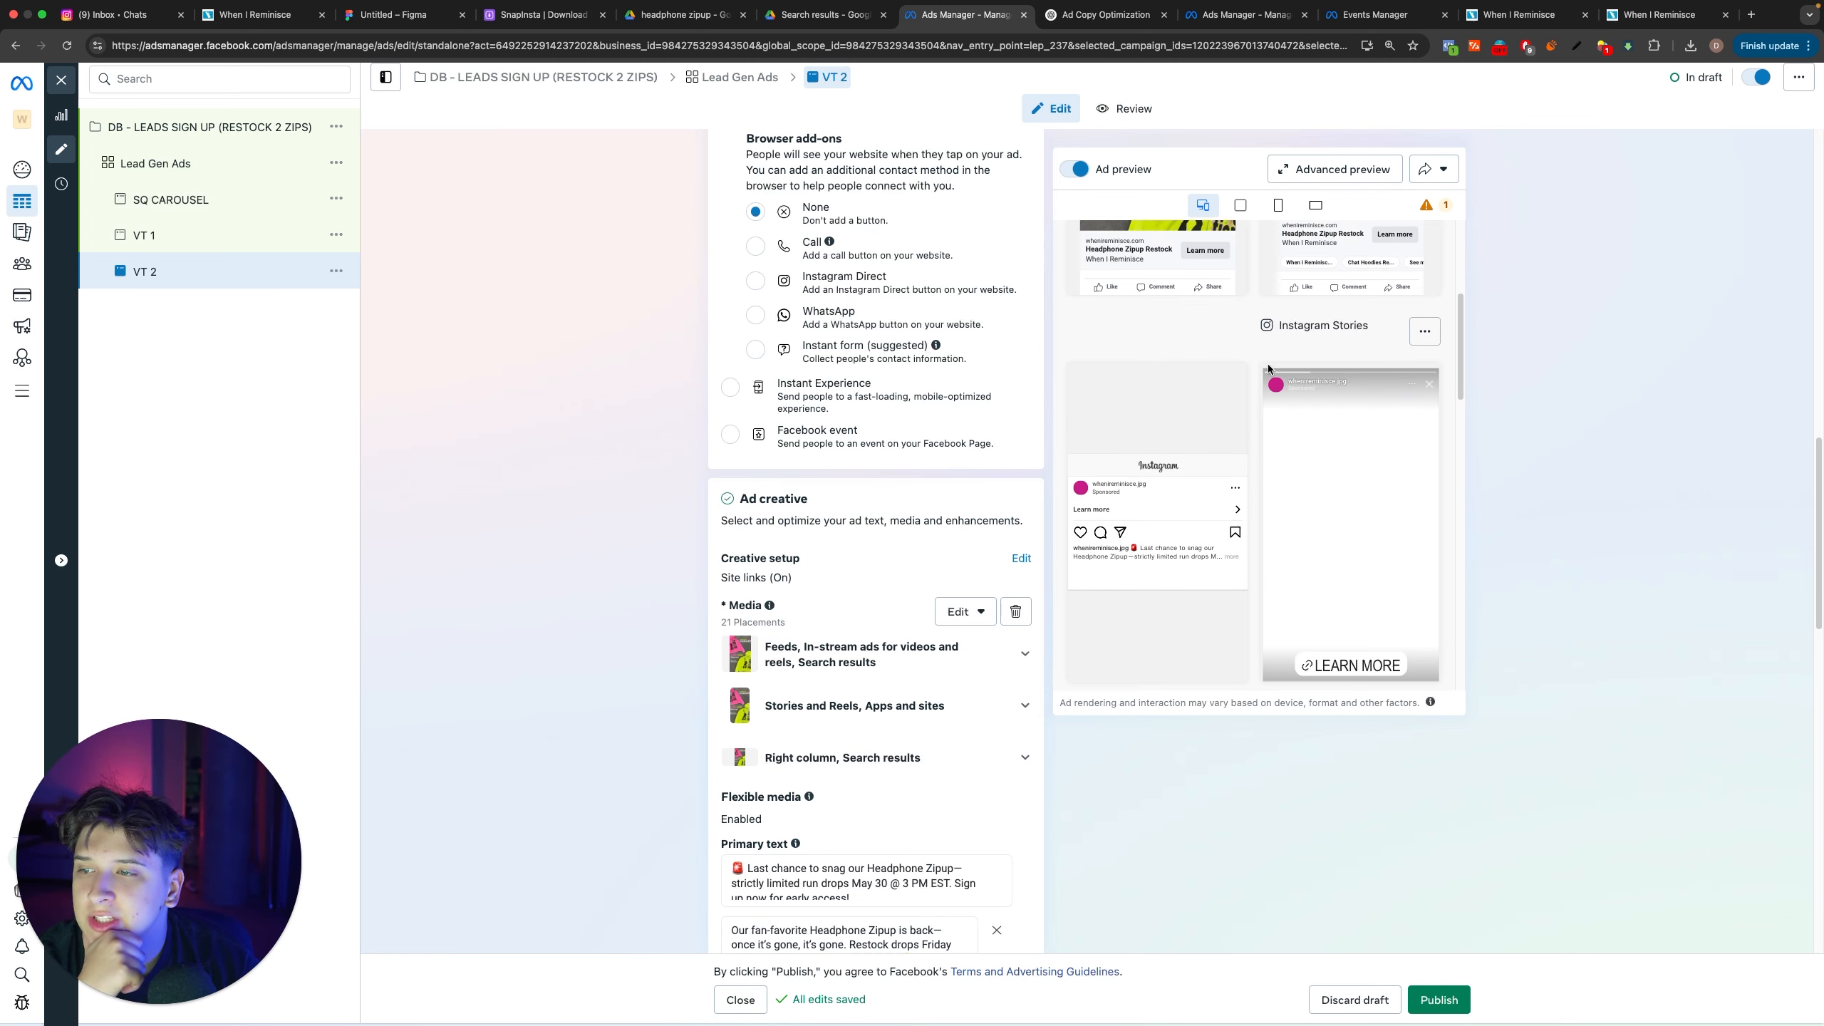
scroll(1311, 413, up, 3)
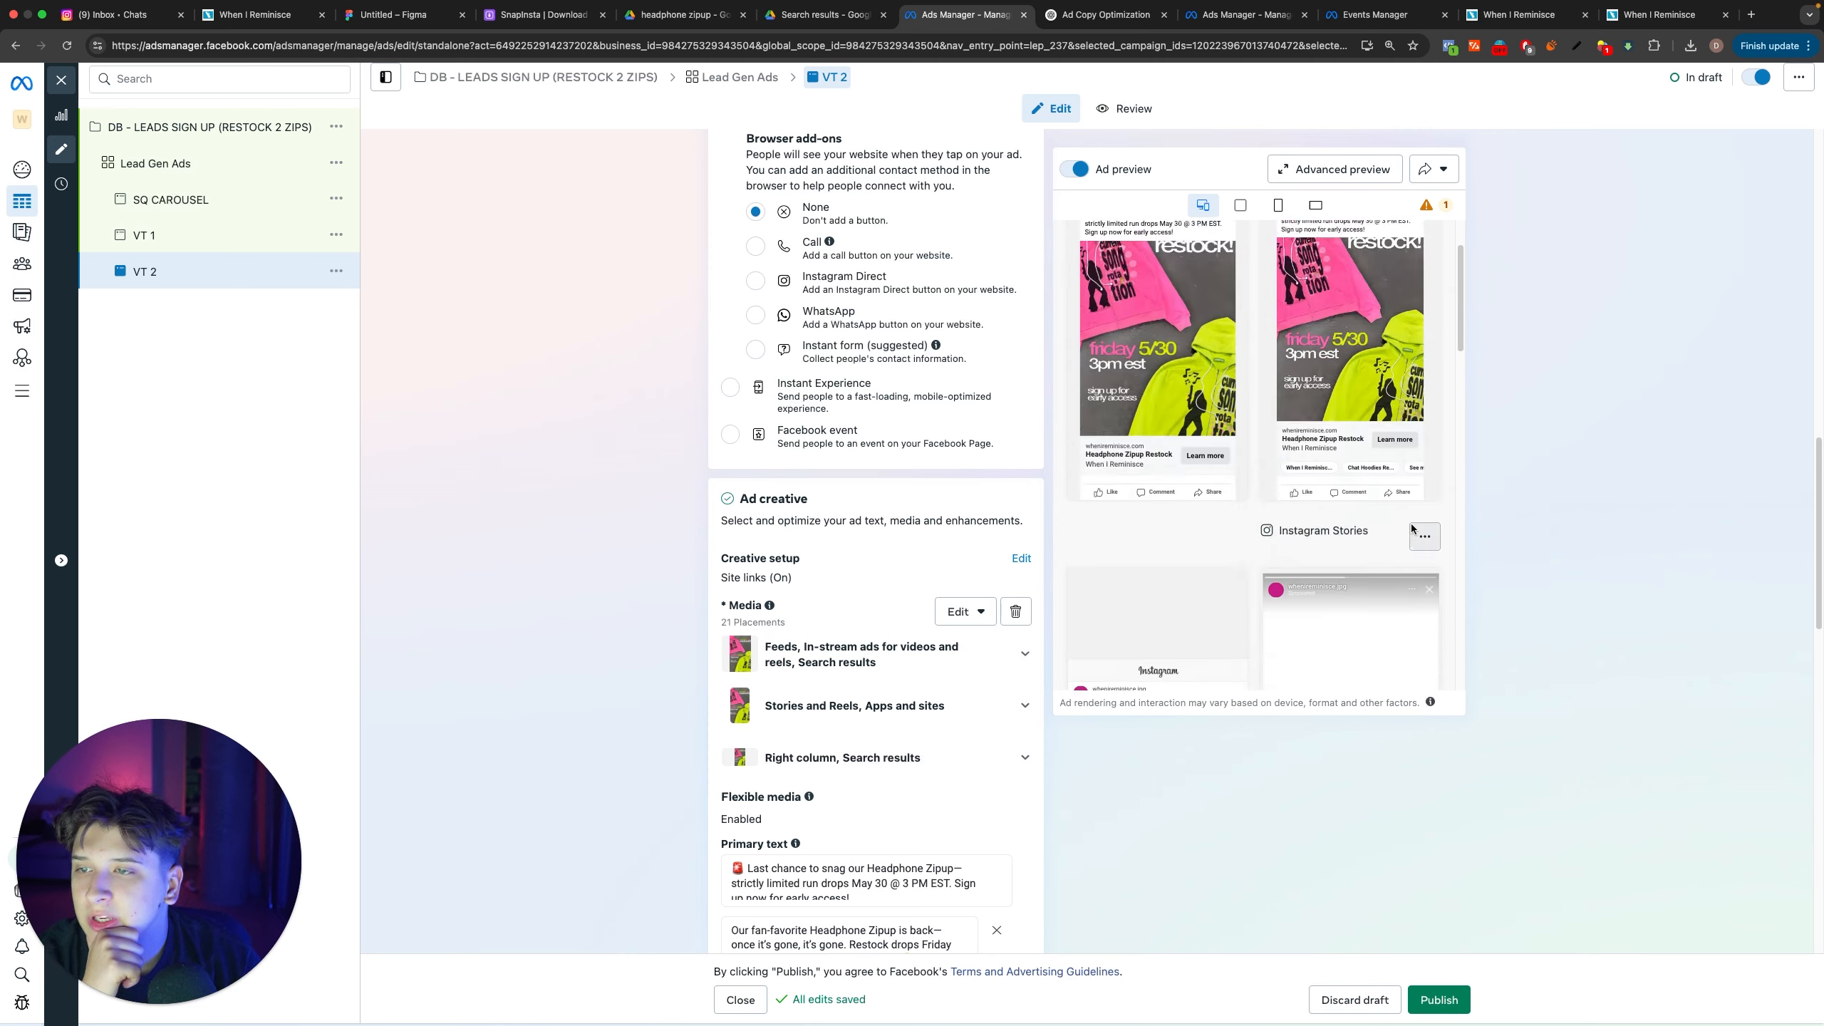
scroll(1352, 423, down, 10)
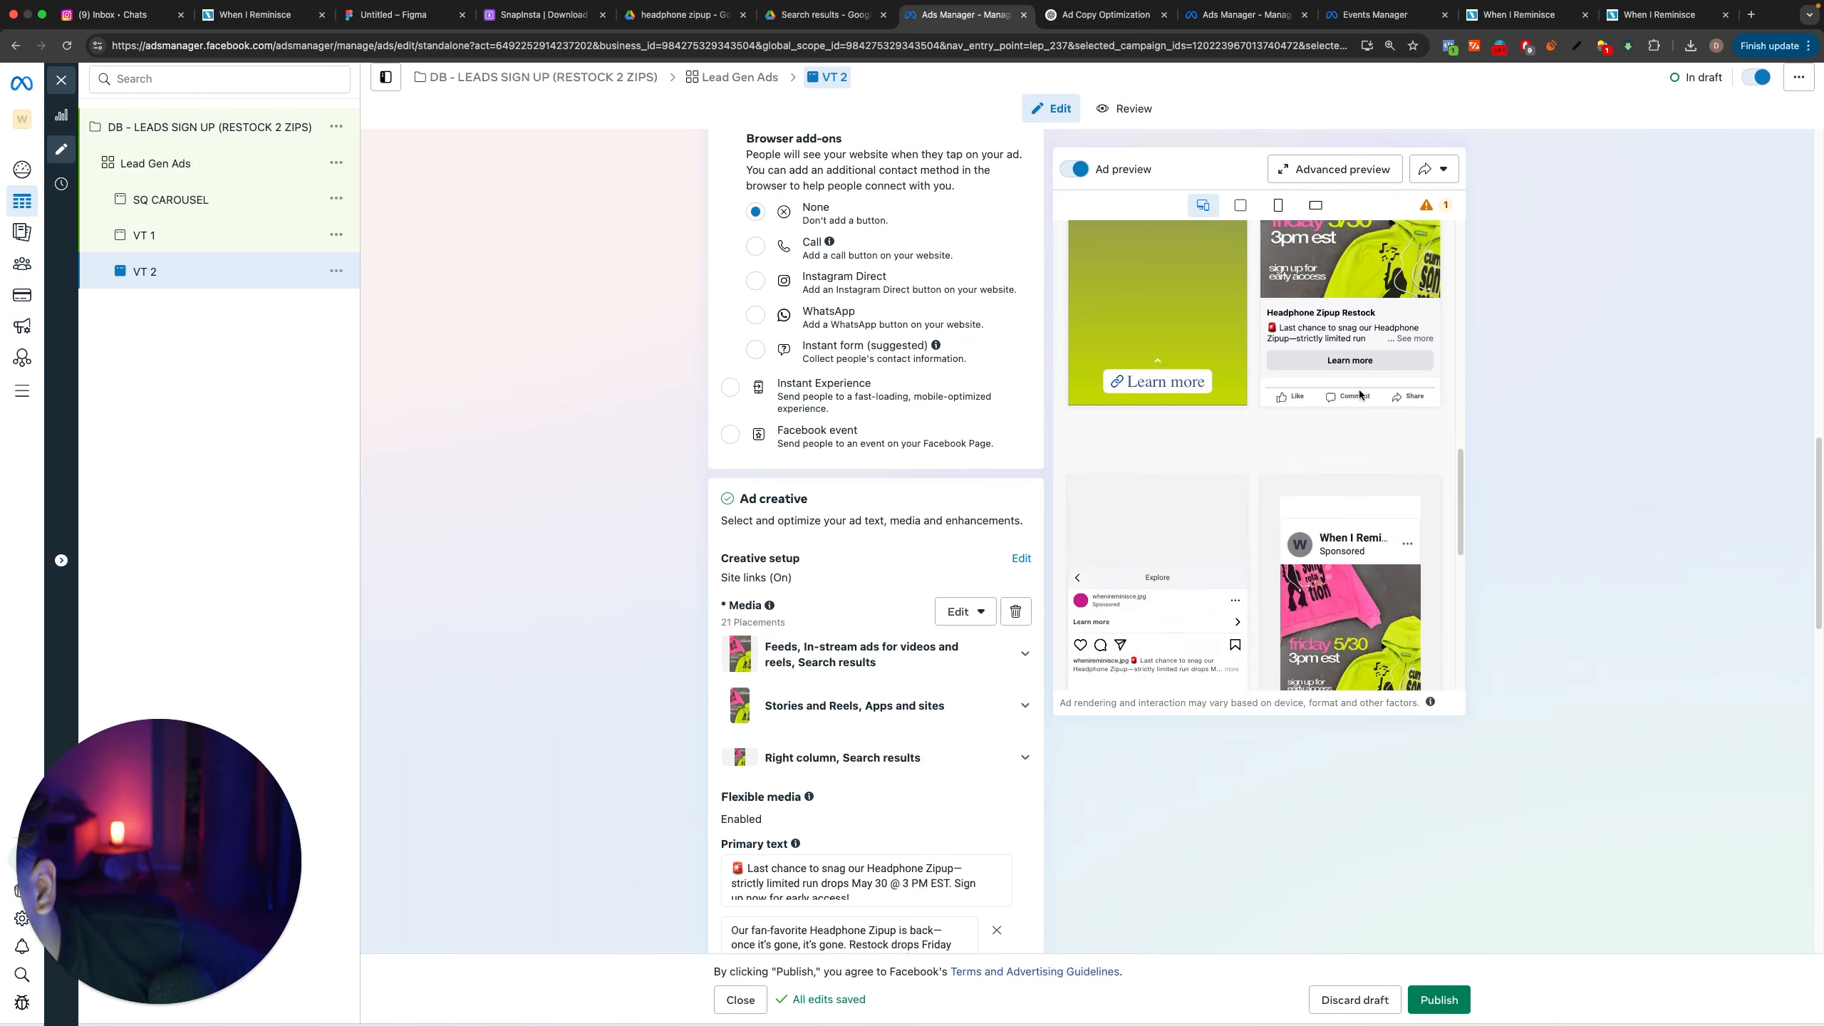
scroll(1358, 403, up, 10)
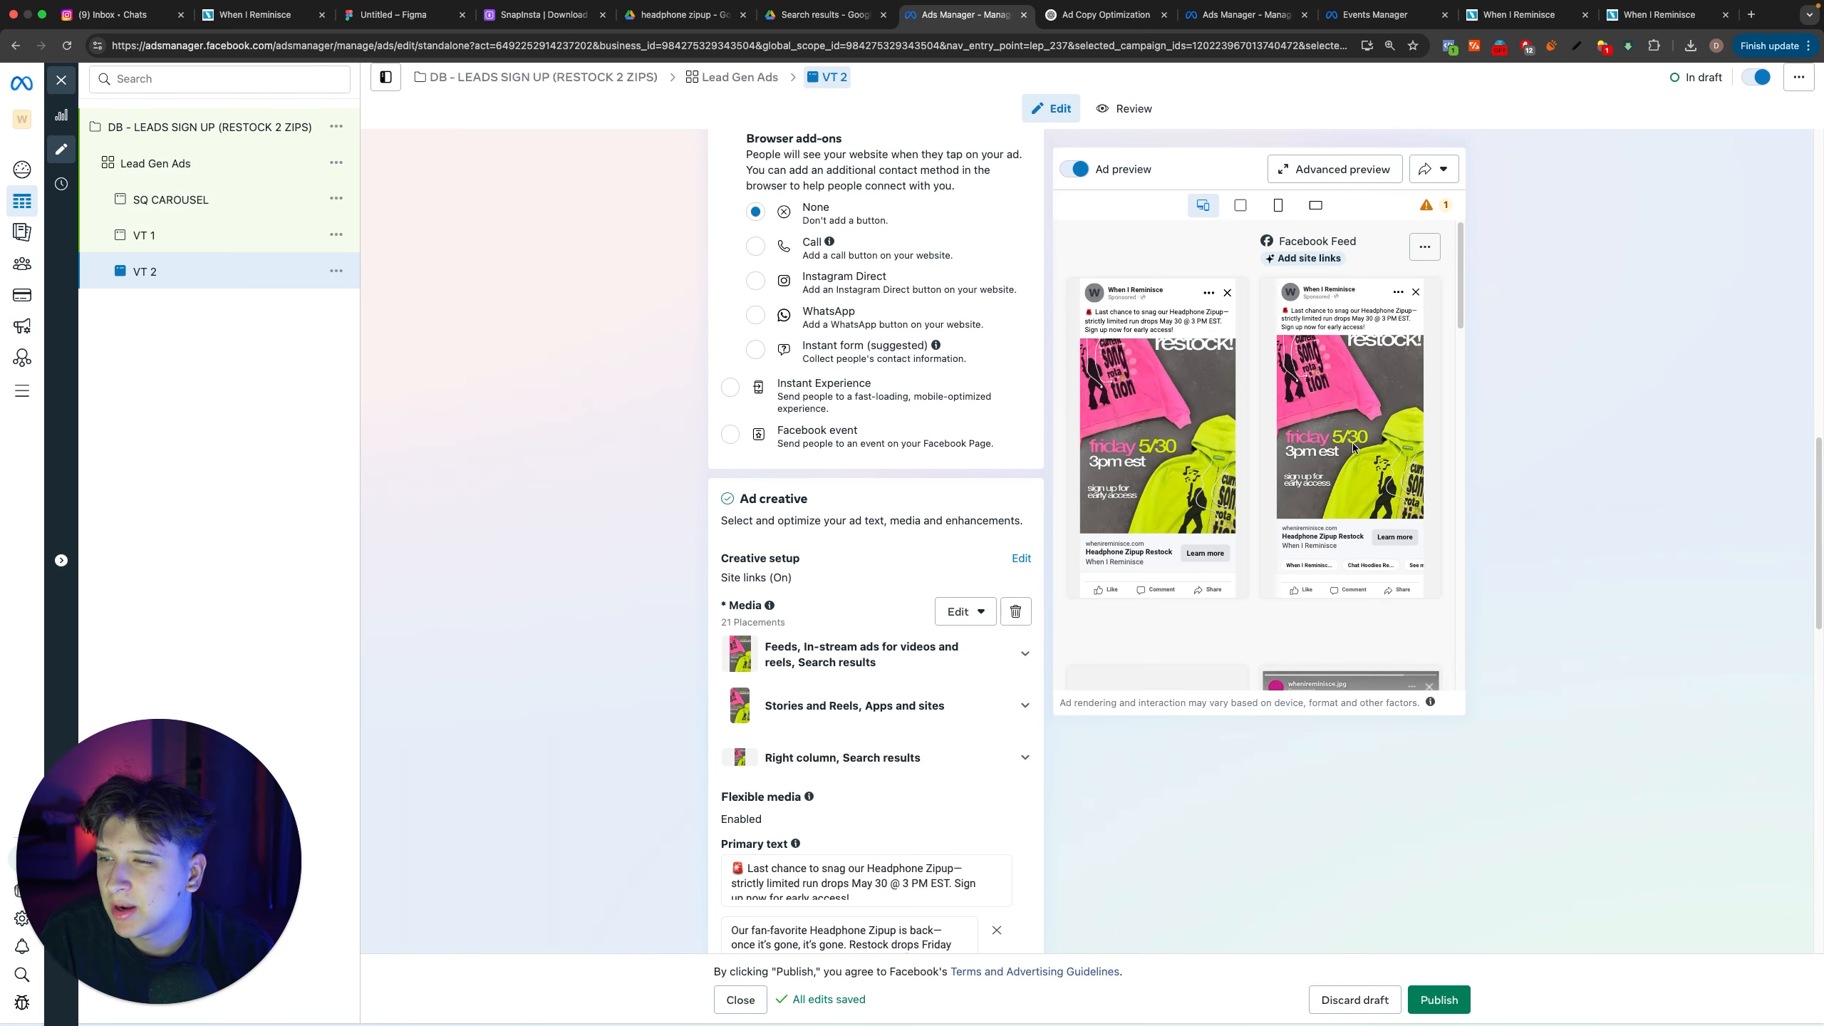
scroll(1351, 443, down, 5)
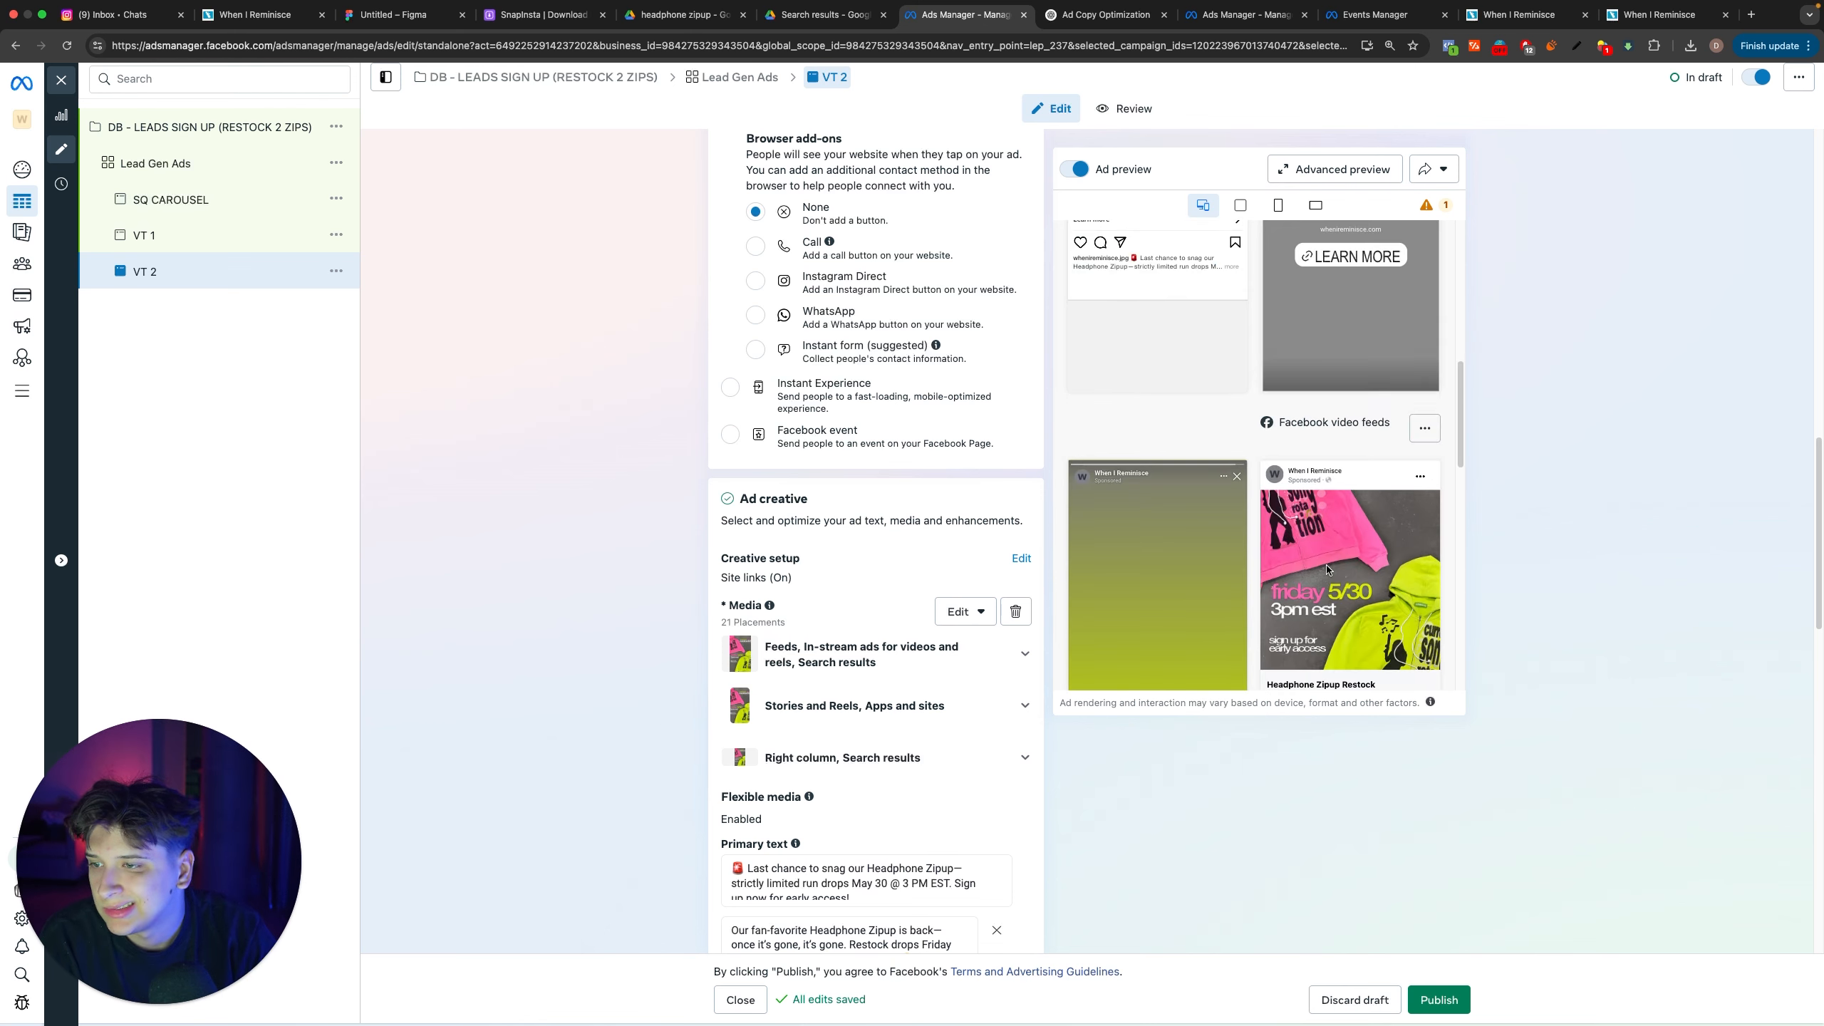
Step: Duplicate the VT 2 ad once in the same campaign and Lead Gen Ads ad set, and name the copy VT 3
click(337, 270)
click(352, 328)
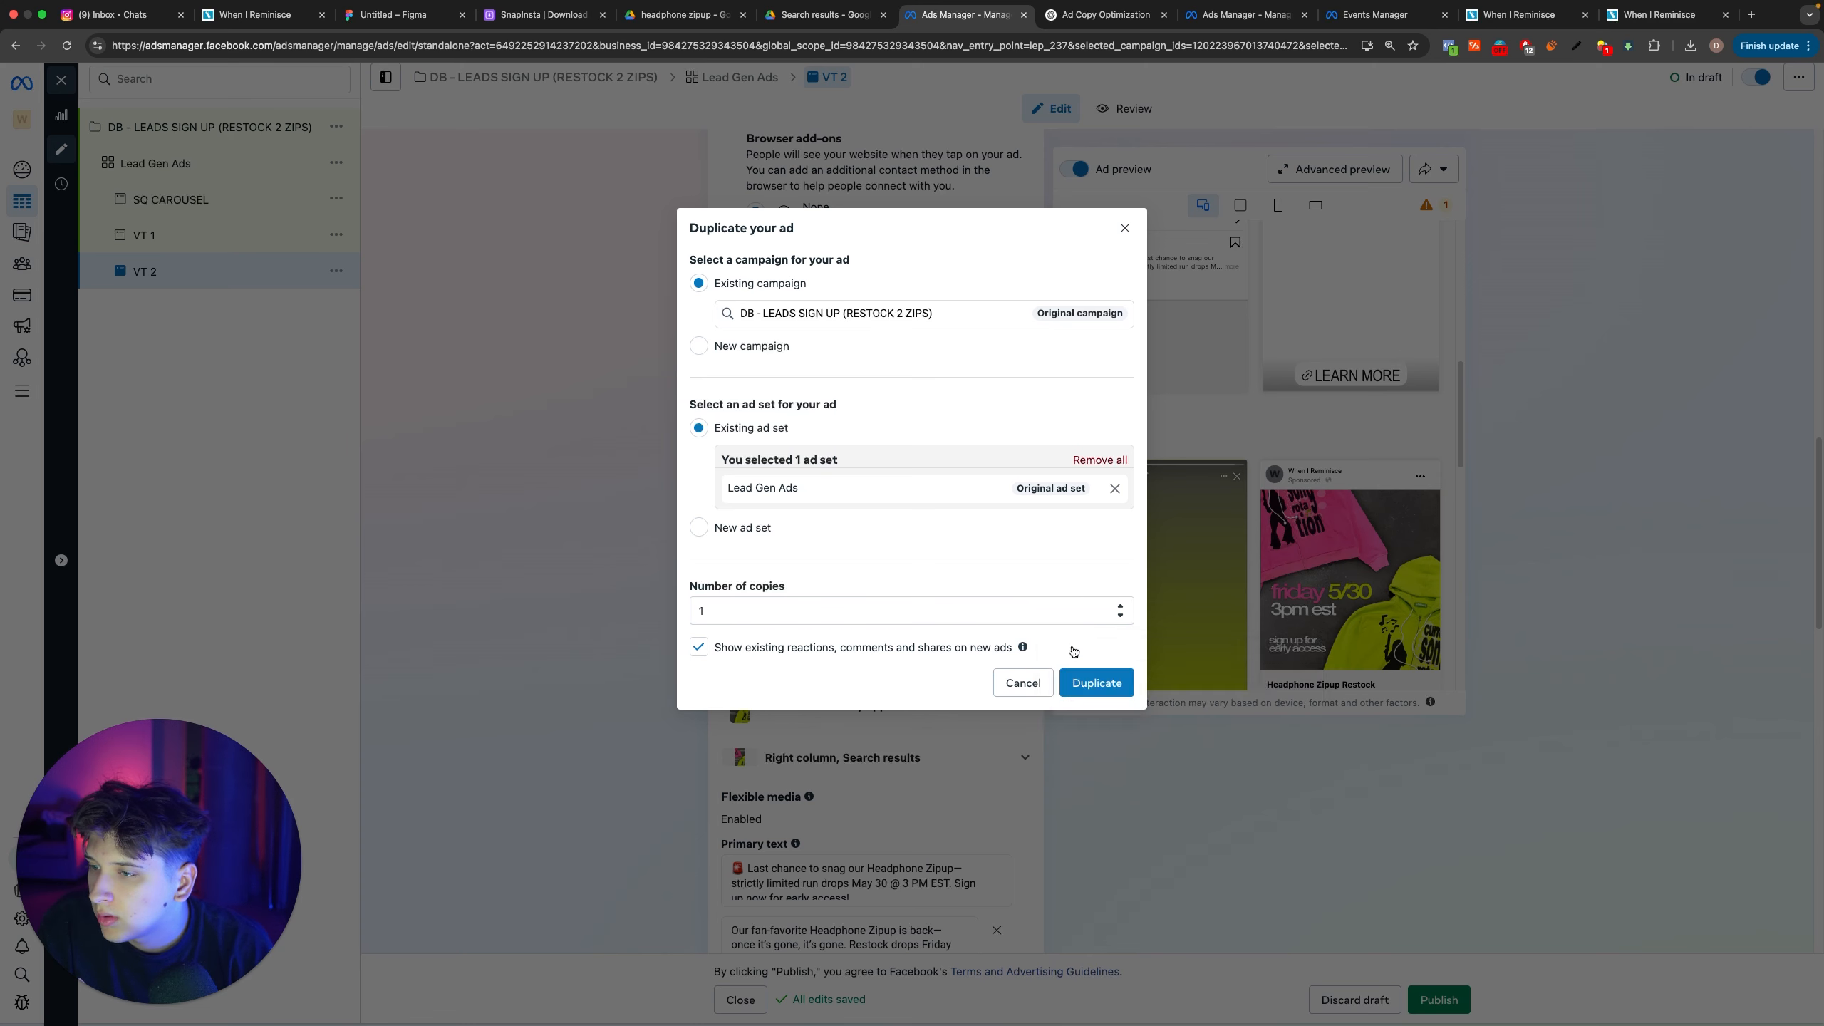
click(1098, 681)
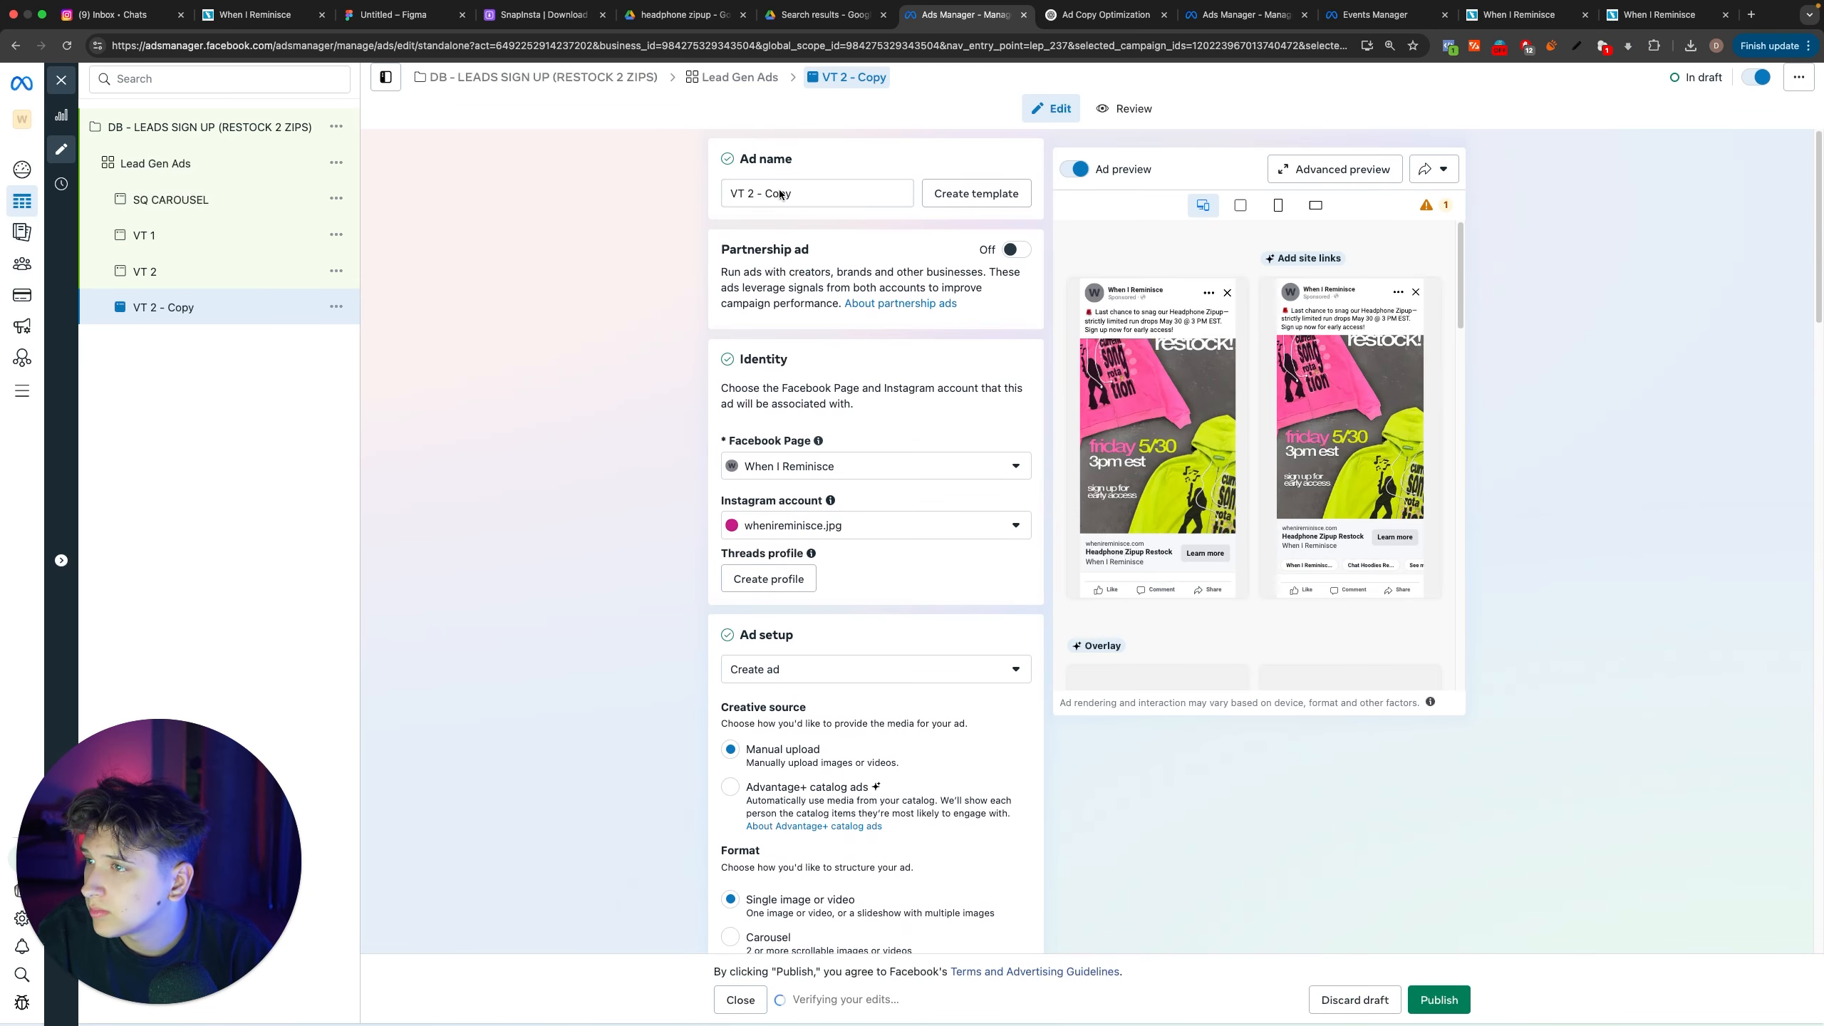
Step: Open the VT 3 ad's media for editing
scroll(813, 440, down, 15)
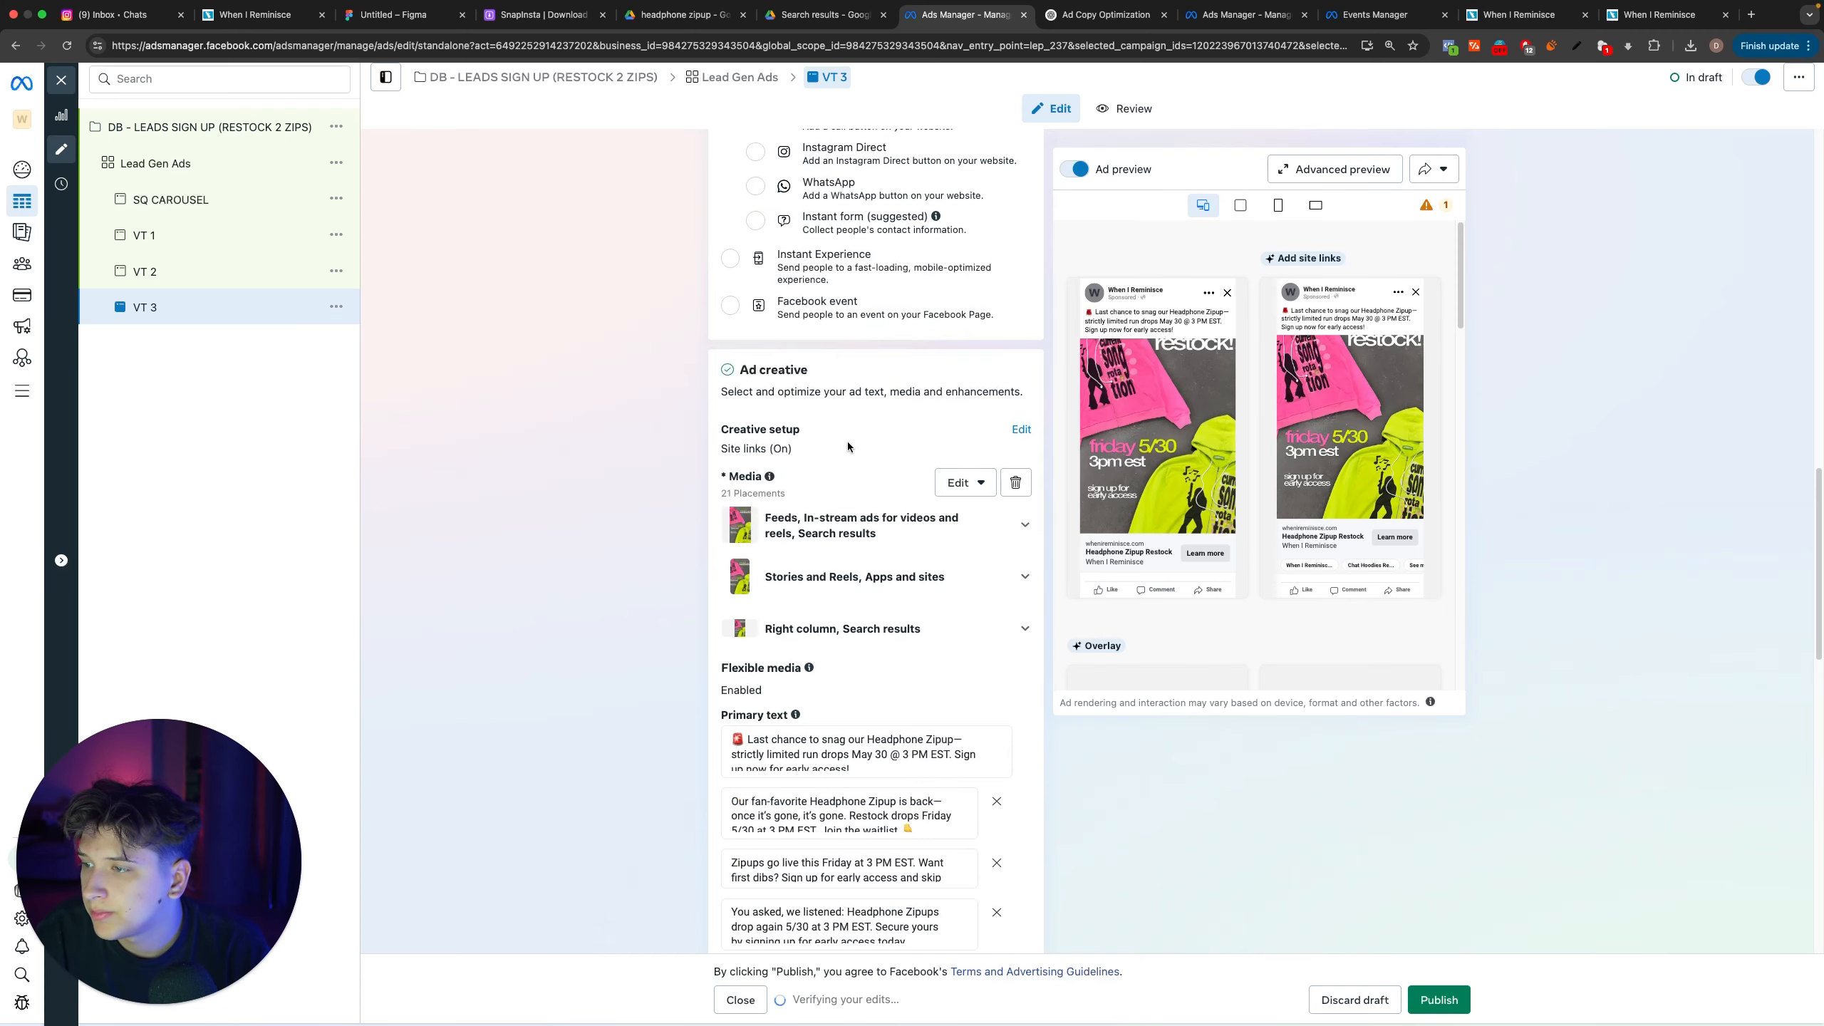
click(959, 494)
click(950, 525)
Step: Switch to Photoshop, copy the white IMG_2193 restock ad from Untitled-1 into Untitled-2, and enlarge it to fill the canvas
key(ctrl+Left)
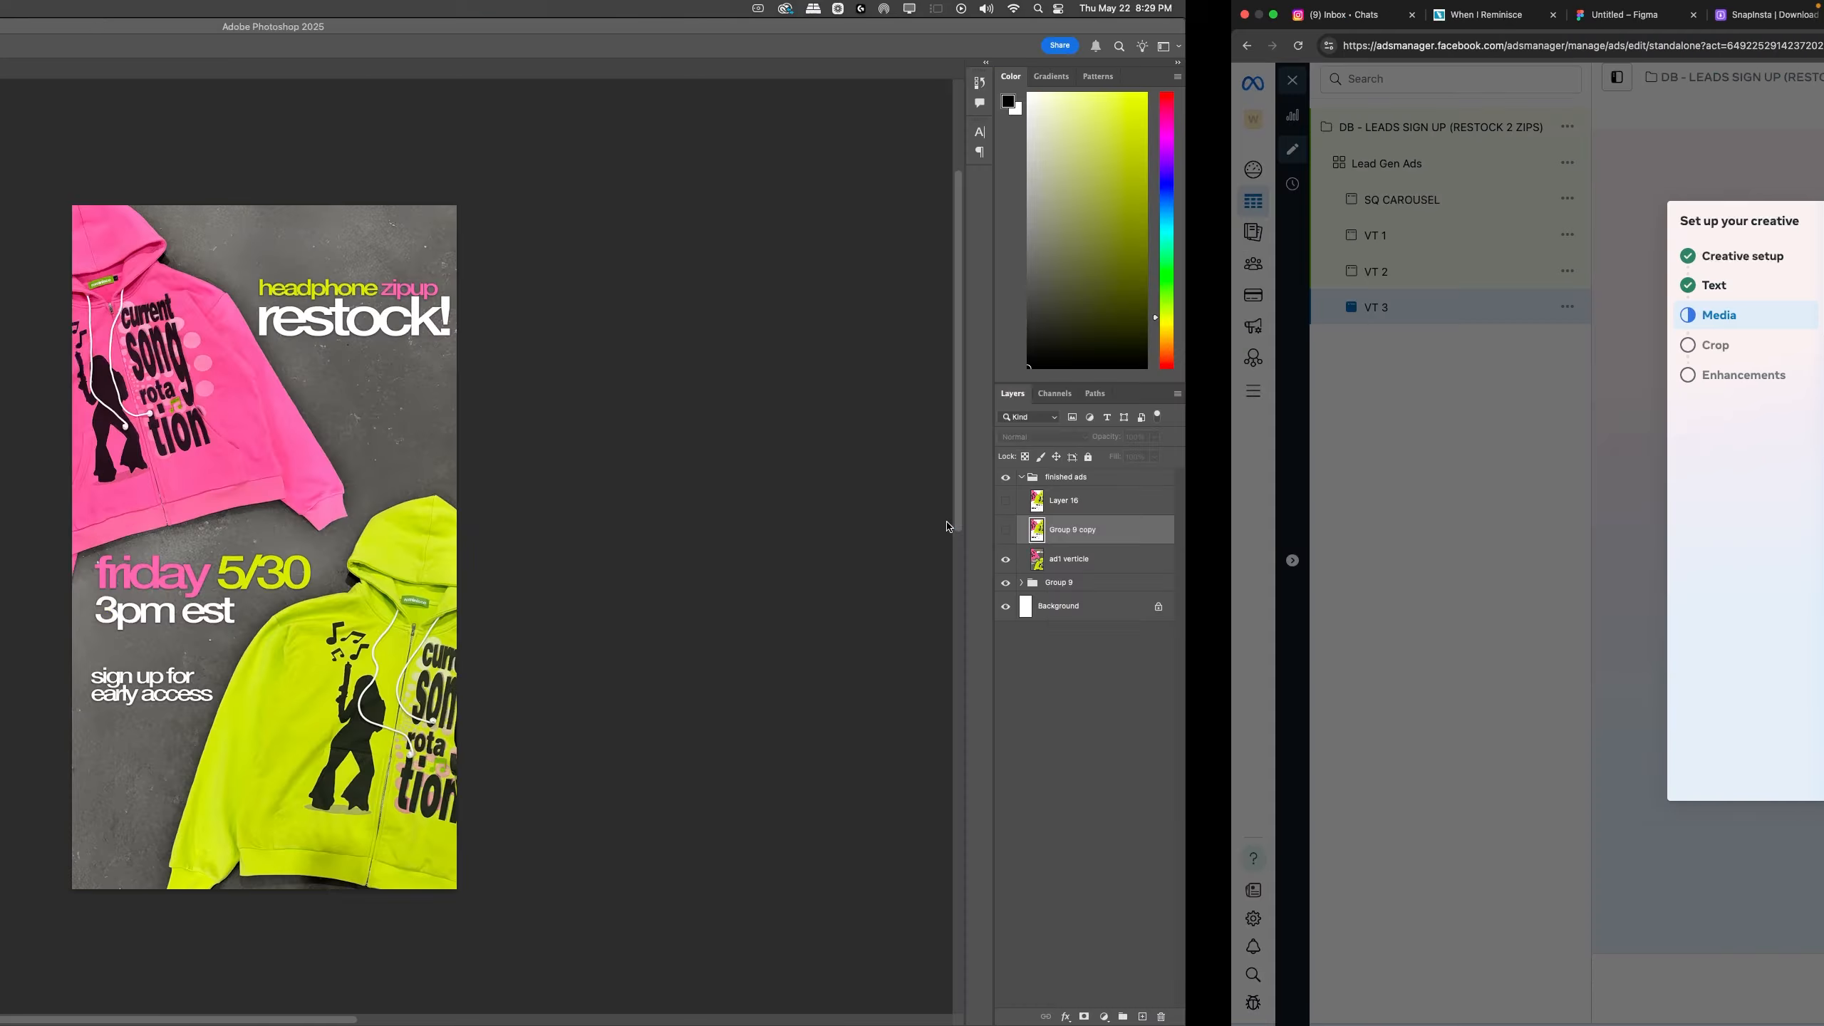
click(133, 72)
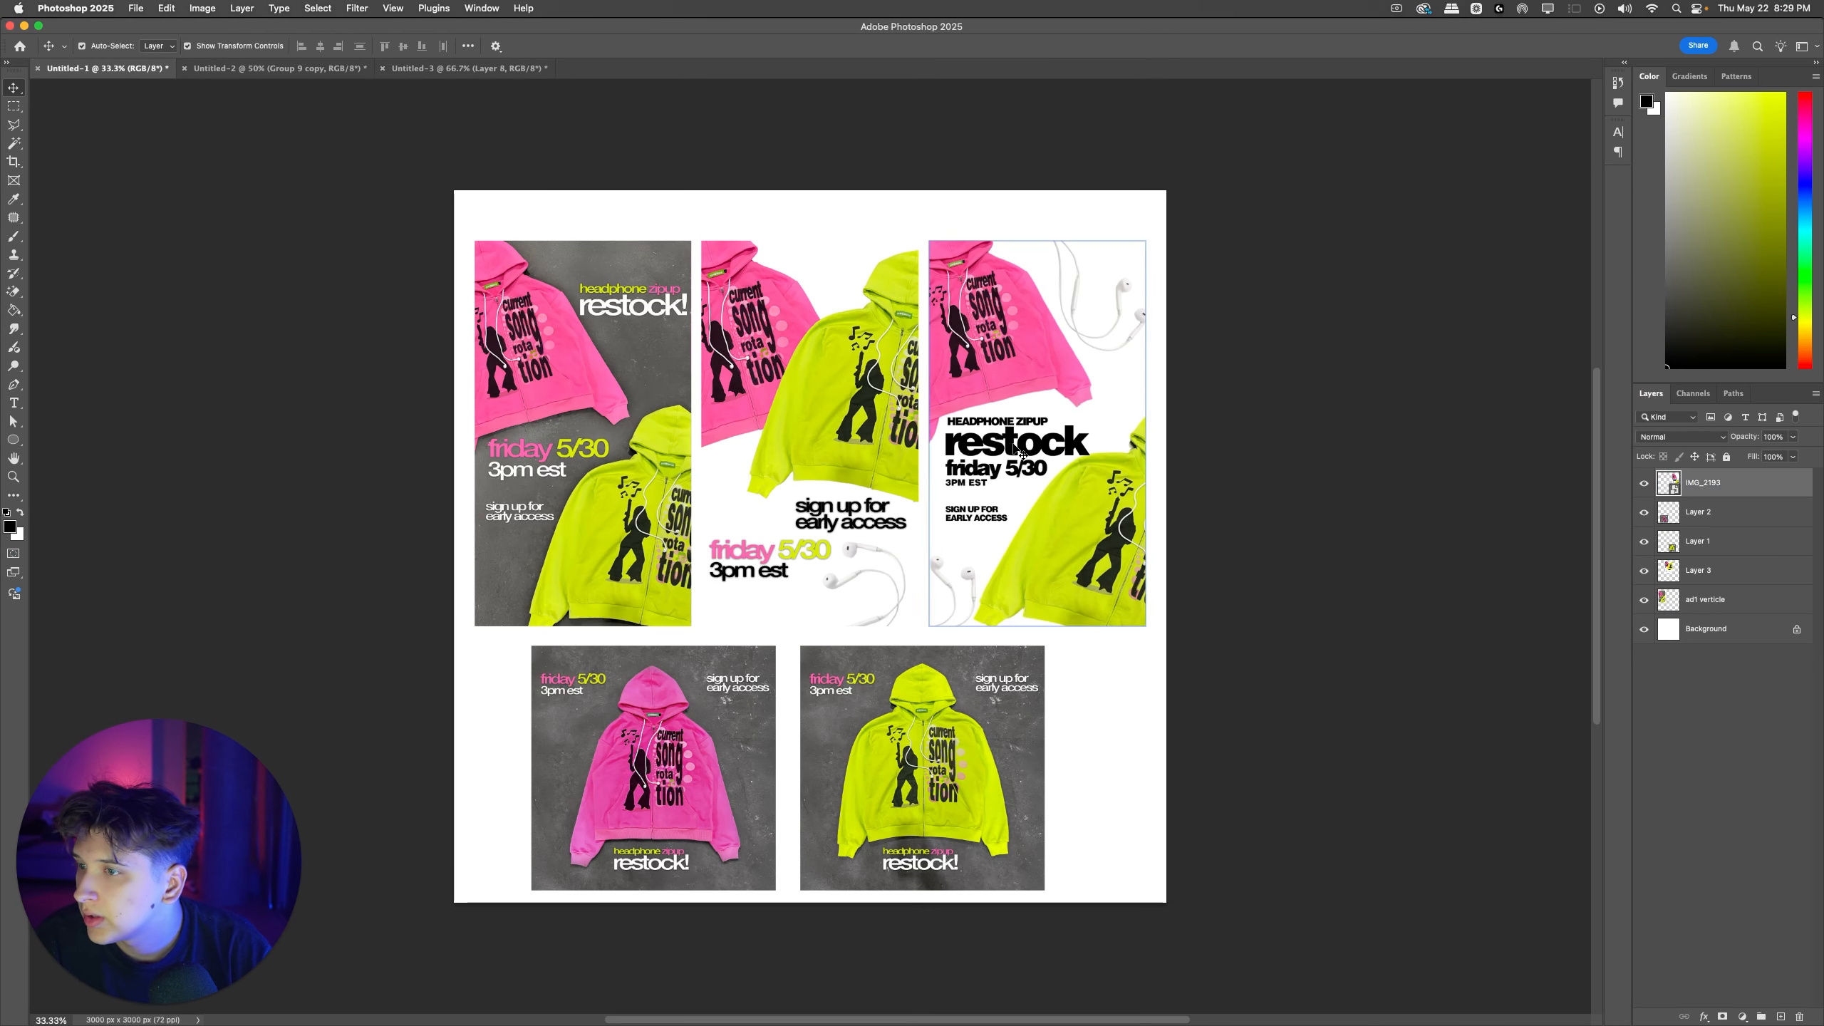
click(318, 65)
key(super+v)
key(super+t)
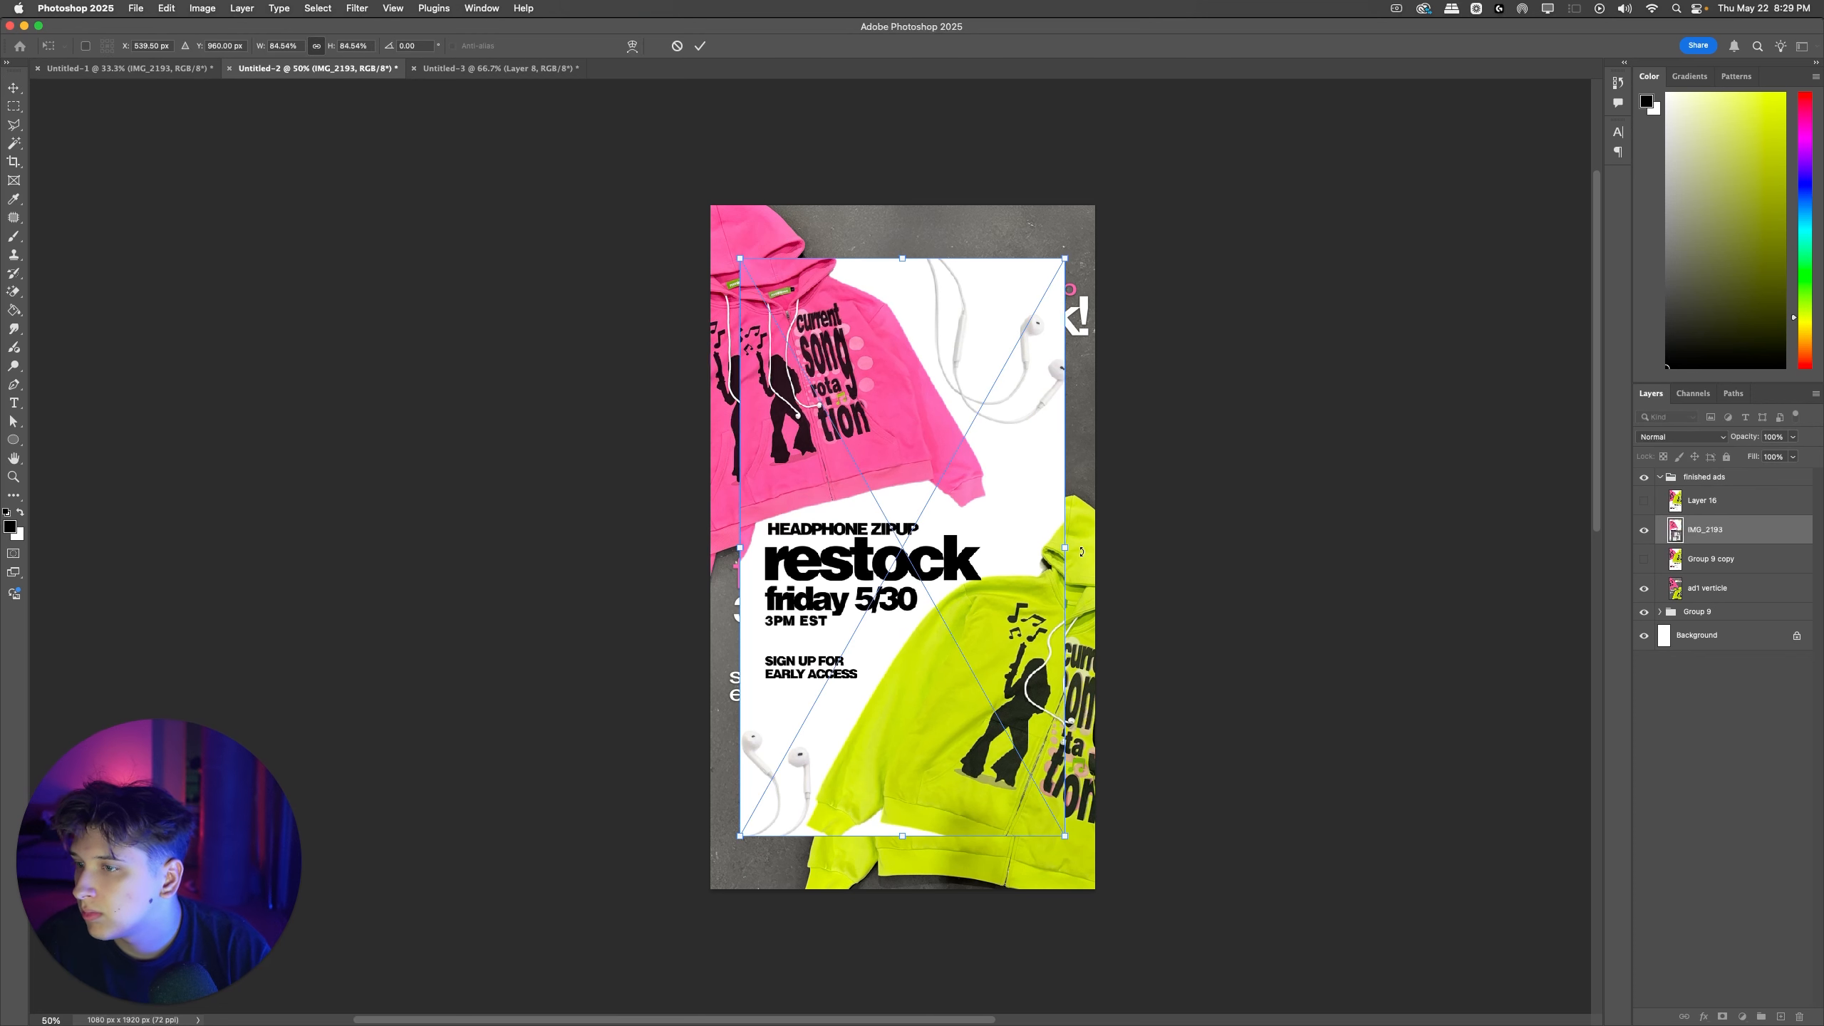
drag(1065, 547, 1095, 547)
drag(738, 545, 709, 546)
click(1220, 565)
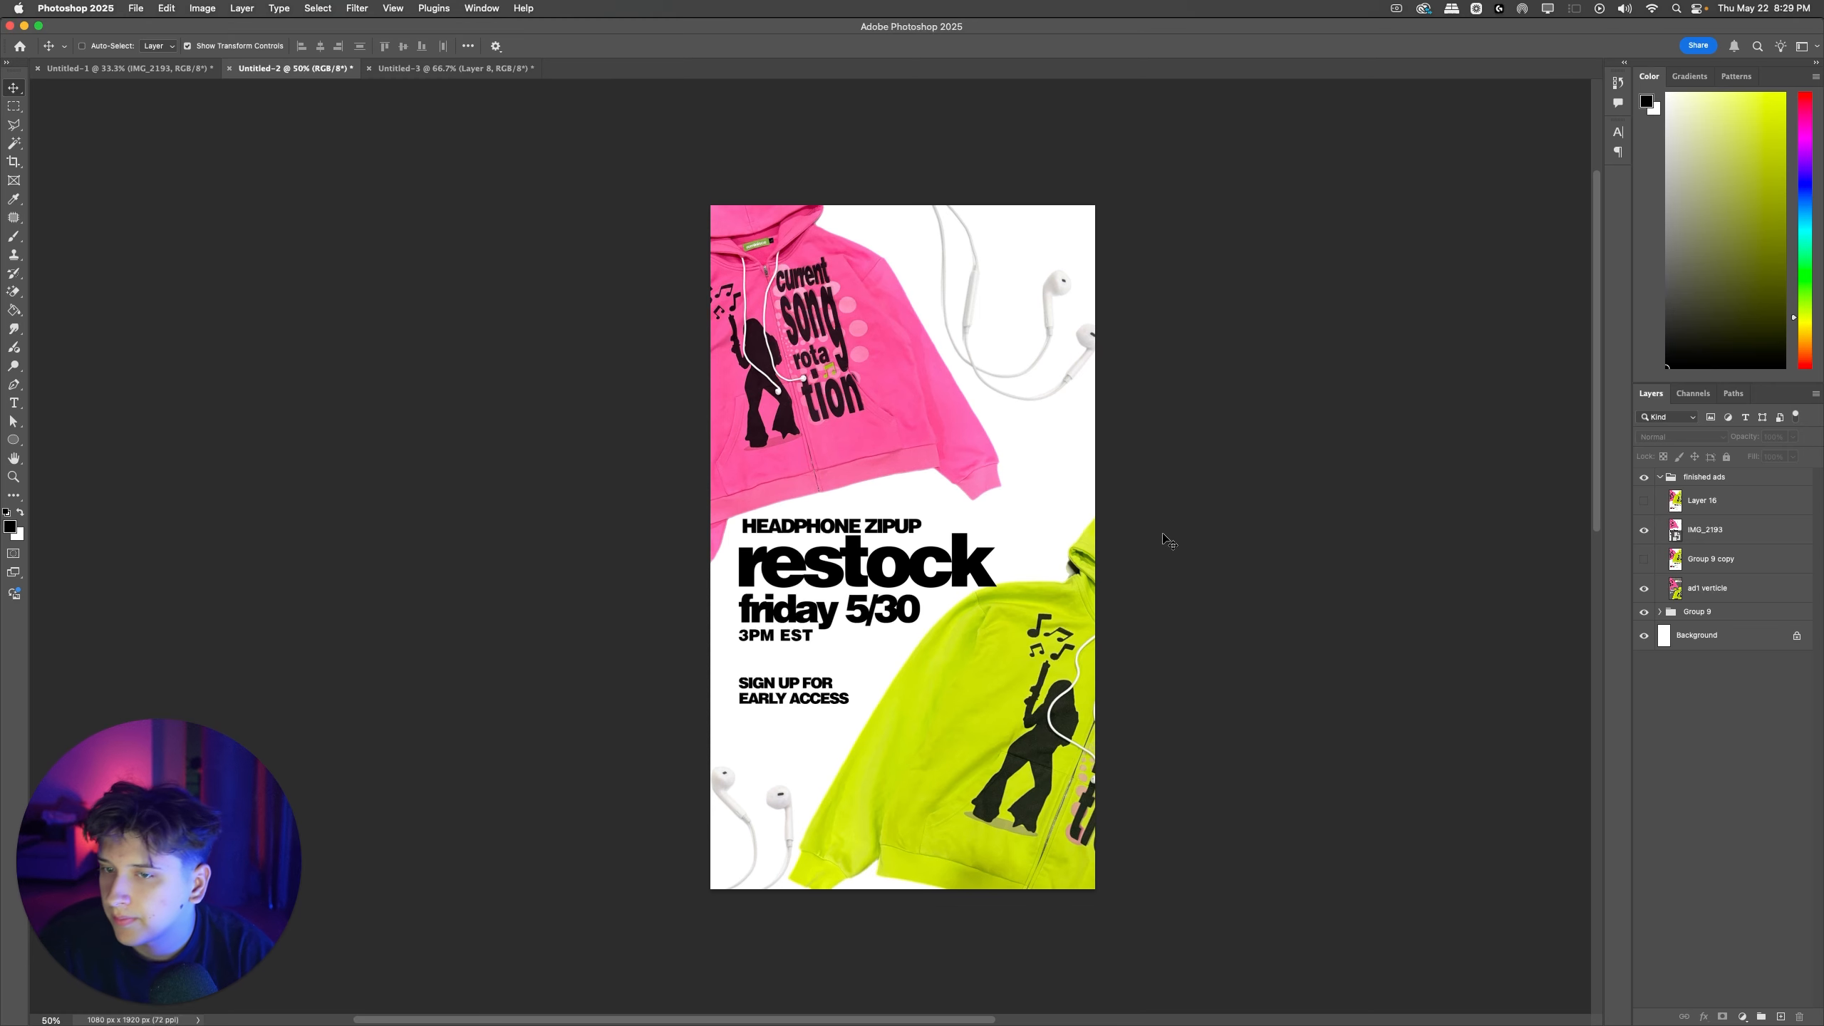
Step: Export the white vertical ad as a 1080 x 1920 px JPG named WIRVT3 to the Desktop
key(alt+shift+super+w)
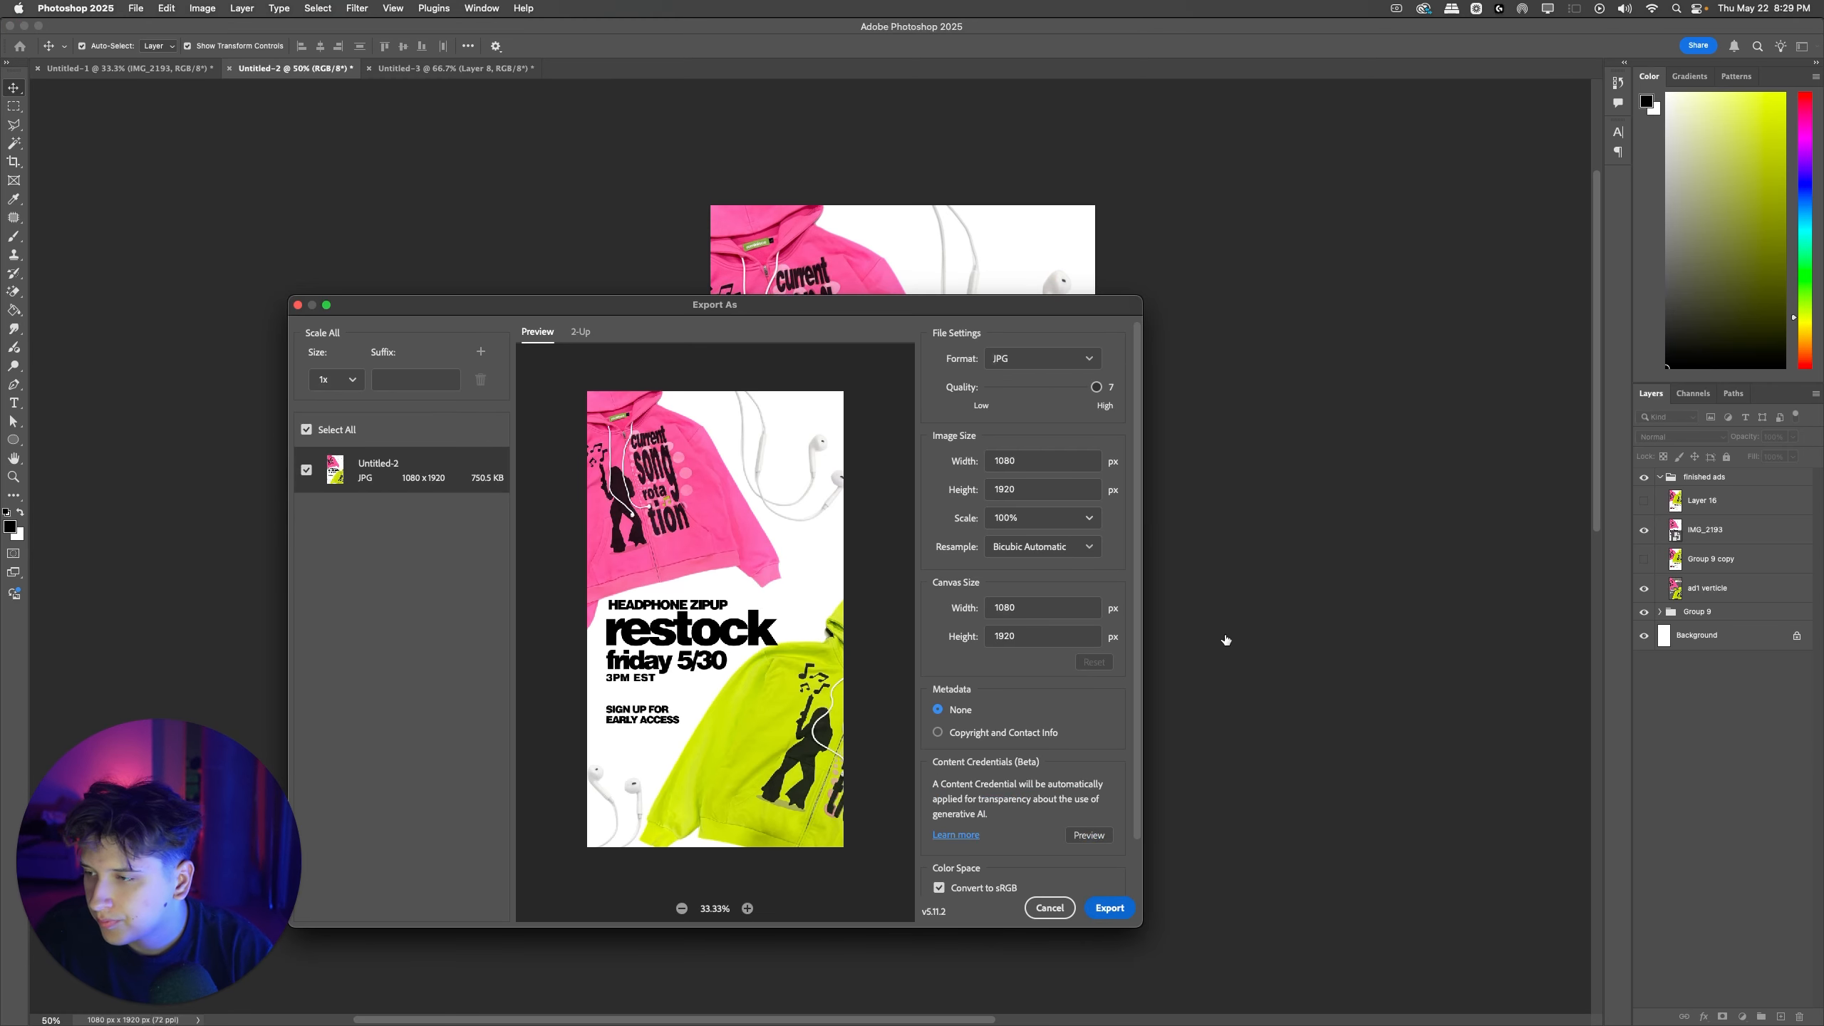
key(Return)
text(WIR)
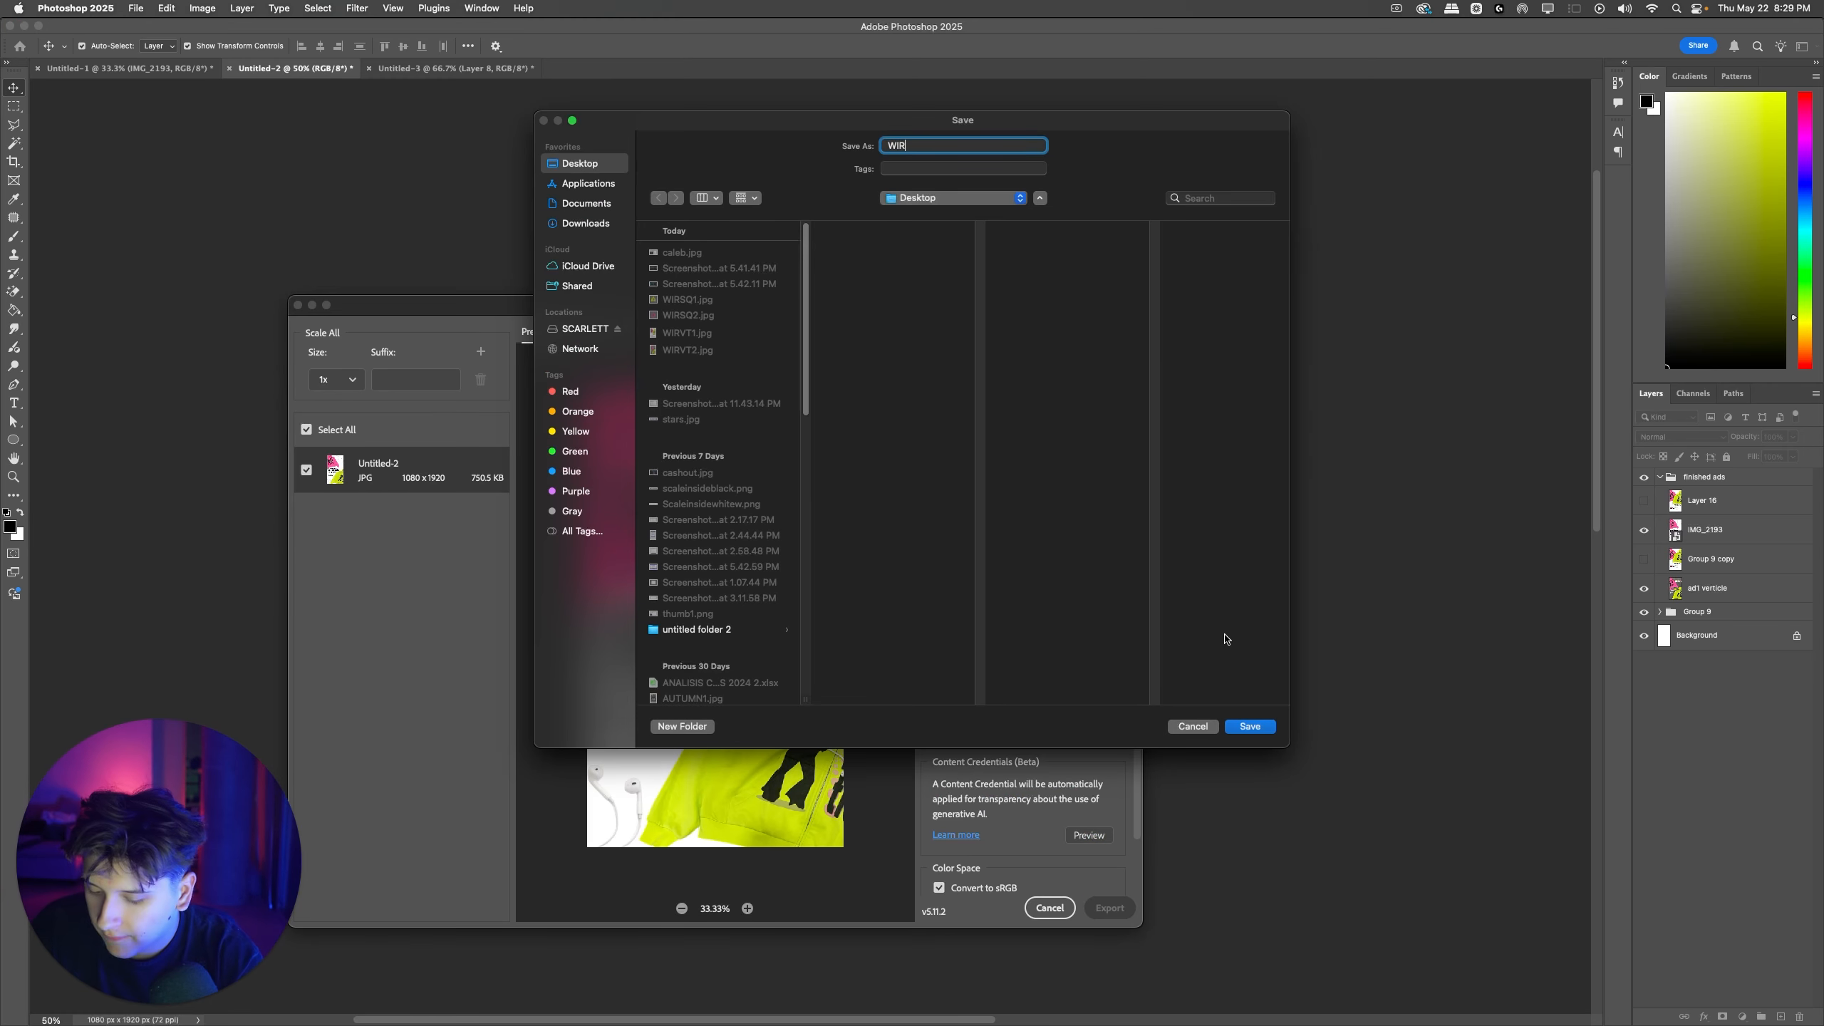
text(VT3)
key(Return)
Step: Return to Ads Manager, upload WIRVT3.jpg as the VT 3 media, and accept the default crops and enhancements
key(ctrl+Right)
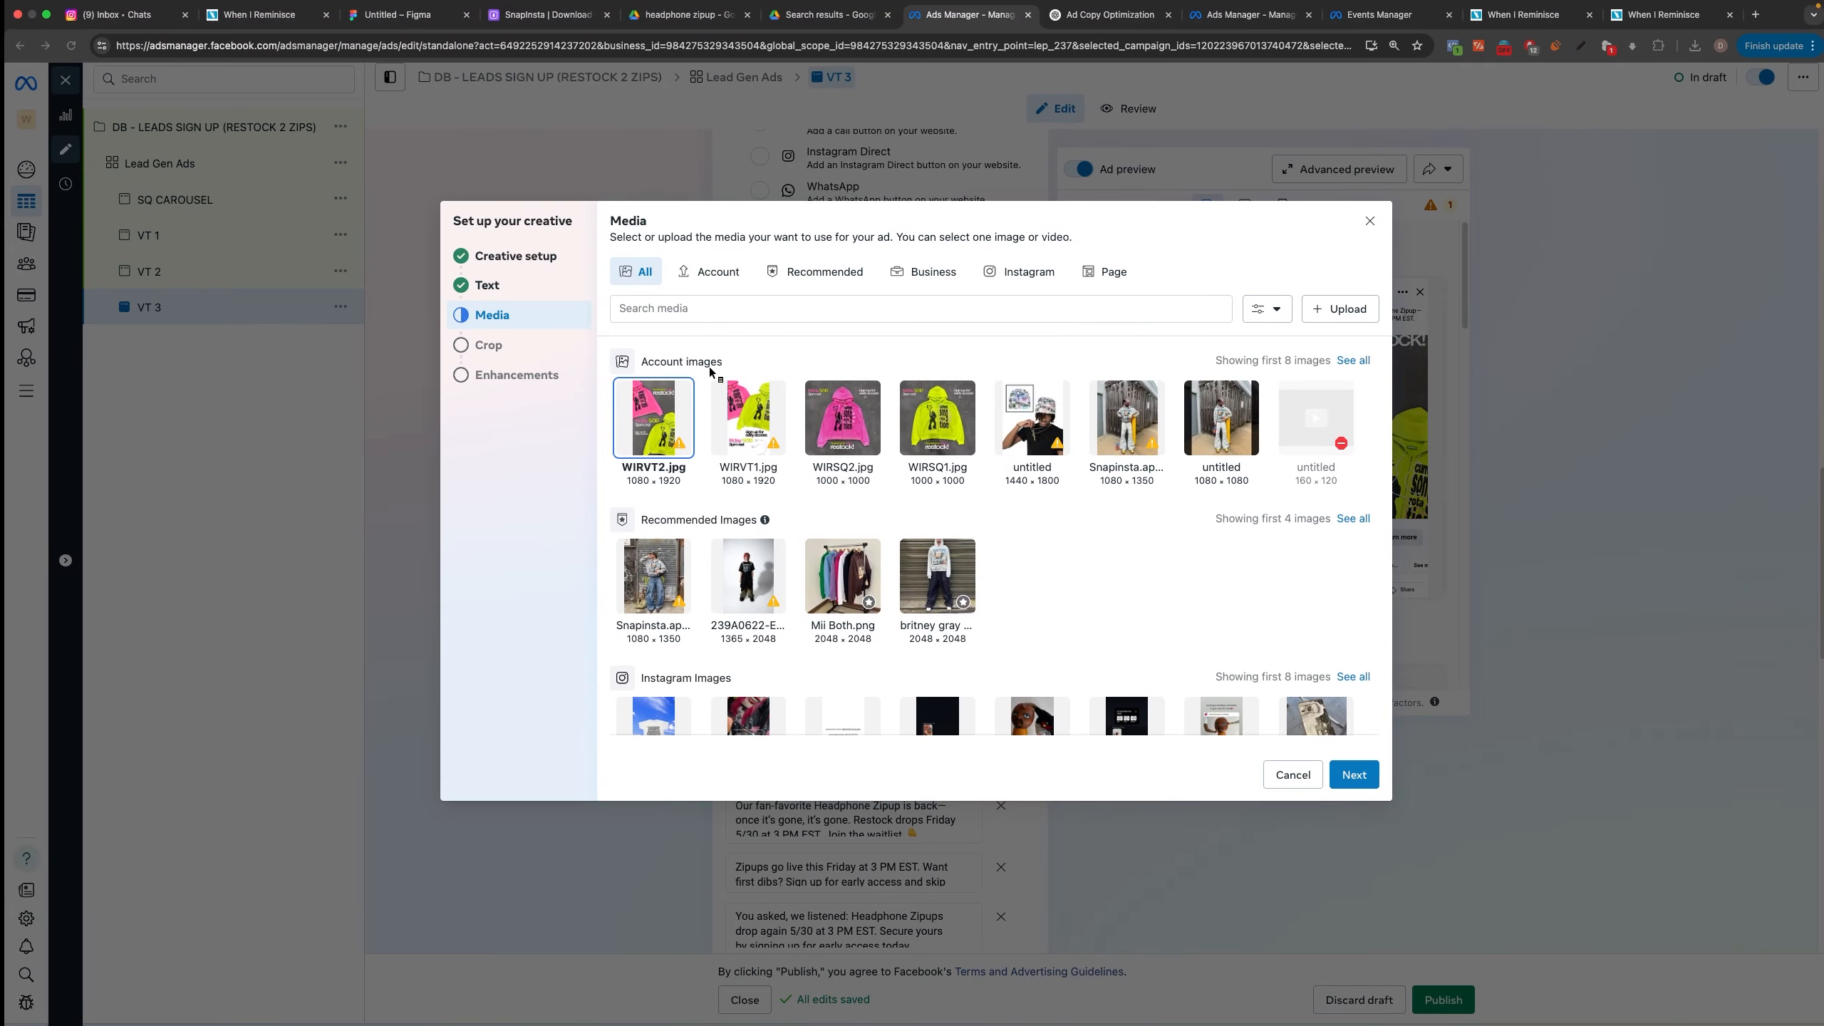
click(1342, 310)
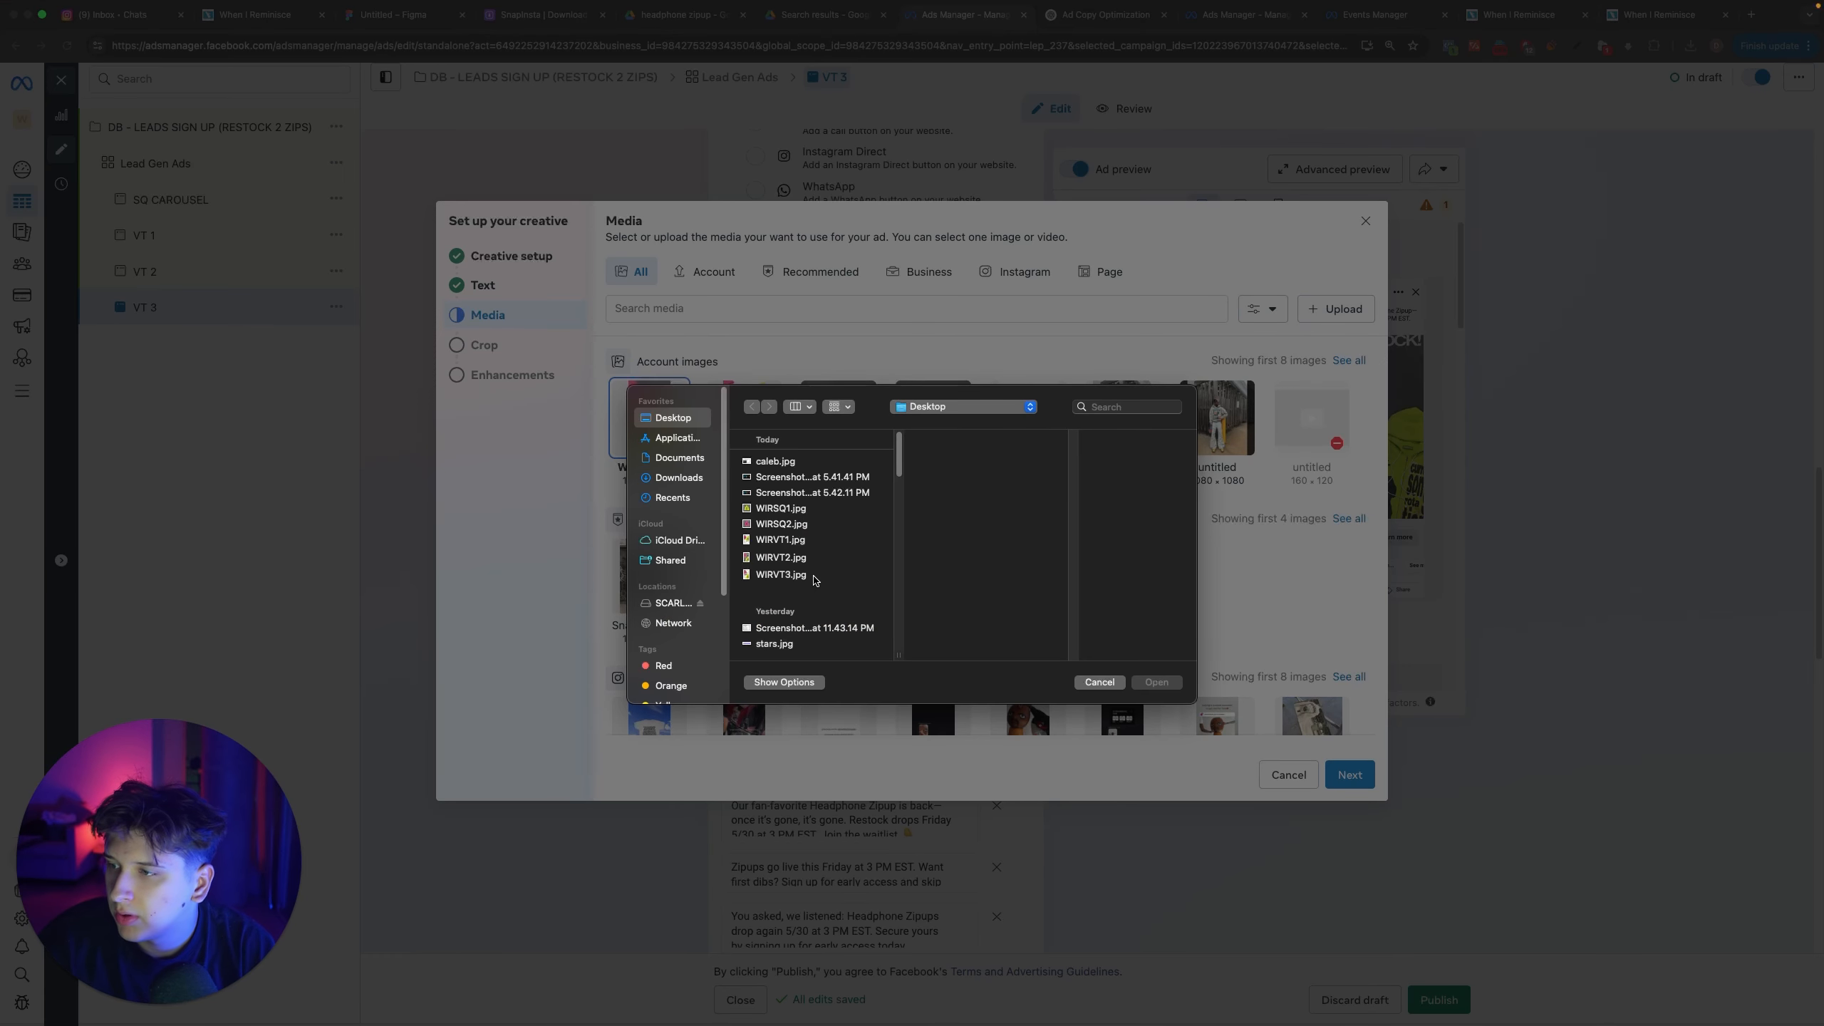
click(813, 577)
key(Return)
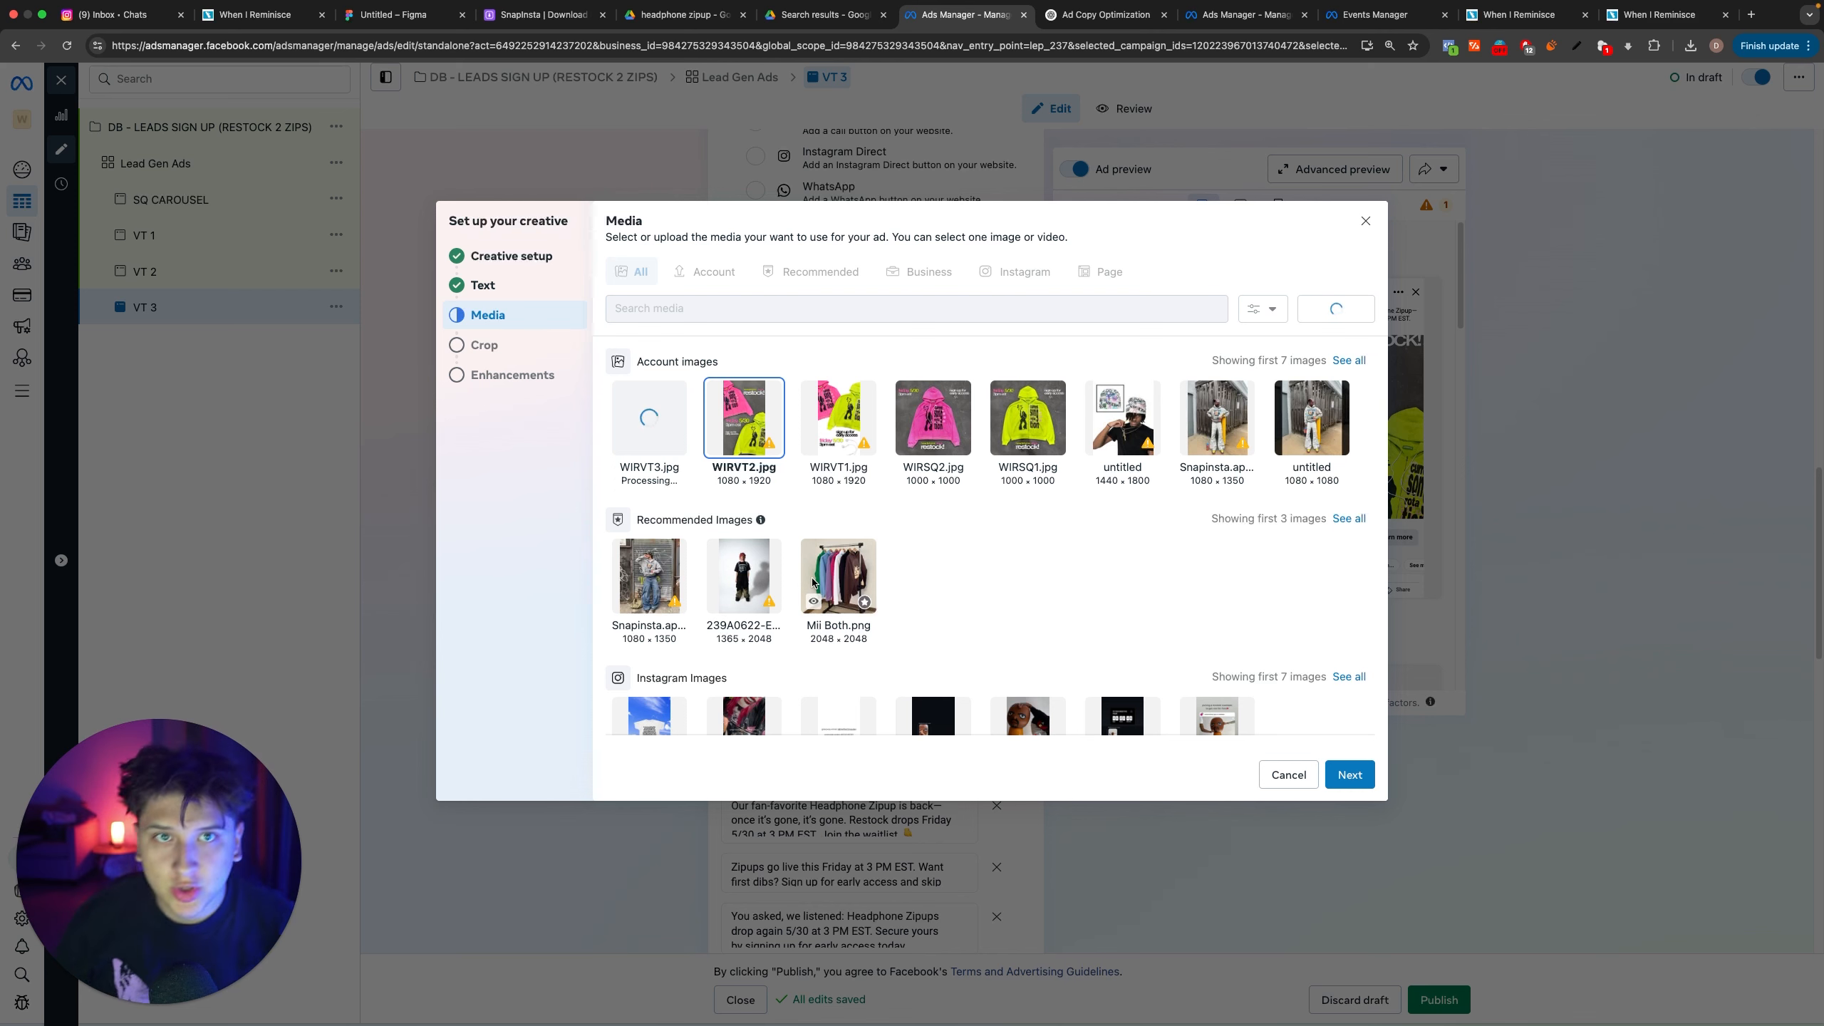
click(1366, 771)
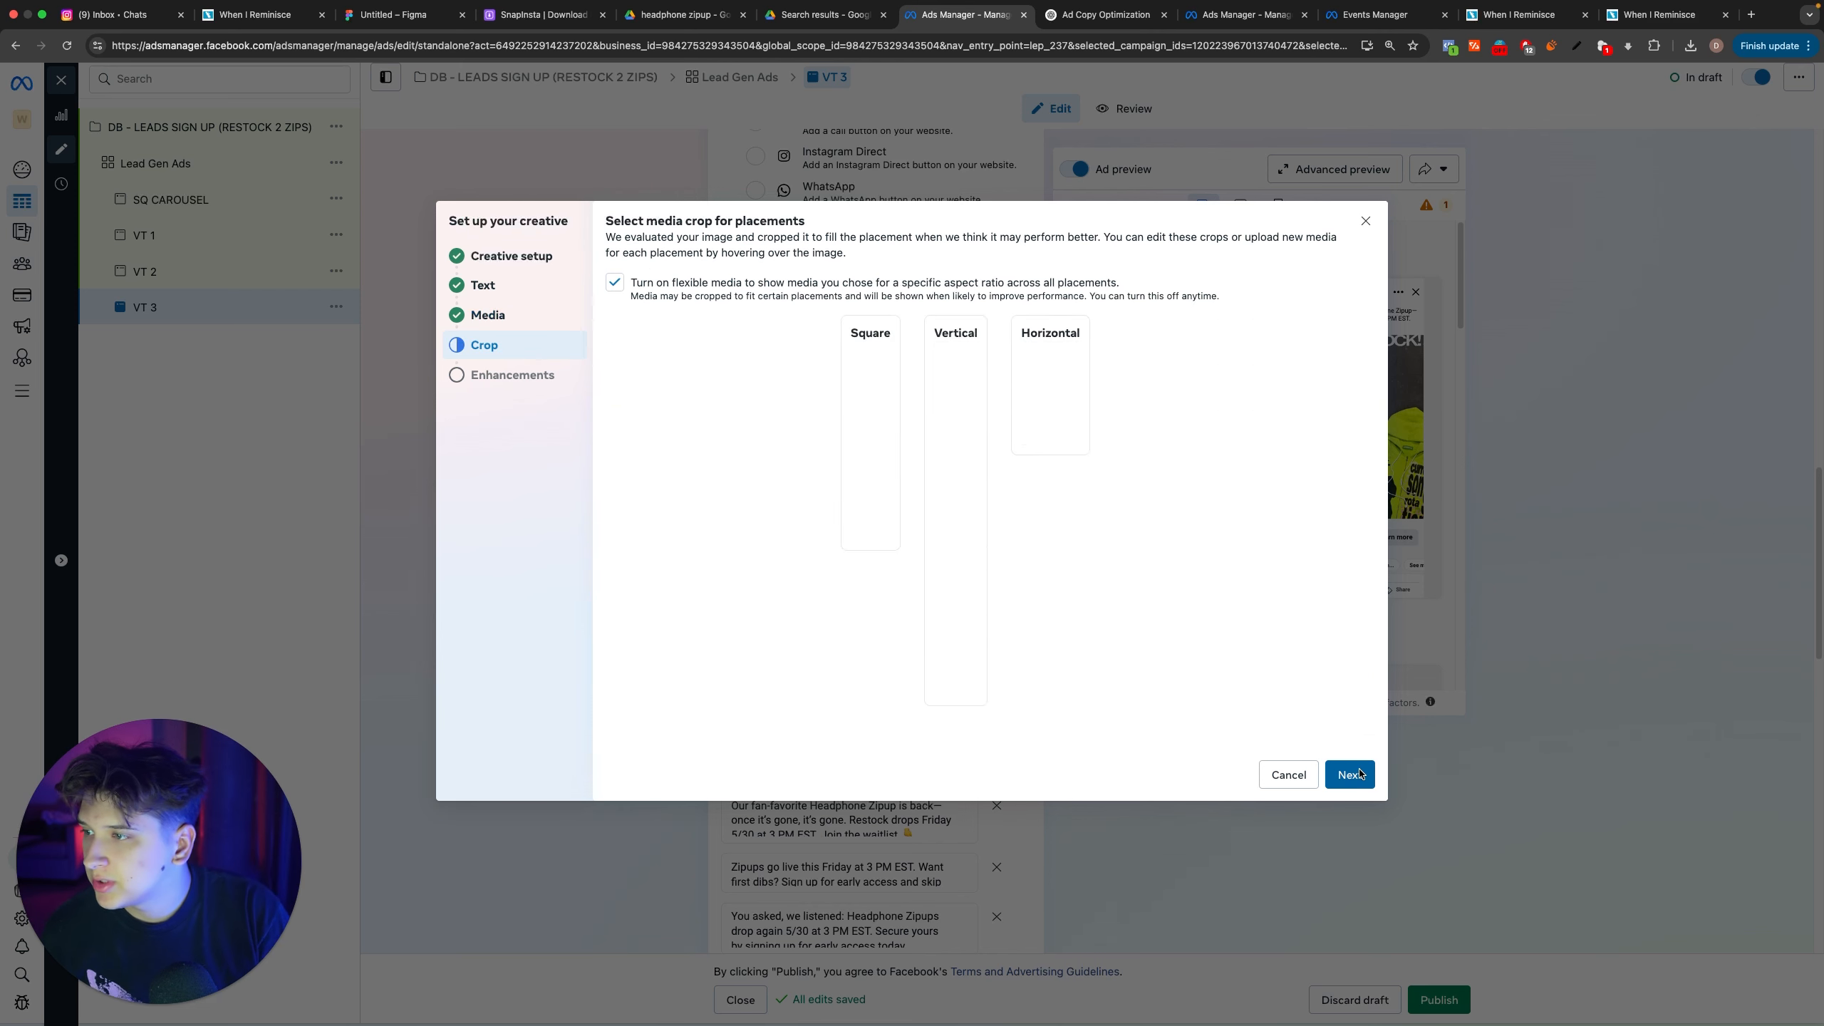
click(1359, 773)
click(1350, 775)
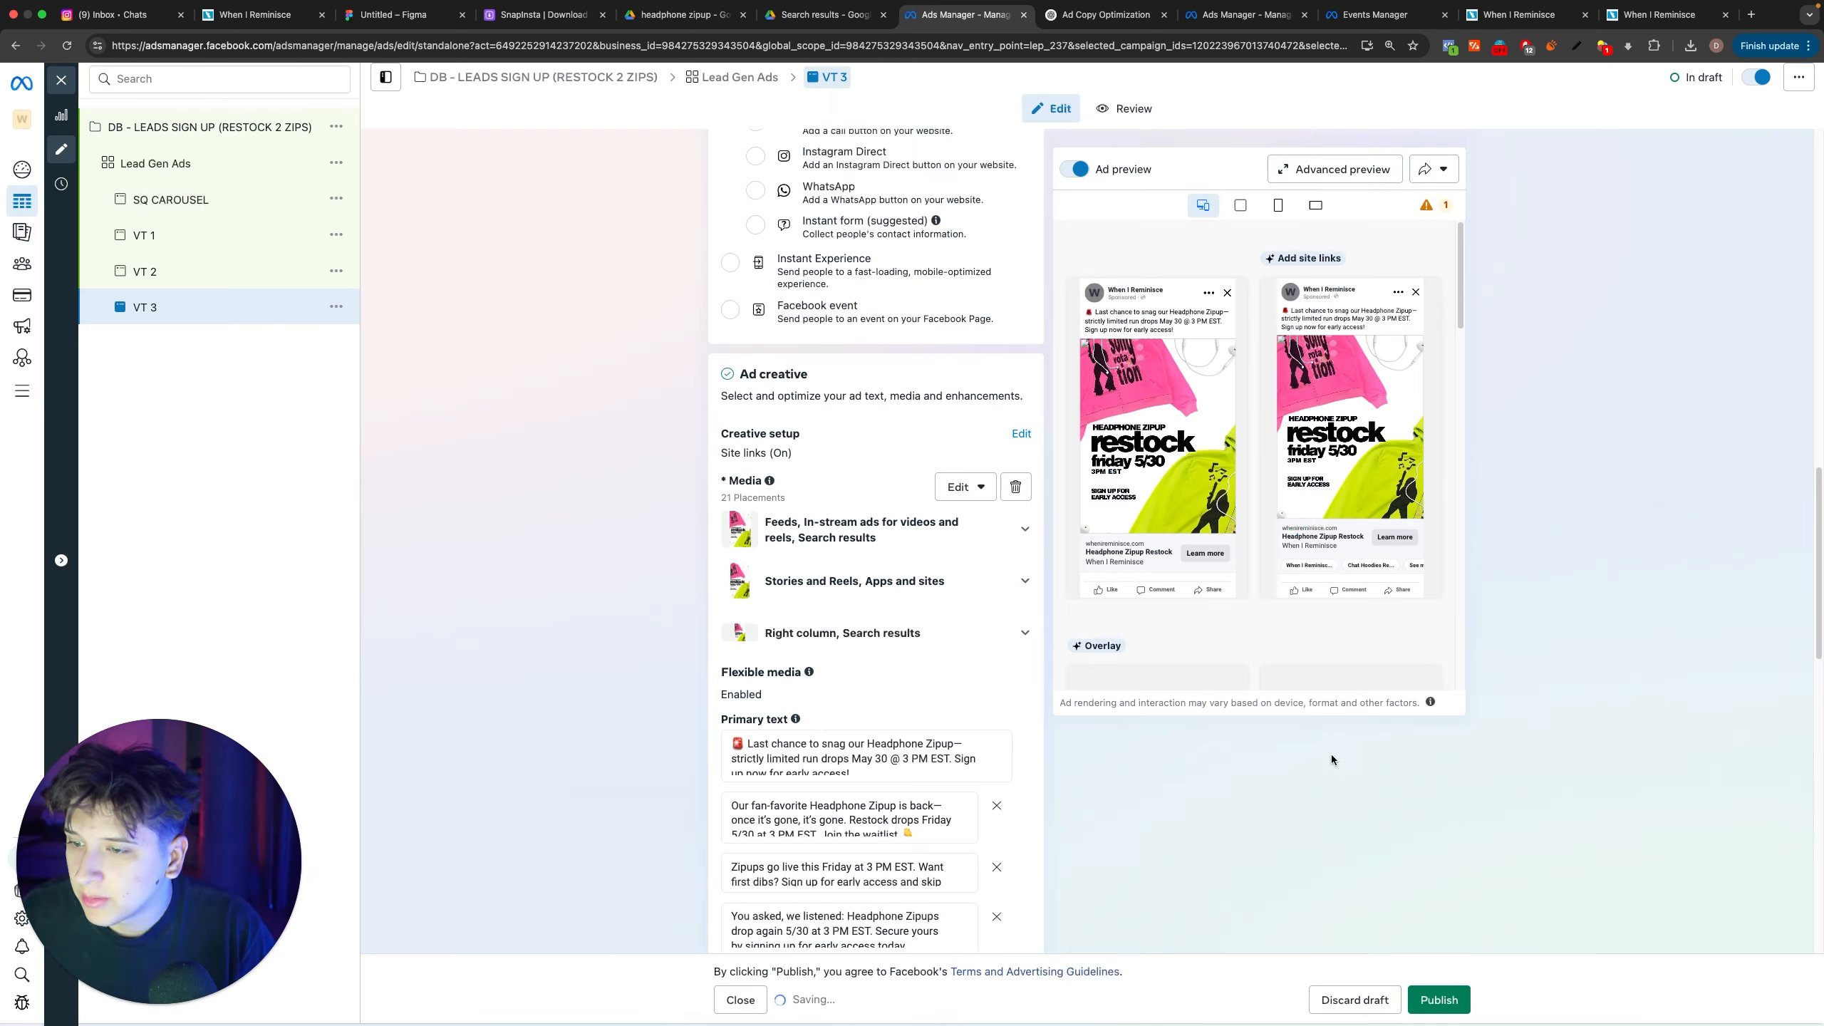
Step: Switch the Lead Gen Ads ad set to manual placements and keep Instagram as the only platform
click(182, 172)
scroll(889, 578, down, 10)
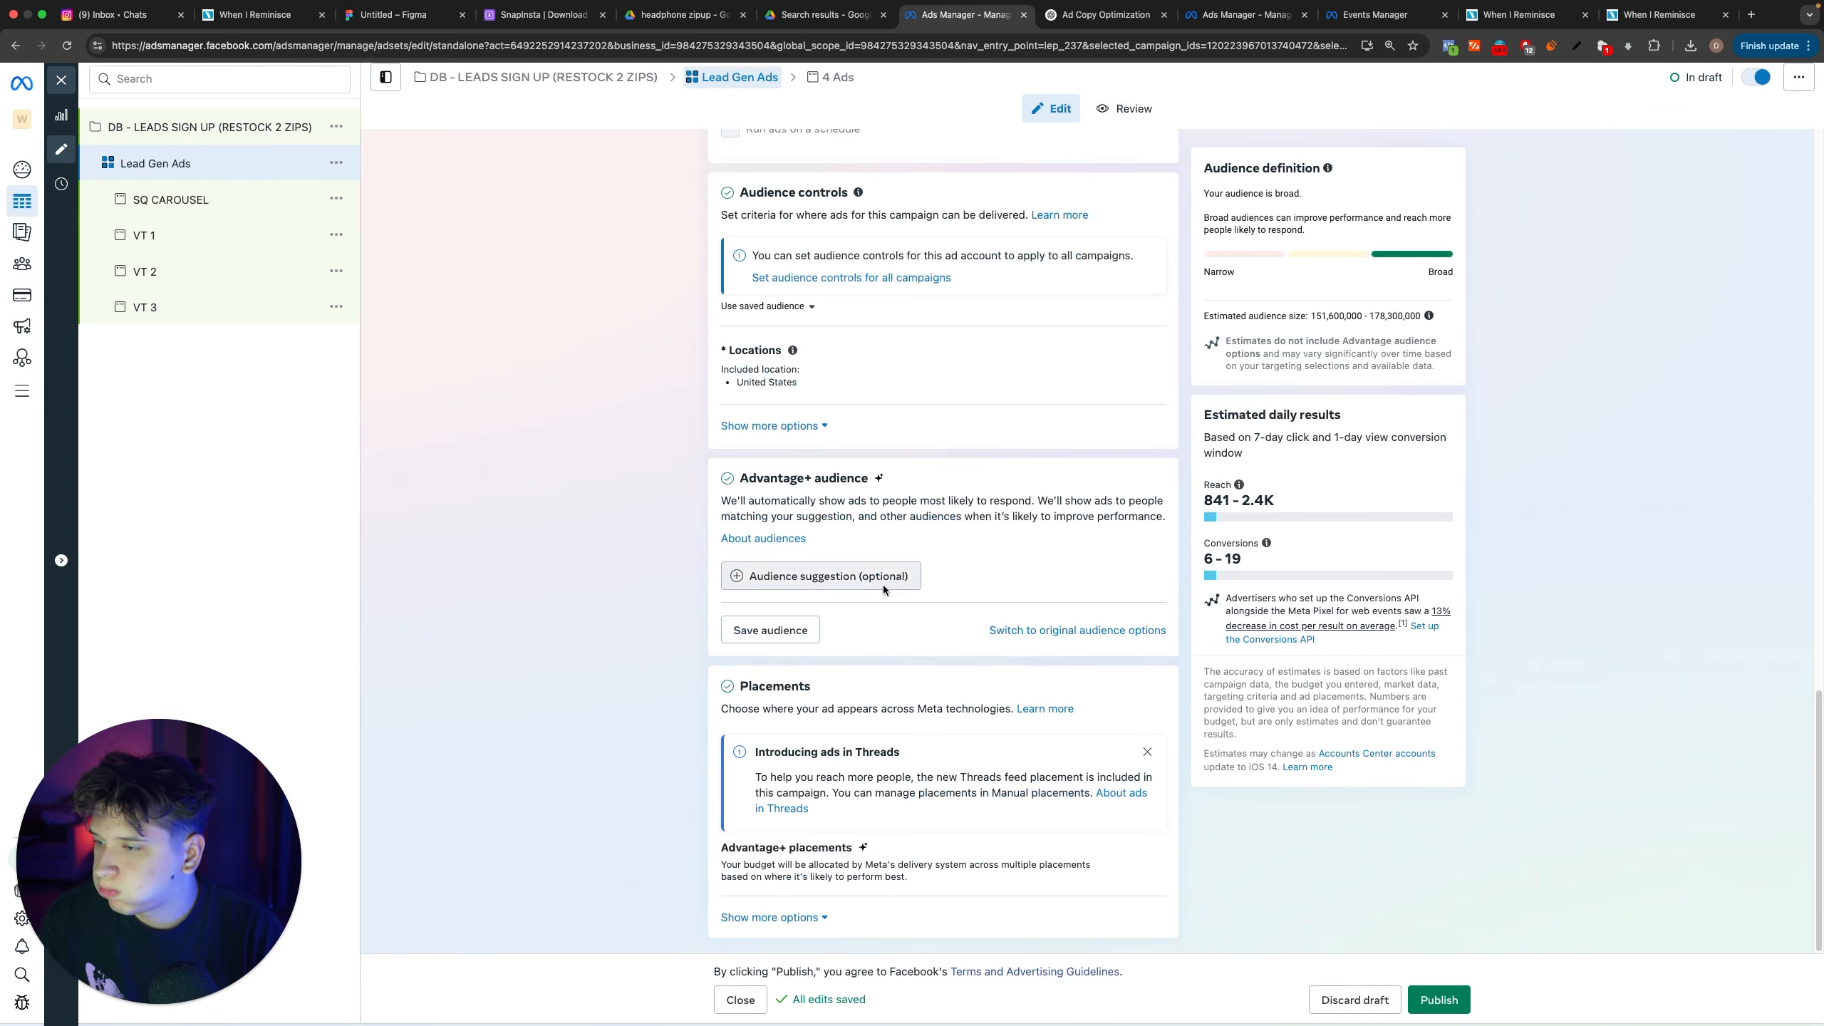
click(790, 921)
scroll(1034, 753, down, 5)
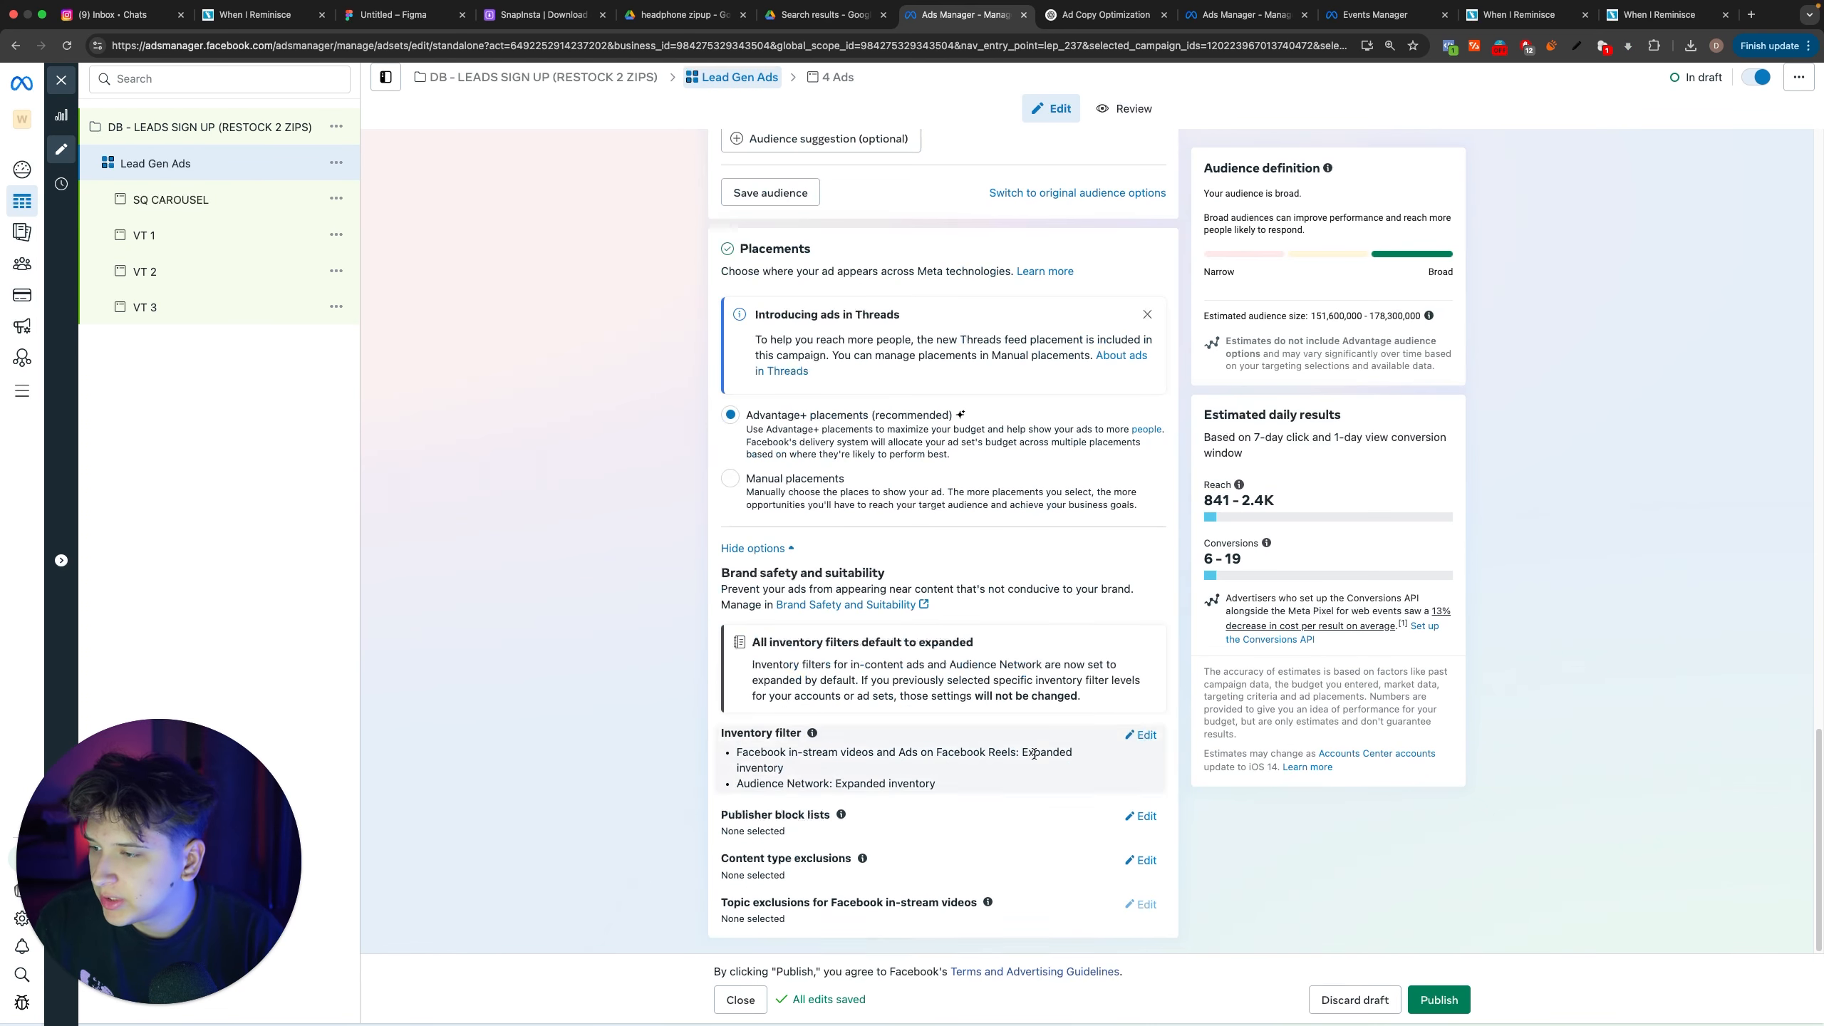
click(731, 479)
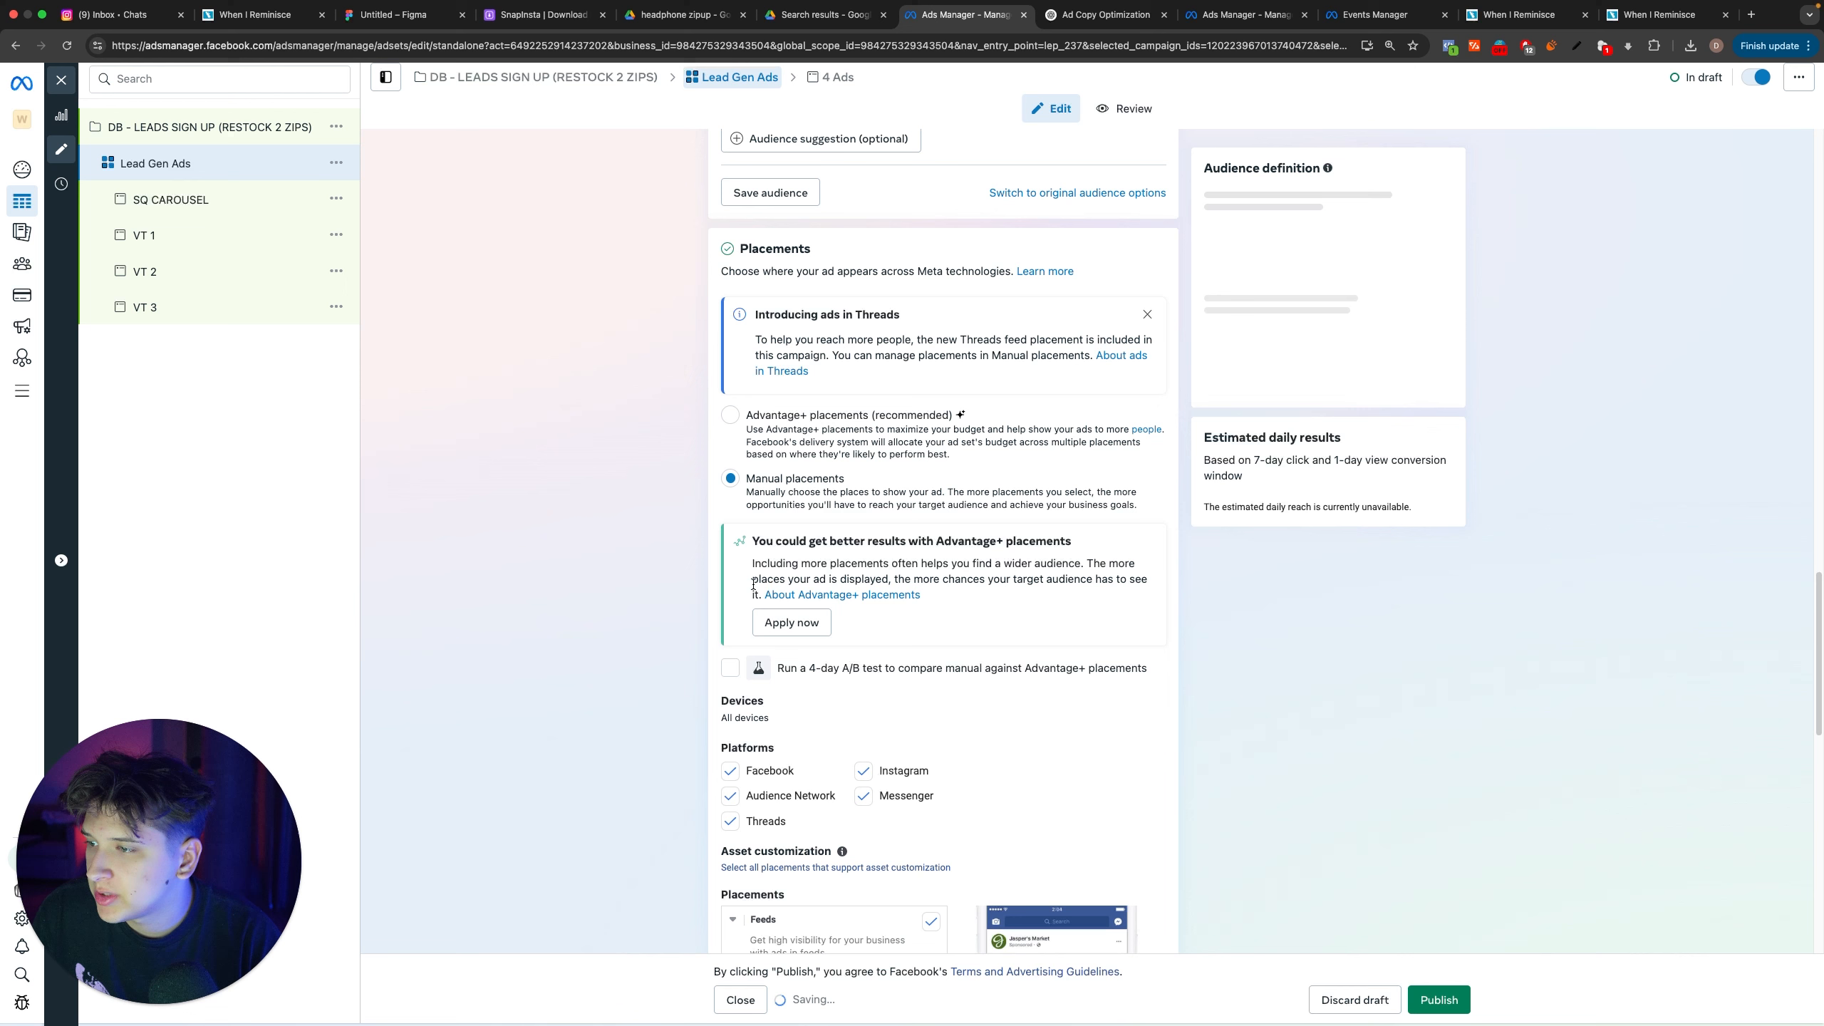
click(731, 771)
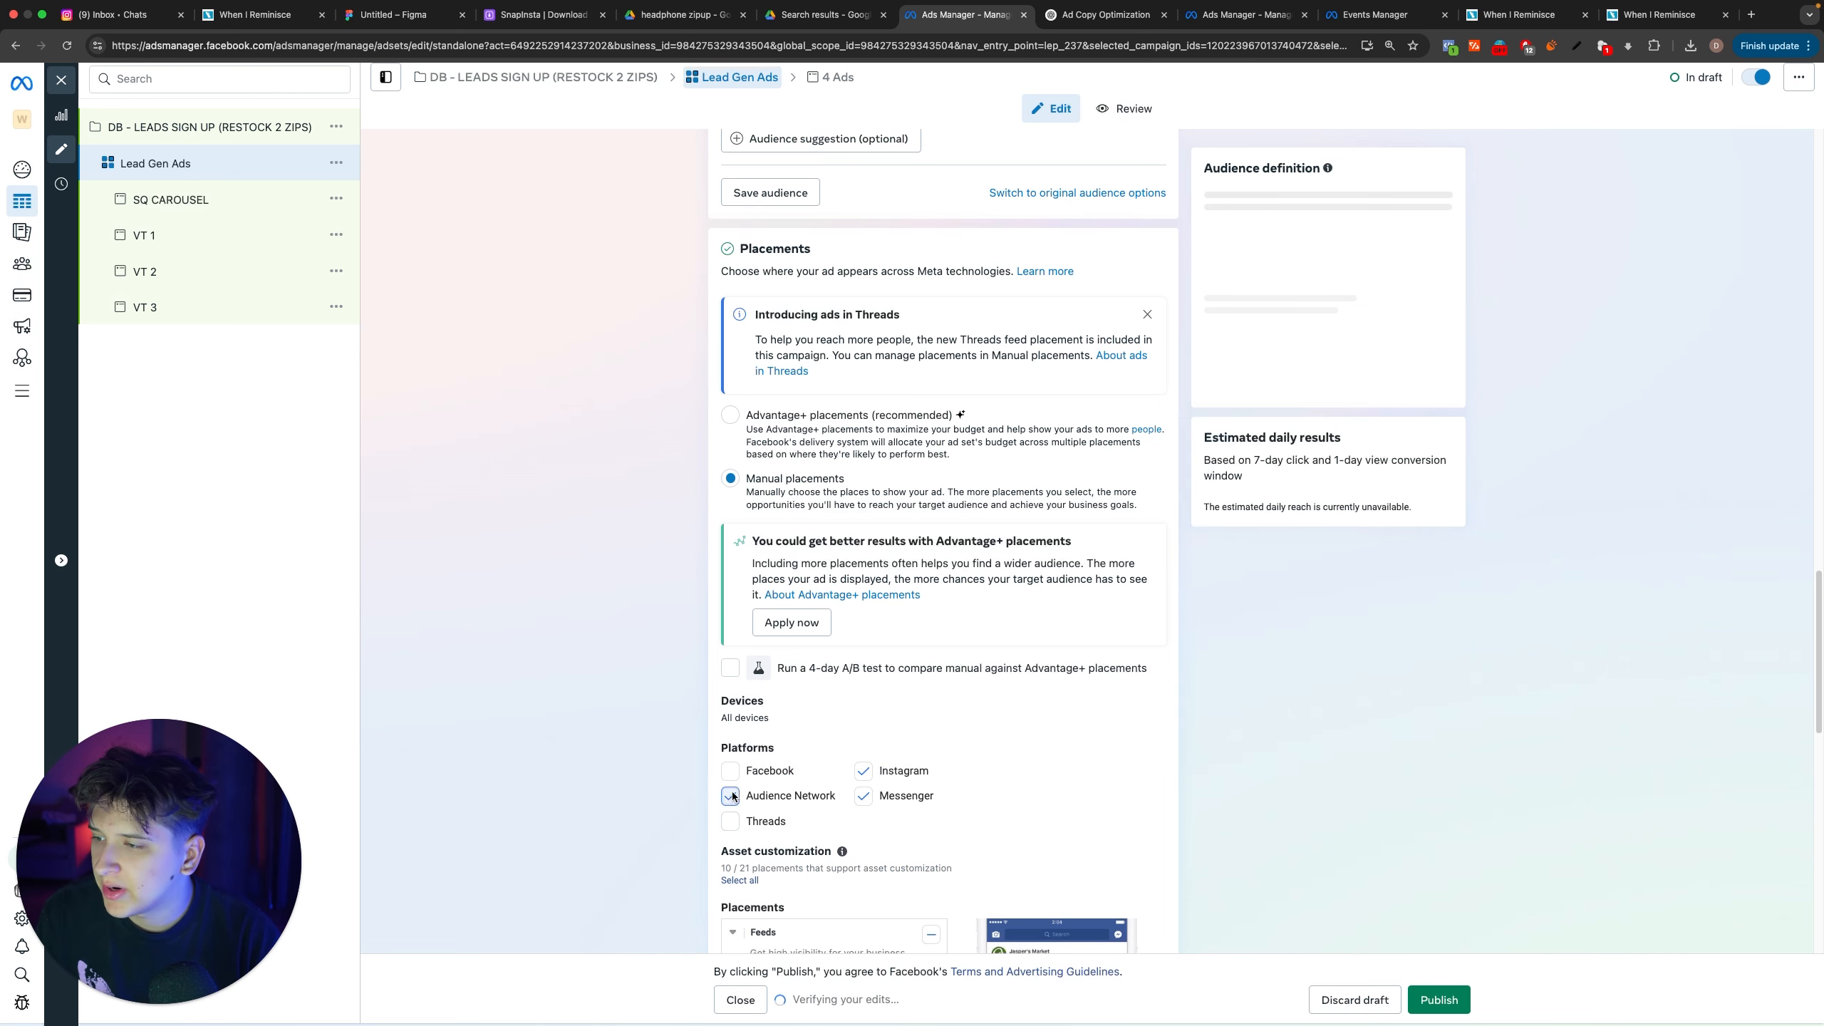
scroll(1145, 724, up, 15)
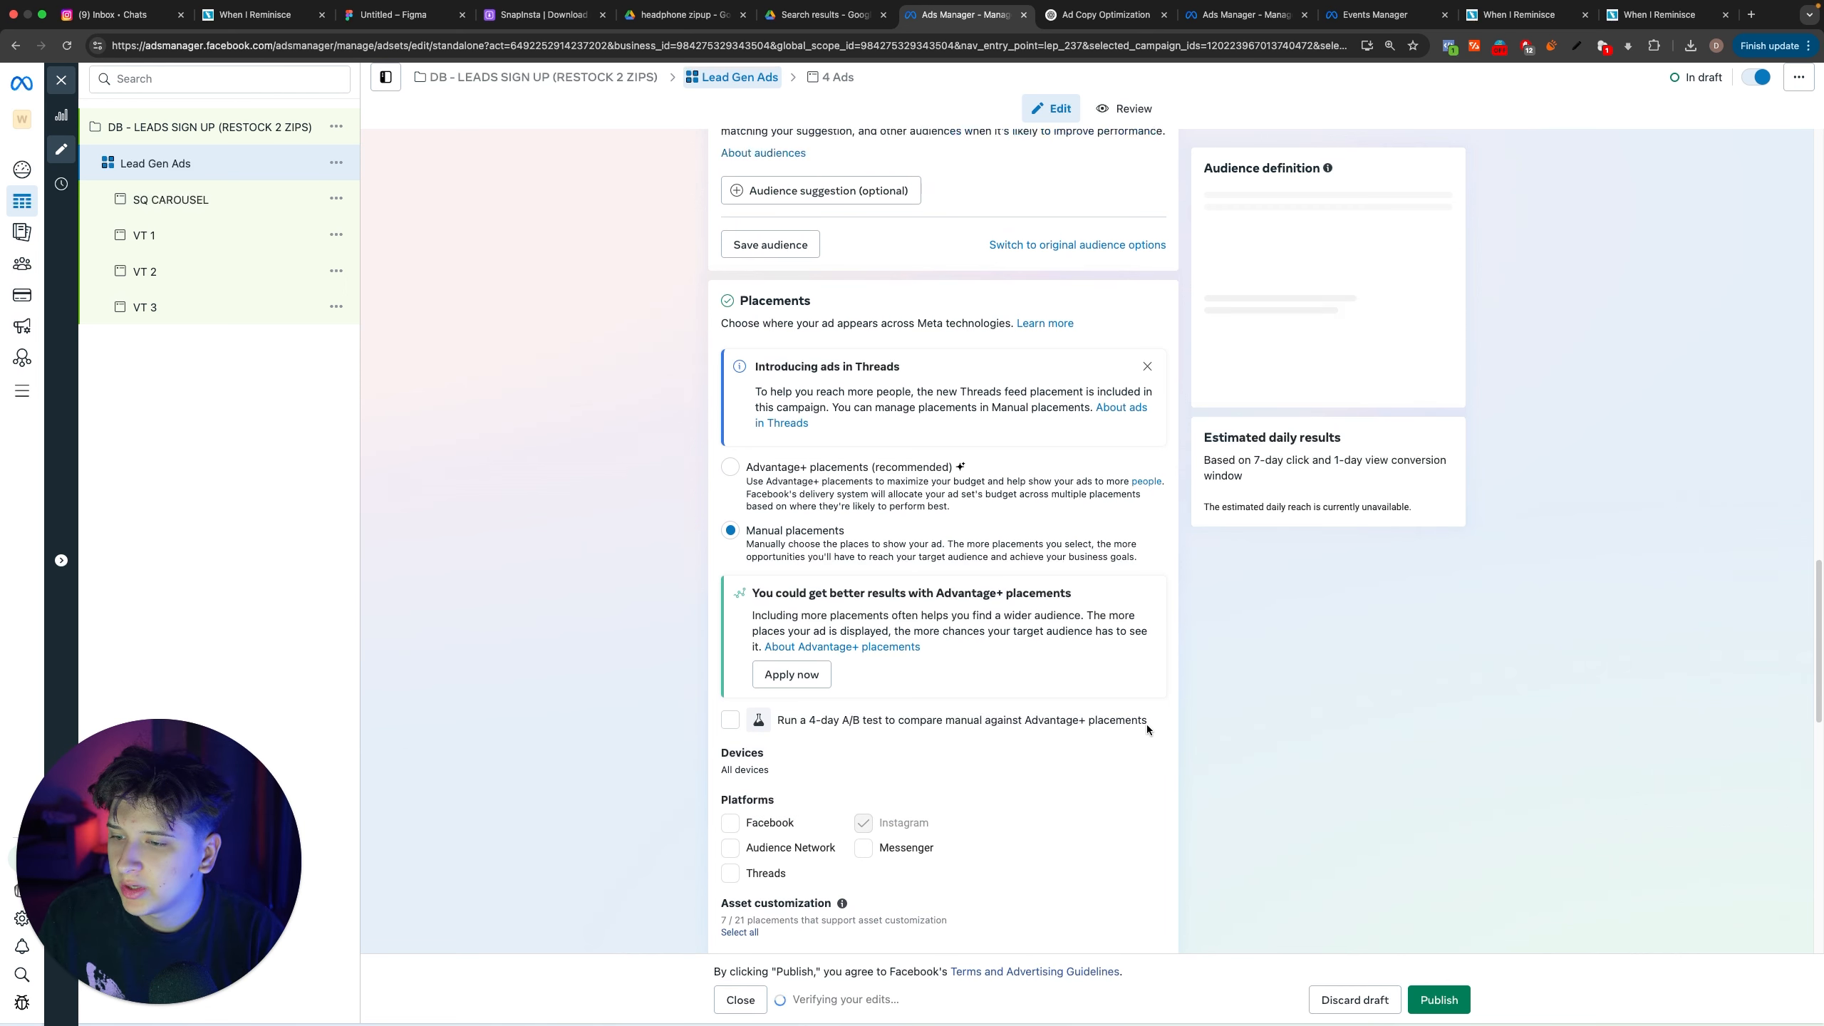
Step: Set the Lead Gen Ads ad set's conversion event to Subscribe
scroll(883, 611, up, 4)
scroll(826, 683, down, 3)
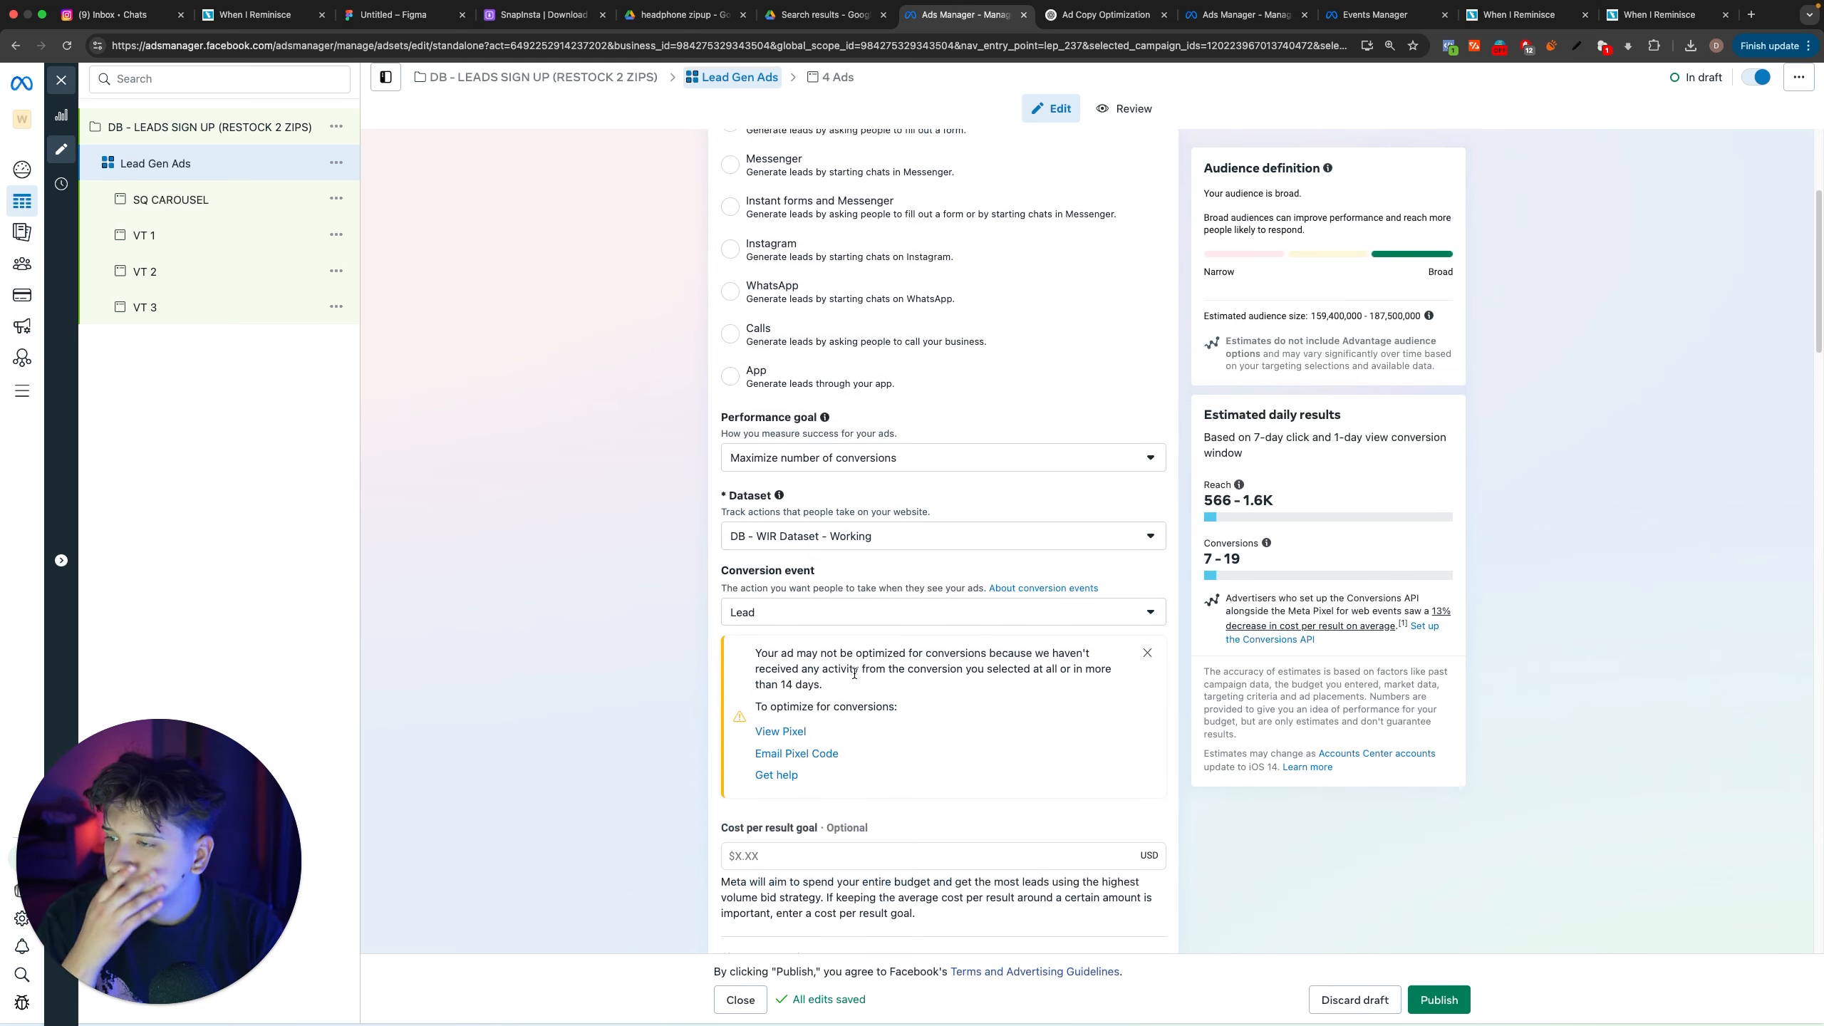
click(788, 612)
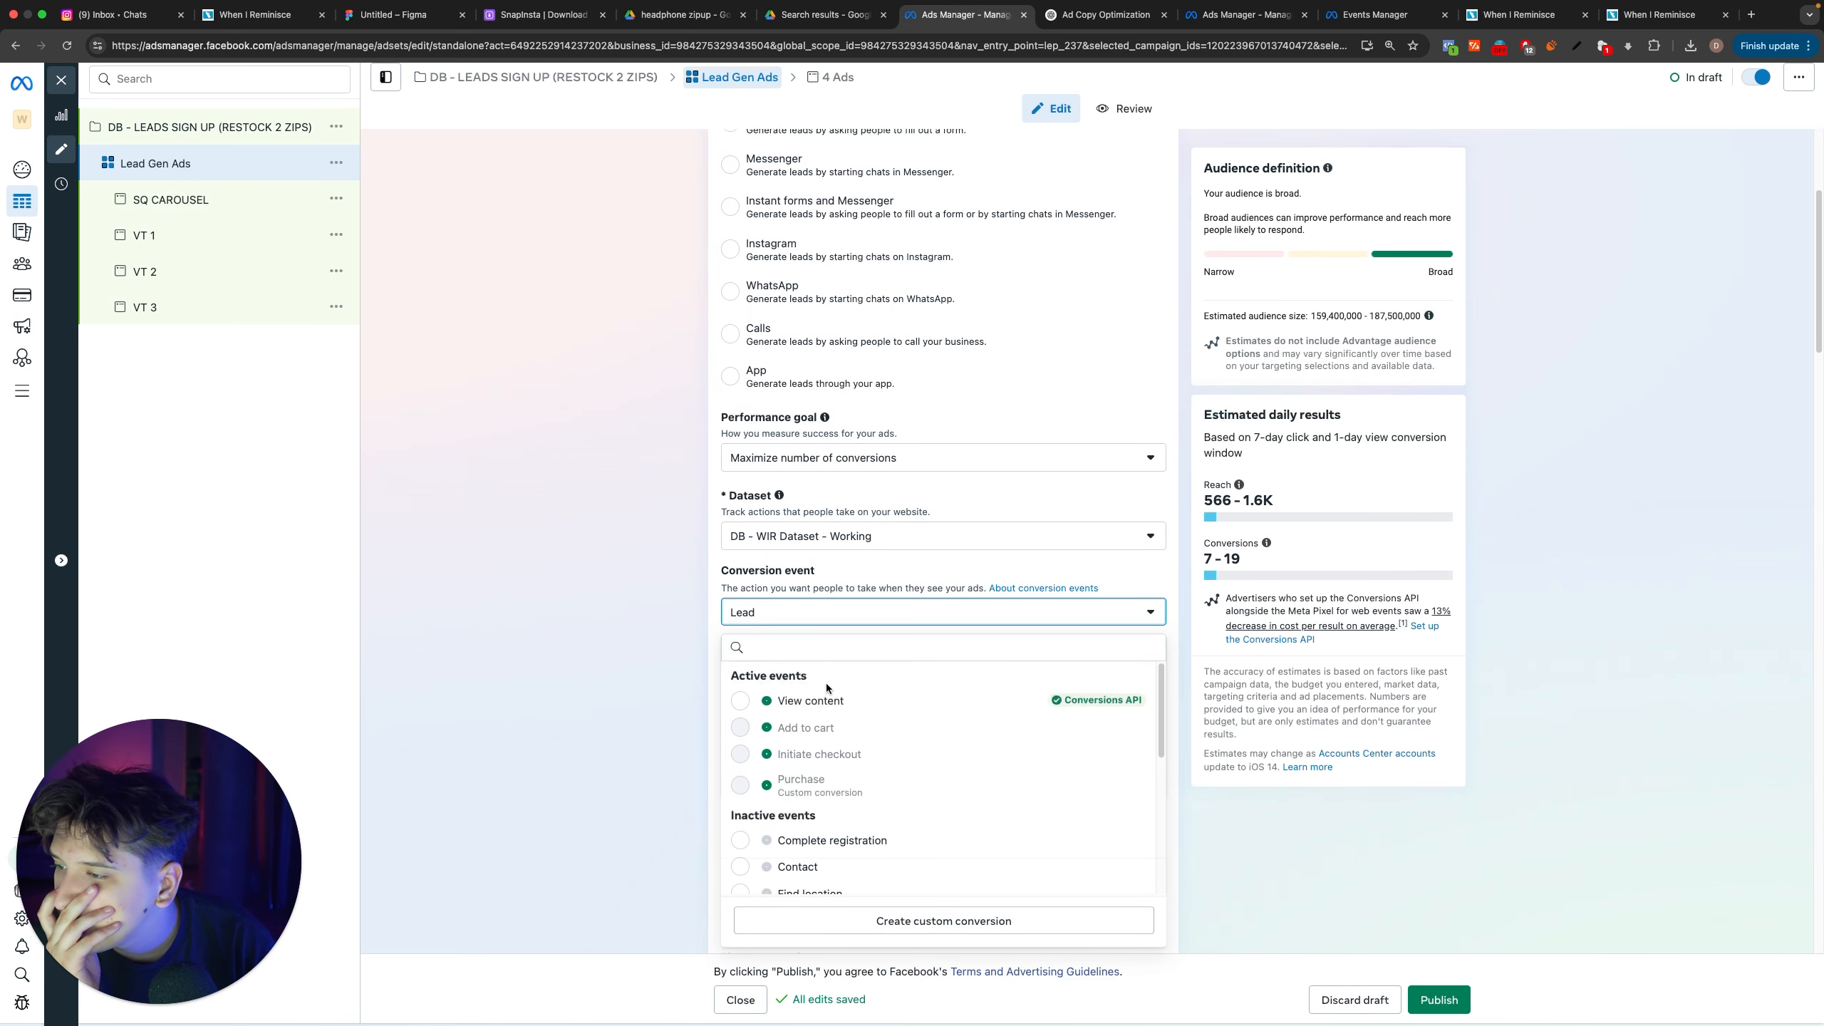
scroll(808, 693, down, 3)
scroll(803, 706, down, 4)
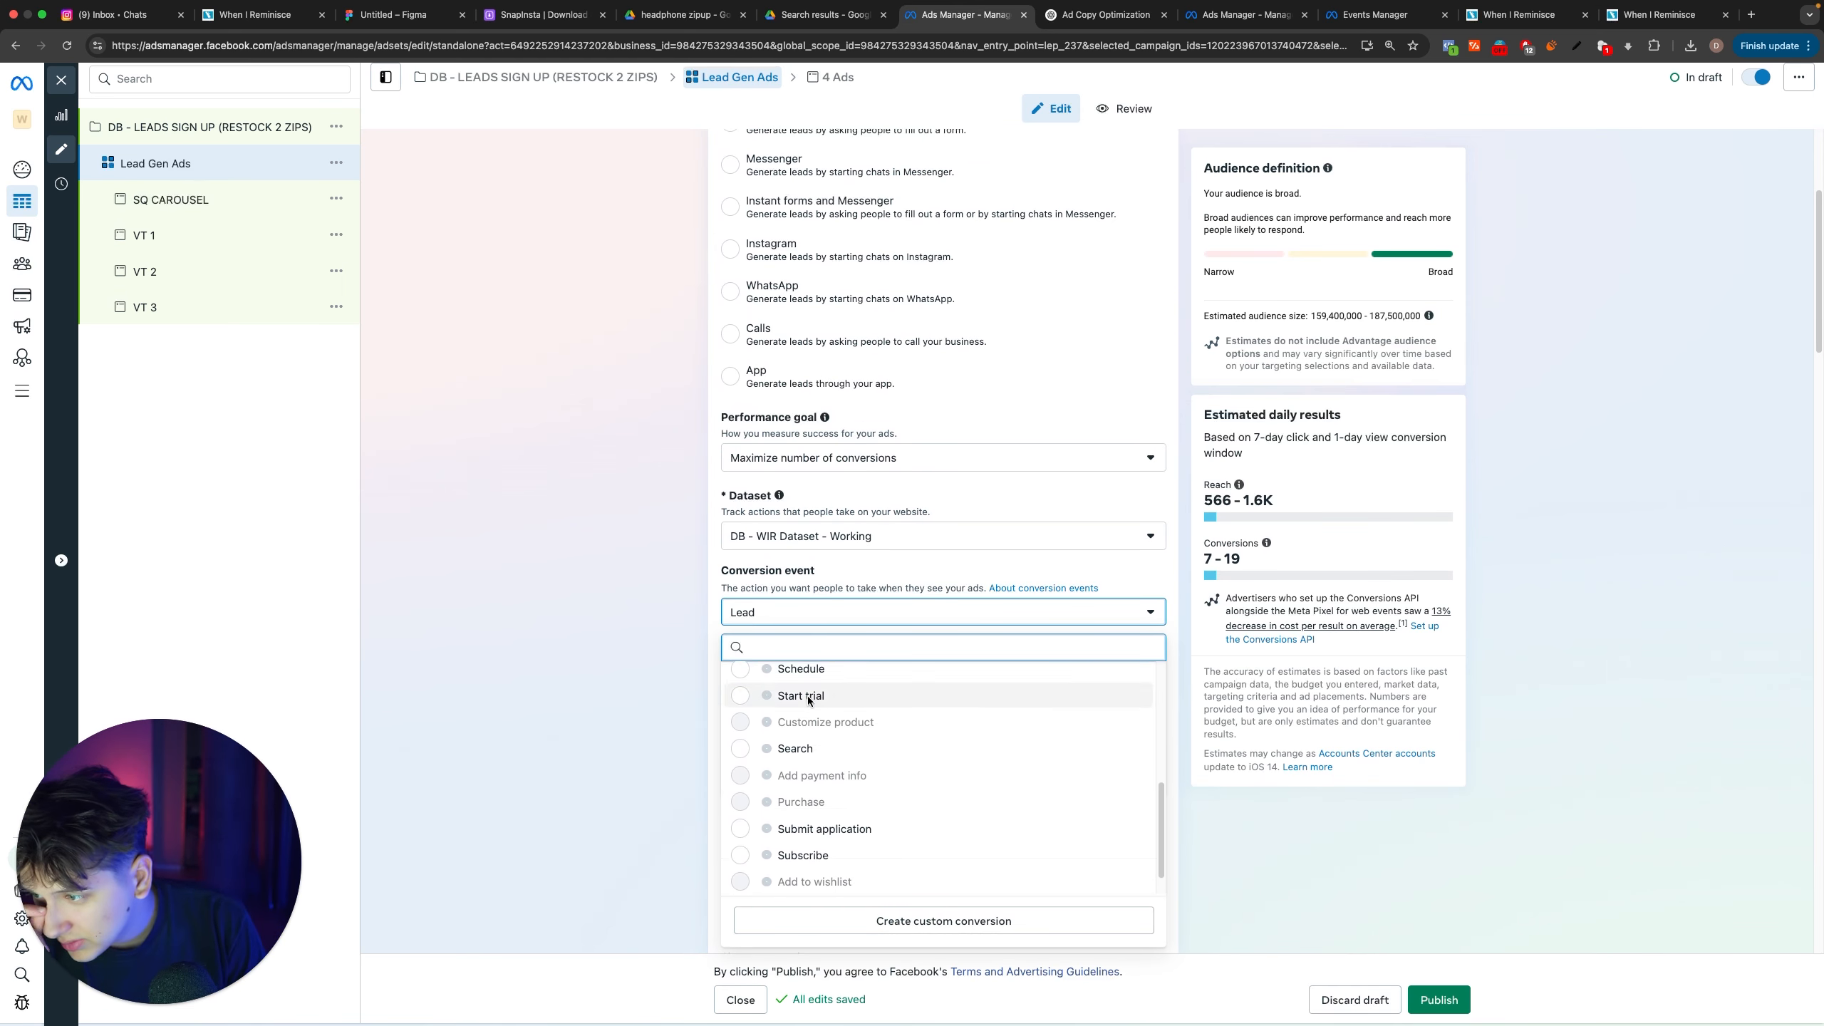
click(815, 826)
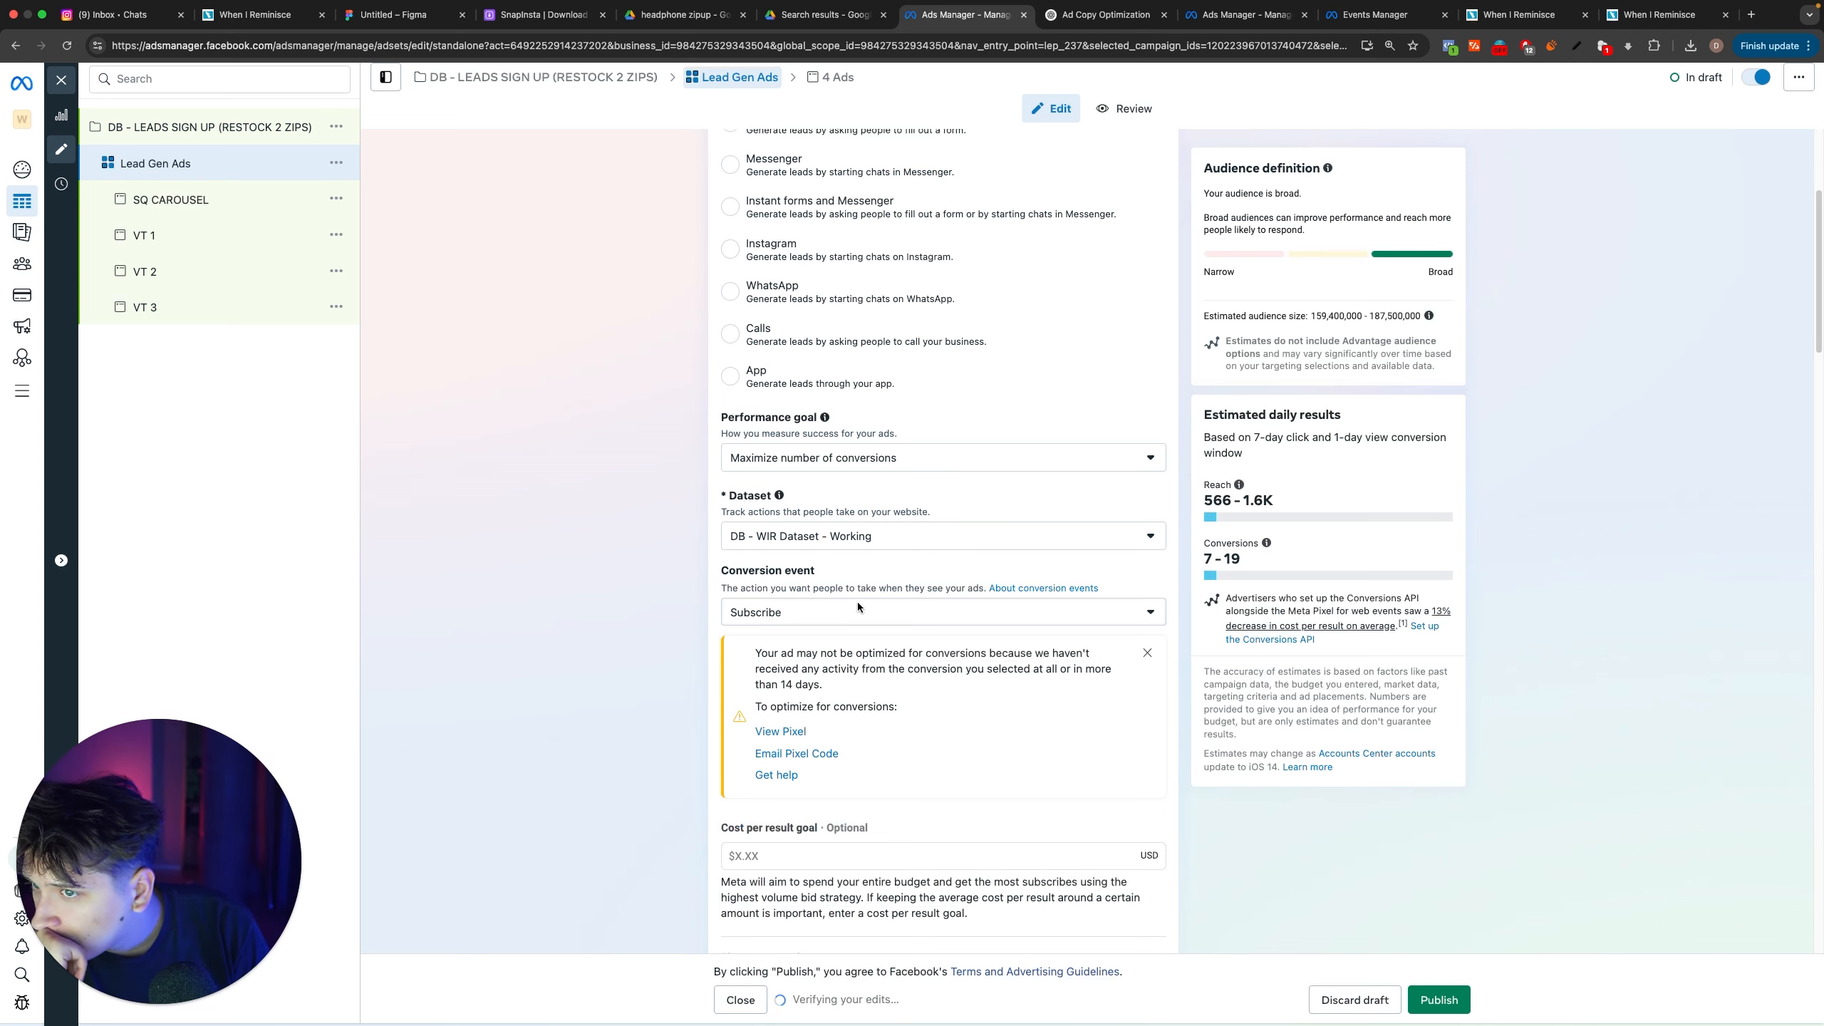
Step: Change the ad set's conversion event back to Lead
click(847, 611)
scroll(918, 770, down, 5)
scroll(917, 770, down, 1)
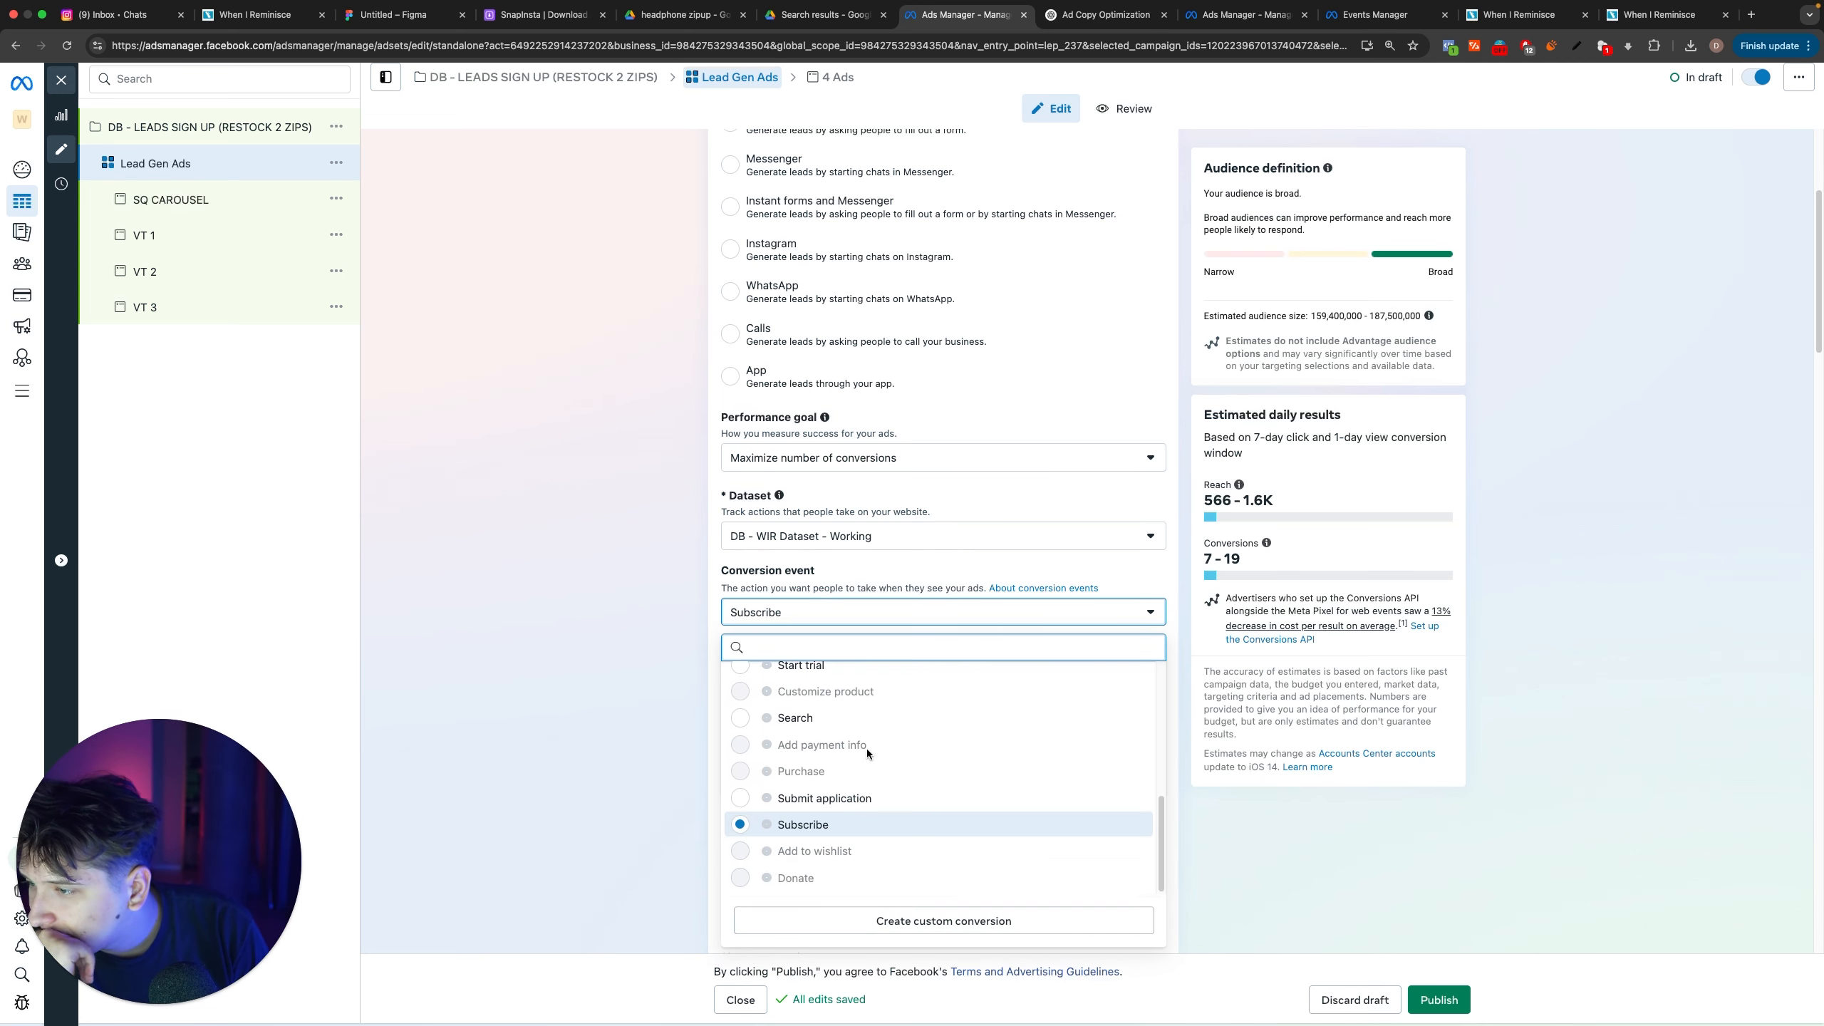
text(lead)
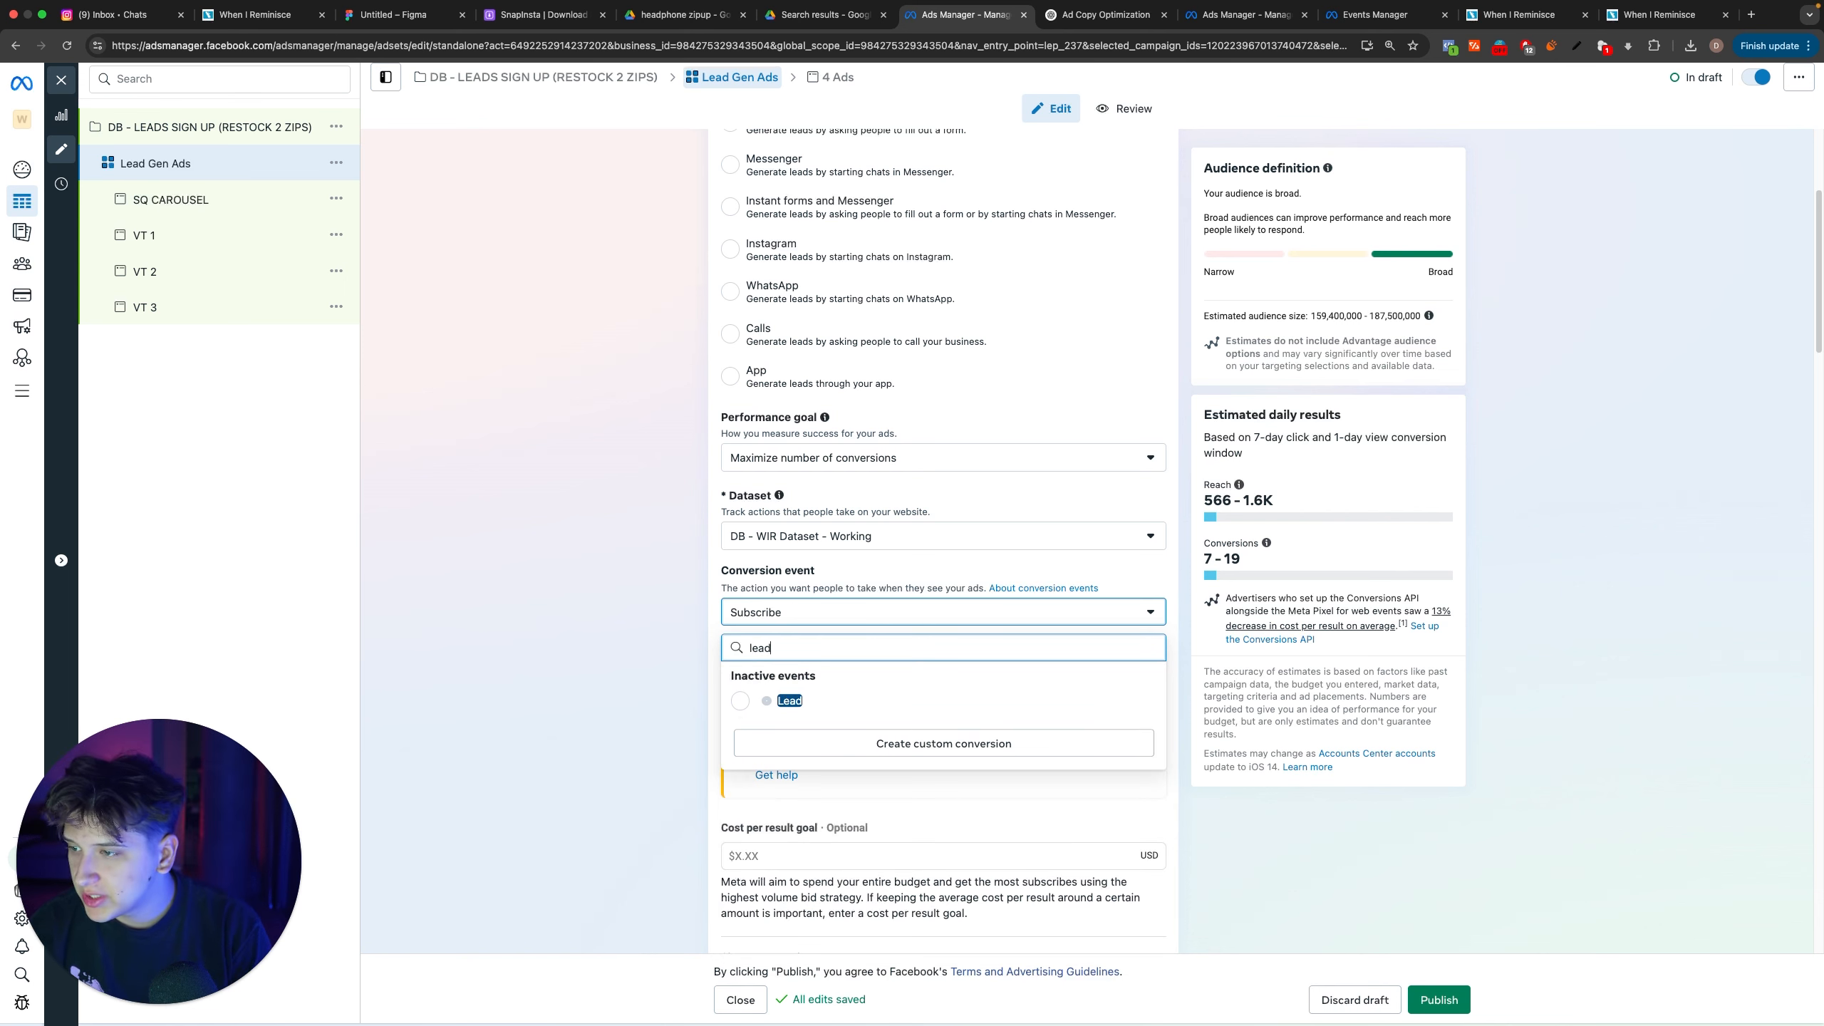
click(841, 702)
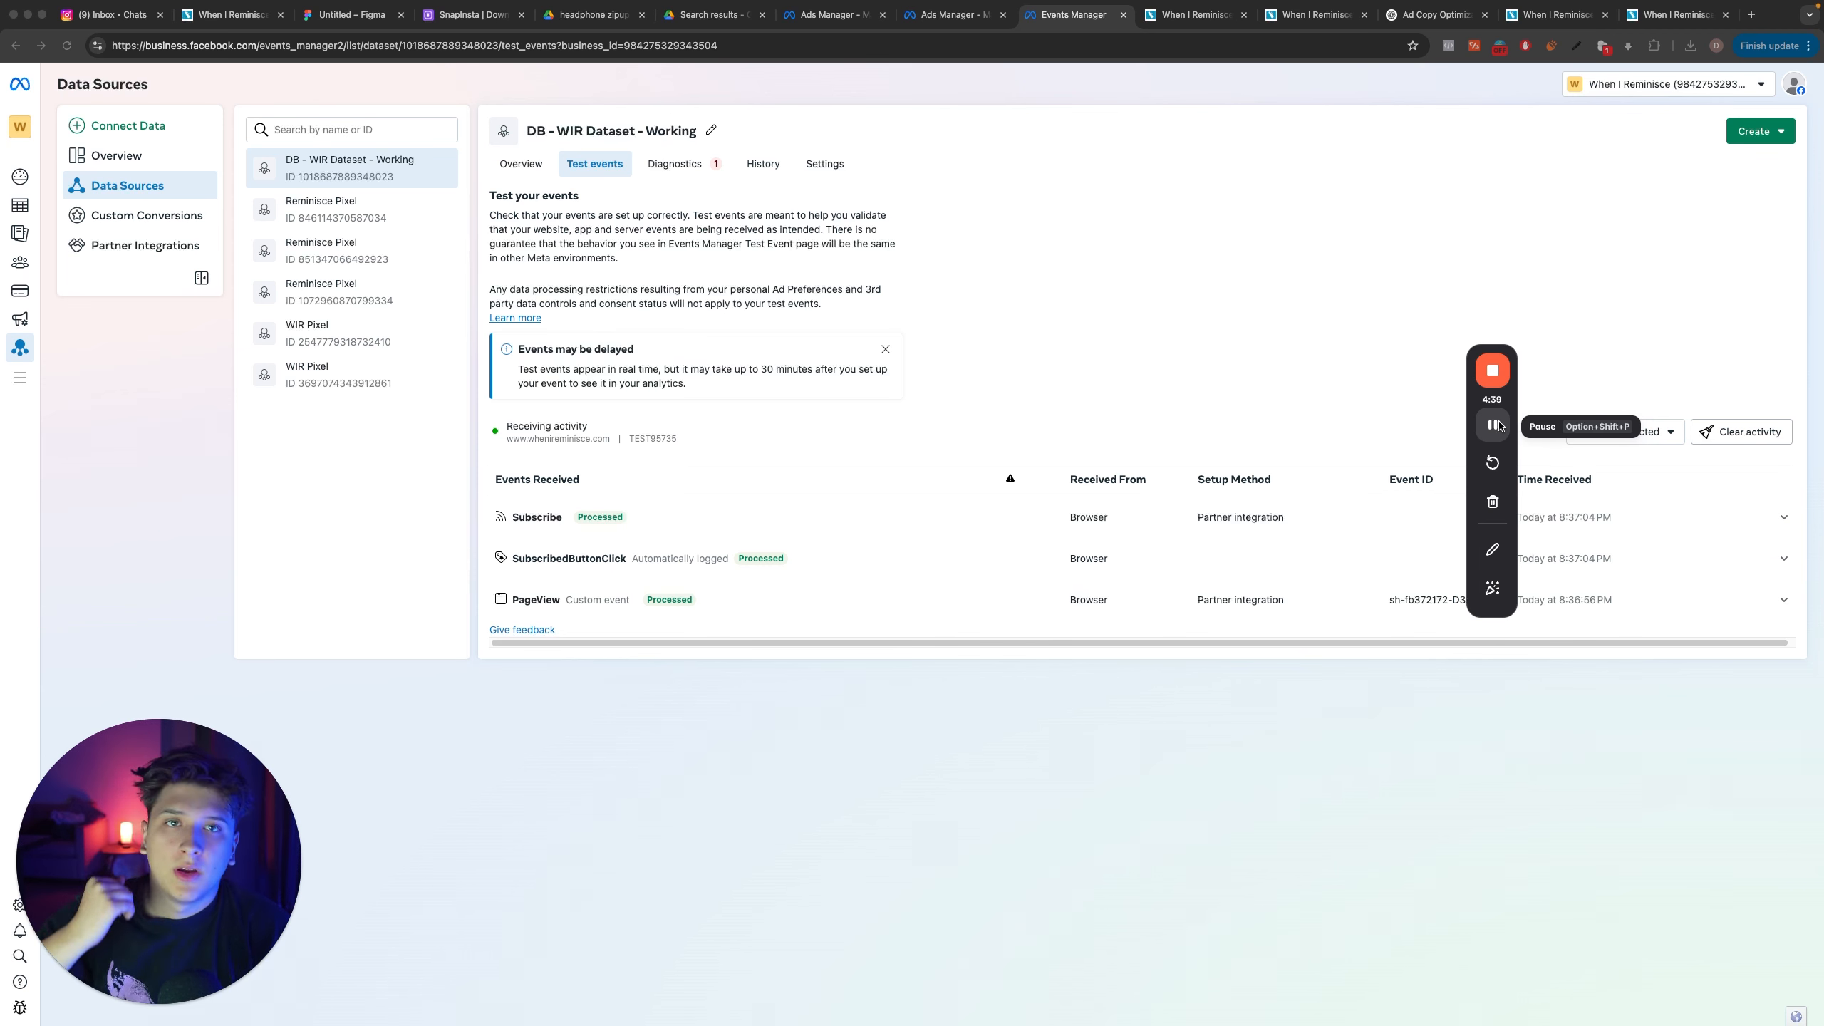
Step: Switch to Events Manager and examine the Subscribe and SubscribedButtonClick test events received by the DB - WIR Dataset - Working dataset
click(703, 554)
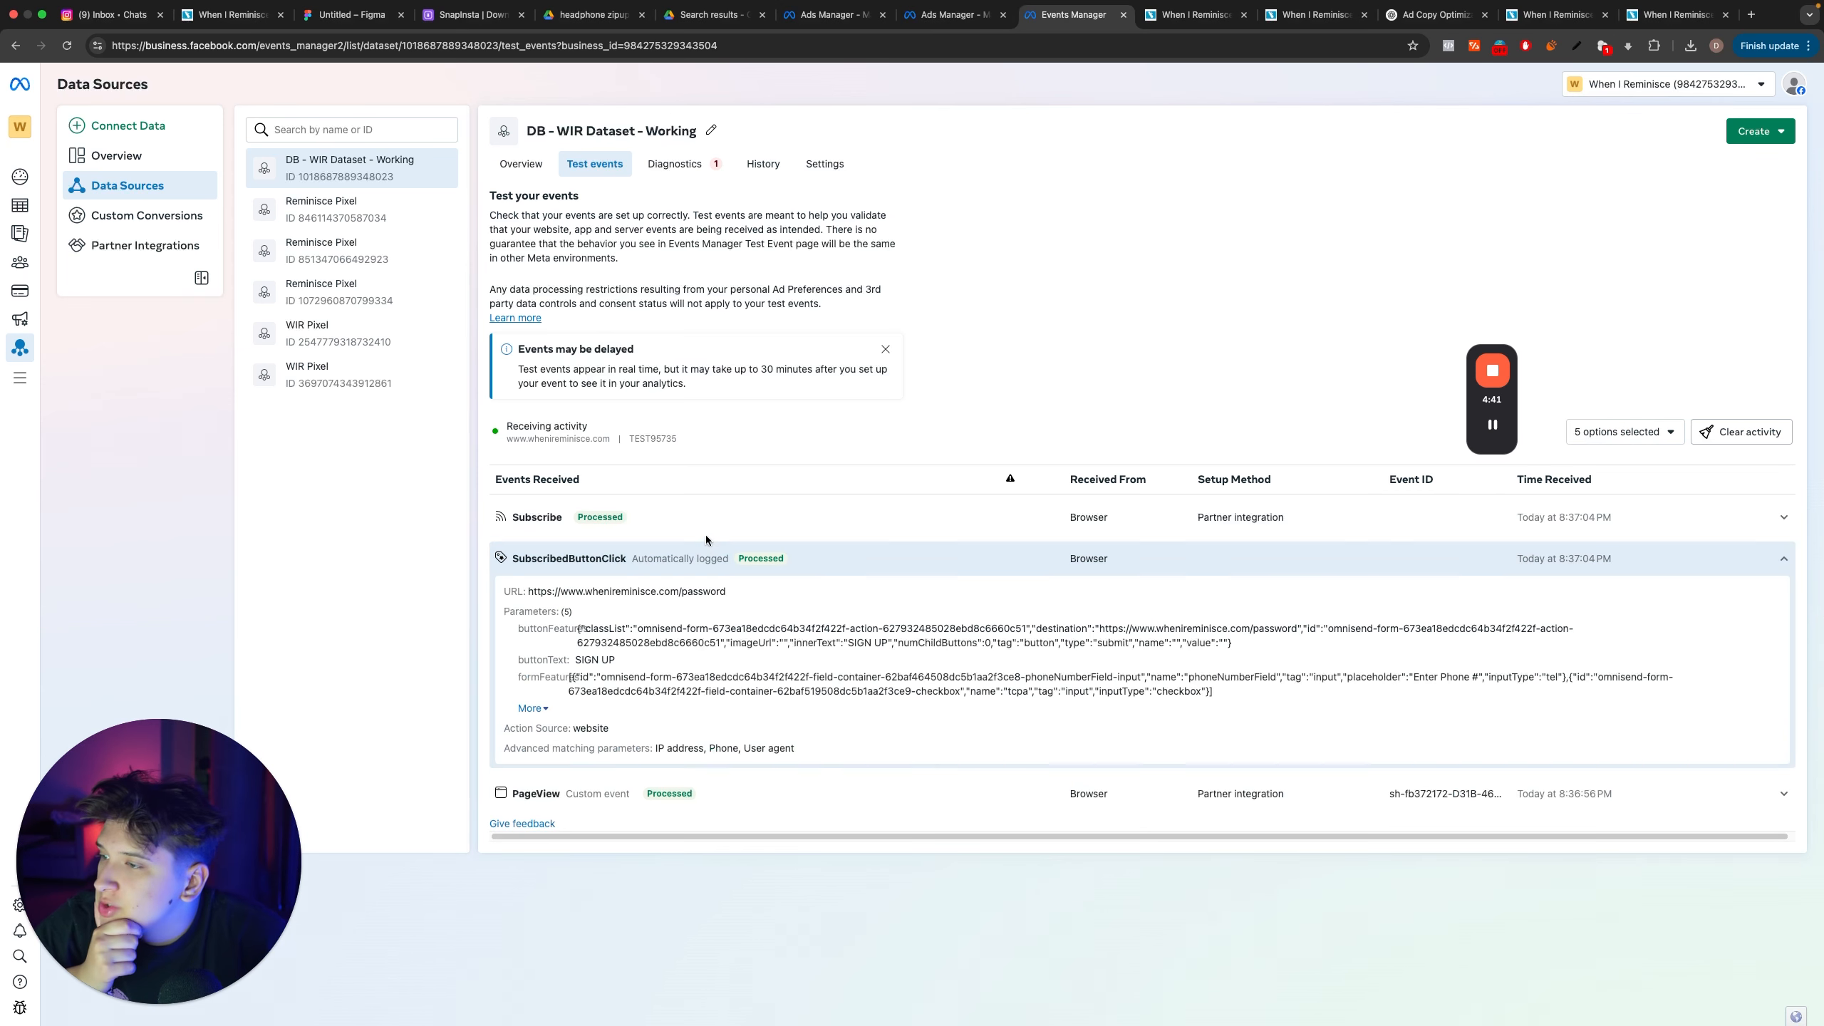
click(706, 530)
click(711, 529)
click(713, 565)
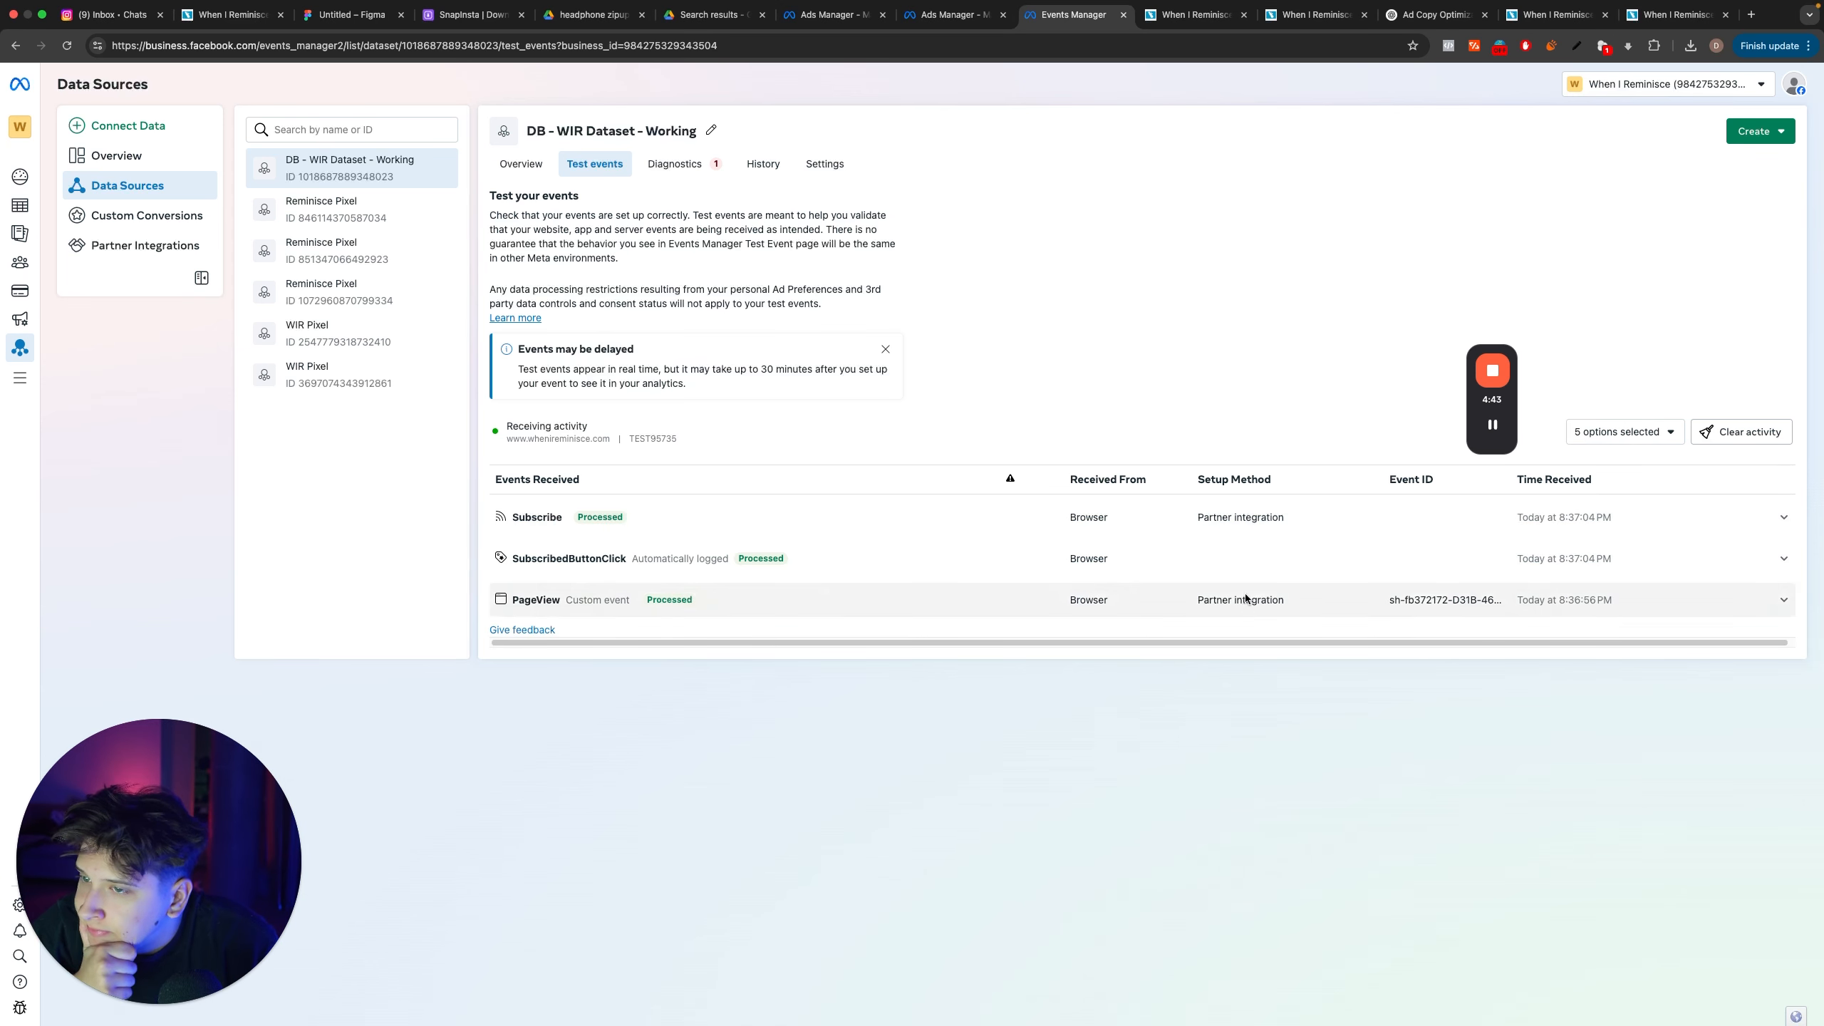
click(823, 165)
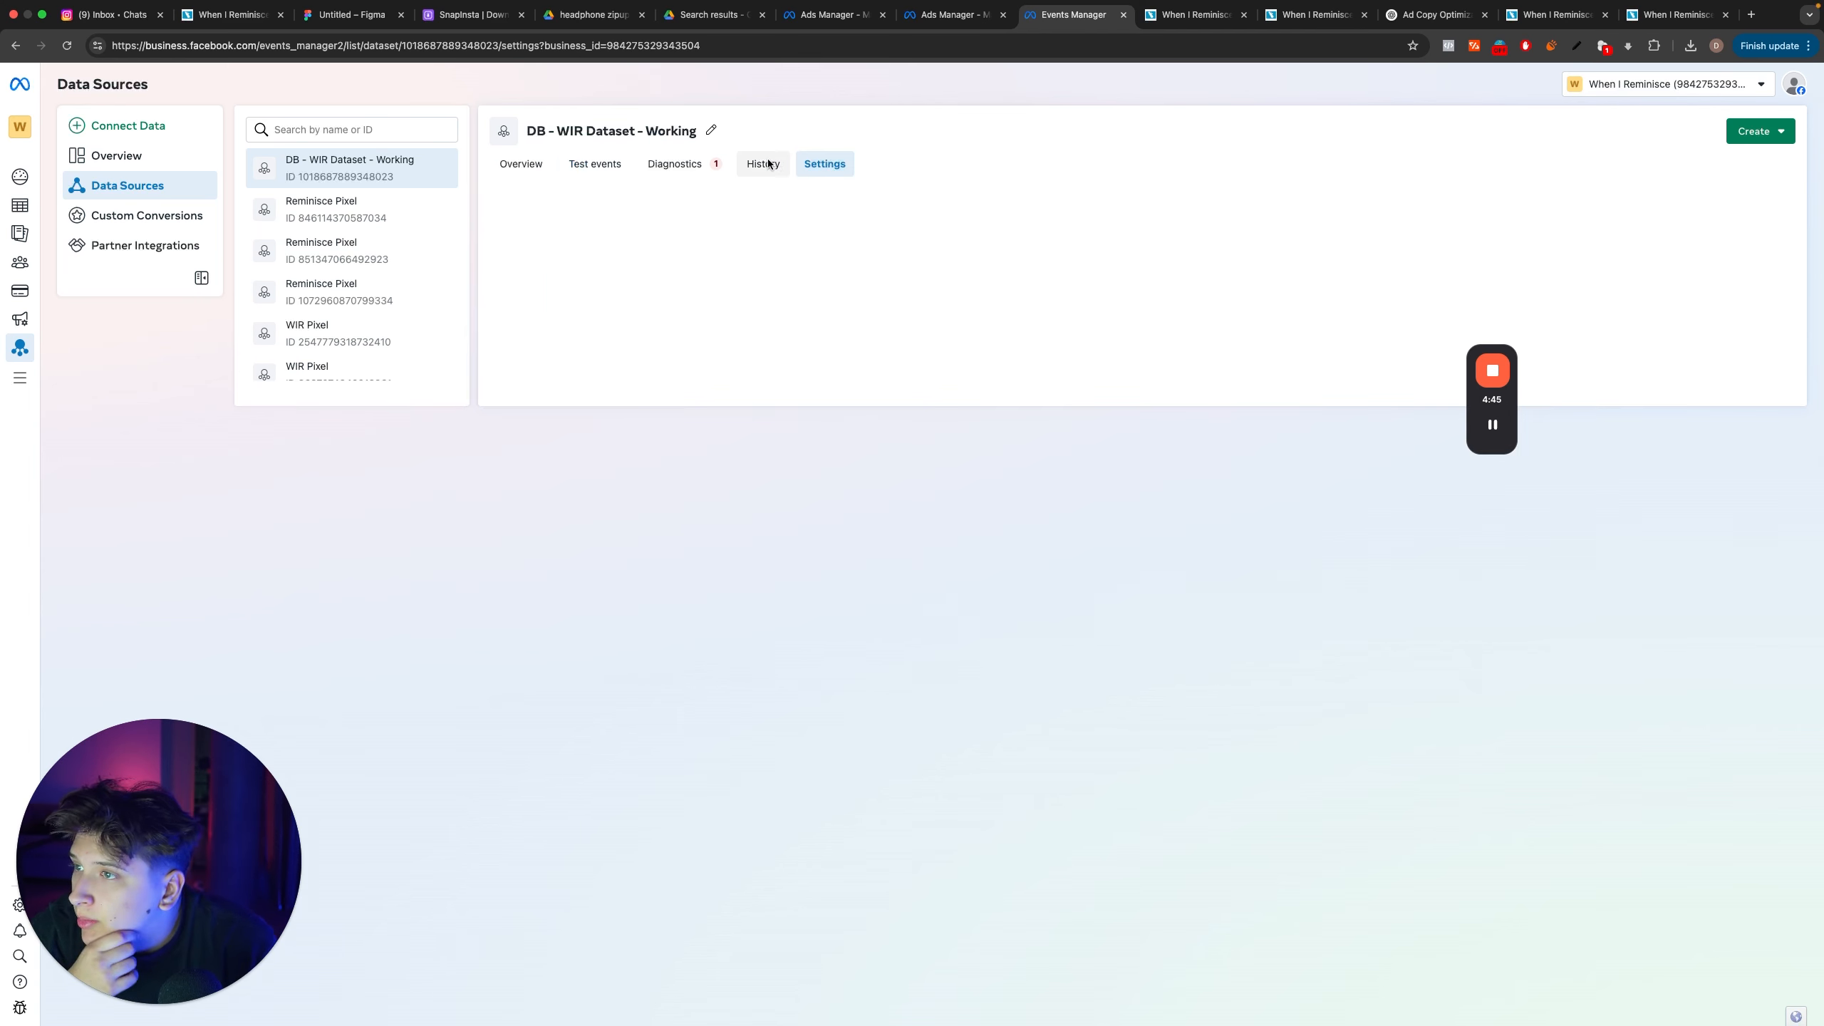
click(604, 167)
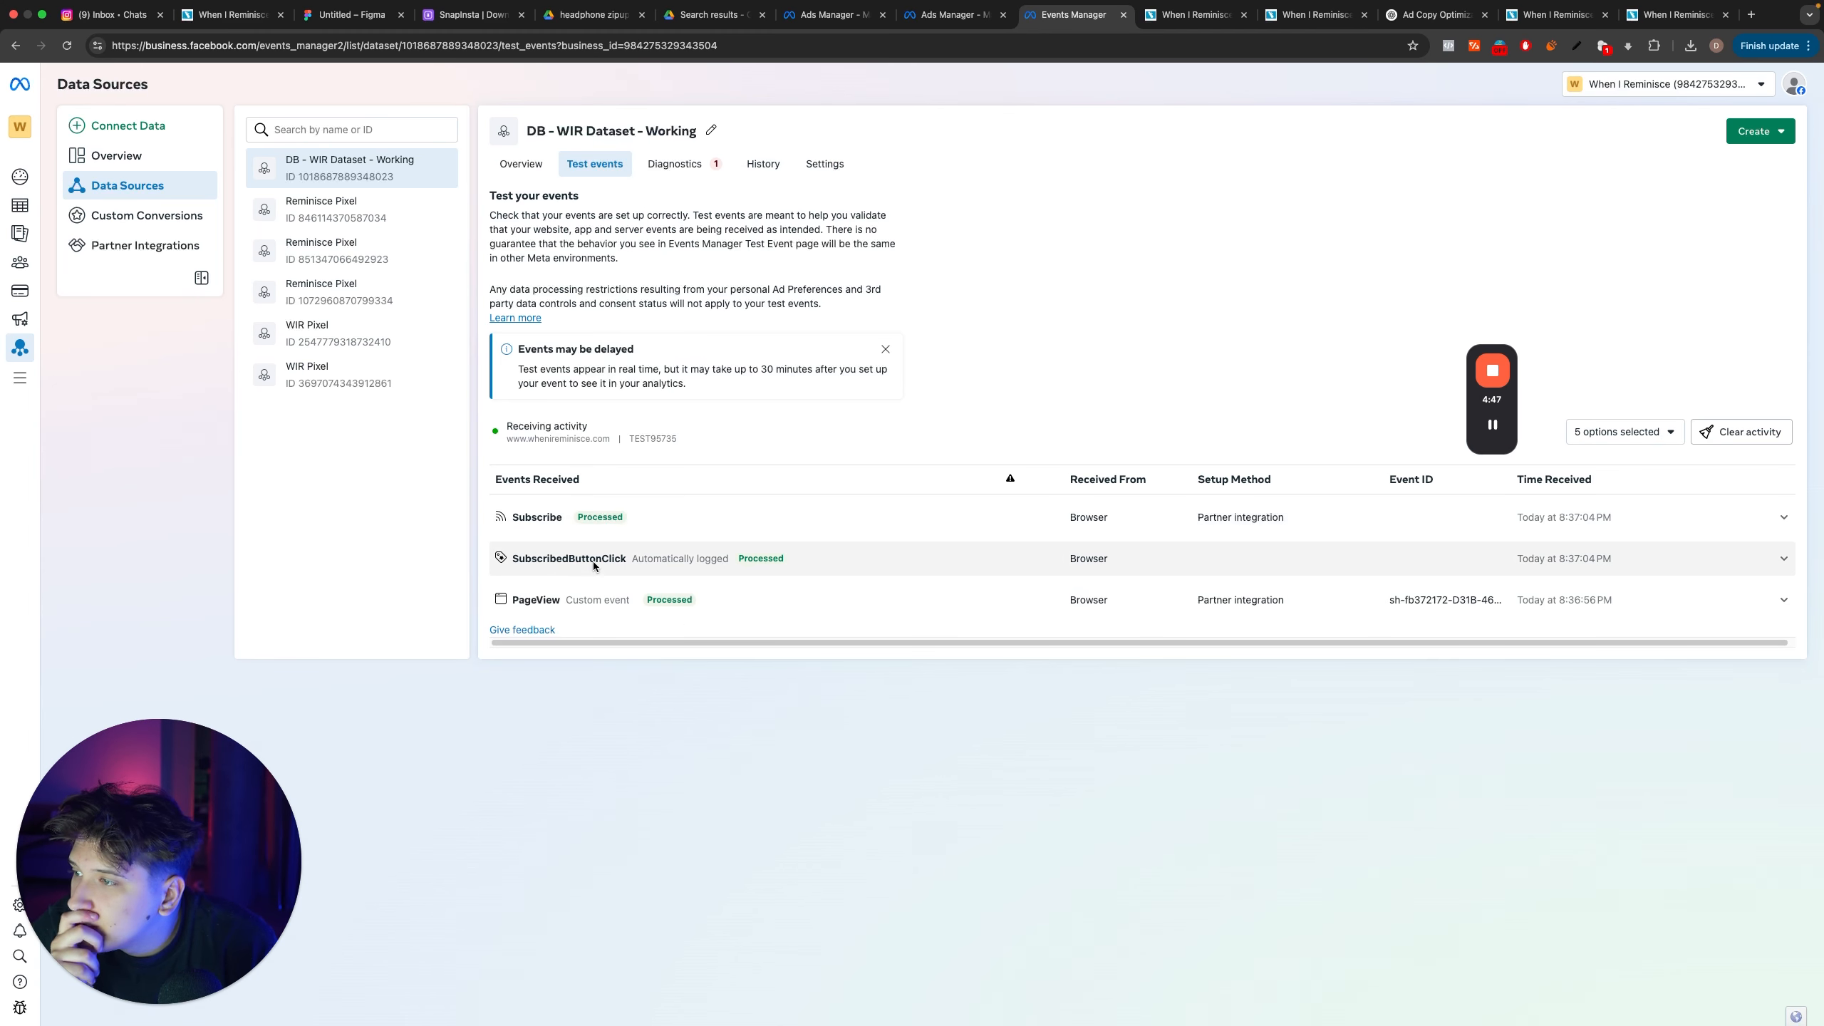
click(554, 559)
click(553, 560)
click(559, 517)
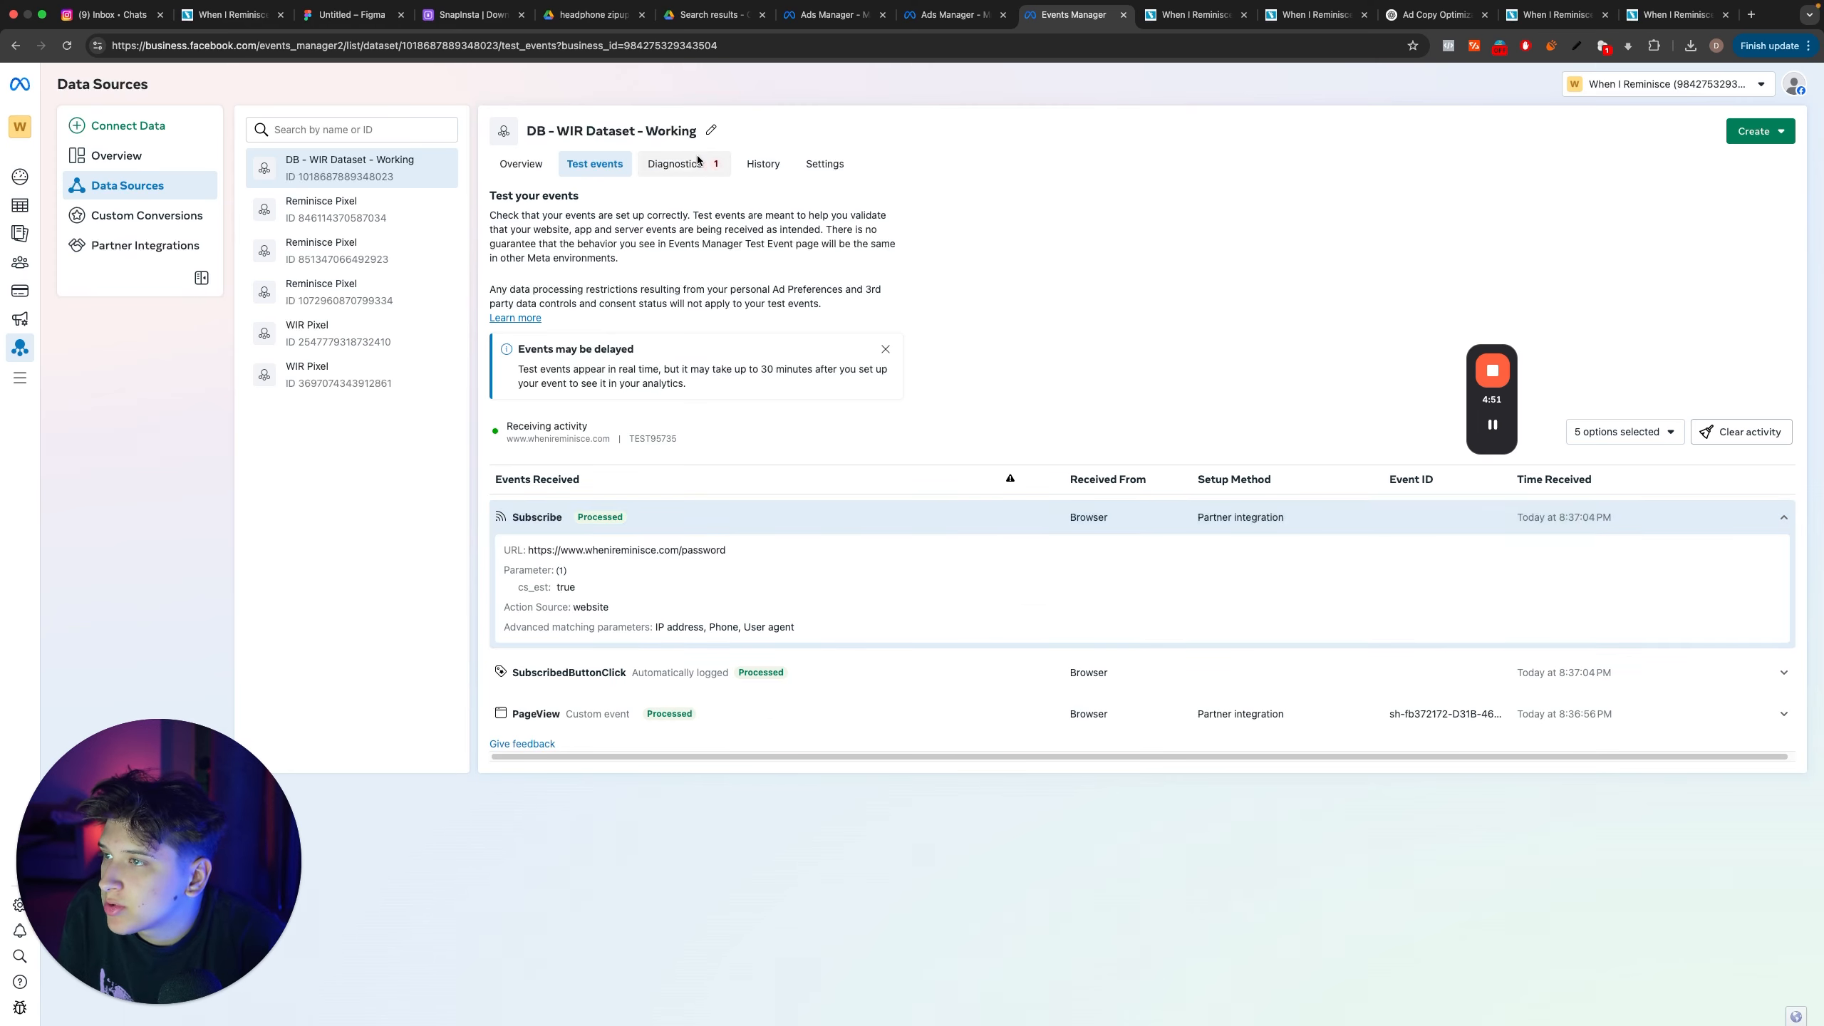
Step: Open the Event Setup Tool on whenireminisce.com/password from the dataset's settings and inspect the event assigned to the sign up button
click(819, 164)
scroll(875, 327, down, 20)
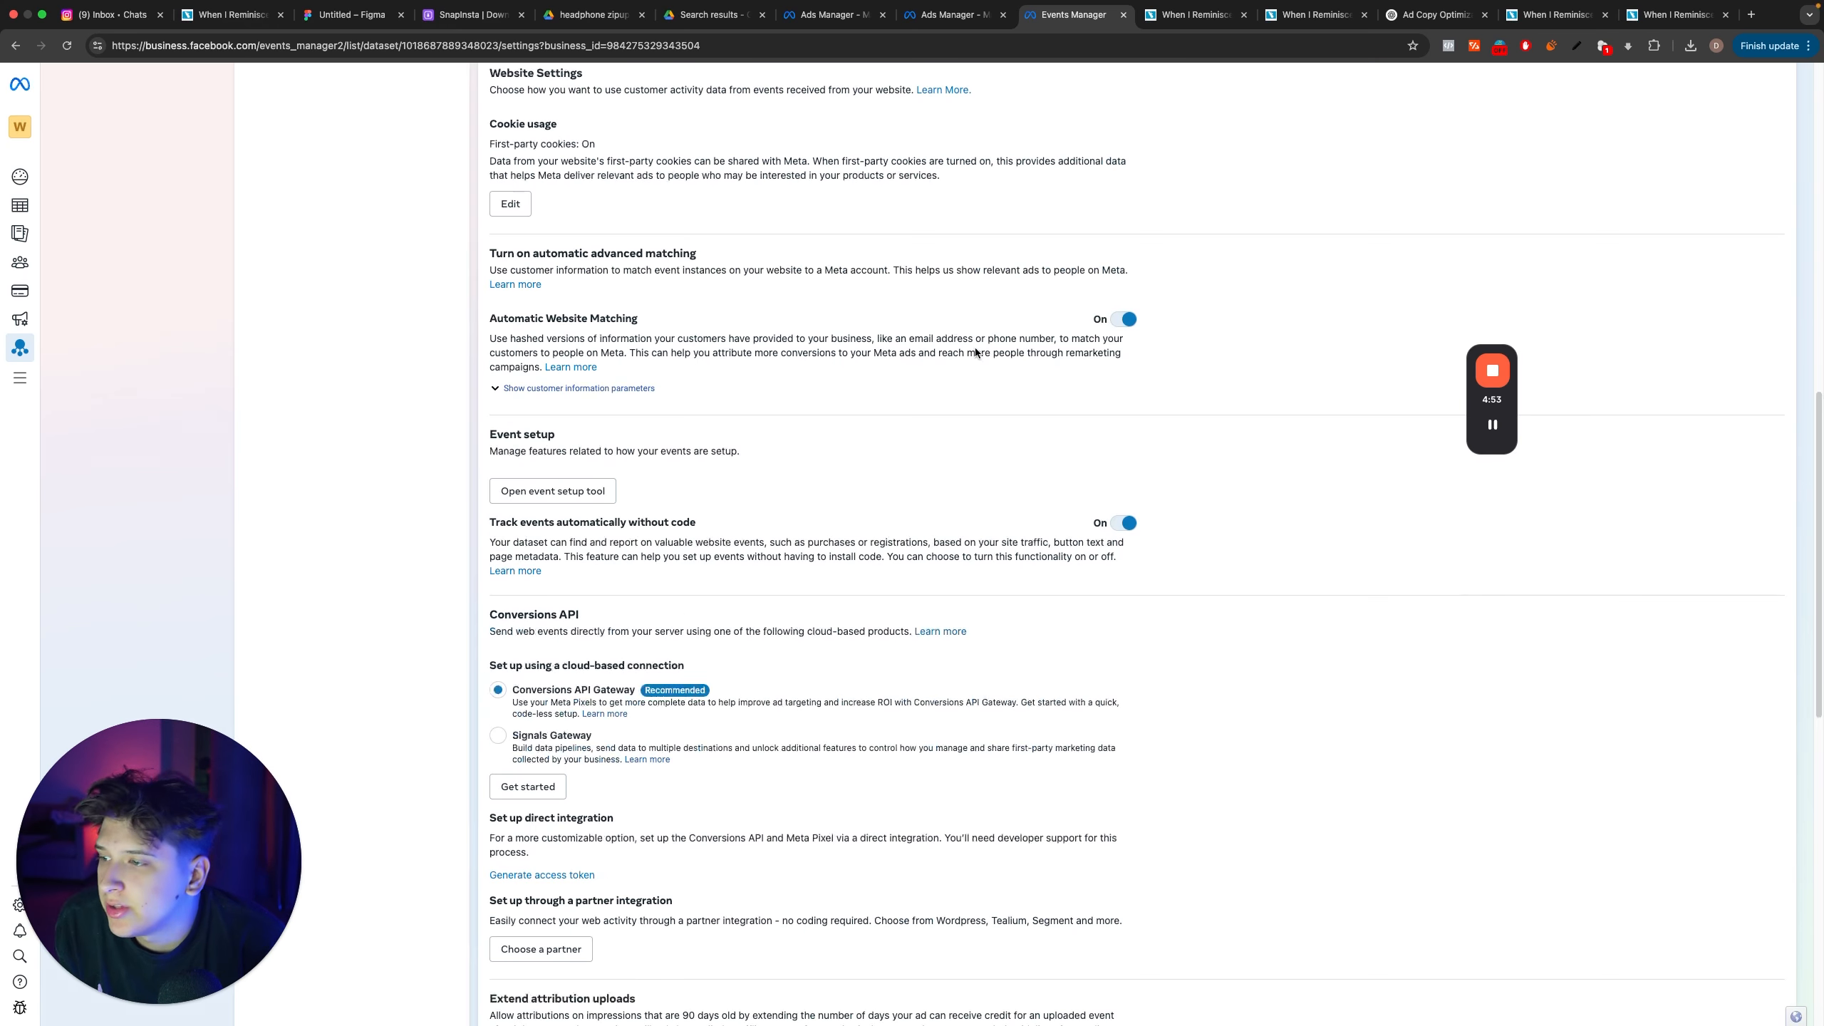
scroll(736, 562, up, 5)
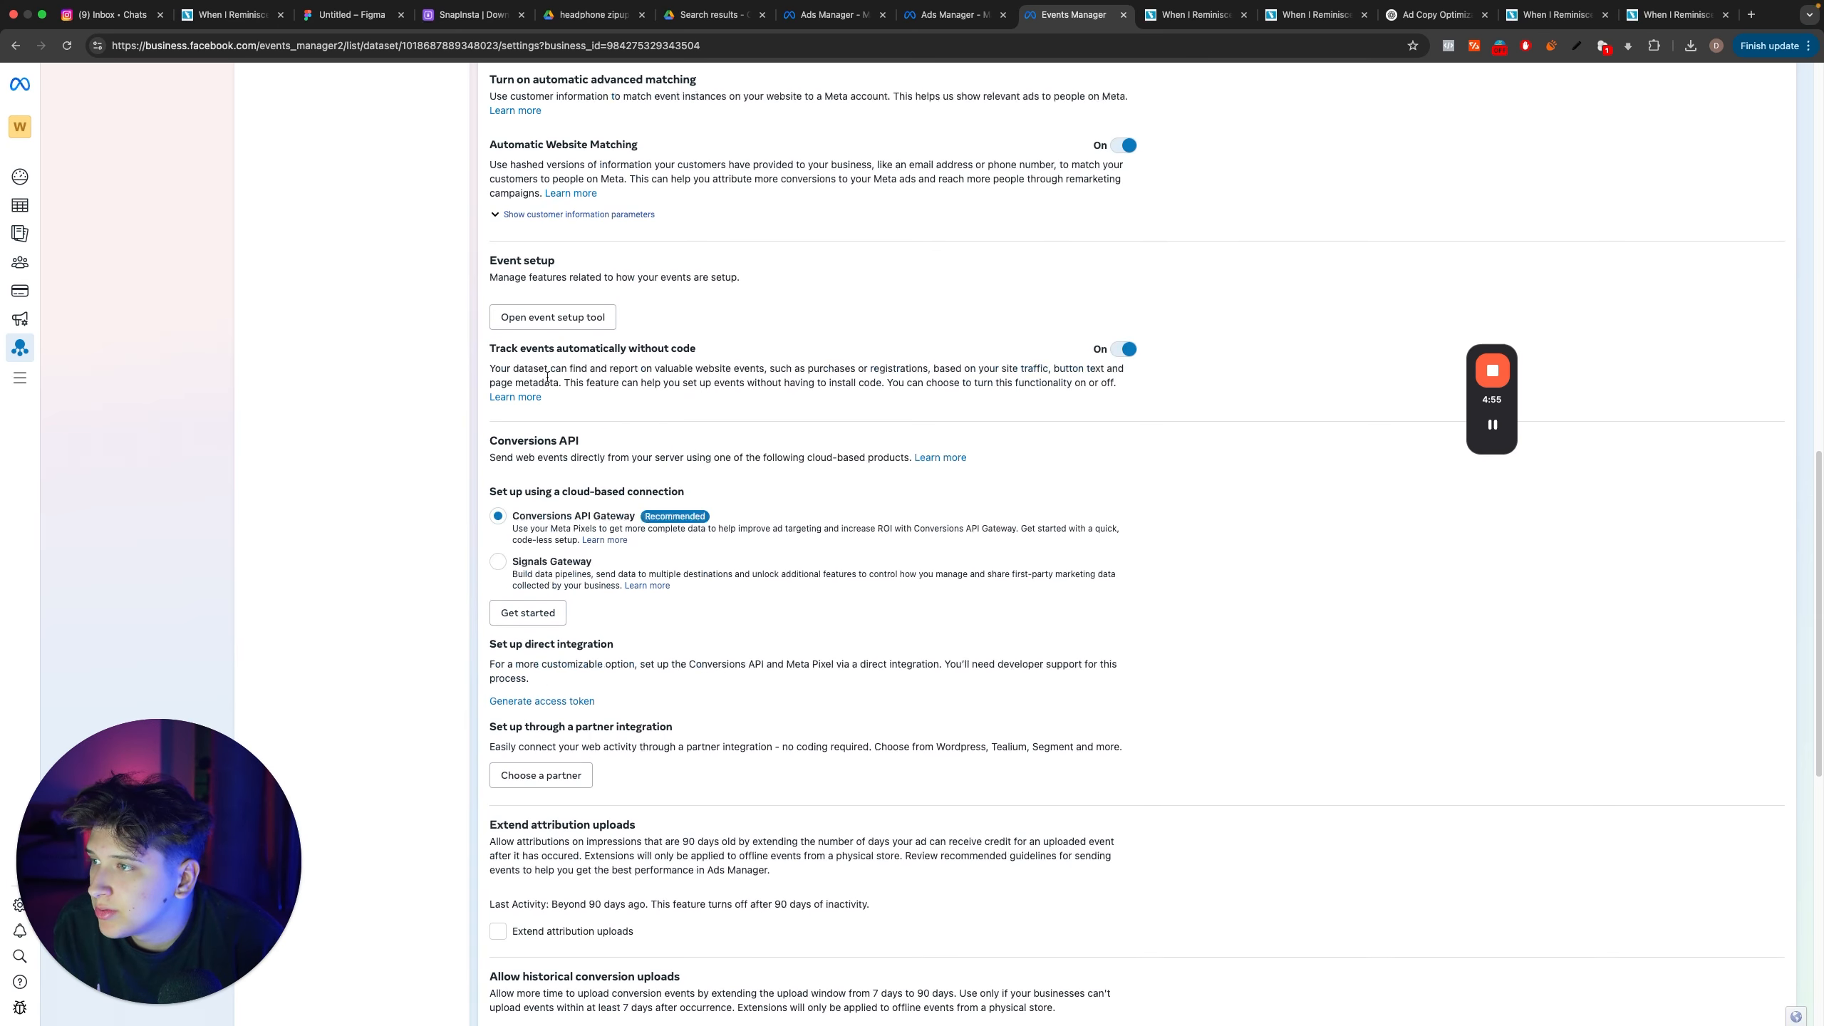
click(553, 320)
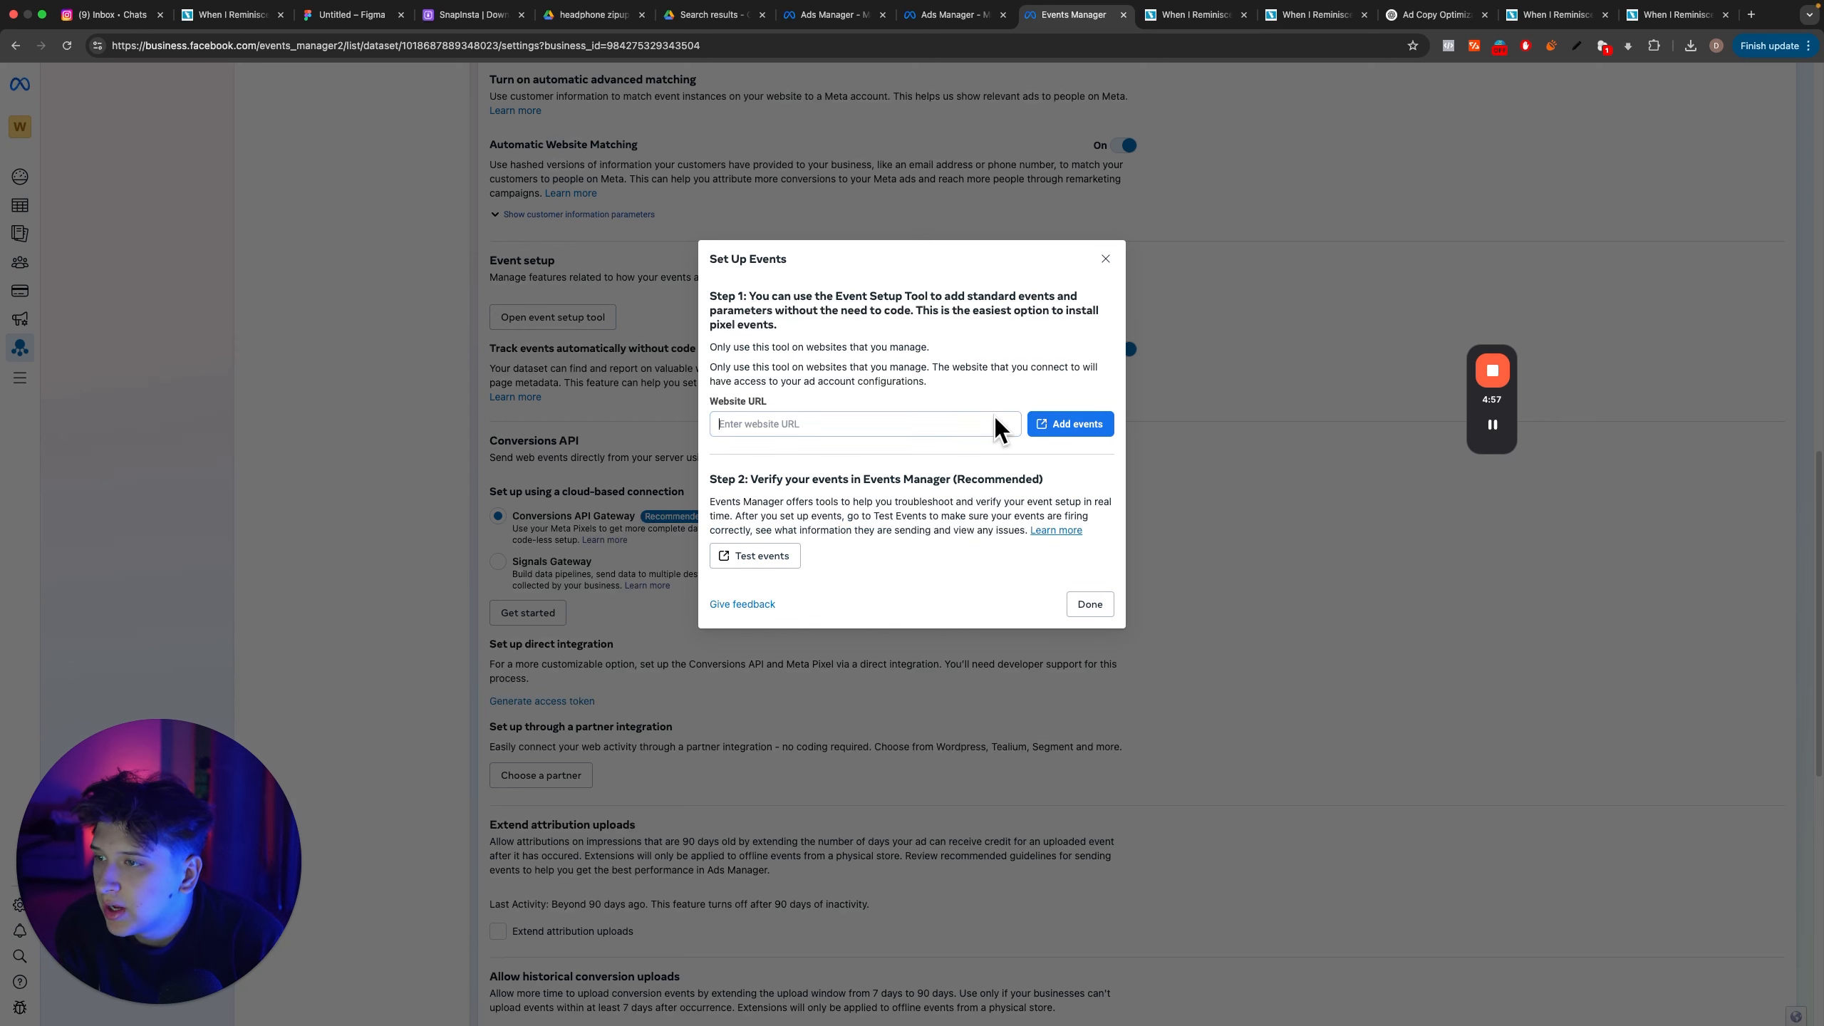
click(1046, 425)
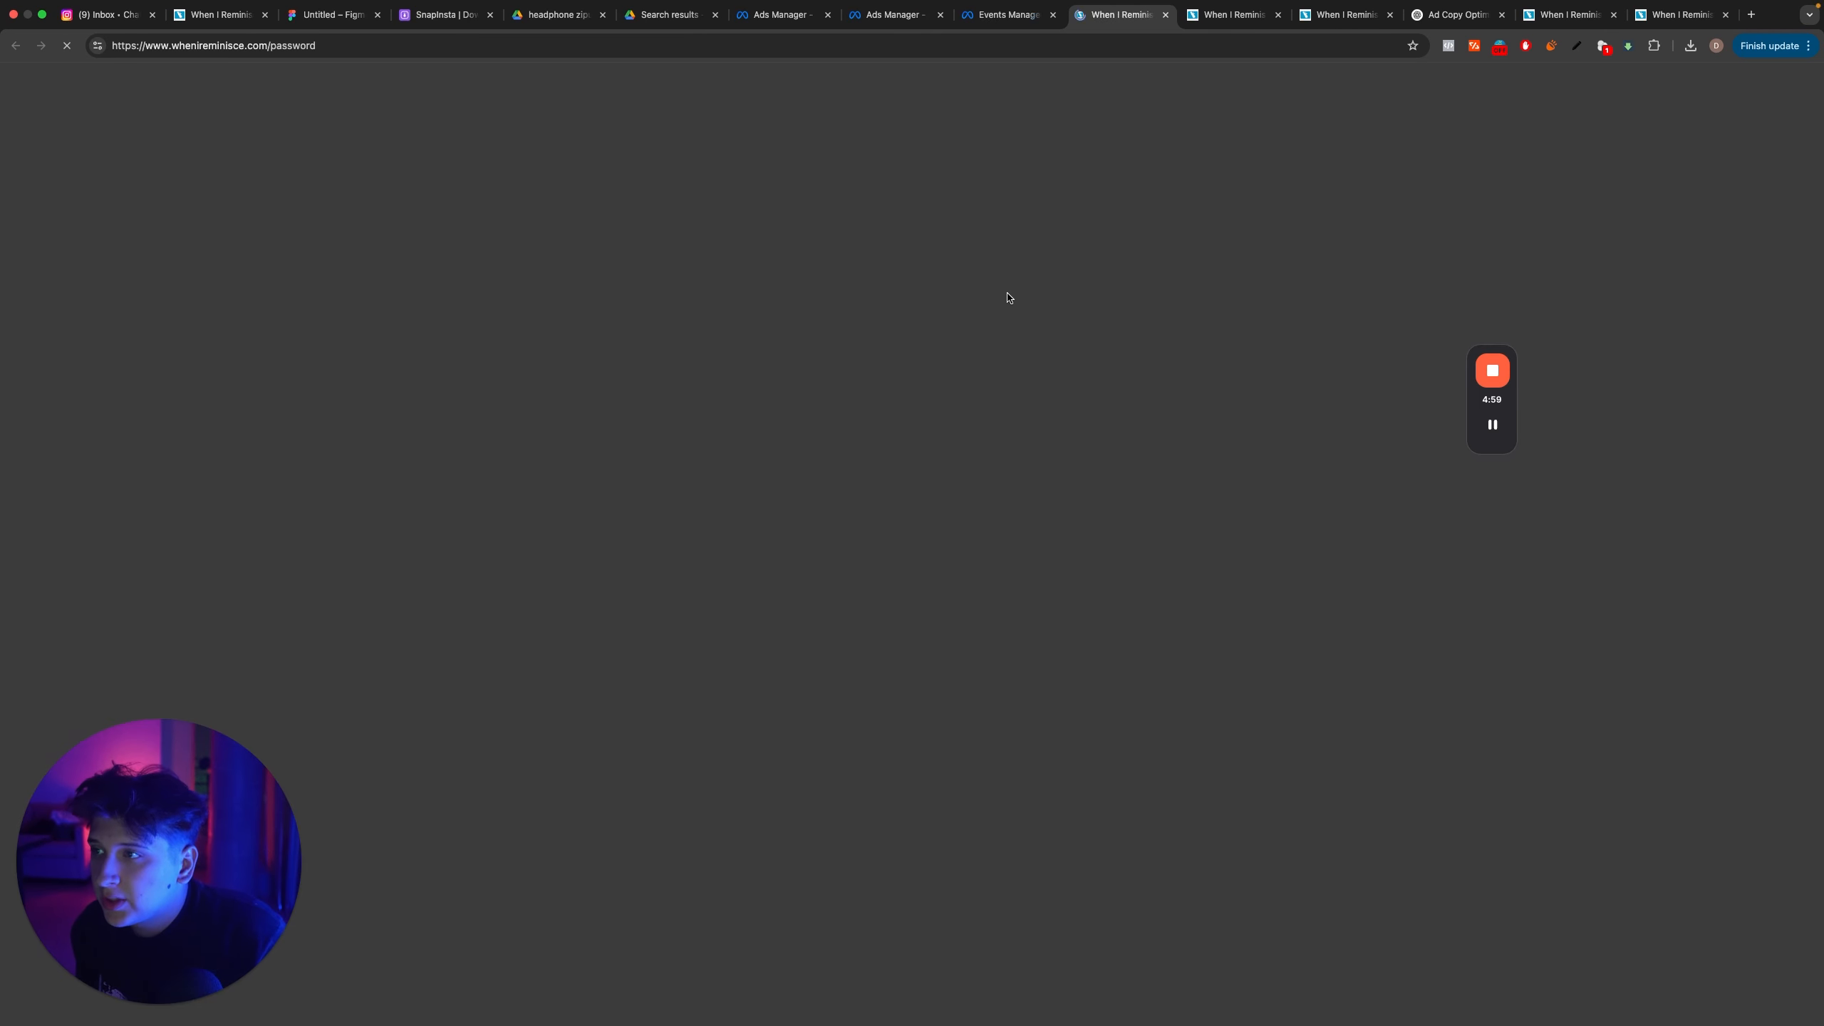
scroll(949, 529, down, 3)
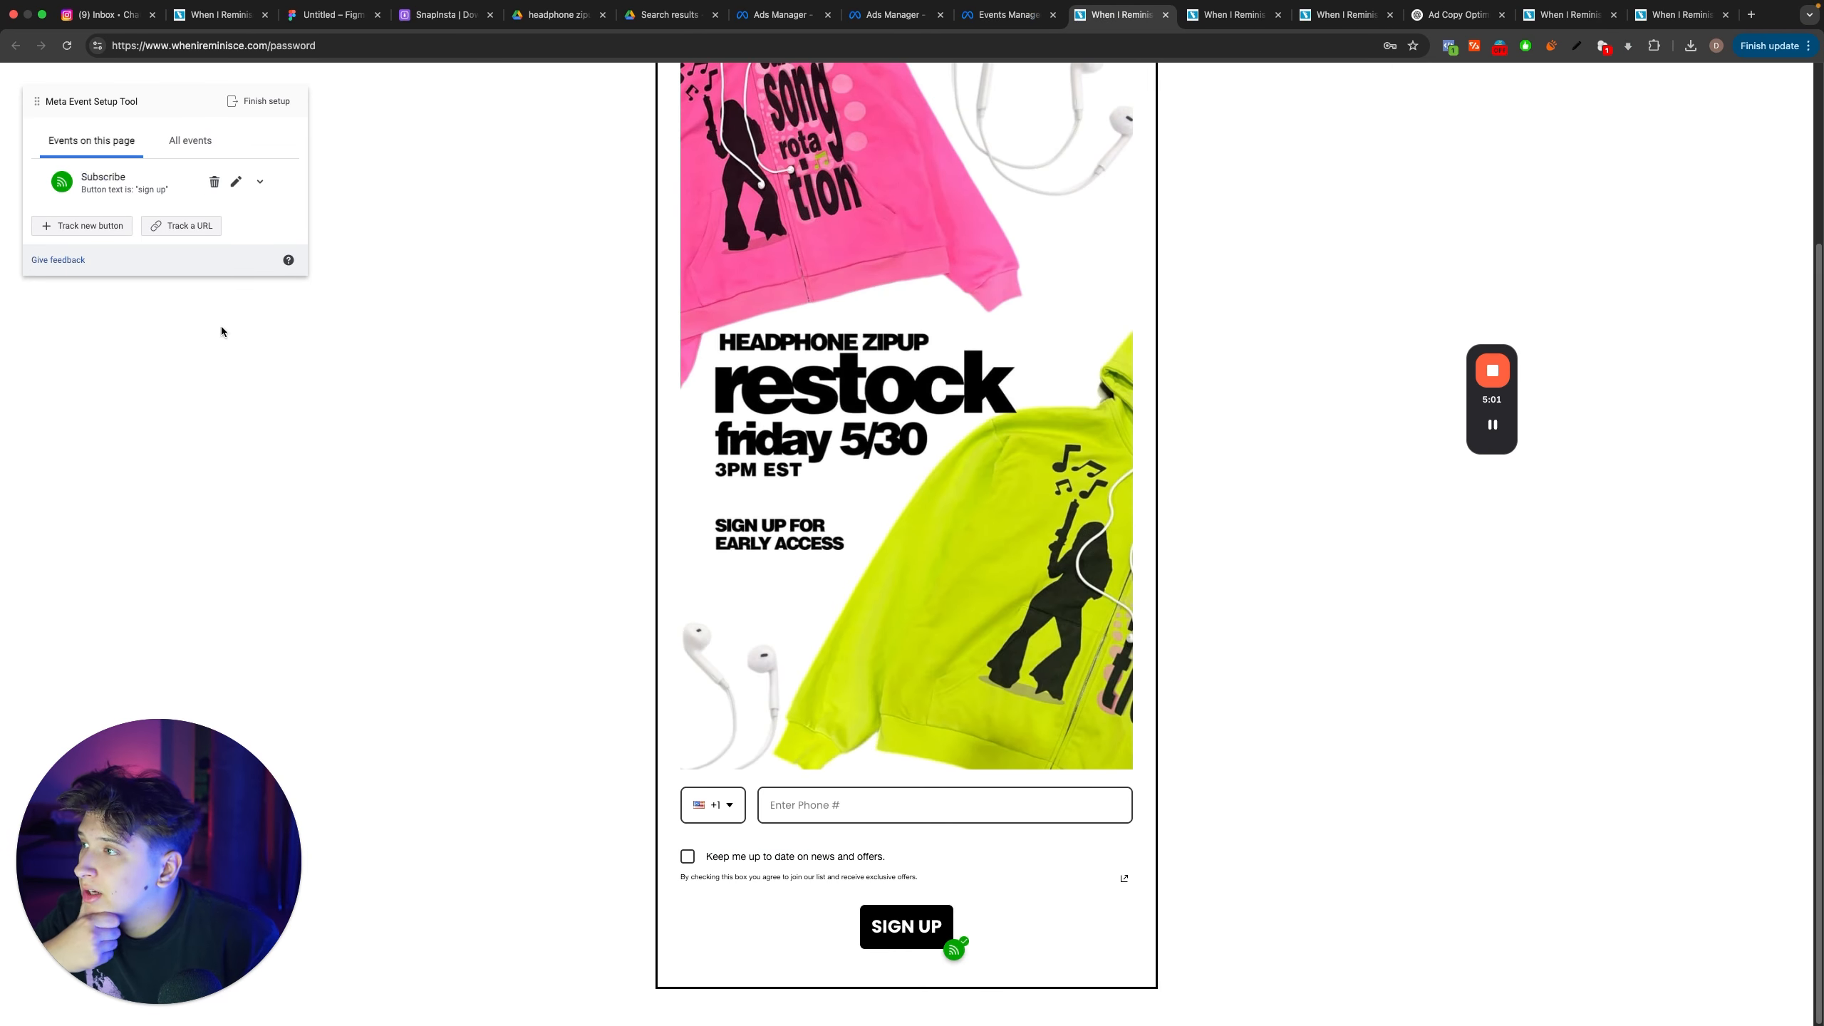
click(110, 227)
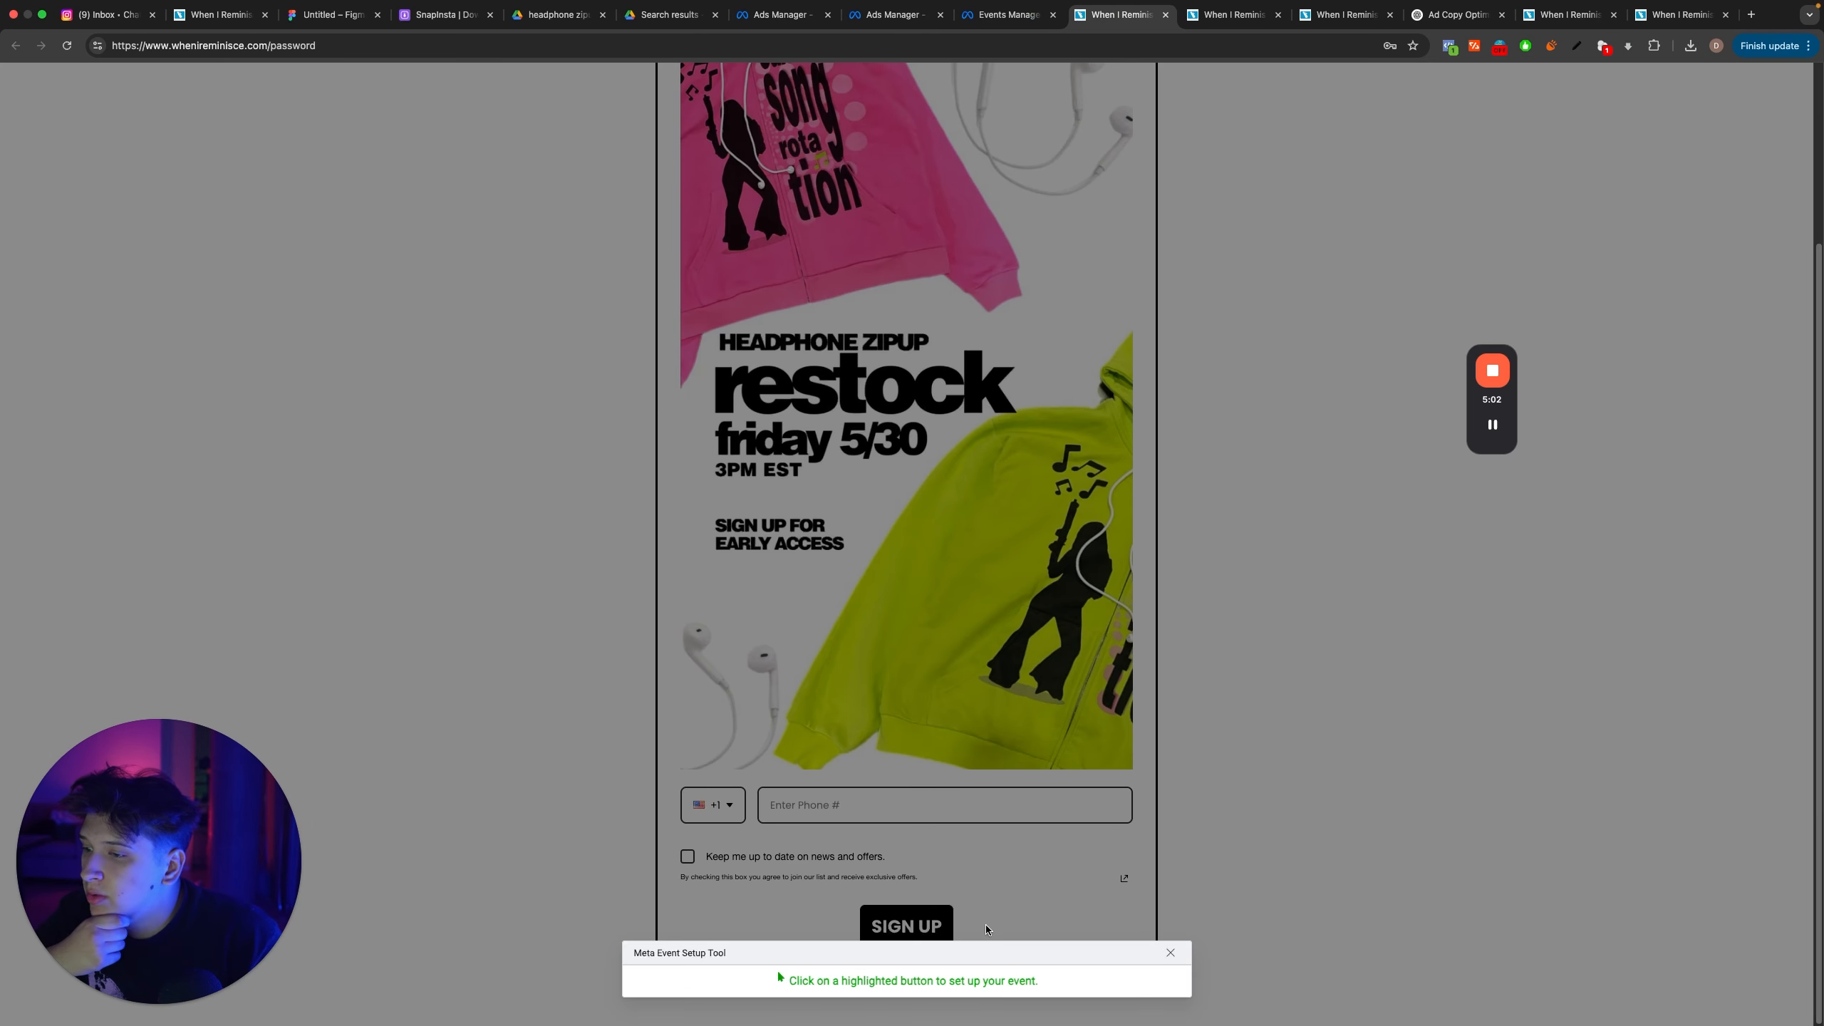
click(1168, 953)
click(103, 182)
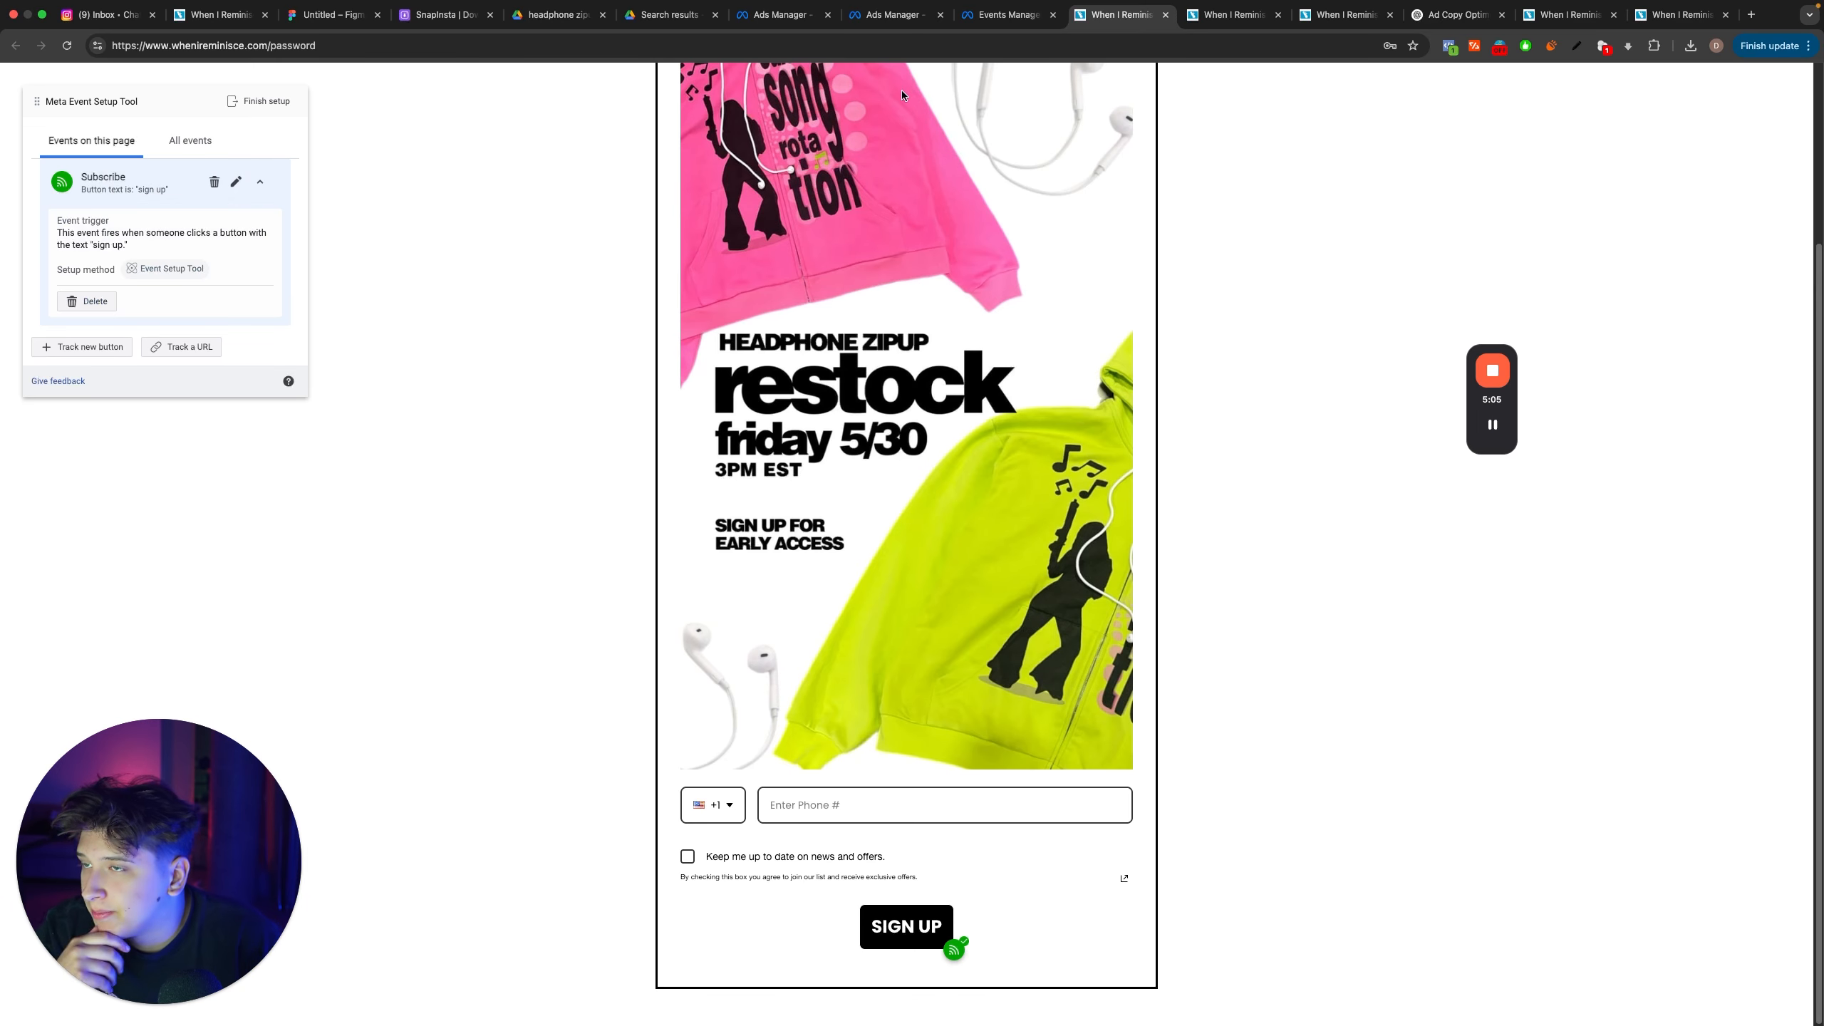
Step: Return to the Lead Gen Ads ad set in Ads Manager and set its conversion event to Subscribe
click(891, 16)
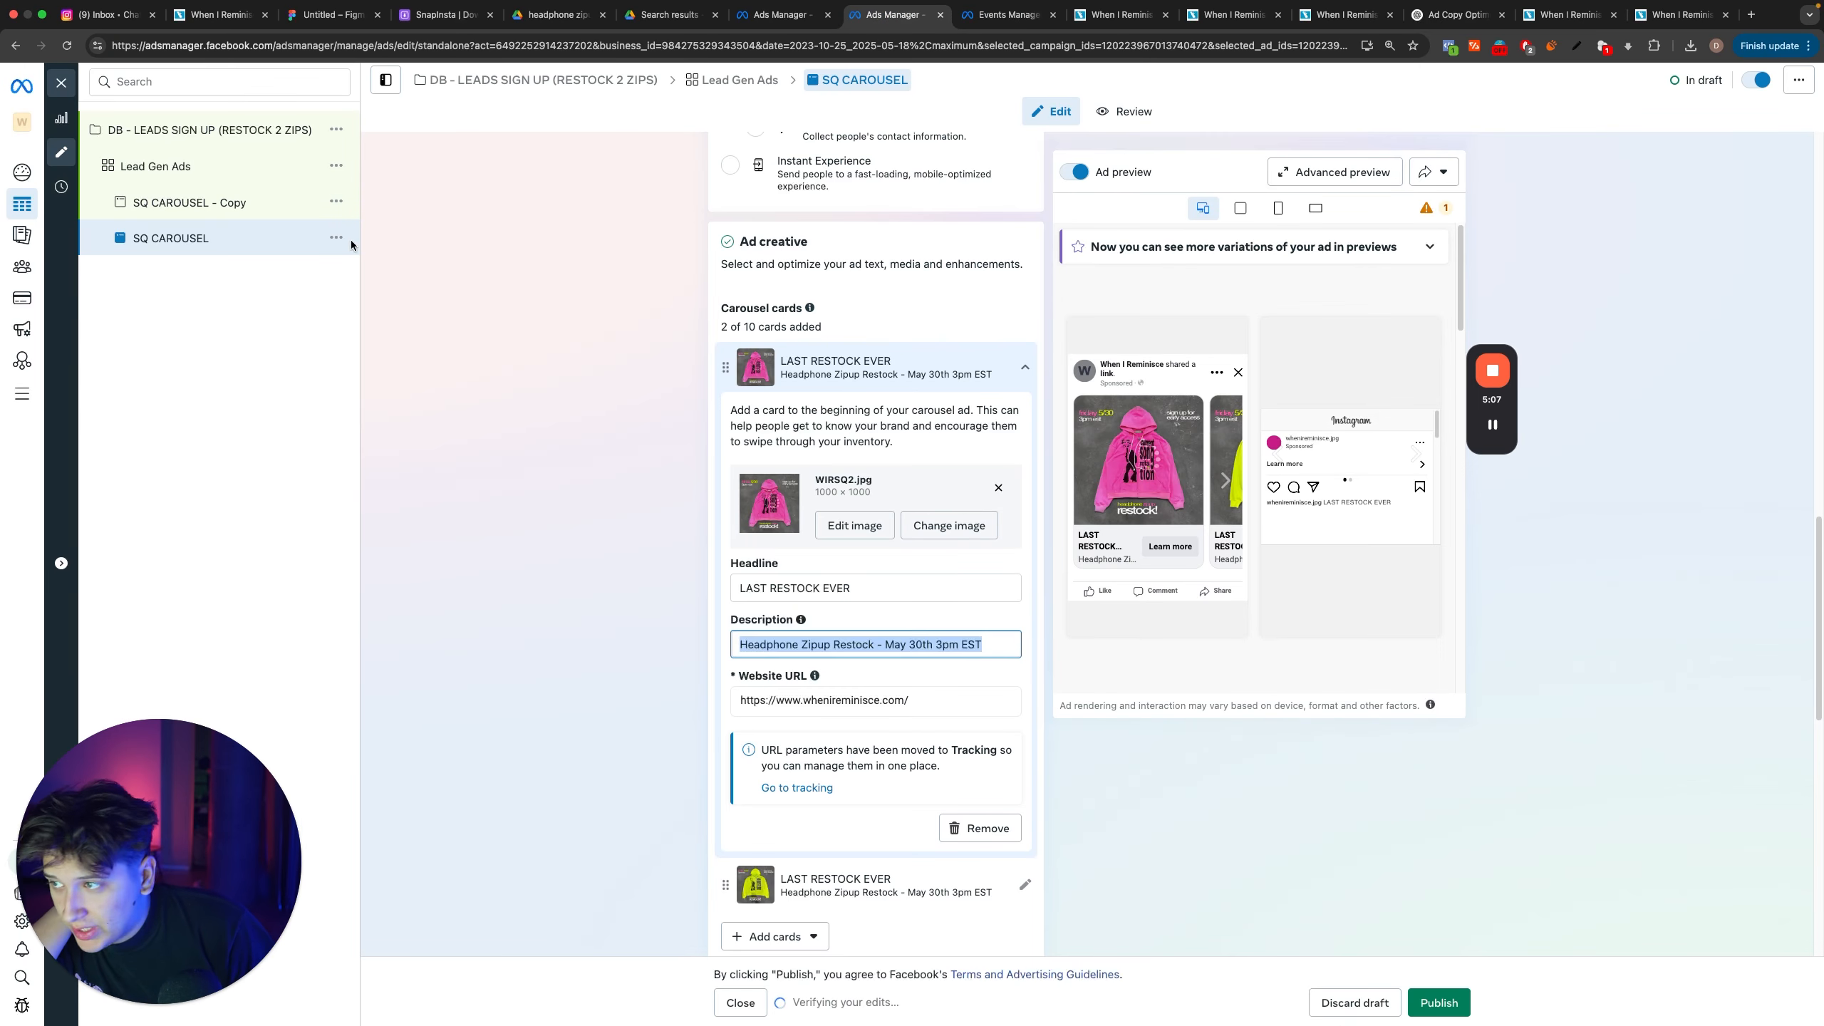
click(768, 15)
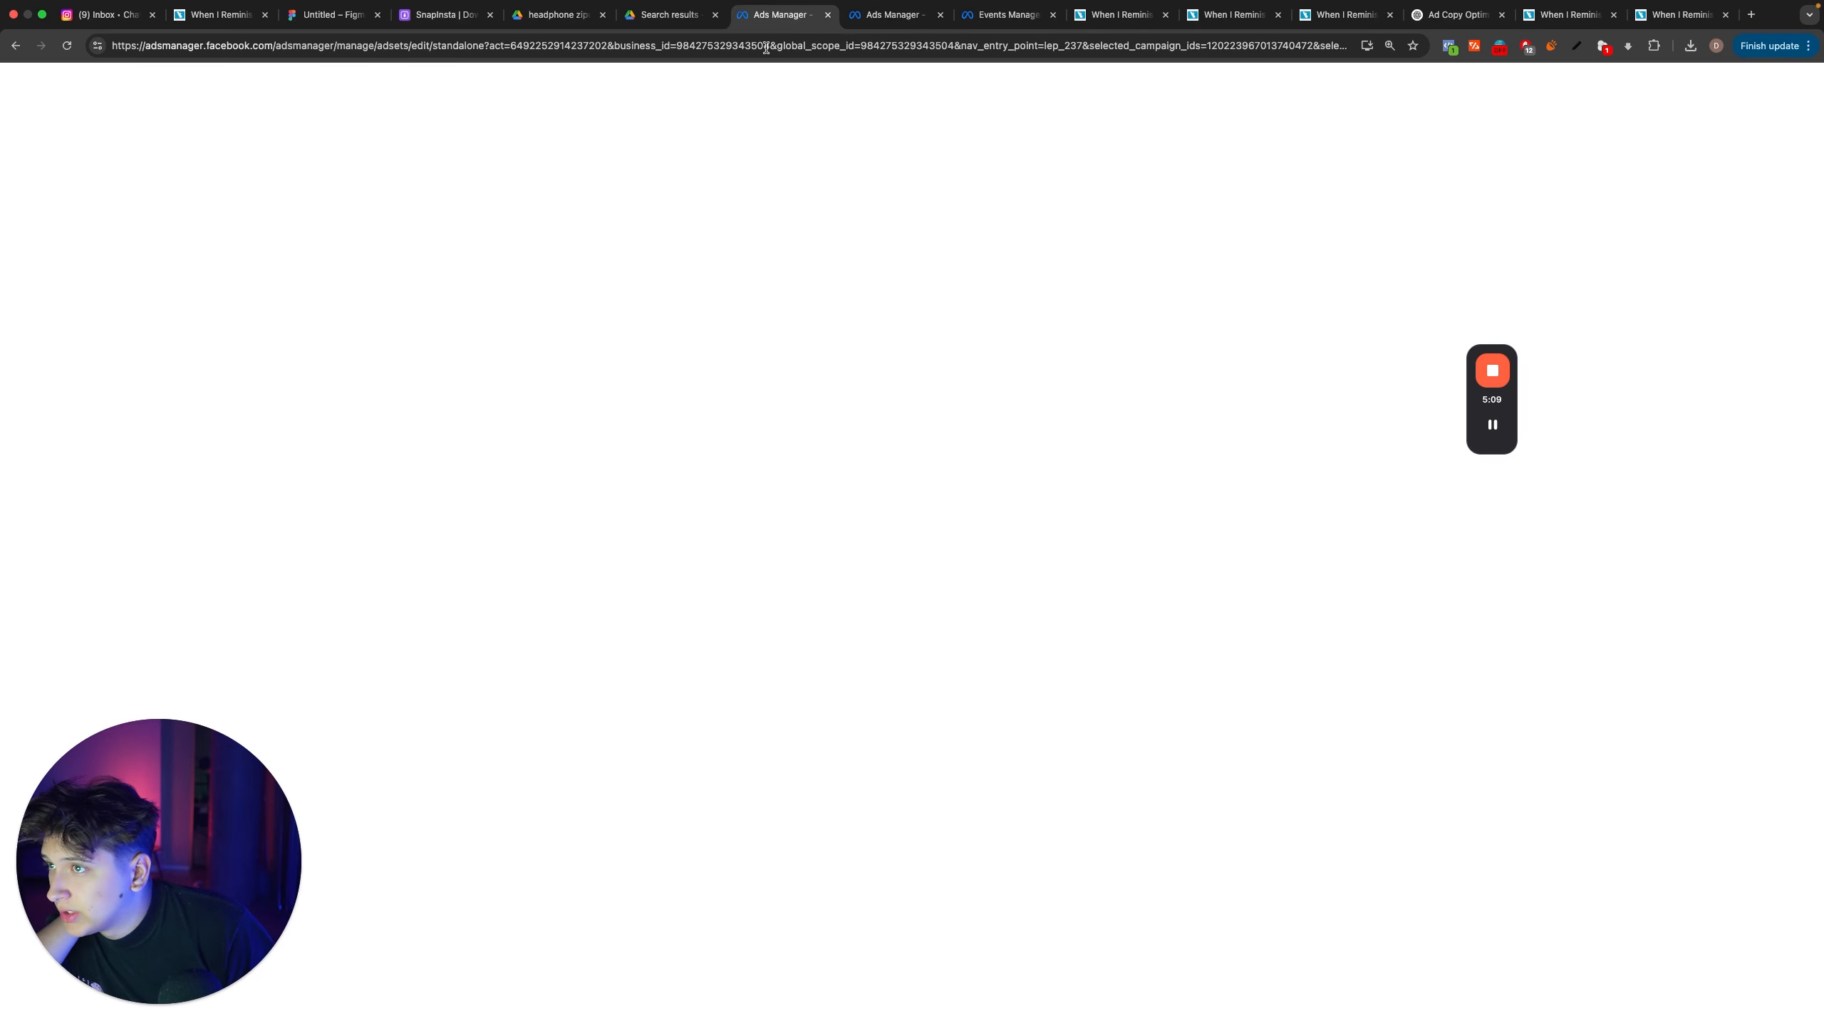
drag(839, 20, 844, 21)
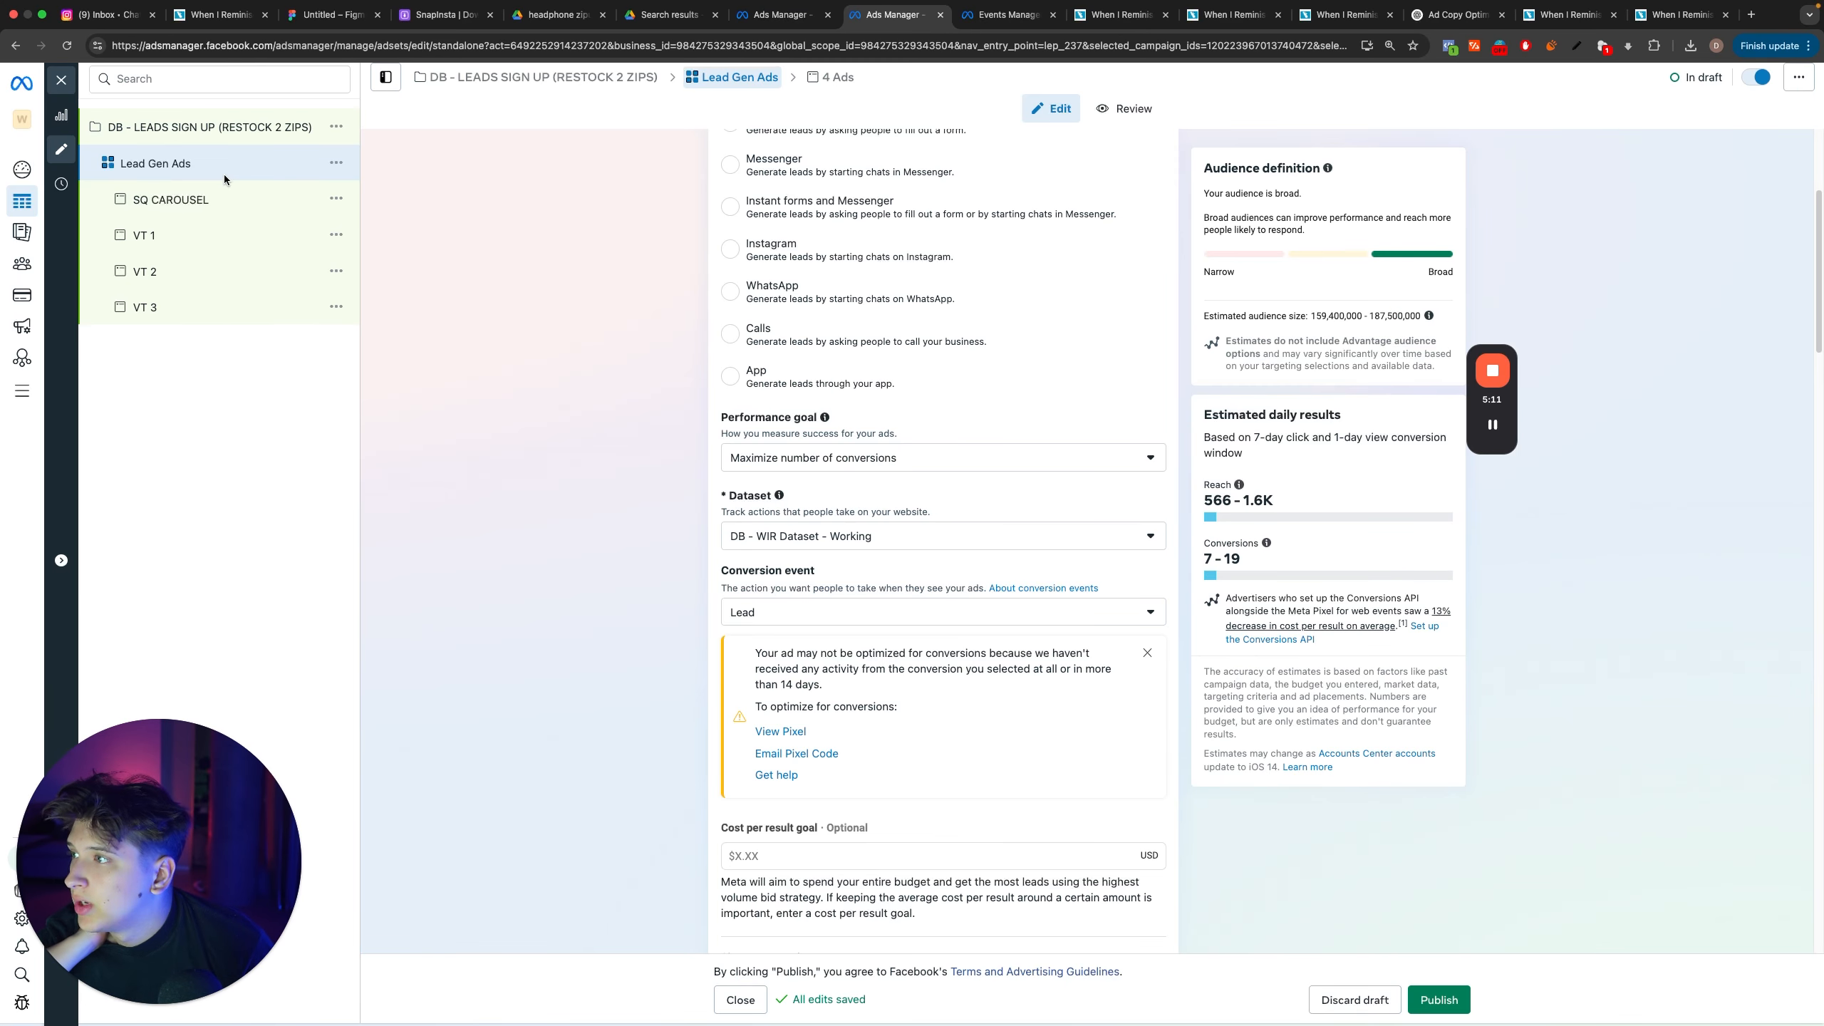
click(770, 611)
scroll(847, 725, down, 5)
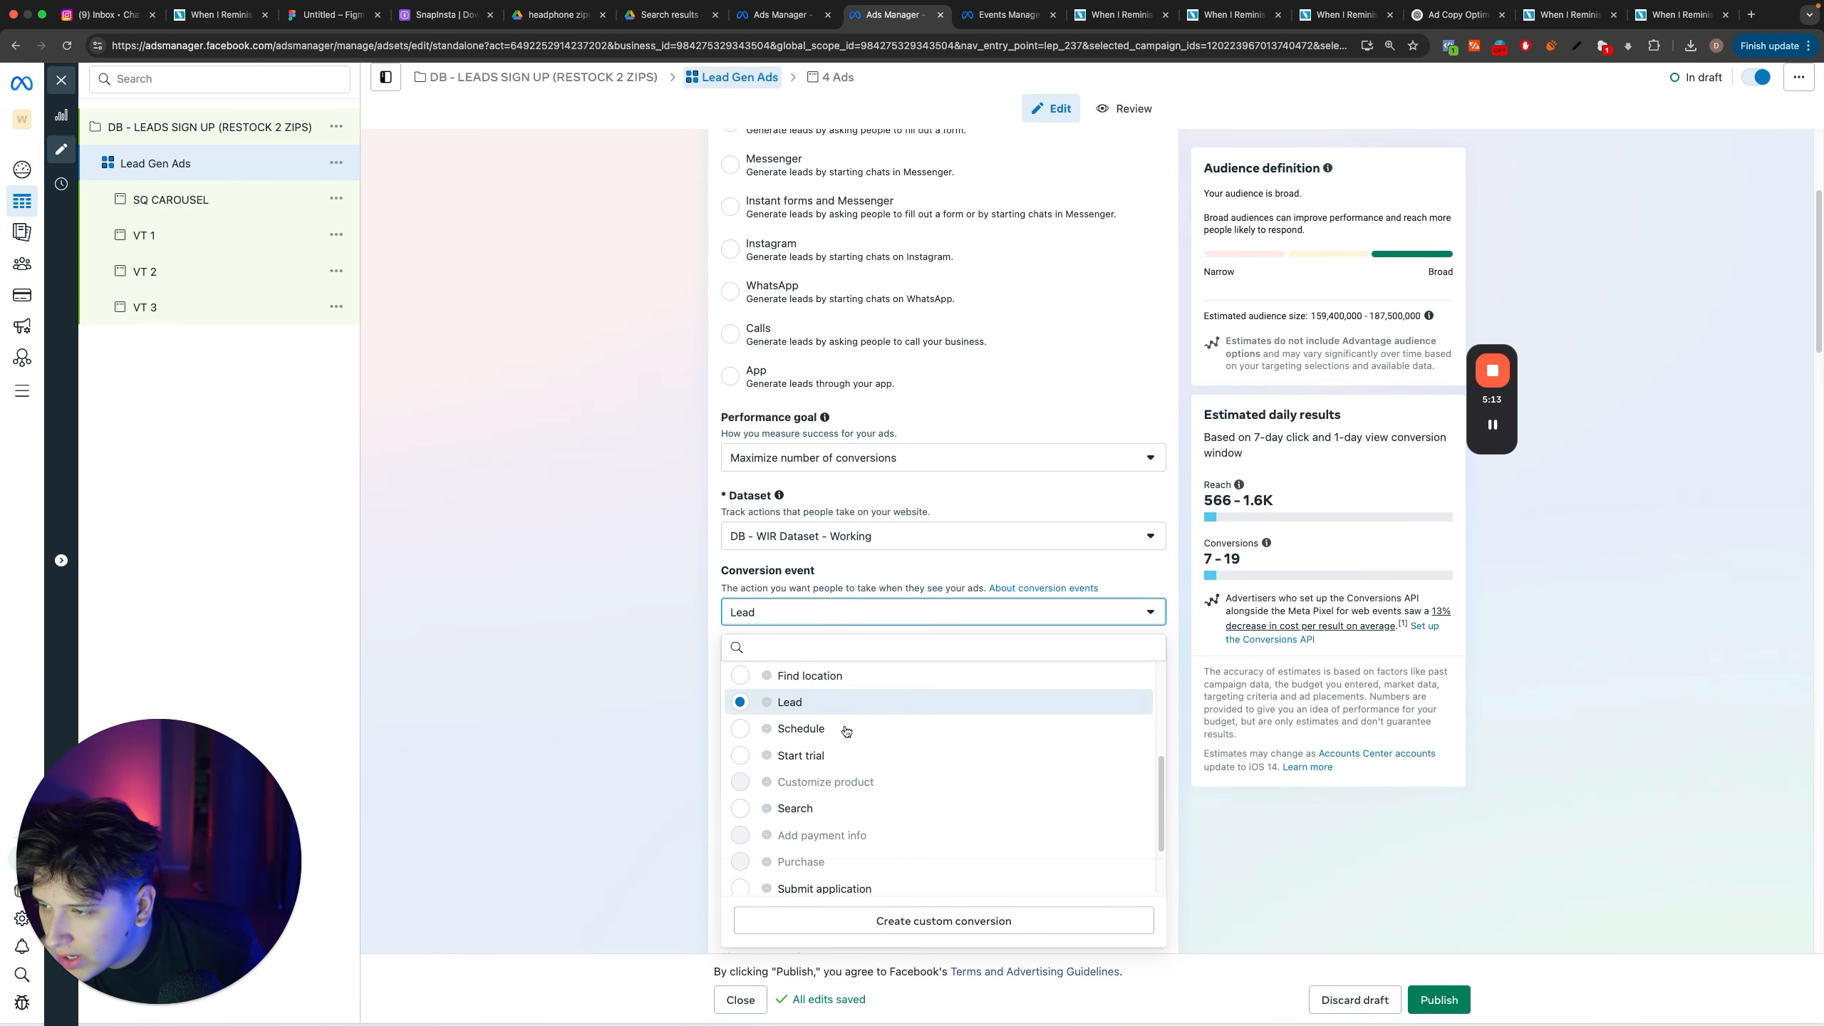
click(821, 830)
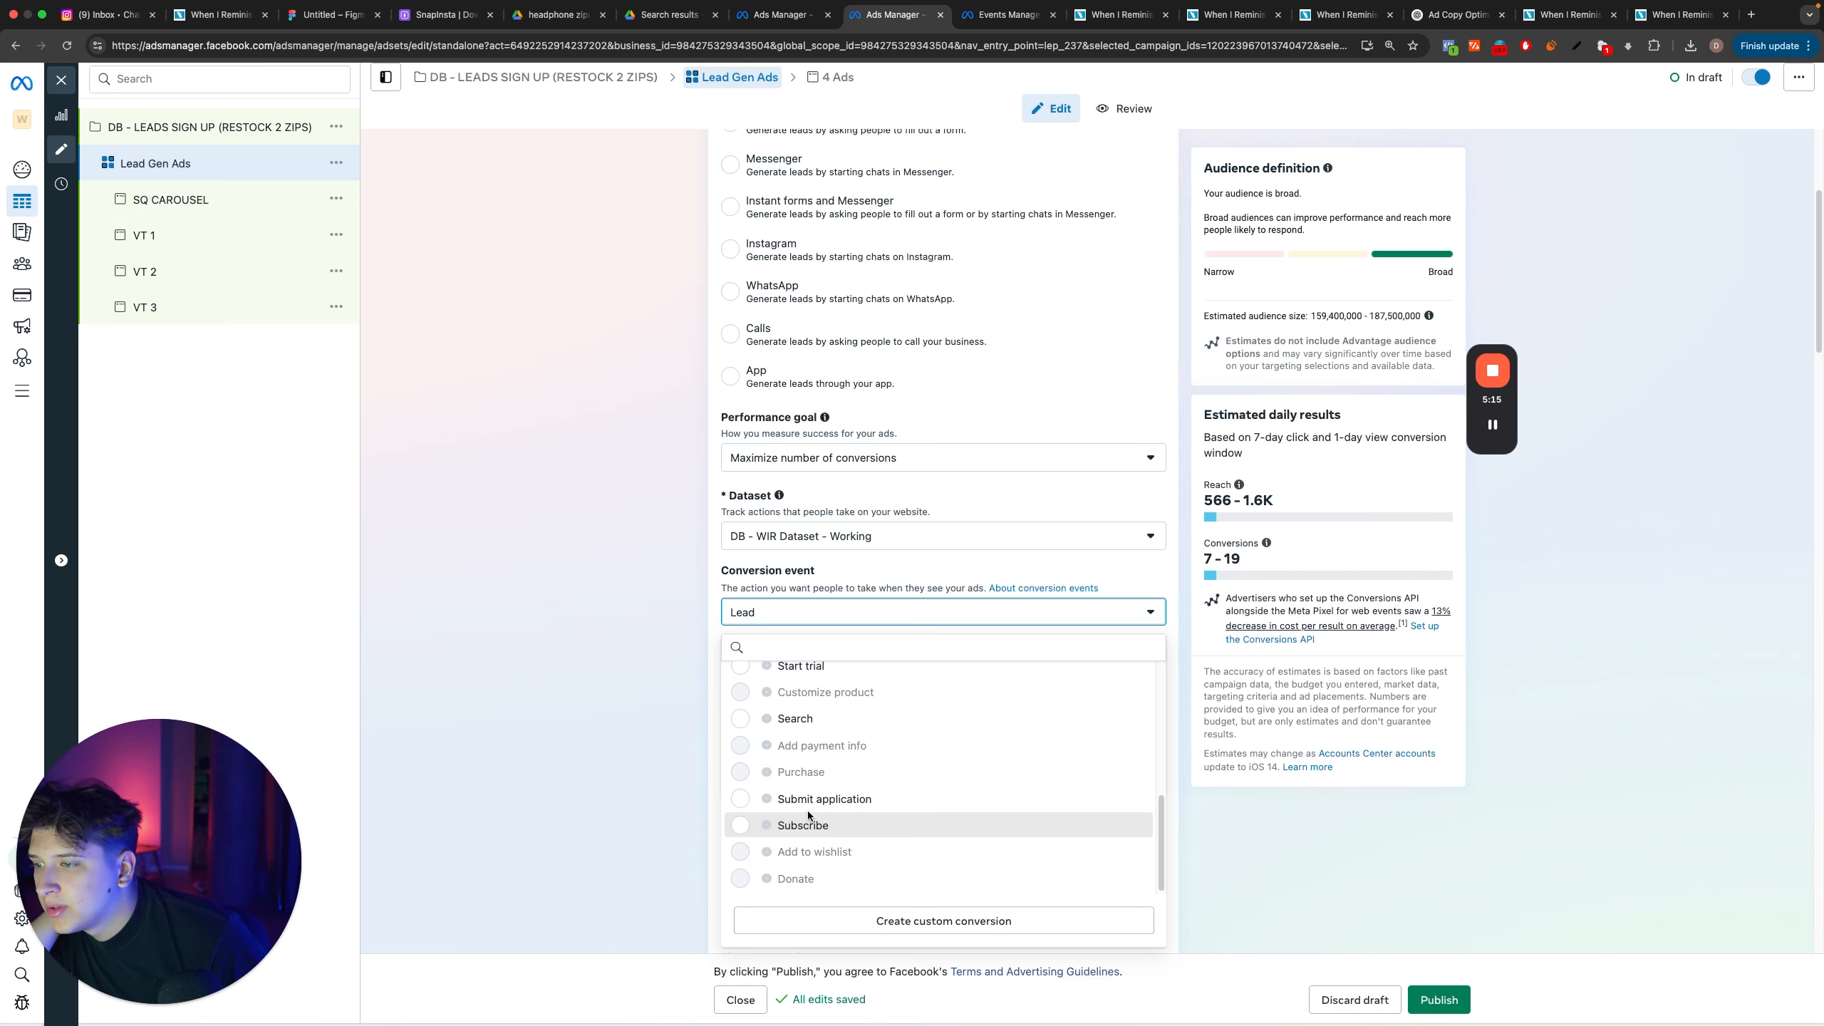
click(864, 615)
scroll(942, 804, down, 5)
click(943, 814)
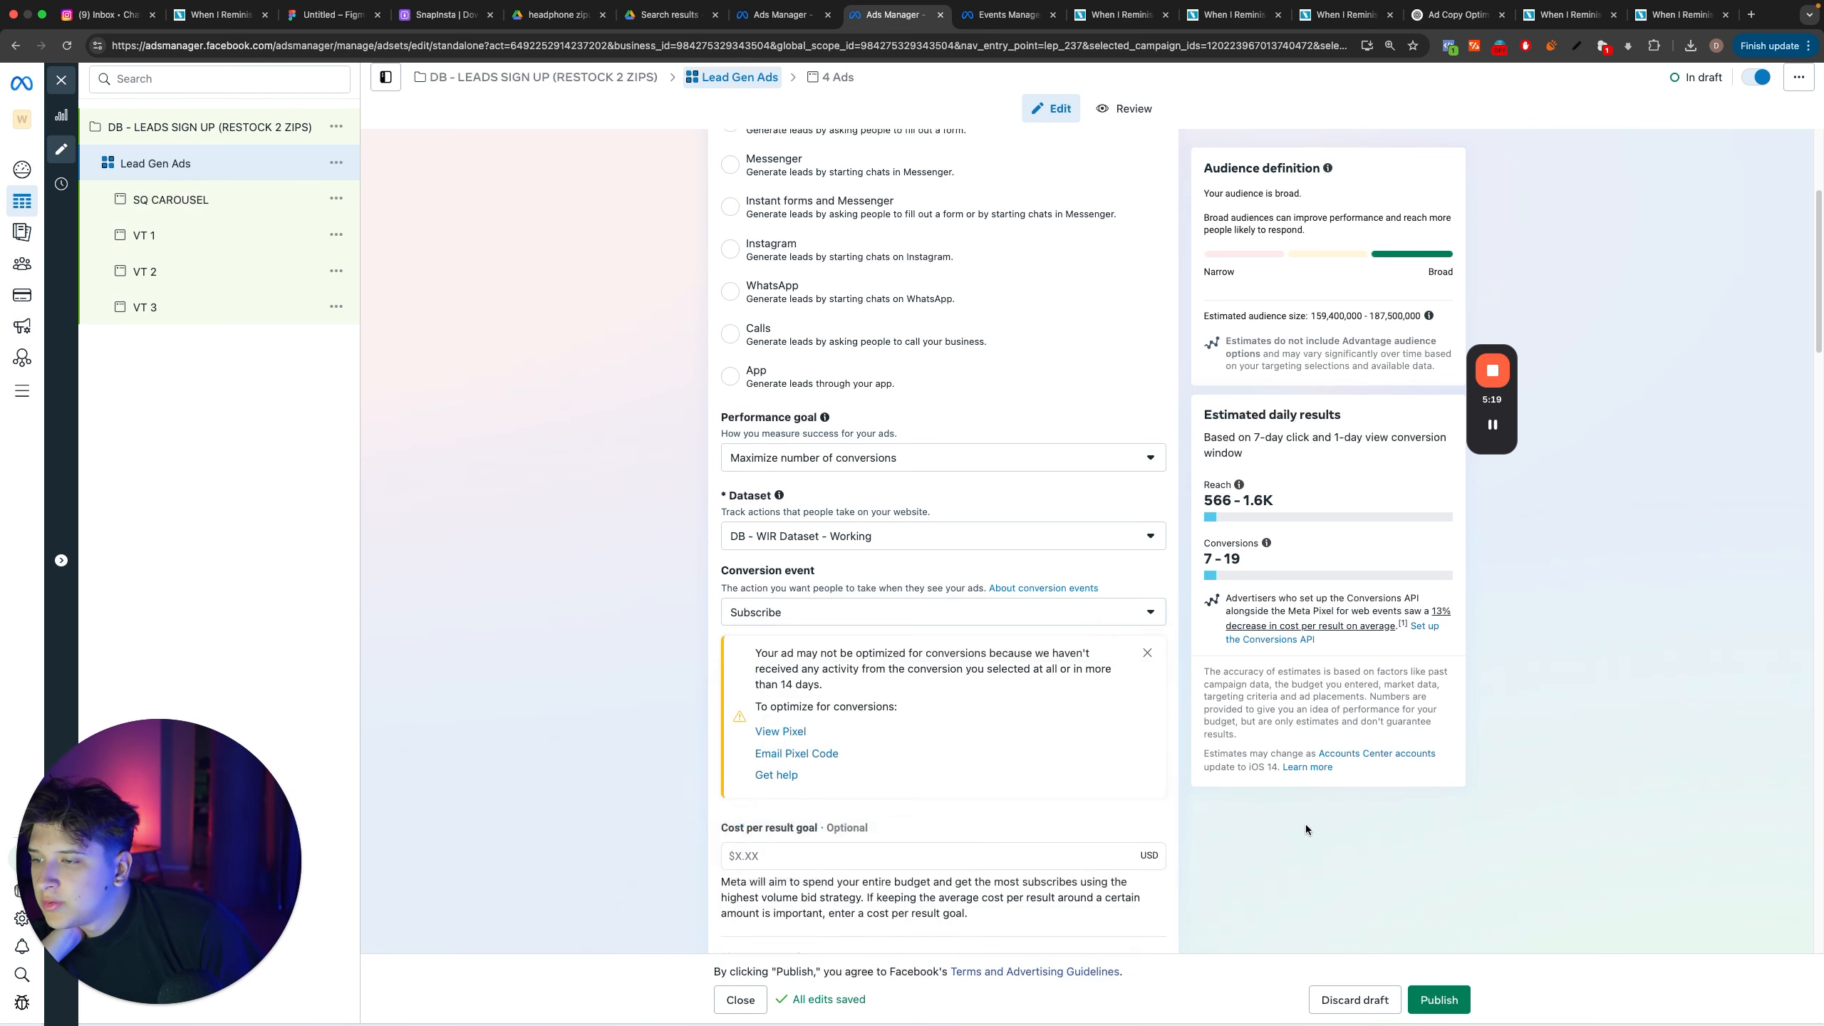
Step: Review the ad set's budget and schedule, and publish the DB - LEADS SIGN UP (RESTOCK 2 ZIPS) campaign with its ads
scroll(1314, 827, down, 6)
scroll(1326, 830, down, 10)
scroll(1062, 636, up, 4)
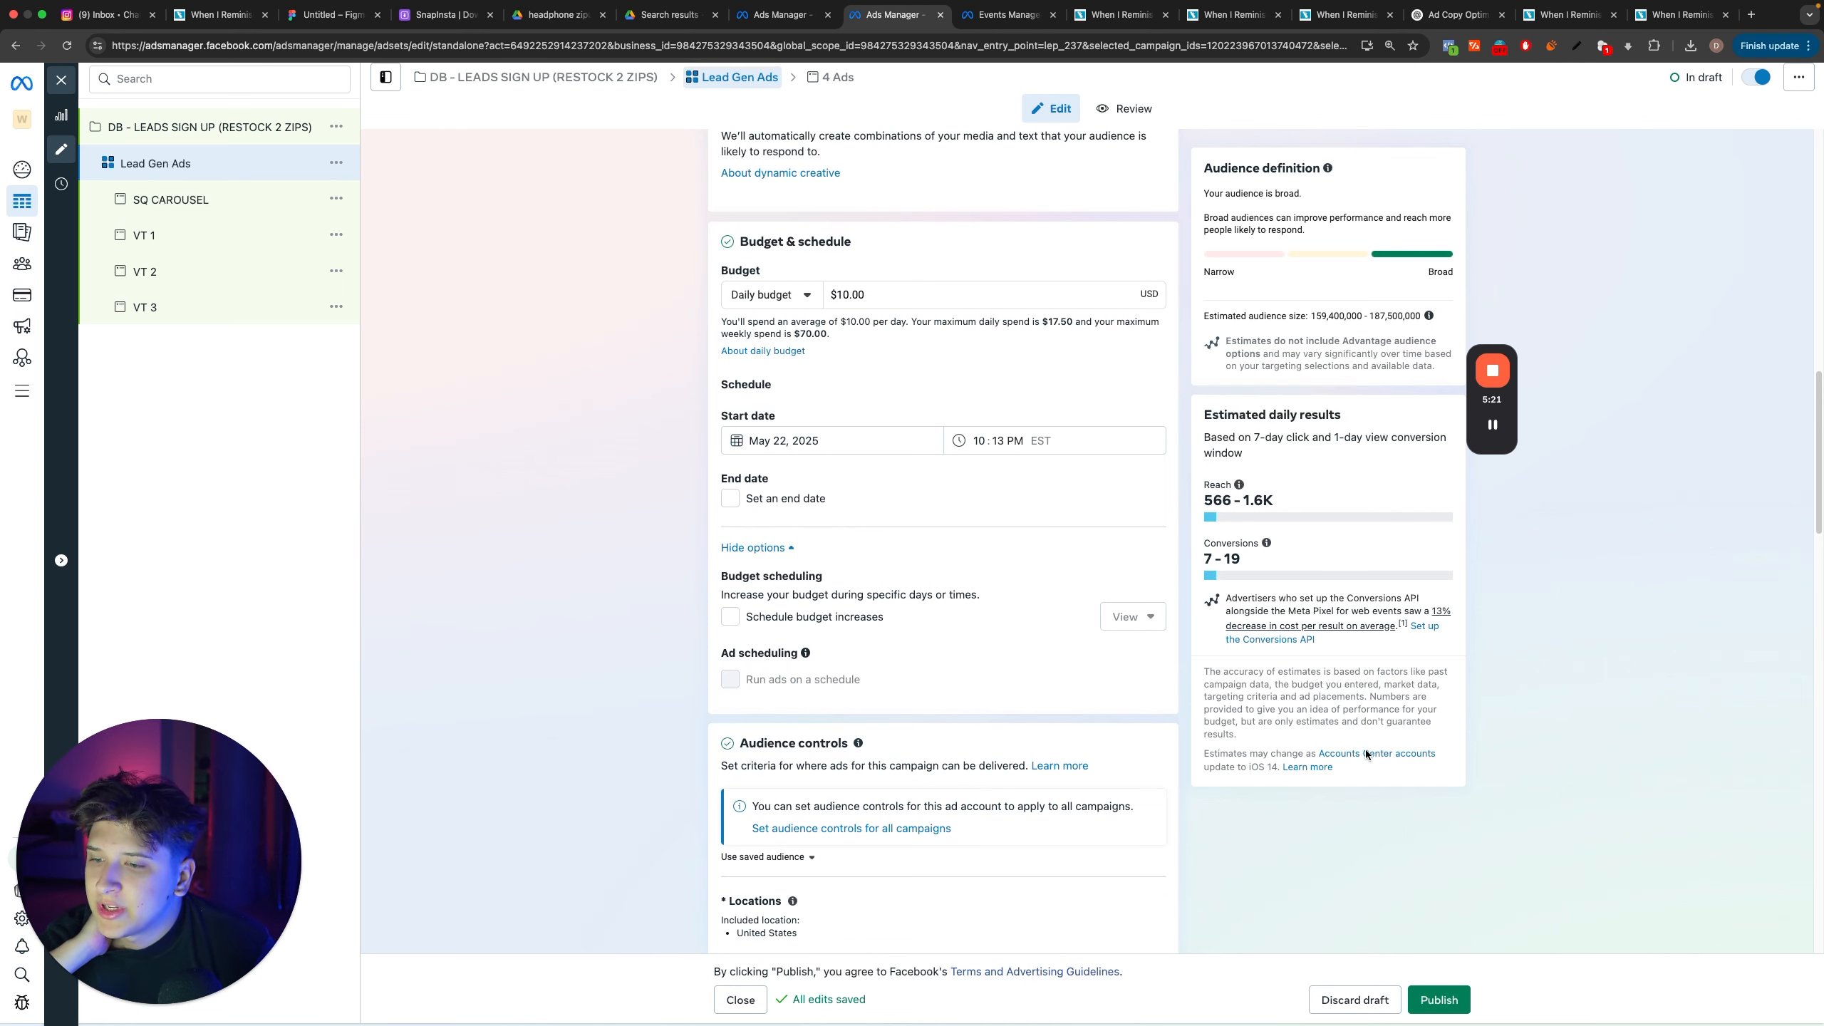
click(243, 127)
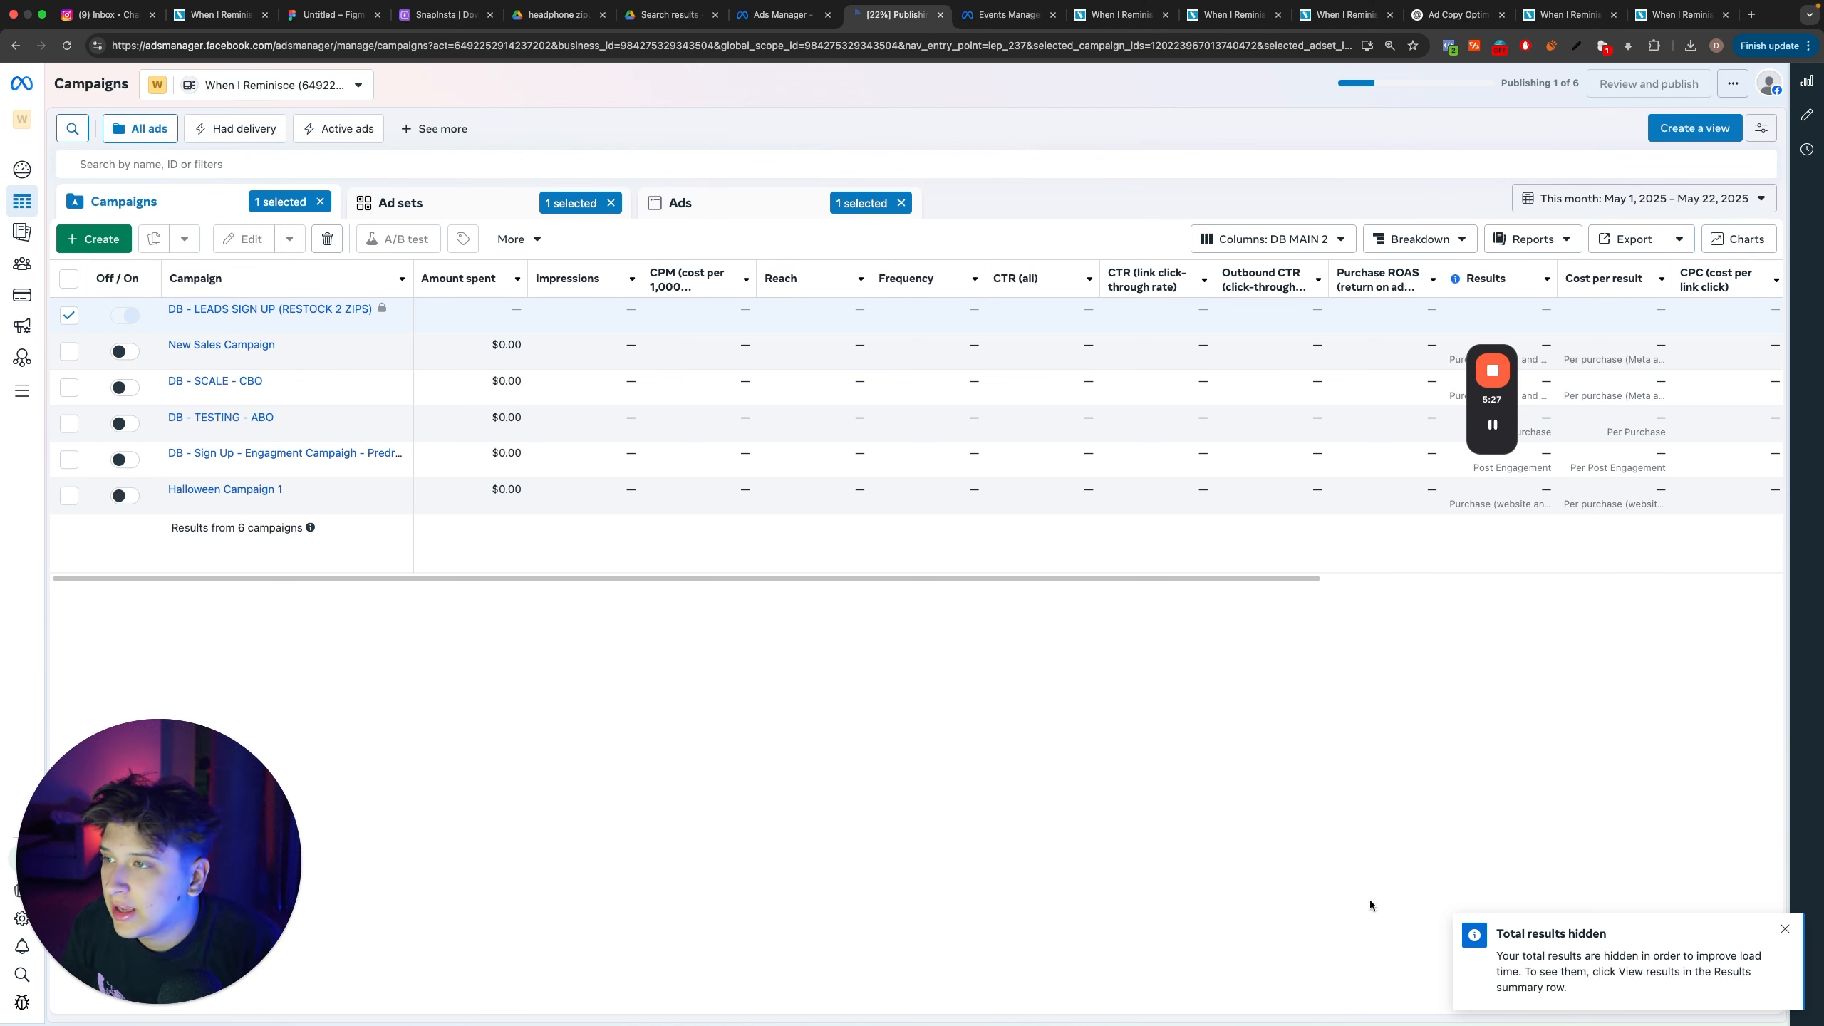
click(192, 543)
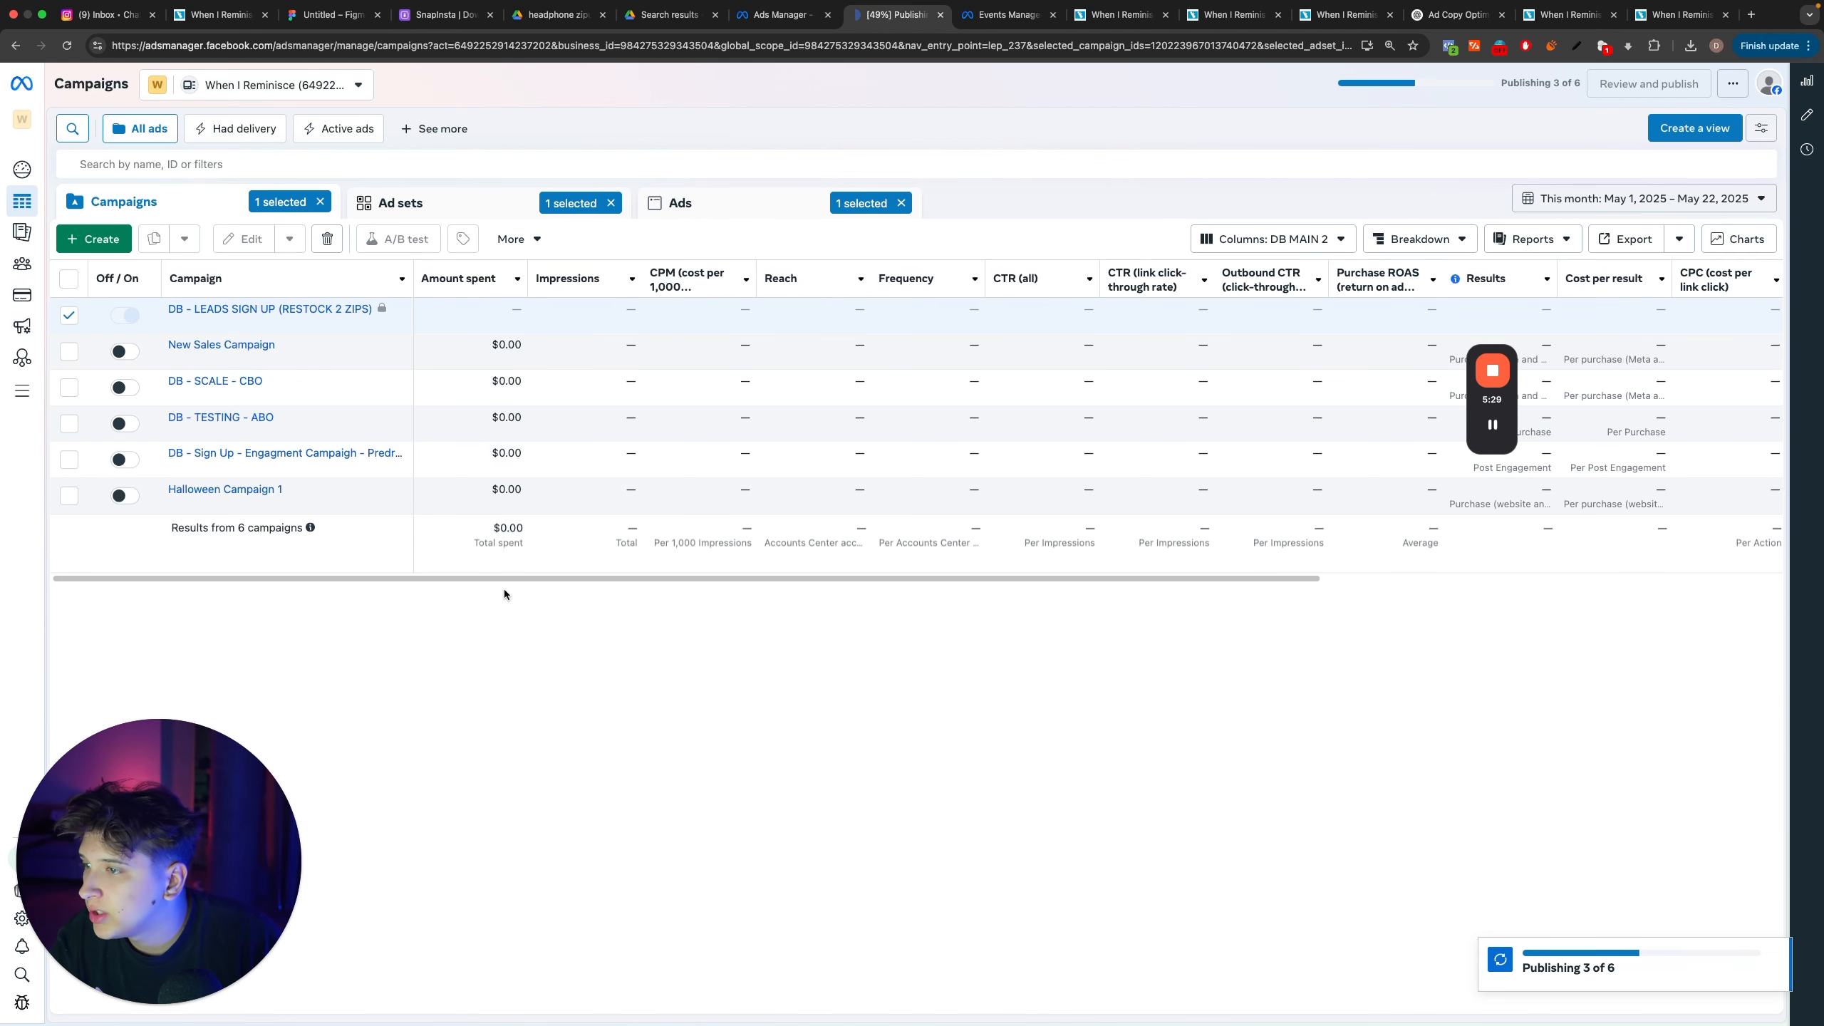